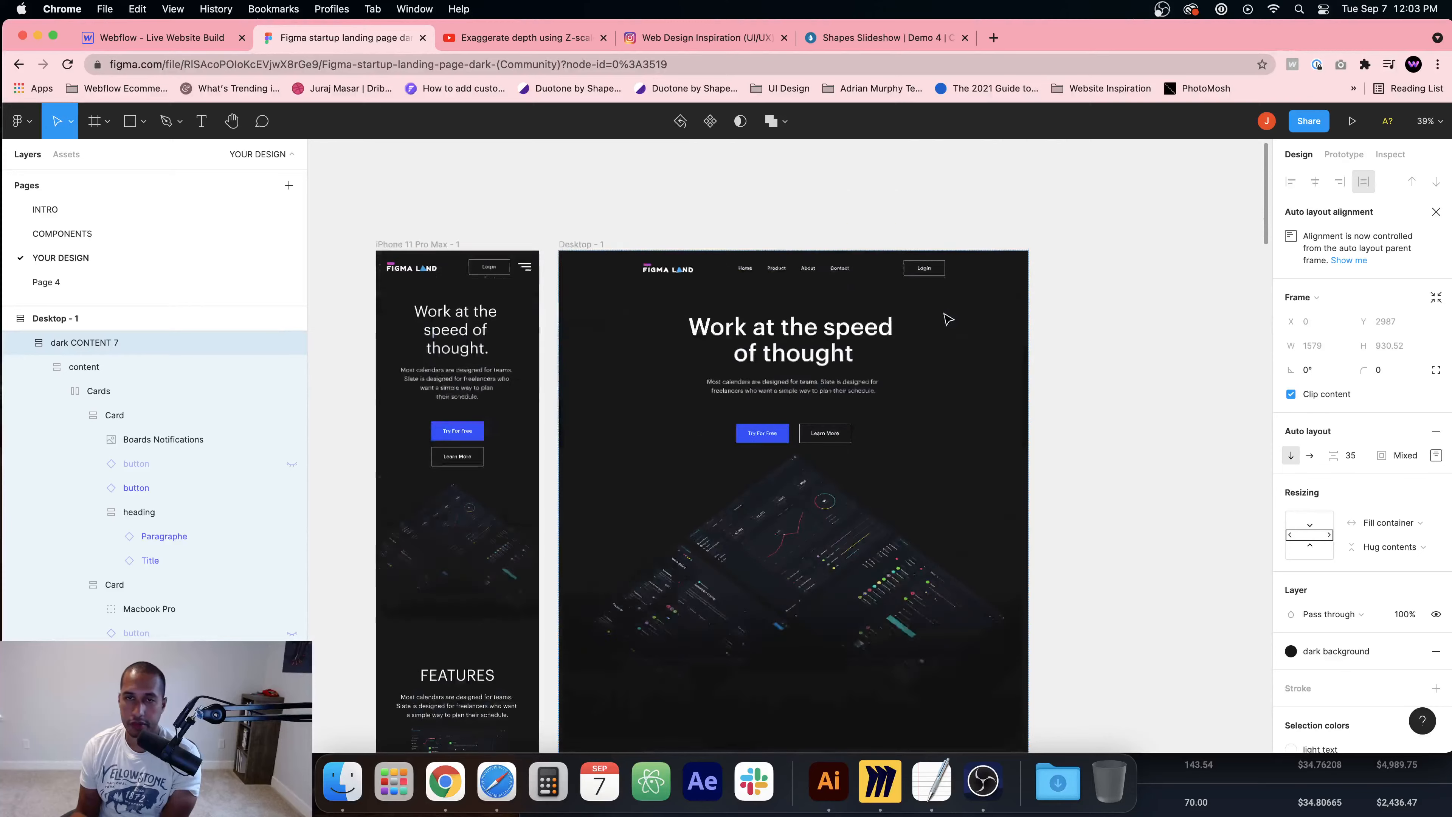
Step: Compare the Figma desktop landing page's hero and Features sections with the Webflow build, using Webflow's preview mode
scroll(947, 318, "down", 2)
scroll(781, 428, "down", 5)
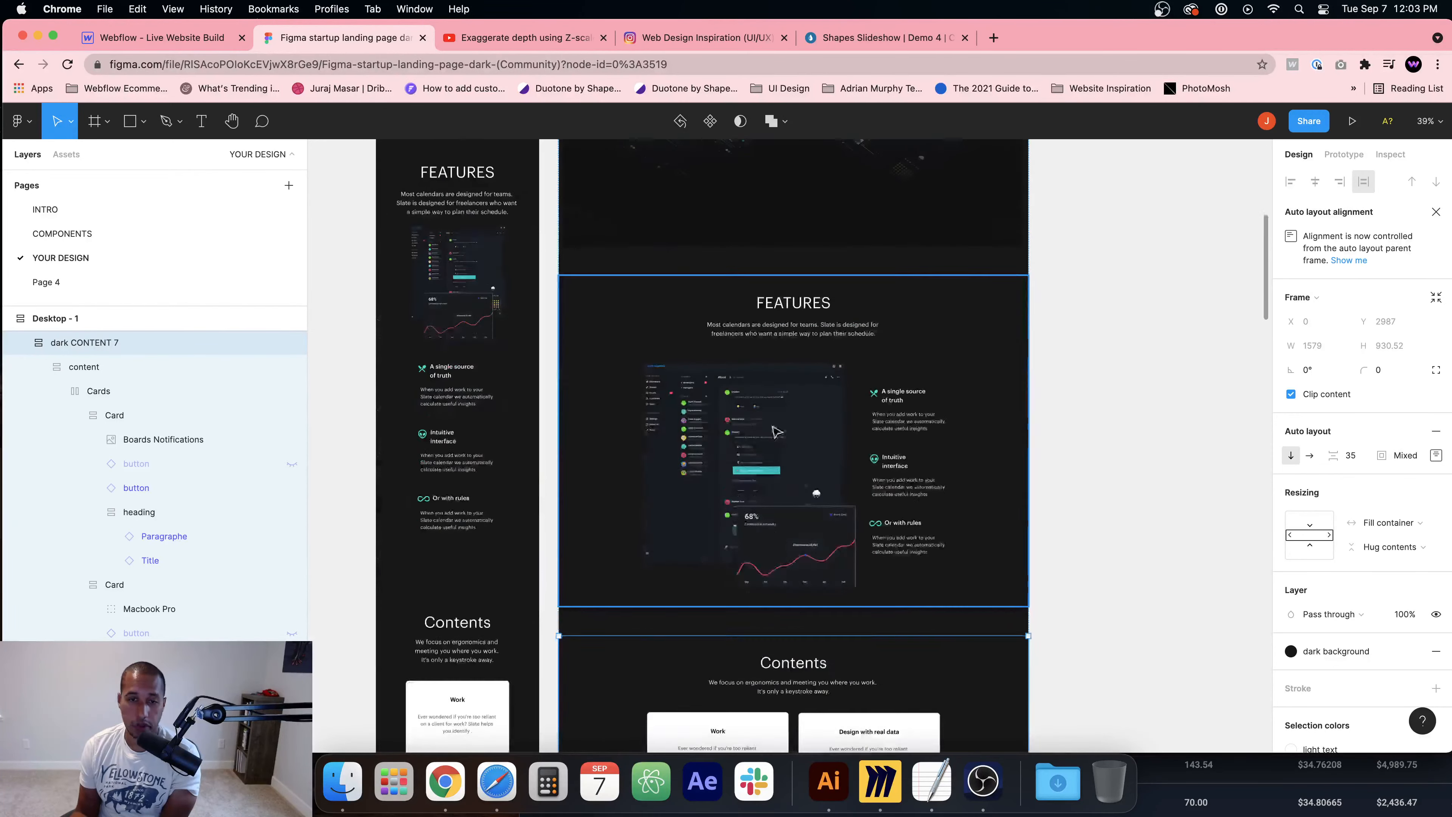
left_click(163, 38)
scroll(256, 138, "up", 10)
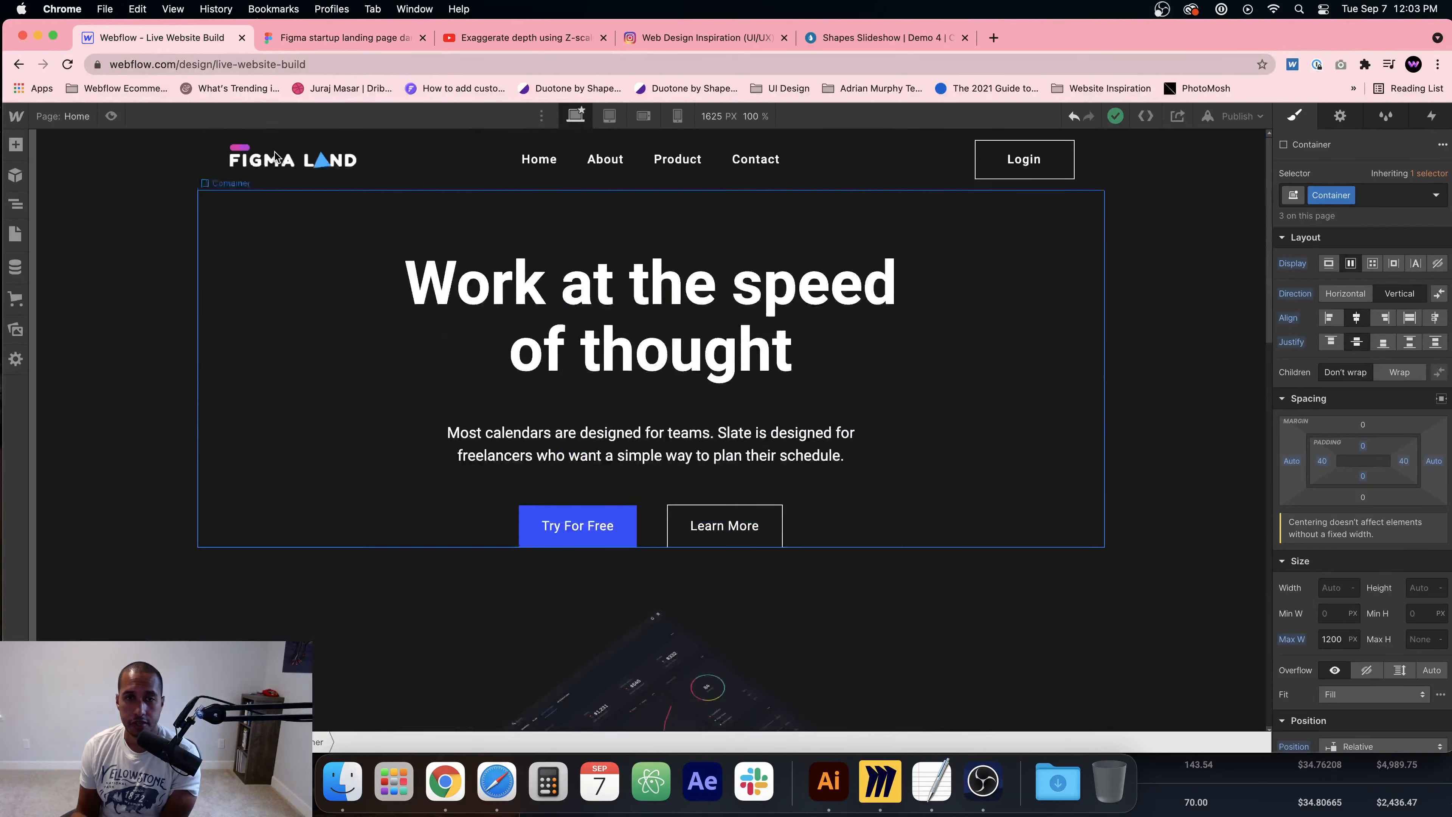
left_click(110, 116)
scroll(592, 331, "down", 9)
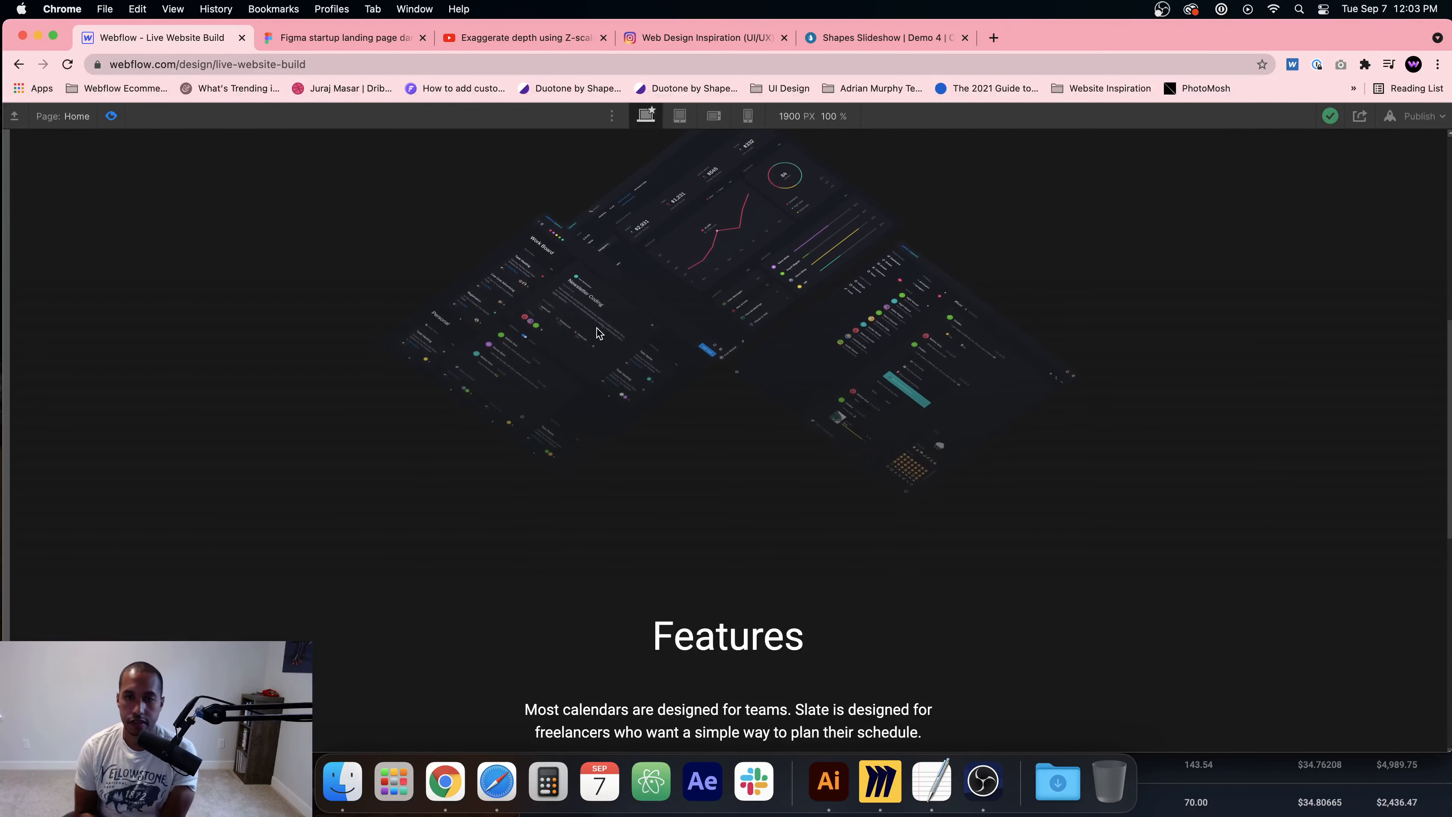
scroll(597, 332, "up", 9)
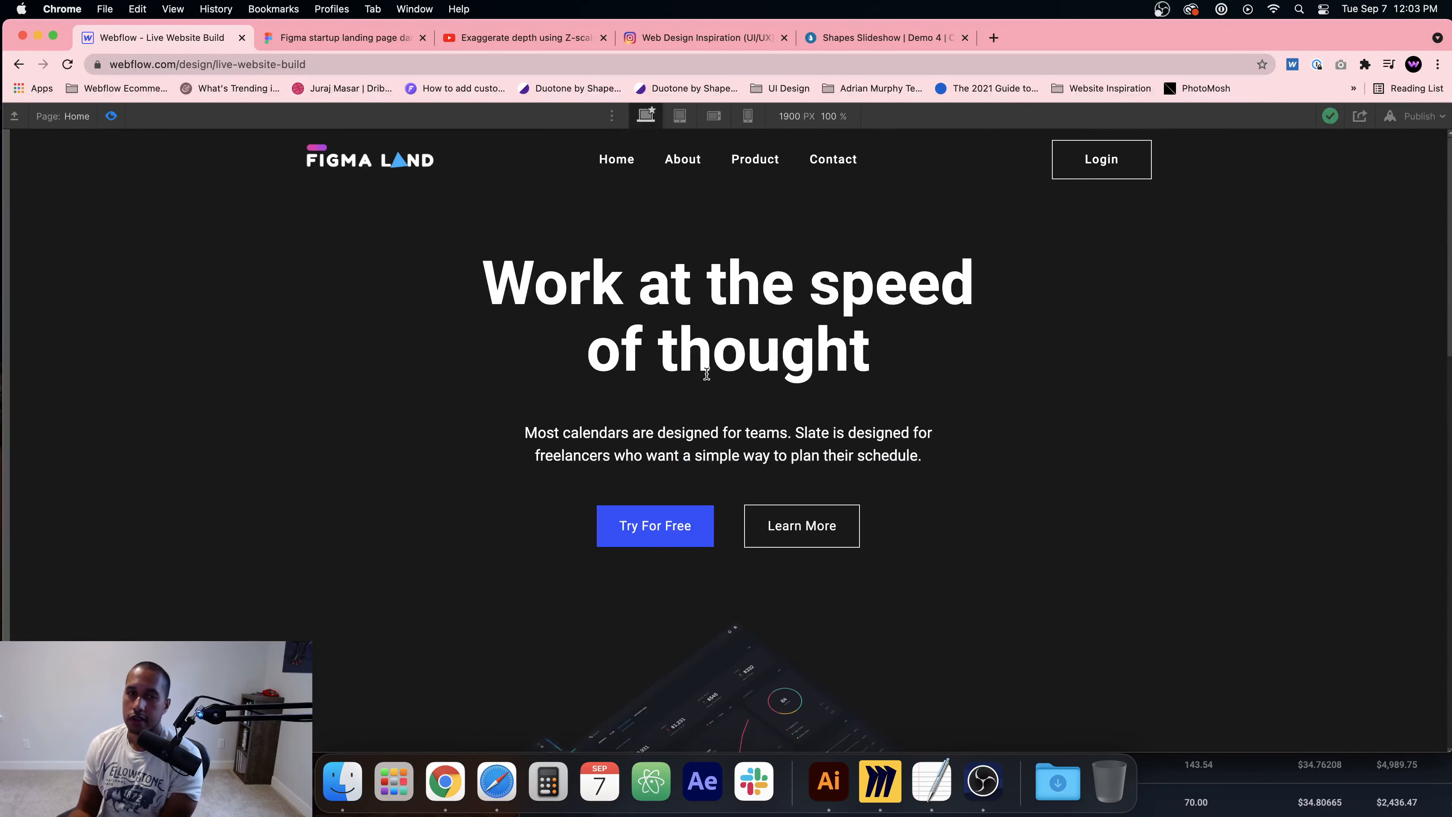
left_click(330, 39)
scroll(745, 232, "up", 10)
scroll(827, 428, "down", 10)
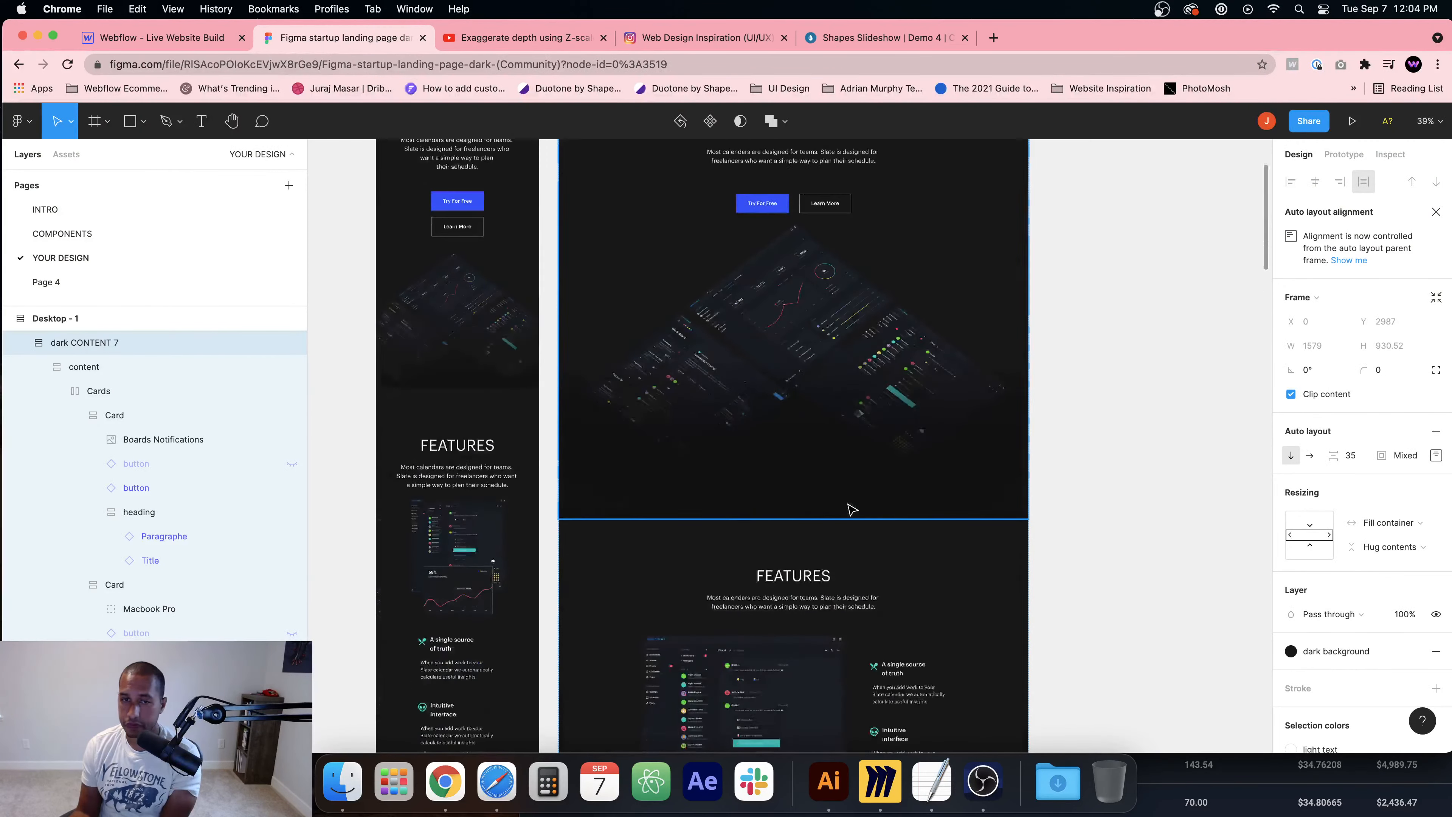
scroll(878, 391, "down", 4)
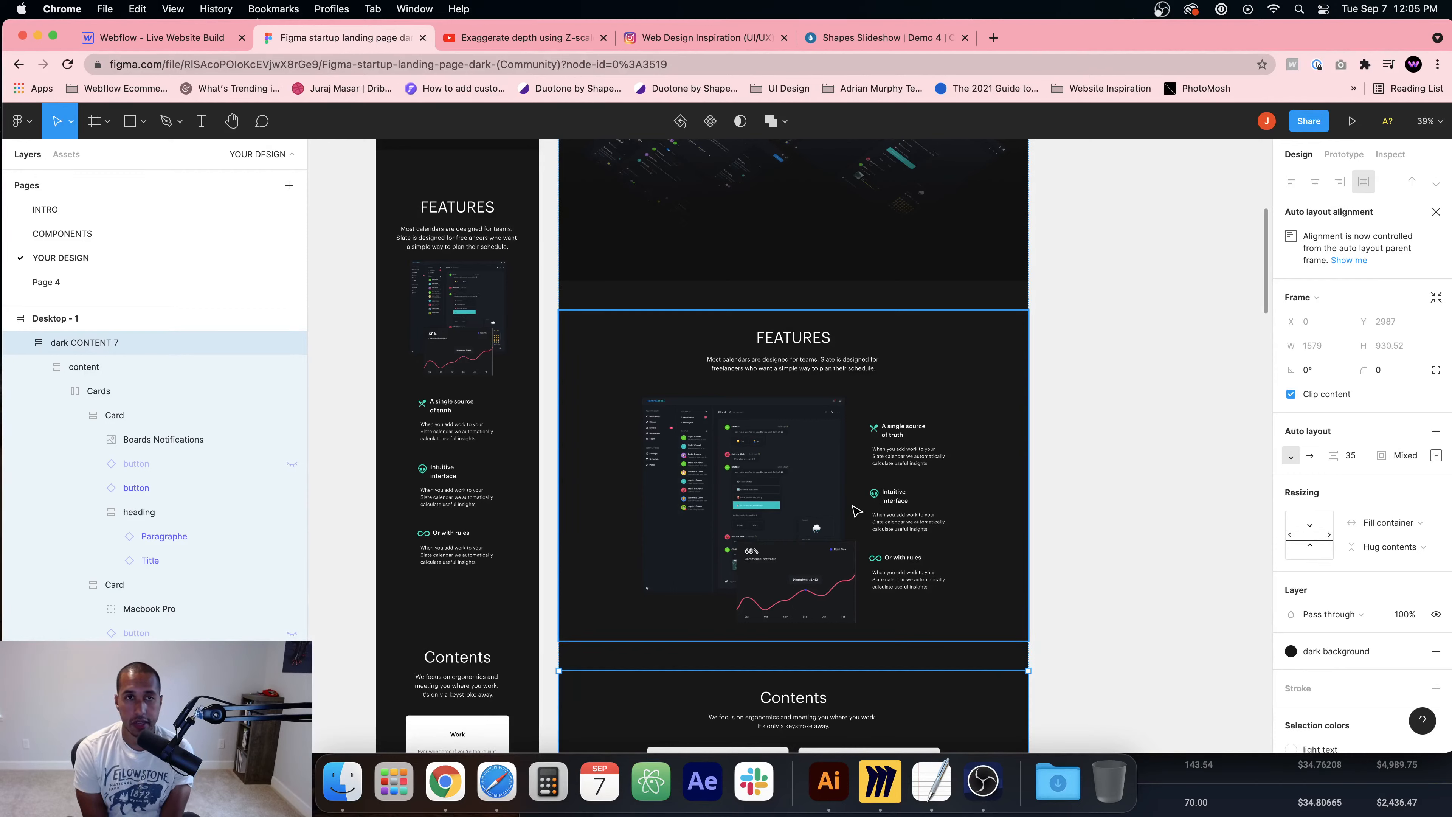
Step: View the YouTube tutorial on exaggerating depth using Z-scale in theater mode, and return to the Figma design
left_click(486, 40)
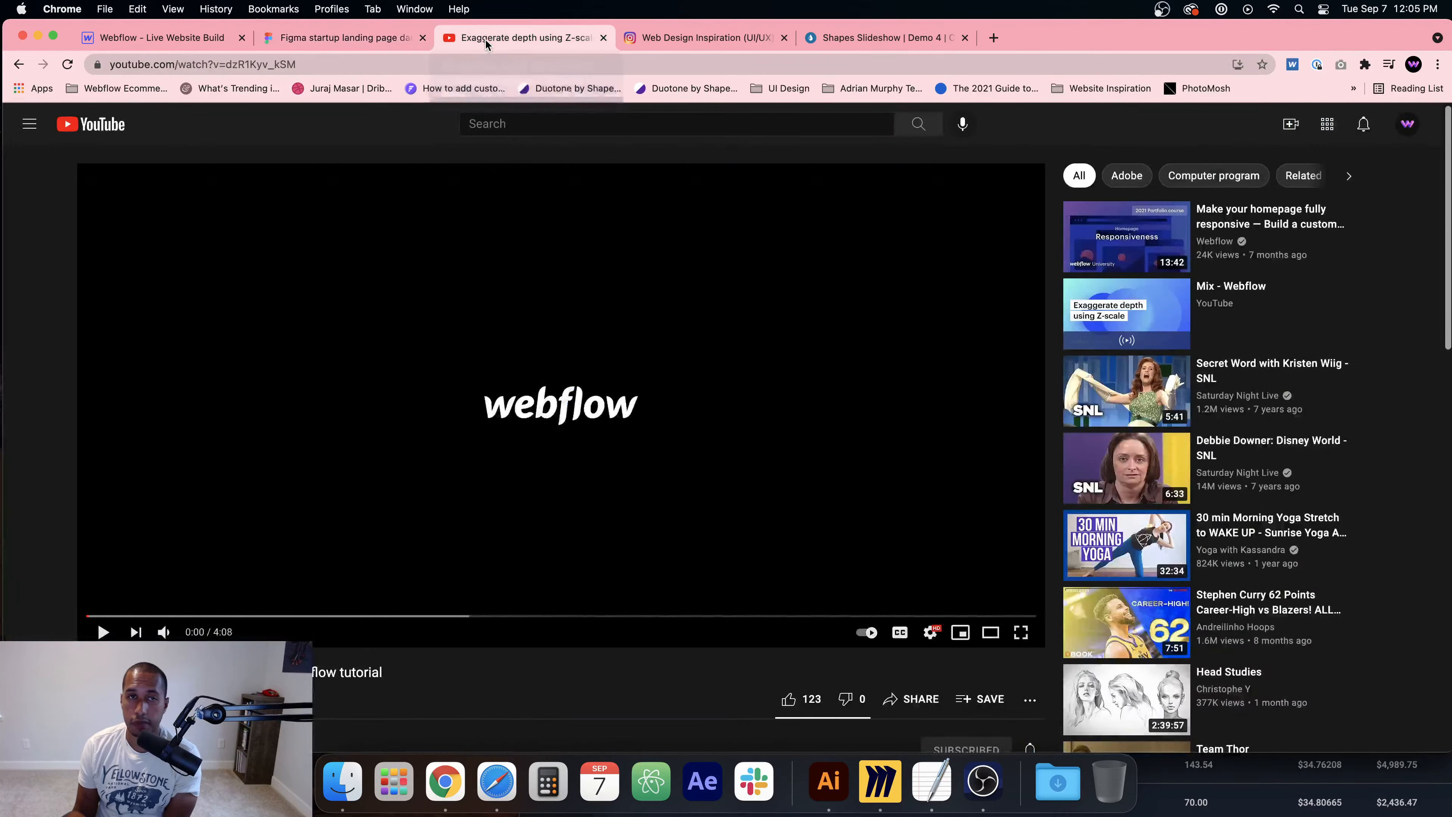
left_click(991, 632)
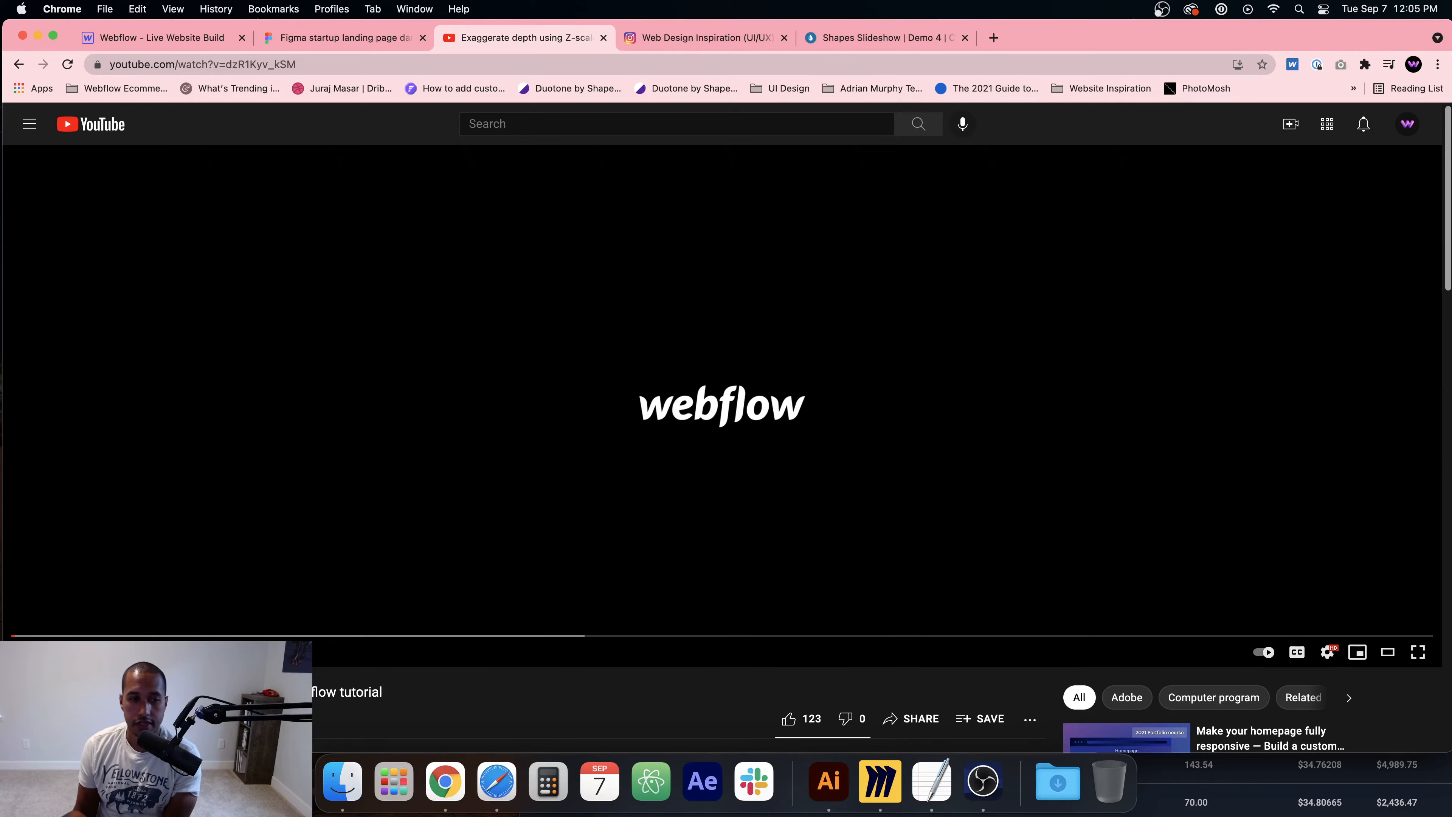
left_click(342, 40)
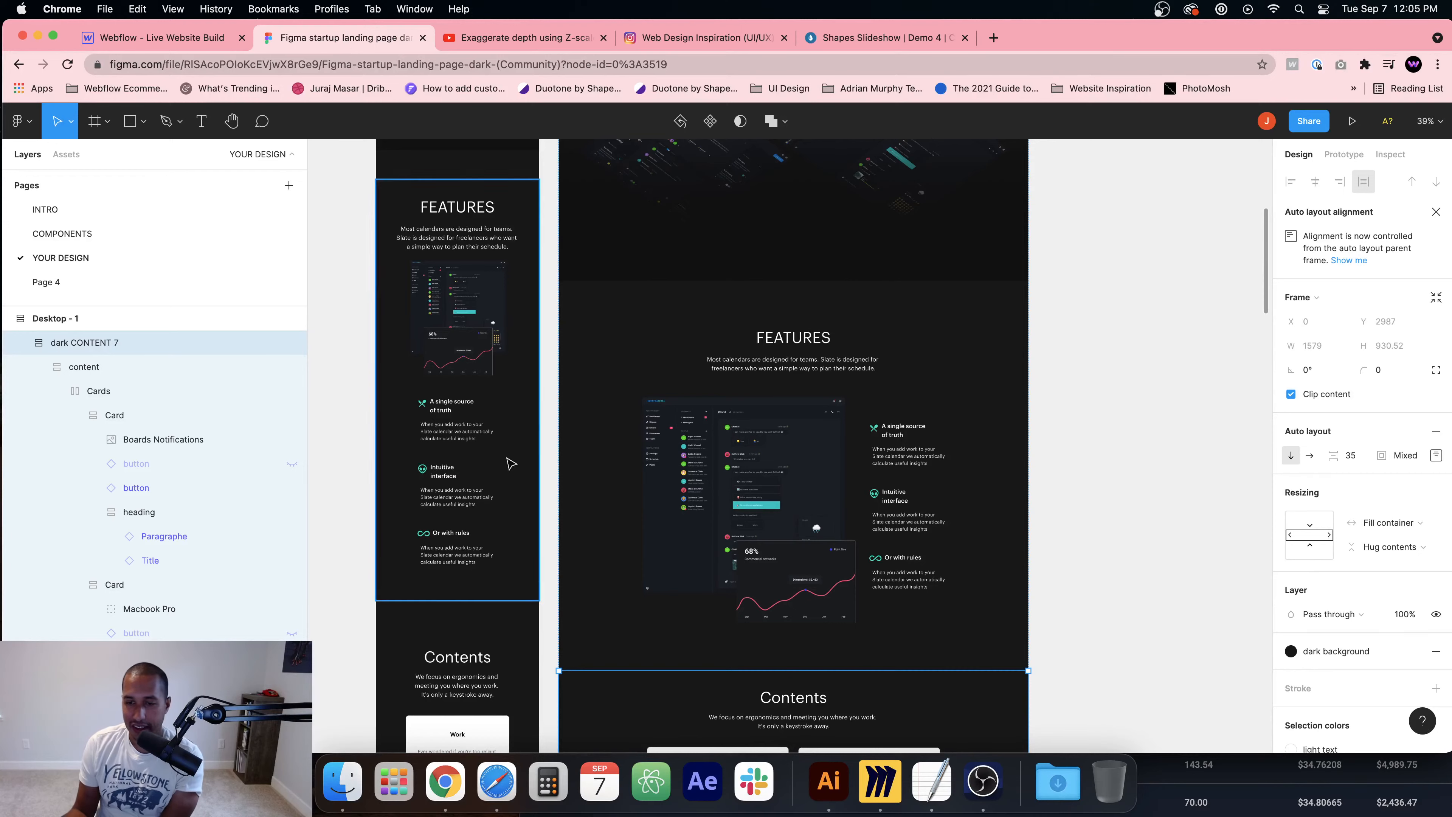
Step: Turn on hiding for the macOS Dock and expand the browser window to fill the screen
right_click(790, 769)
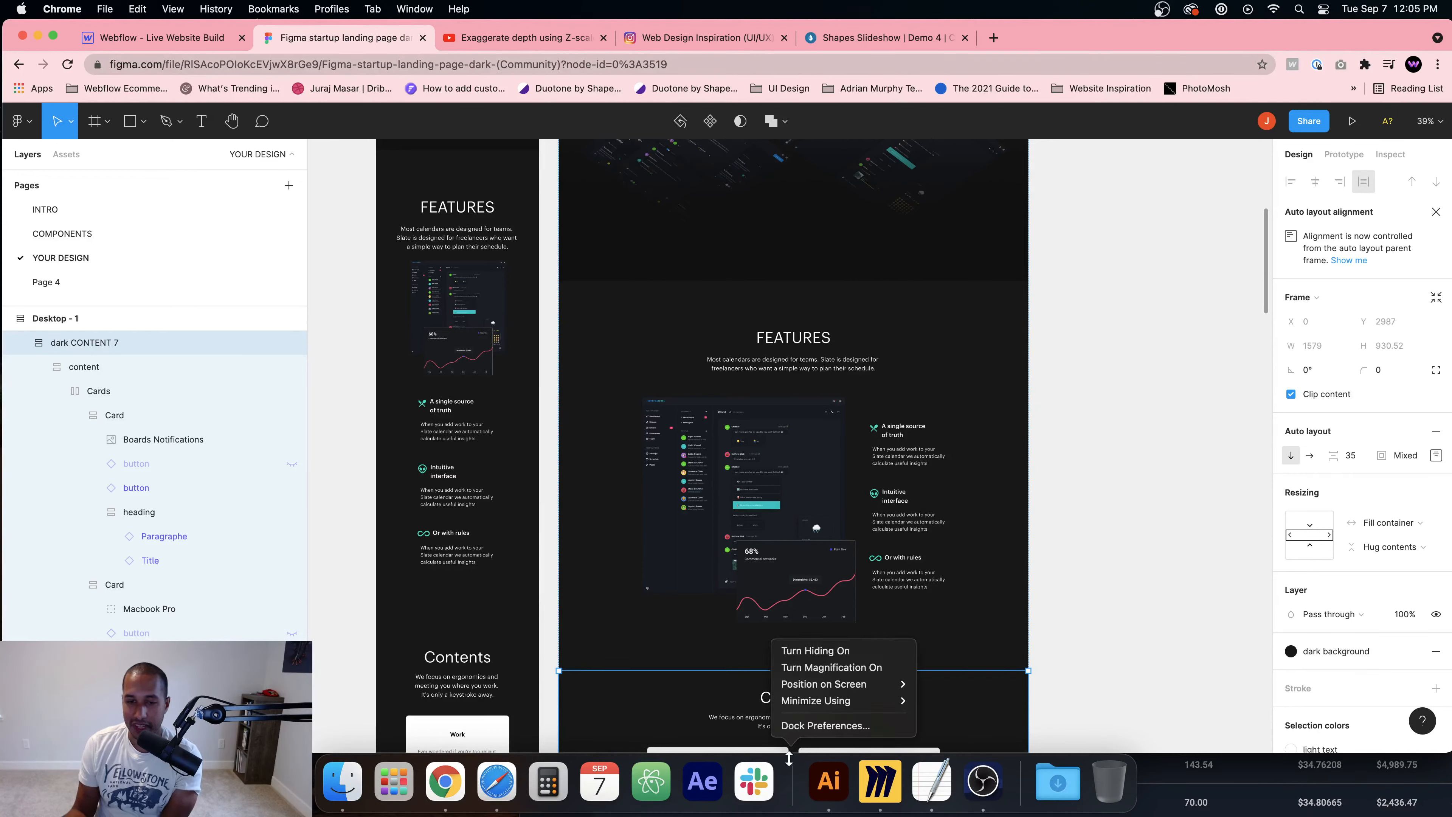
left_click(789, 651)
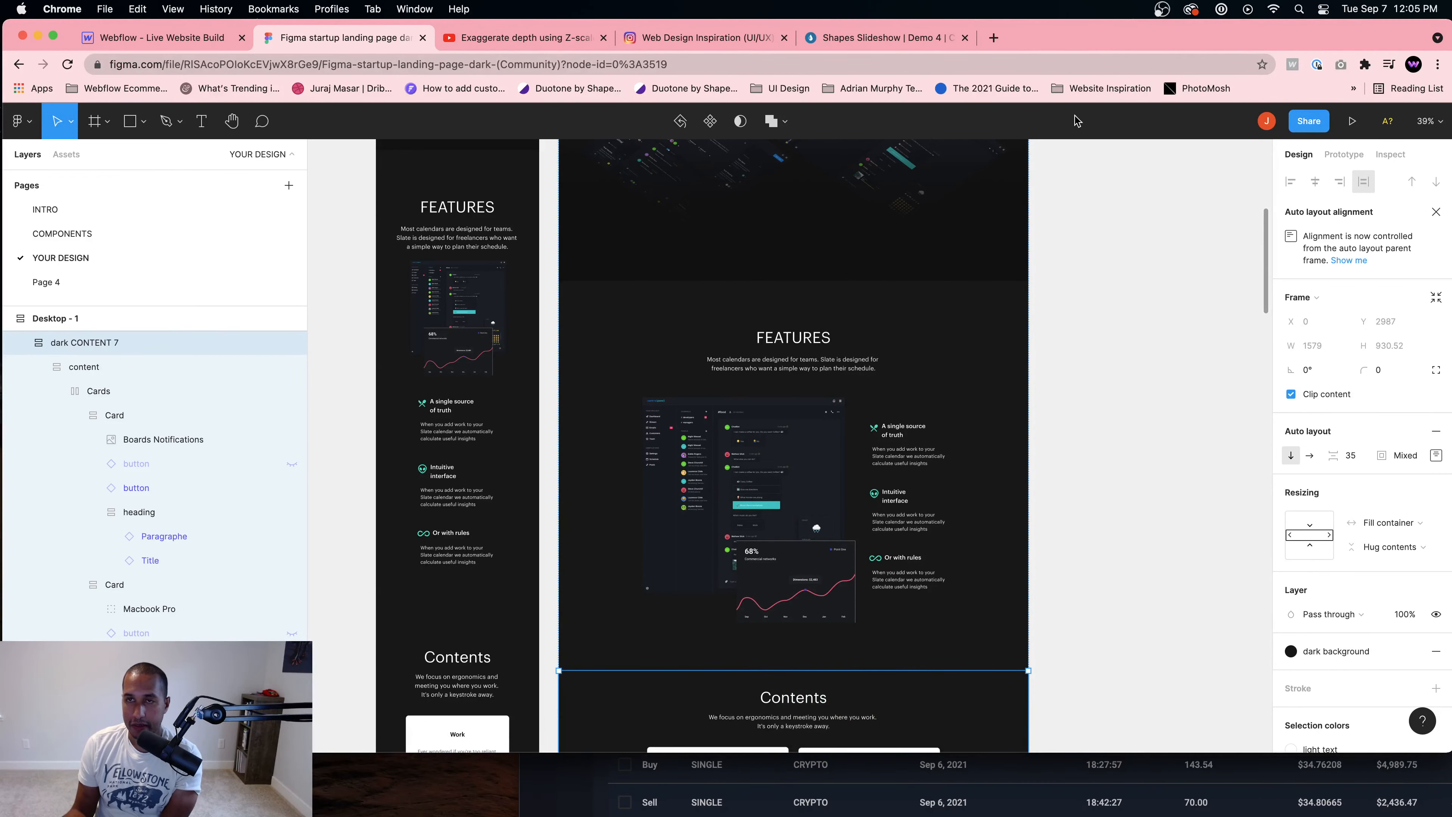
double_click(1092, 31)
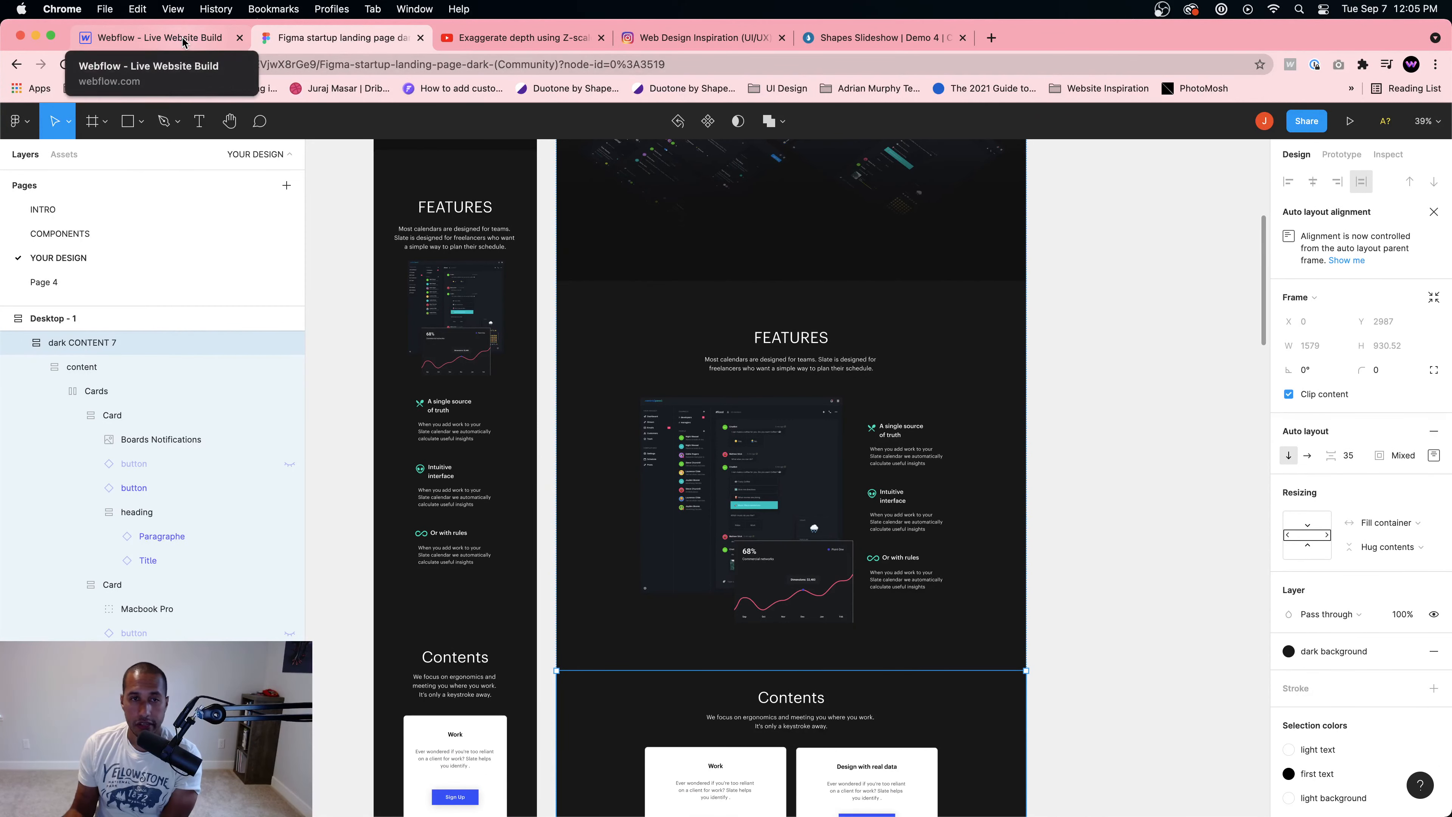
Step: Review the Figma Contents section, leave preview in Webflow, and inspect the third hero image and the line chart image in Features
scroll(812, 565, "down", 2)
scroll(812, 565, "down", 5)
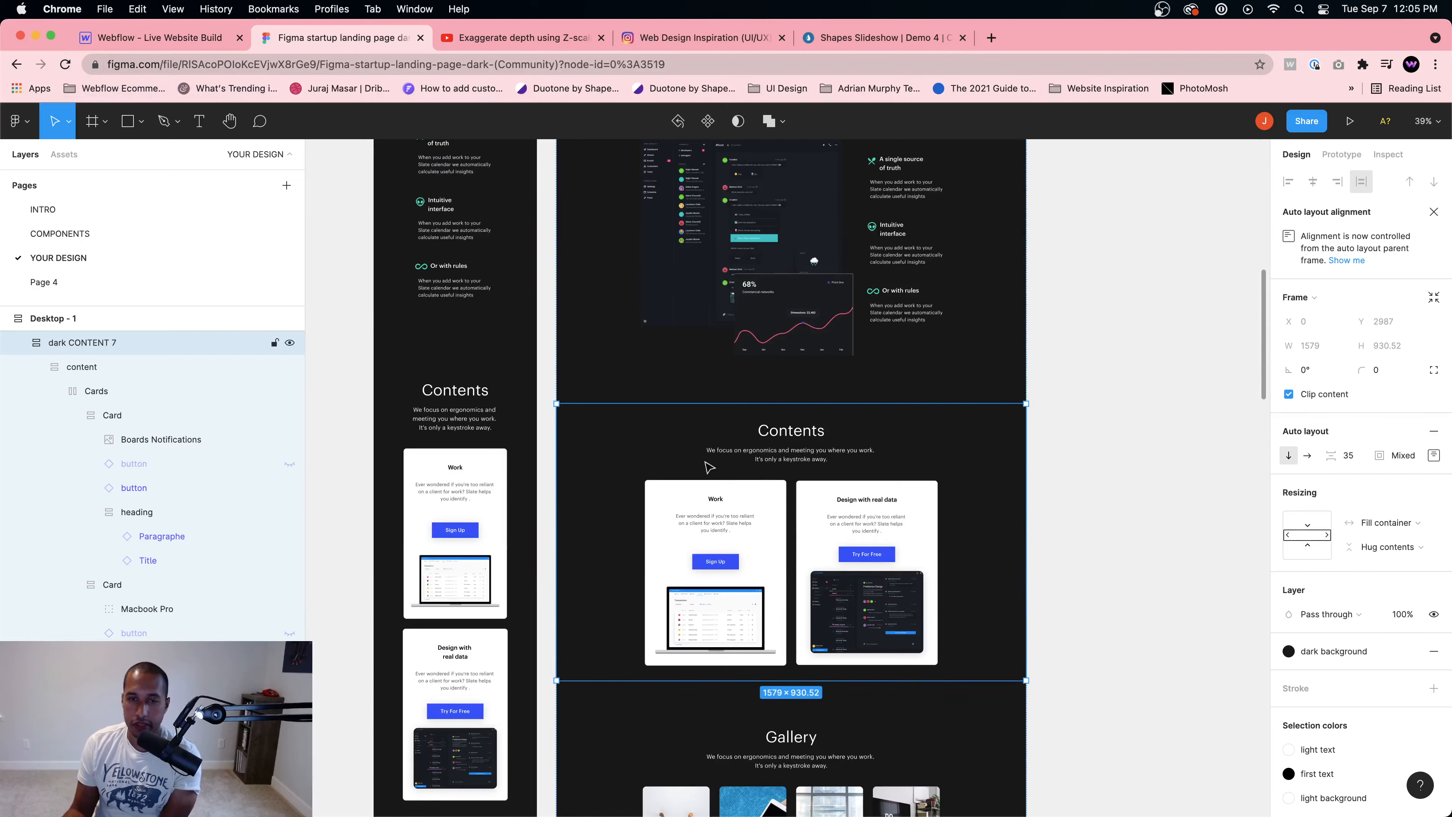
left_click(223, 42)
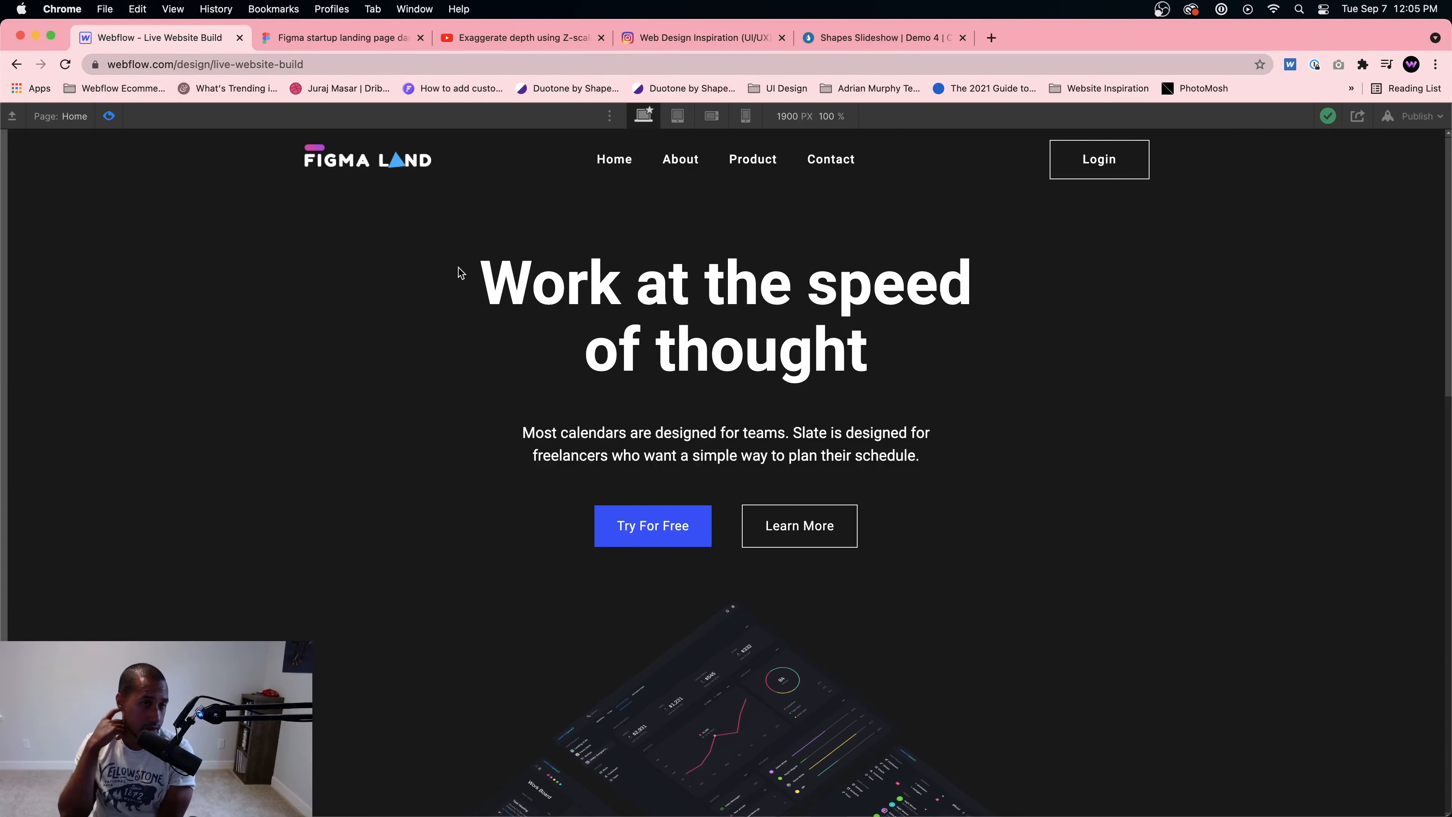
left_click(109, 117)
scroll(737, 404, "down", 9)
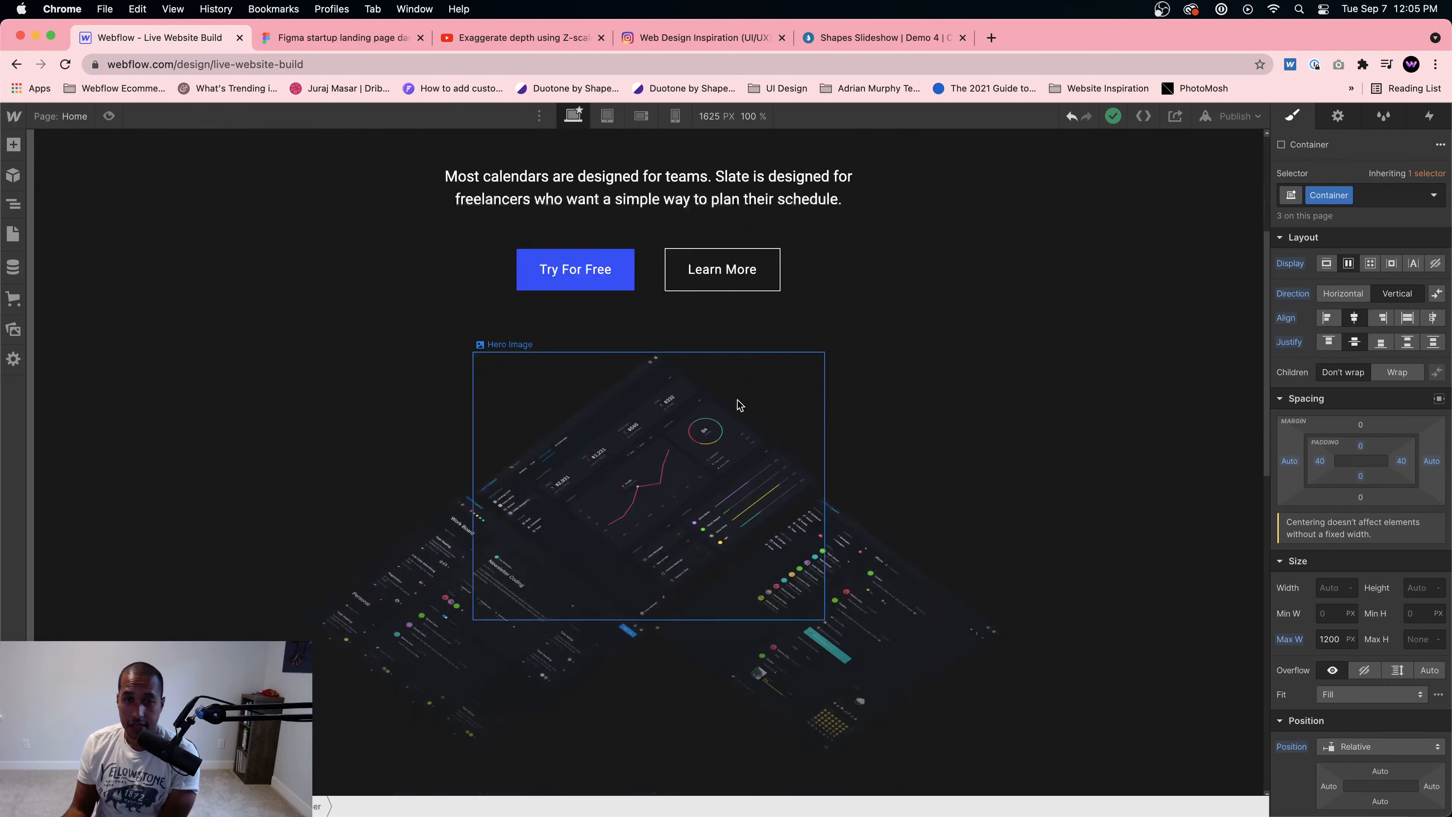
scroll(699, 444, "up", 3)
scroll(695, 445, "up", 5)
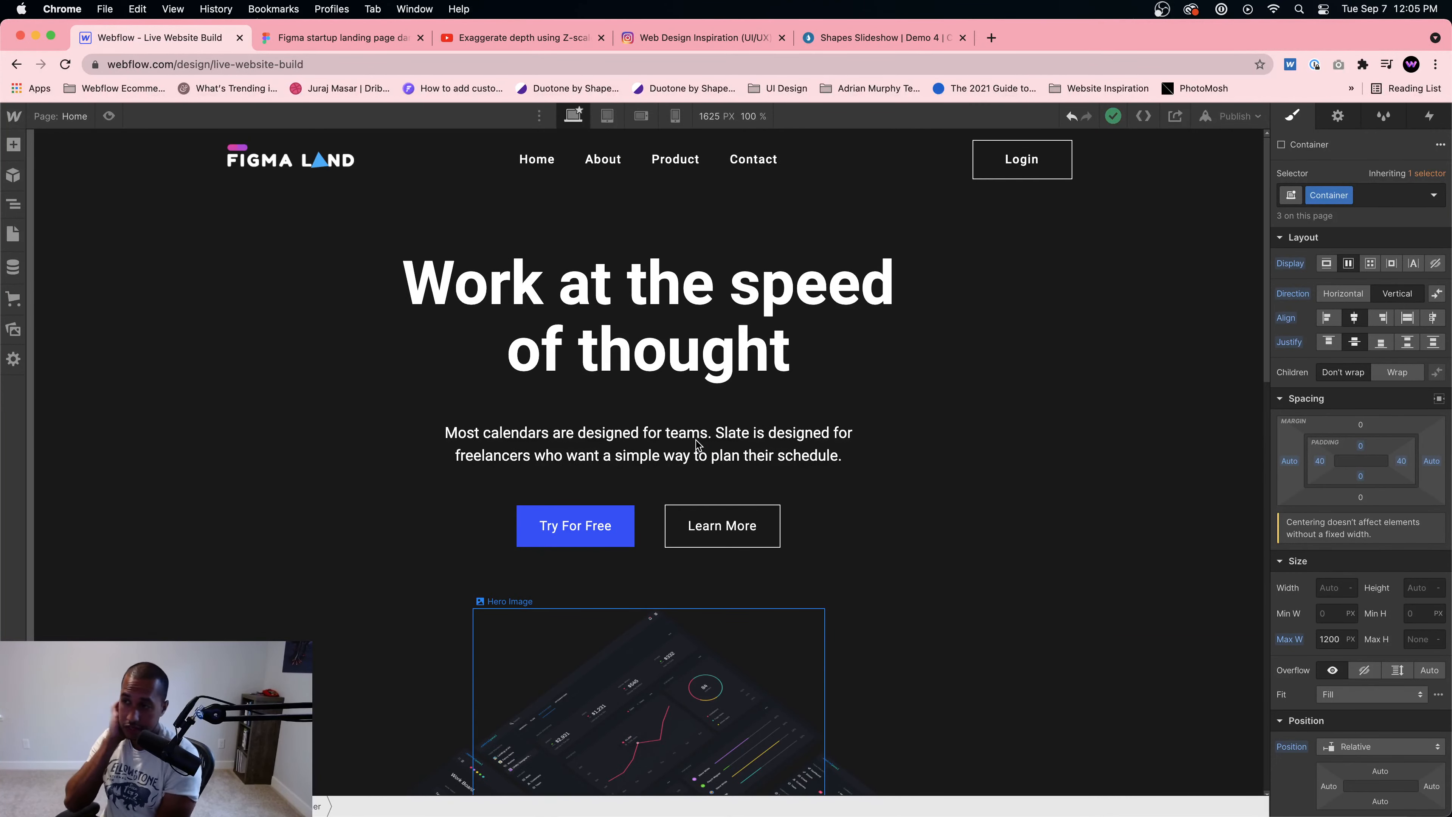
scroll(696, 444, "down", 6)
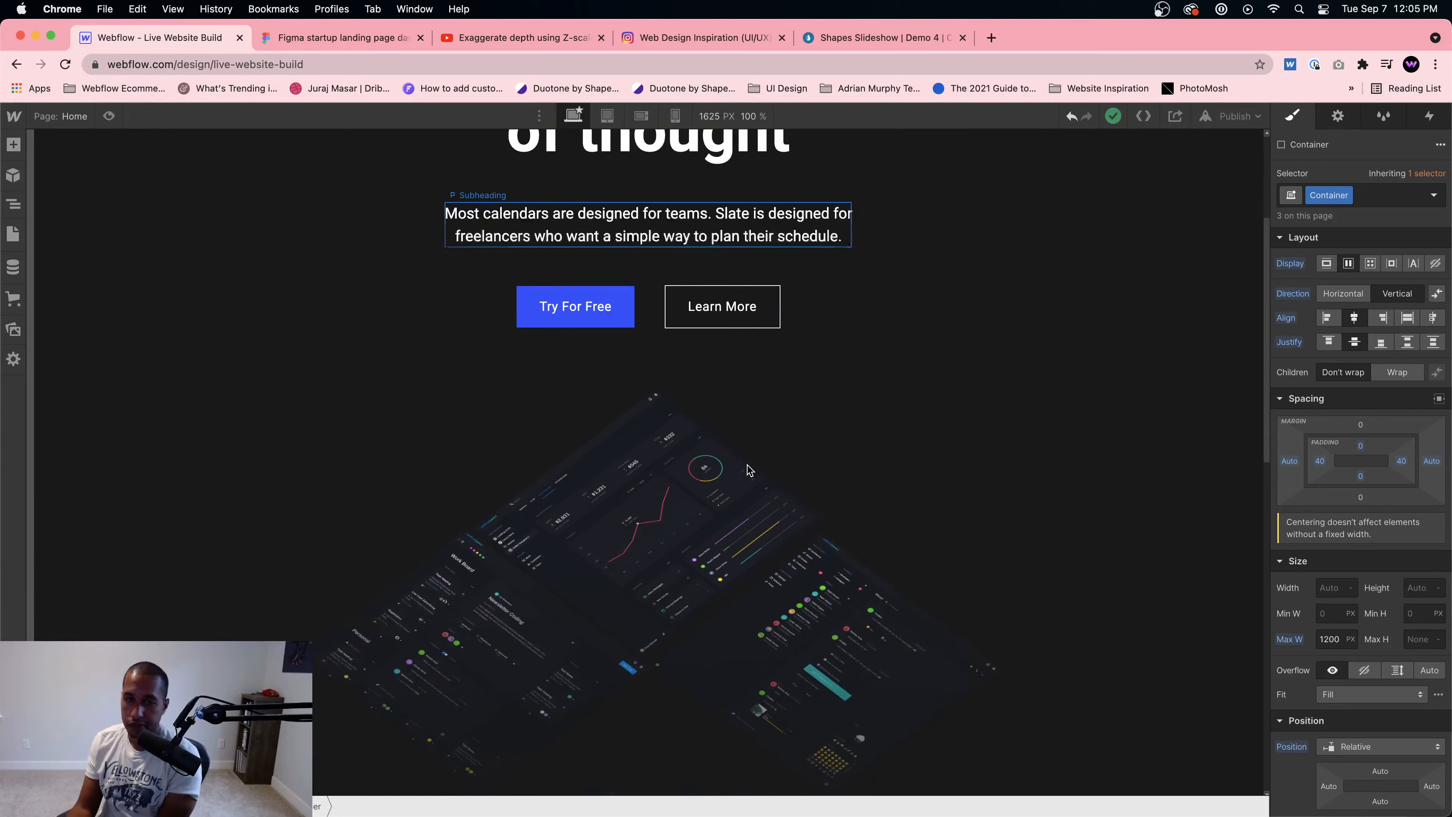
left_click(782, 333)
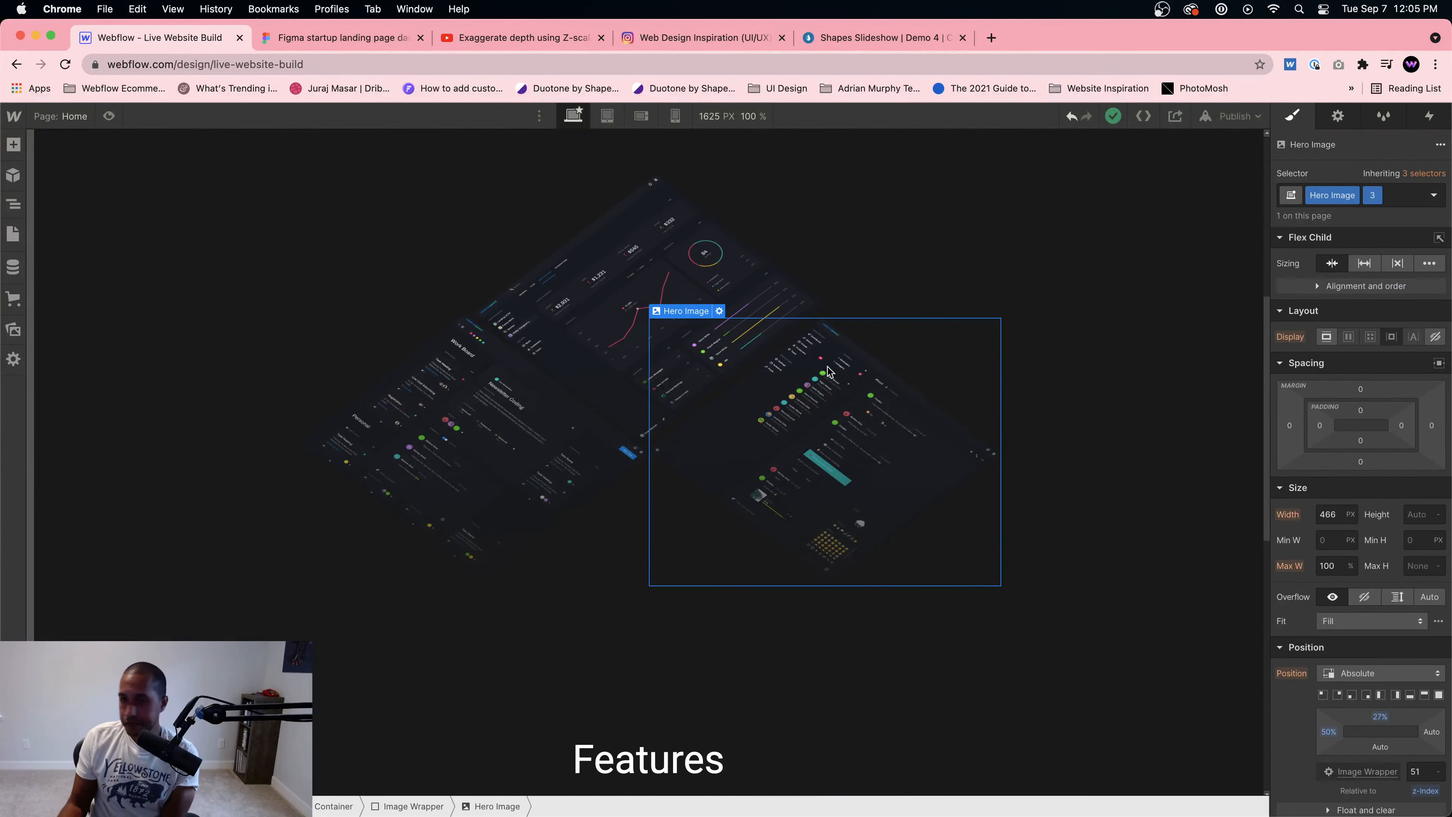
scroll(781, 343, "down", 10)
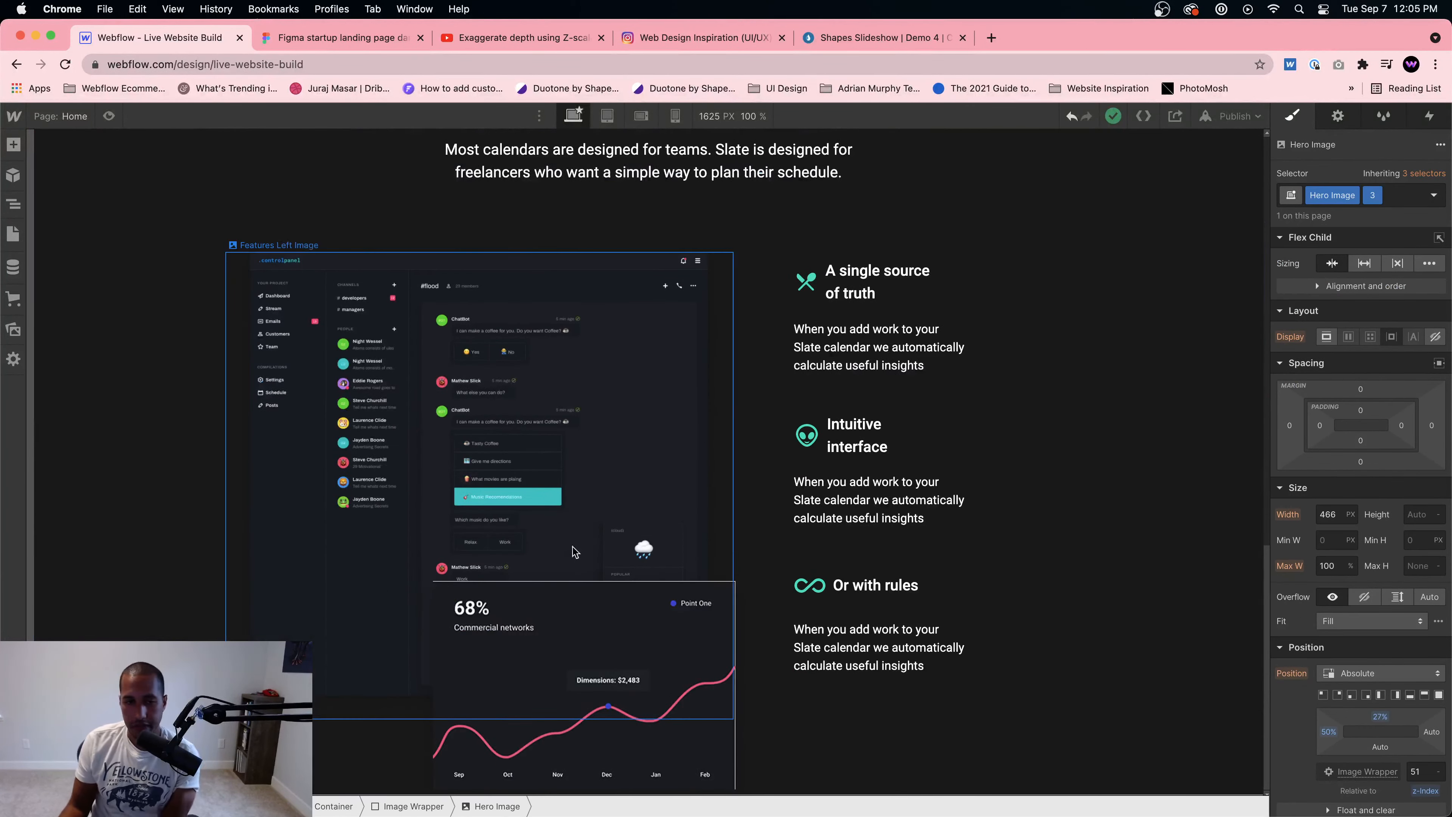
left_click(550, 610)
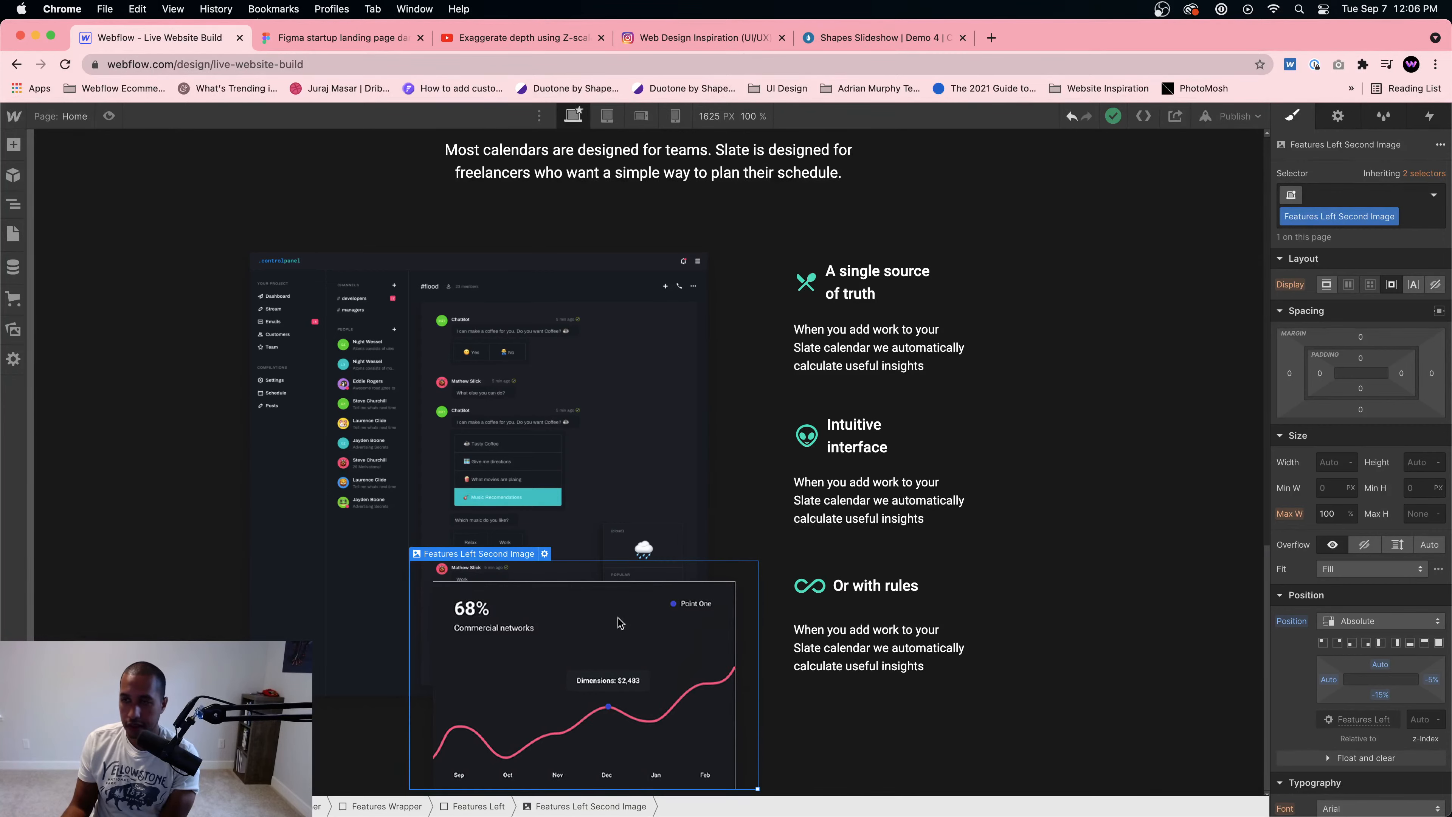
Step: In Figma, select the line chart image in the desktop Features section and export it as a 2x PNG
left_click(340, 37)
scroll(705, 443, "down", 3)
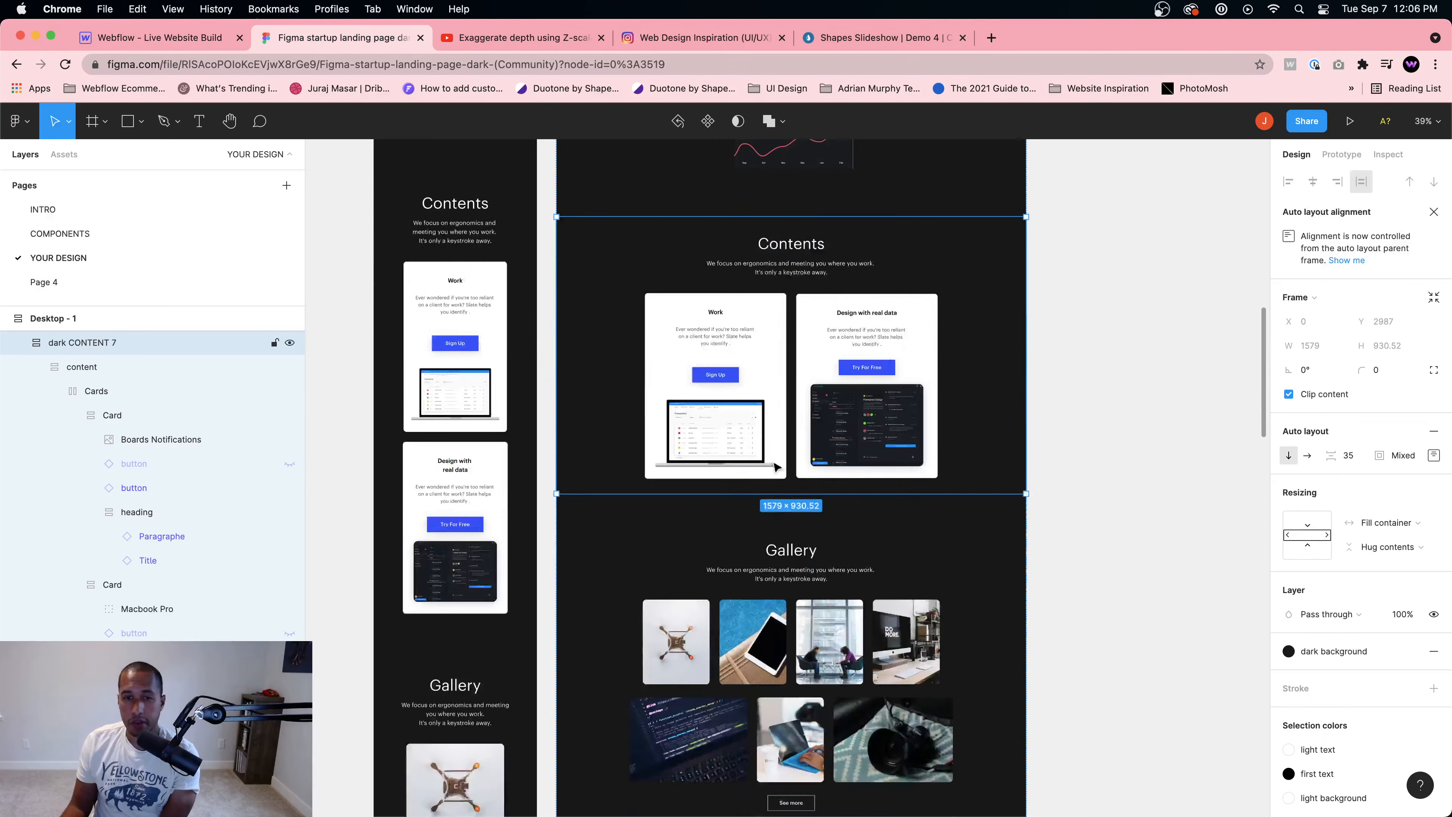
scroll(743, 401, "up", 4)
left_click(776, 335)
double_click(775, 334)
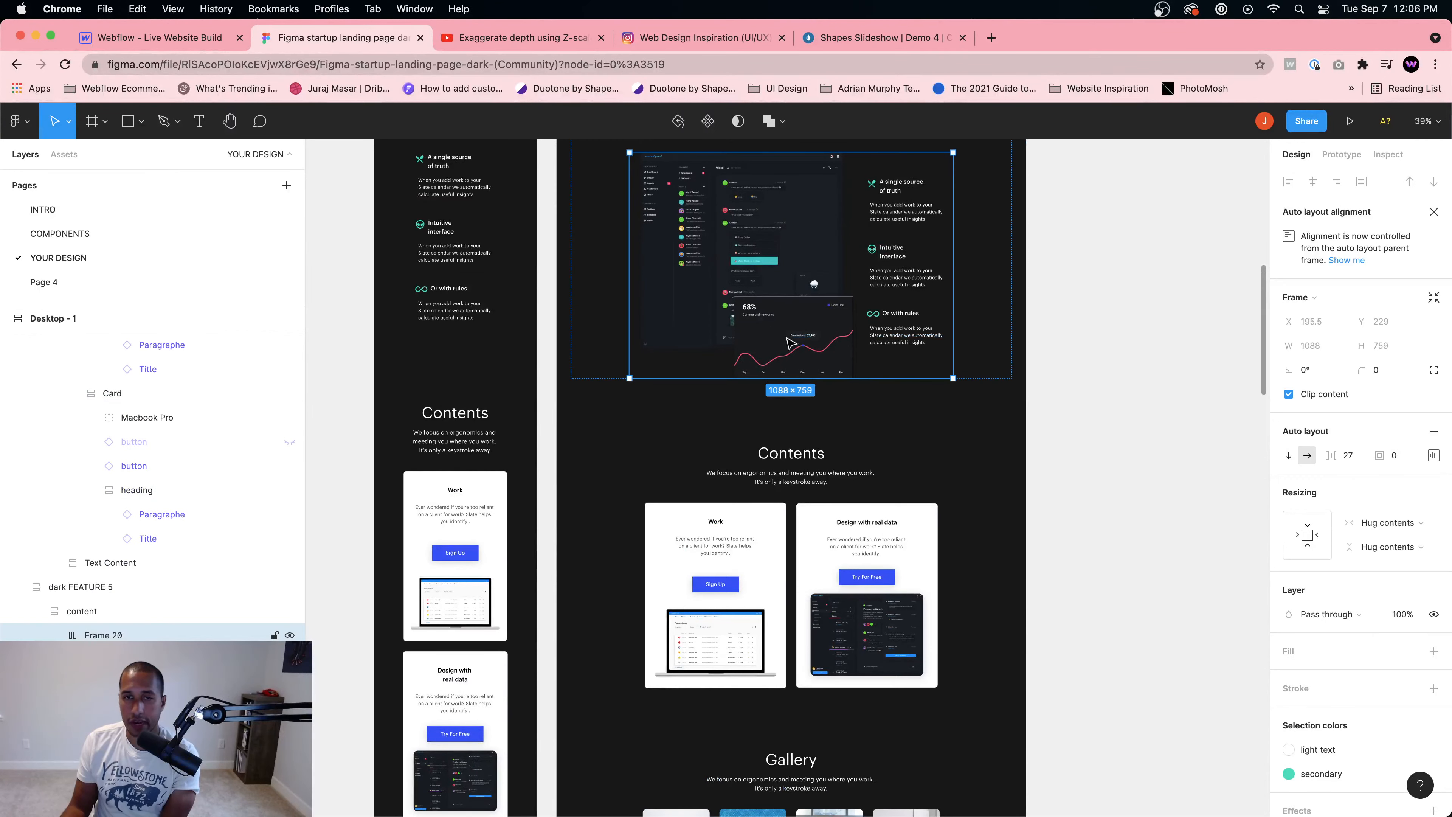
double_click(789, 327)
double_click(776, 344)
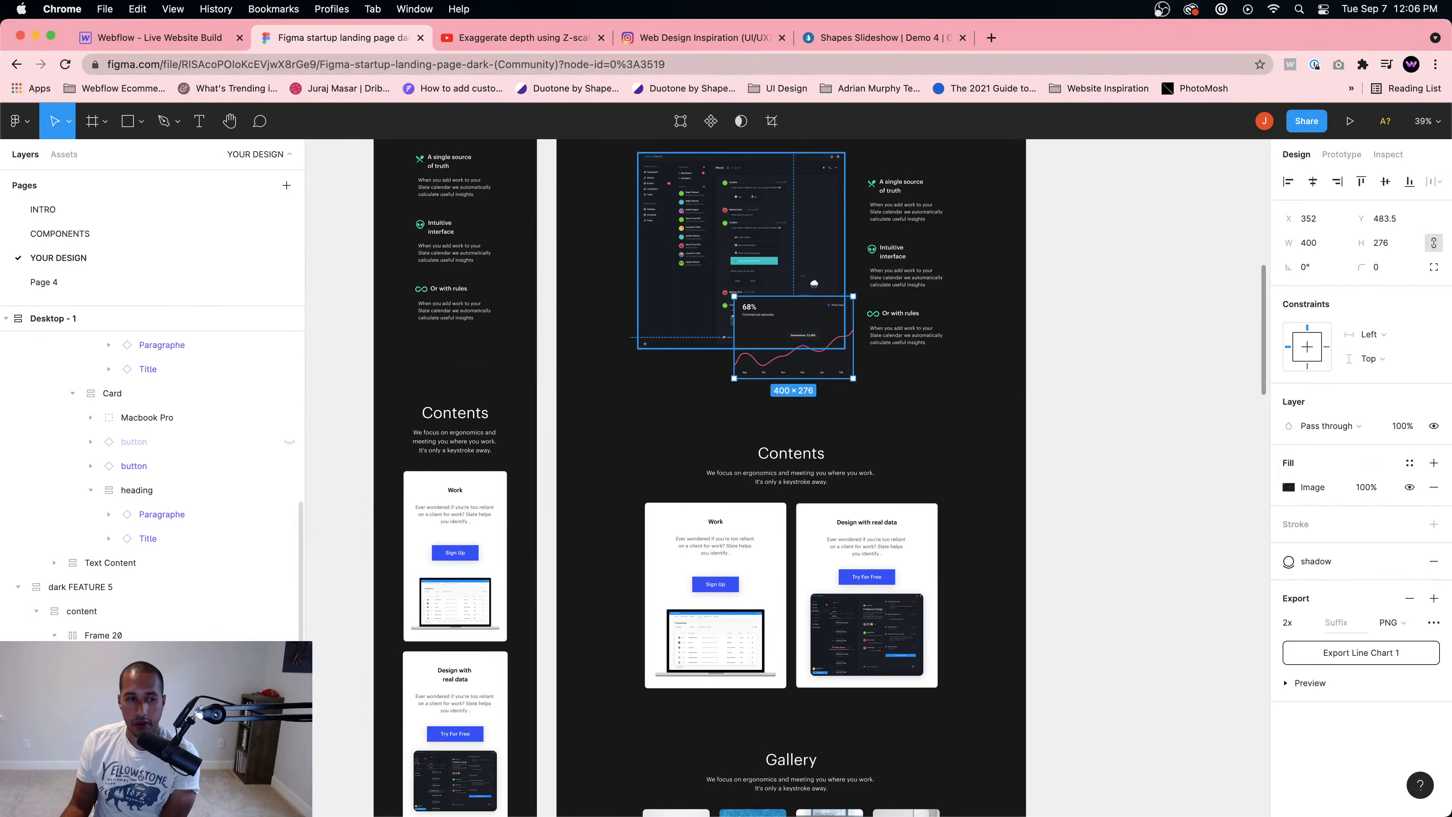
left_click(1355, 657)
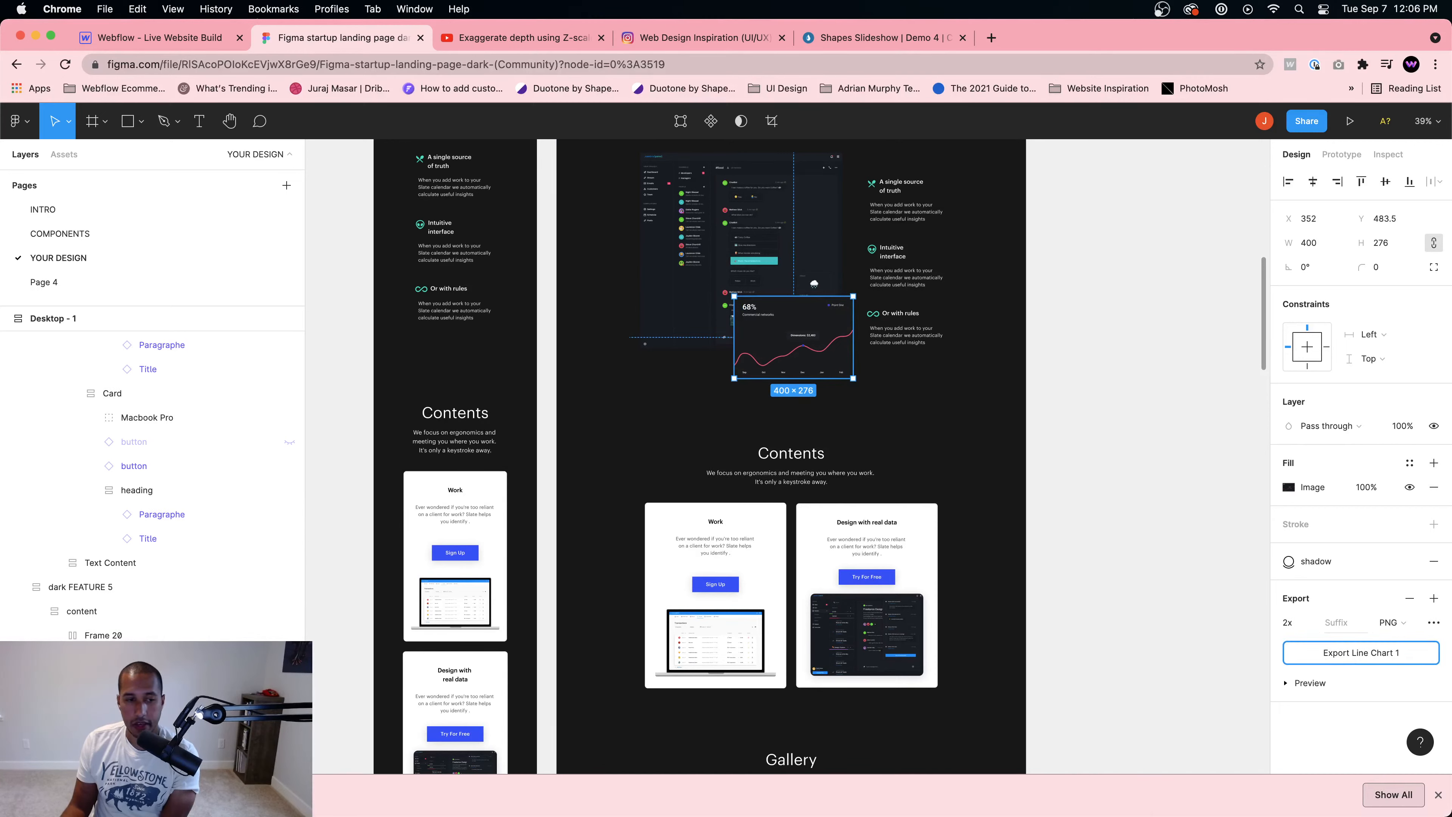
Step: Open the exported Line Chart 1.png in Preview, move its window over the design and enlarge it
left_click(68, 795)
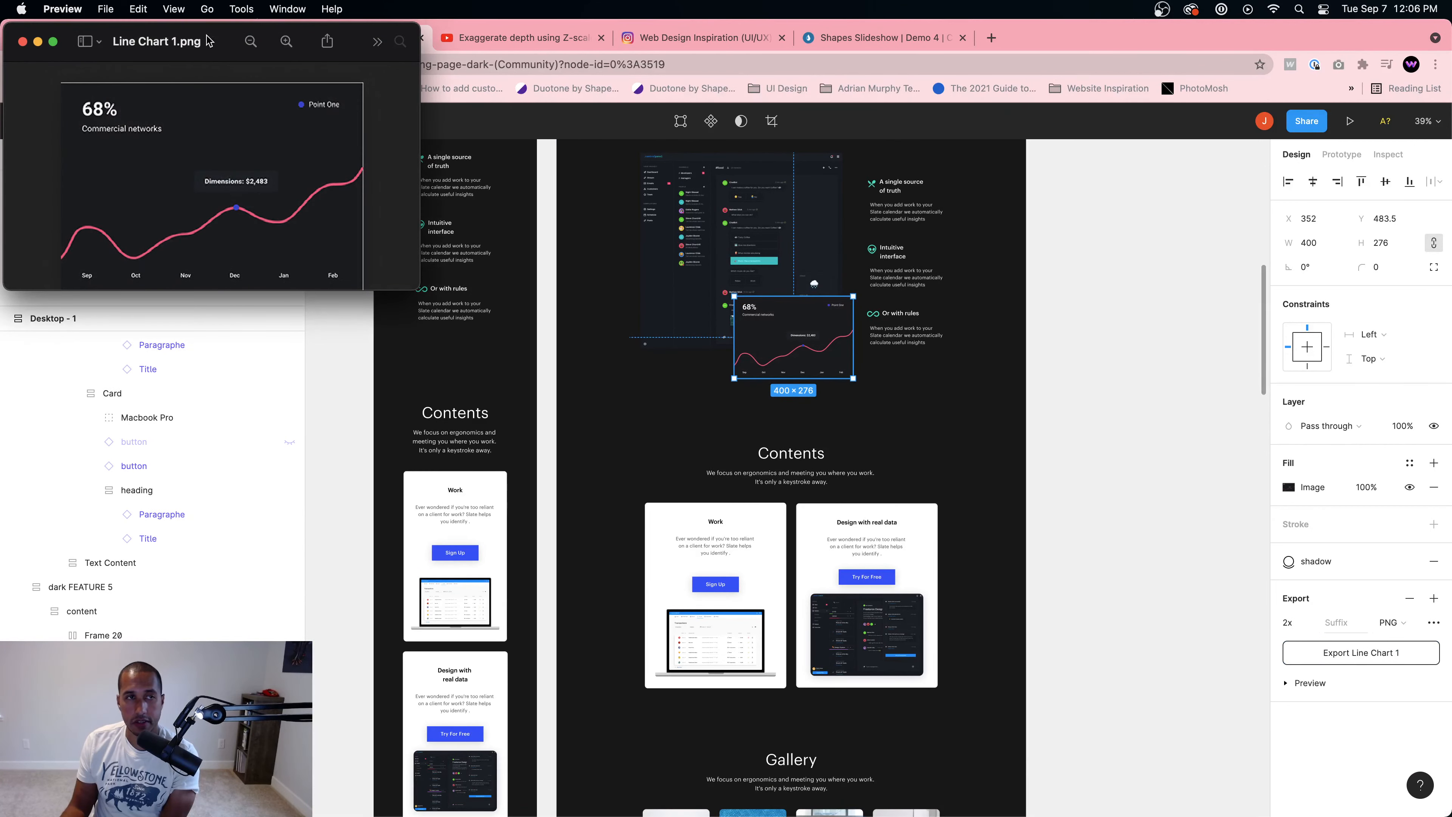
left_click_drag(189, 42, 558, 141)
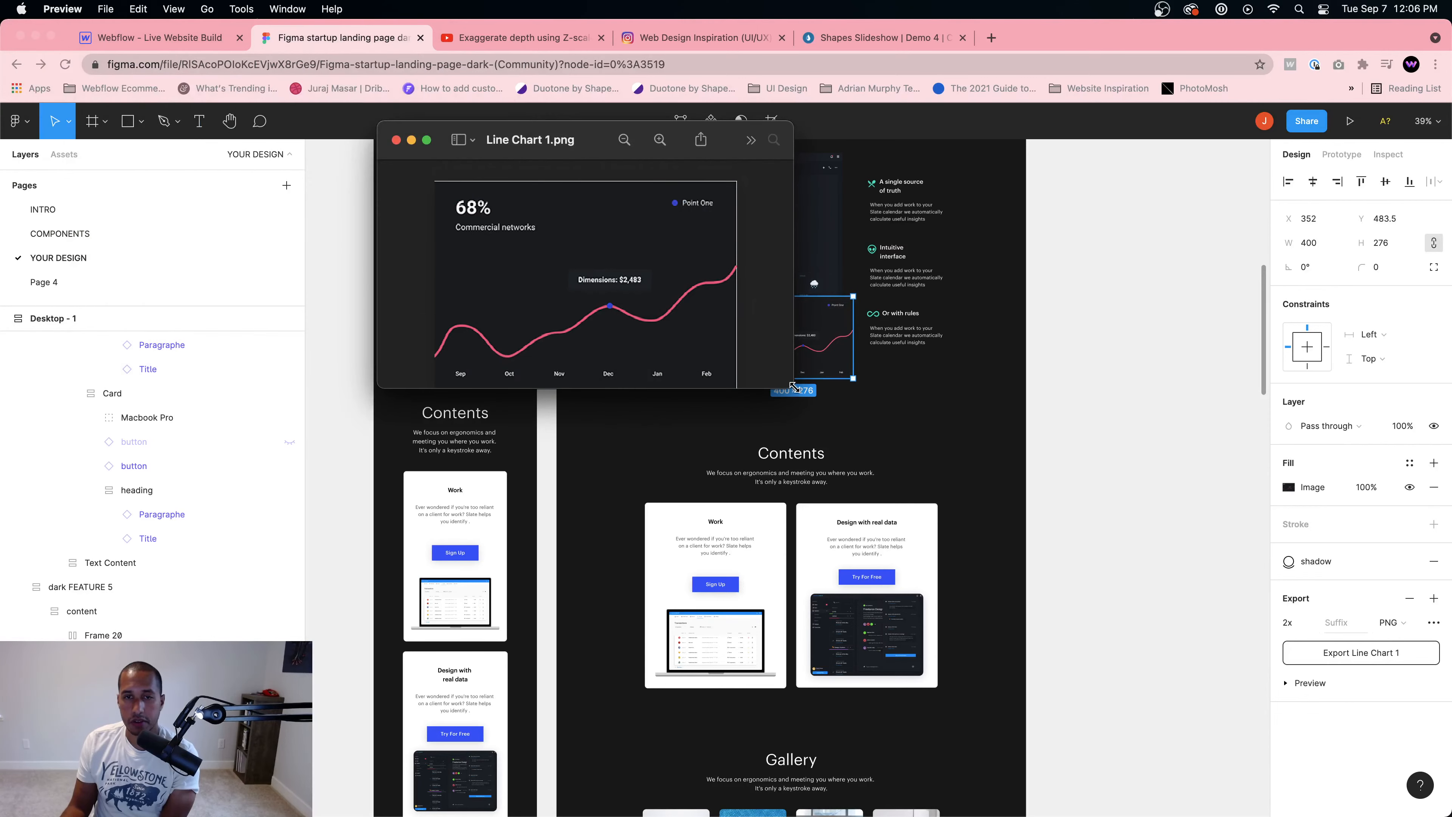
left_click_drag(793, 389, 1225, 712)
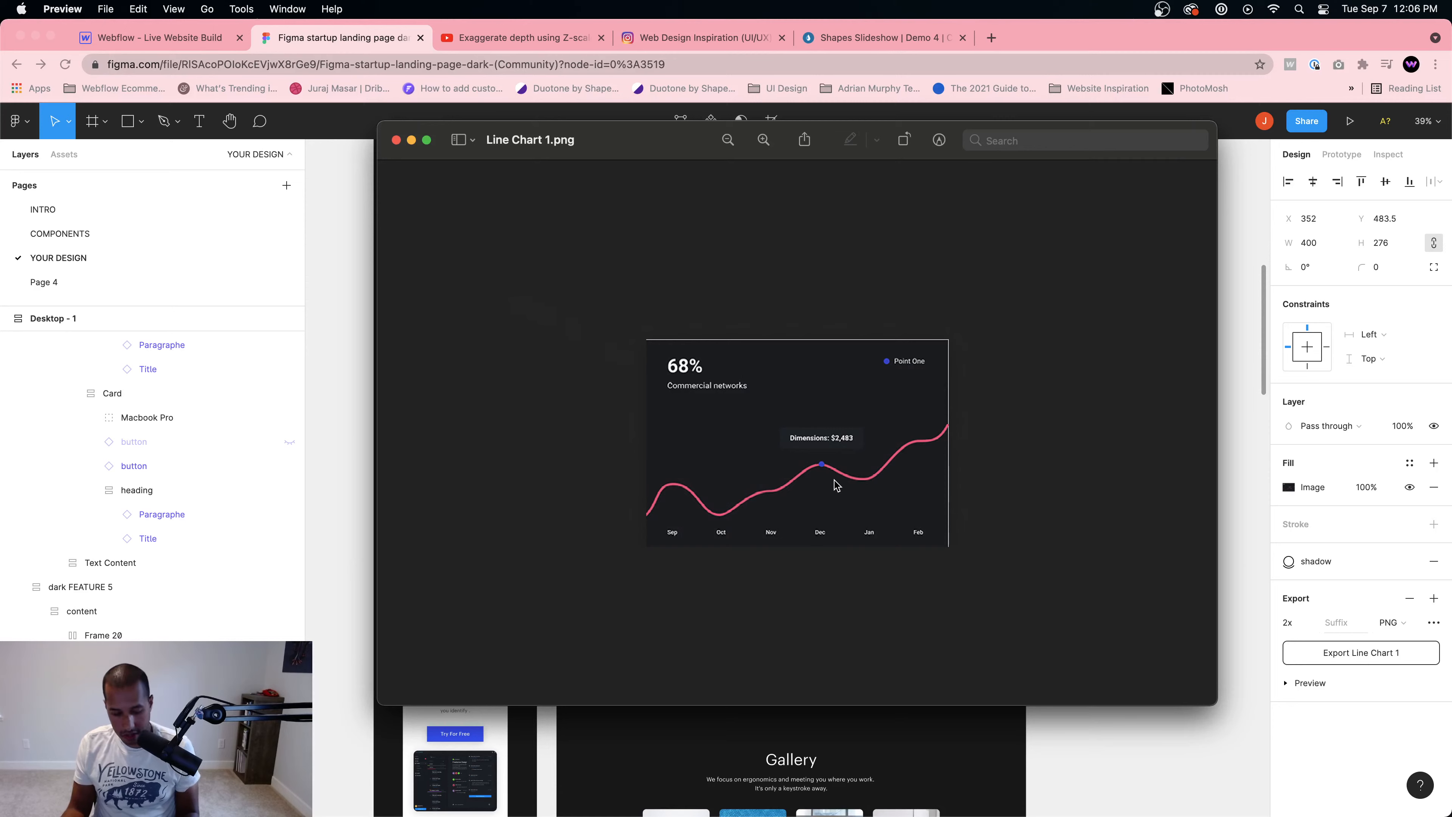
Step: Try to crop the line chart image closely around the chart panel, and undo the crop
key("super+a")
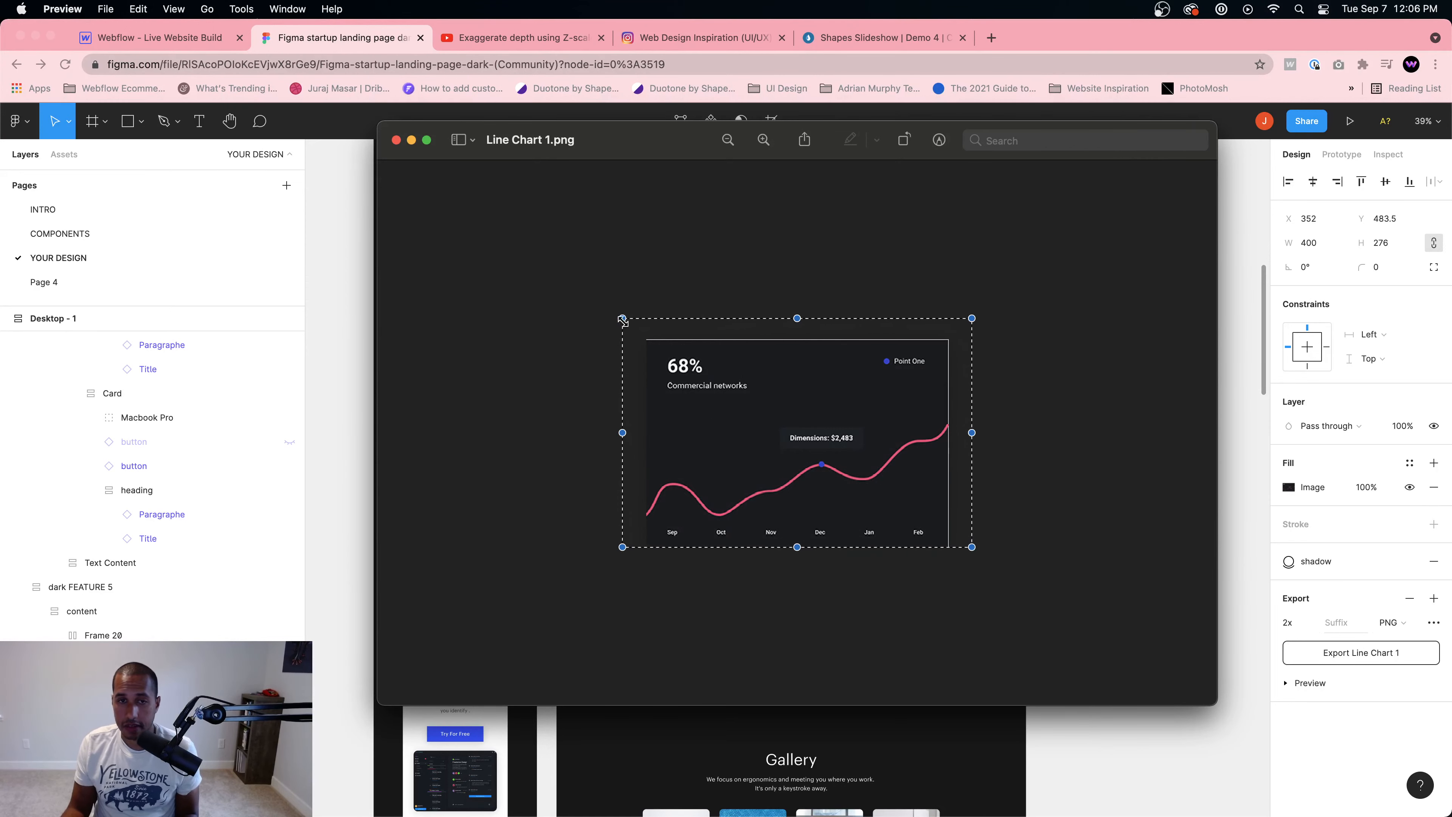
left_click_drag(647, 338, 638, 342)
left_click_drag(972, 546, 948, 554)
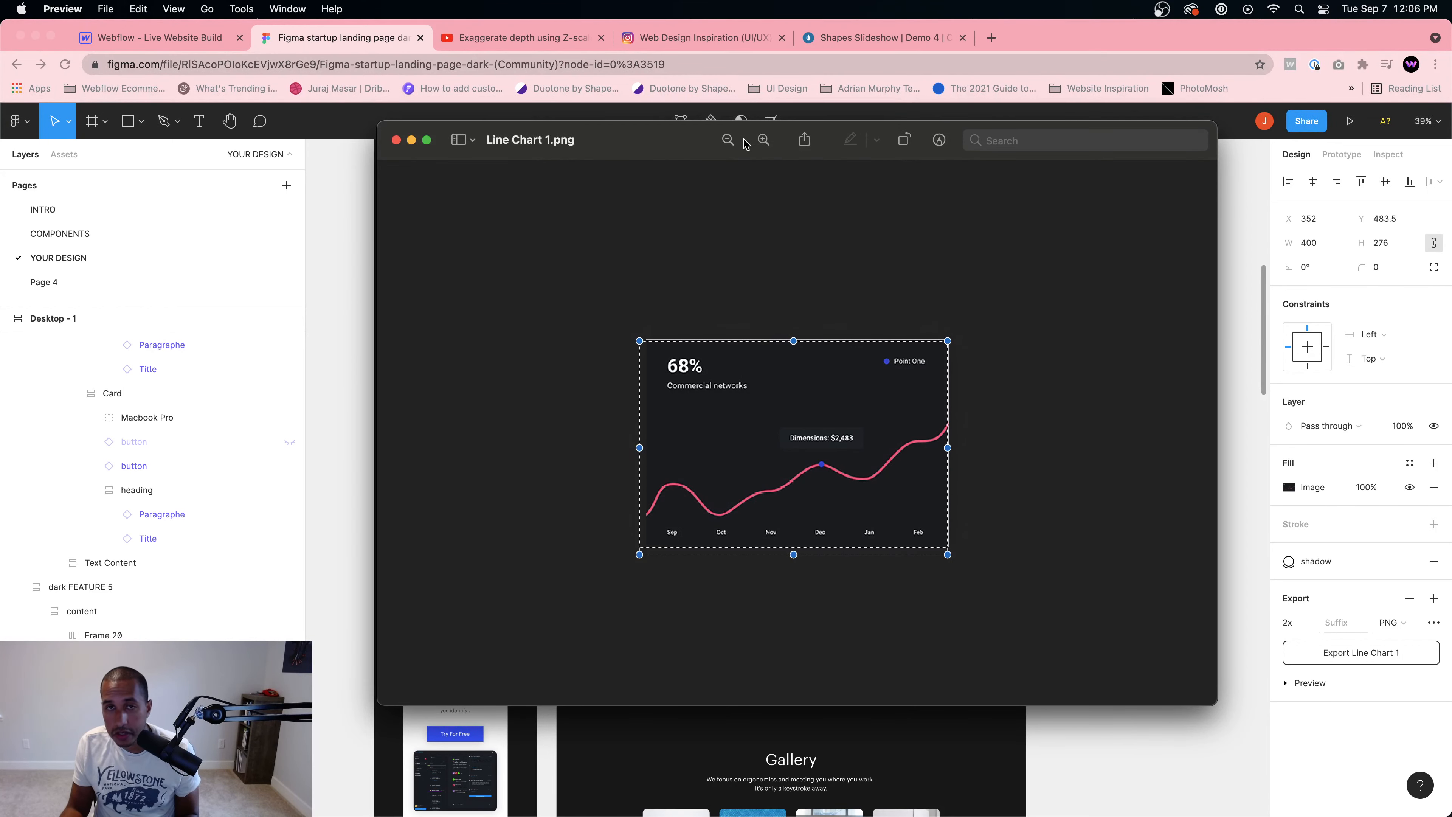
left_click(764, 140)
left_click(763, 140)
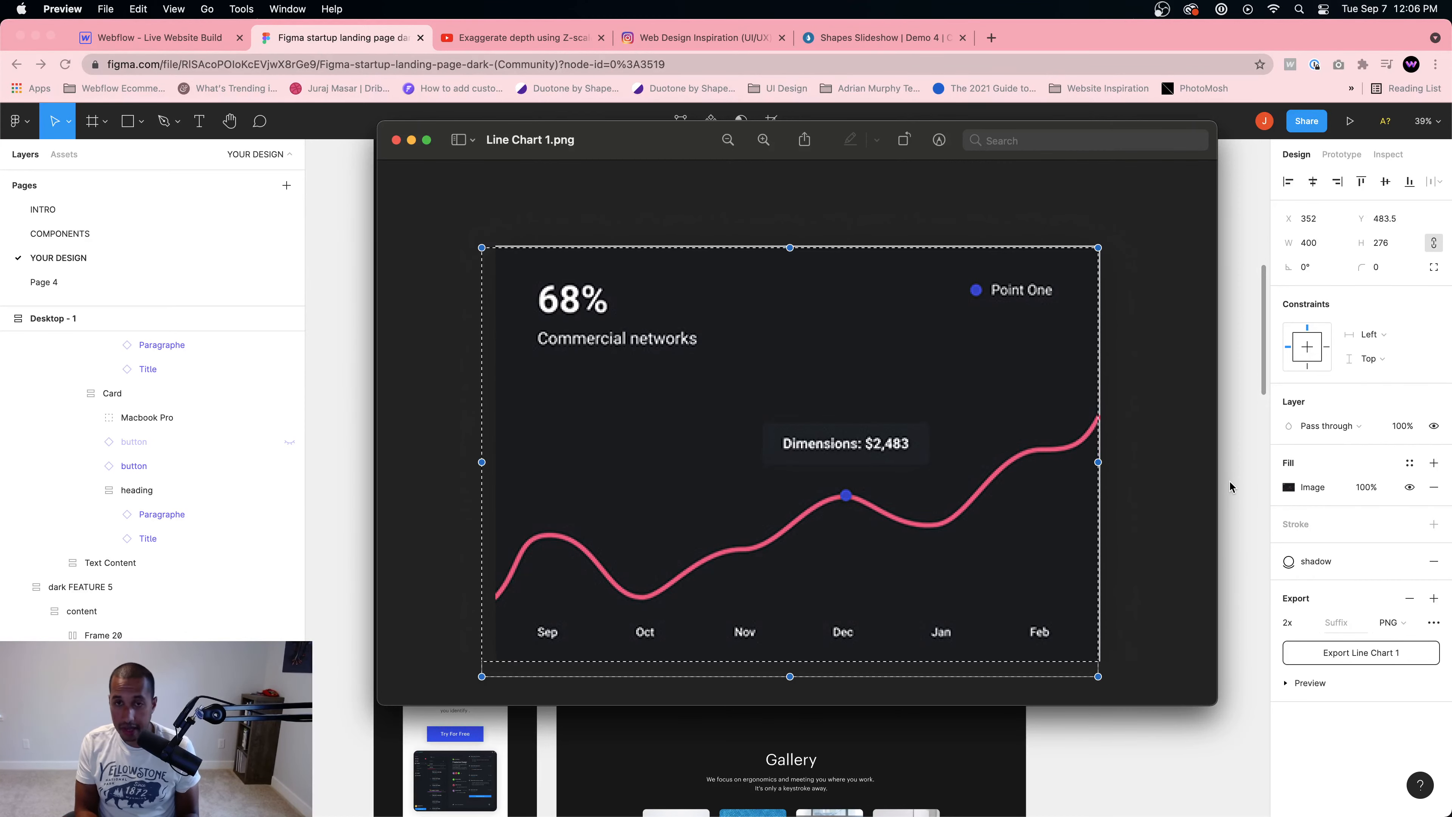
key("super+k")
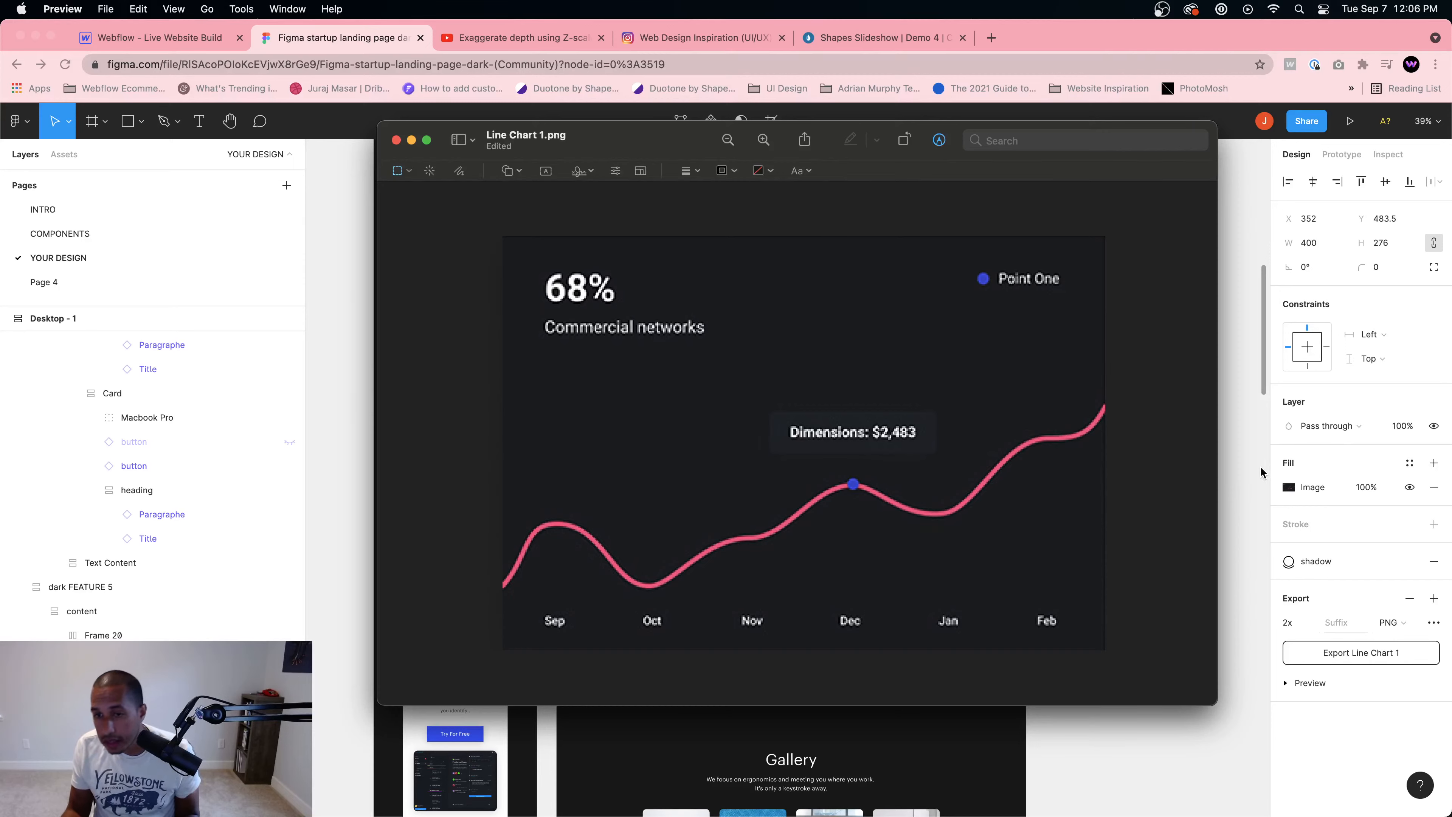
key("super+z")
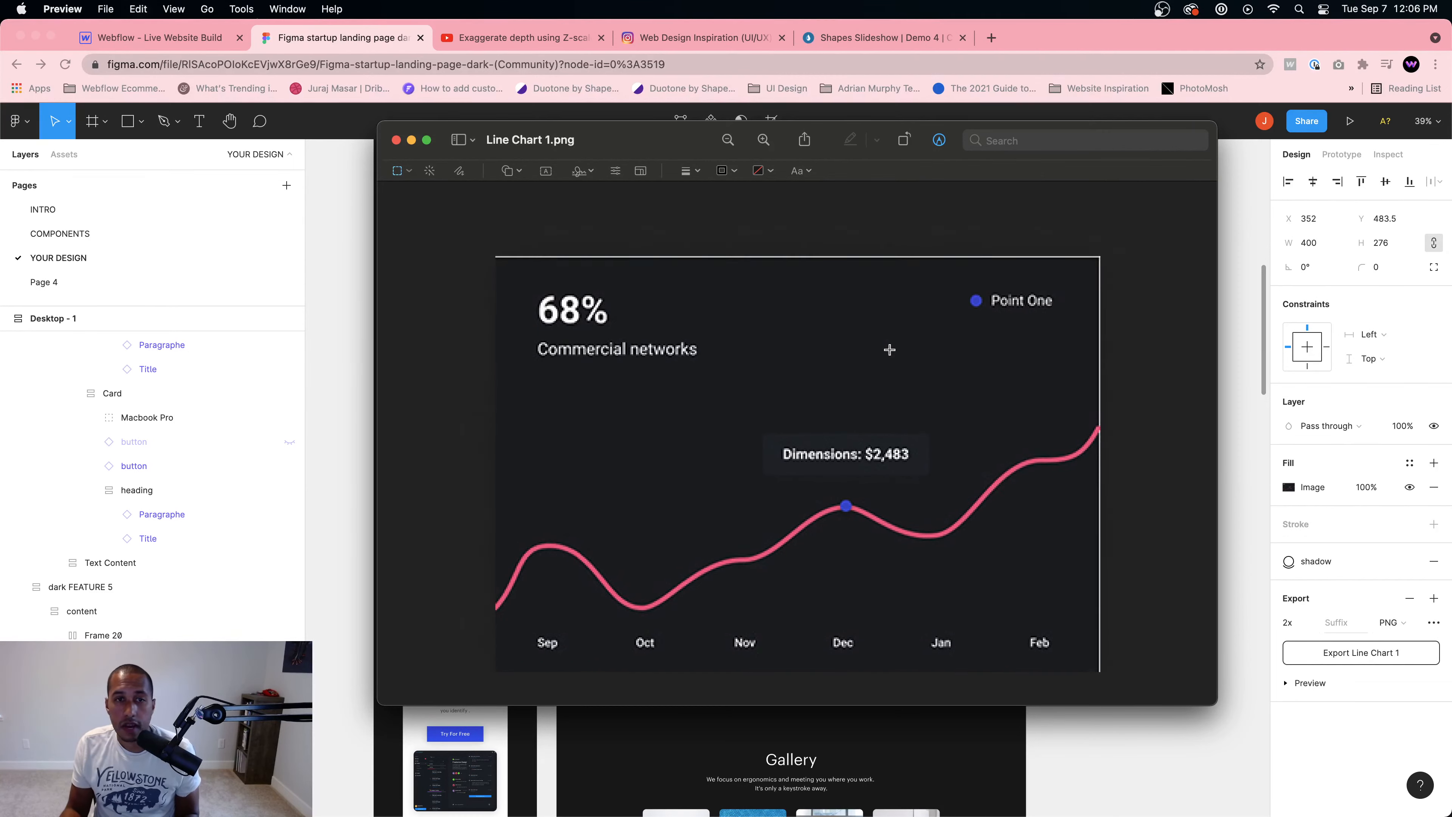
Step: Try to crop the white lines off the line chart's top and right edges, and undo the crop
key("super+a")
left_click_drag(797, 214, 796, 259)
left_click_drag(1145, 465, 1095, 465)
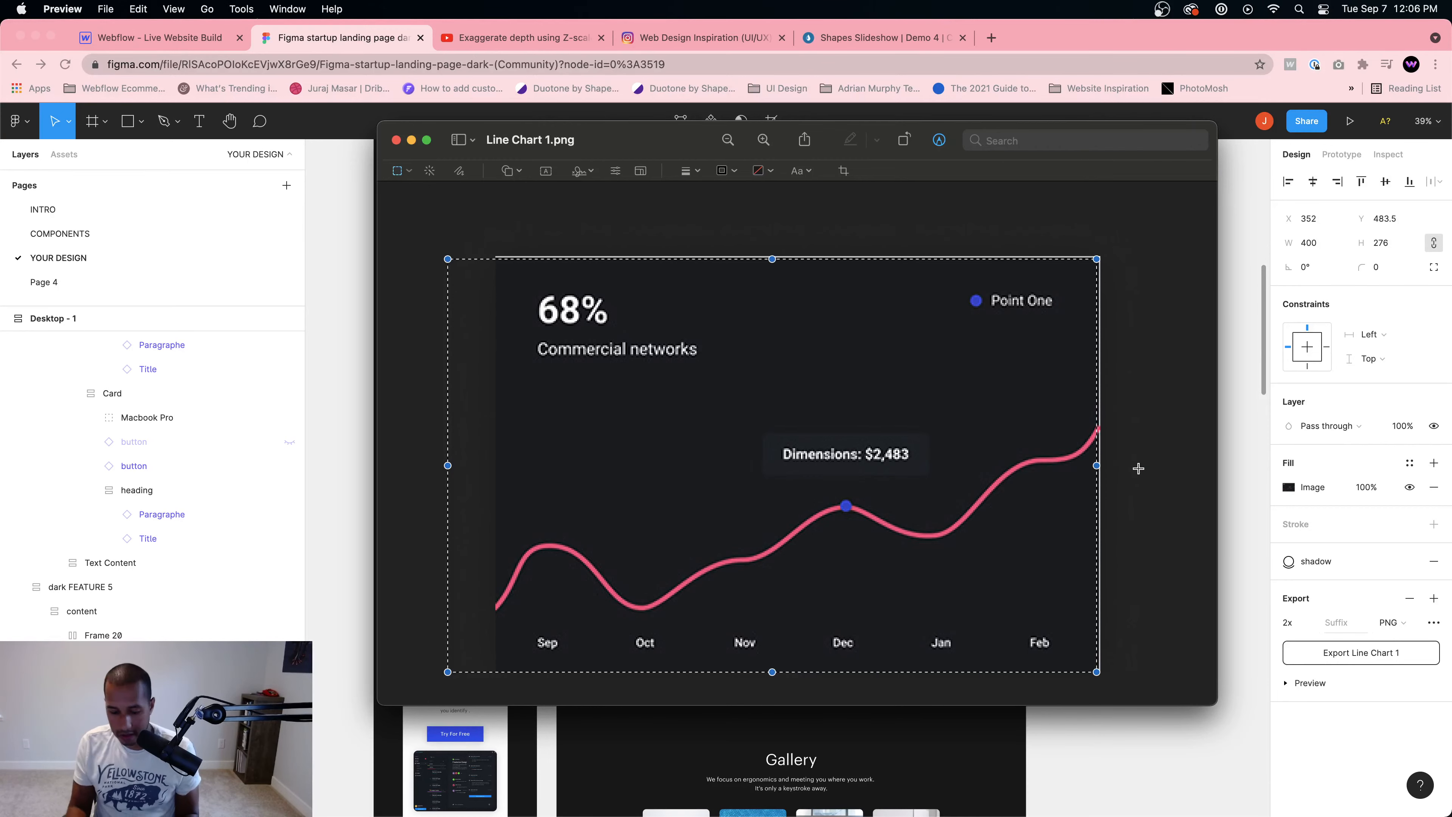
key("super+k")
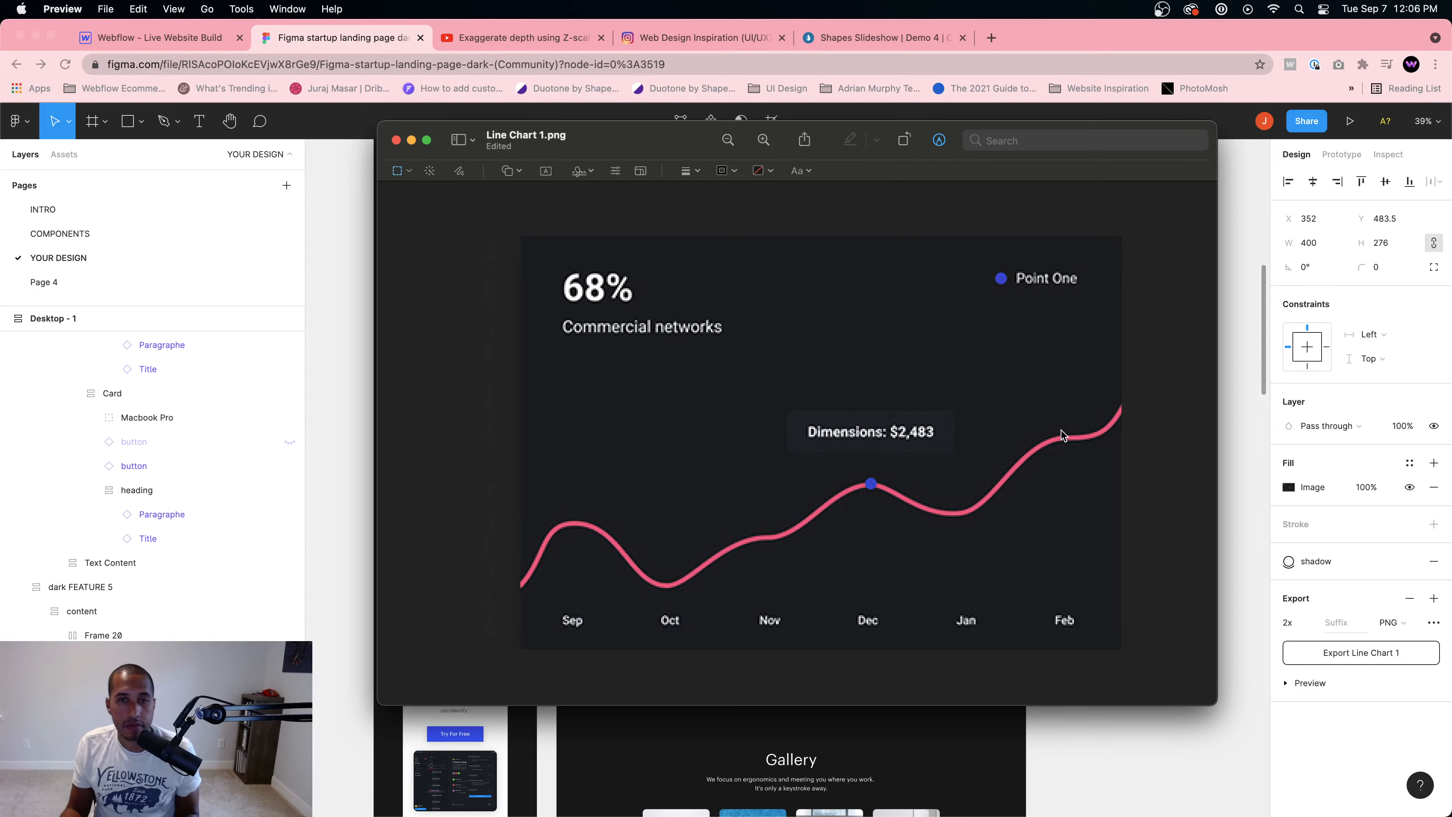
key("super+s")
Step: Crop the line chart image to just inside its white top and right edge lines, keeping the other margins, and save it
key("super+a")
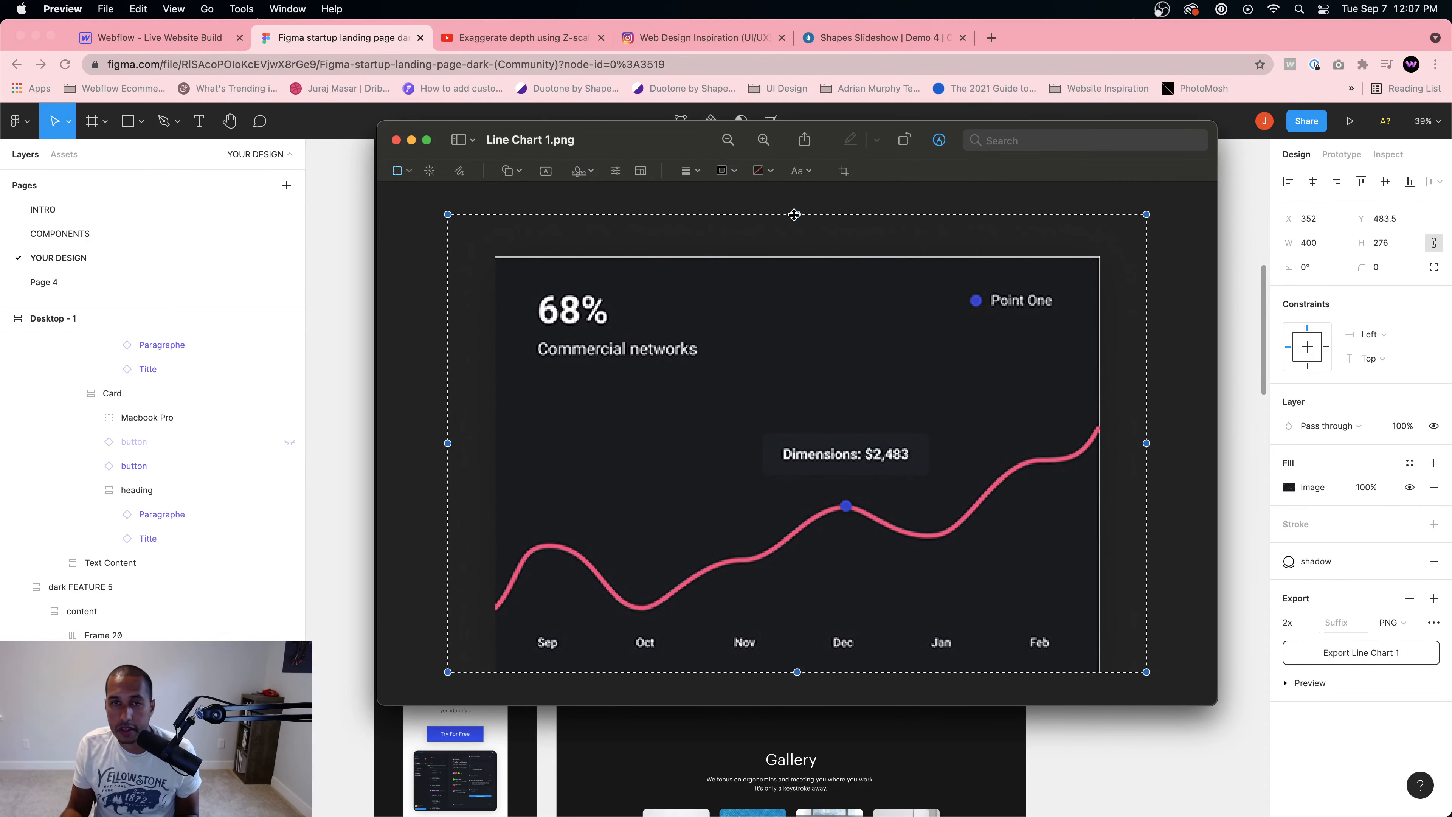
left_click_drag(797, 218, 784, 261)
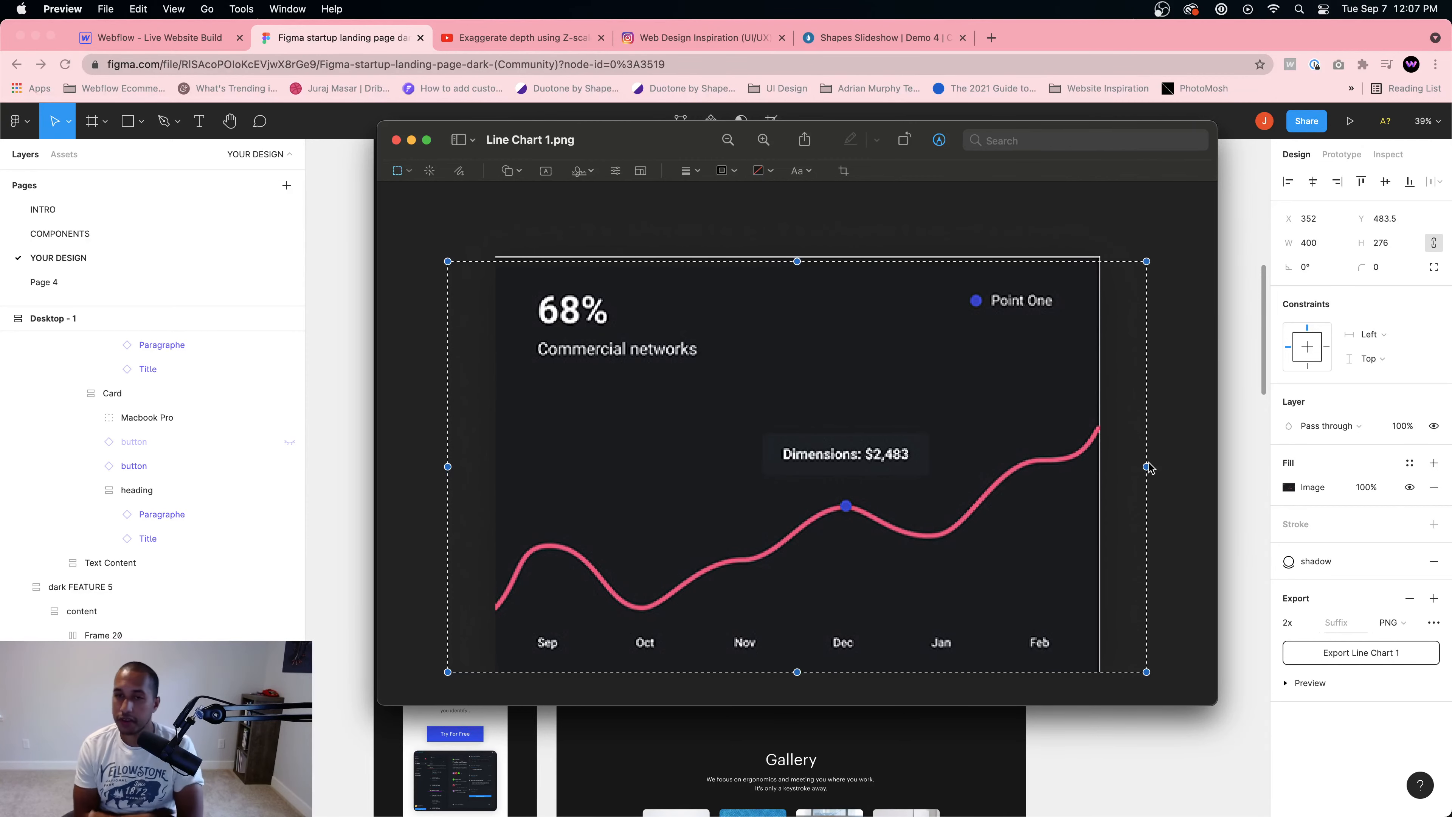
left_click_drag(1147, 467, 1087, 467)
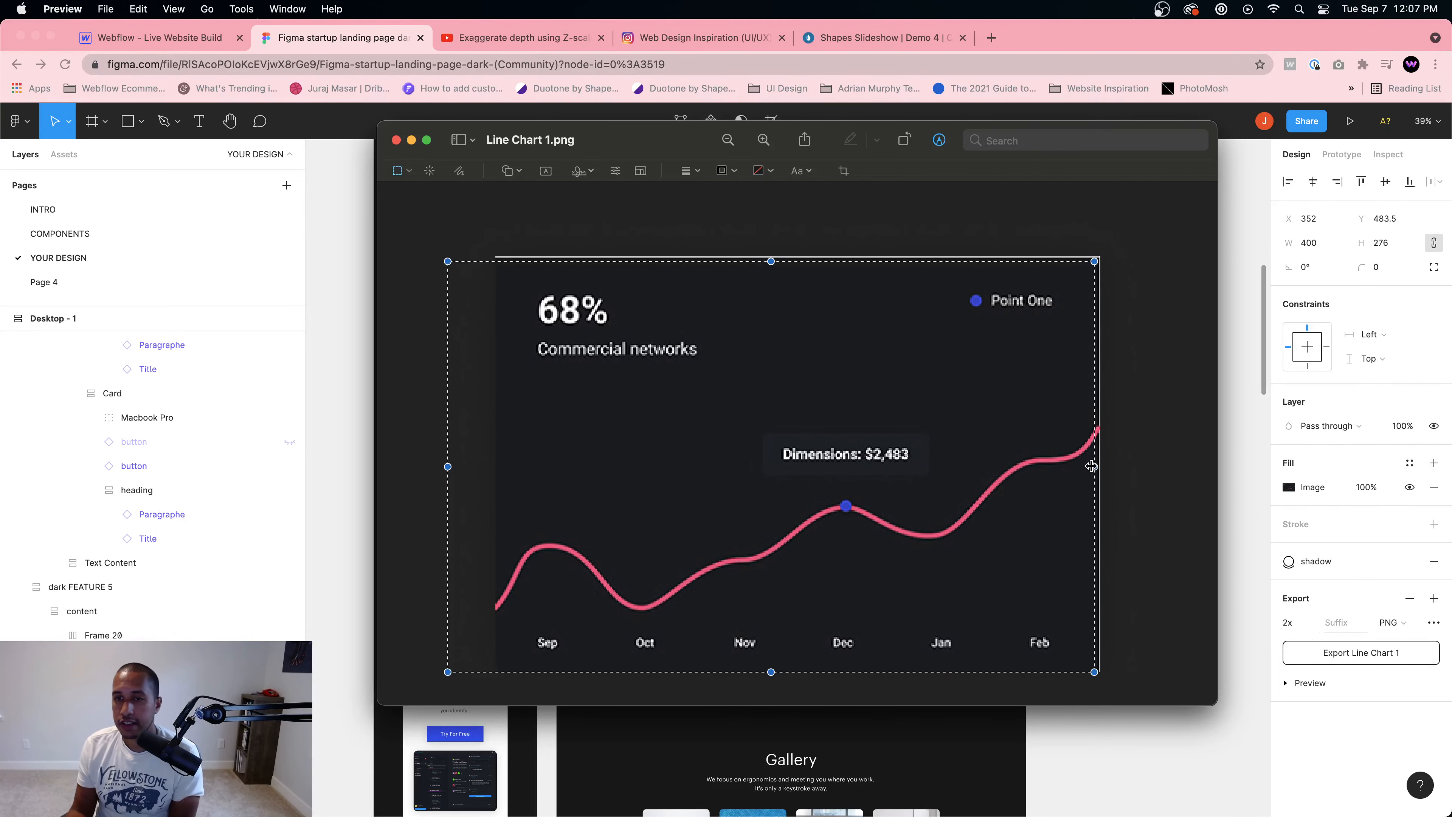
key("super+k")
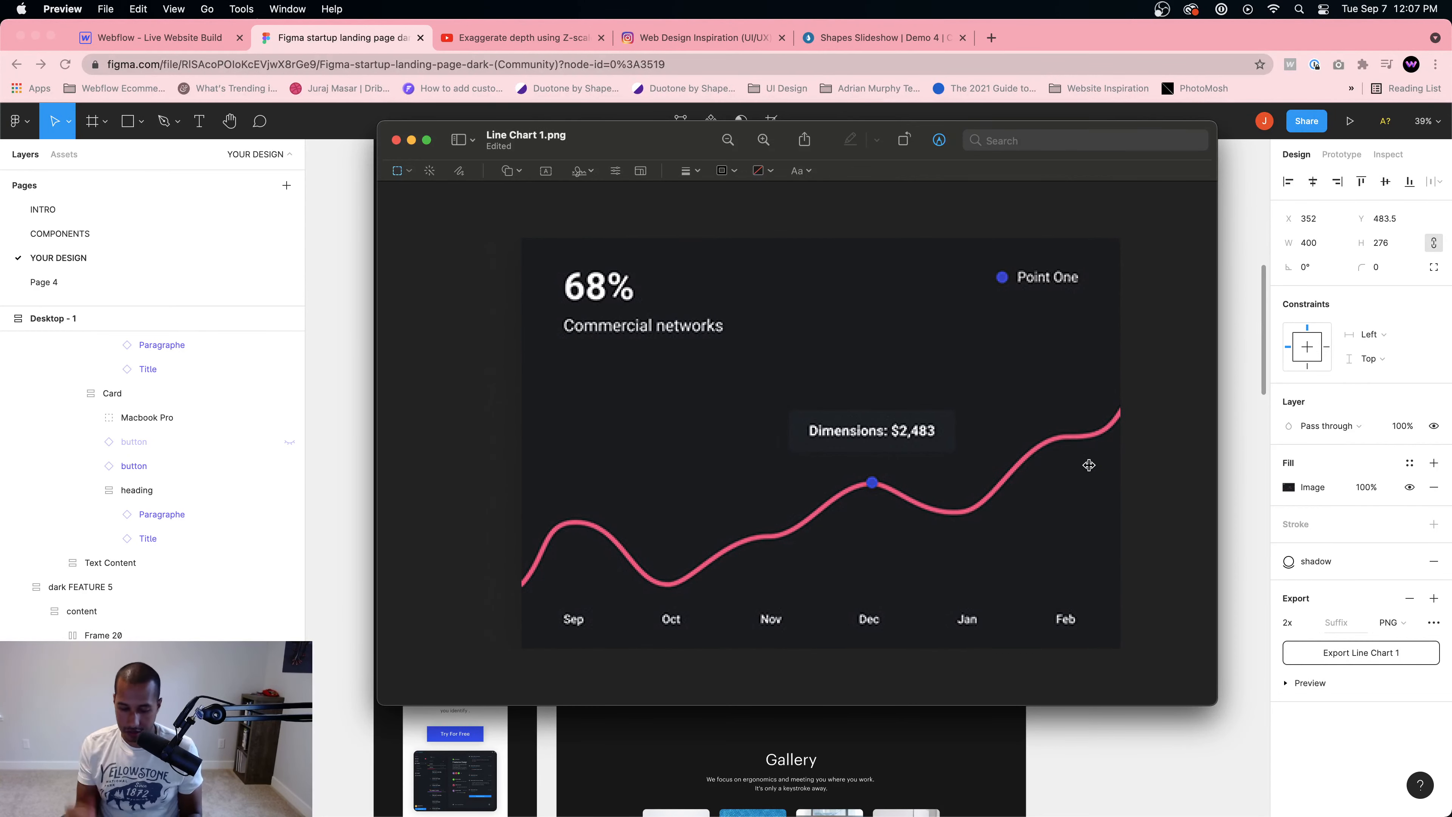
key("super+s")
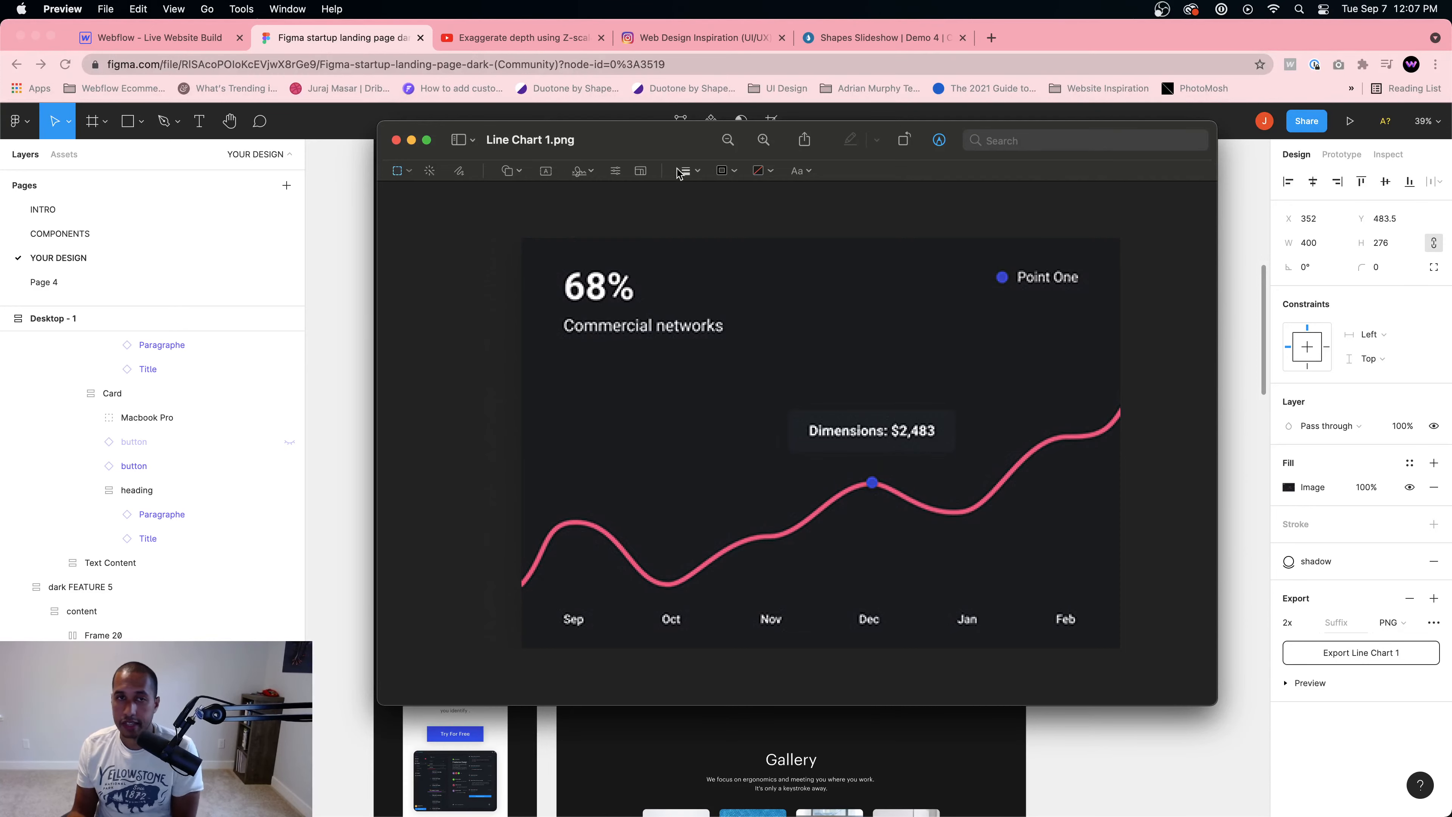
Step: Switch to the Webflow project and upload the cropped Line Chart 1.png from the Downloads folder to the site's assets
left_click(361, 240)
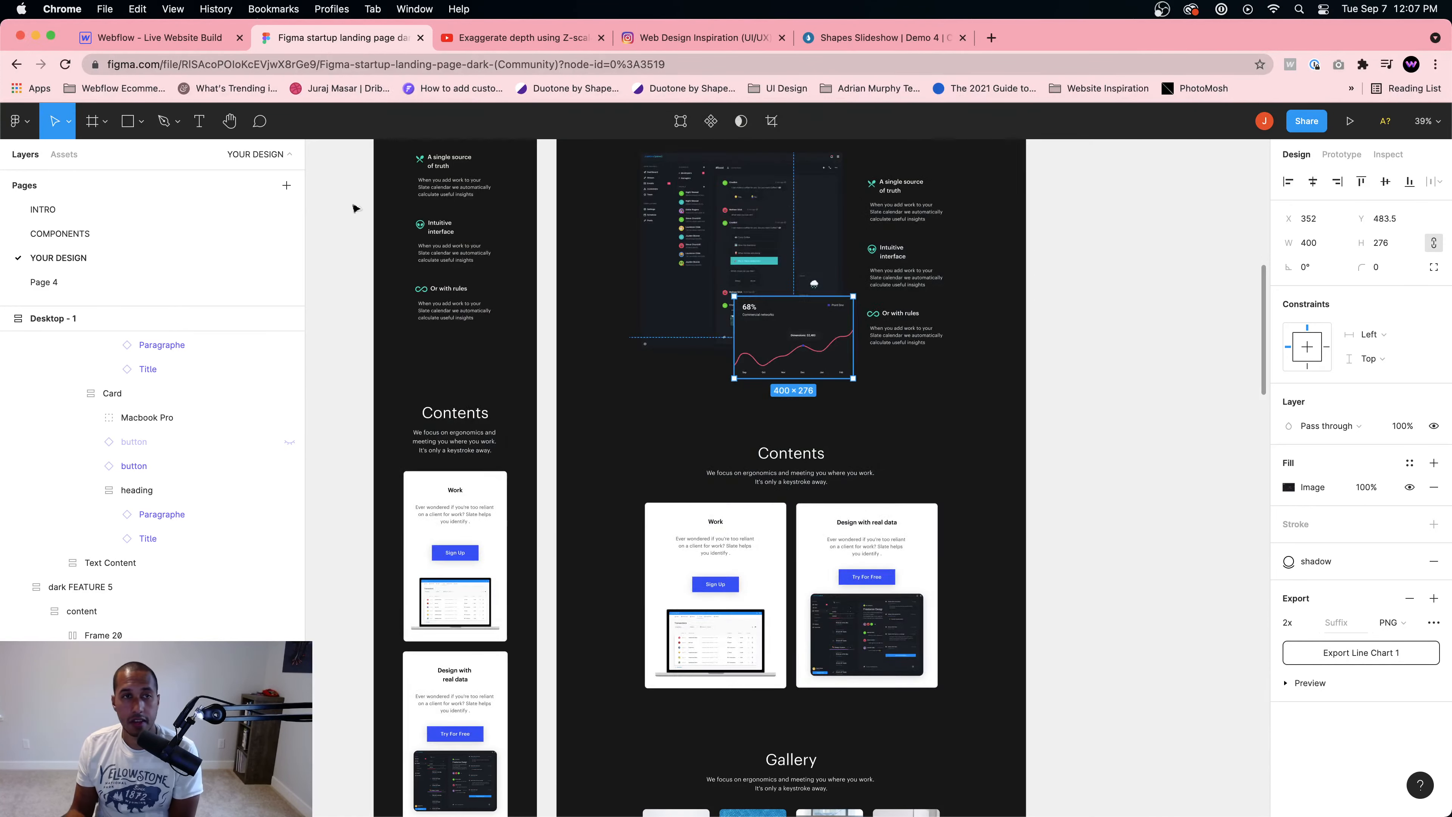
left_click(200, 43)
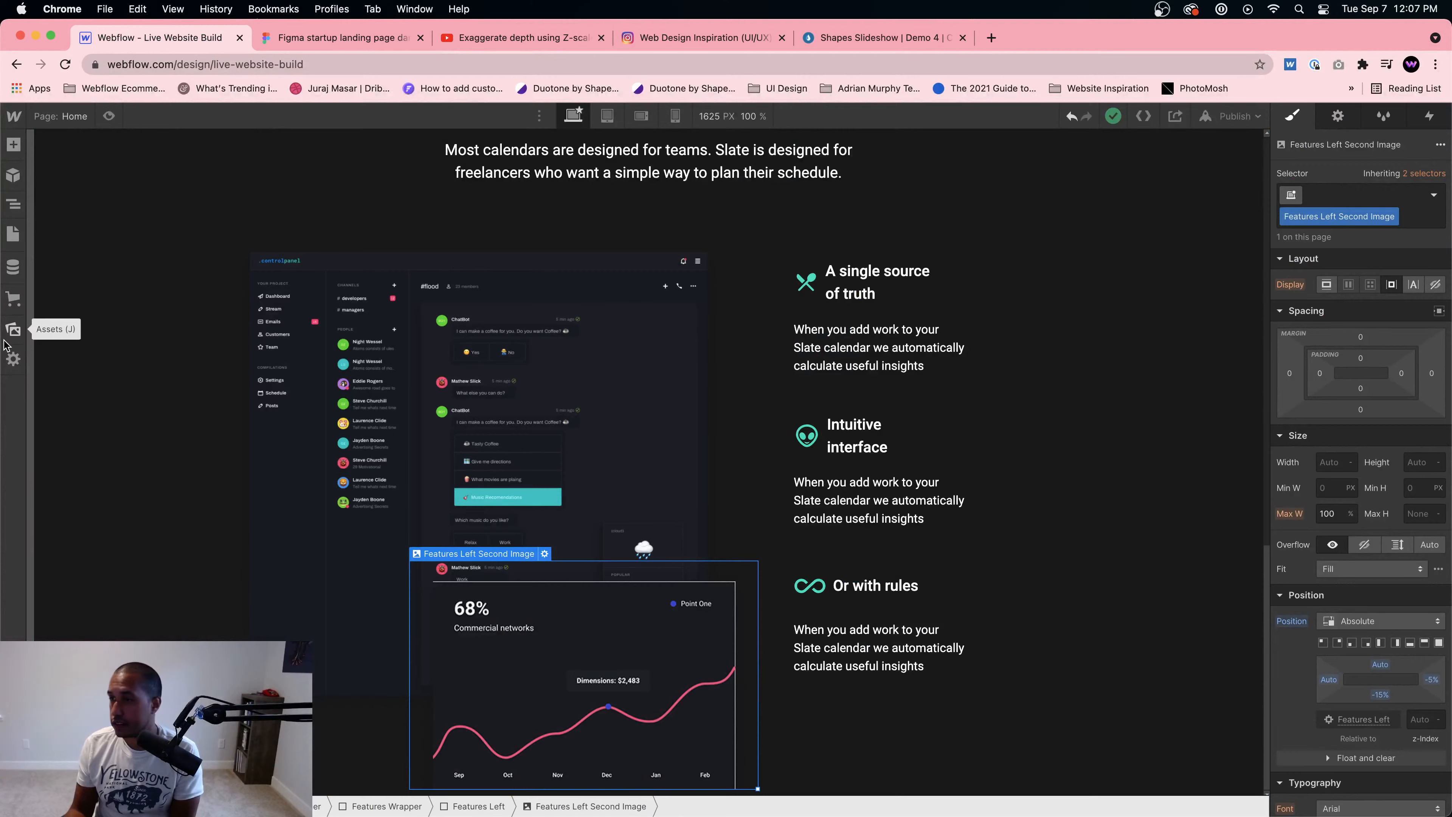
left_click(12, 329)
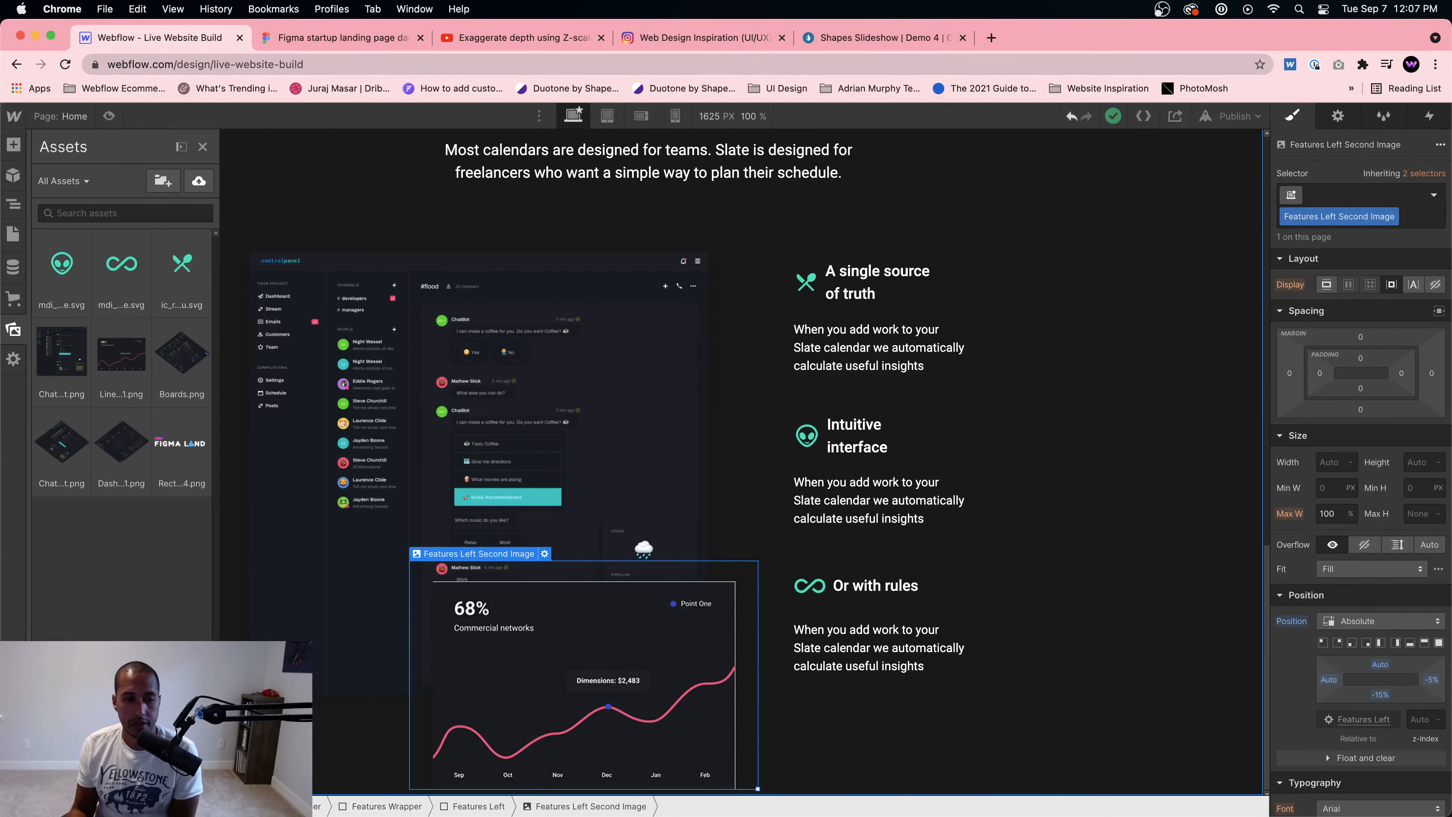
mouse_move(343, 812)
left_click(337, 786)
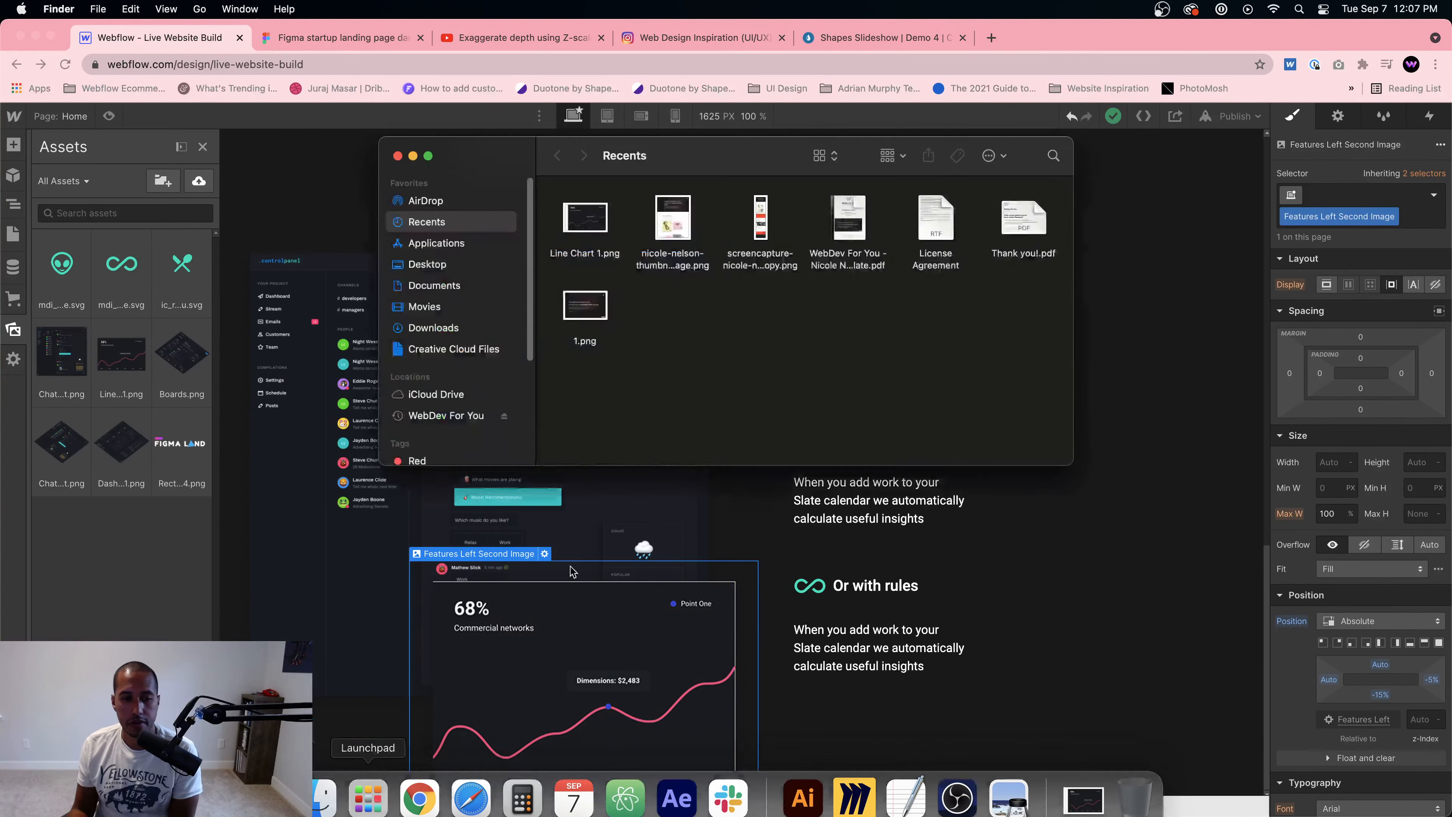
left_click(435, 309)
left_click(452, 328)
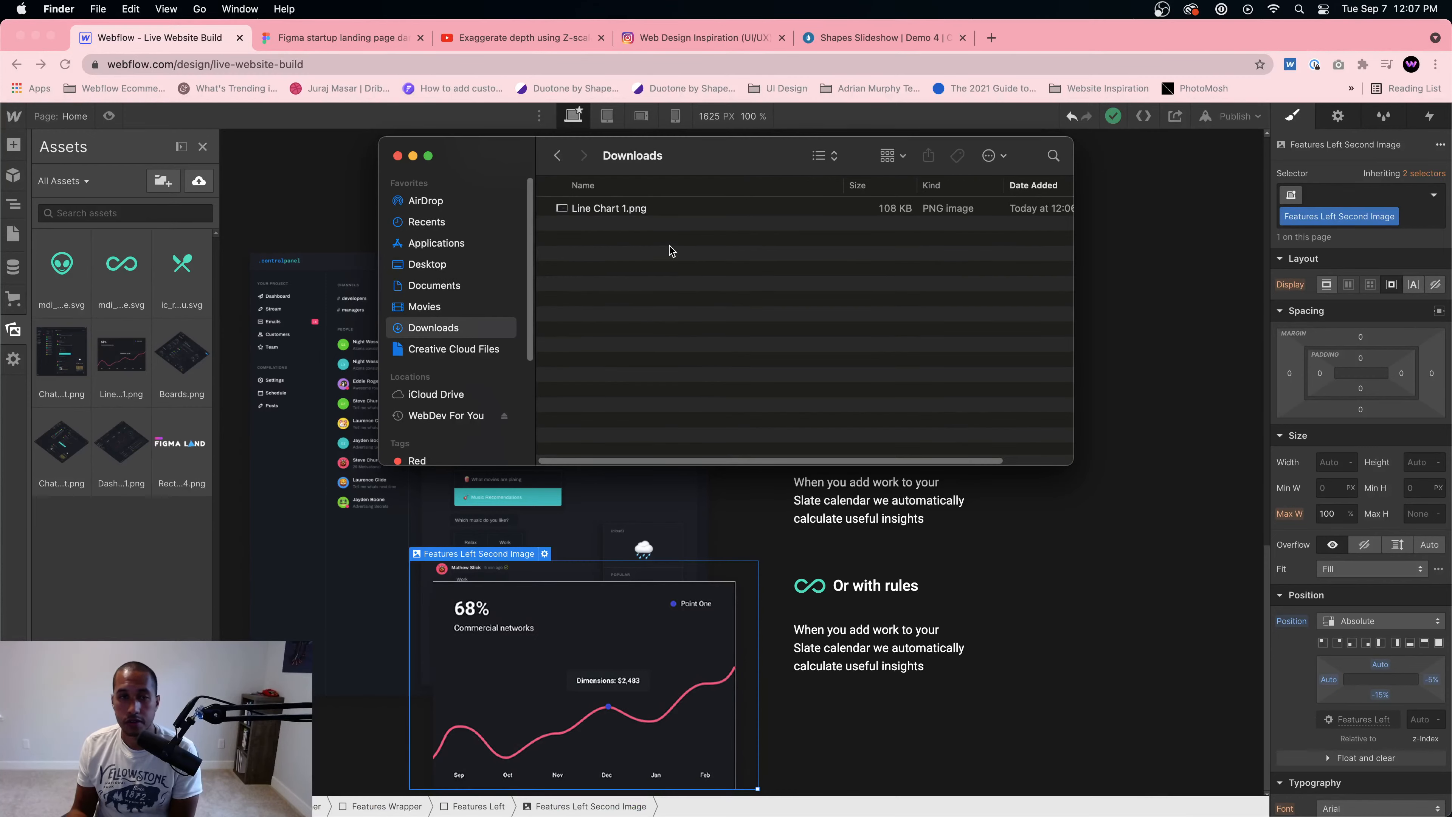
left_click_drag(610, 208, 150, 574)
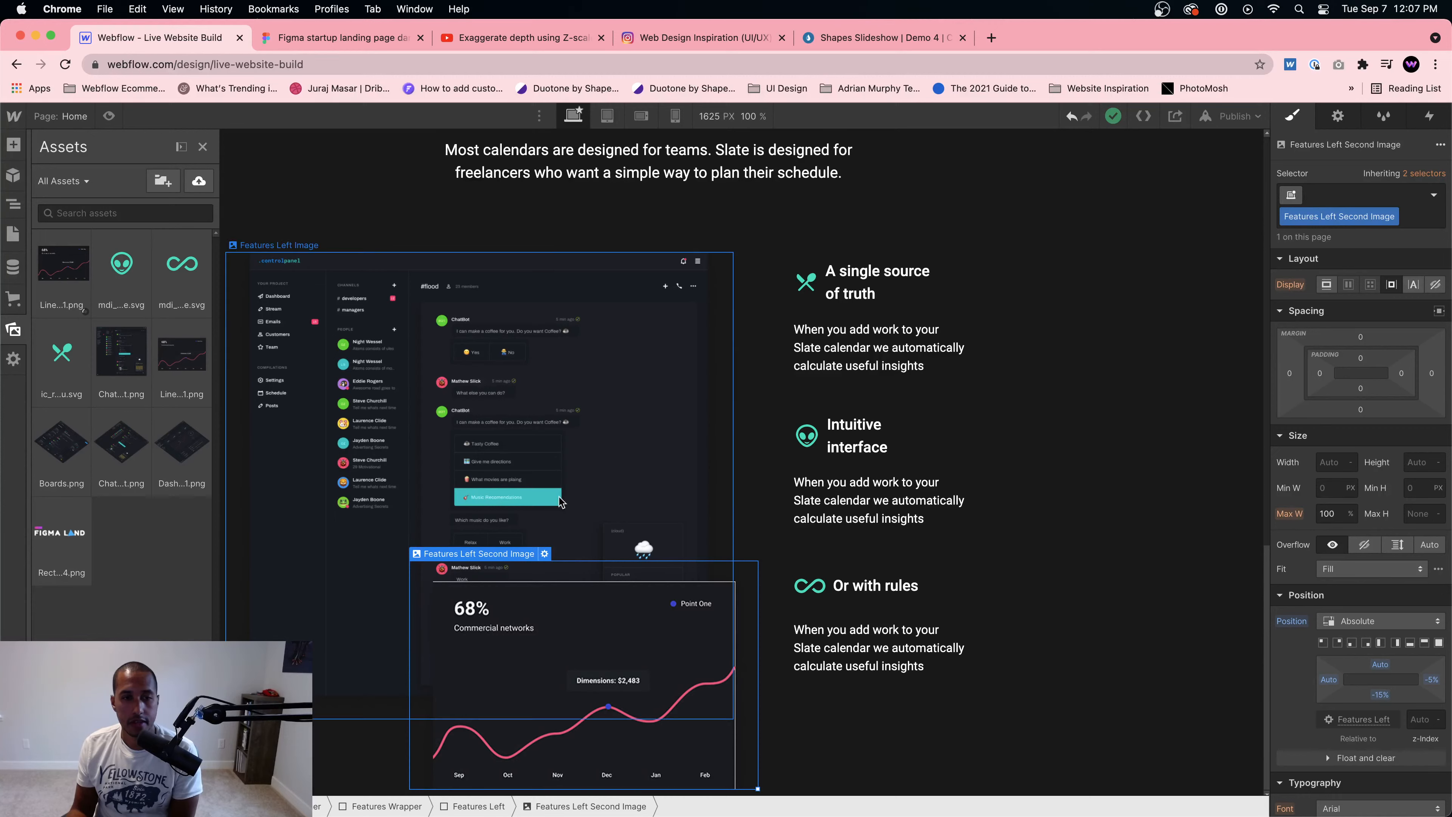
Step: Replace the picture in Features Left Second Image with the newly uploaded line chart and preview the page
left_click(569, 605)
left_click(545, 554)
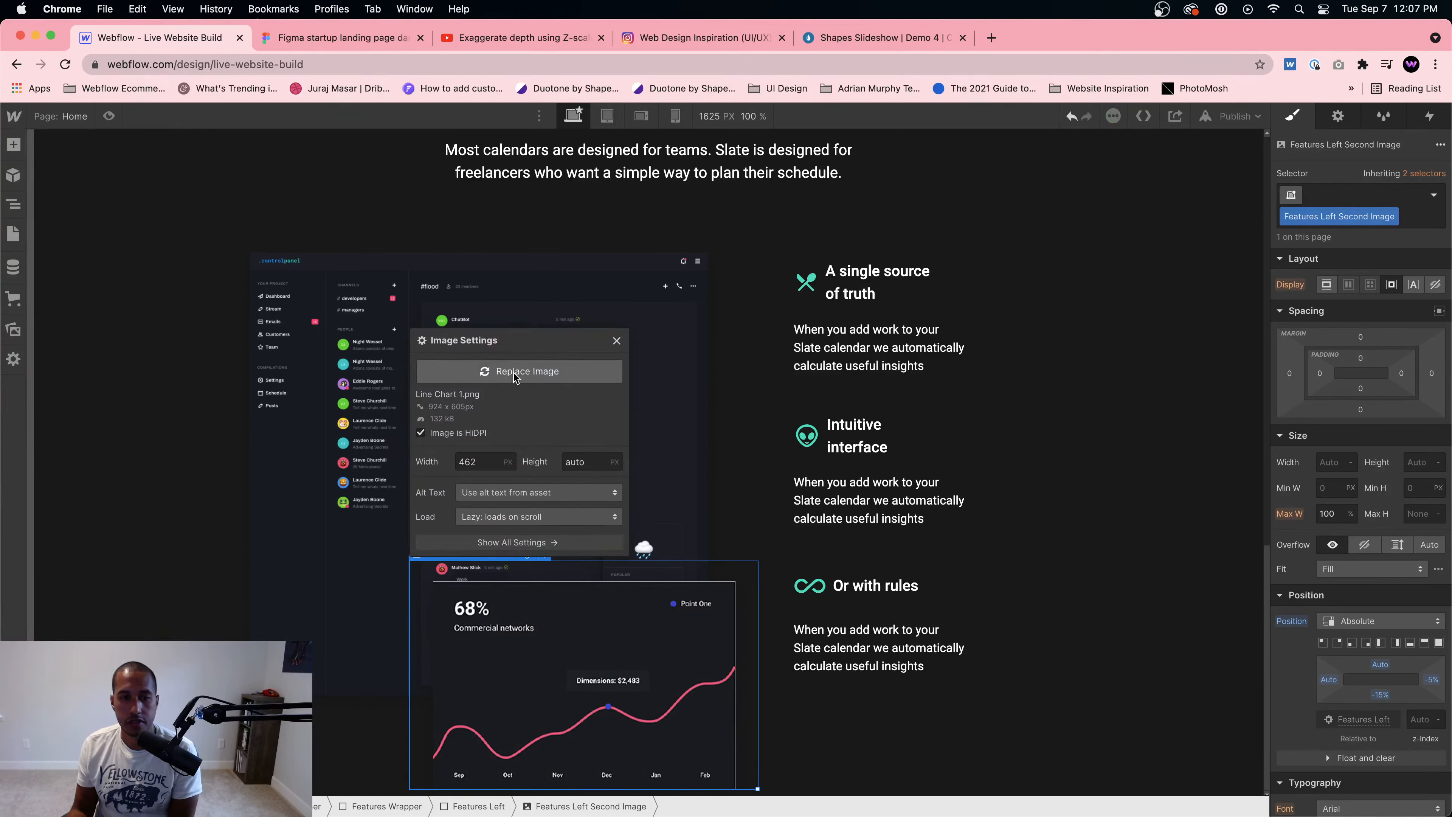
left_click(526, 372)
left_click(64, 259)
left_click(832, 547)
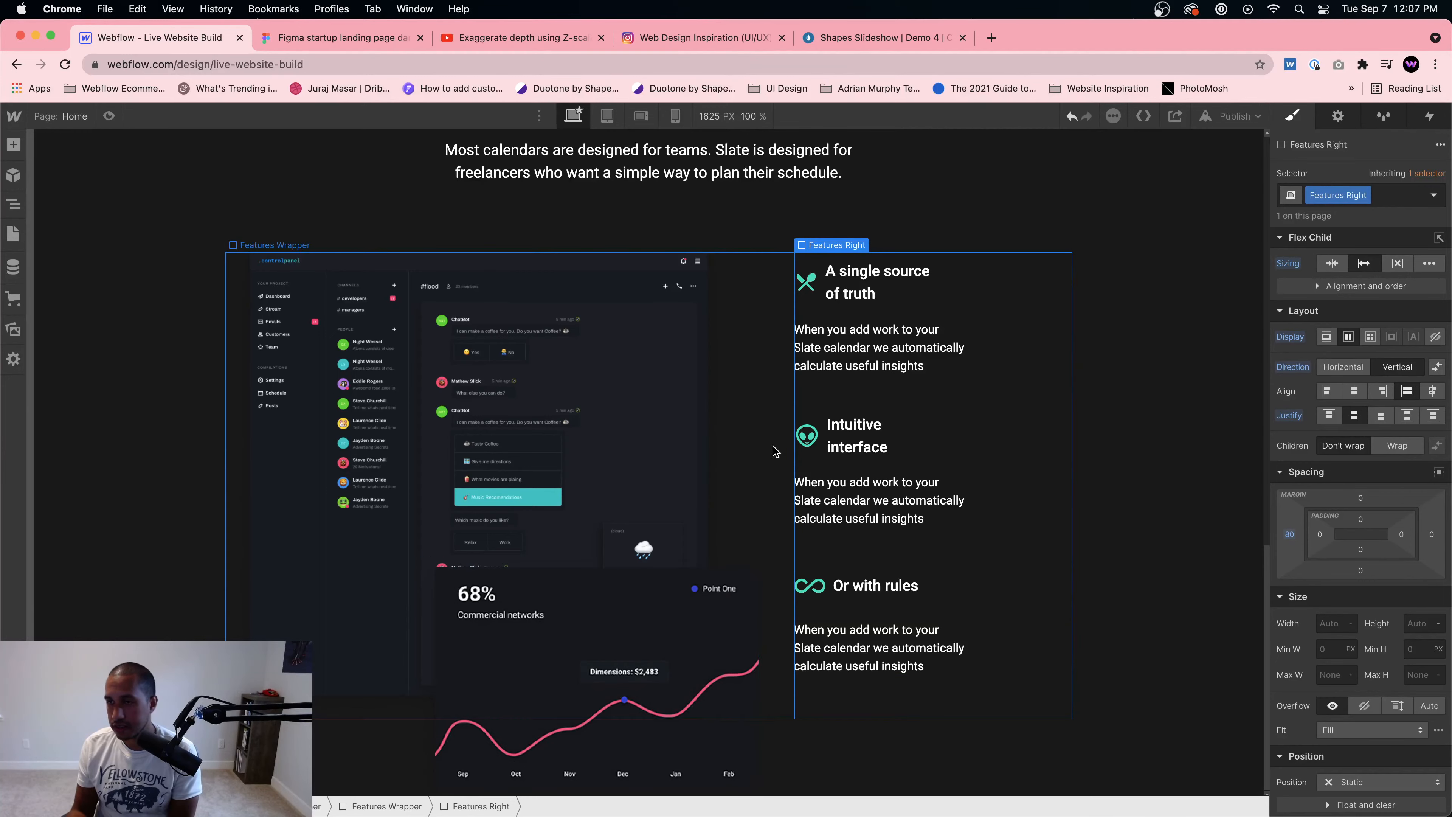
left_click(108, 116)
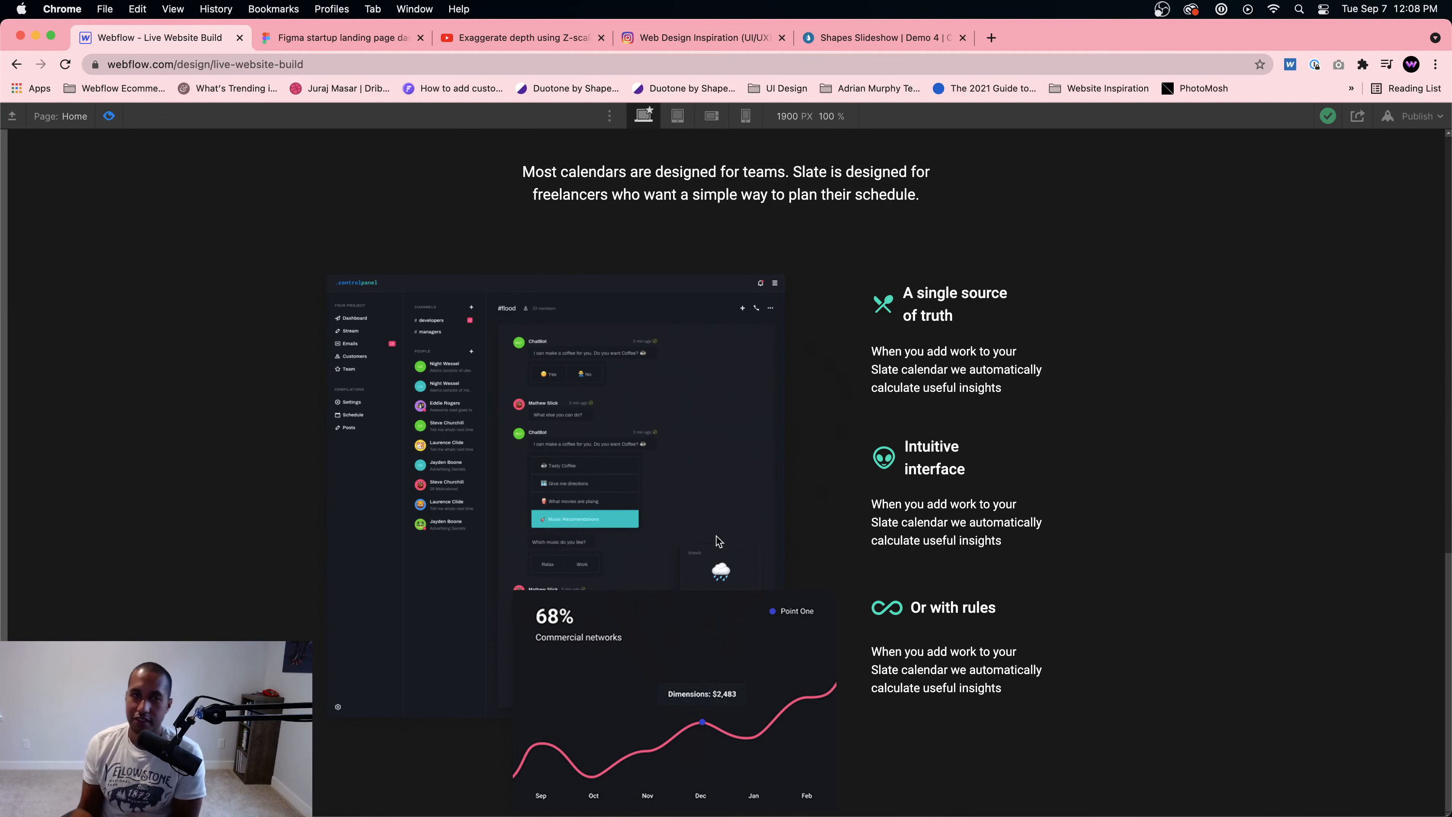
left_click(109, 117)
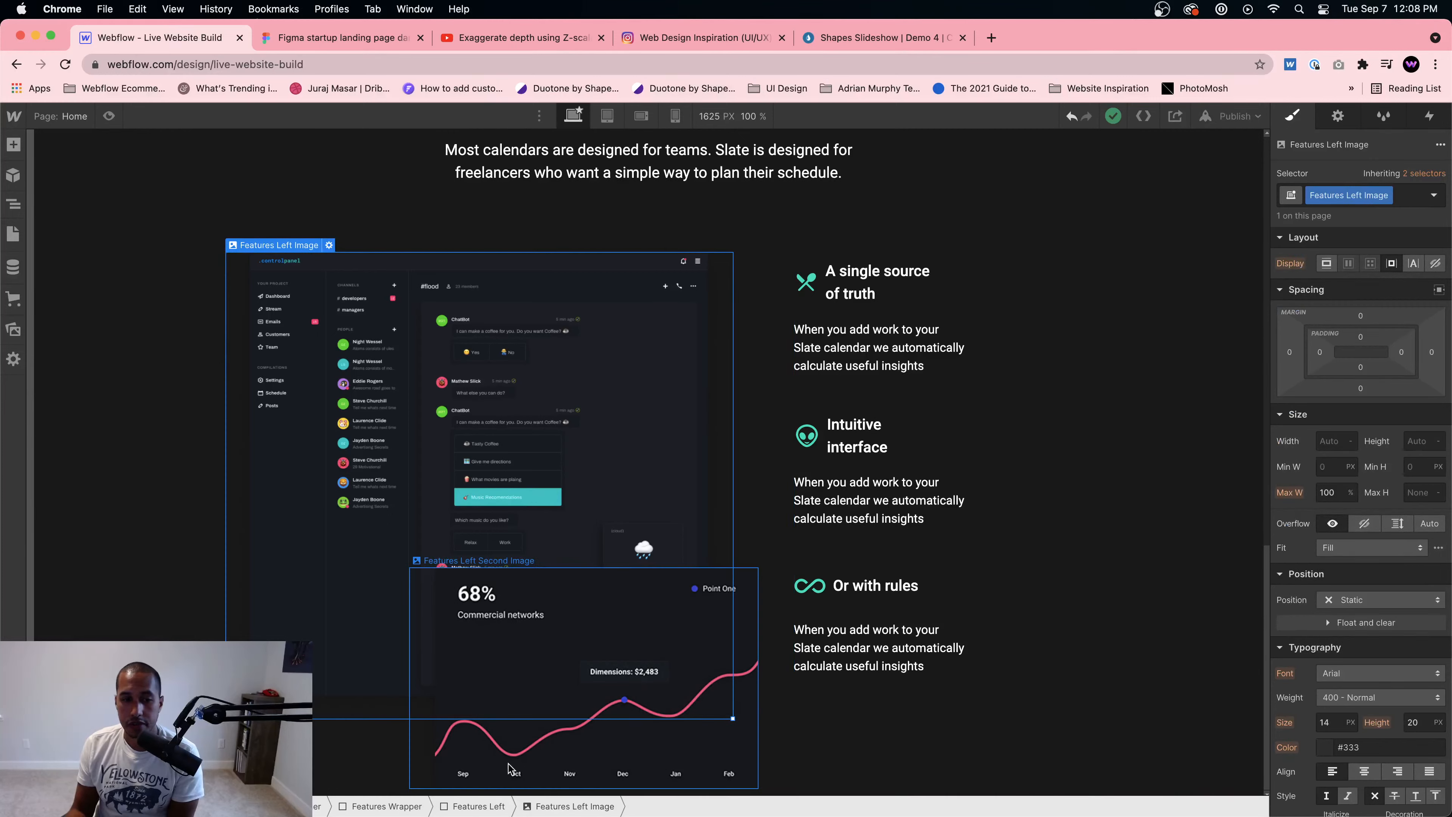
Step: Set the children perspective distance of the Features Left block to 1000 px
left_click(476, 806)
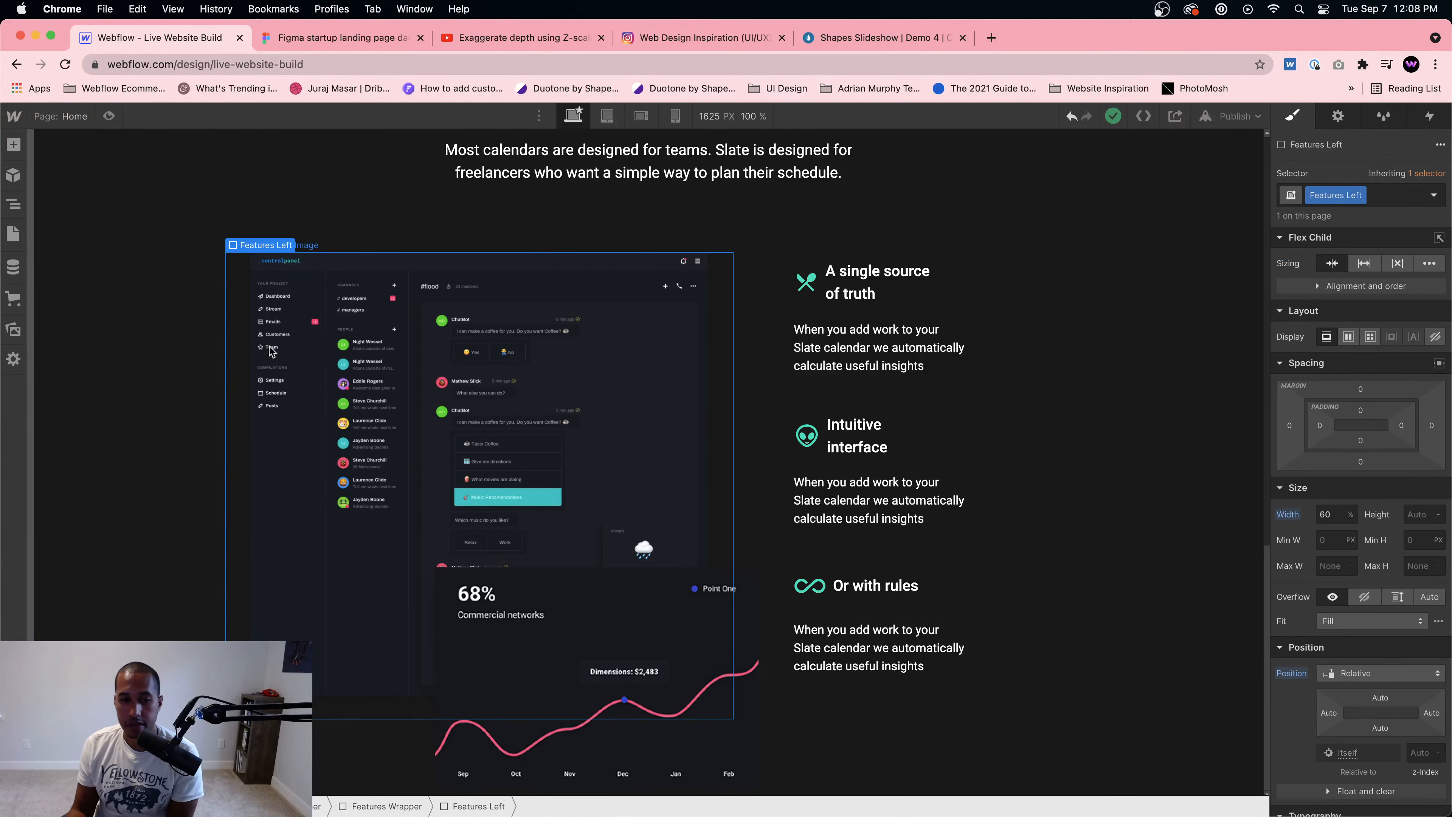
scroll(1419, 635, "down", 10)
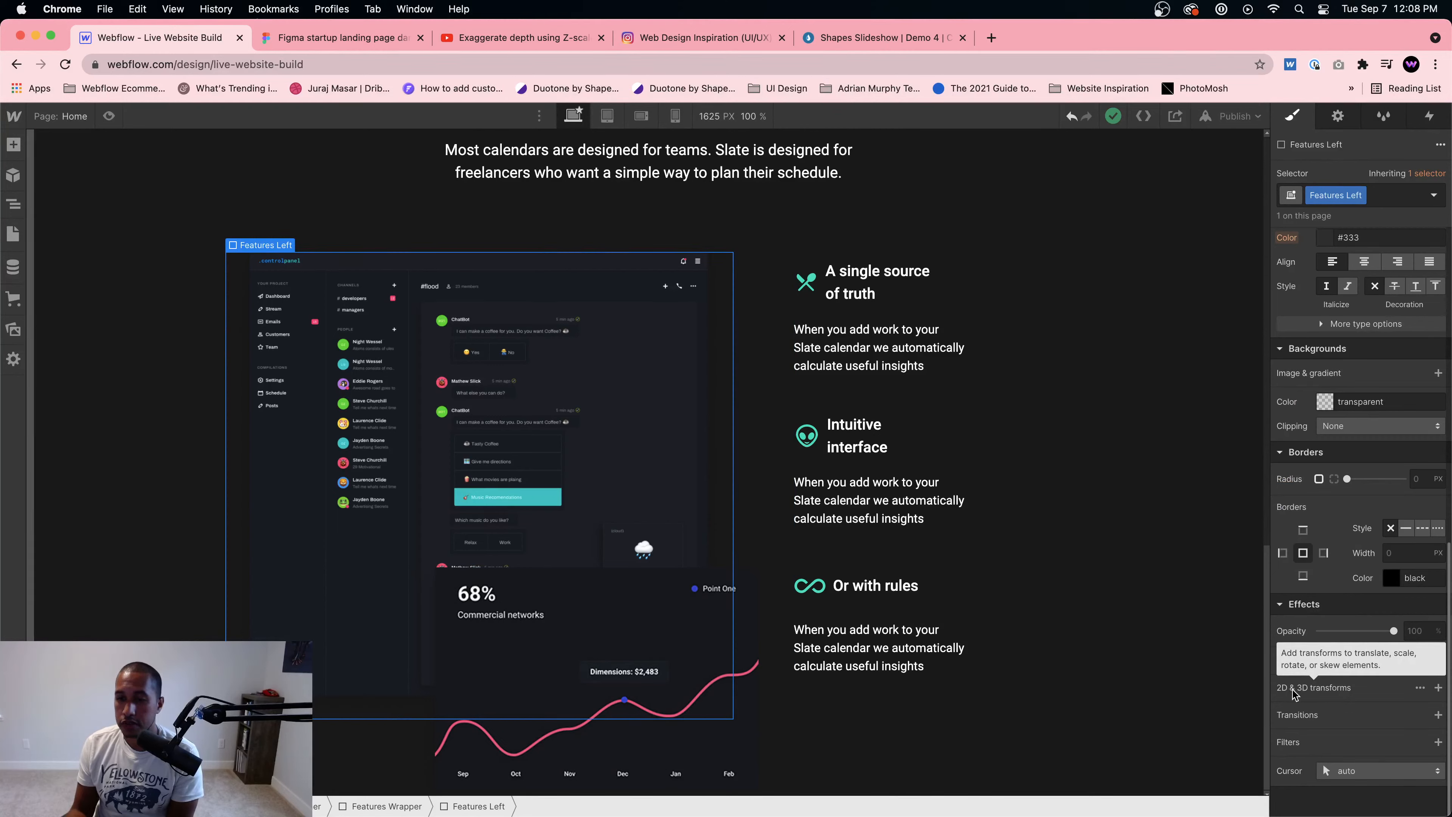
left_click(1420, 688)
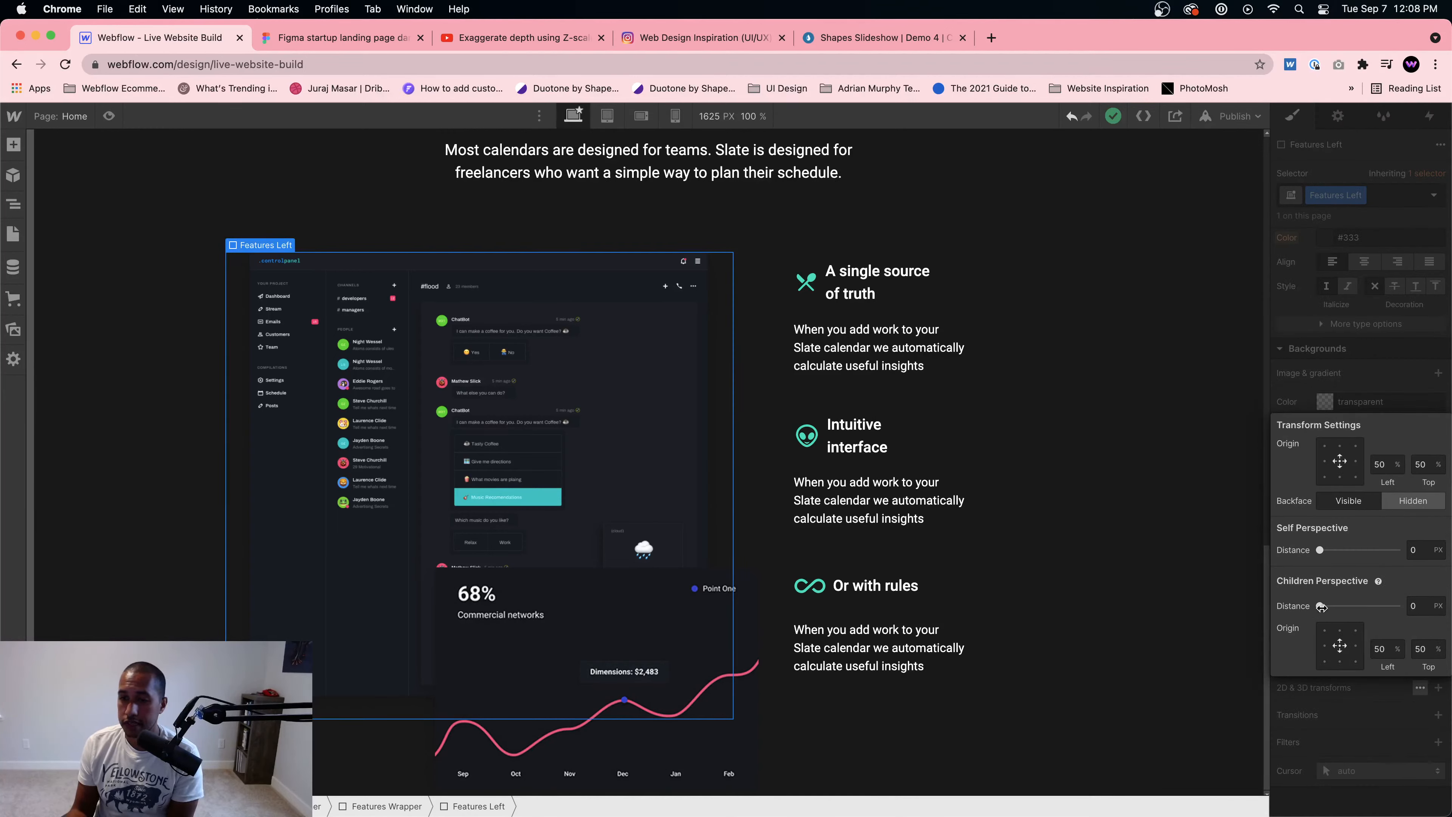
left_click_drag(1321, 606, 1367, 606)
left_click(1412, 606)
type("1000")
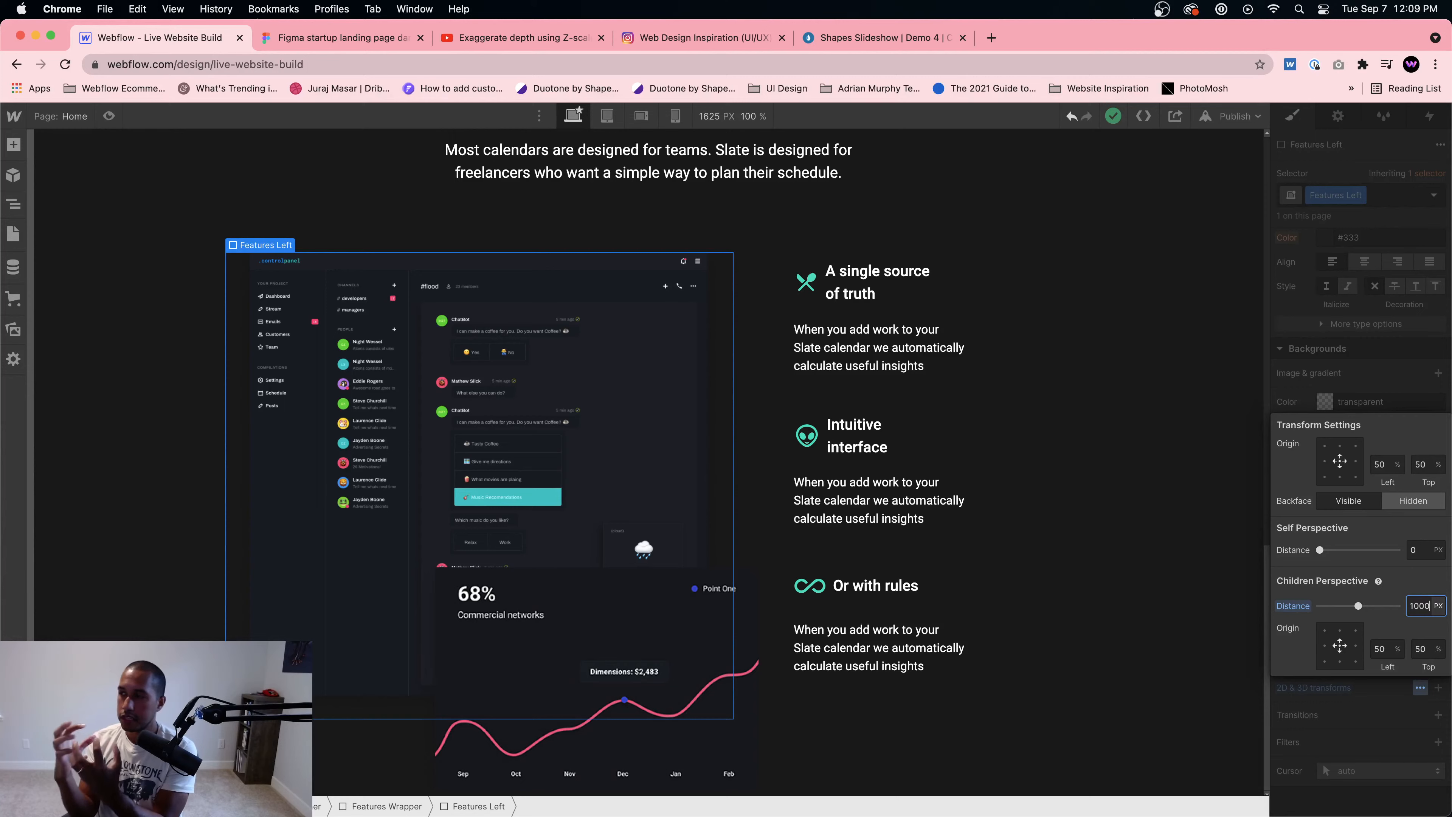
left_click(924, 551)
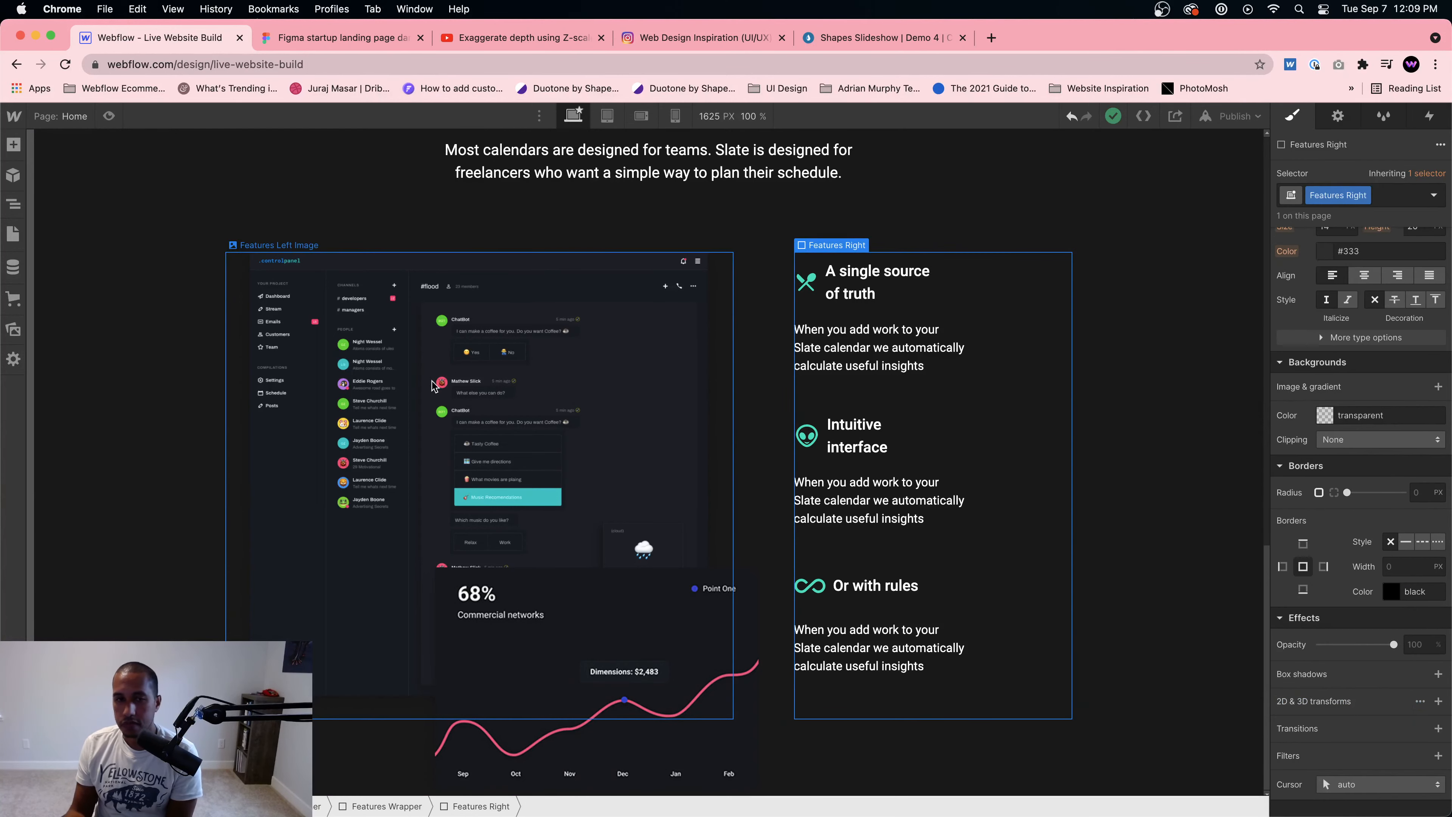
Step: Try a 3D rotate transform on the Features Left block, and undo the rotation
left_click(482, 503)
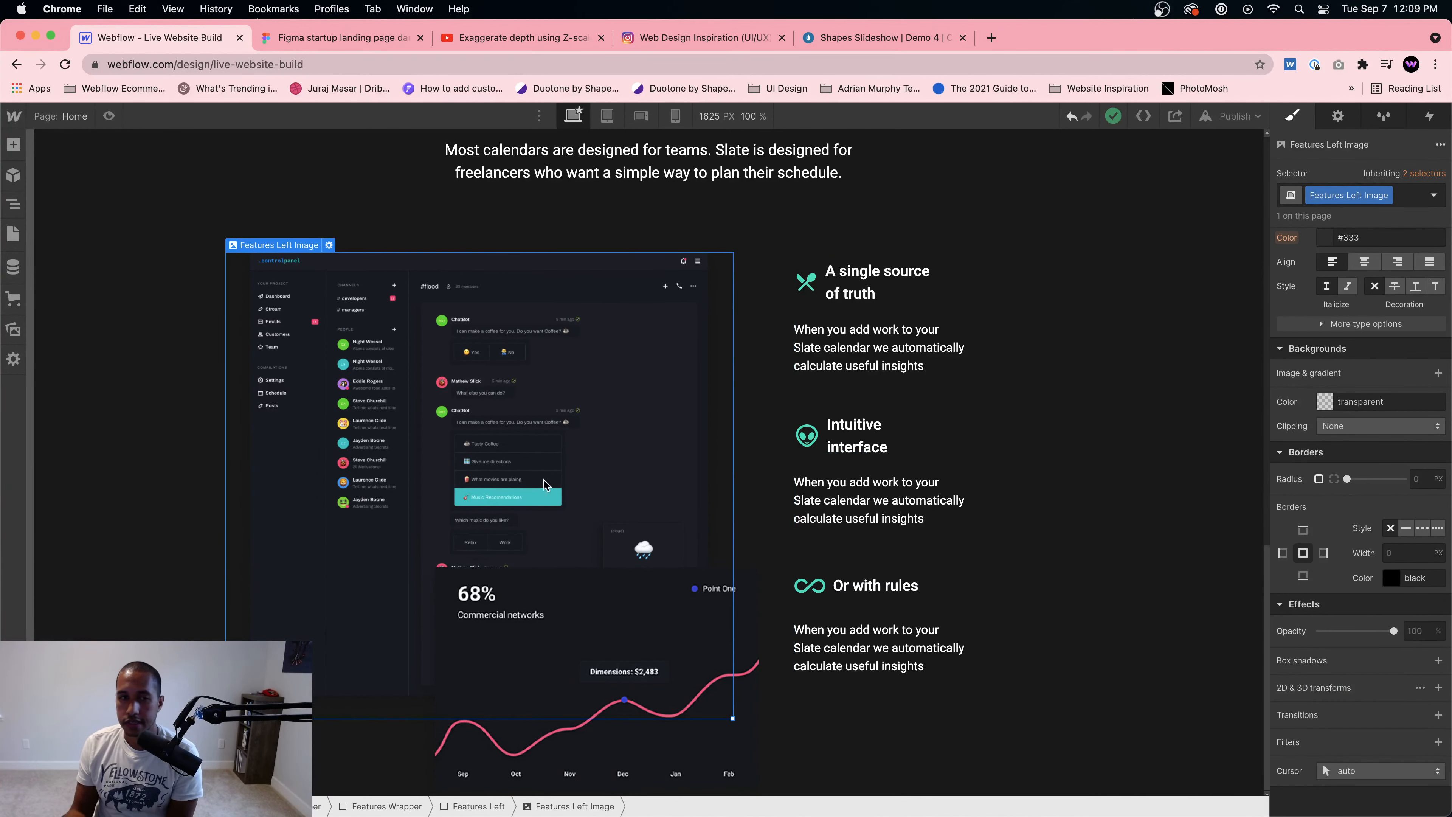
left_click(558, 614)
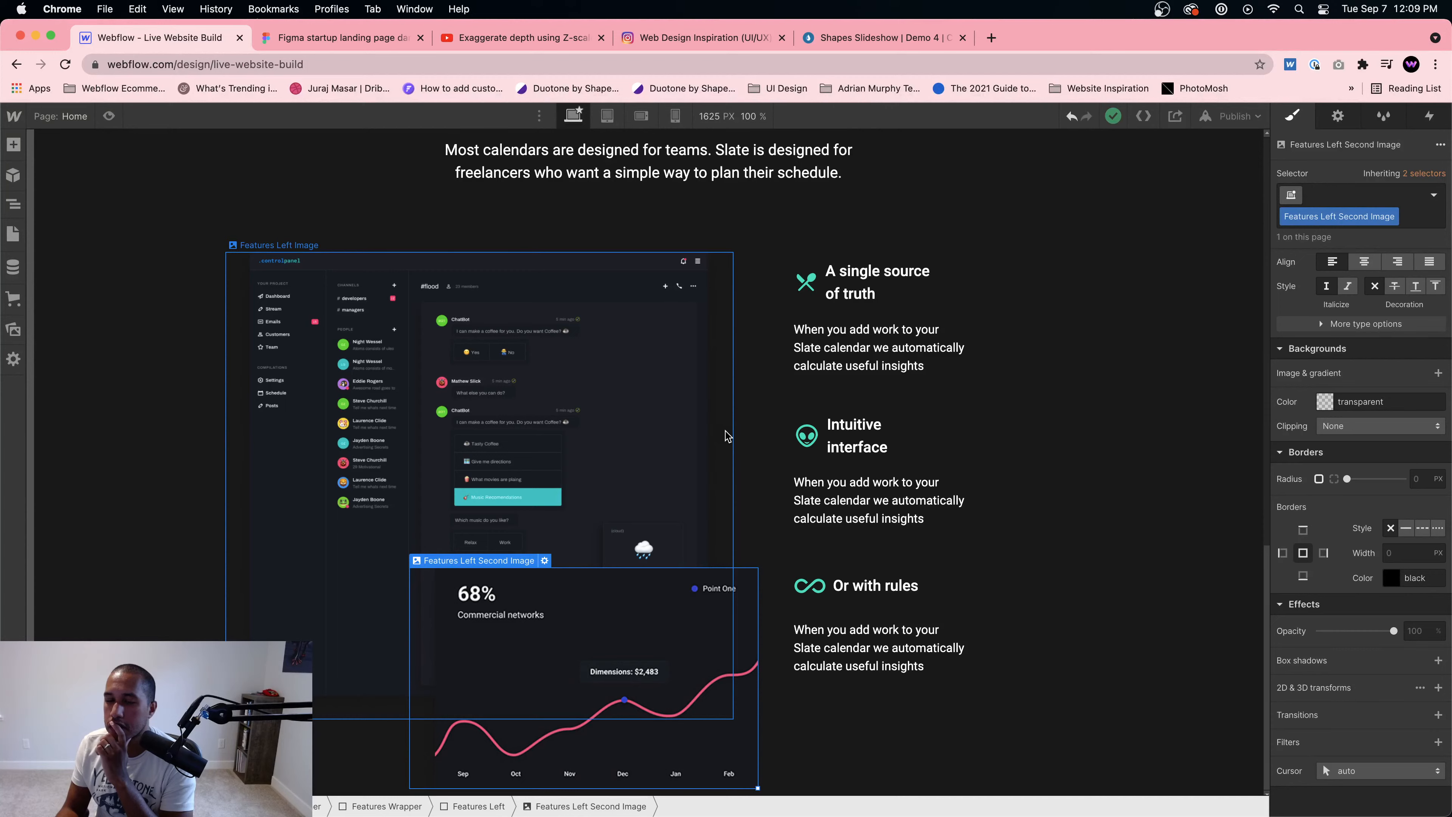
left_click(478, 805)
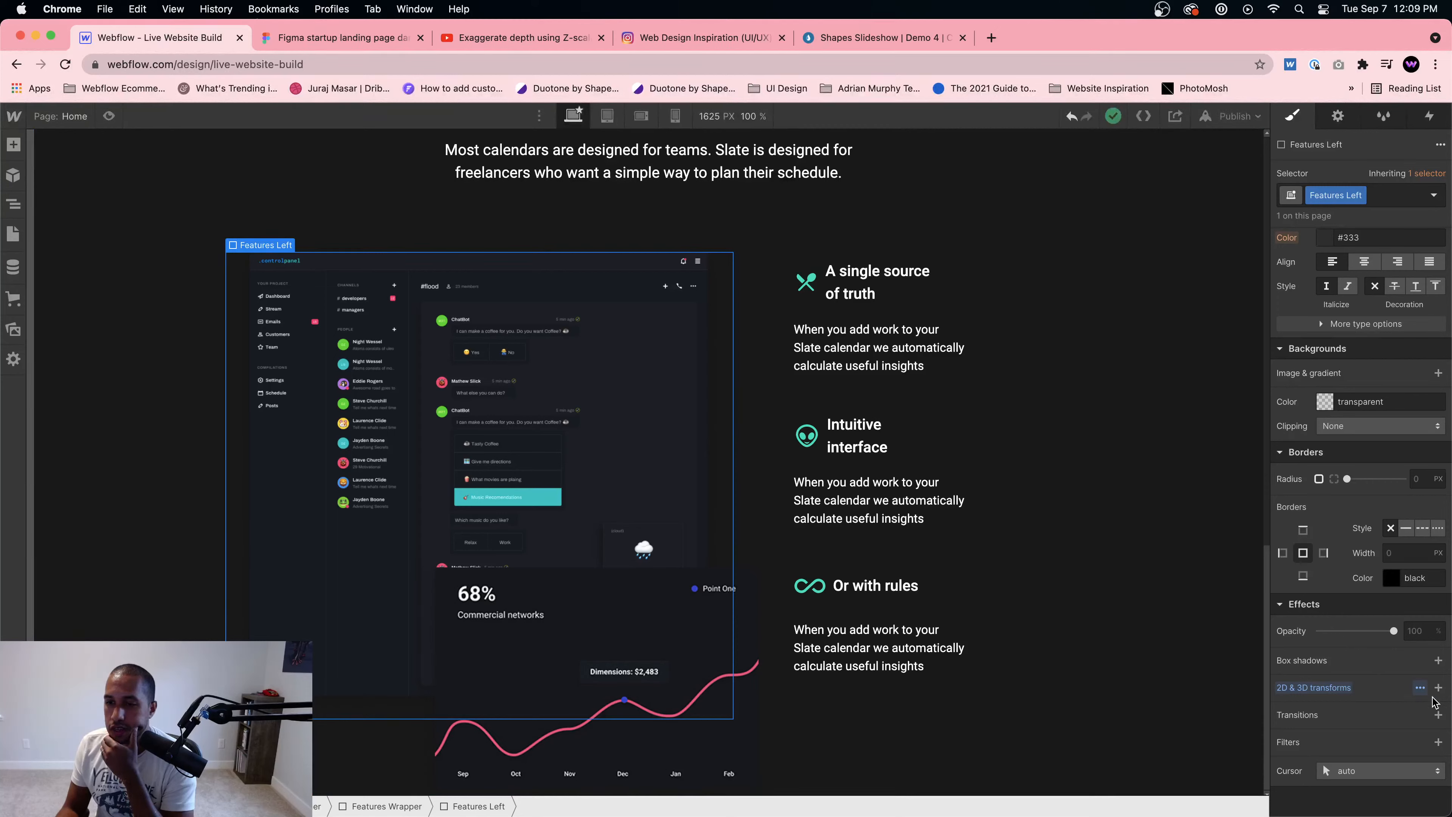
left_click(1438, 688)
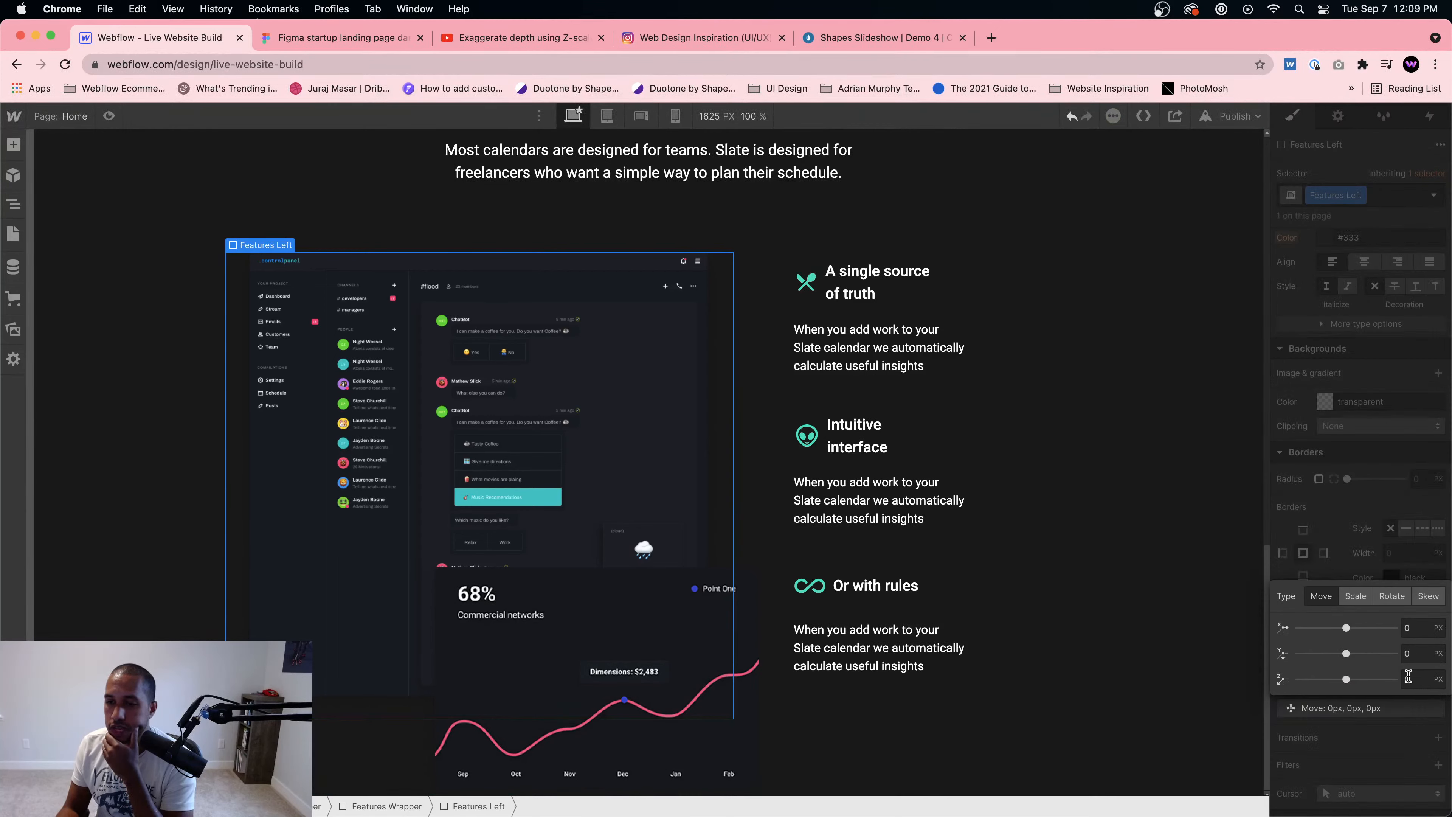
left_click(1391, 597)
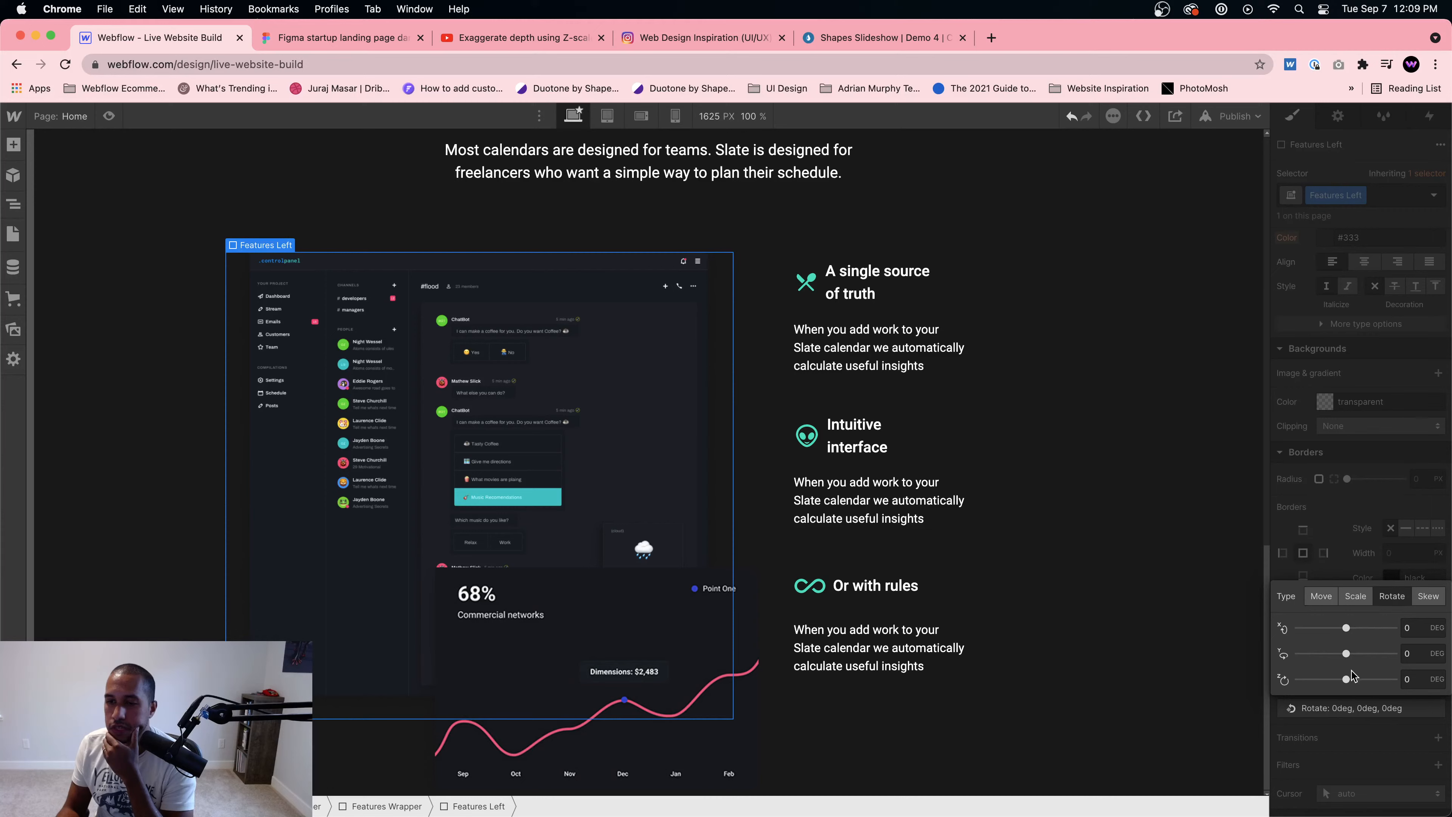
mouse_move(1347, 677)
left_mouse_down()
mouse_move(1321, 653)
mouse_move(1350, 651)
left_mouse_up()
key("super+z")
key("super+z")
Step: Add a scale transform to Features Left Second Image with the Z scale set to 1.5
left_click(617, 592)
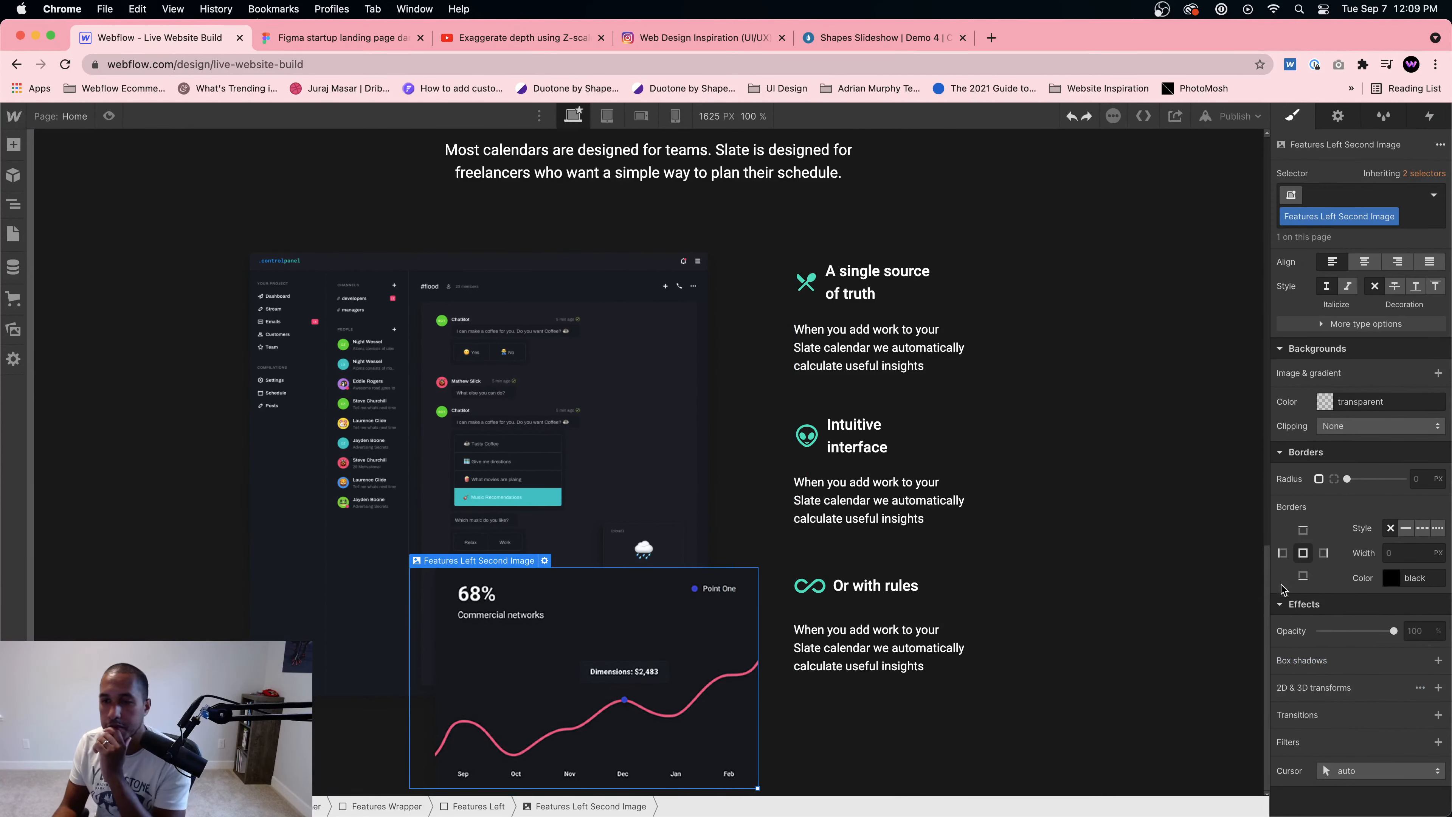
left_click(1438, 687)
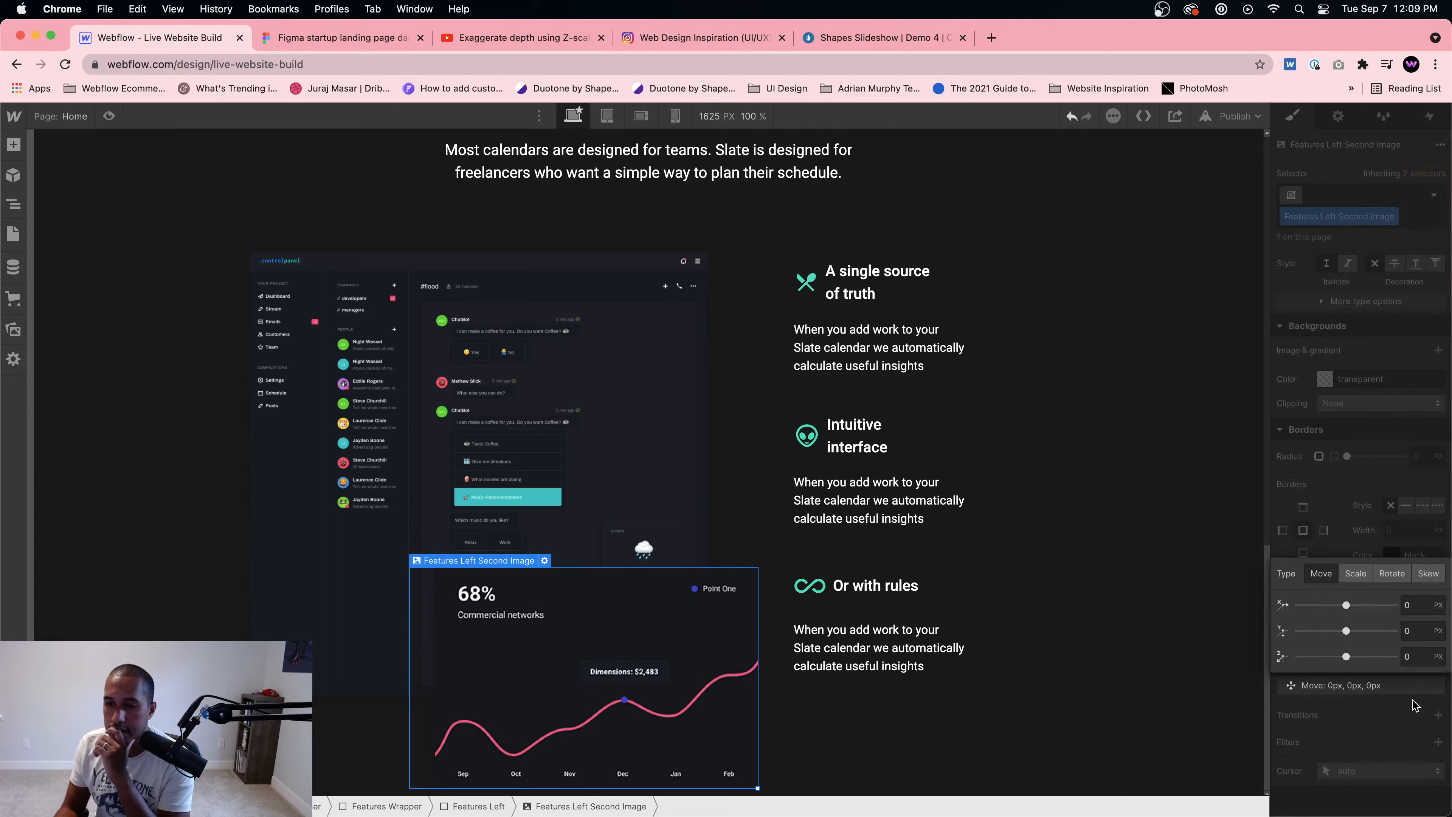
left_click(1355, 574)
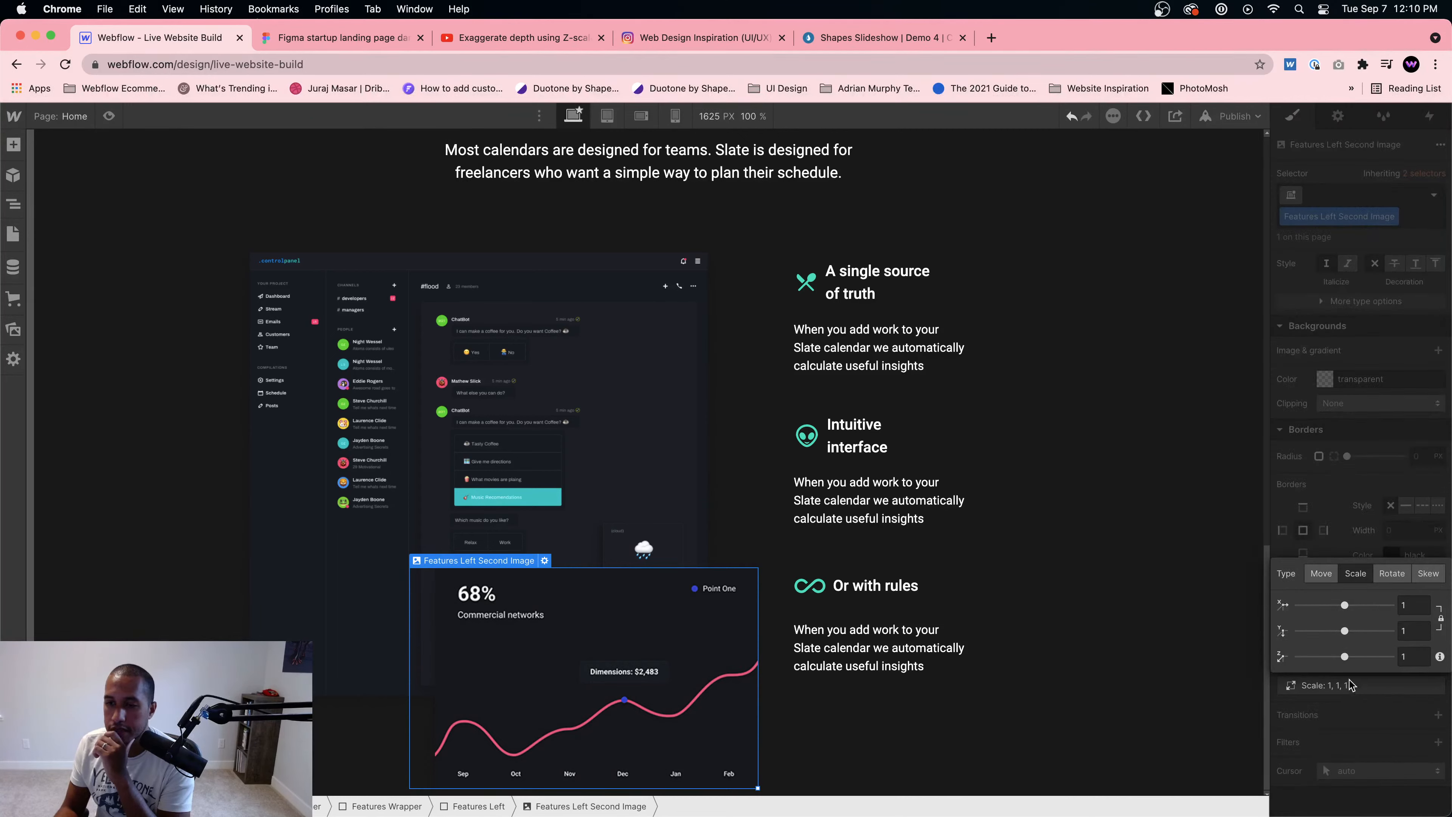
left_click_drag(1346, 656, 1363, 656)
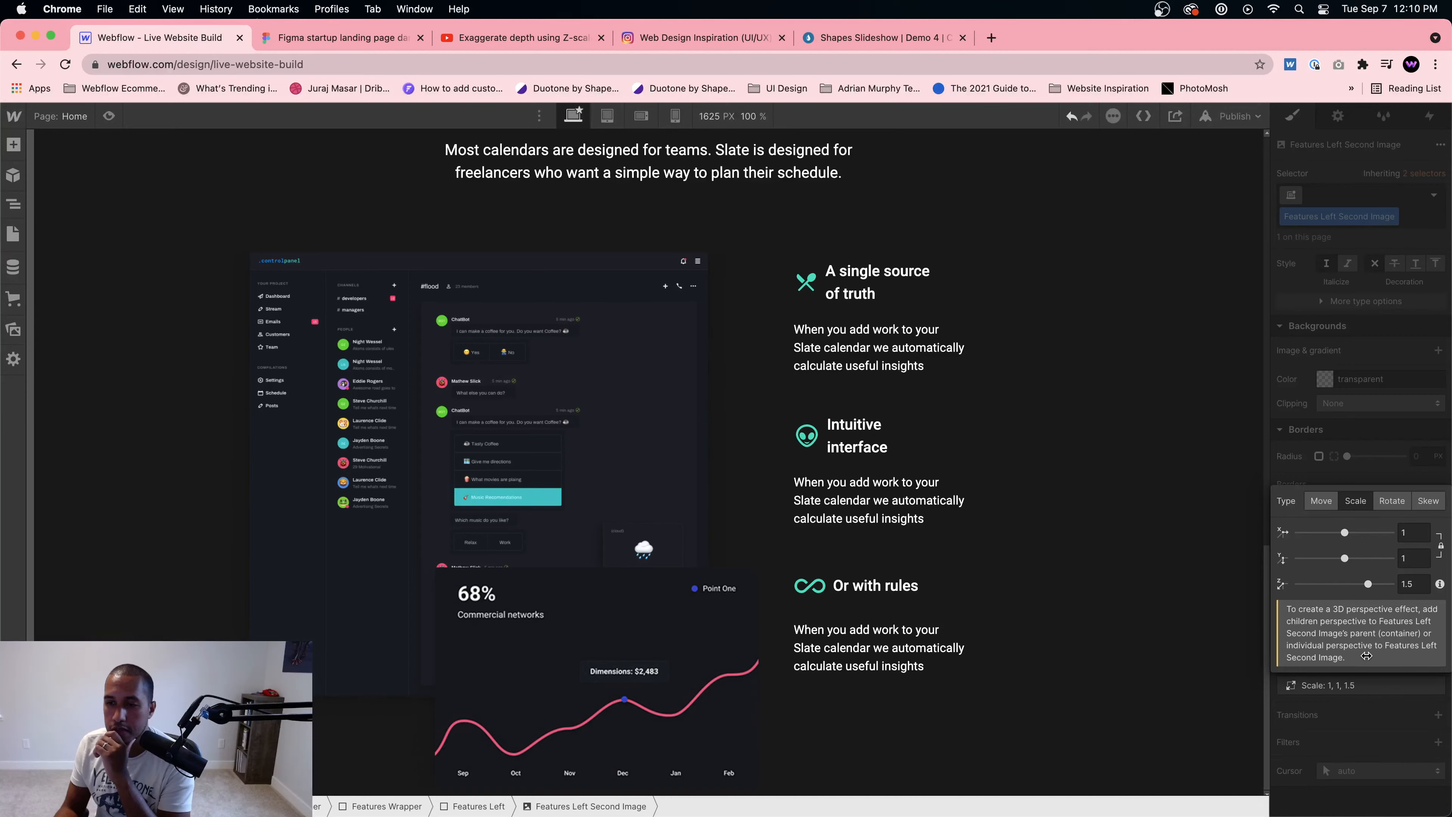
left_click(720, 453)
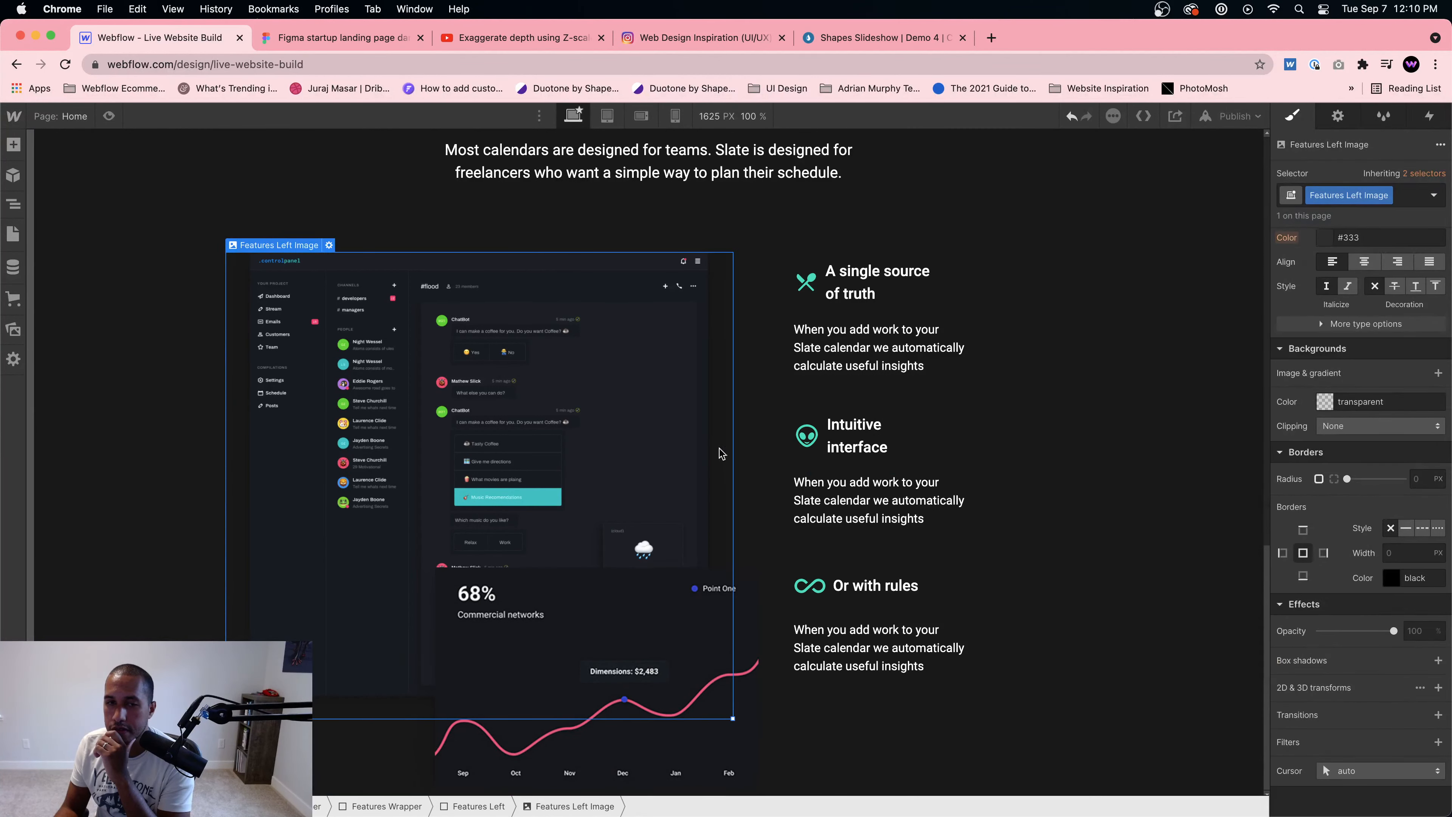
Step: Try rotating the Features Left block to -91 degrees around its Y axis, and undo the rotation
left_click(475, 805)
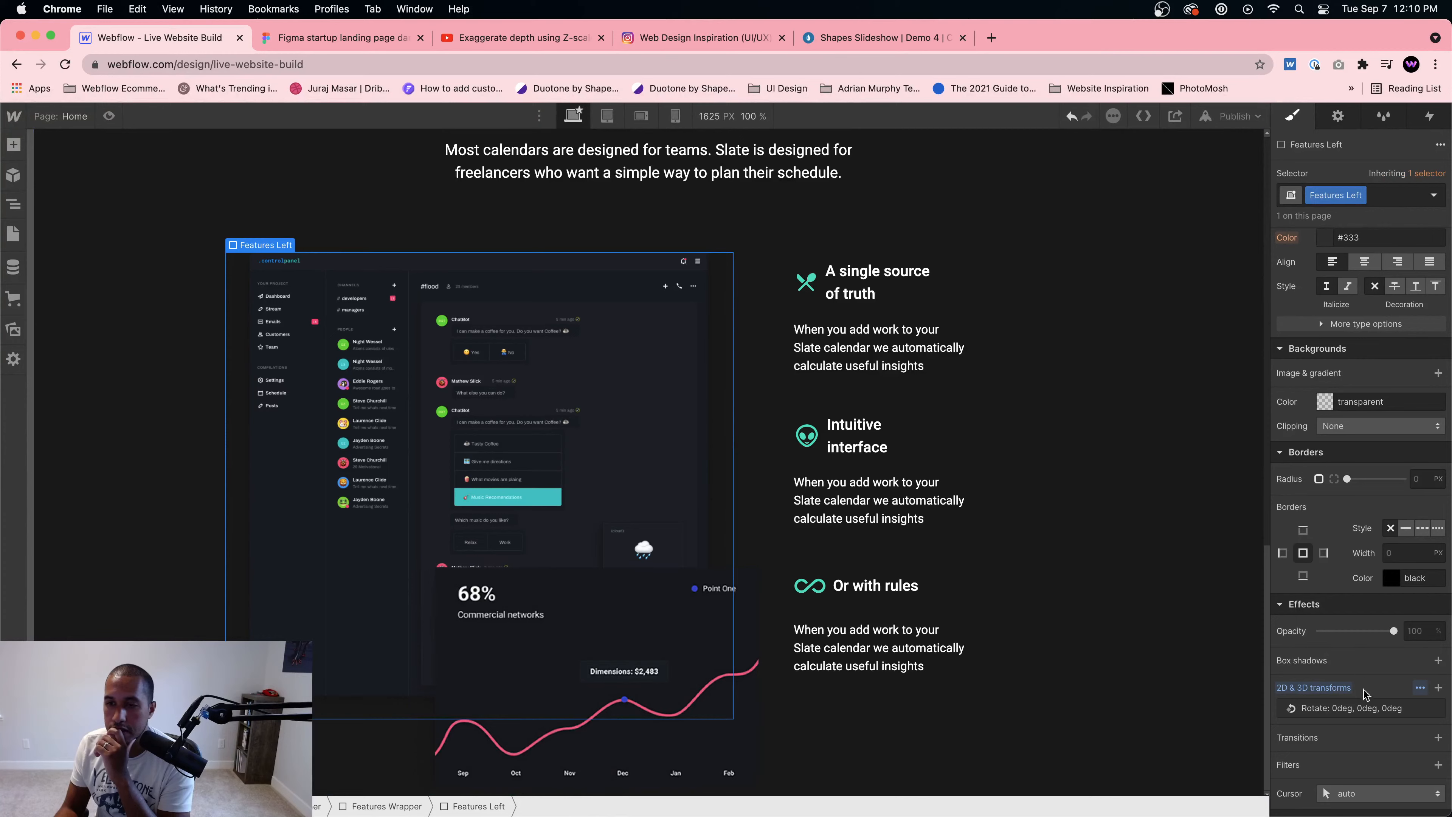
left_click(1374, 709)
left_click_drag(1346, 679, 1322, 654)
key("super+z")
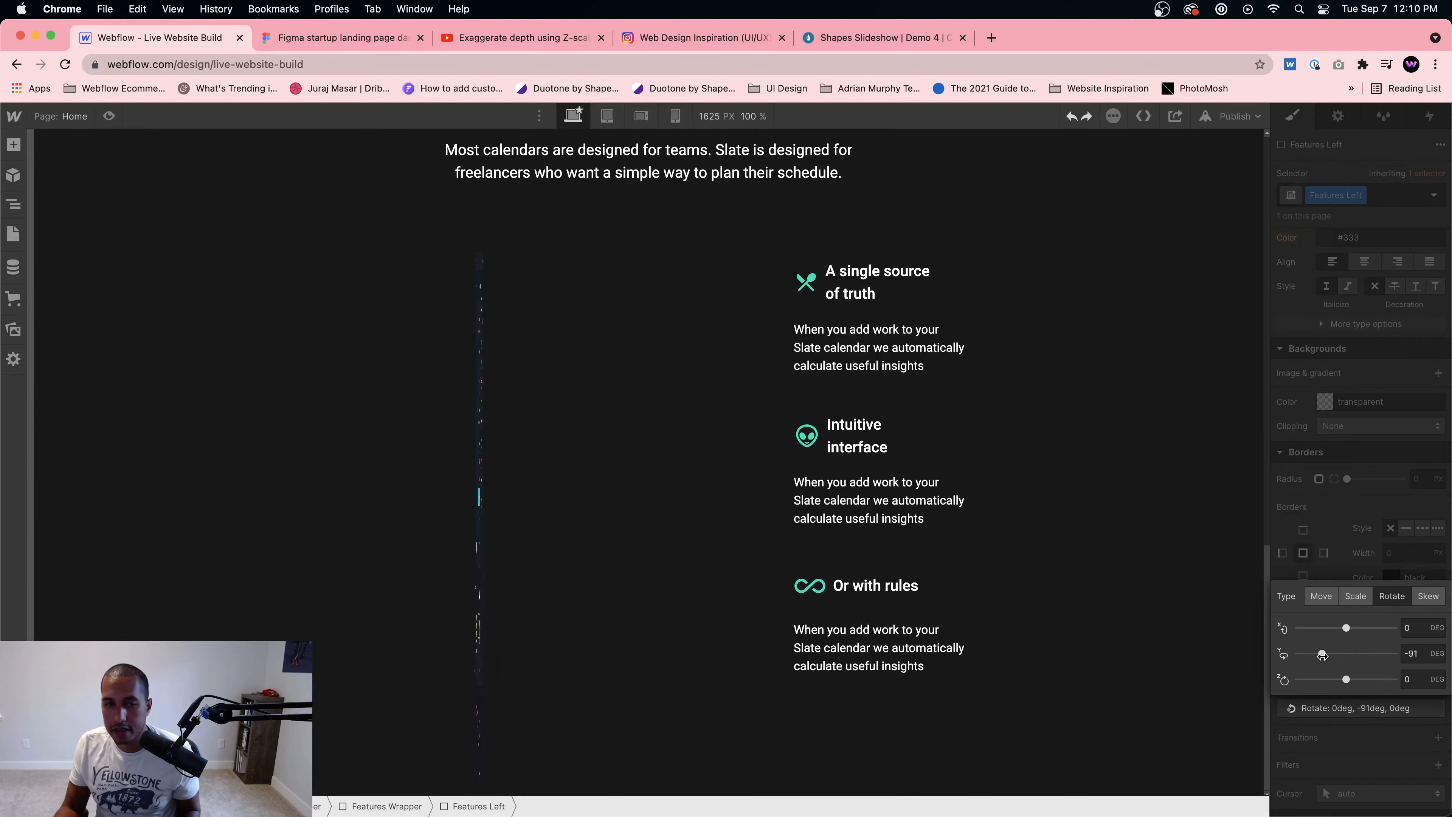
key("super+z")
Step: Add a scale transform to Features Left Image with the Z scale set to 0.2
left_click(590, 410)
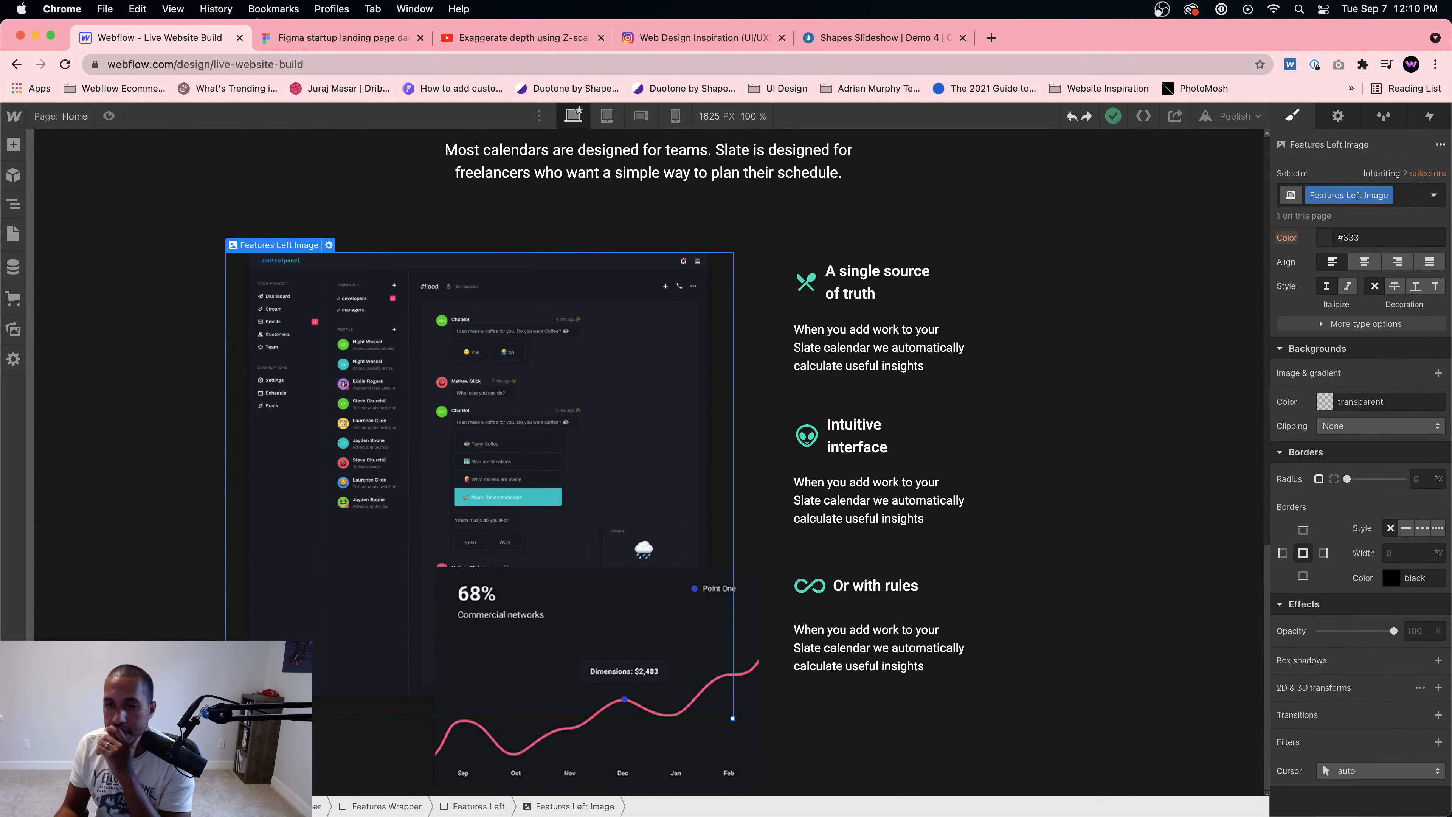
left_click(1438, 688)
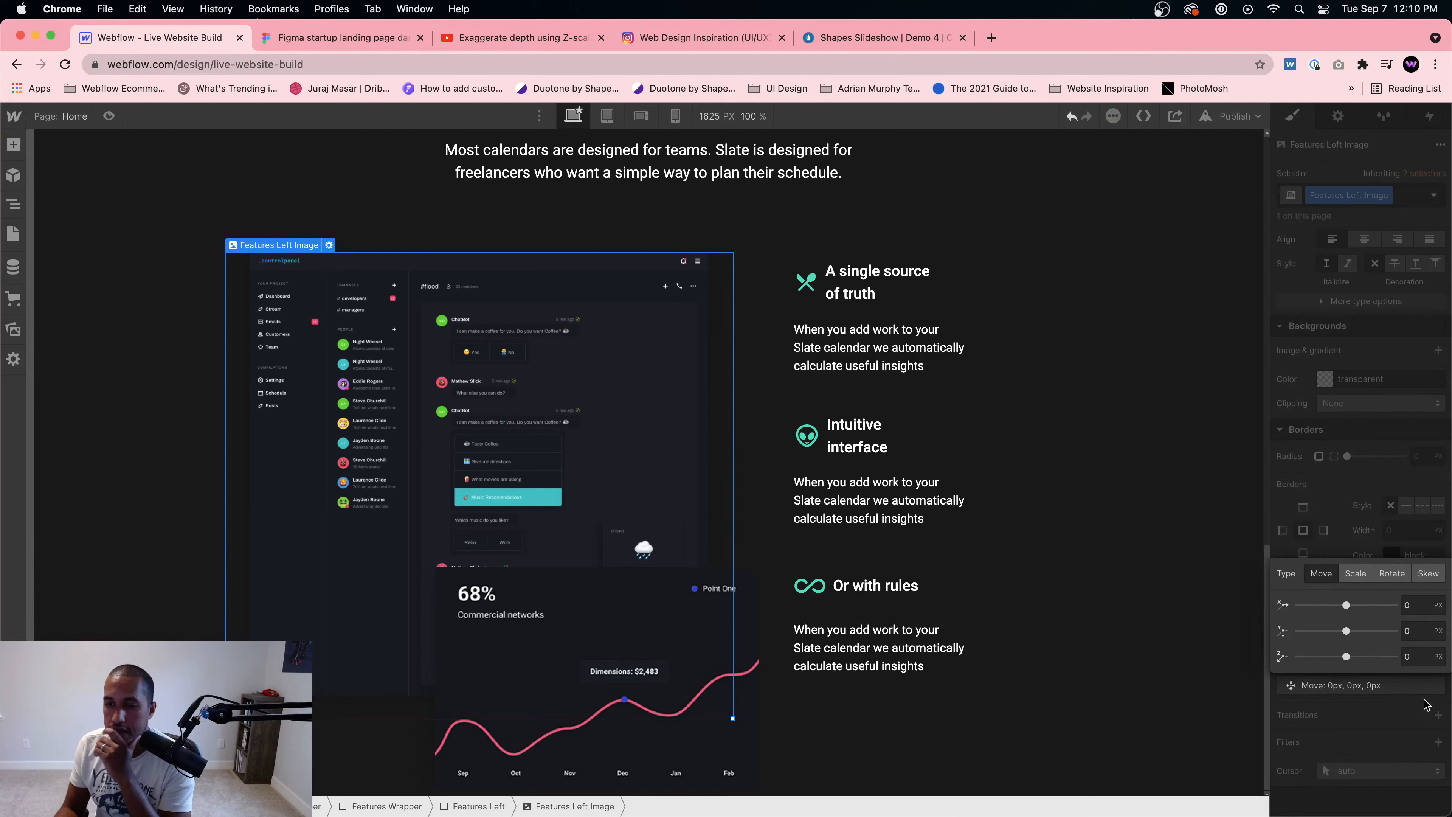
left_click(1355, 573)
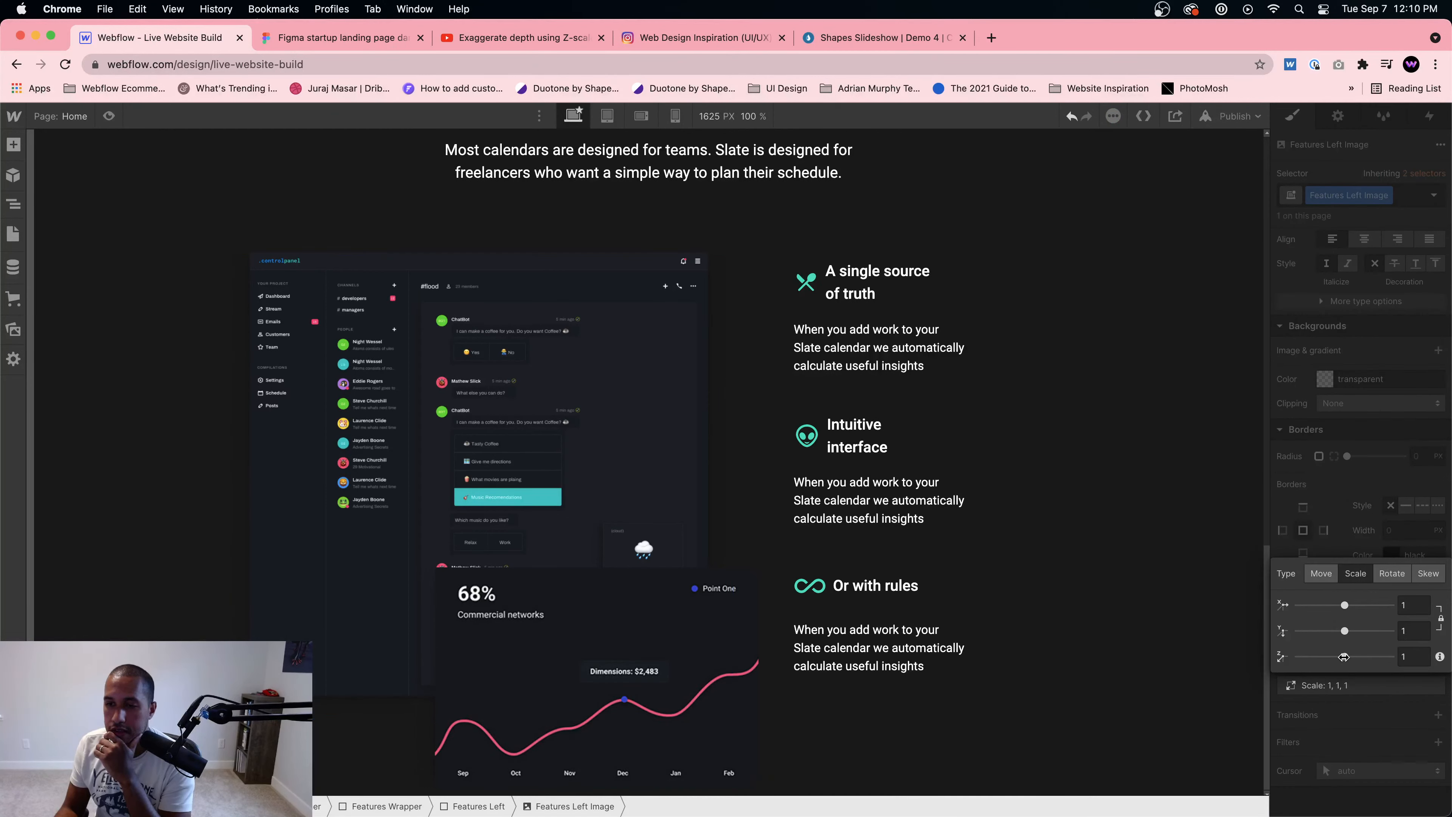
left_click_drag(1343, 656, 1307, 628)
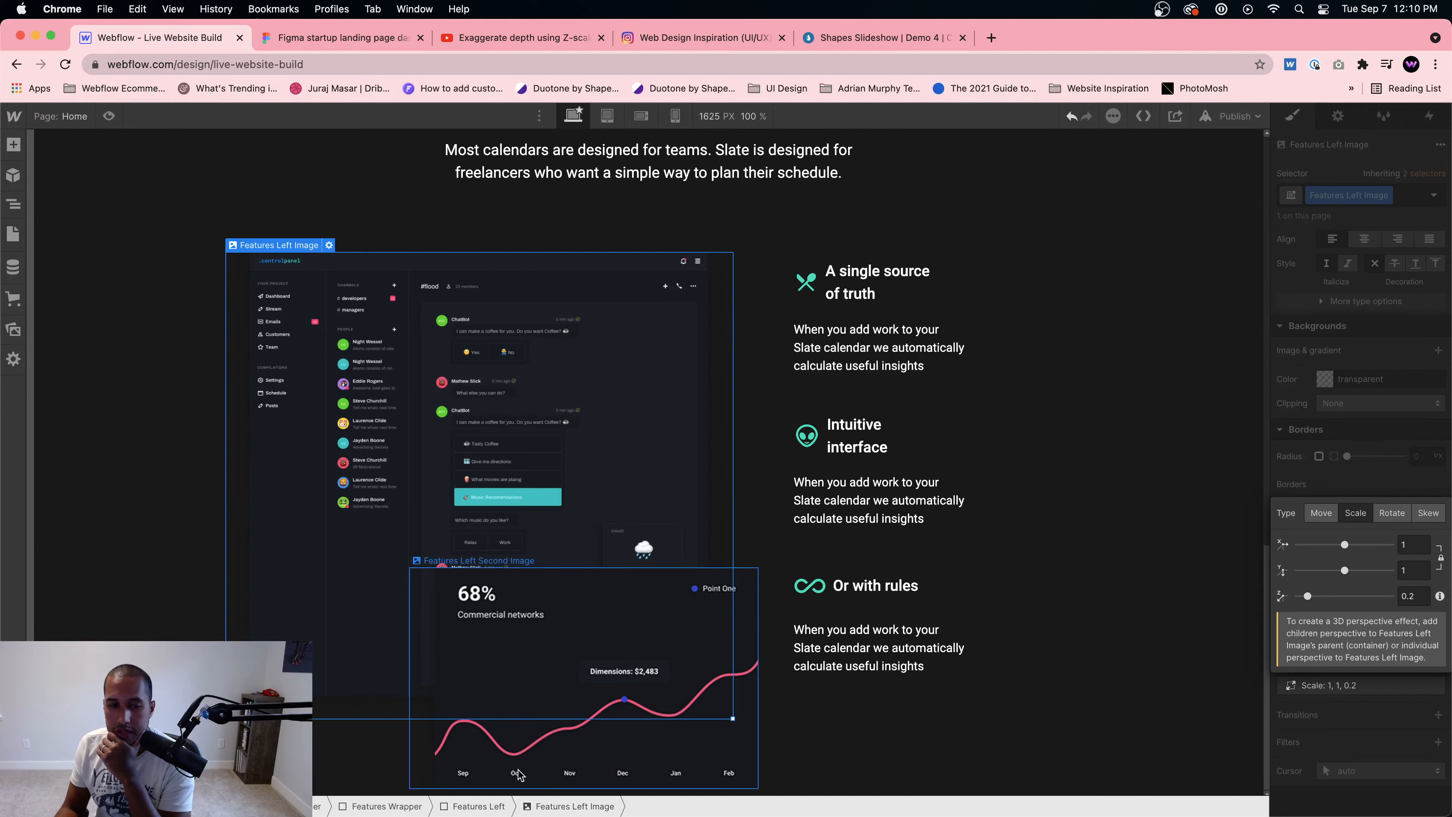
Step: Check the children perspective distance in the transform settings of the Features Left block
left_click(465, 808)
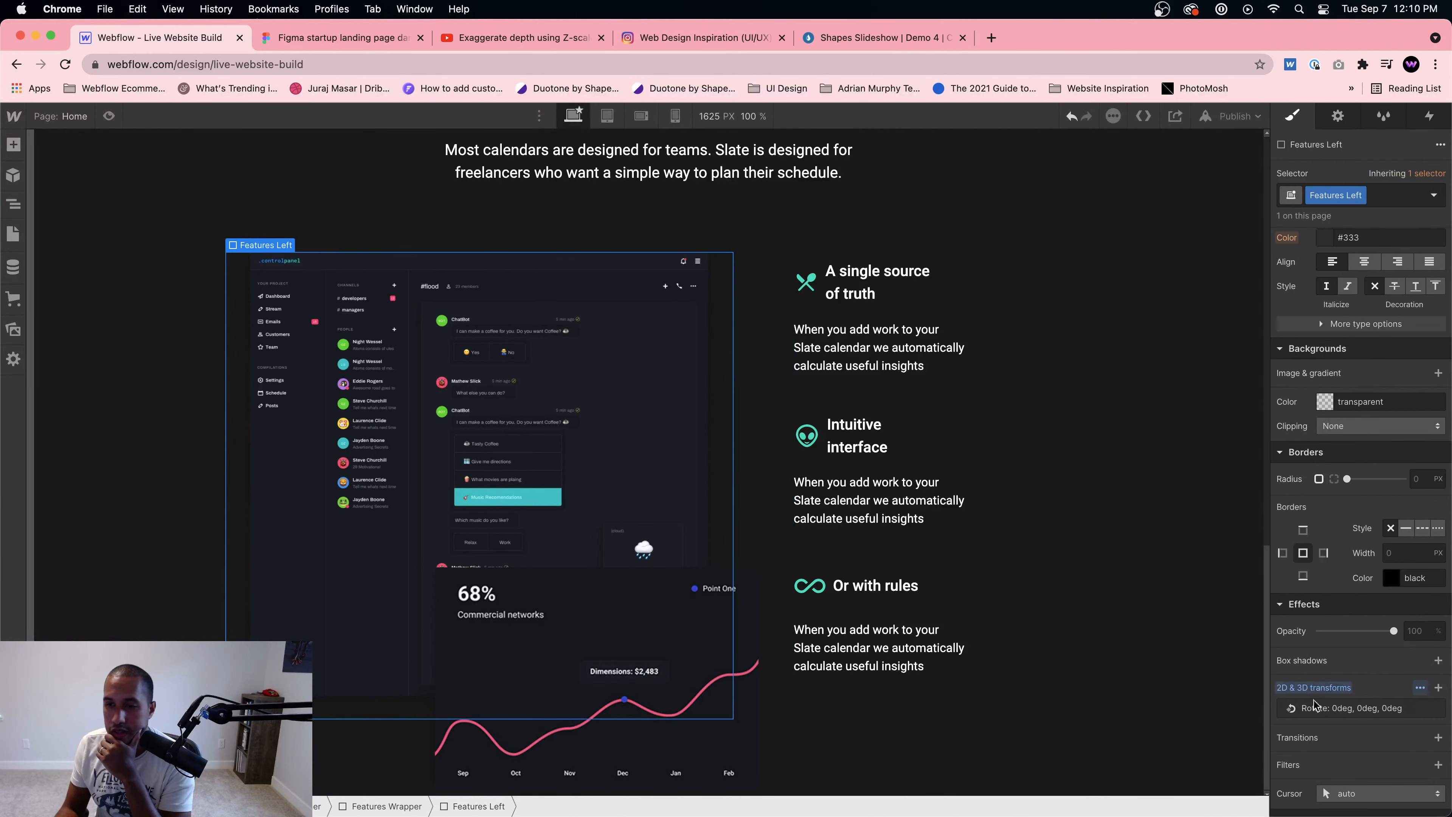
left_click(1420, 688)
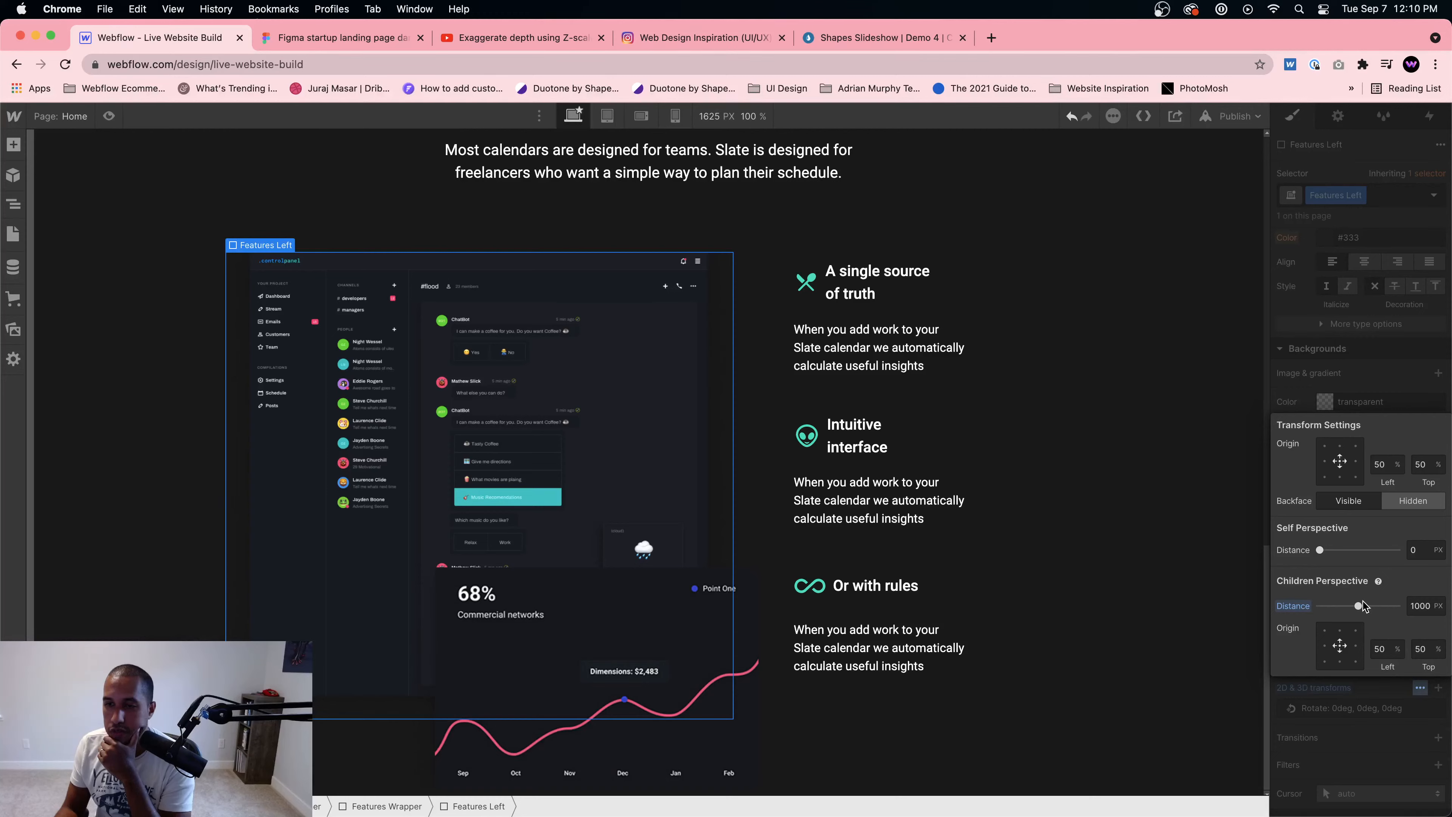
left_click(1347, 713)
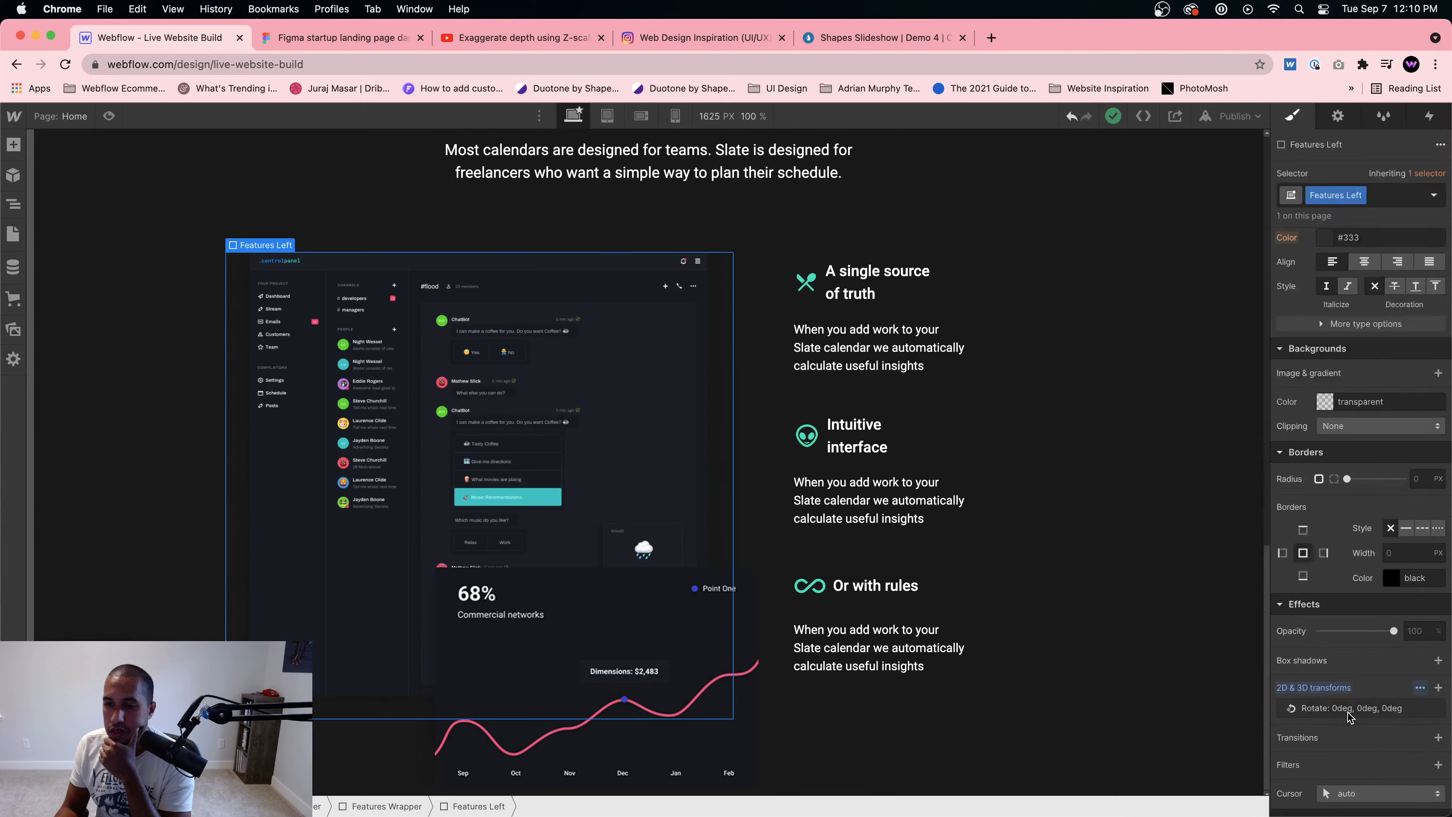
Step: Change the Features Left Second Image transform from scale to move, with a Z offset of 14 px
left_click(565, 622)
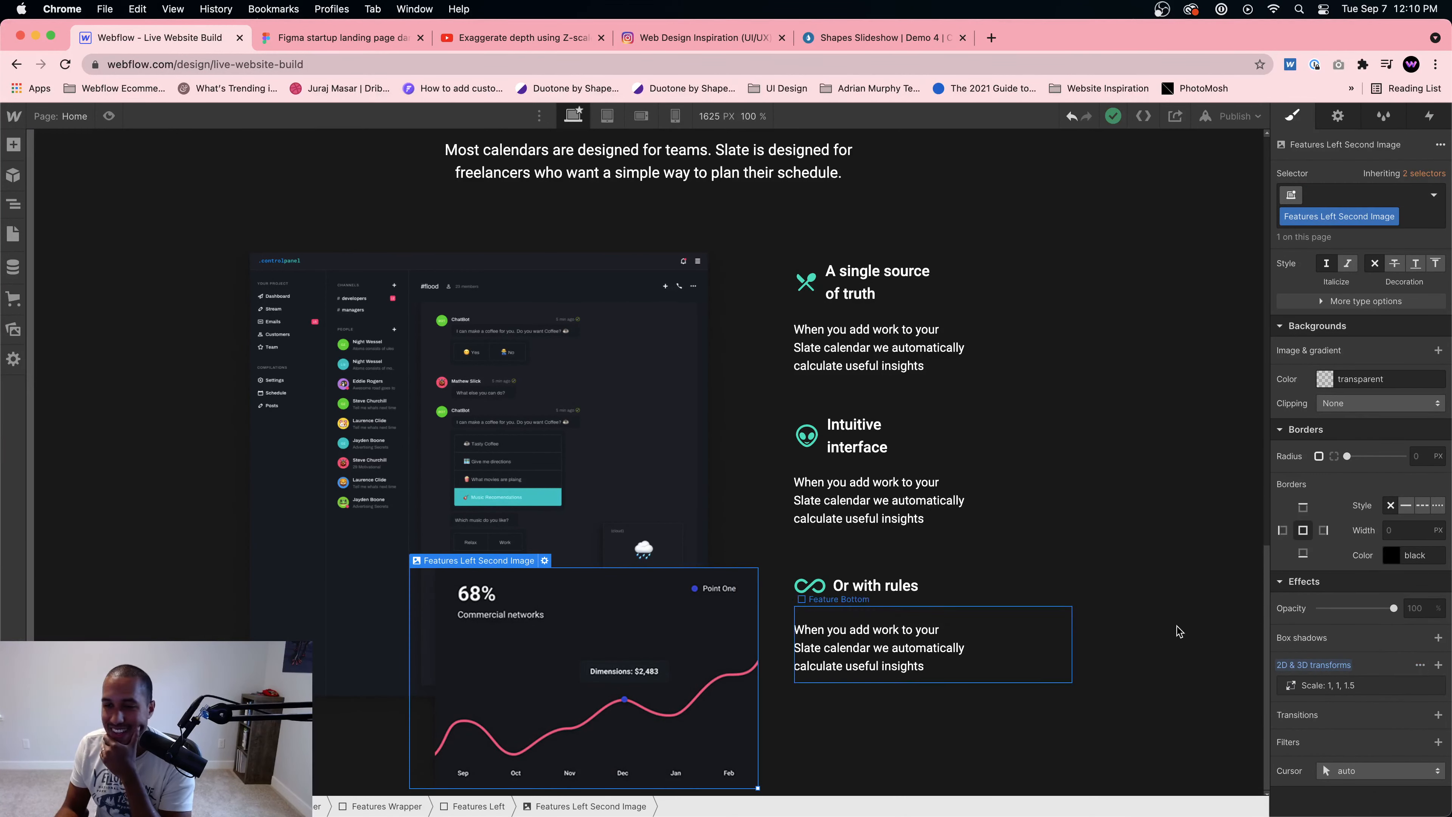
left_click(1343, 685)
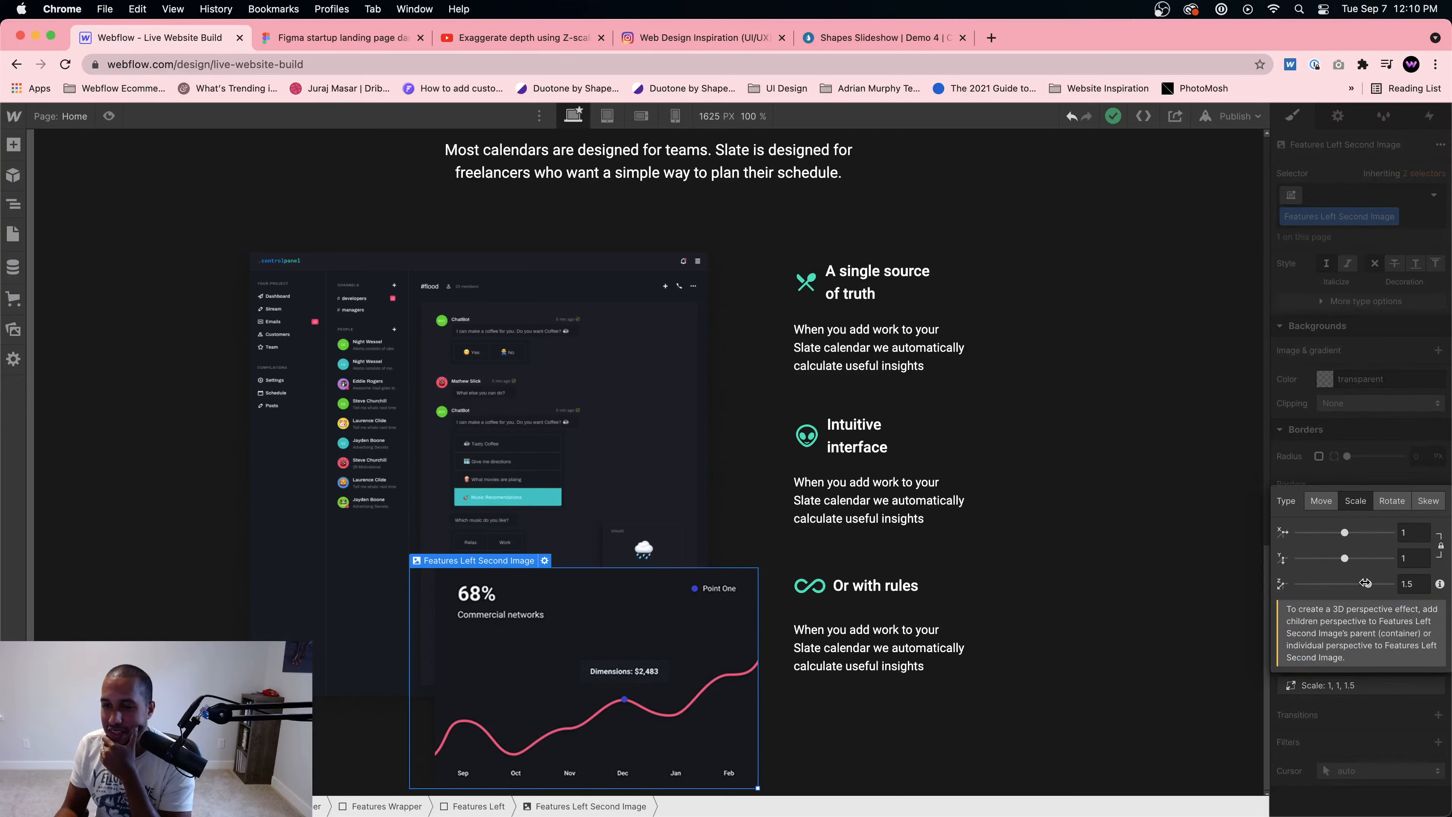
left_click_drag(1364, 582, 1344, 584)
left_click(1321, 573)
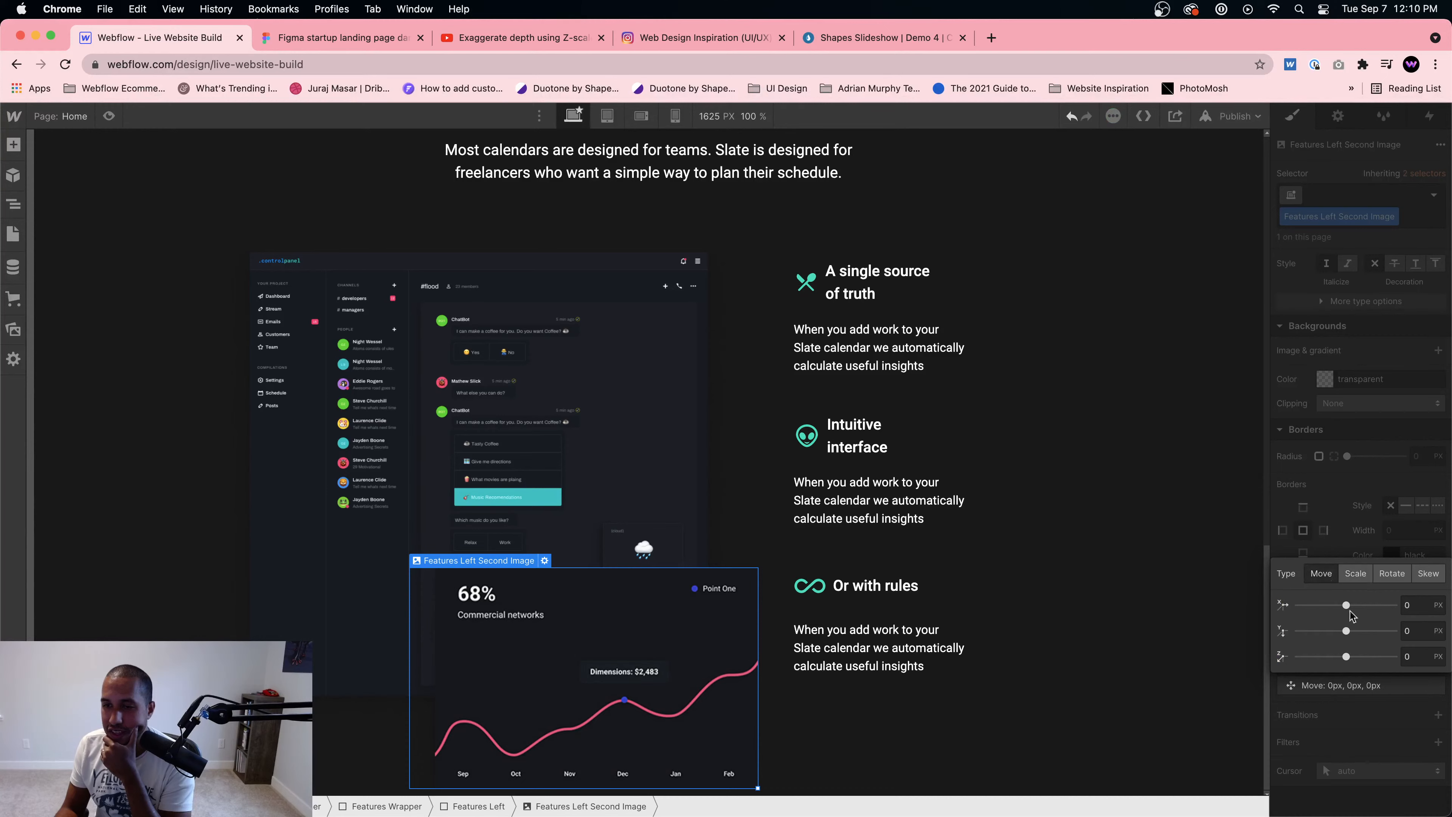
left_click_drag(1345, 659, 1349, 648)
left_click(1324, 465)
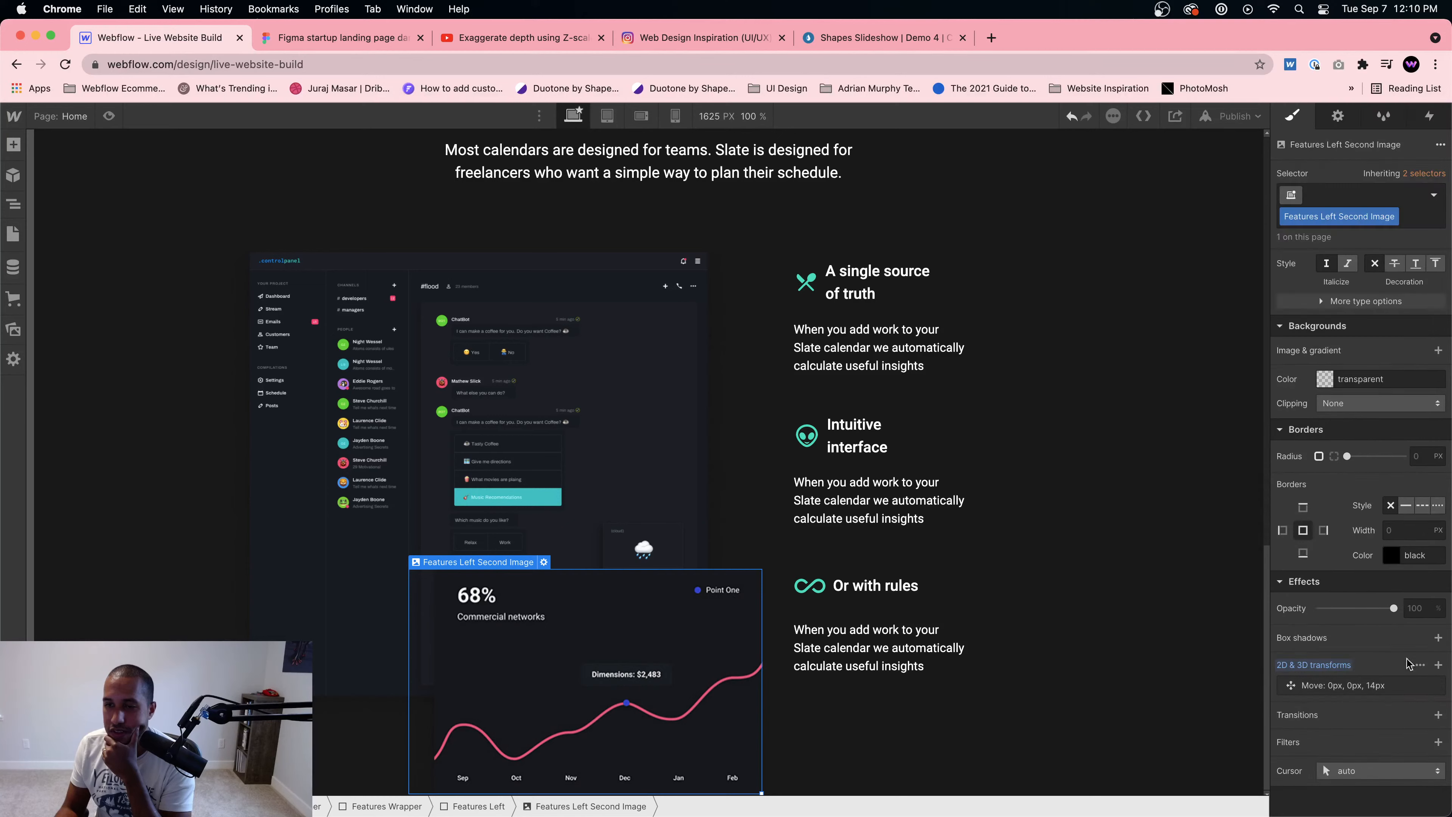
Step: Try rotating the Features Left block to 43 degrees around its Y axis, and undo the rotation
left_click(522, 413)
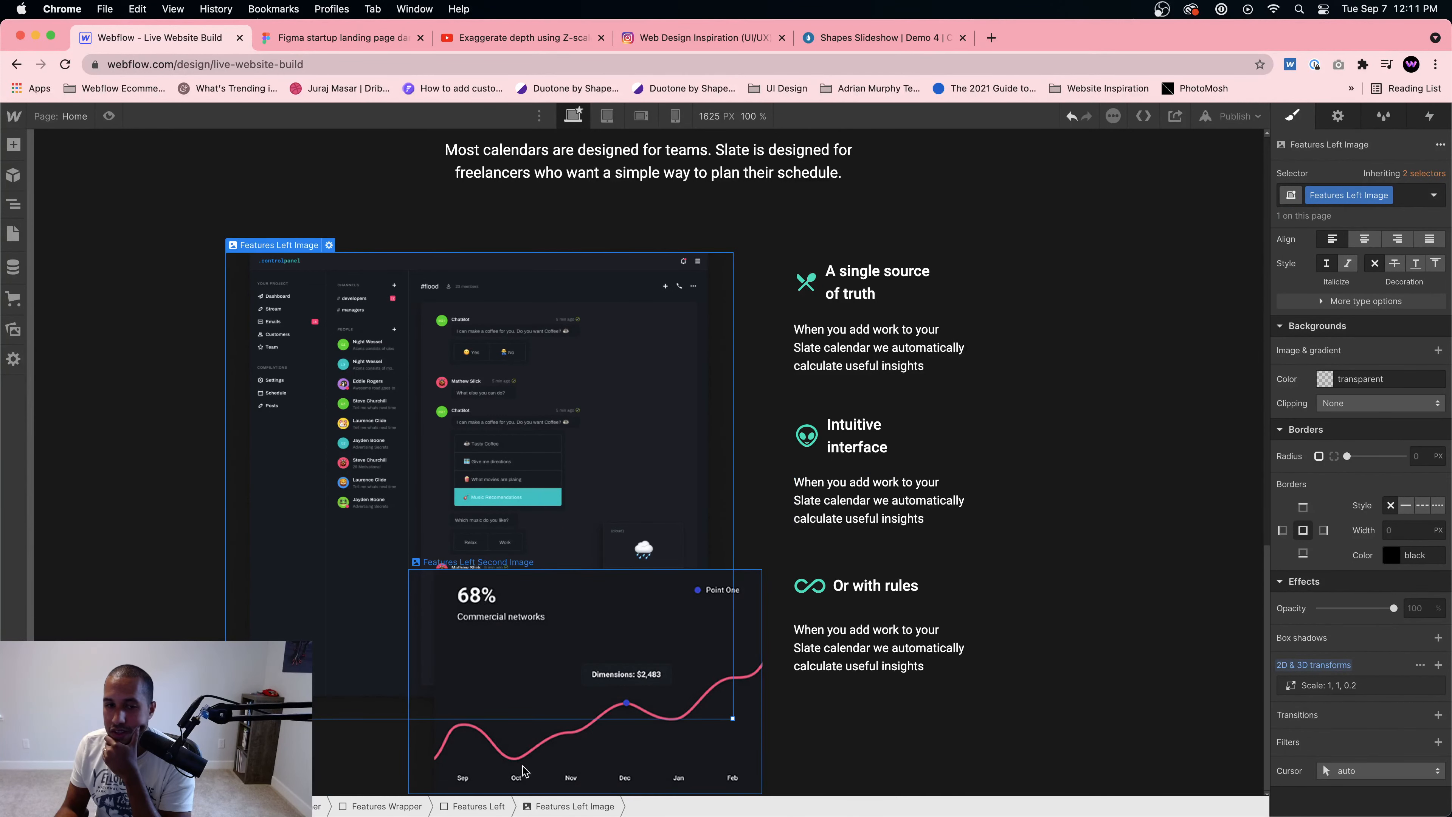
left_click(462, 806)
left_click(1364, 709)
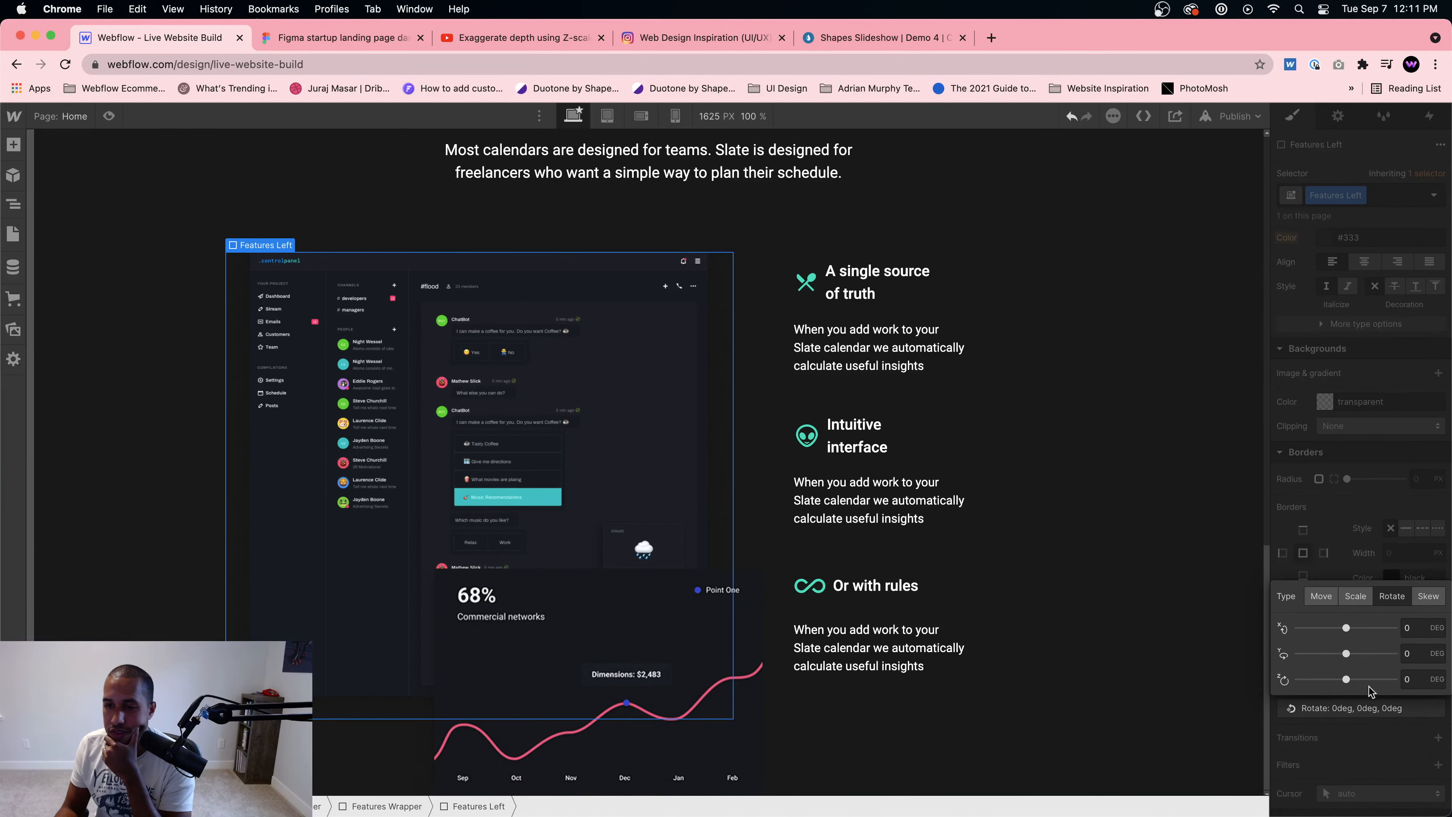
left_click_drag(1346, 679, 1347, 653)
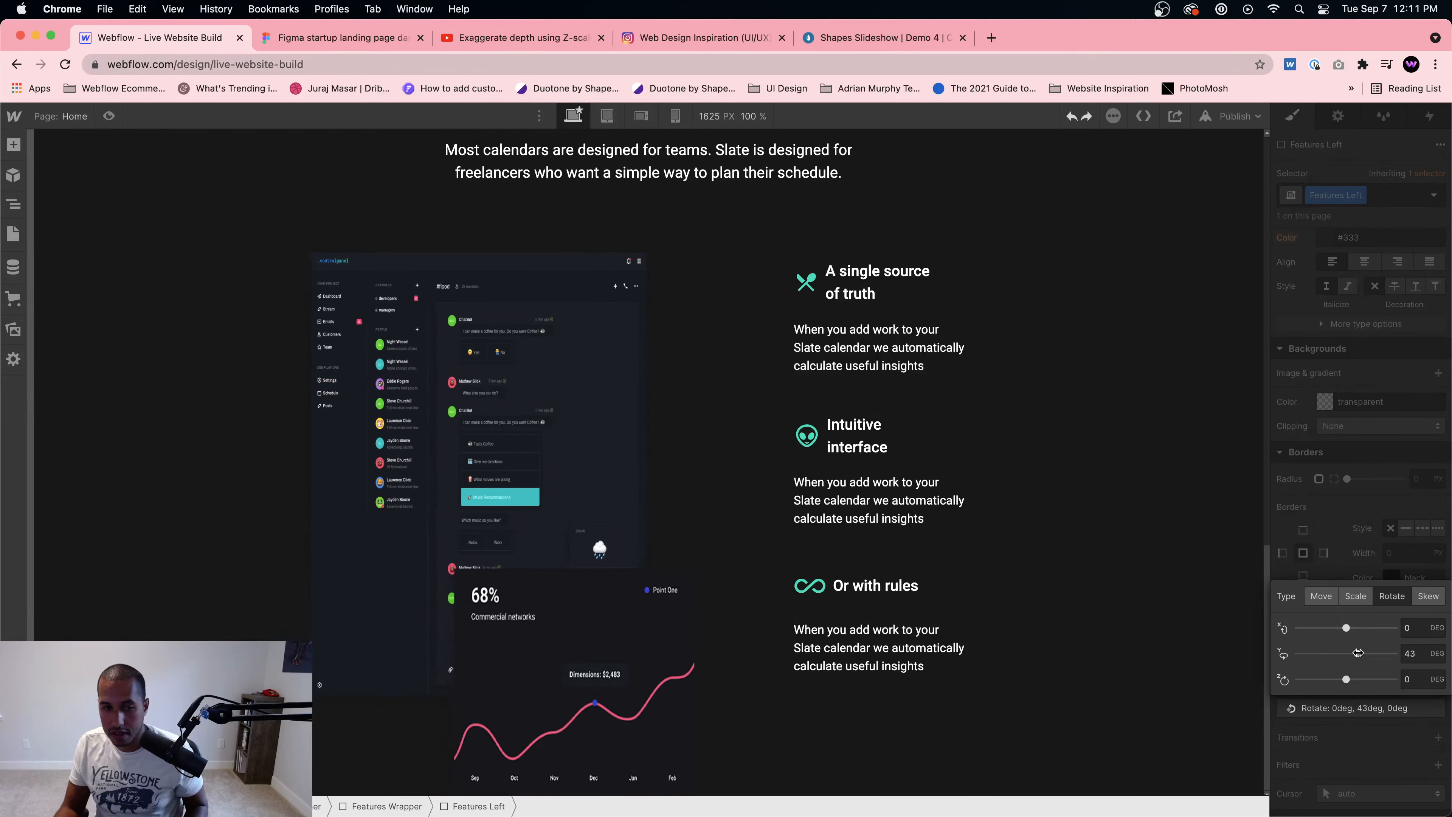
Step: Change the Features Left Image transform from scale to move, with a Z offset of -67 px
left_click(515, 382)
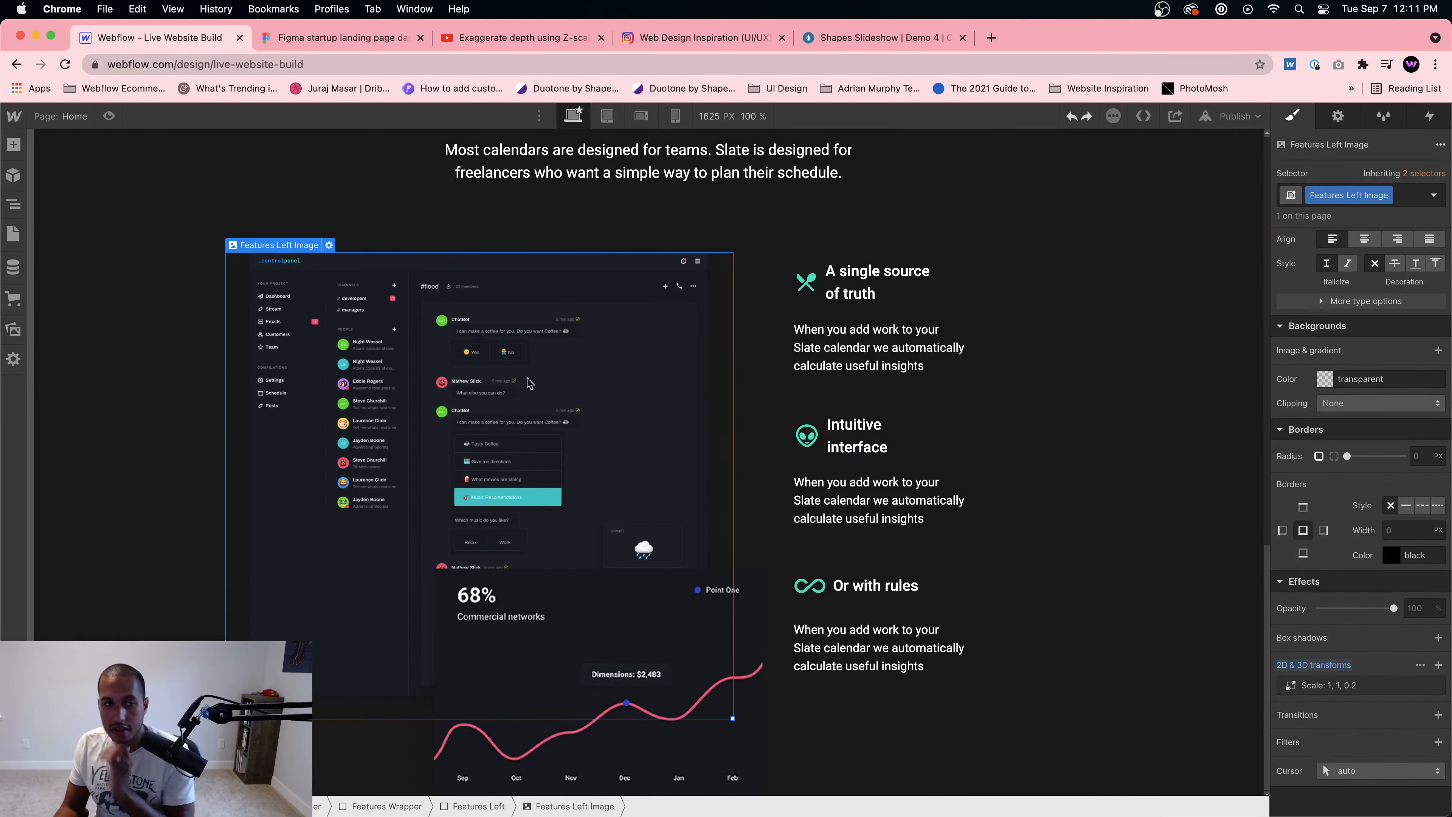
left_click(1408, 689)
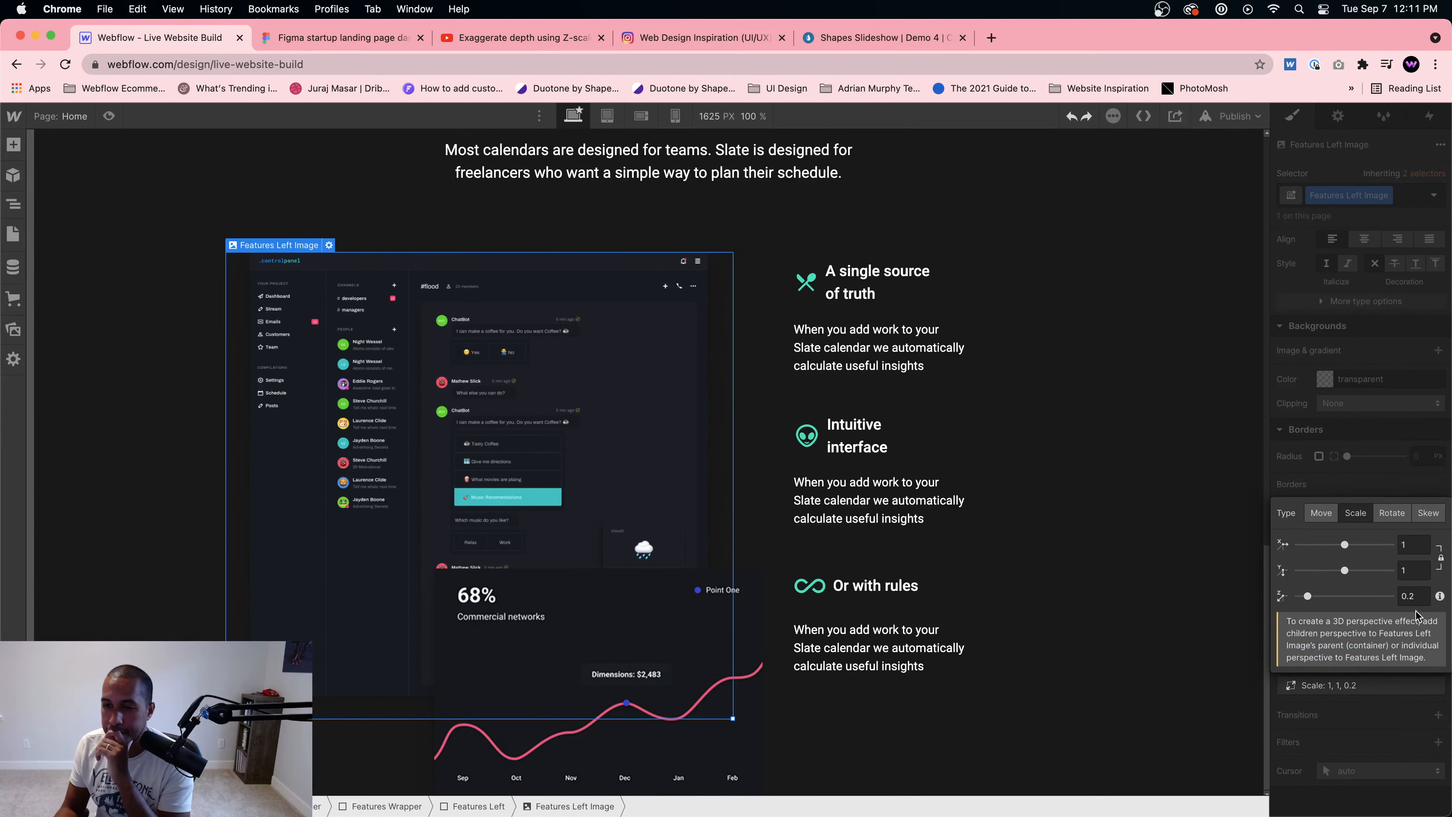
left_click(1413, 595)
type("0")
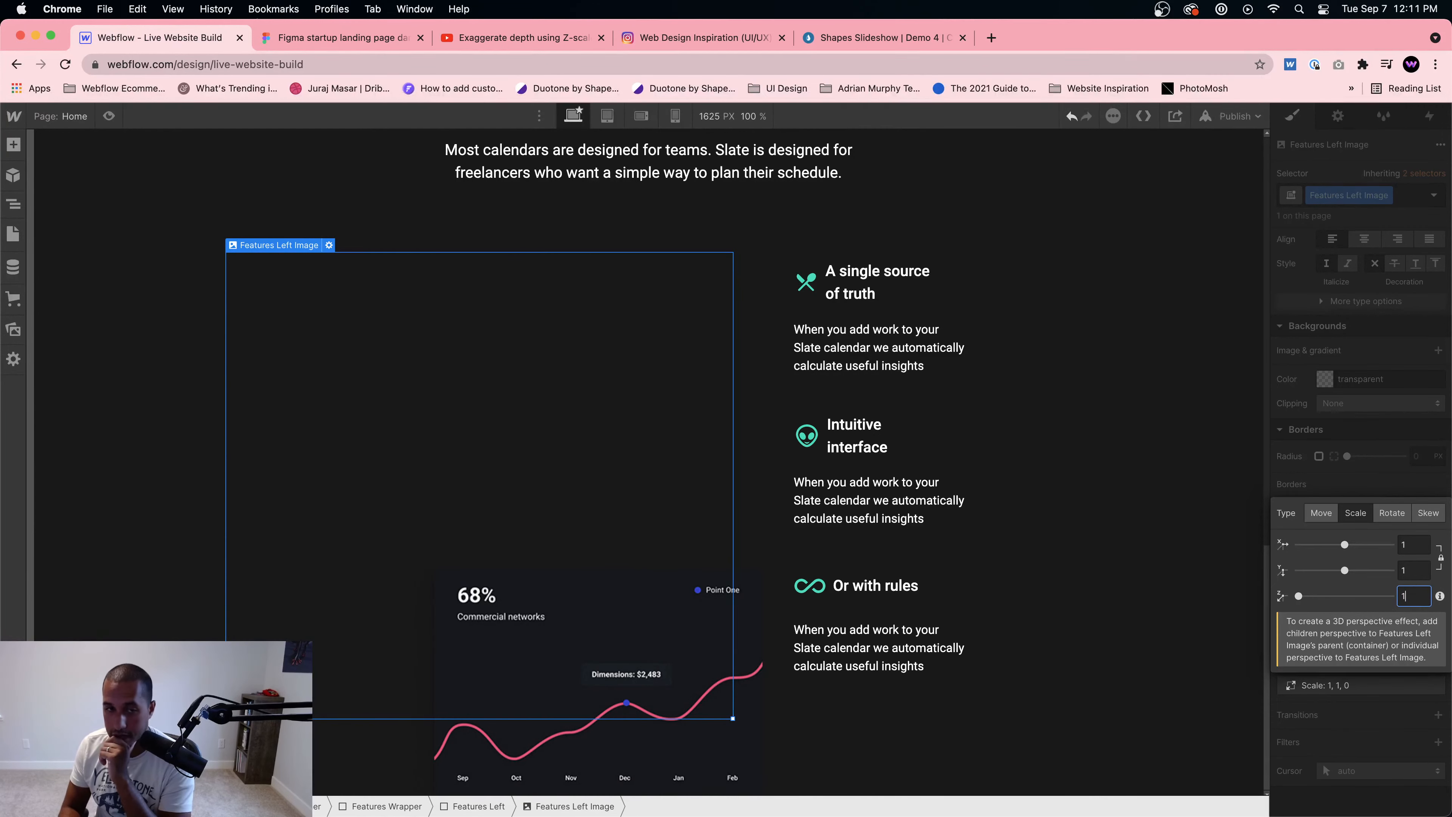
type("1")
left_click(1321, 573)
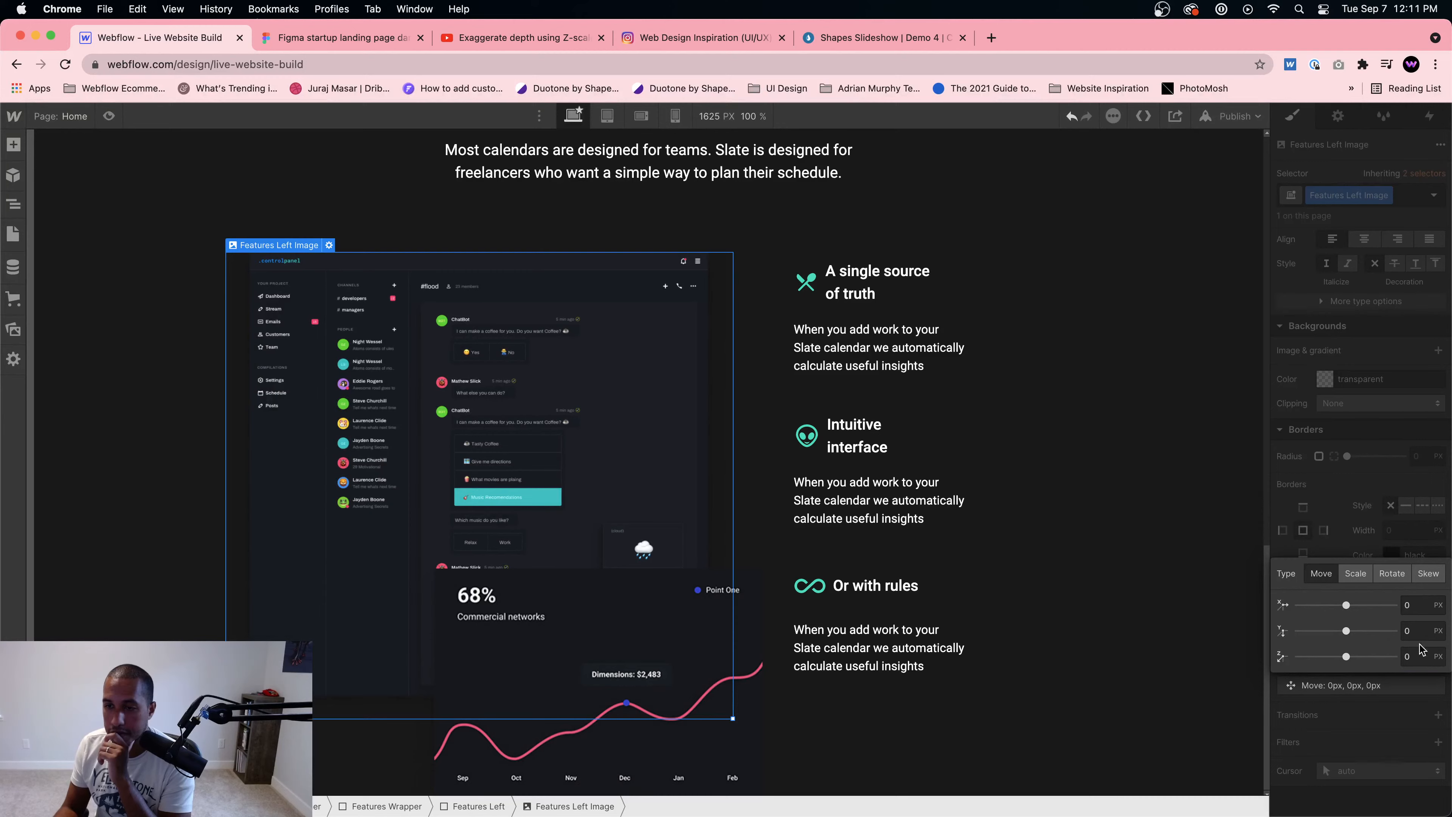
left_click_drag(1347, 653, 1335, 653)
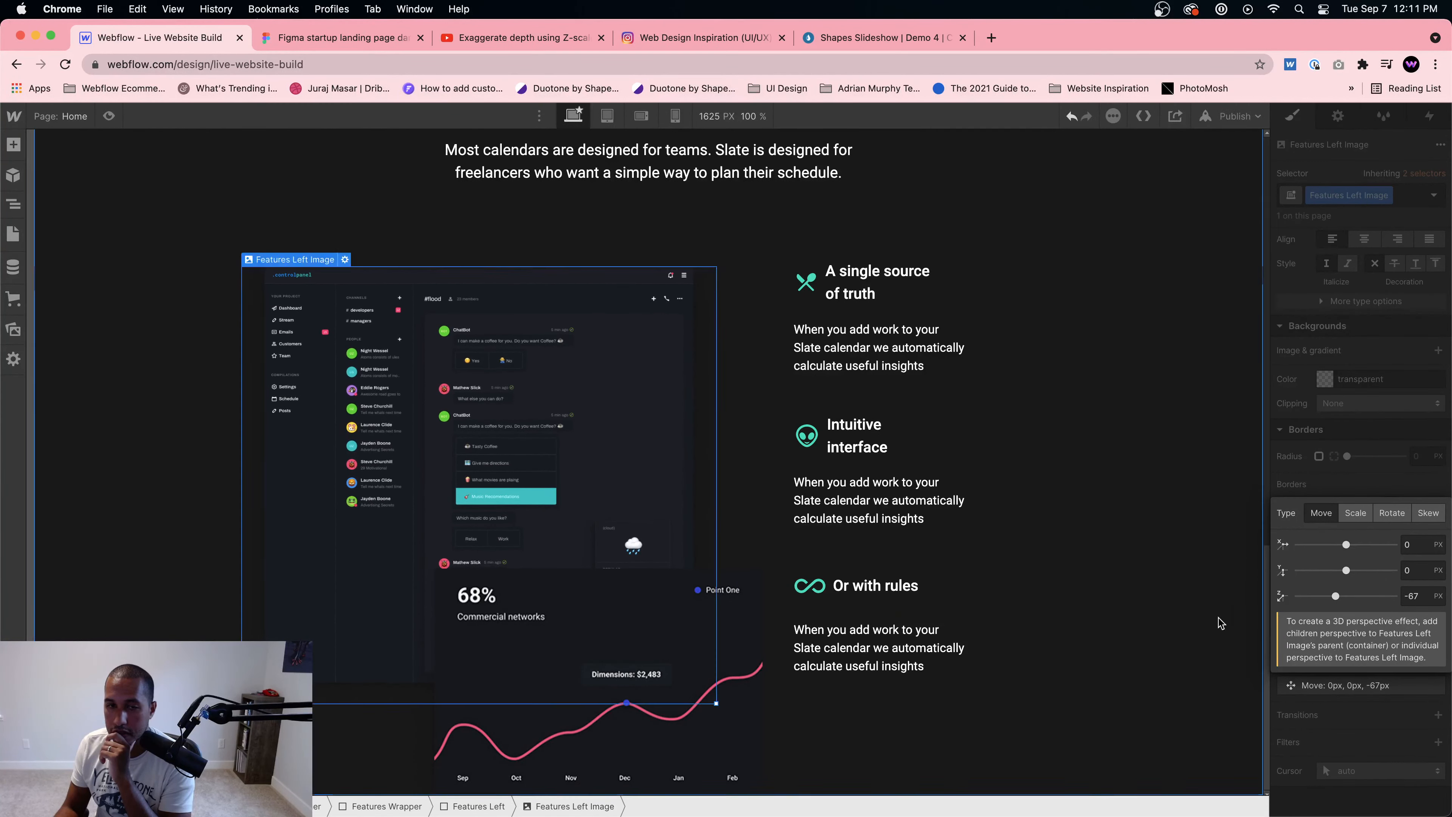
left_click(755, 503)
Step: Try Y-axis rotations of the Features Left block, including -9 and 14 degrees, to test the depth between the images
left_click(706, 767)
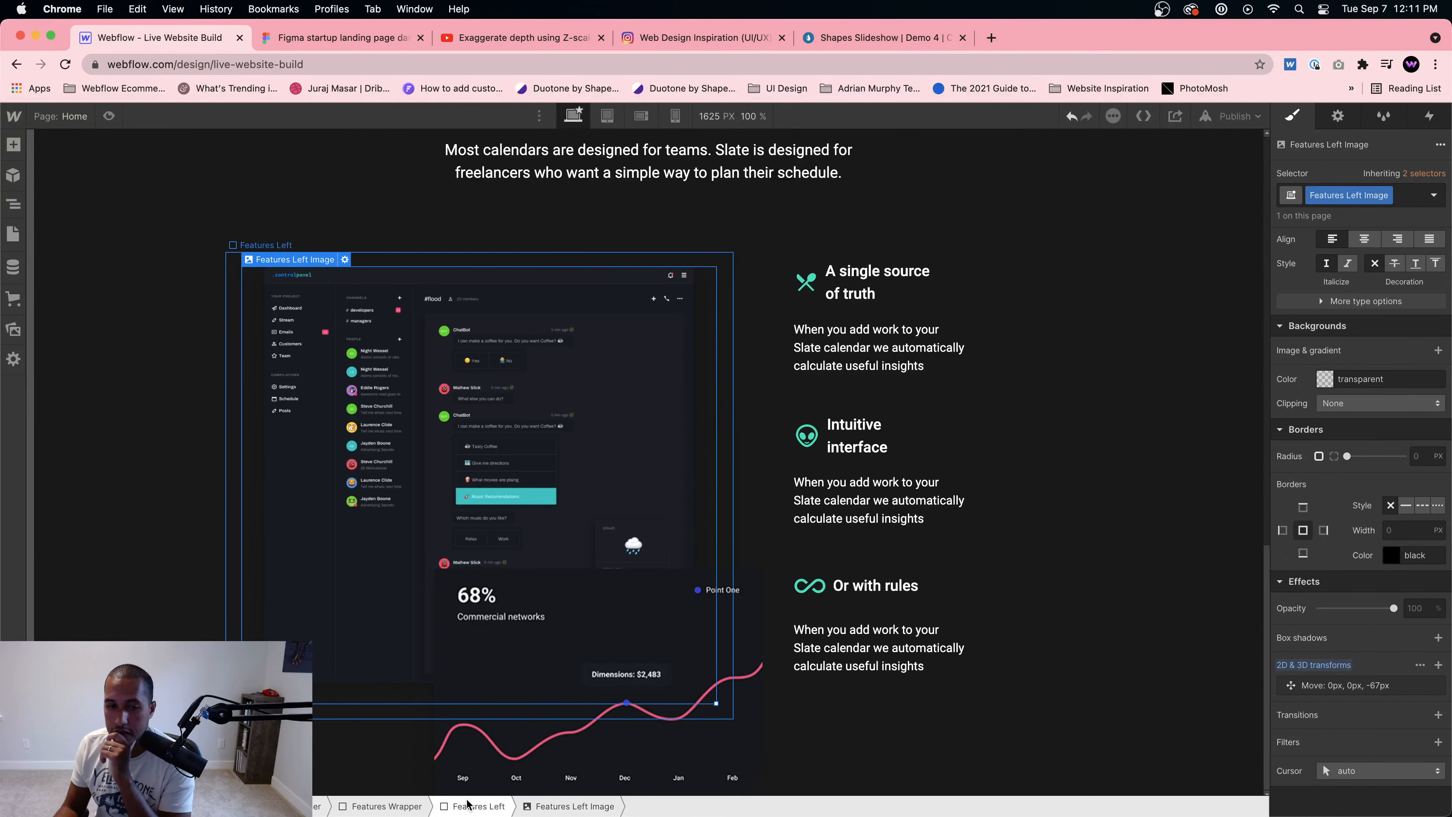
left_click(1336, 711)
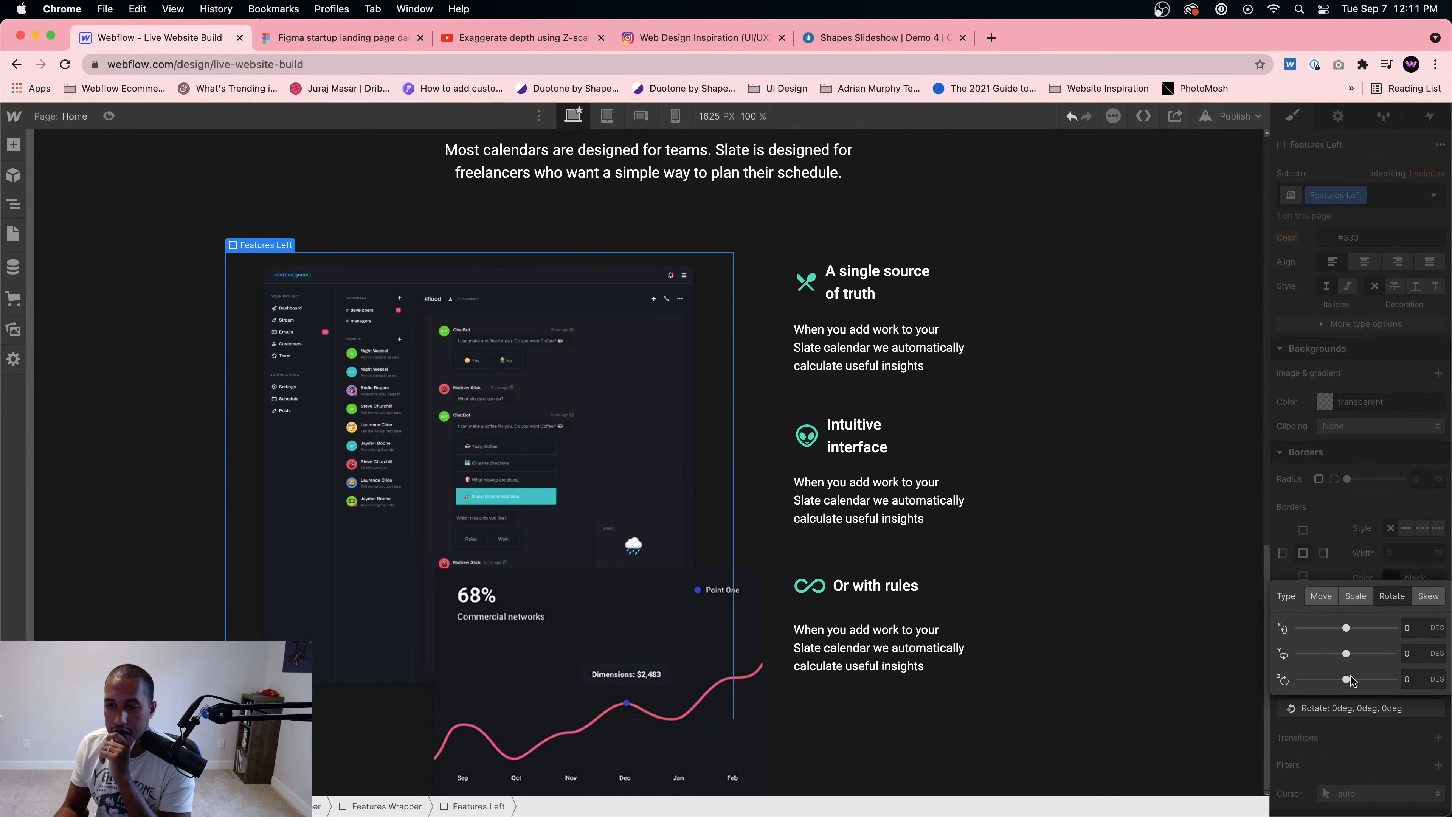
mouse_move(1345, 654)
left_mouse_down()
mouse_move(1323, 654)
mouse_move(1344, 651)
left_mouse_up()
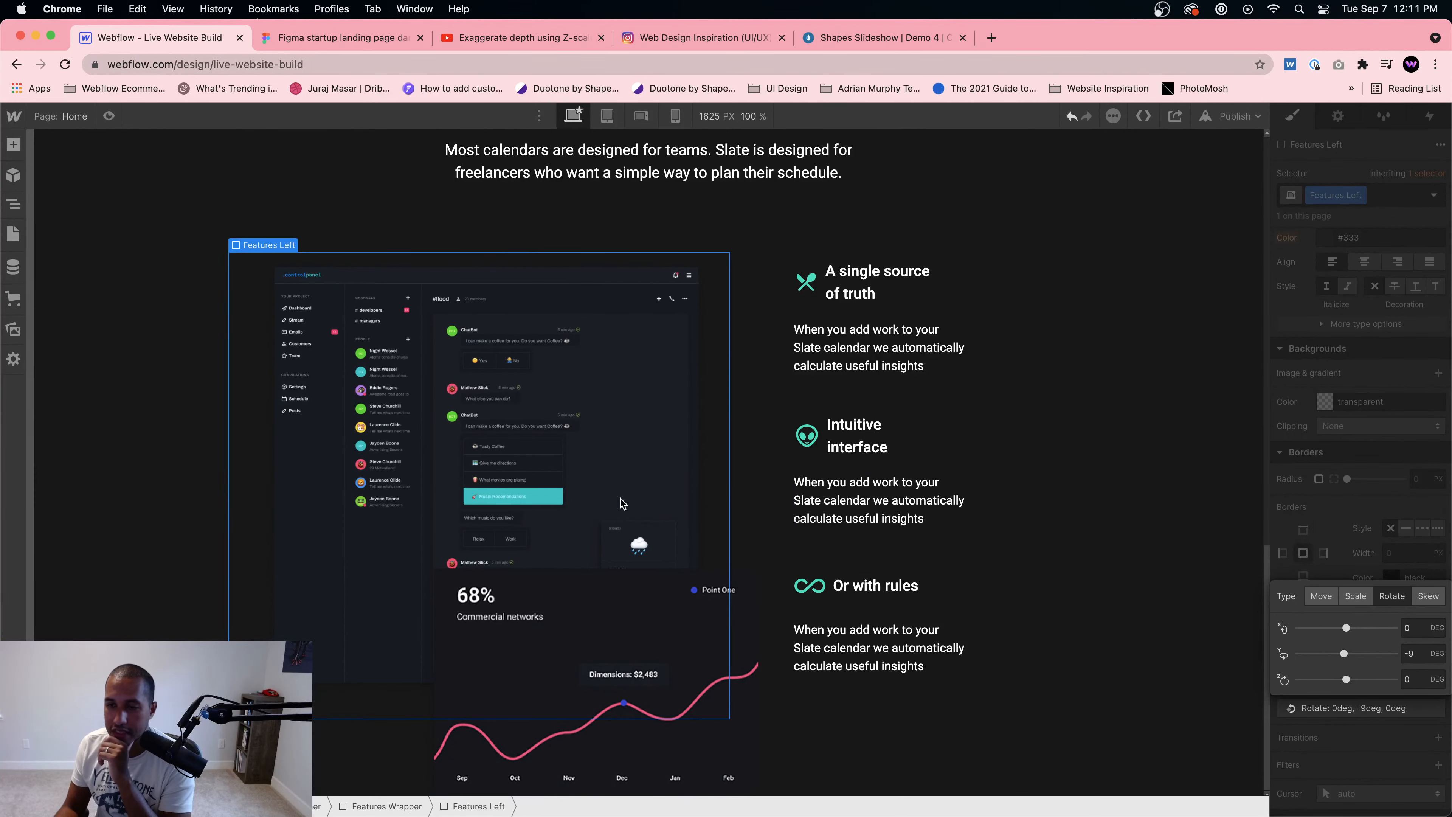
left_click_drag(1344, 654, 1347, 652)
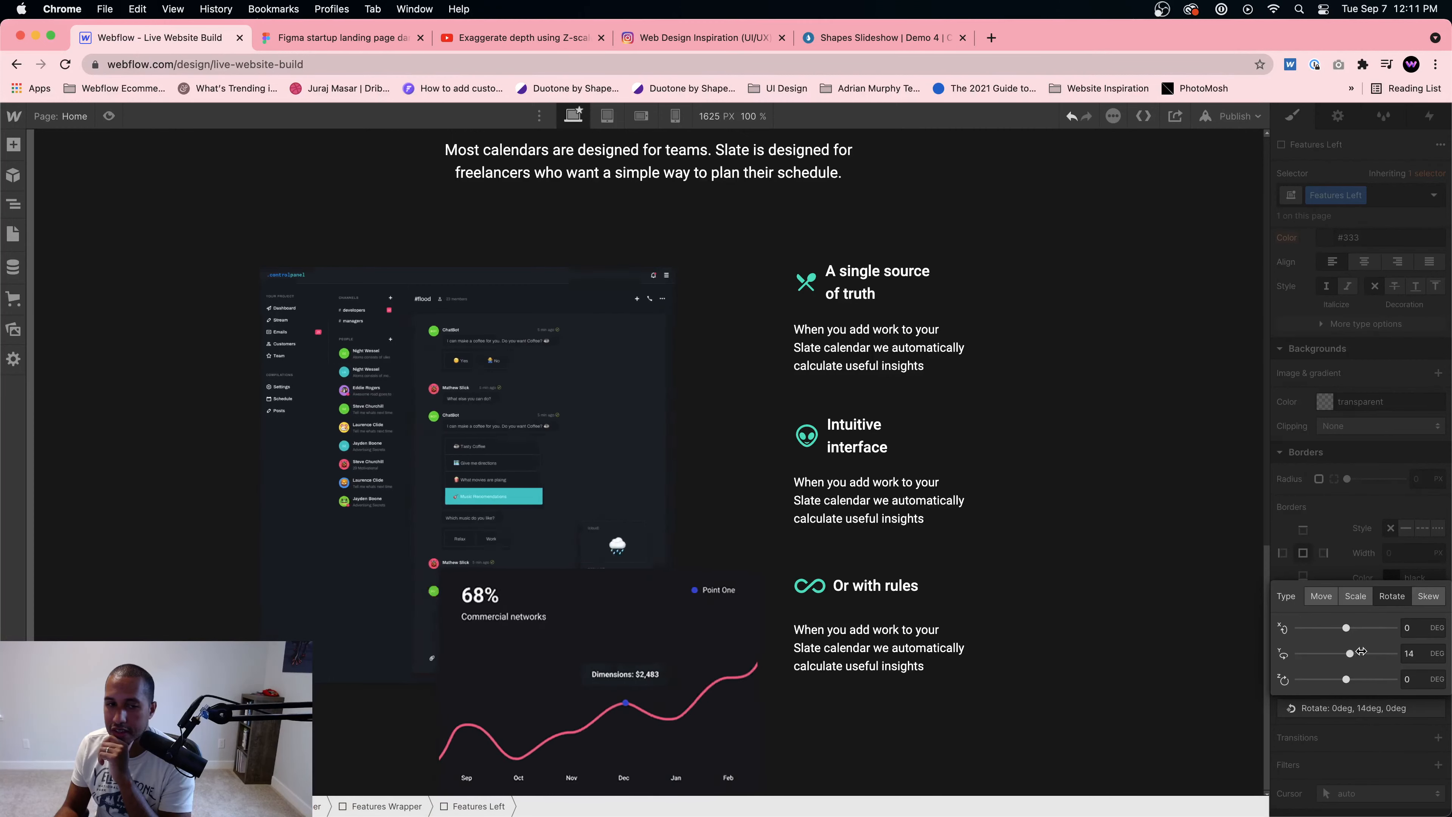
mouse_move(1357, 652)
left_mouse_down()
mouse_move(1375, 653)
mouse_move(1346, 653)
mouse_move(1360, 627)
mouse_move(1327, 628)
mouse_move(1355, 654)
mouse_move(1341, 652)
left_mouse_up()
Step: Switch the Features Left block's transform from rotate to move, and delete that transform
left_click(1427, 596)
left_click(1324, 627)
left_click(1346, 572)
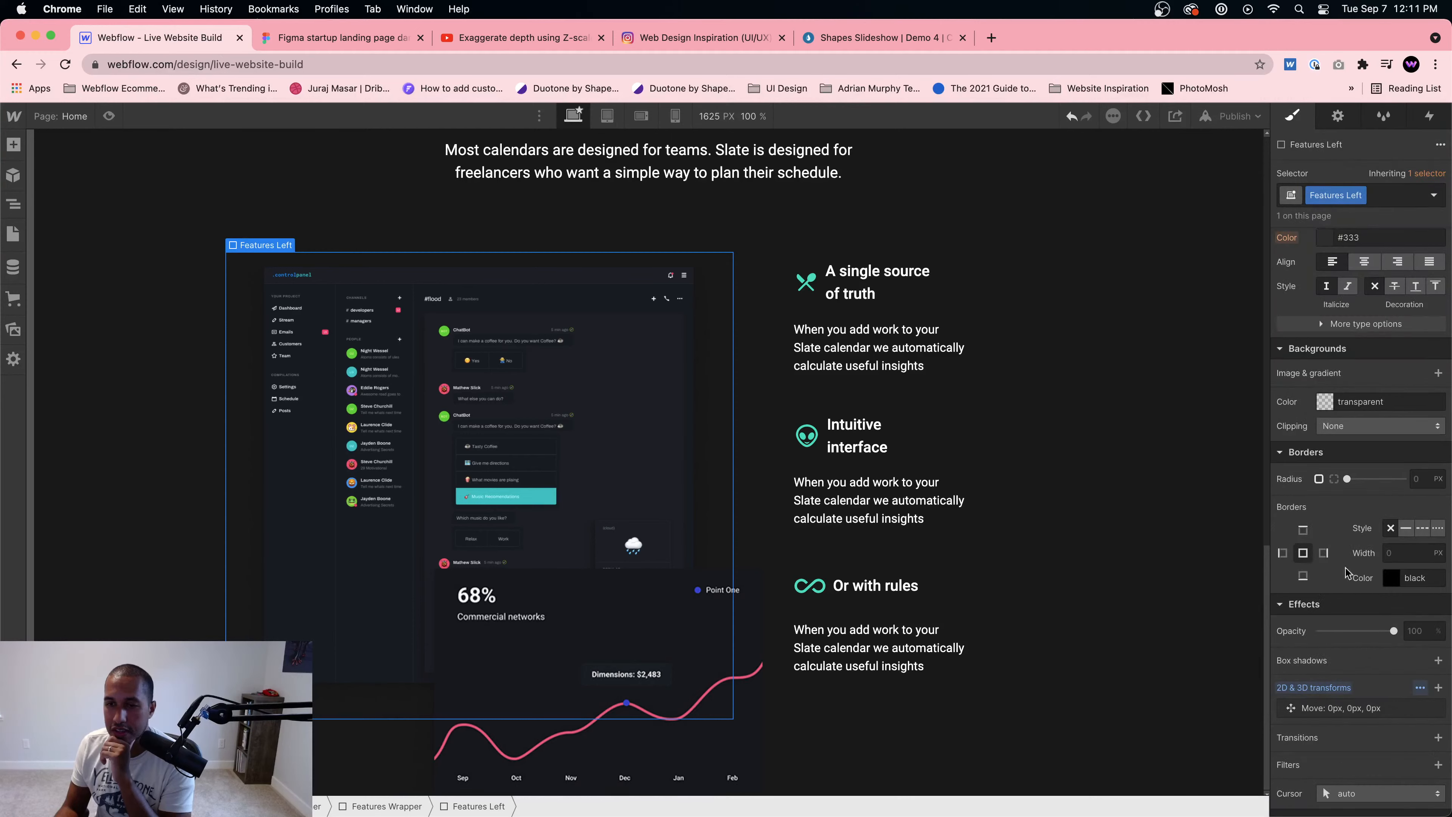
left_click(1436, 710)
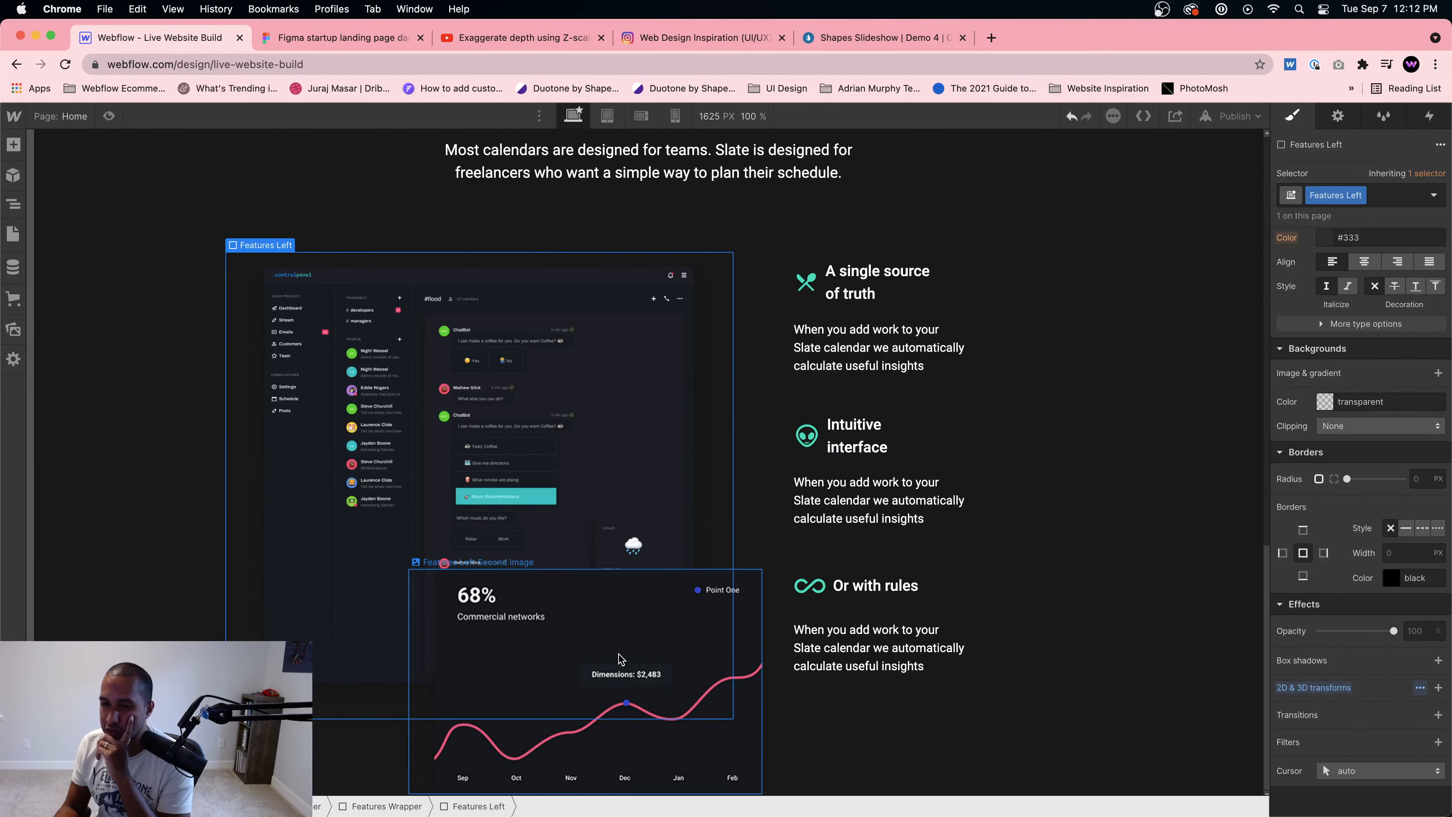
Step: Review the move transform values of Features Left Second Image
left_click(600, 660)
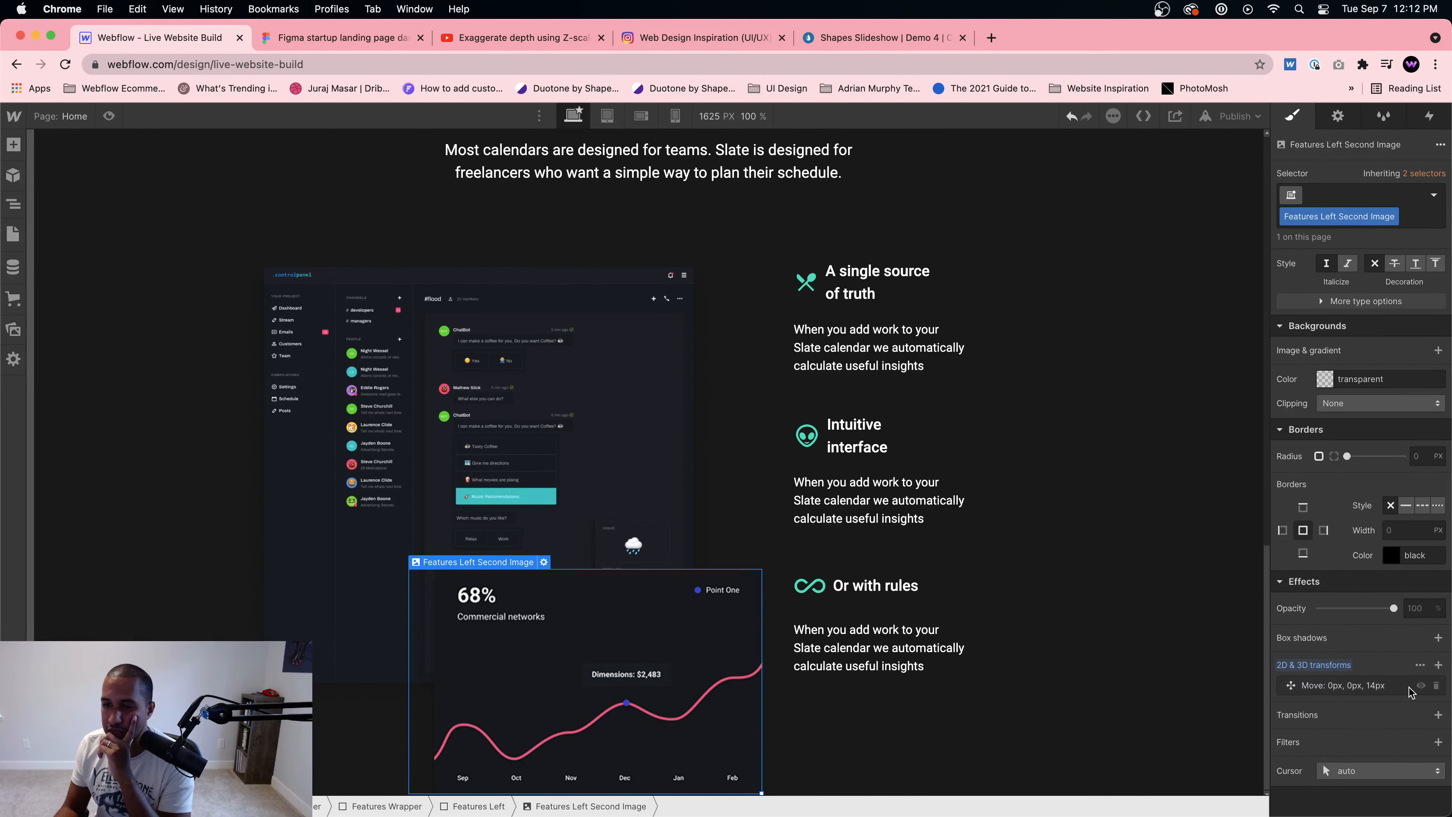
left_click(1437, 690)
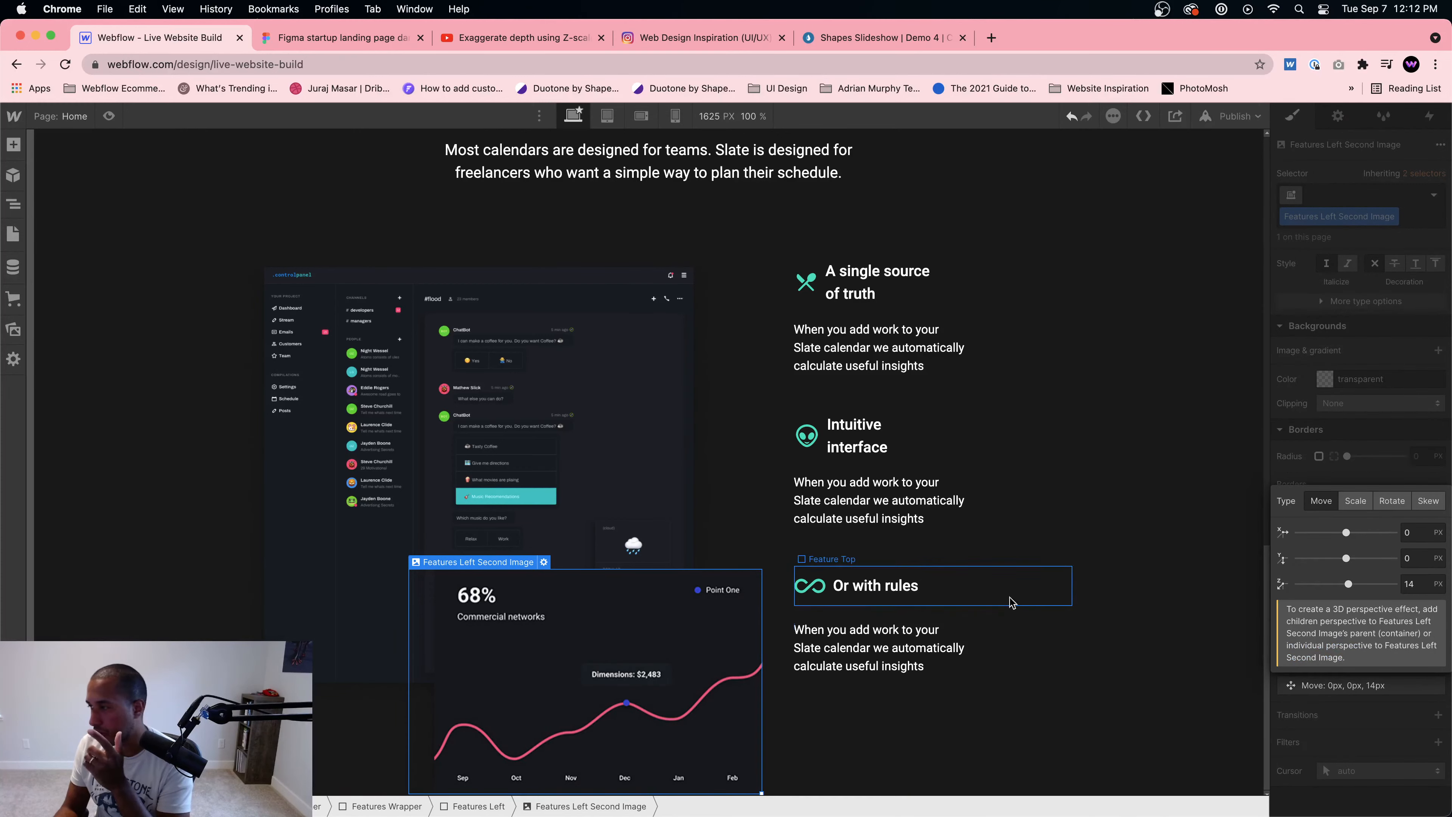
left_click(927, 579)
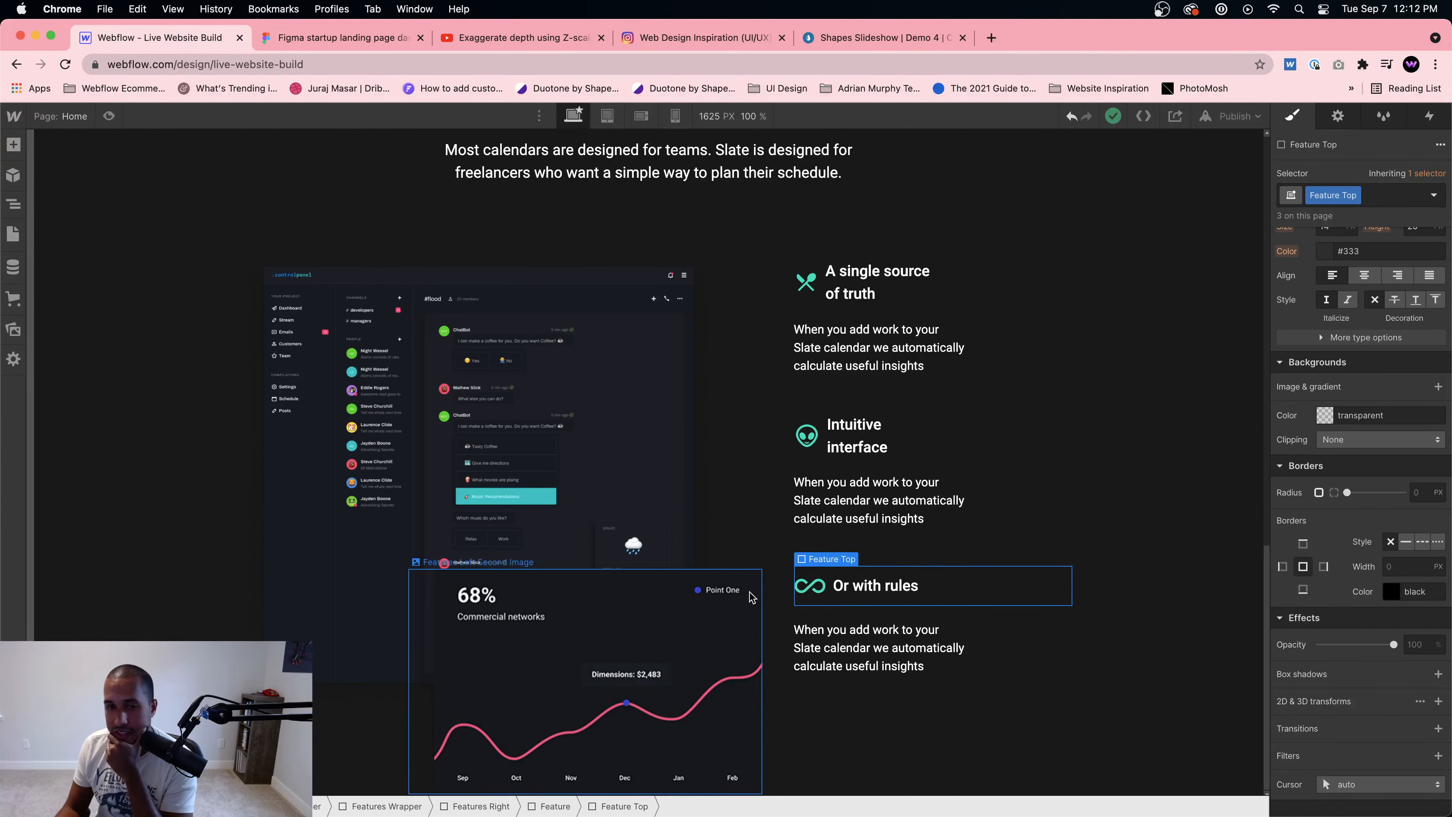
left_click(743, 608)
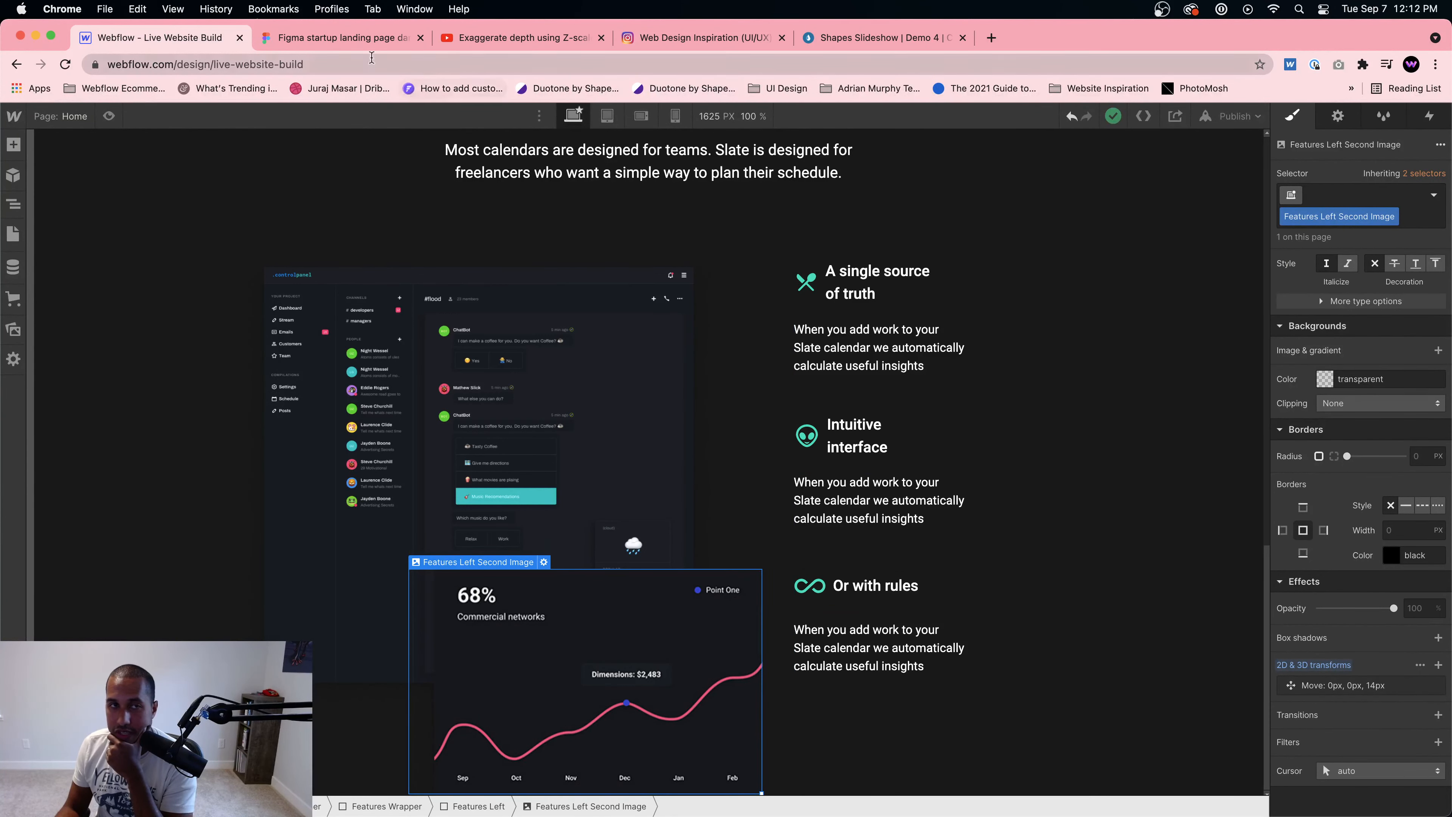
Step: Switch to the Figma design, inspect the Contents section frame, and return to the Webflow tab
left_click(343, 38)
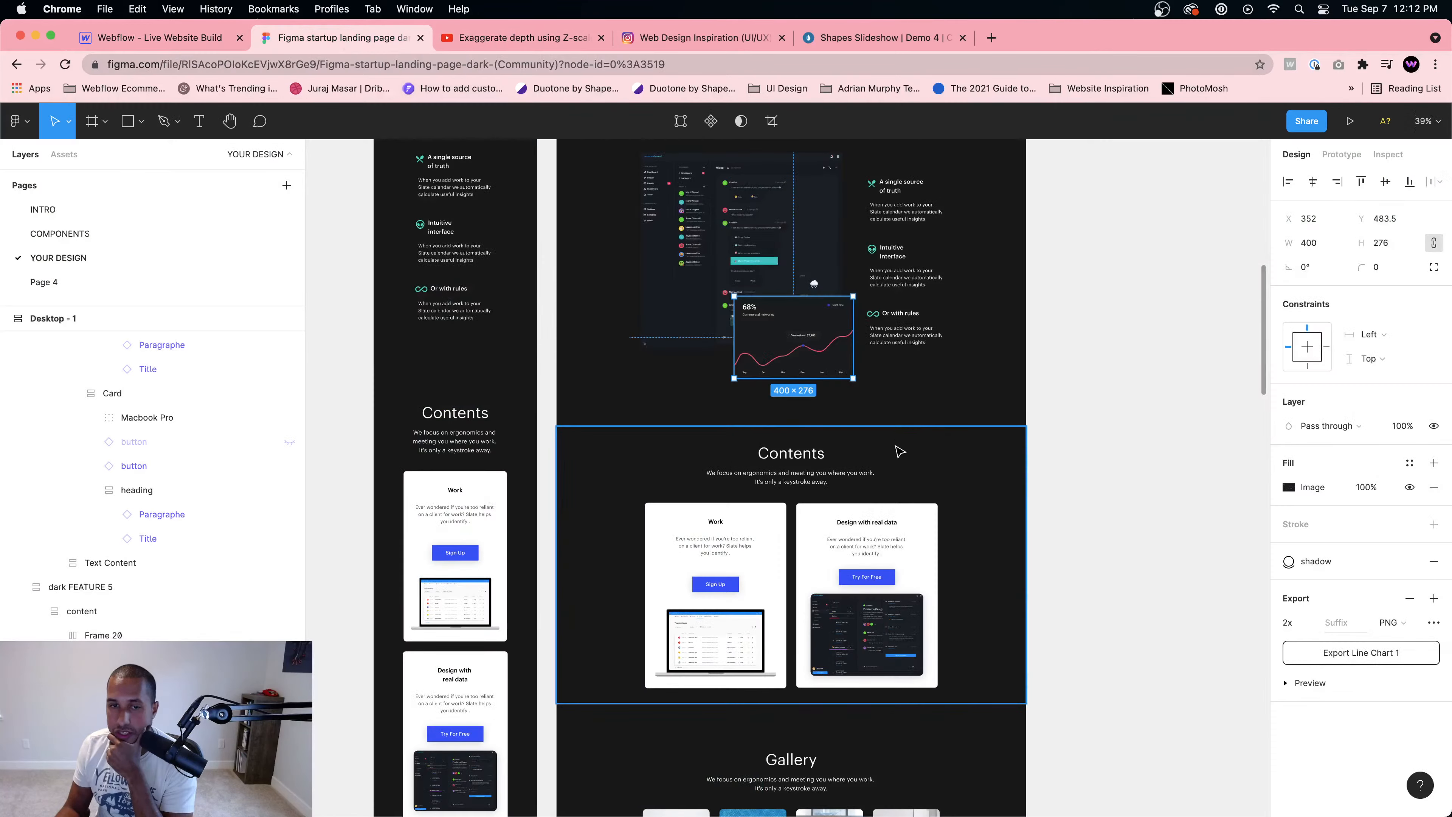
left_click(859, 453)
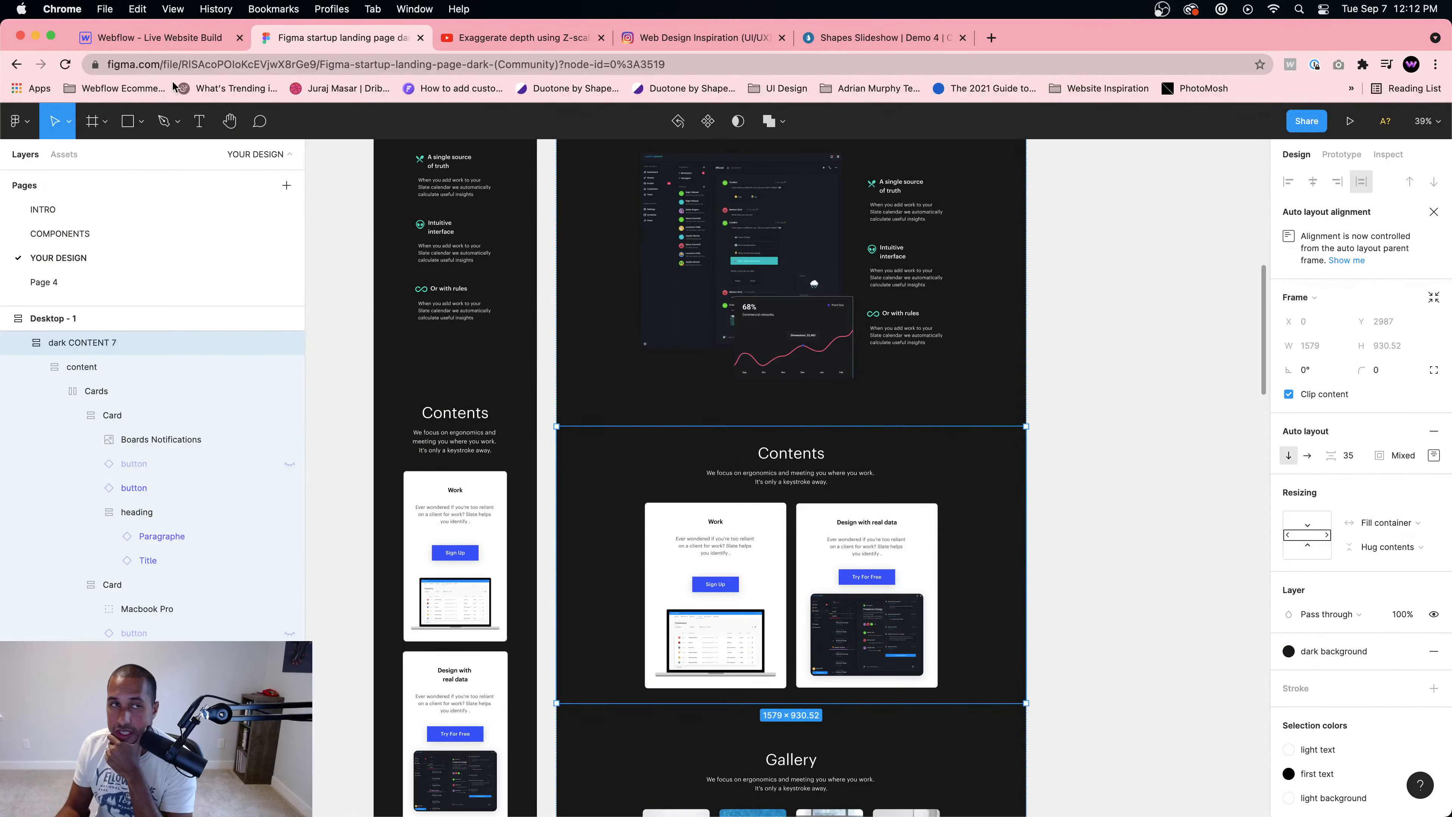
left_click(160, 38)
Step: Collapse the Hovering Images Section and Features Section in the Navigator, and select the Hovering Images Section
left_click(14, 203)
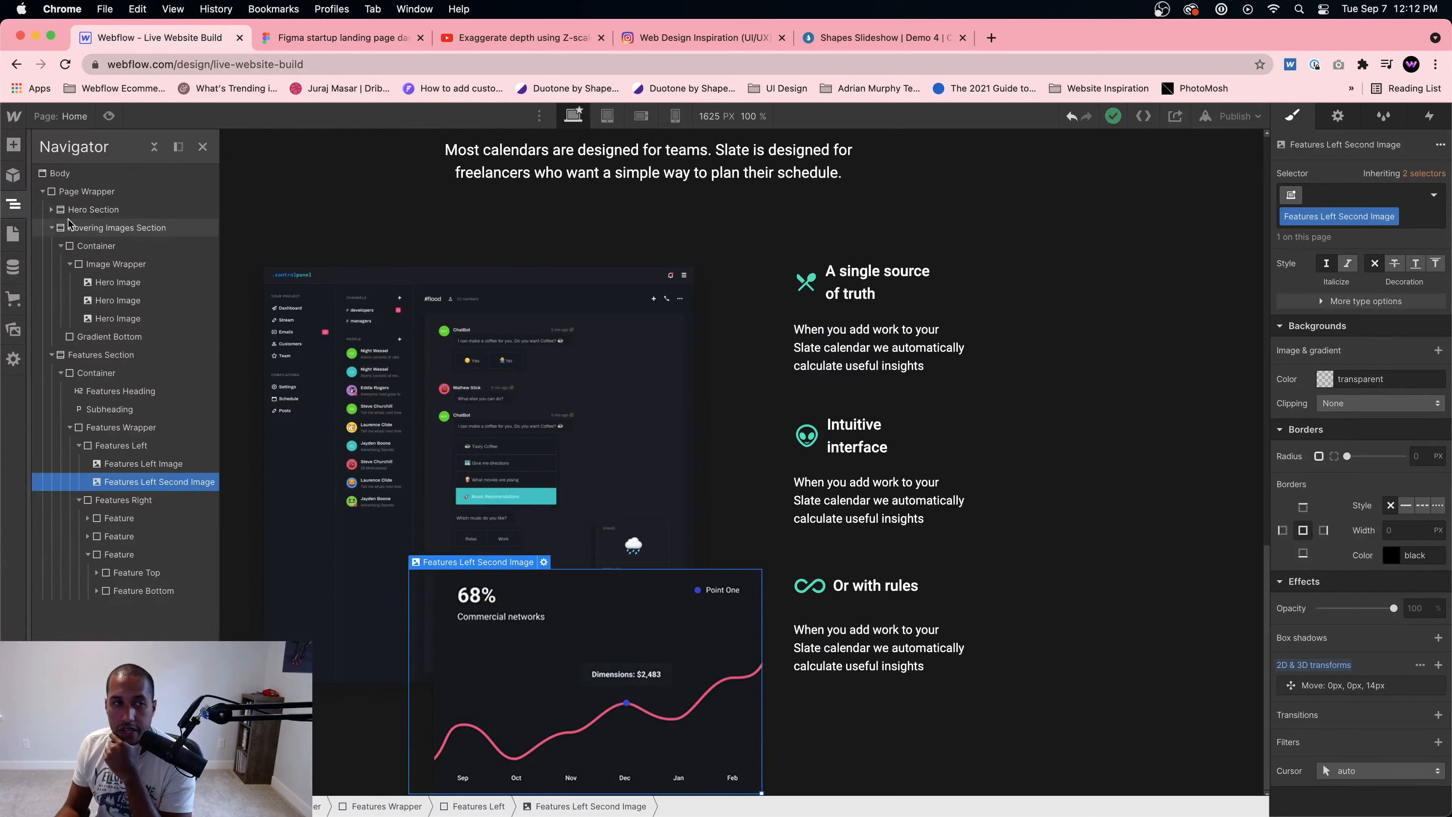
left_click(51, 228)
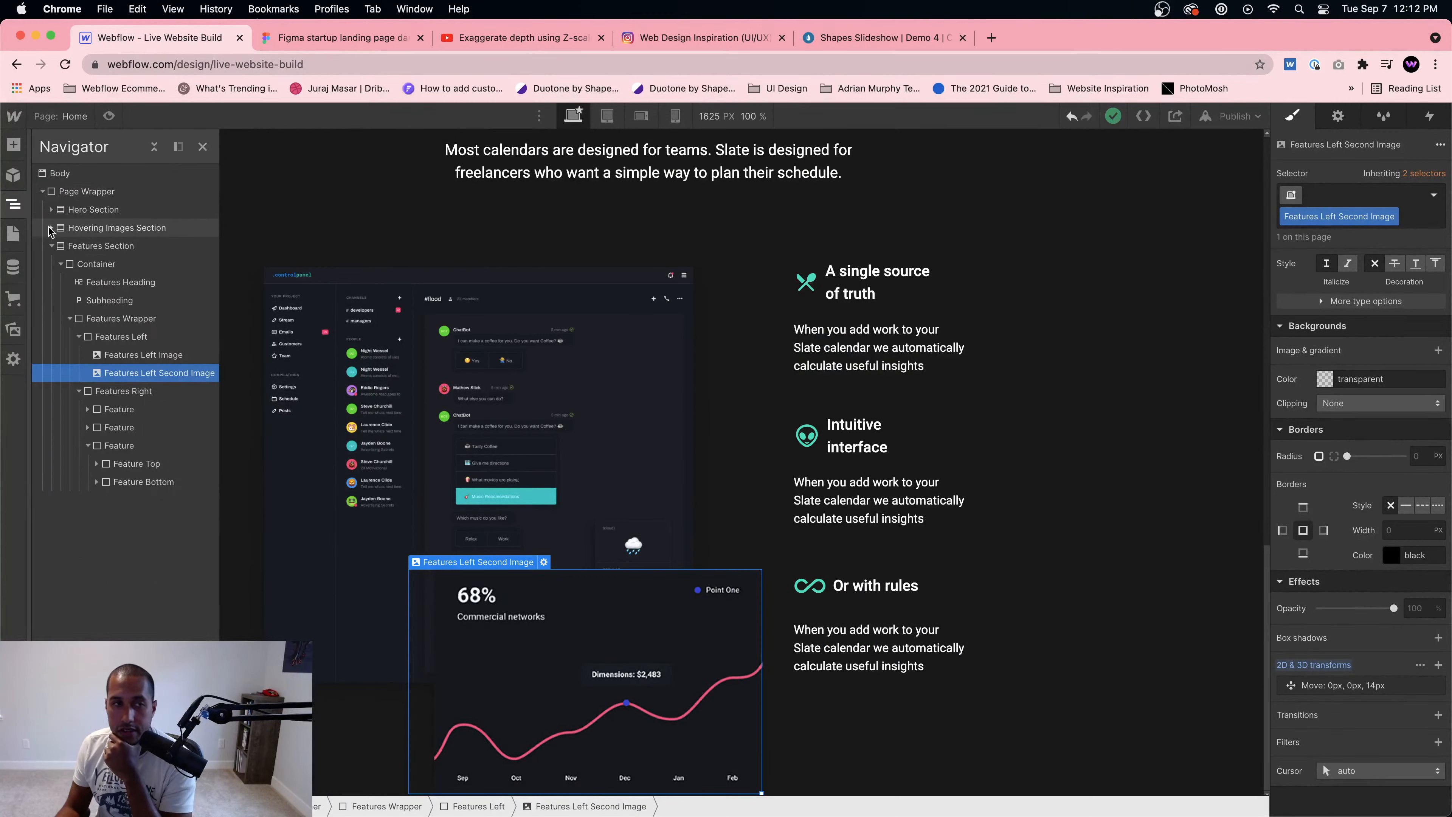
left_click(51, 246)
left_click(123, 192)
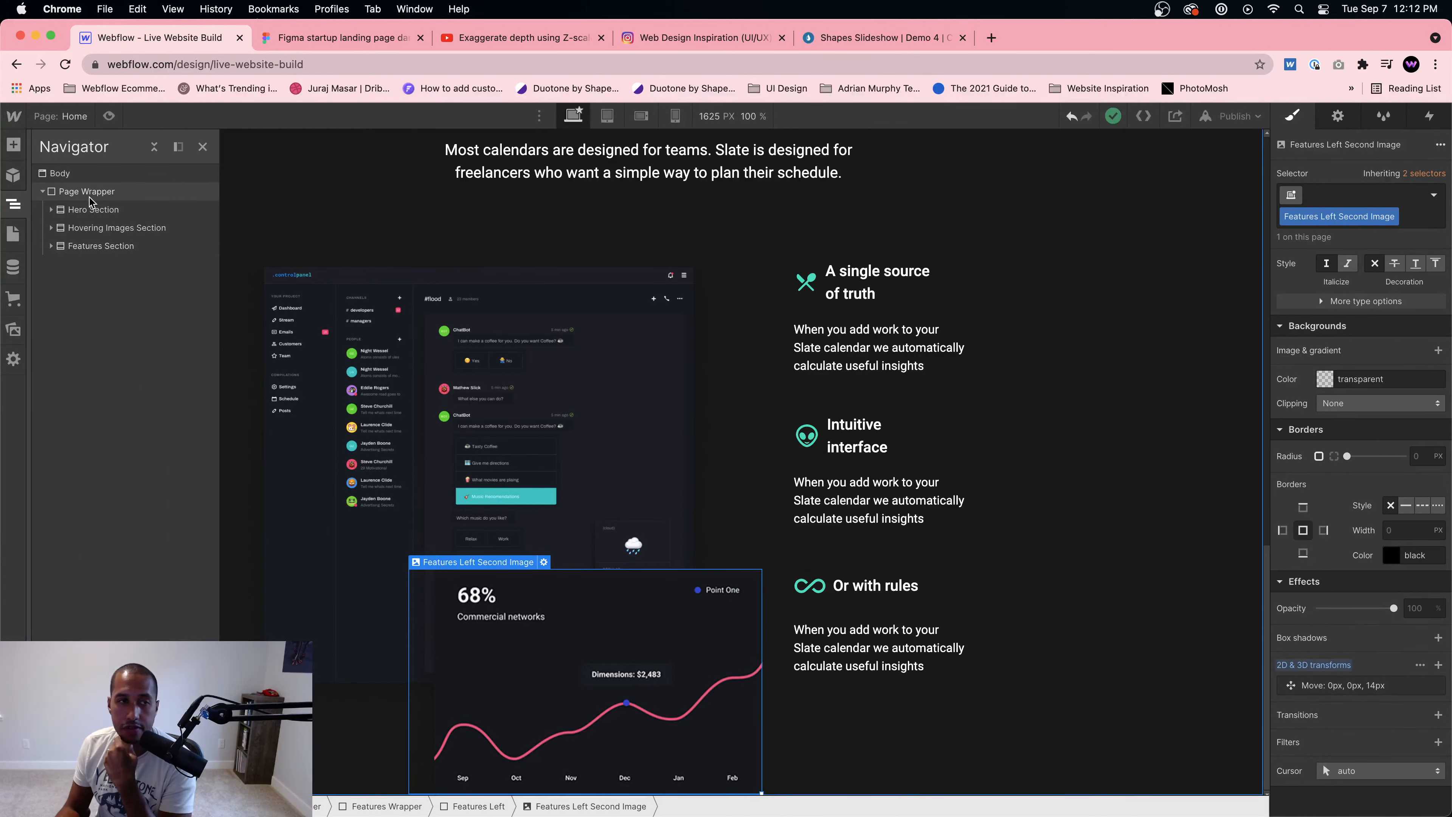
left_click(127, 208)
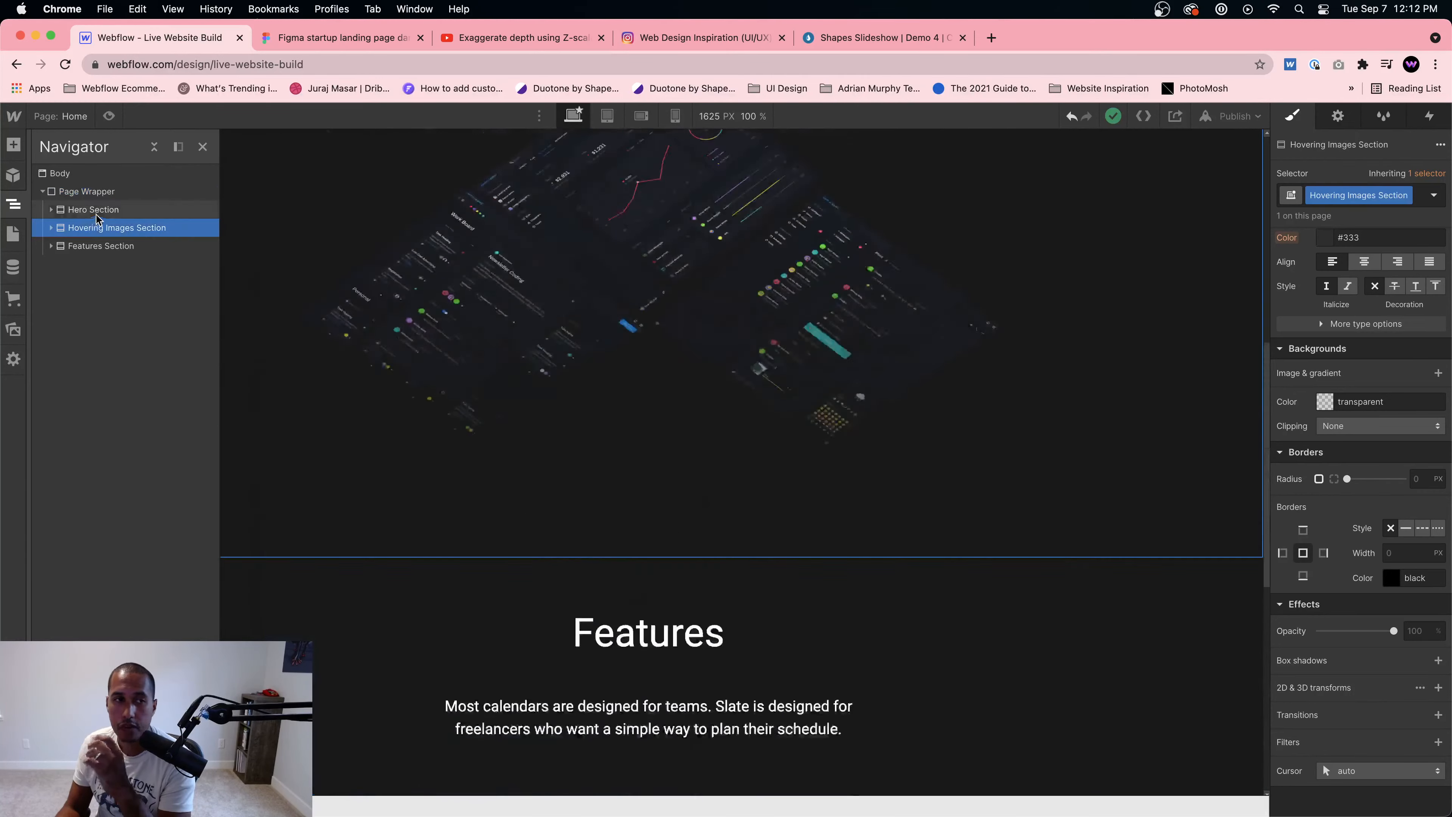
Step: Add a new section to the Page Wrapper after the Features Section and give it the class Contents Section
left_click(116, 227)
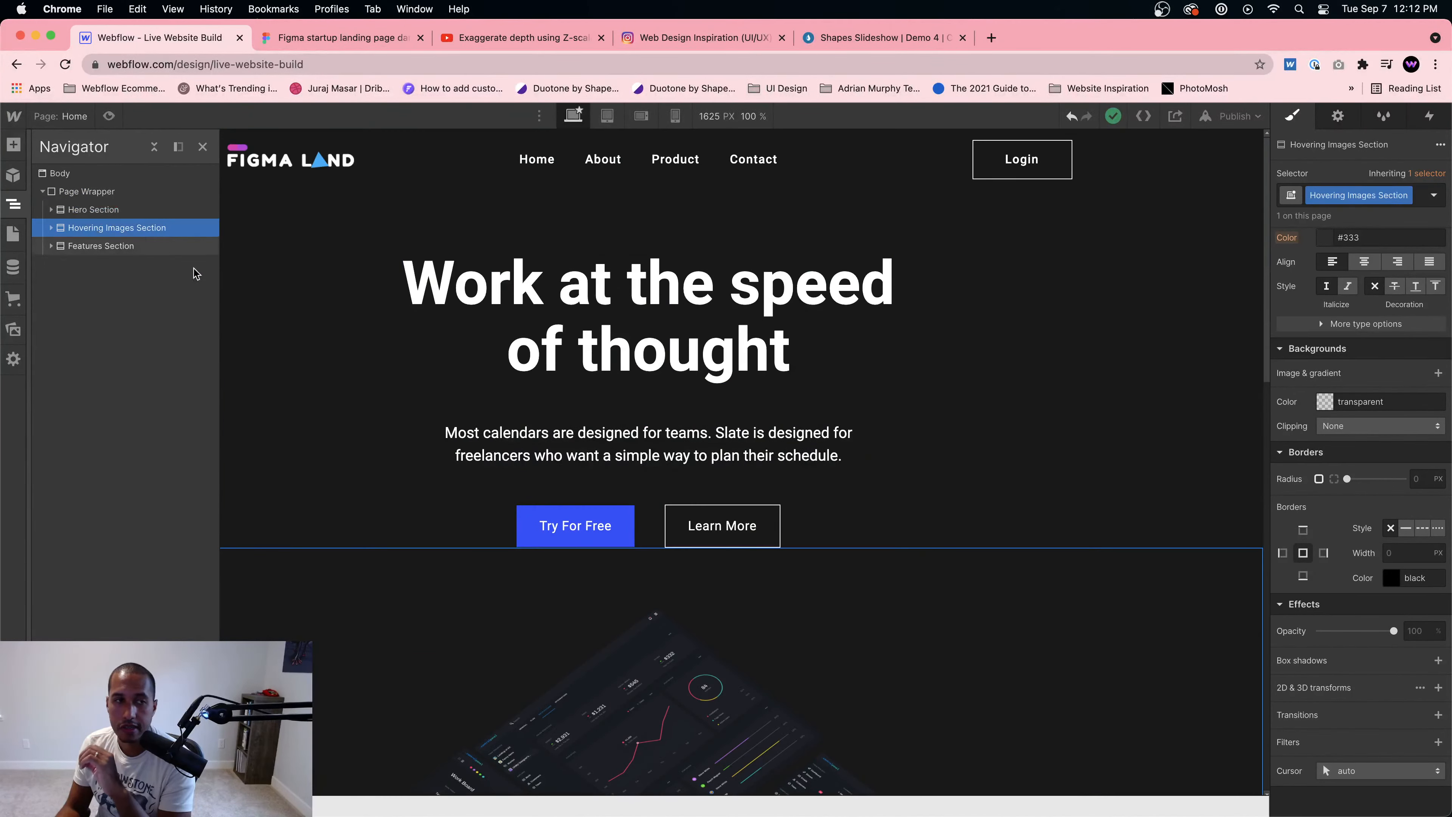
scroll(521, 339, "up", 5)
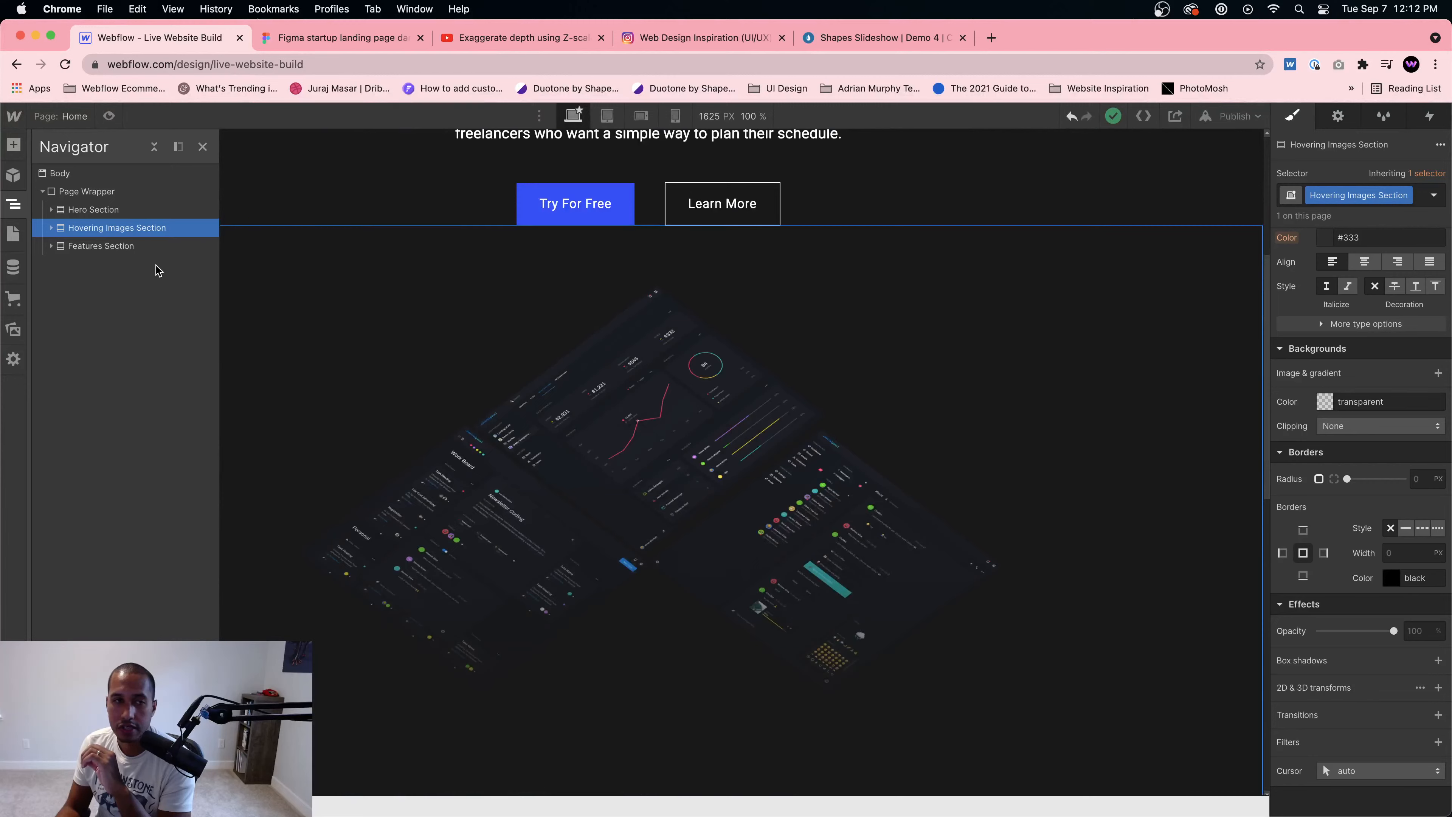
left_click(122, 246)
scroll(536, 453, "down", 5)
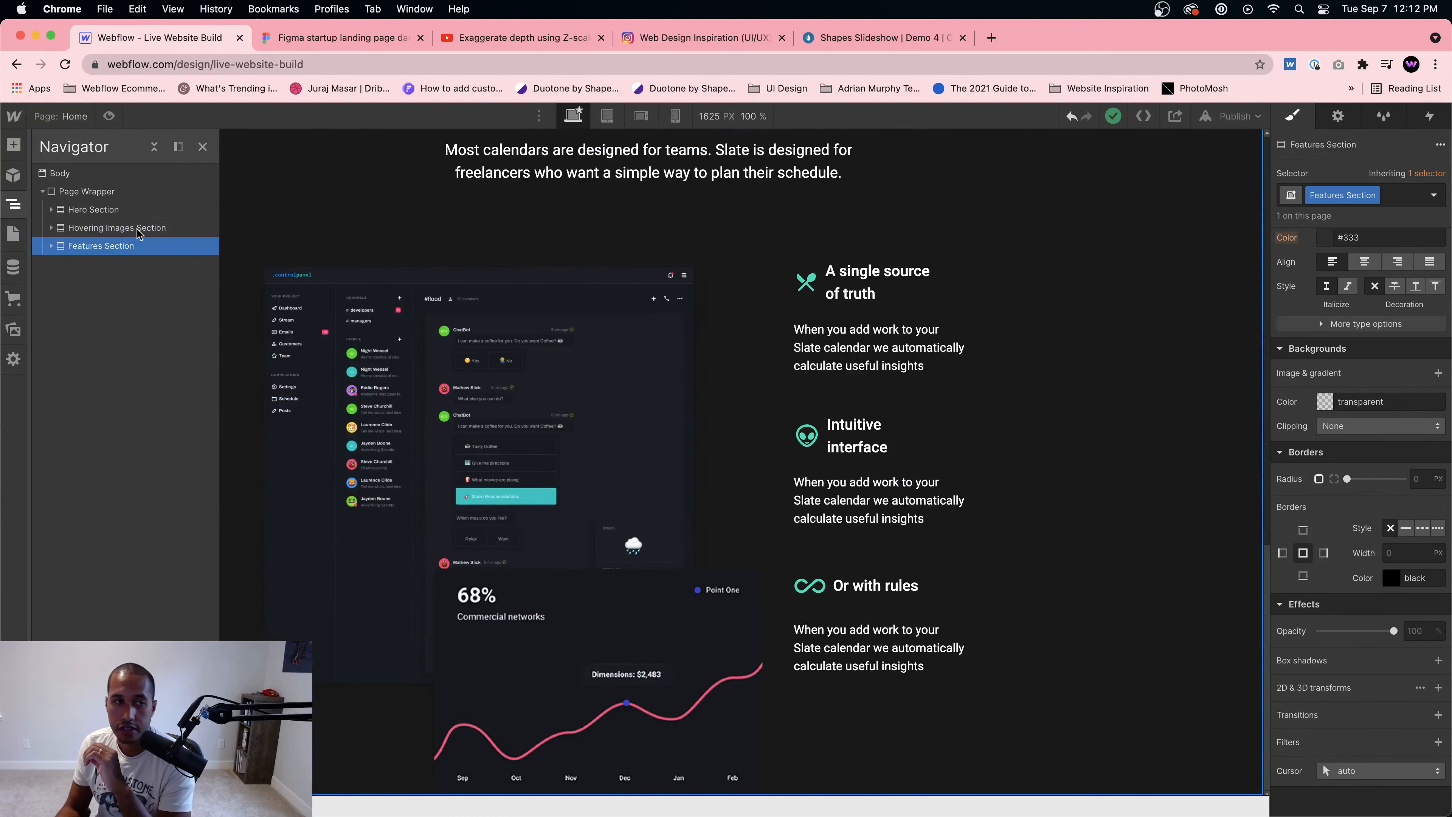
left_click(71, 194)
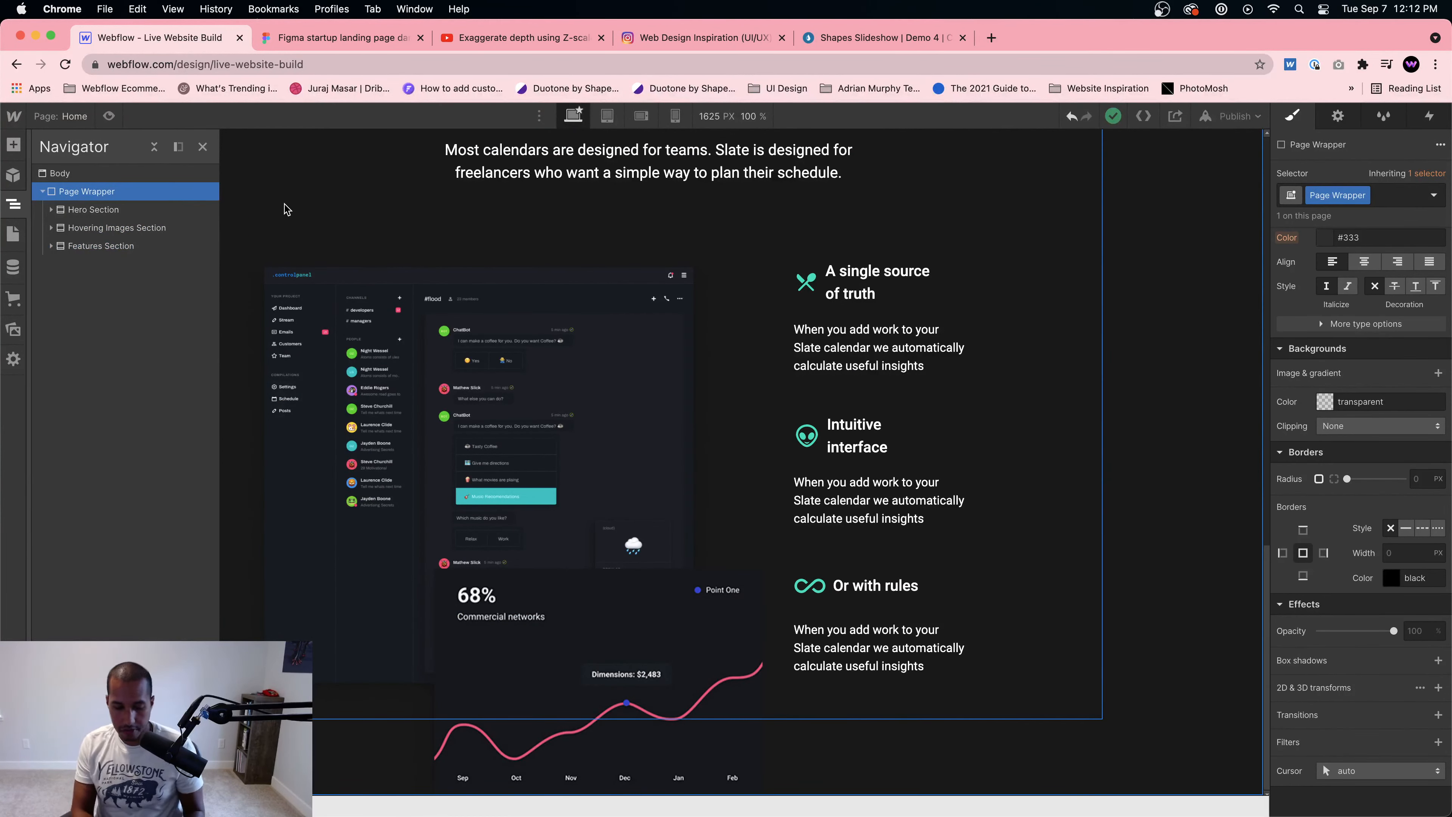
left_click(14, 144)
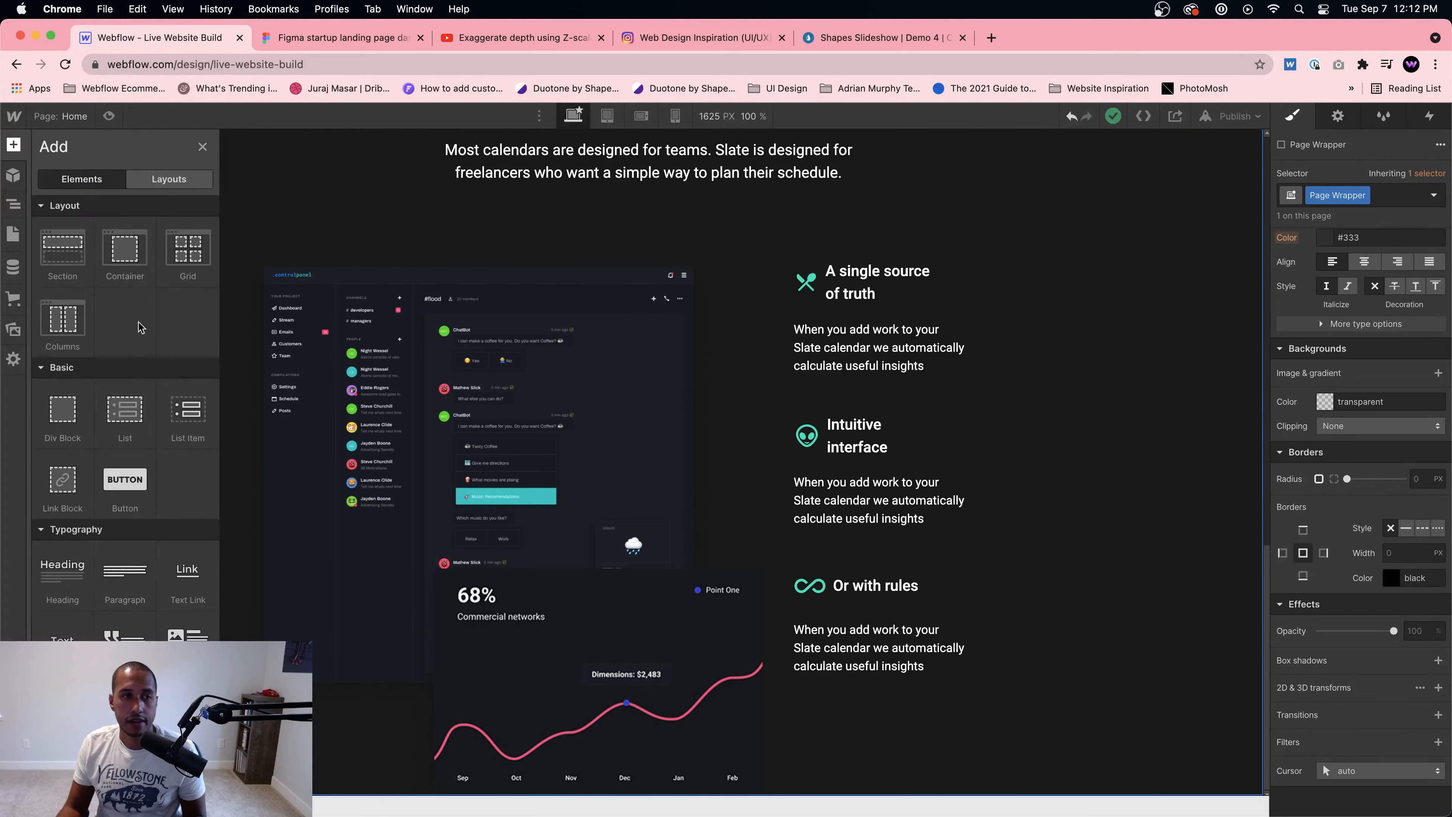
left_click(63, 252)
left_click(1342, 196)
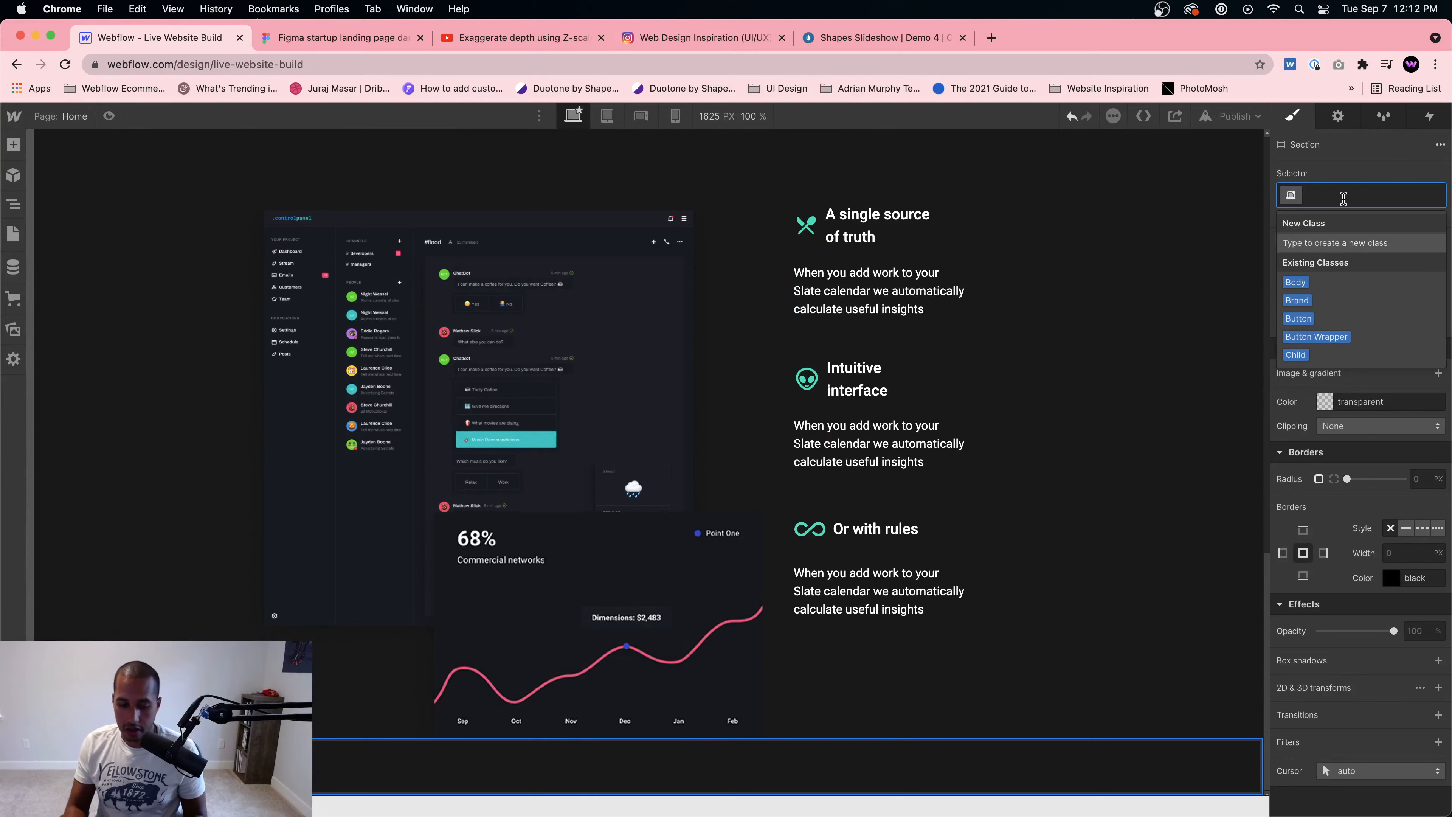
type("Contents Section")
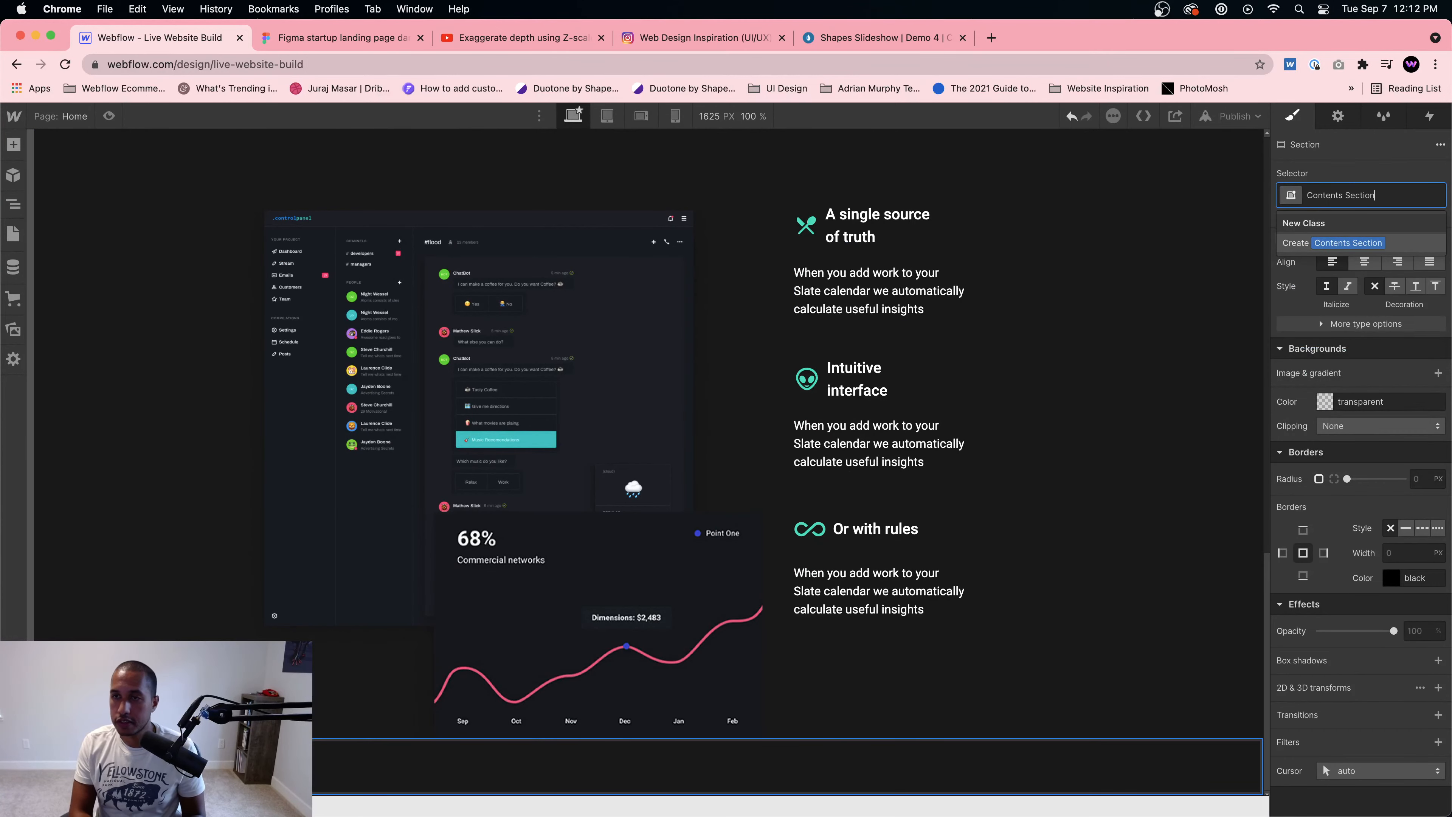
key("Return")
Step: Add a div block inside the Contents Section and apply the existing Container class to it
scroll(589, 315, "up", 2)
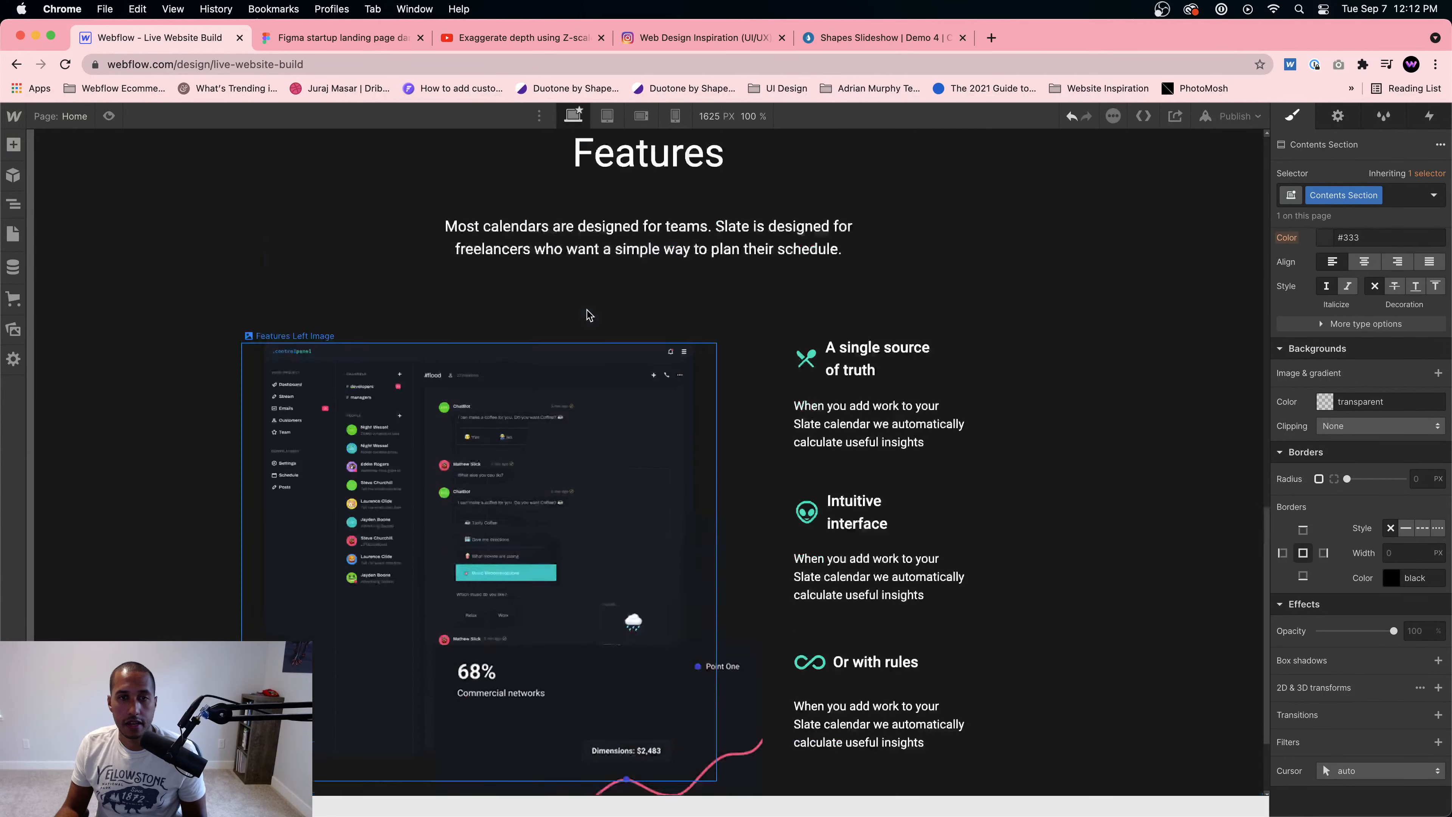
scroll(588, 314, "up", 4)
left_click(574, 371)
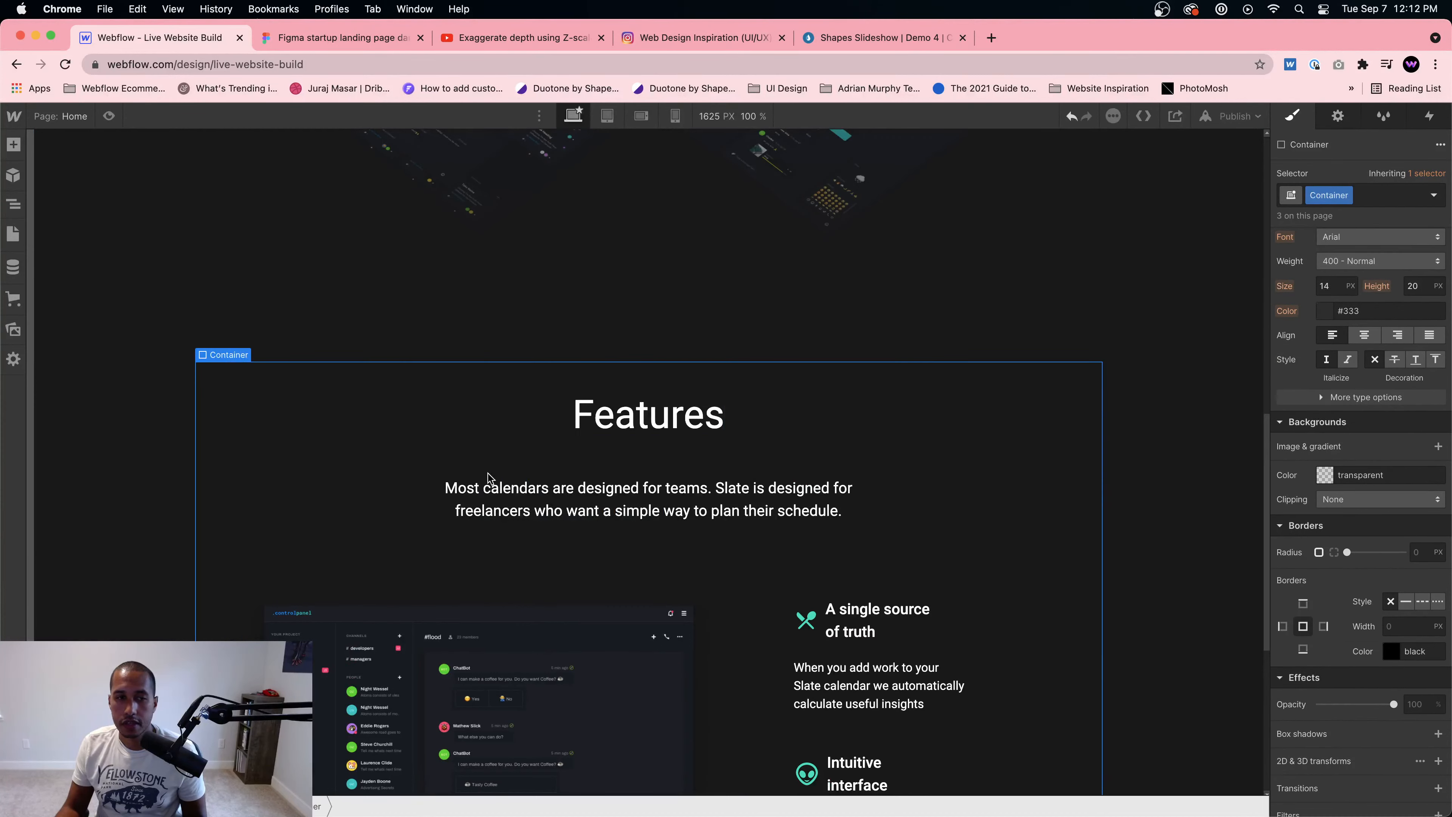
scroll(525, 457, "down", 6)
left_click(286, 768)
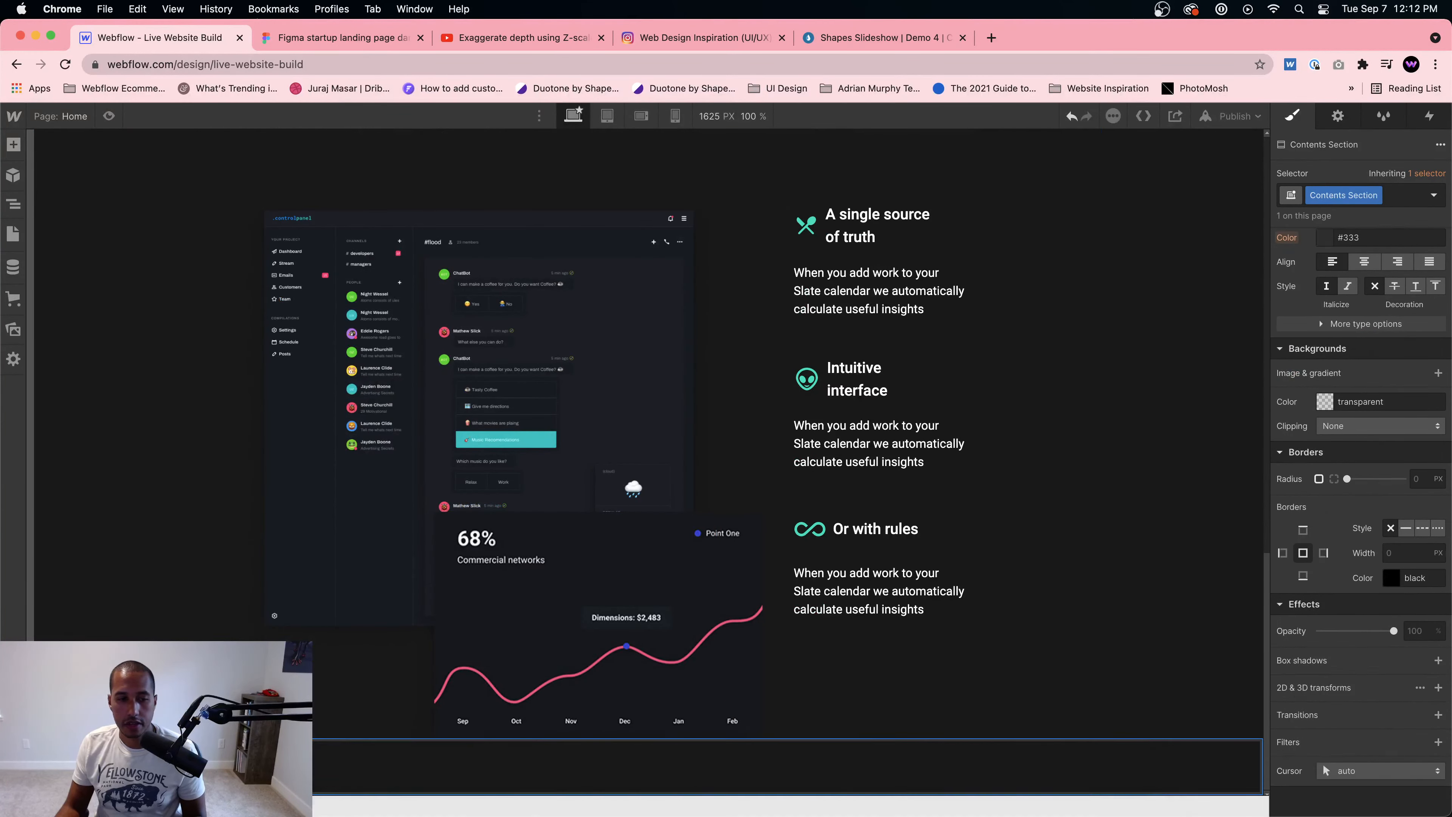
left_click(14, 144)
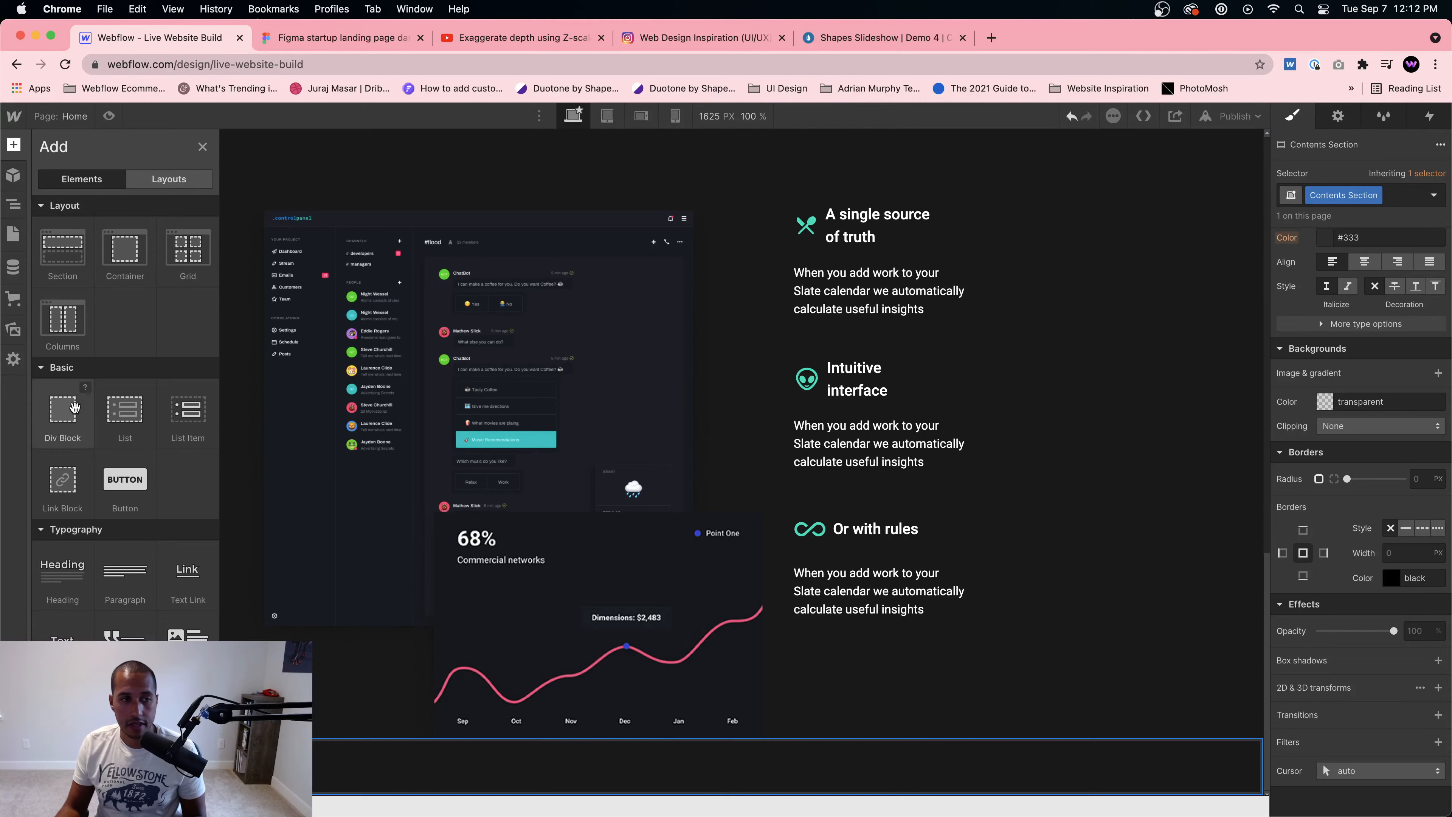
left_click(75, 406)
left_click(1360, 195)
type("C")
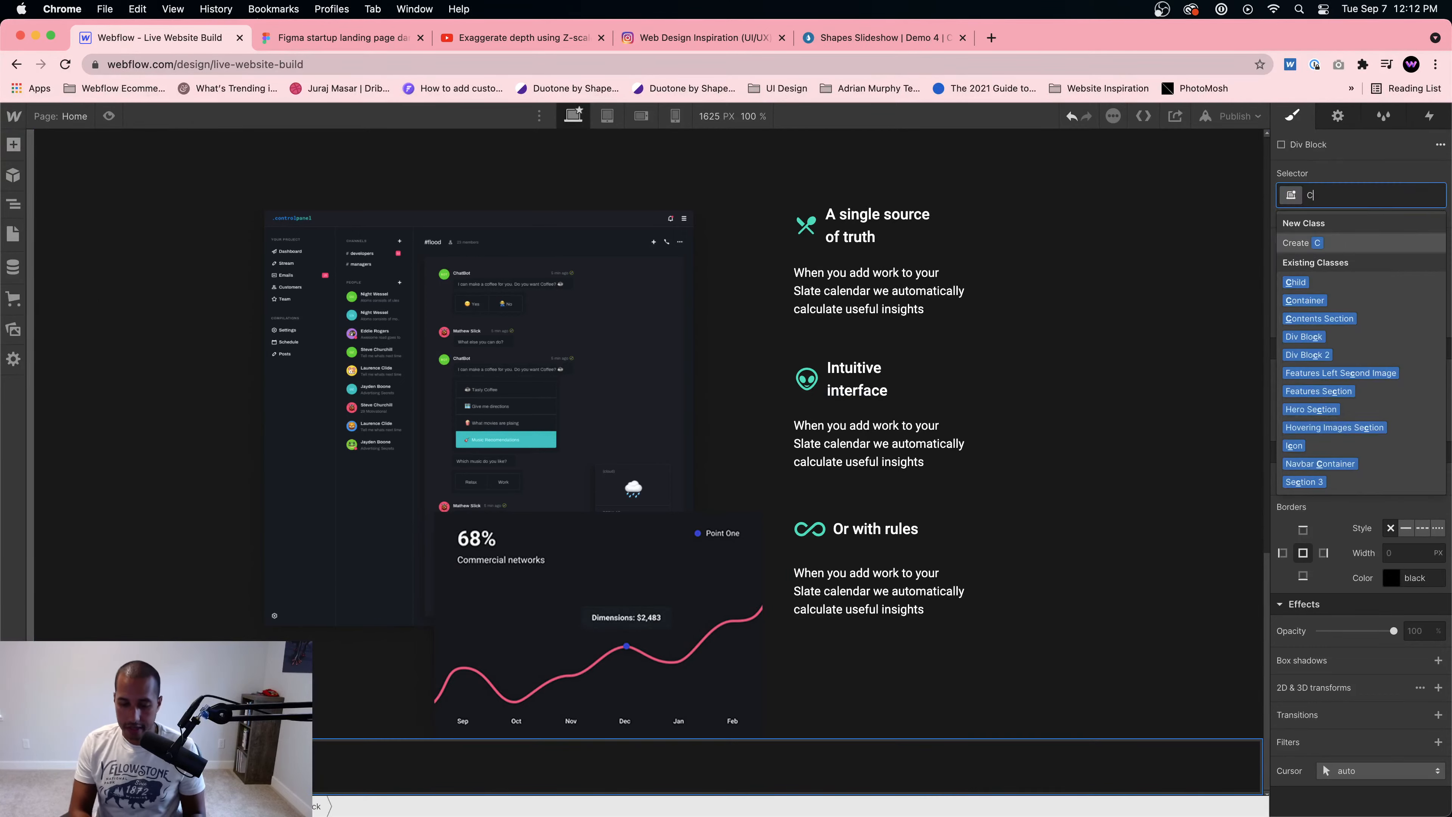
type("ontainer")
key("Return")
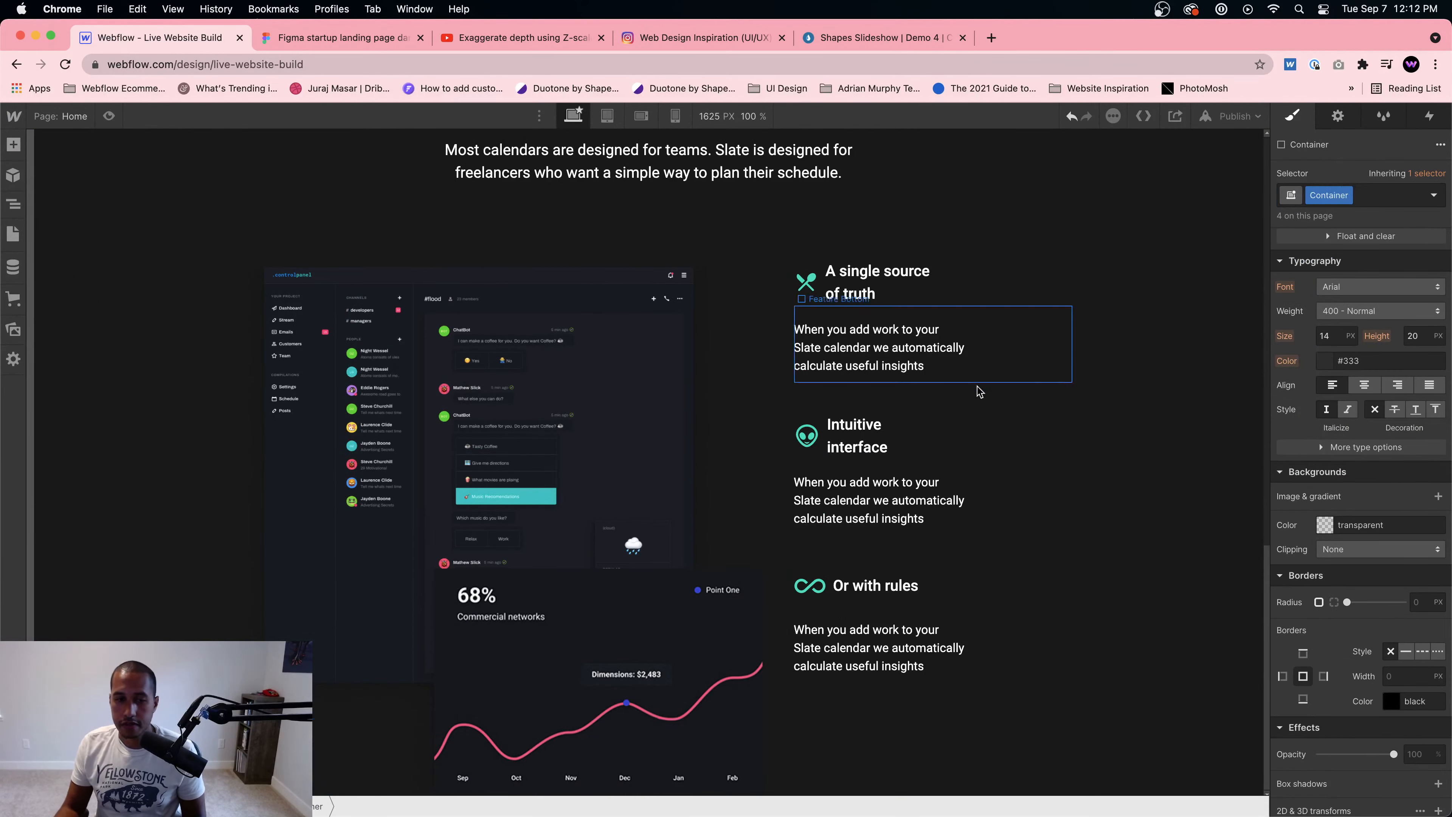
Step: Copy the Features Heading and paste it into the Contents Section's container
scroll(549, 252, "up", 5)
left_click(601, 366)
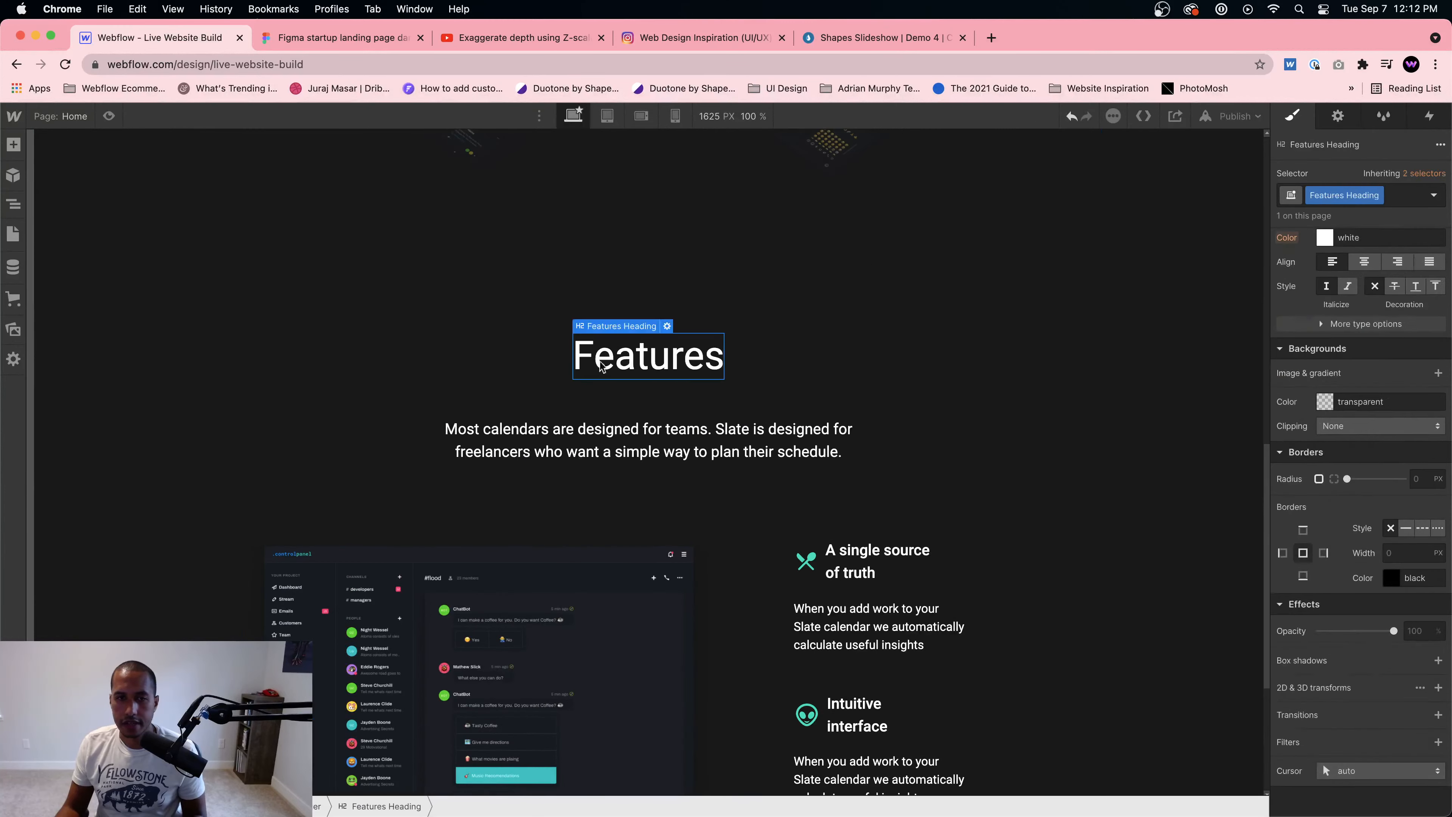
left_click(13, 203)
left_click(57, 501)
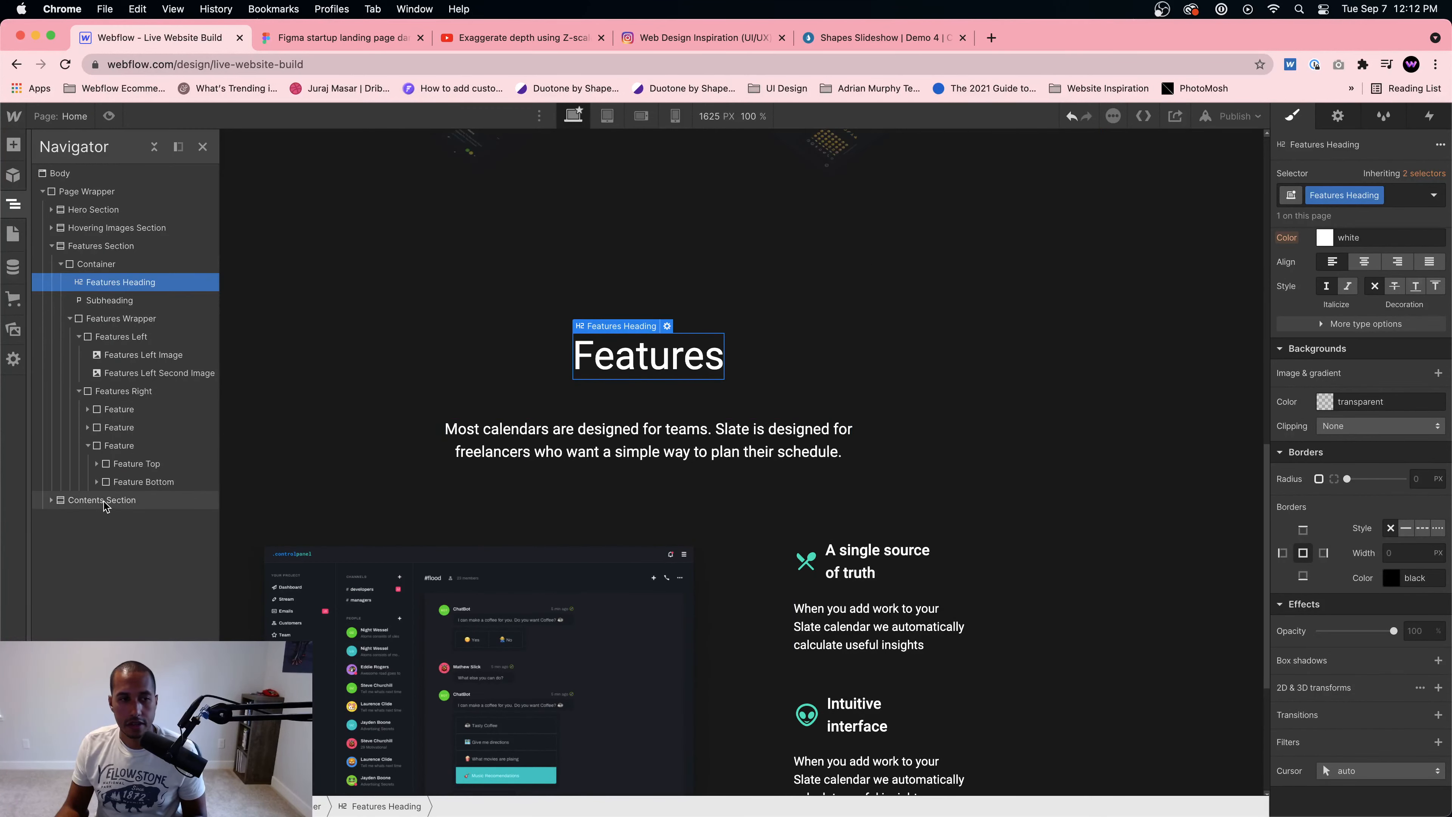
left_click(46, 500)
left_click(94, 517)
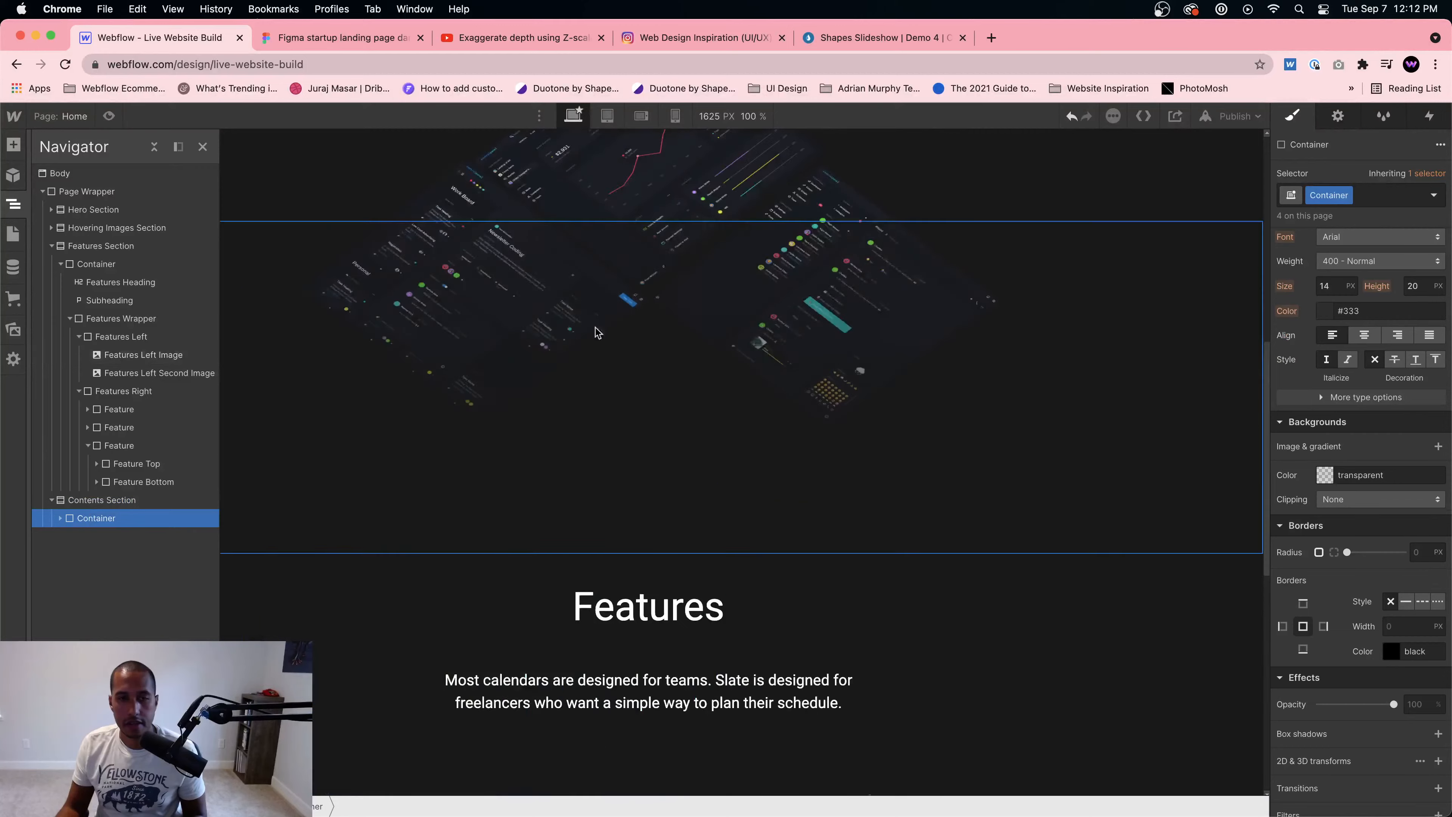
Step: Copy the Features Section's Subheading paragraph and paste it below the heading in the Contents Section's container
scroll(657, 457, "up", 6)
scroll(697, 551, "down", 5)
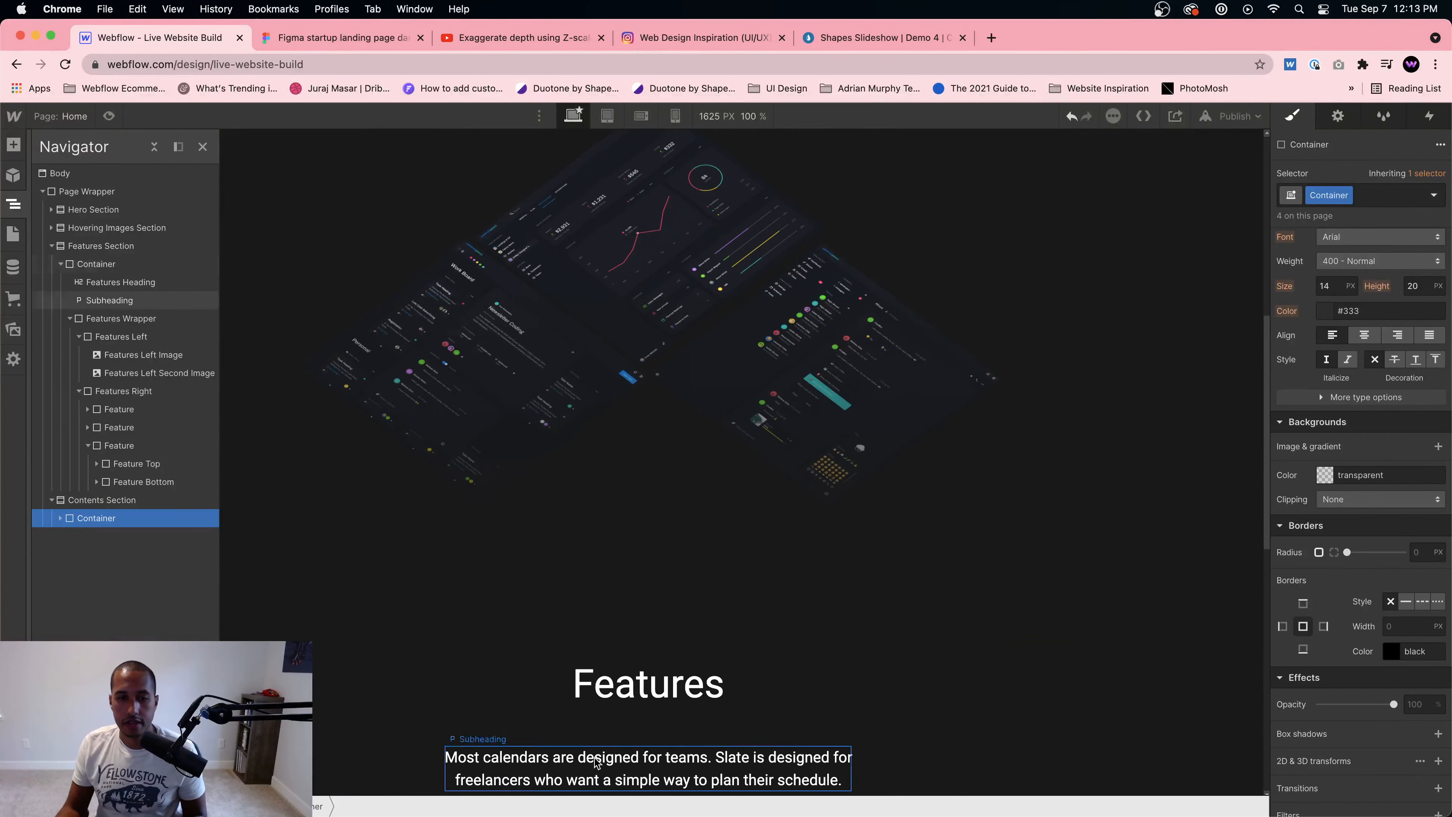
scroll(595, 762, "down", 4)
left_click(607, 546)
key("z")
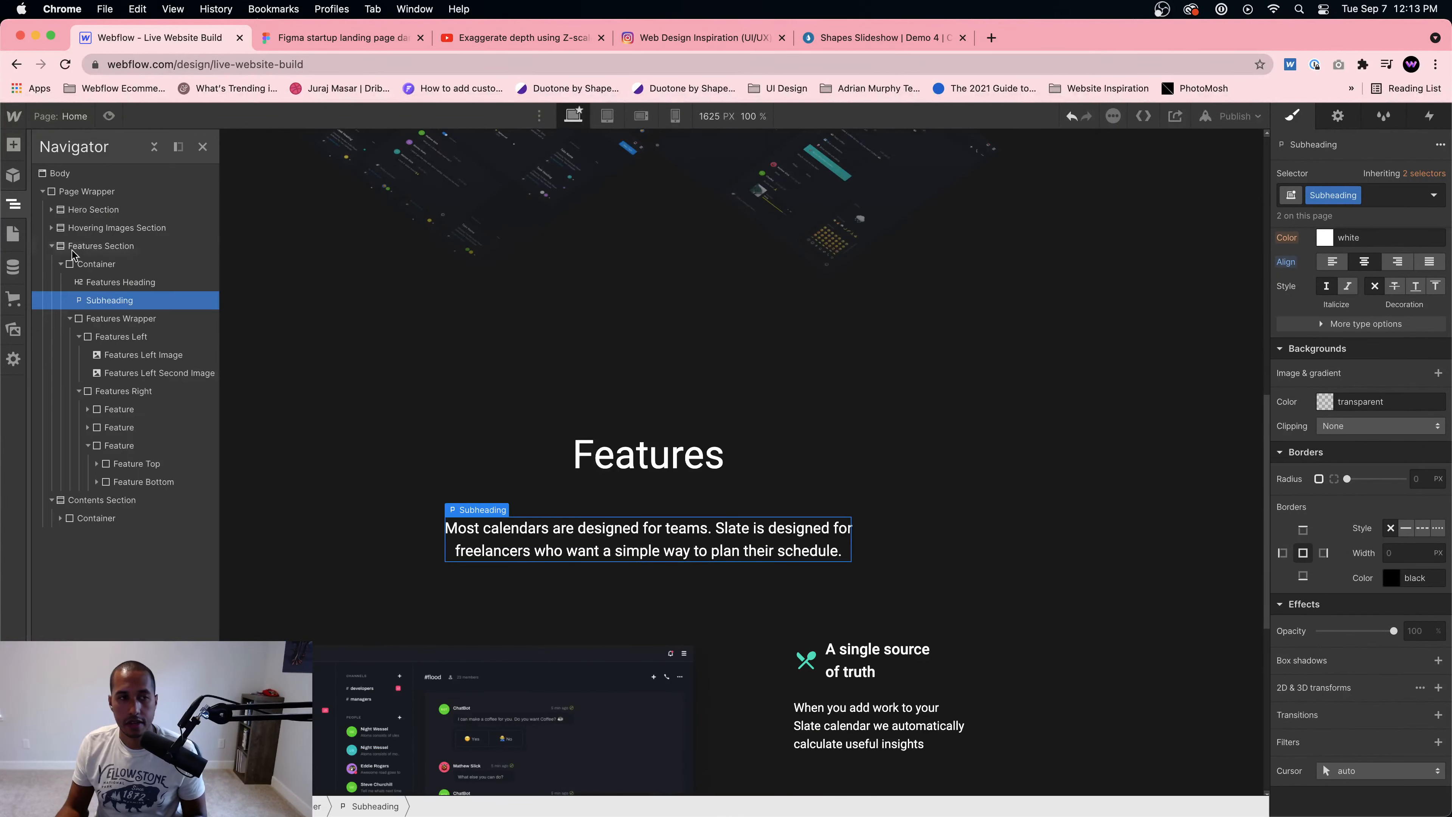
left_click(60, 518)
left_click(69, 518)
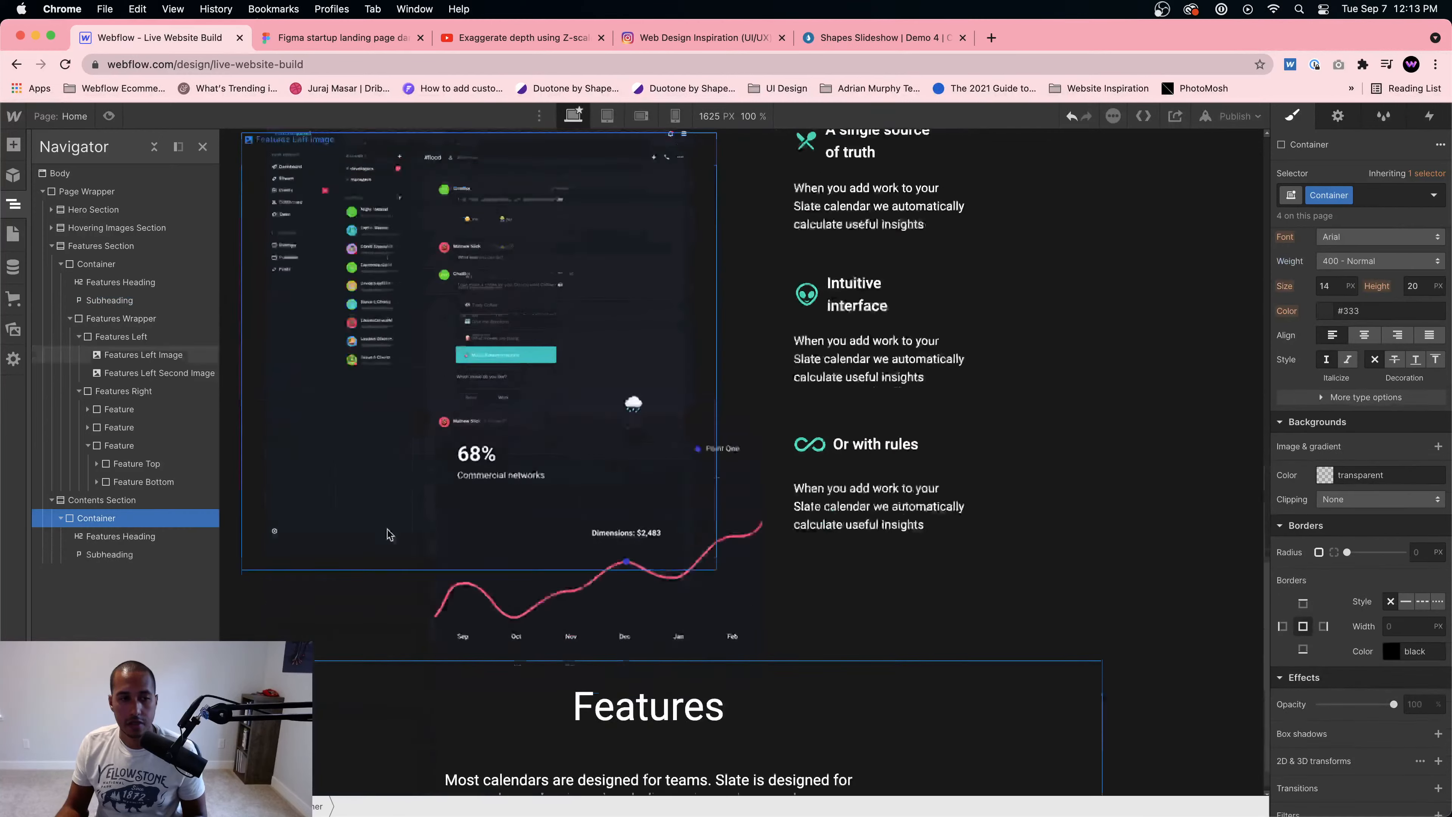
Step: Change the pasted heading's text in the Contents Section to "Contents" and select the subheading below it
left_click(640, 682)
double_click(666, 680)
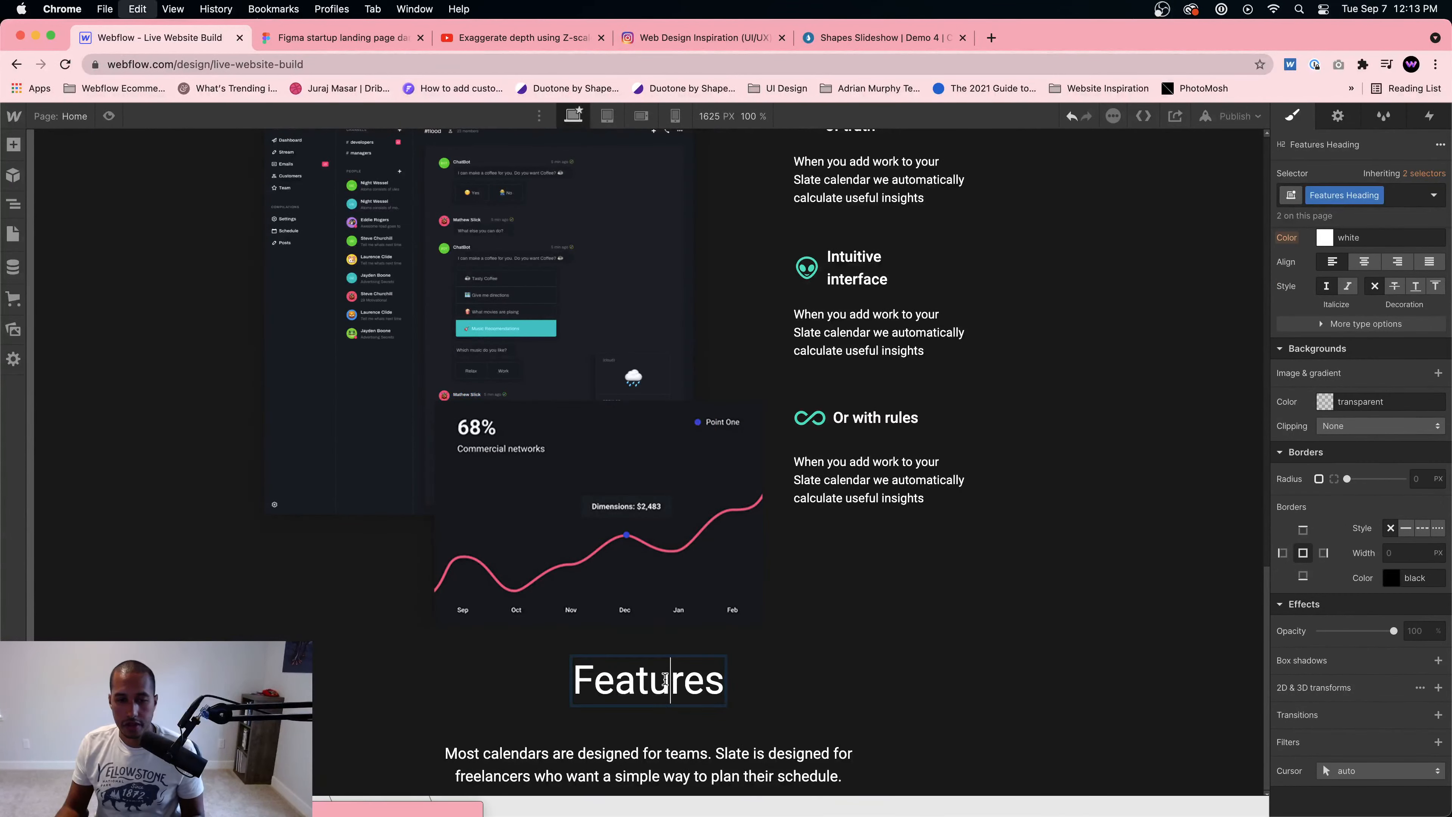
key("super+a")
type("Contents")
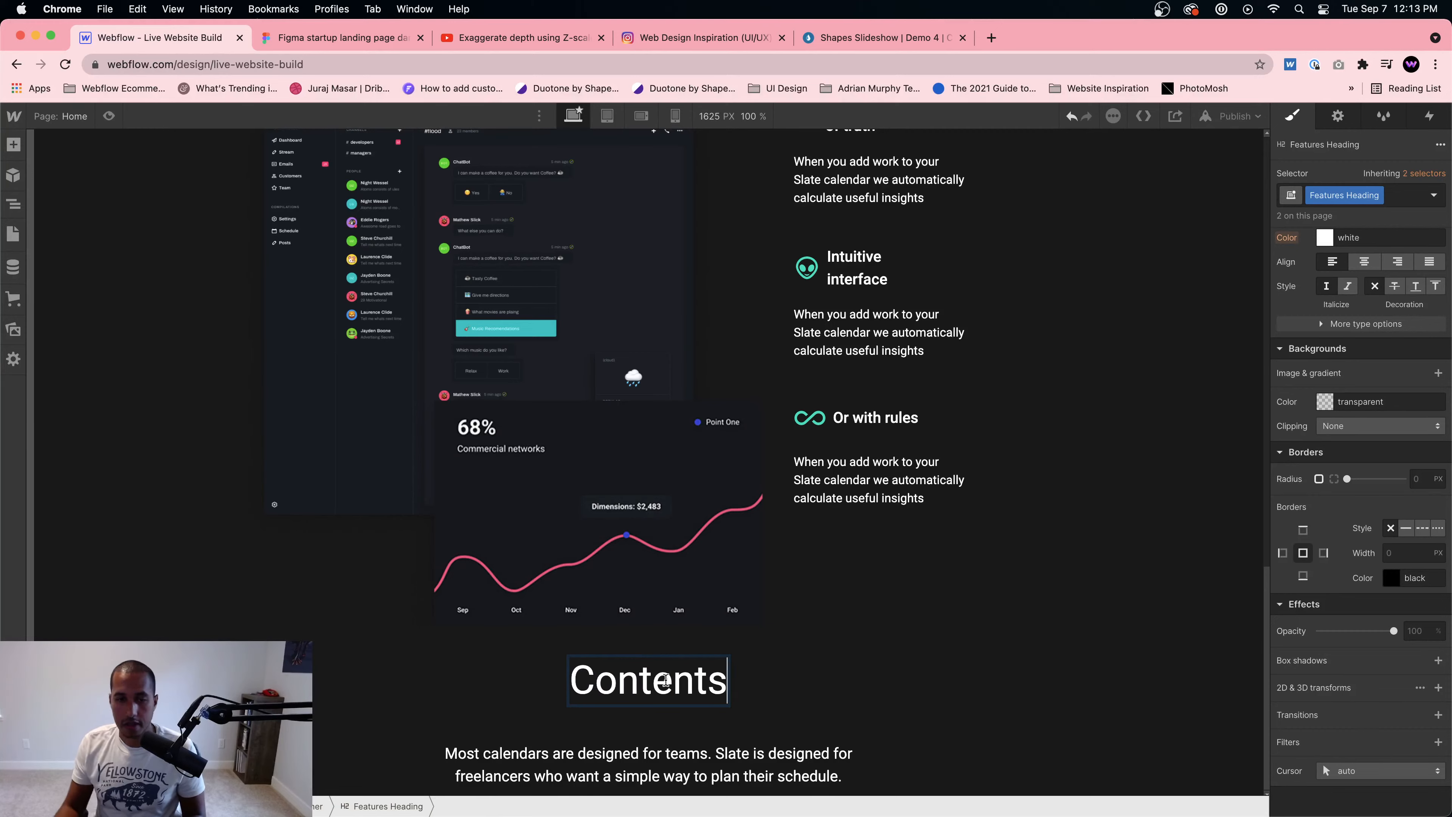
left_click(646, 764)
Step: Switch to the Figma design and copy the text content of the Contents section's subheading
left_click(340, 37)
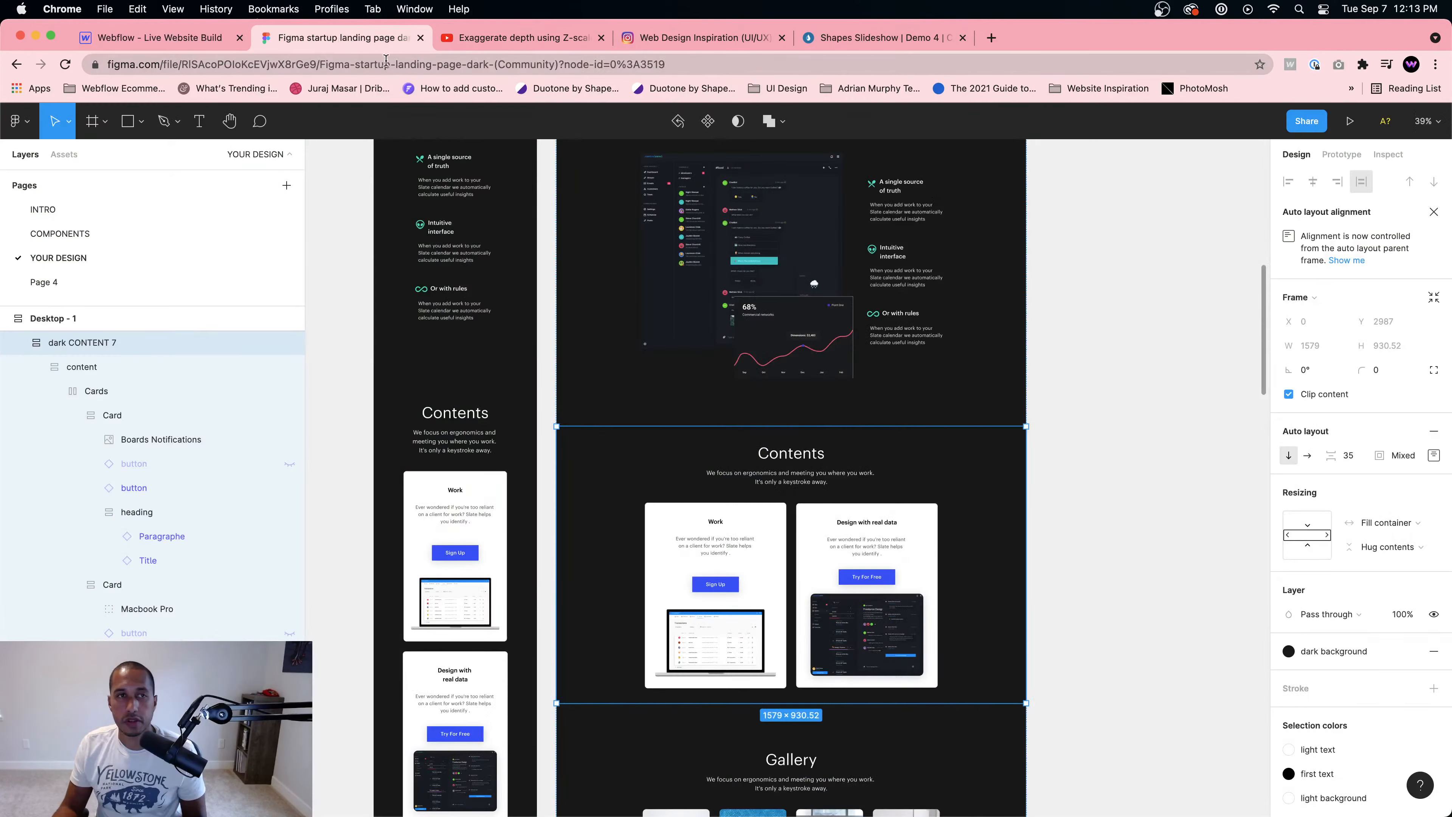
double_click(780, 478)
double_click(777, 483)
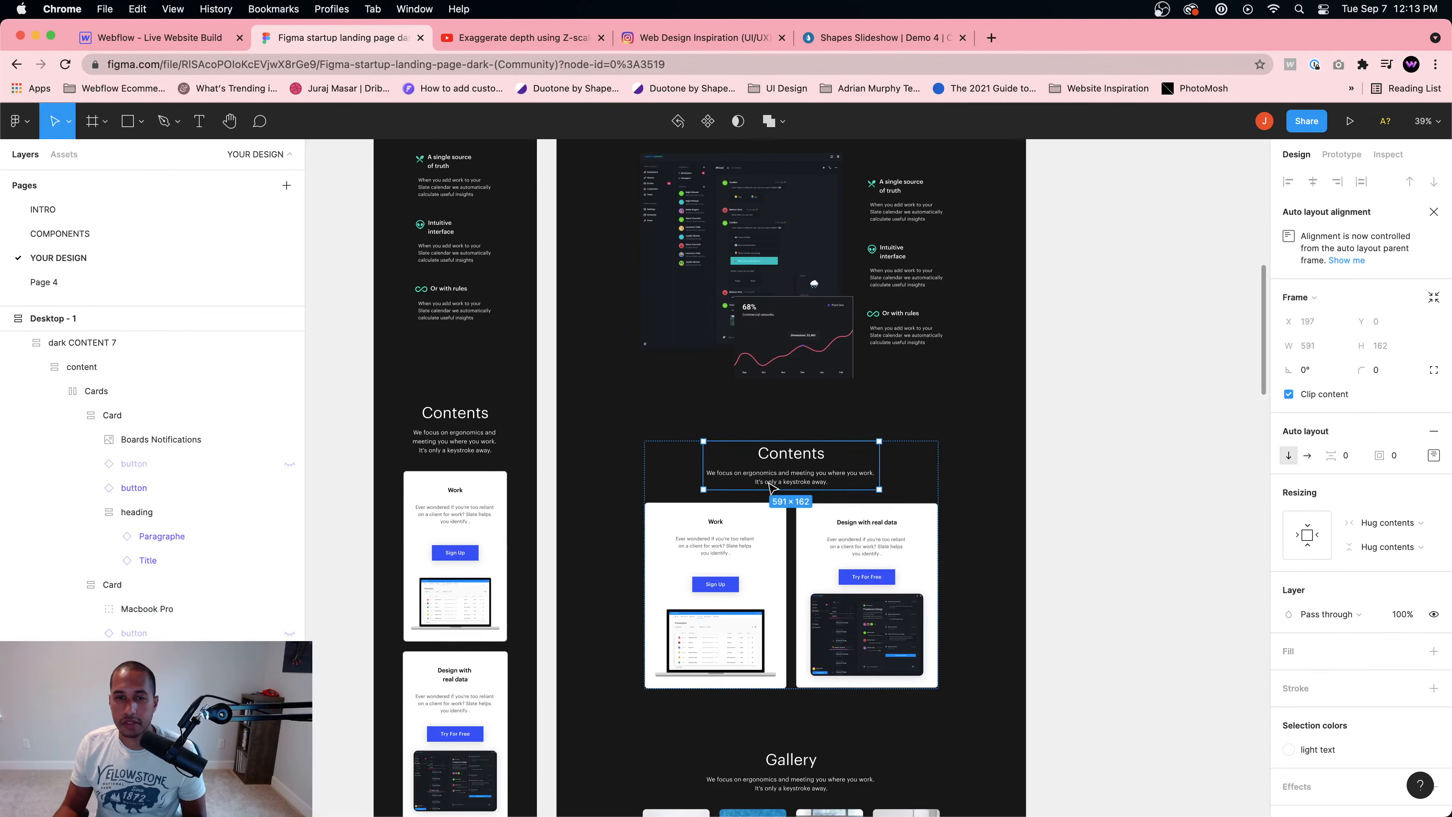
double_click(776, 485)
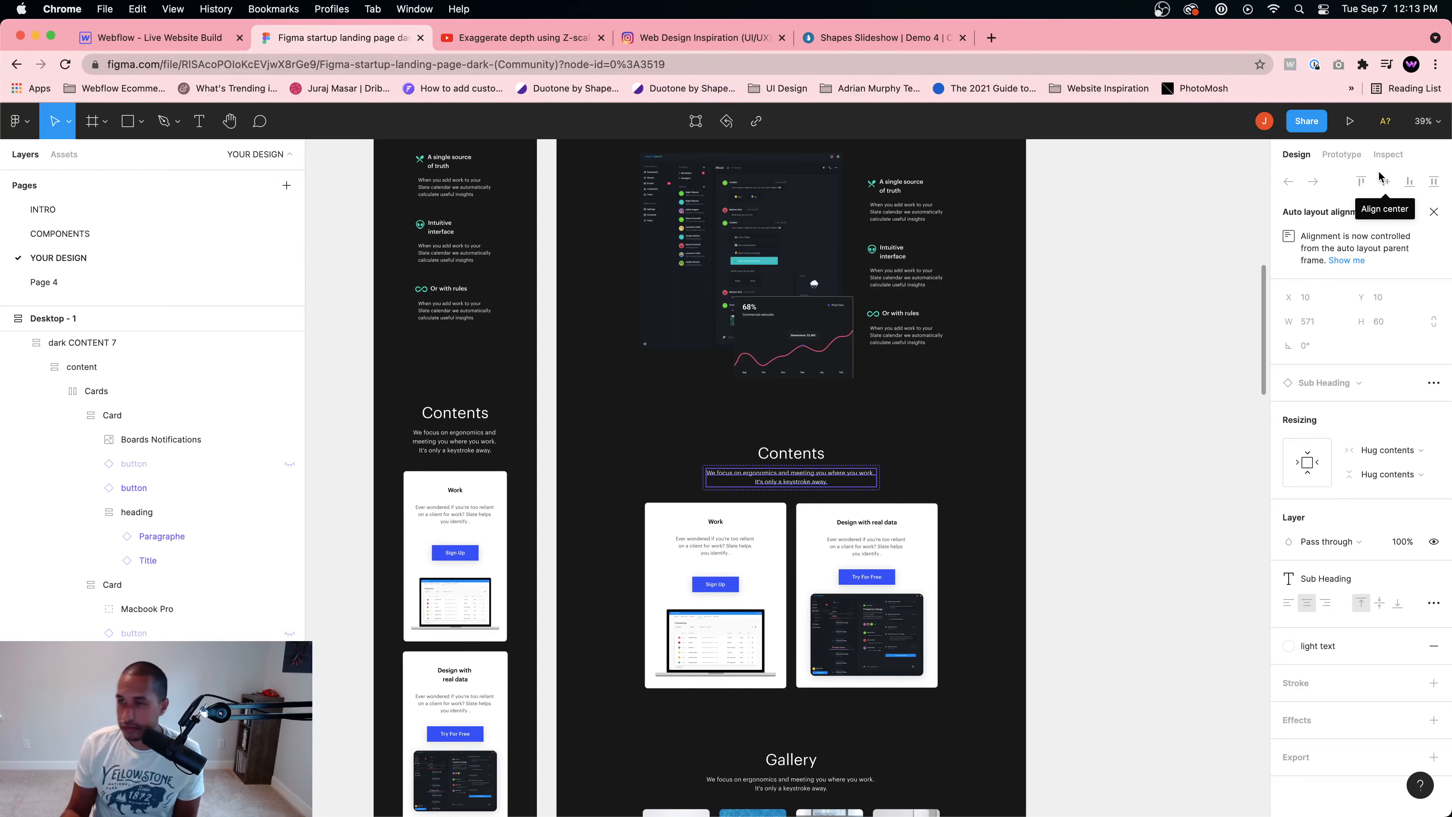
left_click(757, 492)
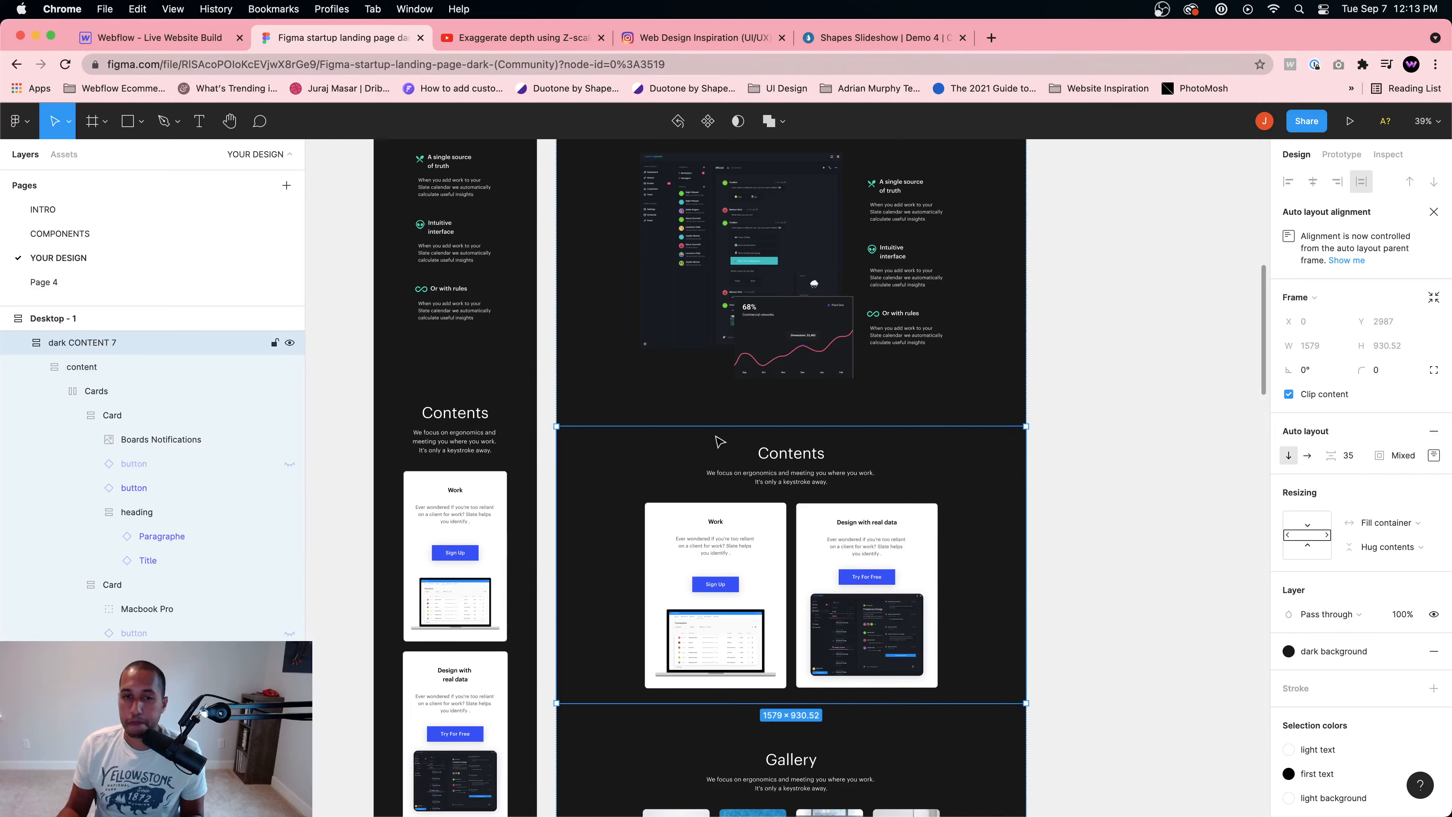
left_click(778, 487)
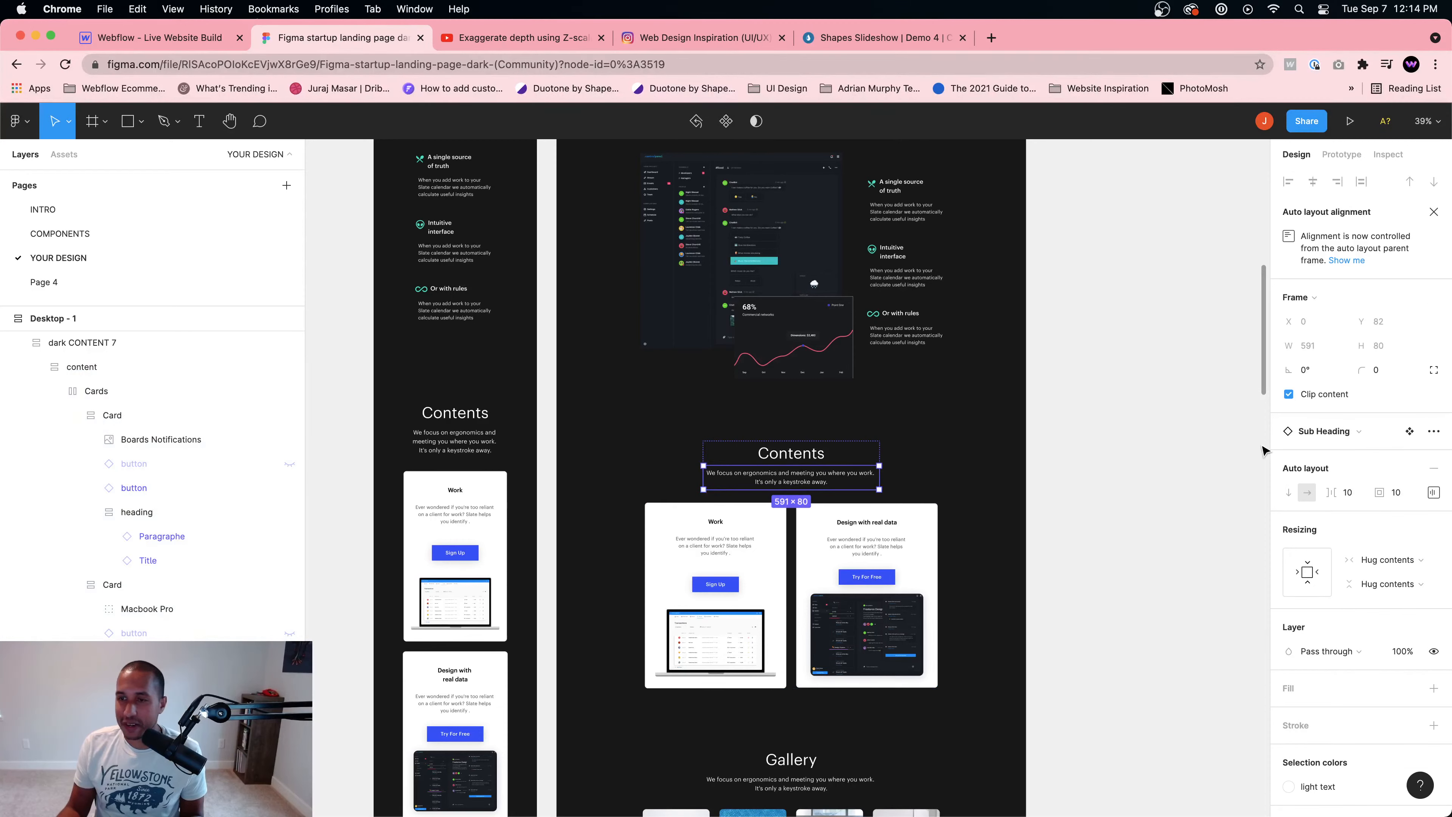
double_click(809, 486)
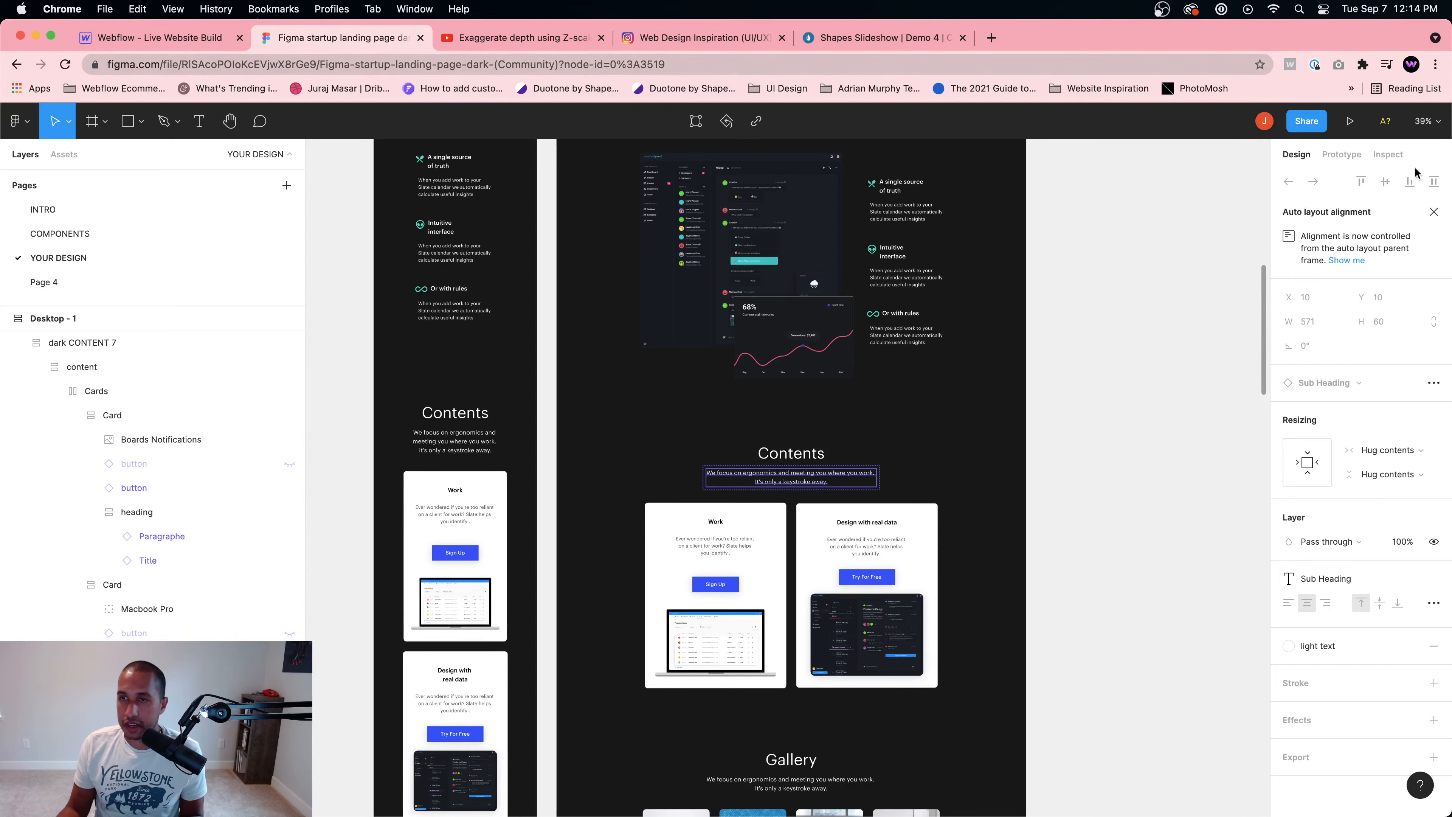
left_click(1388, 154)
left_click(1417, 471)
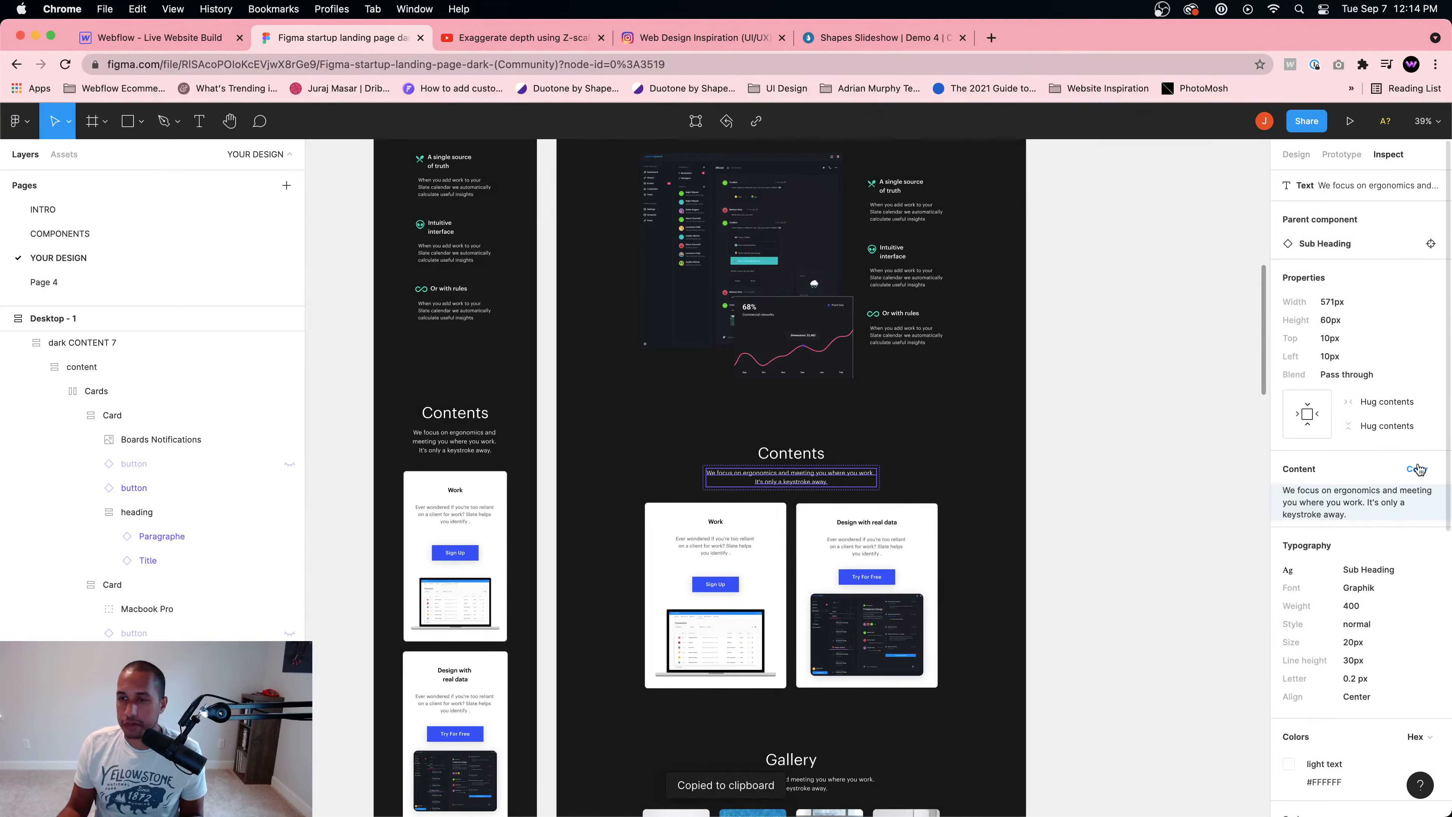
Step: Return to Webflow and replace the Contents subheading with "We focus on ergonomics and meeting you where you work. It's only a keystroke away."
key("super+1")
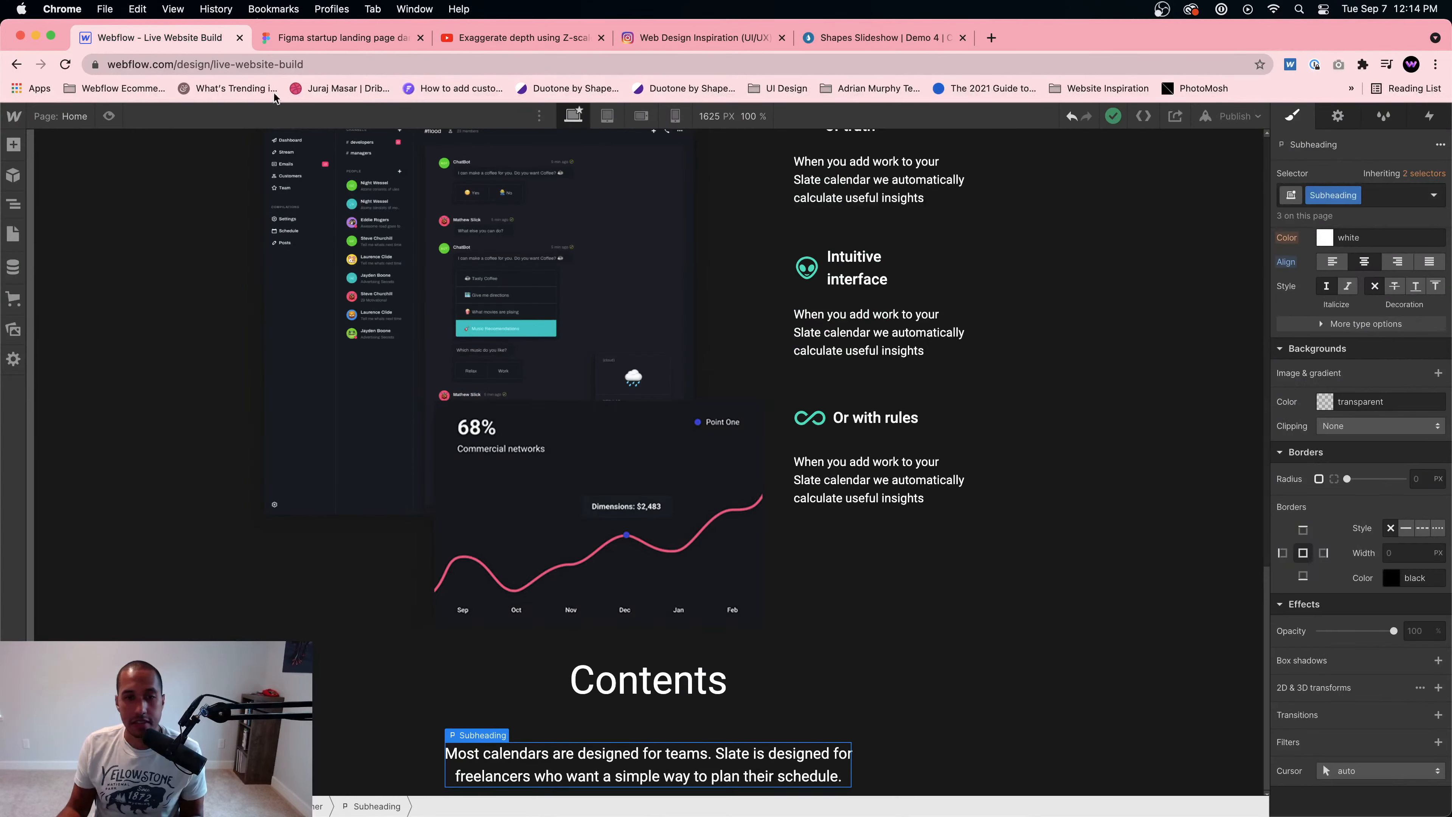
double_click(627, 753)
key("super+a")
key("super+v")
left_click(894, 736)
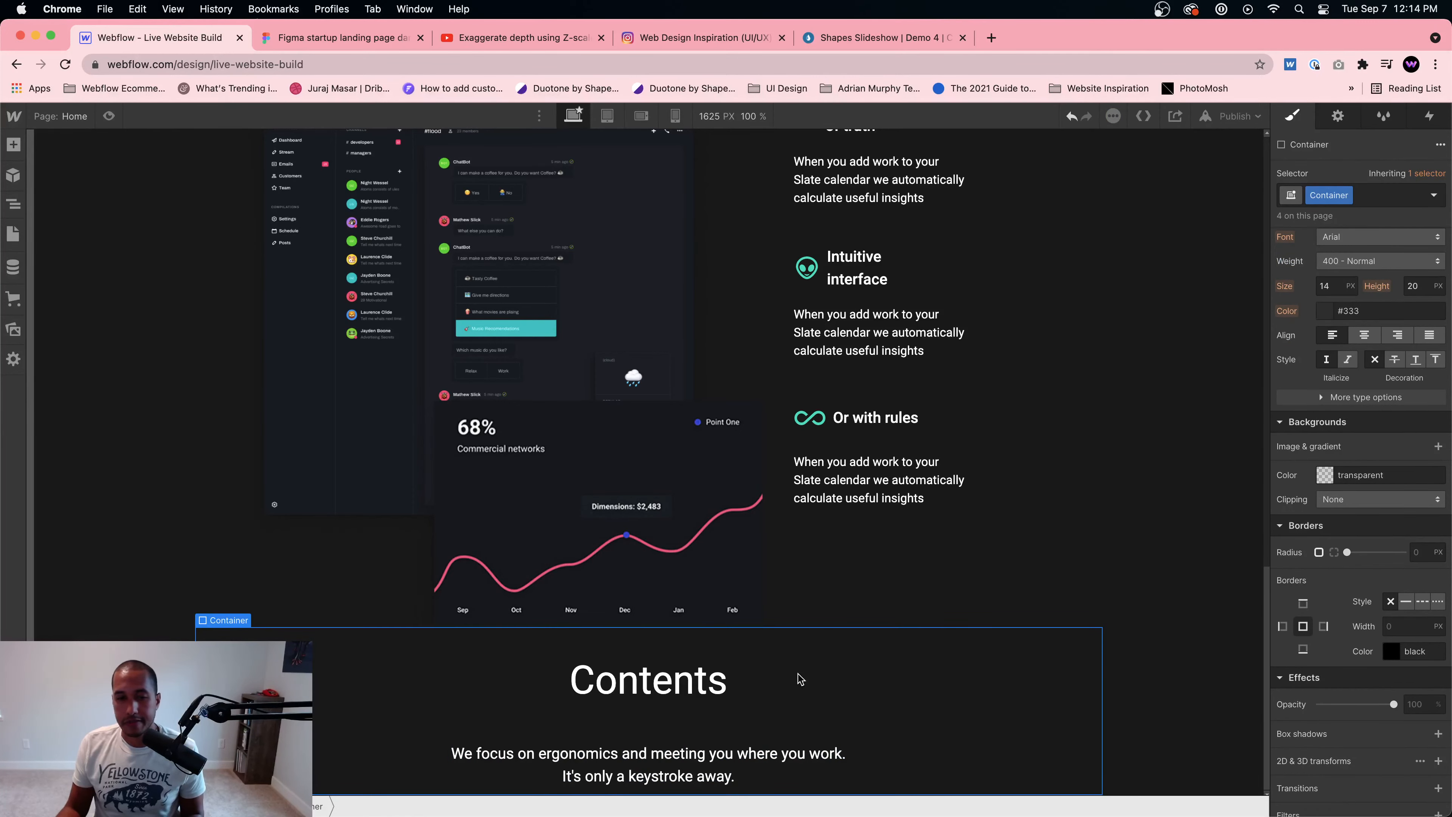
Step: Switch to the Figma design and inspect the properties of the Contents section's Cards row and its Work card
key("super+2")
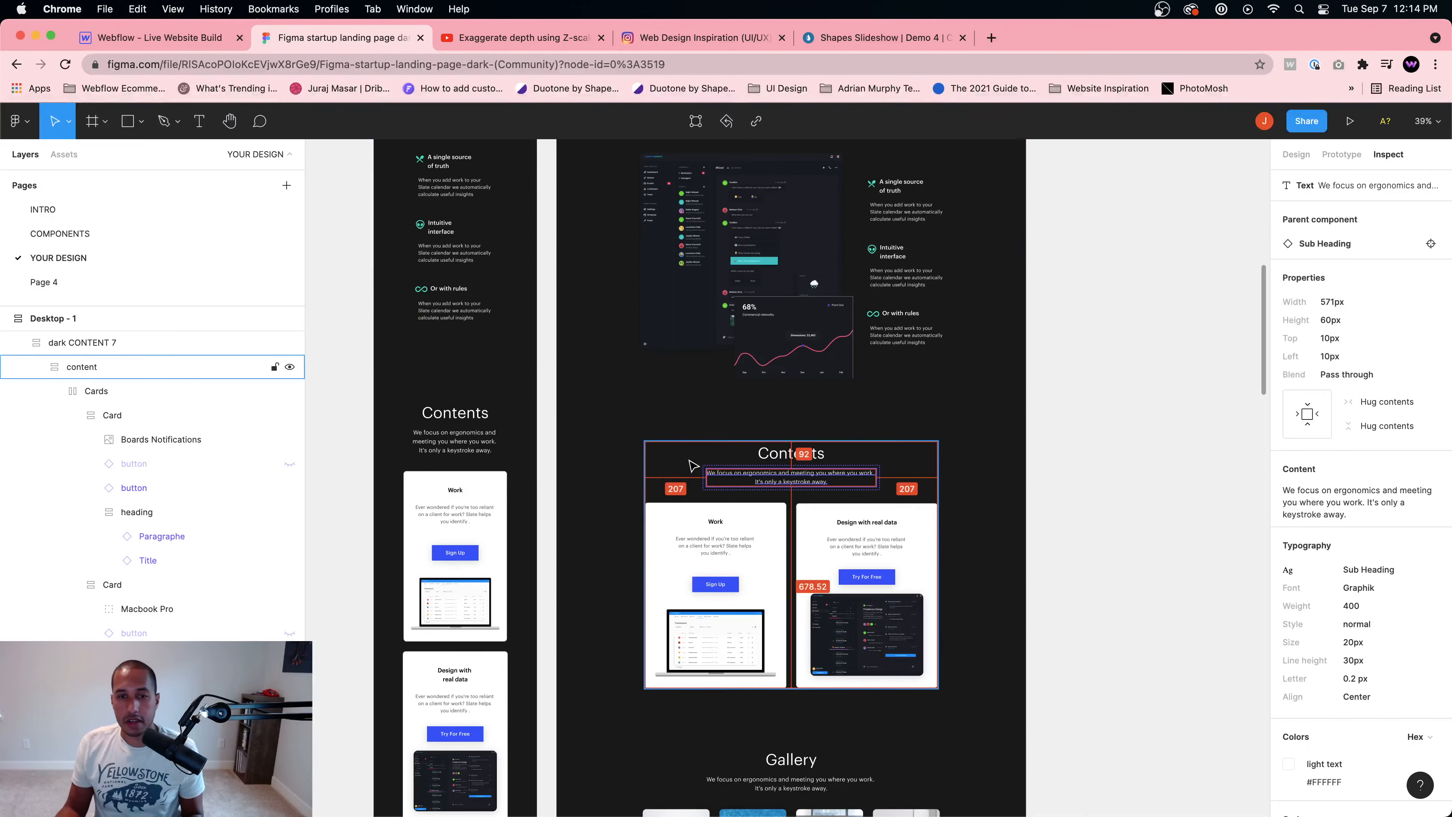
left_click(774, 535)
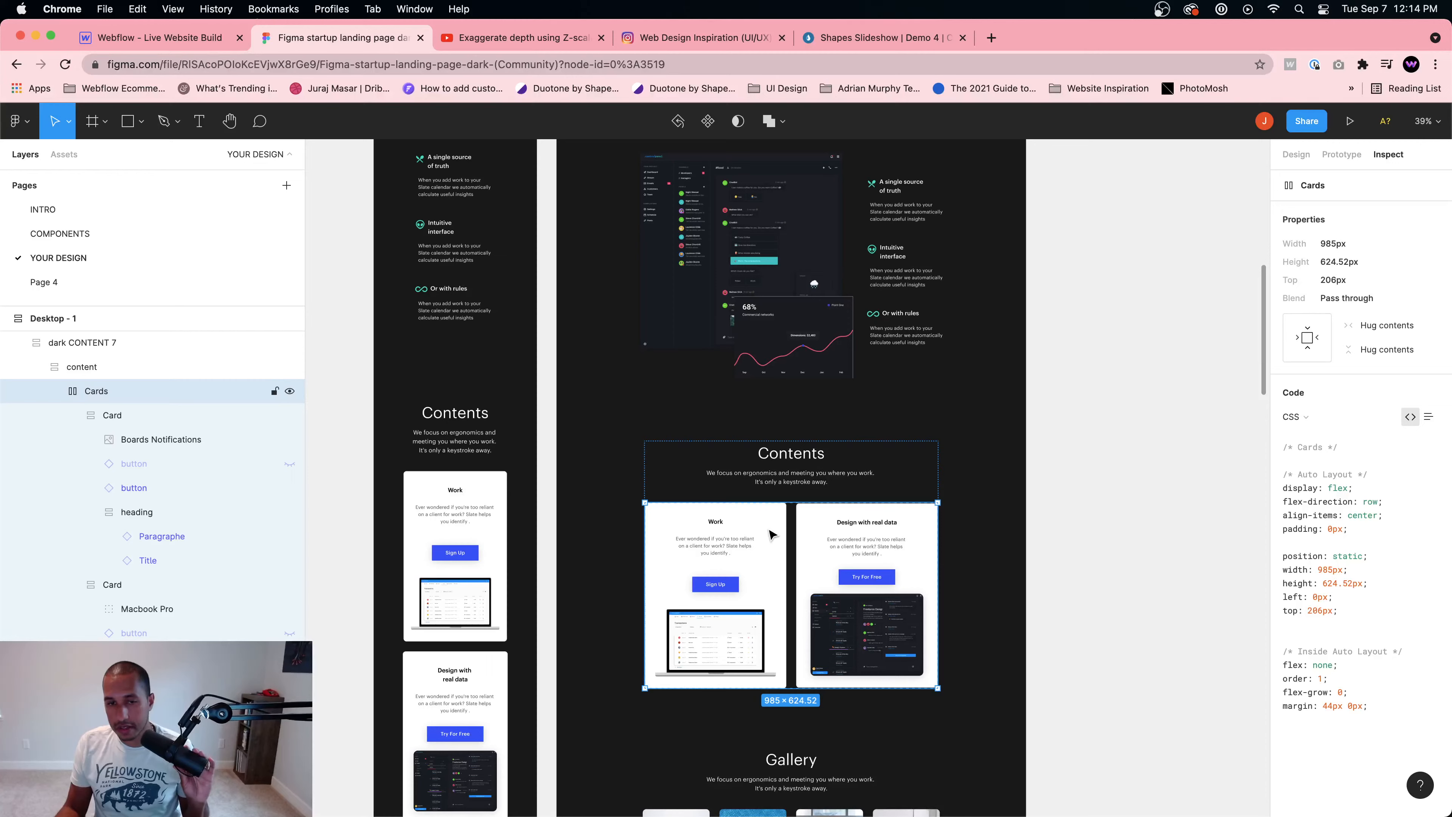
double_click(746, 560)
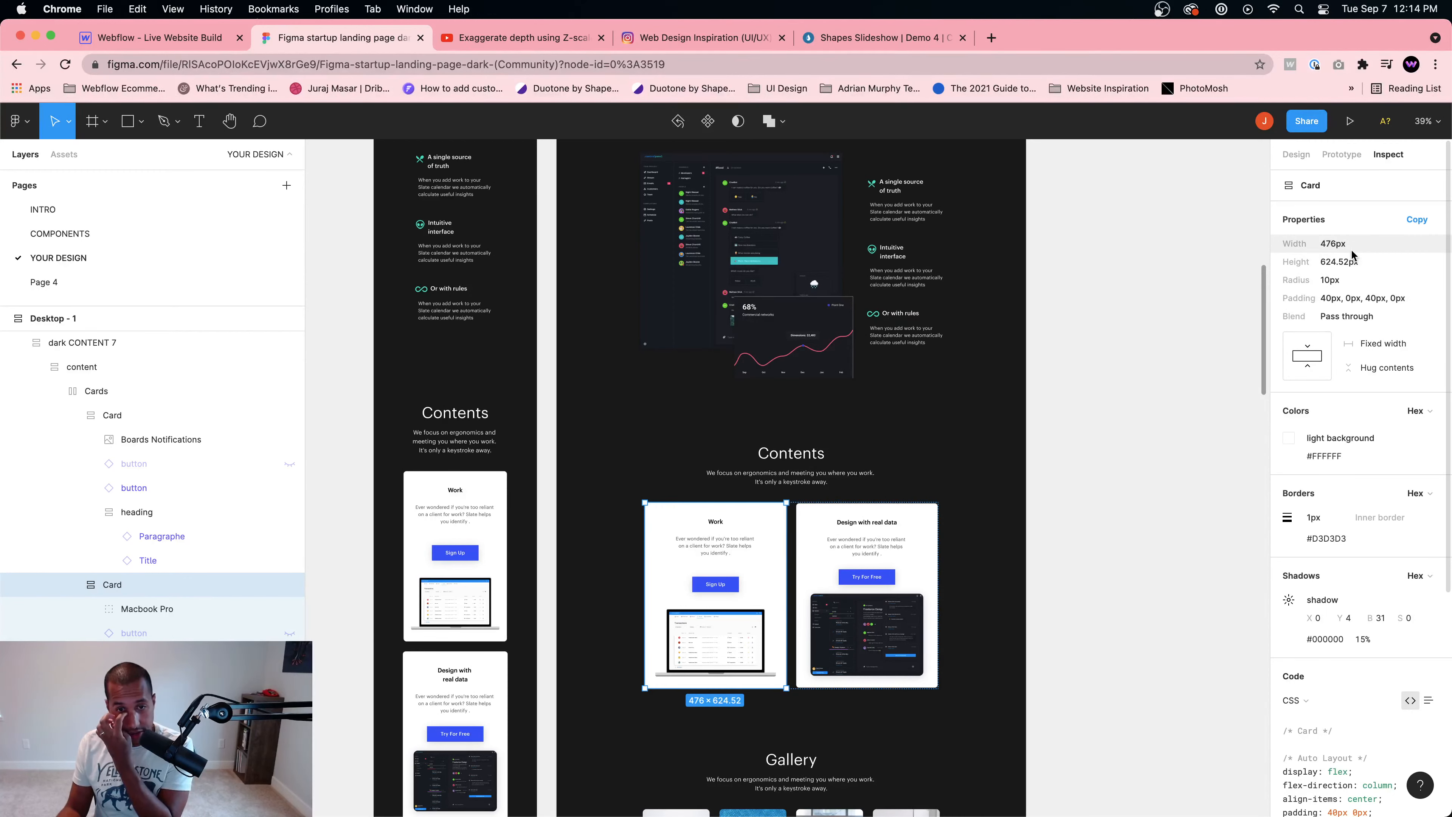
Step: Return to Webflow and add a div block below the subheading in the Contents Section's container
left_click(131, 40)
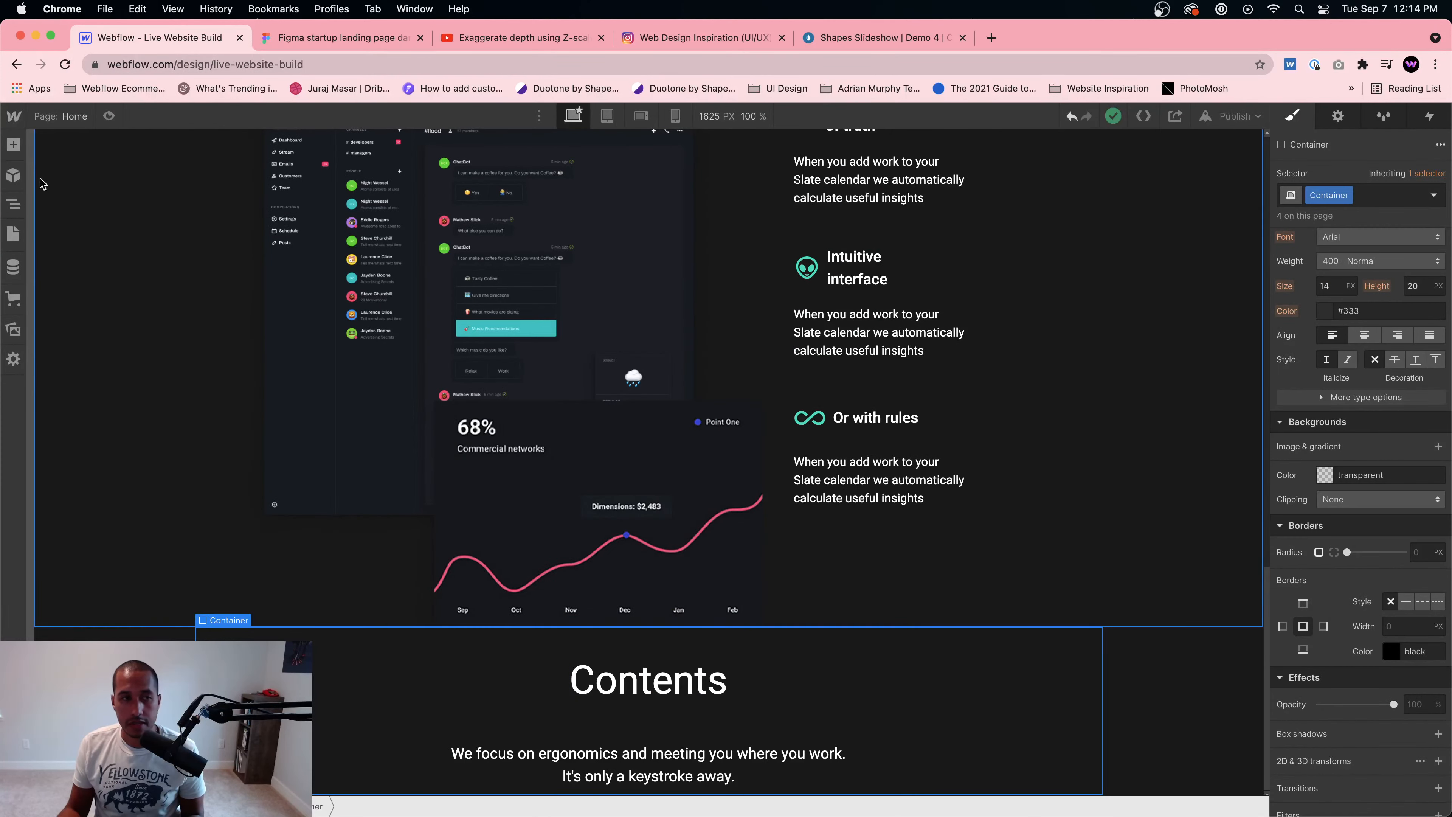
left_click(14, 149)
left_click(70, 405)
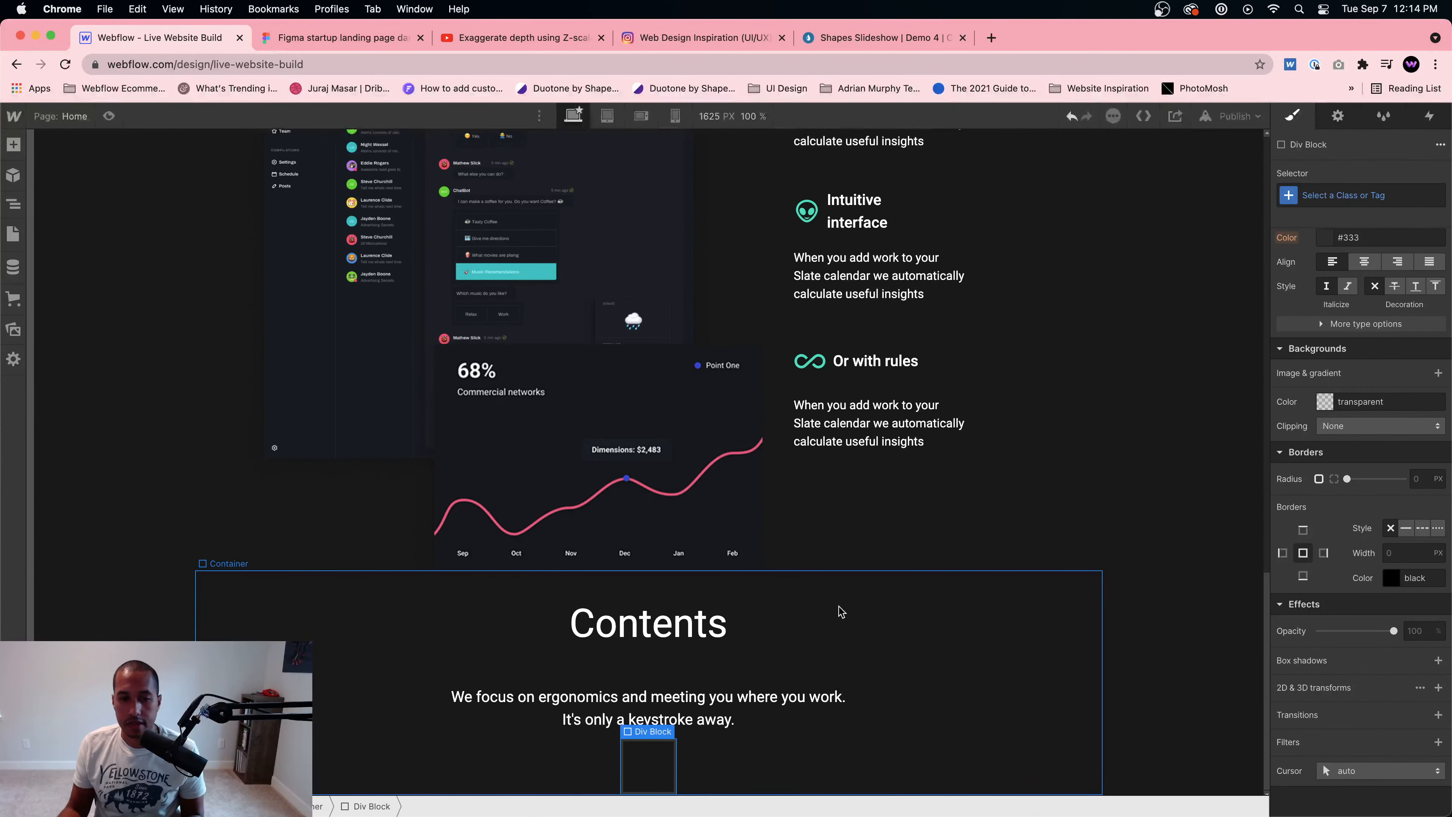
Step: Give the new div block below the Contents subheading the class Content Cards Wrapper
left_click(1332, 196)
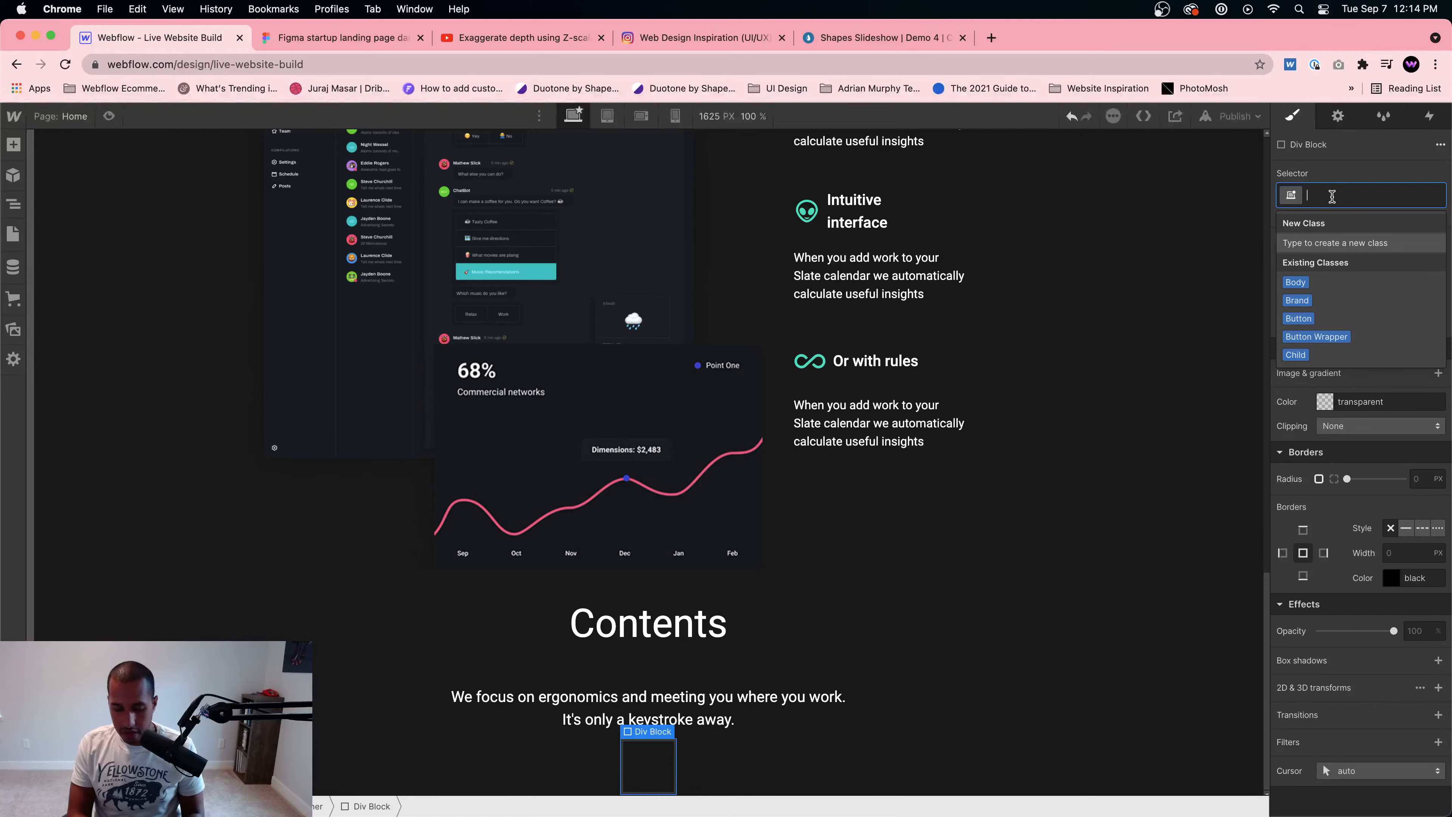
type("Cards Wra")
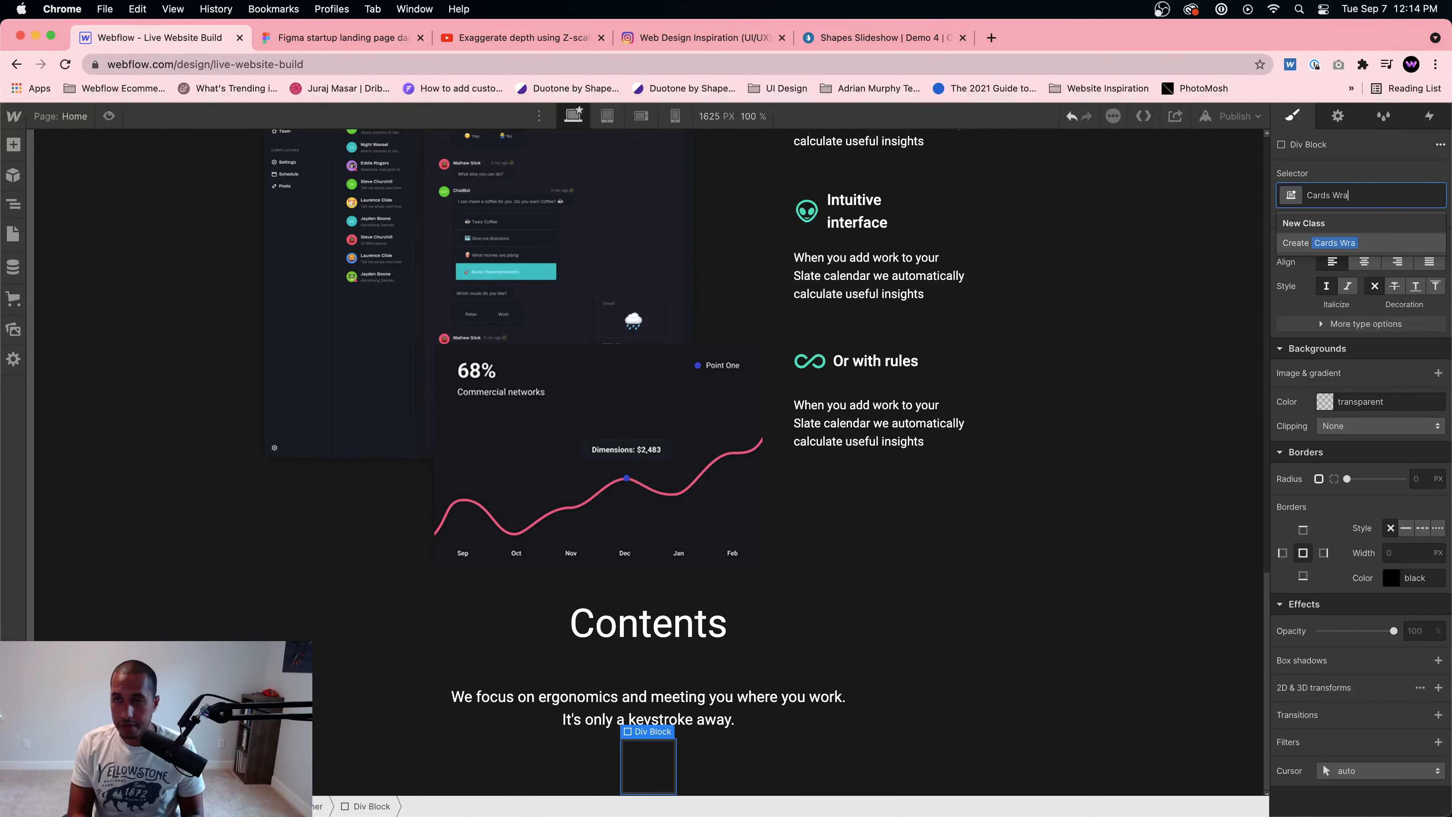
type("pper")
key("super+a")
type("Con")
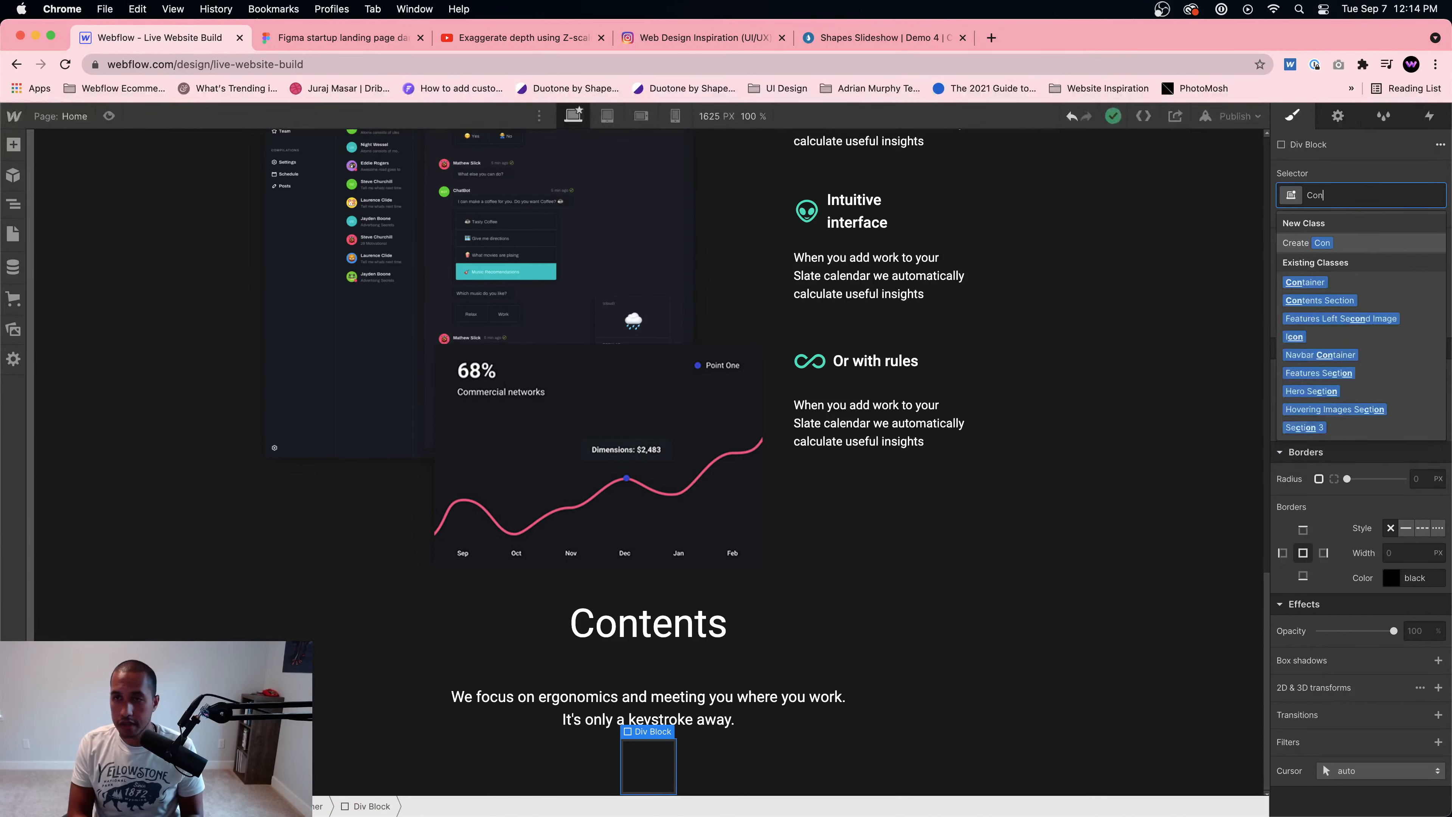
type("tent Cards Wra")
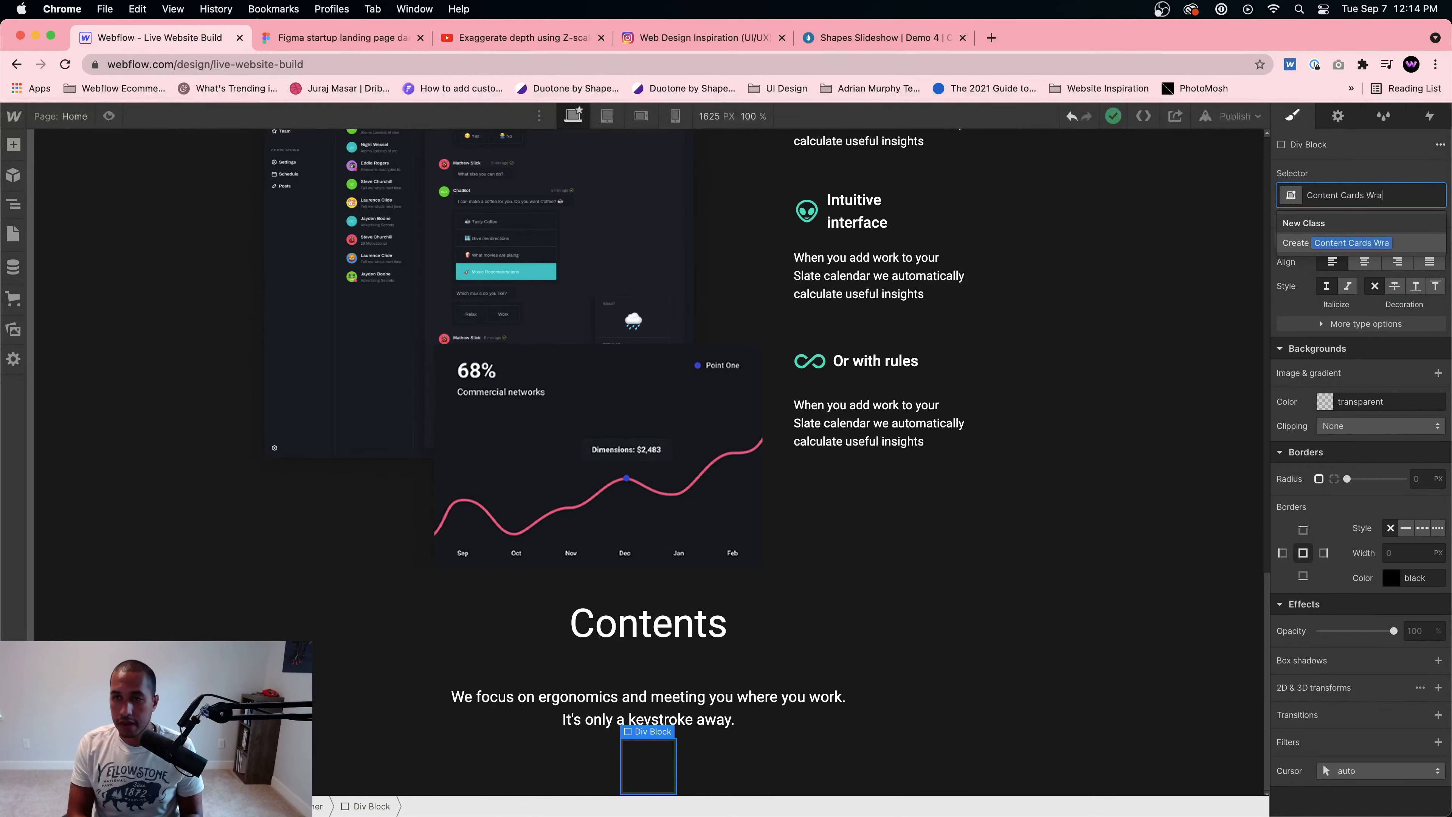
type("pper")
key("Return")
Step: Set the width of the Content Cards Wrapper to 100%
scroll(1319, 439, "up", 5)
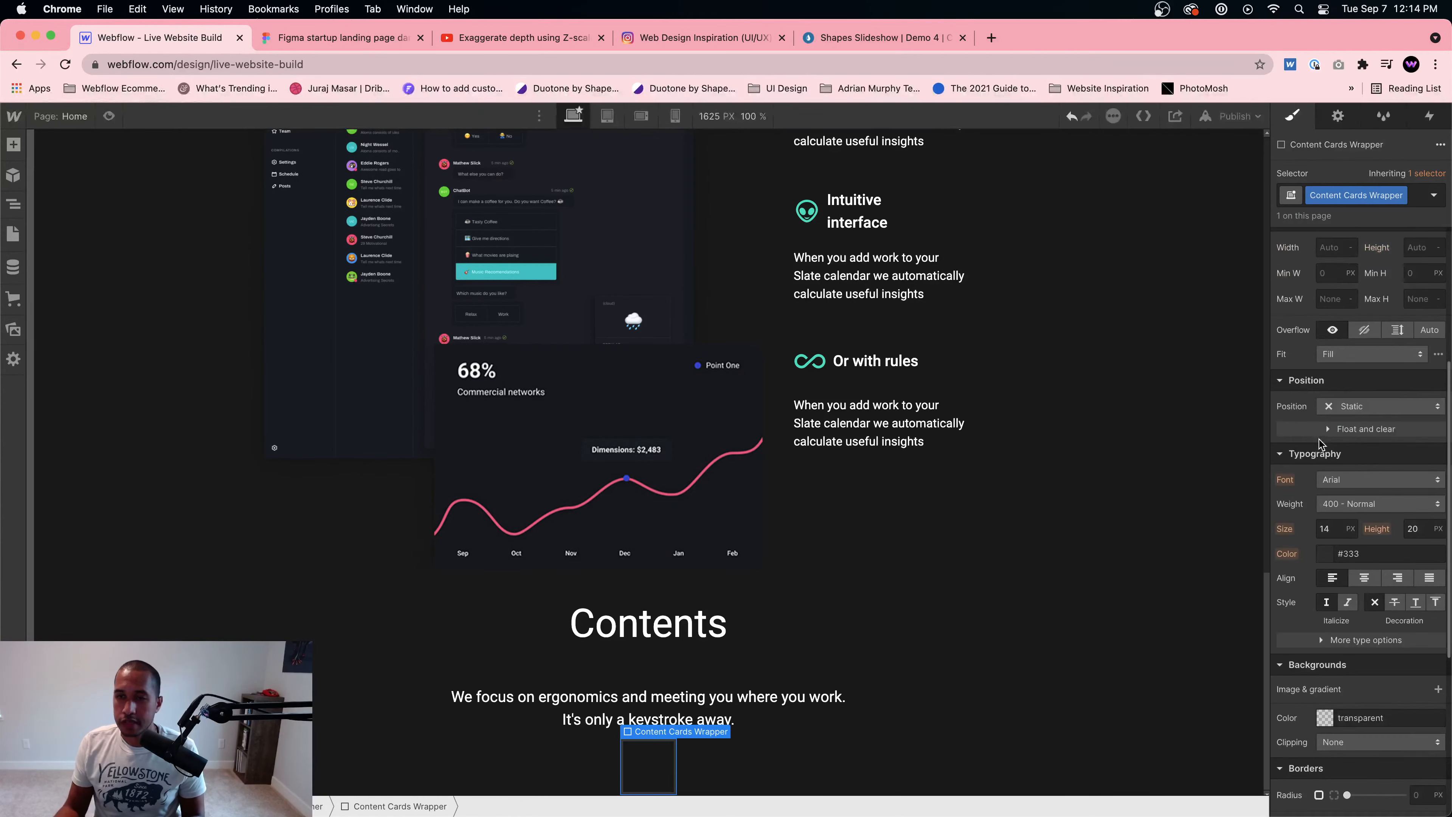
left_click(1332, 247)
type("100")
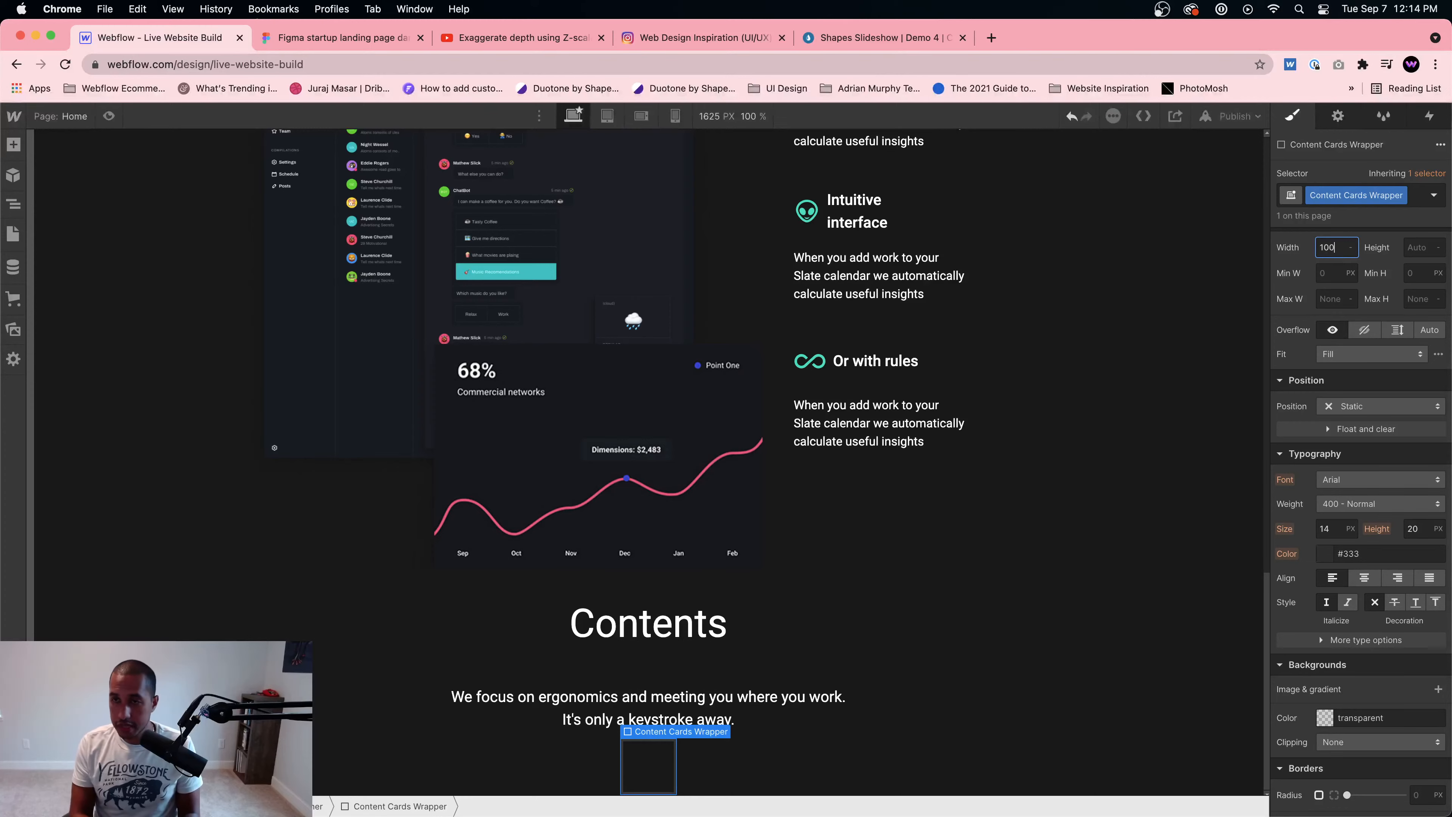
type("%")
scroll(1338, 383, "down", 1)
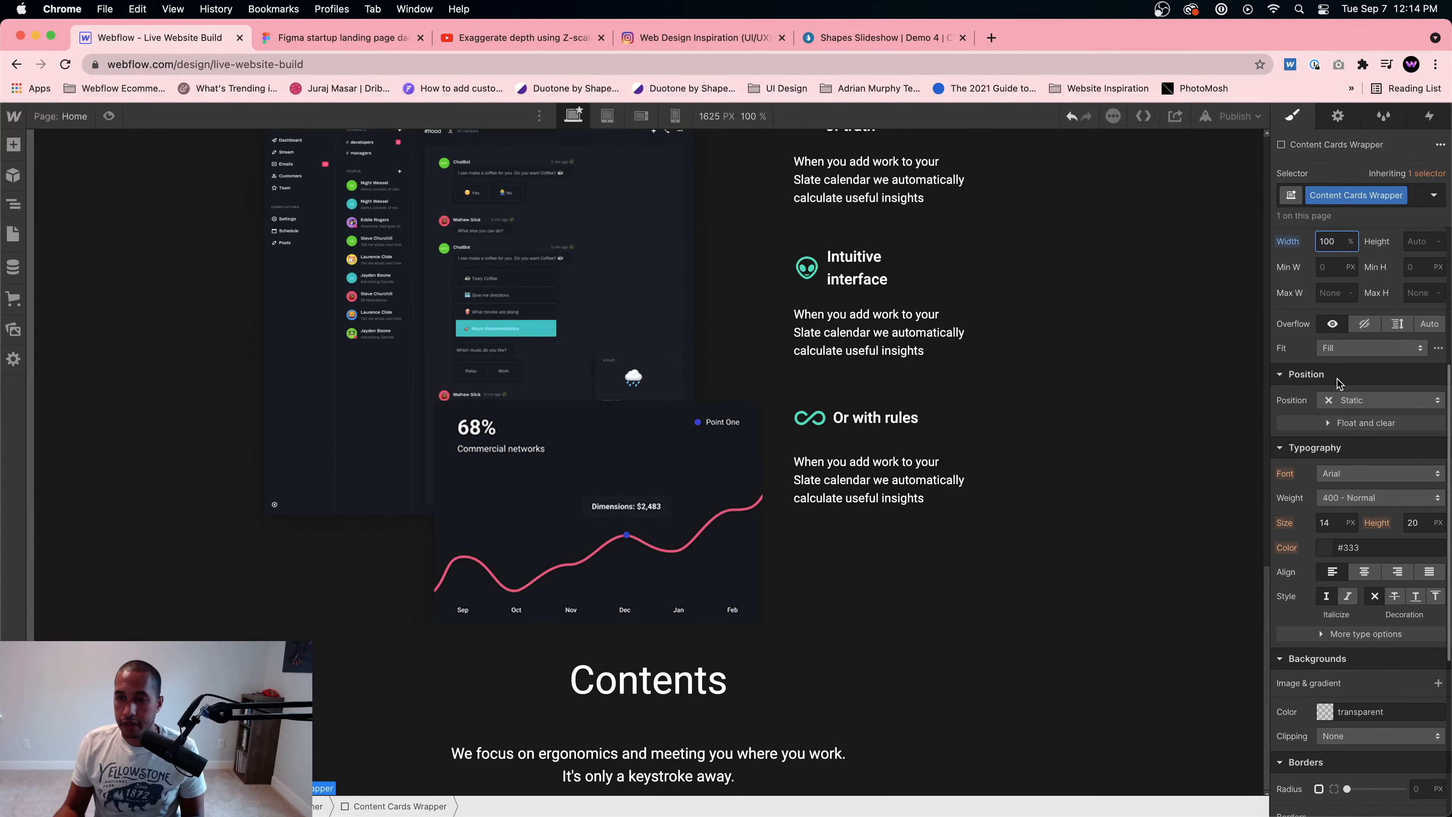
scroll(1337, 383, "up", 2)
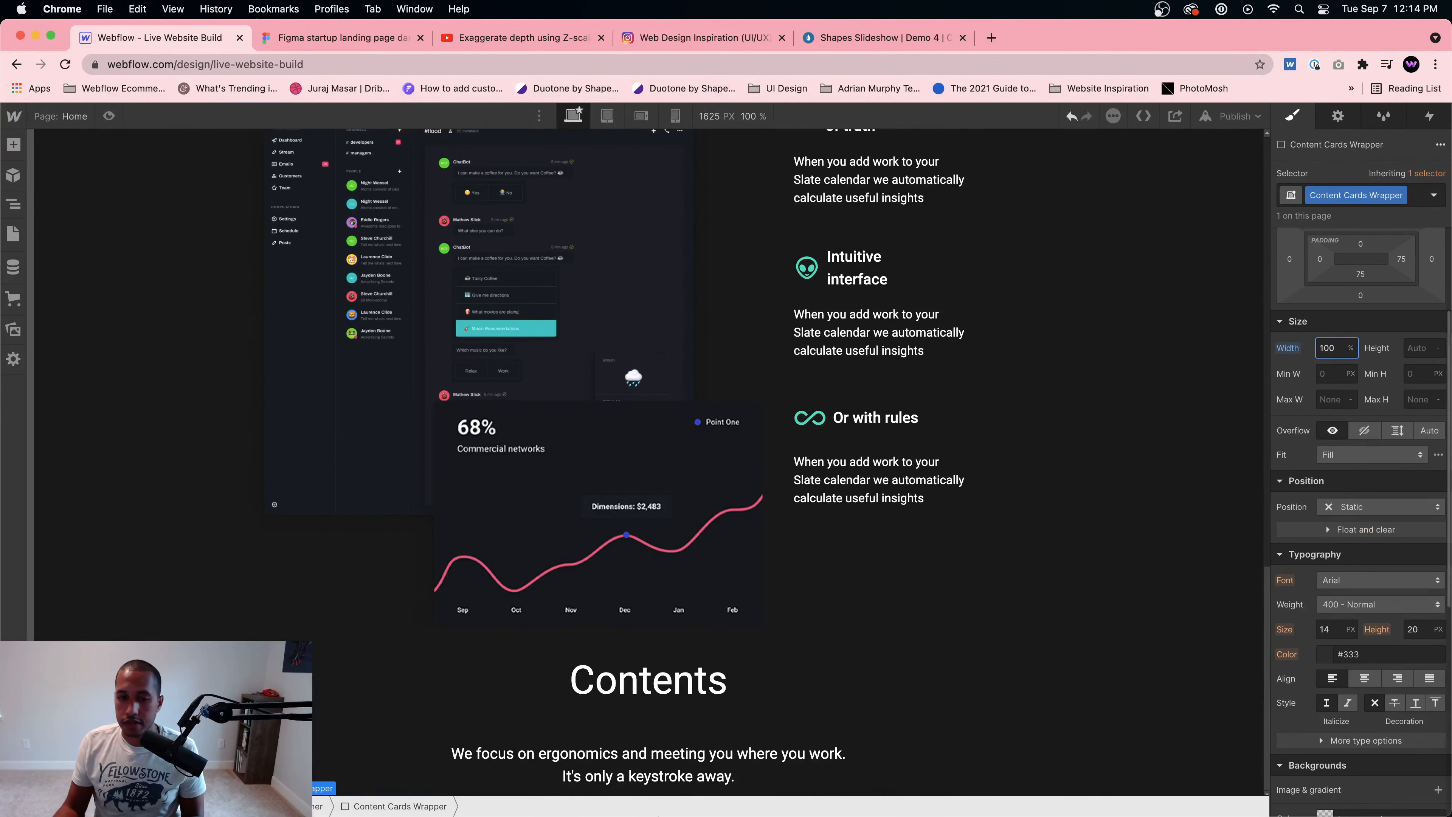
Step: Switch to Miro and open the WebDev For You board
mouse_move(800, 814)
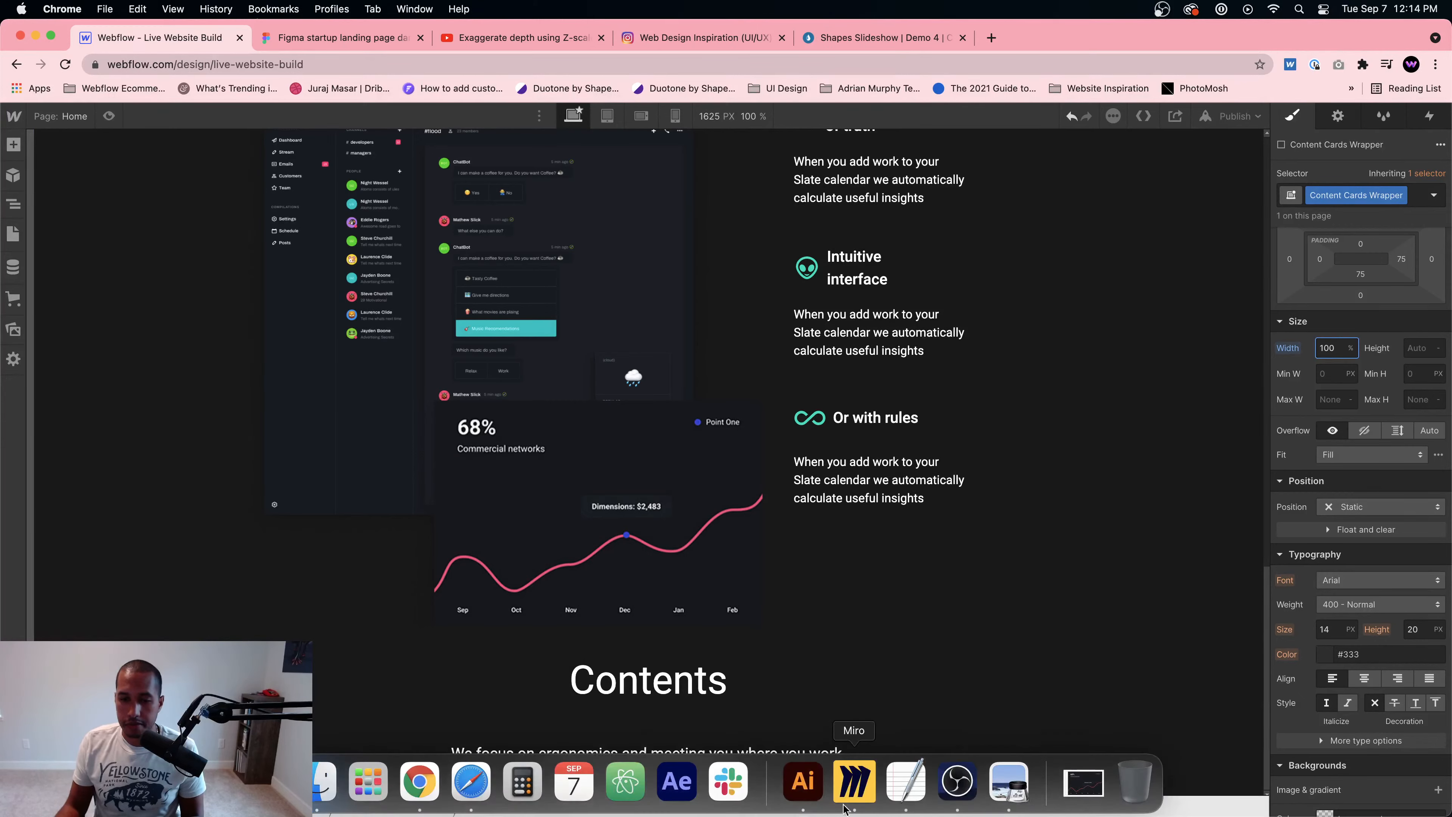
left_click(854, 800)
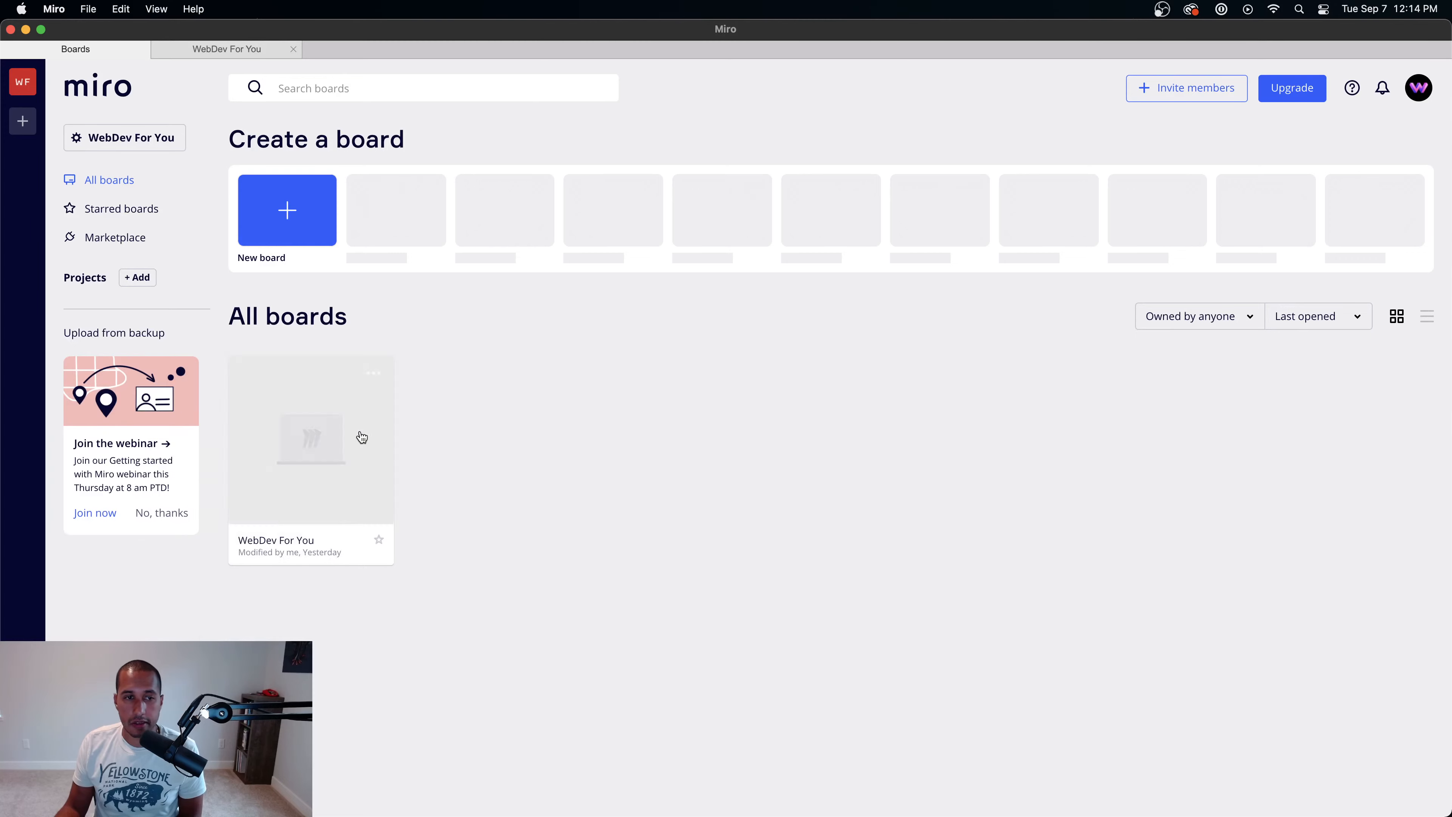
left_click(360, 433)
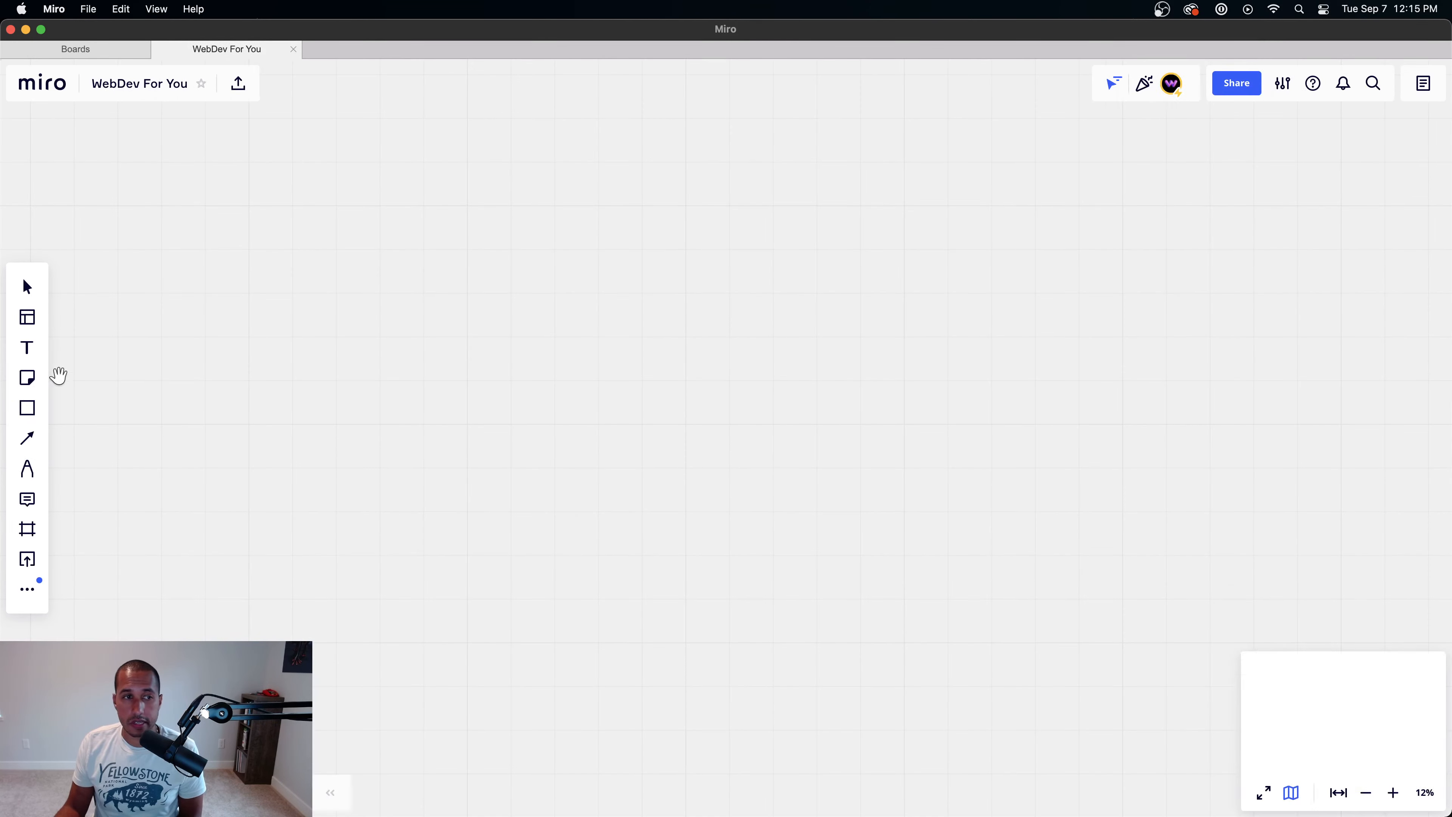
Step: Draw a large freehand rectangle with the pen in the middle of the board to represent the cards wrapper
left_click(27, 469)
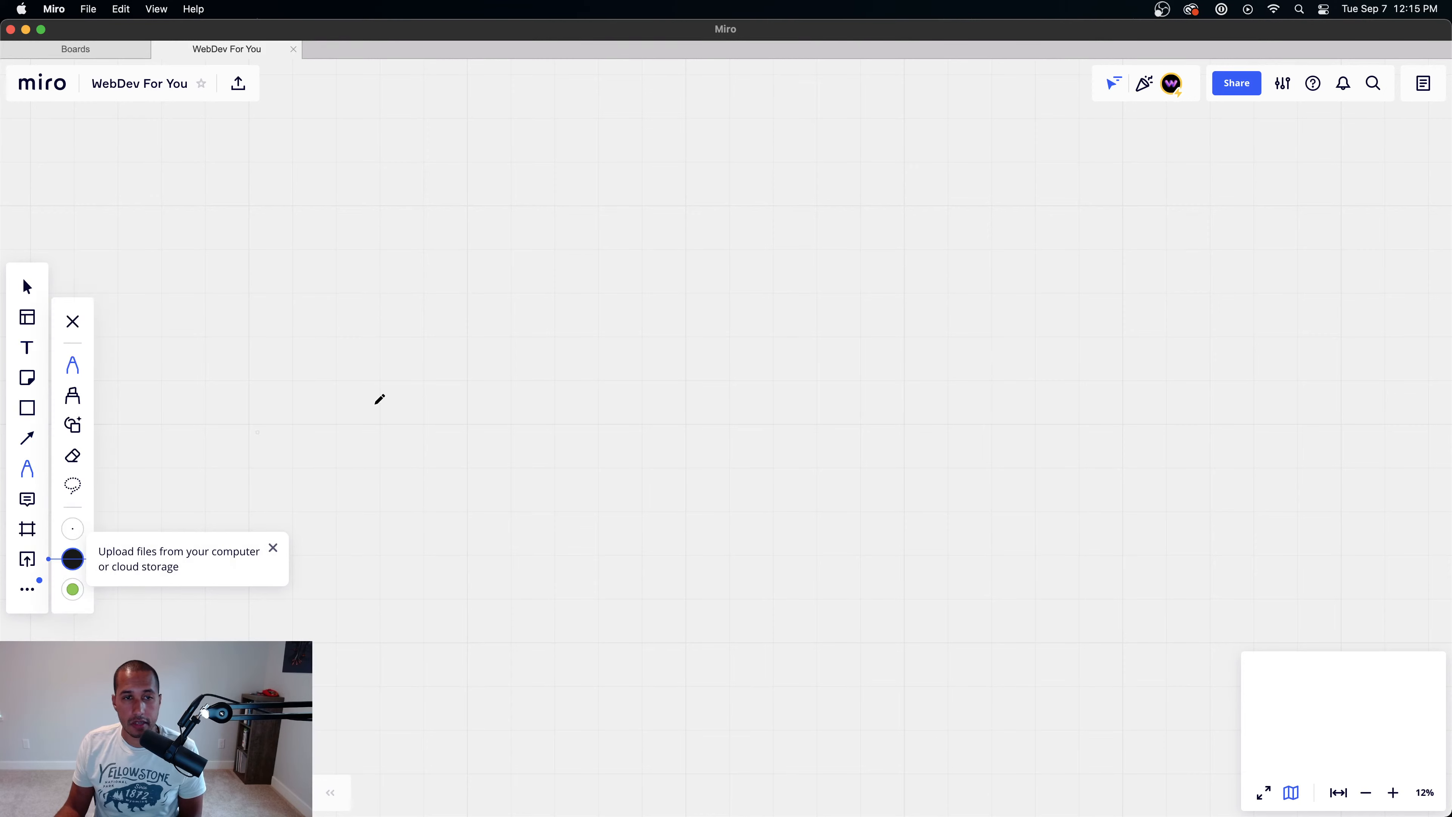
left_click_drag(511, 286, 504, 469)
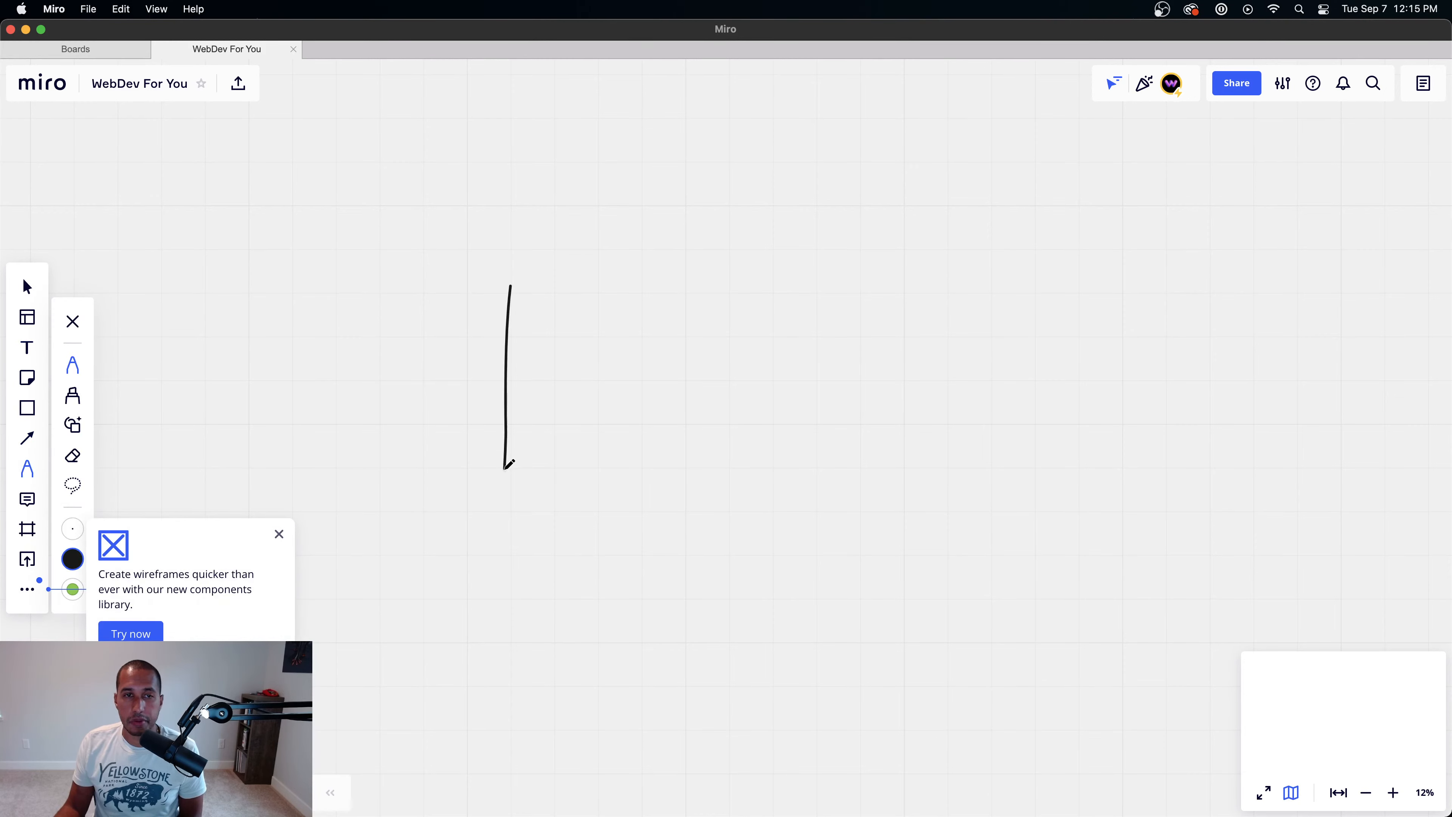
mouse_move(512, 286)
left_mouse_down()
mouse_move(971, 262)
mouse_move(960, 472)
mouse_move(974, 645)
mouse_move(474, 608)
mouse_move(503, 447)
left_mouse_up()
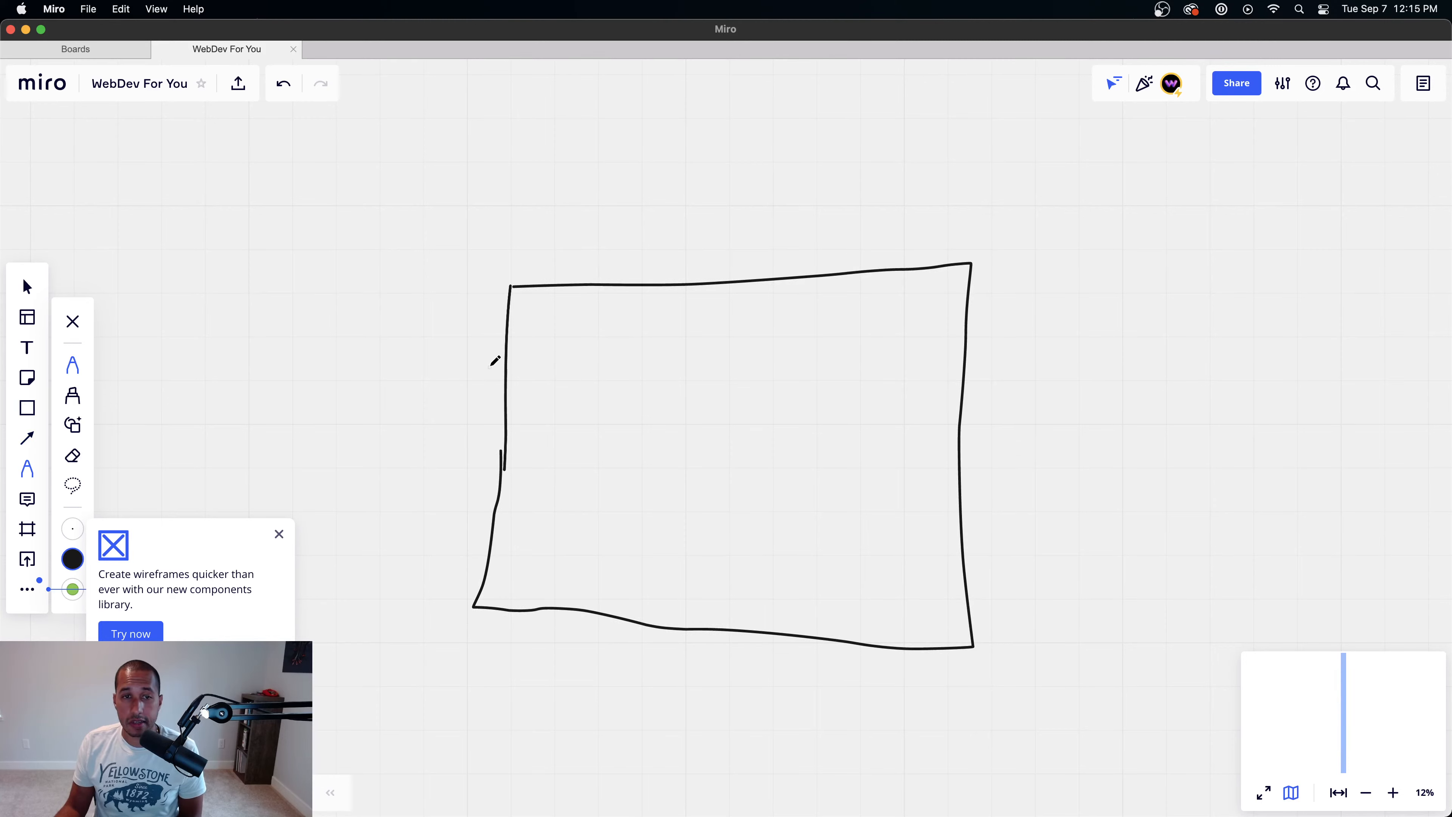
Step: Draw an arrow pointing to the rectangle's right edge and handwrite "Flex Horizontal" beside it
mouse_move(1088, 305)
left_mouse_down()
mouse_move(1001, 362)
mouse_move(1006, 384)
mouse_move(1032, 384)
left_mouse_up()
mouse_move(1105, 264)
left_mouse_down()
mouse_move(1115, 331)
mouse_move(1132, 260)
mouse_move(1144, 288)
left_mouse_up()
mouse_move(1138, 264)
left_mouse_down()
mouse_move(1155, 331)
mouse_move(1216, 292)
mouse_move(1229, 314)
left_mouse_up()
left_click_drag(1158, 377, 1175, 430)
mouse_move(1181, 368)
left_mouse_down()
mouse_move(1190, 403)
mouse_move(1246, 372)
mouse_move(1257, 399)
mouse_move(1295, 394)
left_mouse_up()
mouse_move(1316, 370)
left_mouse_down()
mouse_move(1310, 392)
mouse_move(1319, 355)
mouse_move(1359, 382)
left_mouse_up()
left_click_drag(1349, 330, 1362, 378)
mouse_move(1354, 361)
left_mouse_down()
mouse_move(1372, 353)
mouse_move(1376, 370)
left_mouse_up()
mouse_move(1376, 371)
left_mouse_down()
mouse_move(1390, 349)
mouse_move(1397, 374)
left_mouse_up()
left_click_drag(1387, 331, 1409, 383)
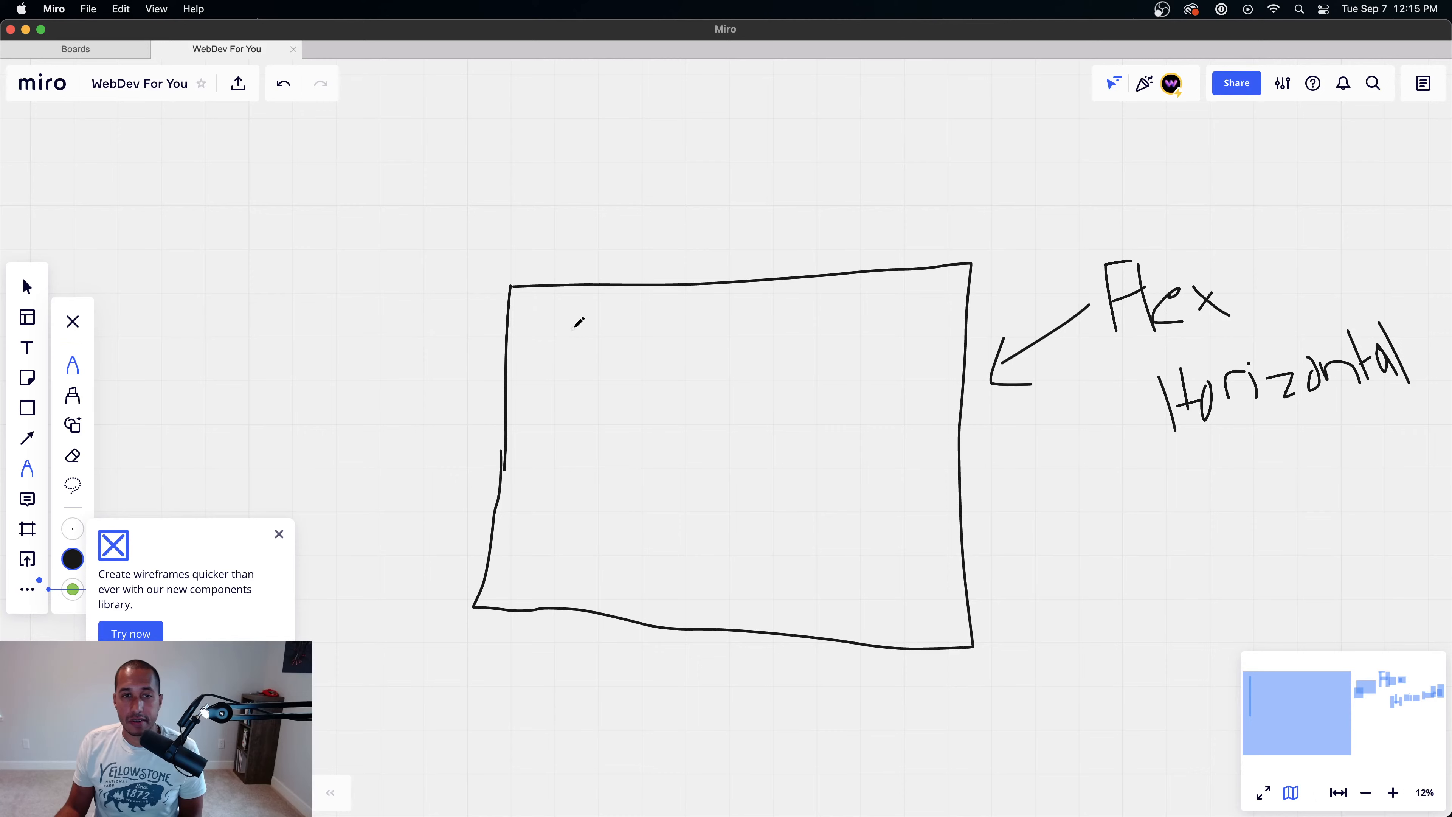
Step: Draw two tall card outlines side by side inside the large rectangle
mouse_move(584, 322)
left_mouse_down()
mouse_move(558, 321)
mouse_move(568, 532)
mouse_move(657, 571)
mouse_move(730, 394)
mouse_move(632, 309)
mouse_move(560, 318)
left_mouse_up()
left_click_drag(775, 317, 776, 339)
left_click_drag(781, 407, 788, 561)
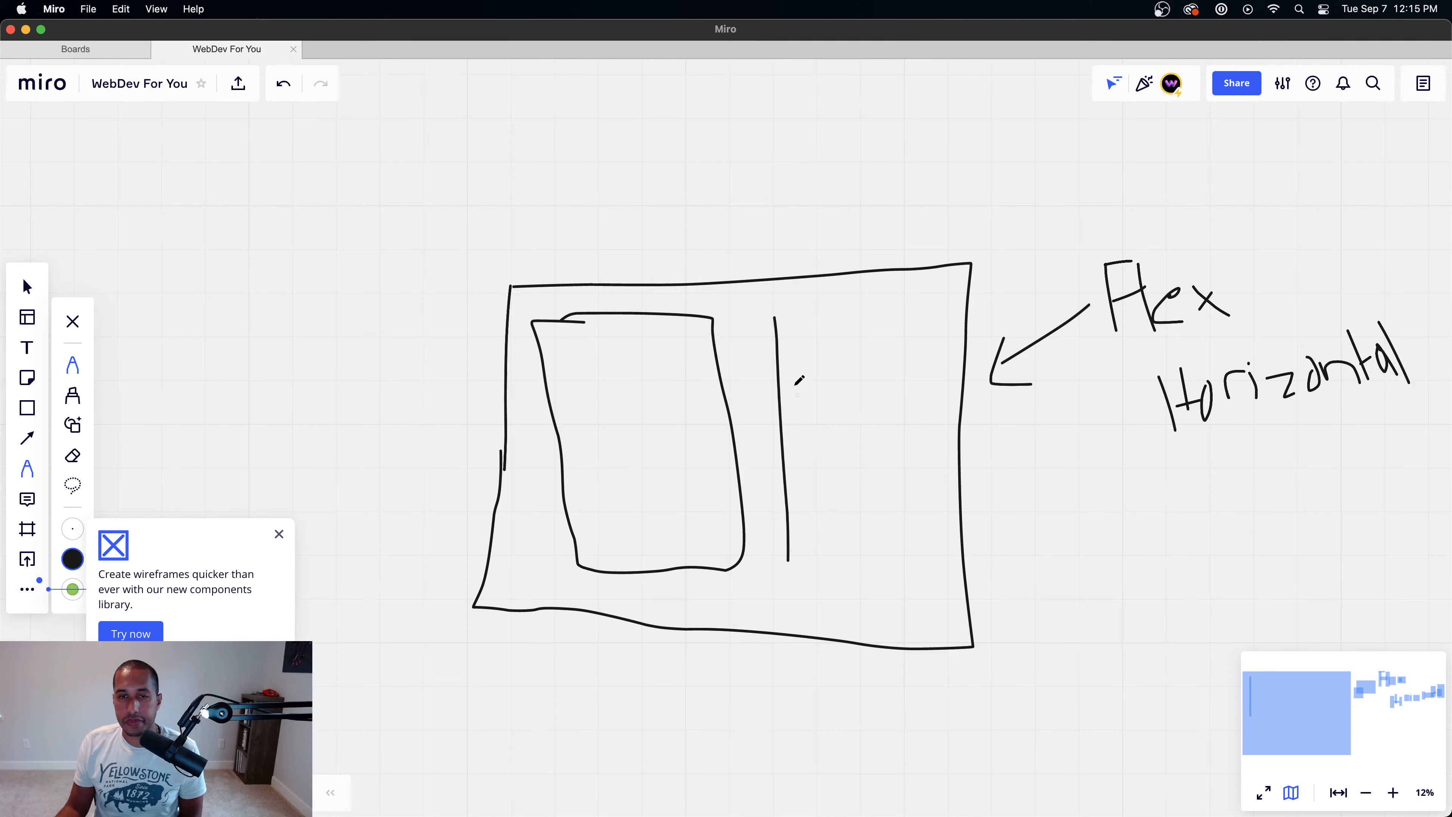
mouse_move(775, 317)
left_mouse_down()
mouse_move(881, 314)
mouse_move(931, 341)
mouse_move(948, 519)
mouse_move(949, 592)
mouse_move(784, 555)
left_mouse_up()
Step: Sketch two short text lines with a small image box below them inside each card outline
left_click_drag(611, 356, 679, 353)
left_click_drag(585, 411, 674, 403)
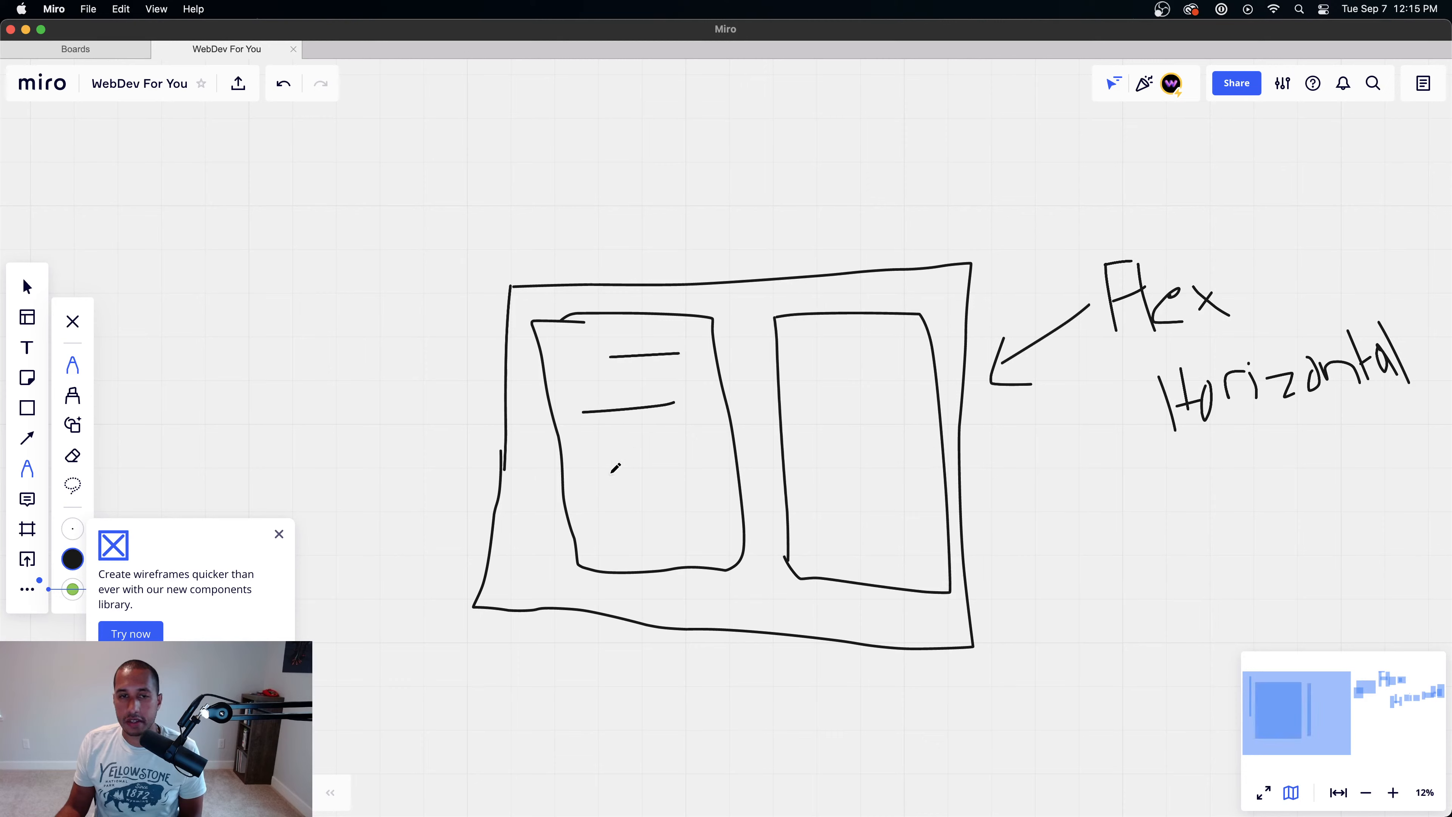
mouse_move(616, 444)
left_mouse_down()
mouse_move(633, 511)
mouse_move(645, 509)
left_mouse_up()
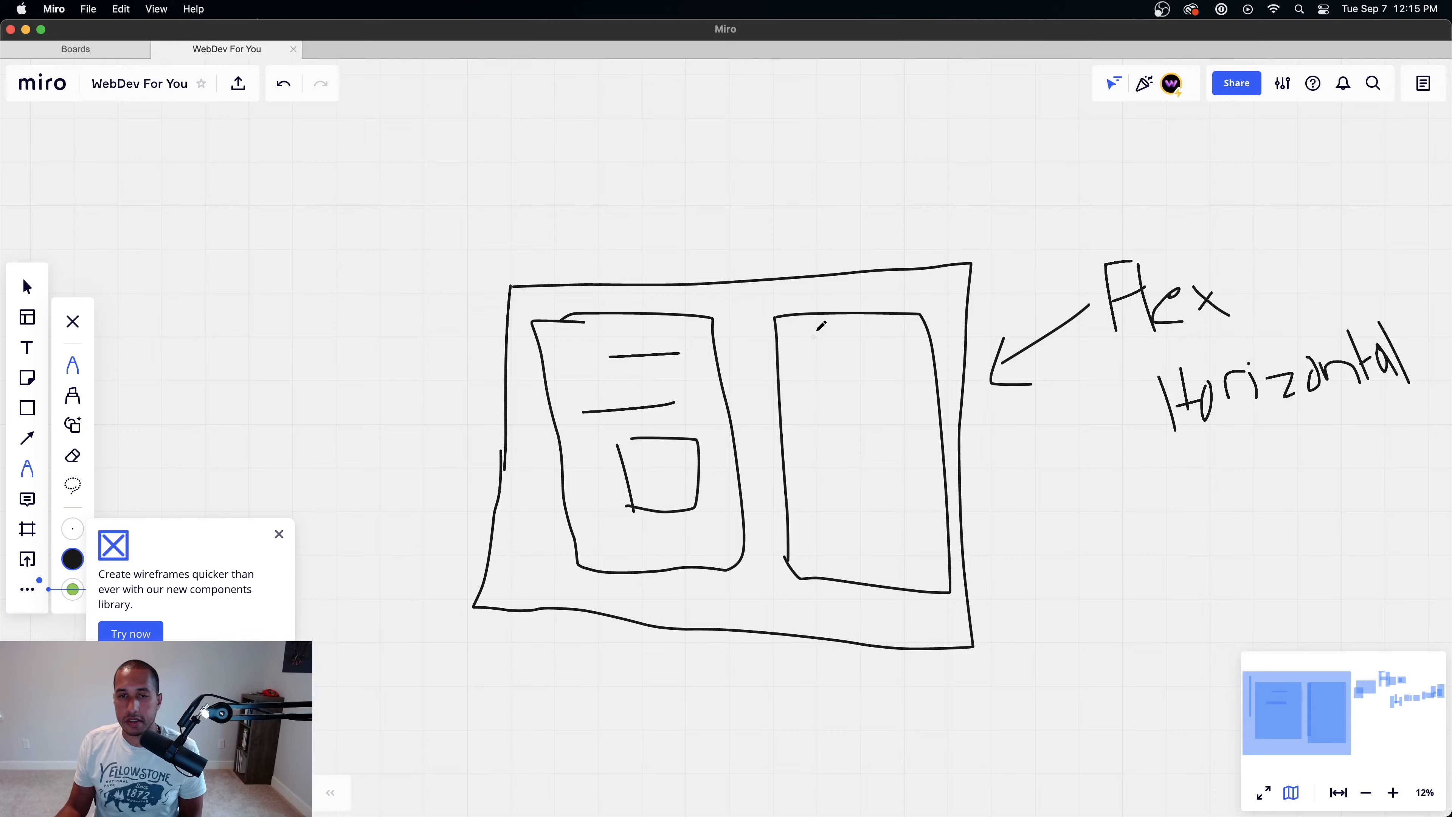
left_click_drag(815, 330, 873, 331)
left_click_drag(813, 394, 895, 390)
mouse_move(825, 455)
left_mouse_down()
mouse_move(897, 455)
mouse_move(920, 524)
mouse_move(892, 549)
mouse_move(776, 548)
left_mouse_up()
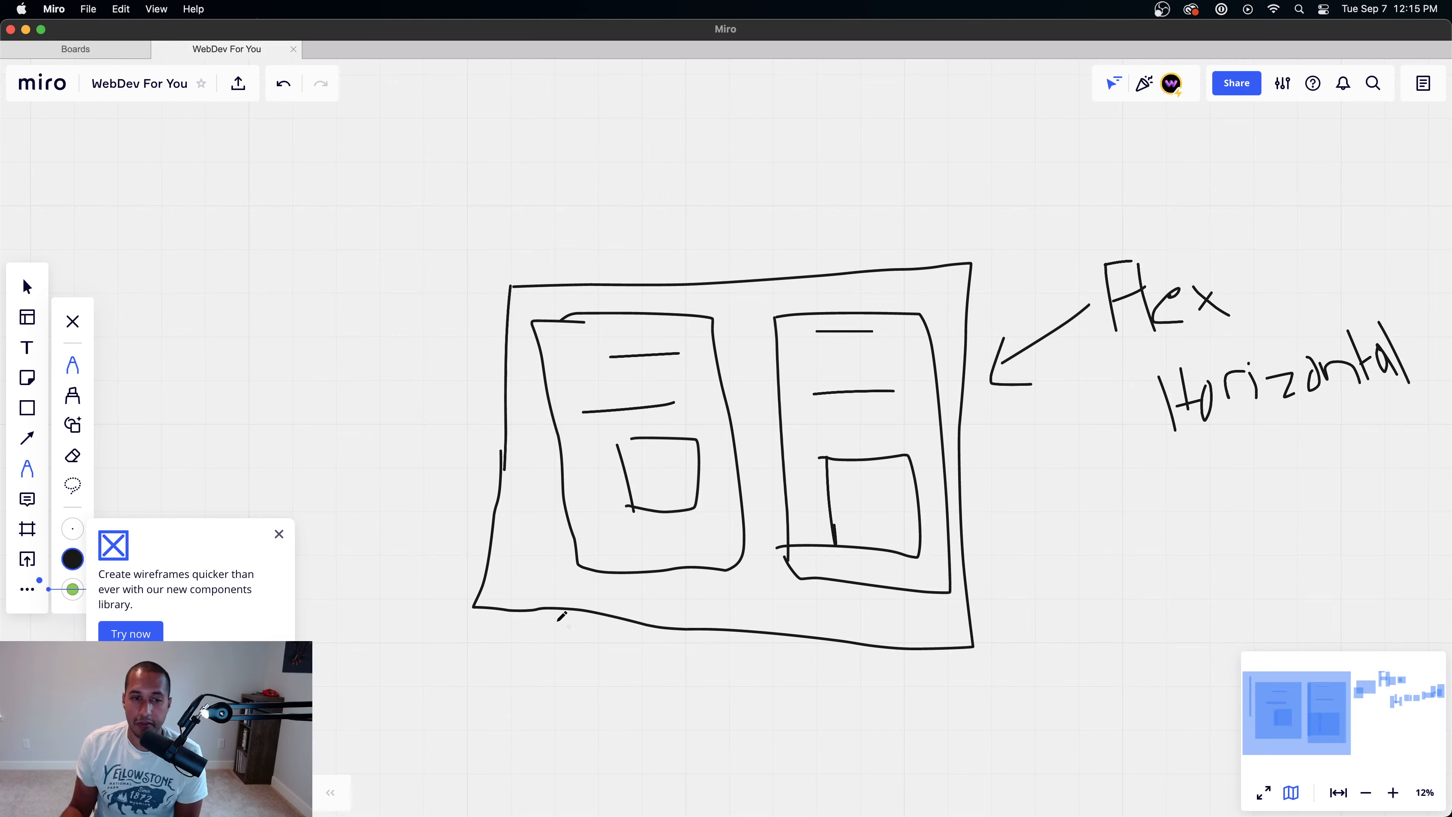
Step: Return to the browser and examine the layout of the two Contents cards in the Figma design
left_click(419, 782)
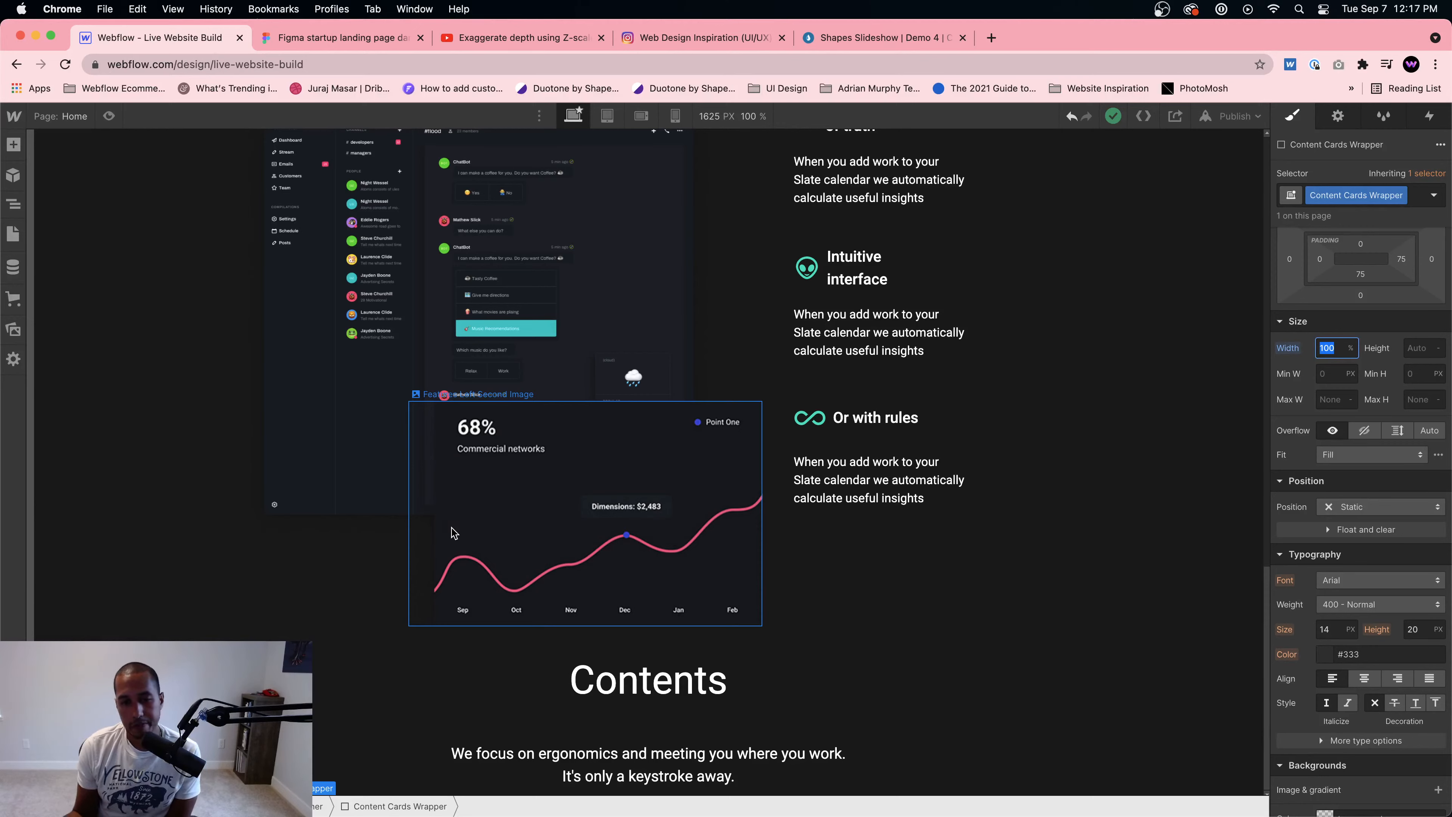
left_click(594, 719)
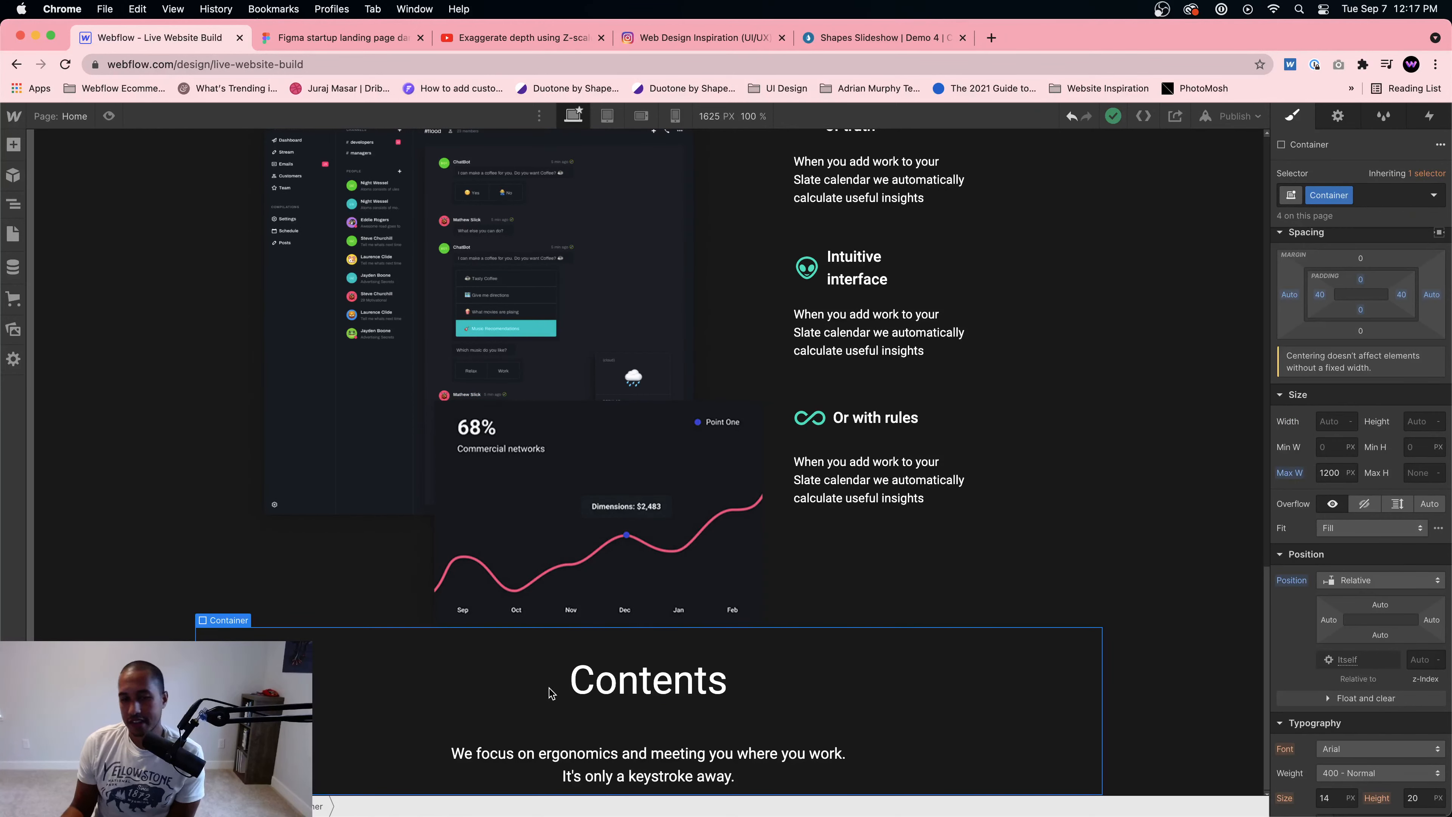
left_click(566, 755)
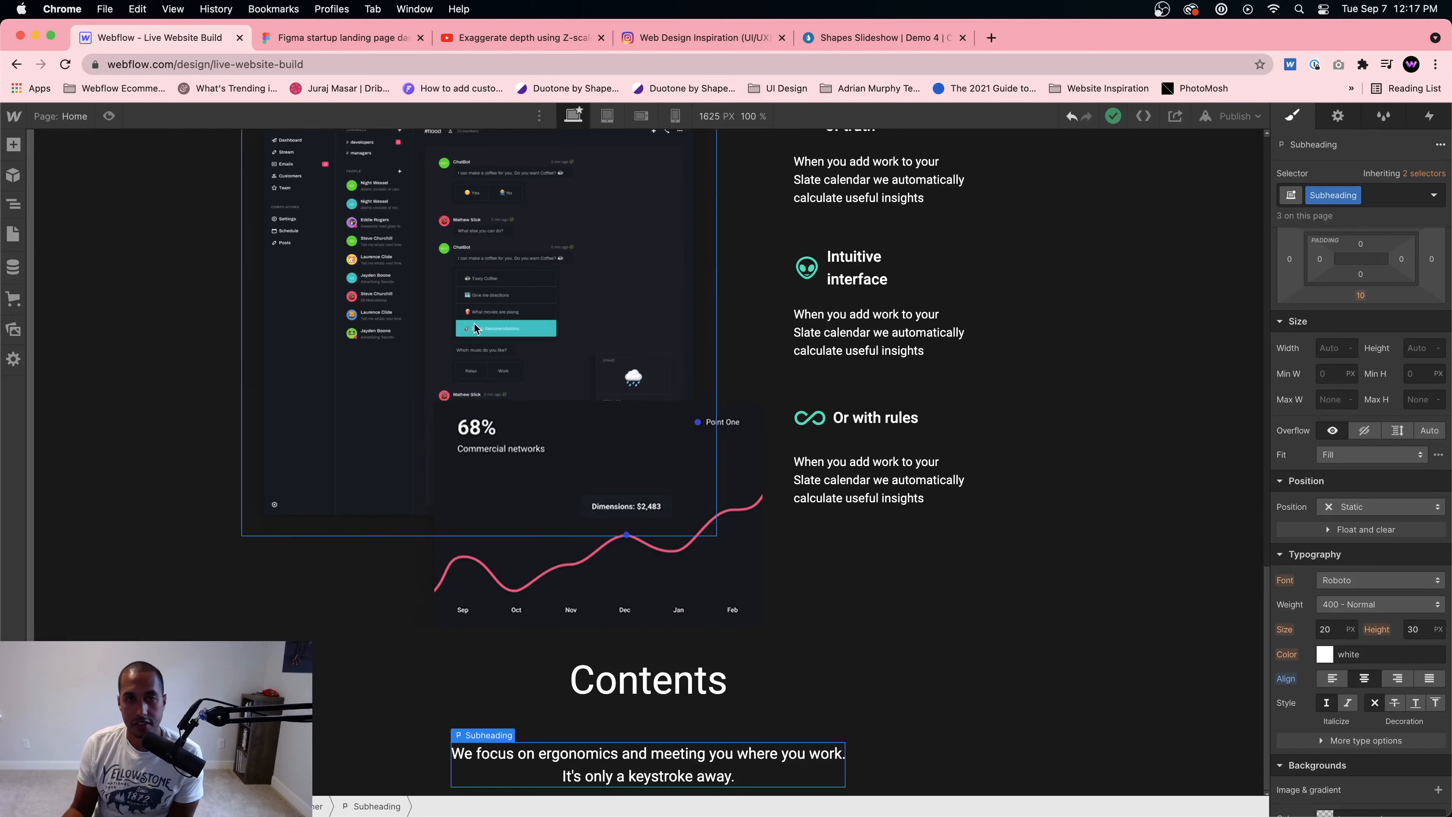
left_click(322, 40)
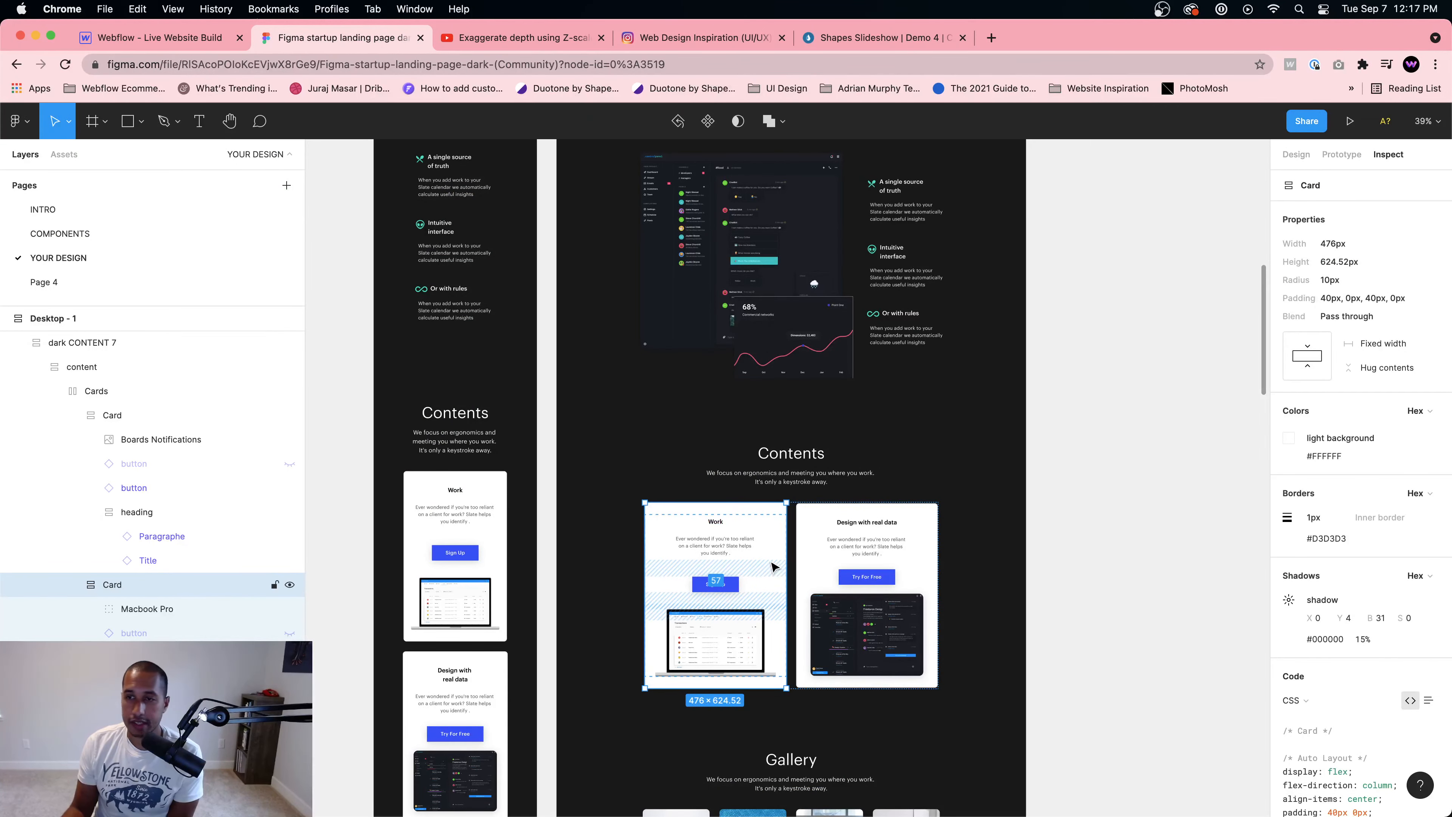
Step: Return to Webflow and give the Content Cards Wrapper a horizontal flex layout with its children justified to the center
left_click(194, 40)
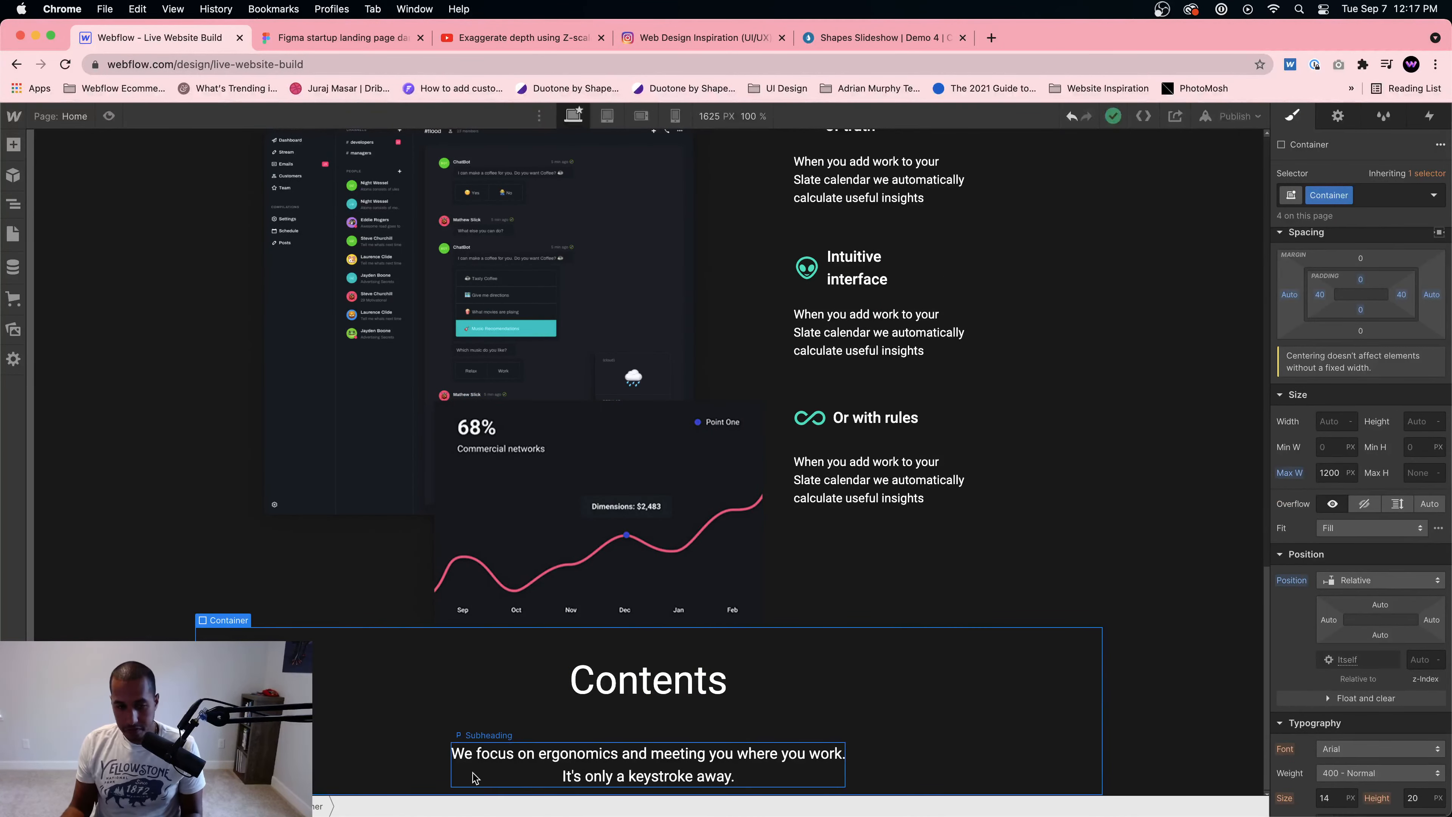
left_click(487, 761)
left_click(13, 204)
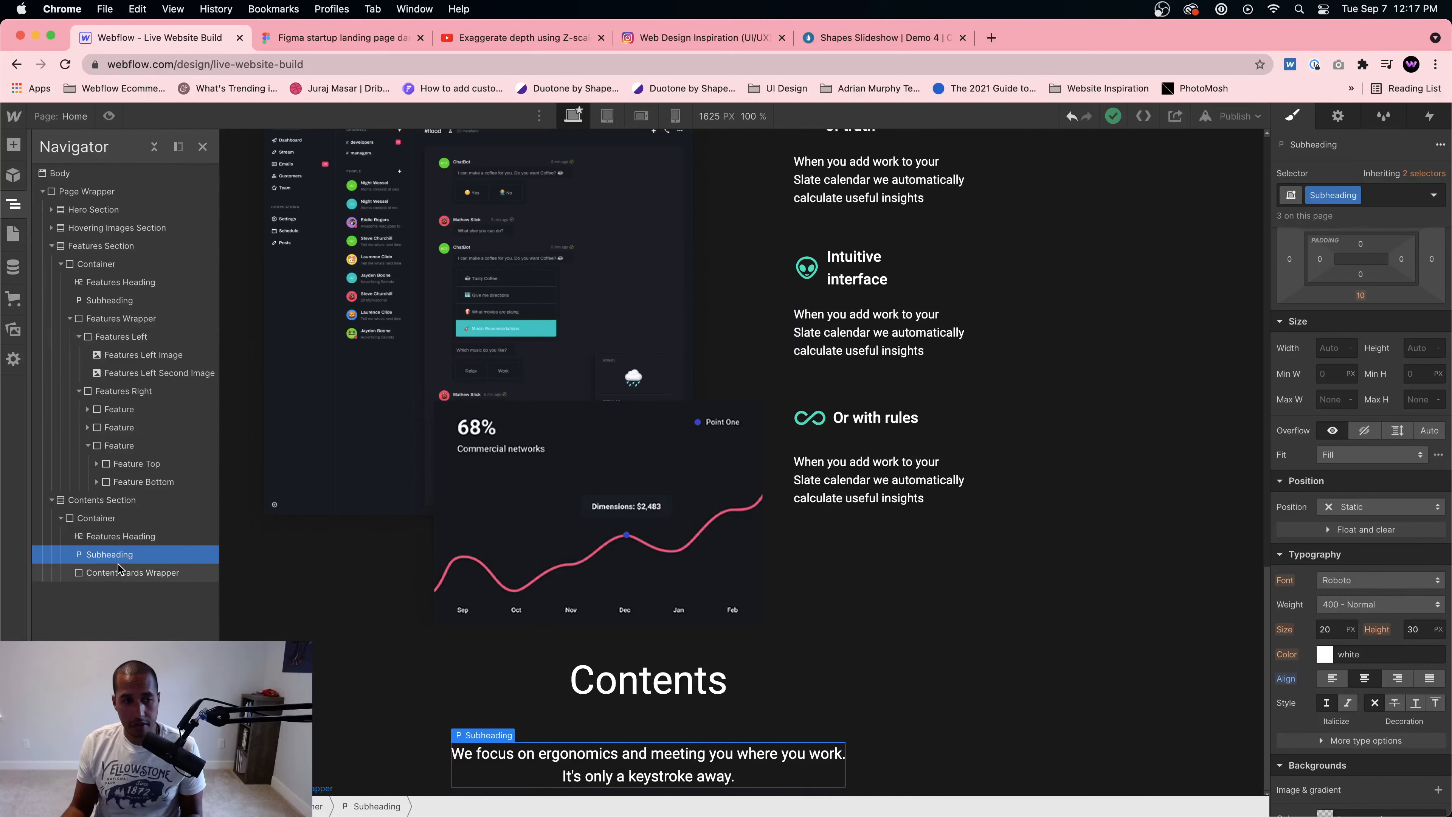
left_click(126, 575)
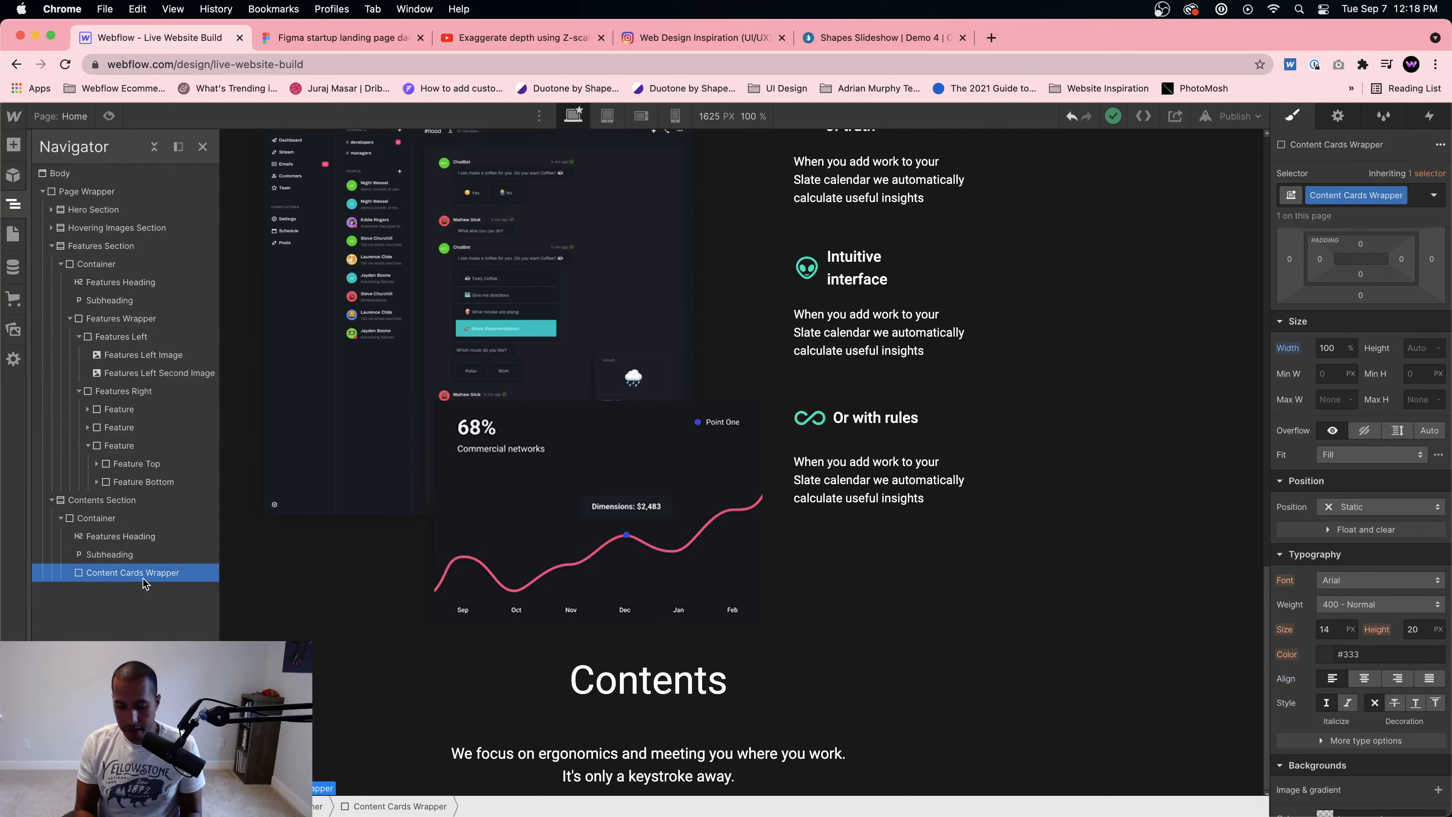
scroll(1360, 401, "up", 3)
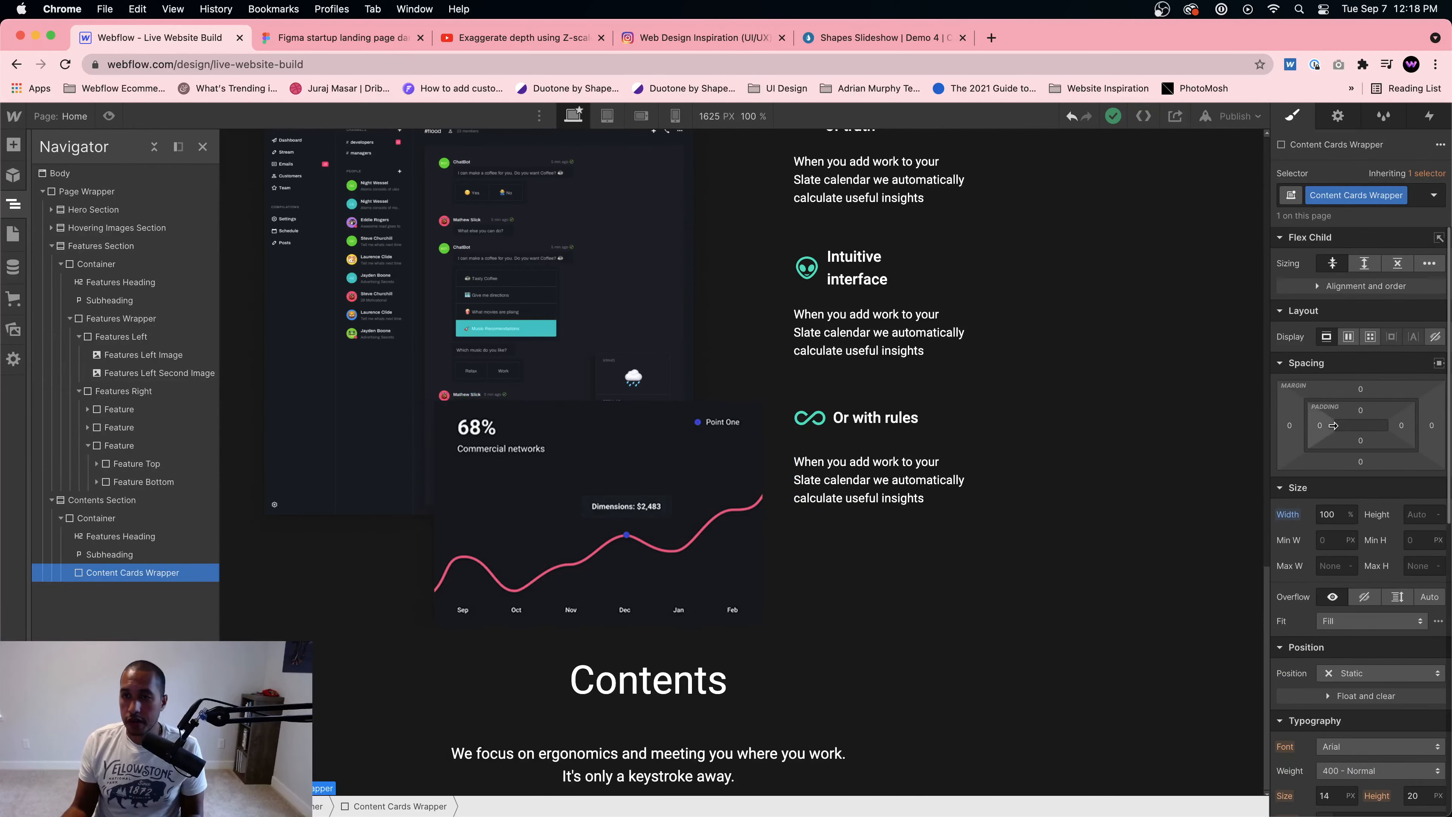
left_click(1347, 338)
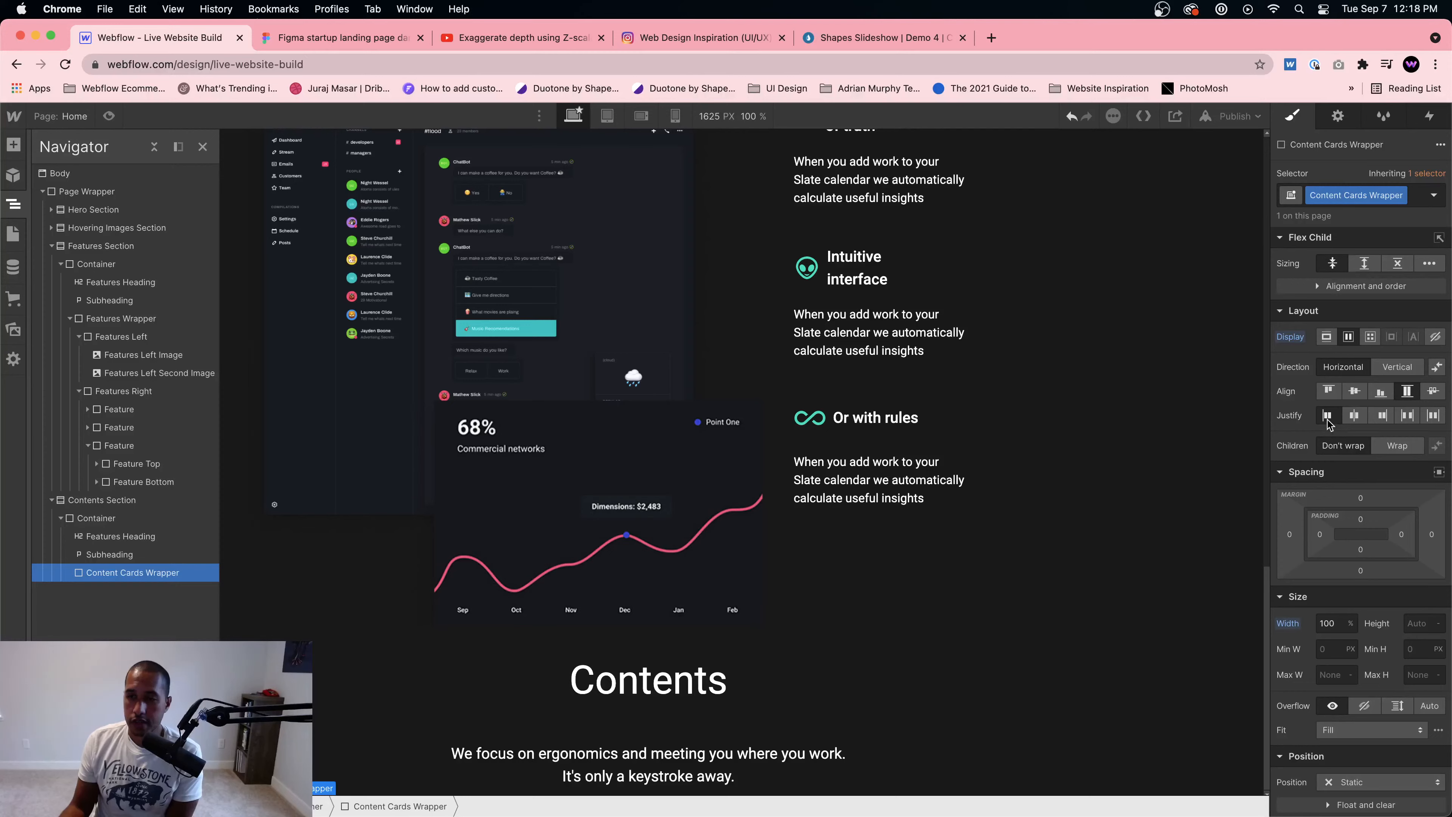
left_click(1354, 417)
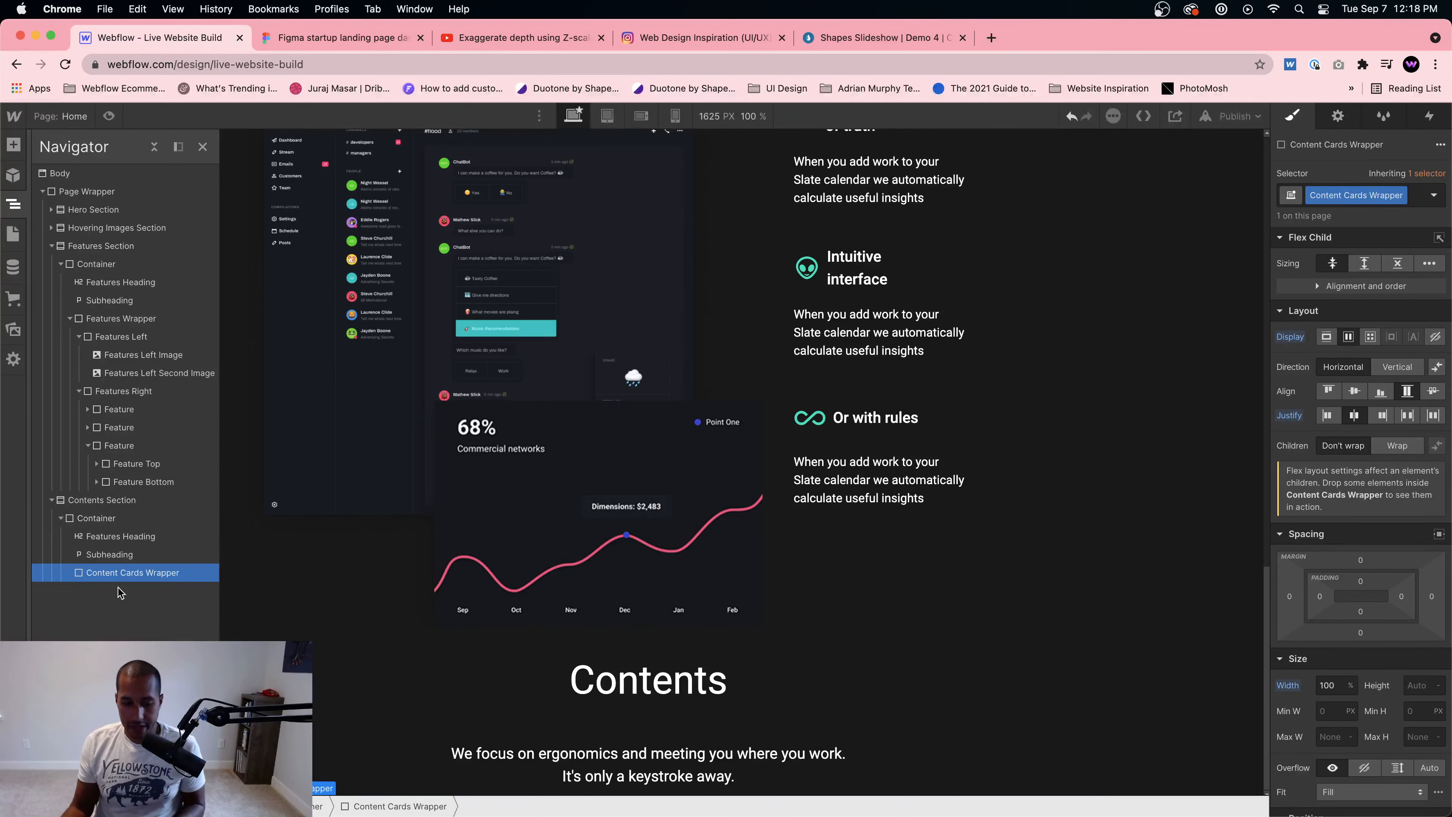
Step: Add a div block with the class Content Card inside the Content Cards Wrapper and set its flex child sizing to grow
key("super+e")
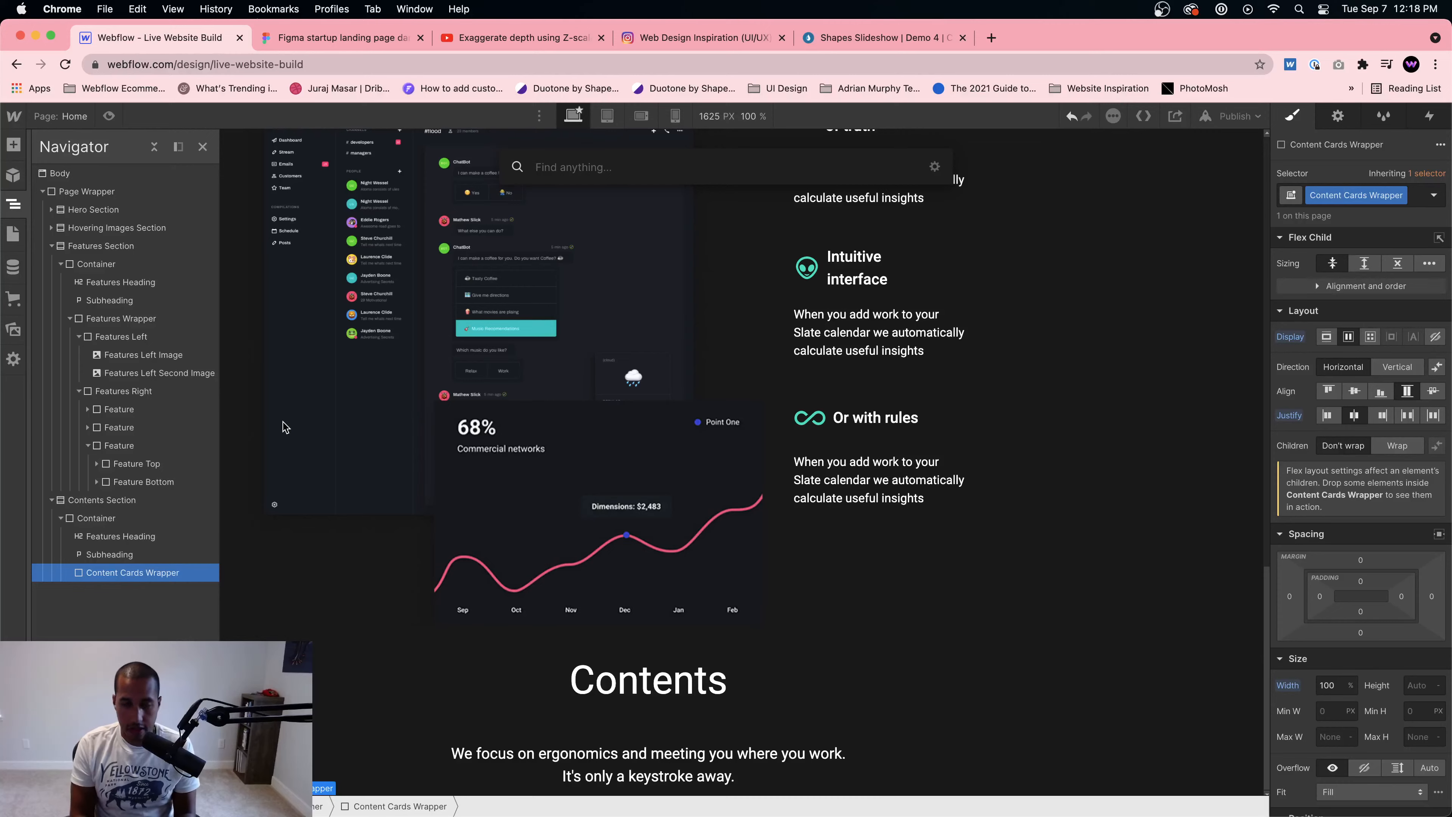
type("div")
key("Return")
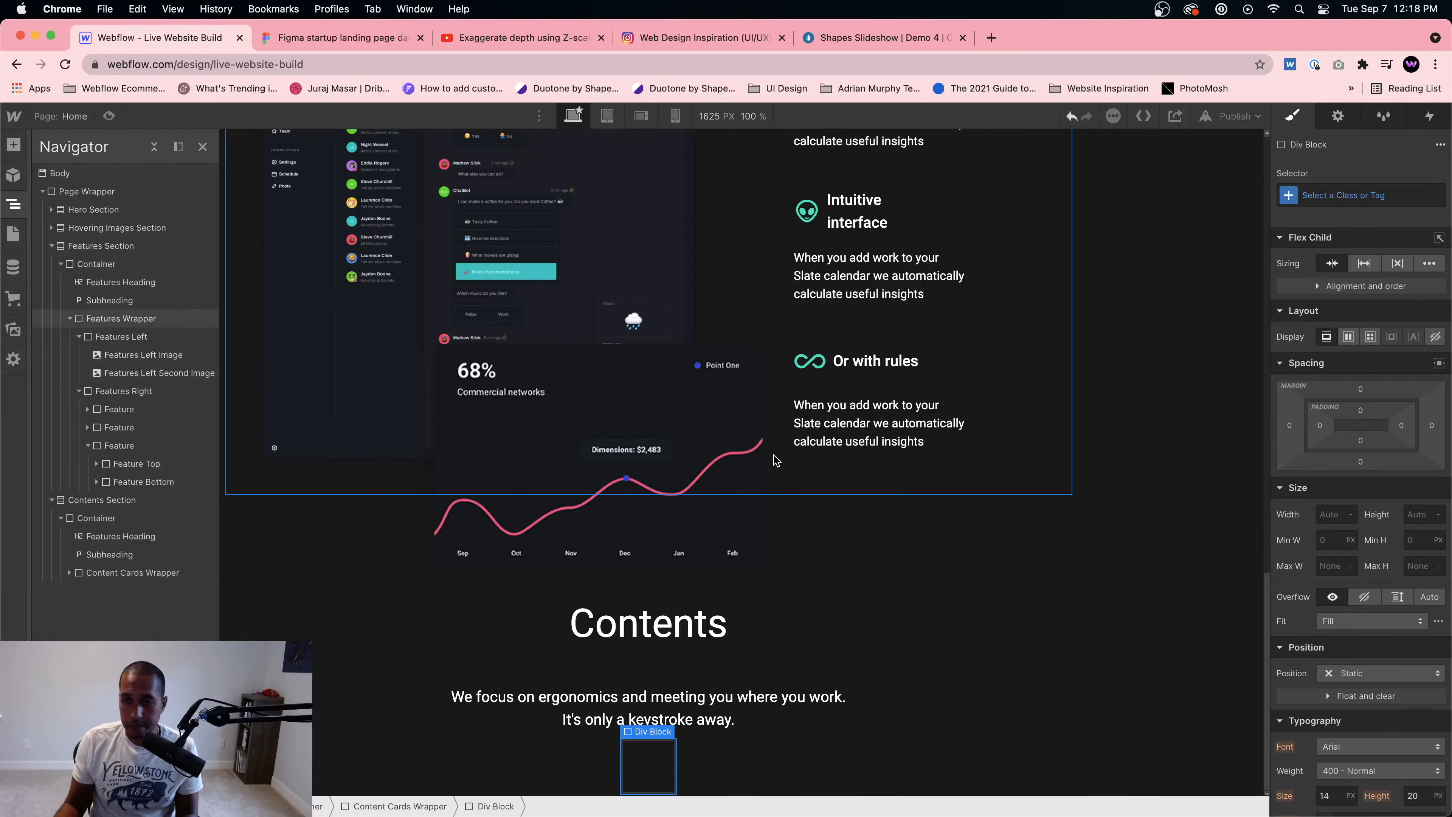
left_click(1334, 200)
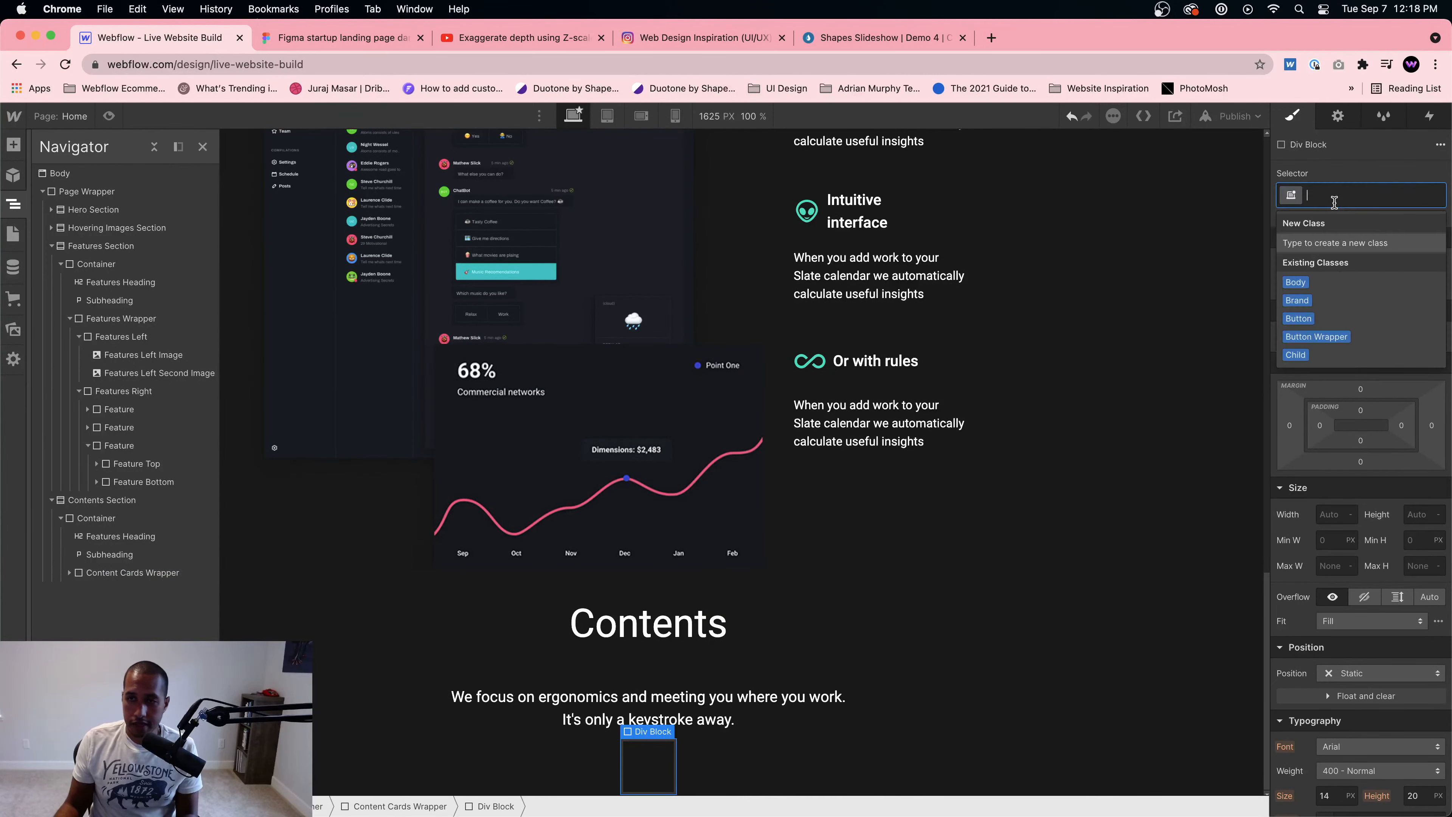
type("Content ")
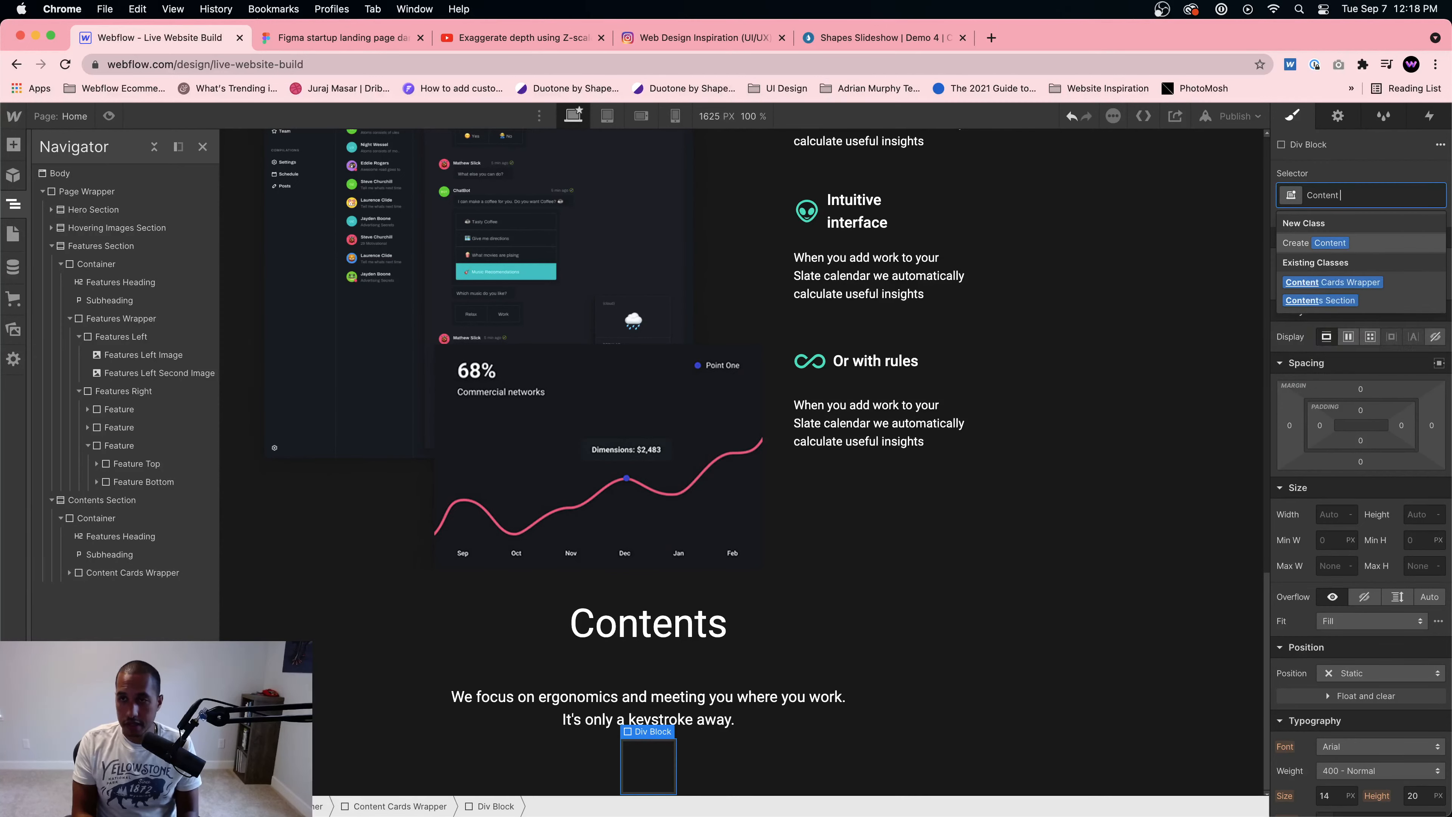
type("Card")
key("Return")
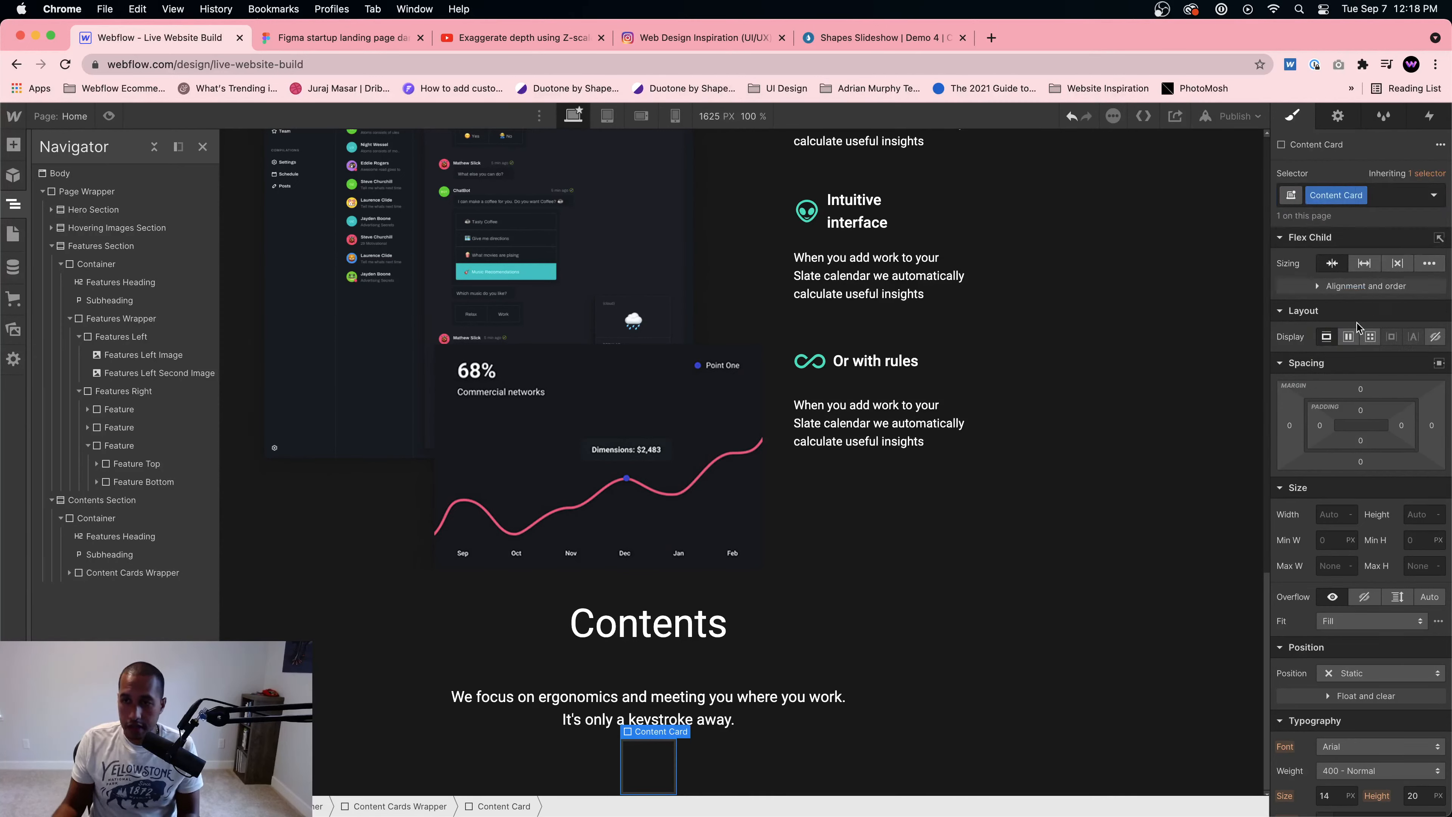
left_click(1363, 263)
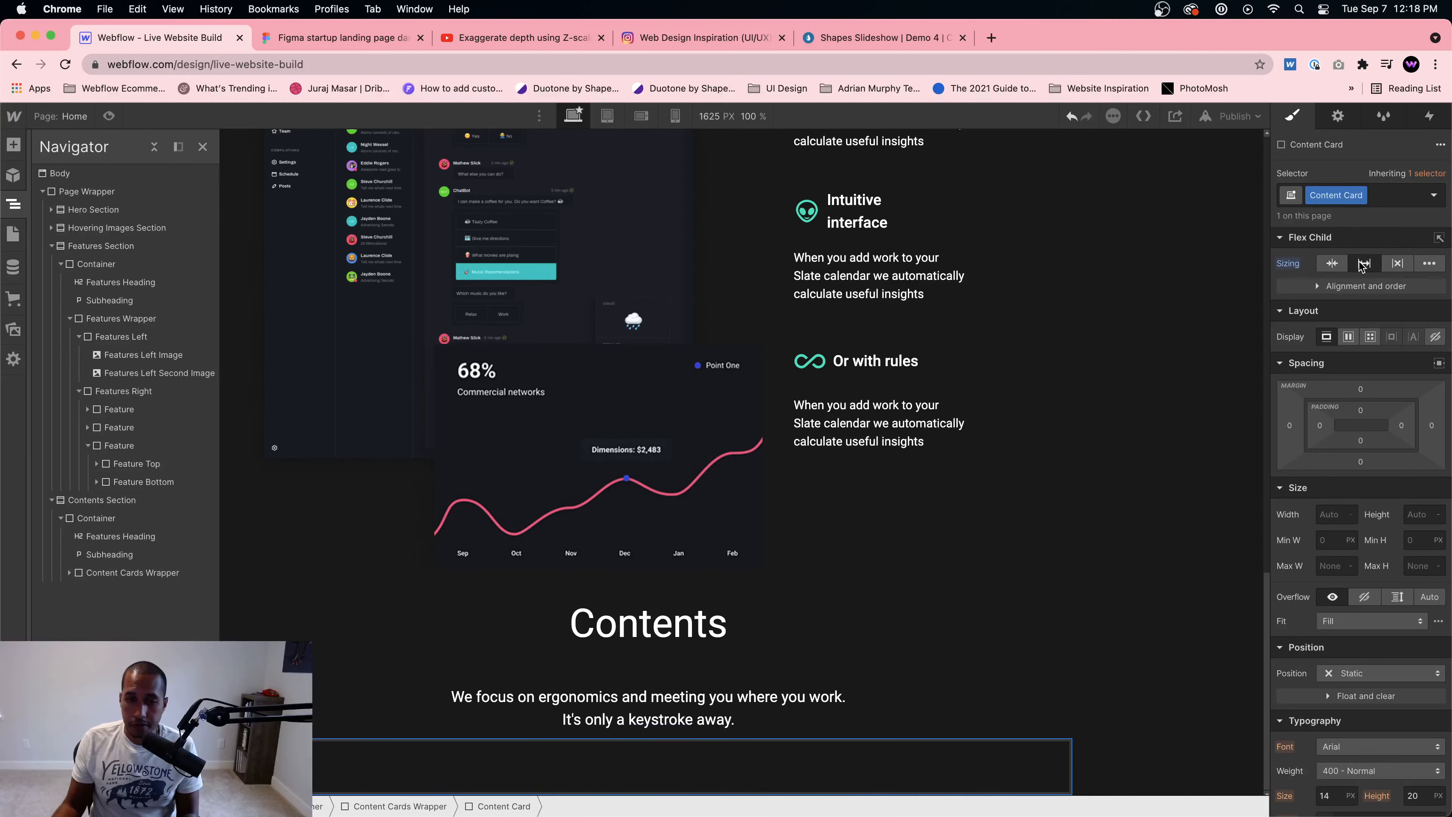
Step: Duplicate the Content Card inside the Content Cards Wrapper so that two cards sit side by side
left_click(100, 575)
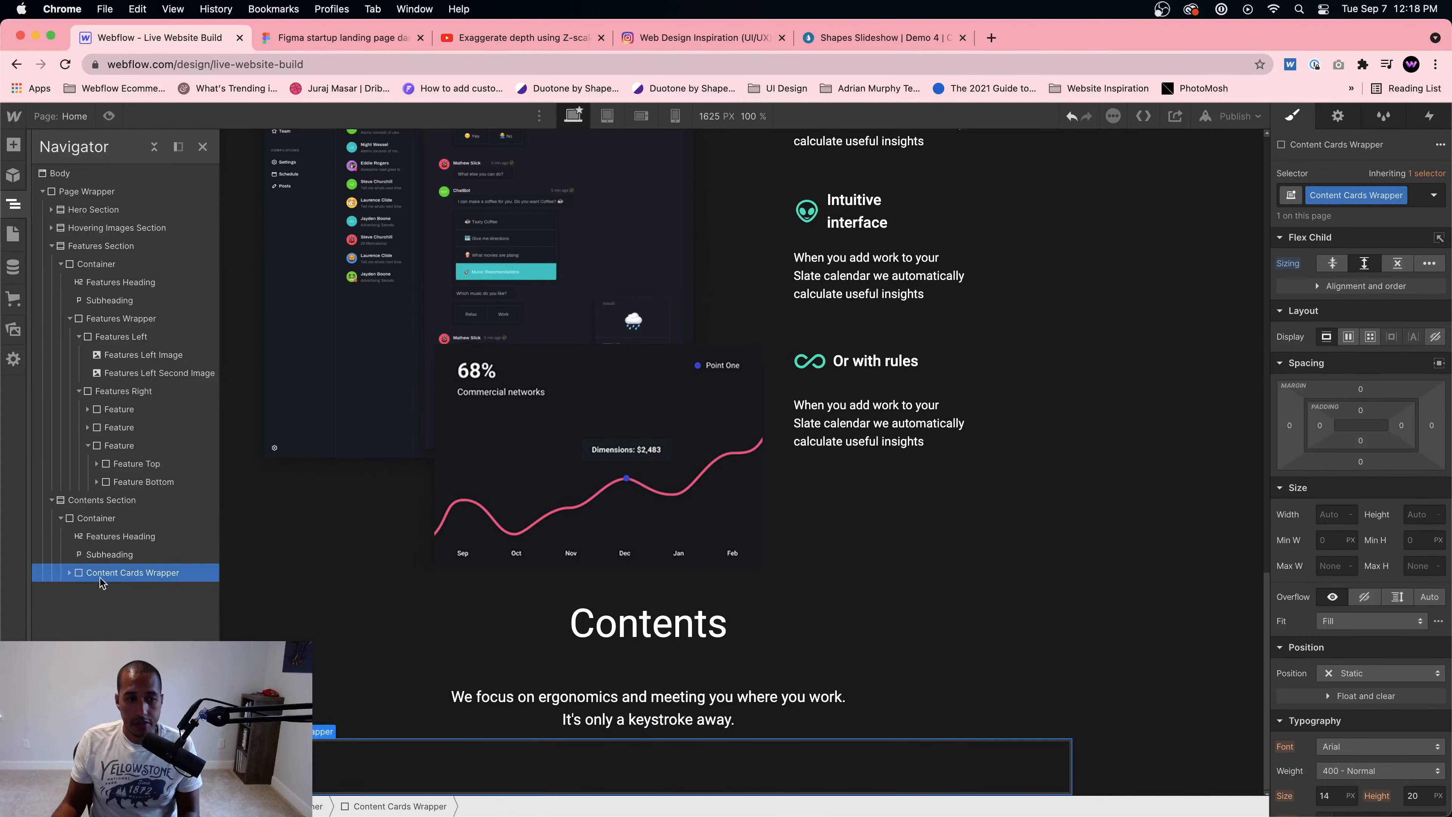
left_click(70, 574)
left_click(143, 592)
key("super+c")
key("super+v")
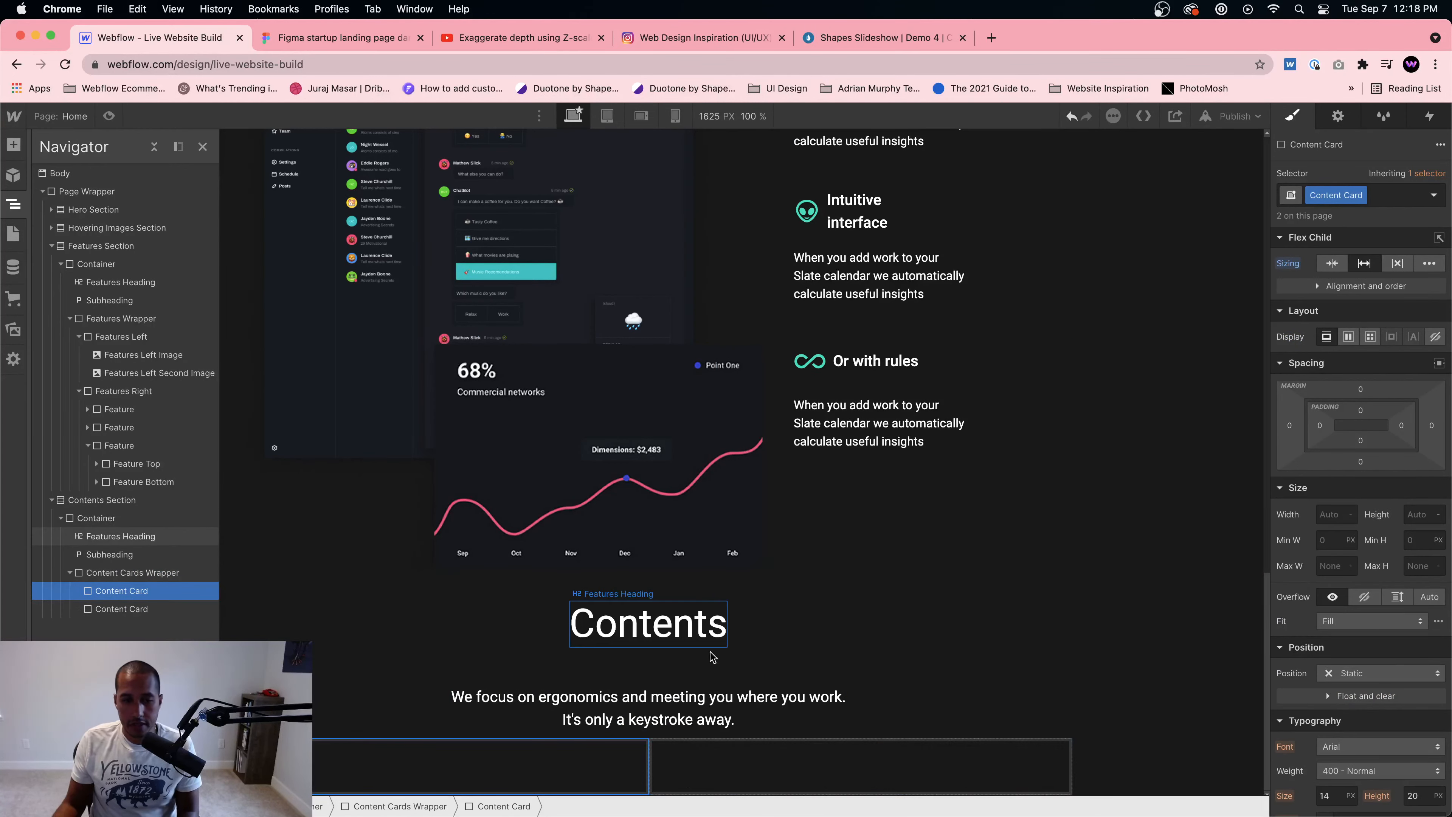
Step: Set the Content Card class's background color to white (#ffffff)
left_click(564, 769)
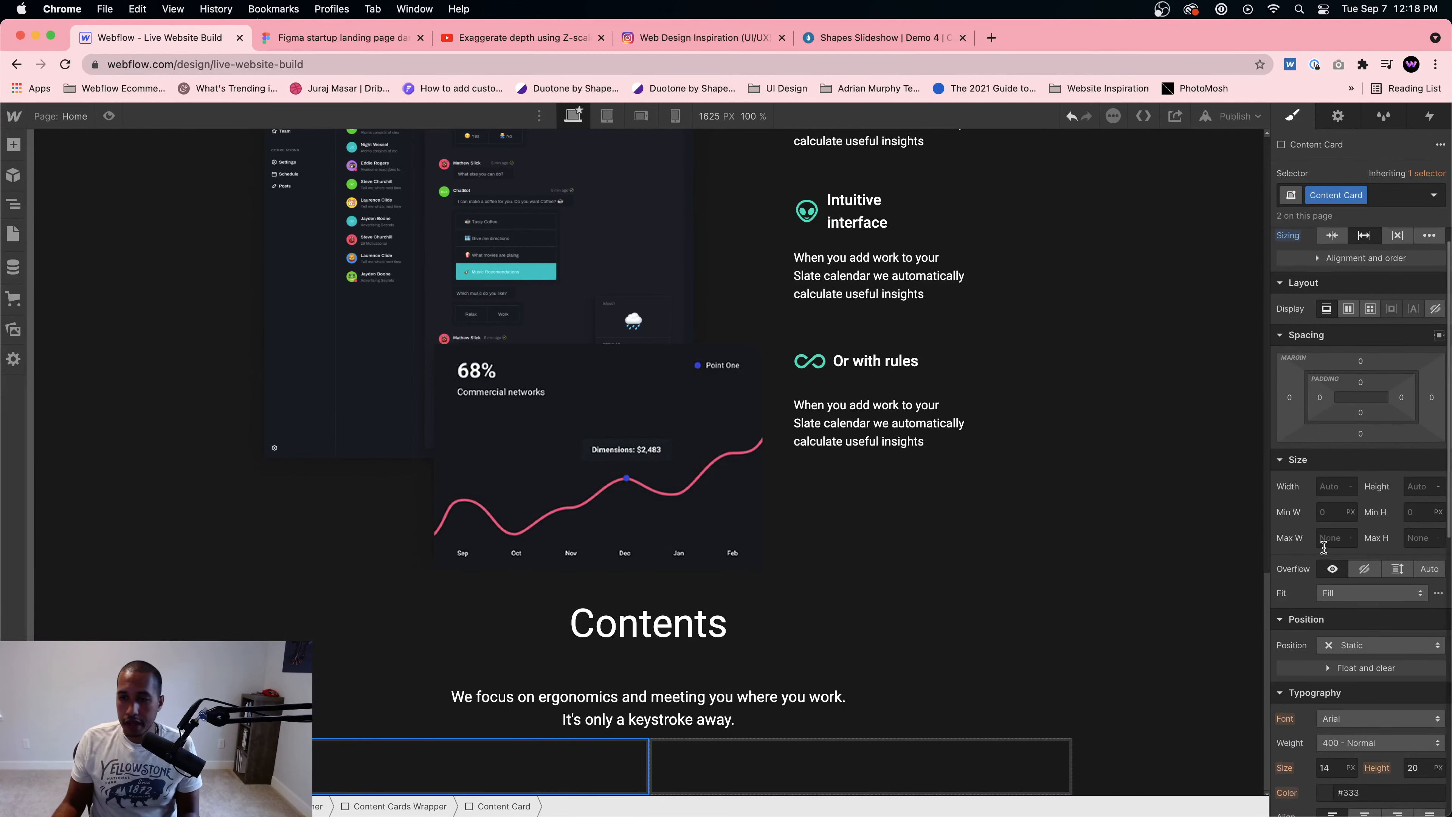
scroll(1343, 548, "down", 7)
left_click(1327, 611)
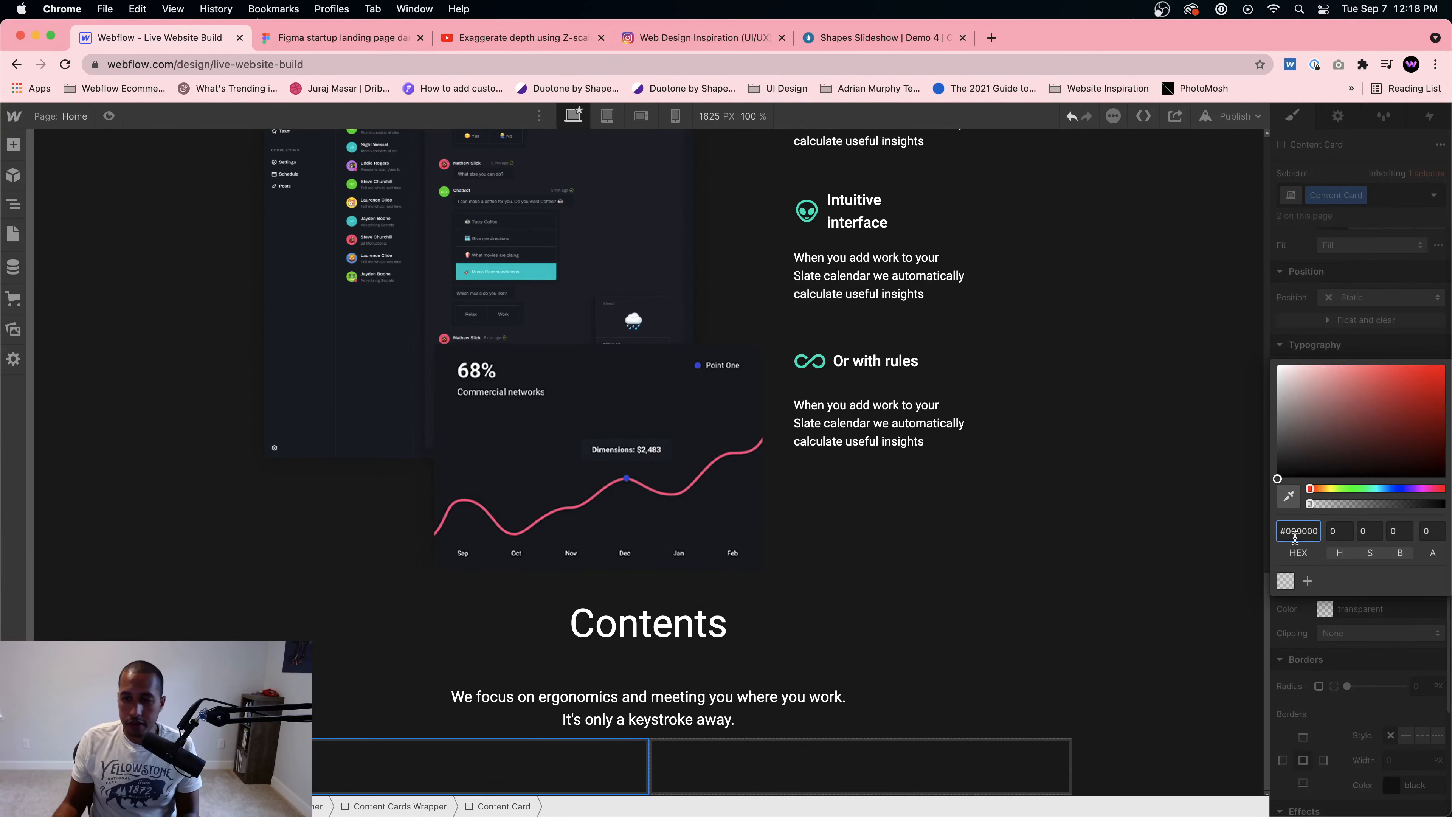
left_click_drag(1278, 457, 1261, 350)
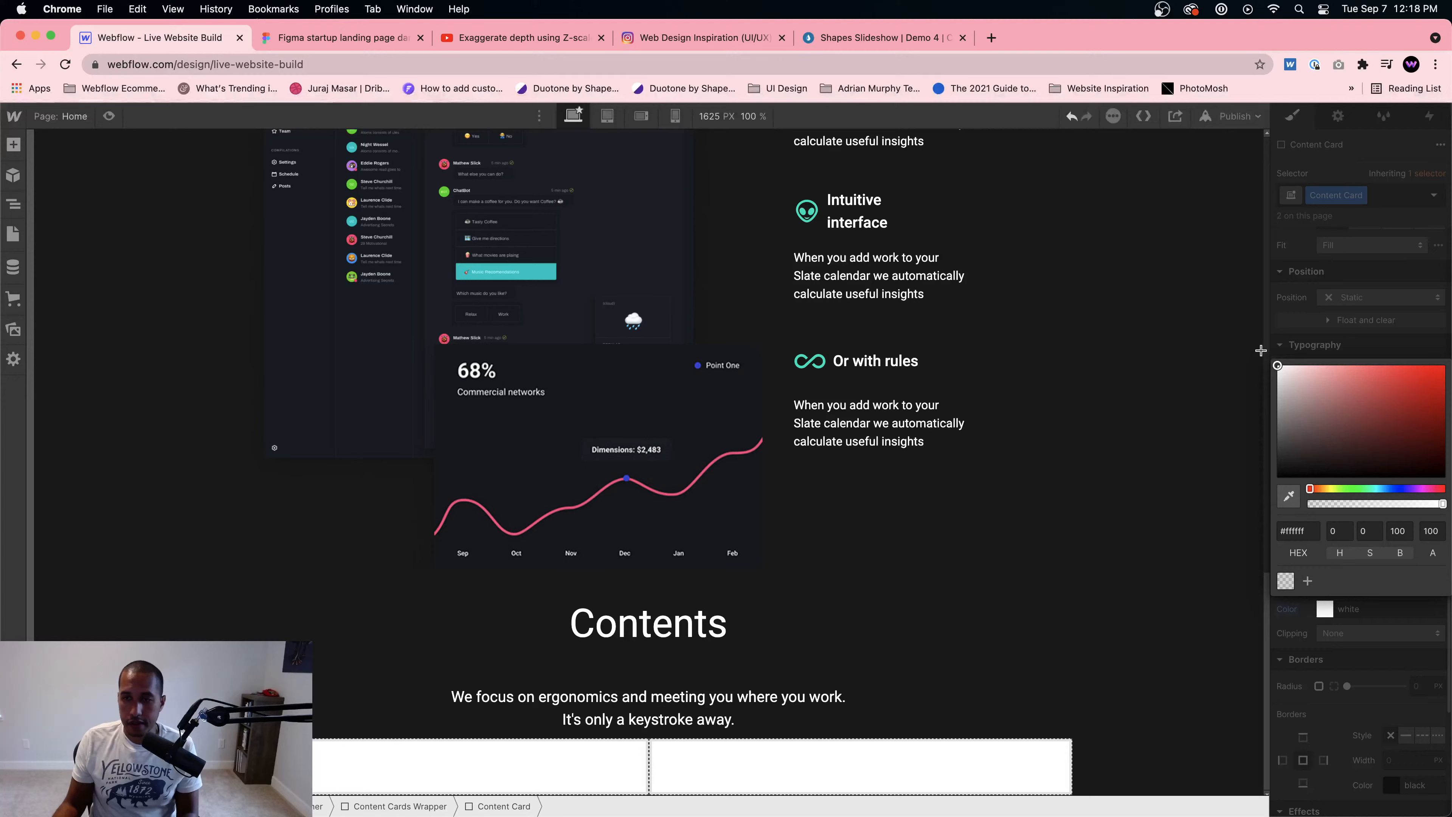
left_click(1322, 341)
scroll(1352, 644, "down", 4)
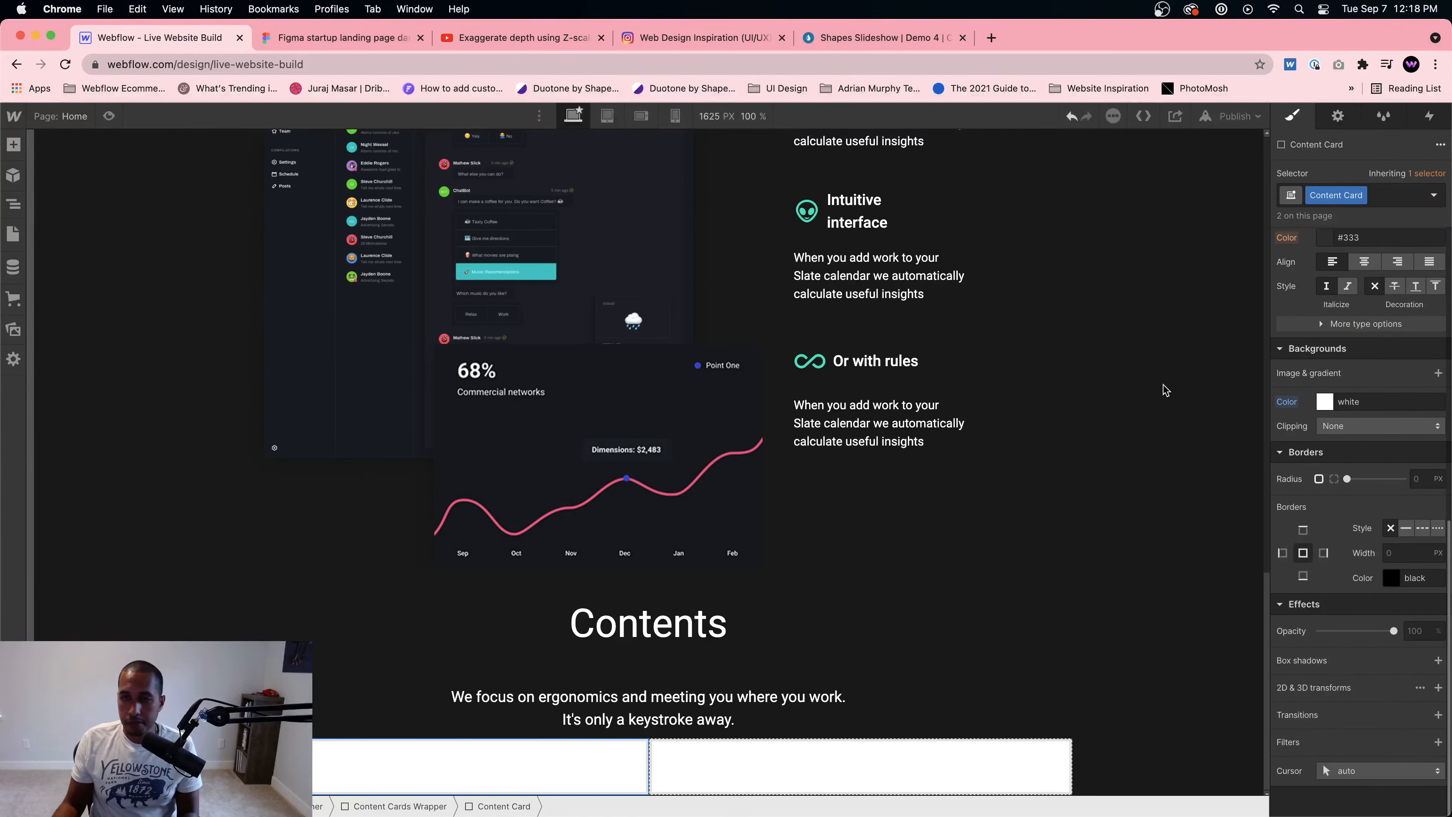
Step: Check the card's properties in the Figma design, then return to Webflow and set the Content Card's corner radius to 10 px
key("ctrl+Tab")
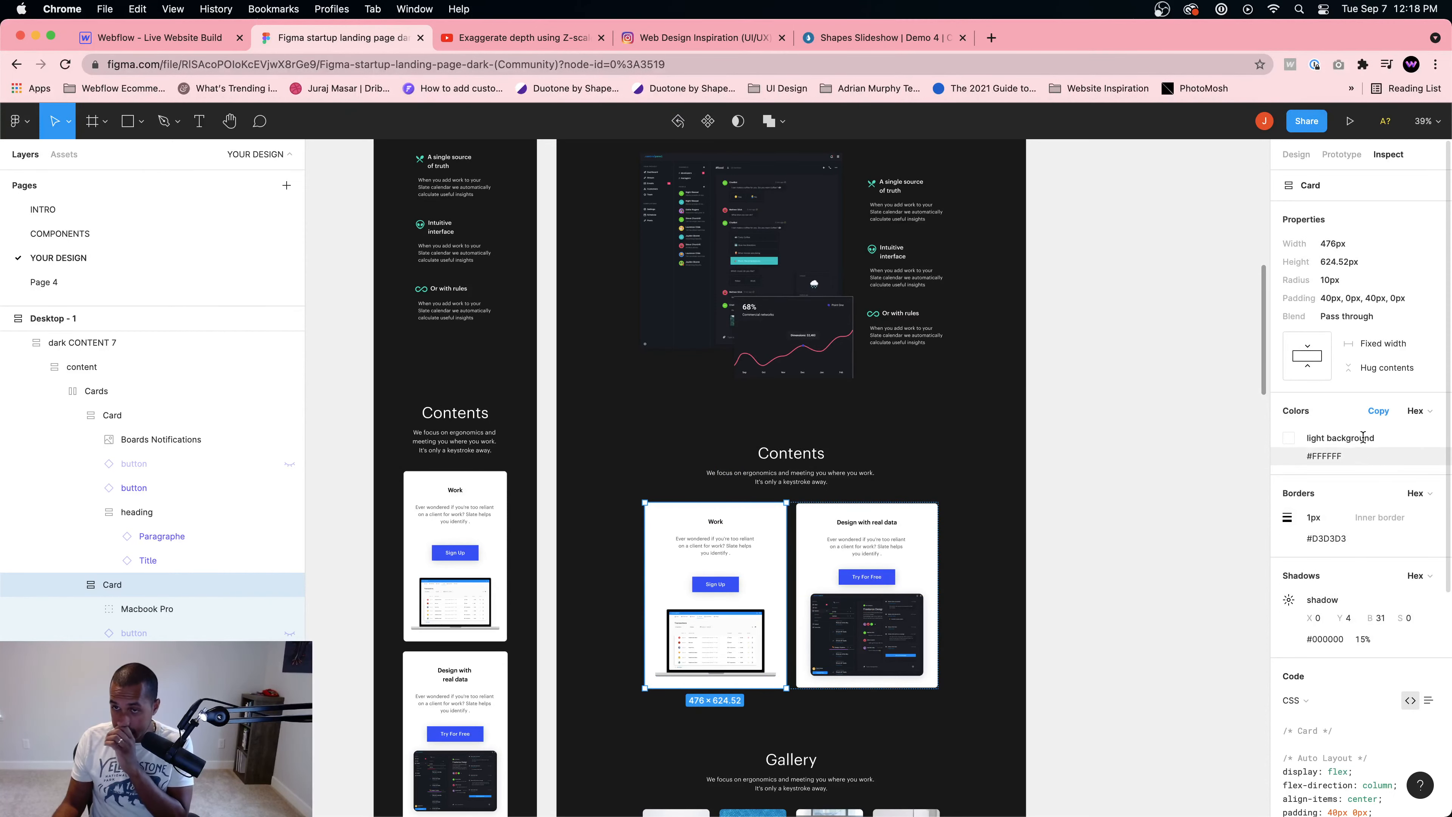
key("ctrl+shift+Tab")
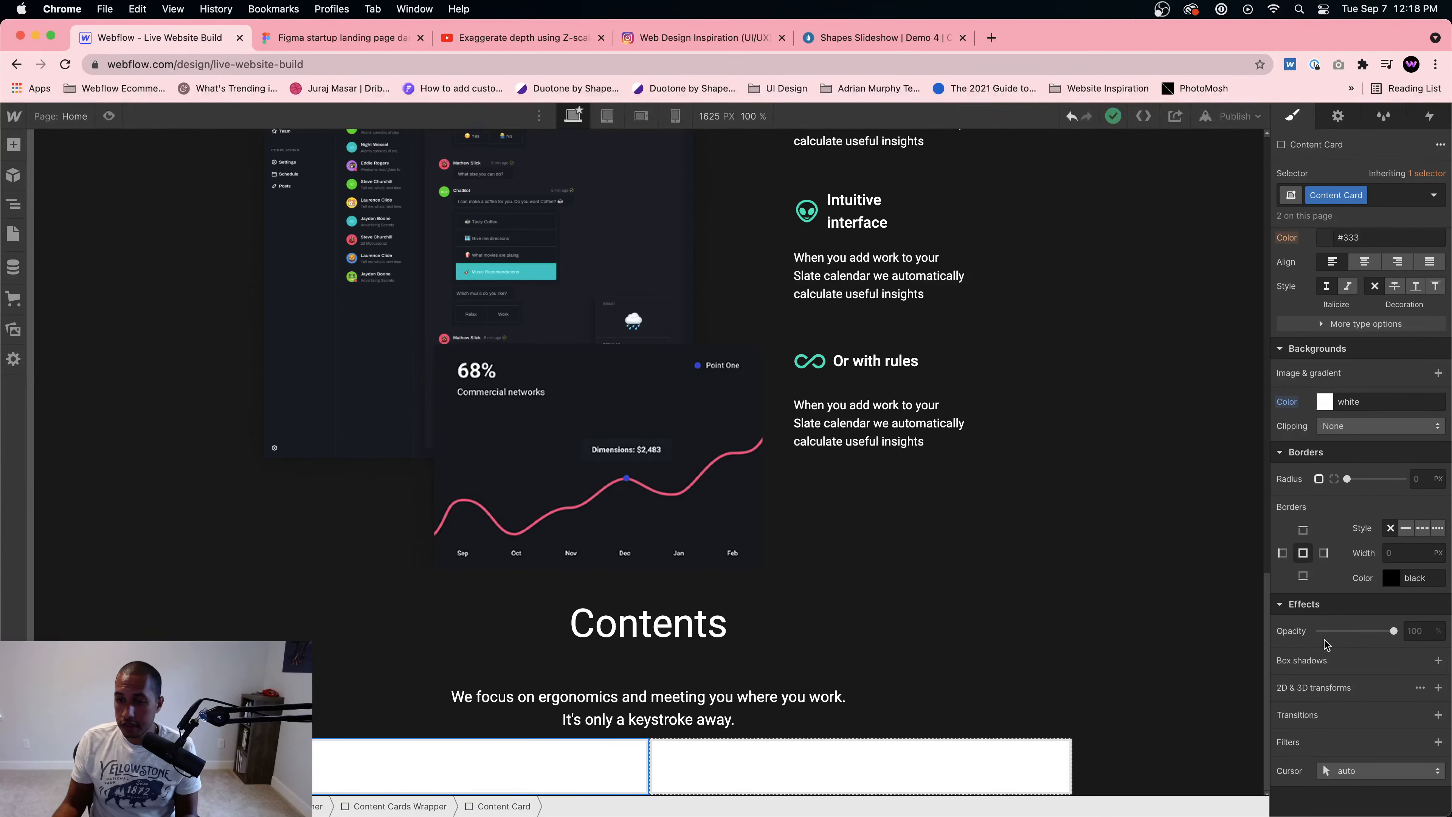
left_click(1426, 474)
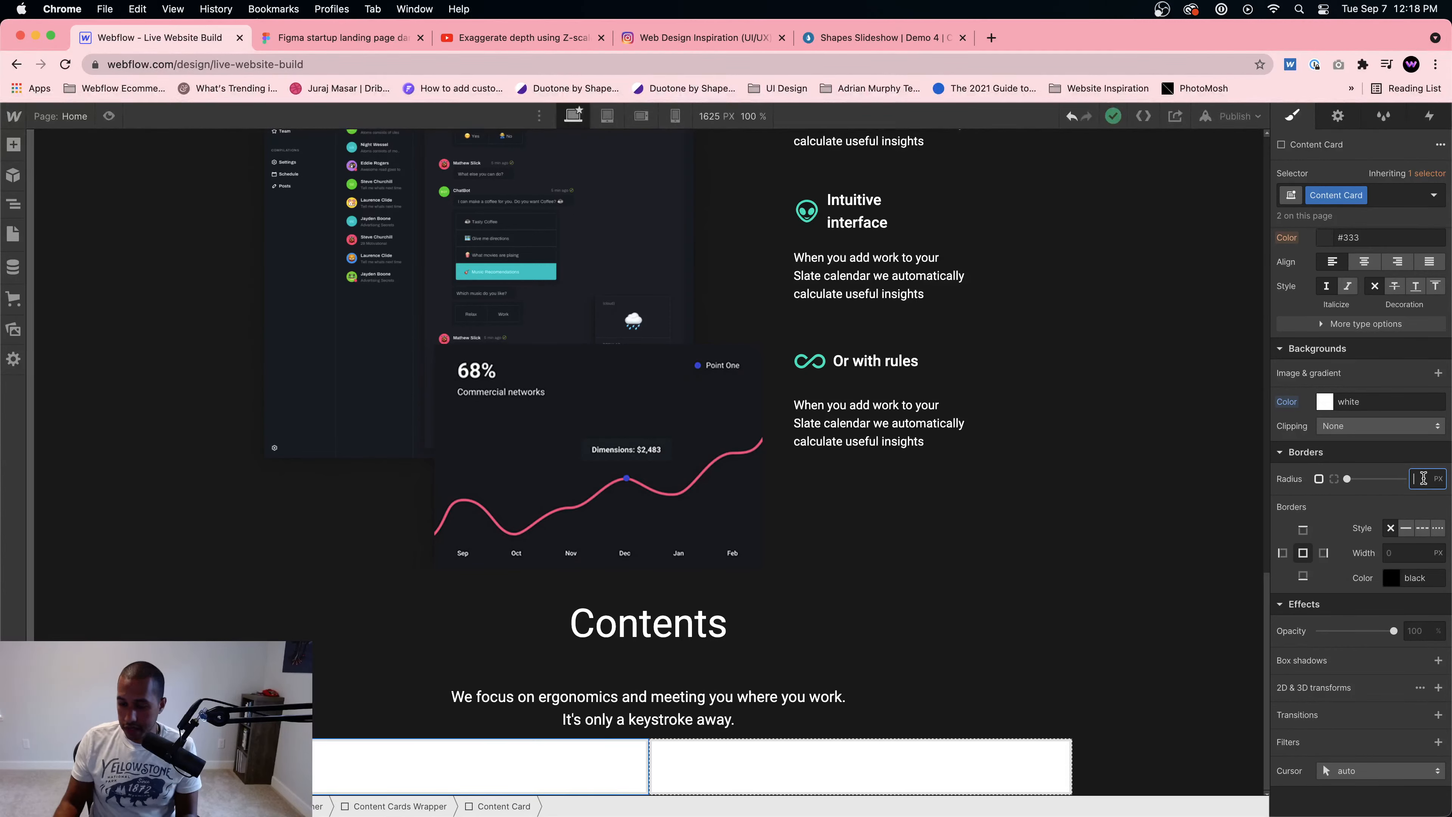
type("10")
scroll(1306, 409, "up", 10)
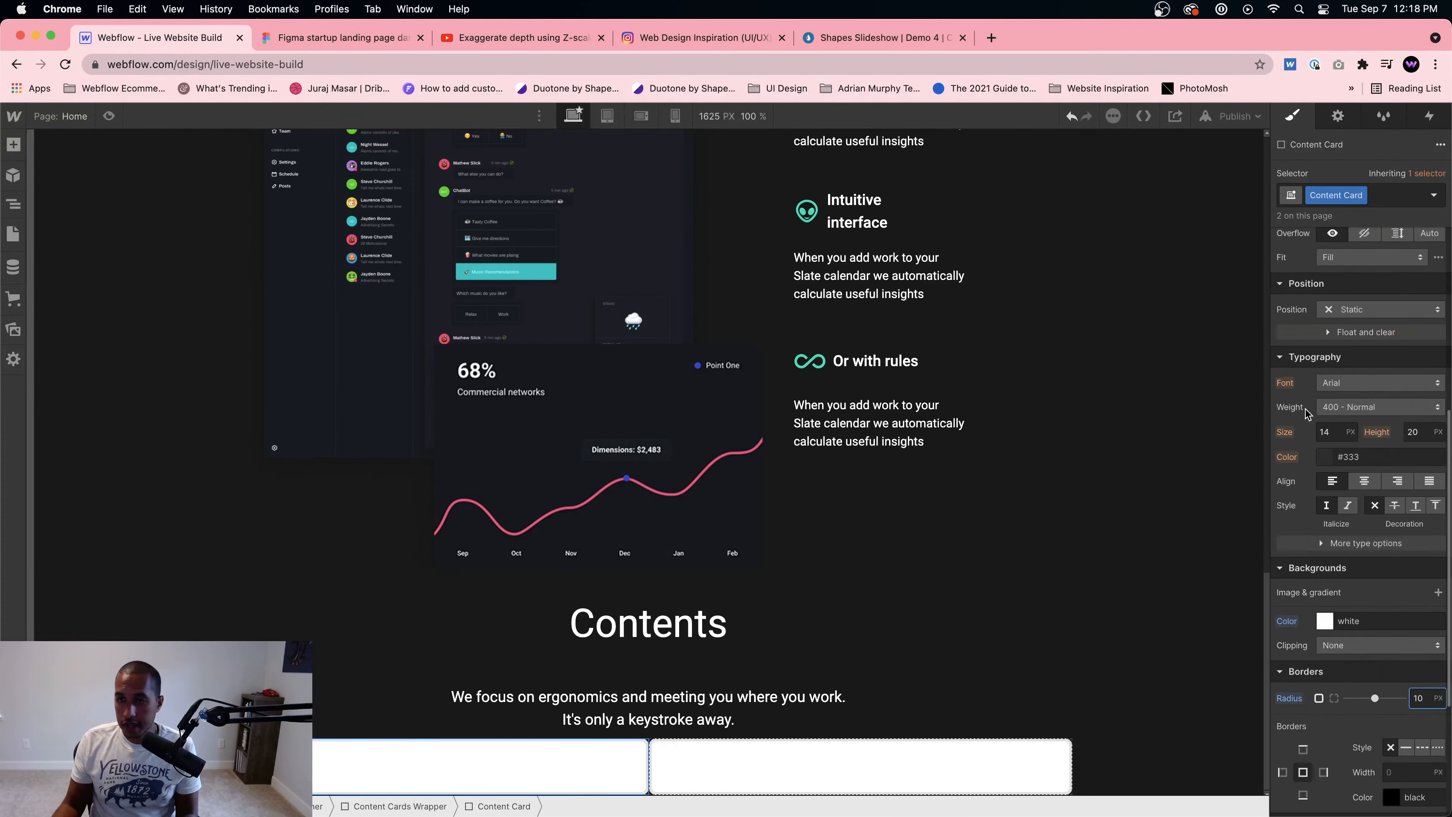
Step: Compare the card spacing in the Figma design and give the Content Card in Webflow a left margin of 40 px
left_click(356, 40)
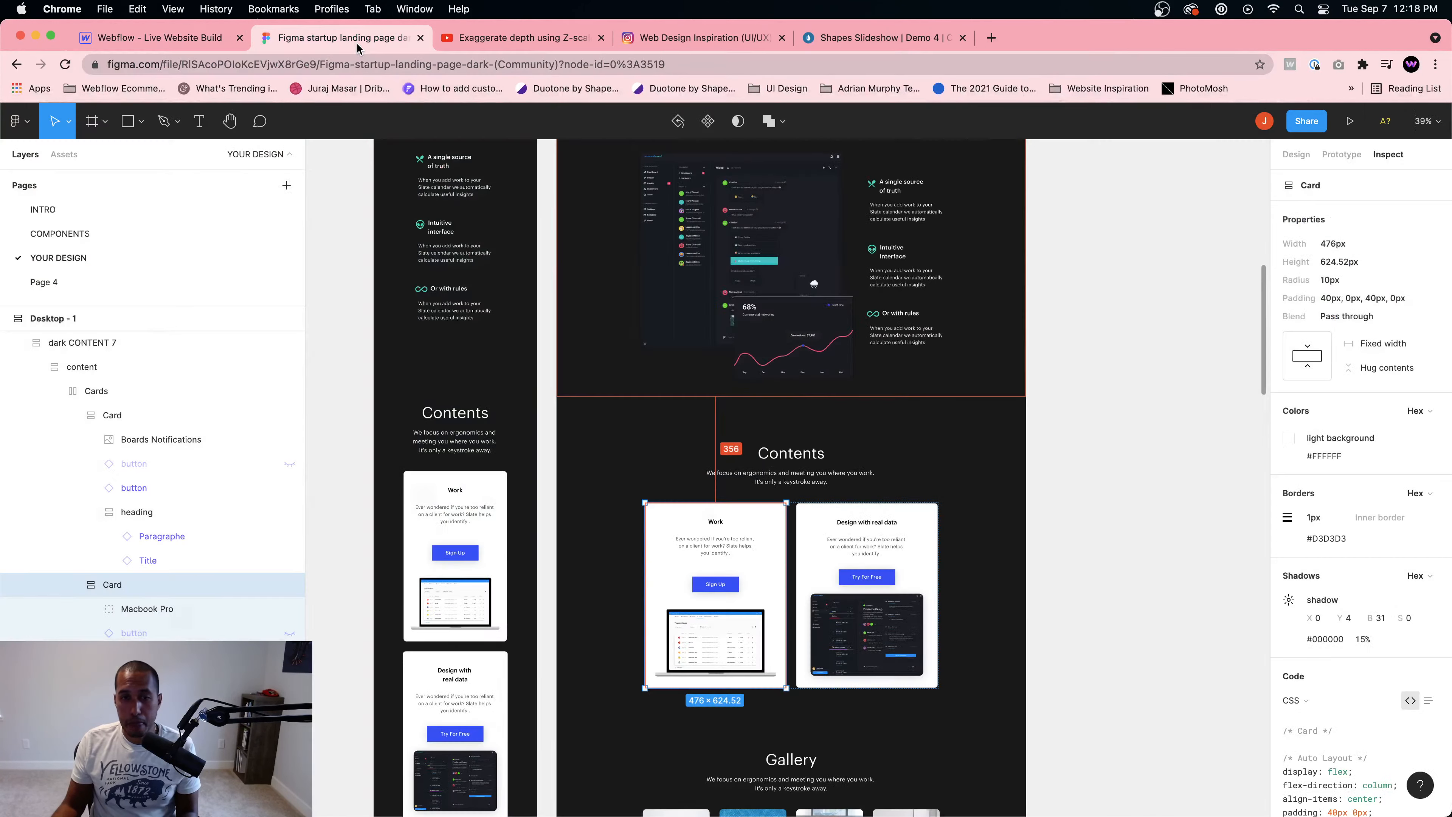
left_click(166, 39)
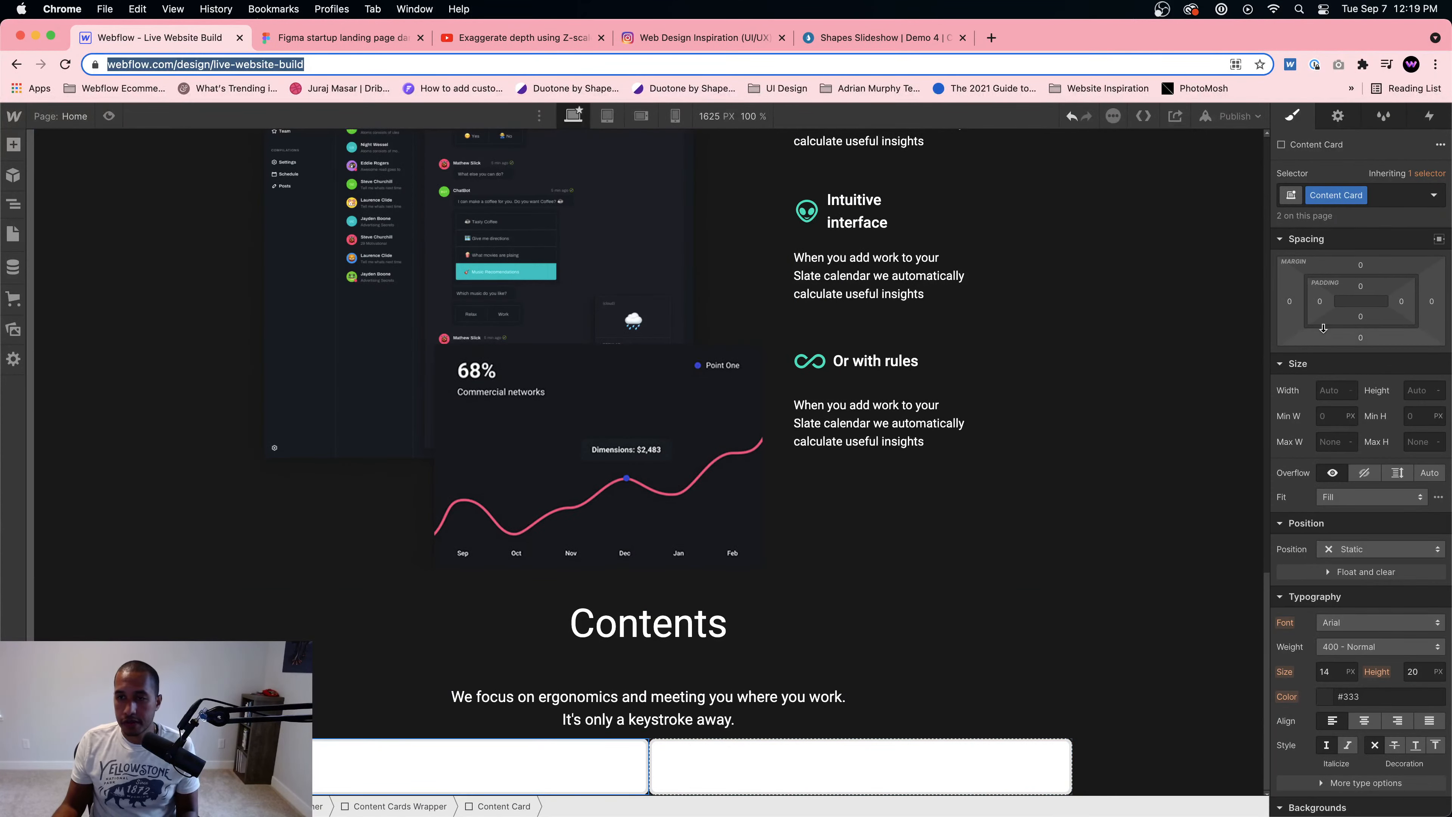
left_click_drag(1293, 306, 1256, 304)
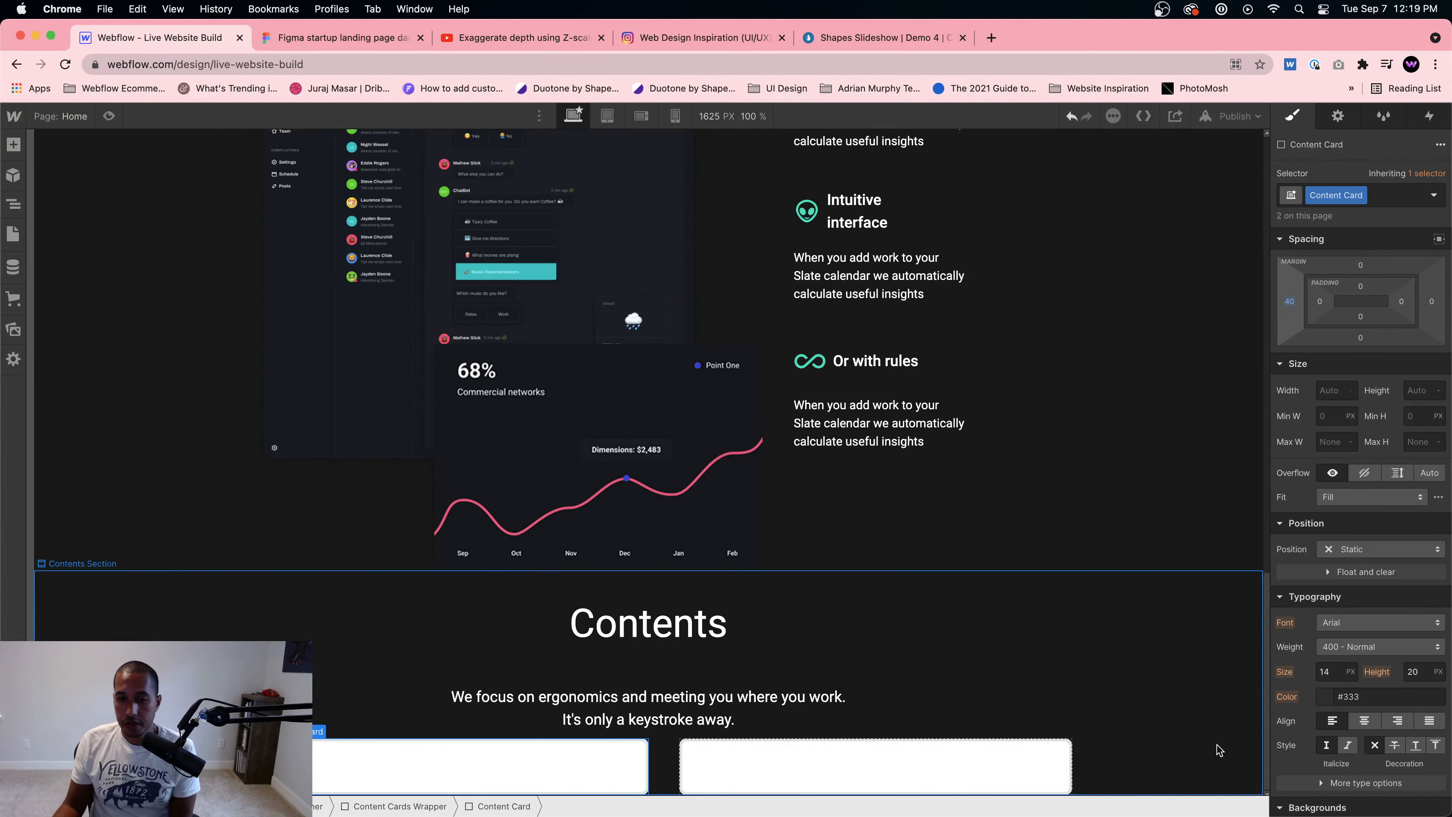
Step: Try giving the Contents Section a bottom padding of 200 px
left_click(1138, 732)
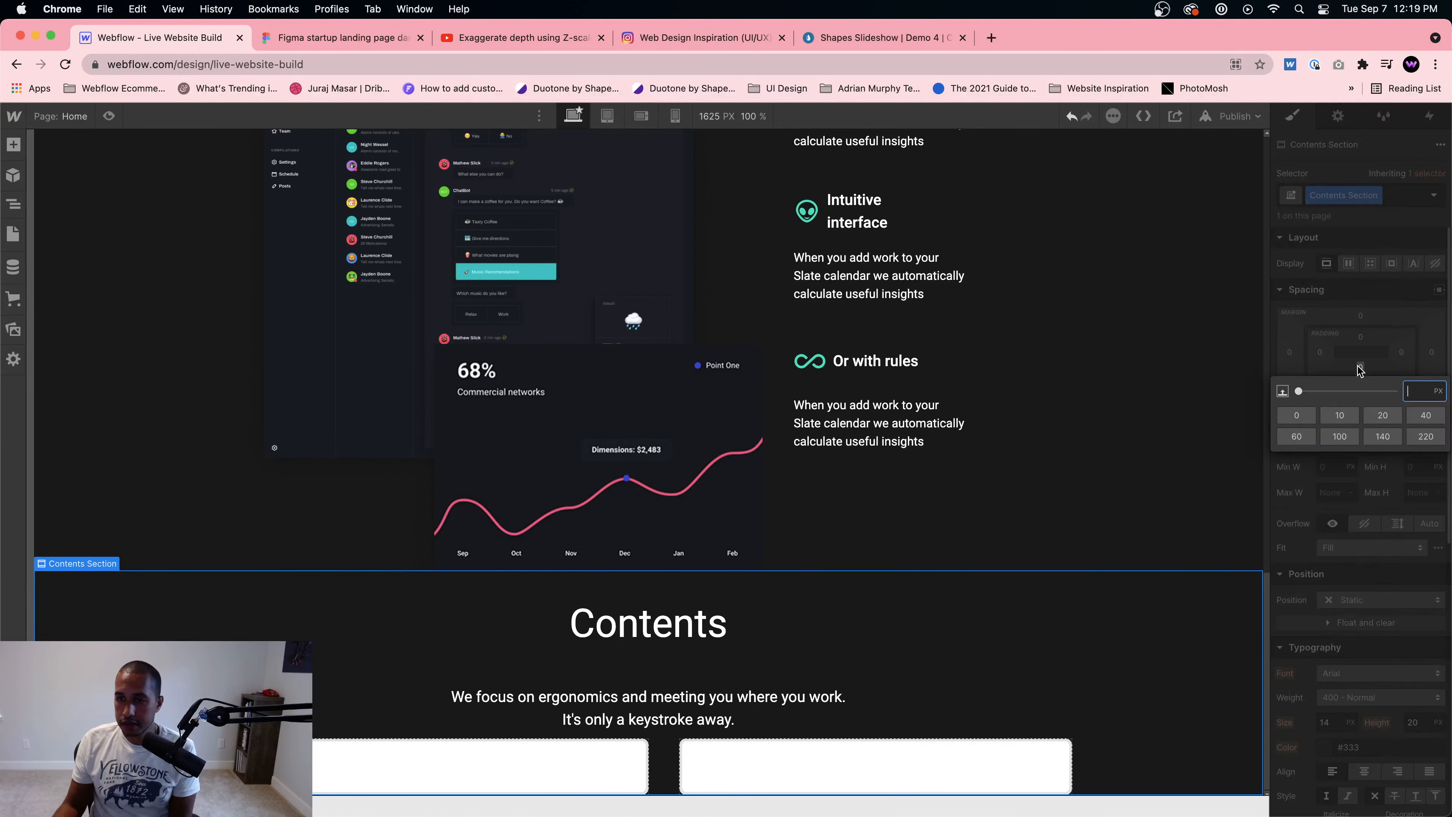
left_click(1360, 367)
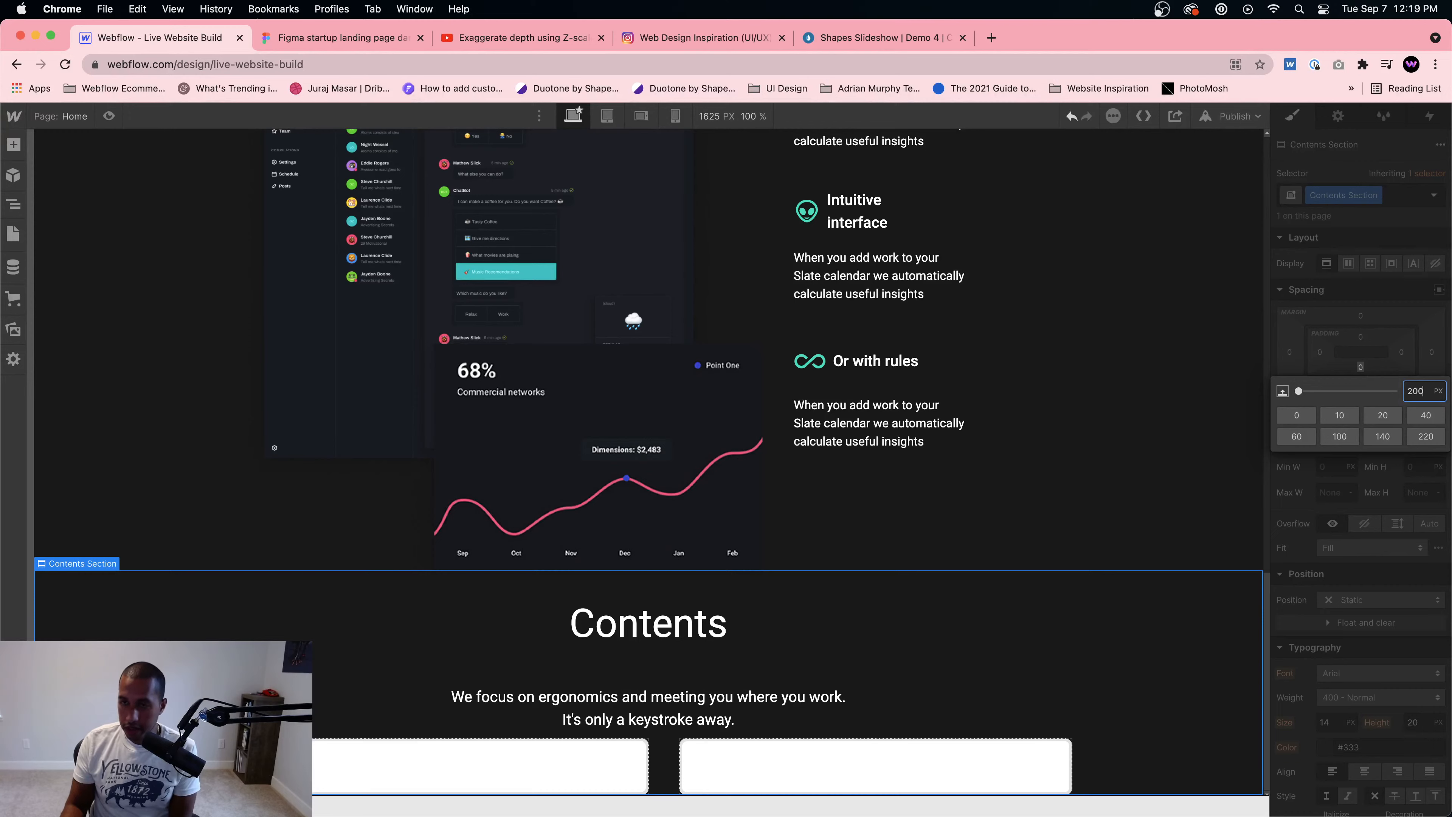
key("Return")
scroll(897, 451, "down", 3)
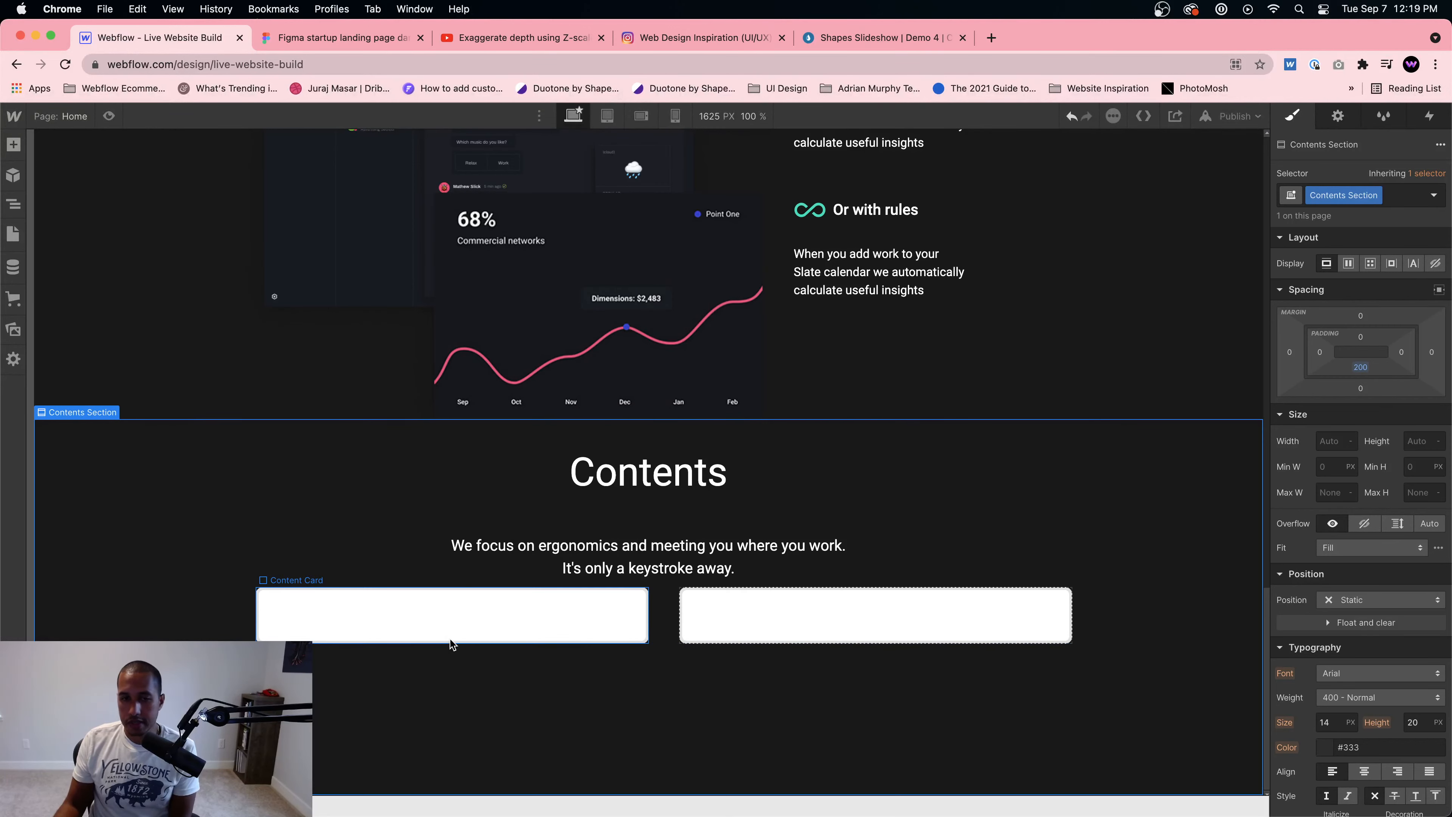
scroll(622, 611, "up", 3)
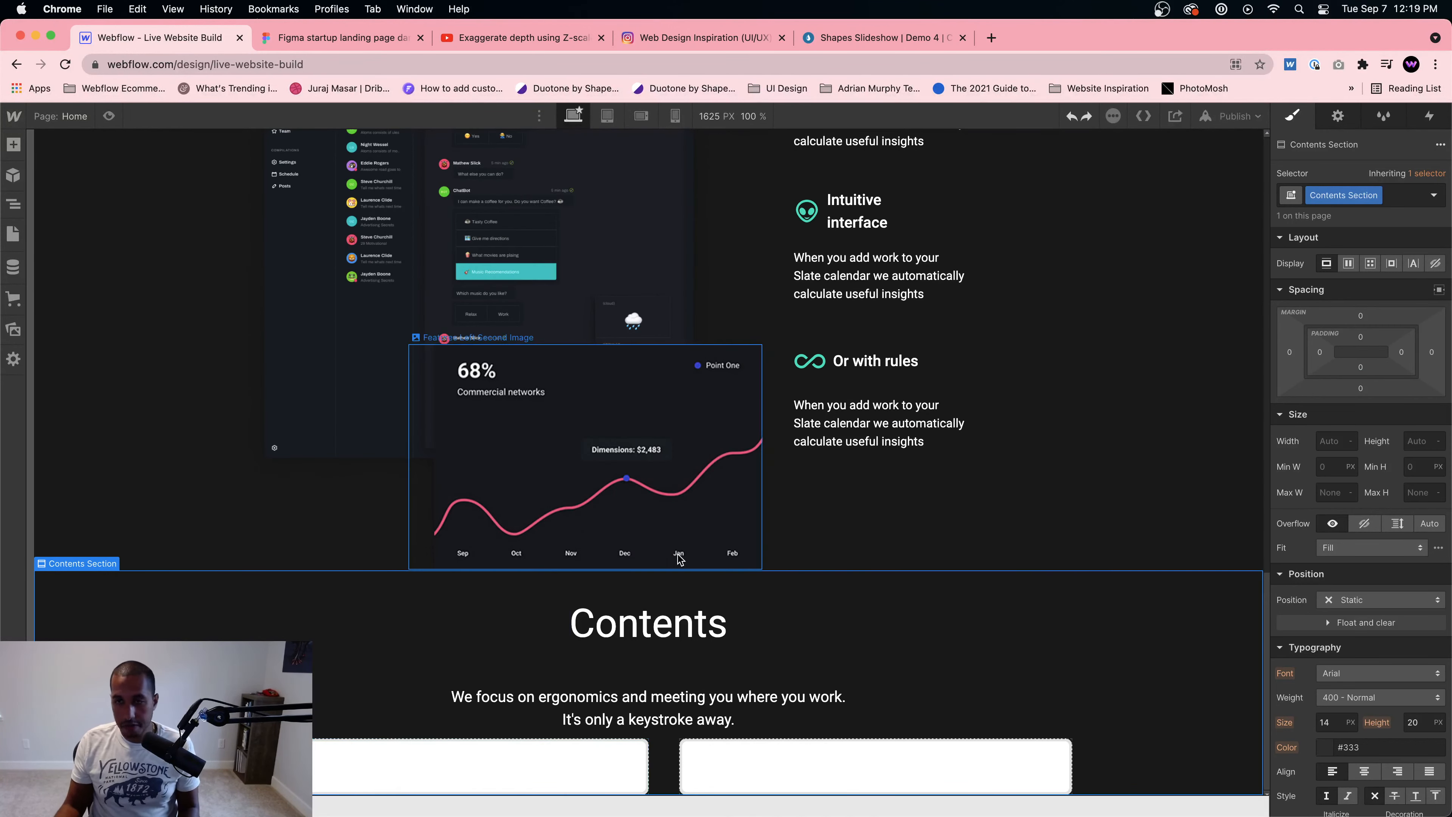
Step: Select the Page Wrapper and set its bottom padding to 200 px
left_click(14, 203)
left_click(87, 191)
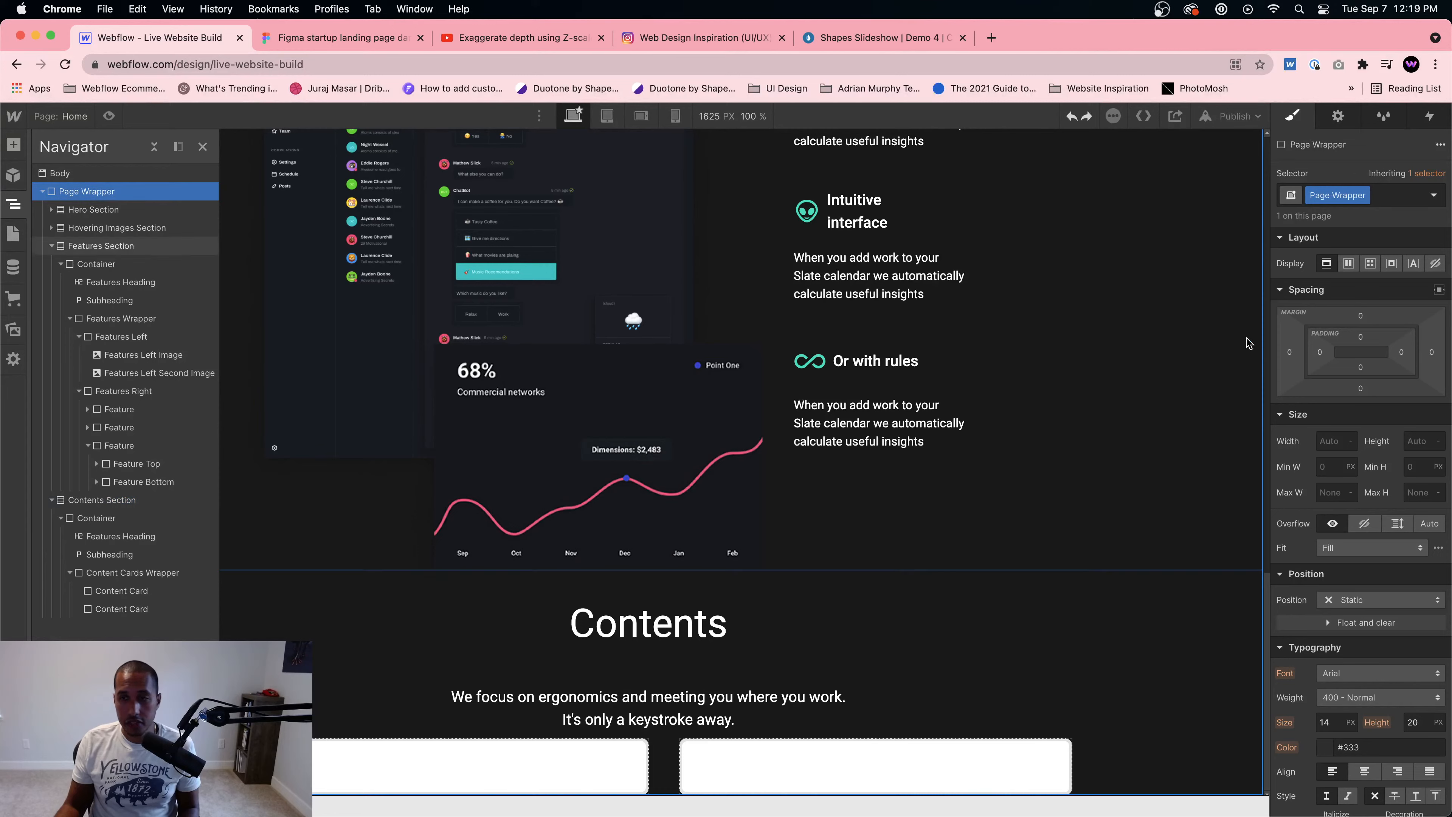
left_click(1359, 367)
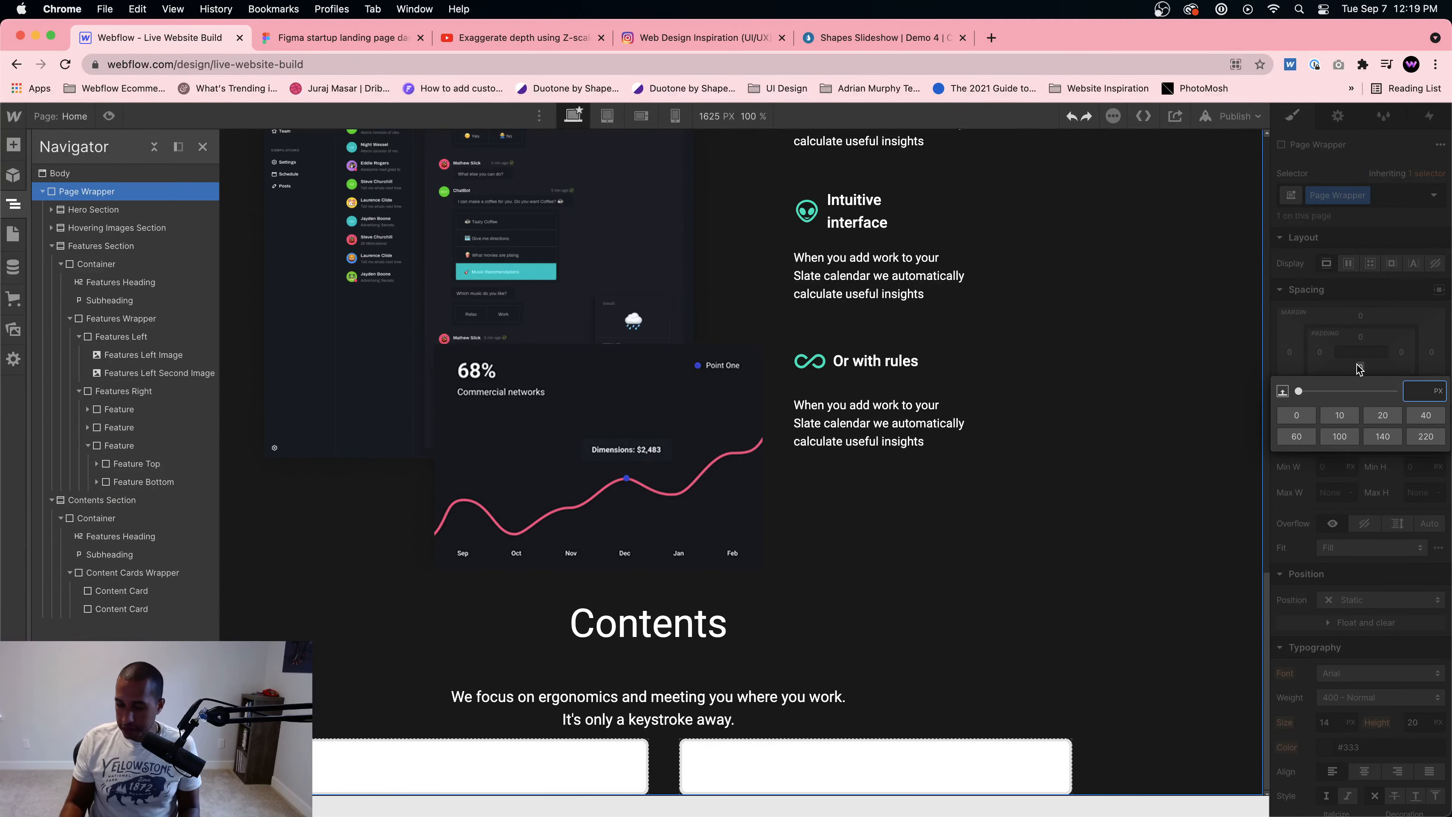
key("Return")
scroll(907, 609, "down", 3)
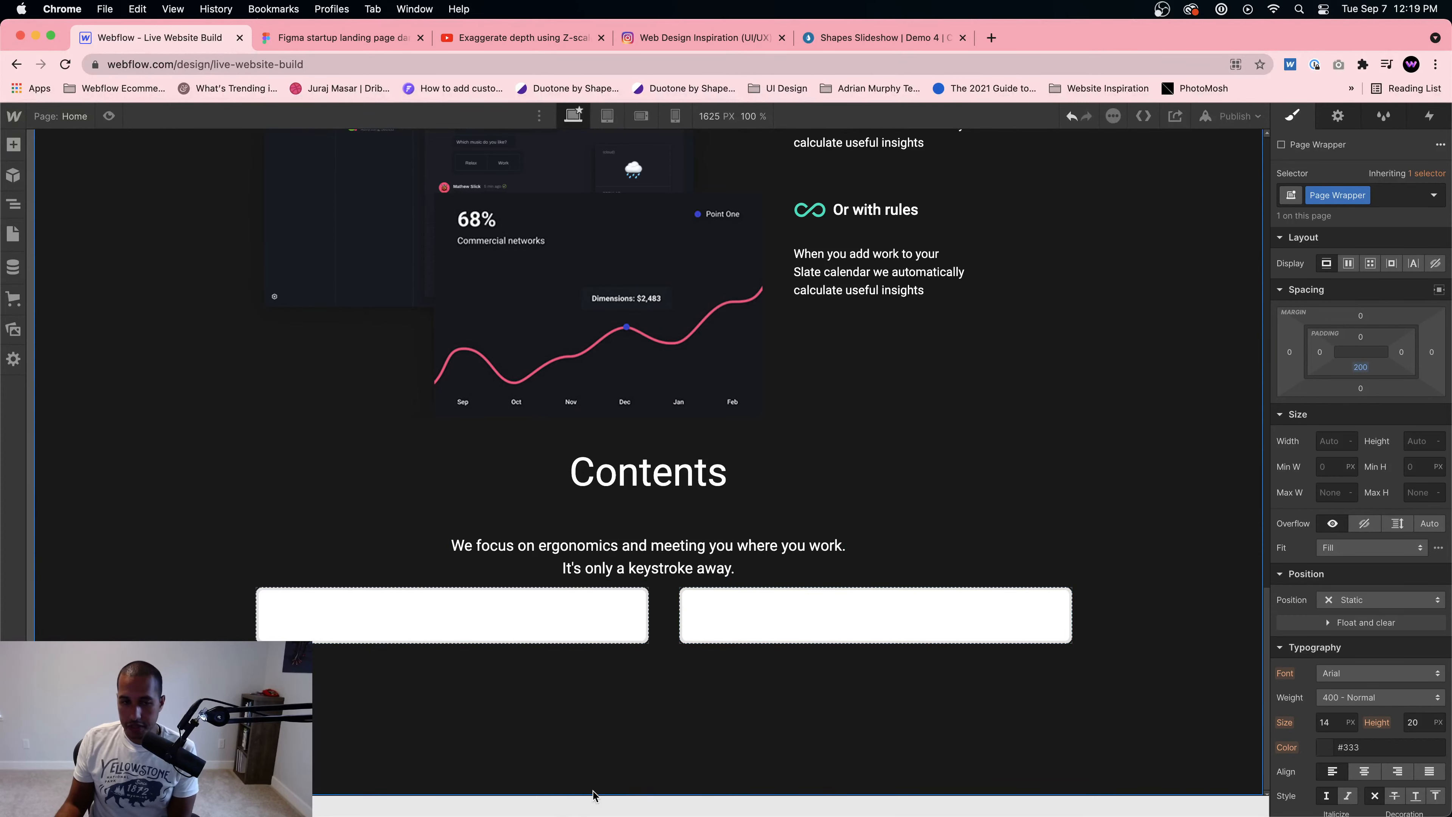
Step: Select the first Content Card, then switch to the Figma design and inspect the typography of the Work card's title
left_click(541, 626)
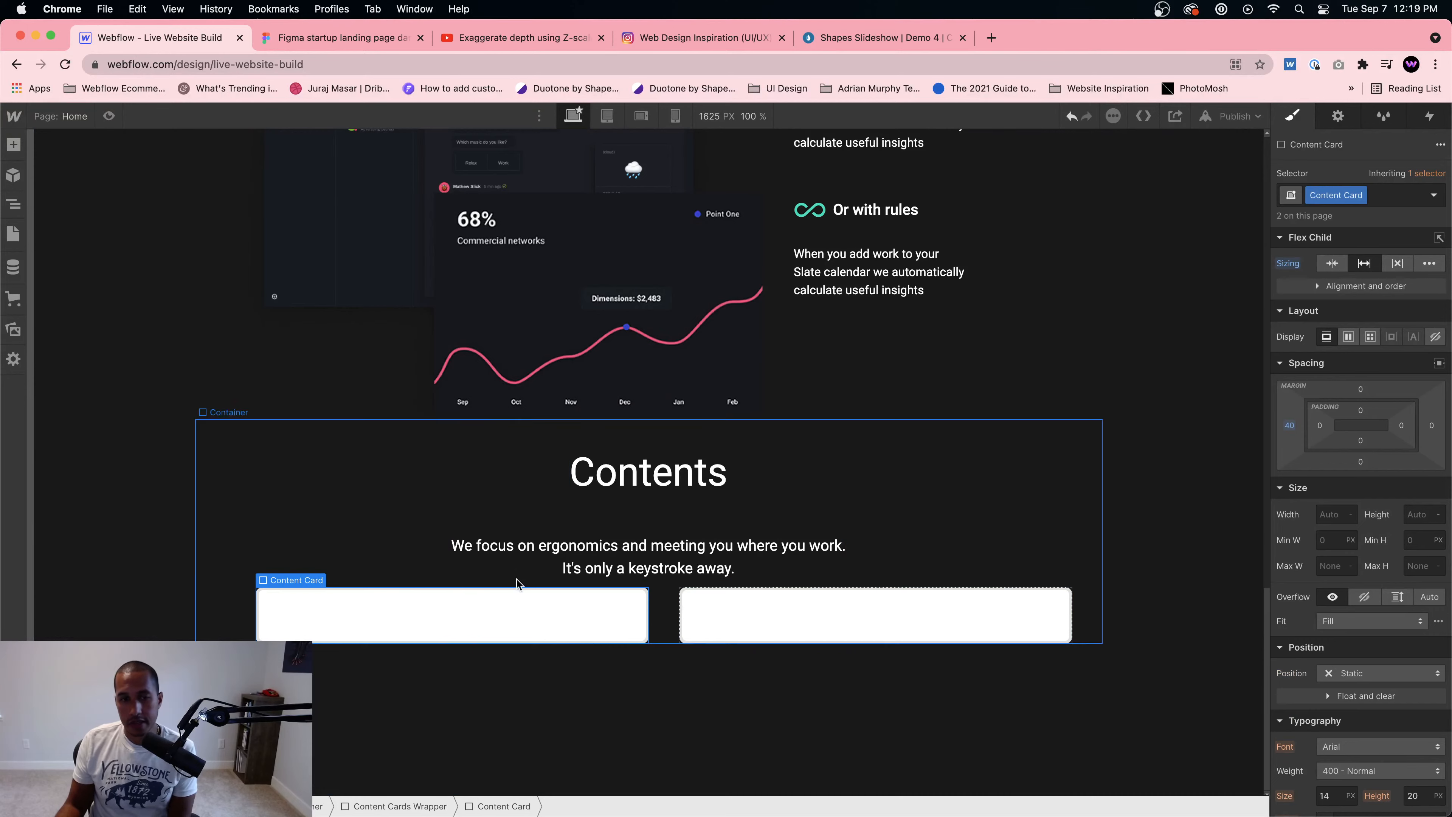
left_click(358, 46)
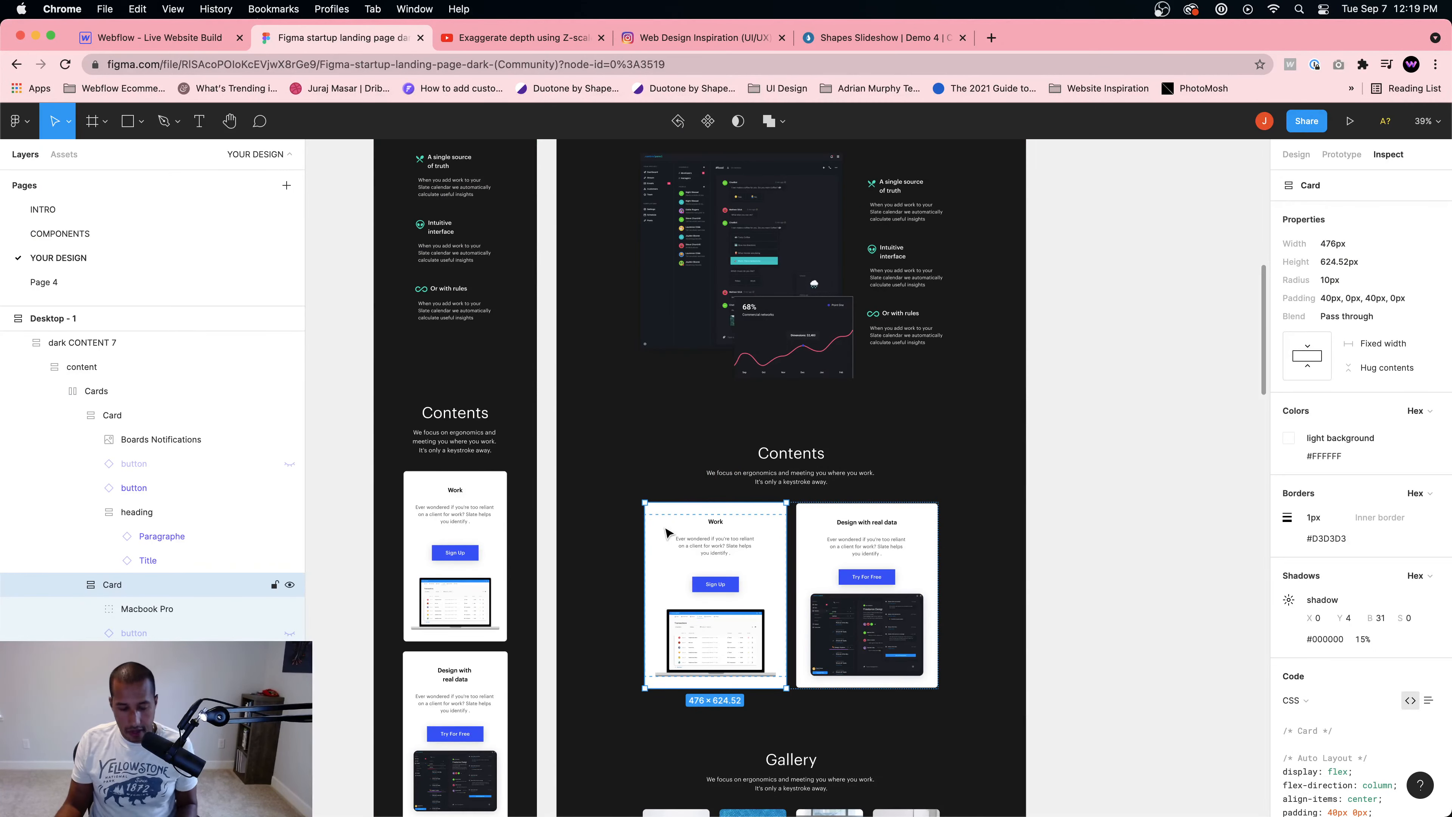
scroll(666, 533, "up", 5)
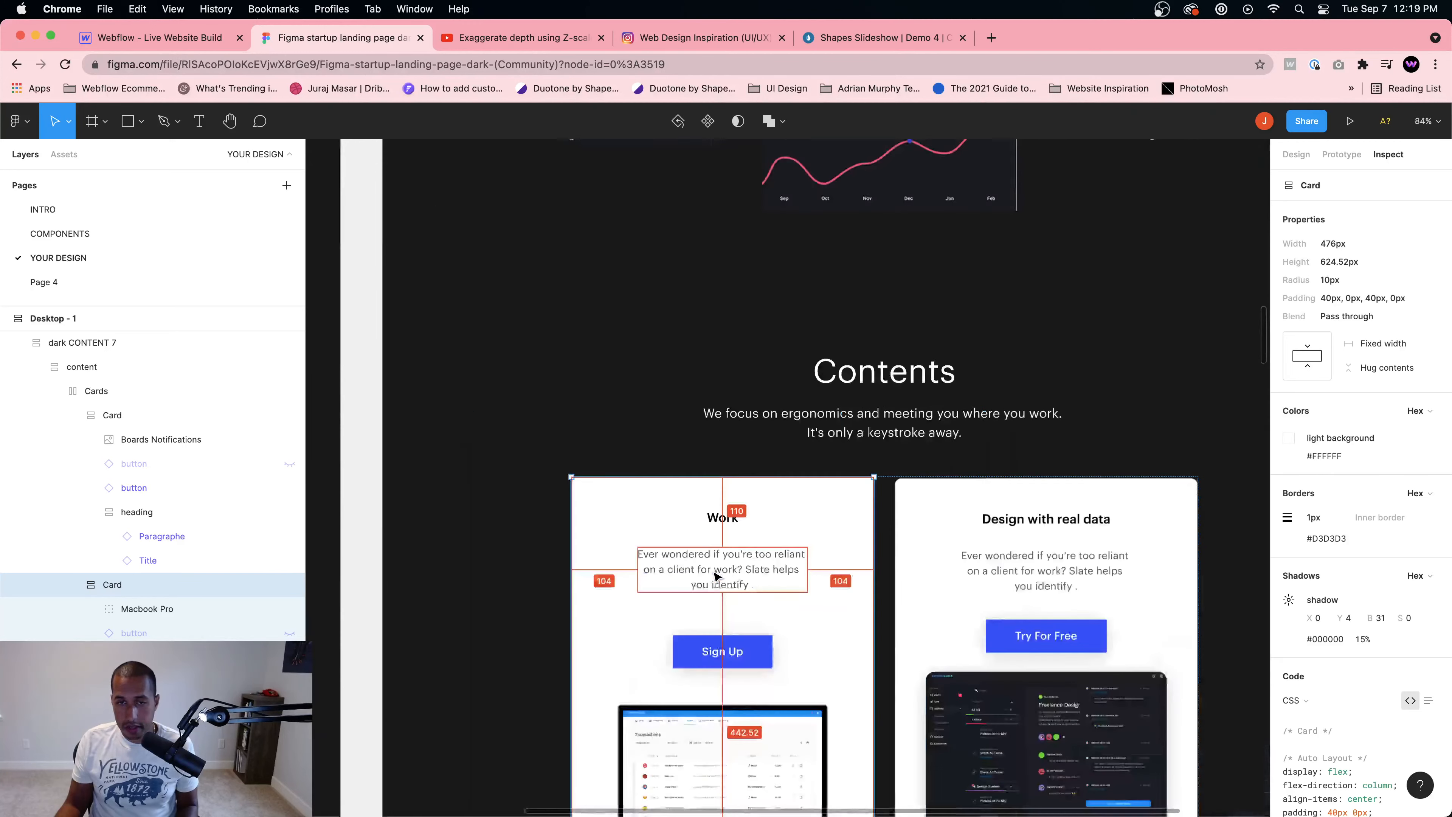
scroll(665, 439, "down", 5)
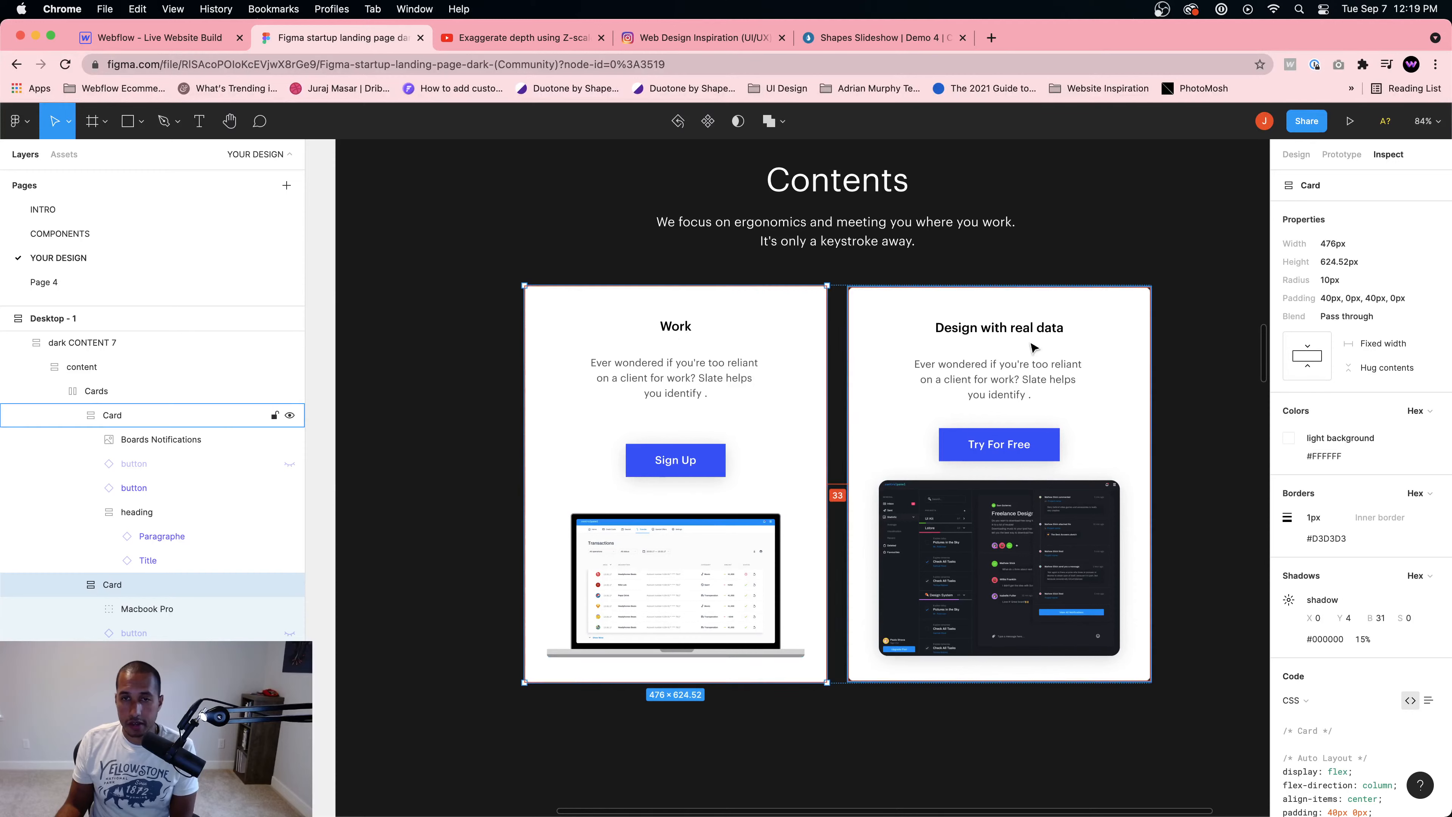
double_click(683, 325)
double_click(684, 326)
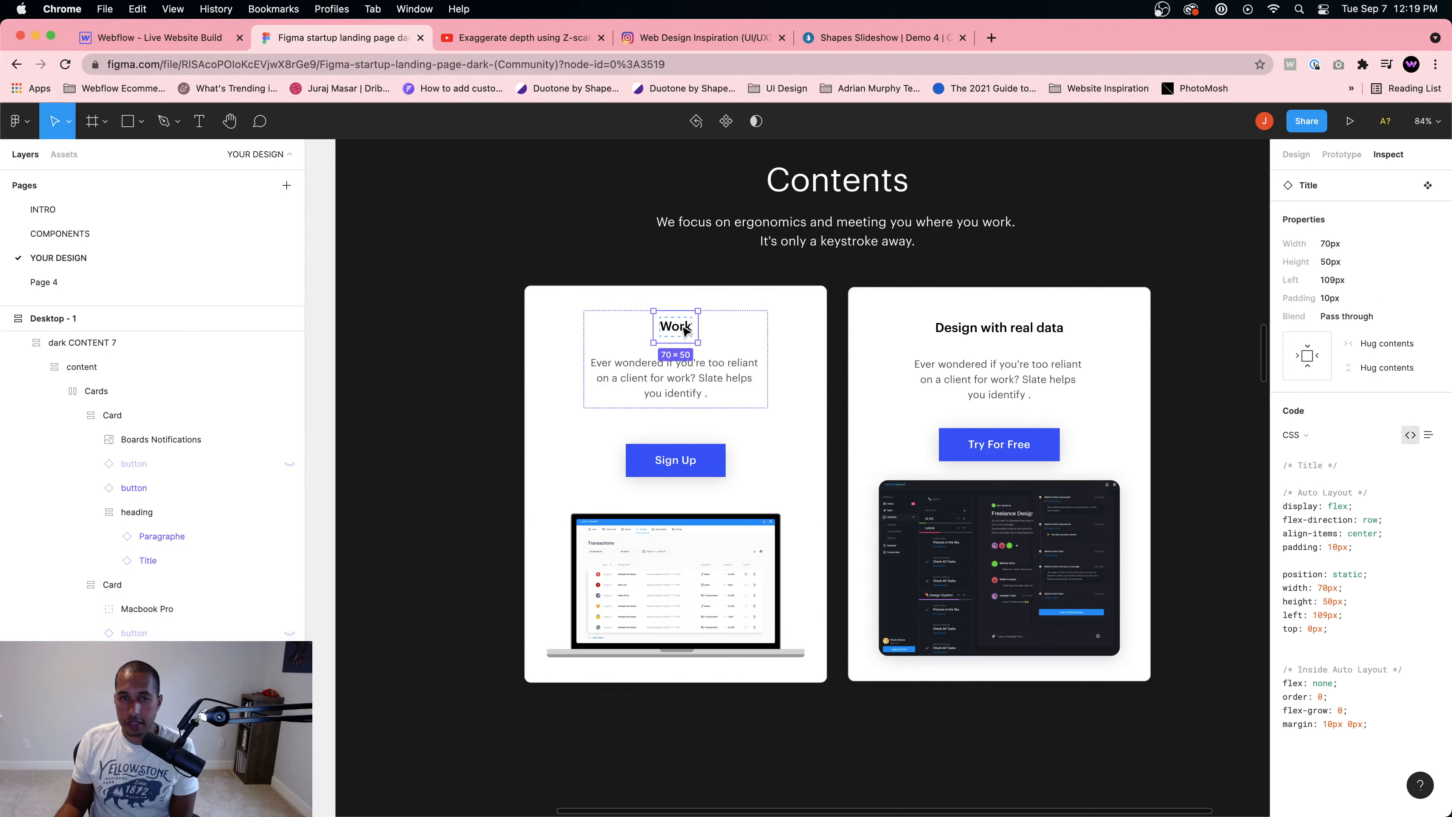
double_click(683, 326)
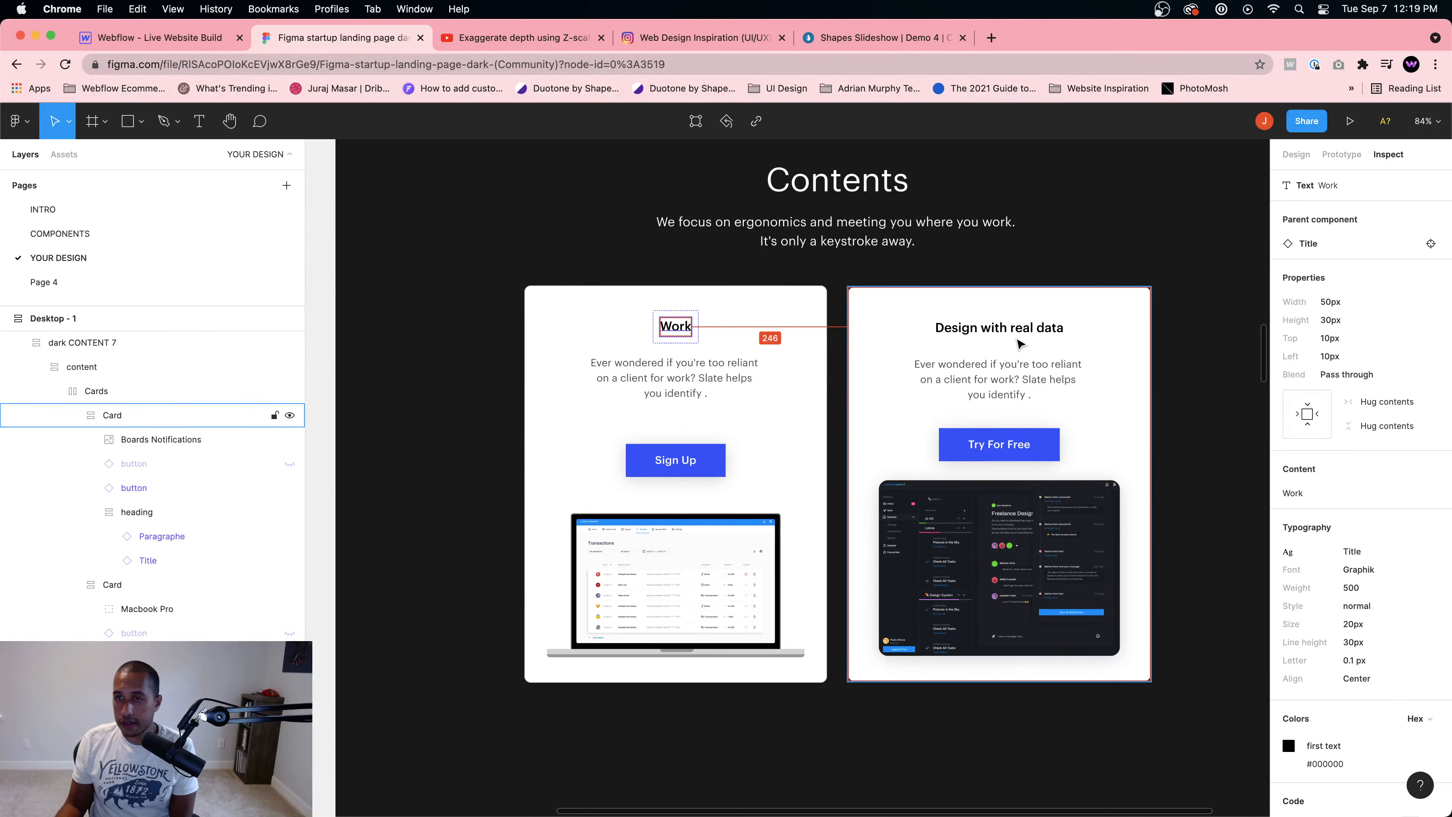
Step: Return to Webflow and give the Content Card a horizontal flex layout with children aligned to the start and justified to the center
left_click(152, 37)
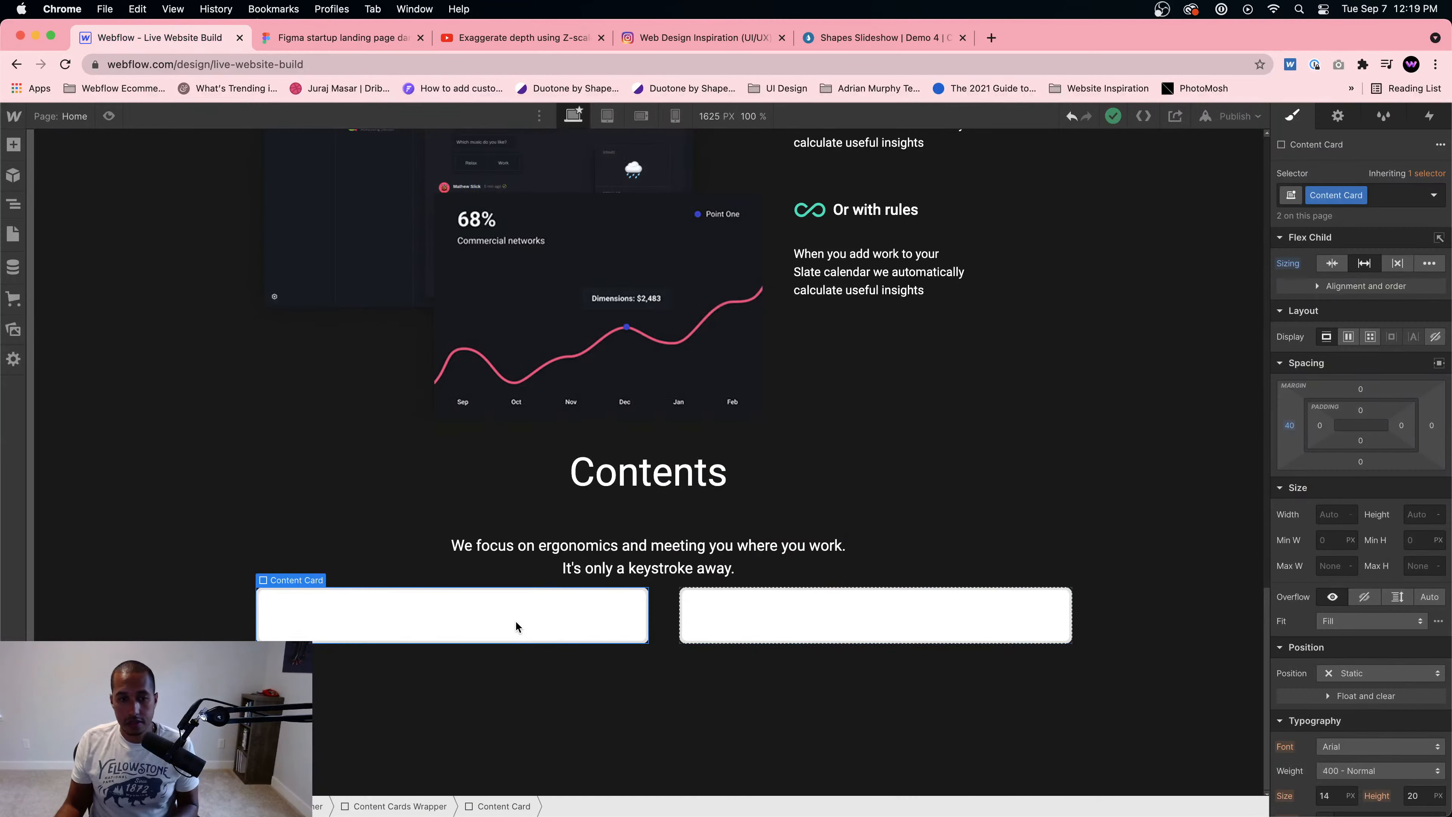
left_click(1347, 338)
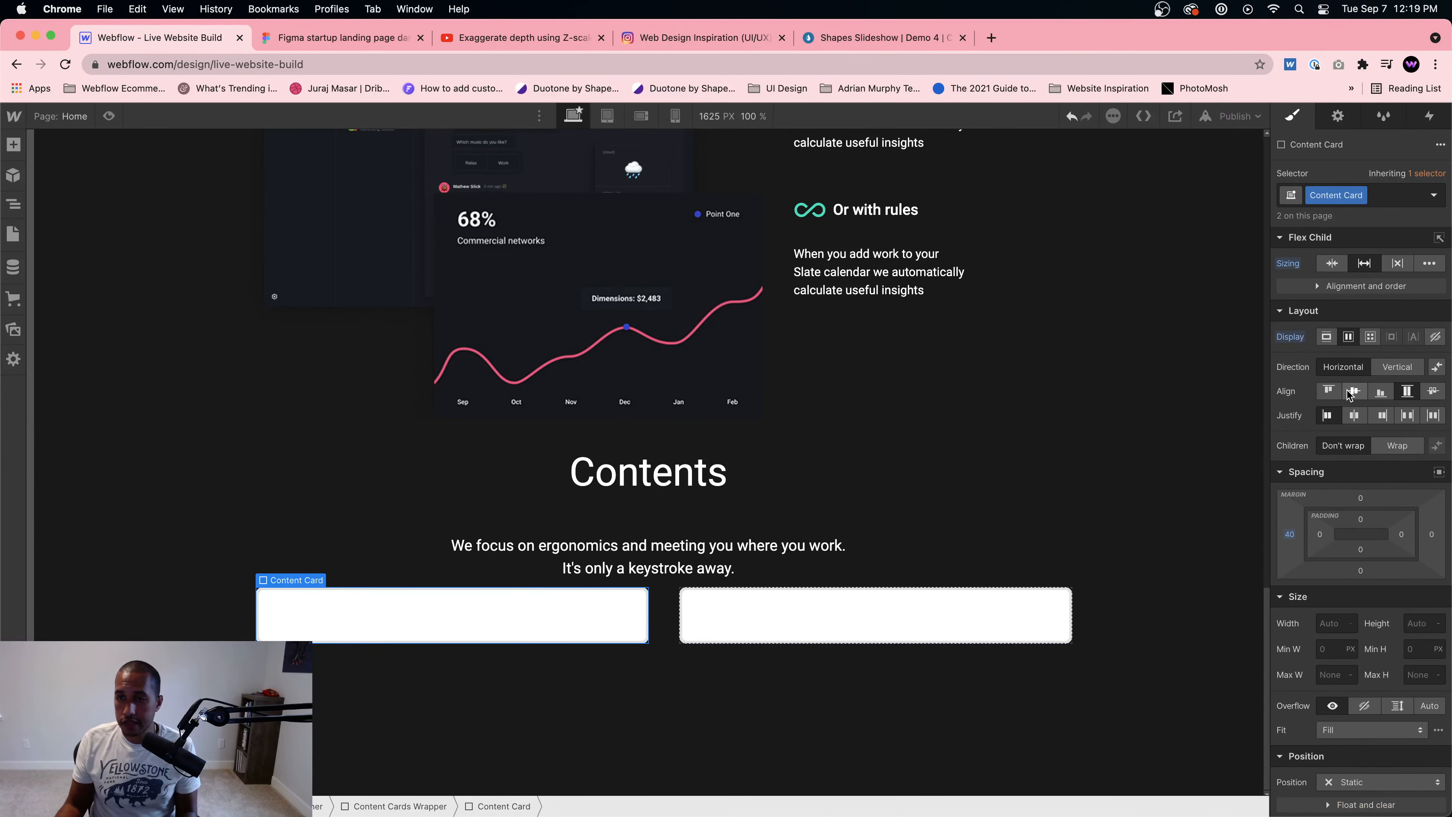
left_click(1328, 391)
left_click(1356, 415)
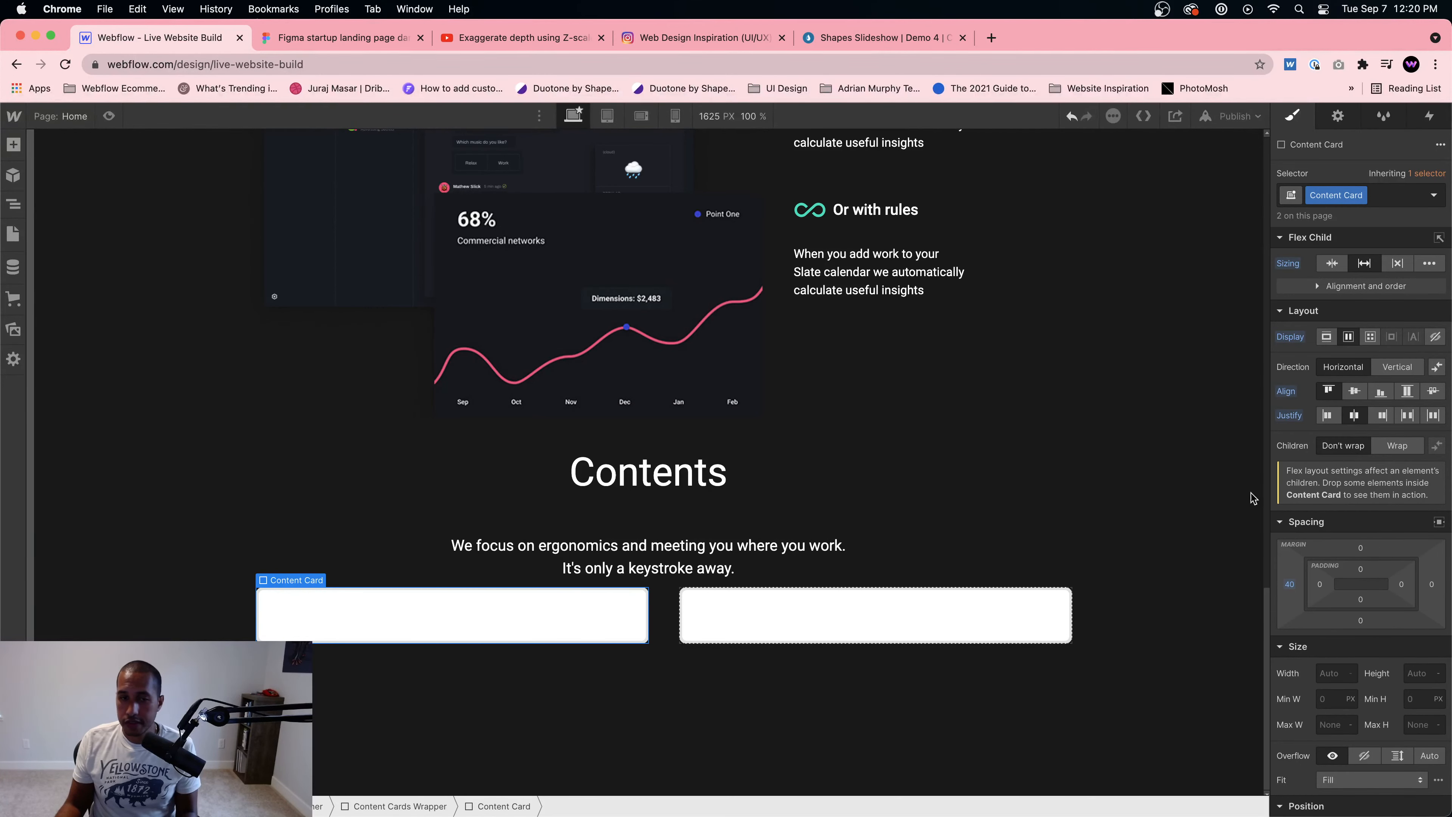
Step: Add a text block inside the first Content Card
key("super+e")
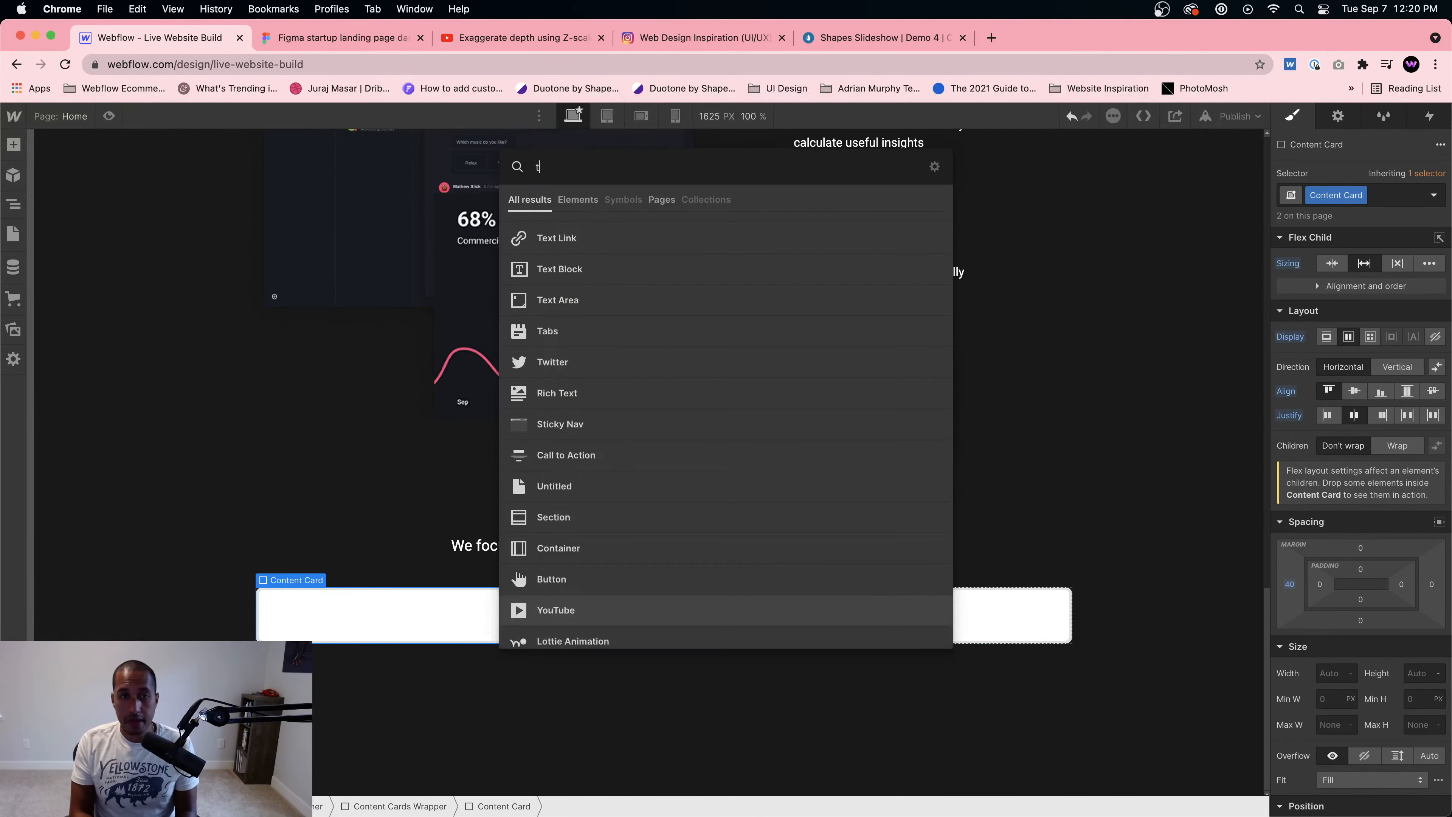
type("text block")
key("Return")
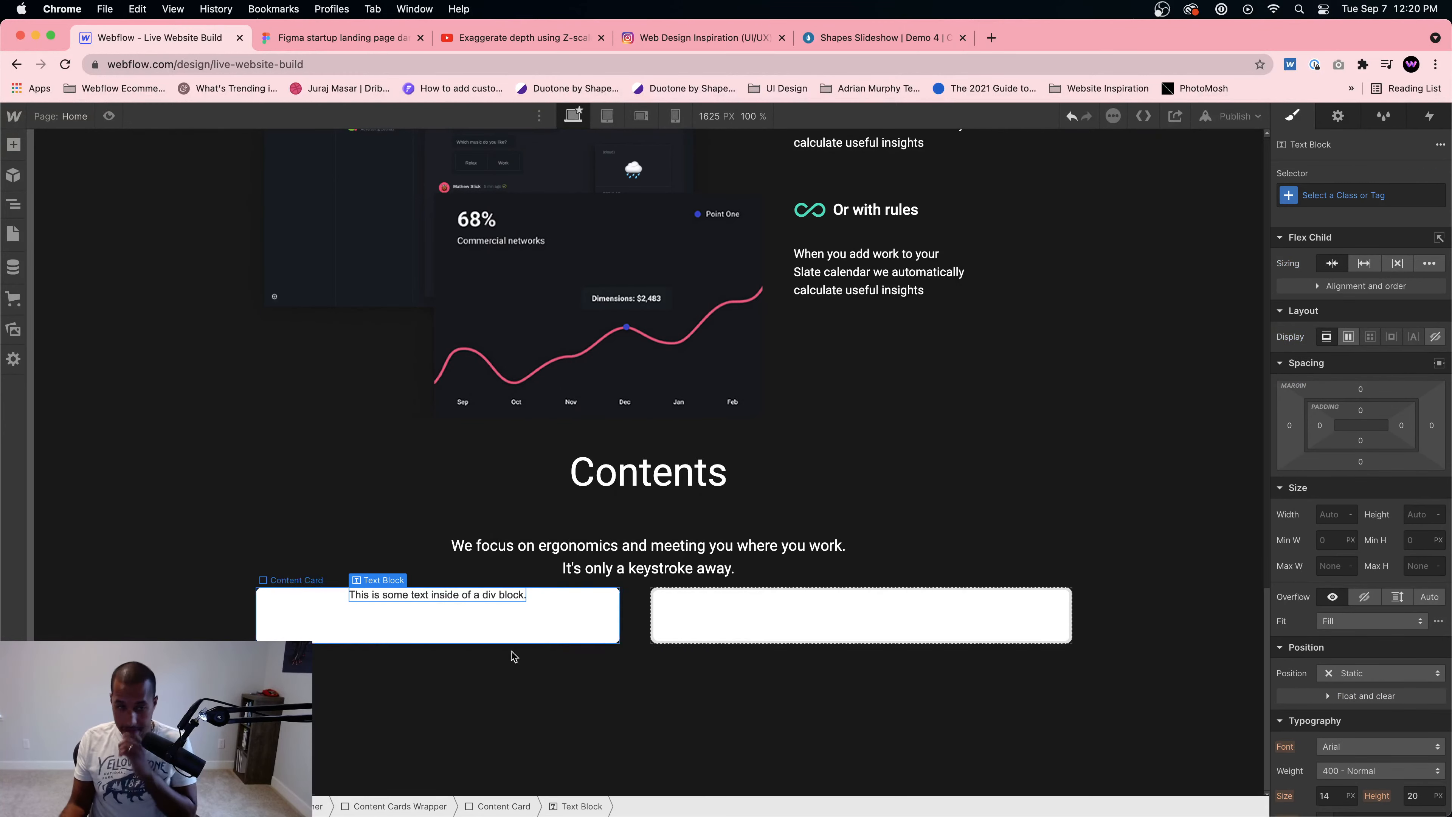
Step: Check the Work card's paragraph in the Figma design, then return to Webflow and add a paragraph inside the first Content Card
left_click(344, 38)
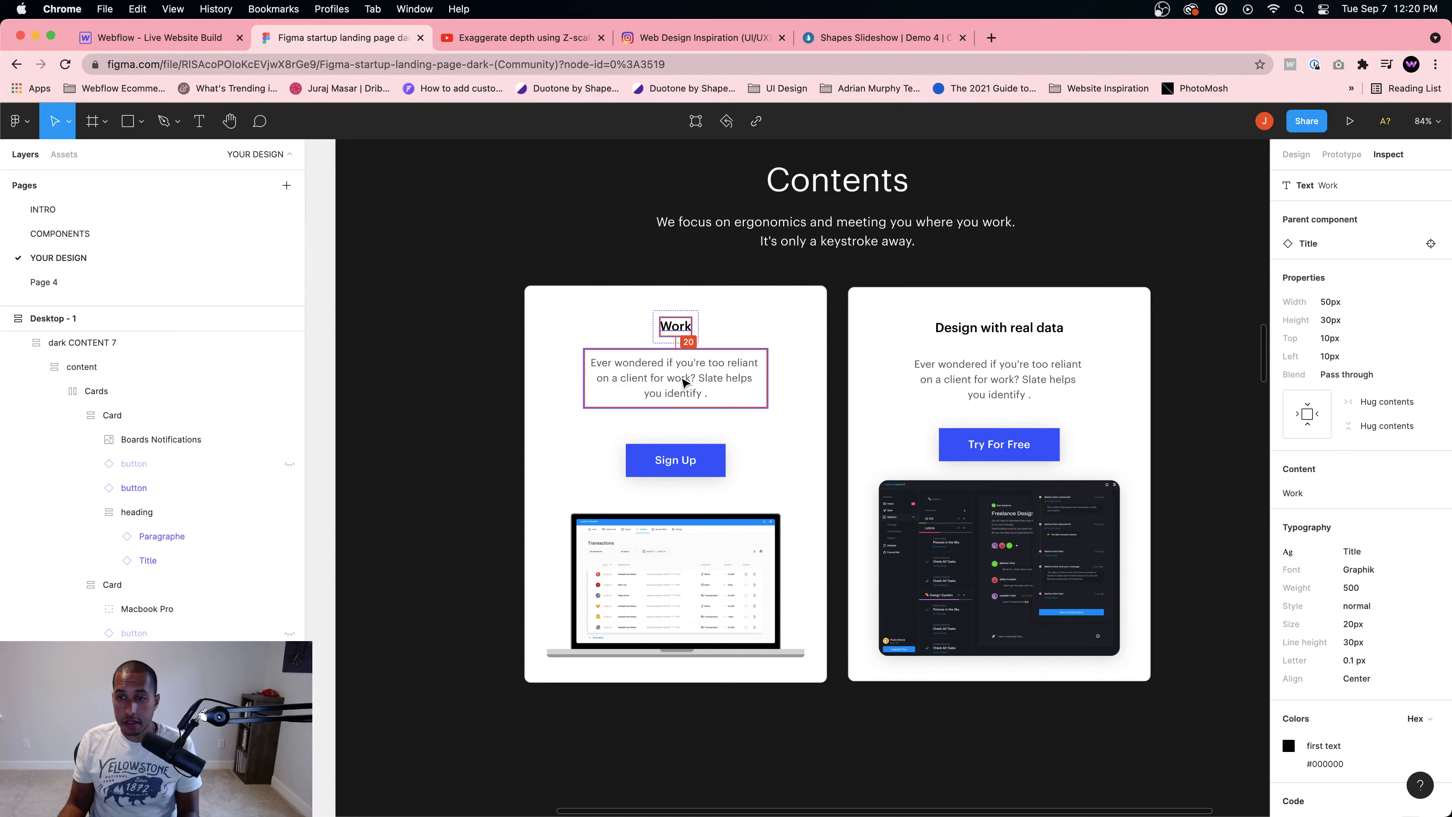
left_click(684, 382)
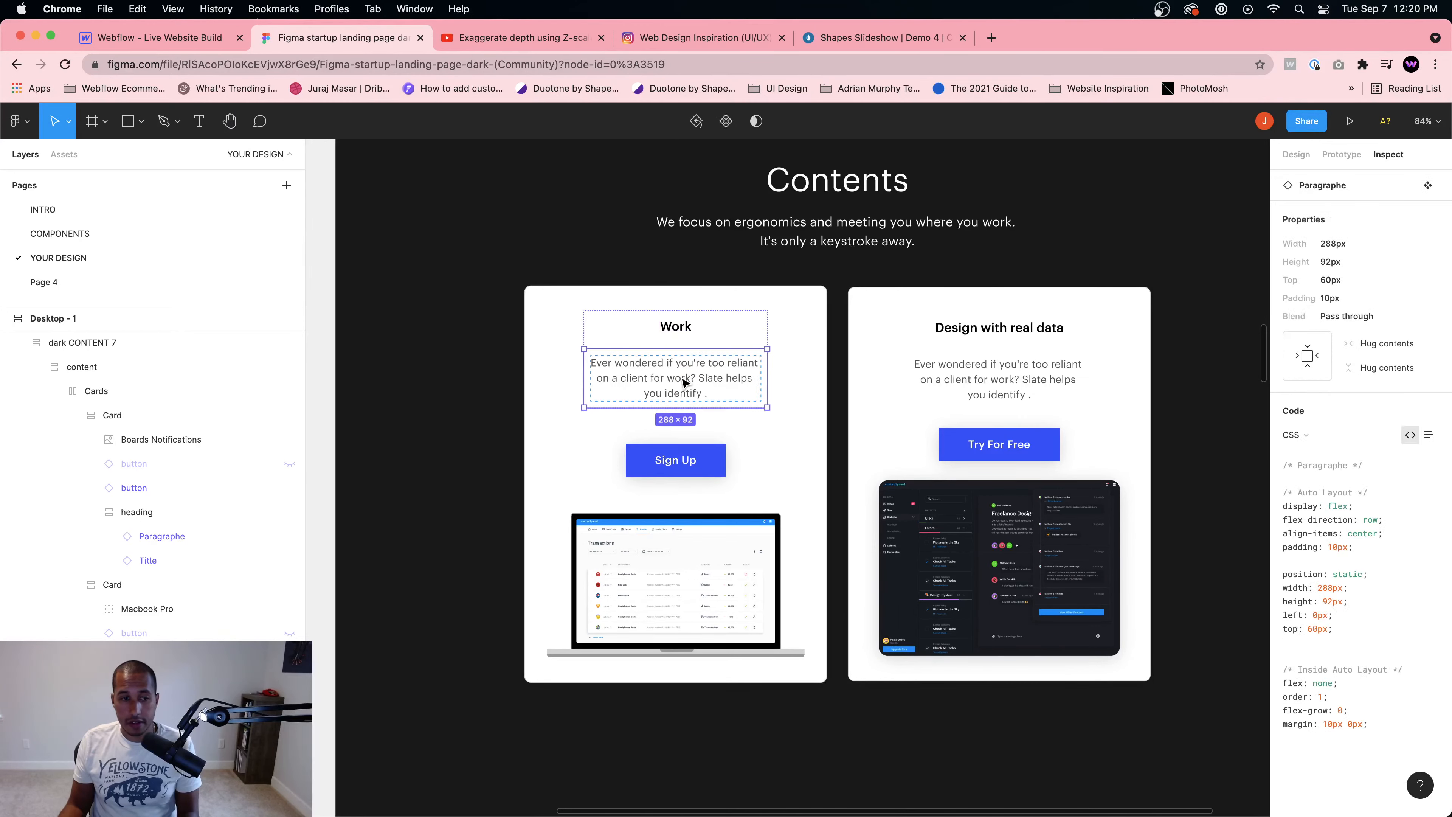
left_click(154, 40)
key("super+e")
type("para")
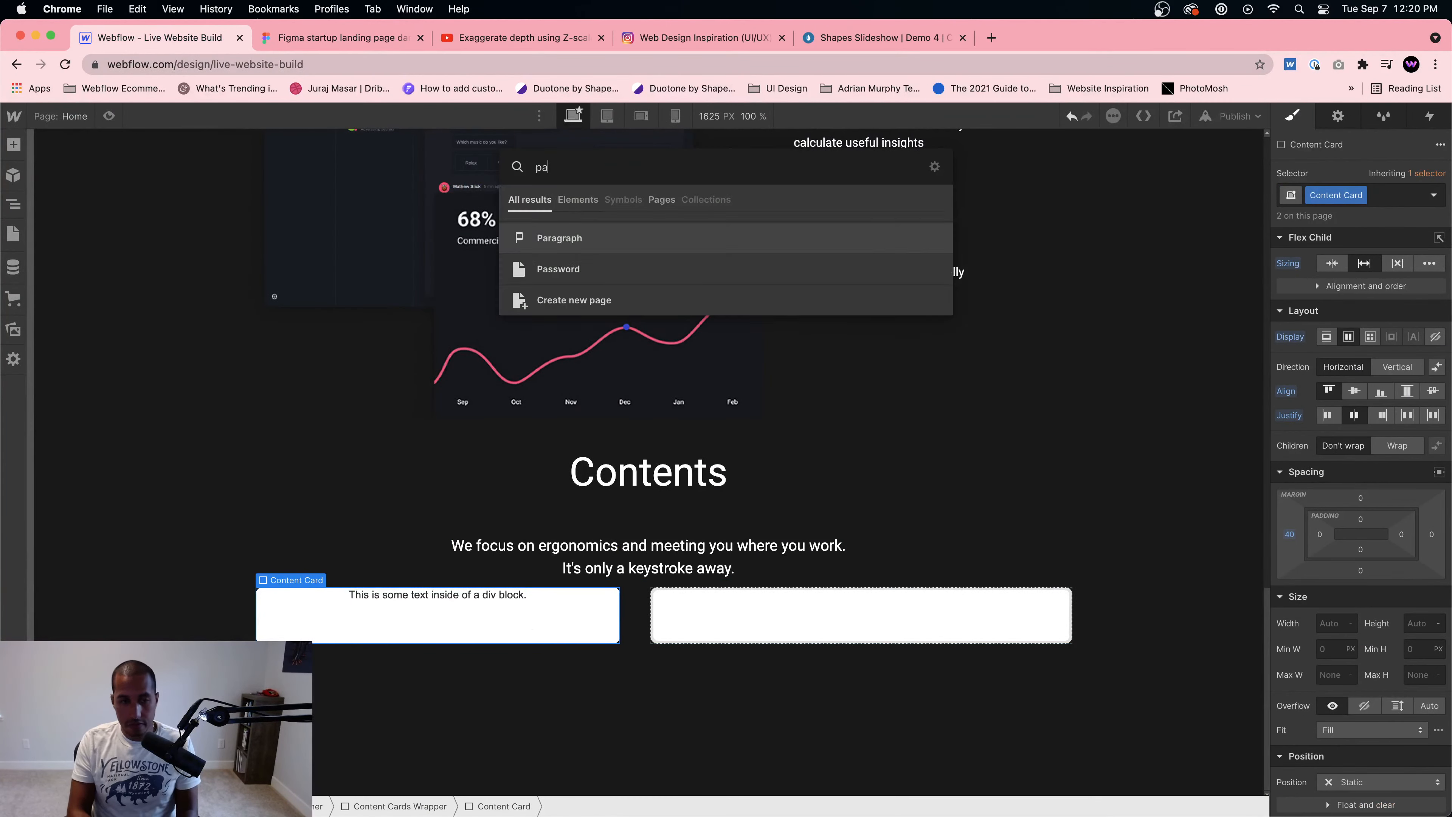
key("Return")
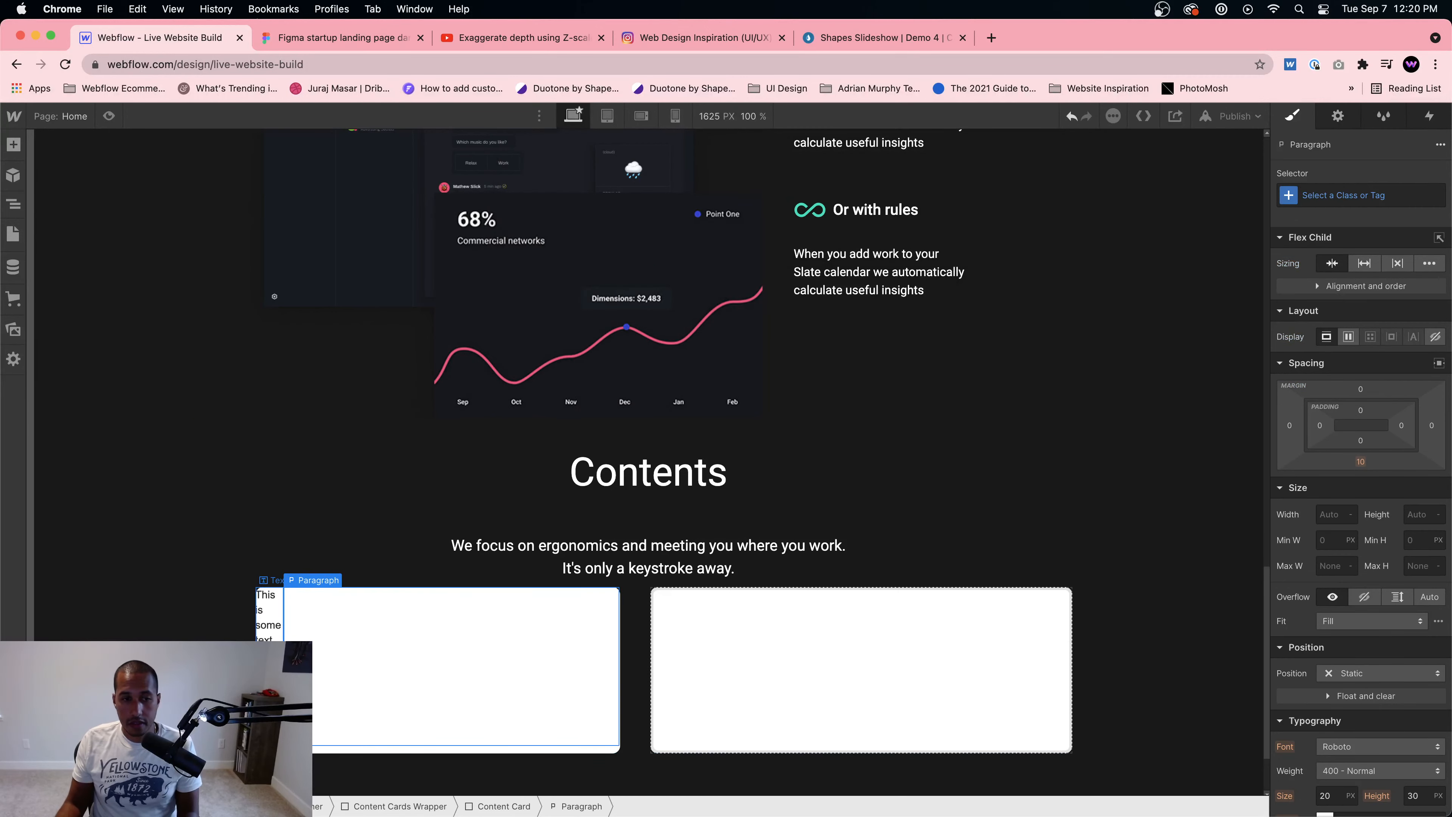
Step: Switch the first Content Card's flex direction to vertical so its text block and paragraph stack
left_click(501, 806)
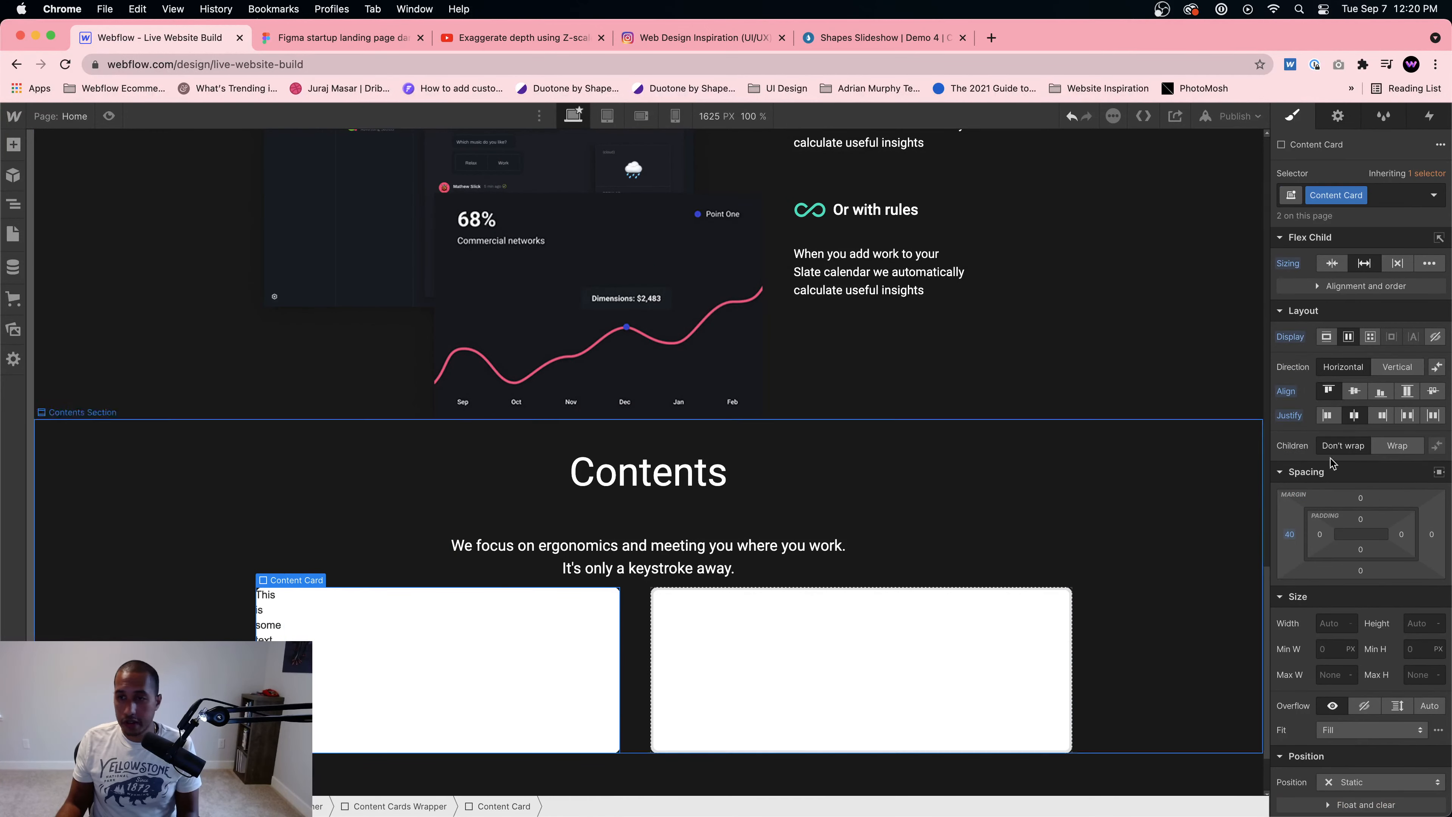
left_click(1406, 368)
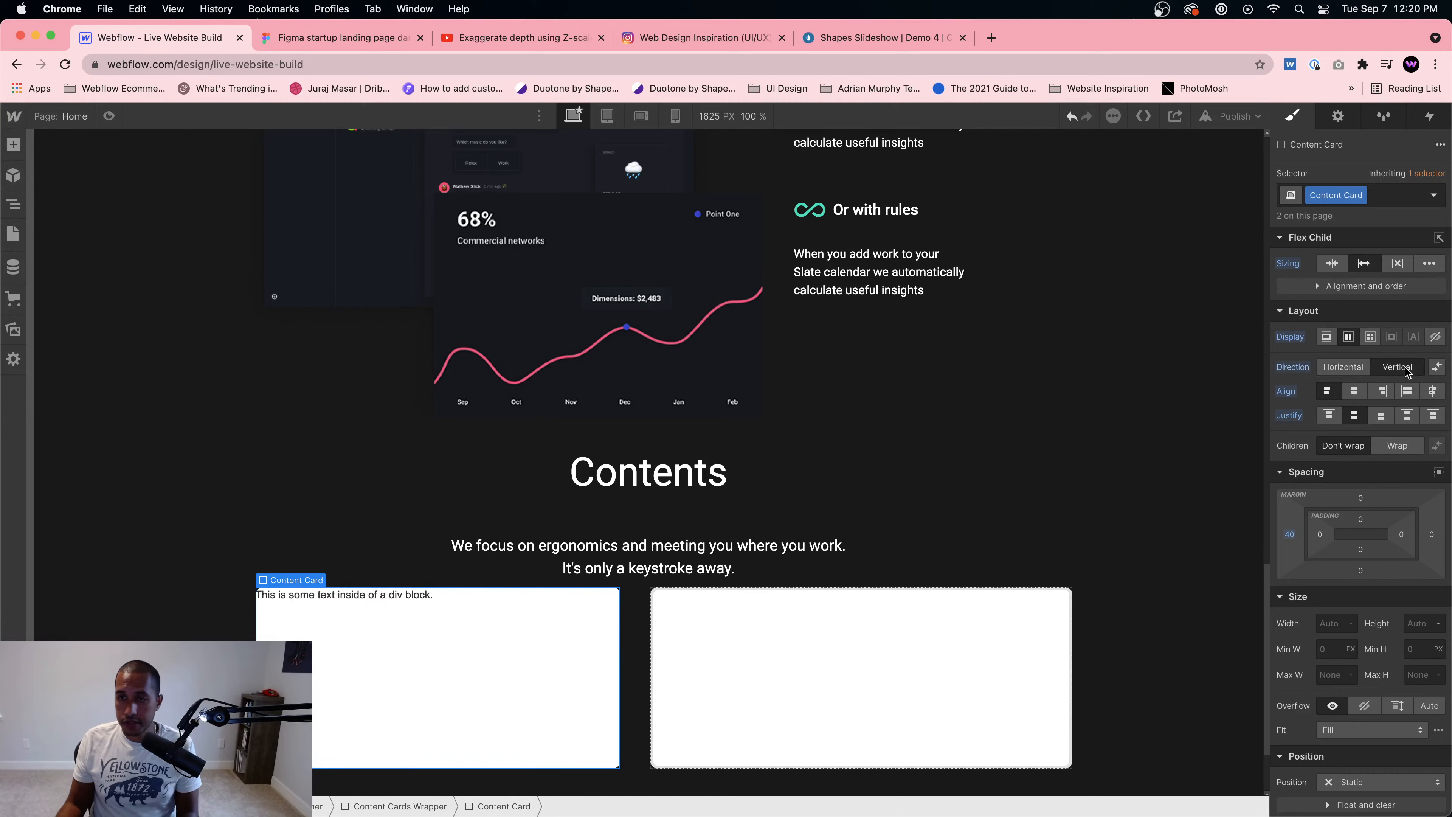
left_click(407, 647)
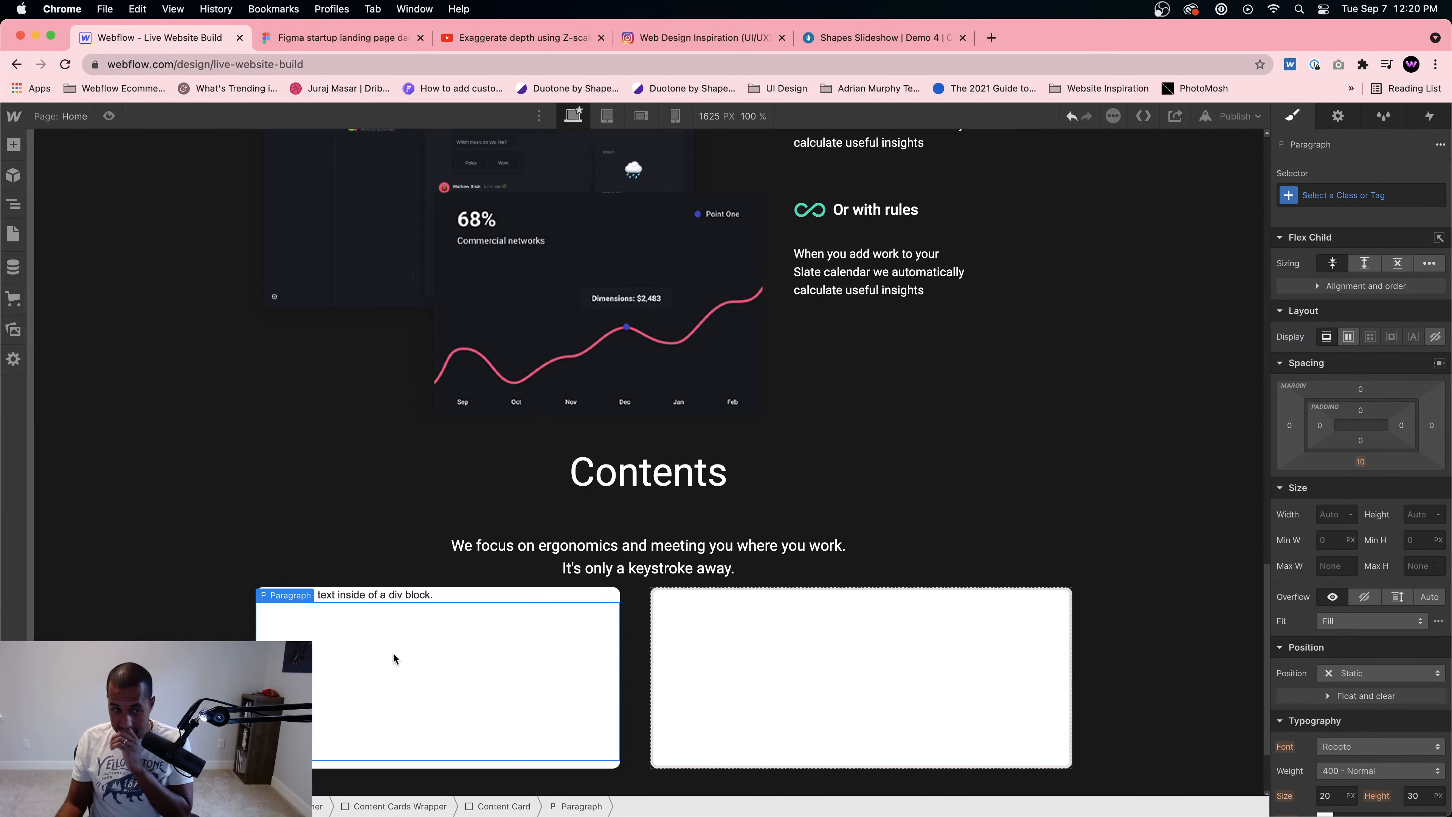
double_click(393, 651)
left_click(259, 557)
left_click(341, 646)
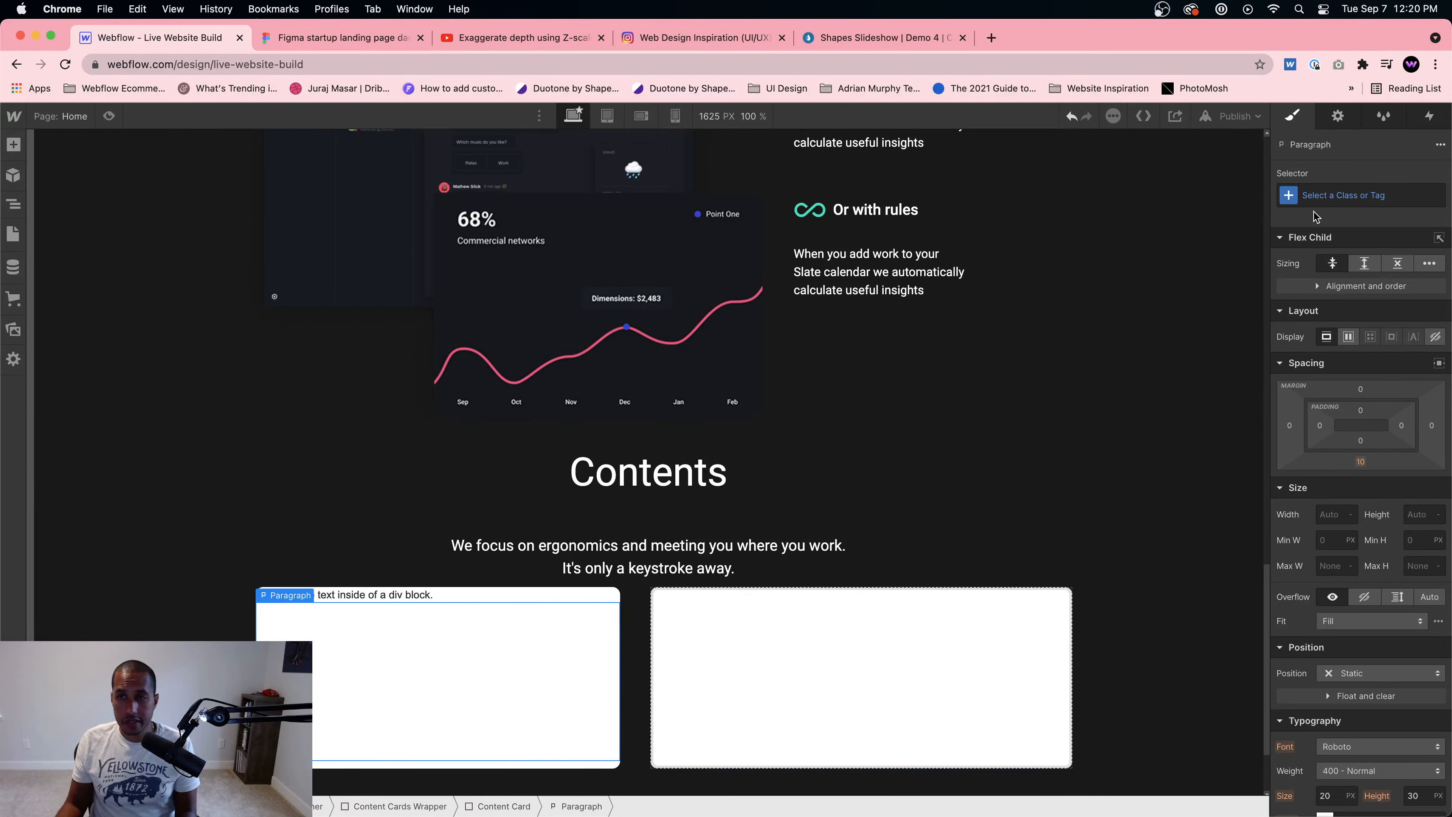
Step: Check the Work card in the Figma design, then return to Webflow and add a button inside the first Content Card
left_click(312, 39)
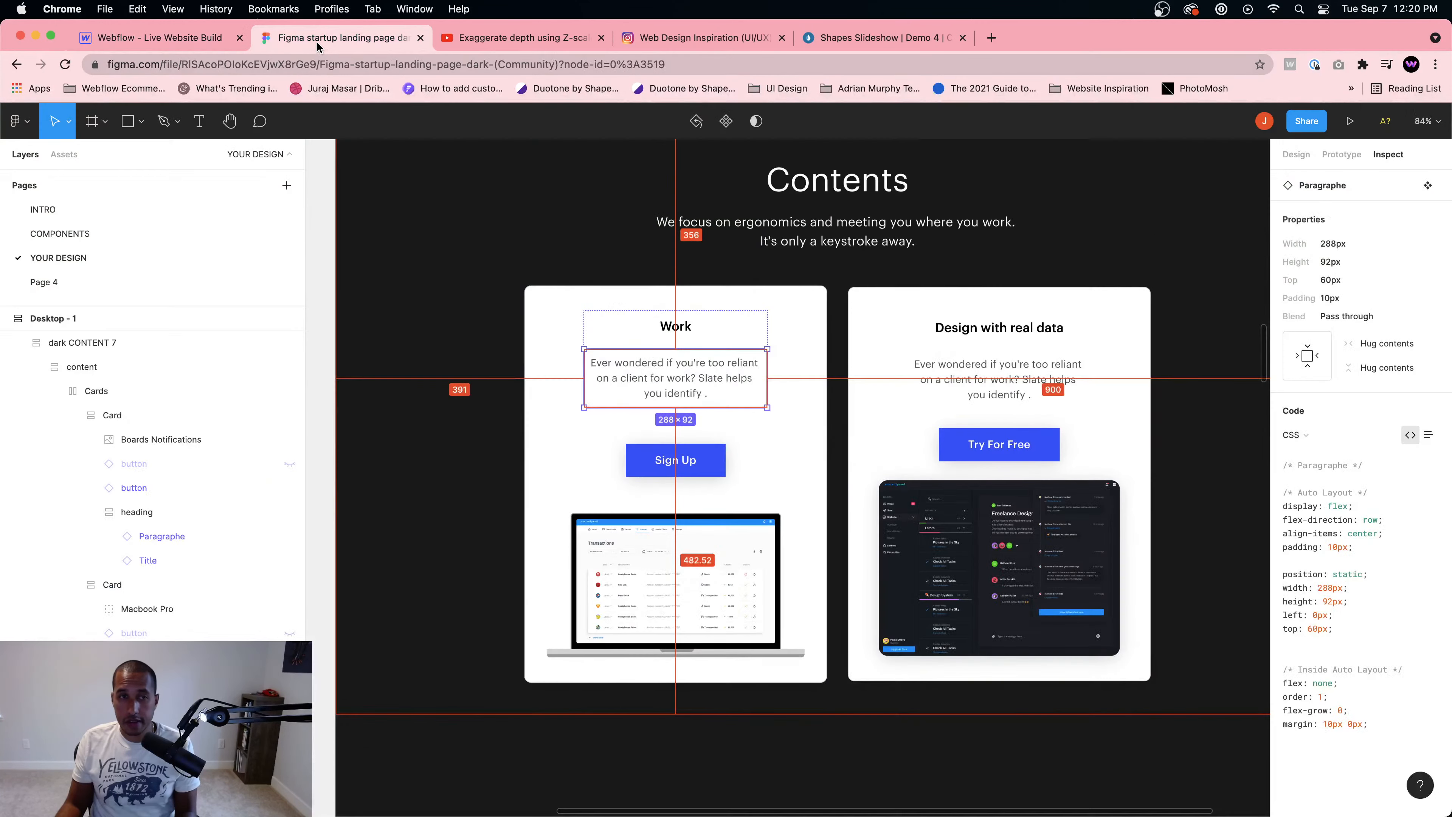
left_click(220, 39)
key("Up")
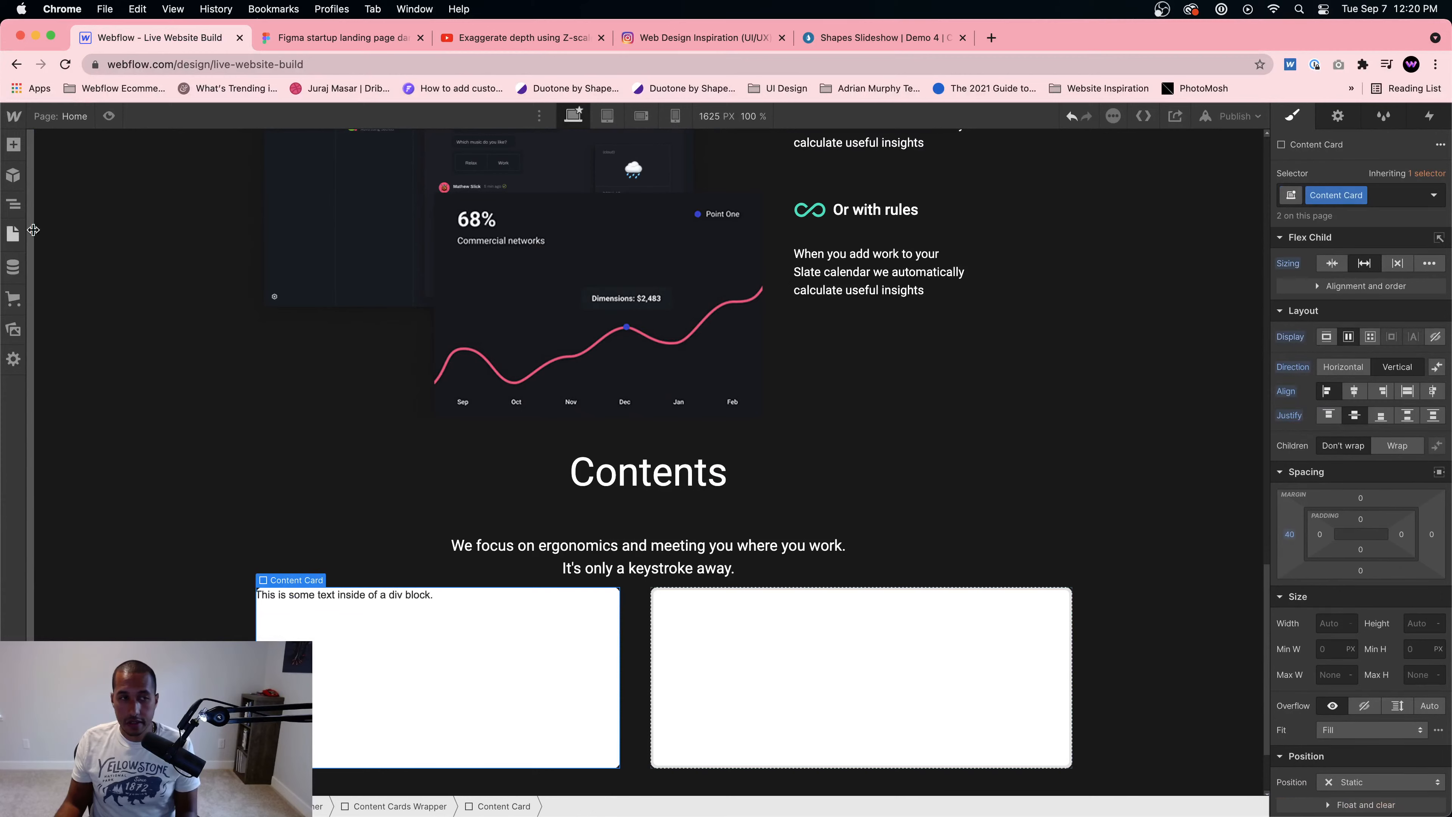
left_click(13, 203)
left_click(137, 627)
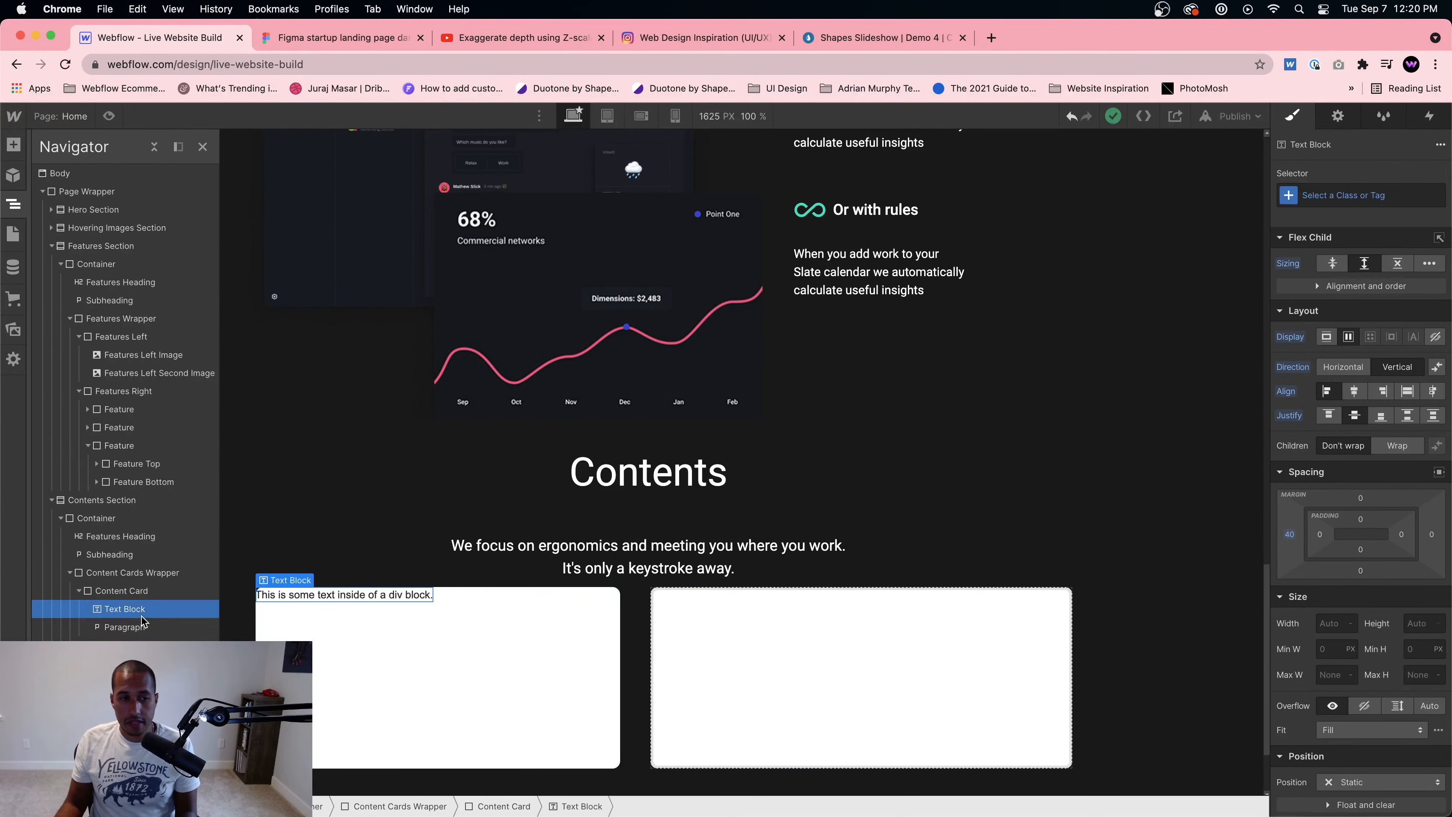
key("Up")
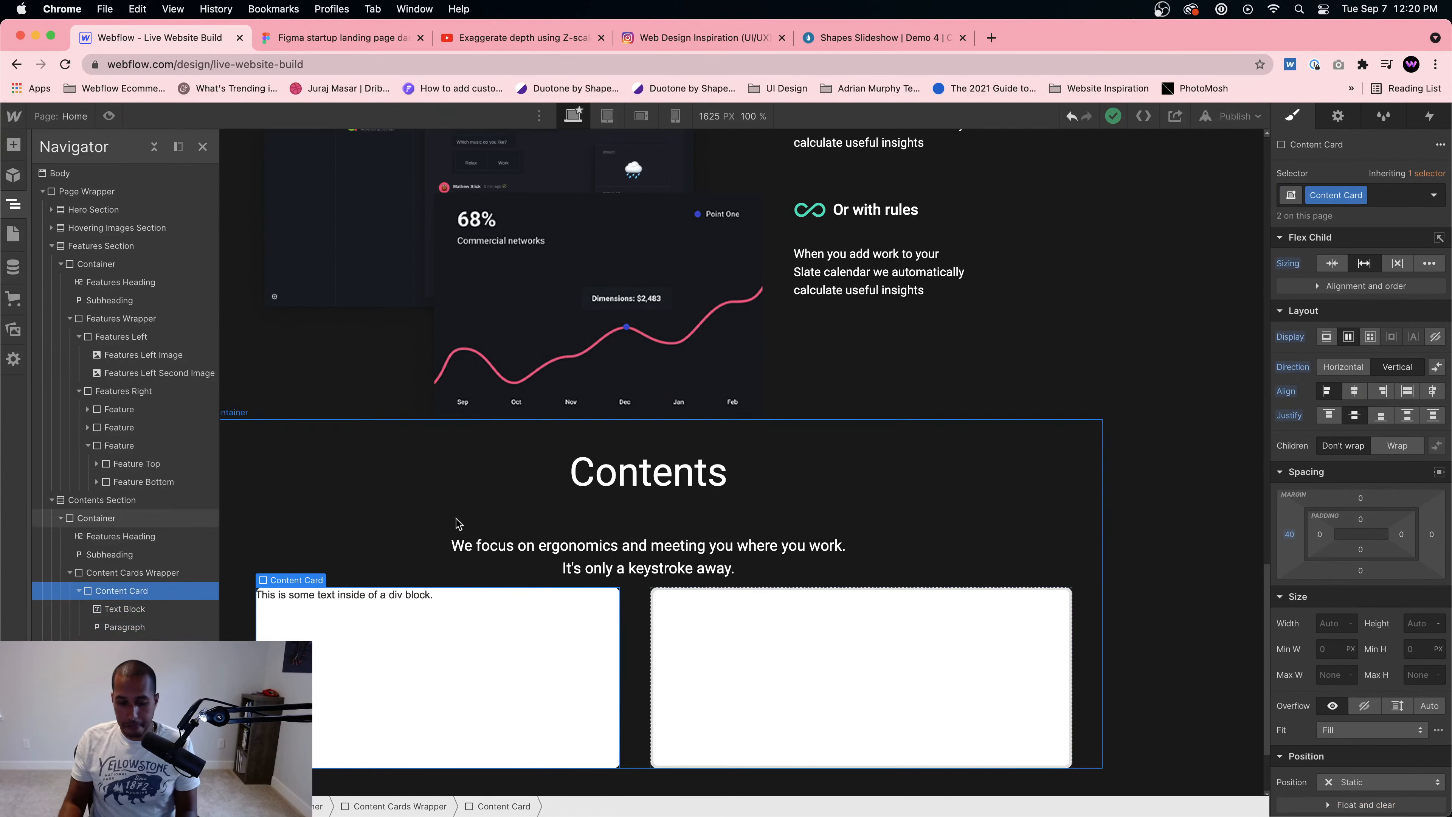
key("super+e")
type("button")
key("Return")
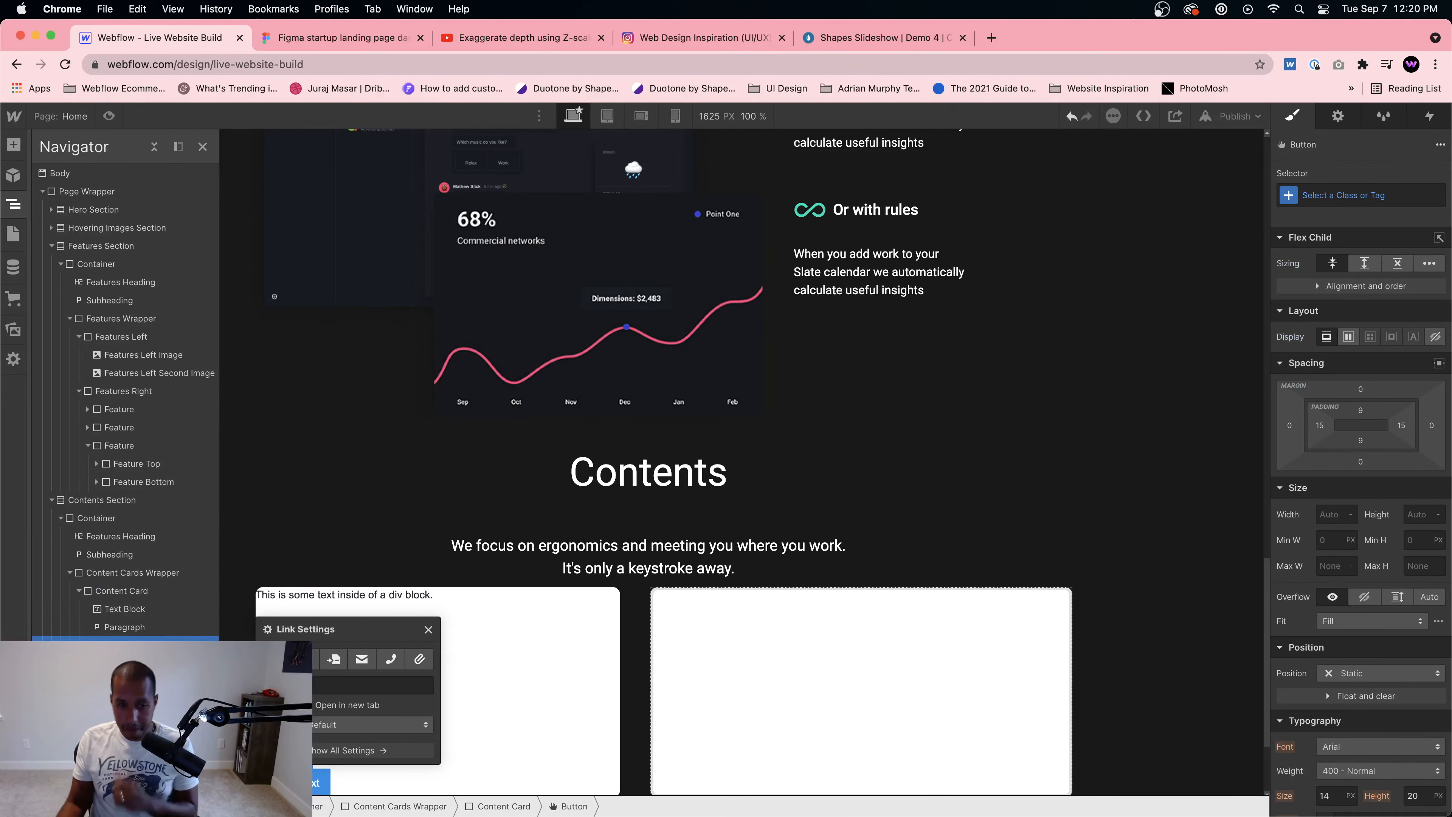
Step: Align the Content Card's children to the center
left_click(542, 779)
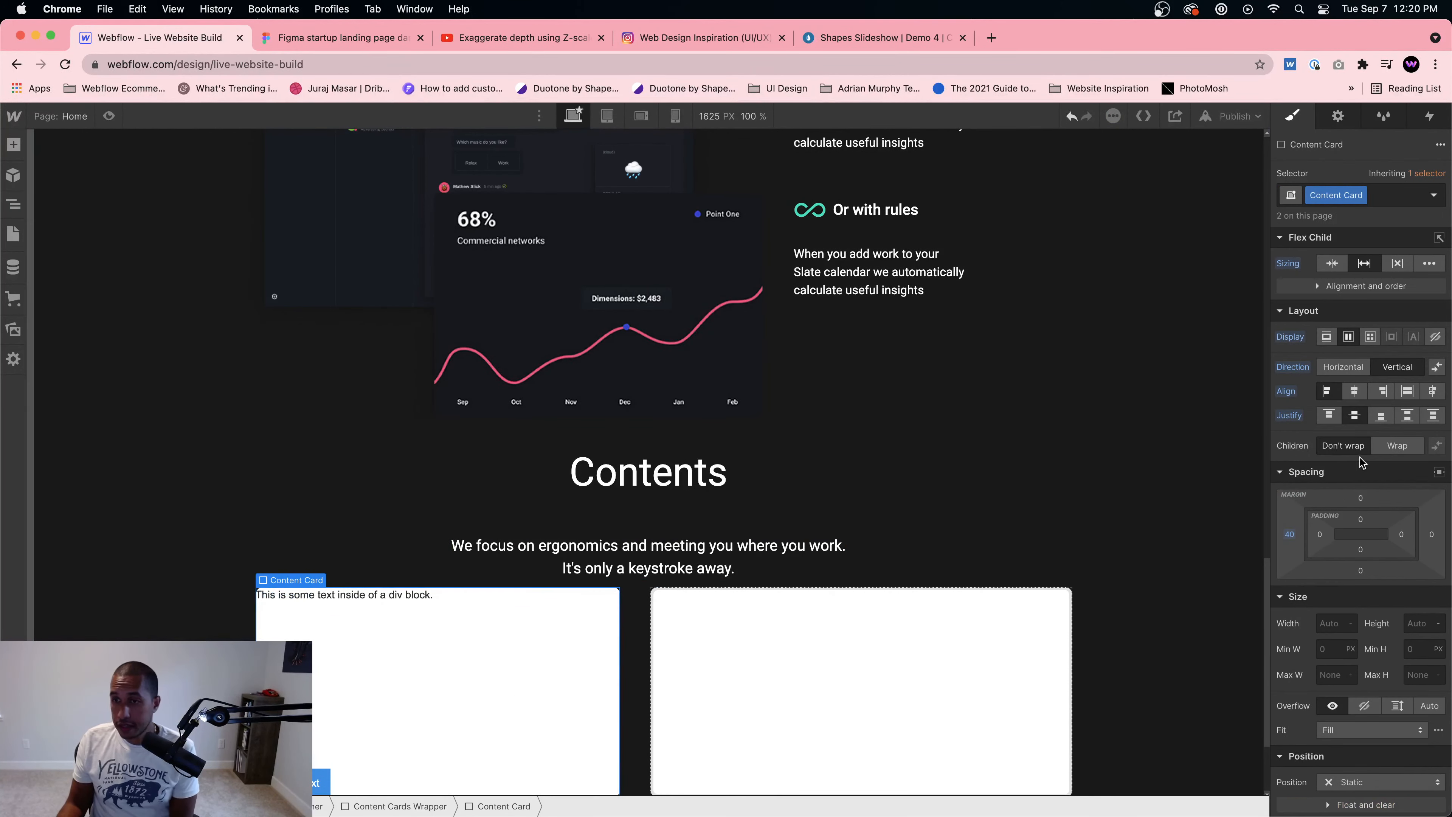
left_click(1352, 392)
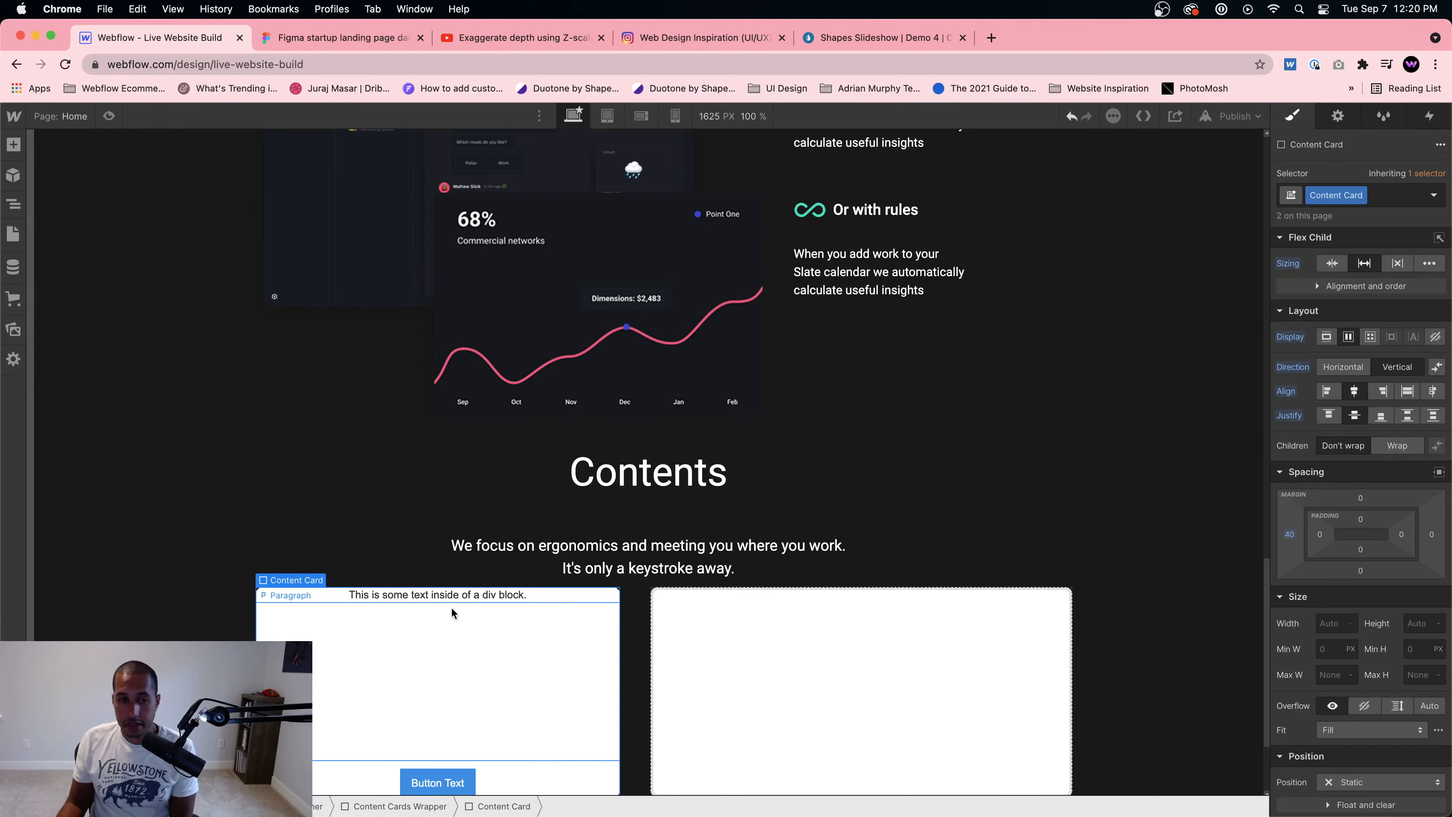
left_click(465, 695)
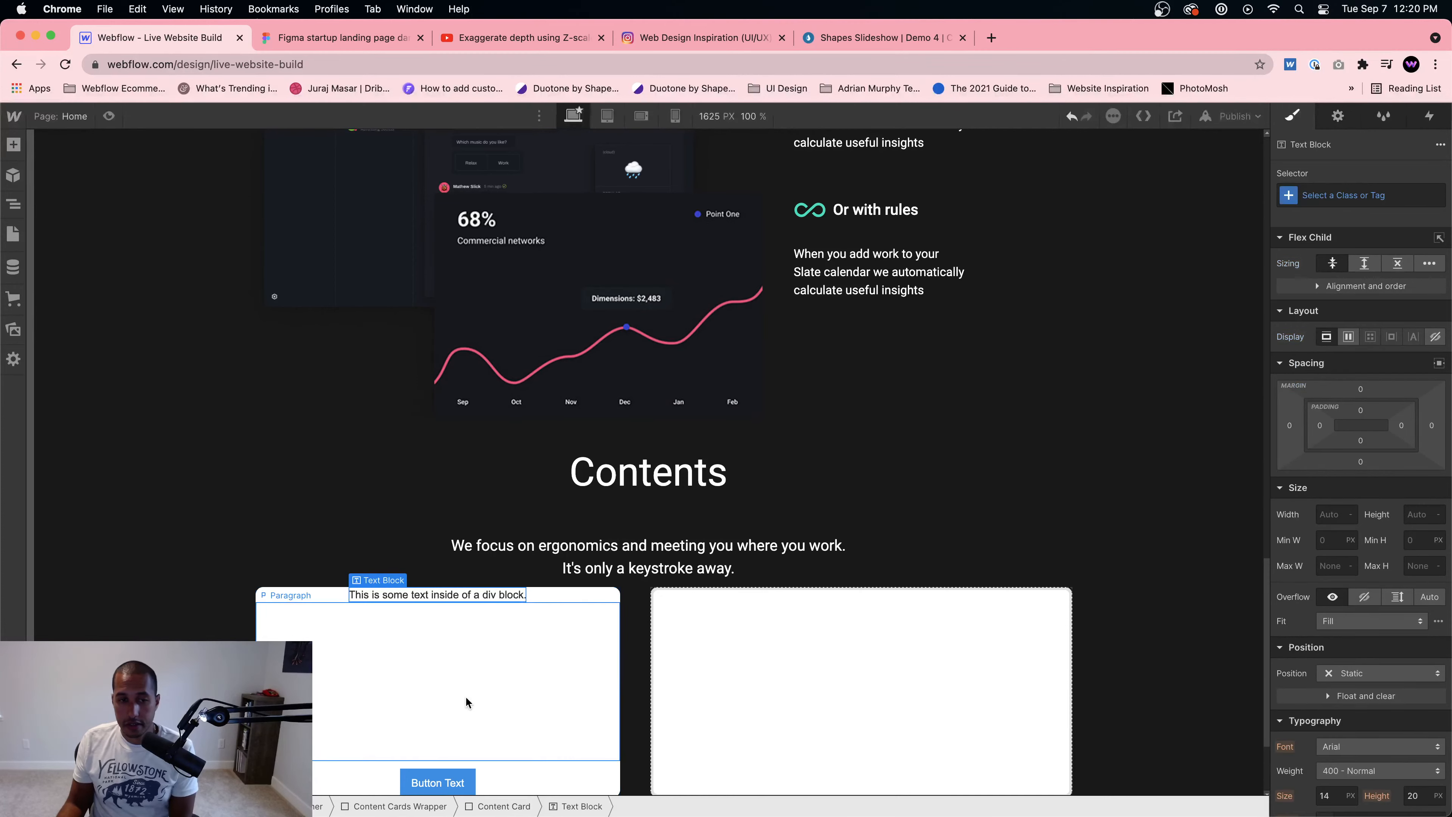
Step: Check the Figma card, then return to Webflow and replace the first card's text block content with "Work"
left_click(317, 44)
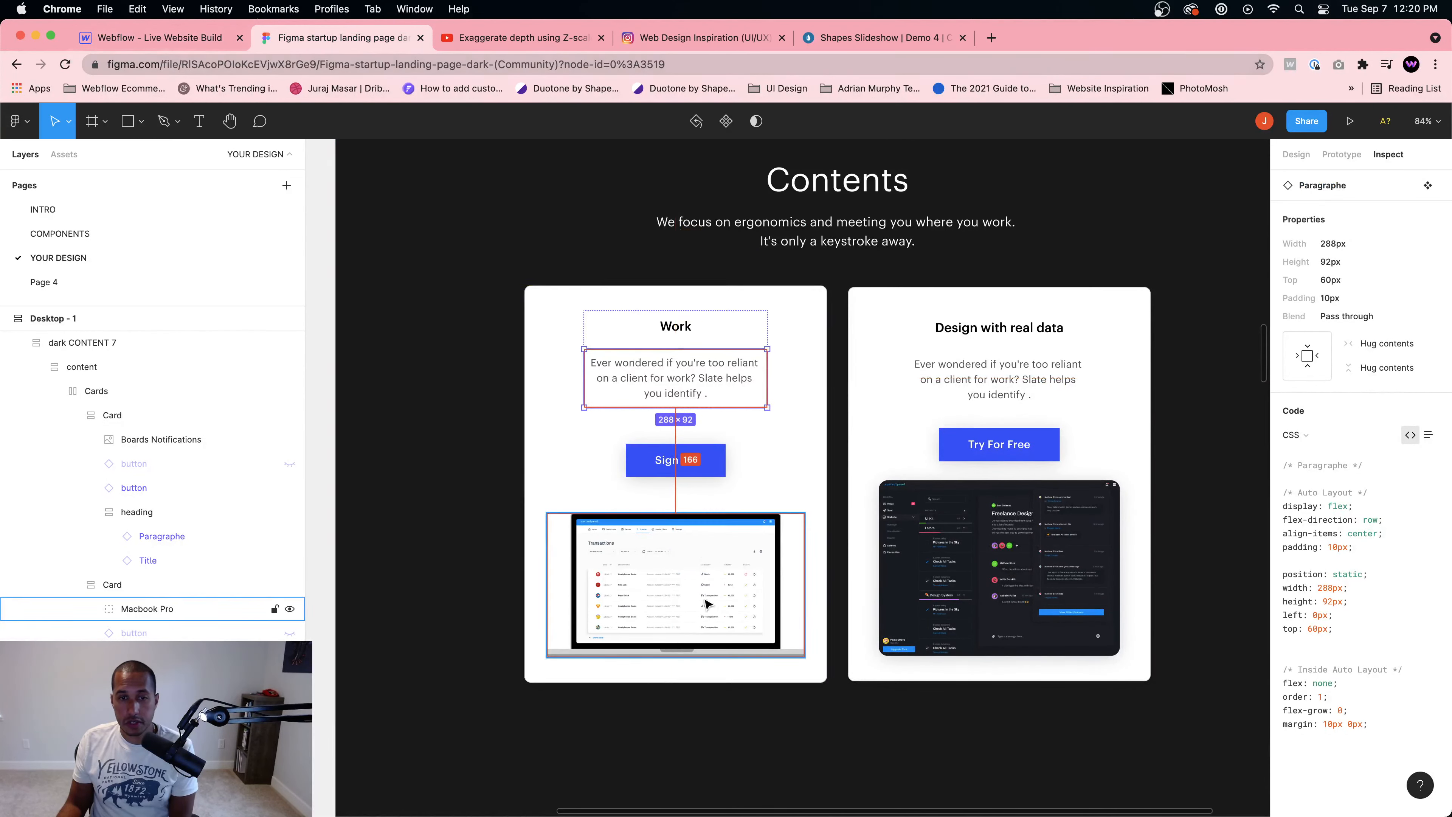
left_click(165, 38)
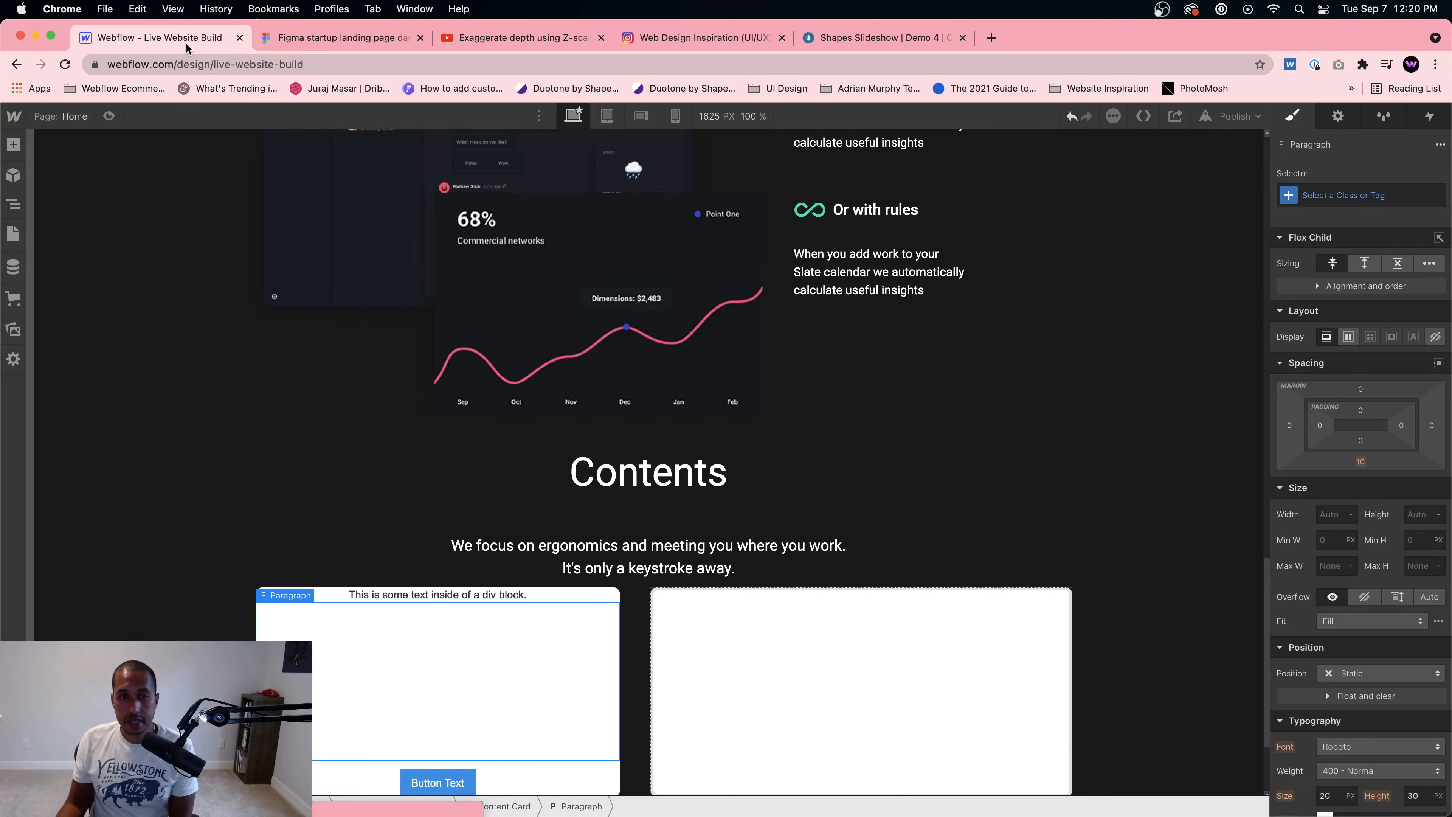
left_click(458, 596)
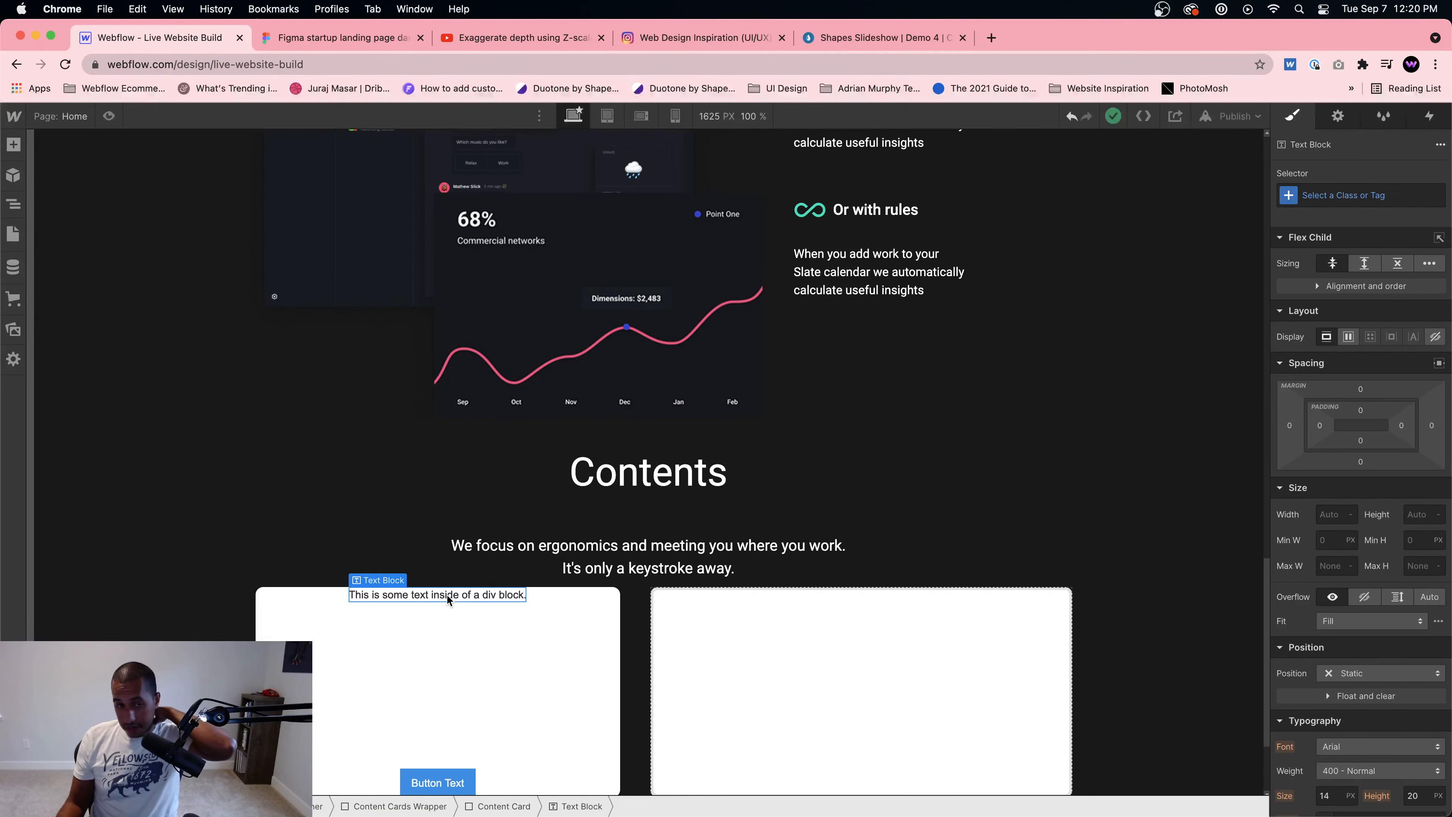
double_click(447, 594)
key("super+a")
type("∑r")
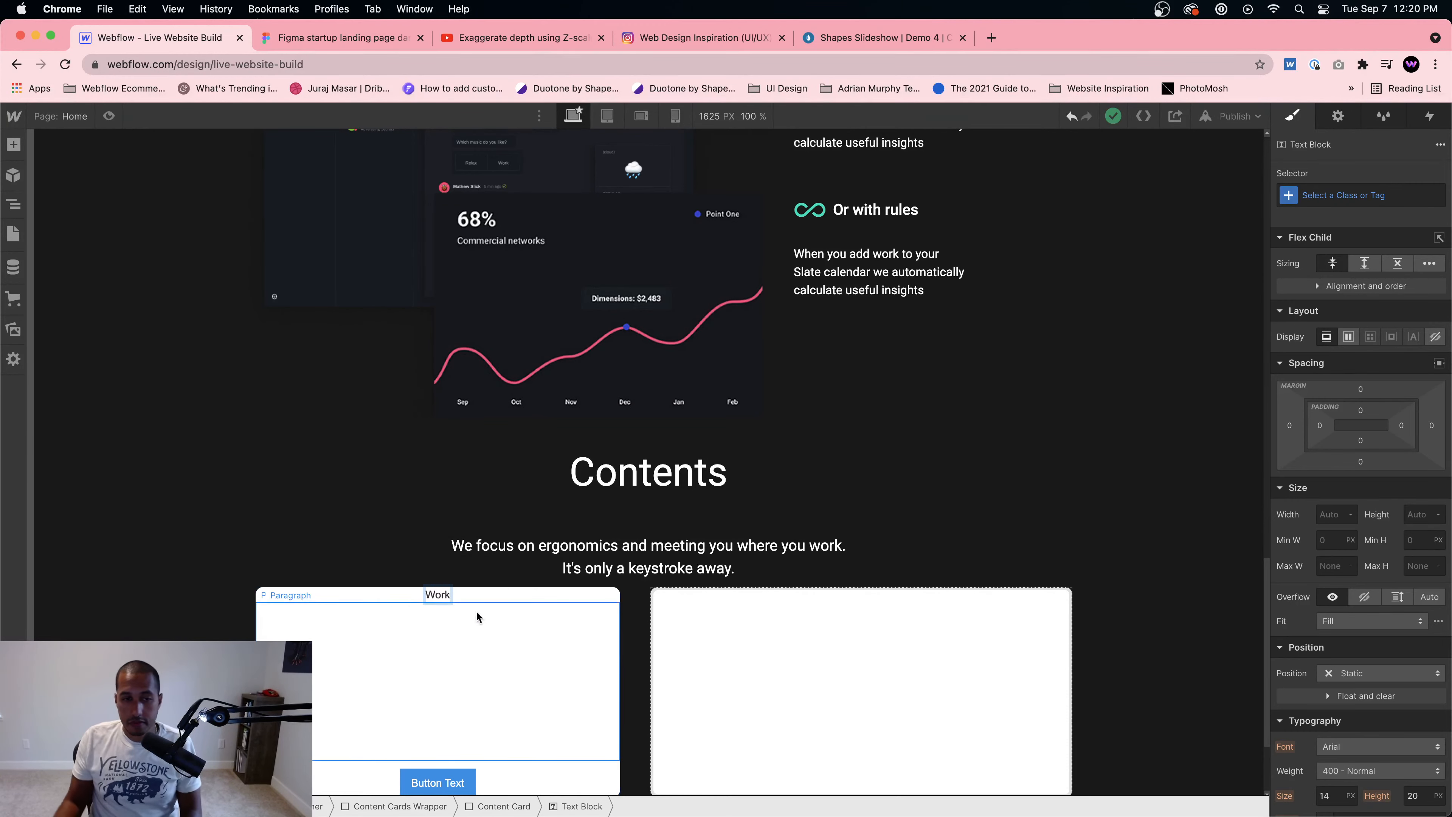
Step: Inspect the typography of the Work title in the Figma design, then return to Webflow
key("ctrl+Tab")
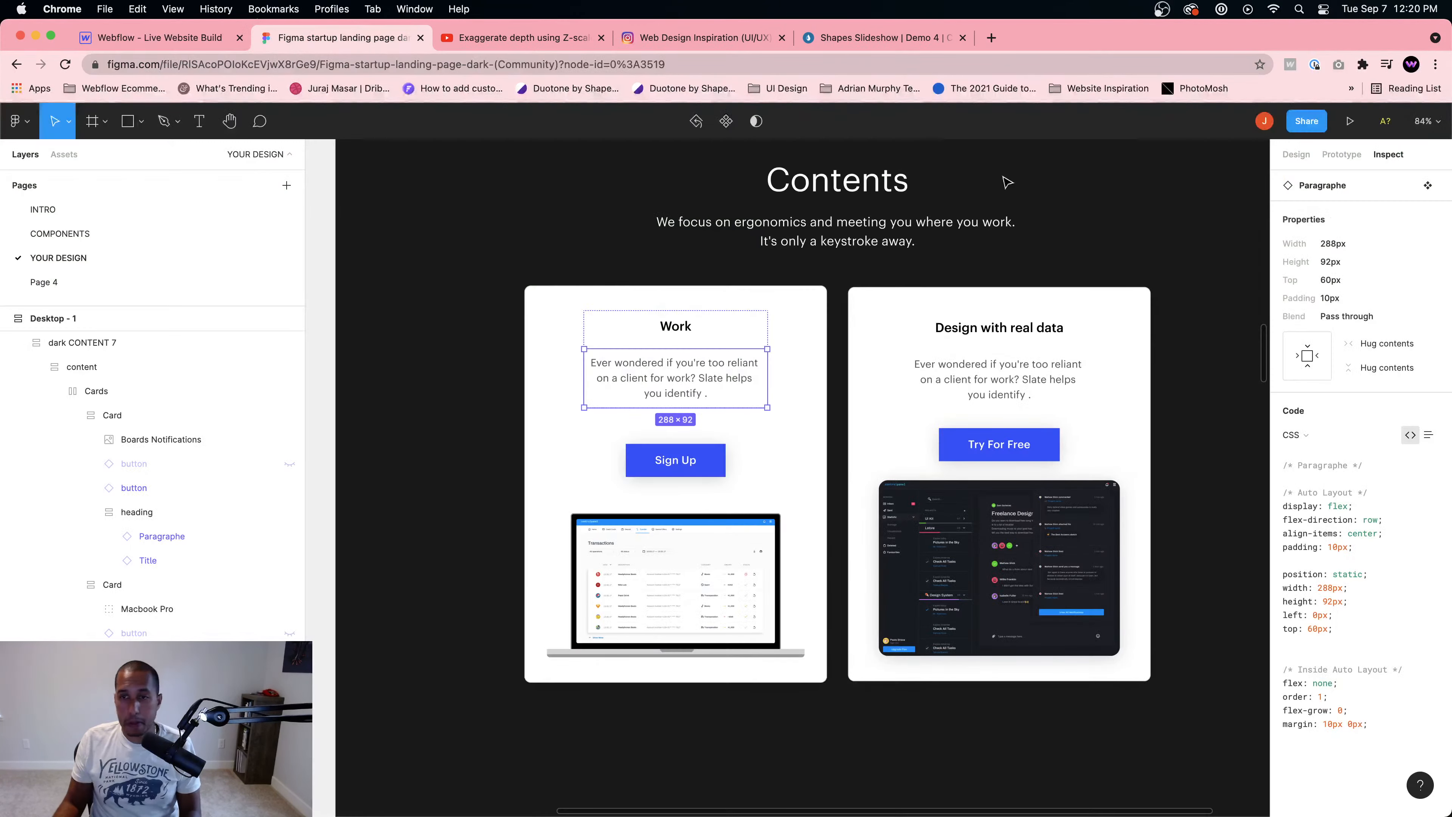
left_click(677, 325)
double_click(676, 327)
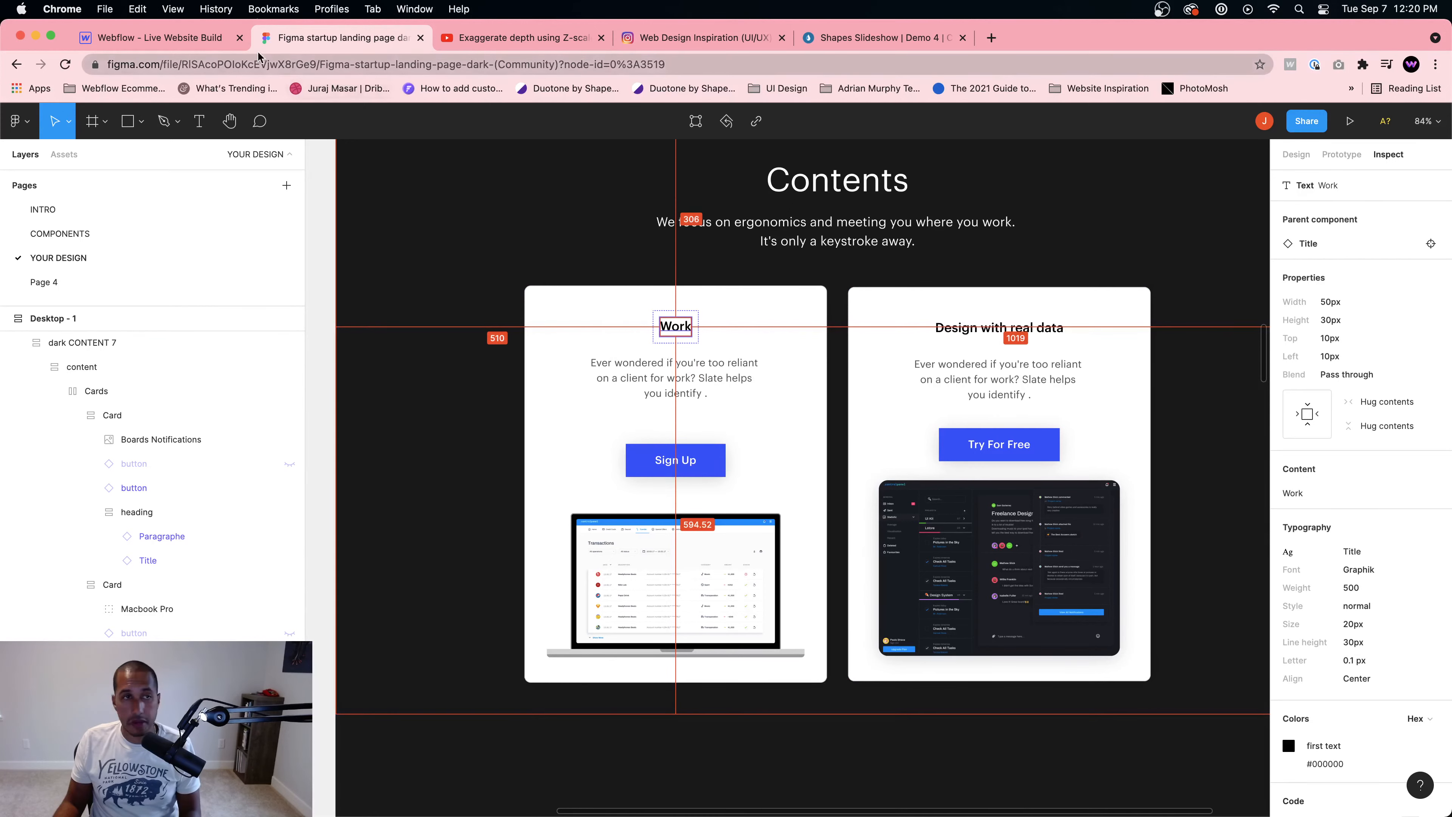
left_click(147, 35)
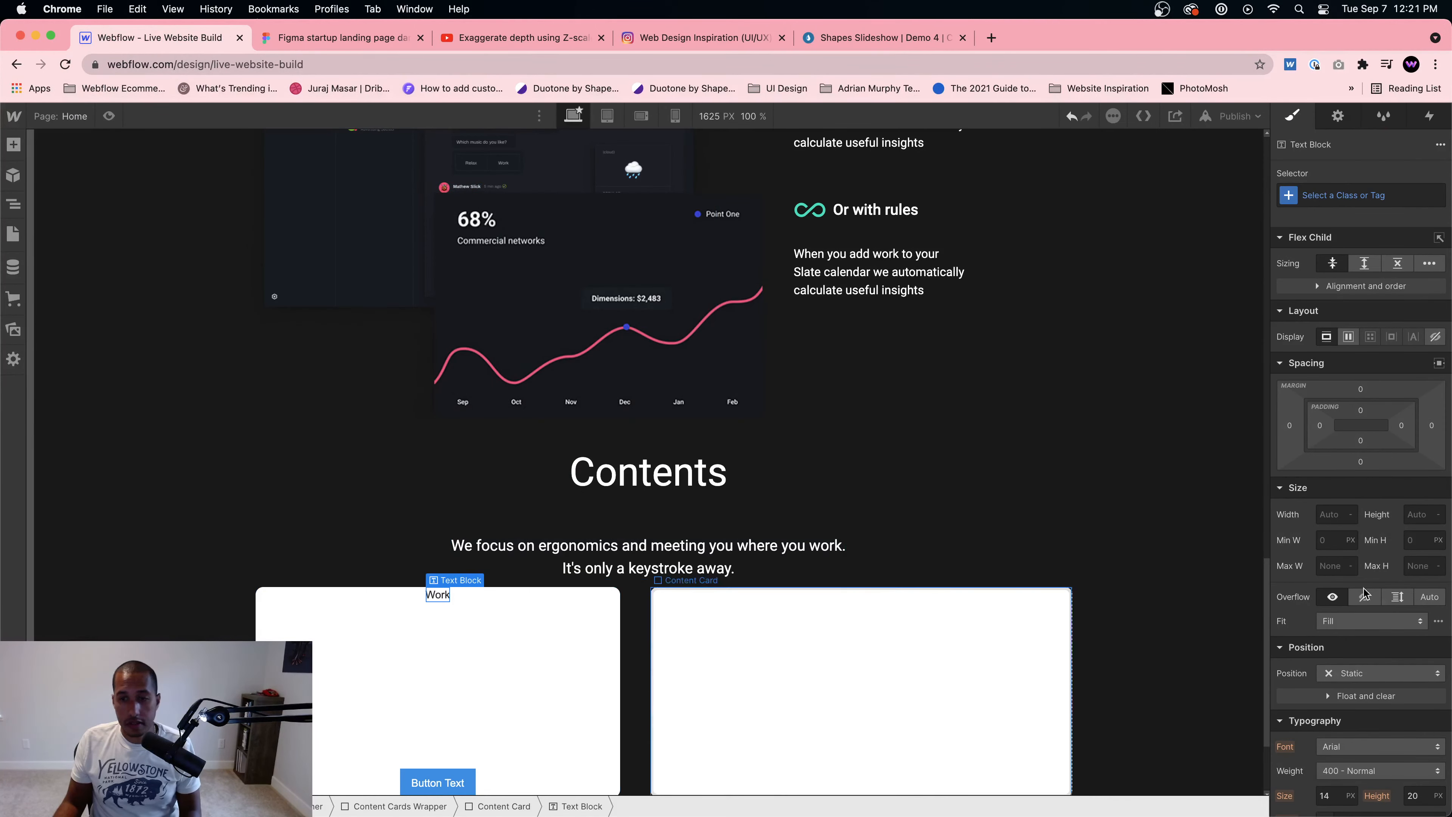
Step: Create a Card Title class on the Work text block and rename the class Content Title
left_click(1347, 196)
type("C")
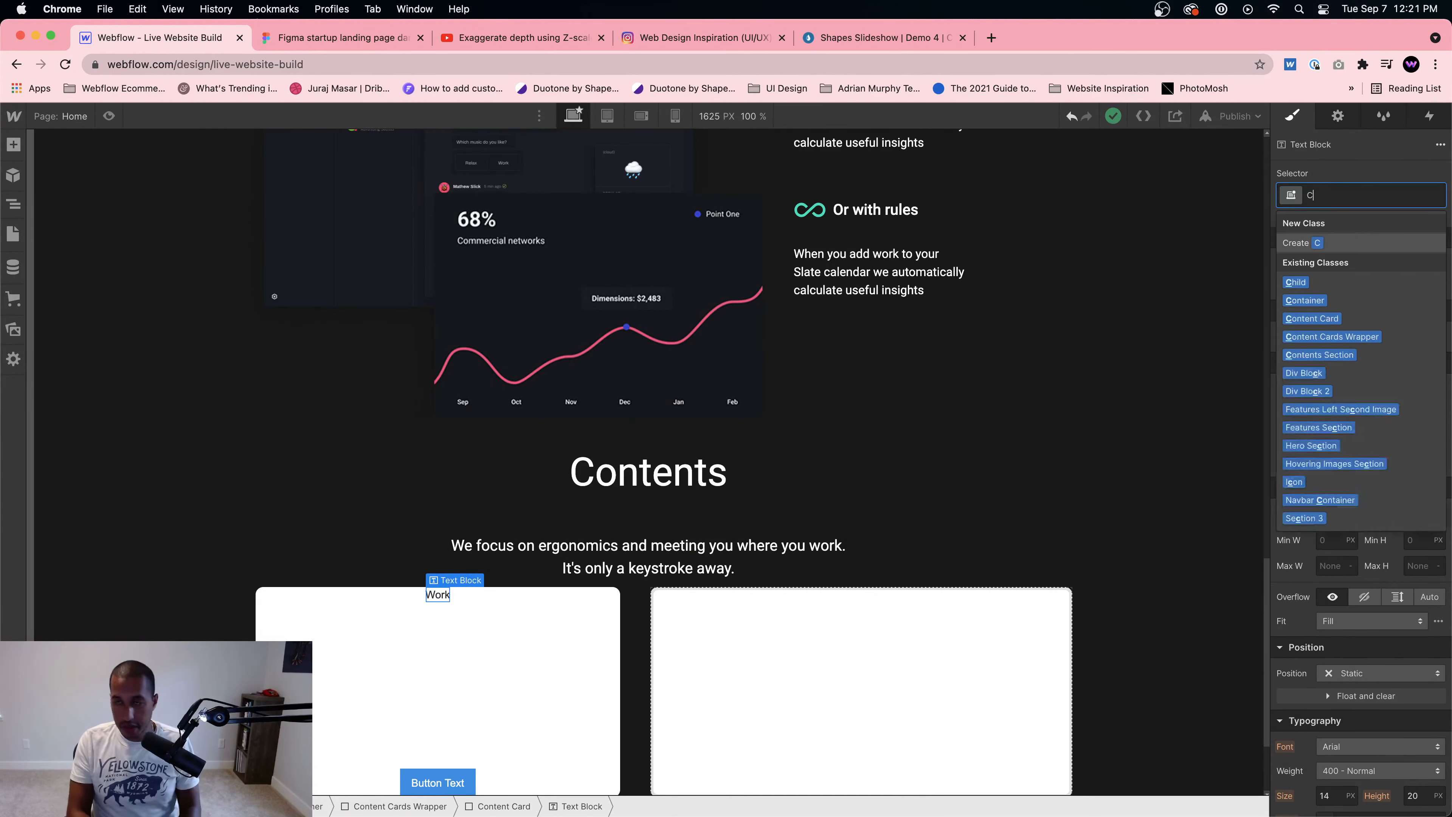
type("ard Title")
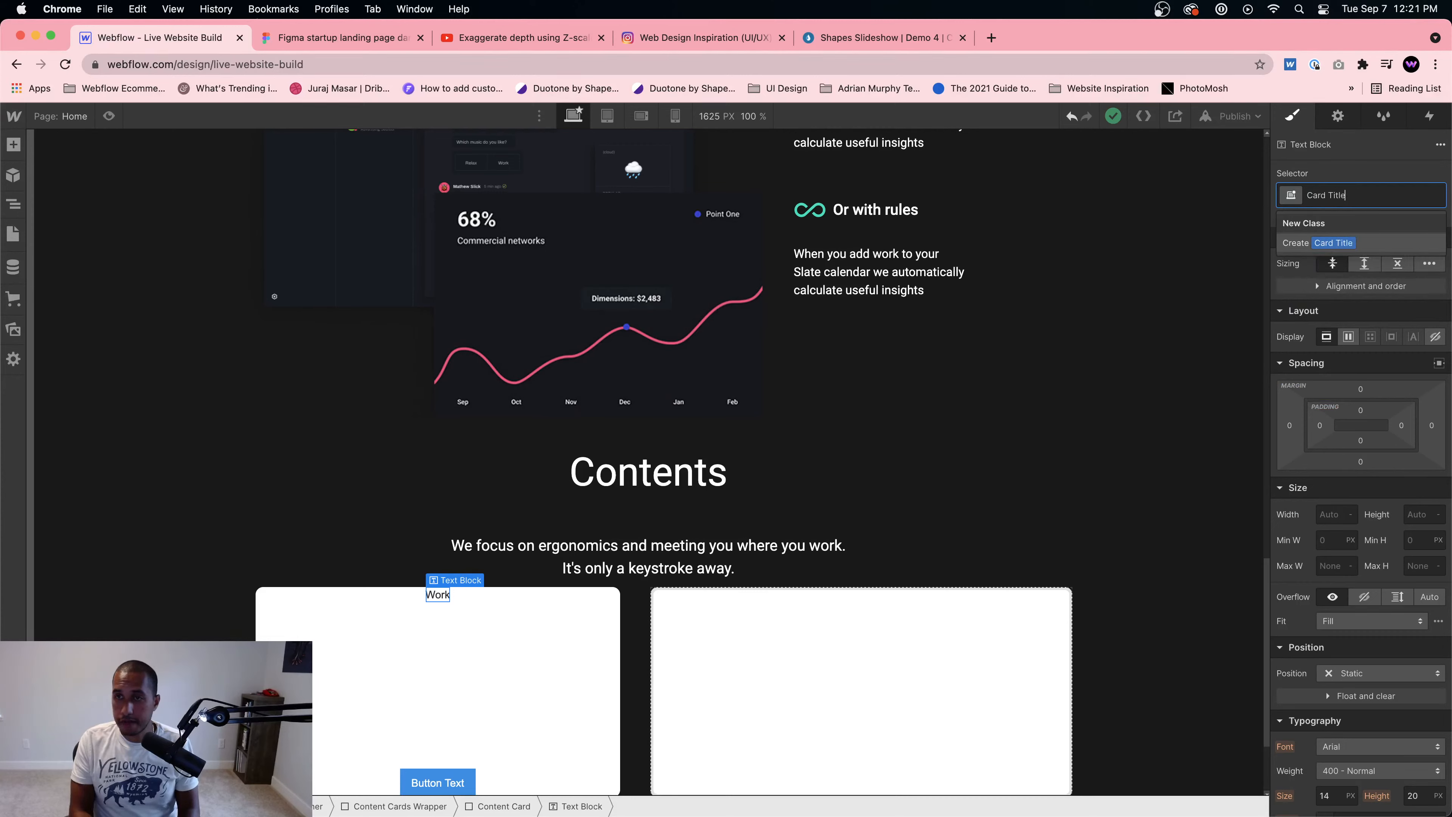
key("Return")
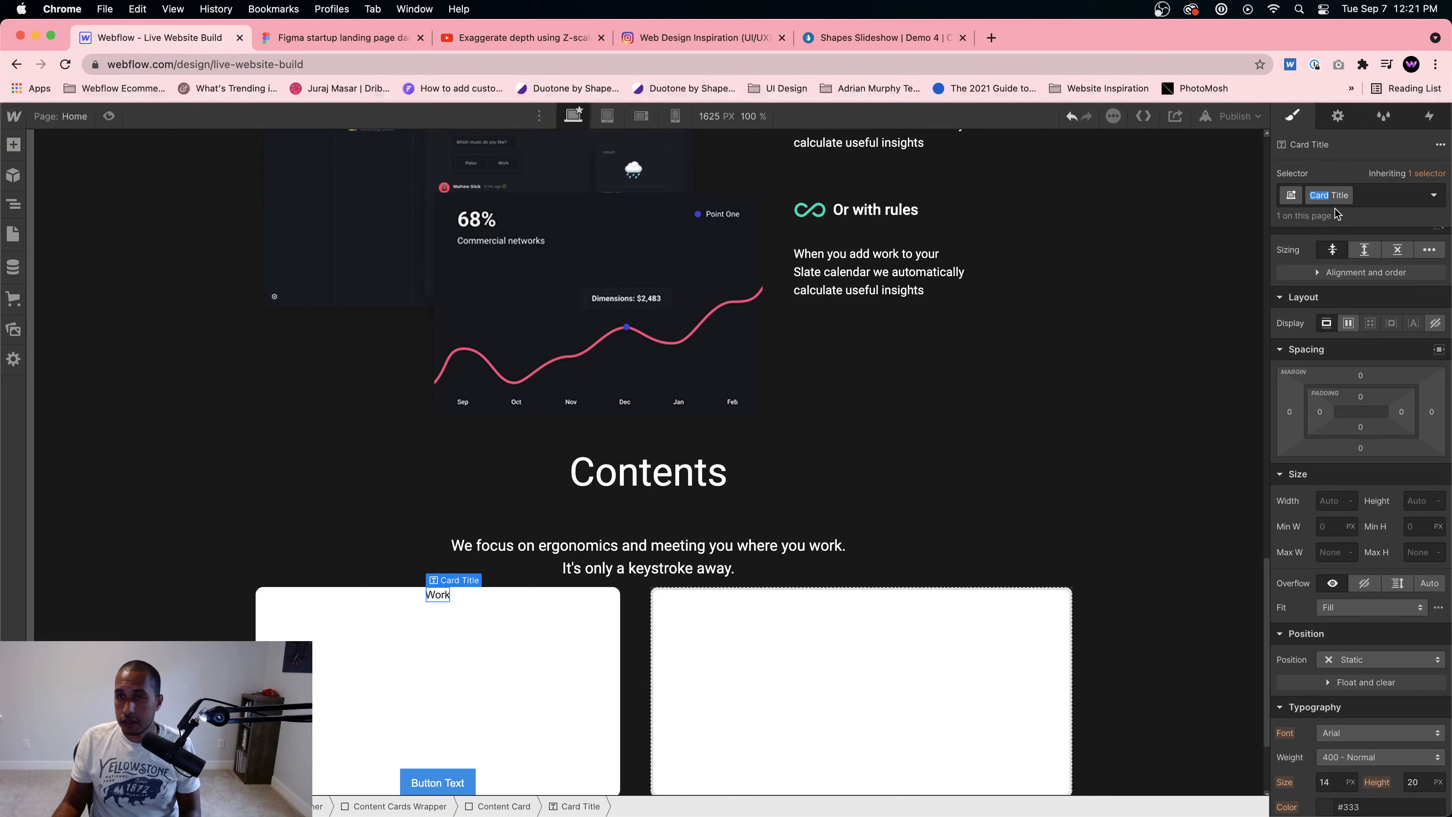
type("Content")
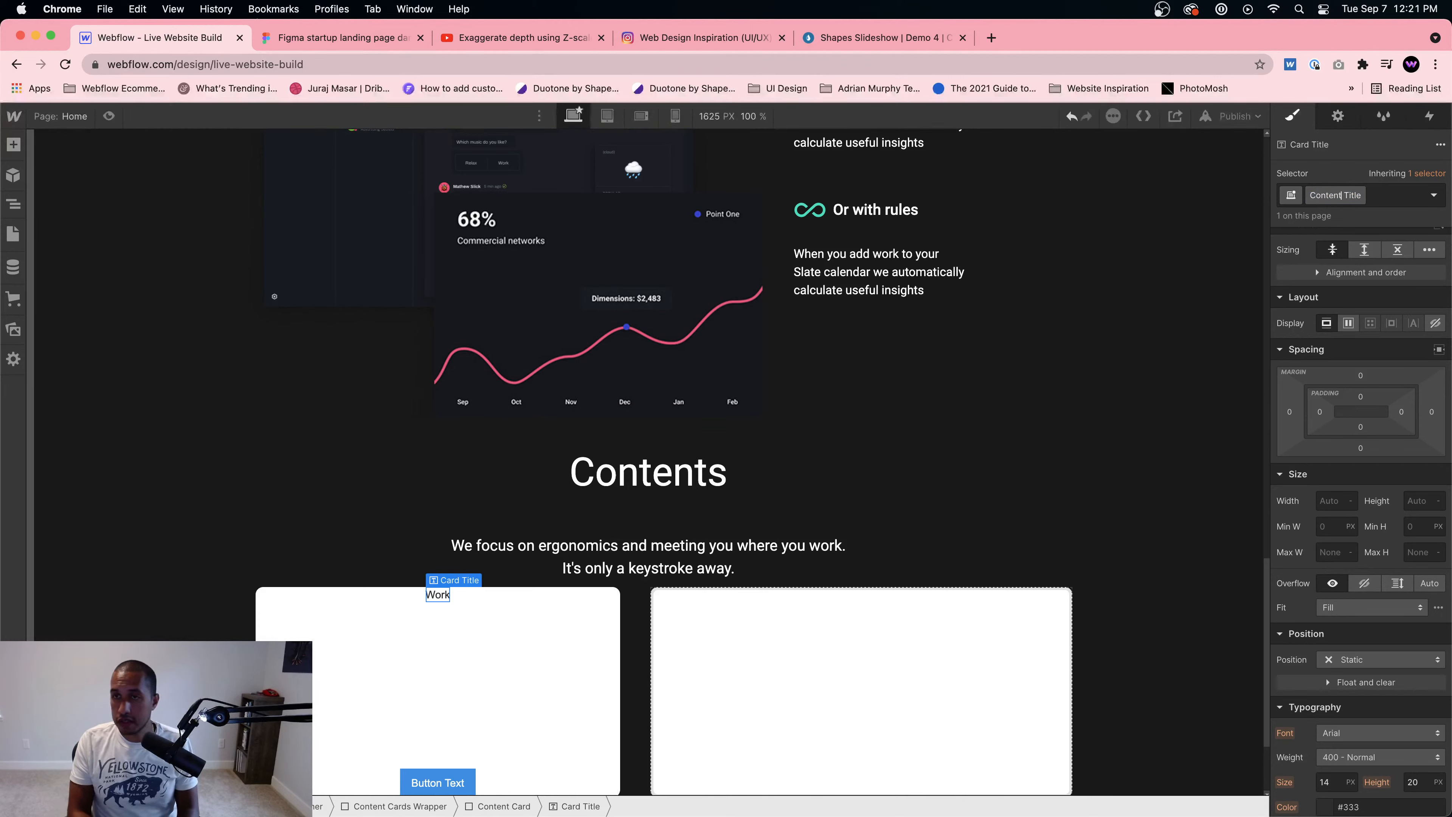
key("Return")
Step: Style the Content Title in Roboto, weight 500 - Medium, with a 20 px size and 30 px line height
scroll(1344, 592, "down", 5)
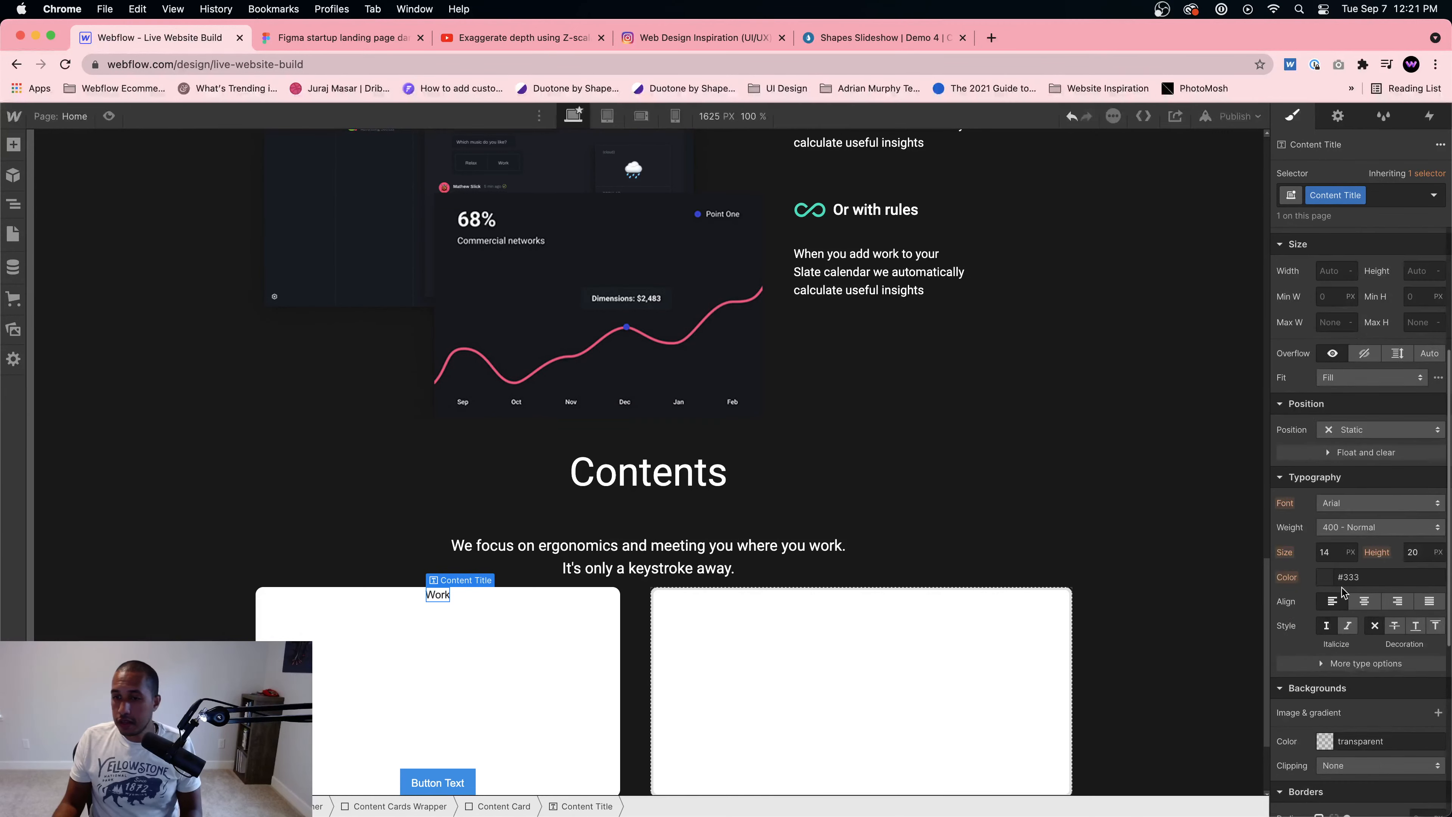
left_click(1354, 502)
left_click(1338, 641)
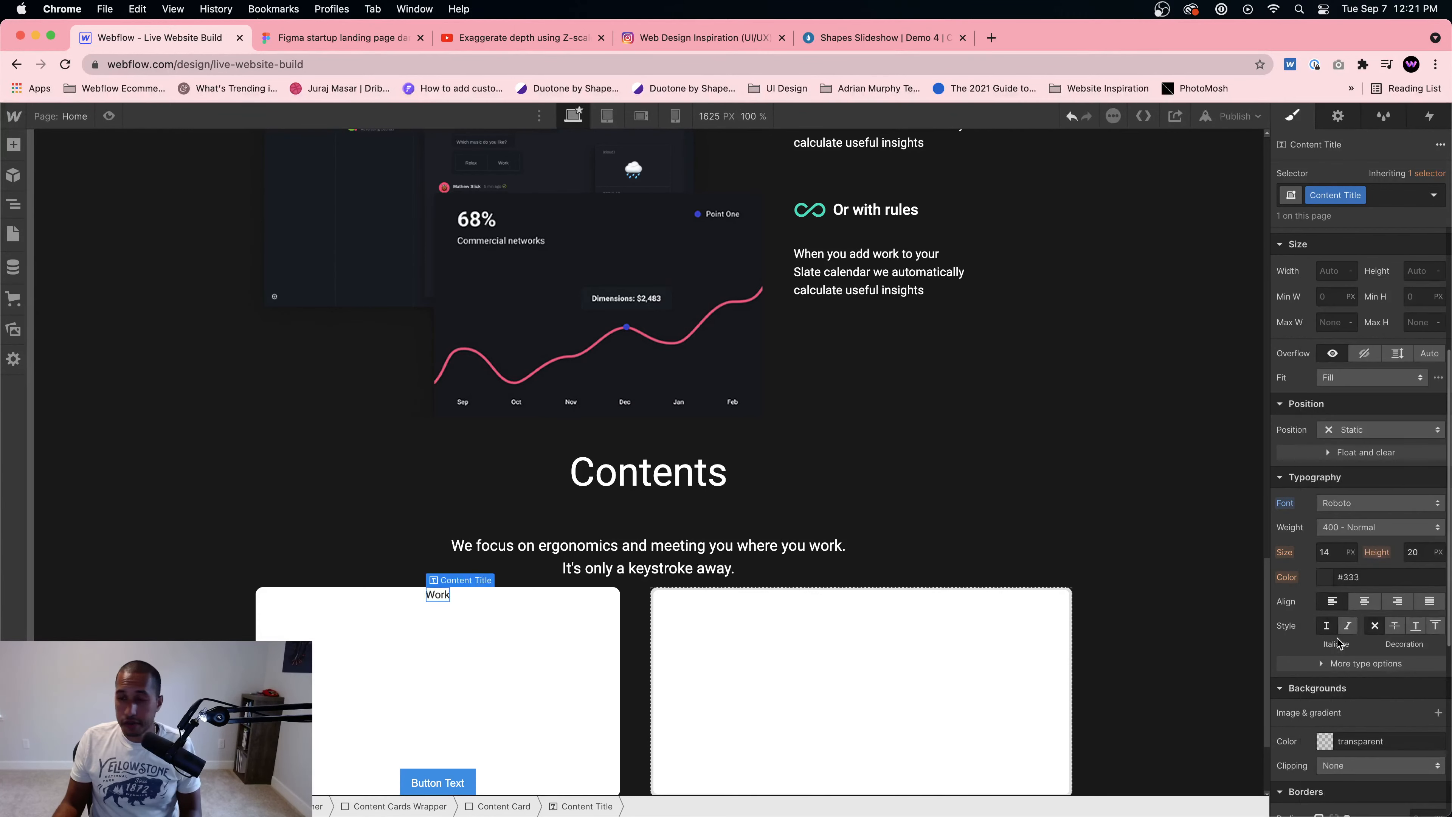
left_click(1366, 526)
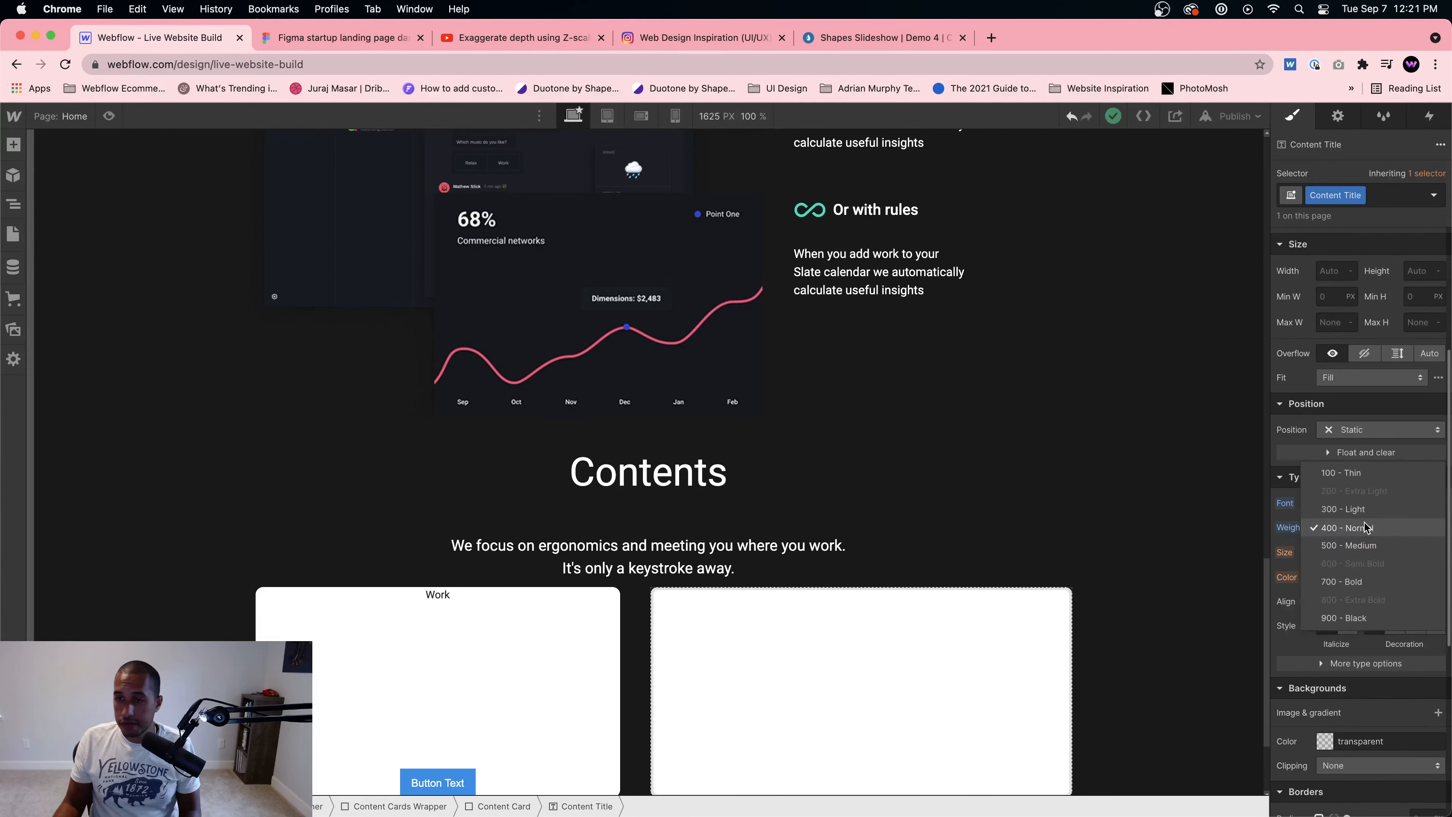
left_click(1363, 549)
left_click(1335, 553)
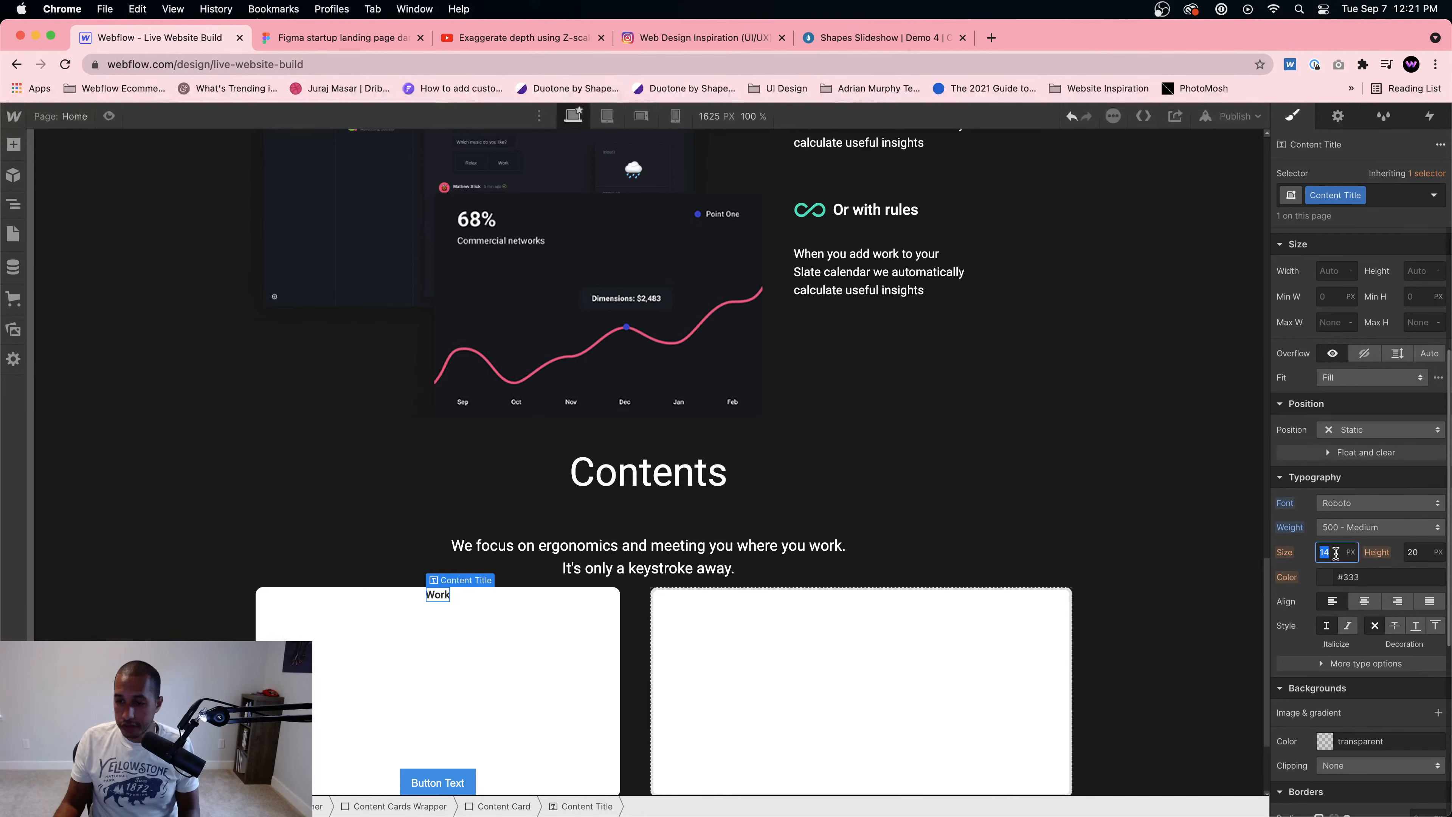
key("Tab")
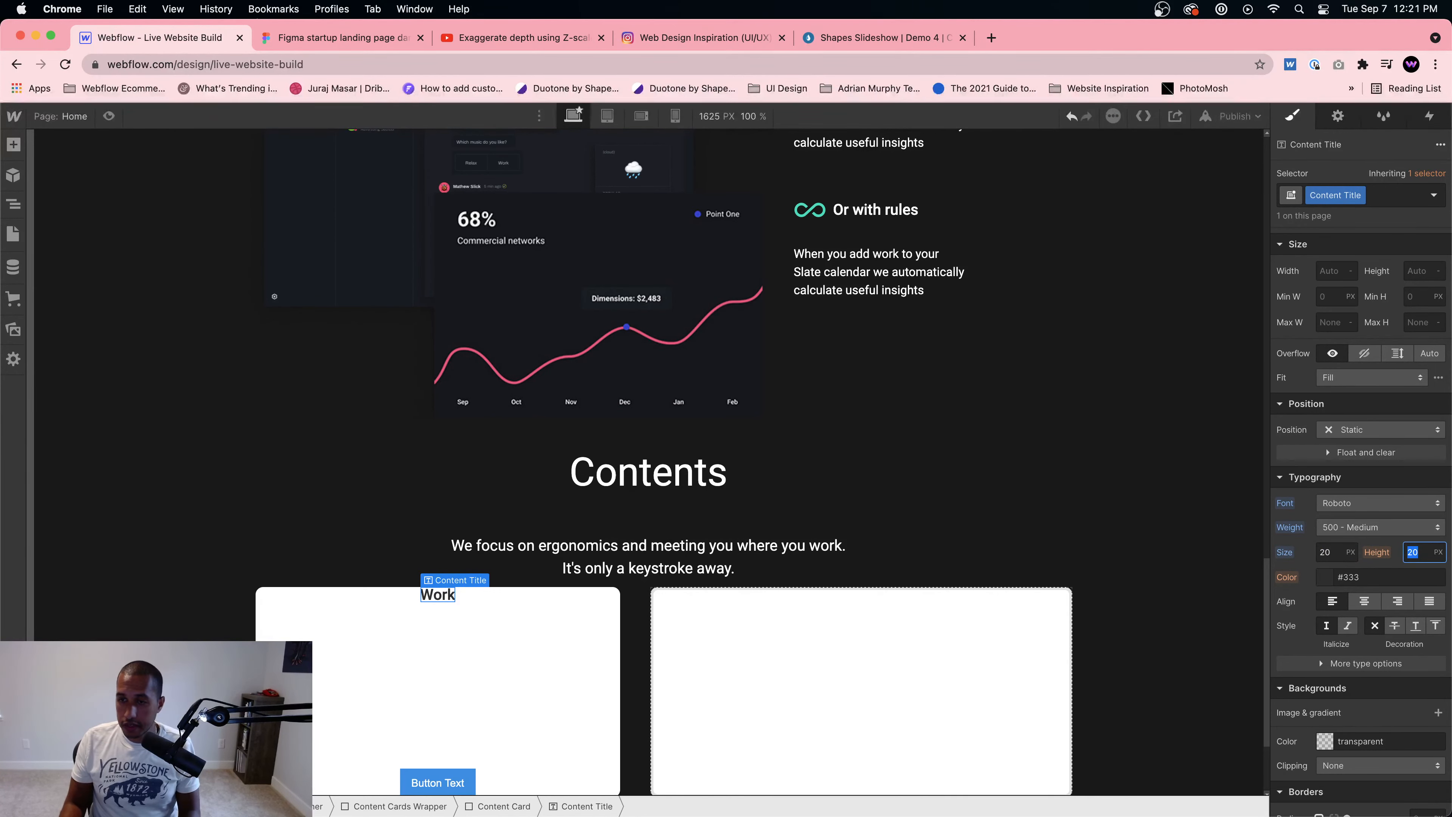
type("30")
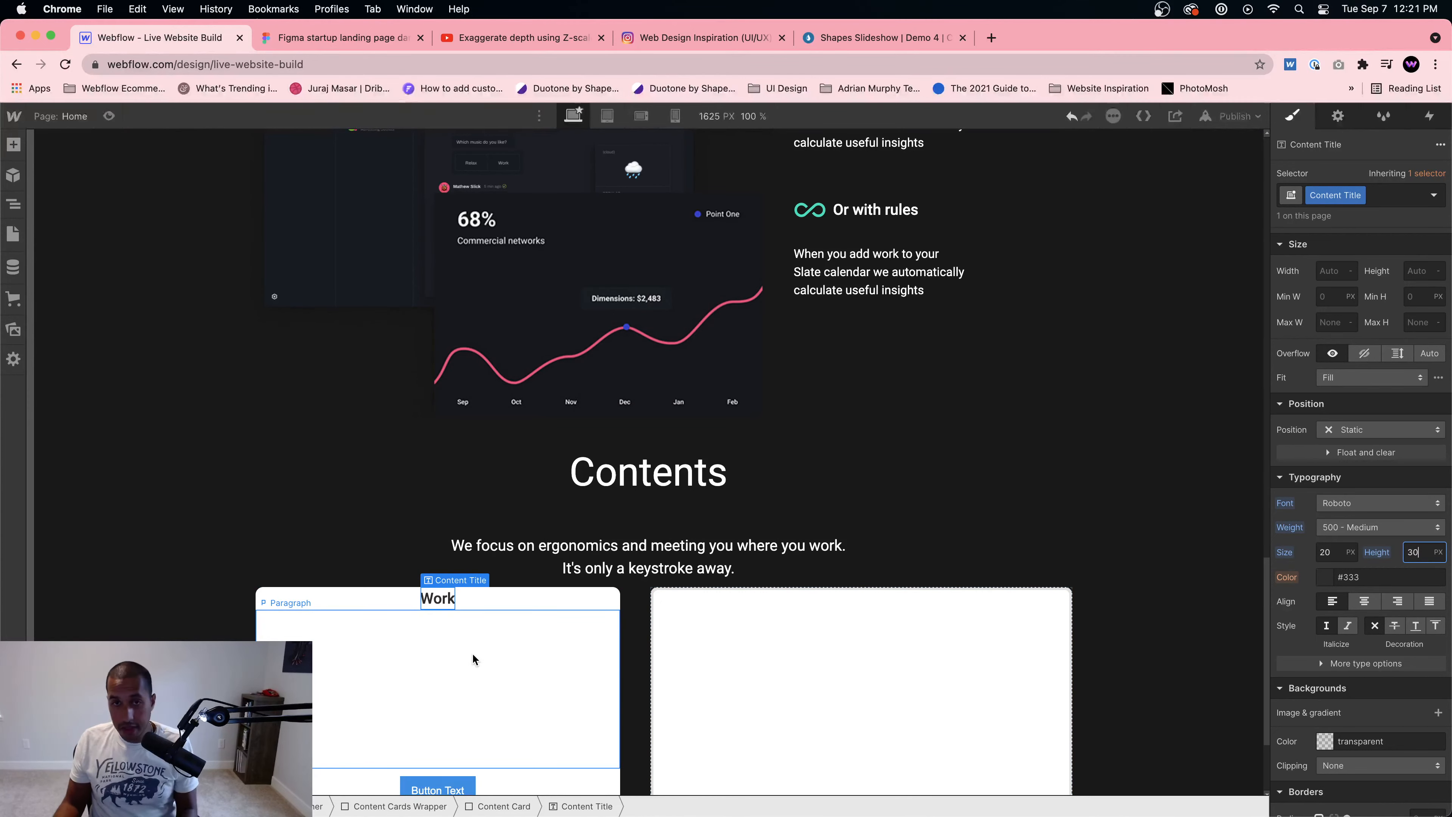
Step: Give the paragraph in the first Content Card a new class named Content Paragraph
left_click(457, 666)
key("super+Return")
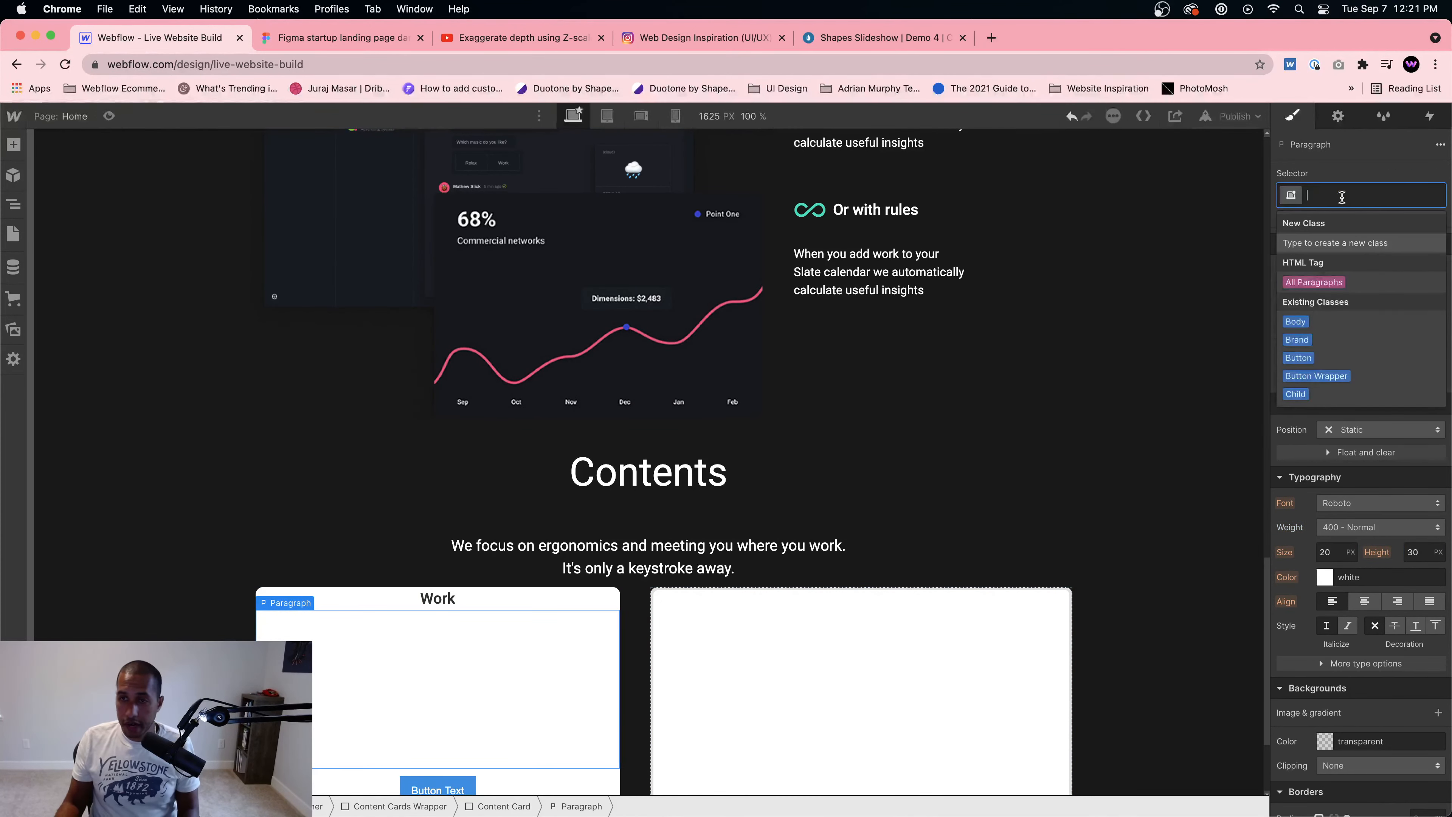
type("Content Paragraph")
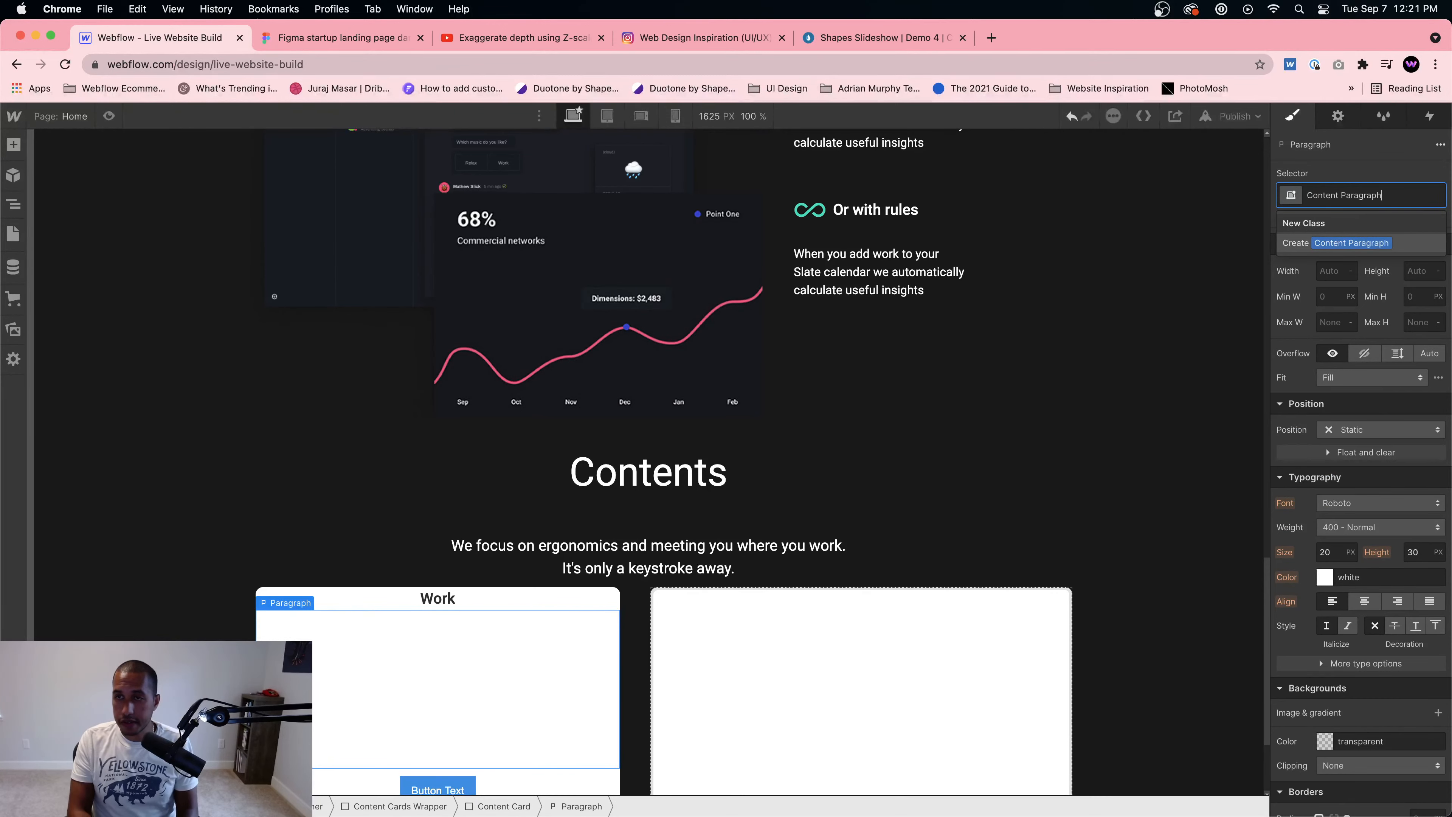
key("Return")
Step: Copy the Work card's paragraph text from the Figma design and paste it over the placeholder text of the Content Paragraph in Webflow
left_click(313, 37)
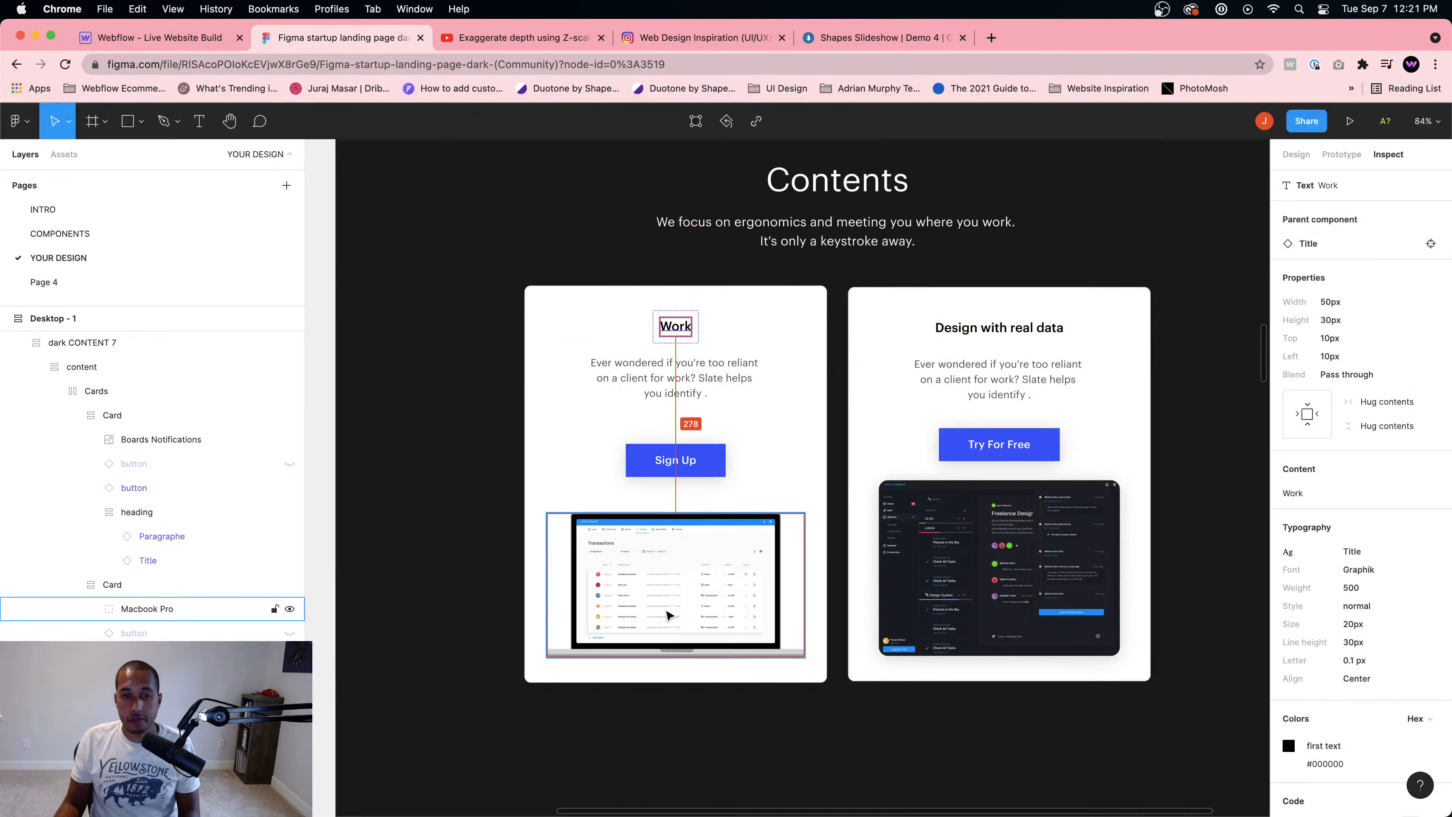
double_click(666, 382)
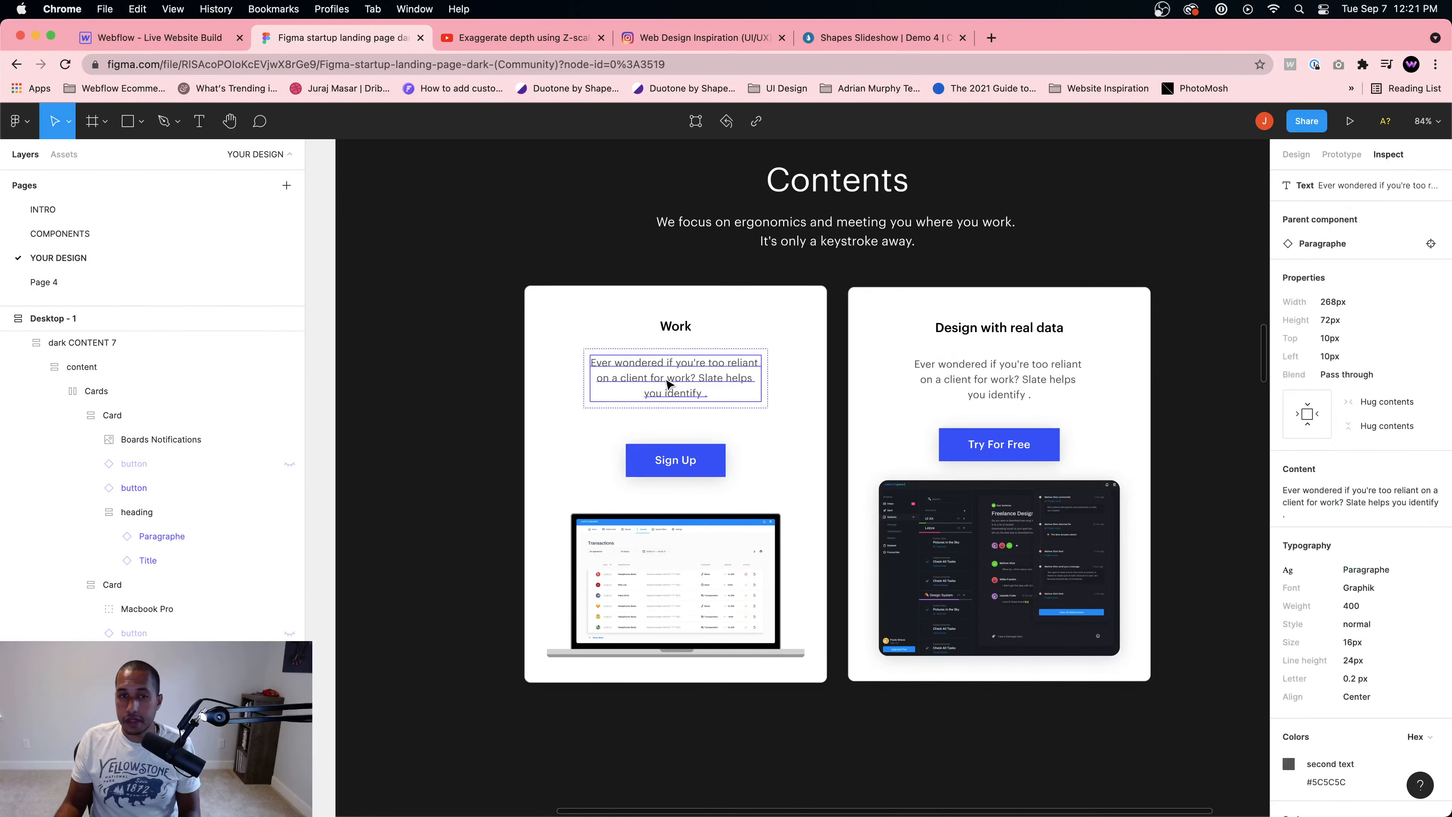
left_click(1422, 469)
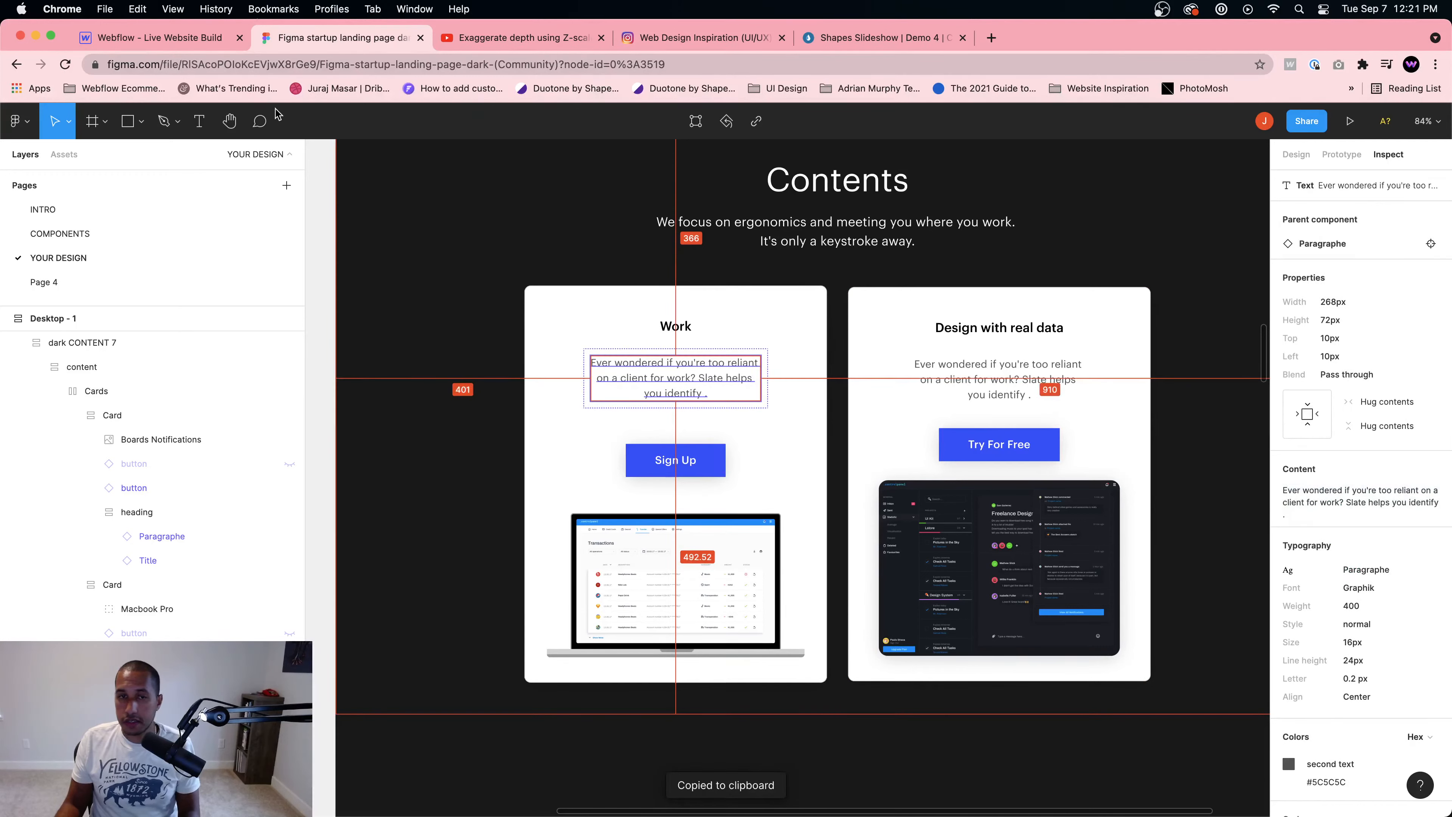
left_click(200, 42)
double_click(461, 671)
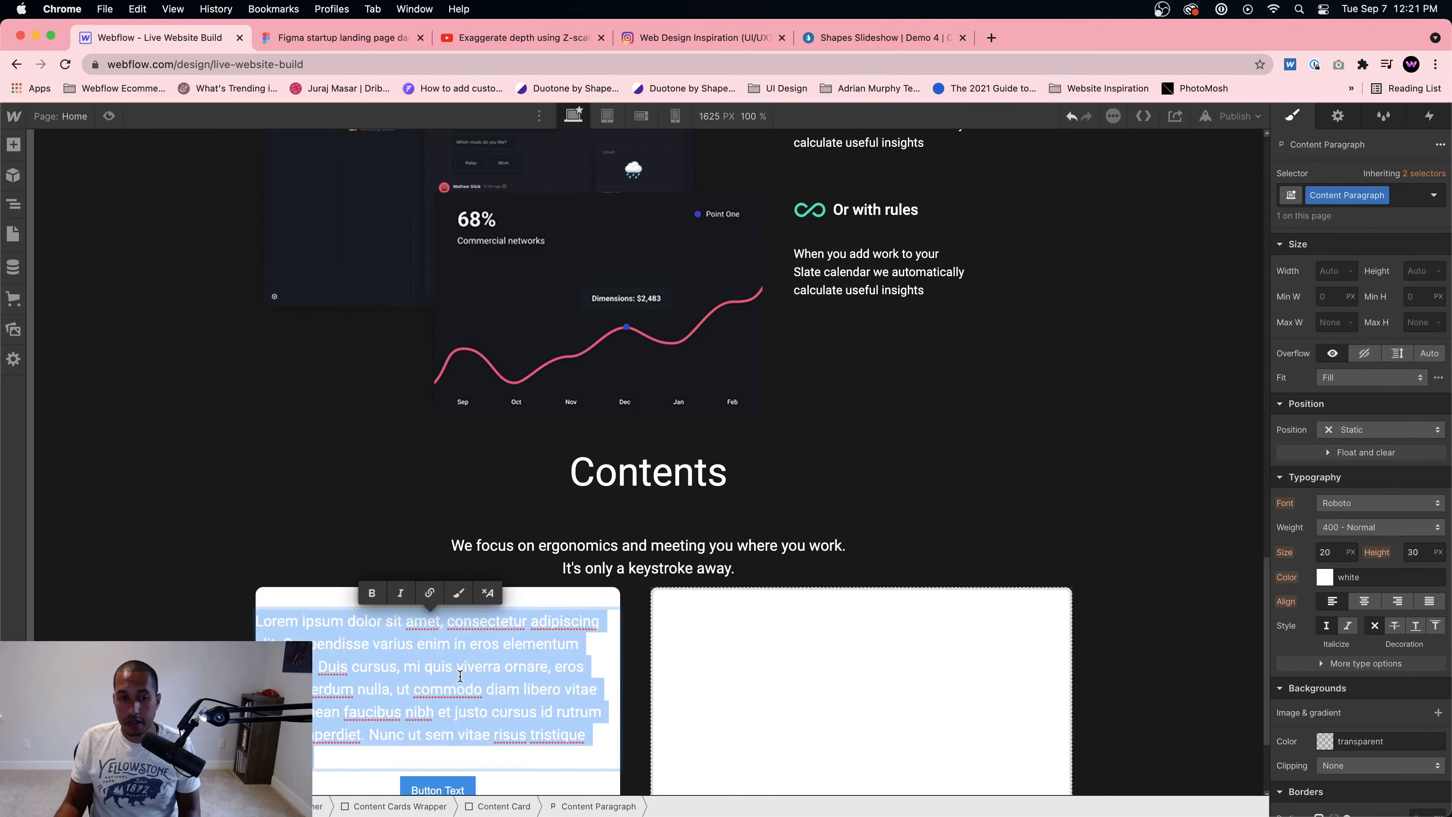
key("super+v")
key("Escape")
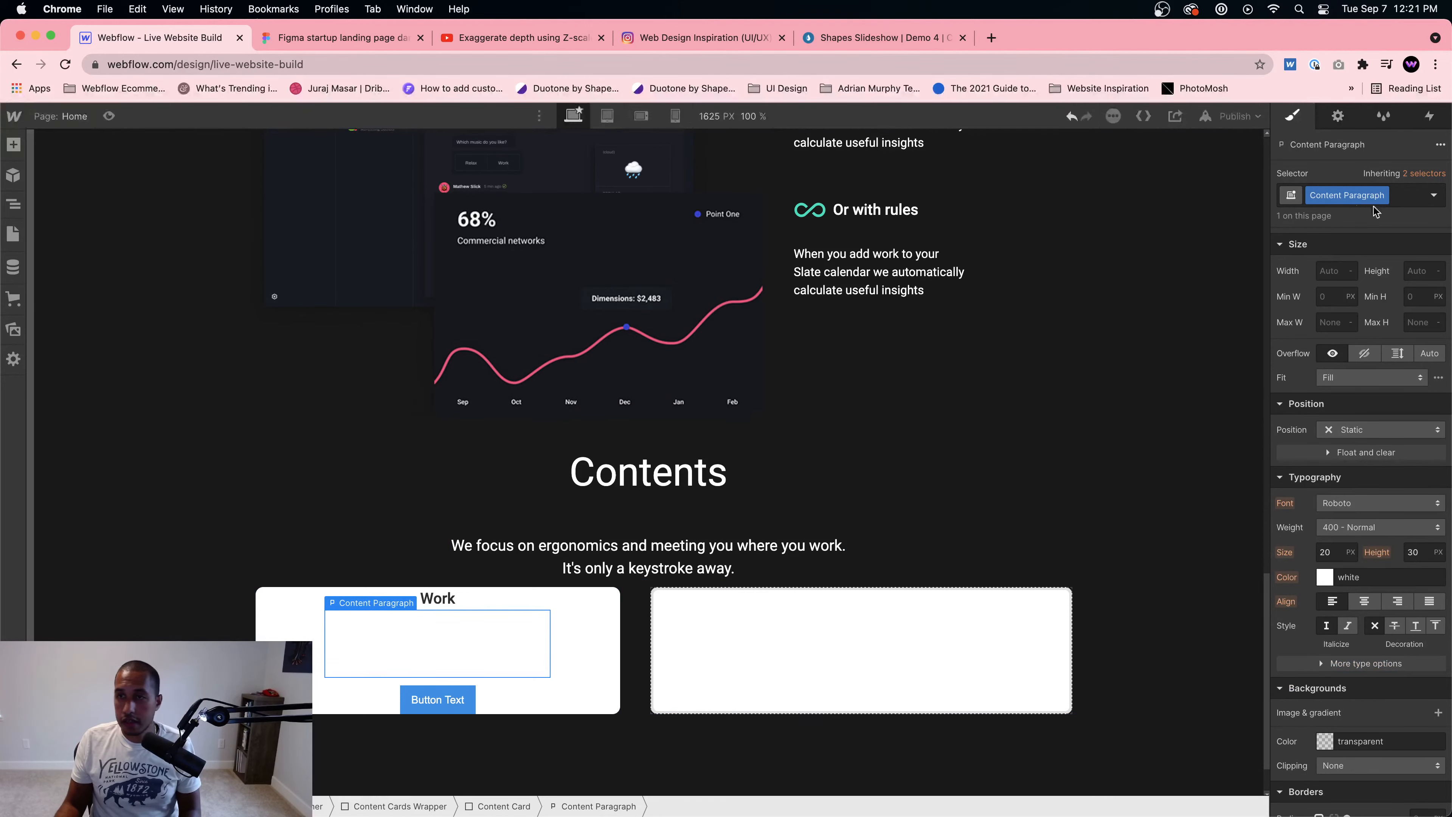
Step: Set the Content Paragraph's text color to #333333
scroll(1325, 567, "down", 1)
left_click(1323, 575)
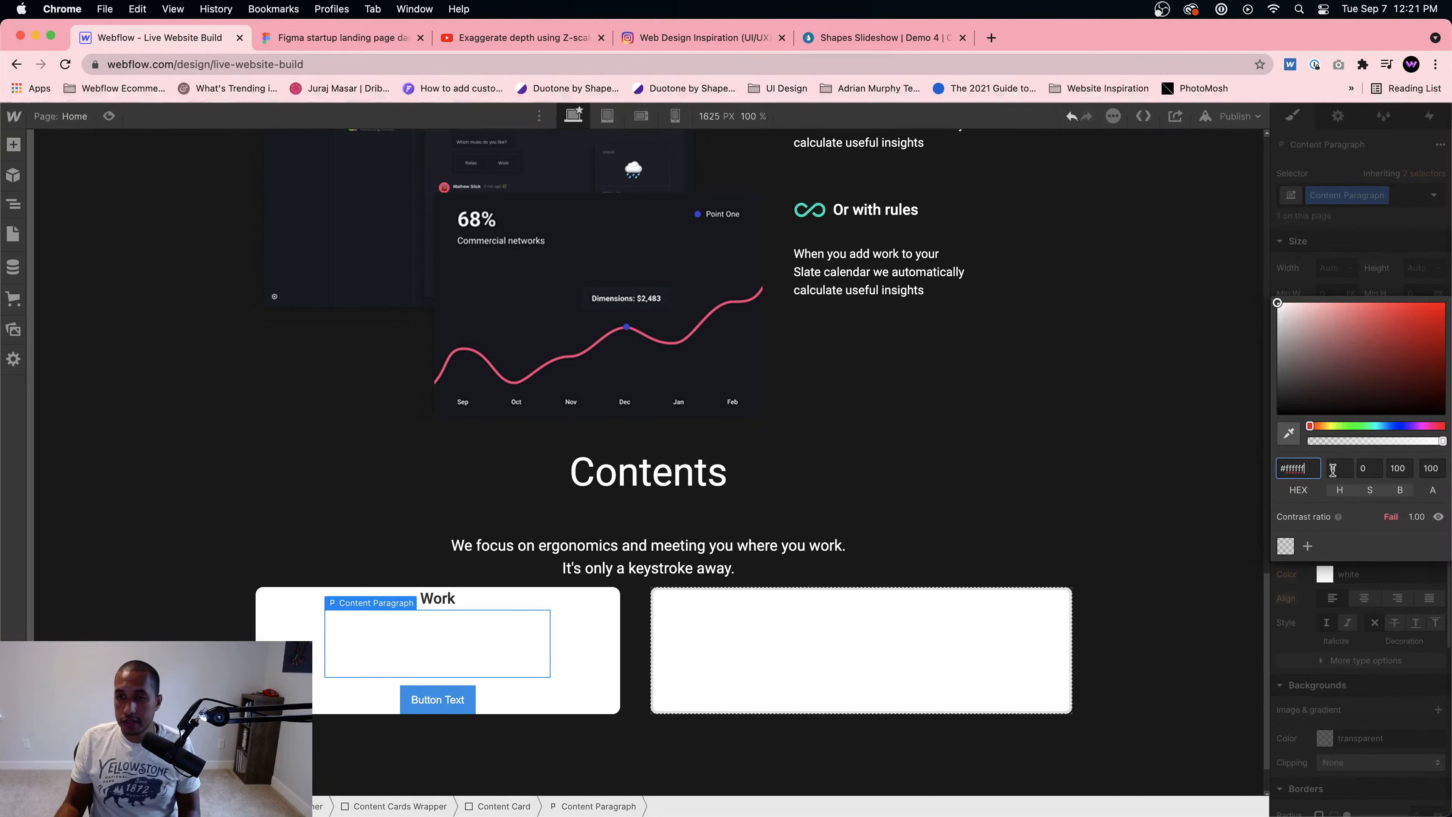
left_click_drag(1306, 470, 1210, 466)
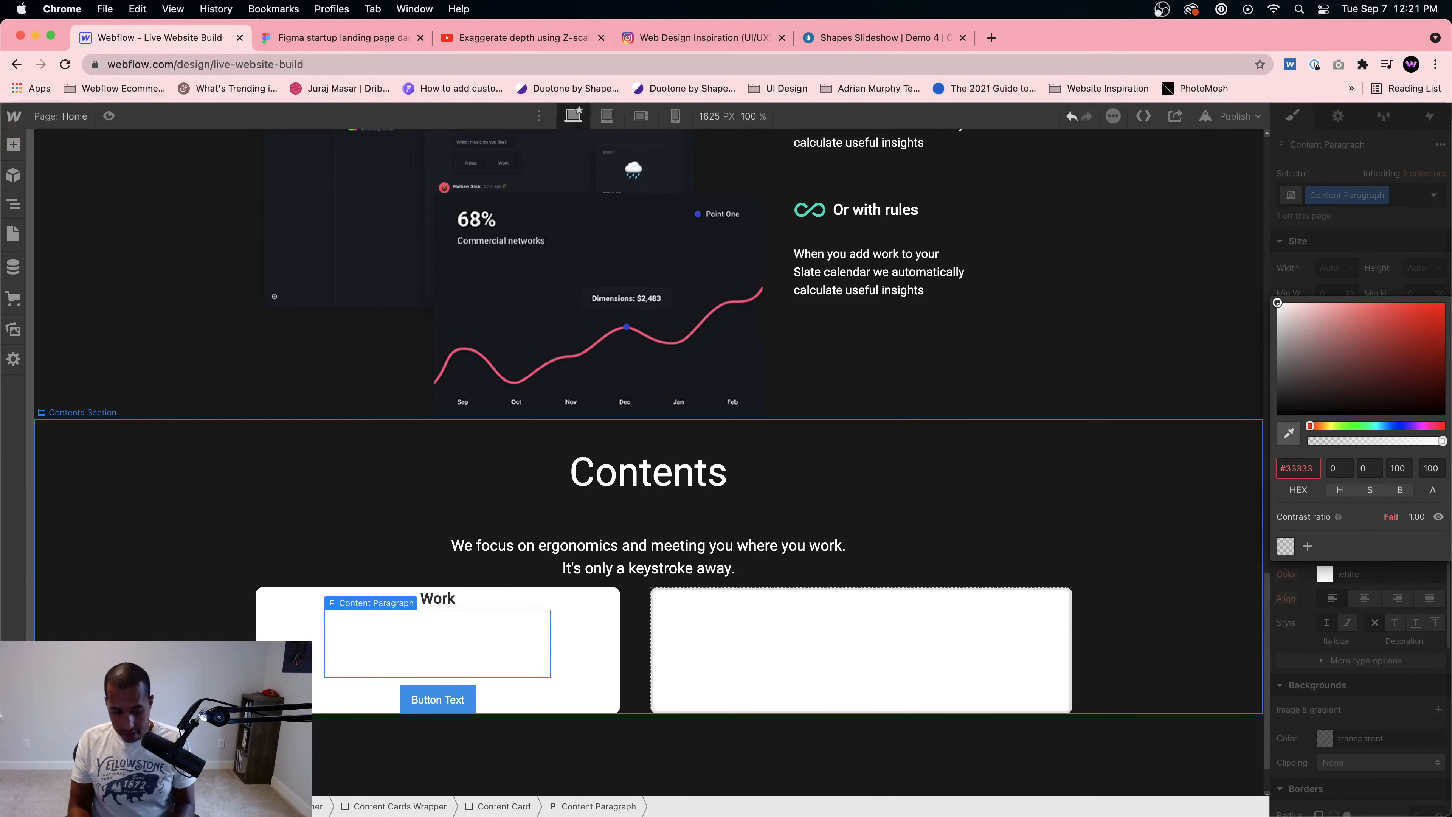
key("Return")
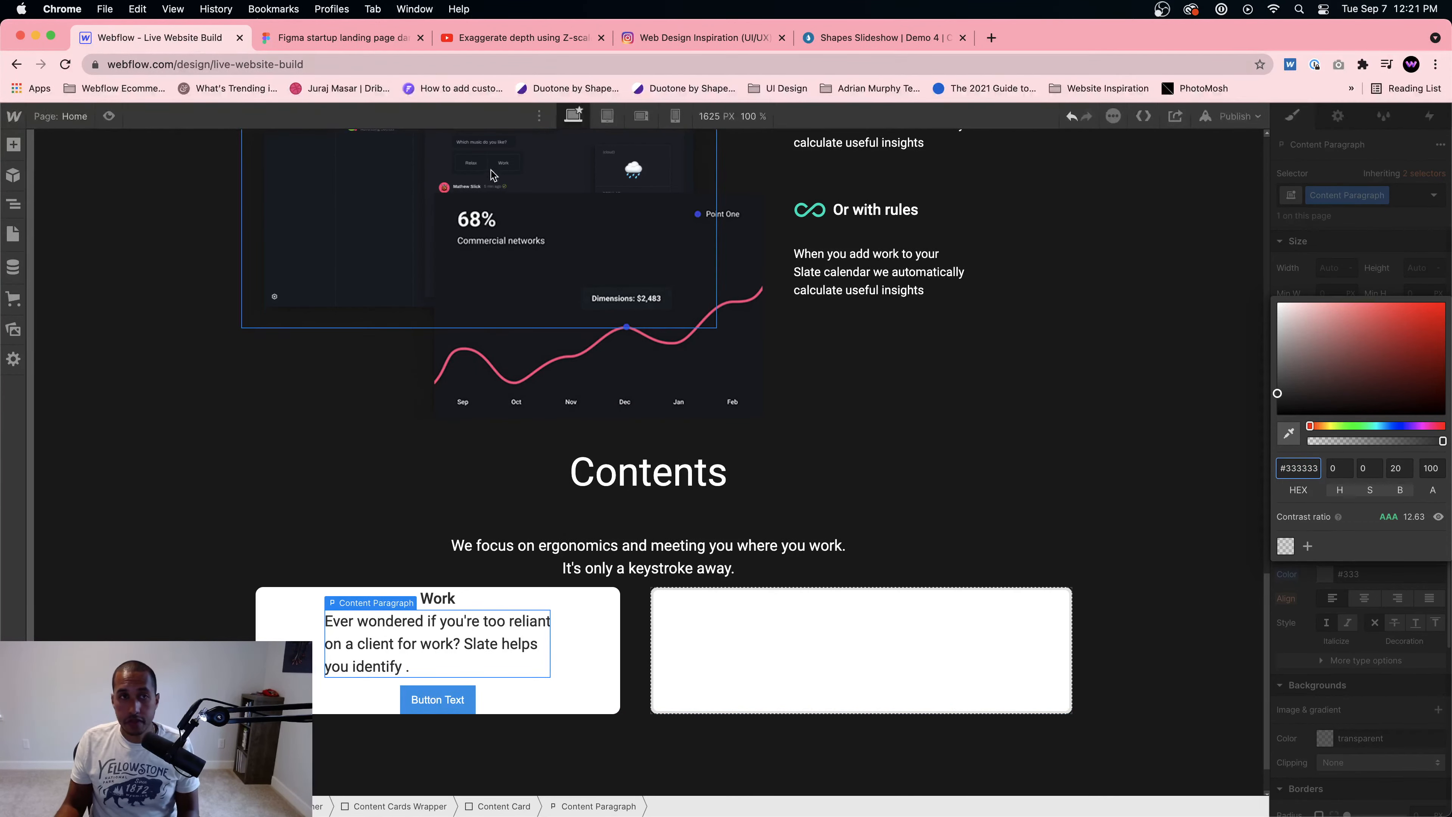
Step: Check the paragraph's typography in Figma, then set the Content Paragraph in Webflow to 16 px size and 24 px line height
left_click(335, 38)
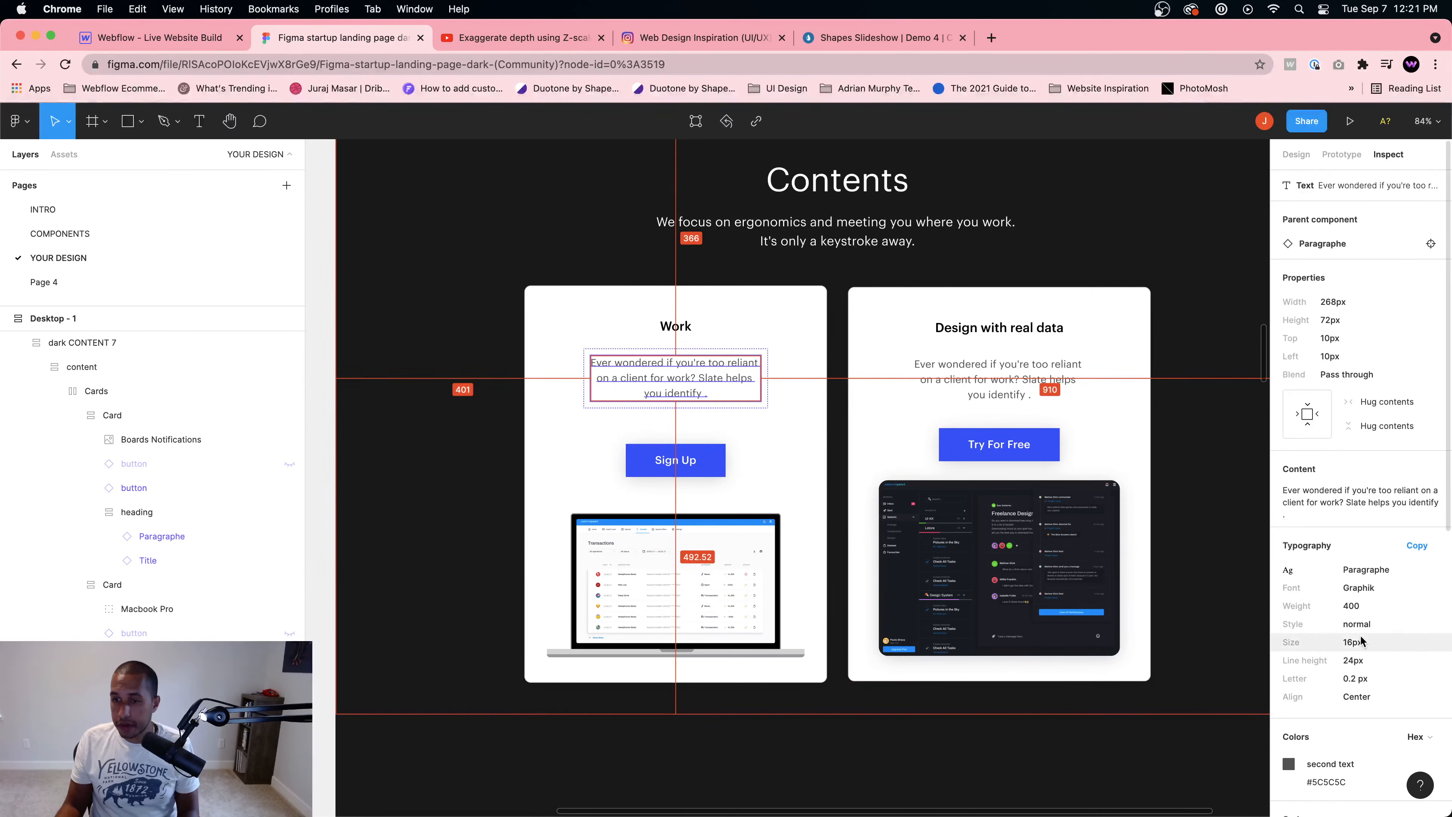
left_click(172, 38)
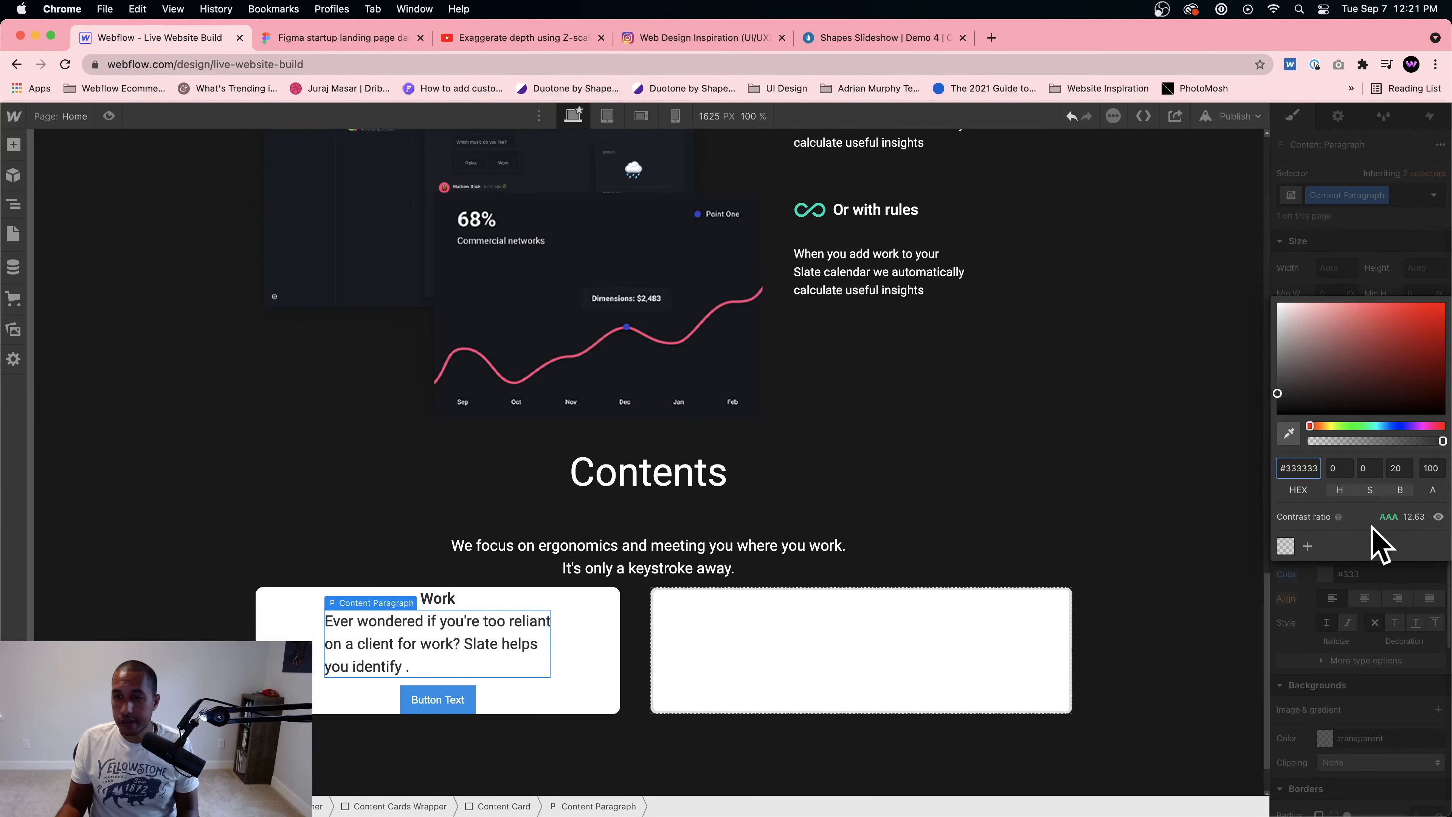
left_click(1338, 536)
type("16")
key("Tab")
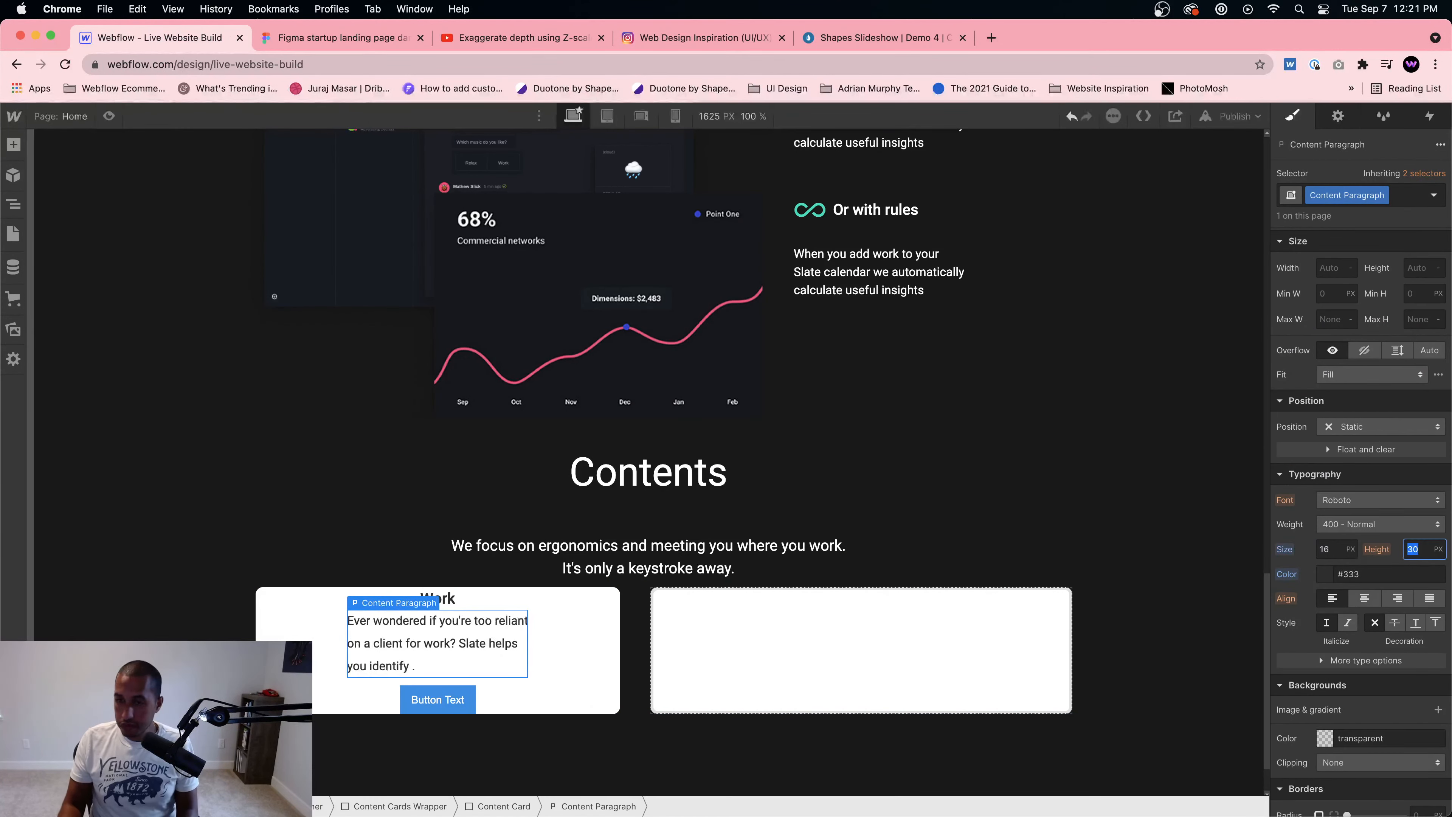
type("24")
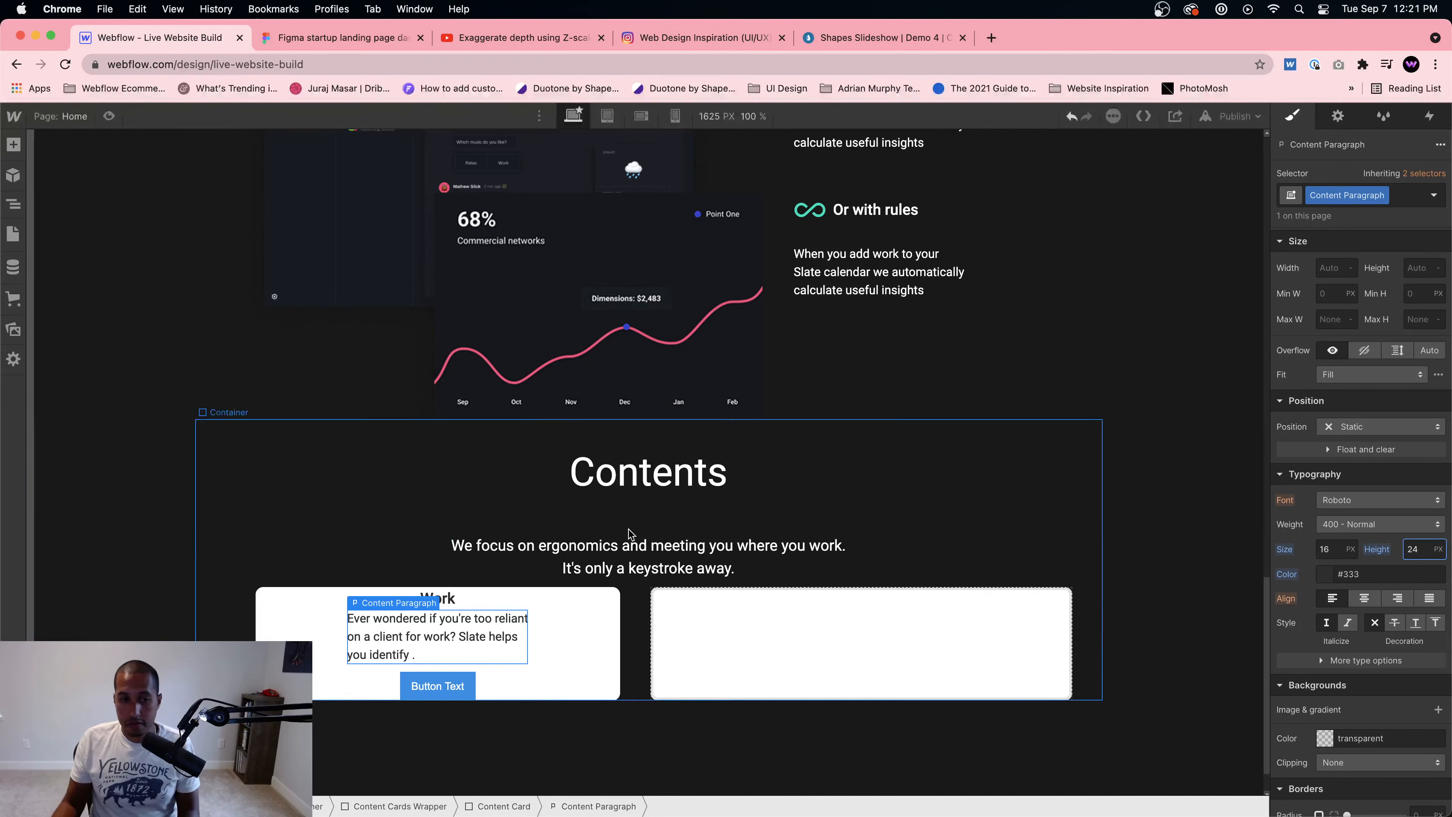
Step: Check the paragraph once more in Figma and center-align the Content Paragraph's text in Webflow
left_click(337, 38)
left_click(183, 39)
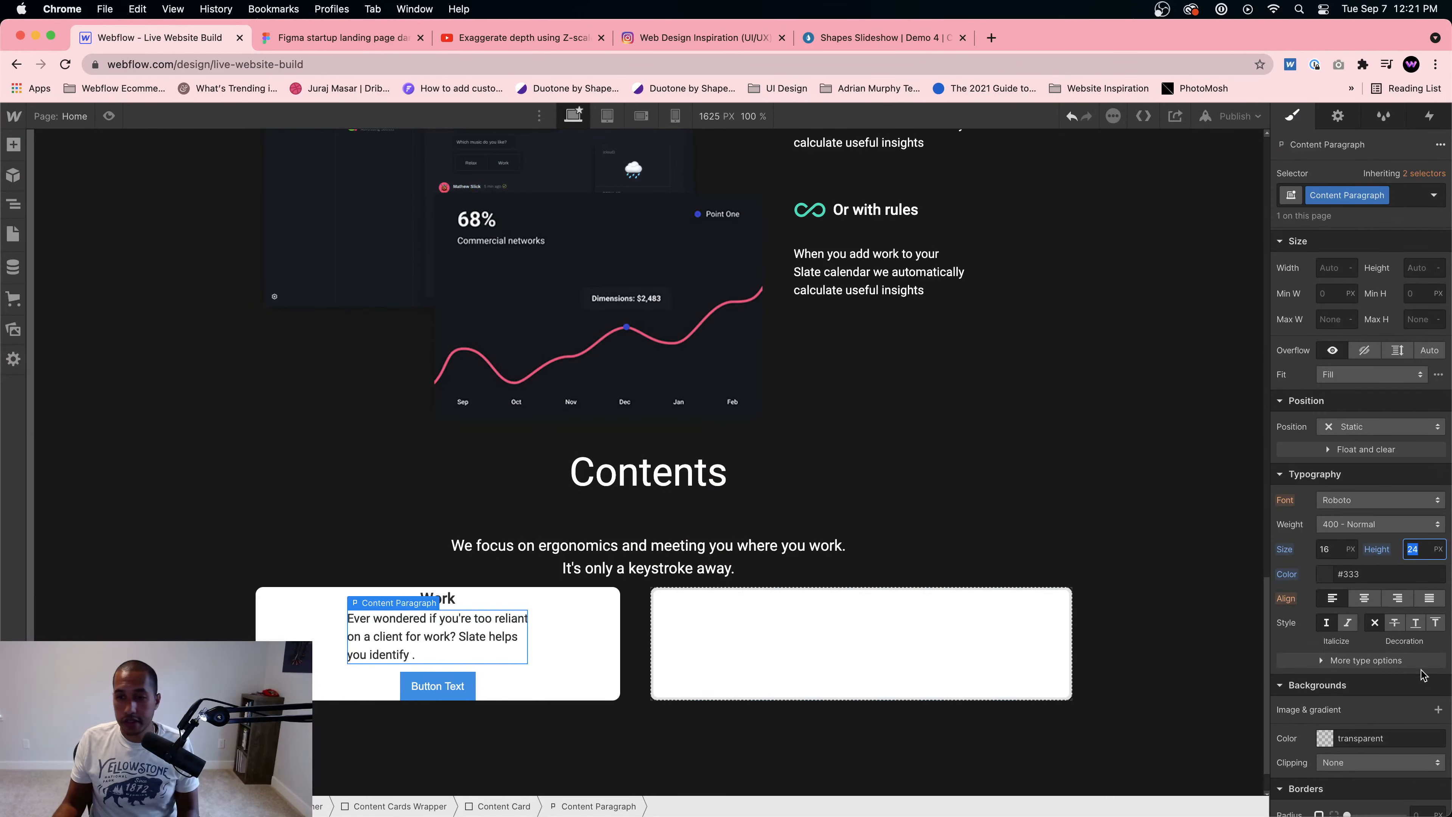
left_click(1364, 600)
left_click(583, 641)
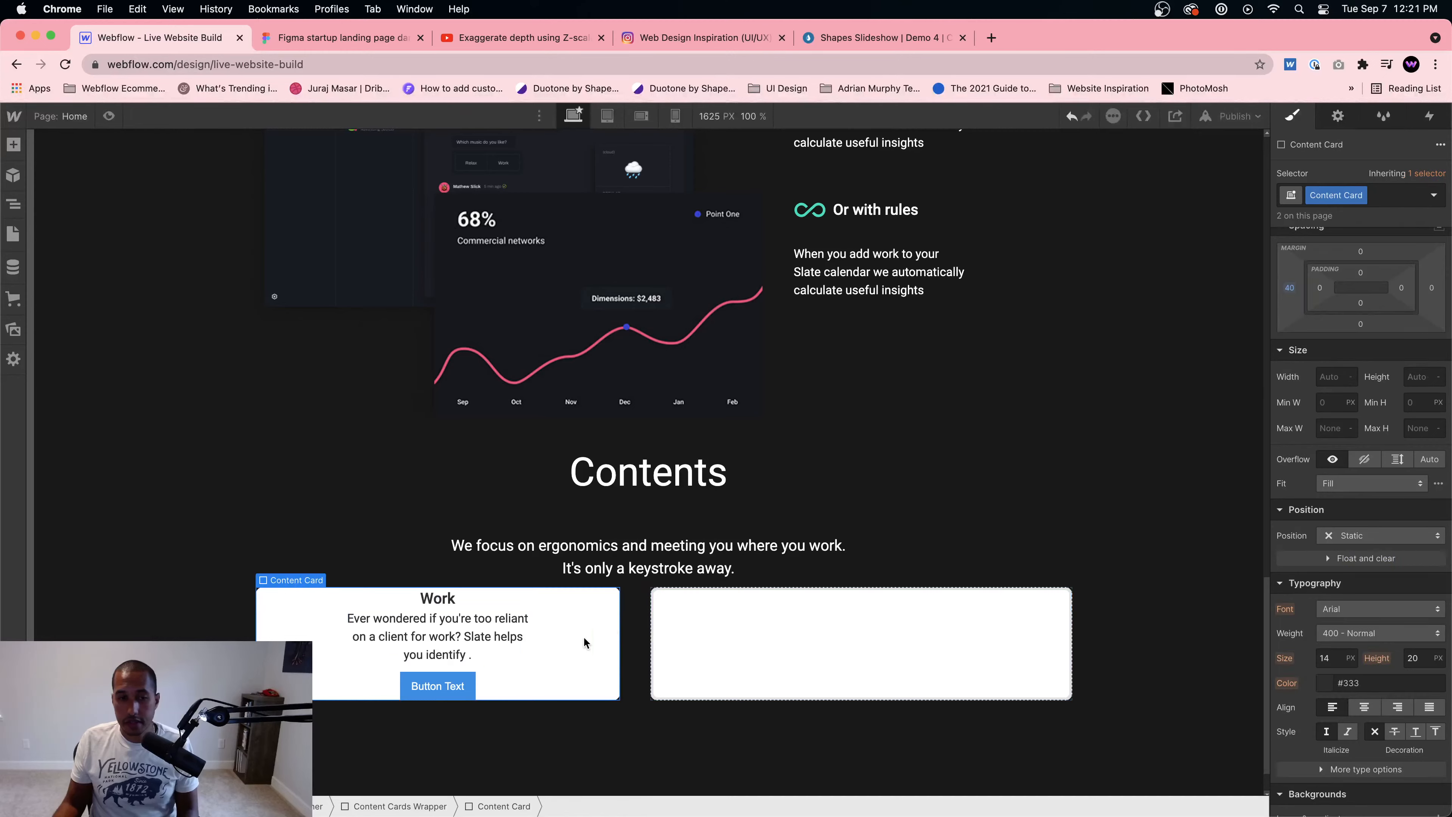
Step: Inspect the Sign Up button in the Figma design and compare it with the header's buttons, then return to Webflow
left_click(347, 39)
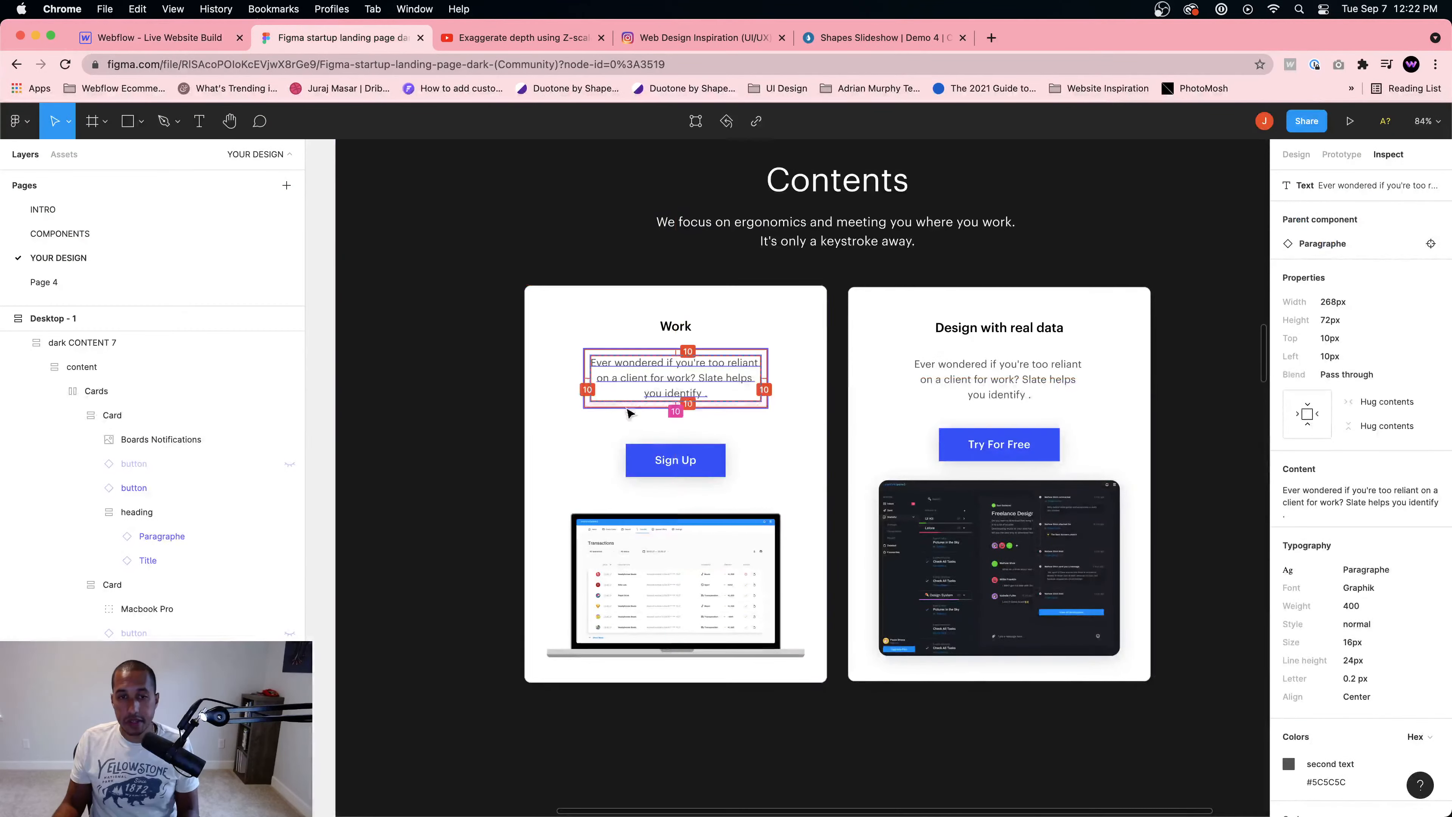
left_click(648, 460)
scroll(794, 389, "up", 15)
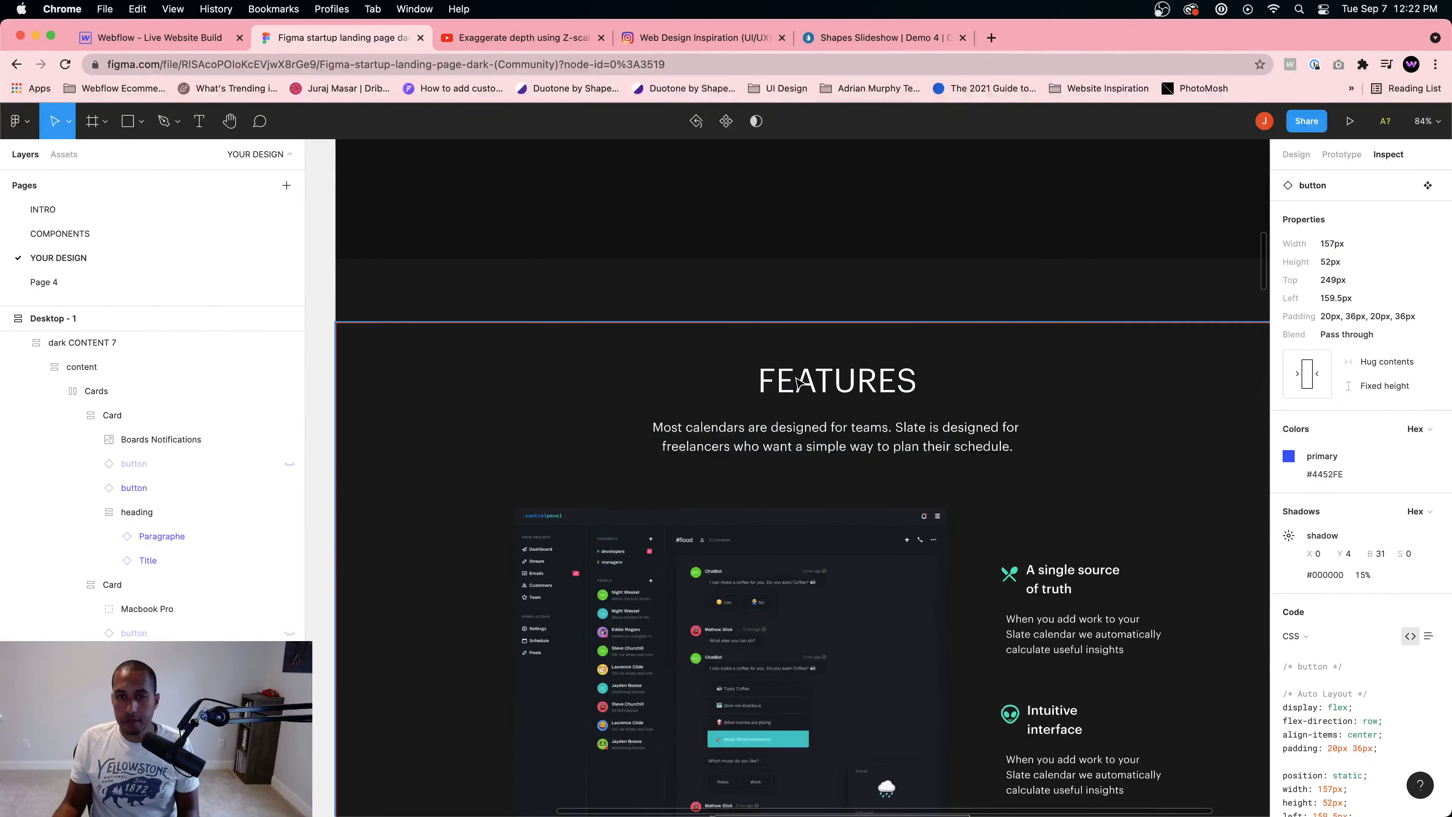
scroll(799, 383, "up", 5)
left_click(788, 382)
scroll(766, 389, "down", 9)
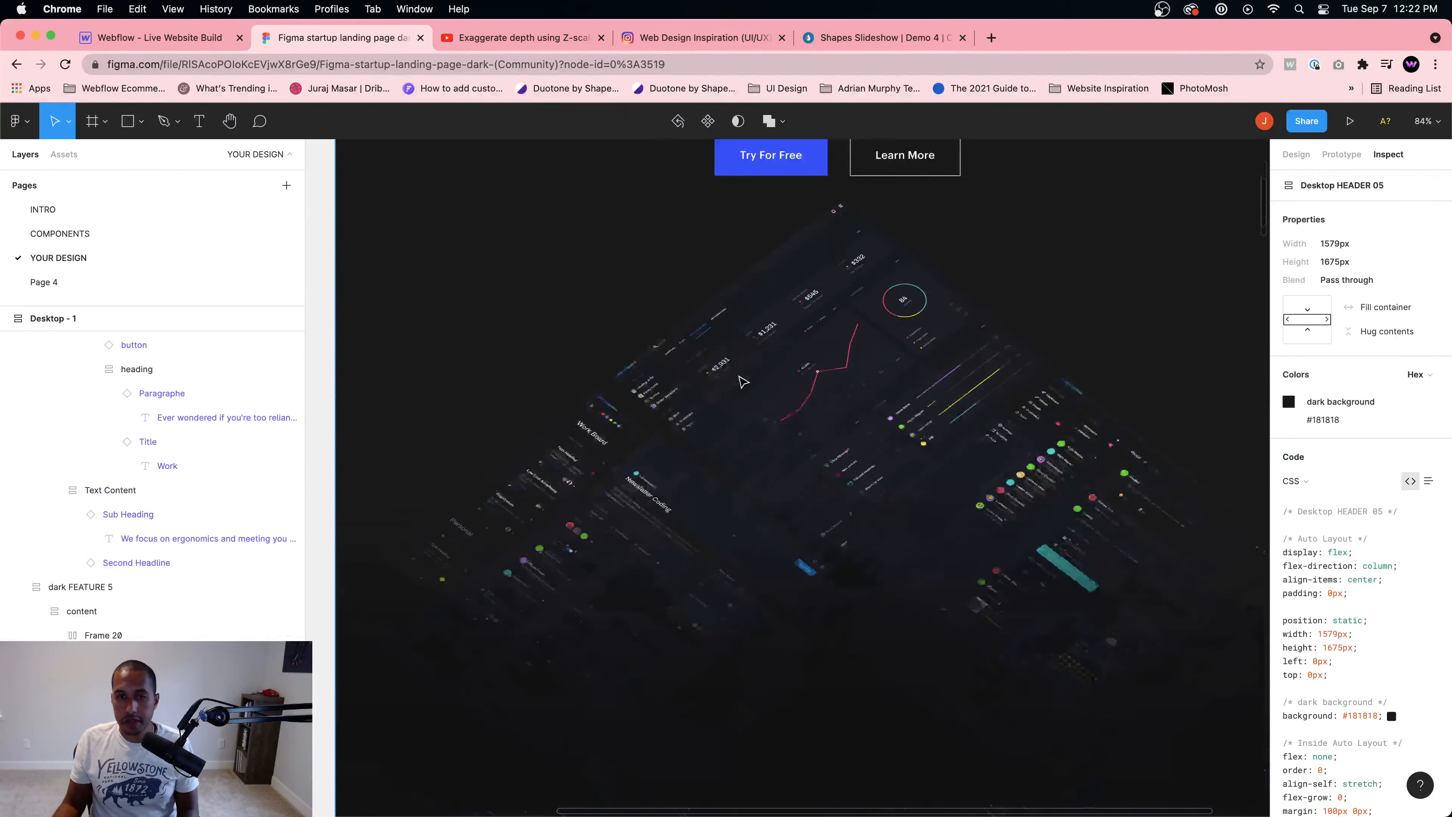
scroll(751, 412, "down", 15)
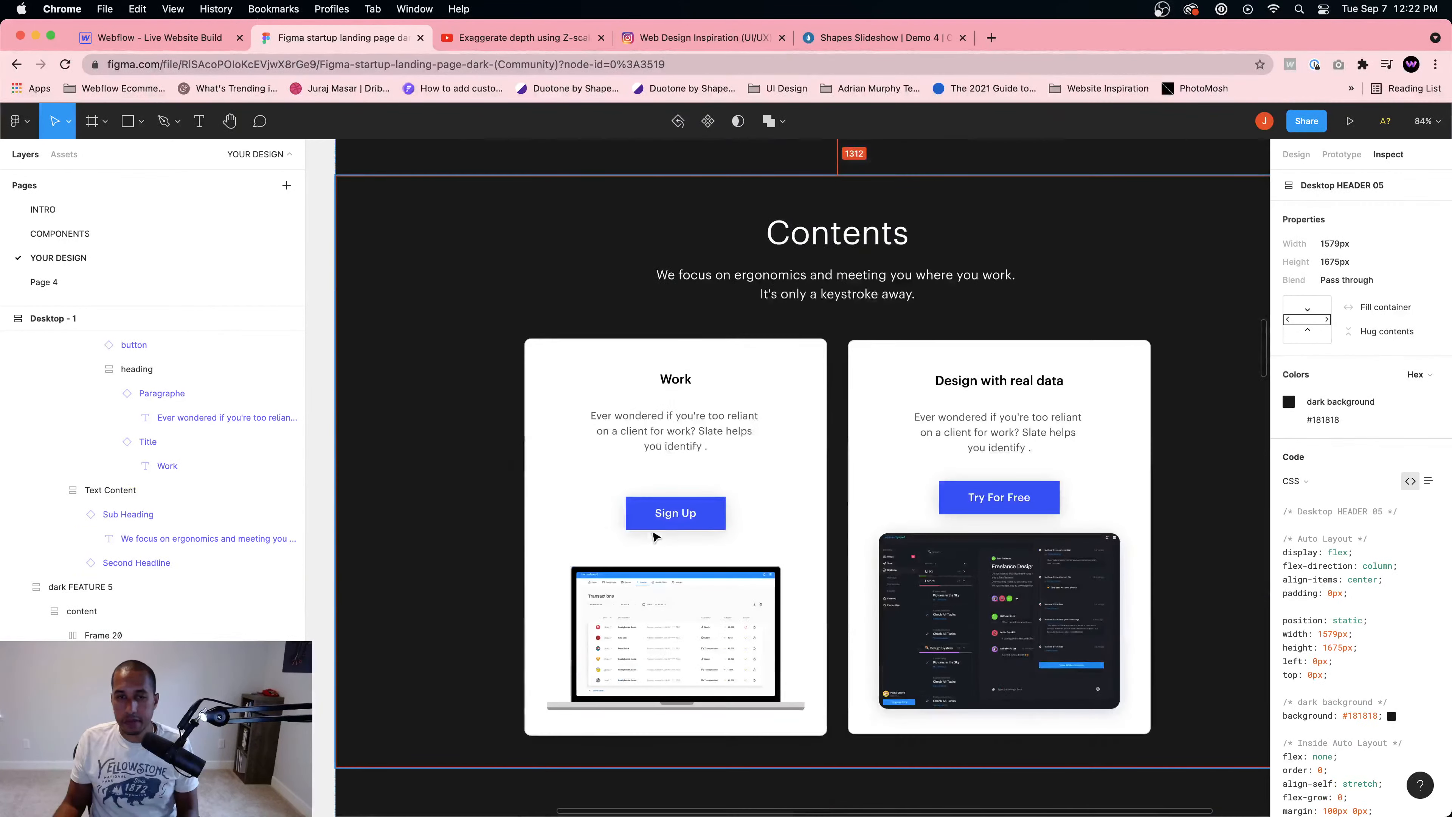
left_click(187, 49)
Step: Look up the class of the hero's Try For Free button and apply that Hero Button class to the first Content Card's button
scroll(570, 509, "up", 10)
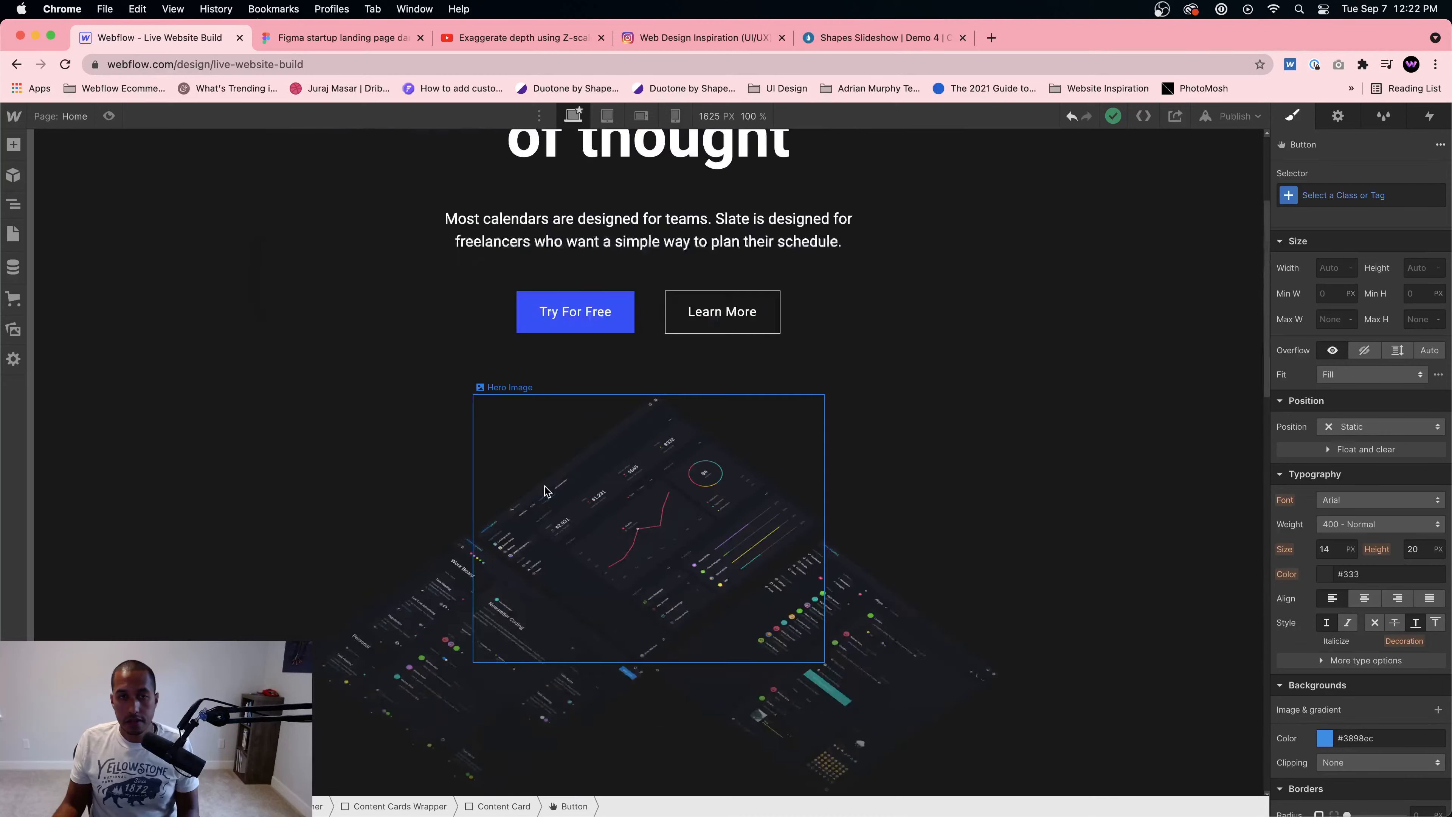
left_click(570, 509)
scroll(610, 528, "down", 10)
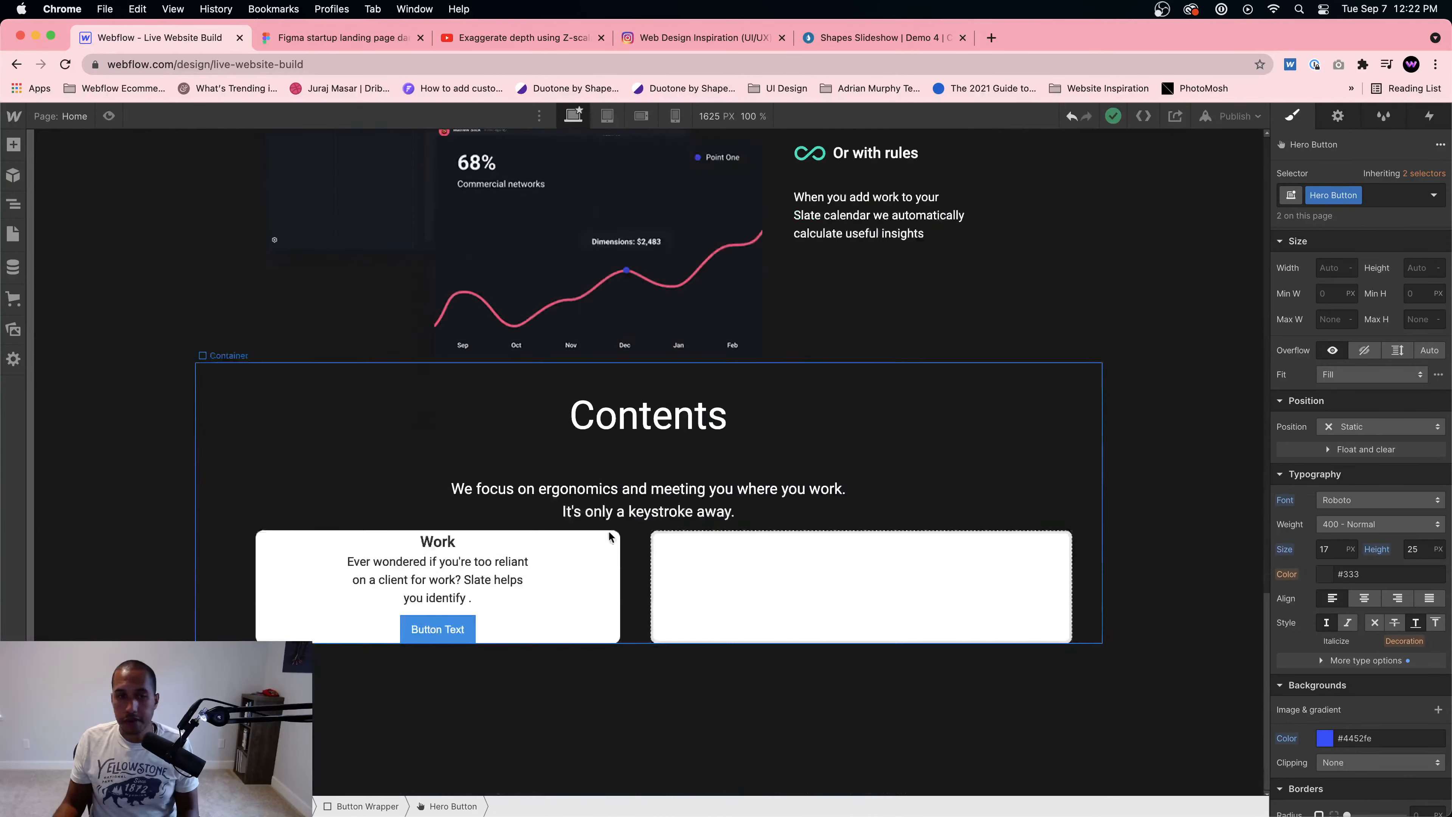
left_click(453, 639)
left_click(1372, 195)
type("Hero Bu")
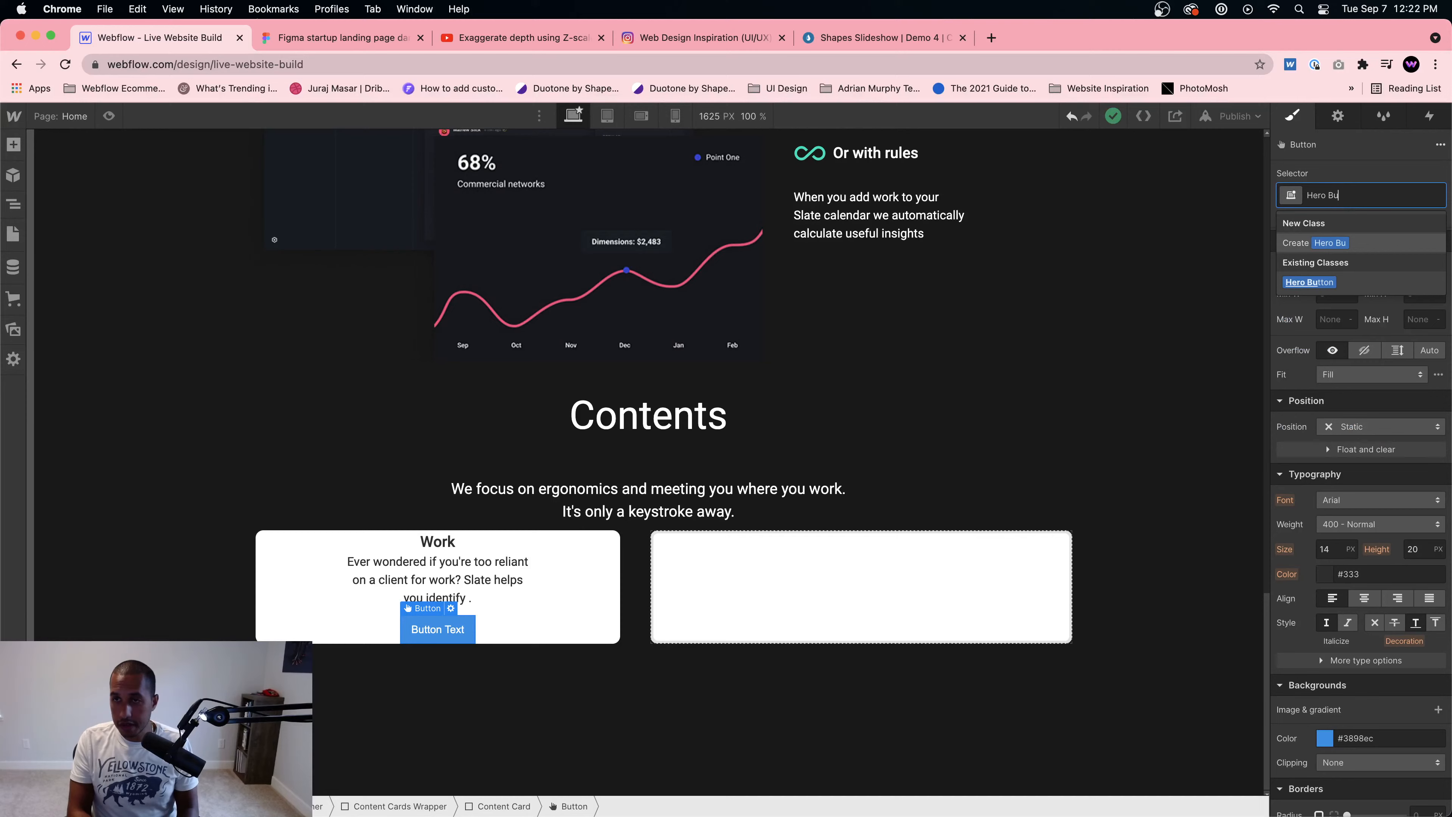
key("Return")
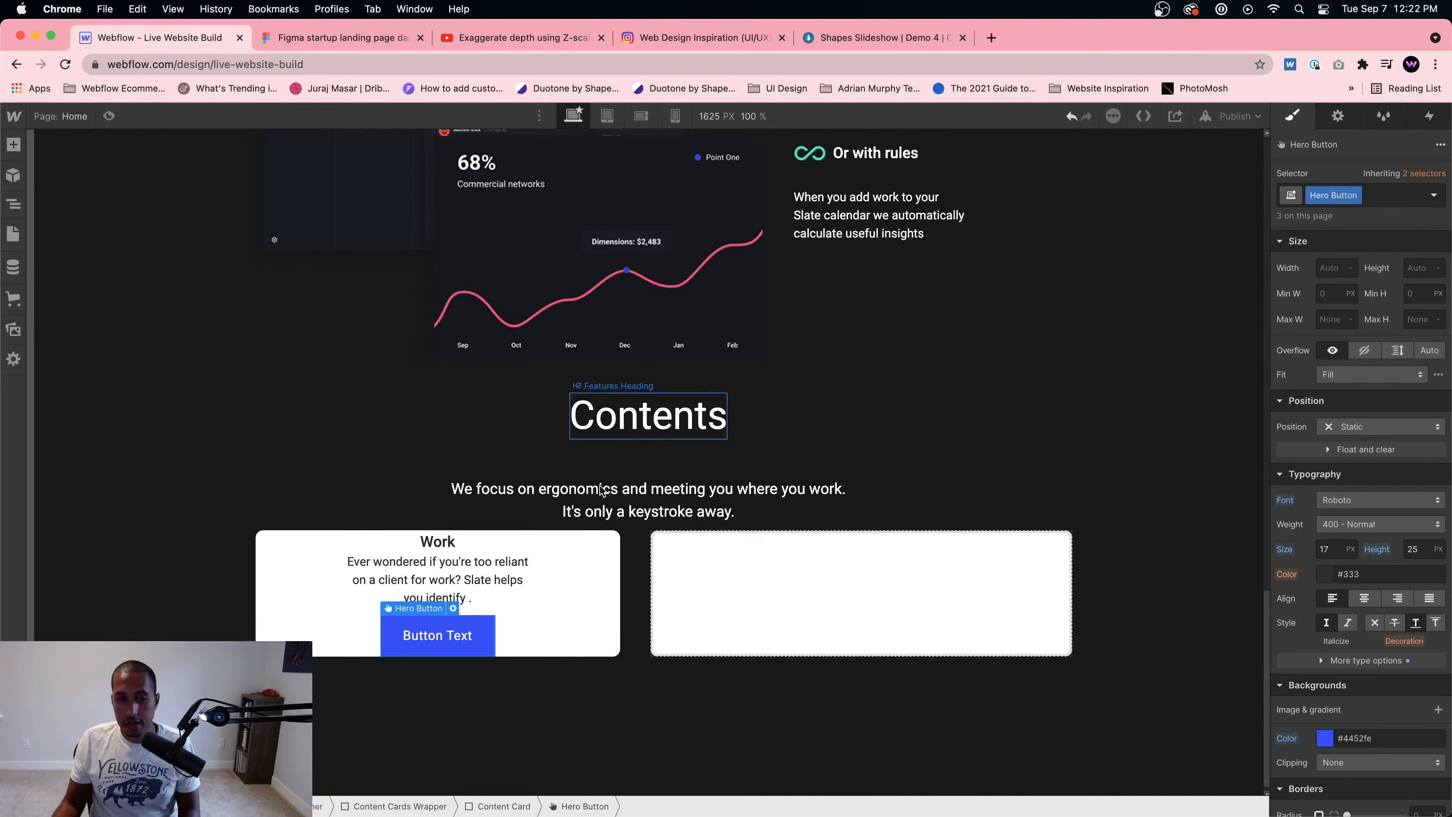
Step: Check the button label in Figma and change the card button's text to Sign Up
left_click(361, 35)
left_click(146, 40)
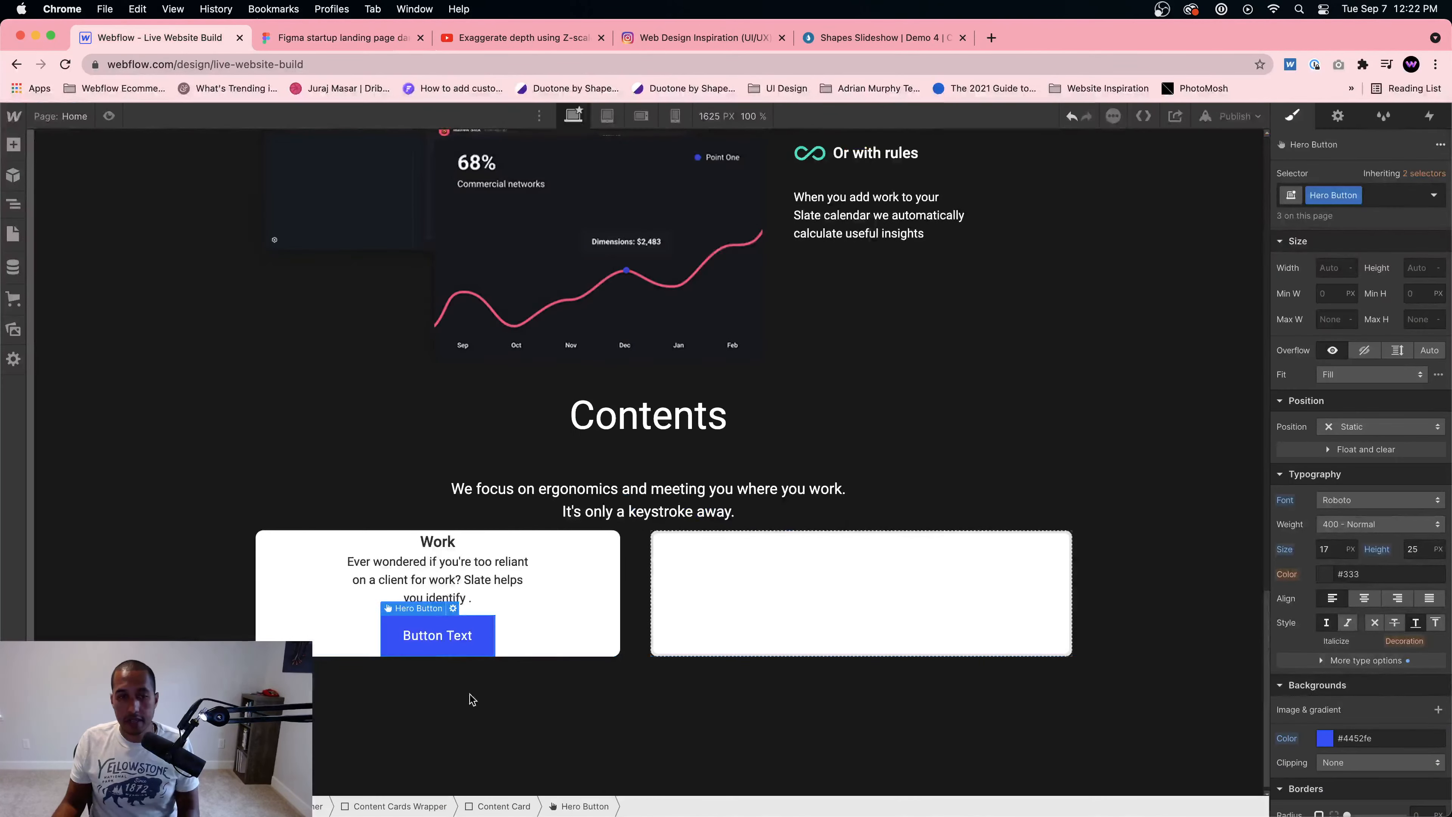
double_click(448, 643)
type("Sign U")
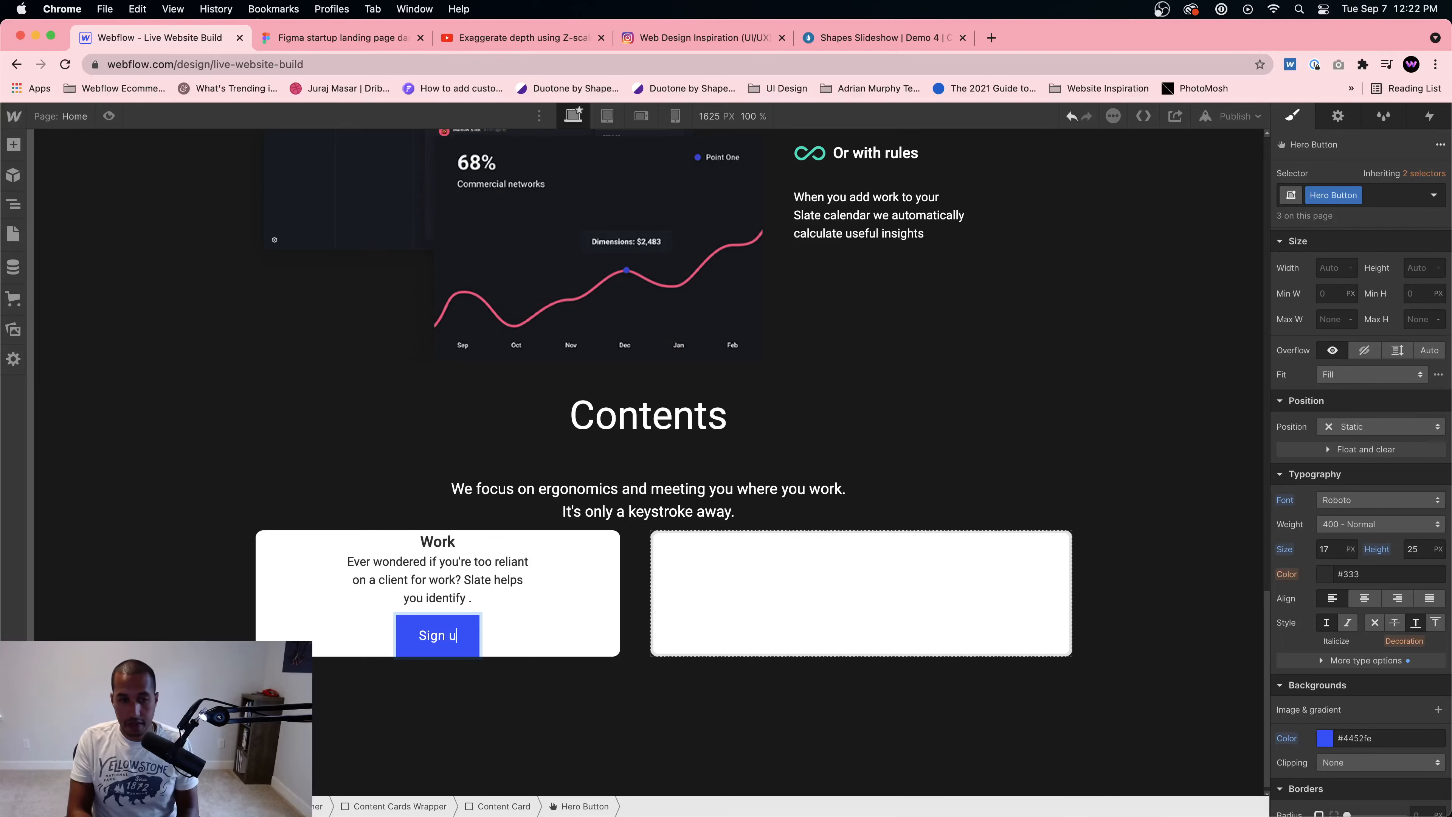
type("p")
left_click(544, 616)
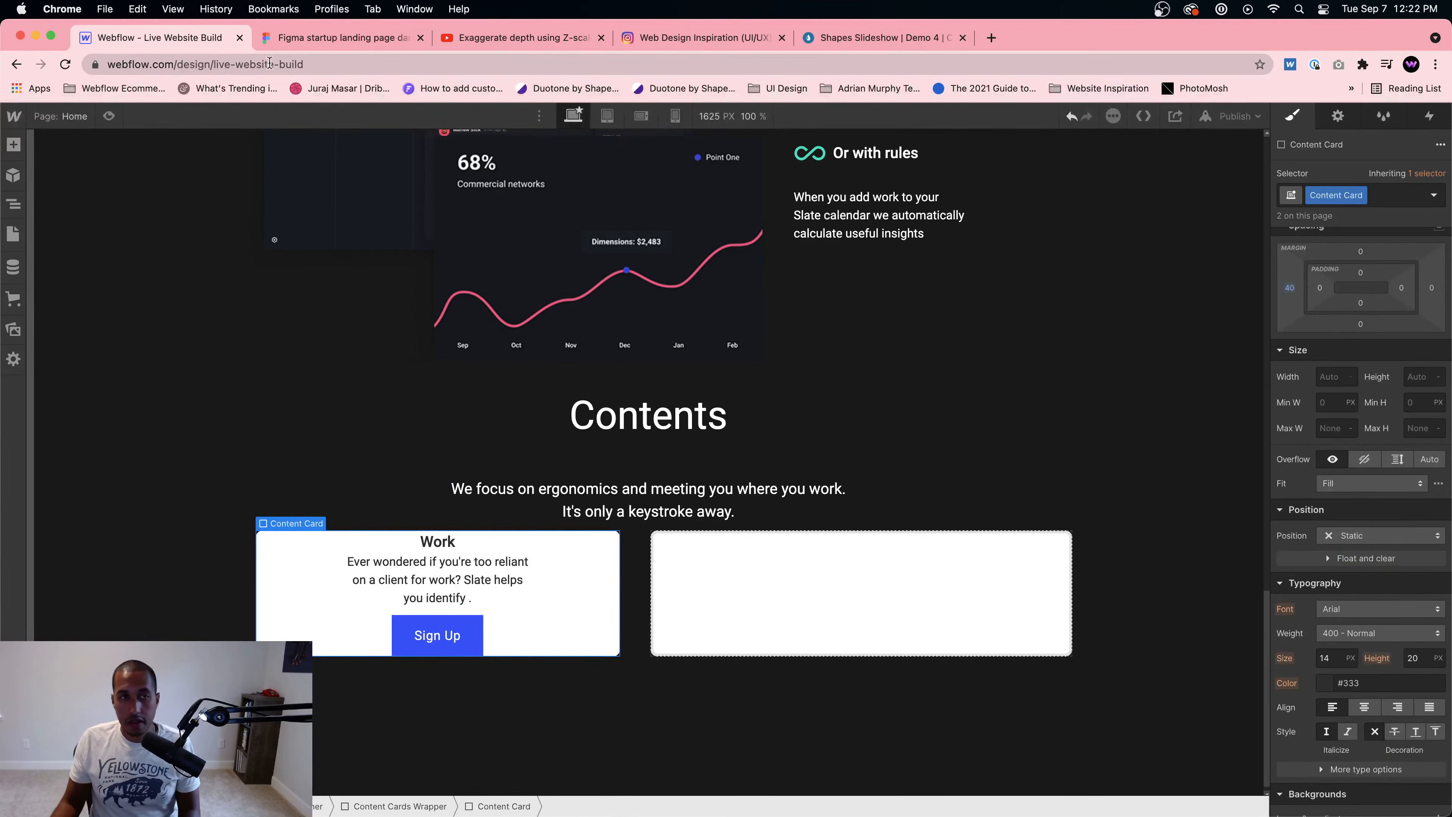
Step: Add a new combo class named Contents to the Sign Up button's Hero Button class
left_click(316, 38)
left_click(166, 39)
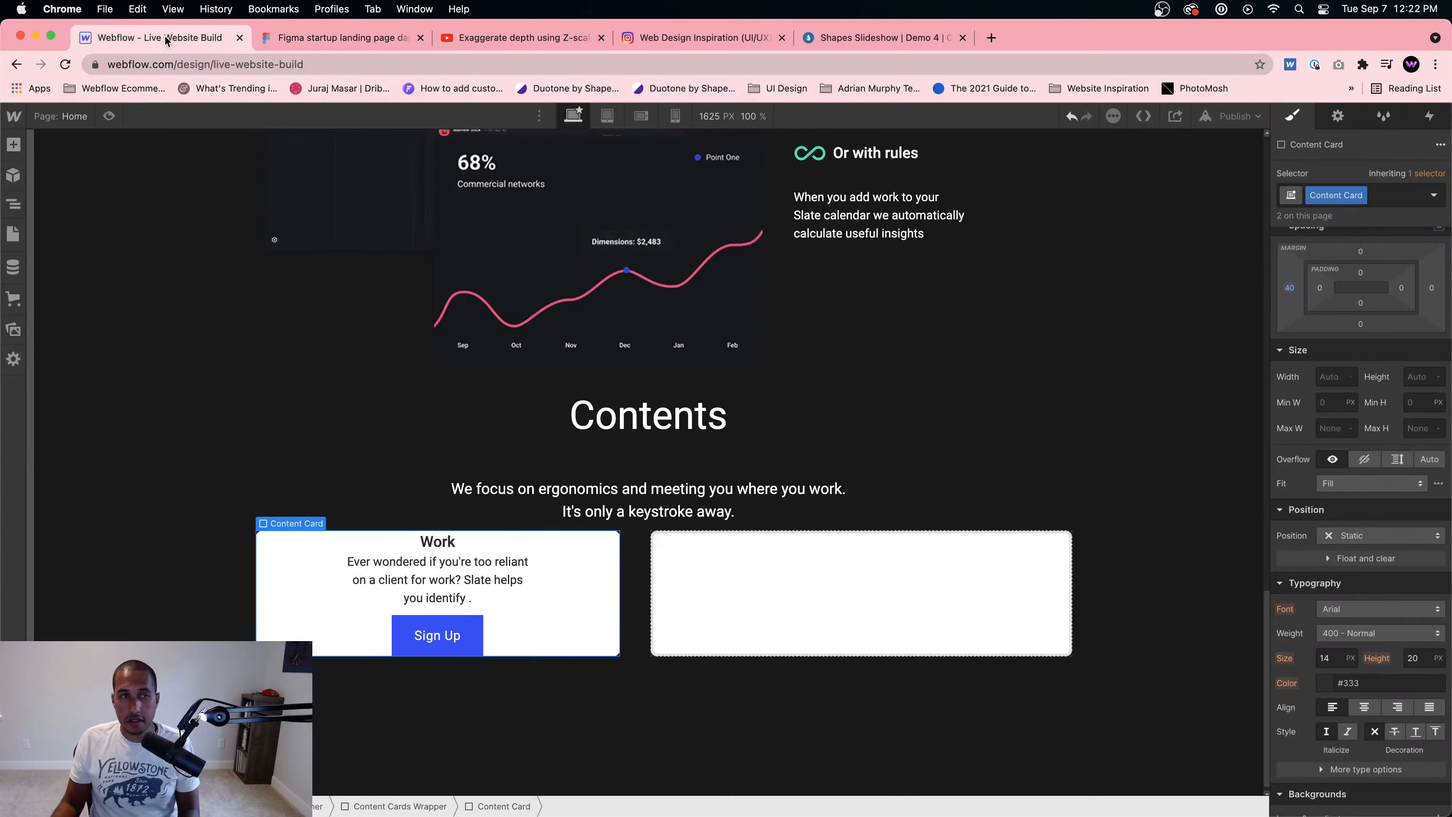
left_click(438, 633)
left_click(1390, 197)
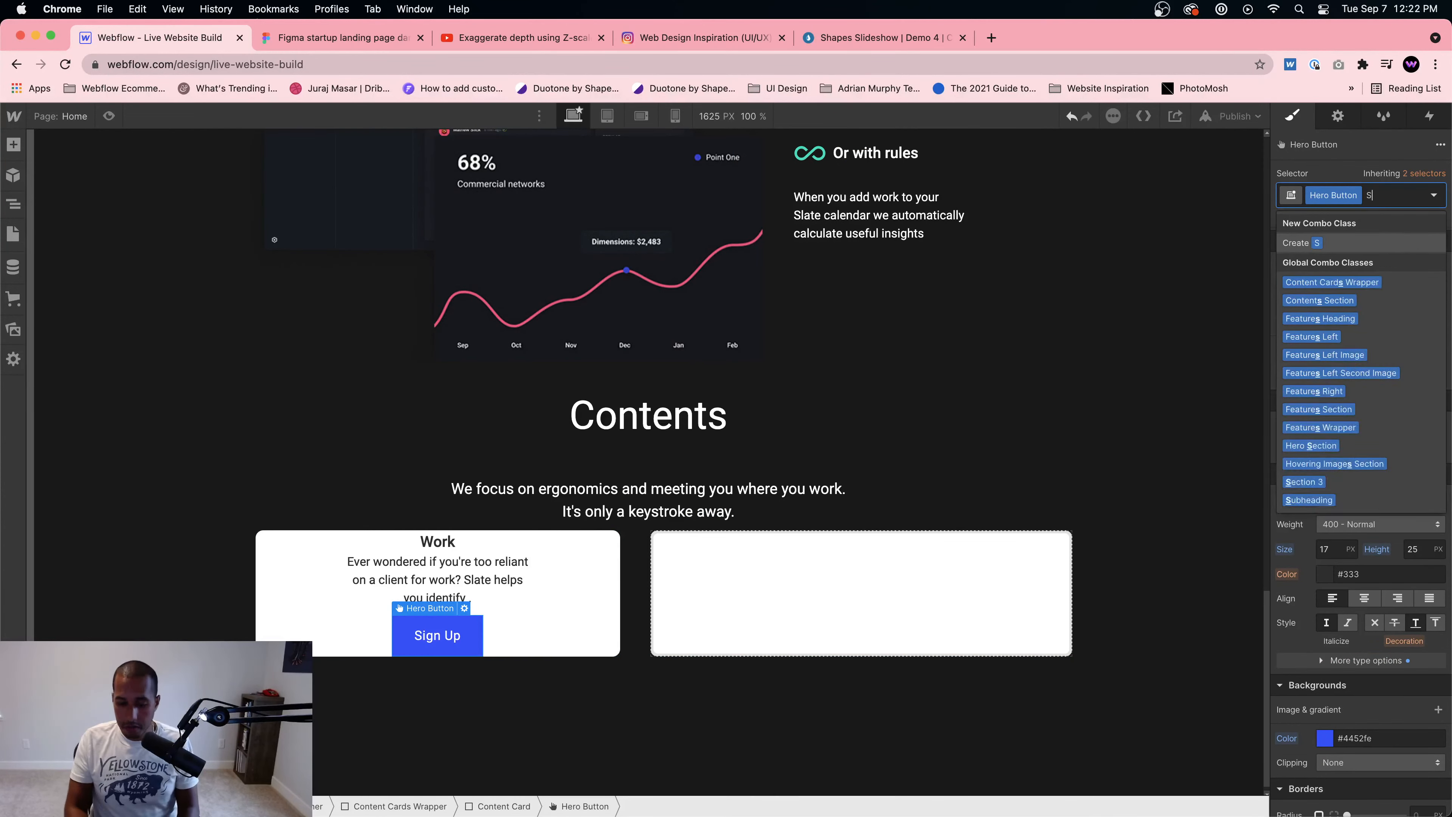
type("Sign")
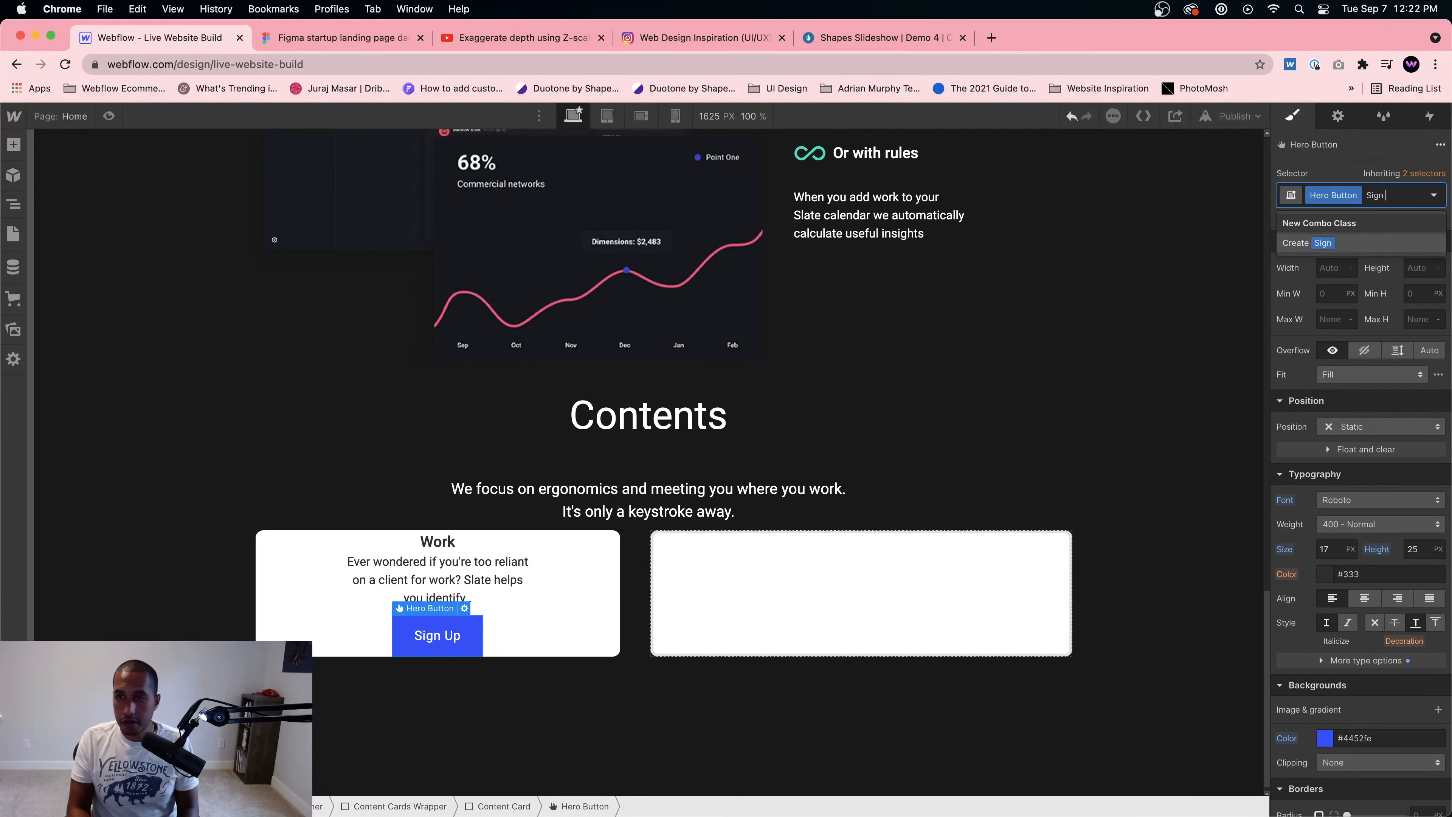
key("BackSpace")
key("BackSpace")
key("BackSpace")
key("BackSpace")
type("Cot")
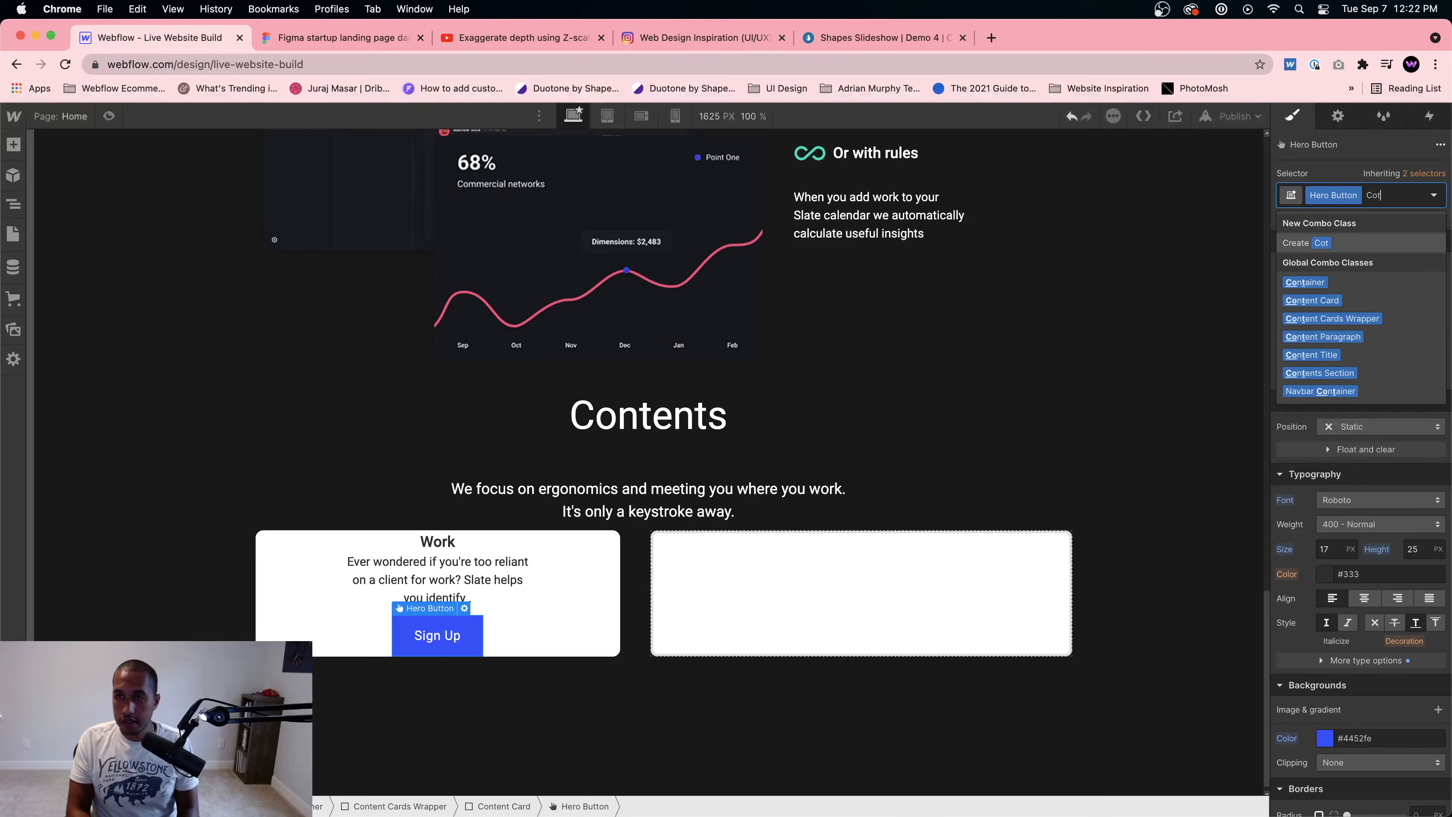
key("BackSpace")
type("ntents")
key("Return")
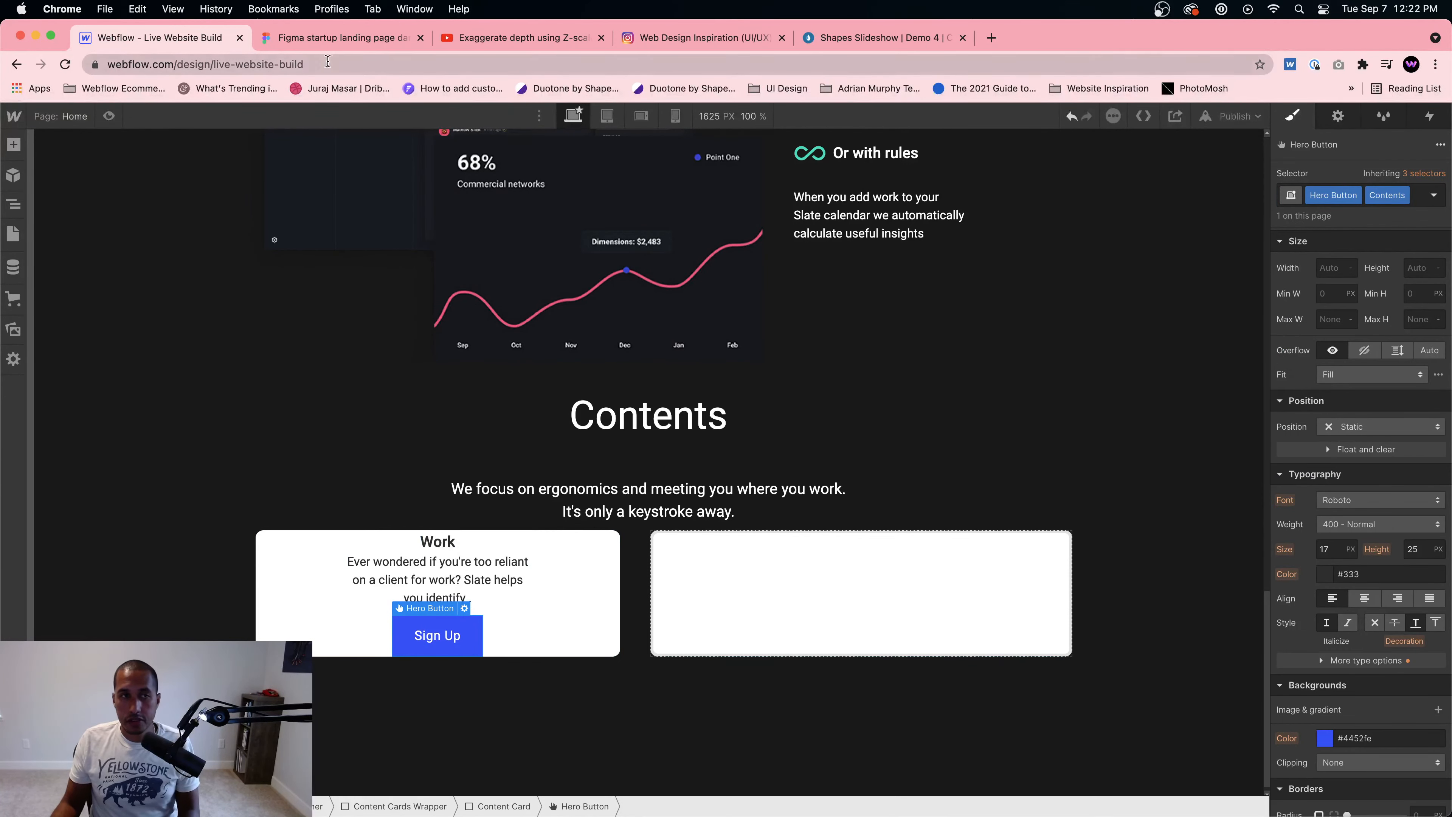
Step: Compare the card spacing with Figma, then give the Content Card 40 px of top and bottom padding
left_click(336, 38)
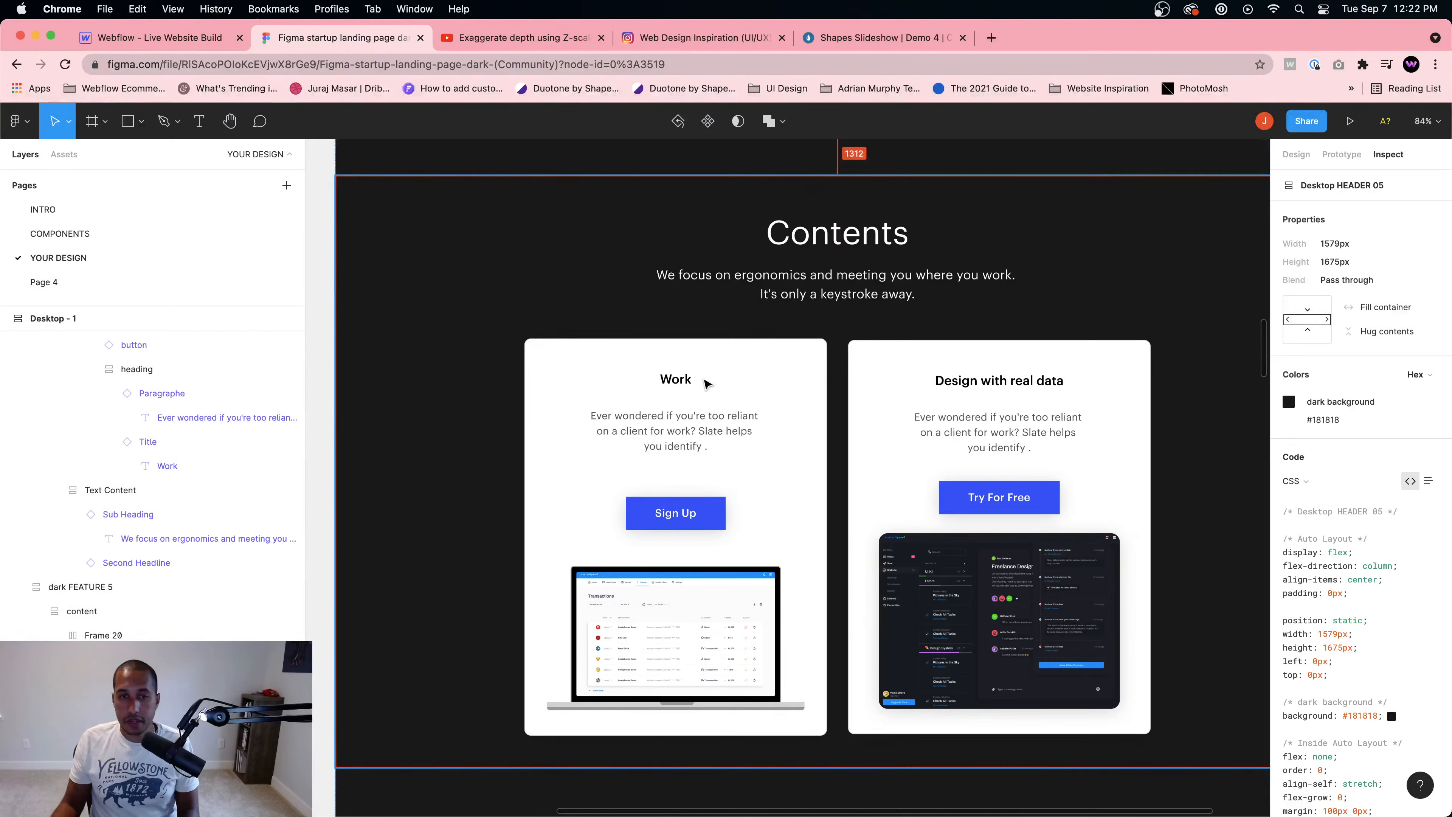
left_click(160, 37)
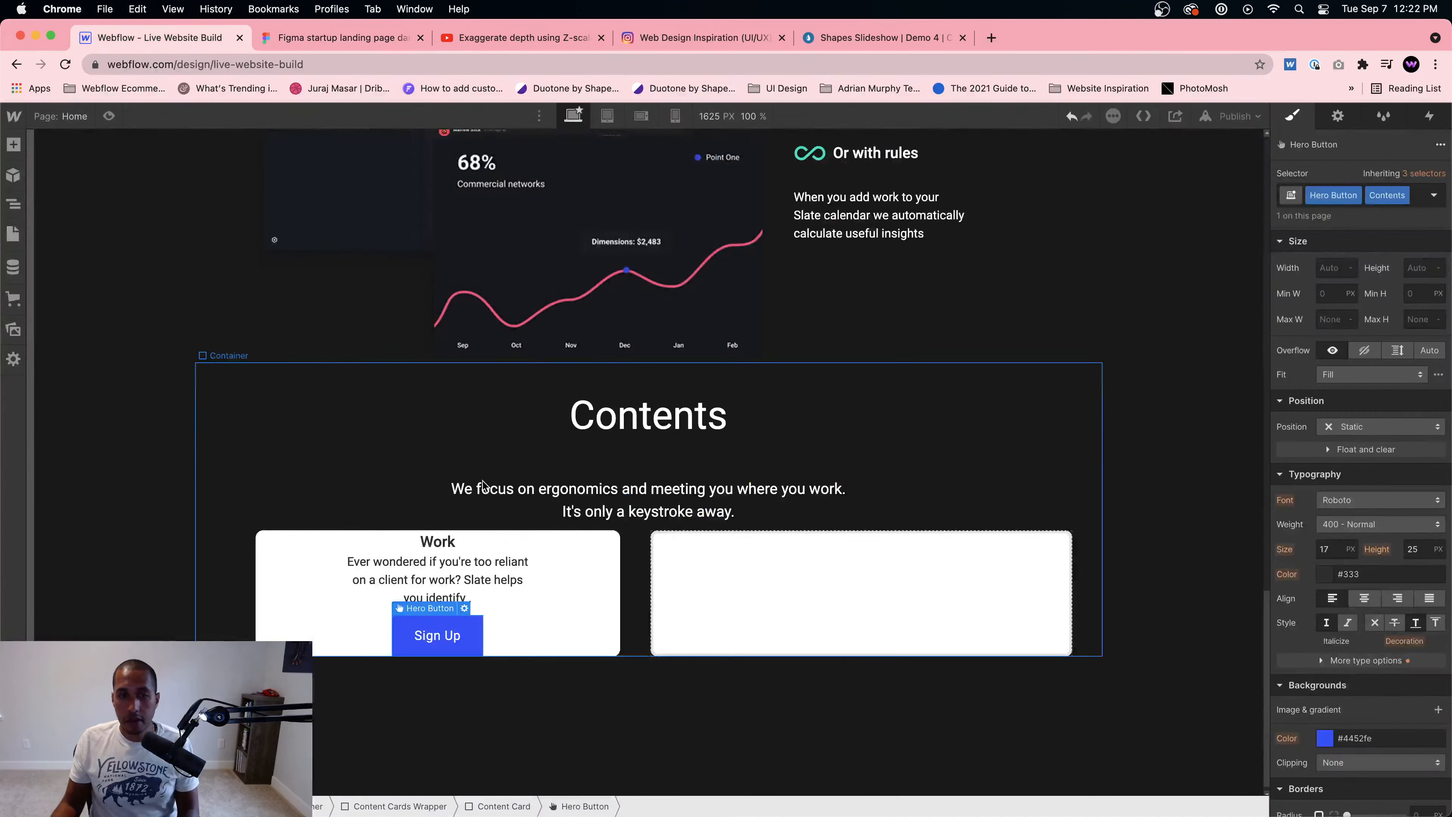
left_click(578, 552)
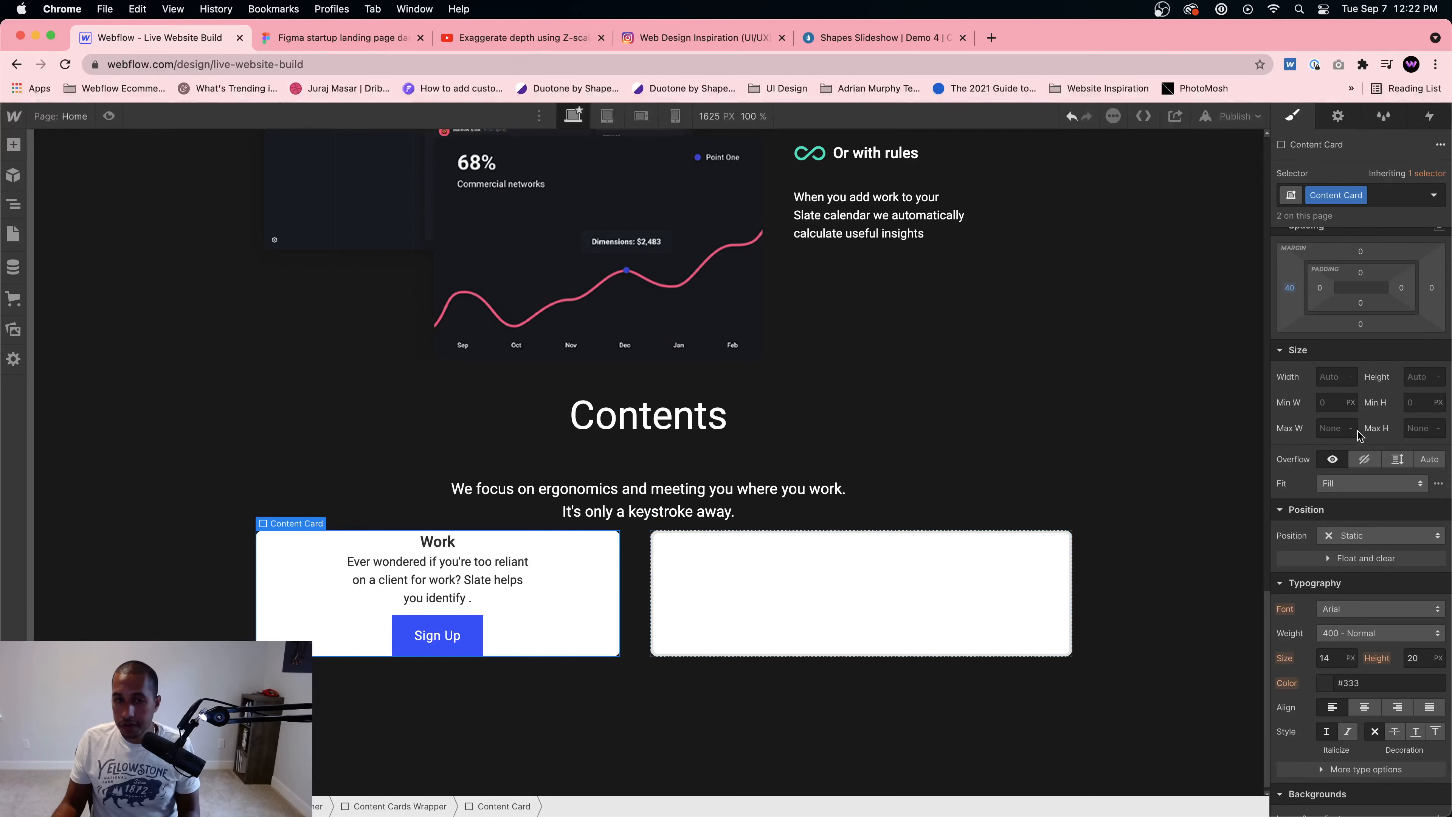
scroll(1357, 431, "up", 4)
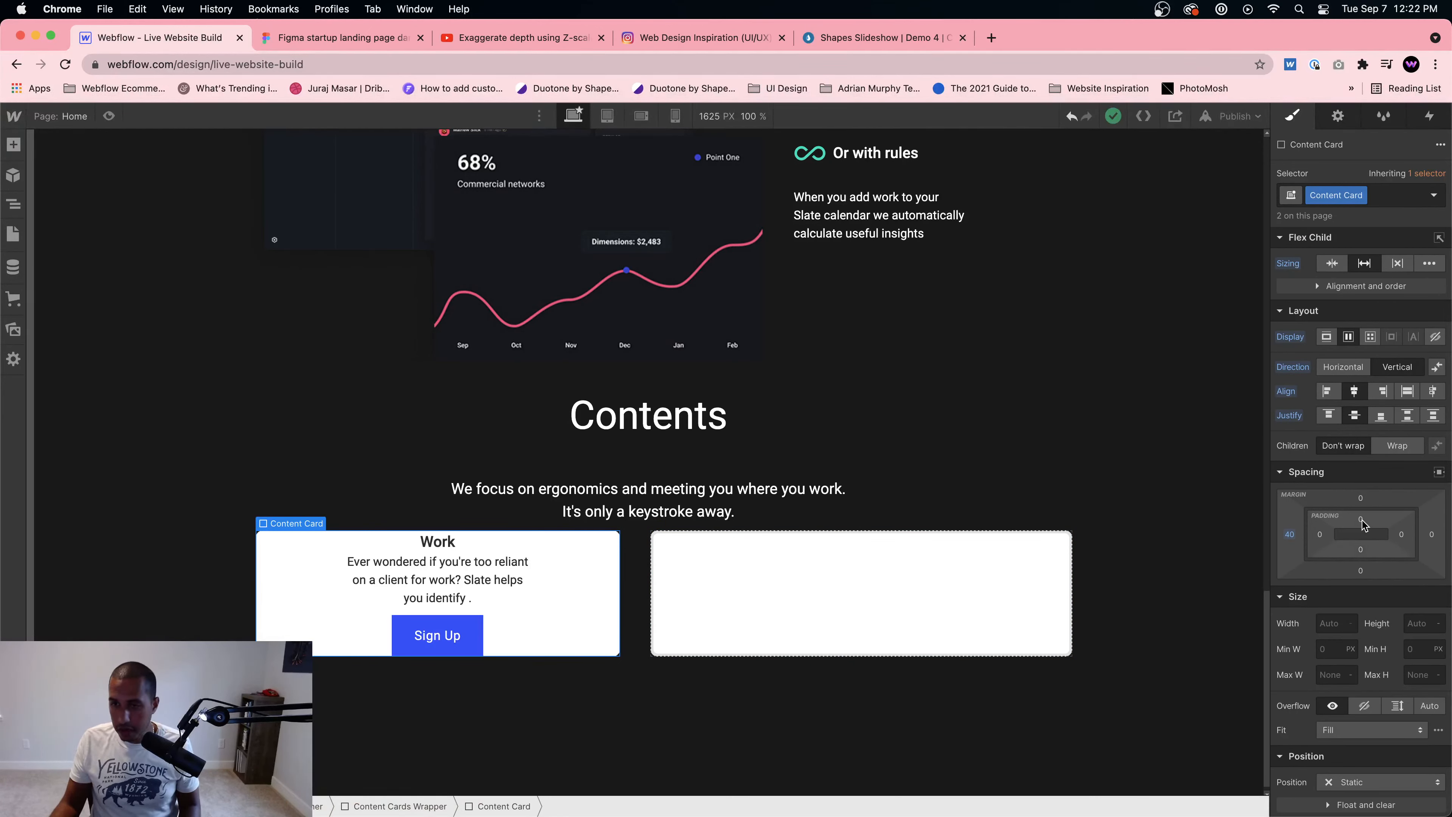
left_click_drag(1362, 522, 1363, 550)
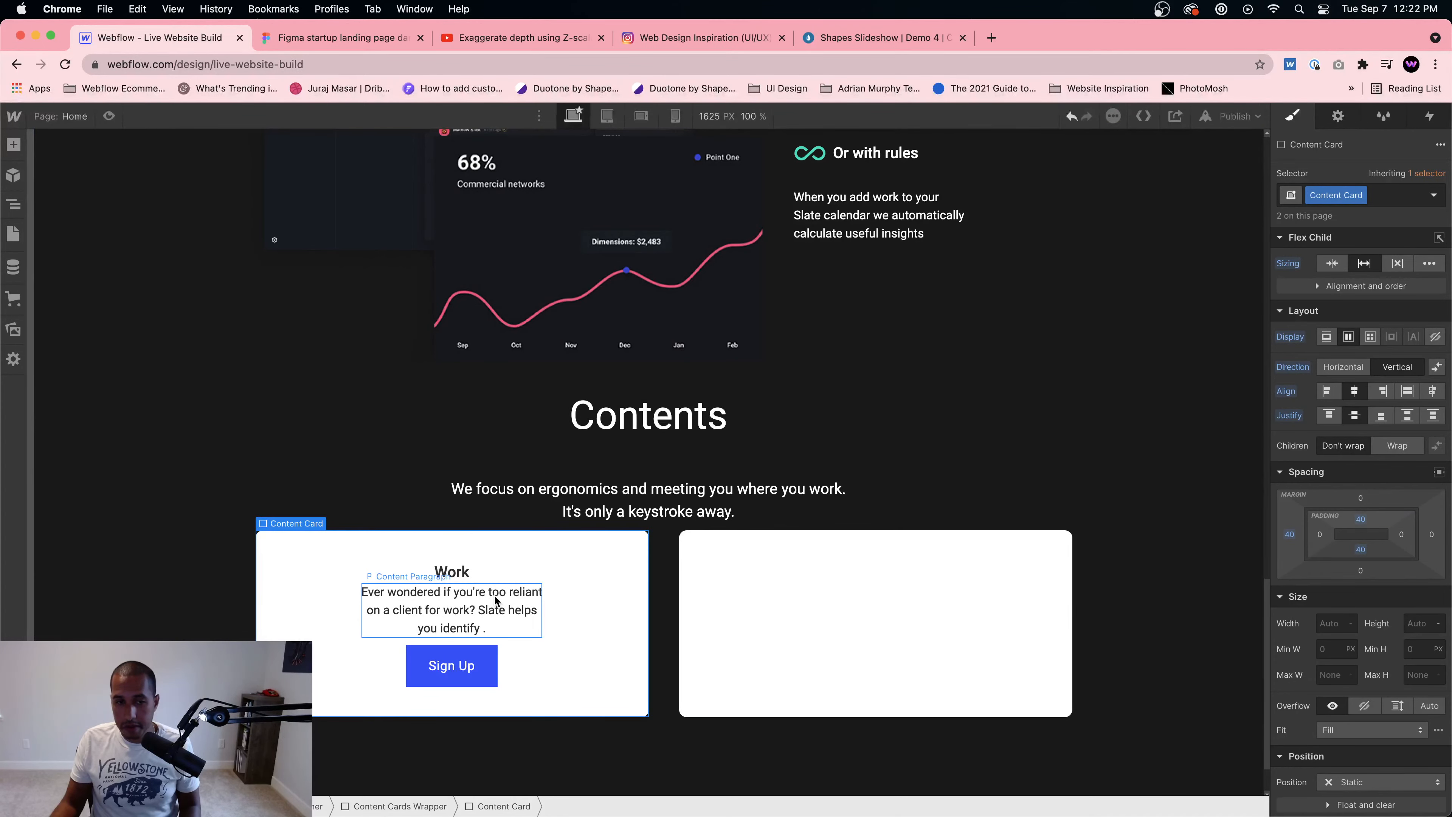
Step: Check the card spacing in Figma, then give the first card's Content Title a 40 px bottom margin in Webflow
left_click(482, 600)
left_click(461, 570)
left_click(366, 37)
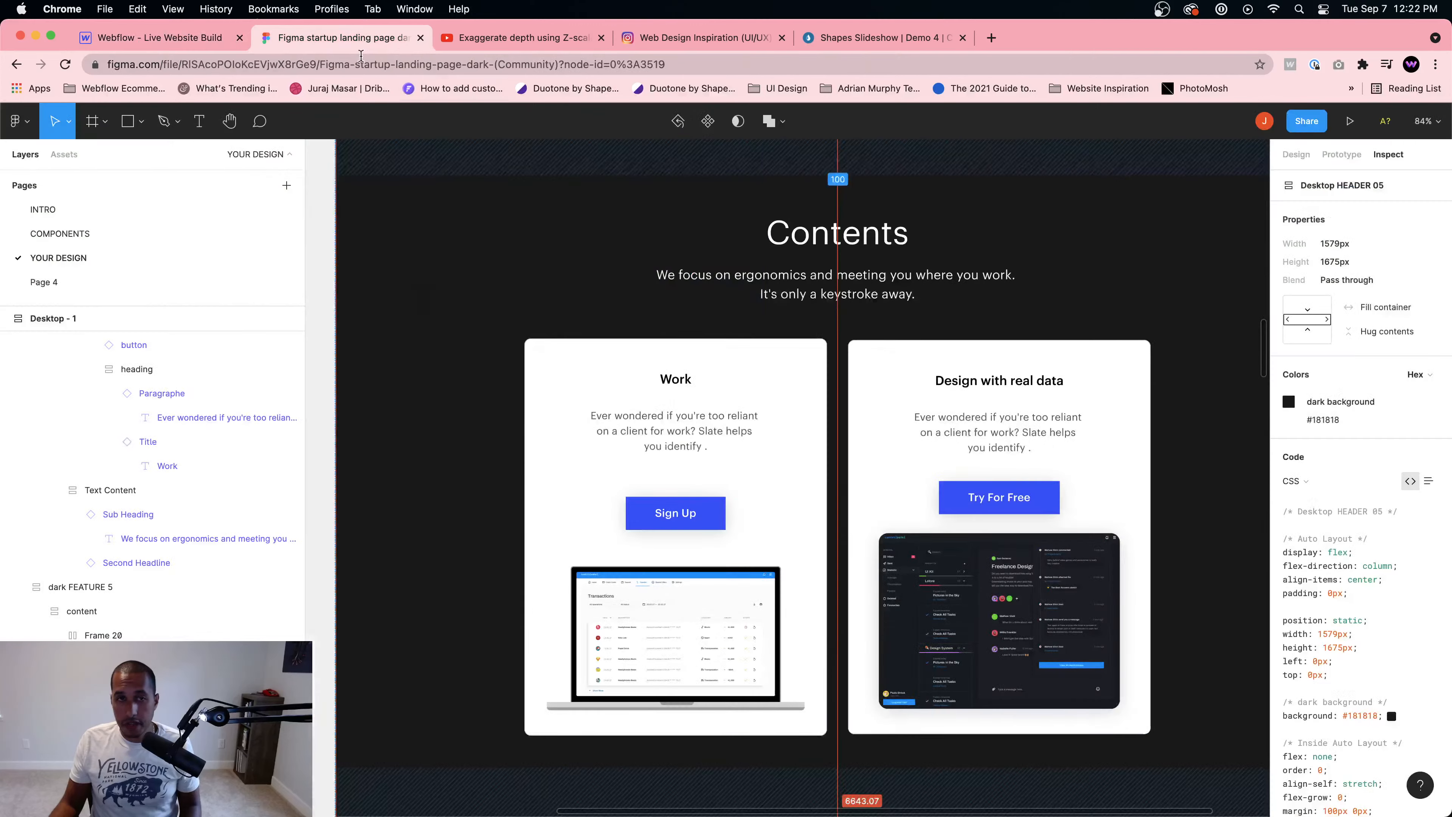
left_click(198, 37)
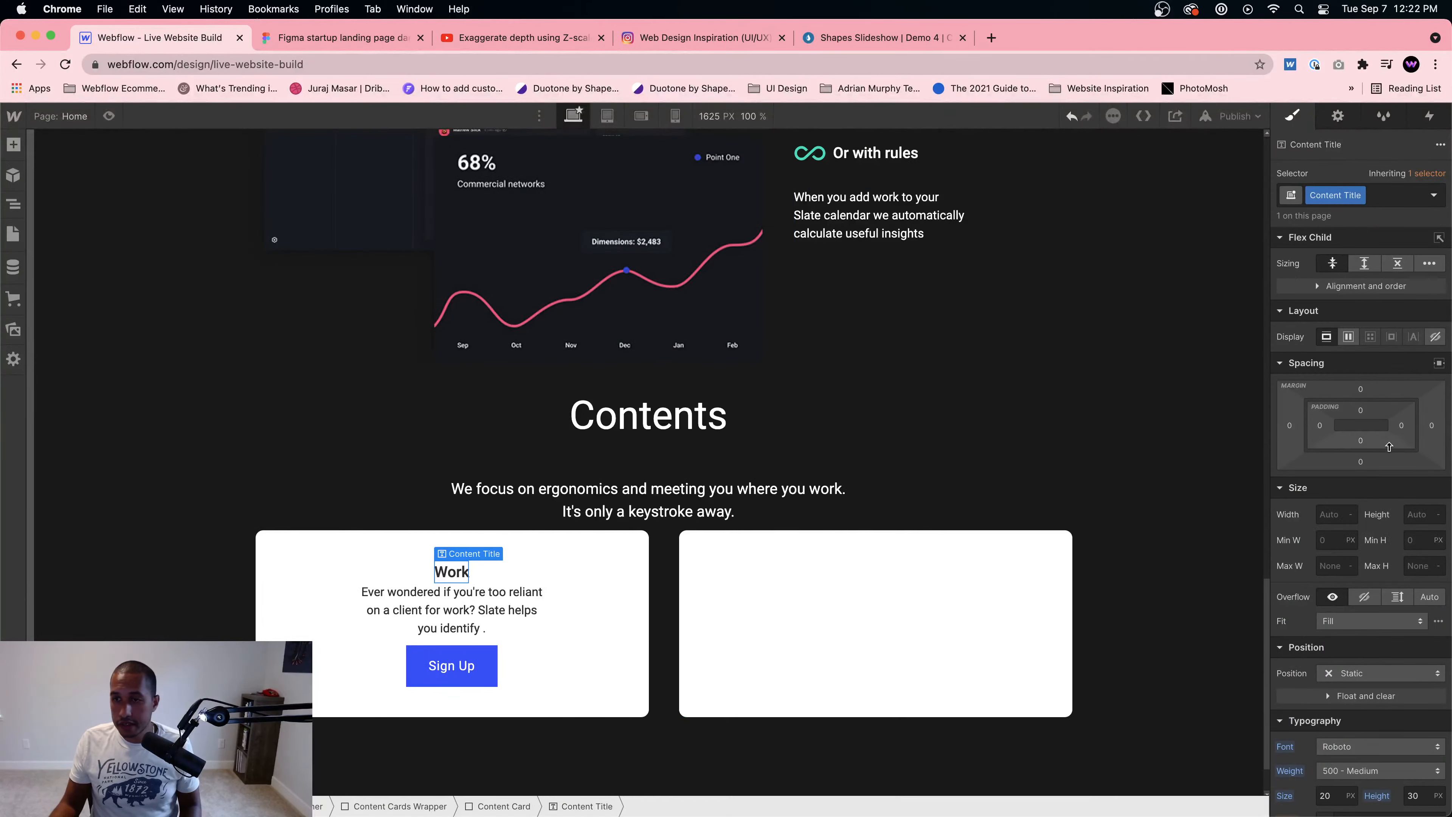
left_click(1360, 462)
left_click(1413, 485)
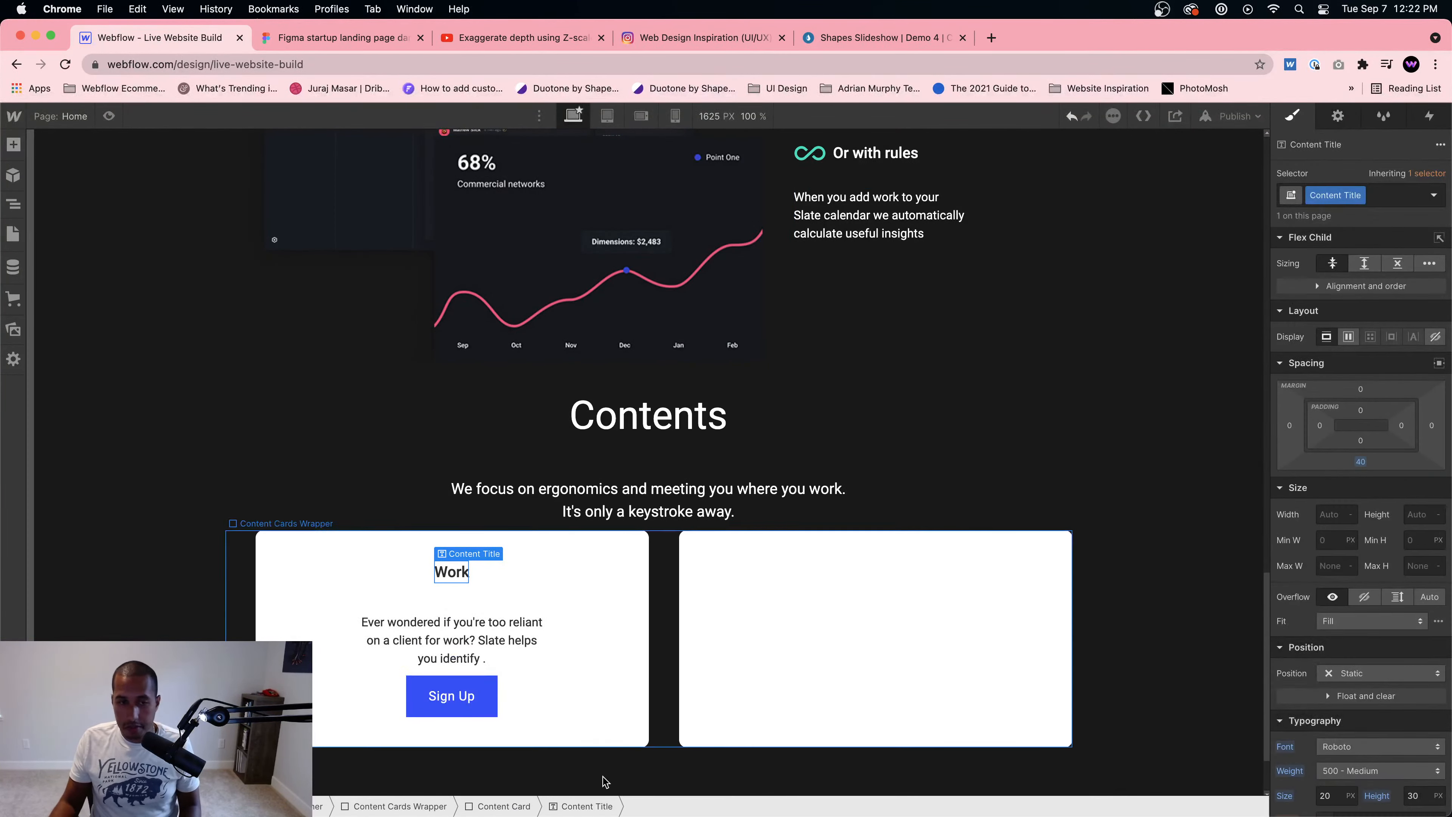
Step: Check the Figma design again and set the Content Paragraph's bottom margin to 80 px in Webflow
left_click(485, 640)
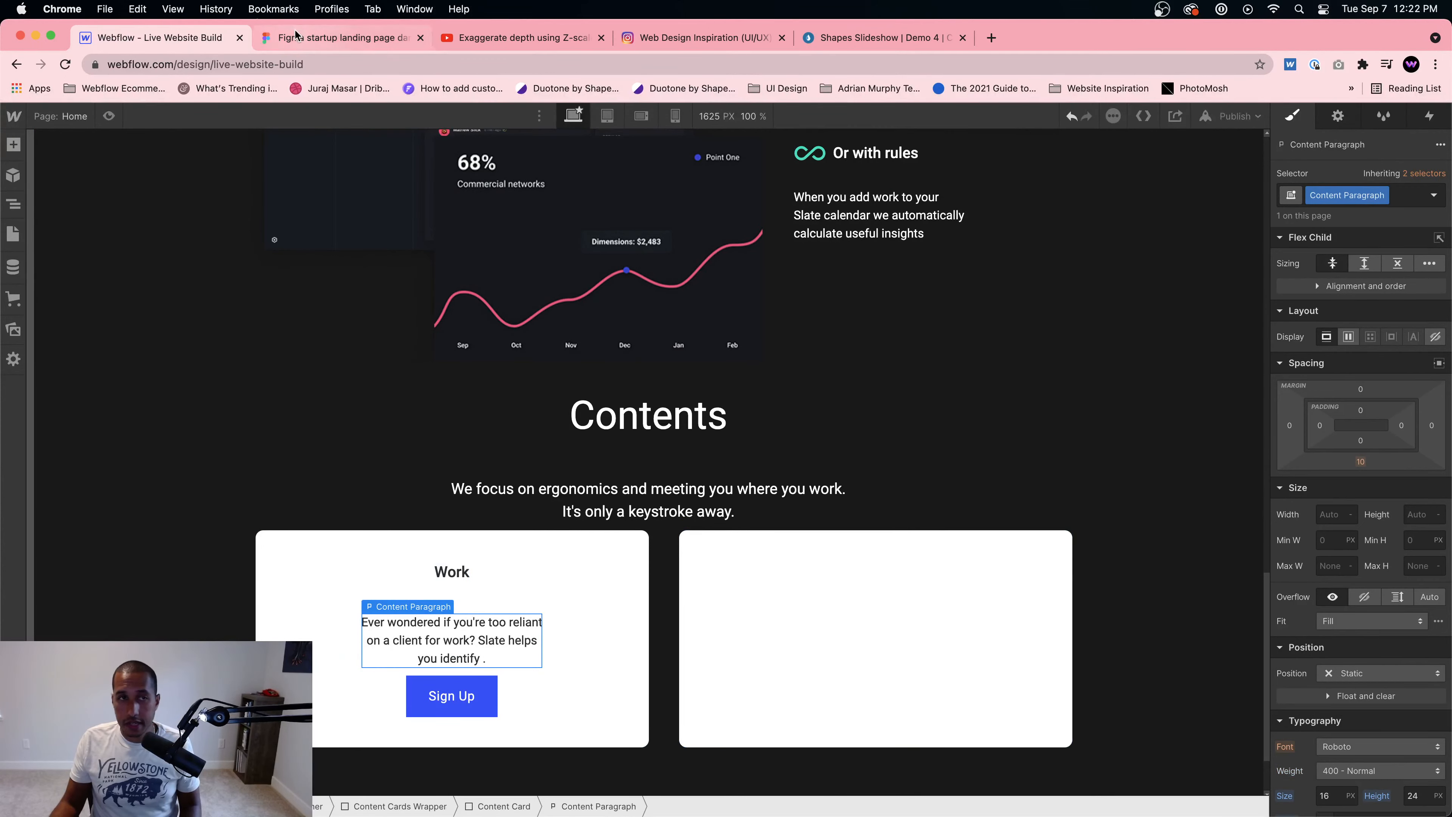
left_click(337, 37)
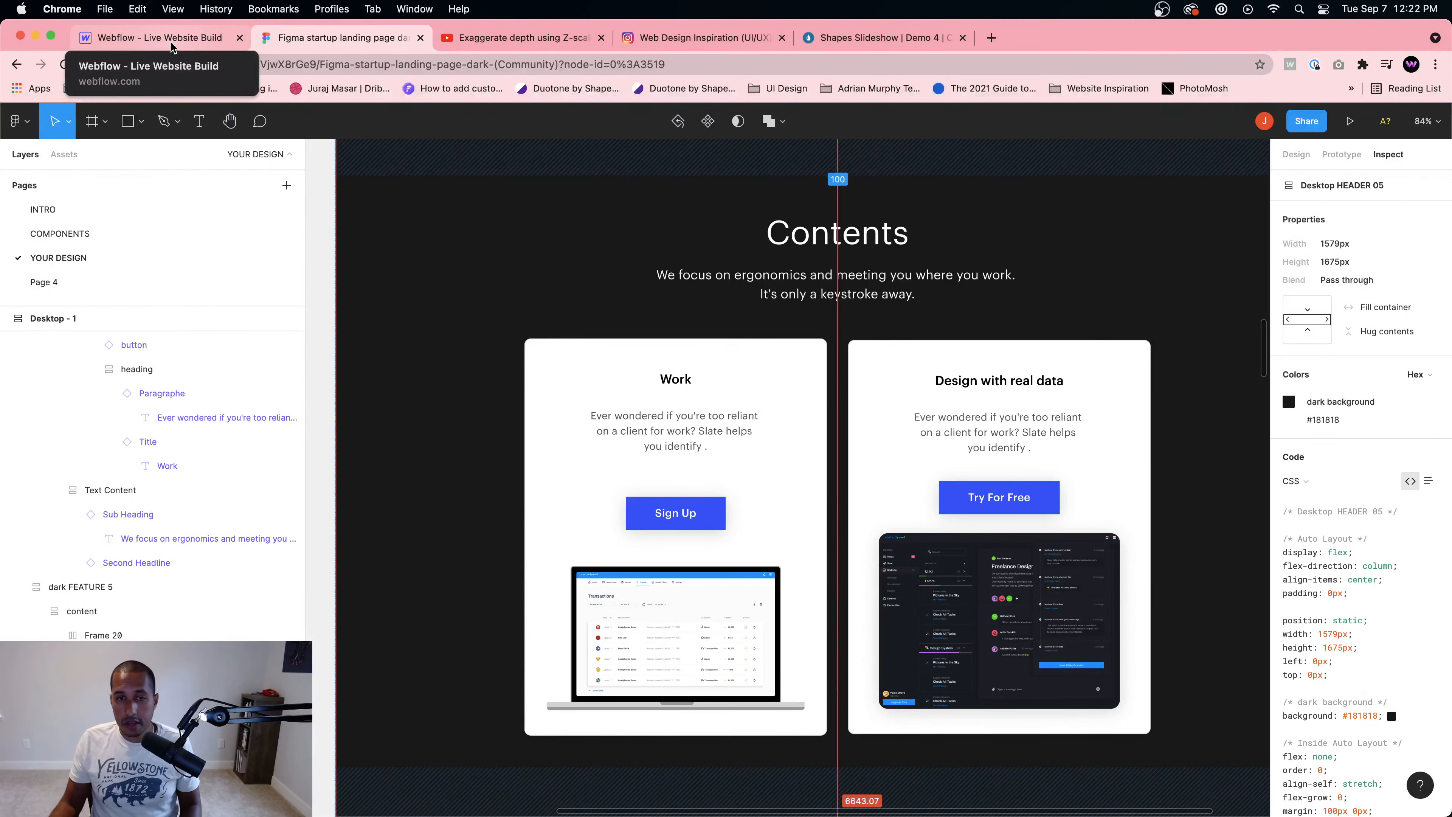
left_click(172, 40)
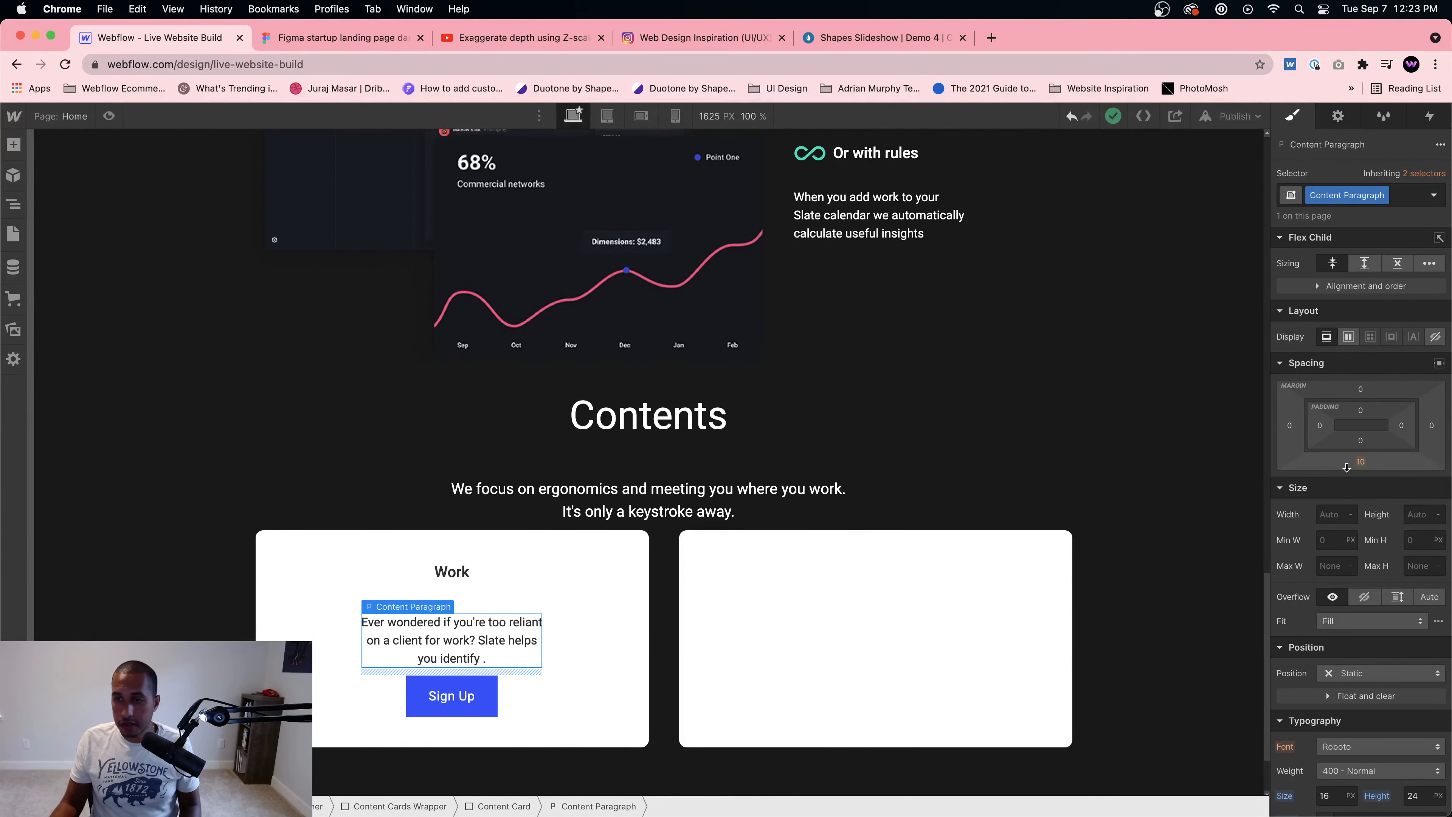
left_click(1360, 461)
type("80")
key("Return")
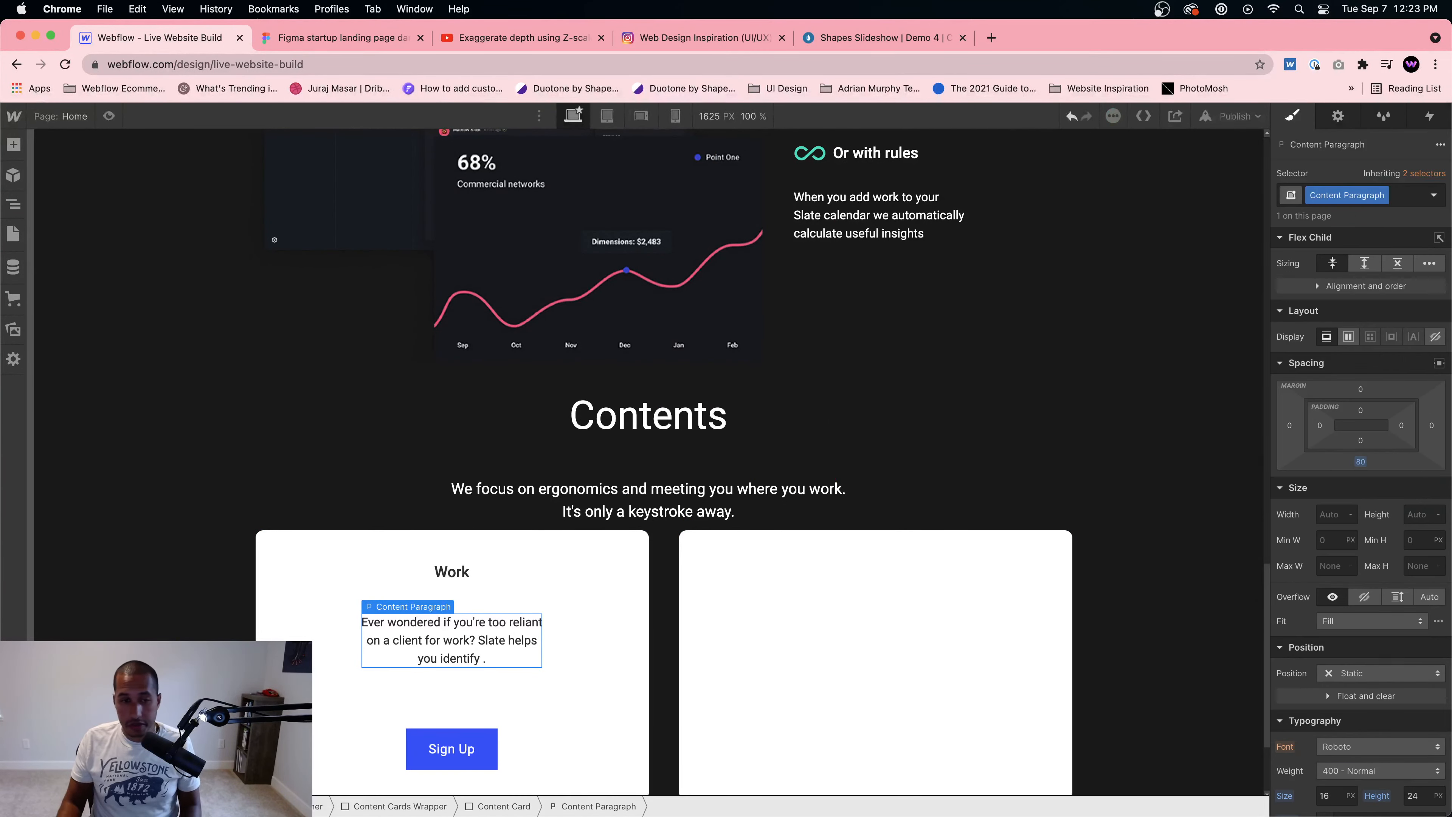
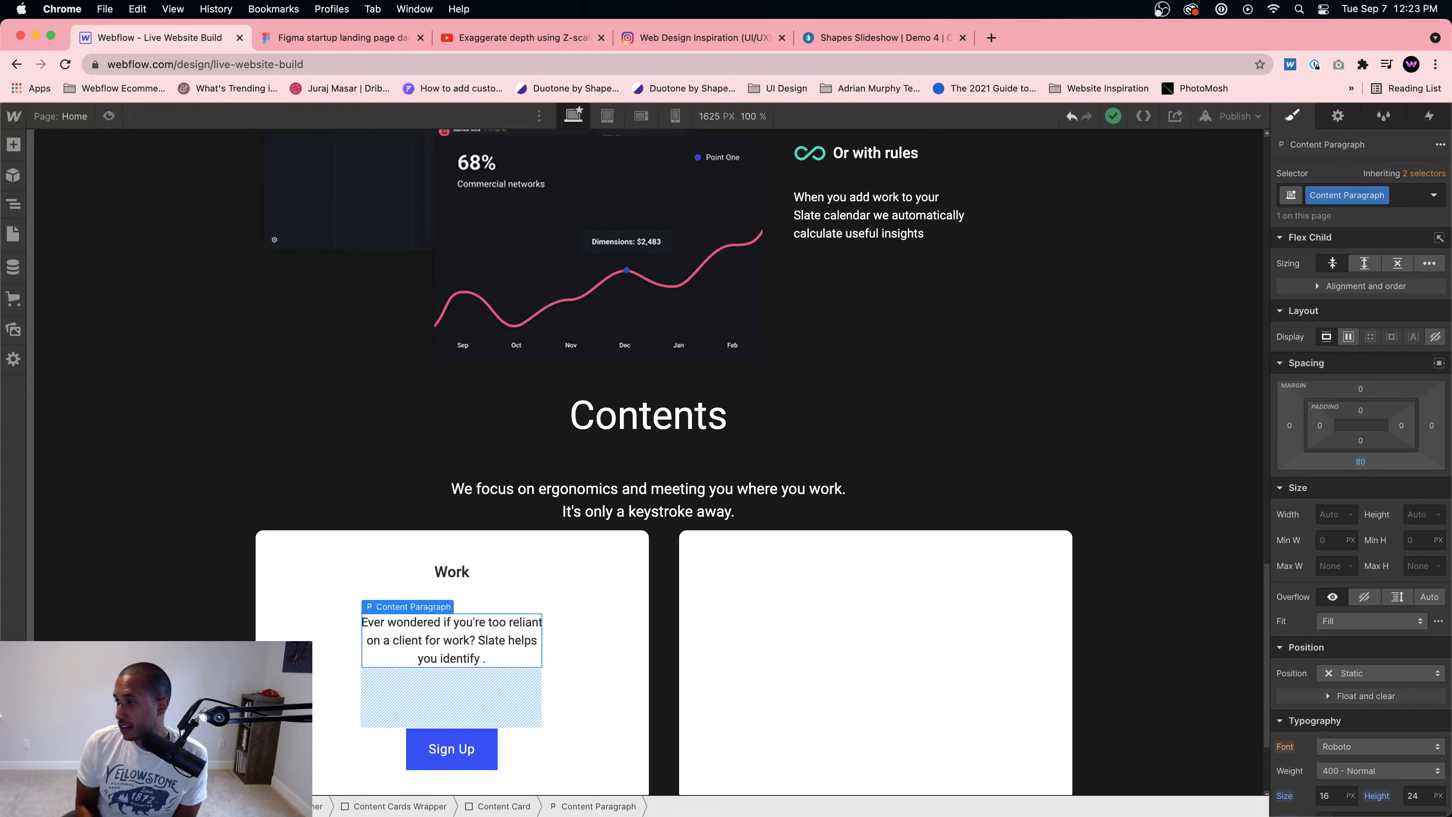
Step: Switch to Figma, export the Work card's Macbook Pro group as a 2x PNG, and close the image previews
left_click(606, 595)
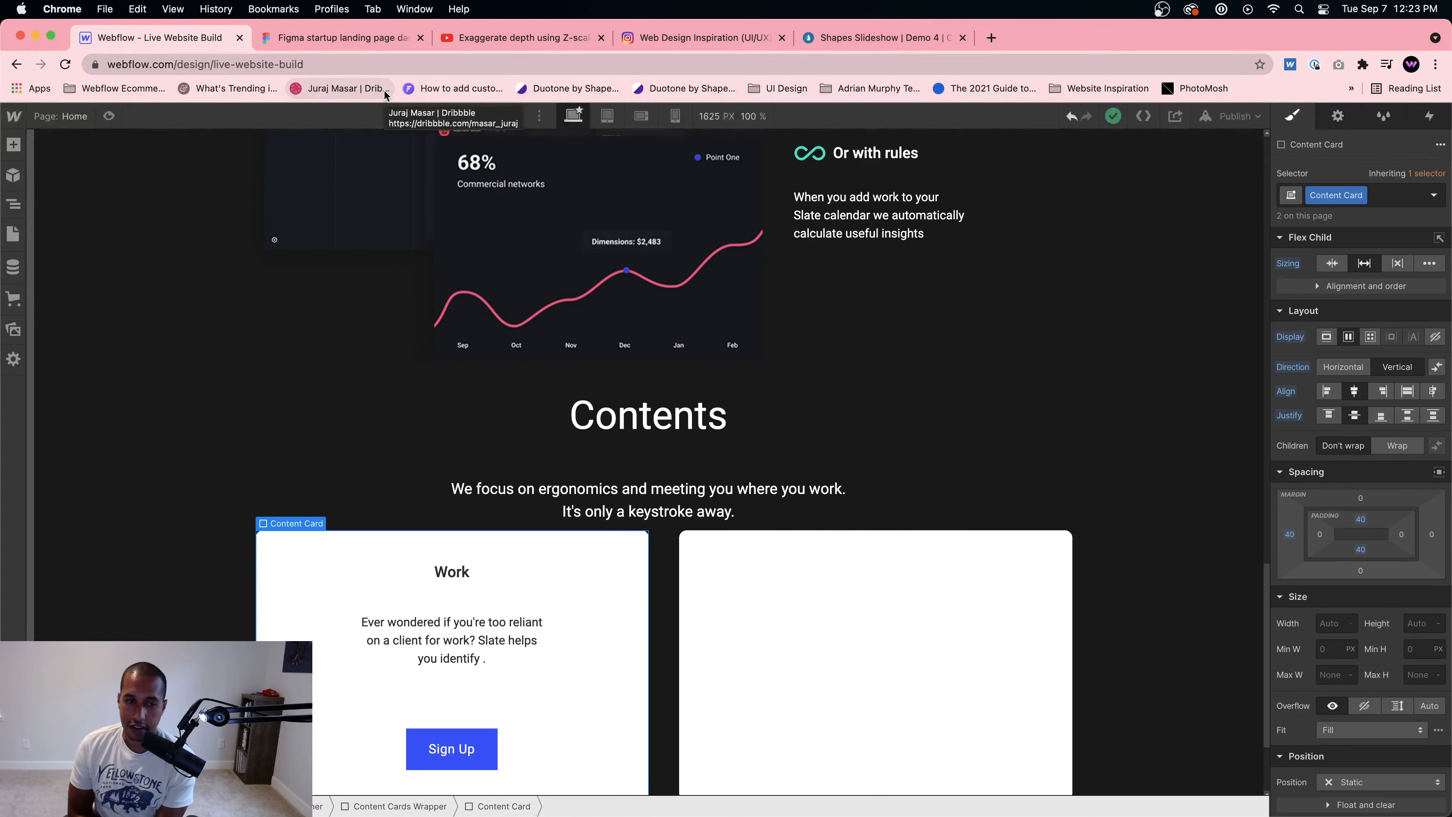
left_click(397, 41)
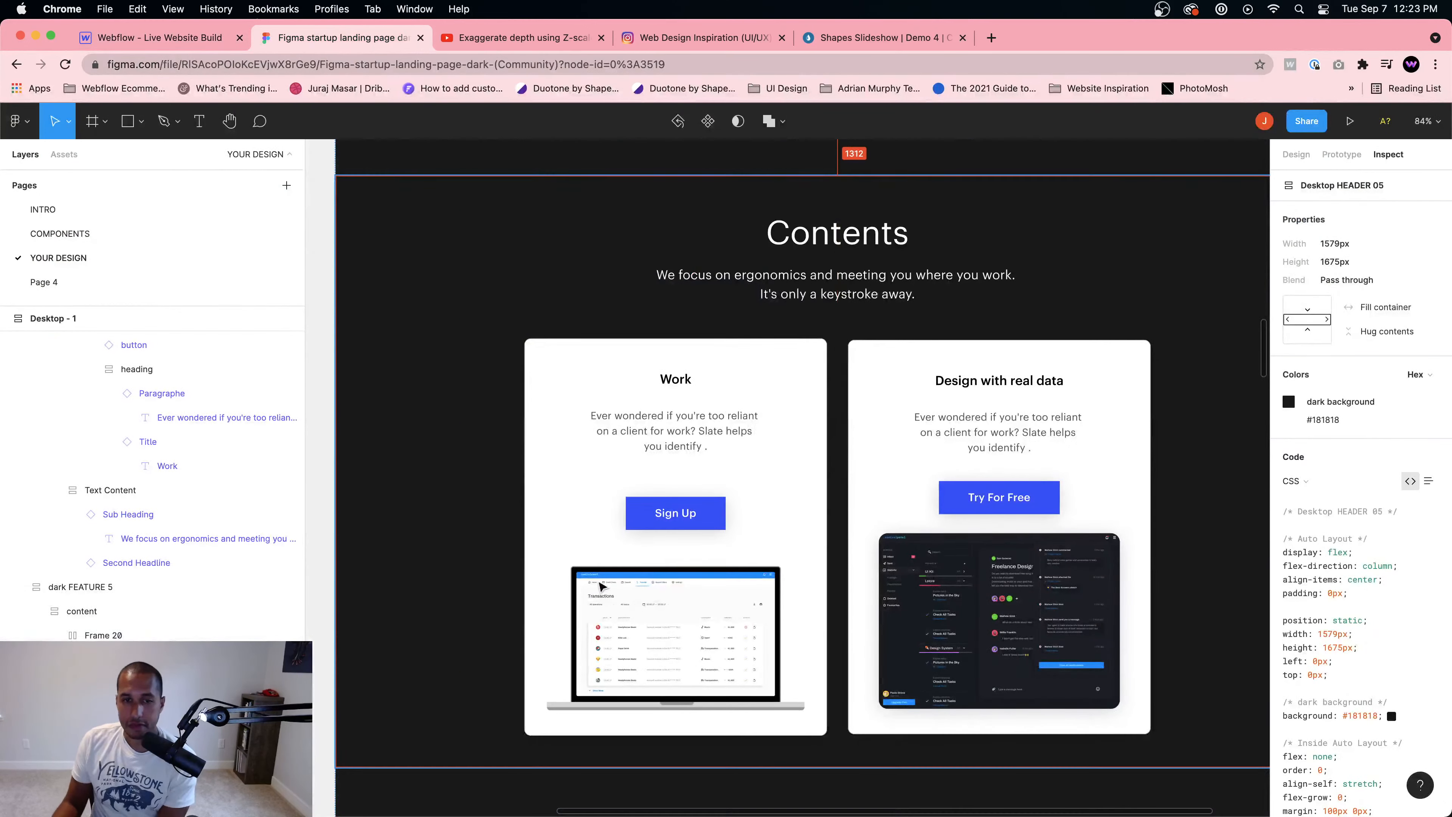
left_click(660, 592)
double_click(643, 635)
double_click(643, 635)
double_click(651, 626)
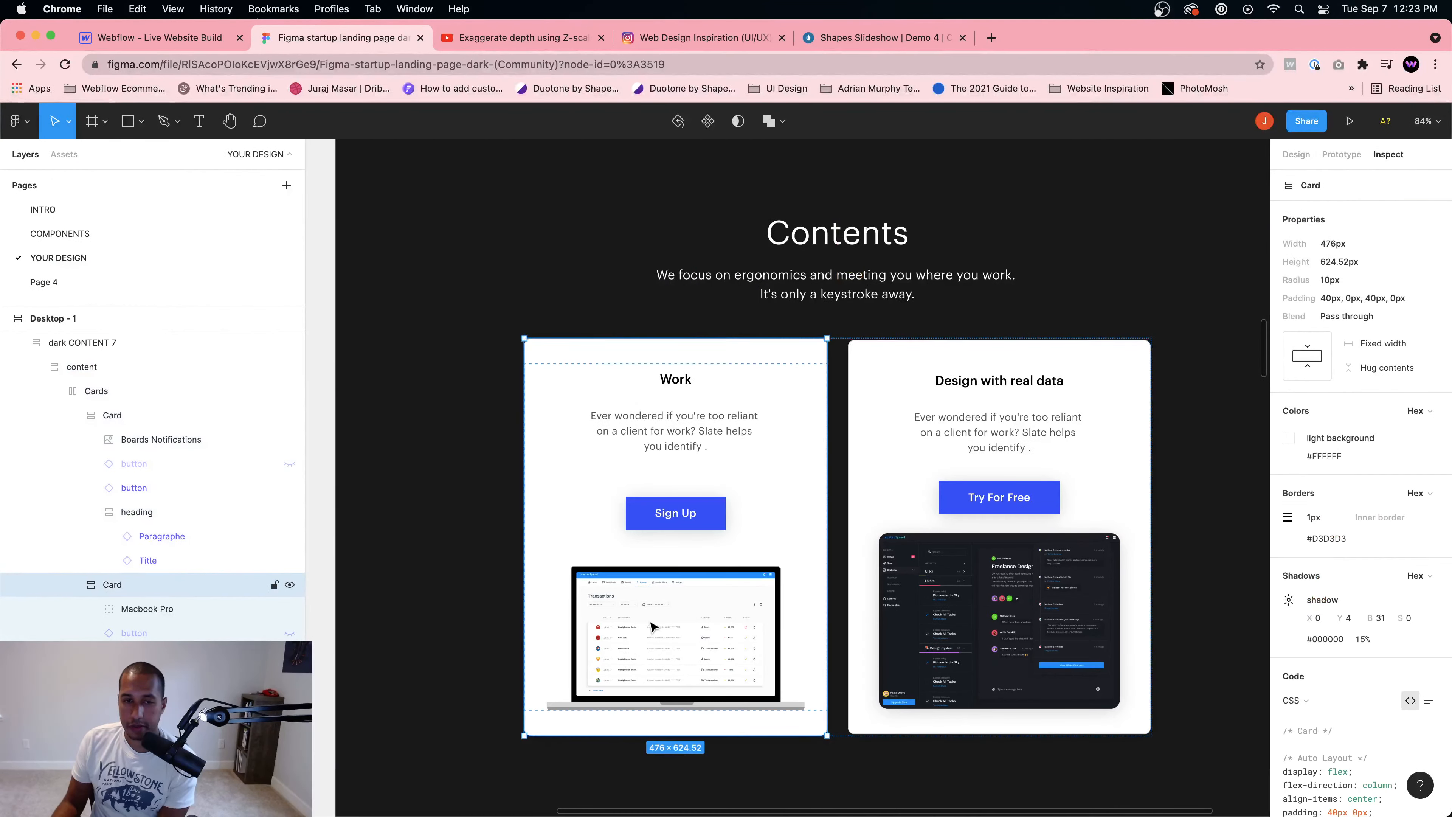
double_click(685, 610)
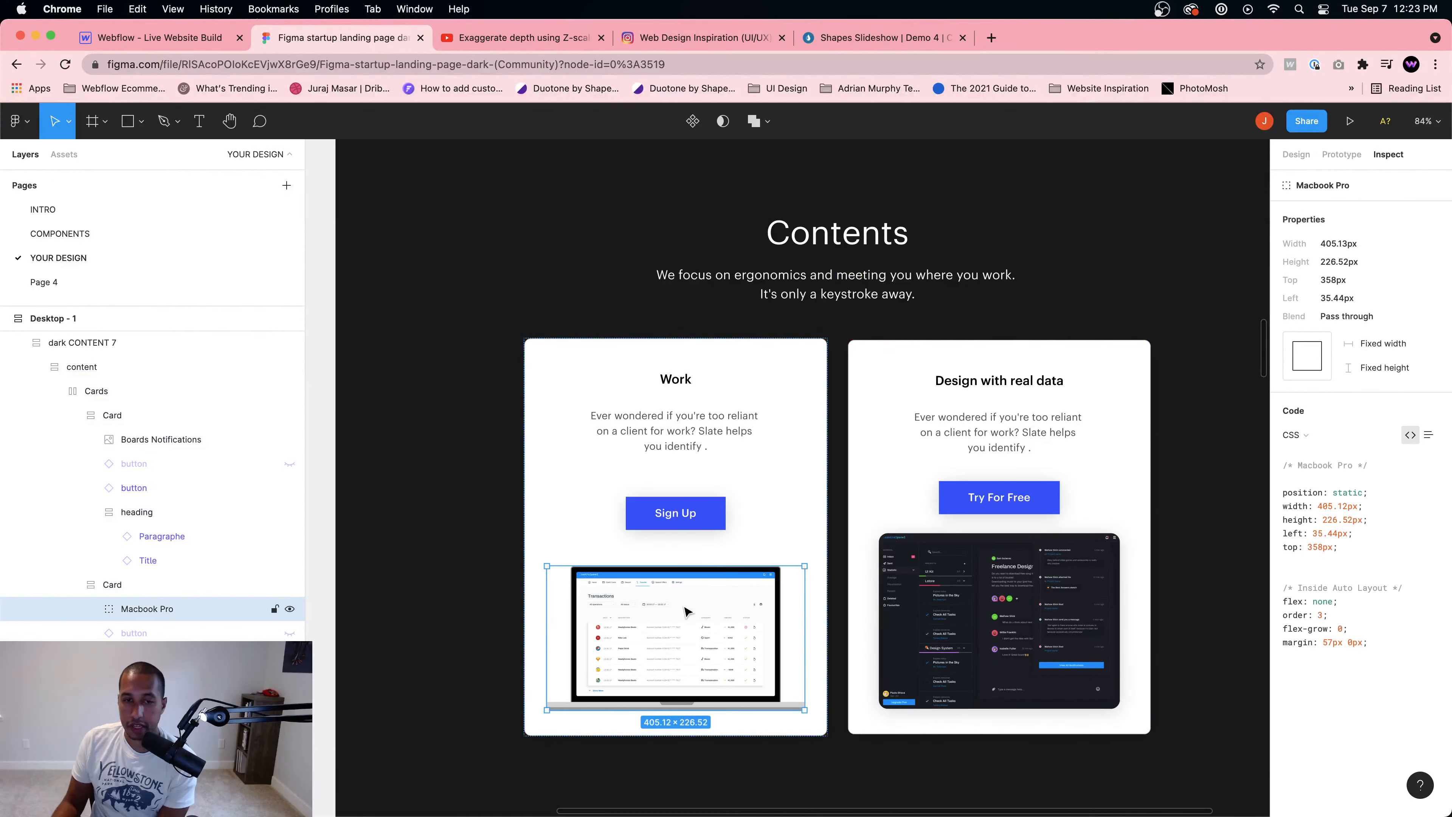
left_click(90, 608)
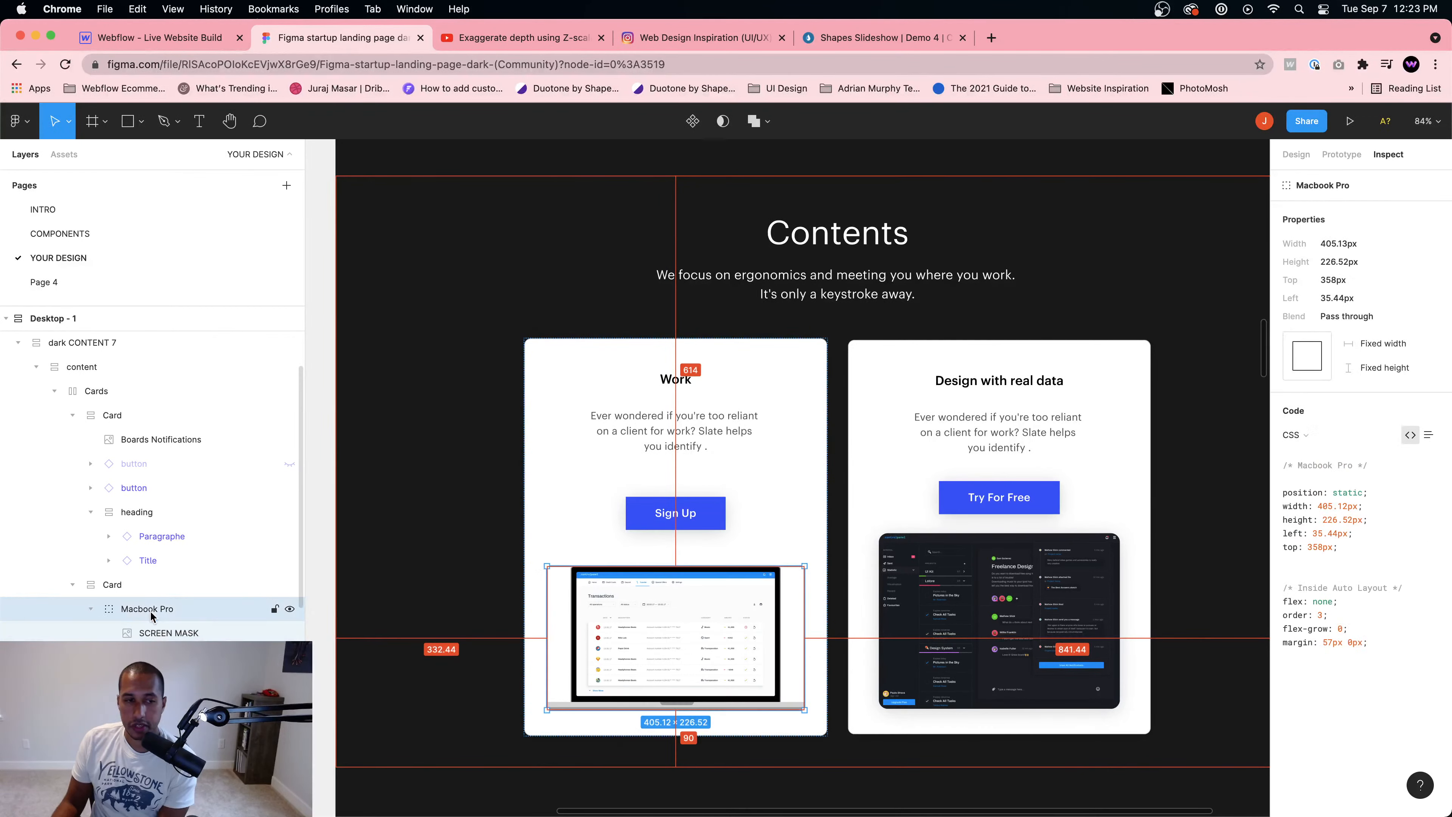
left_click(1295, 154)
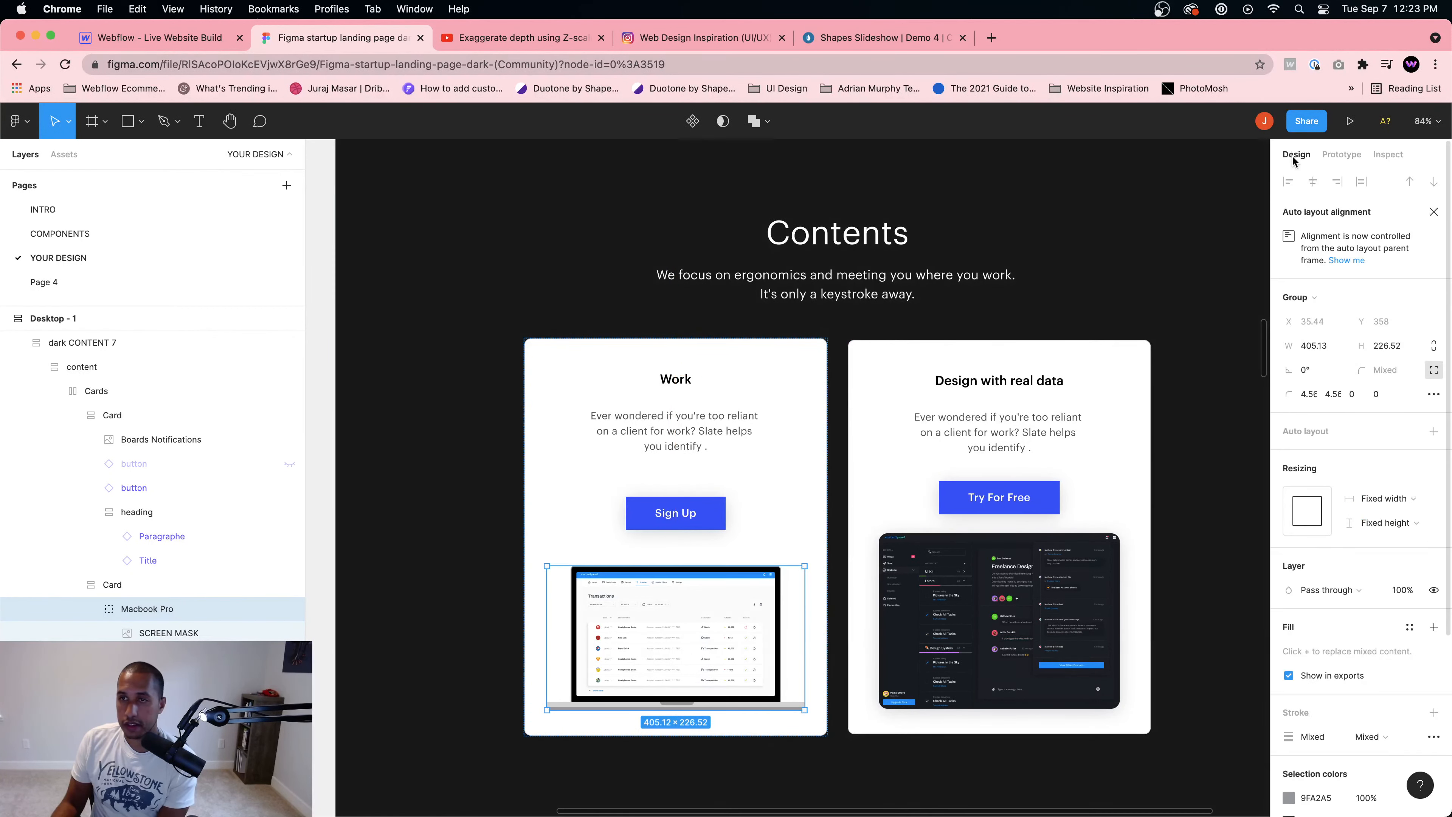
scroll(1386, 503, "down", 5)
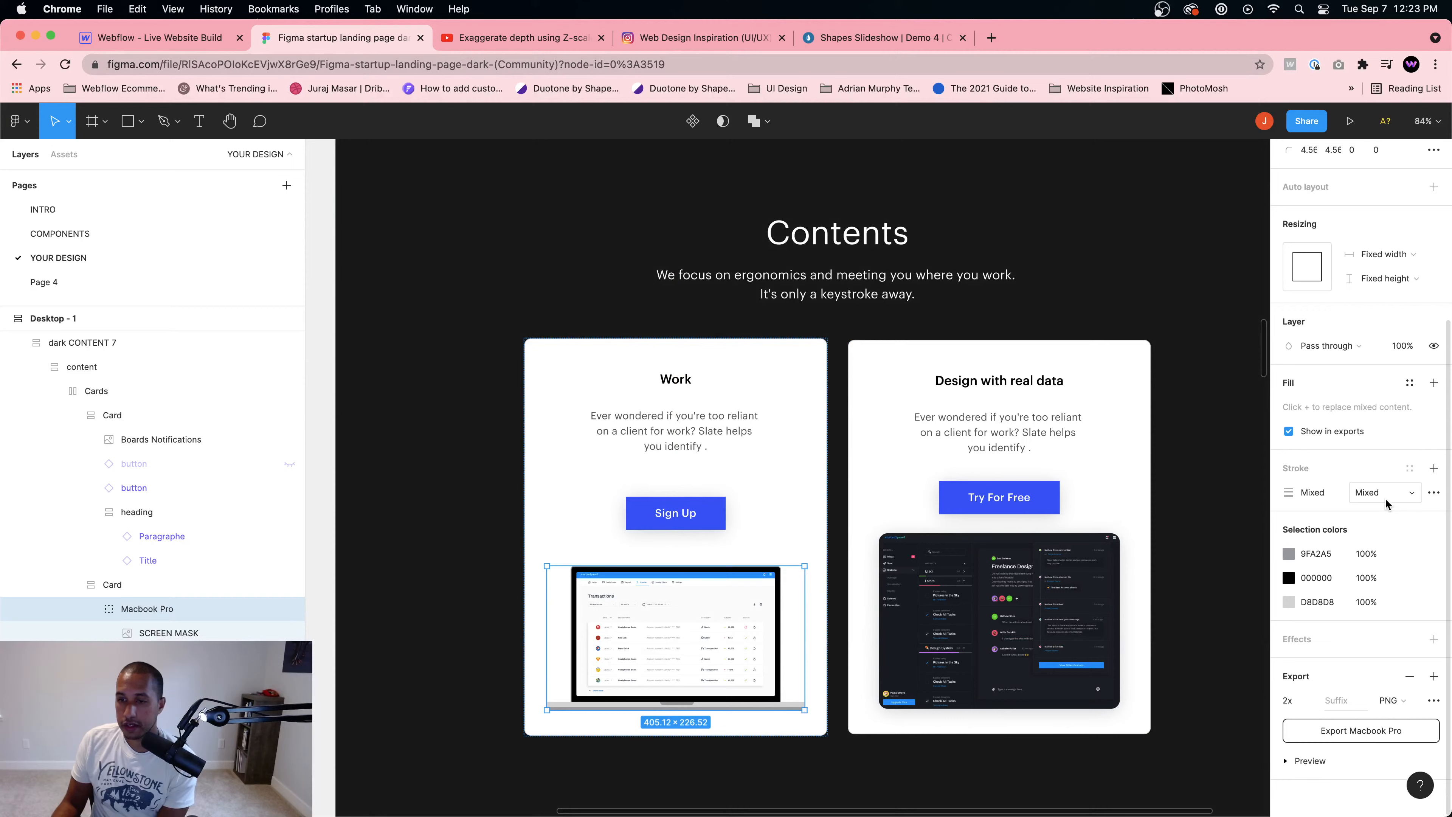
left_click(1362, 729)
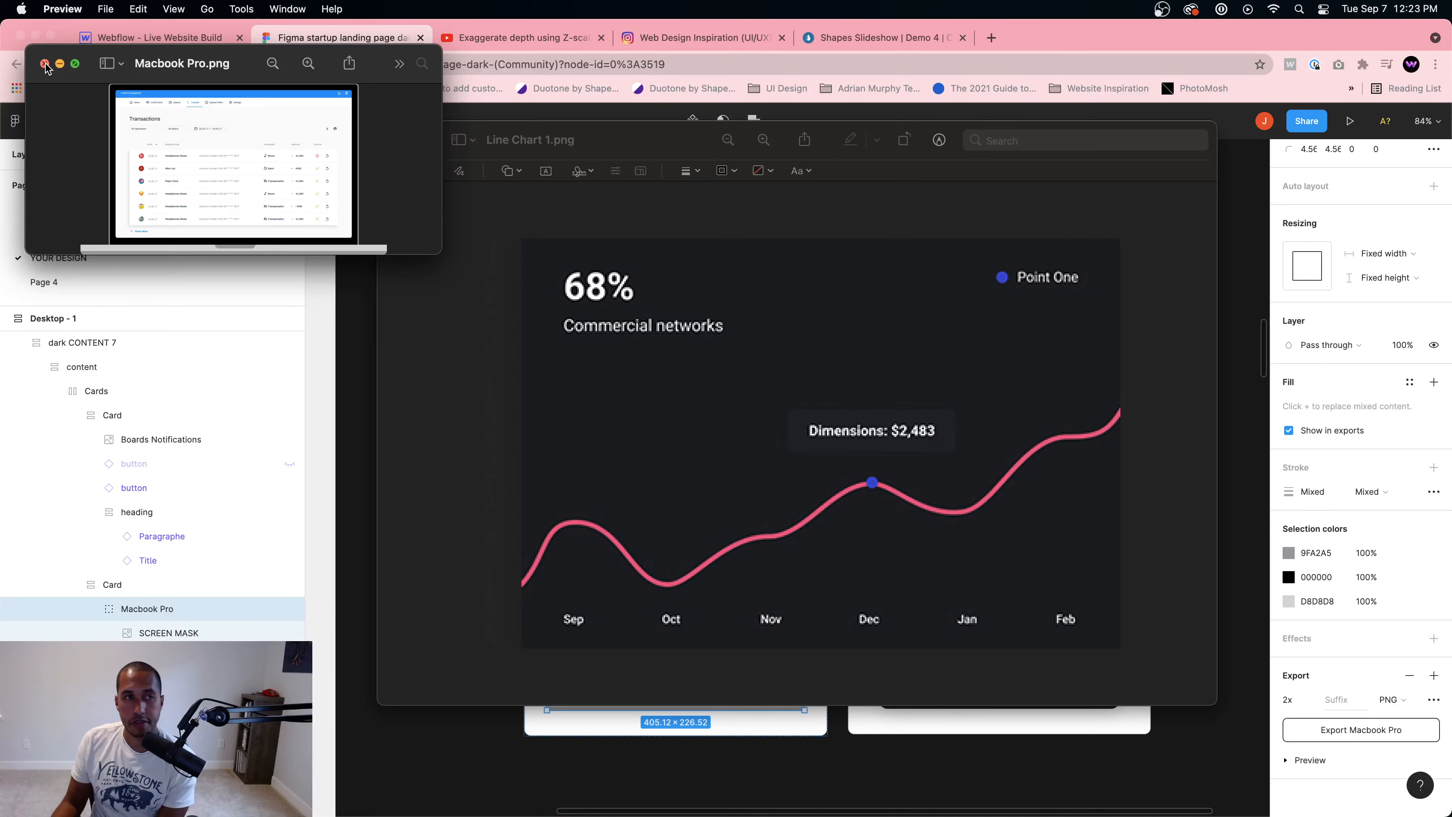
left_click(45, 65)
left_click(396, 140)
Step: Switch to Webflow and upload the exported Macbook Pro.png from Finder to the site's image assets
left_click(180, 38)
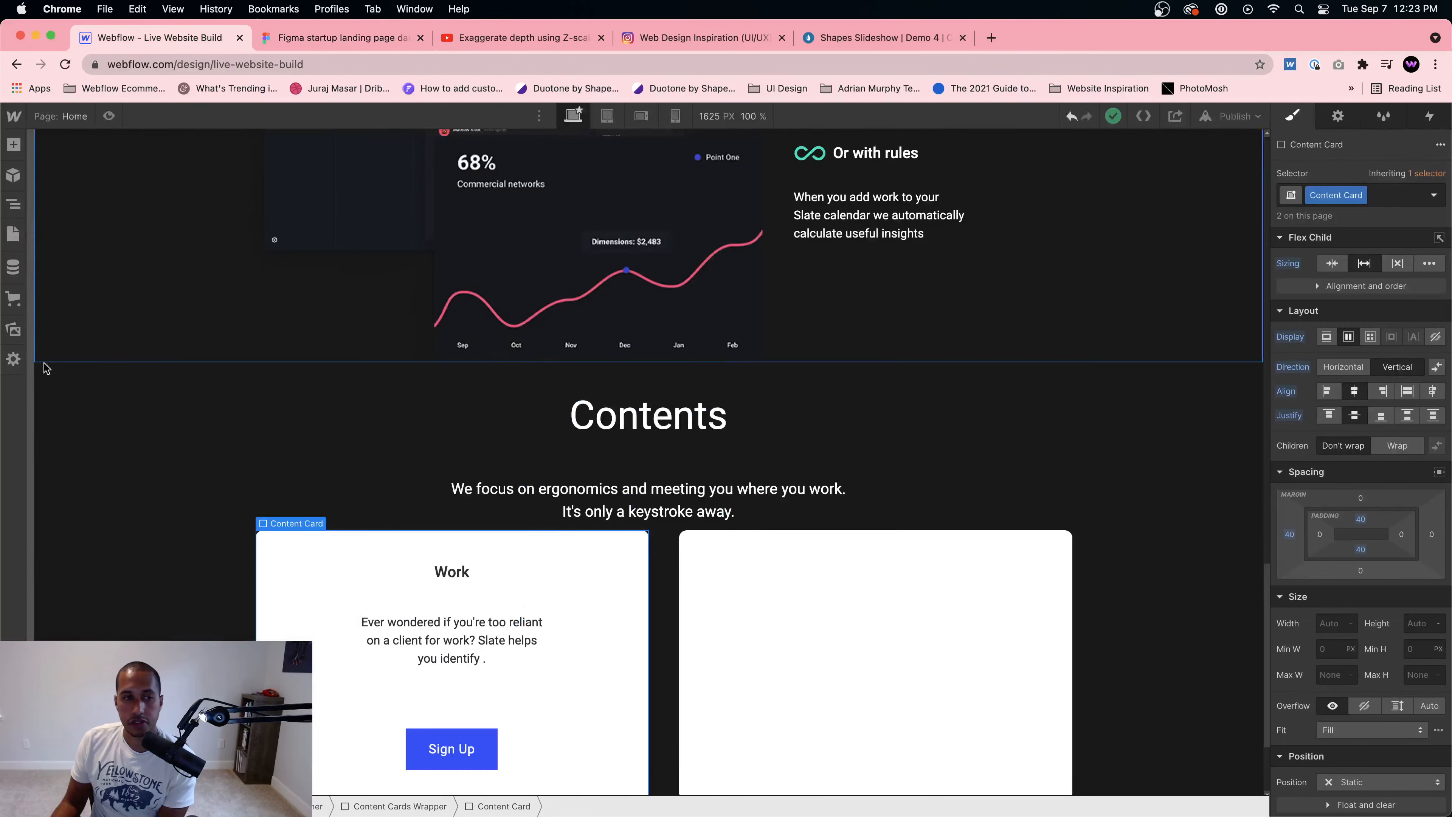
left_click(13, 329)
mouse_move(354, 812)
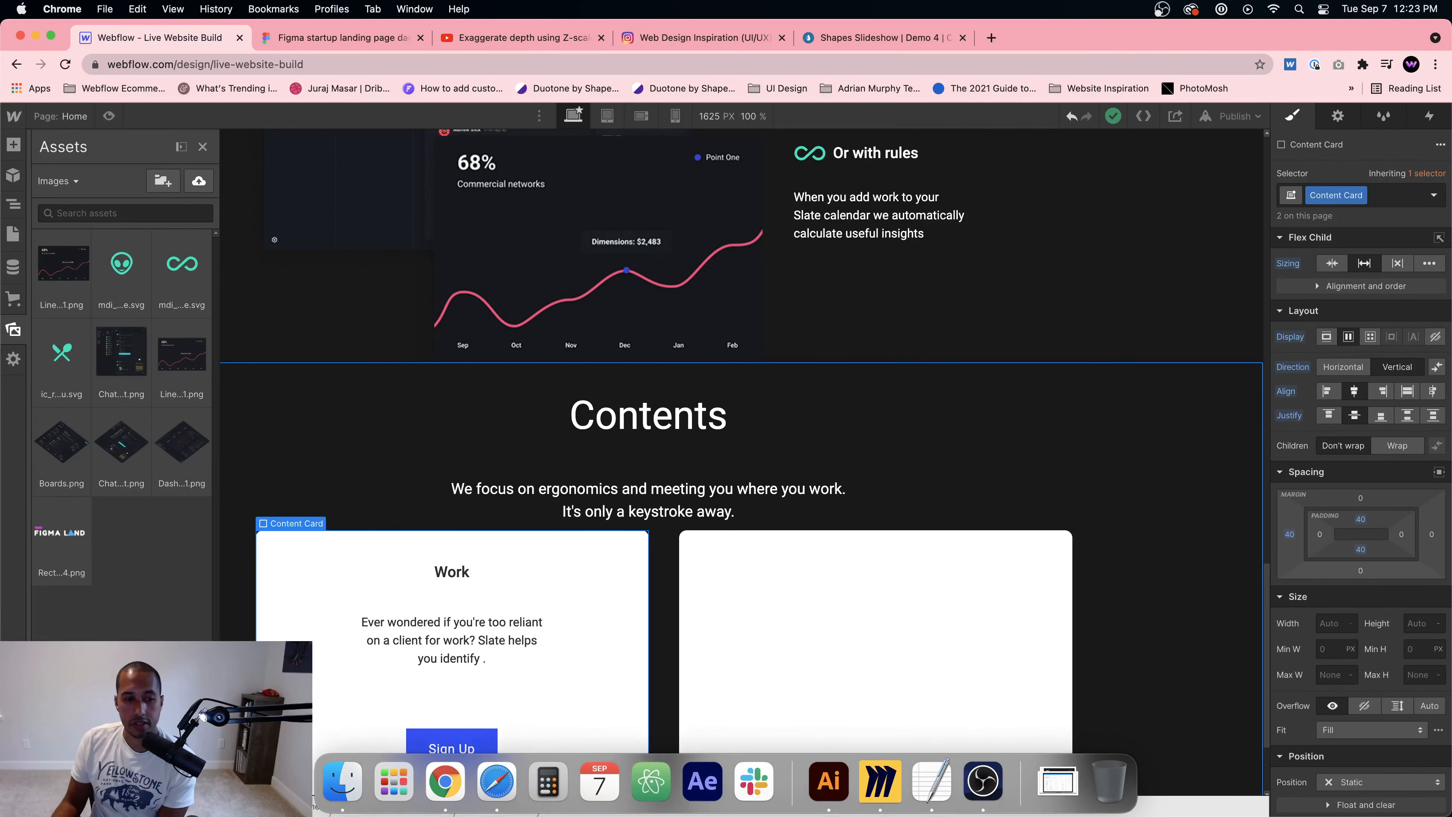
left_click(354, 780)
left_click(609, 207)
left_click_drag(413, 158, 138, 466)
Step: Place Macbook Pro.png below the Sign Up button in the first Content Card and mark the image as HiDPI
left_click(533, 692)
scroll(549, 698, "down", 3)
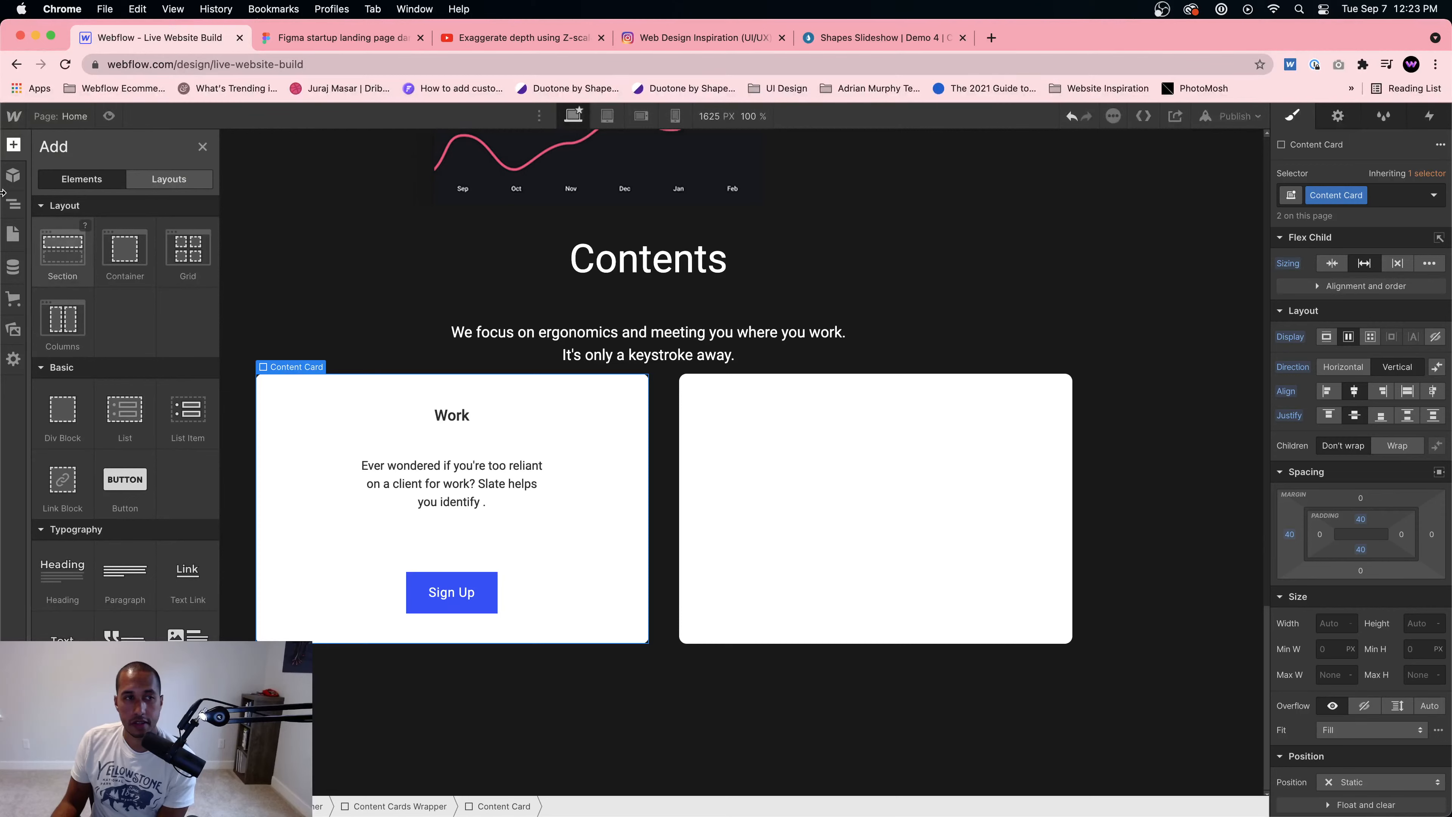
left_click(13, 330)
left_click_drag(73, 293, 568, 618)
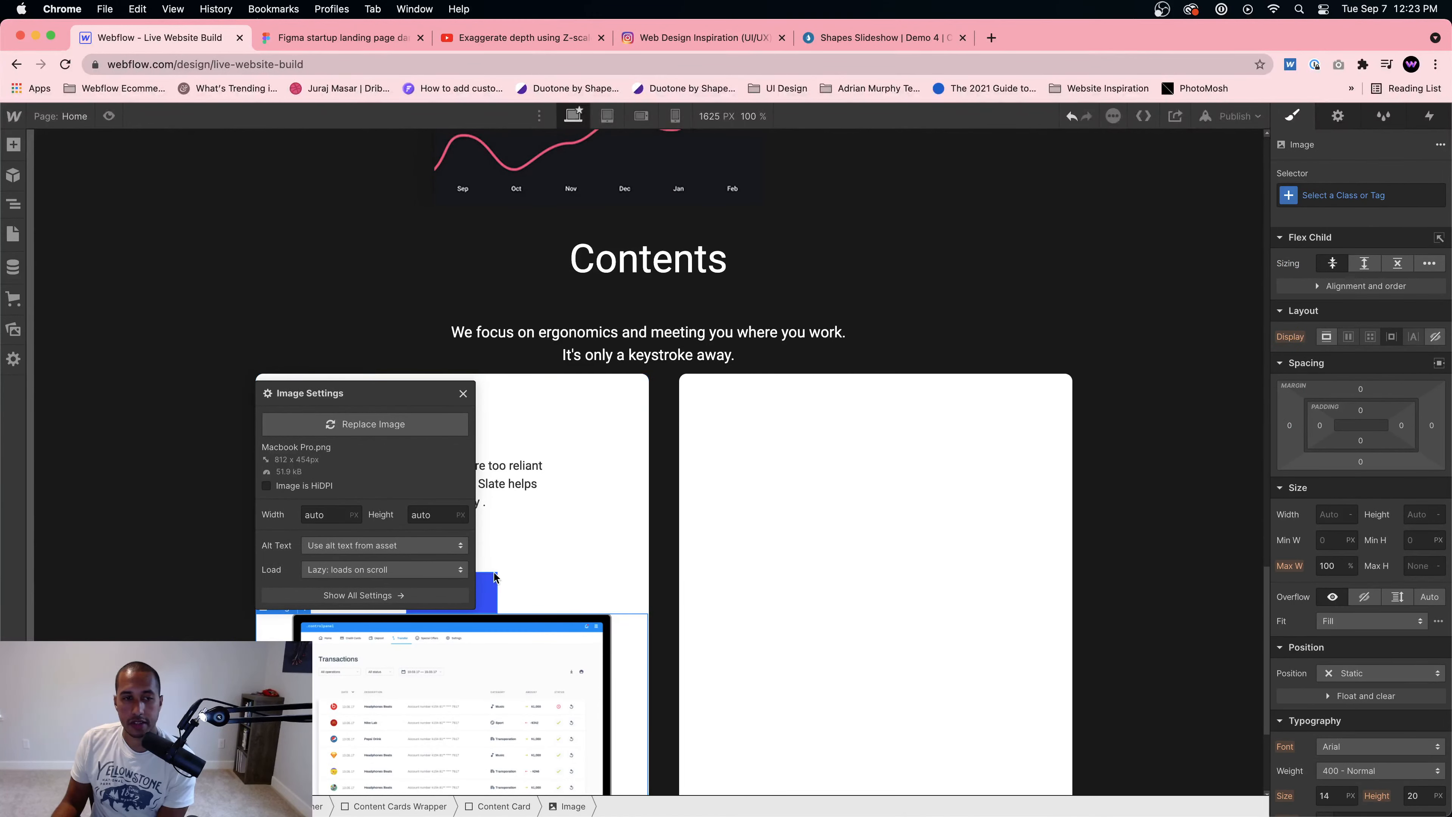
left_click(266, 485)
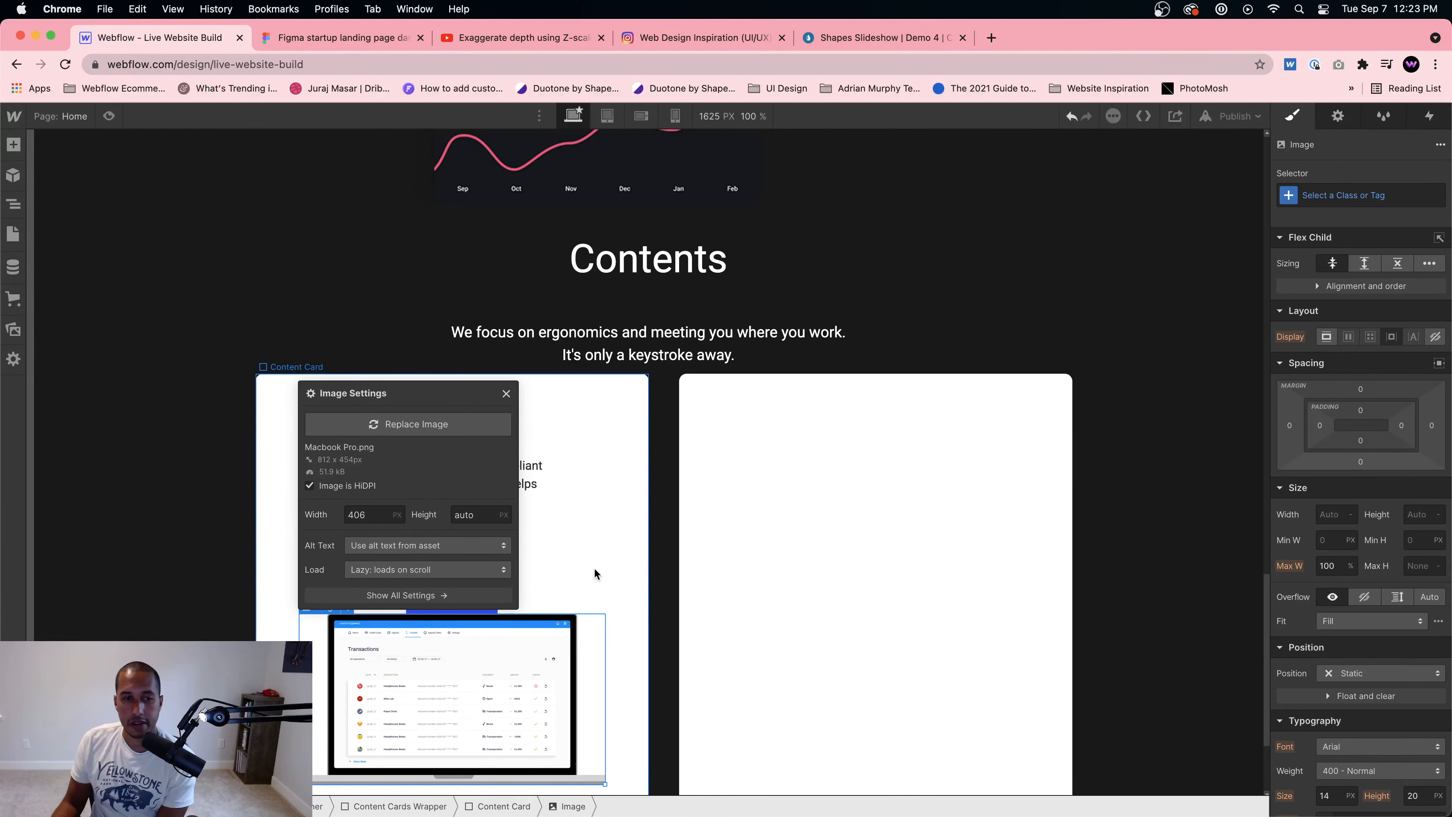
key("Escape")
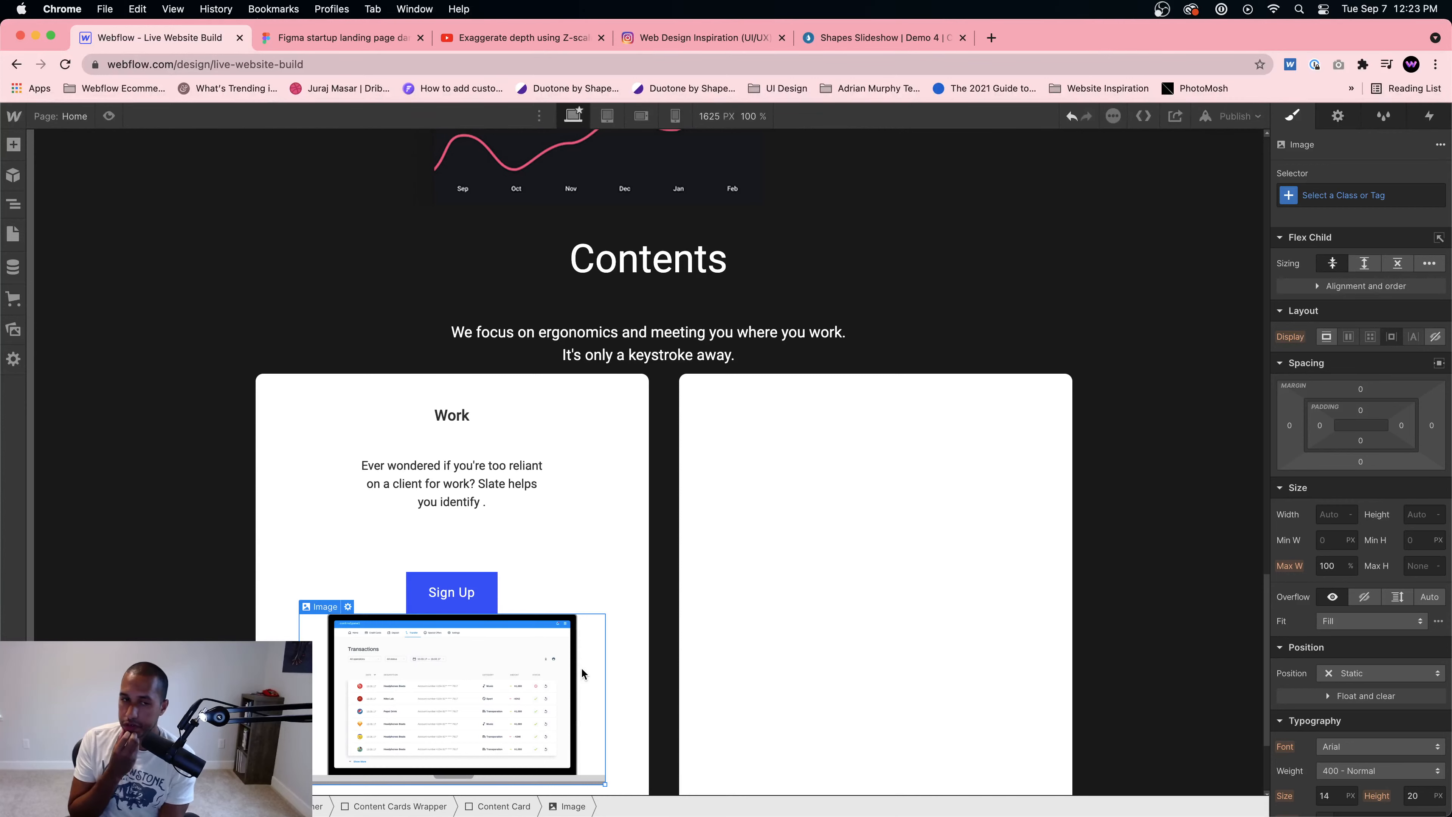
Step: Try a 40 px bottom margin on the Sign Up button, compare it with Figma, and set the margin to 80 px
left_click(457, 586)
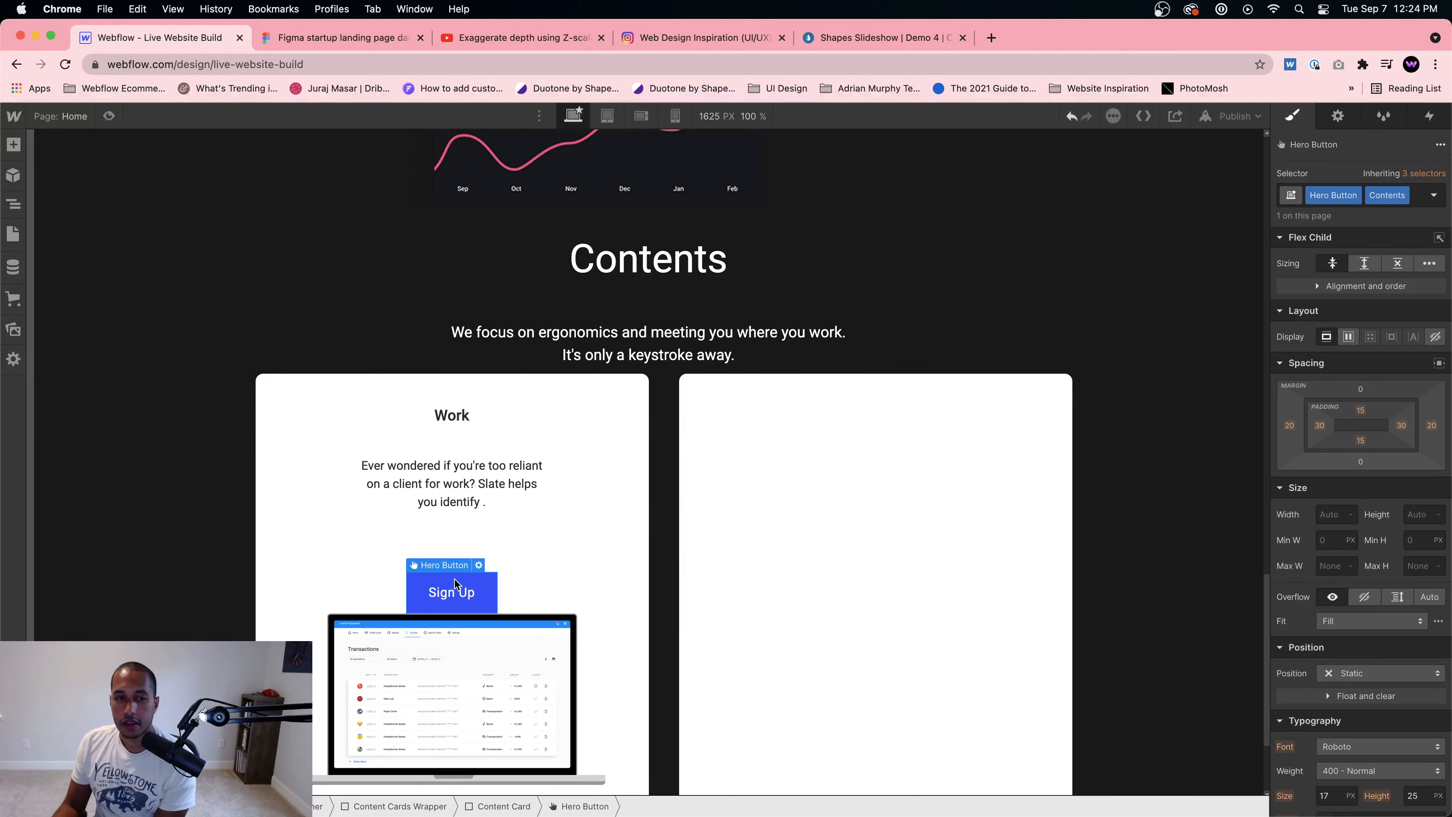
left_click(1360, 461)
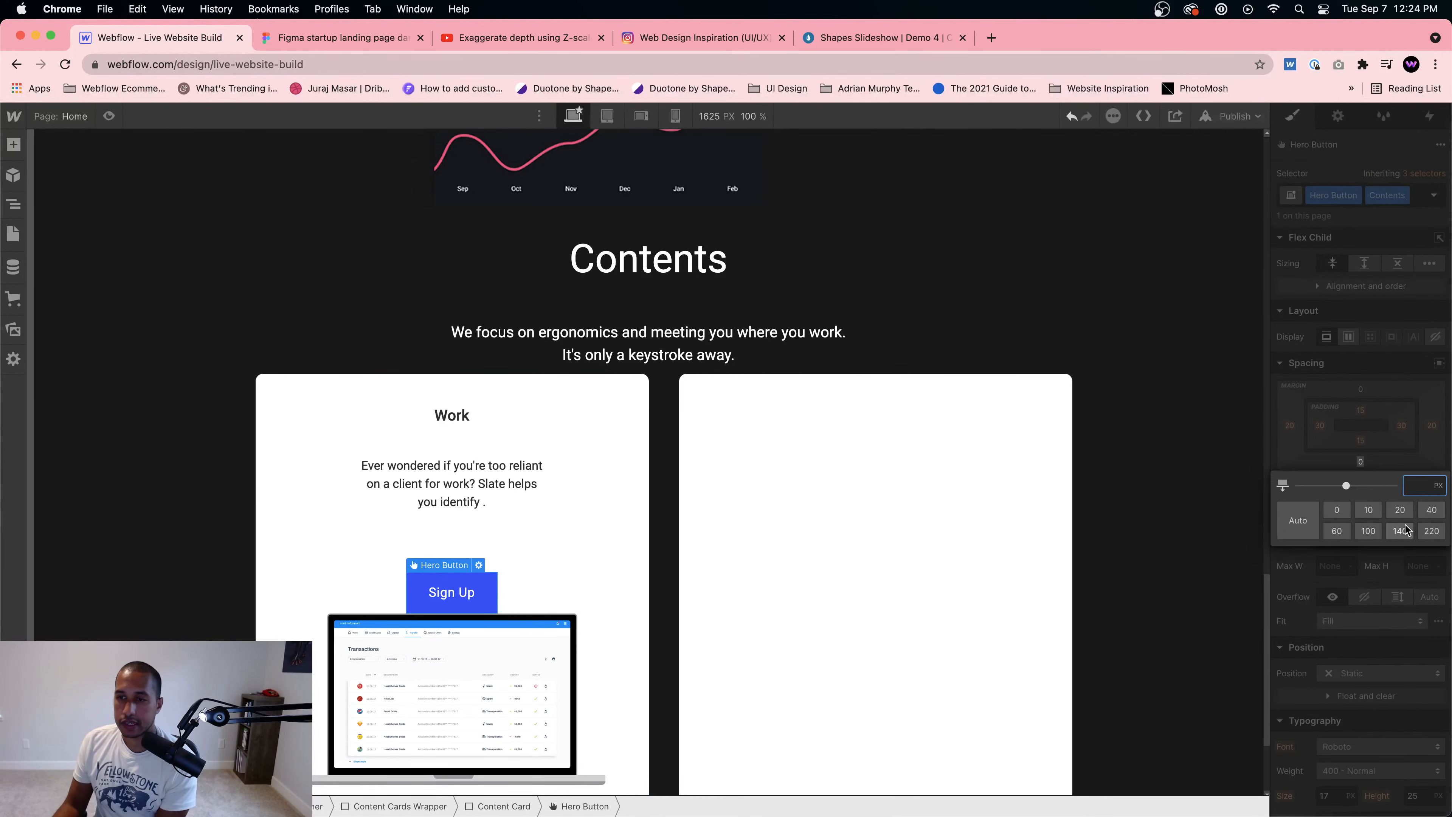
left_click(1432, 509)
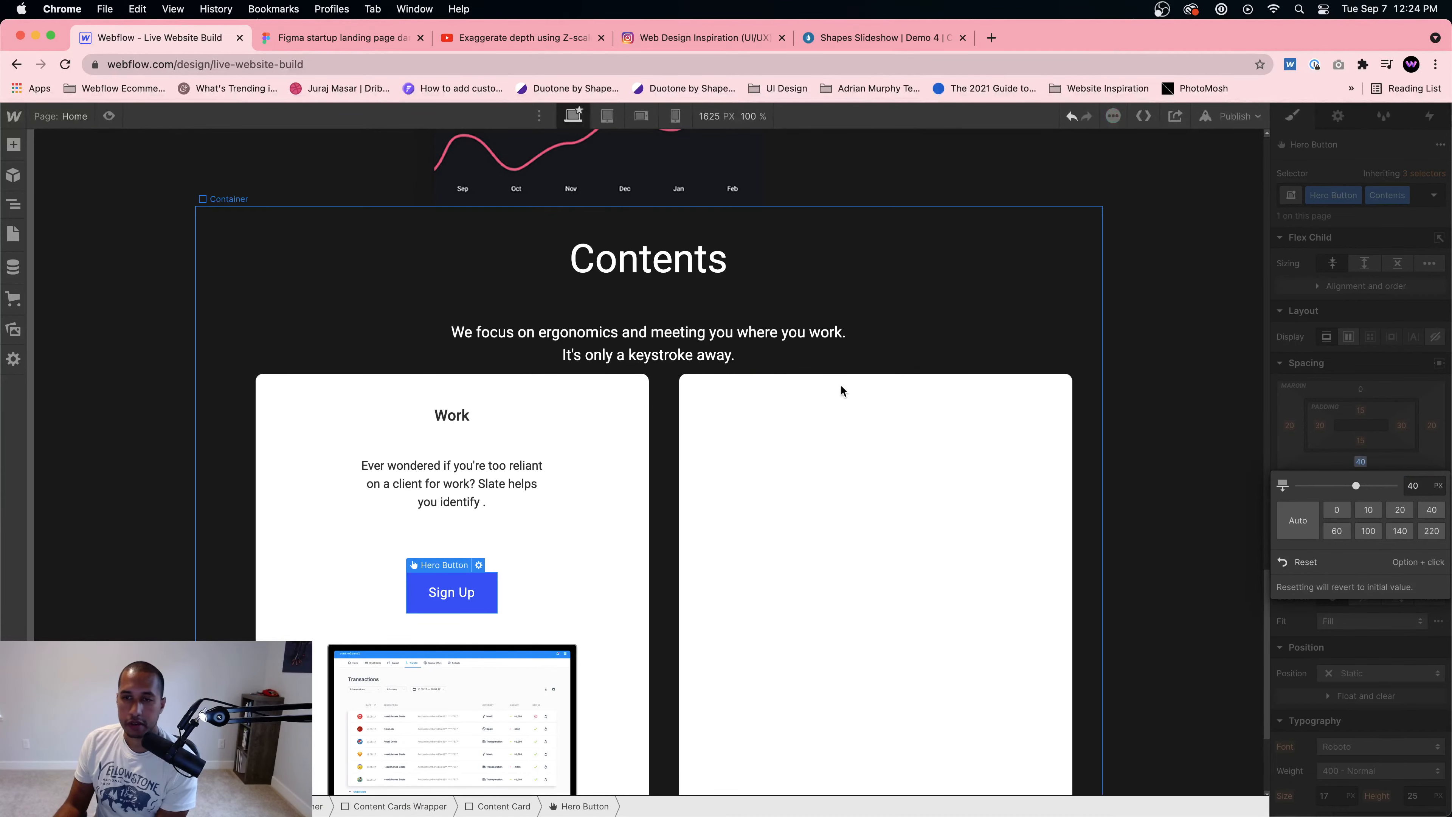
left_click(337, 37)
left_click(178, 37)
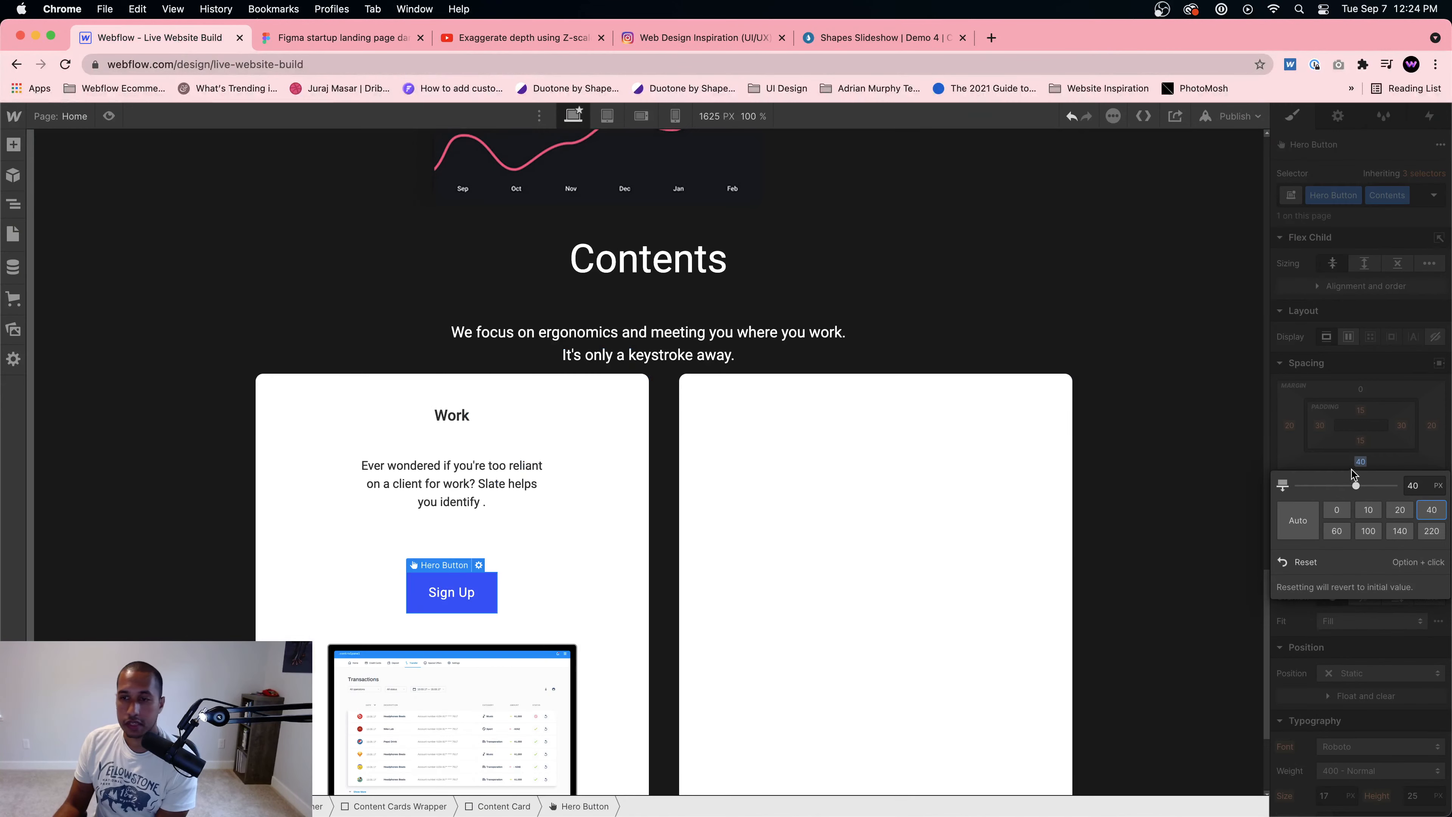
left_click(1421, 486)
type("80")
key("Return")
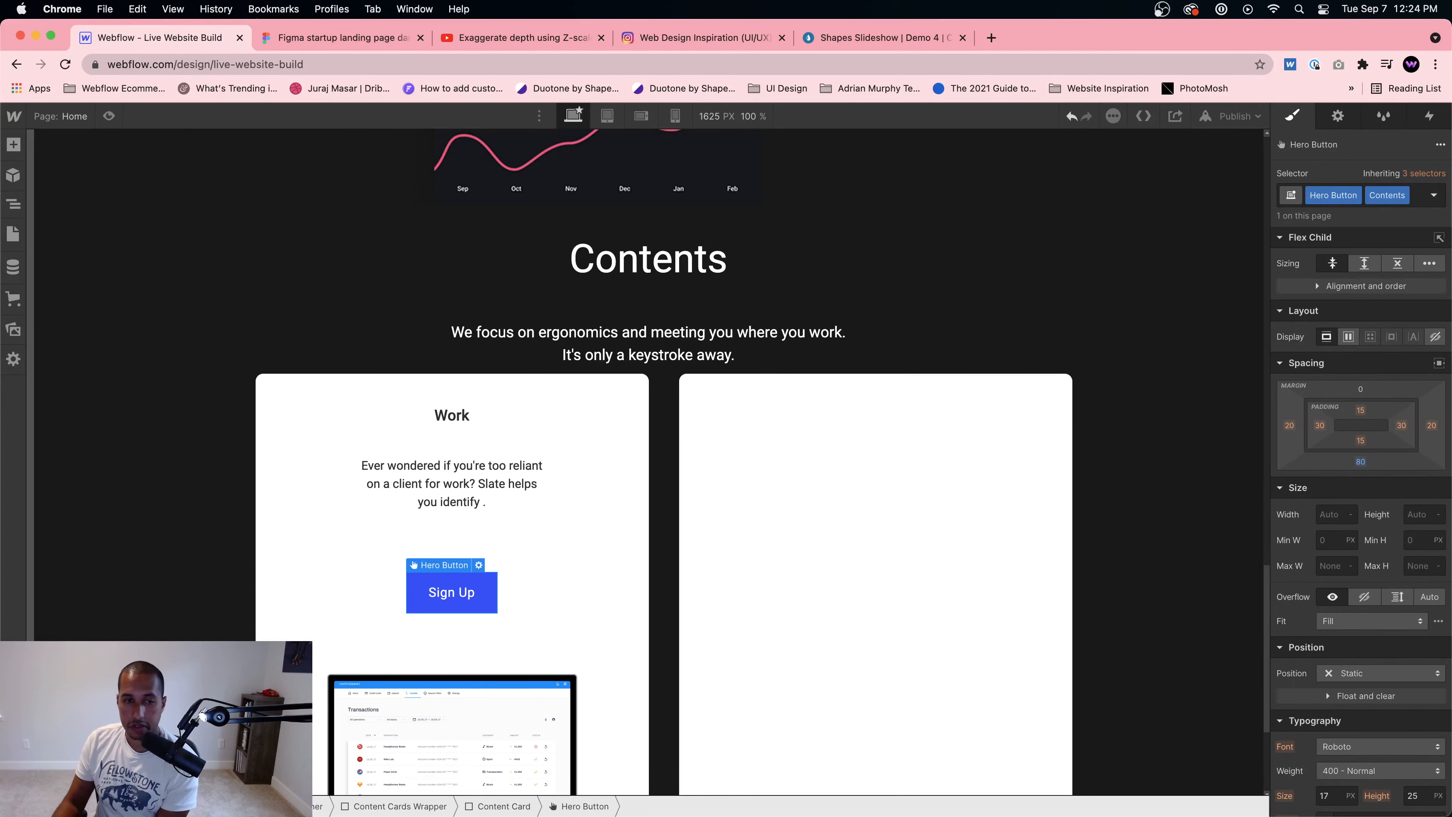
Step: Compare the whole first card with the Figma design, then set the Content Paragraph's bottom margin to 60 px
left_click(635, 559)
scroll(635, 563, "down", 5)
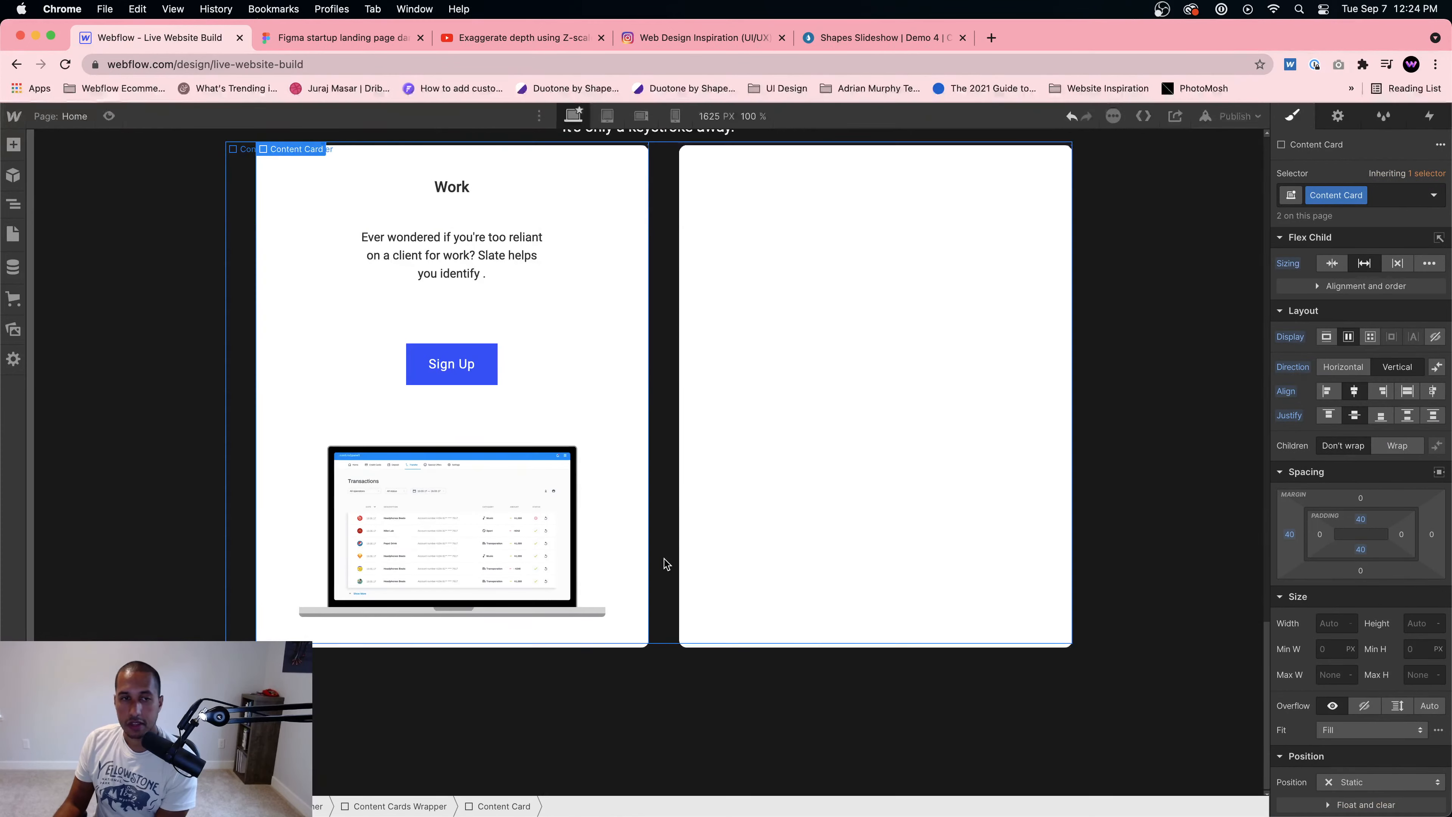
left_click(297, 37)
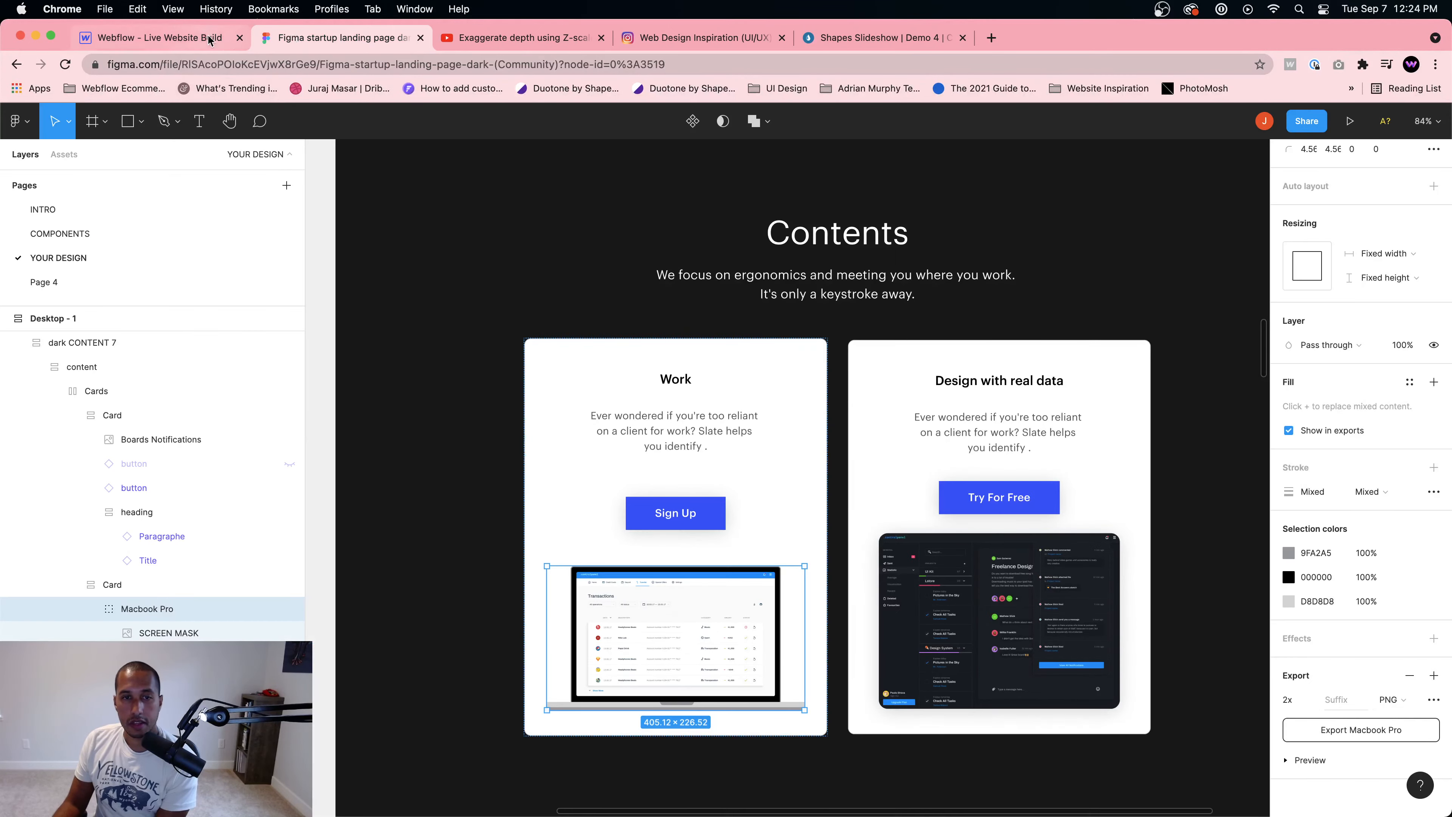
left_click(153, 38)
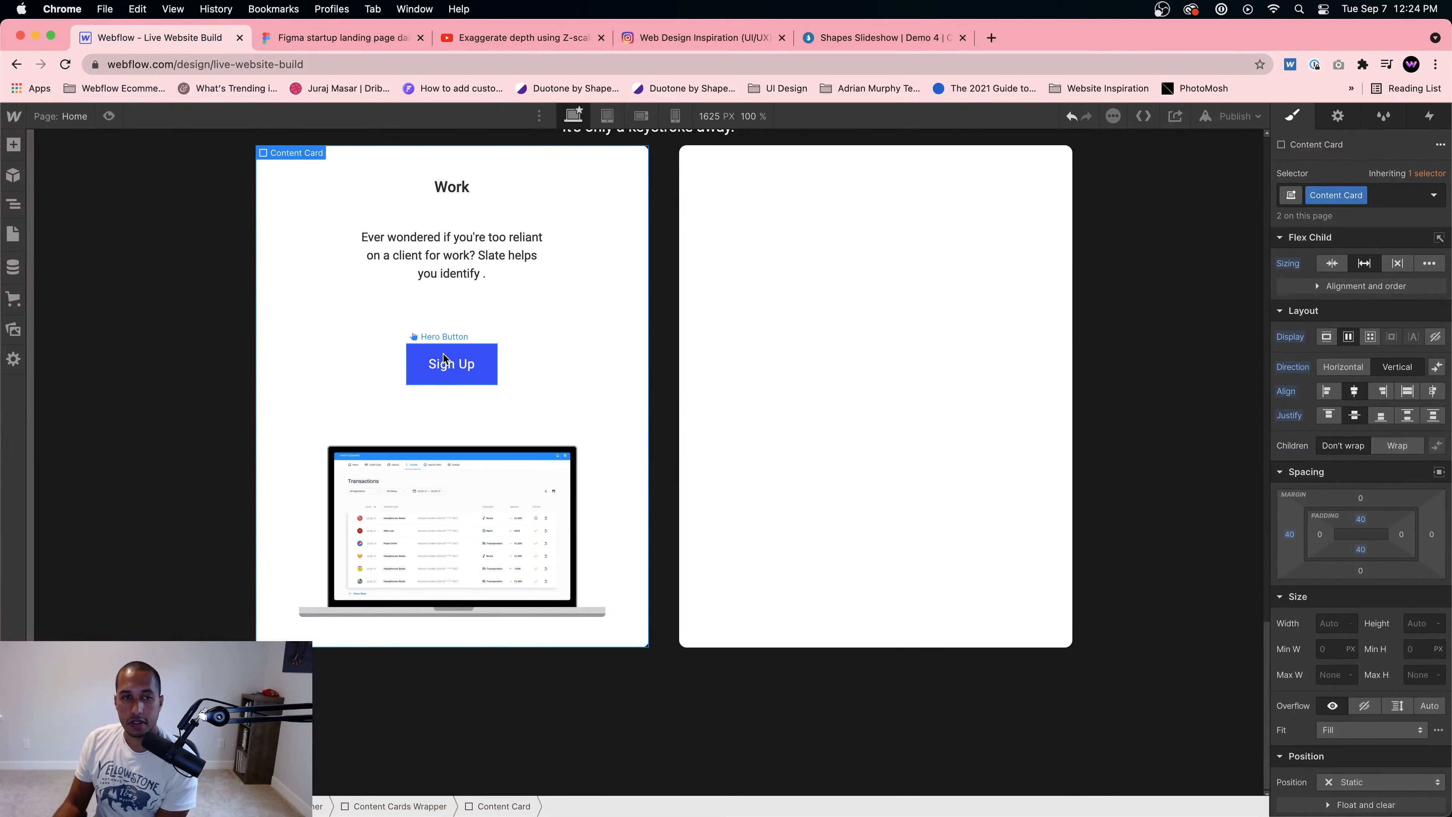
left_click(452, 364)
left_click(462, 250)
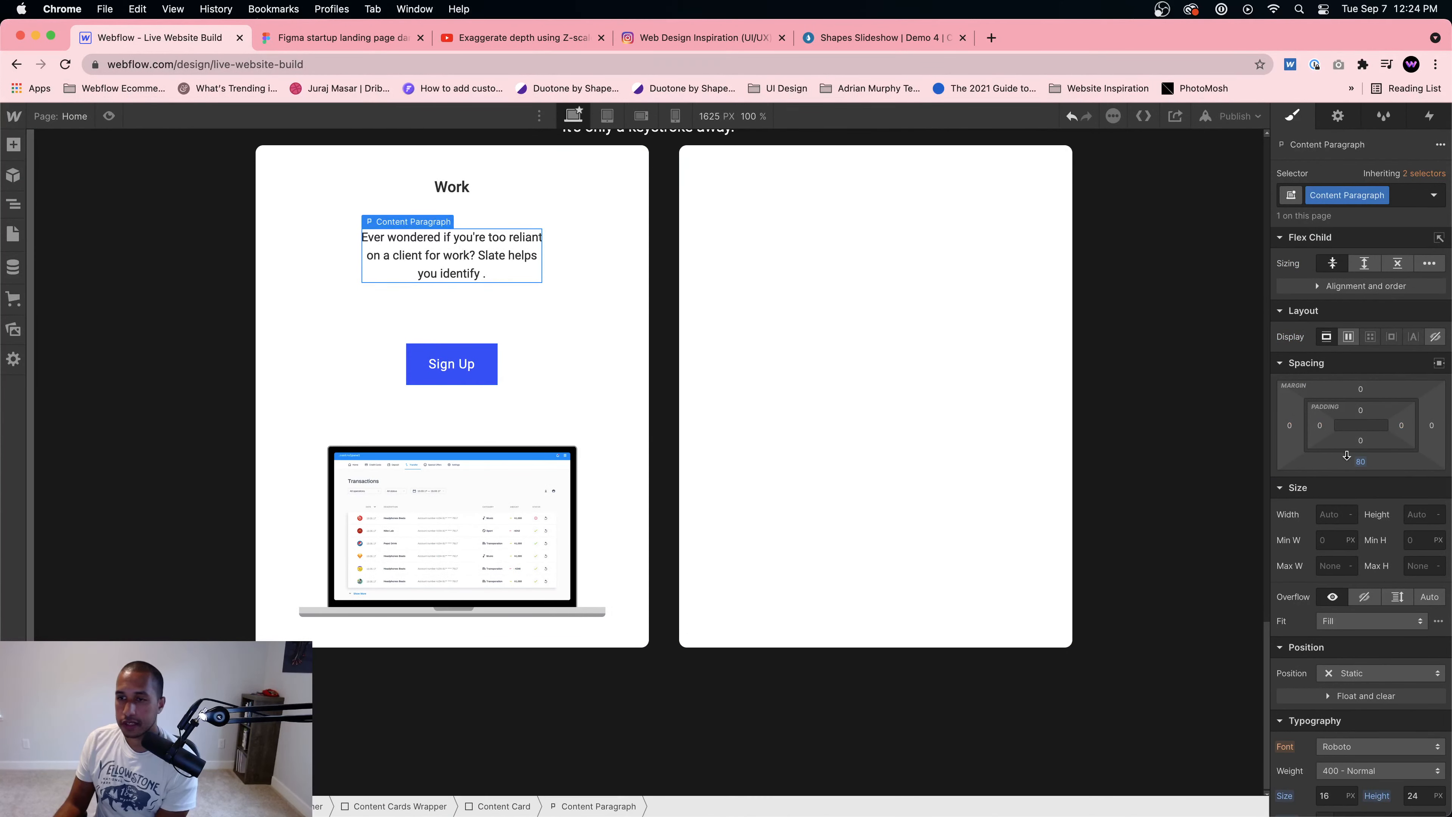
left_click(1360, 461)
type("60")
key("Return")
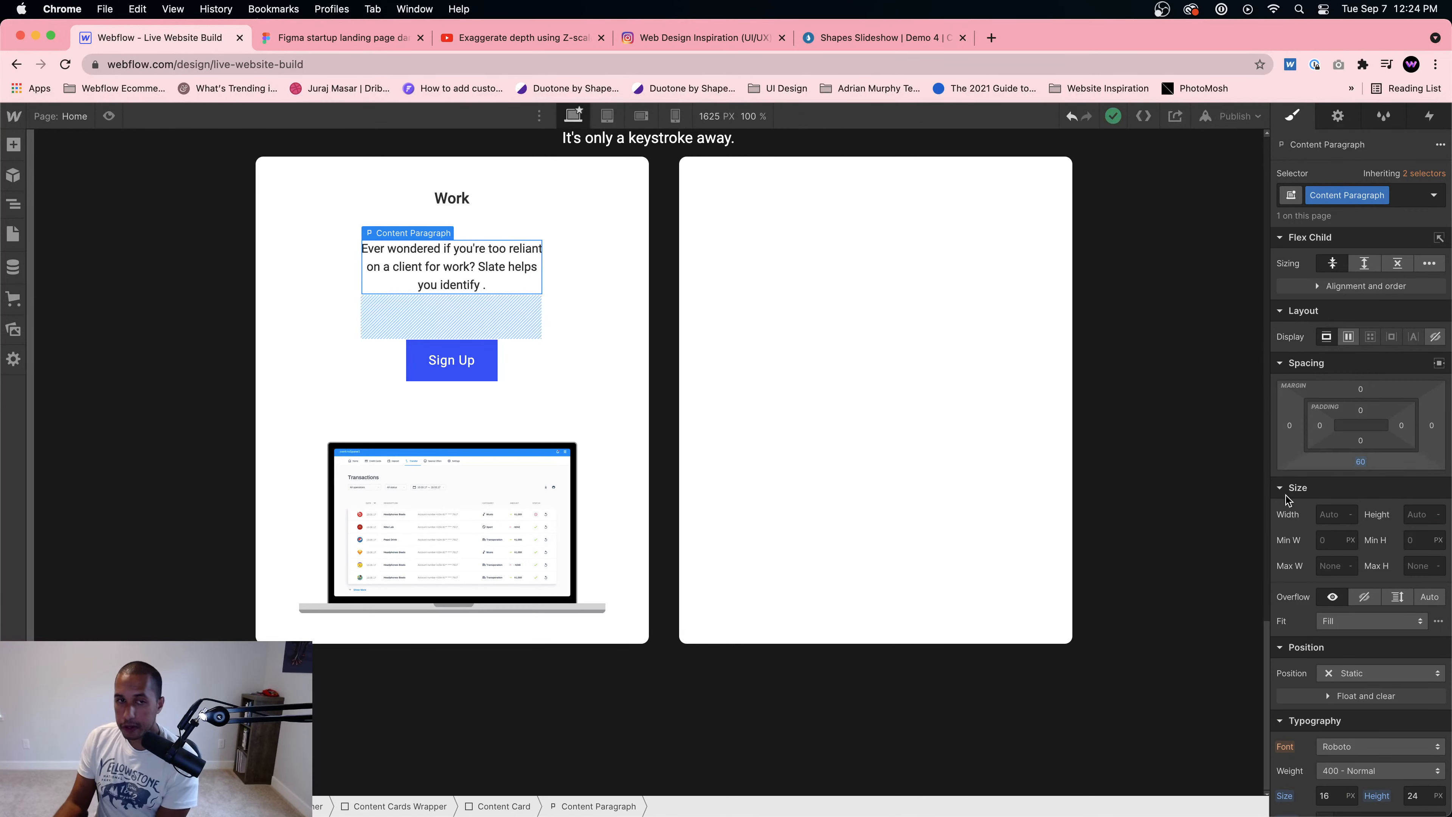
Step: Try a 60 px bottom margin on the Sign Up button, then set it back to 80 px
left_click(452, 360)
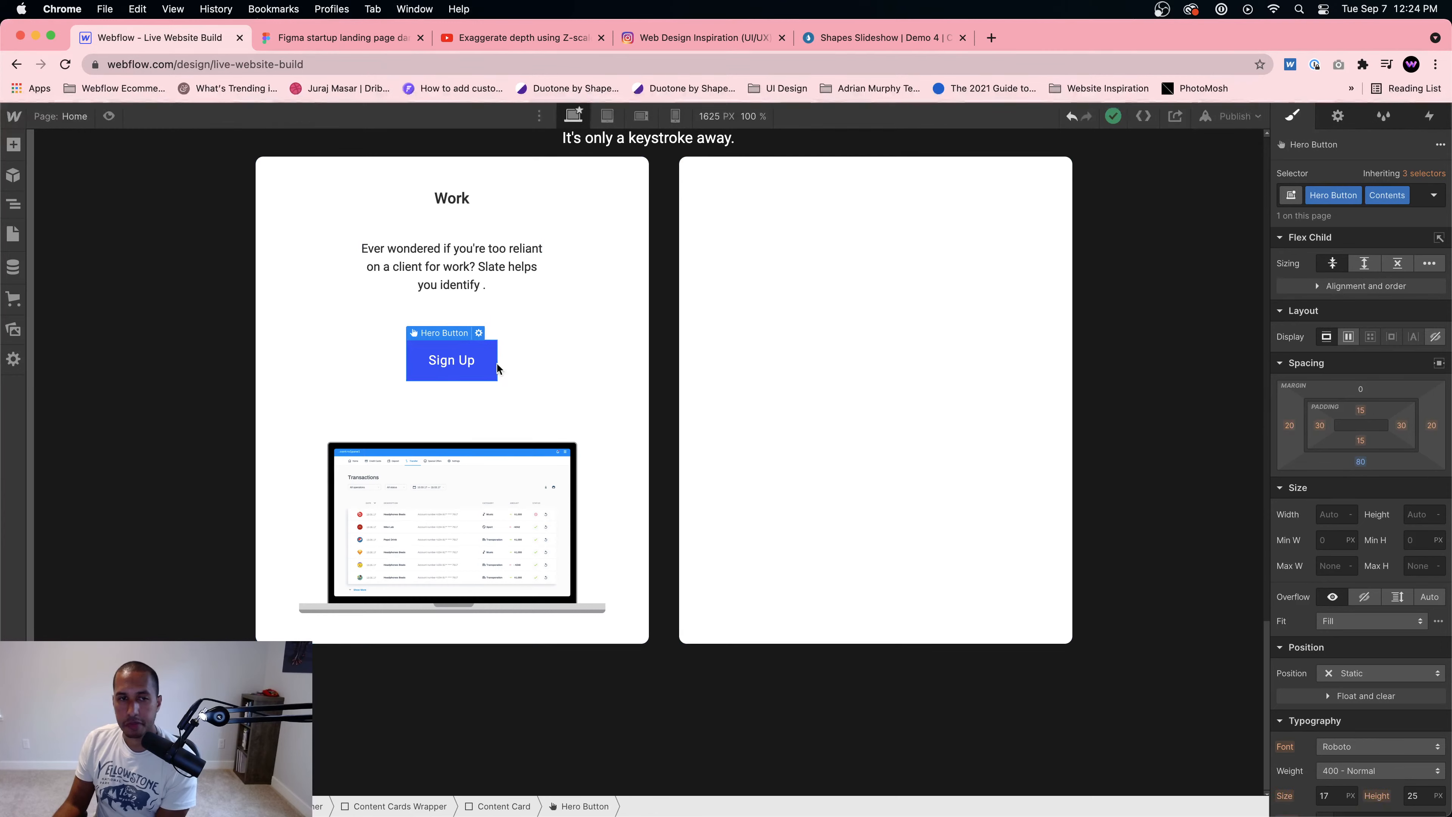
left_click(1360, 461)
type("60")
key("Return")
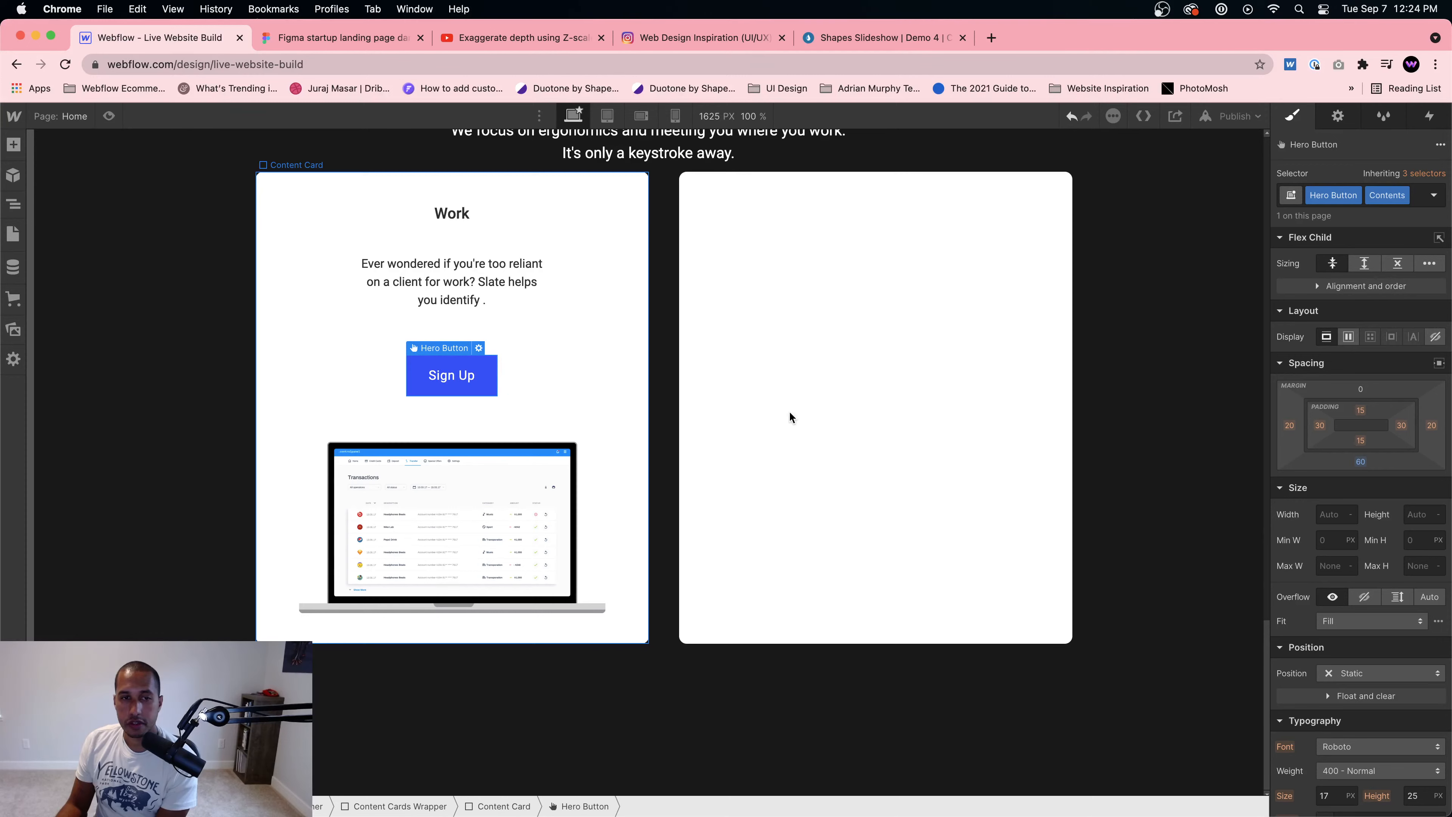
left_click(1360, 461)
type("8")
key("Return")
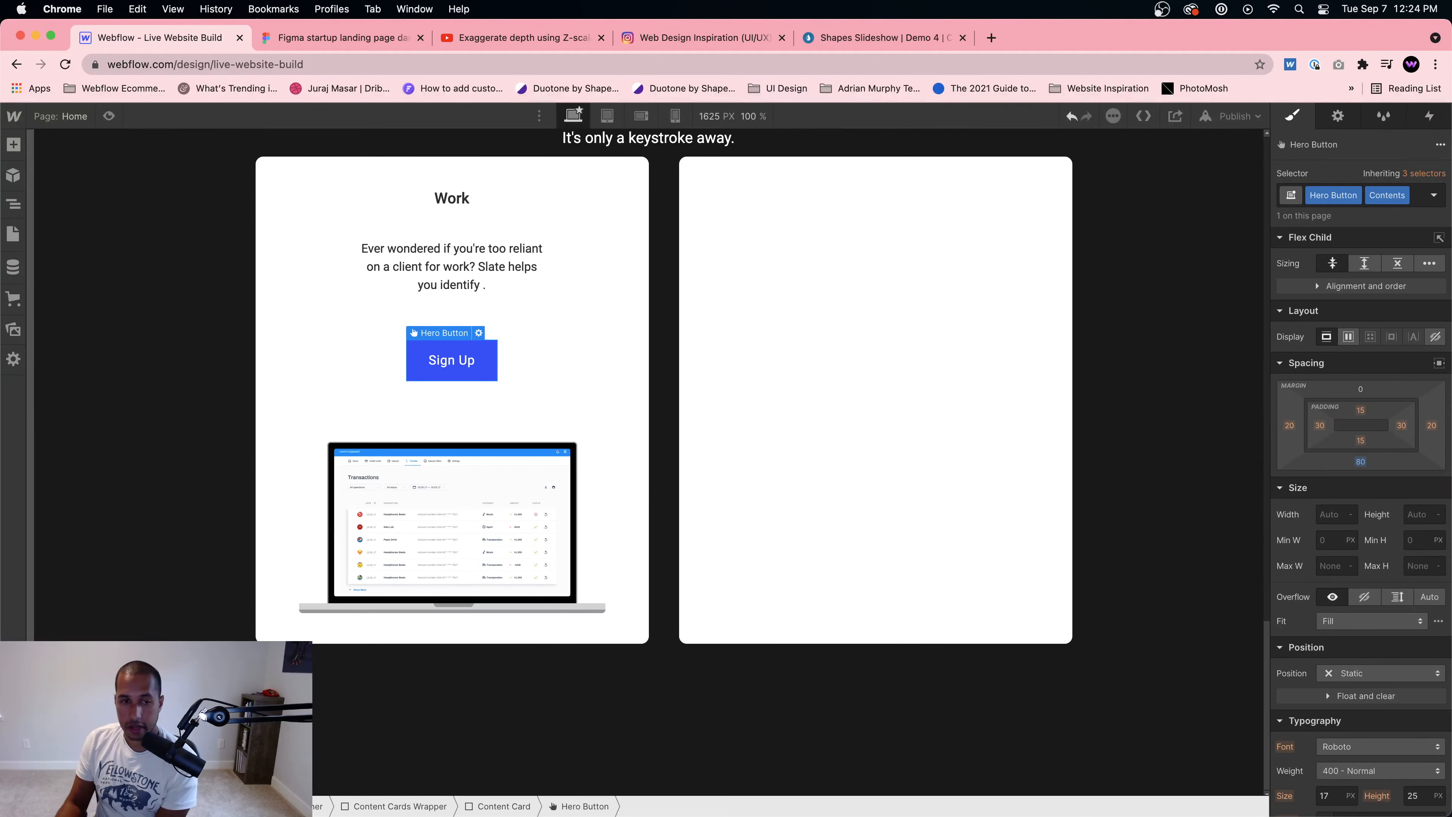
Step: Try wider, equal left and right padding on the first card's Sign Up button and compare it with the Figma design
left_click(569, 497)
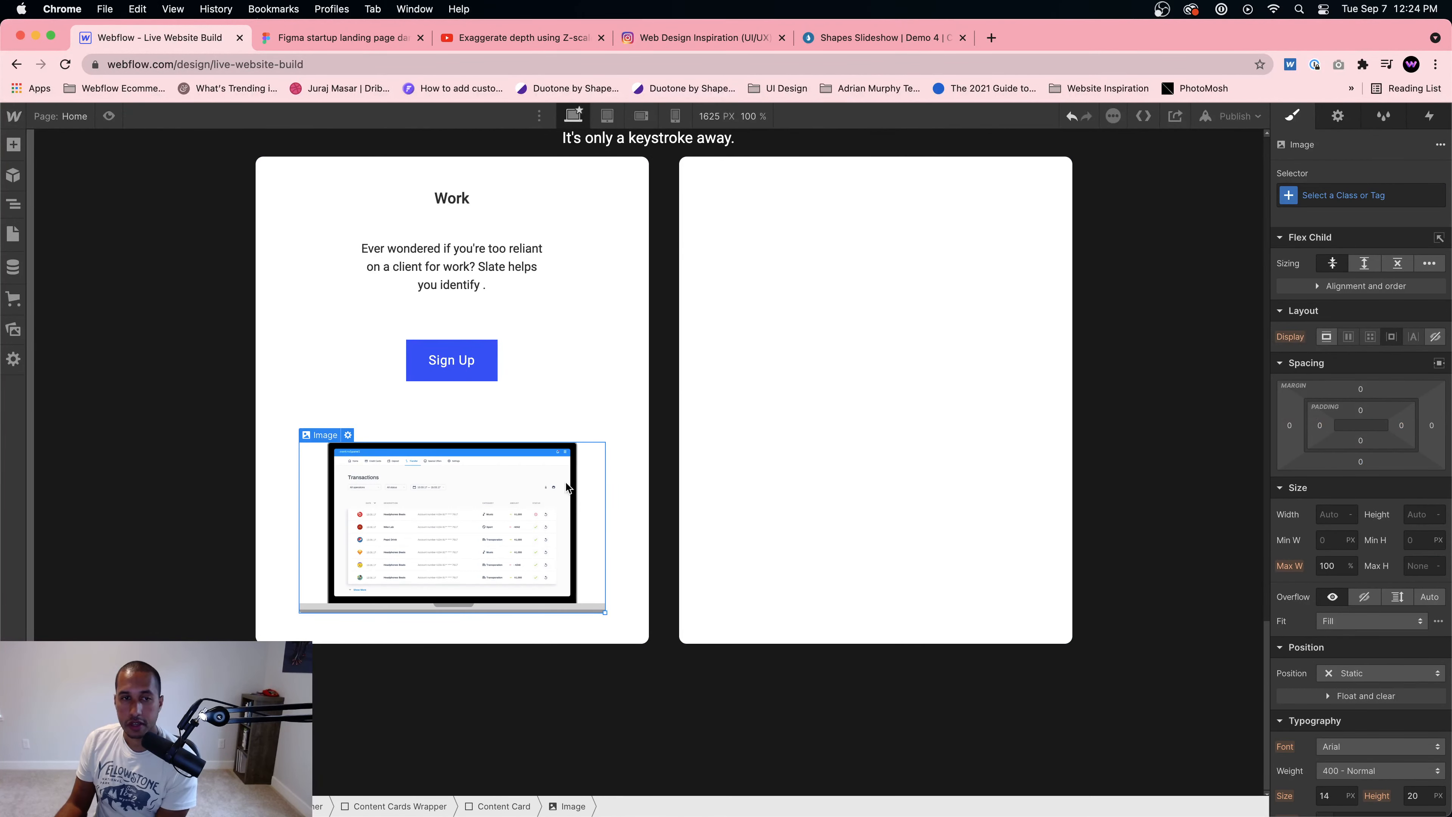
left_click(451, 360)
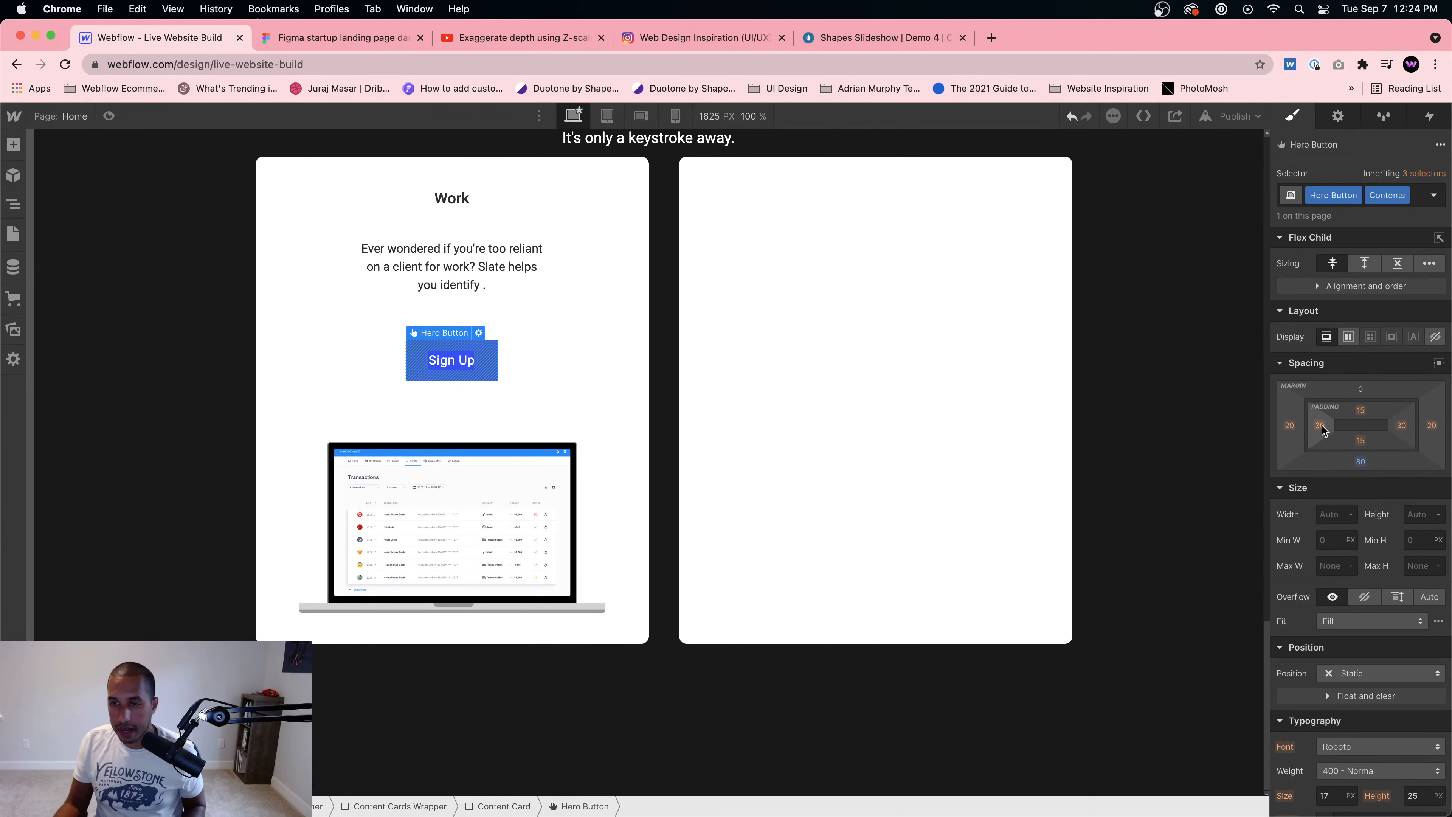
left_click_drag(1320, 428, 1343, 423)
left_click(981, 395)
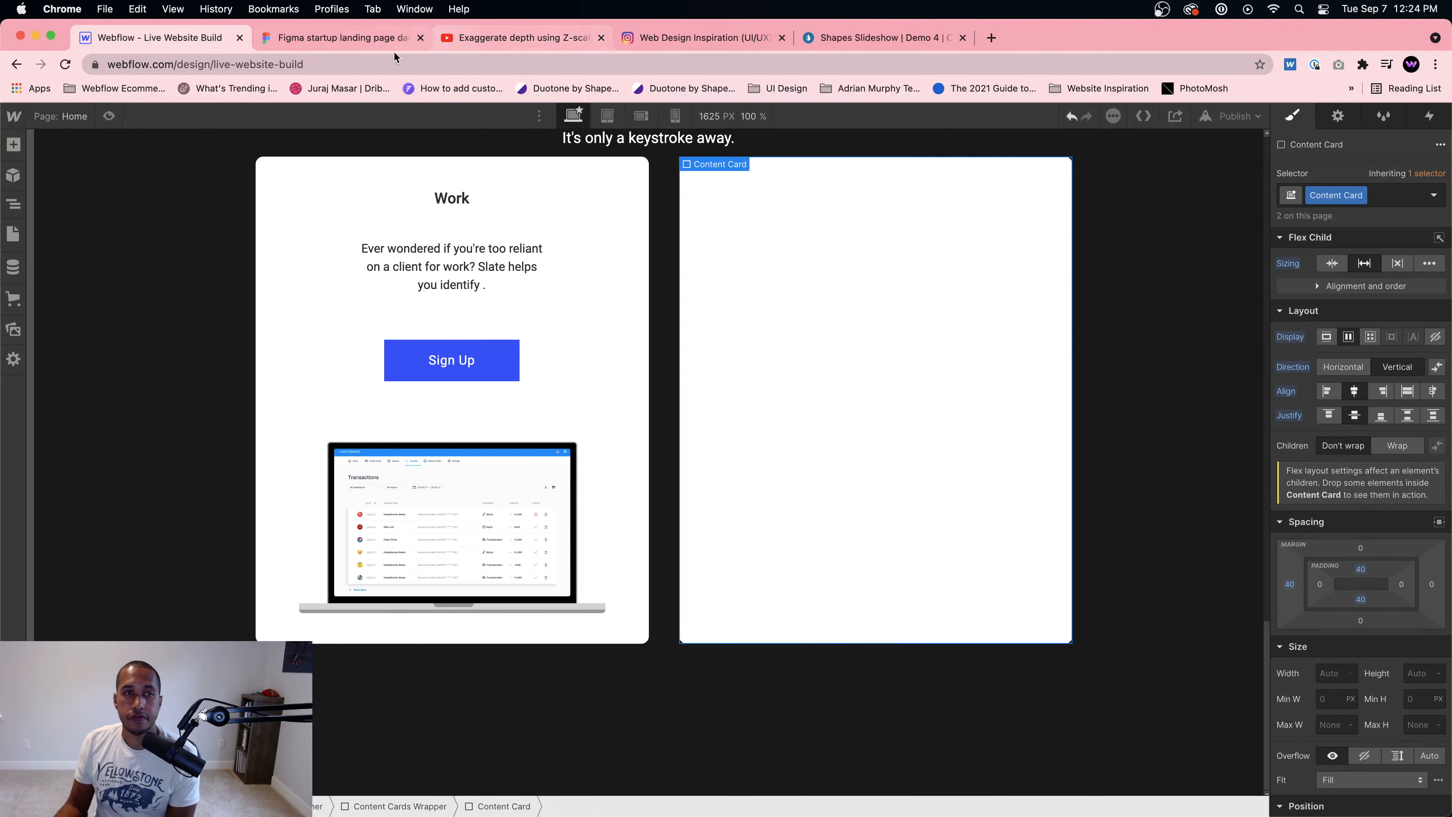
left_click(395, 38)
left_click(166, 38)
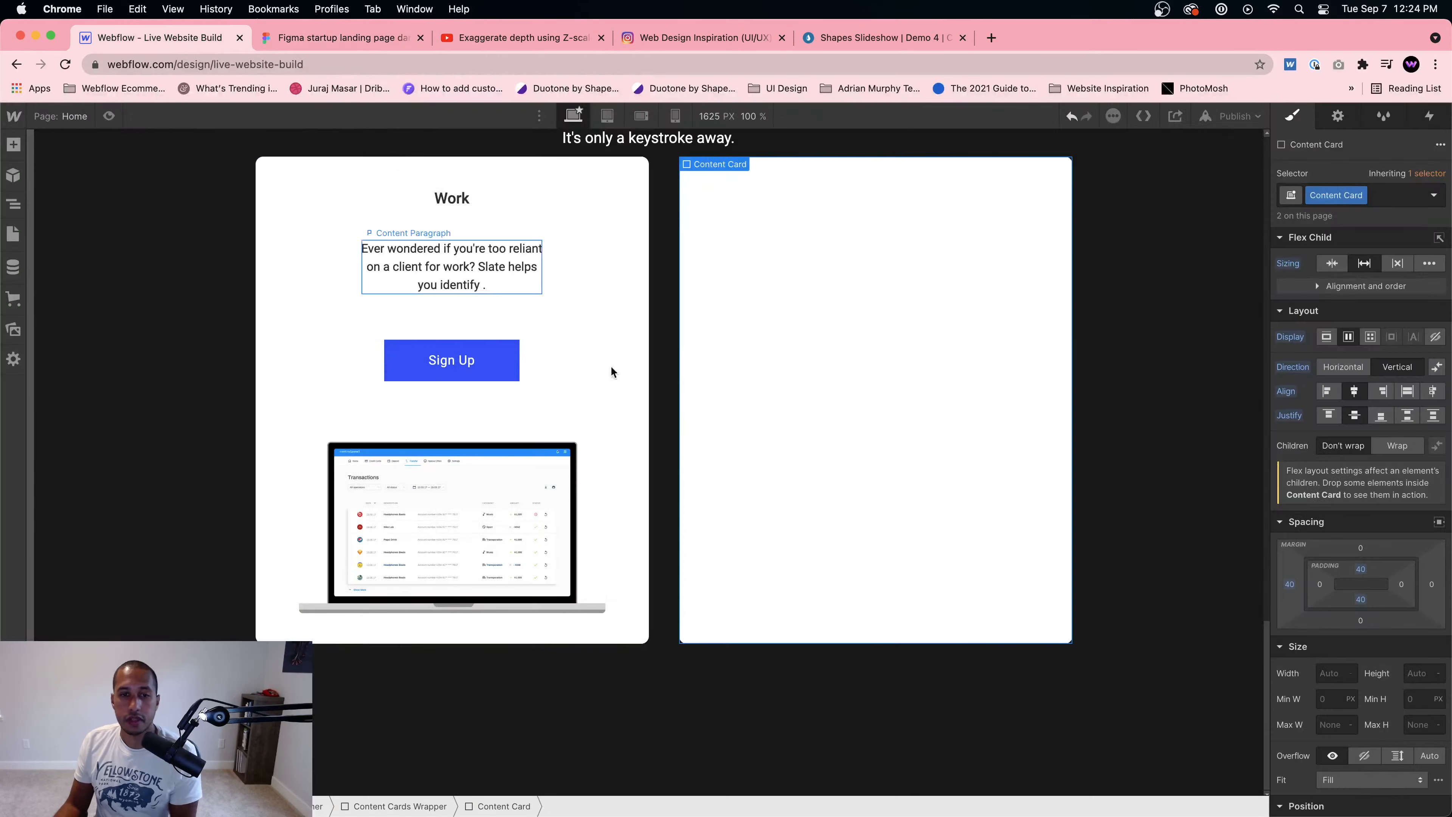
Step: Set the Sign Up button's left and right padding to 40 px each
left_click(501, 359)
left_click_drag(1319, 425, 1307, 425)
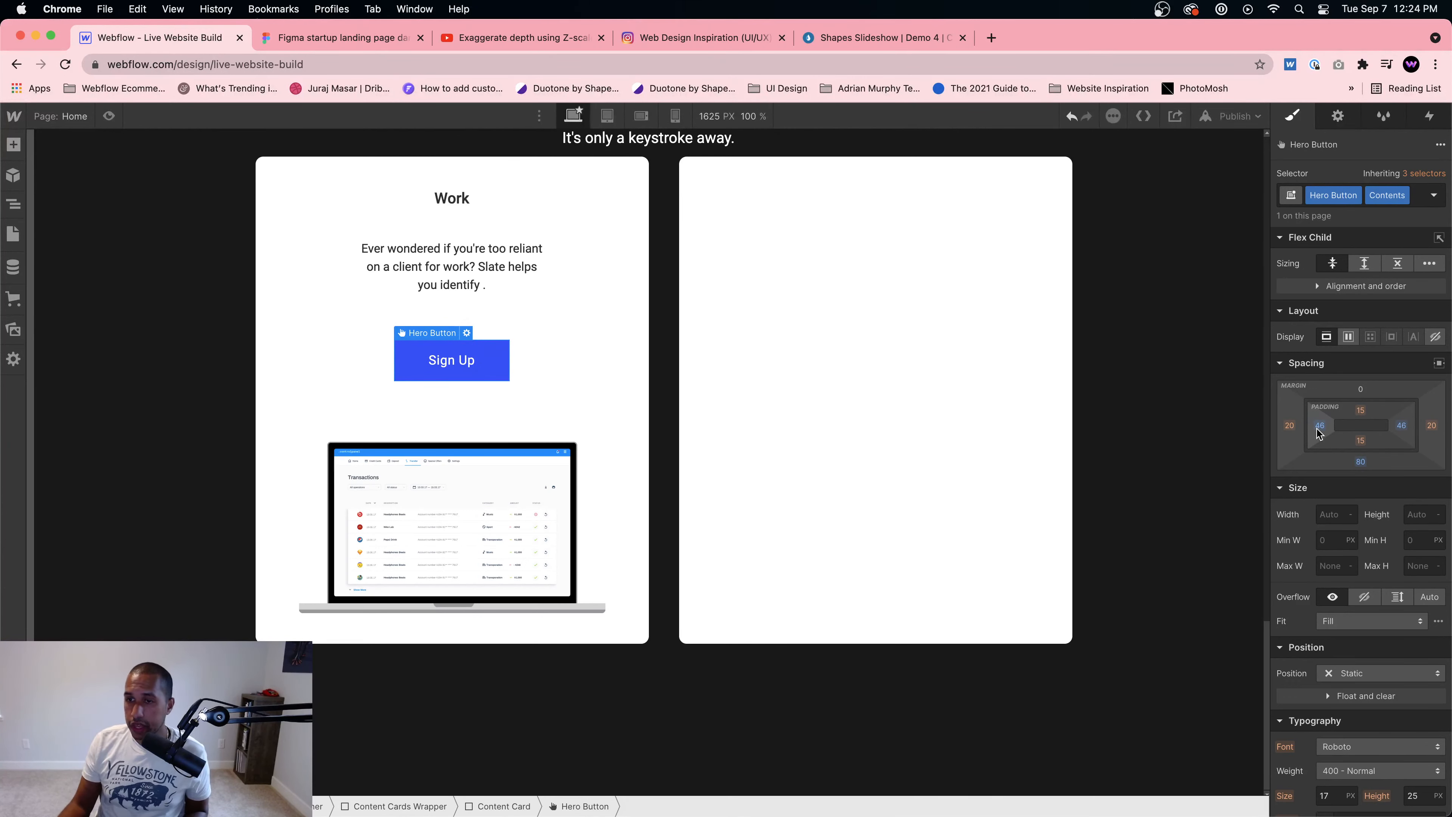
left_click_drag(1314, 426, 1320, 427)
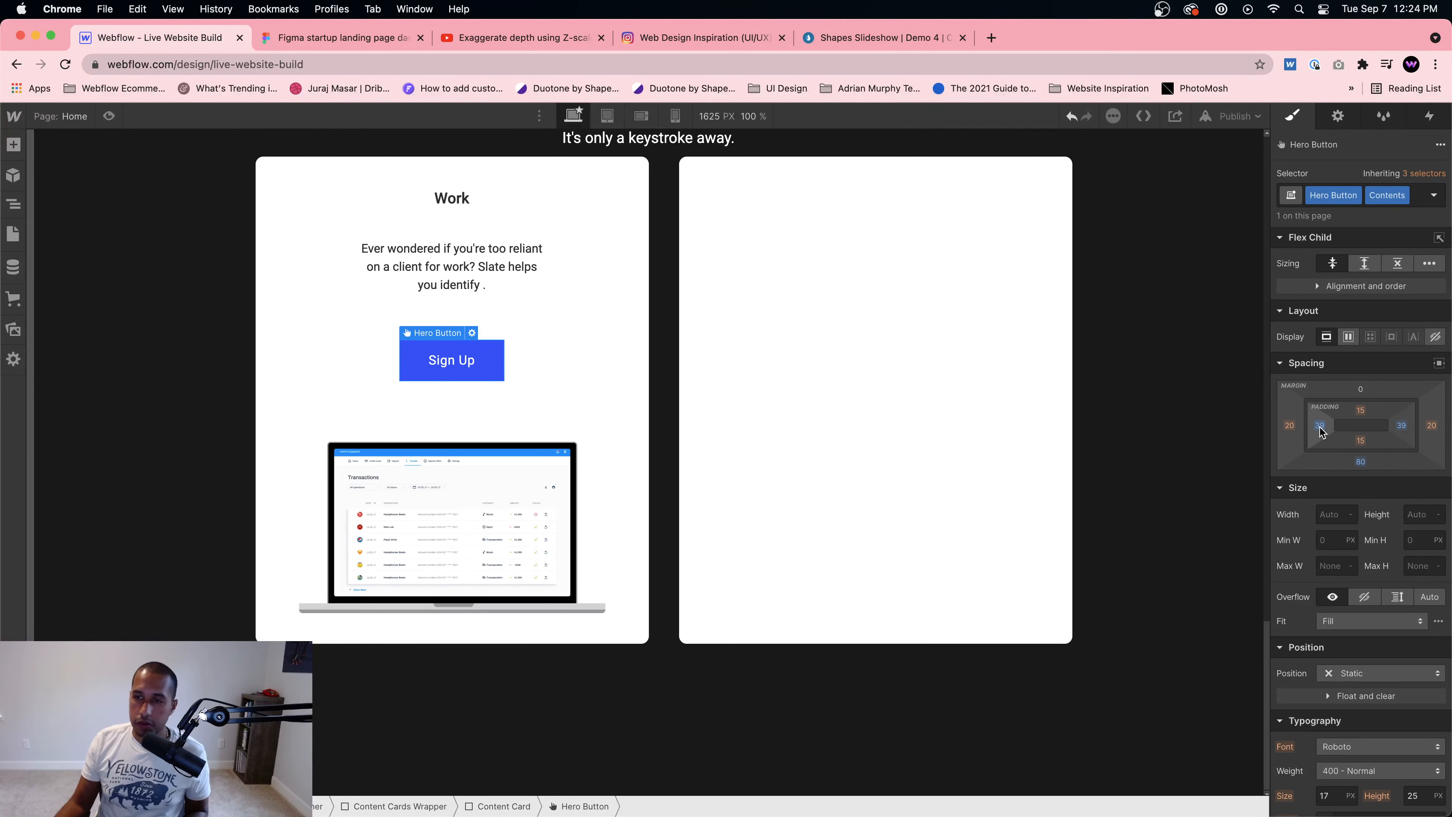
left_click_drag(1320, 432, 1322, 430)
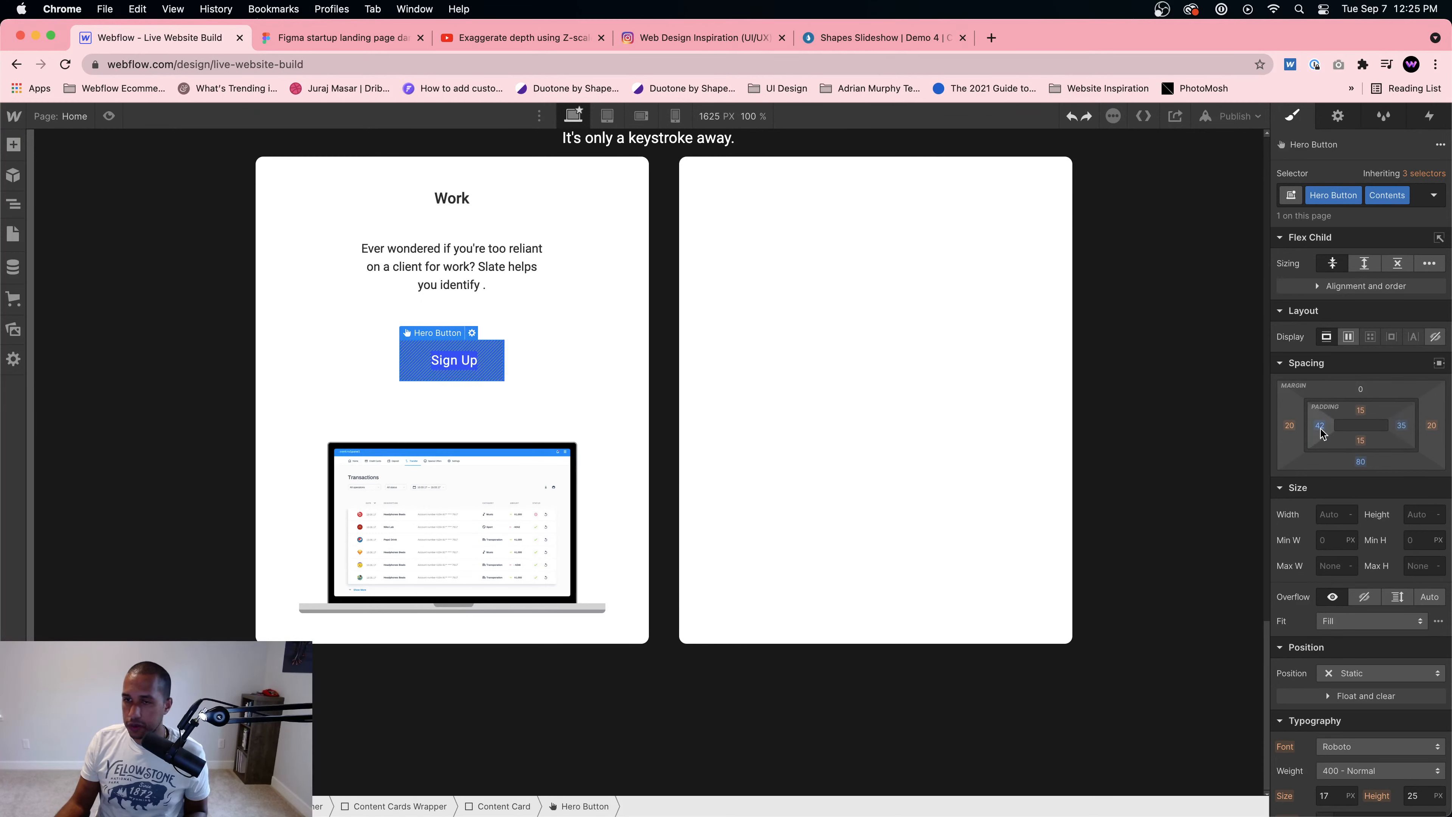
left_click_drag(1322, 430, 1321, 430)
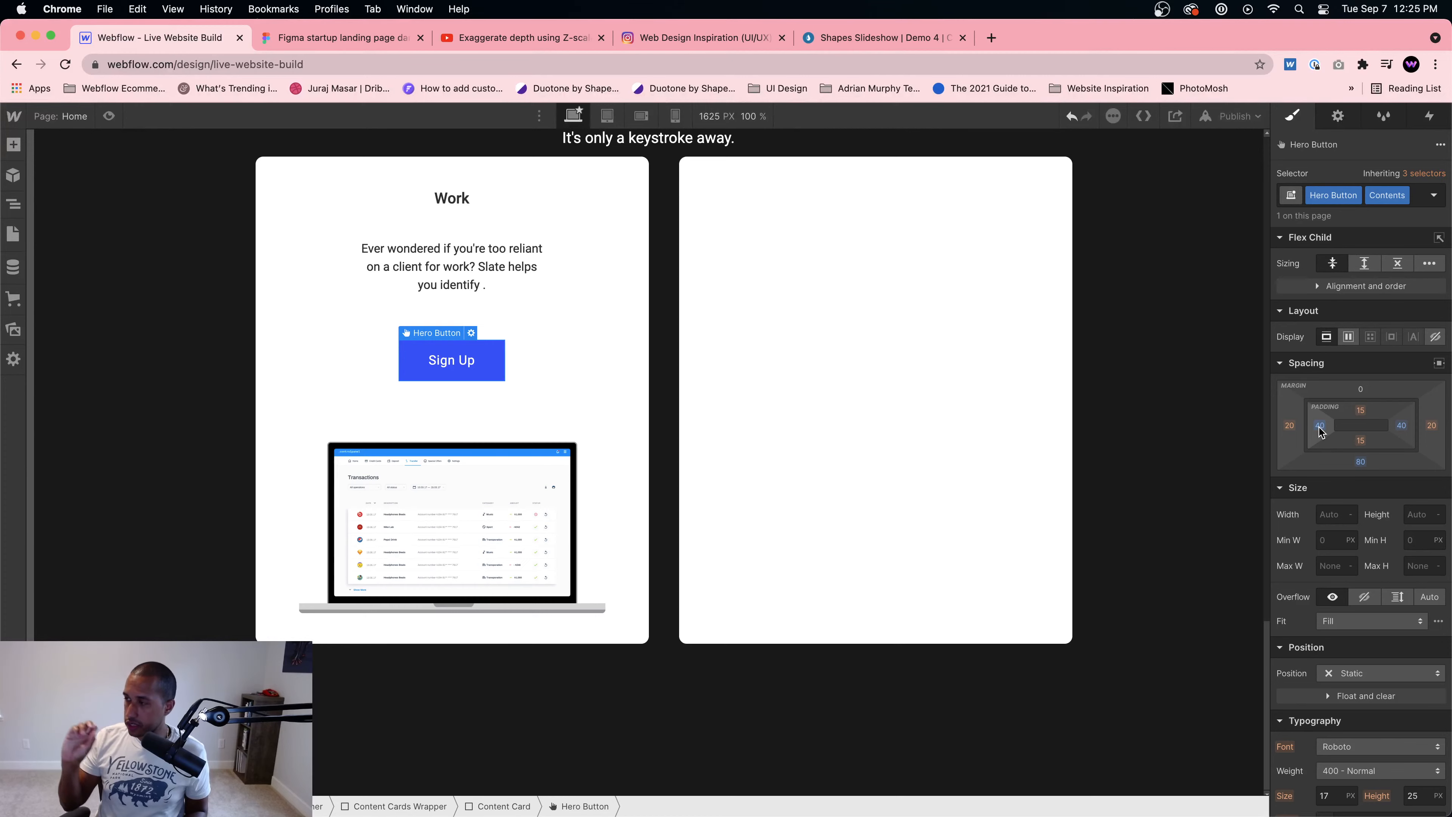
left_click(535, 346)
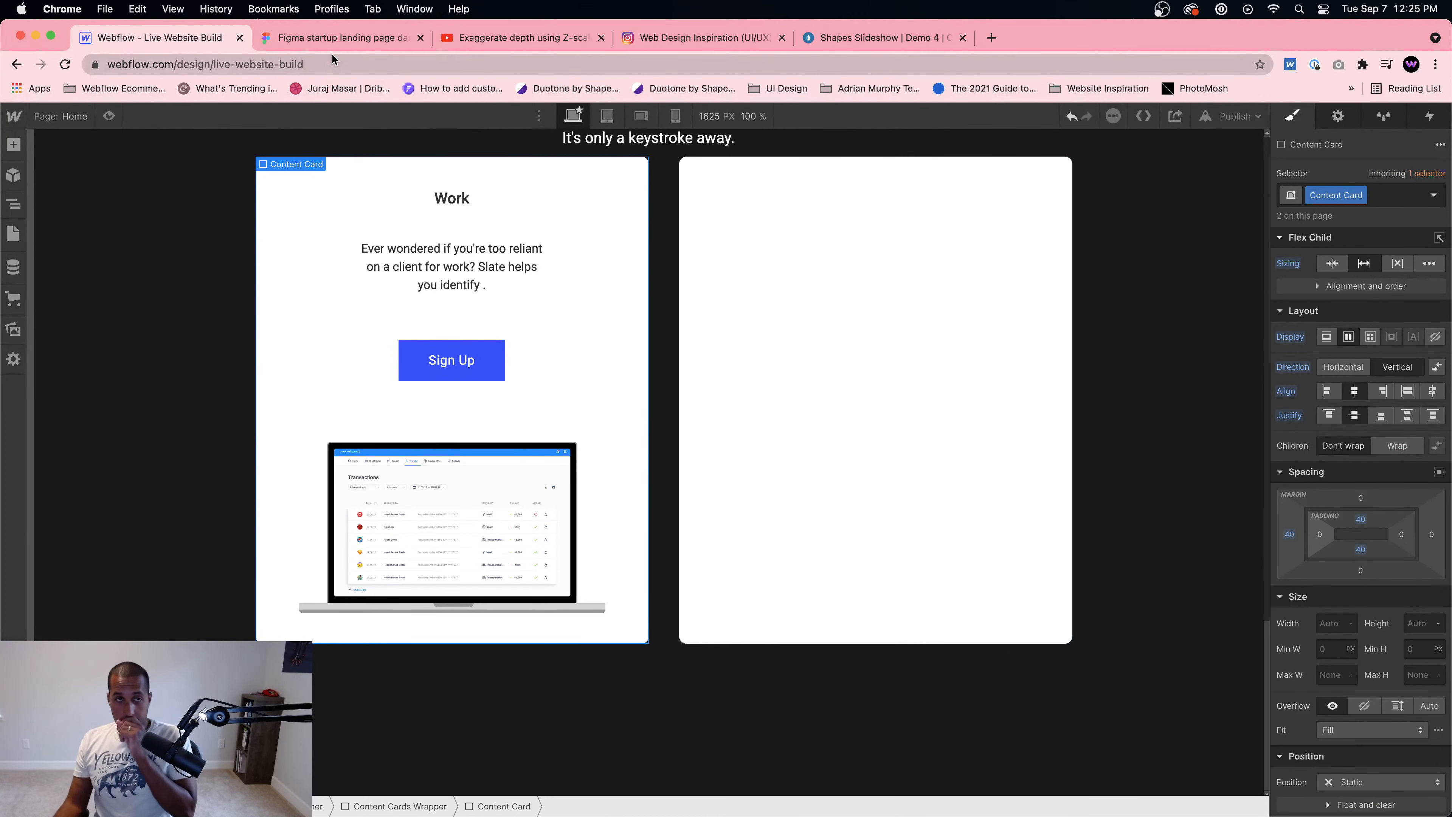
Step: Check the Figma cards, then replace the empty second Content Card with a copy of the completed first card
left_click(333, 40)
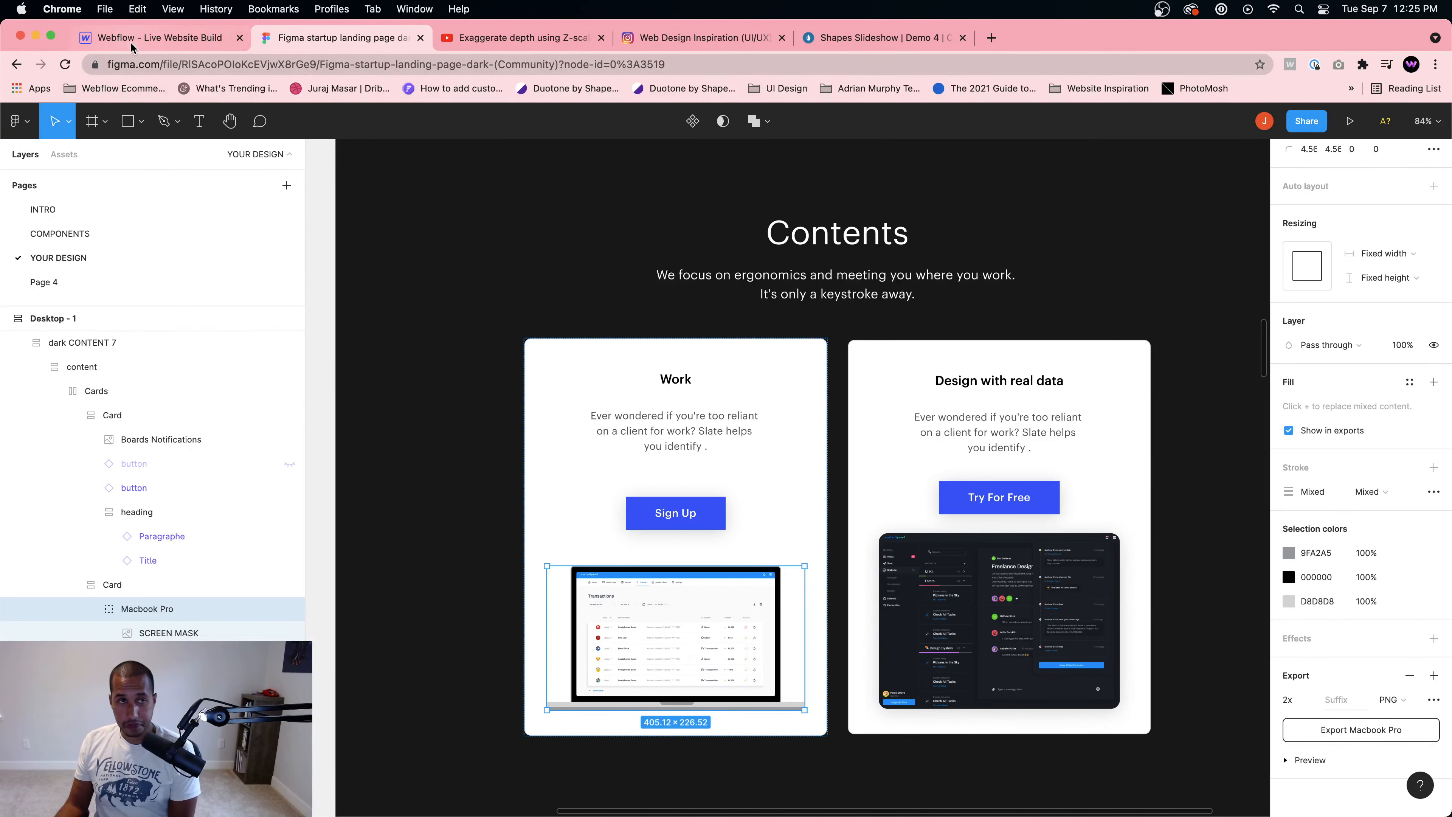
left_click(145, 35)
left_click(778, 383)
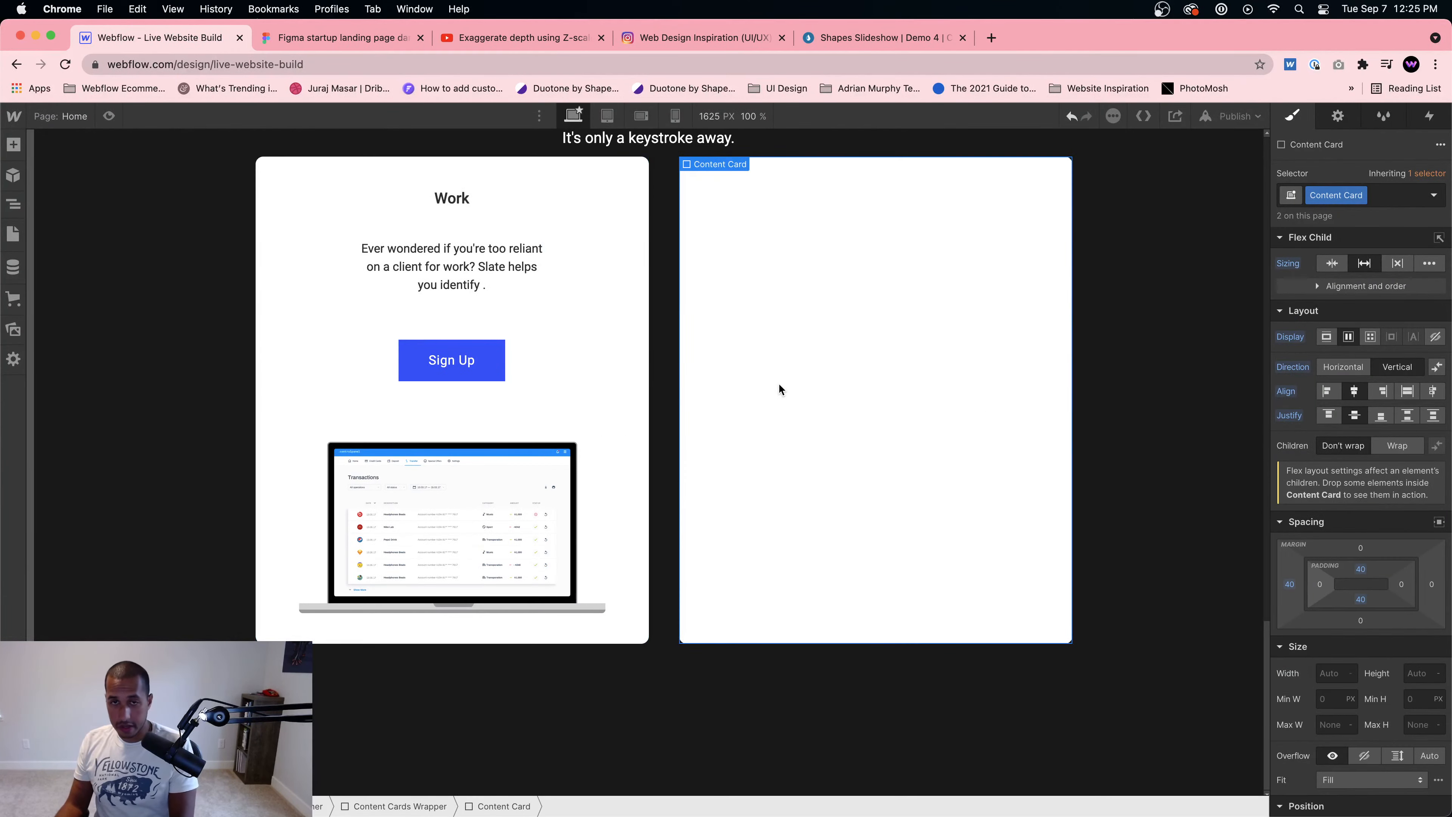
key("Delete")
key("super+c")
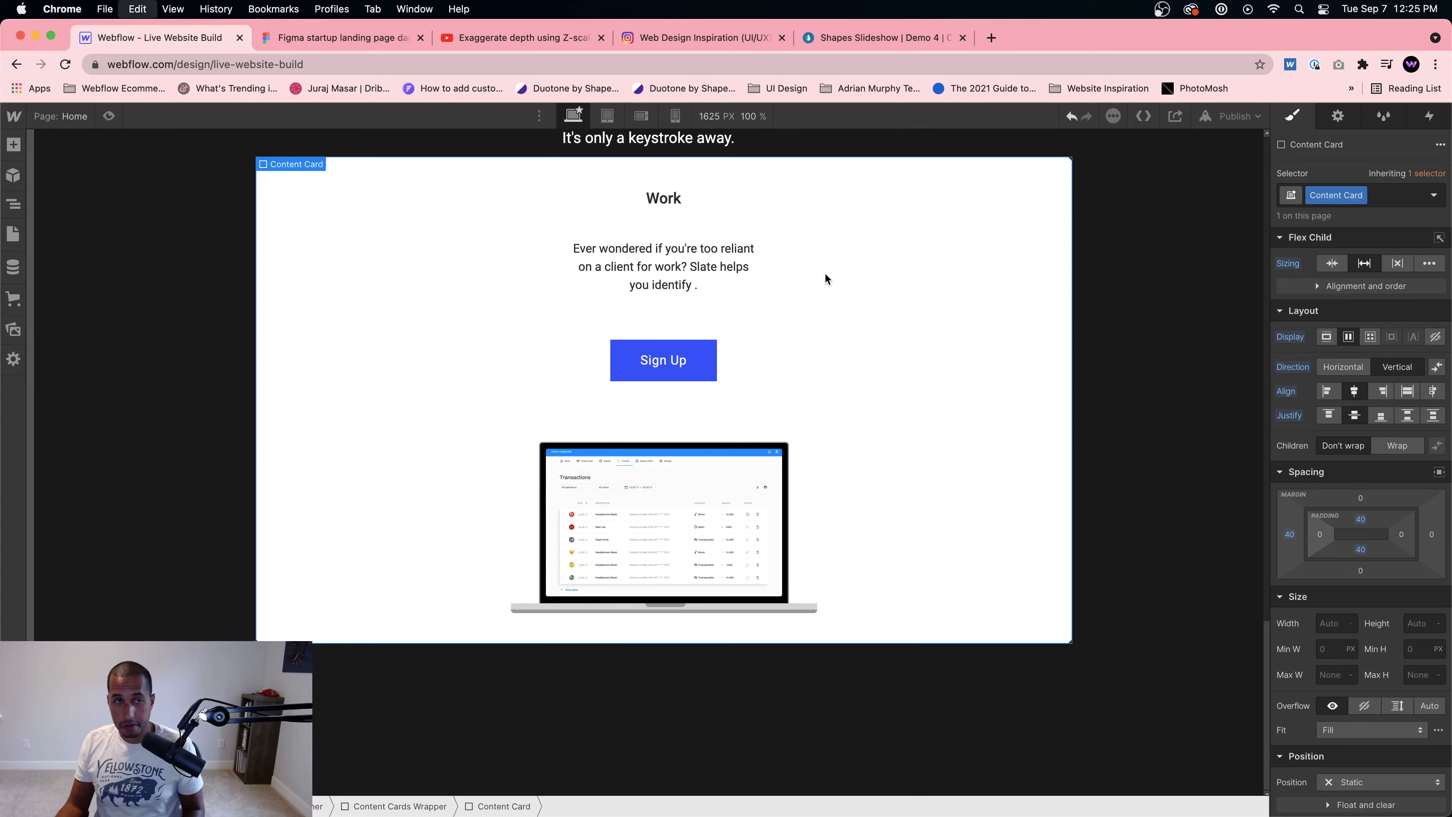
key("super+v")
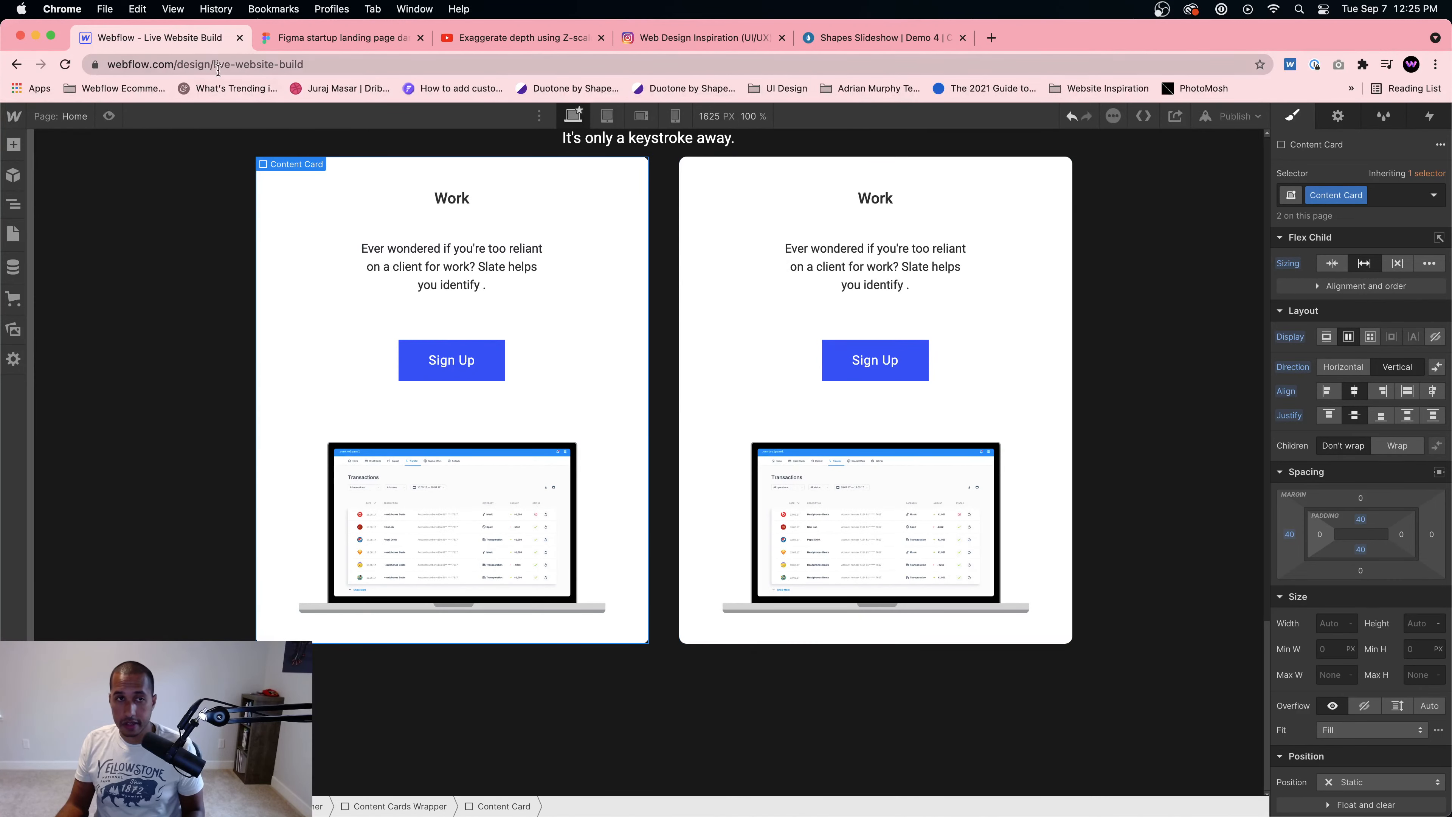
Step: Look up the second card's title in Figma and change the copied card's title to "Design with real data"
left_click(315, 37)
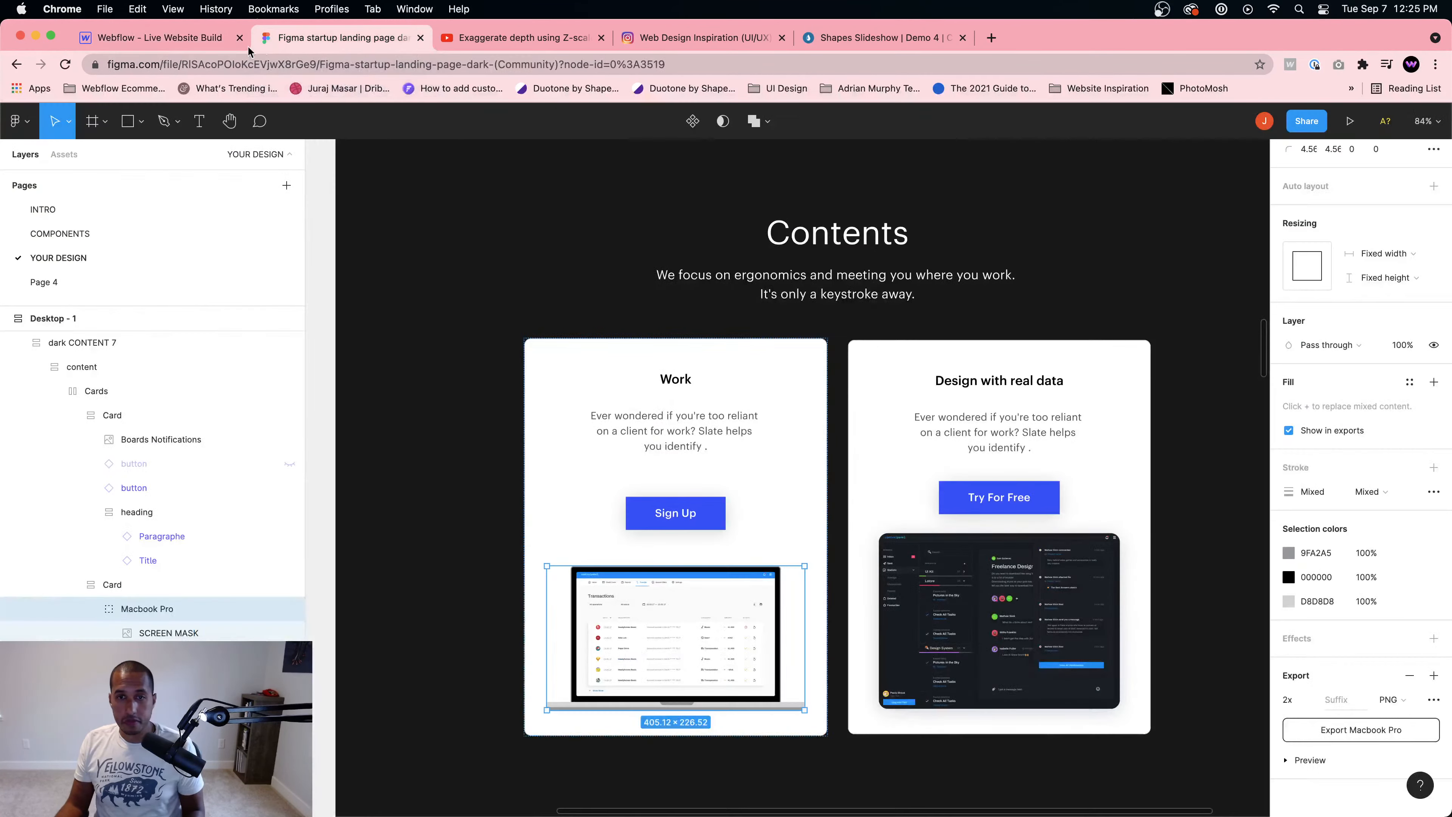
left_click(153, 38)
left_click(270, 40)
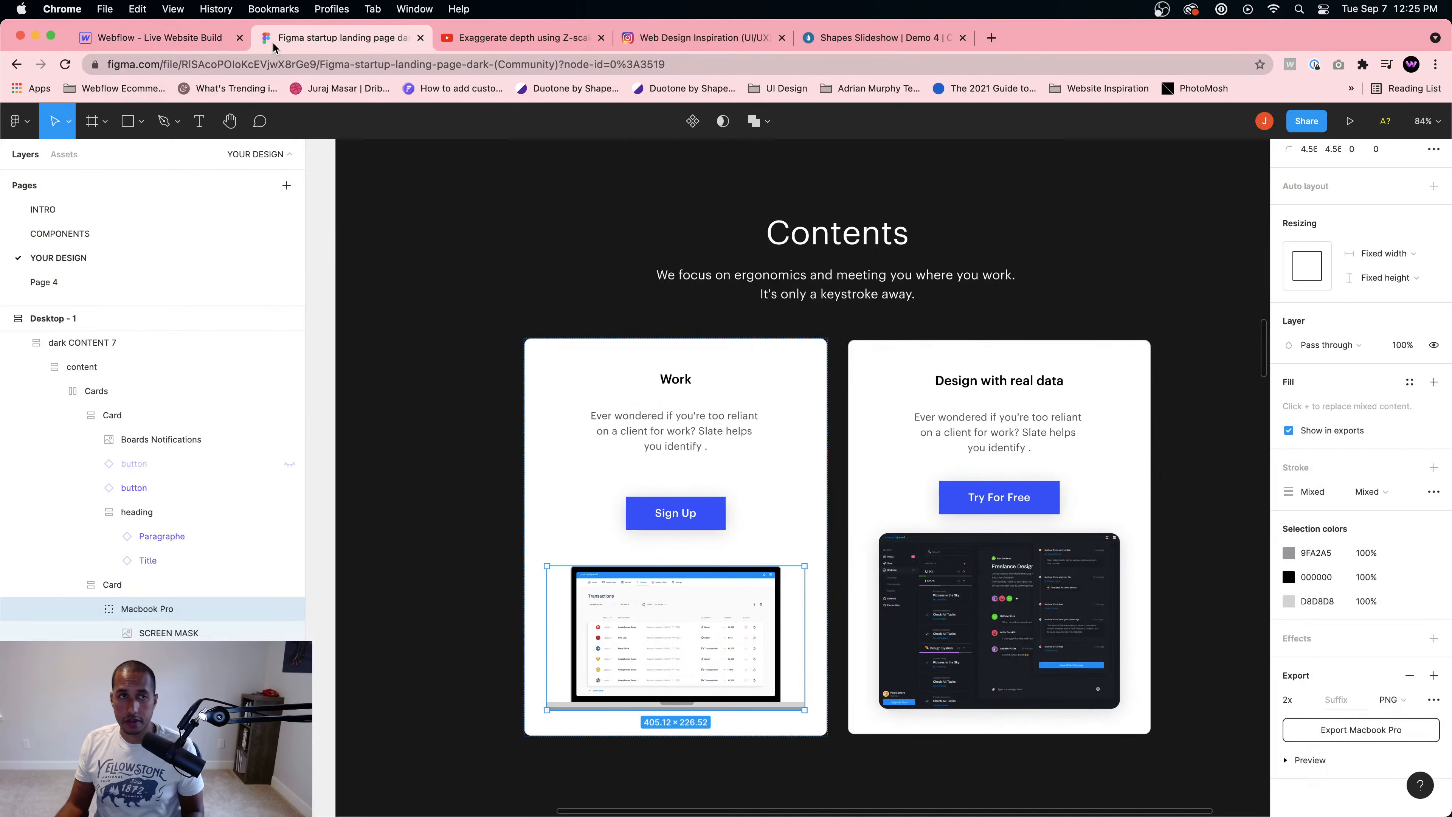
left_click(173, 41)
double_click(875, 199)
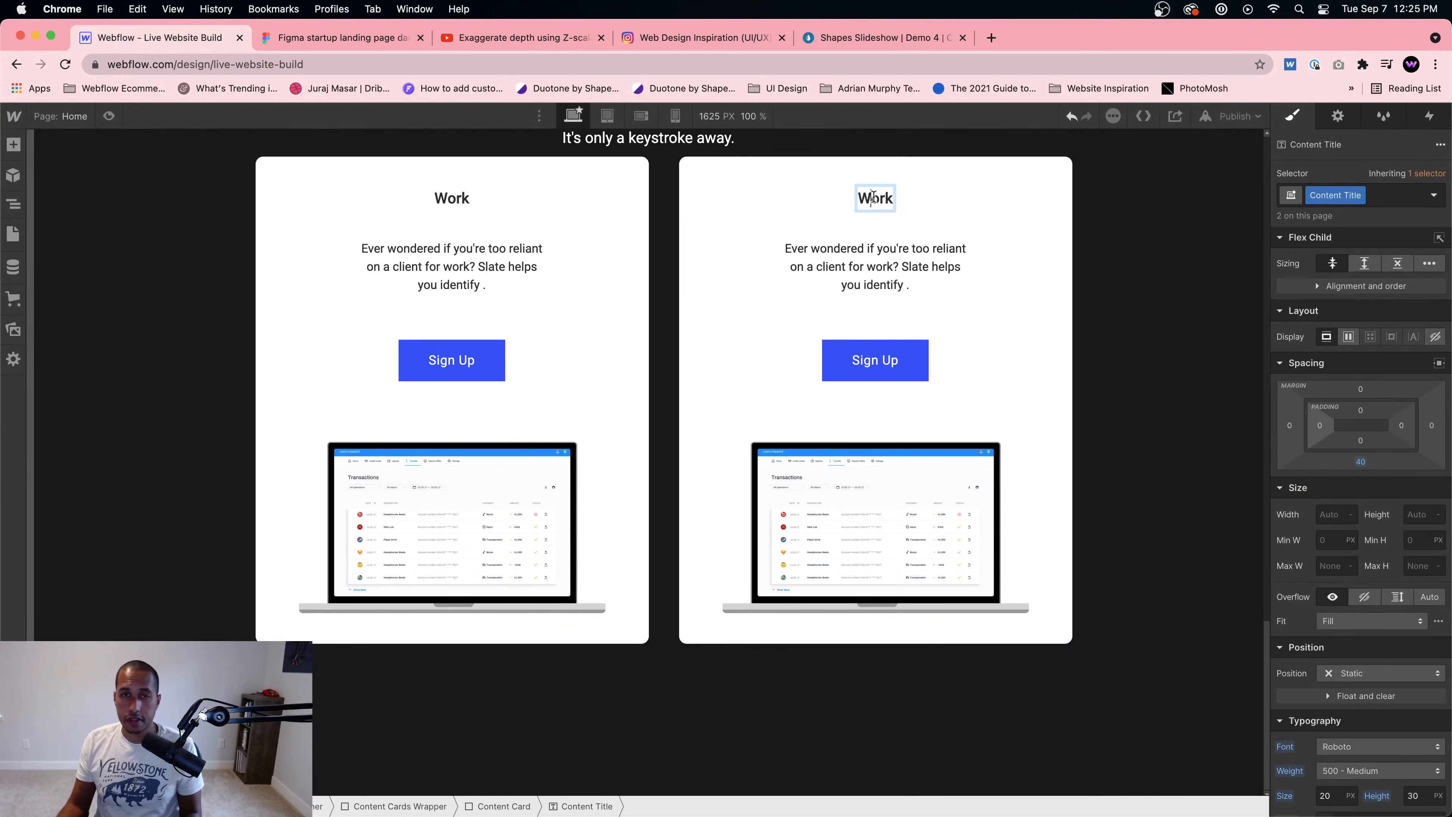
type("Design ")
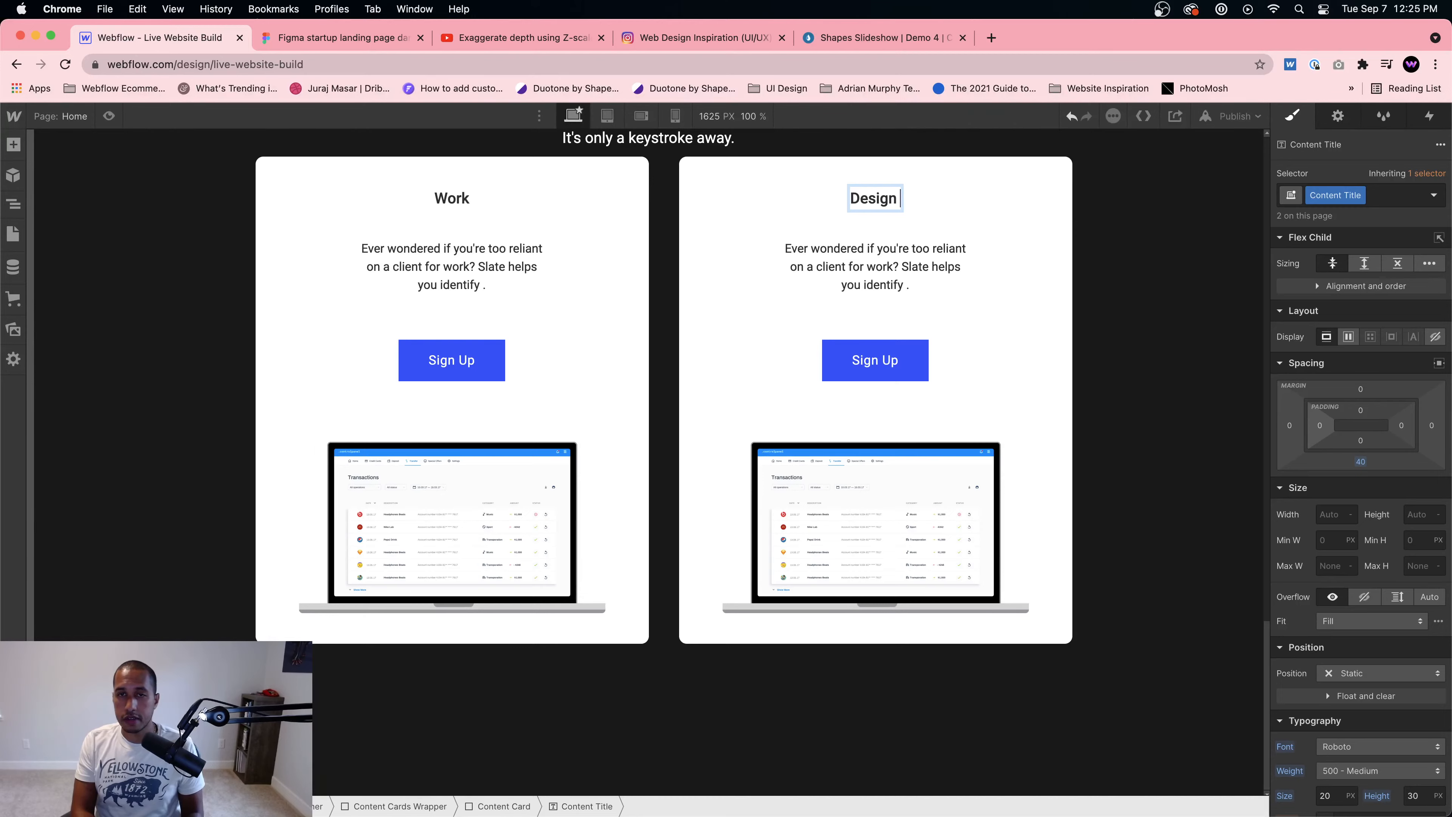
type("with real data")
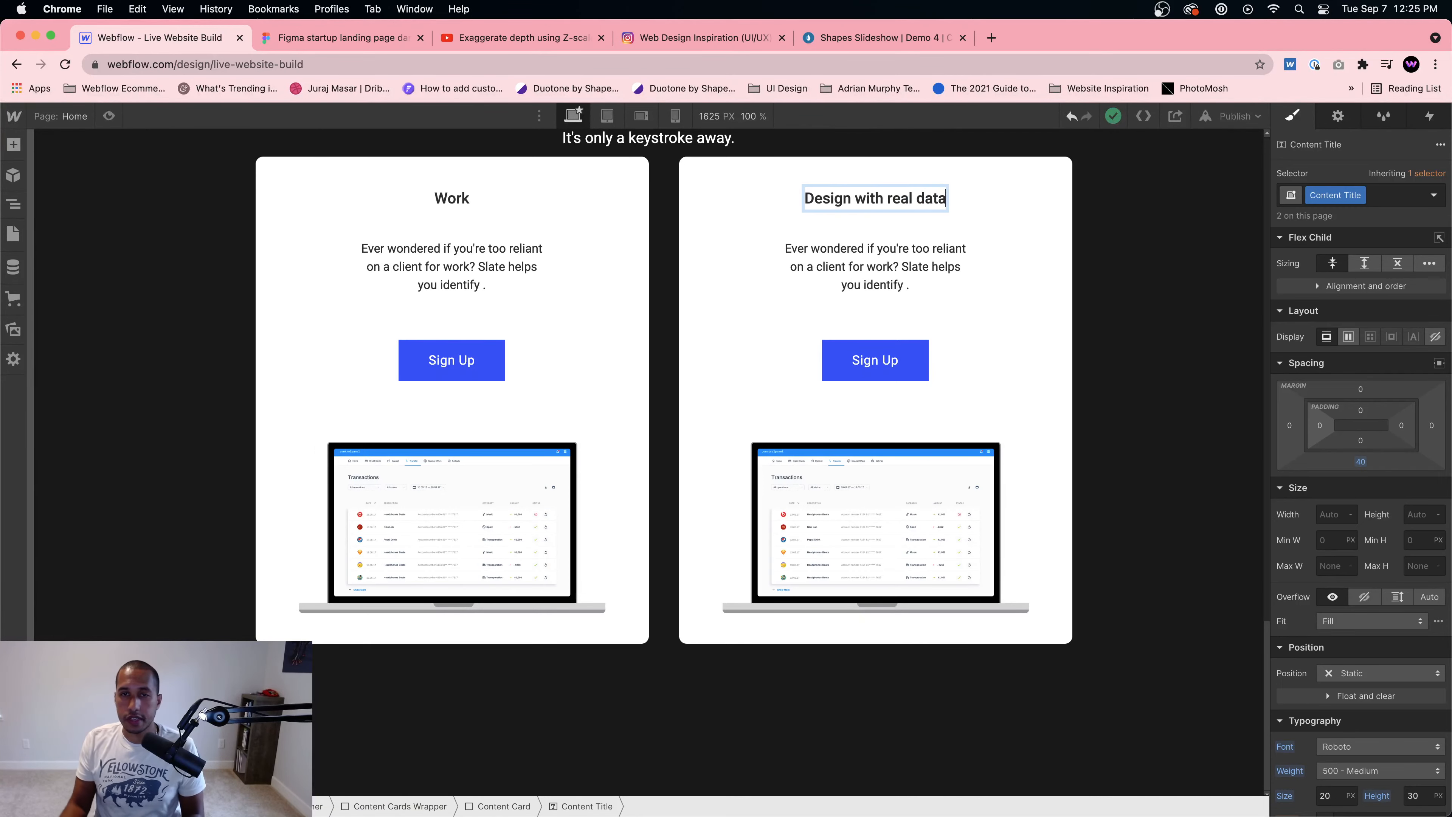
Step: Check the second card's button in Figma and change the copied button's label to "Try for free"
left_click(286, 42)
left_click(198, 44)
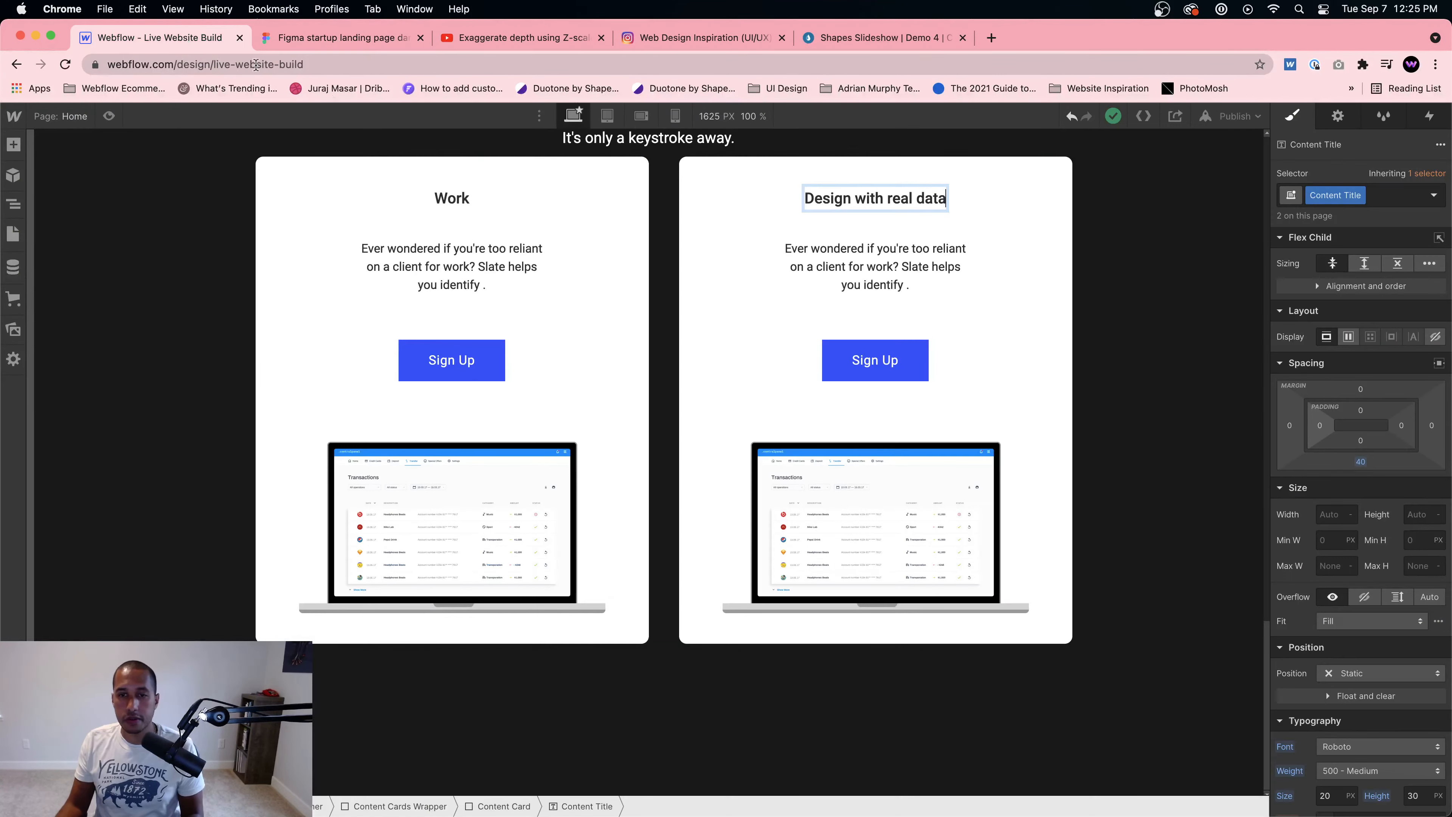
left_click(330, 36)
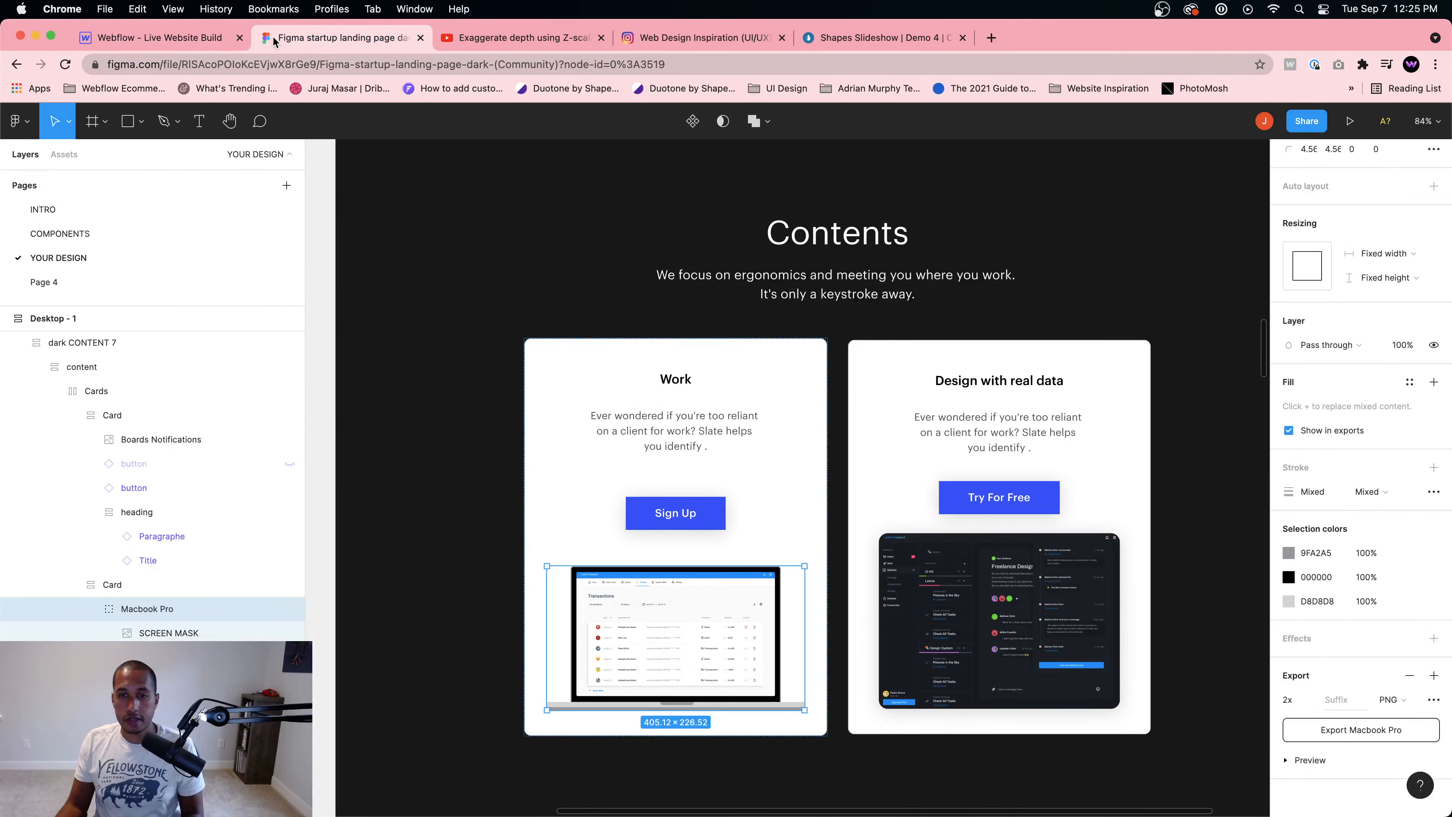
left_click(150, 39)
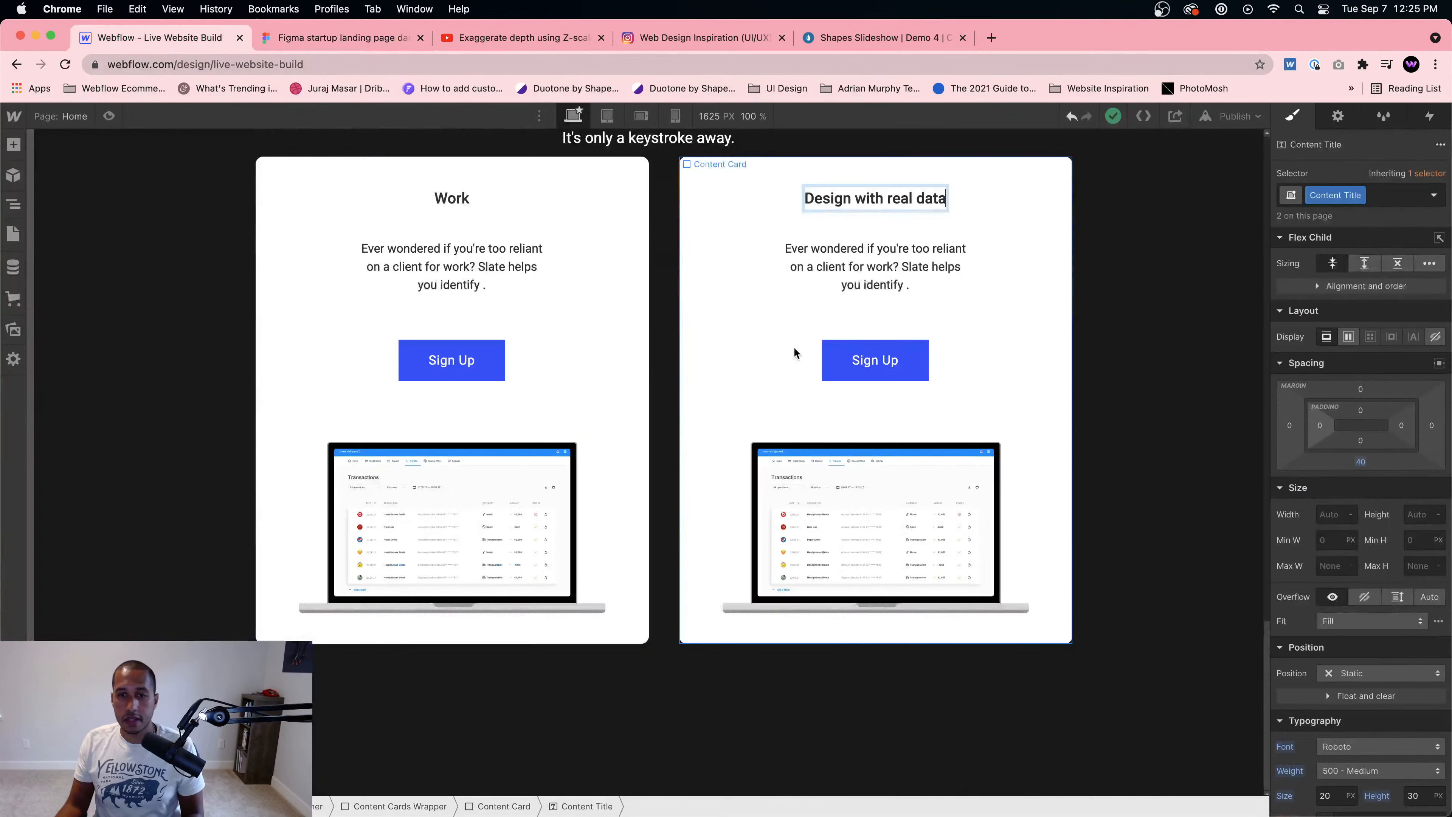
double_click(869, 358)
type("Try for fre")
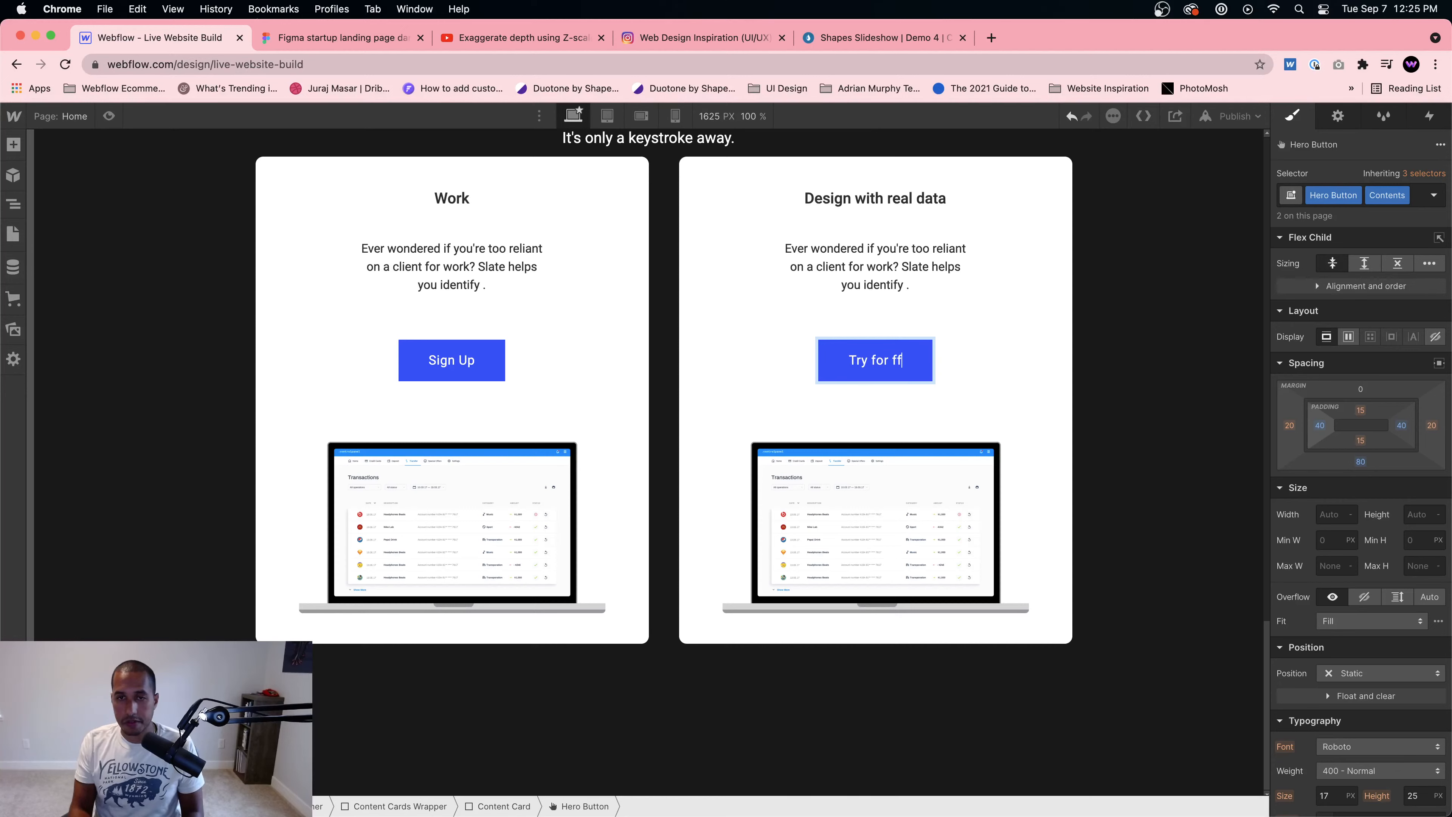
type("e")
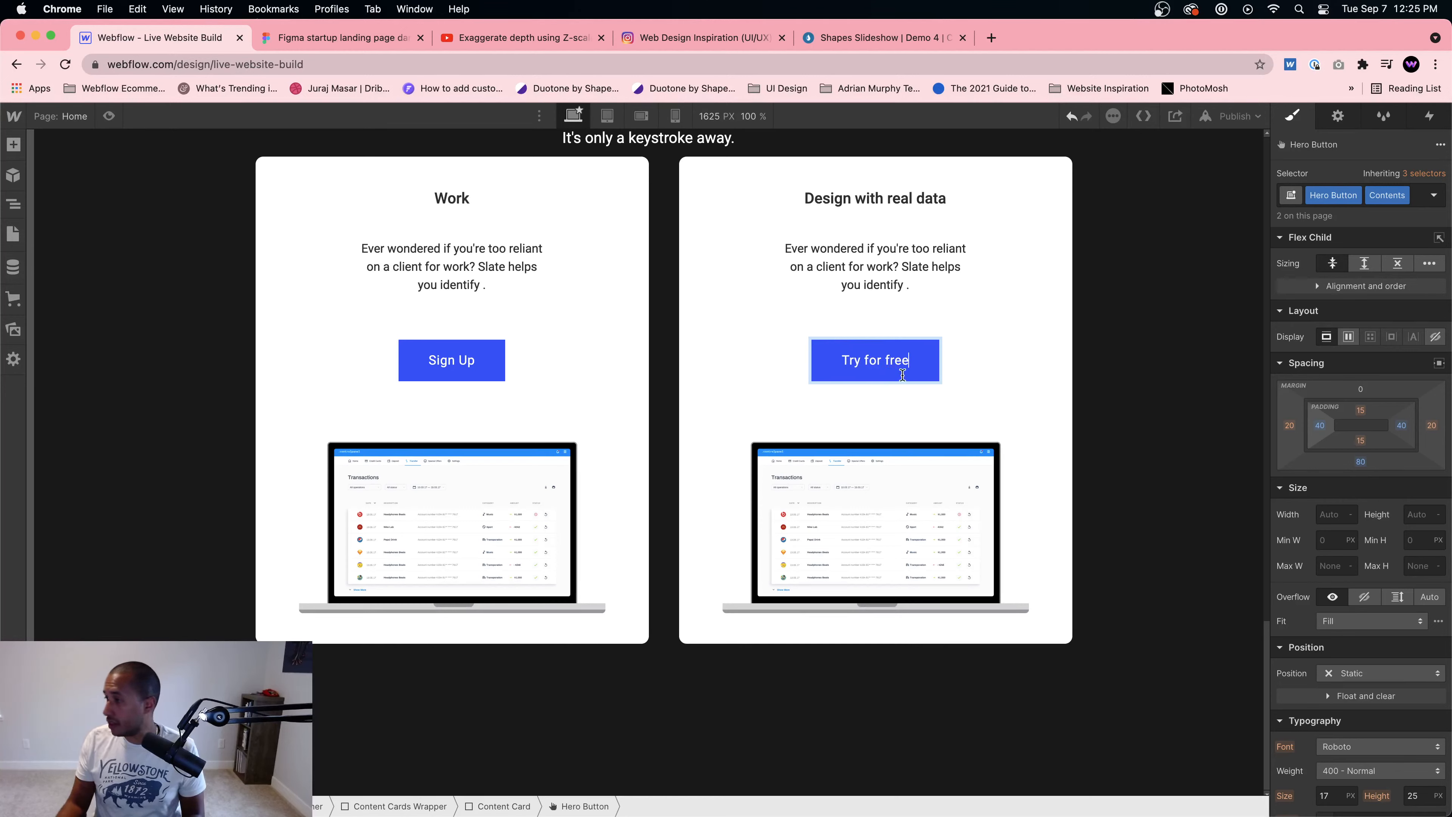
left_click(972, 350)
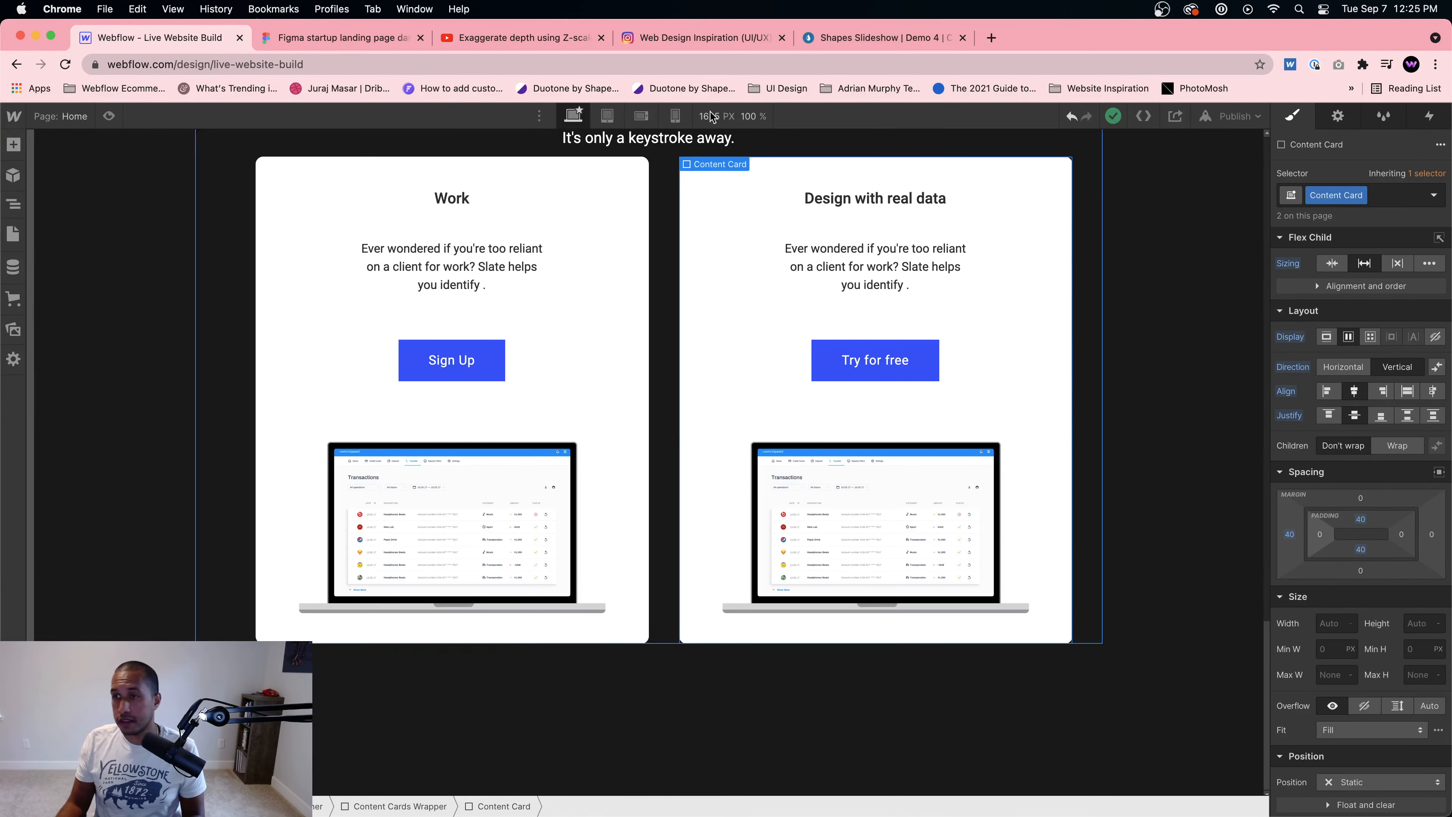
Step: Compare the button label with Figma again and correct its capitalization to "Try For Free"
left_click(312, 40)
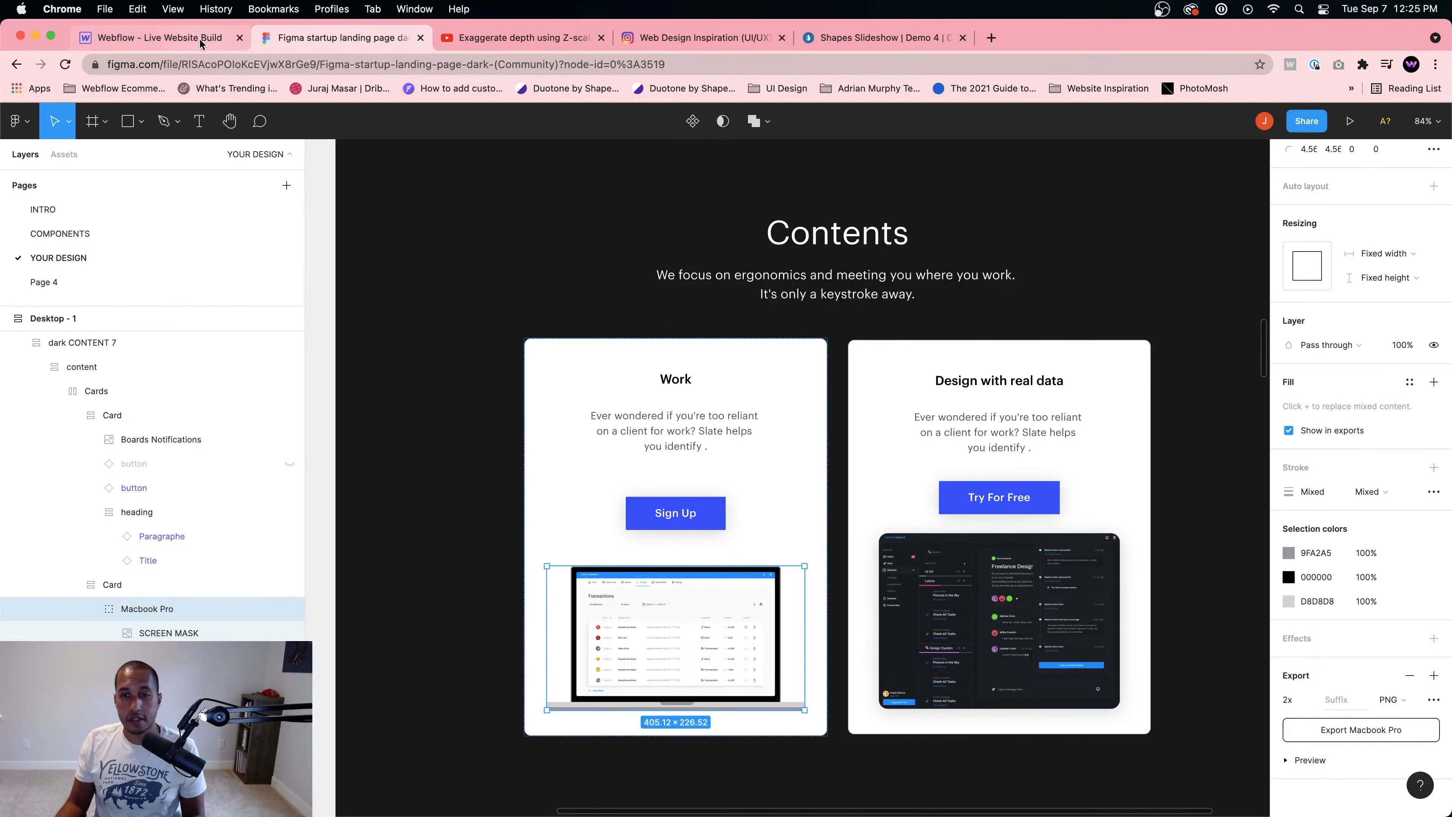
left_click(169, 40)
double_click(901, 359)
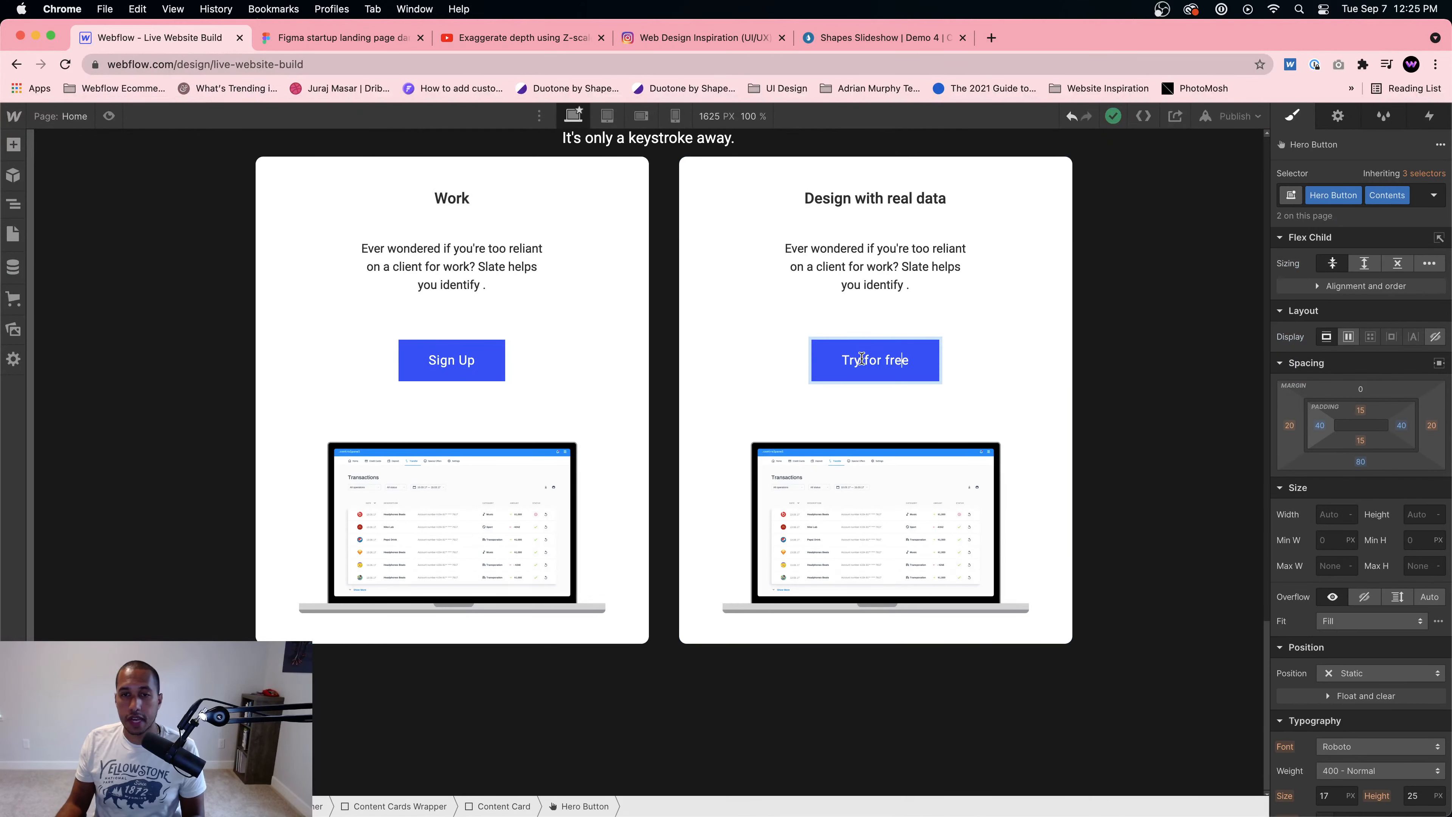
left_click_drag(863, 360, 968, 366)
type("For Free")
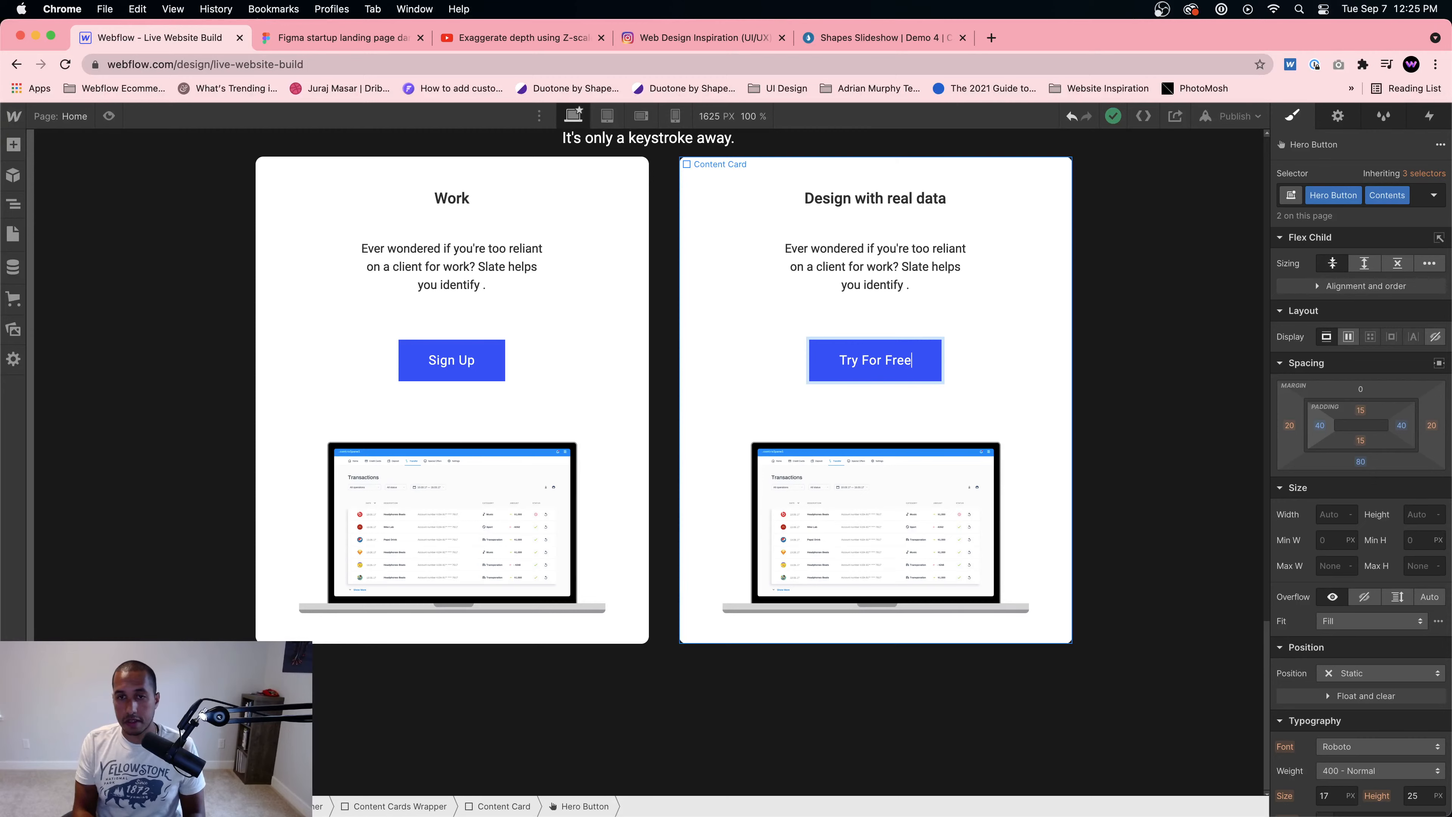
Step: Switch to the Figma design and select the dark dashboard image in the "Design with real data" card
left_click(340, 38)
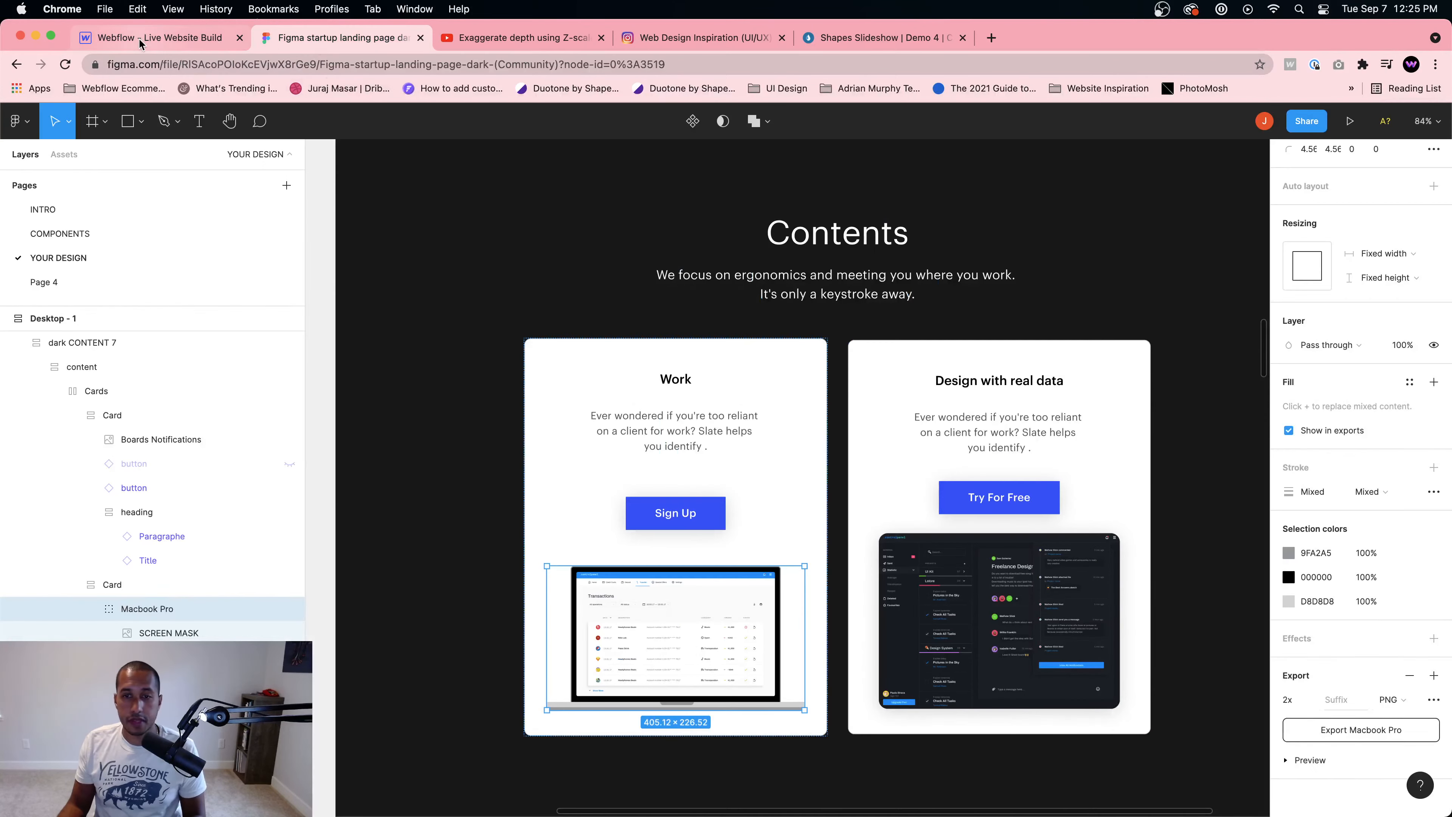
left_click(982, 579)
left_click(1000, 584)
double_click(1004, 589)
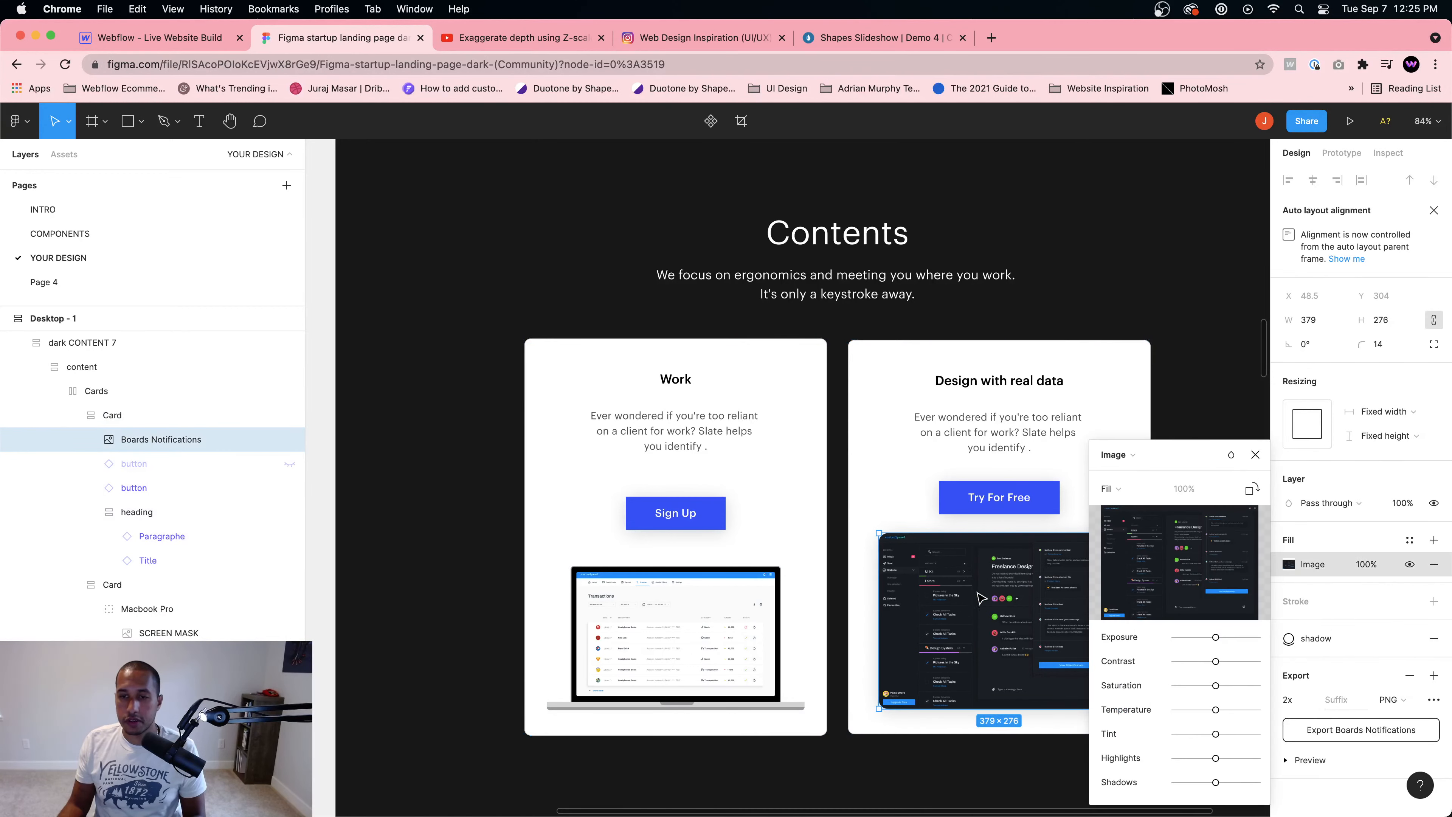
key("Escape")
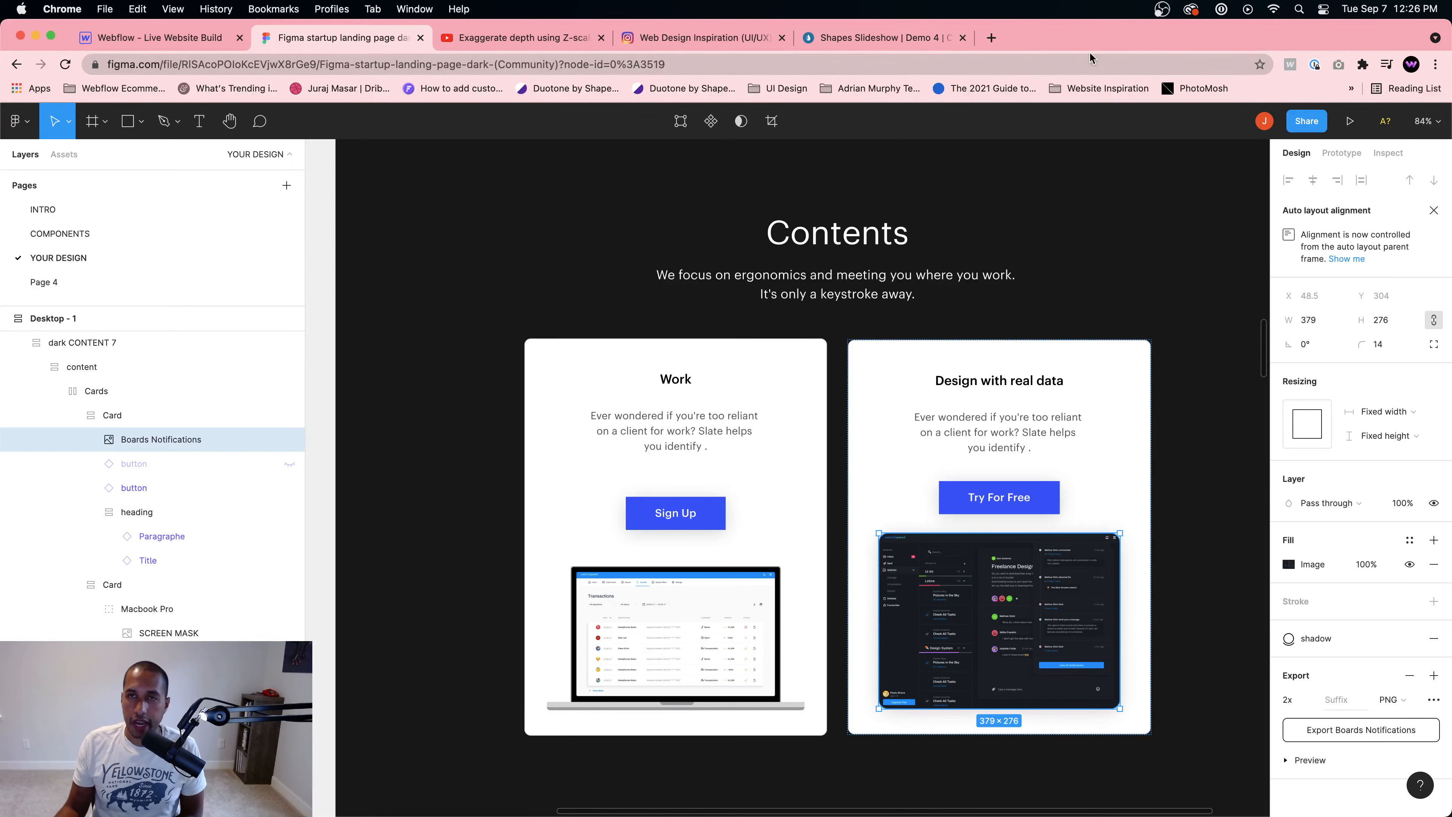
Step: Search the web for "rem em units" in a new browser tab
left_click(1001, 38)
left_click(992, 60)
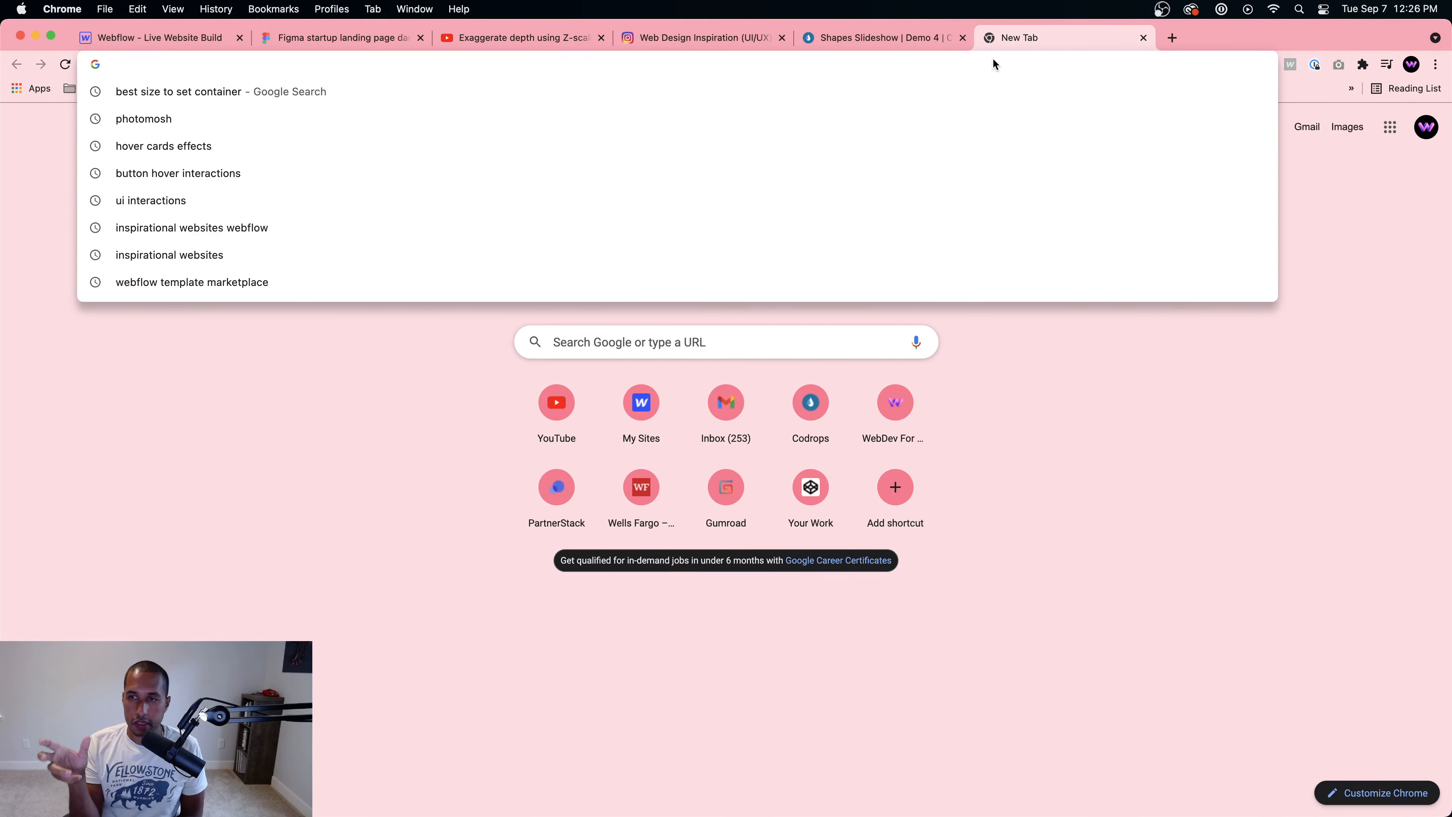
type("rem ")
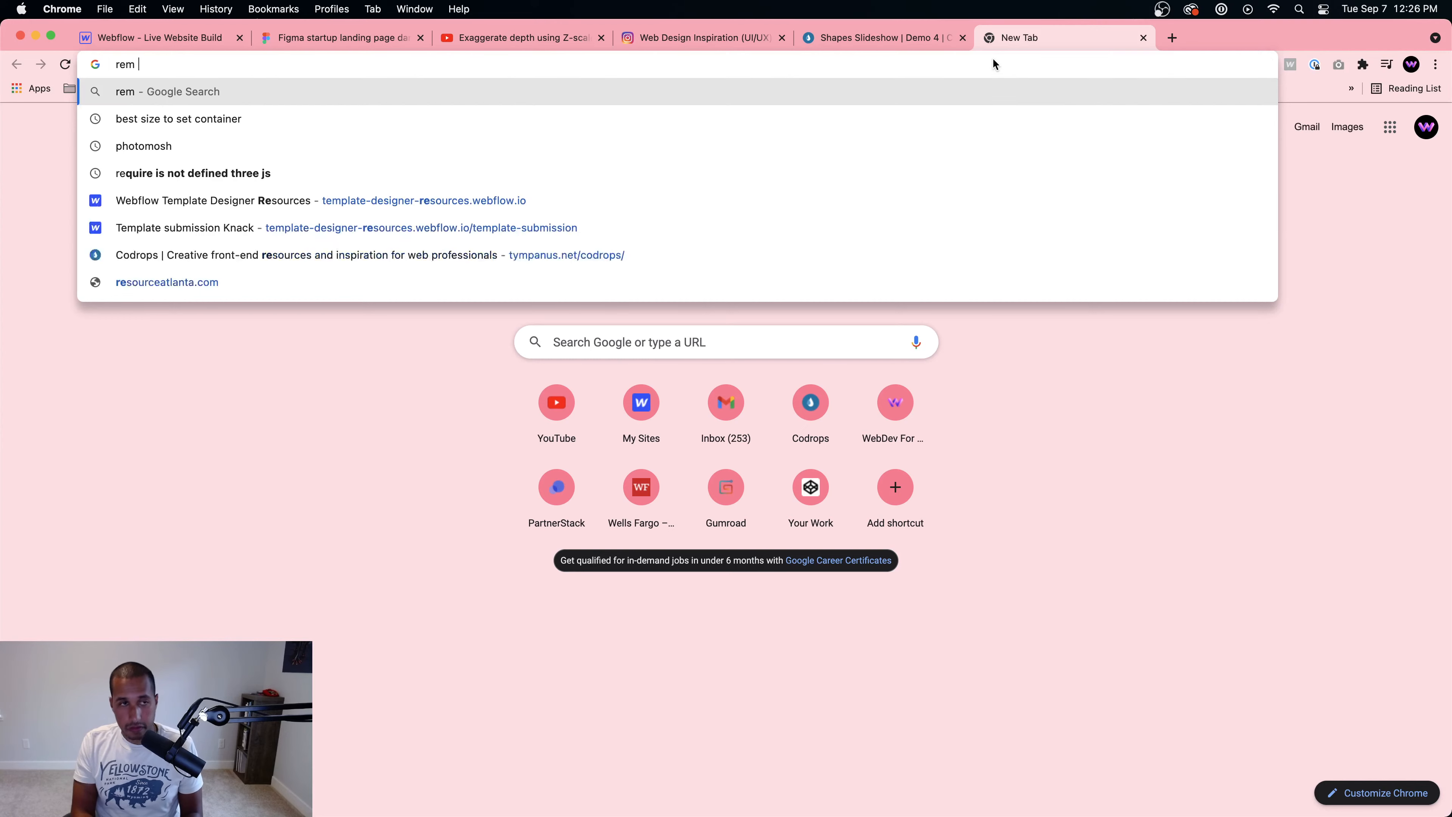
type("em units")
key("Return")
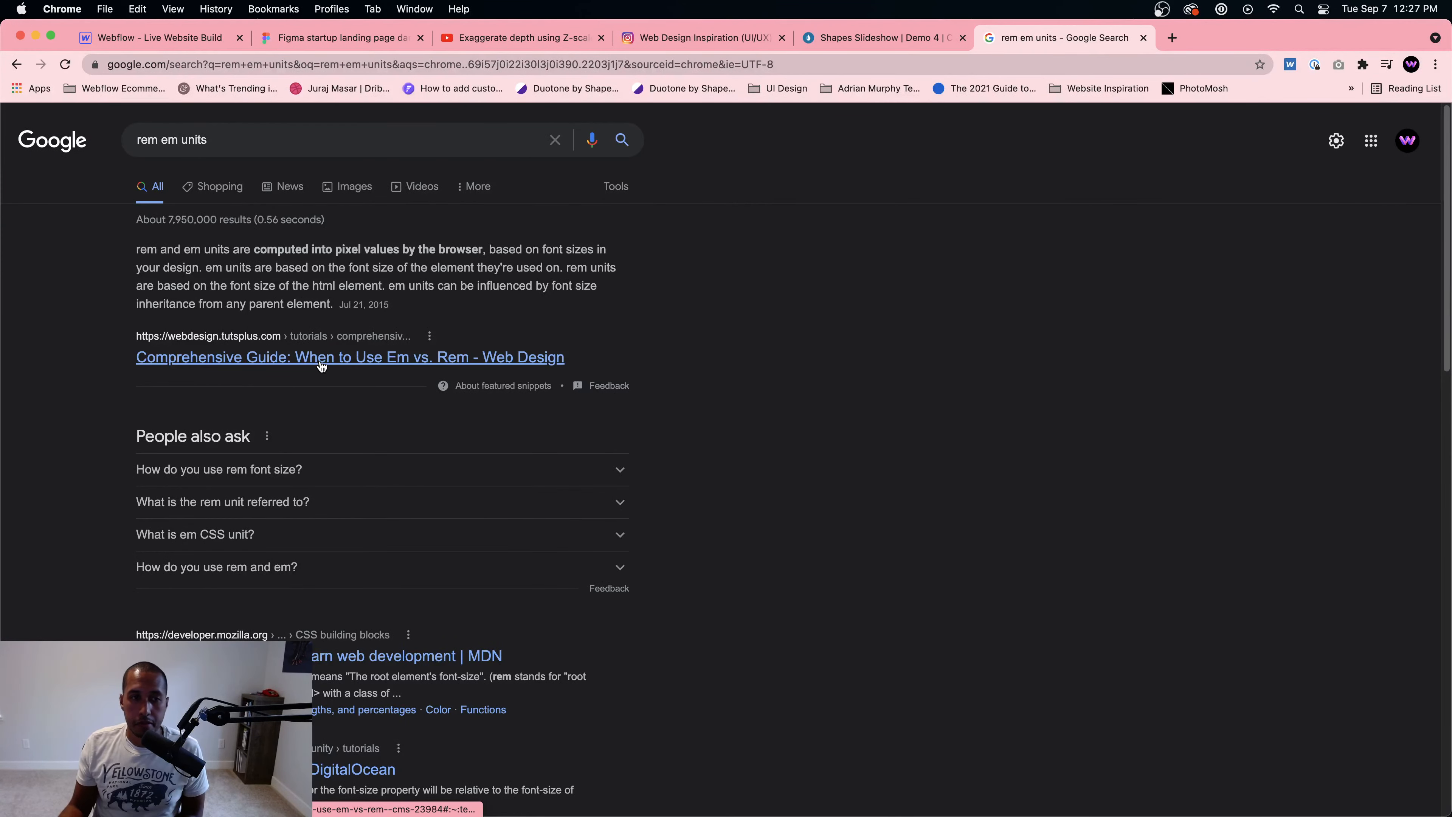
Step: Read the Tuts+ em vs. rem guide's recap and its advice against using these units, and return to the search results
left_click(321, 359)
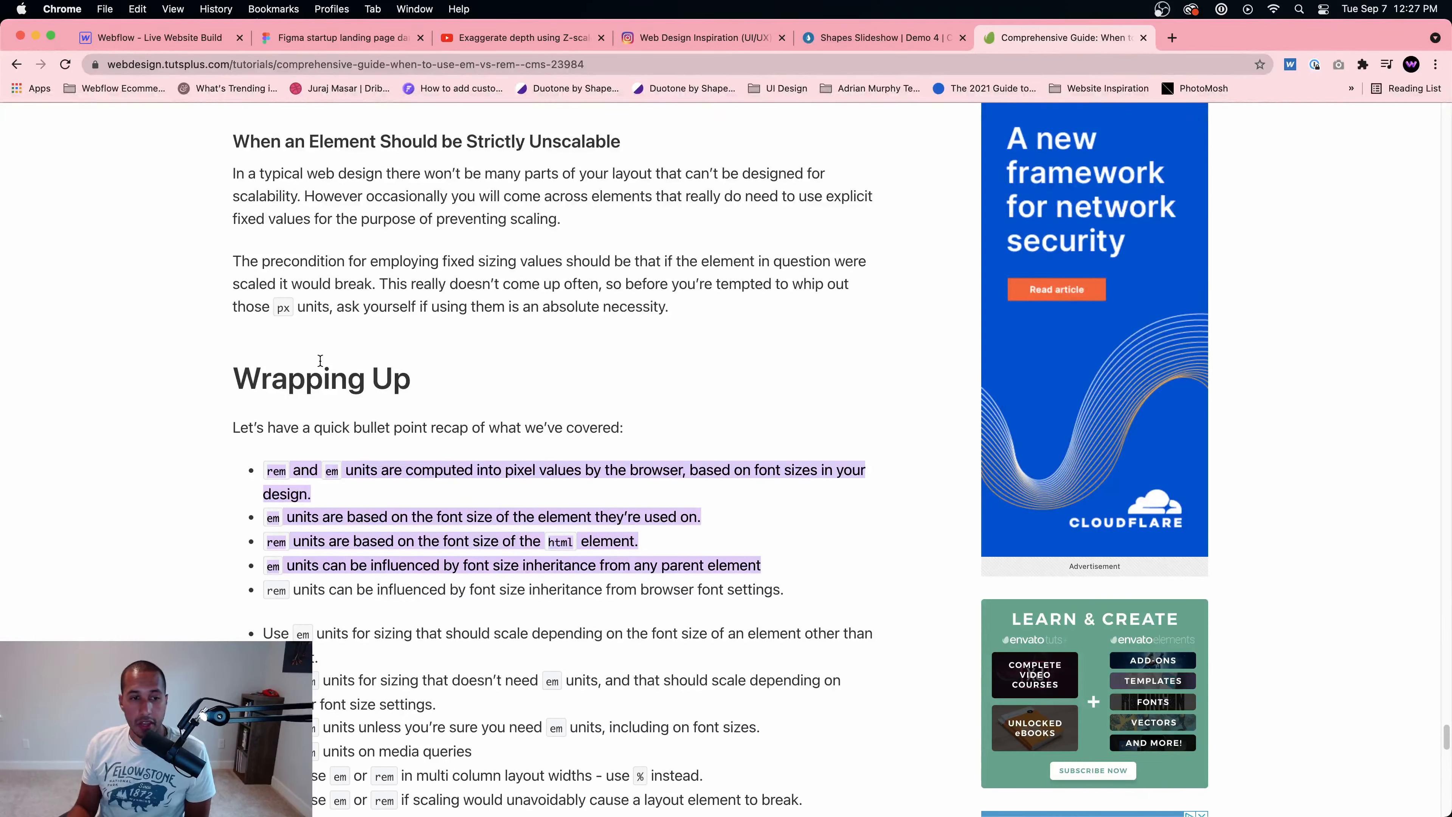
left_click(320, 514)
scroll(322, 522, "down", 5)
scroll(322, 519, "up", 10)
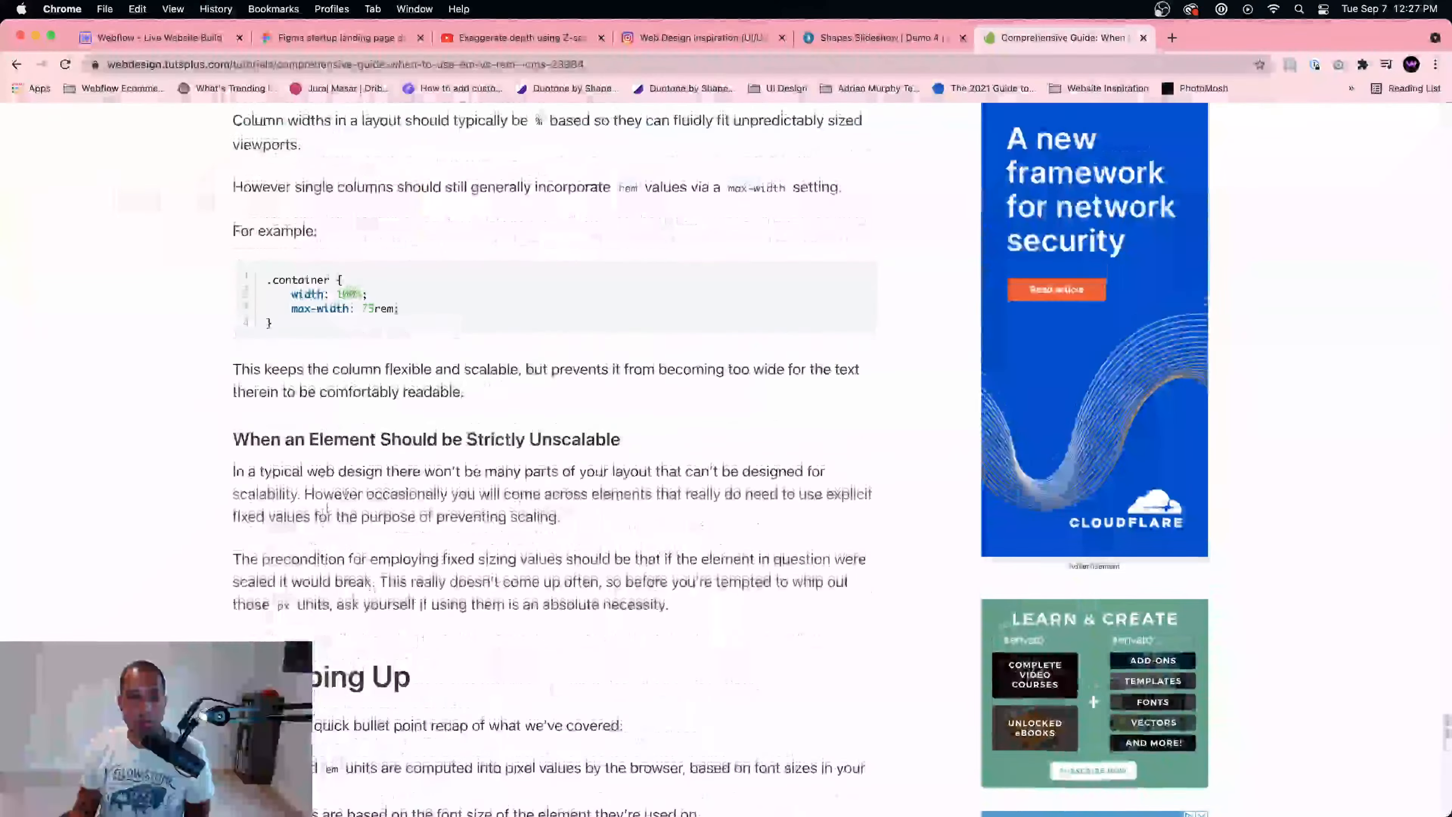
scroll(388, 313, "up", 5)
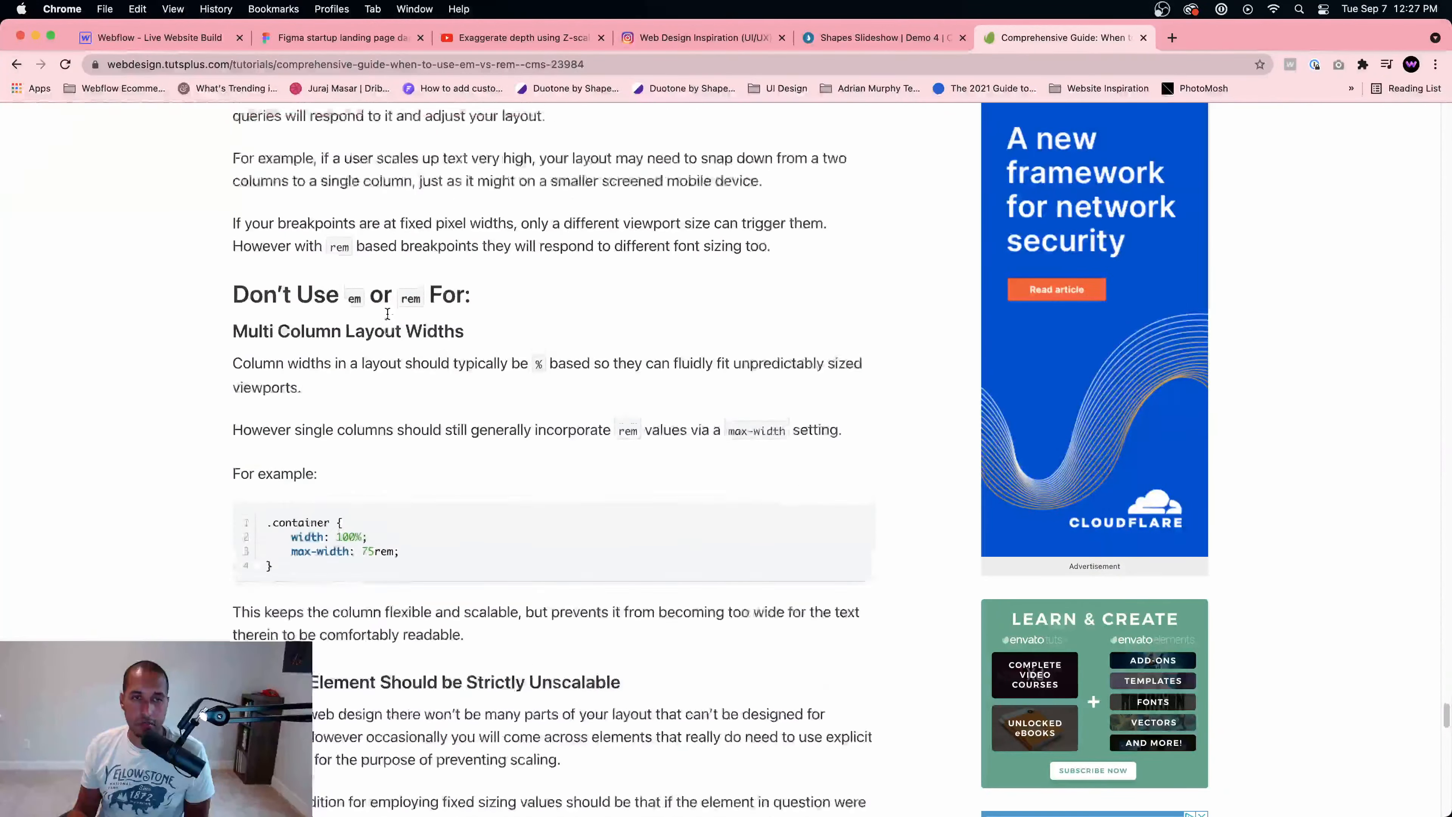
scroll(388, 314, "up", 5)
left_click(15, 64)
scroll(507, 395, "down", 6)
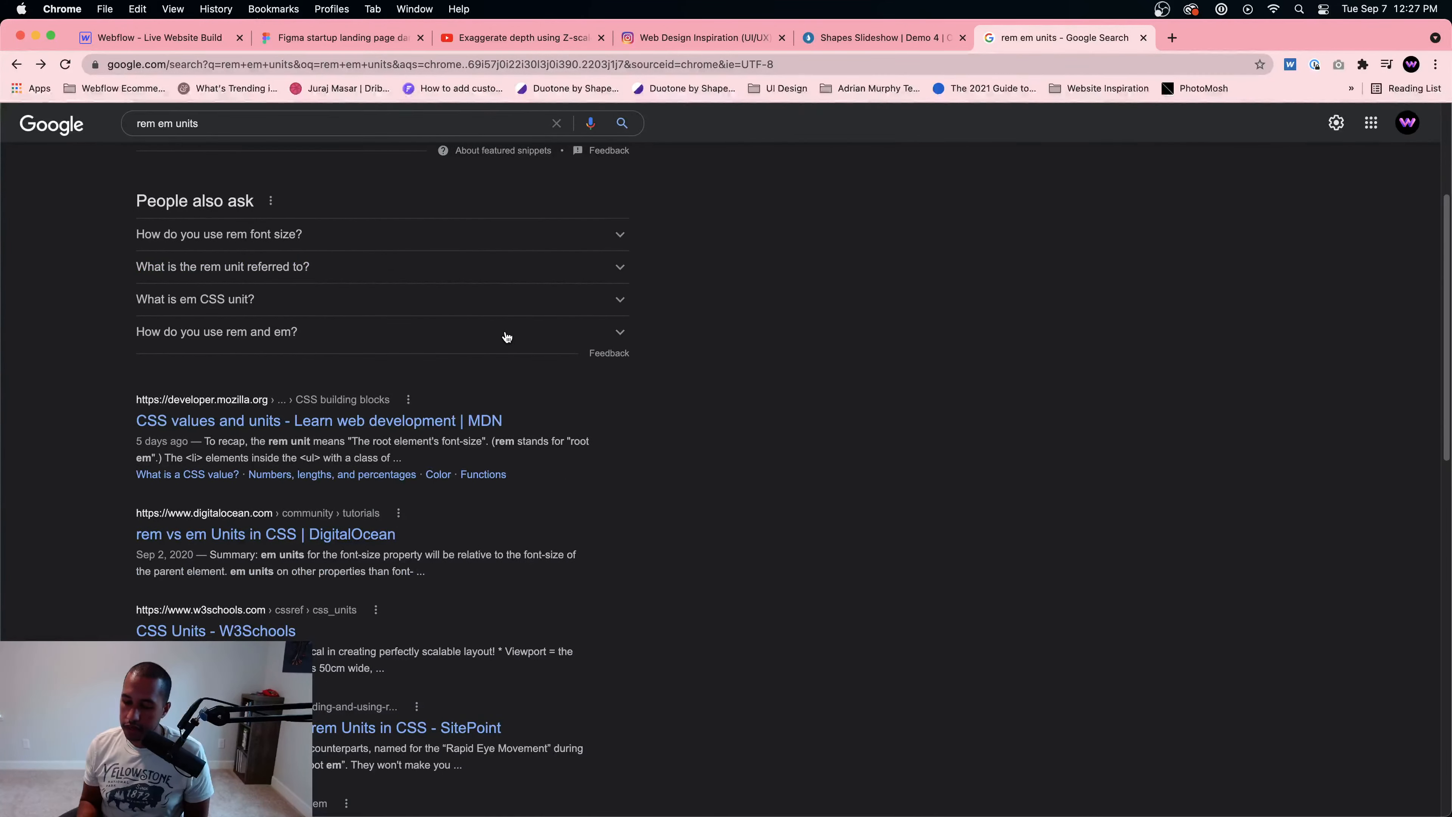
scroll(503, 334, "up", 5)
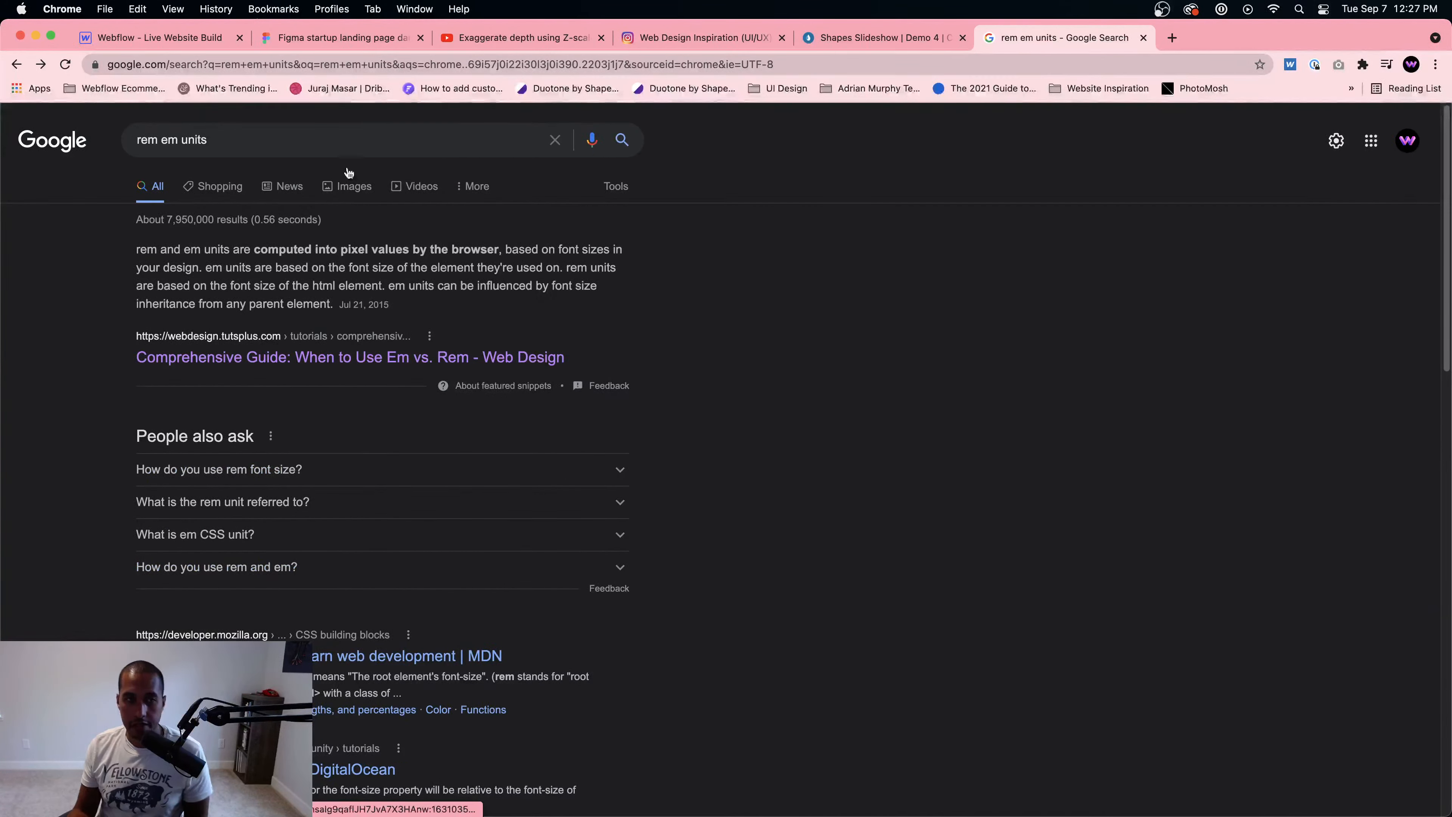
Step: Search for "typography ebook" and look through the results
left_click(344, 141)
key("super+a")
type("typog")
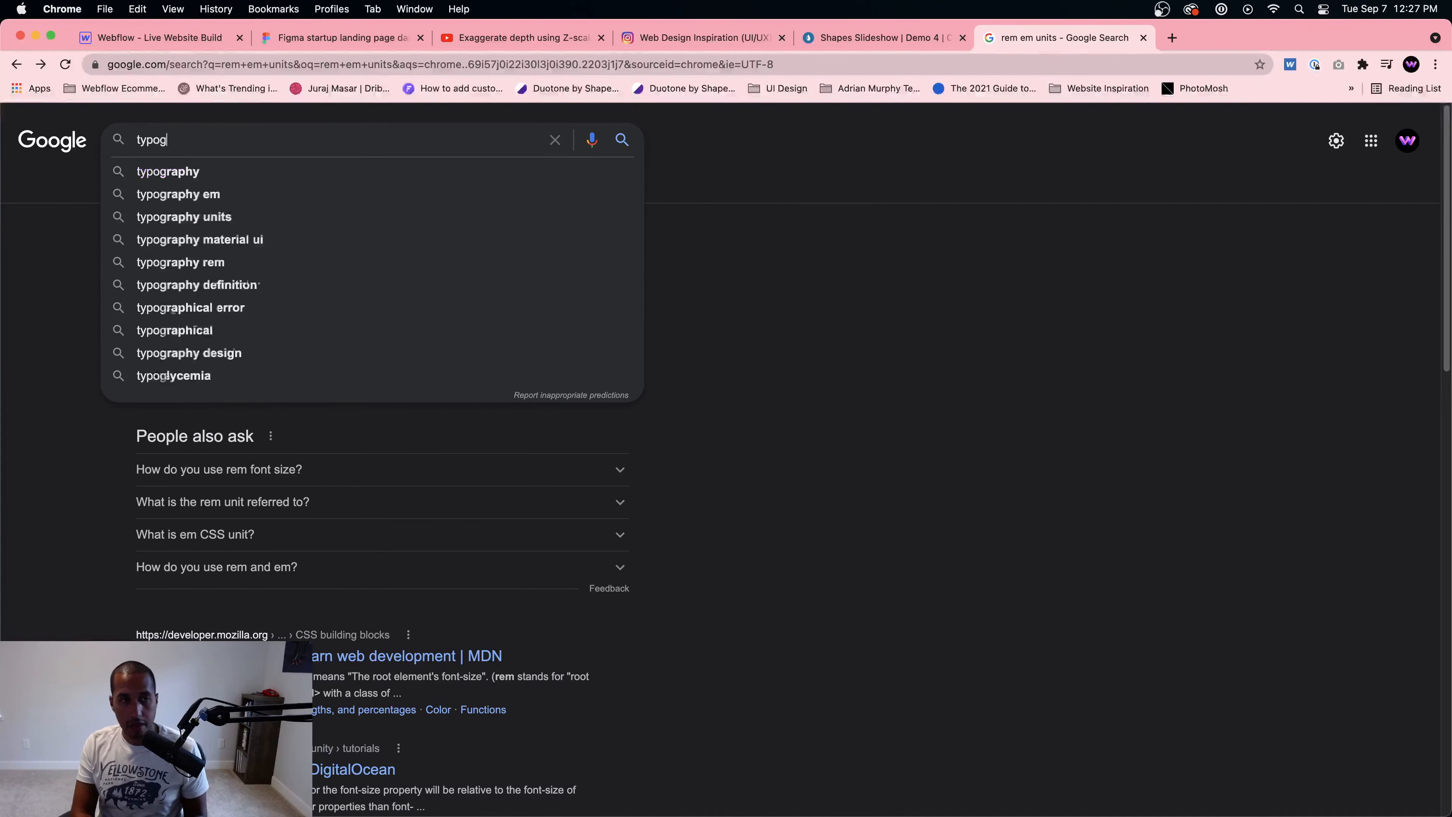
type("raphy ebook")
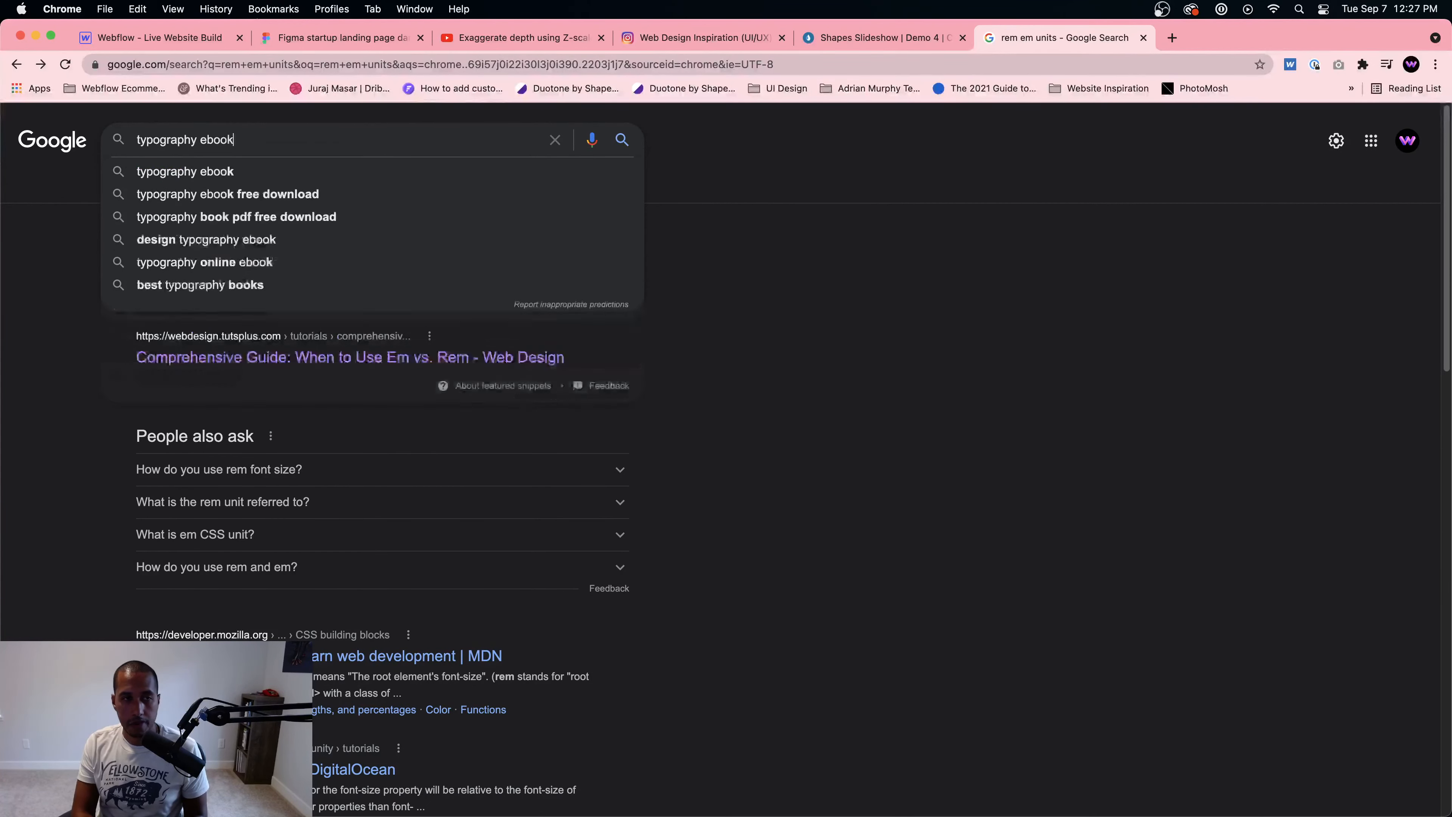
key("Return")
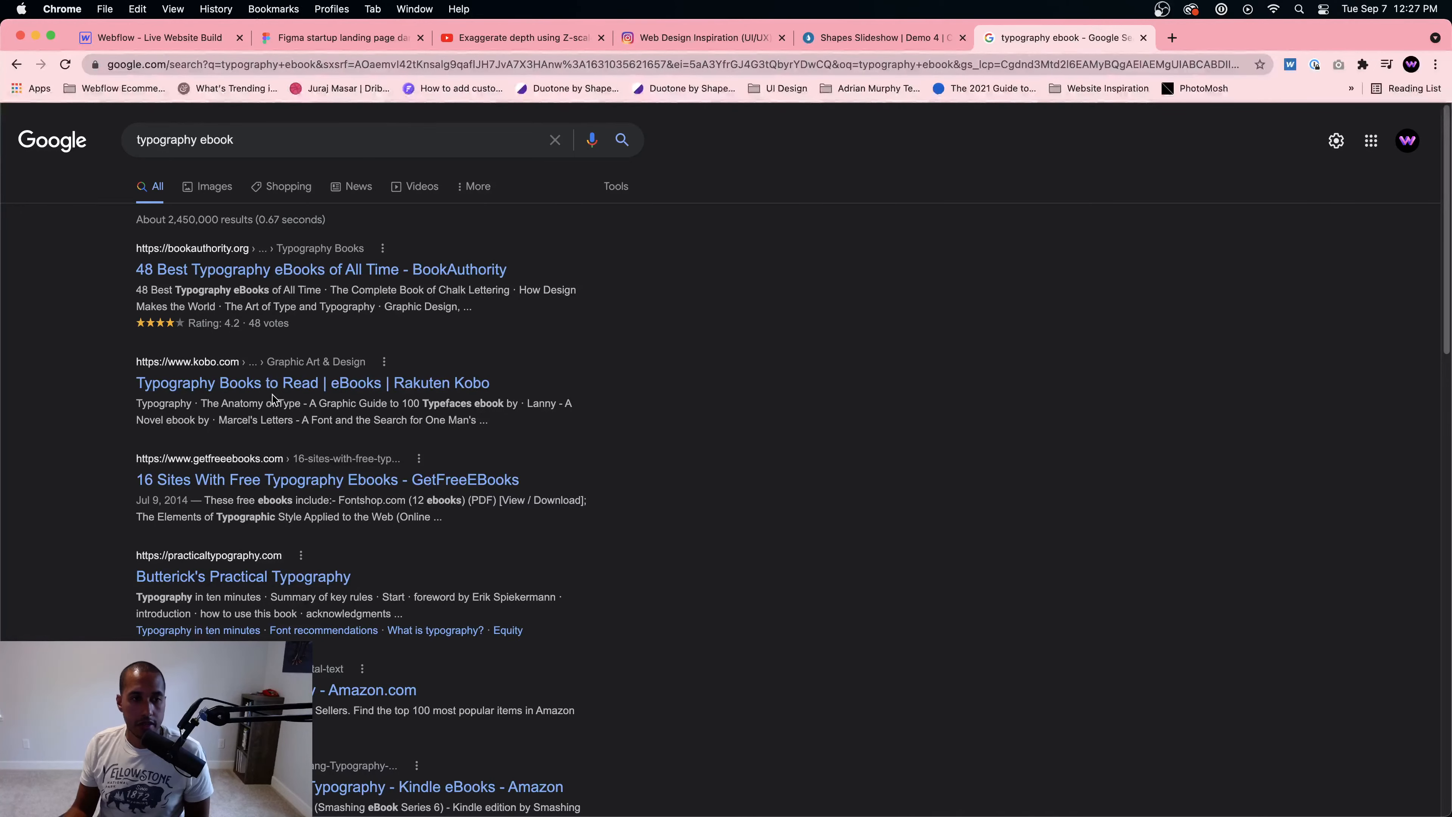
scroll(280, 403, "down", 5)
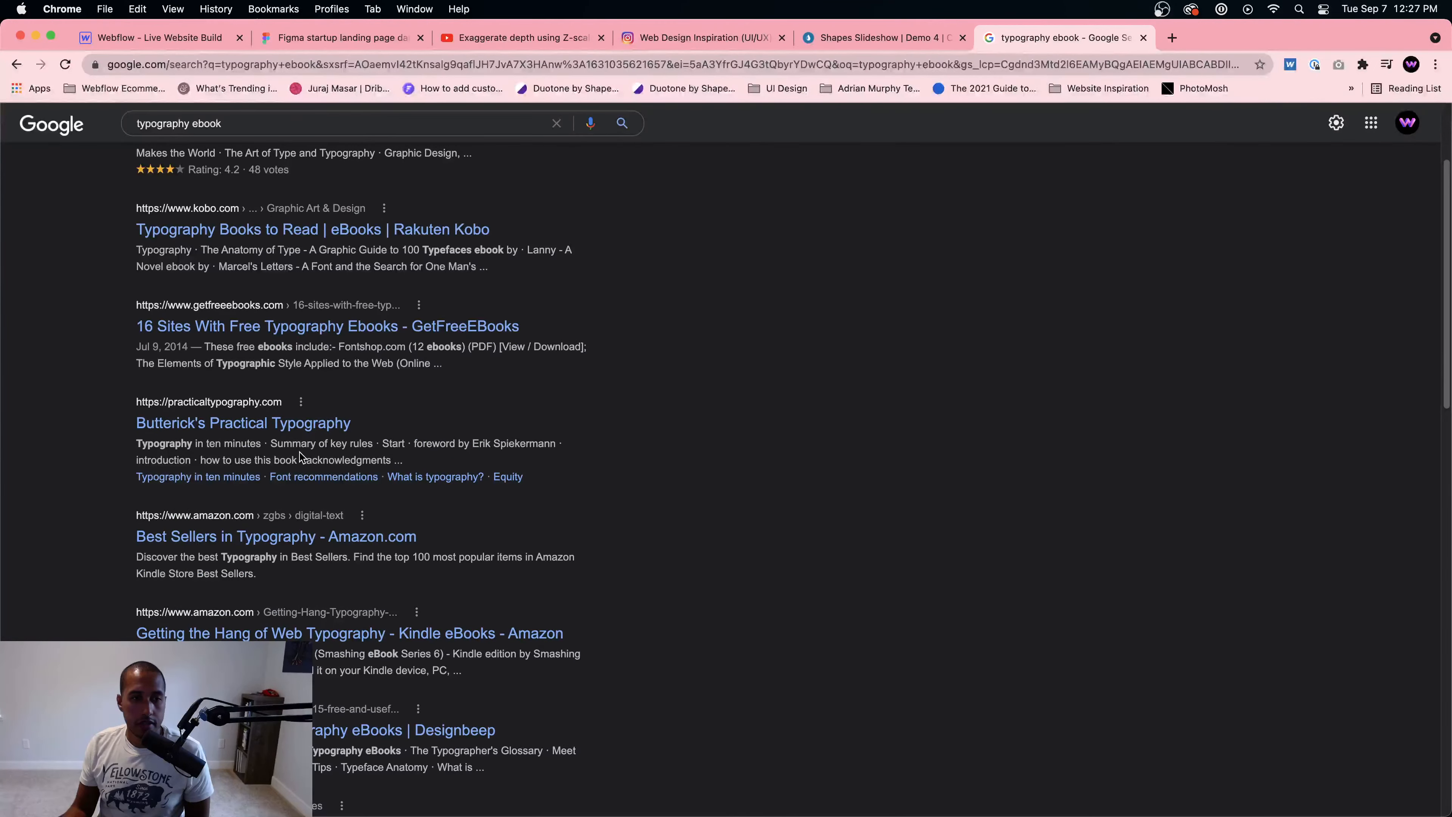
scroll(299, 453, "down", 5)
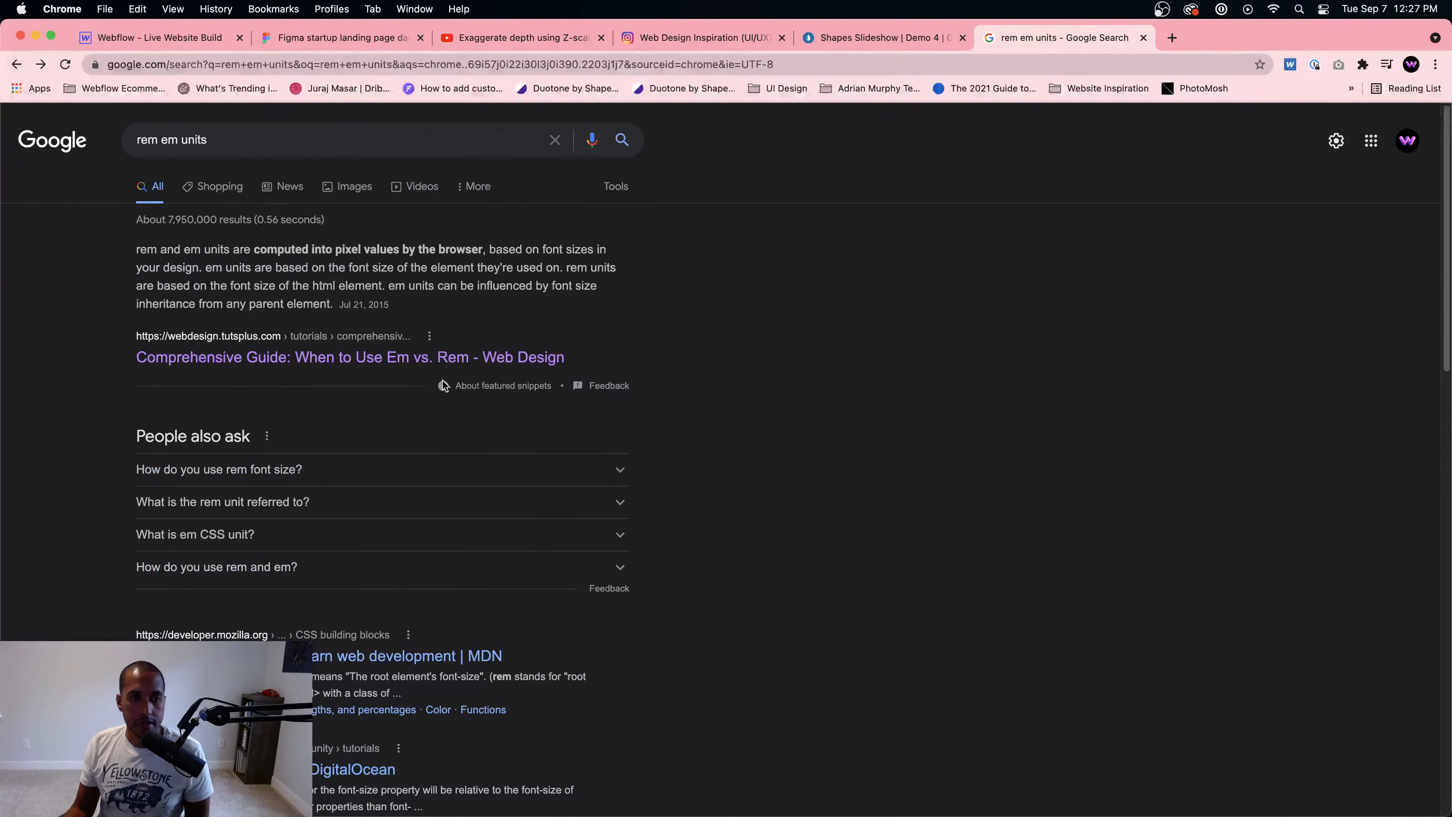
Step: Look through the articles listed in the earlier "rem em units" search results
scroll(450, 402, "down", 3)
scroll(450, 402, "down", 7)
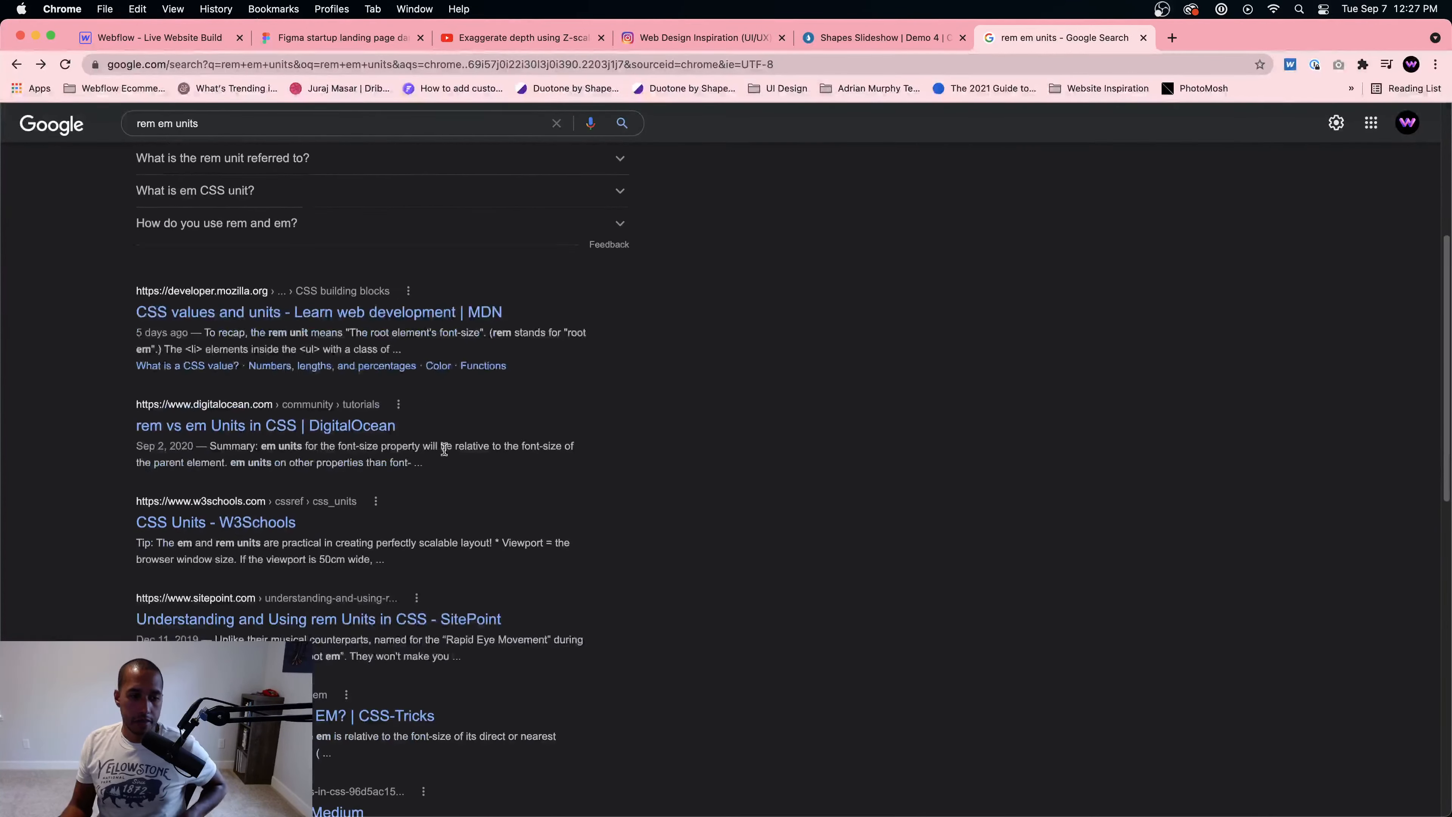
scroll(447, 462, "down", 3)
scroll(411, 426, "down", 5)
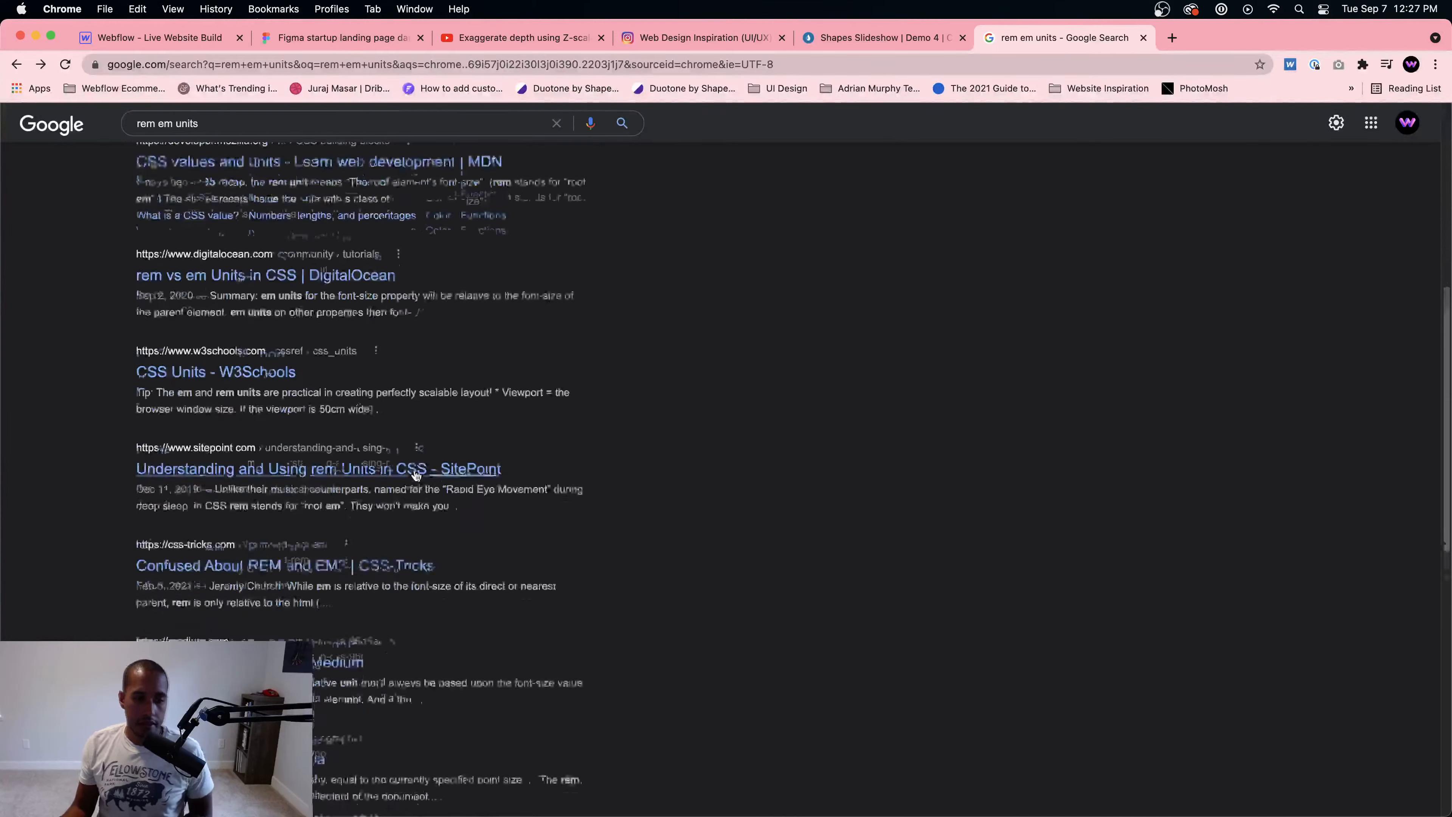
scroll(417, 490, "down", 3)
scroll(418, 490, "up", 15)
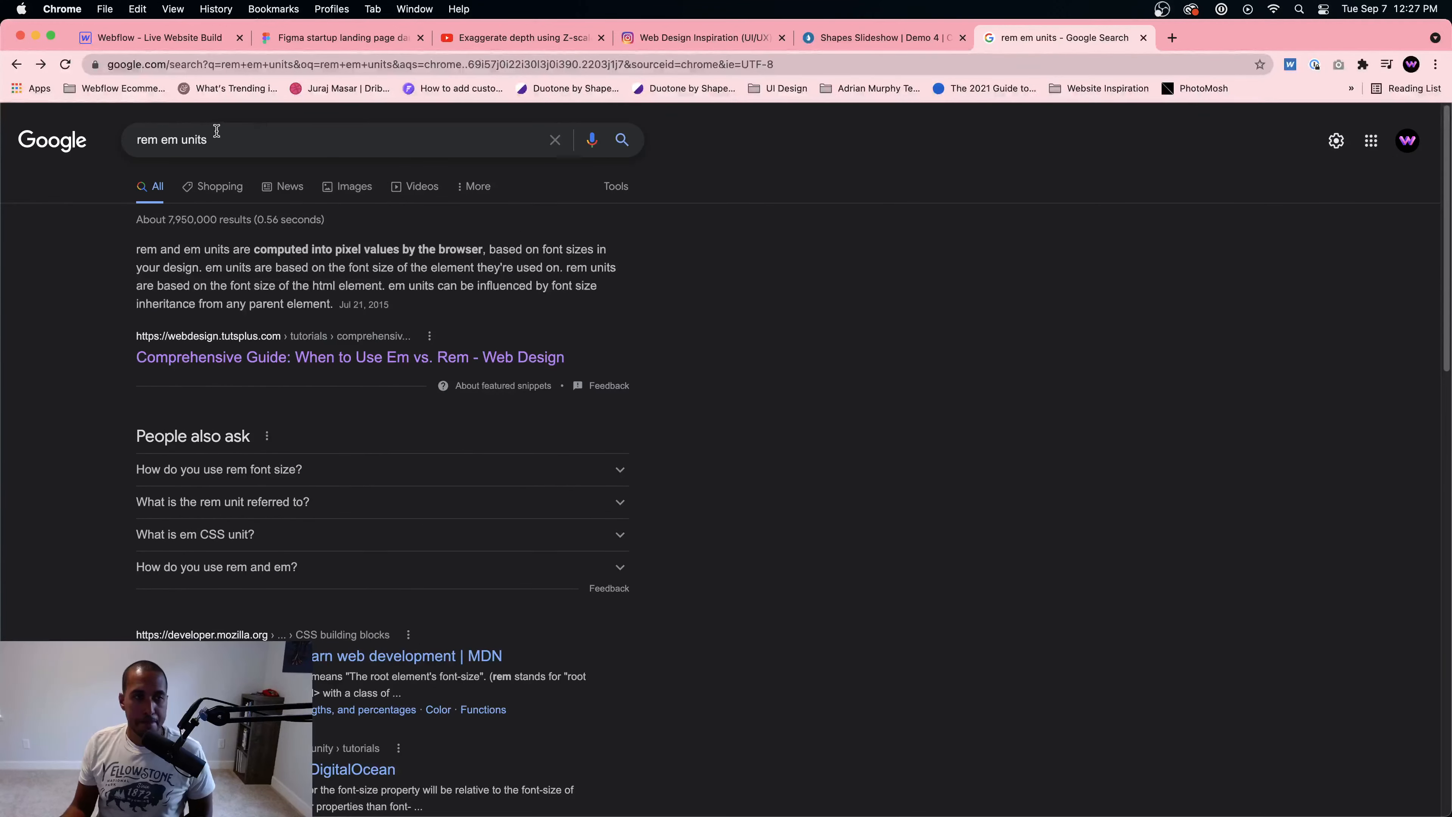
Step: Search for "web typography ebook"
left_click(234, 142)
key("super+a")
type("typ")
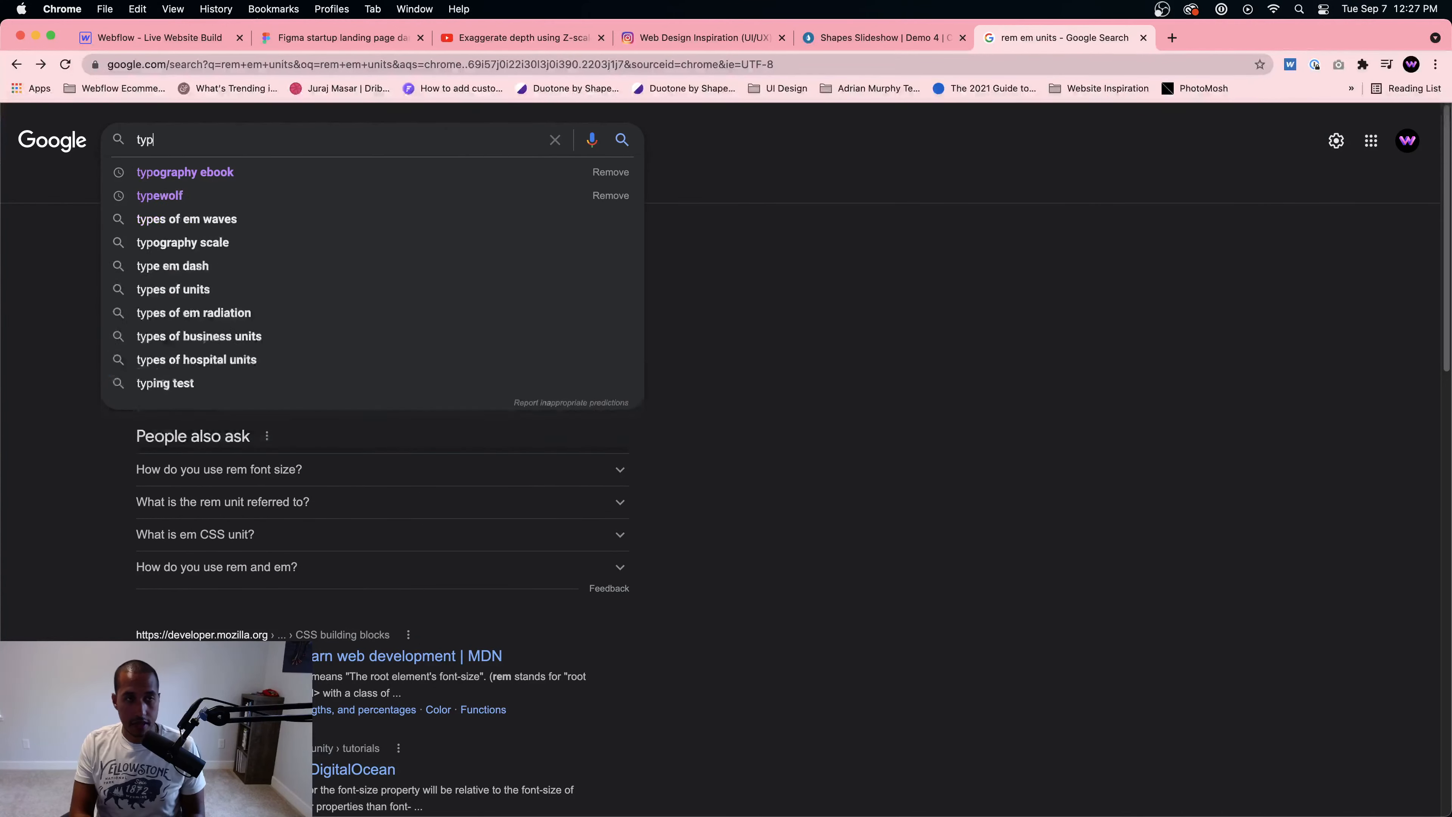
type("ography e")
key("BackSpace")
key("BackSpace")
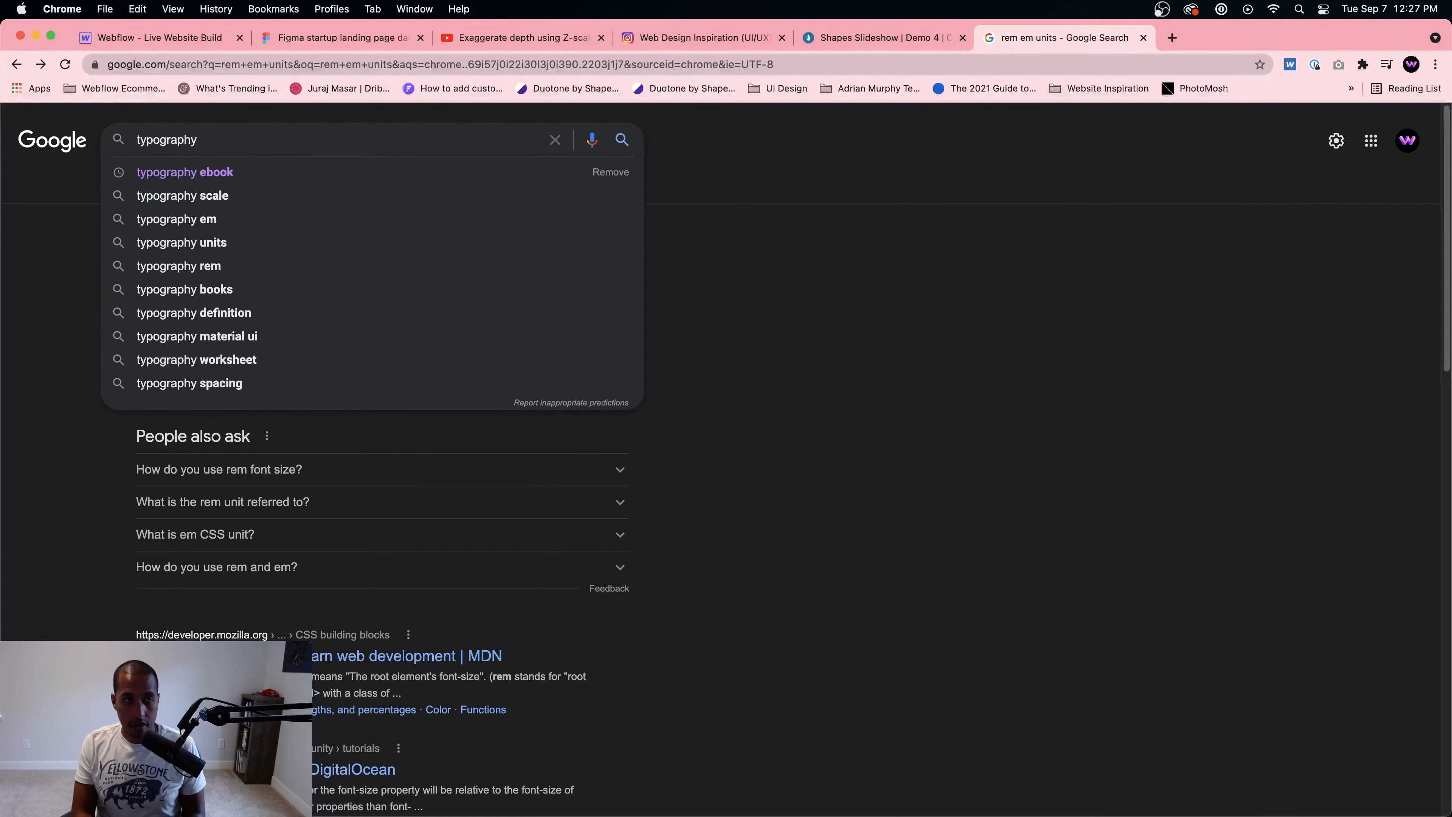
key("super+a")
type("web typography webo")
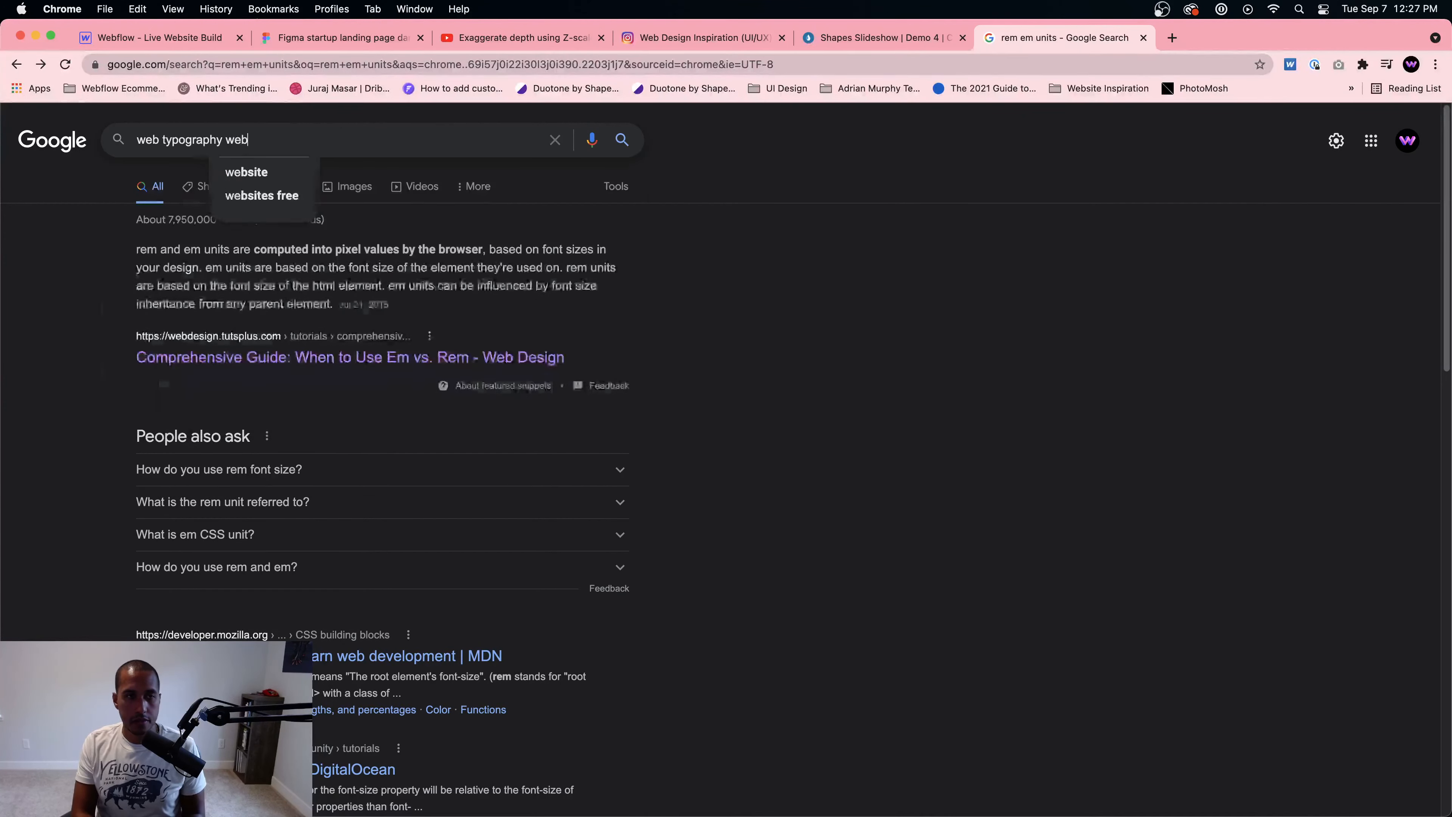
key("BackSpace")
key("BackSpace")
key("BackSpace")
key("BackSpace")
type("ebook")
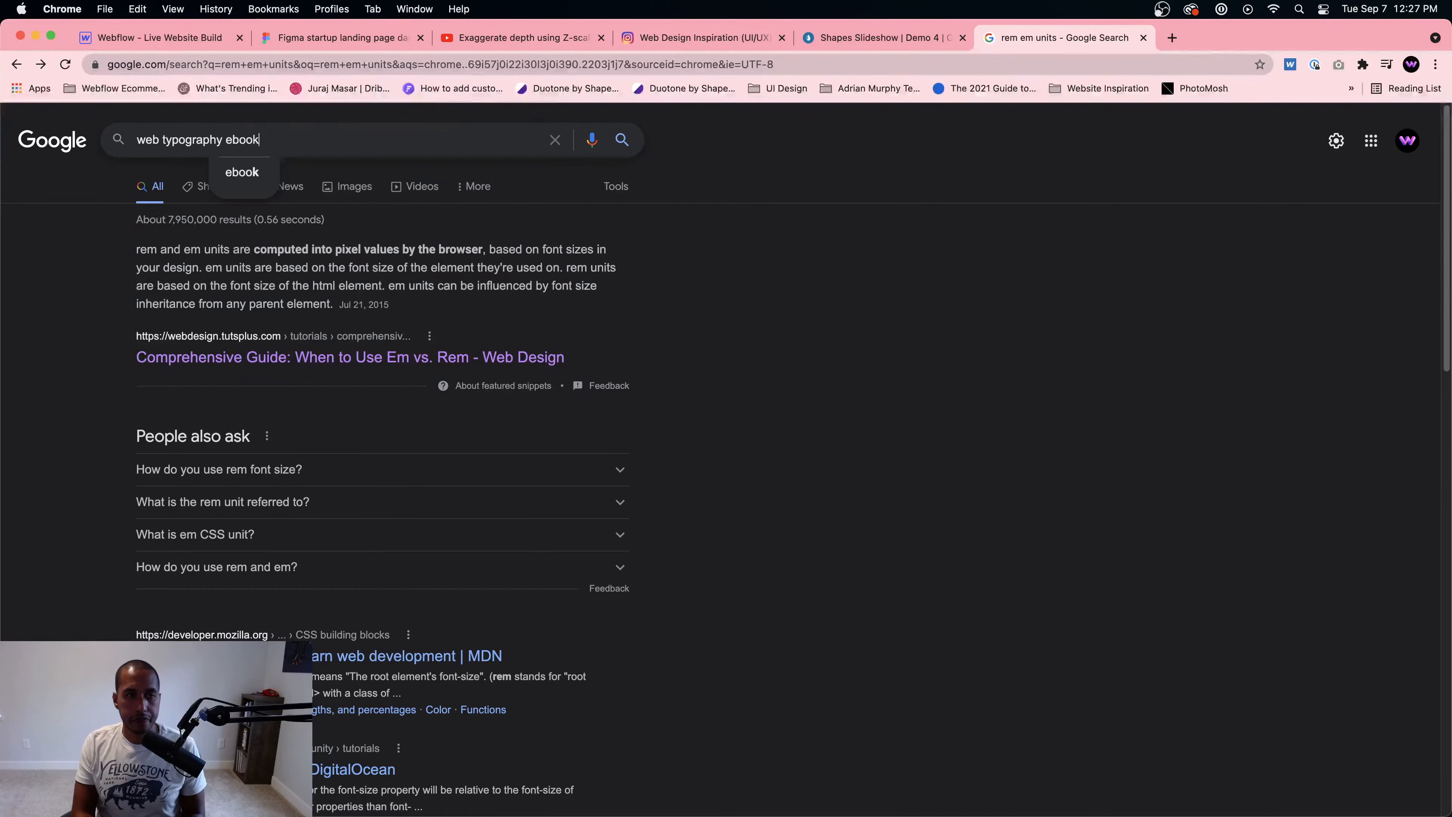
key("Return")
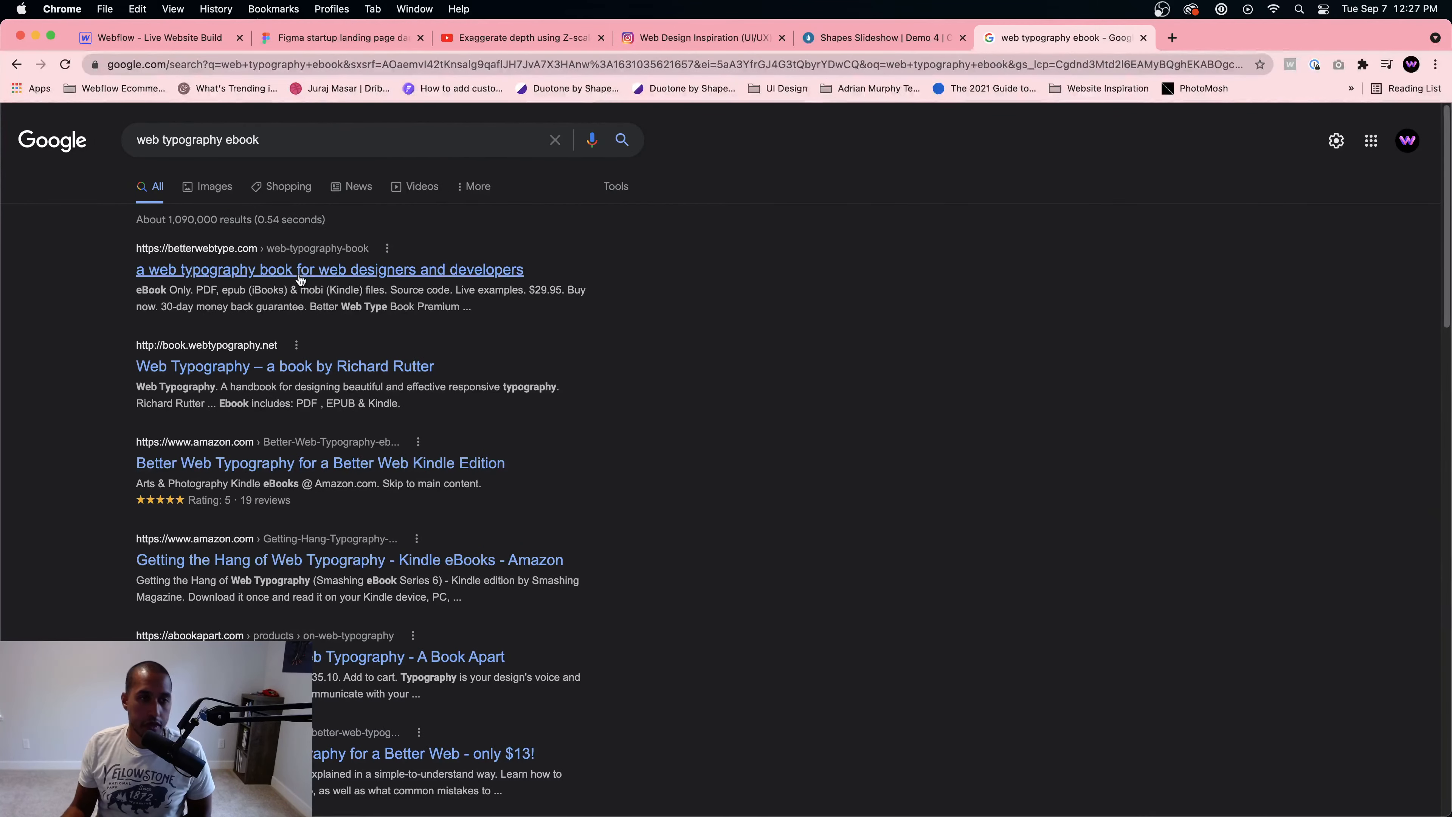
Step: Examine the Better Web Type book page down to the Basic and Premium packages, and decline the free sample offer
left_click(301, 271)
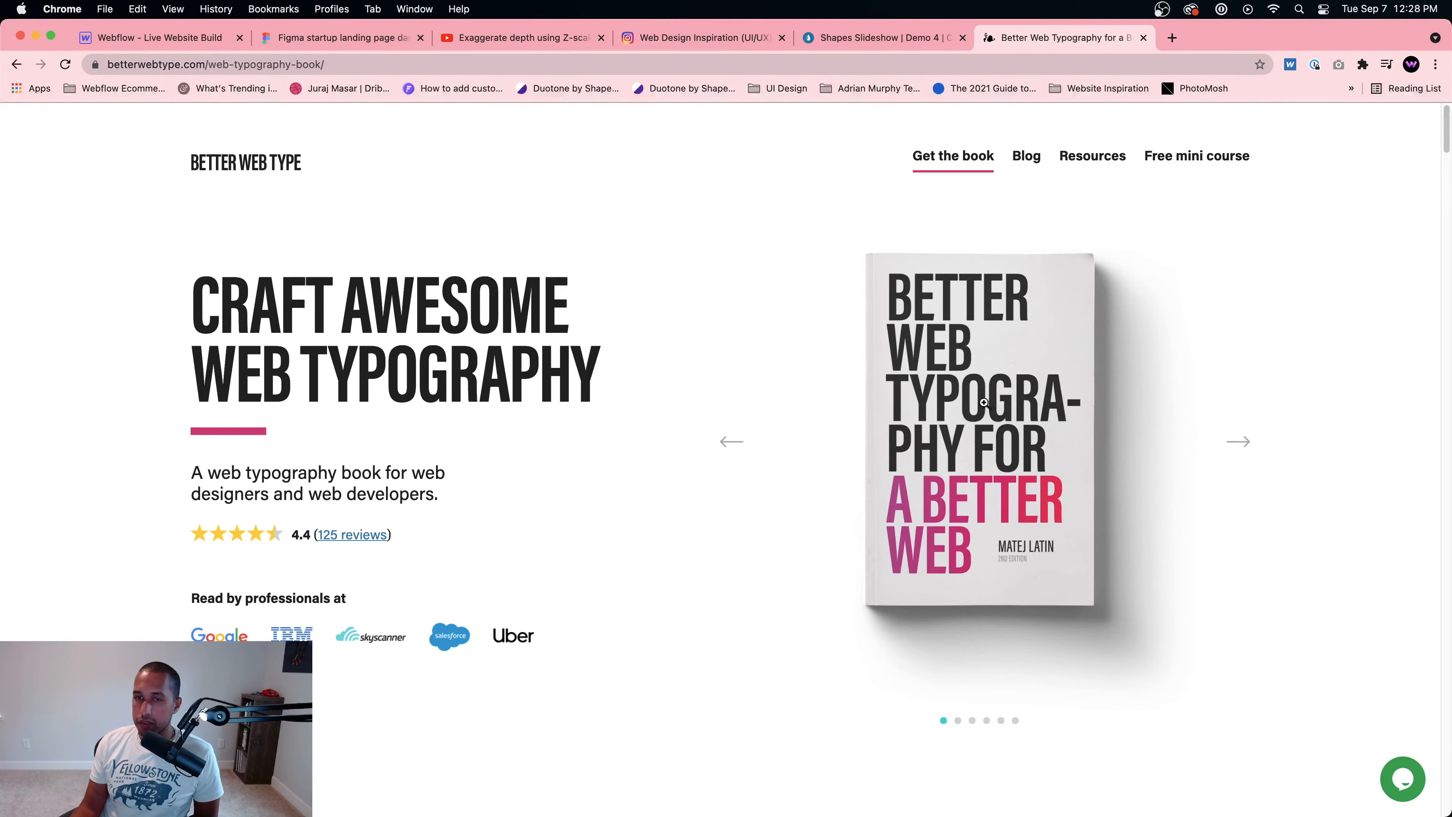
scroll(983, 402, "down", 10)
scroll(983, 402, "up", 10)
scroll(957, 494, "down", 10)
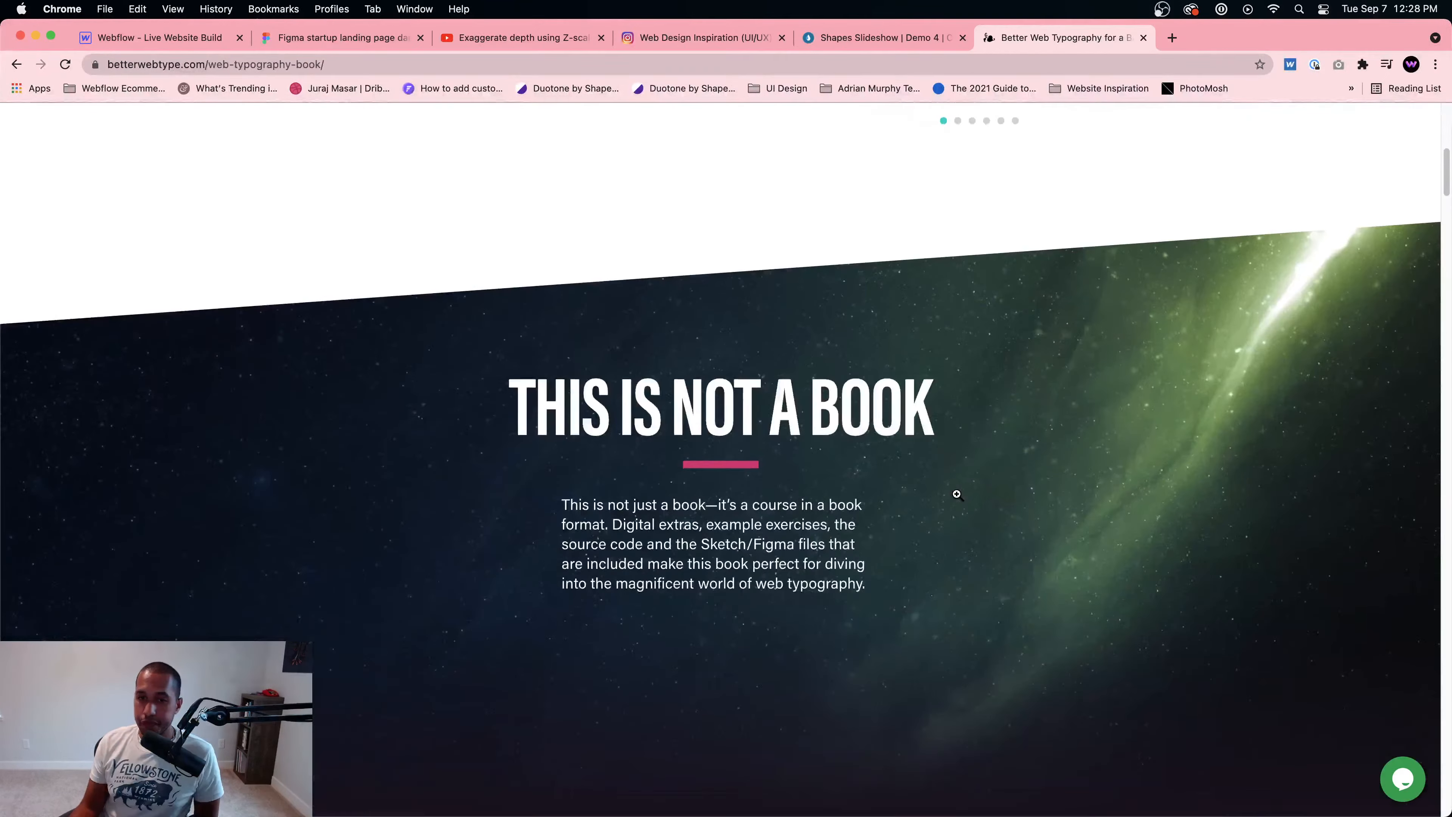
scroll(957, 495, "down", 5)
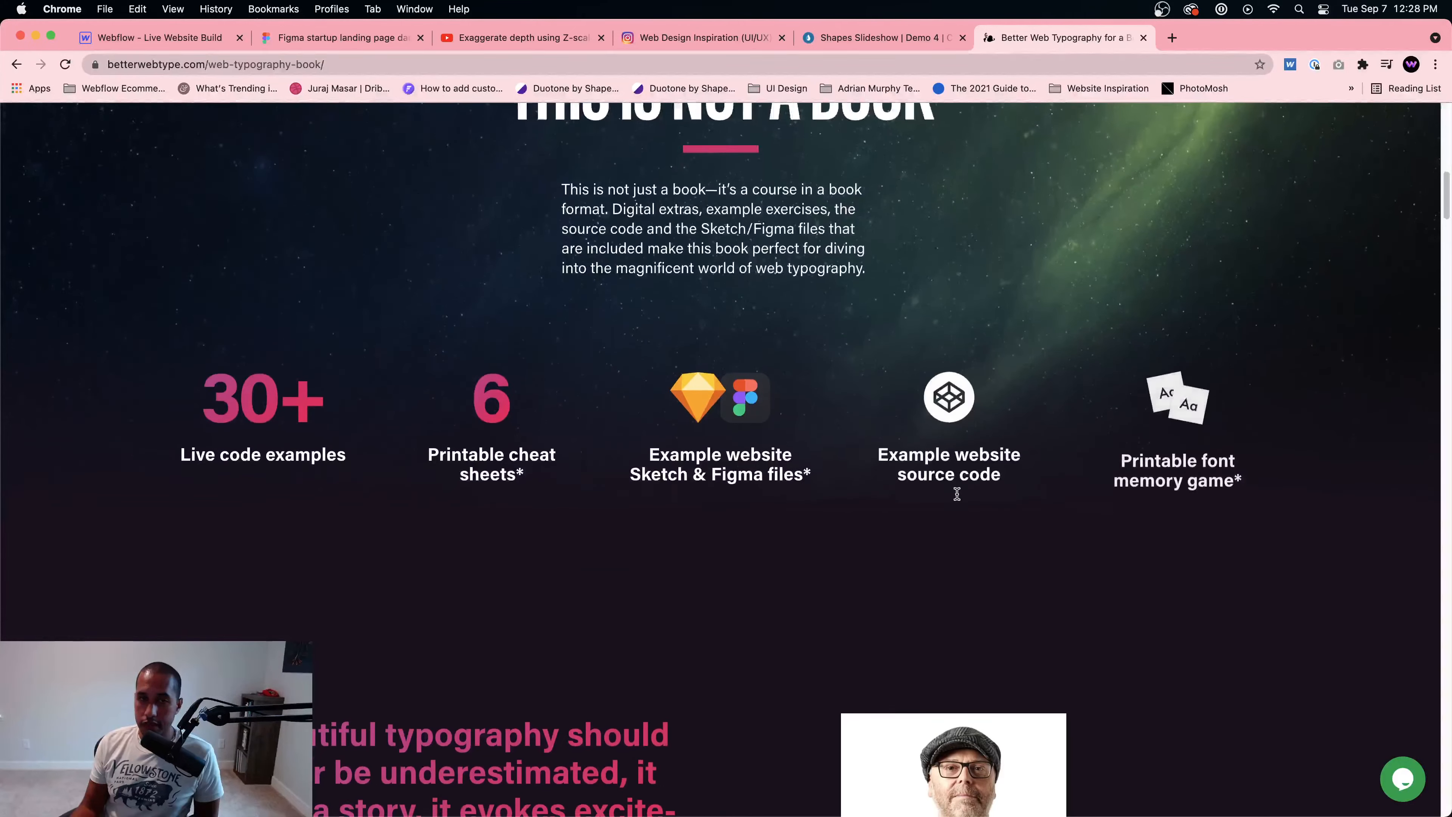
scroll(957, 494, "down", 3)
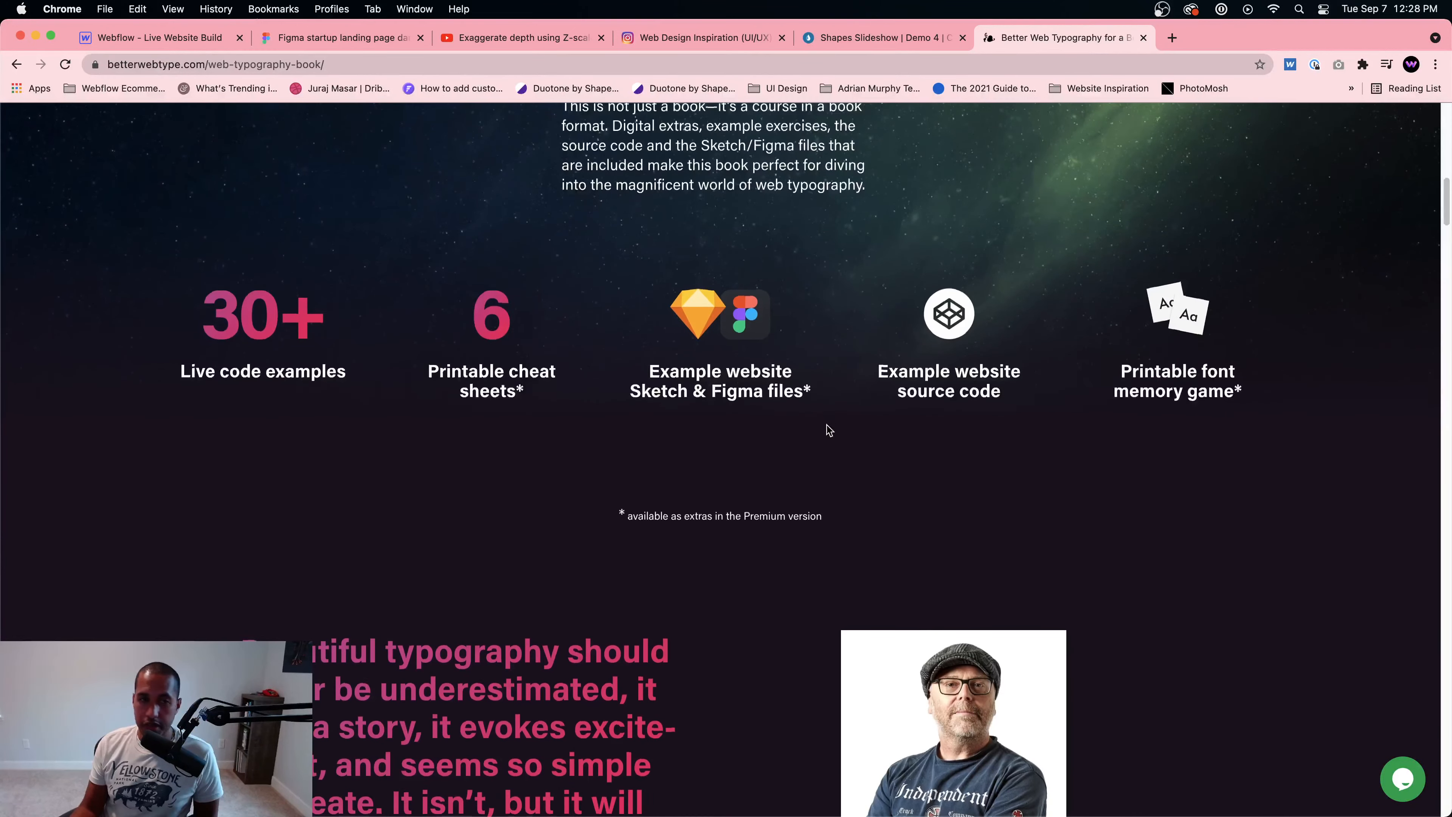
scroll(828, 429, "down", 15)
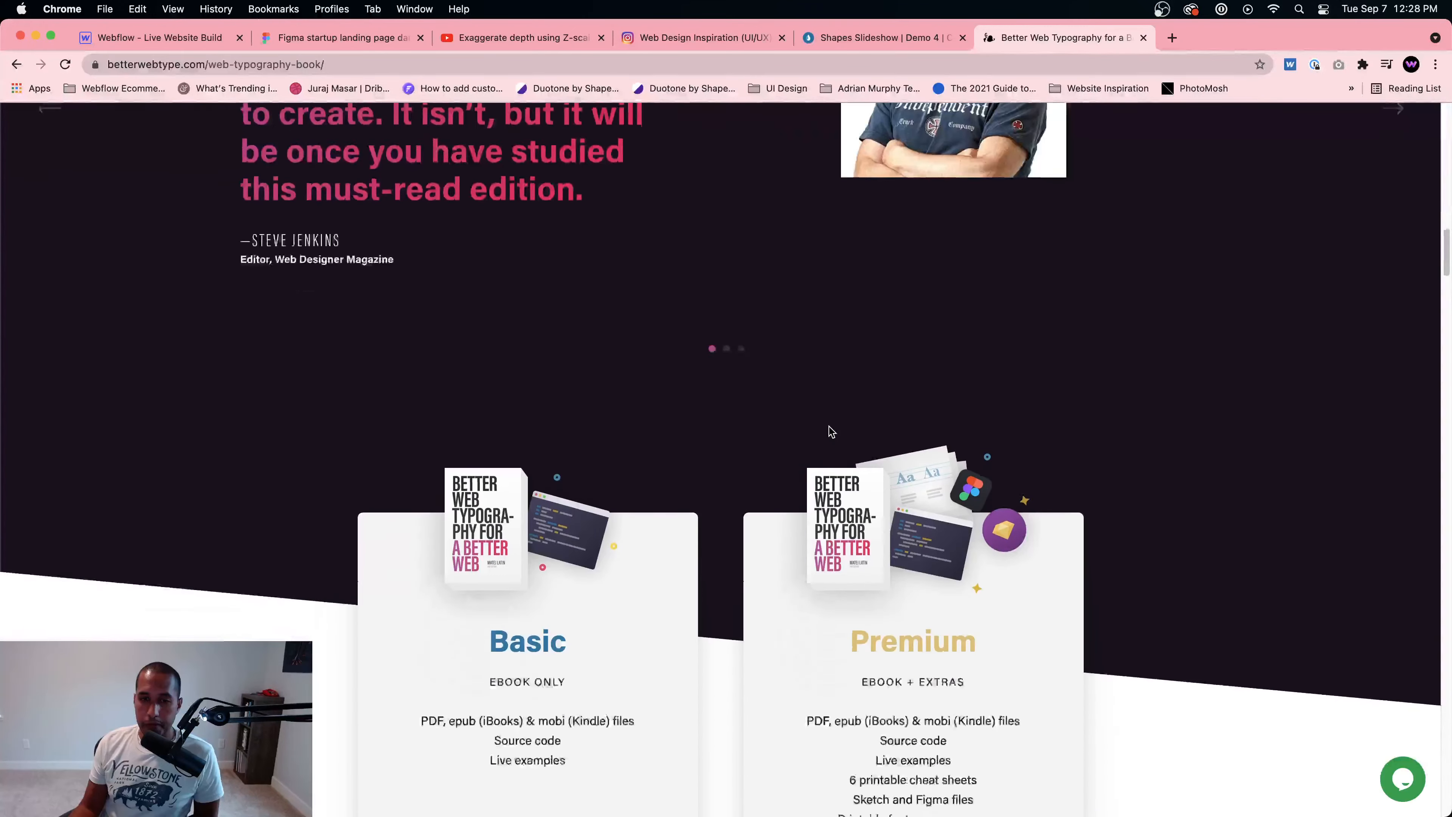
scroll(830, 430, "down", 7)
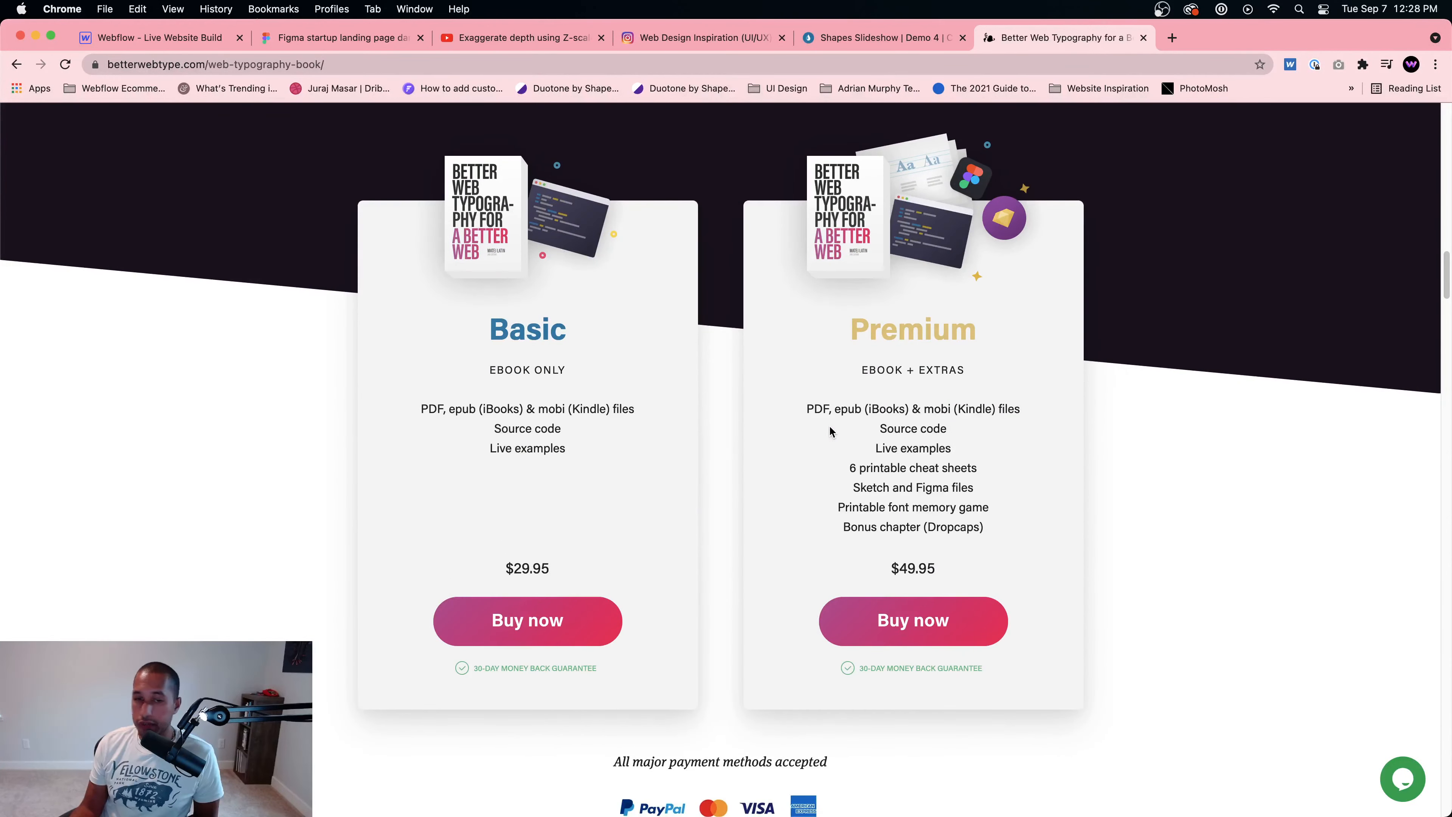
scroll(829, 431, "up", 3)
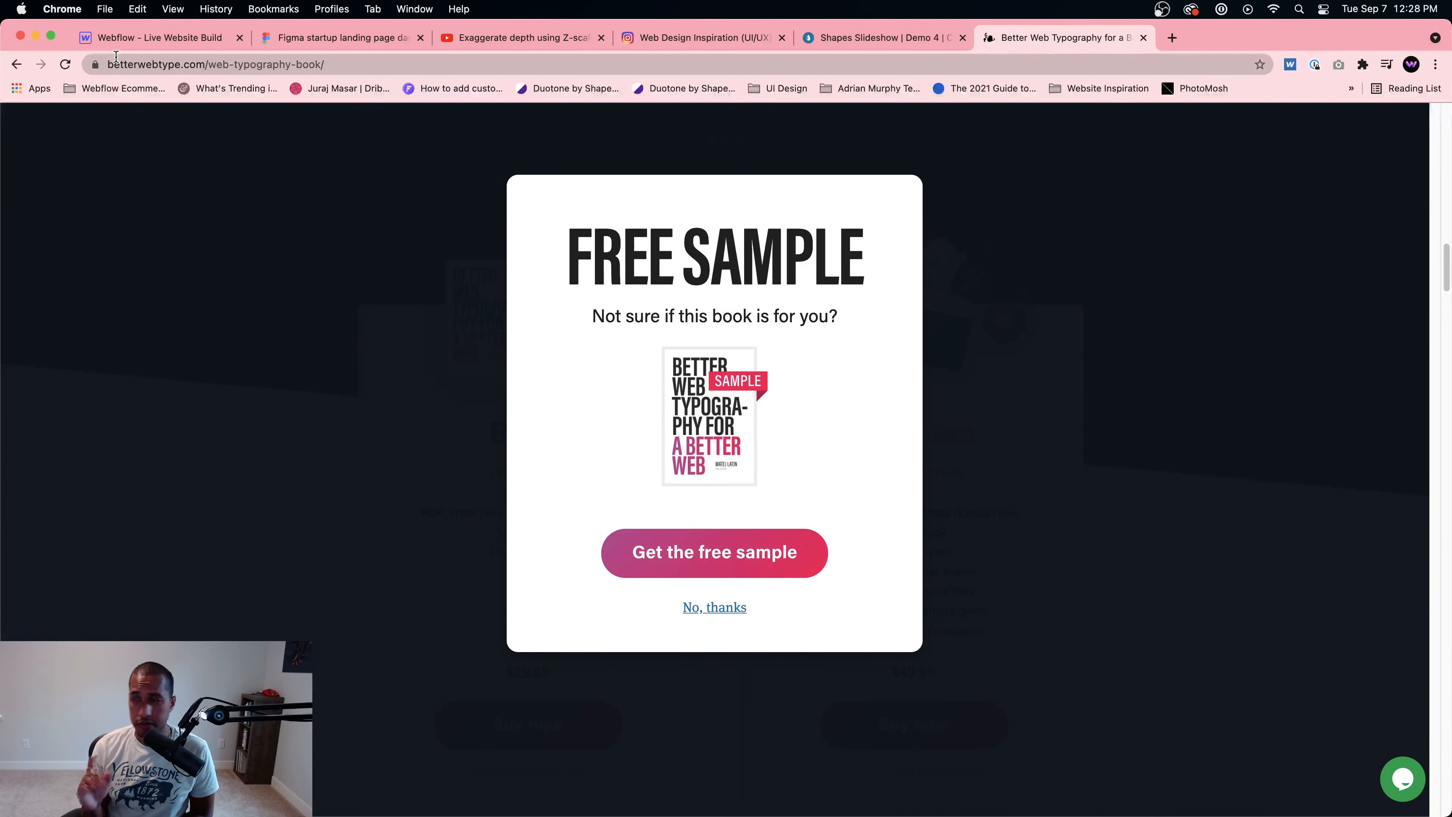
left_click(691, 607)
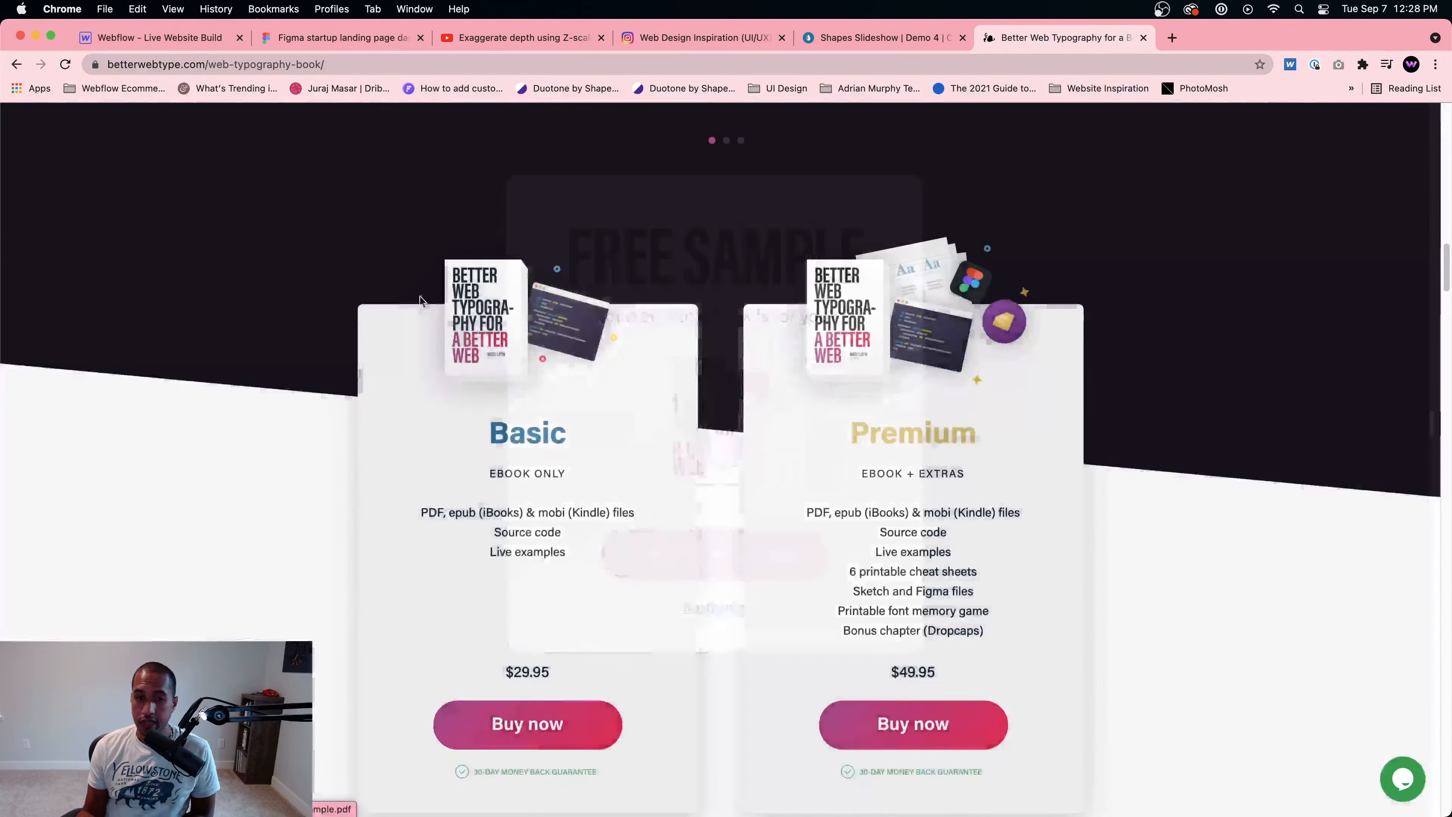
Step: Switch back to the Webflow project and select the paragraph in the Work card
left_click(183, 39)
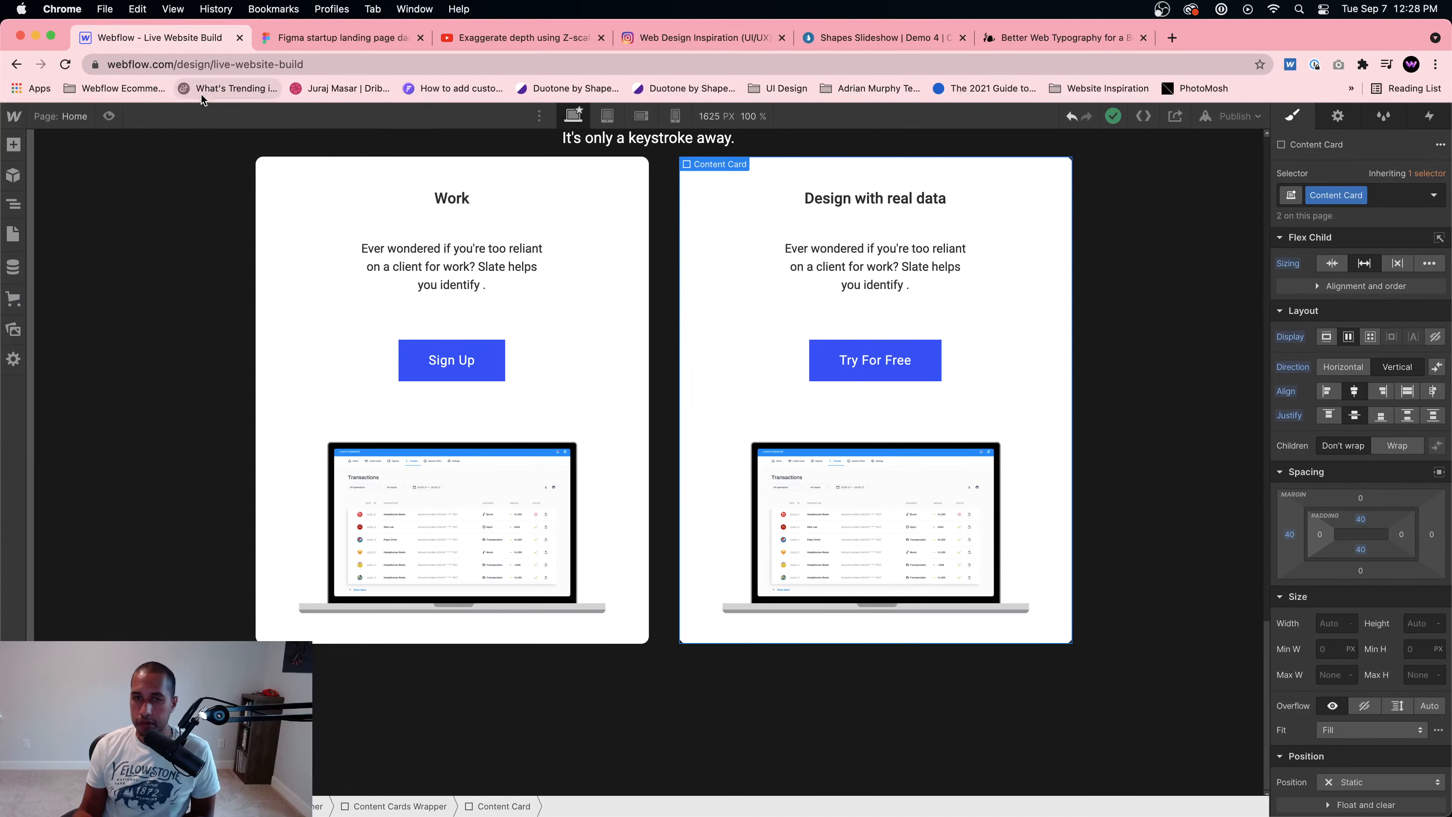
left_click(520, 271)
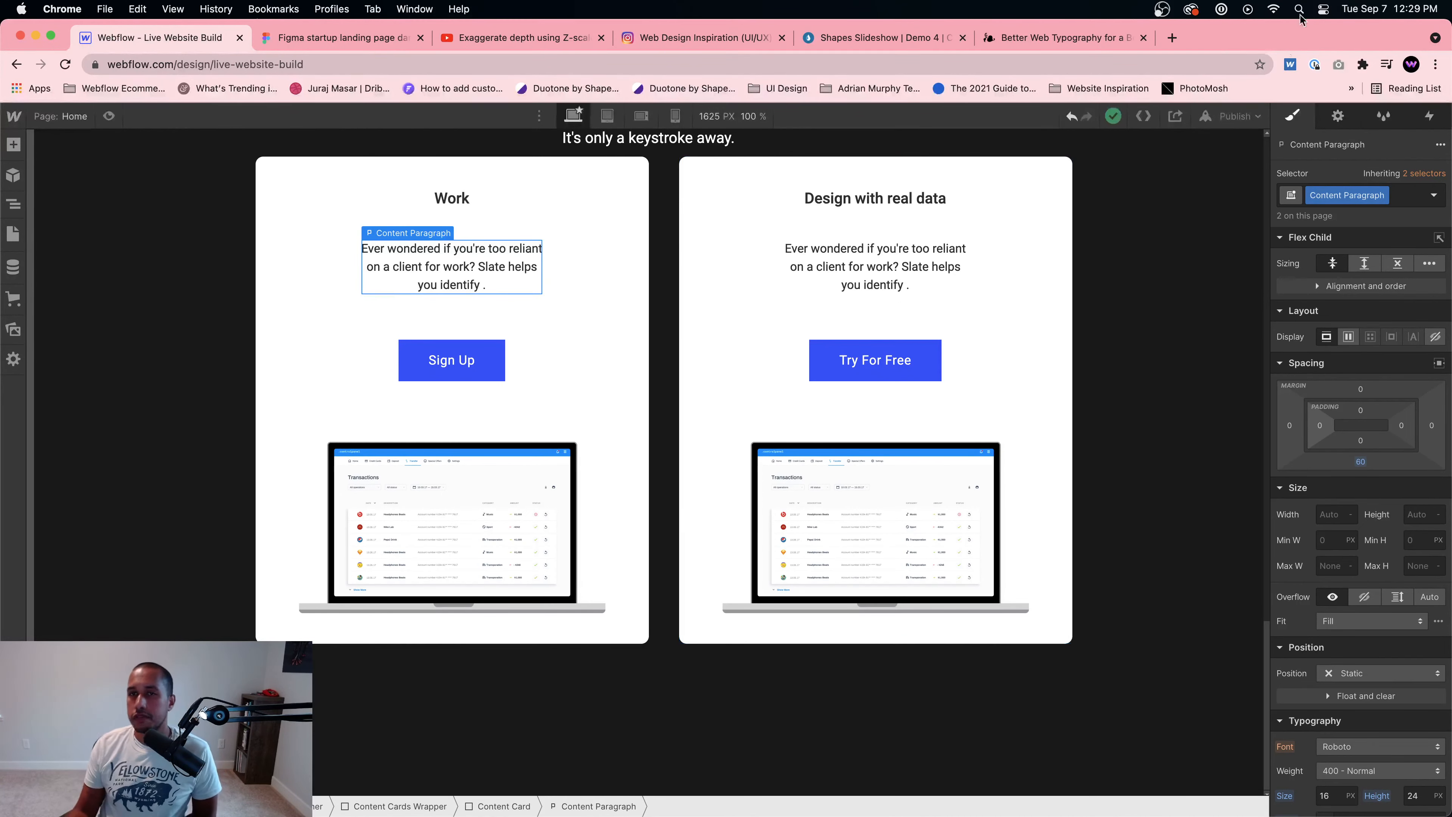
Step: Search the web for "svg animators" in a new browser tab
left_click(1172, 38)
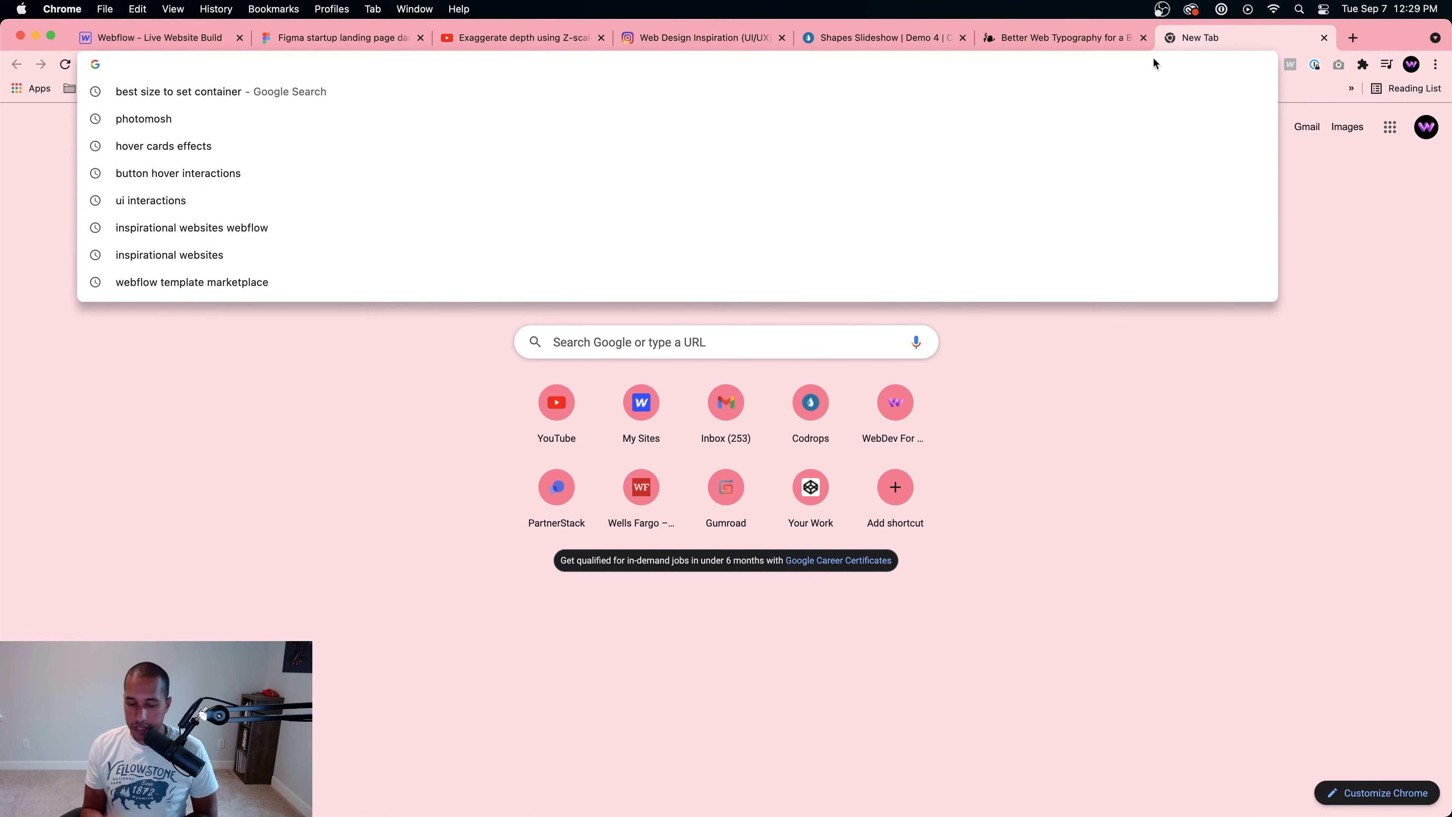
type("svg ")
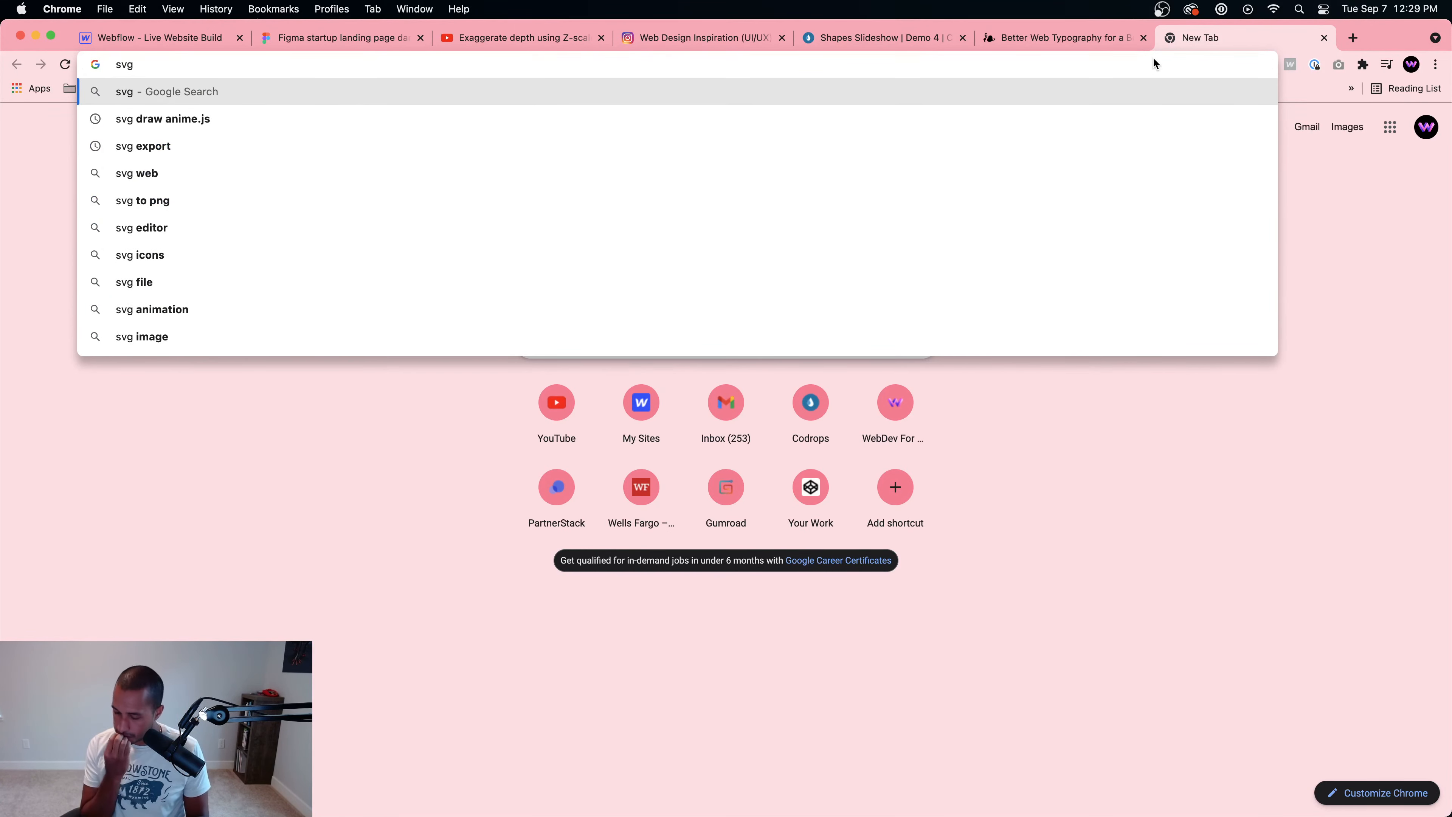
type("a")
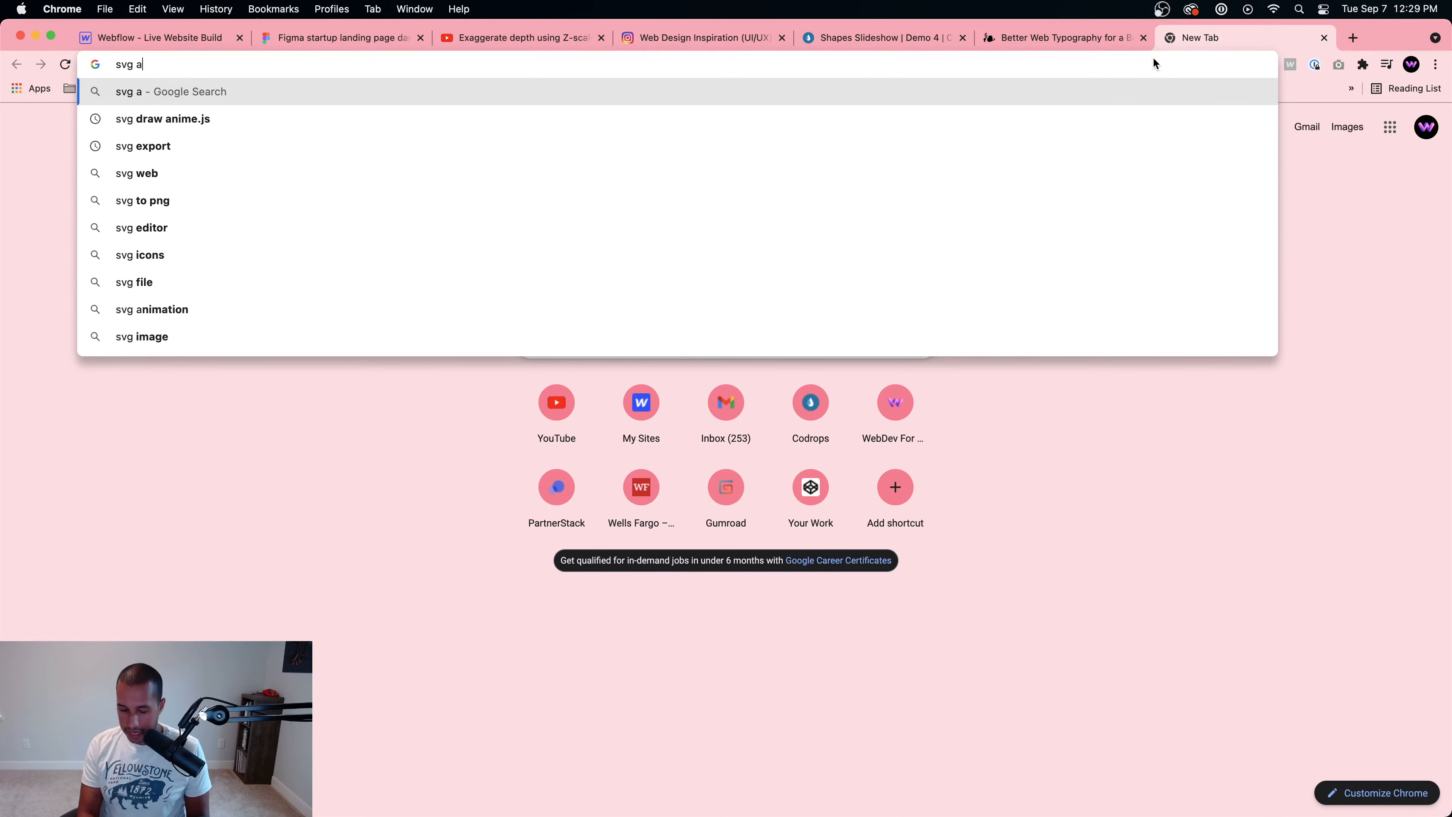
type("nimators")
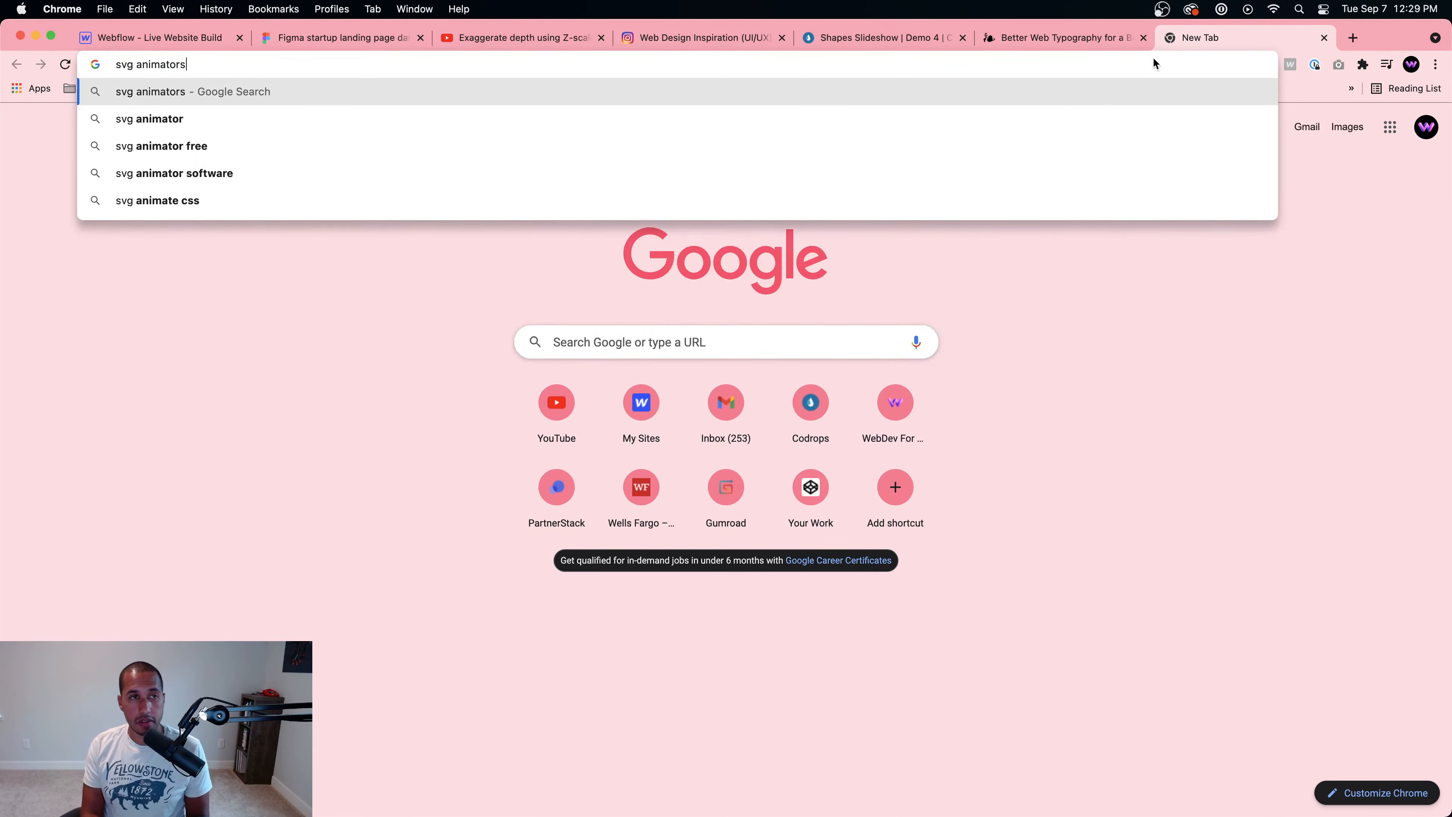
key("Return")
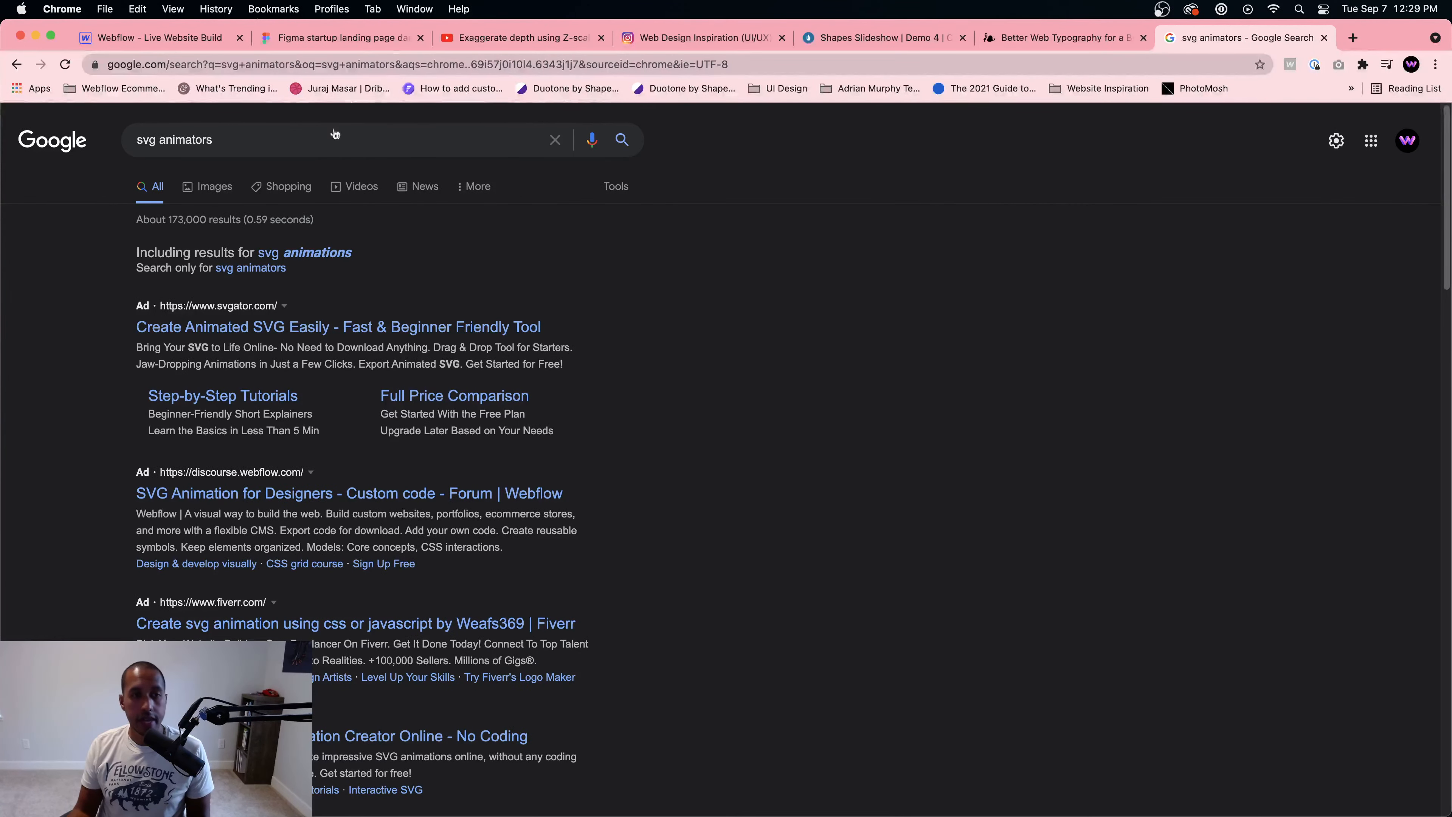
Step: Try to open svggator.com directly, and return to the "svg animators" search results
left_click(391, 63)
type("svg ga")
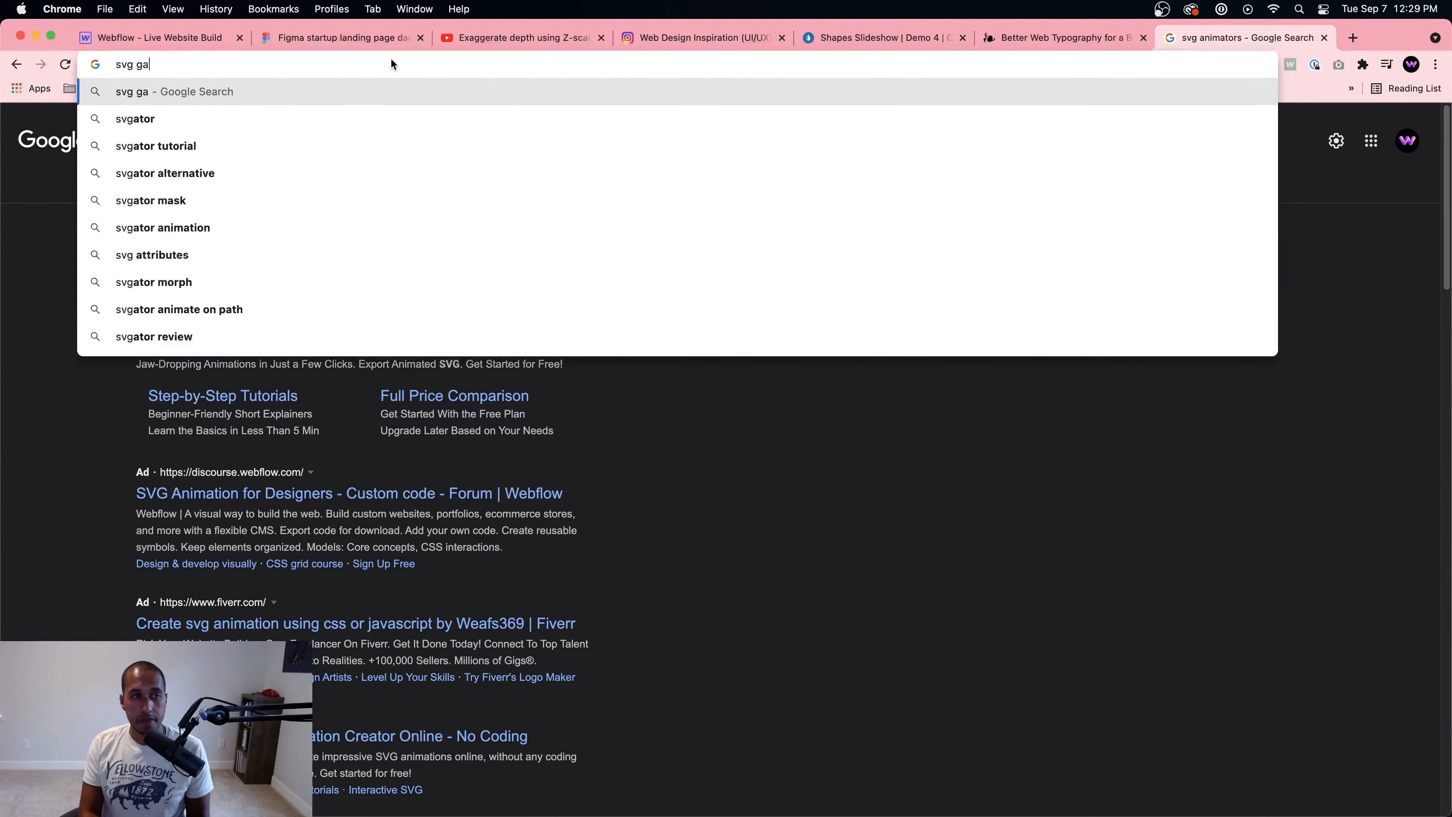
key("BackSpace")
key("BackSpace")
key("BackSpace")
type("gator.com")
key("Return")
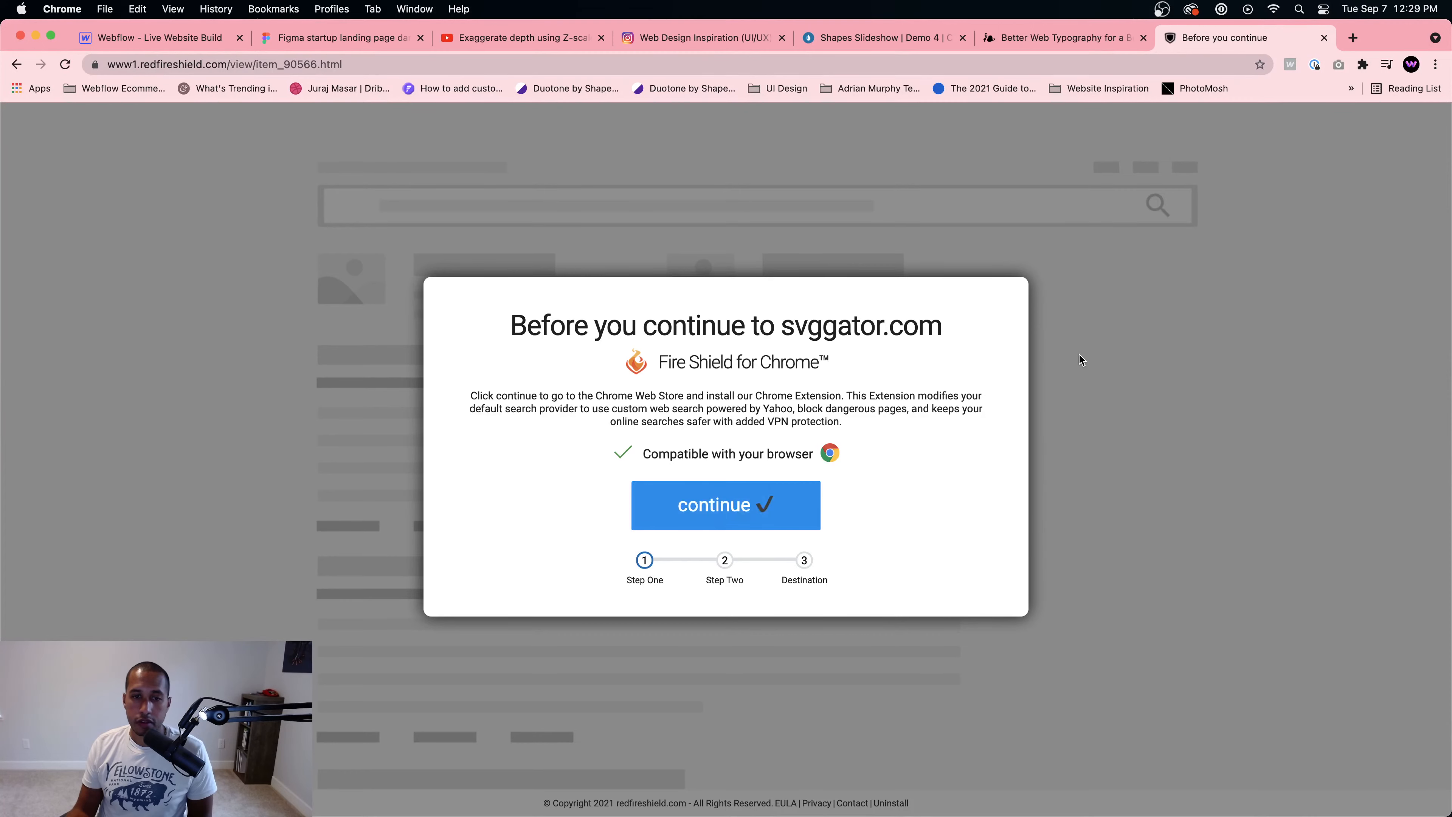
left_click(17, 61)
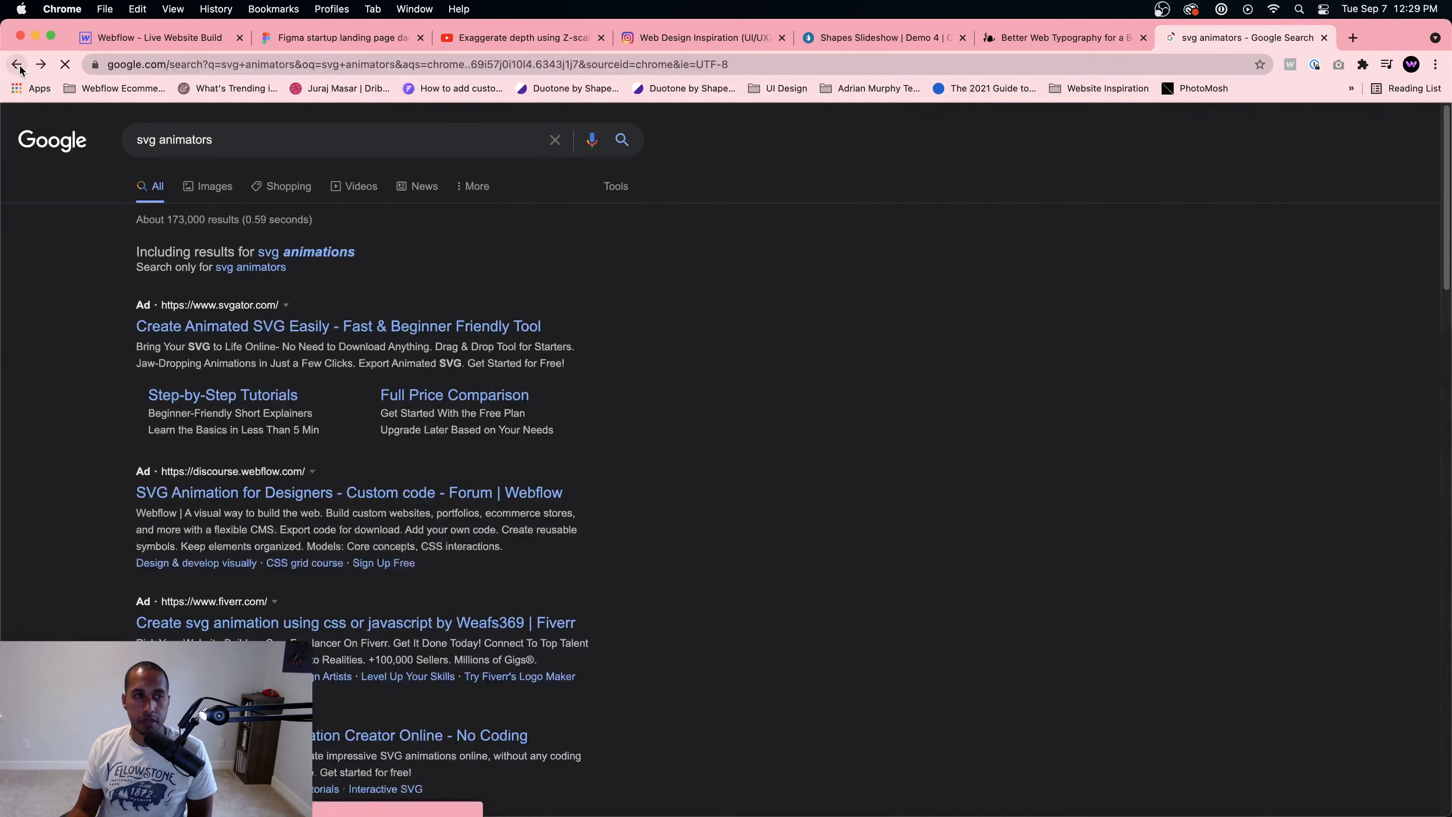
Step: Open the SVGator site from the search results and bookmark its home page
scroll(304, 386, "down", 1)
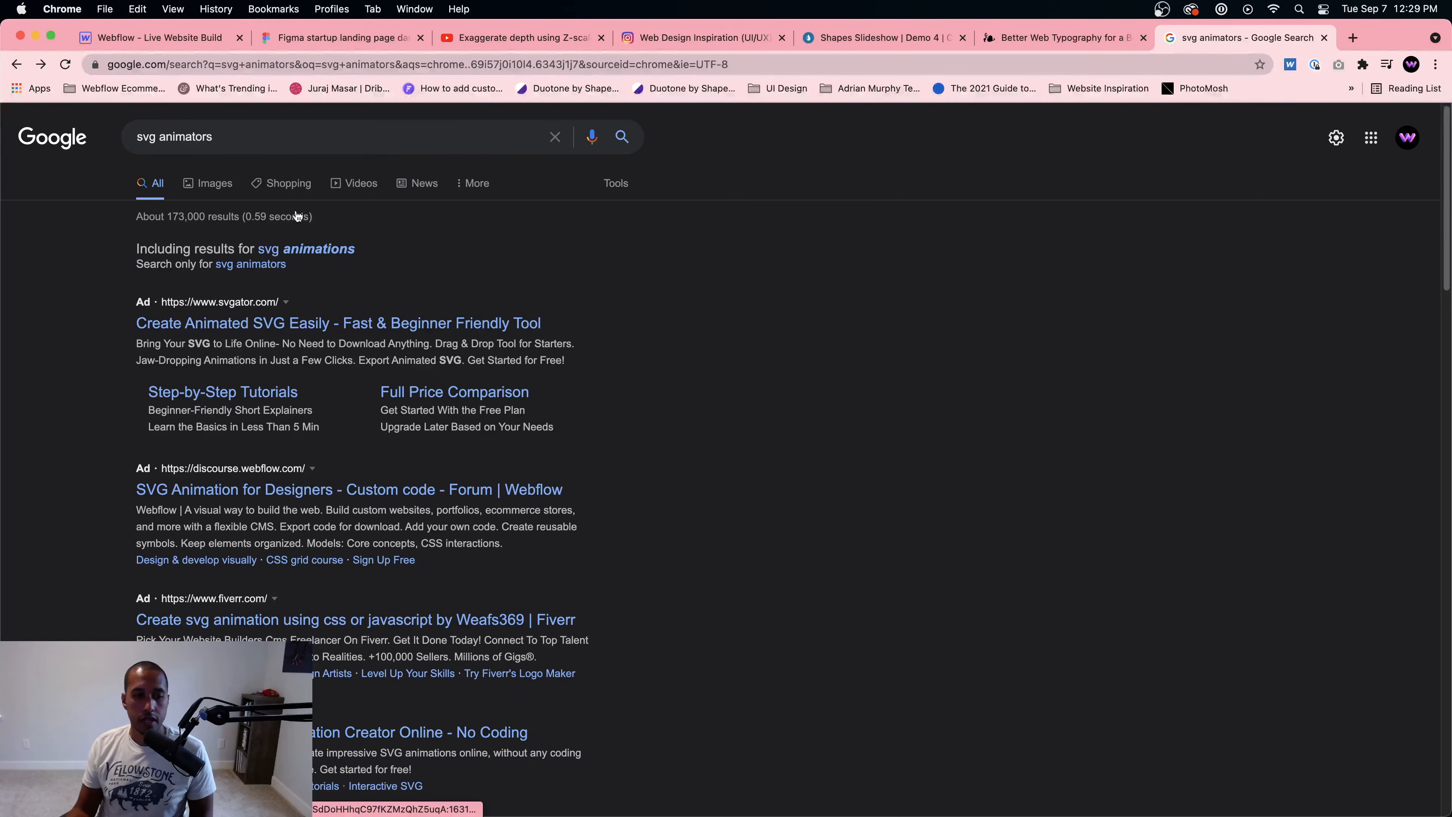
left_click(263, 732)
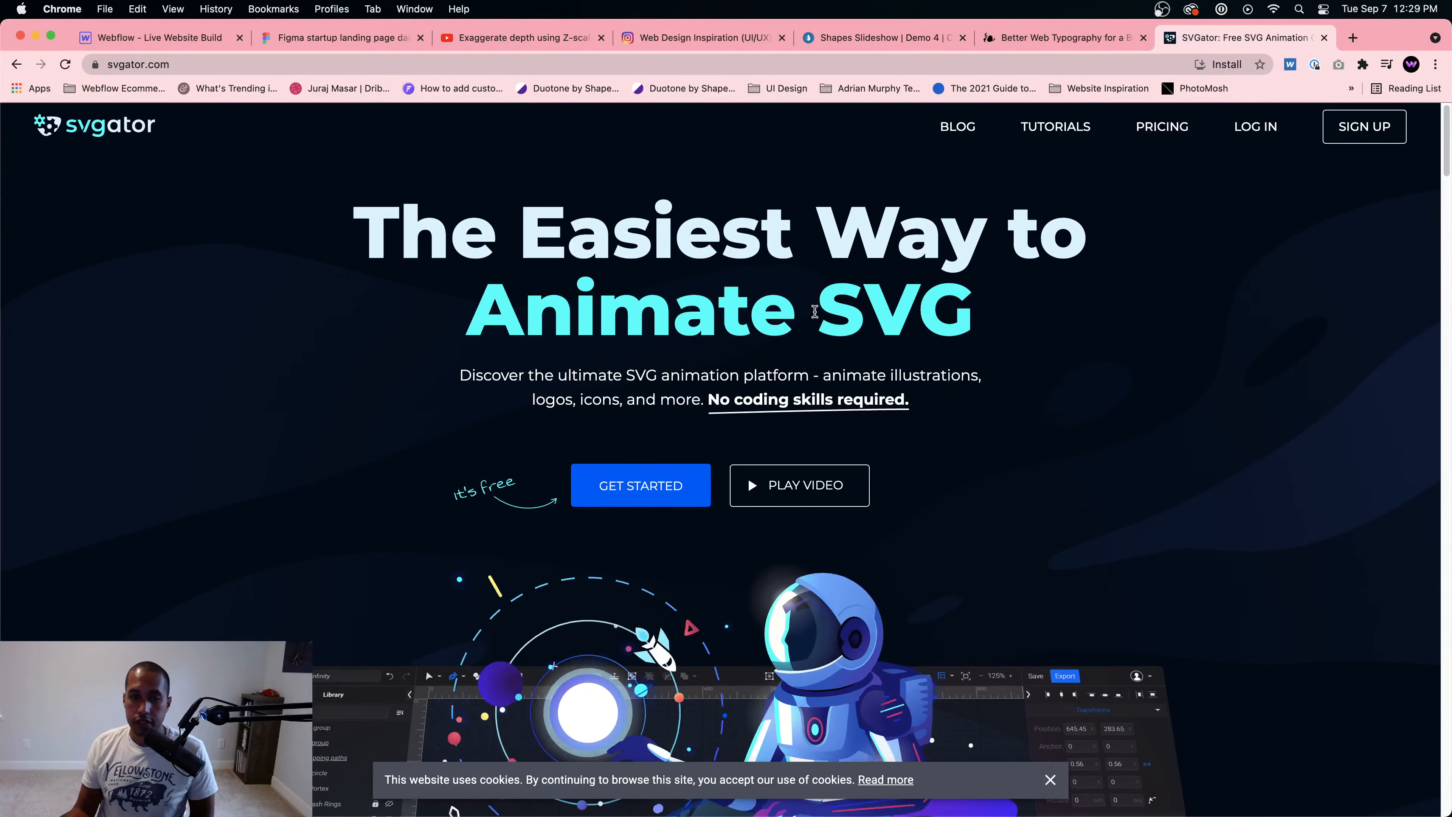
scroll(737, 475, "down", 10)
scroll(732, 461, "up", 7)
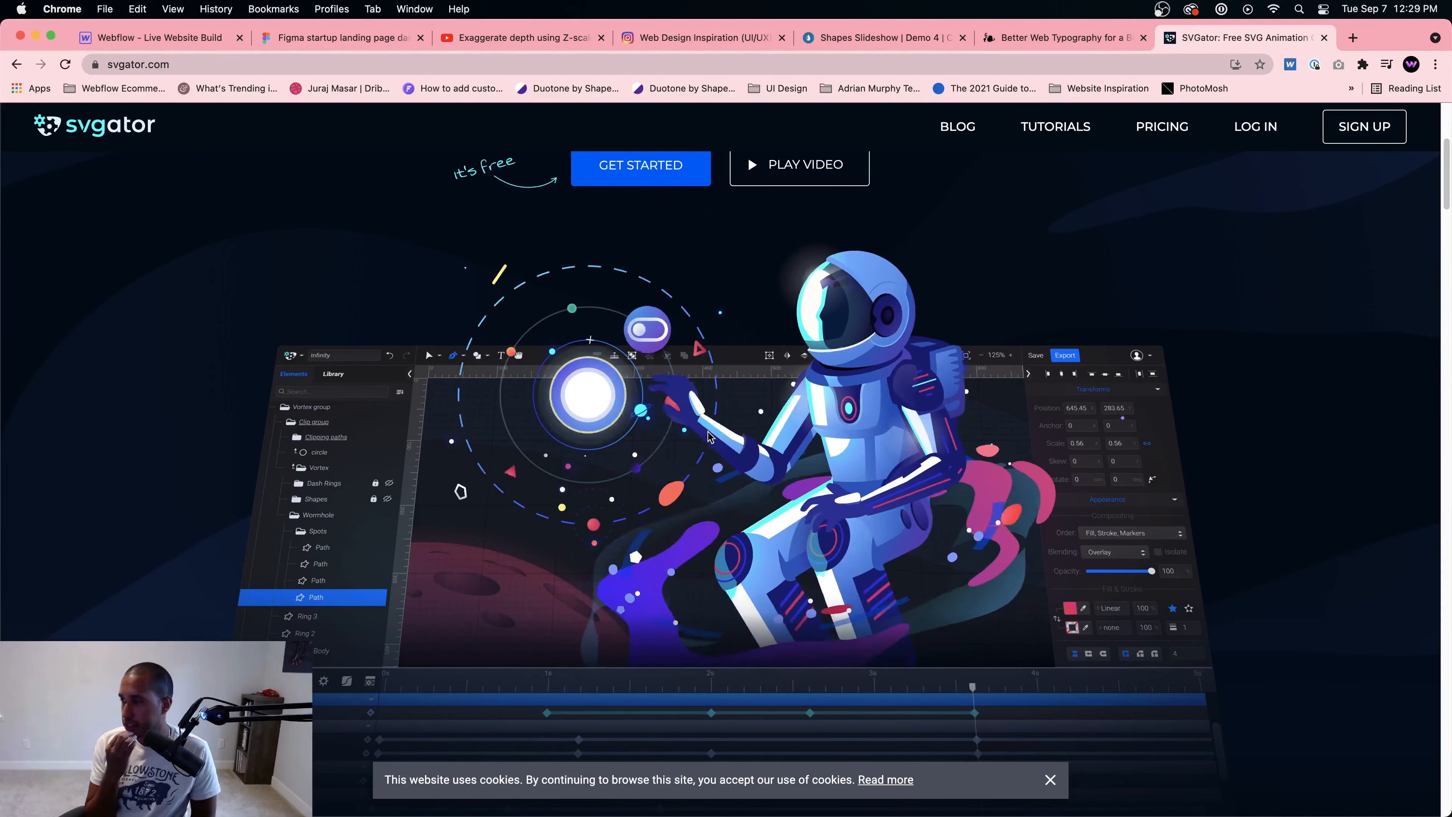
scroll(656, 451, "down", 1)
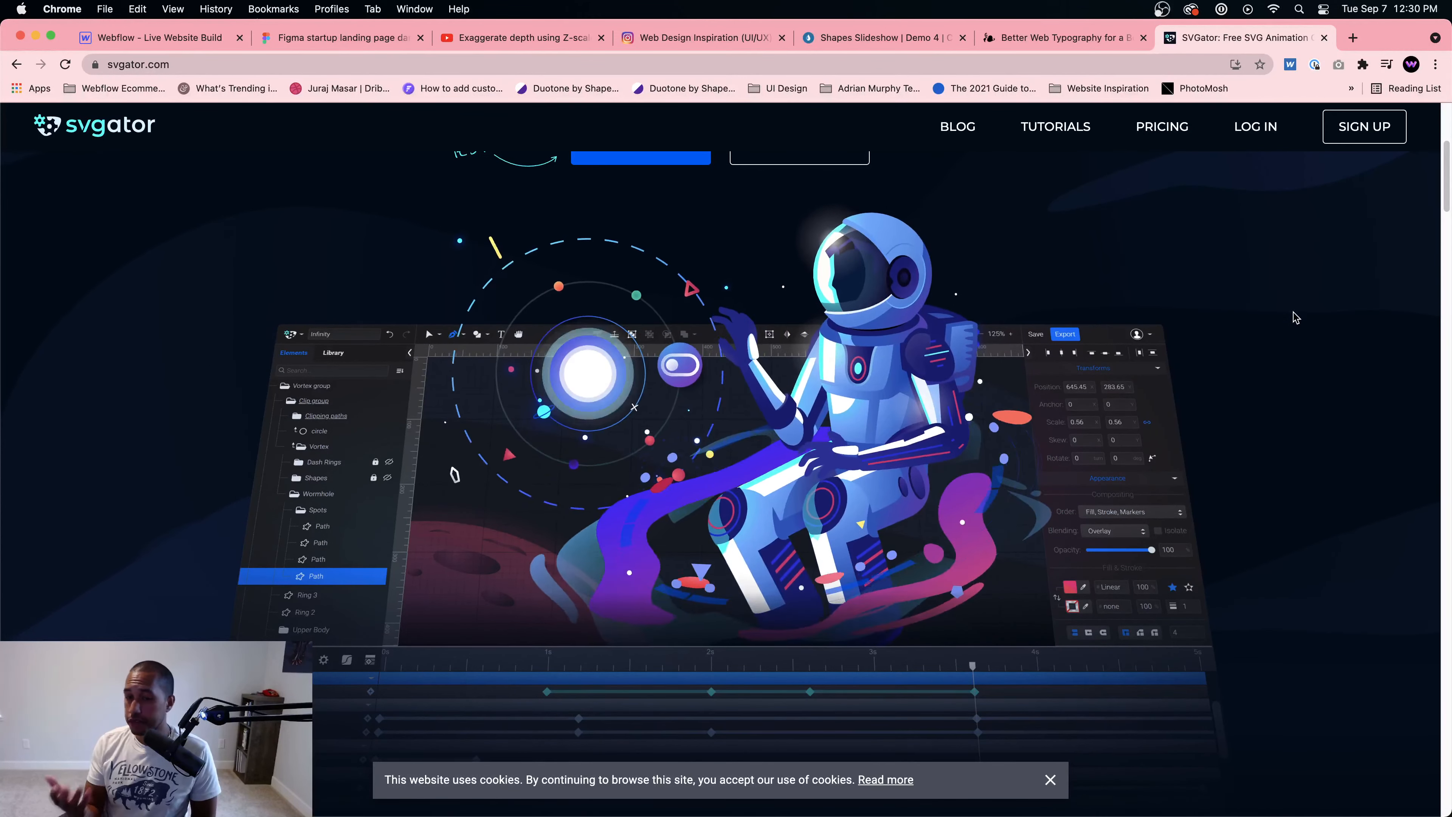
mouse_move(1445, 180)
left_mouse_down()
mouse_move(1445, 204)
mouse_move(1444, 172)
left_mouse_up()
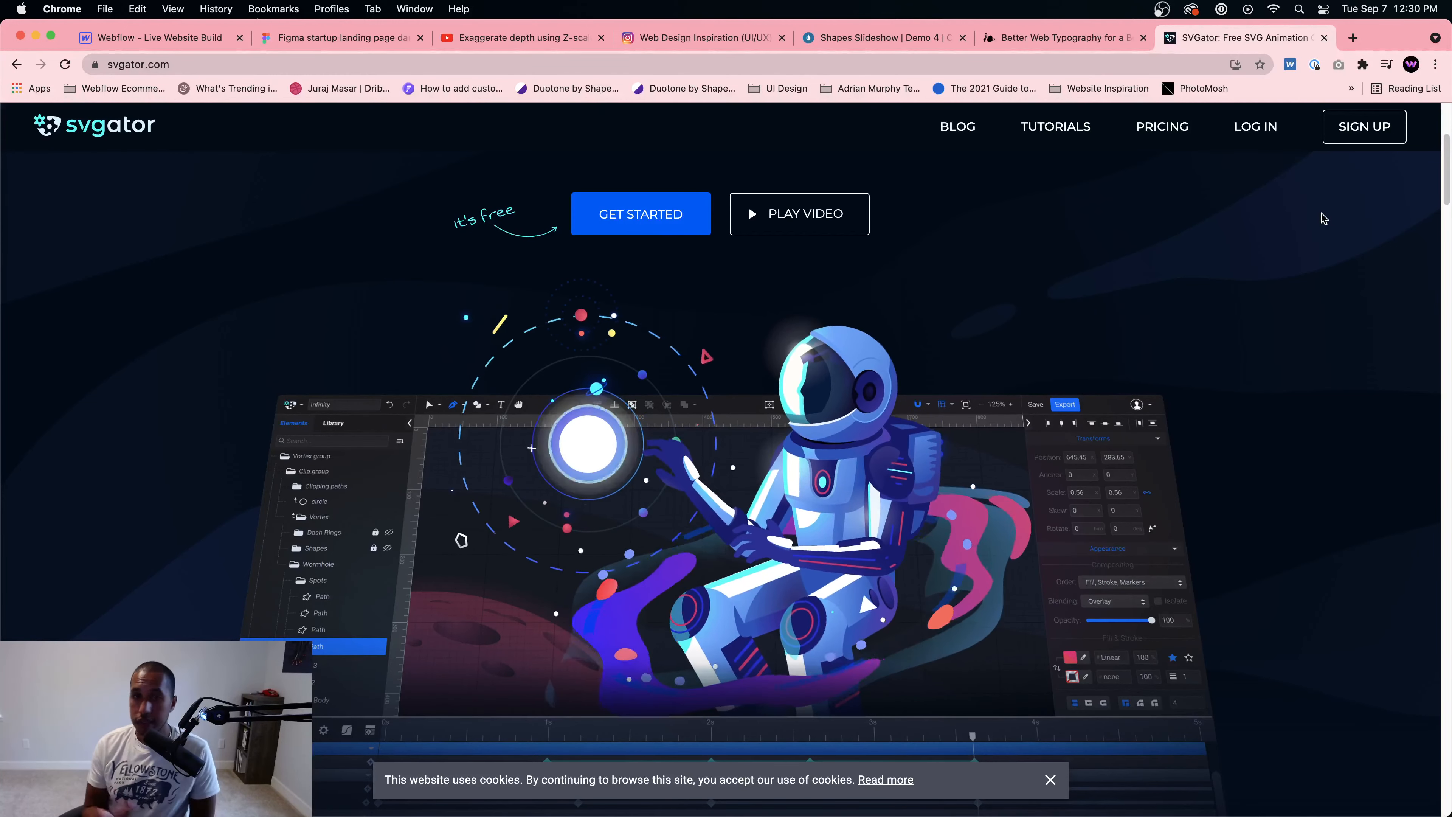
left_click(1259, 64)
left_click(1233, 92)
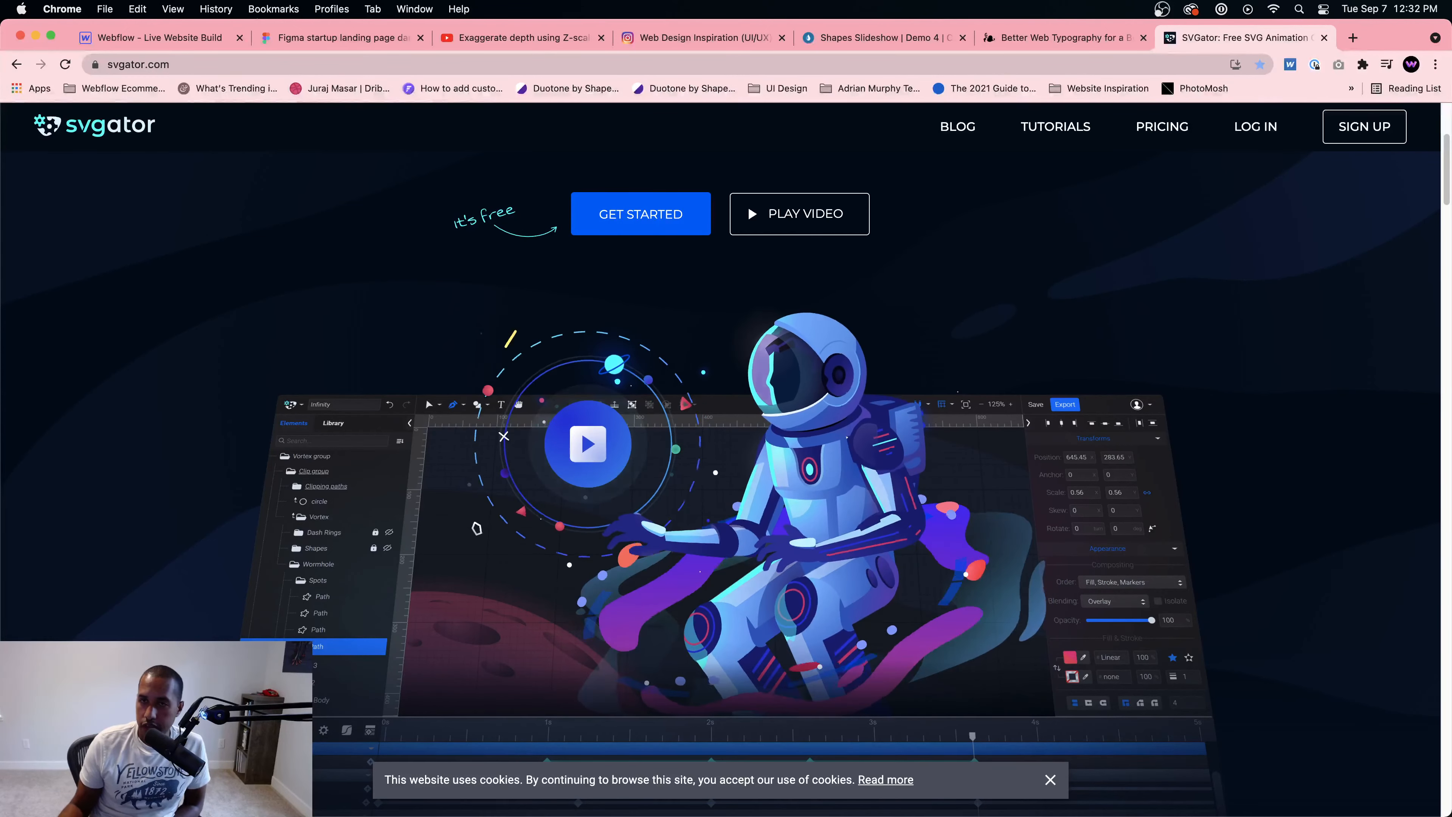
Step: Examine SVGator's pricing plans, comparing what the Free, Lite and Pro tiers include
left_click(1143, 129)
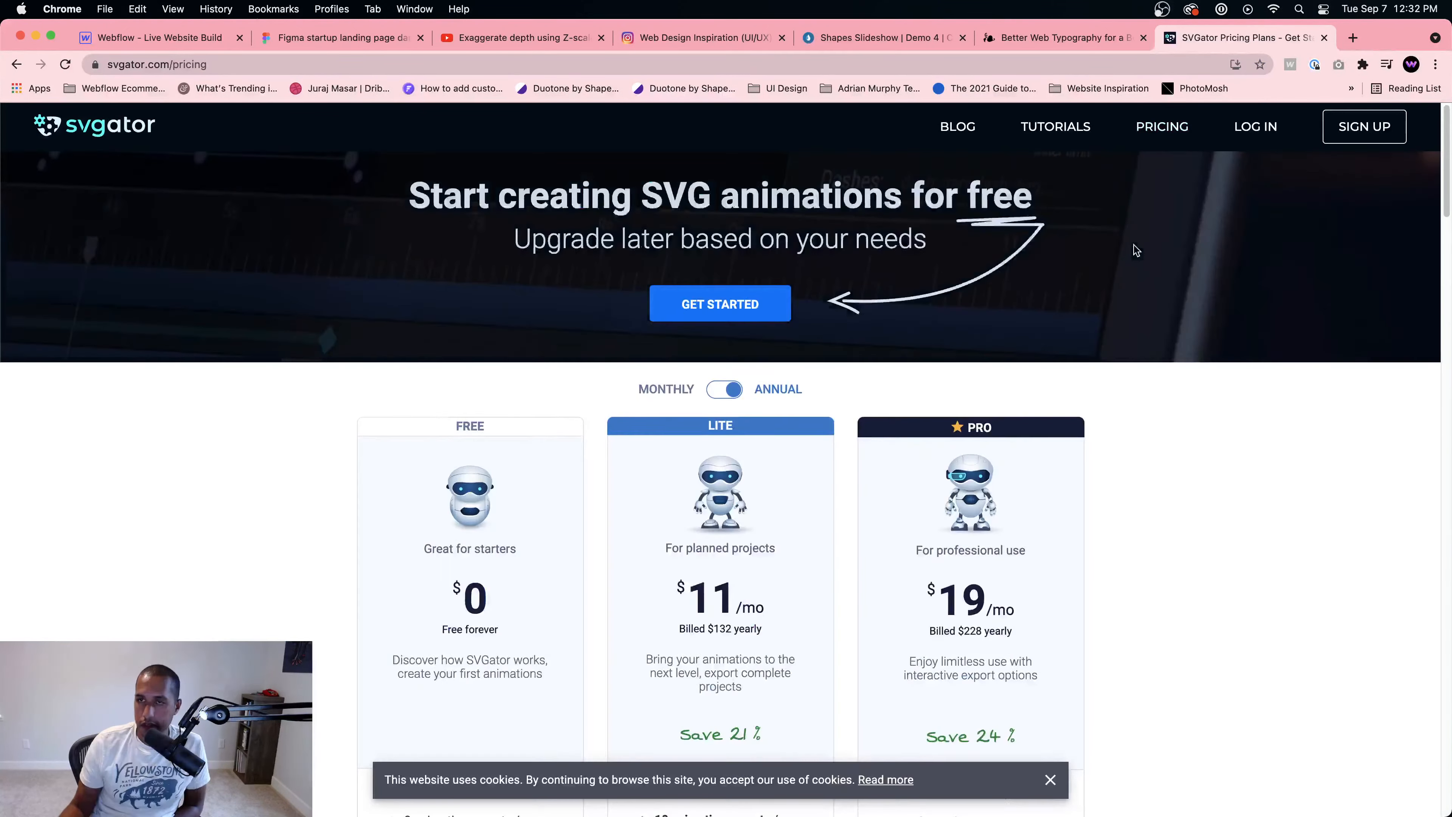
scroll(472, 498, "down", 5)
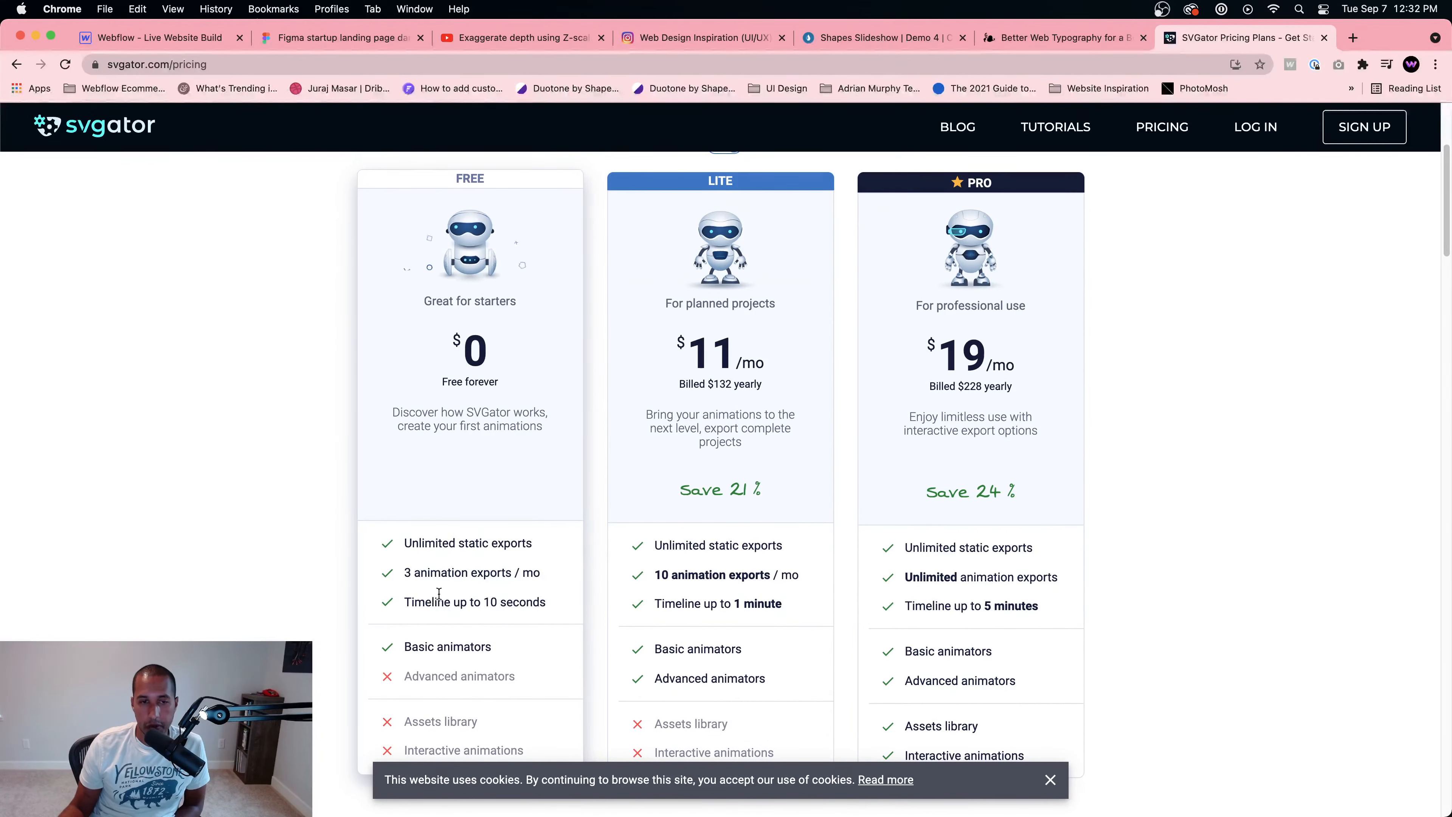
scroll(481, 600, "down", 1)
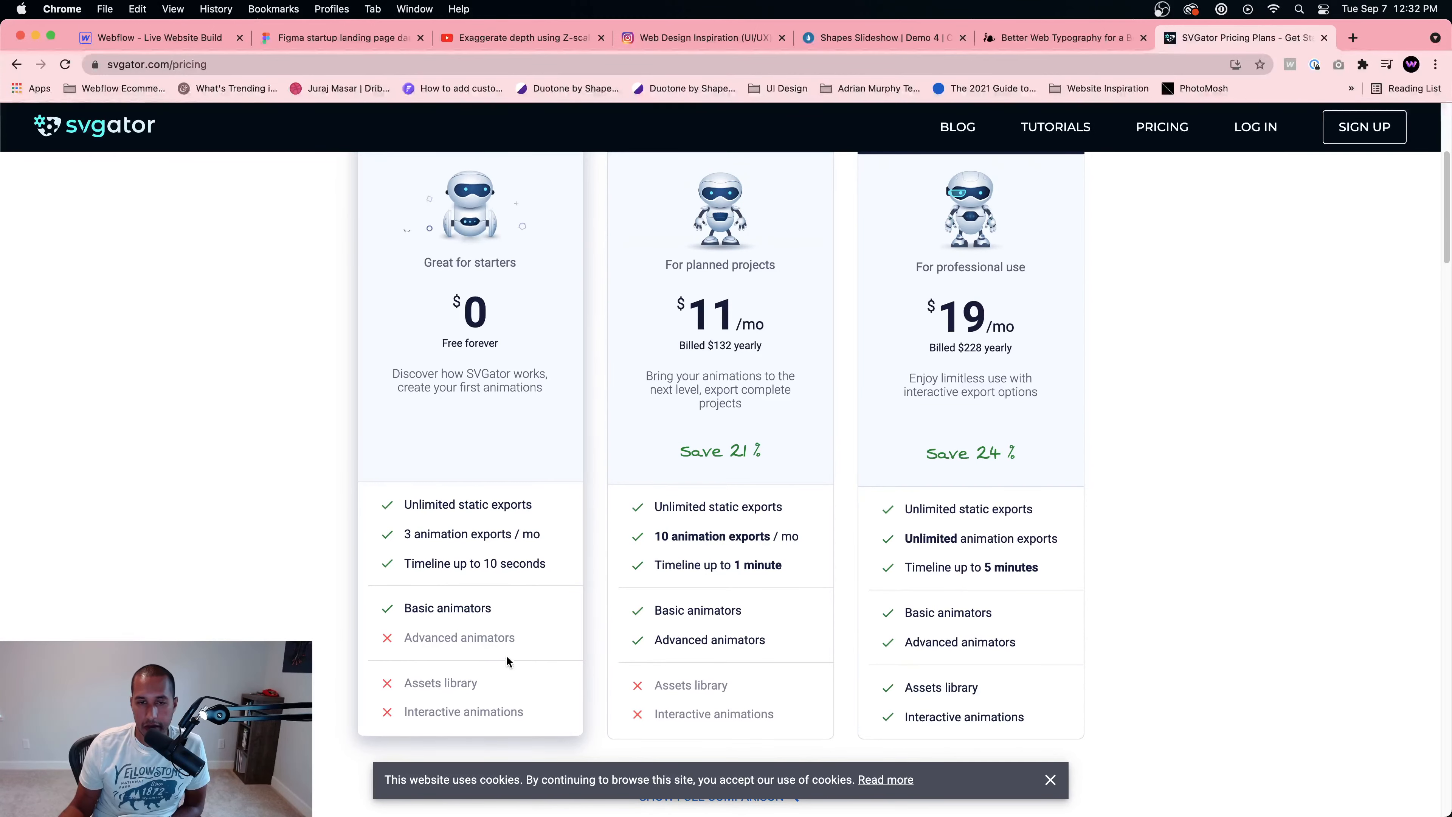
scroll(509, 646, "down", 1)
scroll(600, 543, "up", 5)
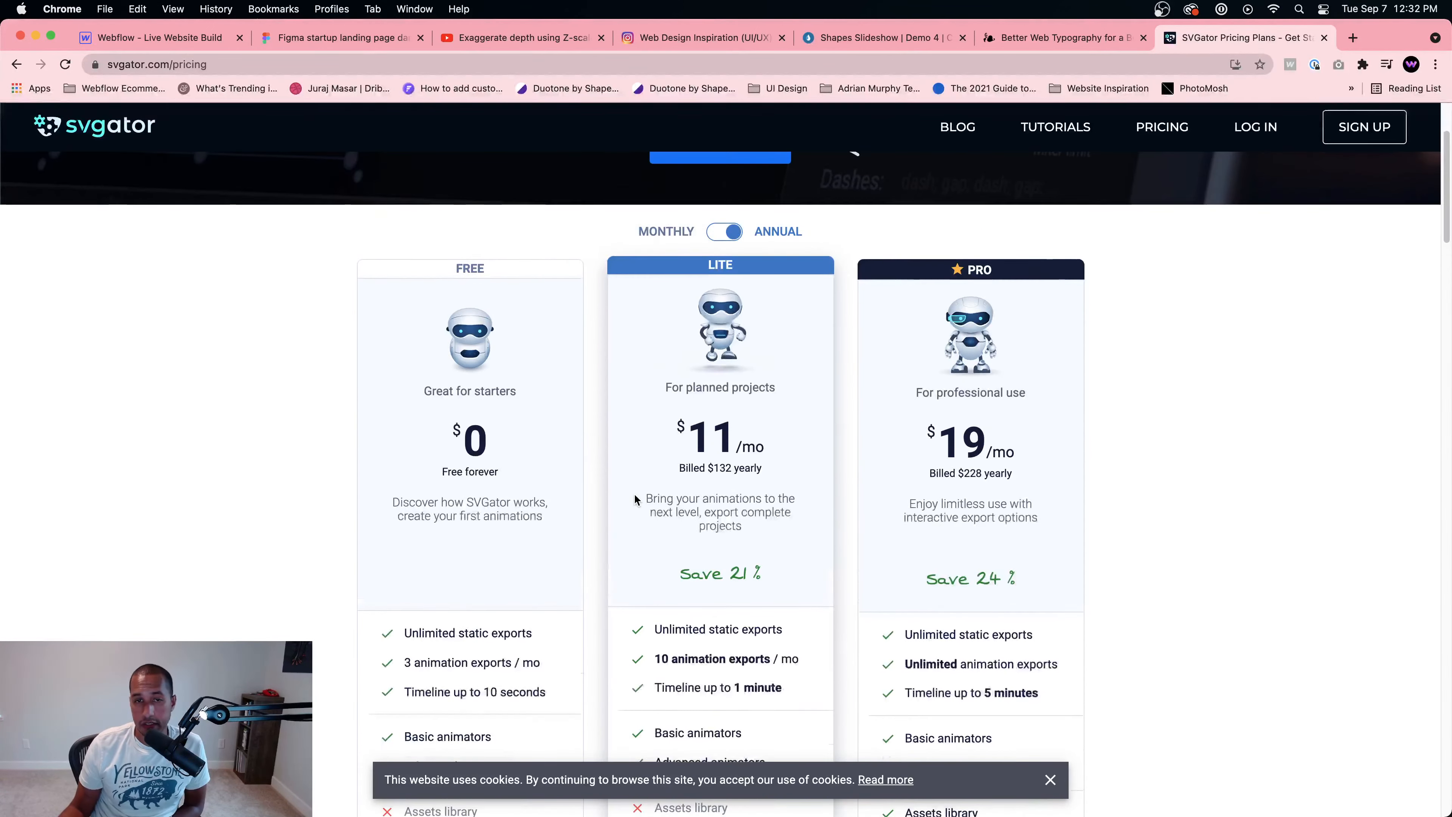
scroll(643, 489, "up", 2)
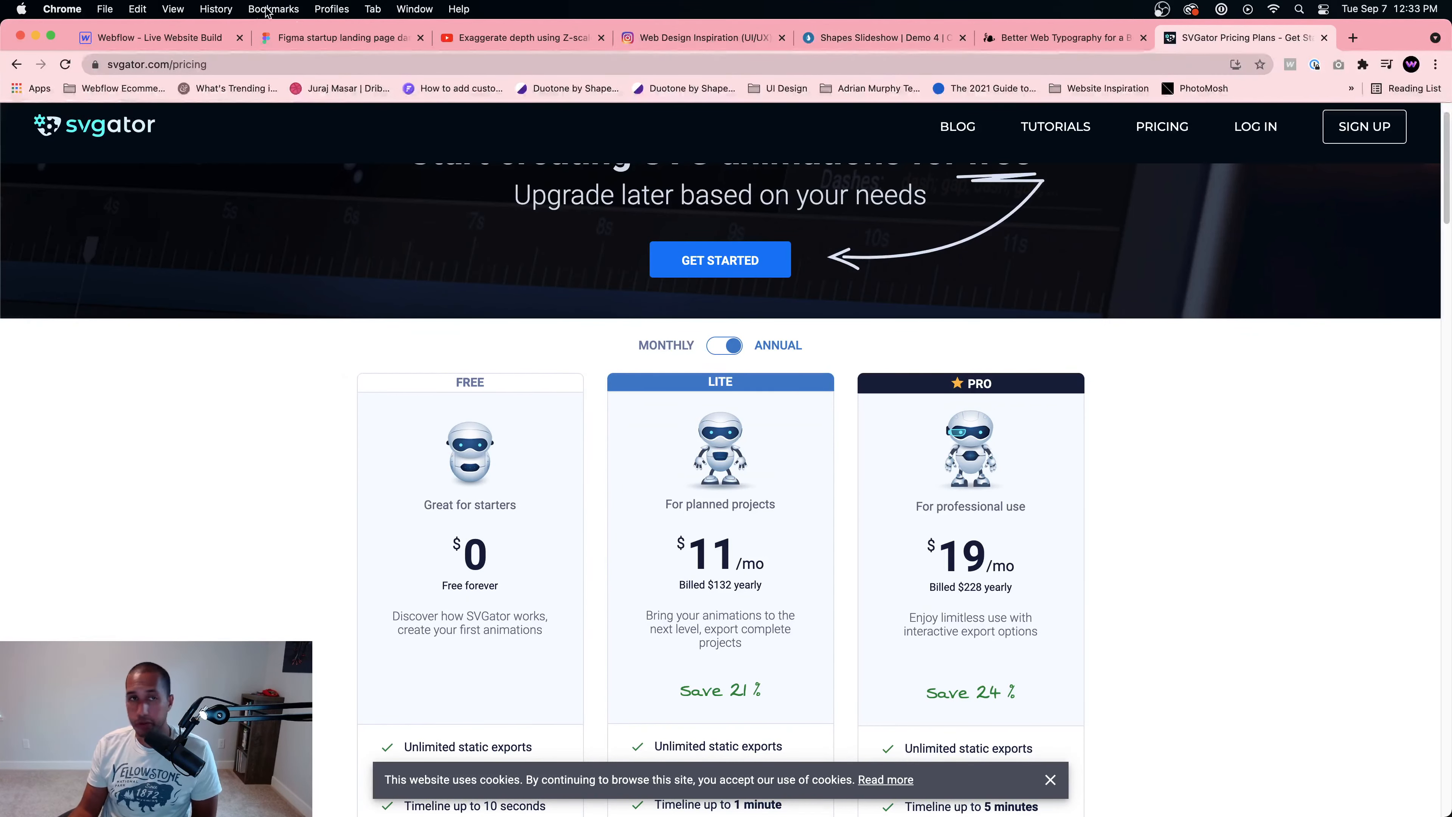
Step: Switch to the Figma design and export the selected Boards Notifications image as a 2x PNG
left_click(142, 42)
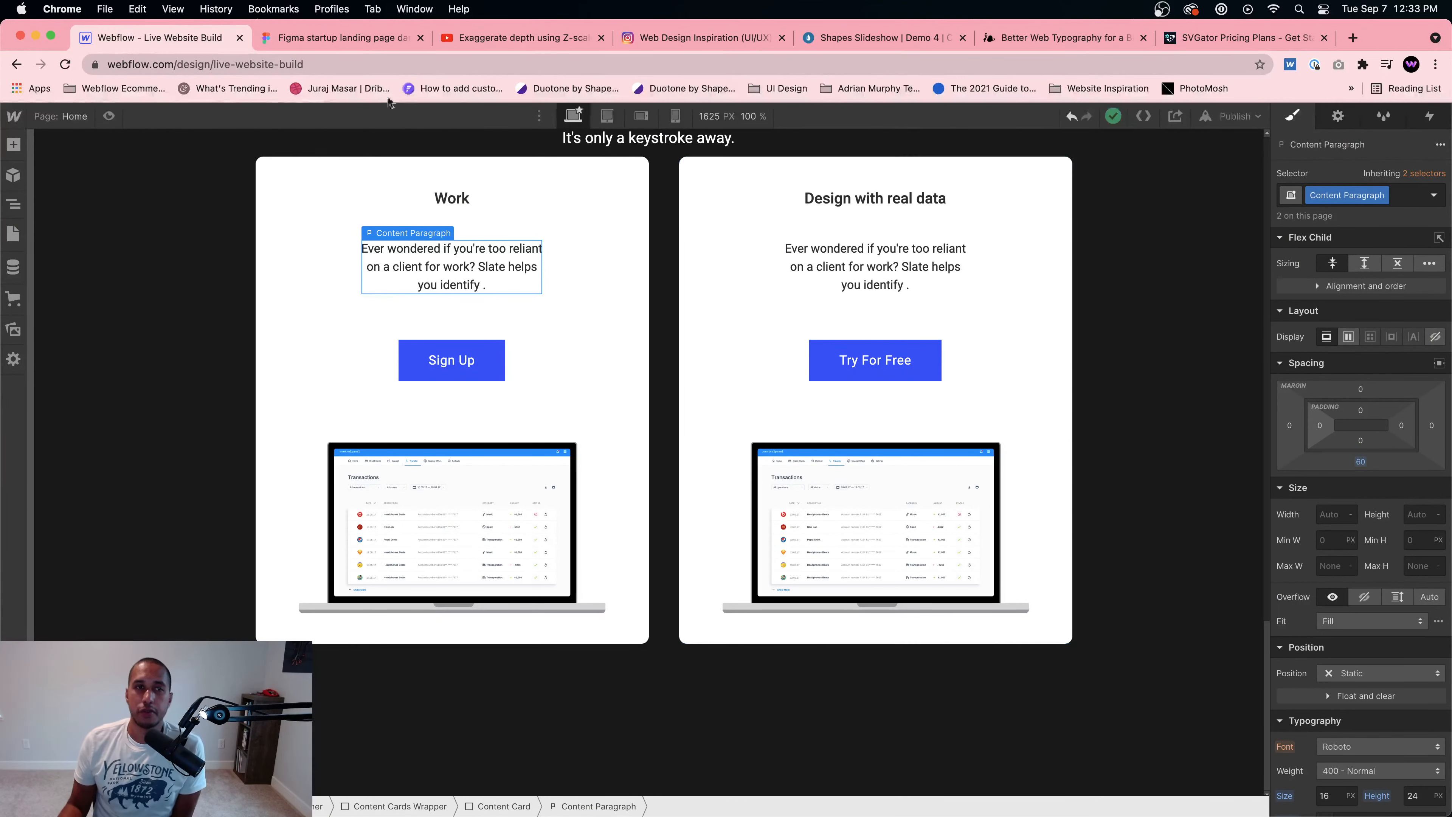
left_click(318, 46)
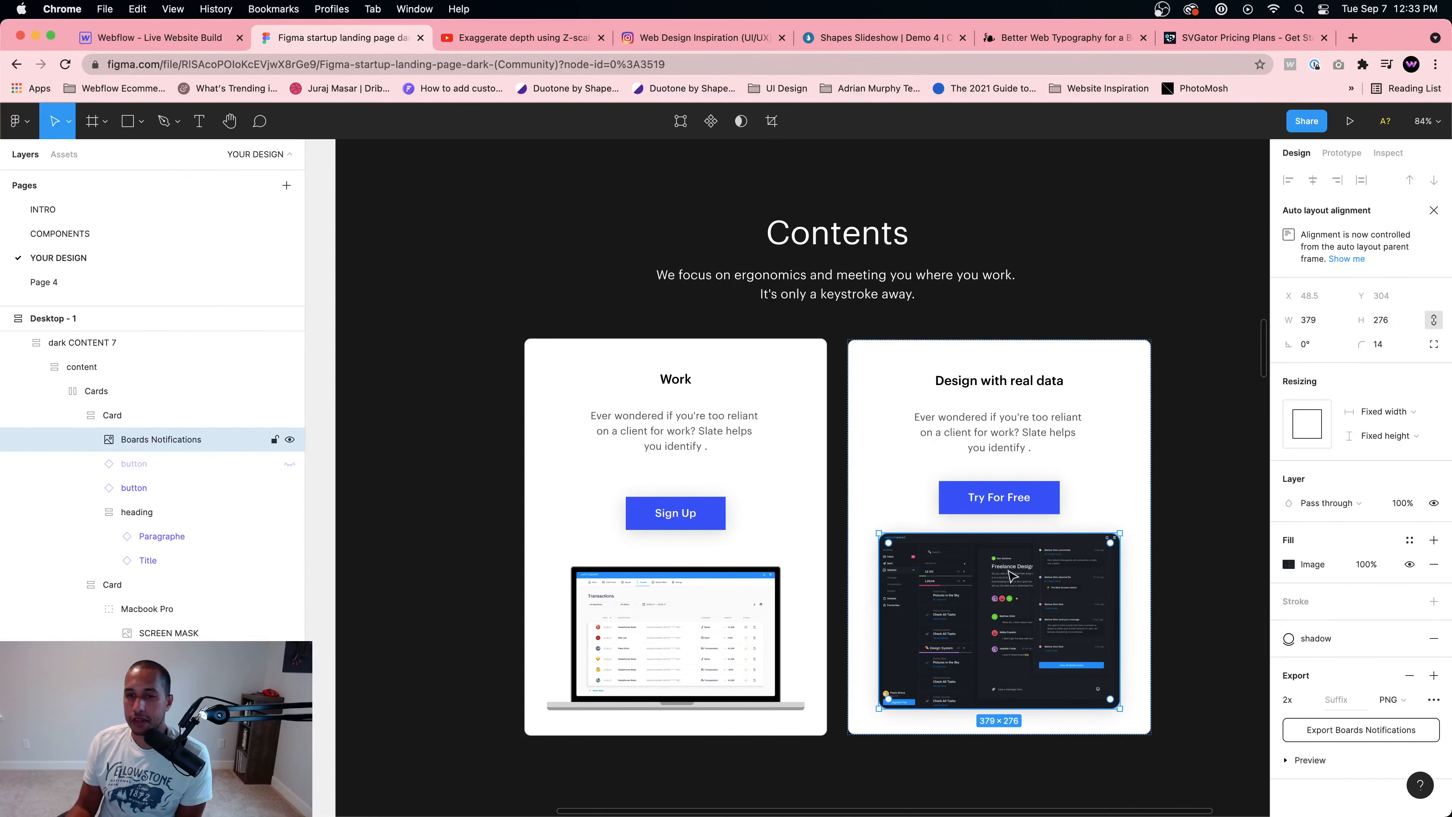
left_click(1349, 732)
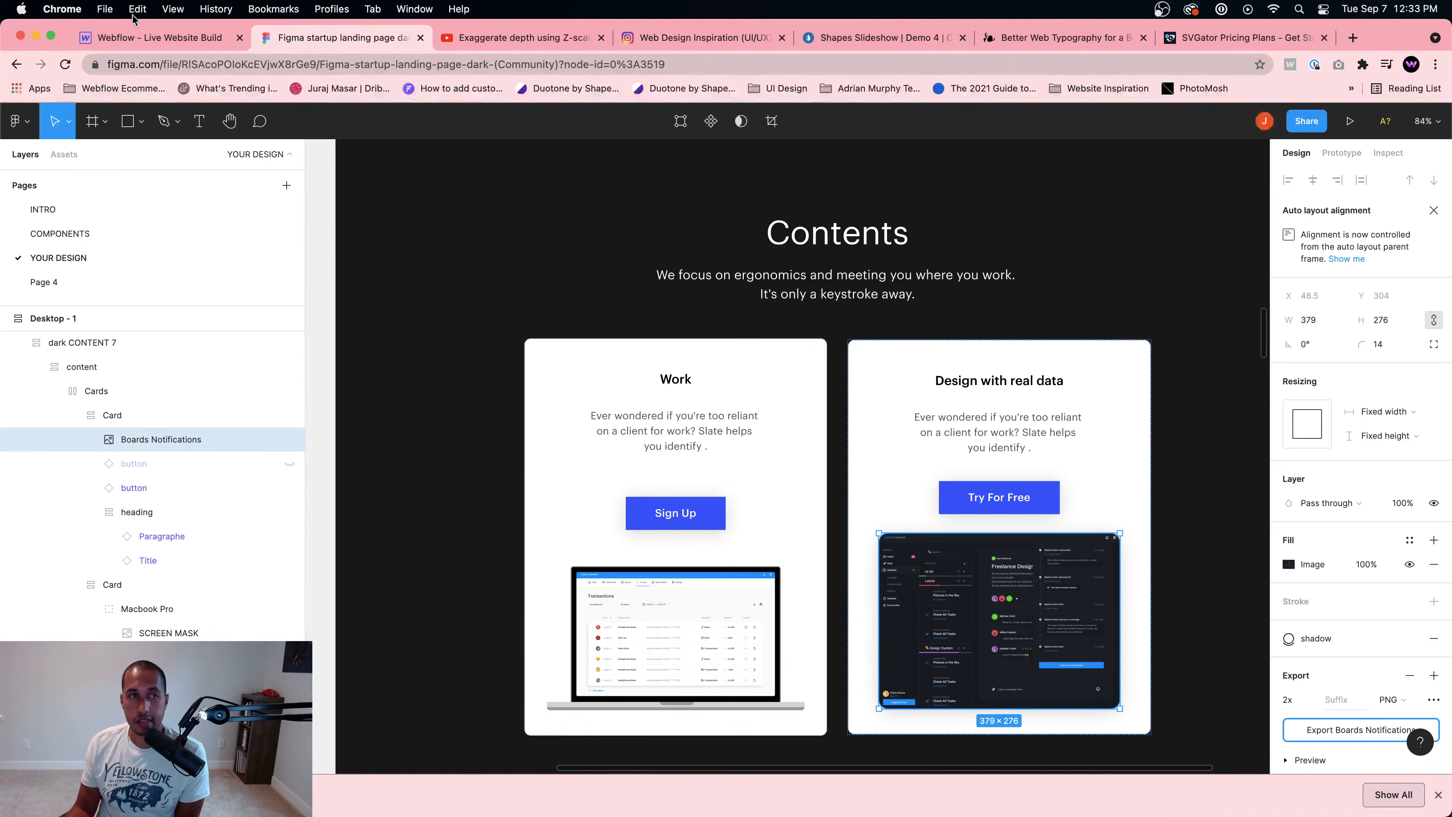
Step: Switch to the Webflow project and upload Boards Notifications.png from the Downloads folder to its assets
left_click(137, 39)
left_click(13, 329)
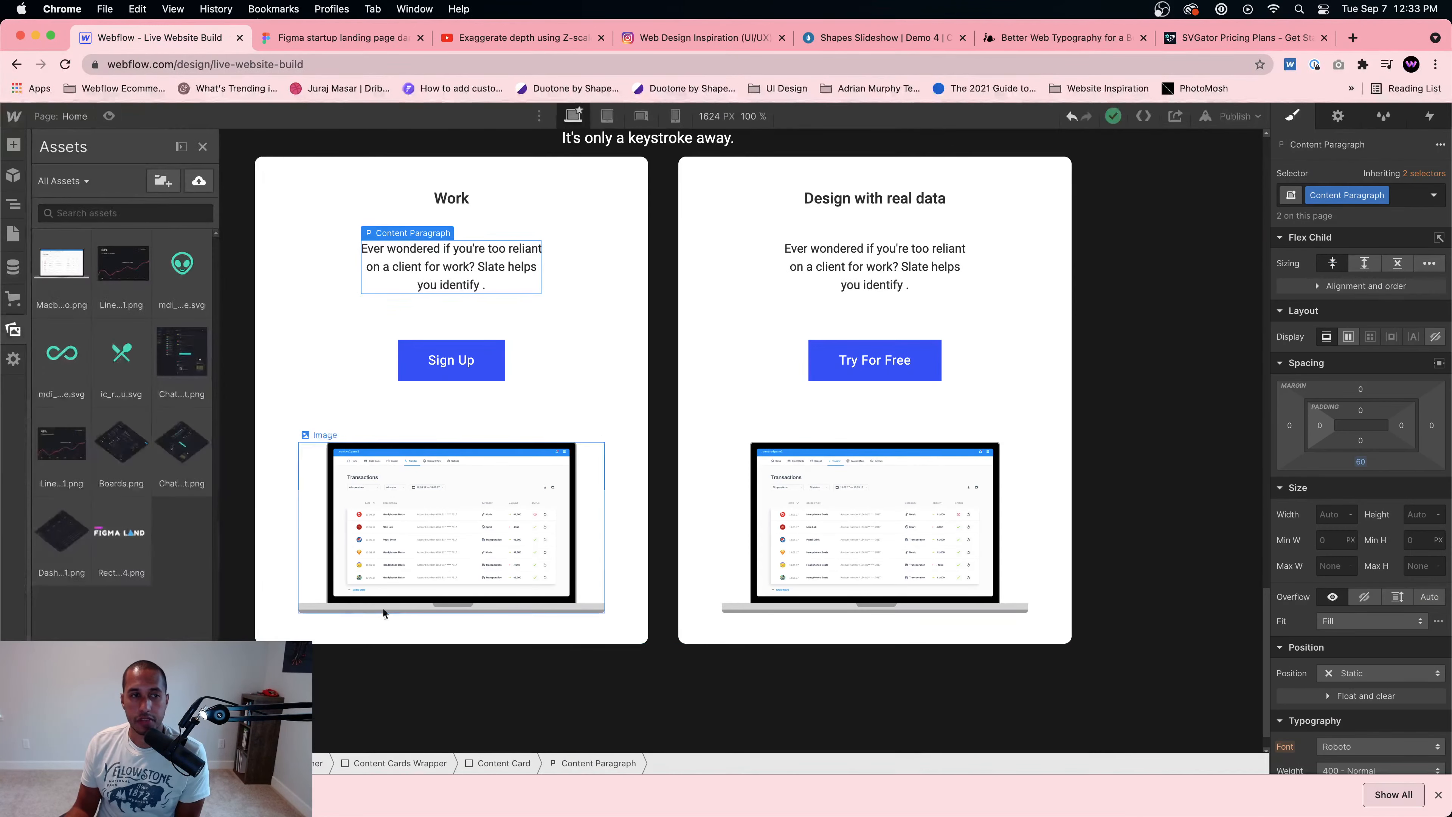
mouse_move(395, 809)
left_click(343, 780)
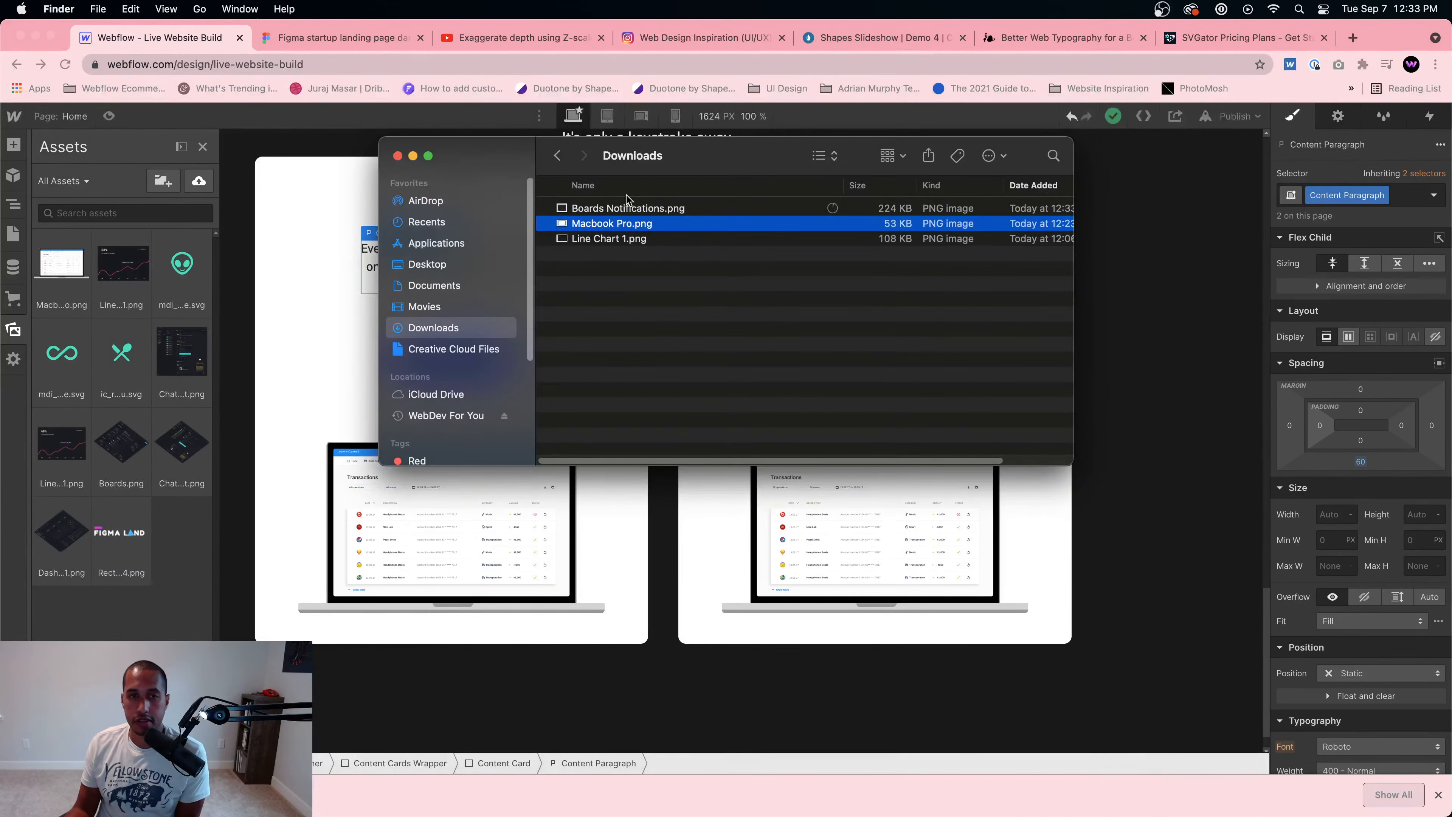
left_click(600, 212)
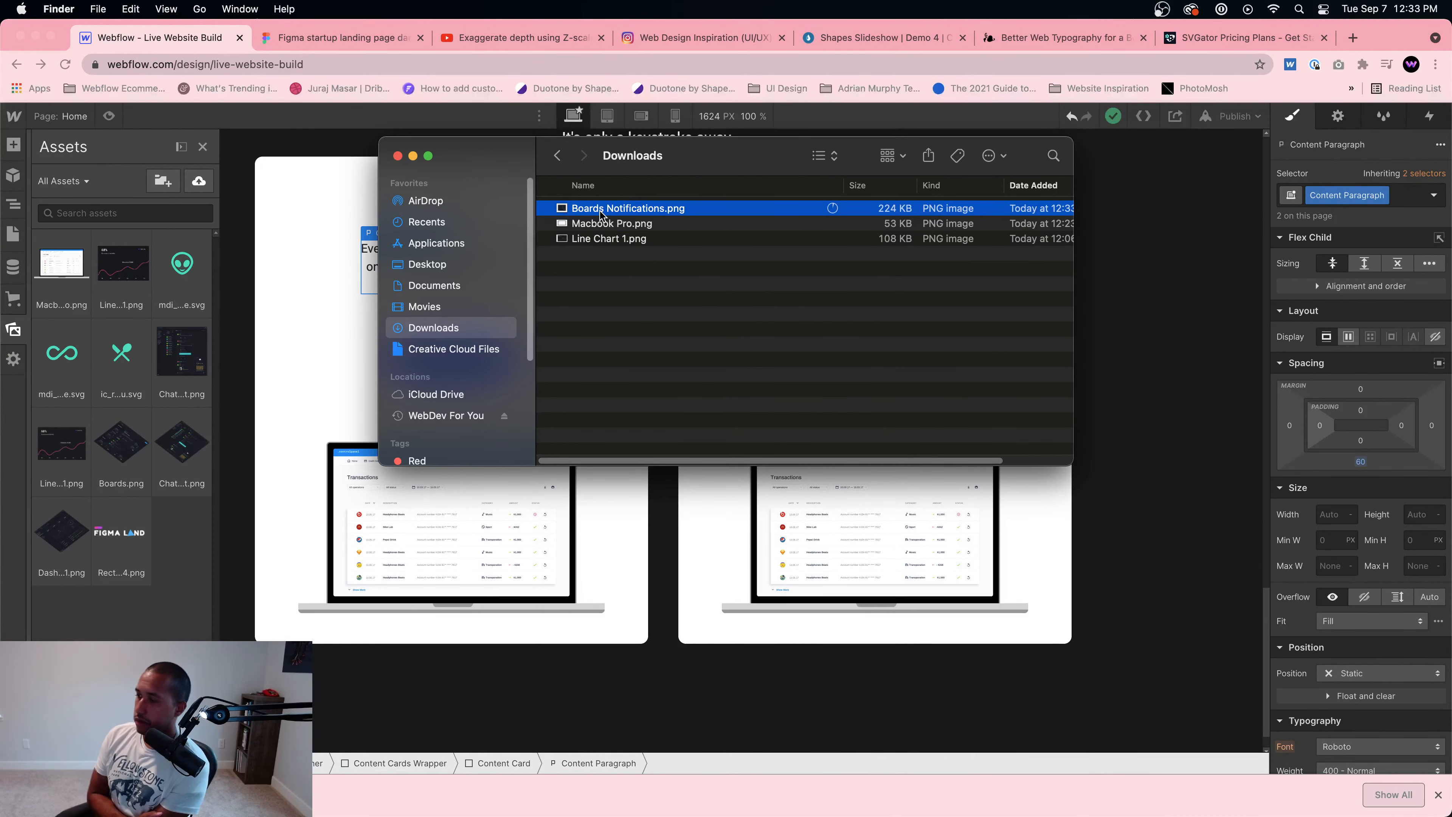
left_click_drag(600, 215, 55, 400)
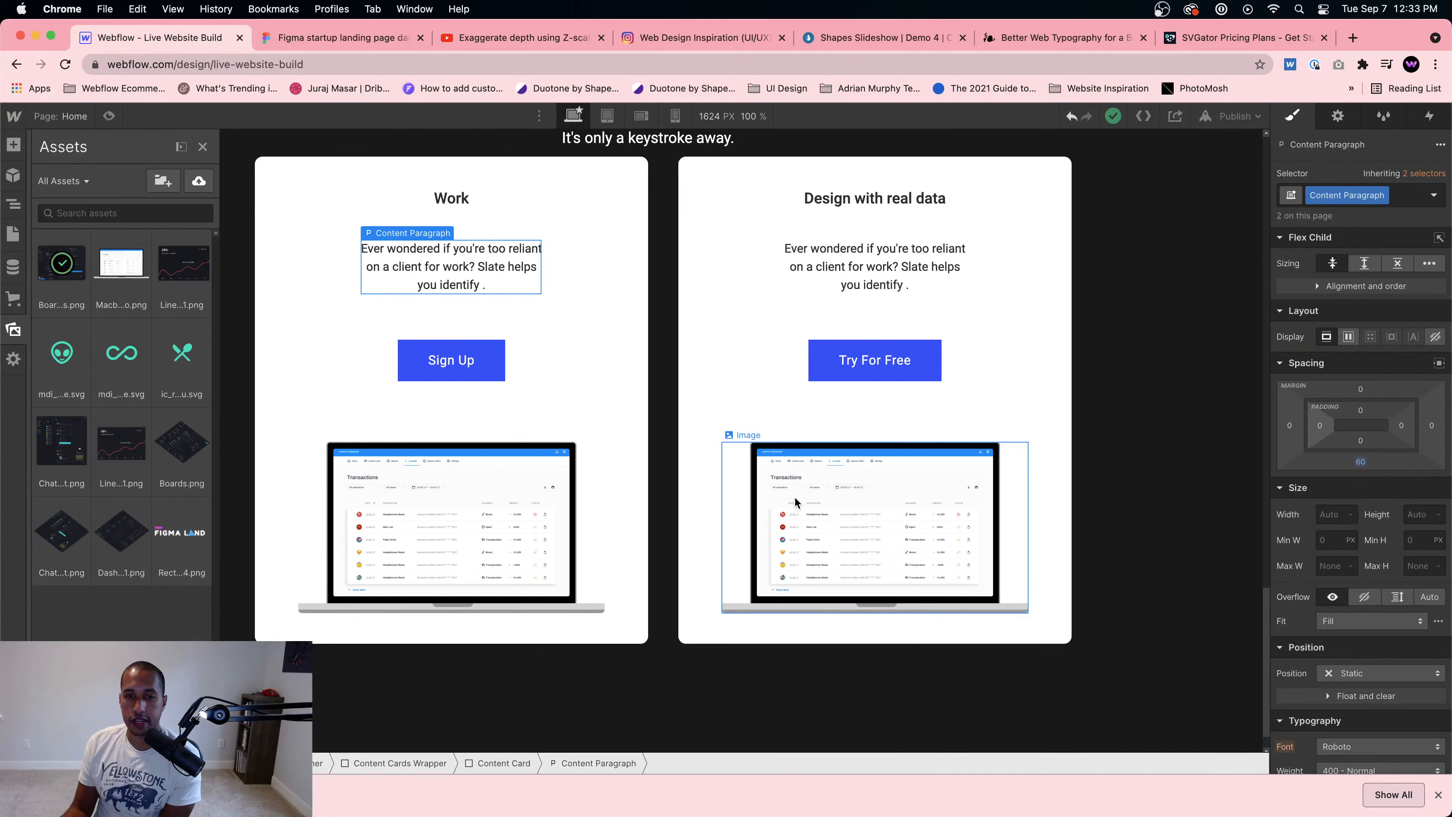
Step: Replace the laptop image in the "Design with real data" card with the Boards Notifications image
left_click(780, 509)
double_click(780, 461)
left_click(831, 253)
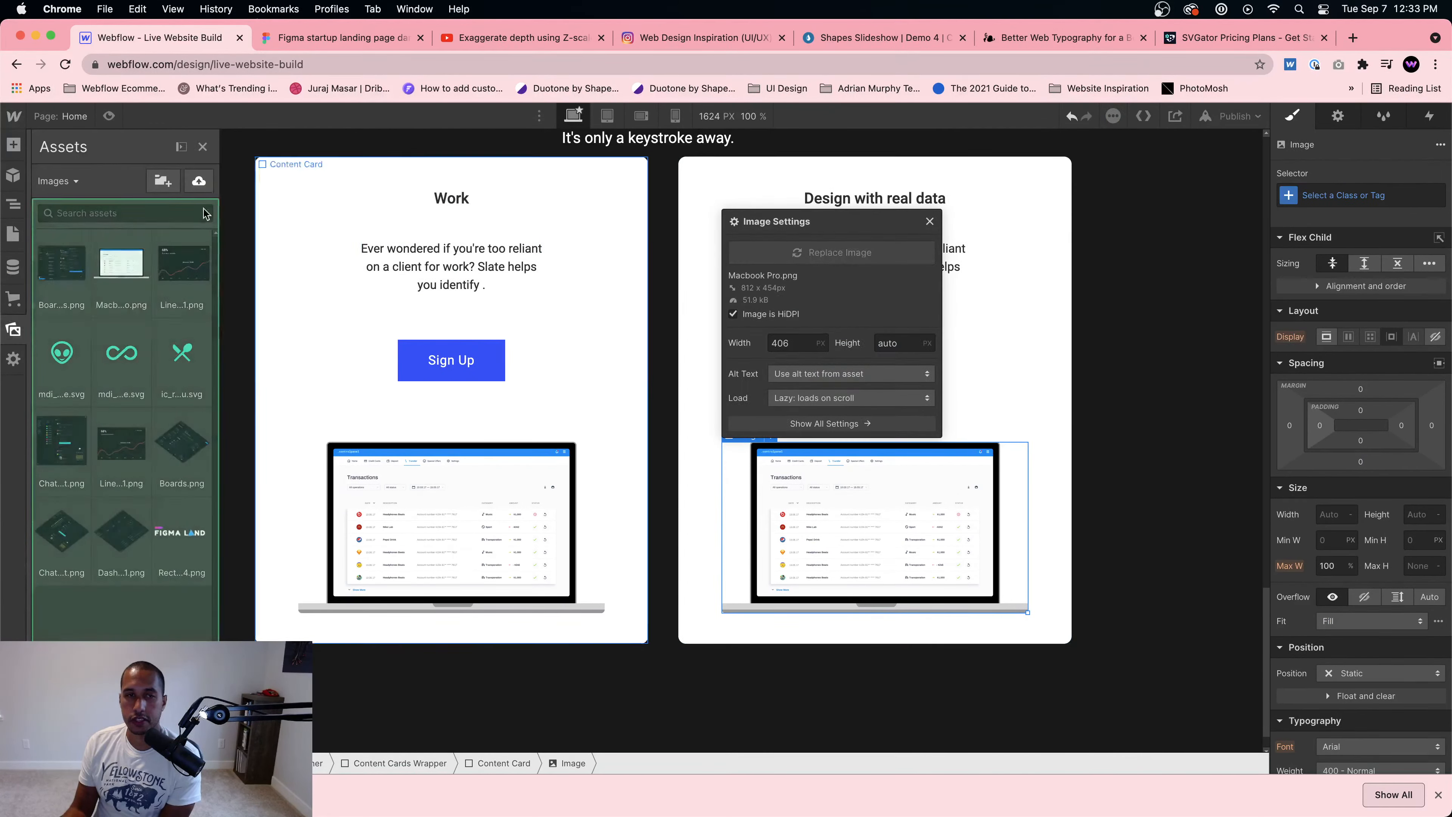
left_click(69, 280)
left_click(559, 550)
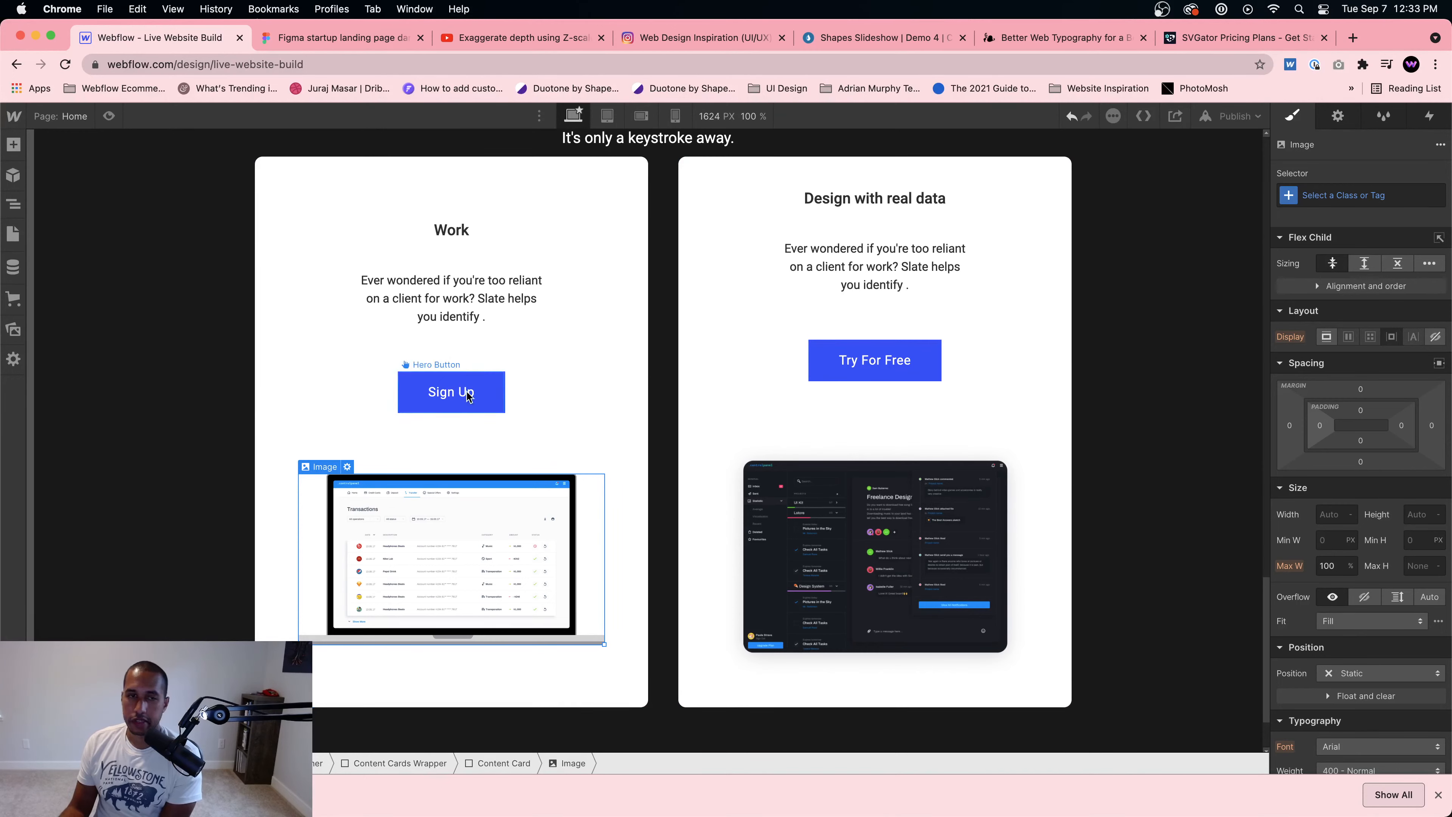
Step: Inspect the Work card's frame in the Figma design, and return to the Webflow project
left_click(343, 37)
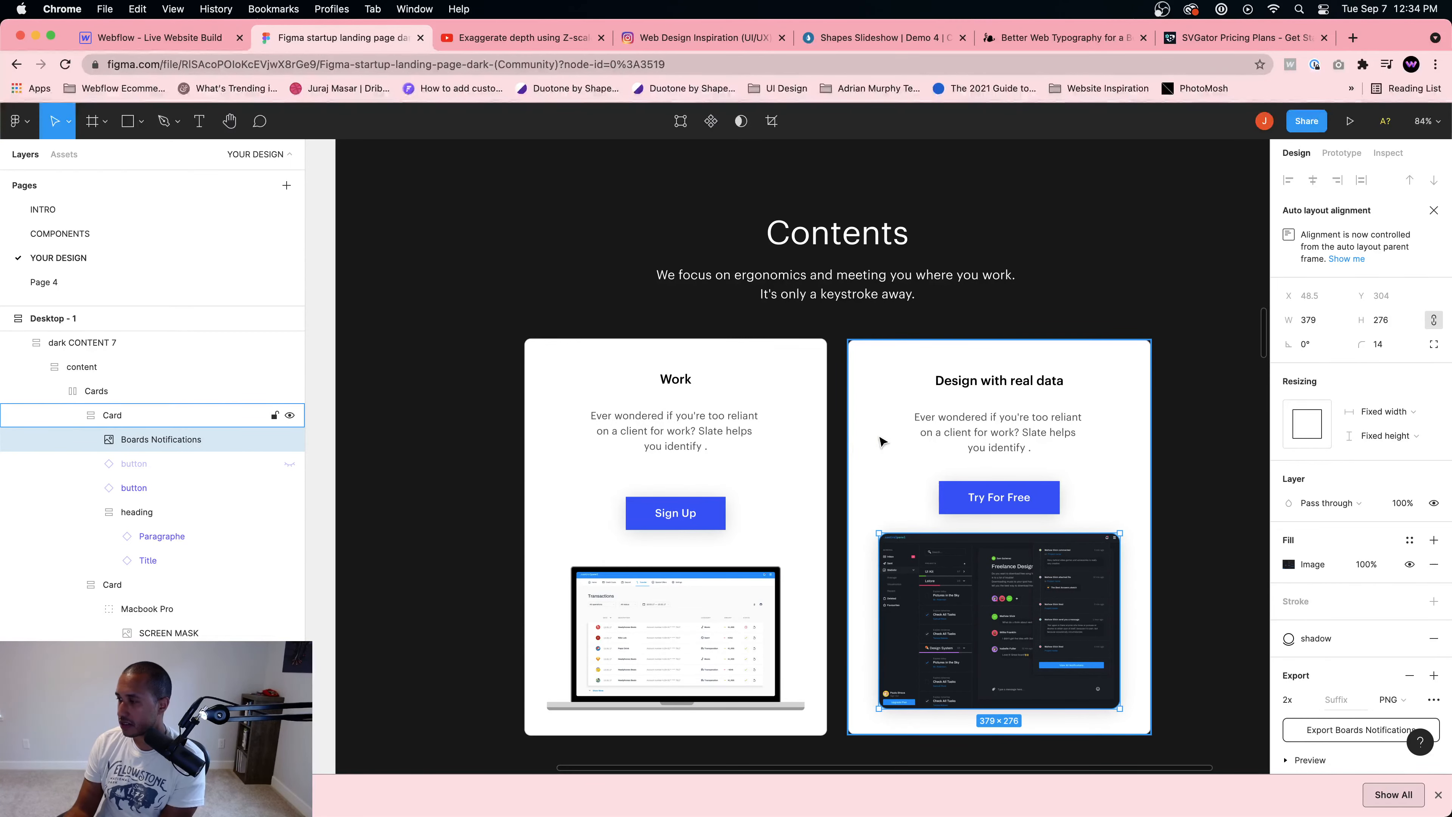
left_click(723, 465)
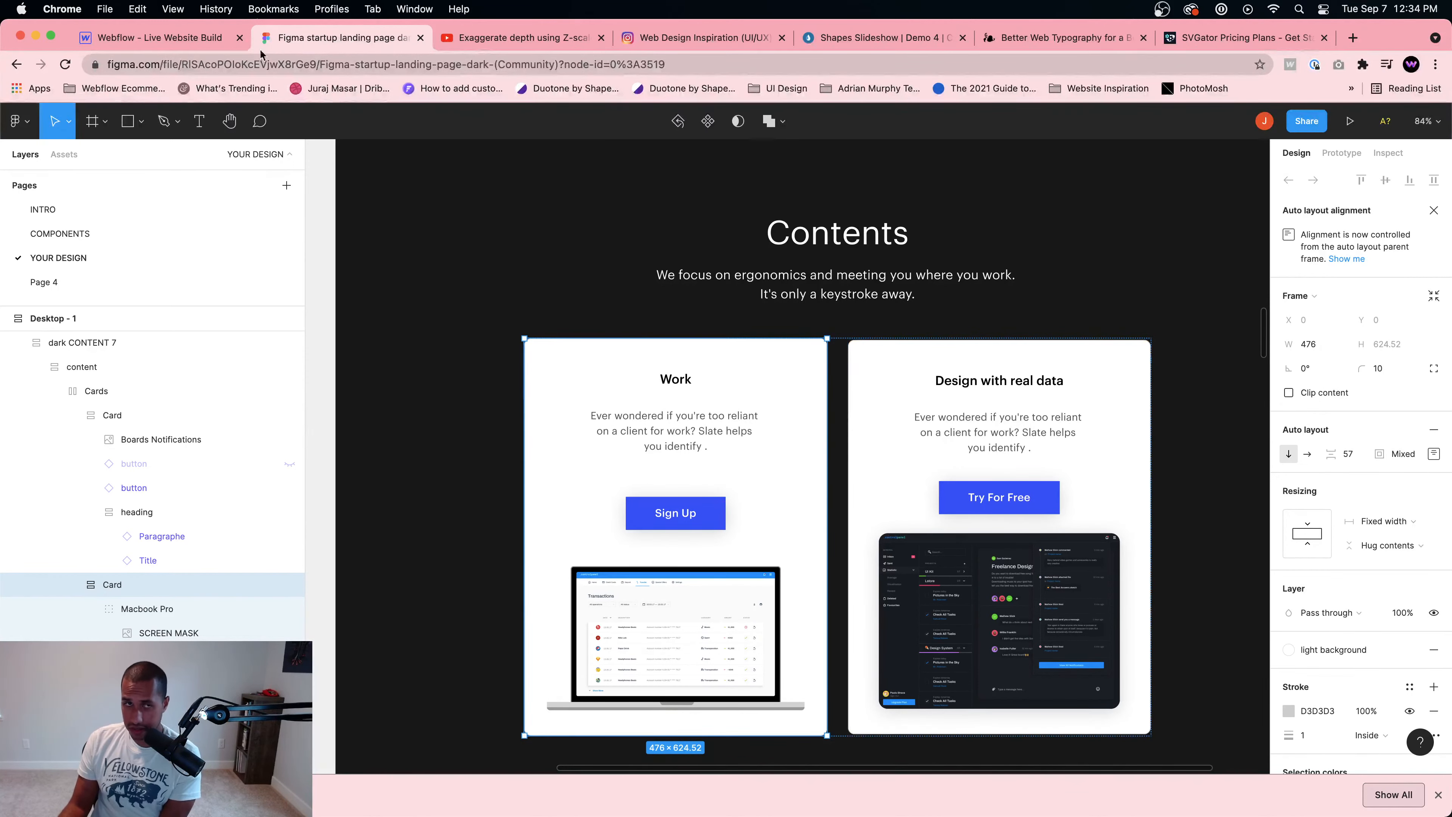
left_click(159, 38)
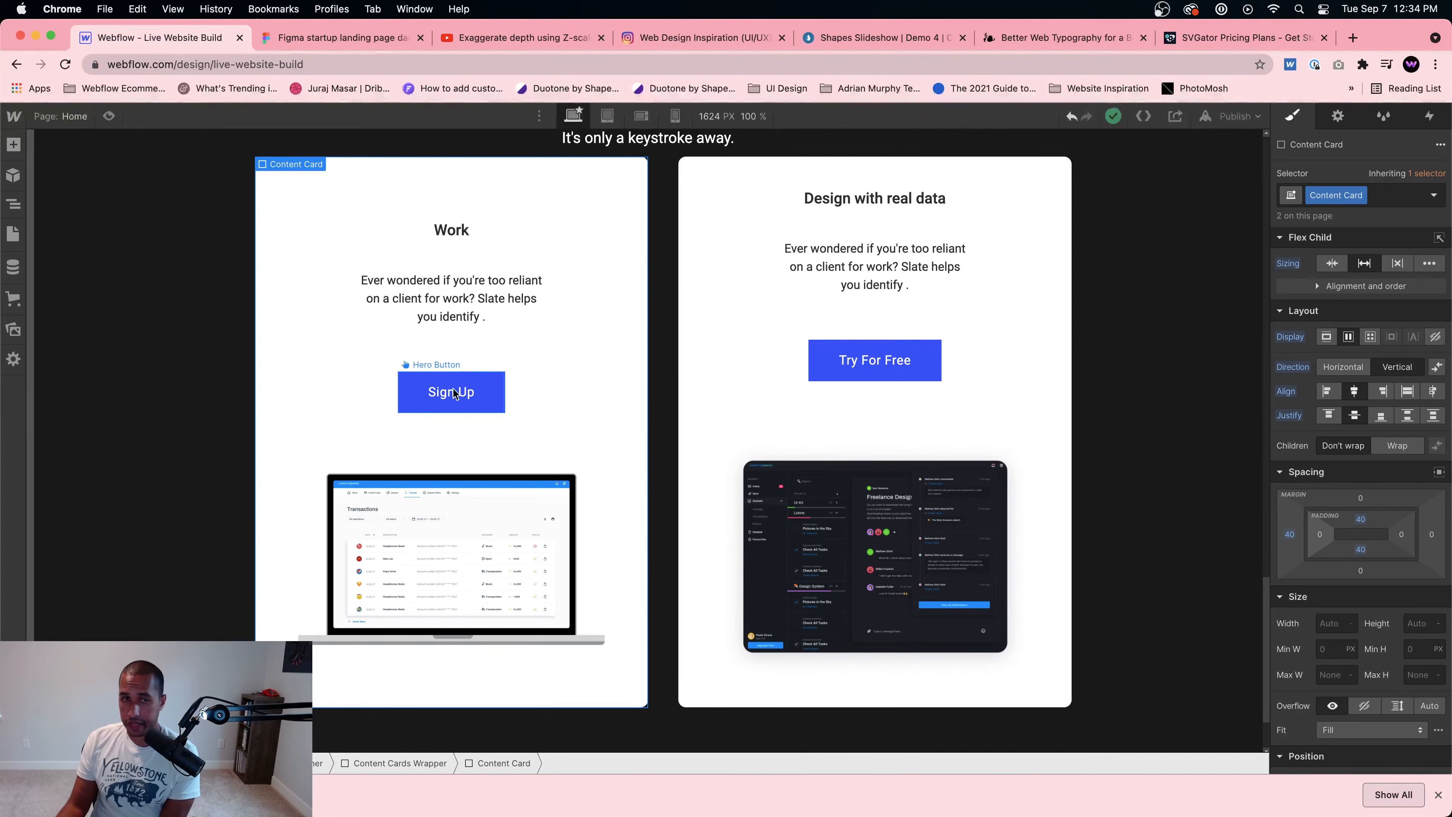
Step: Justify the children of the Content Card class to the end of its vertical flex layout
left_click(1027, 262)
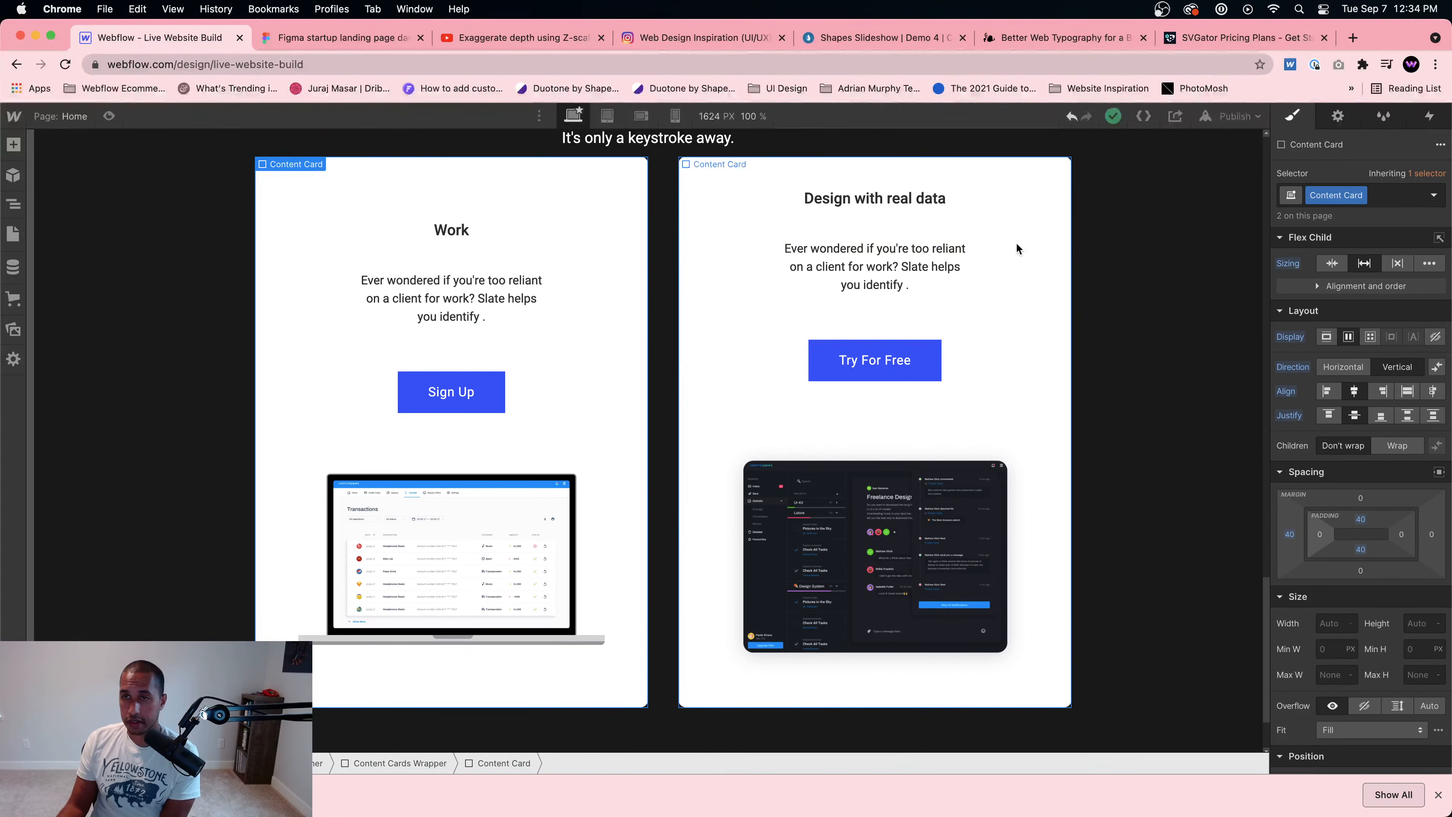
left_click(618, 196)
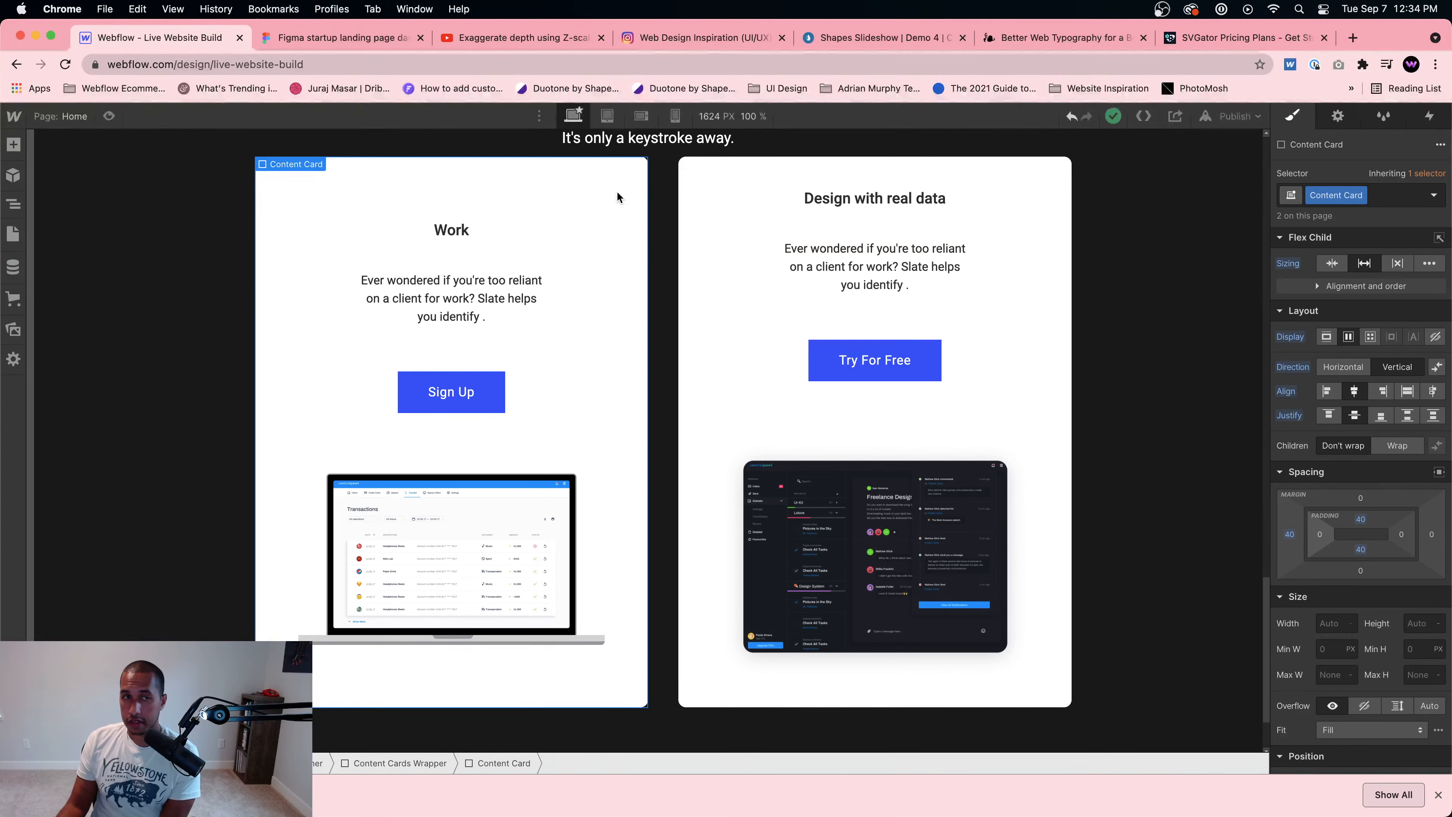
left_click(1053, 293)
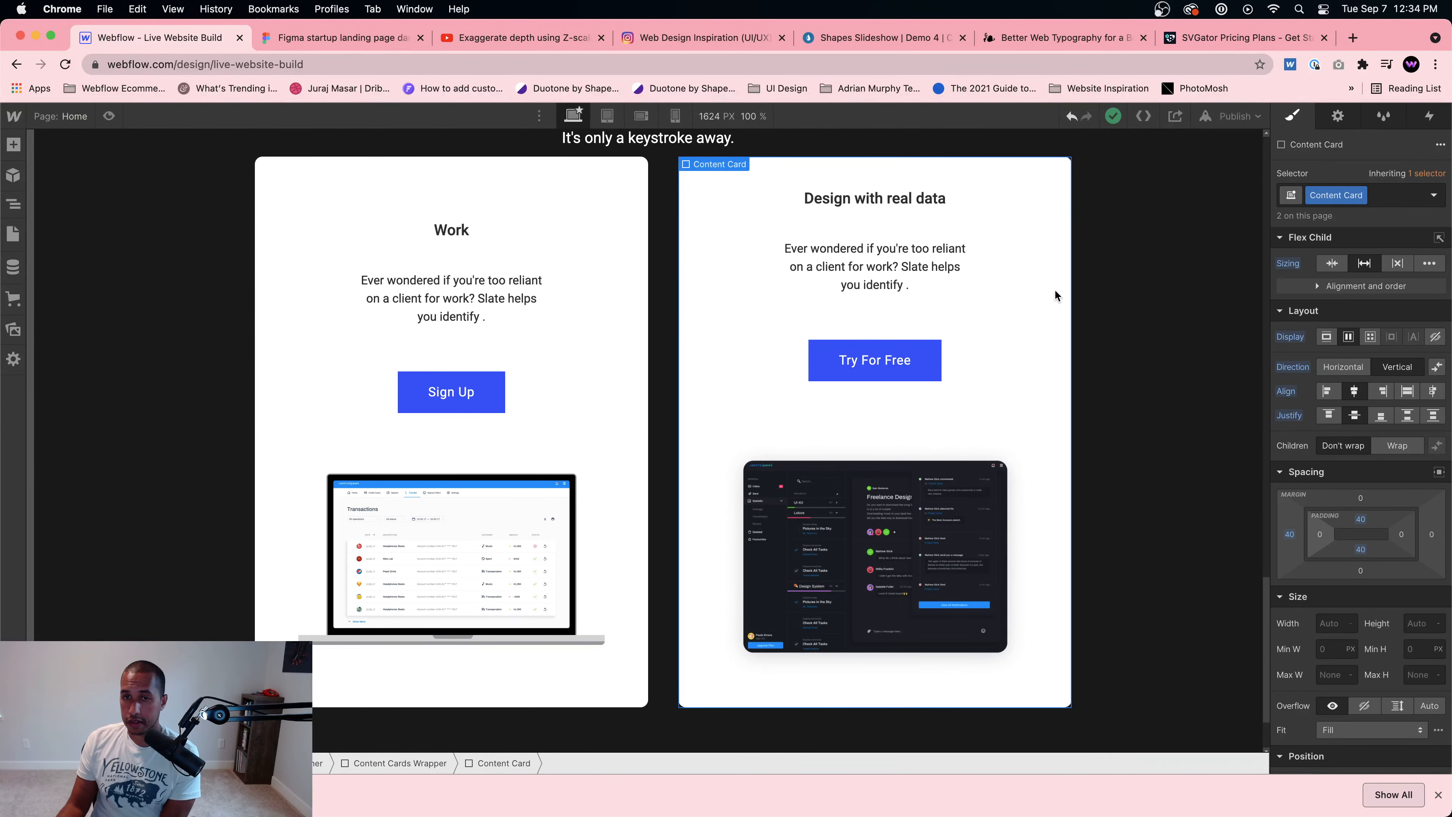
left_click(1380, 418)
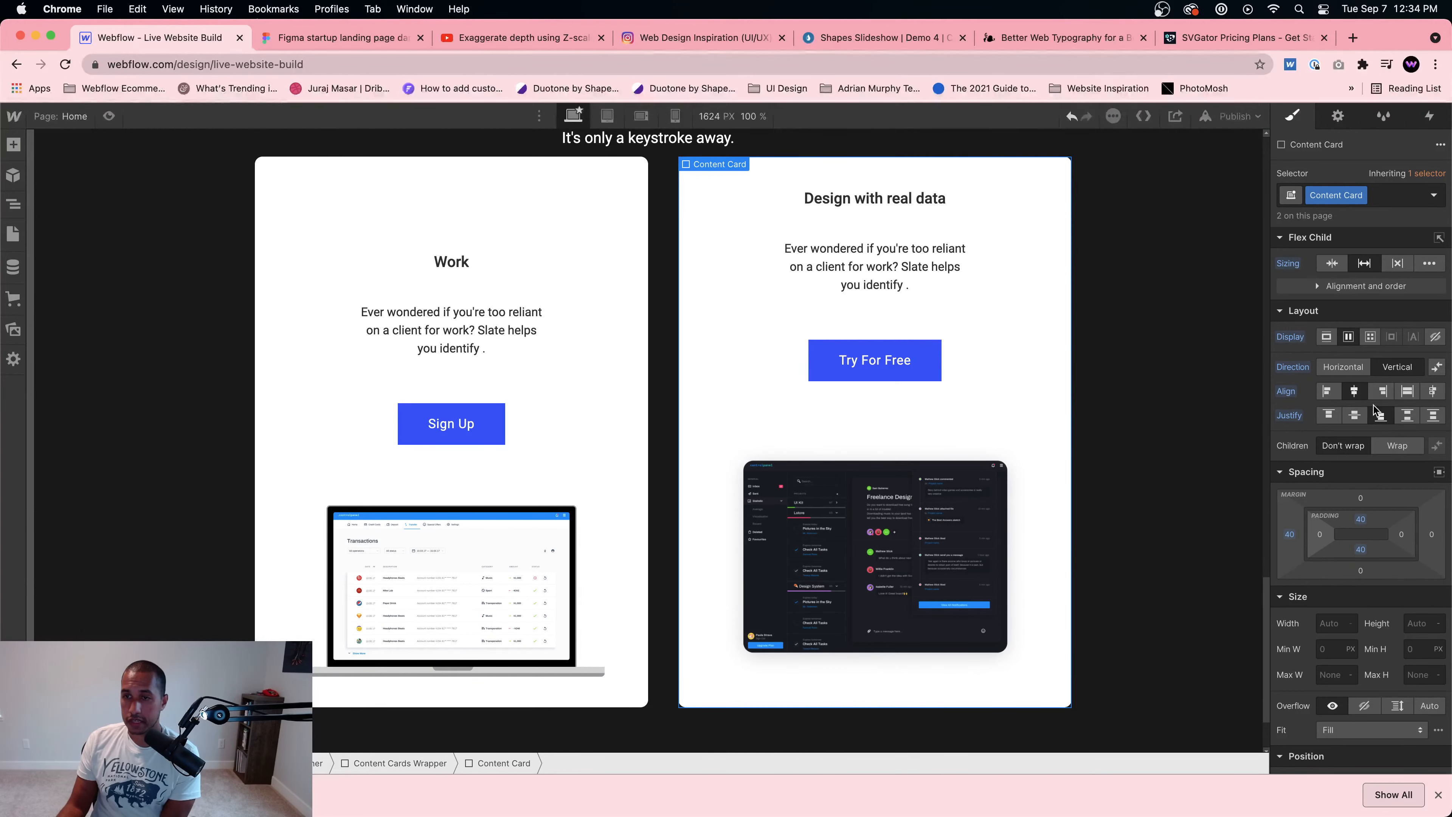
Step: Compare the justify options for the Content Card class's vertical flex layout and justify its children to the start
left_click(1329, 416)
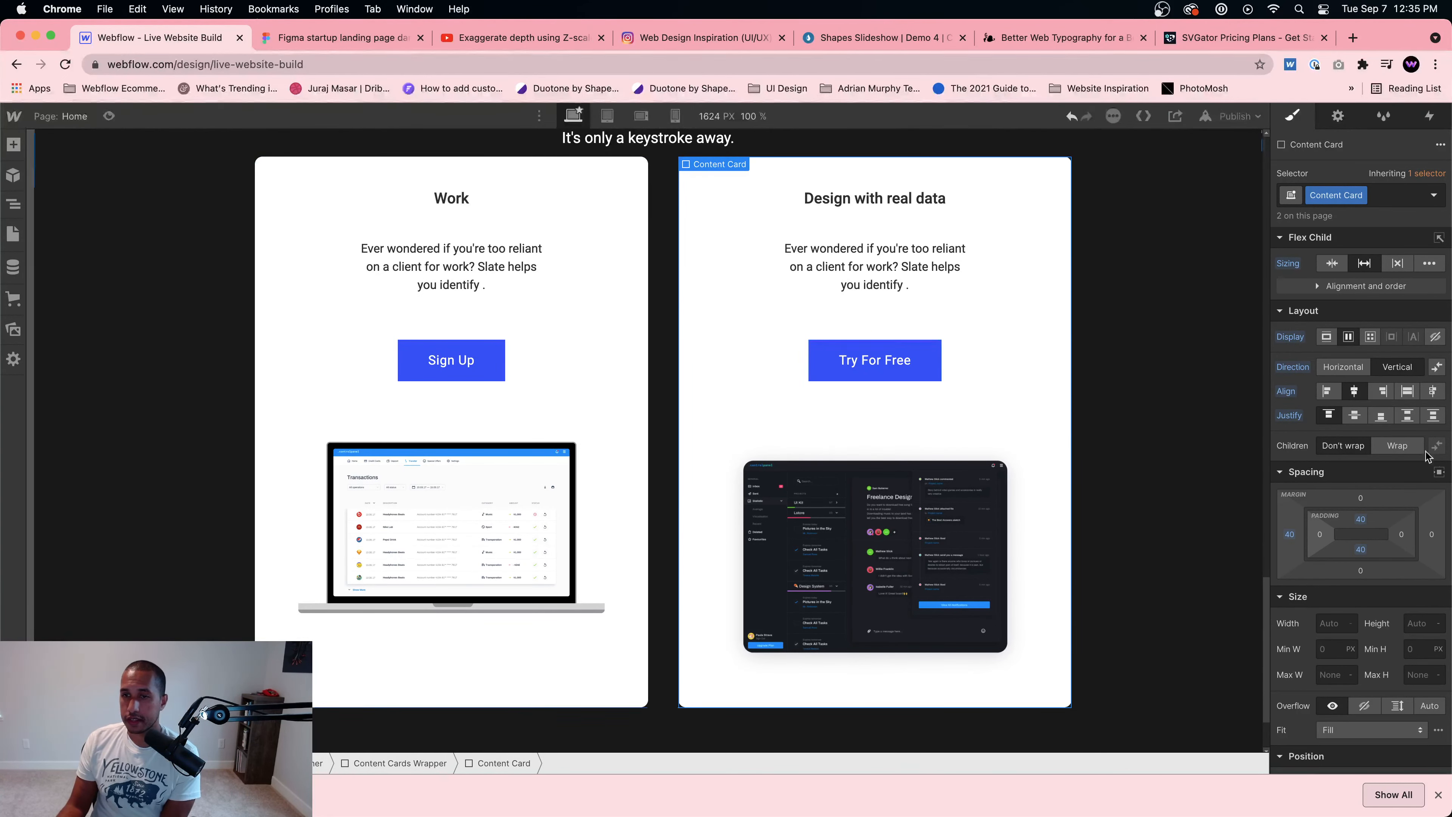
left_click(1407, 416)
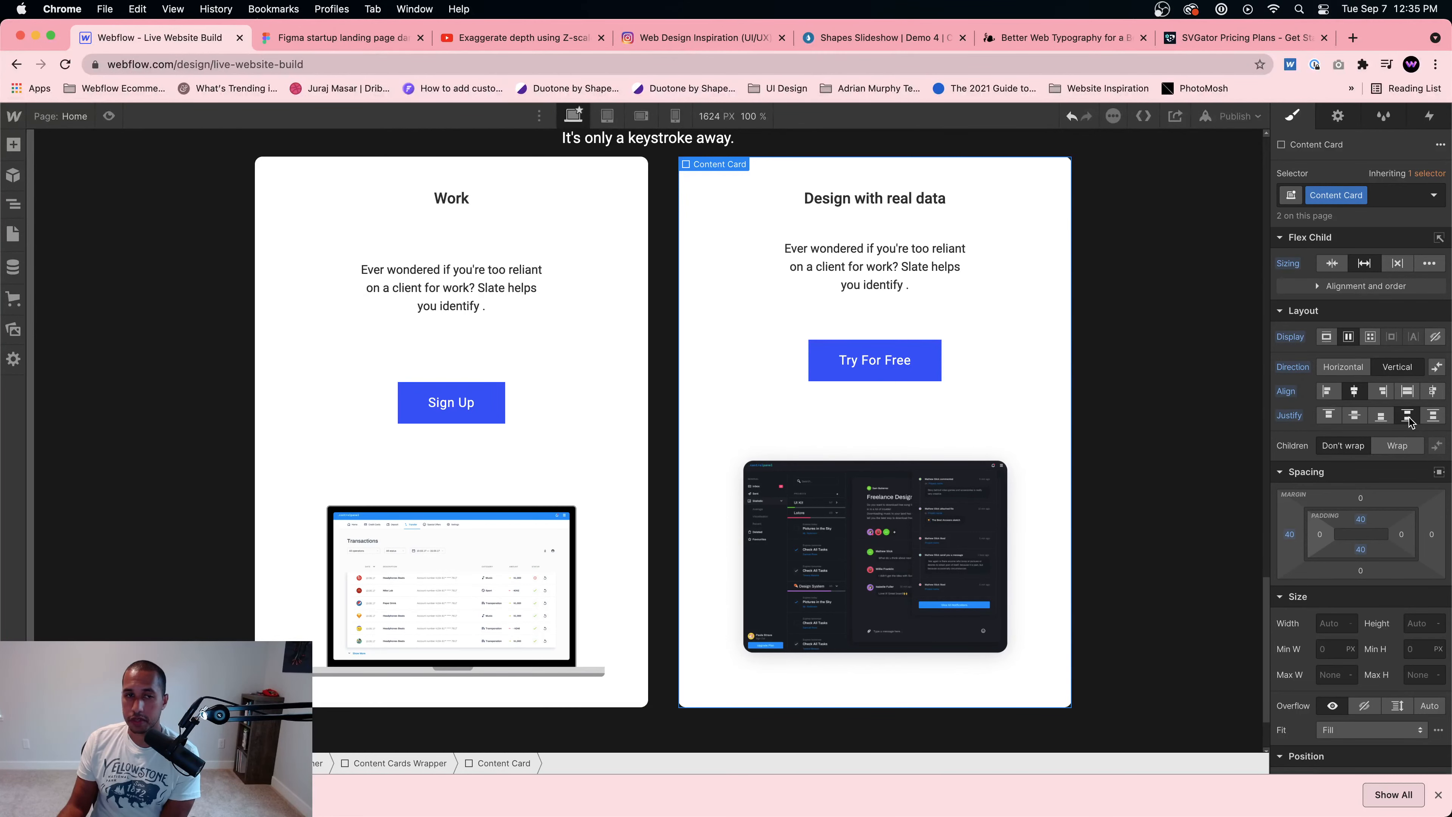
left_click(1380, 416)
left_click(1437, 418)
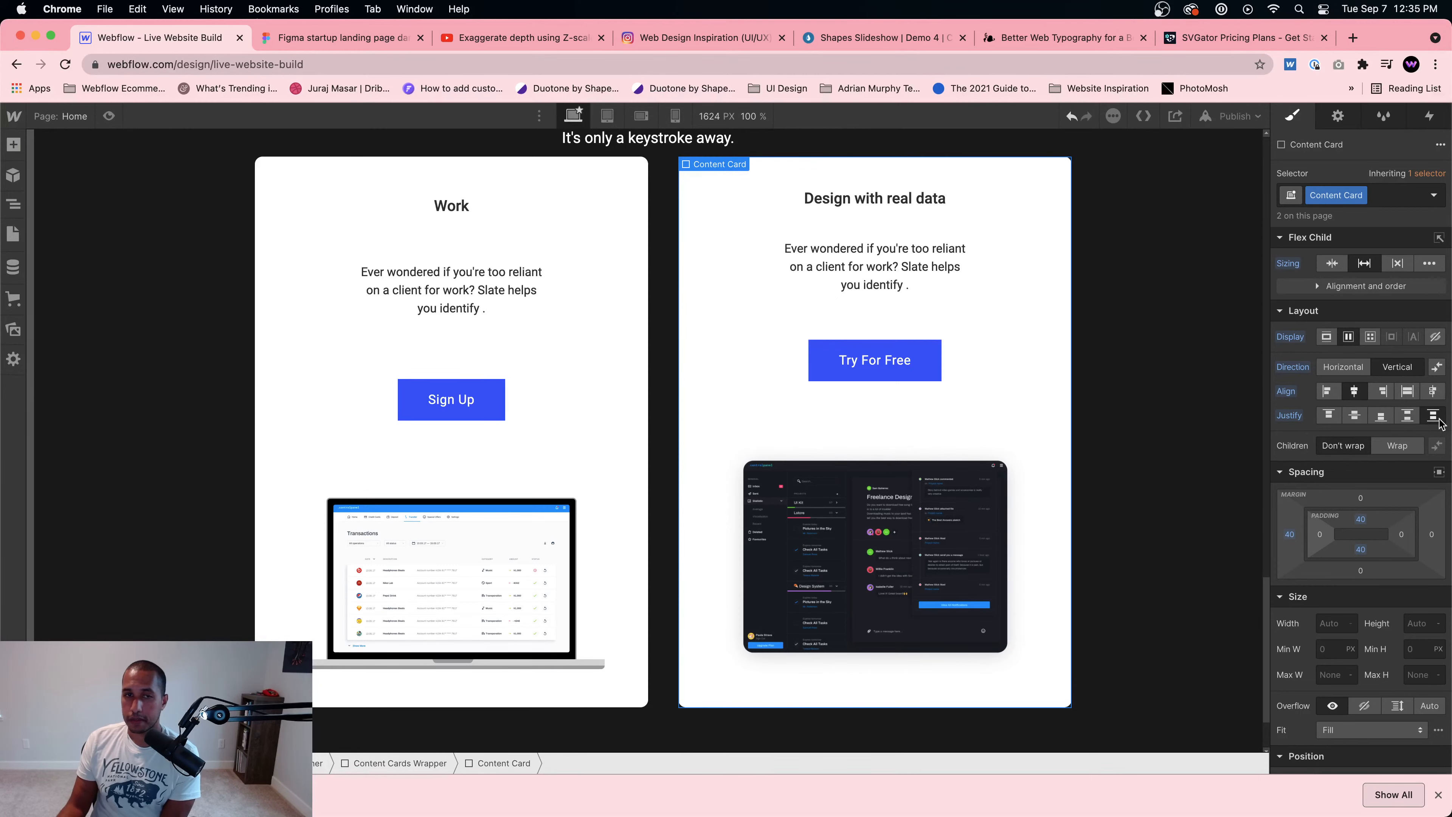
left_click(1330, 417)
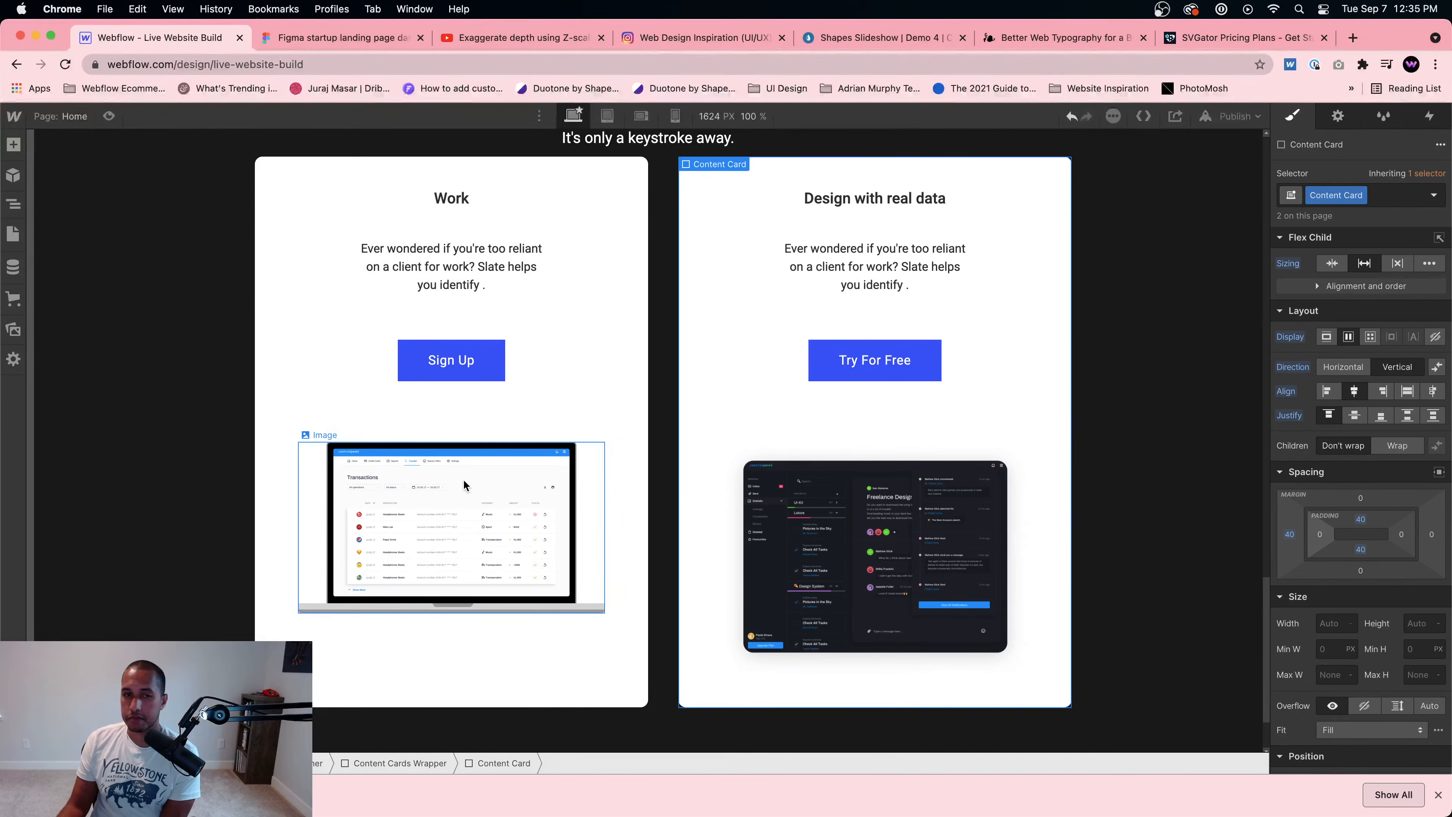
Step: Set the top padding of the Content Card class to 80 px
left_click(869, 479)
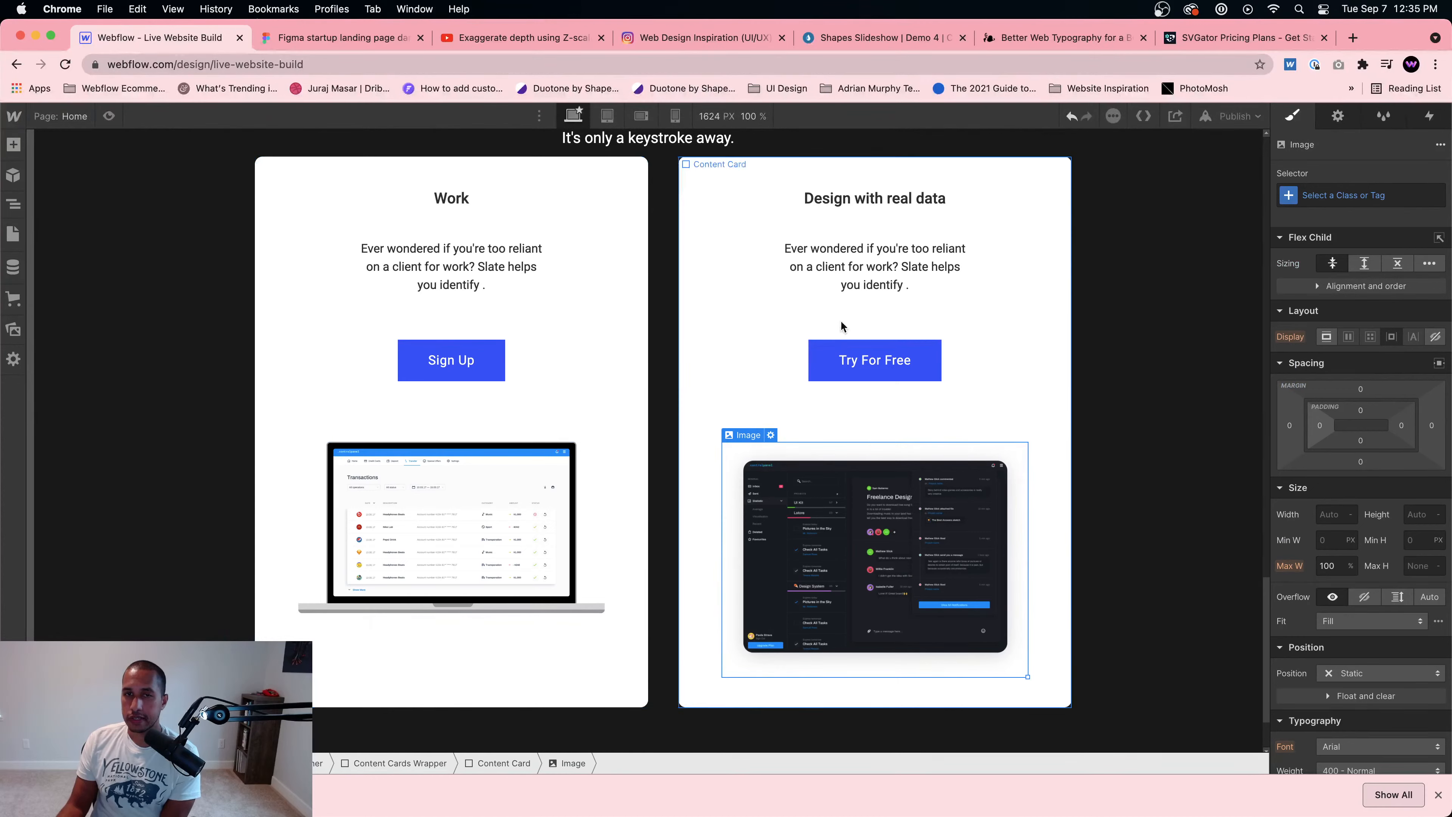
left_click(607, 214)
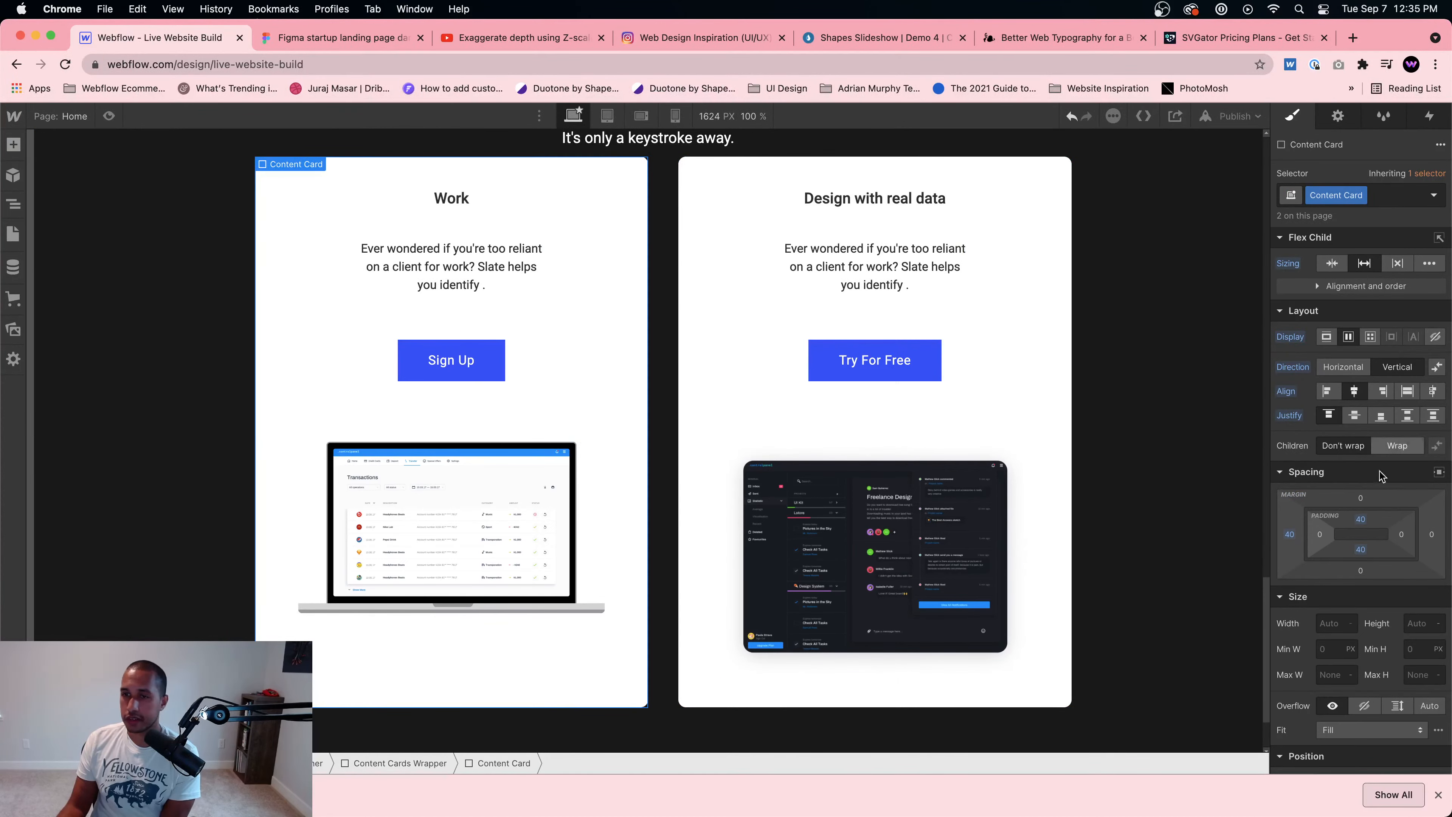
left_click_drag(1361, 519, 1360, 542)
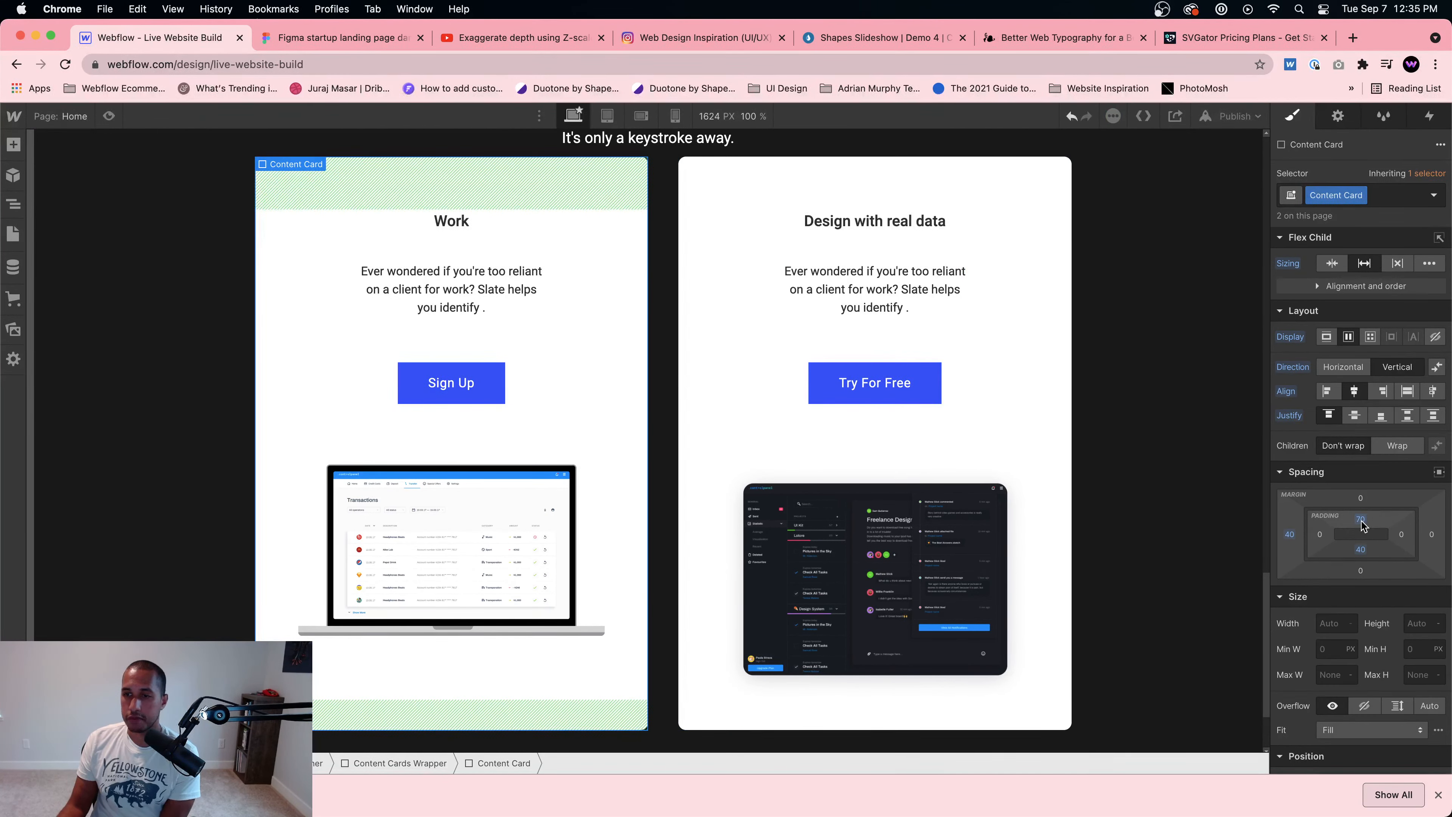
left_click(1360, 519)
type("80")
key("Return")
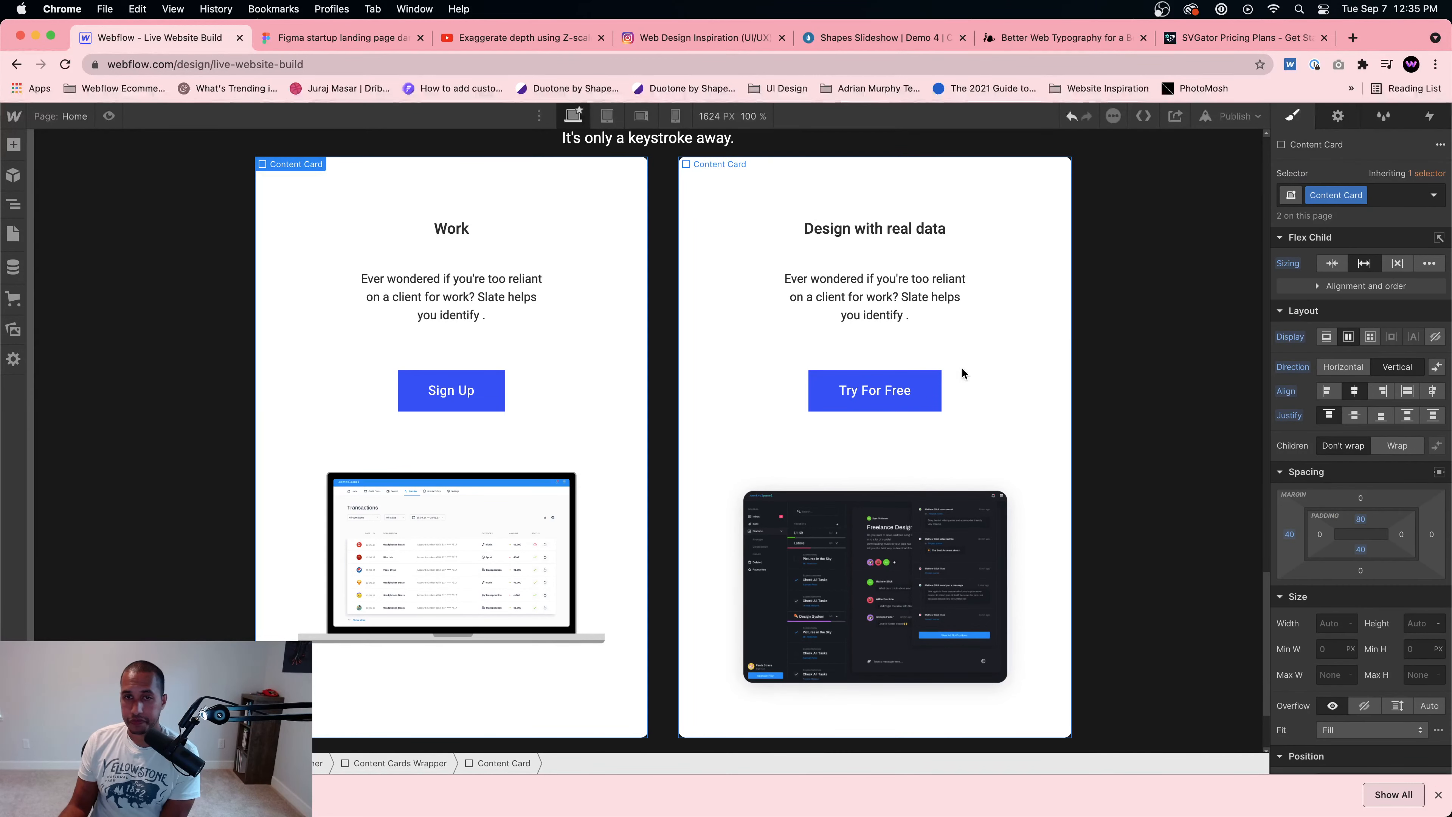
Step: Try the grow flex sizing on the laptop image in the Work card, and undo it
left_click(812, 494)
left_click(489, 509)
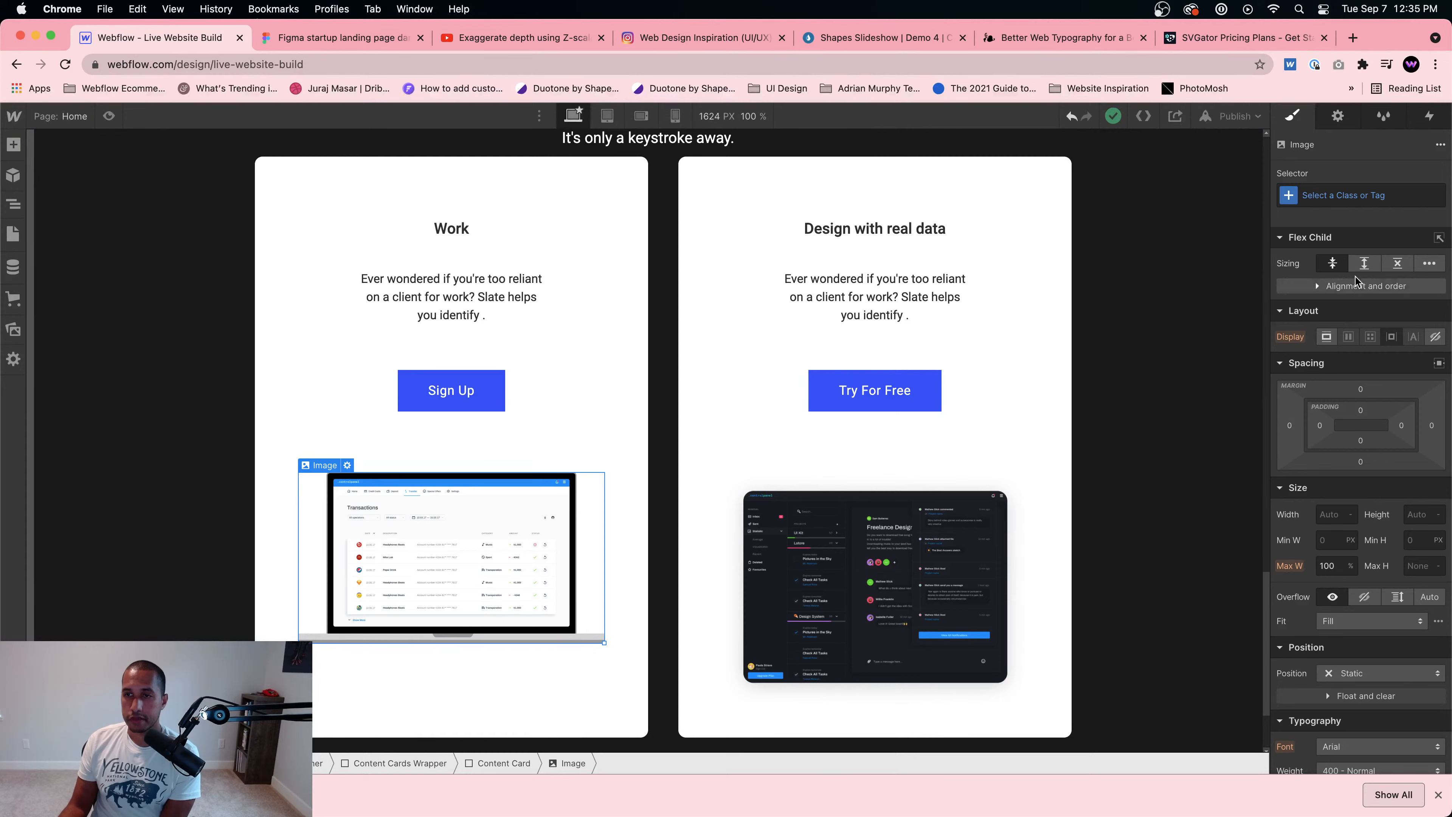
left_click(1363, 265)
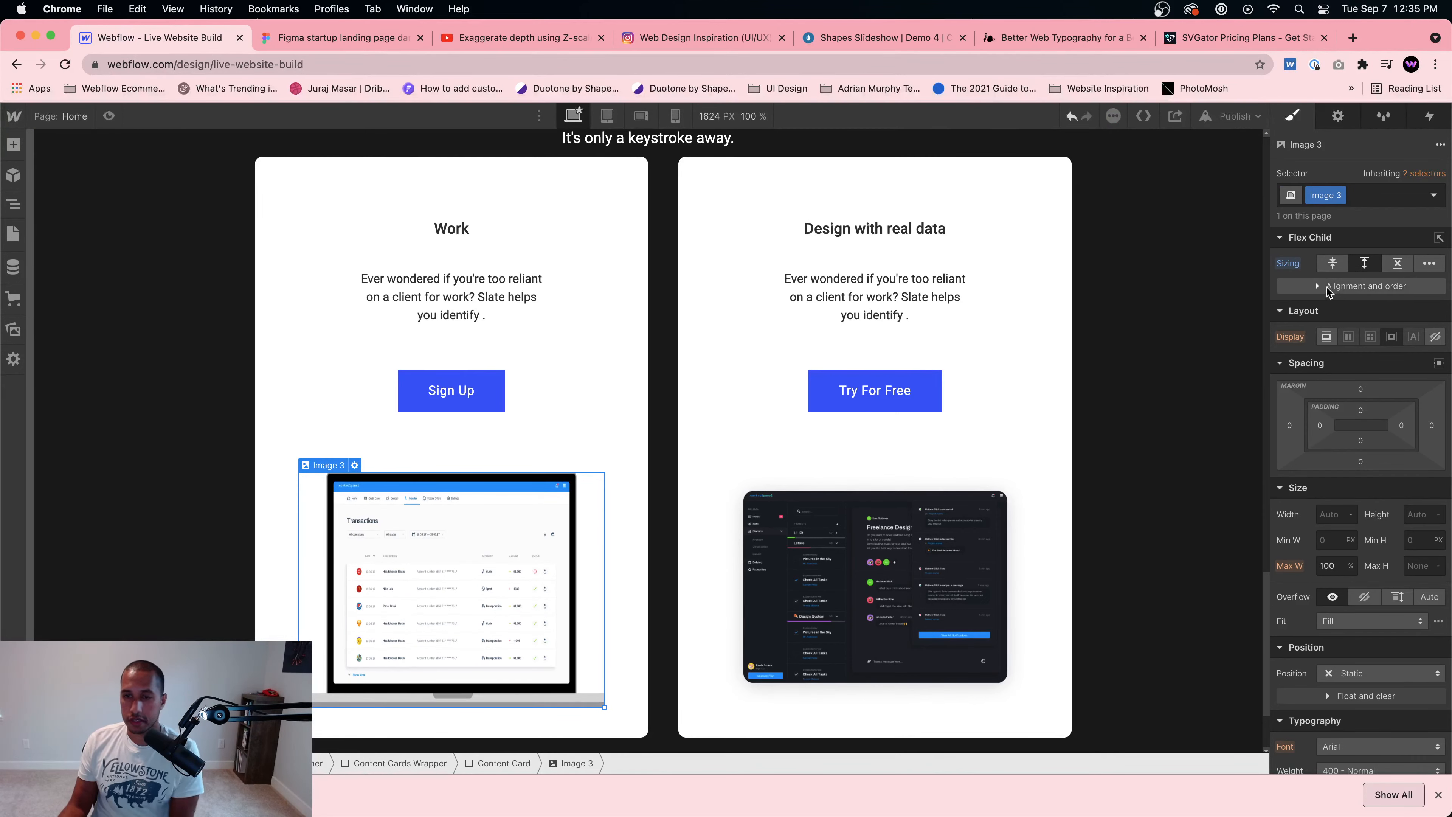
key("super+z")
Step: Compare the flex child alignment and order settings of the two card images
left_click(887, 502)
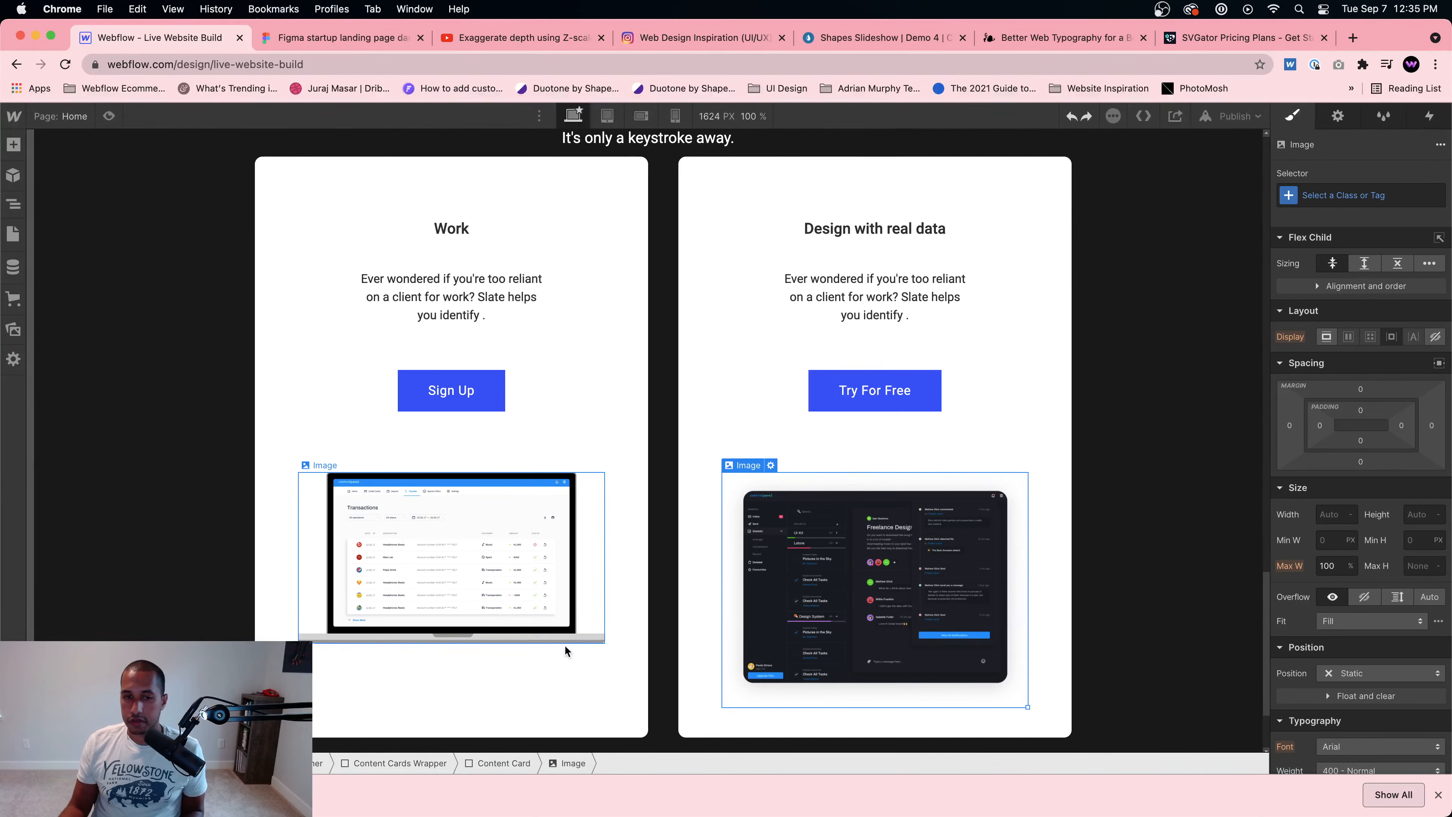
left_click(1334, 285)
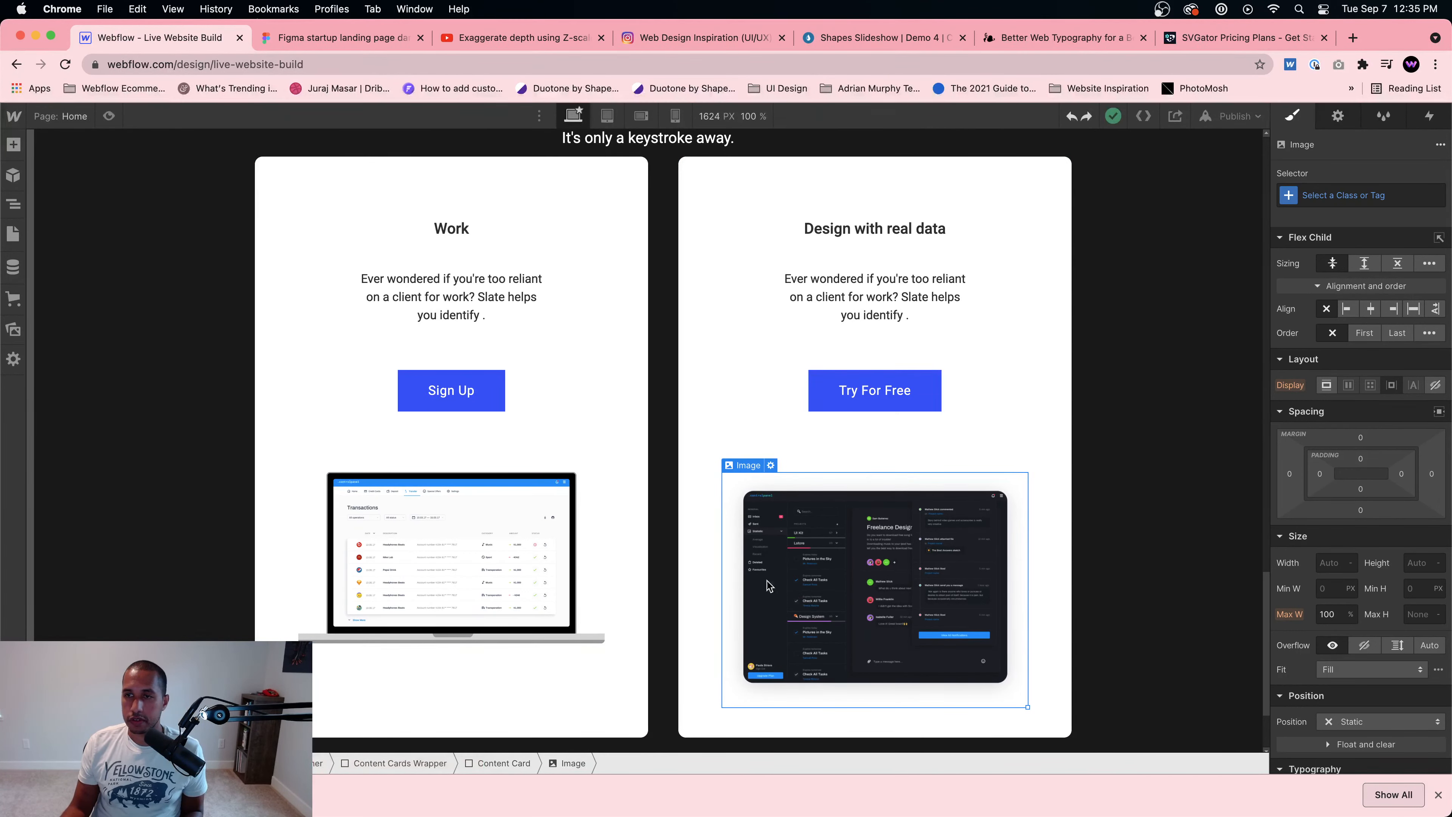
left_click(540, 632)
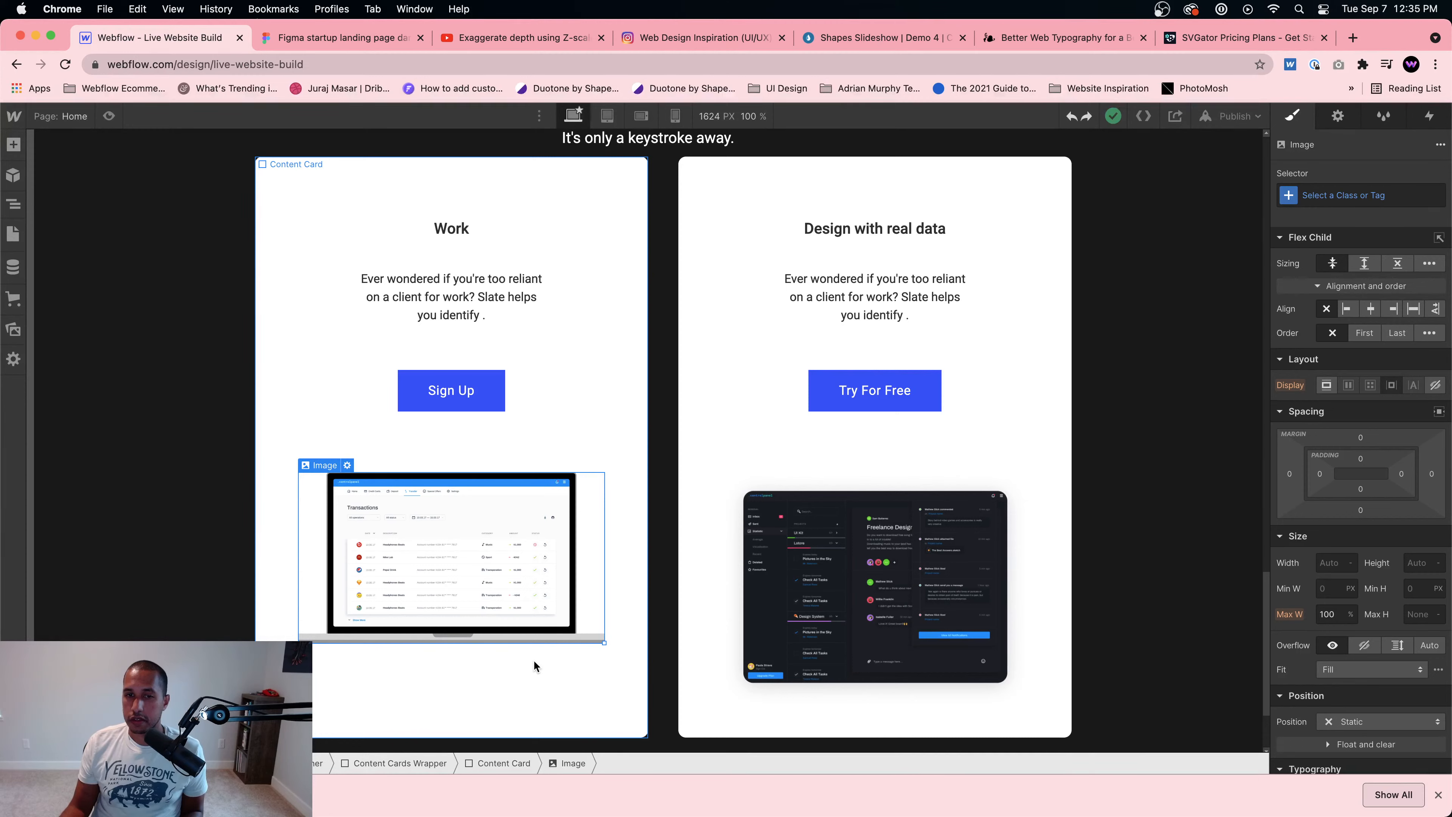
Step: Try center, end and space-between justification on the Content Card class, and return it to start
left_click(607, 475)
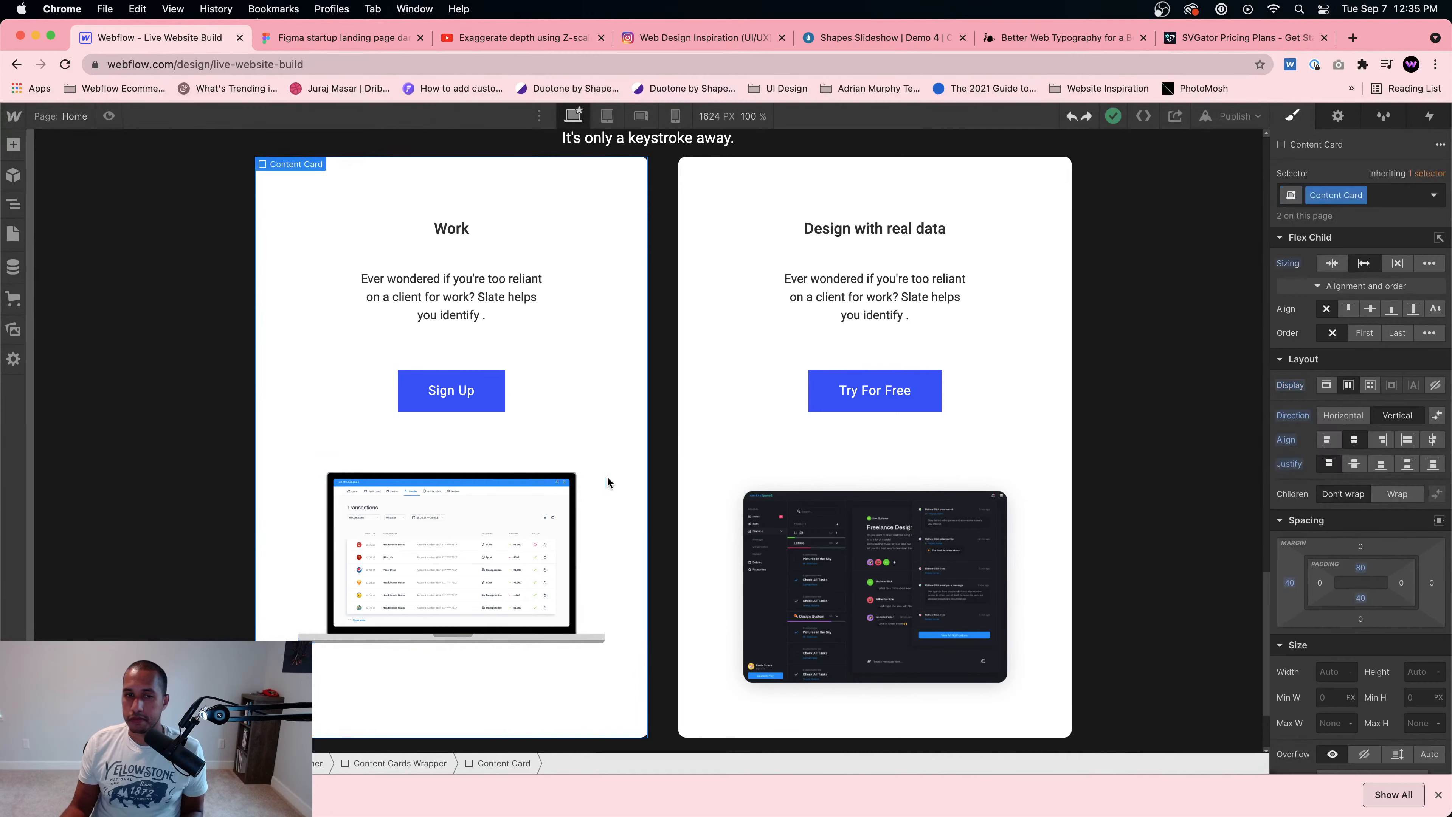
left_click(1354, 463)
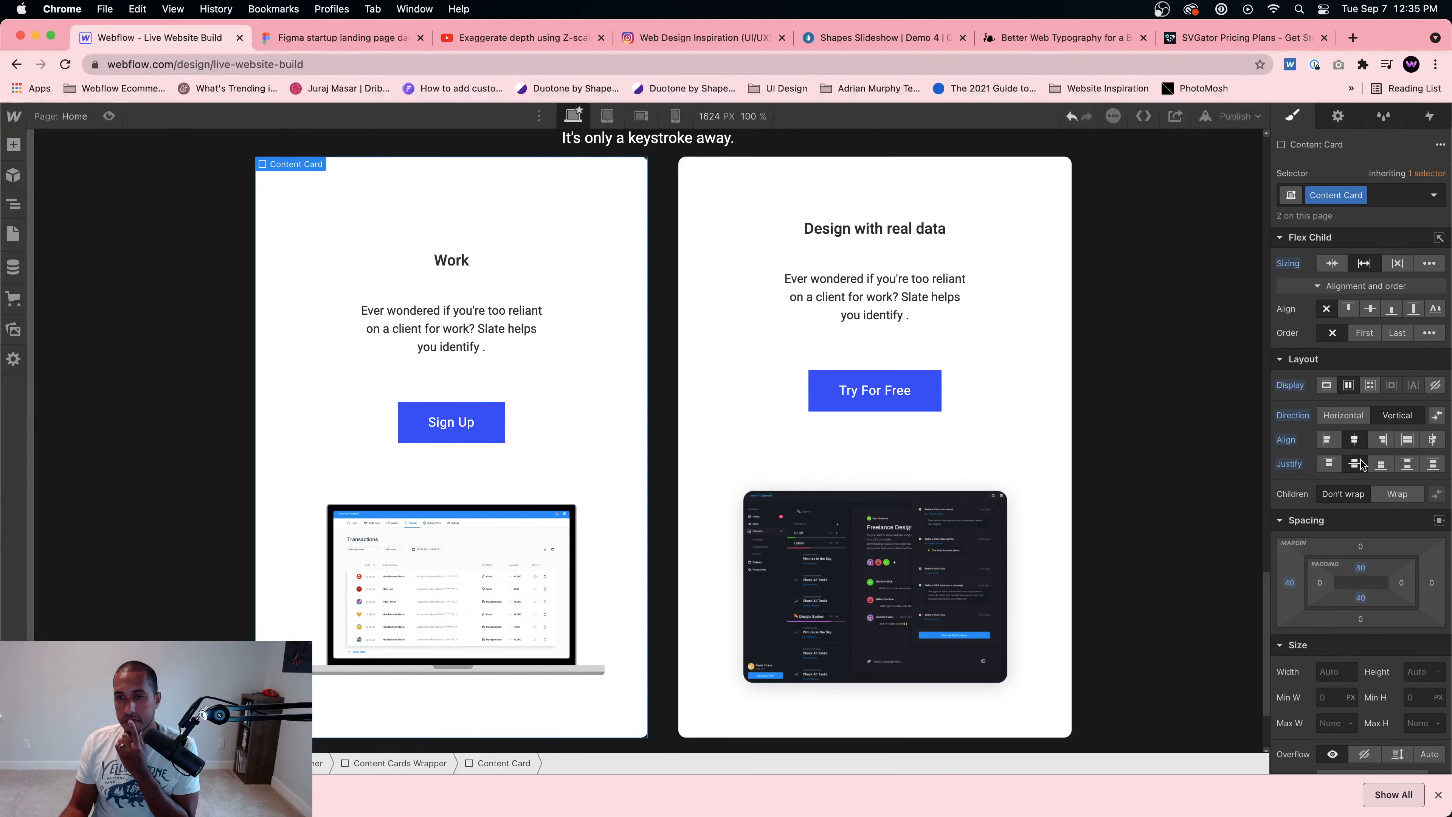
left_click(1380, 464)
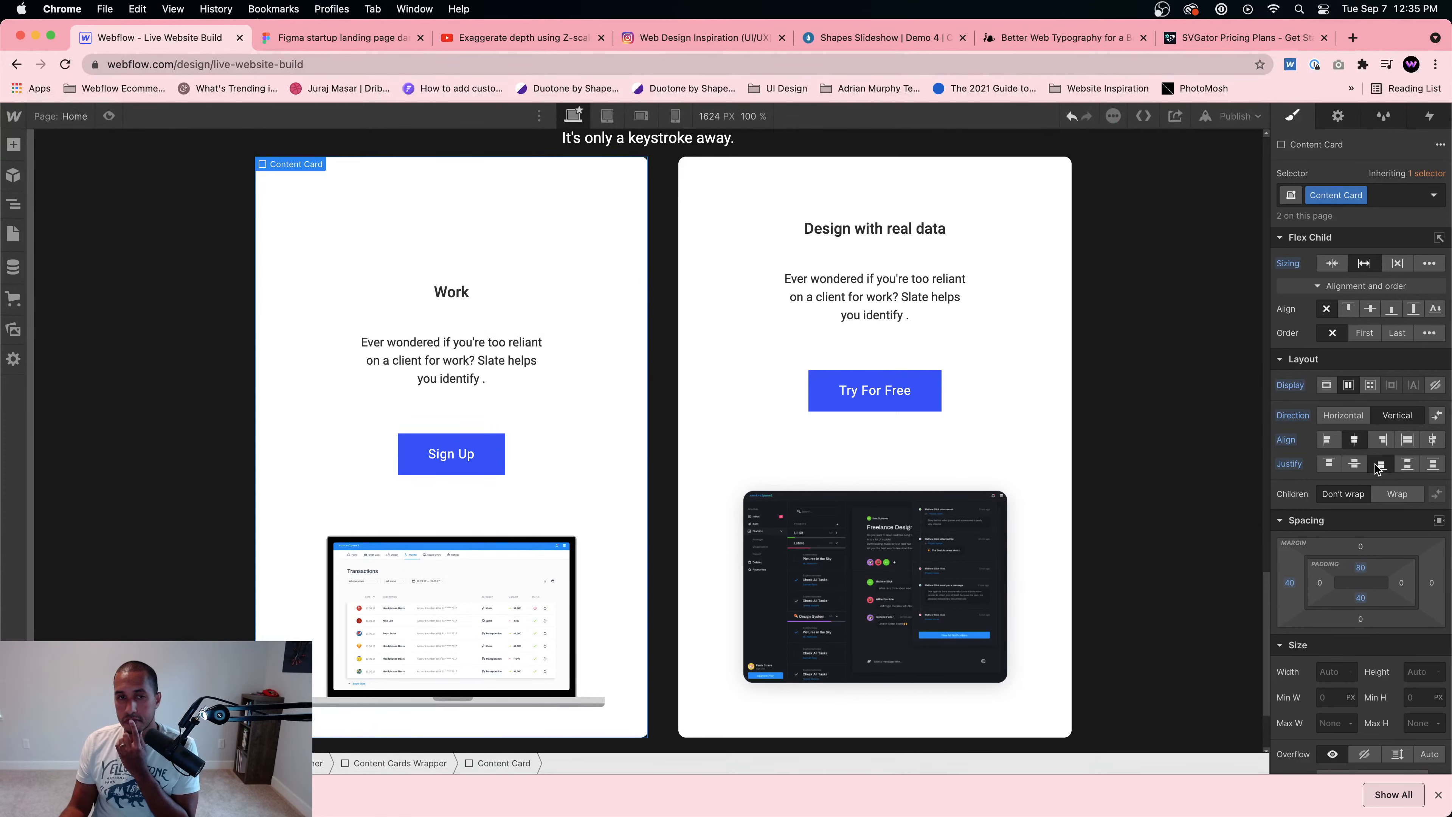
left_click(1407, 464)
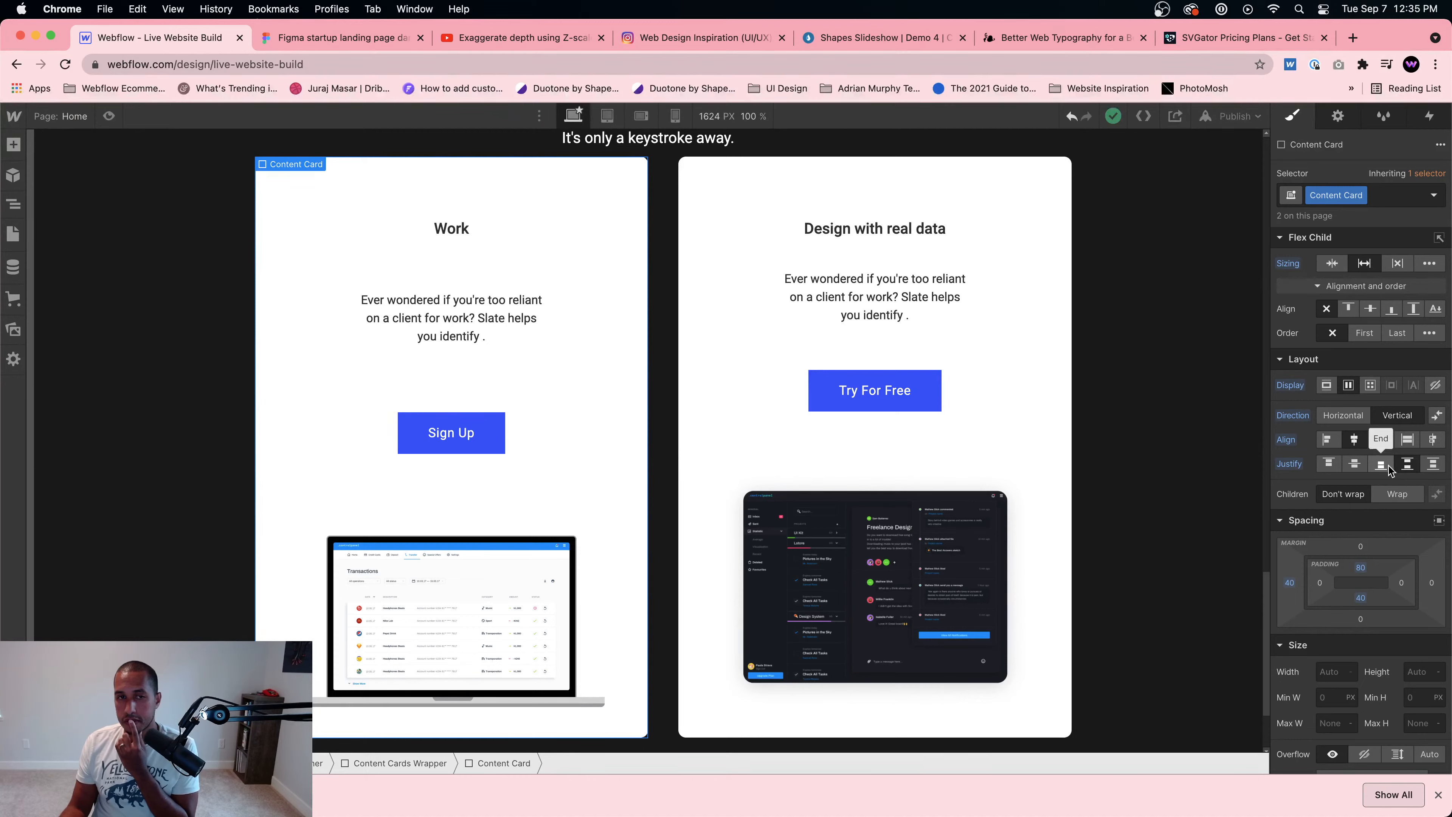
left_click(1327, 464)
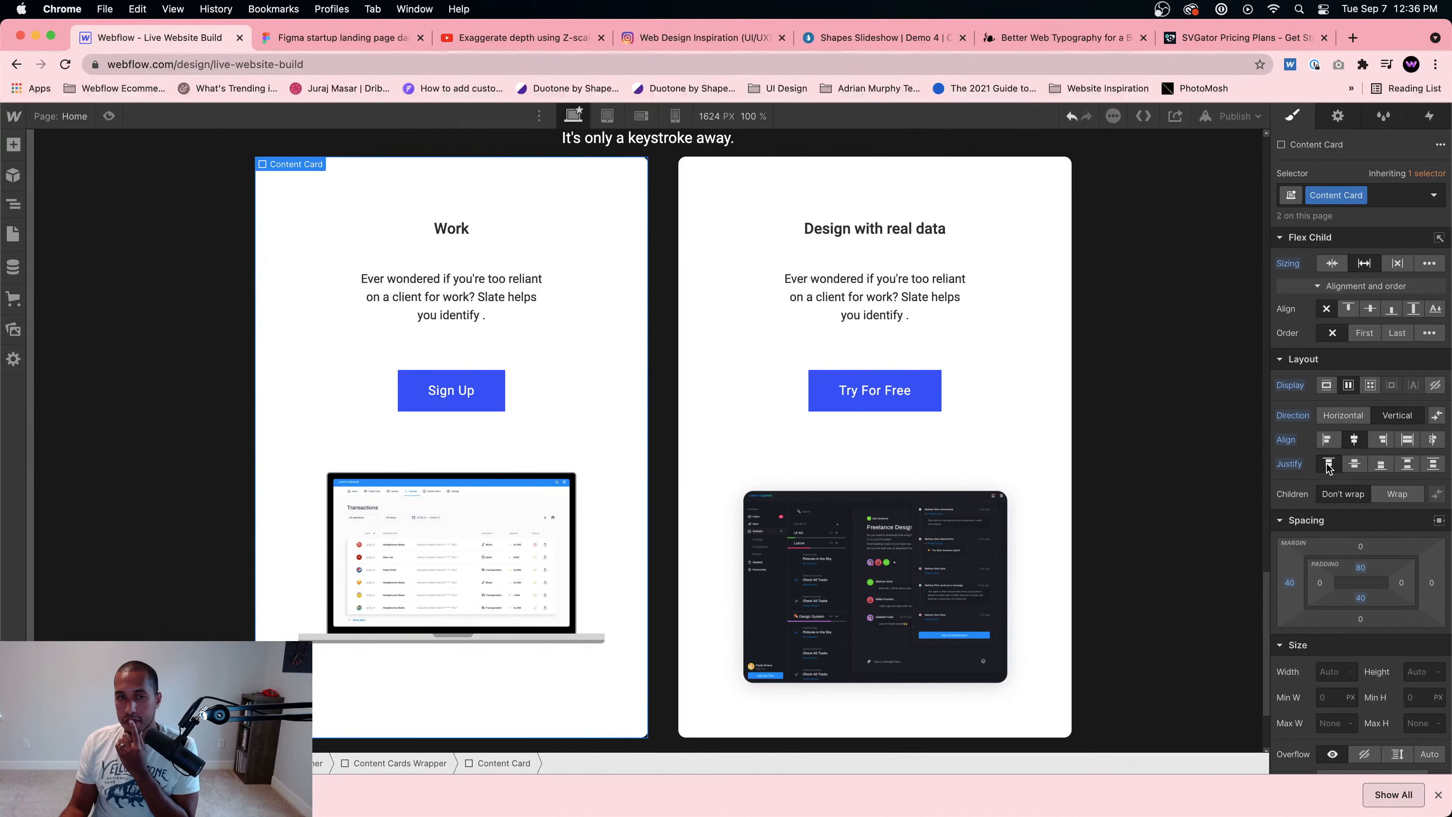
Step: Preview the page to check the Contents section's cards and spacing, and return to the designer
left_click(534, 518)
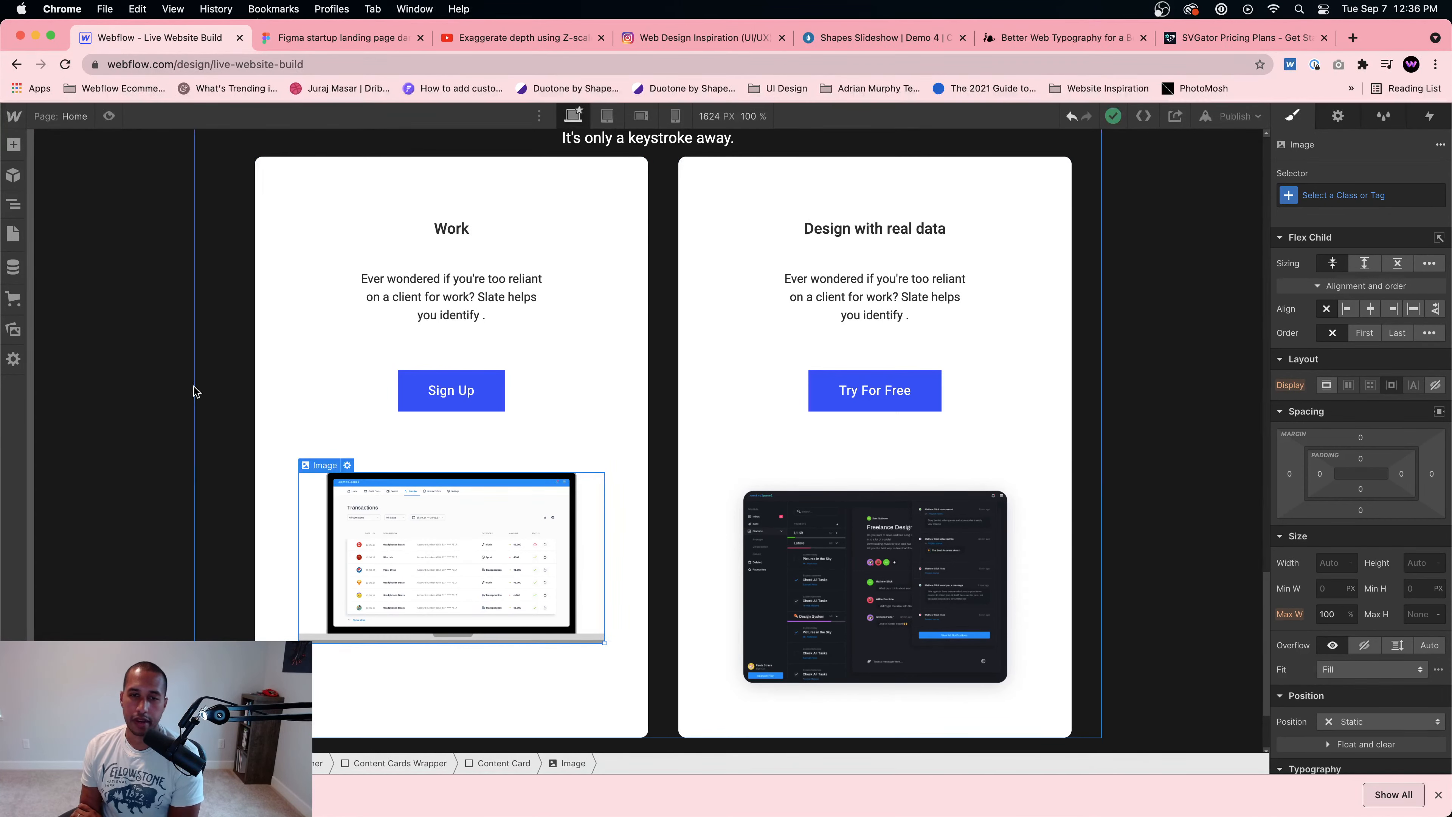
left_click(109, 117)
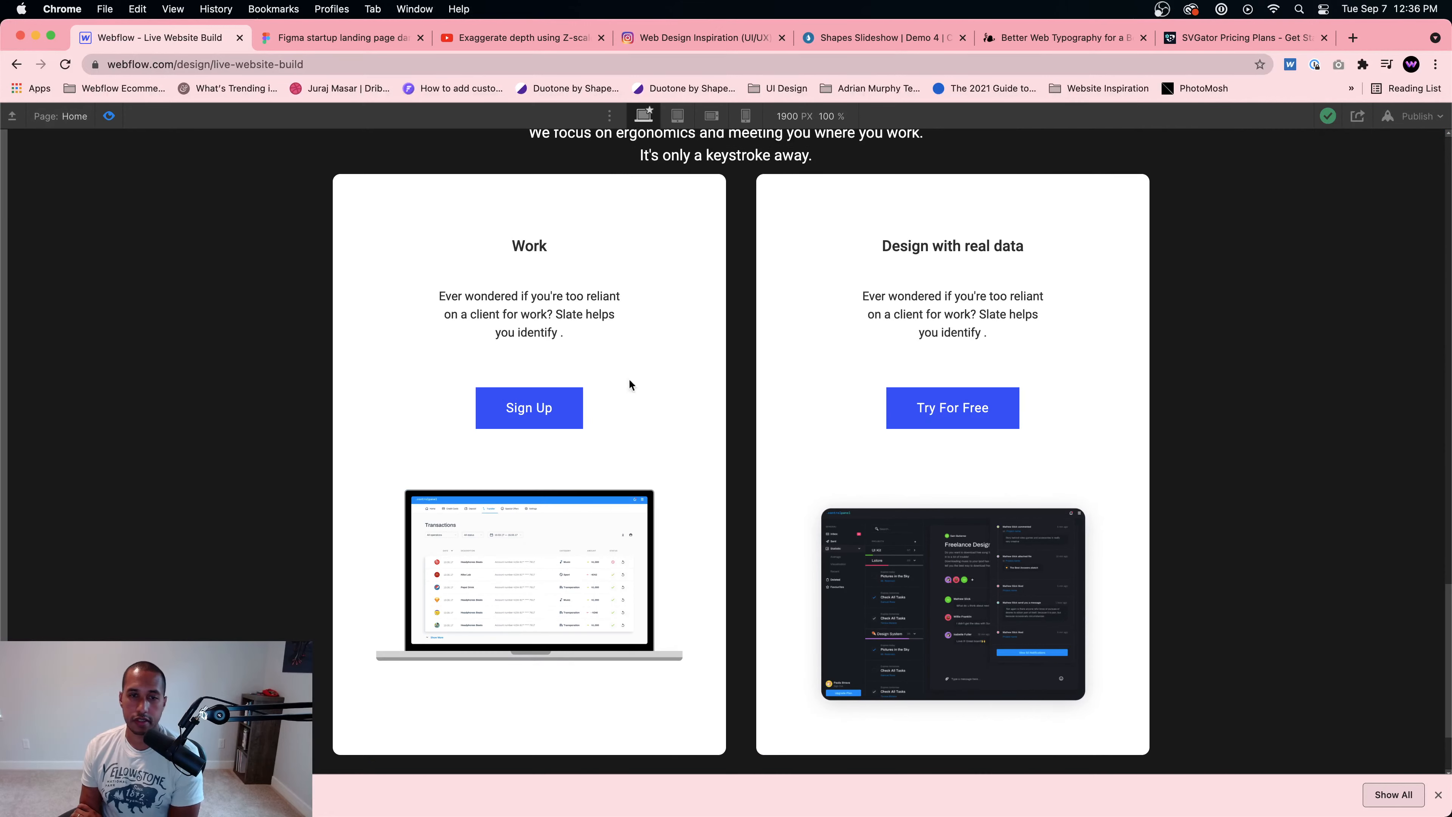
left_click(105, 120)
left_click(111, 117)
scroll(745, 442, "down", 2)
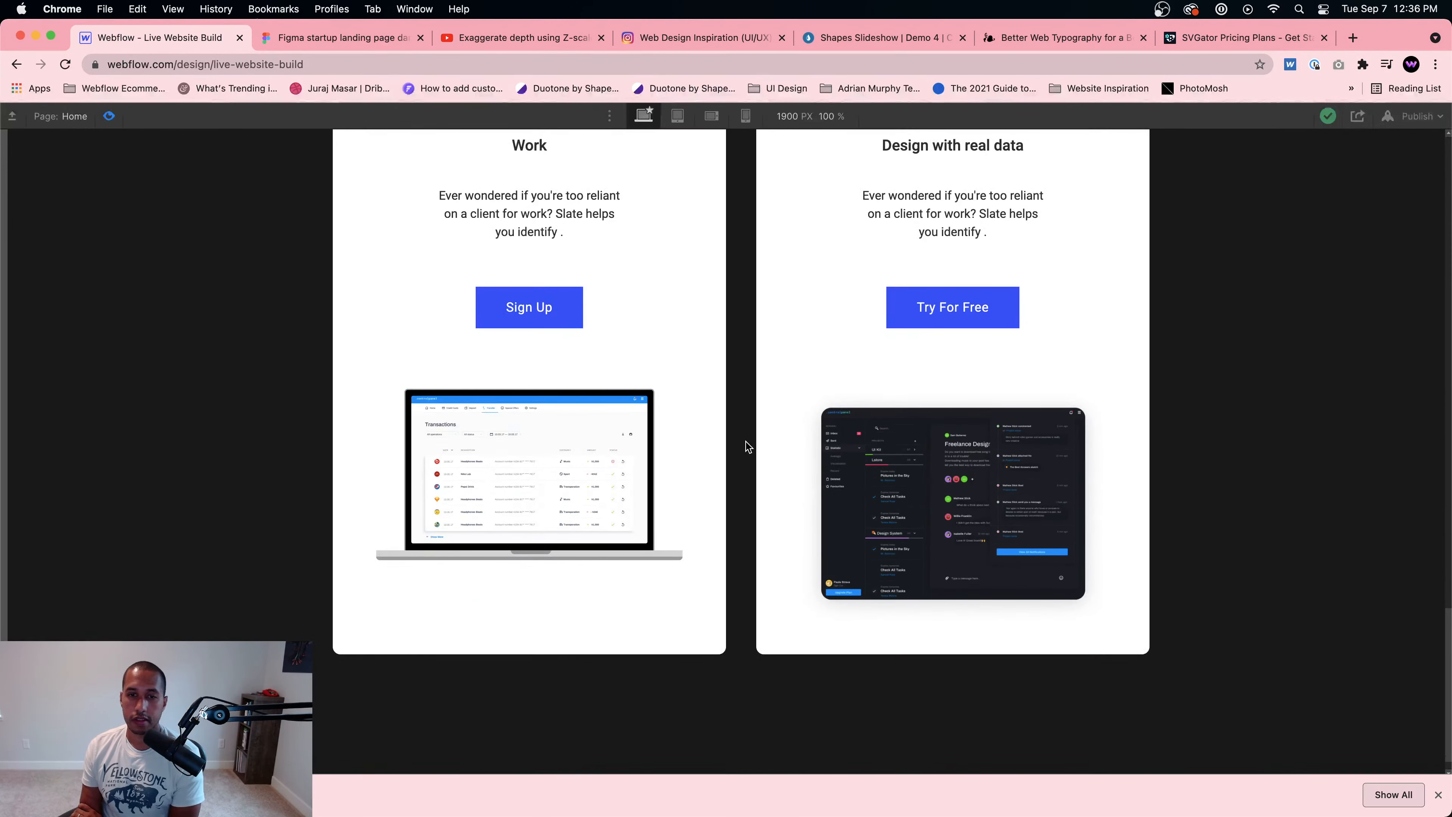
scroll(745, 444, "up", 3)
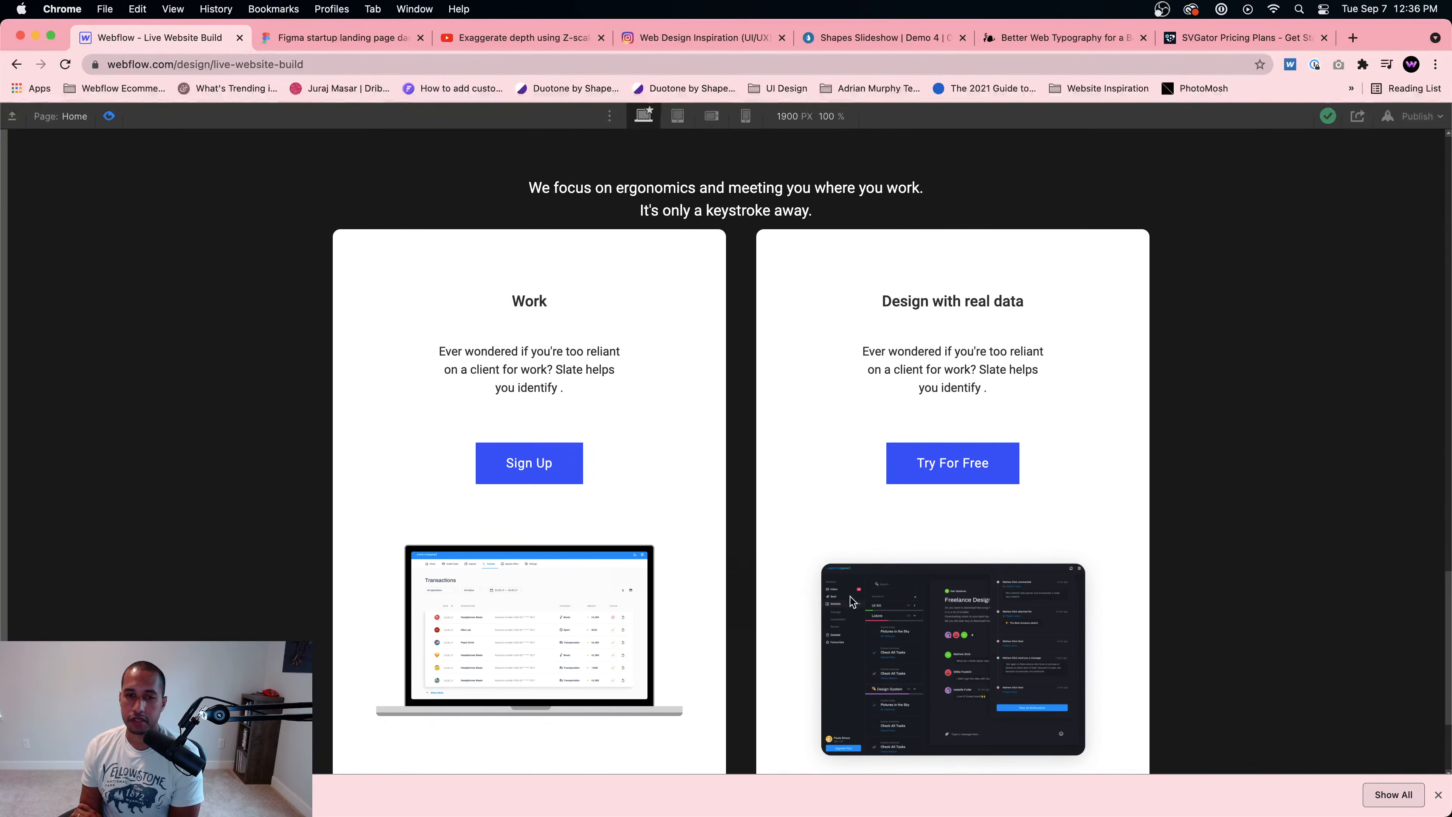
scroll(858, 595, "down", 3)
scroll(865, 590, "up", 3)
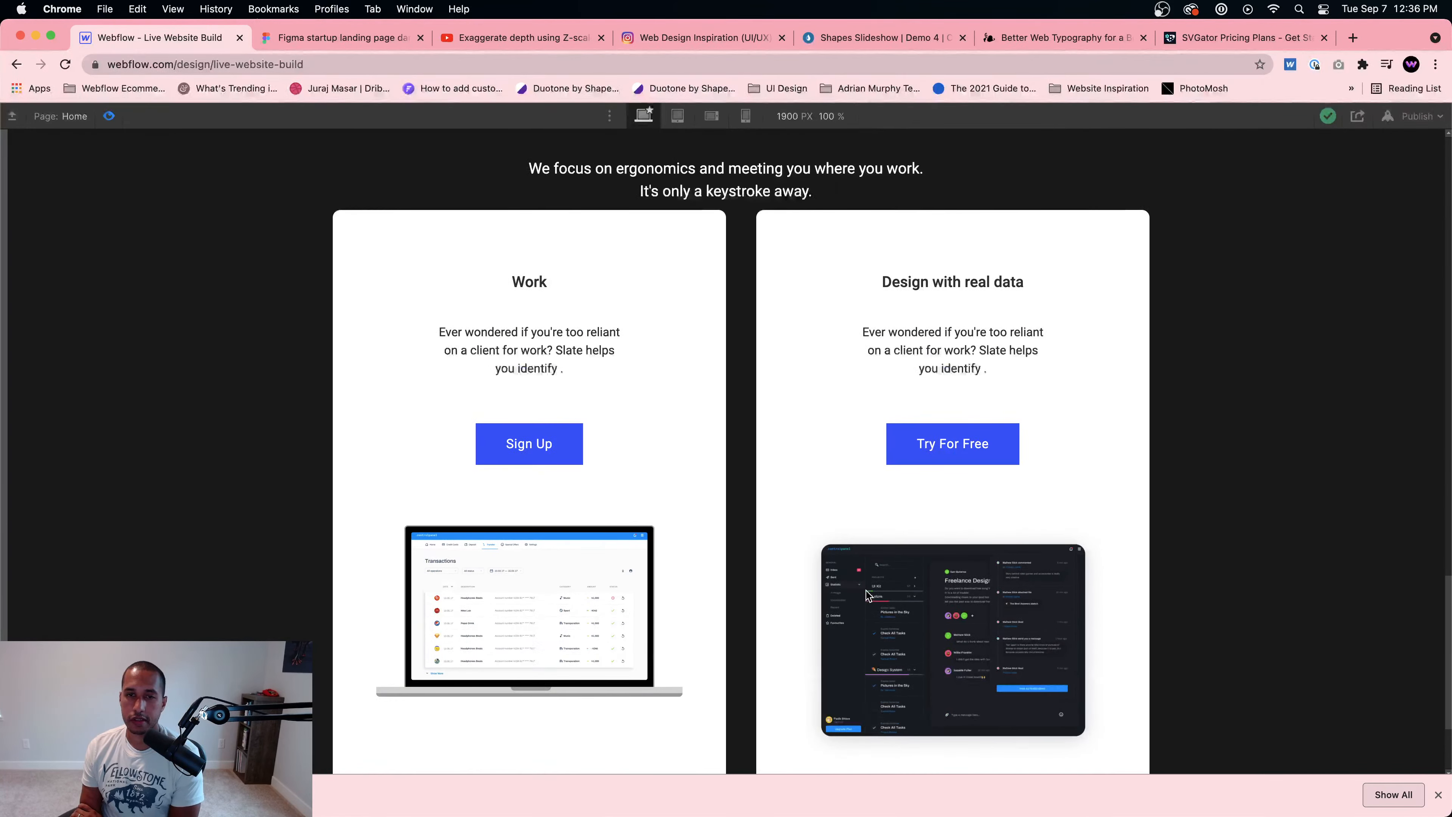
scroll(514, 374, "down", 2)
scroll(531, 363, "up", 5)
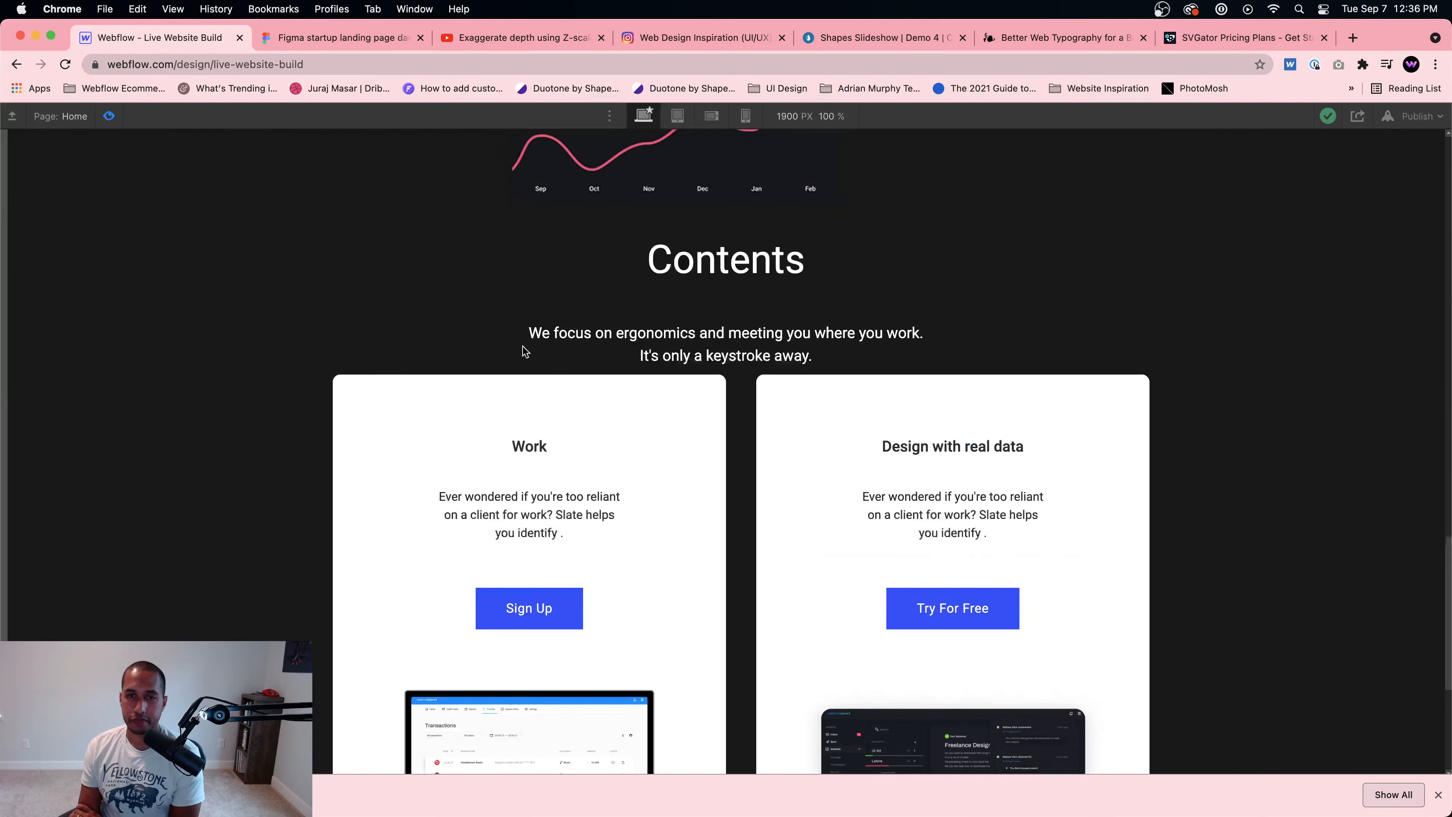
scroll(527, 320, "down", 1)
scroll(527, 320, "up", 1)
key("super+shift+p")
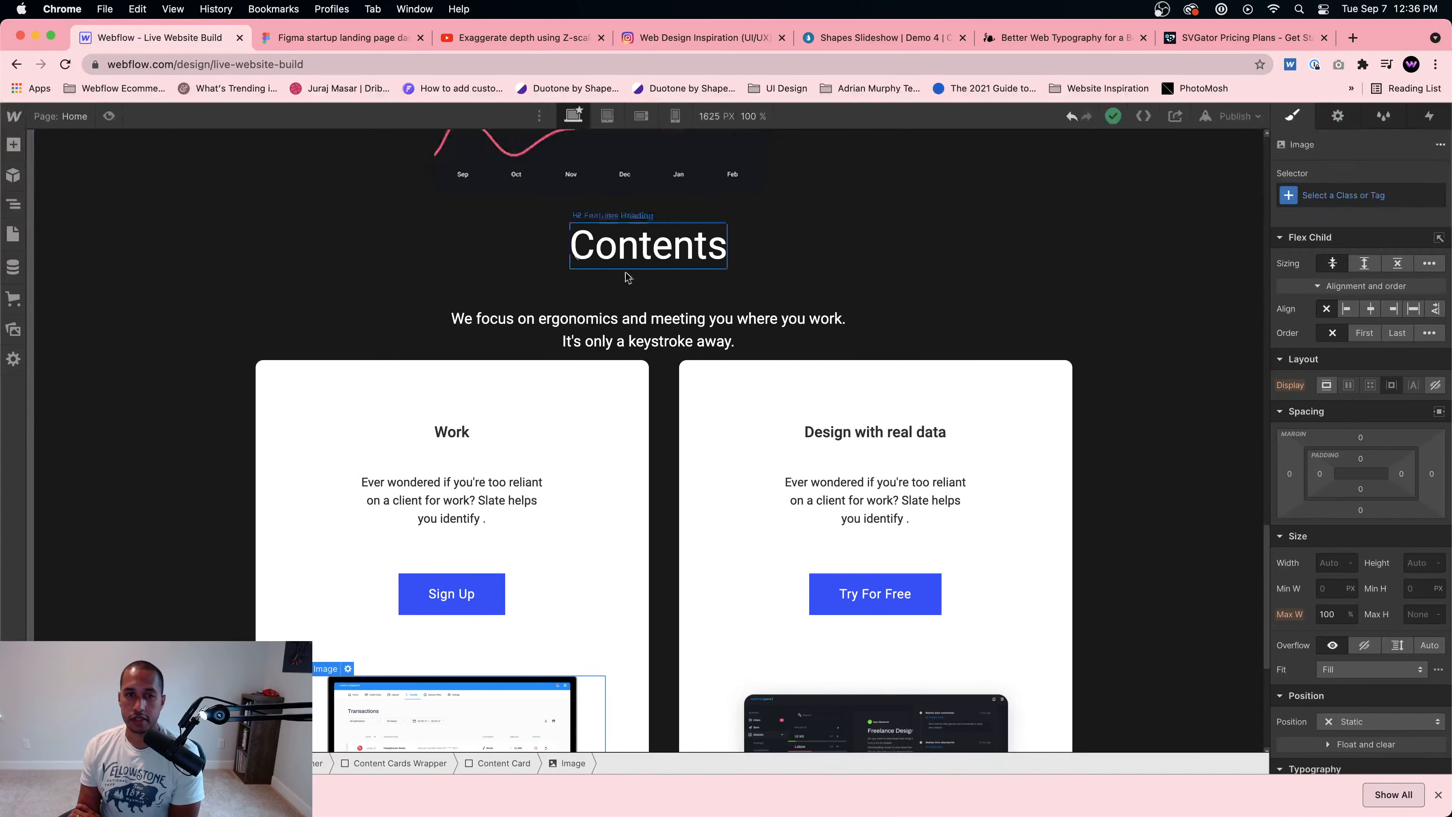
Step: Set the top margin of the Content Cards Wrapper to 80 px
left_click(660, 403)
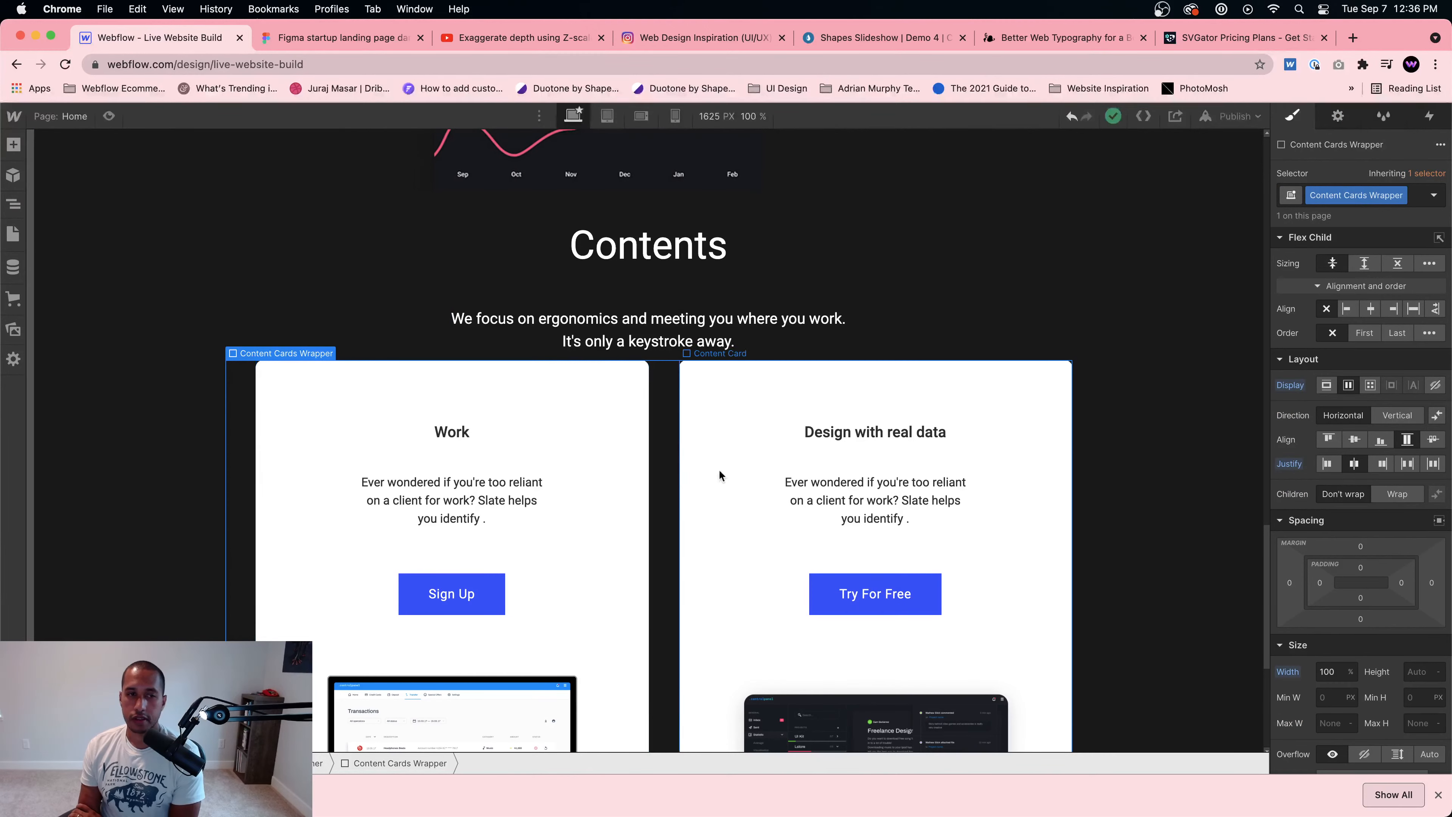
left_click(1361, 546)
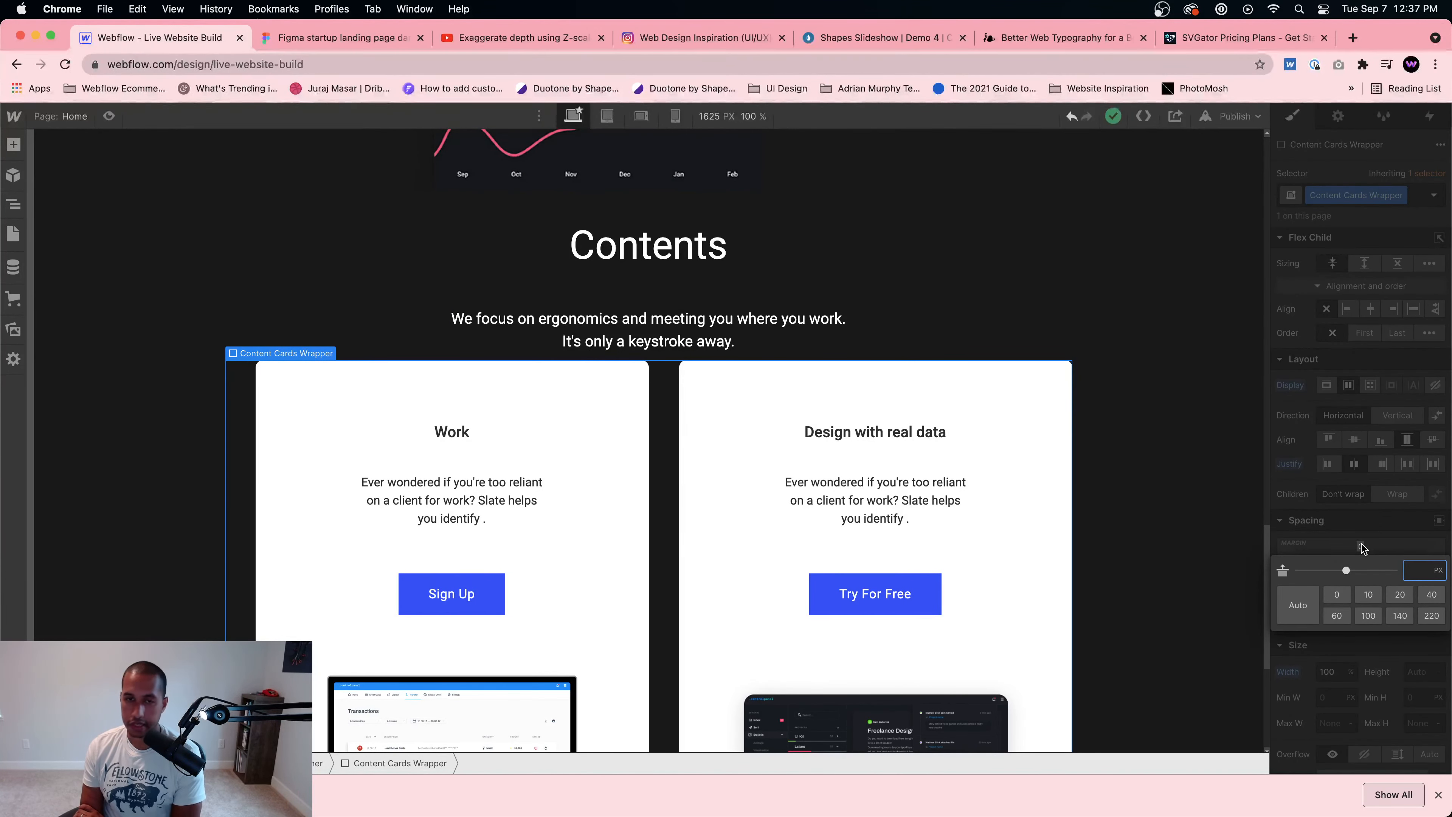
type("80")
key("Return")
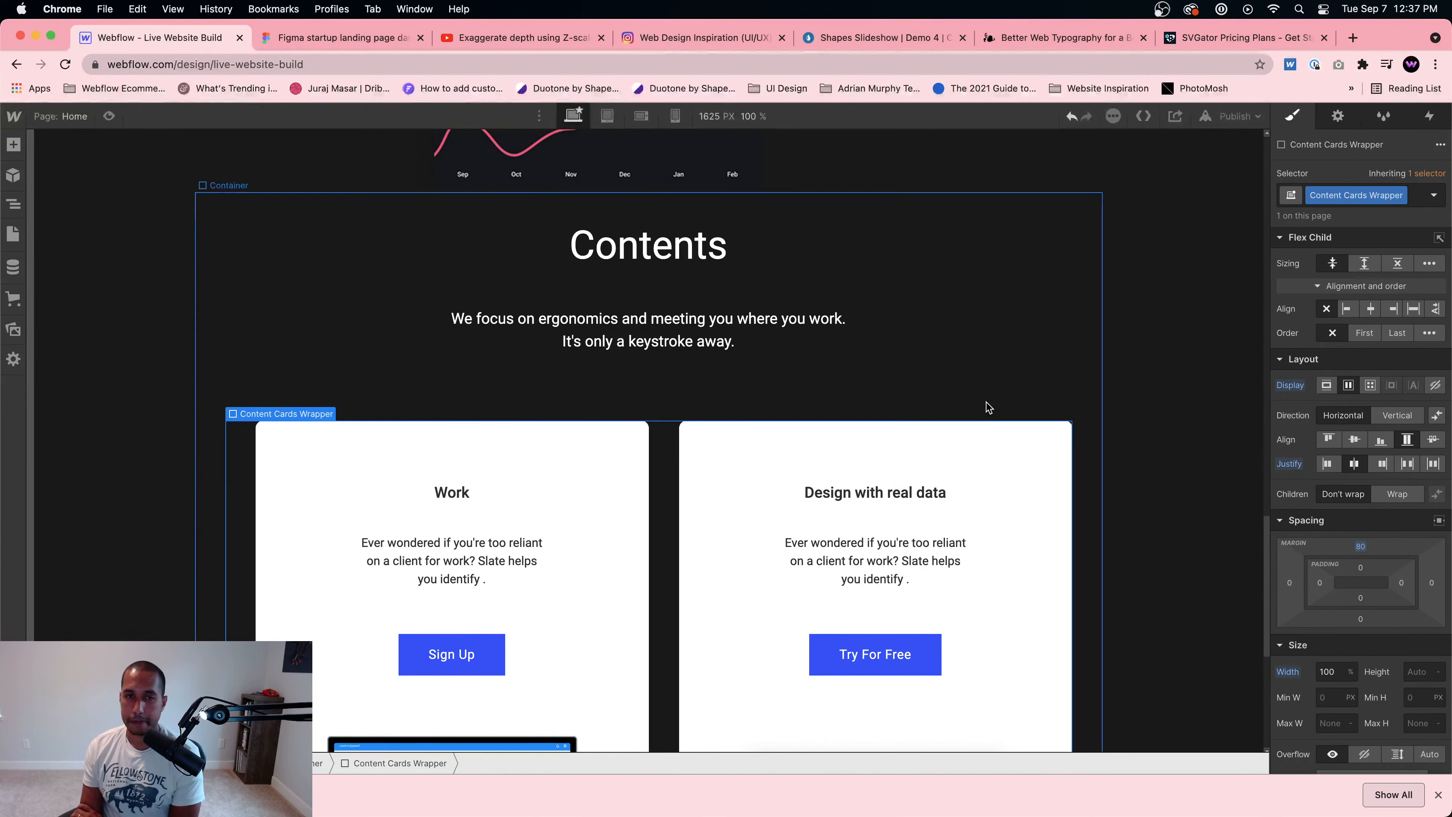
Step: Set the top padding of the Contents Section to 80 px
left_click(516, 259)
scroll(253, 405, "up", 3)
left_click(133, 422)
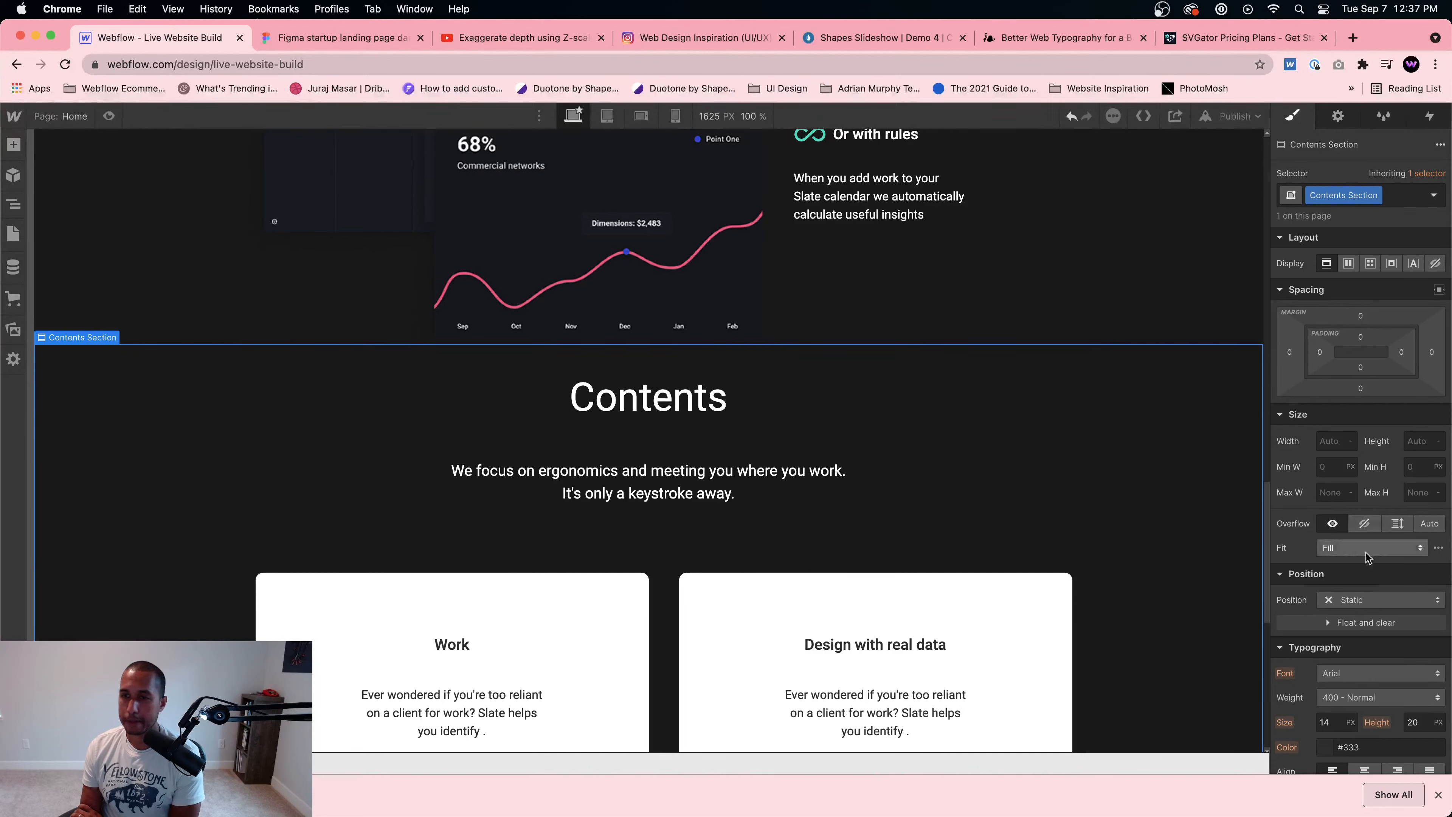
left_click(1360, 336)
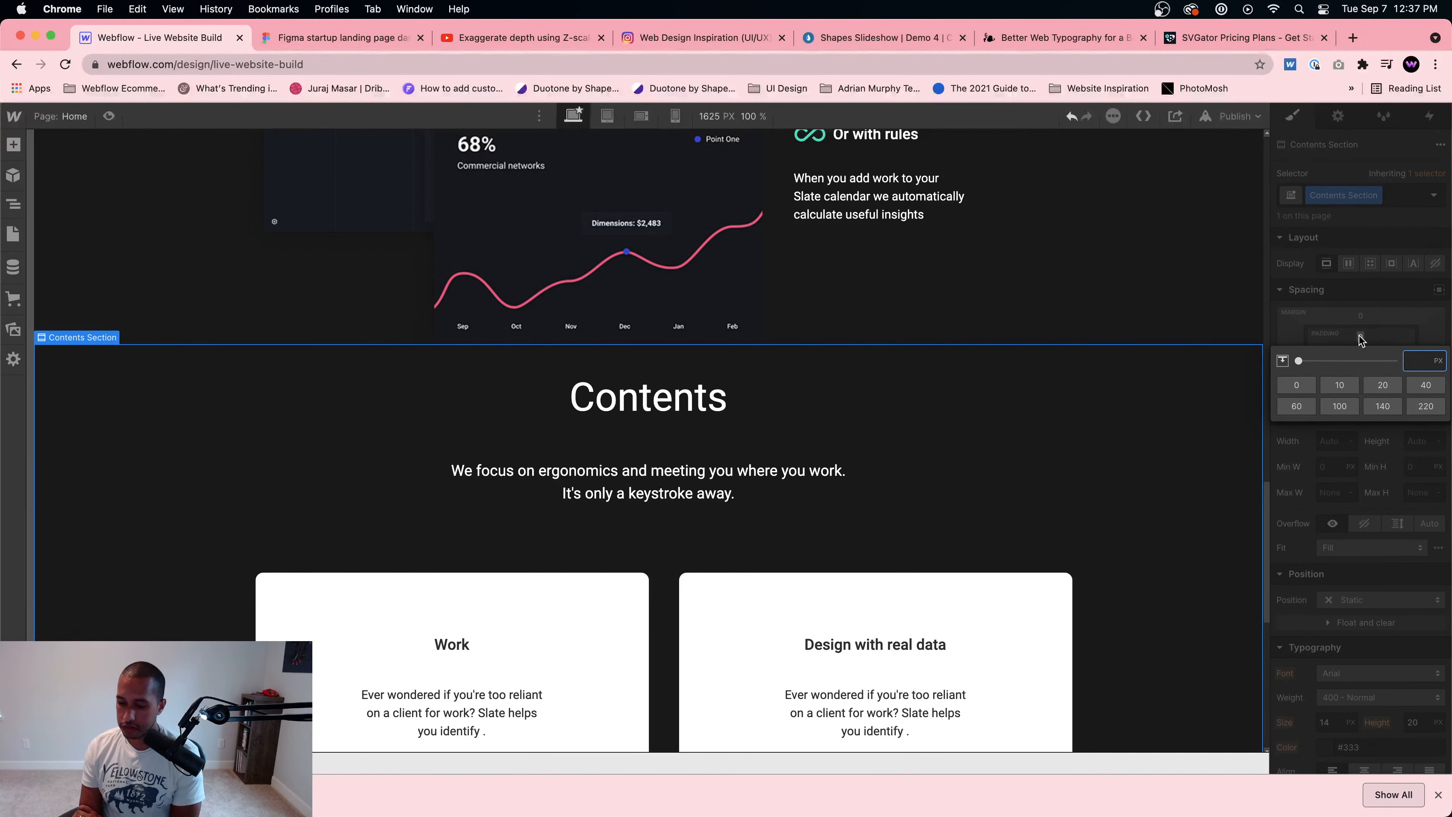
type("80")
key("Return")
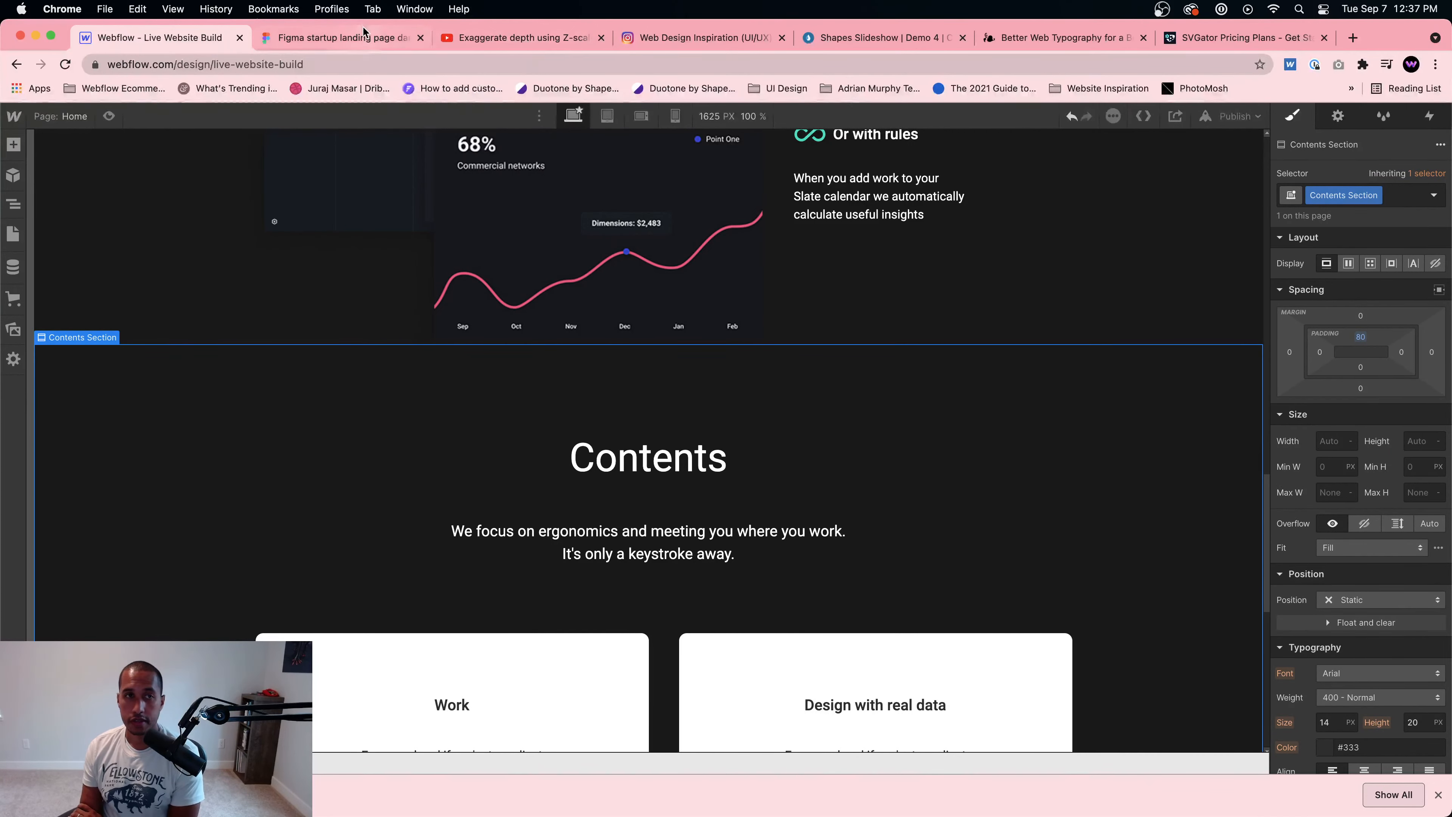
Step: Switch to the Figma design to check the spacing above the Contents heading, and return to the Webflow project
left_click(361, 36)
scroll(812, 366, "up", 4)
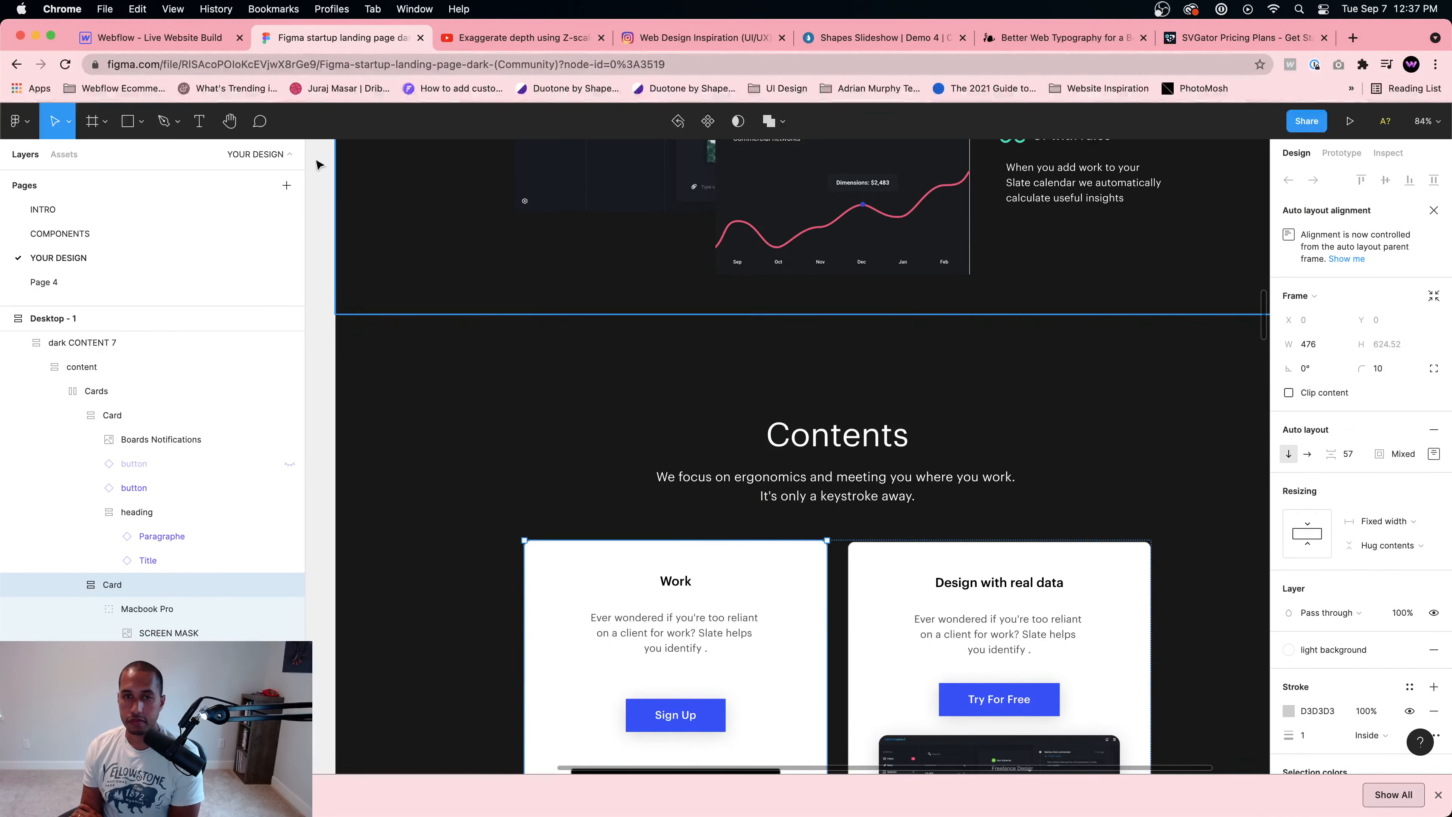
left_click(652, 385)
left_click(663, 365)
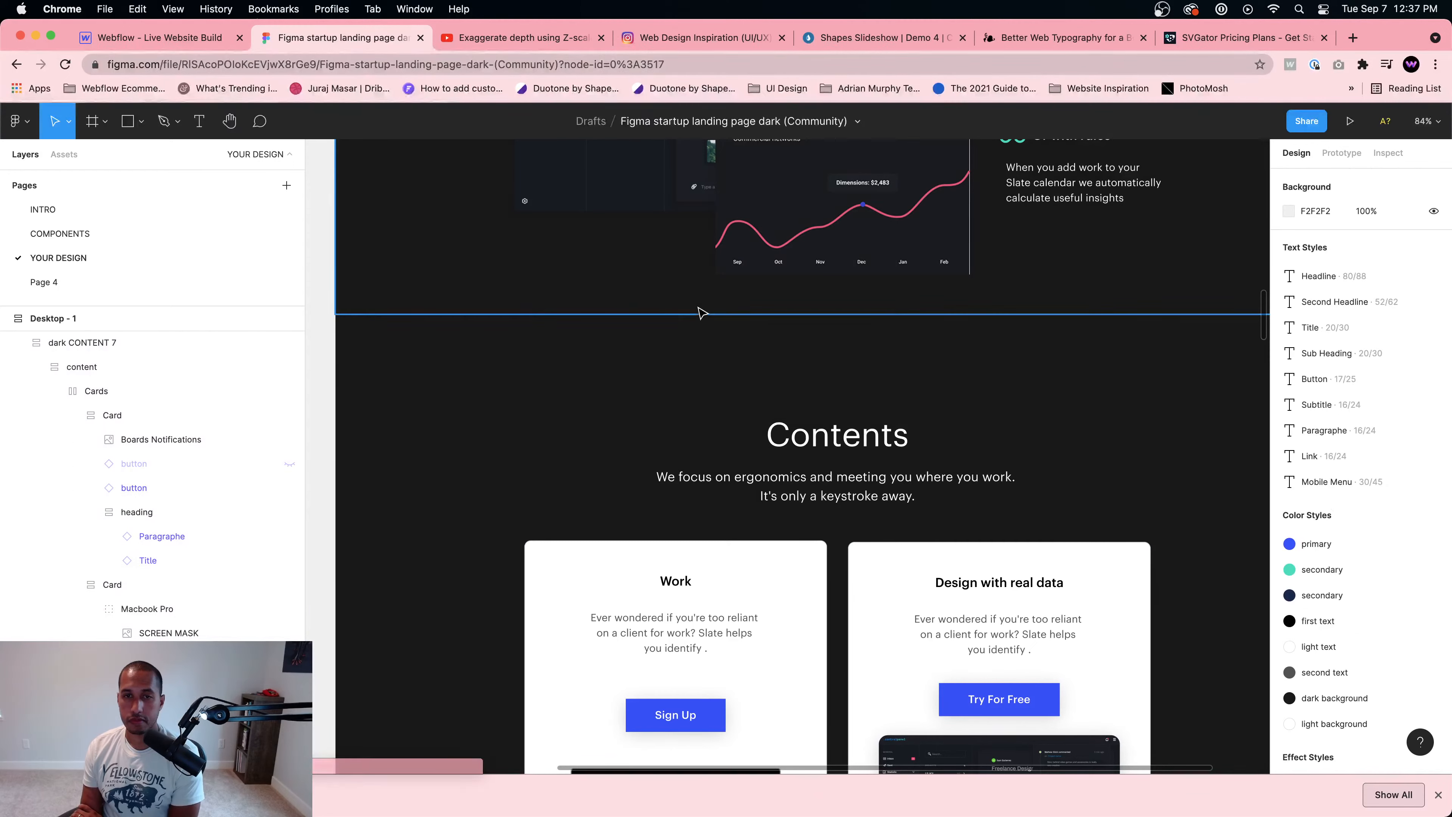
left_click(152, 37)
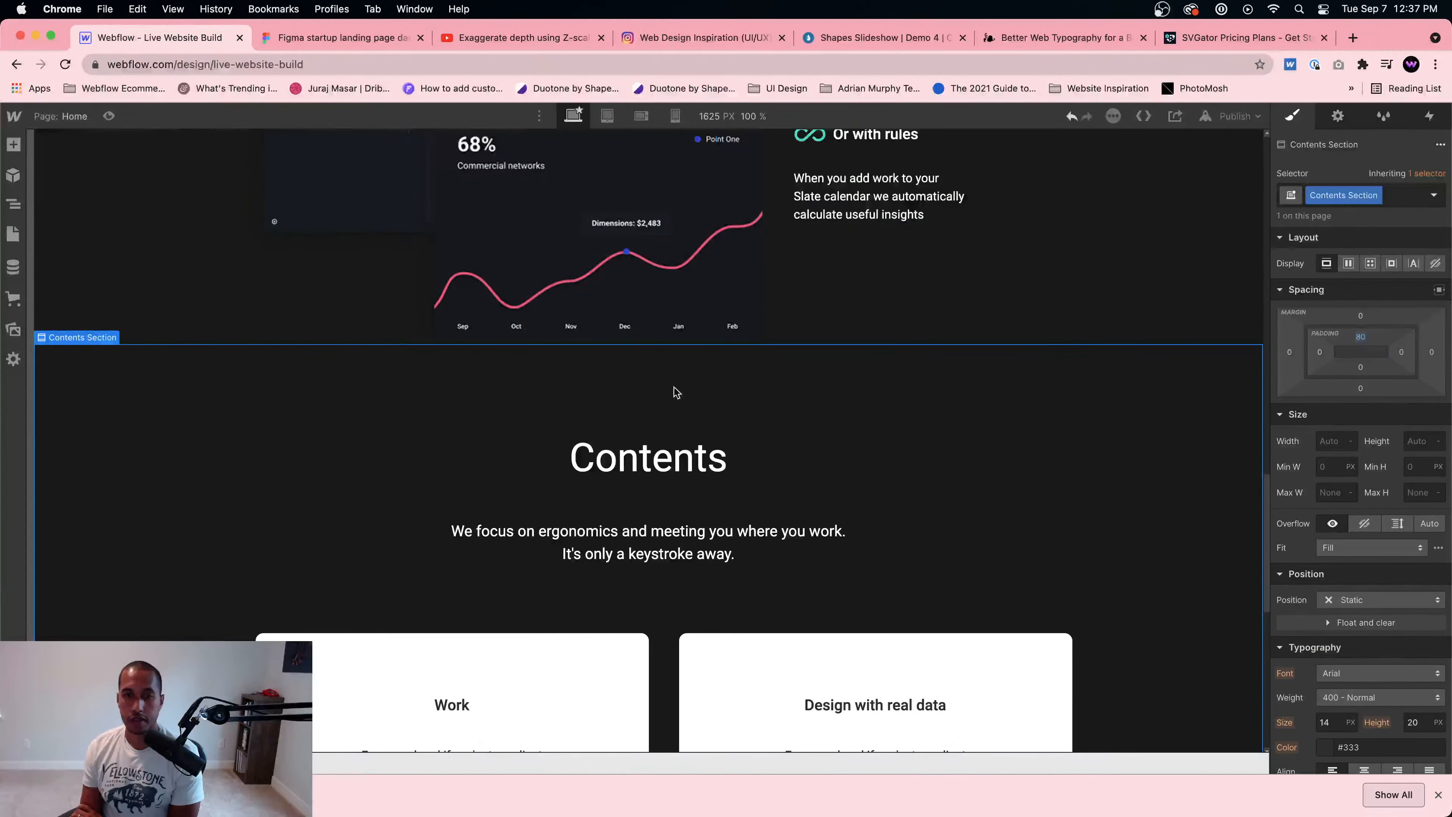
Step: Set the top padding of the Contents Section to 140 px
left_click(1360, 336)
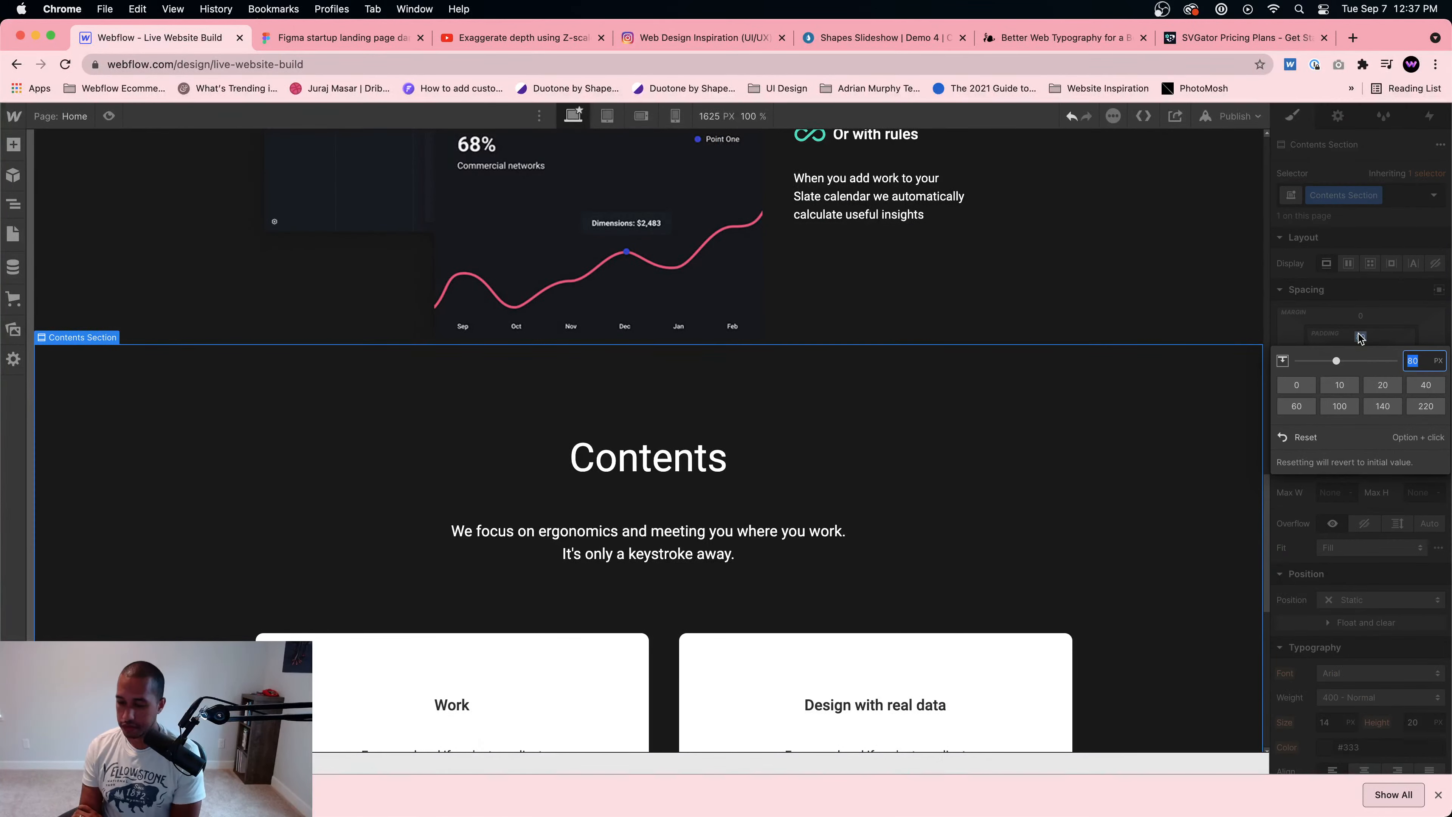
type("140")
key("Return")
Step: Preview the page, dismiss the browser's downloads bar, and check the Contents section's spacing against the Features section and its cards
left_click(109, 116)
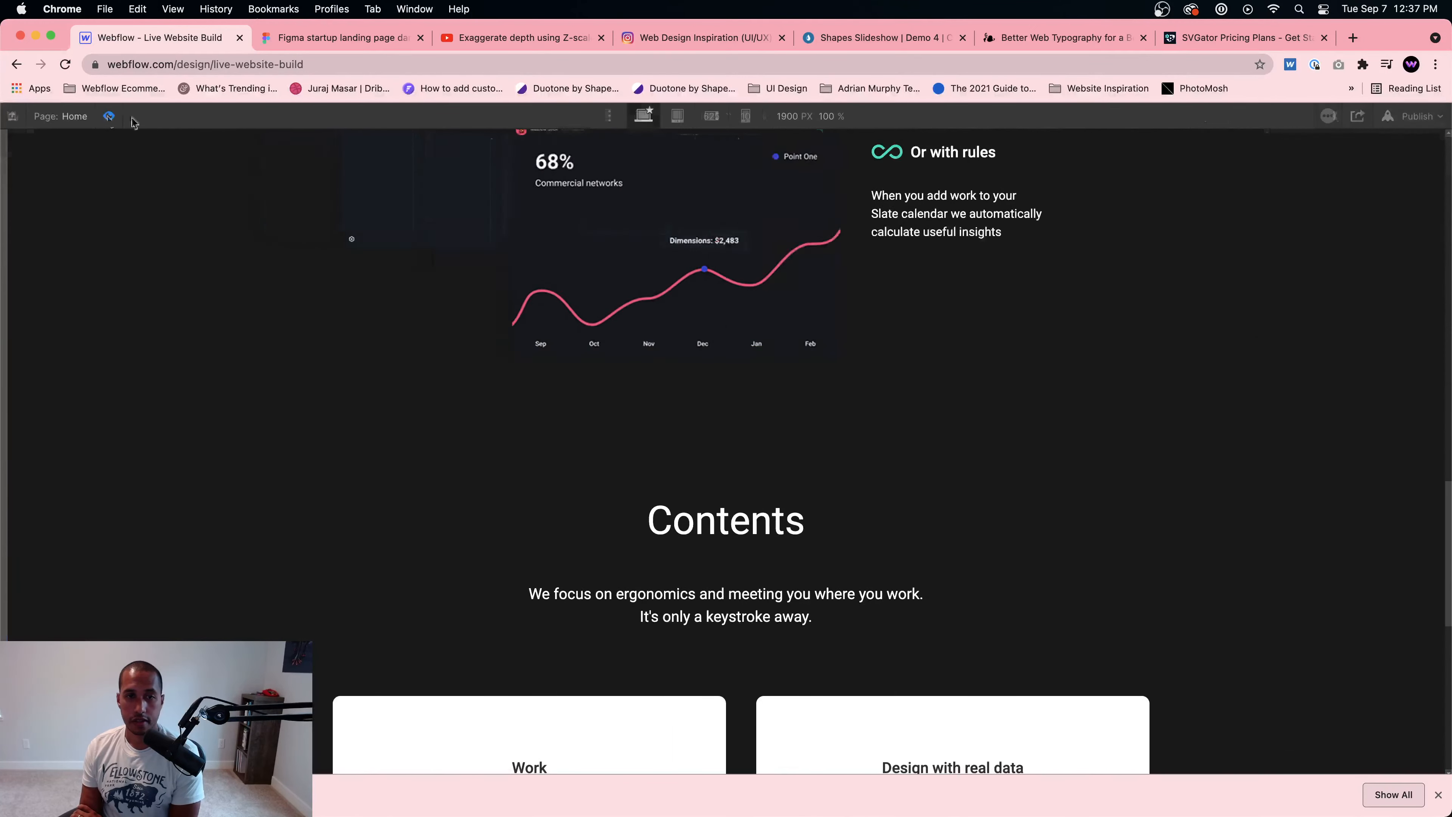
scroll(696, 314, "down", 8)
scroll(696, 307, "up", 13)
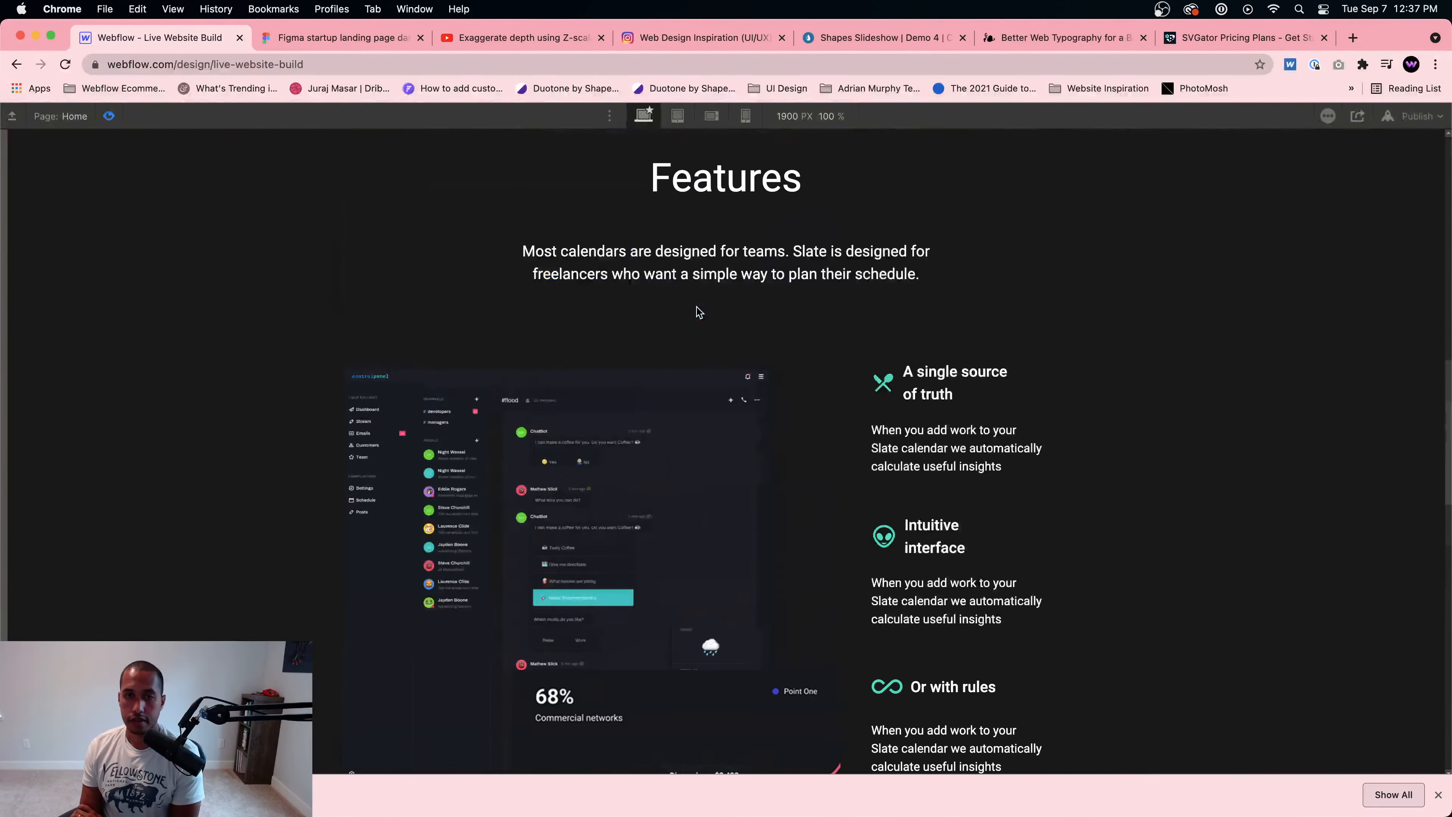
scroll(728, 334, "down", 15)
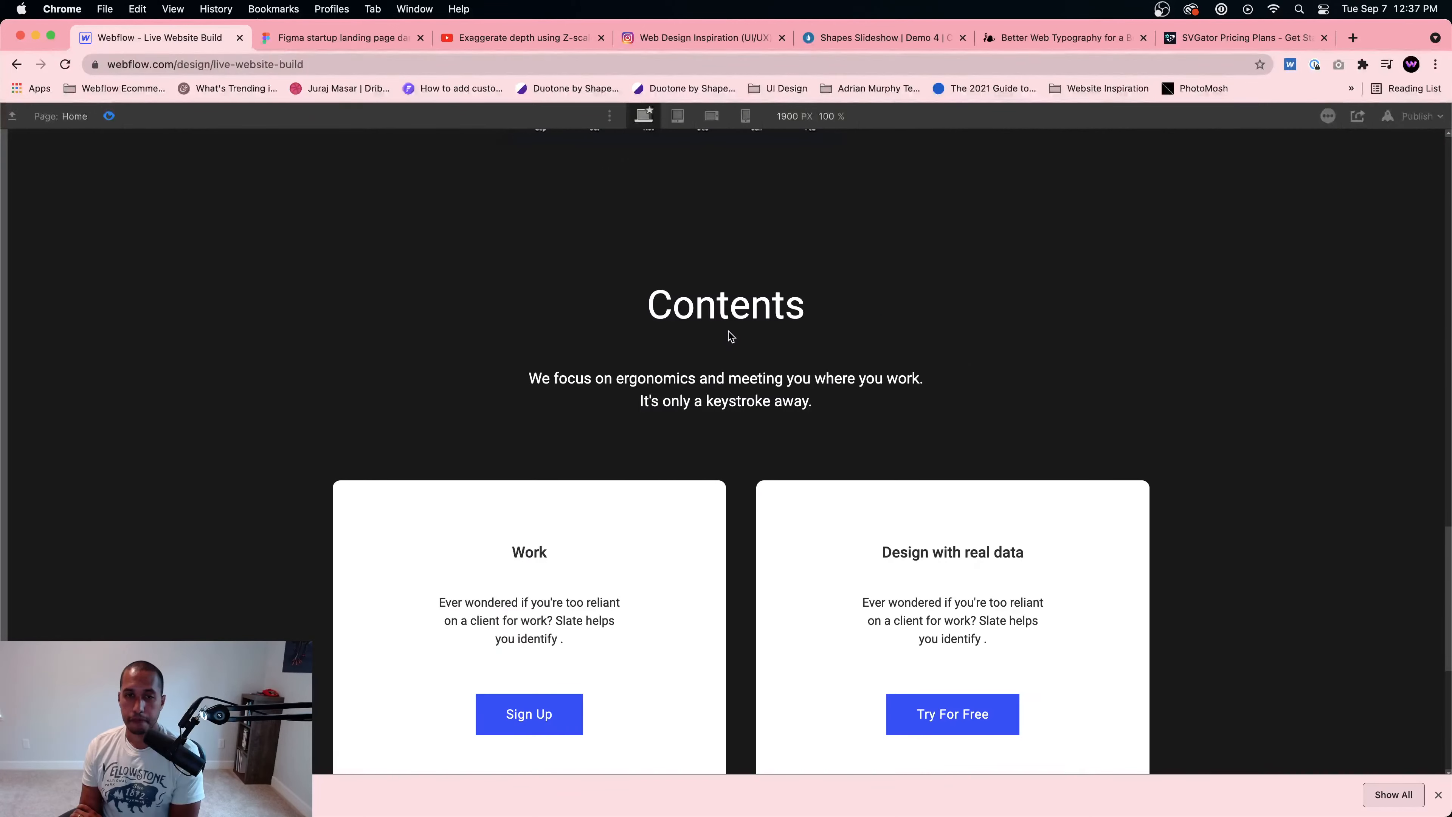
scroll(728, 335, "up", 7)
scroll(728, 335, "down", 5)
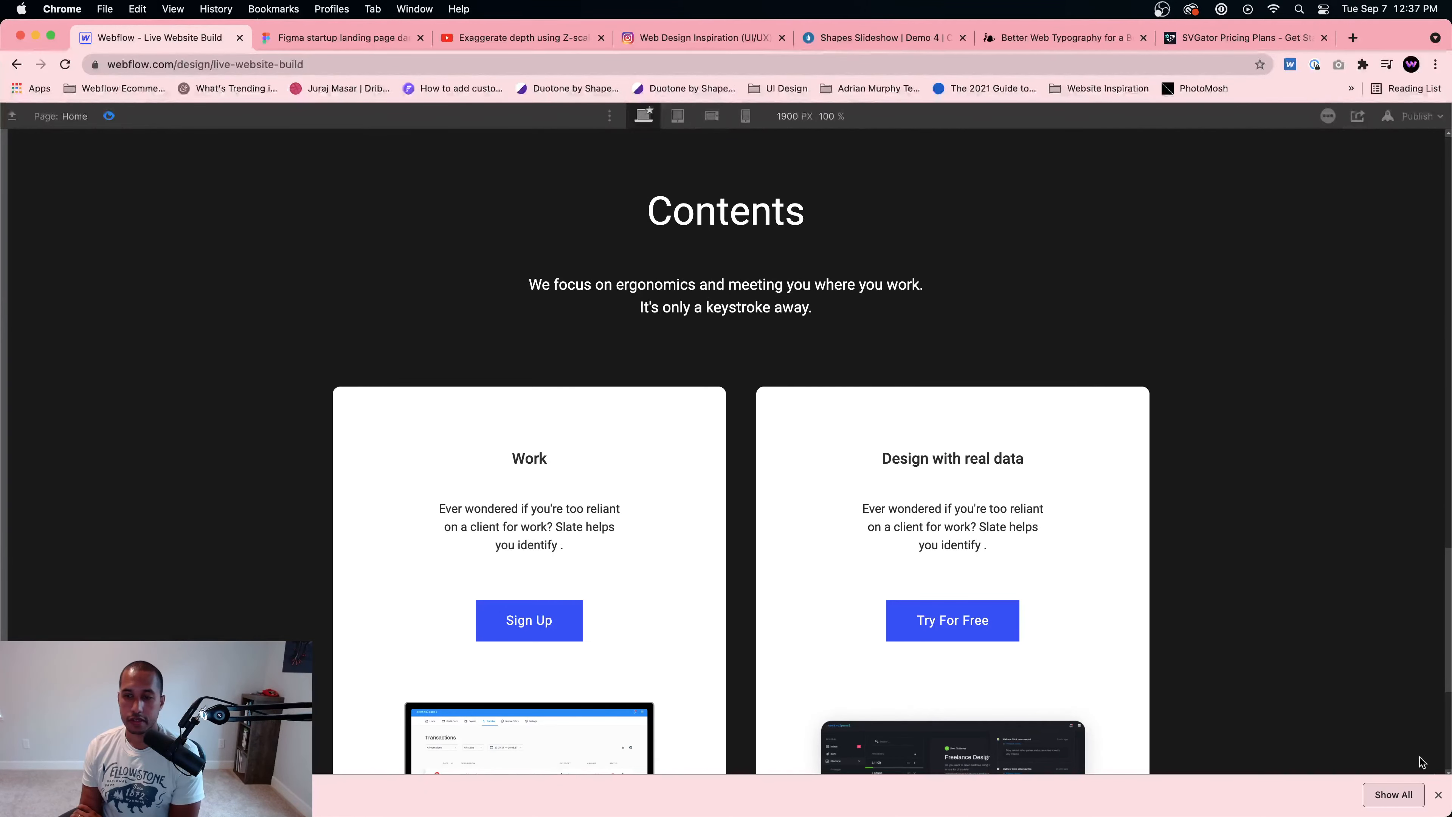
left_click(1437, 795)
scroll(973, 472, "down", 5)
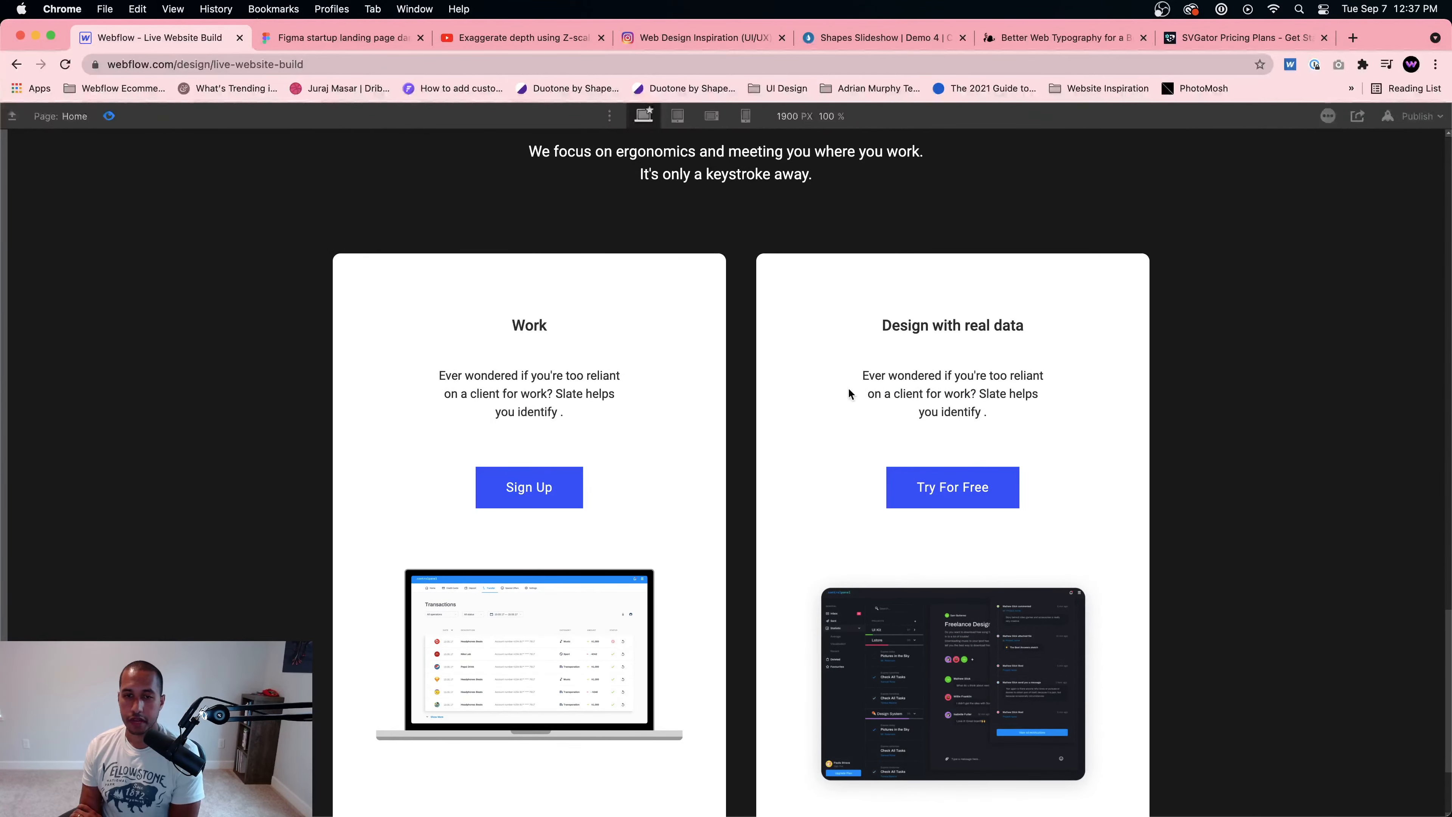
scroll(872, 377, "down", 1)
scroll(542, 299, "down", 5)
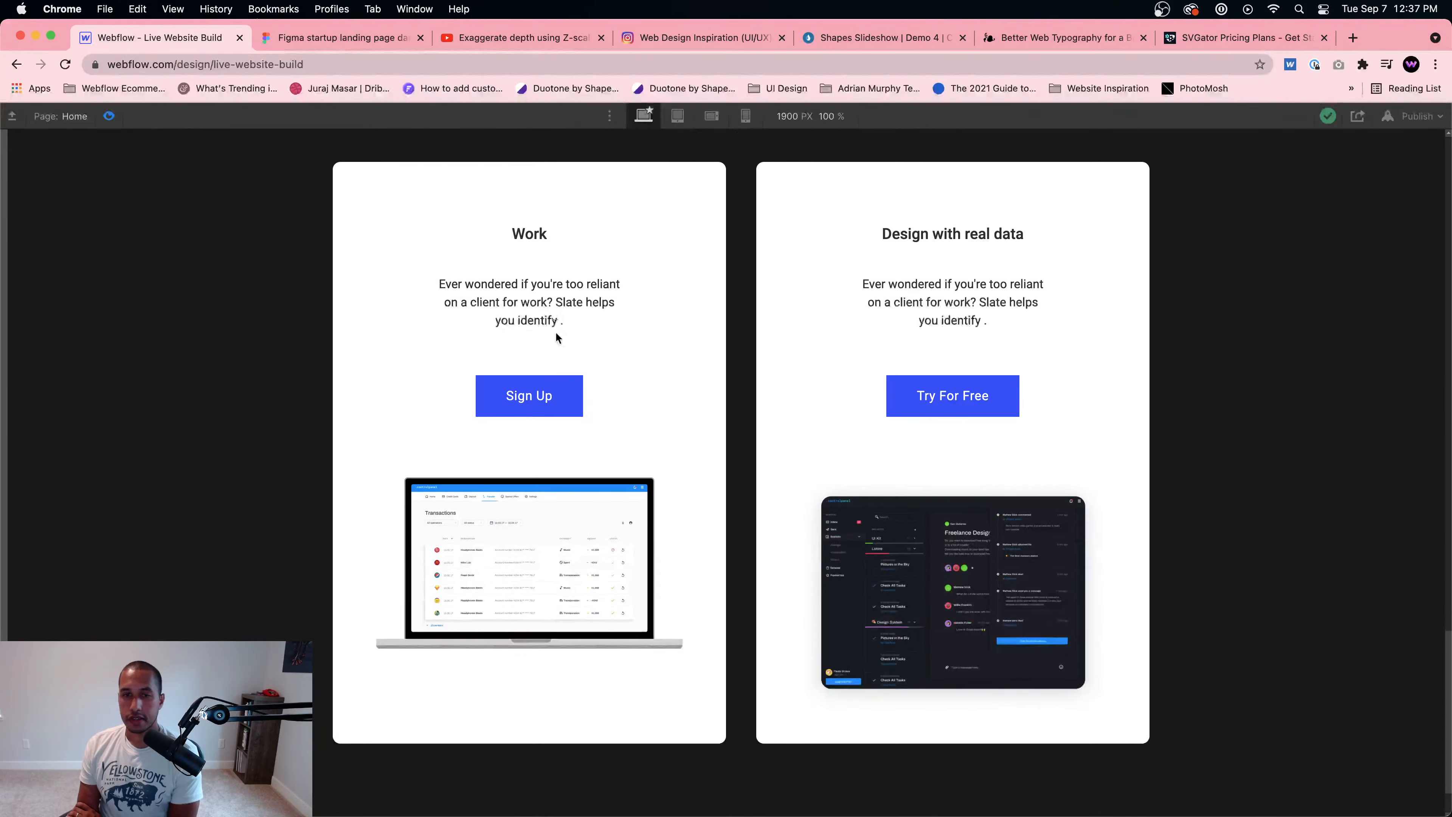
scroll(606, 391, "up", 10)
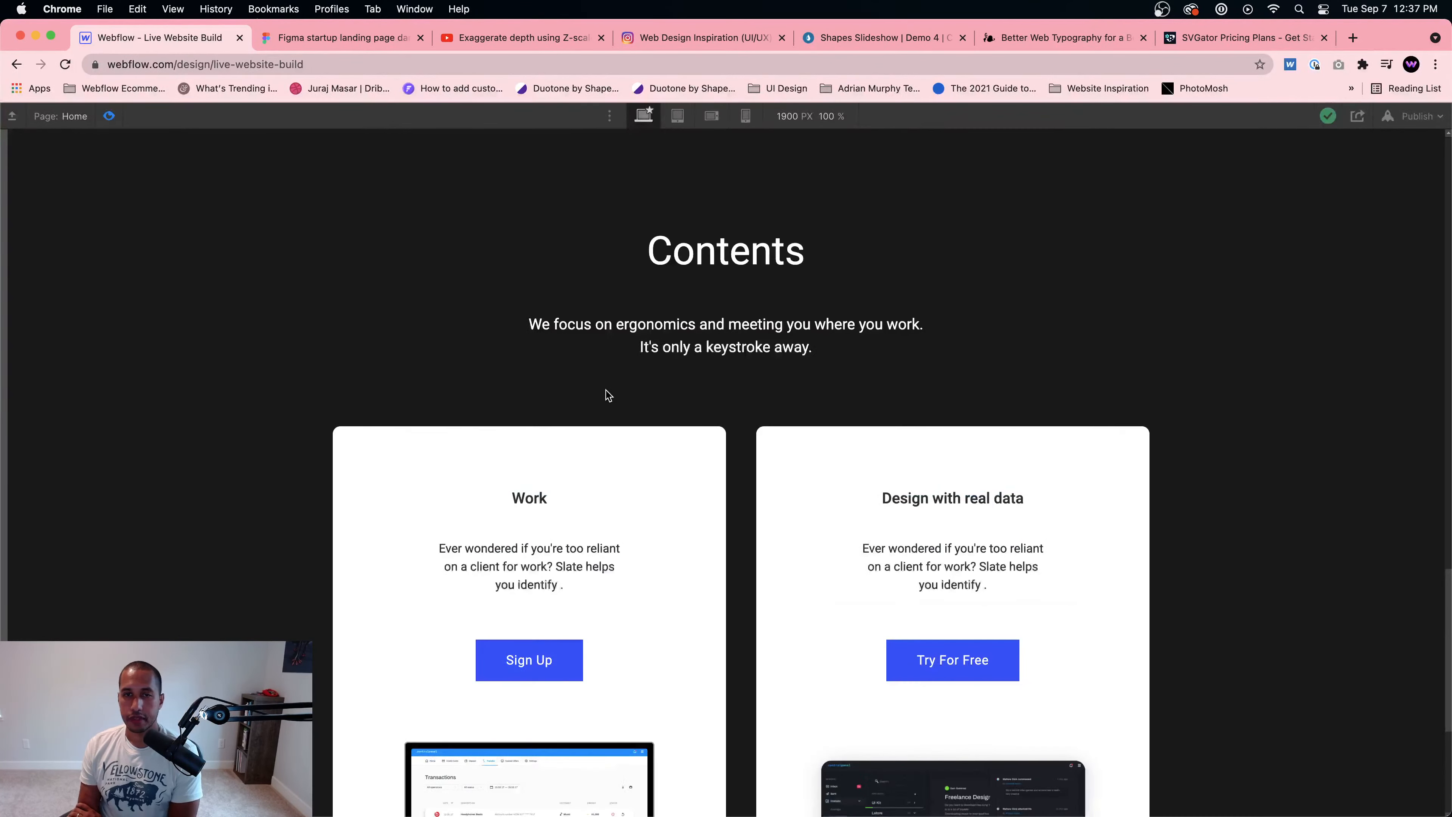
Step: Review the whole page preview from the hero down to the Contents section, checking the spacing between sections
scroll(603, 377, "up", 20)
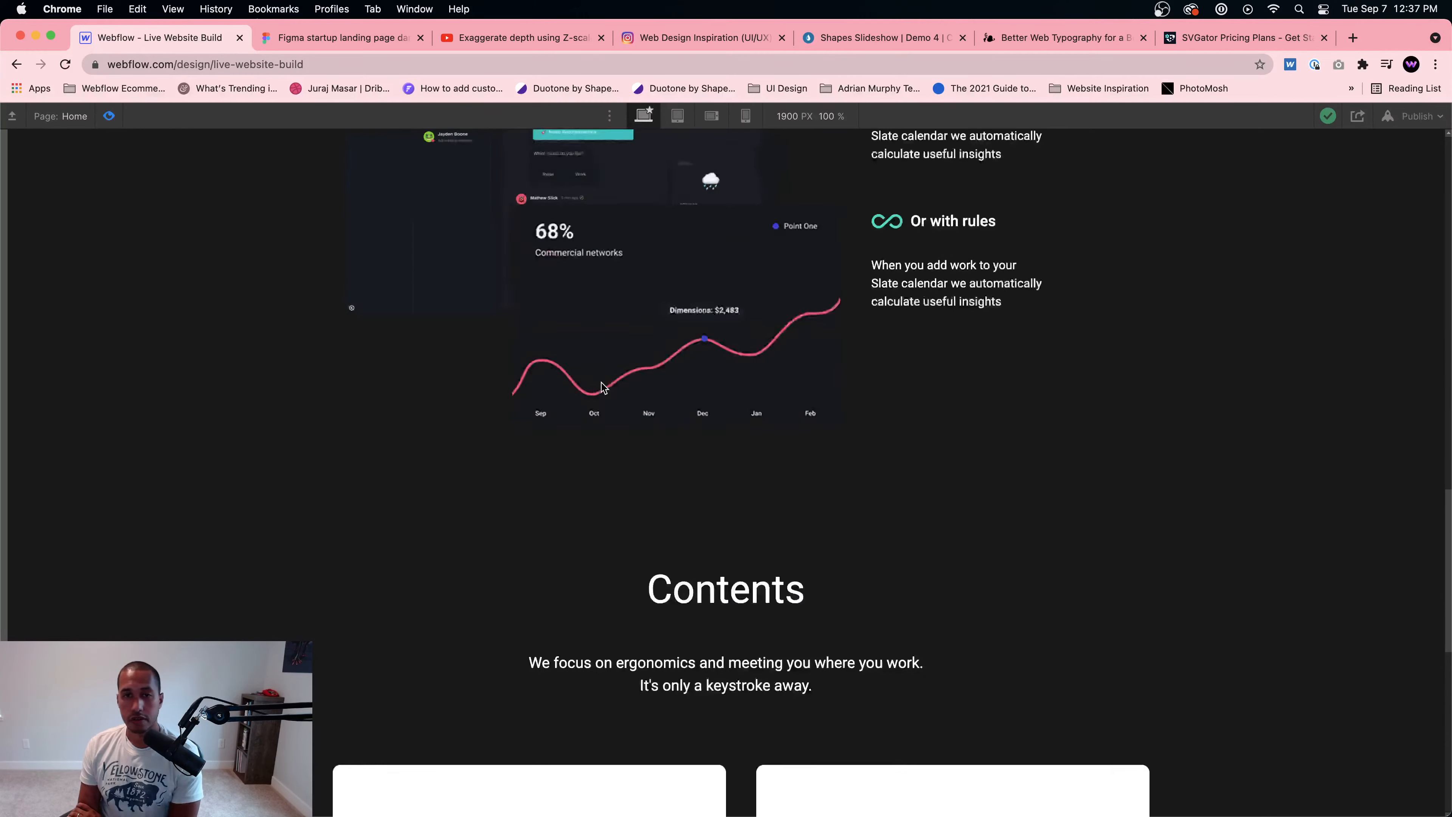
scroll(602, 384, "up", 15)
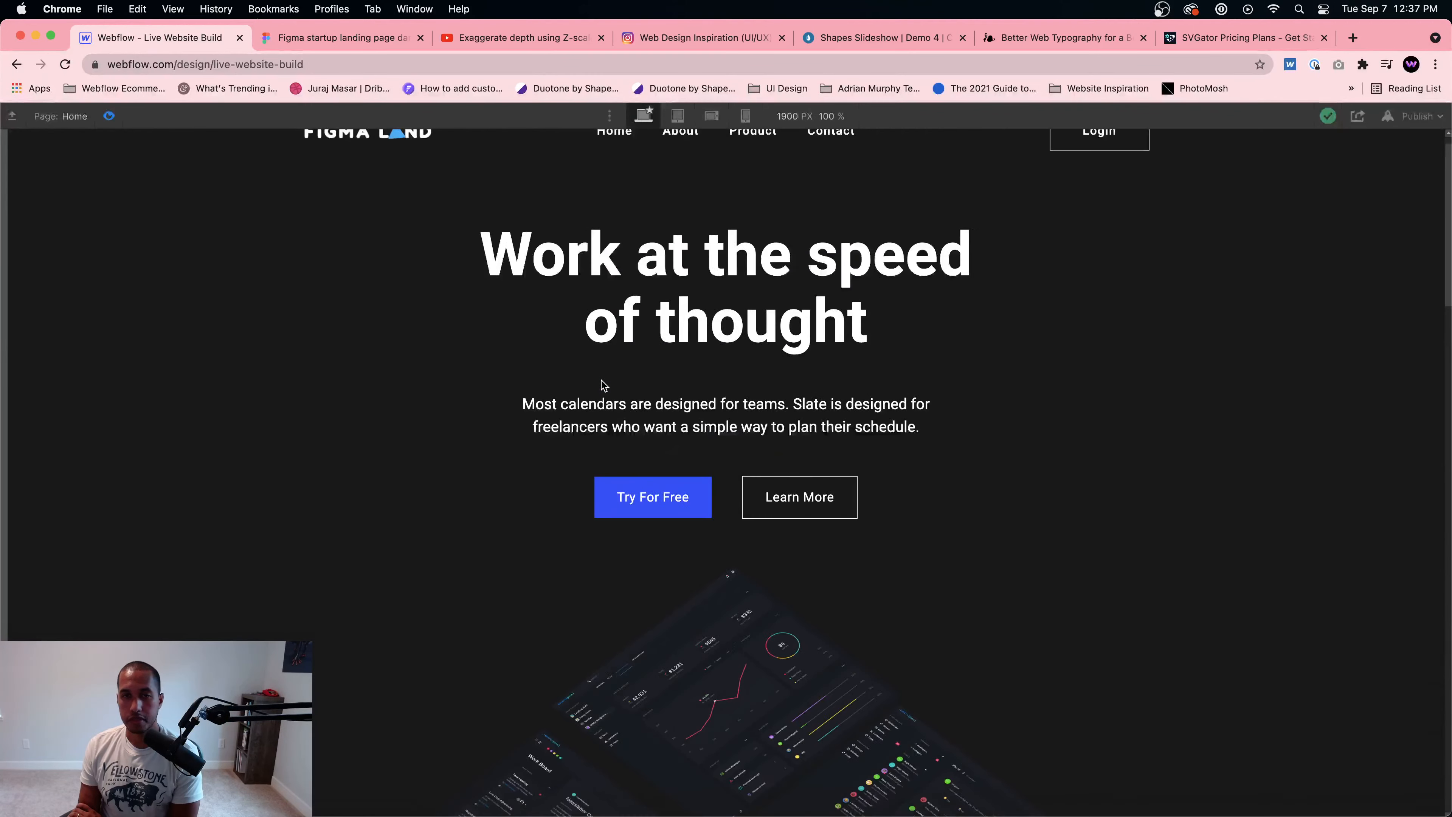
scroll(602, 383, "down", 13)
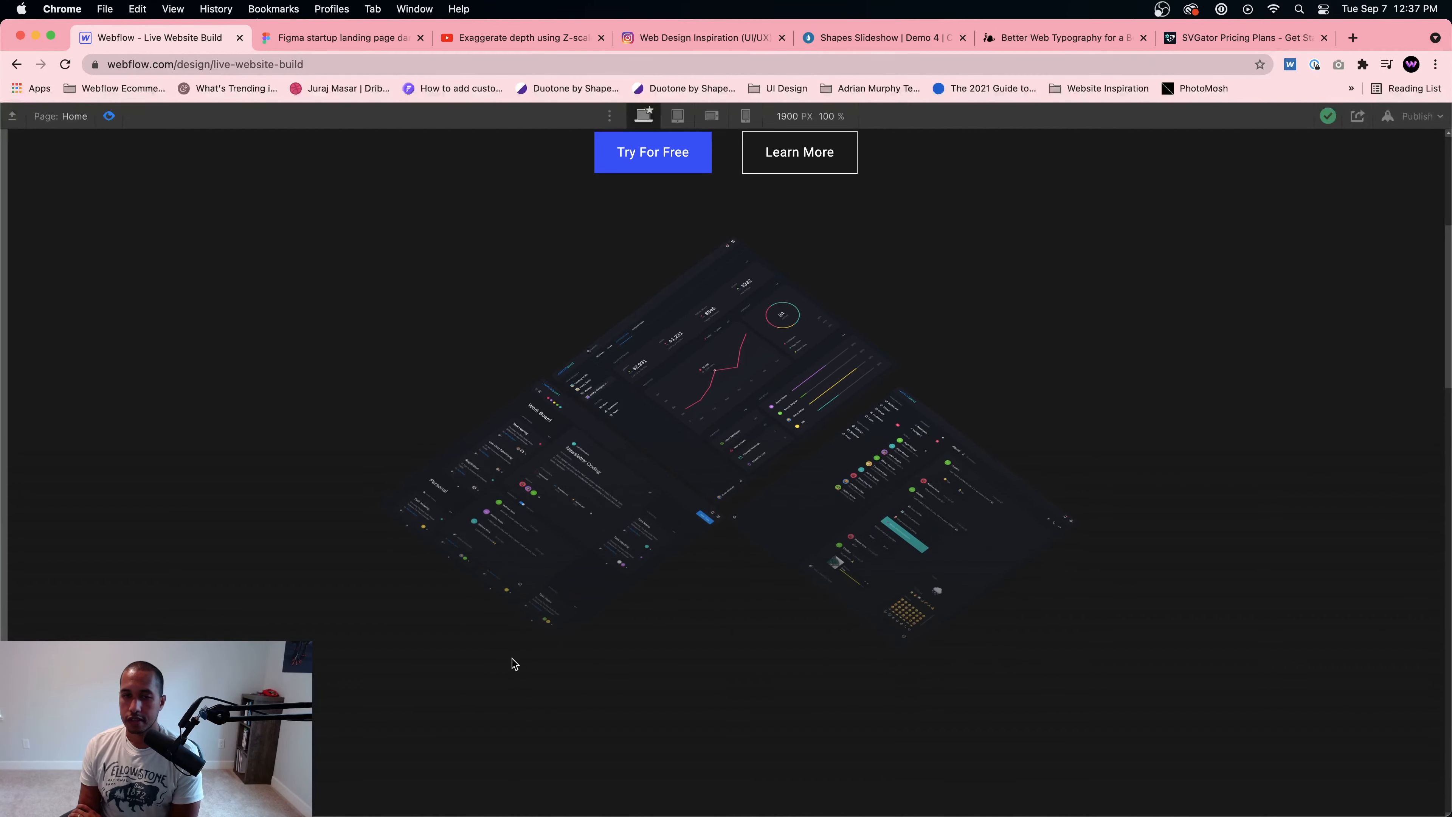
scroll(583, 615, "down", 2)
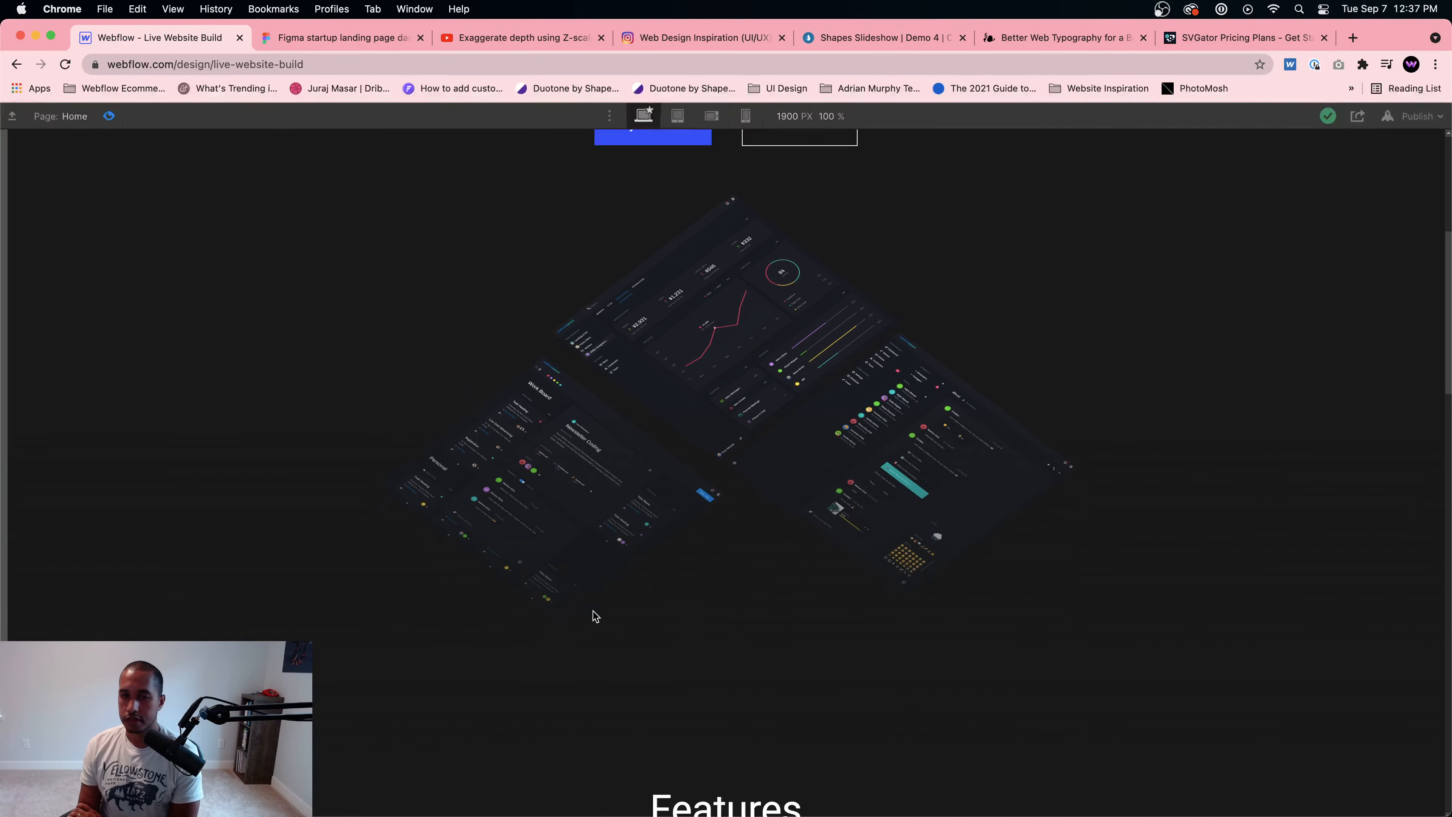
scroll(590, 594, "down", 5)
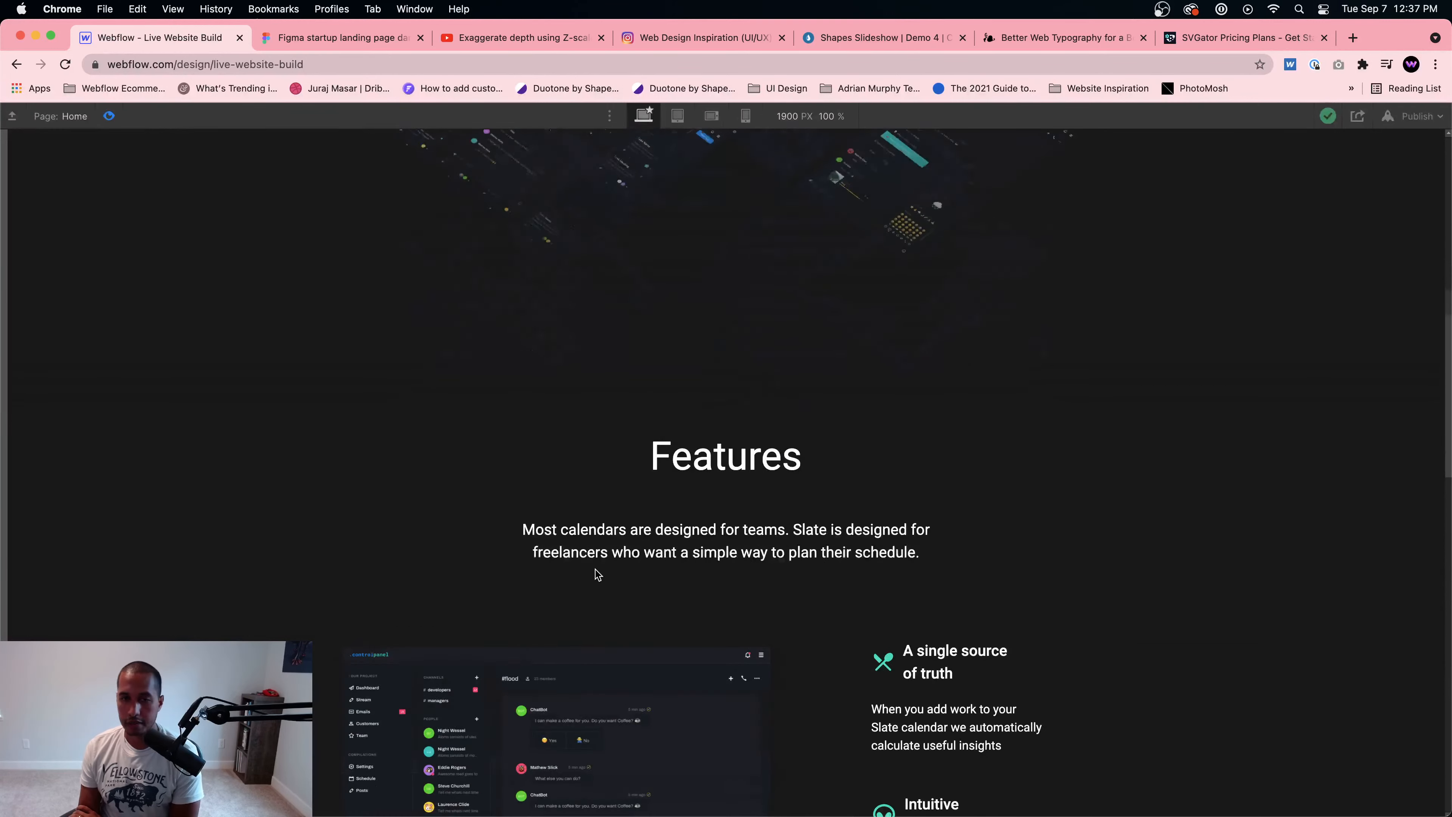
scroll(621, 424, "down", 7)
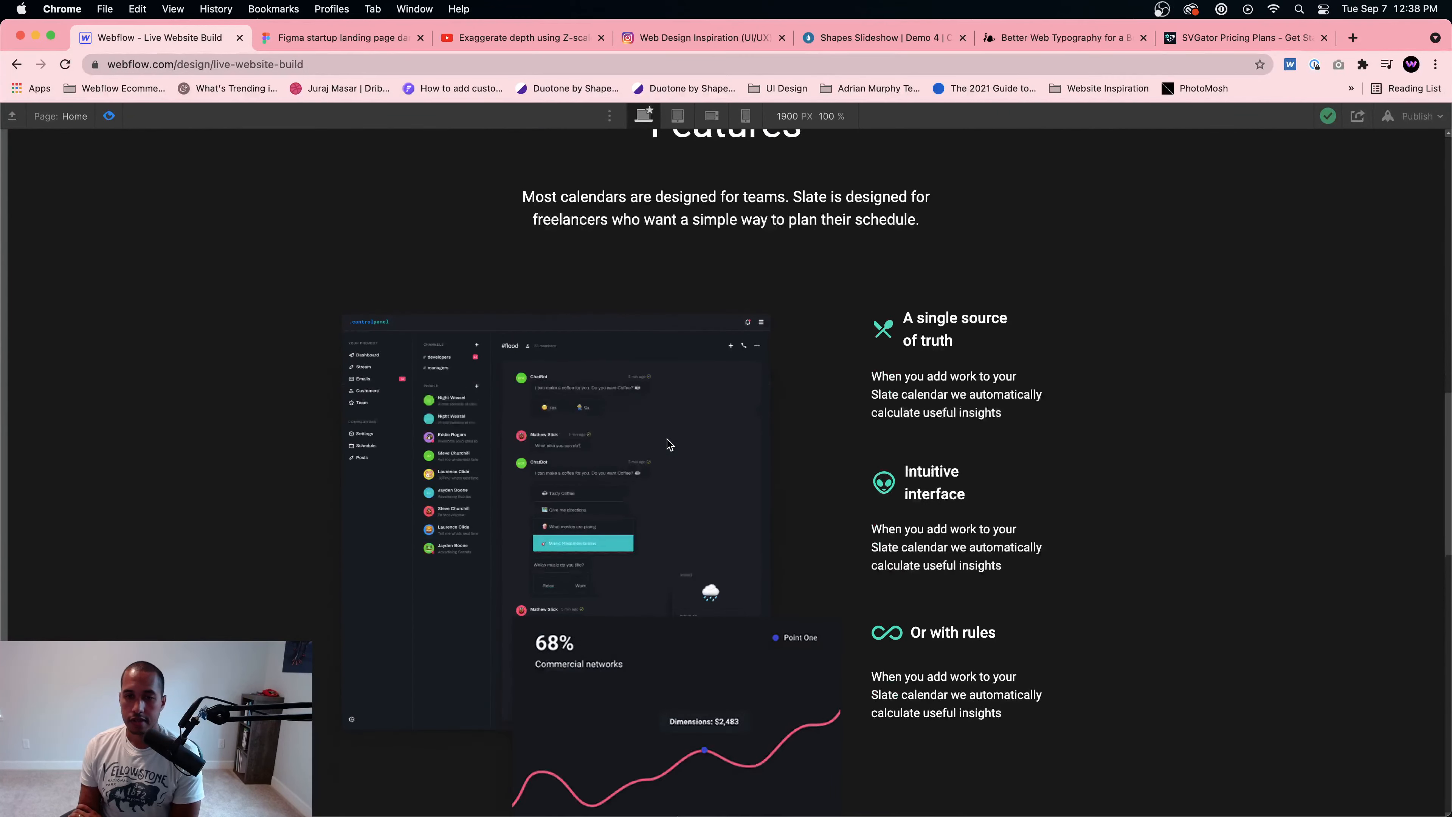
scroll(669, 445, "down", 13)
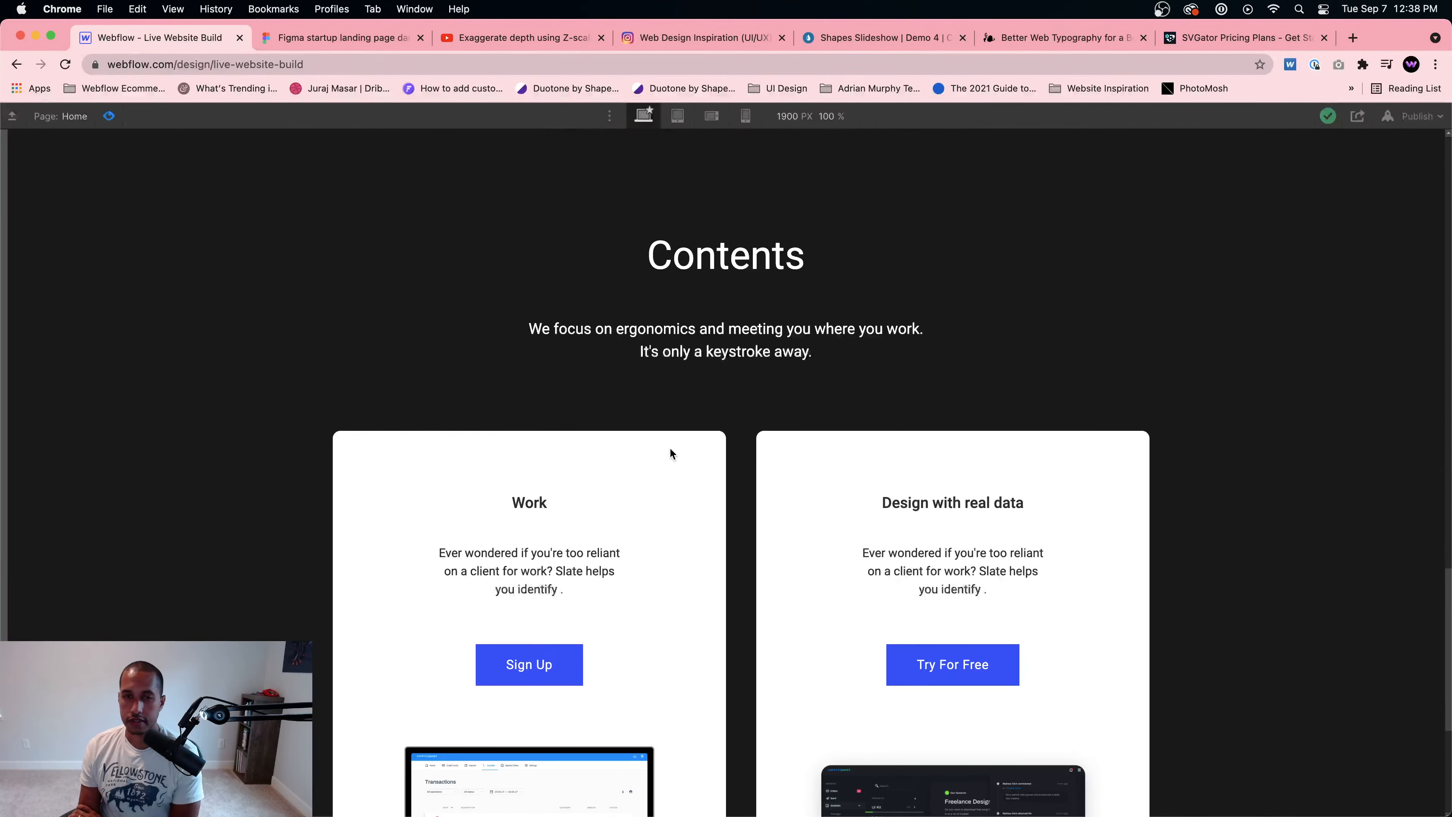
scroll(637, 611, "up", 10)
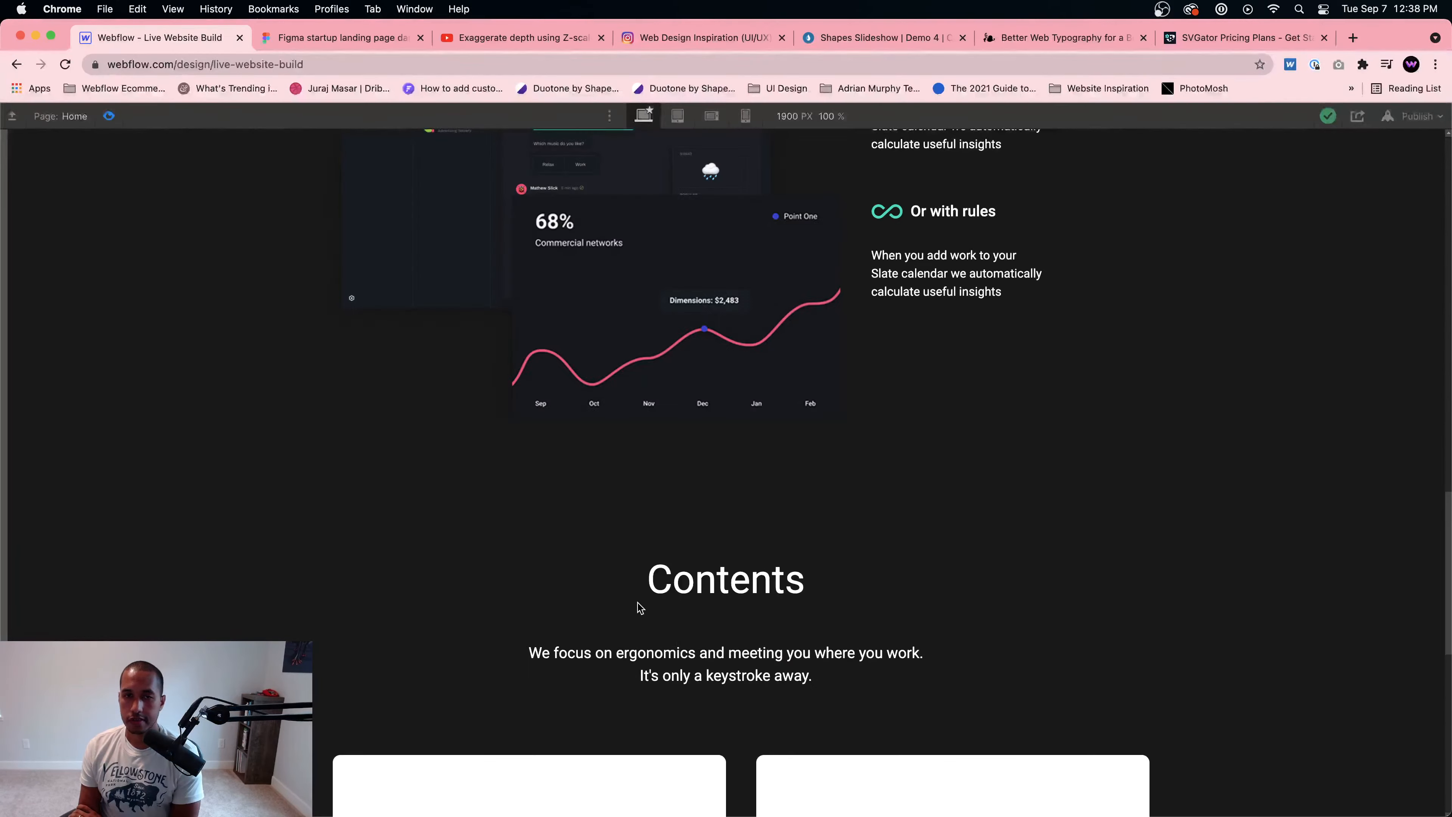
scroll(635, 603, "down", 10)
Step: Switch to the Figma design to examine the Gallery section's layout, and return to the Webflow designer out of preview mode
left_click(342, 40)
scroll(724, 408, "down", 10)
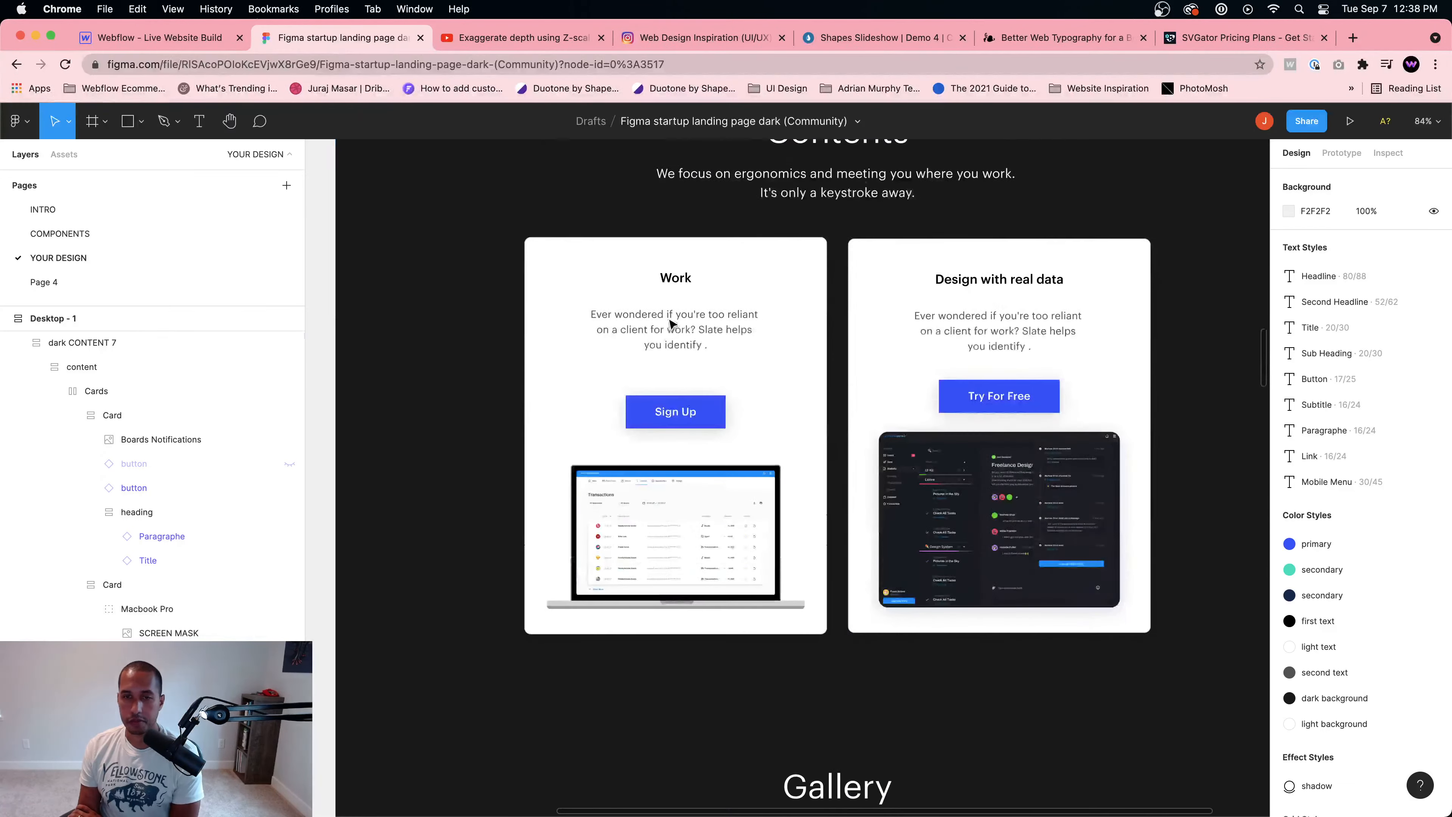
left_click(665, 302)
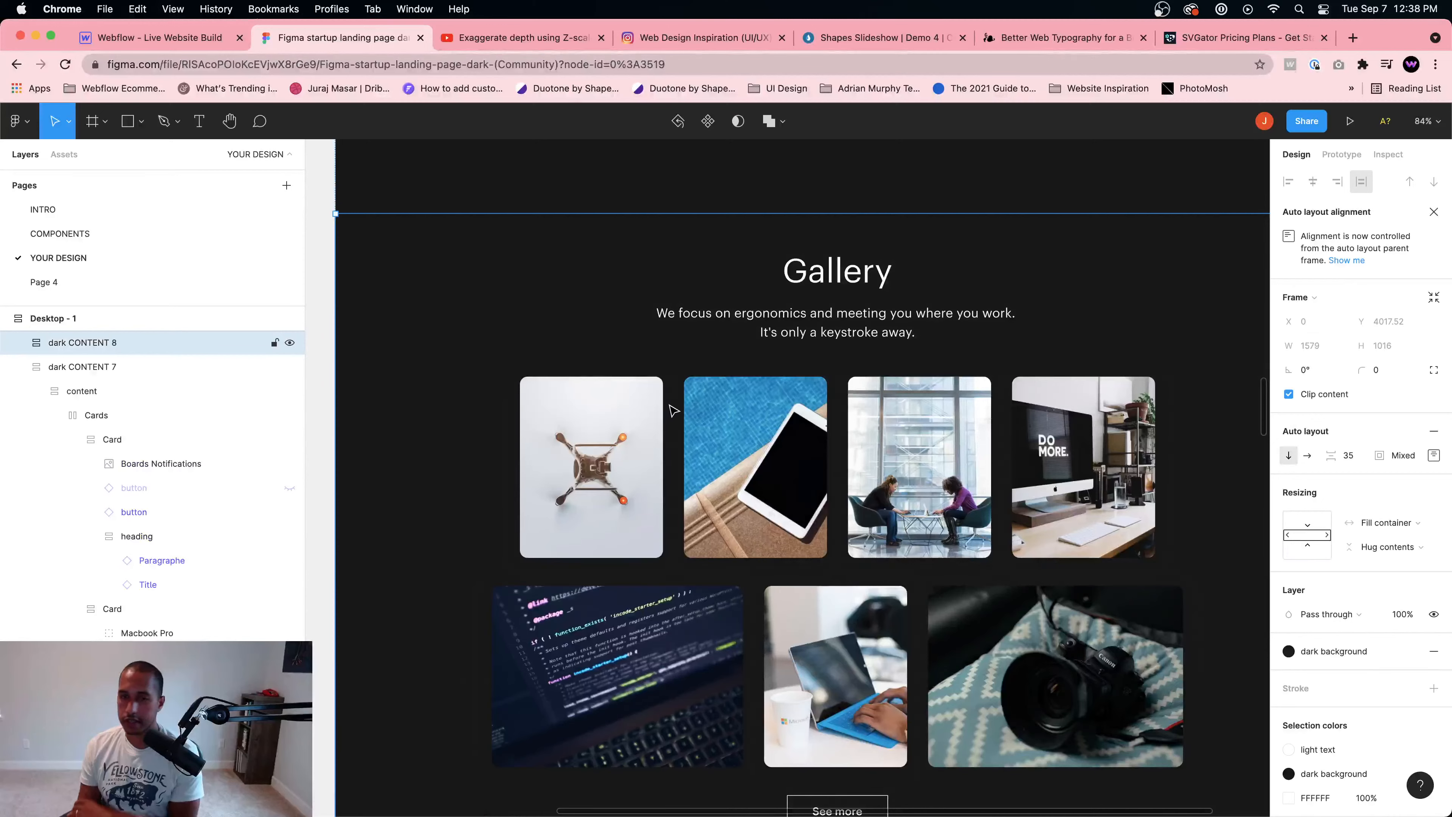
scroll(672, 413, "down", 2)
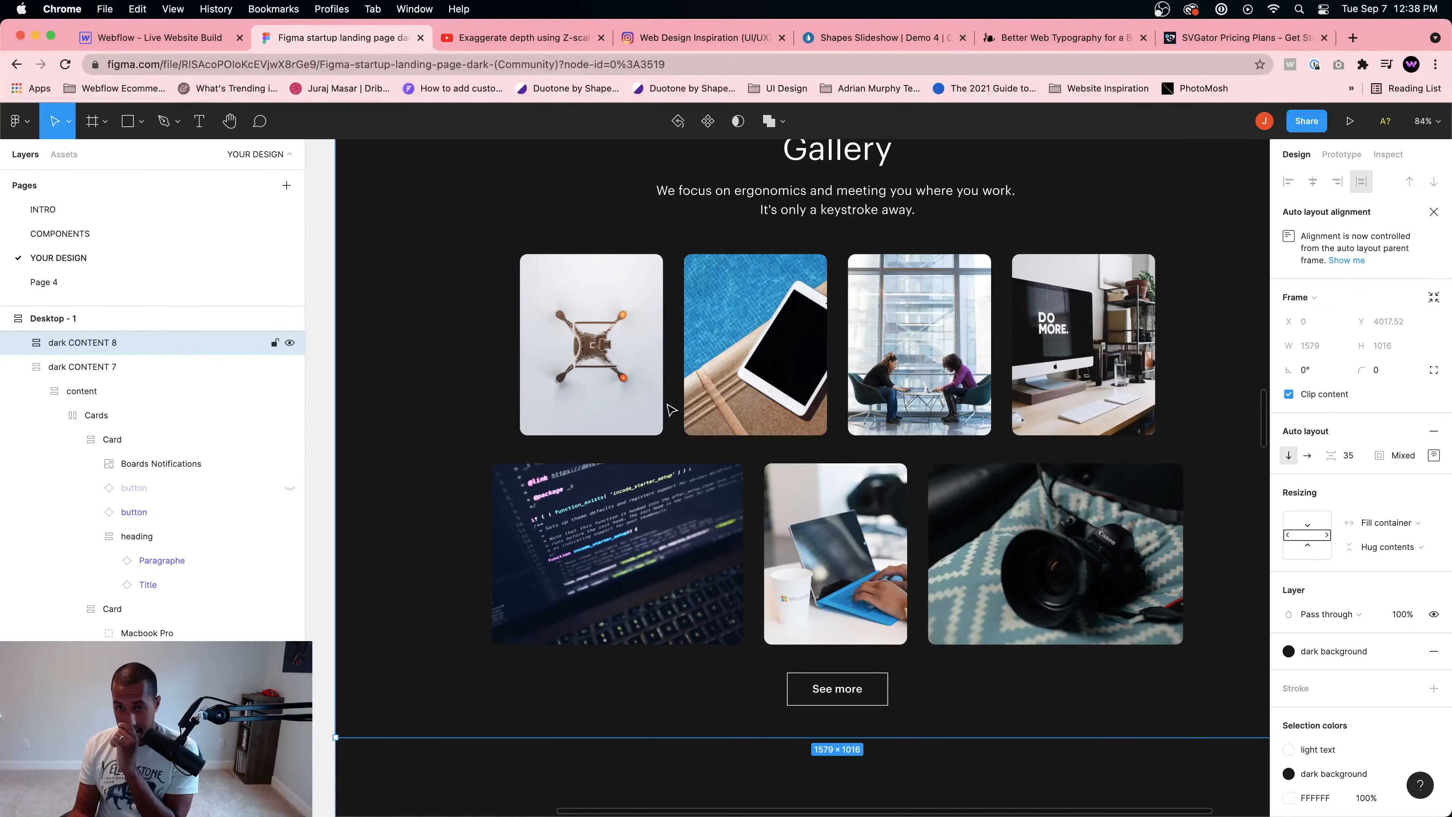
scroll(622, 394, "up", 3)
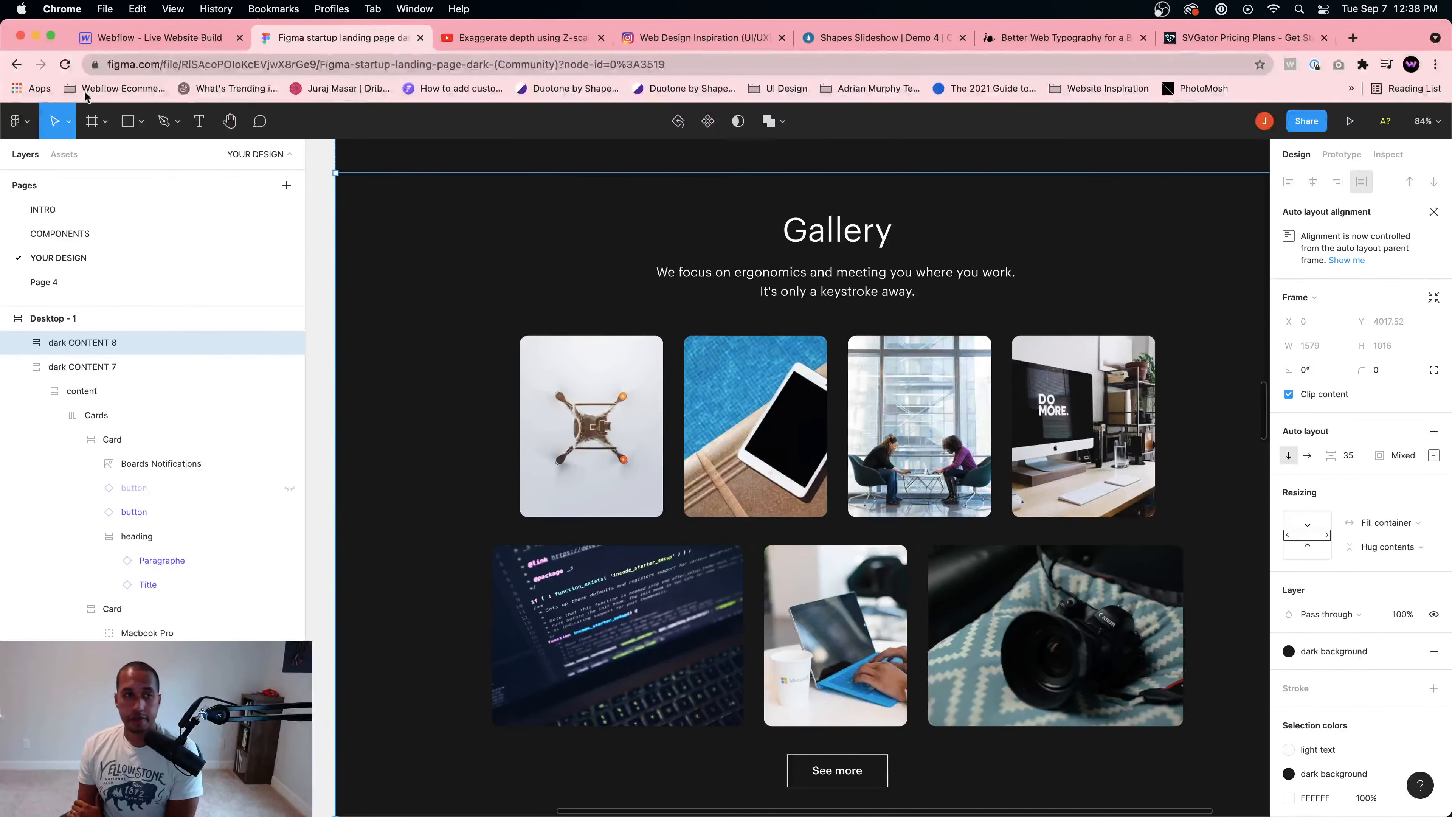
left_click(126, 38)
scroll(285, 286, "up", 3)
left_click(112, 116)
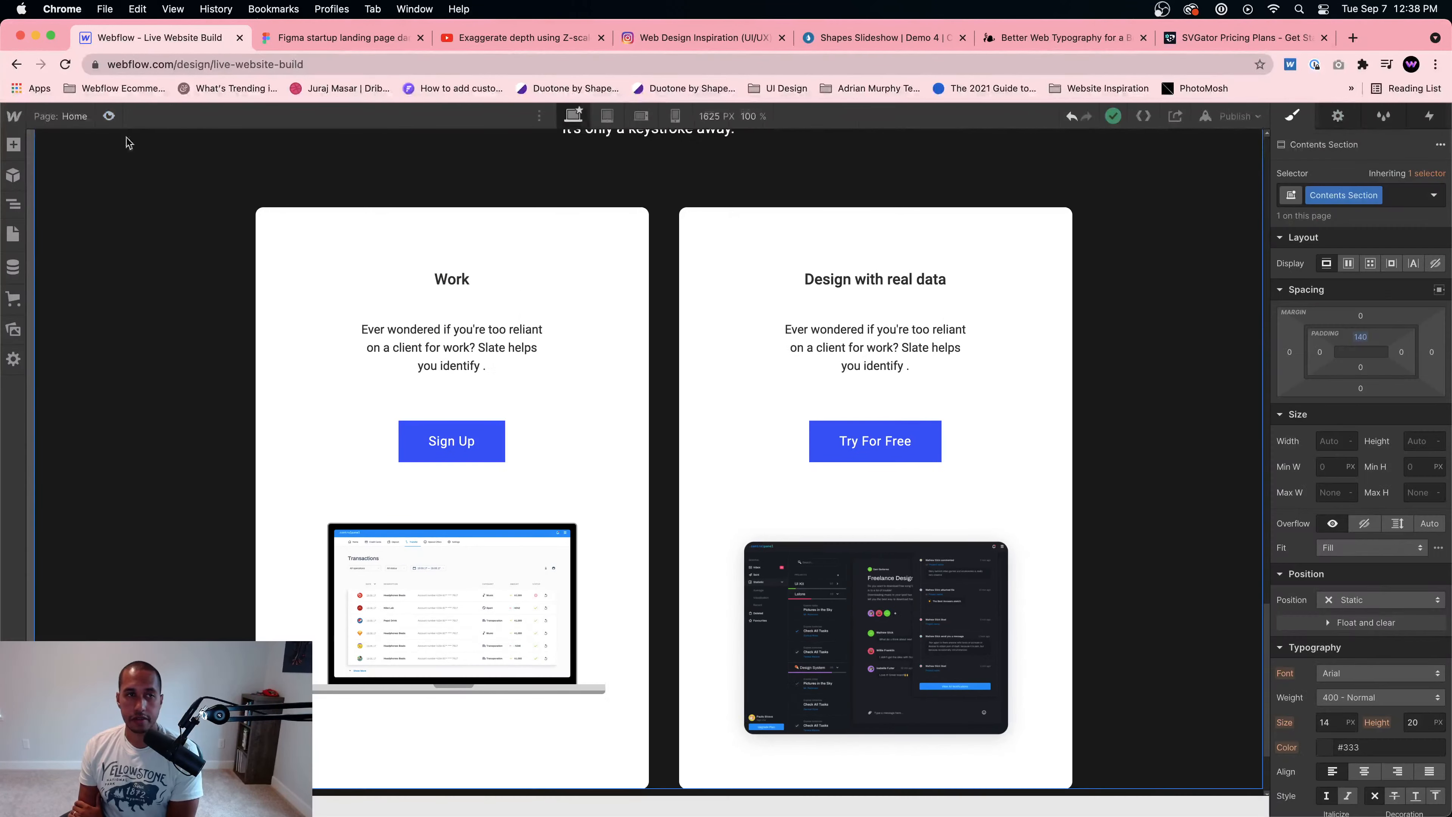
Step: Collapse the element tree to the page's main sections and add a new section at the end of the Page Wrapper
left_click(13, 204)
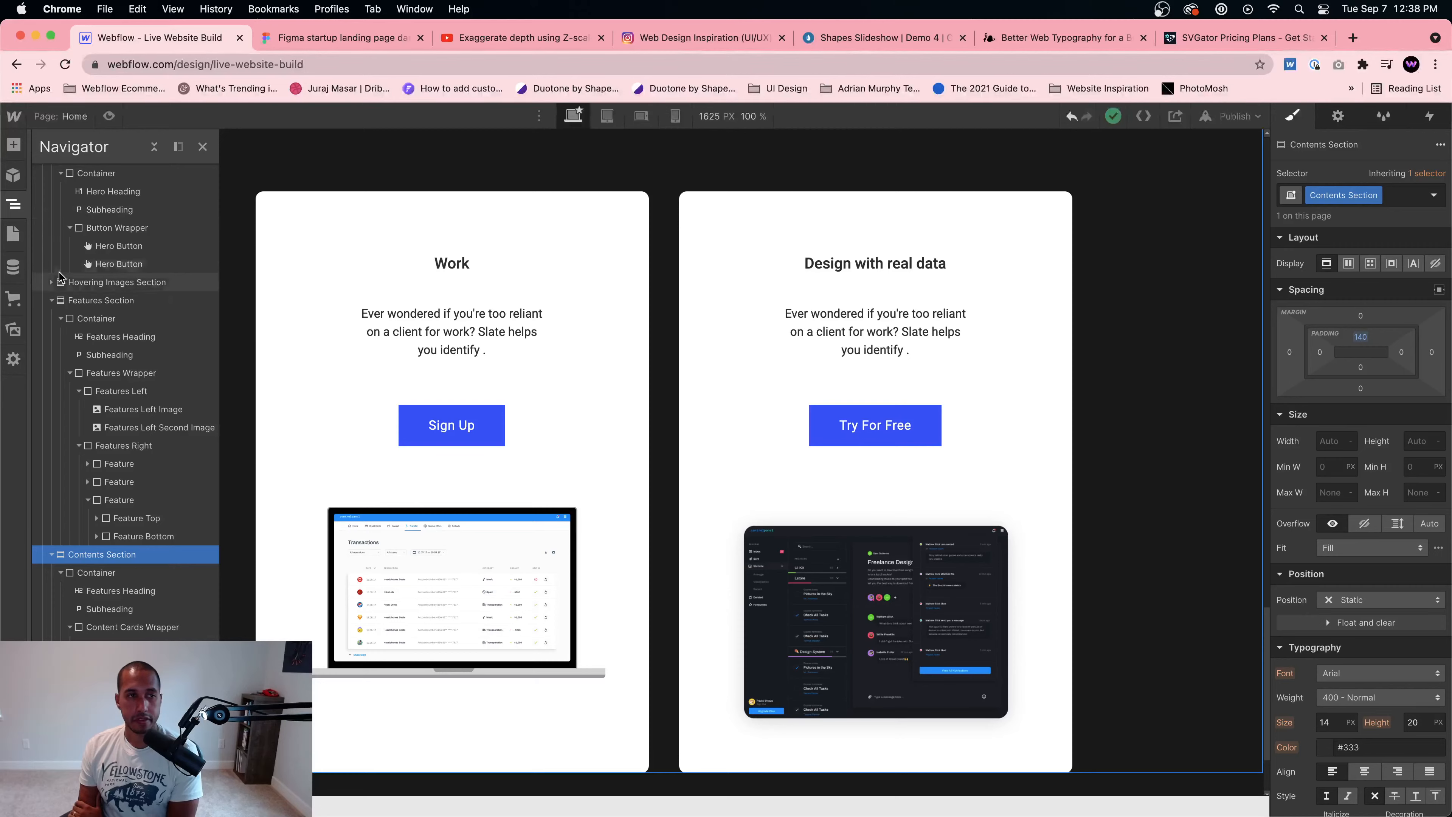
left_click(155, 147)
left_click(86, 192)
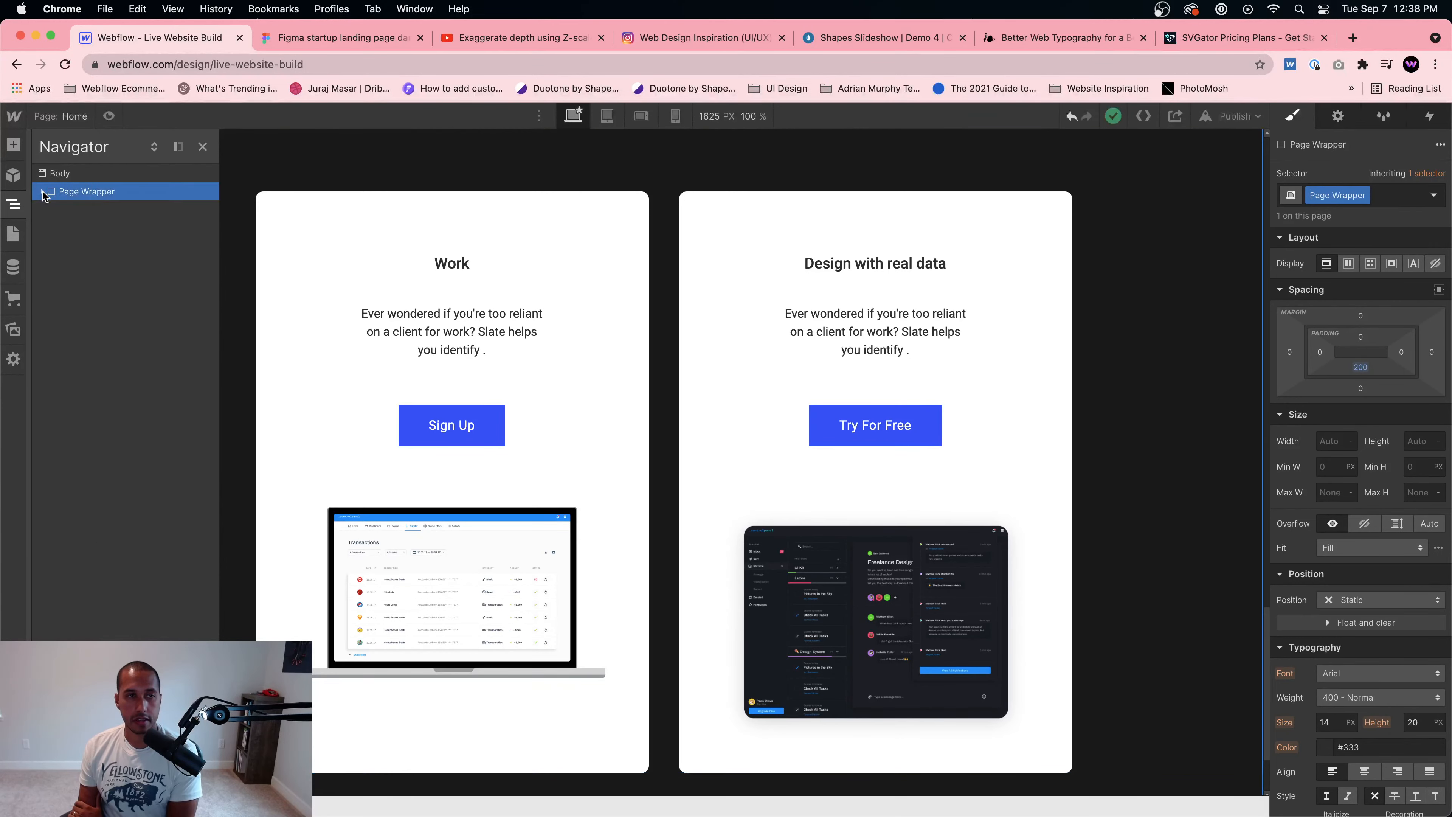
left_click(41, 191)
left_click(90, 210)
left_click(87, 192)
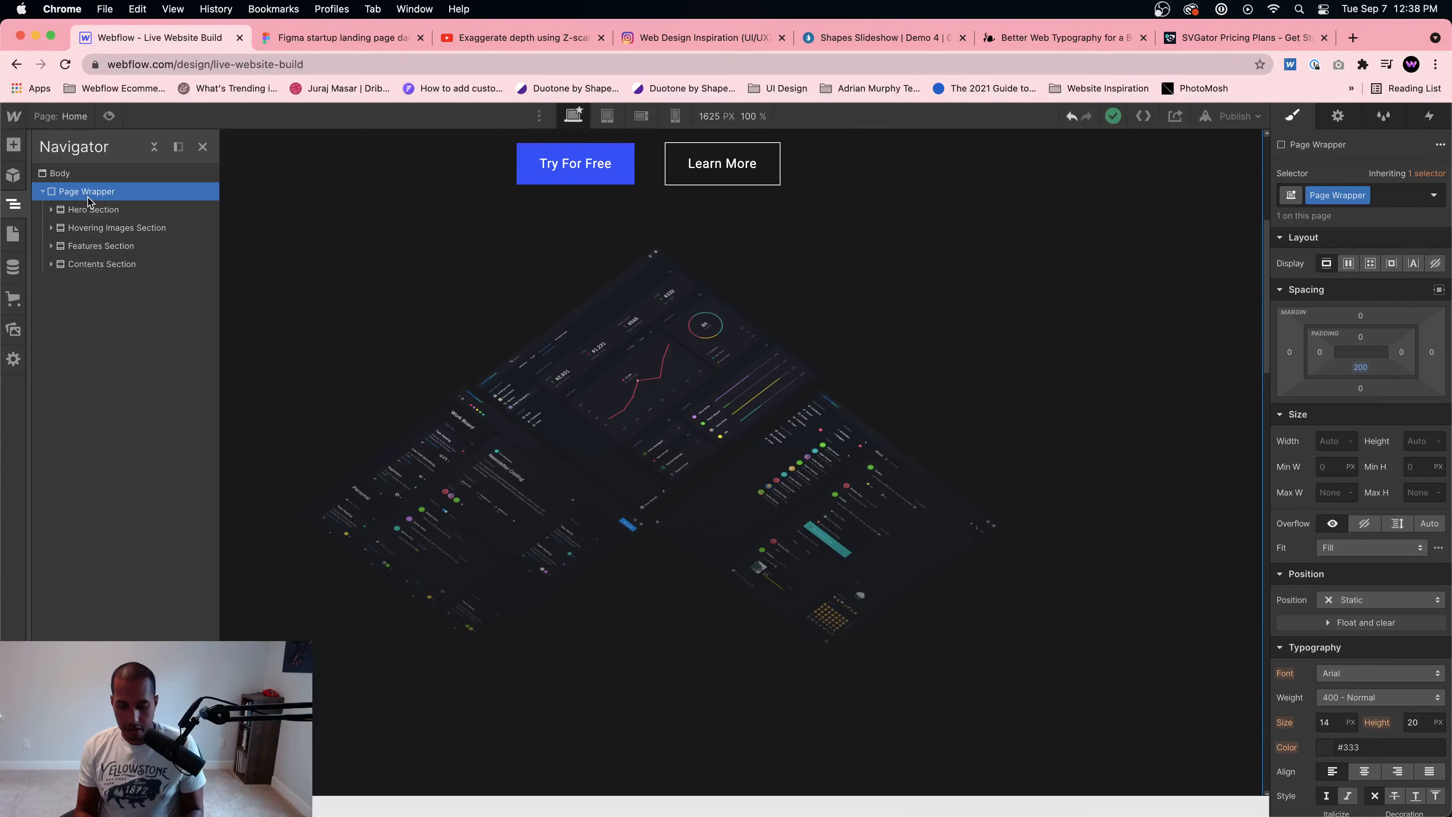
key("super+e")
type("sec")
key("Return")
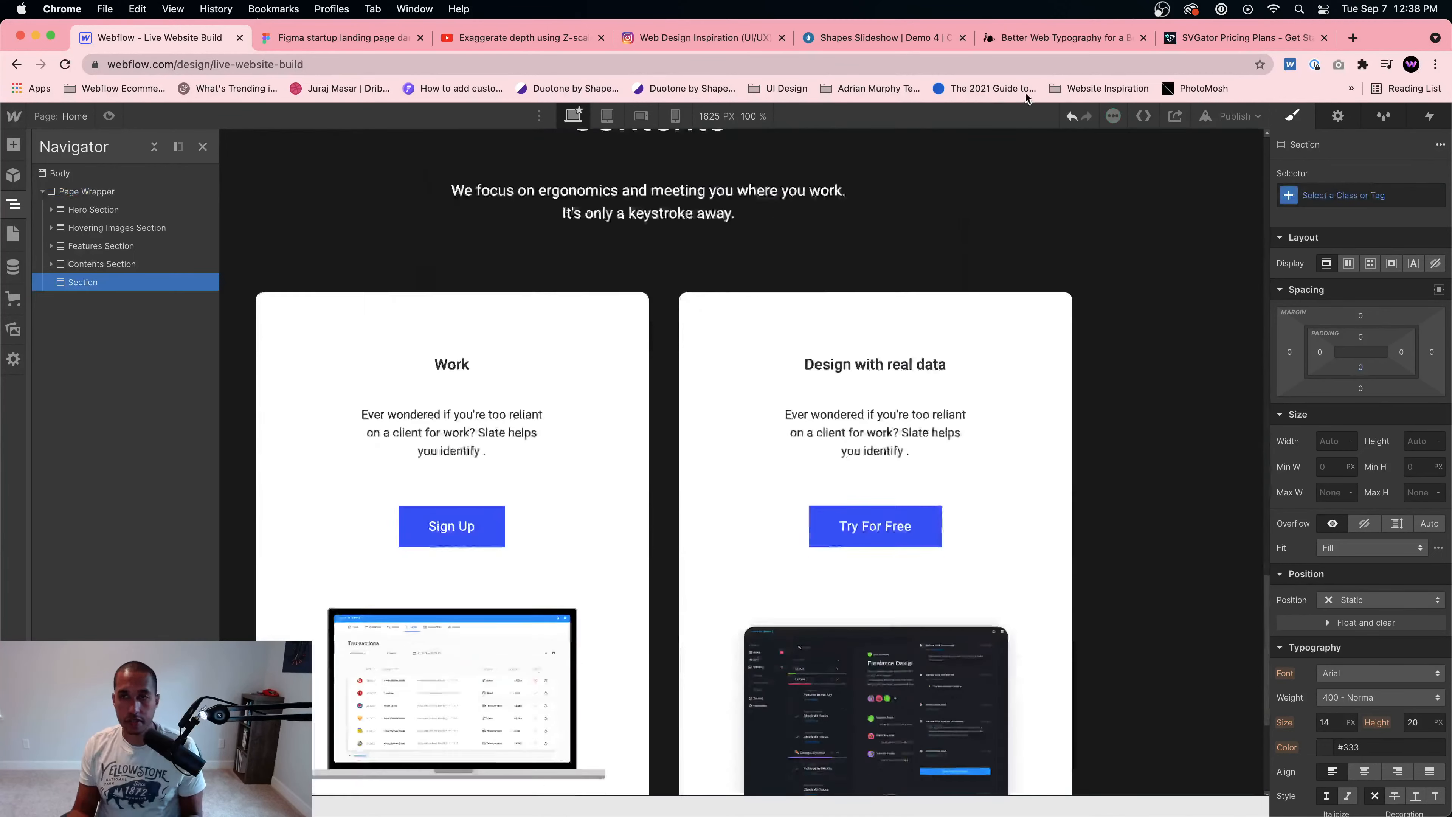
Step: Give the new section the class Gallery Section
key("super+Return")
type("Gallery")
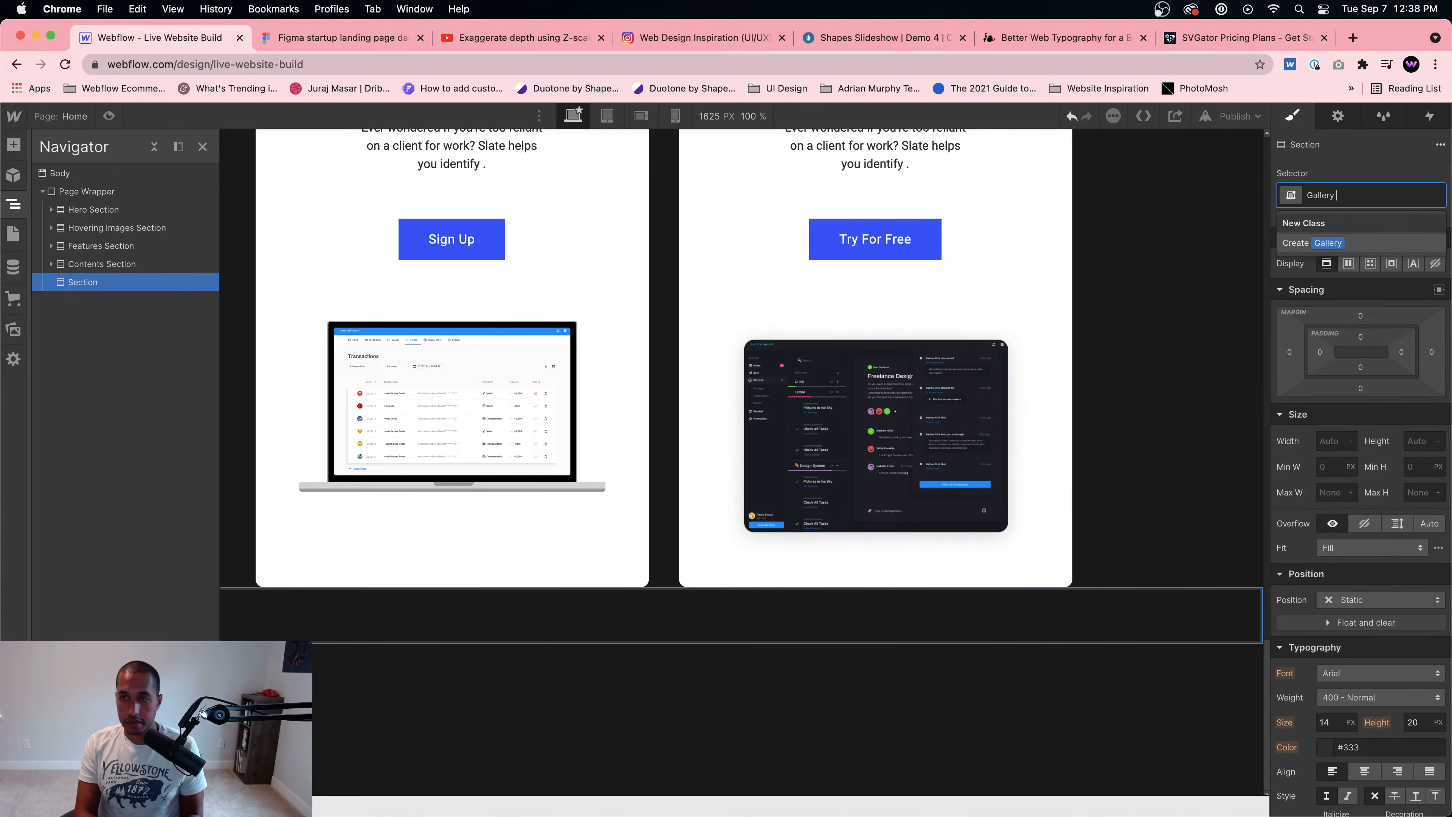
type(" Section")
key("Return")
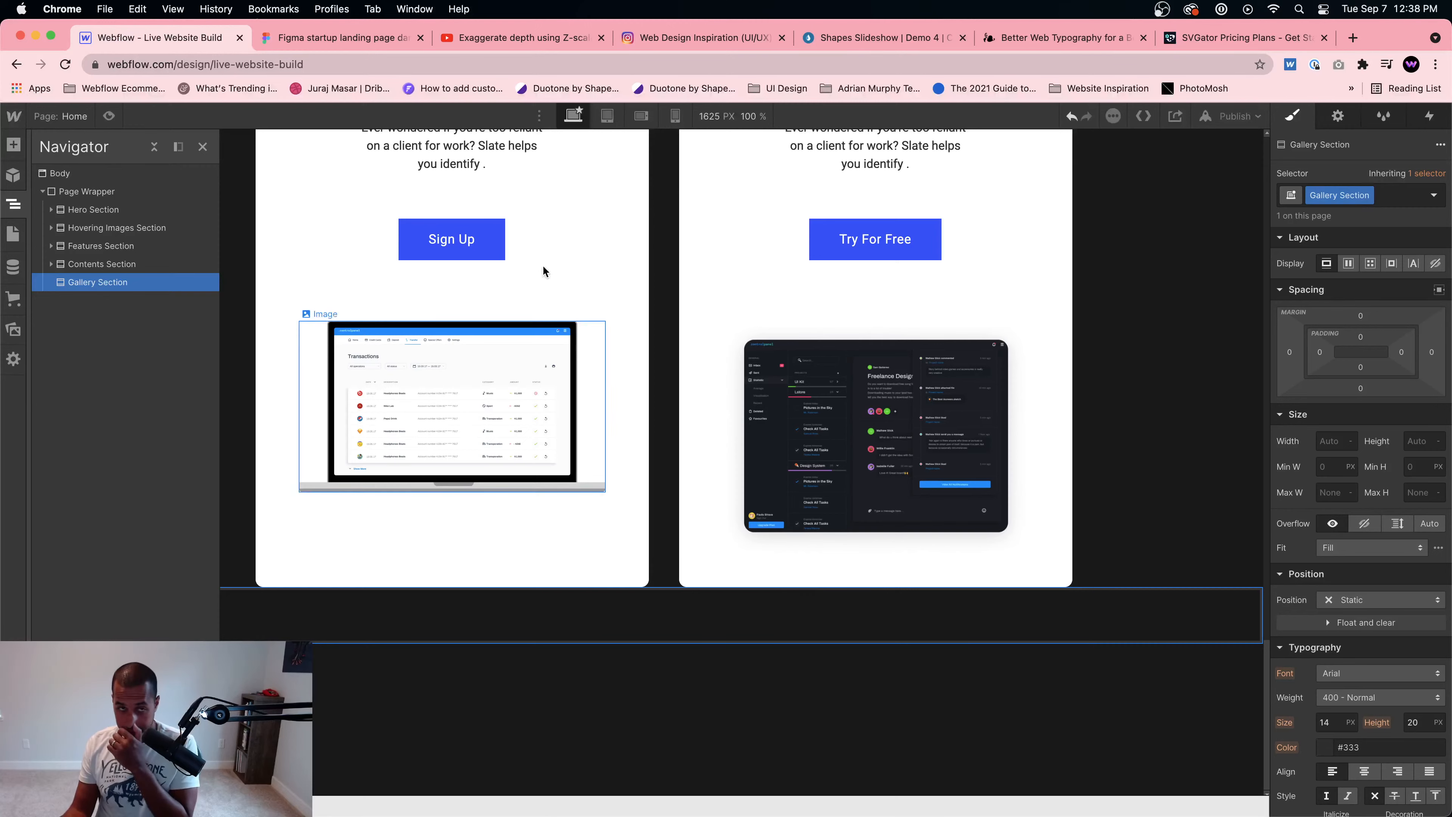
Step: Add a div block inside the Gallery Section
scroll(571, 228, "up", 8)
left_click(652, 304)
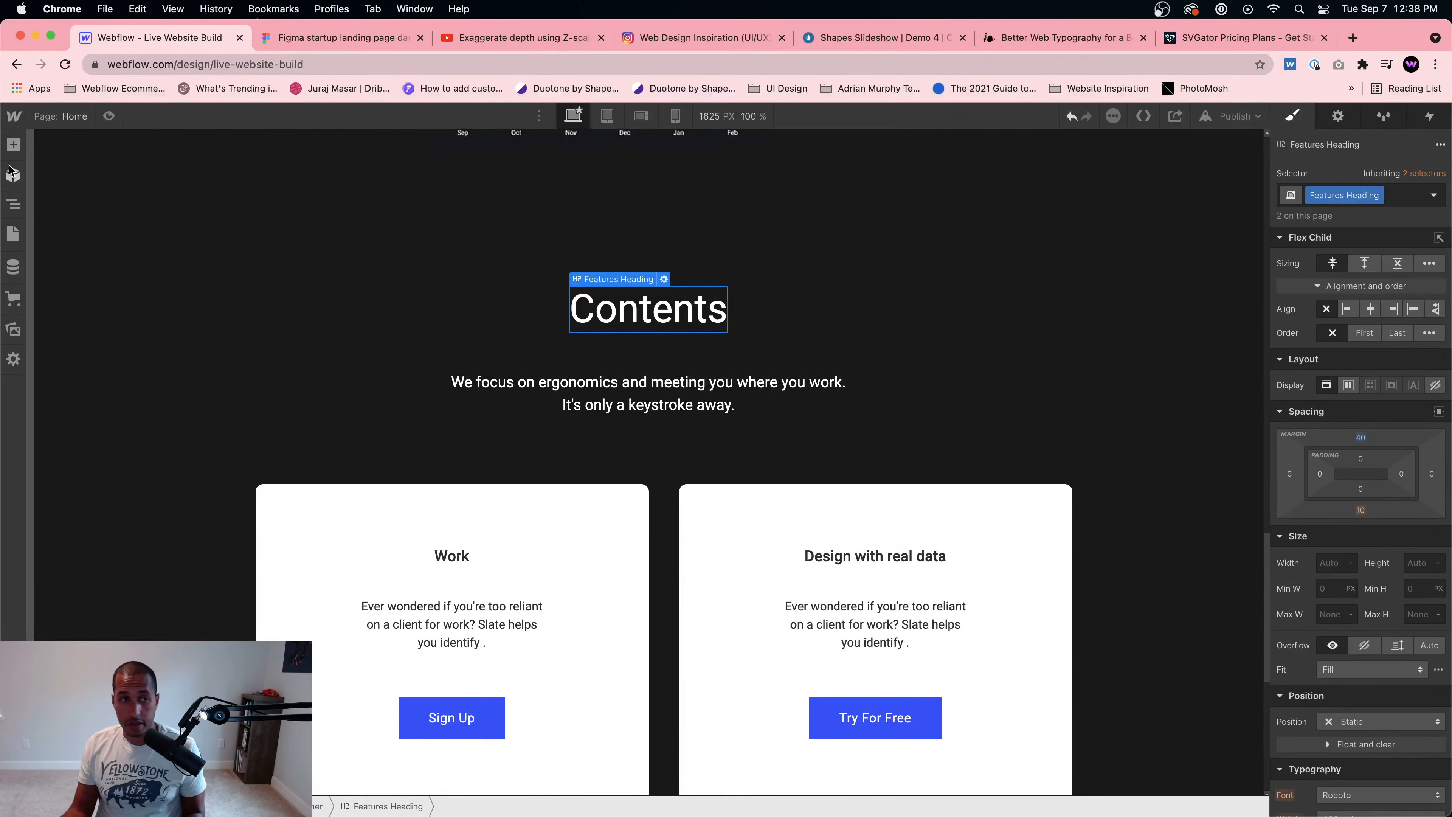
left_click(17, 206)
left_click(86, 354)
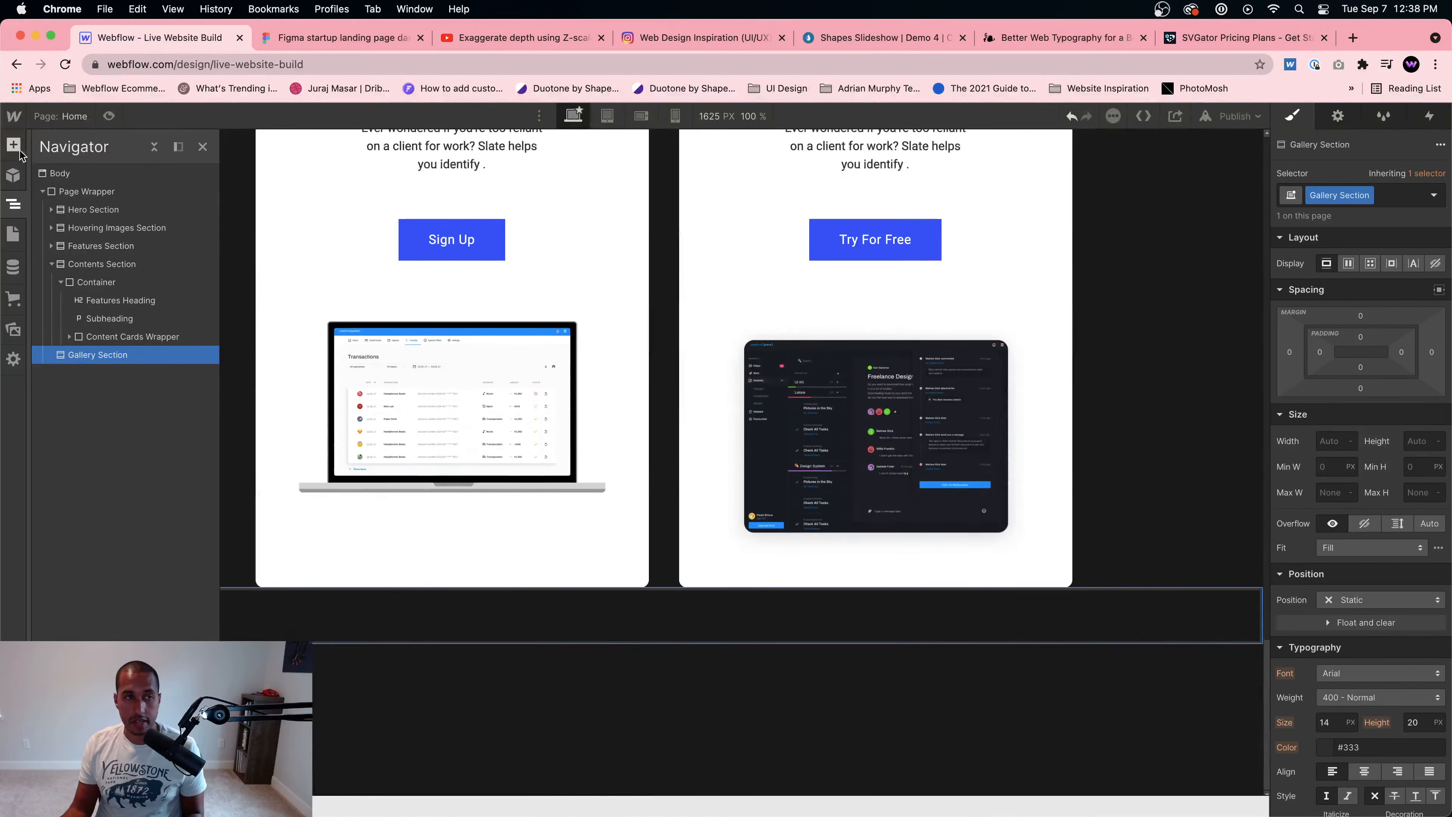
key("super+e")
type("div")
key("Return")
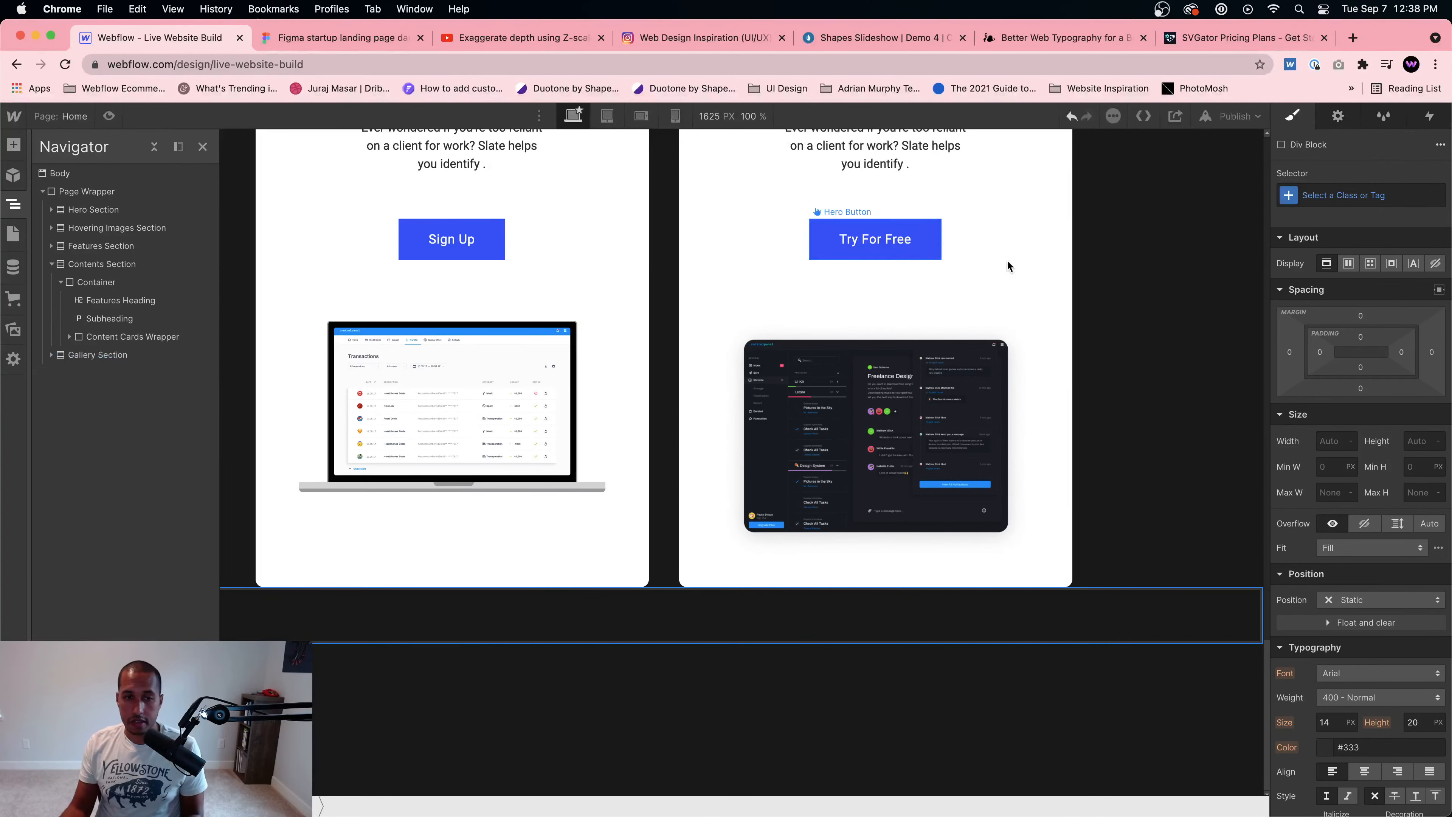
Step: Assign the existing Container class to the new div block
left_click(1324, 194)
type("Cot")
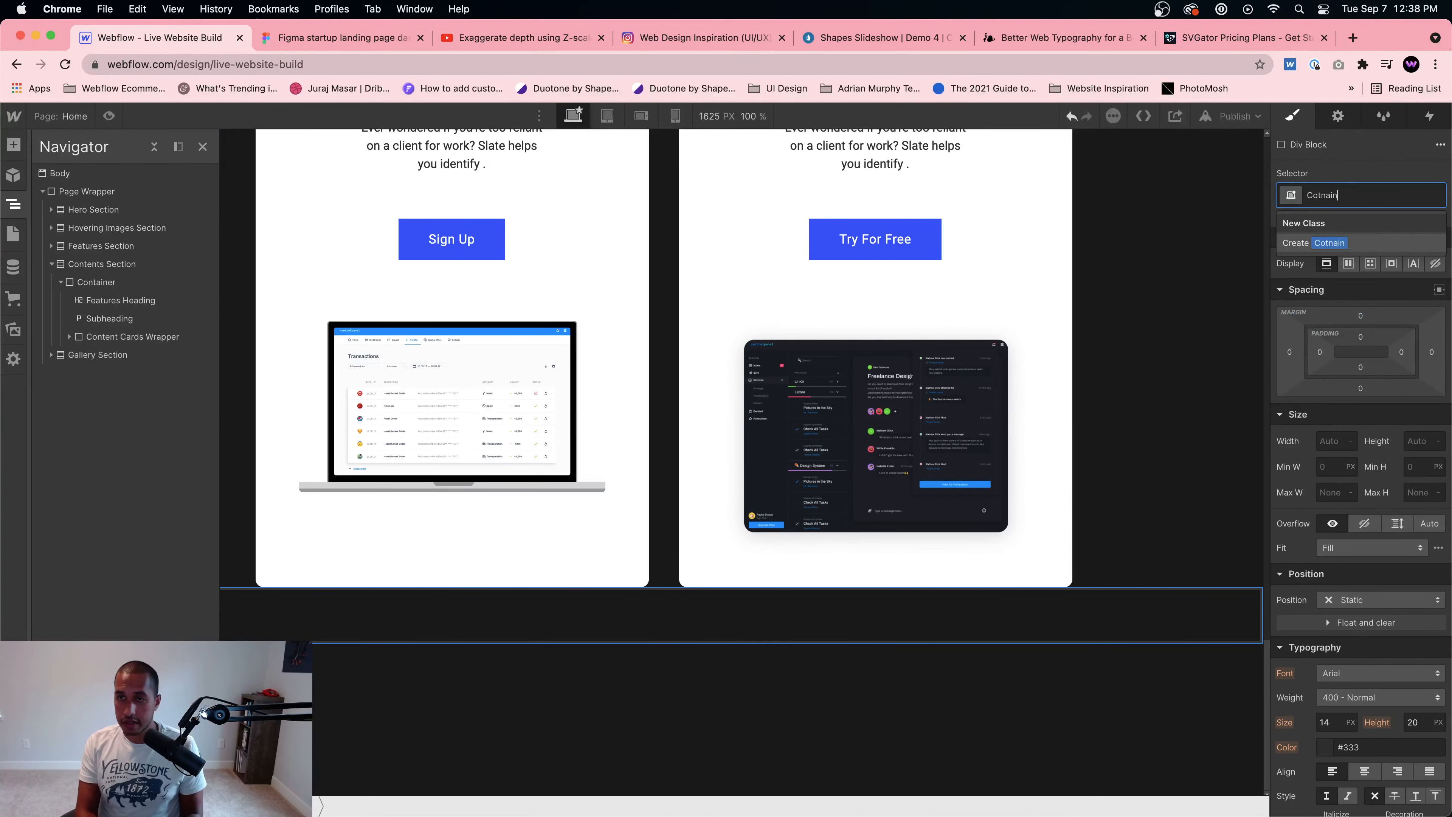
key("BackSpace")
type("ntainer")
key("Return")
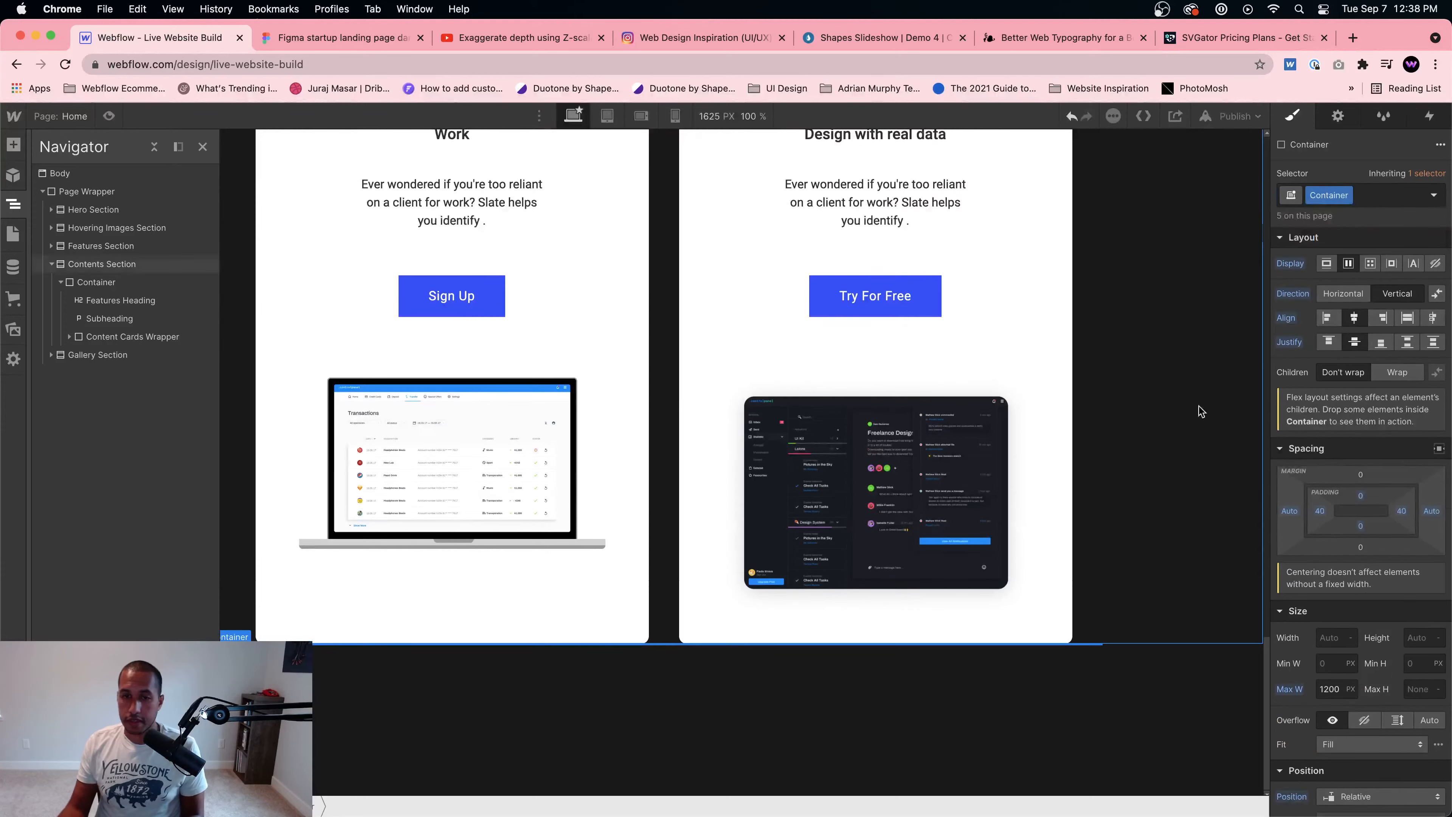
Step: Copy the Contents section's Features Heading into the Gallery Section's Container, and expand that container in the element tree
left_click(114, 300)
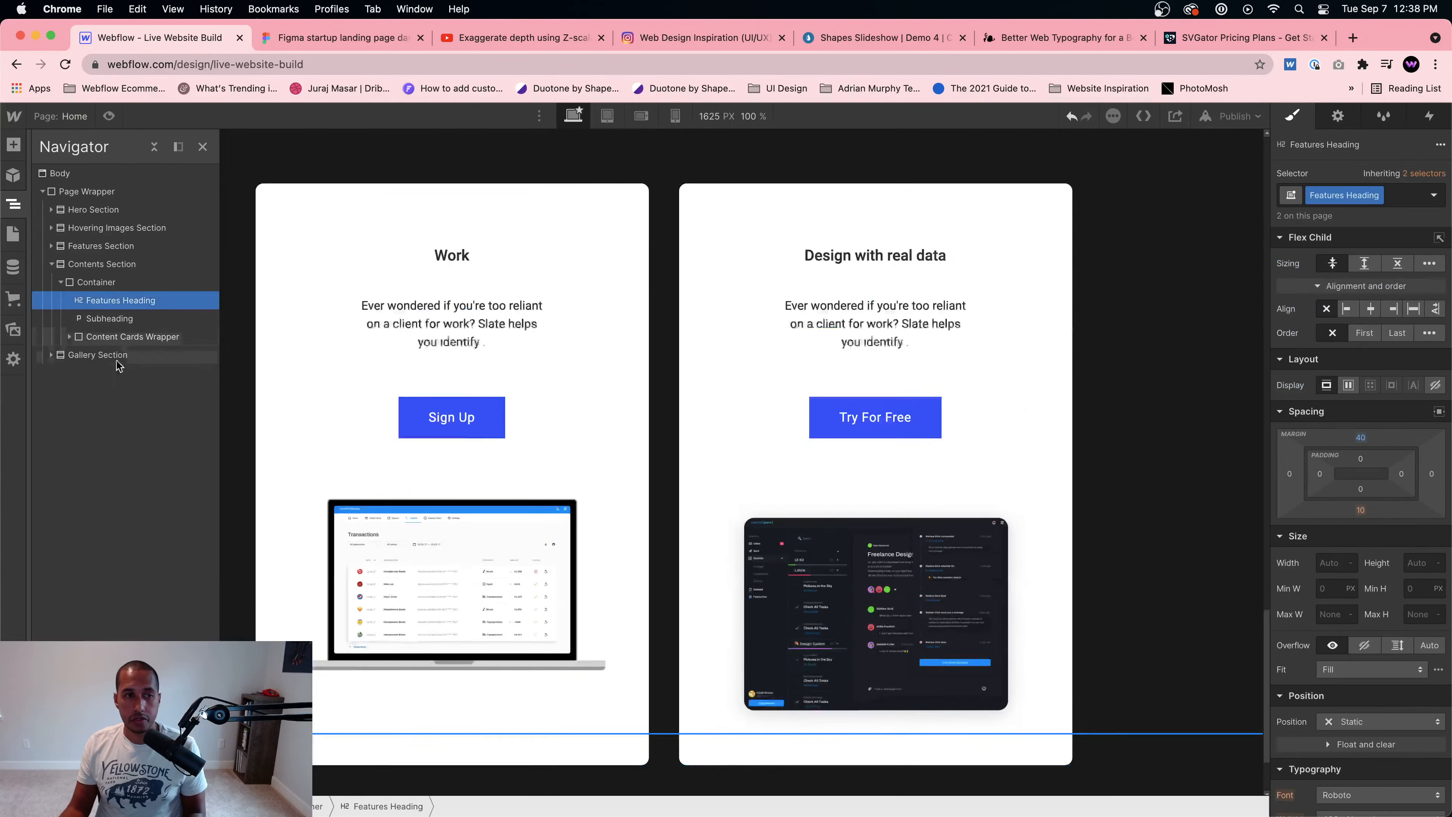
left_click(52, 355)
left_click(72, 372)
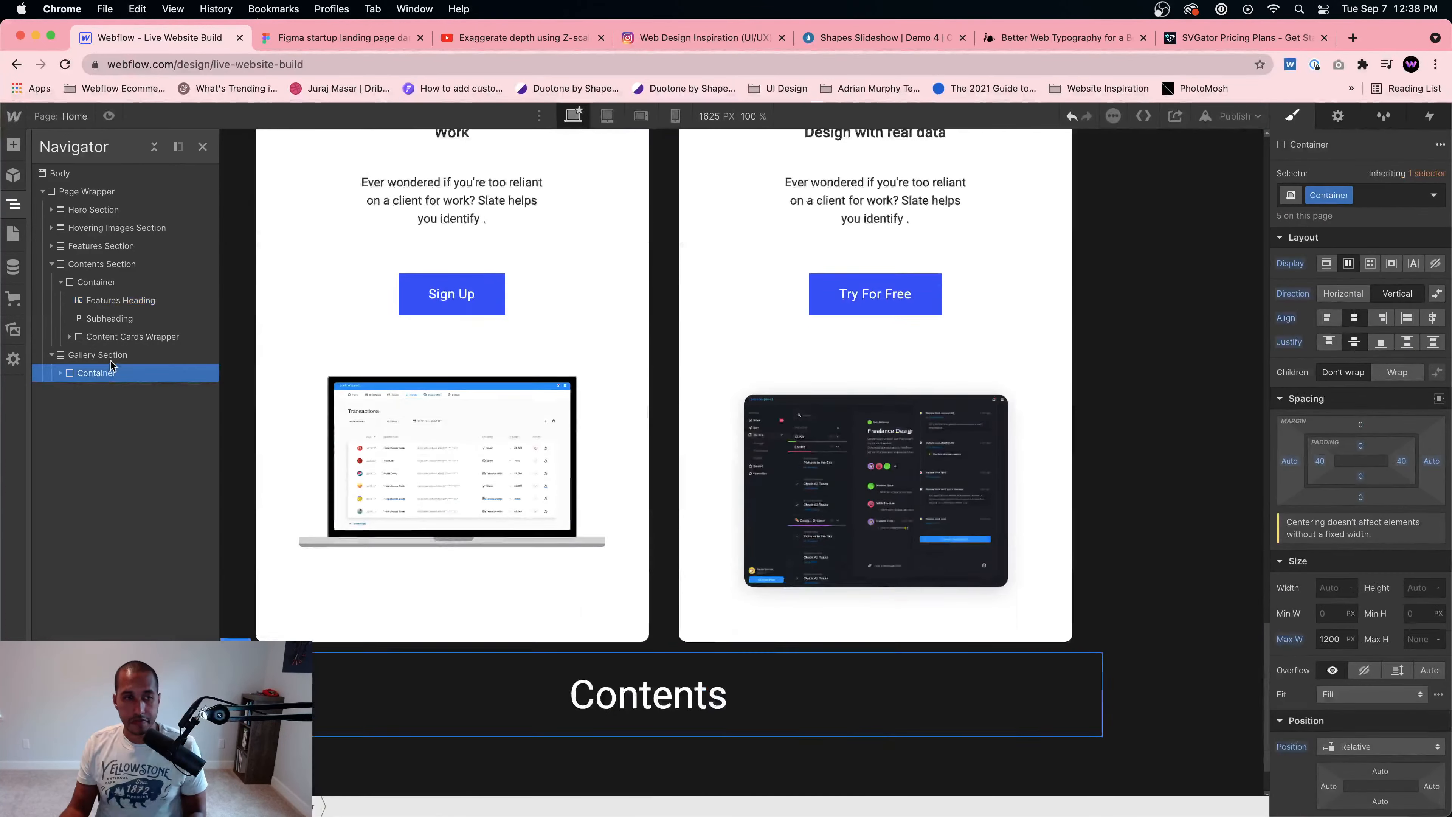
left_click(59, 372)
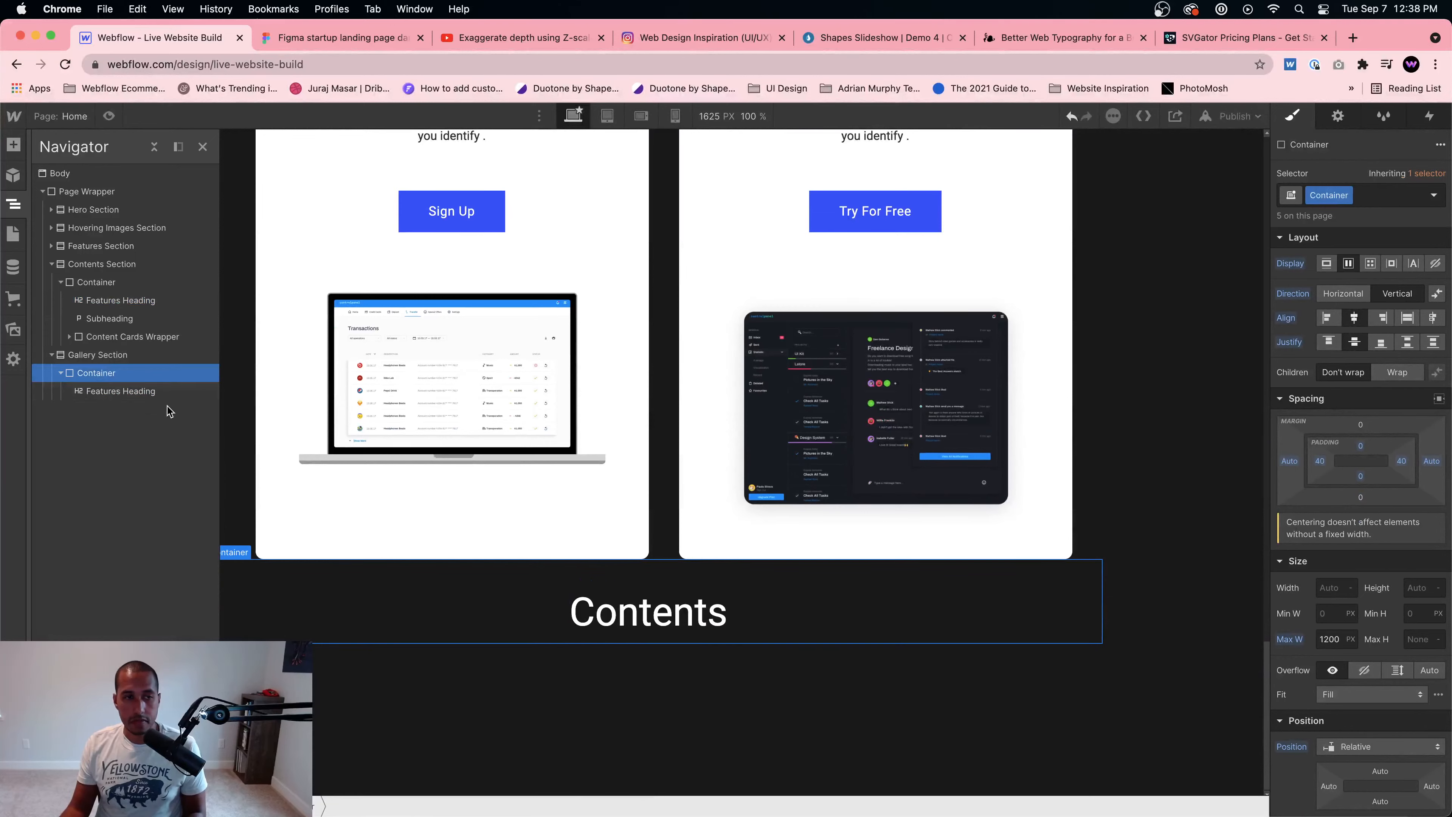
Step: Copy the Contents section's Subheading into the Gallery Section's Container below its heading
left_click(103, 318)
left_click(88, 372)
key("super+v")
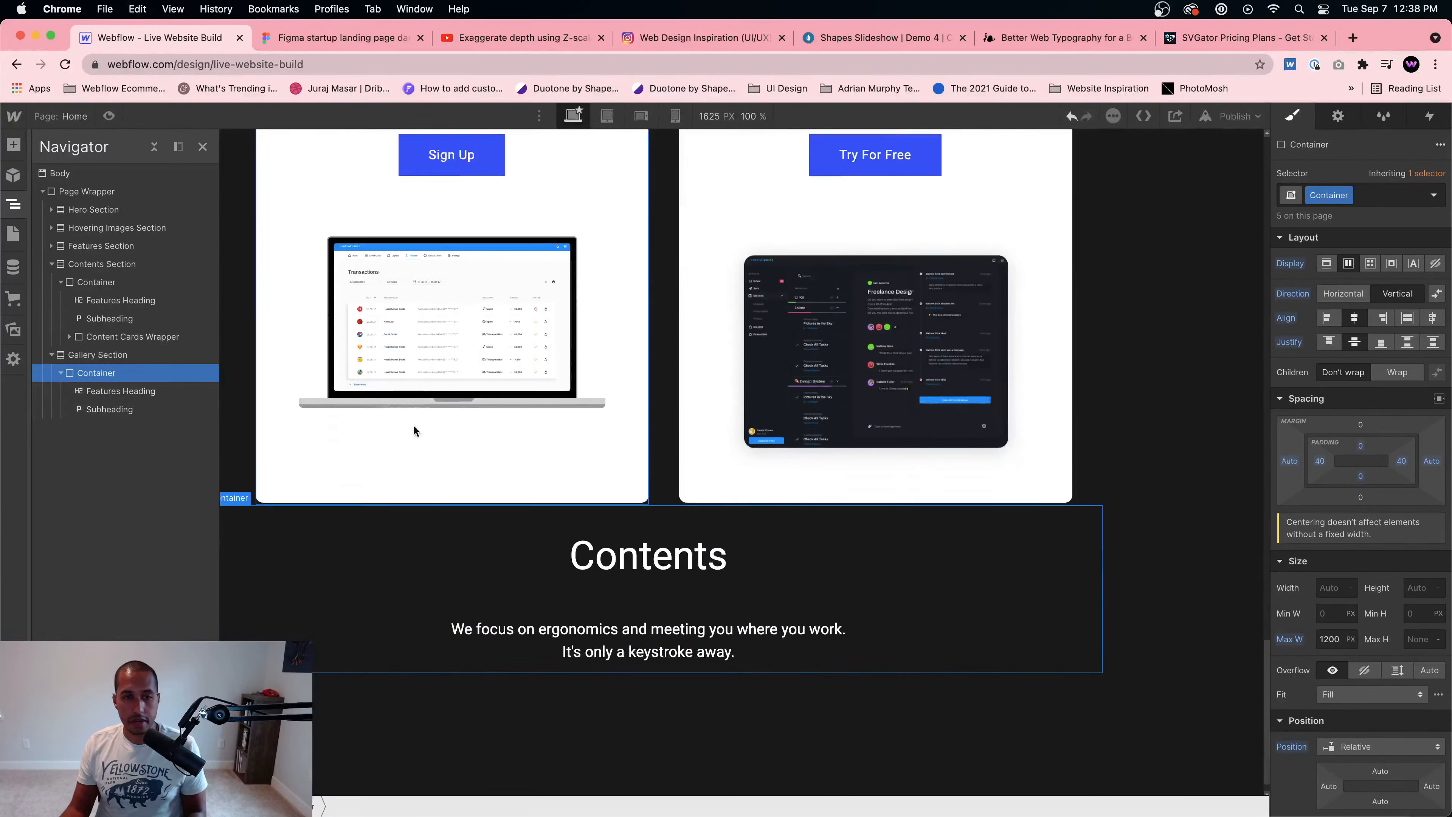
Step: Replace the copied heading's text in the Gallery Section with "Gallery"
left_click(636, 536)
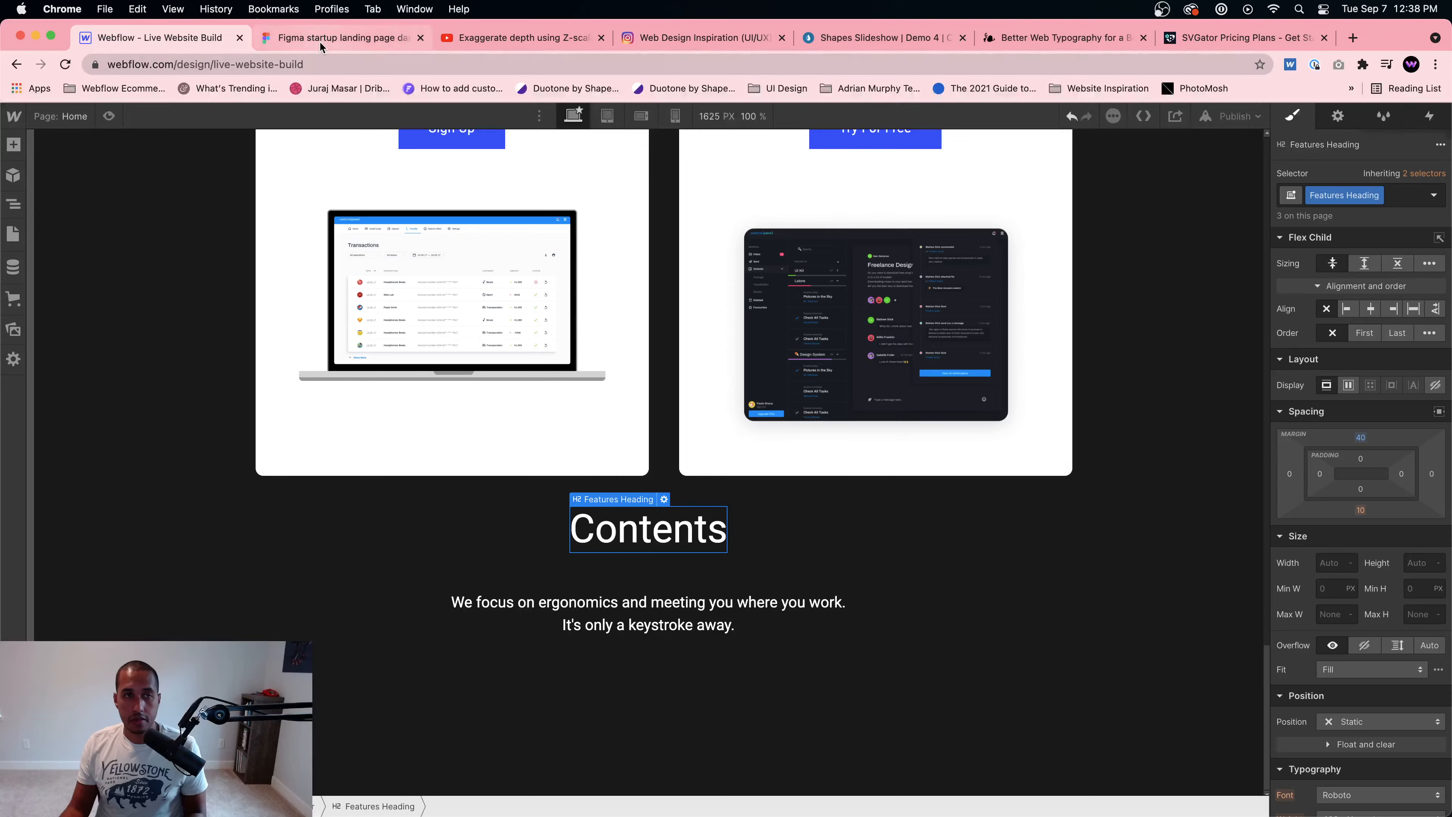
left_click(320, 46)
left_click(172, 41)
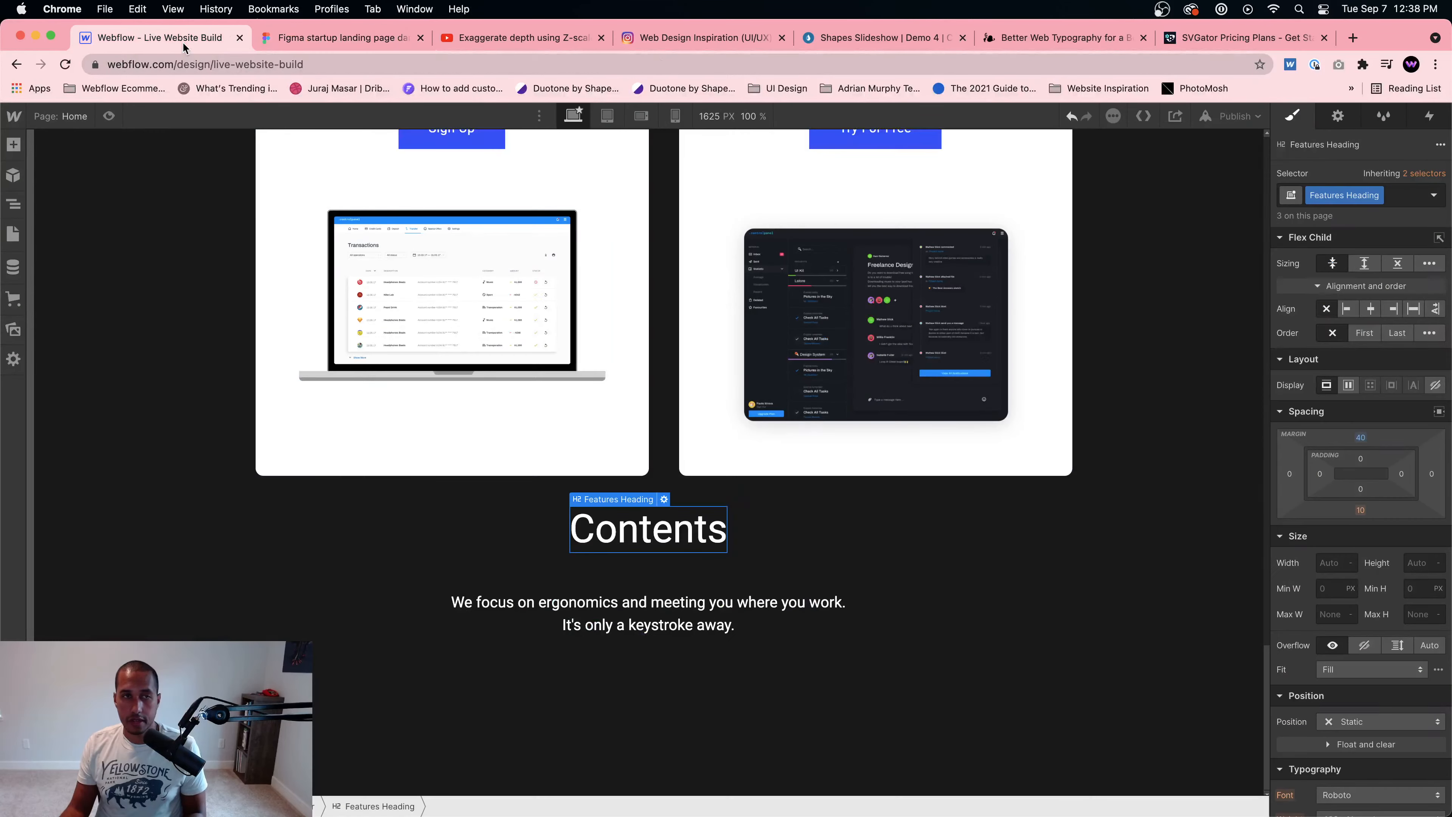
double_click(632, 540)
type("Gallery")
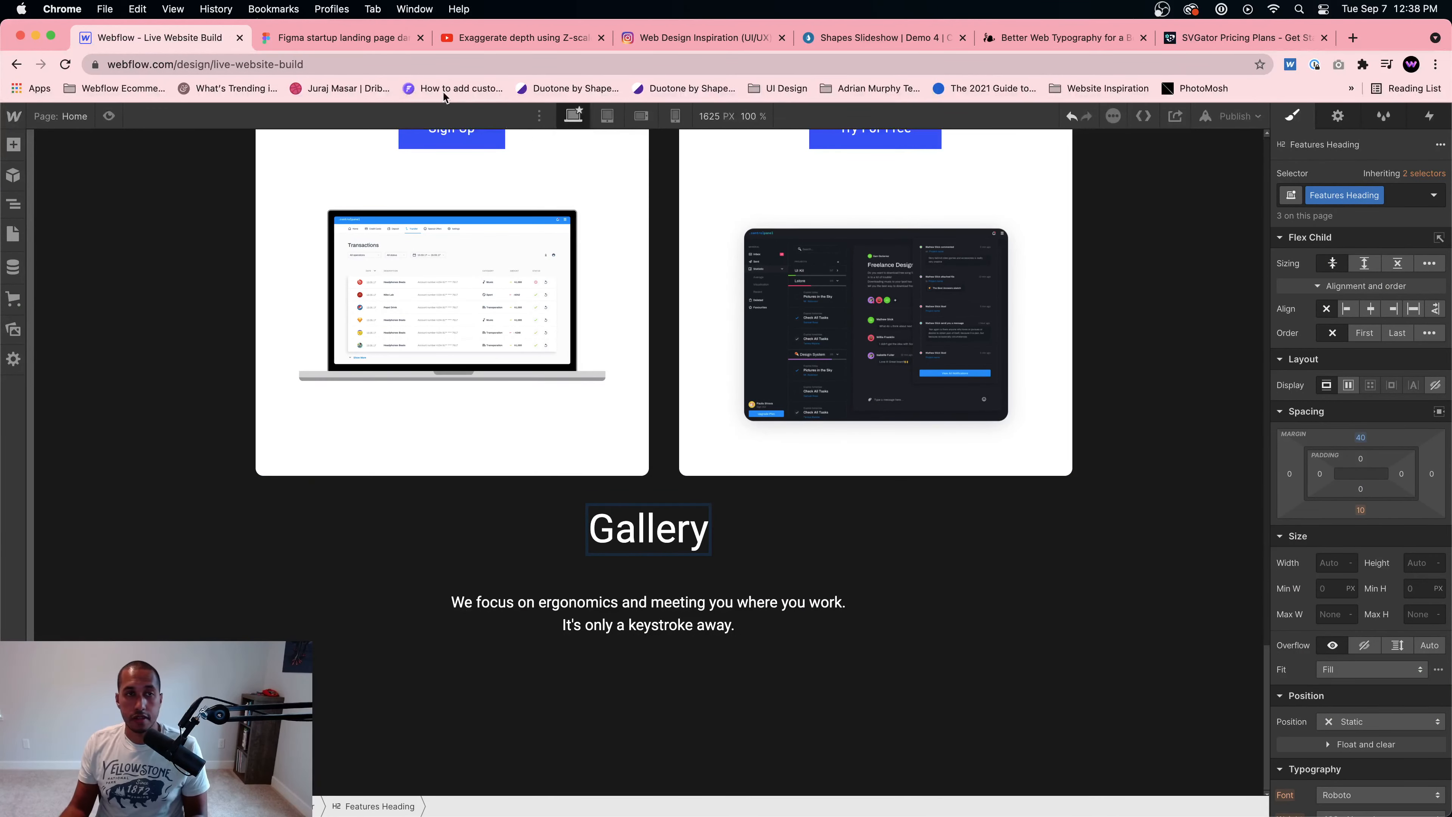
Step: Switch to the Figma design, inspect the Gallery subheading's text properties and copy its content
left_click(354, 38)
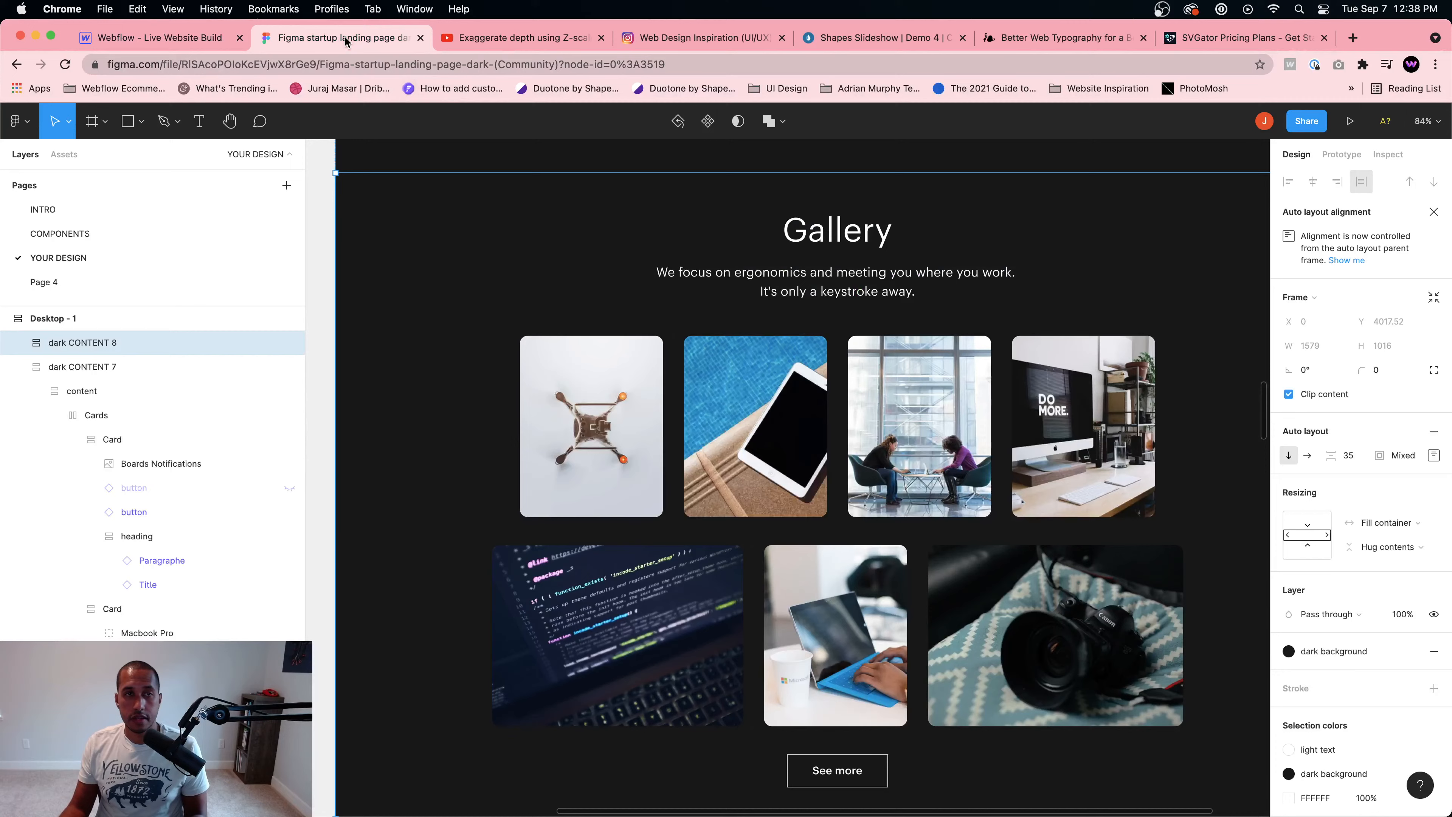
double_click(830, 278)
double_click(832, 277)
double_click(832, 282)
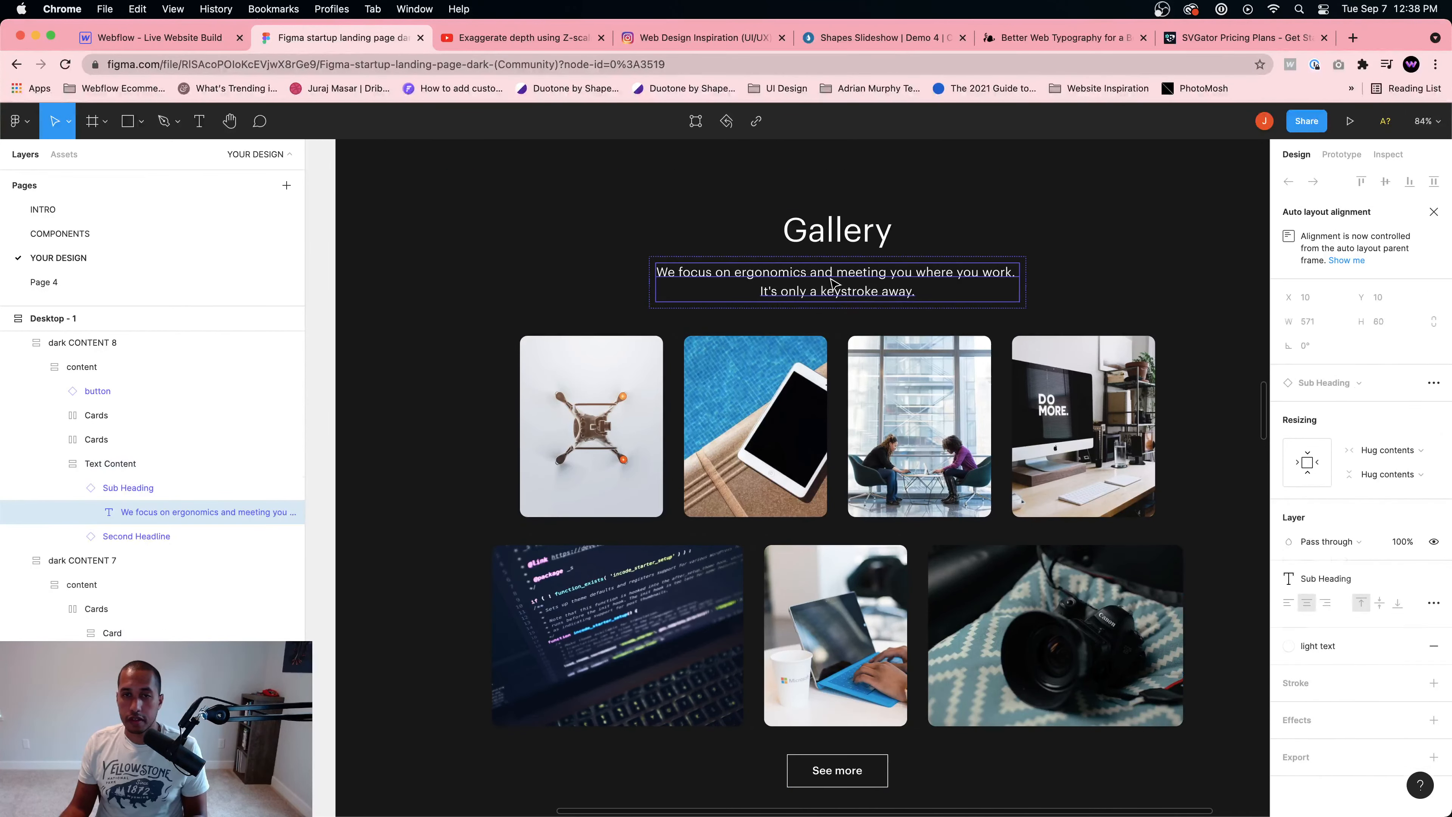
key("shift+Return")
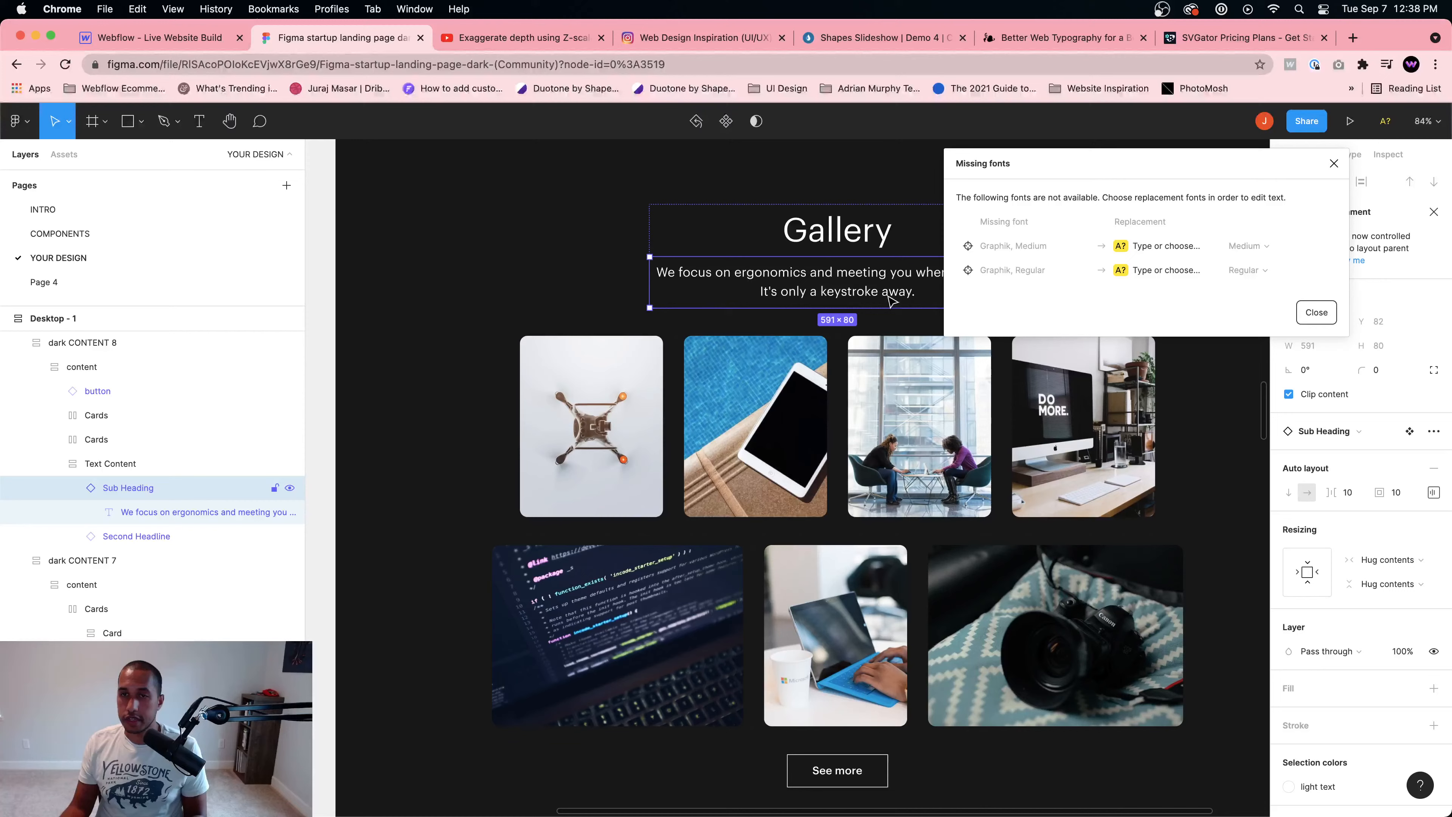
left_click(1340, 161)
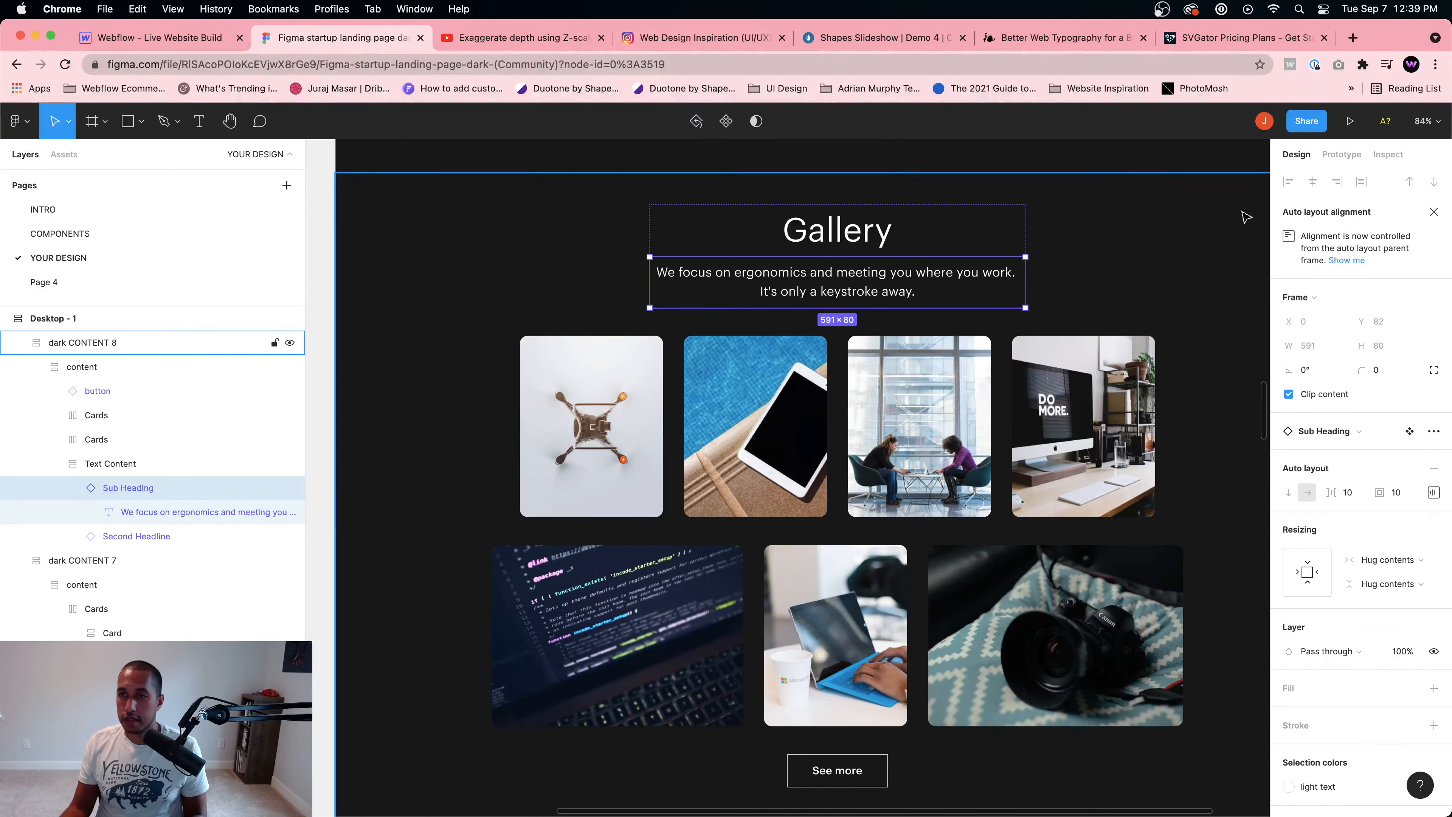
left_click(1379, 157)
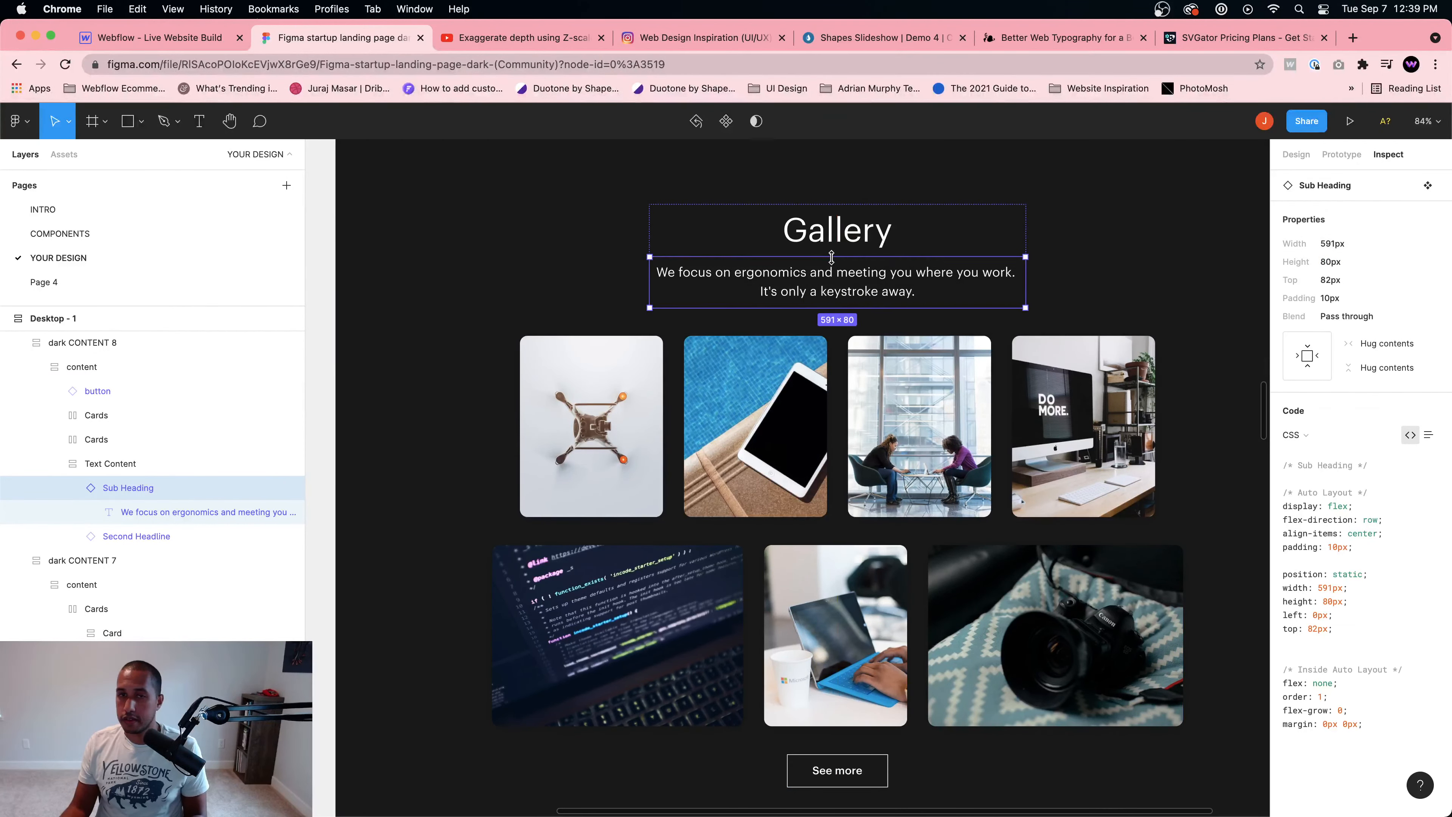
double_click(816, 287)
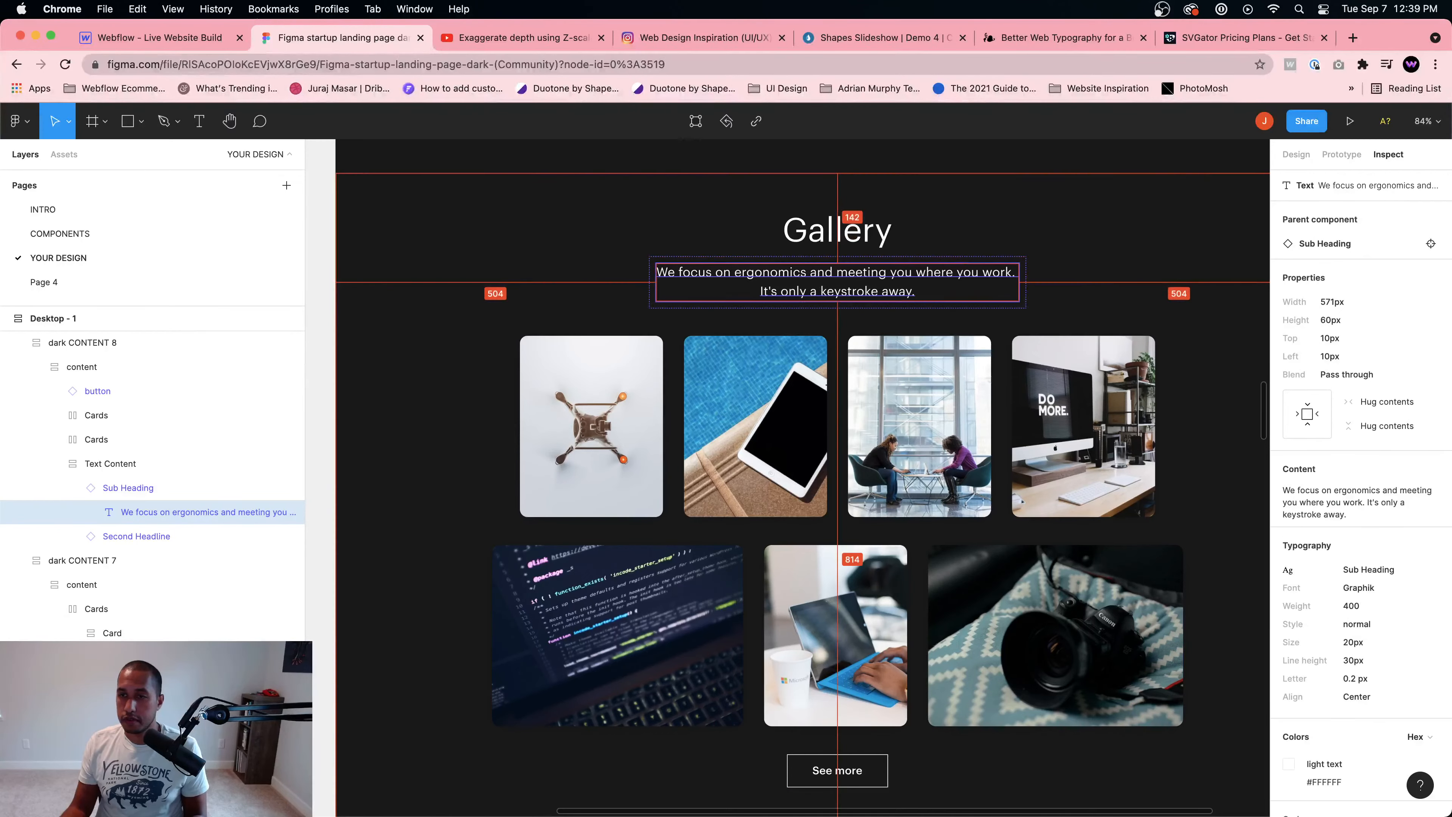
left_click(1418, 470)
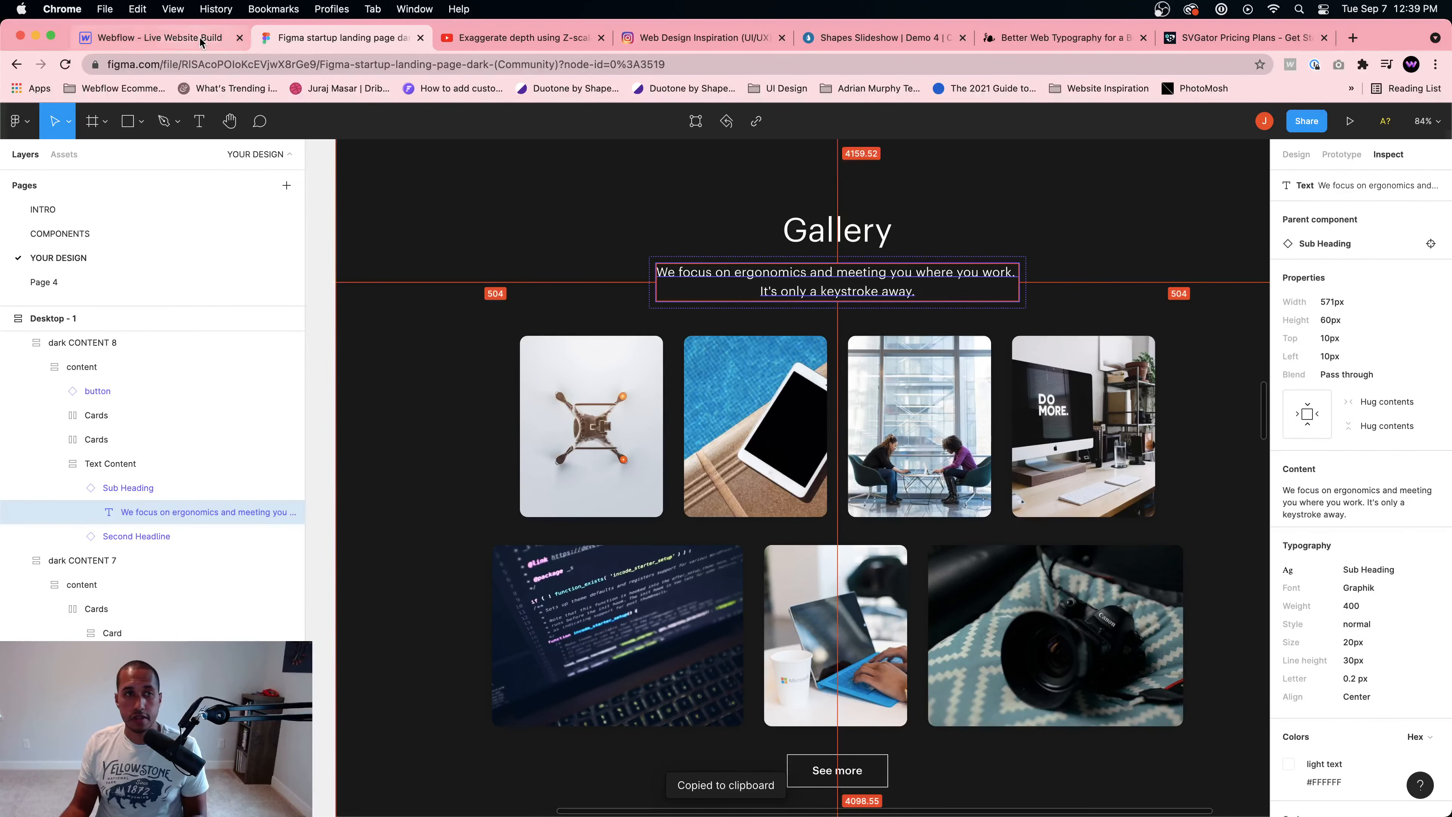
Step: Switch back to Webflow and set the Gallery Section's top padding to 140 px
left_click(220, 38)
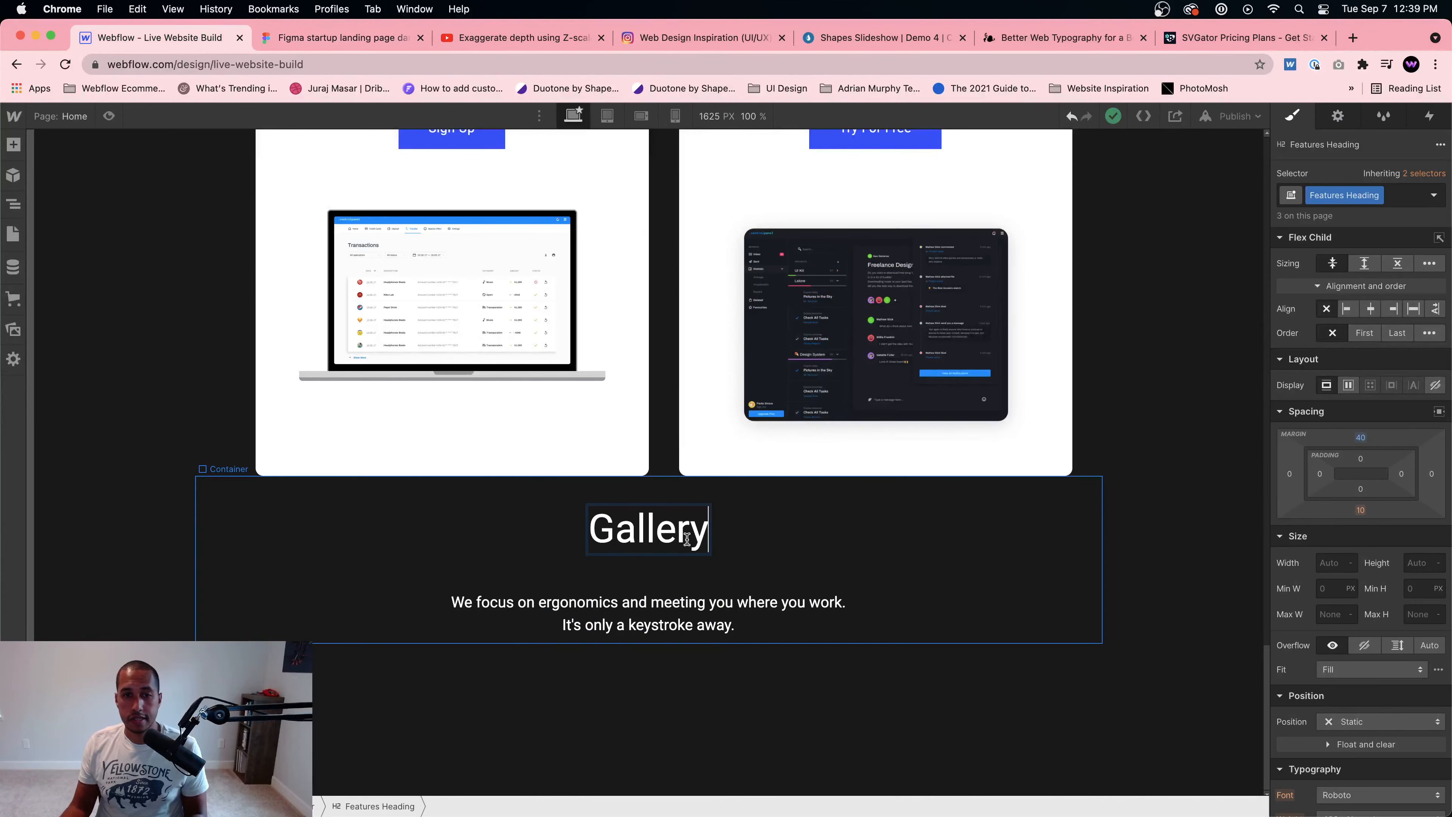
left_click(100, 564)
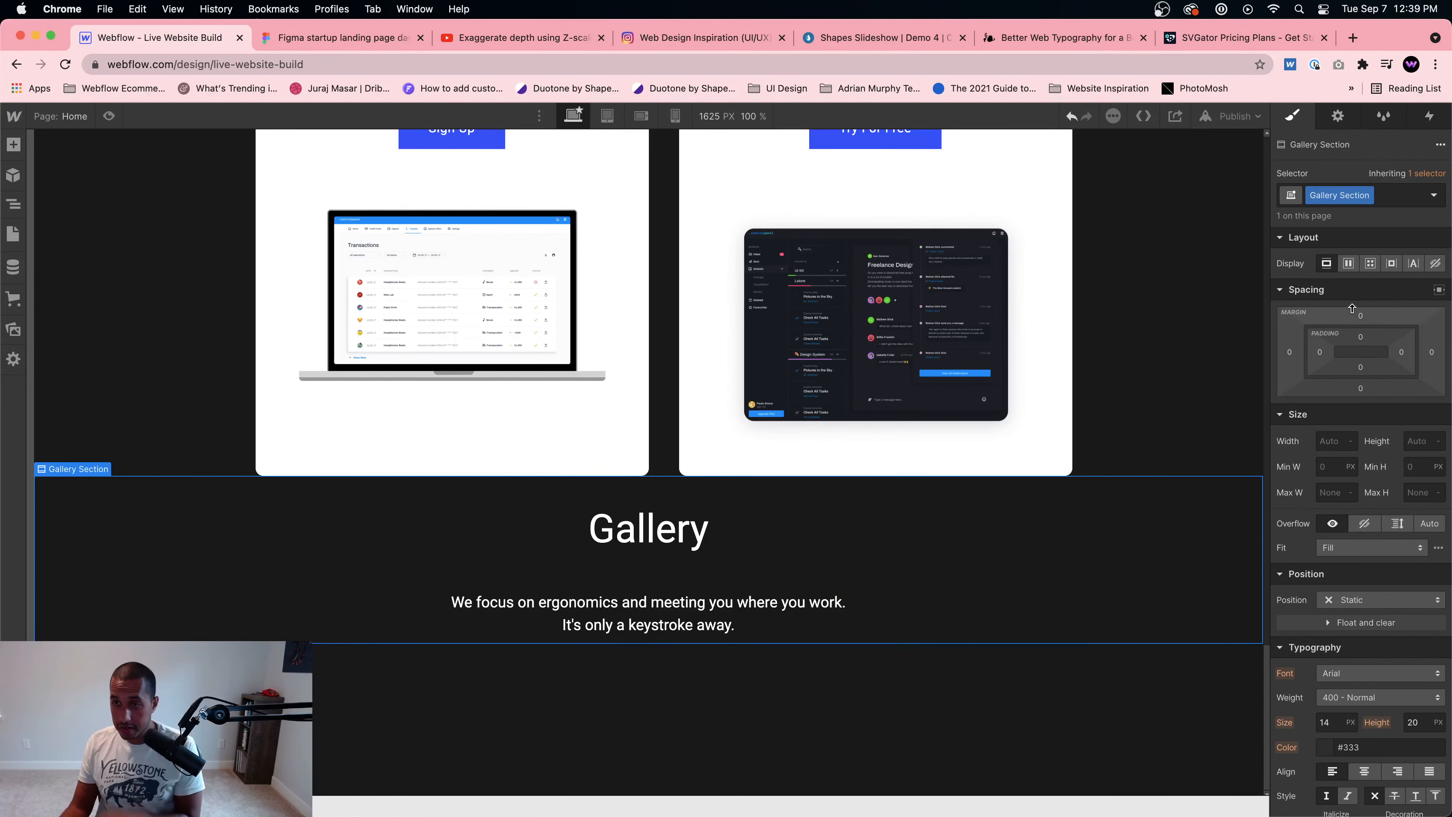
left_click(1360, 339)
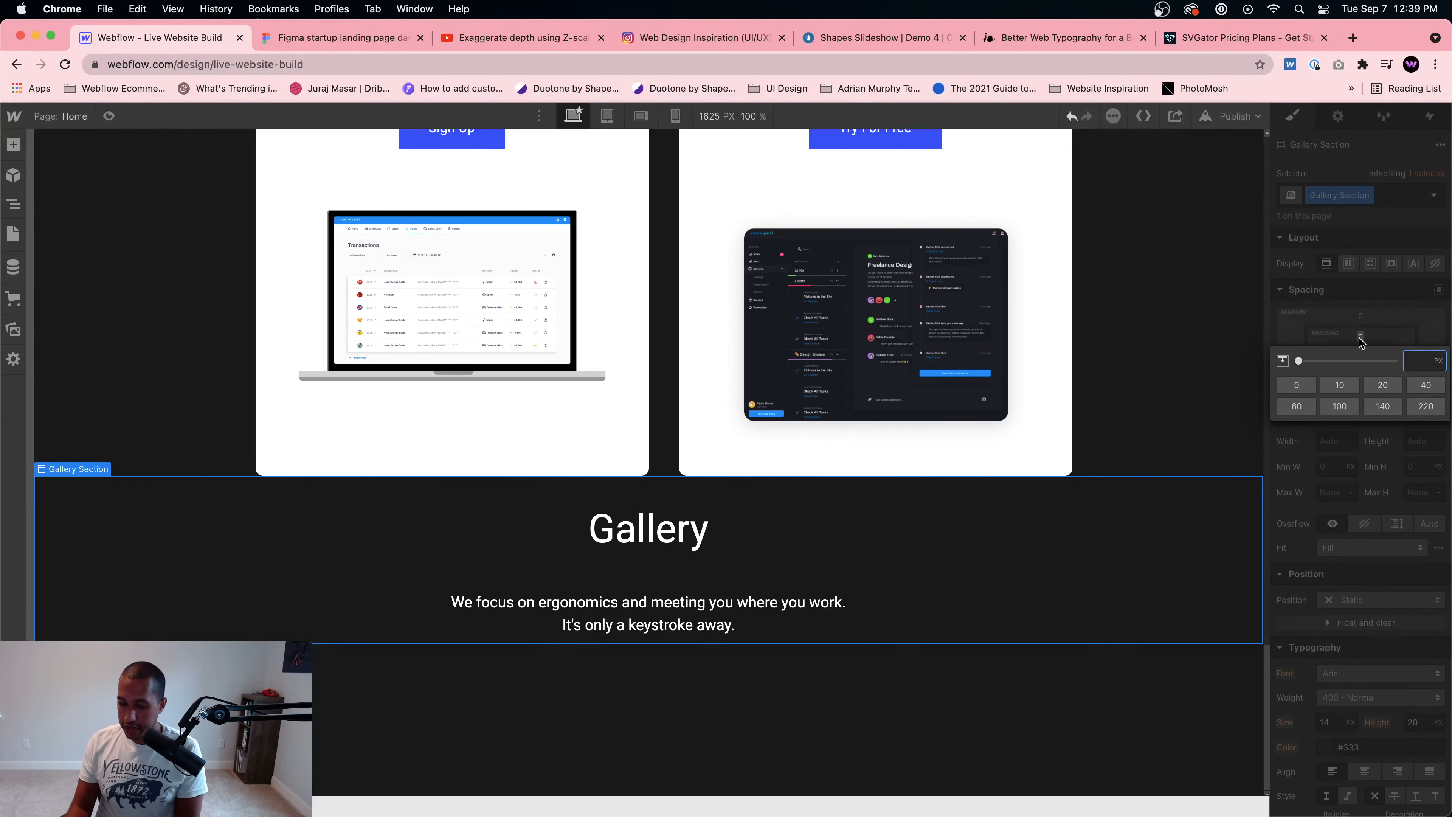
type("140")
key("Return")
scroll(818, 556, "down", 3)
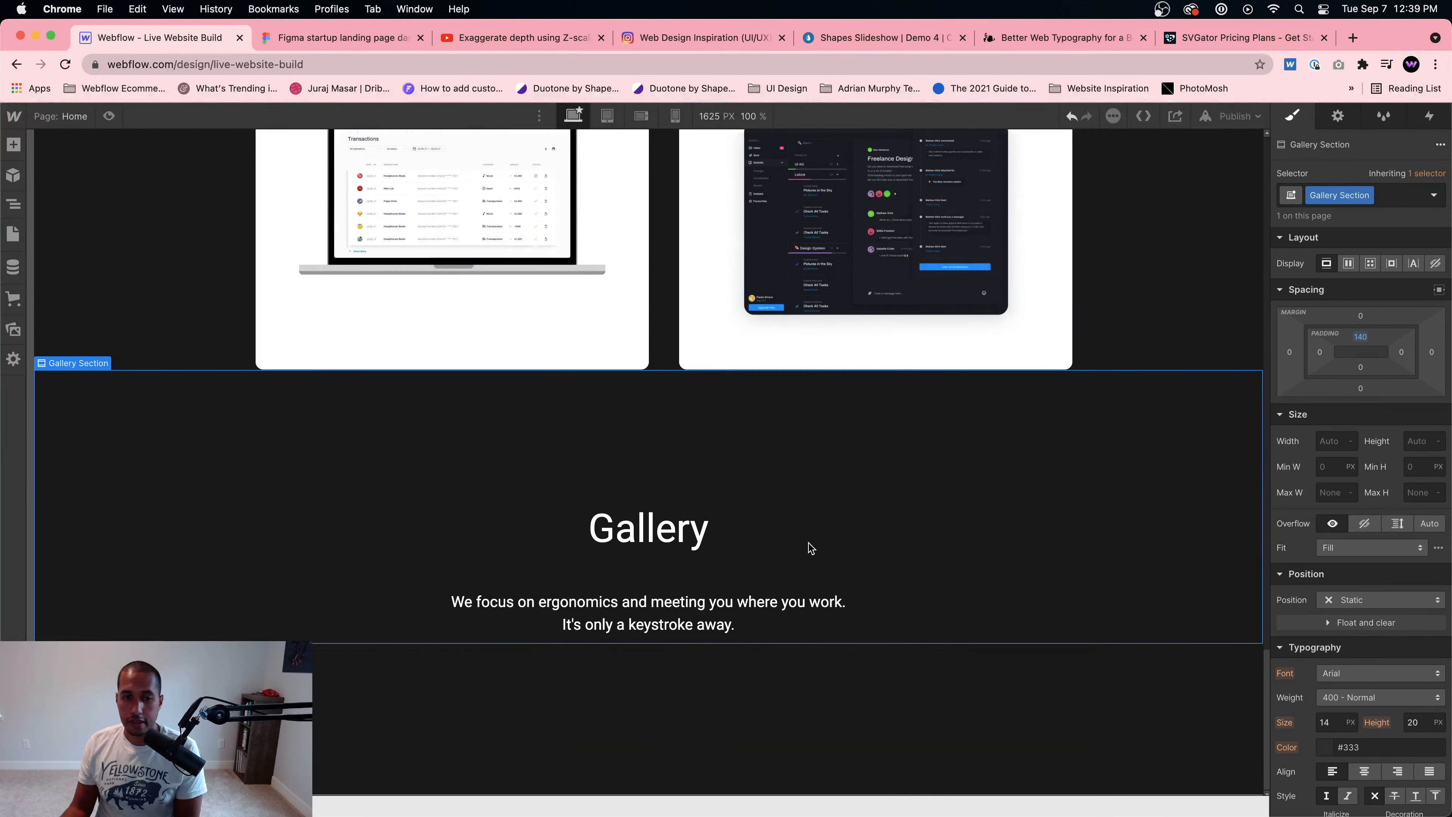
Step: Switch to the Figma design and inspect the size and spacing of the Gallery's upper image row
left_click(324, 38)
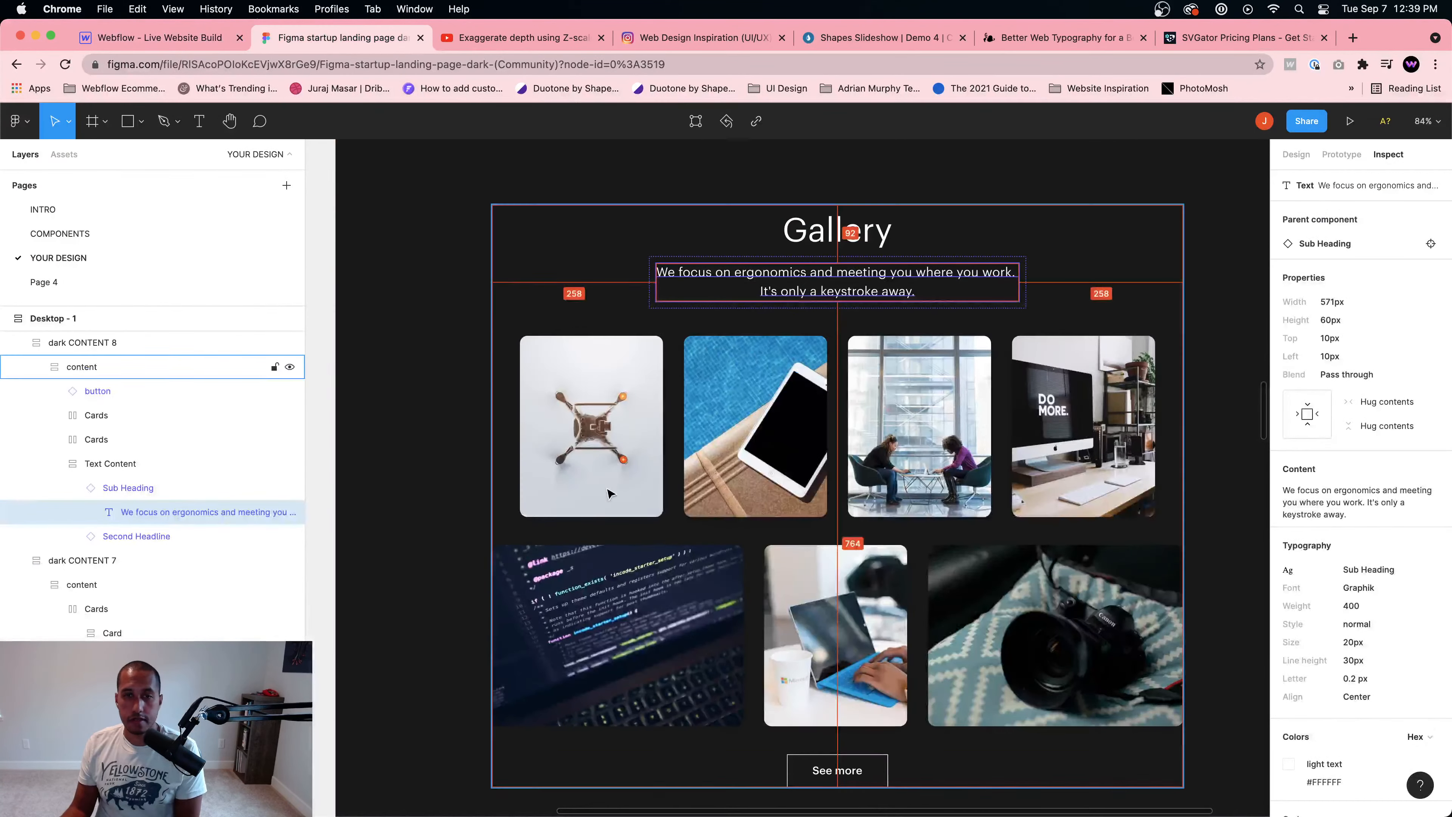
left_click(1154, 381)
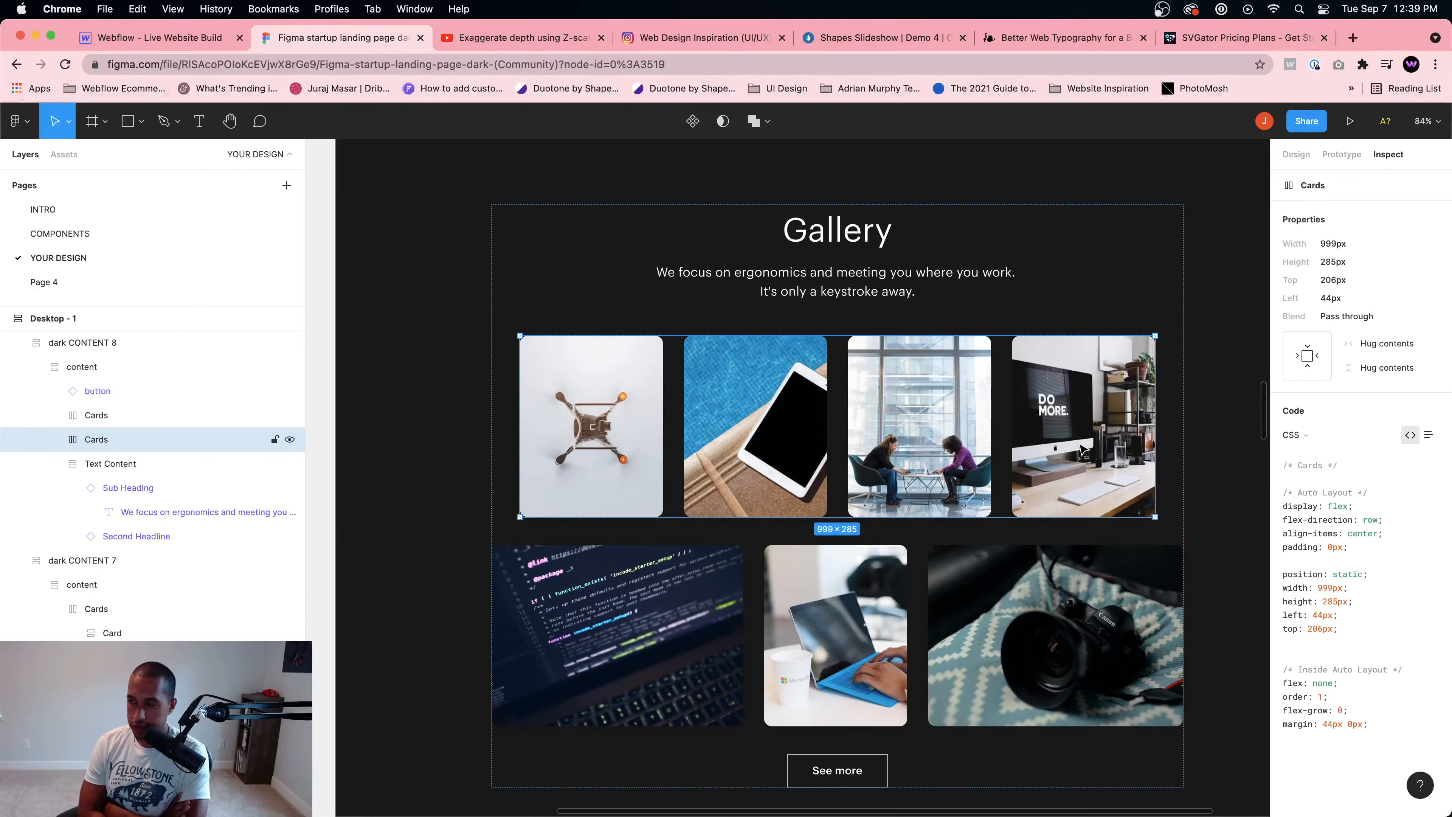
key("alt")
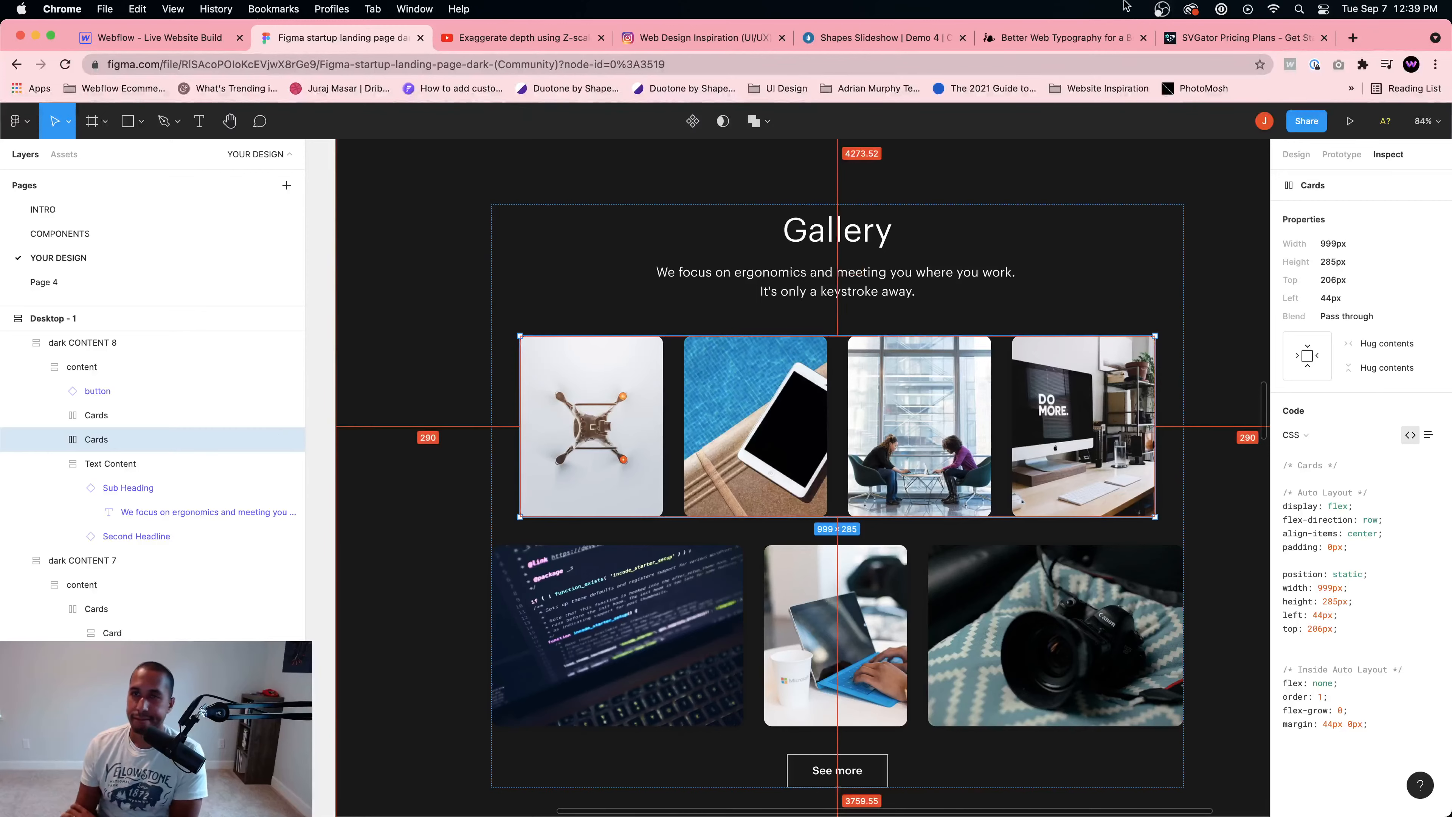
Step: Open webdevforyou.com in a new browser tab and go to its Webflow templates page
left_click(1351, 38)
left_click(1197, 69)
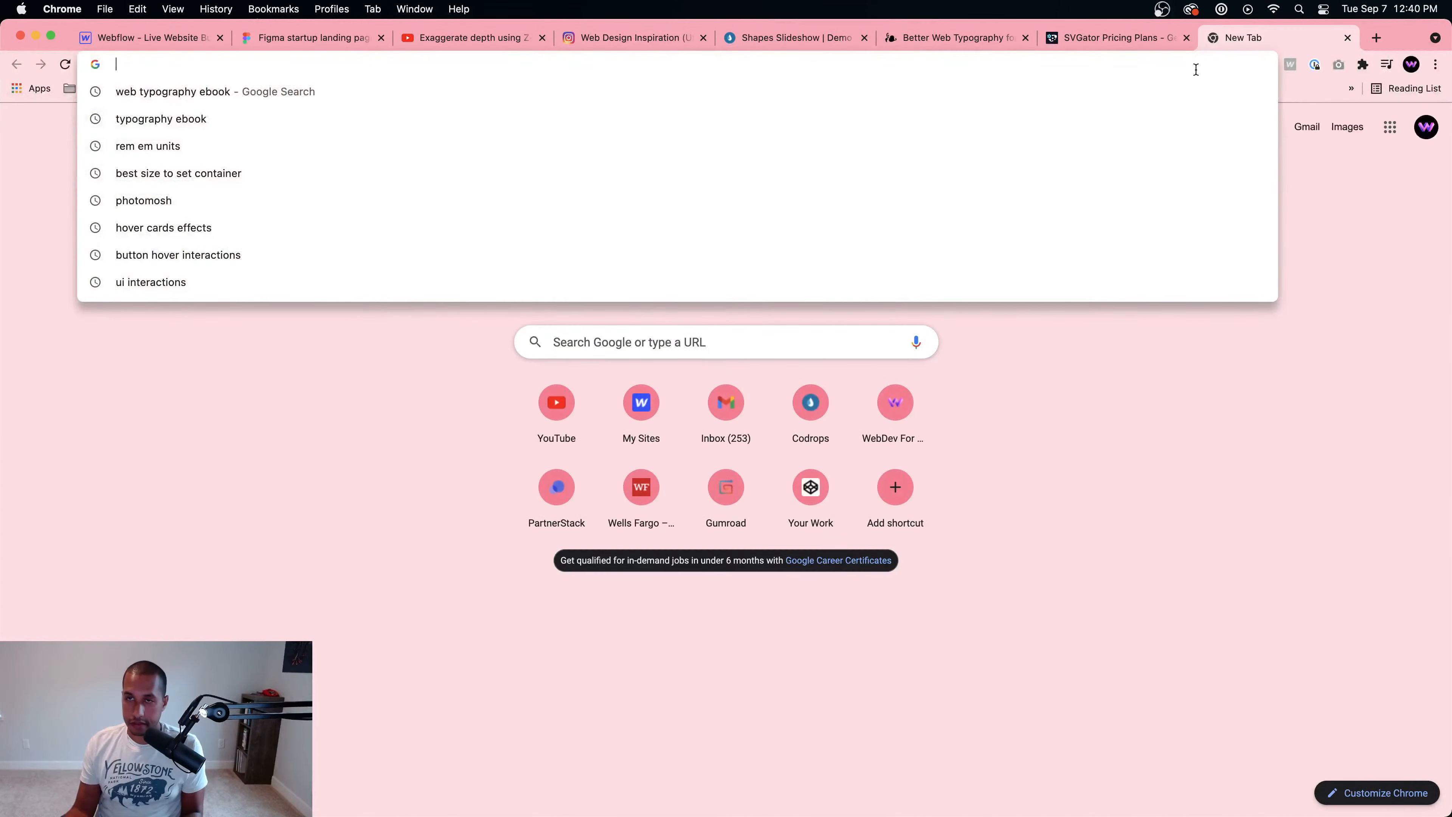
type("webdevforyou.com")
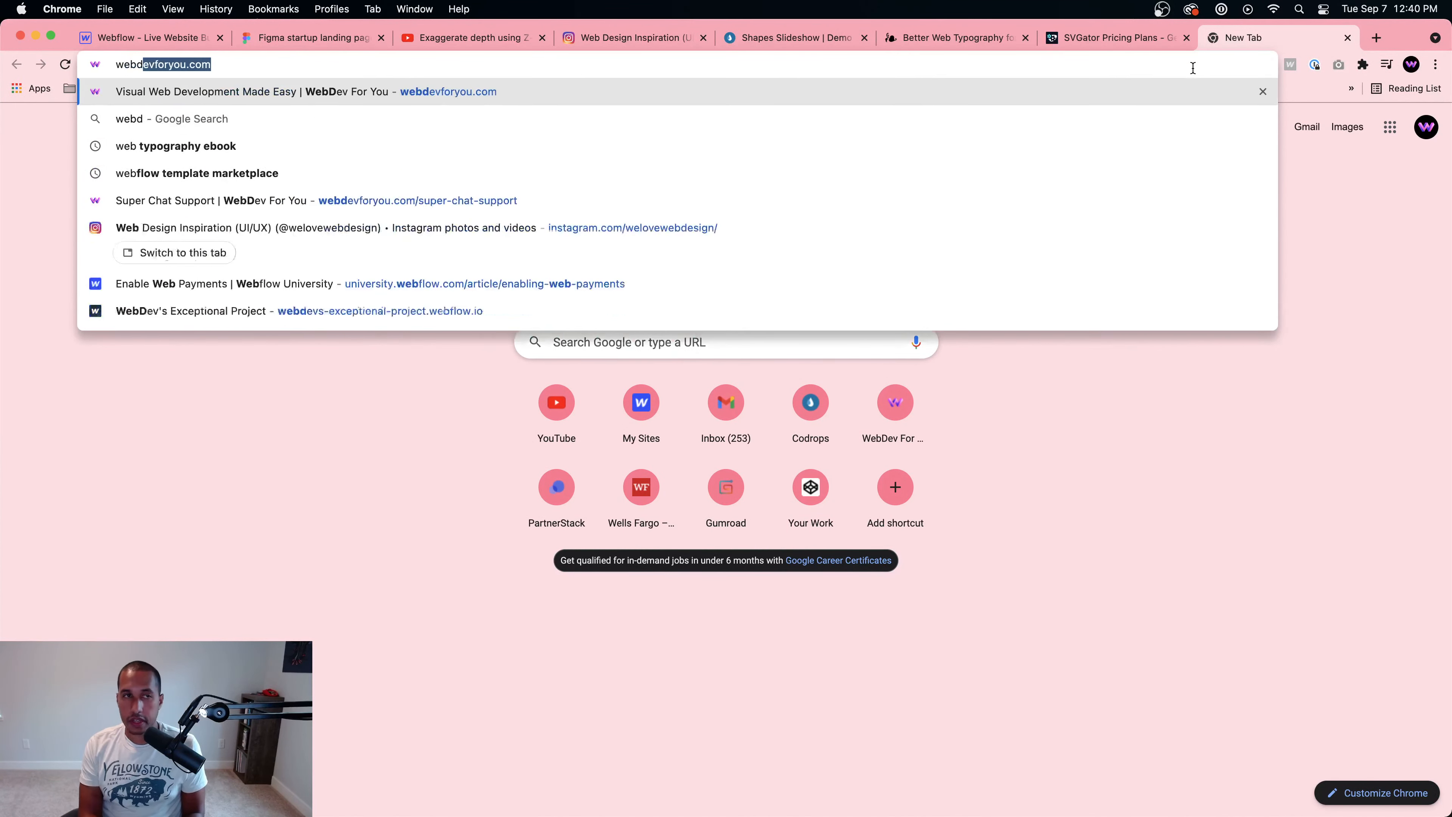
key("Return")
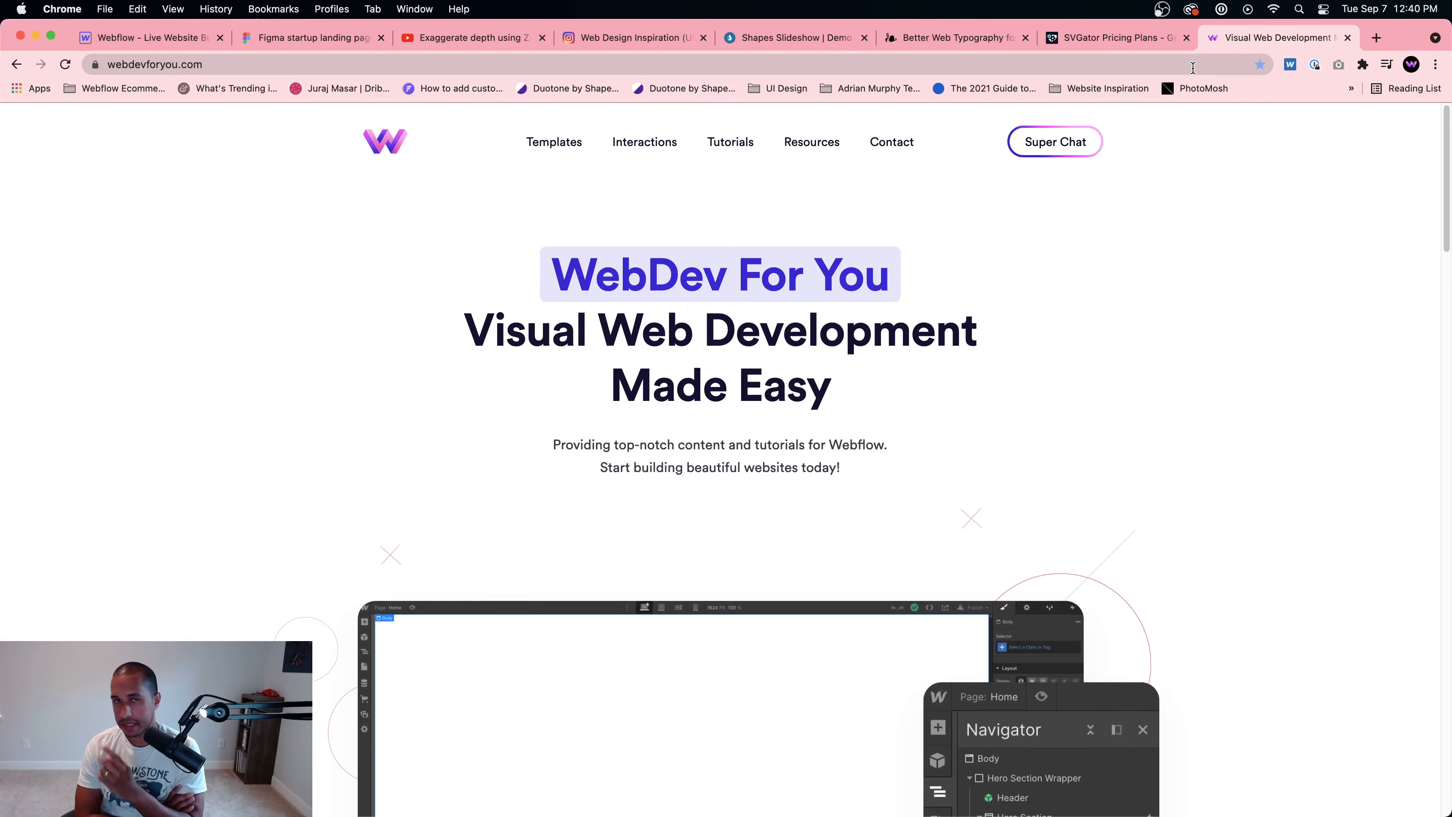
left_click(559, 143)
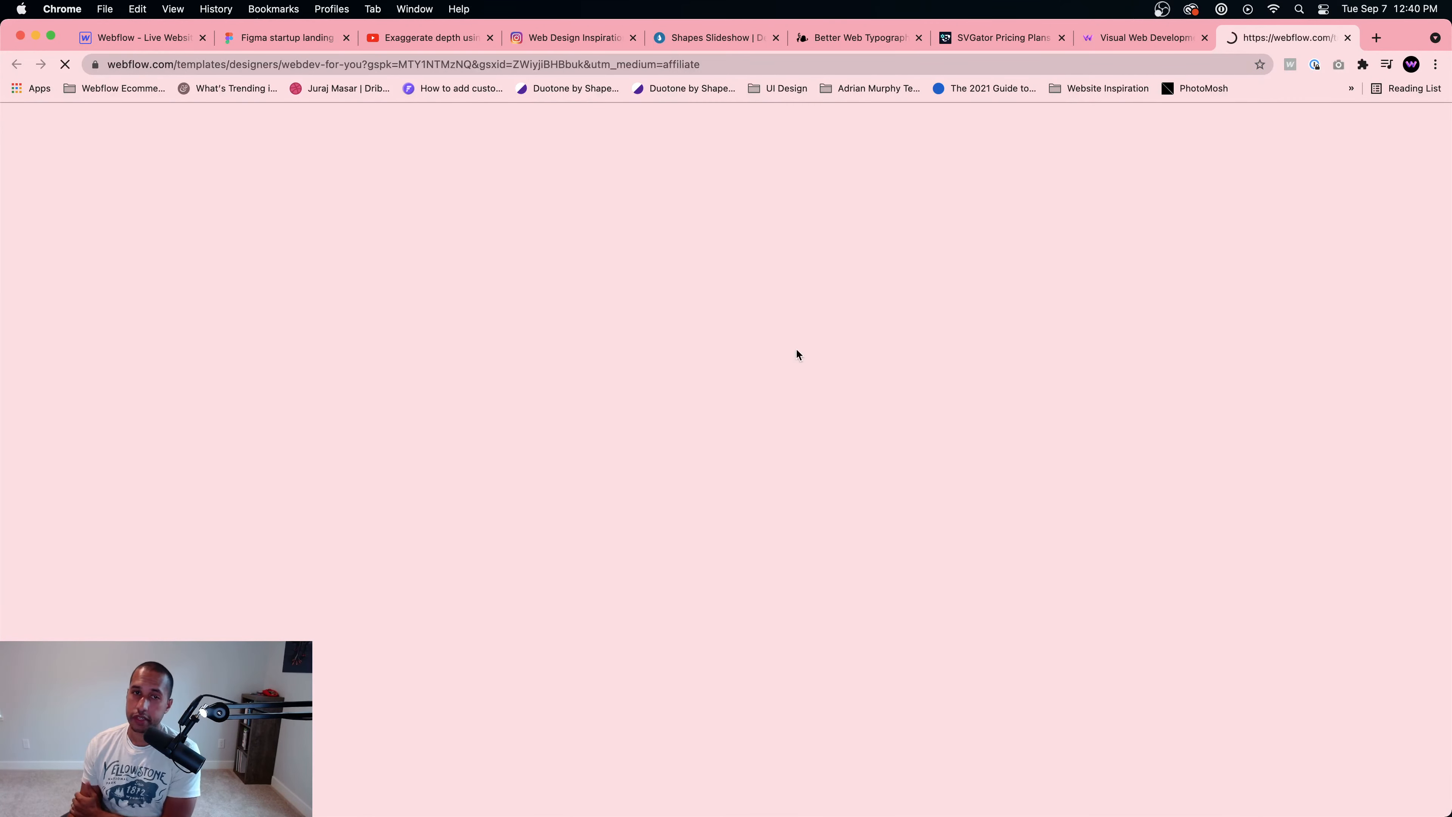
Step: Browse the template list, open the Videographer template in the Designer preview and dismiss the read-only notice
scroll(566, 398, "down", 3)
scroll(575, 396, "down", 5)
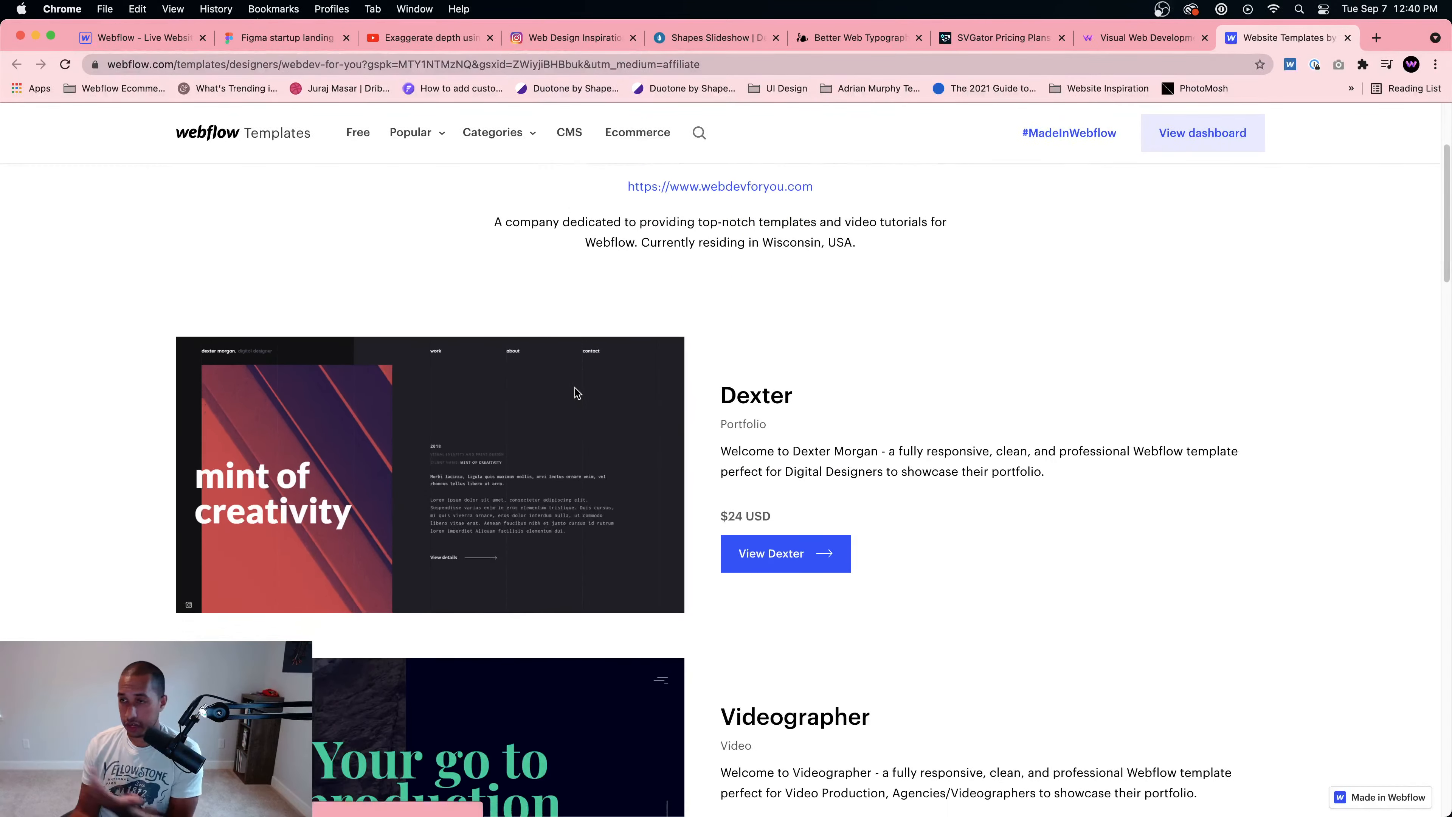
scroll(575, 394, "up", 3)
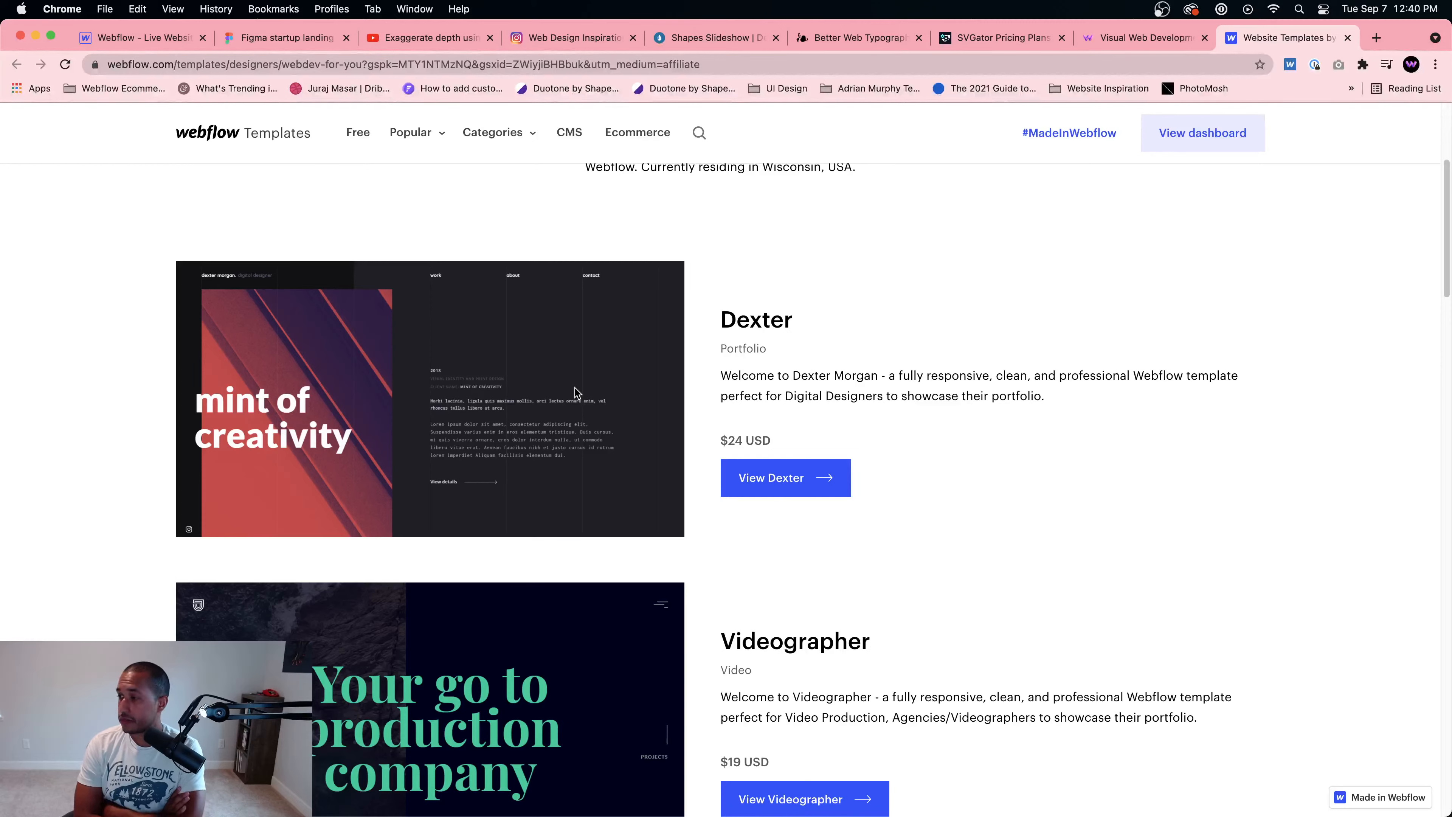
scroll(517, 530, "down", 3)
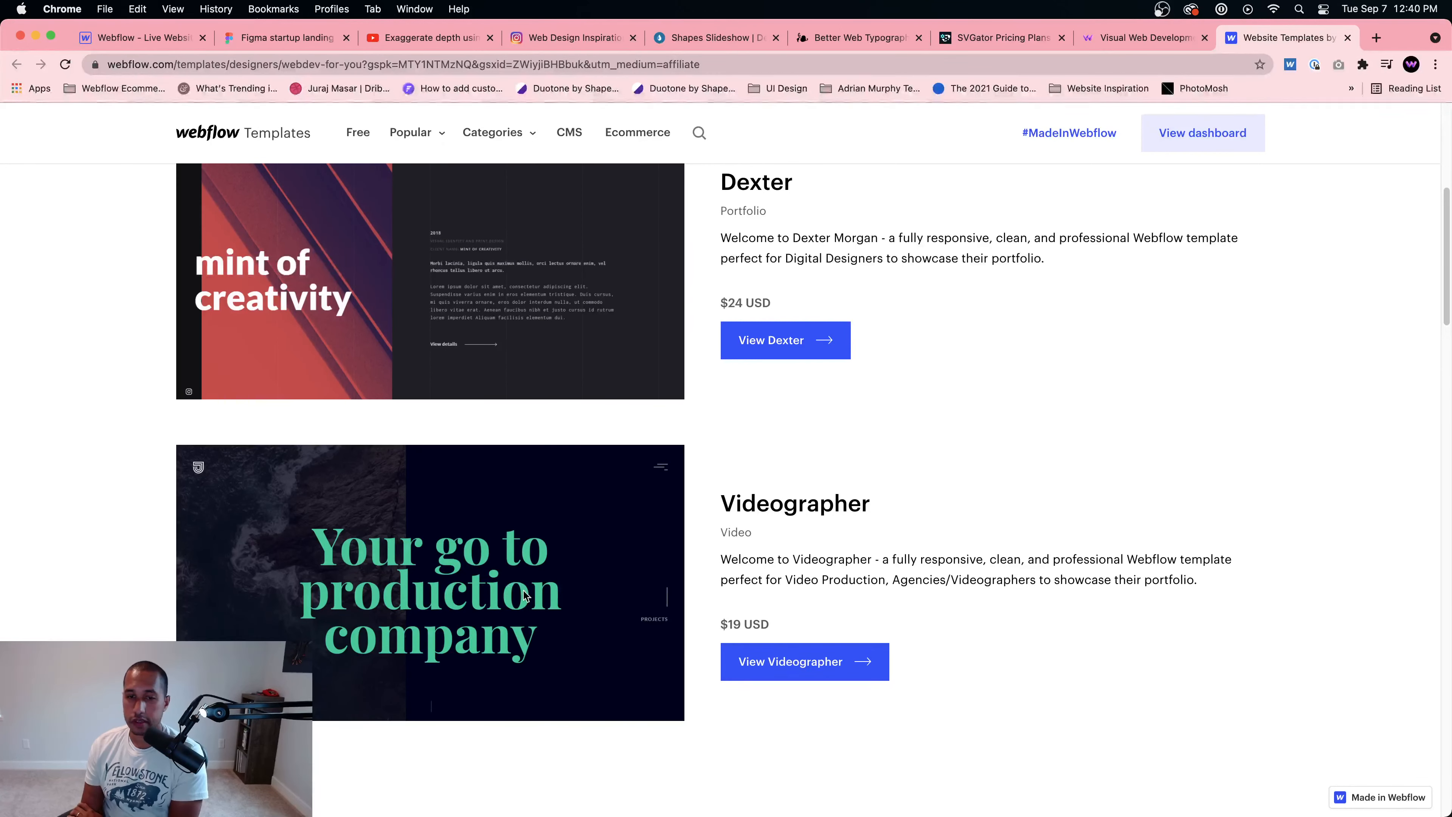
left_click(788, 662)
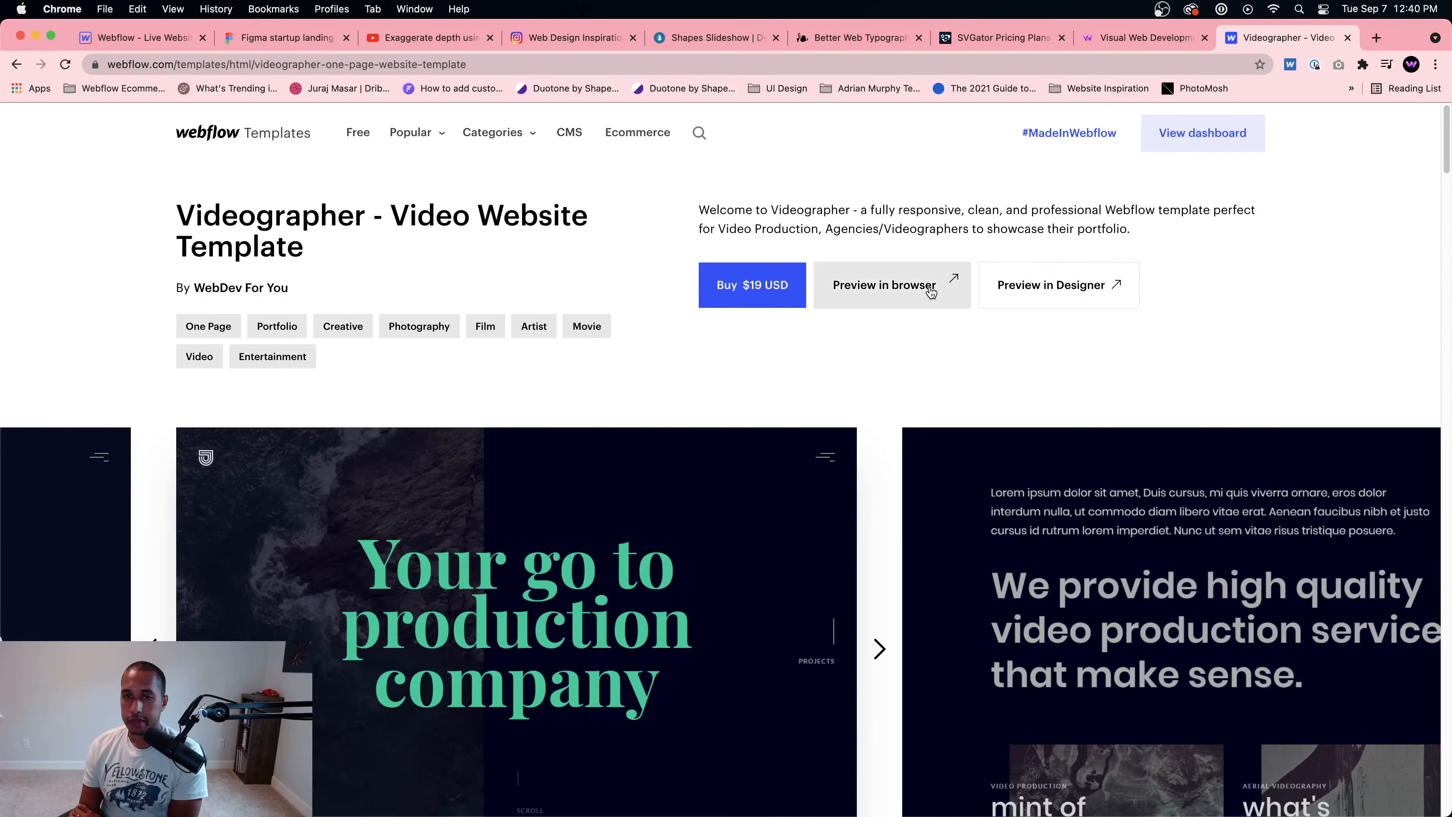
left_click(1077, 286)
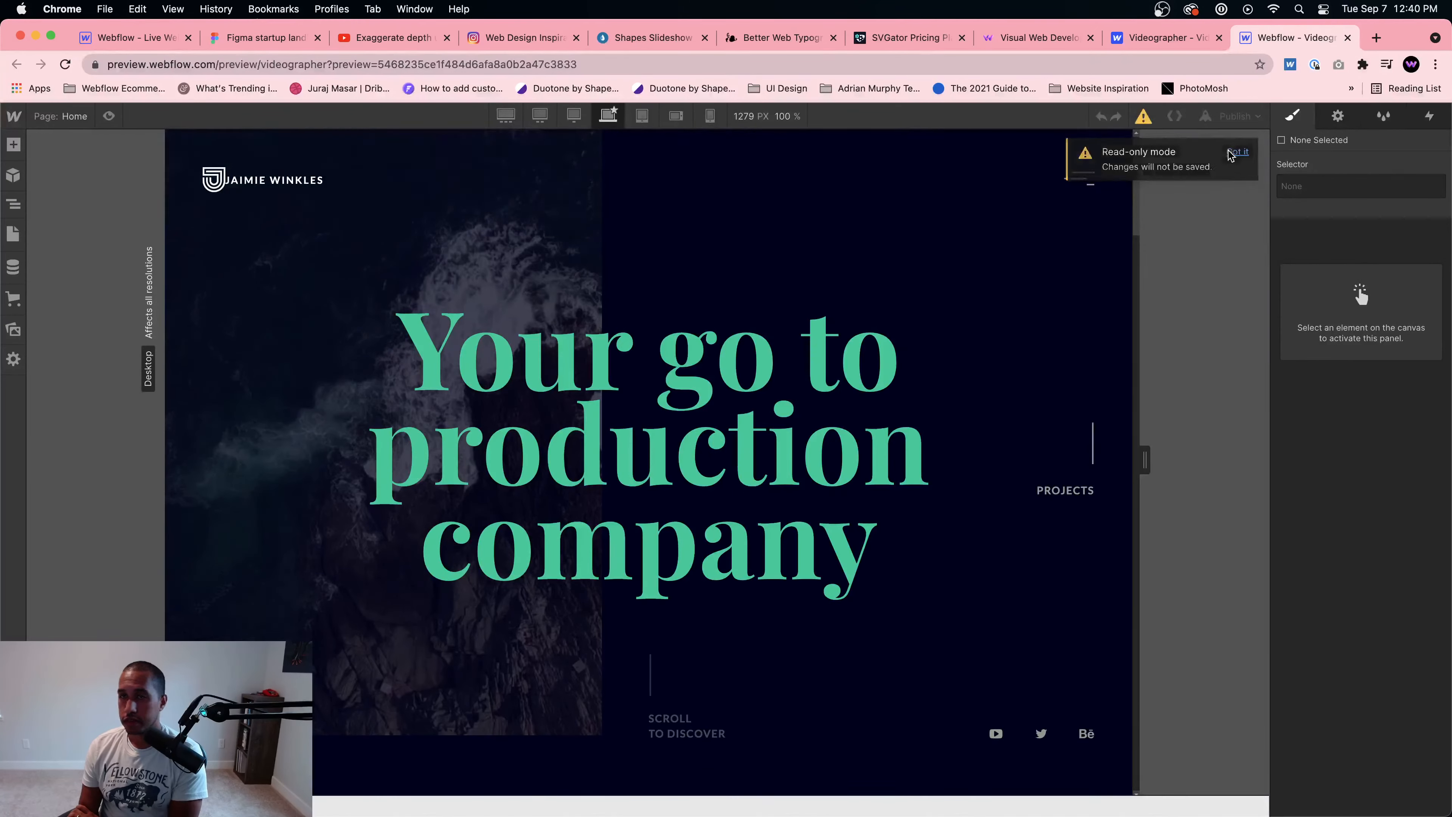
left_click(1235, 152)
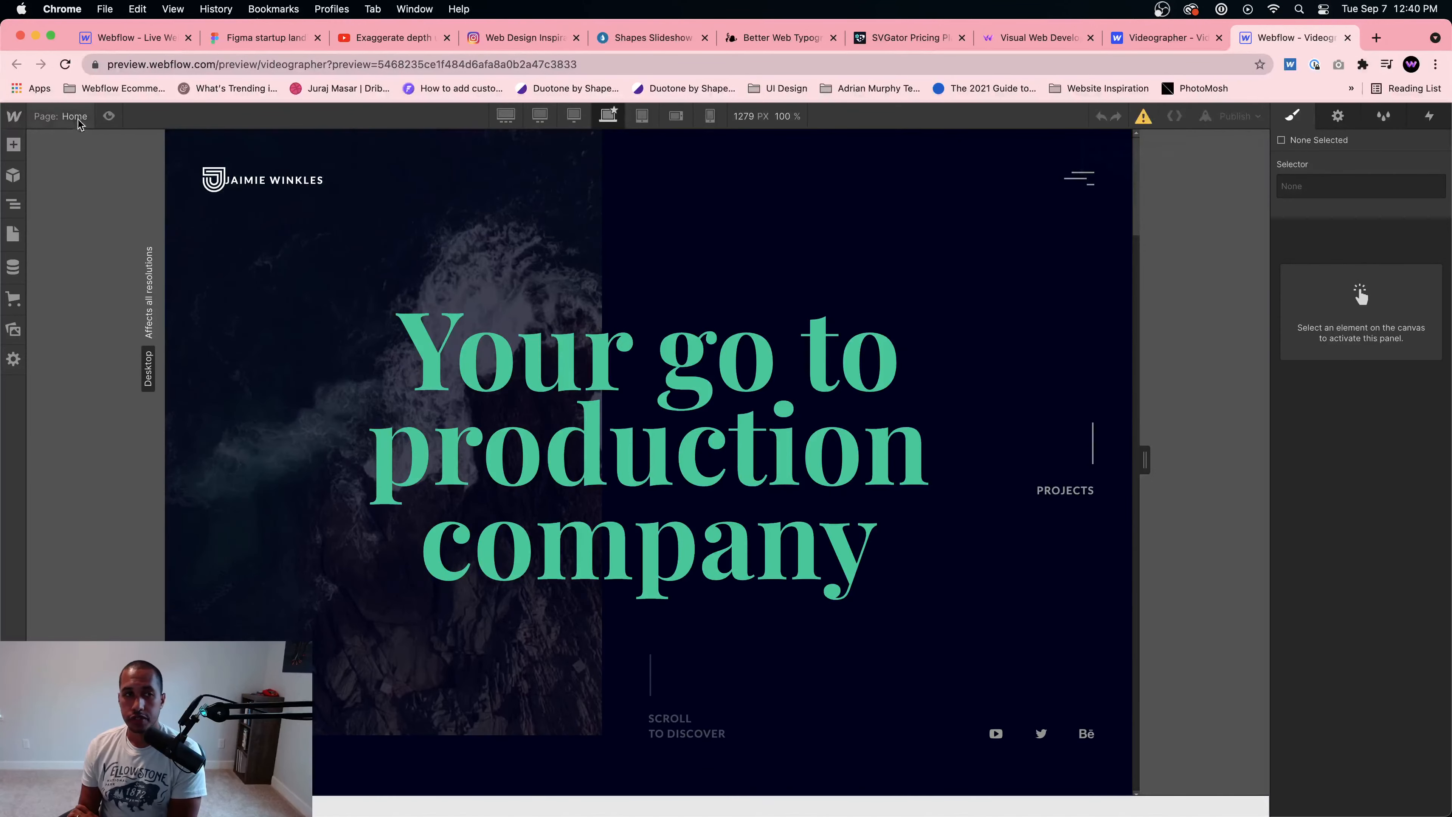
Step: Preview the Videographer template's home page, open its navigation menu and return to the design view
left_click(108, 116)
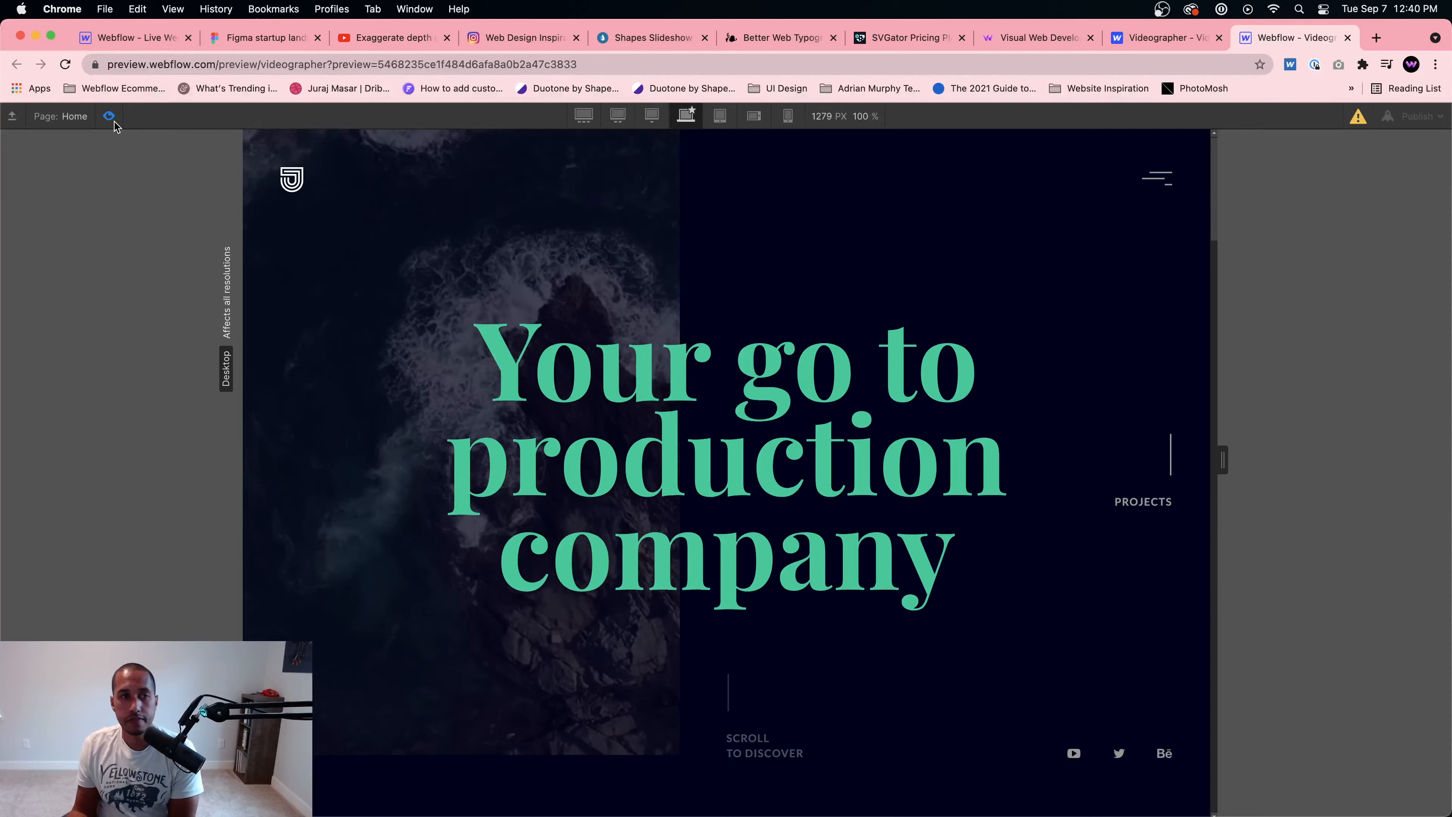
left_click(109, 113)
left_click(1021, 174)
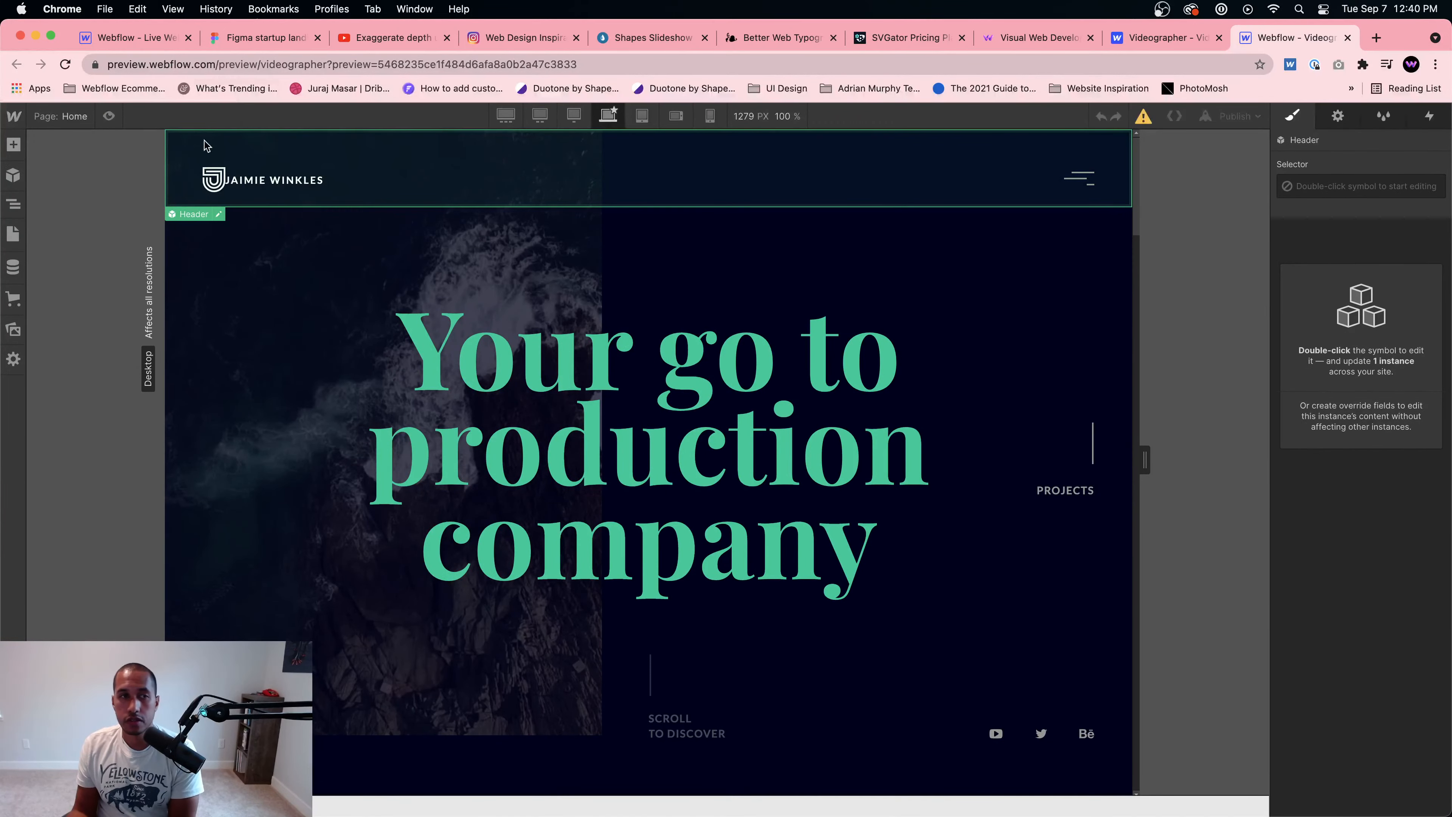
left_click(113, 116)
left_click(1077, 177)
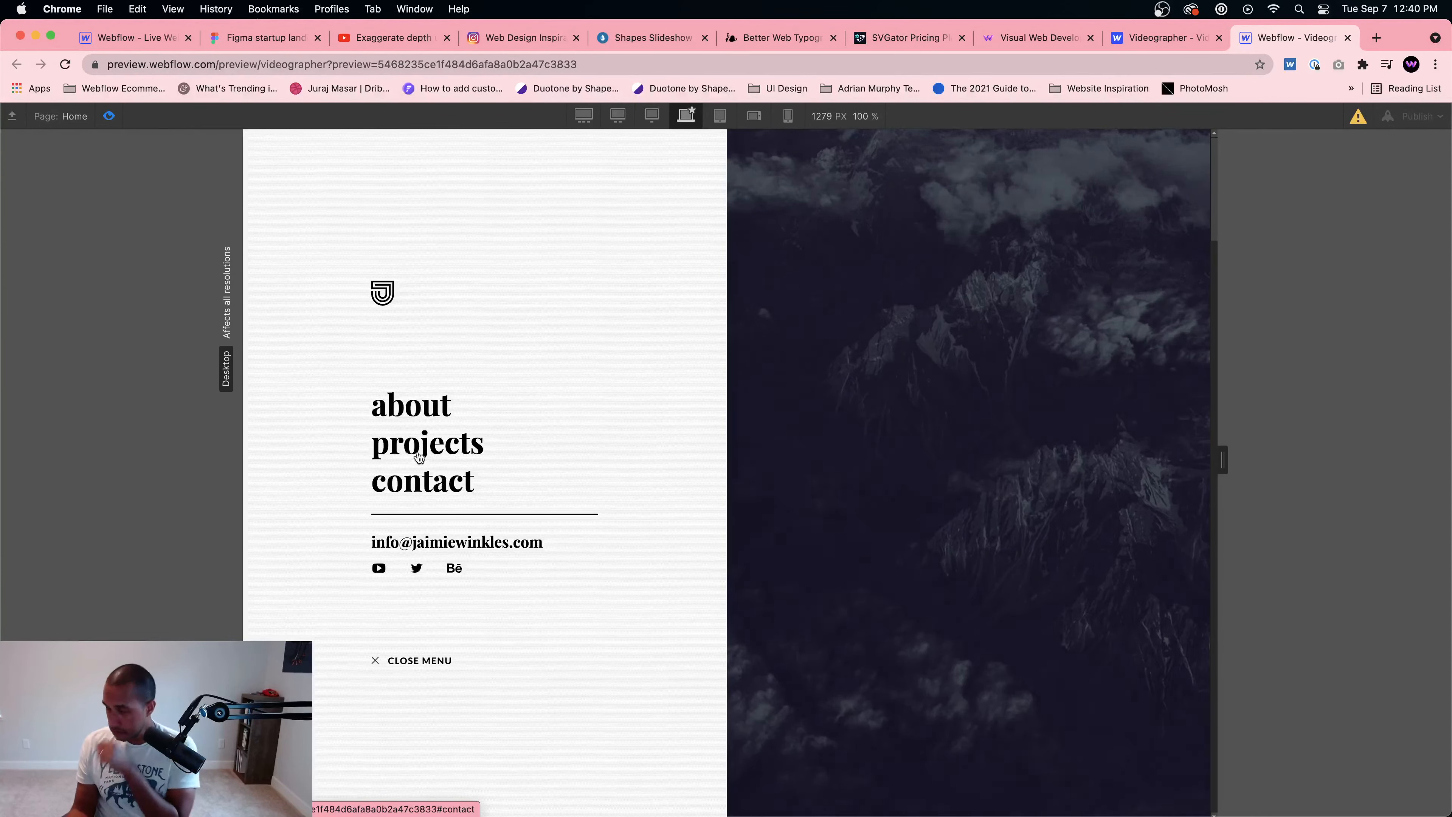
key("super+shift+p")
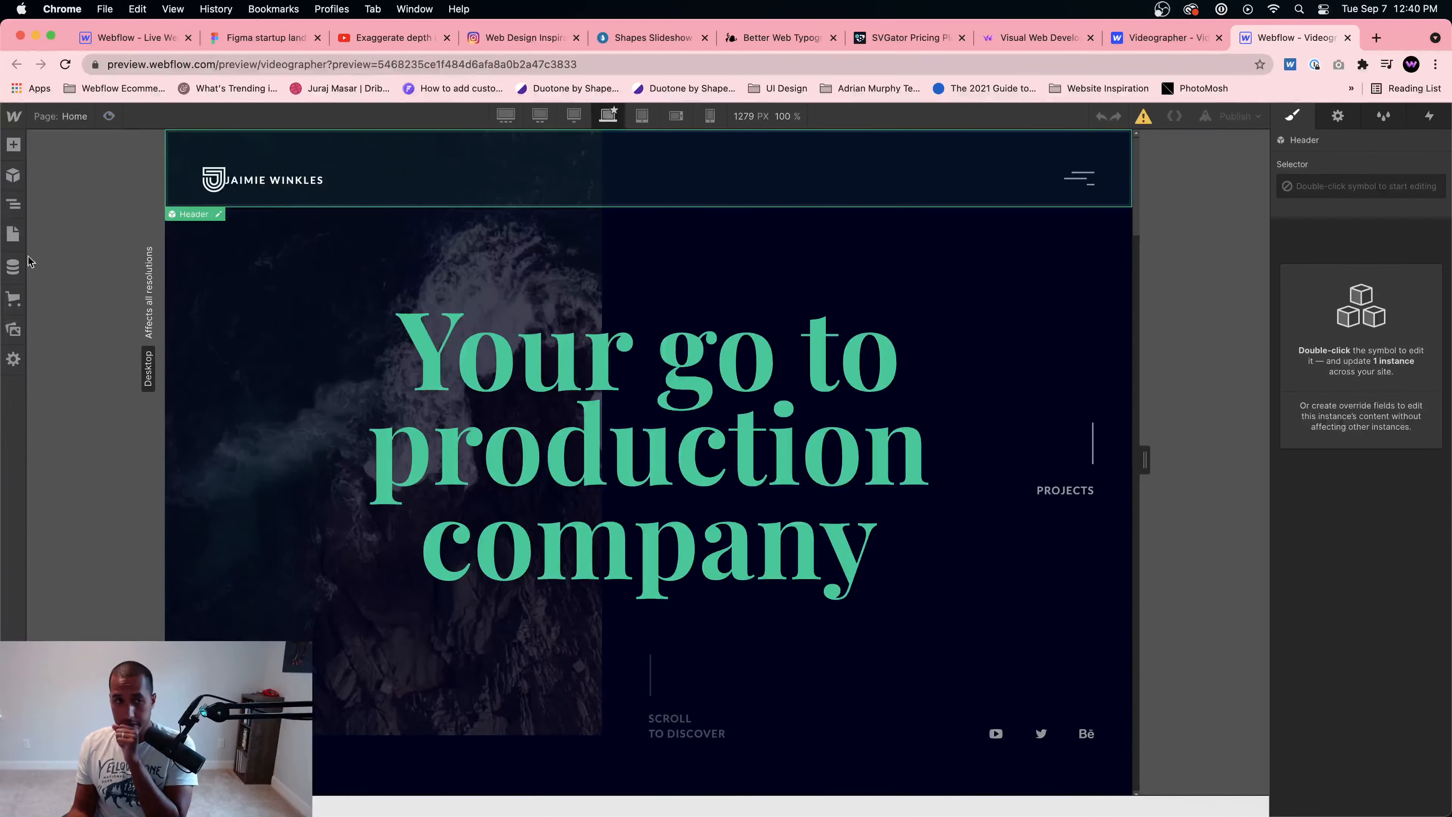
Step: Expand the Hero Section in the Videographer template's element tree and open the Header symbol for editing
left_click(12, 205)
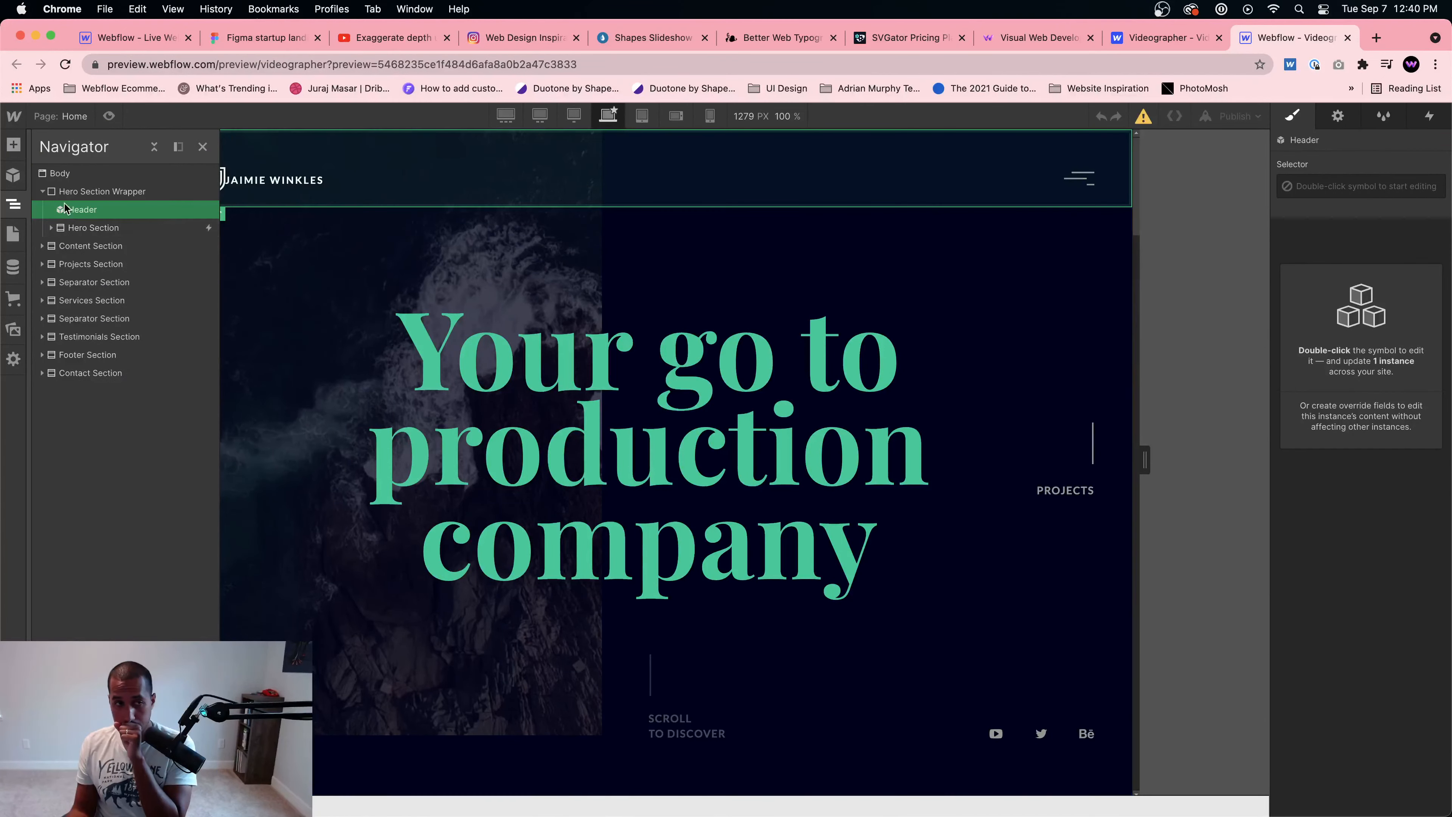
left_click(51, 227)
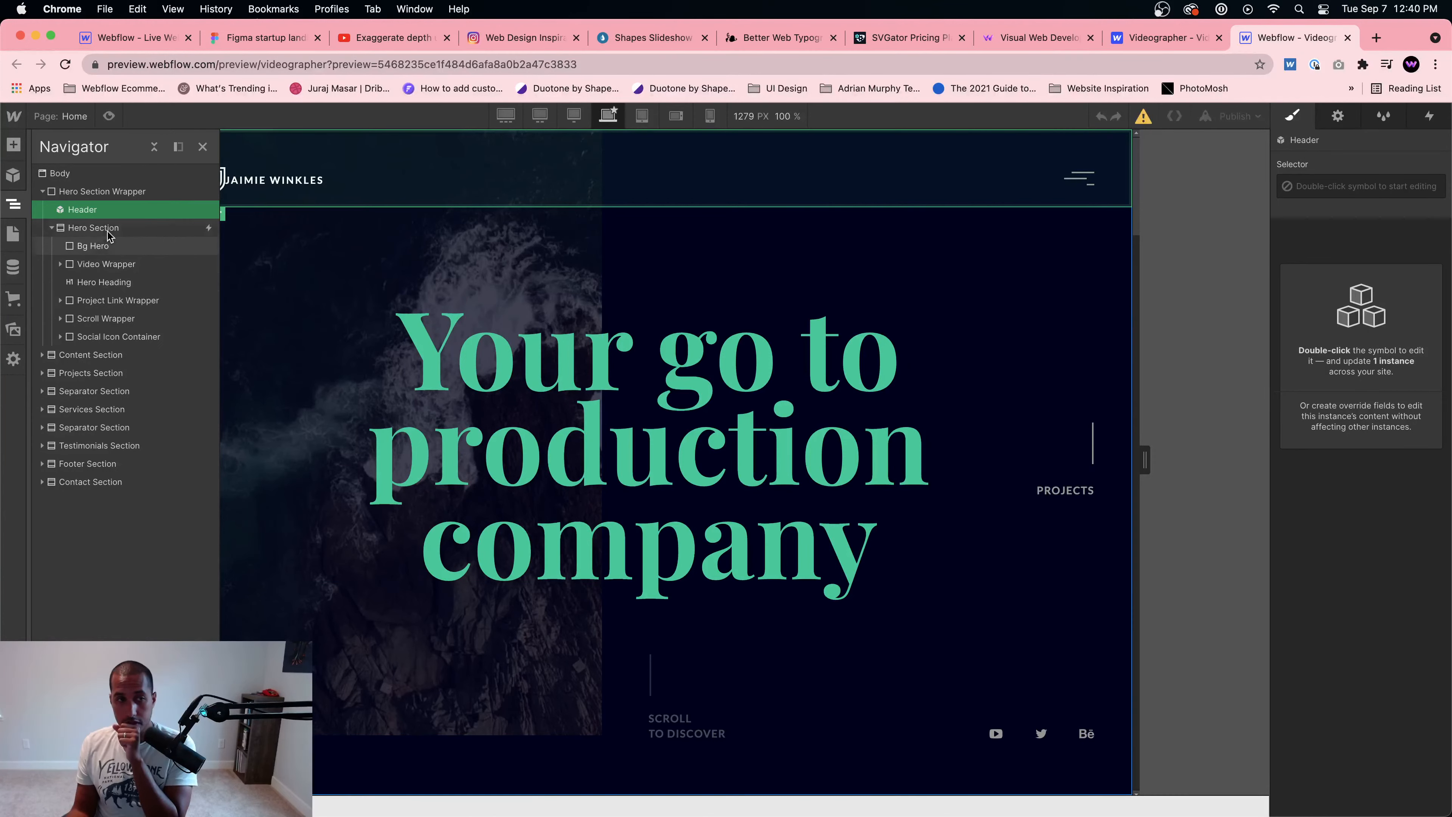
left_click(369, 178)
double_click(560, 172)
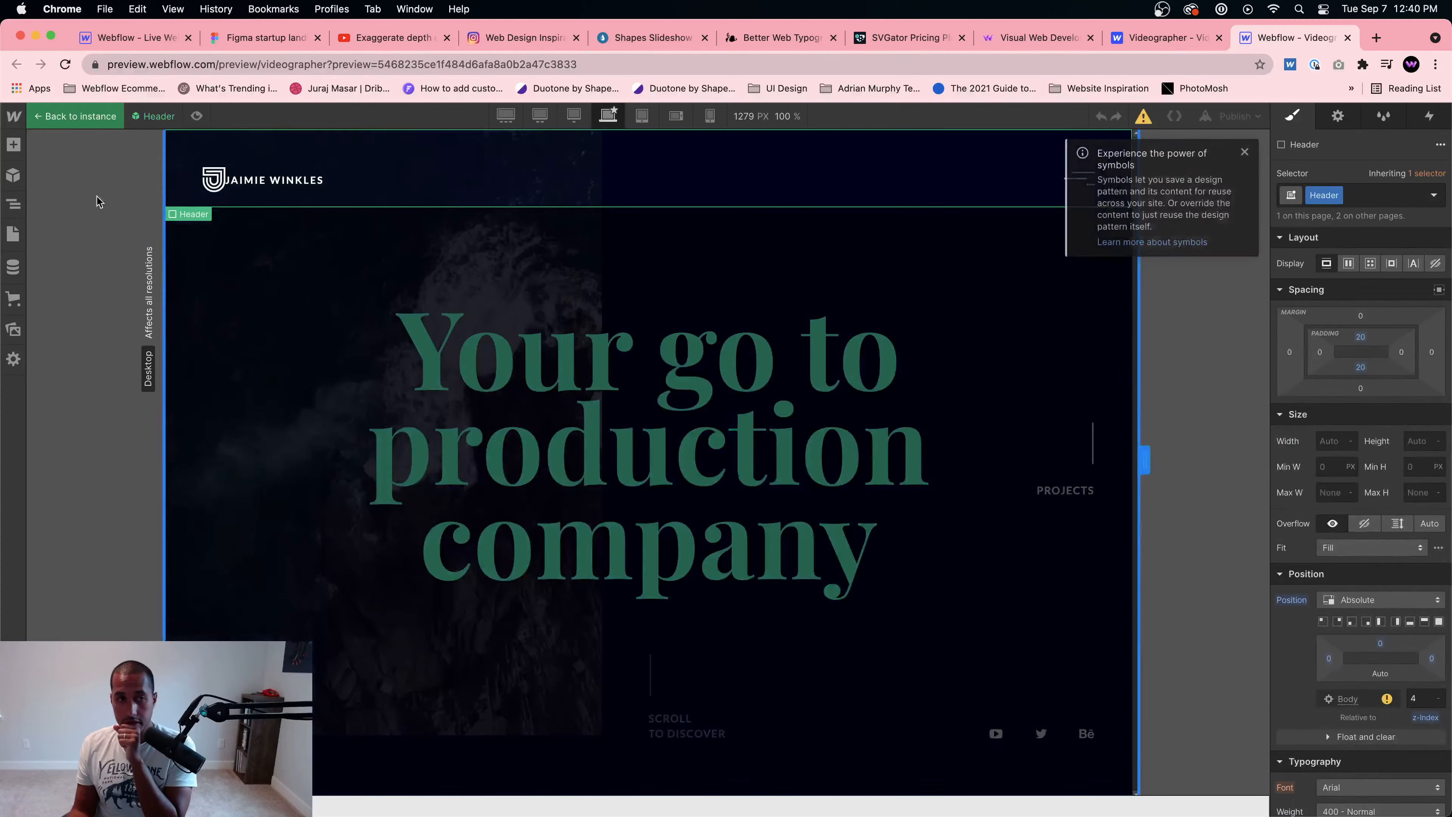
Step: Select the Menu element inside the Header symbol and set its fixed position's left offset to 0%
left_click(13, 204)
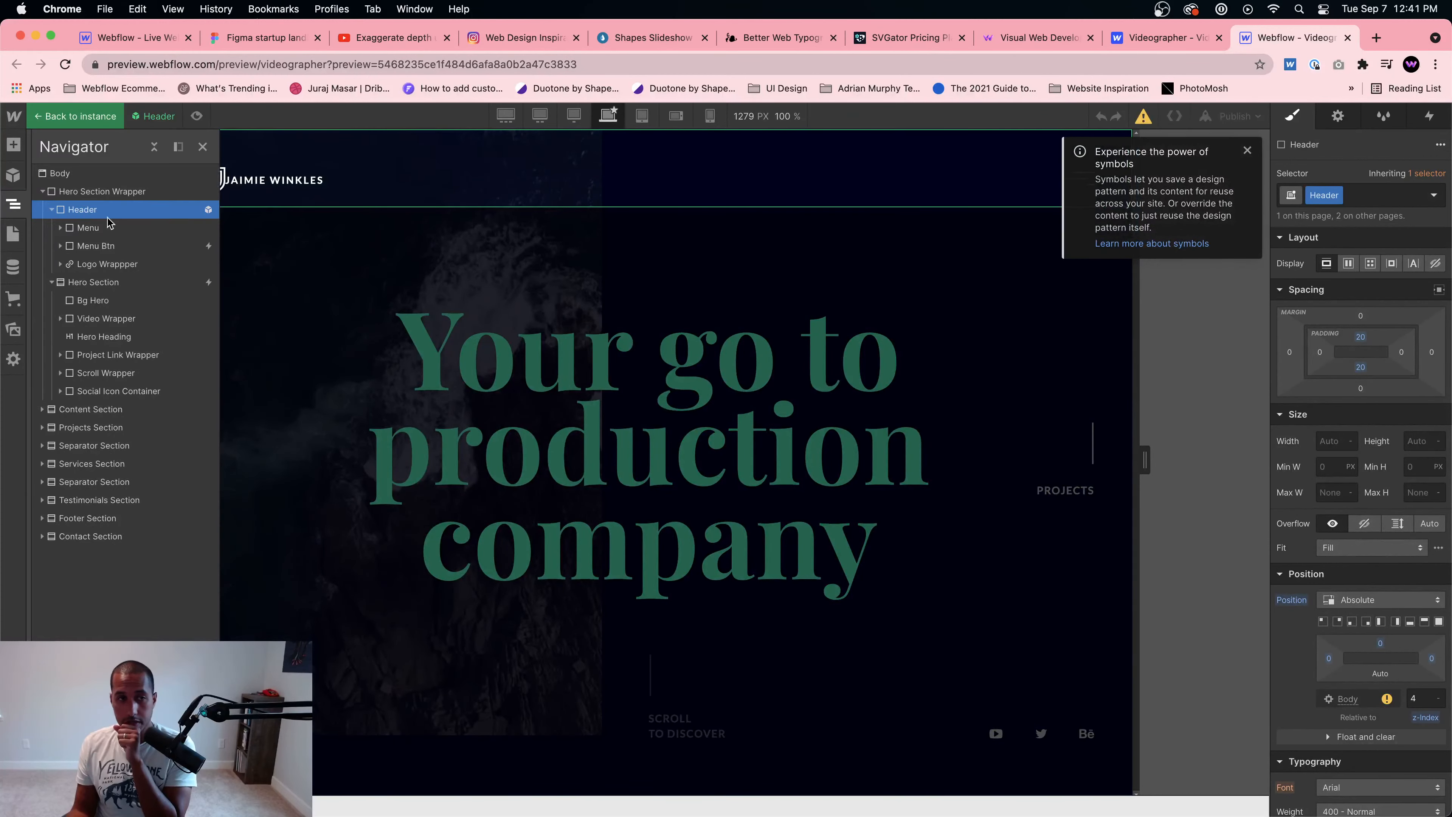
left_click(74, 228)
scroll(1334, 454, "down", 10)
scroll(1334, 455, "up", 6)
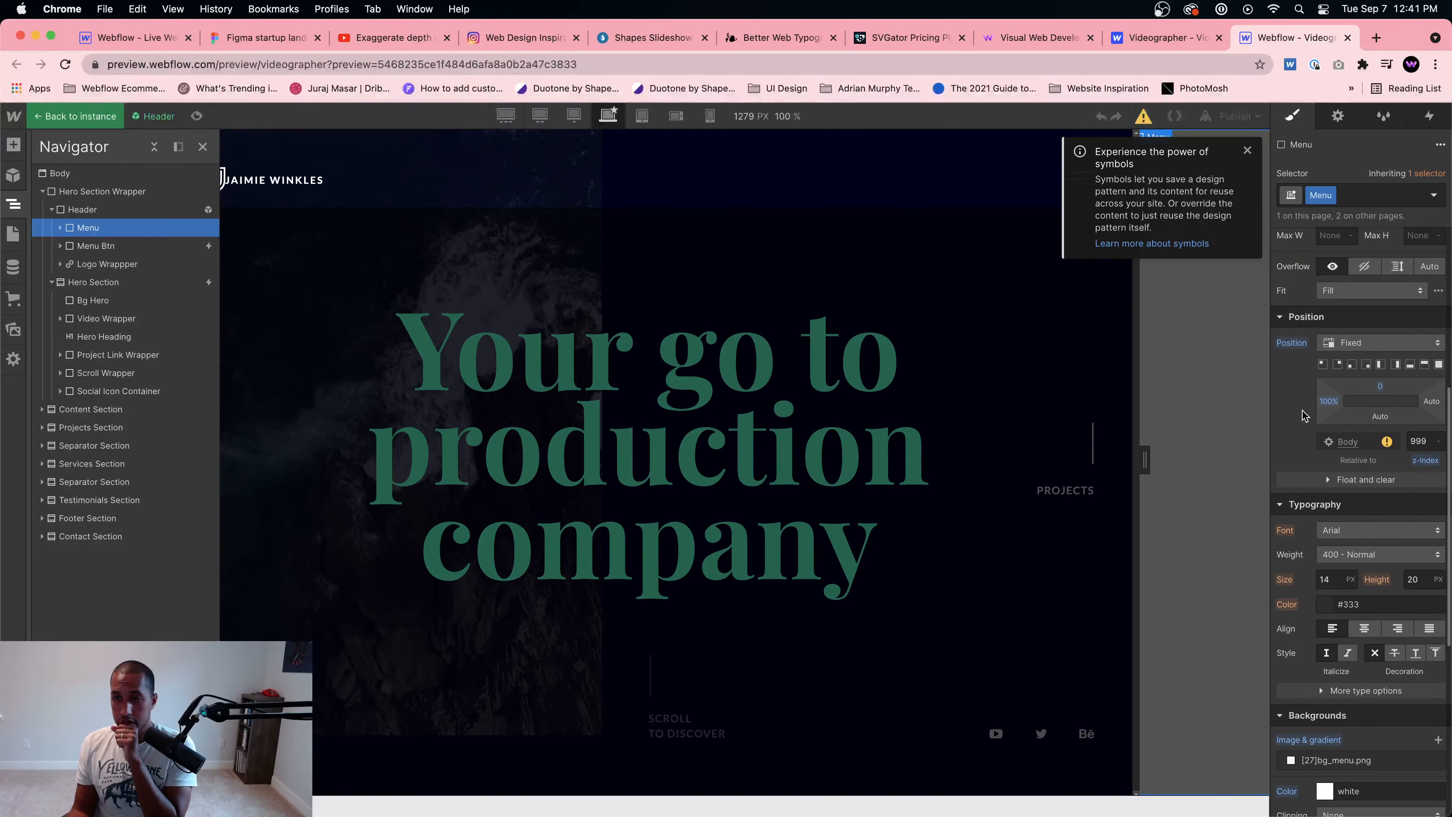
left_click(1328, 402)
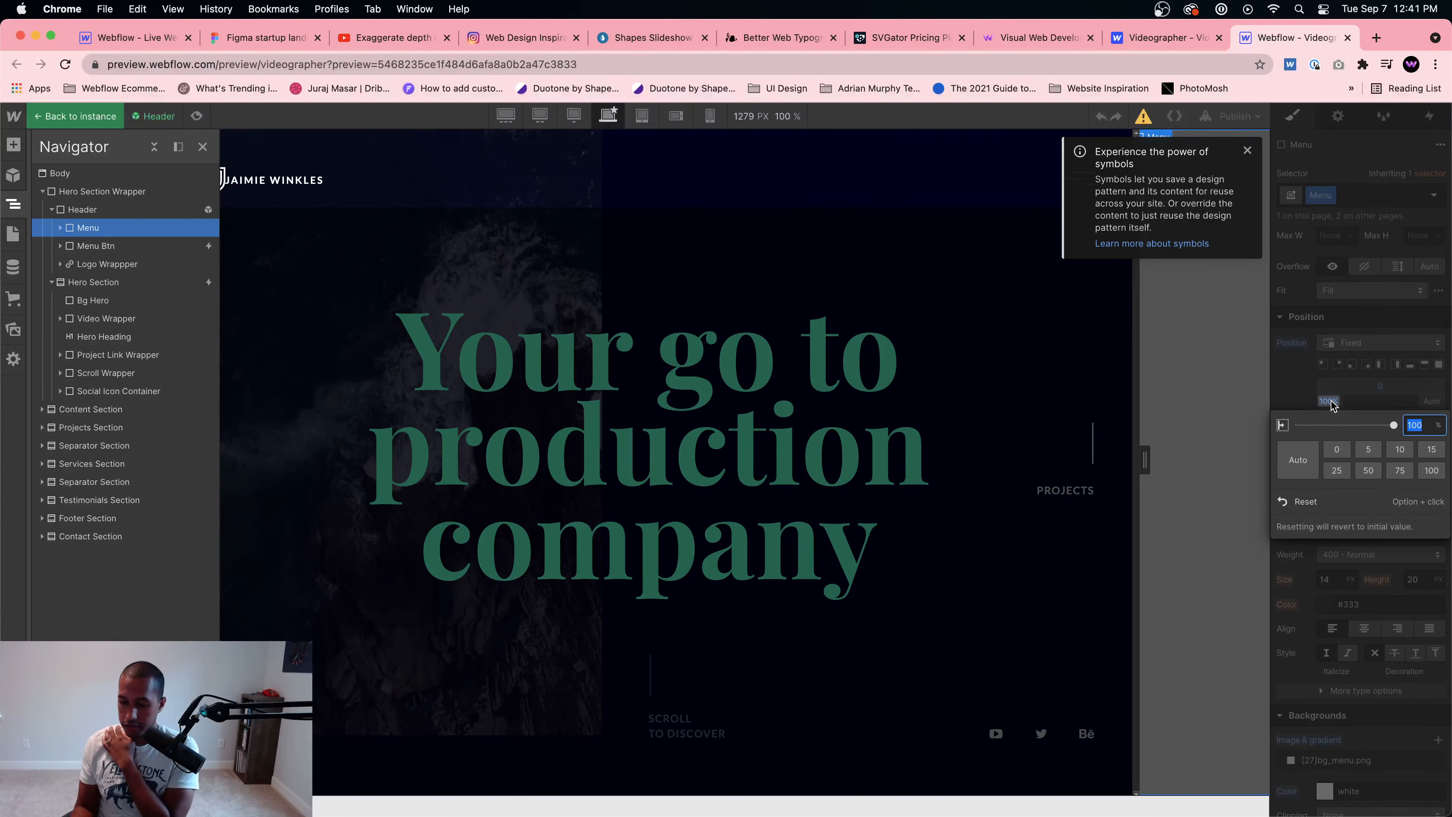
type("0")
key("Return")
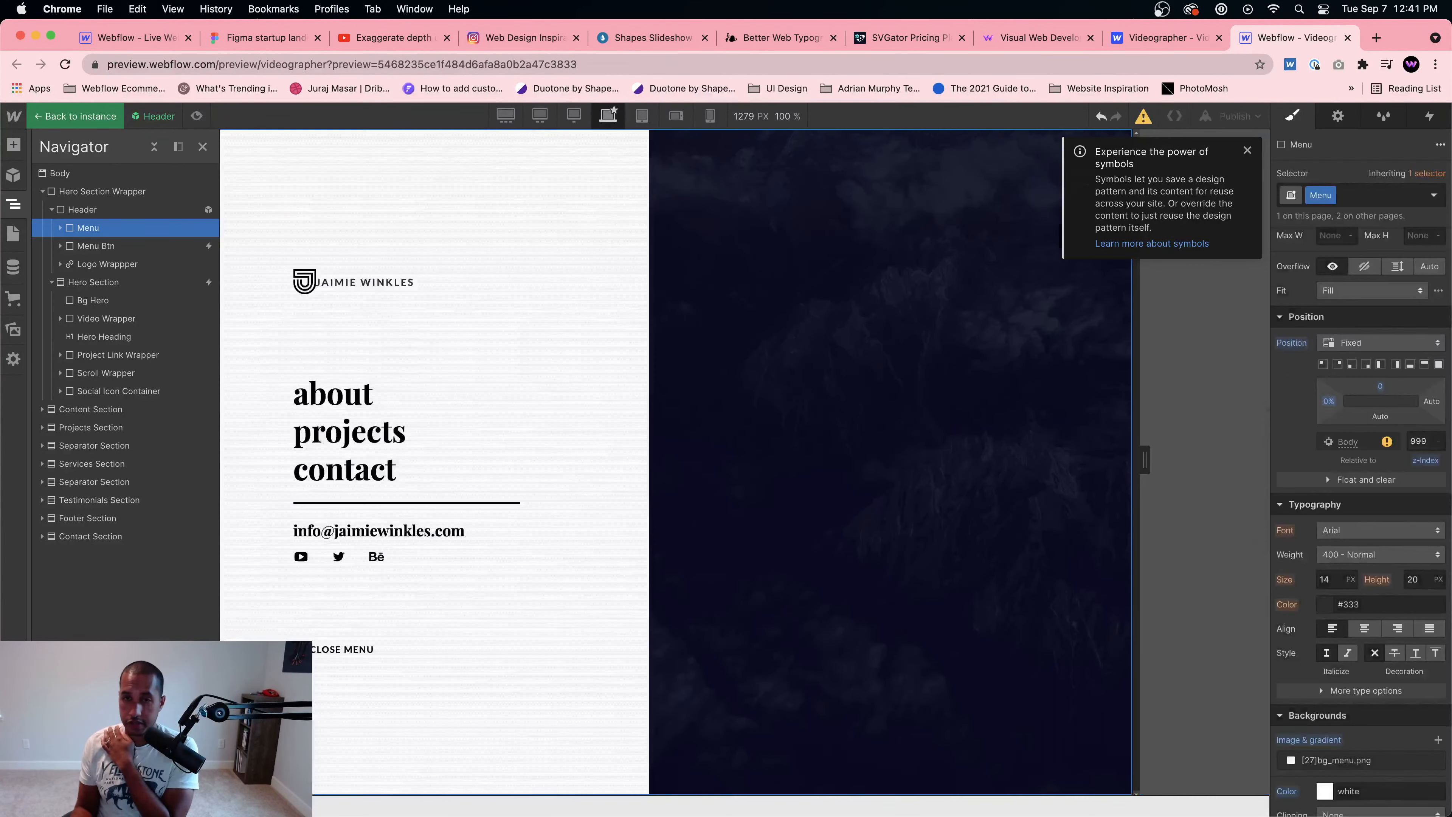
Step: Select the about Nav Link, locate it in the element tree and dismiss the symbols tip
left_click(383, 402)
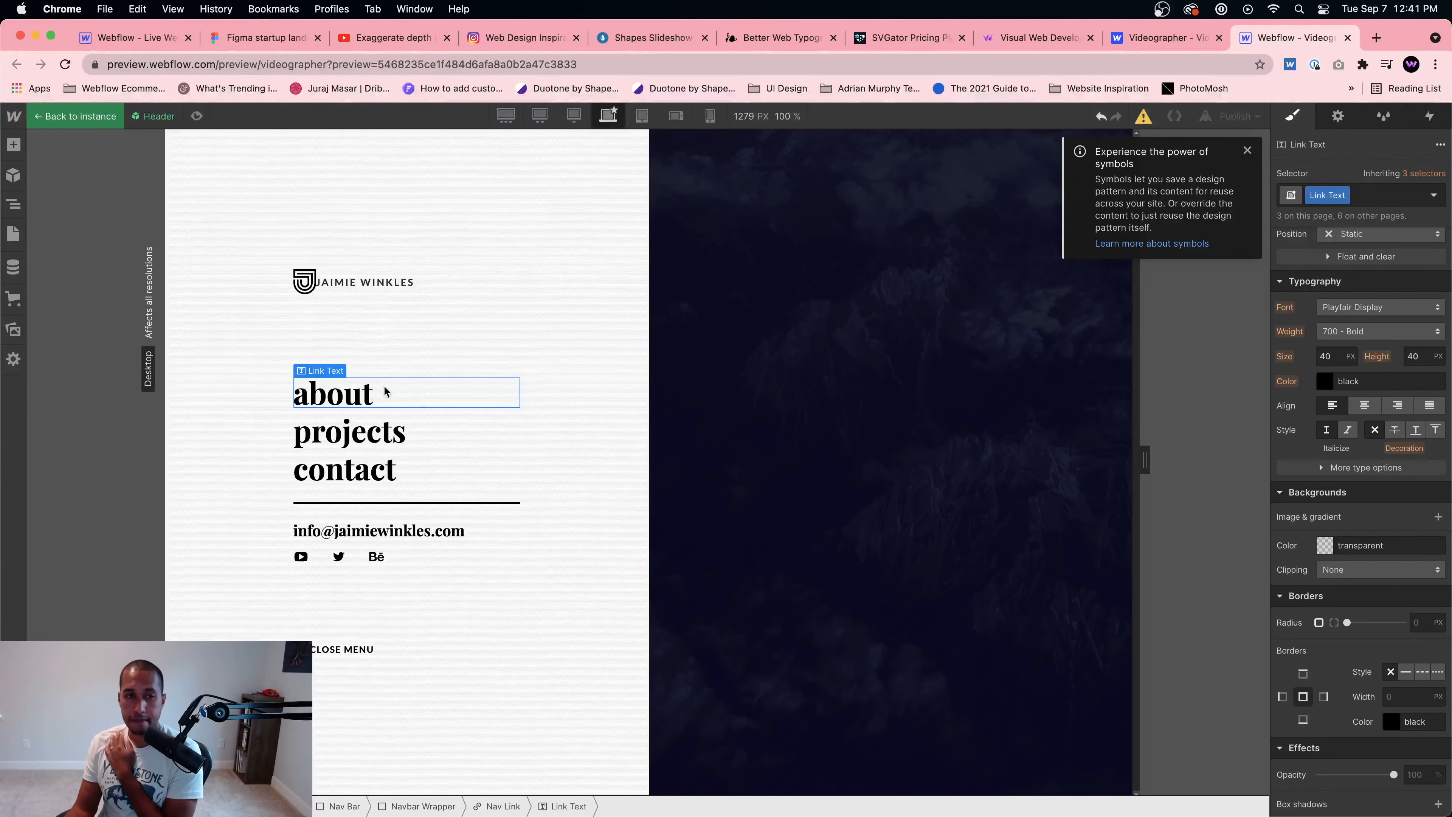
left_click(498, 805)
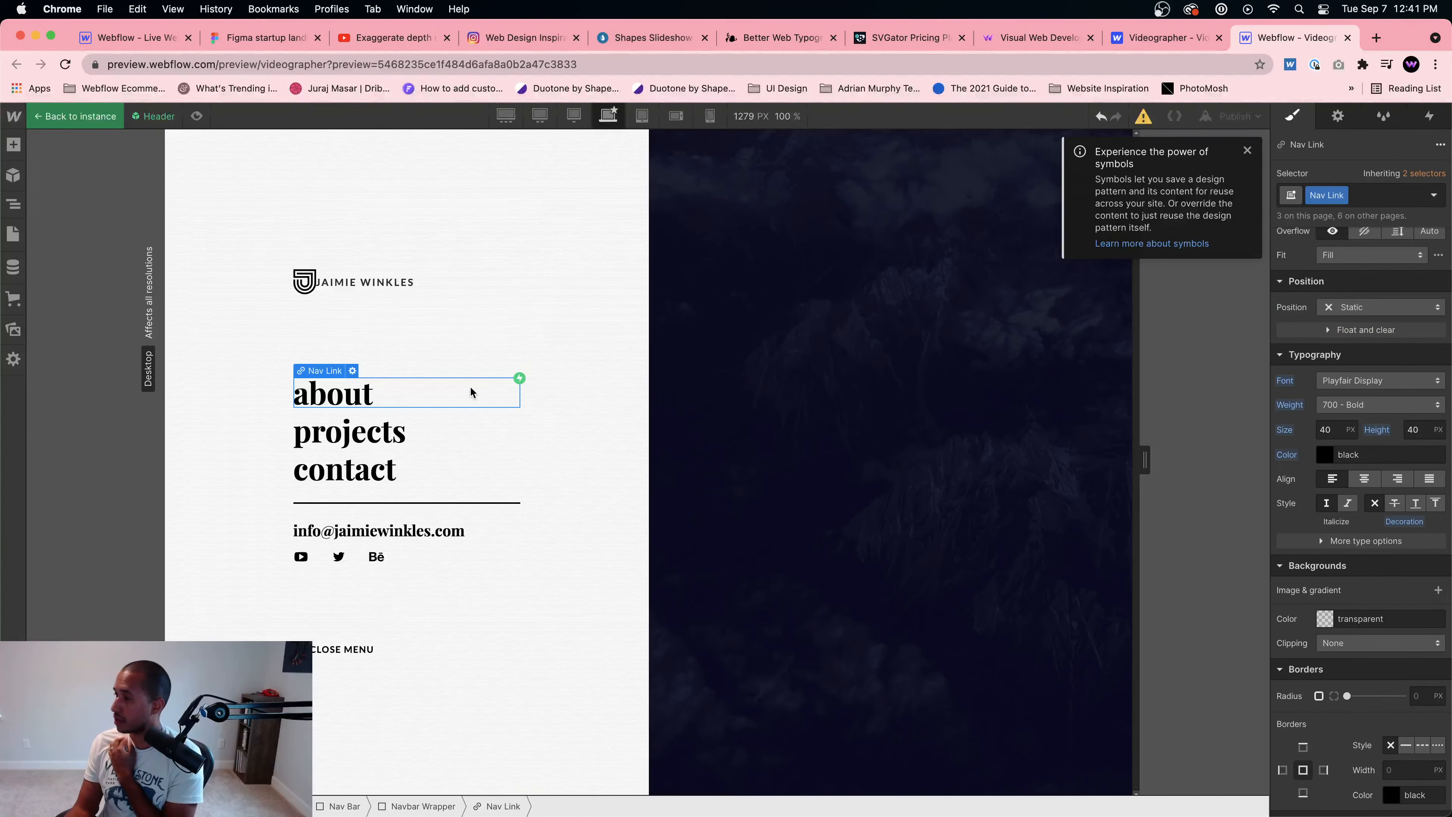
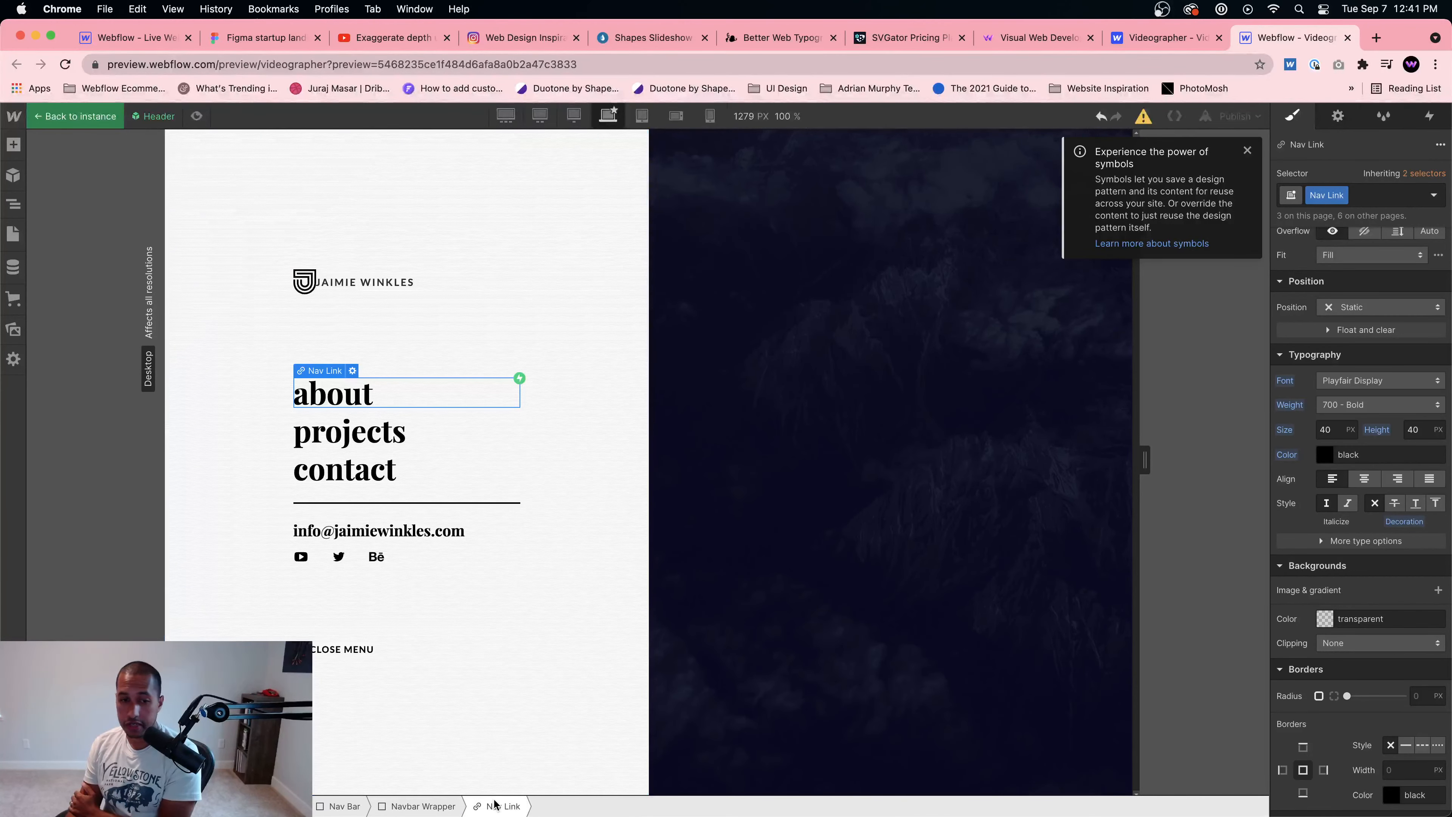
left_click(14, 200)
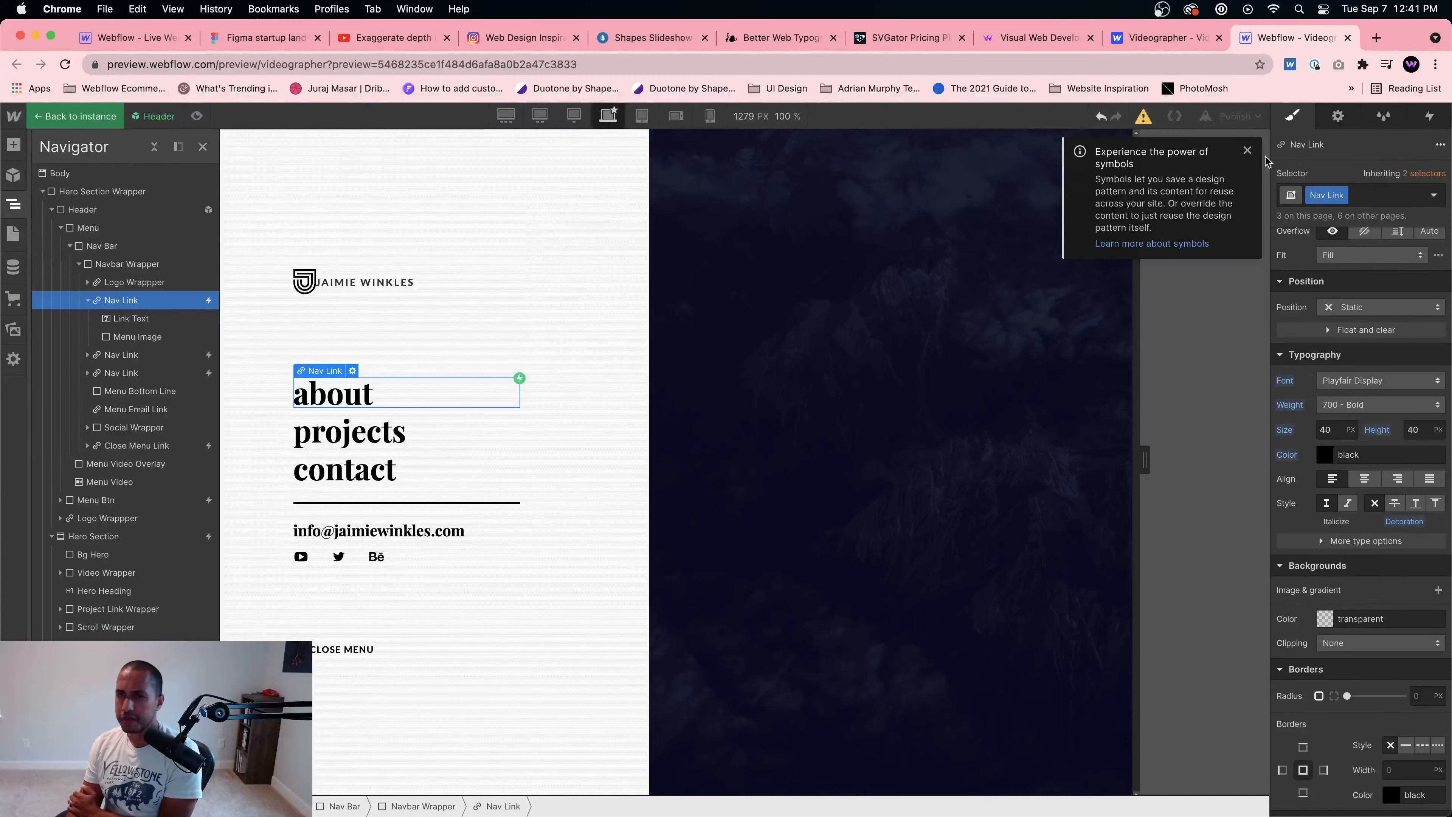
left_click(1247, 150)
Step: Reload the template preview, check the page in preview mode and reopen the Header symbol with its element tree shown
left_click(65, 64)
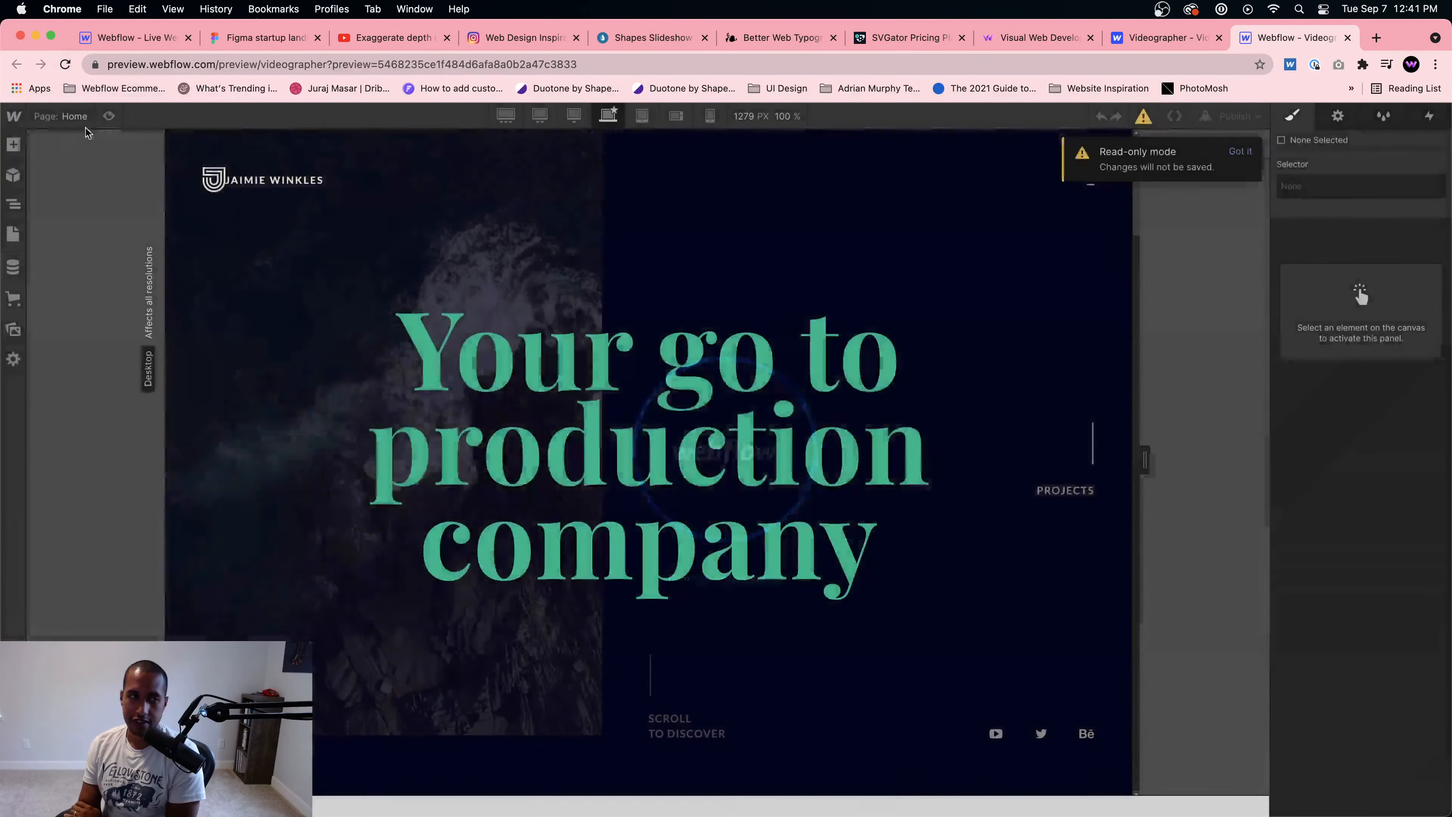
left_click(108, 116)
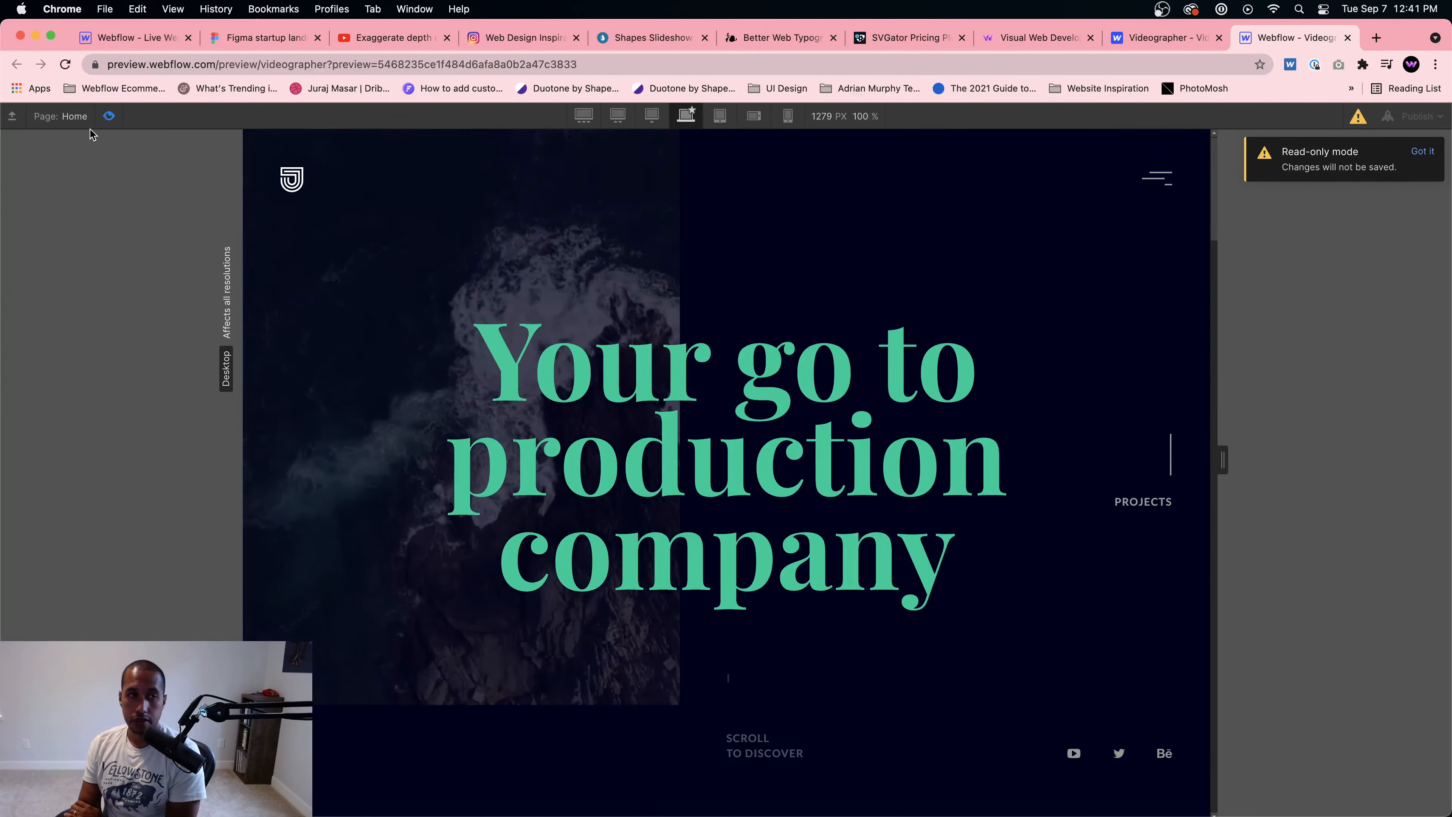
left_click(108, 116)
left_click(434, 178)
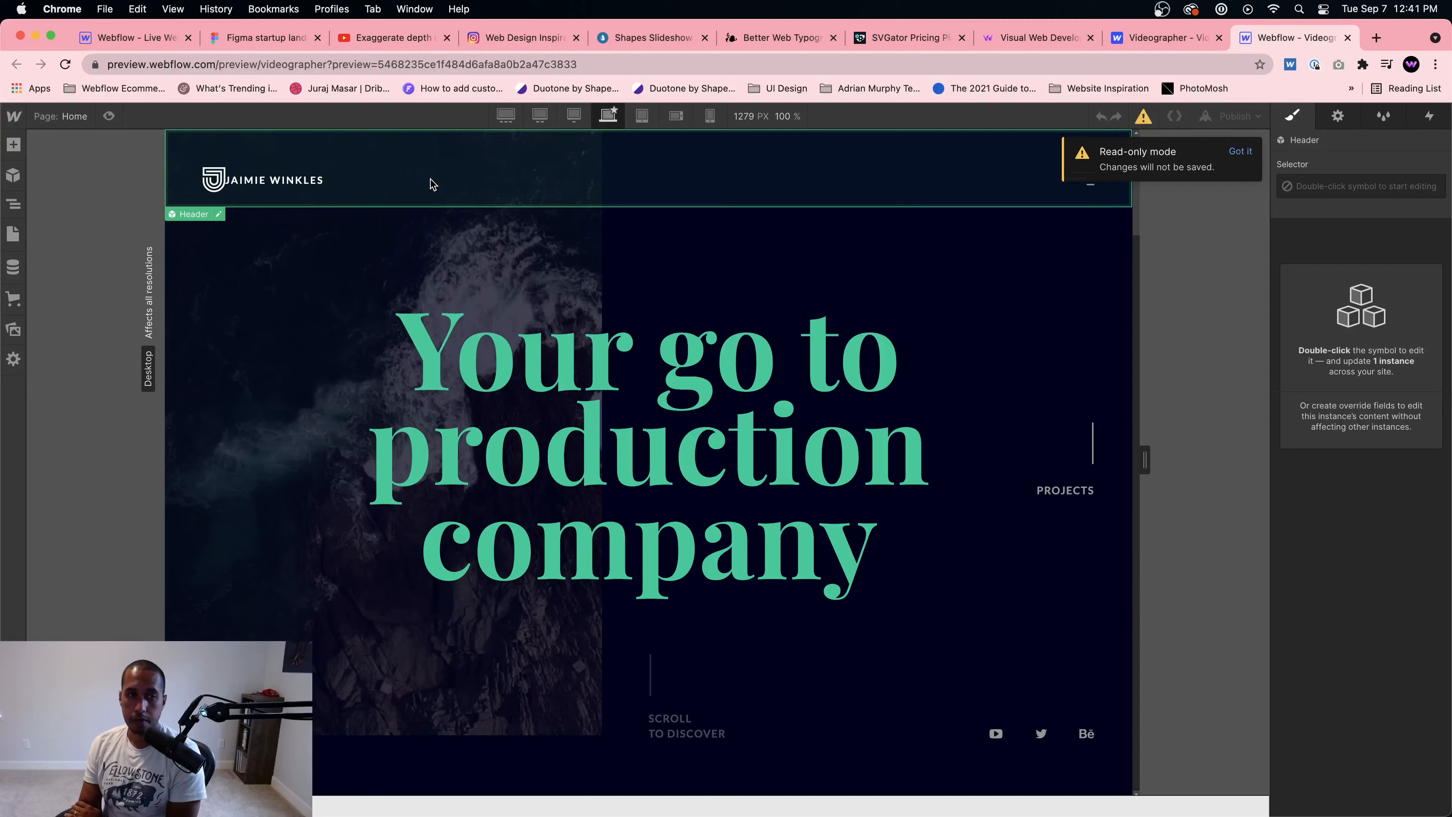
double_click(468, 175)
left_click(13, 203)
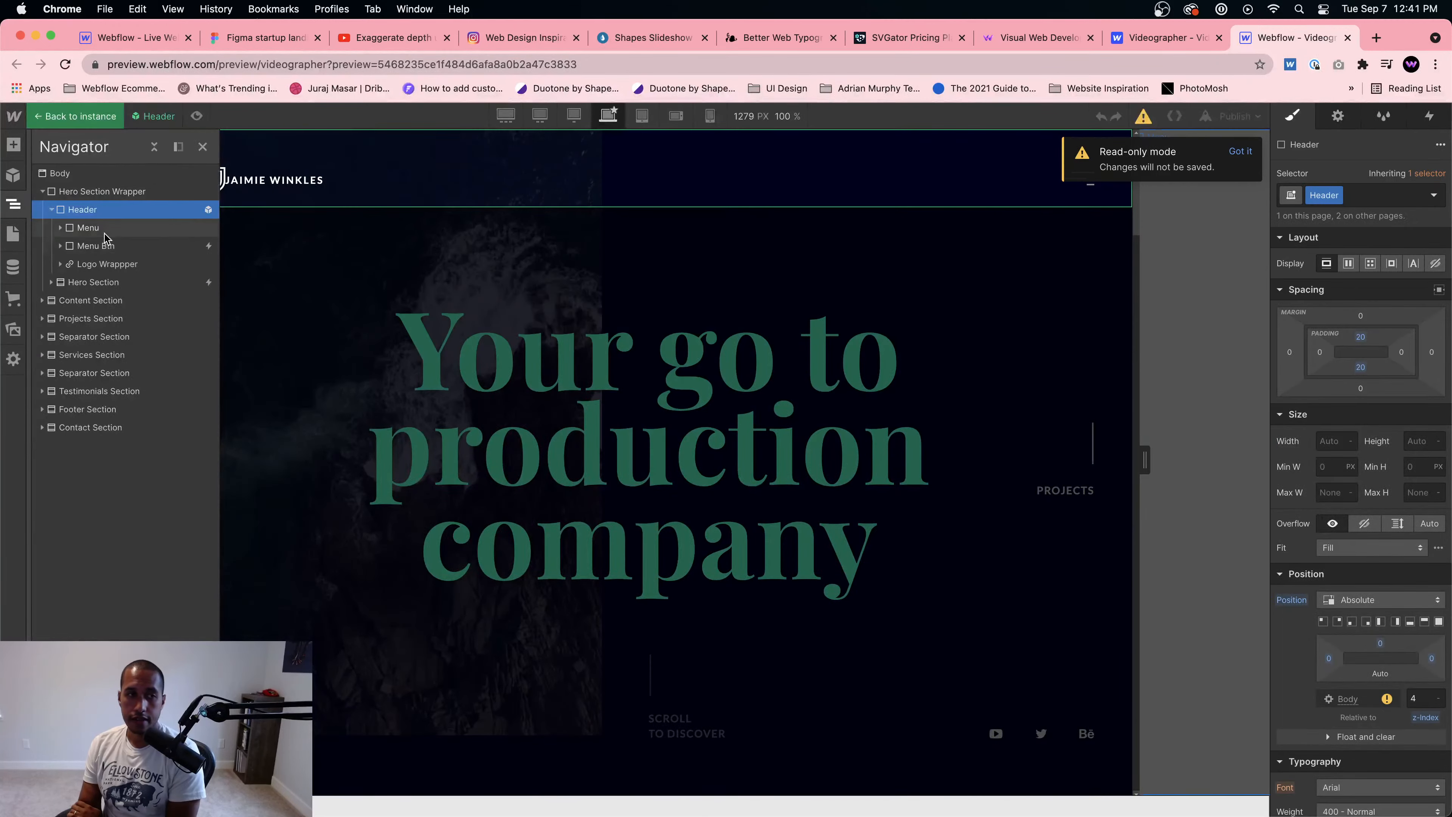
Step: Bring the Header's Menu element into view again by setting its left offset to 0%
left_click(94, 229)
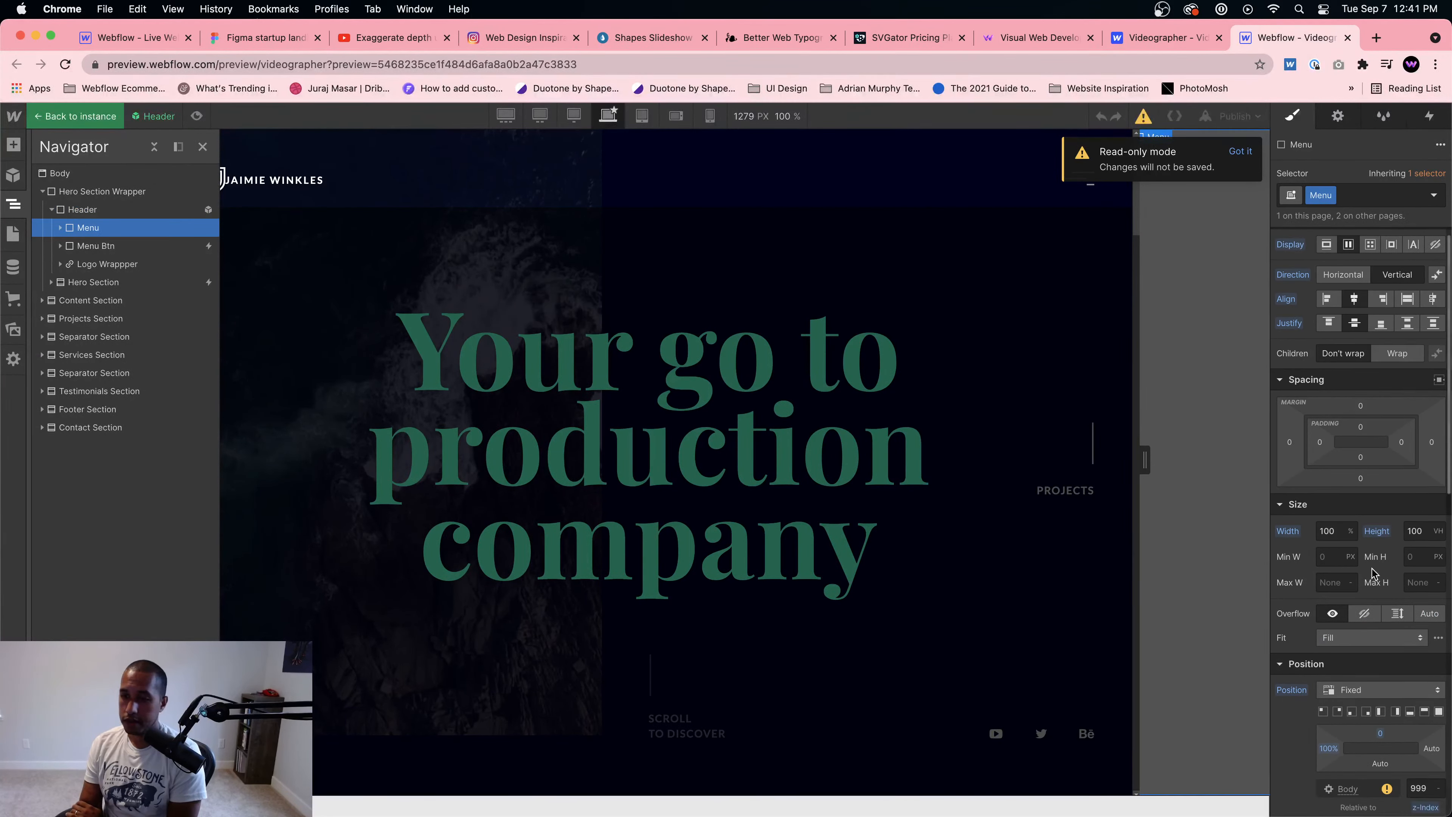
scroll(1334, 571, "down", 2)
left_click(1328, 713)
left_click(1358, 667)
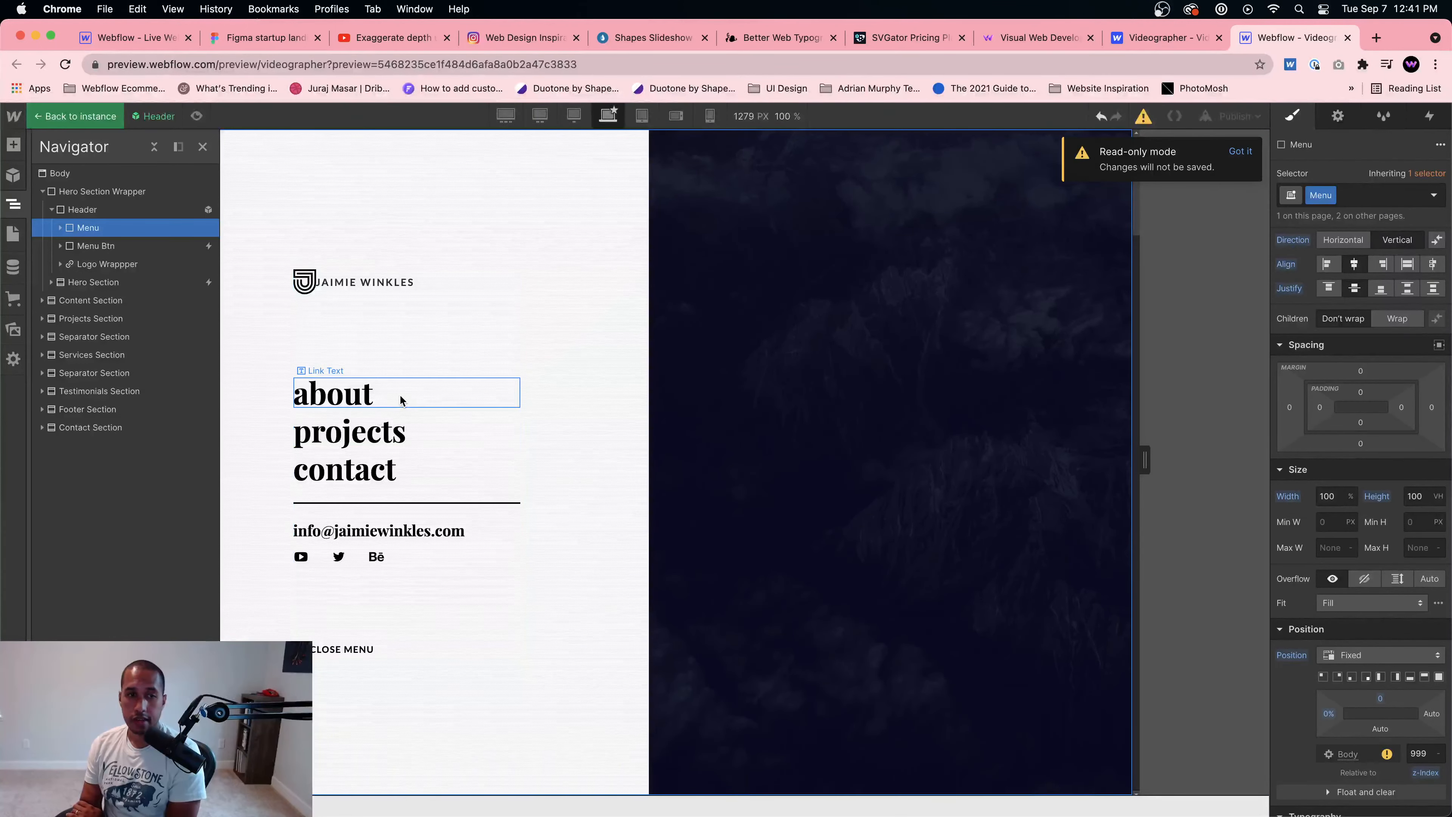
Step: Expand Menu down to the Navbar Wrapper, select the first Nav Link and show its interactions
left_click(60, 227)
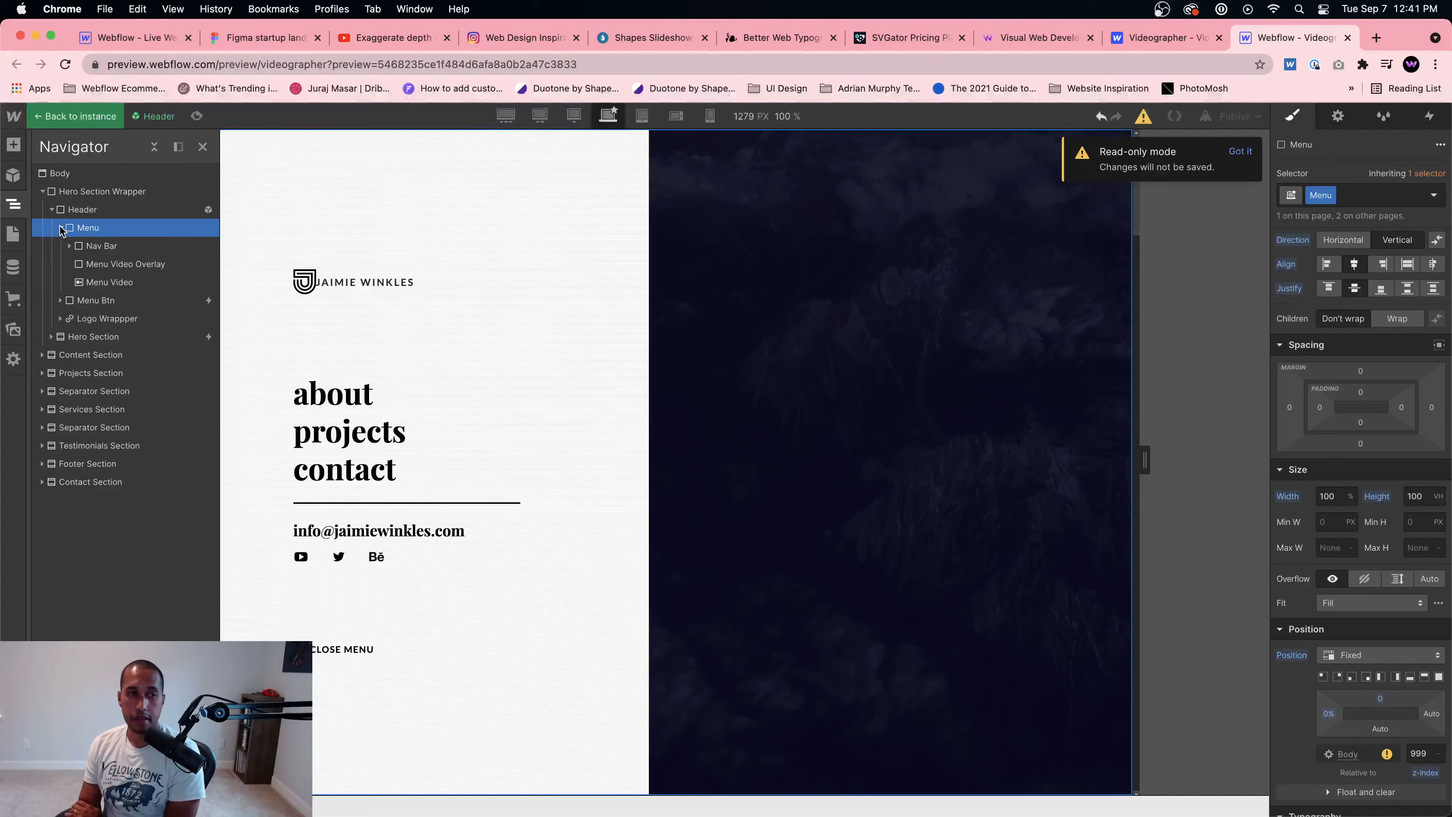
left_click(69, 245)
left_click(78, 263)
left_click(167, 302)
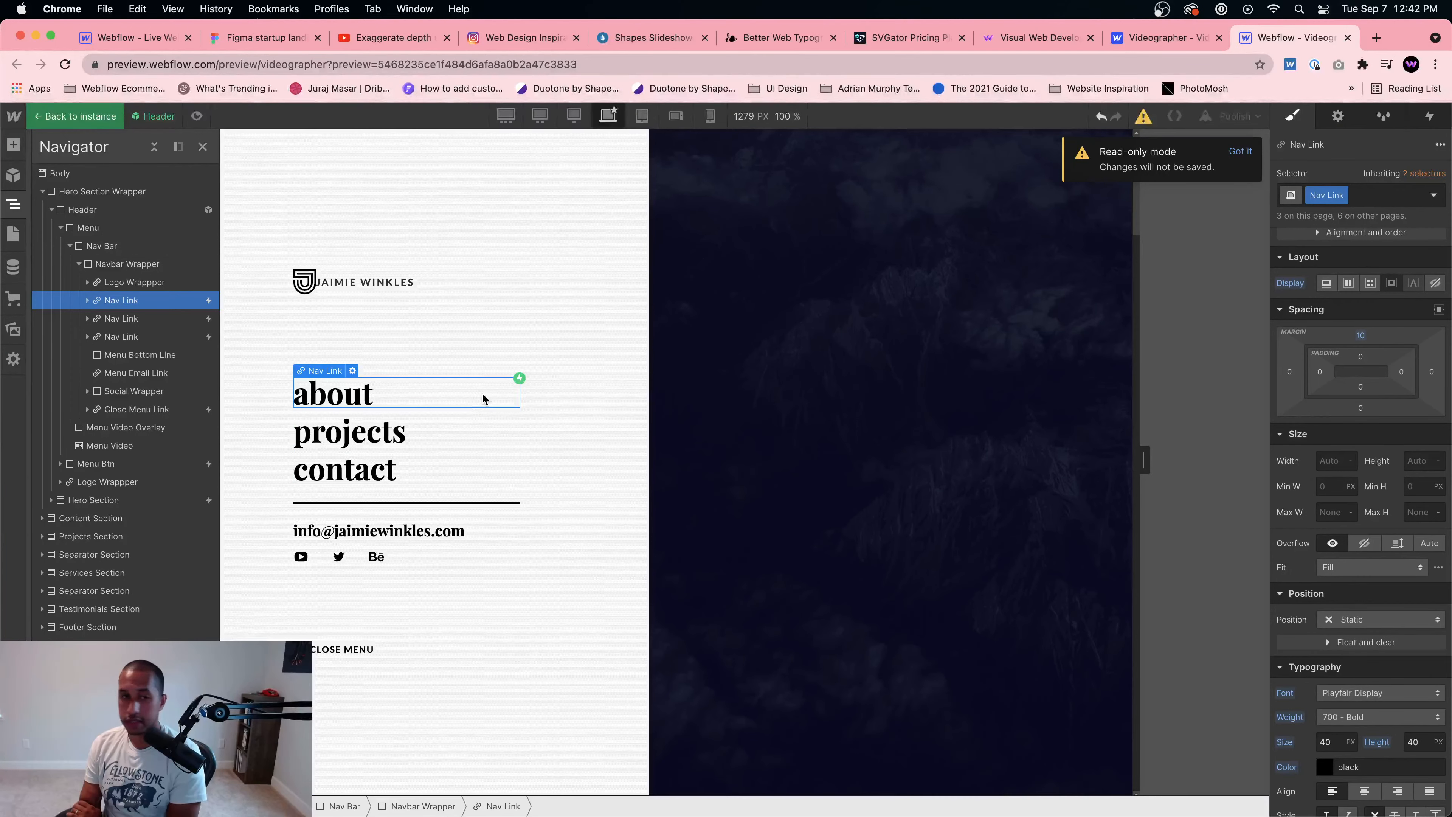
left_click(1429, 117)
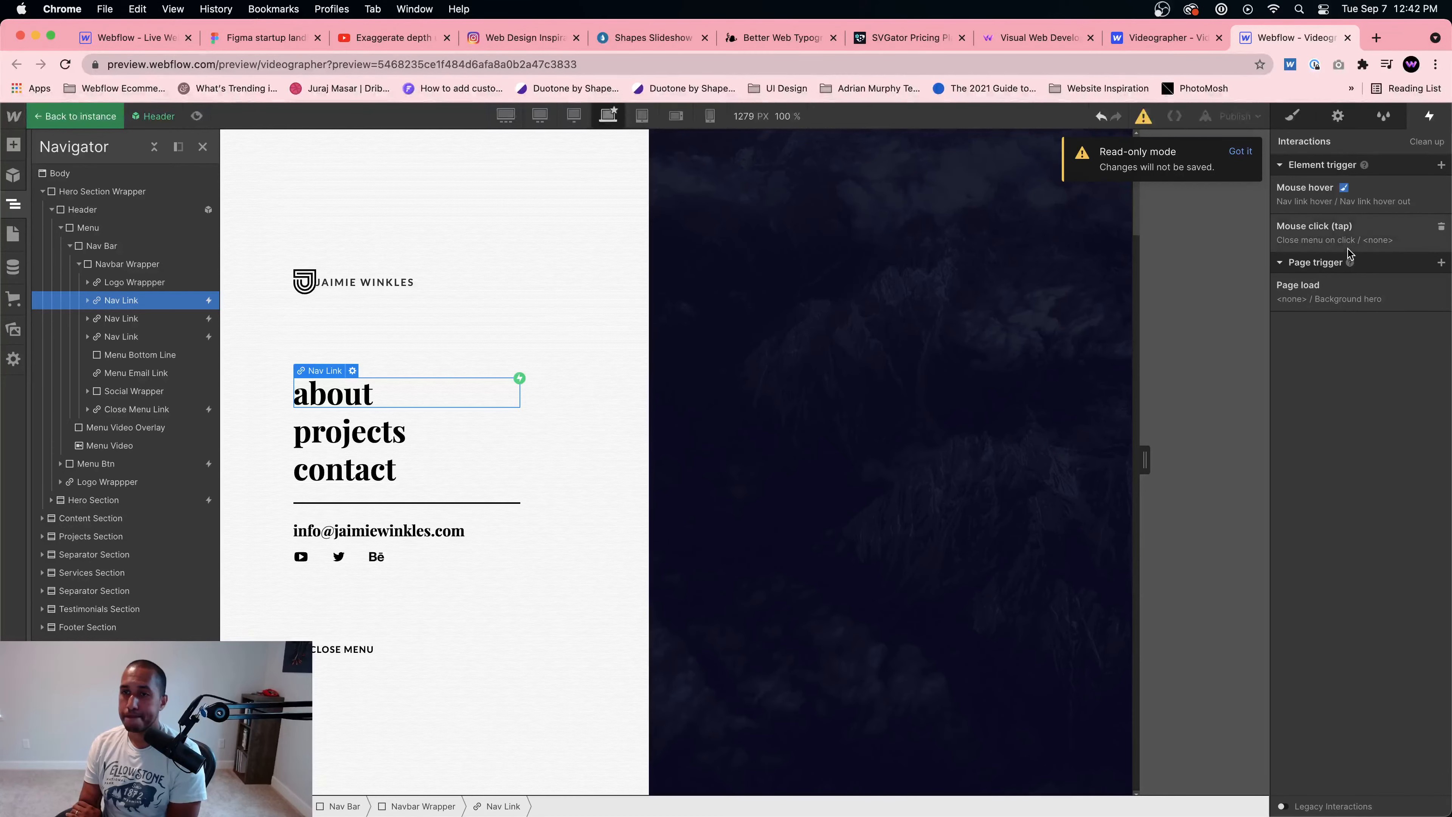
Step: Preview the page with the menu open, return to the design view and inspect the Menu Video Overlay's styles
left_click(197, 116)
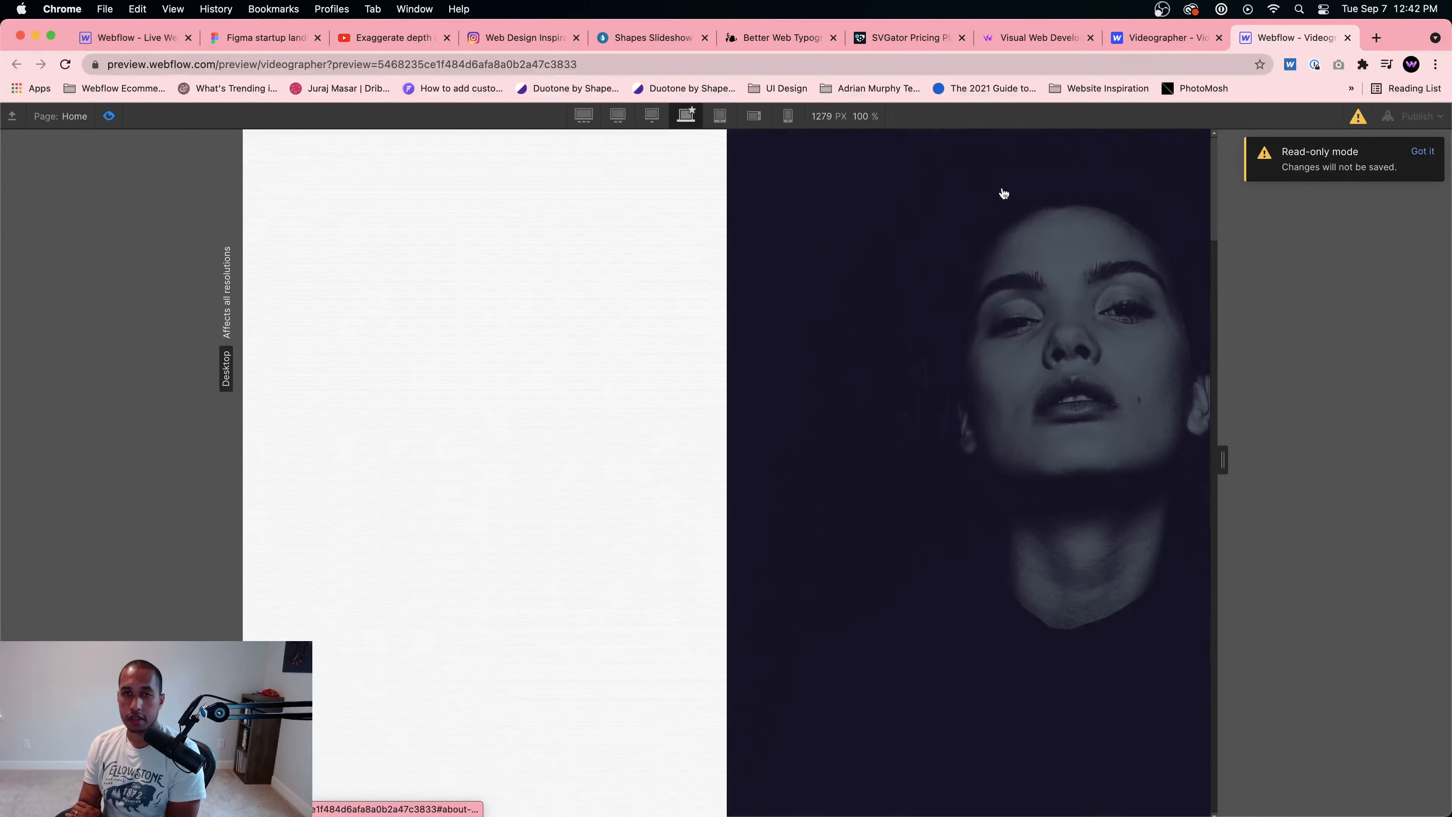
key("Escape")
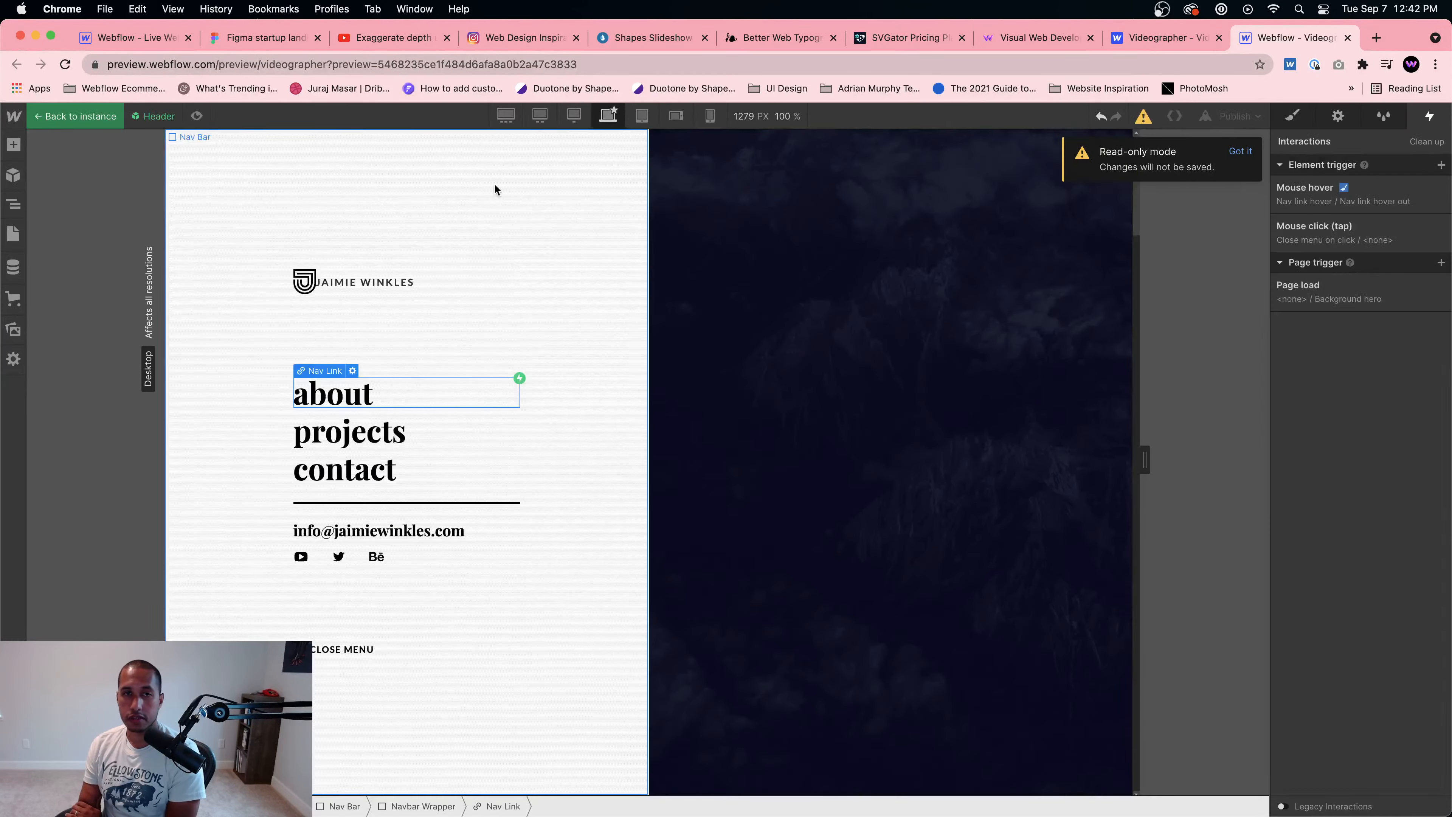
left_click(911, 194)
left_click(197, 116)
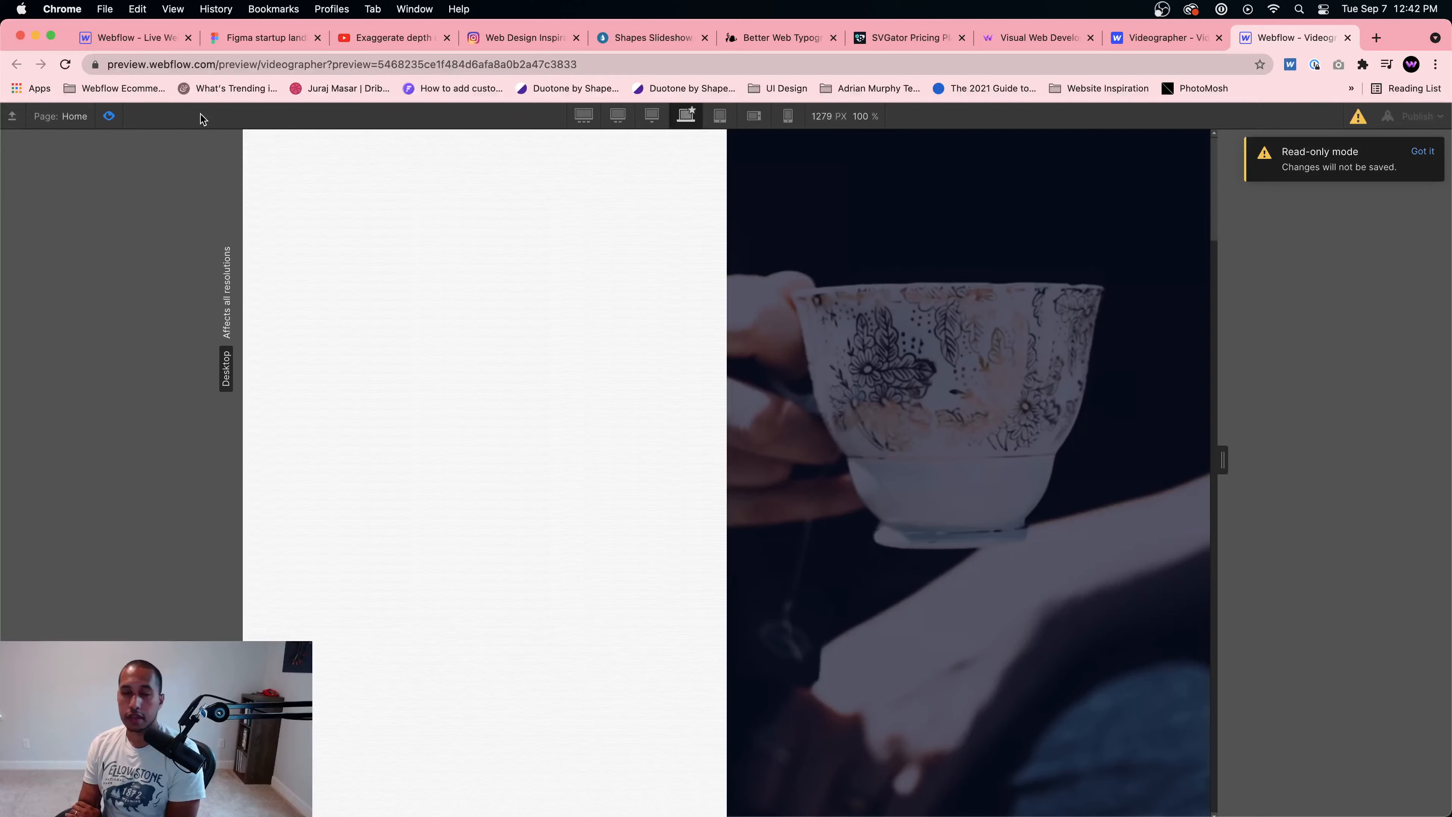
left_click(1429, 151)
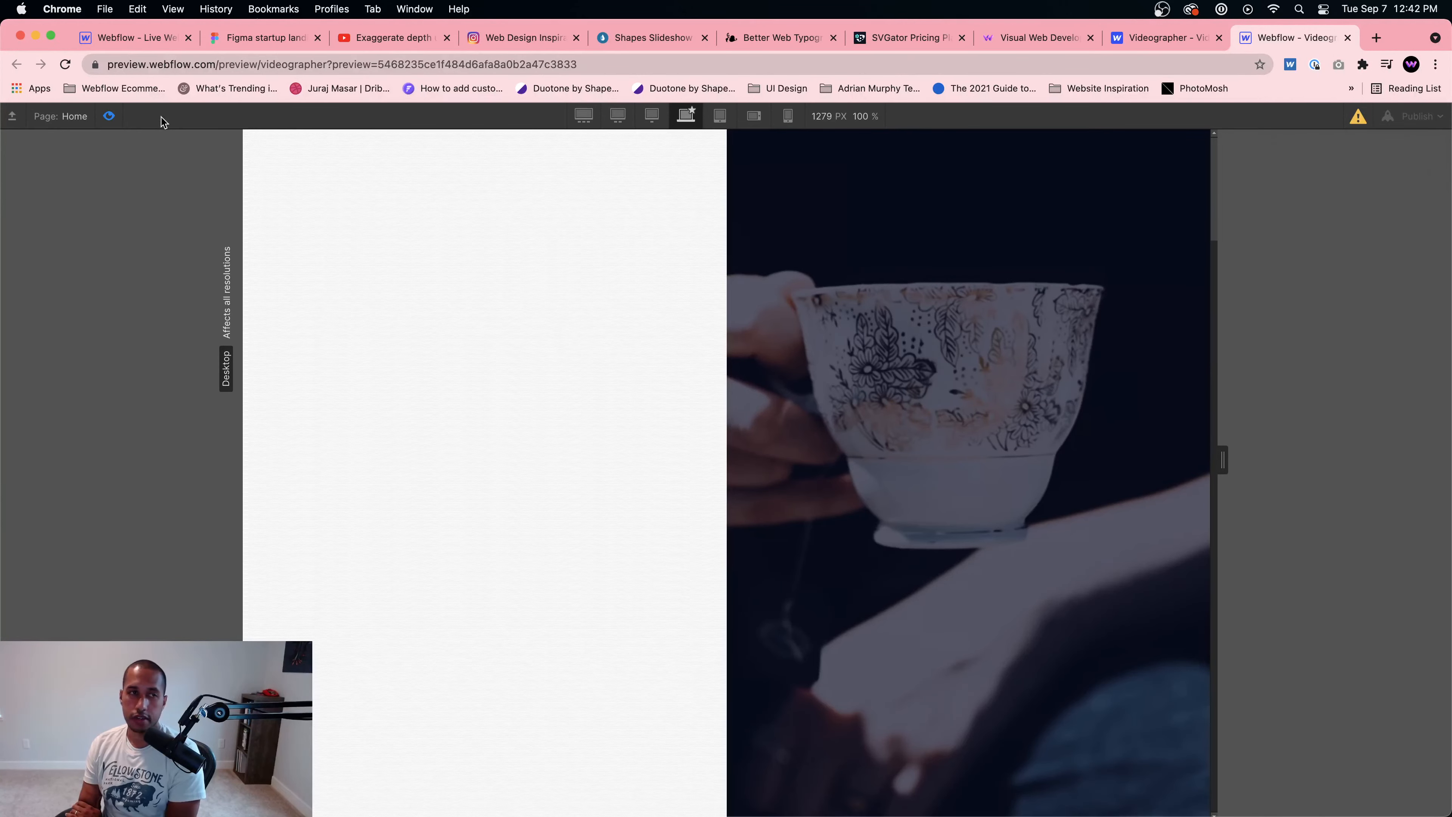
left_click(109, 121)
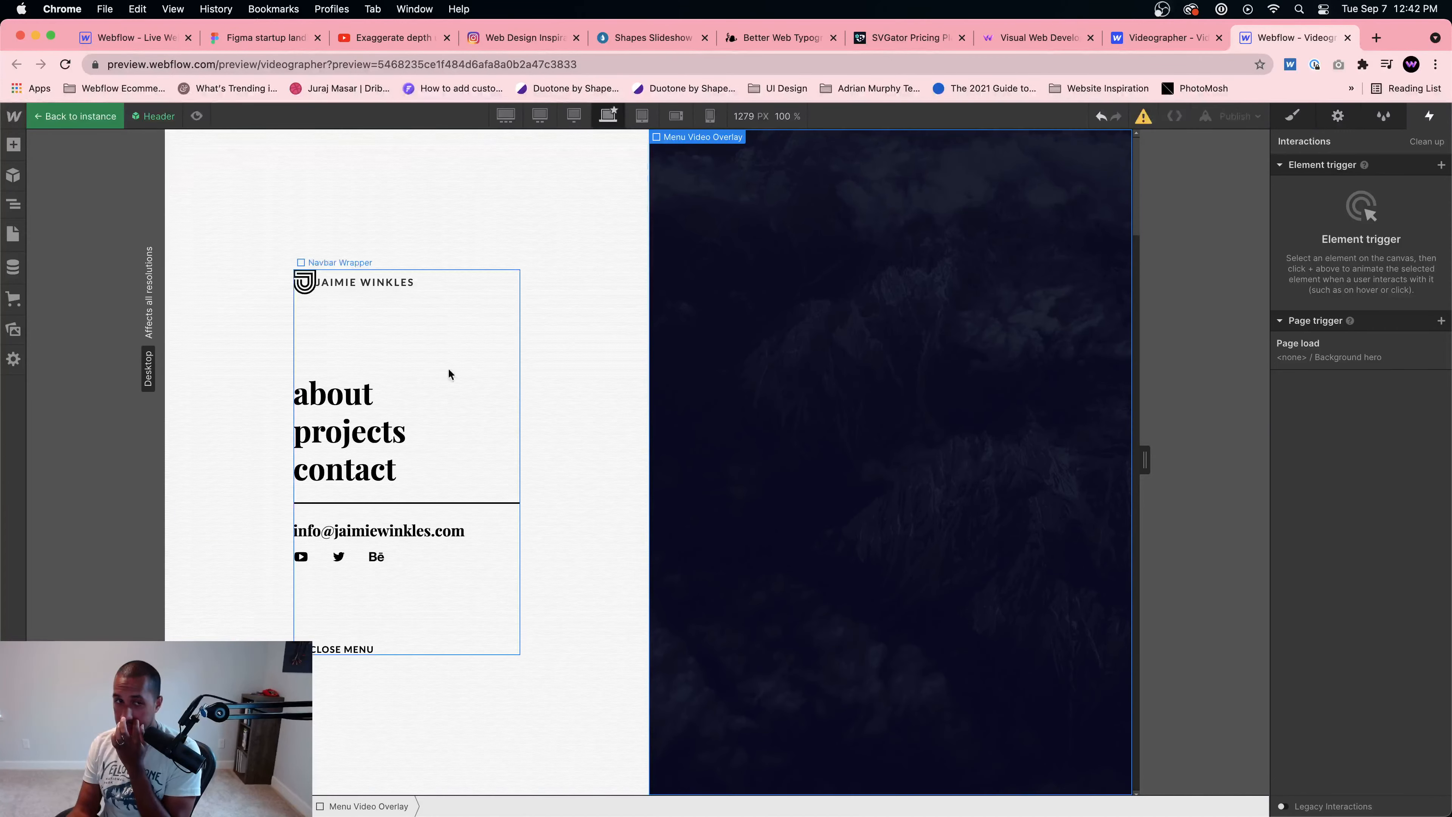
left_click(1296, 117)
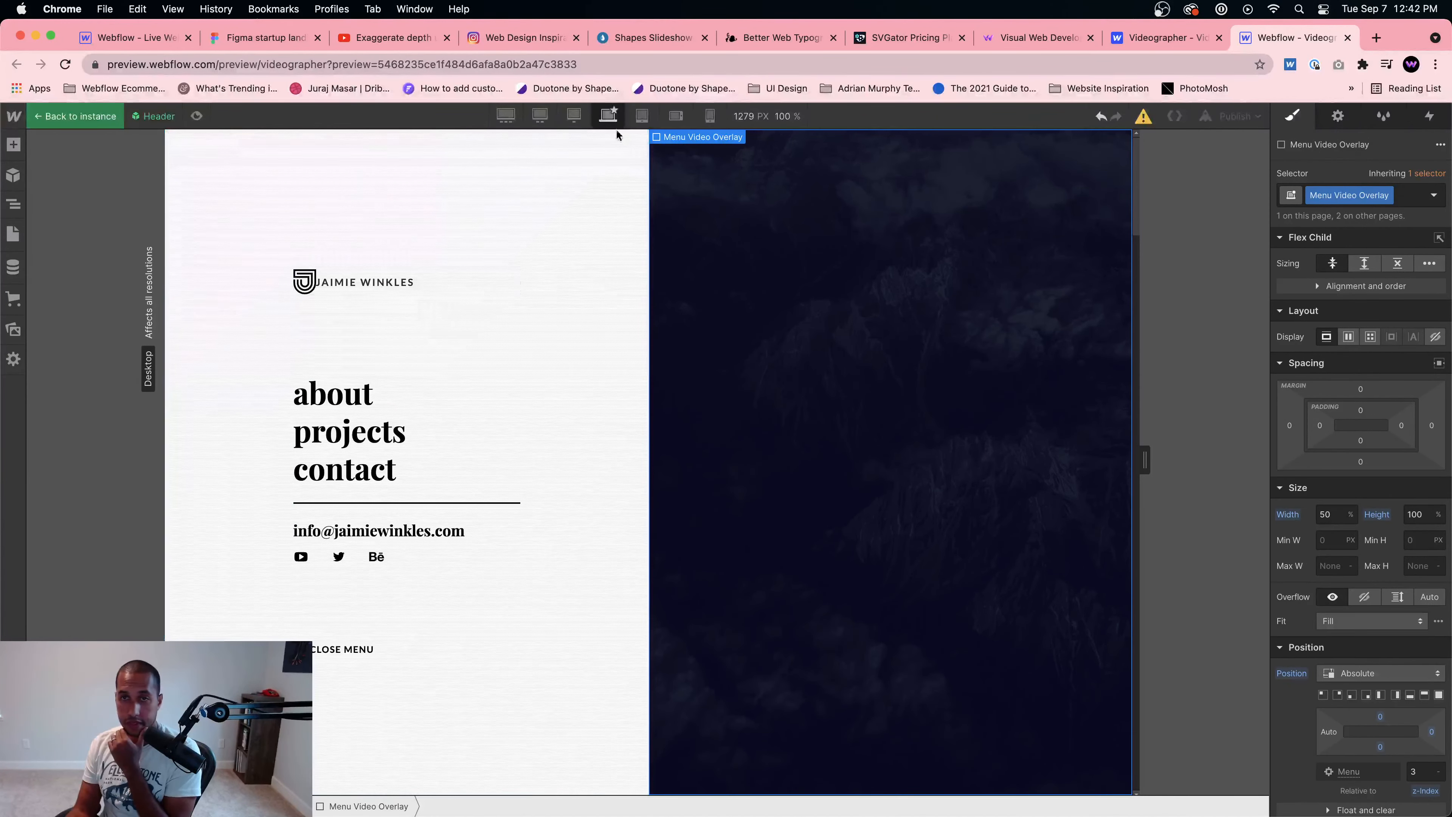
Step: Reload the template, check the home page's menu in preview mode, return to the design view and dismiss the read-only notice
left_click(66, 64)
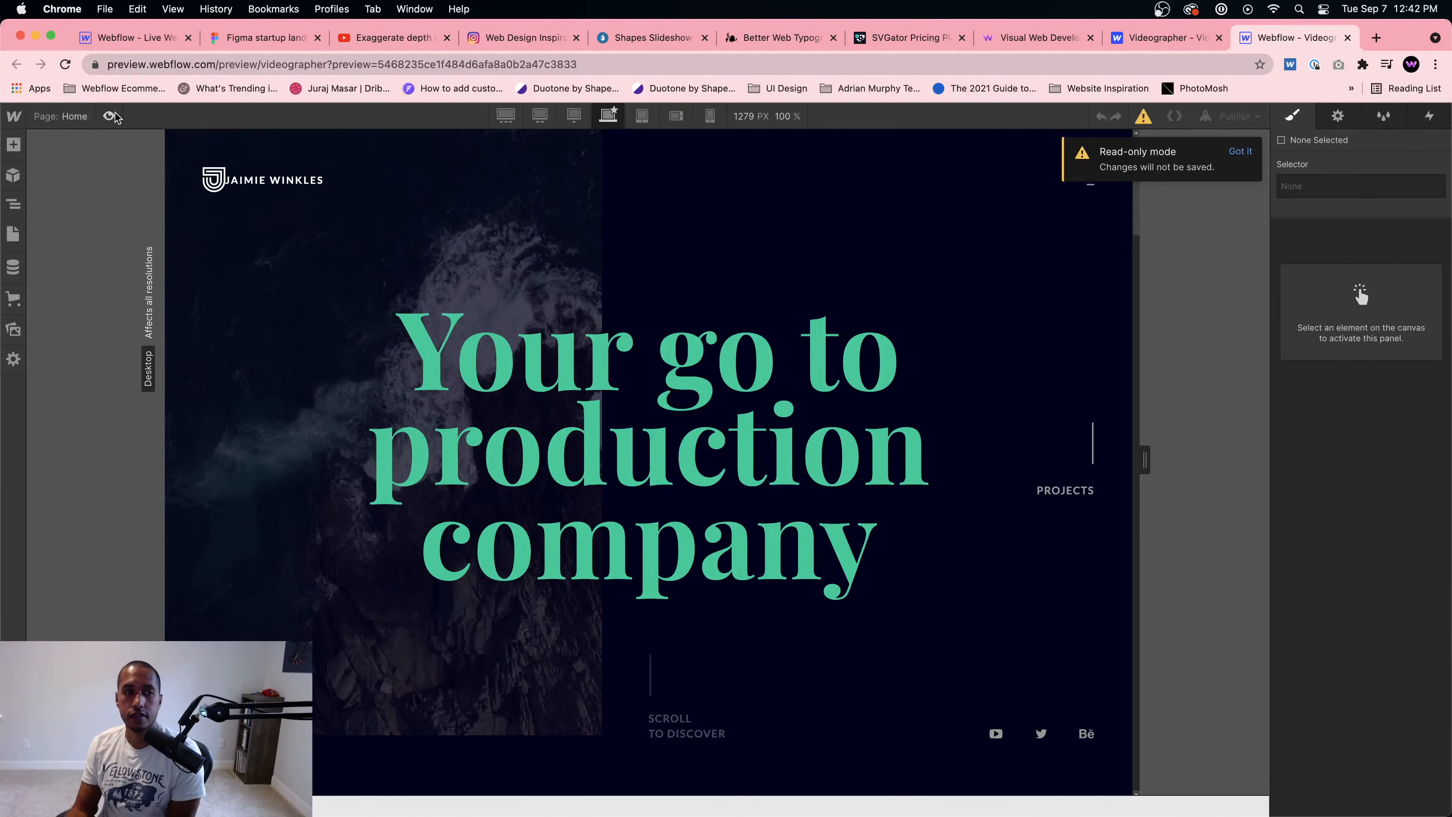
left_click(109, 116)
left_click(1155, 177)
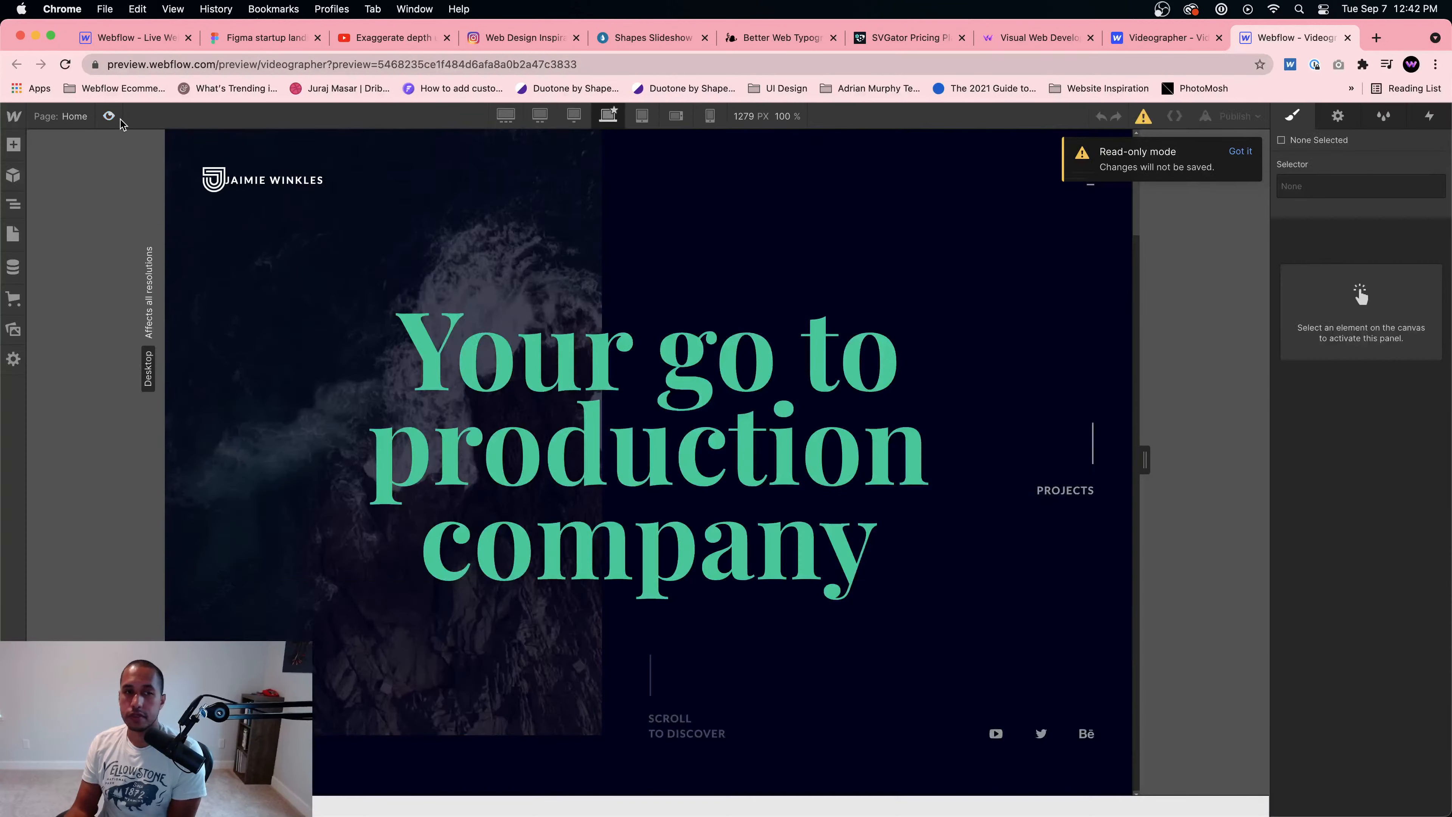
left_click(109, 117)
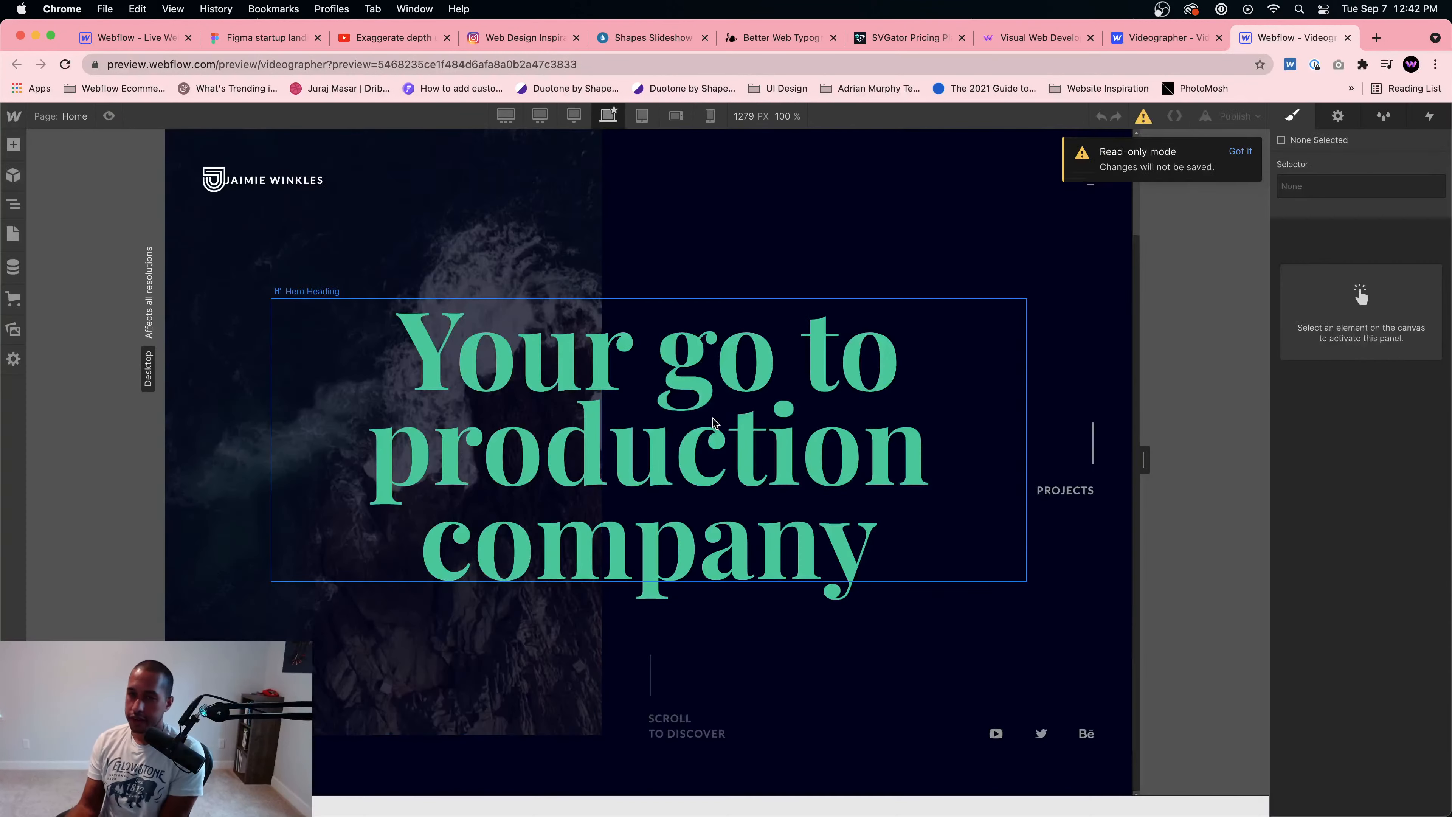
left_click(1226, 152)
Step: Open the Header symbol for editing, select Menu Btn in it and show its interactions
left_click(952, 194)
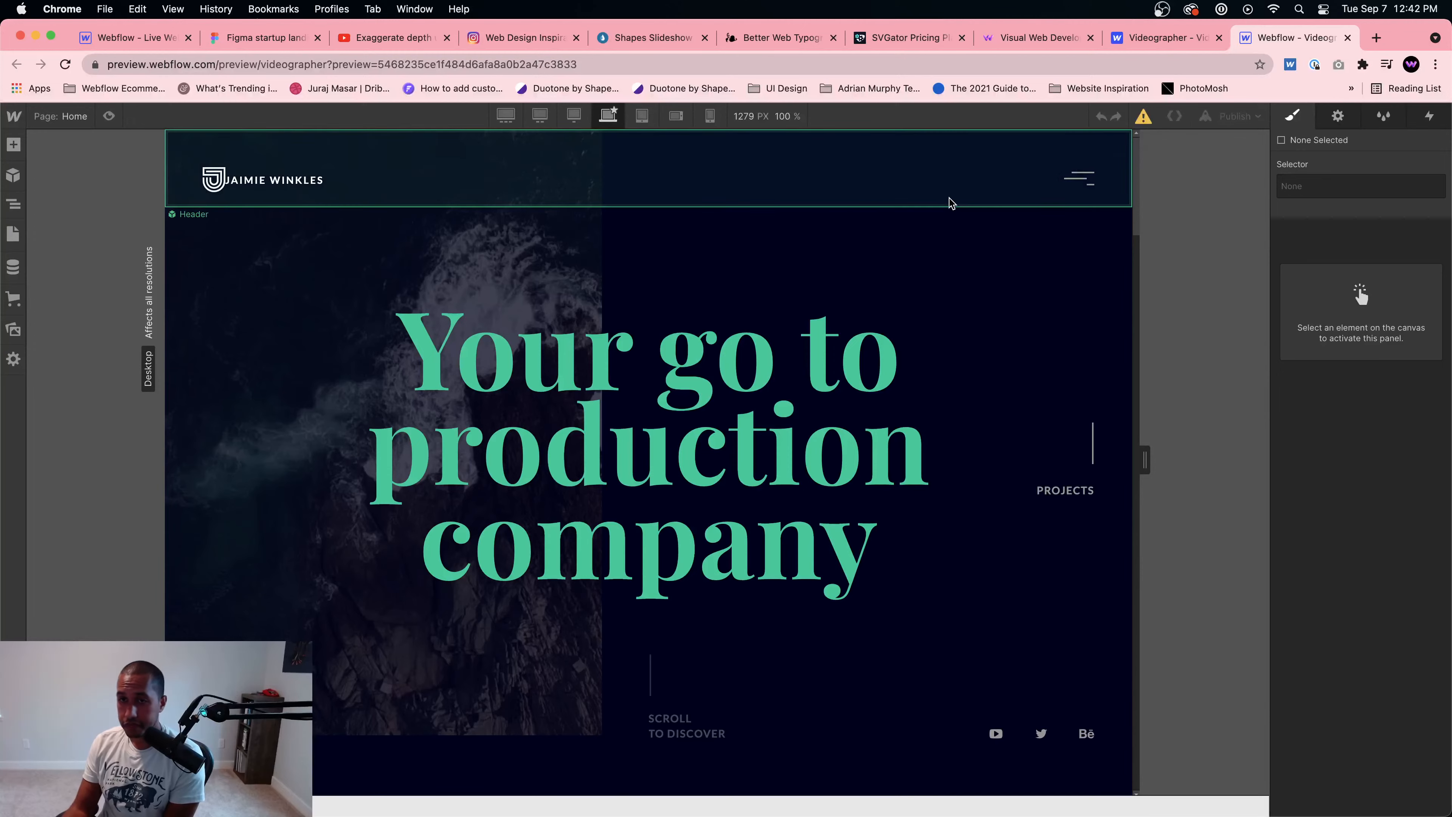
double_click(1079, 180)
left_click(1084, 187)
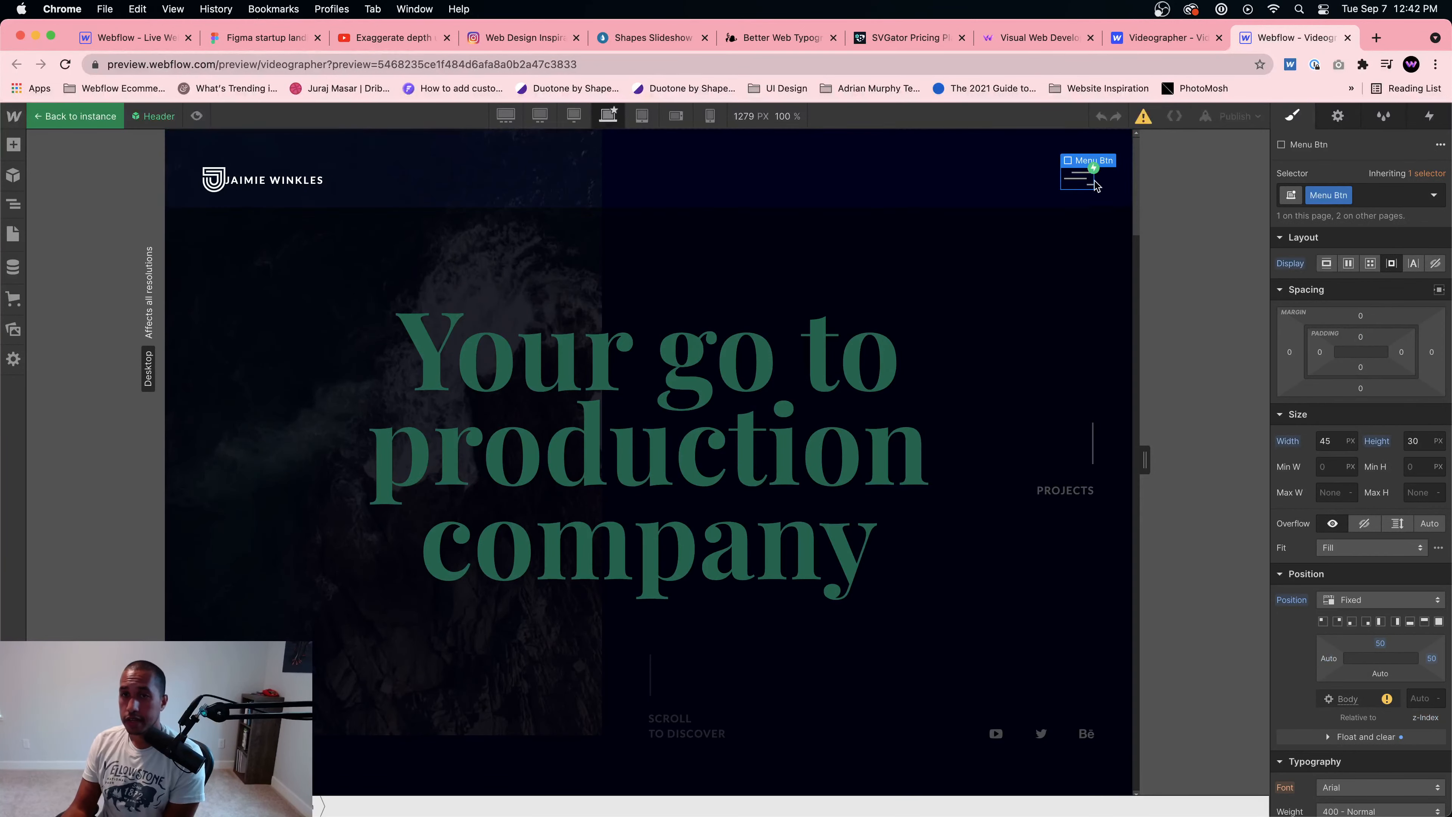
left_click(13, 203)
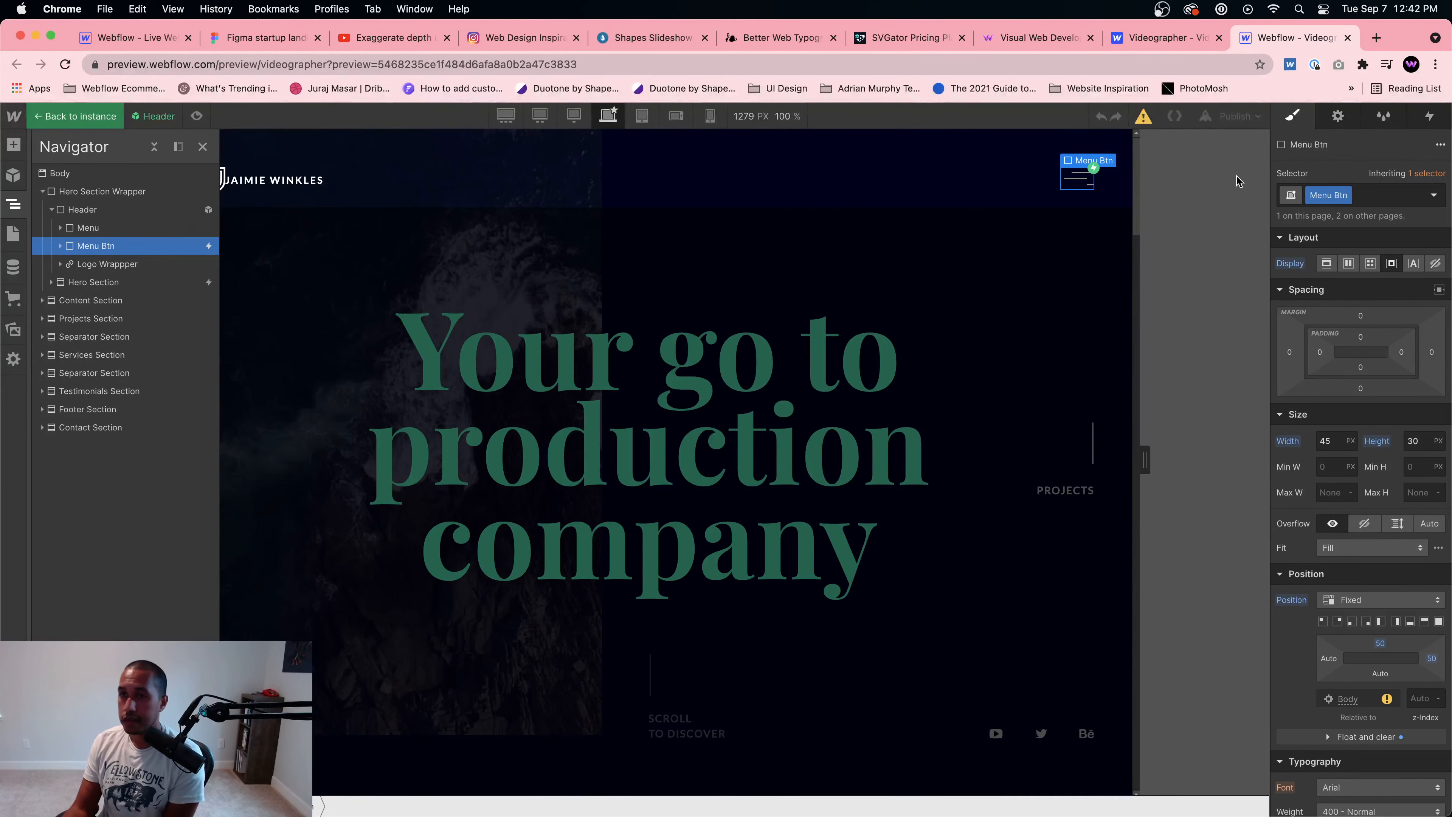
left_click(1432, 119)
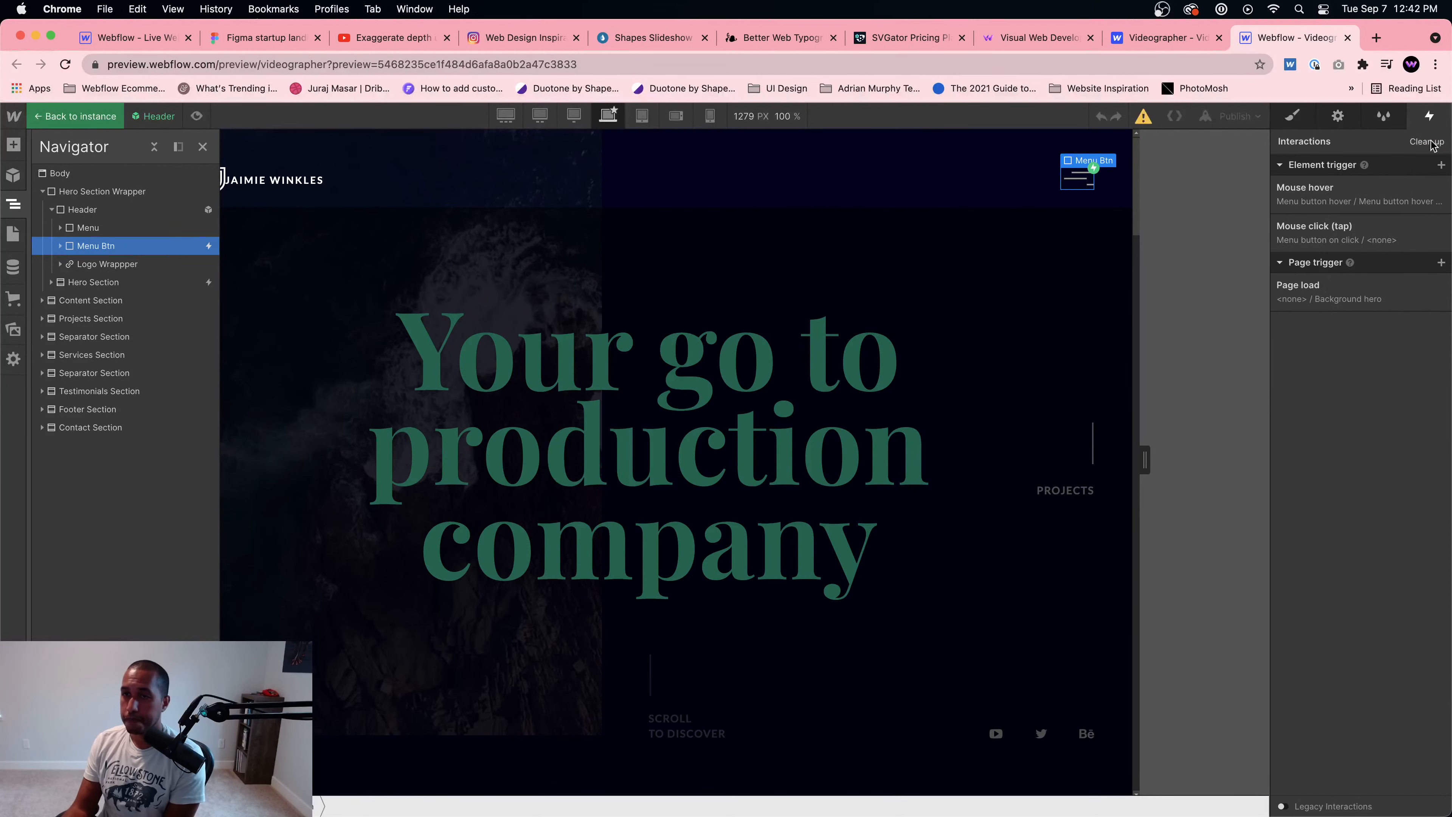
Step: Open the "Menu button on click" animation from Menu Btn's mouse click trigger and examine its list of actions
left_click(1339, 238)
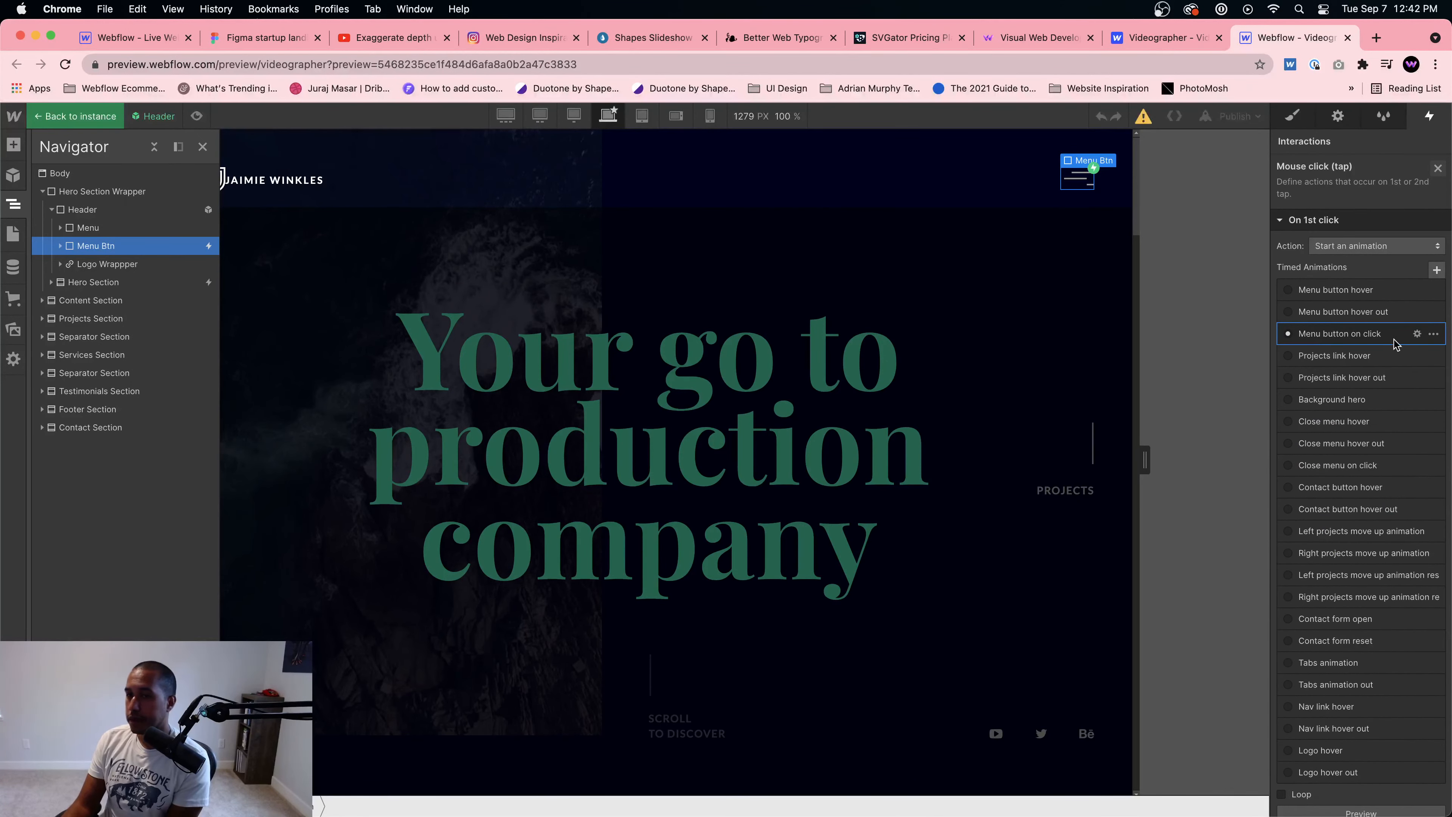
left_click(1351, 337)
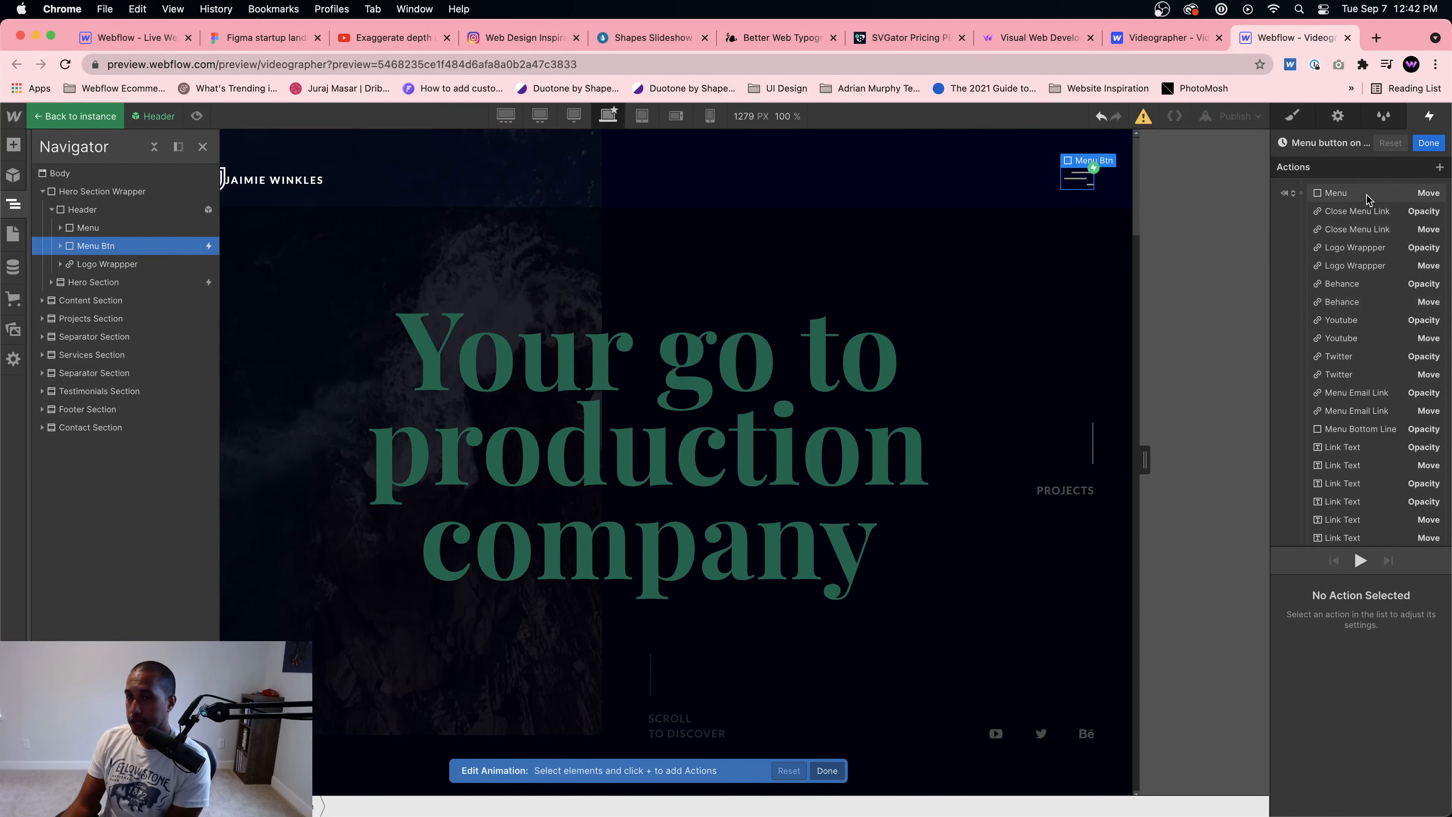
scroll(1374, 411, "down", 5)
scroll(1375, 414, "up", 5)
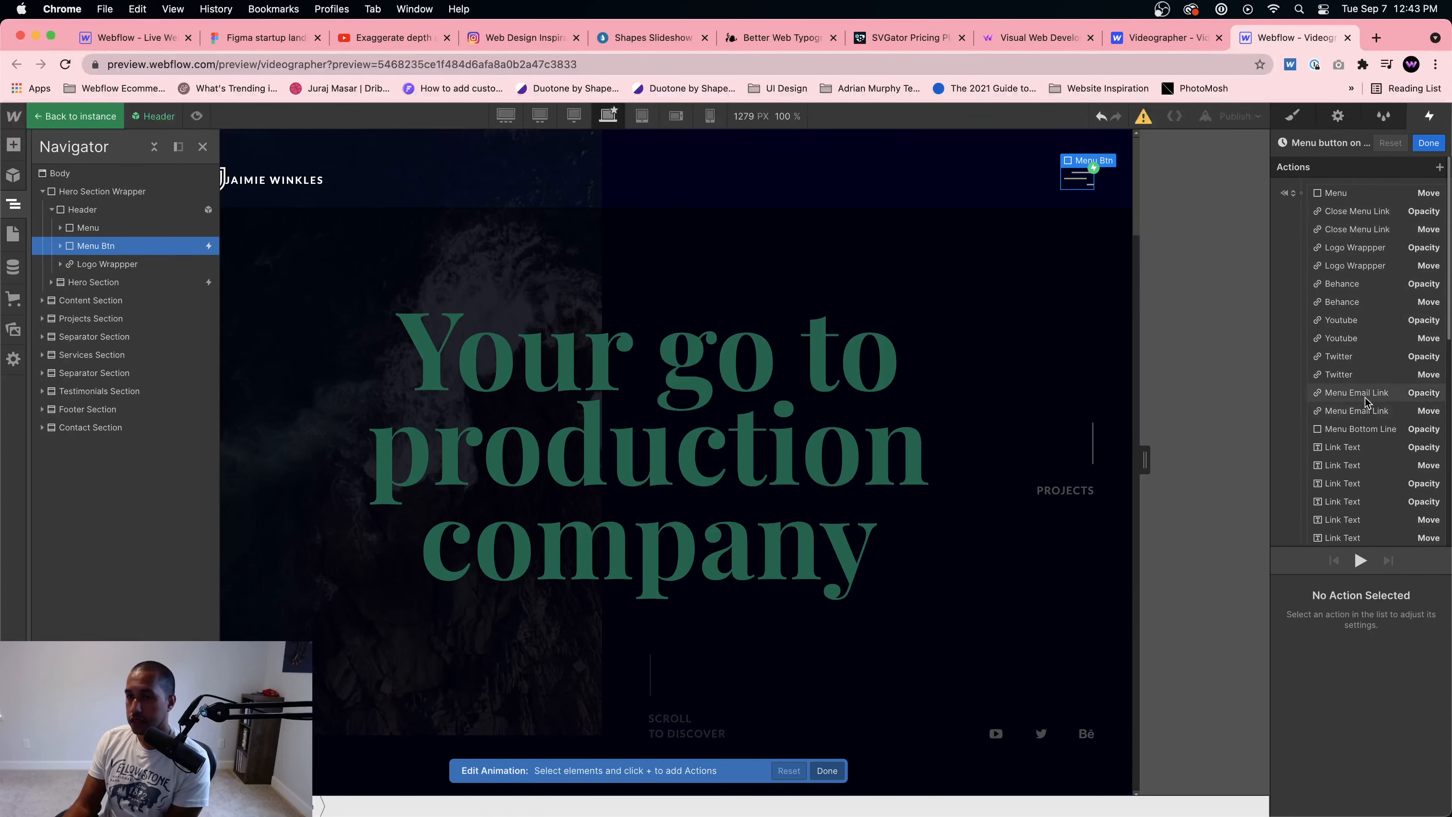
Step: Select the first Link Text initial Opacity action and expand Menu, Nav Bar, Navbar Wrapper and the first Nav Link to locate its element
left_click(1365, 449)
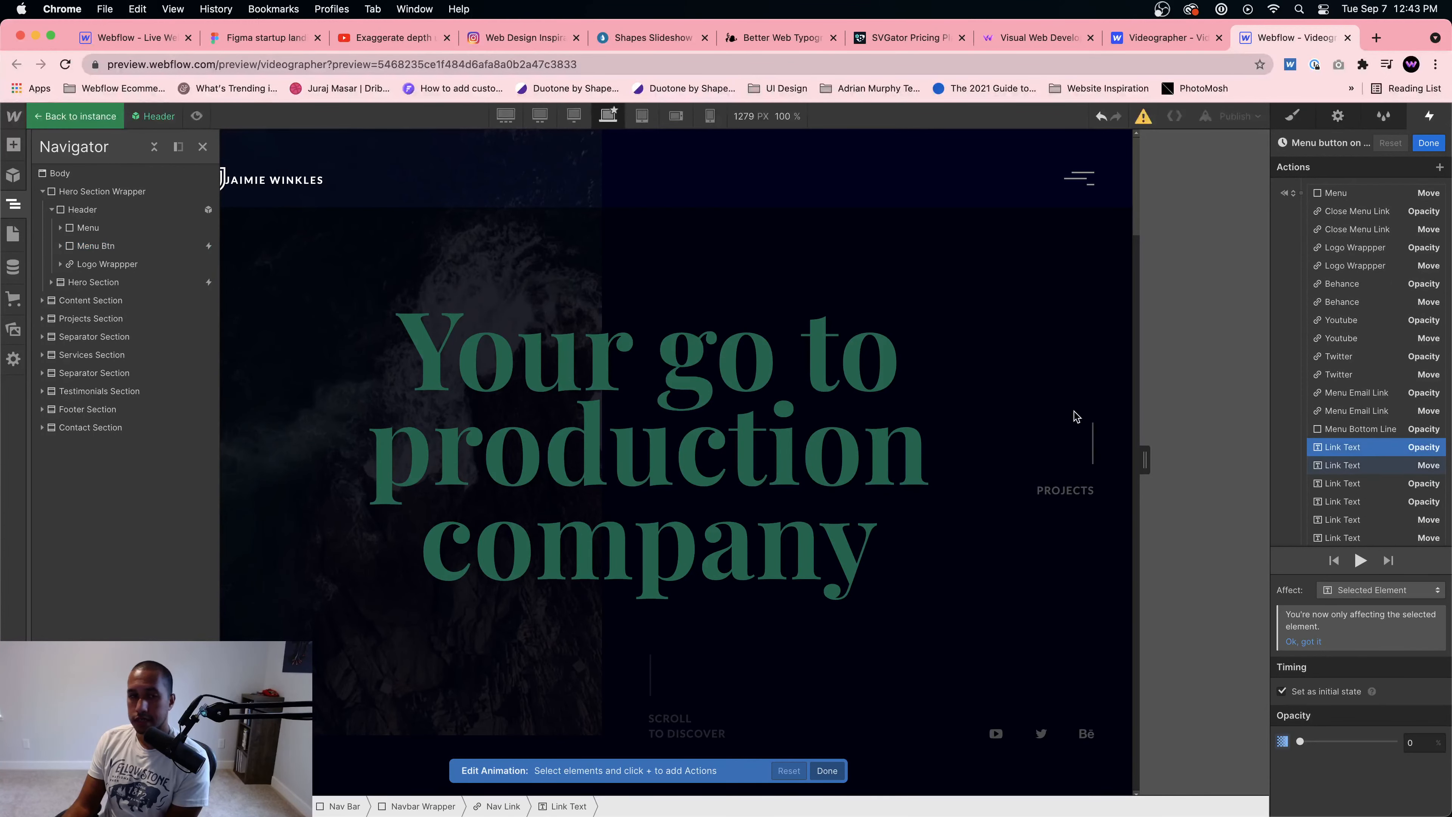
left_click(60, 228)
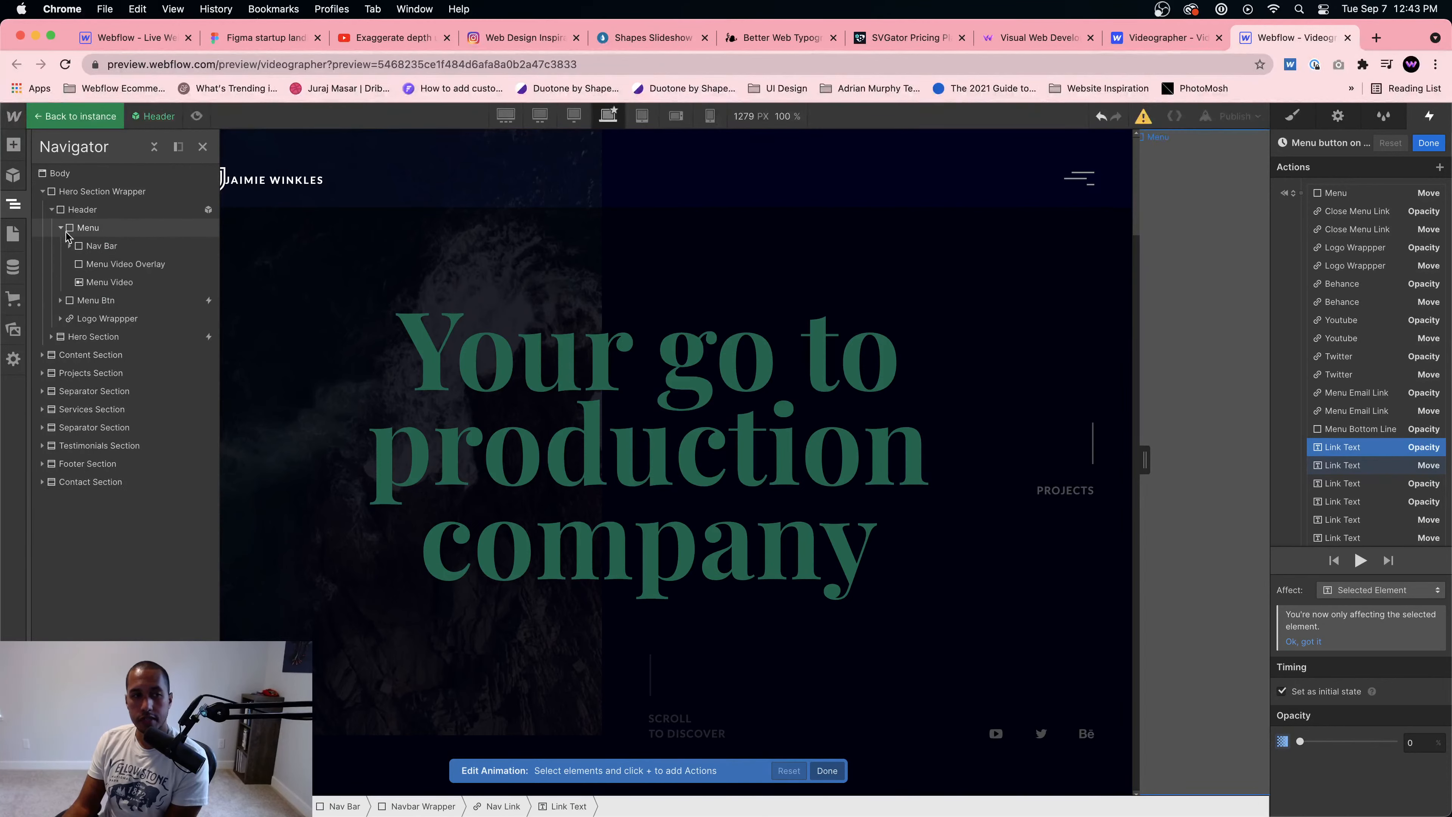
left_click(69, 246)
left_click(78, 264)
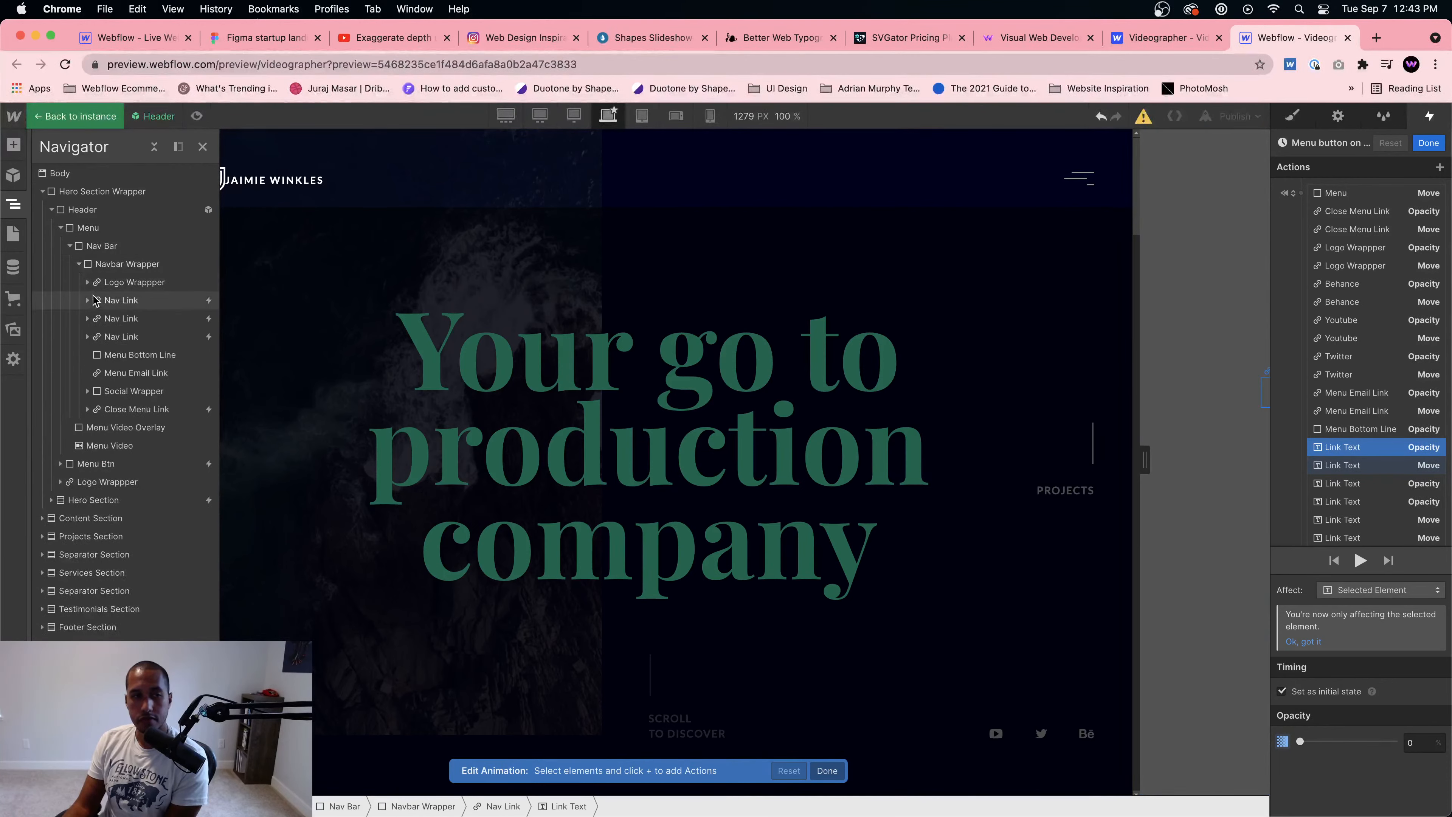
left_click(88, 300)
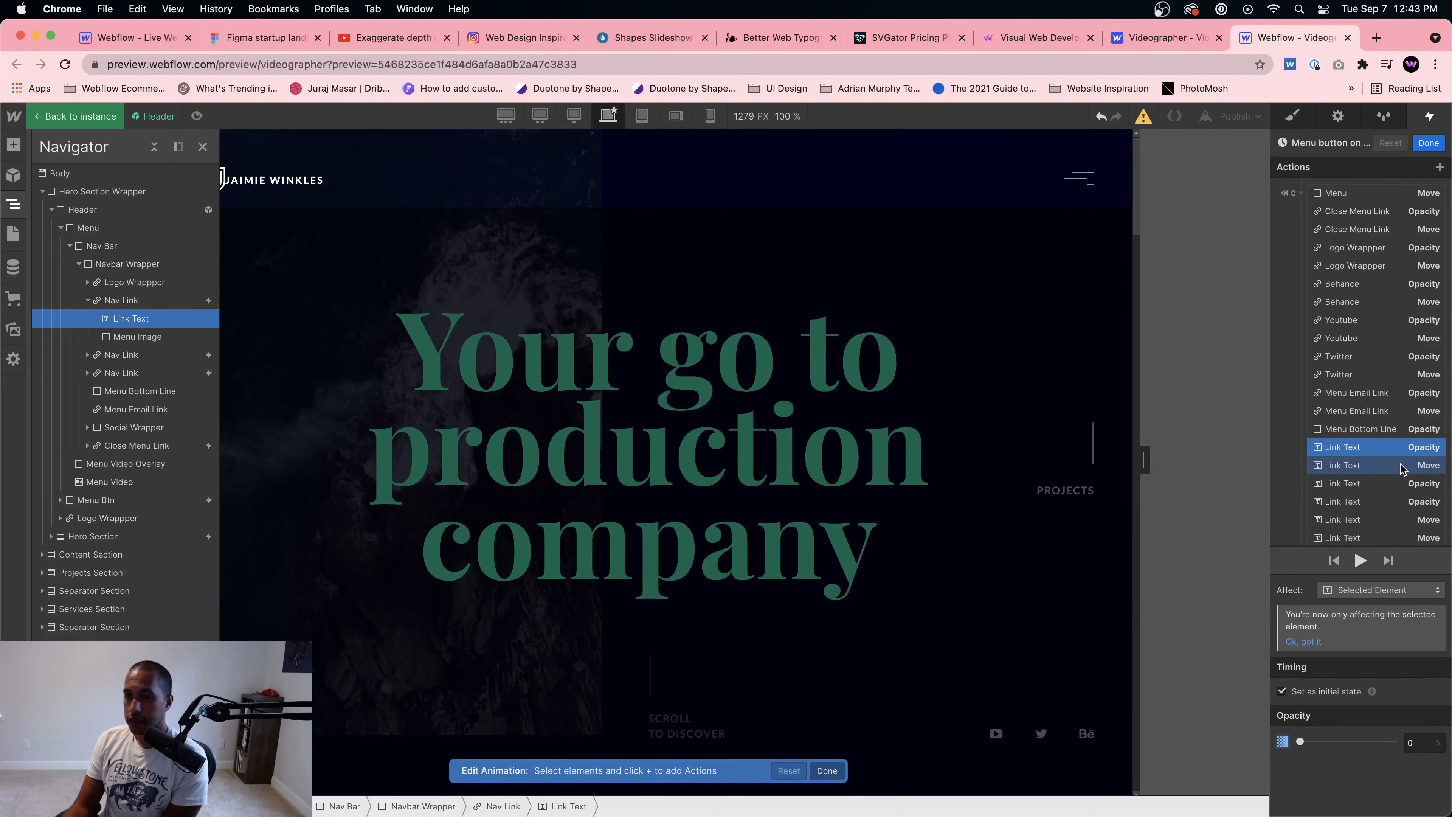
Step: Compare the initial-state Move and Opacity settings of the first Link Text, then look through the animation's timed actions
left_click(1389, 465)
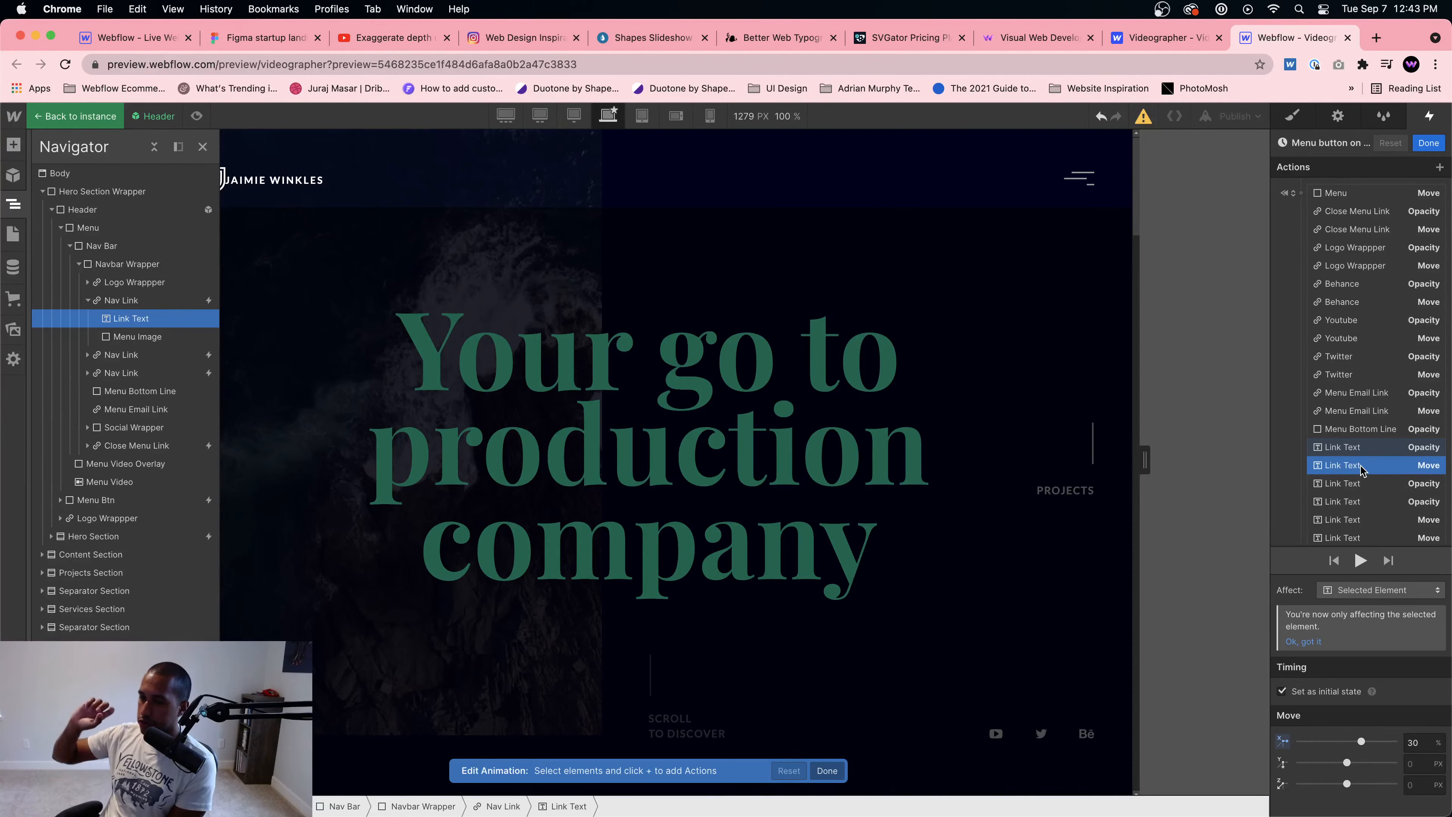
left_click(1382, 448)
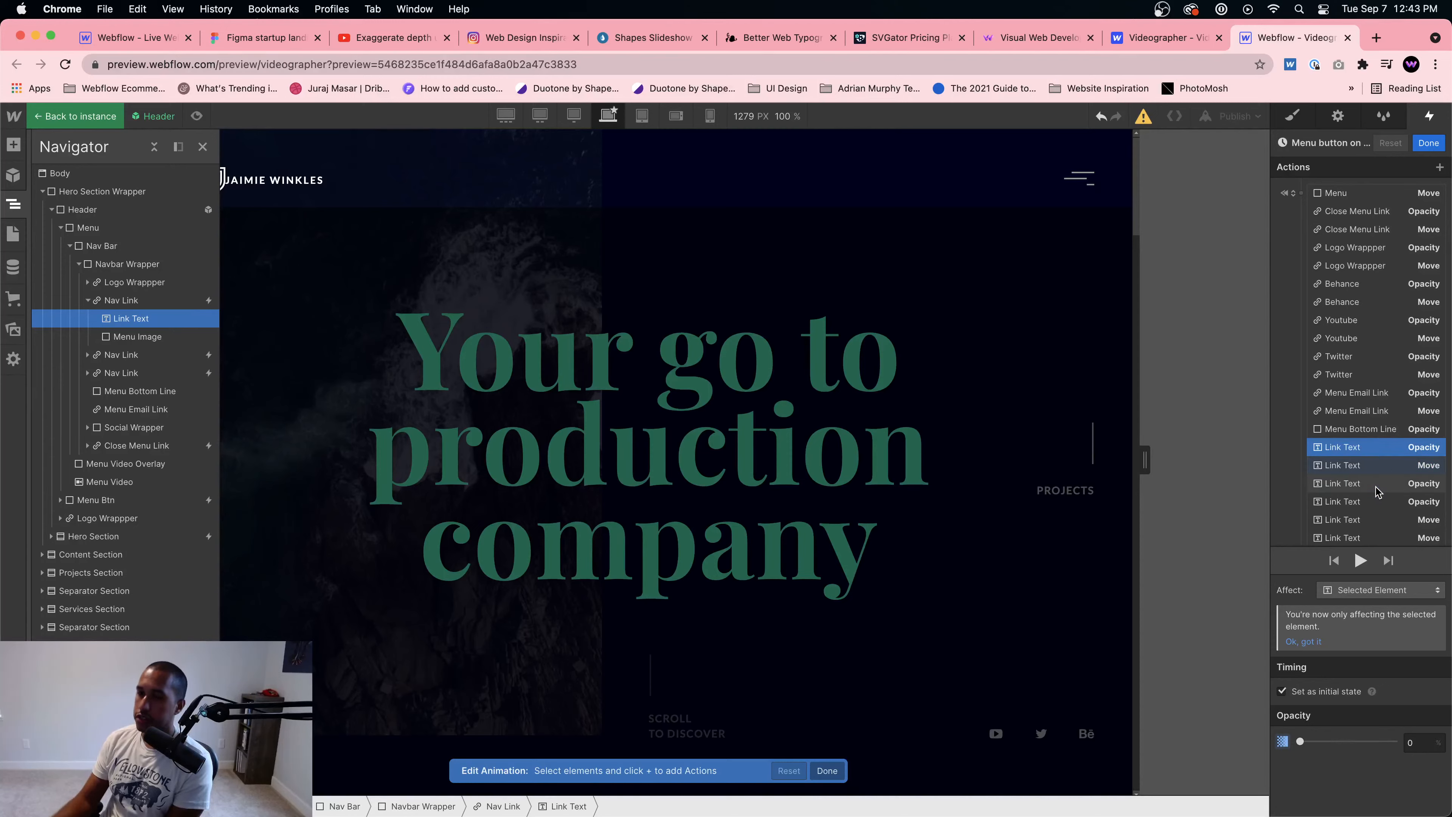
left_click(1381, 466)
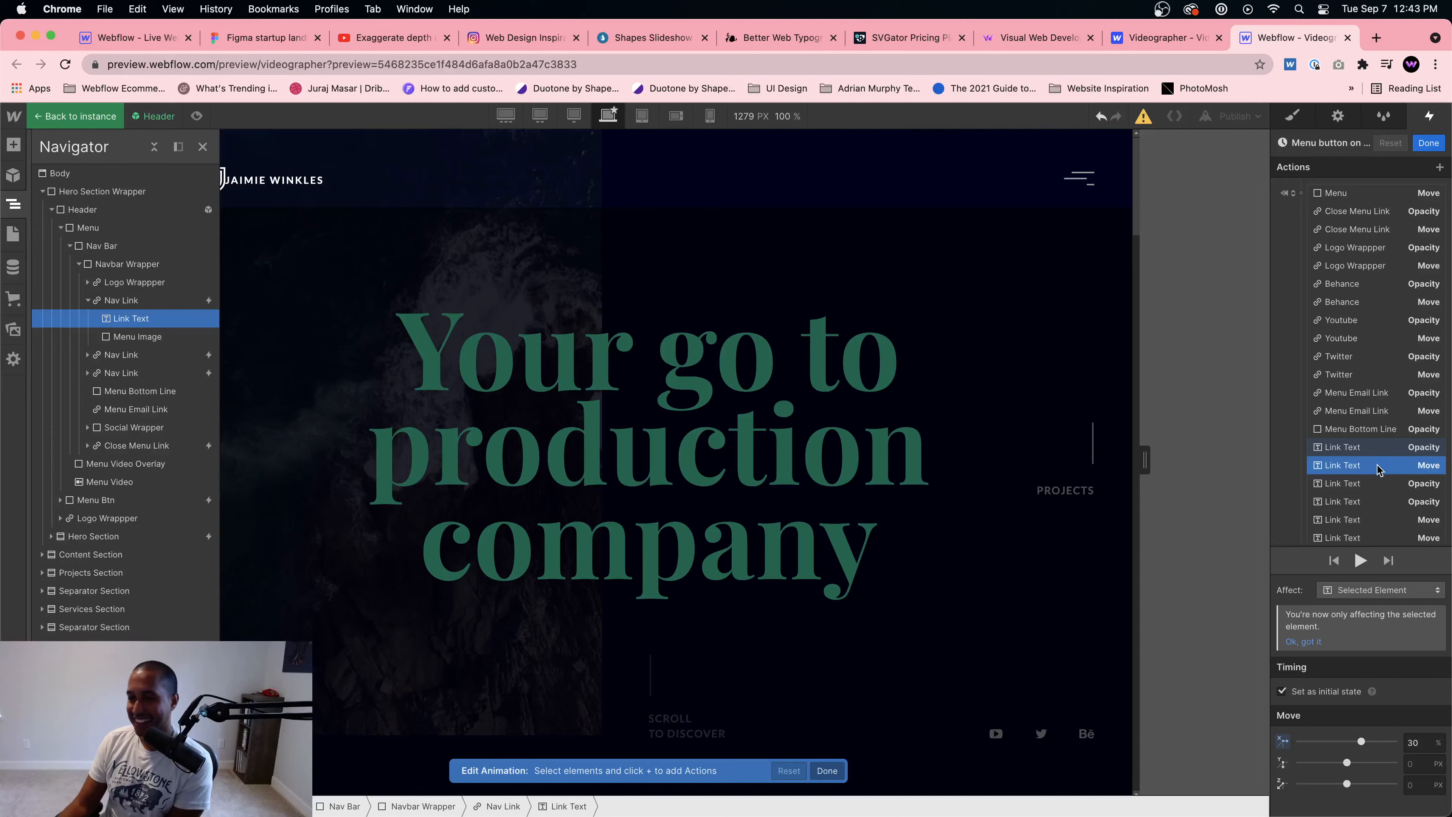
scroll(1377, 467, "down", 3)
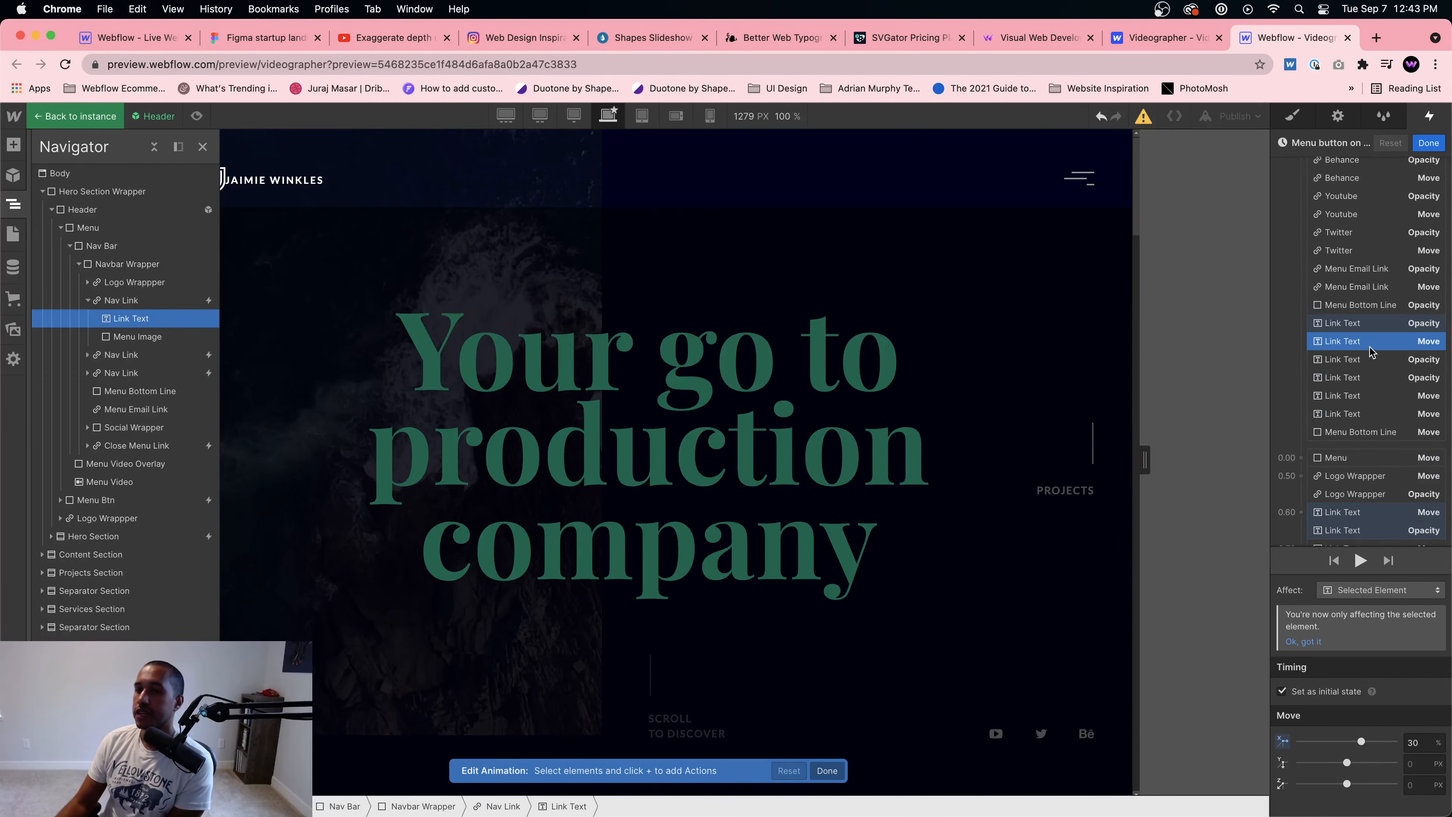
scroll(1367, 389, "up", 3)
scroll(1365, 400, "down", 3)
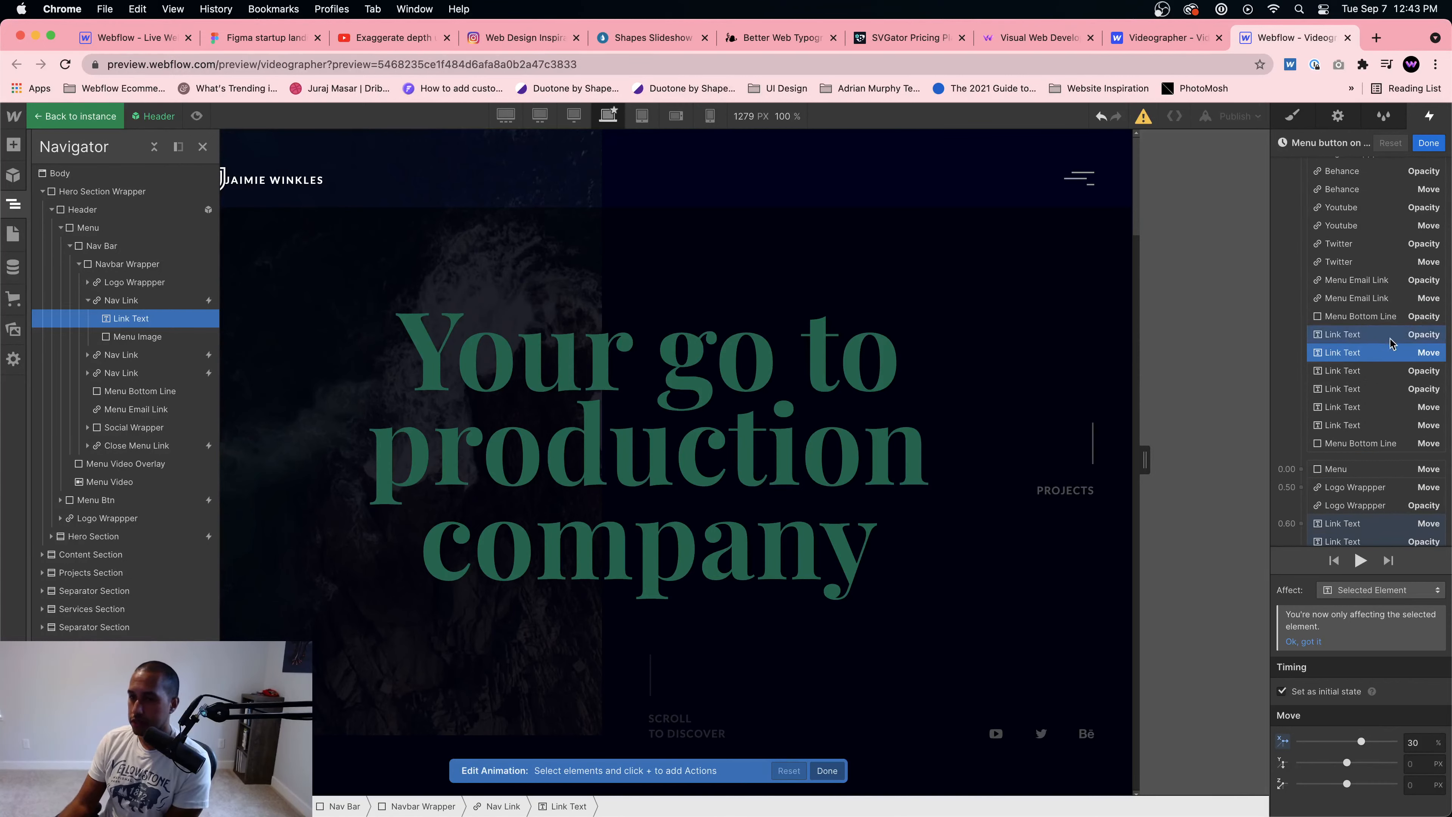
scroll(1364, 346, "down", 3)
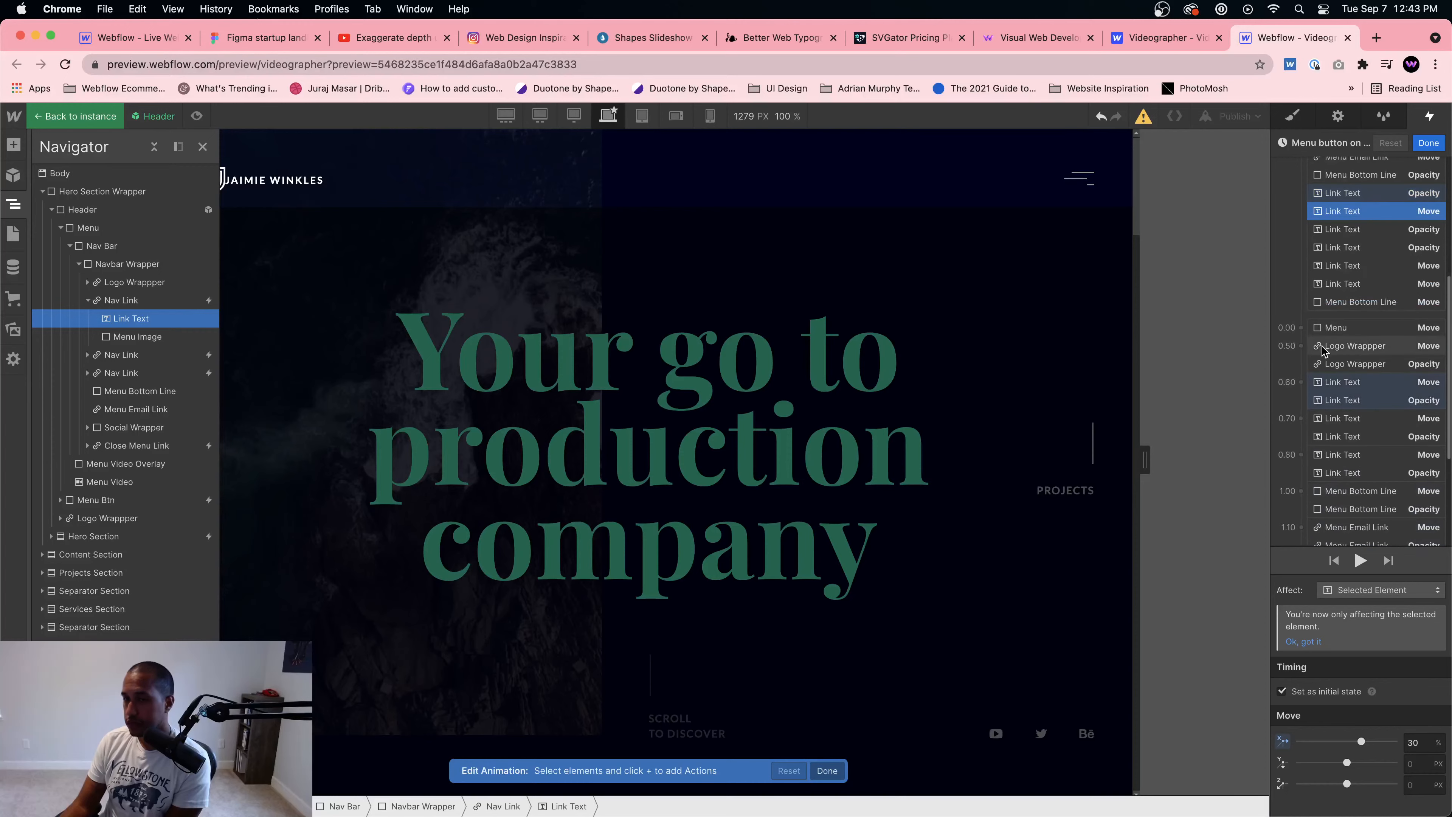
Step: Inspect the timing and values of the first Link Text's timed Move and Opacity actions, then close the animation
left_click(1357, 382)
left_click(1372, 400)
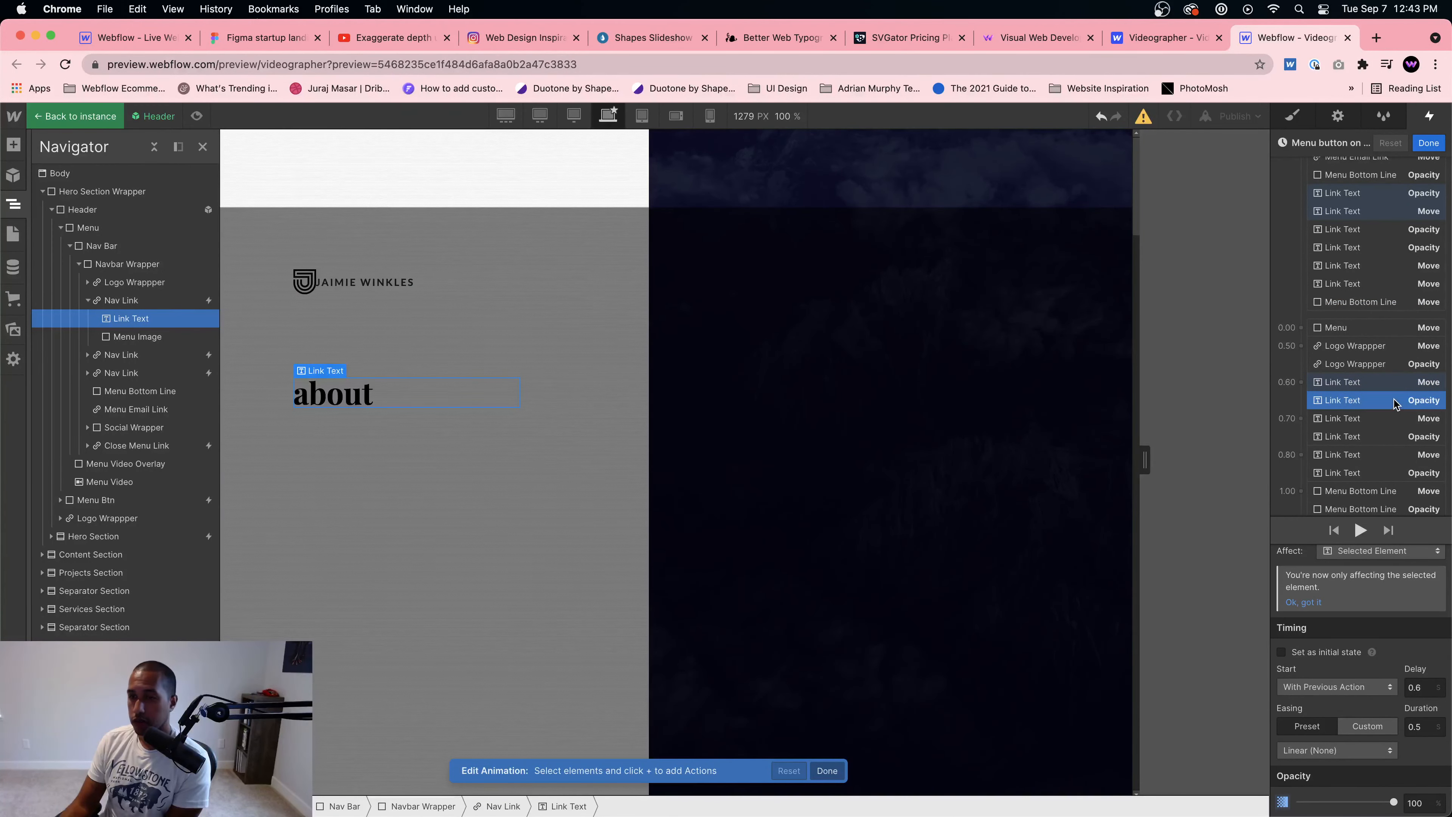
left_click(1395, 381)
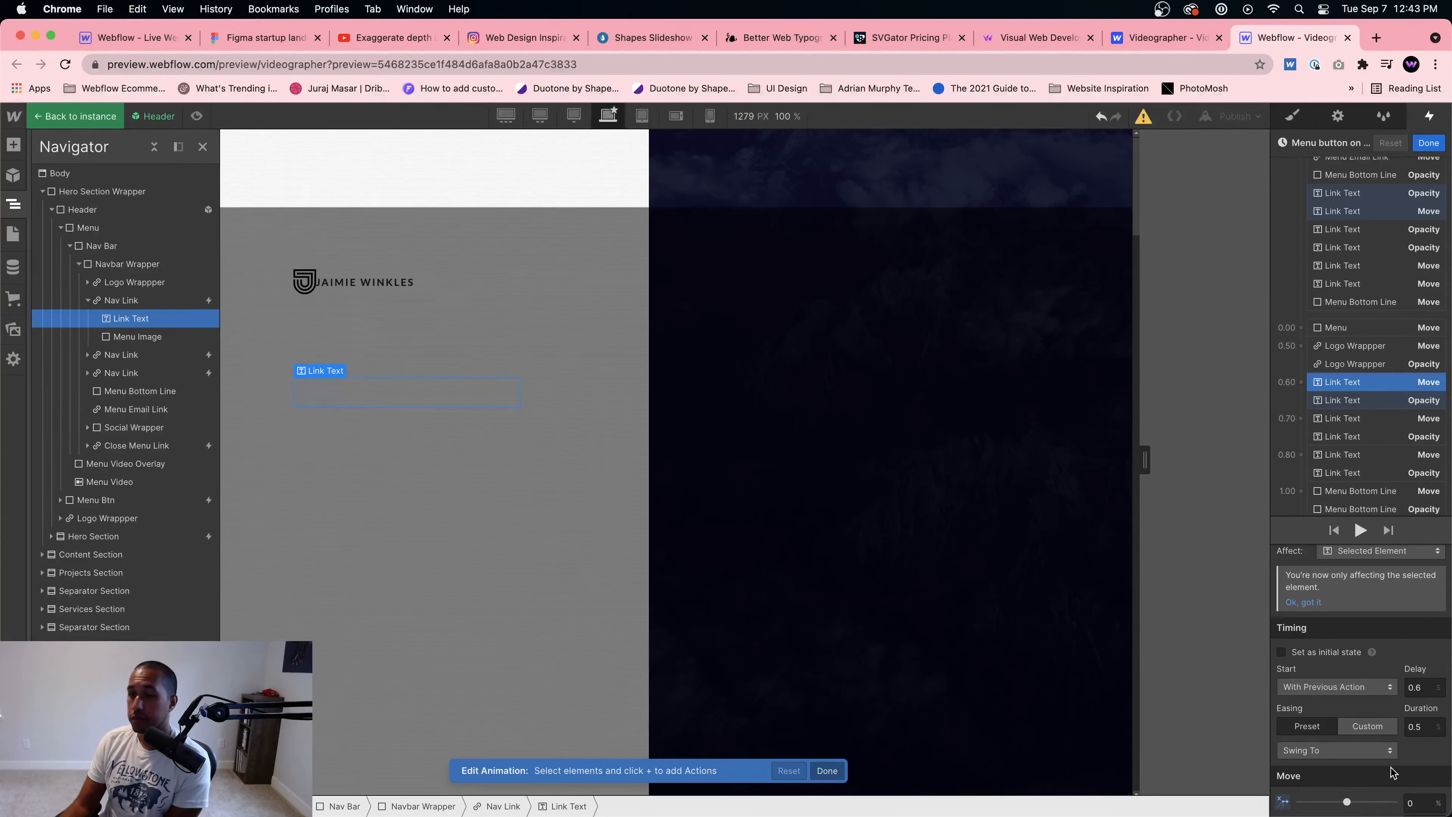
scroll(1413, 803, "down", 2)
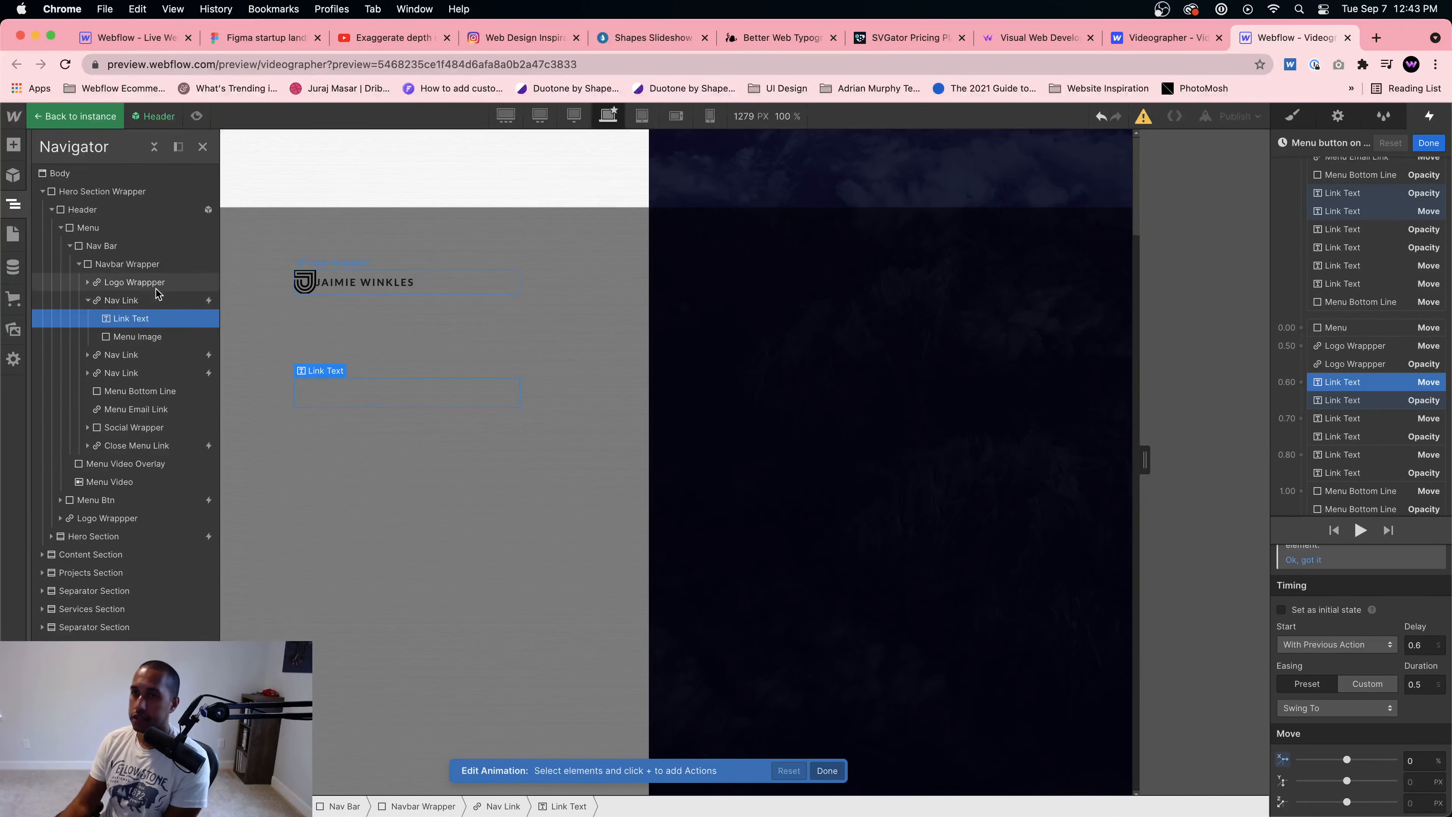
left_click(1439, 142)
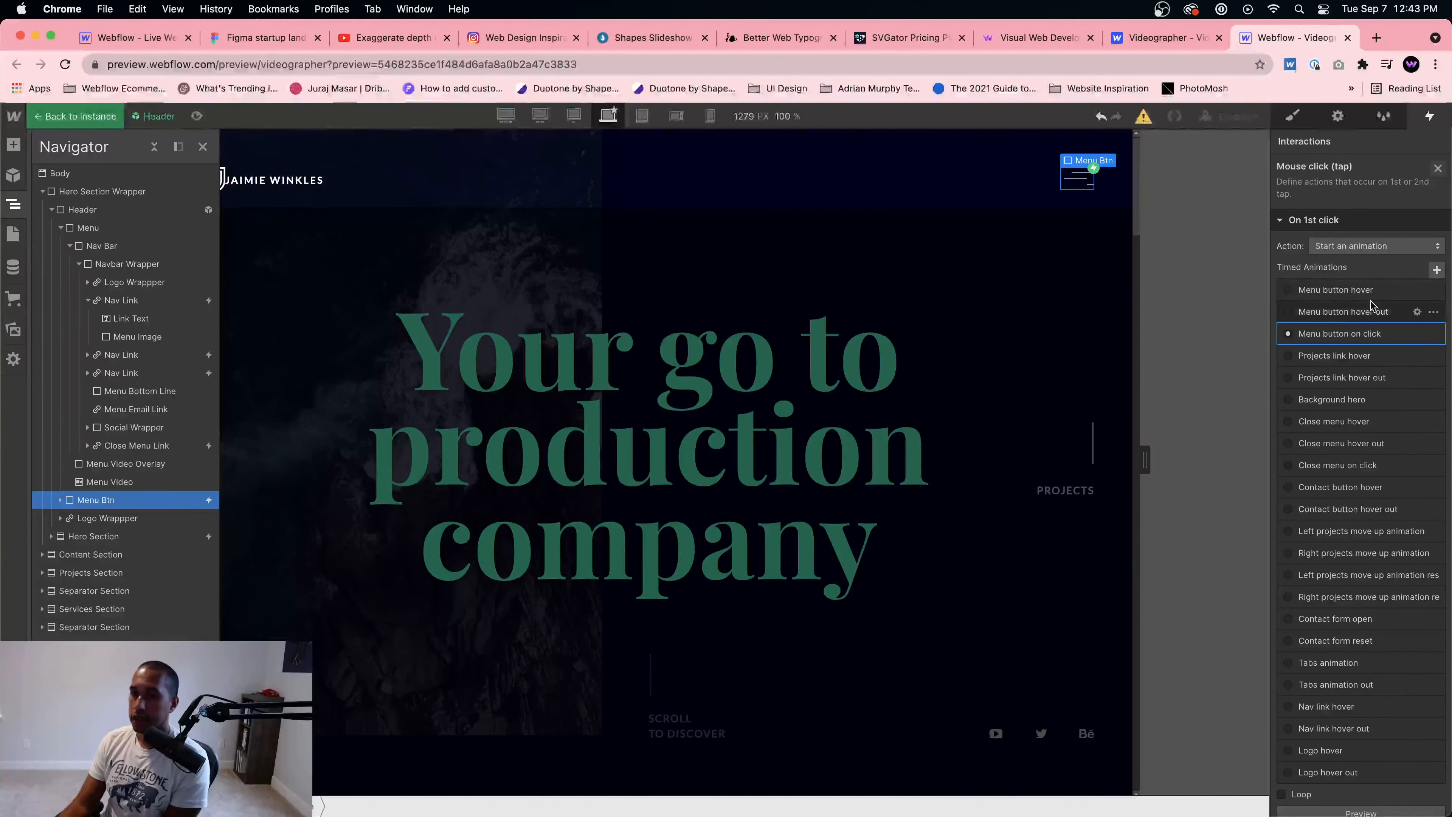
Step: Reopen the "Menu button on click" animation and inspect the other Link Text initial states and the last link's timed Move action
left_click(1351, 335)
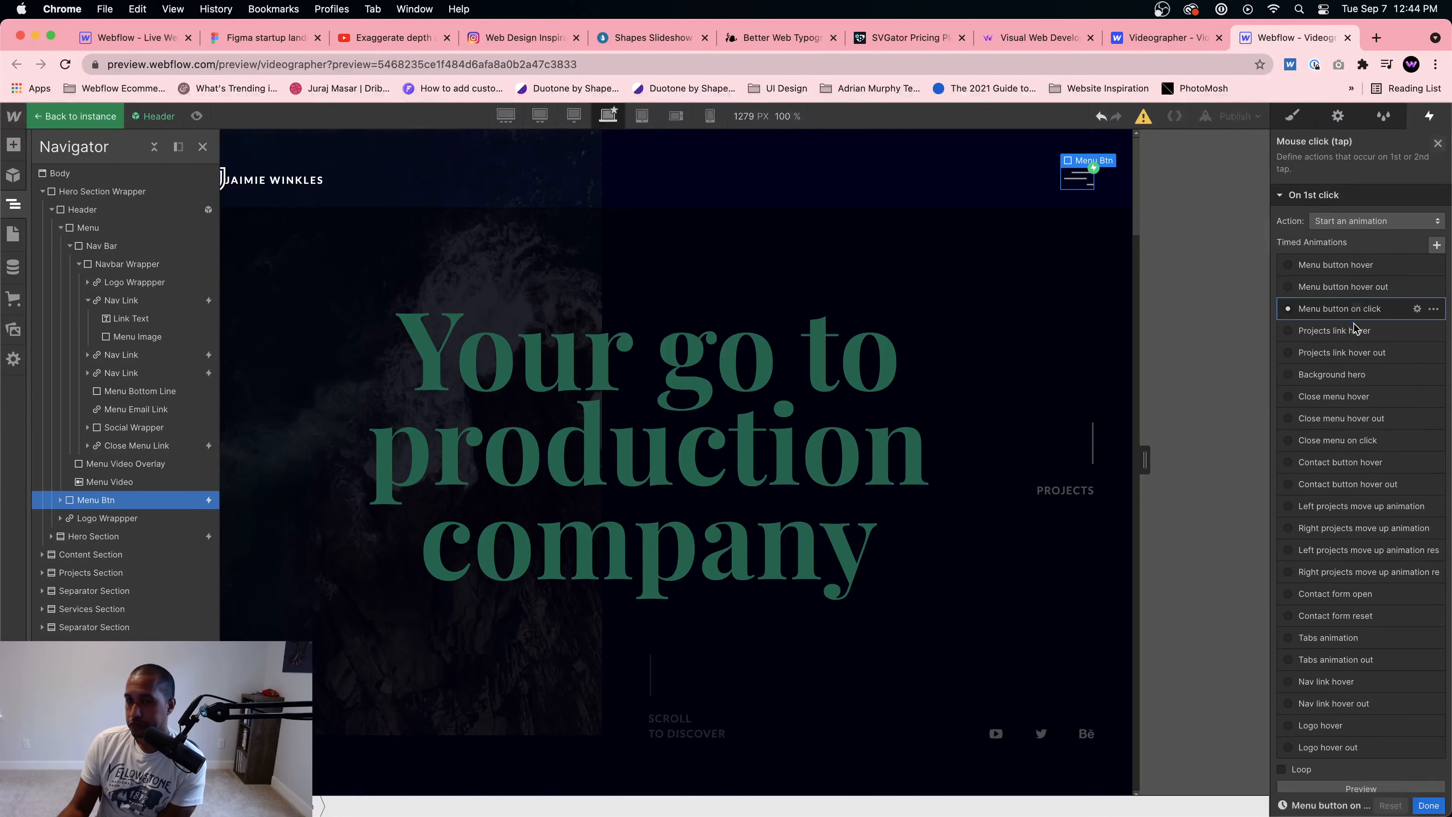
left_click(1352, 450)
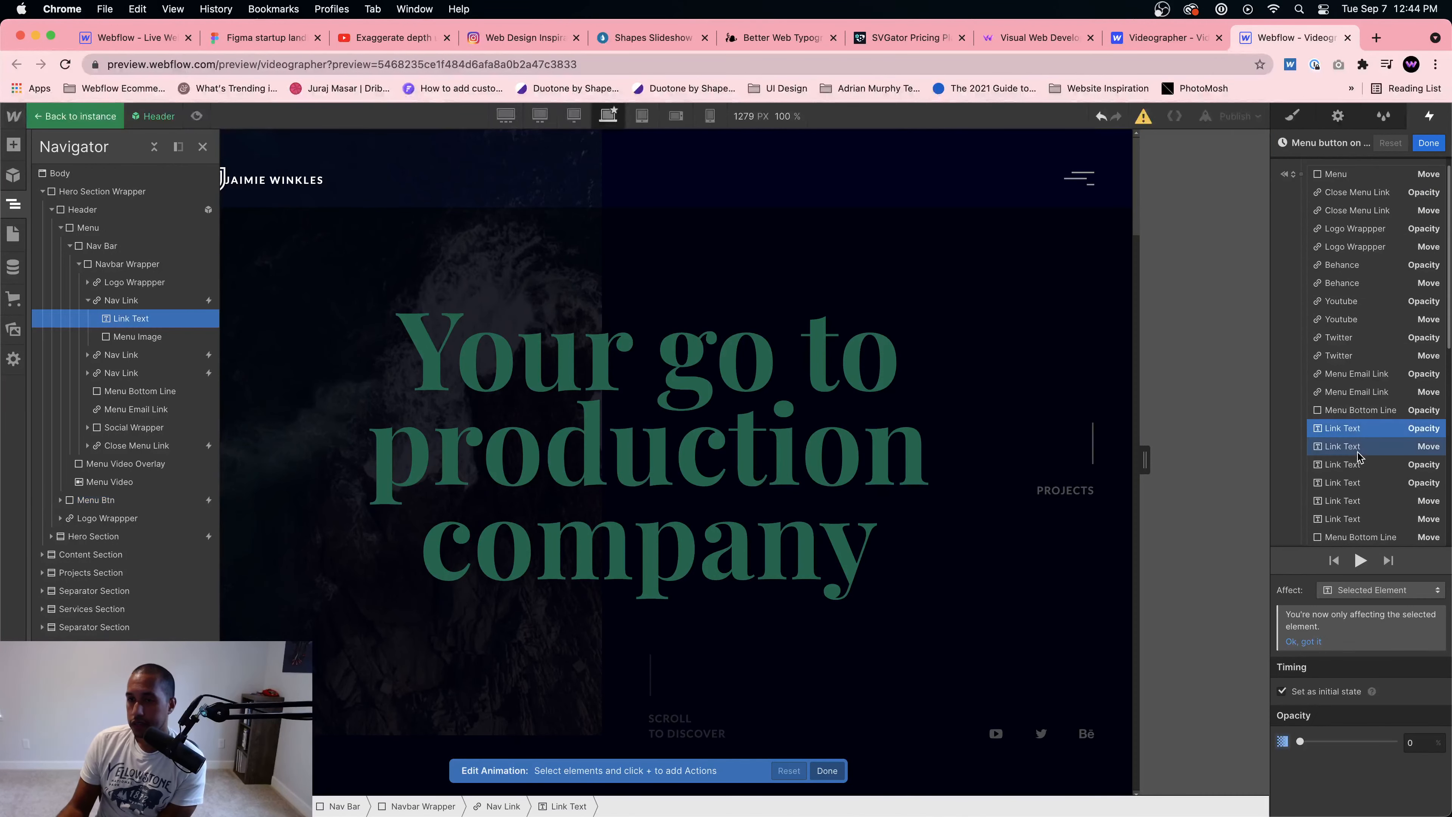
scroll(1363, 435, "down", 1)
left_click(1363, 432)
left_click(1360, 451)
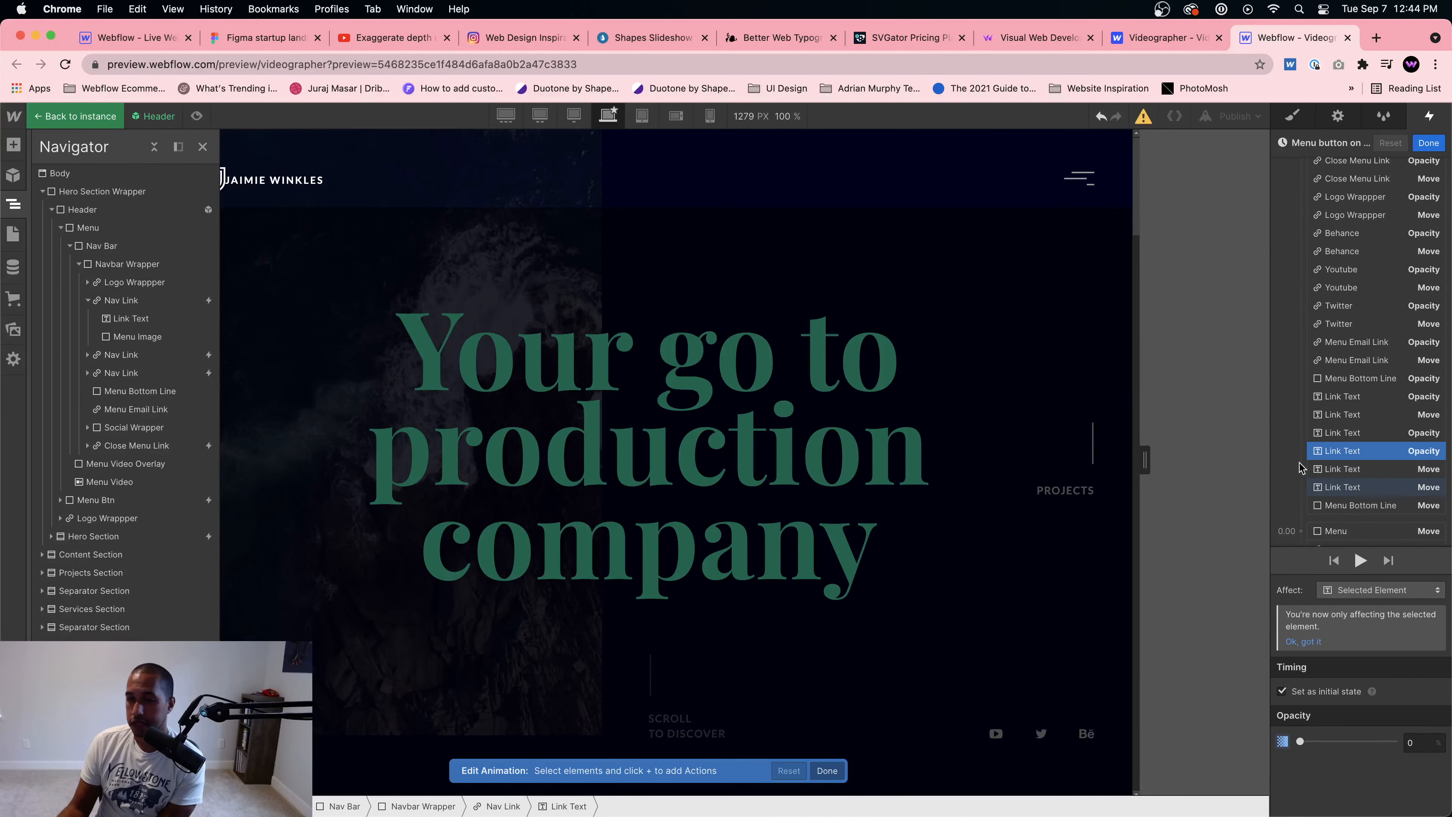
scroll(1379, 448, "down", 5)
left_click(1375, 274)
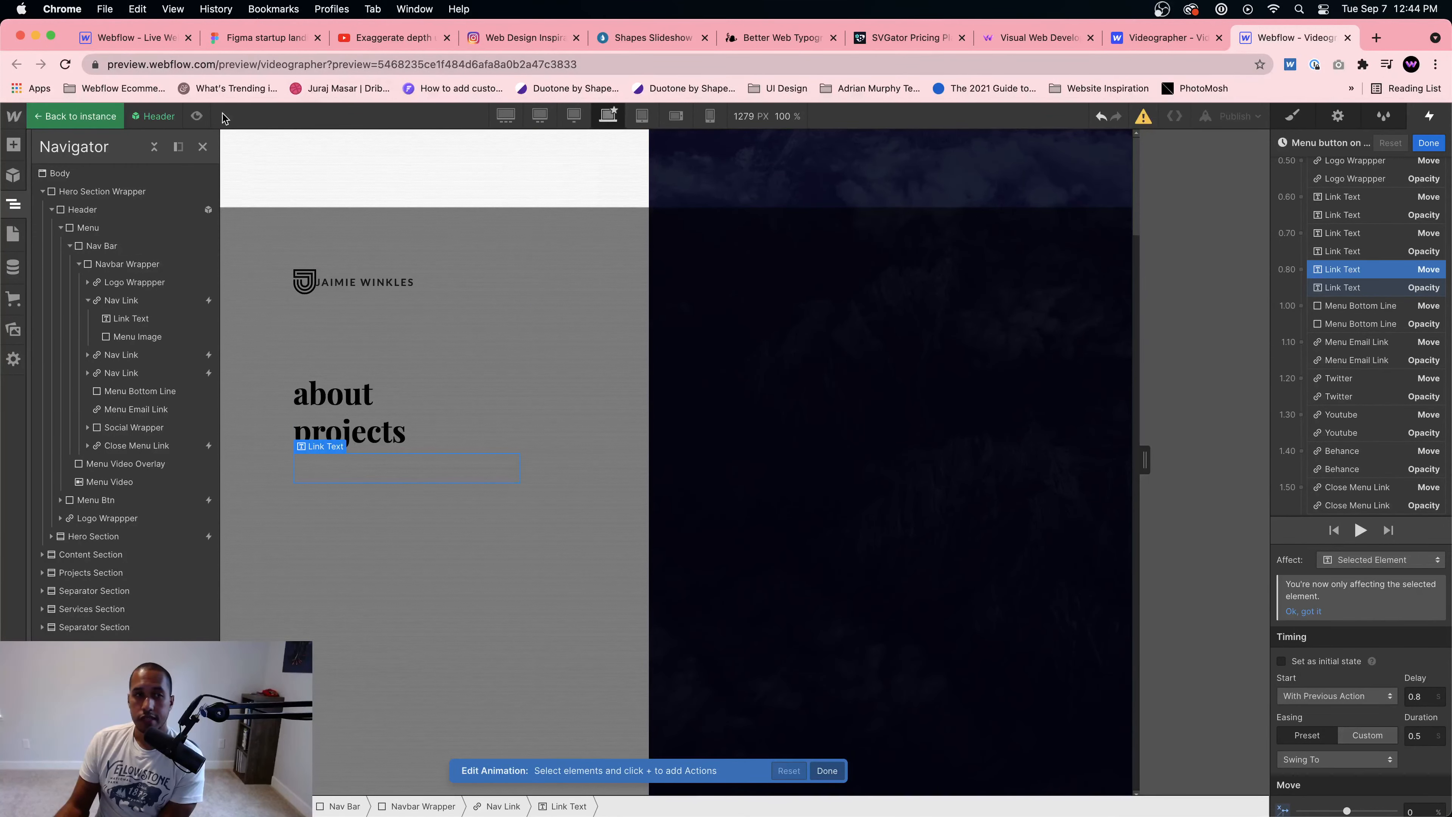
Step: Open the Videographer template's browser preview, watch its menu open, and return to the template in the Designer
left_click(1150, 45)
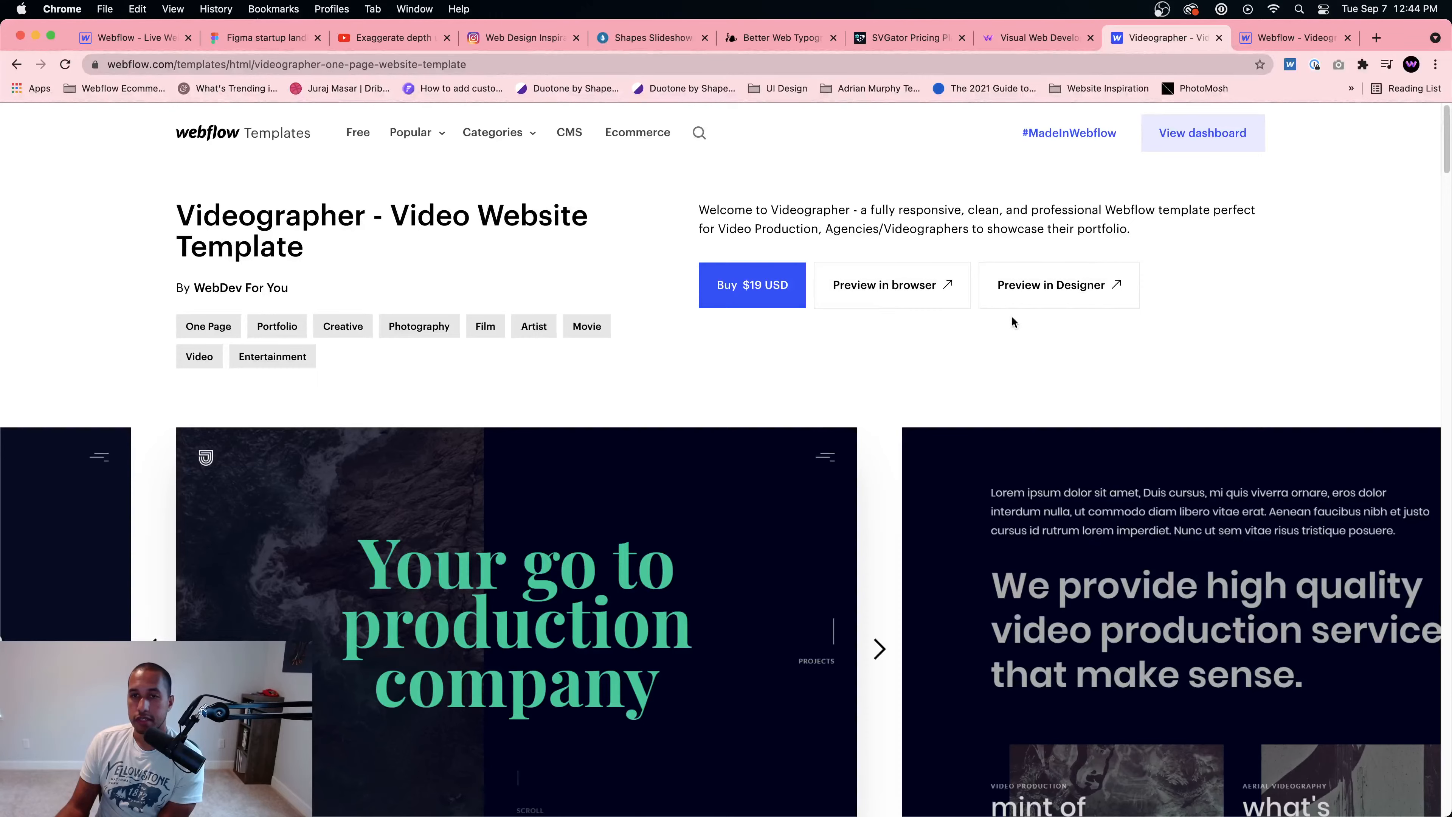
left_click(852, 281)
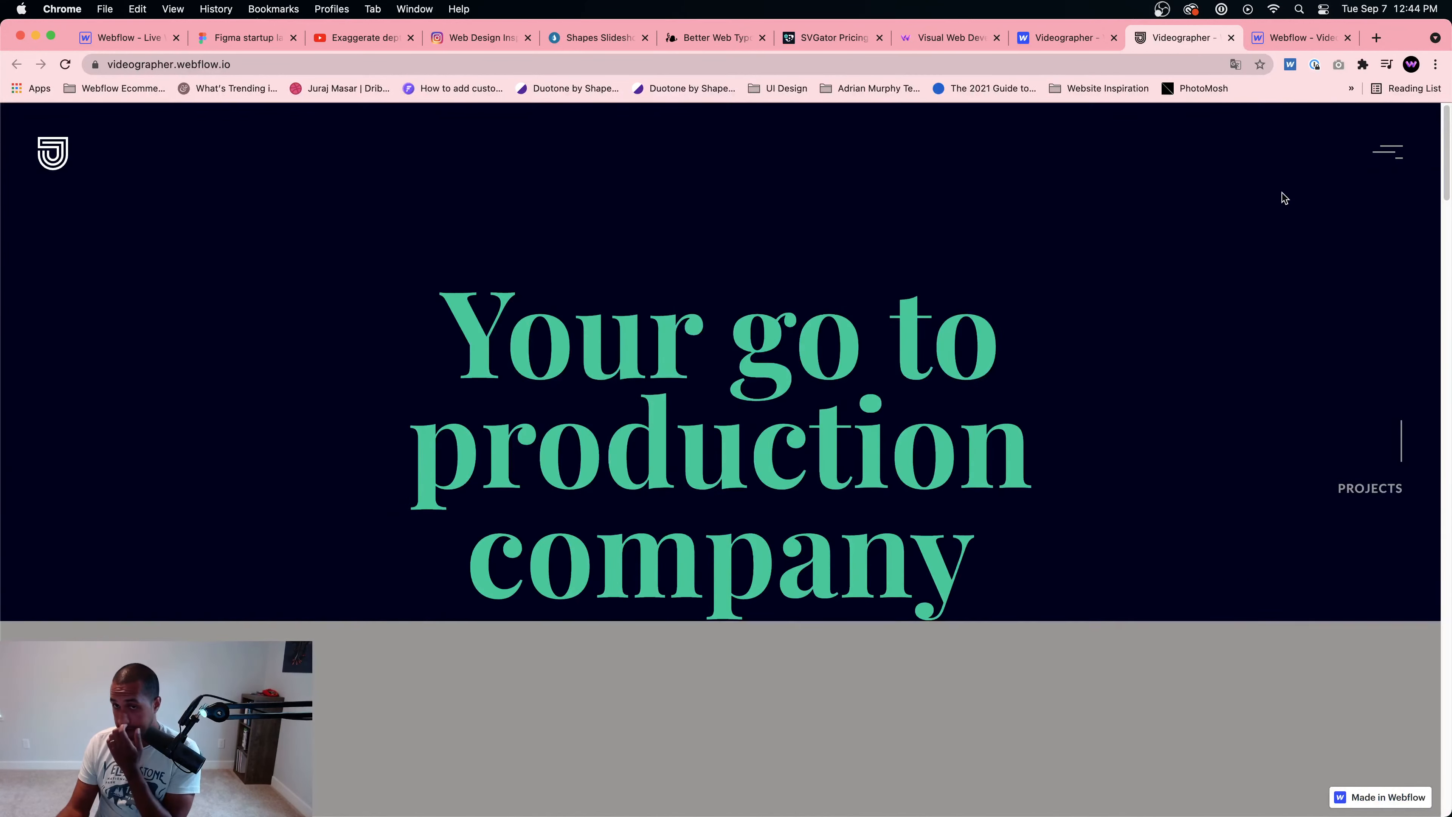
left_click(1389, 151)
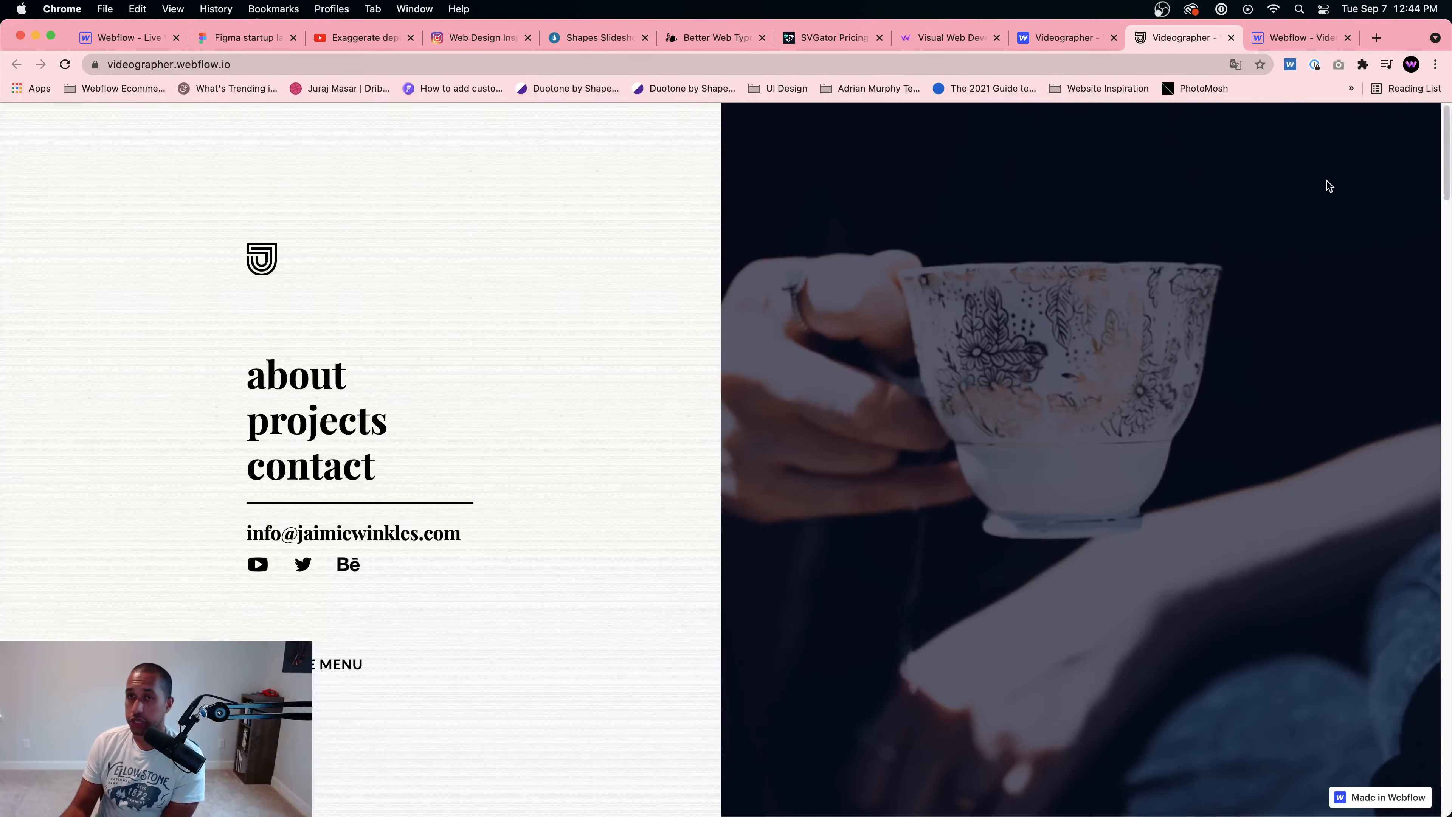
left_click(1074, 43)
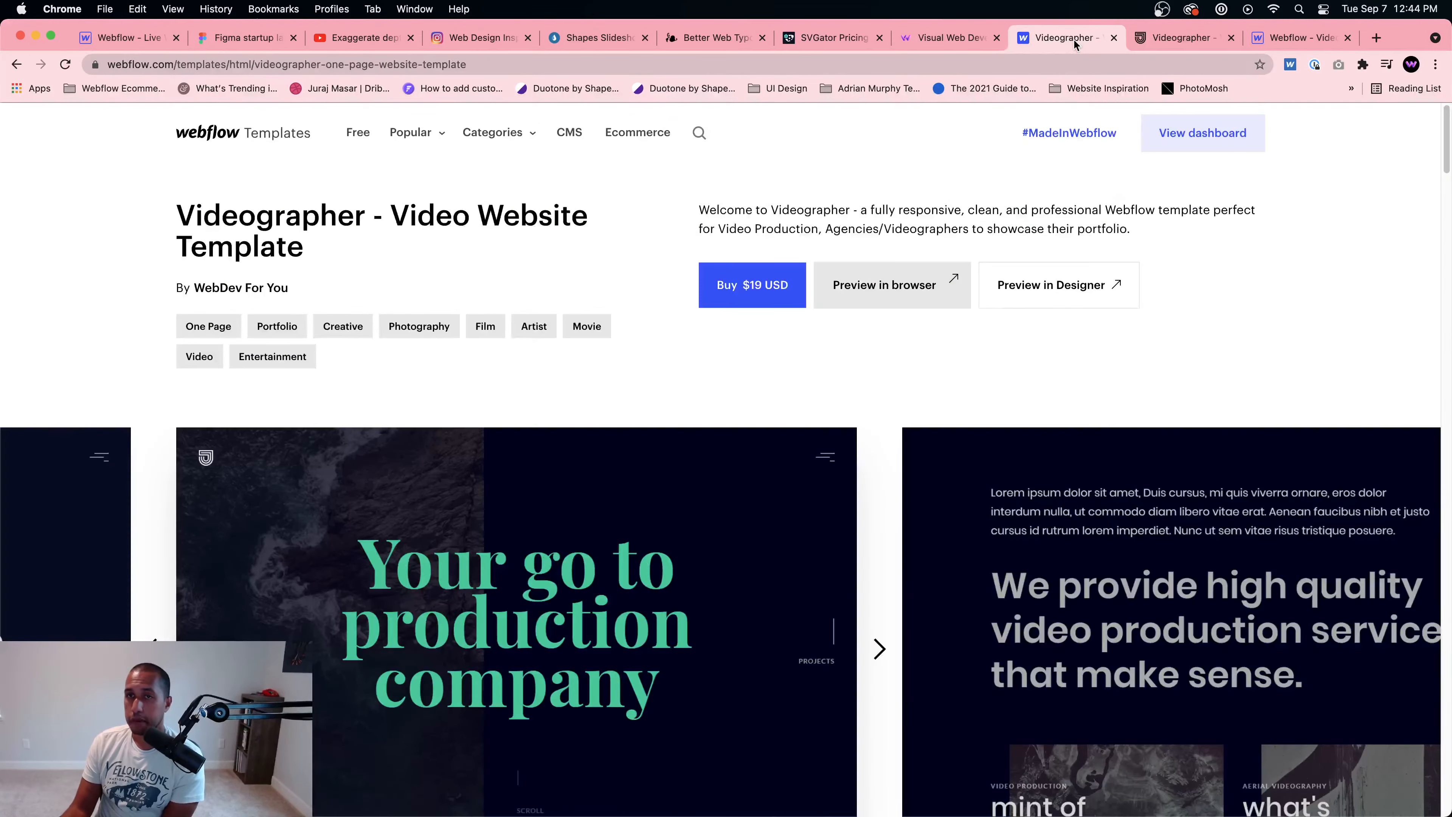
left_click(1298, 37)
Step: Examine the timed Move and Opacity actions of the about, projects and contact link texts one after another
left_click(1389, 250)
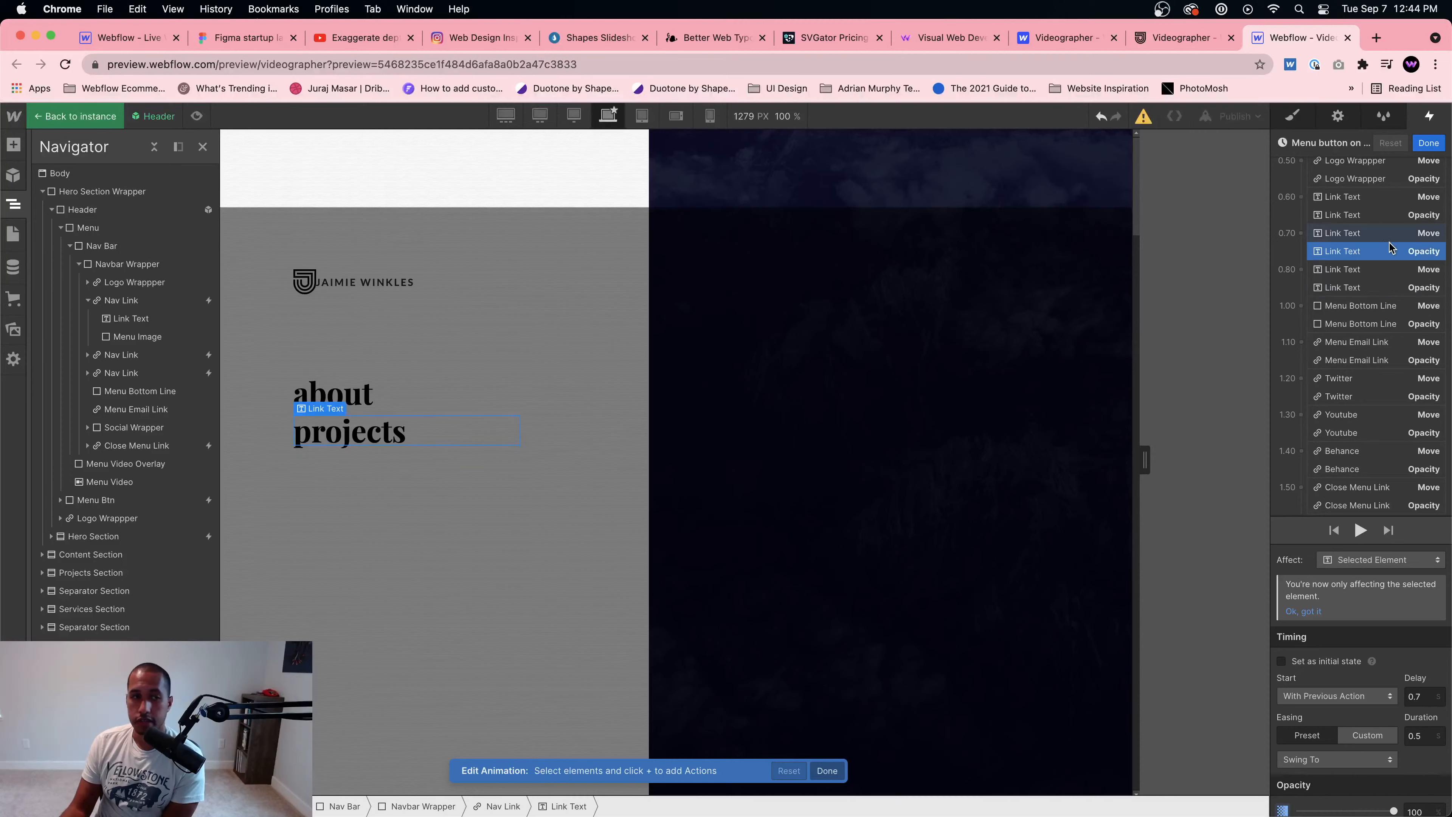
left_click(1379, 234)
left_click(1374, 255)
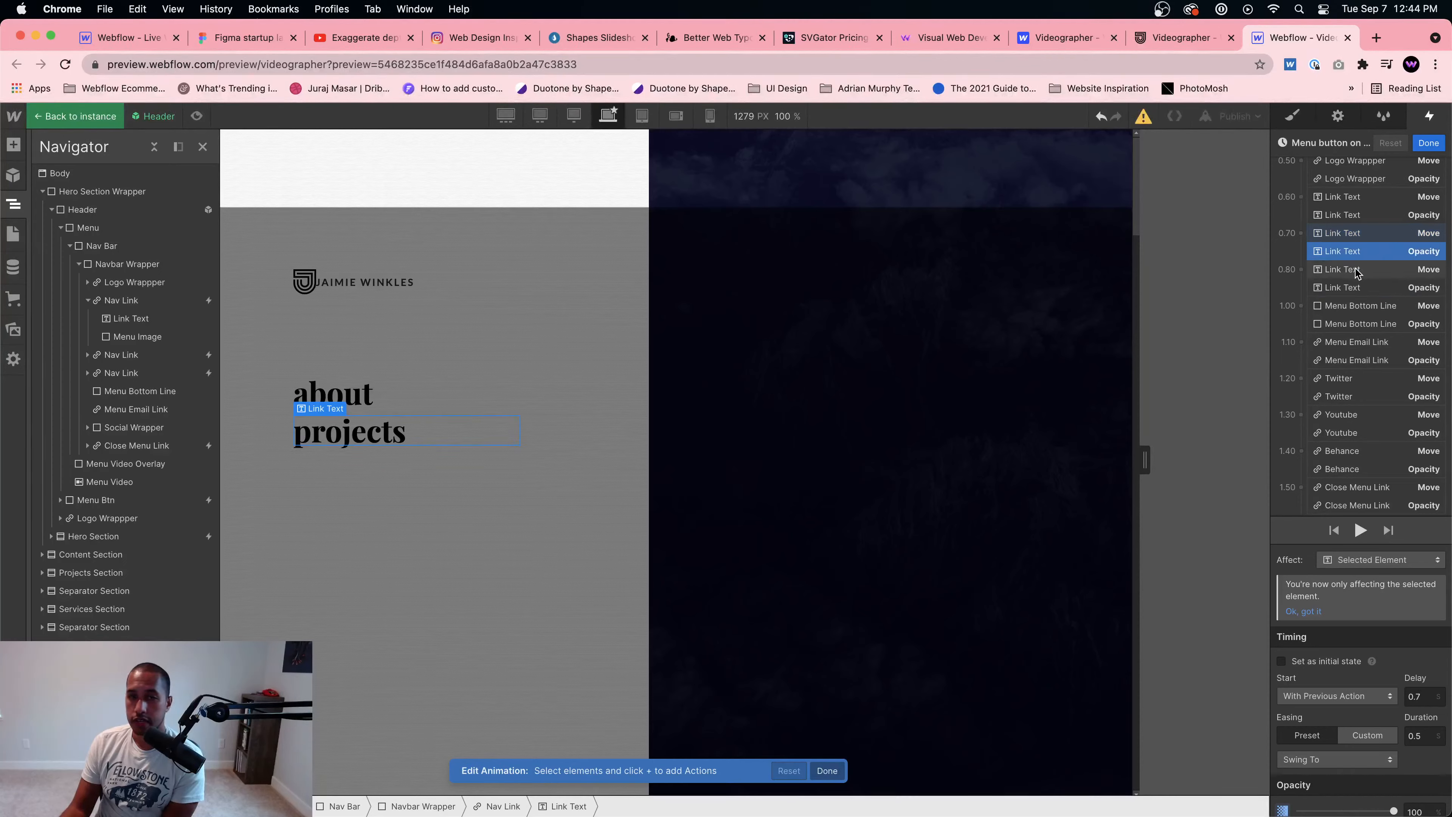
left_click(1355, 270)
left_click(1352, 289)
left_click(1351, 196)
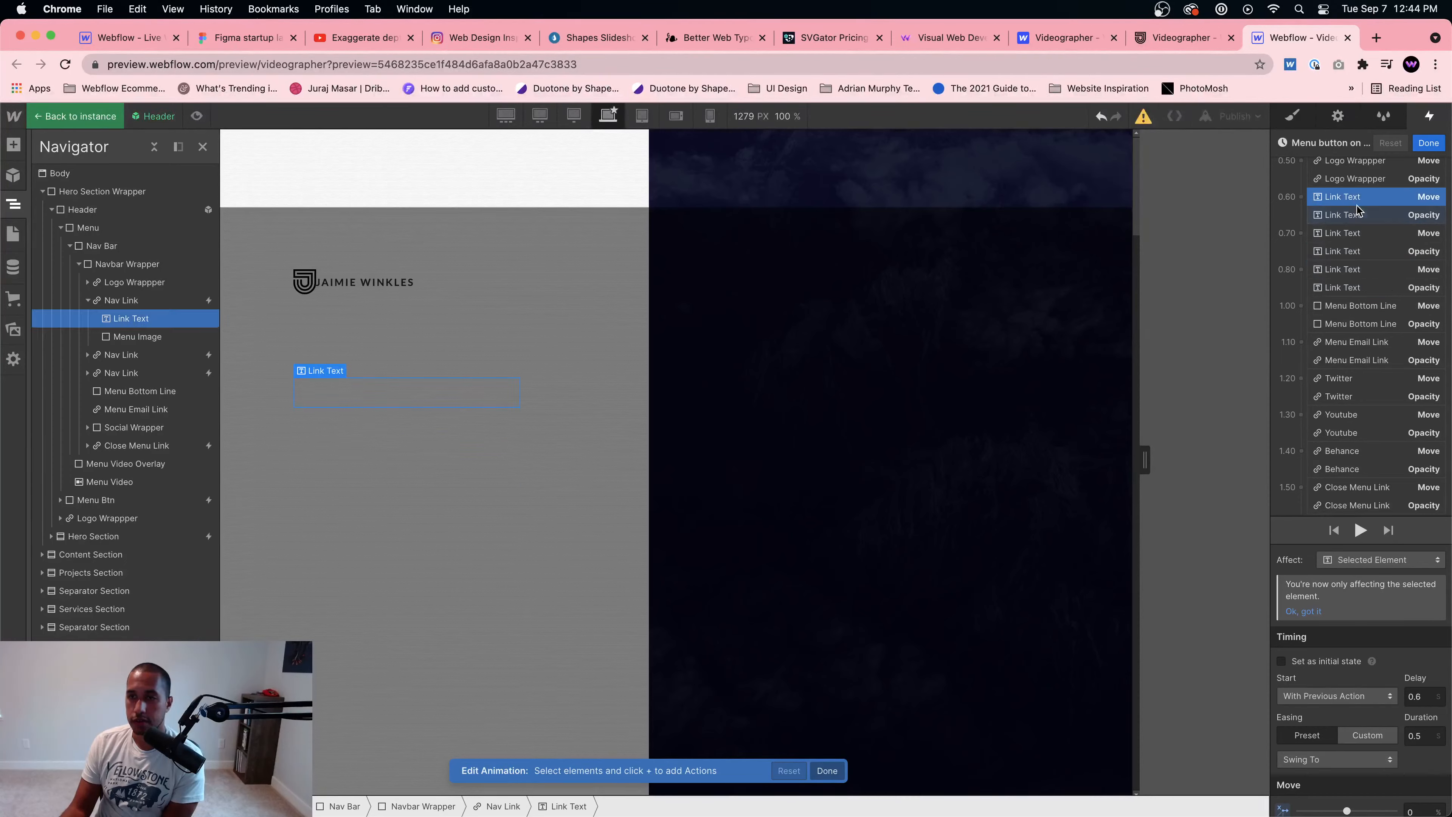
left_click(1352, 216)
left_click(1352, 234)
left_click(1350, 252)
left_click(1351, 269)
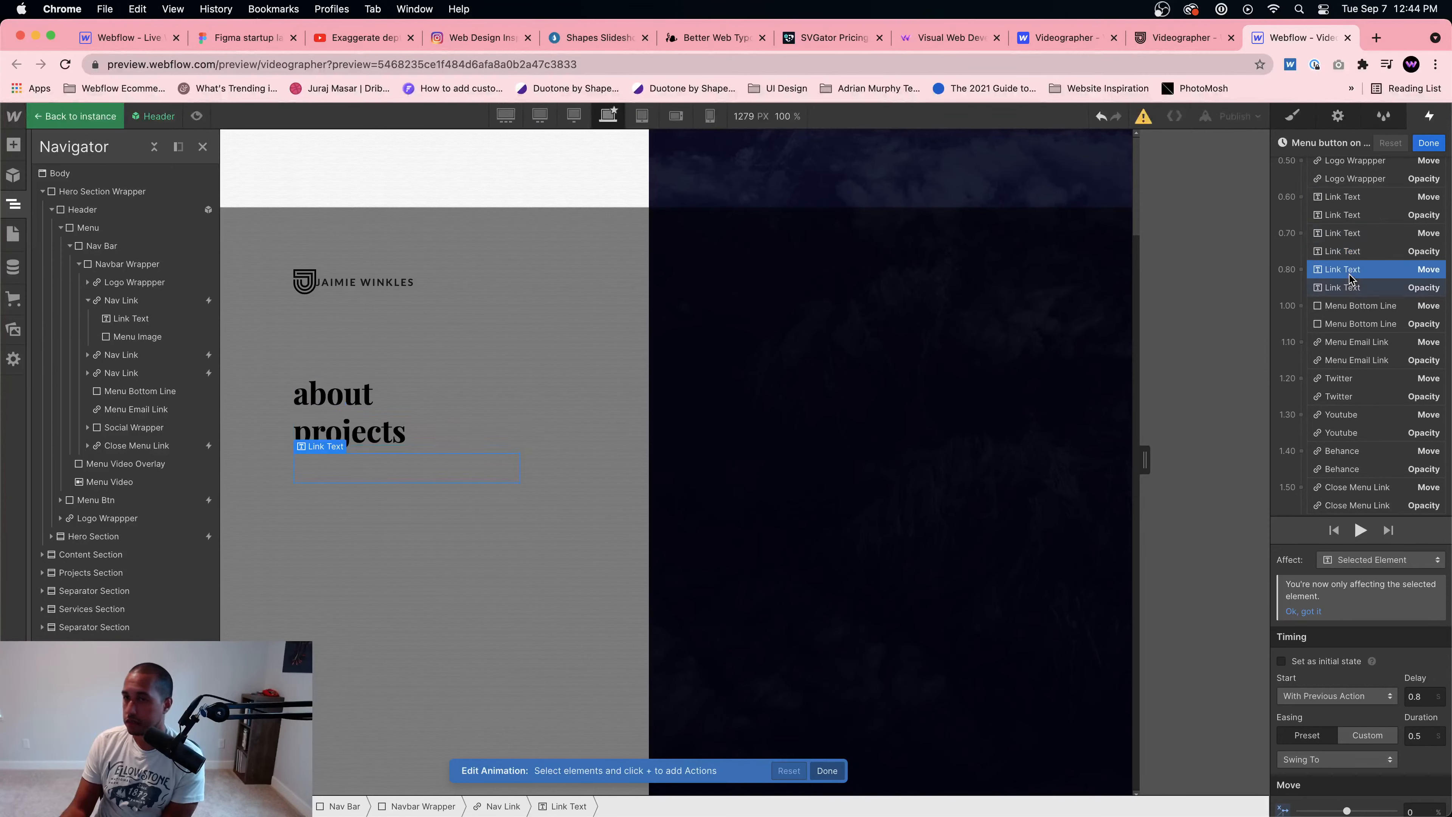
left_click(1351, 287)
scroll(1366, 402, "down", 2)
Step: Compare the projects link text's initial Opacity action with its timed Move and Opacity actions
scroll(1367, 406, "up", 10)
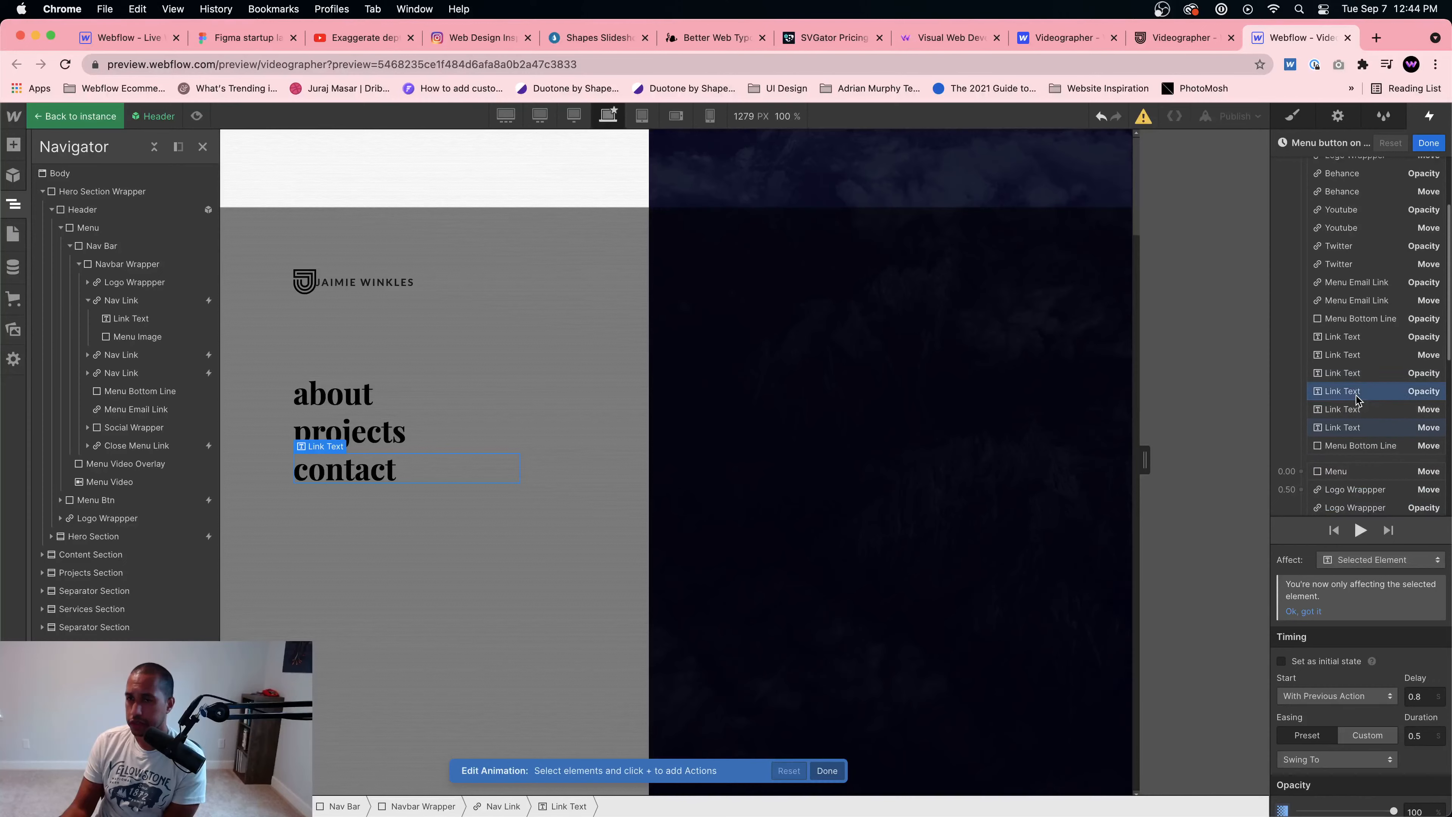
left_click(1355, 373)
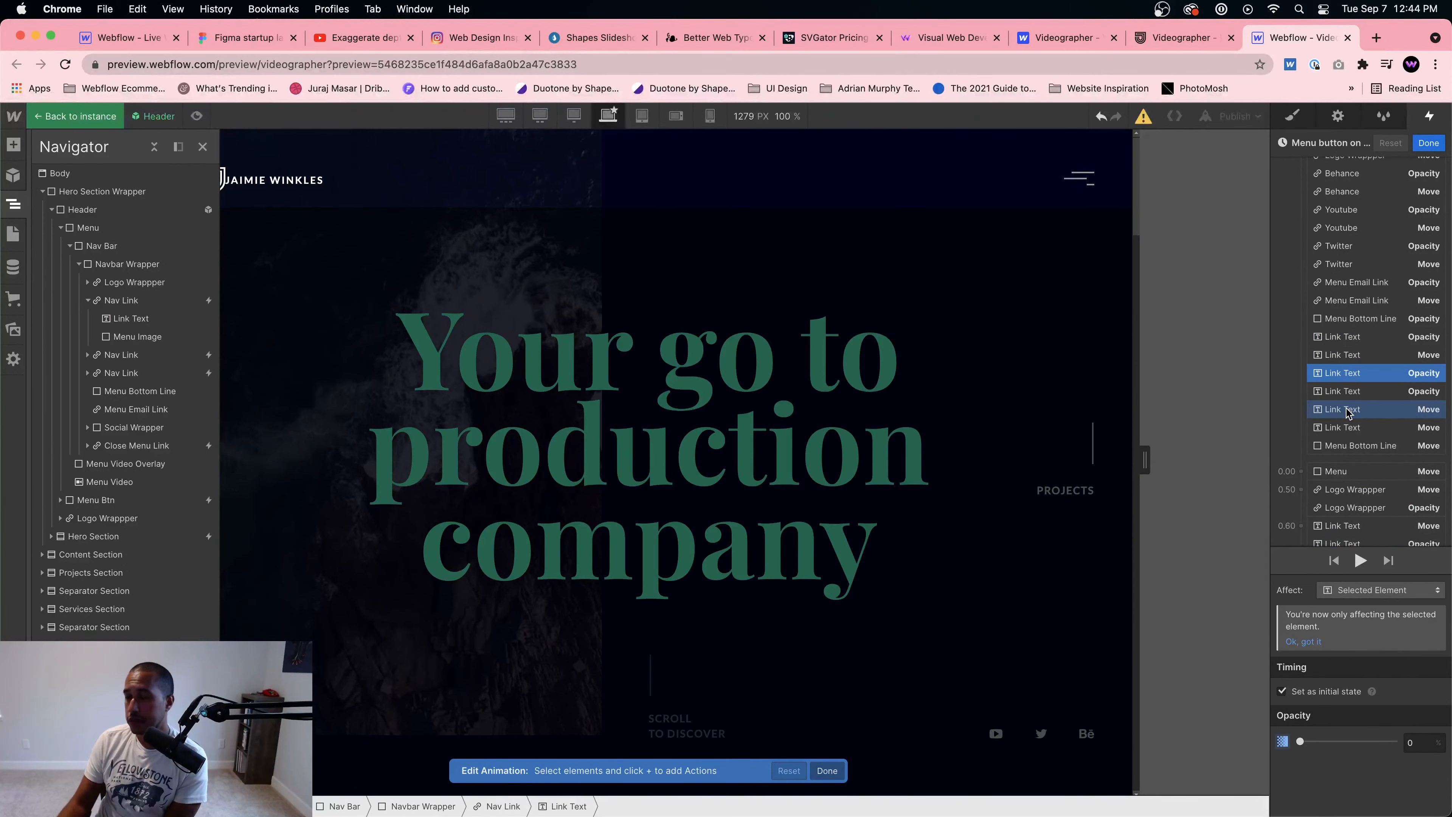
scroll(1370, 440, "down", 2)
scroll(1370, 439, "down", 1)
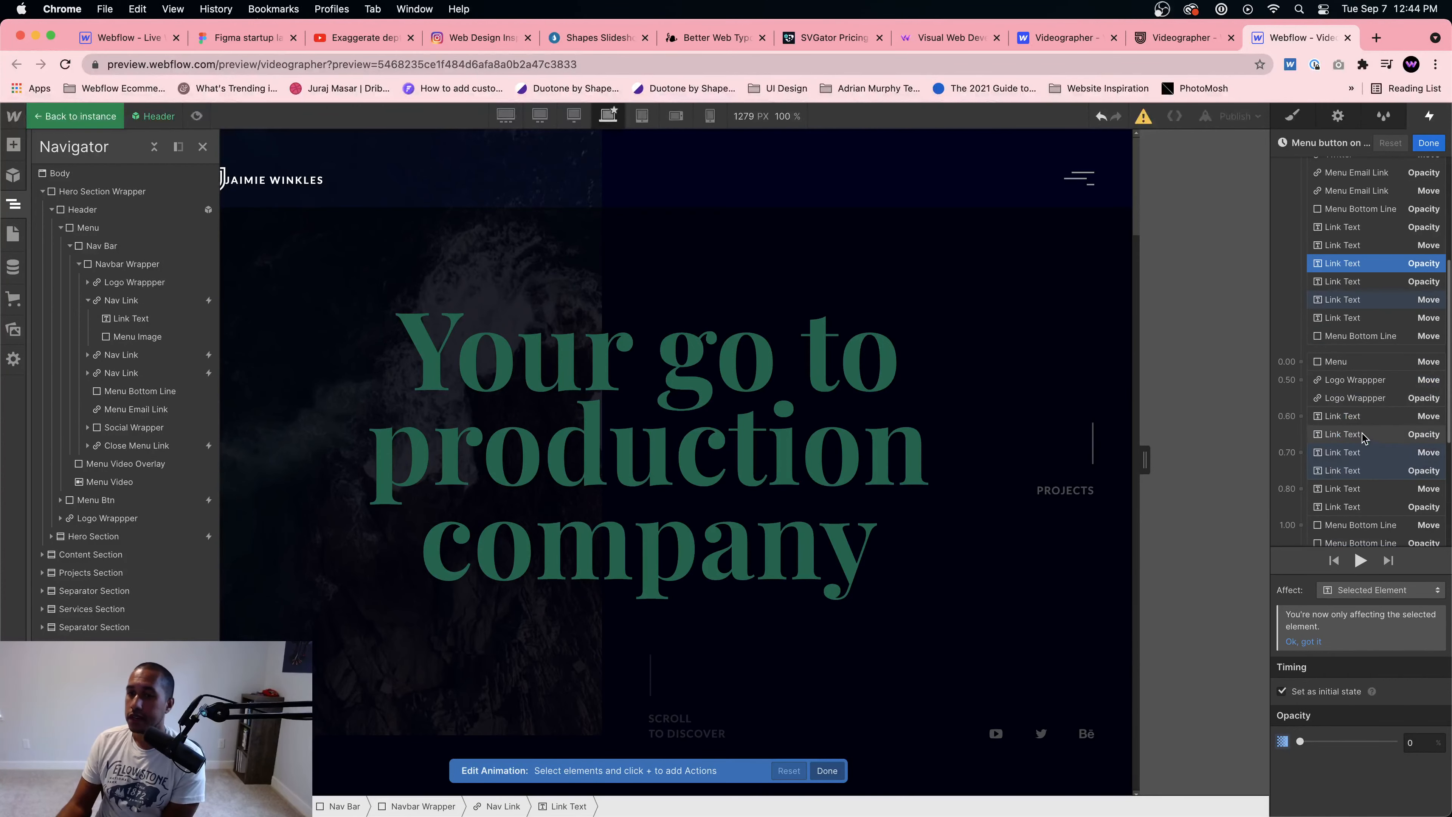
left_click(1359, 456)
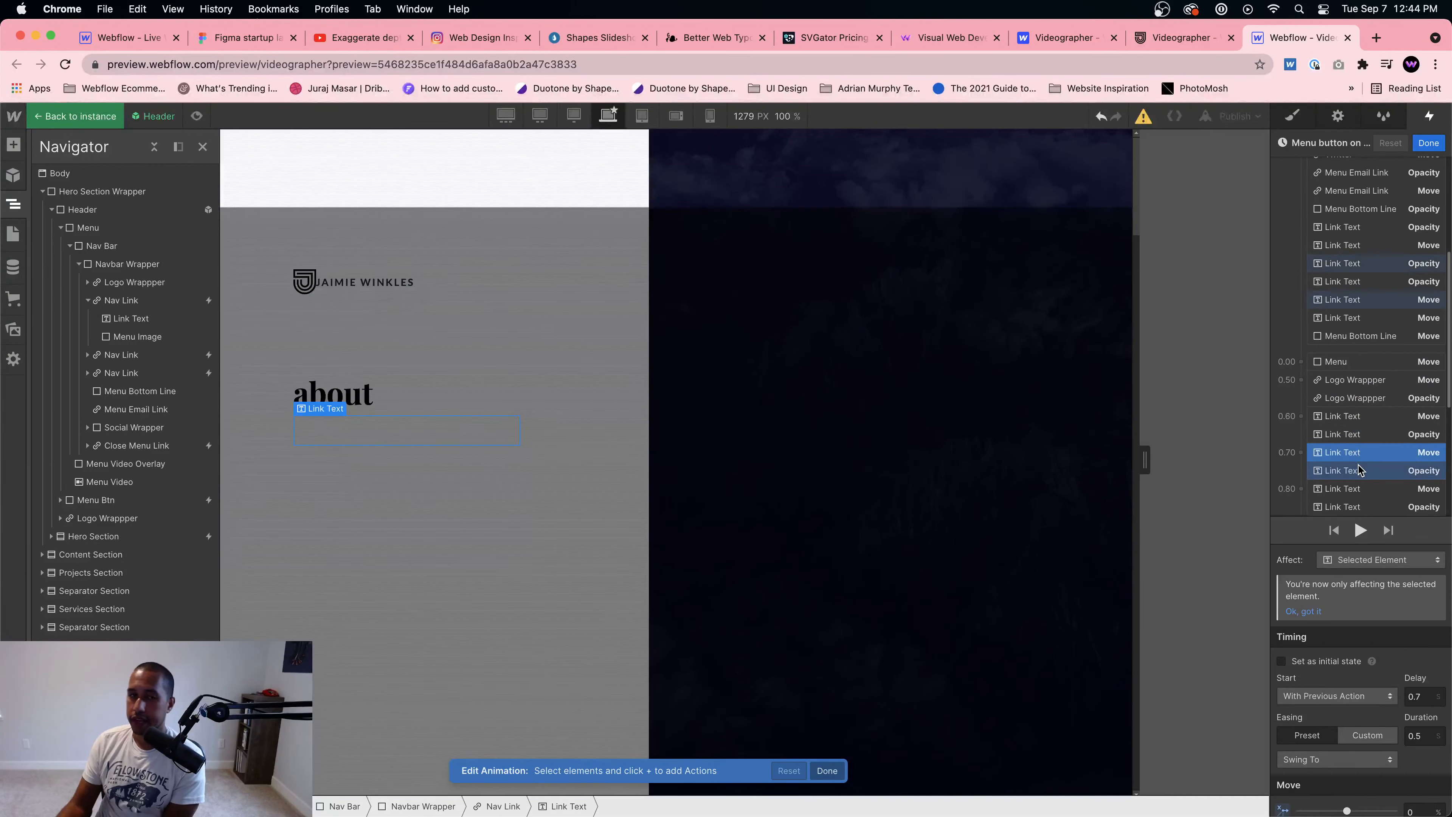
left_click(1358, 469)
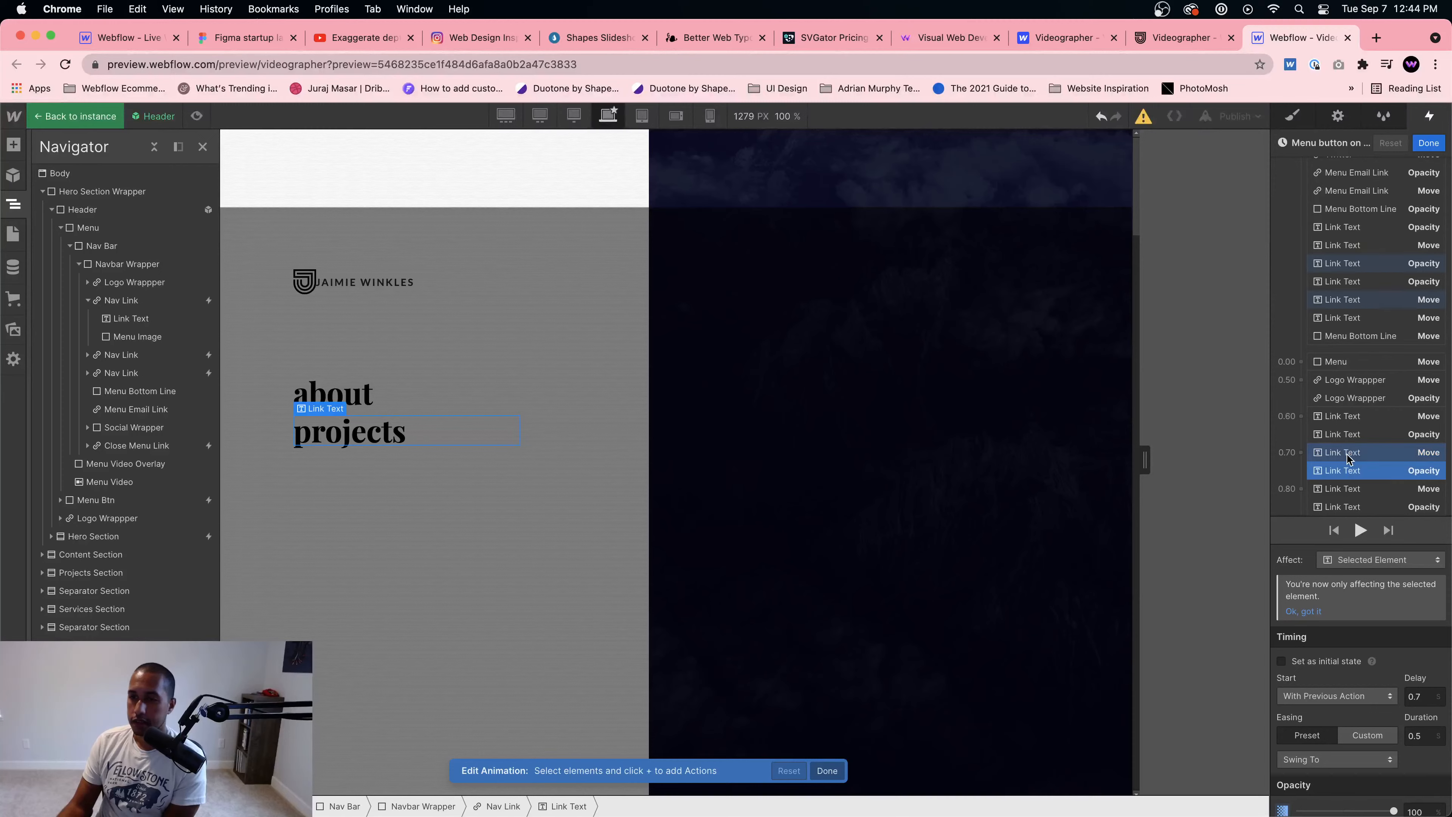
left_click(1347, 454)
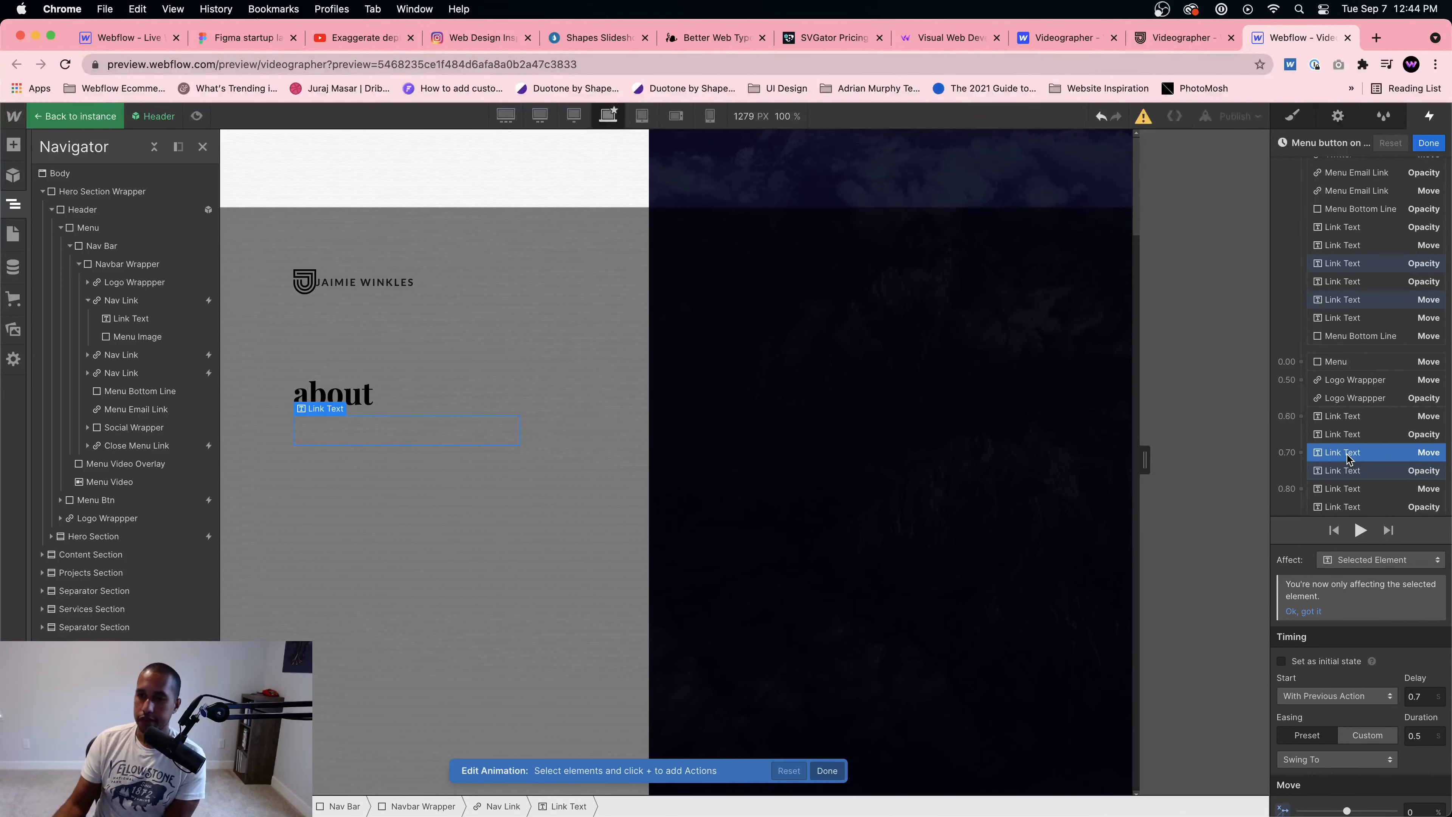
left_click(1352, 471)
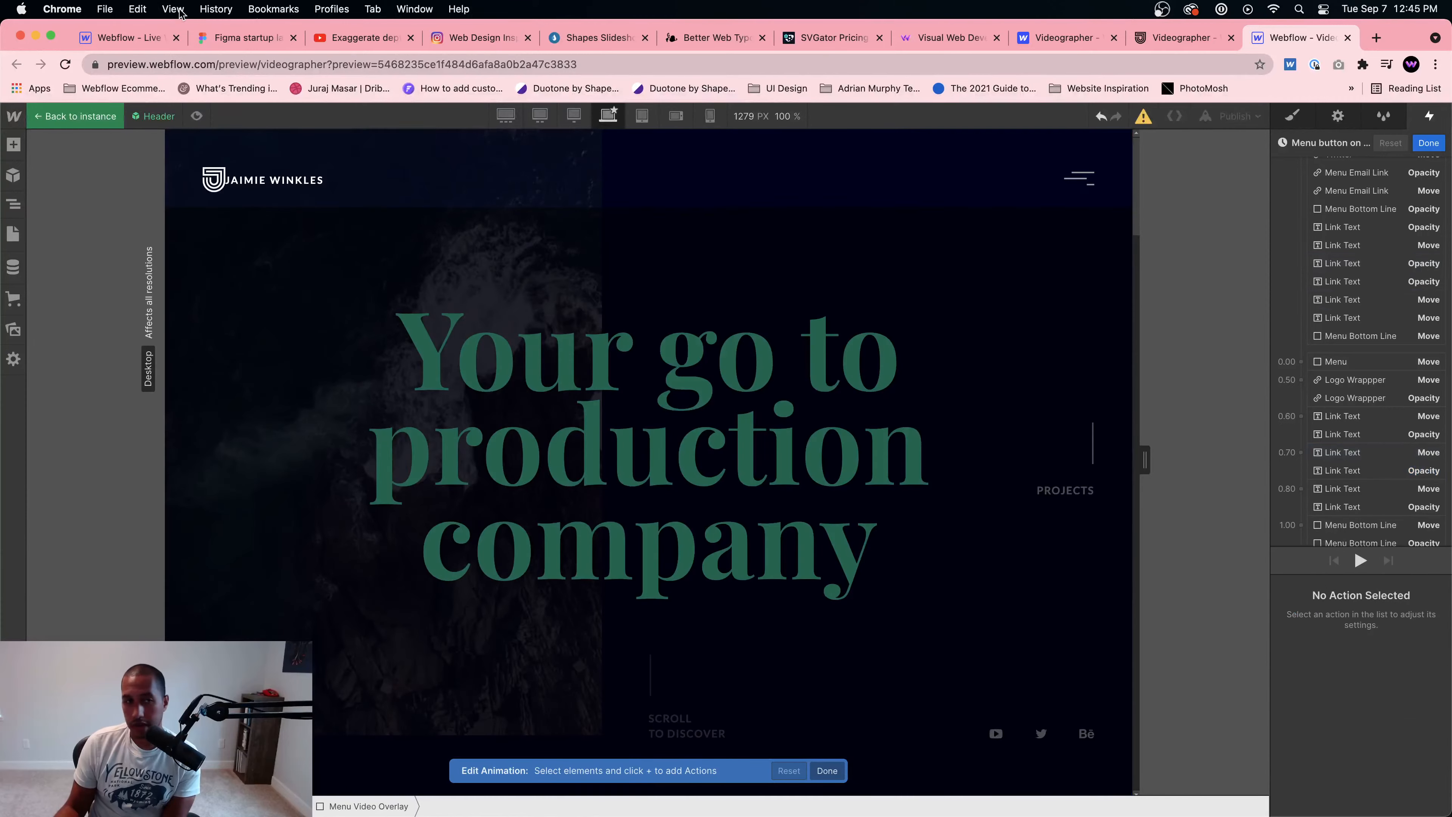
Step: Switch to the live website build project to view its Gallery Section, then to the Figma file with the Gallery design
left_click(128, 37)
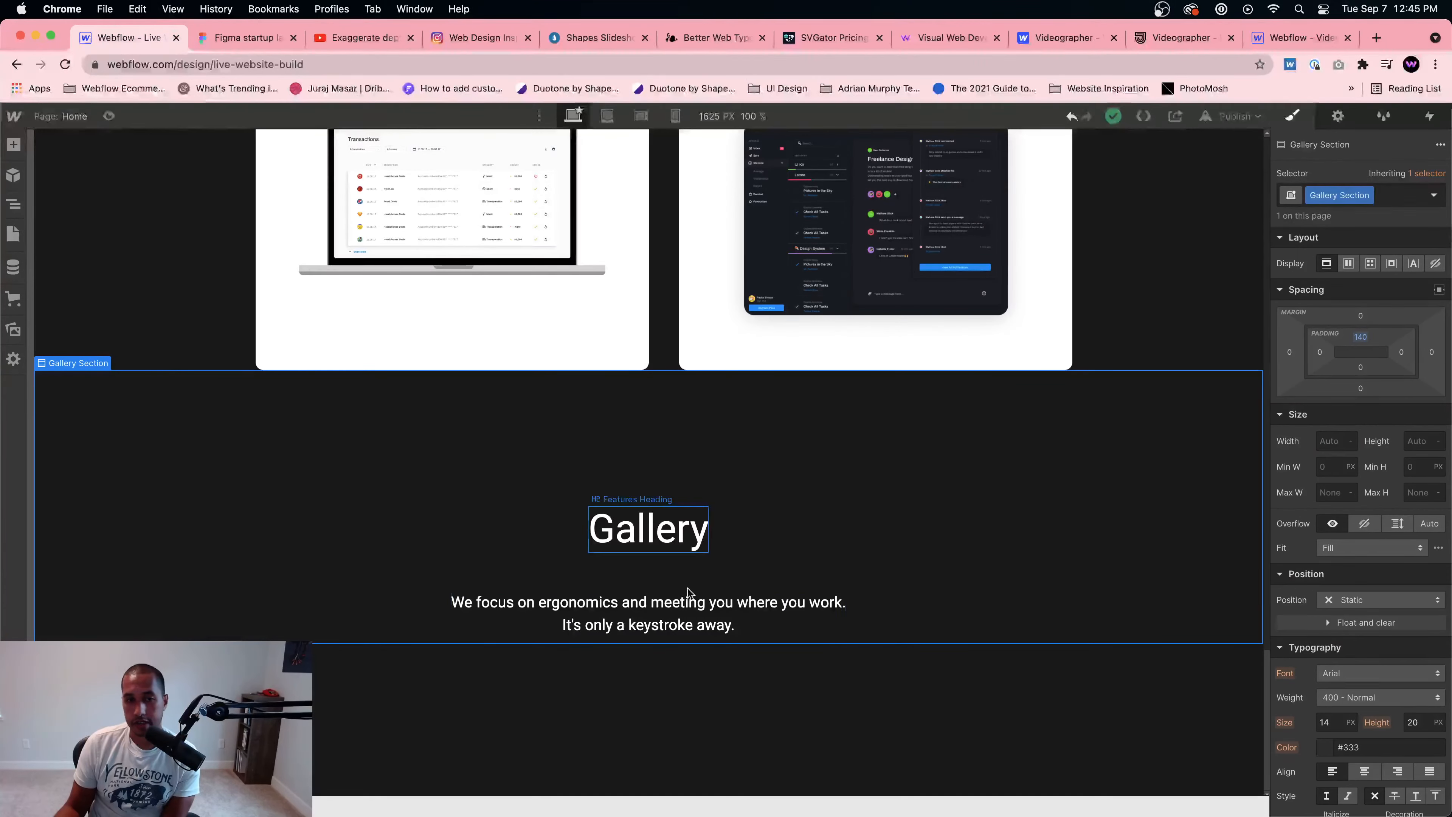
left_click(257, 39)
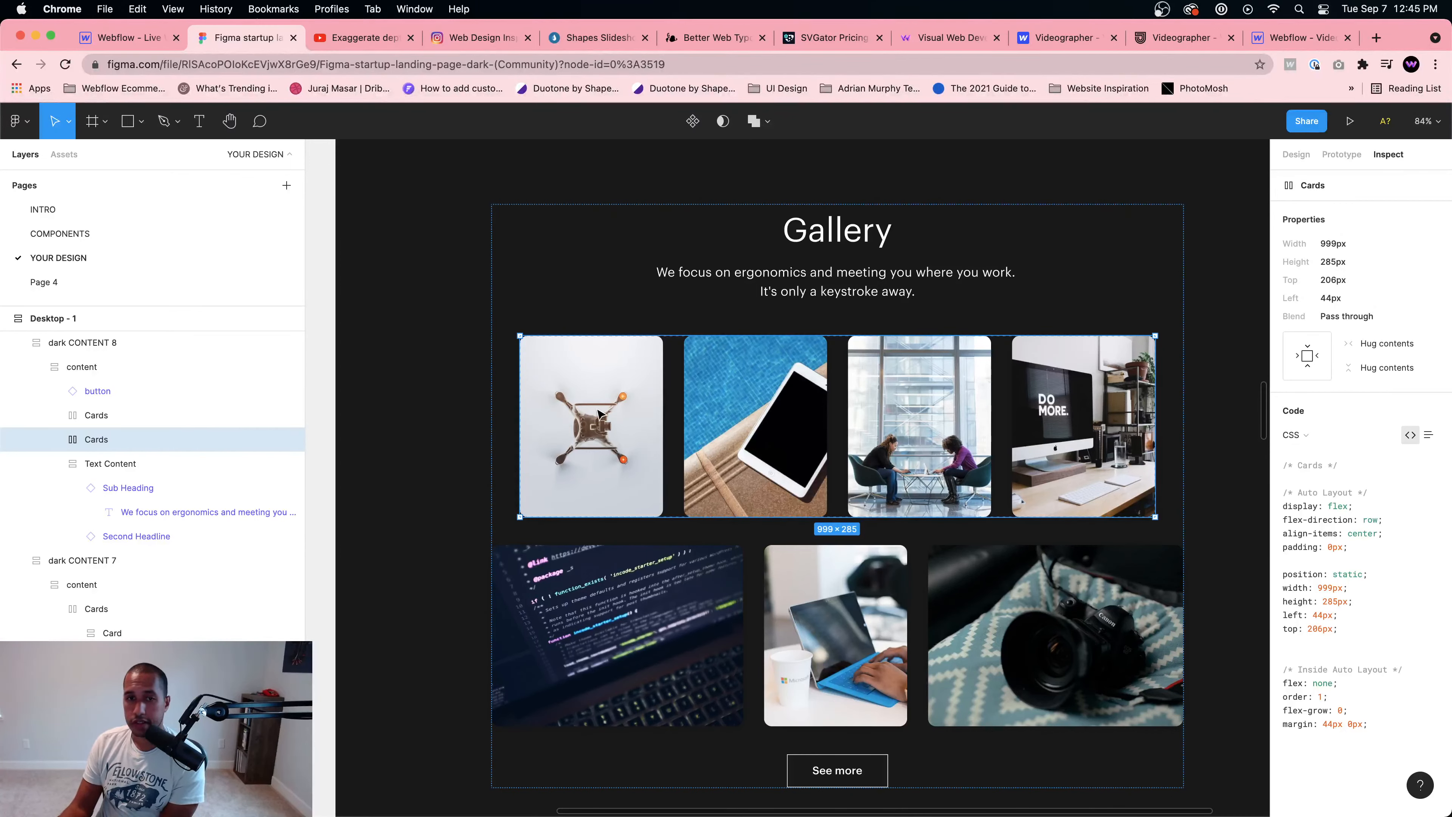
Step: Inspect the image cards in the Gallery's first row, expand the tablet card's layer, and select all four cards together
double_click(627, 417)
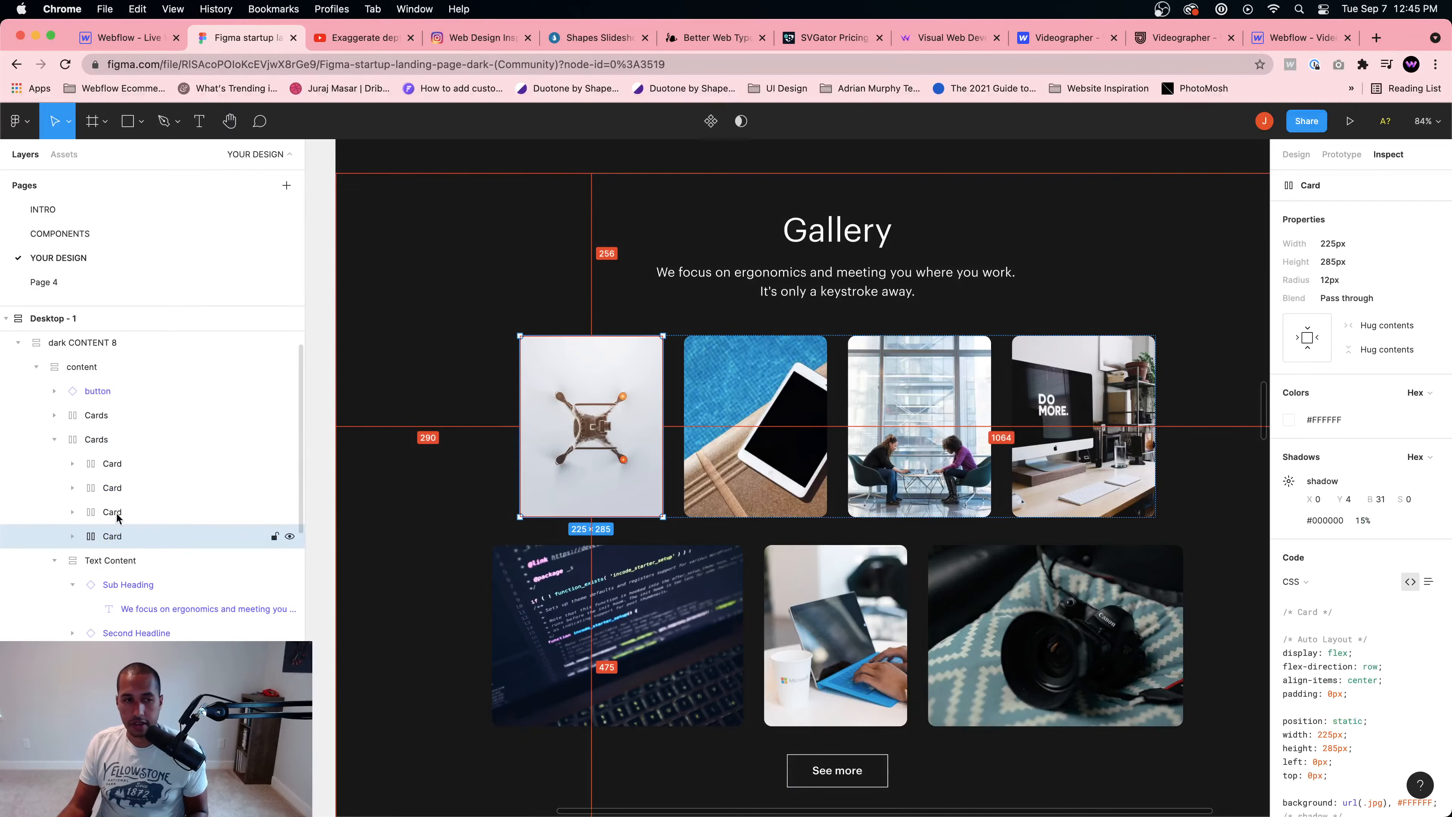
left_click(773, 424)
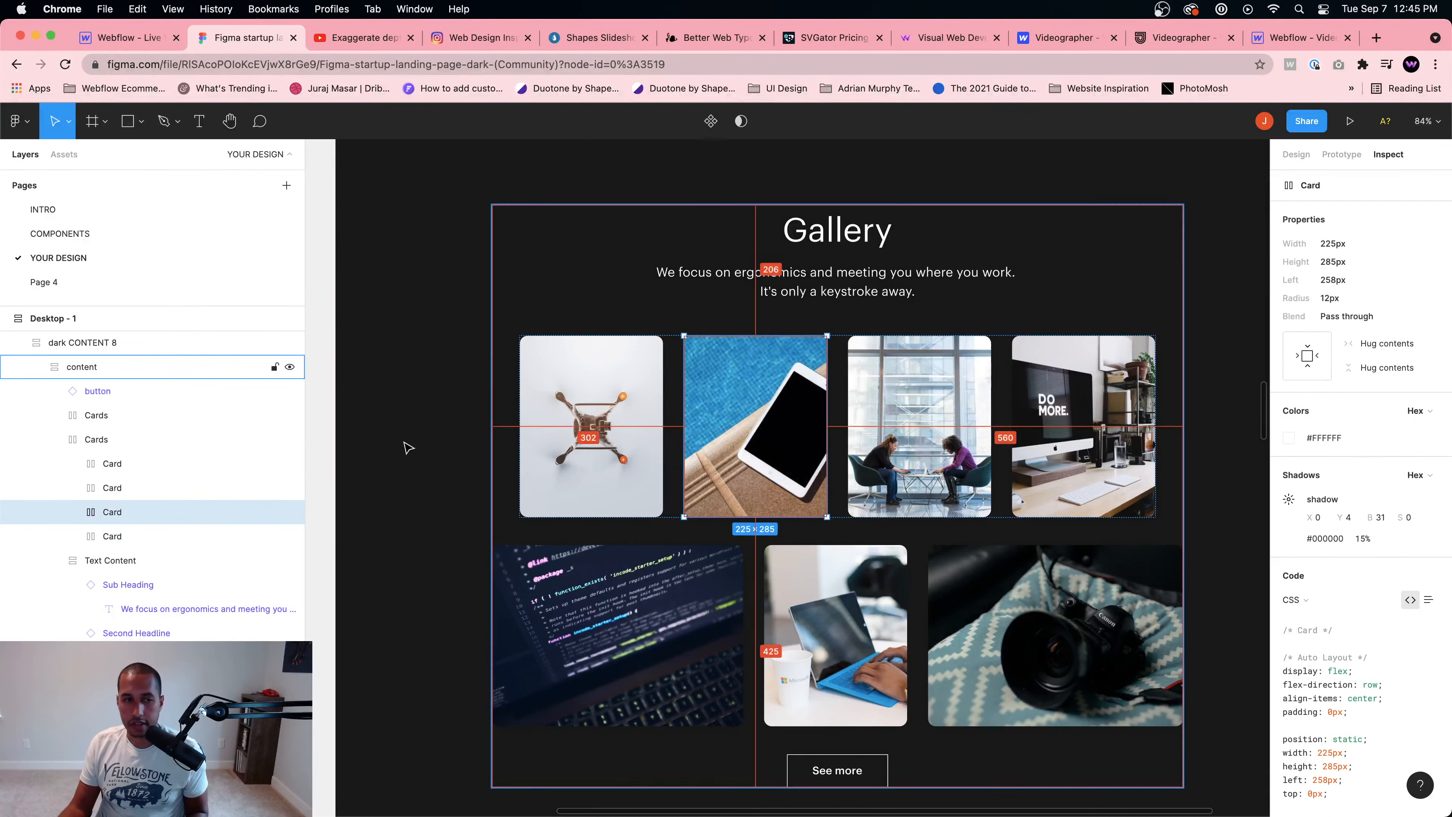
left_click(71, 512)
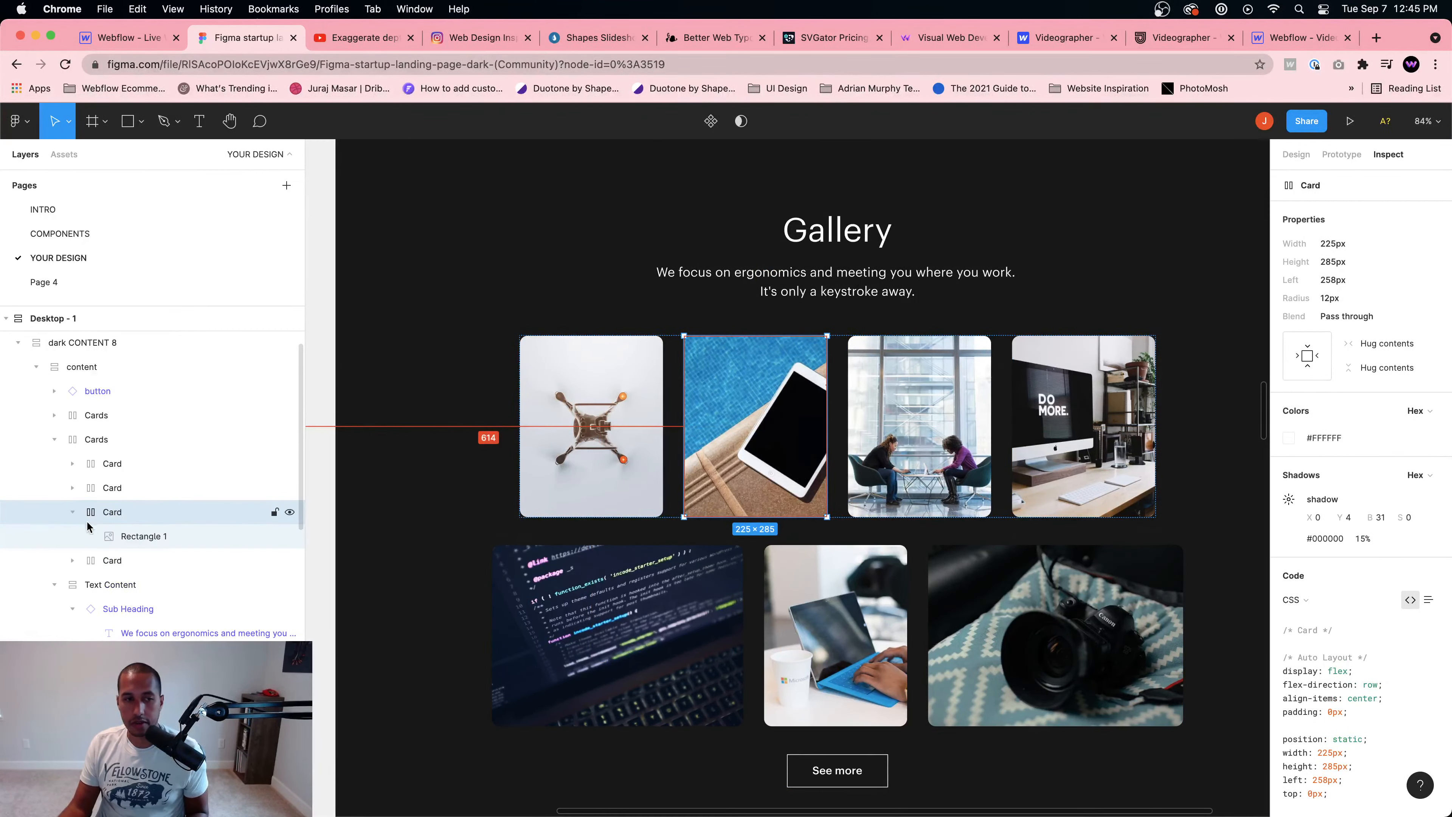
left_click(105, 489)
left_click(643, 423)
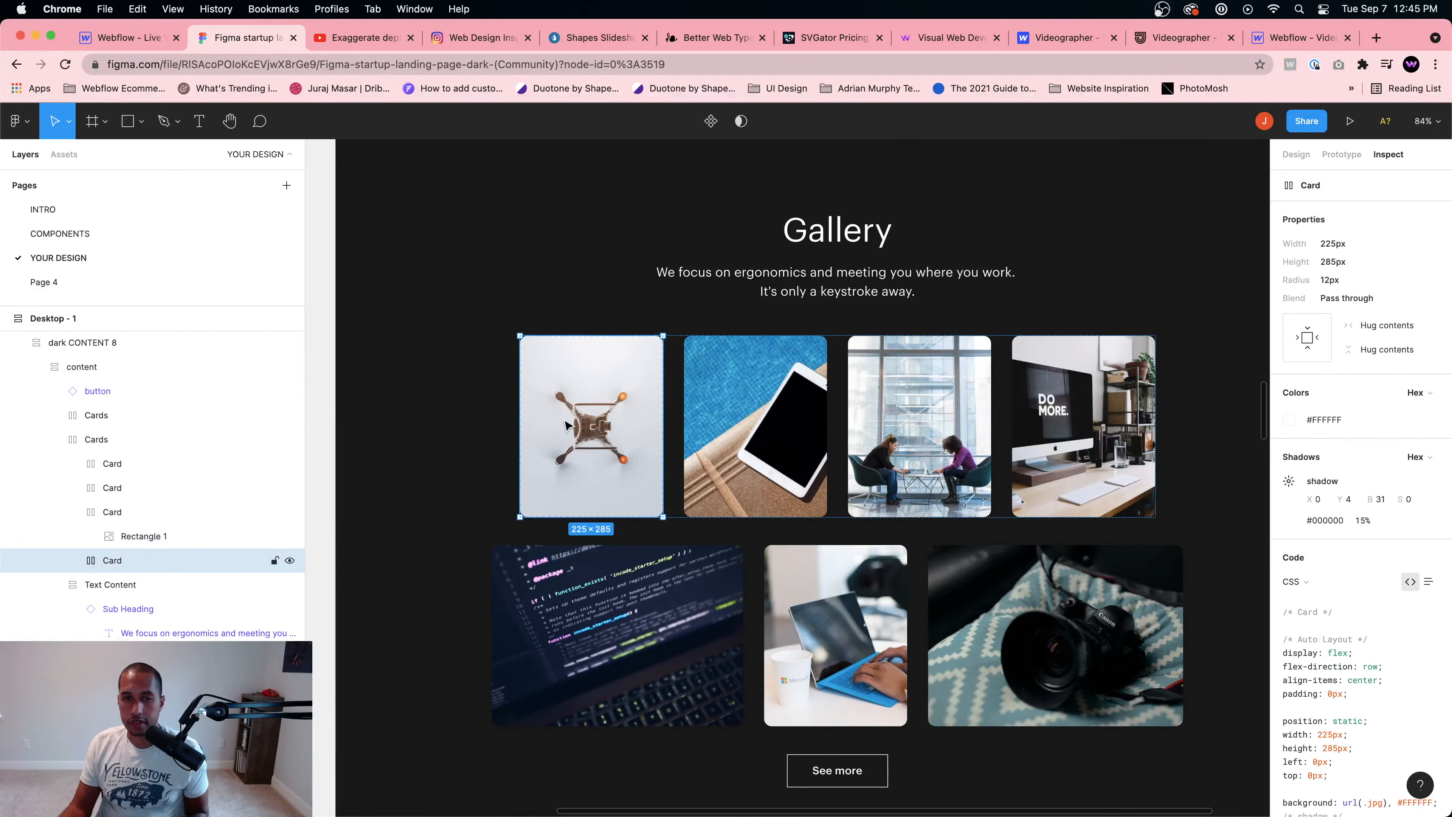
left_click(801, 418, "shift")
left_click(926, 420, "shift")
left_click(1075, 418, "shift")
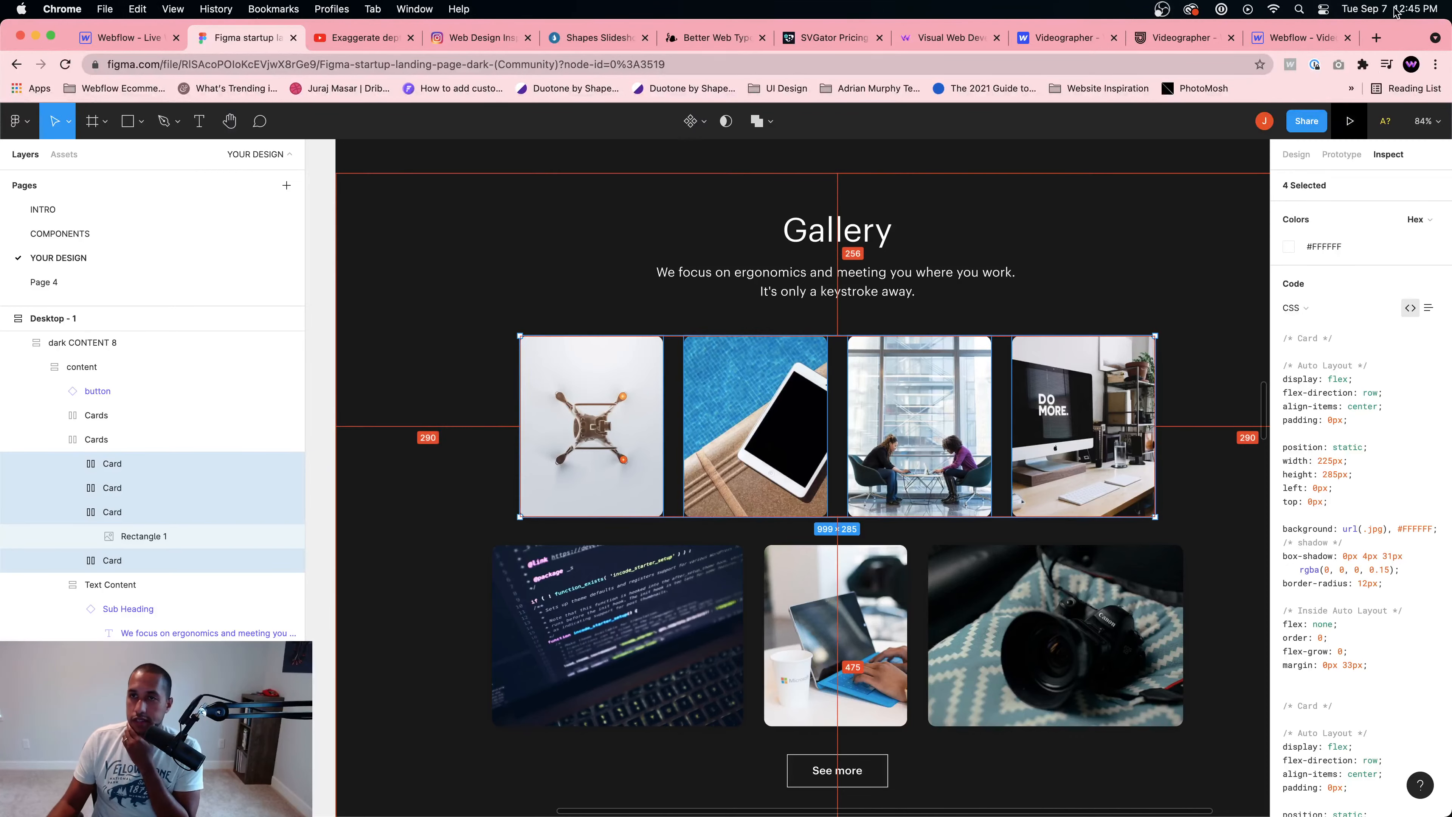
Step: View the Videographer preview and the live website build's Gallery Section, and return to the Figma Gallery design
left_click(1180, 37)
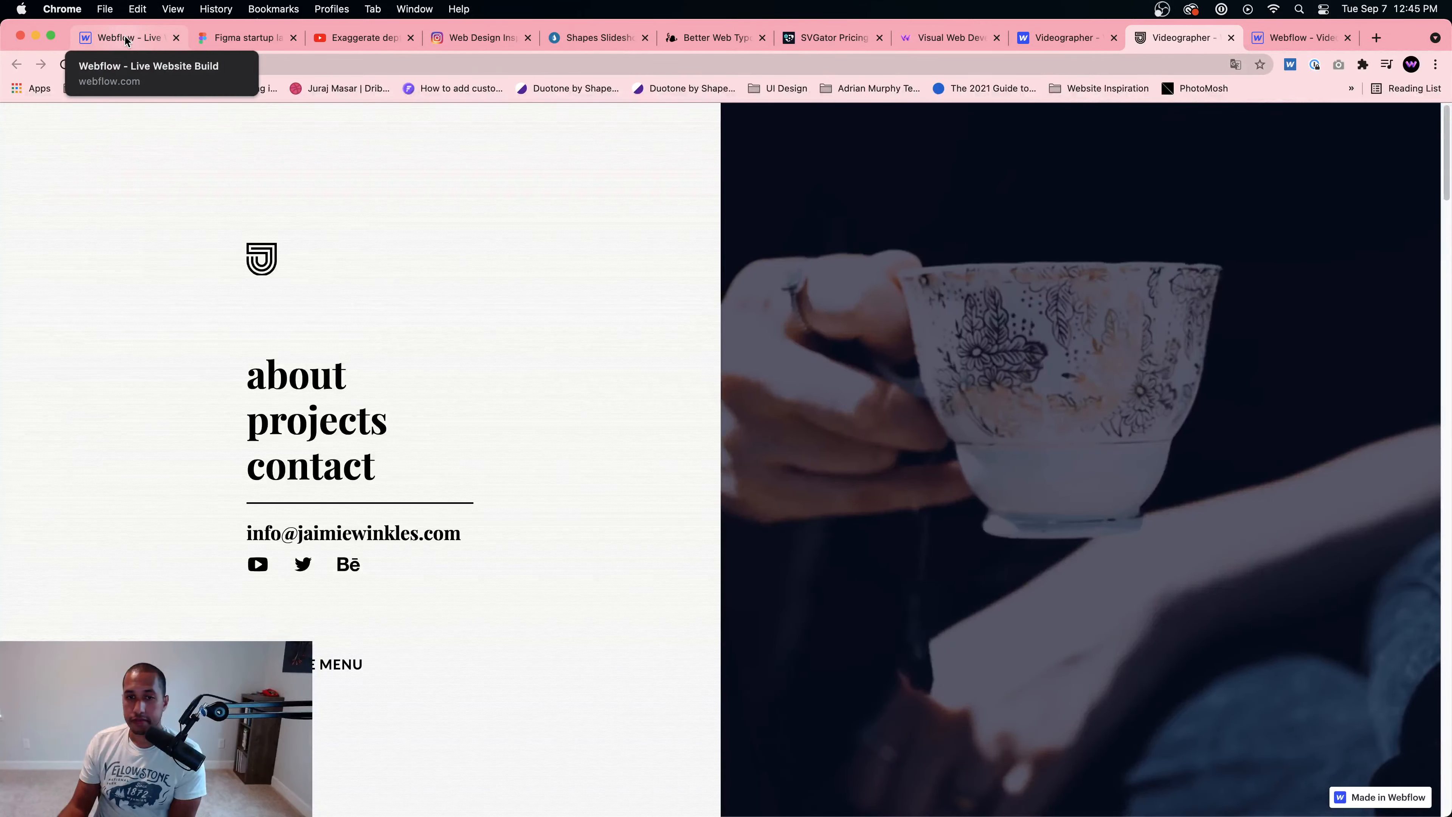
left_click(126, 40)
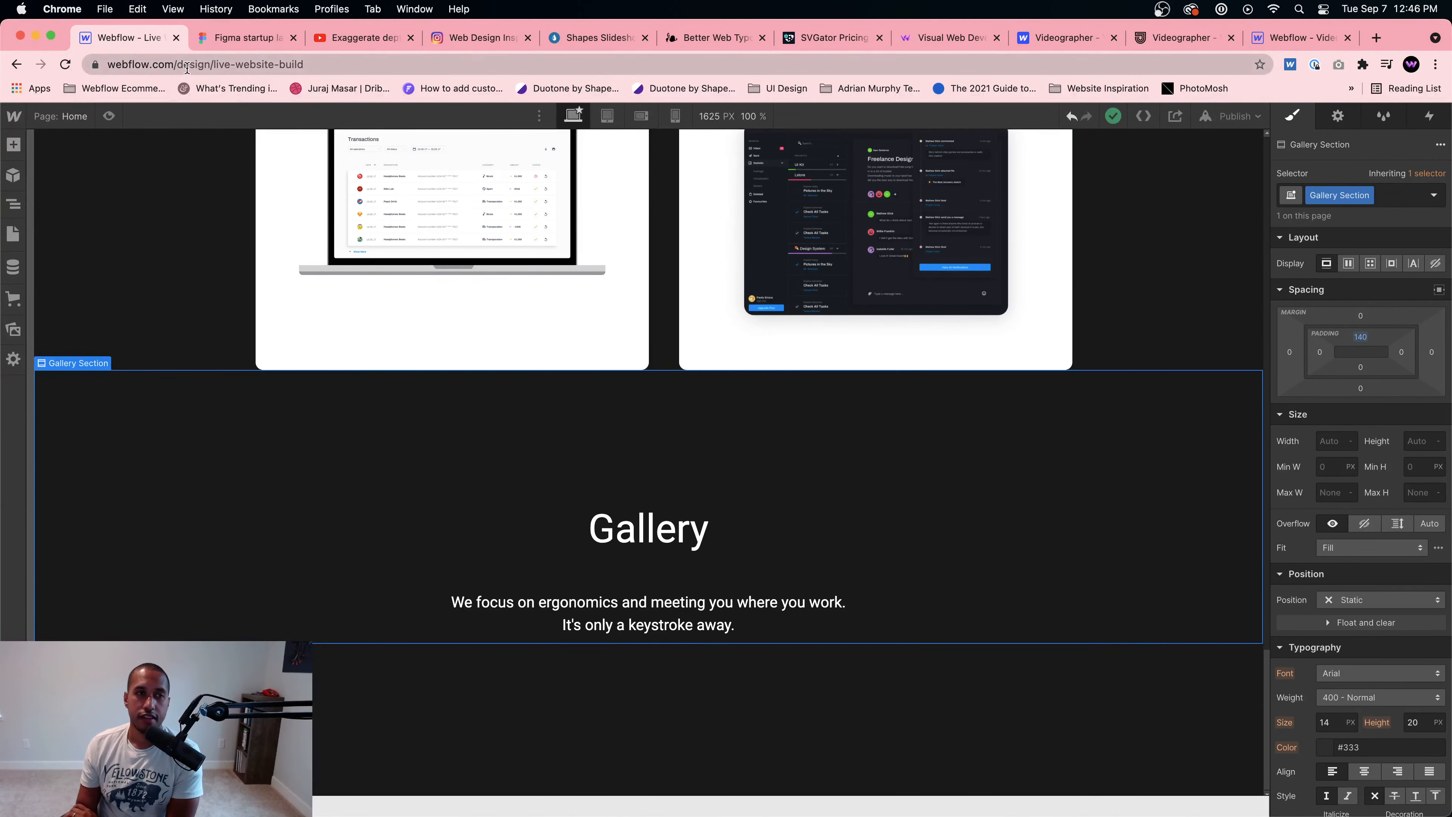
left_click(244, 40)
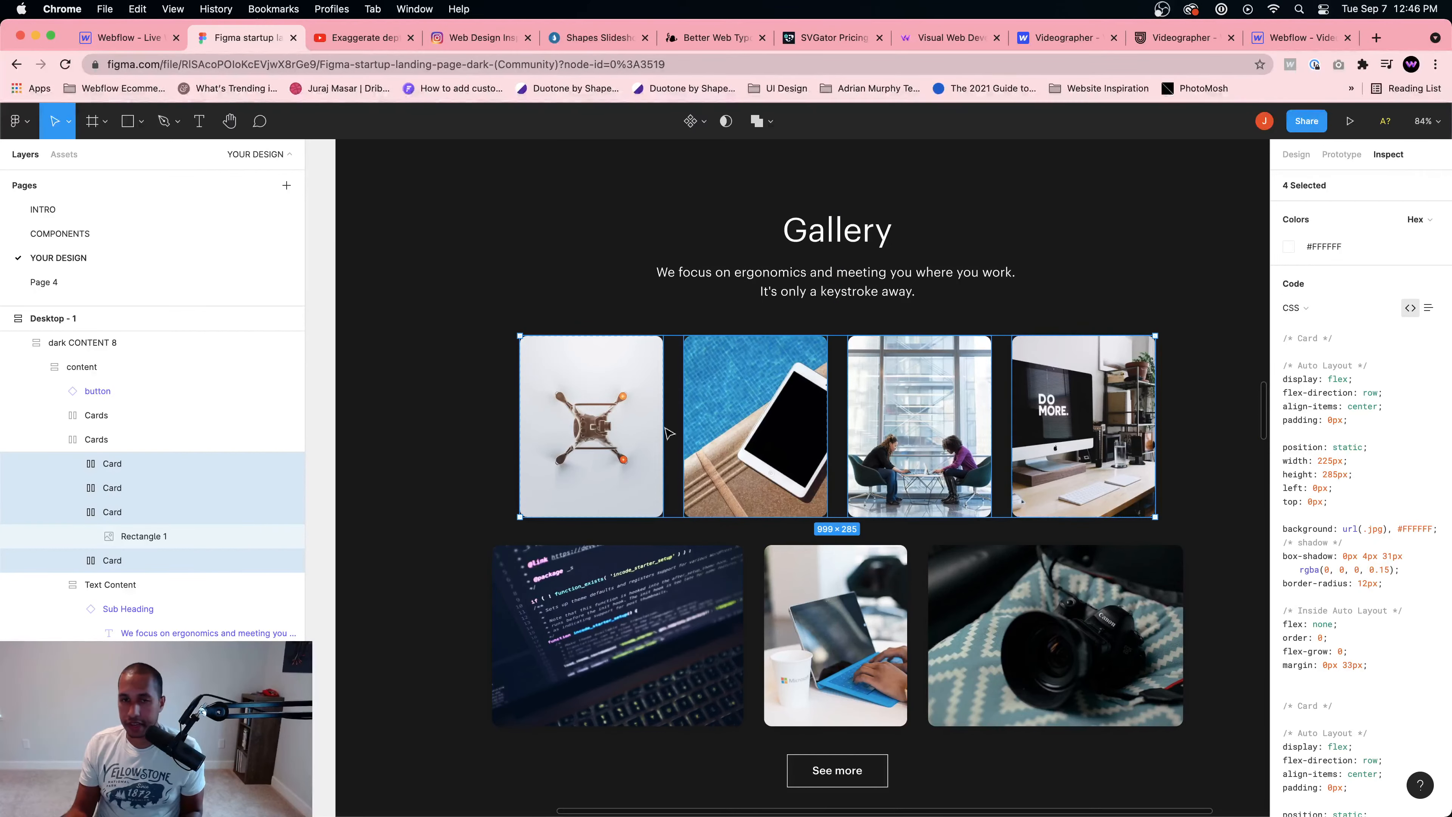
left_click(610, 439)
left_click(750, 430, "shift")
left_click(909, 422, "shift")
left_click(1066, 413, "shift")
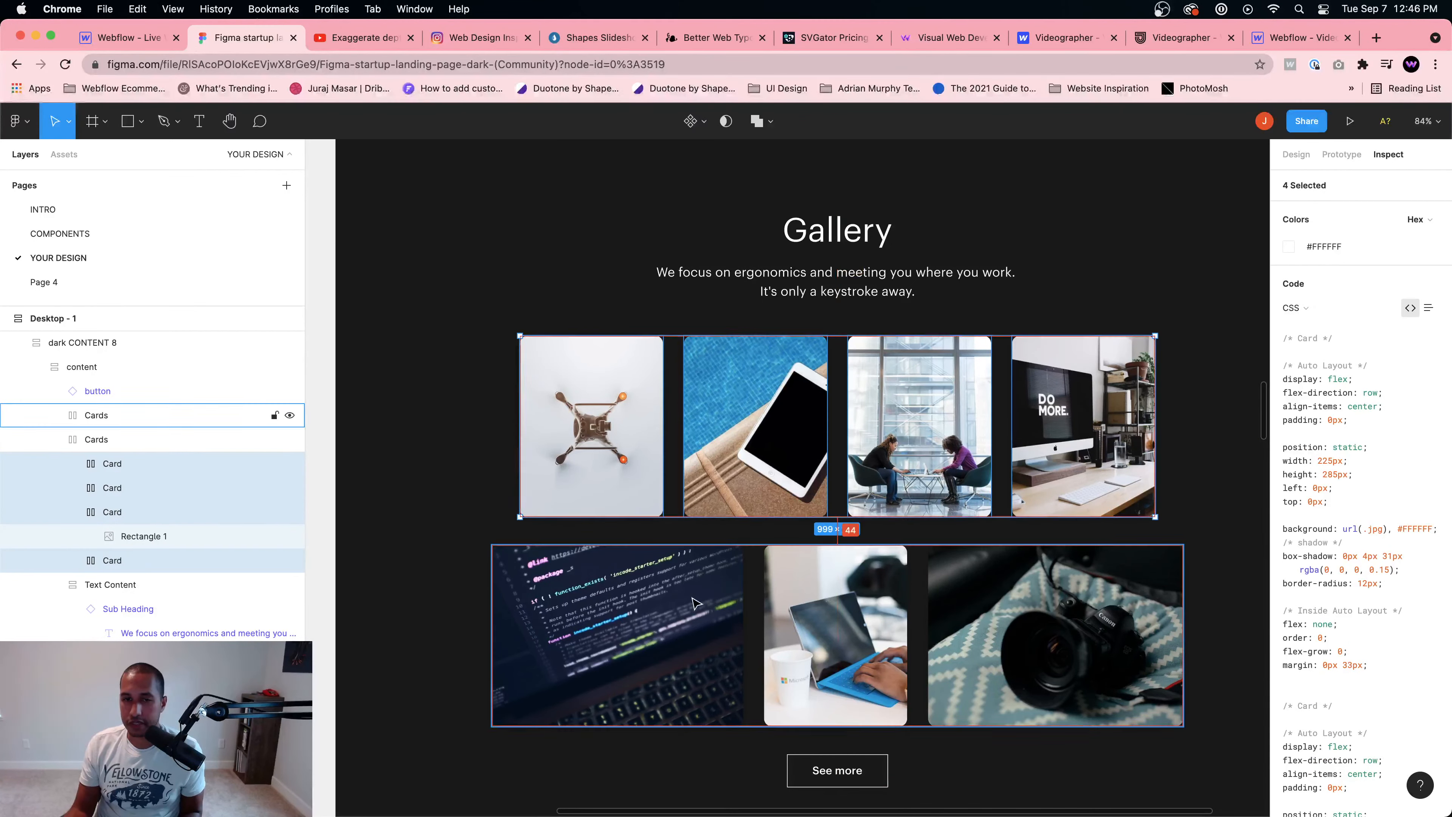
left_click(834, 597, "shift")
left_click(519, 295)
Step: Select the four cards in the Gallery's first row and export them as 1x PNG files
double_click(572, 399)
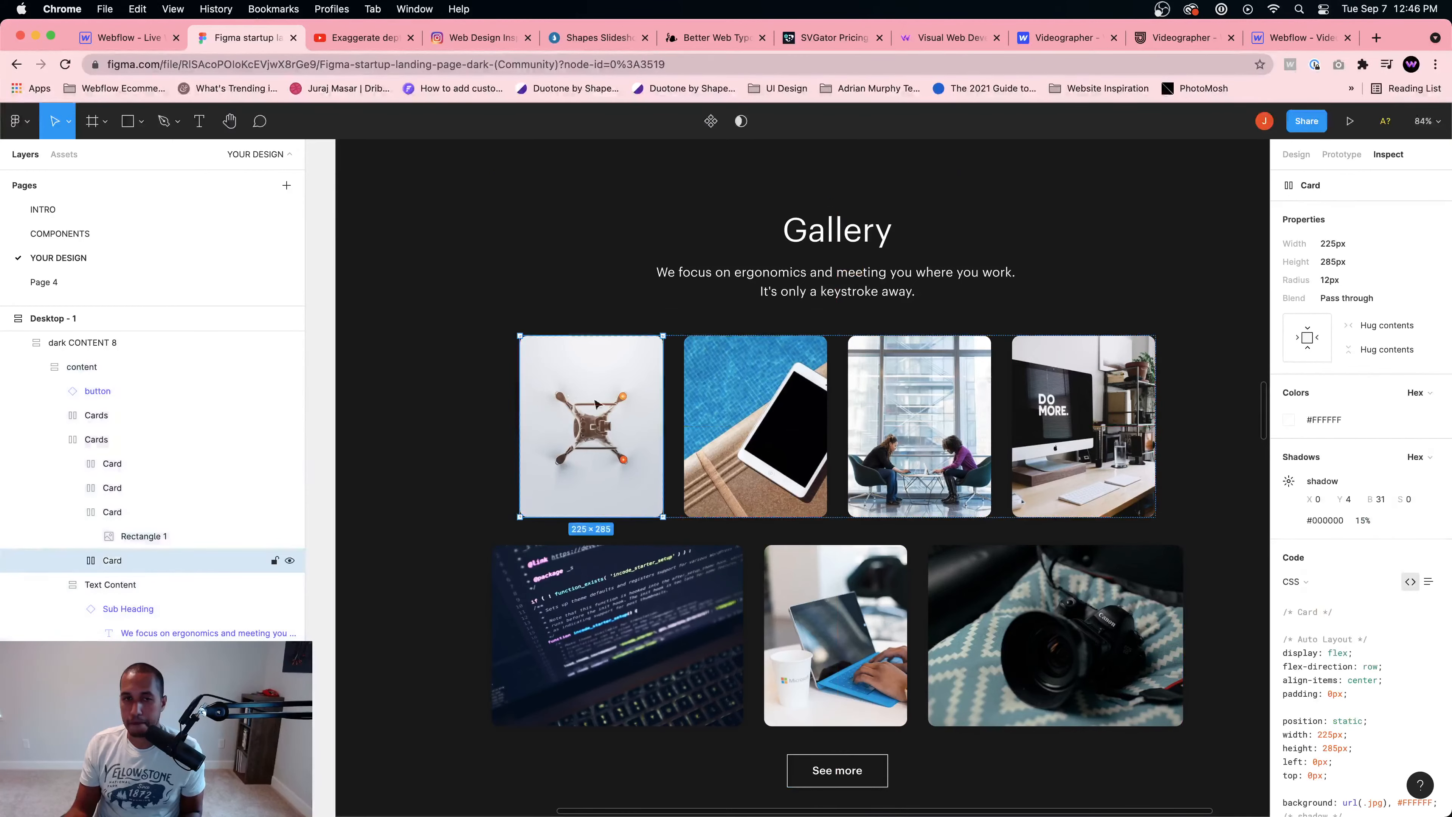
left_click(748, 403, "shift")
left_click(914, 402, "shift")
left_click(1077, 400, "shift")
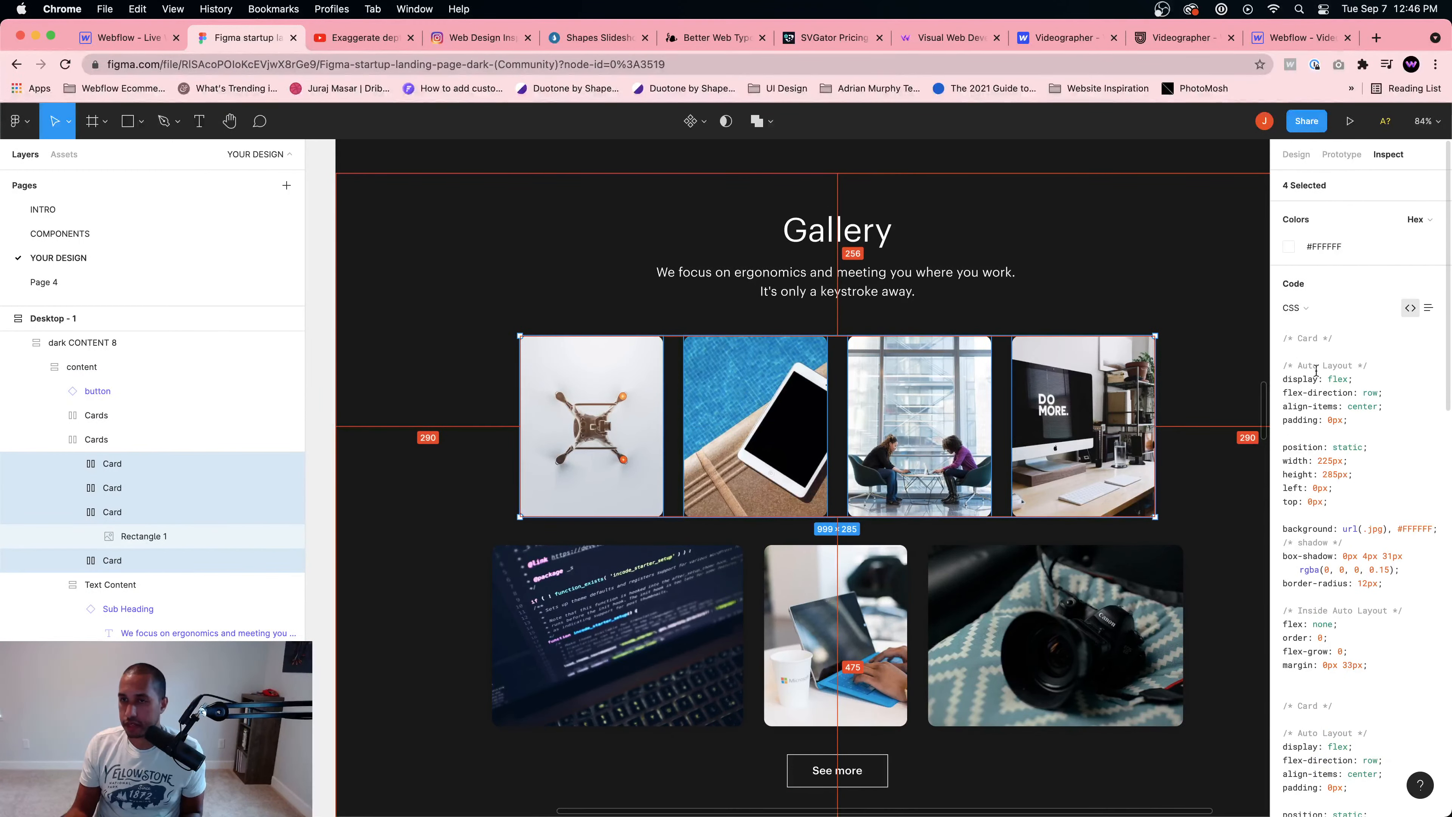
left_click(1296, 154)
scroll(1373, 457, "down", 2)
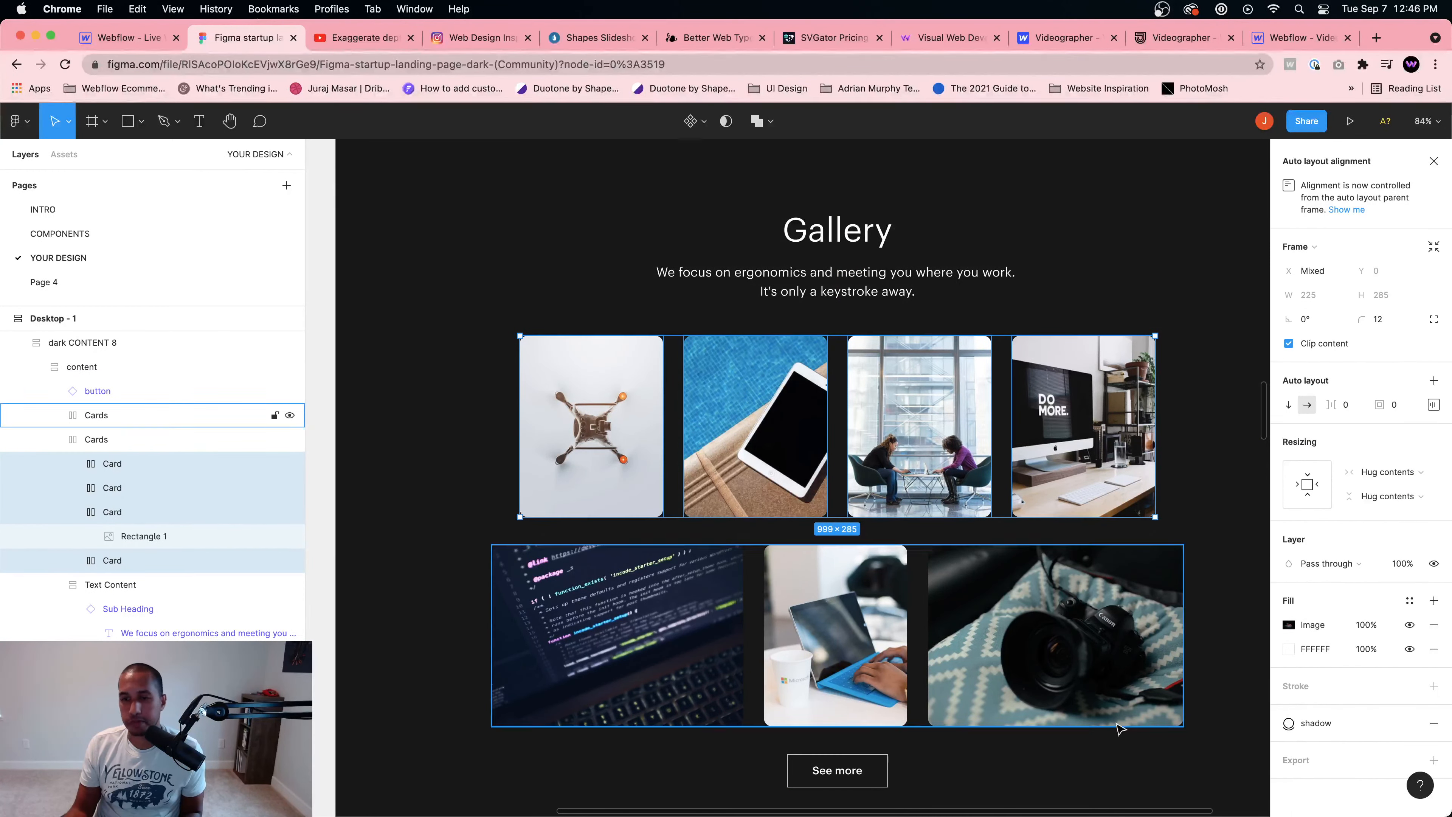
left_click(1315, 760)
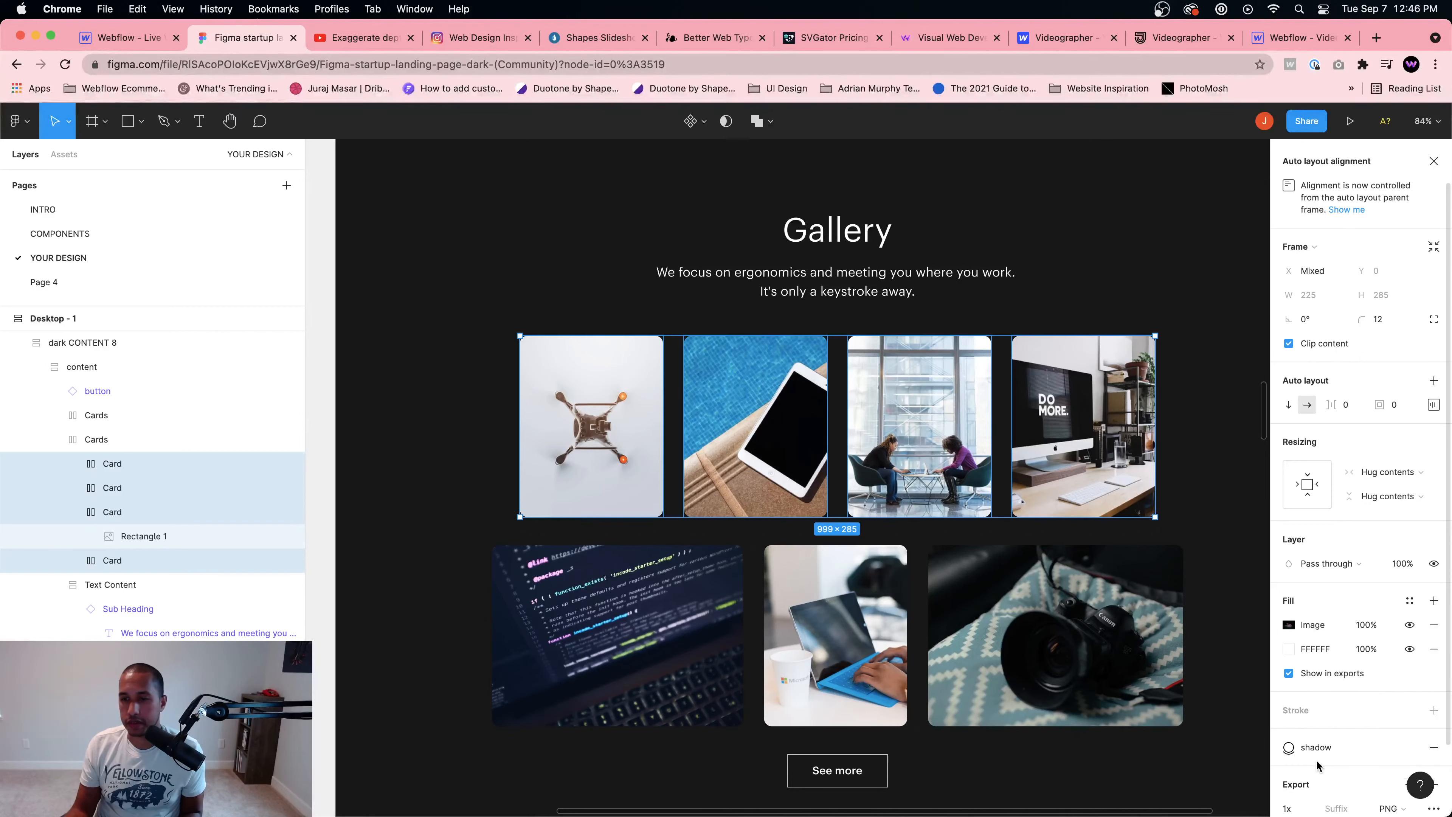
scroll(1316, 759, "down", 3)
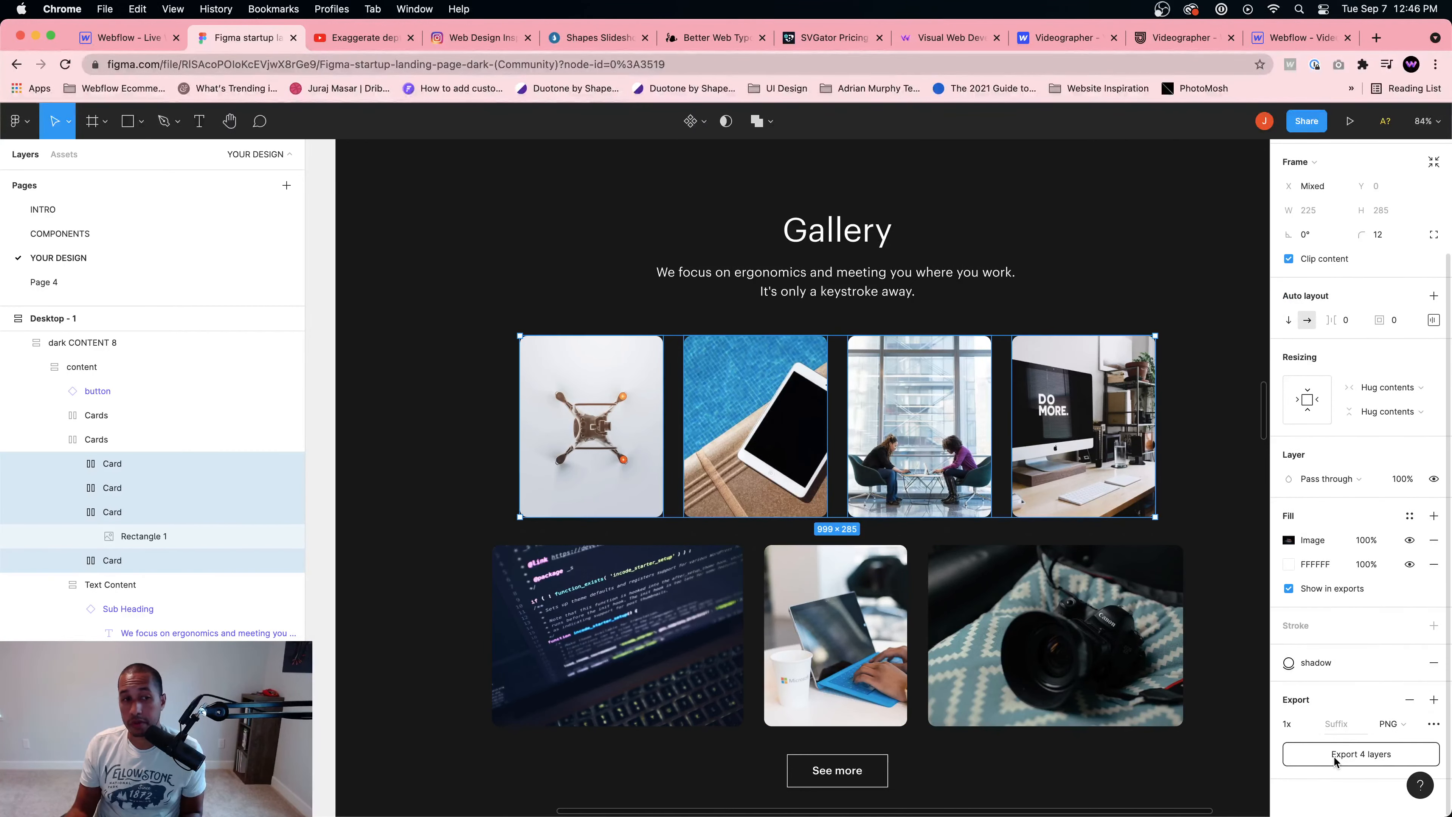
left_click(1333, 755)
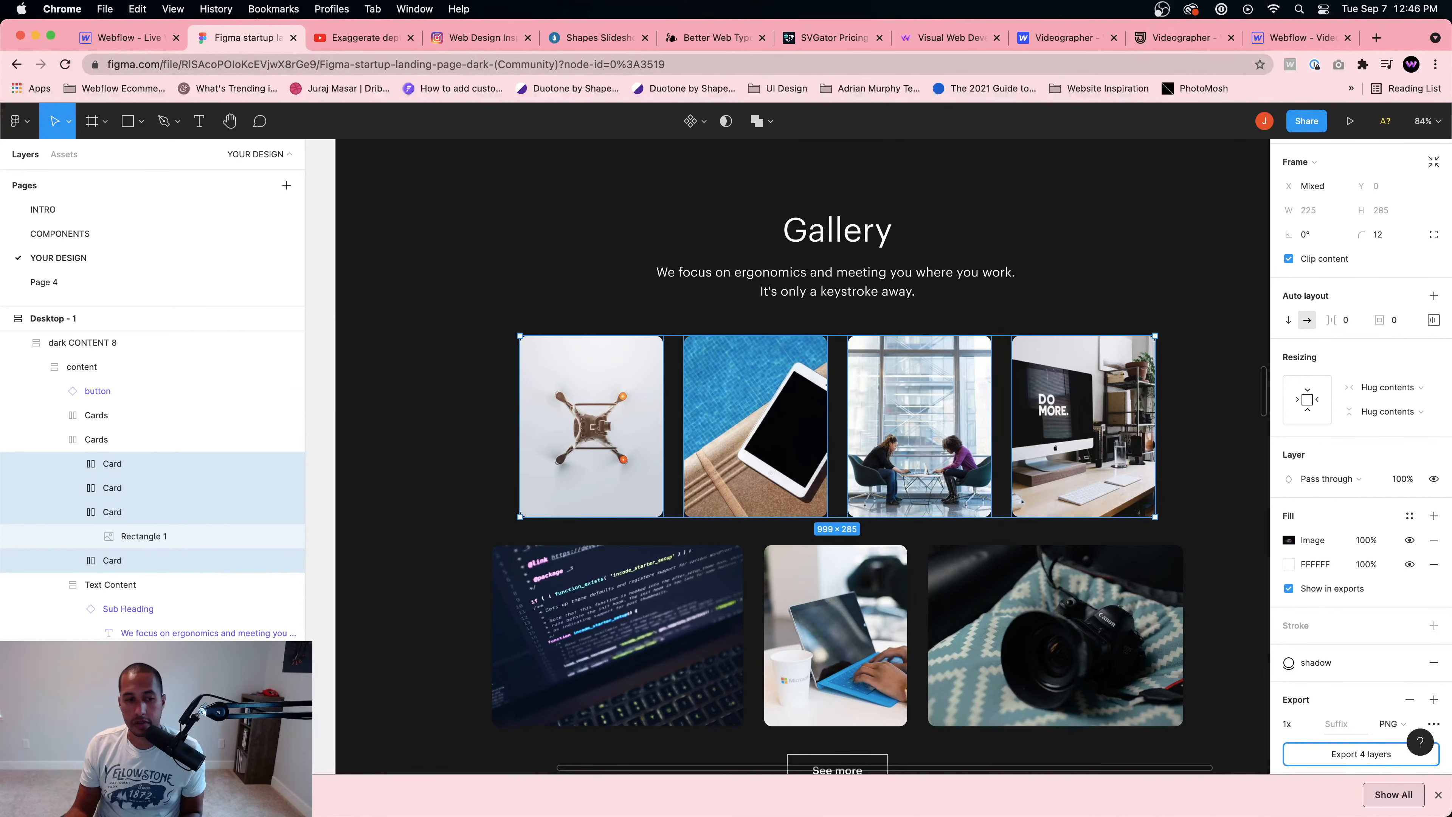
Step: Unpack the exported archive, open its folder in Finder, and preview Card-1.png to check the exported image
left_click(170, 795)
left_click(200, 770)
double_click(696, 212)
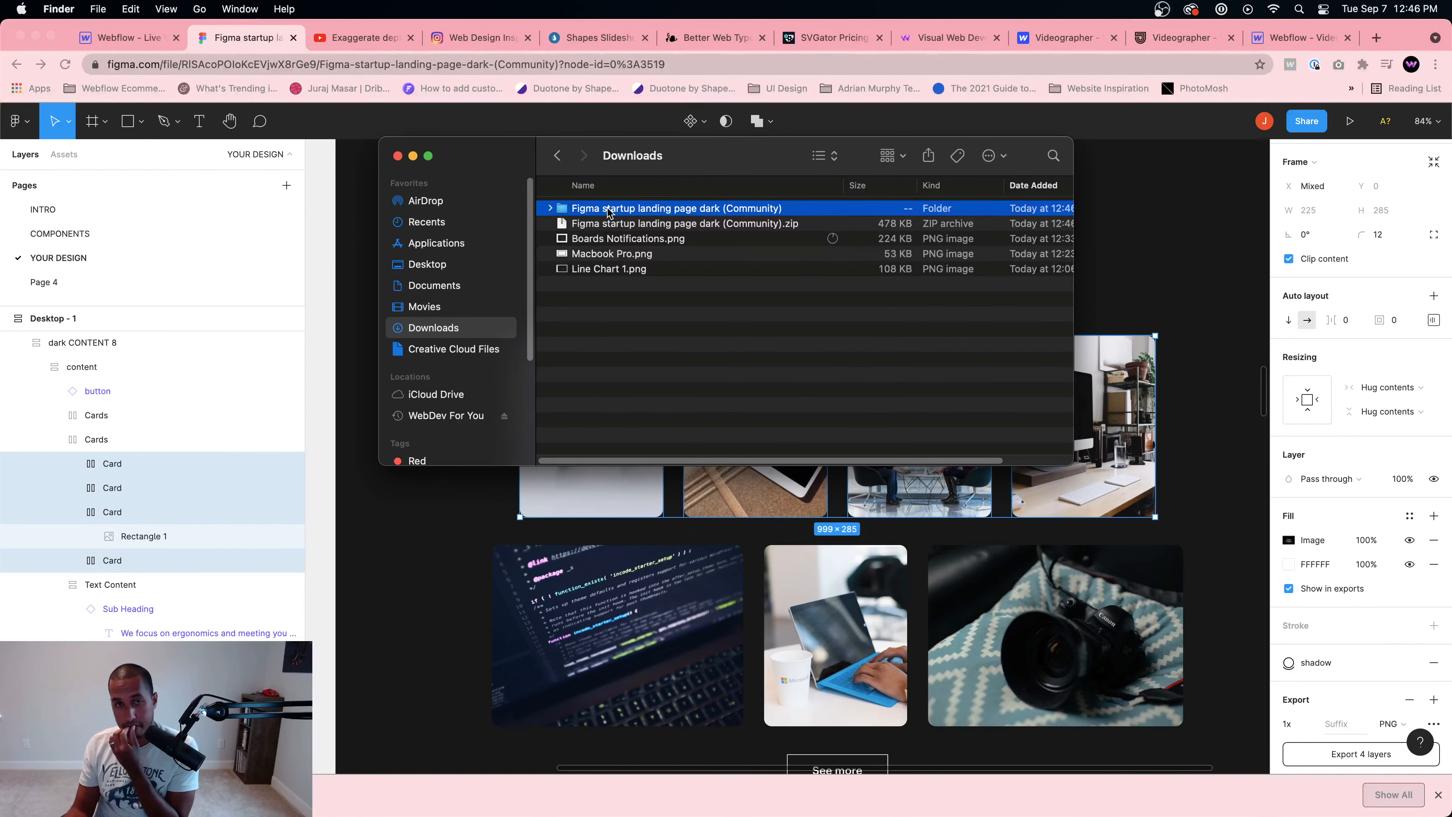
double_click(608, 208)
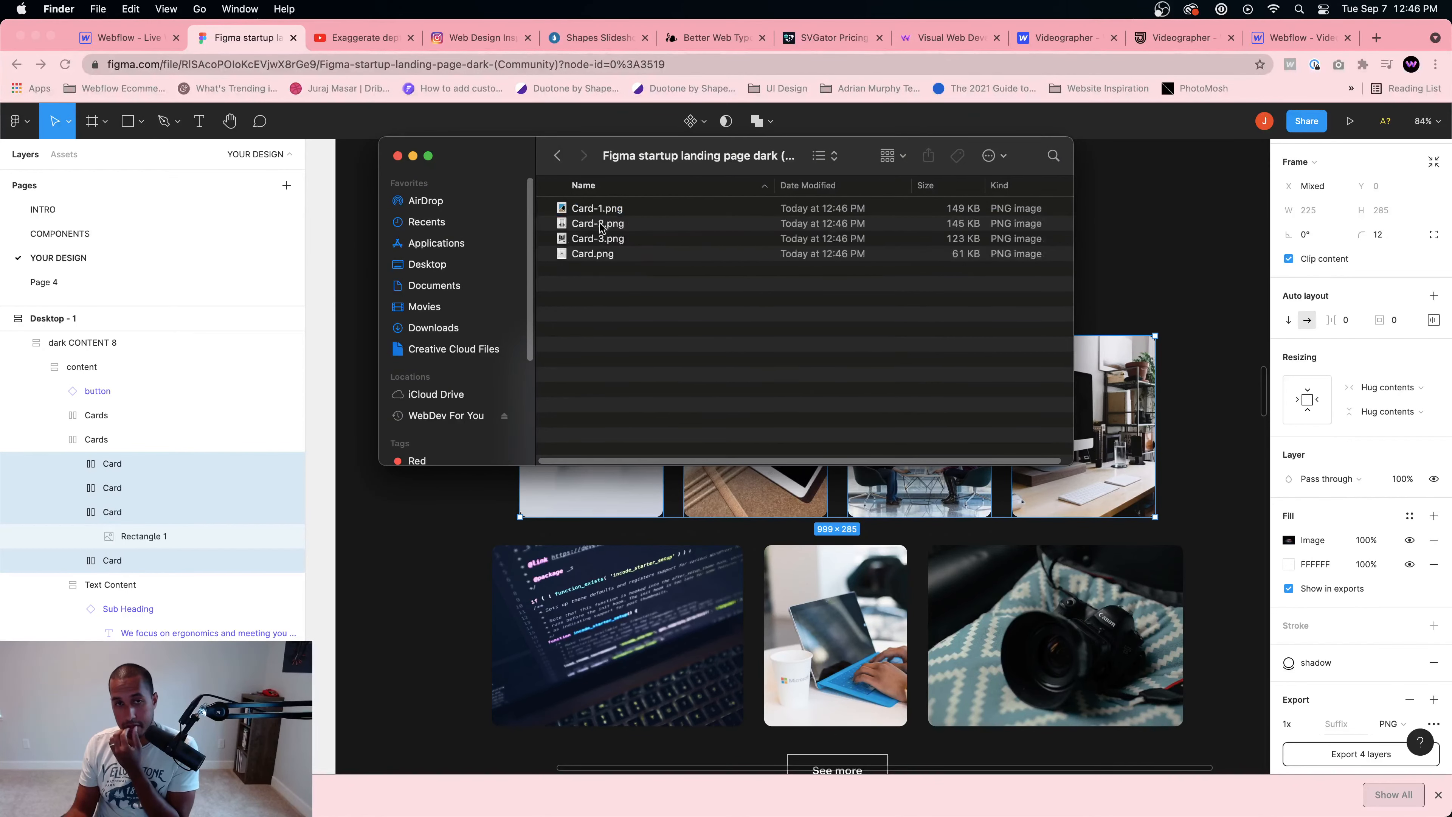
double_click(579, 211)
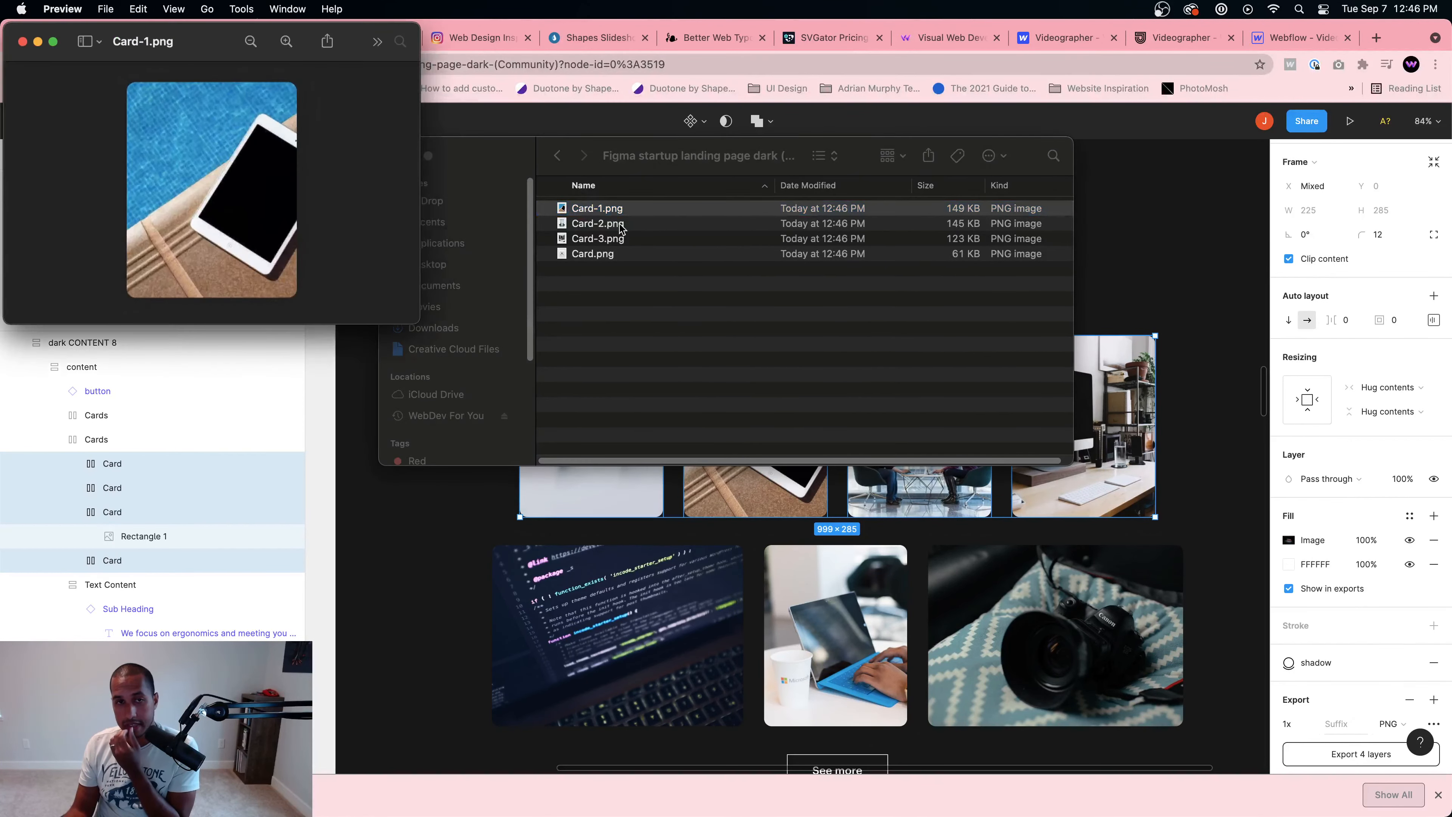
left_click(23, 42)
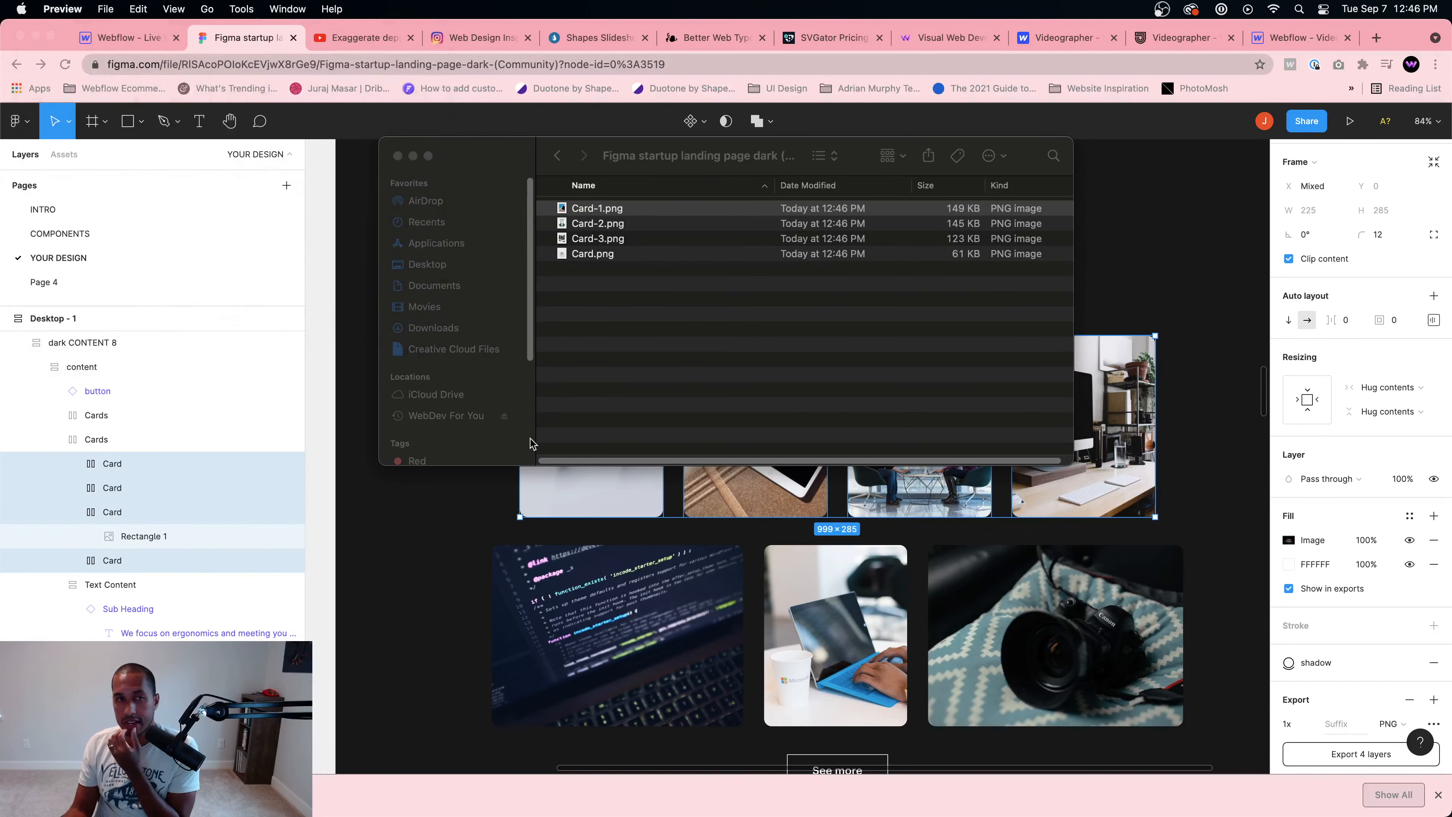
Step: Export the Rectangle 1 images inside the first row's desk monitor and office meeting cards as 2x PNG files
left_click(609, 538)
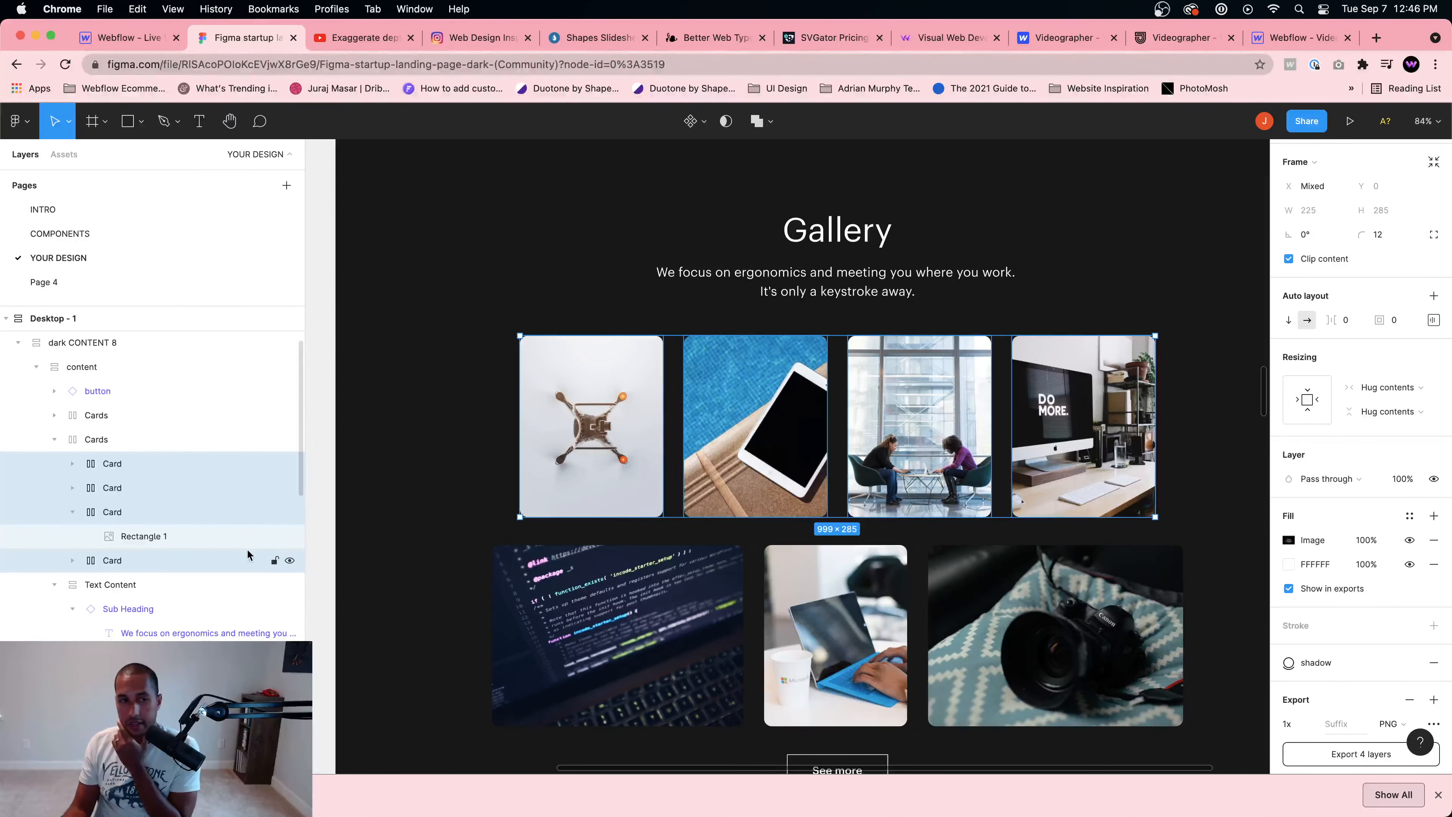
left_click(149, 537)
left_click(72, 464)
left_click(121, 485)
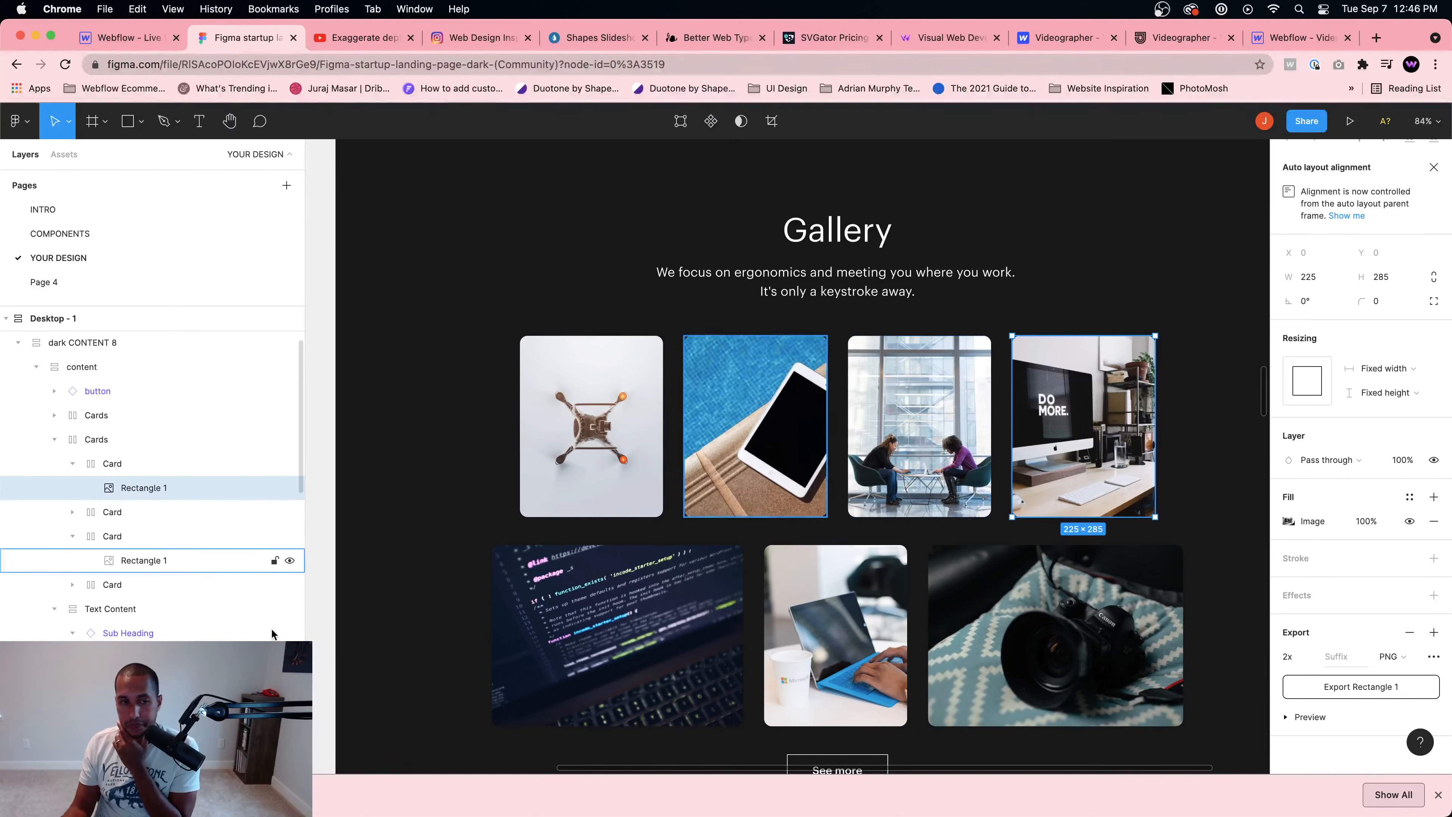
left_click(1343, 686)
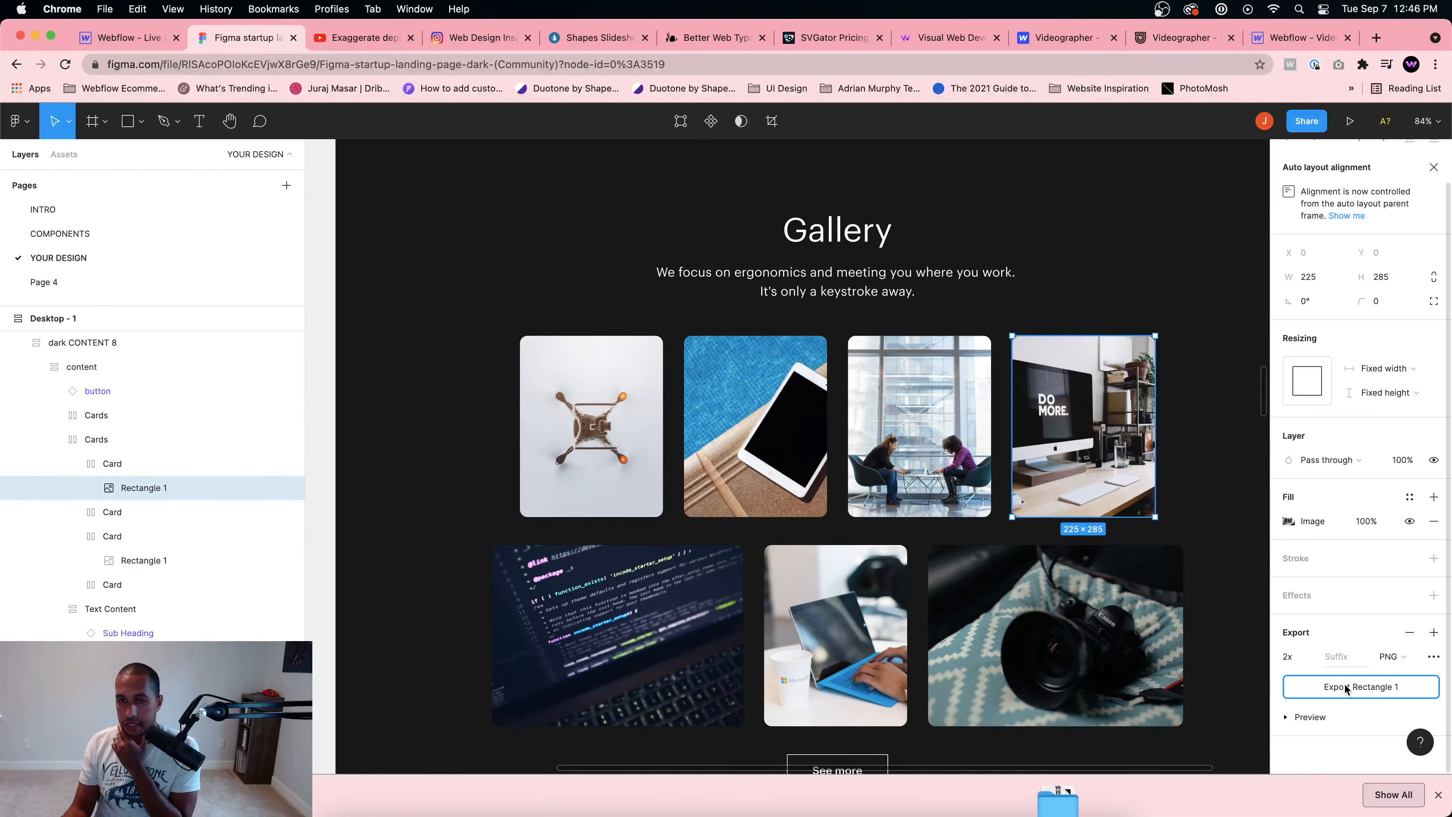
left_click(73, 512)
left_click(143, 536)
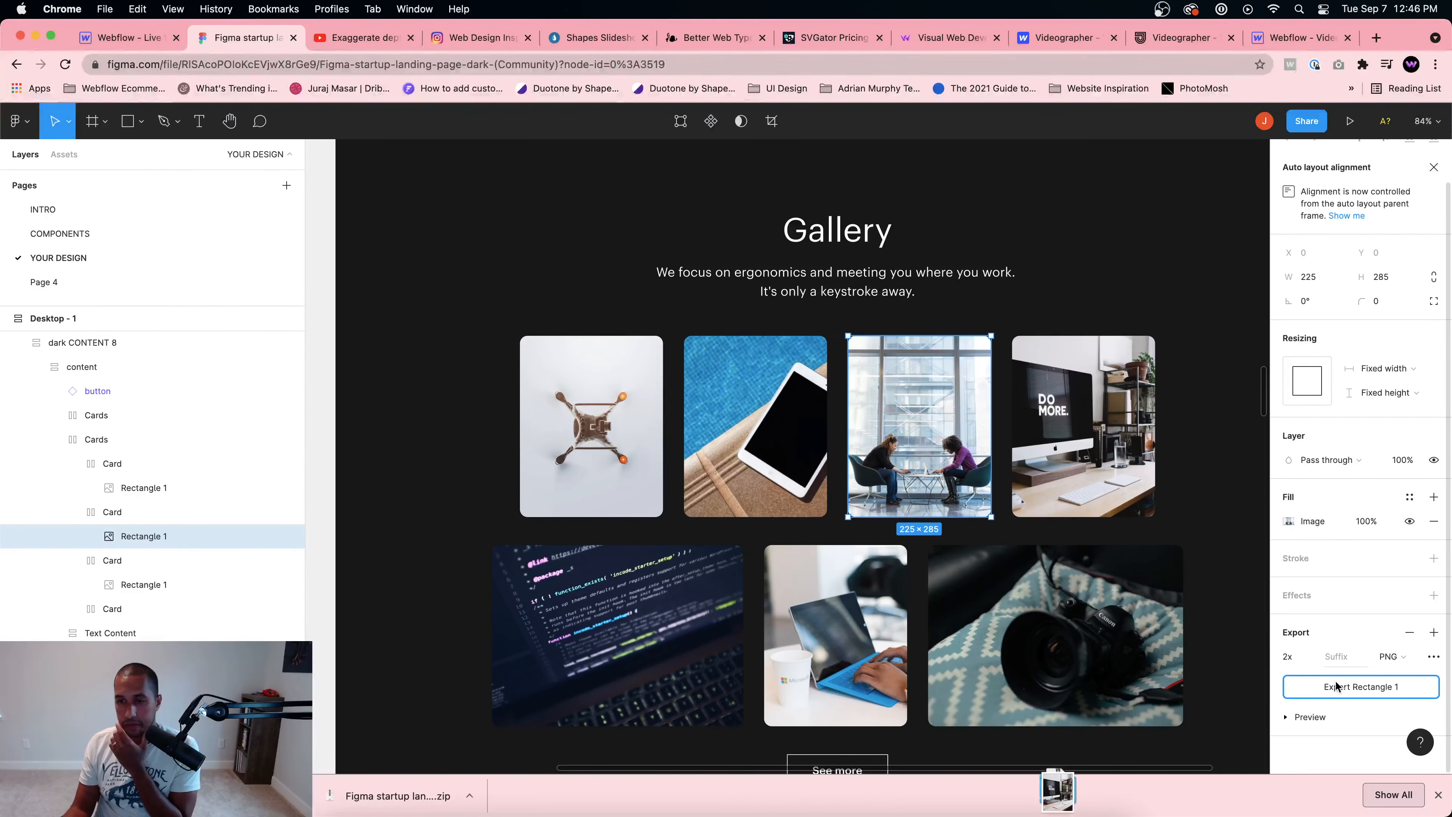
Step: Export the Rectangle 1 images inside the first row's tablet and drone cards as 2x PNG files
left_click(162, 584)
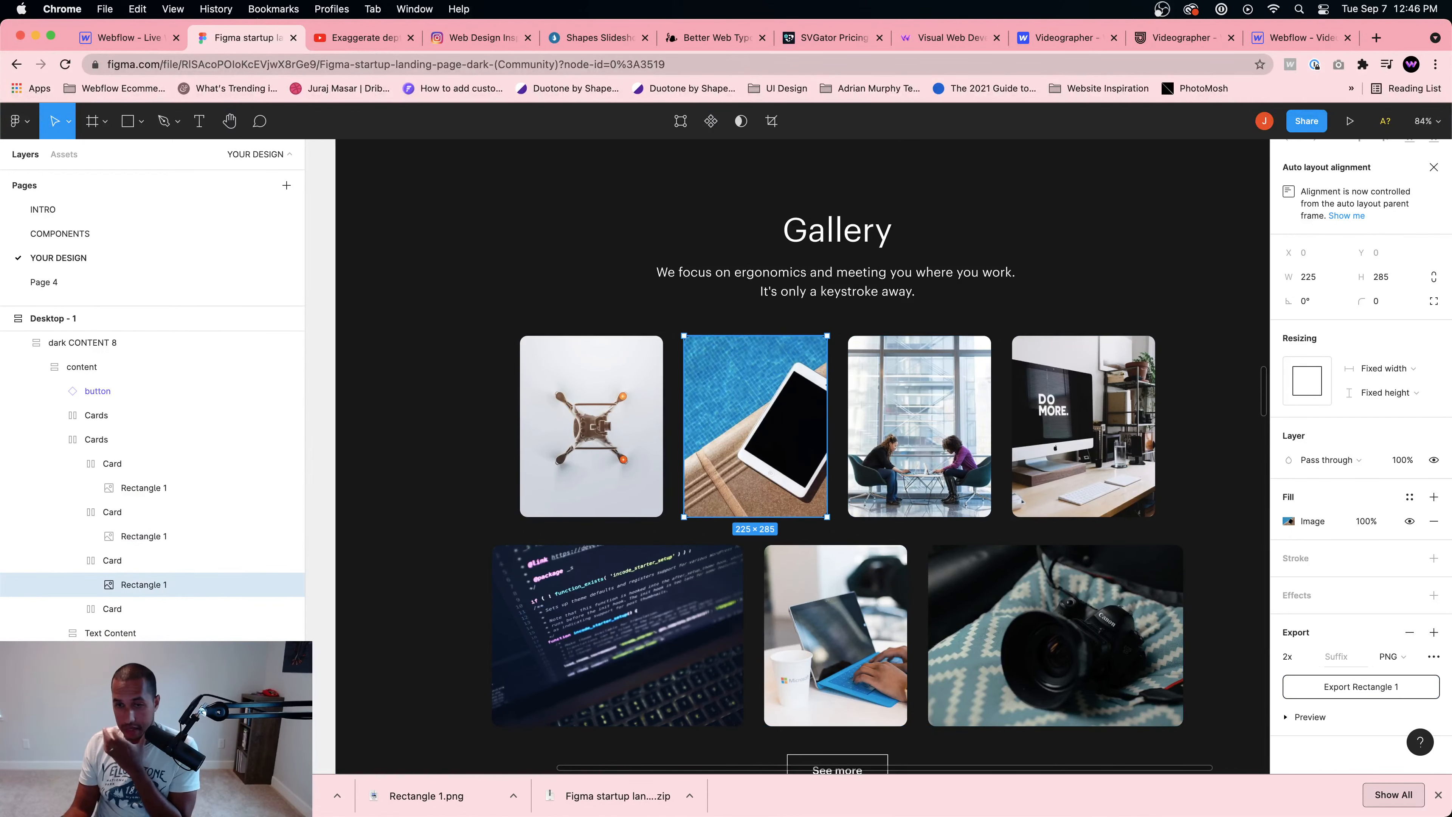
left_click(1396, 690)
left_click(72, 609)
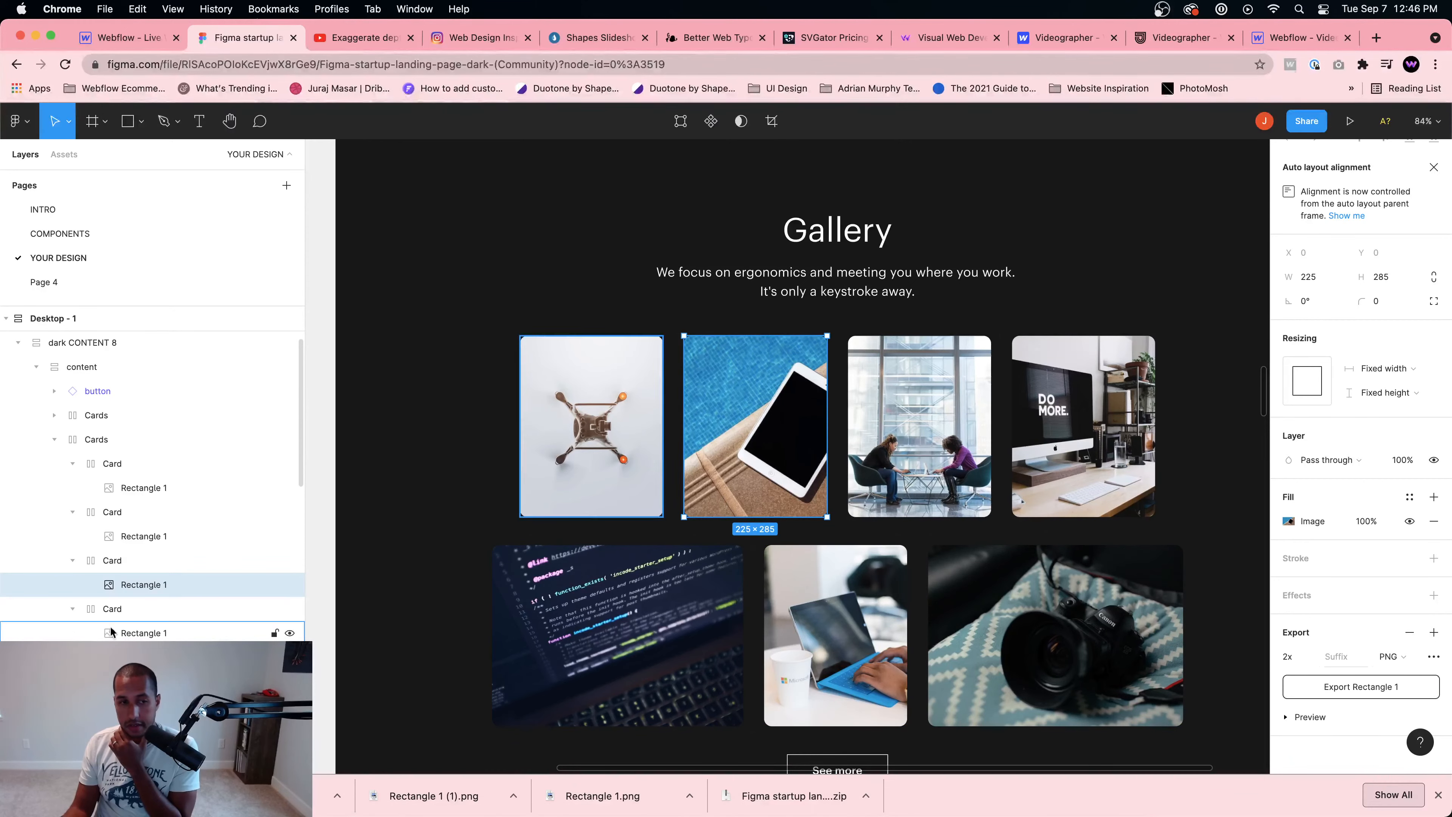
left_click(143, 632)
left_click(1355, 689)
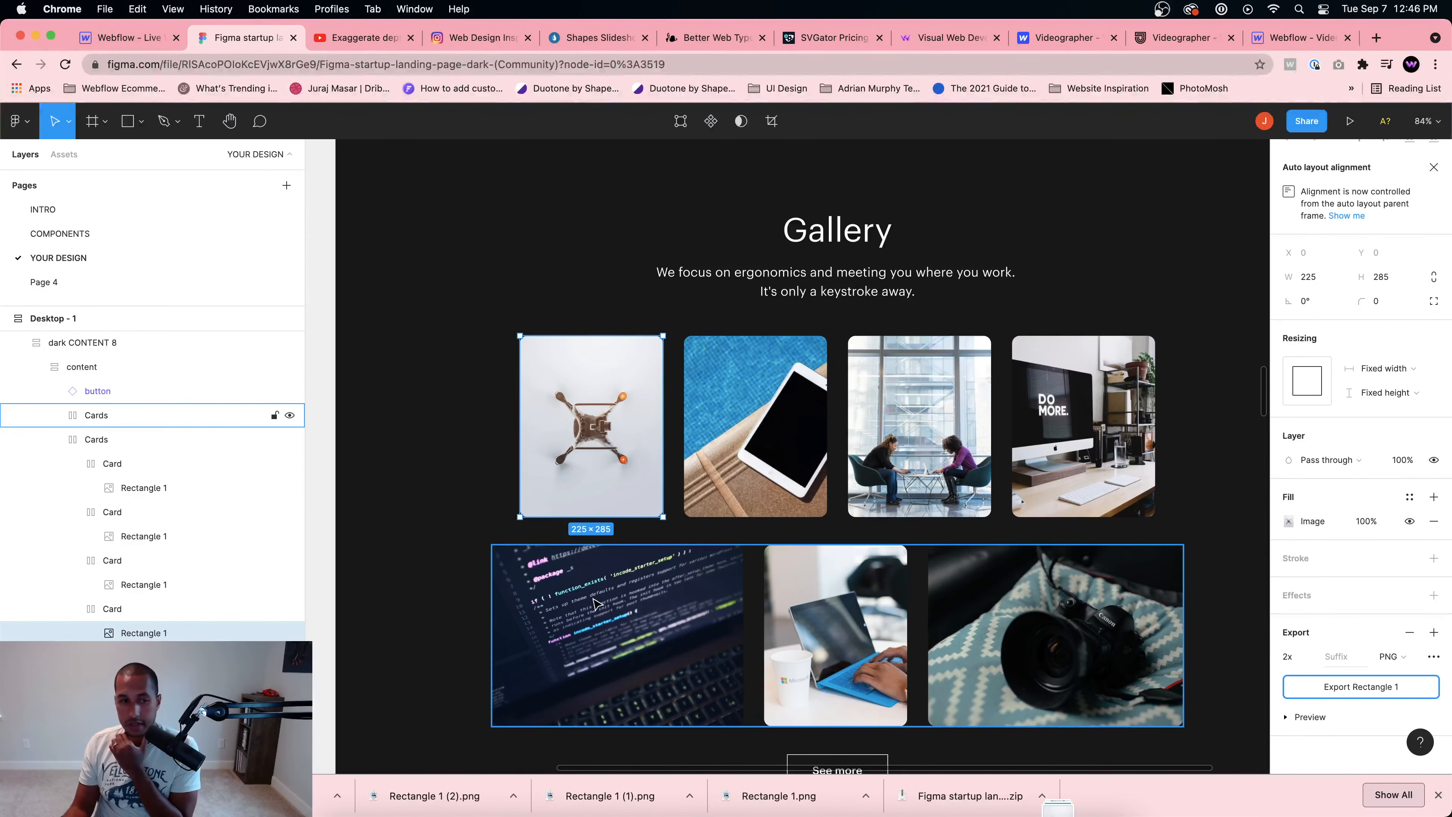
Step: Export the Rectangle 1 image inside the second row's code screen card as a 2x PNG
double_click(617, 606)
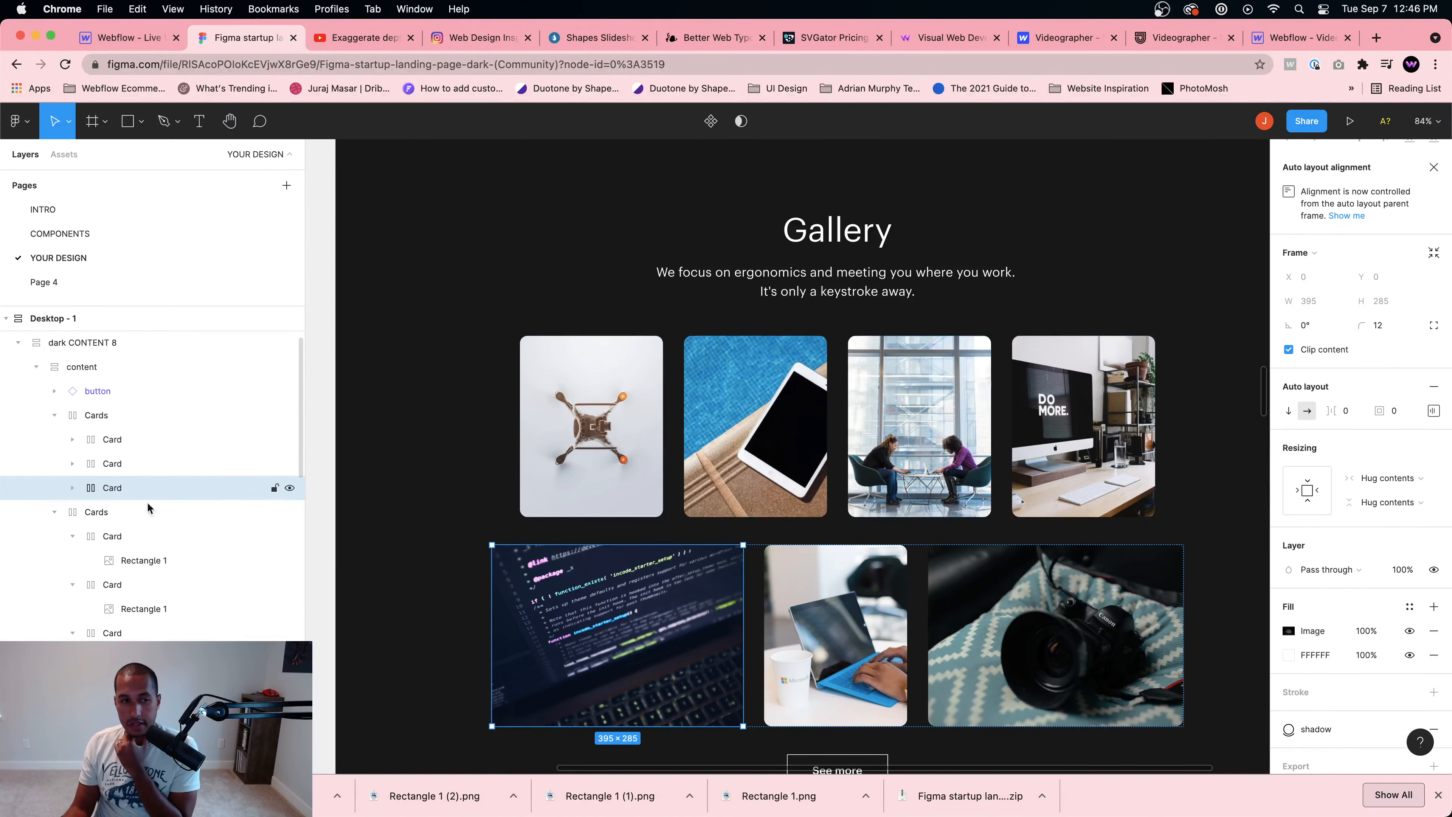
left_click(72, 488)
left_click(172, 508)
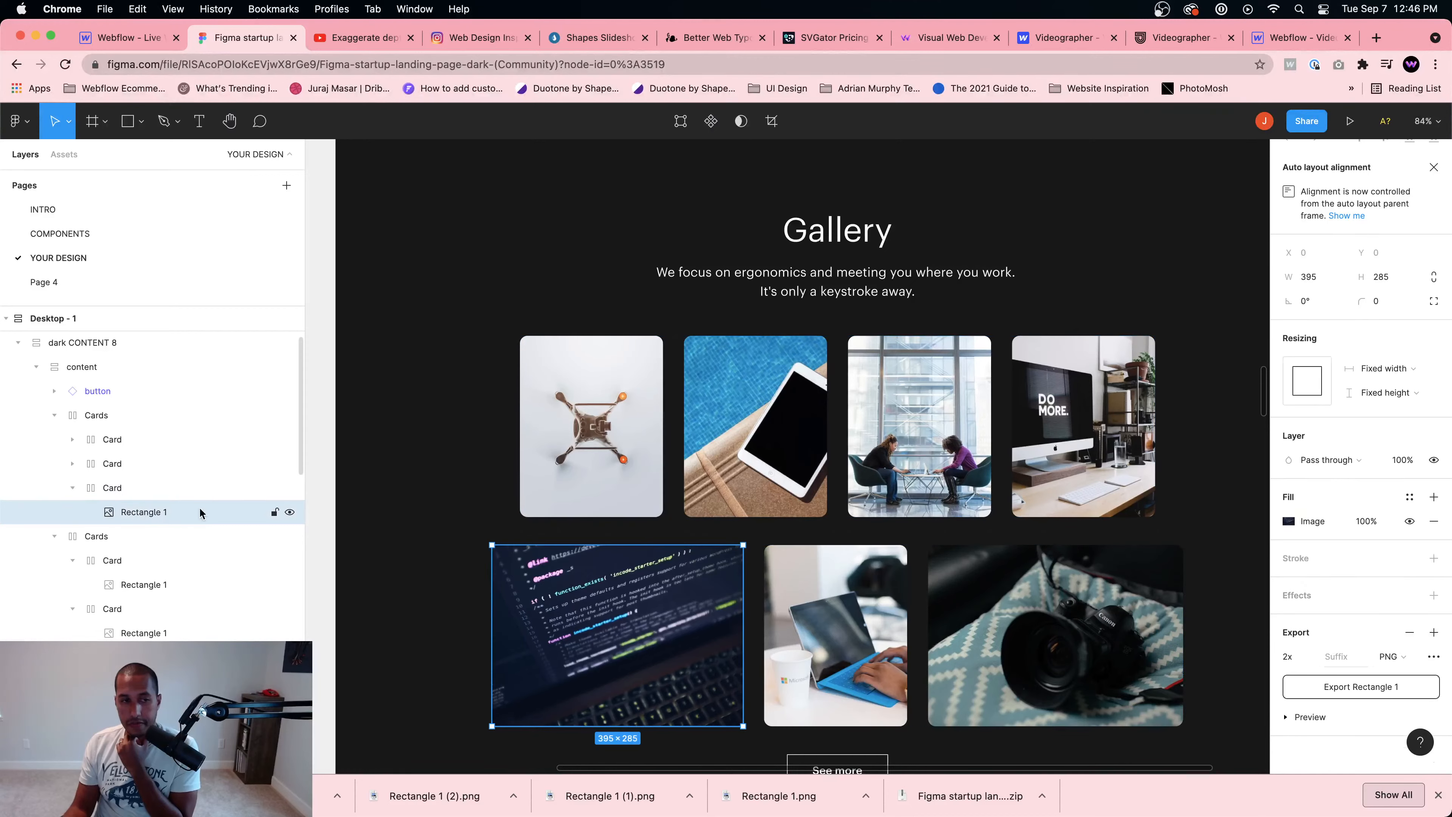
left_click(1337, 692)
Step: Export the Rectangle 1 images inside the second row's laptop and camera cards as 2x PNG files
left_click(72, 463)
left_click(891, 578)
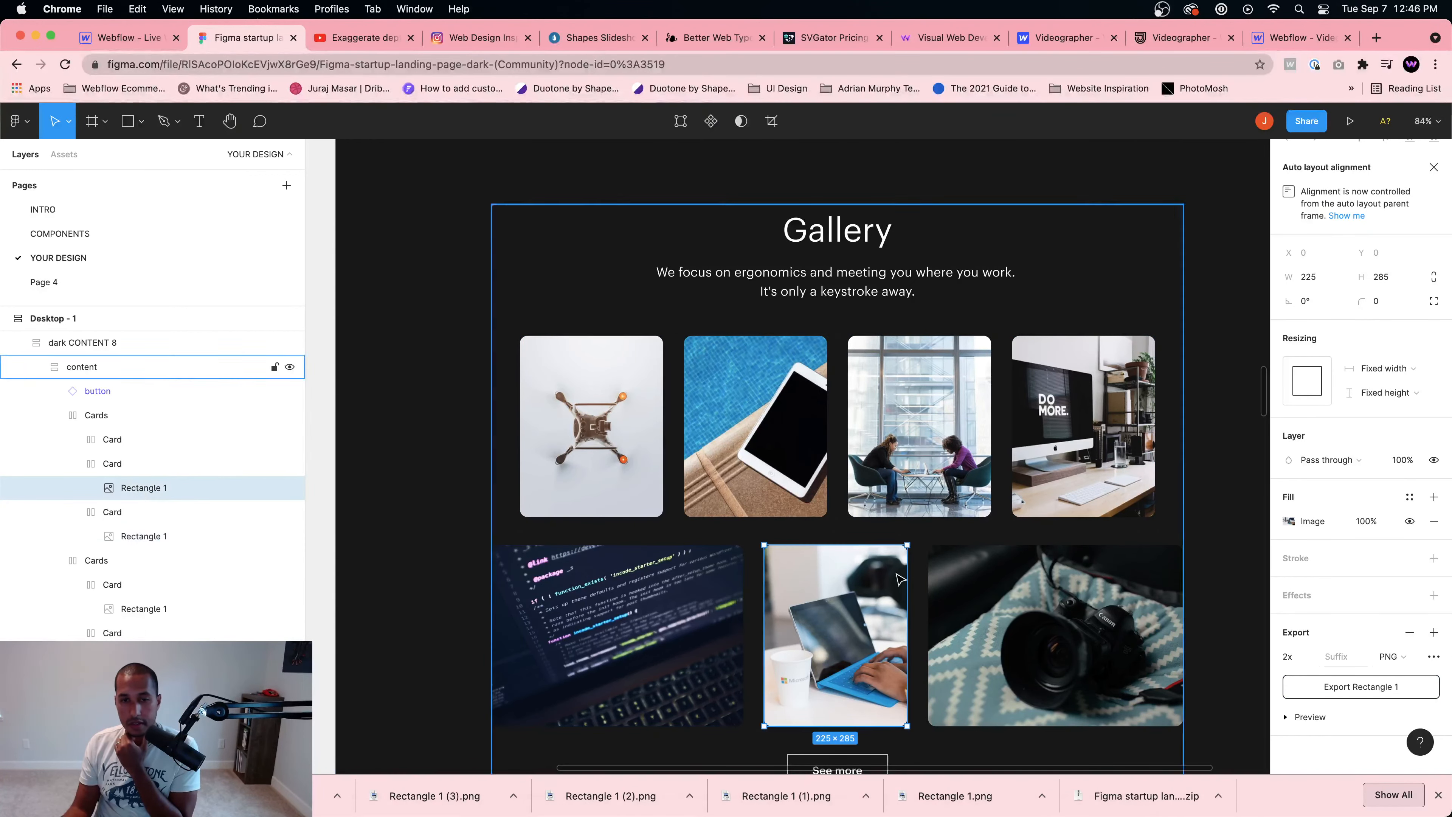
left_click(1356, 687)
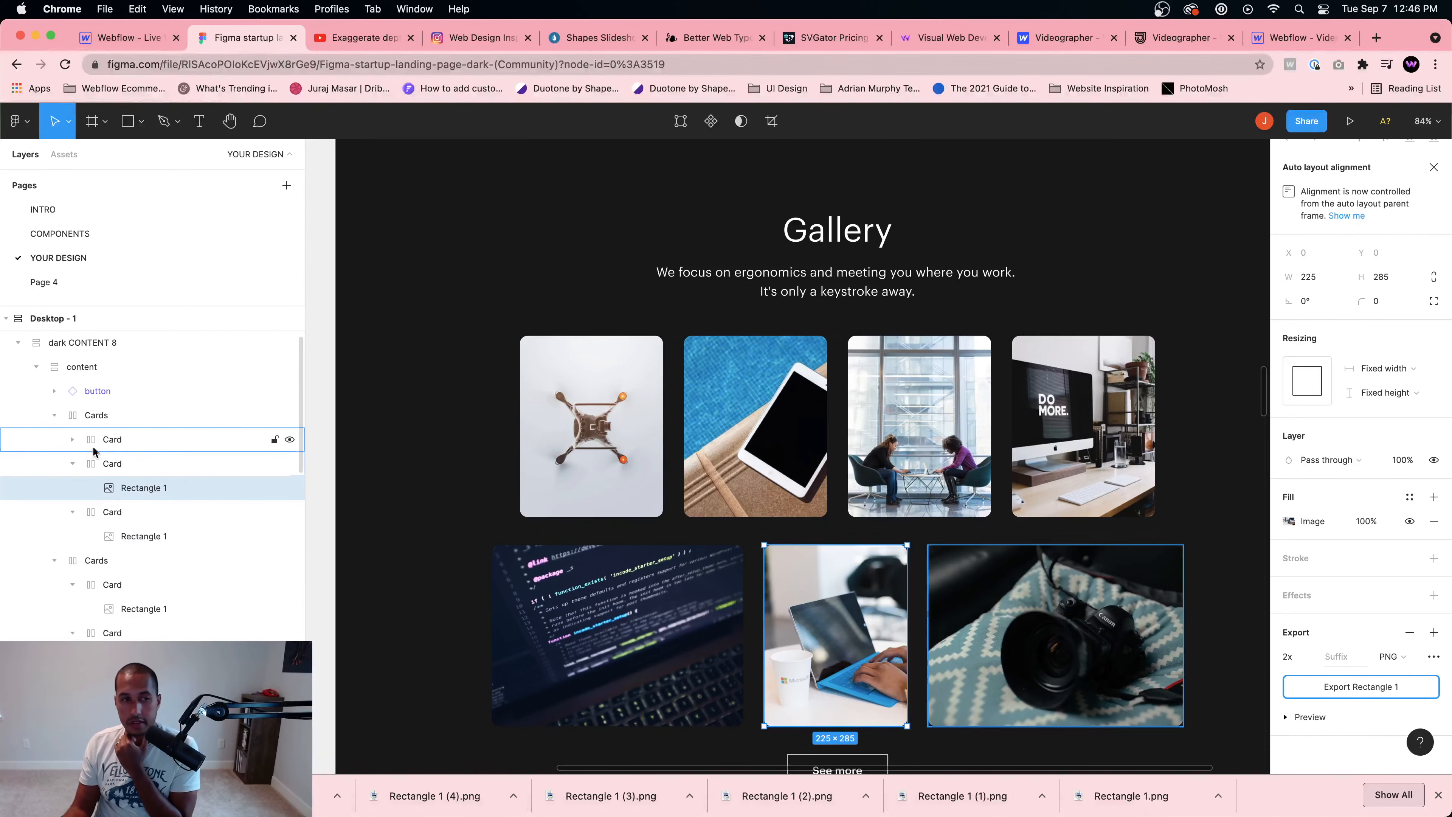
left_click(72, 439)
left_click(114, 463)
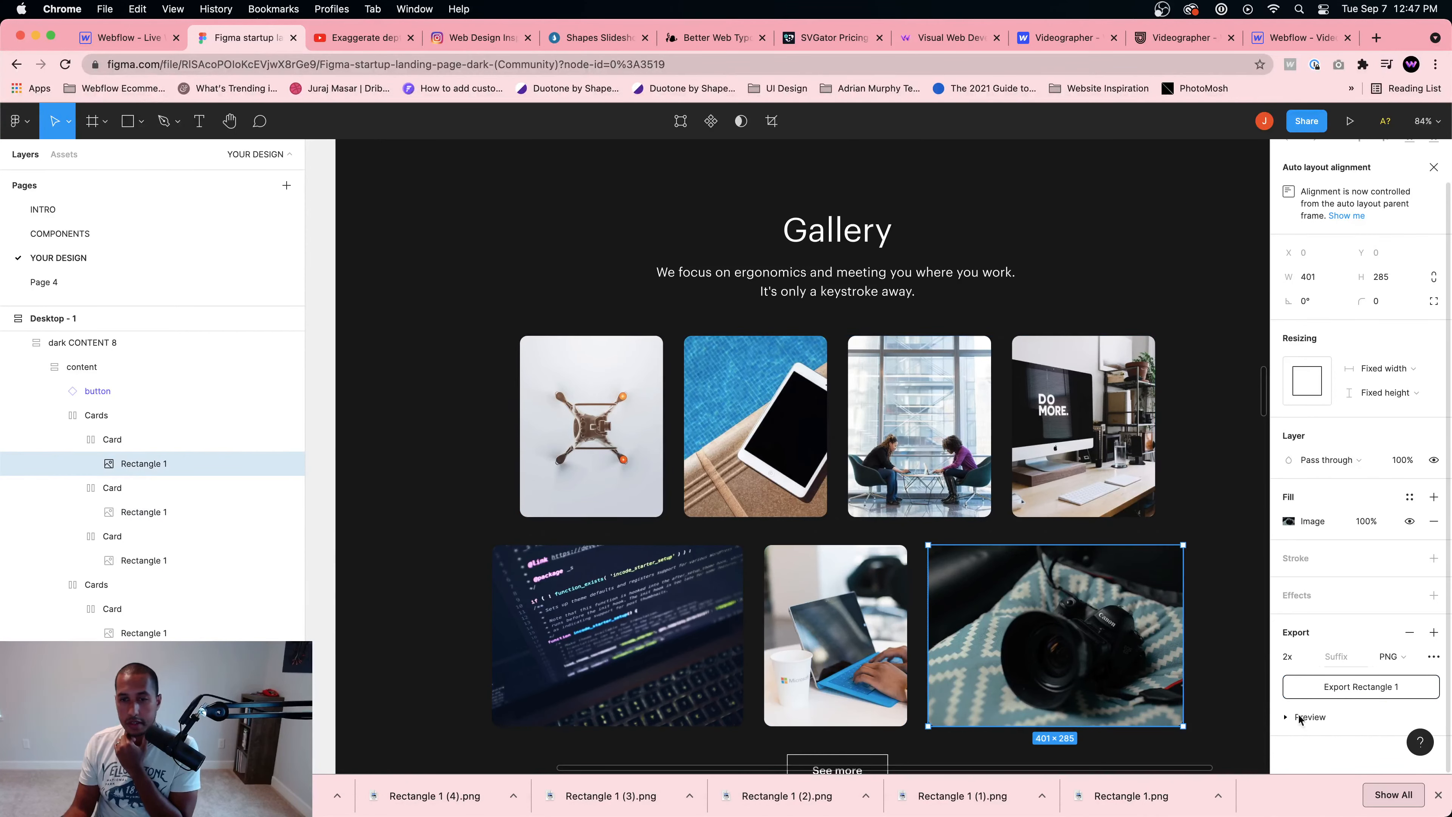
left_click(1357, 693)
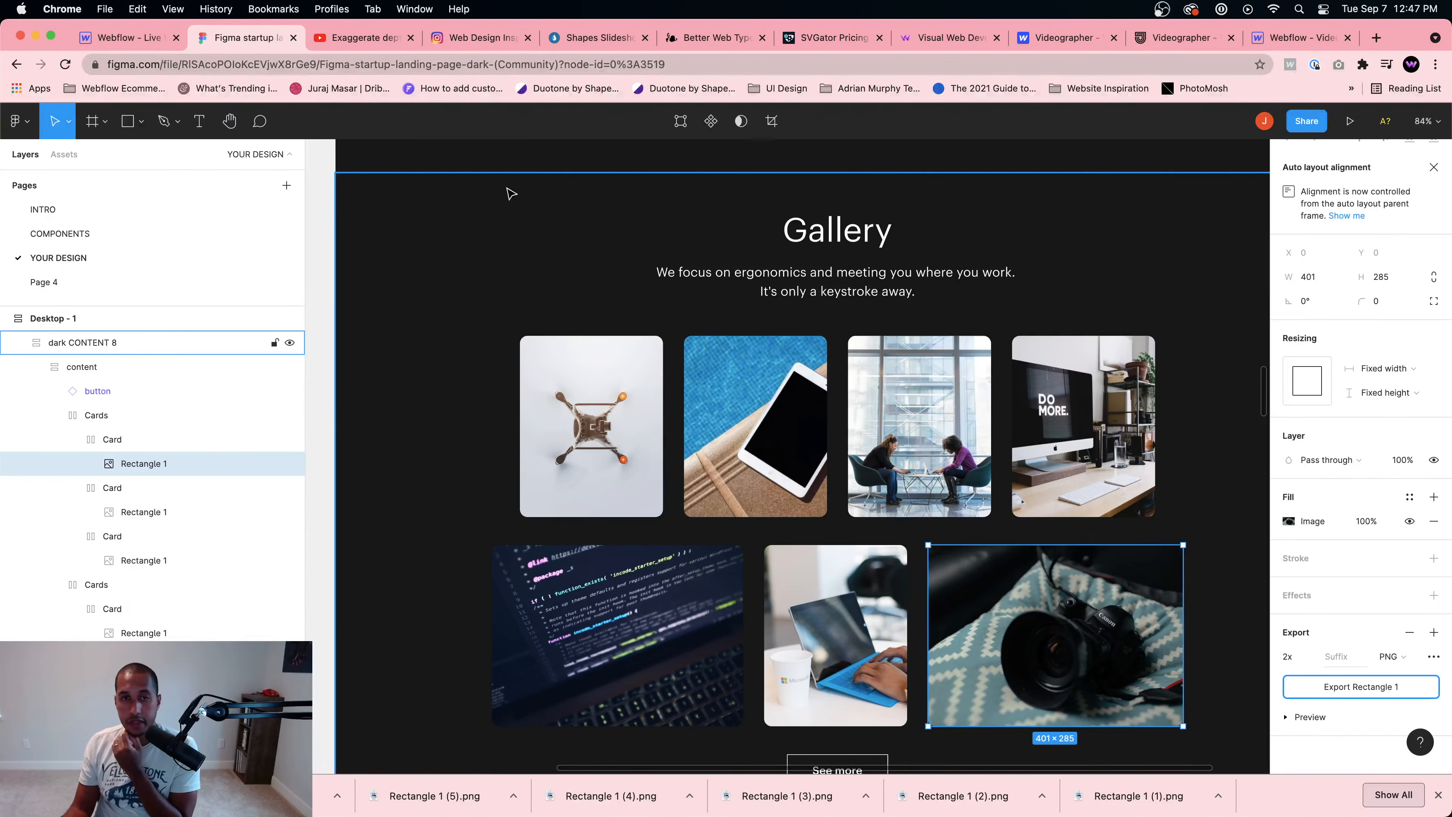
Step: Return to Webflow, dismiss the download bar, and open the Downloads folder in Finder with its files shown as icons
left_click(120, 37)
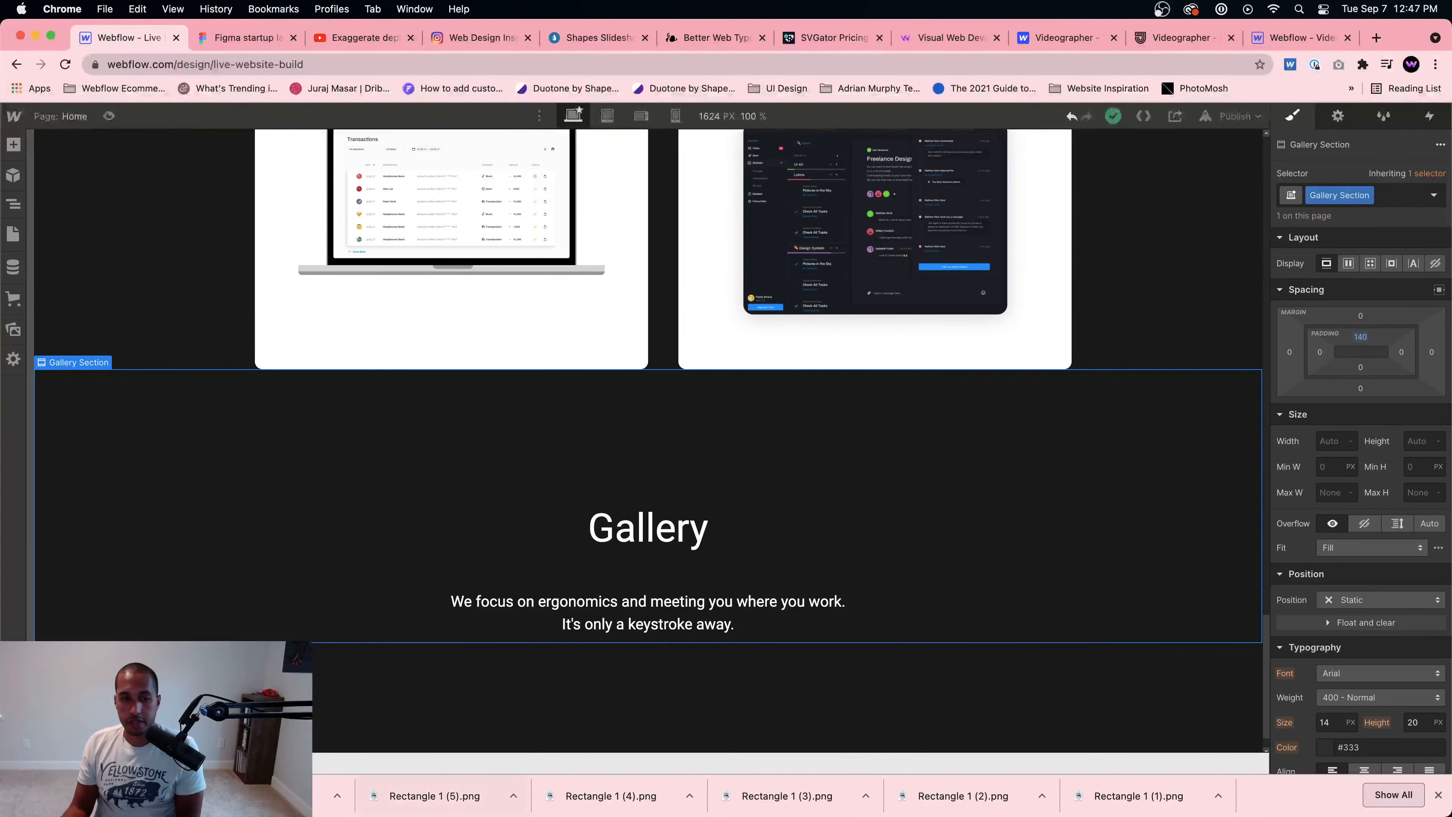
left_click(1437, 794)
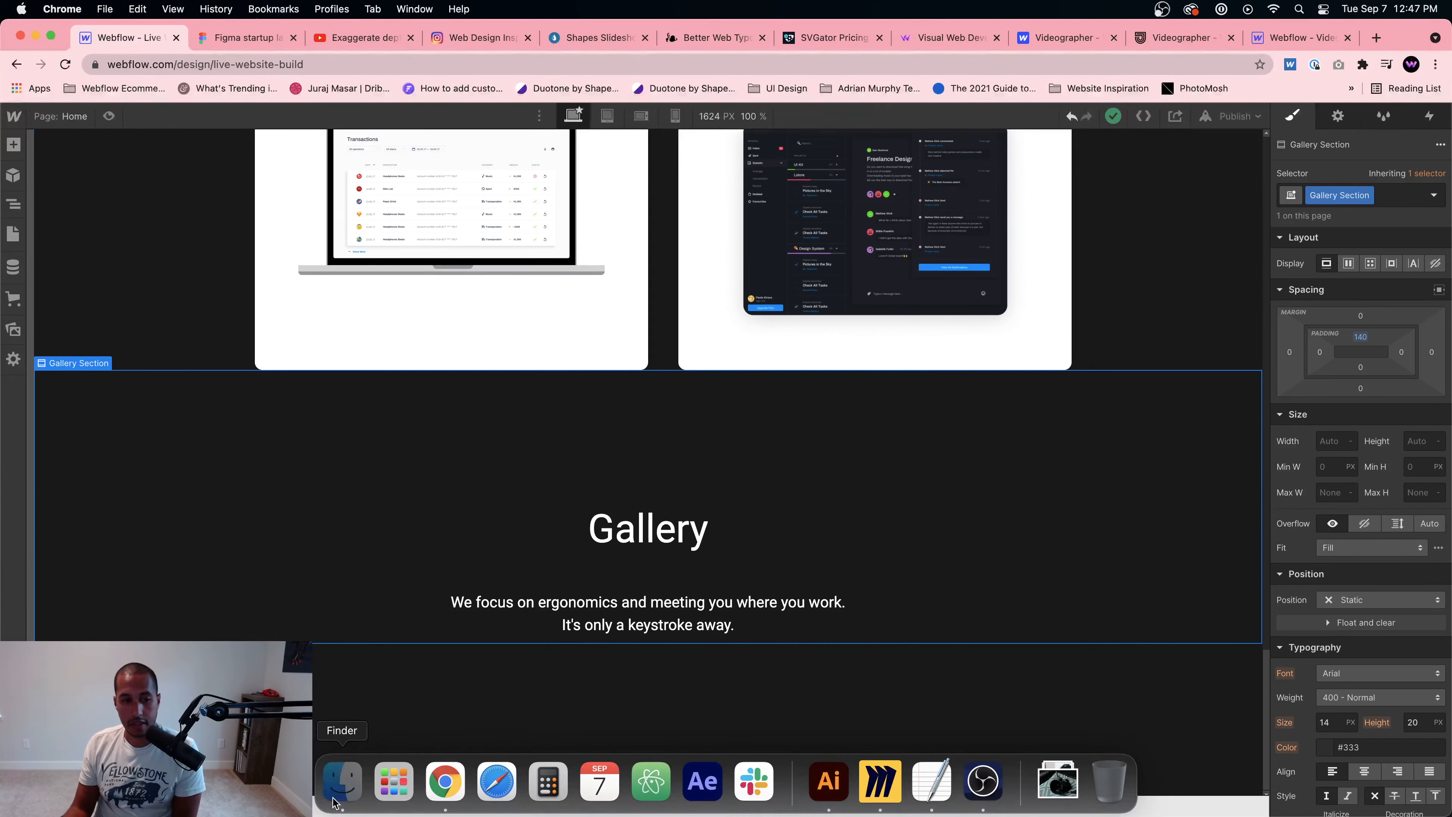
left_click(343, 803)
left_click(457, 308)
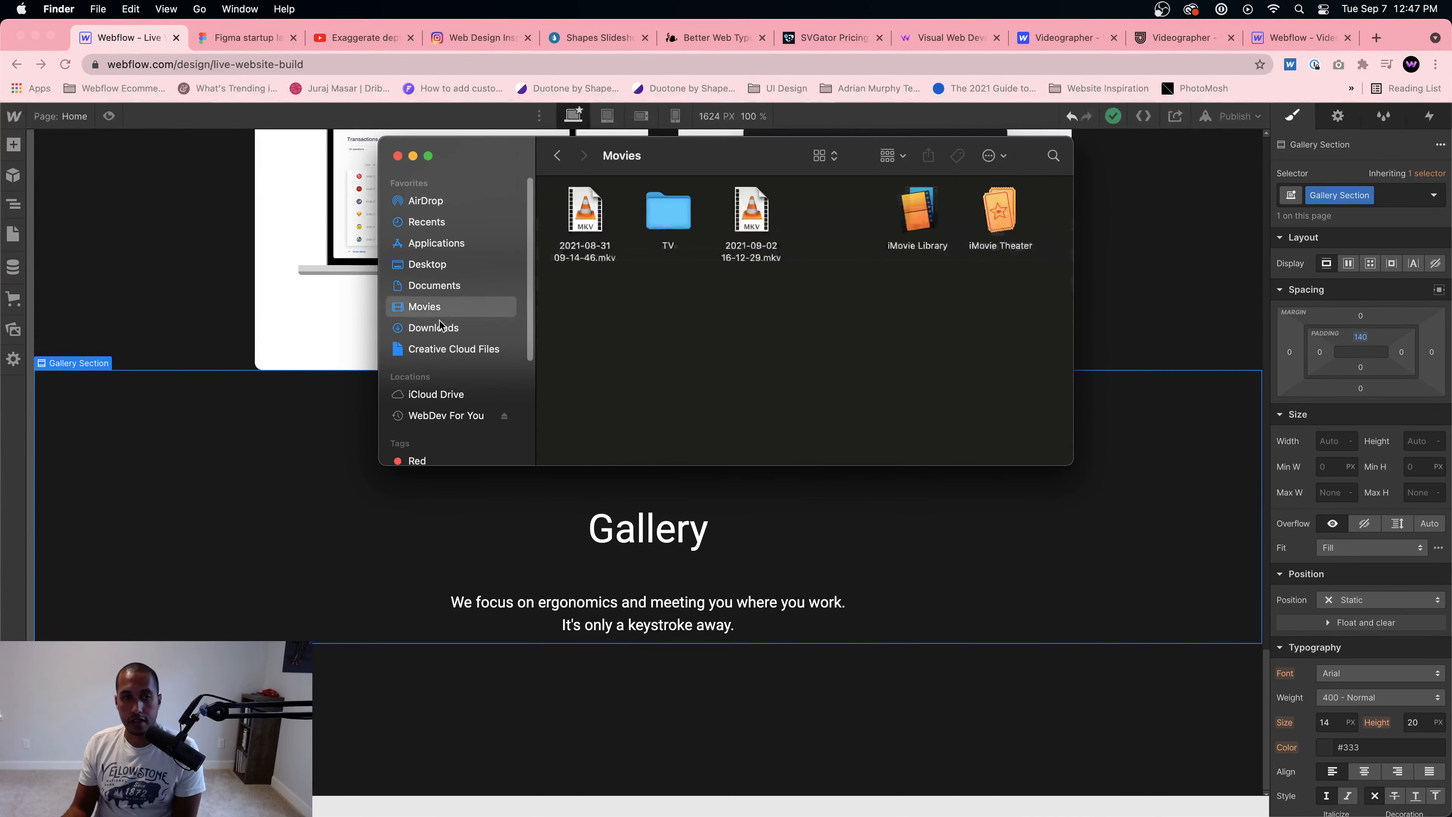
left_click(443, 328)
left_click(901, 157)
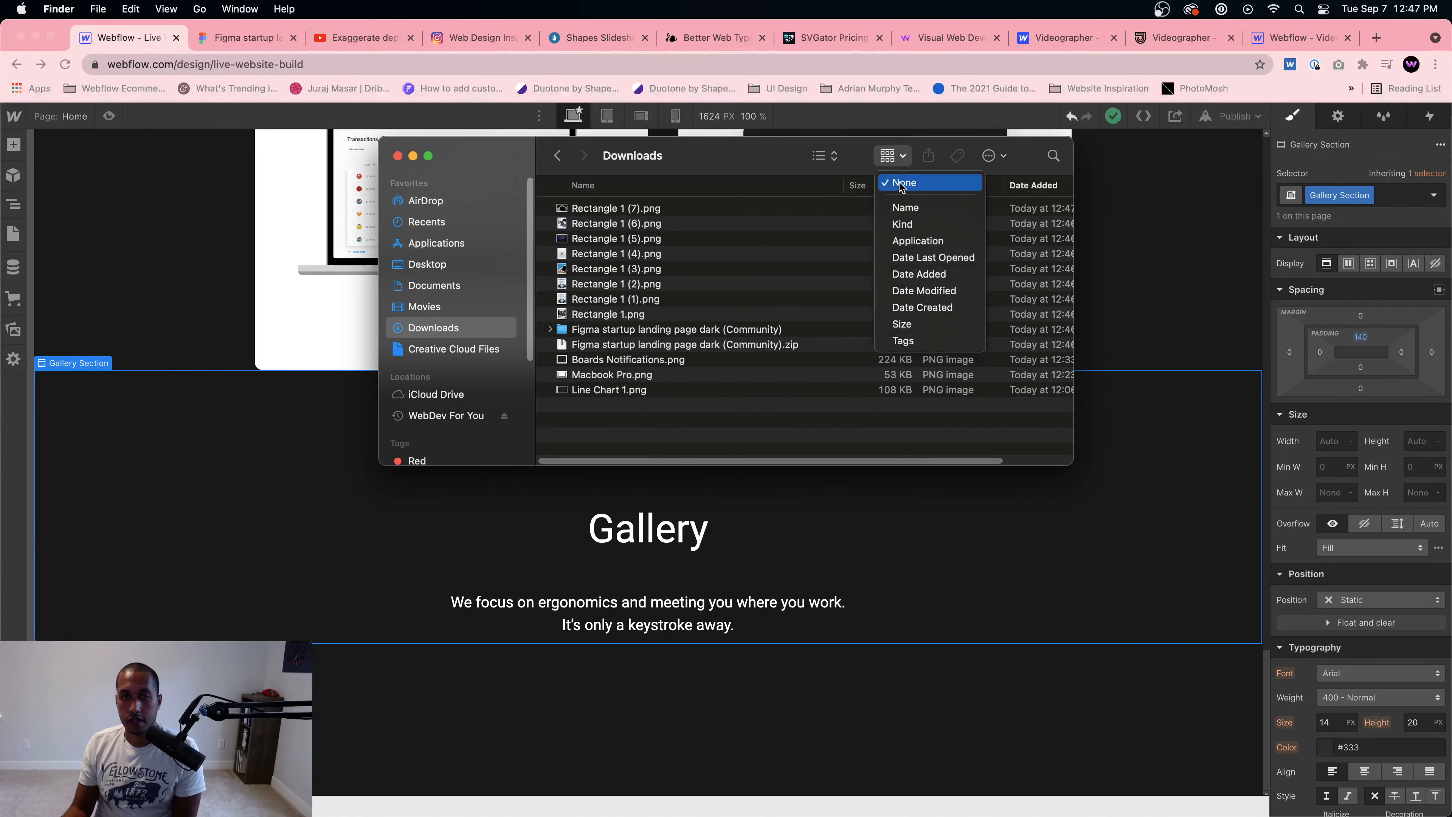
left_click(825, 155)
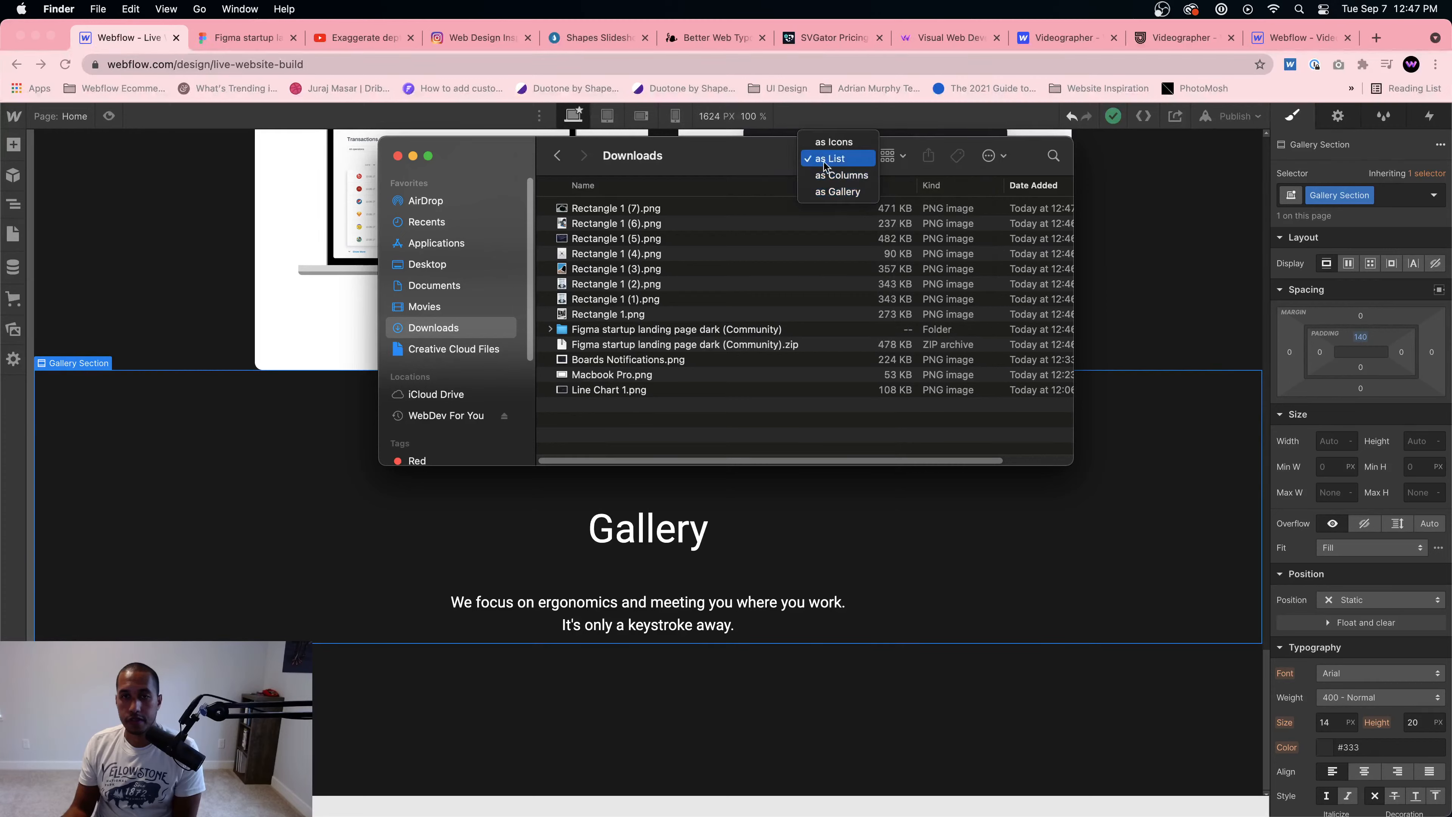
left_click(823, 143)
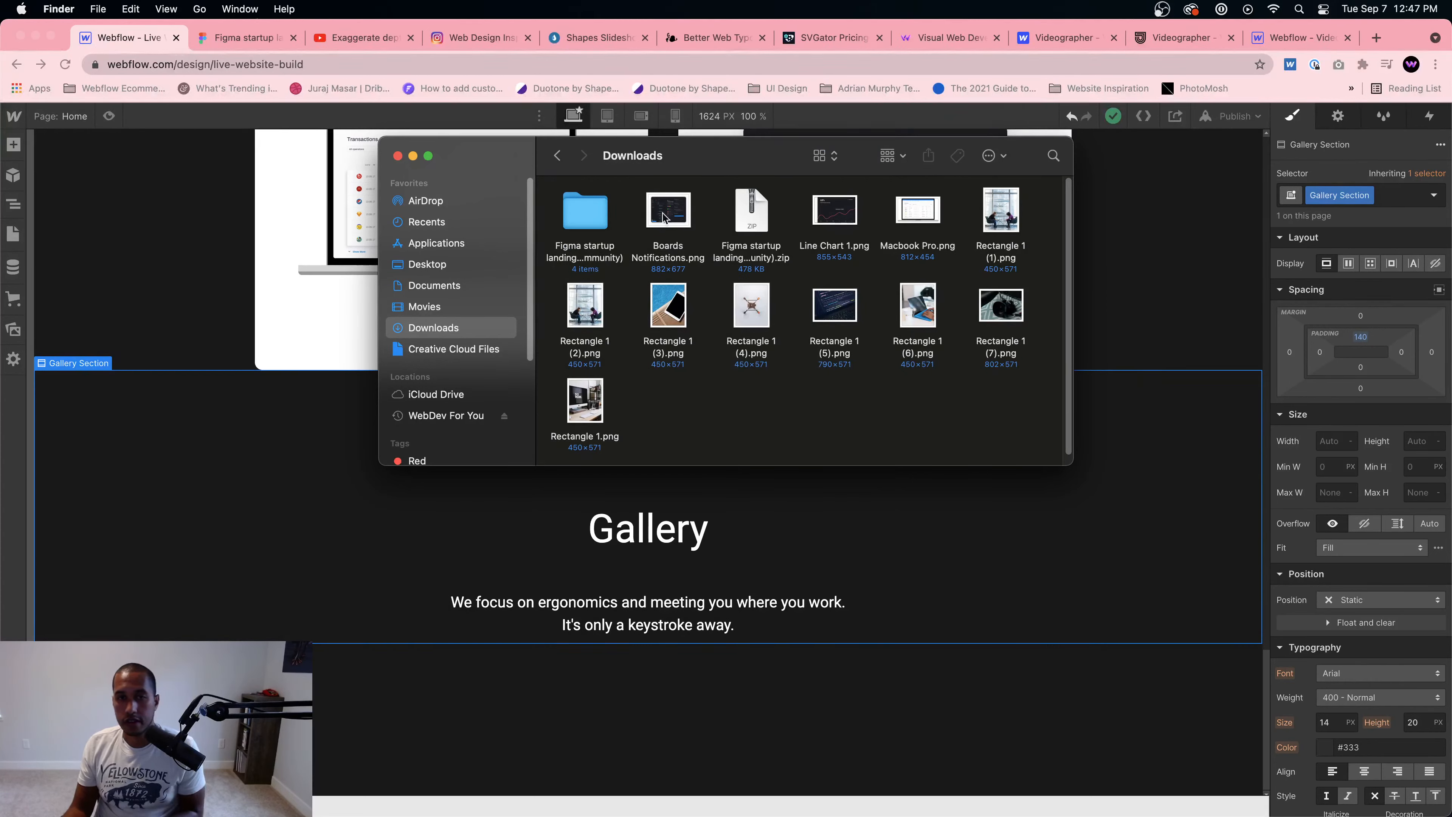
Step: Move the duplicate office meeting image Rectangle 1 (2).png from the Downloads folder to the trash
left_click(585, 400)
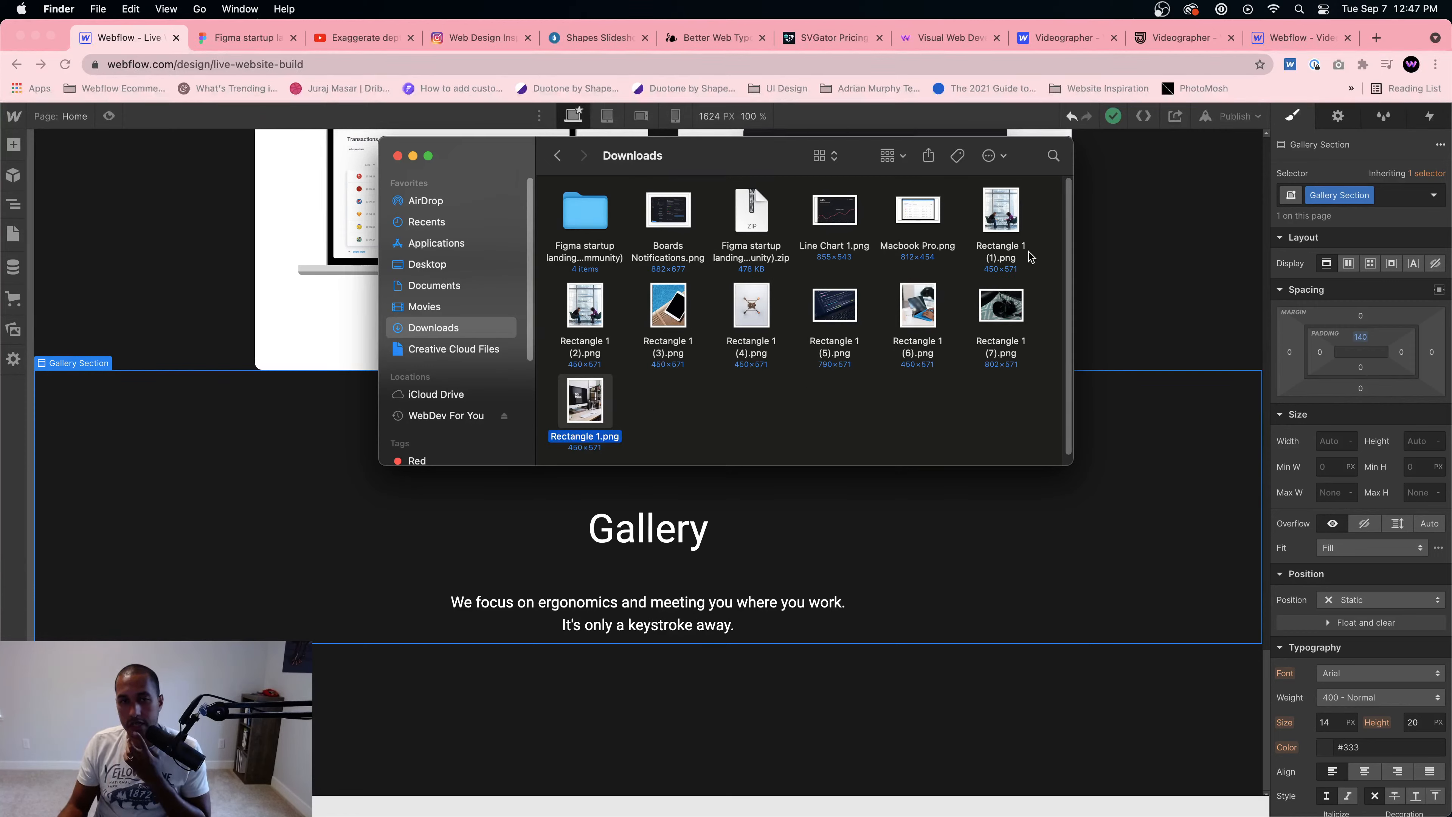
right_click(575, 306)
left_click(635, 353)
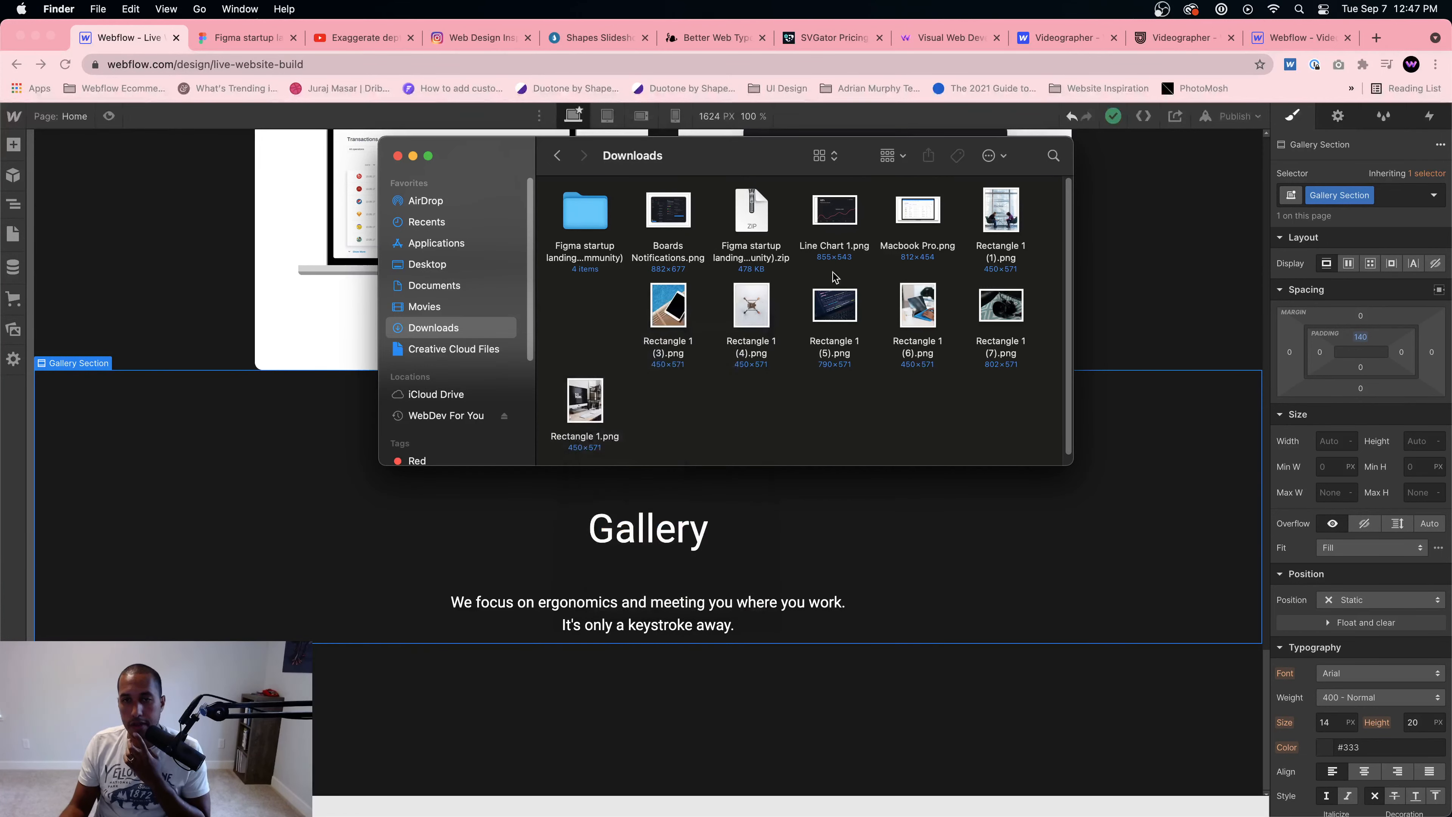
Step: Select Rectangle 1.png together with Rectangle 1 (1), (3), (4), (5), (6) and (7).png in the Downloads folder
left_click(668, 309, "super")
left_click(749, 311, "super")
left_click(834, 314, "super")
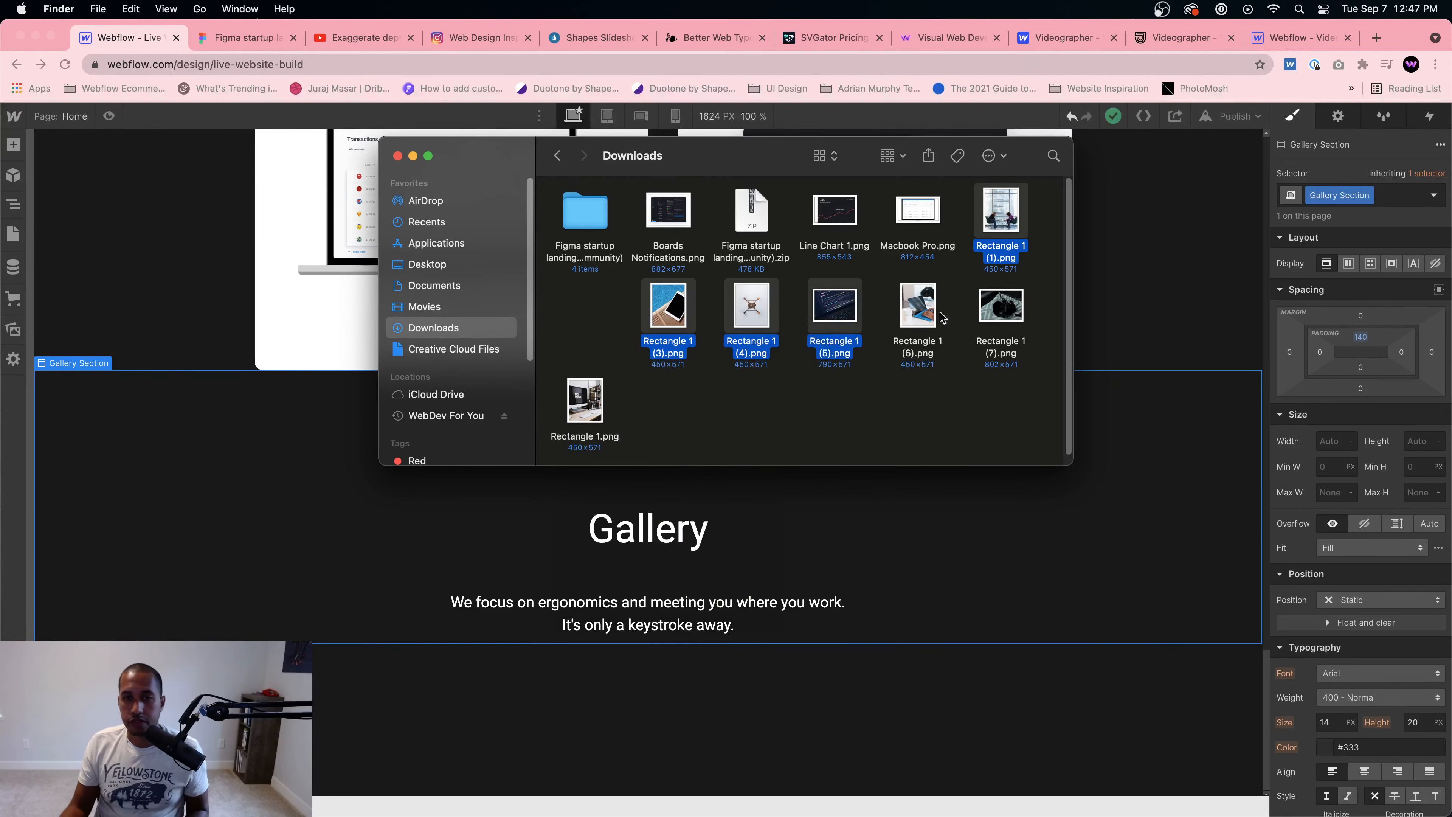
left_click(914, 314, "super")
left_click(998, 312, "super")
left_click(581, 395, "super")
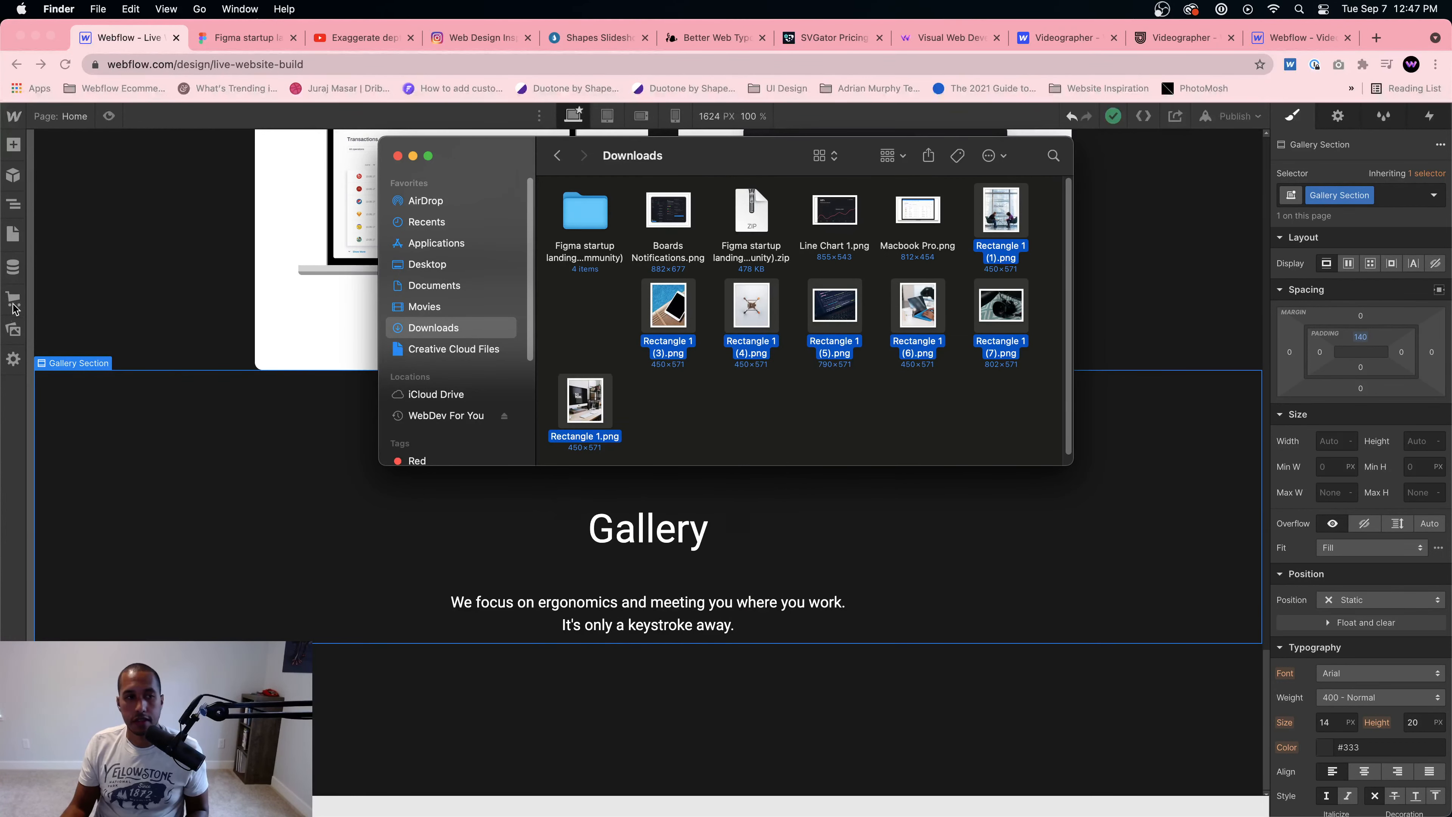
Step: Show the Downloads folder as a list and check the file sizes of the selected gallery images
left_click(15, 331)
left_click(14, 332)
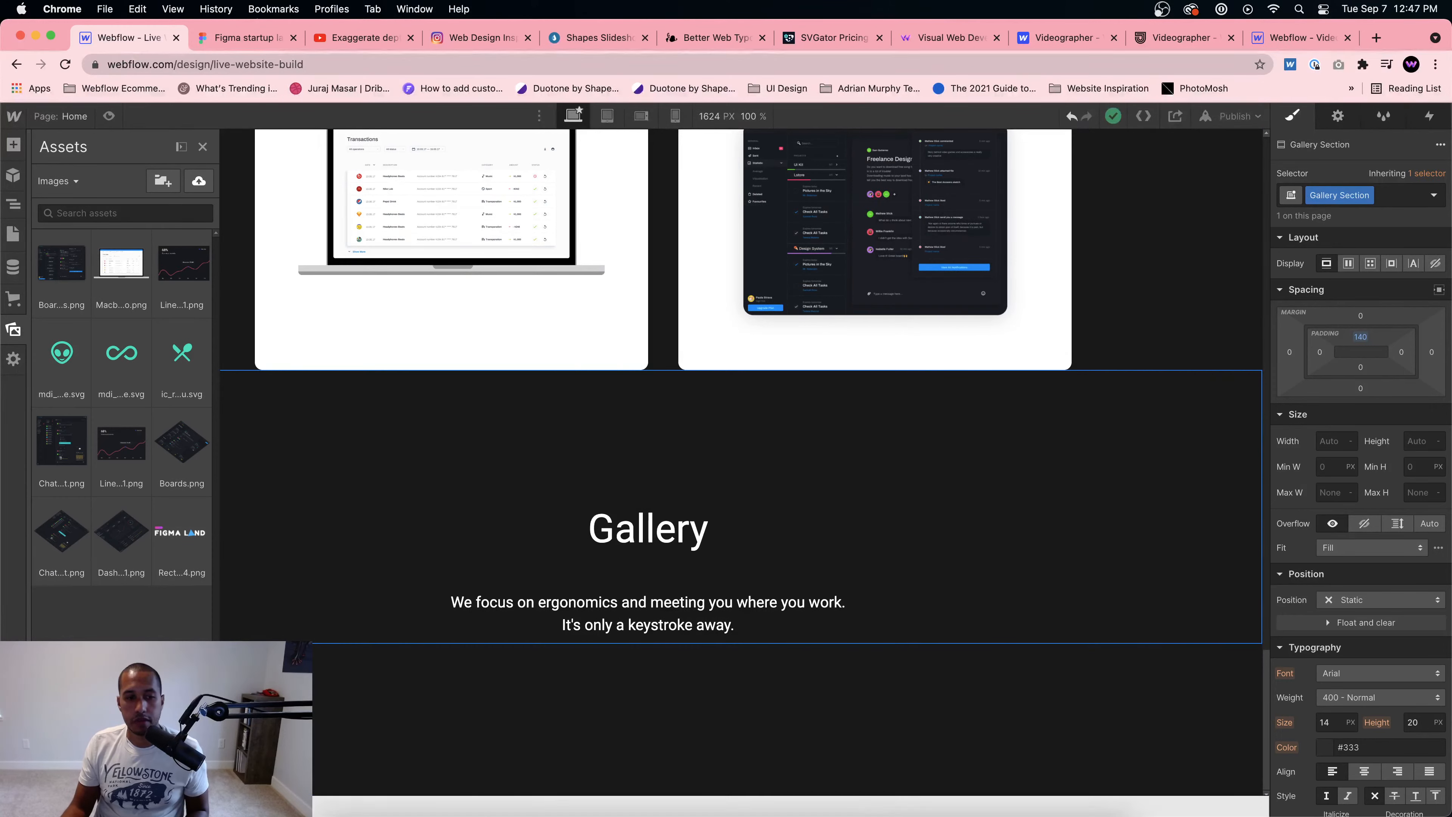
mouse_move(351, 815)
left_click(350, 786)
left_click(342, 787)
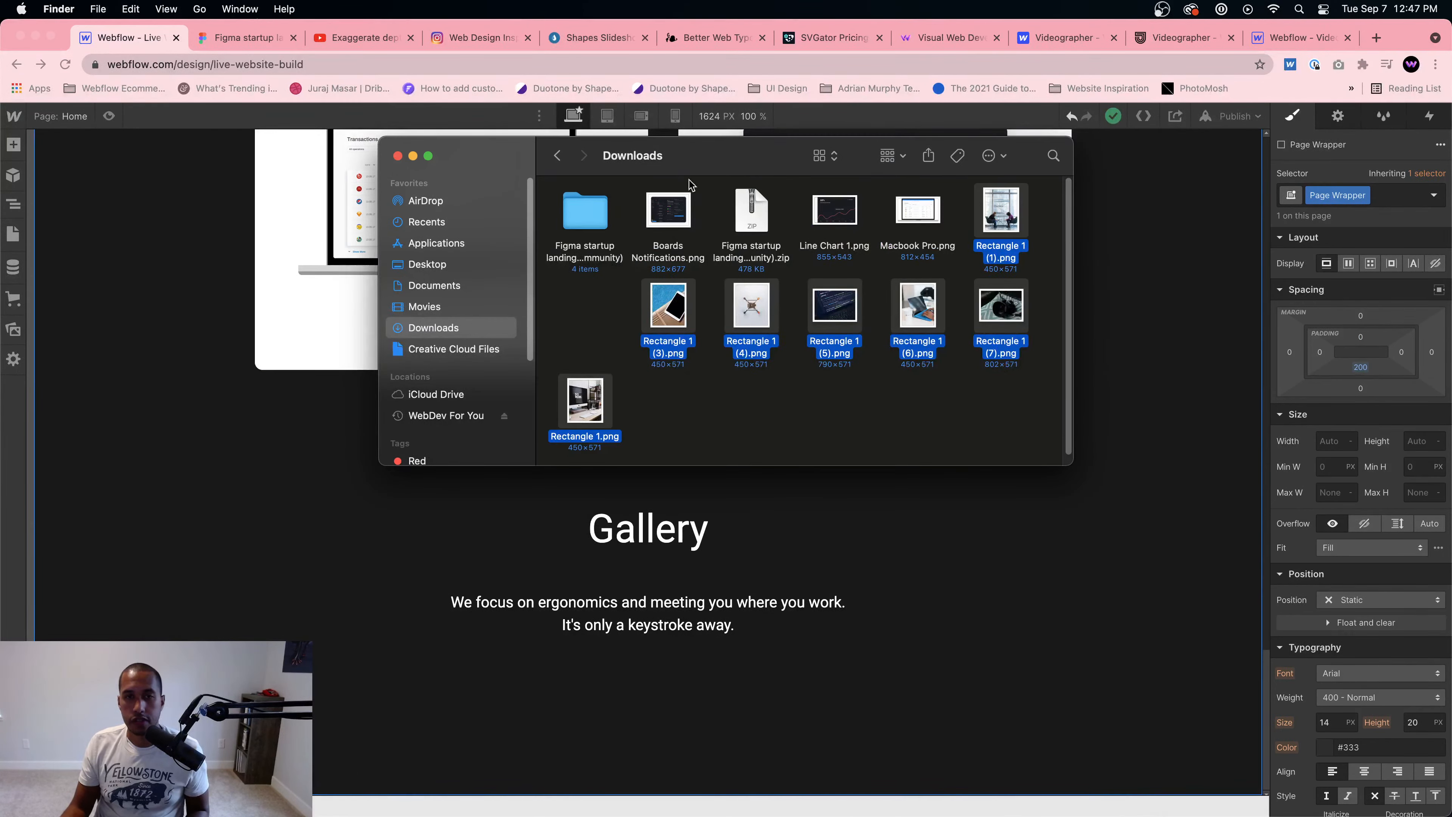
left_click(902, 155)
left_click(851, 169)
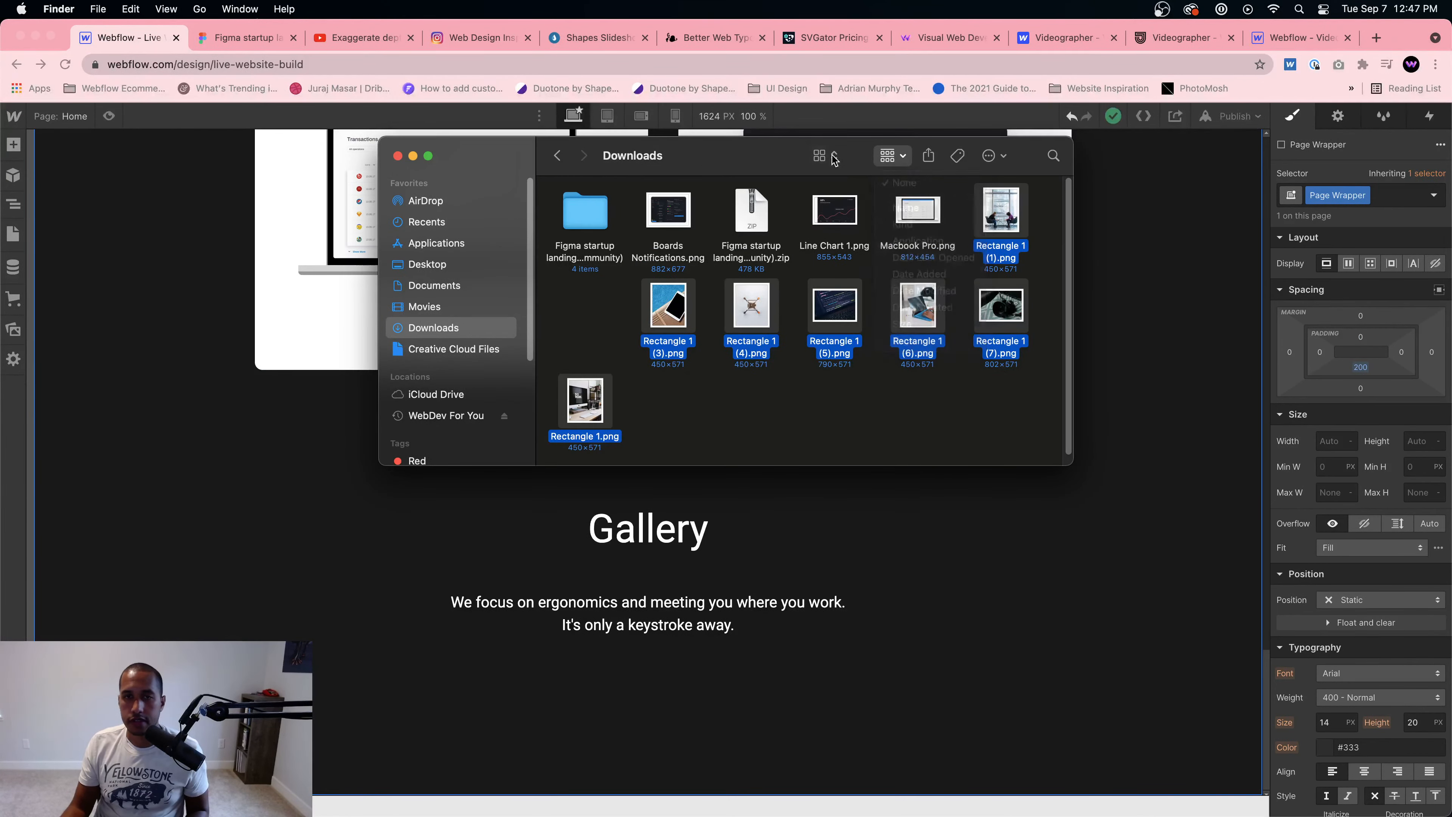
left_click(822, 154)
left_click(832, 175)
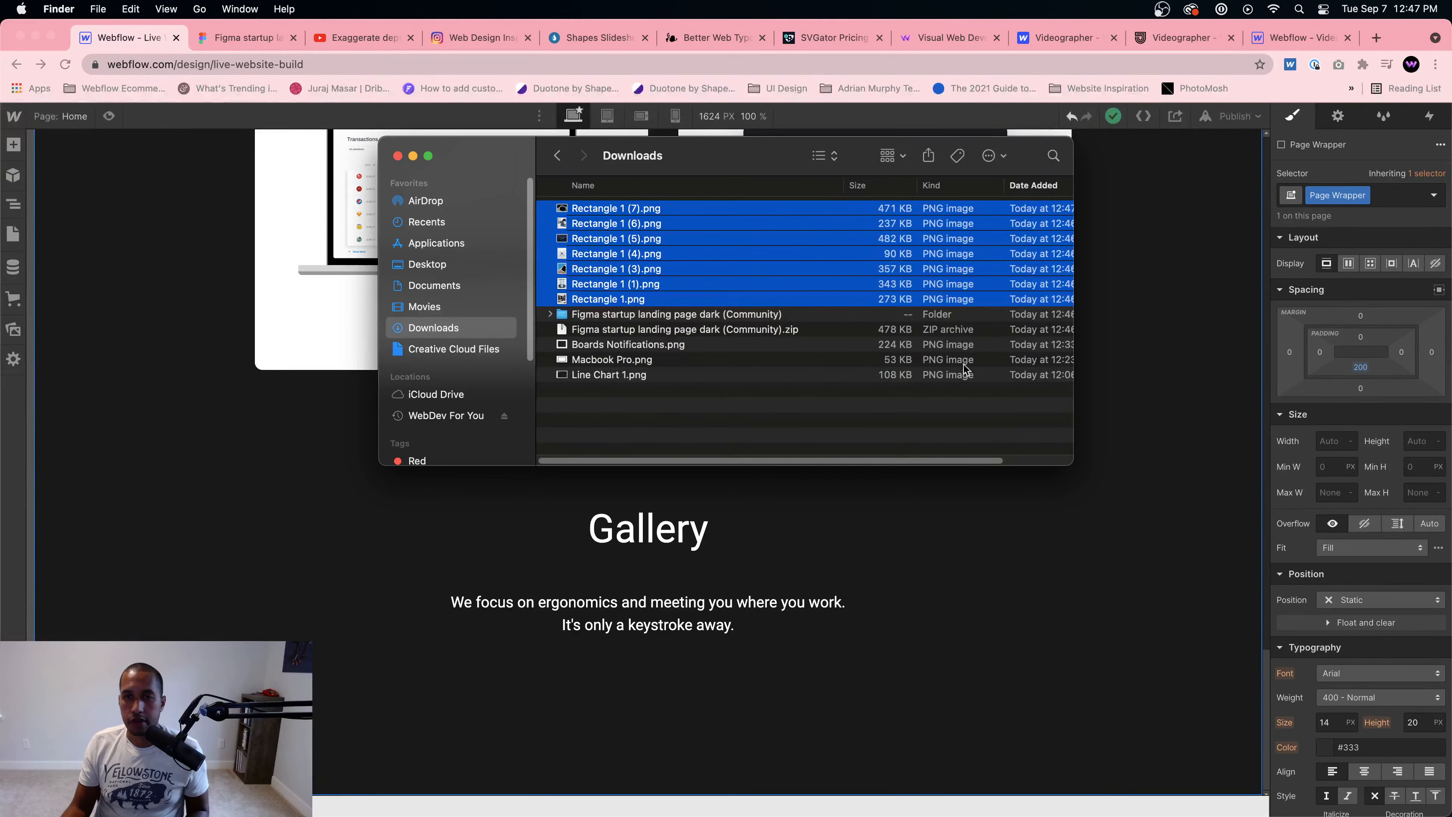
scroll(964, 369, "right", 3)
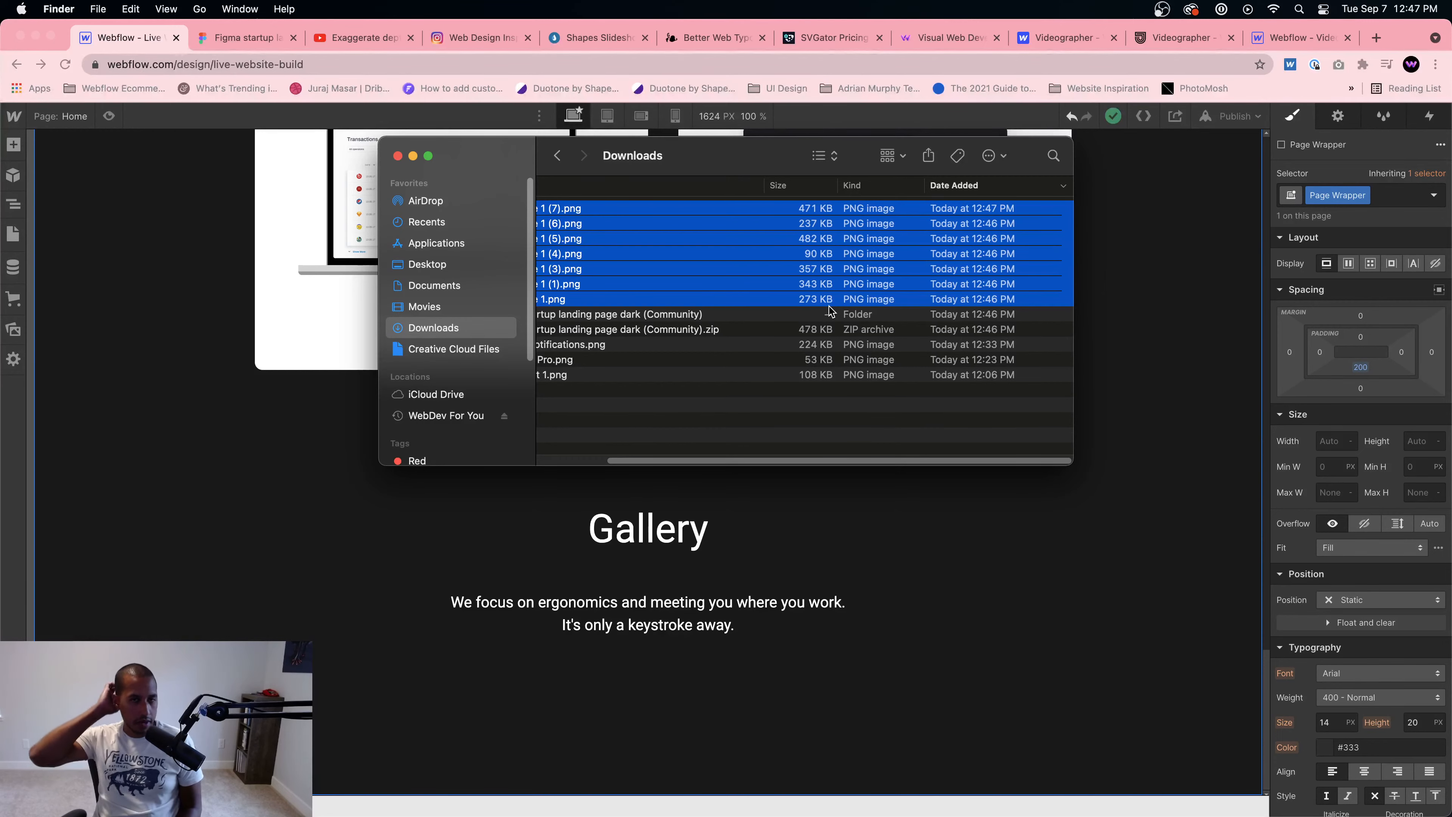
Step: Open the compresspng.com image compression site in a new browser tab
left_click(1367, 38)
left_click(1136, 62)
type("co")
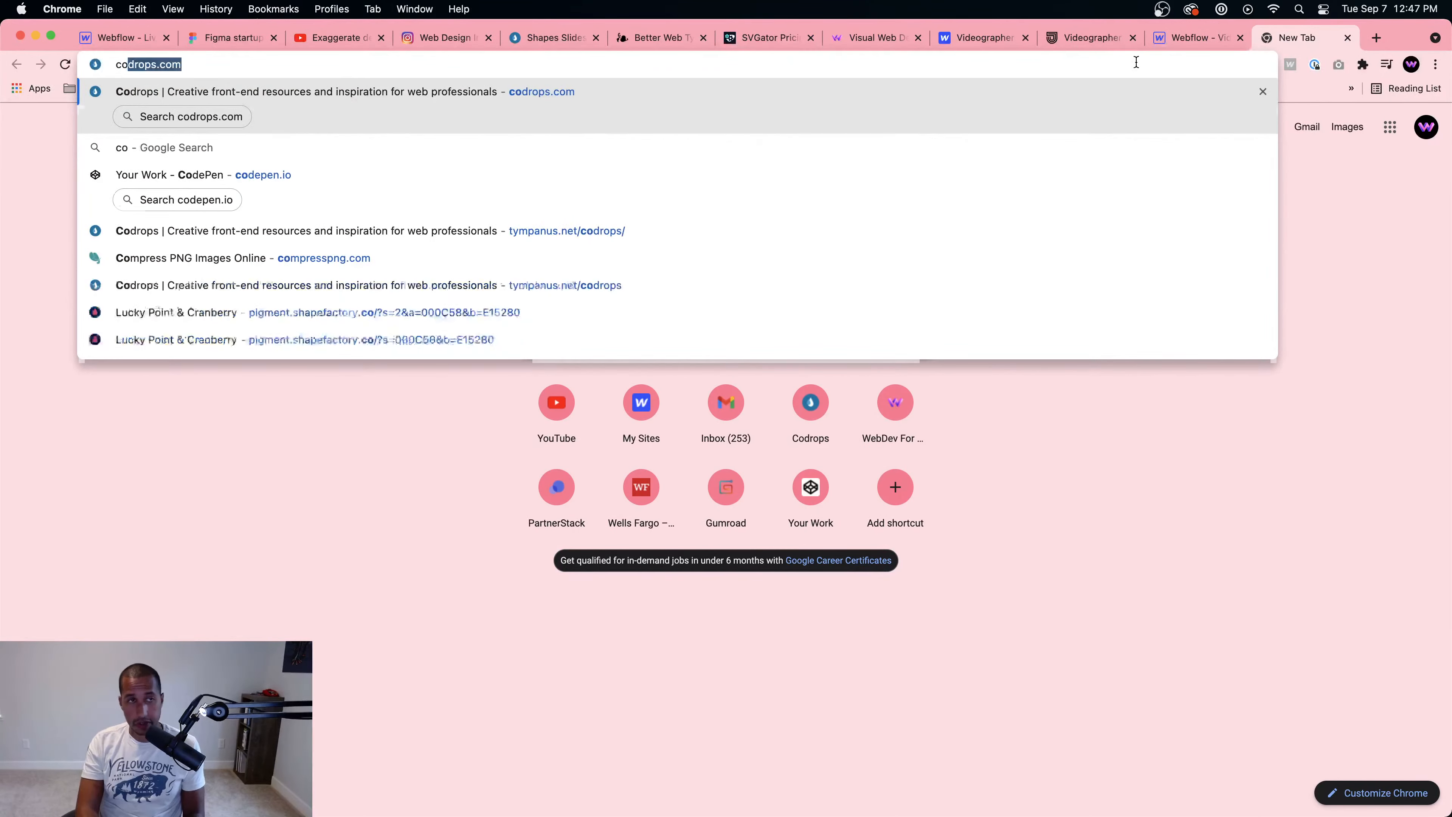
type("mpress")
key("Return")
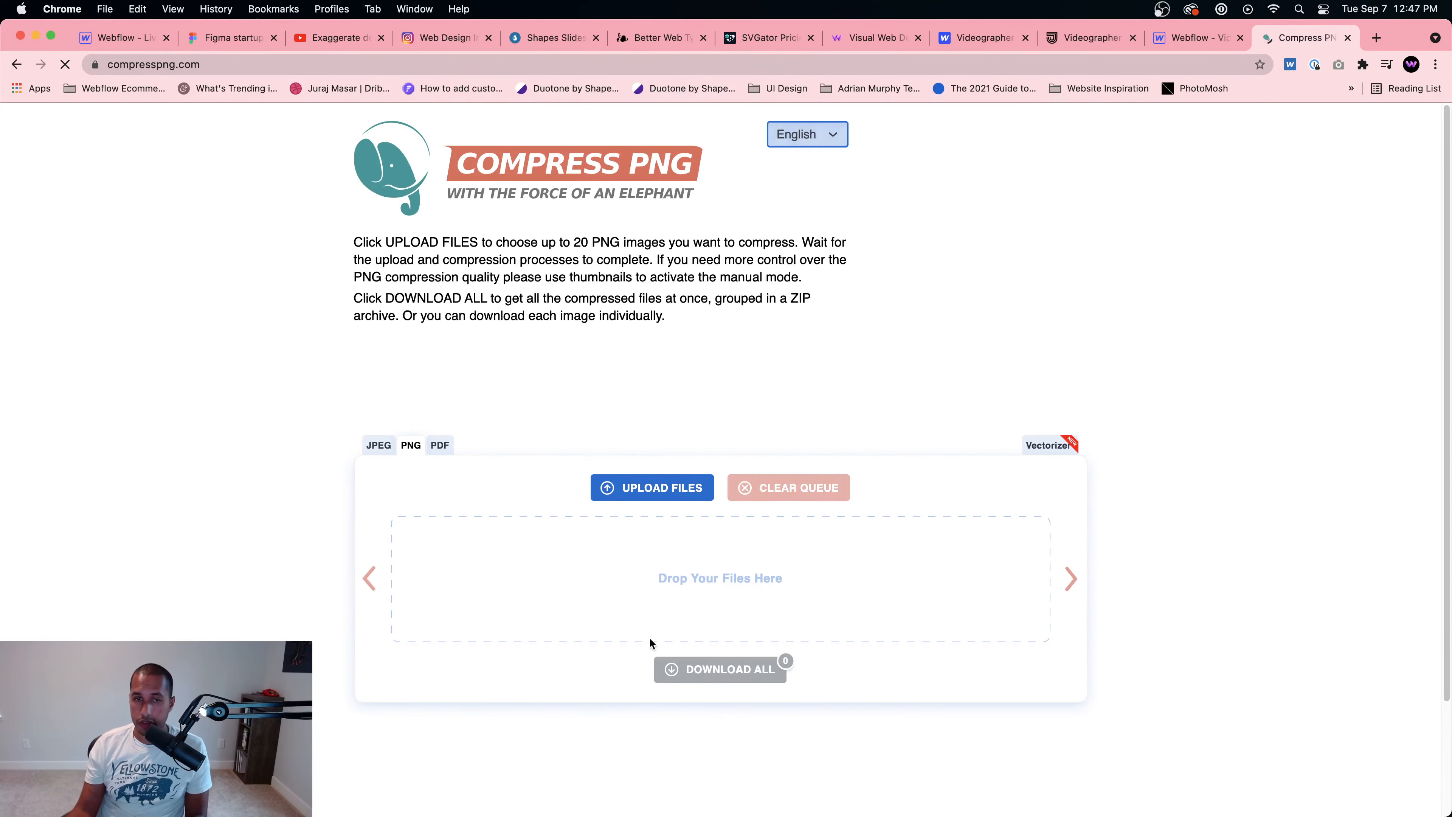
Step: Upload the seven selected Rectangle 1 PNG images from Downloads to the Webflow project's assets
left_click(117, 38)
left_click(346, 787)
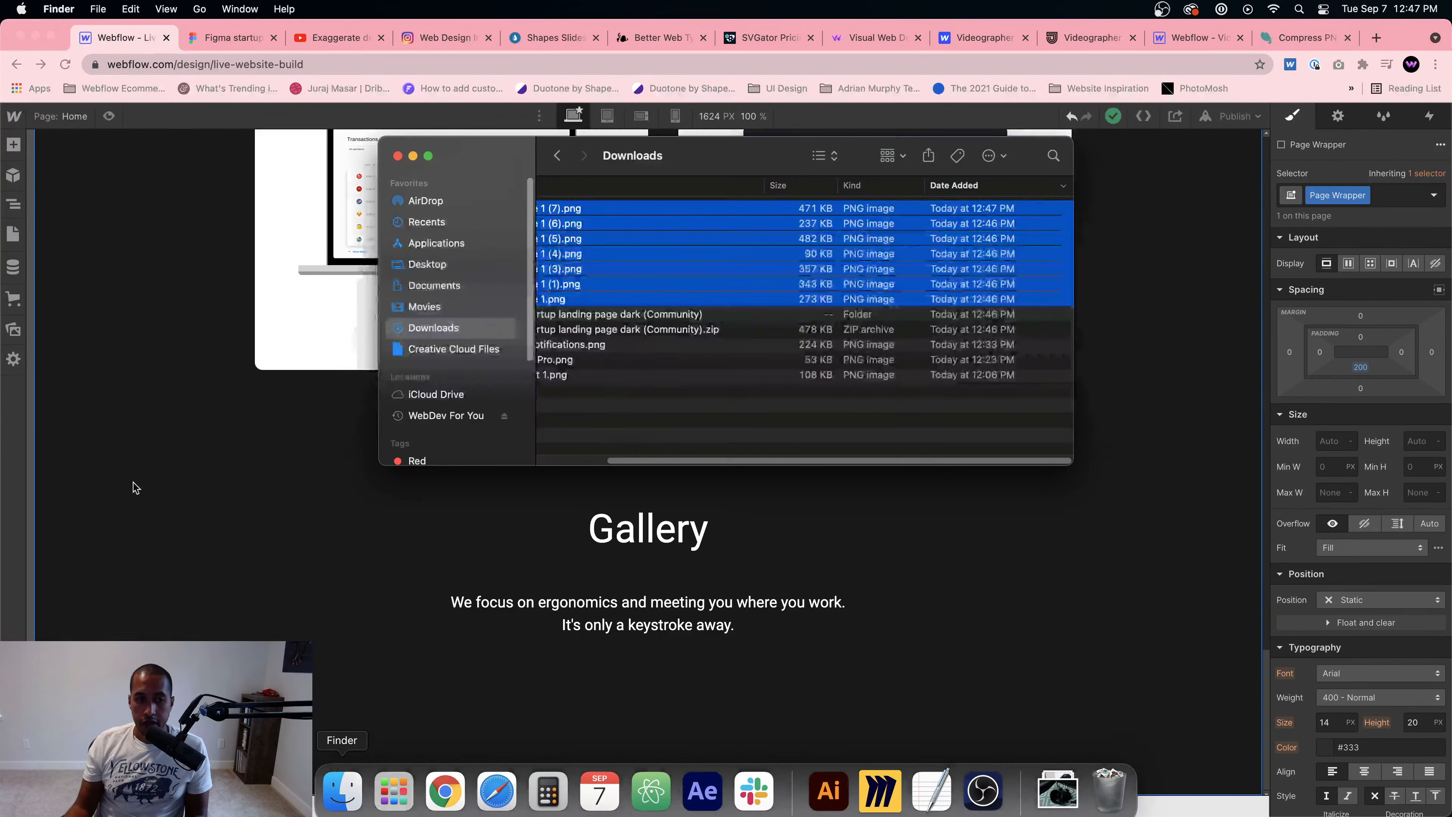
left_click(132, 486)
left_click(14, 331)
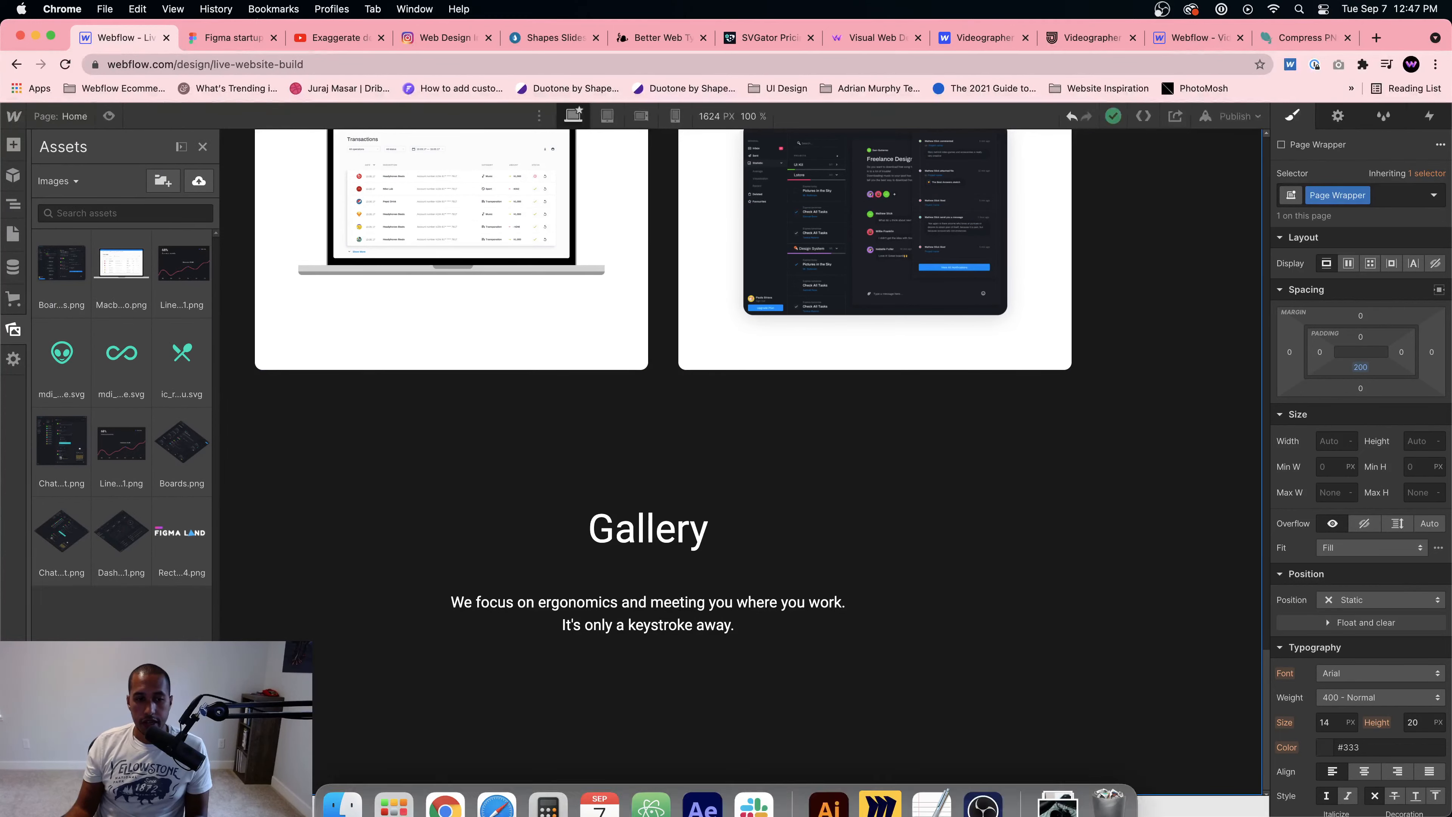
left_click(347, 792)
left_click_drag(625, 230, 169, 625)
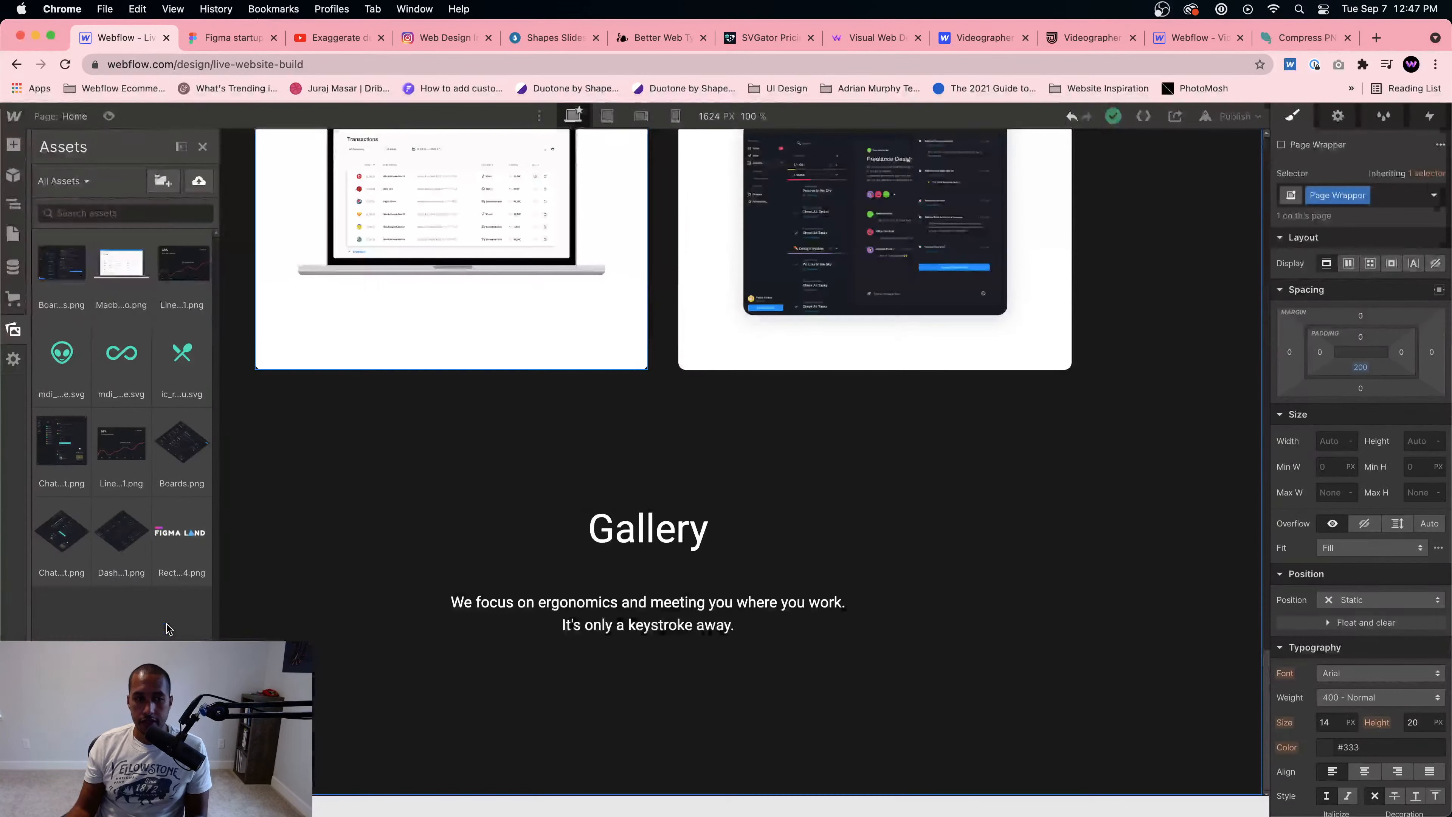
left_click(640, 655)
Step: Review the Gallery layout in Figma, switch to the Miro board and delete all its existing drawings
left_click(222, 45)
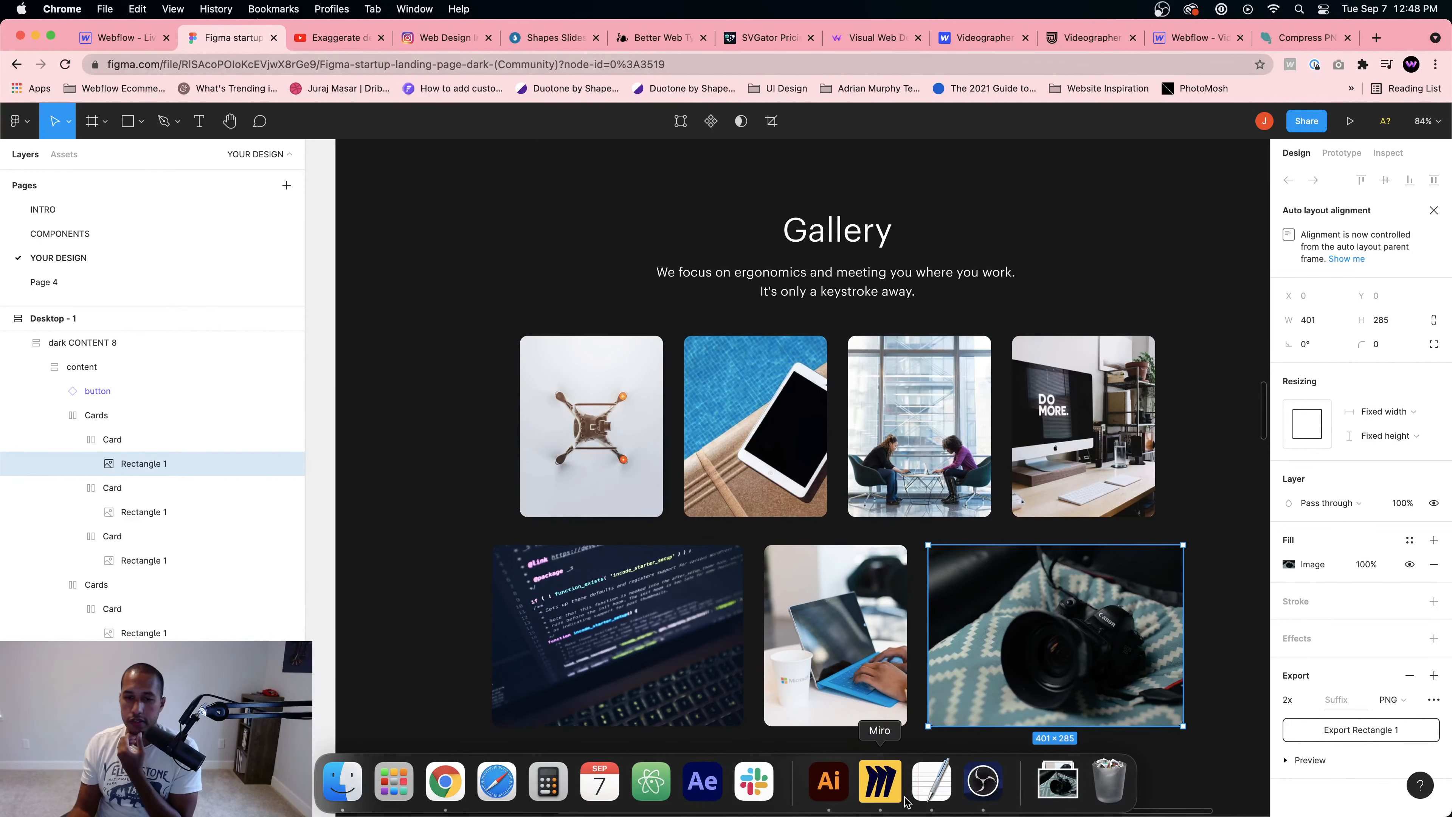
left_click(905, 801)
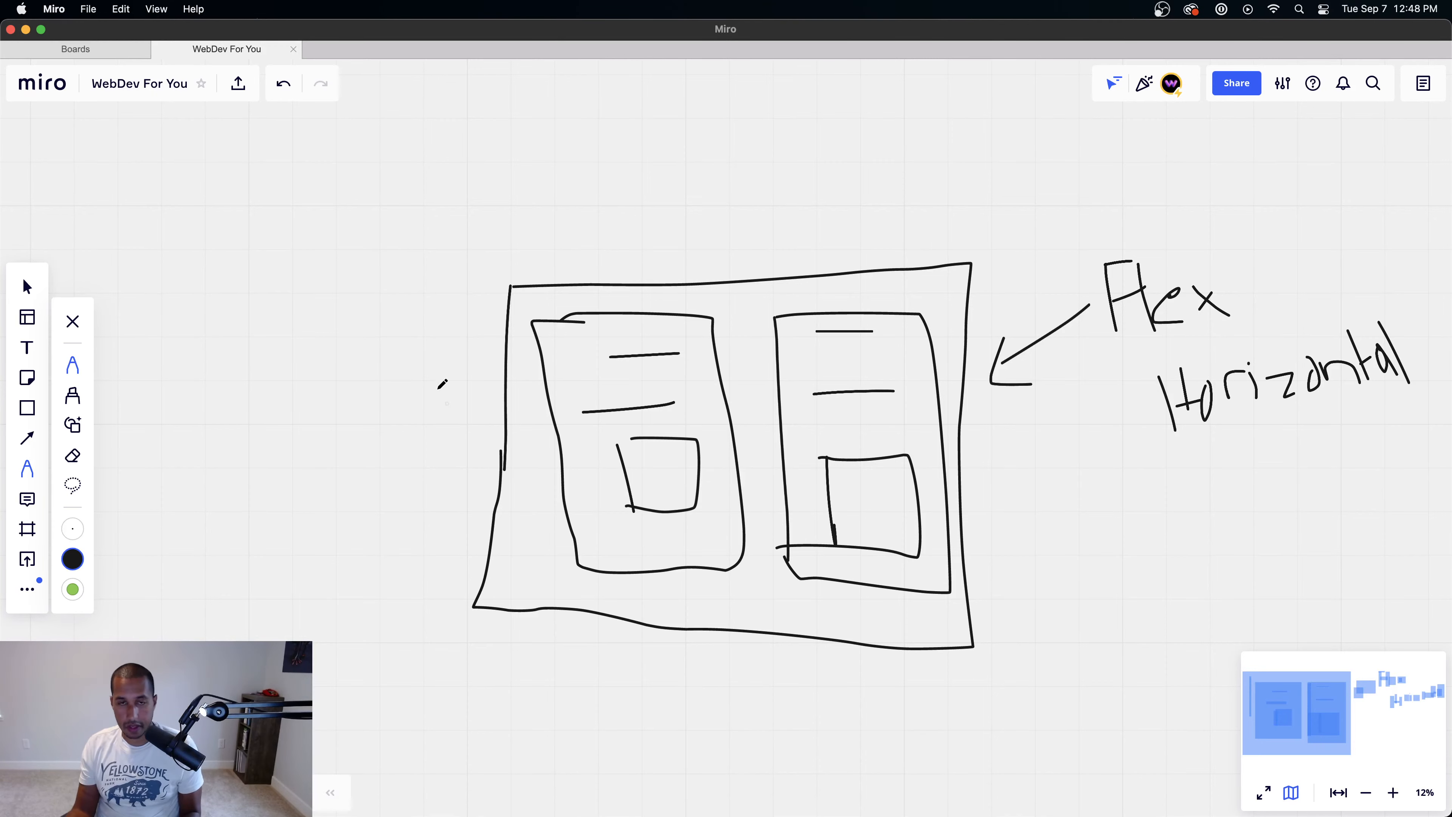
key("super+a")
key("BackSpace")
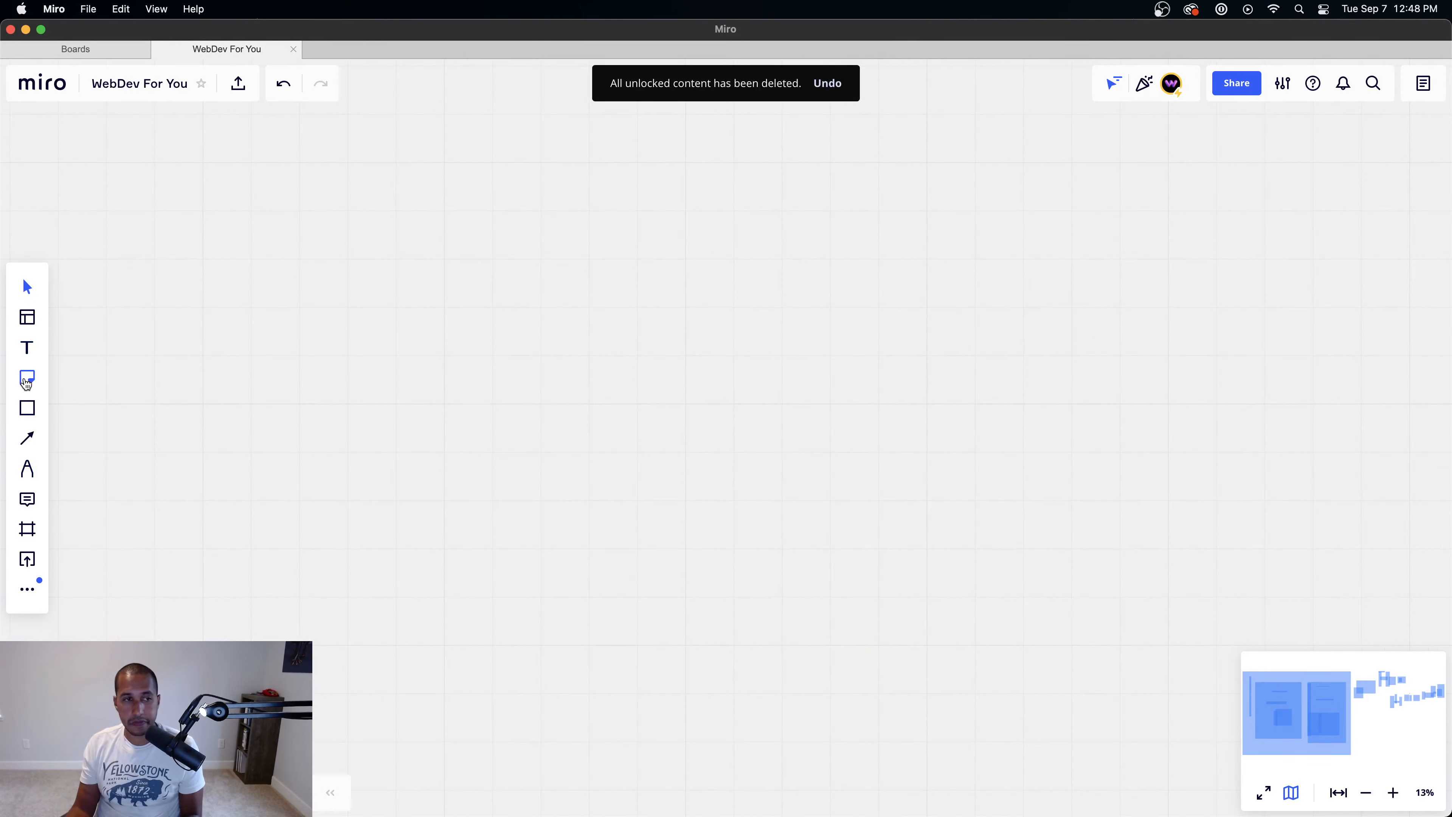
Step: Sketch a large outer container with the pen, holding two wide row boxes stacked one above the other
left_click(26, 468)
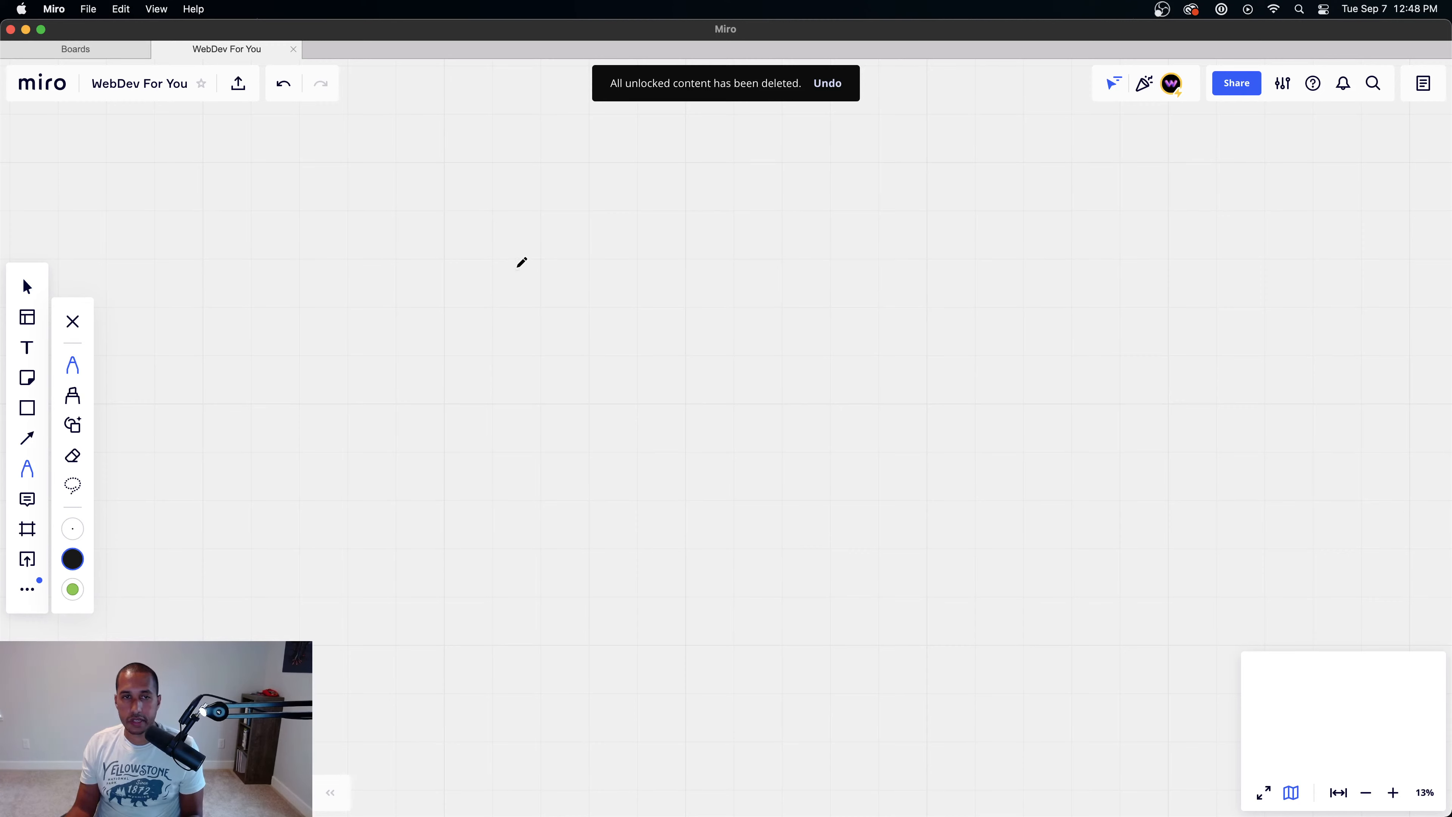
left_click_drag(516, 267, 544, 597)
mouse_move(517, 267)
left_mouse_down()
mouse_move(1119, 266)
mouse_move(1203, 439)
mouse_move(1206, 610)
left_mouse_up()
mouse_move(545, 597)
left_mouse_down()
mouse_move(585, 638)
mouse_move(1201, 621)
left_mouse_up()
mouse_move(622, 304)
left_mouse_down()
mouse_move(643, 451)
mouse_move(1157, 316)
mouse_move(1170, 421)
mouse_move(648, 448)
left_mouse_up()
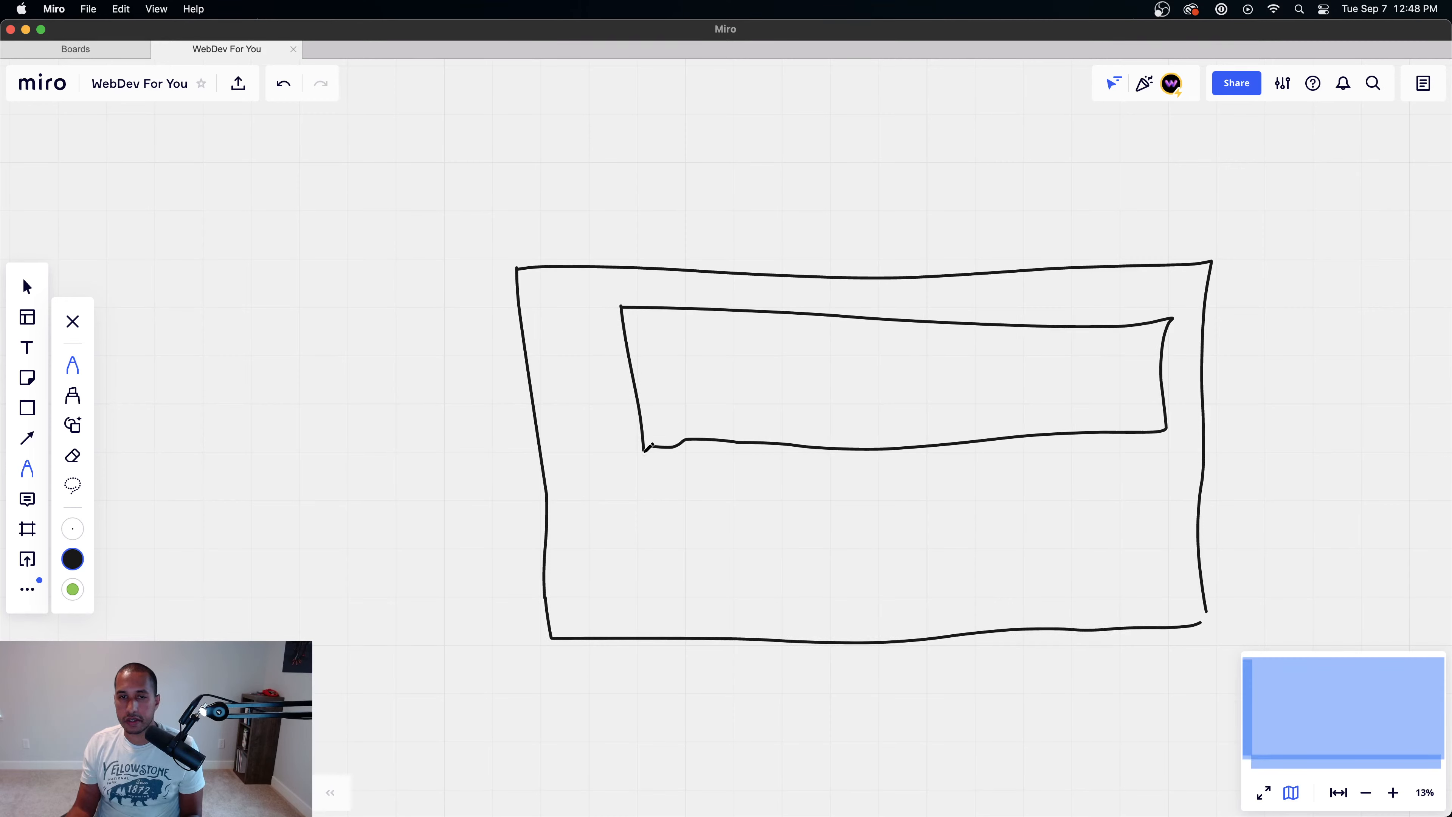
mouse_move(650, 496)
left_mouse_down()
mouse_move(656, 579)
mouse_move(869, 491)
mouse_move(1126, 466)
mouse_move(1132, 572)
mouse_move(1041, 597)
mouse_move(665, 594)
left_mouse_up()
Step: Sketch four image boxes inside the upper row and three image boxes inside the lower row
mouse_move(662, 331)
left_mouse_down()
mouse_move(763, 388)
mouse_move(663, 343)
left_mouse_up()
left_click_drag(806, 342, 813, 421)
mouse_move(807, 342)
left_mouse_down()
mouse_move(885, 365)
mouse_move(812, 433)
left_mouse_up()
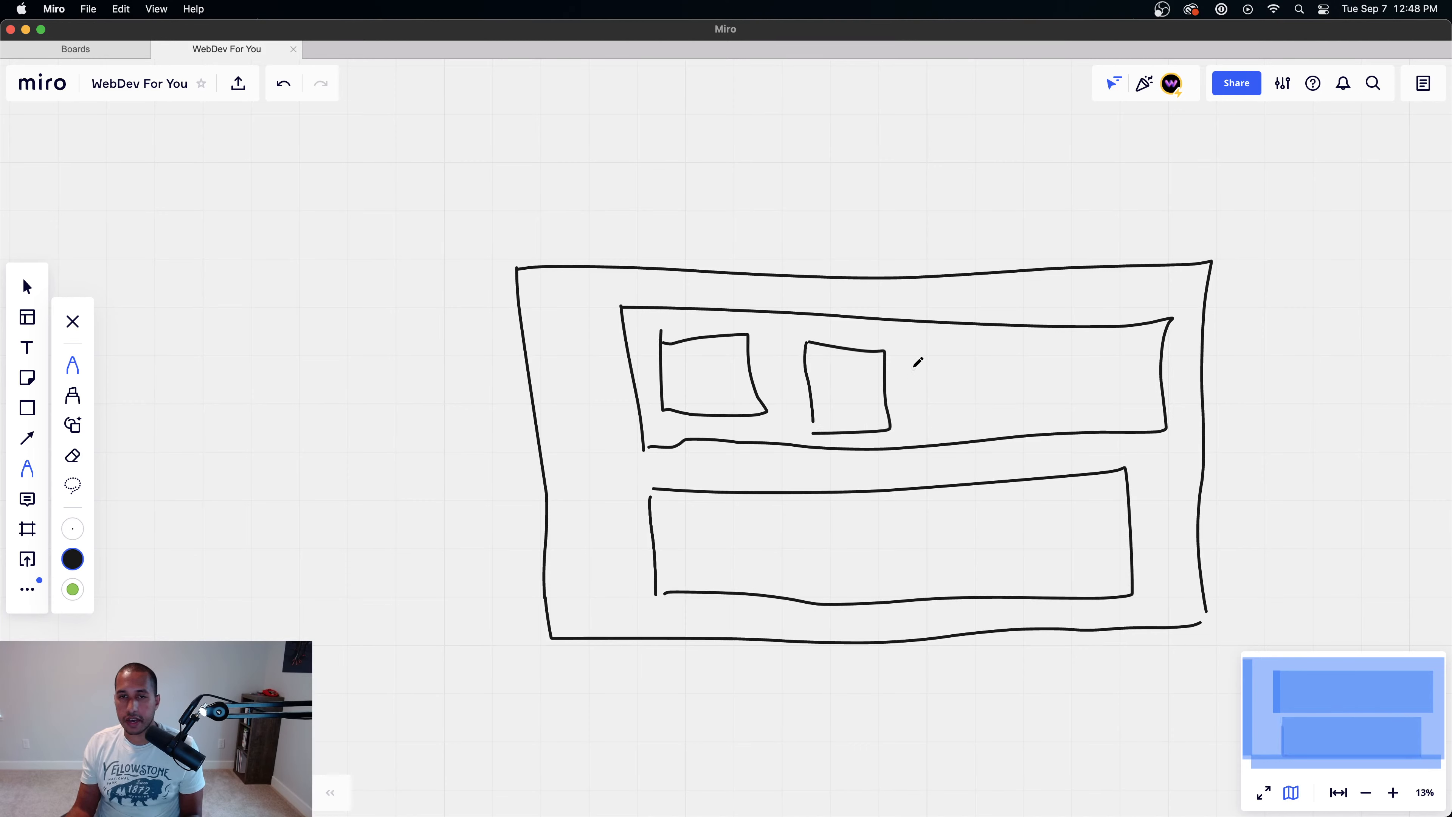
mouse_move(912, 366)
left_mouse_down()
mouse_move(916, 413)
mouse_move(995, 367)
mouse_move(917, 424)
left_mouse_up()
left_click_drag(1034, 355, 1049, 419)
mouse_move(1043, 347)
left_mouse_down()
mouse_move(1132, 345)
mouse_move(1062, 419)
left_mouse_up()
mouse_move(707, 525)
left_mouse_down()
mouse_move(773, 552)
mouse_move(716, 576)
left_mouse_up()
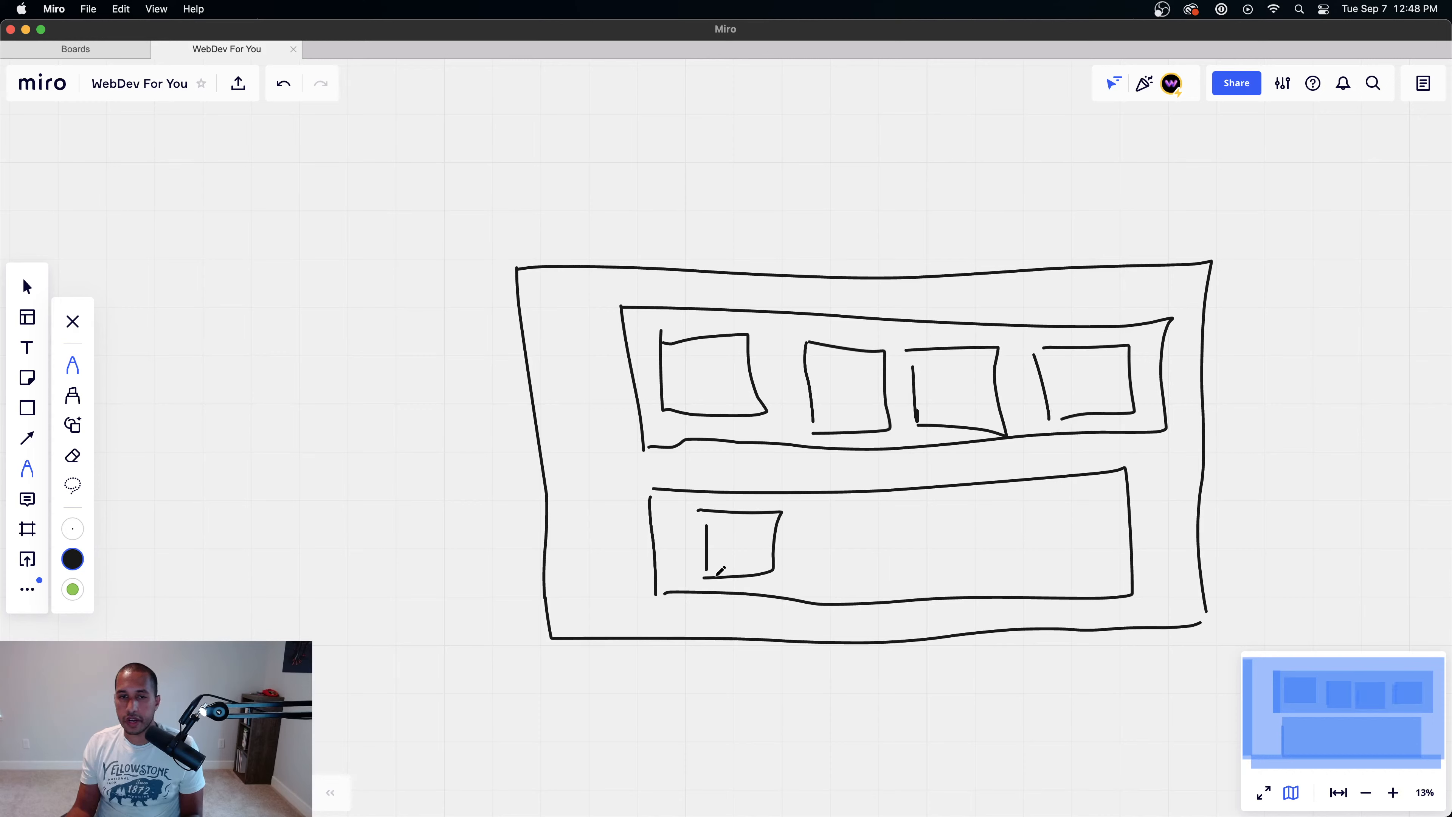
mouse_move(838, 511)
left_mouse_down()
mouse_move(852, 594)
mouse_move(846, 571)
mouse_move(826, 577)
left_mouse_up()
mouse_move(998, 495)
left_mouse_down()
mouse_move(1020, 572)
mouse_move(1070, 490)
mouse_move(1005, 584)
left_mouse_up()
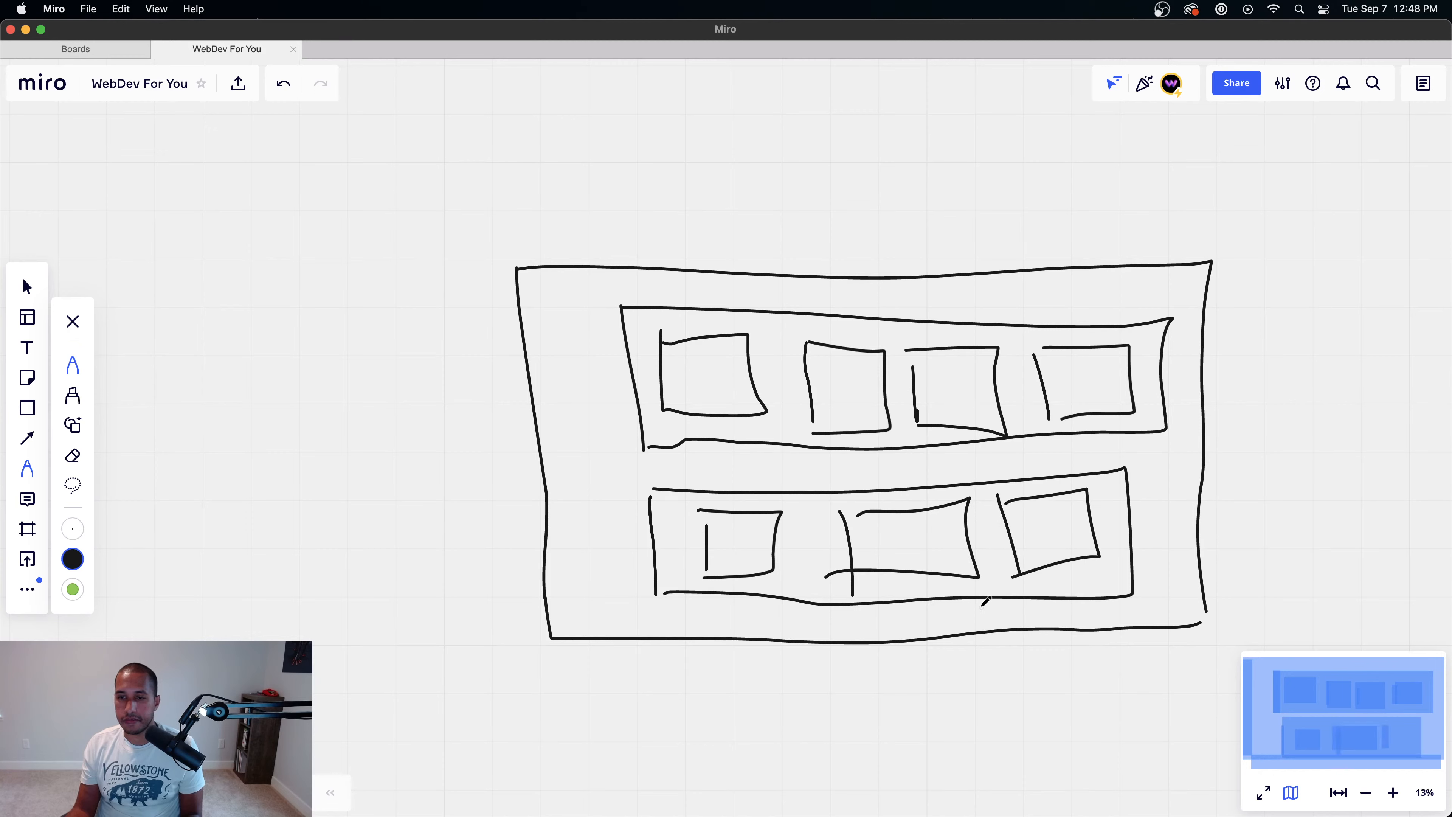
Step: Return to Webflow and add a div block inside the Gallery section's Container, below the intro text
mouse_move(732, 816)
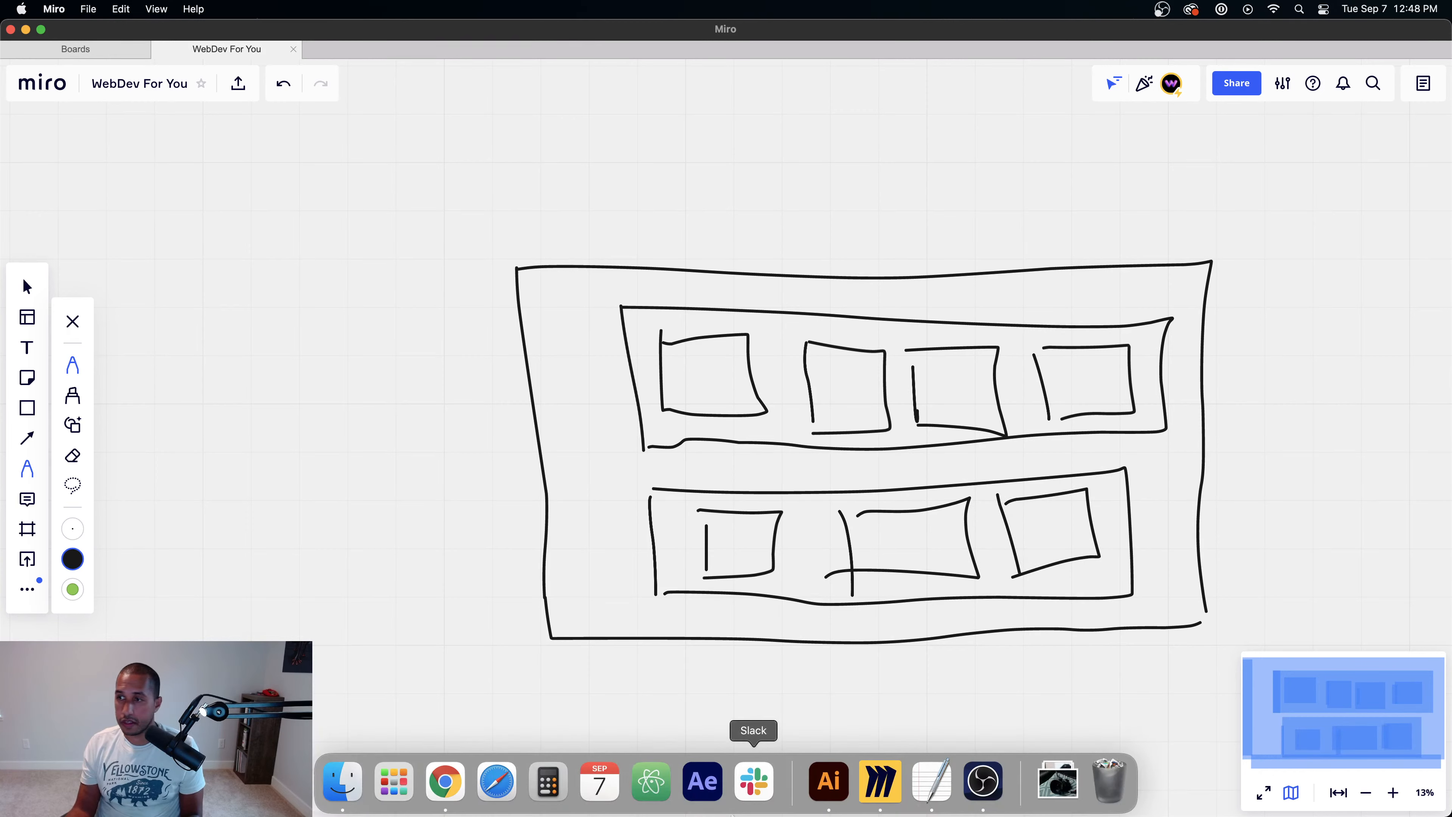
left_click(445, 781)
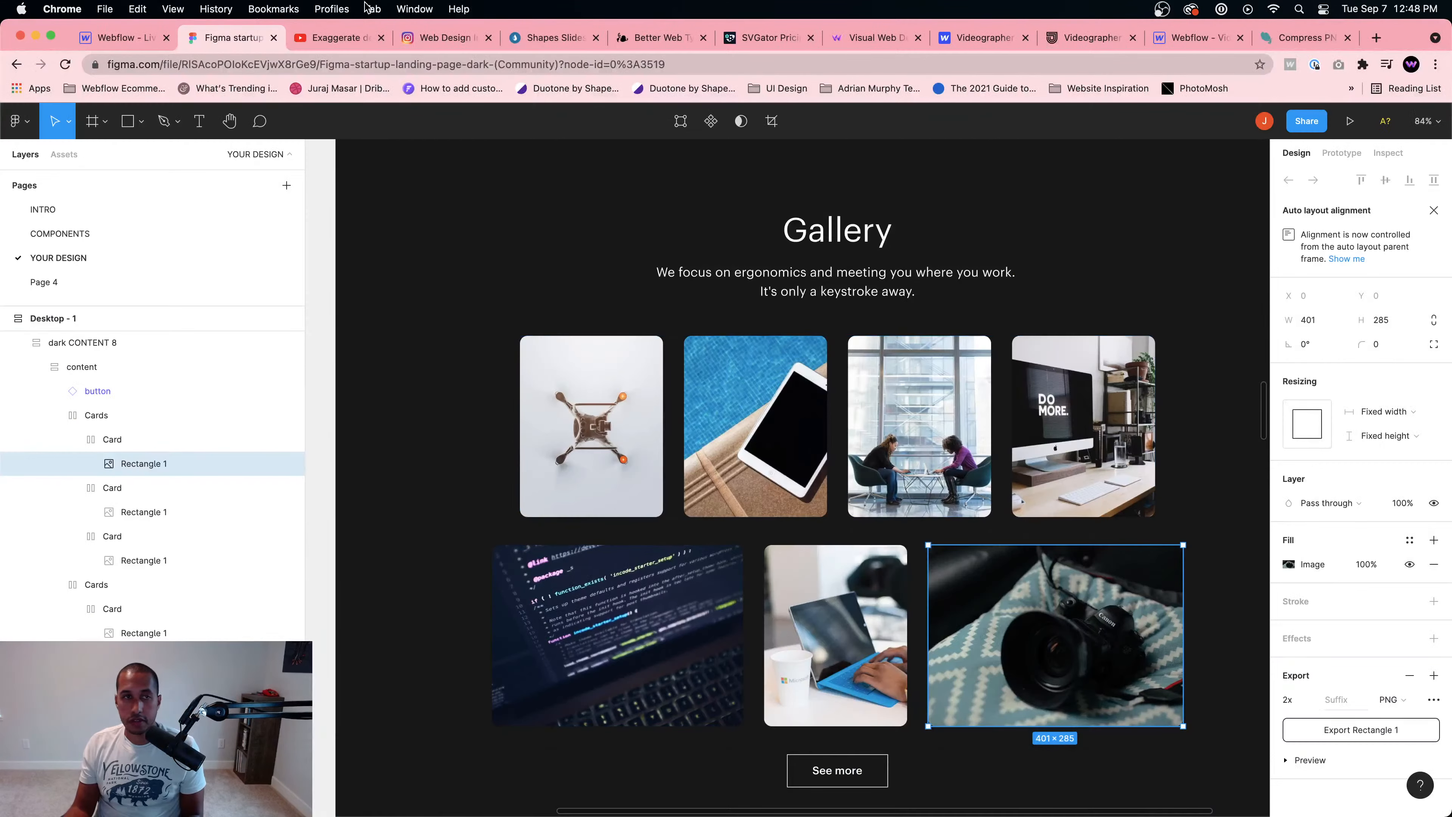
left_click(130, 37)
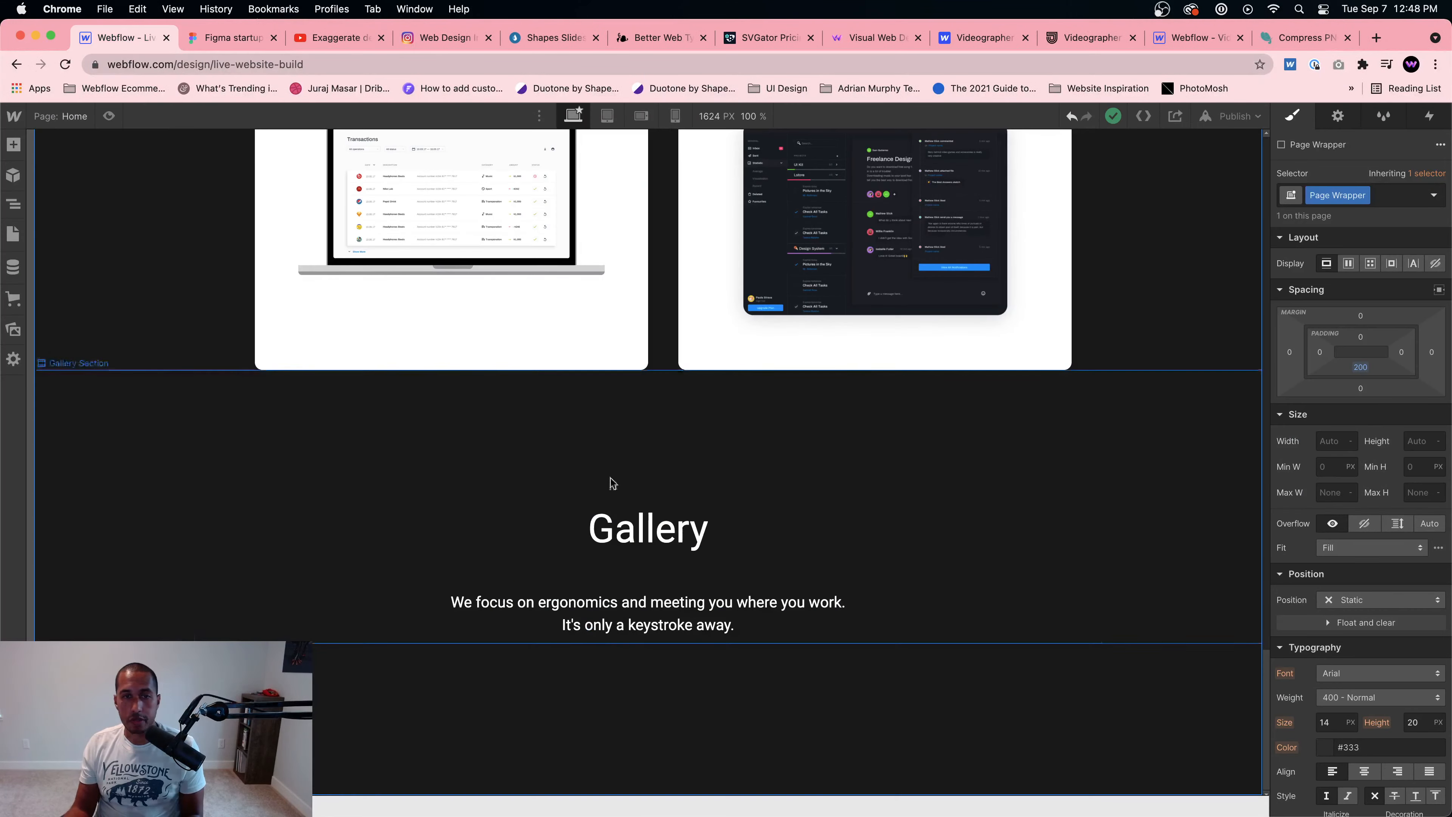
left_click(311, 546)
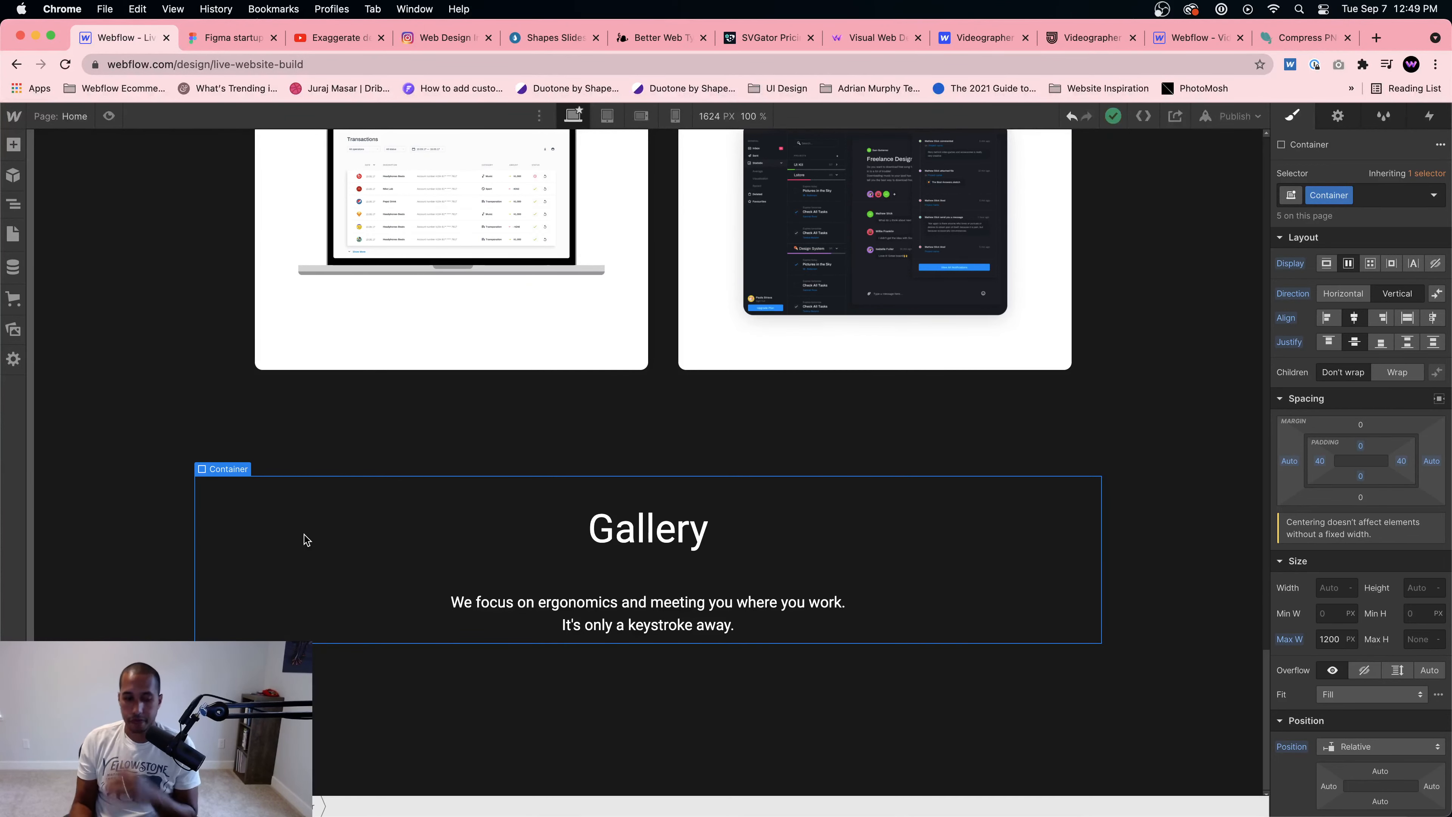
key("super+e")
type("div")
key("Return")
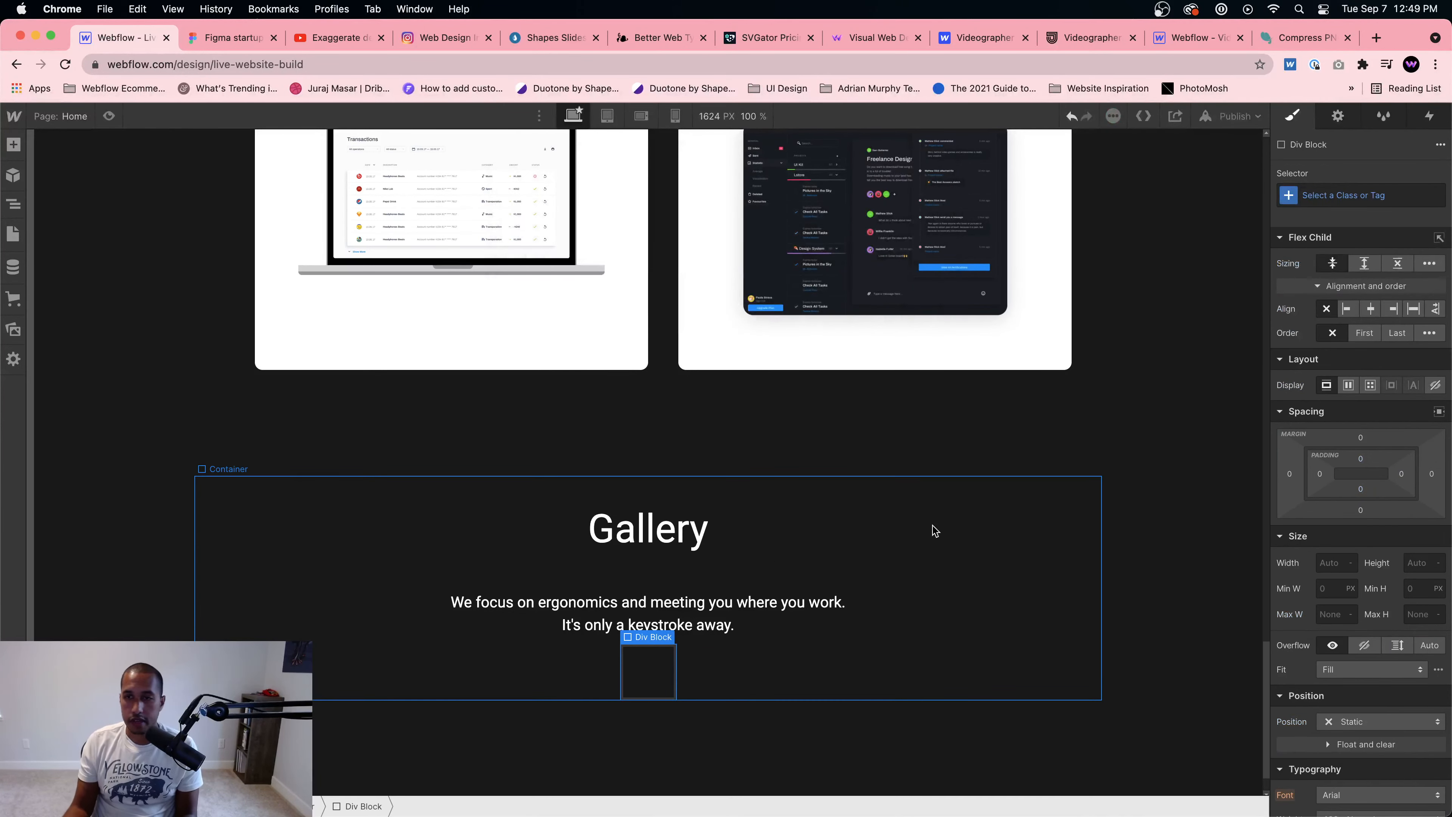
Step: Set the new div block's width to 100%
left_click(1326, 568)
type("100")
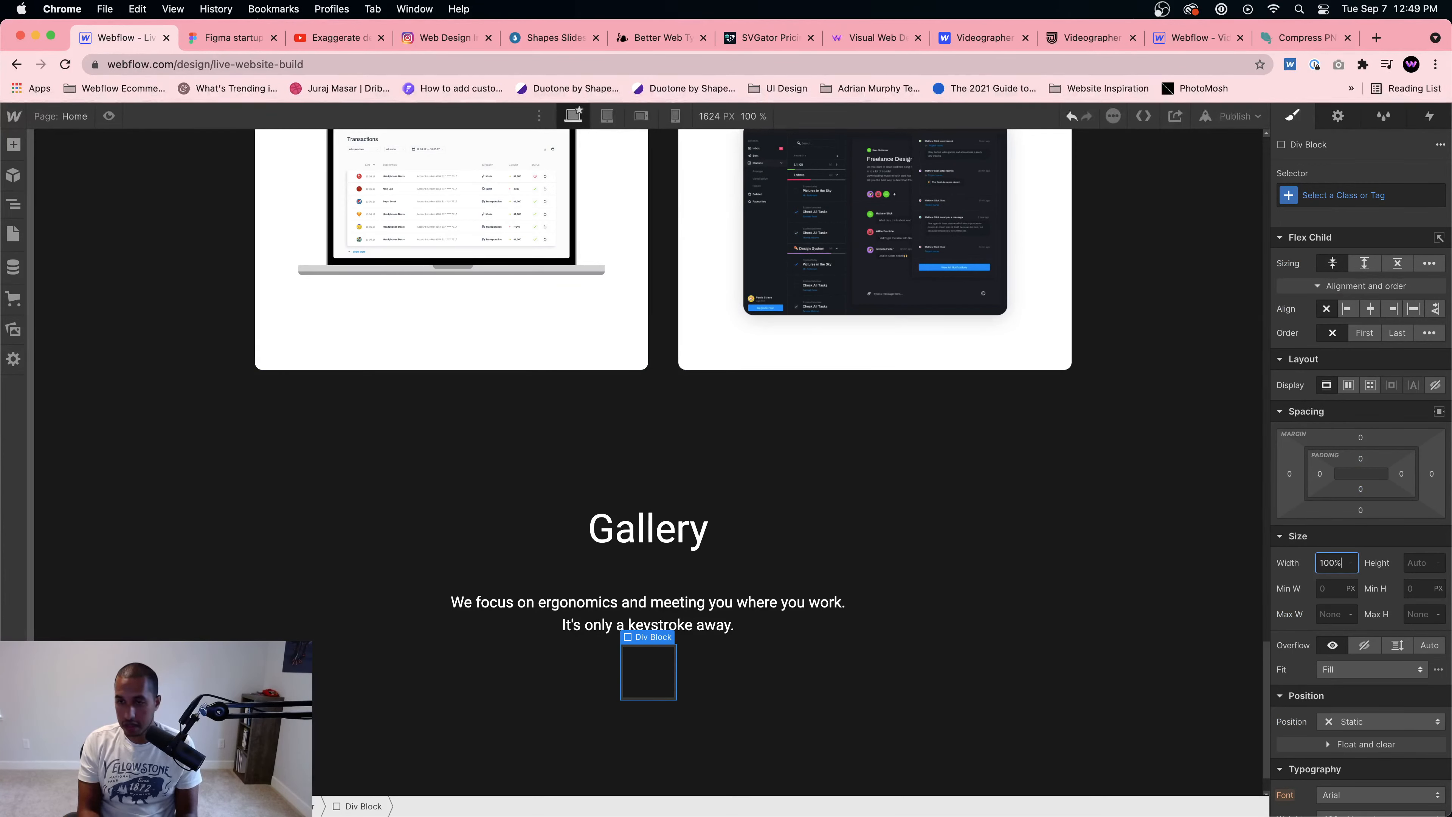
key("Return")
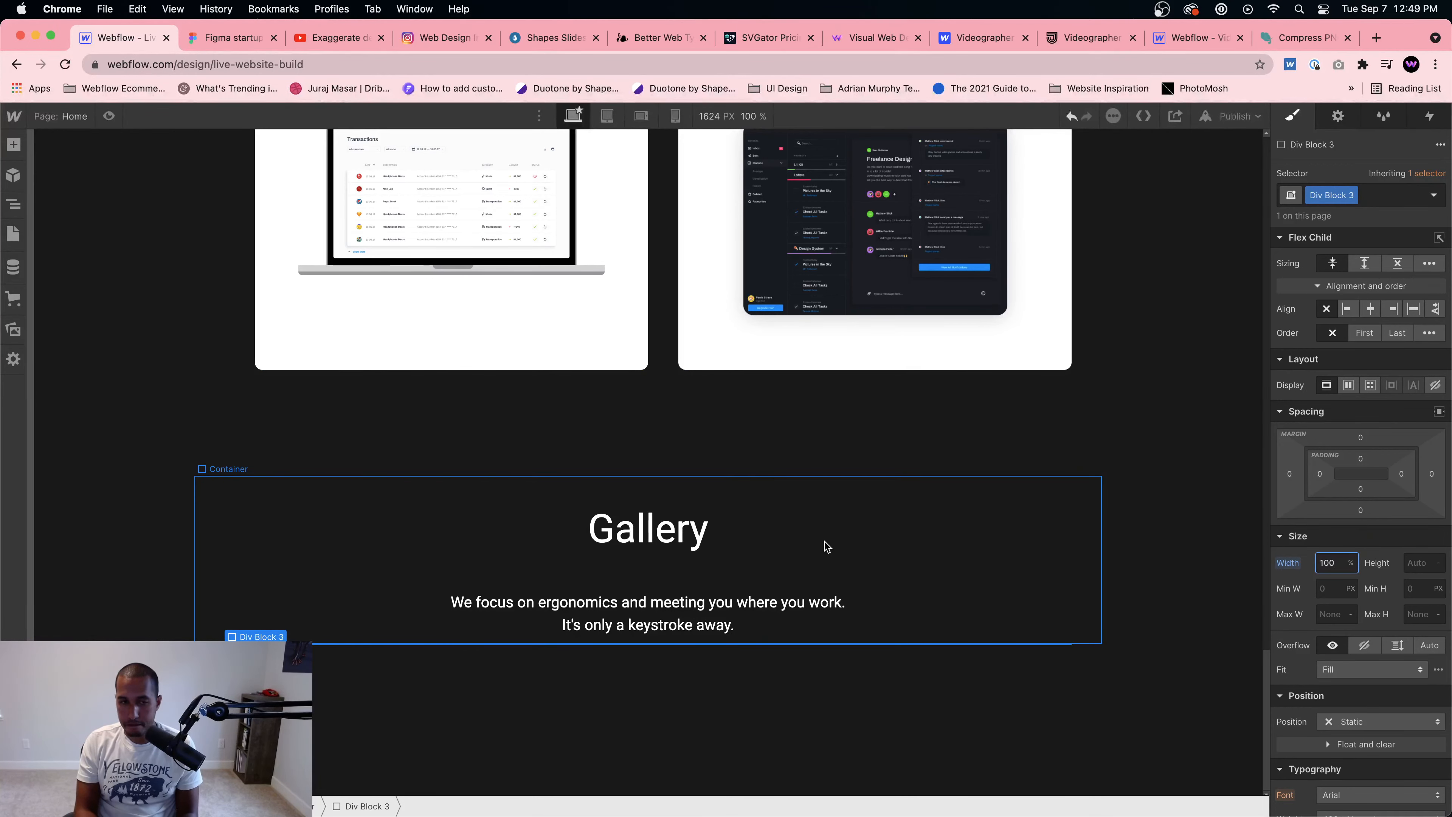
Step: Rename the class of the new div block below the Gallery subheading to Gallery First Row
left_click(13, 203)
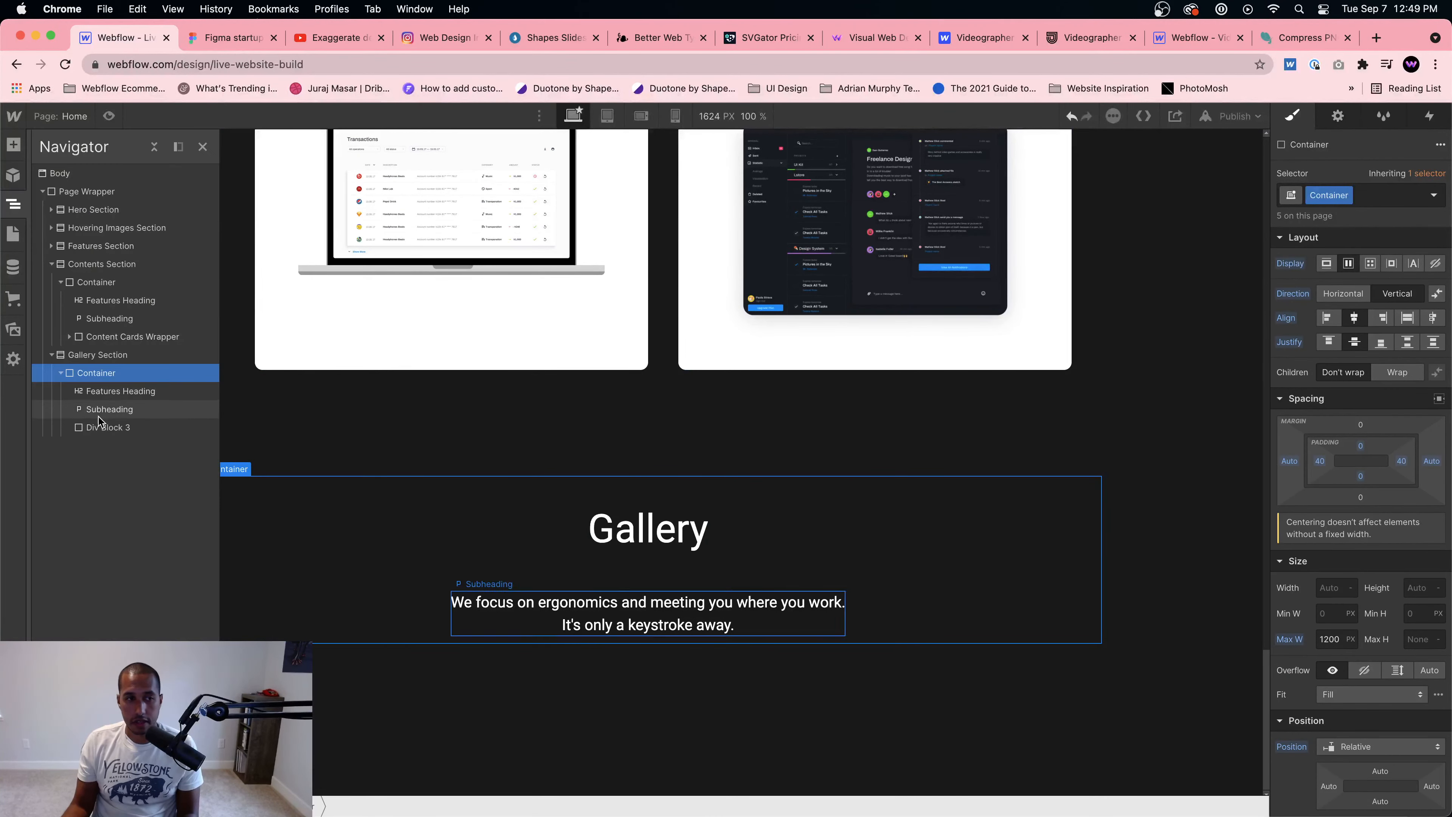
double_click(1315, 196)
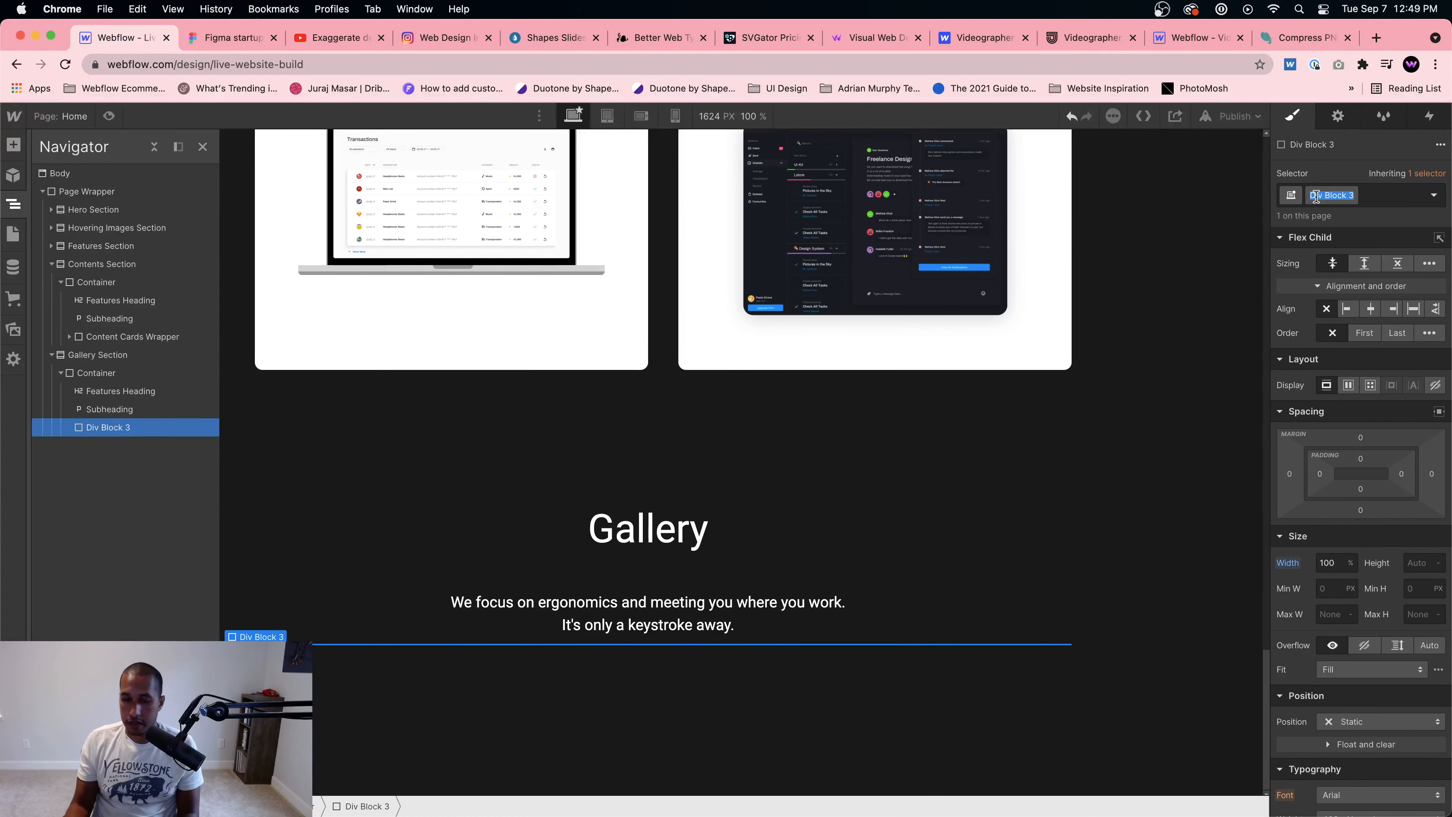
type("Gallery")
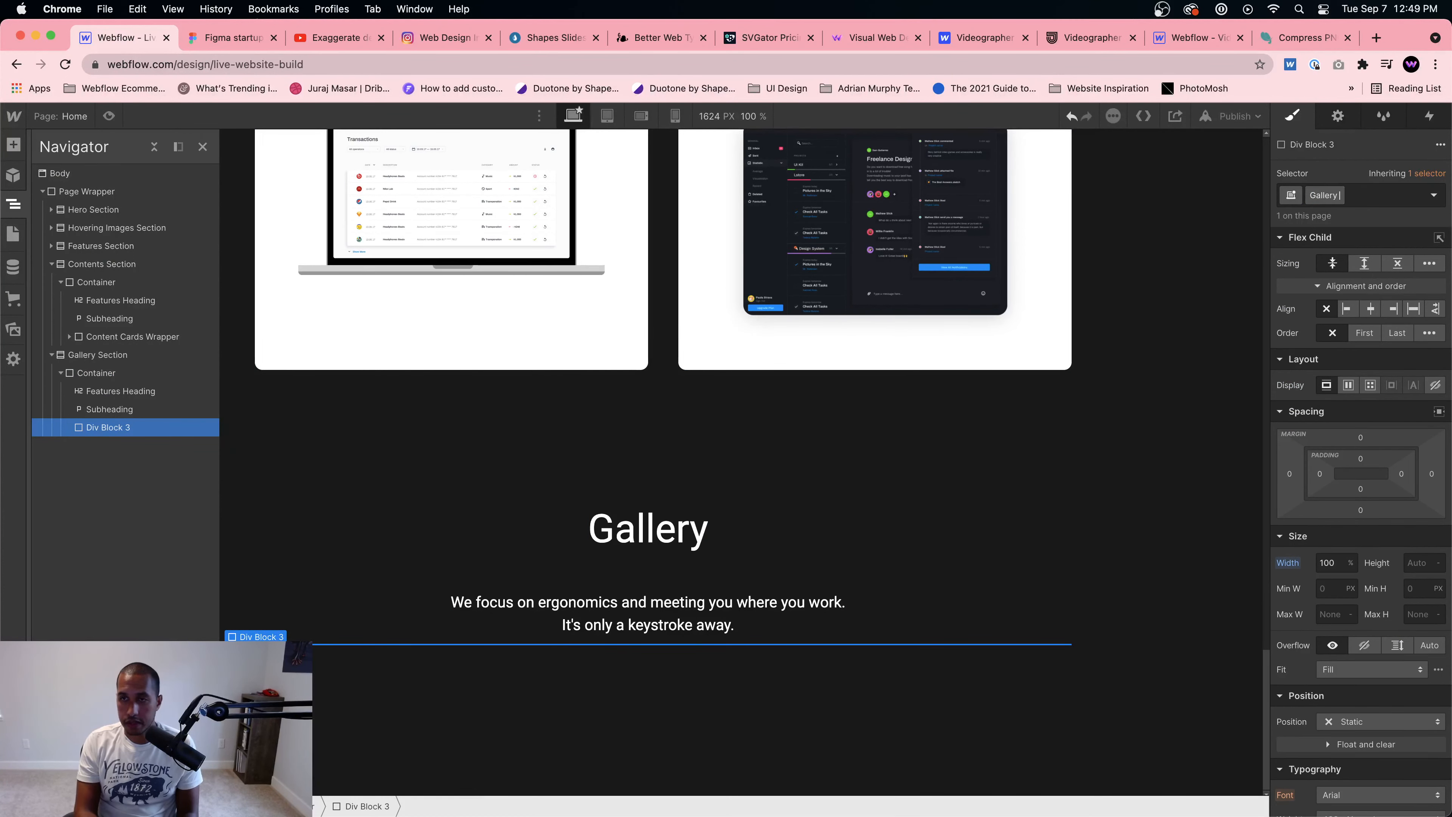
type(" First Row")
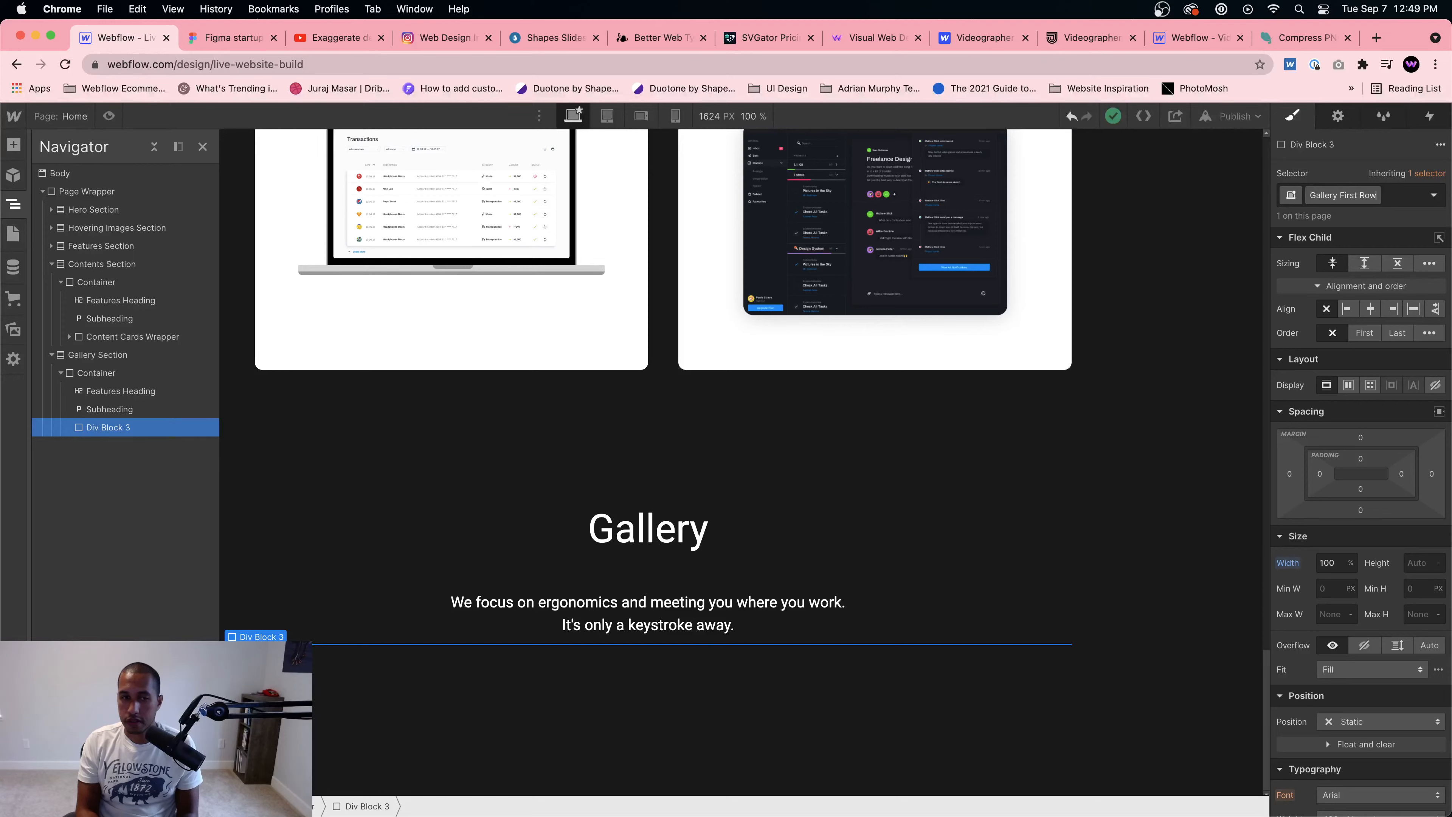
key("Return")
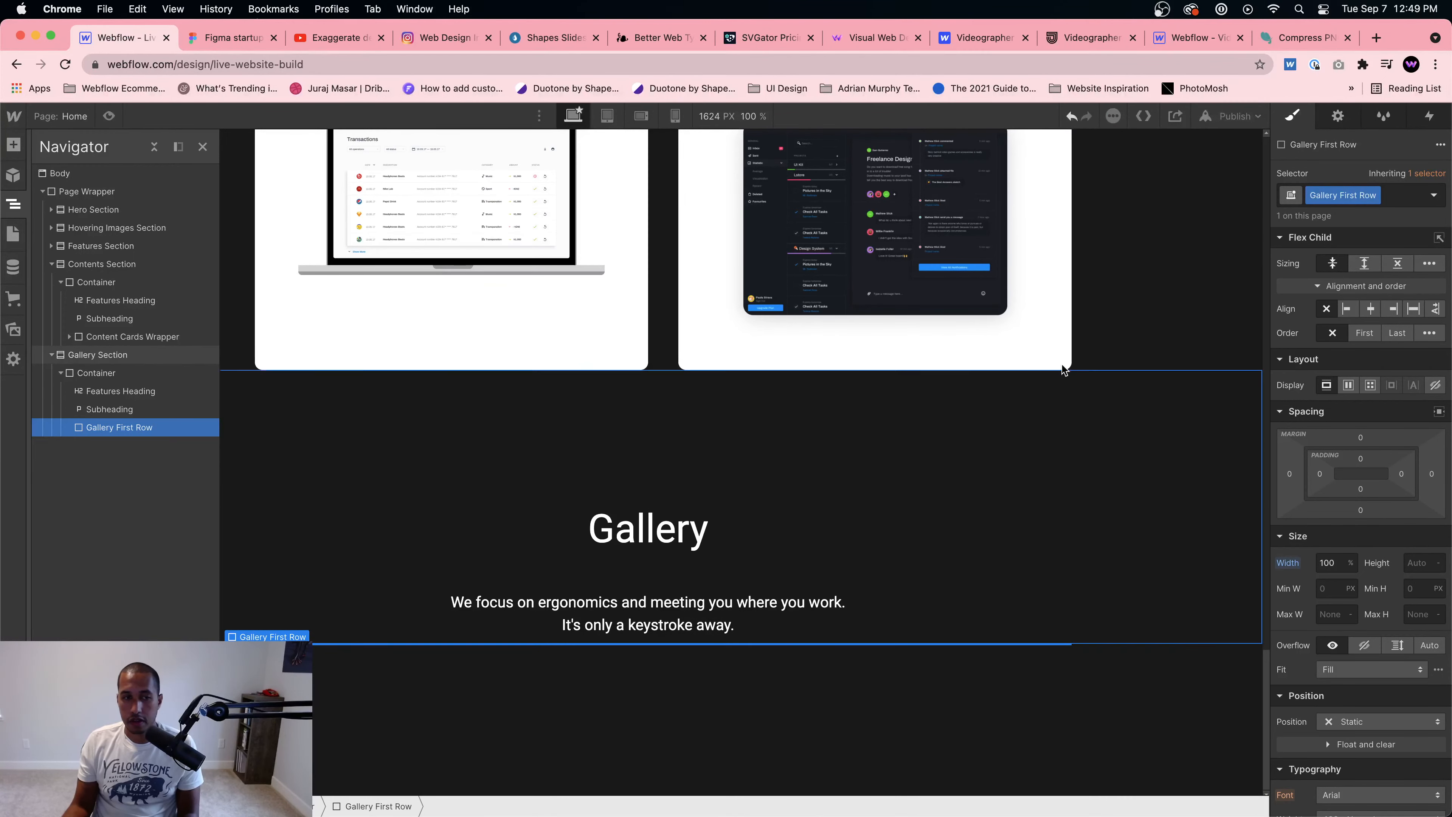
Step: Rename the div block's class to Gallery Wrapper
double_click(1344, 195)
type("g")
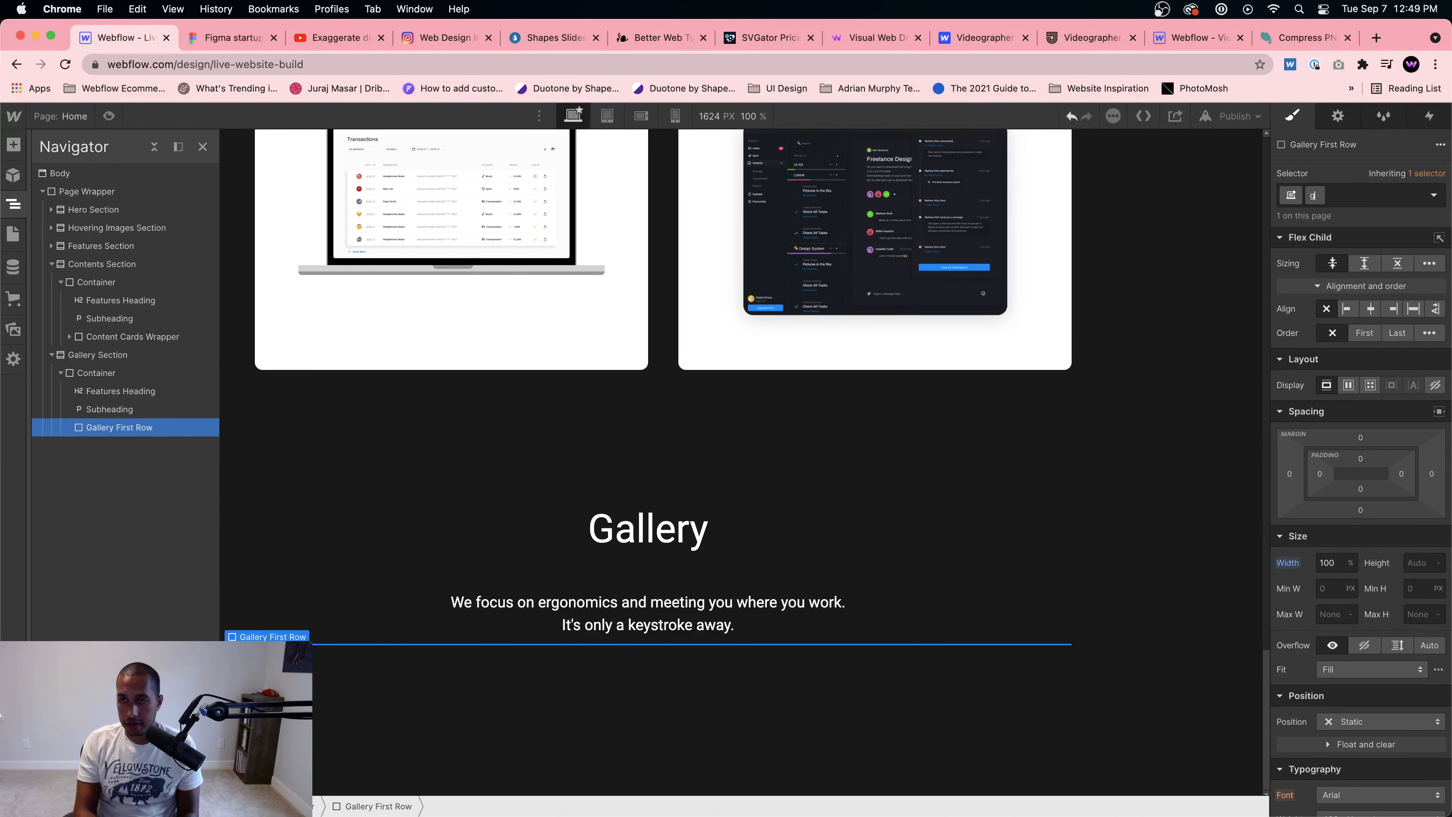
type("allery Wrapper")
key("Return")
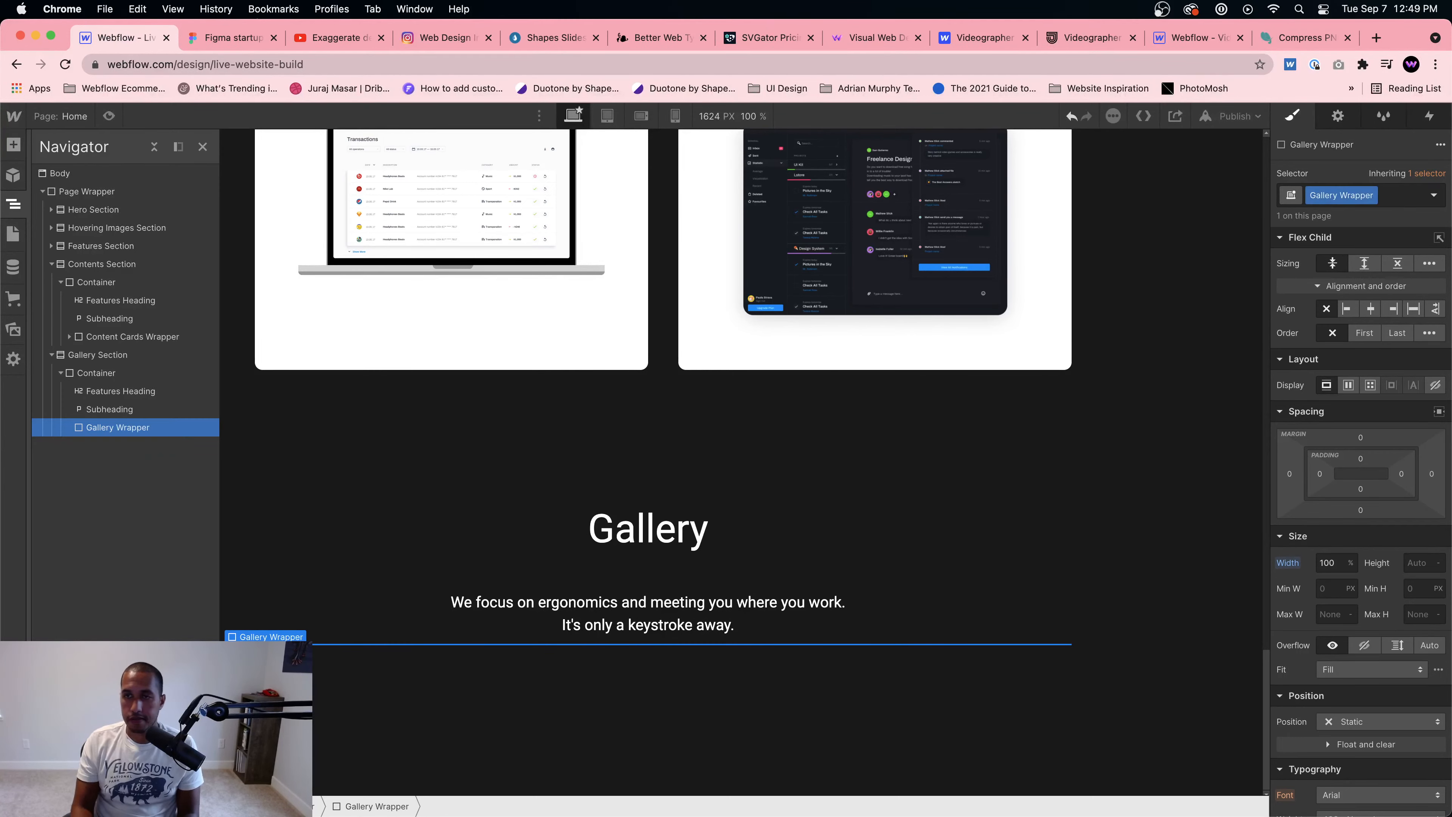
Step: Add a div block inside Gallery Wrapper and give it the class Gallery First Row
left_click(13, 144)
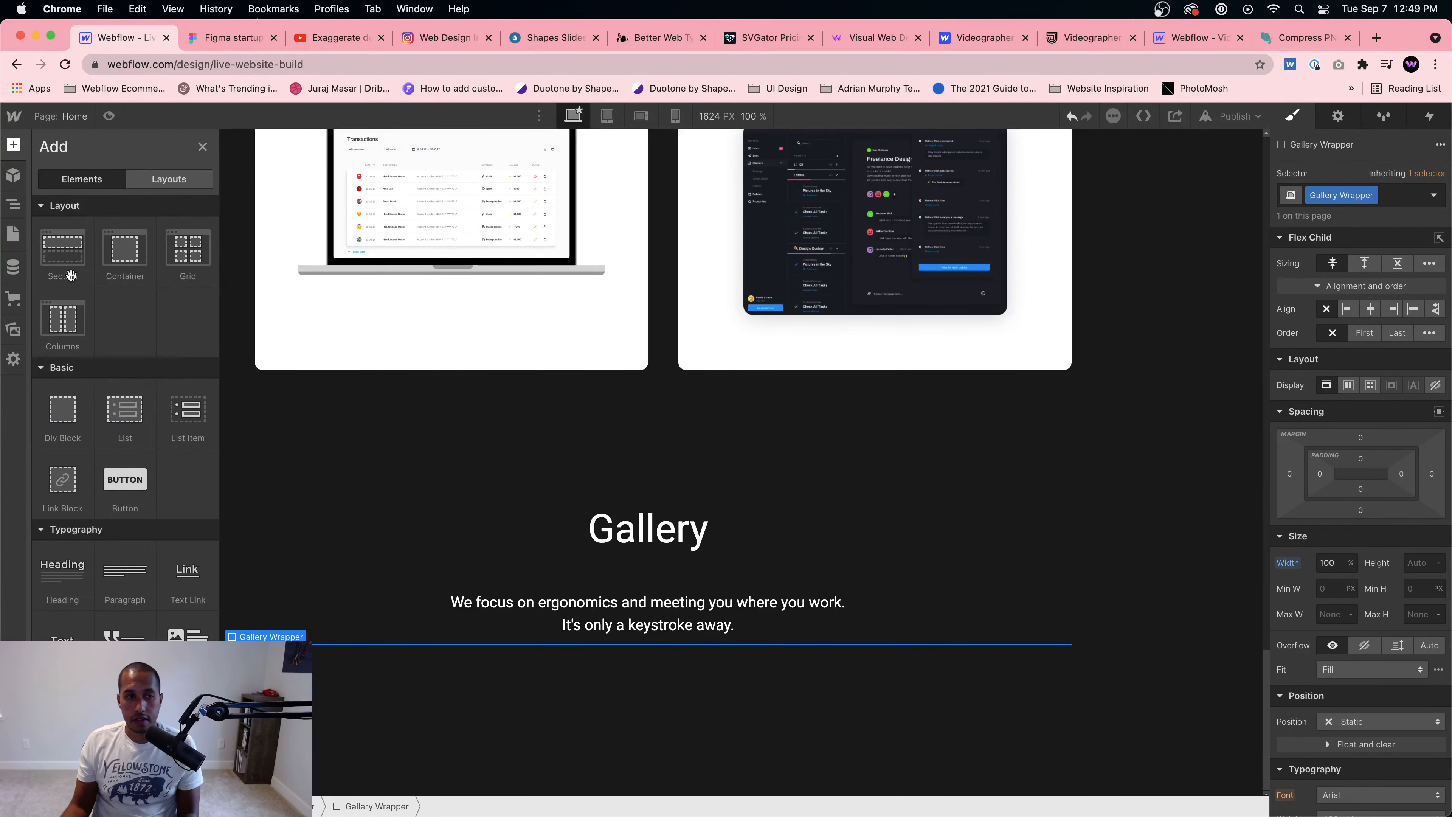
left_click(63, 413)
left_click(1396, 184)
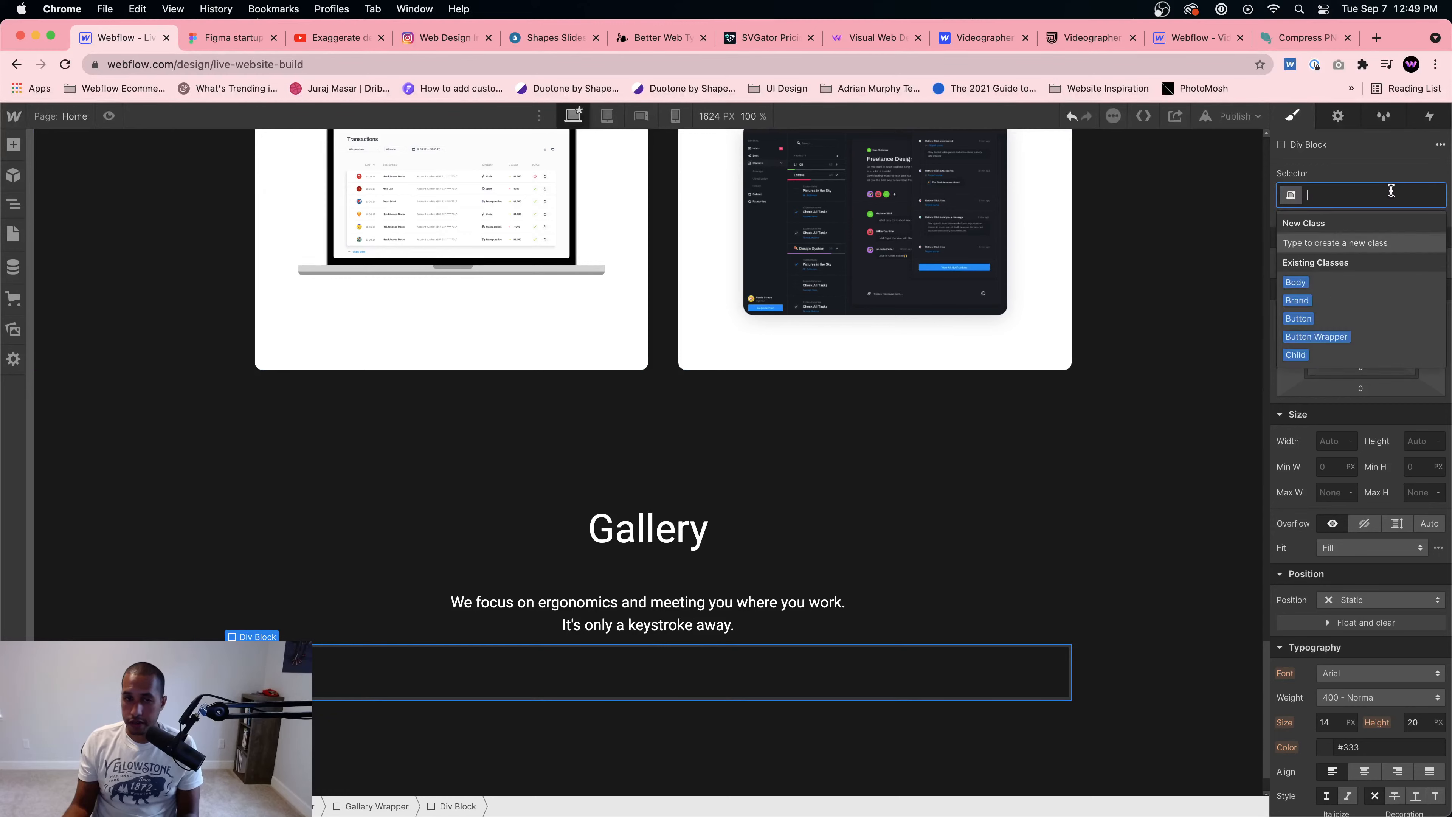
type("Gallery First Row")
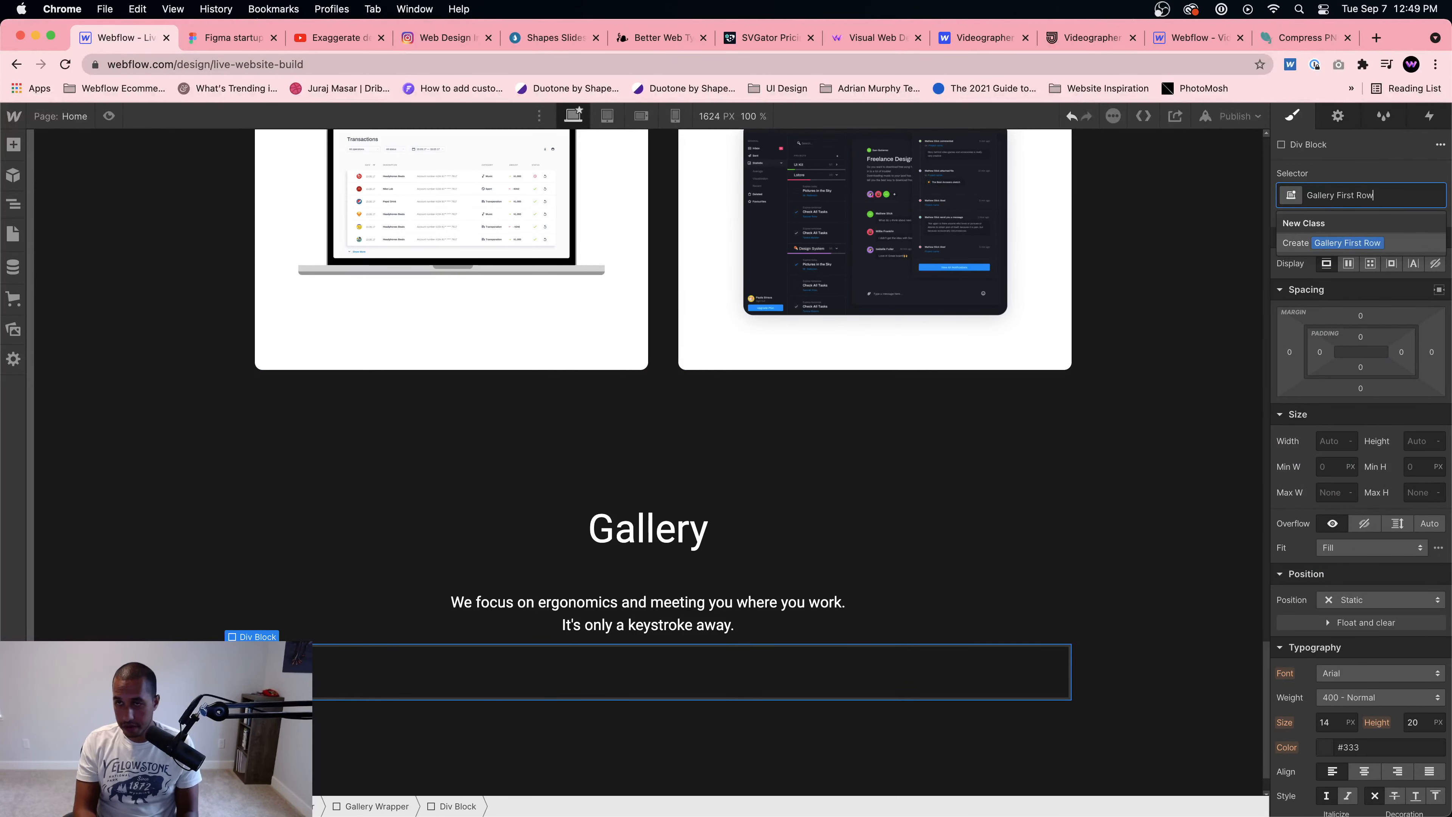
key("Return")
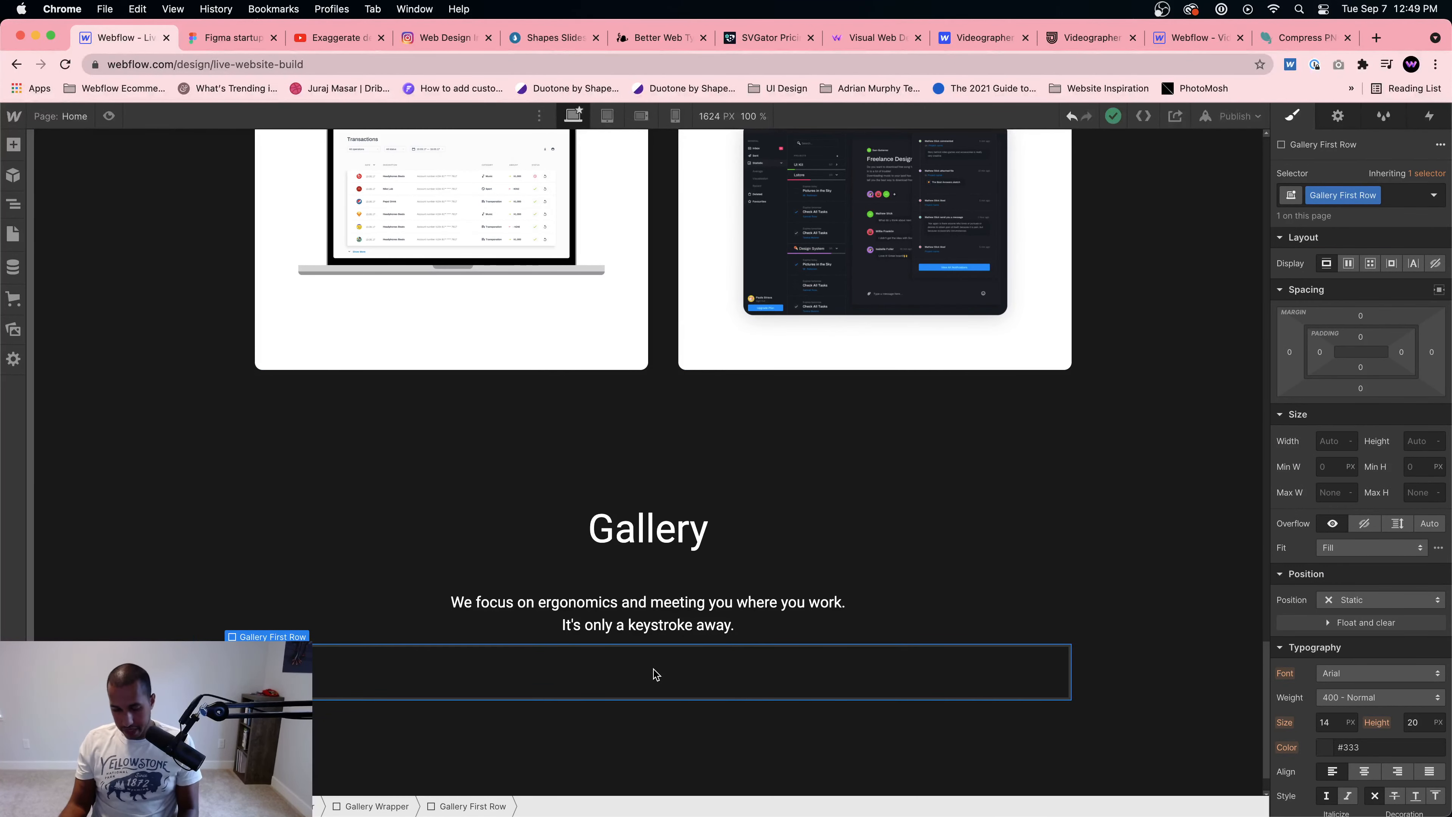
Step: Add a div block inside Gallery First Row and give it the class Gallery Image Wrapper
key("super+e")
type("div")
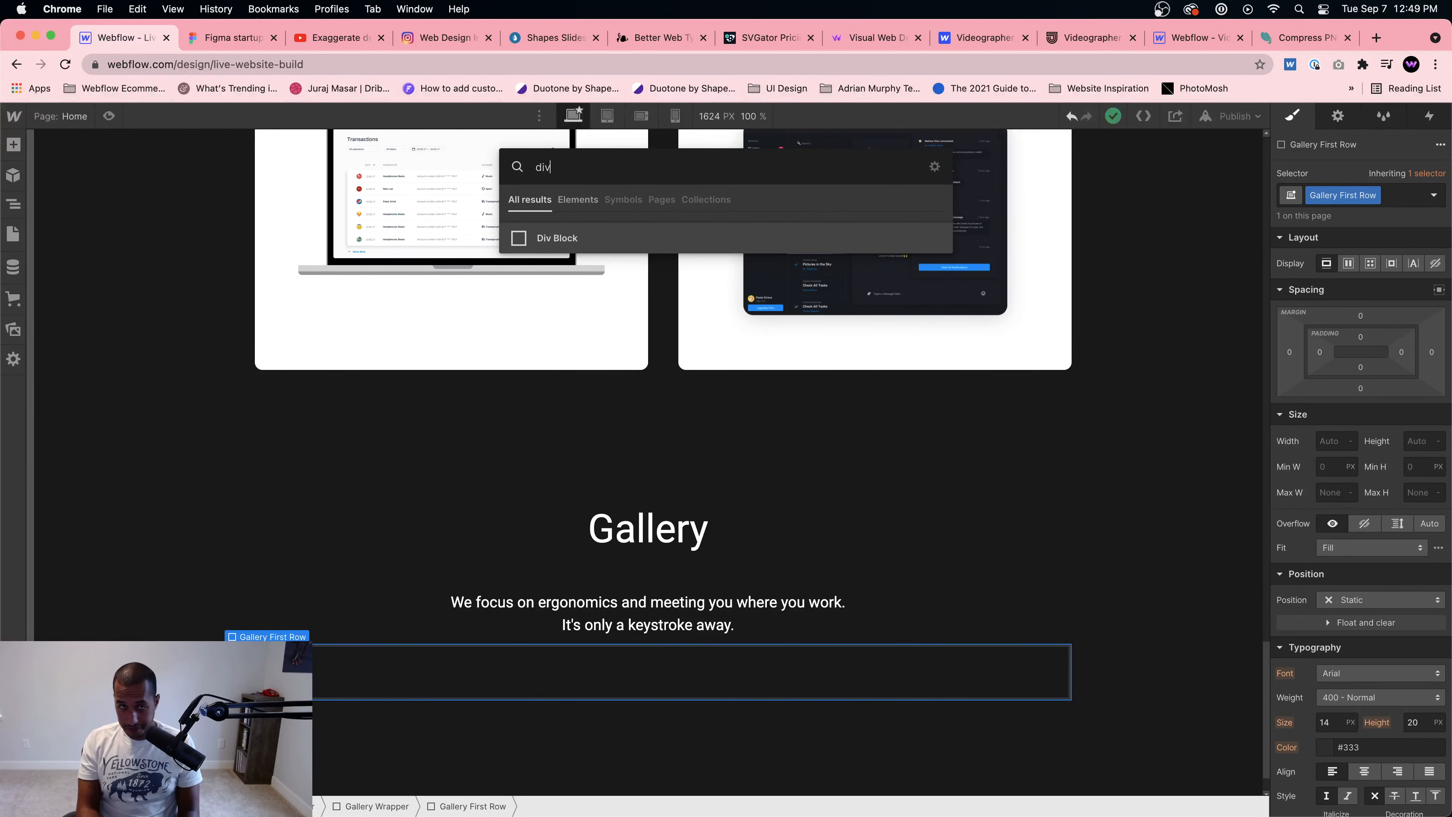
key("Return")
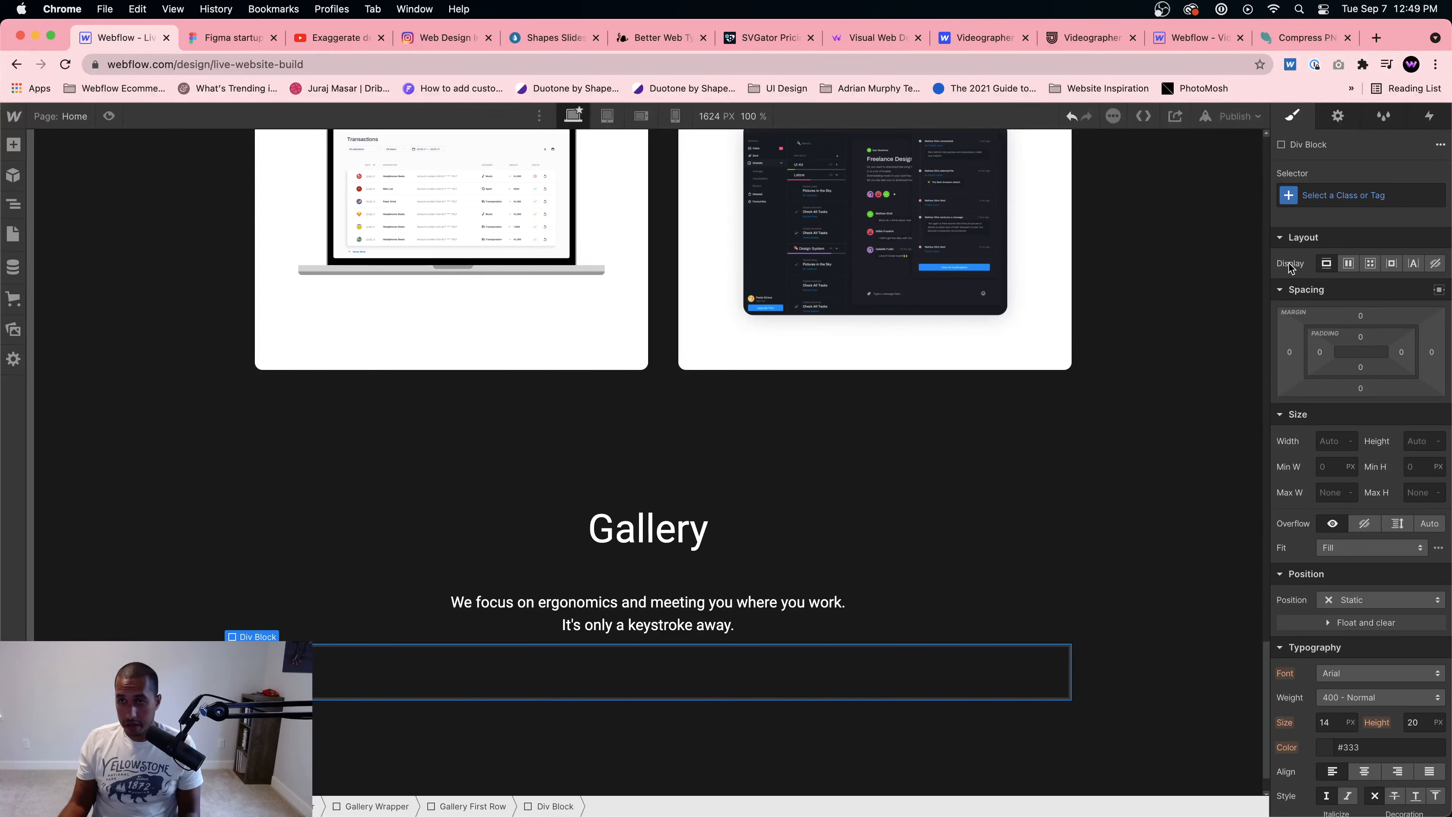
left_click(1326, 197)
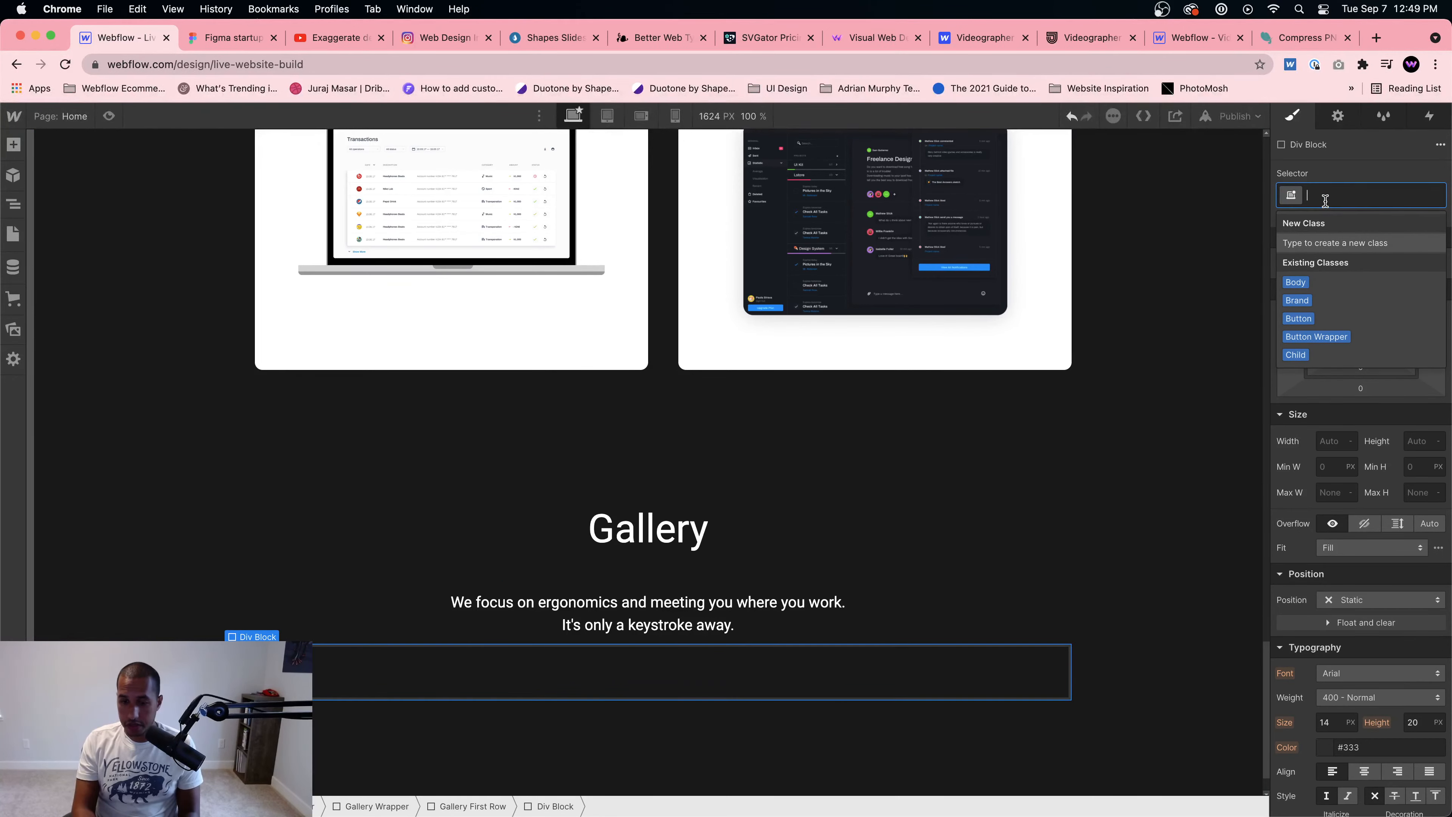
type("Image W")
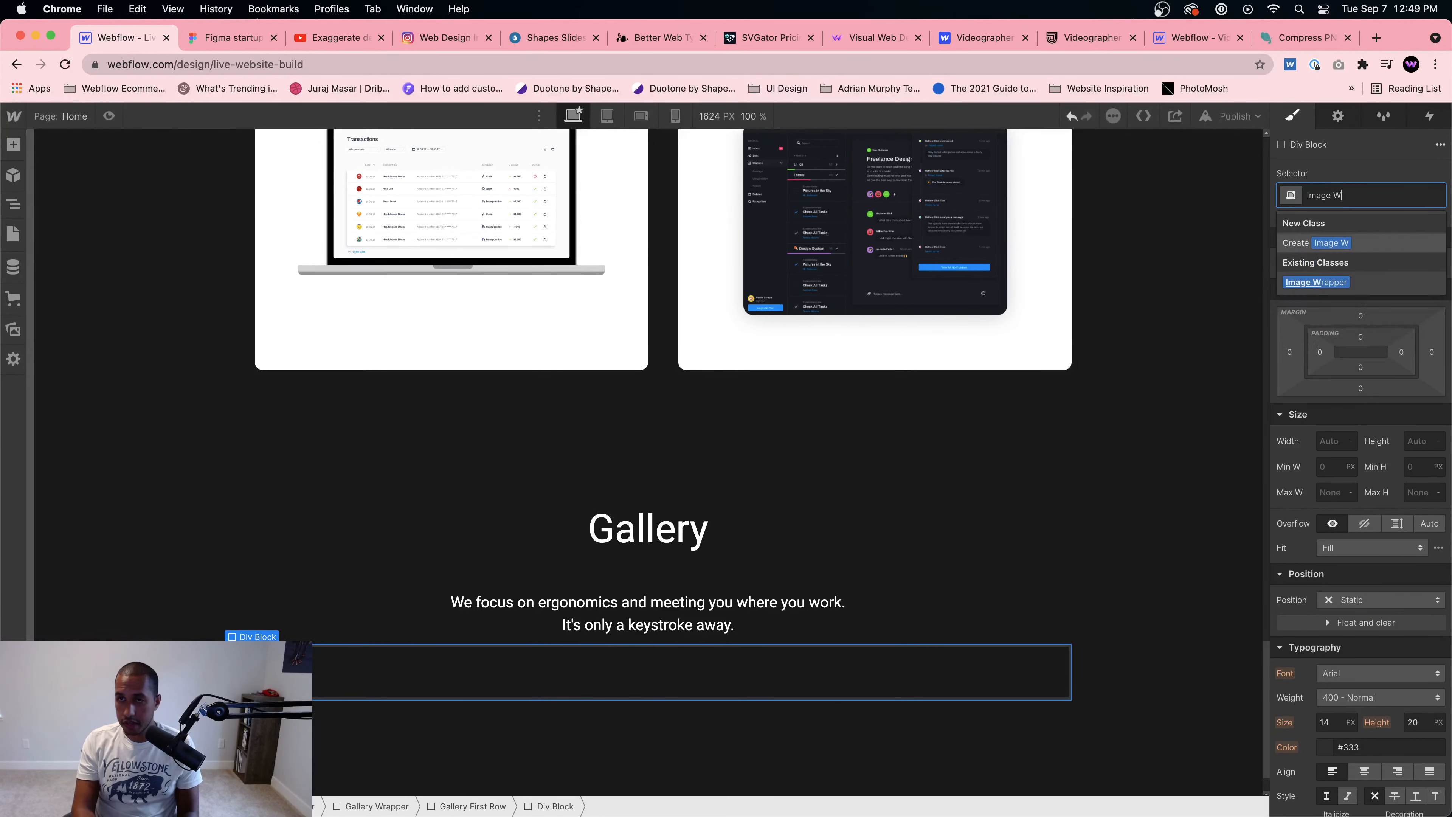
type("rapper")
key("super+BackSpace")
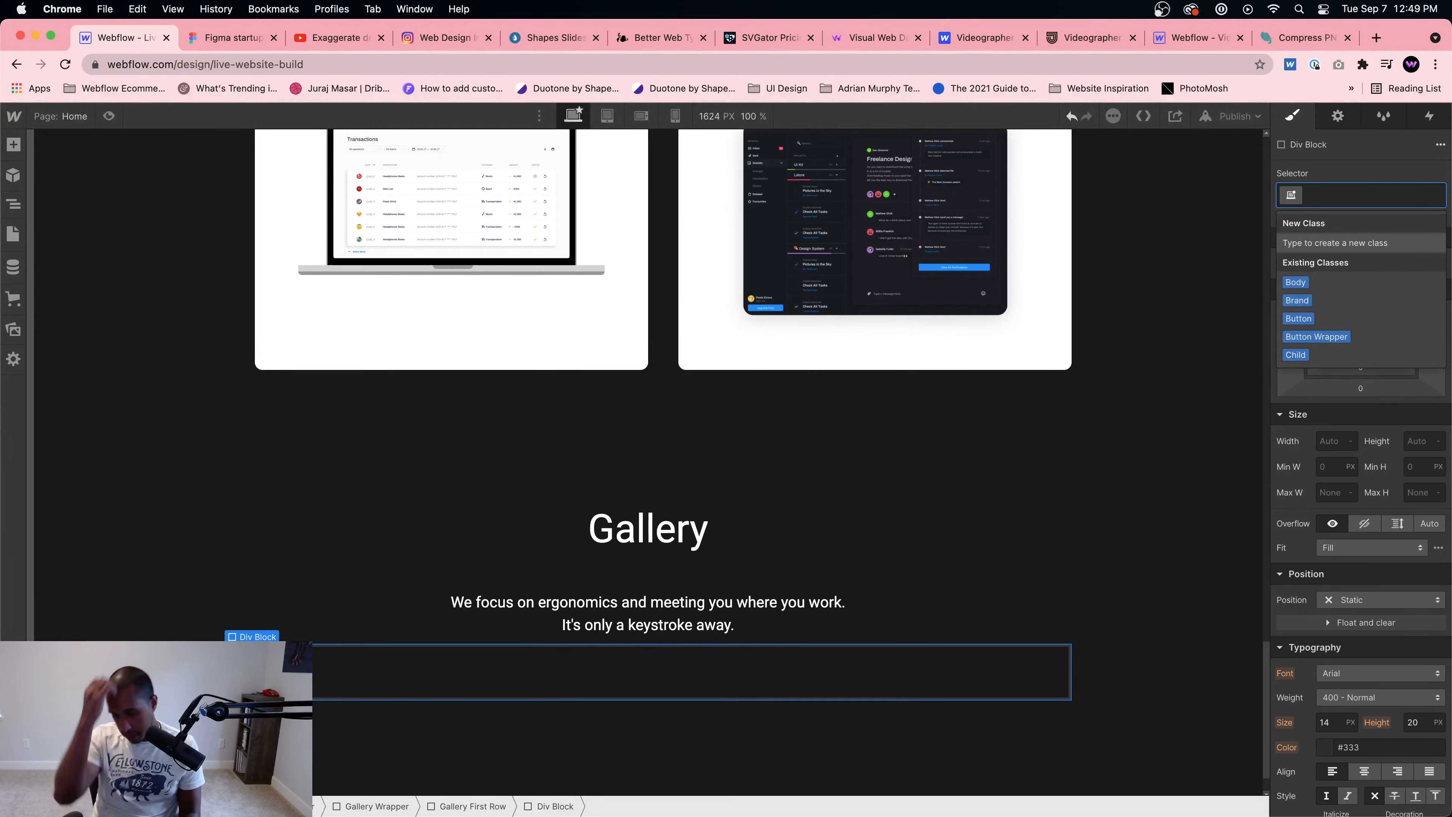
type("Gallery Imag")
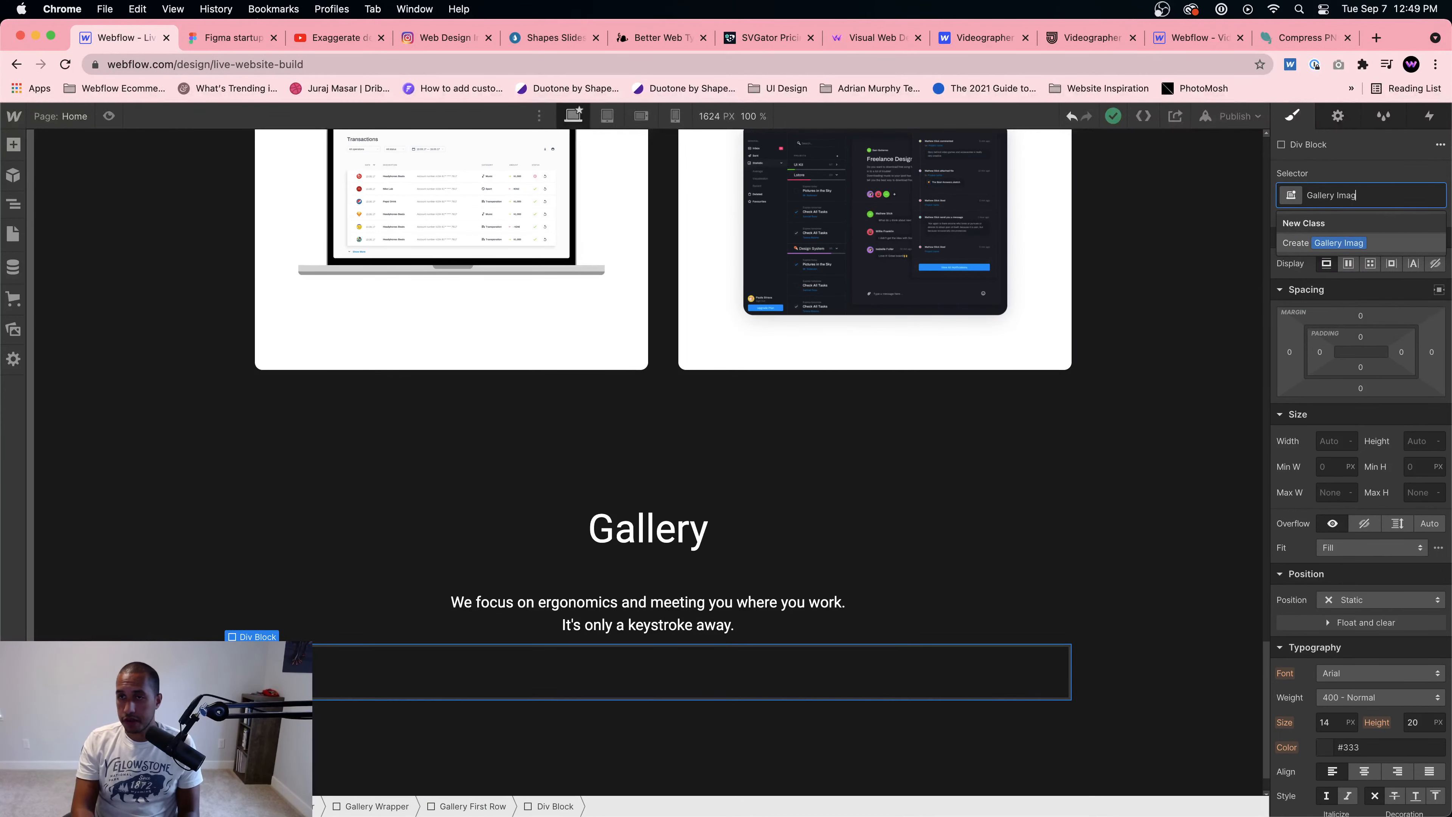
type("e Wrapper")
key("Return")
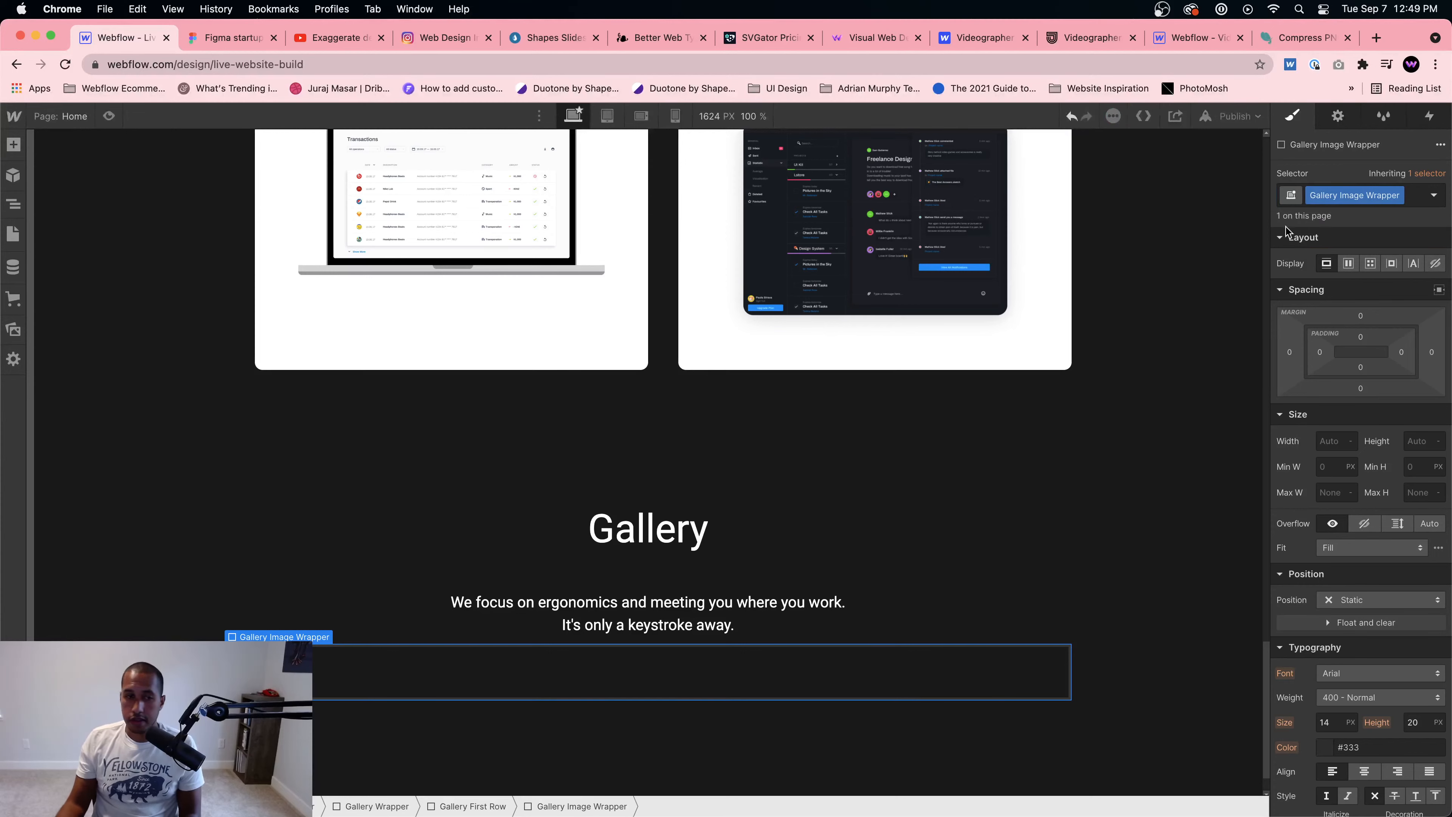
Step: Set Gallery First Row's display to flex and make its Gallery Image Wrapper child grow if possible
left_click(466, 807)
left_click(1348, 263)
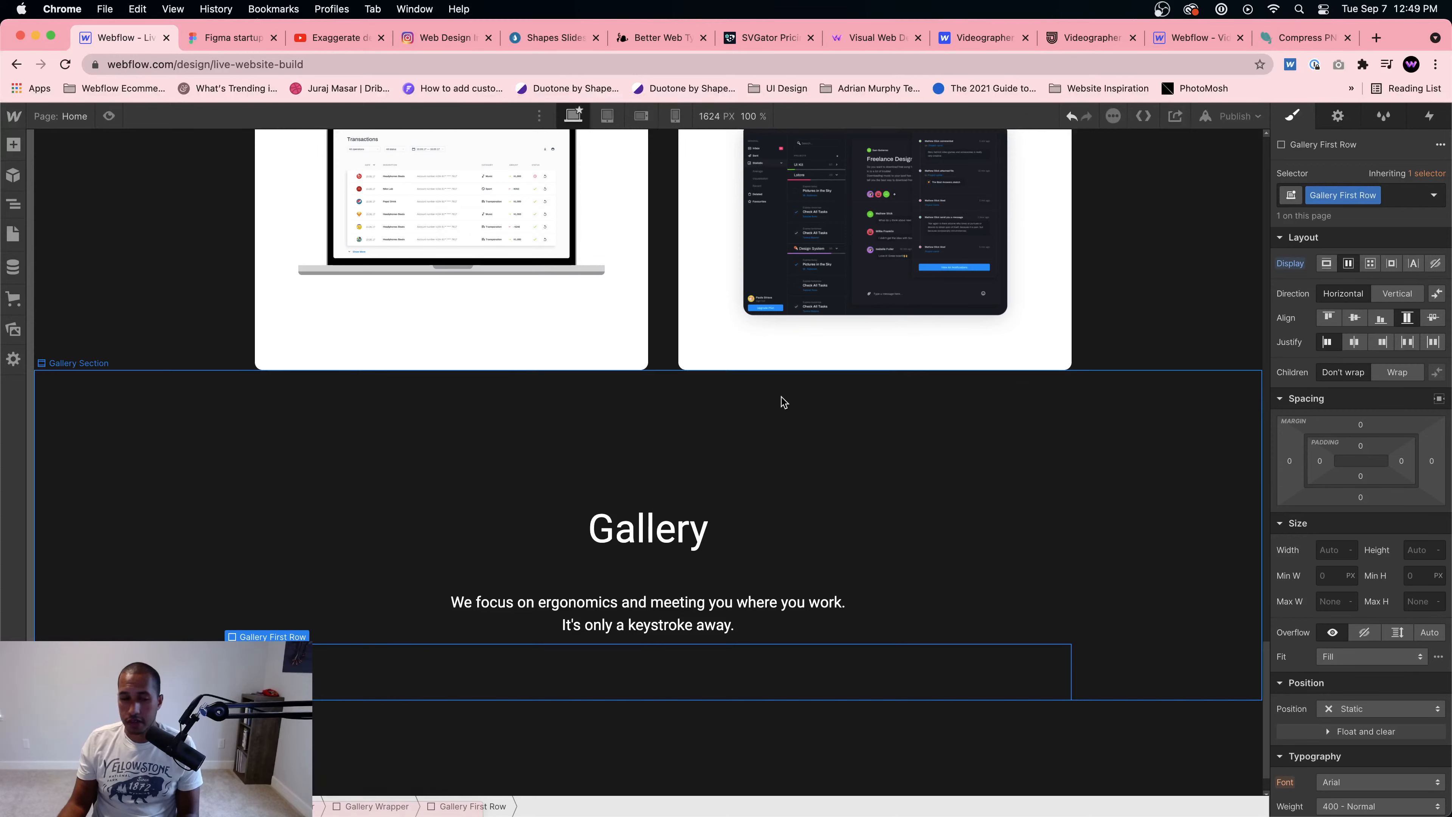
left_click(354, 663)
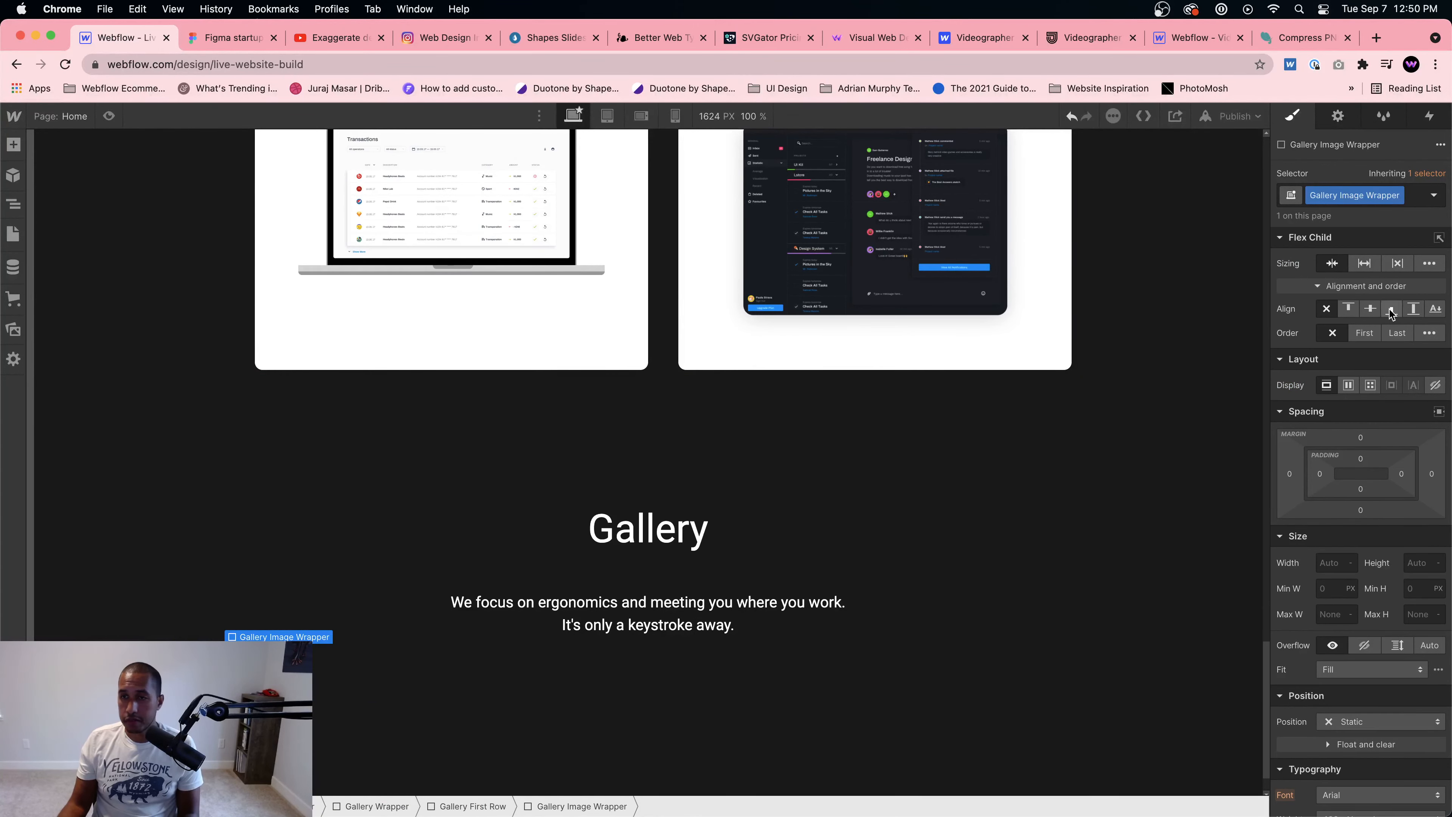
left_click(1363, 263)
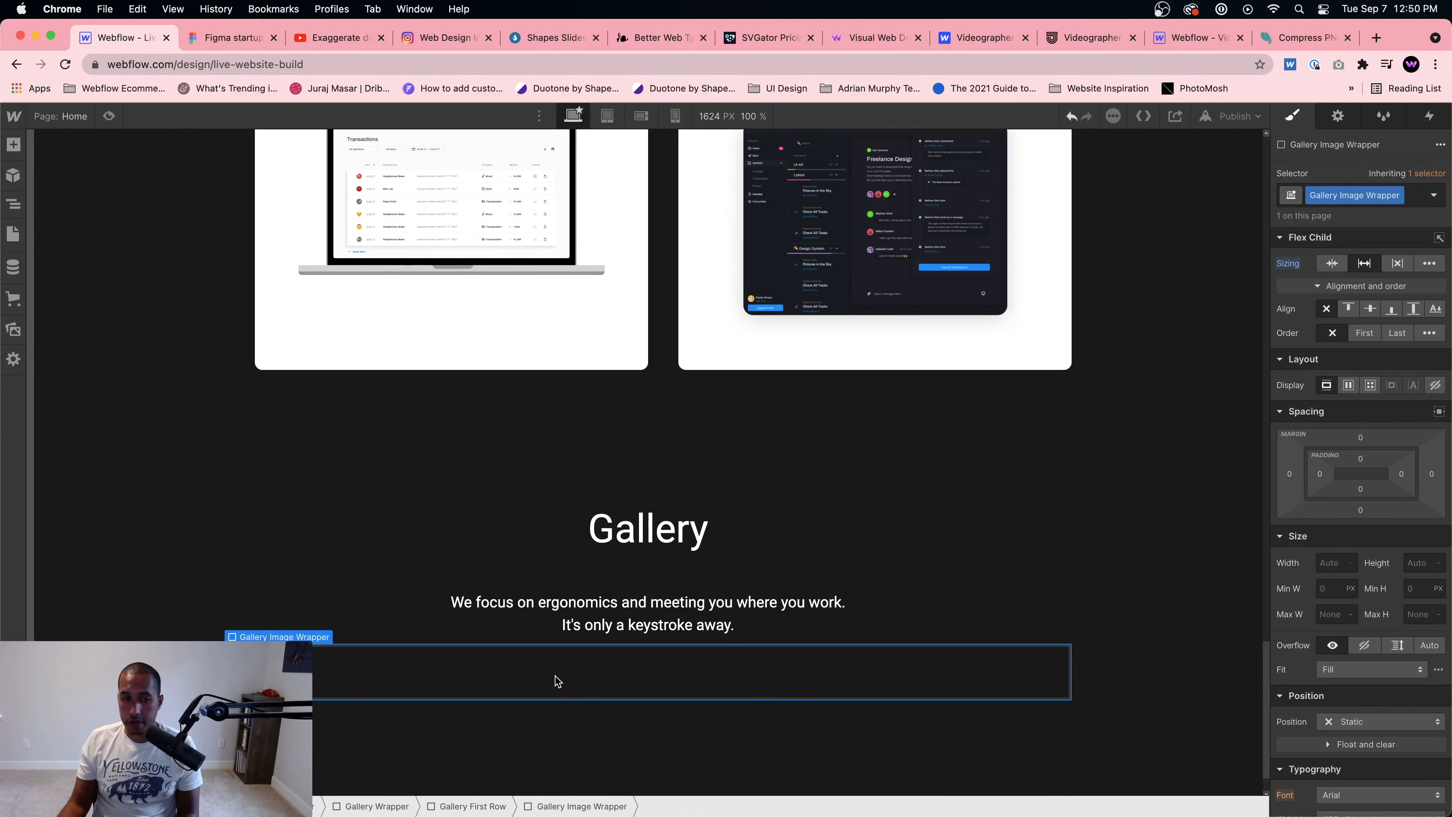
Step: Check the image order in the Figma design and place the drone image, Rectangle 1 (4).png, inside Webflow's Gallery Image Wrapper
left_click(15, 145)
left_click(14, 145)
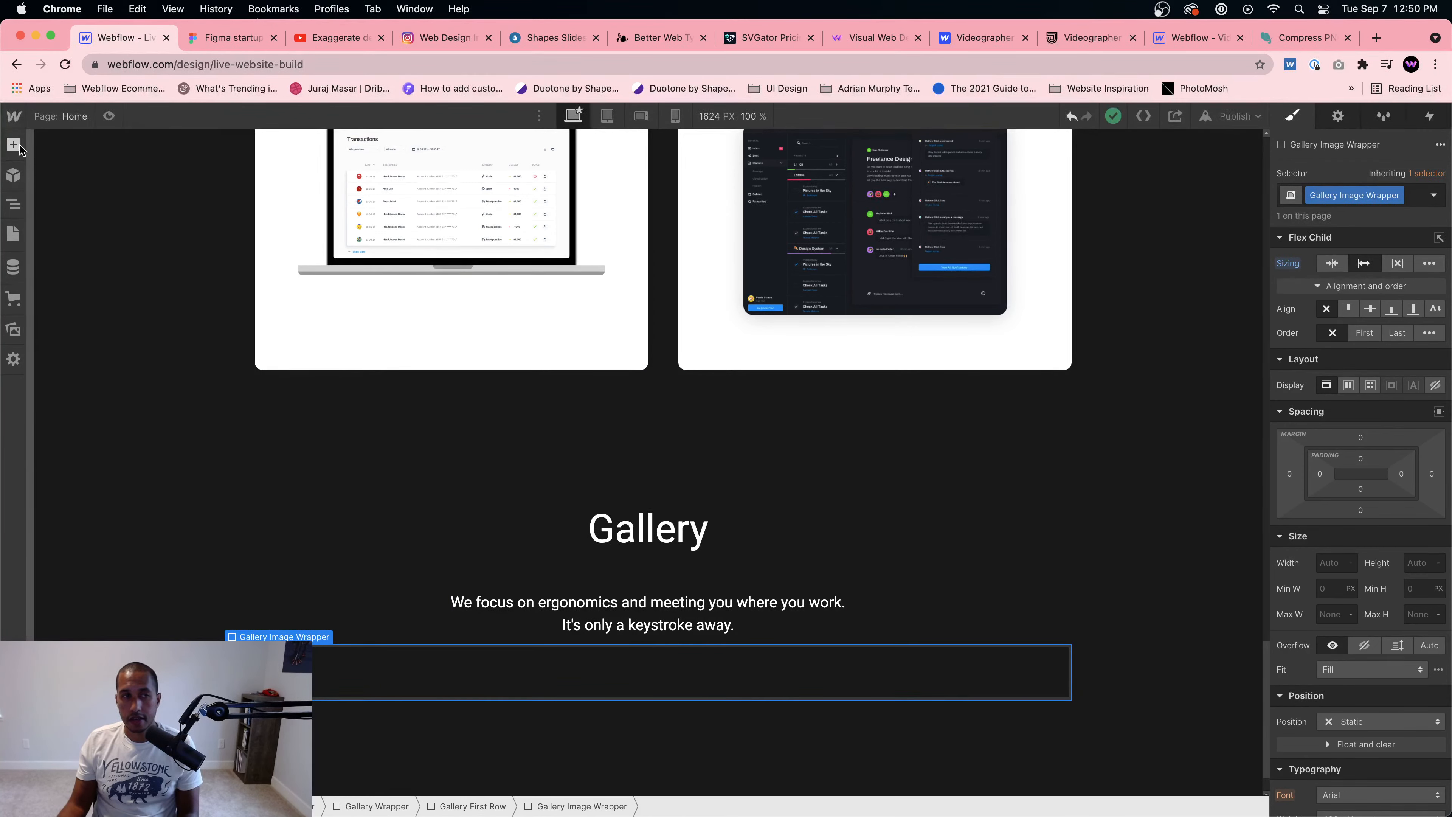
left_click(5, 327)
left_click(227, 40)
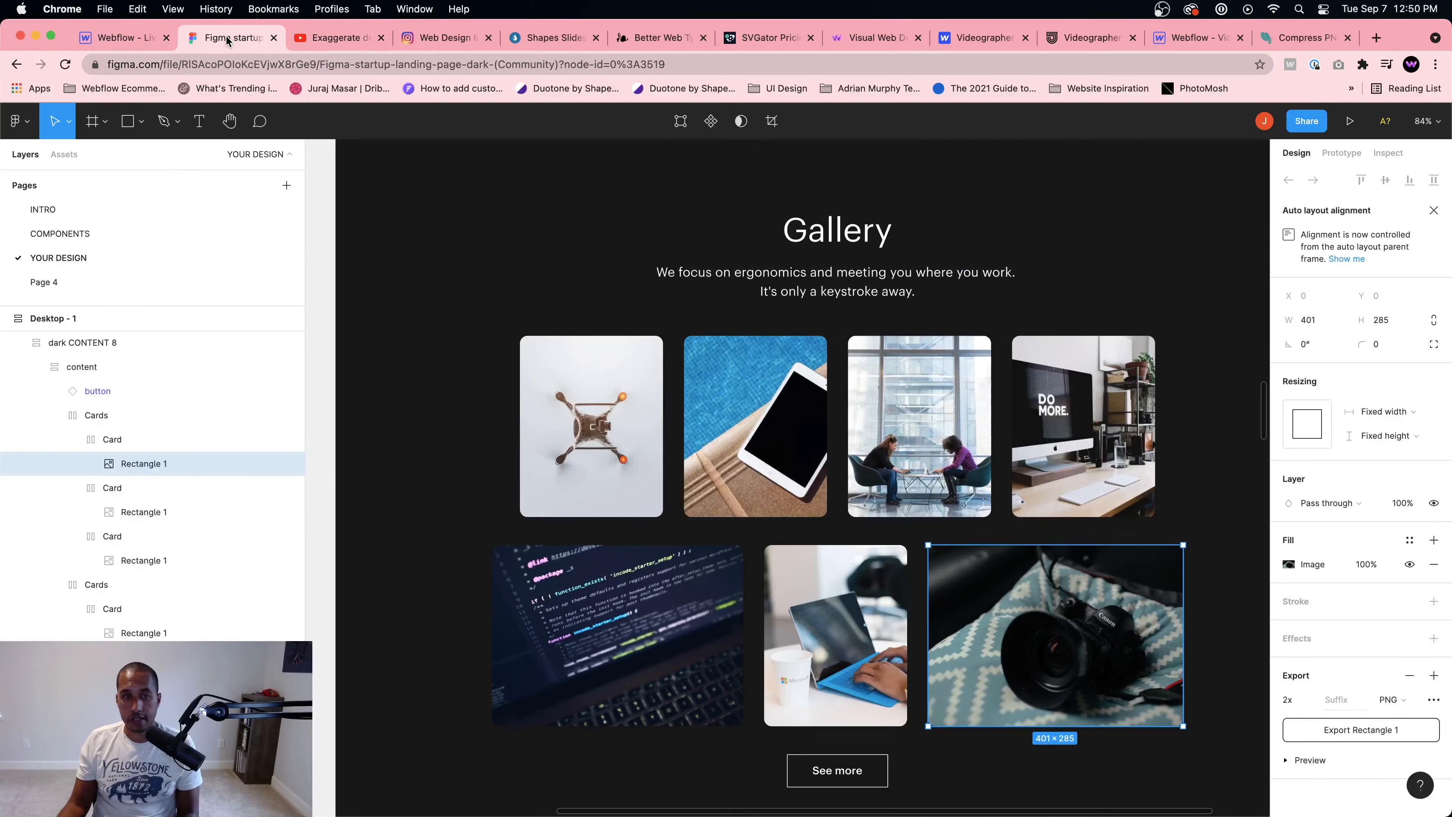
left_click(117, 38)
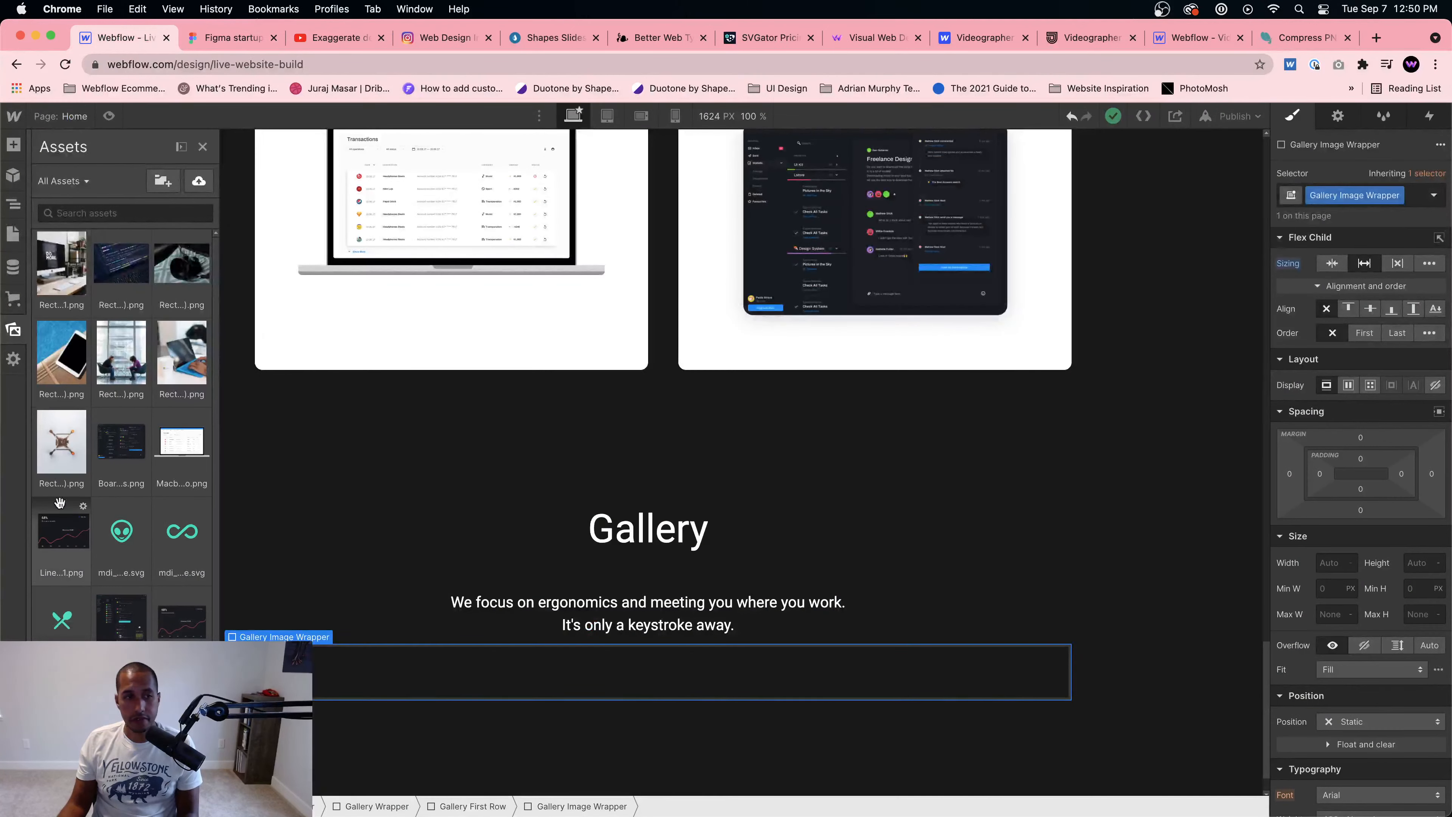
left_click_drag(61, 458, 382, 684)
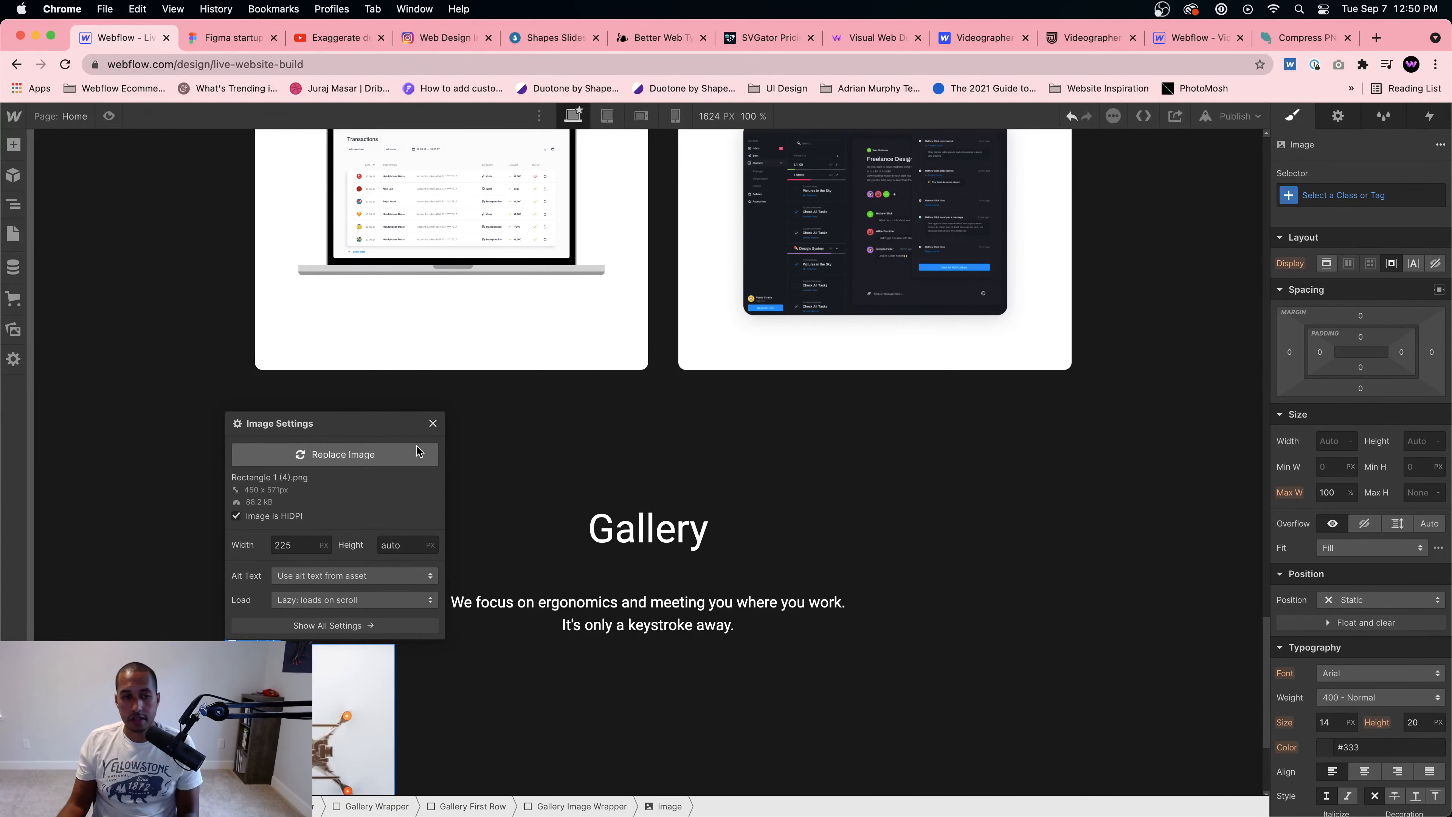
left_click(432, 423)
scroll(481, 574, "down", 3)
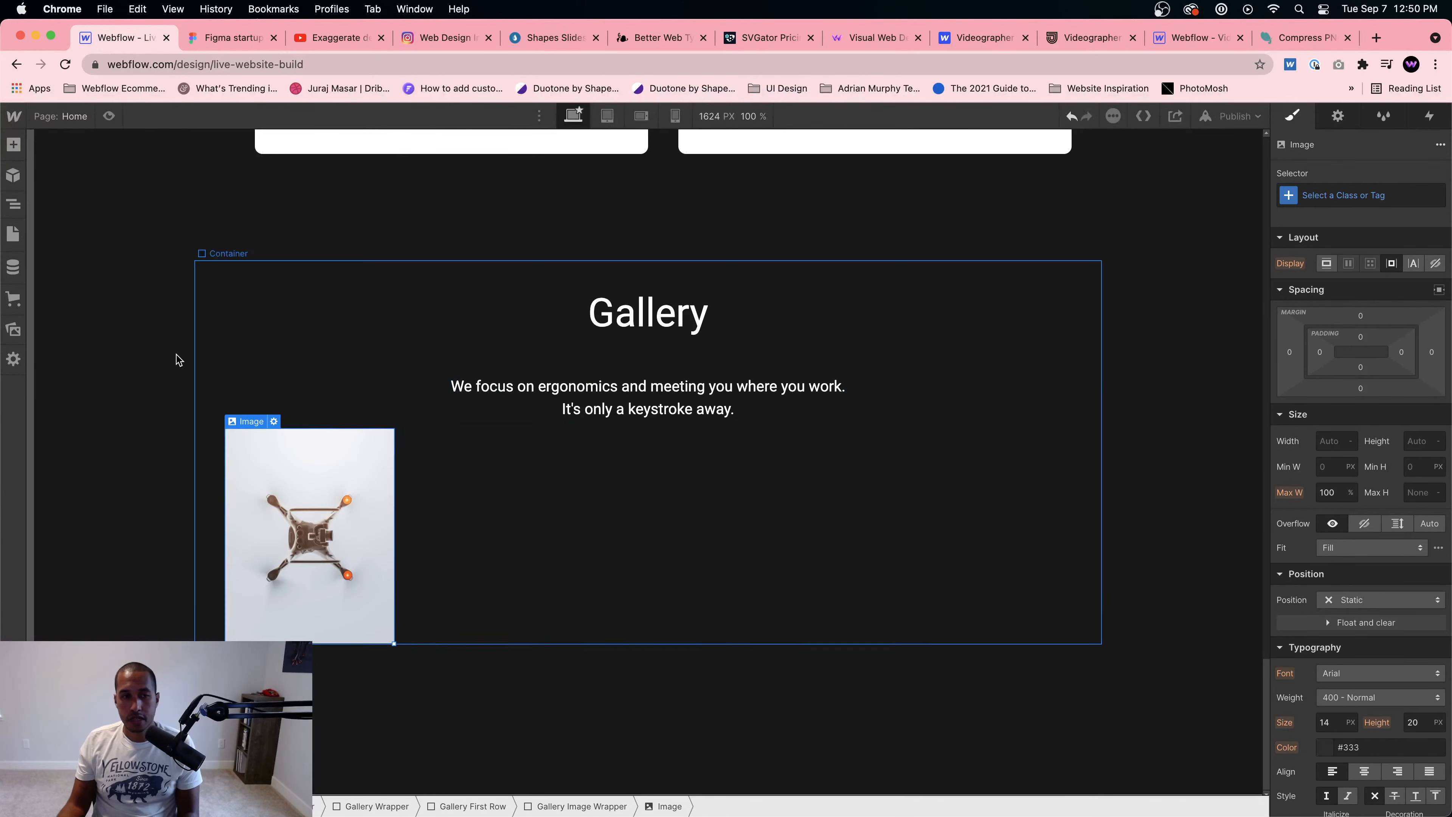
left_click(9, 209)
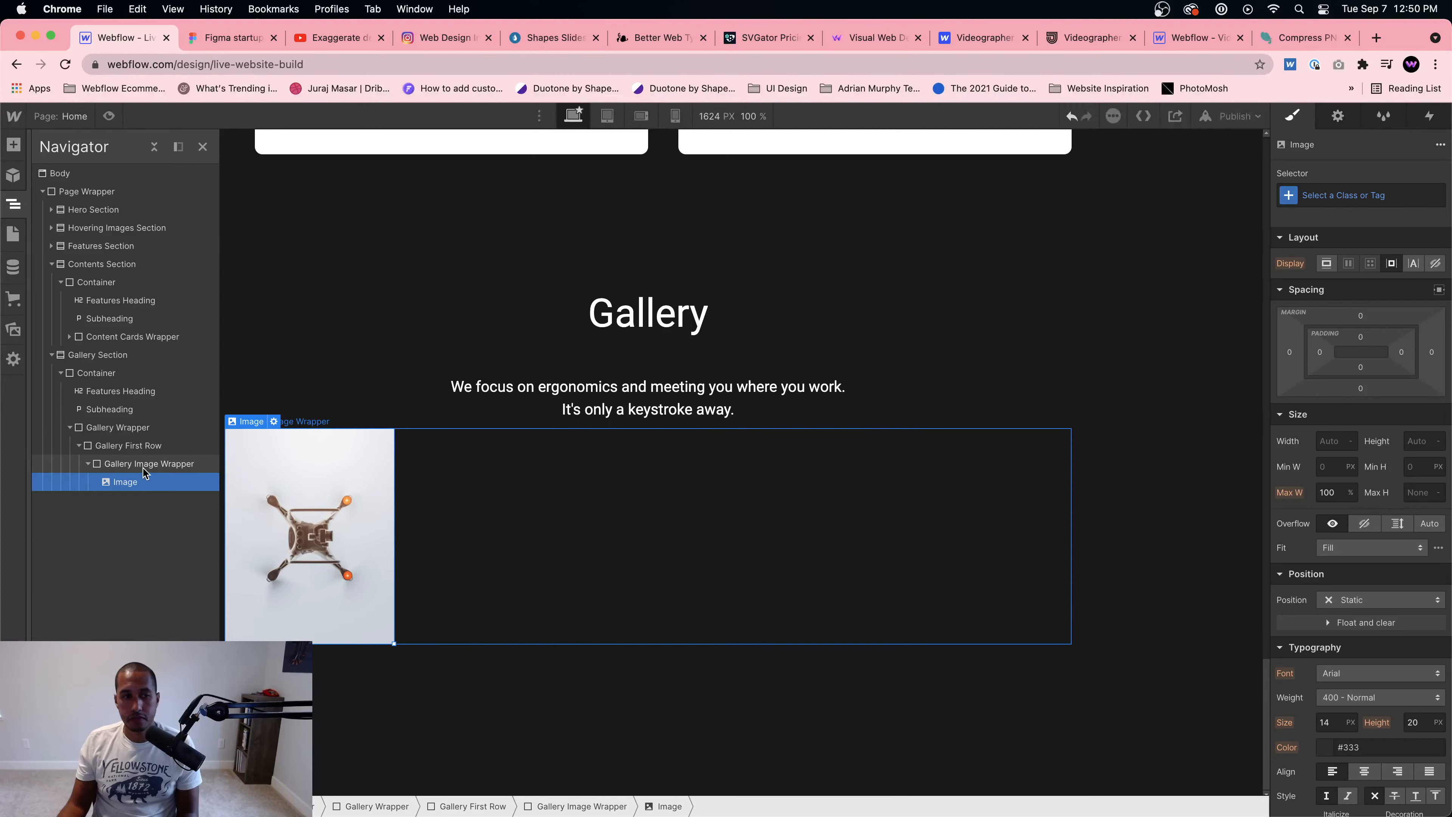
Step: Duplicate the Gallery Image Wrapper three times to fill the Gallery First Row with four images
left_click(114, 464)
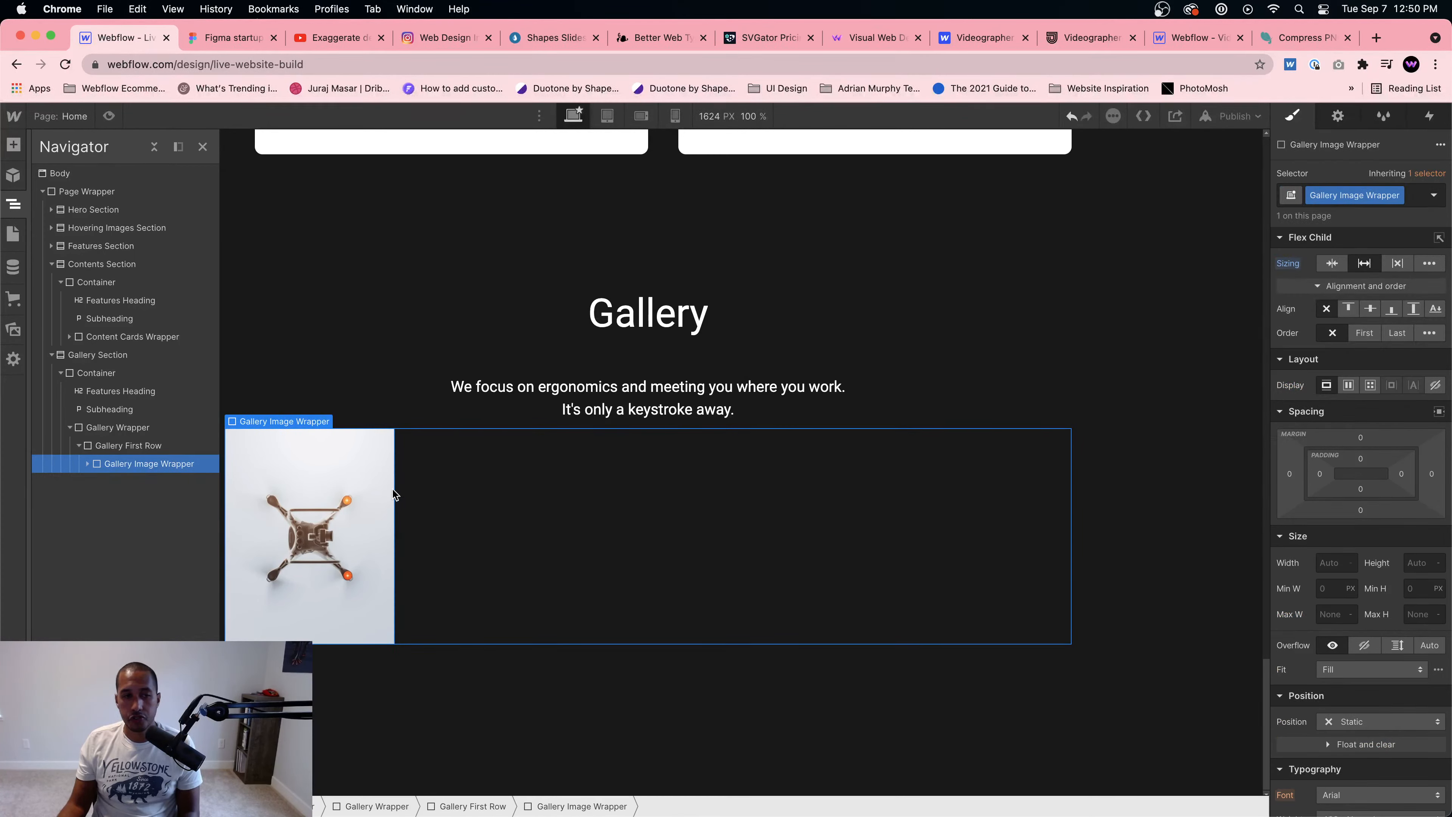
left_click(457, 508)
left_click(348, 506)
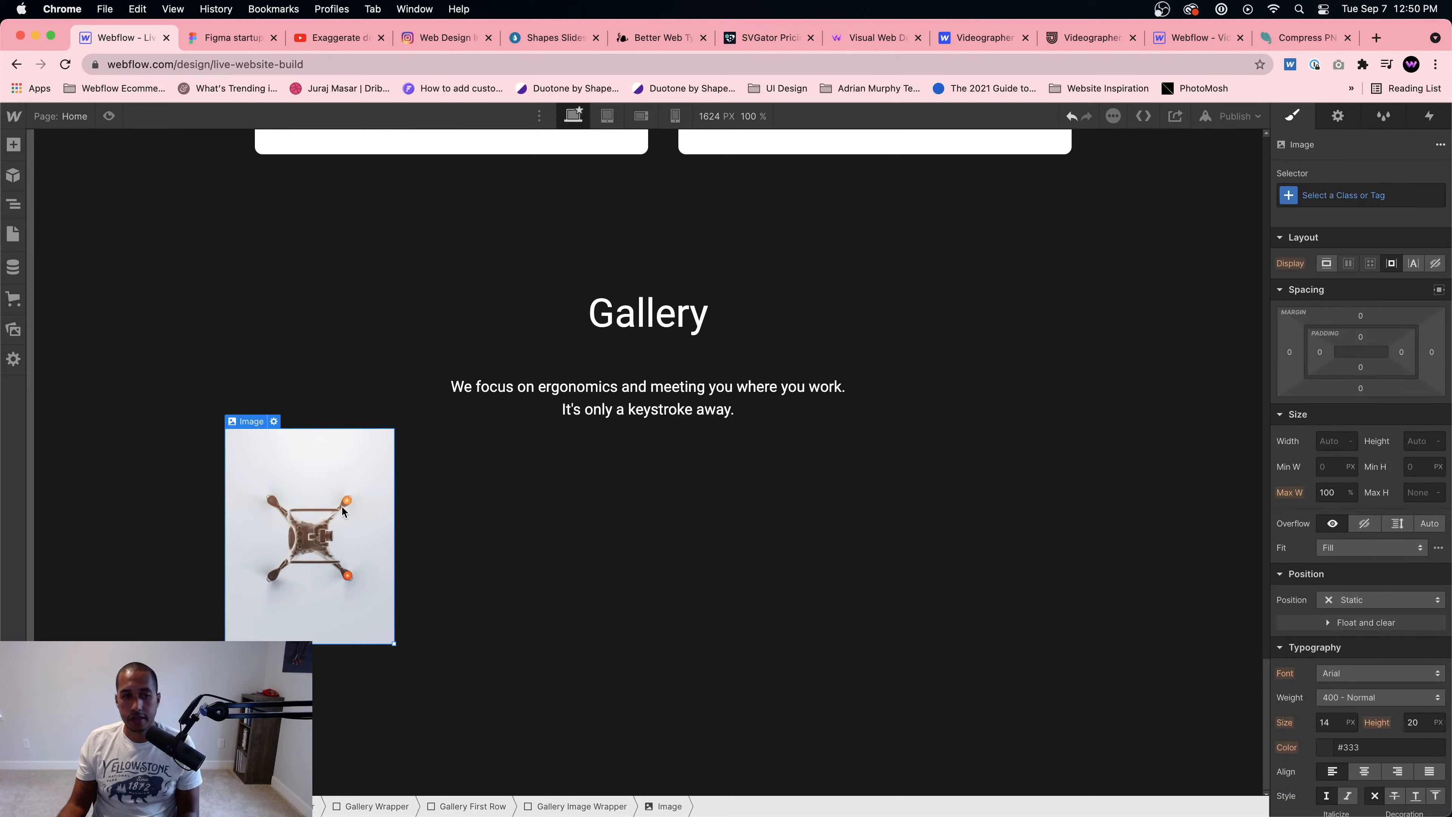
left_click(565, 807)
key("super+d")
key("super+d")
key("super+d")
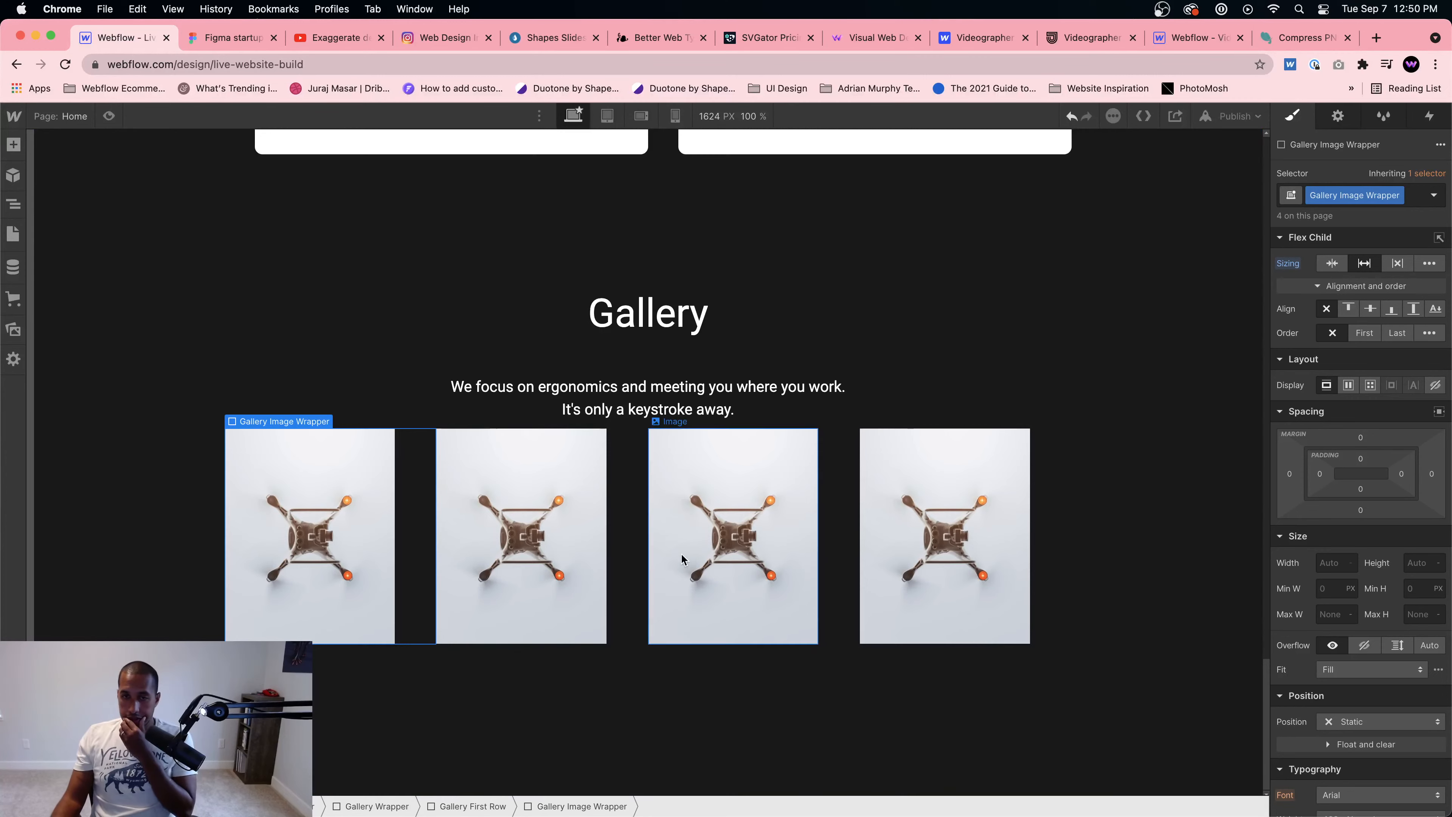
Step: Give the Gallery Image Wrapper class a horizontal flex layout with its content justified to the center
left_click(1058, 532)
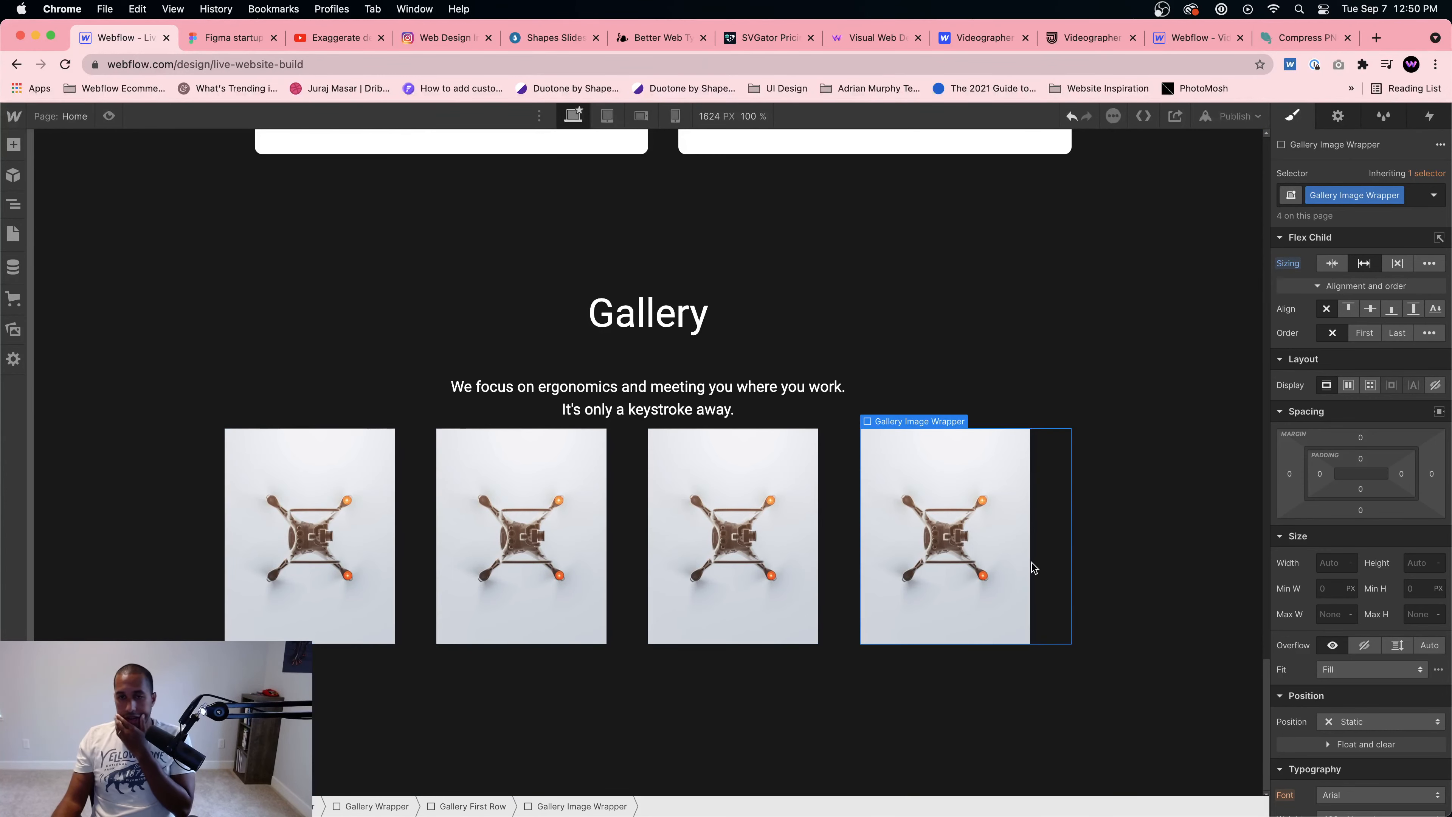
left_click(490, 806)
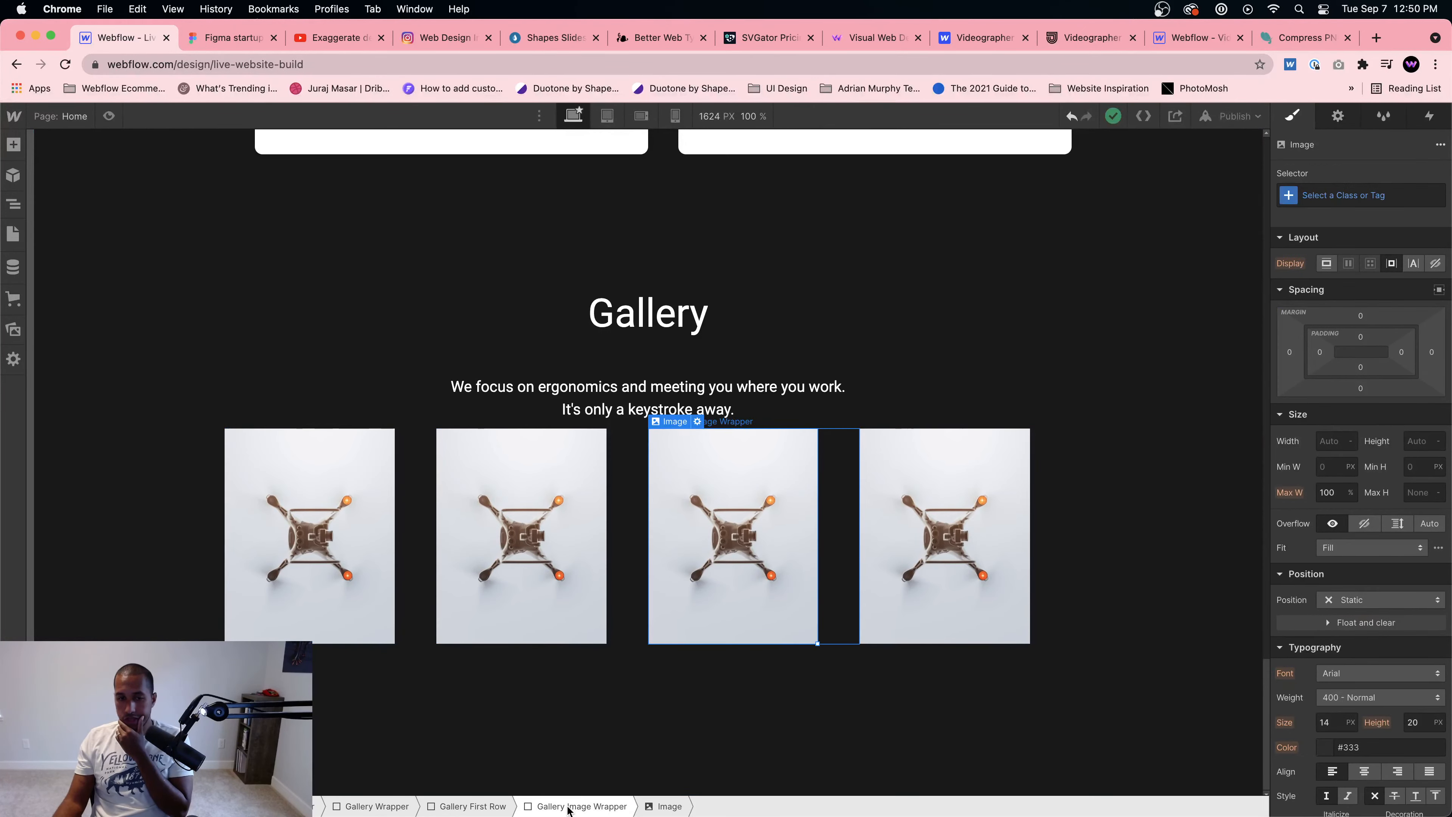
left_click(571, 806)
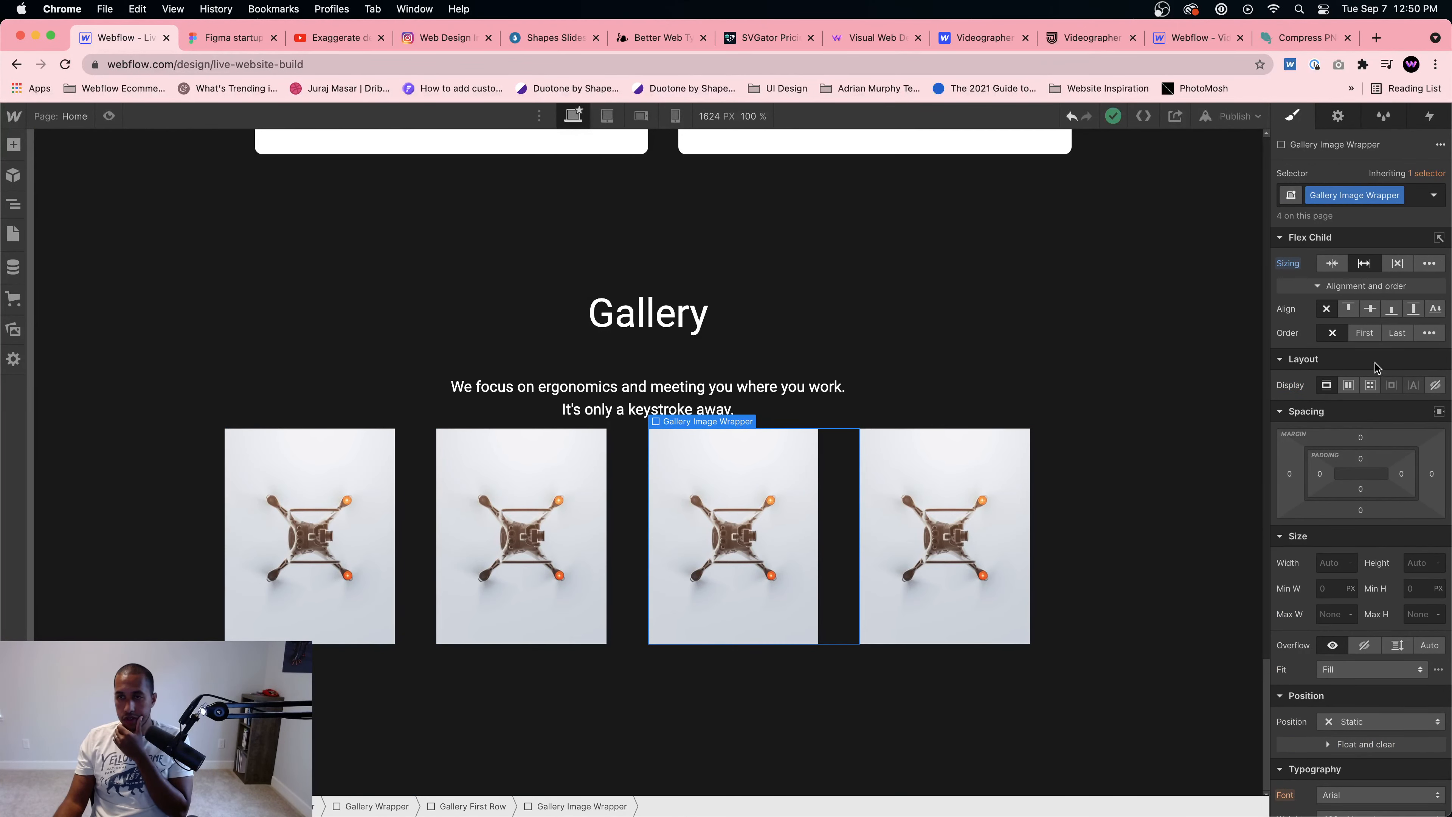
left_click(1333, 264)
left_click(1363, 263)
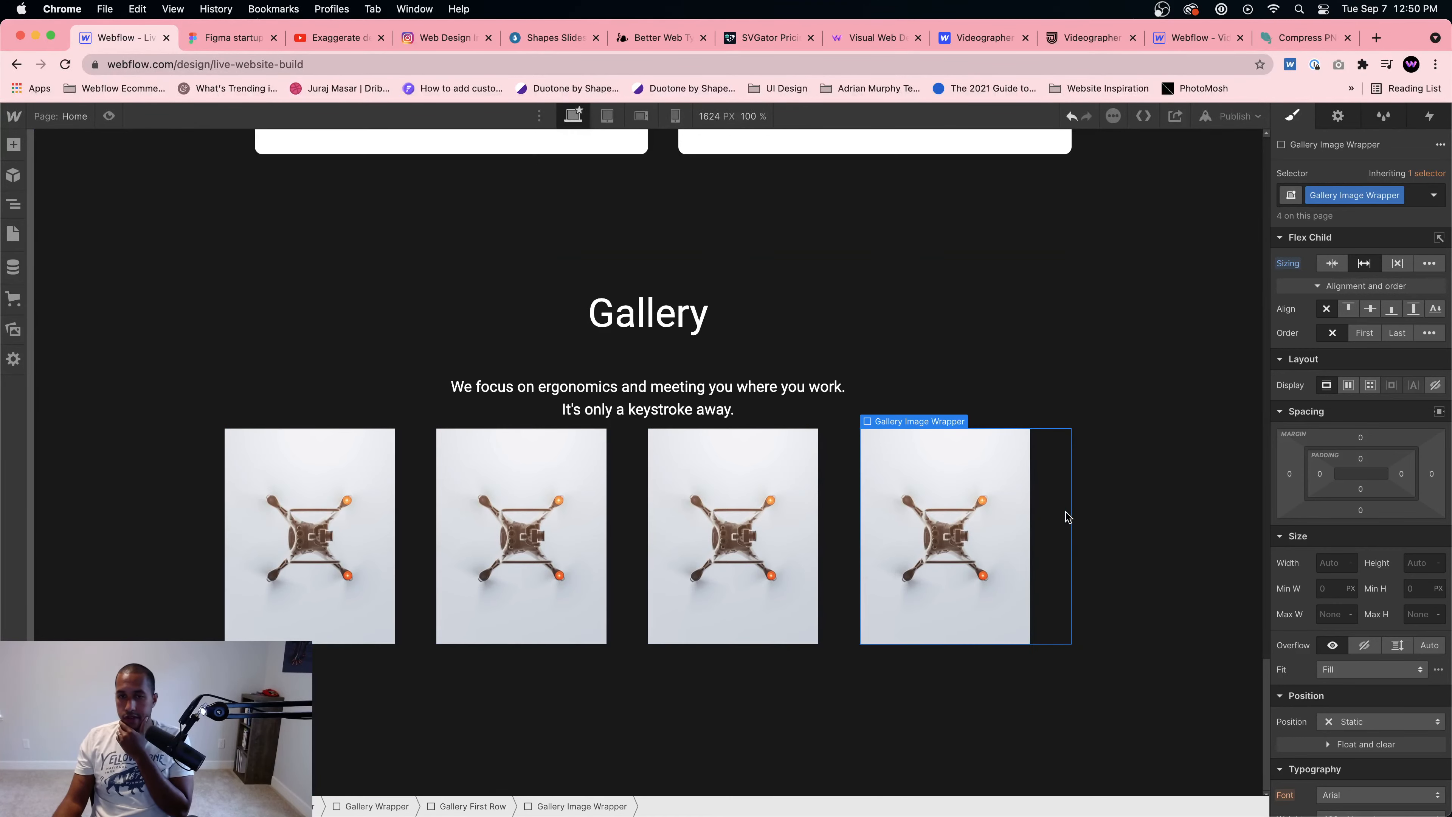
left_click(1348, 385)
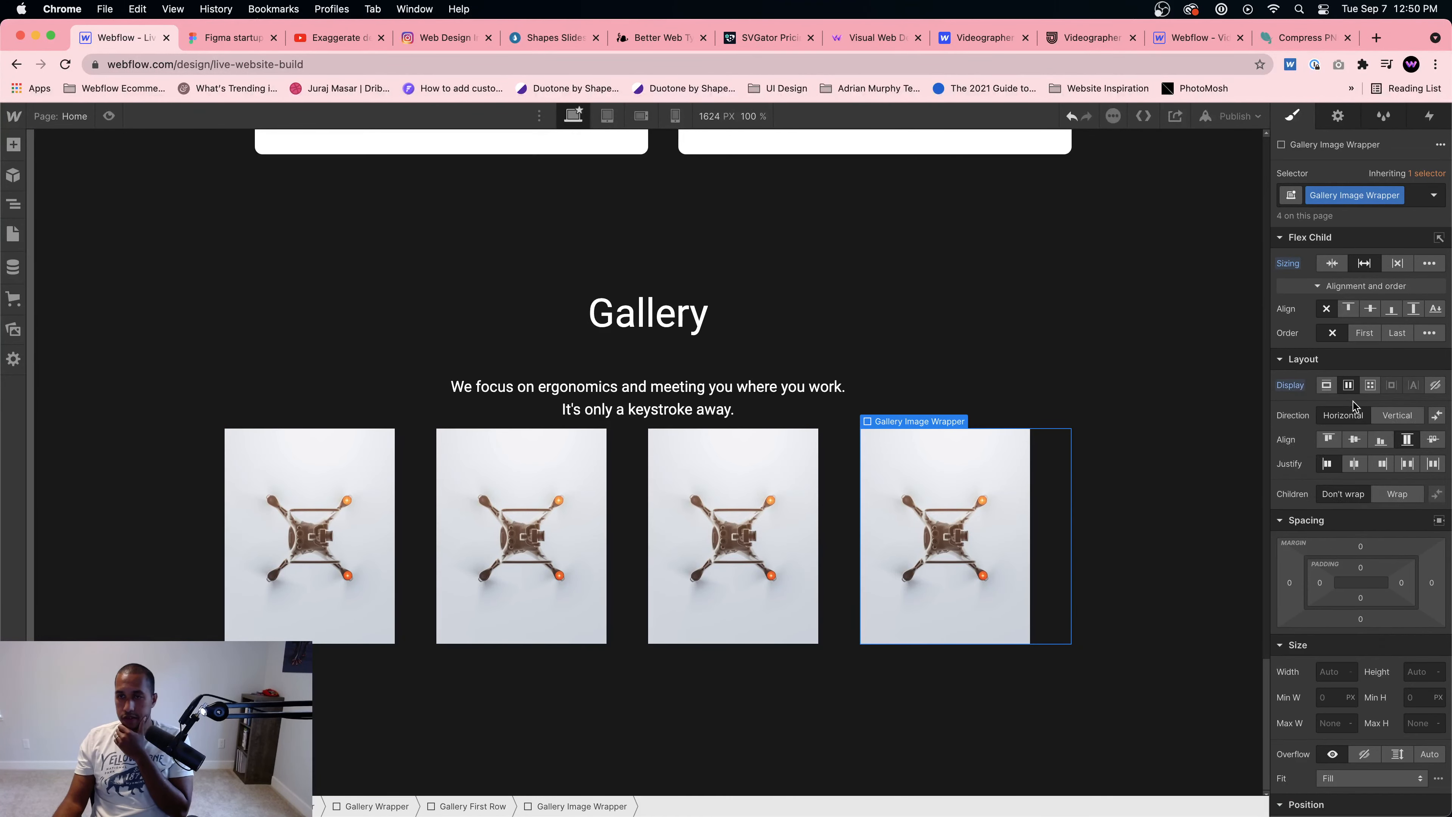
left_click(1355, 464)
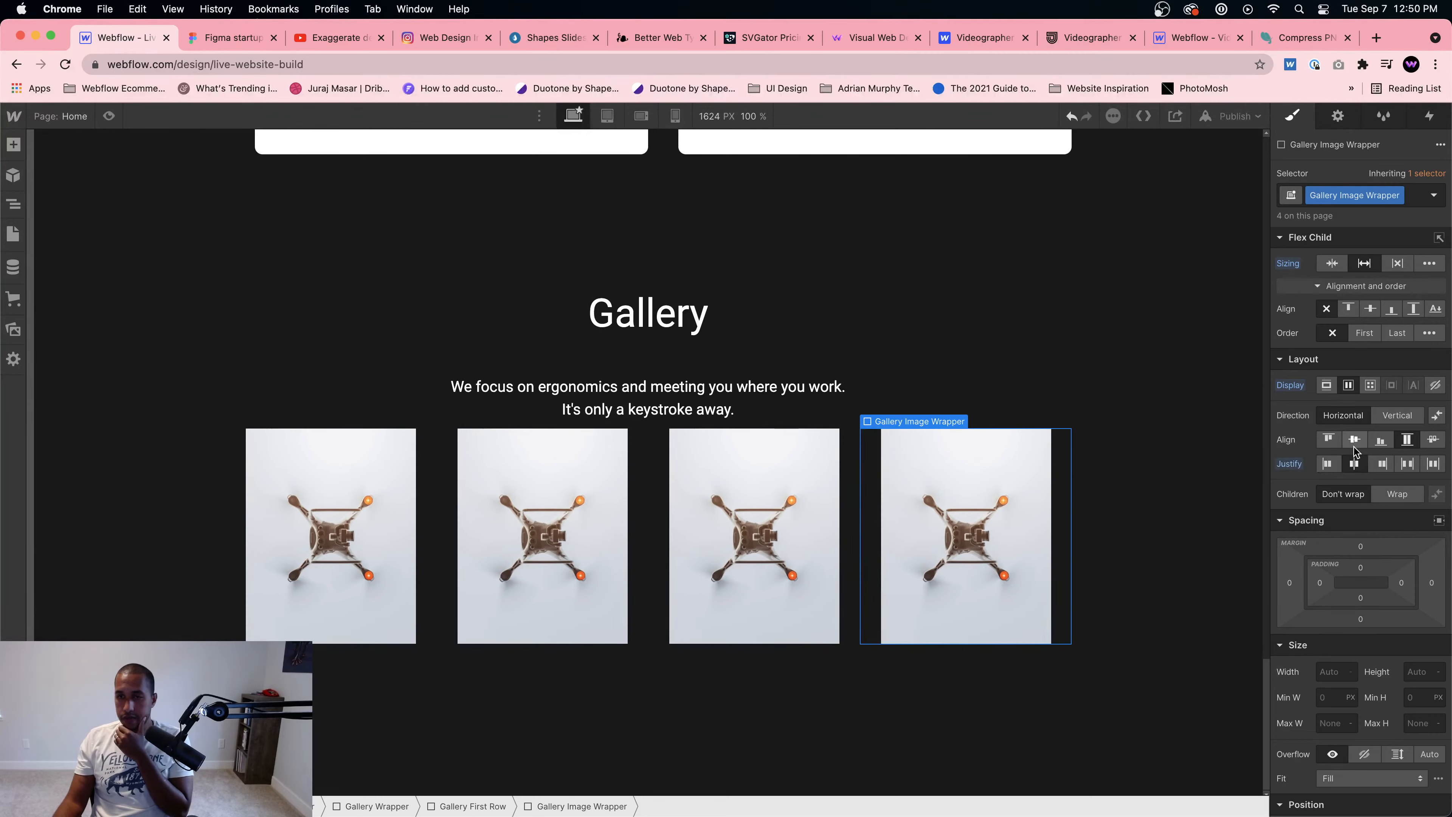
left_click(638, 509)
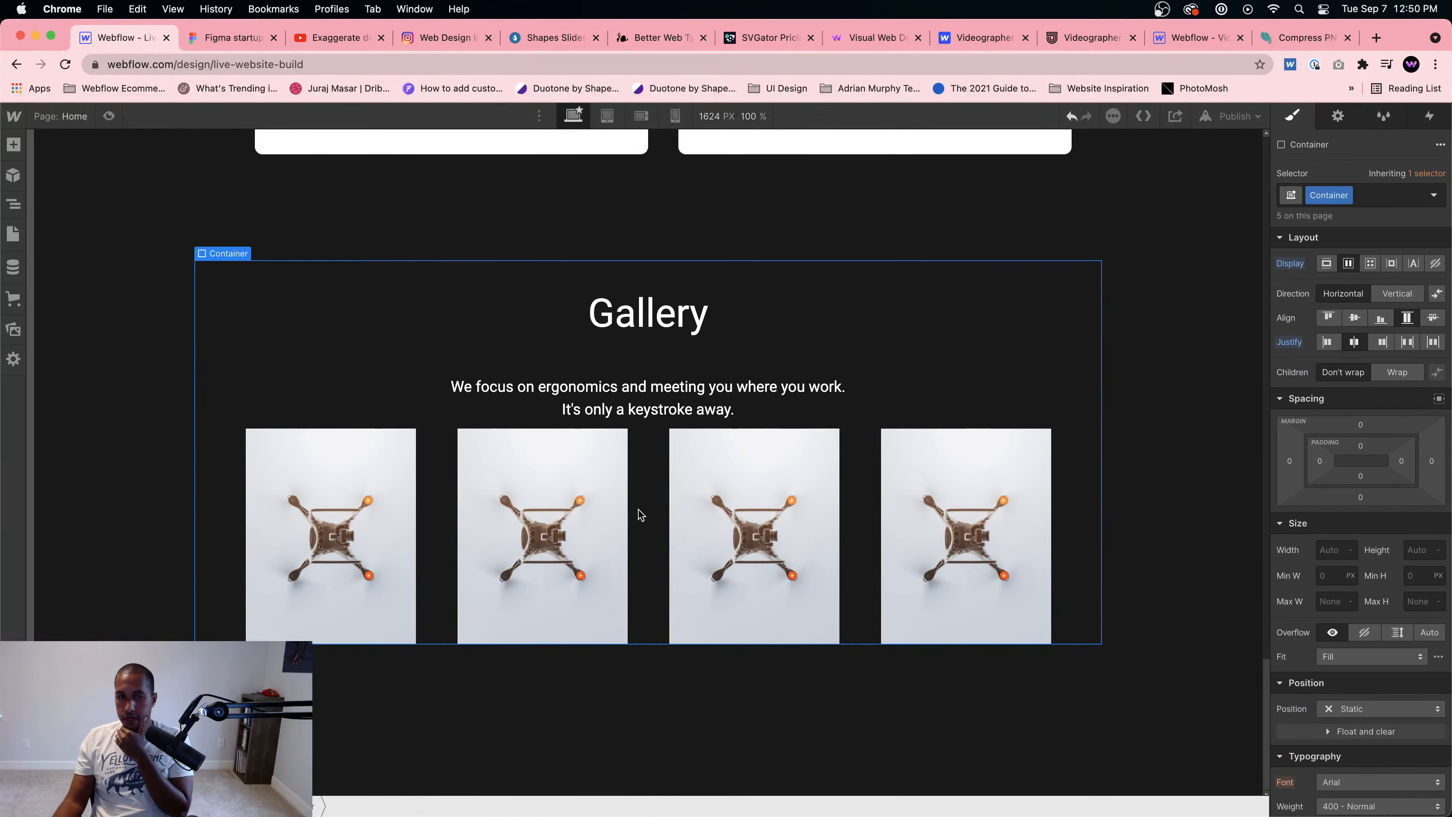
Step: Check the gallery order in the Figma design and replace the second gallery image with the poolside tablet photo
left_click(526, 461)
left_click(506, 421)
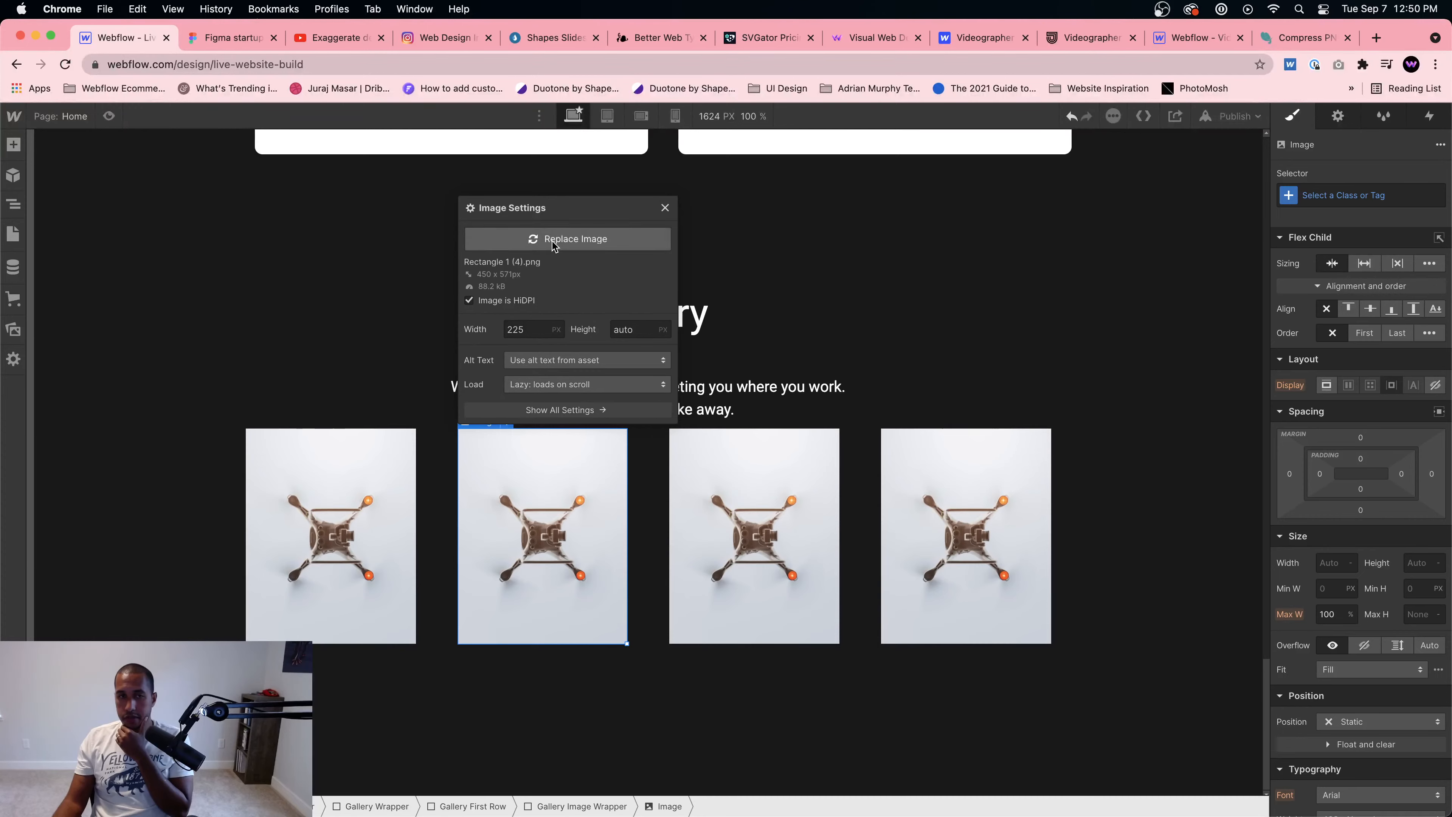
left_click(568, 239)
left_click(228, 37)
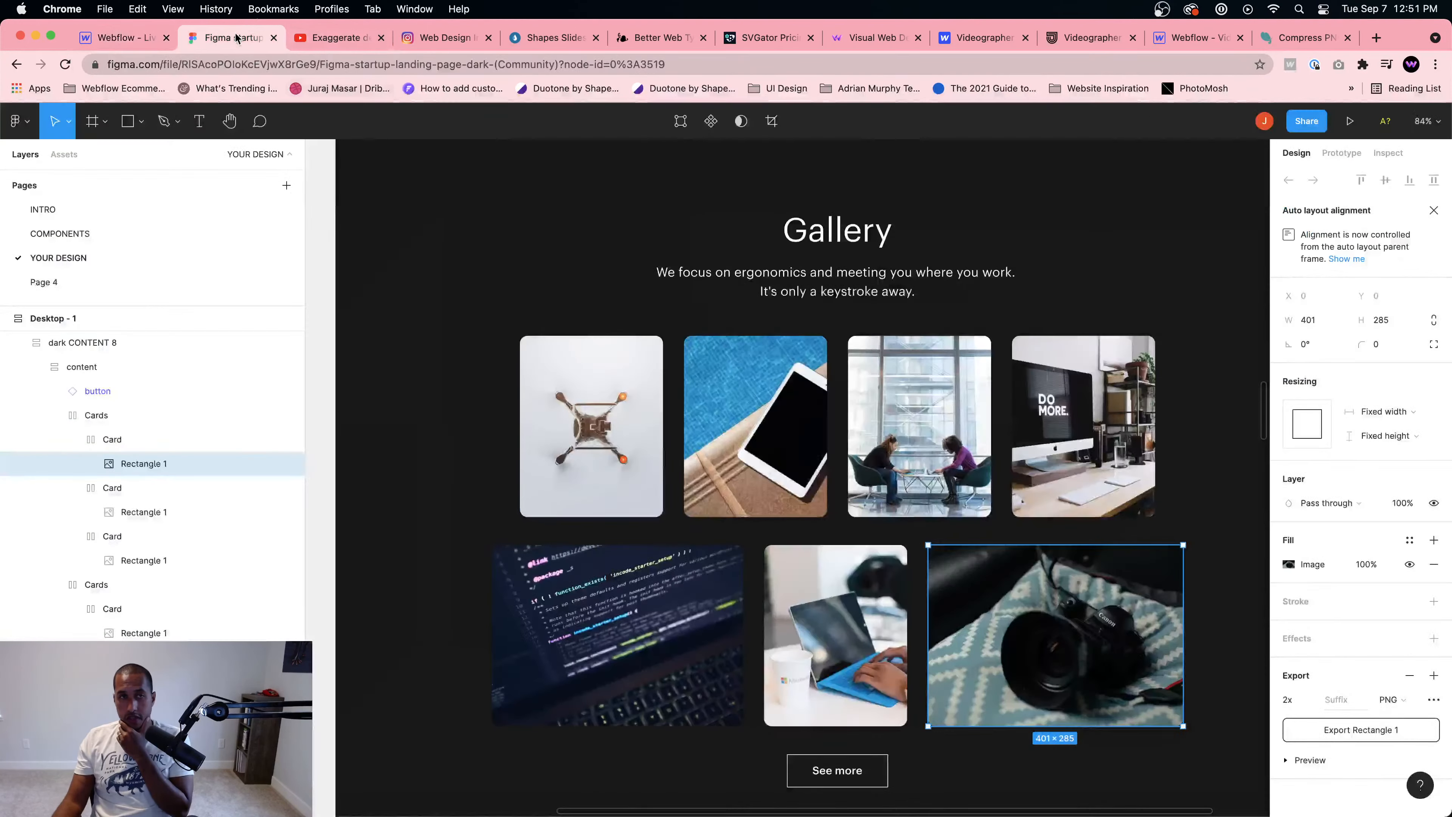
left_click(101, 38)
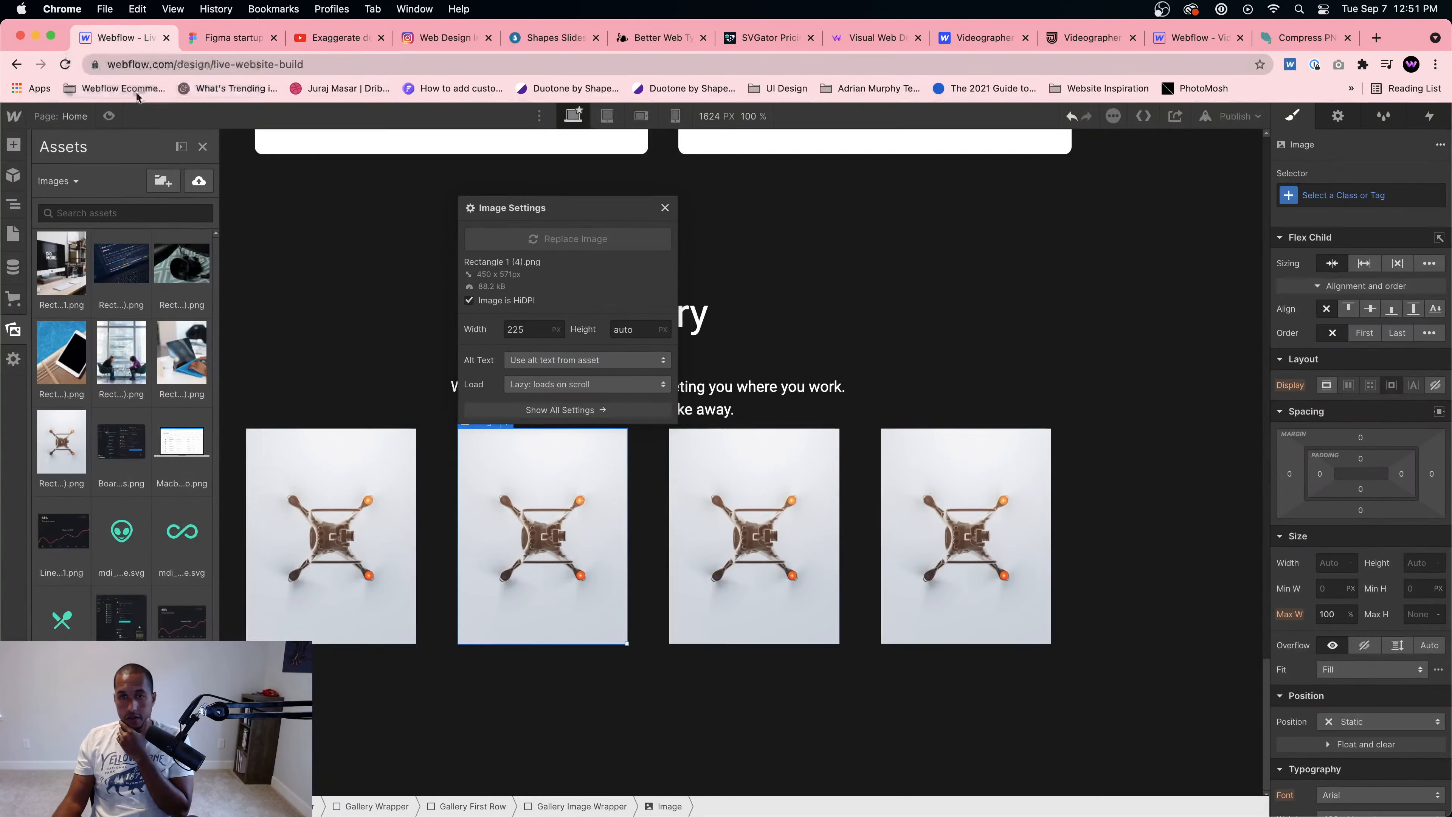
left_click(74, 361)
Step: Replace the third gallery image with the photo of two people sitting by the office window
left_click(715, 438)
left_click(719, 424)
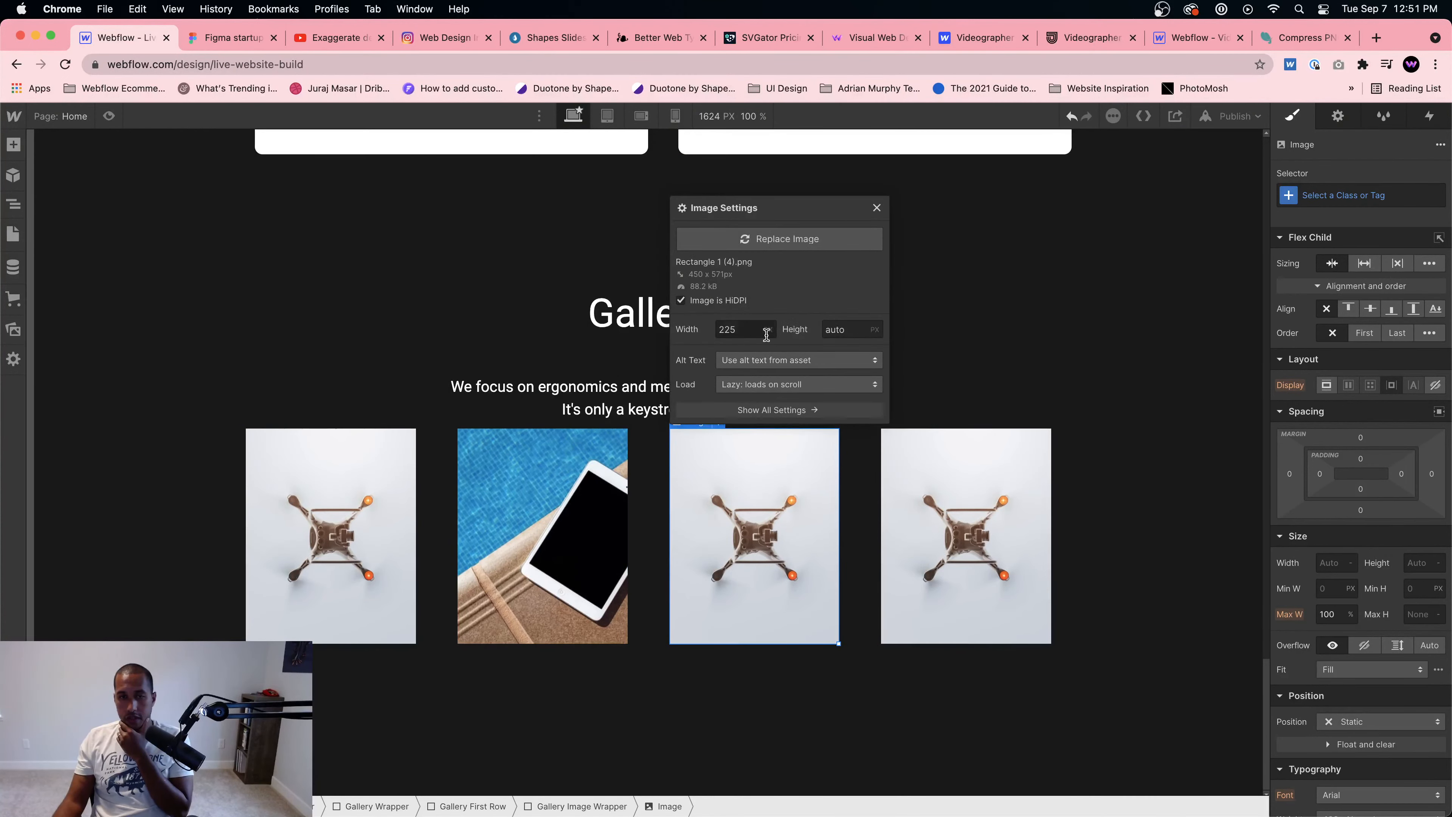
left_click(756, 237)
left_click(146, 359)
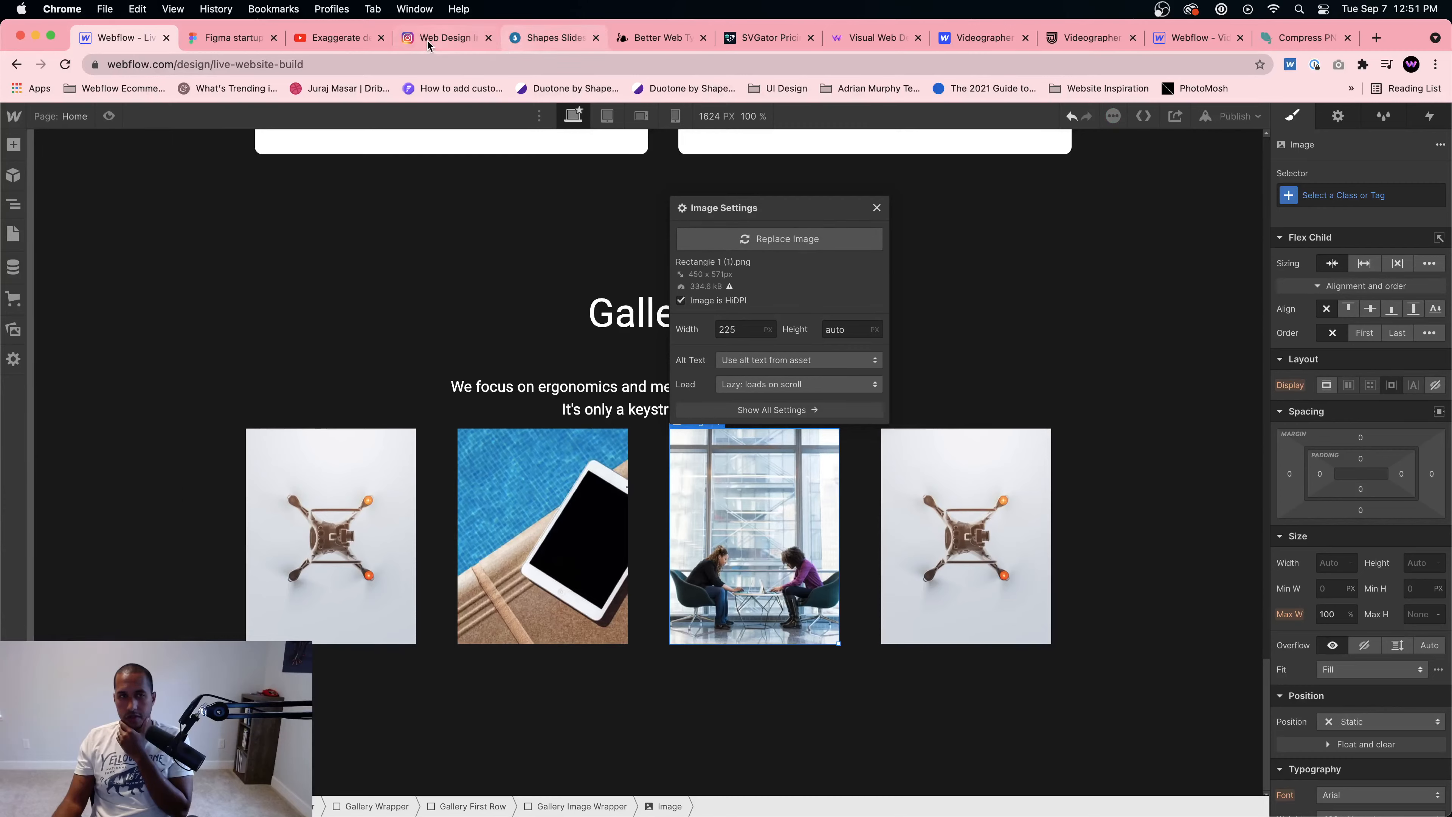
Step: Check the Figma design again and replace the fourth gallery image with the "DO MORE" desk monitor photo
left_click(229, 37)
left_click(123, 37)
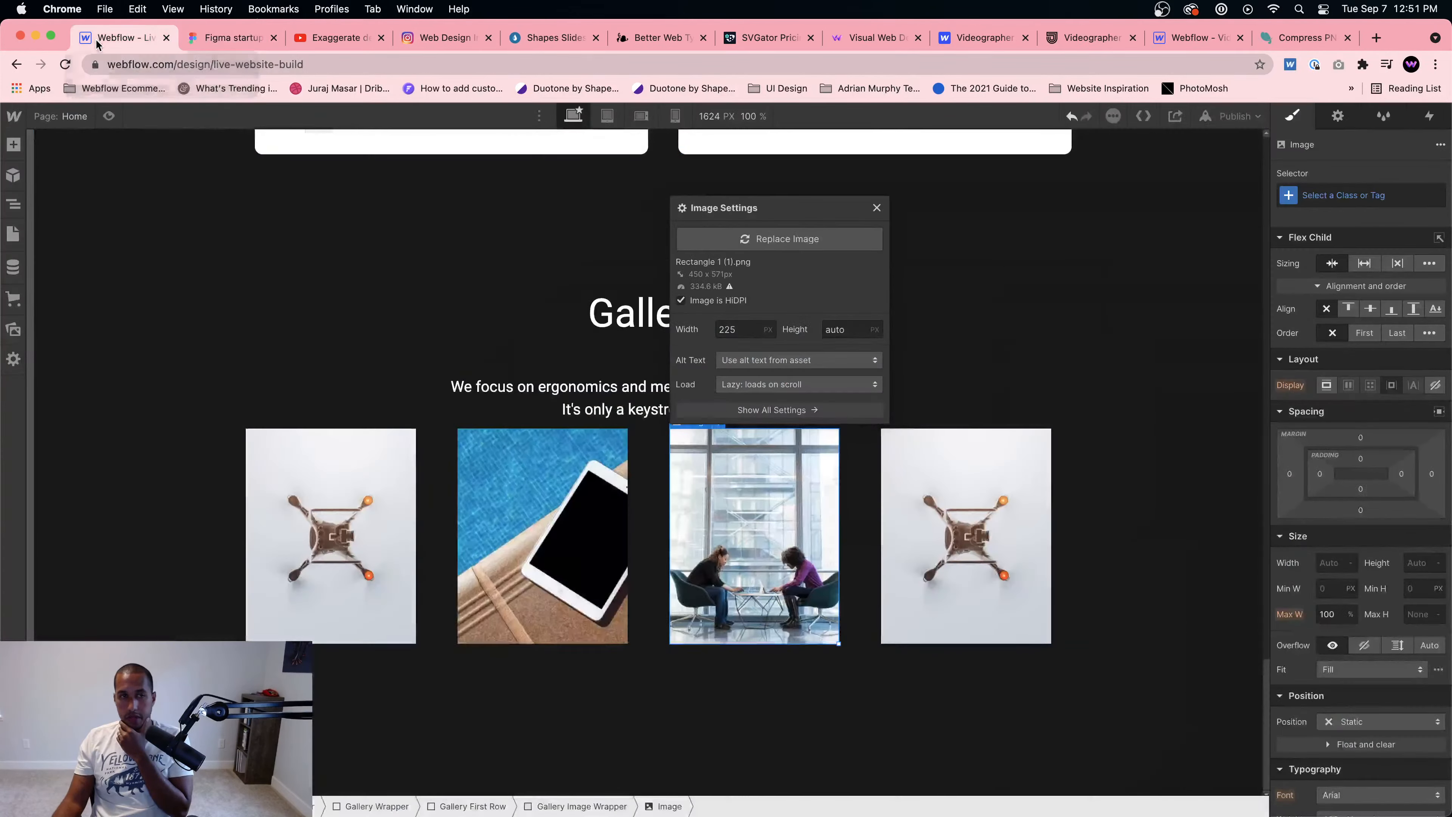
left_click(904, 467)
left_click(931, 423)
left_click(999, 238)
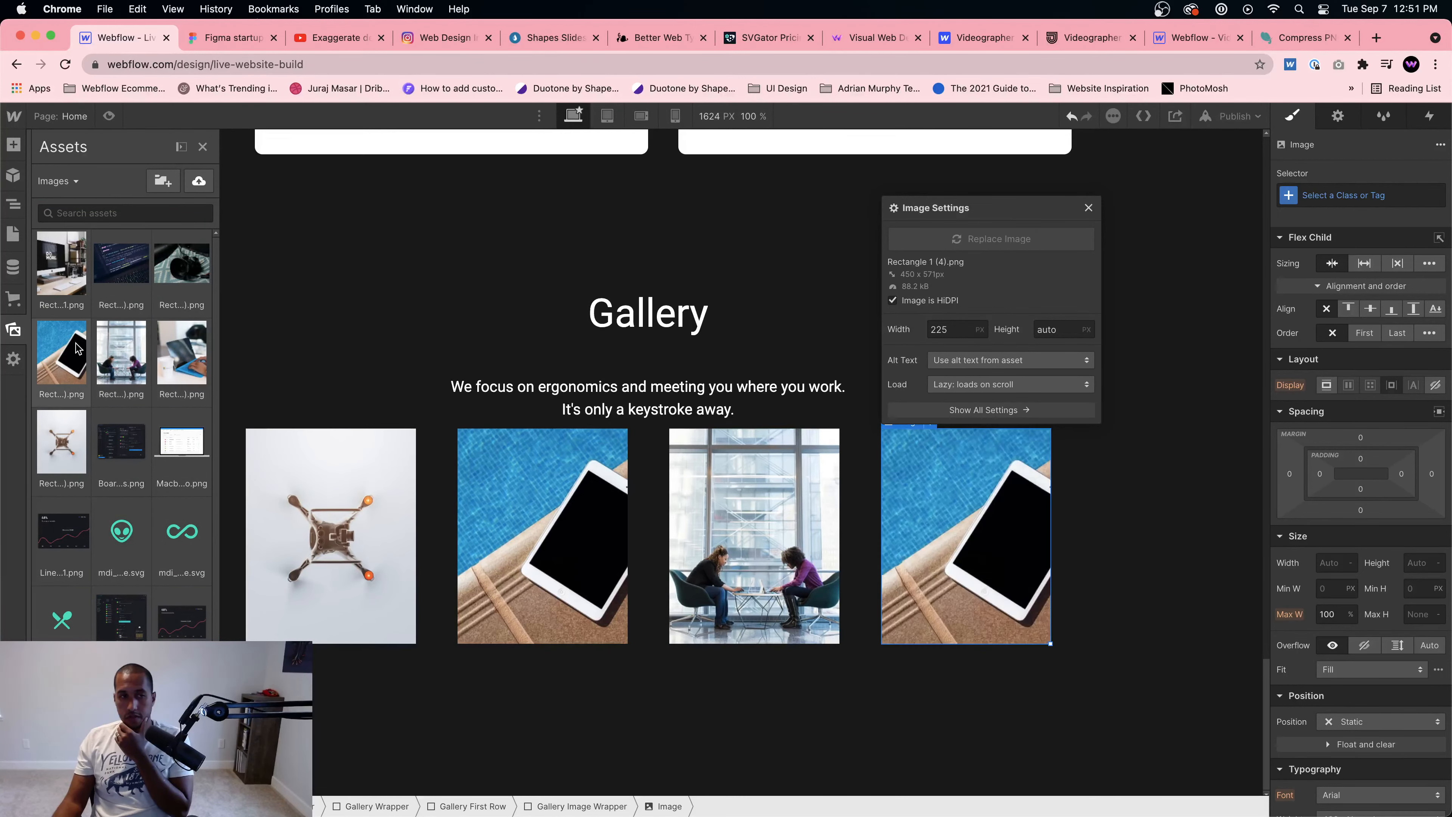
left_click(61, 264)
left_click(800, 688)
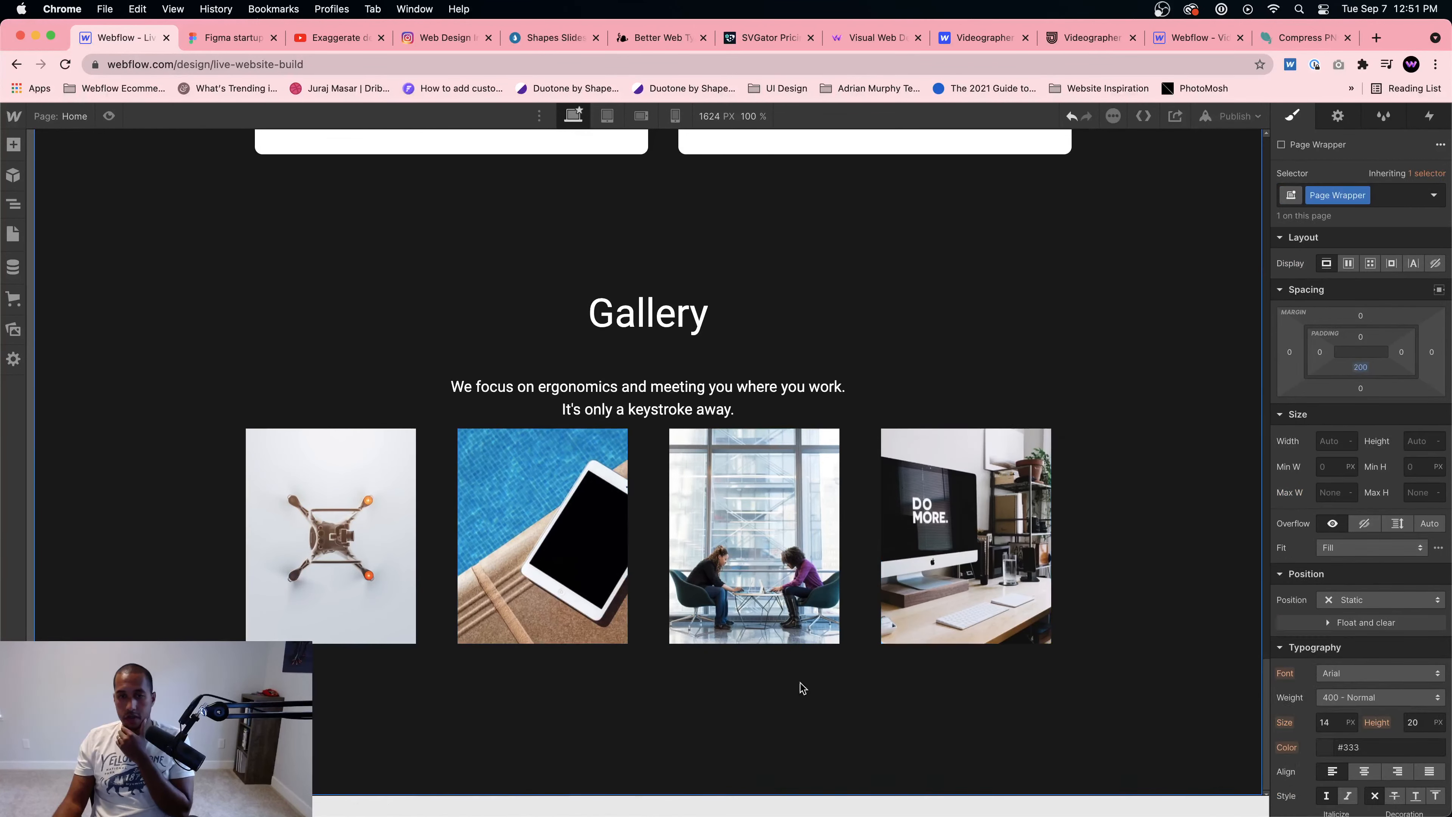
Step: Check the drone image's size settings, then set the Gallery Image Wrapper to shrink if needed with a width of 225 px
left_click(368, 546)
left_click(572, 807)
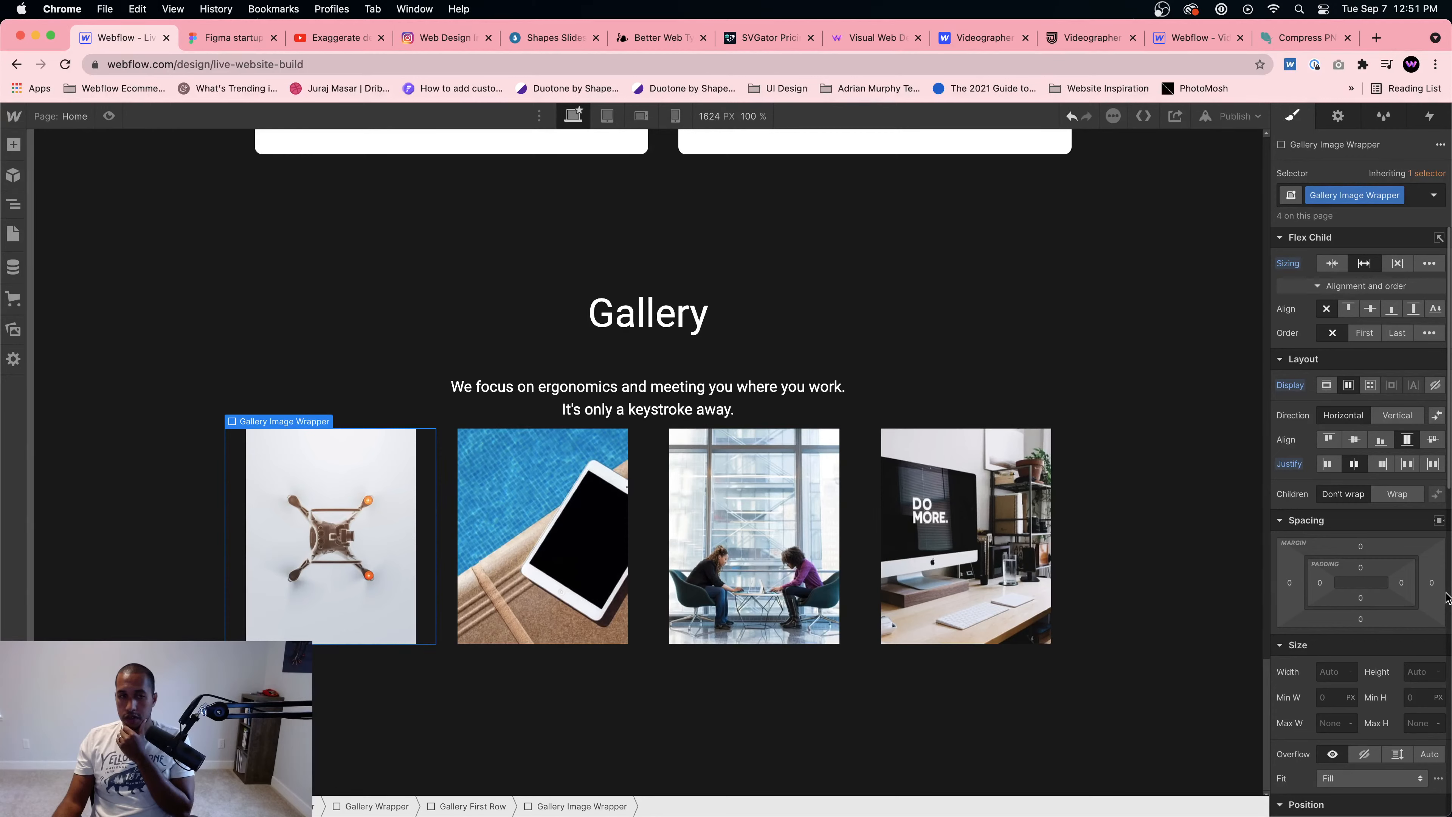
left_click(375, 549)
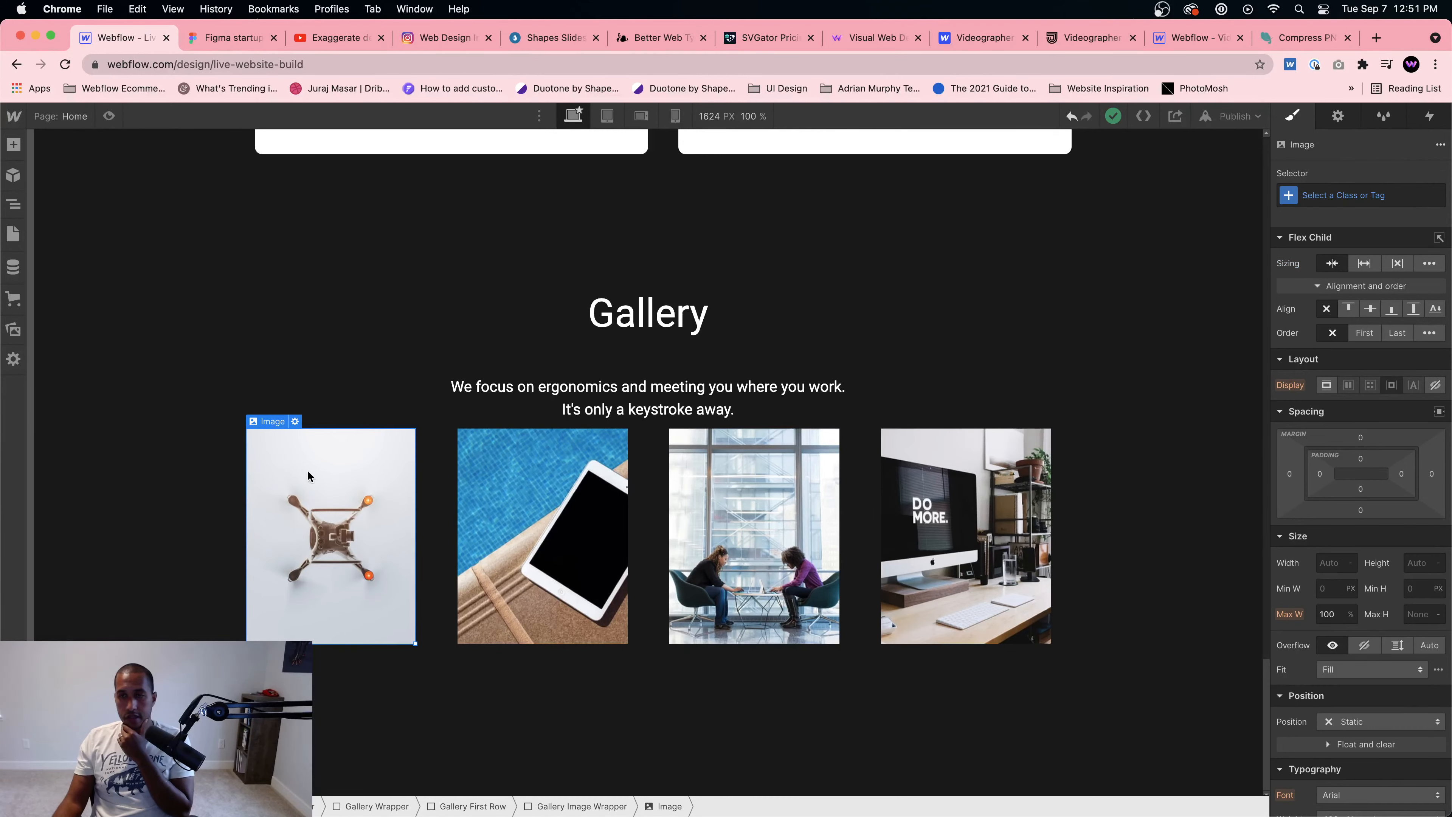
left_click(430, 511)
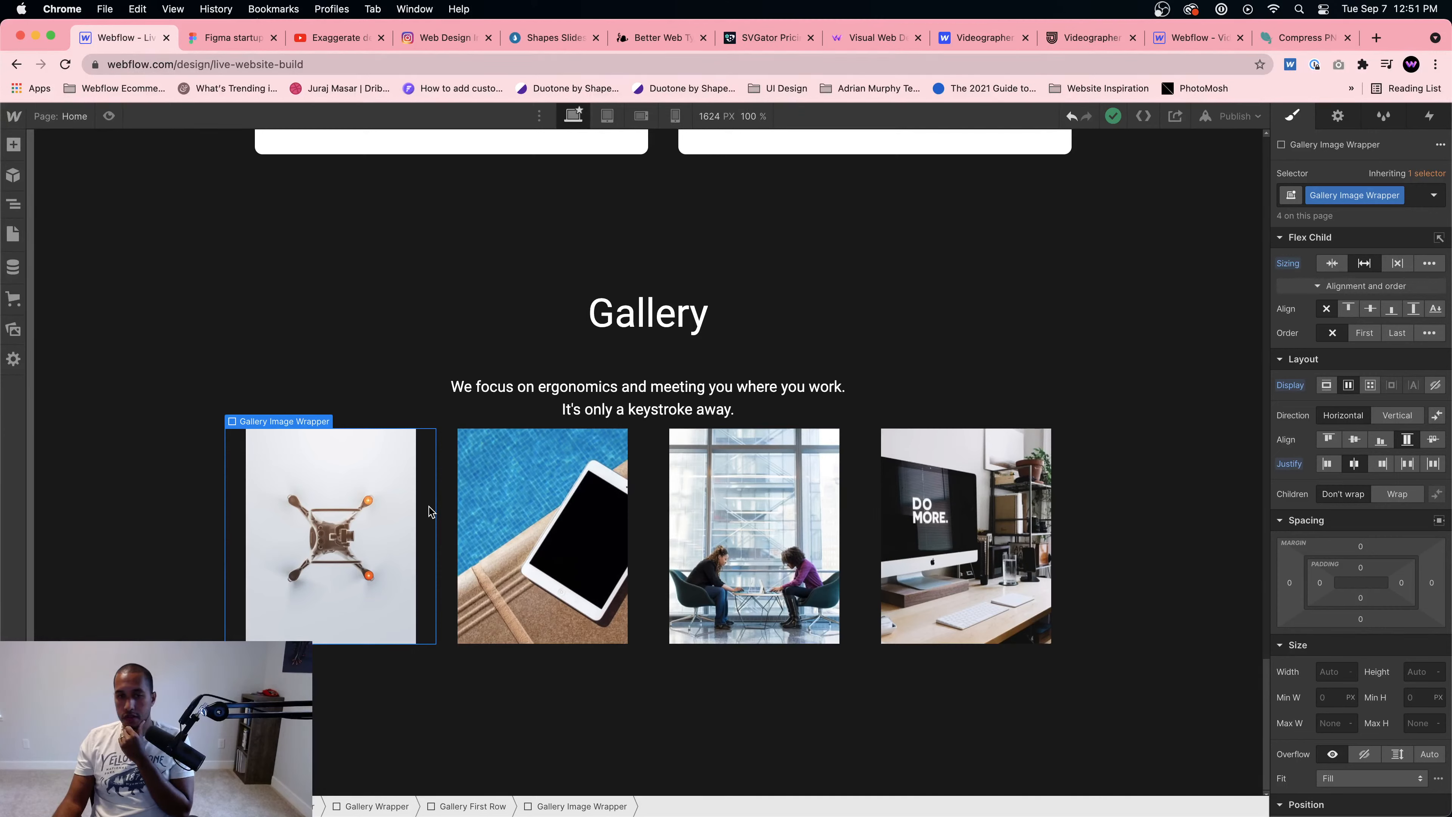
left_click(353, 497)
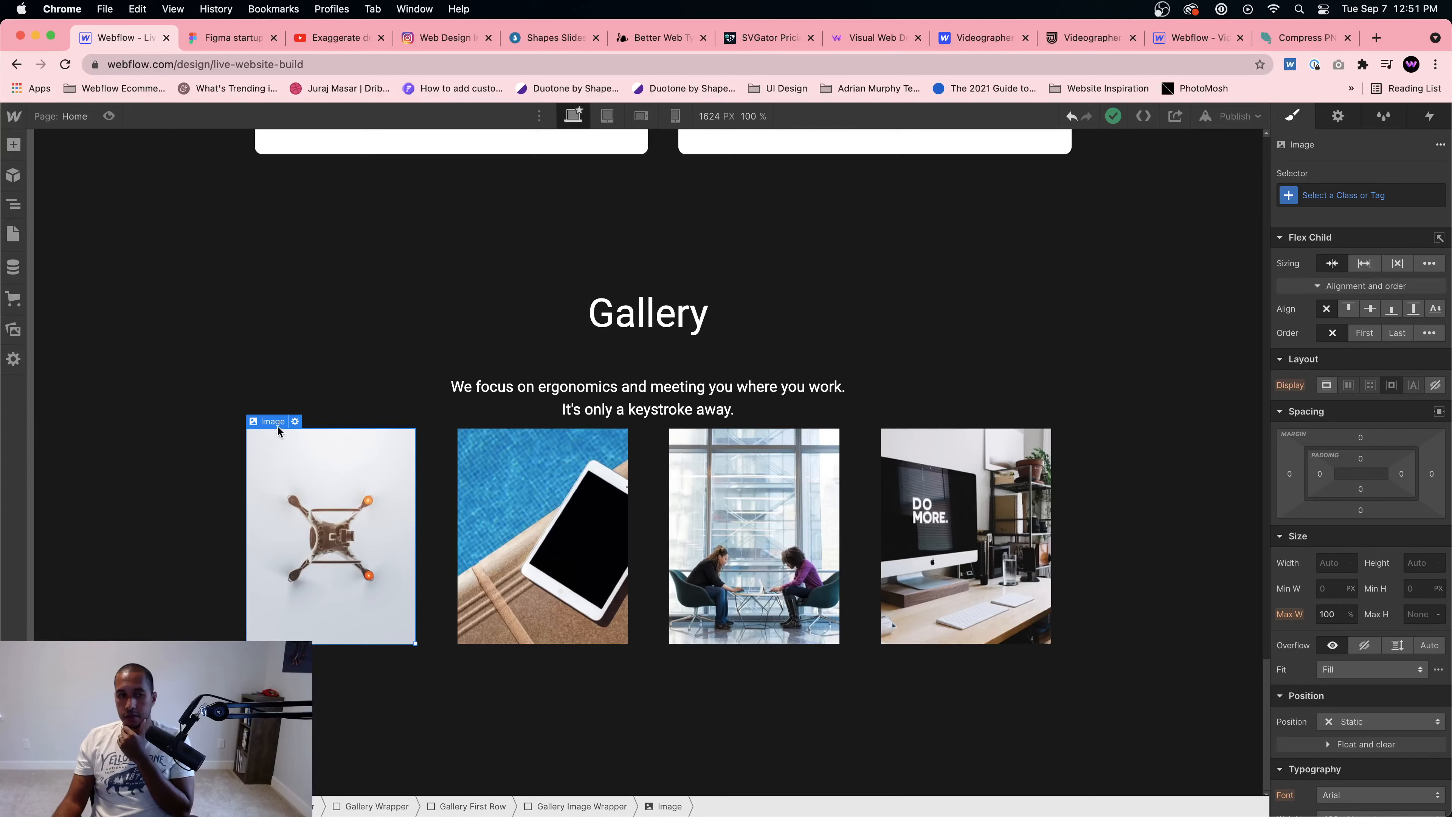
left_click(295, 421)
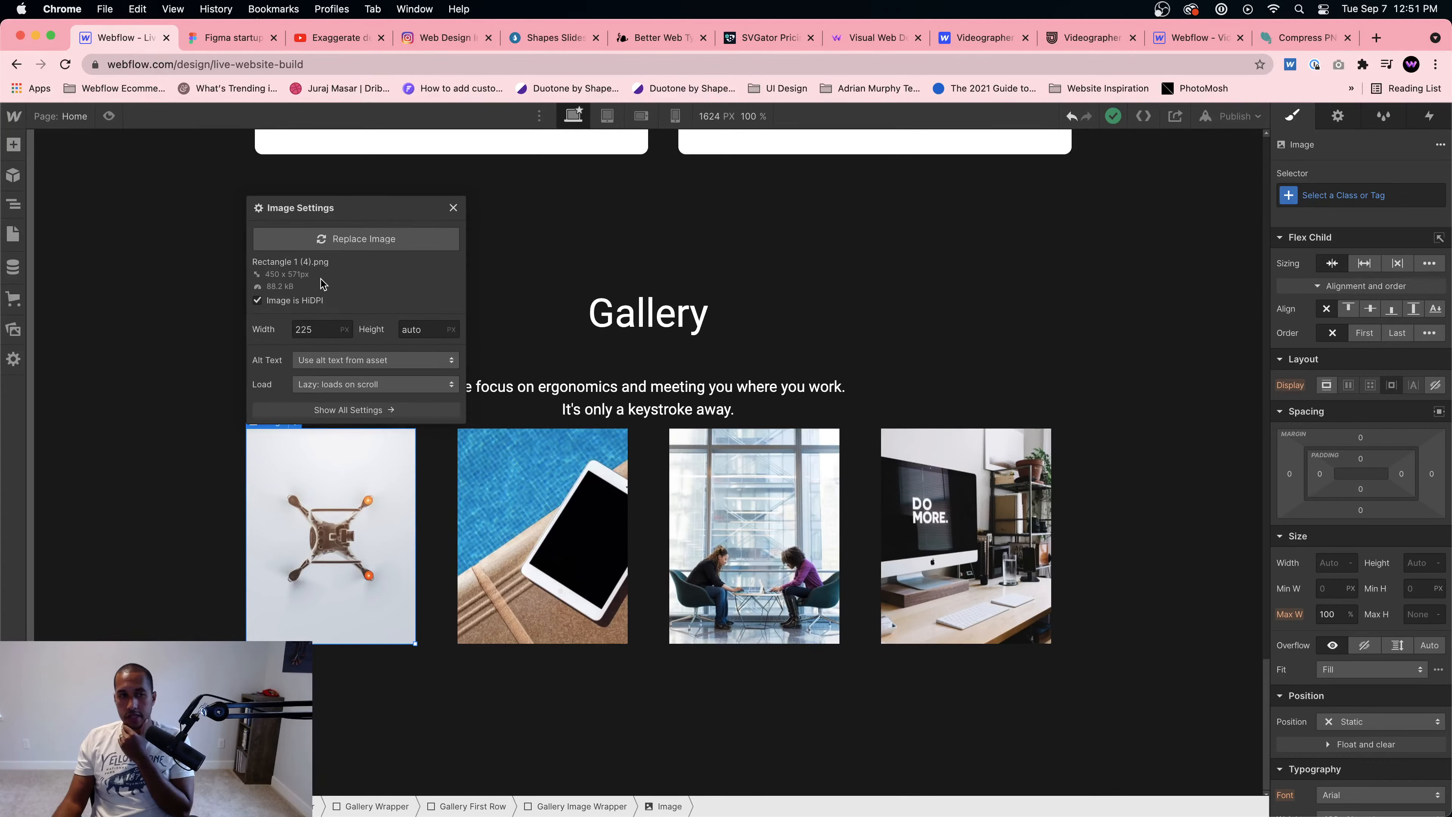
left_click(582, 805)
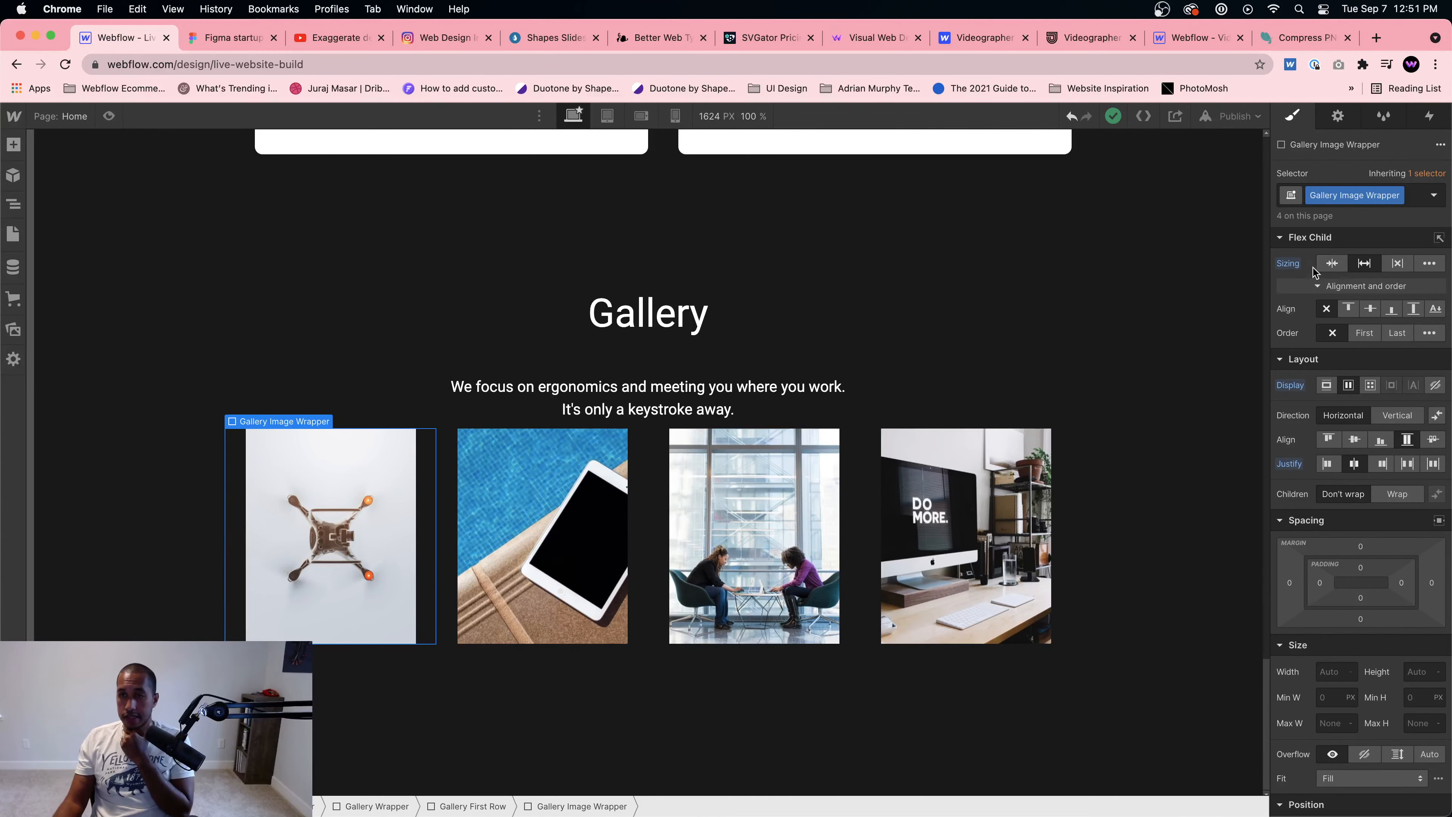
left_click(1330, 264)
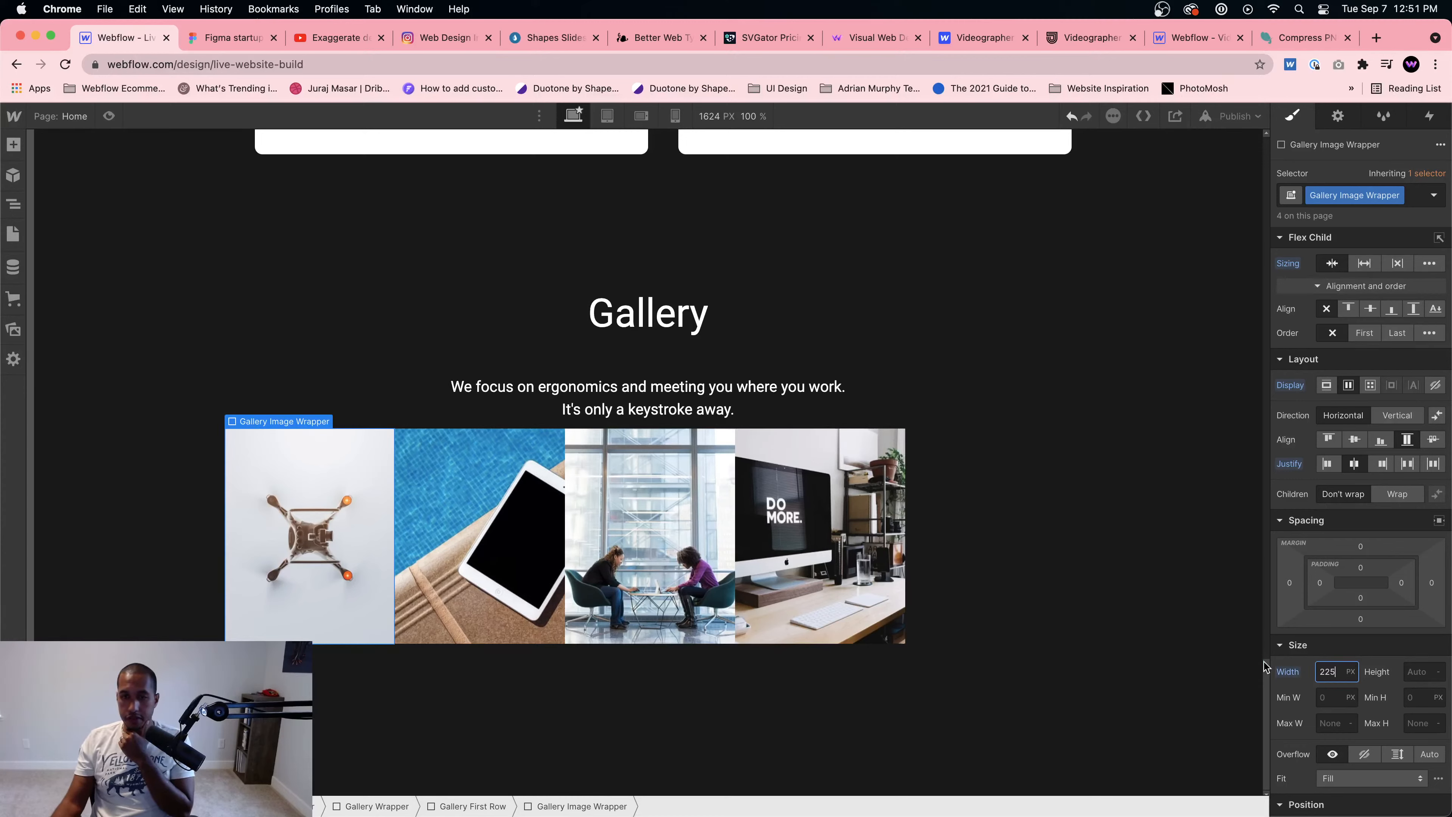
Step: Justify the Gallery First Row to the center and give the Gallery Image Wrapper 20 px left and right margins
left_click(924, 531)
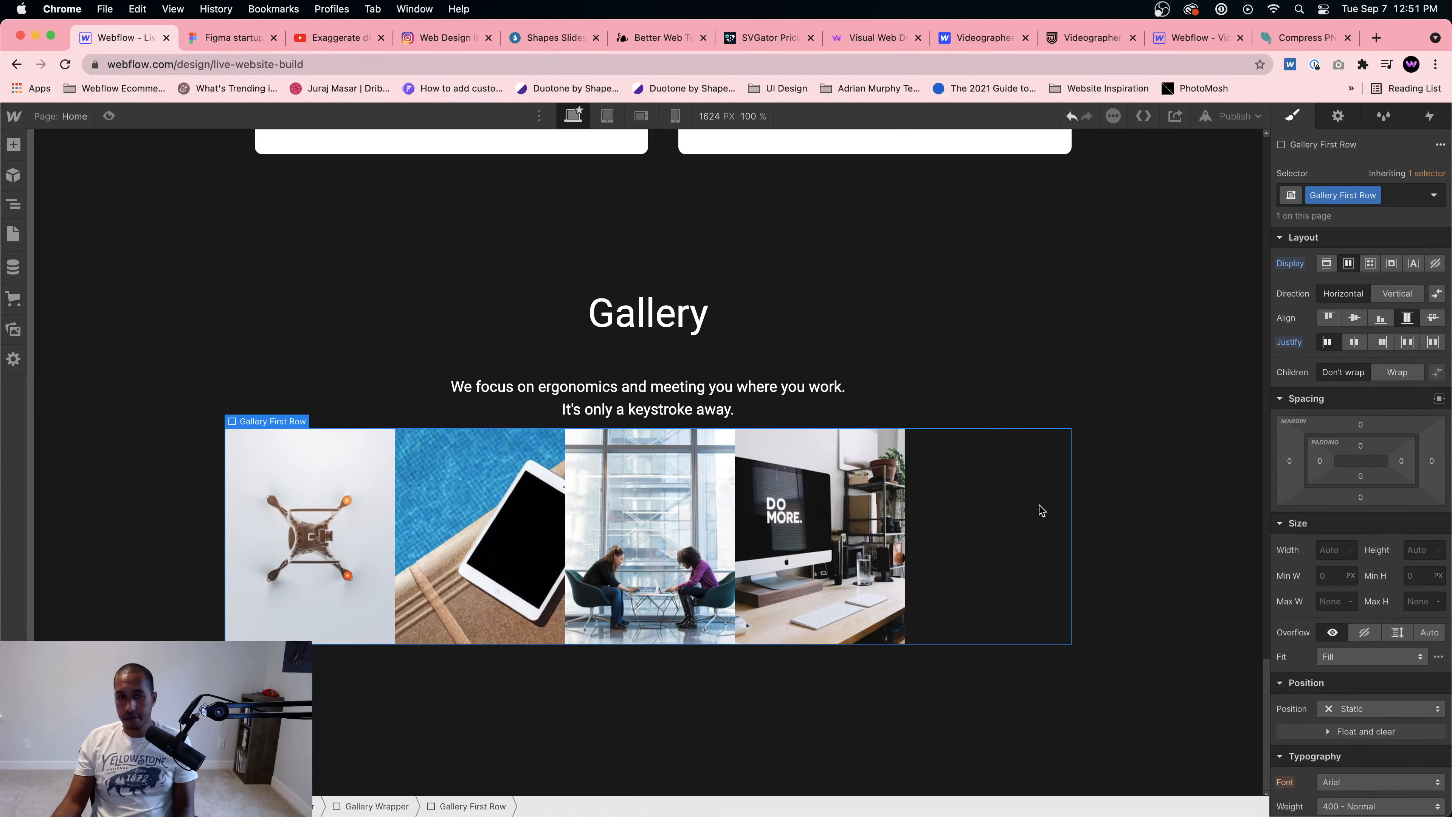
left_click(1354, 341)
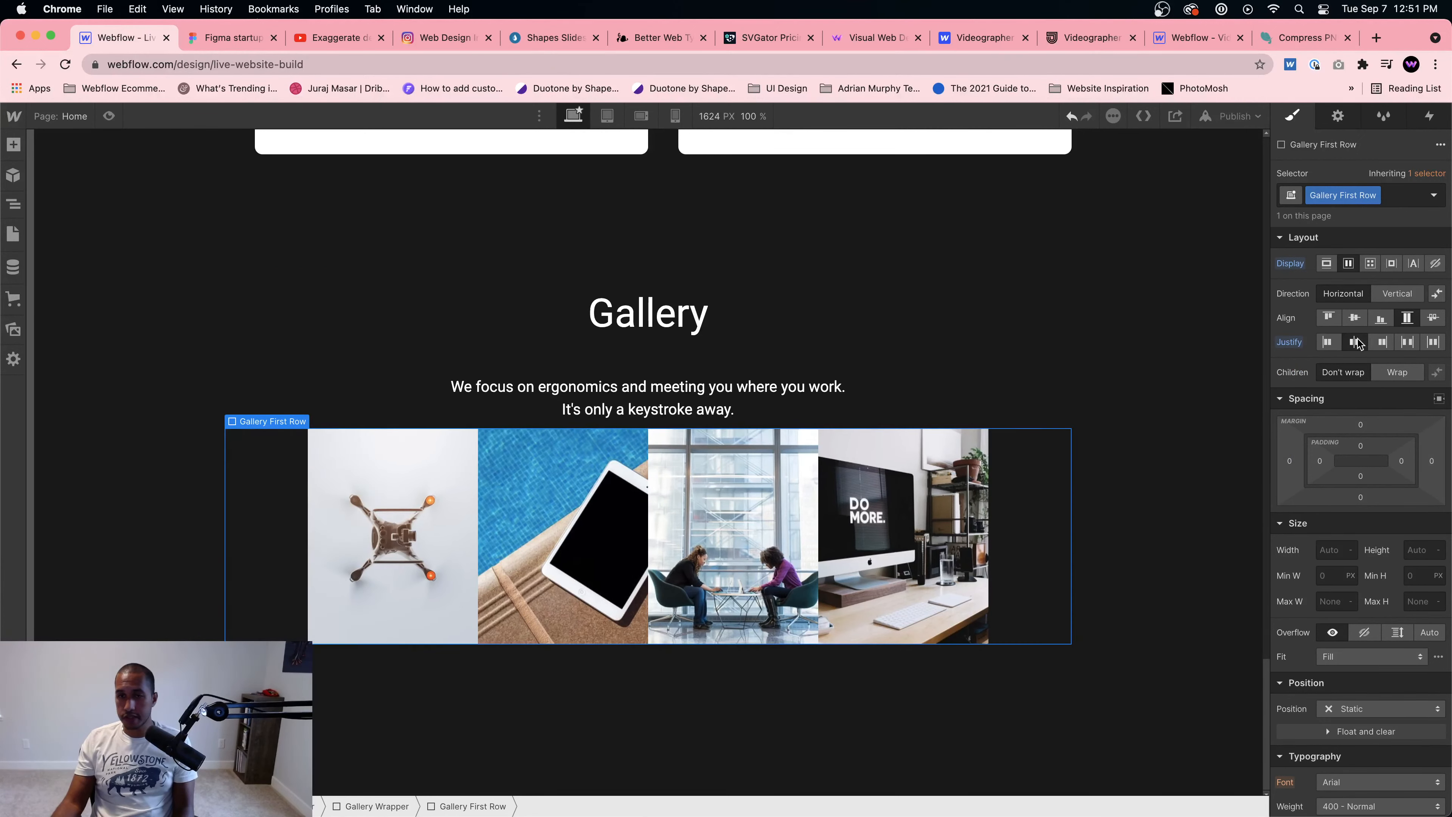
left_click(417, 527)
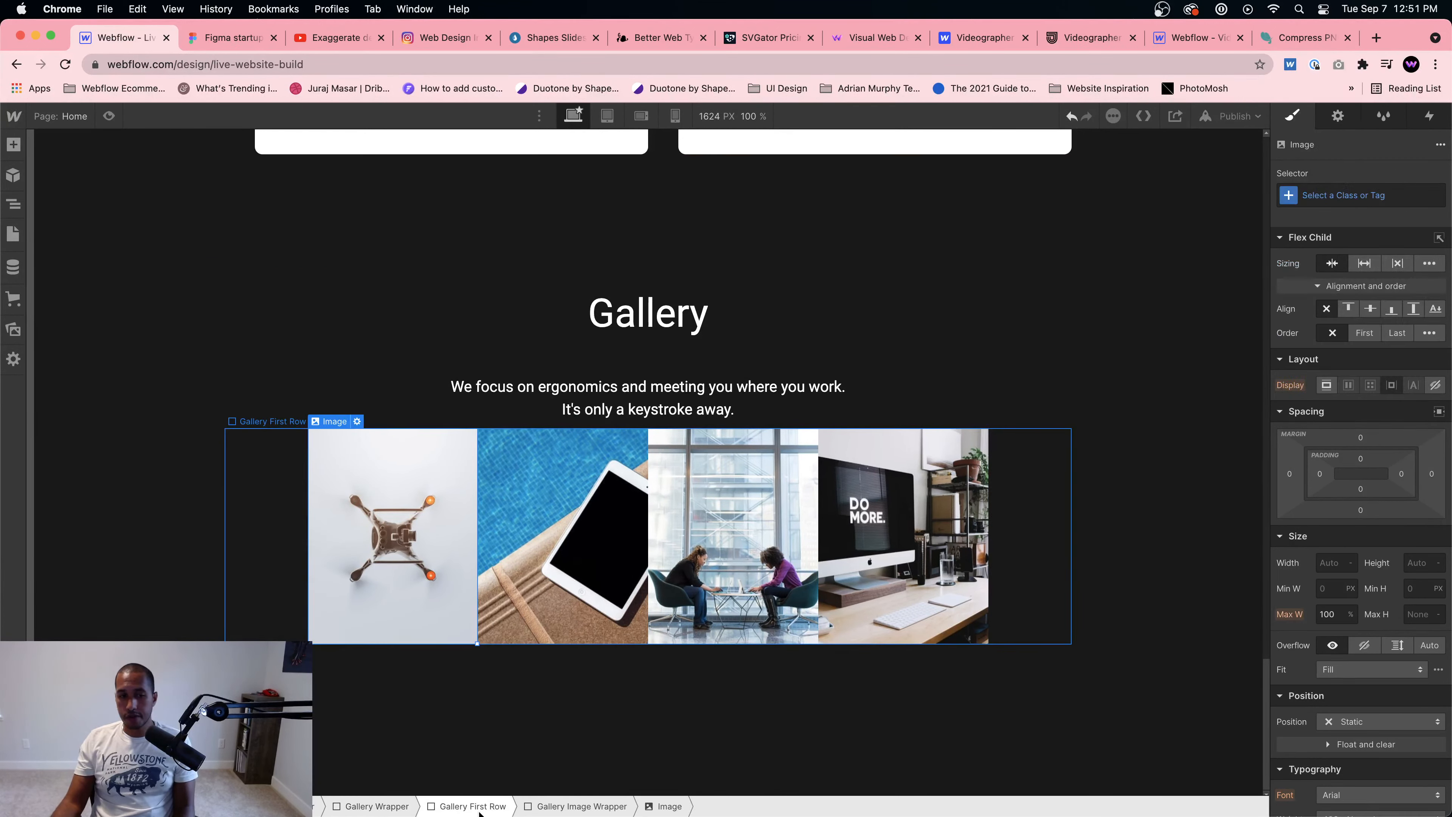
left_click(589, 806)
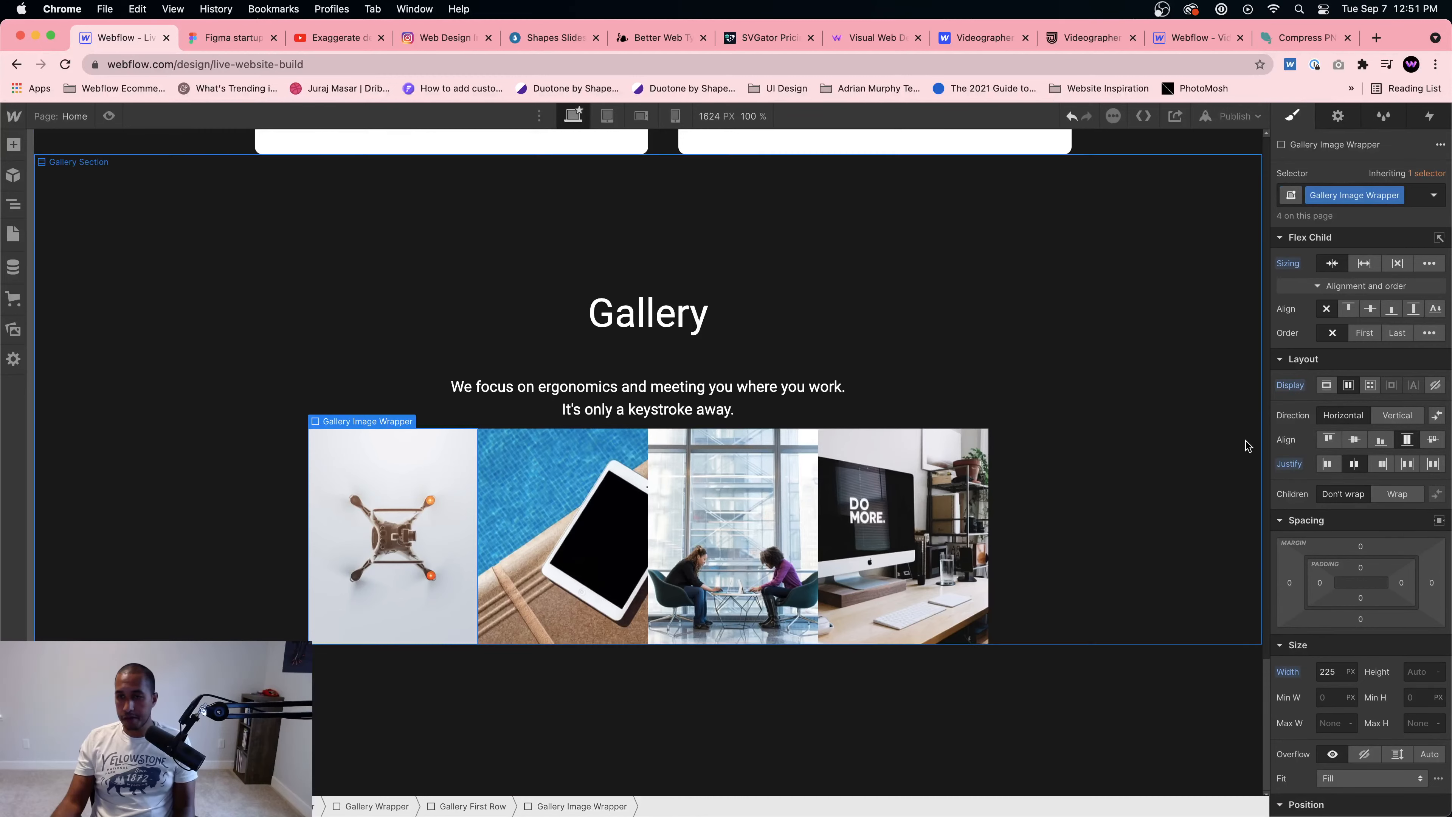
left_click_drag(1297, 586, 1283, 587)
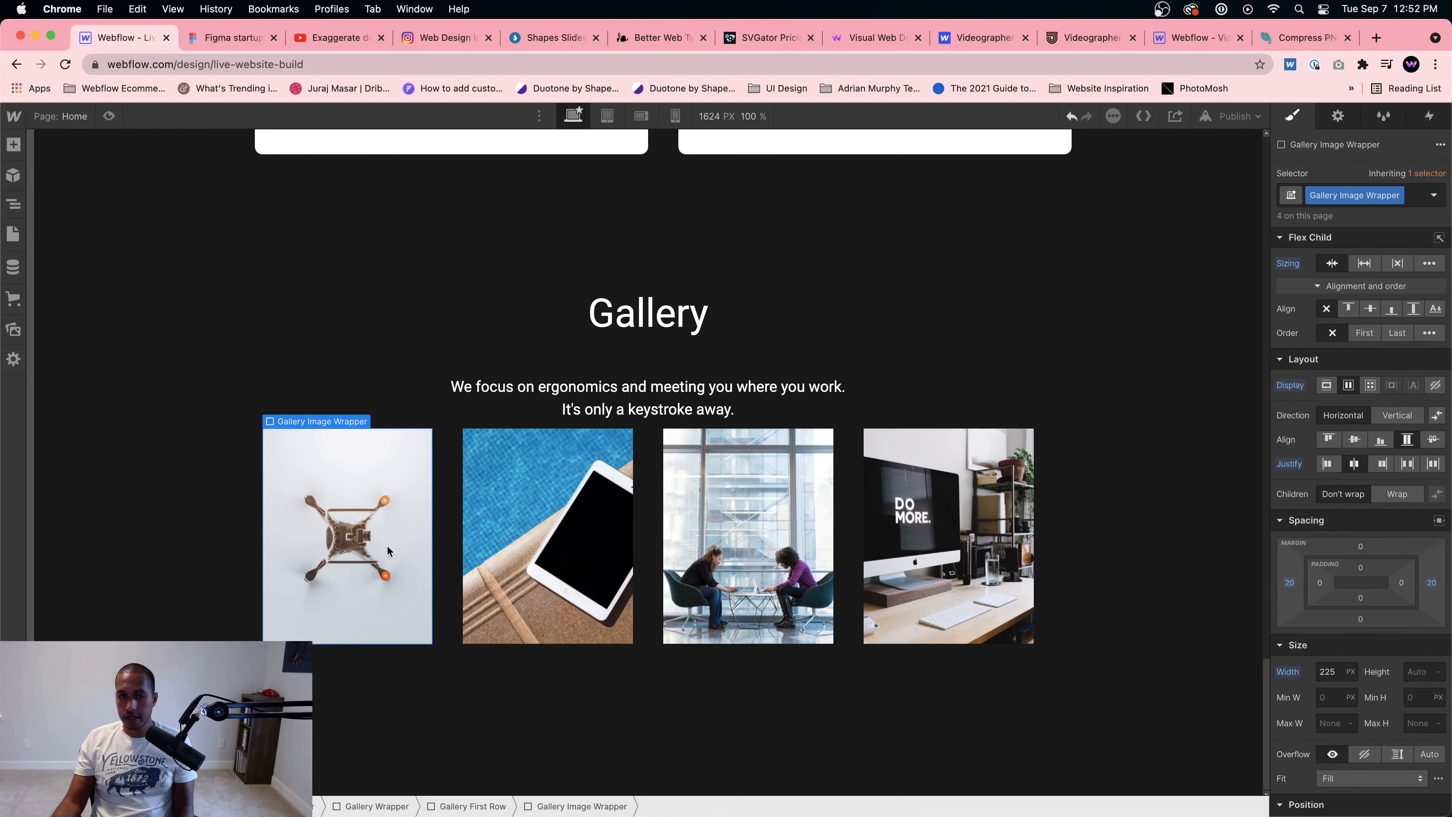
Step: With the Gallery Image Wrapper selected, switch to Figma and inspect the drone card's properties, including corner radius and shadow
left_click(348, 542)
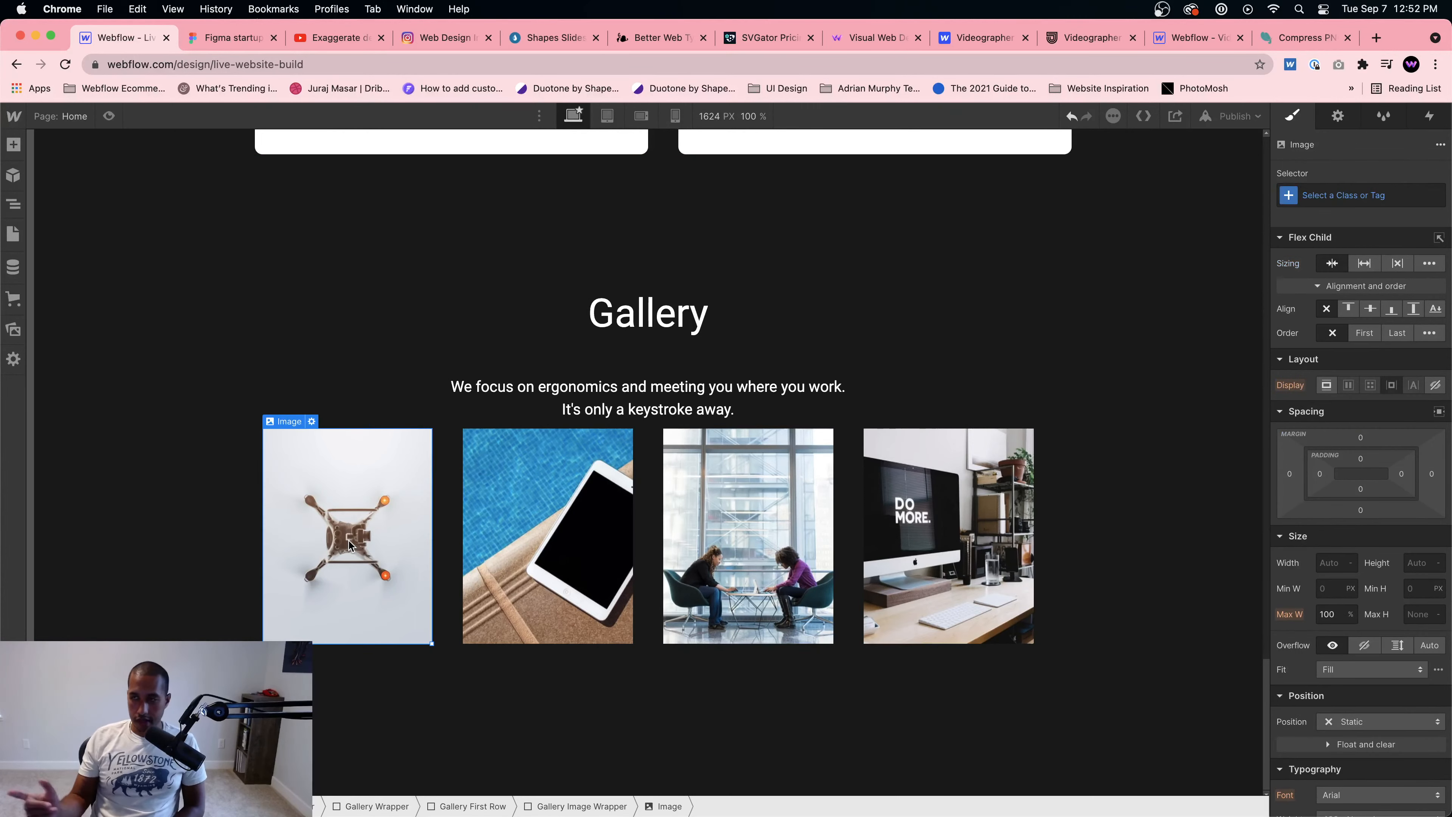
left_click(594, 806)
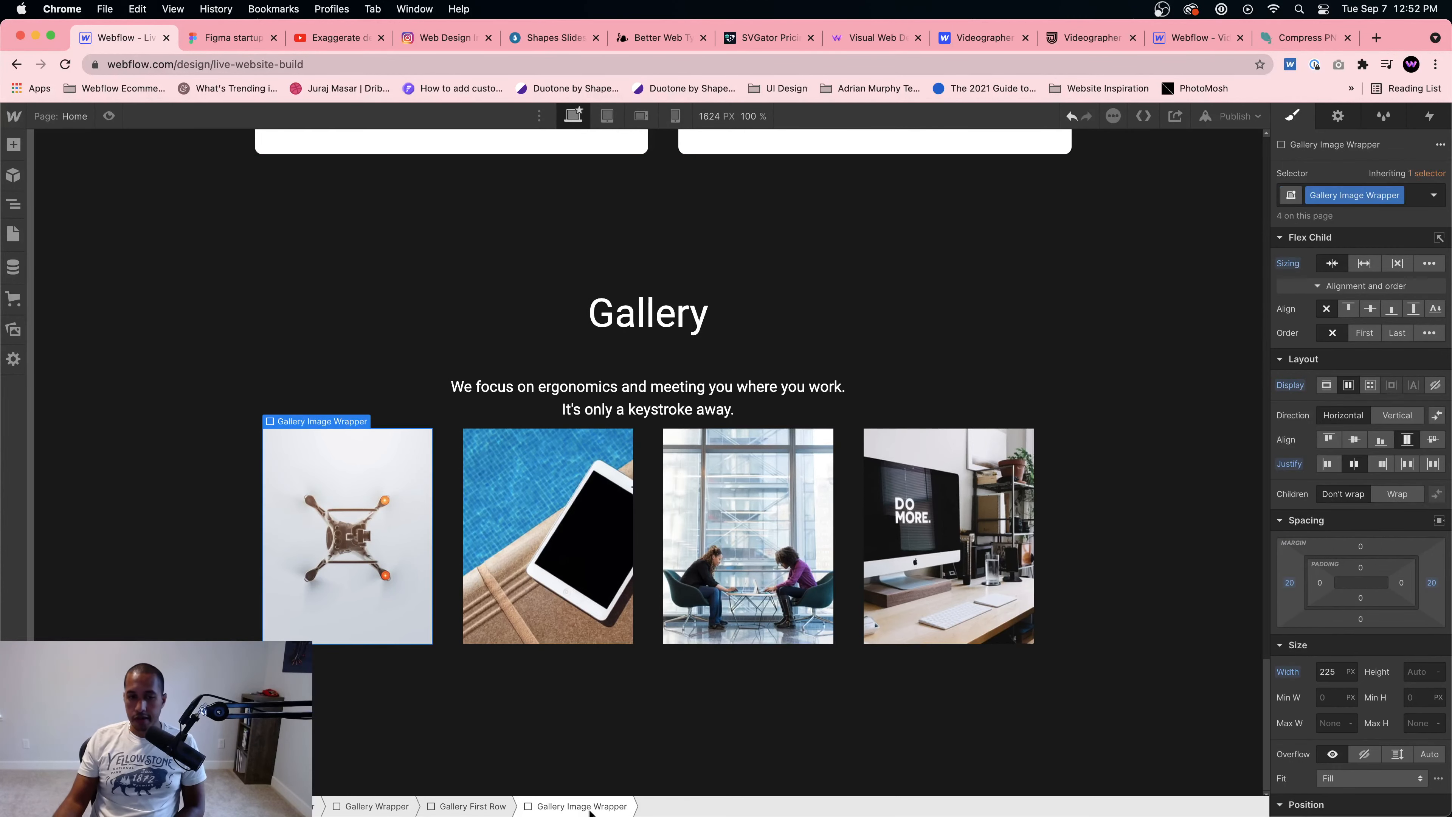
scroll(1299, 666, "down", 7)
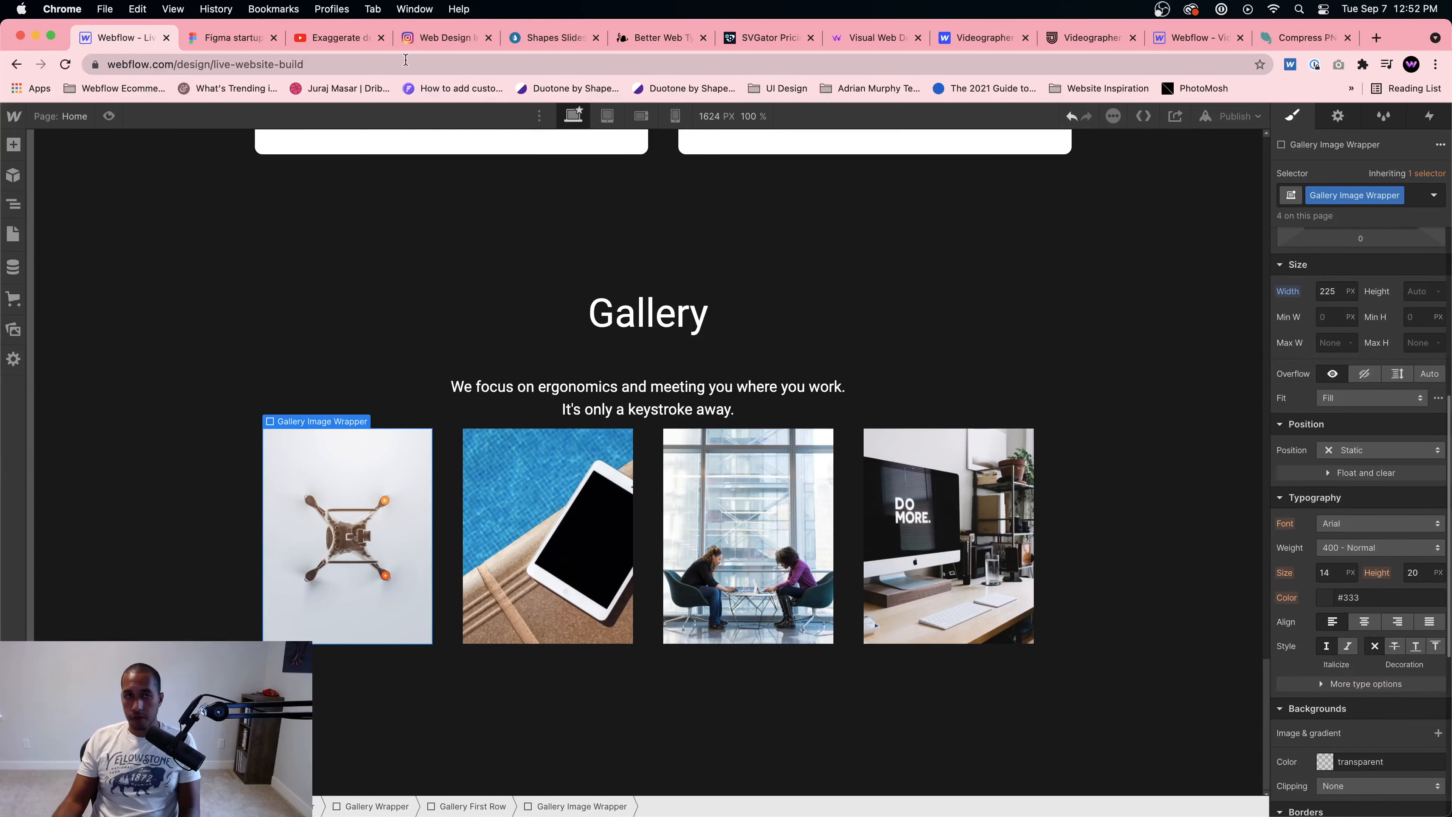
left_click(206, 35)
left_click(610, 436)
double_click(597, 408)
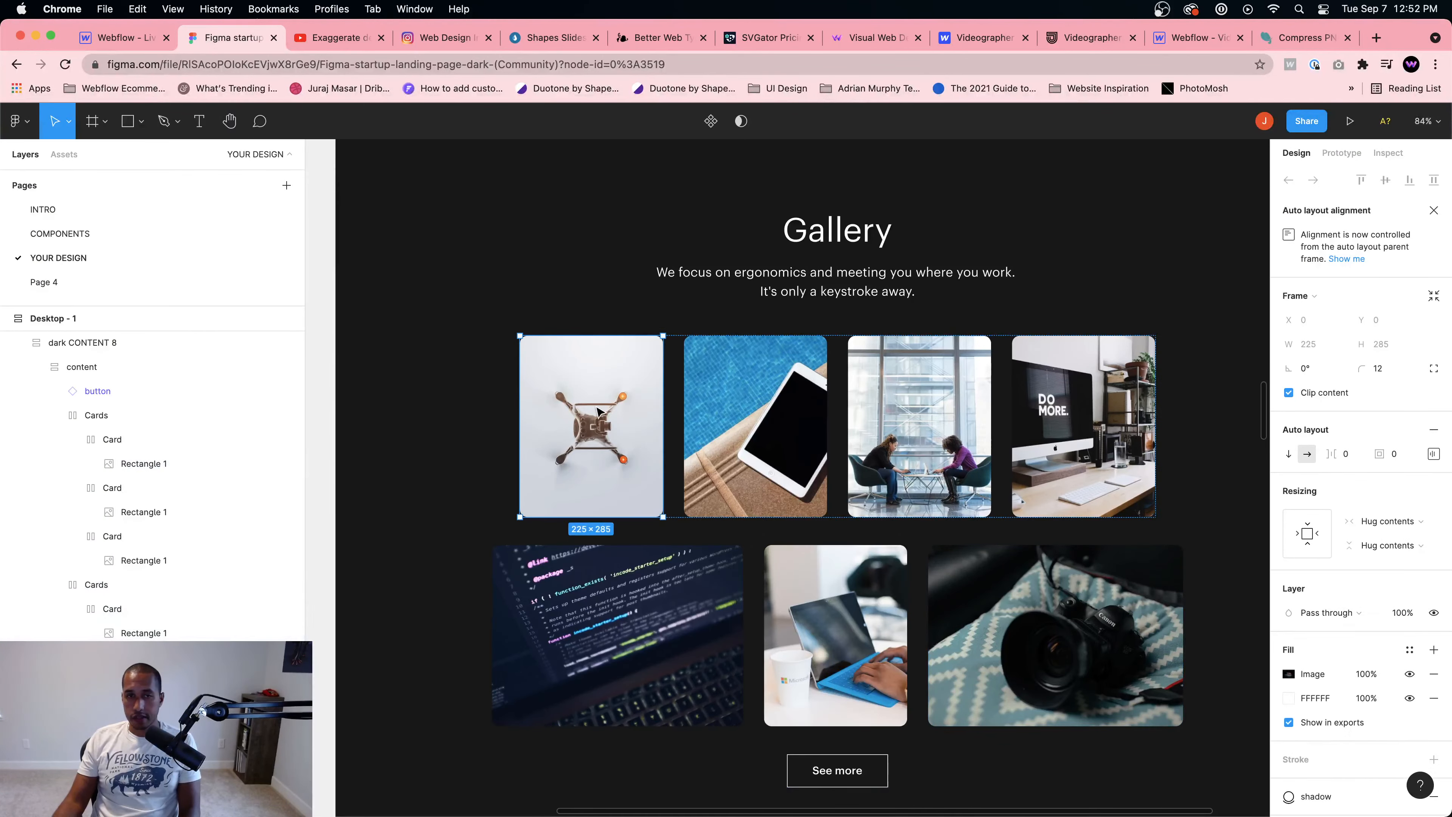
left_click(1370, 154)
key("alt")
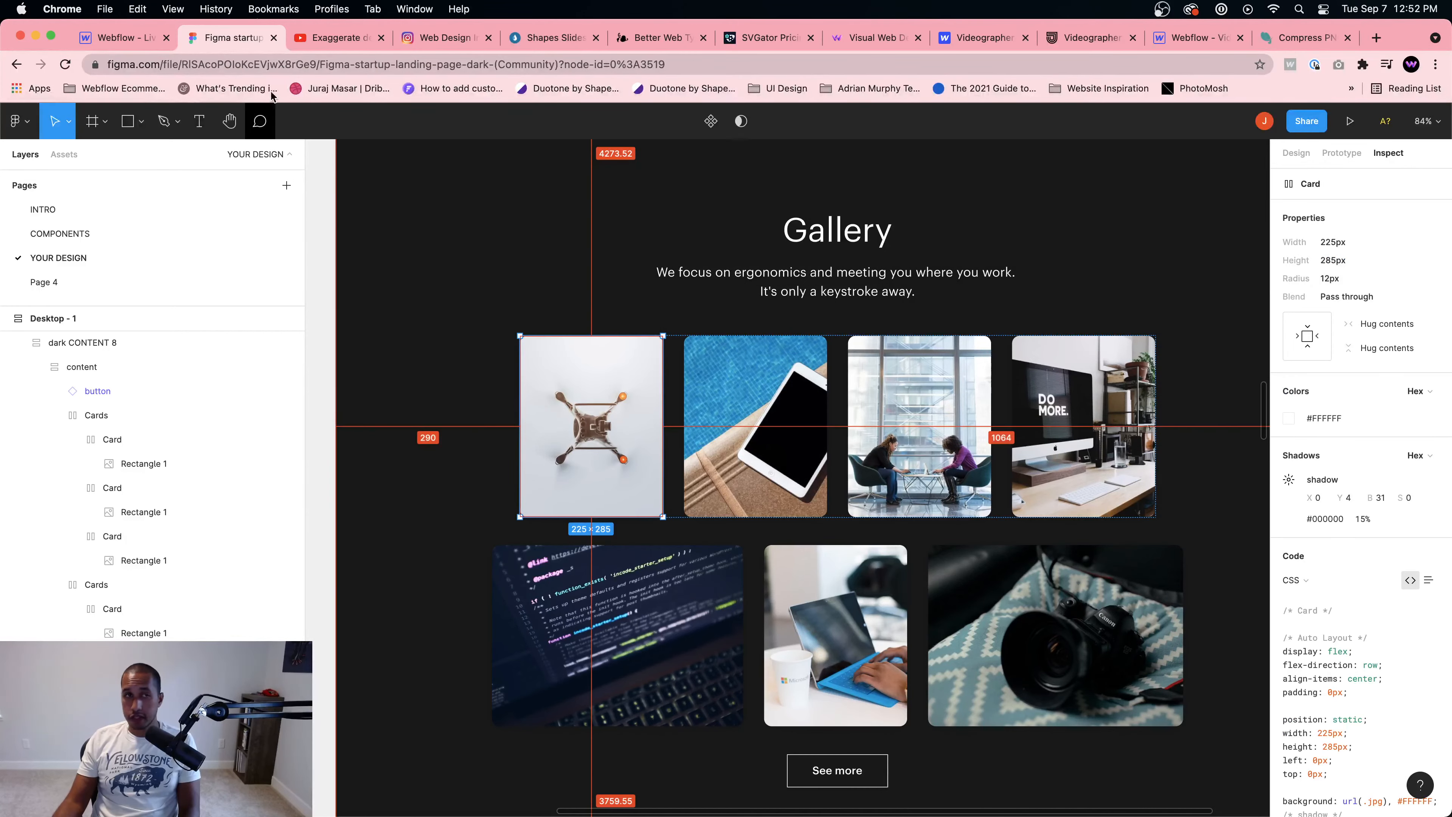
Step: Return to Webflow and undo the recent width and margin changes on the Gallery Image Wrapper
left_click(153, 43)
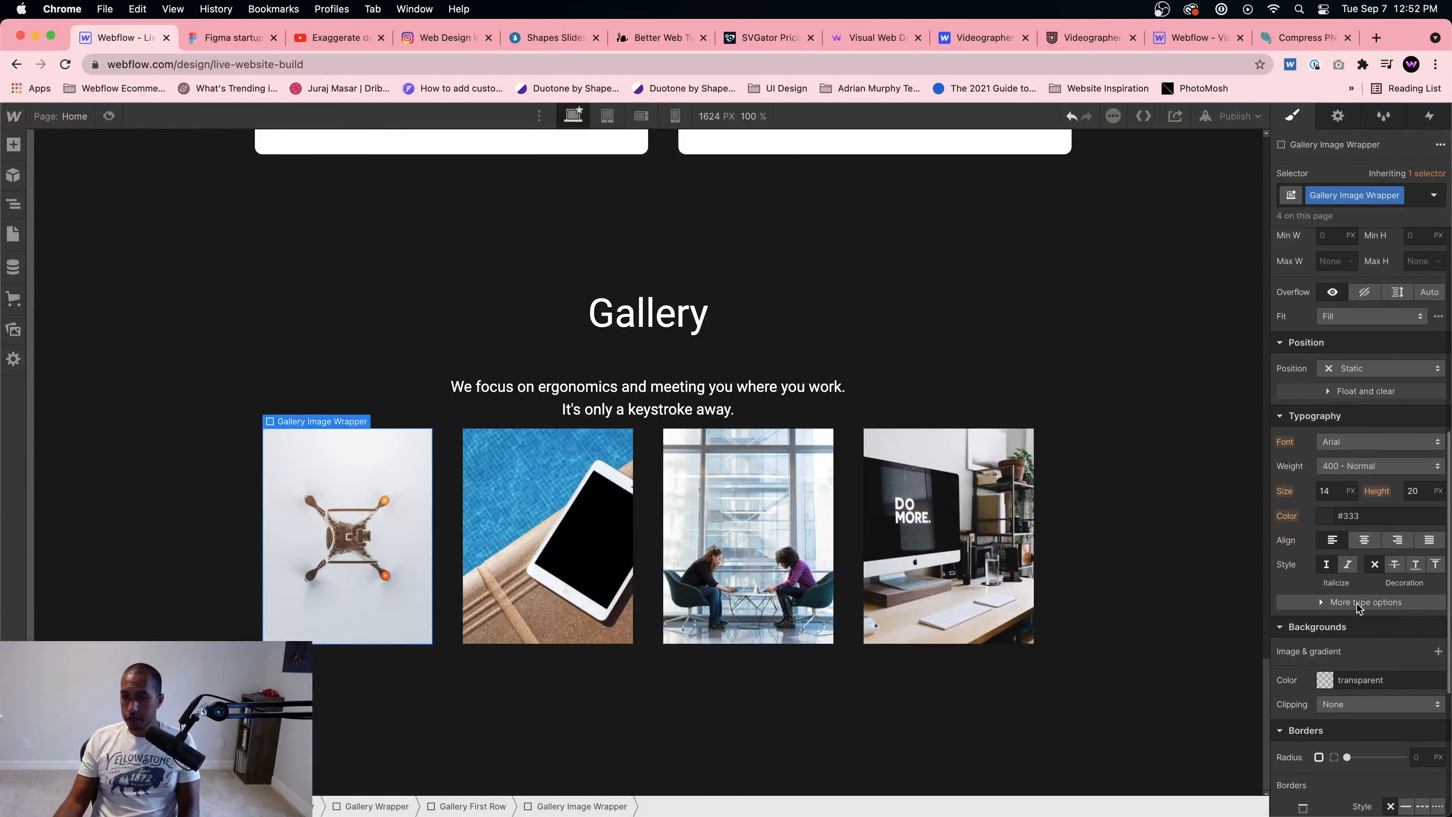
scroll(1366, 629, "down", 3)
left_click(363, 472)
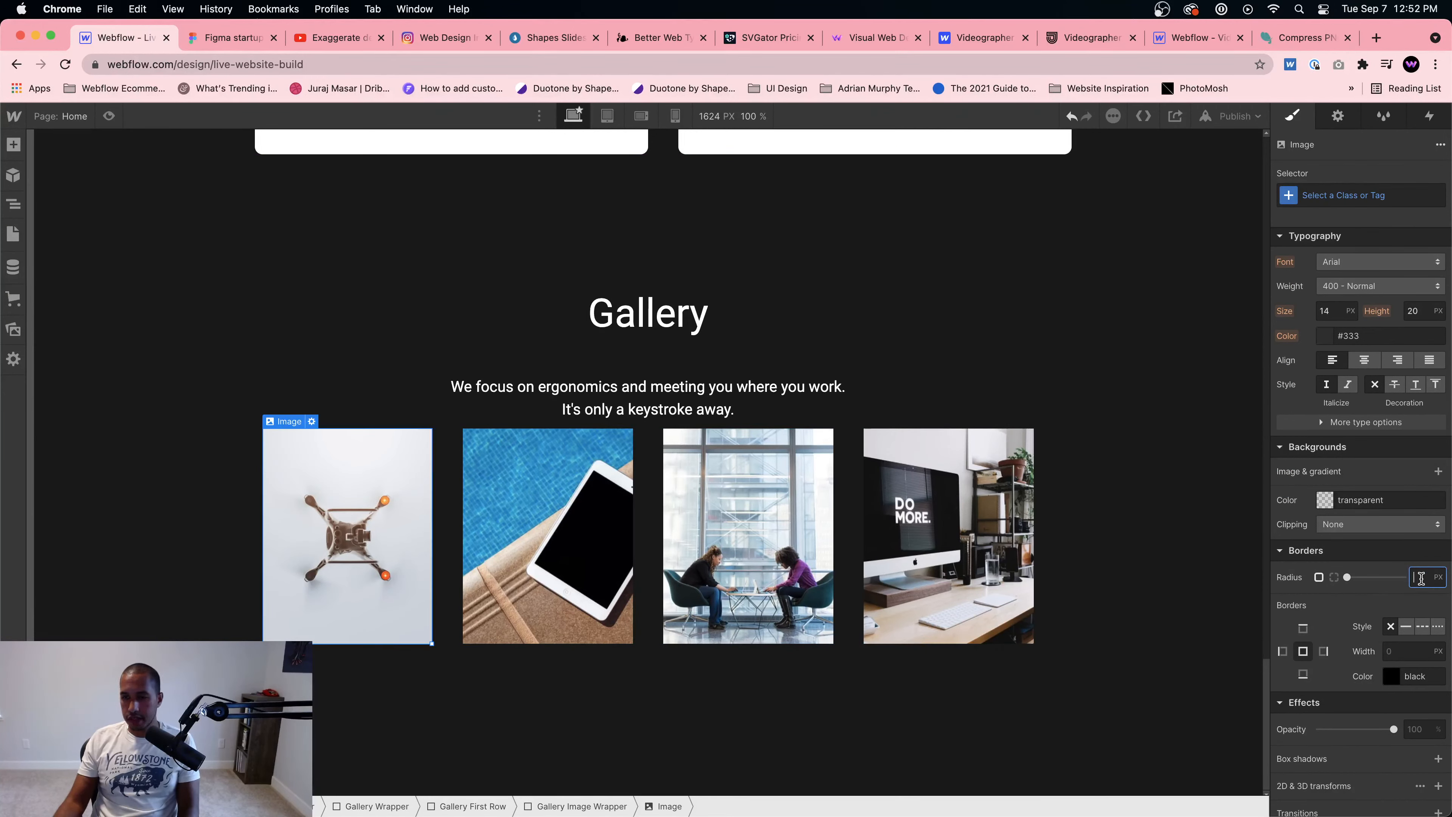
key("BackSpace")
key("BackSpace")
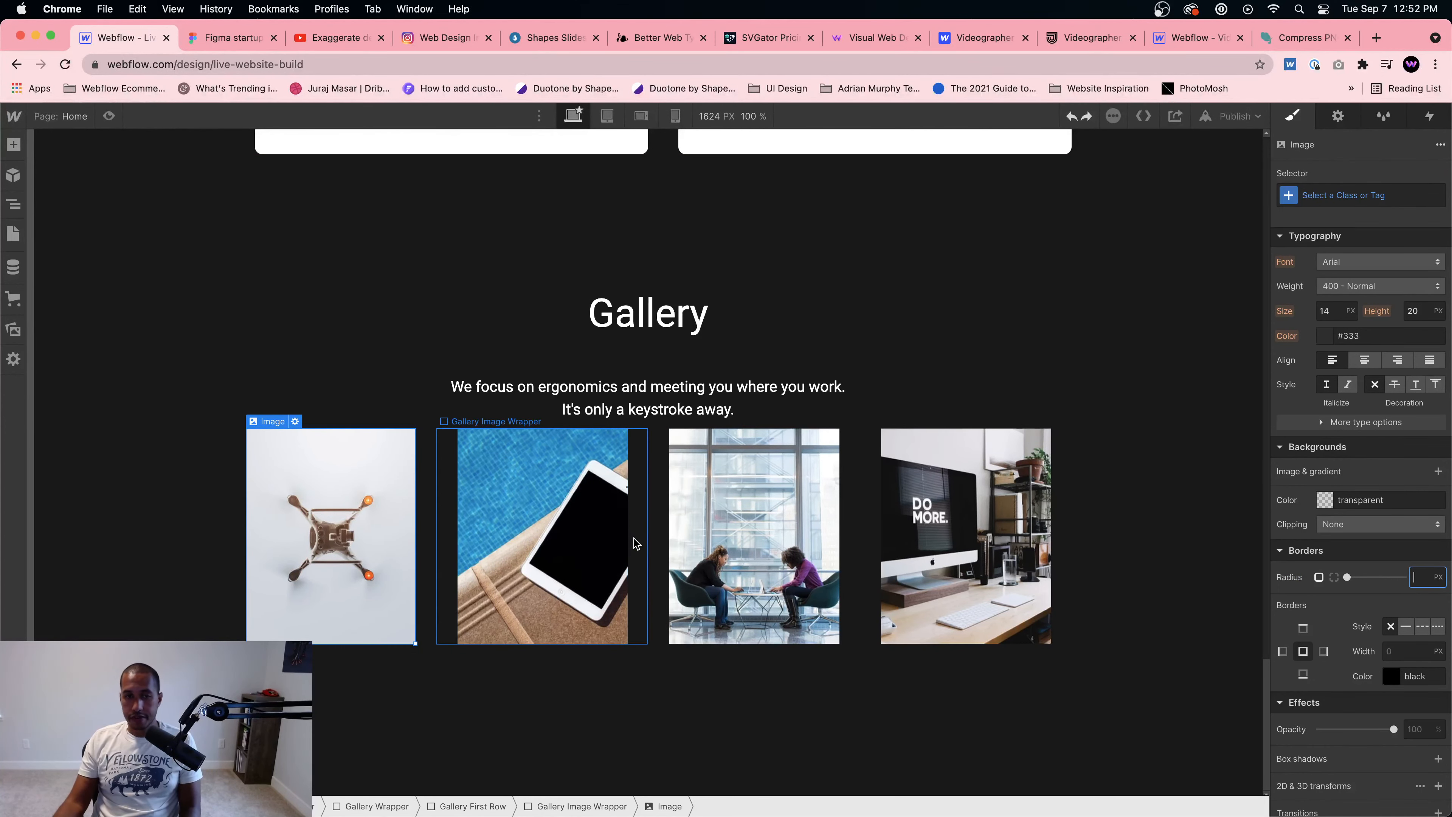
left_click(637, 542)
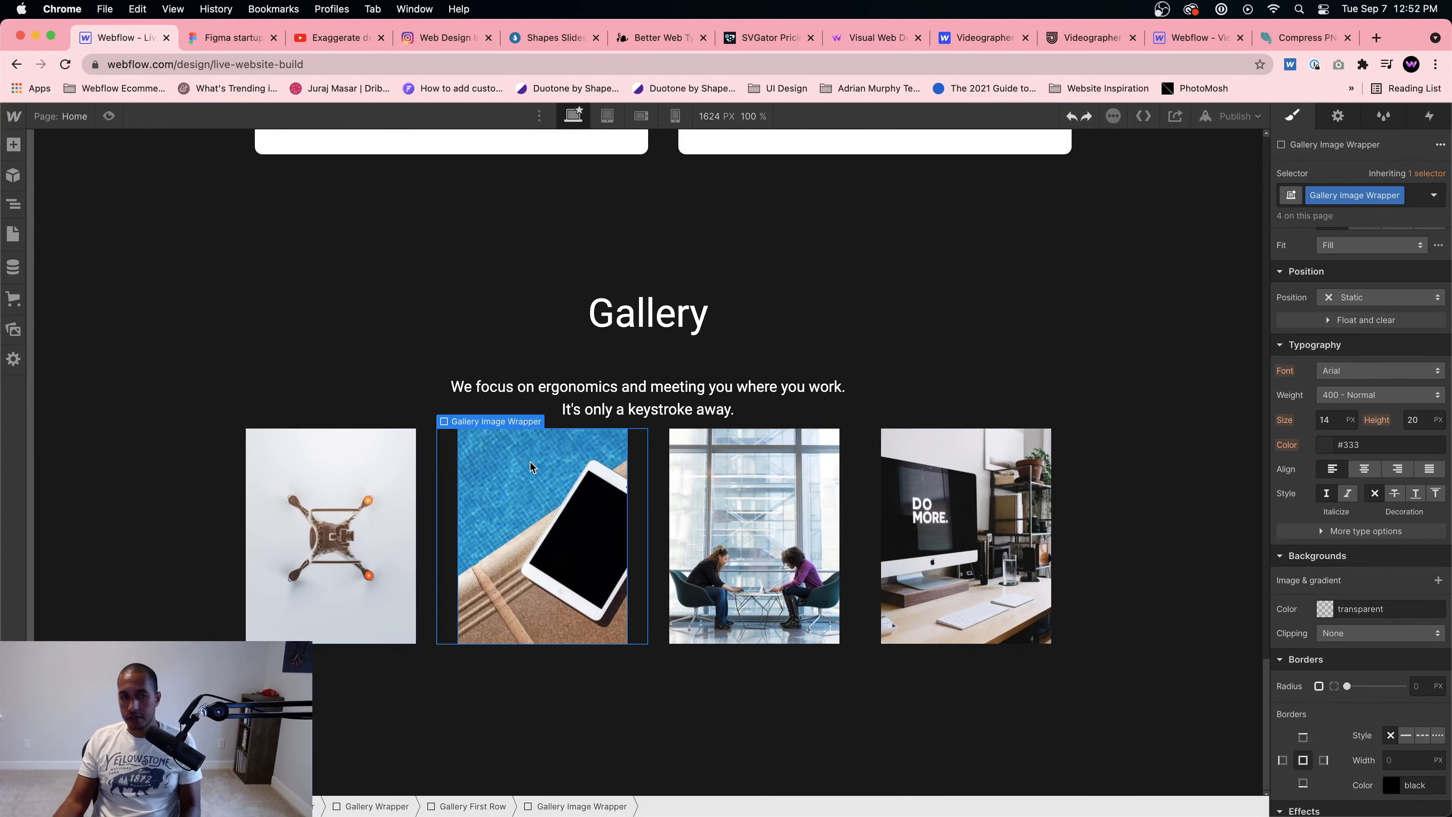
Step: Give the drone image a new class named Gallery Image and set its corner radius to 12 px
left_click(407, 518)
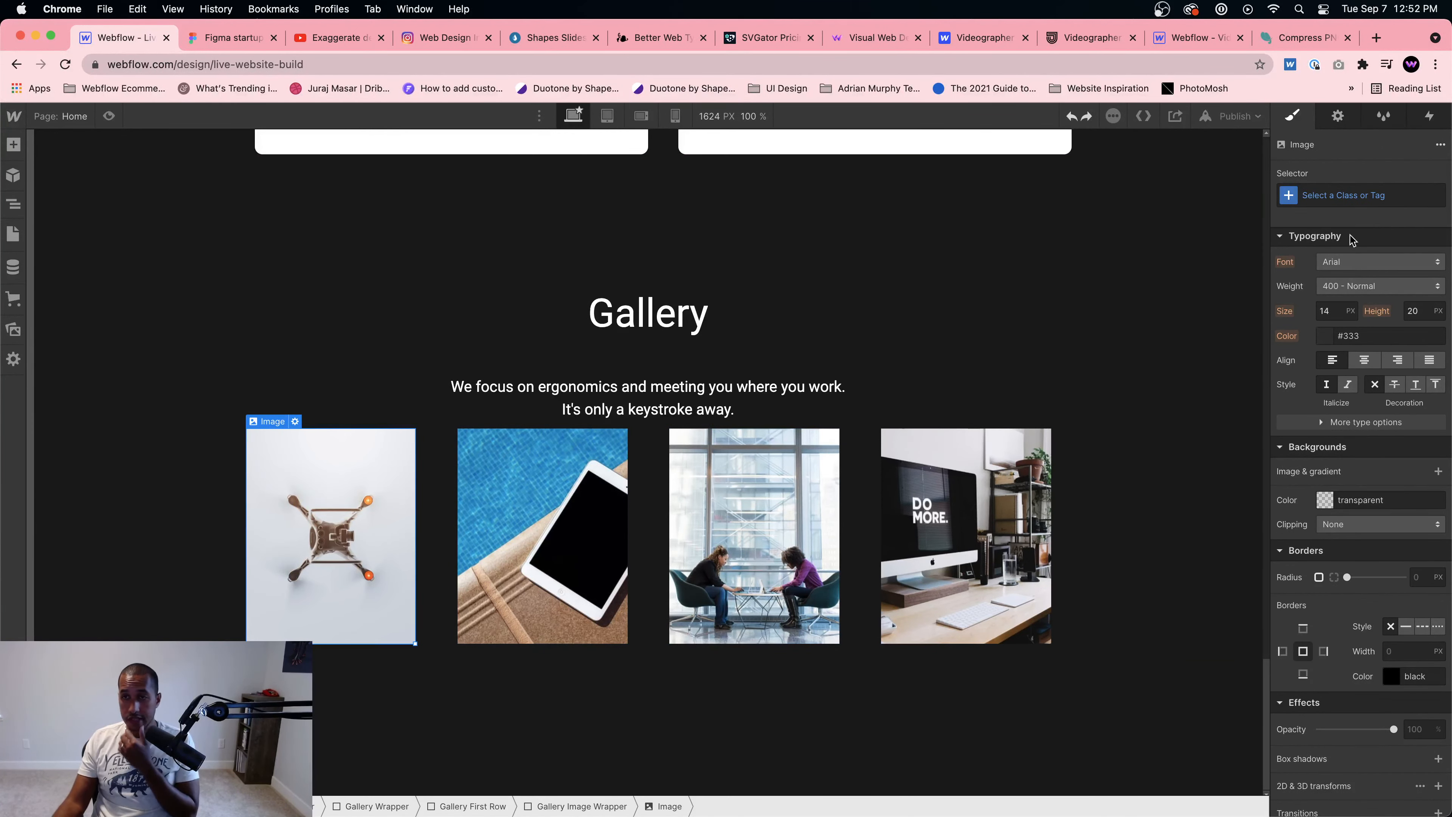
left_click(1338, 195)
type("Gallery Imag")
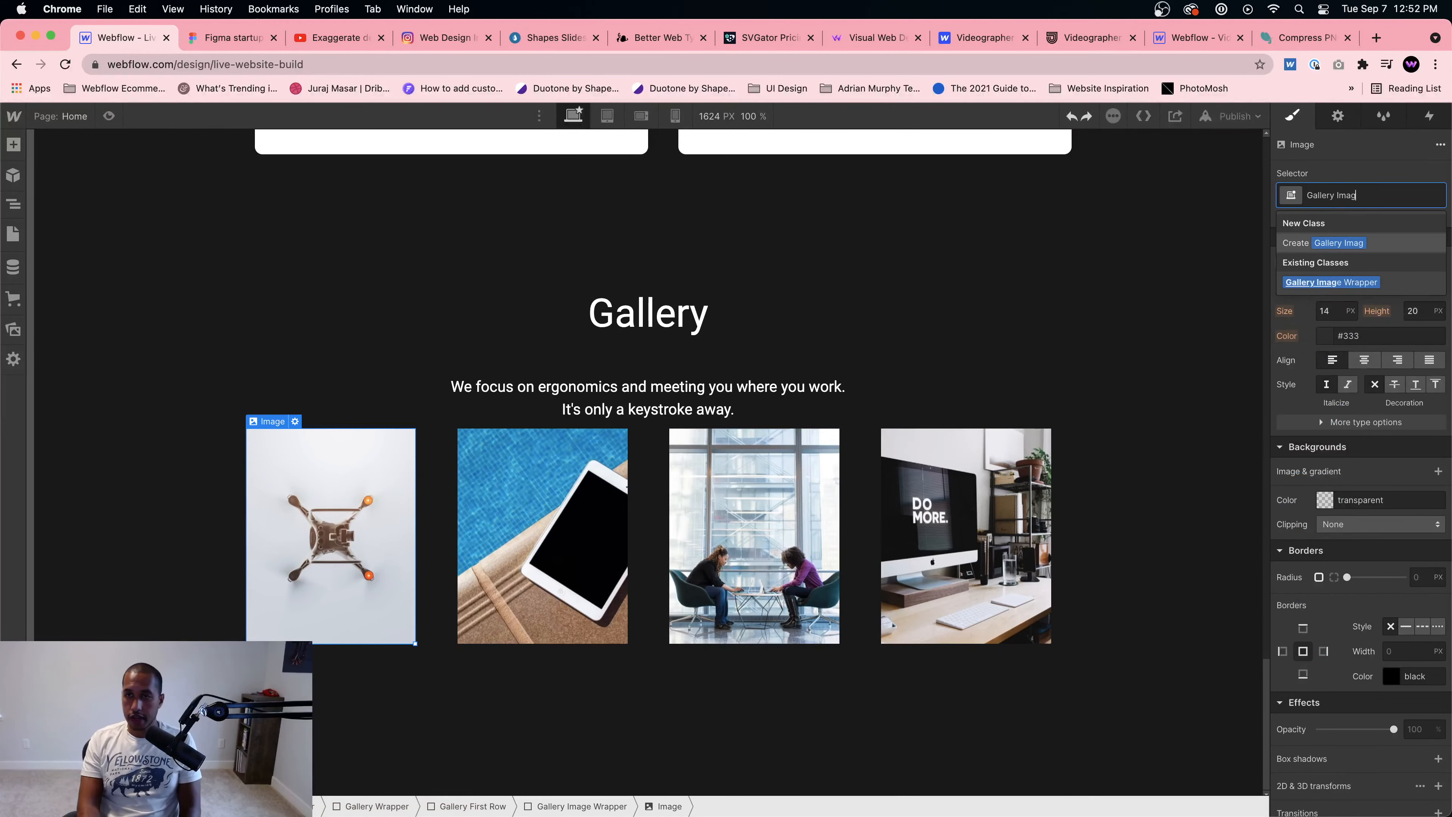
type("e")
key("Return")
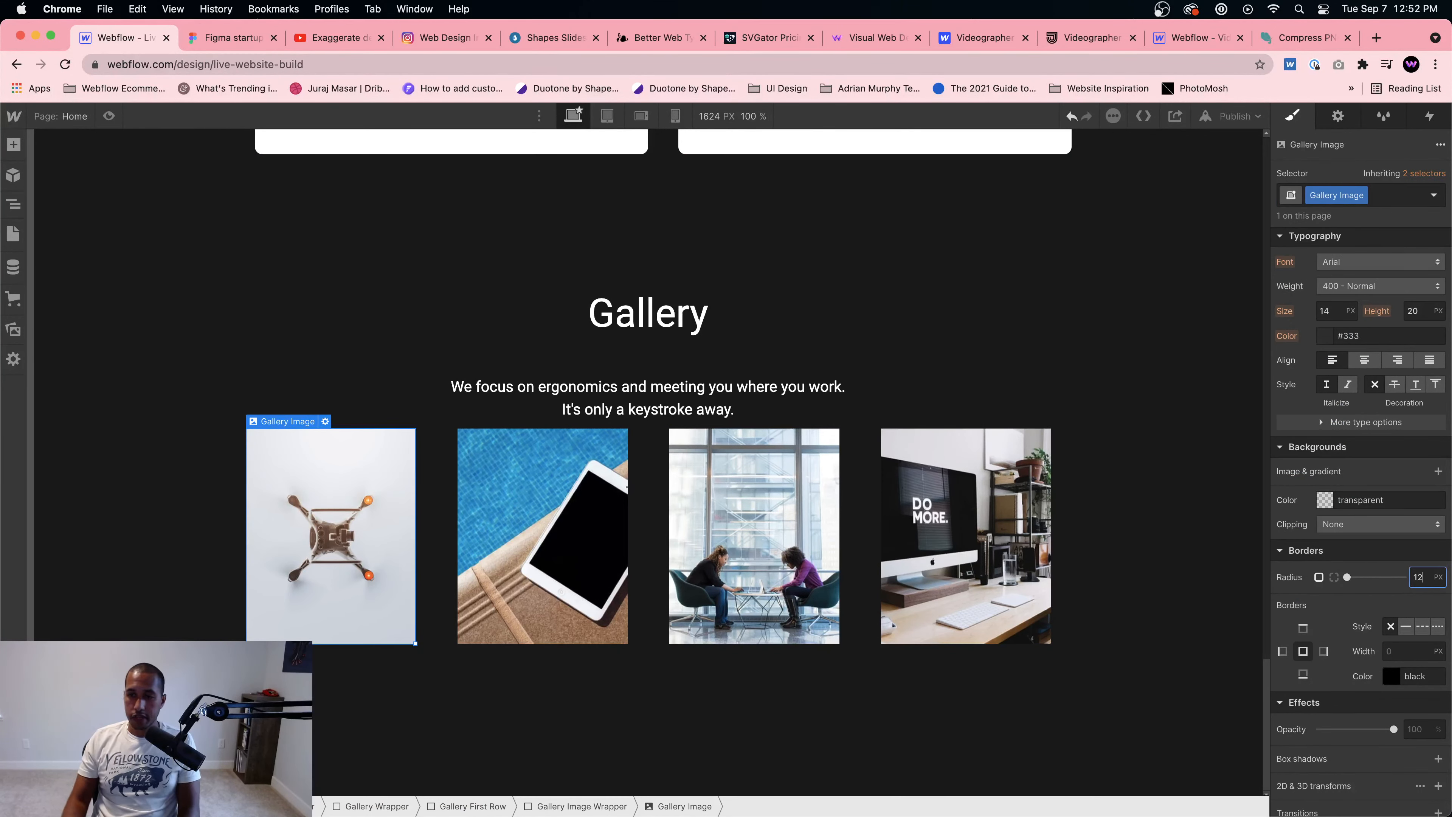
Step: Apply the existing Gallery Image class to the tablet, meeting and desk monitor images in the first row
left_click(583, 492)
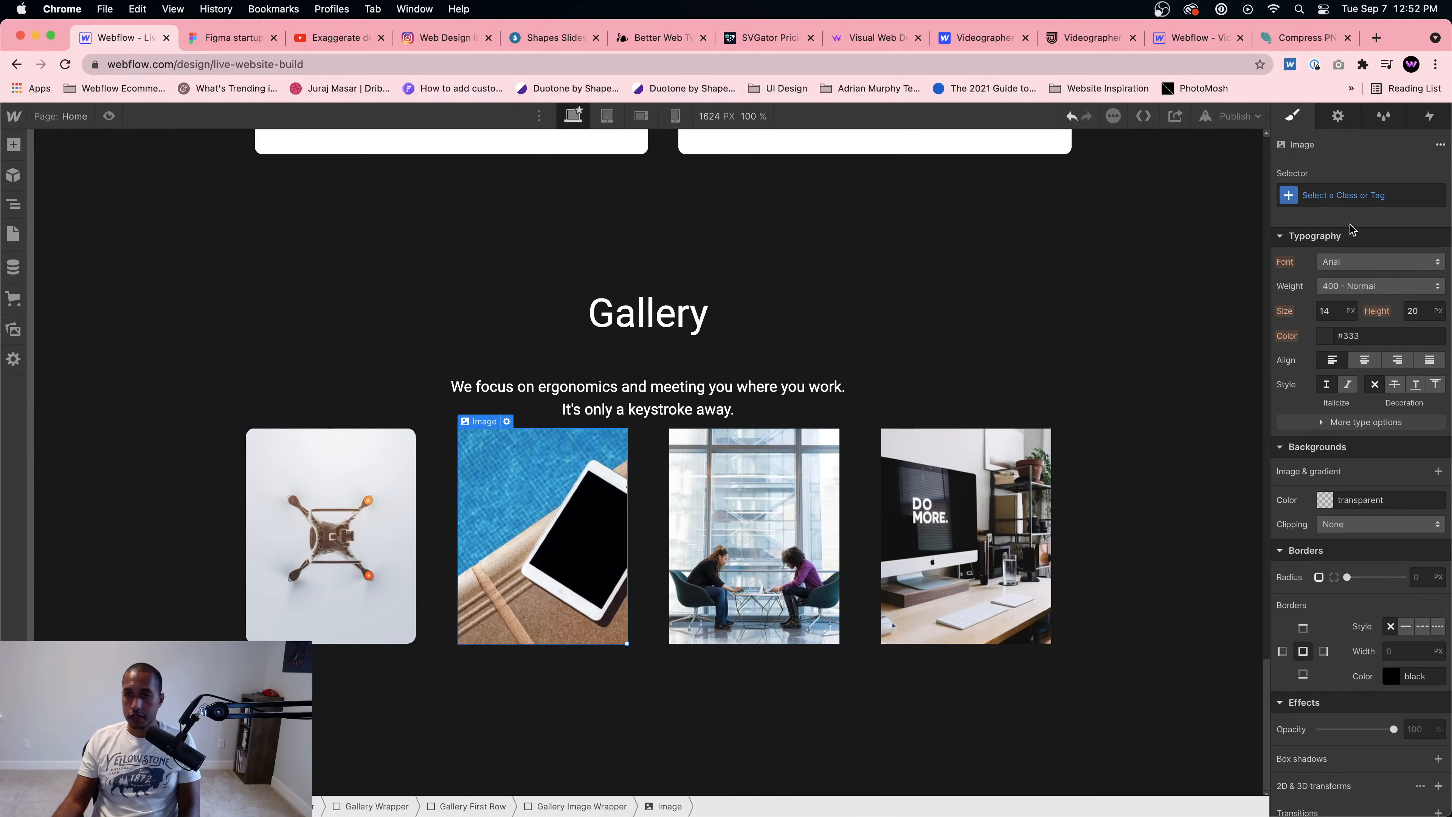
left_click(1352, 196)
type("Gallery Image")
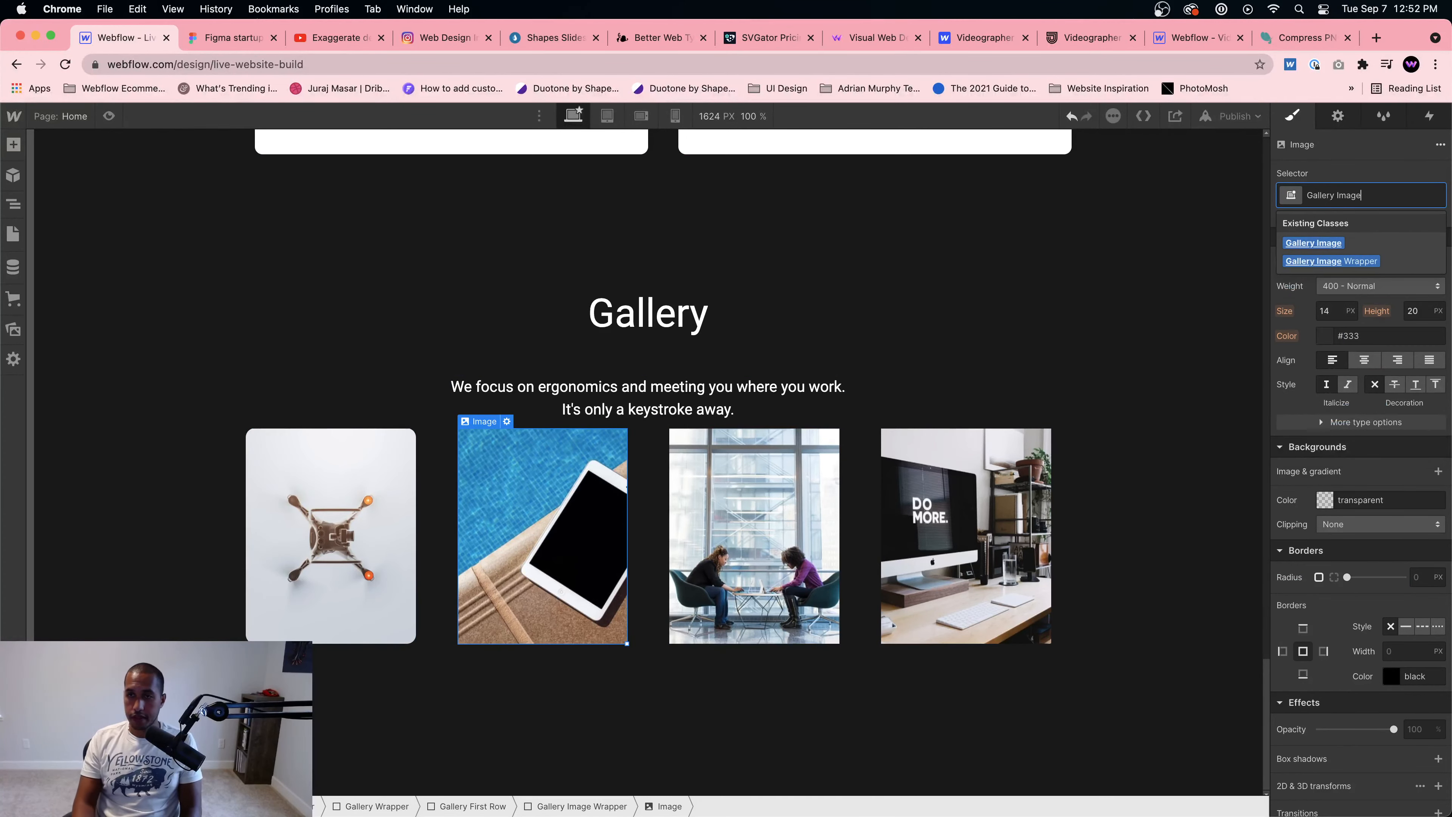
key("Return")
left_click(755, 532)
left_click(1360, 196)
type("G")
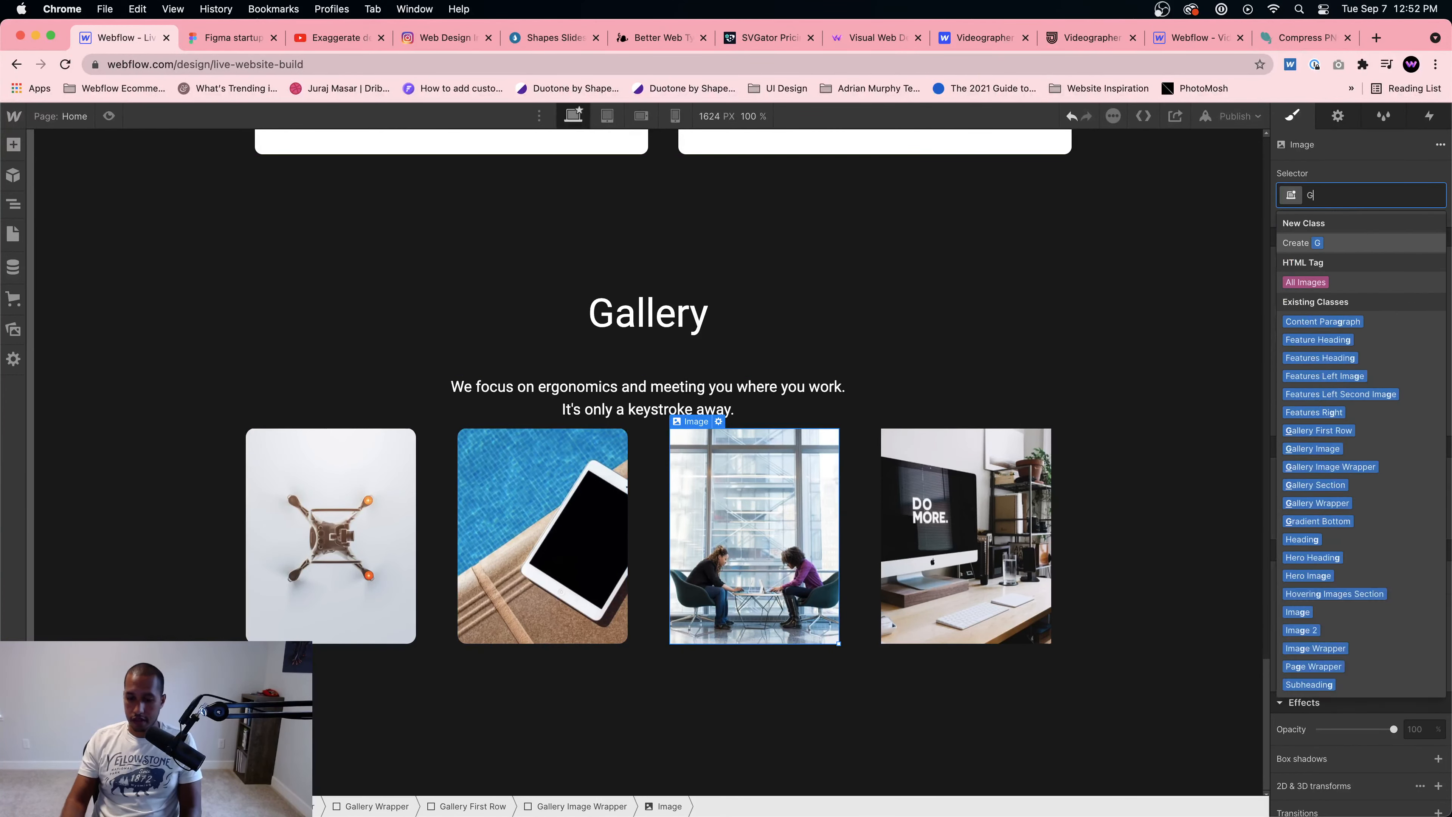
type("allery Image")
key("Return")
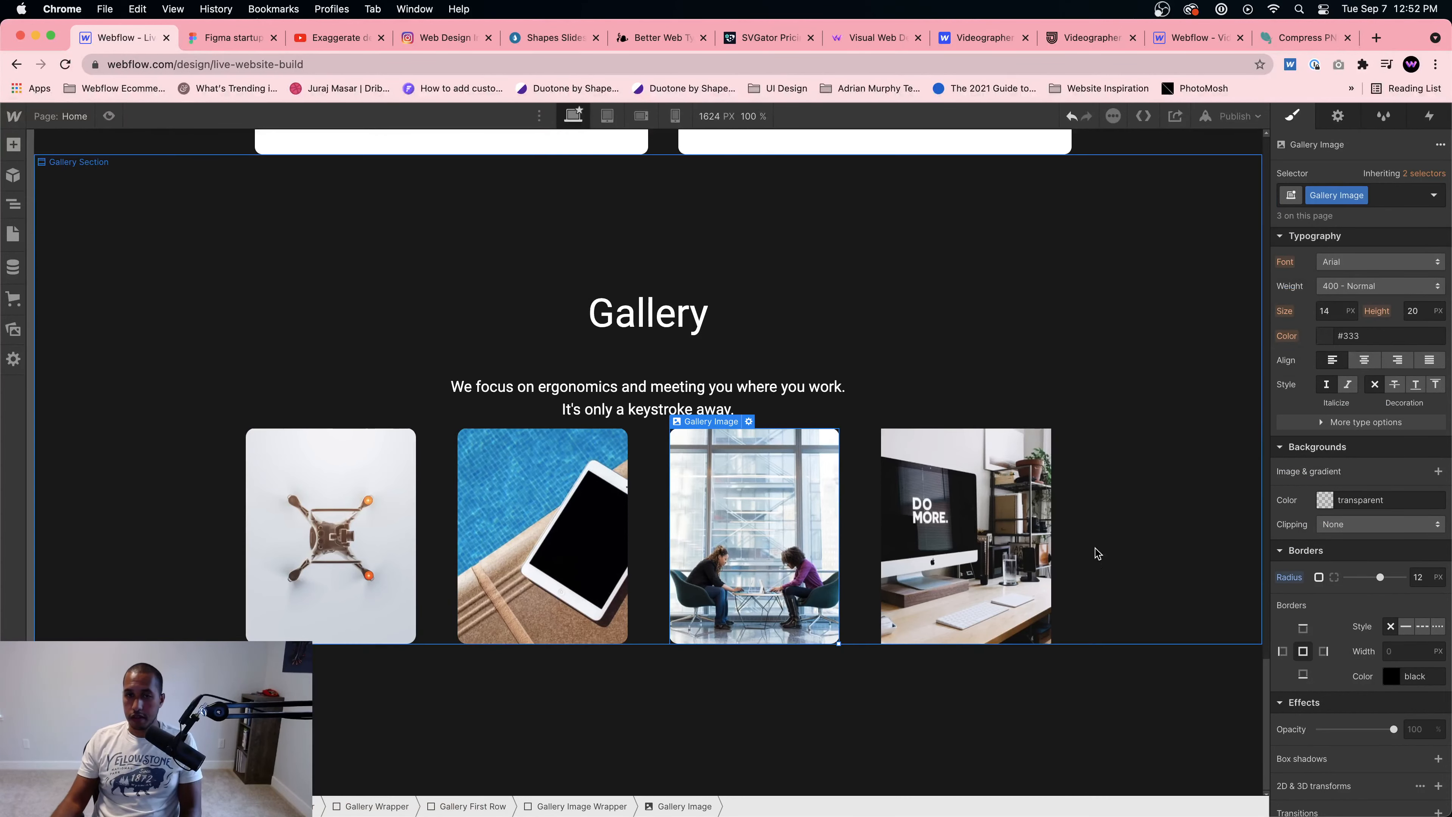
left_click(1034, 549)
left_click(1360, 195)
type("Gallery Image")
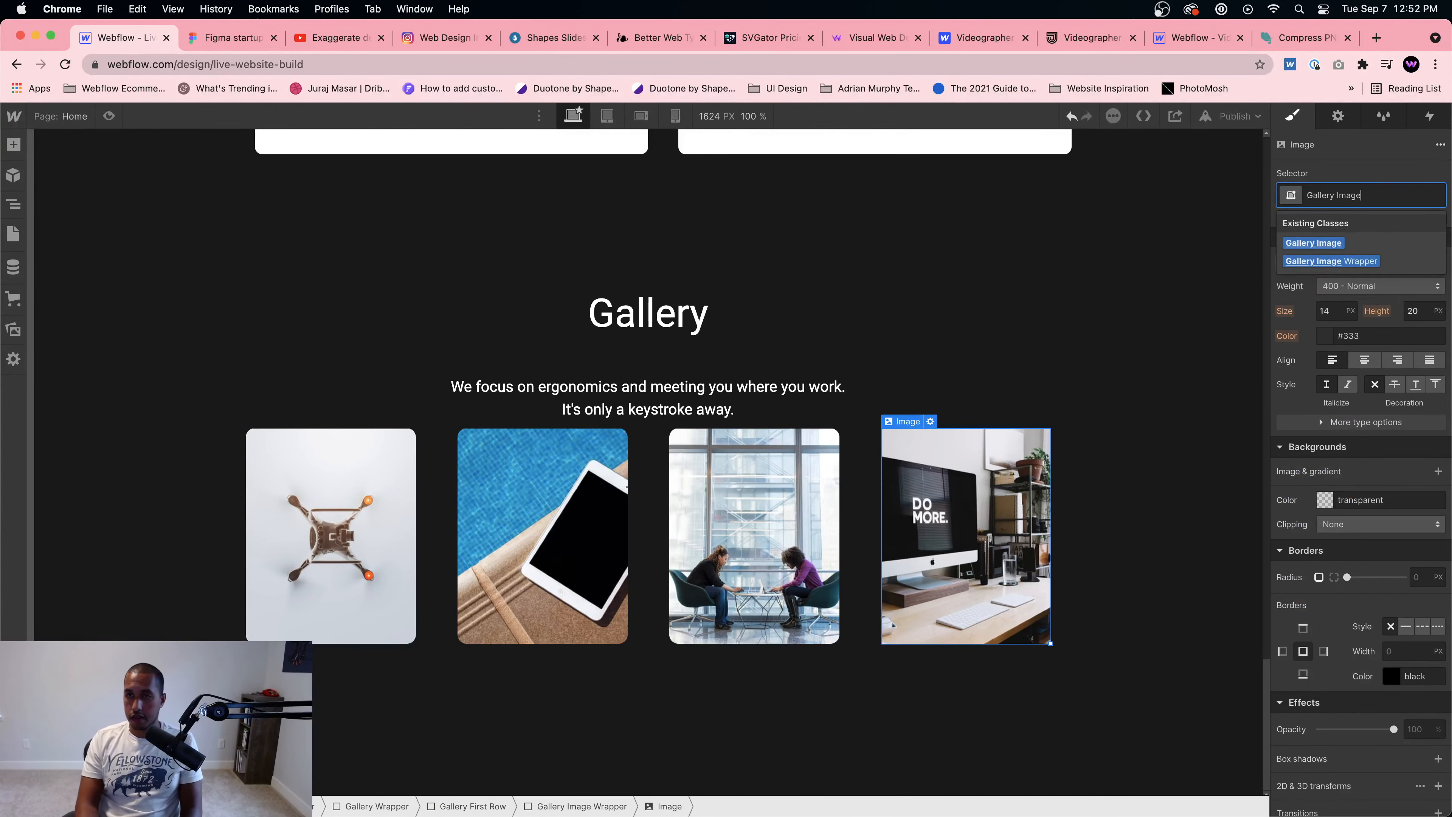
key("Return")
left_click(259, 243)
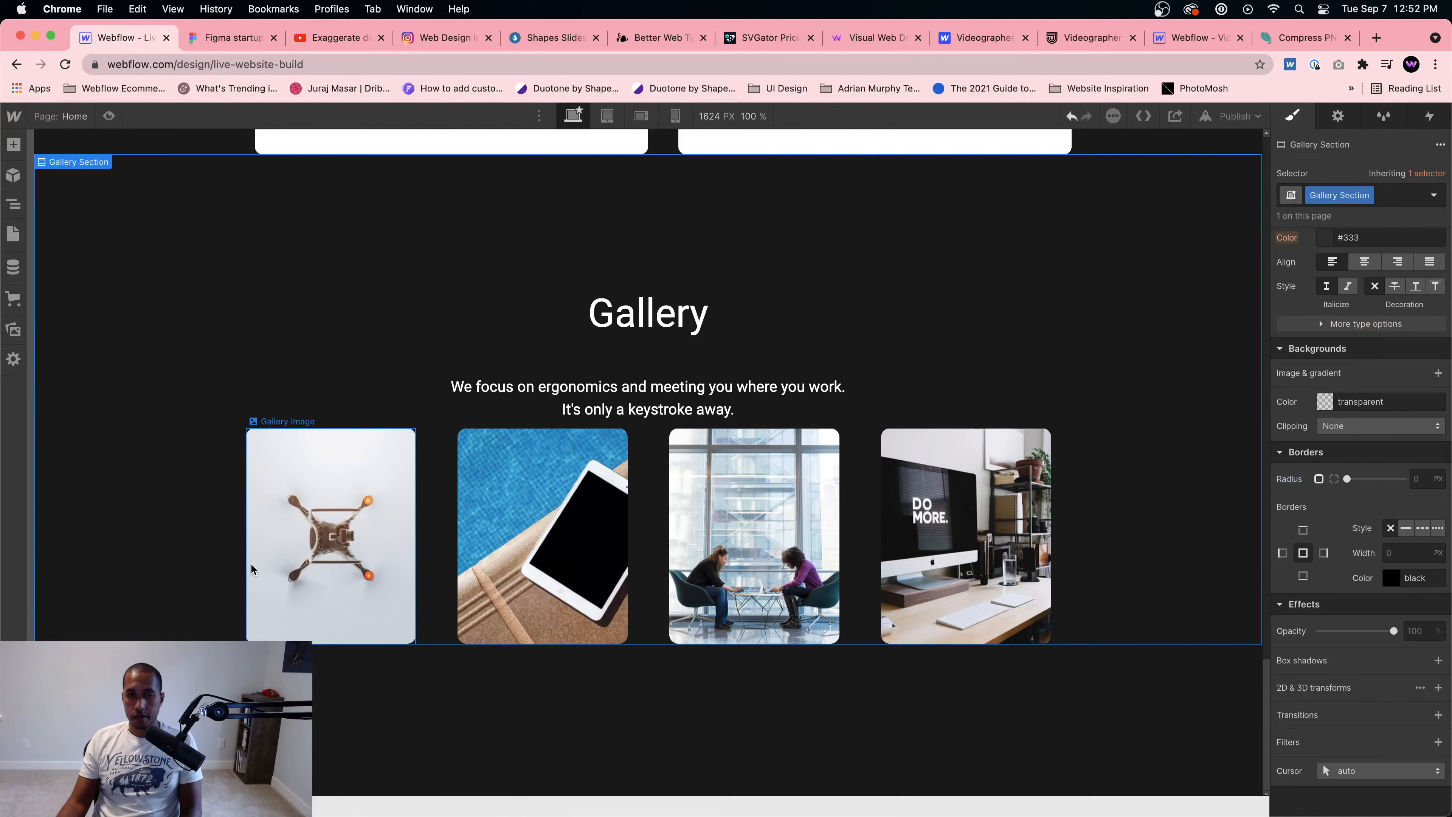
Step: Compare the gallery row with the Figma design and preview the Webflow page
left_click(233, 38)
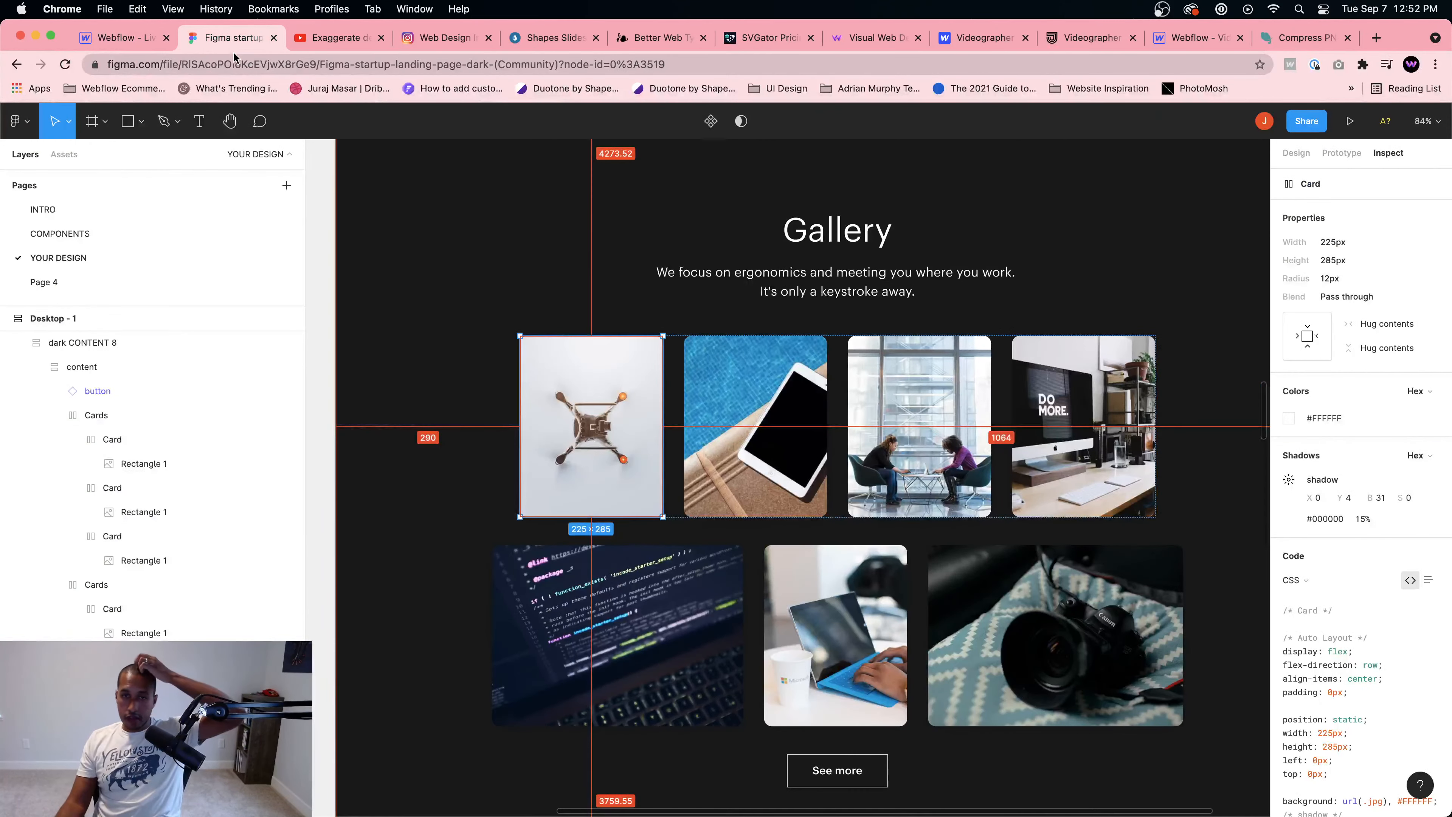
left_click(141, 40)
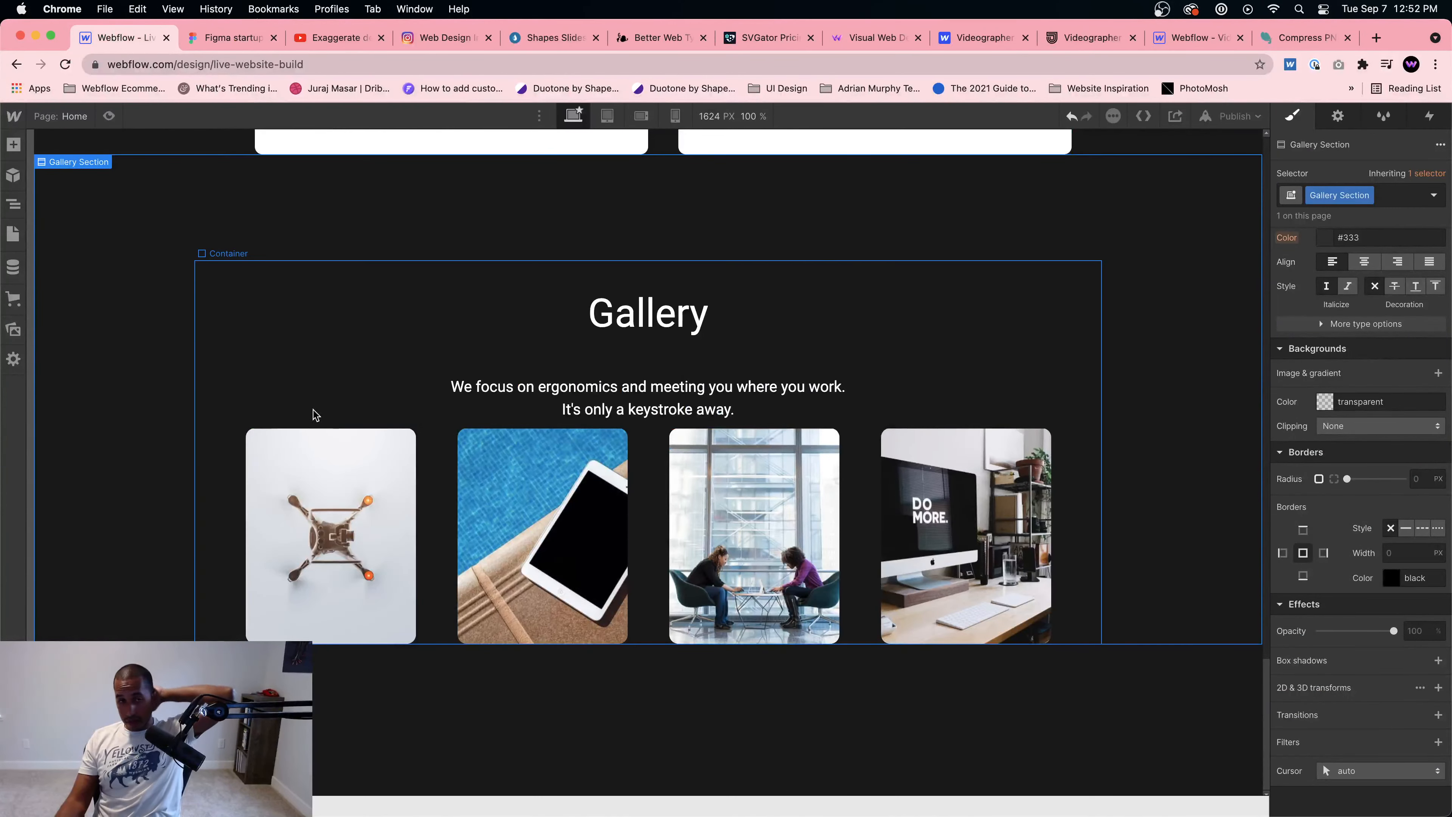
left_click(424, 485)
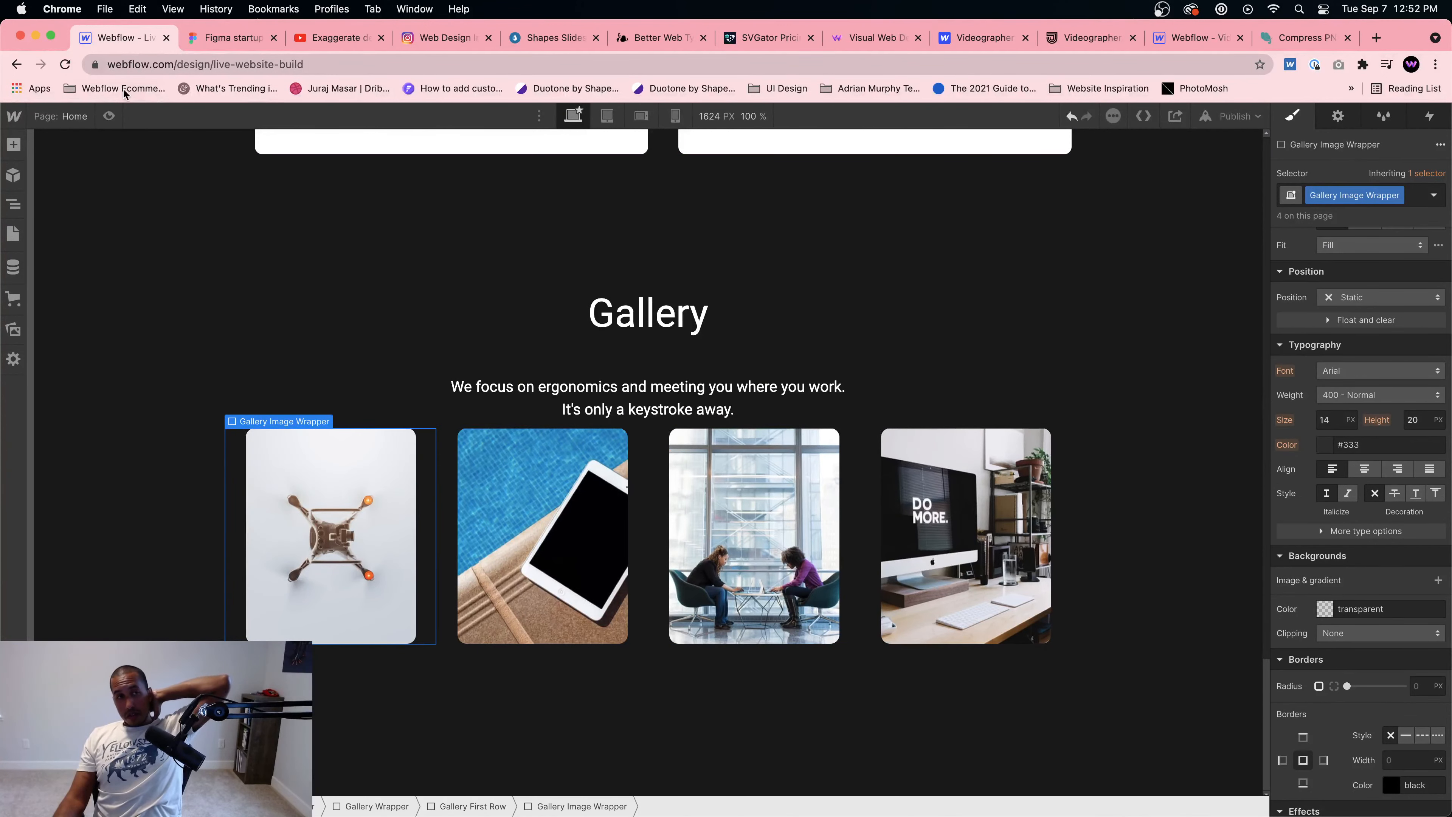
left_click(108, 116)
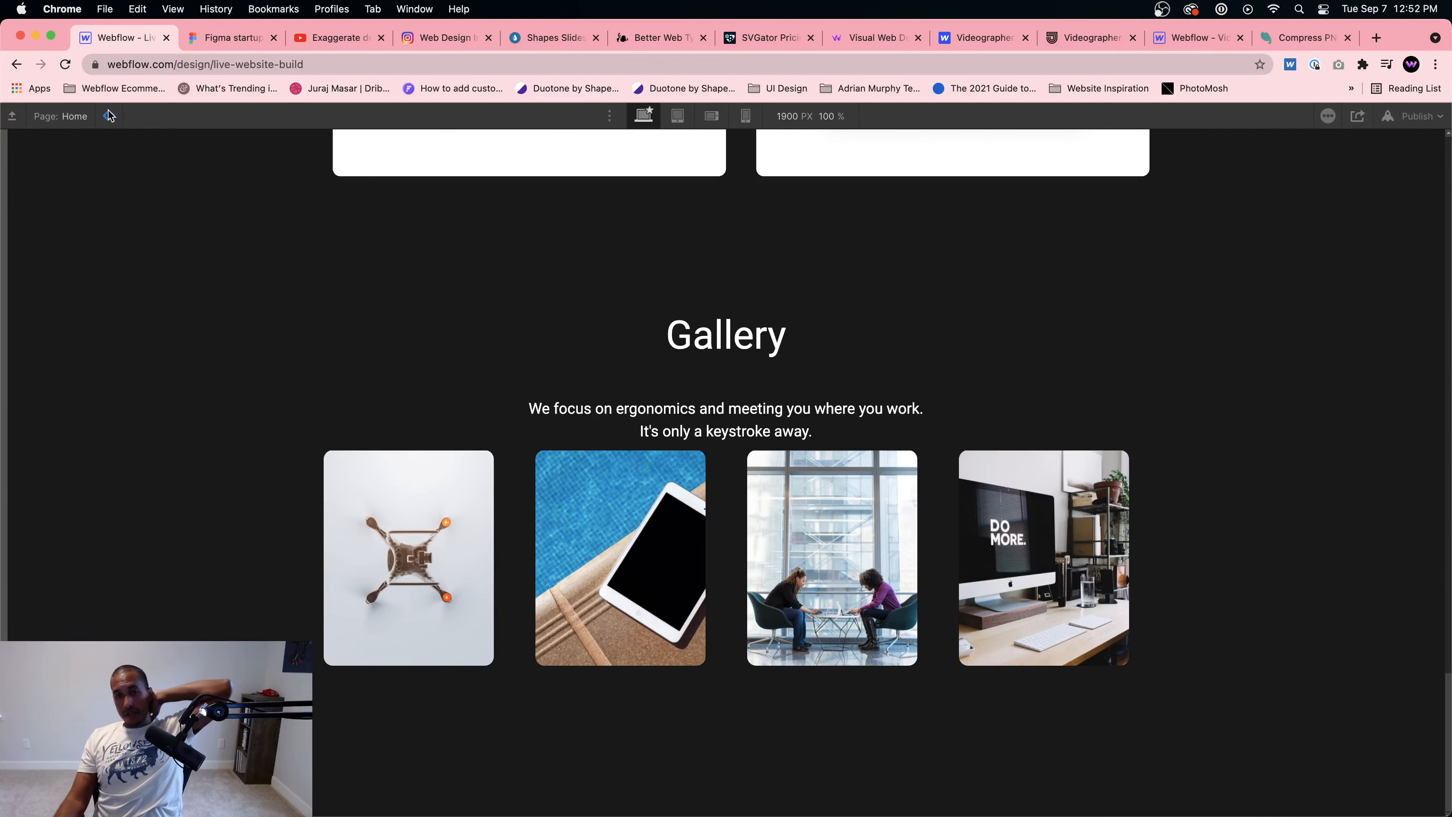
left_click(108, 116)
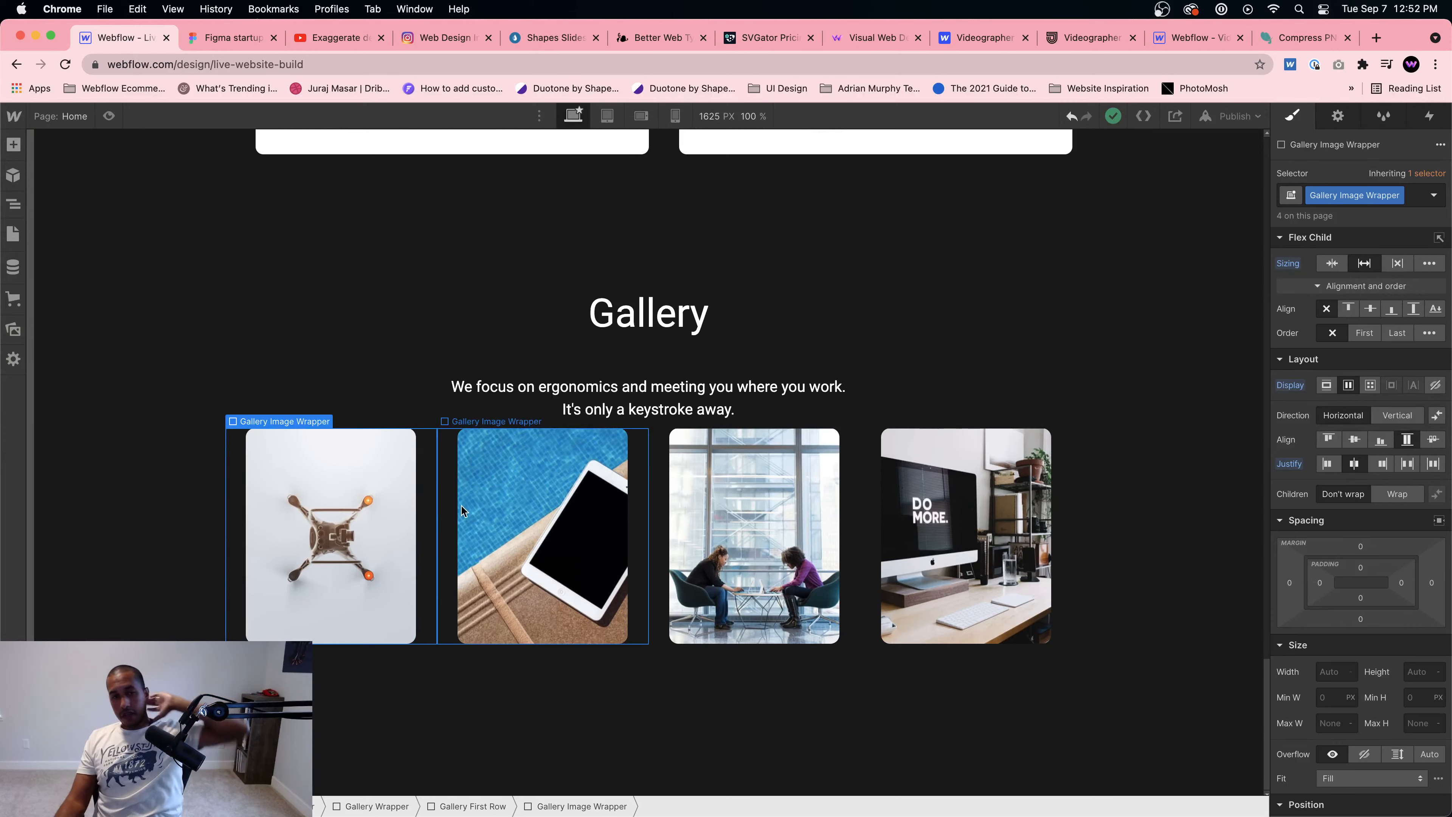
Step: Duplicate the Gallery First Row with its four images
left_click(452, 806)
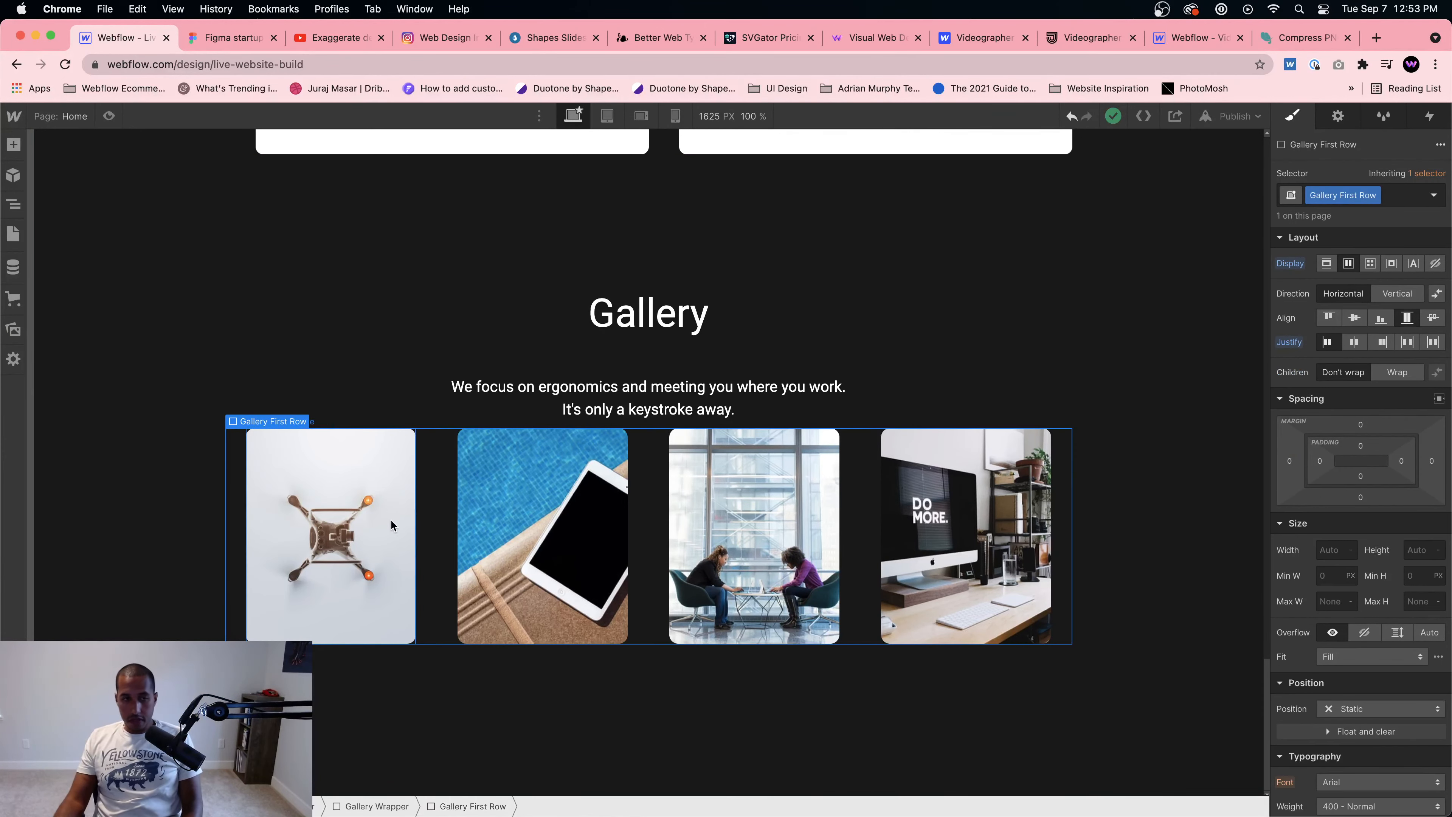
key("super+d")
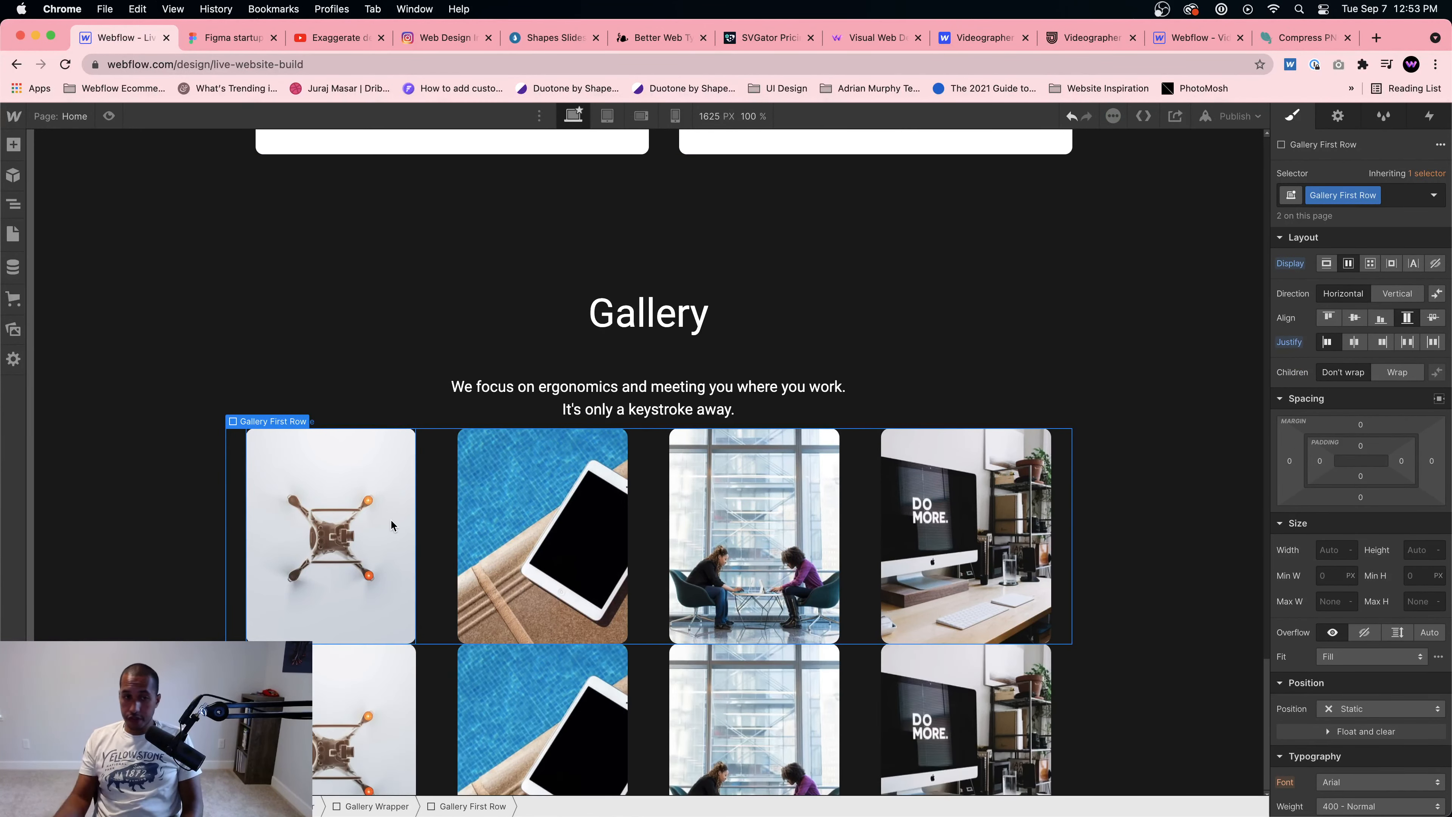
scroll(838, 592, "down", 3)
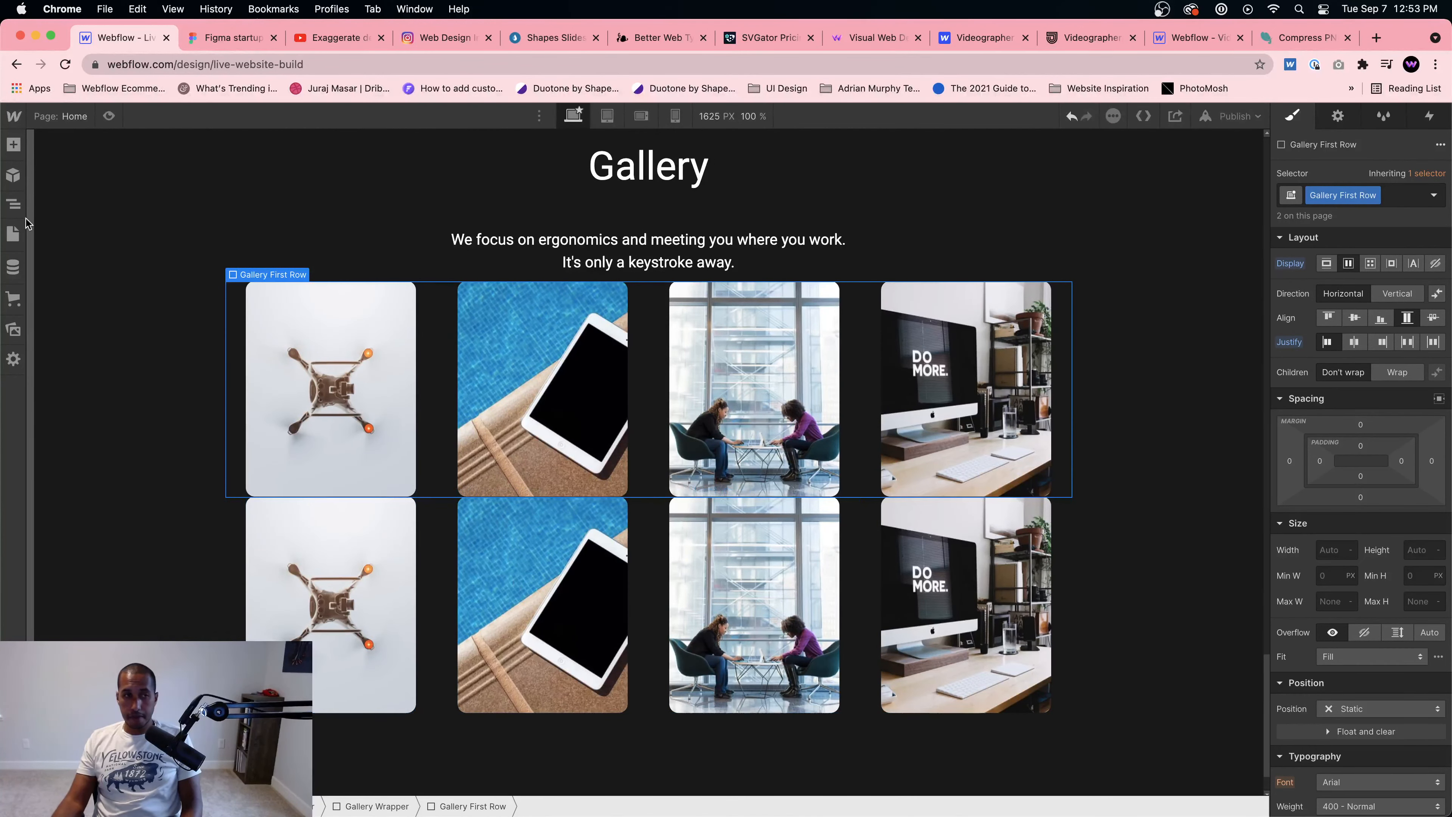
Step: Duplicate the class on the copied lower row and name it Gallery Second Row
left_click(14, 204)
left_click(124, 609)
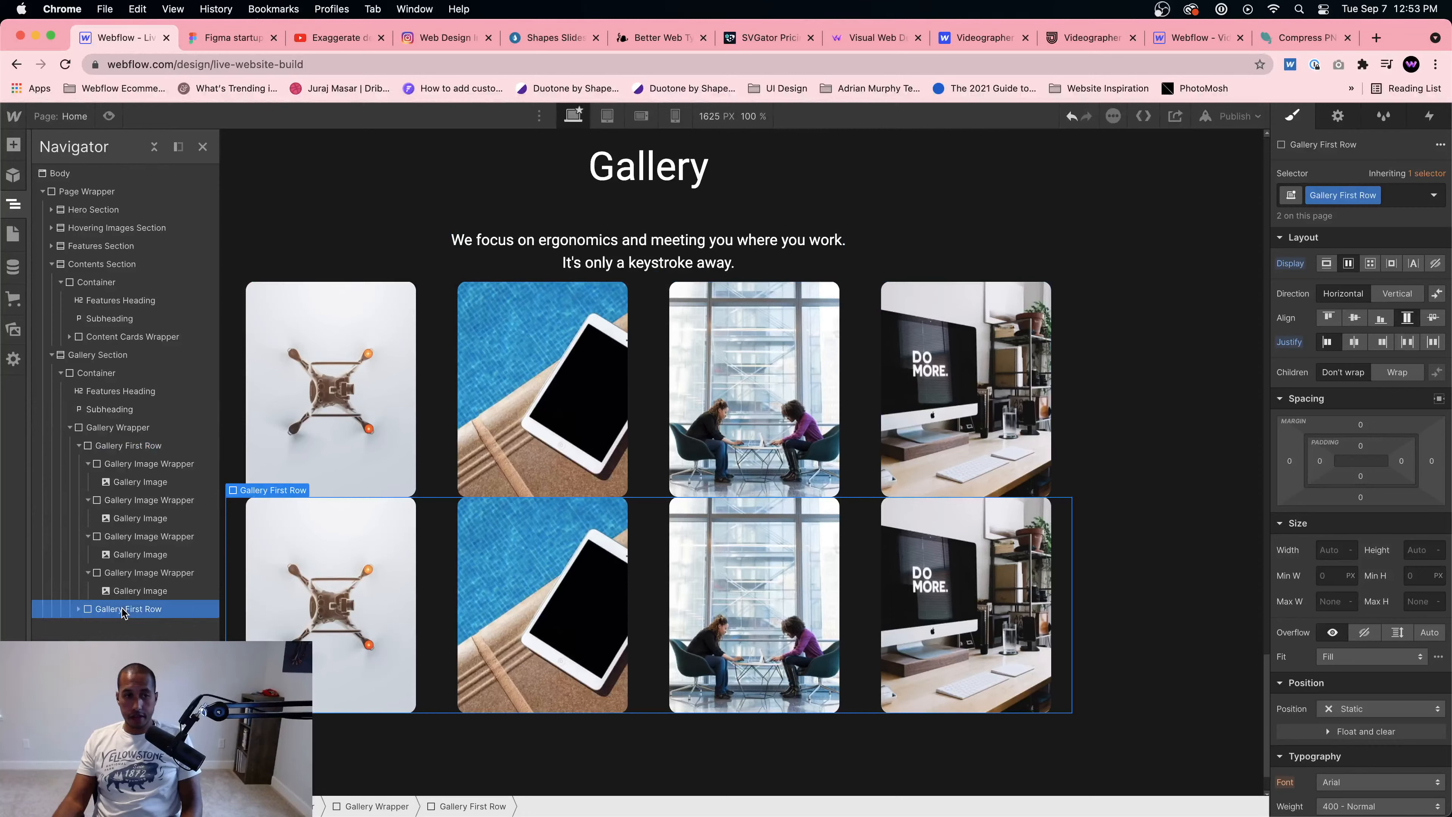
left_click(1371, 195)
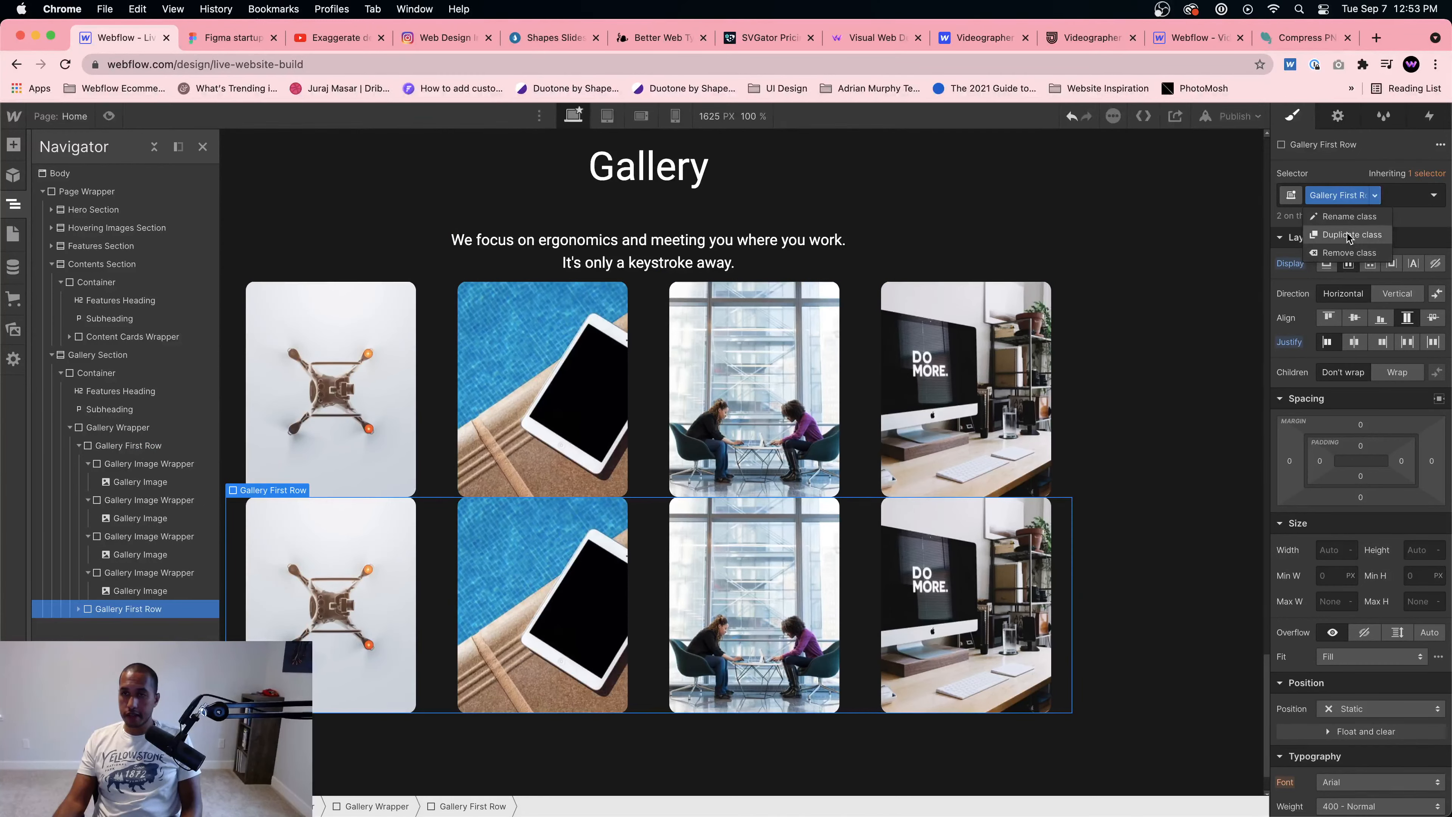
left_click(1350, 242)
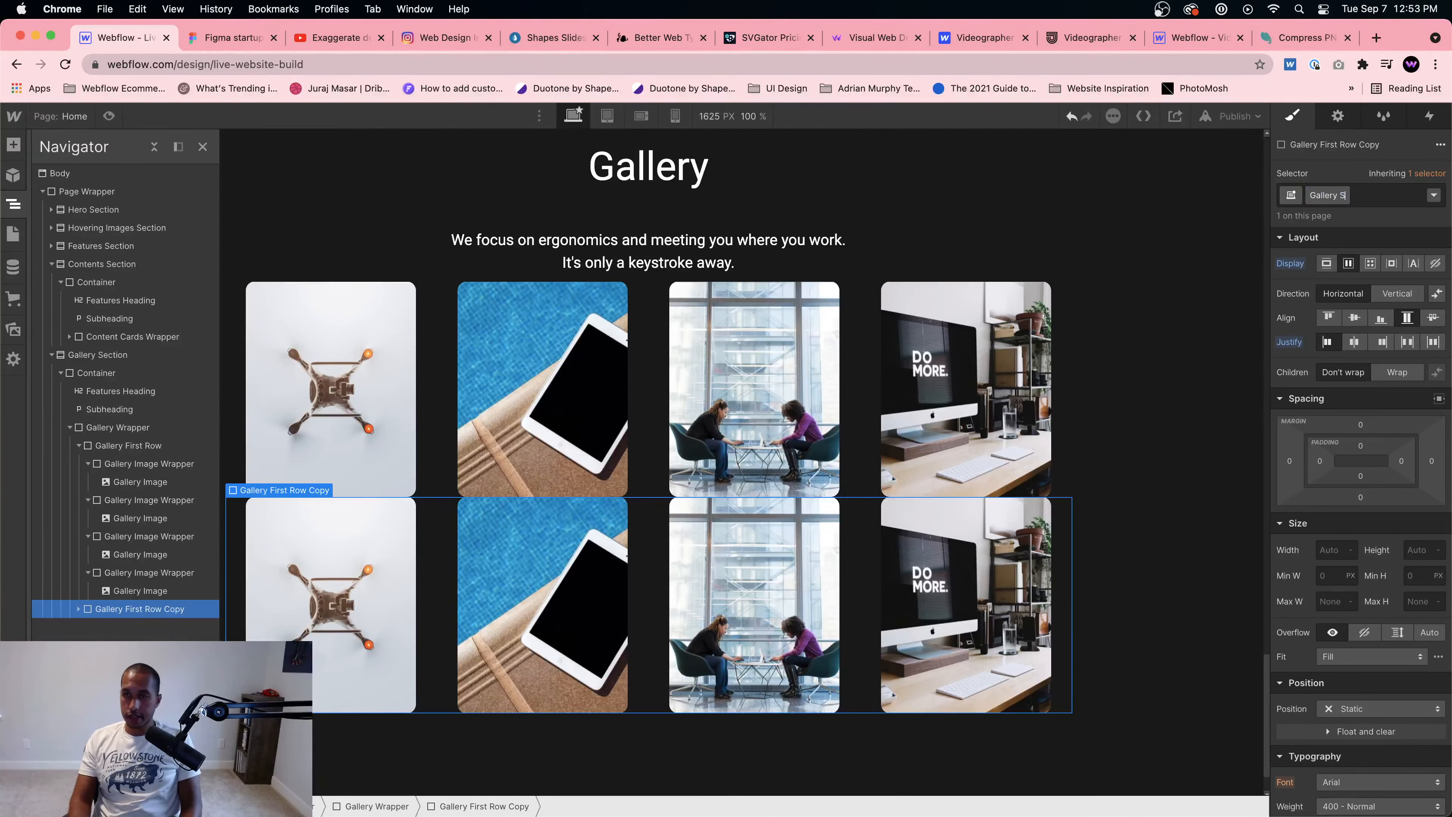
type("Gallery Second Row")
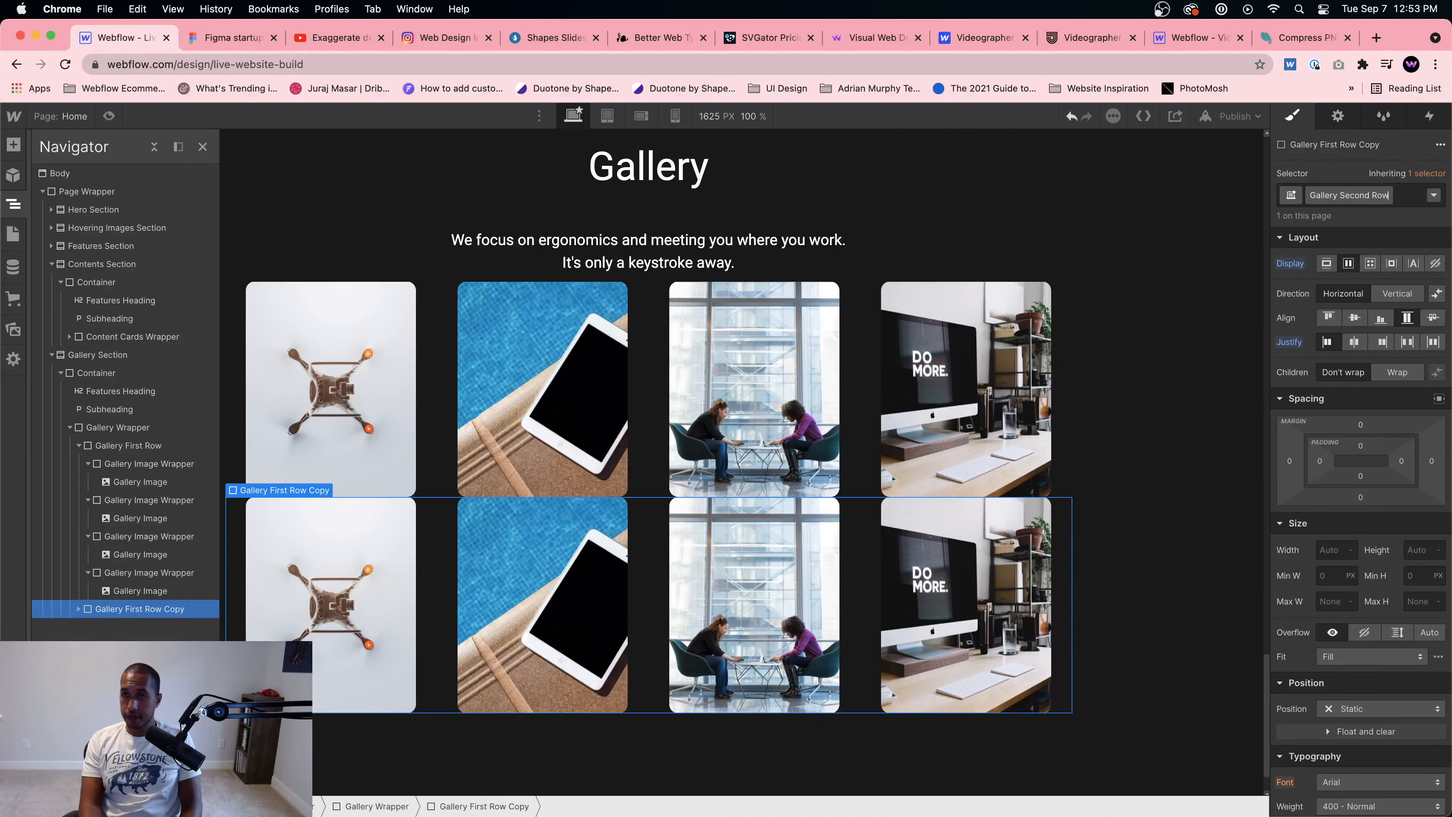
key("Return")
Step: Delete the fourth image wrapper with the desk monitor photo from the Gallery Second Row
left_click(402, 510)
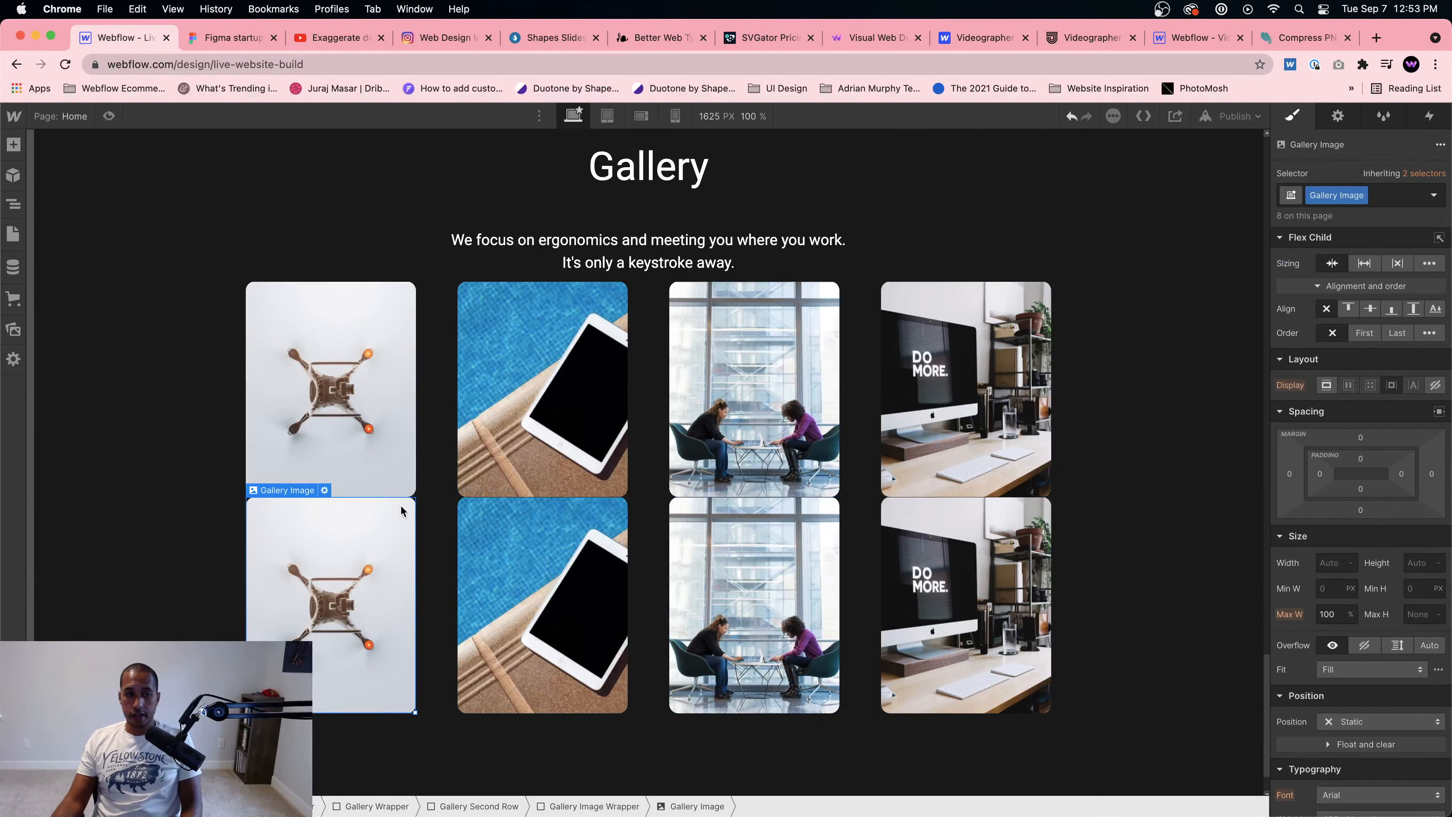
left_click(1057, 580)
key("Delete")
Step: Check the second row in the Figma design and replace the second row's drone image with the code screen photo, Rectangle 1 (5).png
left_click(441, 537)
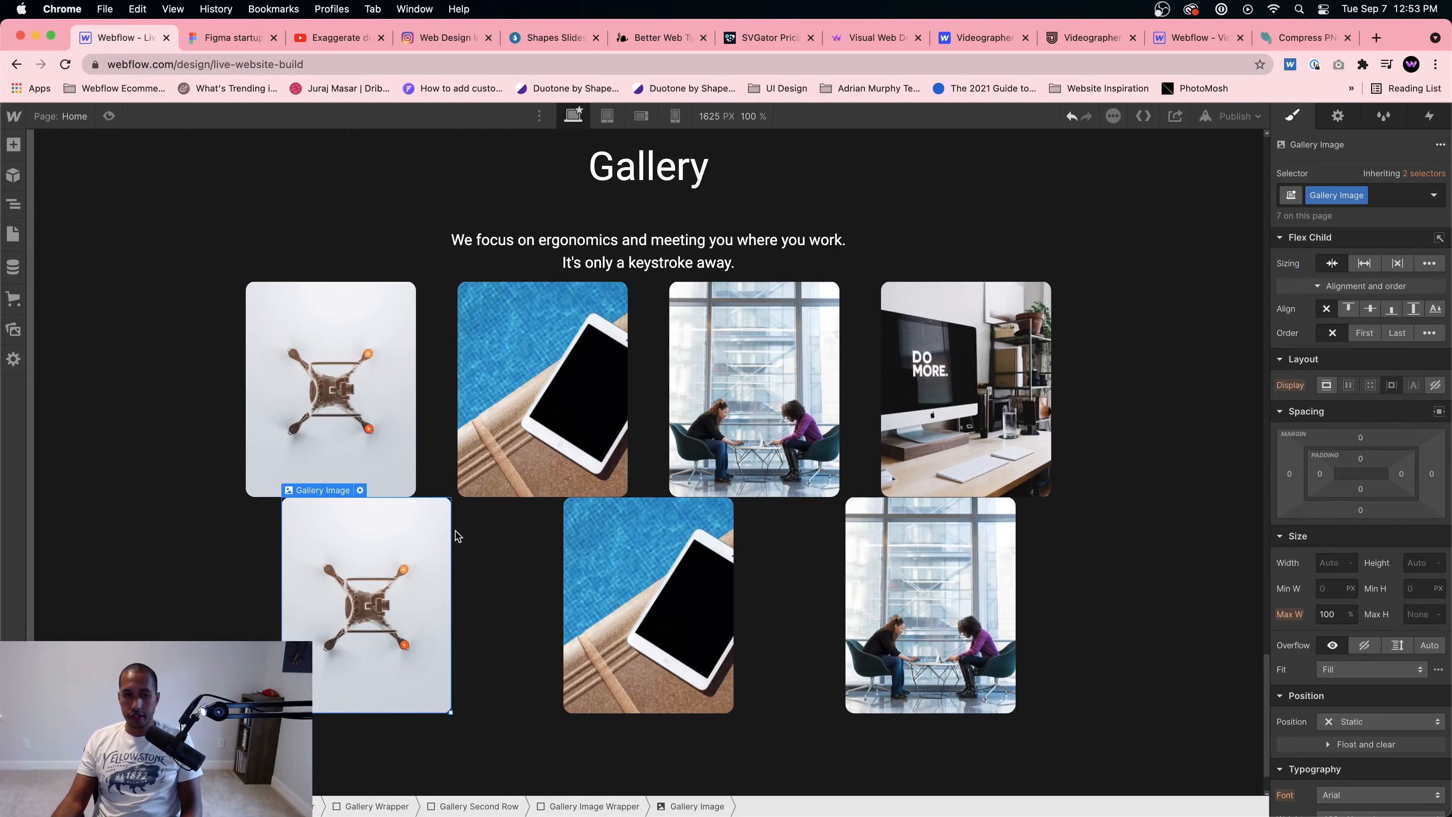
left_click(244, 31)
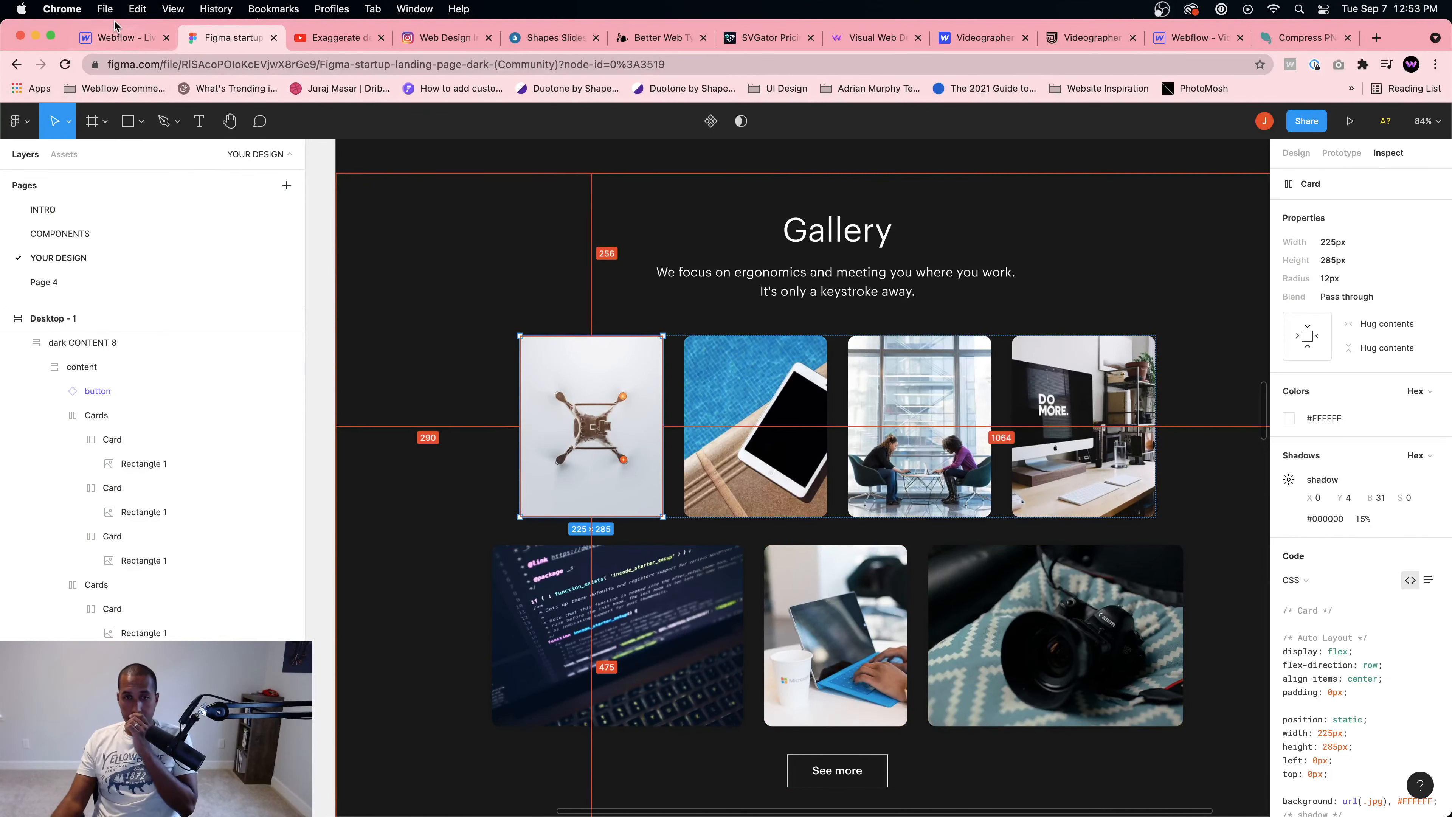
left_click(109, 41)
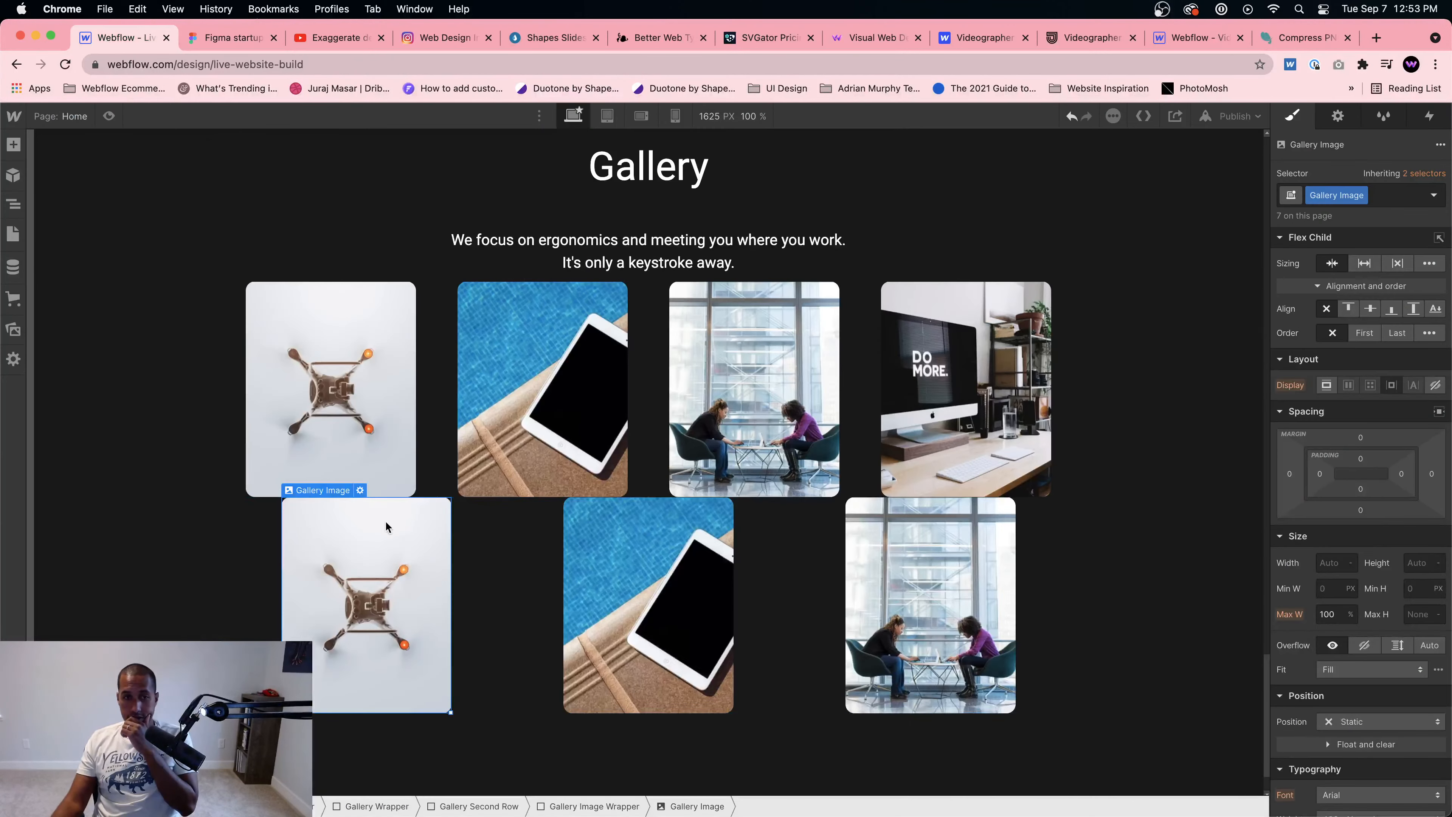
left_click(359, 489)
left_click(390, 307)
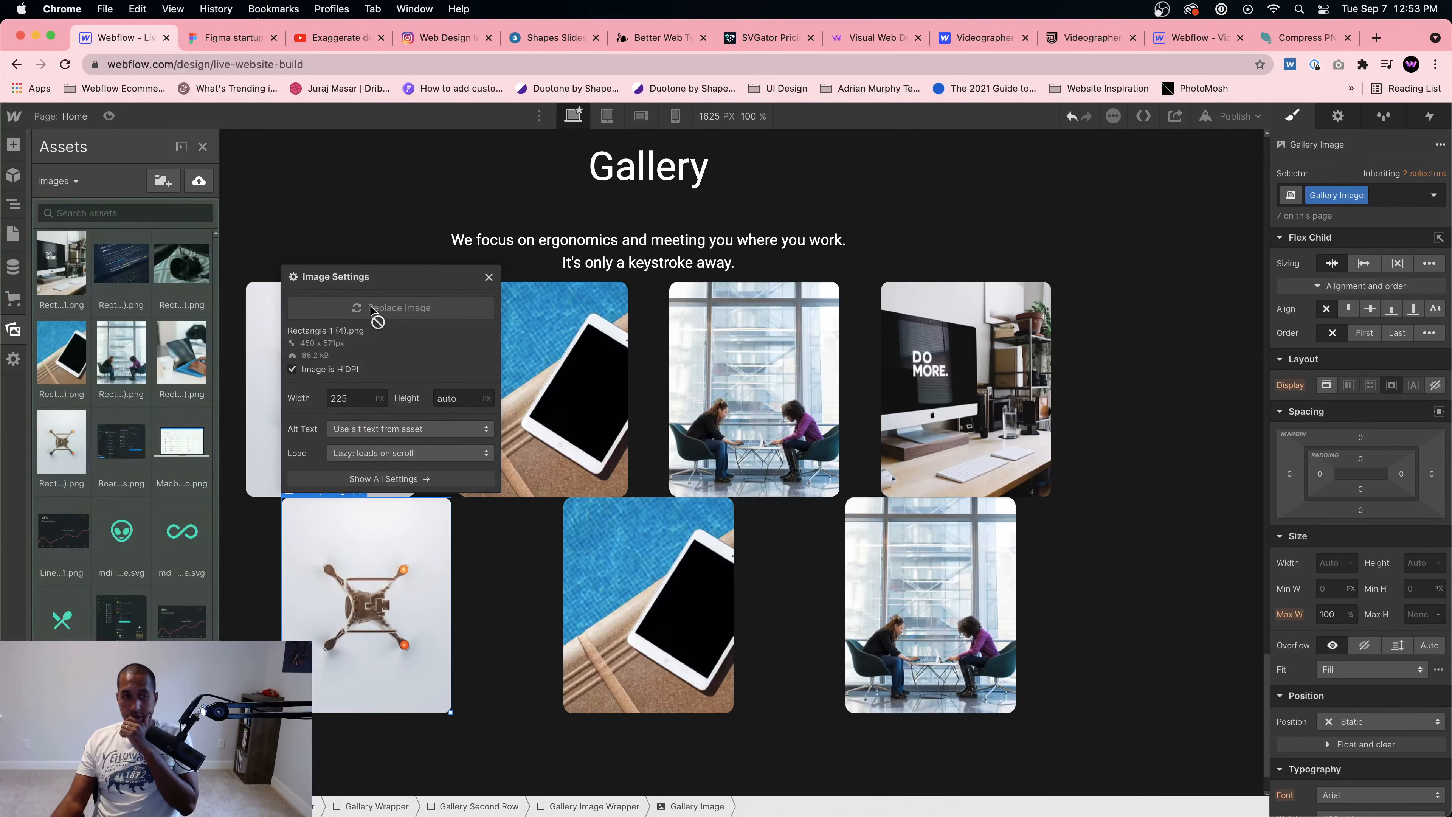
left_click(121, 351)
left_click(124, 294)
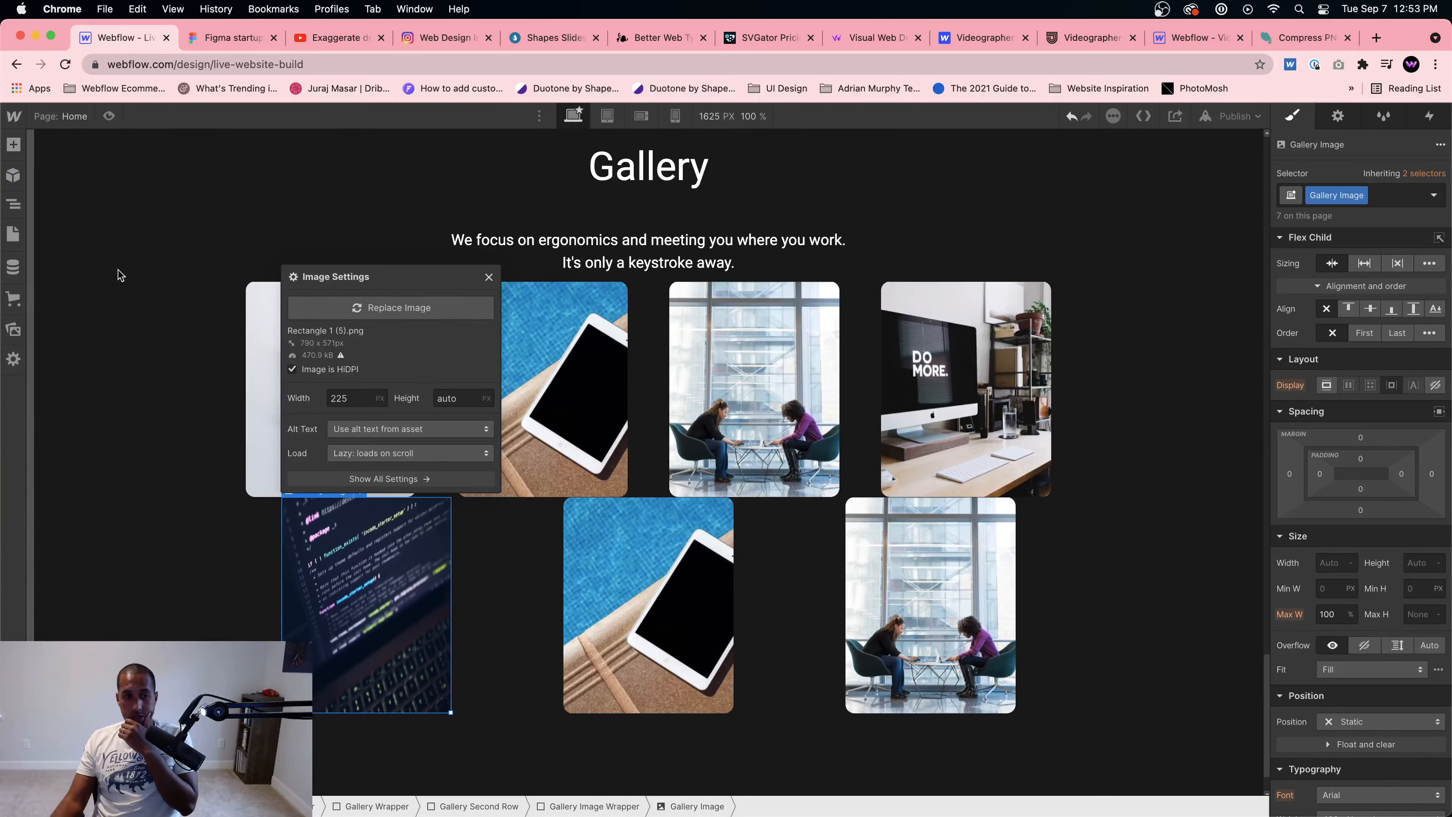
Step: Replace the tablet image in the middle of the Gallery Second Row with the photo of hands on a laptop
left_click(665, 648)
left_click(642, 490)
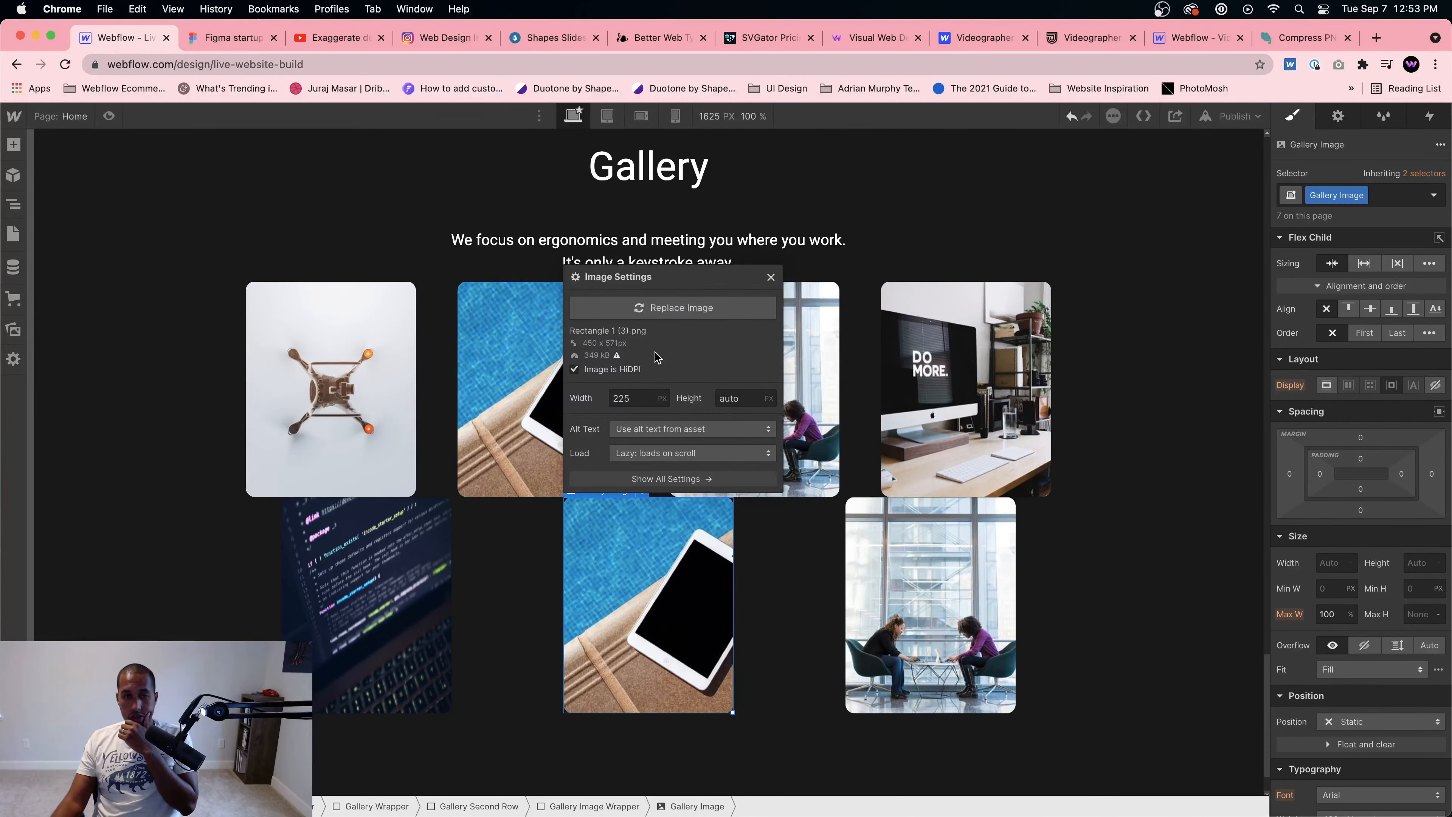
left_click(660, 309)
left_click(108, 352)
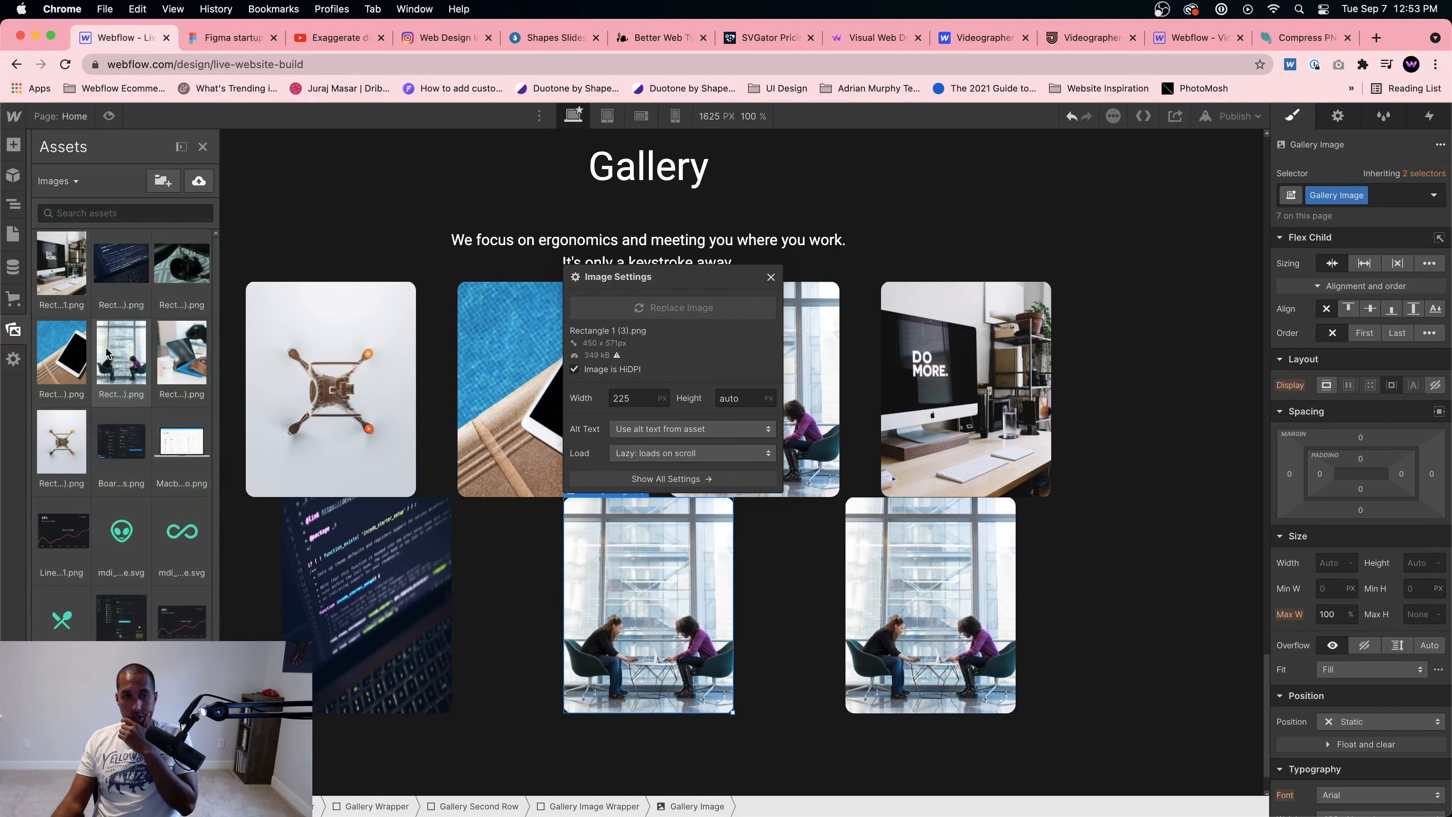
left_click(122, 261)
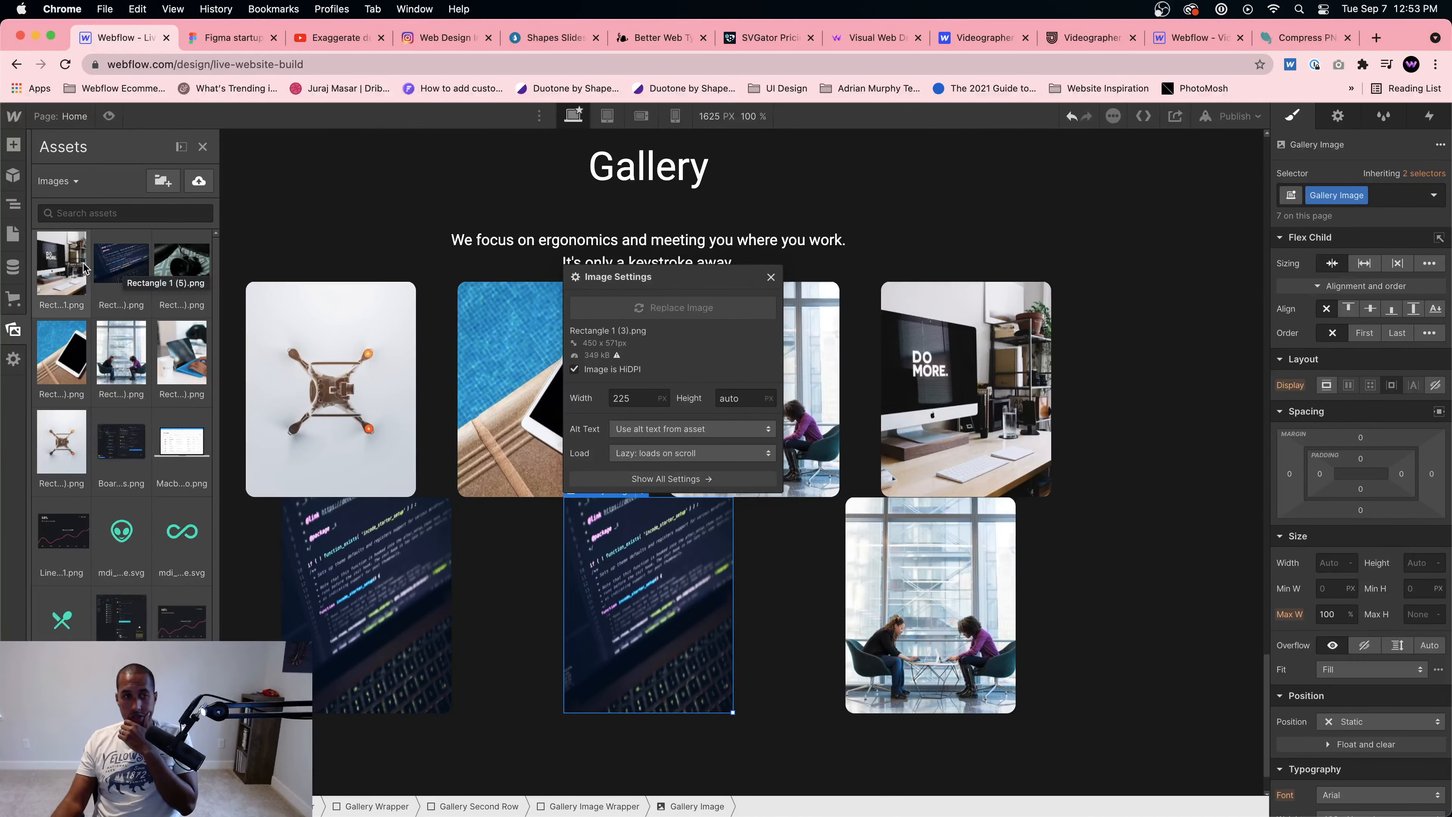
left_click(71, 265)
left_click(178, 345)
Step: Replace the third image of the Gallery Second Row with the camera photo, Rectangle 1 (7).png
left_click(958, 578)
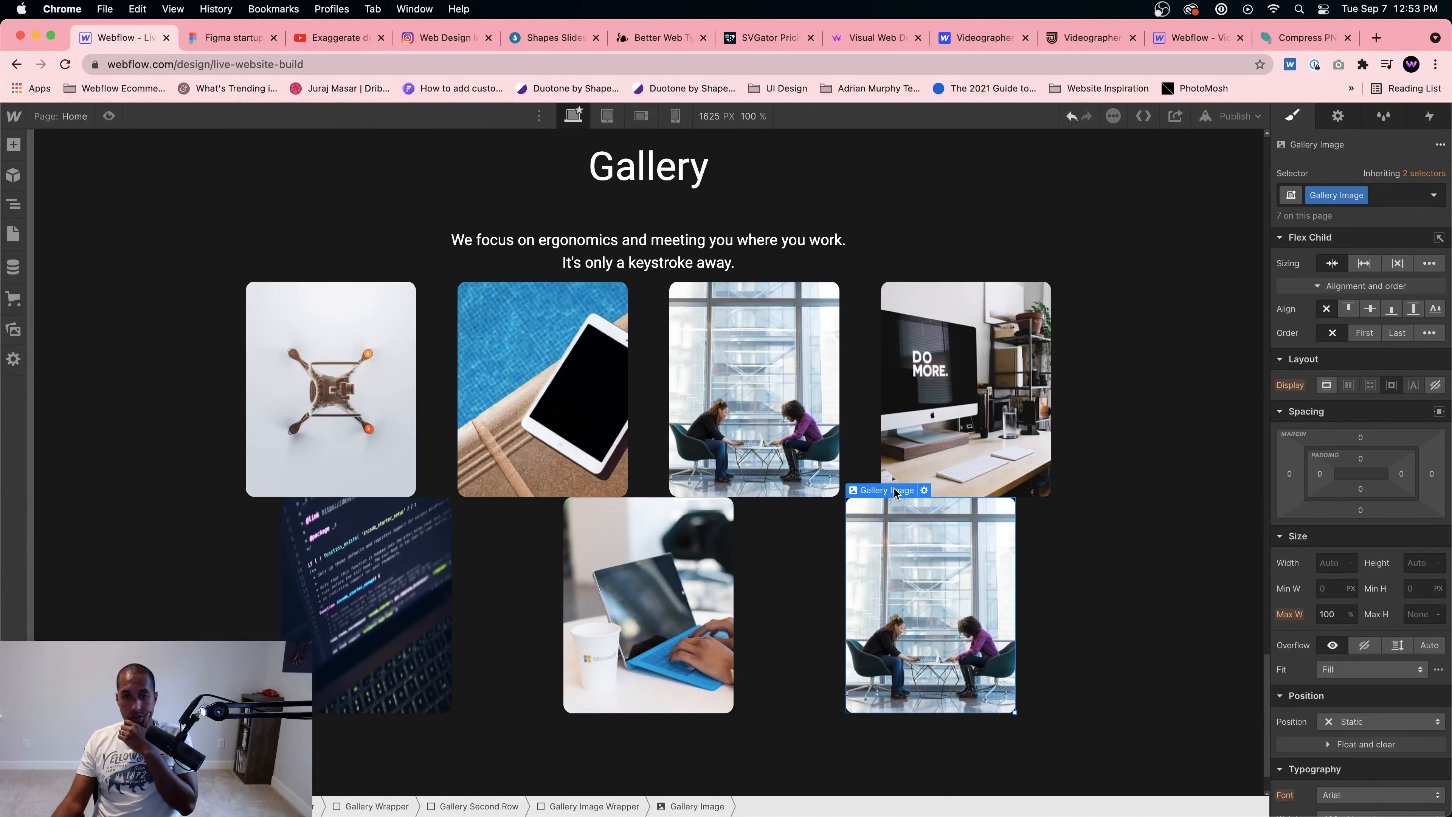
left_click(926, 491)
left_click(961, 308)
left_click(122, 261)
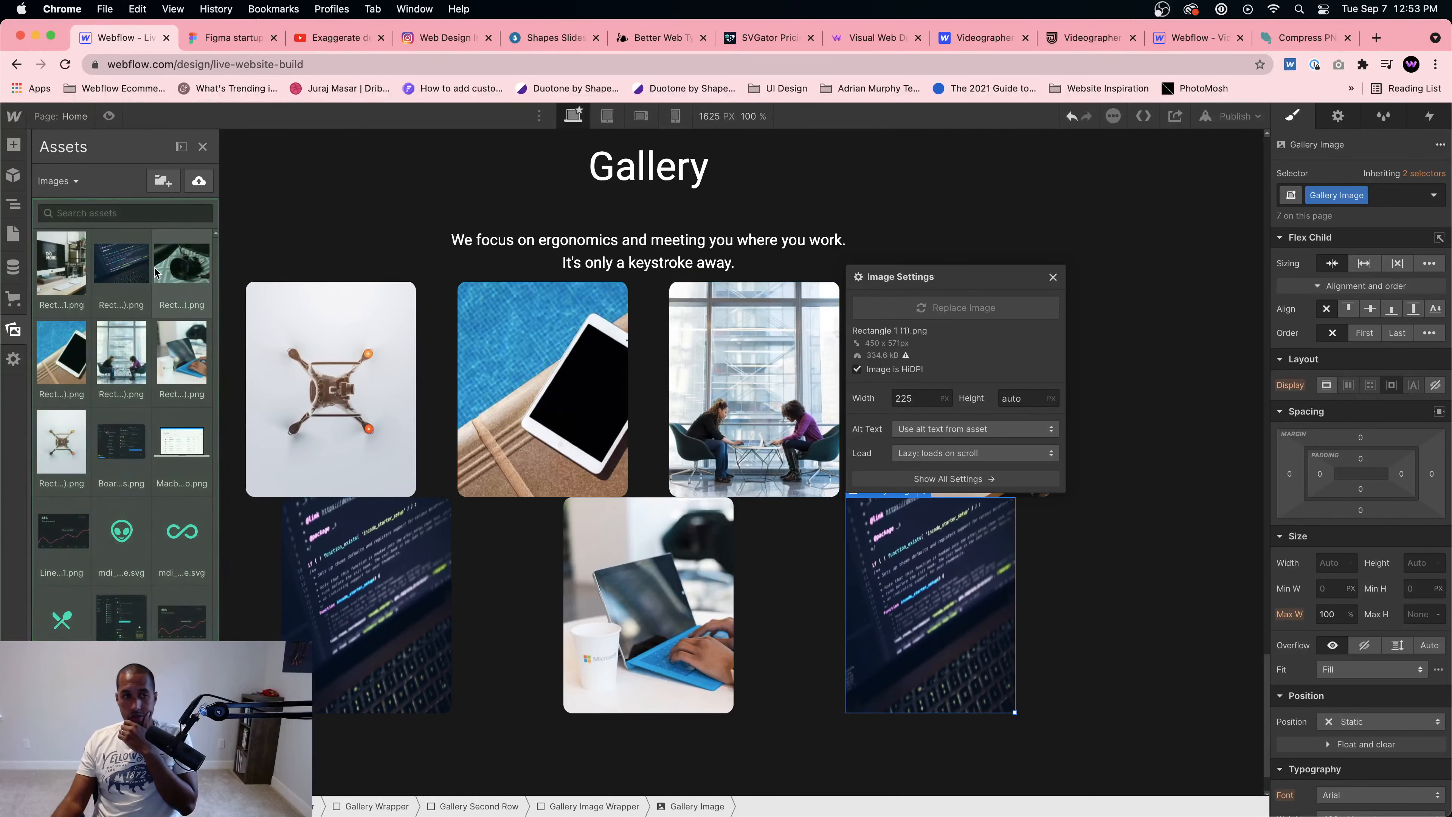
left_click(177, 266)
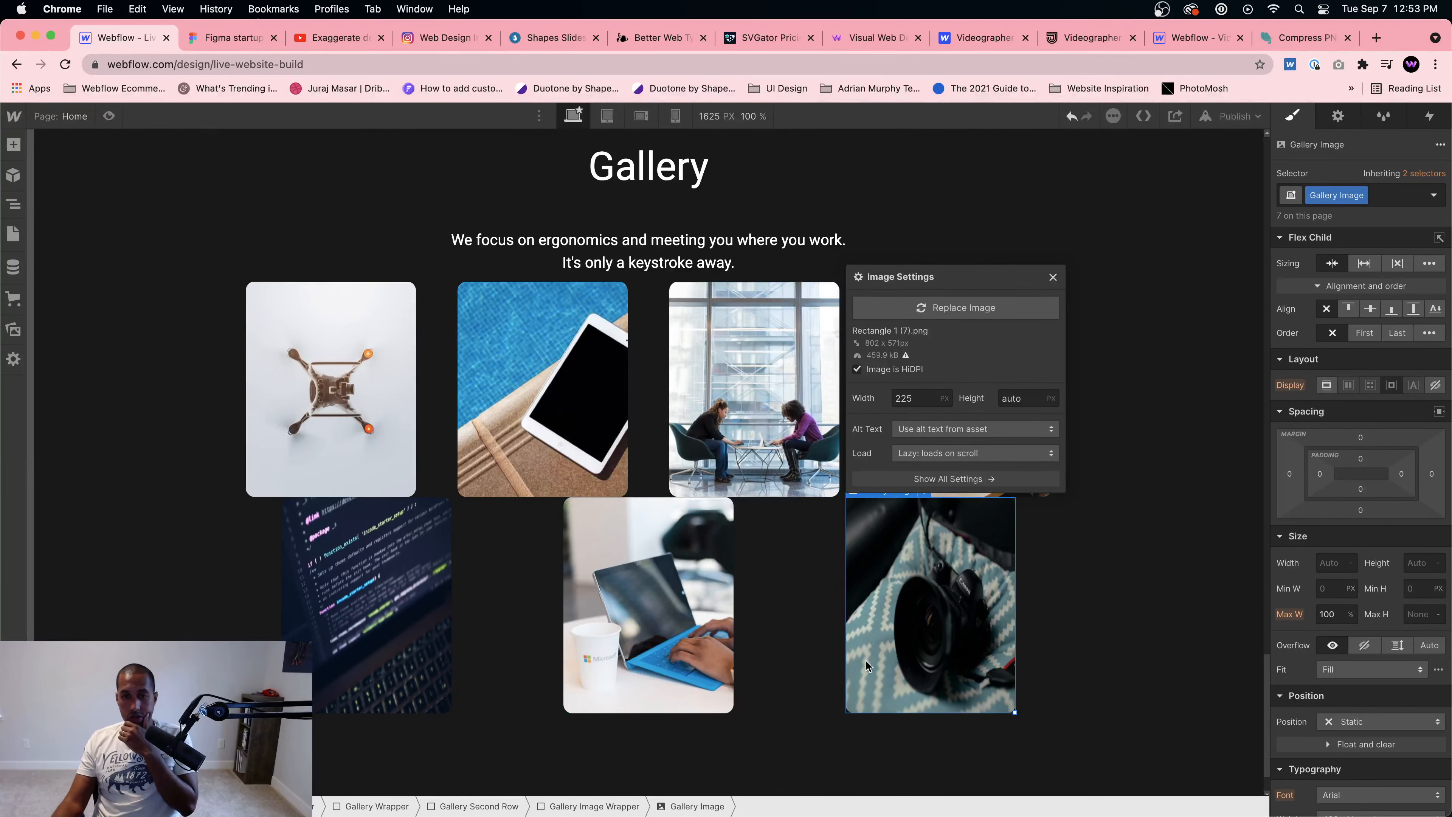
left_click(1032, 609)
Step: Turn off the HiDPI option for the camera image in the Gallery Second Row
left_click(983, 613)
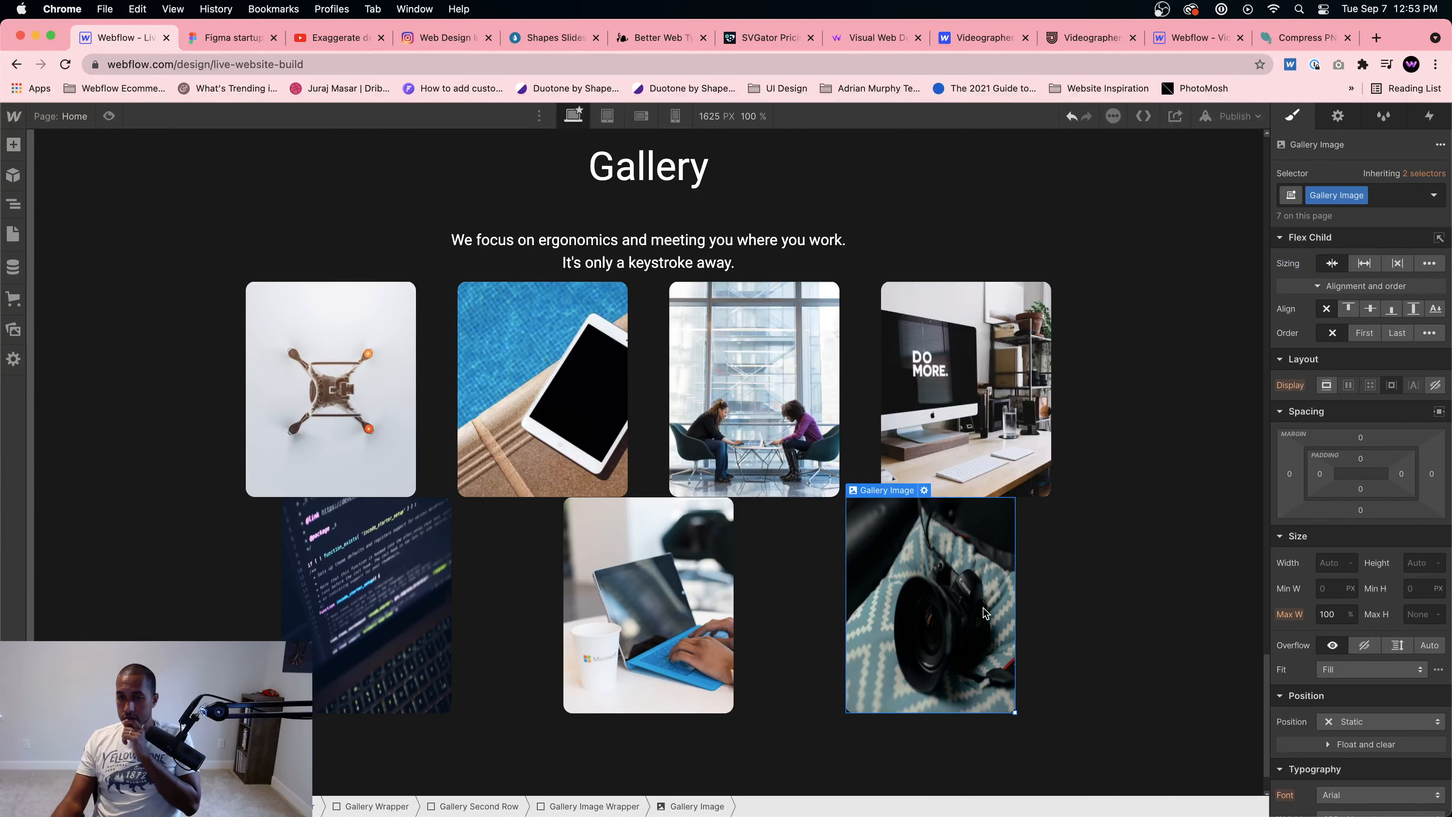
double_click(940, 531)
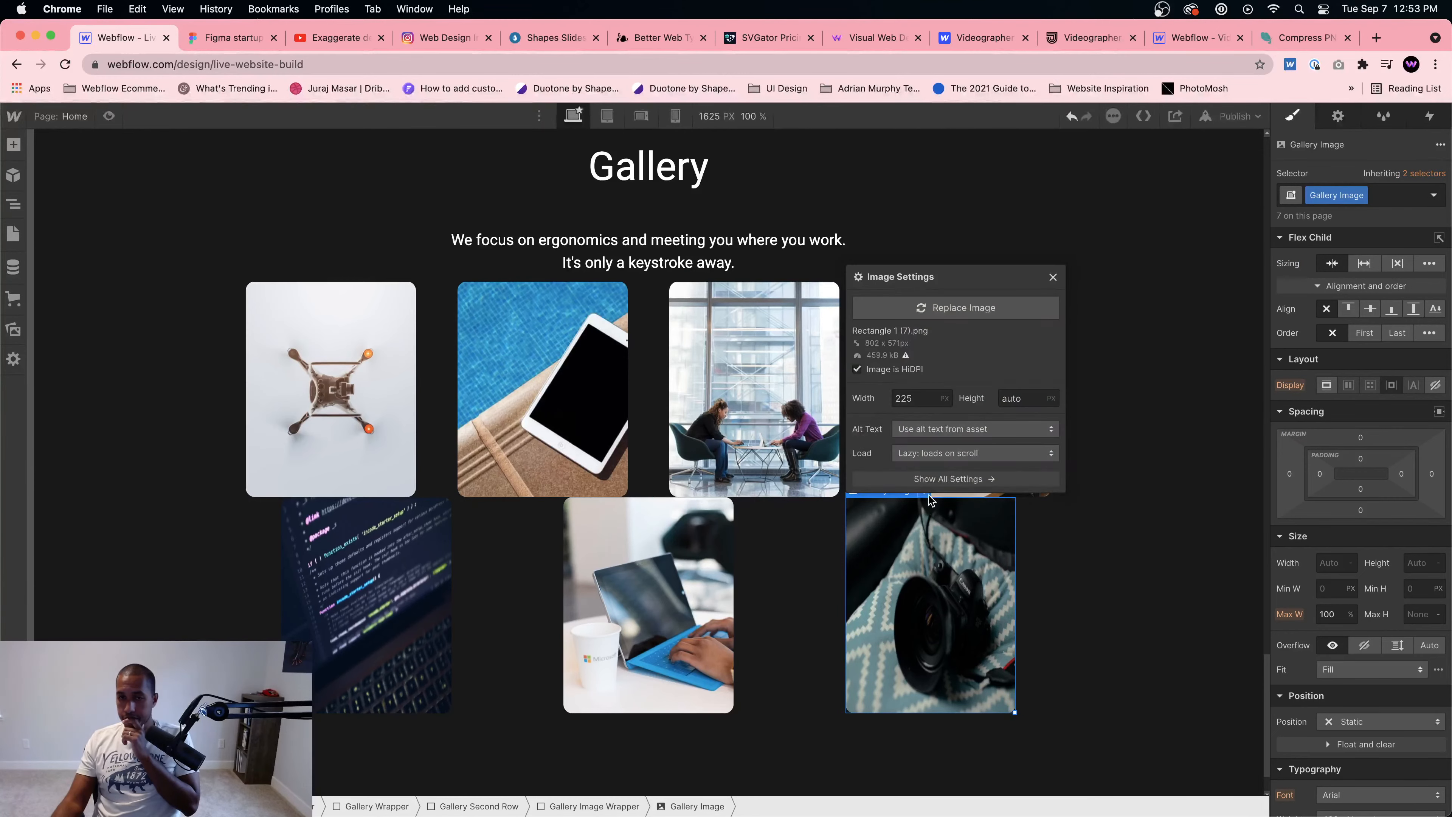
left_click(858, 370)
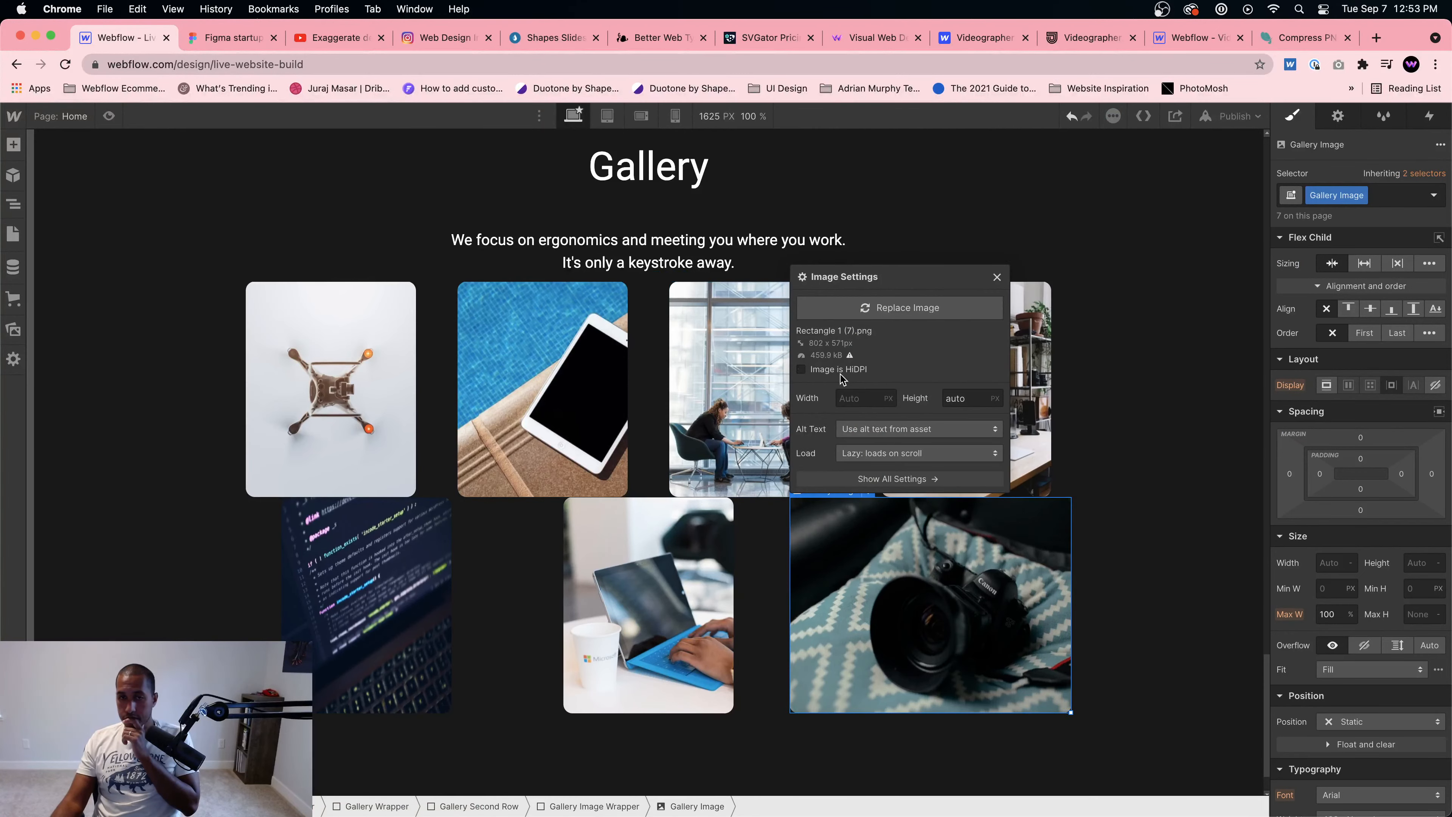
Step: Try switching the HiDPI option for the laptop image in the middle of the Gallery Second Row
left_click(609, 614)
left_click(640, 491)
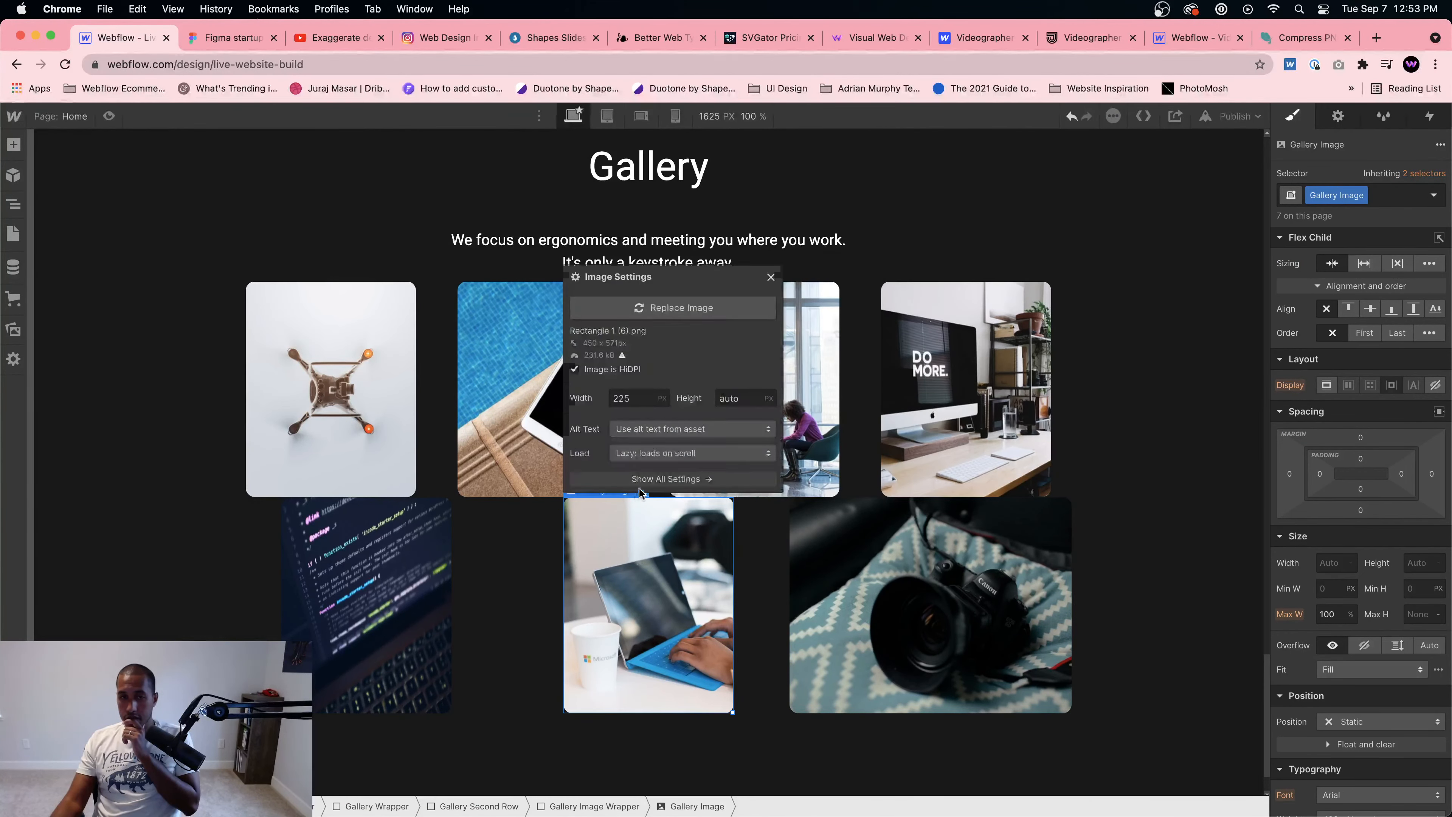
left_click(601, 371)
left_click(601, 371)
Step: Turn off the HiDPI option for the code screen image in the Gallery Second Row
left_click(395, 567)
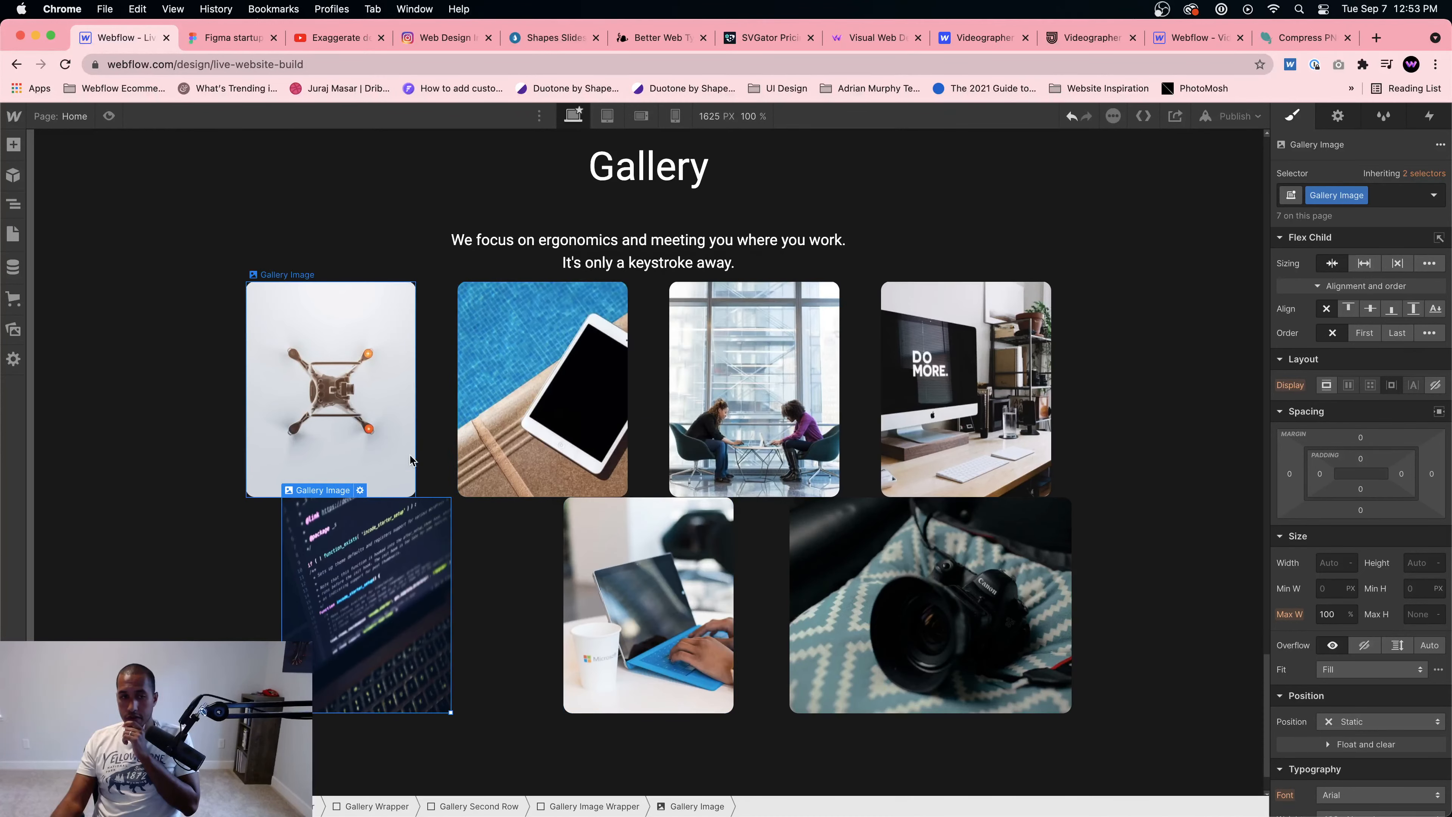
left_click(360, 490)
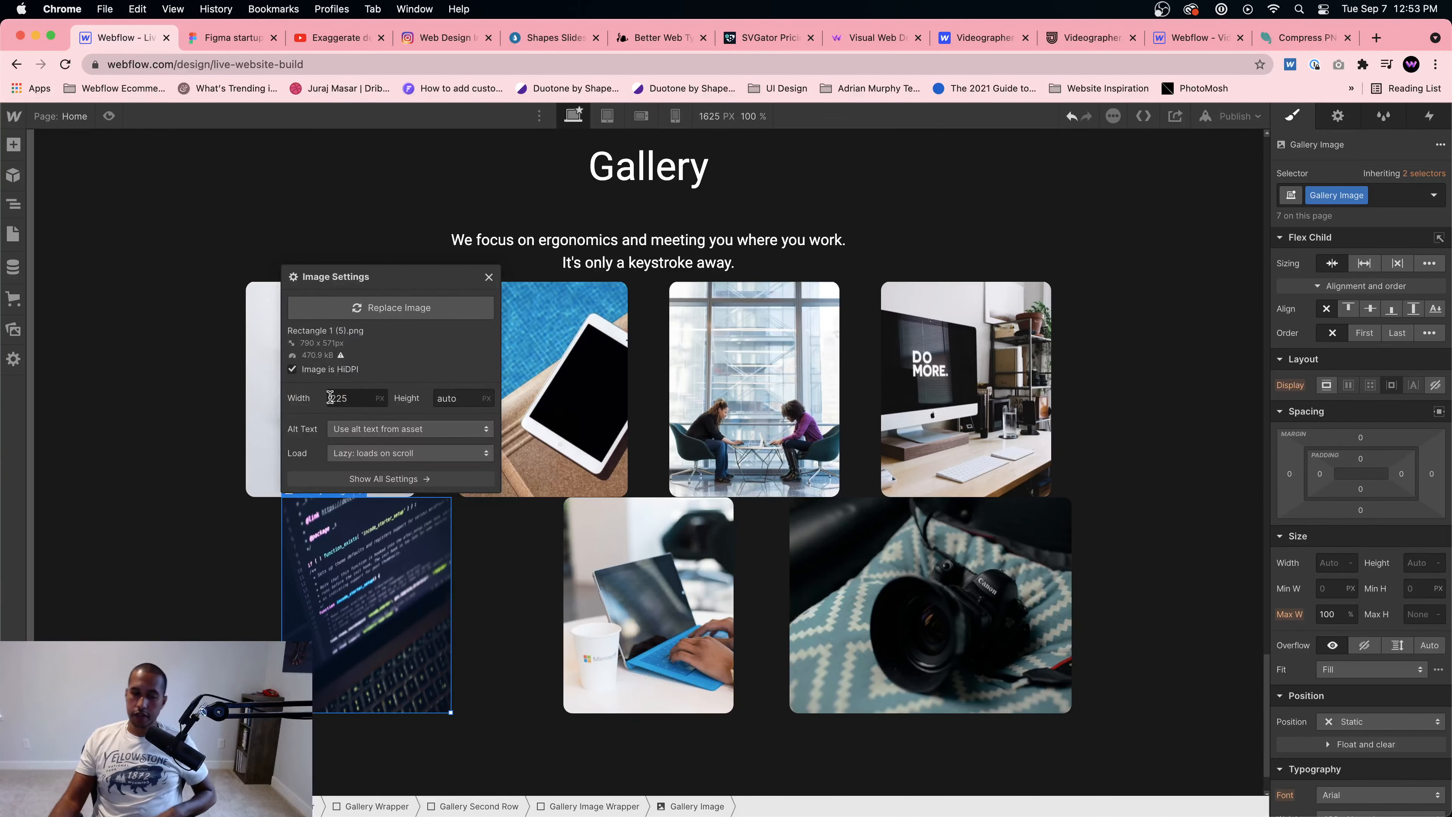
left_click(294, 370)
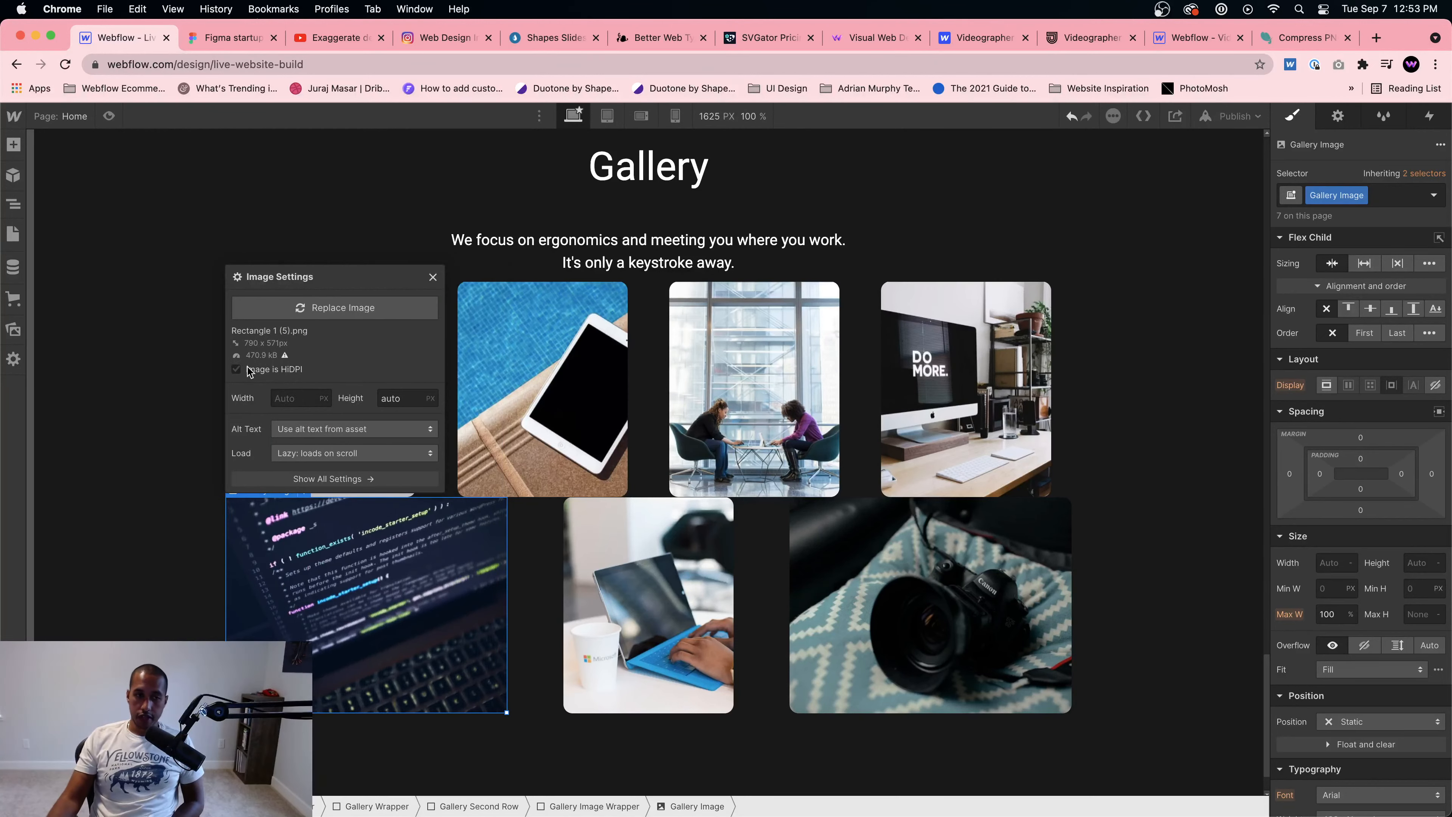
Step: Examine the layout and spacing settings of the gallery images, their wrappers, the Gallery Second Row and the Gallery First Row
left_click(546, 619)
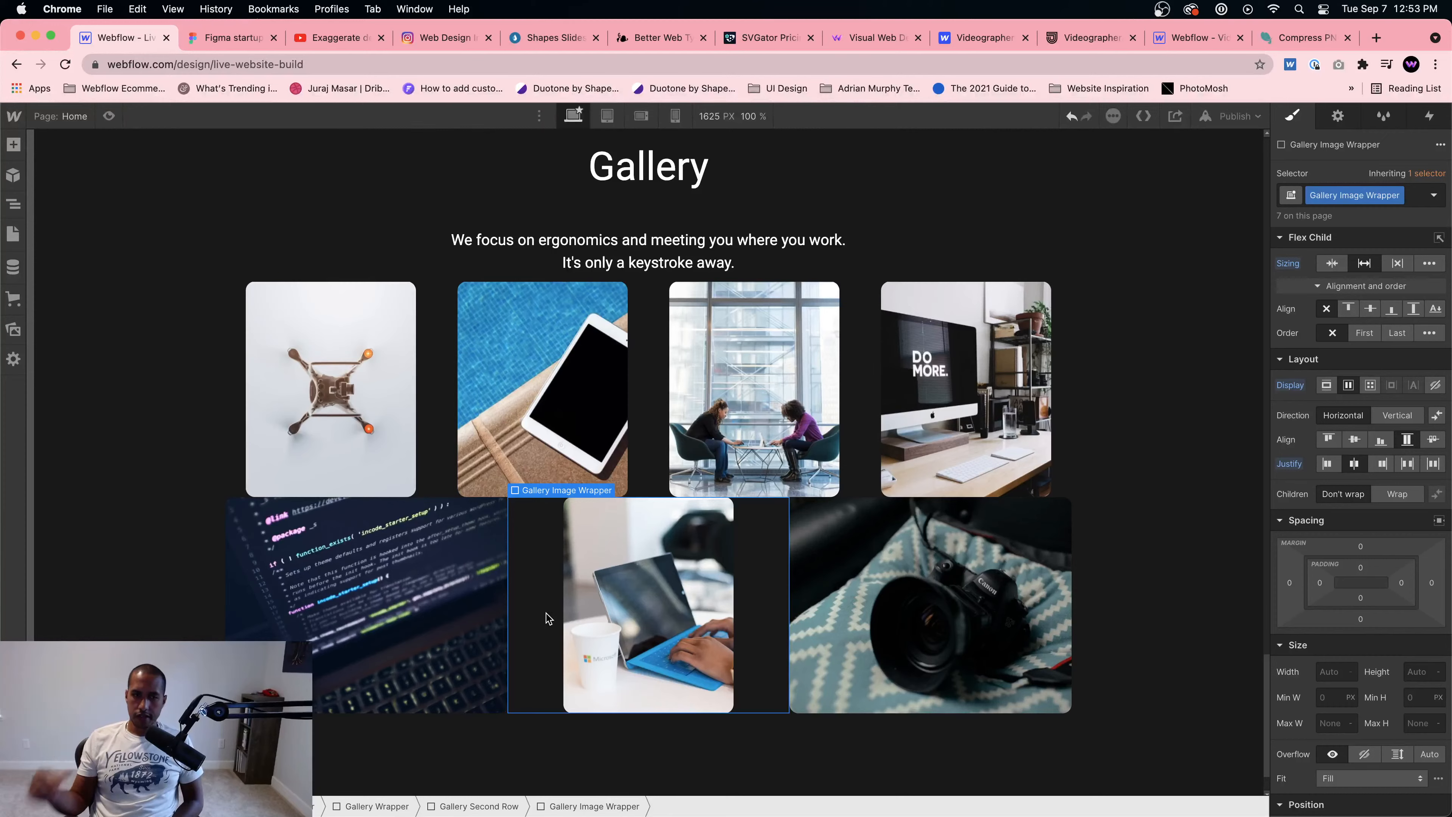
left_click(451, 620)
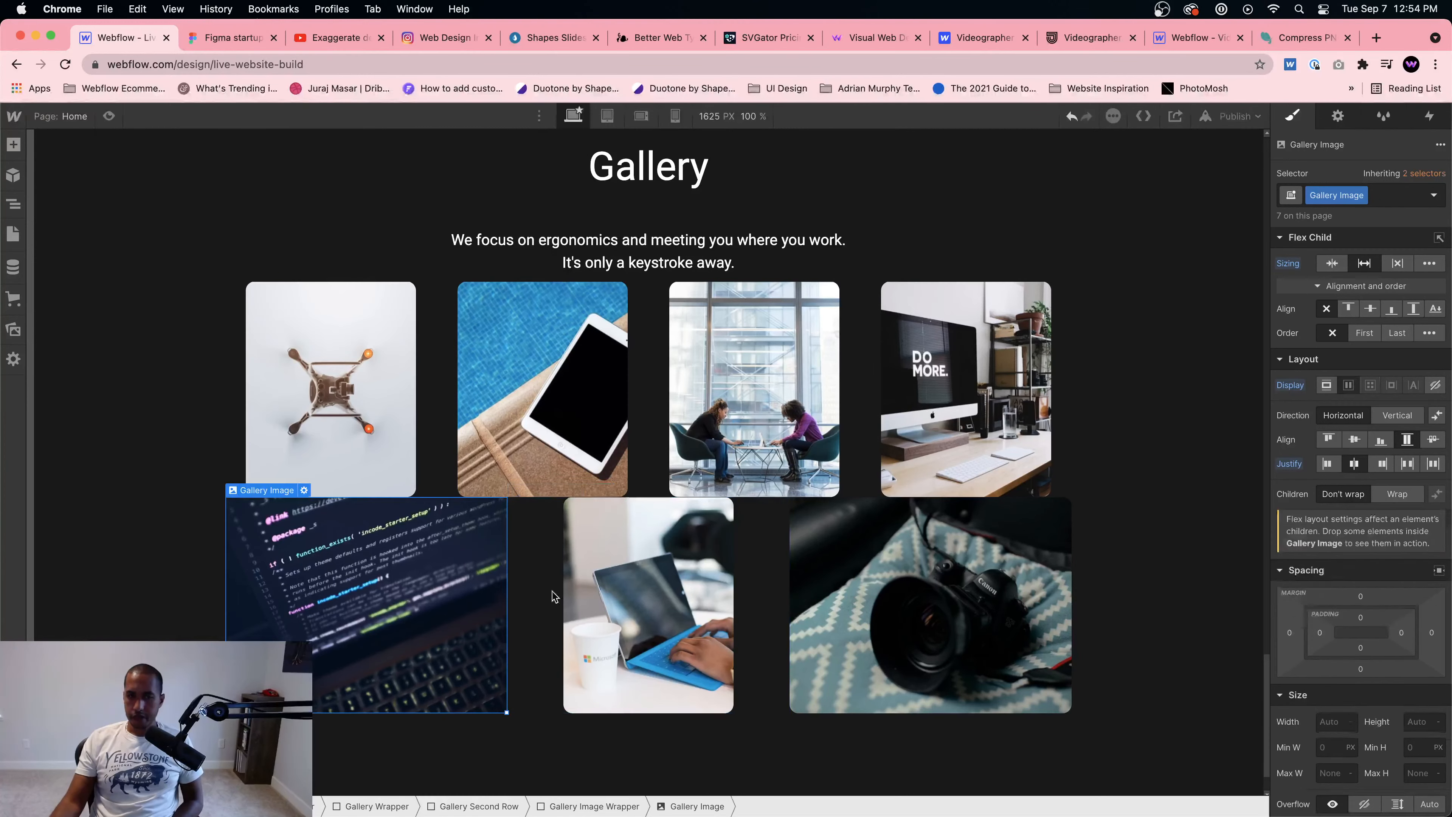
left_click(759, 619)
left_click(474, 806)
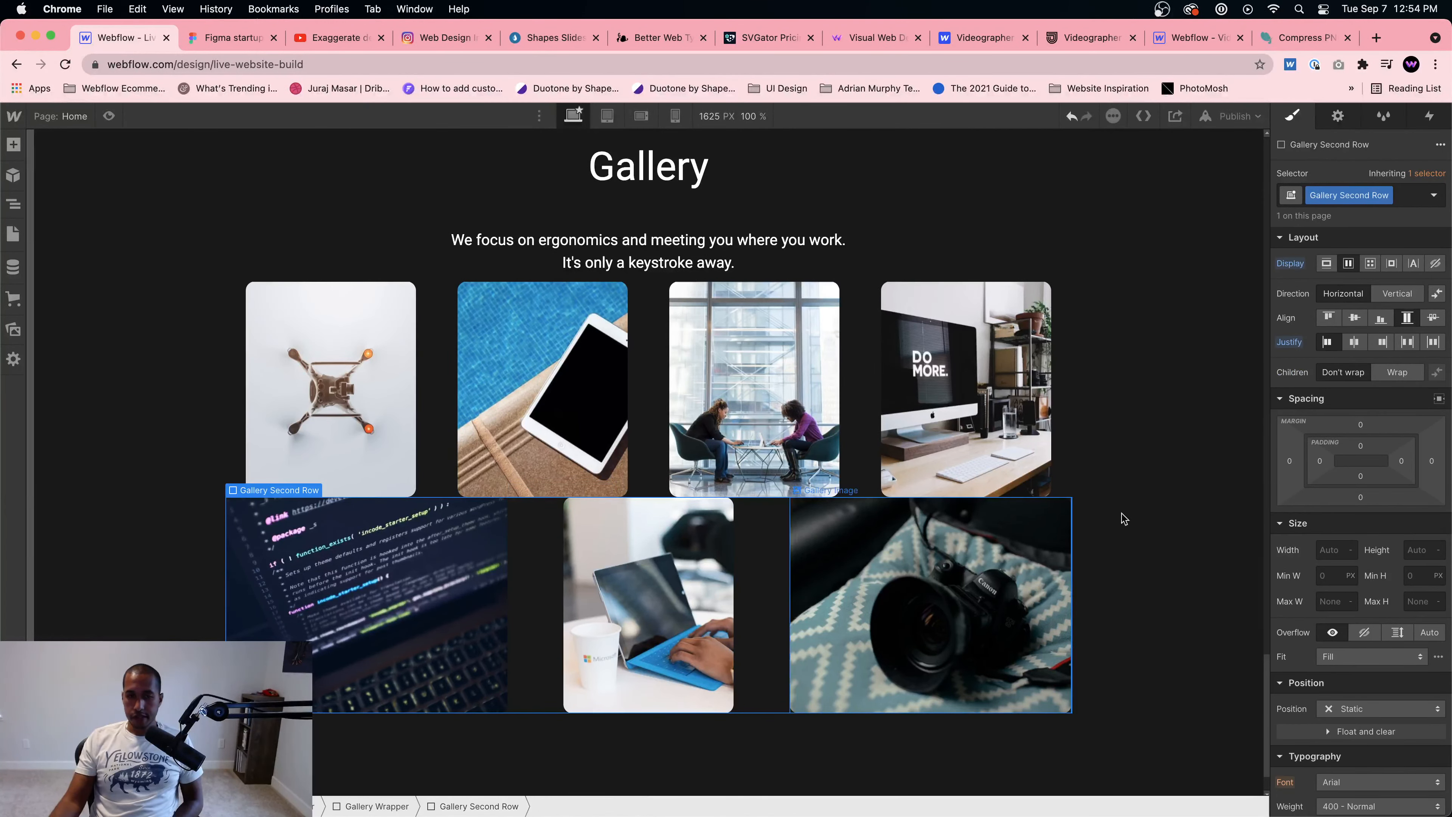
left_click(966, 389)
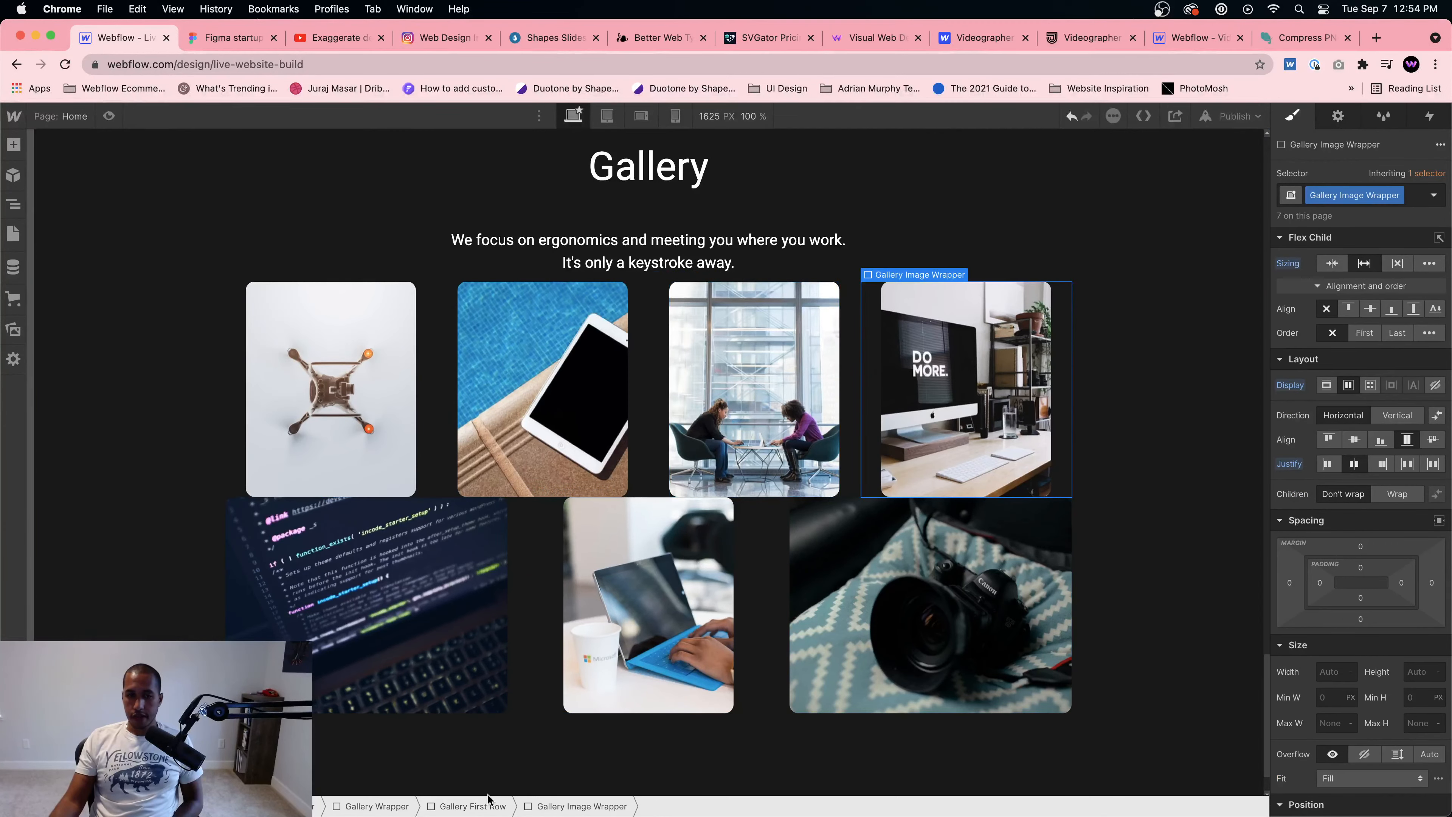
left_click(503, 806)
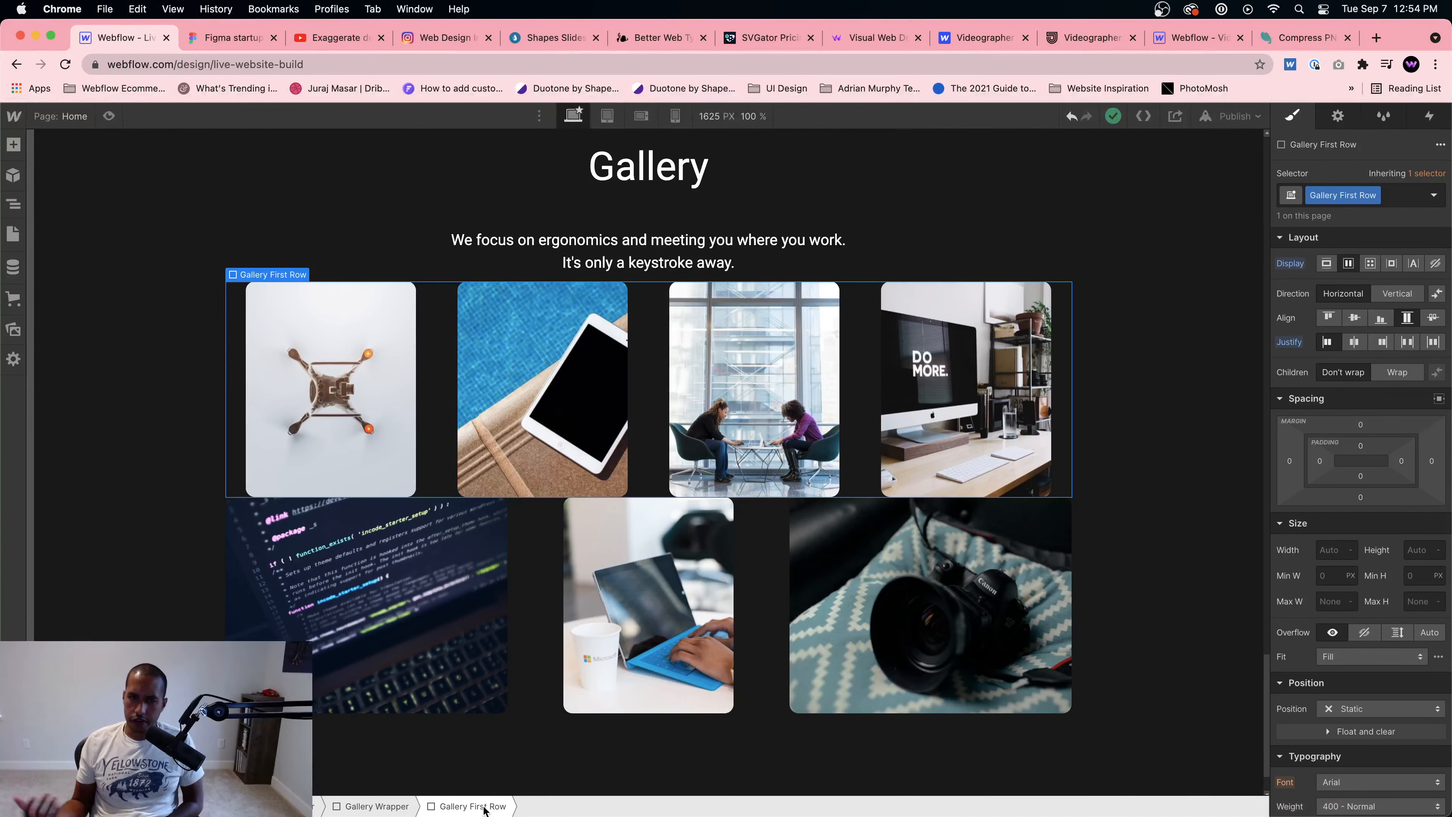
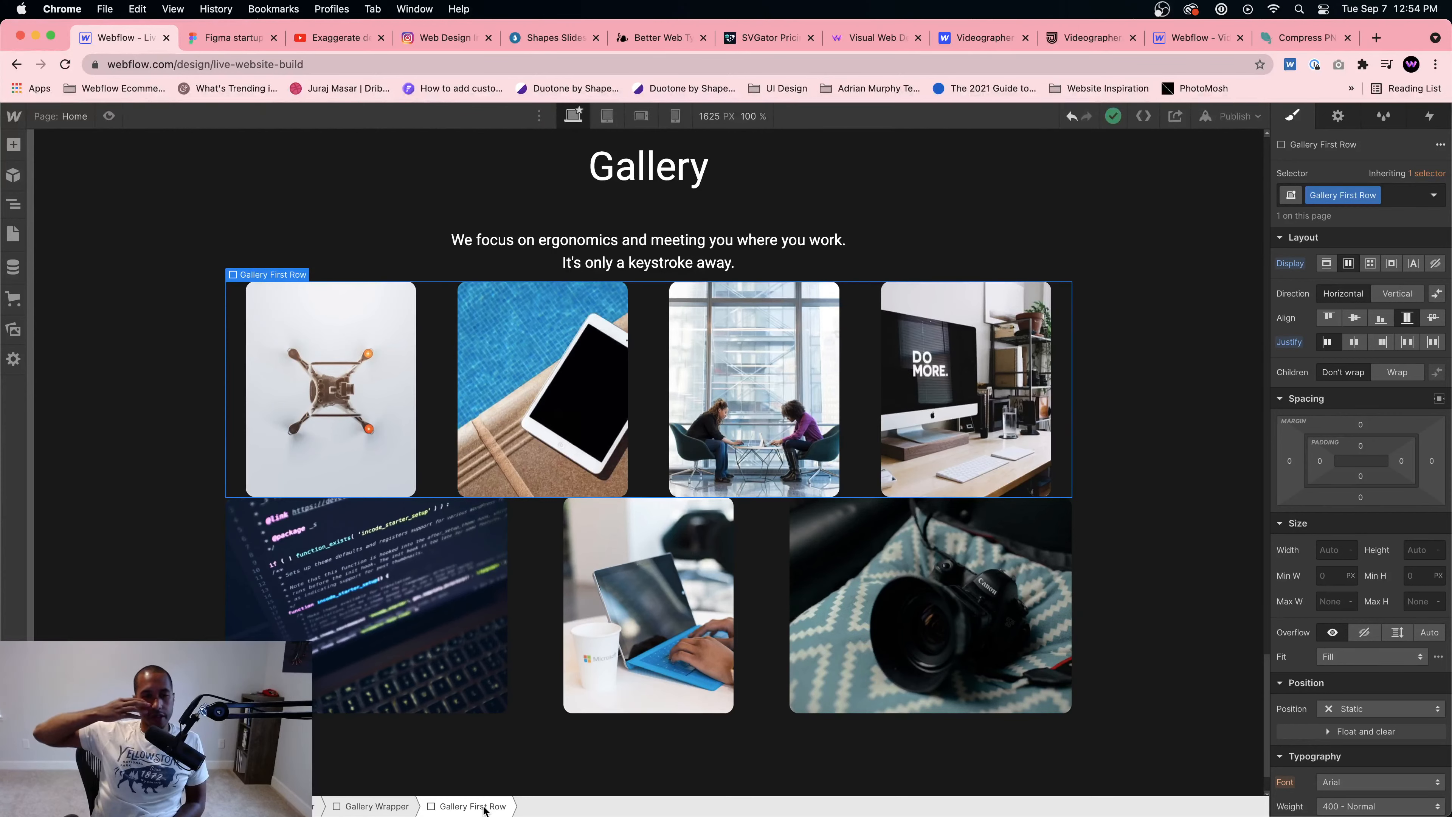
left_click(756, 570)
left_click(607, 410)
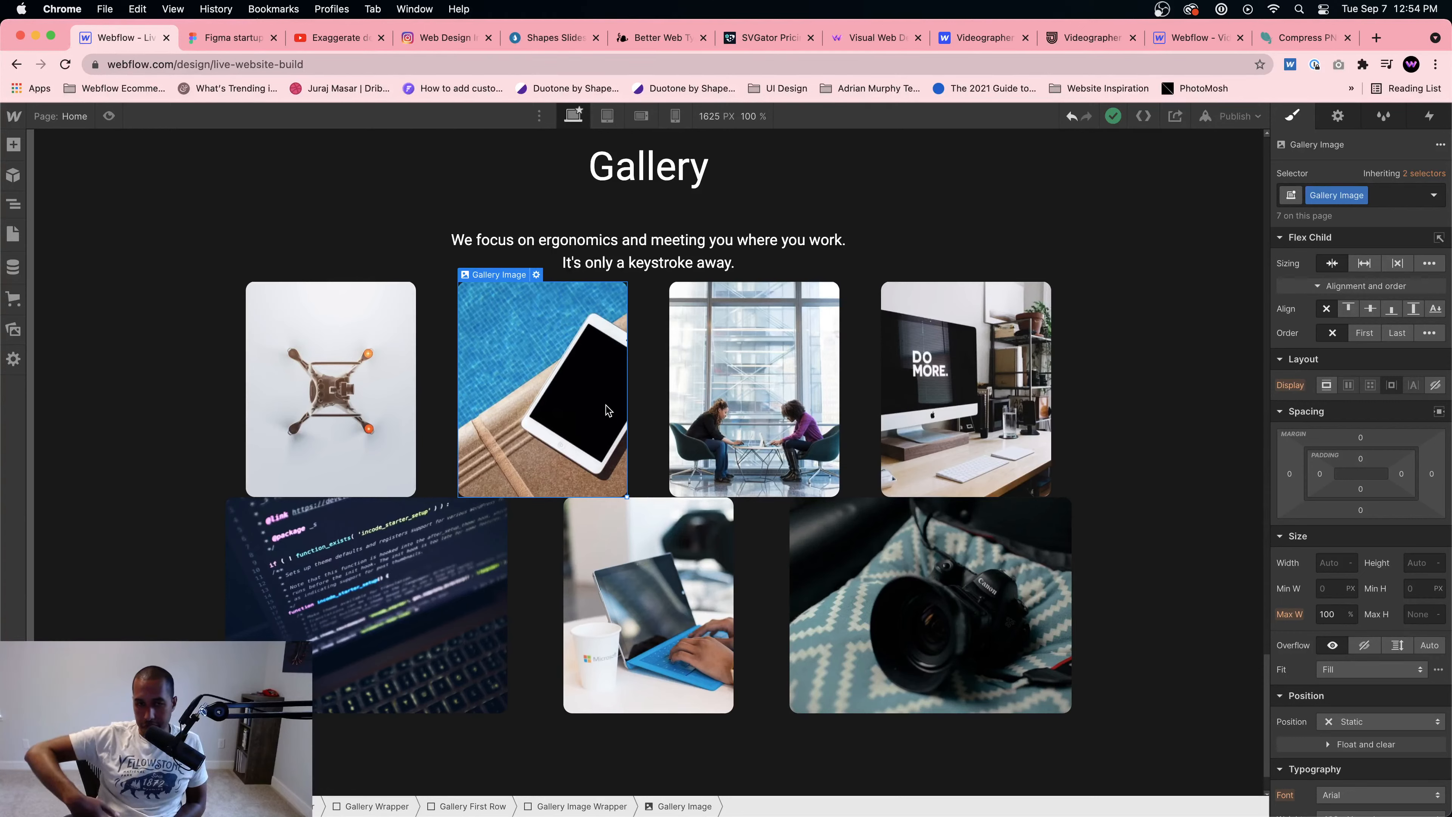
left_click(687, 346)
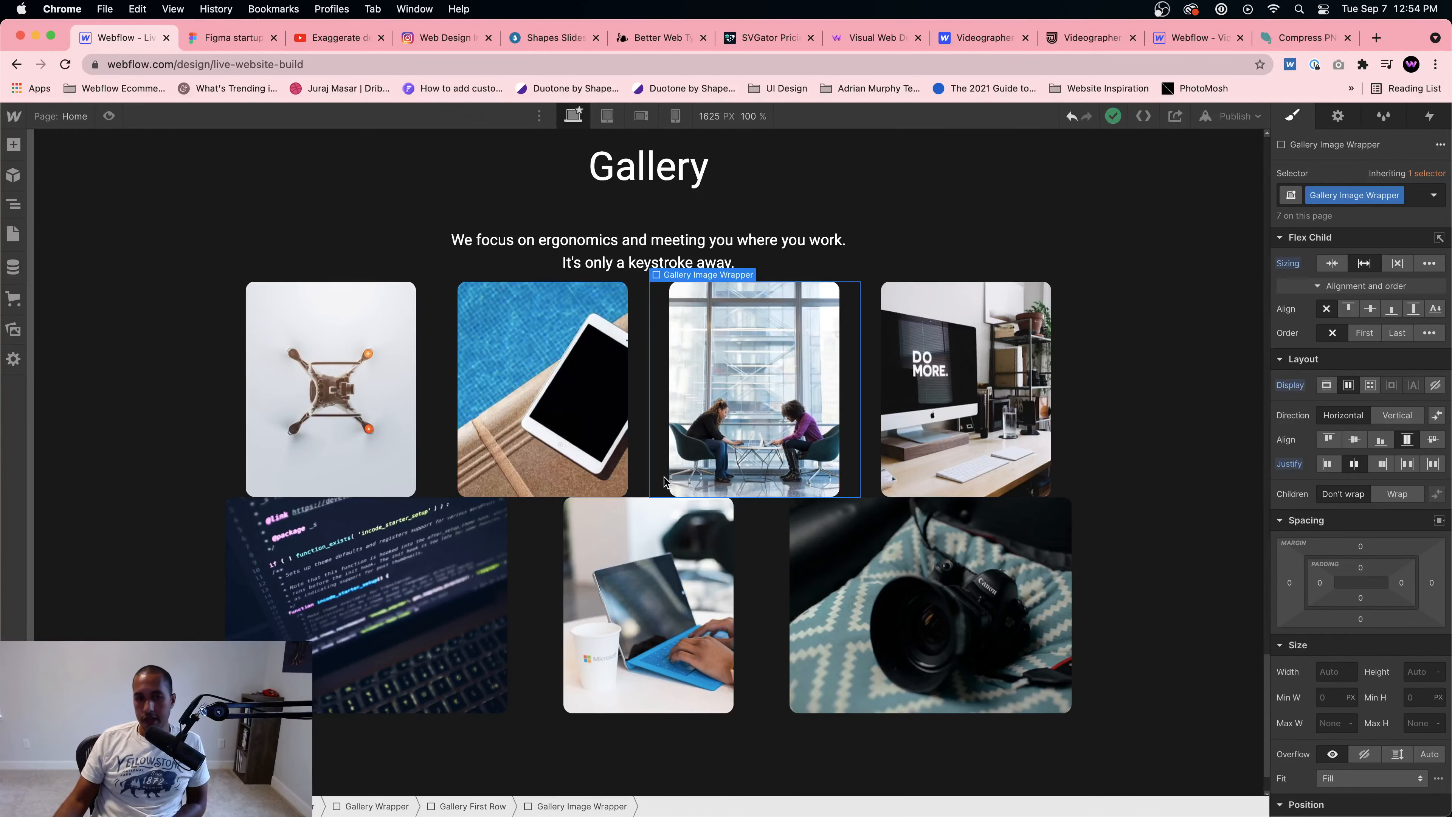
Step: Set the bottom margin of the Gallery First Row to 40 px
left_click(473, 805)
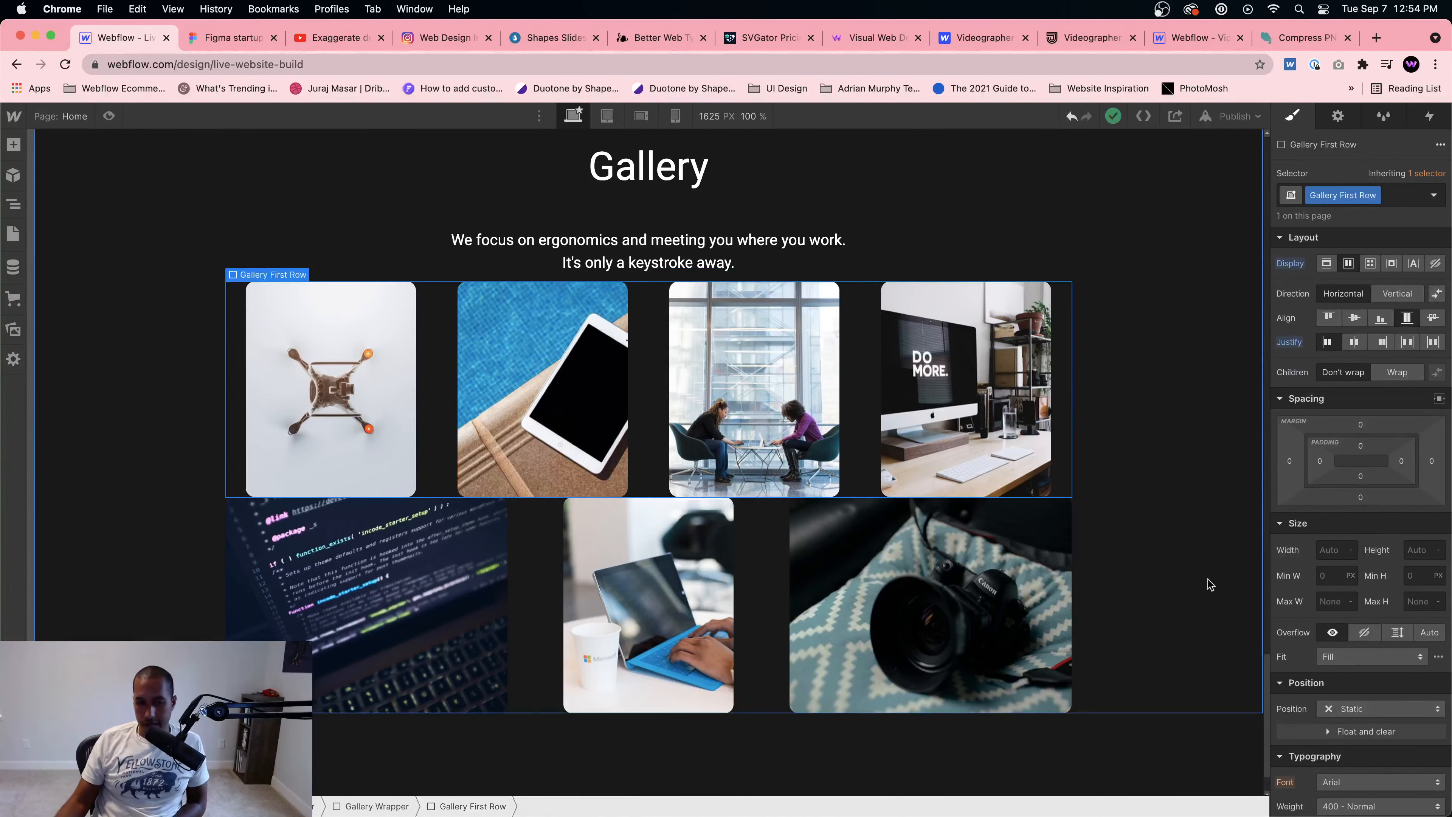
left_click(1360, 497)
type("40")
key("Return")
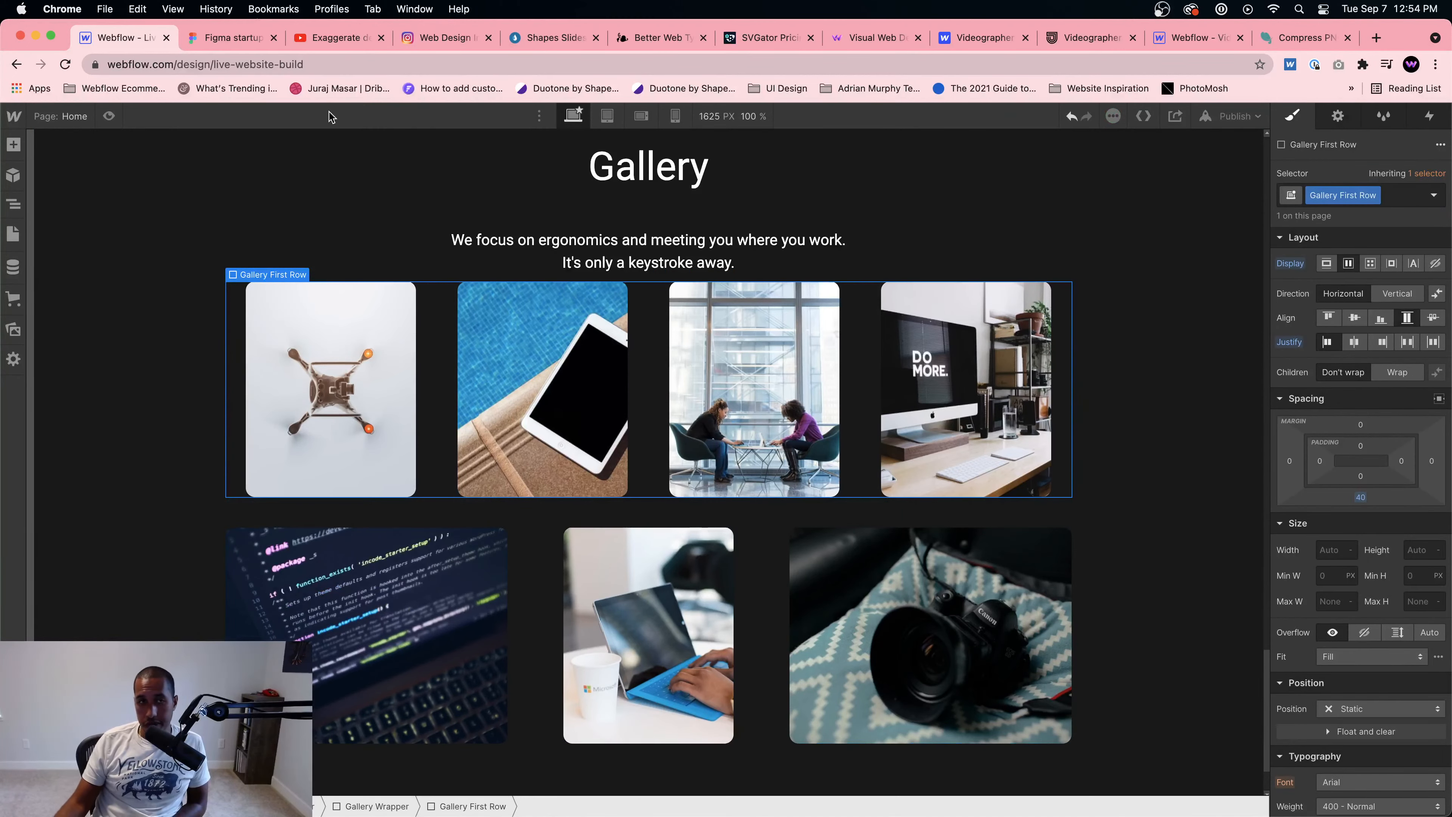
Step: Check the gallery spacing in the Figma design and add a combo class named Gallery to the Gallery section's subheading
left_click(232, 38)
left_click(122, 38)
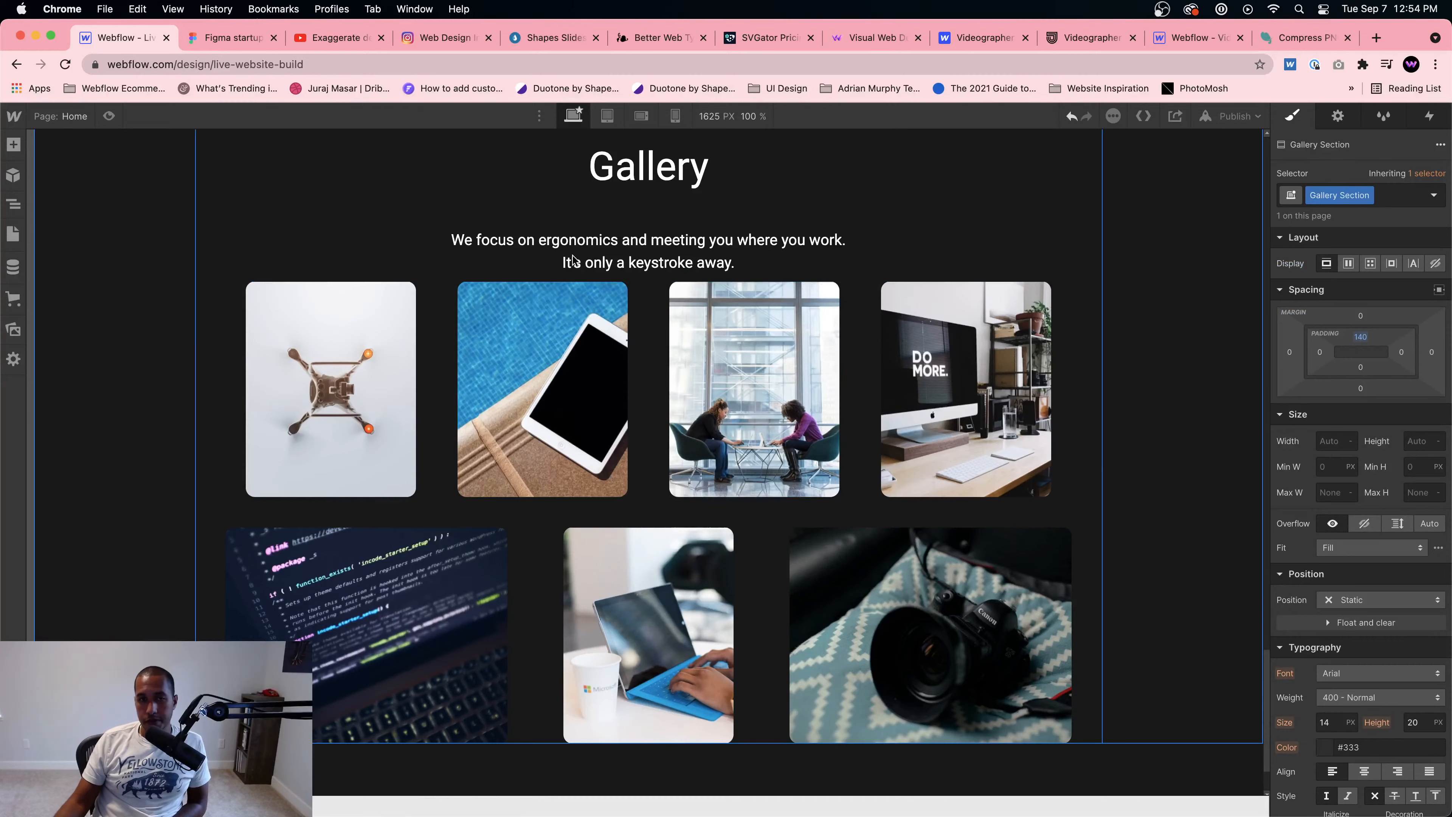
left_click(561, 260)
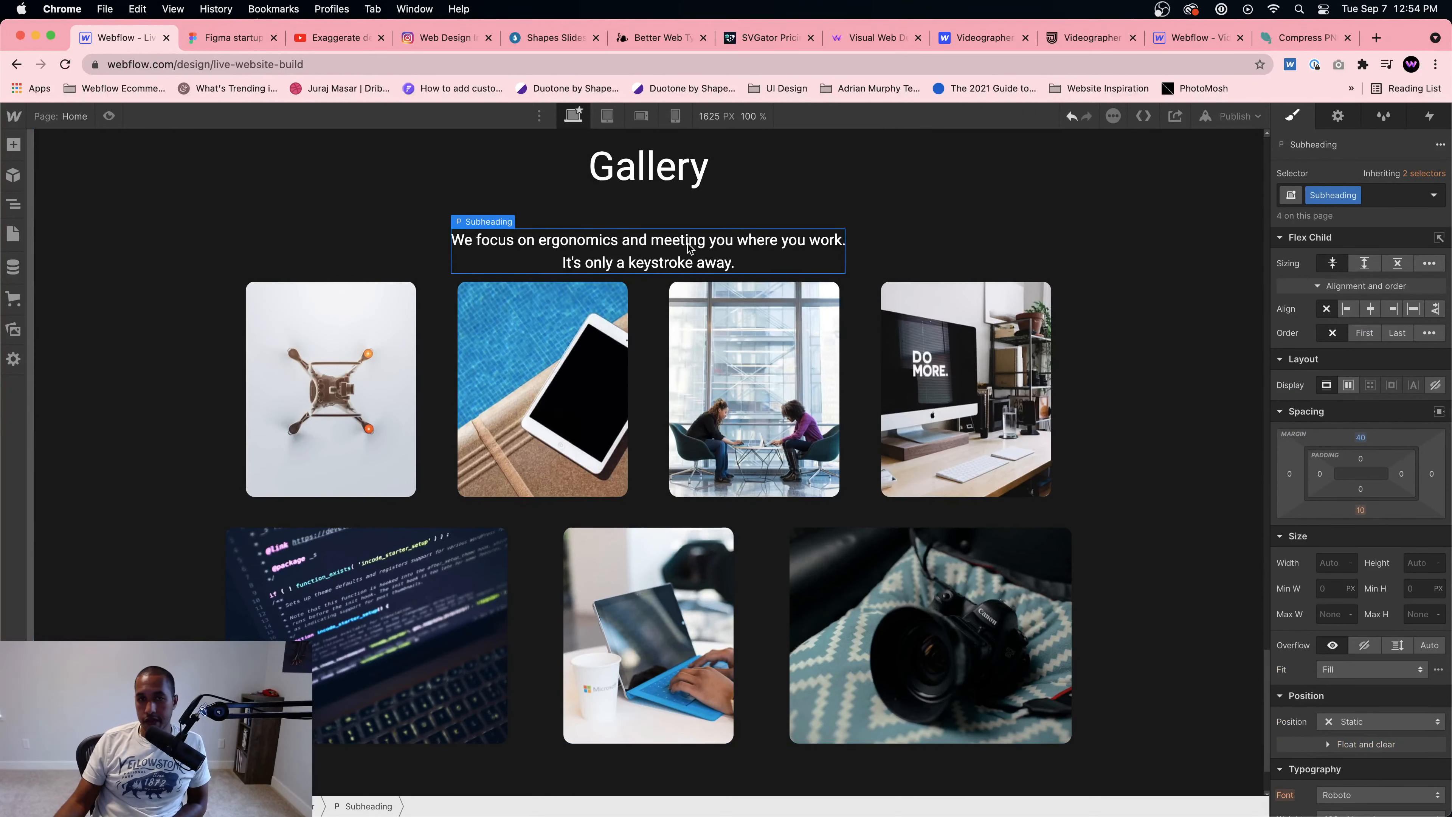
scroll(699, 247, "up", 1)
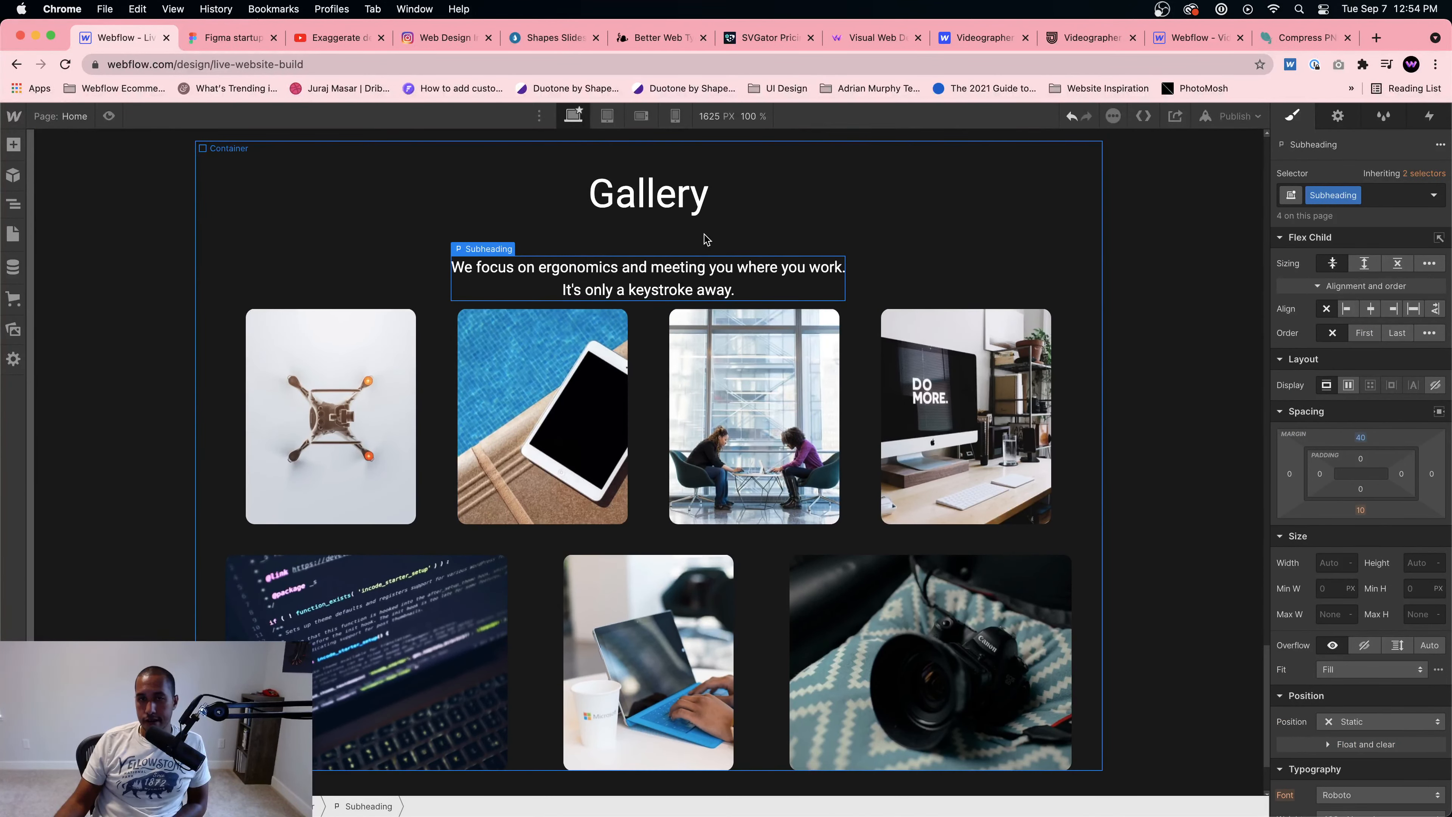
left_click(1383, 200)
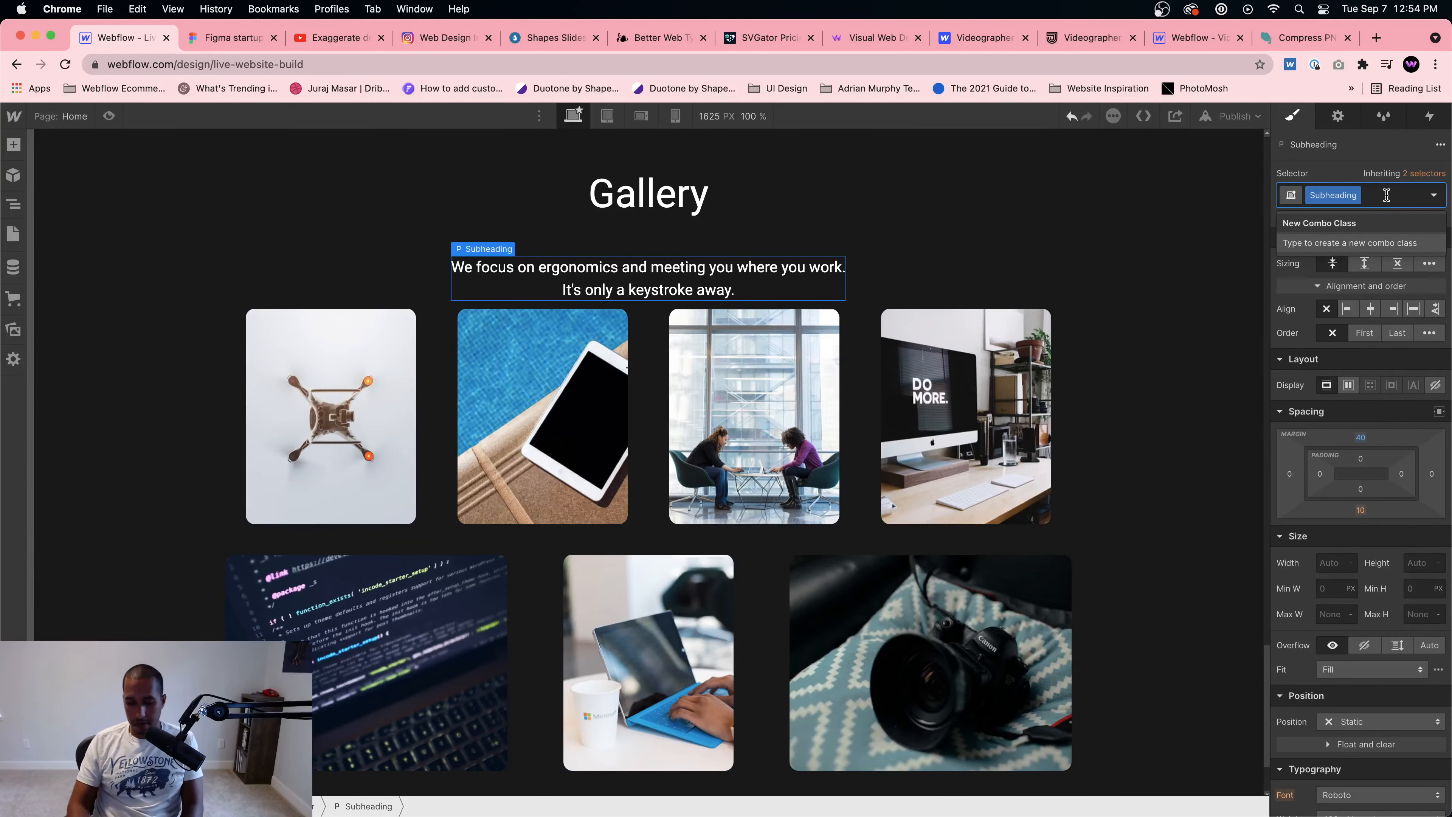
type("Gallery")
key("Return")
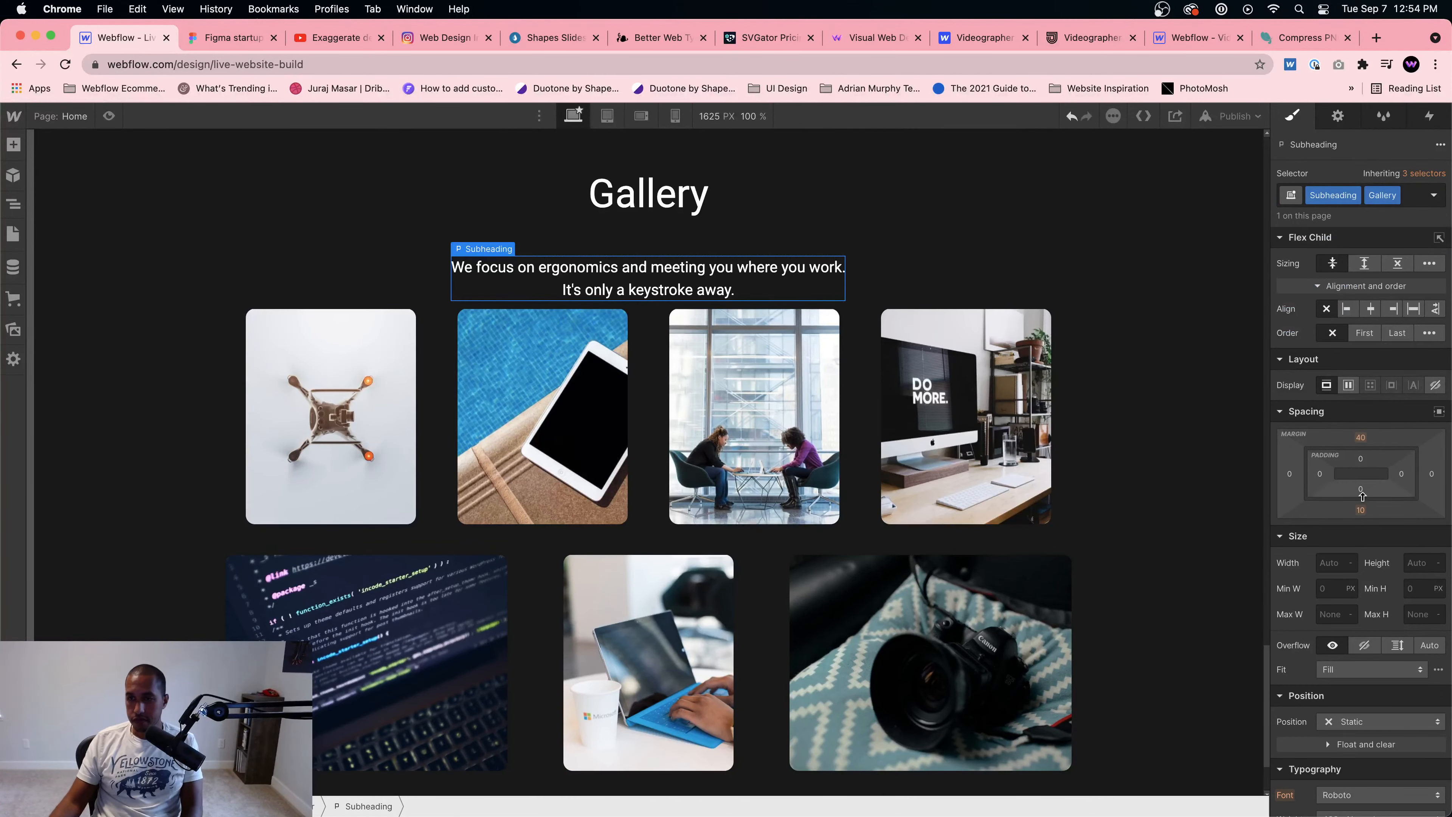
Step: Set the Gallery subheading's bottom margin to 60 px and compare the spacing with the Figma design
left_click(1360, 510)
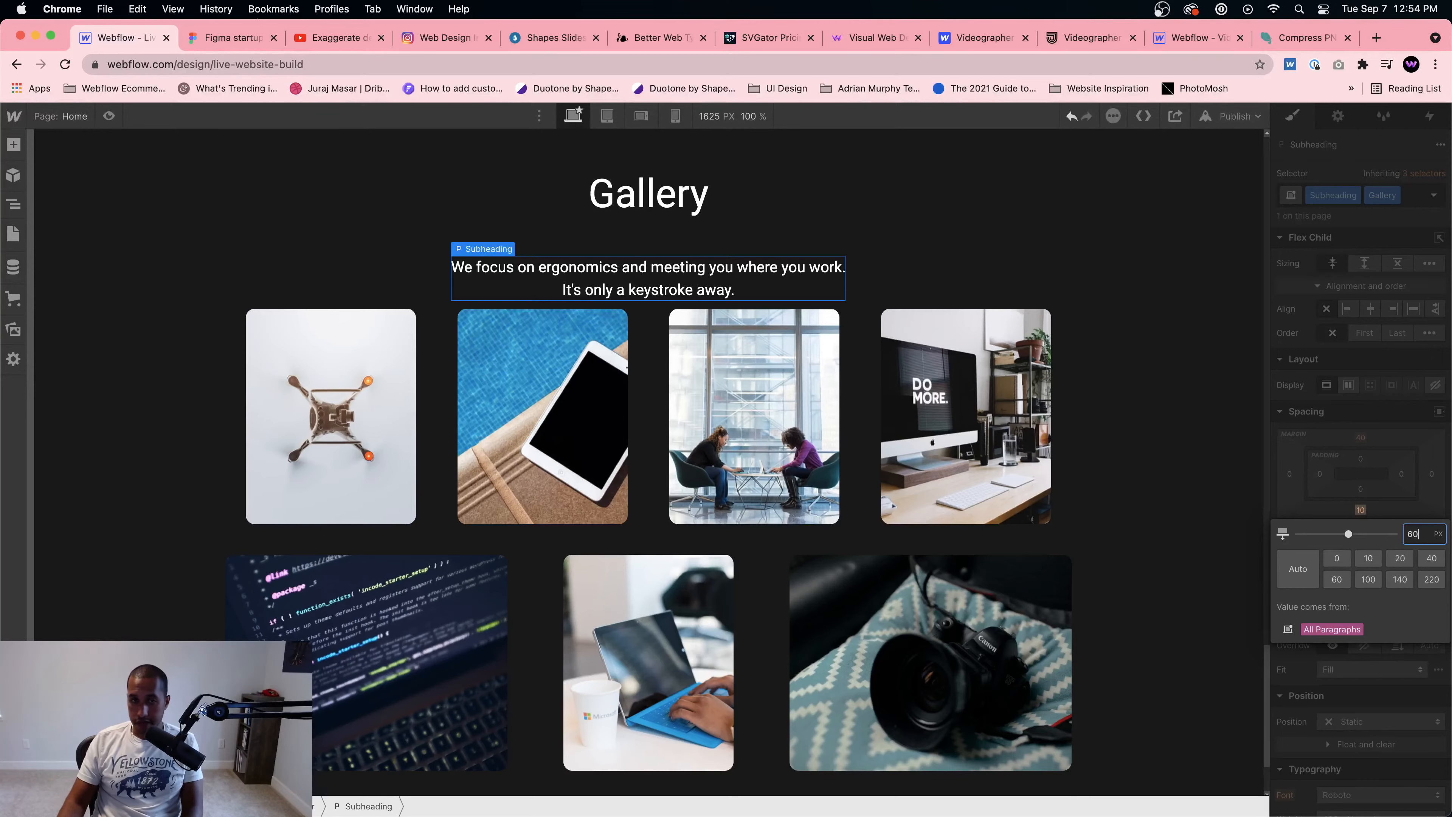
key("Return")
left_click(228, 38)
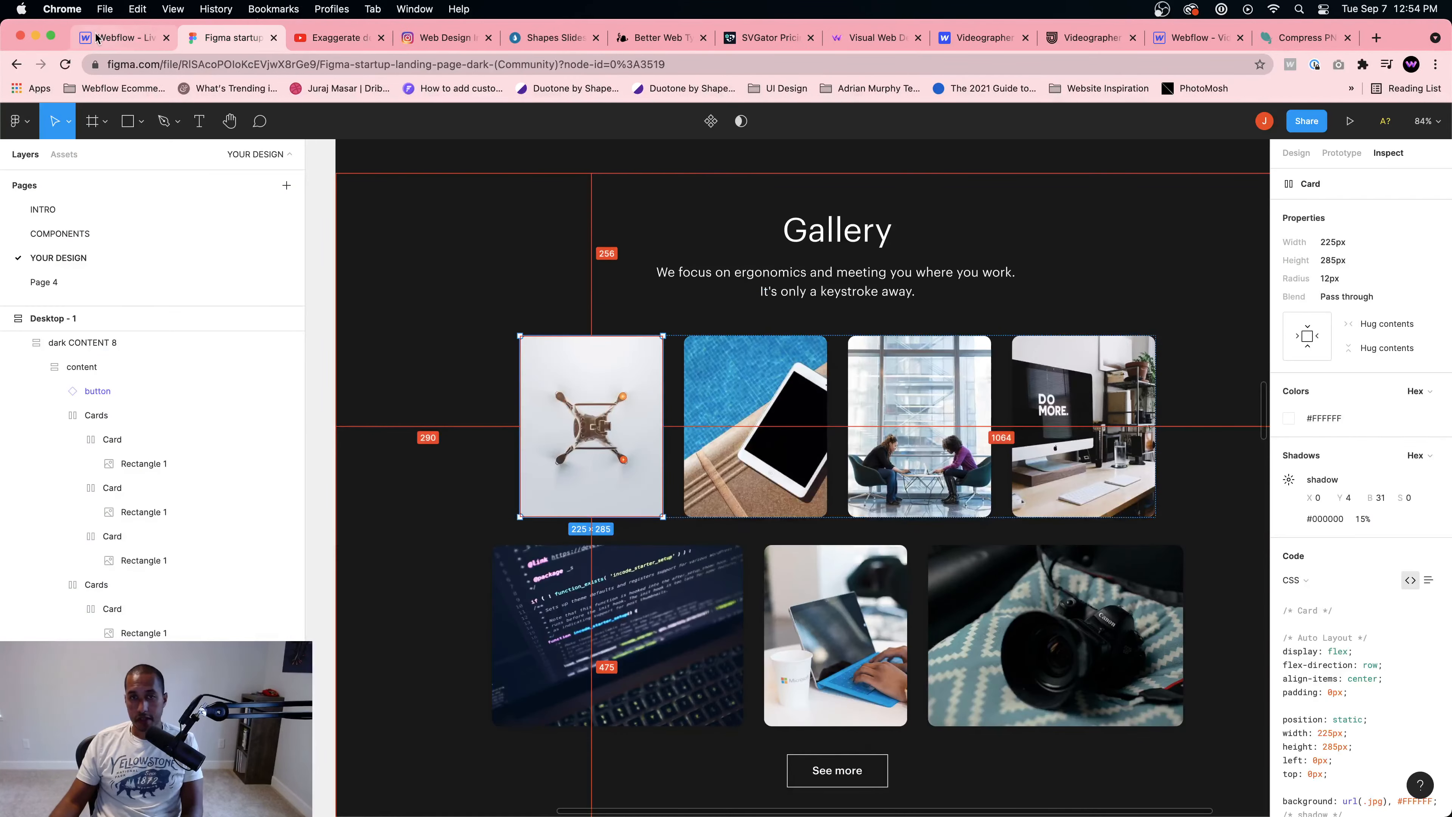
left_click(114, 38)
Step: Set the Gallery subheading's bottom margin to 80 px and review the spacing above the image rows
left_click(1354, 510)
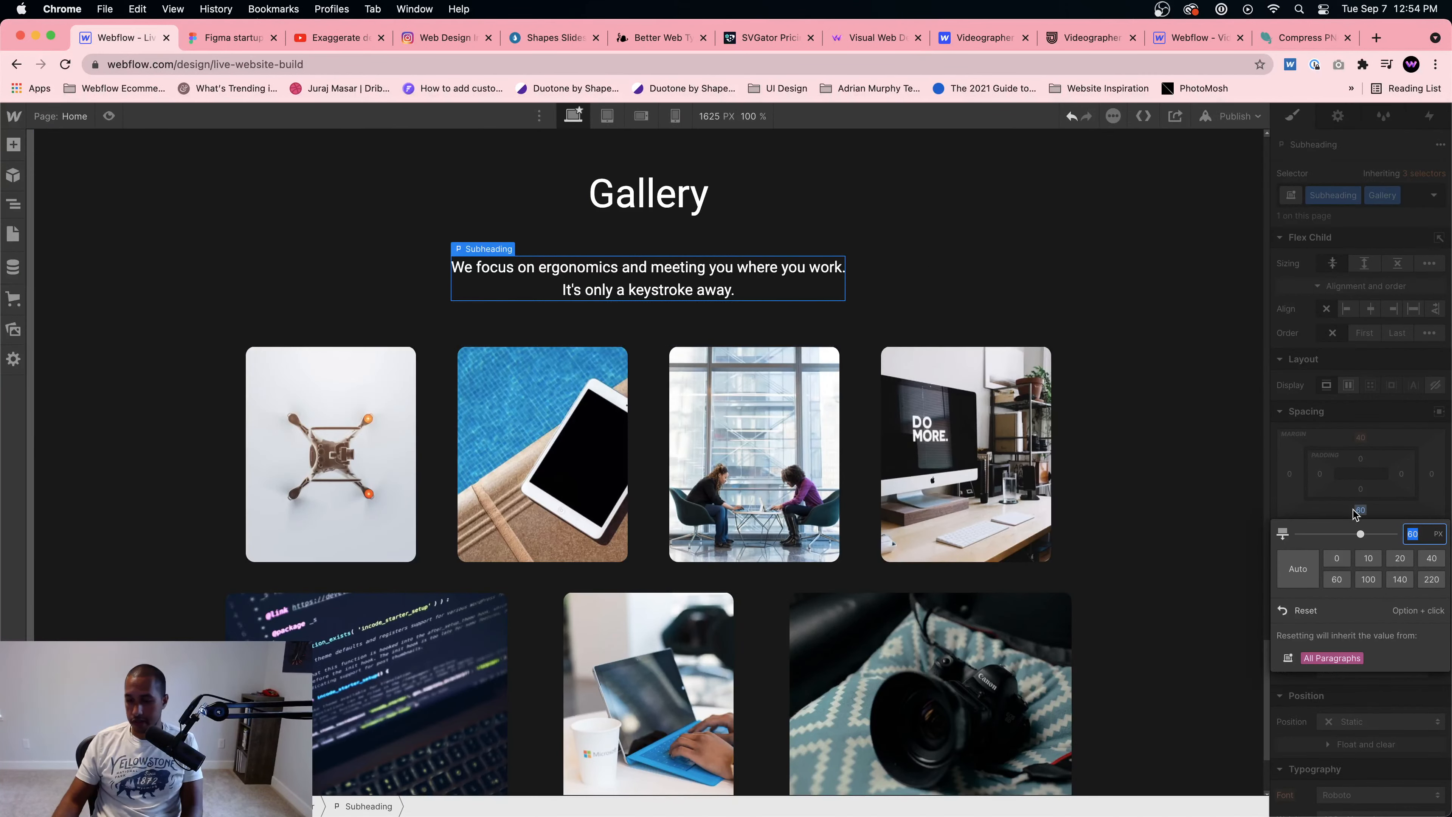
type("80")
key("Return")
left_click(1103, 458)
scroll(1100, 462, "down", 3)
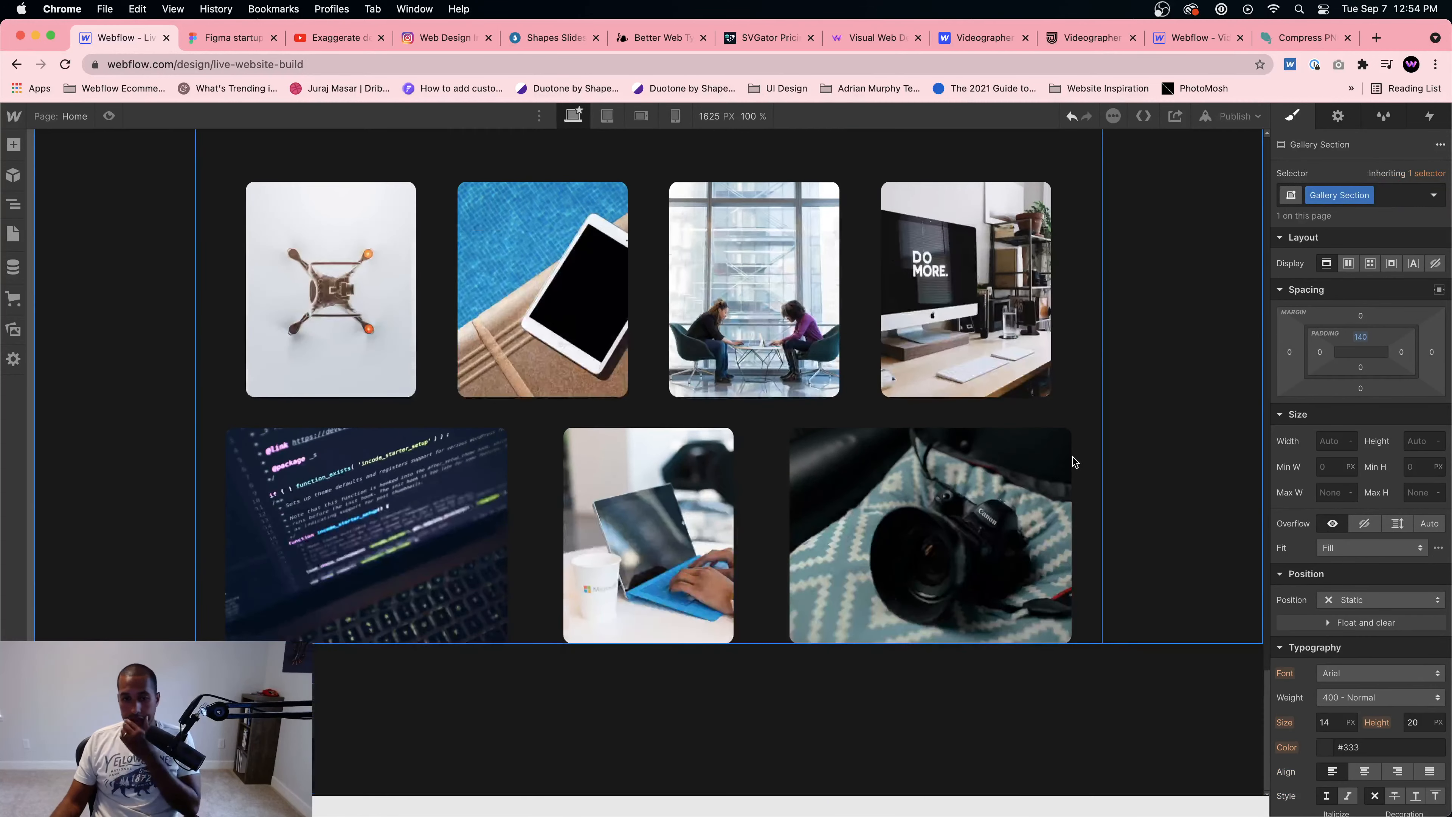
scroll(290, 166, "up", 2)
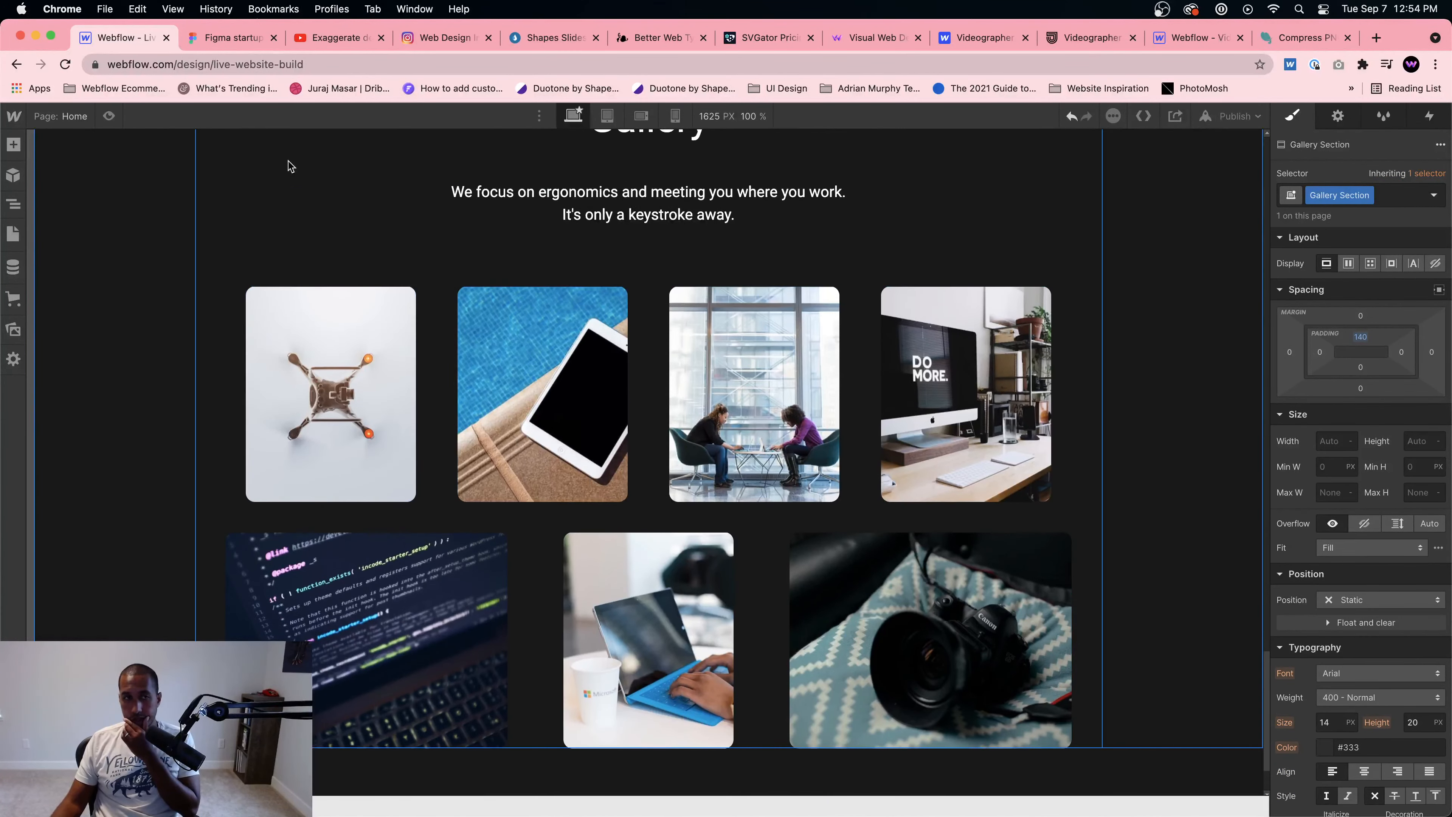
Step: Compare the Gallery section with the Figma design and preview the page from the Contents section down to the Gallery
left_click(229, 38)
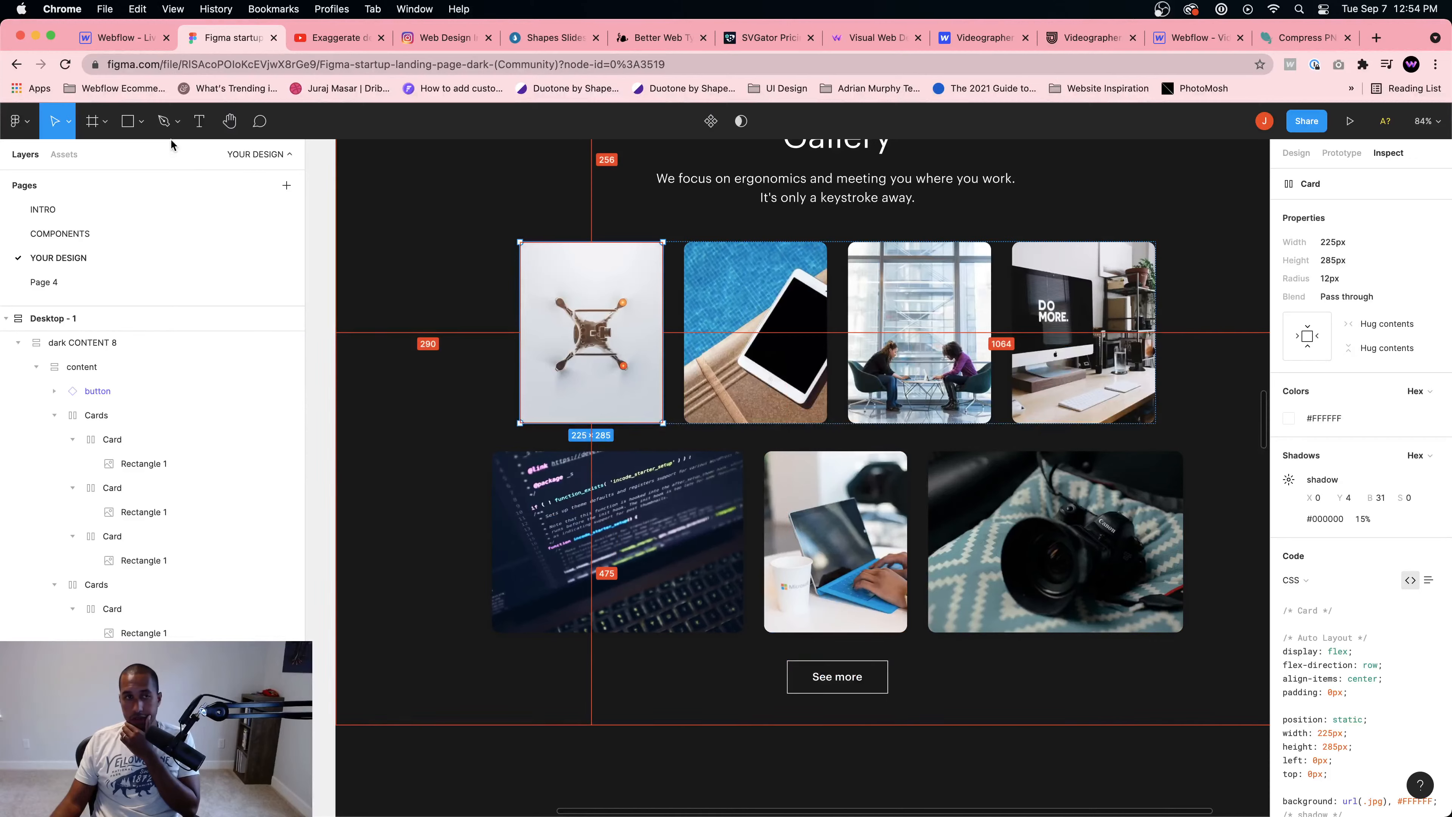
left_click(119, 38)
left_click(109, 117)
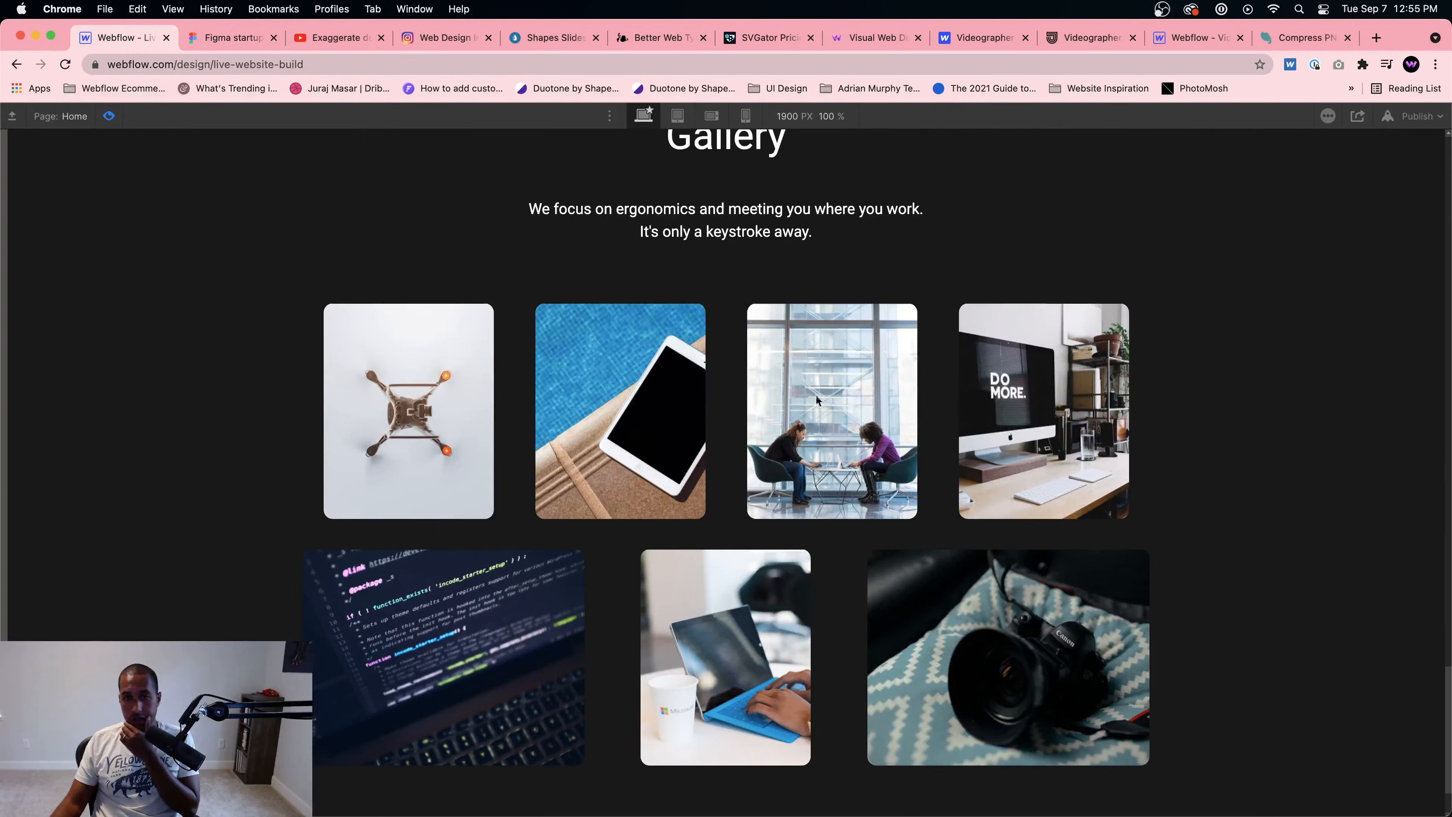
scroll(817, 398, "up", 10)
scroll(816, 400, "up", 15)
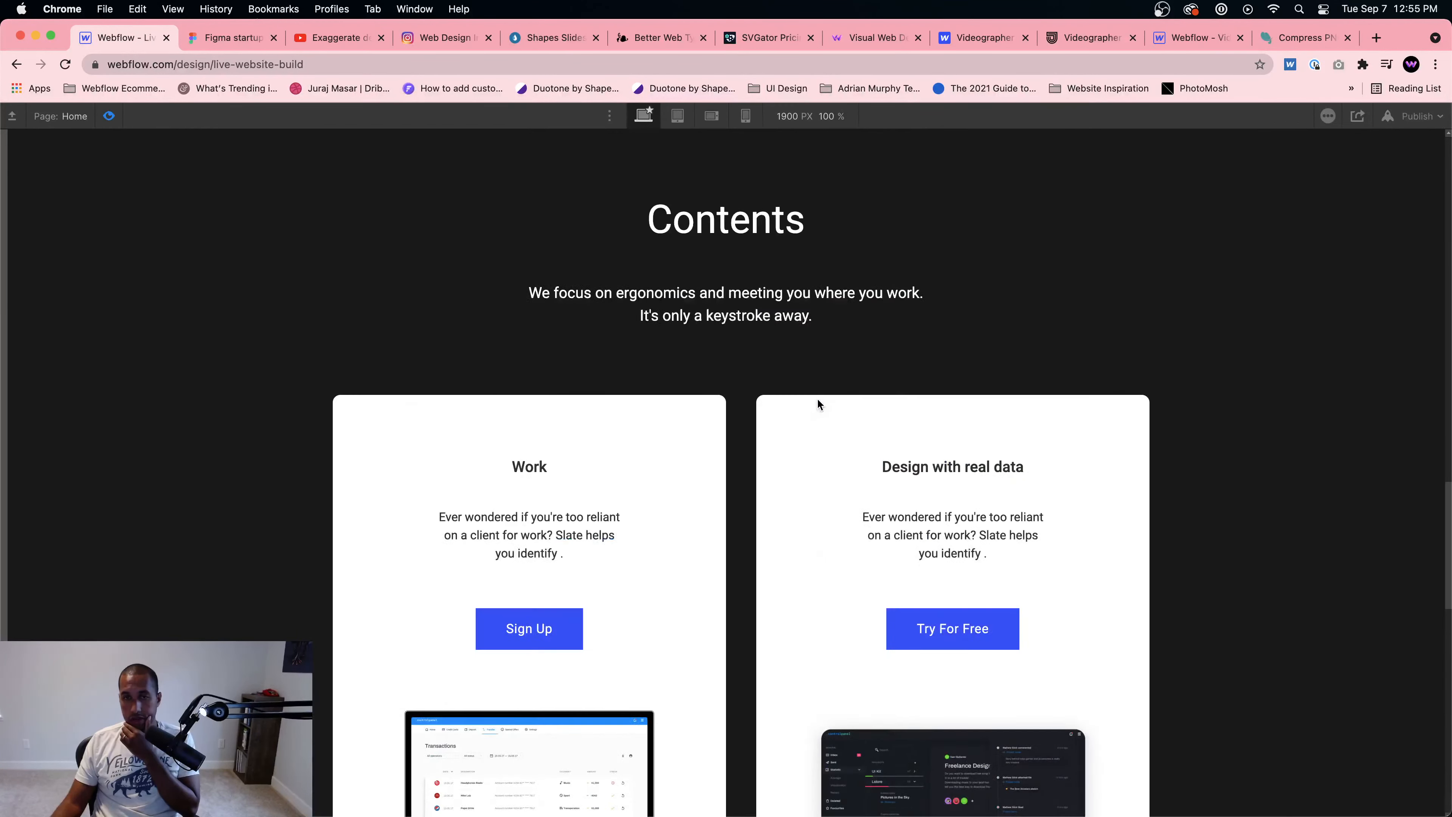
scroll(820, 412, "down", 5)
scroll(823, 423, "down", 15)
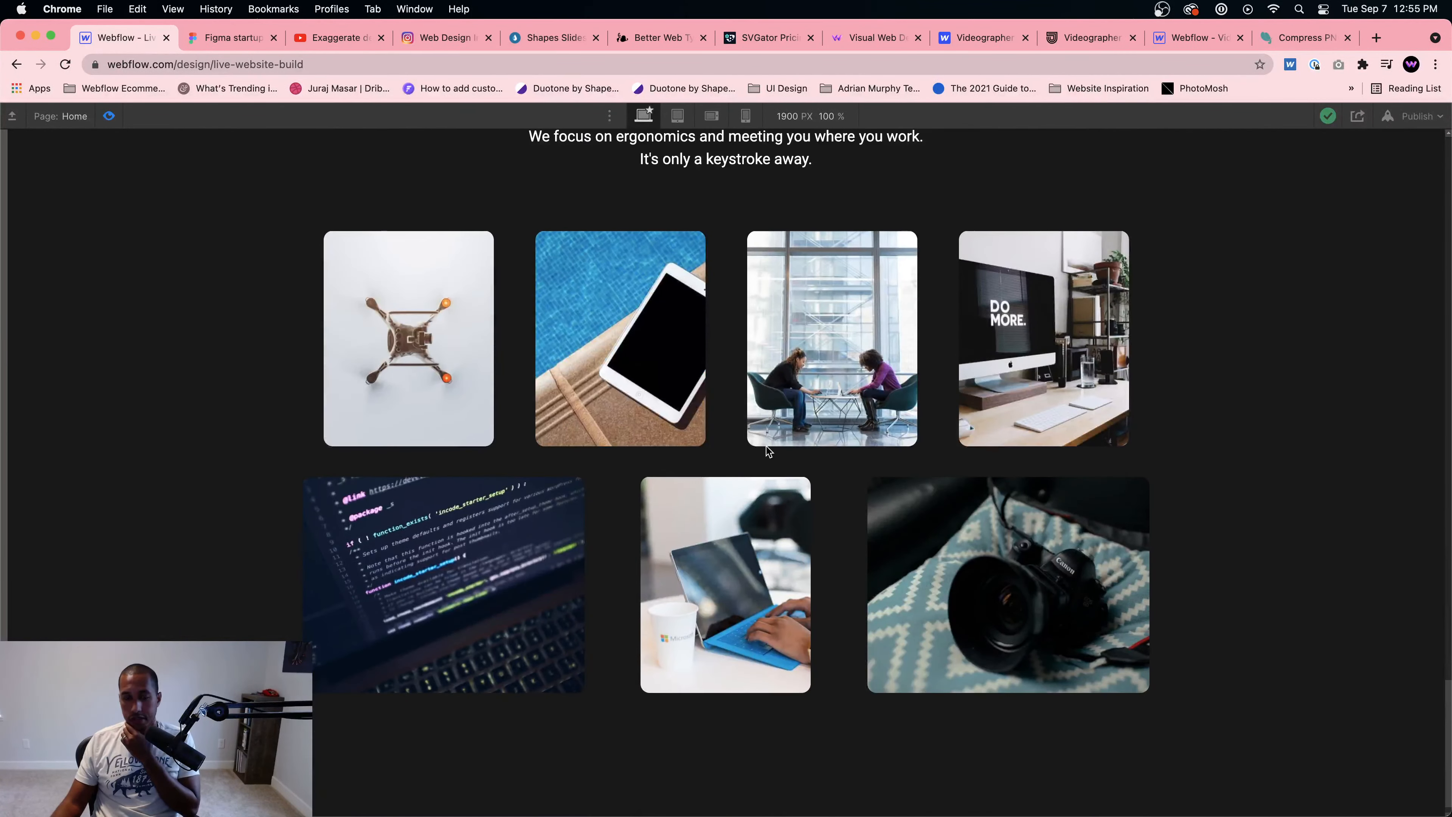
left_click(111, 117)
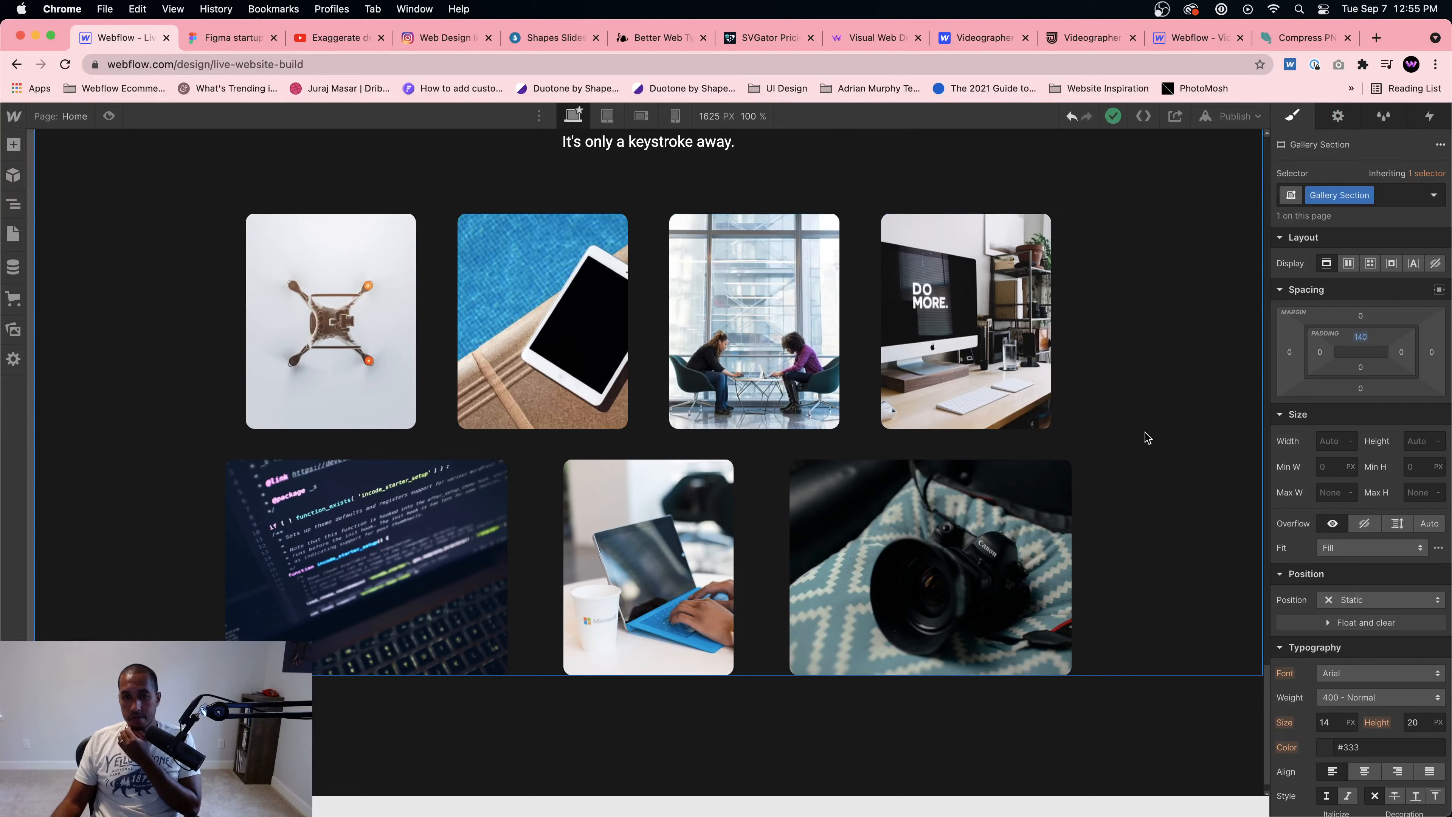
Step: Copy the navbar's Login button and paste it into the Gallery section's container, directly after the Gallery Wrapper
scroll(1137, 438, "up", 10)
scroll(1113, 452, "up", 15)
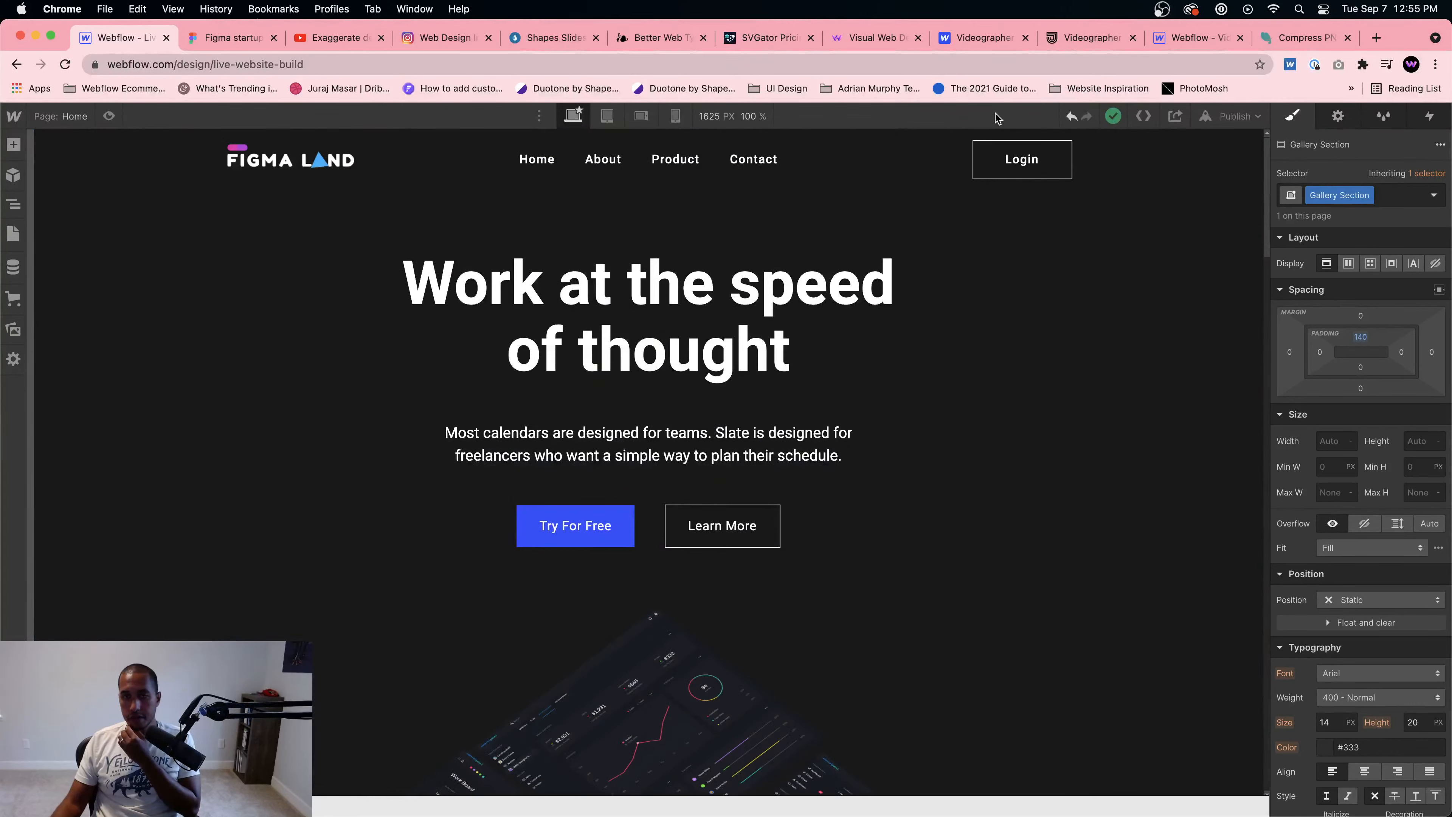
left_click(994, 151)
scroll(1004, 392, "down", 20)
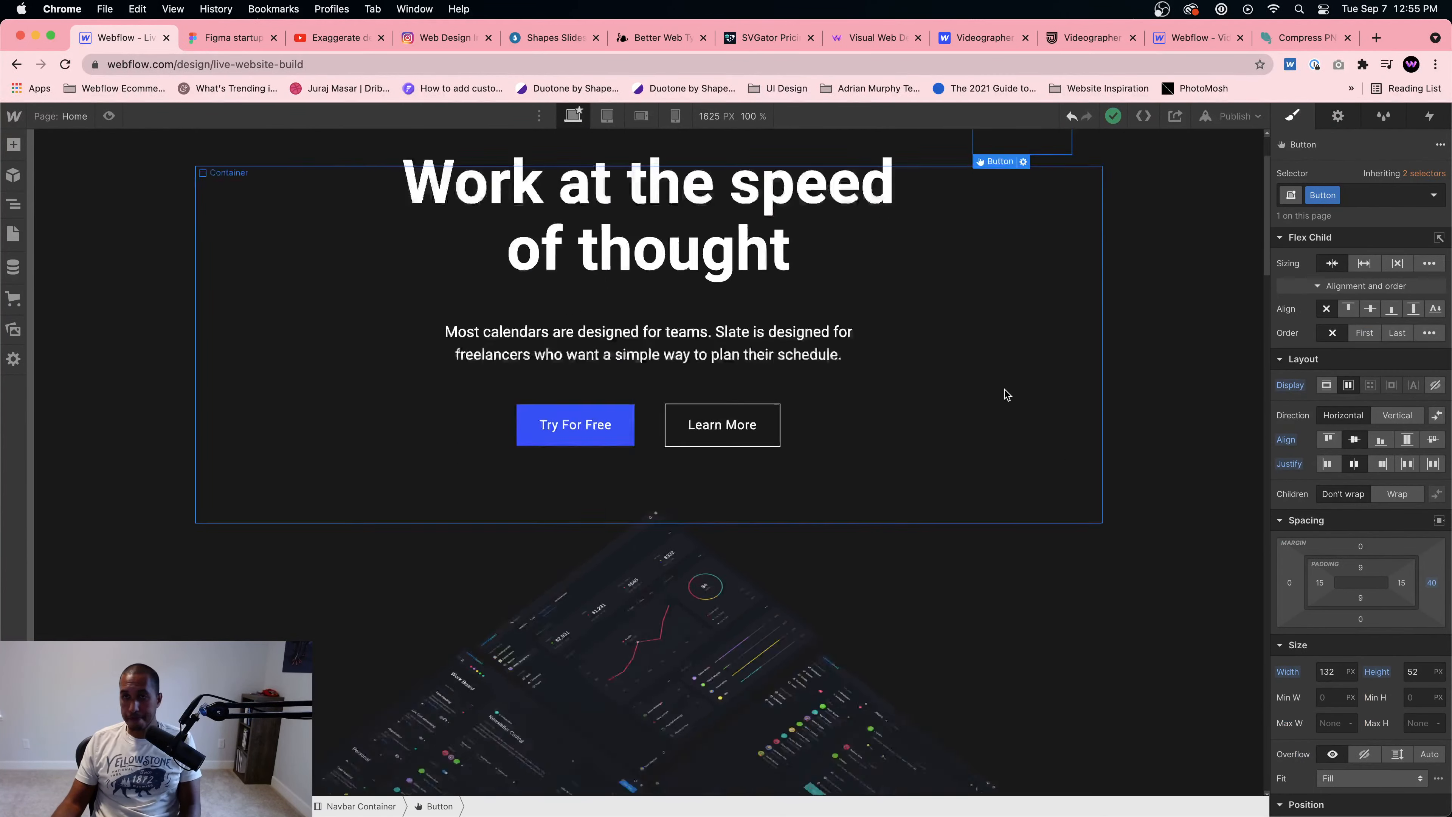
scroll(996, 455, "down", 5)
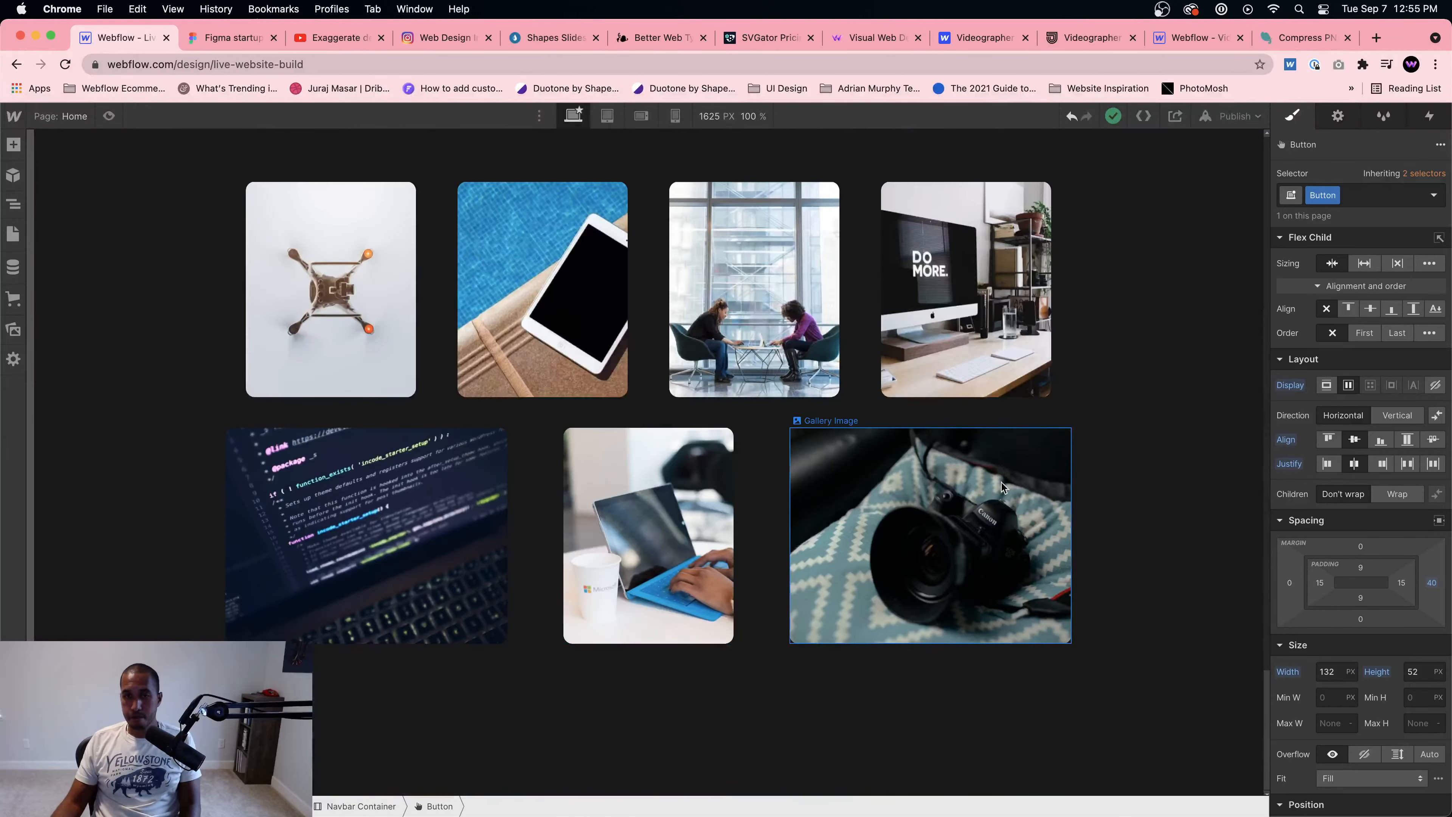
left_click(1092, 476)
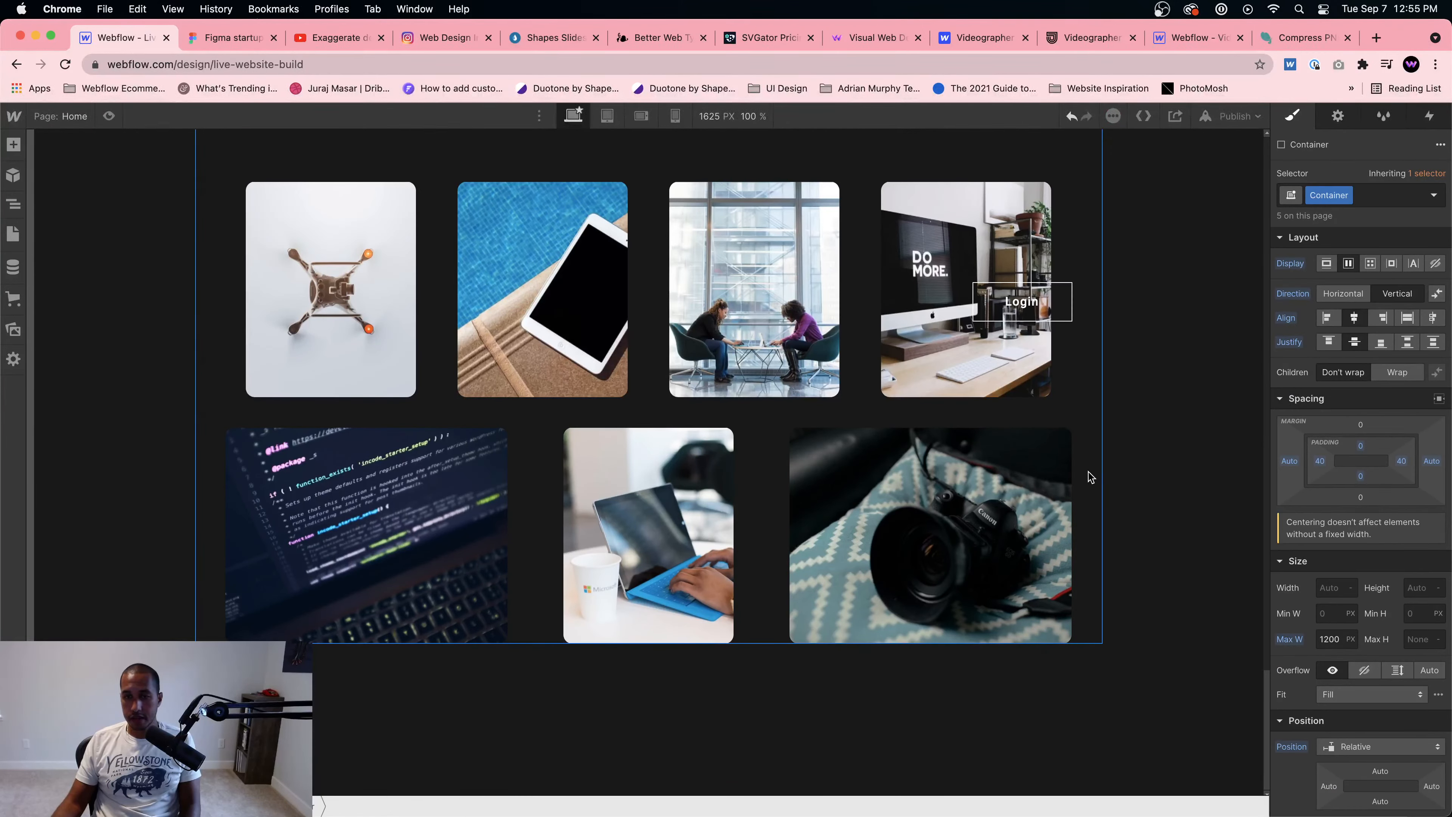
scroll(1019, 424, "up", 13)
scroll(1021, 430, "down", 6)
scroll(1021, 430, "down", 5)
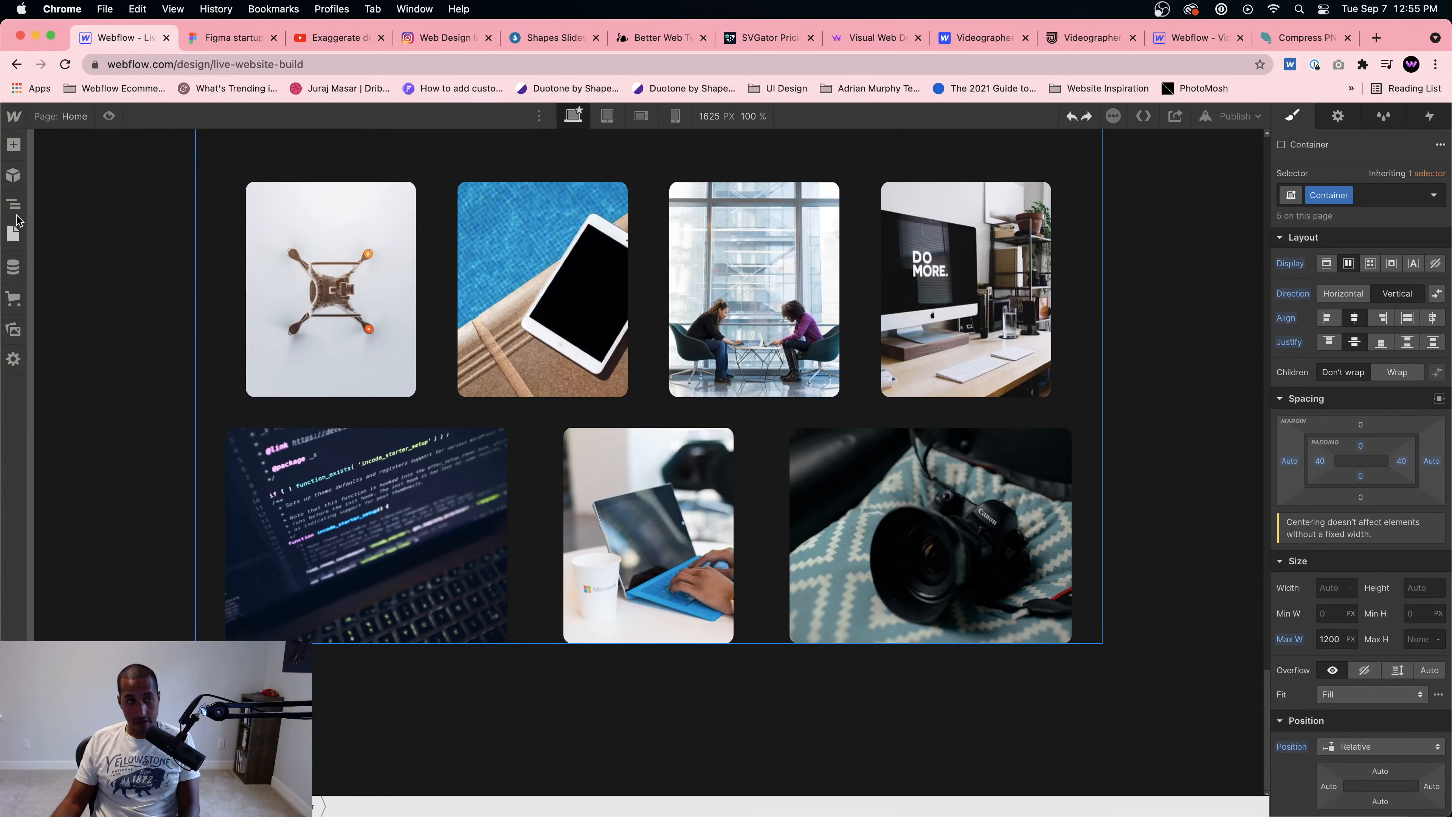
left_click(13, 204)
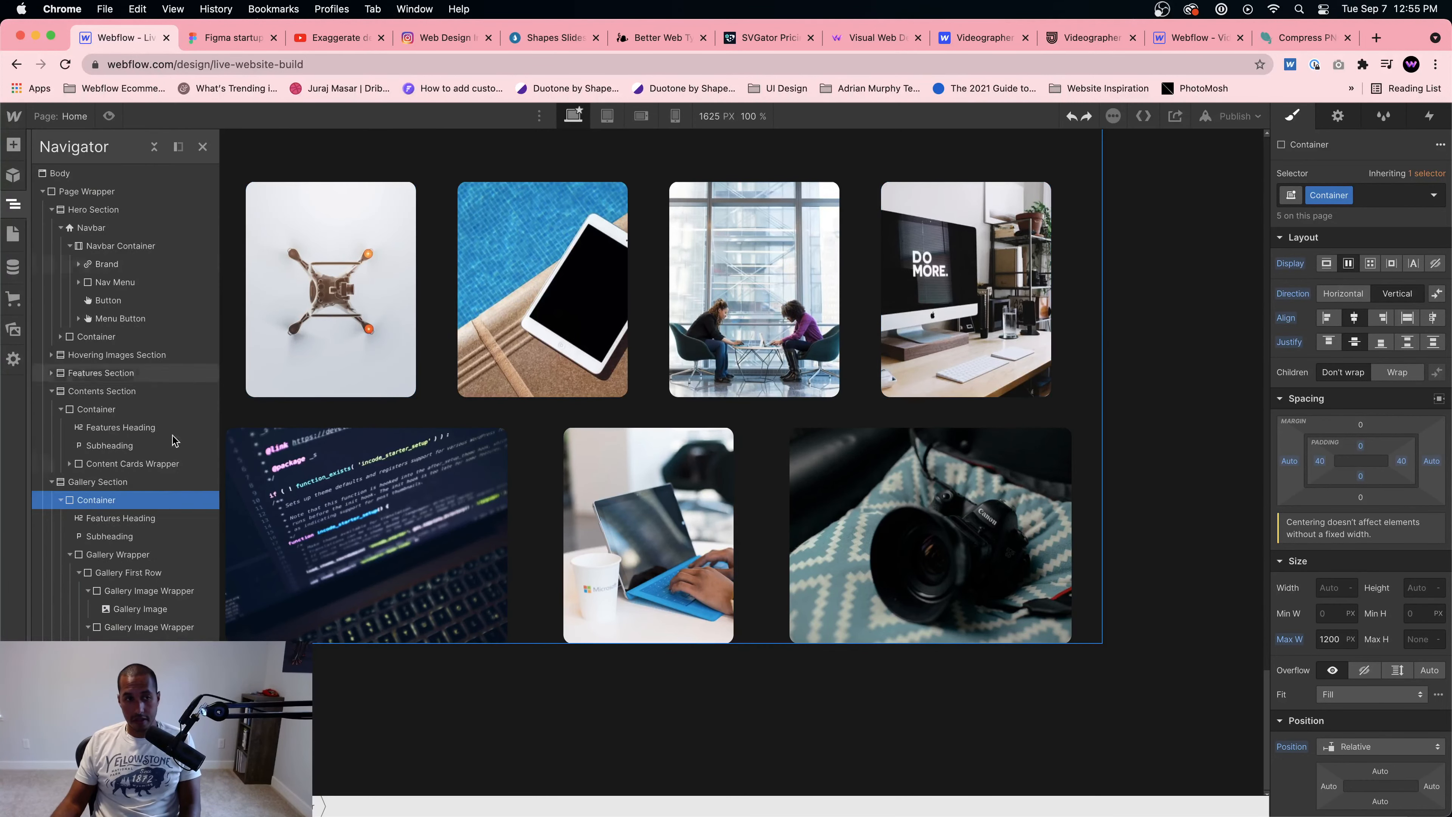
left_click(69, 554)
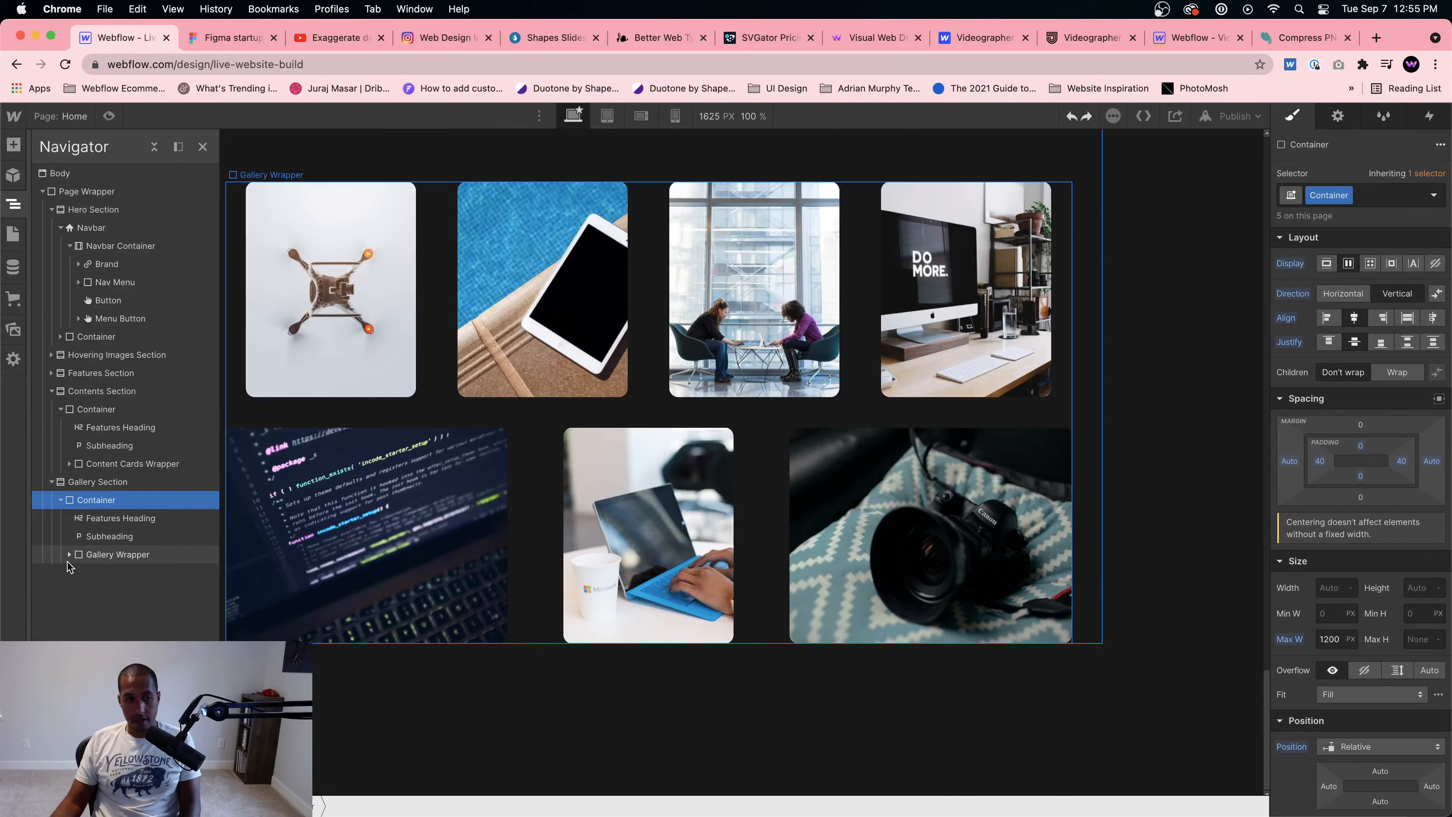
key("cmd+v")
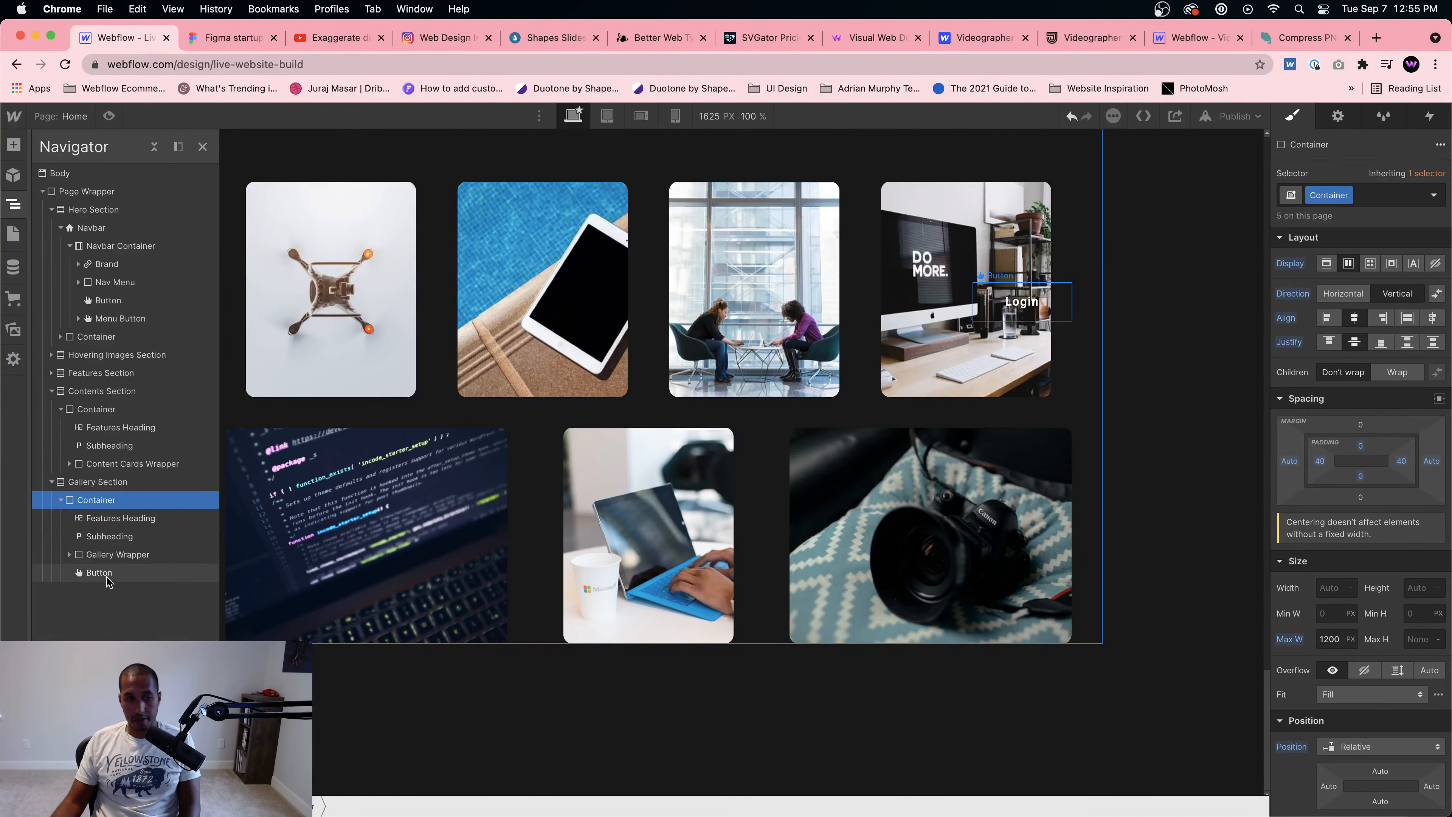
Step: Add a combo class named Gallery to the pasted button and set its position to Relative
left_click(1351, 196)
type("Gallery")
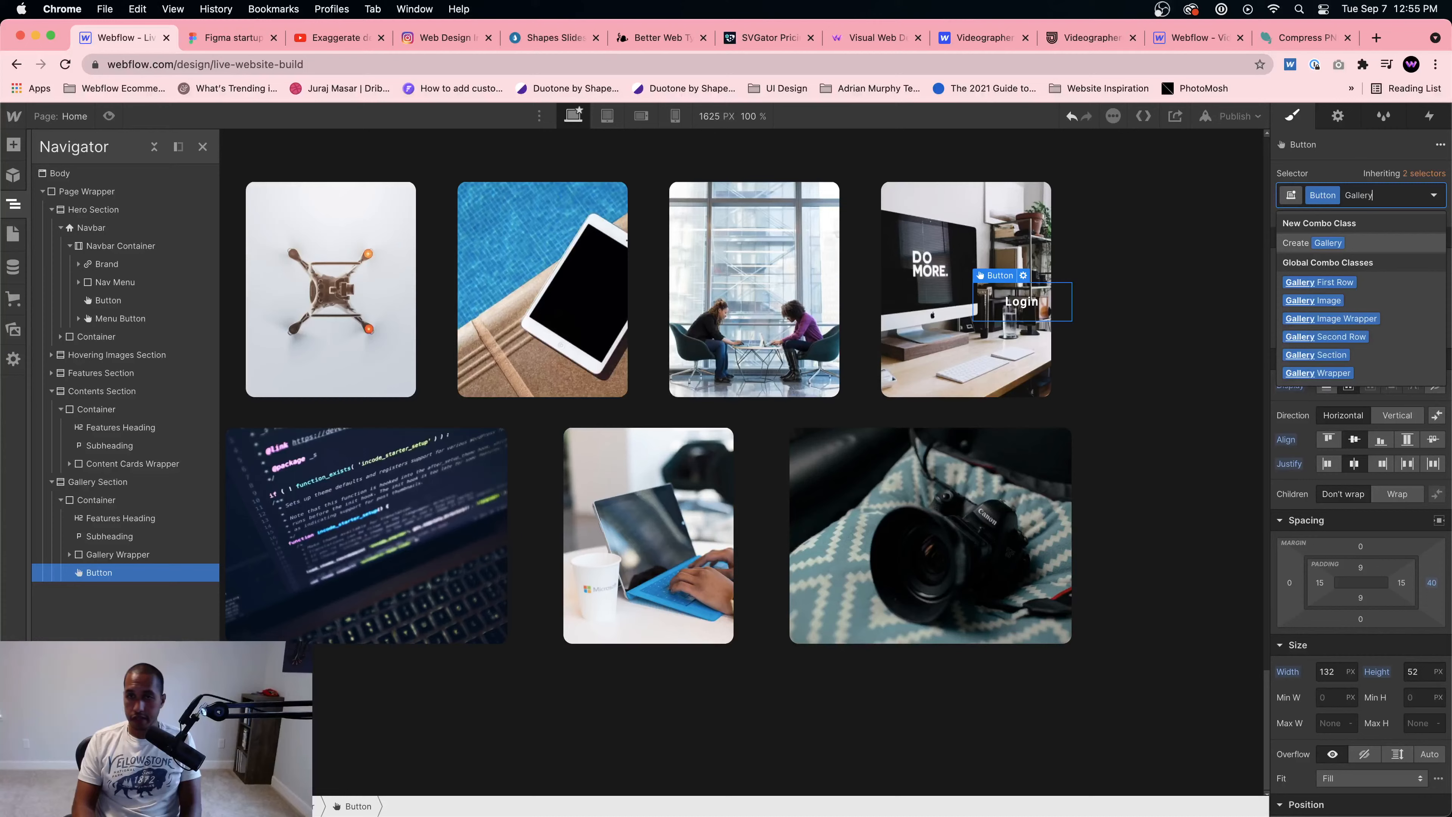
key("Return")
scroll(1373, 492, "down", 3)
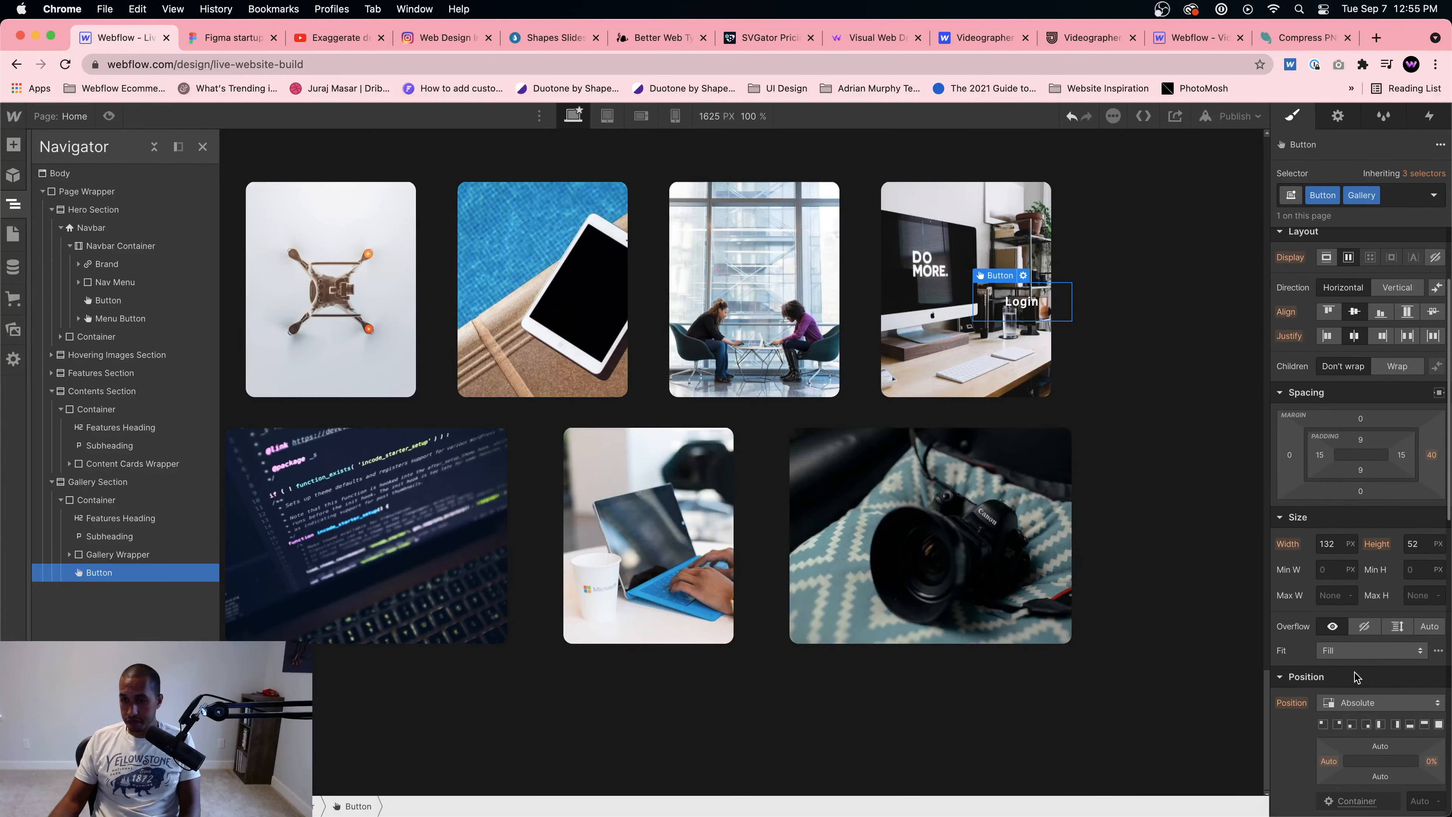
left_click(1359, 698)
left_click(1354, 682)
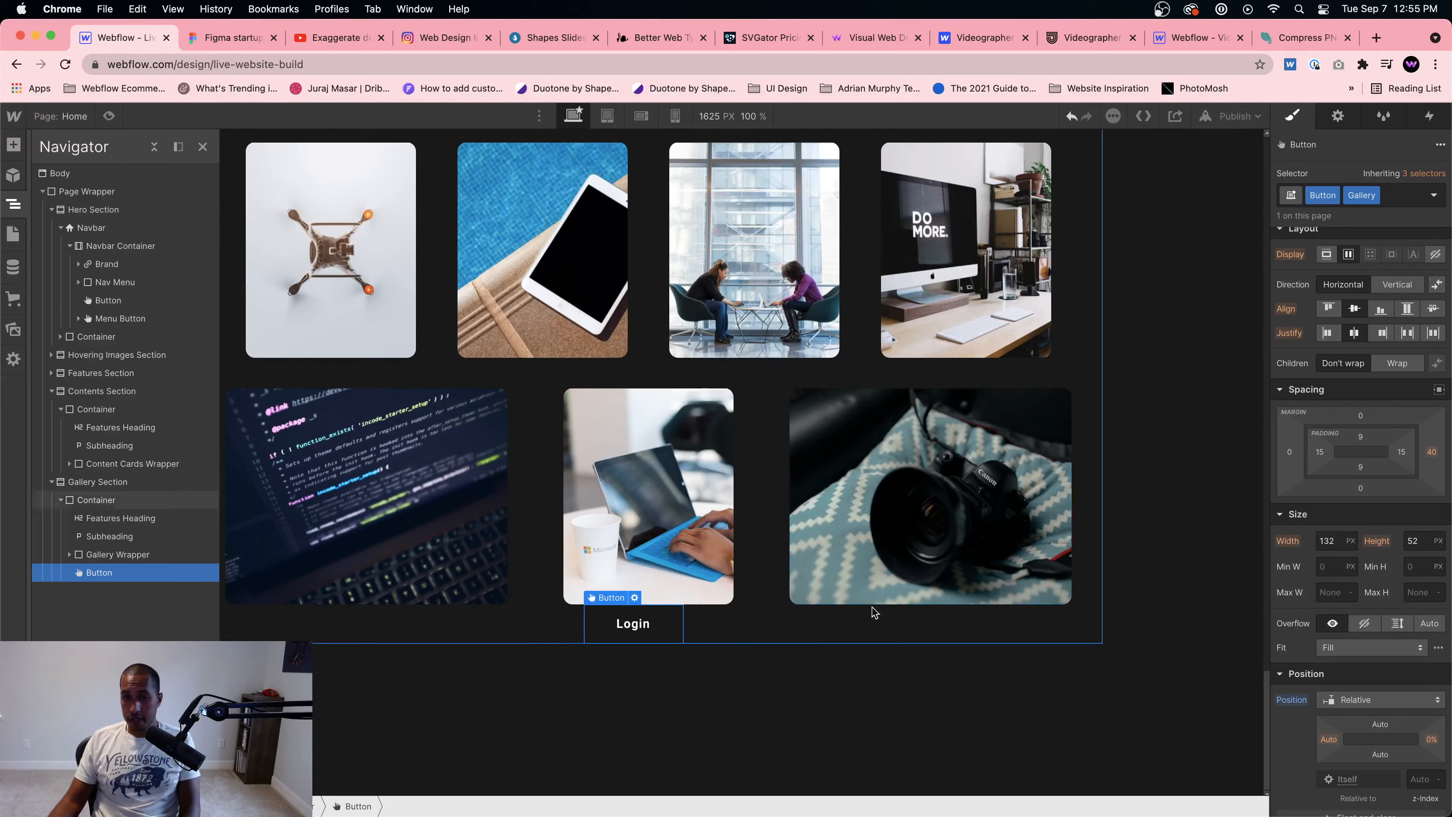
Step: Set the Gallery Second Row's bottom margin to 40 px and compare the spacing above the button with the Figma design
left_click(771, 589)
left_click(481, 807)
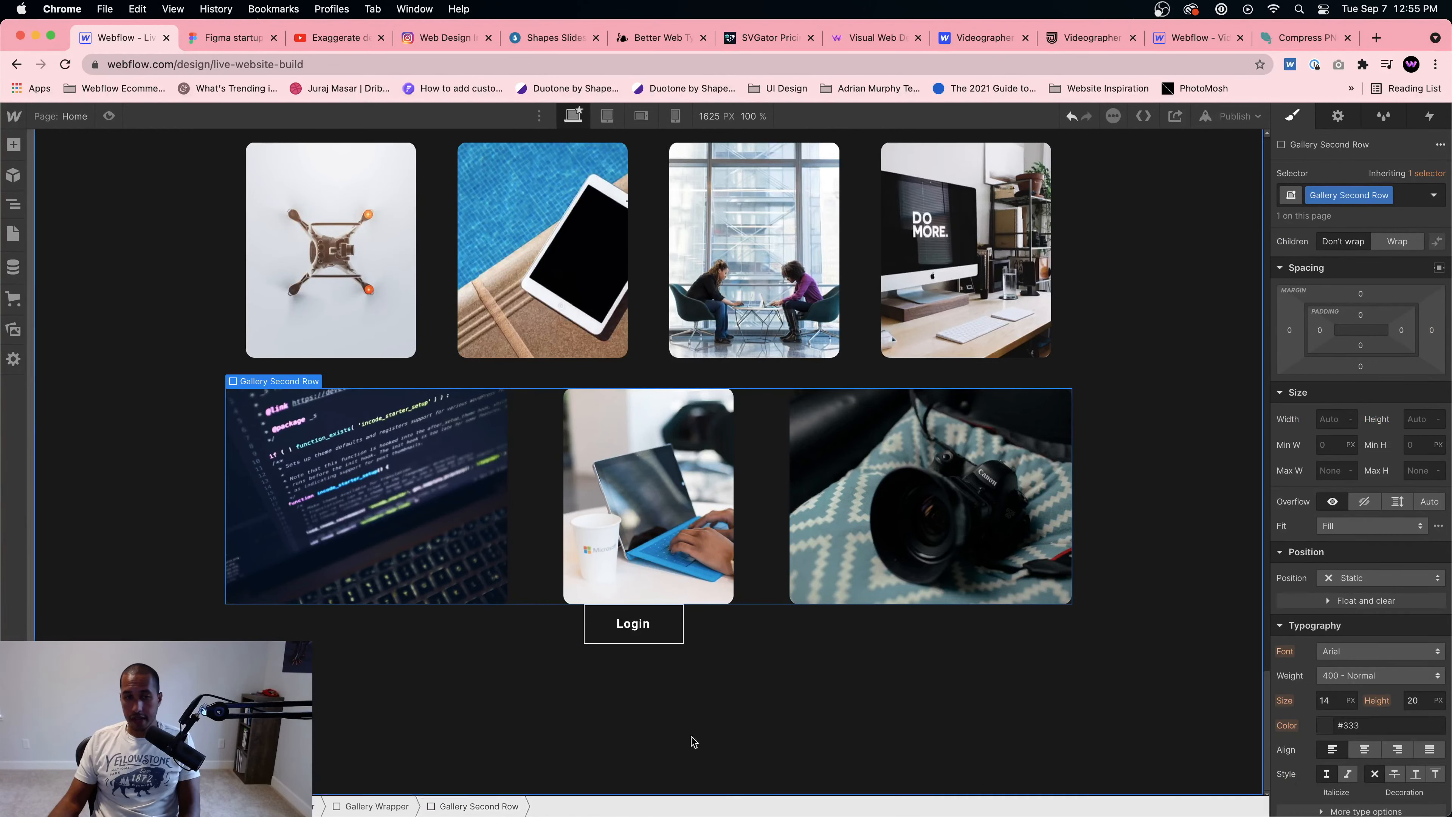
left_click(1360, 367)
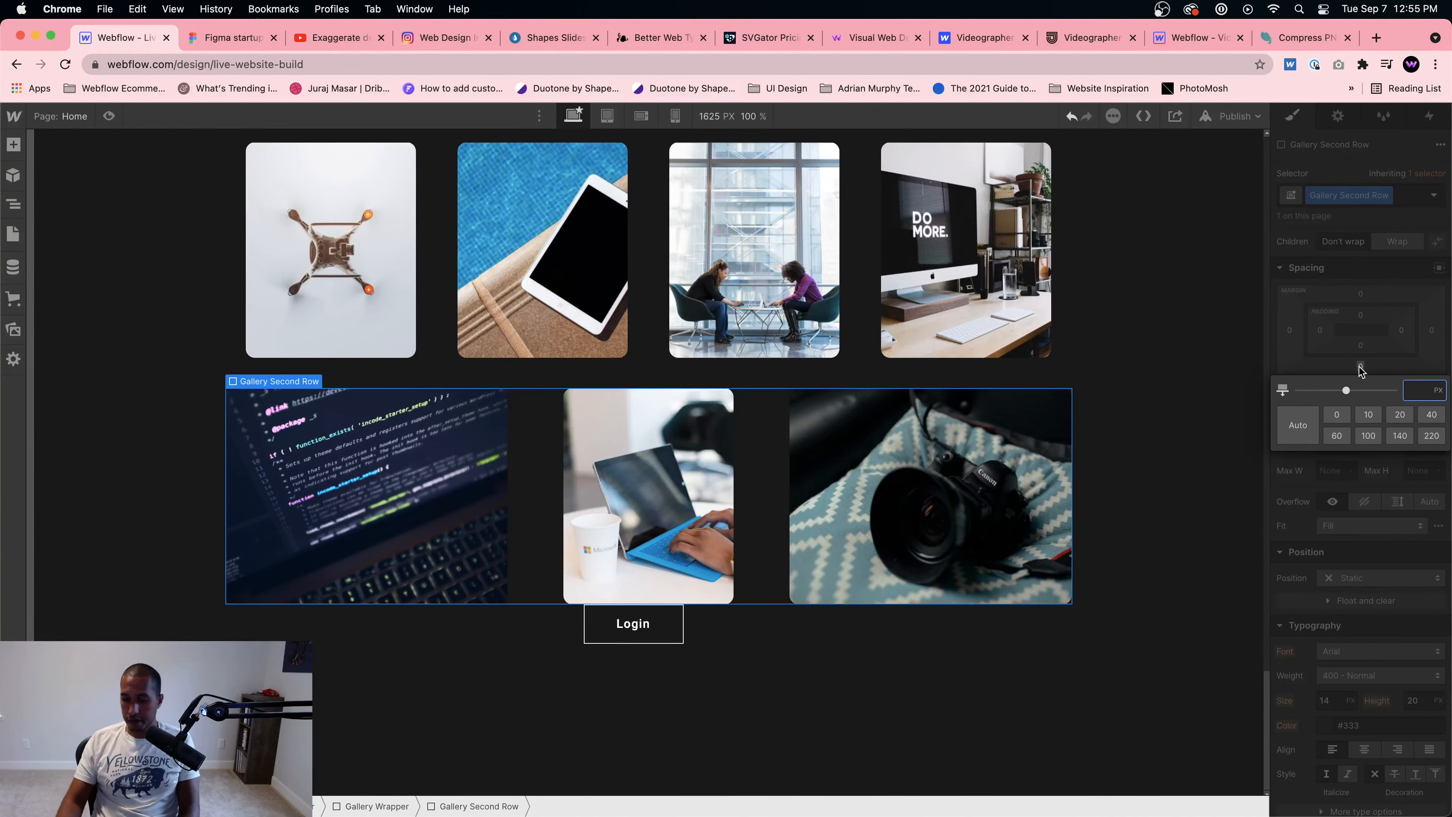
type("40")
key("Return")
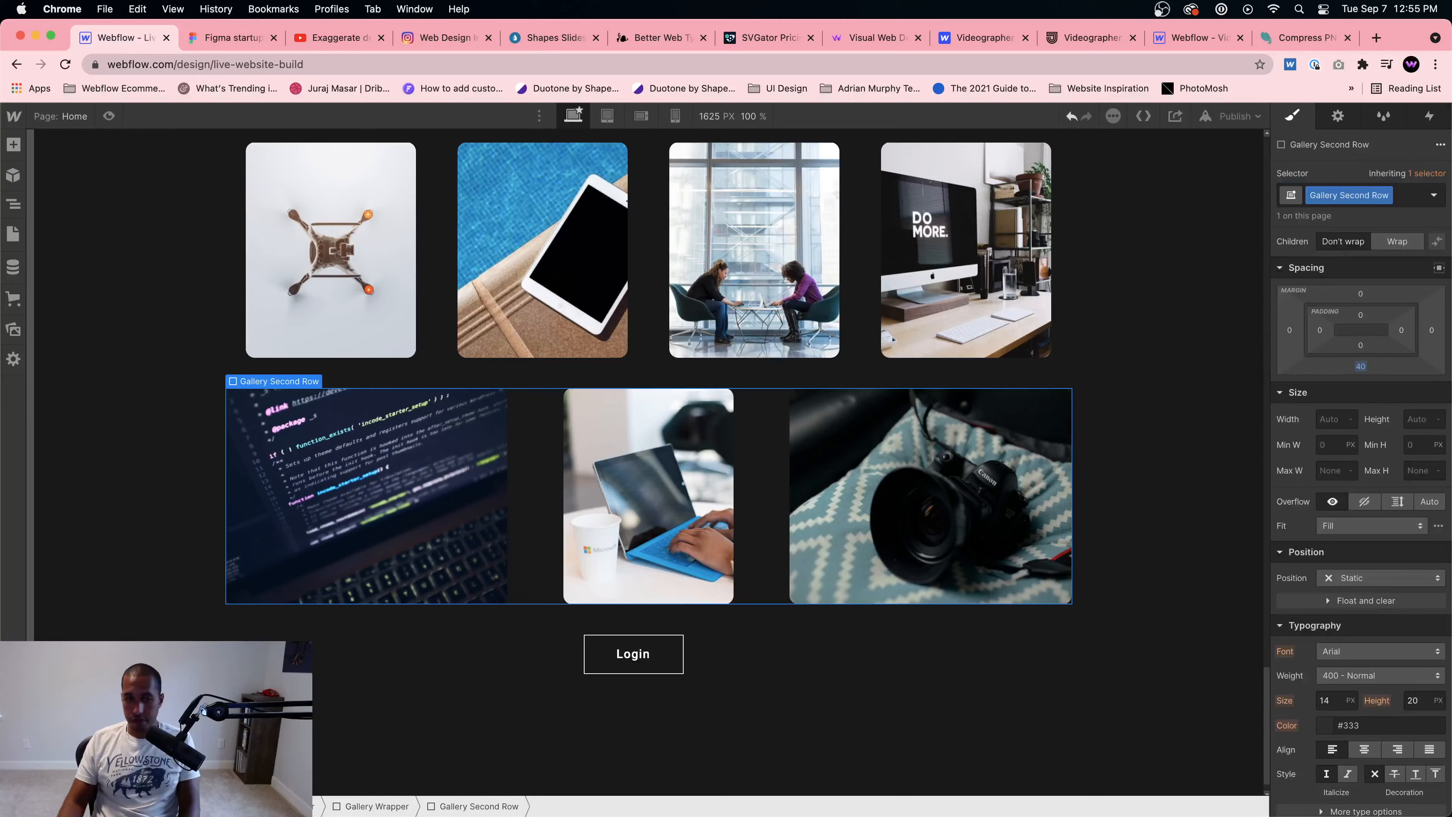
left_click(213, 40)
left_click(135, 40)
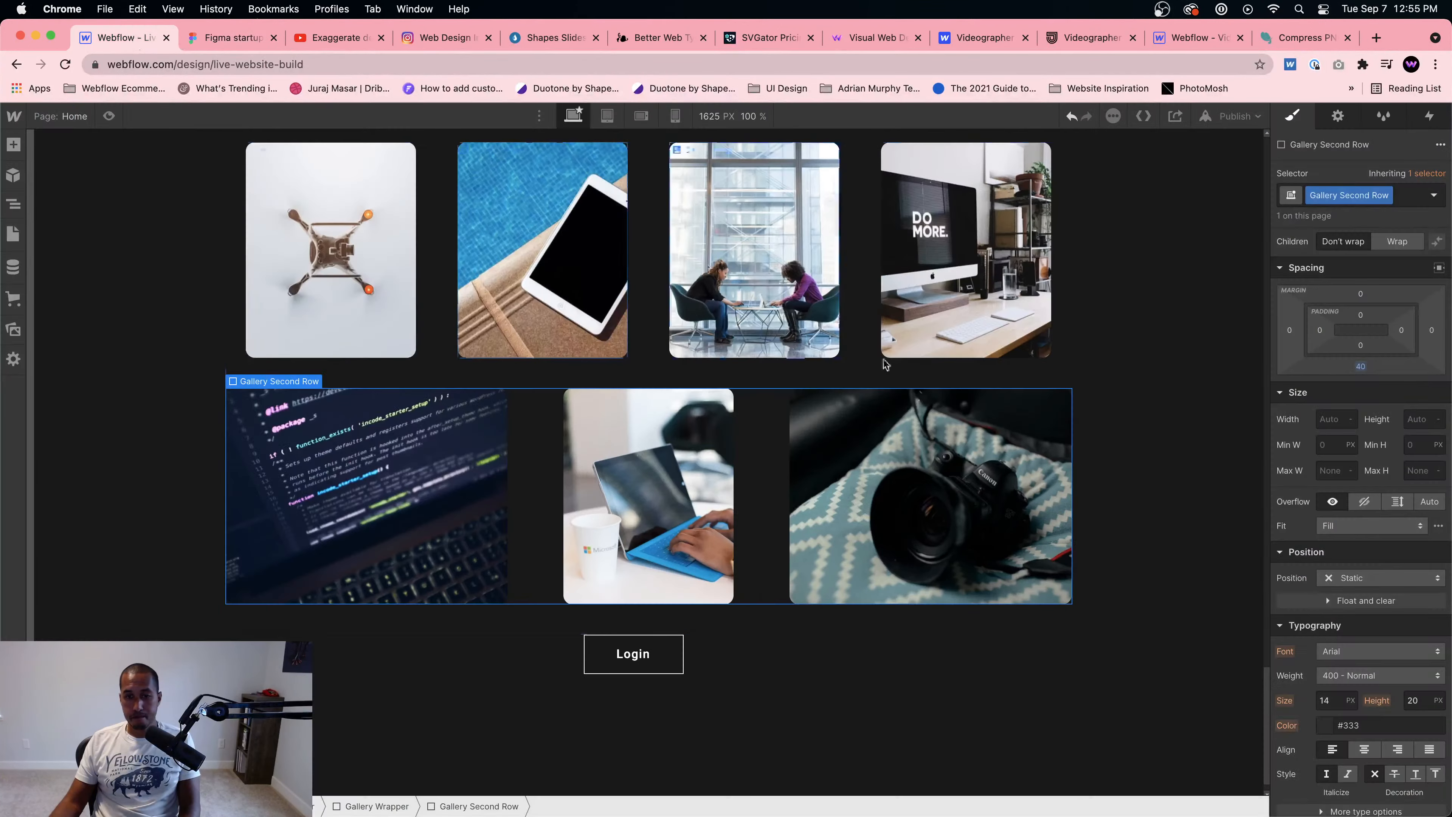
Step: Set the Gallery Second Row's bottom margin to 60 px and review the gap above the button
left_click(1361, 367)
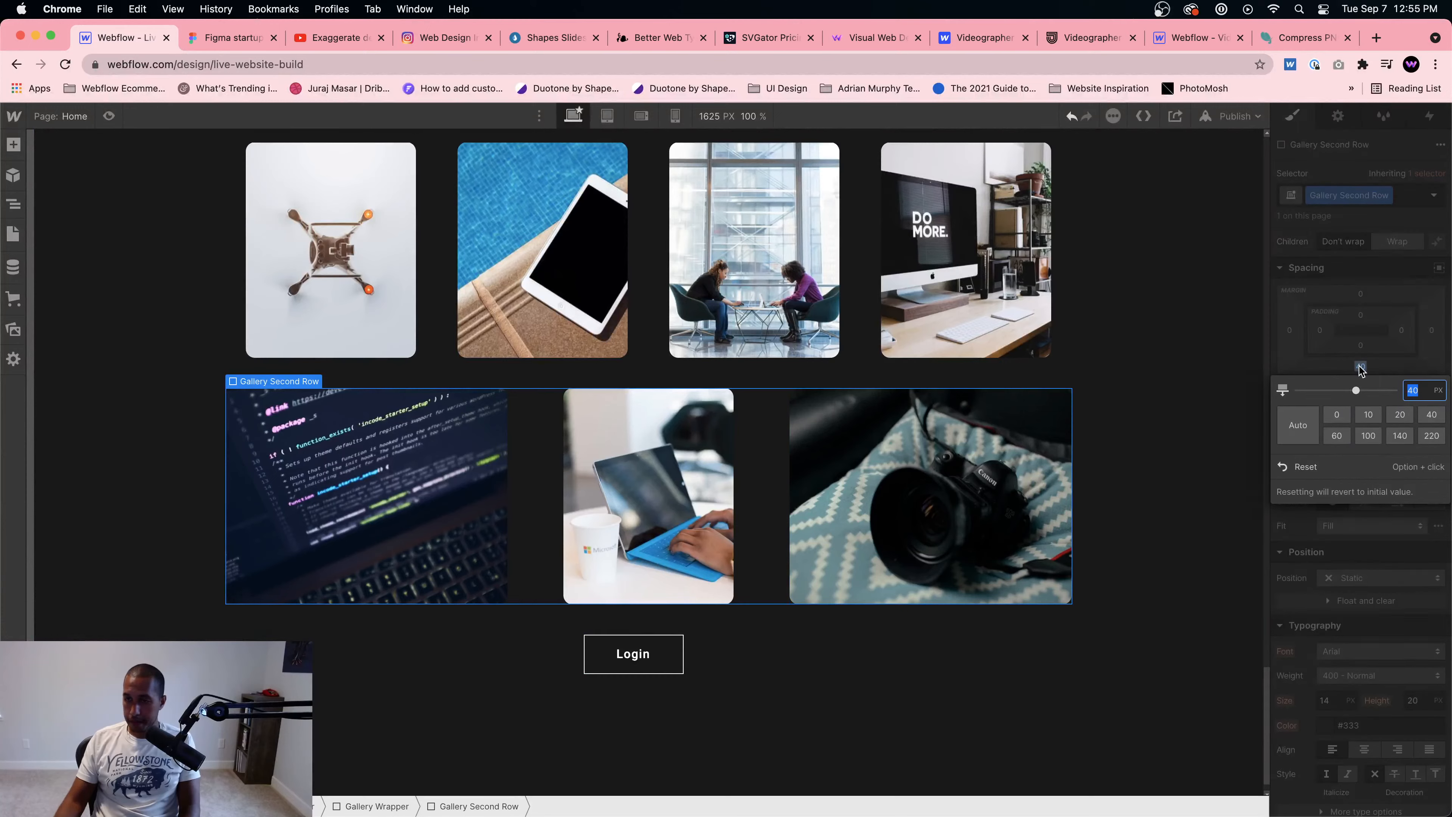
type("60")
key("Return")
left_click(715, 618)
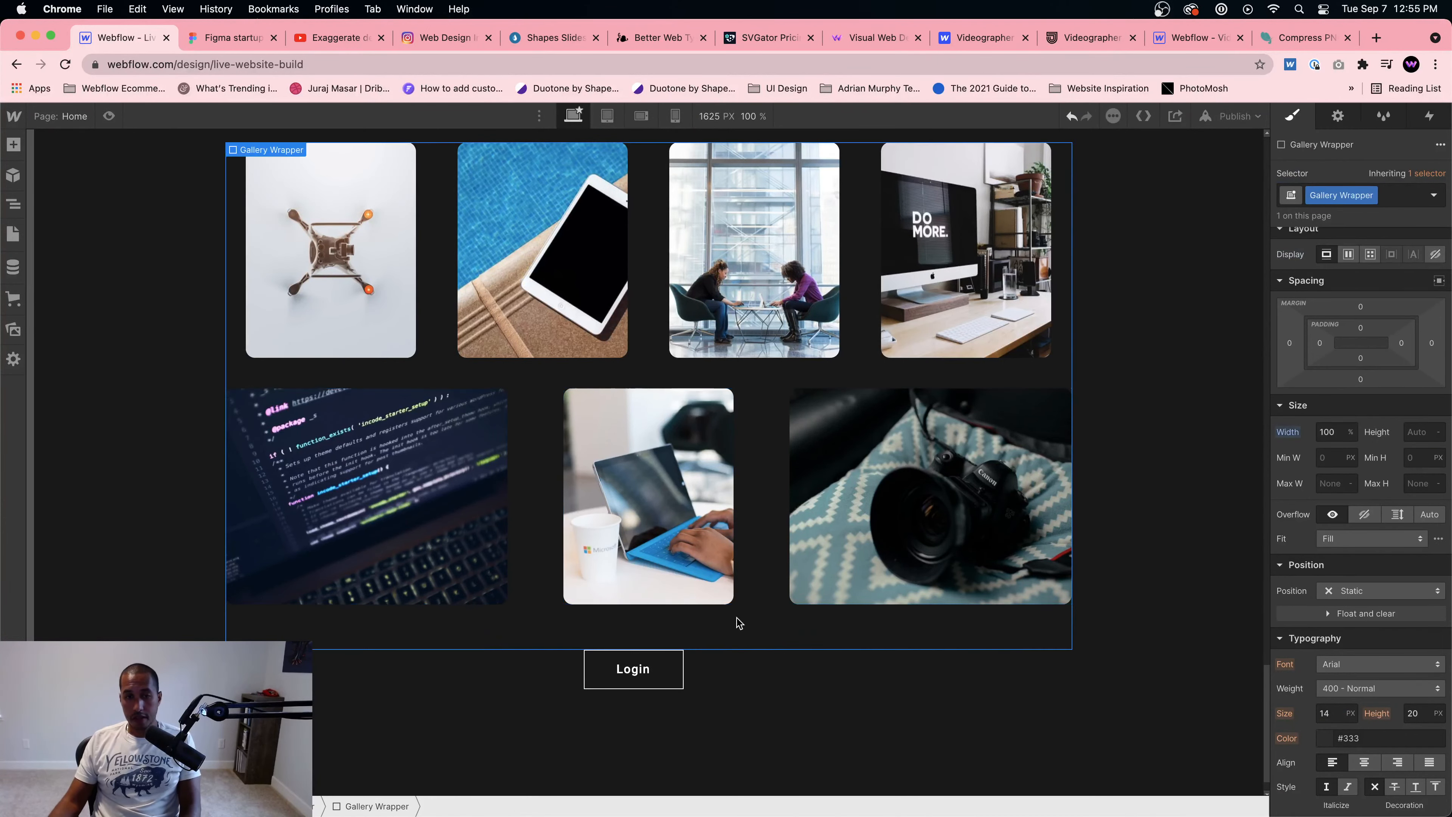
scroll(740, 609, "up", 5)
scroll(686, 686, "down", 1)
Step: Change the text of the button below the gallery images to "See More"
left_click(622, 789)
scroll(830, 645, "down", 3)
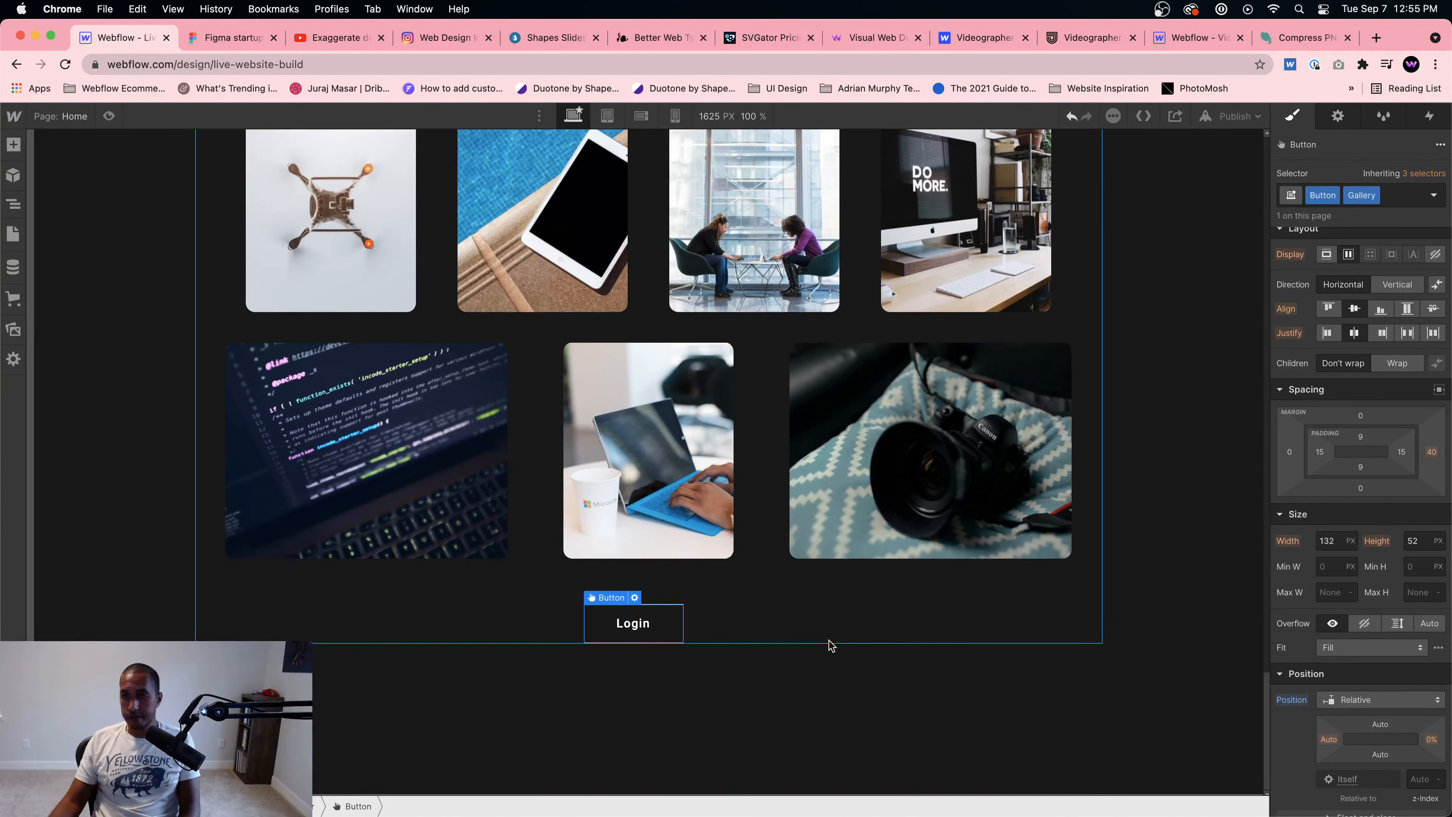
double_click(619, 623)
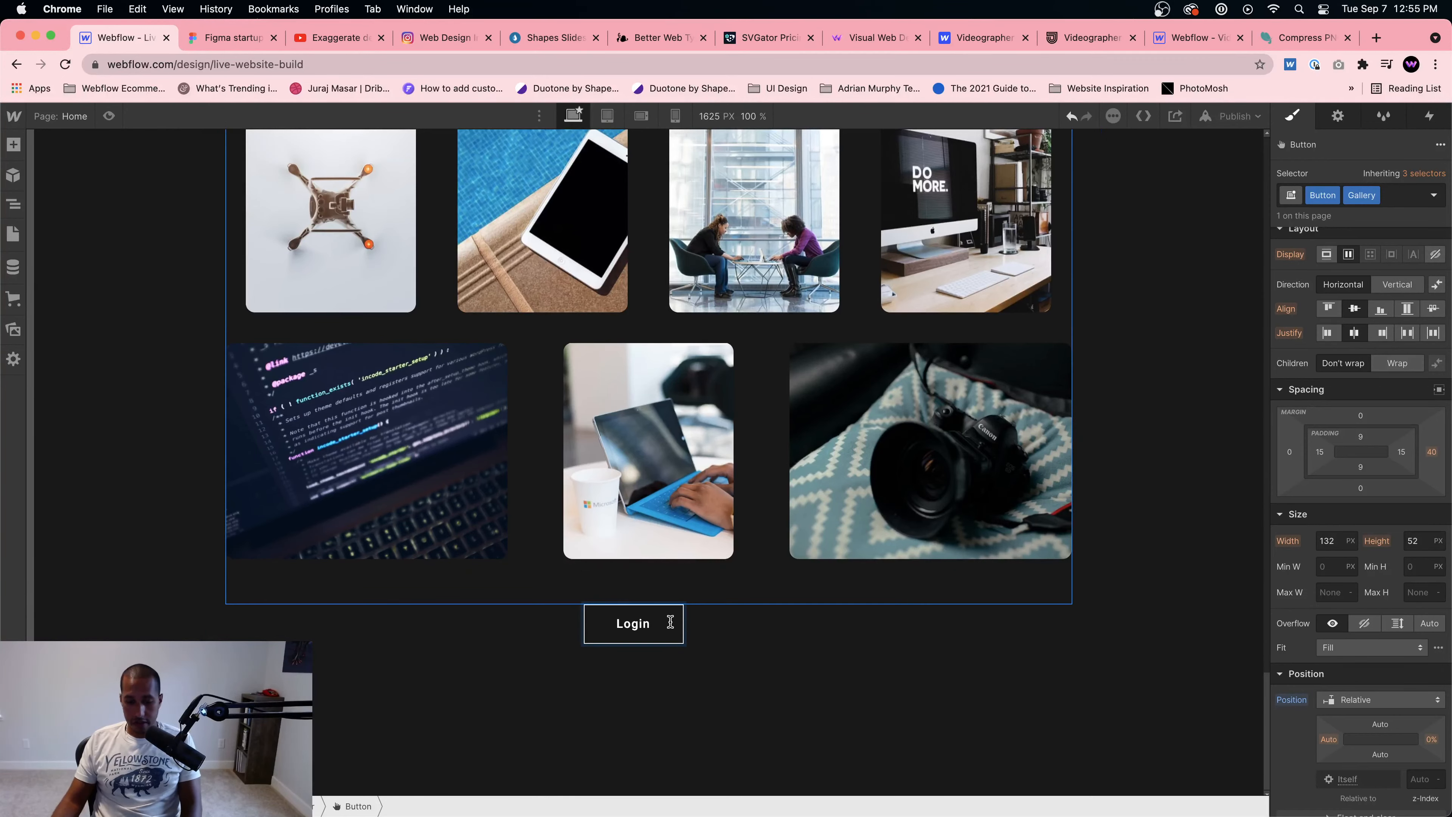
key("super+a")
type("Se")
left_click(755, 624)
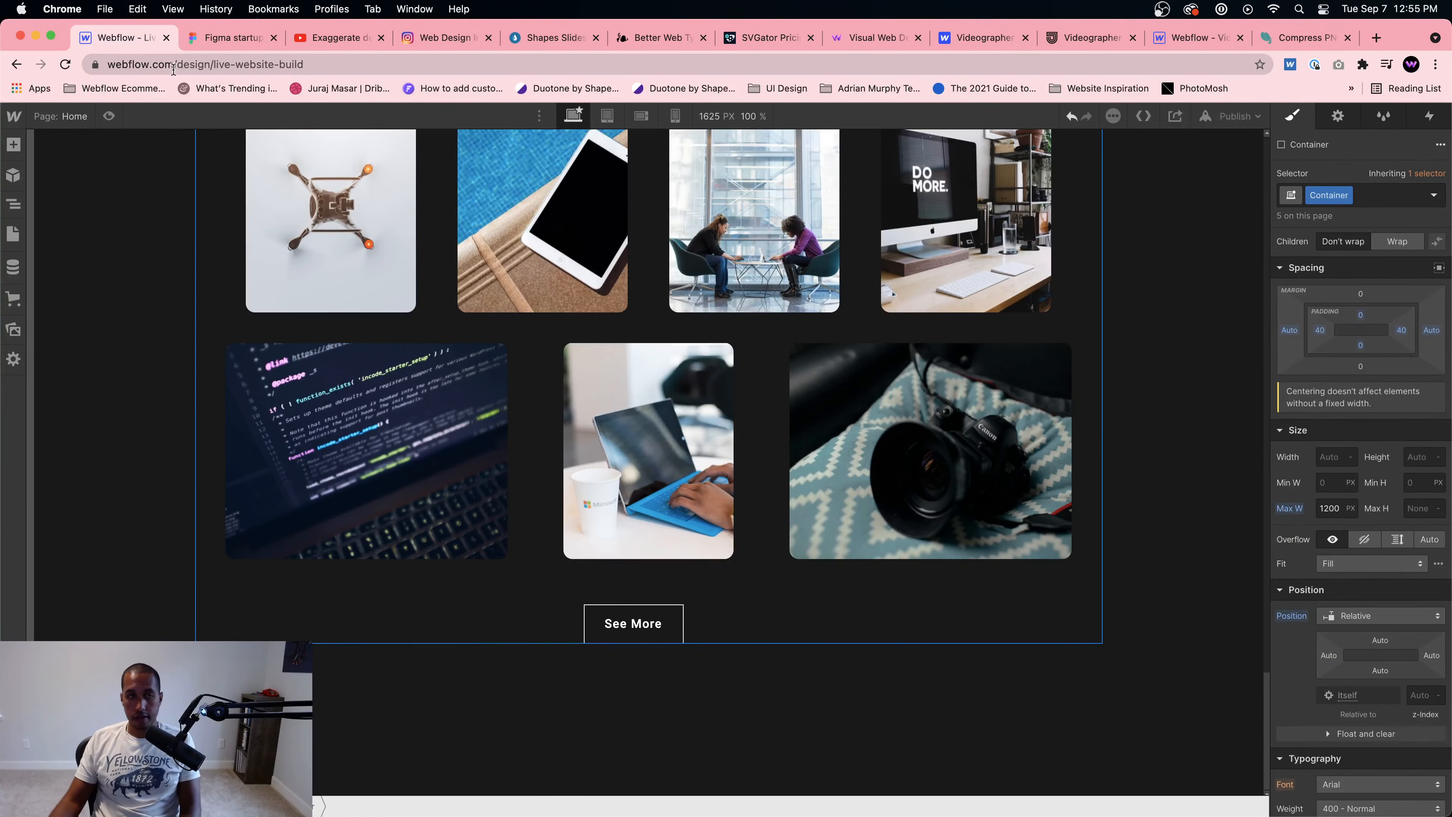
Step: Check the See More button's label against the Figma design and open its text for editing
left_click(214, 37)
left_click(128, 38)
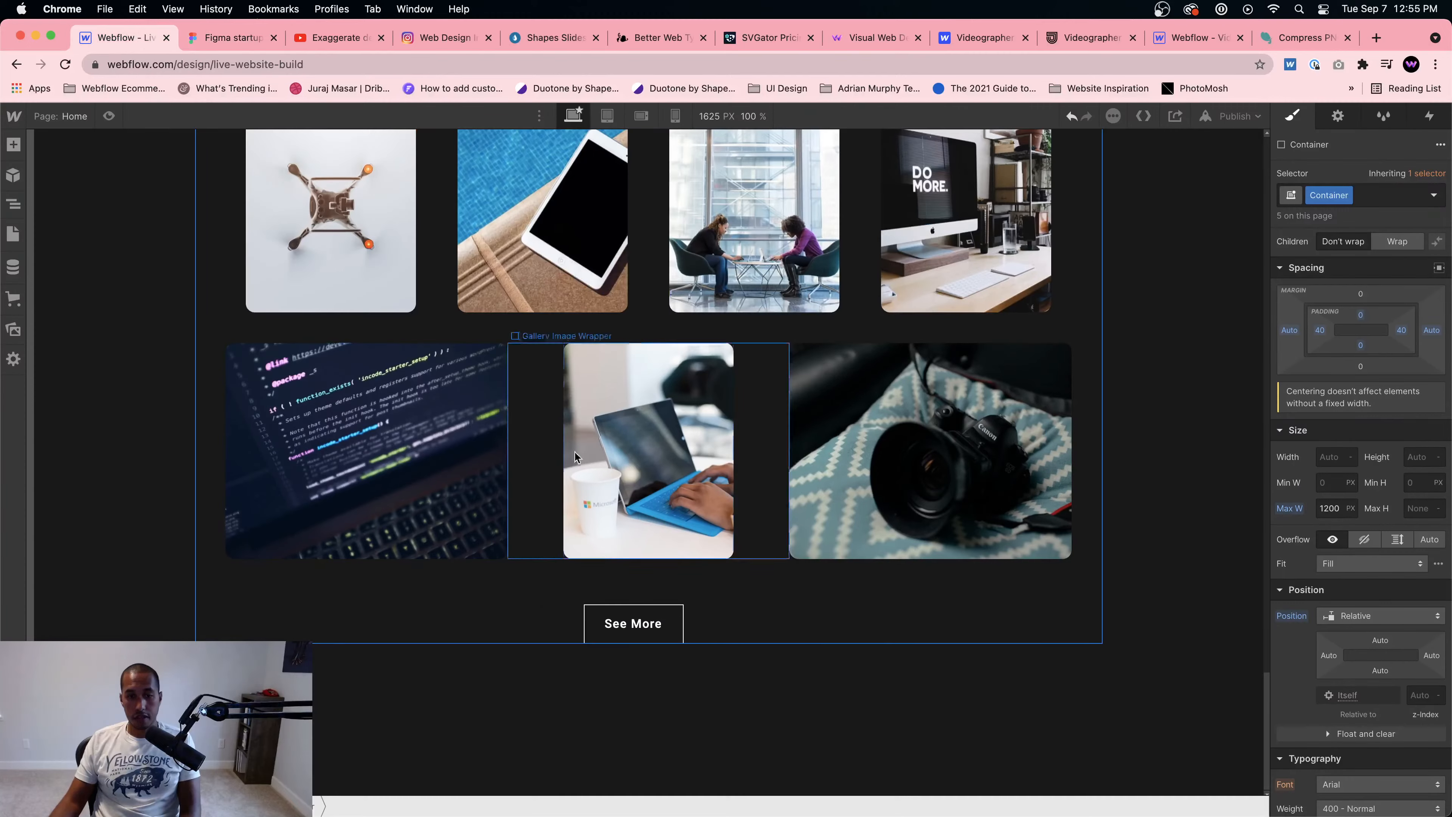
left_click(634, 626)
double_click(639, 626)
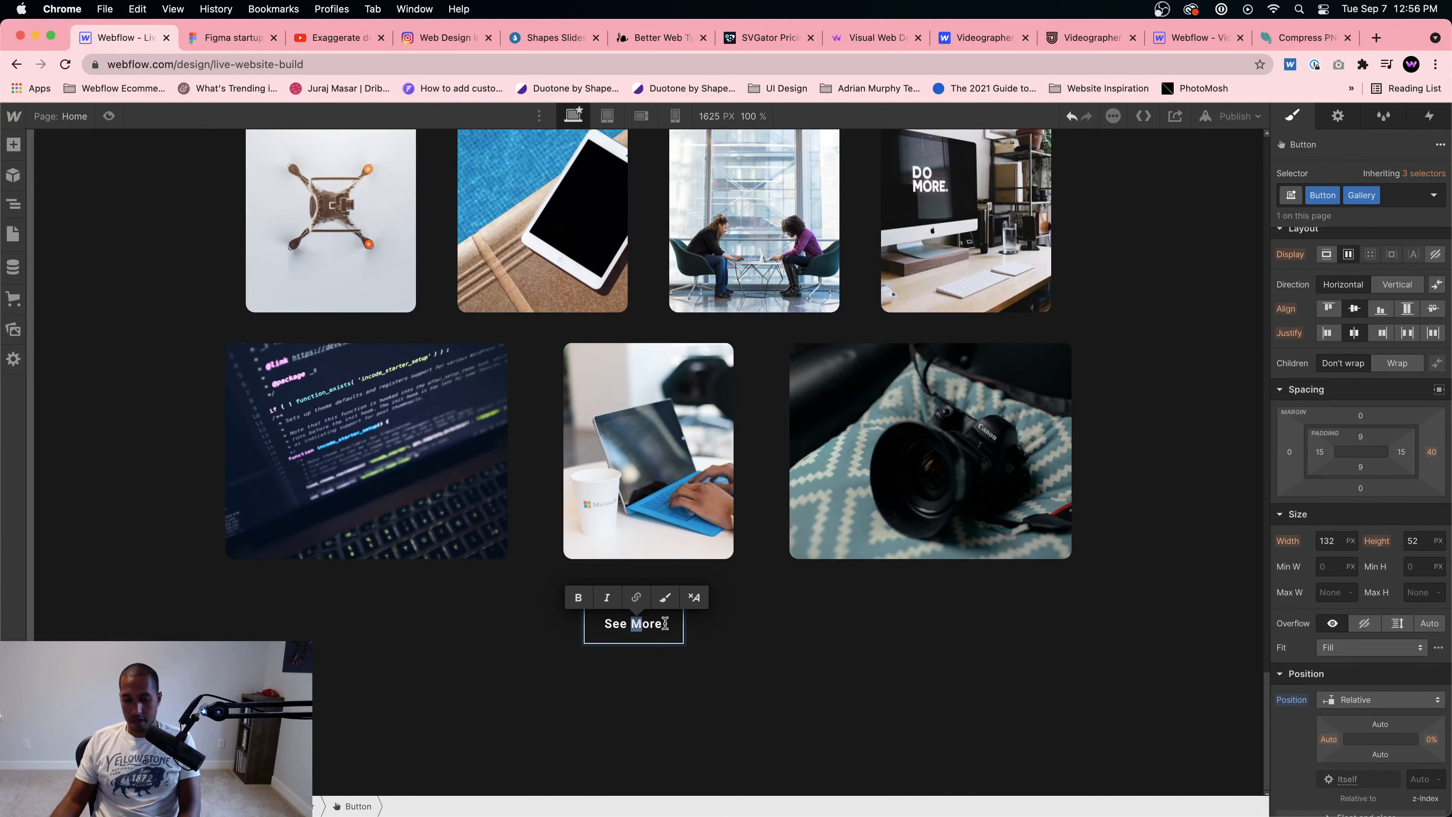
left_click(791, 665)
Step: Preview the page from the hero heading down to the Features section
scroll(596, 338, "up", 5)
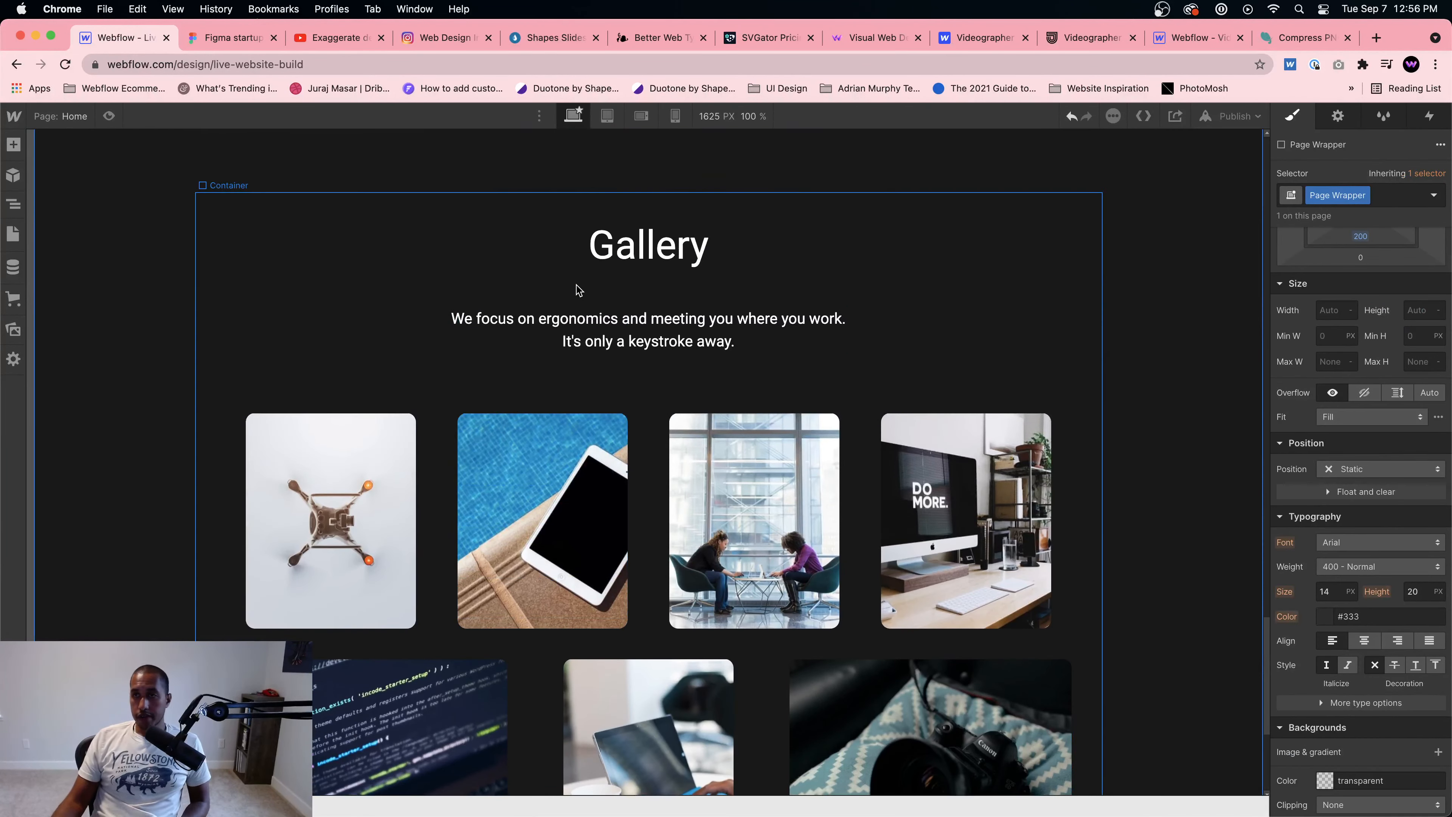
scroll(464, 296, "up", 15)
scroll(464, 293, "up", 10)
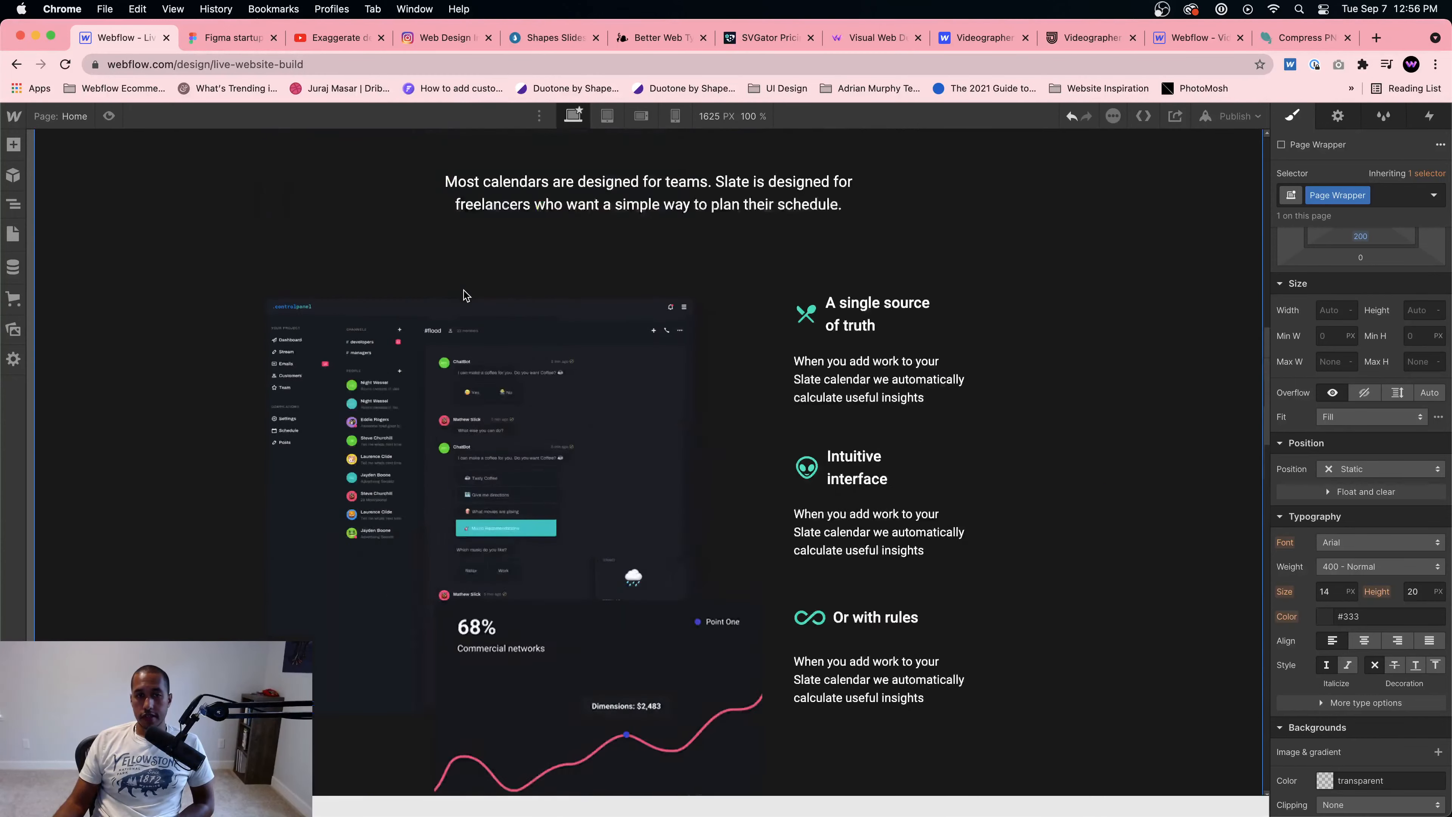
left_click(109, 116)
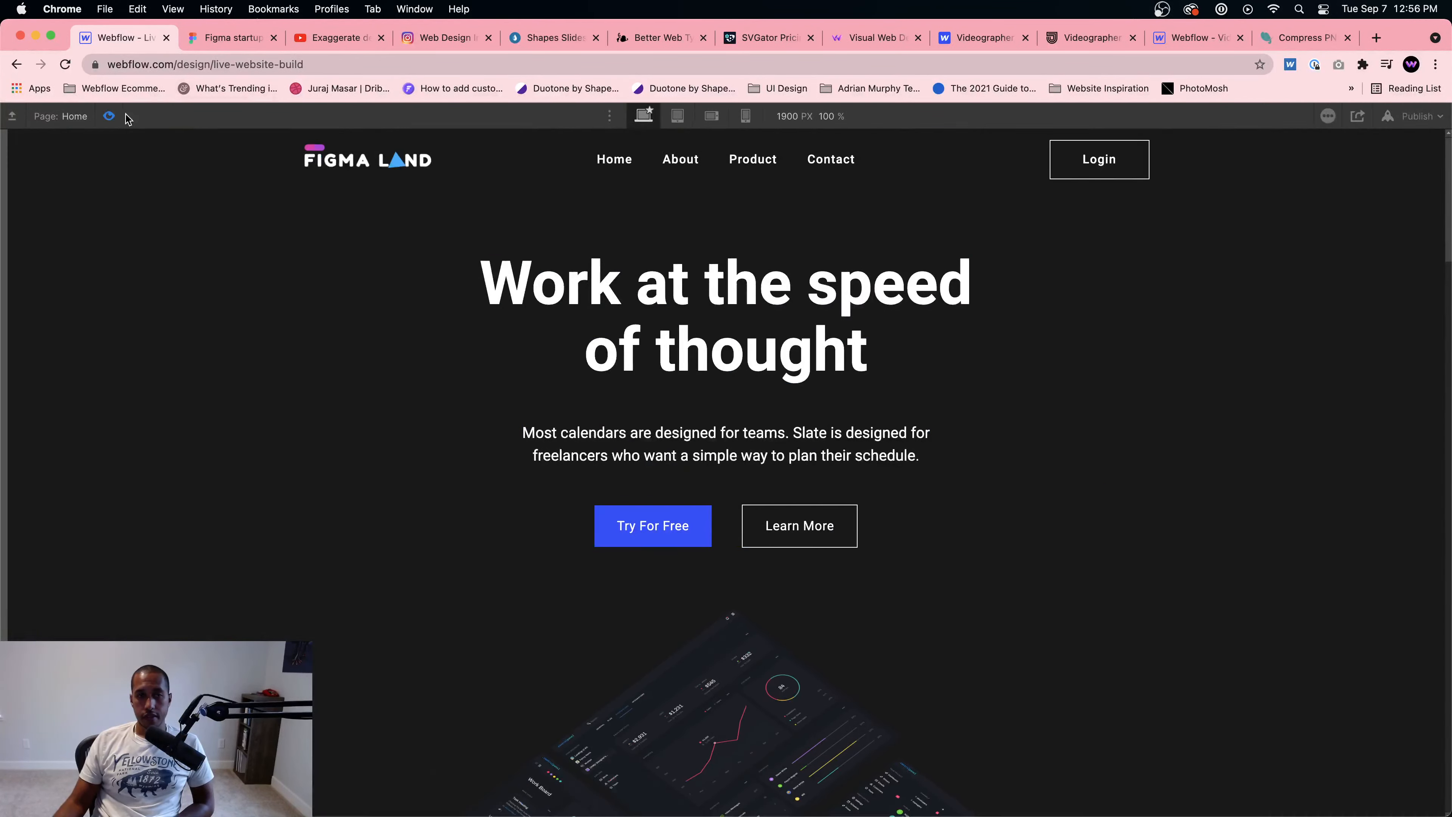
scroll(686, 380, "down", 15)
scroll(689, 382, "down", 4)
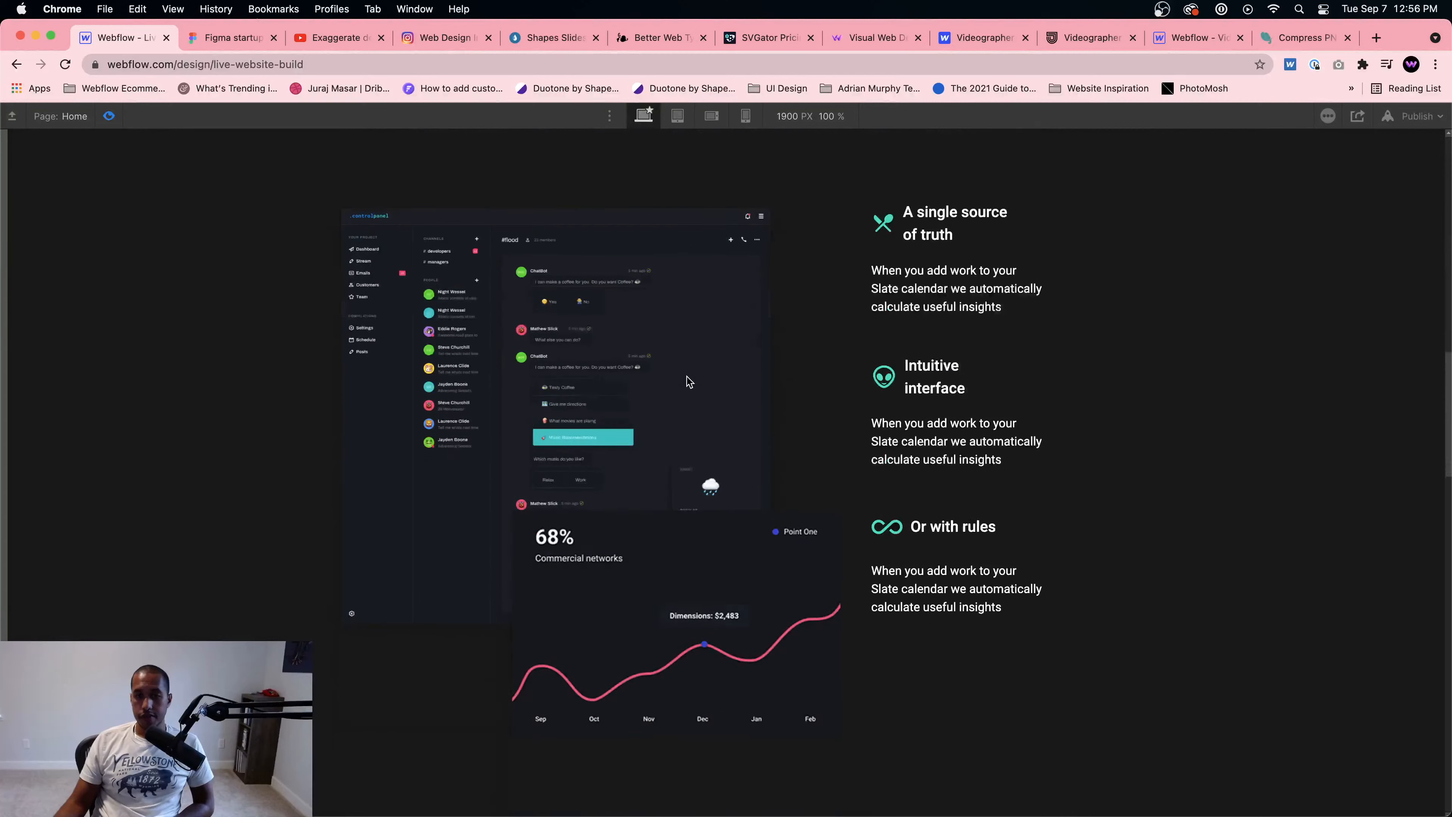
Step: Examine the Contents, Gallery and Features sections in the Figma design and inspect the Features frame's dimensions and padding
left_click(231, 38)
scroll(732, 401, "up", 5)
scroll(735, 403, "down", 5)
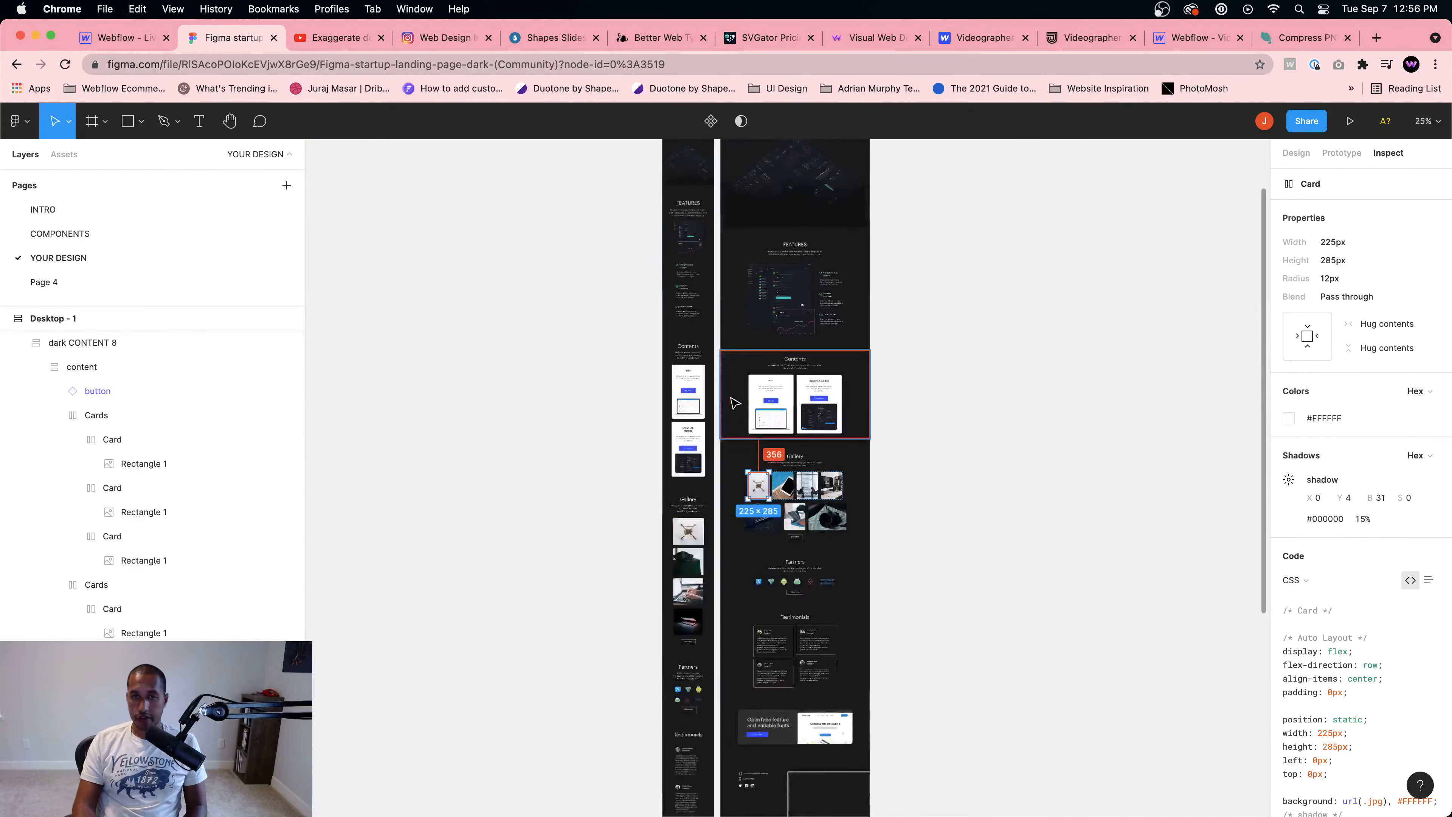
scroll(789, 401, "up", 3)
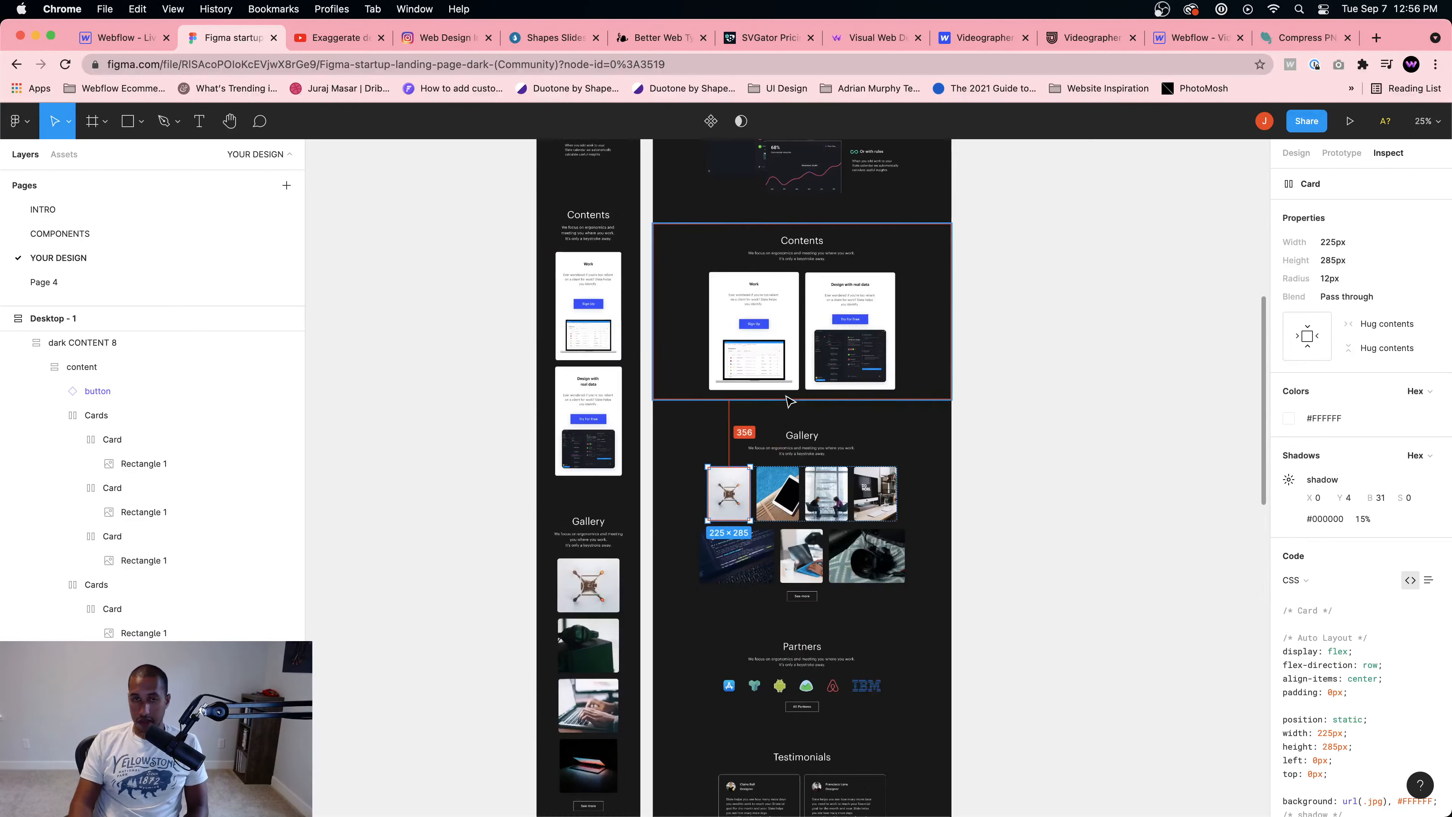
scroll(789, 401, "up", 4)
left_click(690, 330)
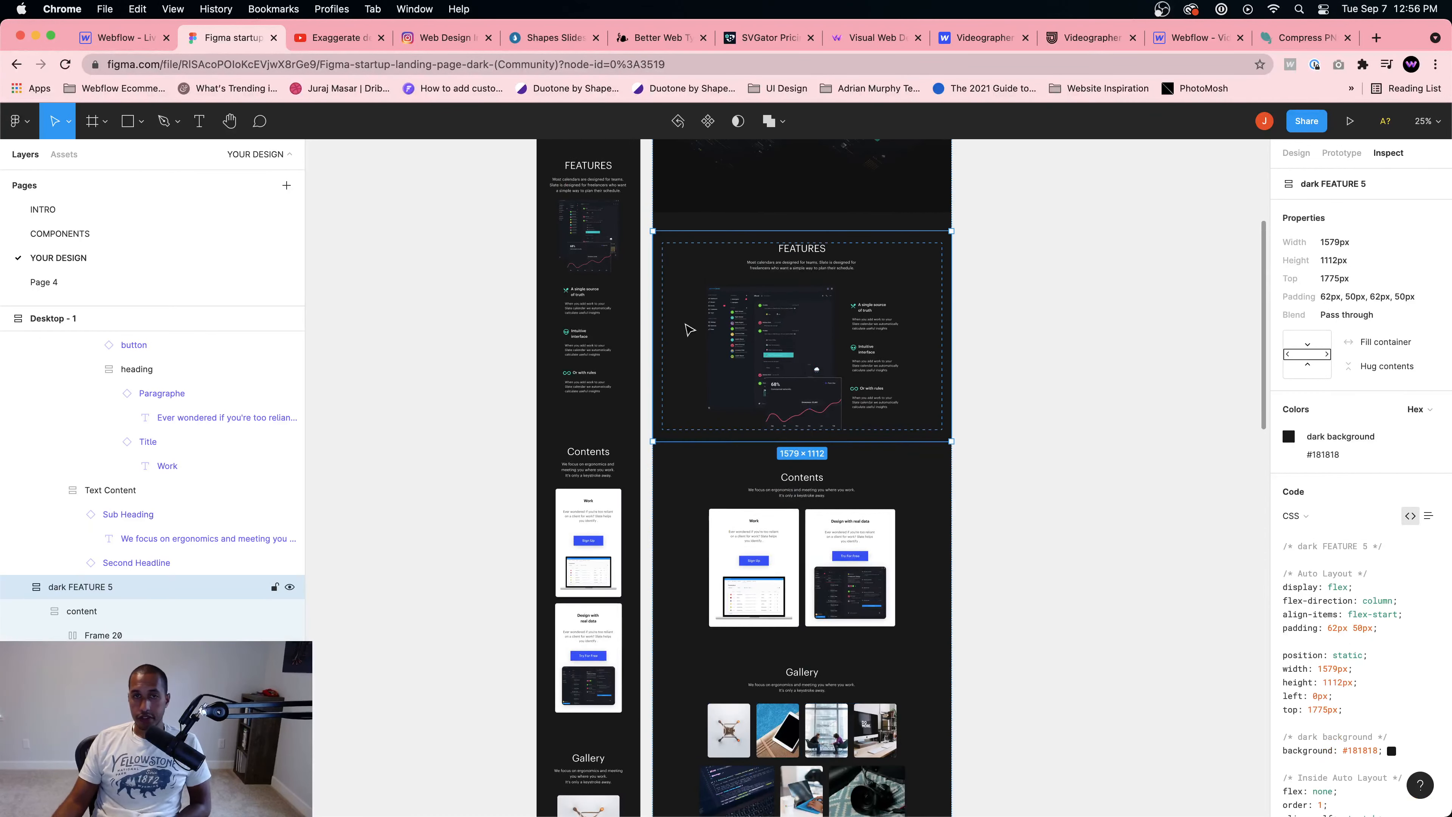
left_click(115, 38)
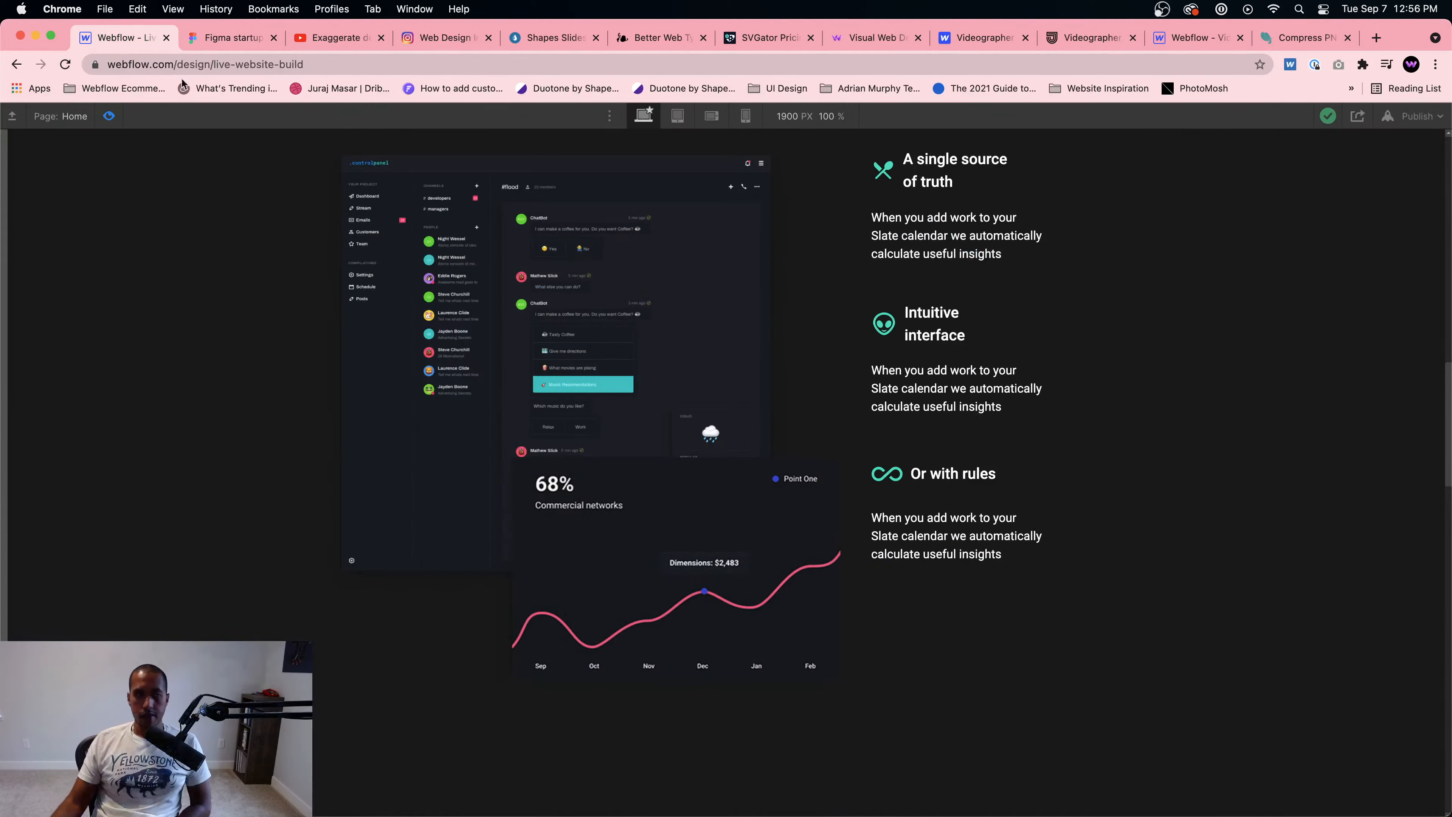
Step: Leave the preview and inspect the spacing of the Hero, Hovering Images and Features sections and the Features heading
left_click(109, 116)
scroll(769, 350, "up", 10)
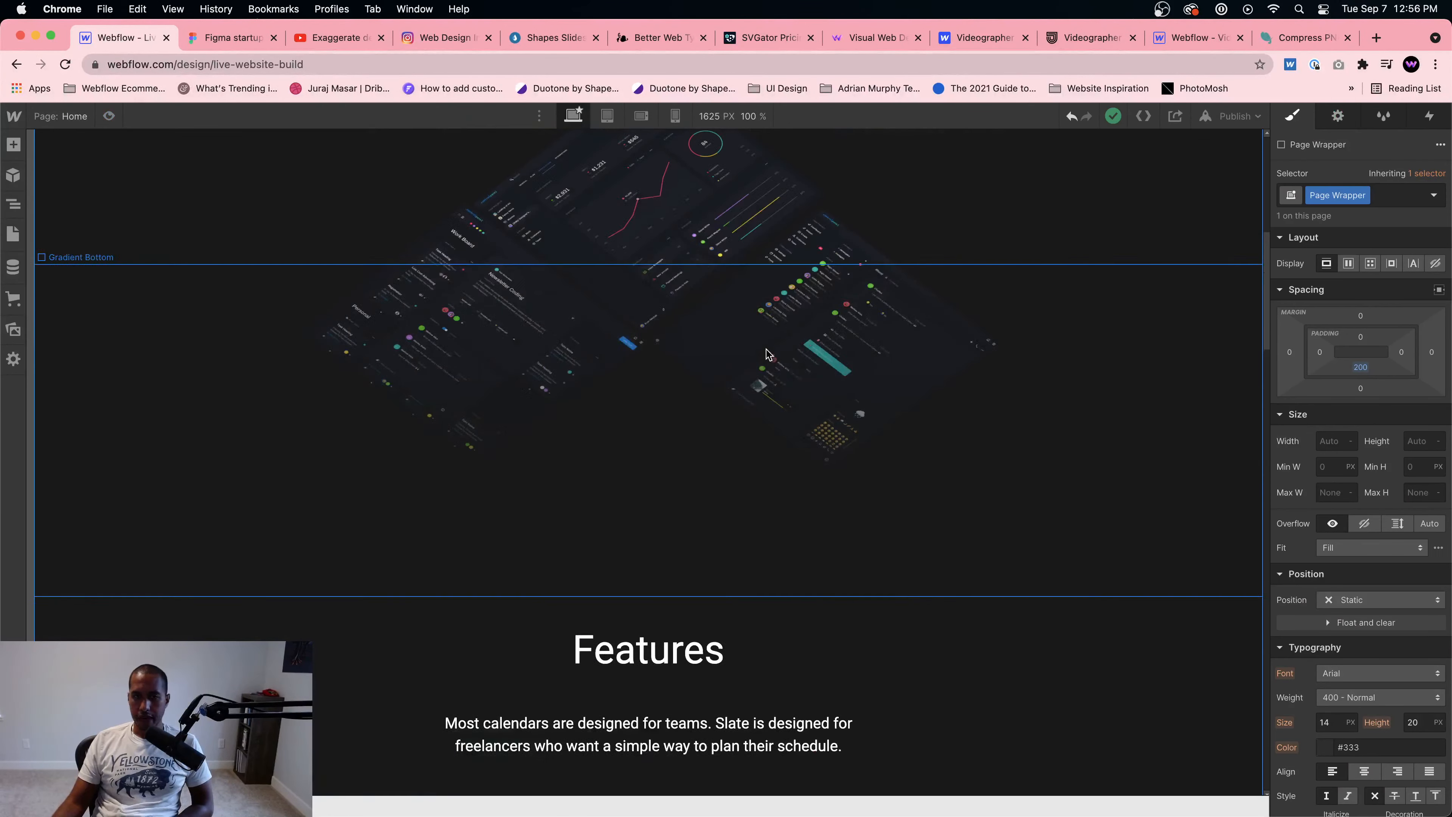
left_click(1186, 335)
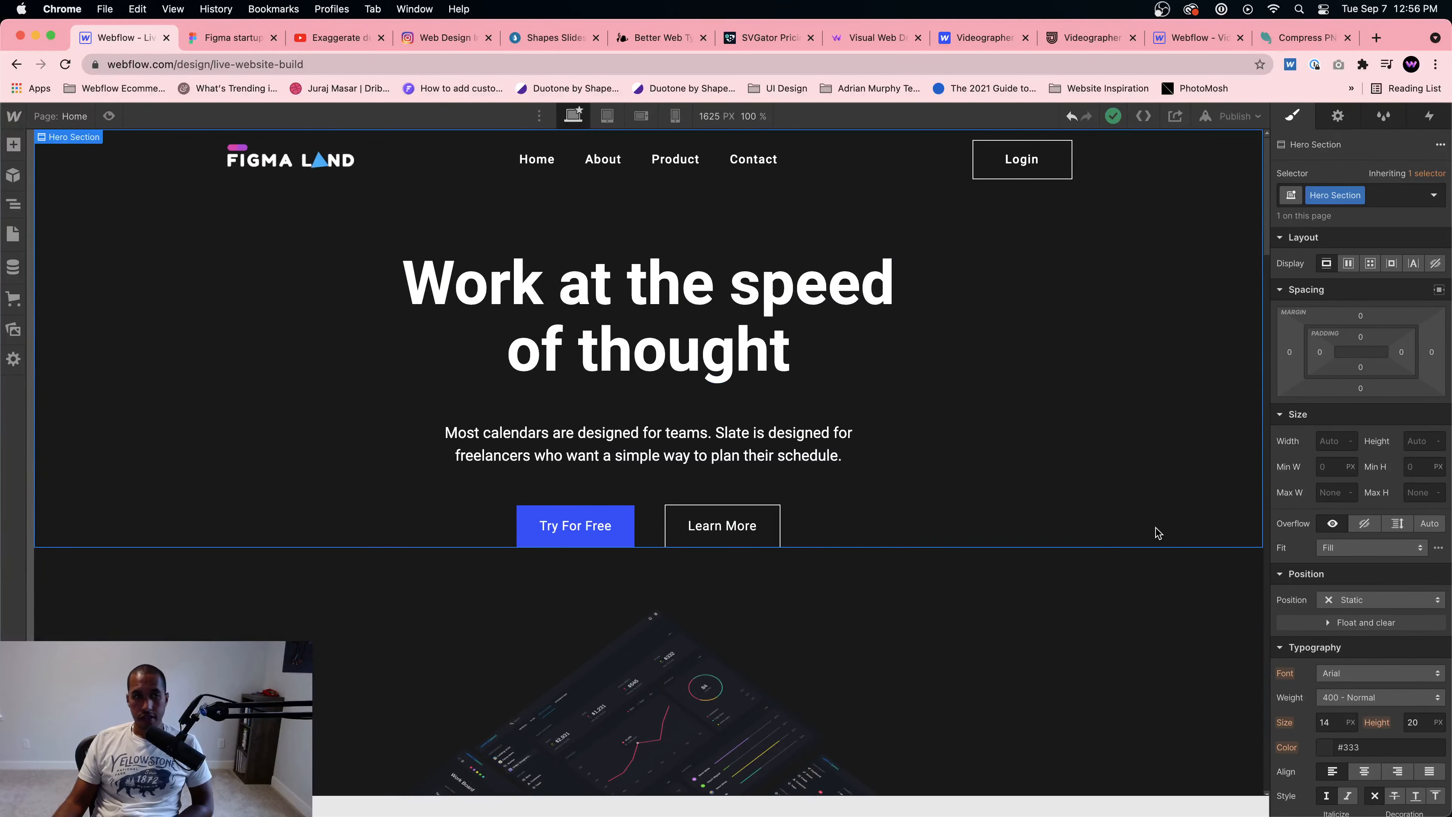
scroll(1156, 534, "down", 6)
left_click(1181, 301)
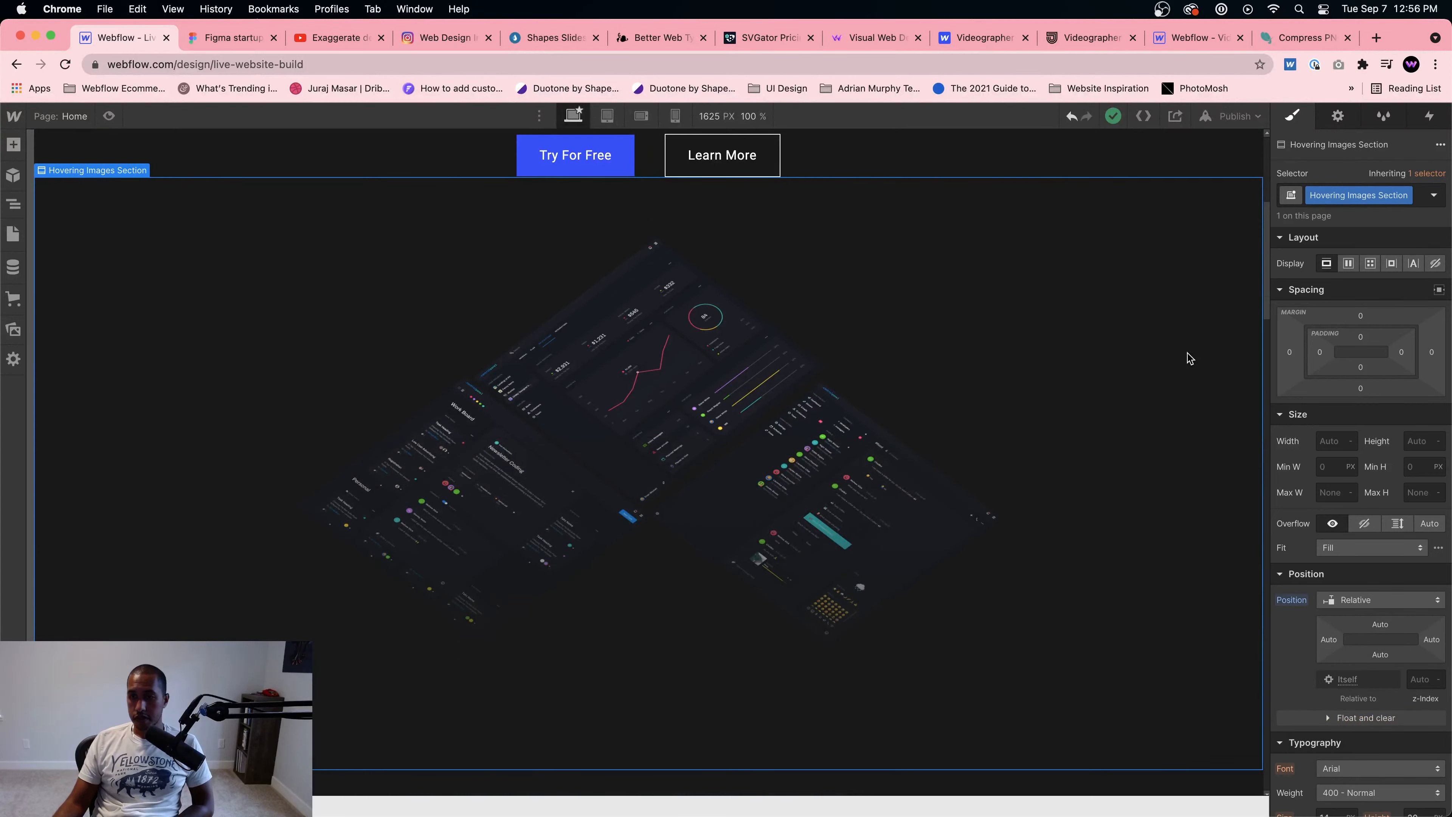
scroll(1189, 357, "down", 8)
left_click(1187, 399)
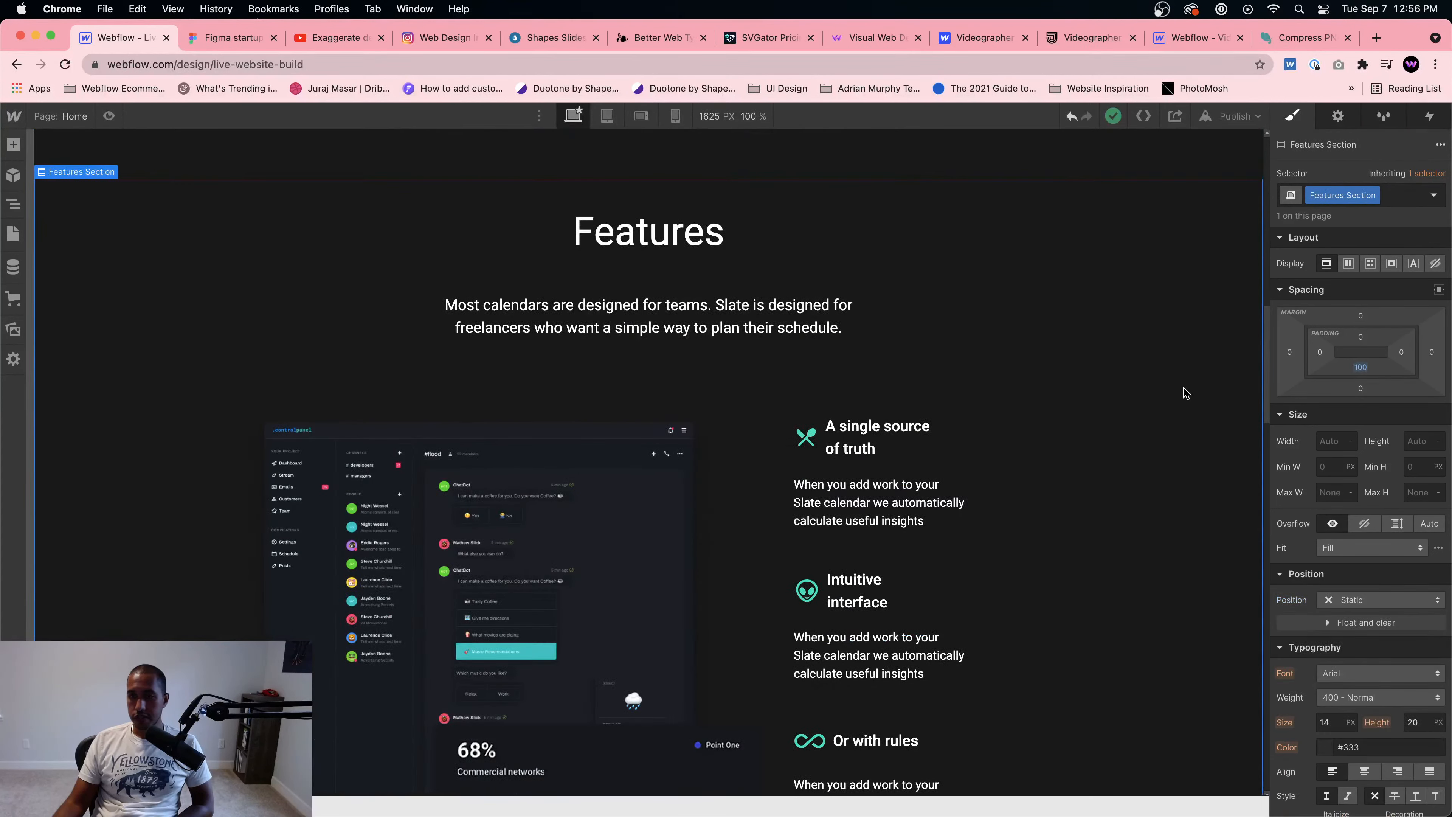
left_click(642, 222)
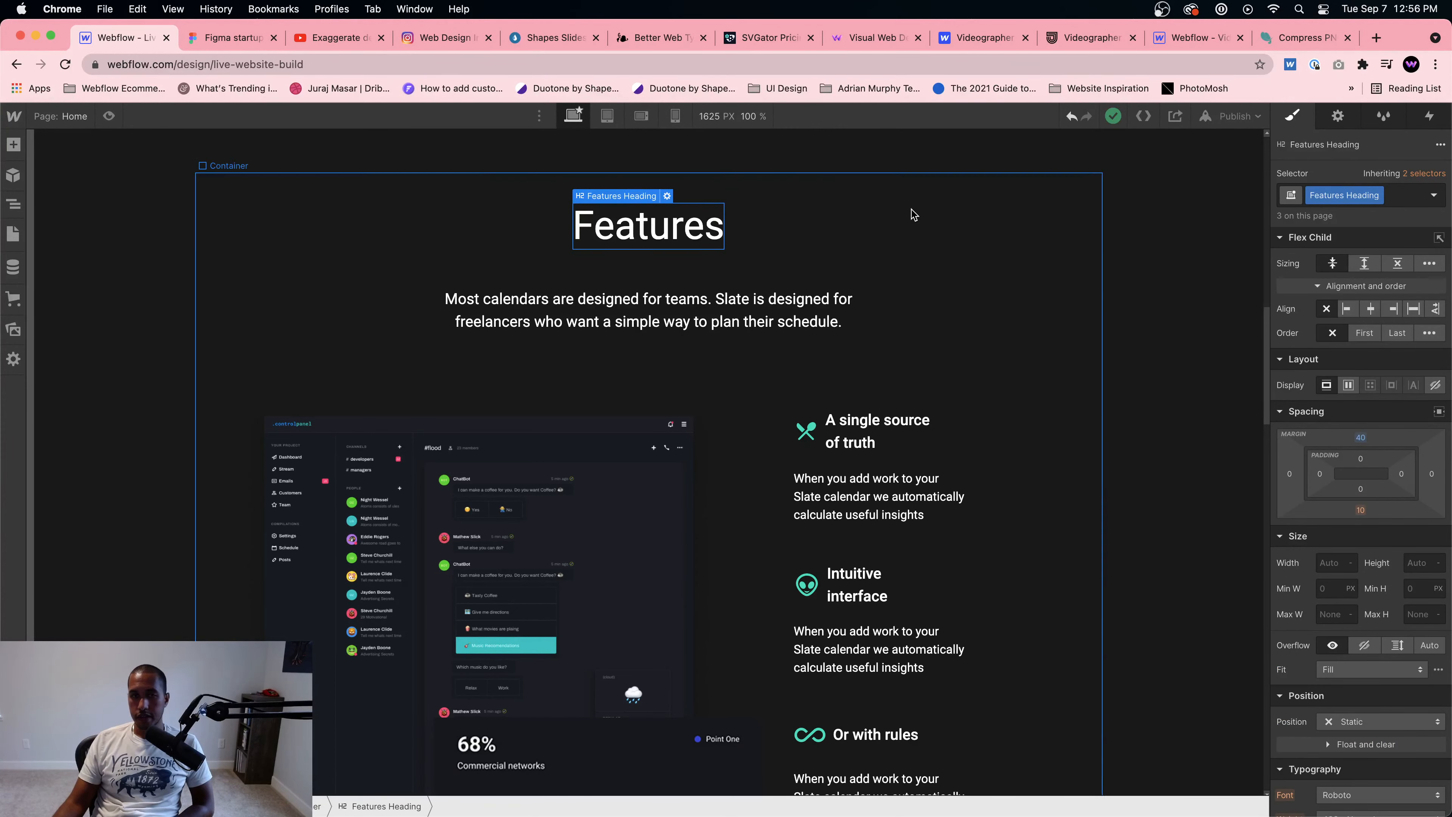
Step: Check the Contents section's padding and set the Features section's top padding to 140 px
left_click(1095, 236)
scroll(1163, 366, "down", 8)
left_click(1164, 366)
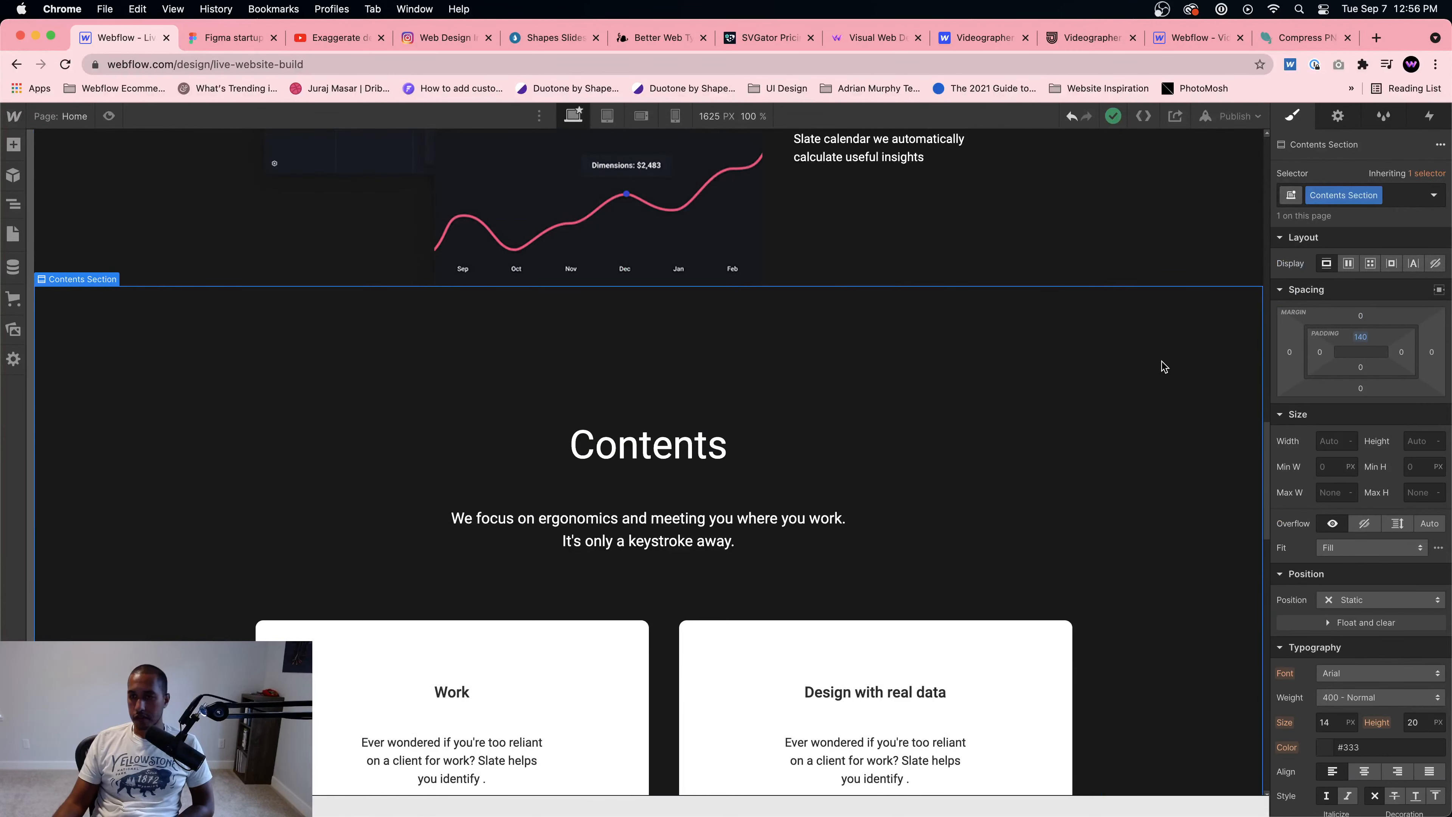
scroll(1164, 366, "up", 6)
left_click(1192, 337)
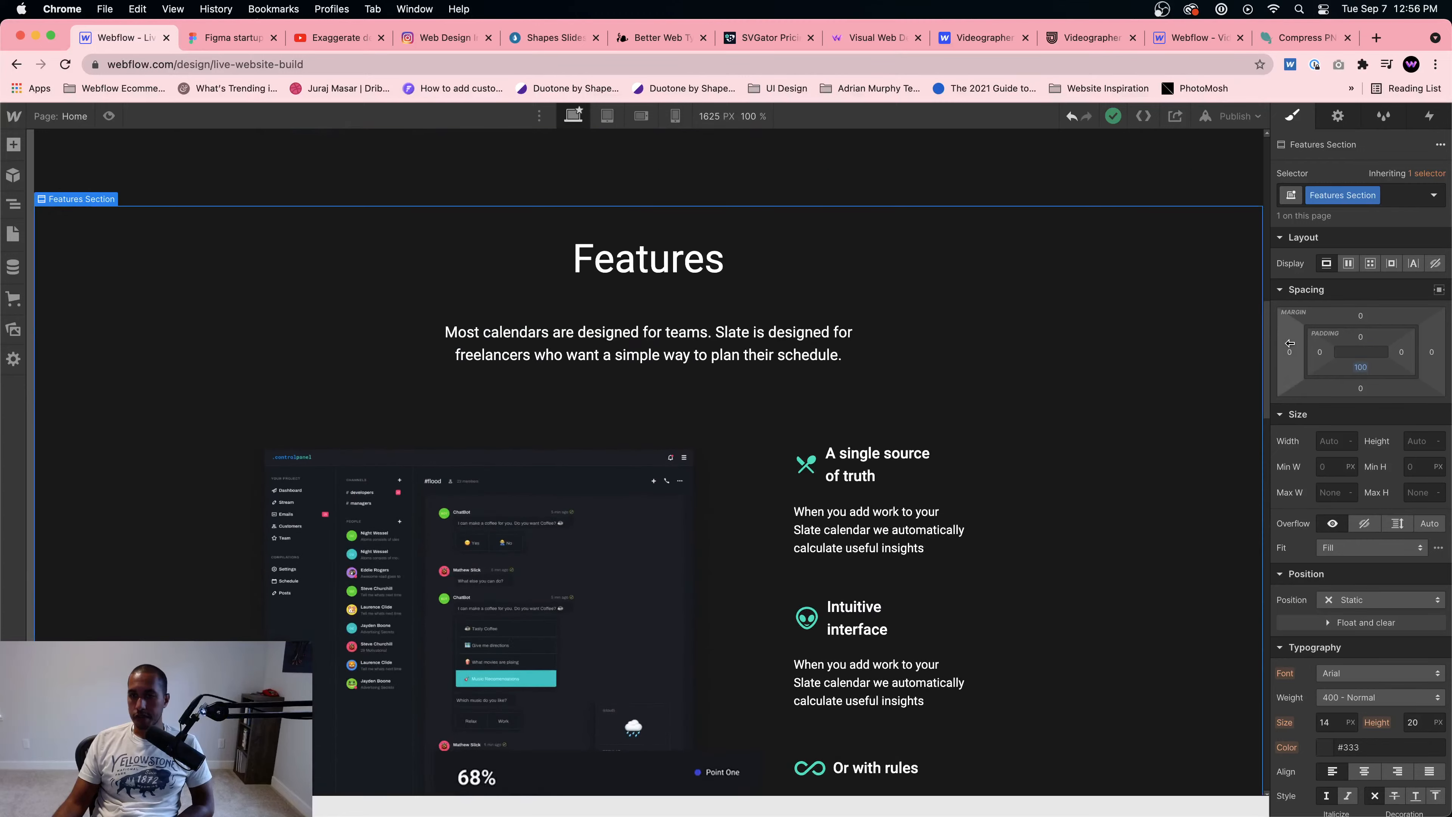
left_click(1361, 337)
type("140")
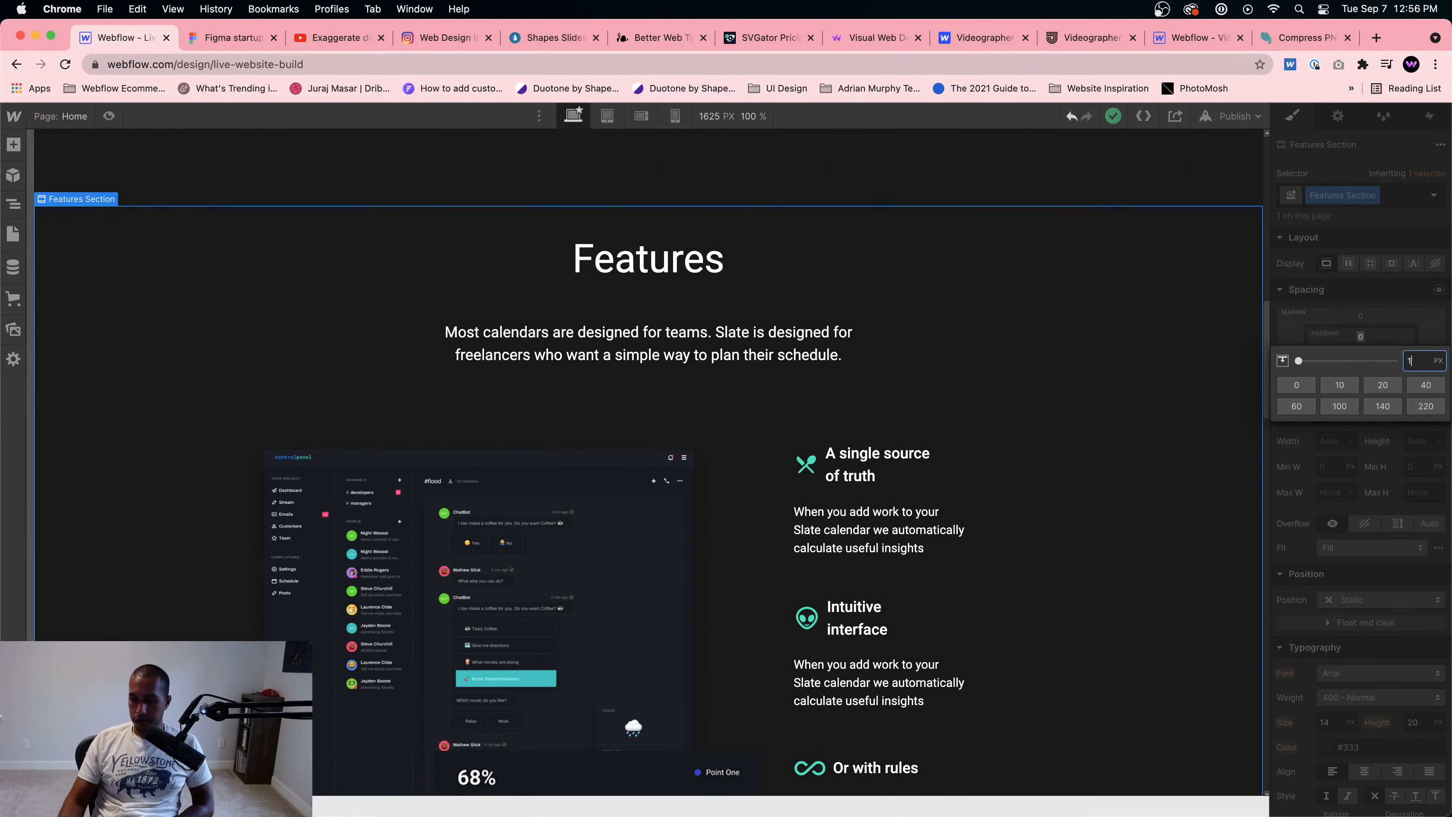
key("Return")
Step: Review the spacing around the Features and Contents sections on the canvas and inspect the Gallery section's padding
scroll(990, 502, "down", 8)
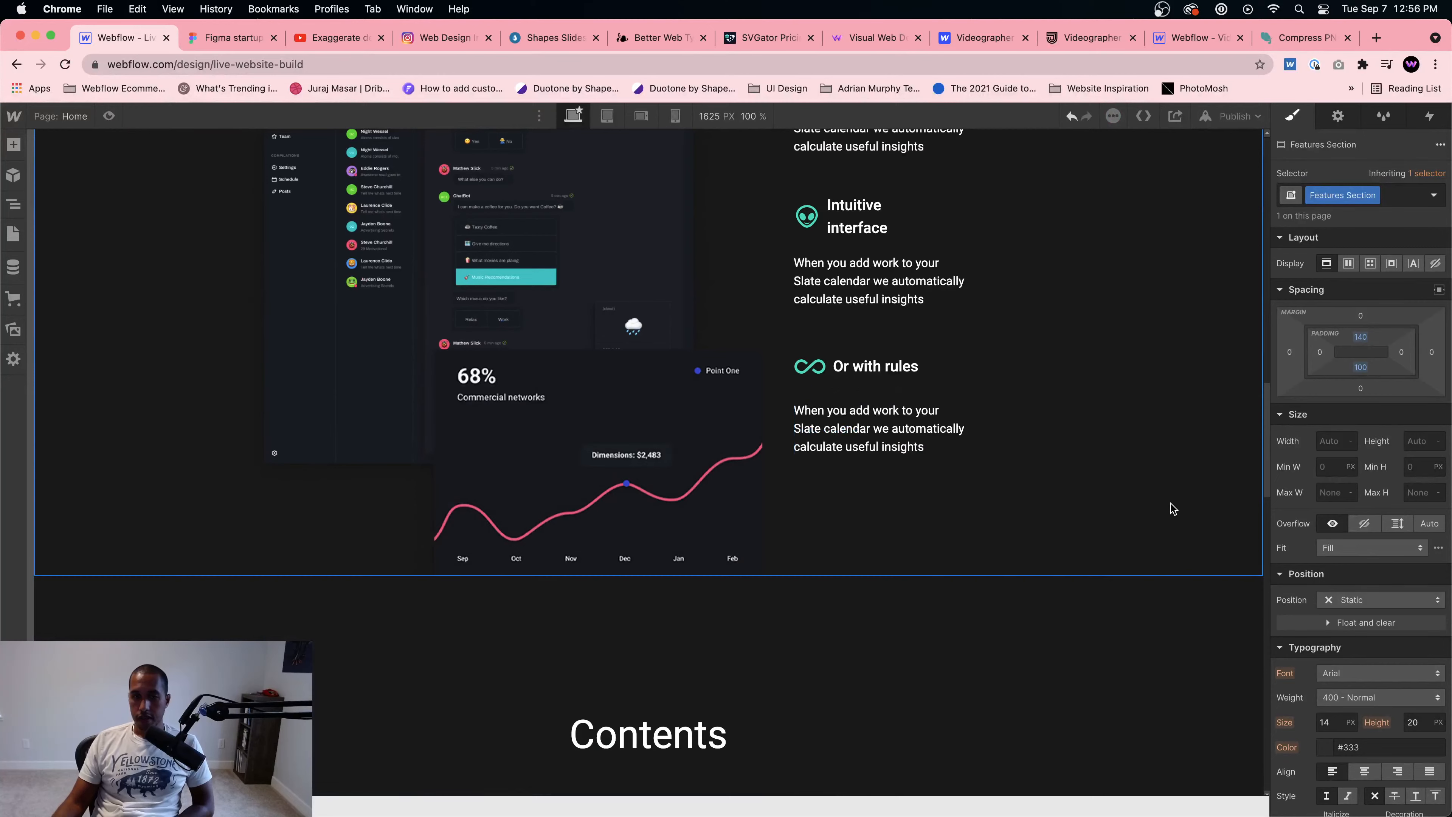
scroll(1188, 523, "up", 2)
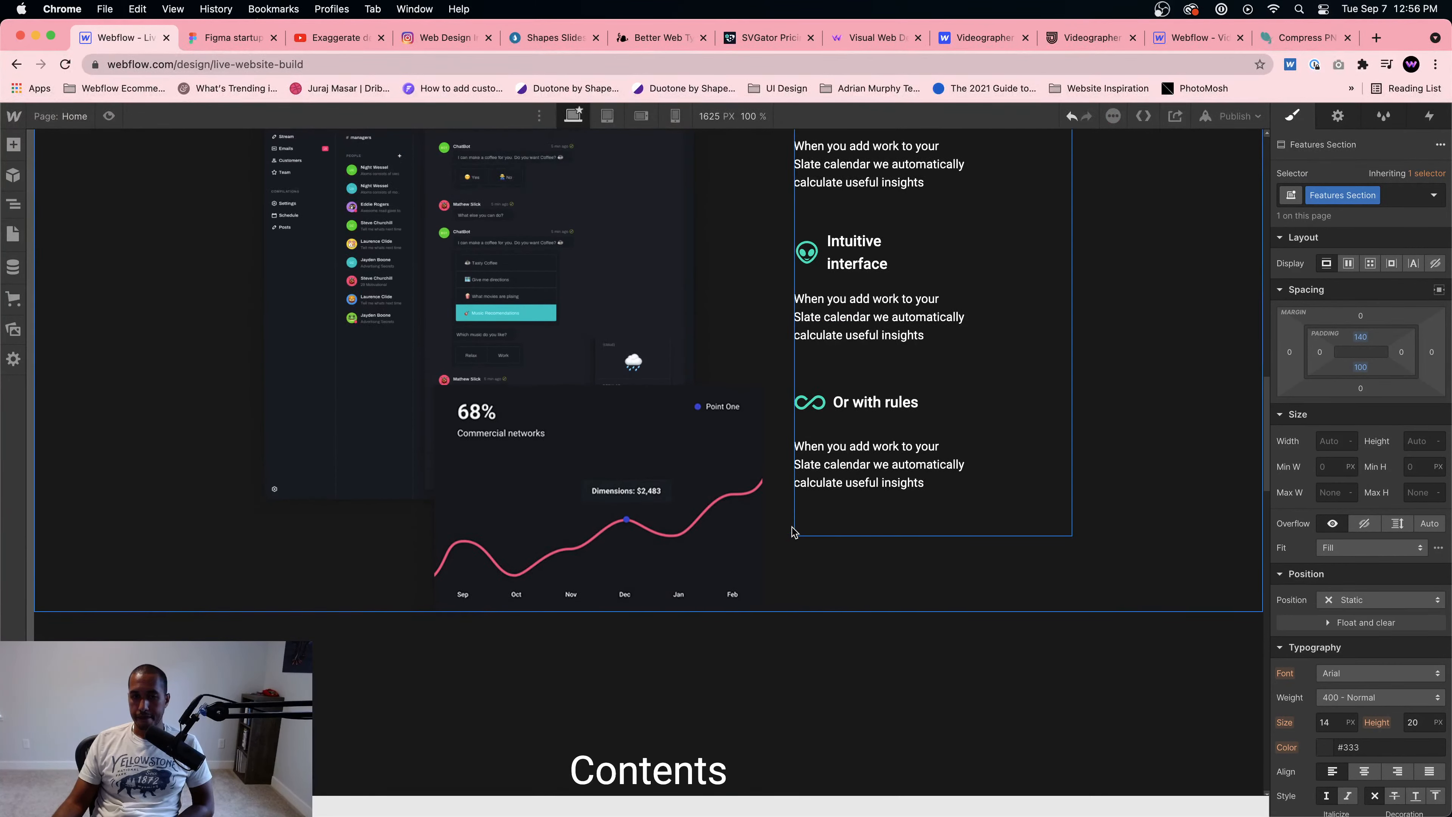
scroll(814, 517, "up", 3)
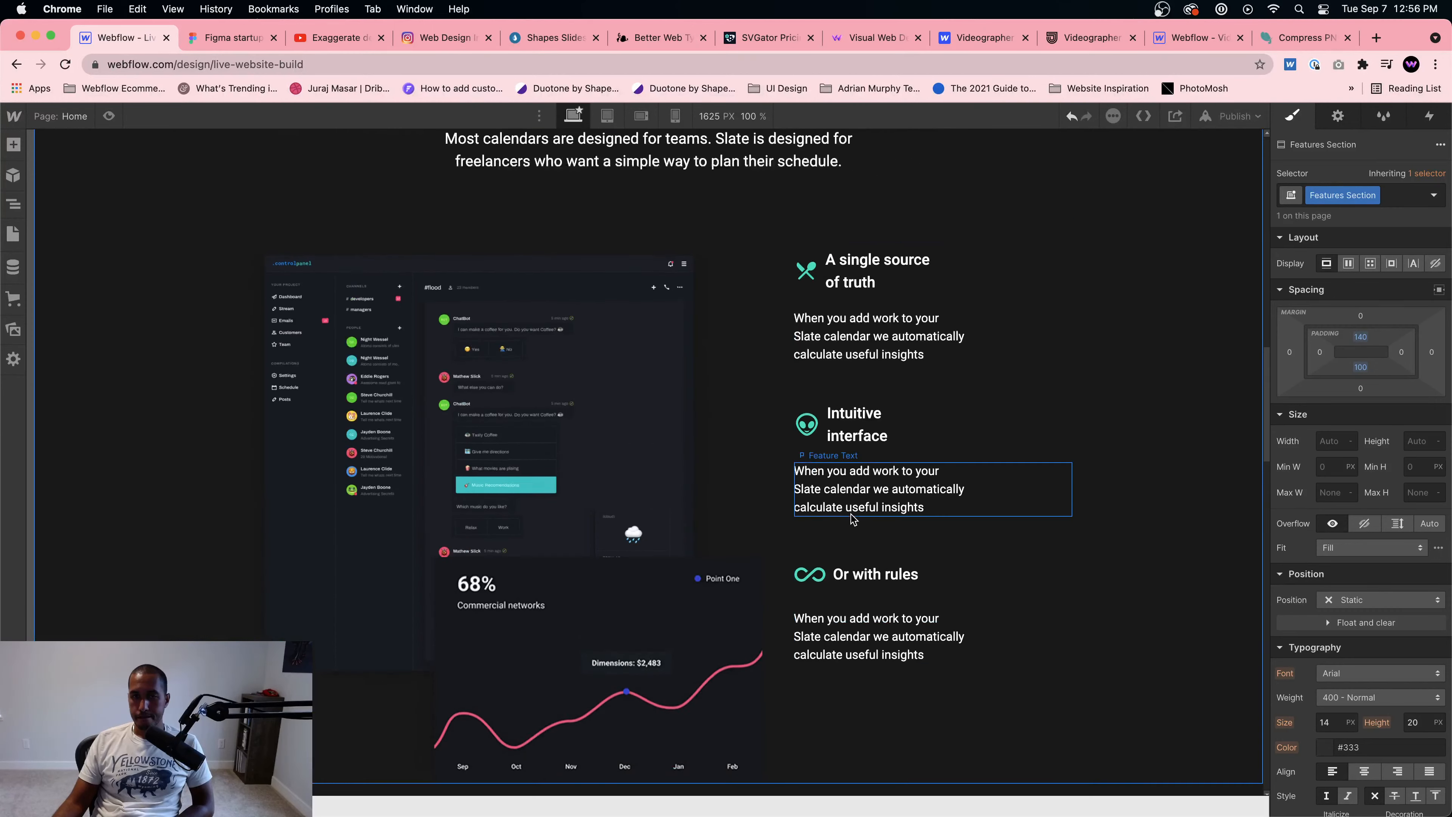
scroll(852, 518, "down", 4)
scroll(917, 519, "up", 15)
scroll(920, 518, "down", 8)
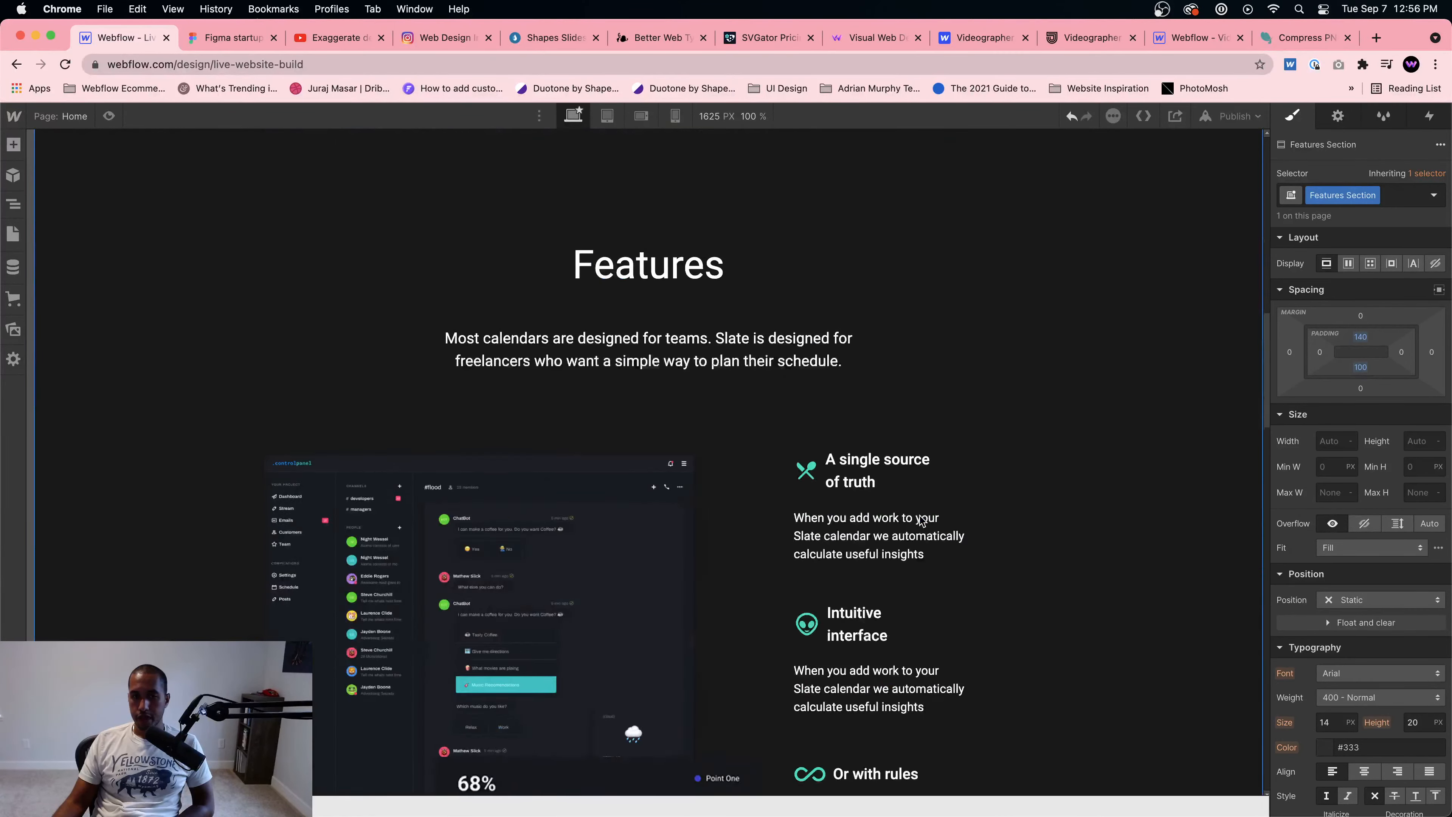
scroll(920, 519, "down", 15)
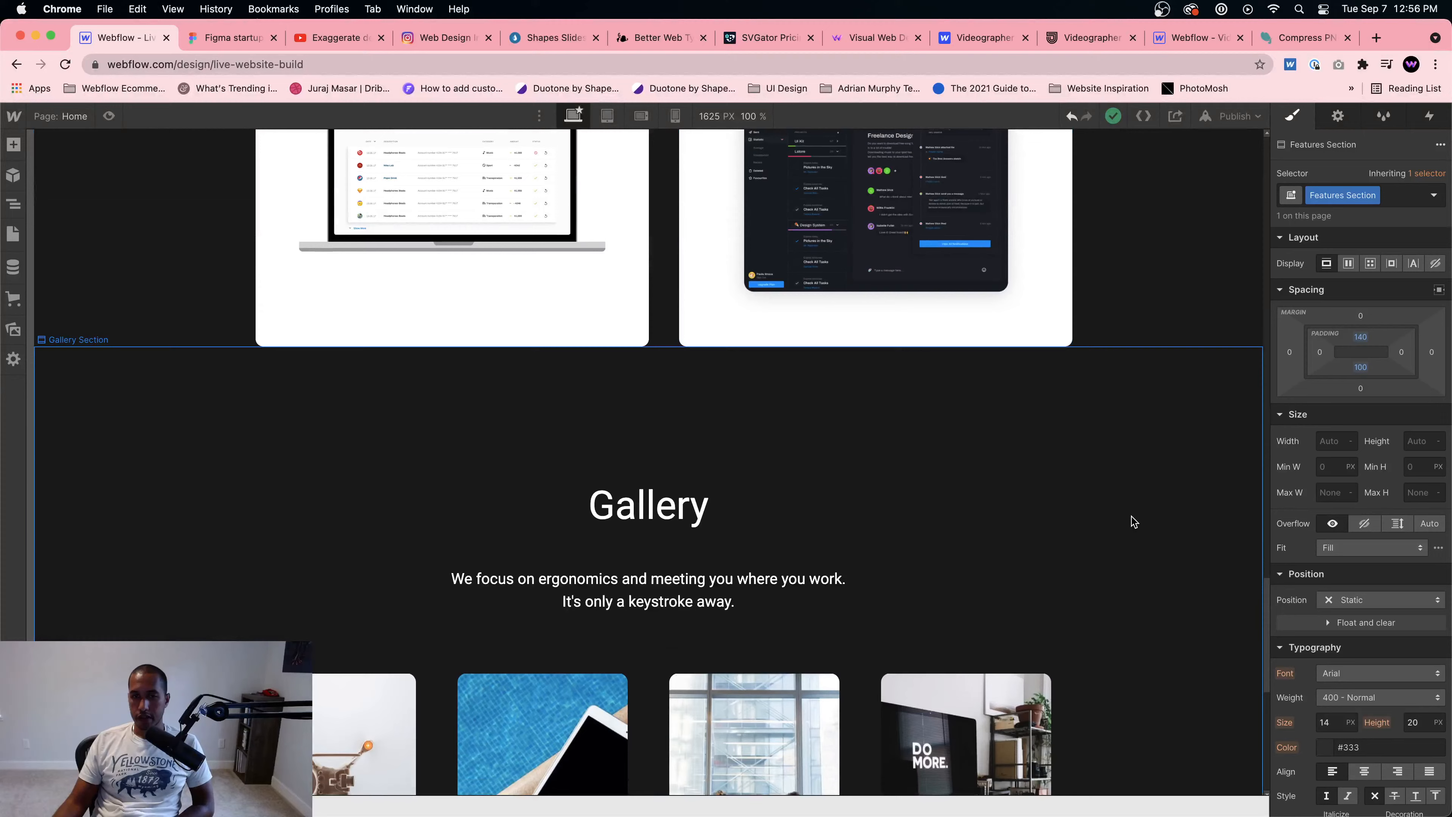
left_click(1135, 519)
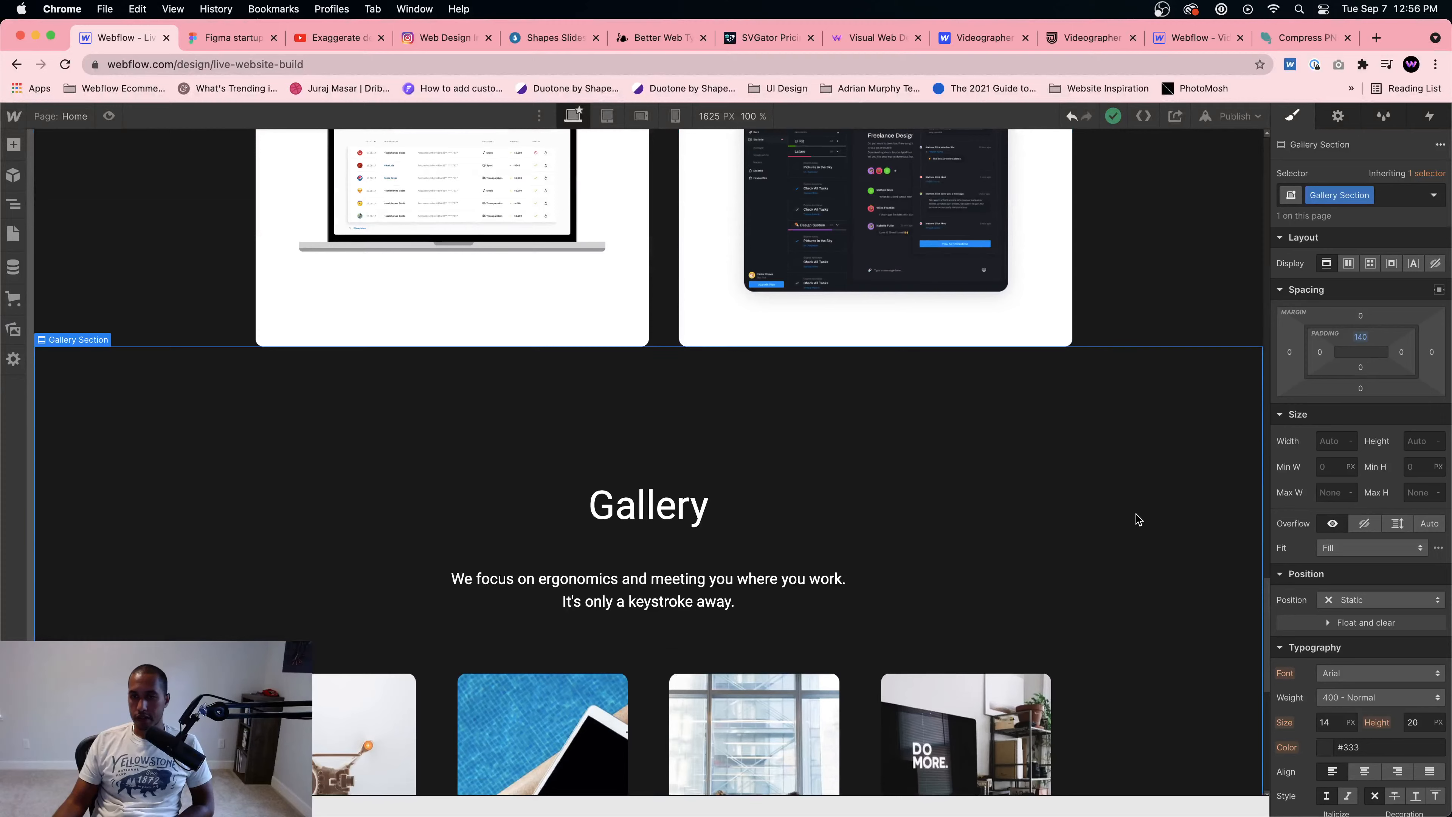
scroll(1125, 511, "up", 4)
Step: Preview the whole page from the hero heading down to the Gallery's See more button and back up
left_click(109, 116)
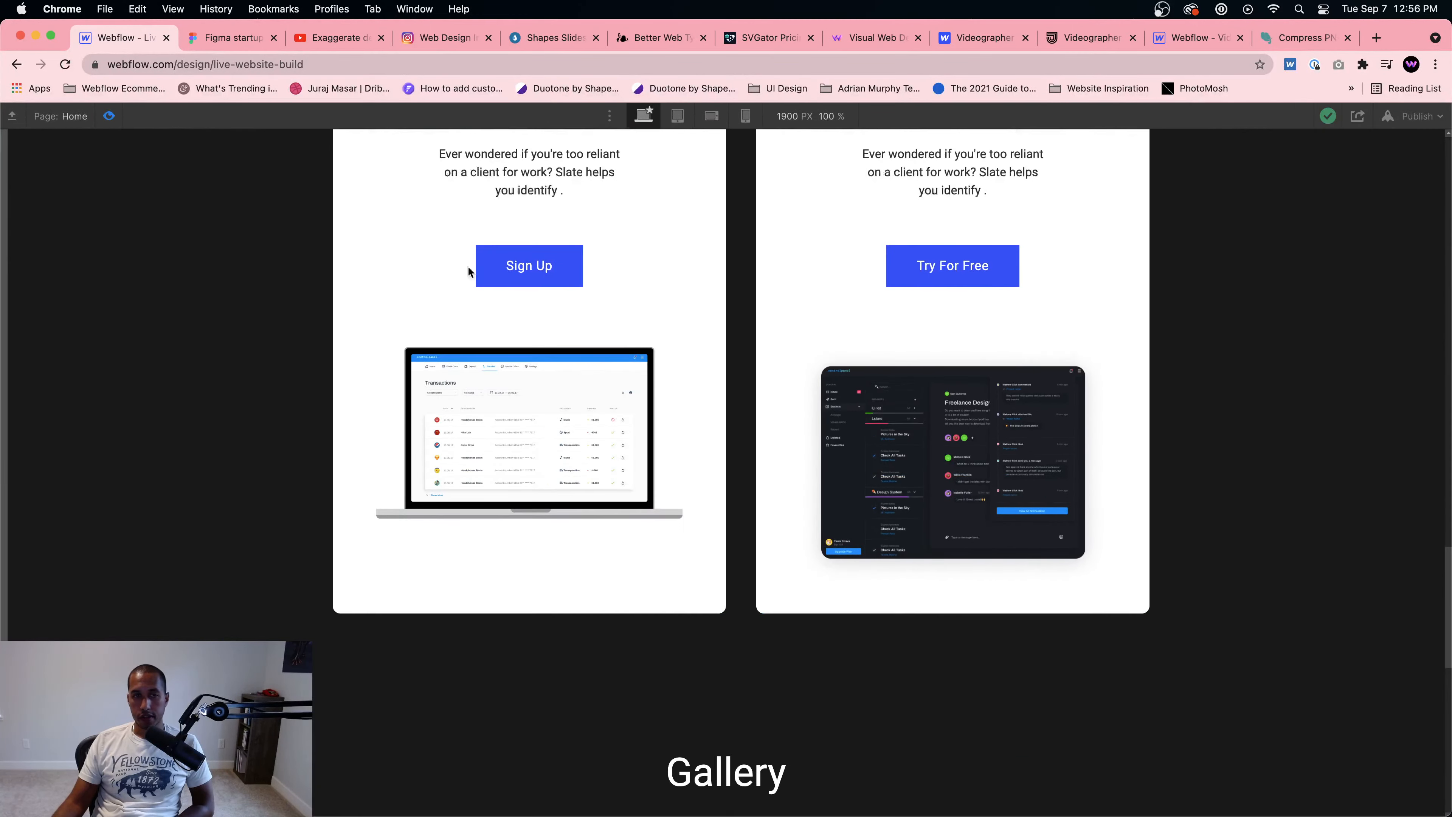
scroll(743, 406, "up", 12)
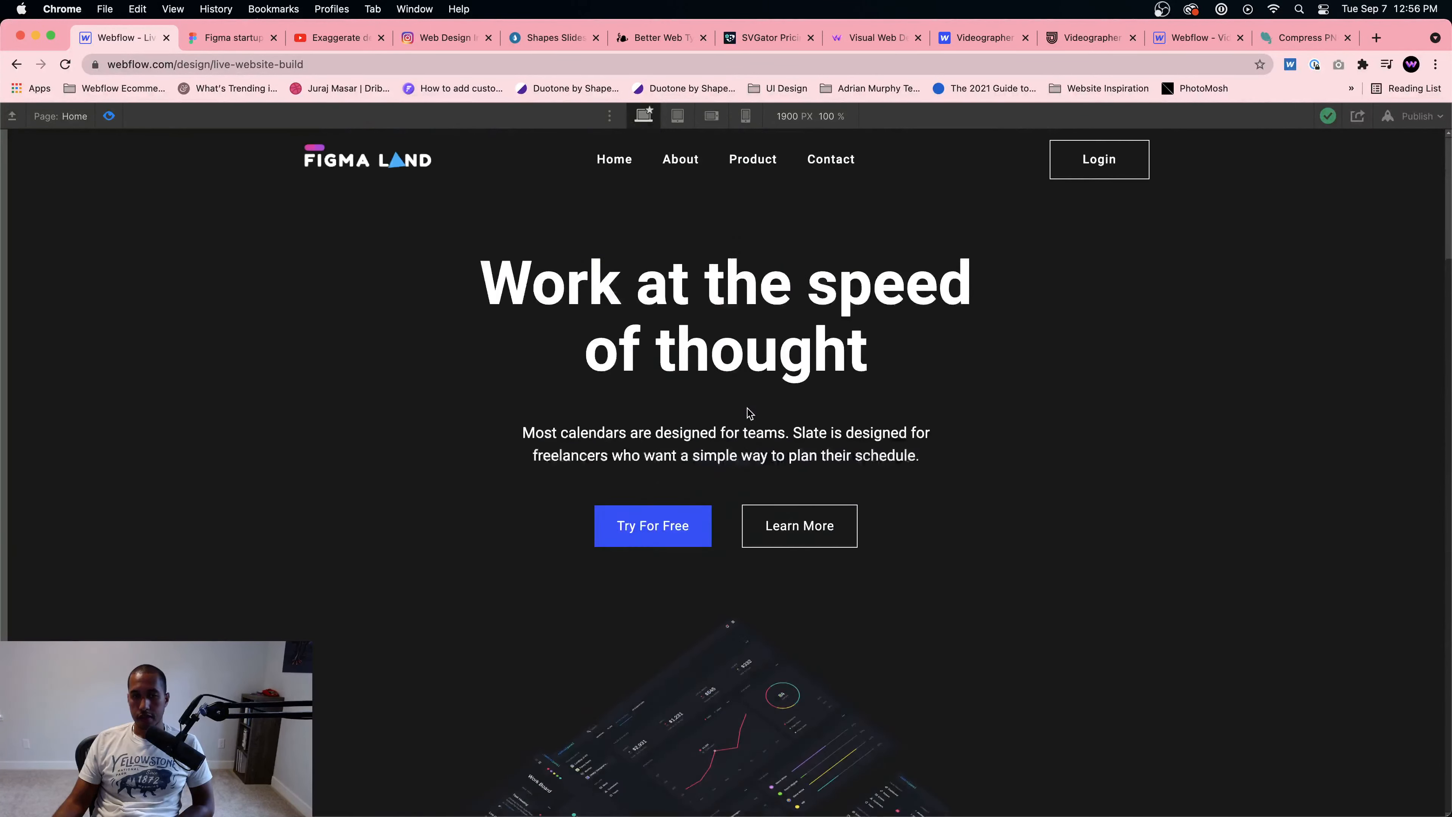
scroll(749, 415, "down", 5)
scroll(751, 423, "down", 10)
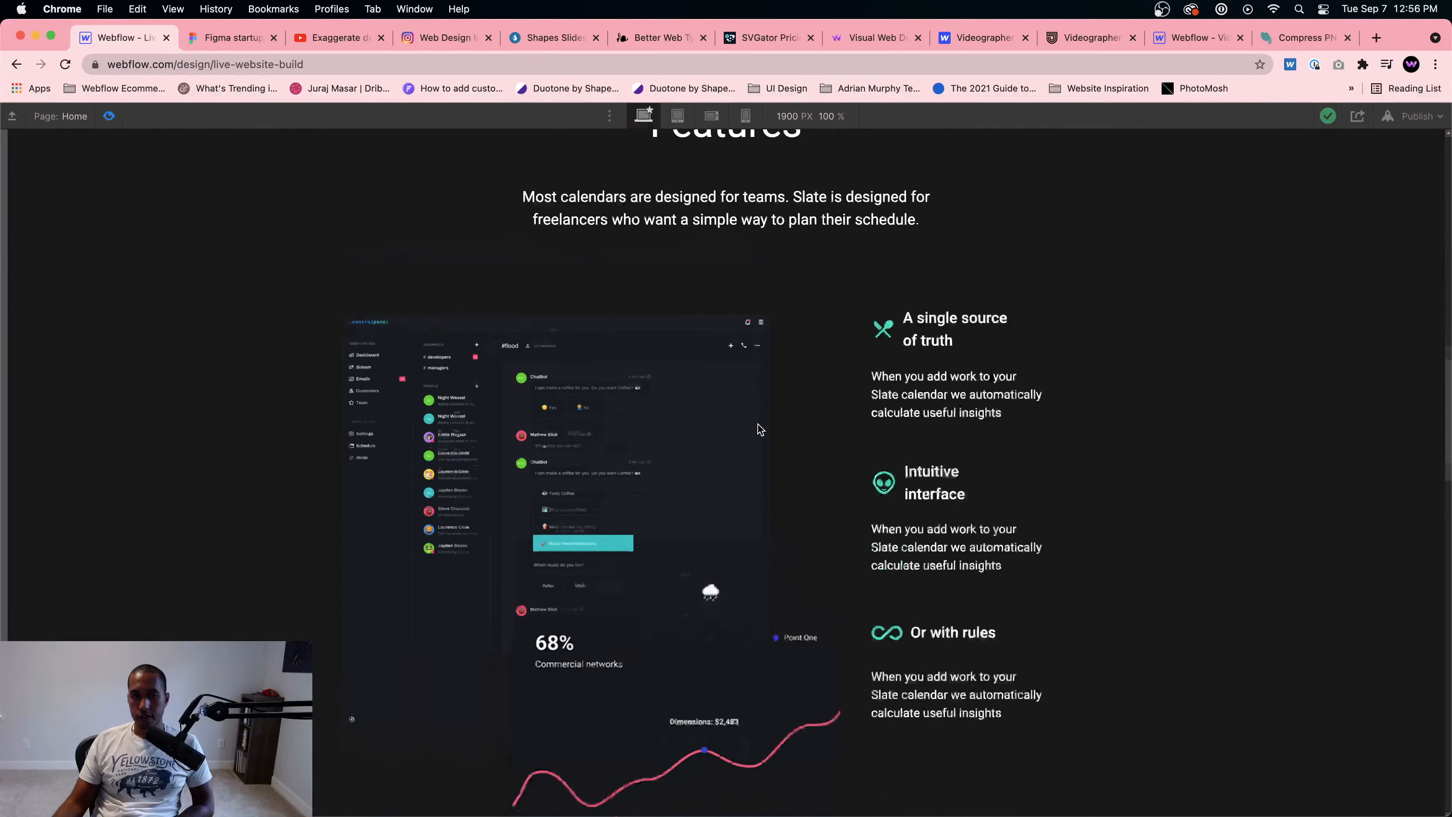
scroll(758, 424, "down", 15)
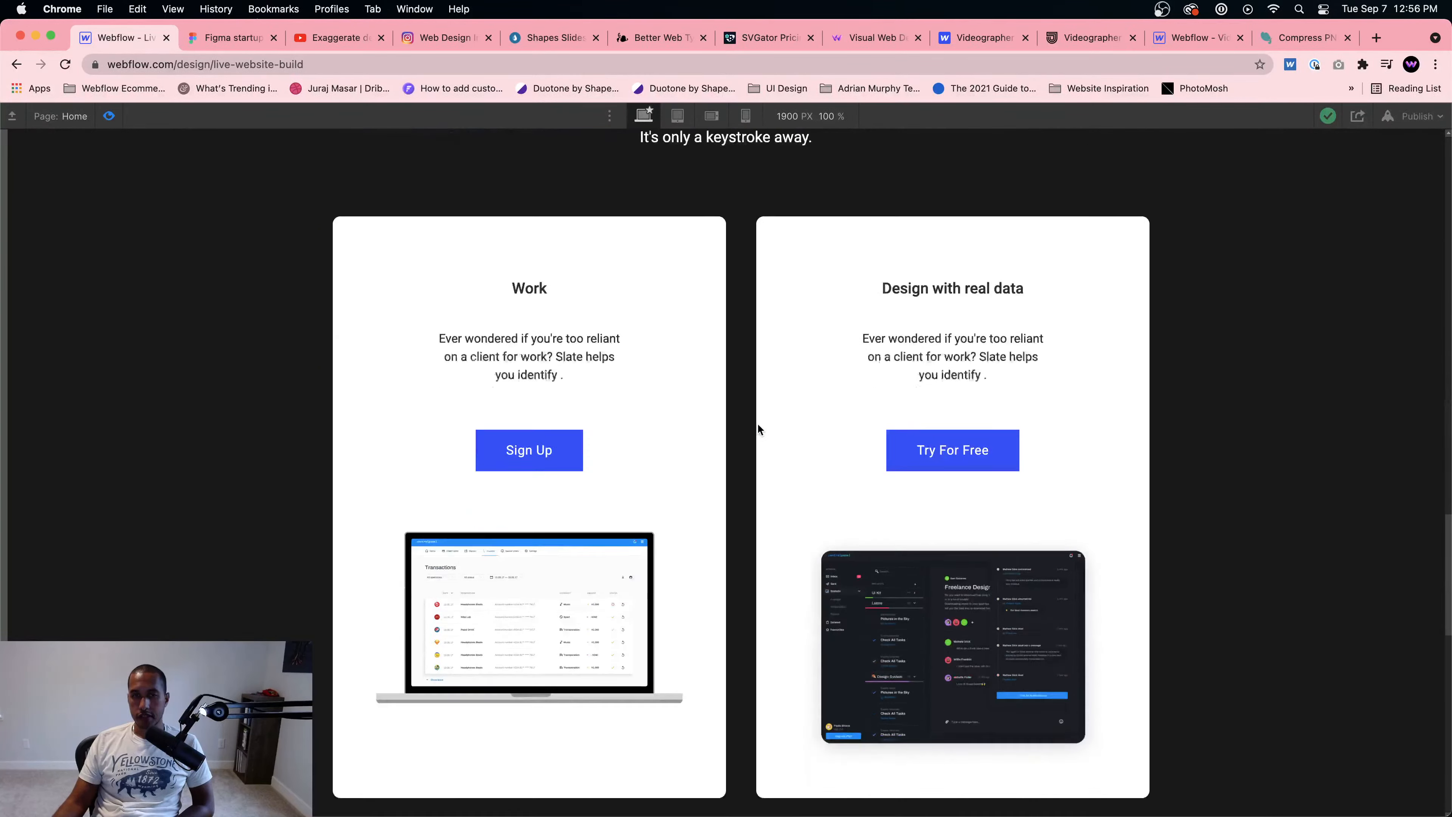
scroll(758, 424, "down", 12)
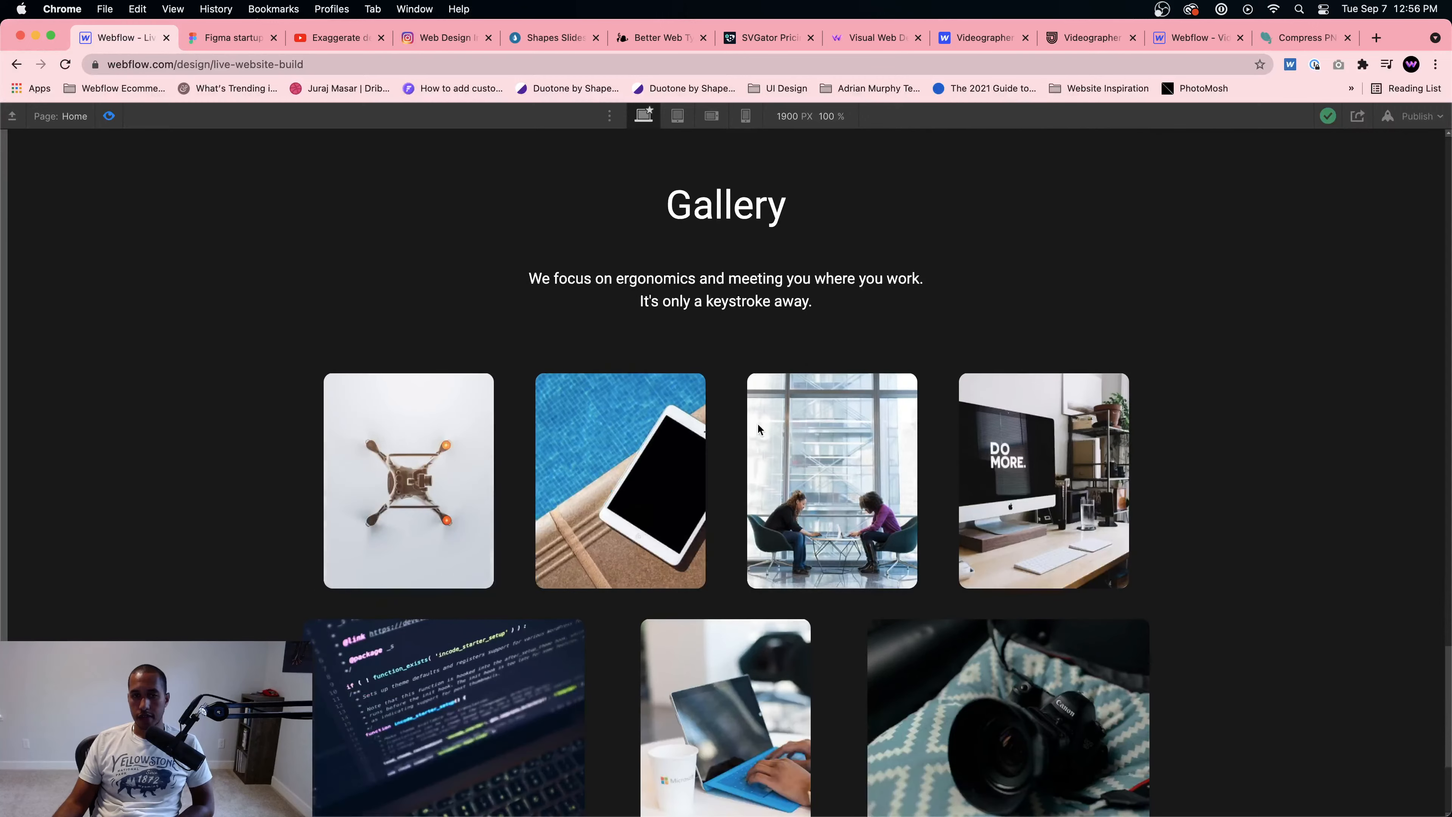
scroll(758, 424, "up", 3)
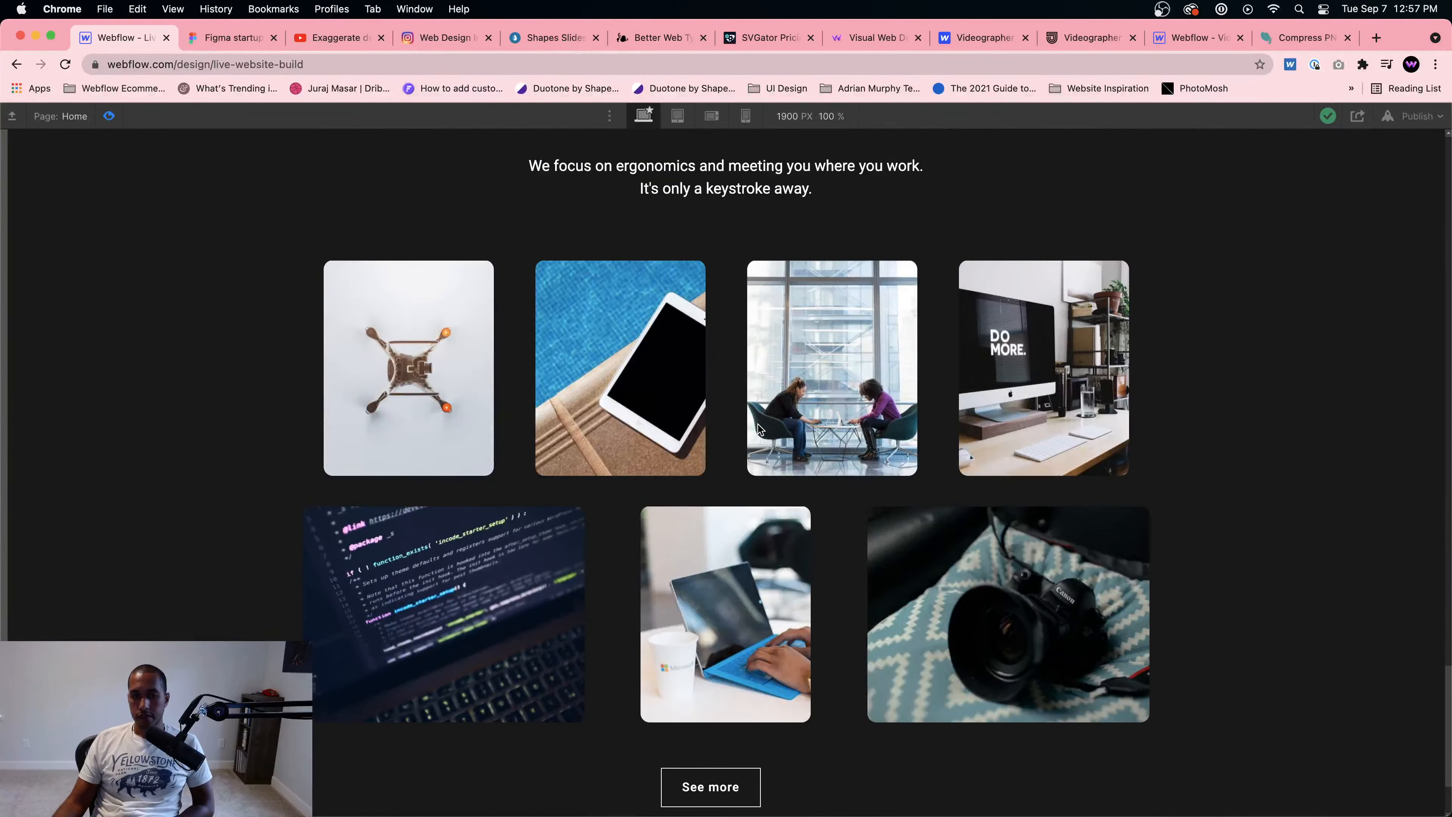
scroll(758, 428, "up", 20)
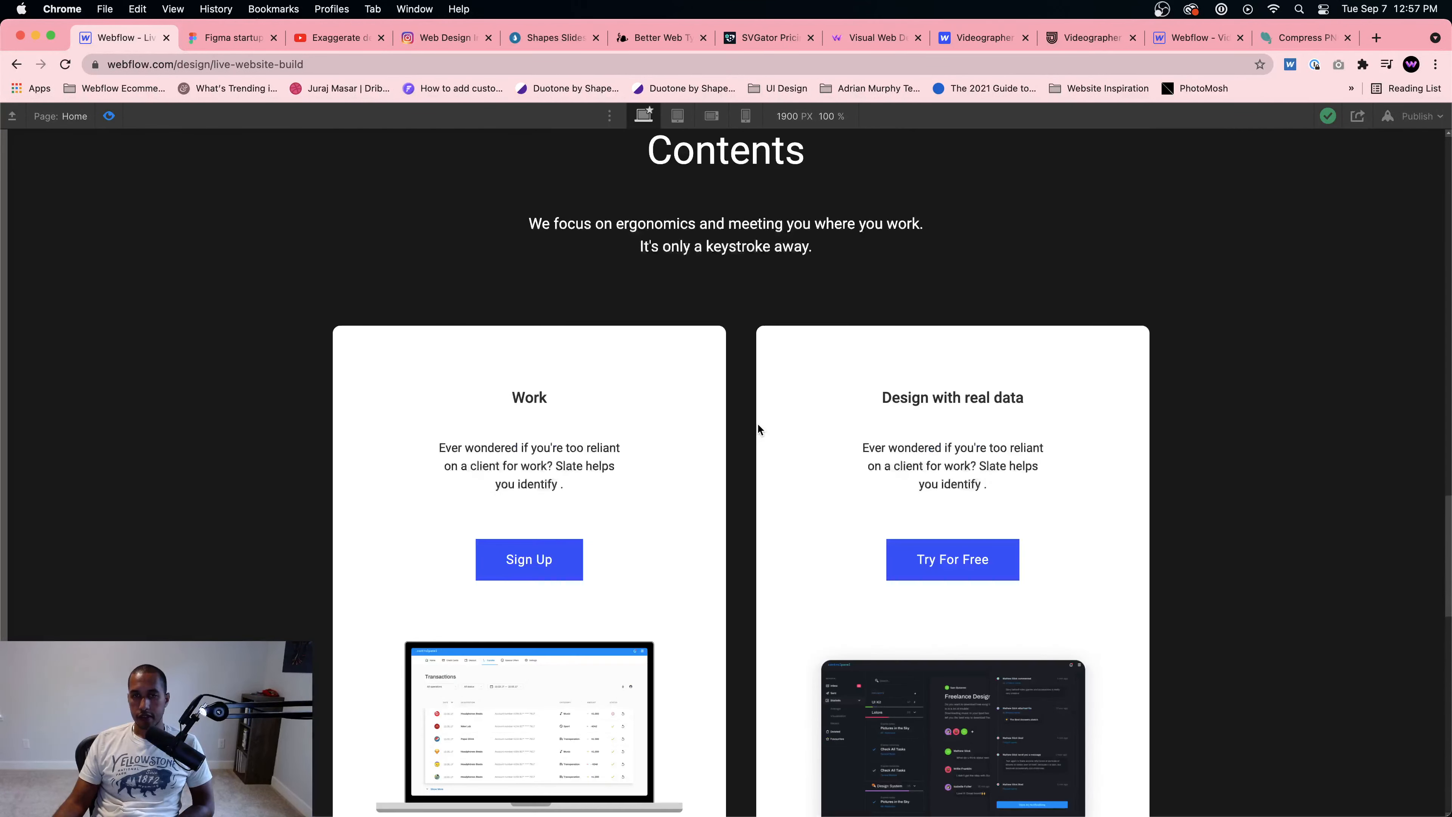
scroll(758, 421, "up", 15)
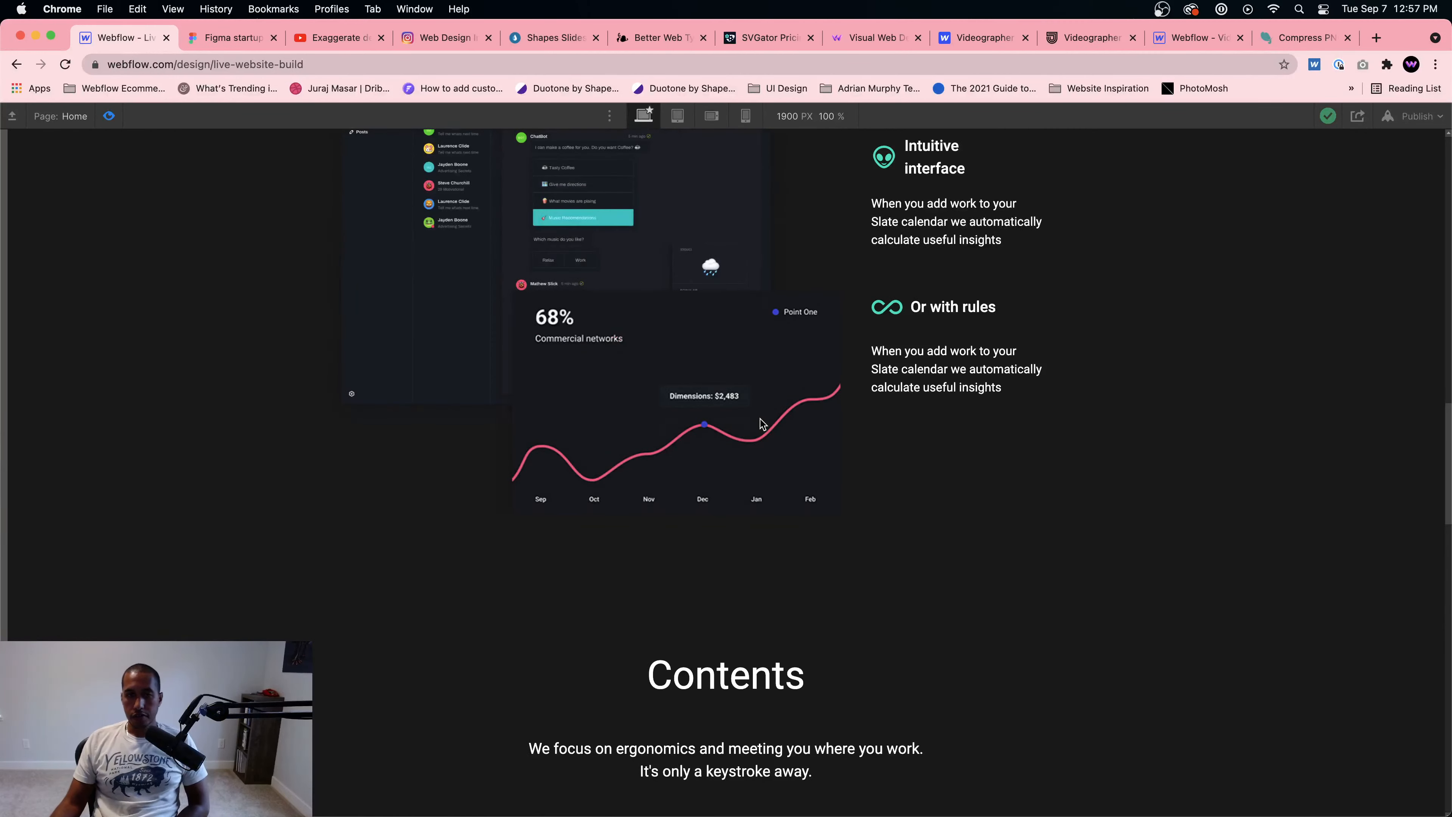
scroll(762, 418, "up", 12)
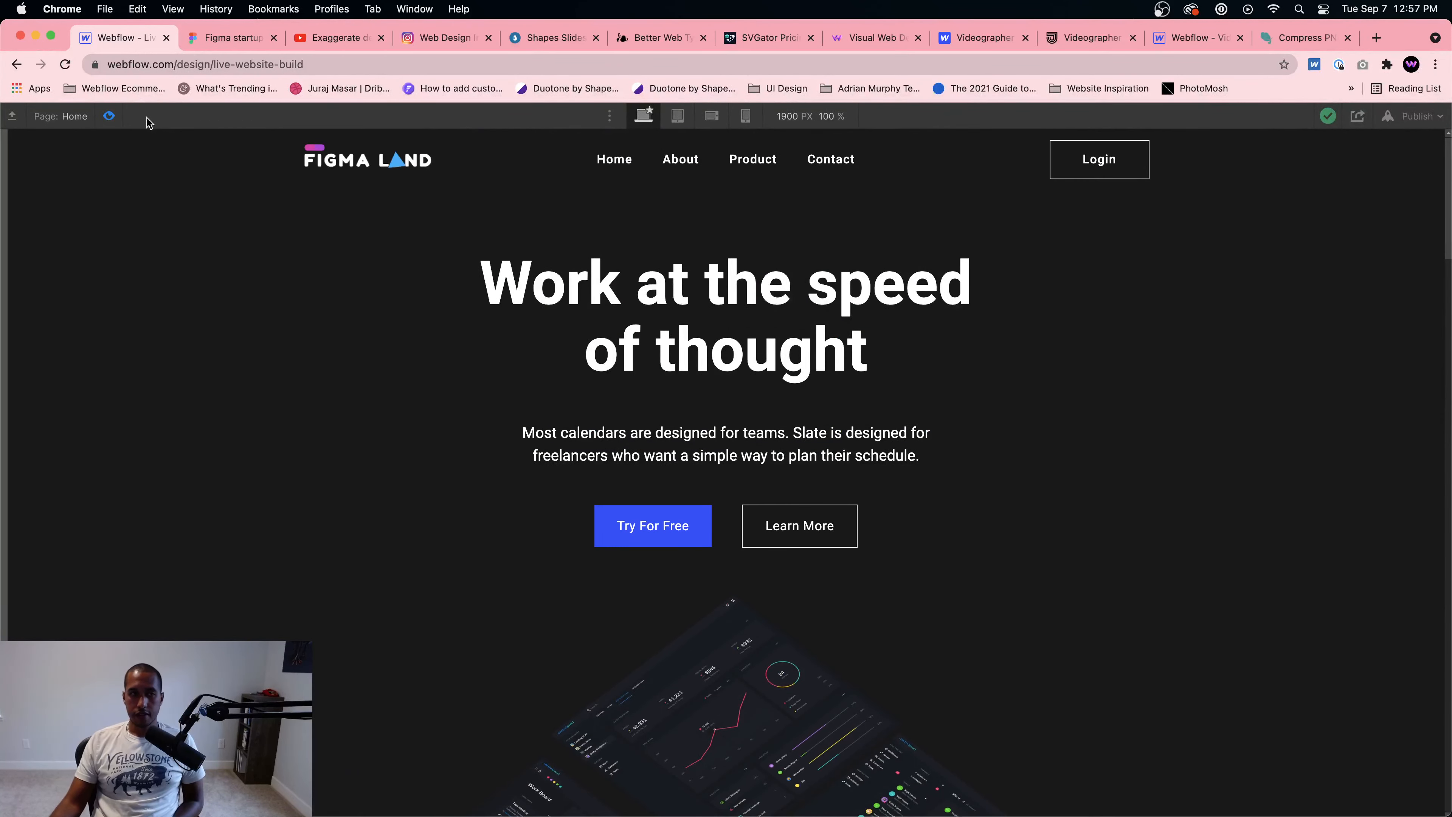
Step: Leave the preview, publish the site to its webflow.io domain and open the live site
left_click(109, 116)
left_click(1225, 118)
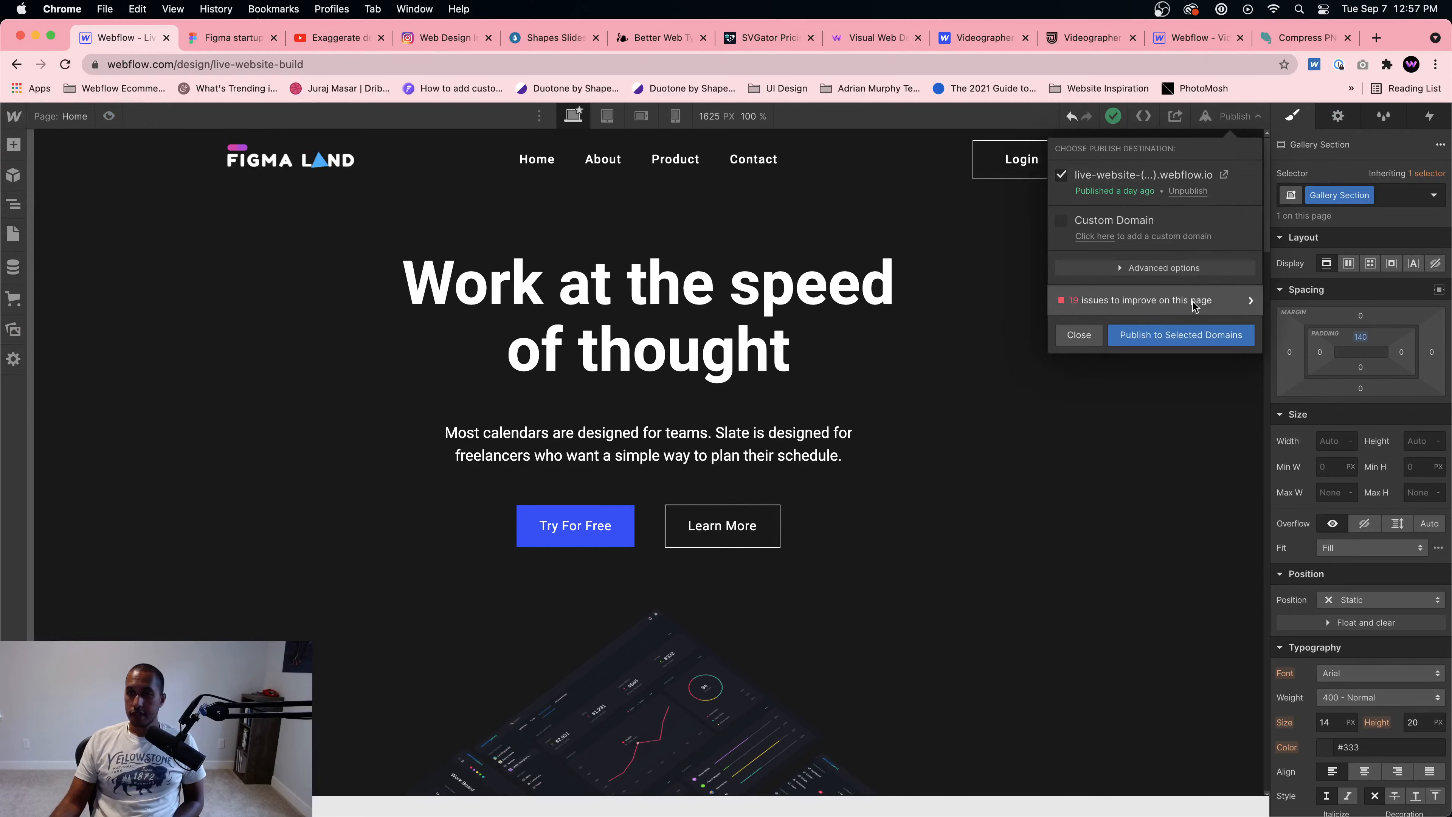
left_click(1183, 334)
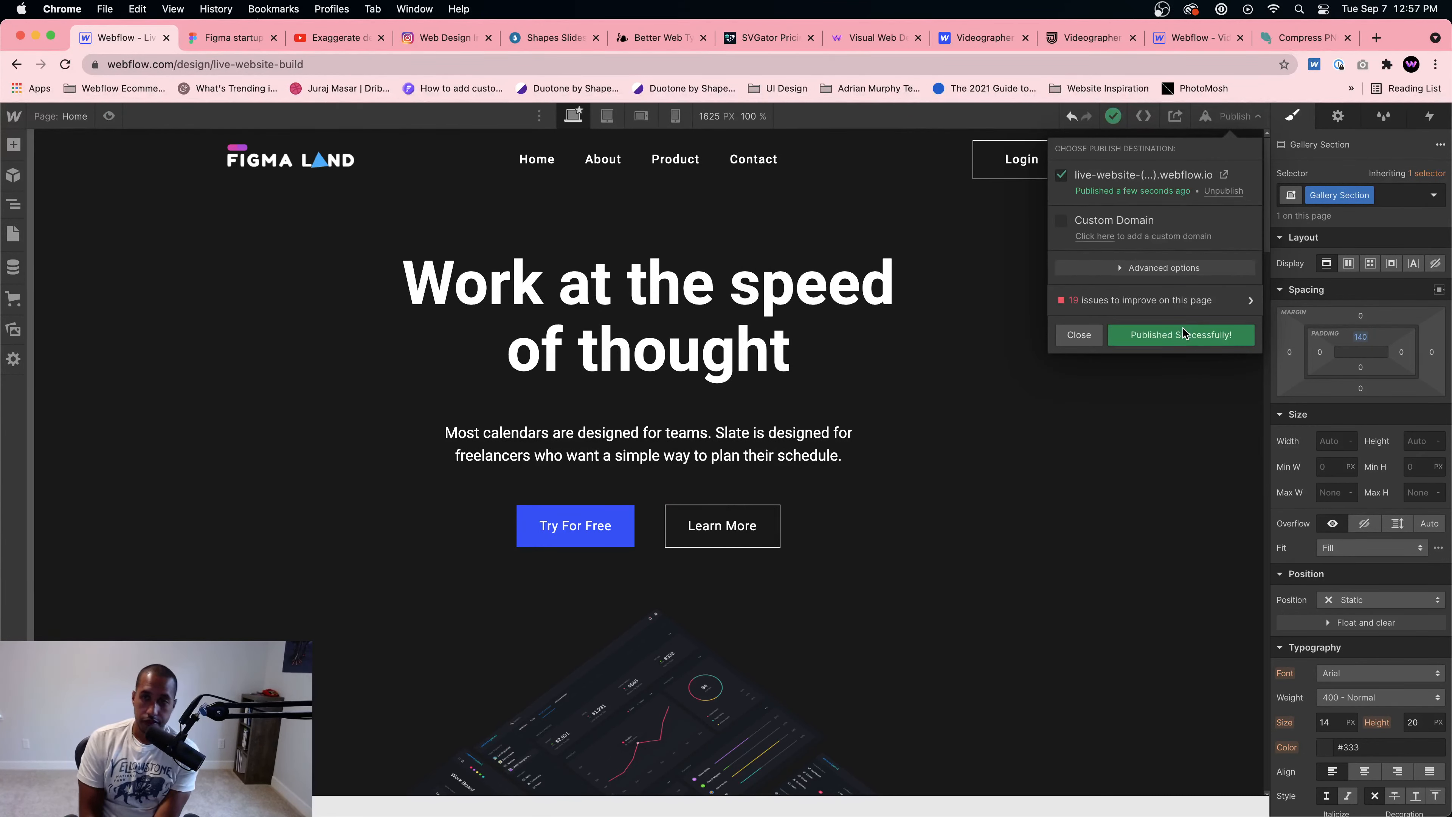
left_click(1223, 181)
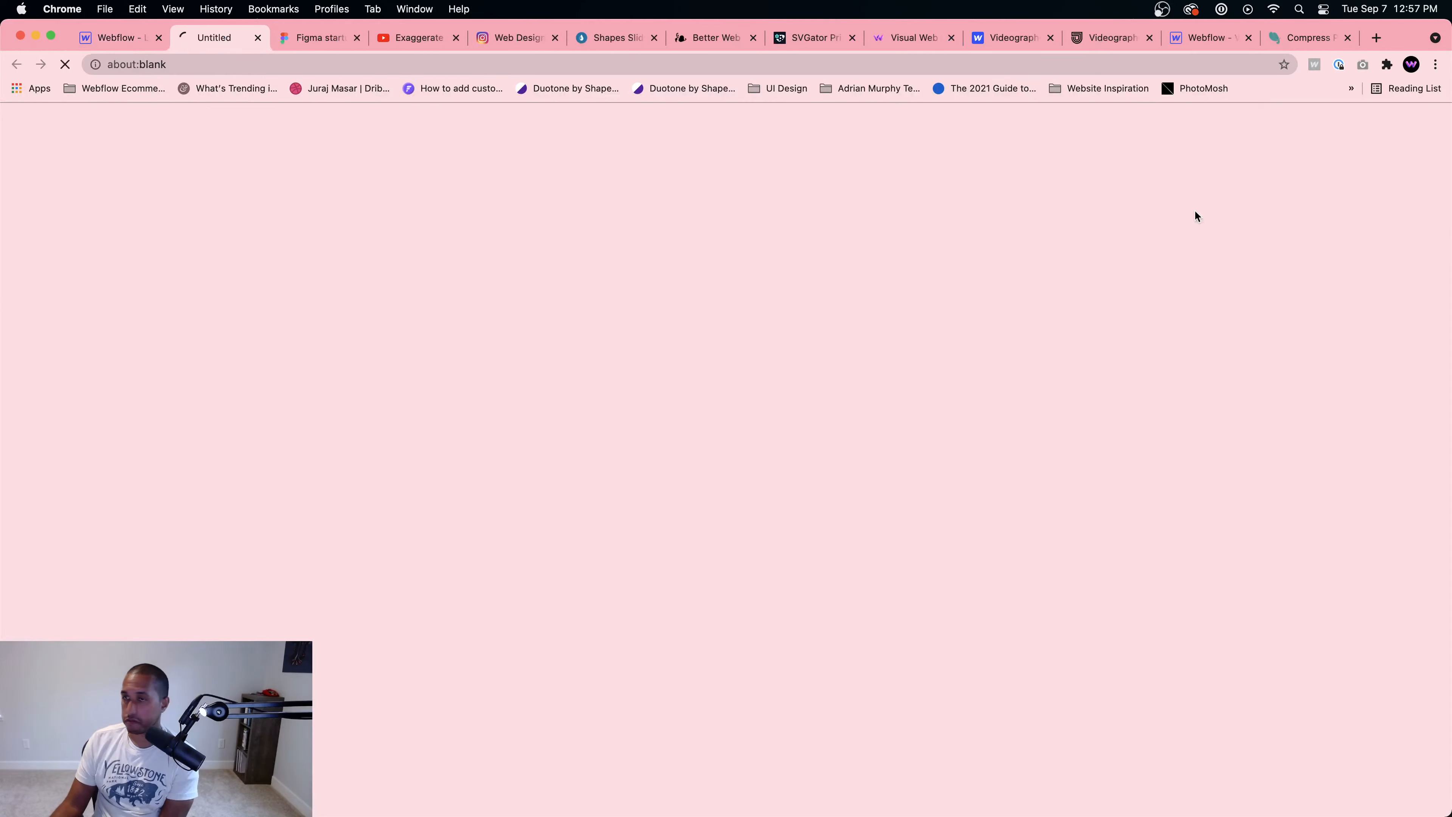
Step: Review the published page from the hero through Features, Contents and Gallery down to the See more button
scroll(940, 507, "down", 1)
scroll(940, 508, "down", 10)
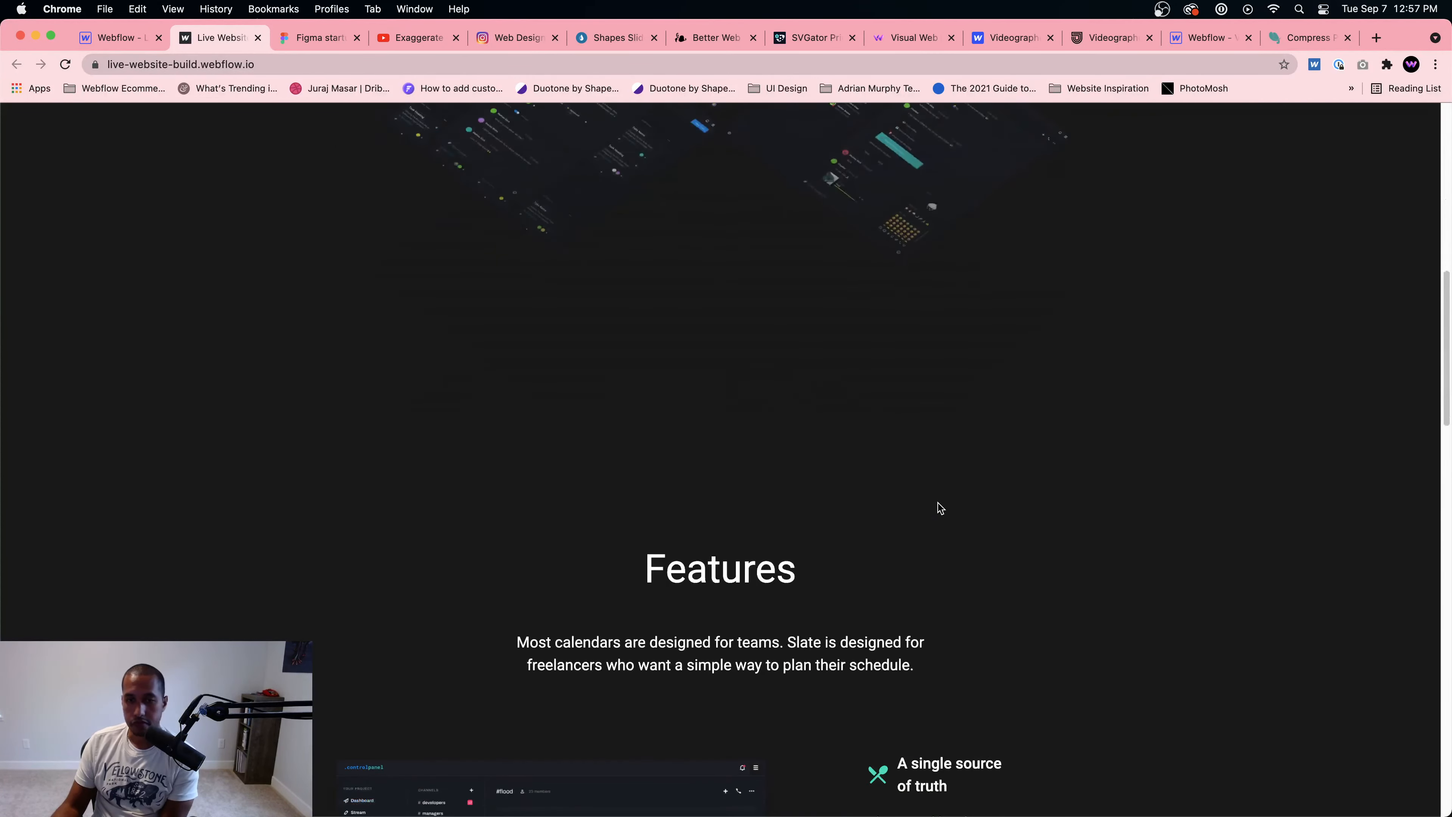
scroll(938, 501, "down", 6)
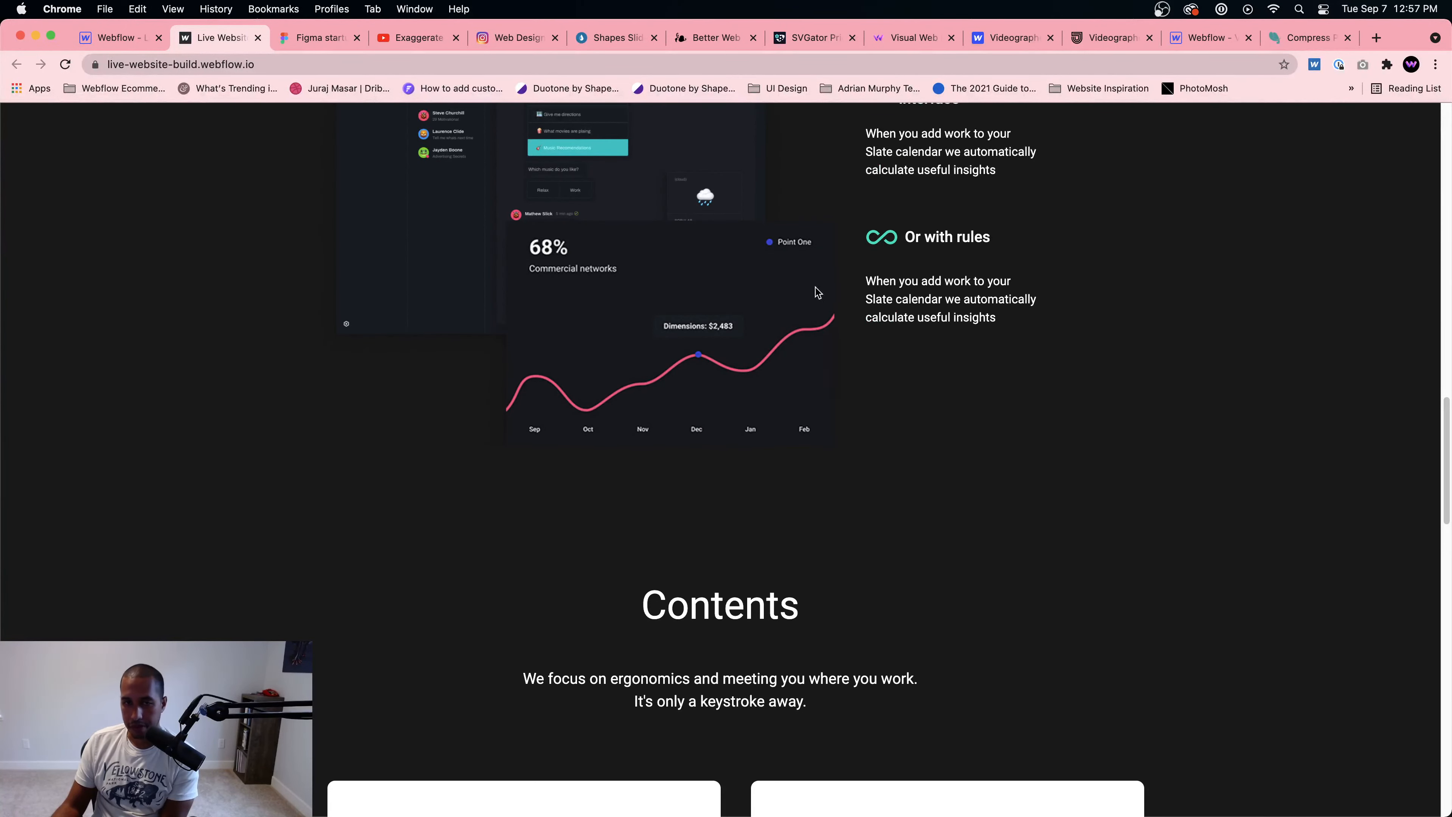
scroll(916, 324, "down", 8)
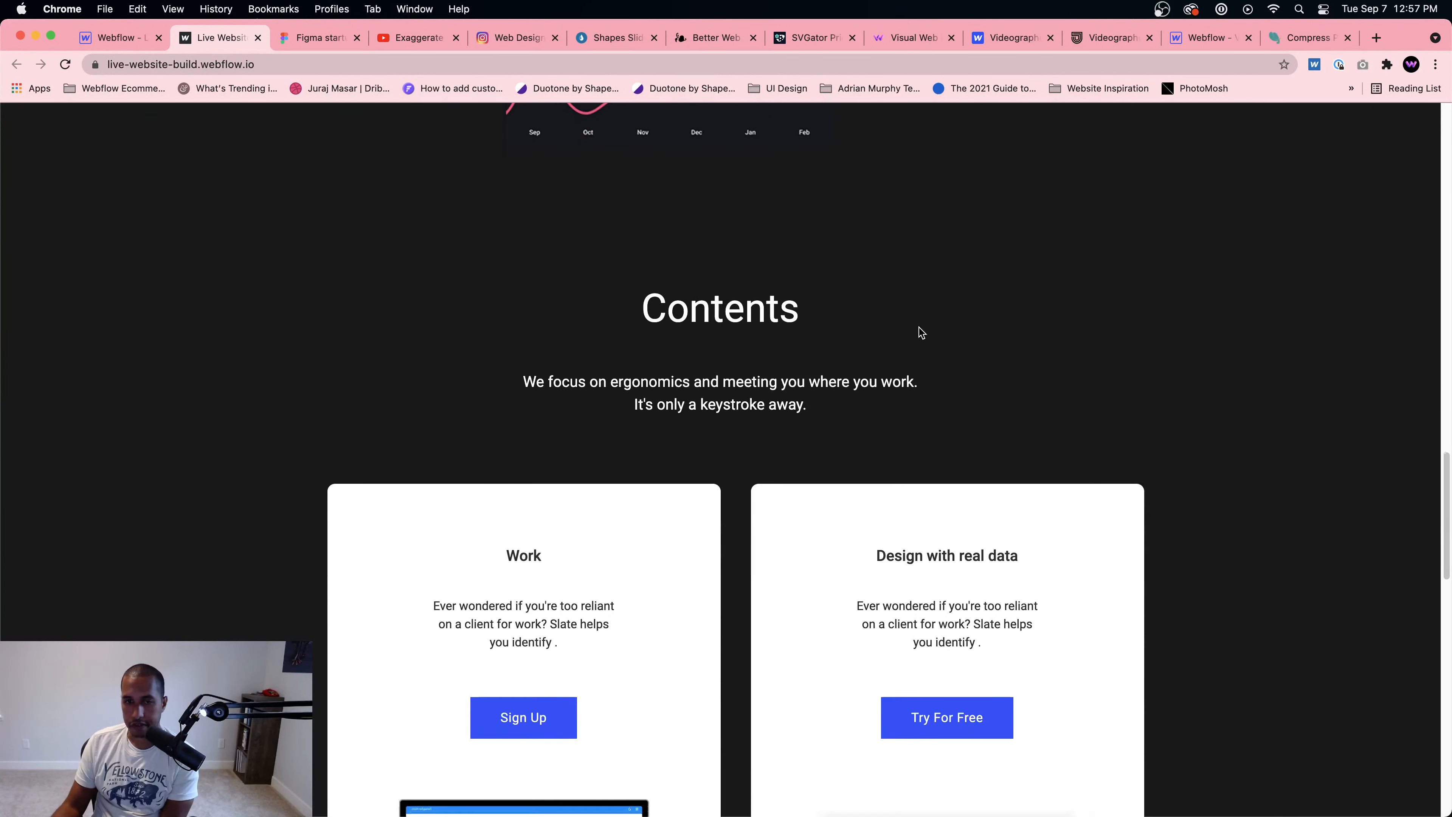
scroll(919, 332, "down", 3)
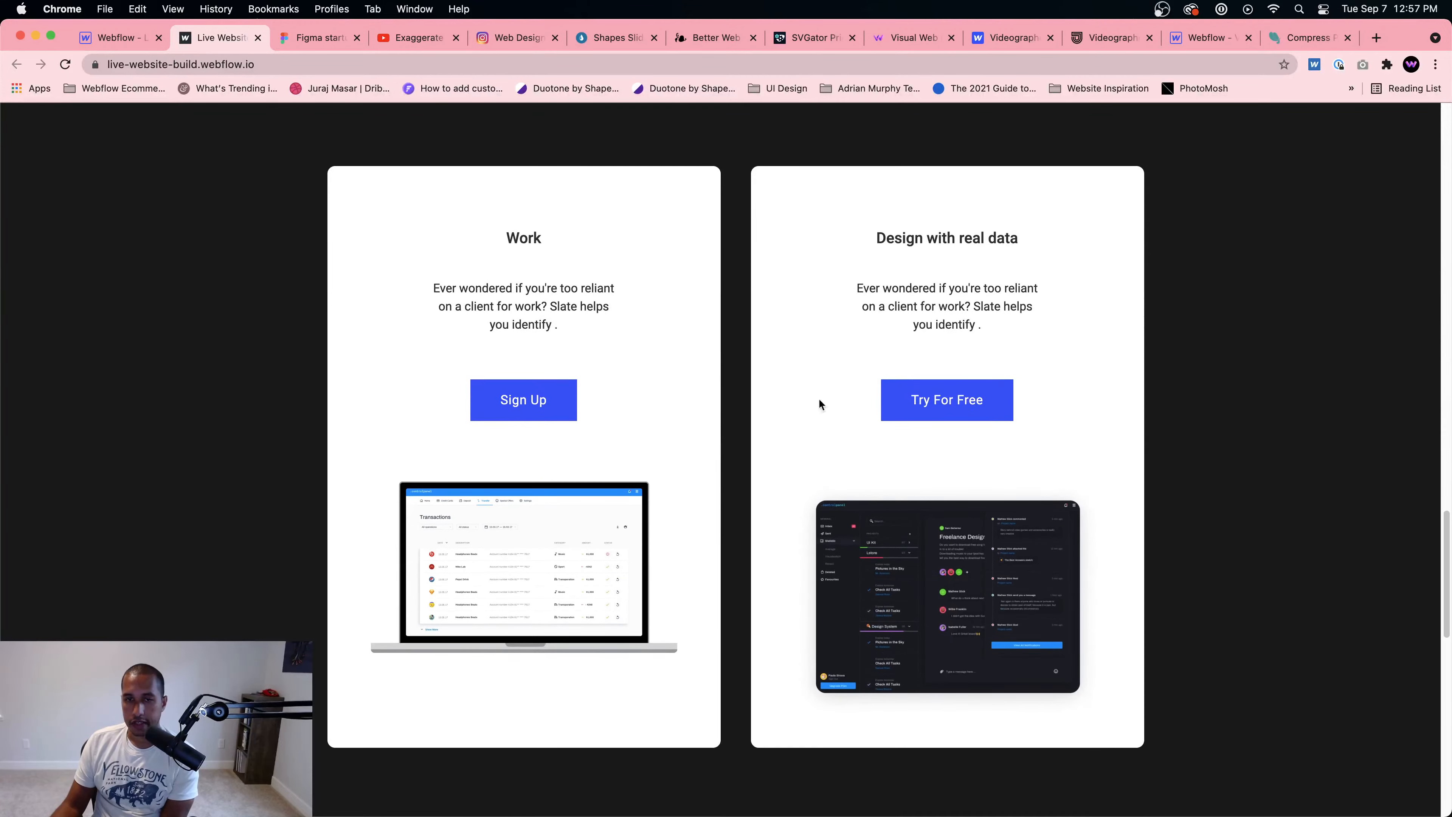
scroll(926, 383, "down", 5)
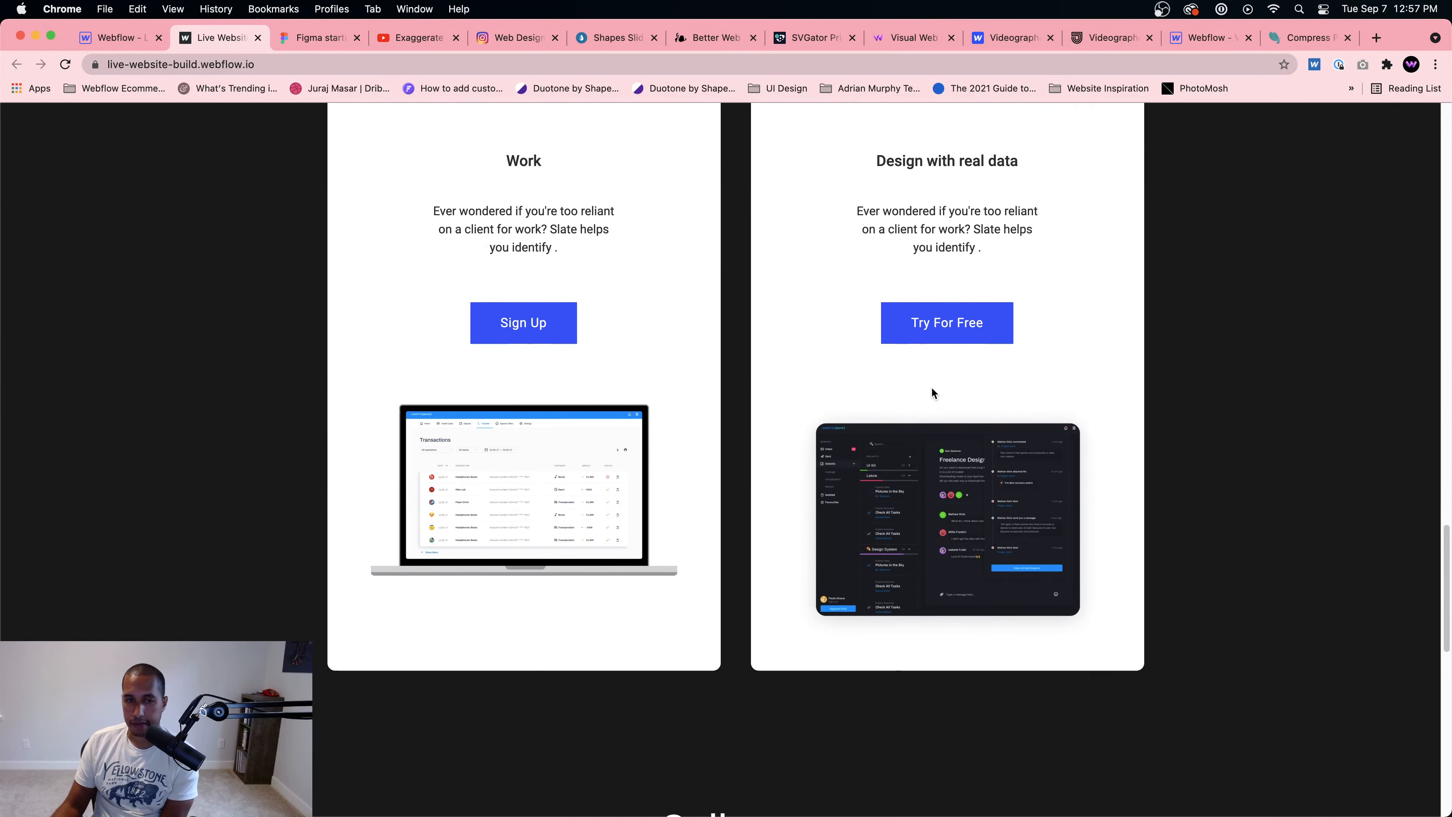
scroll(933, 393, "down", 11)
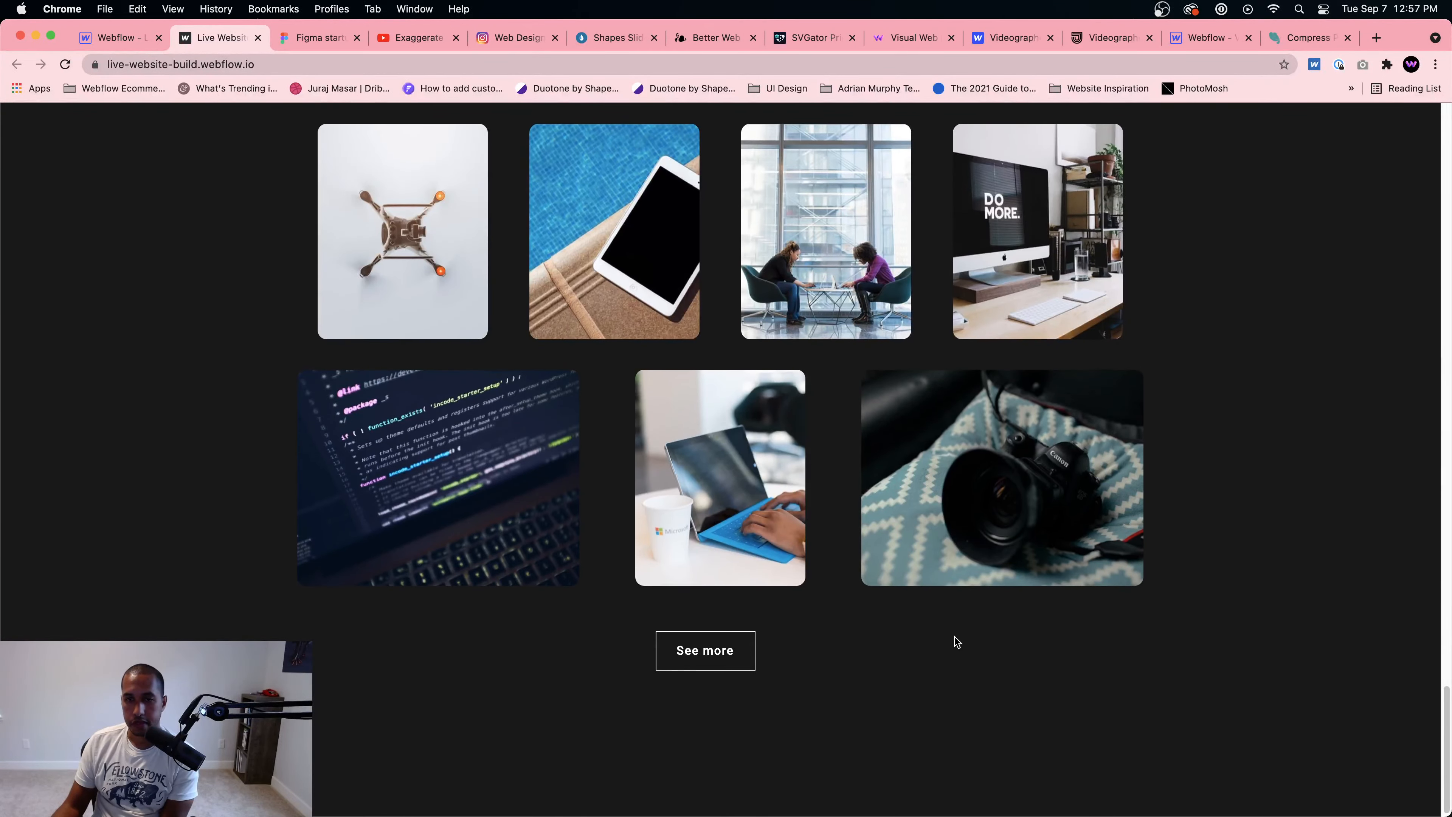
scroll(770, 632, "up", 12)
Step: Switch to Figma to inspect the Partners frame's spacing, examine the Testimonials and call-to-action sections, and return to the Webflow Designer
left_click(317, 38)
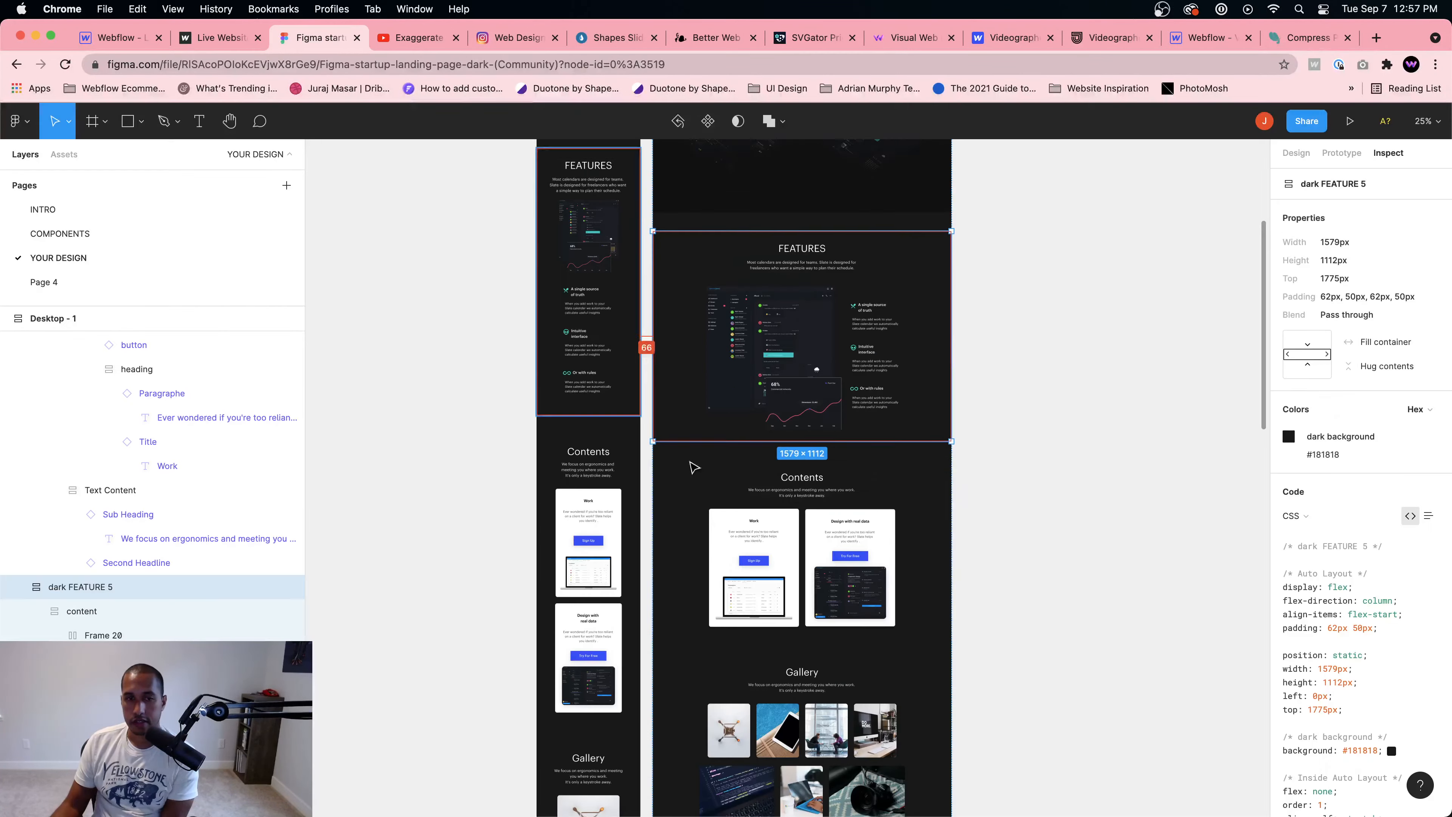
scroll(814, 401, "down", 9)
left_click(814, 400)
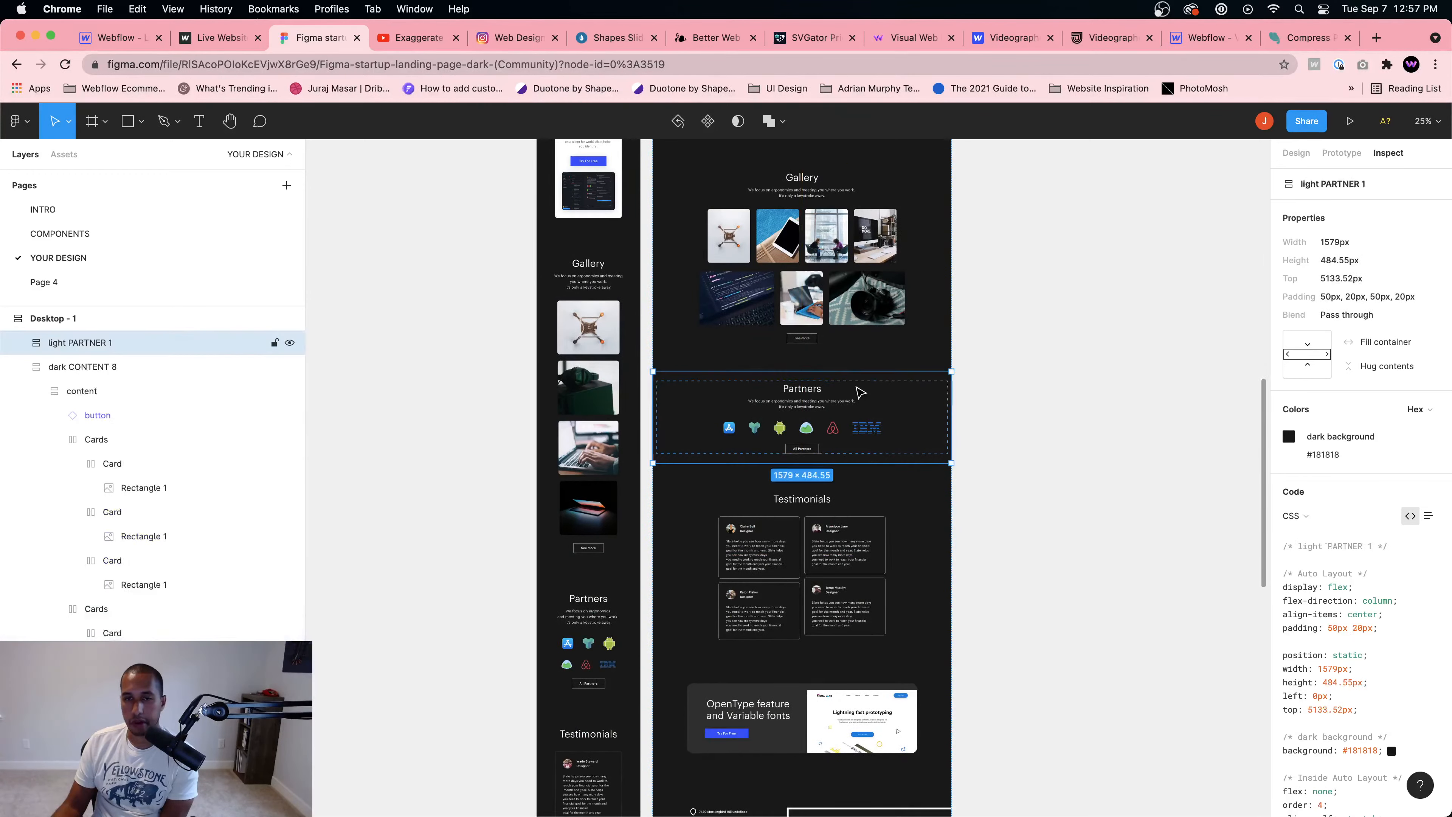
scroll(817, 426, "up", 10)
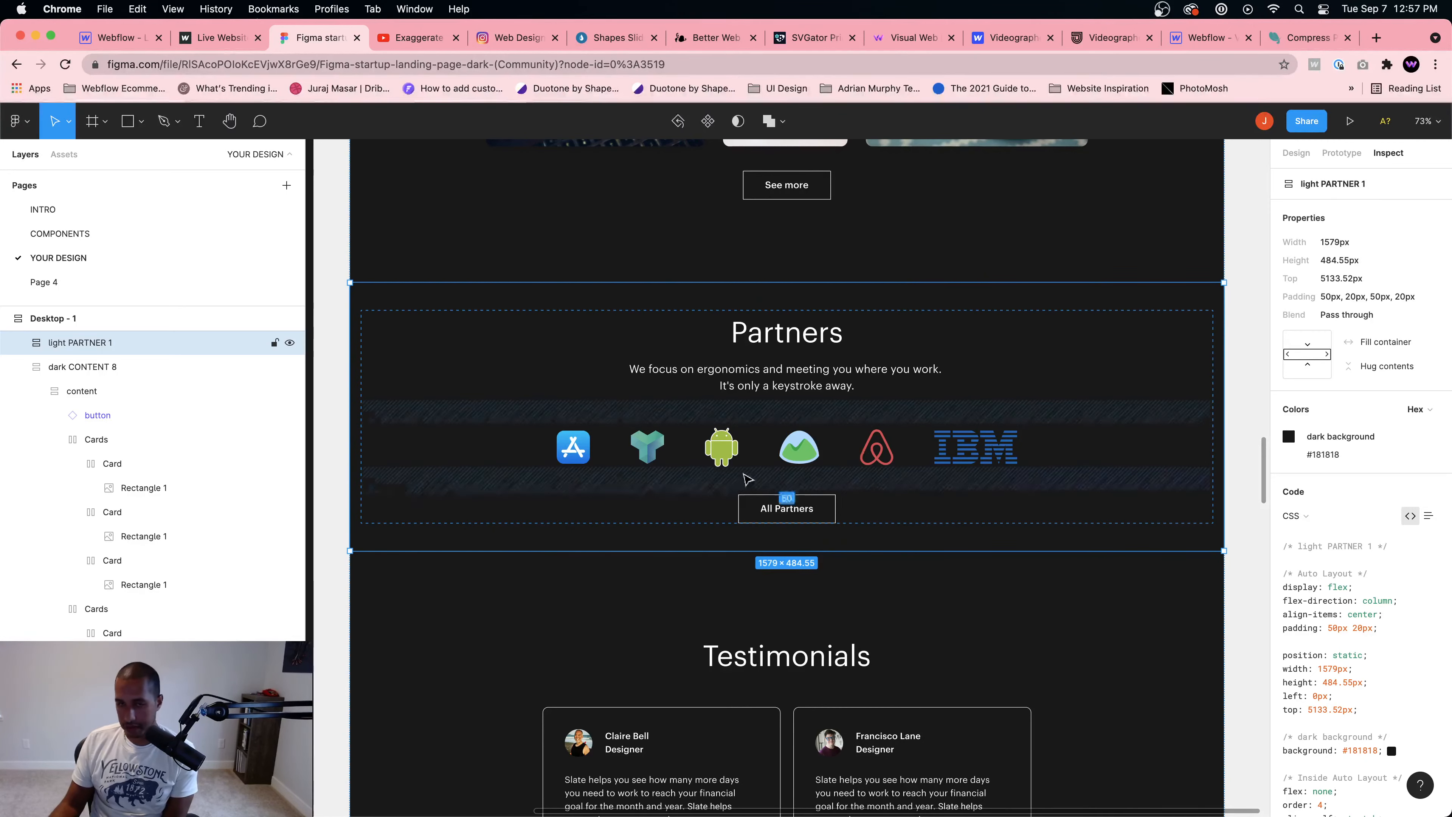
mouse_move(762, 274)
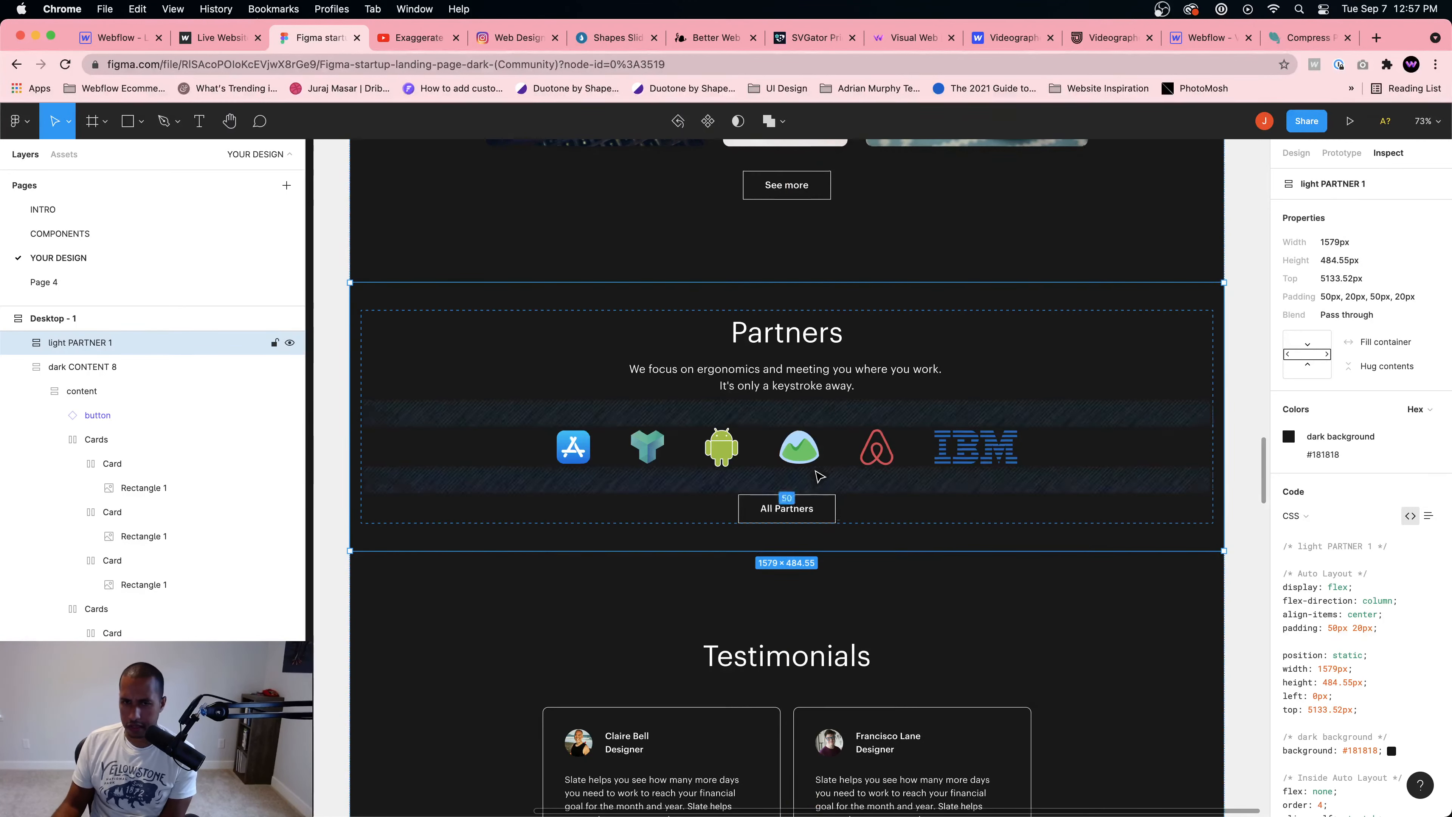
scroll(823, 477, "down", 7)
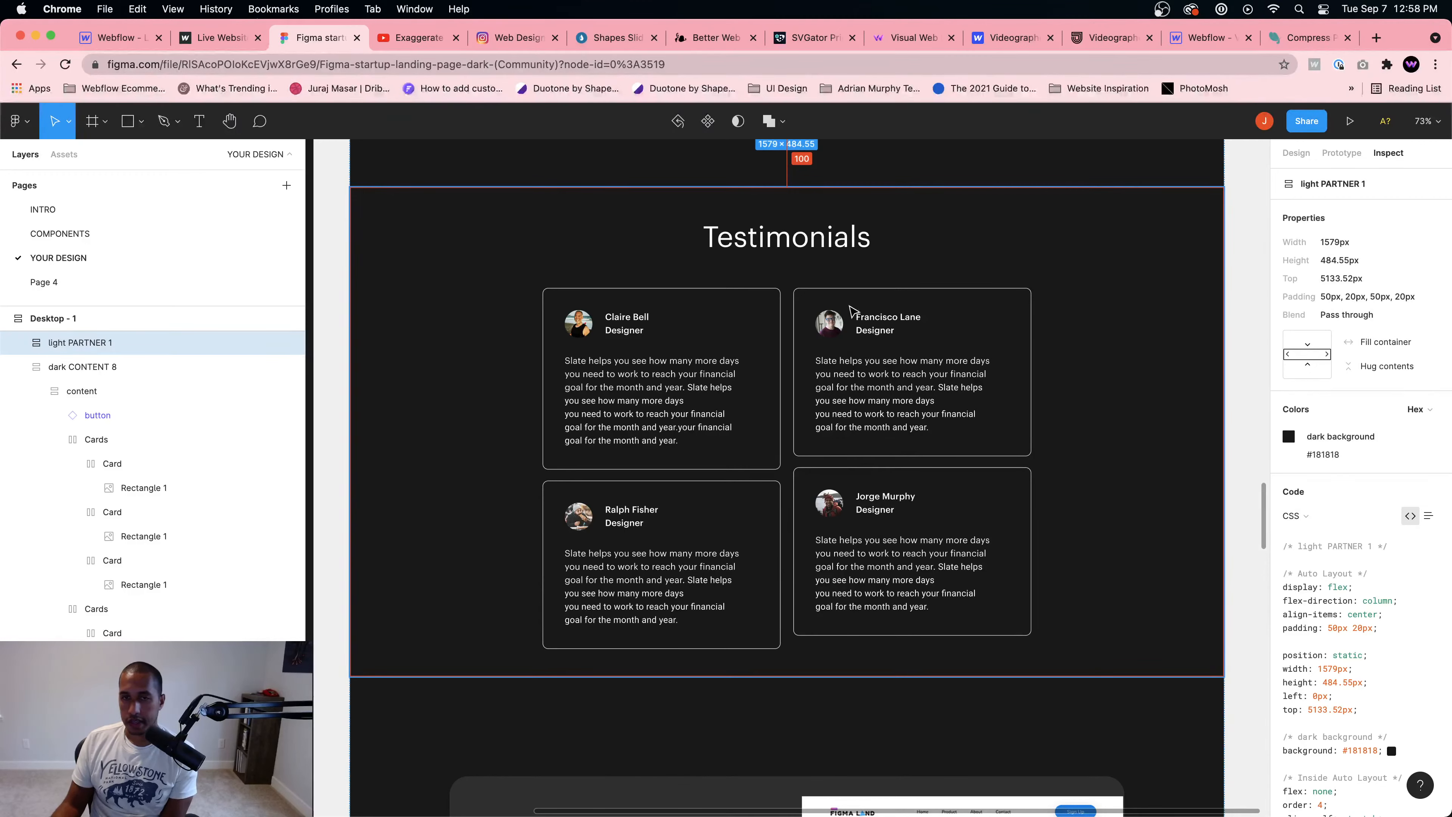
scroll(829, 487, "down", 4)
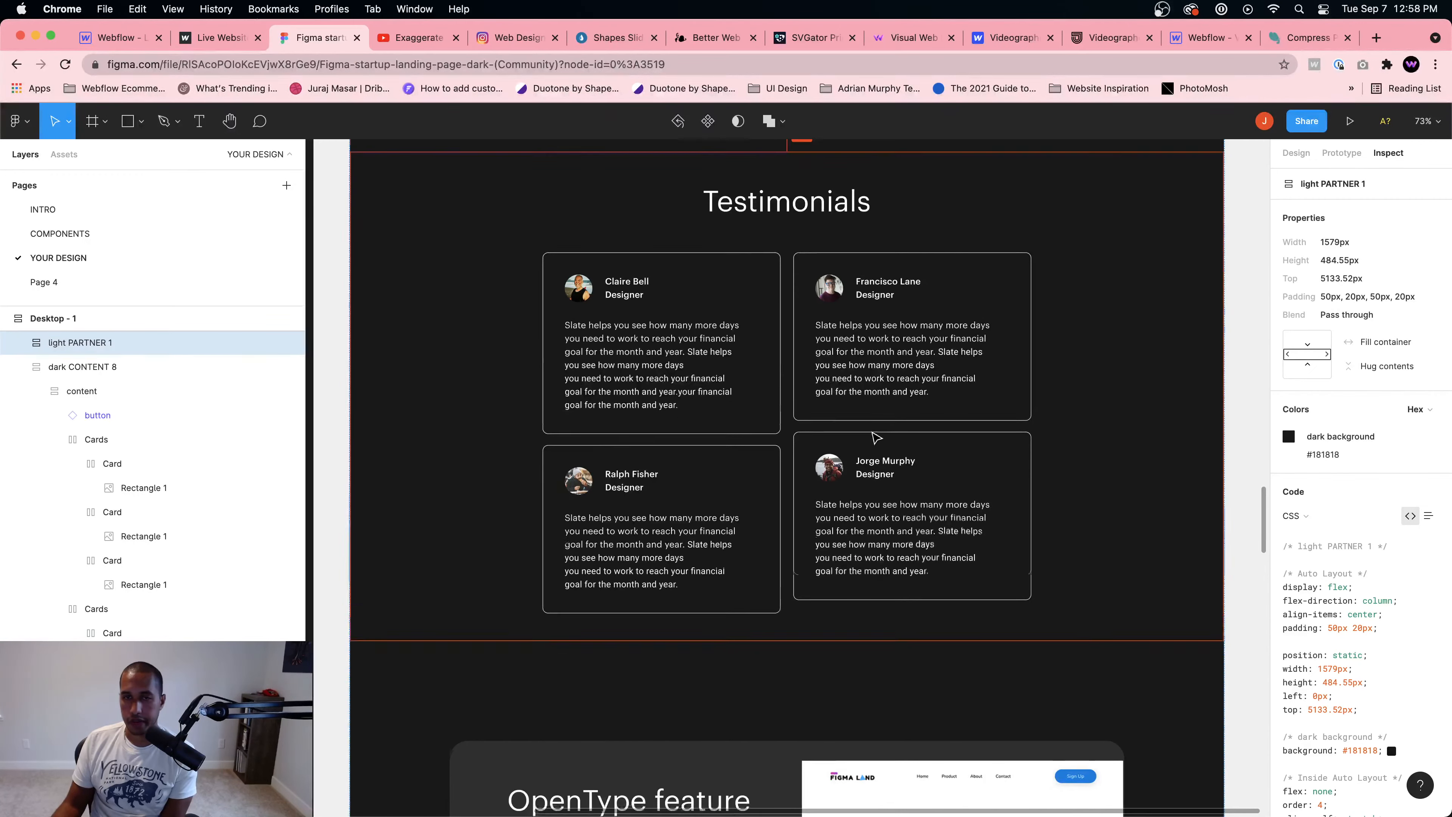
scroll(878, 435, "down", 8)
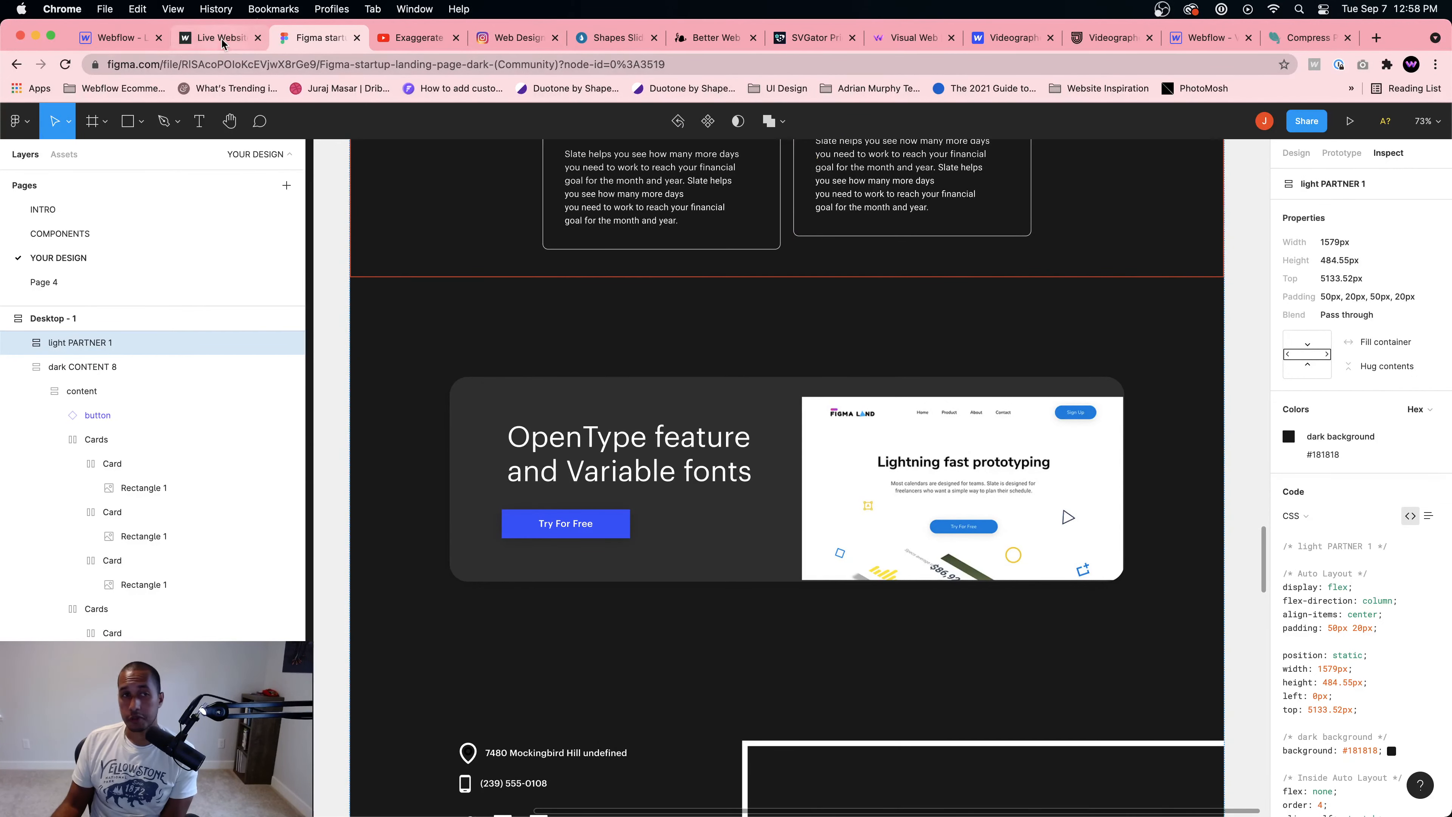
left_click(125, 41)
left_click(1100, 337)
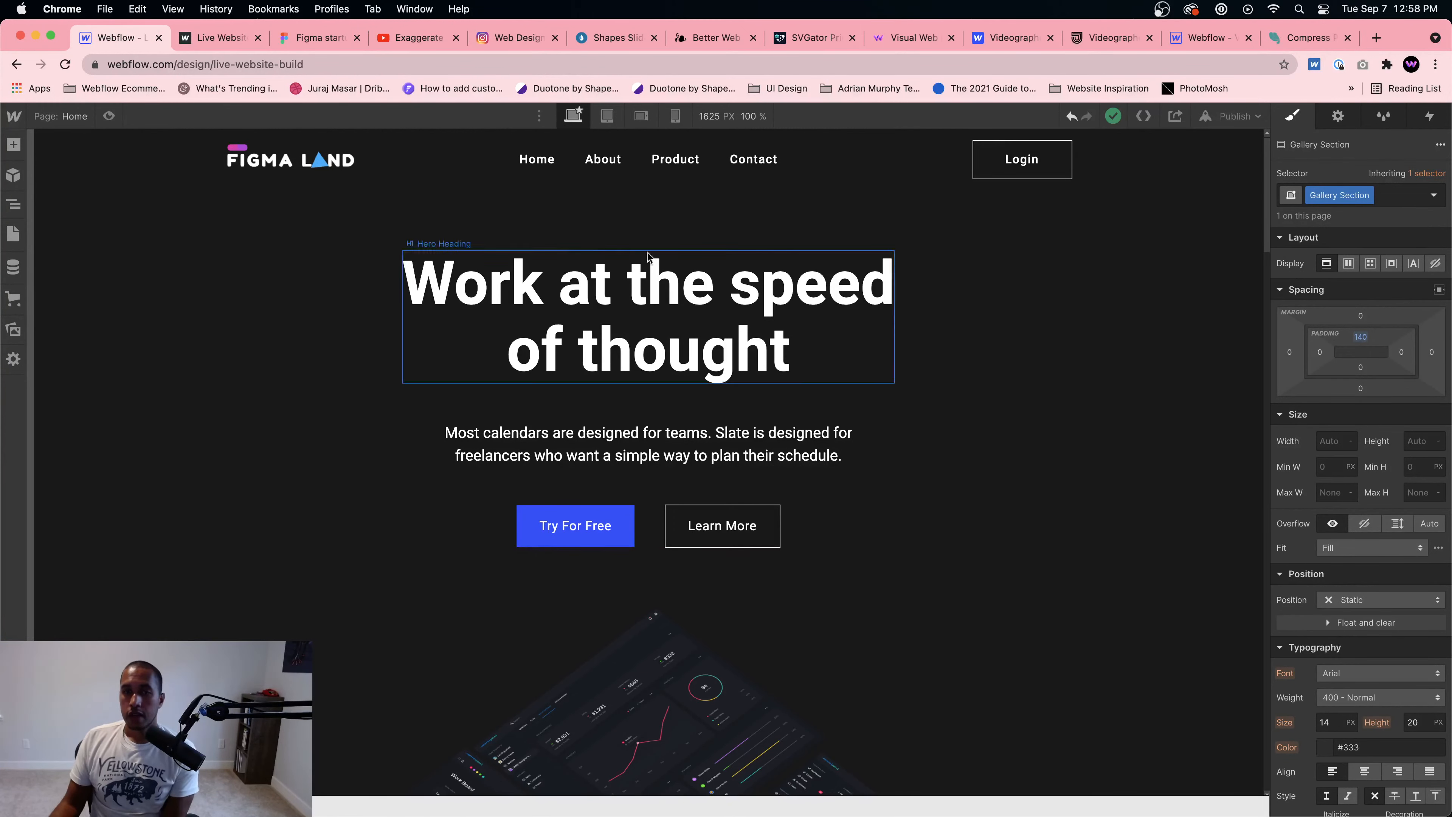
Step: Switch to the tablet breakpoint and examine the hero section, the navbar's menu button and the Navbar Container
left_click(607, 116)
scroll(933, 404, "down", 10)
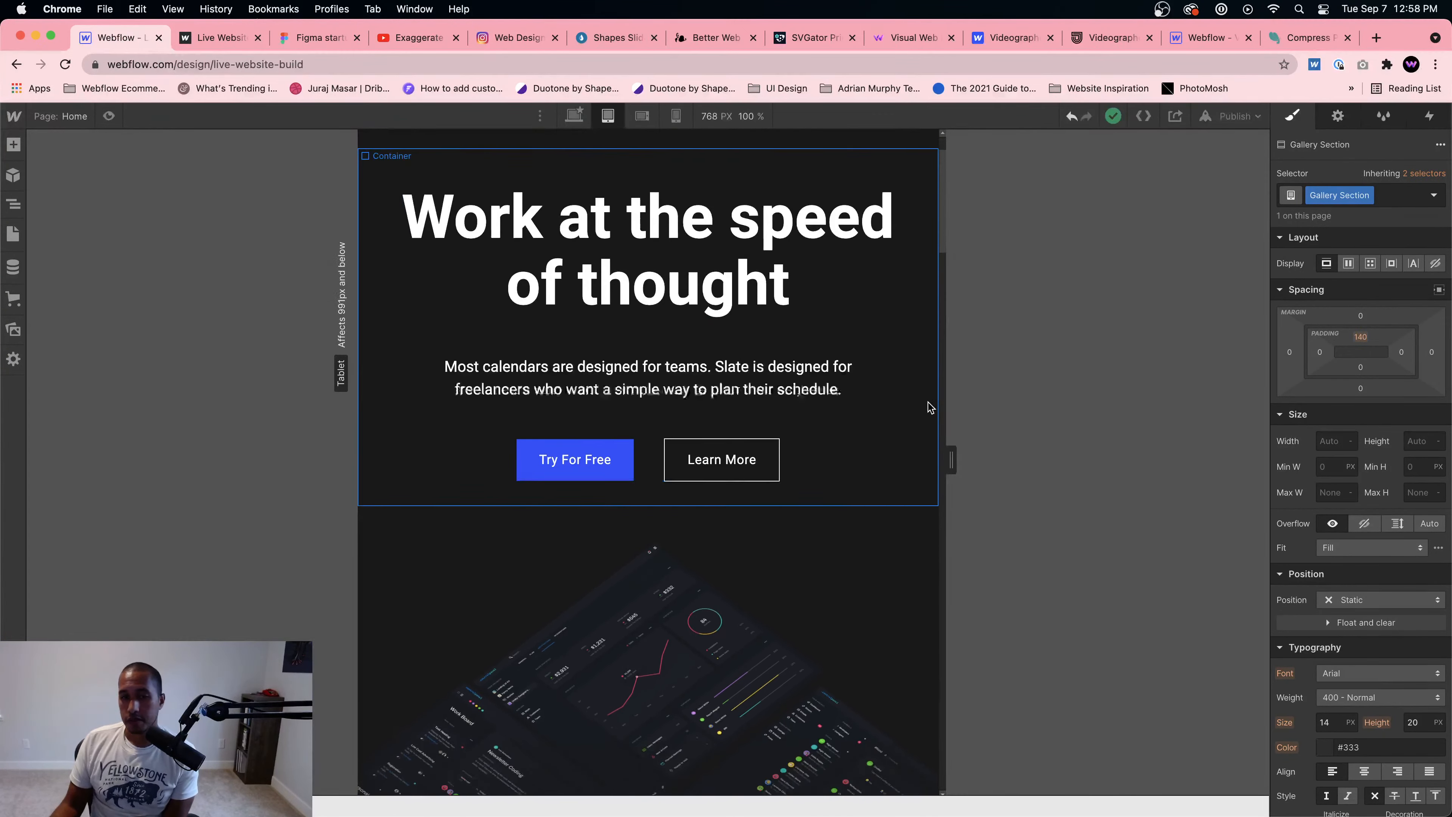
scroll(930, 404, "up", 5)
scroll(931, 404, "up", 5)
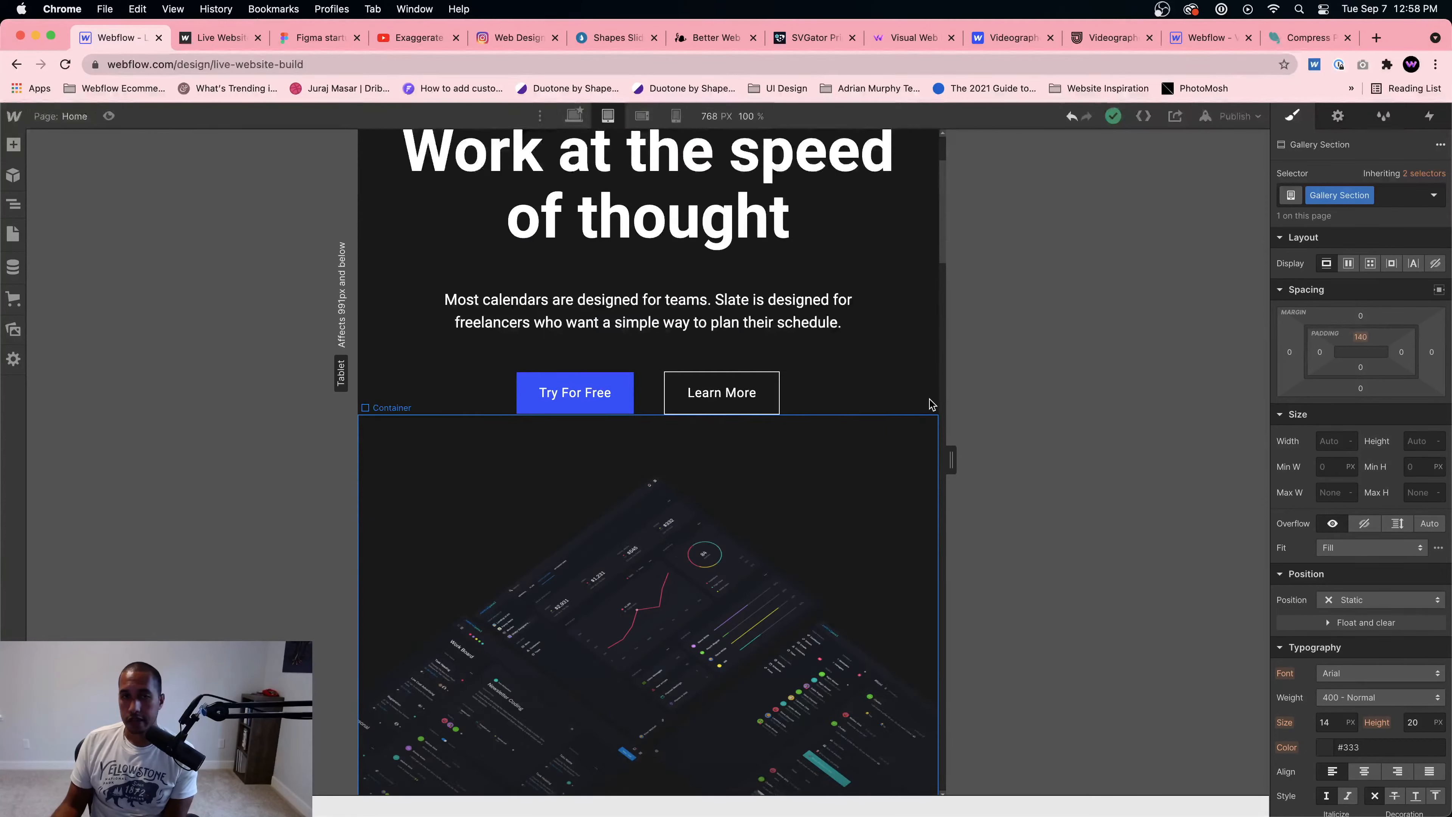
scroll(884, 324, "down", 1)
scroll(836, 242, "up", 1)
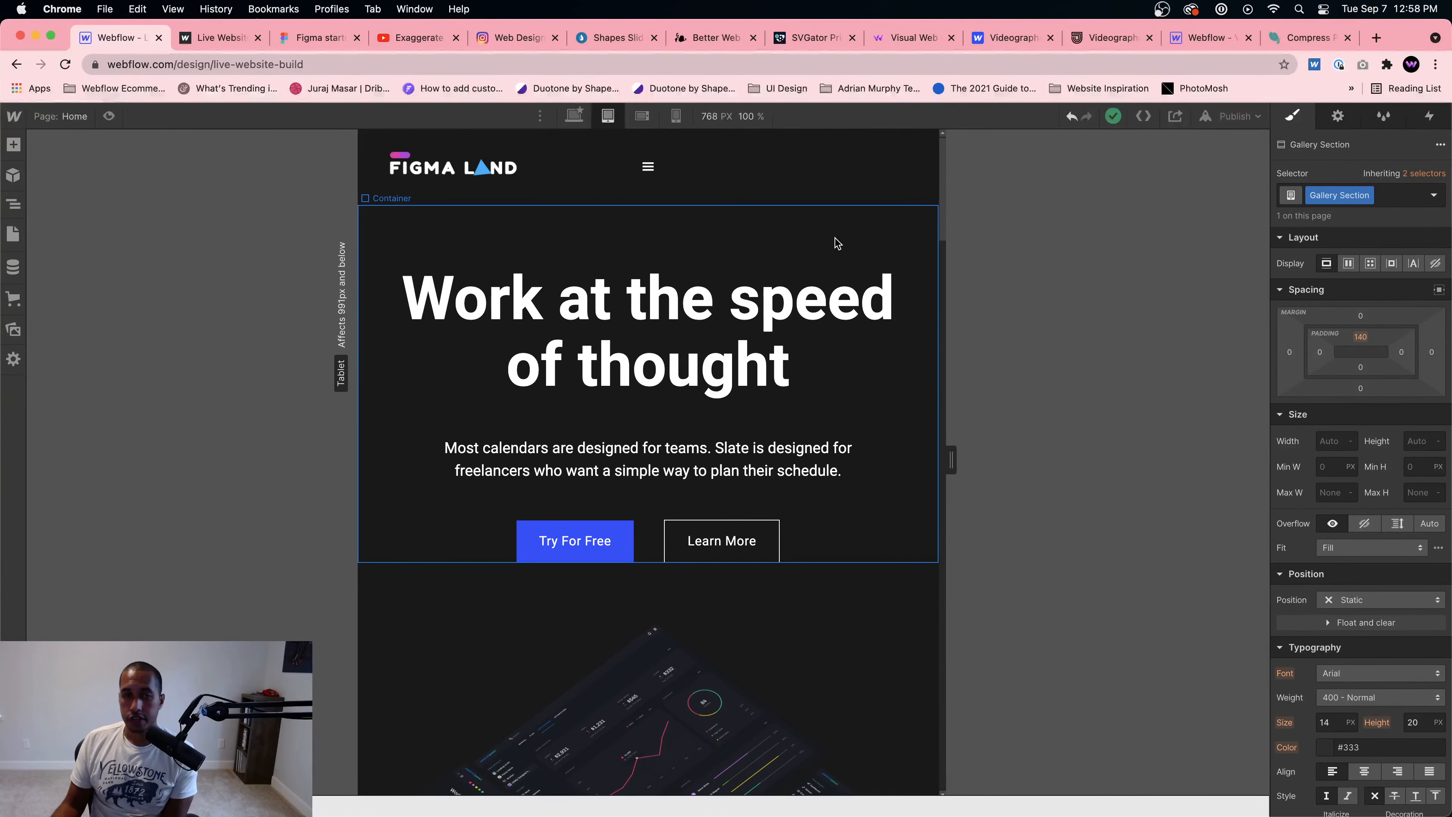
left_click(649, 167)
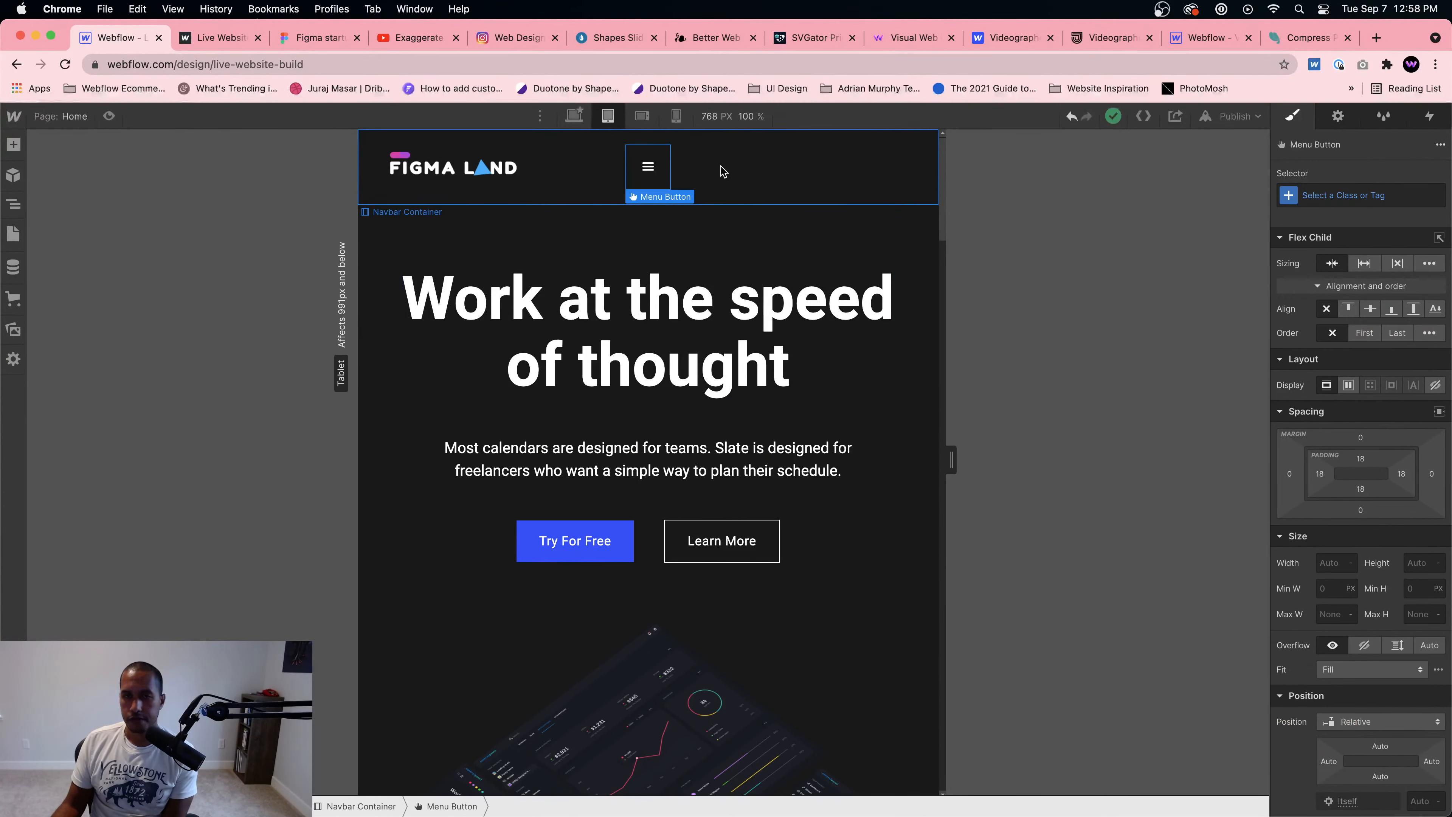
left_click(787, 179)
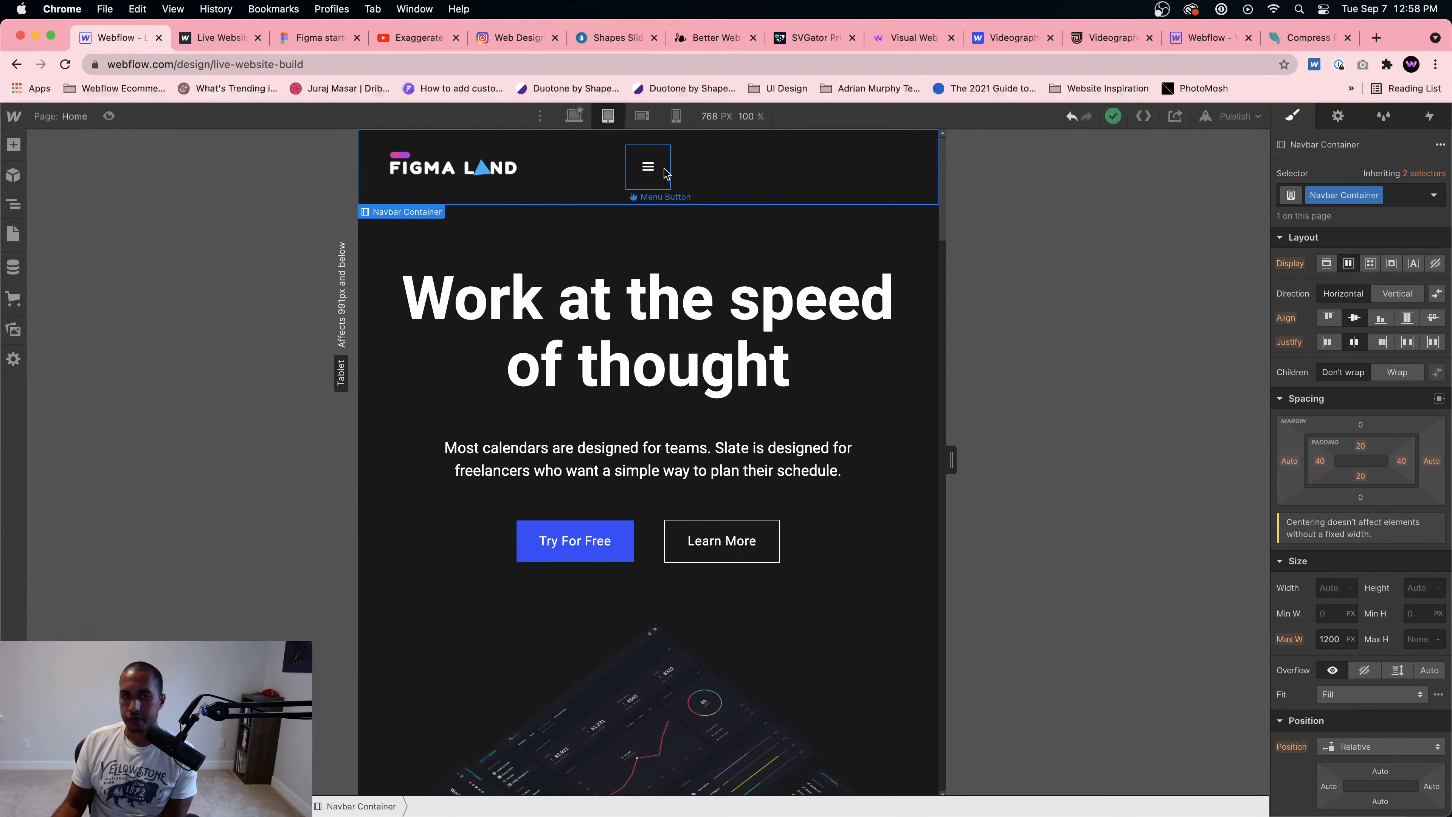
Step: Review the Features section and the Contents heading and cards at the tablet breakpoint
scroll(866, 301, "down", 2)
scroll(867, 302, "down", 10)
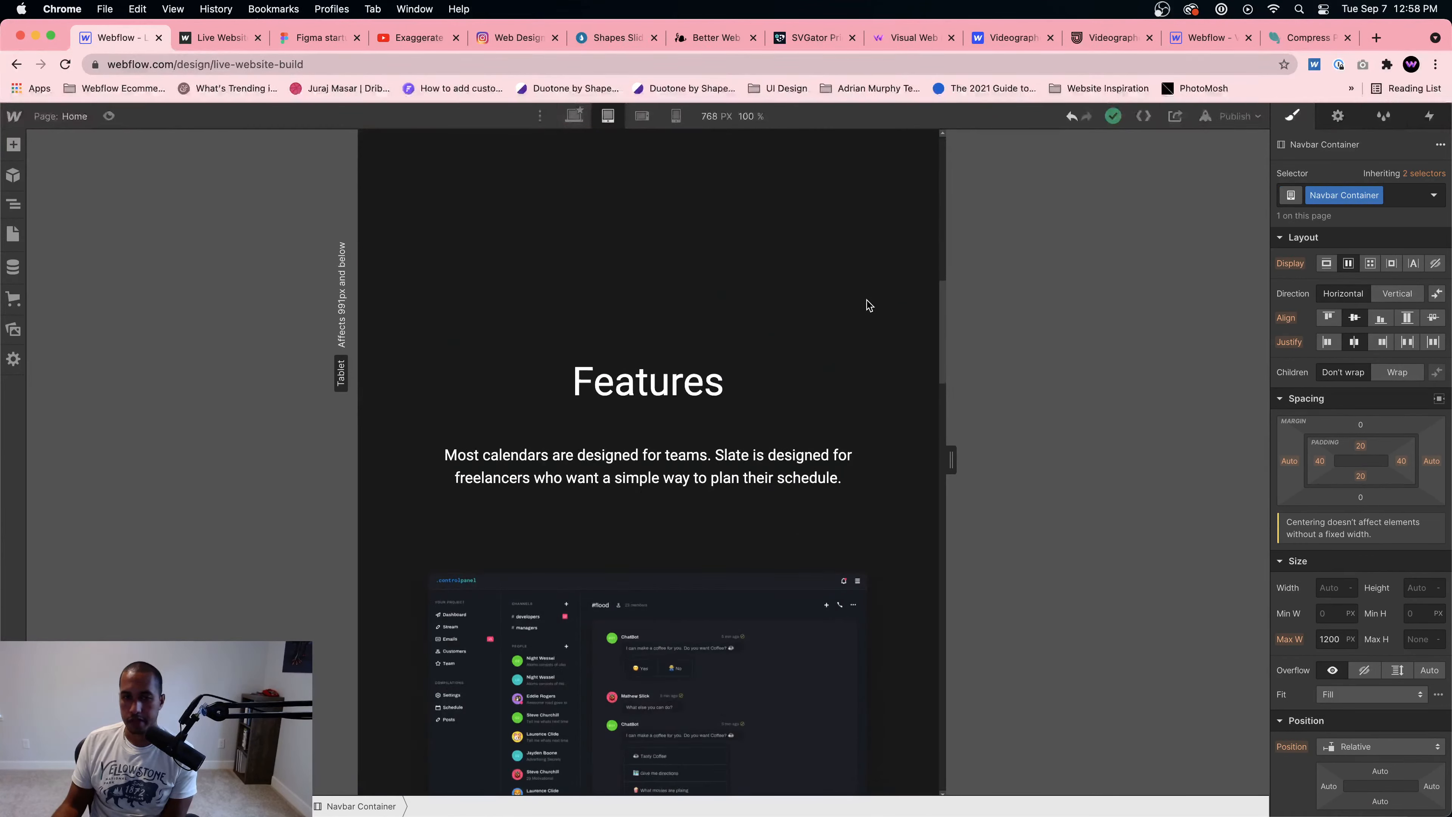
scroll(864, 310, "down", 5)
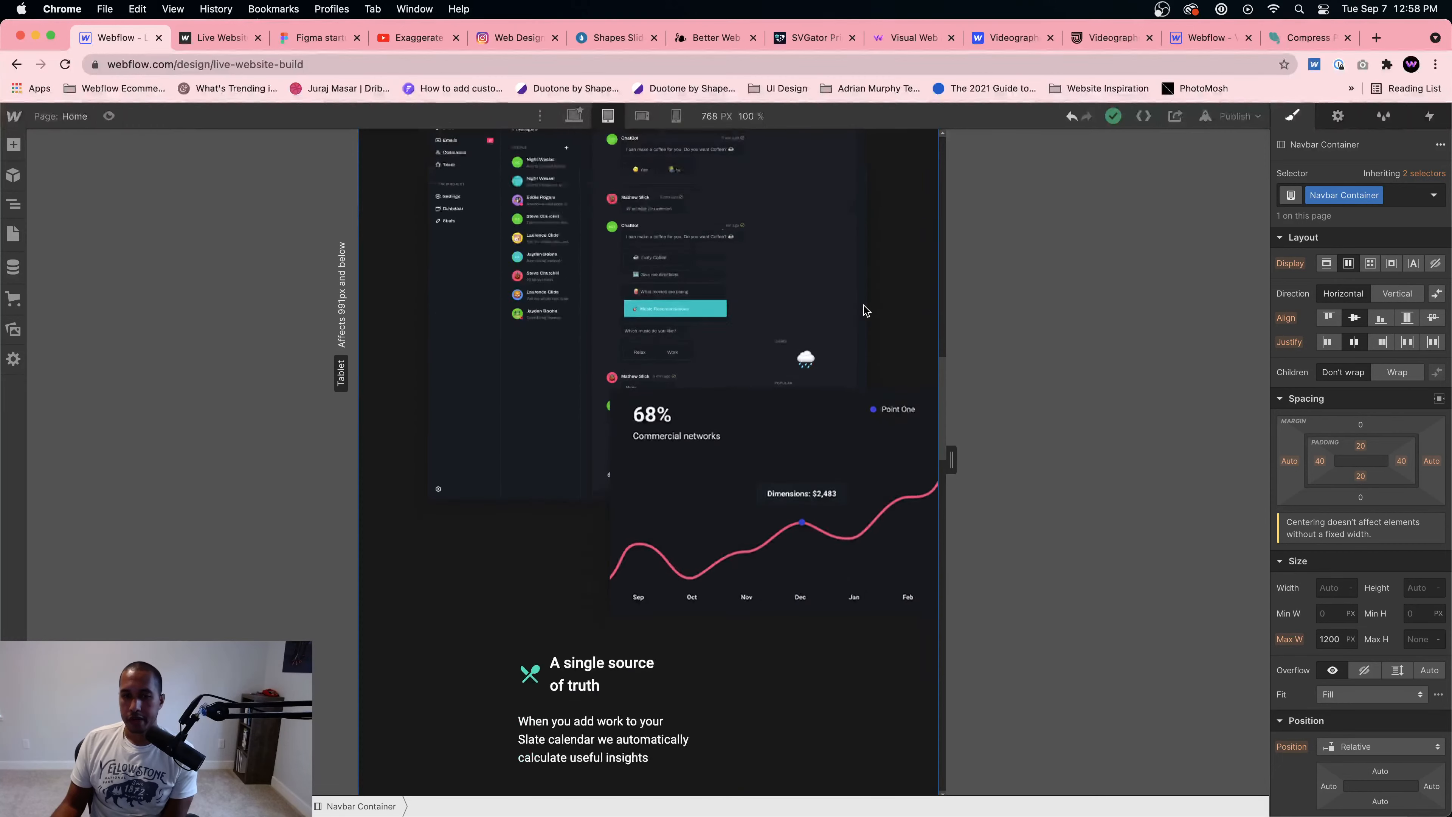
scroll(709, 343, "up", 8)
scroll(810, 441, "down", 15)
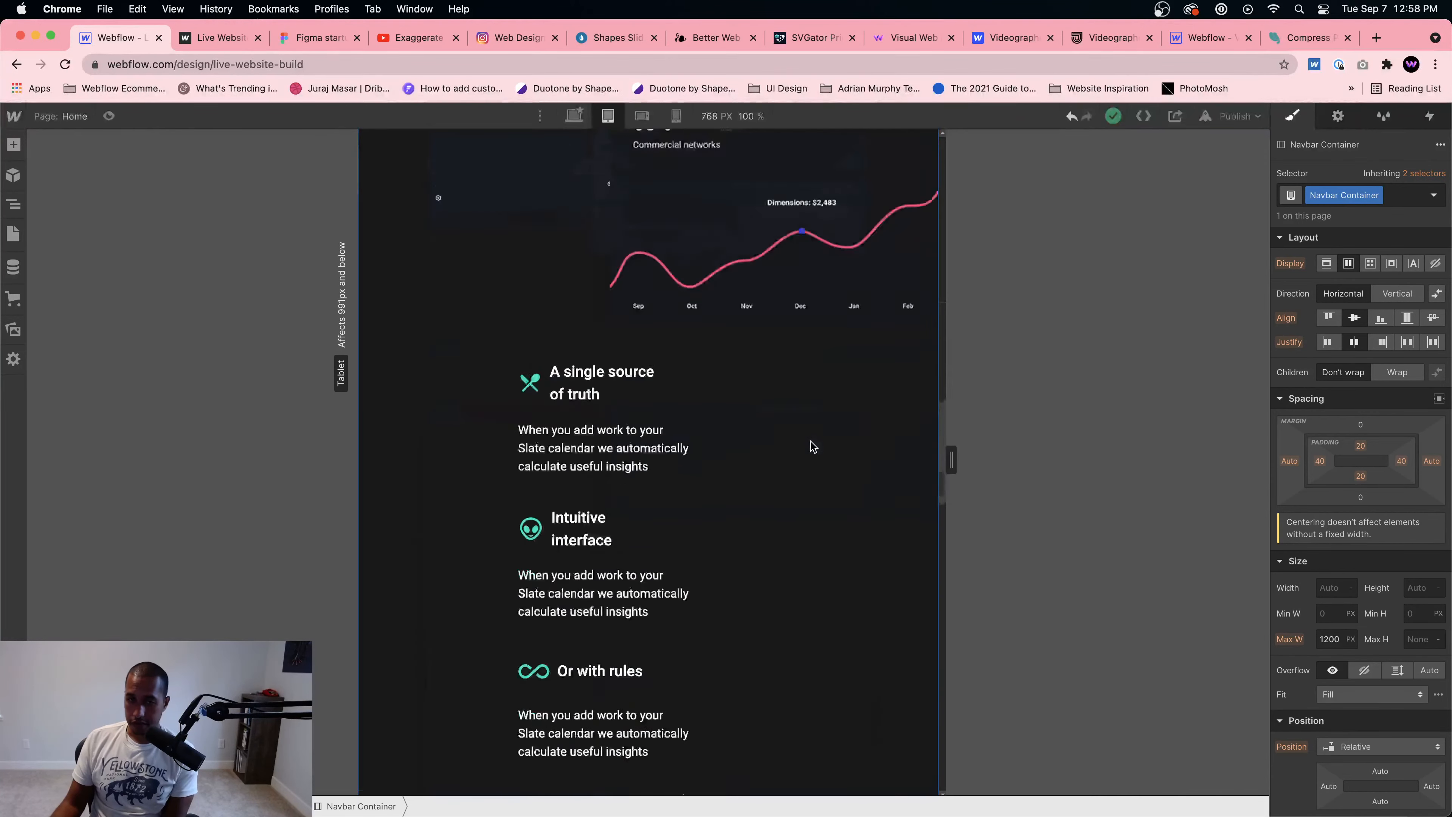
scroll(811, 437, "down", 5)
scroll(810, 433, "up", 3)
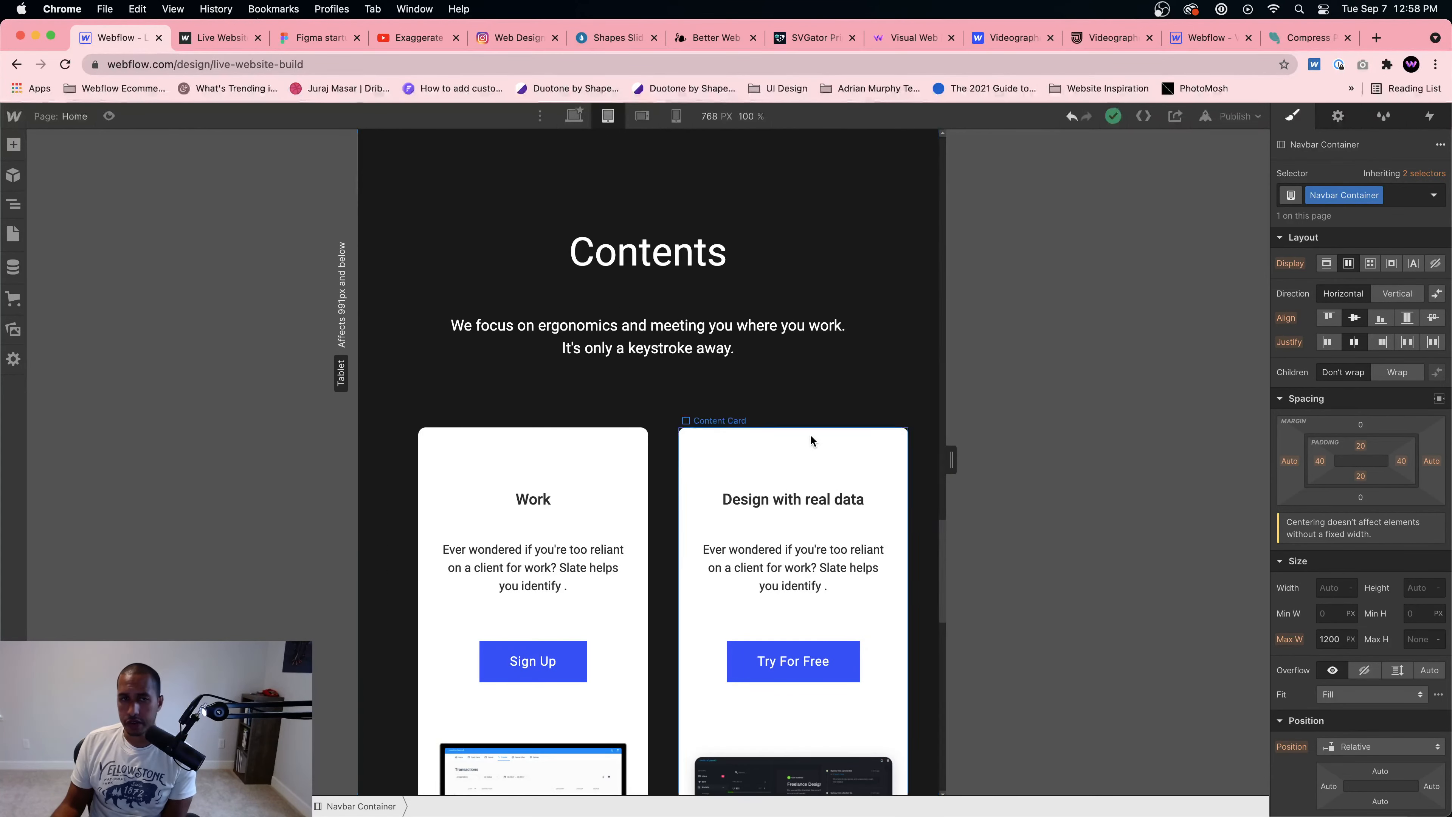
scroll(888, 404, "down", 1)
Step: Inspect the layout and spacing of the Contents container, the Content Cards Wrapper and the "Design with real data" card
left_click(854, 361)
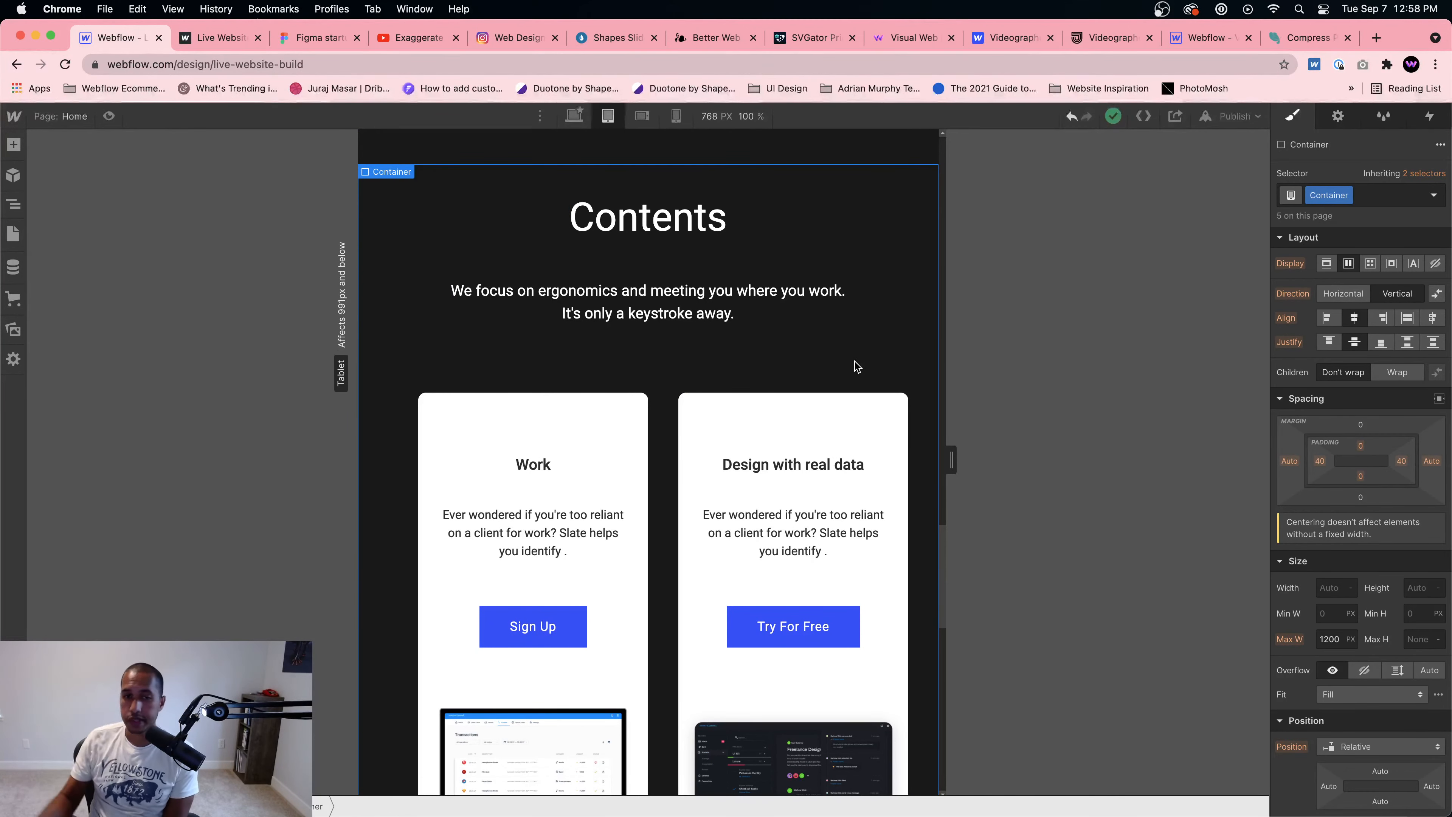
scroll(700, 429, "down", 2)
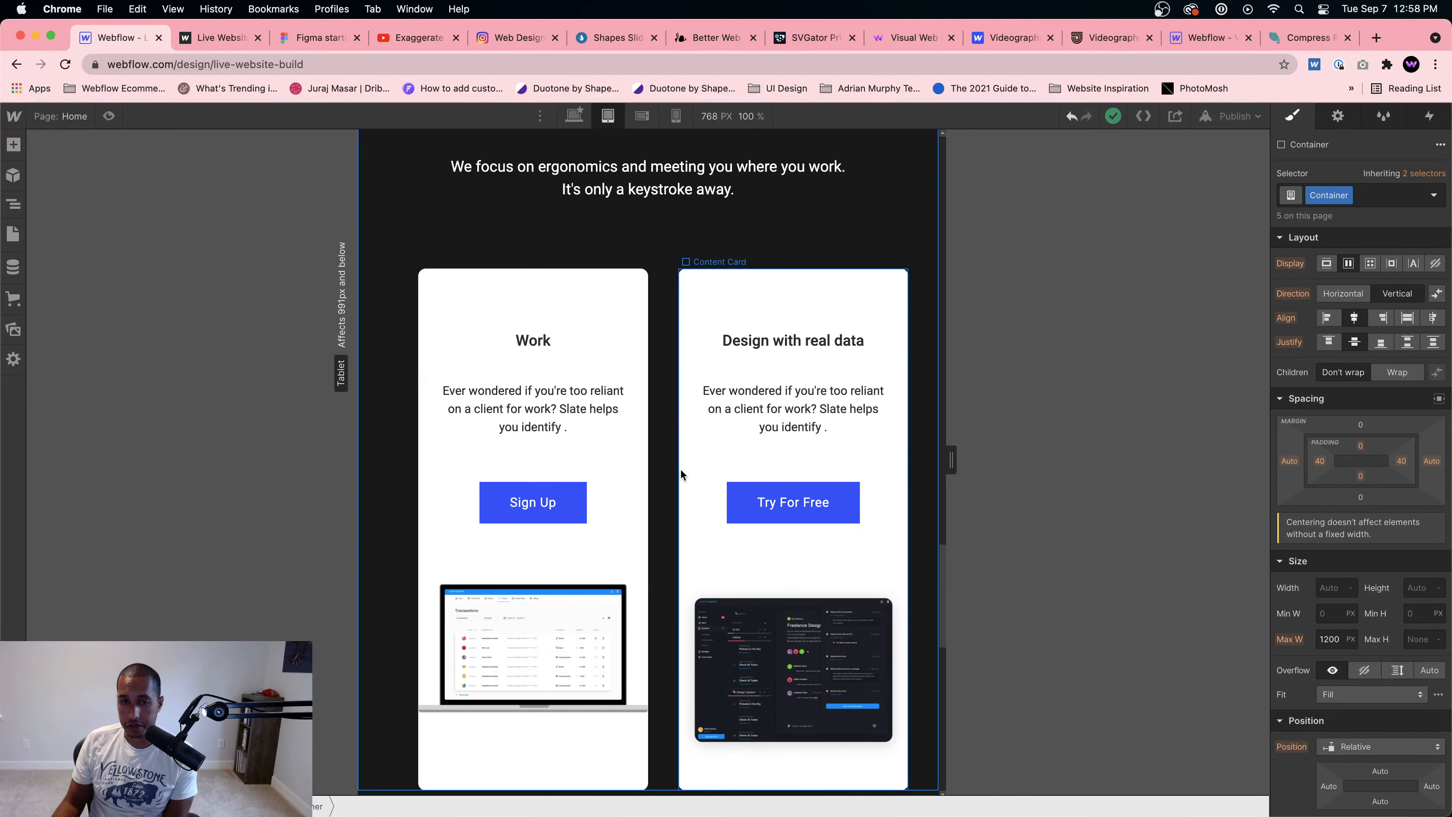
left_click(659, 390)
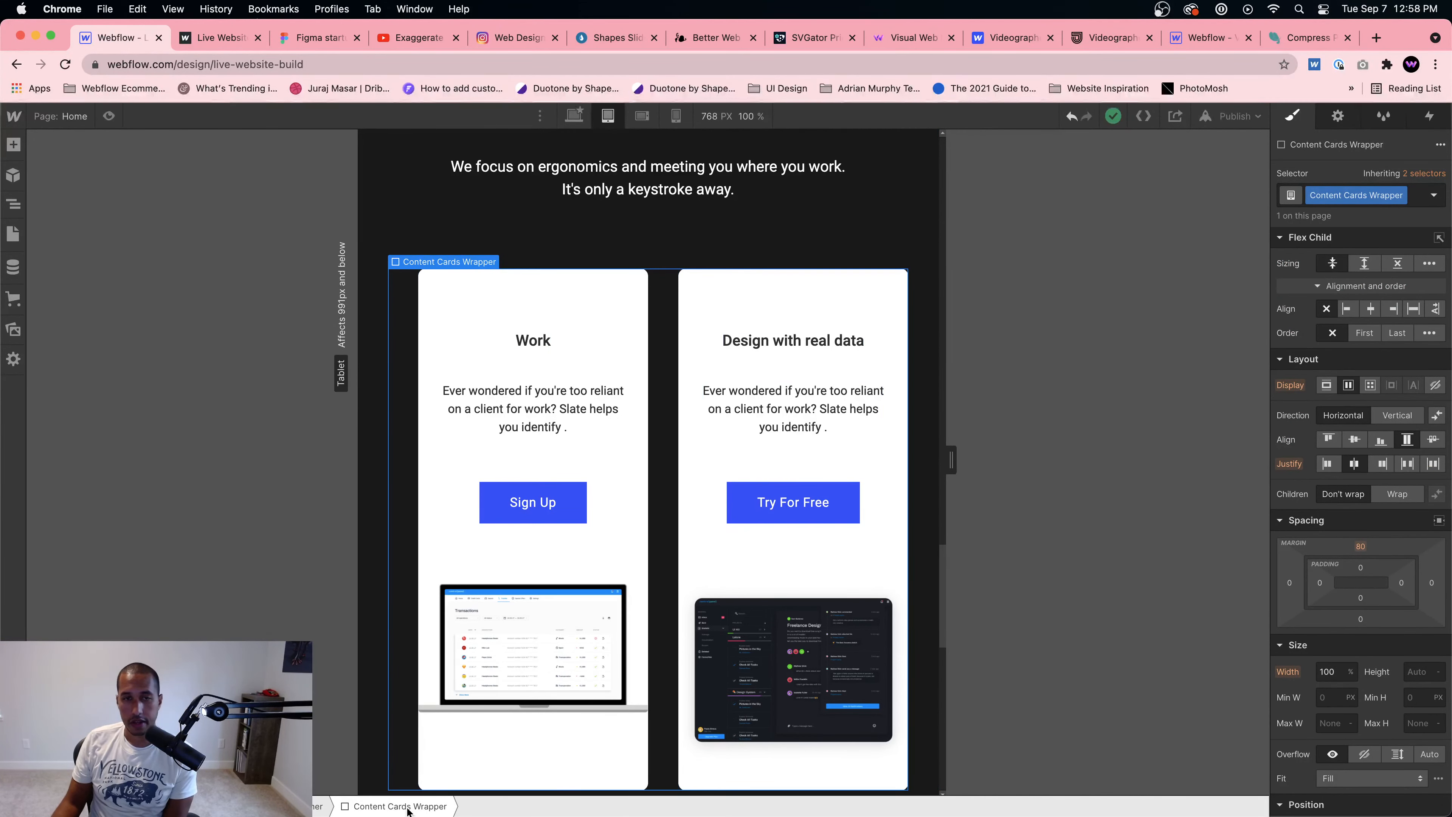
left_click(877, 451)
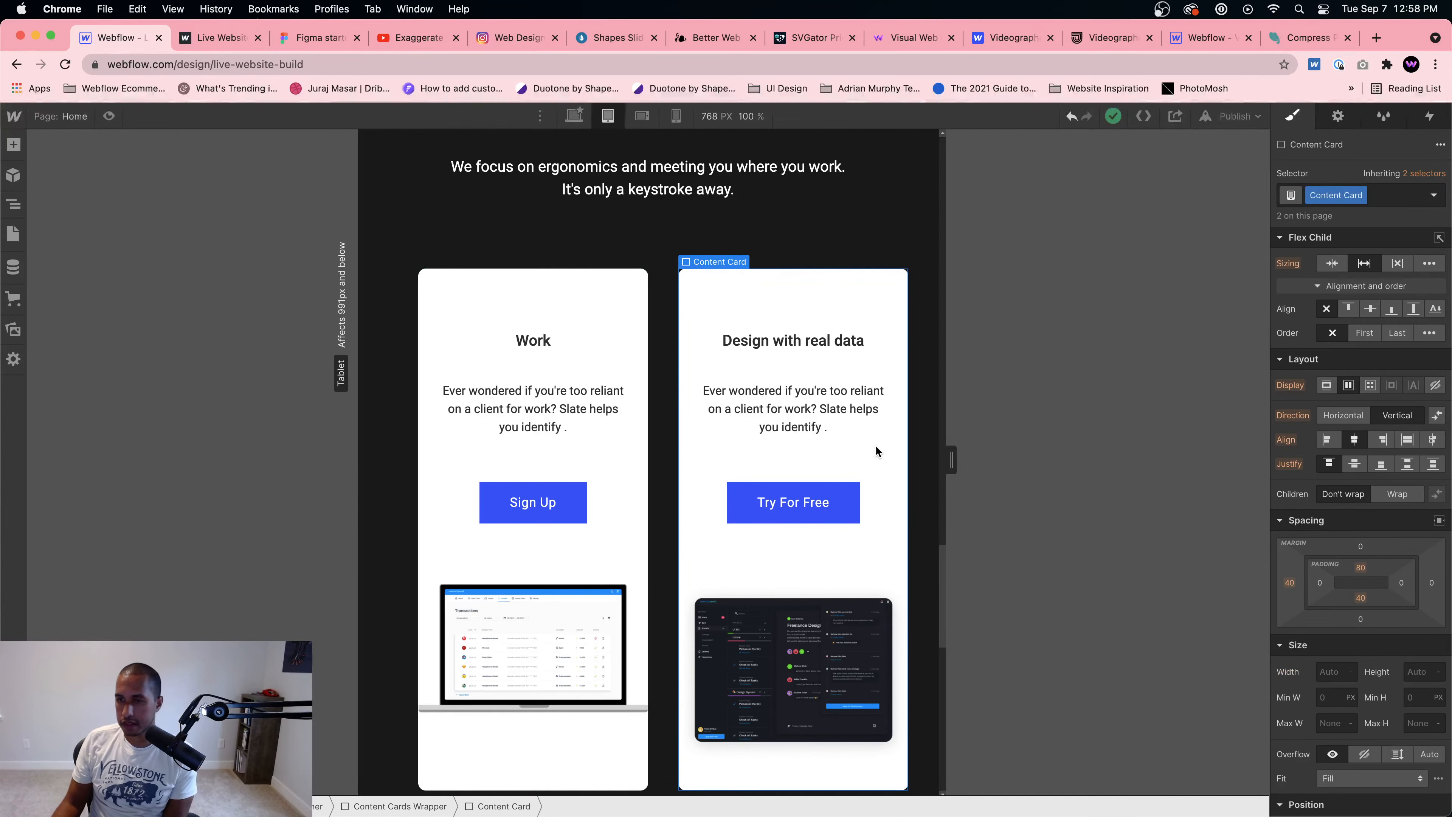
Step: Return to the desktop breakpoint and set the Content Card class's right margin to 40 px
left_click(1430, 586)
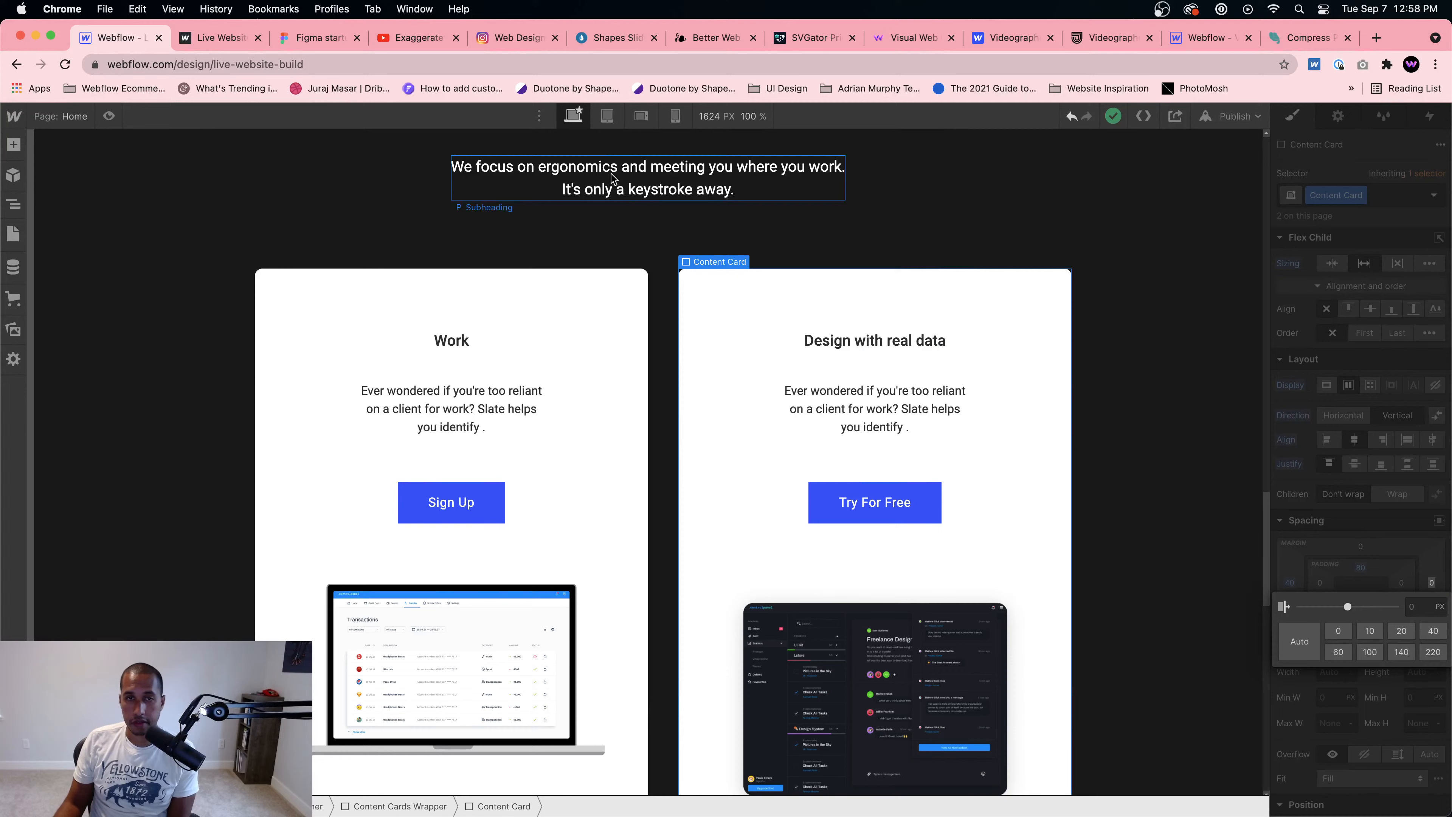
left_click(574, 116)
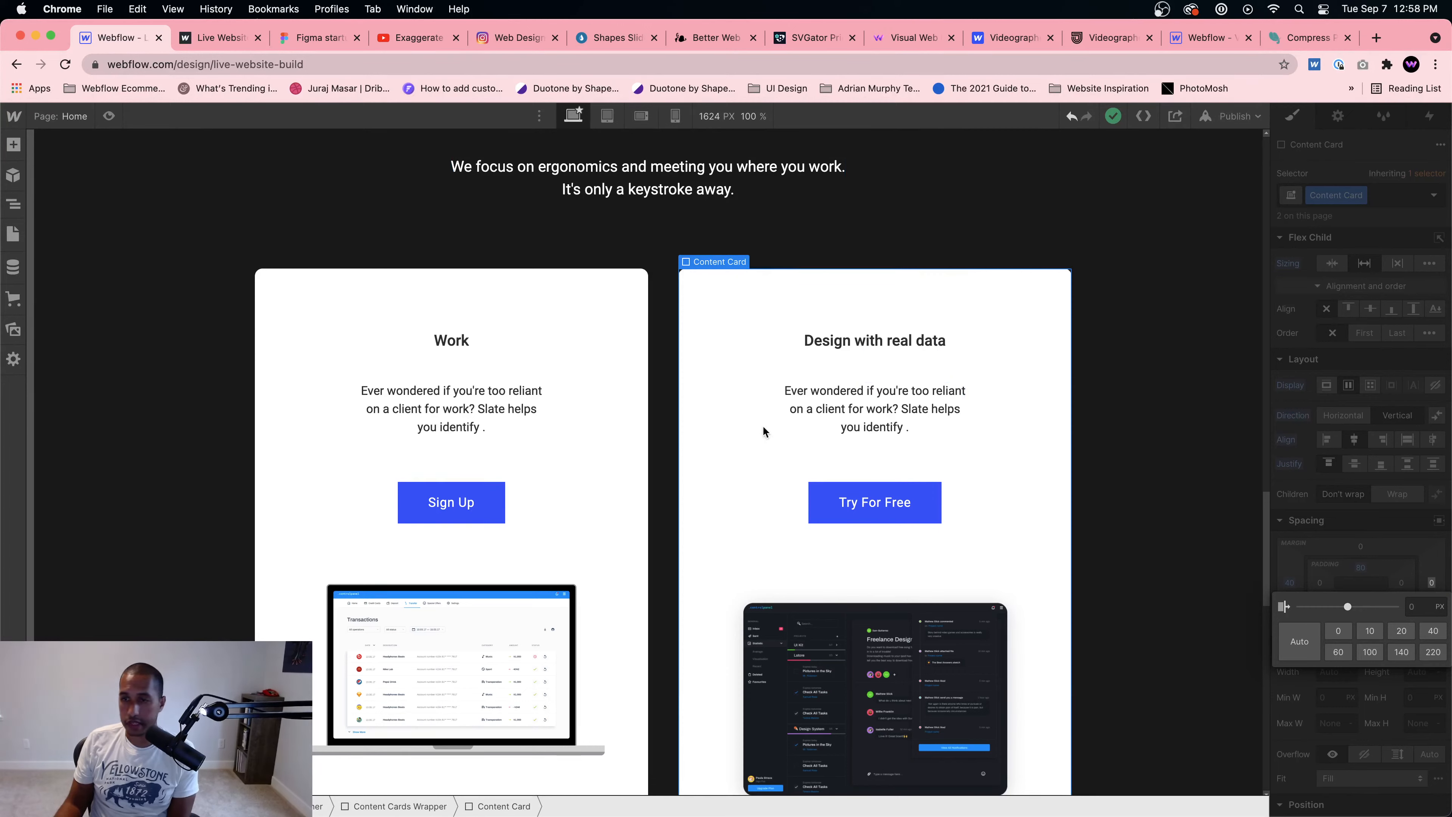
left_click(1138, 439)
left_click(1046, 482)
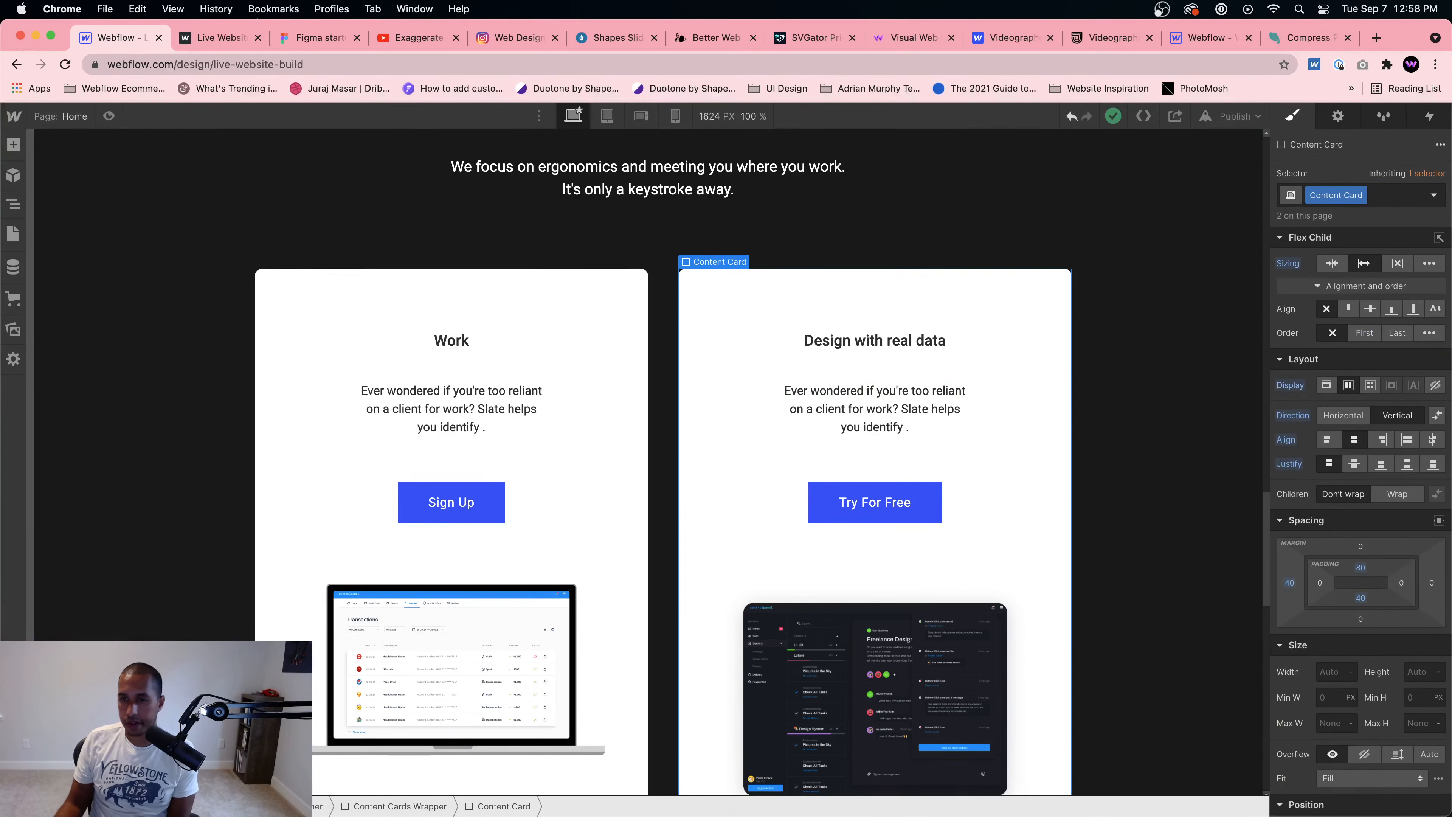
left_click(1431, 583)
type("4")
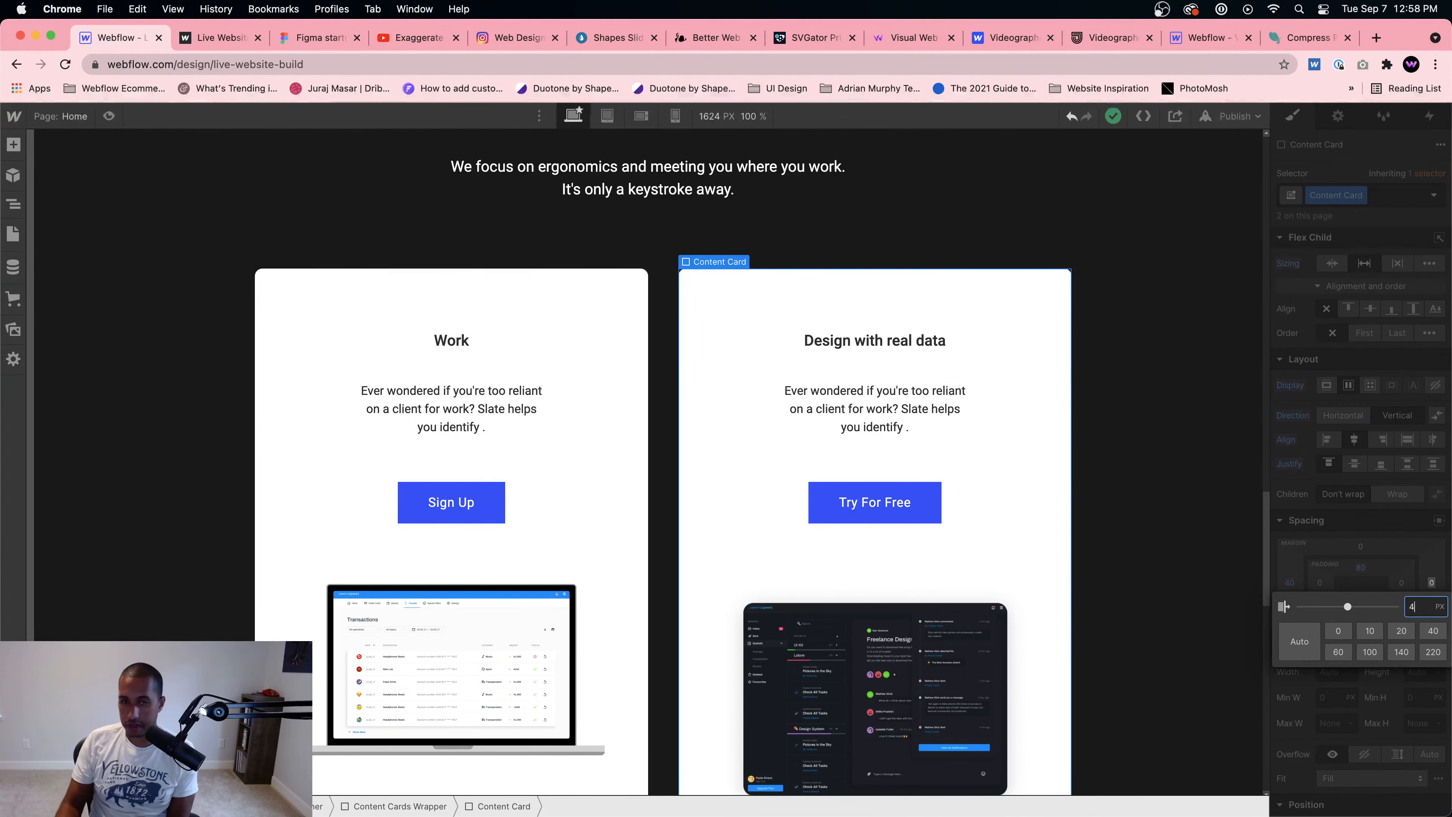
type("0")
key("Return")
left_click(1128, 402)
scroll(1132, 399, "down", 2)
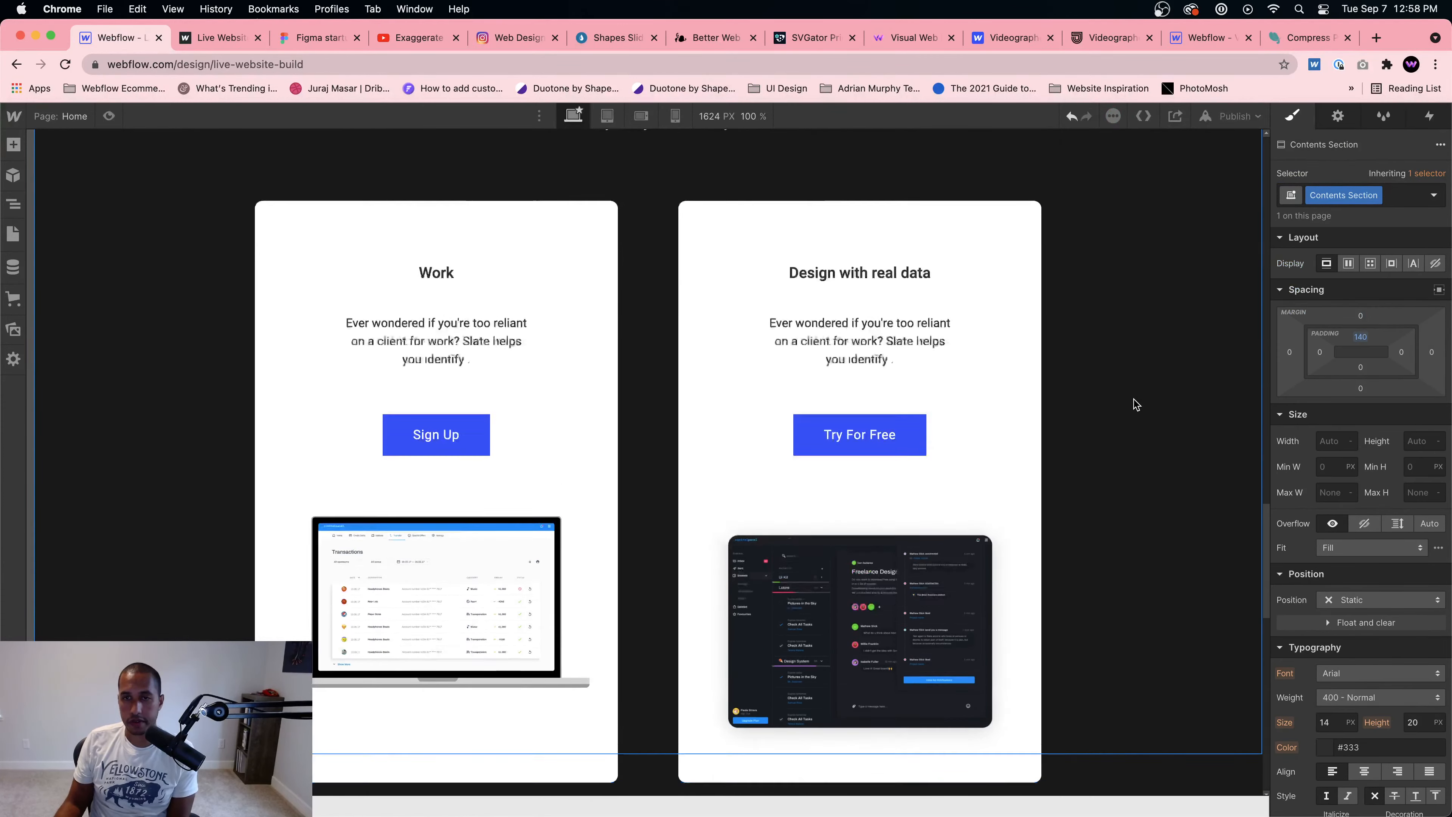
scroll(1132, 400, "up", 3)
scroll(742, 406, "down", 1)
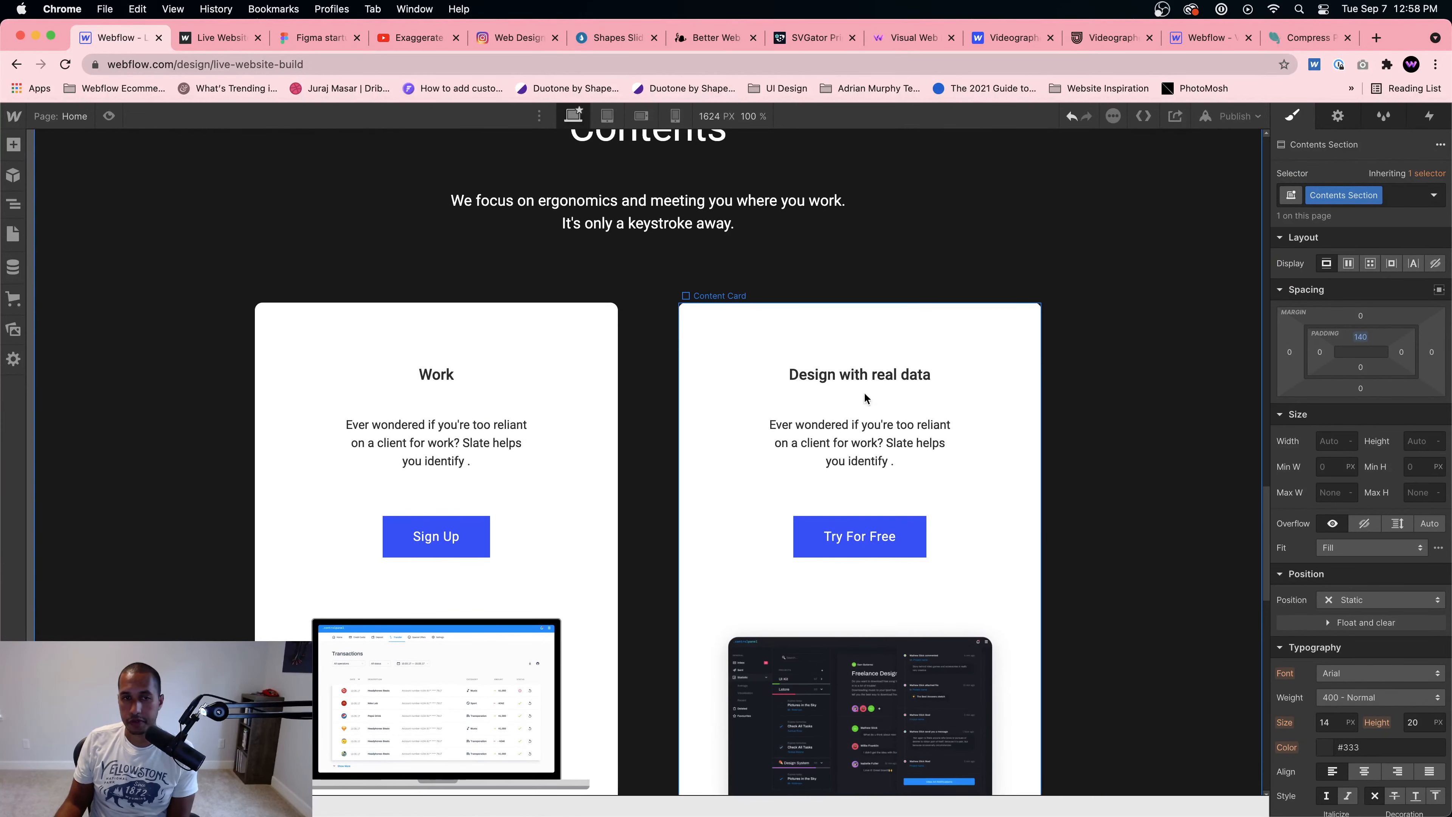
Step: Try a 20 px left margin on the shared Content Card class and undo it
left_click(734, 411)
left_click(1291, 582)
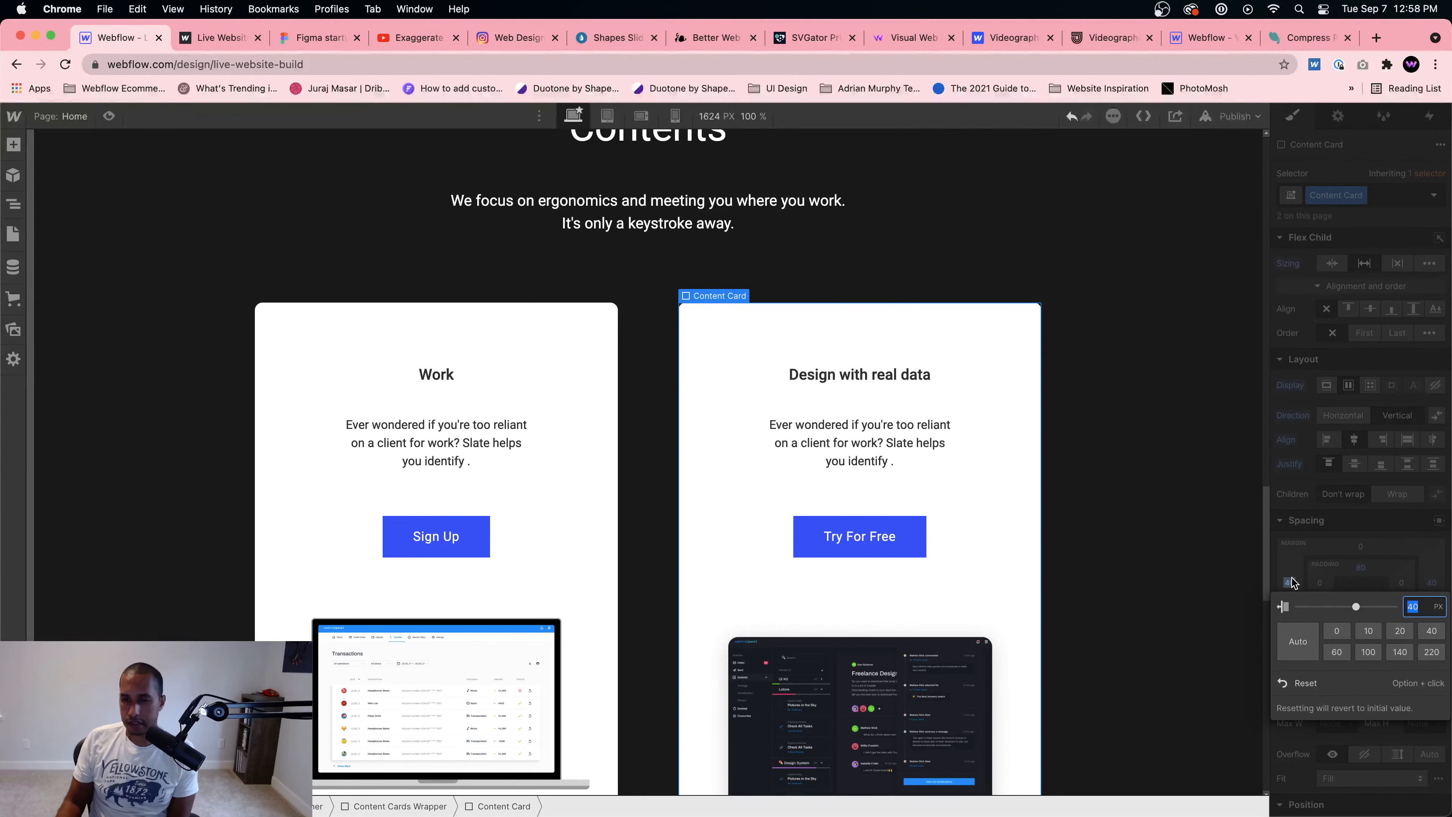
type("20")
key("Return")
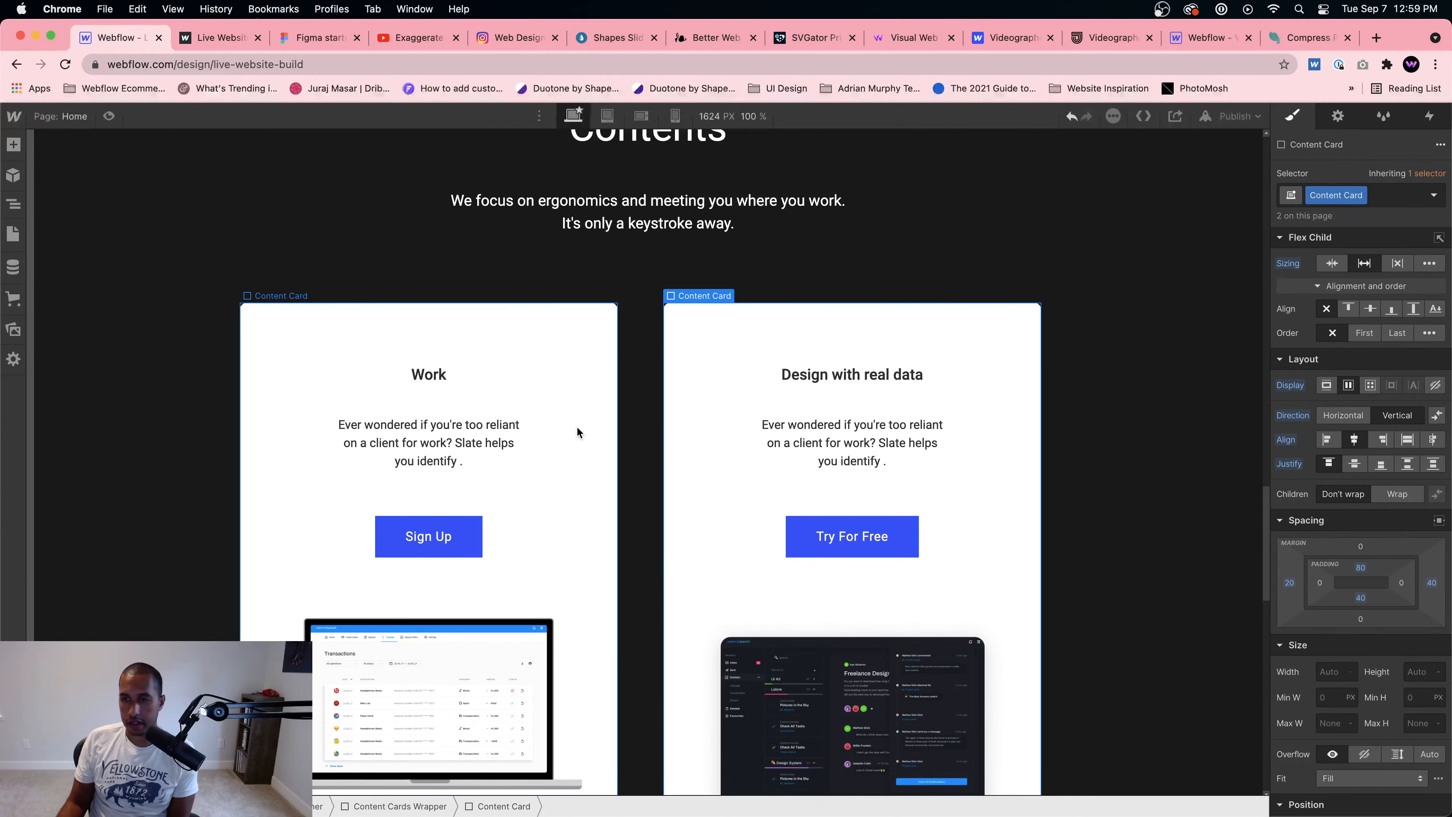
left_click(593, 427)
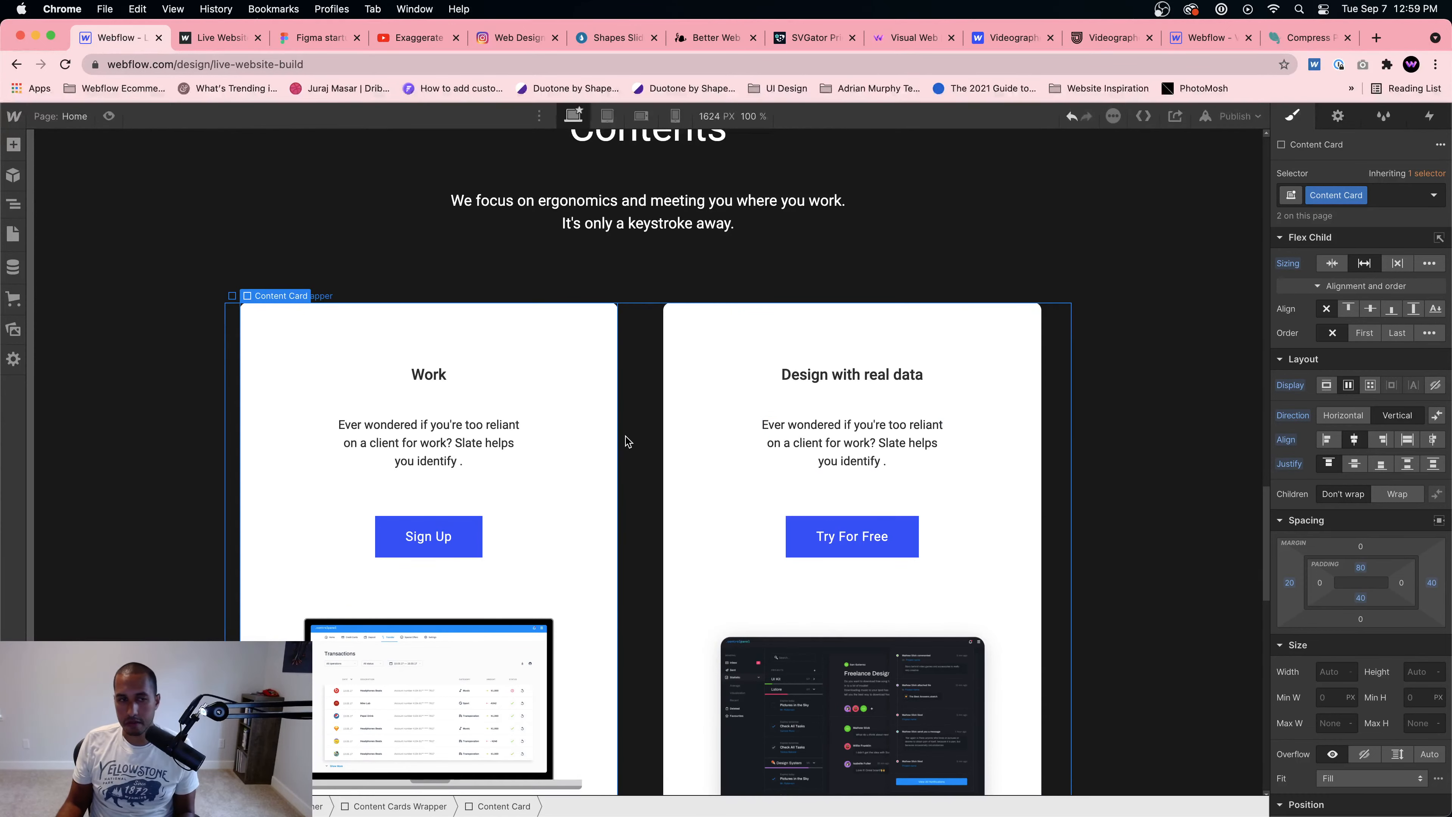
key("super+z")
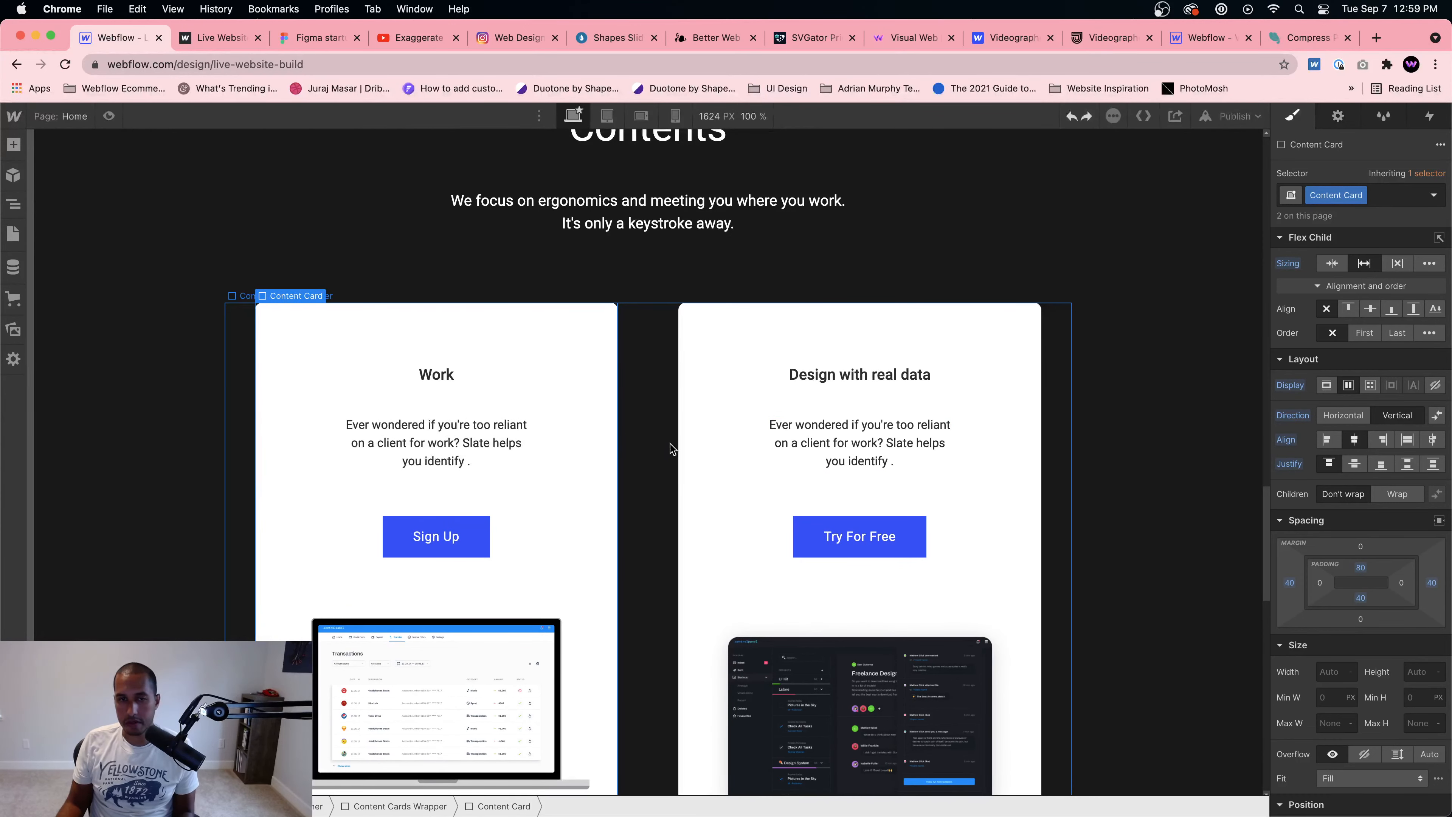
Step: Add a combo class named 2 to the "Design with real data" card and set its left margin to 20 px
left_click(727, 427)
left_click(1399, 195)
type("2")
key("Return")
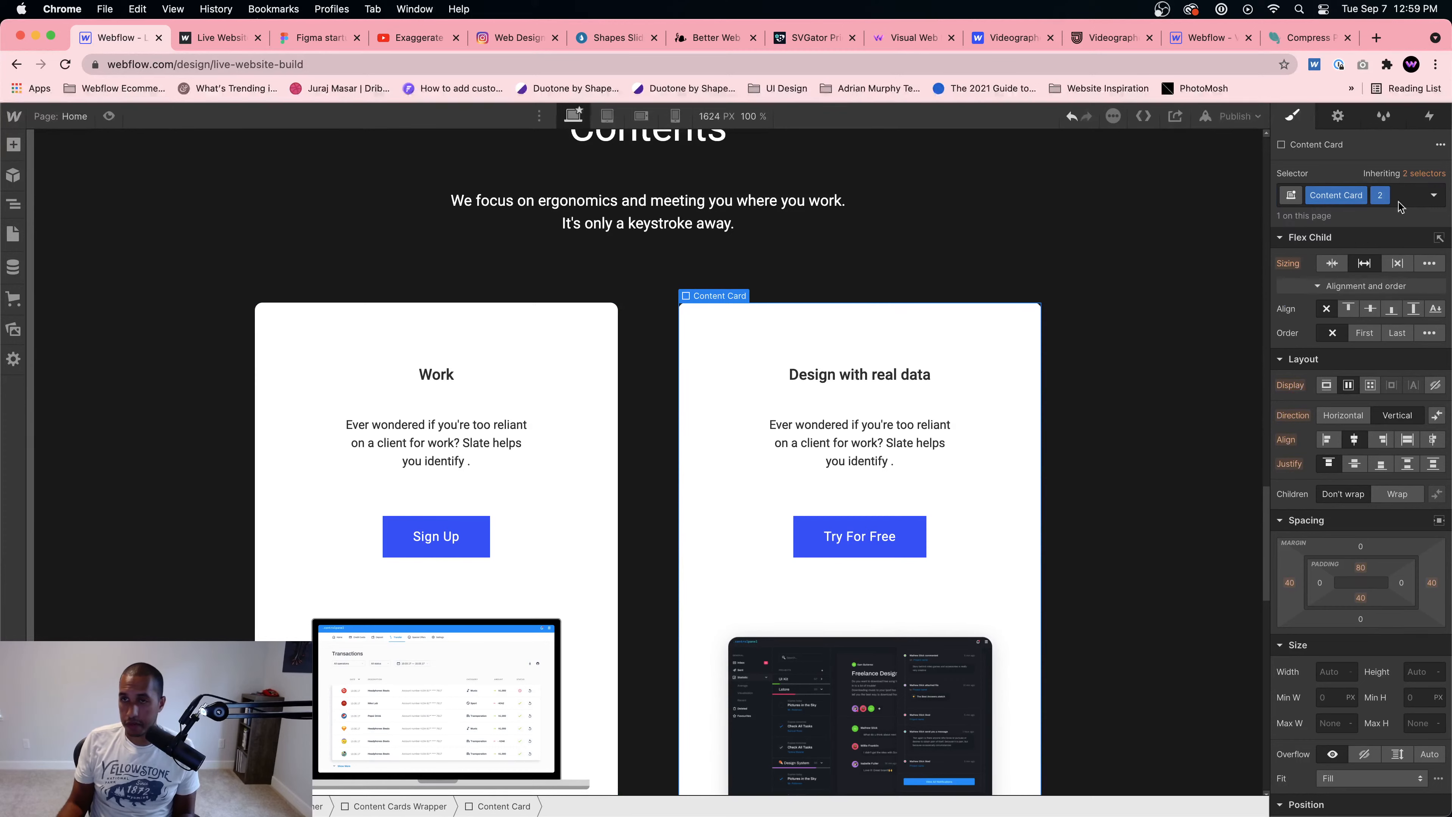
left_click(1288, 582)
type("20")
key("Return")
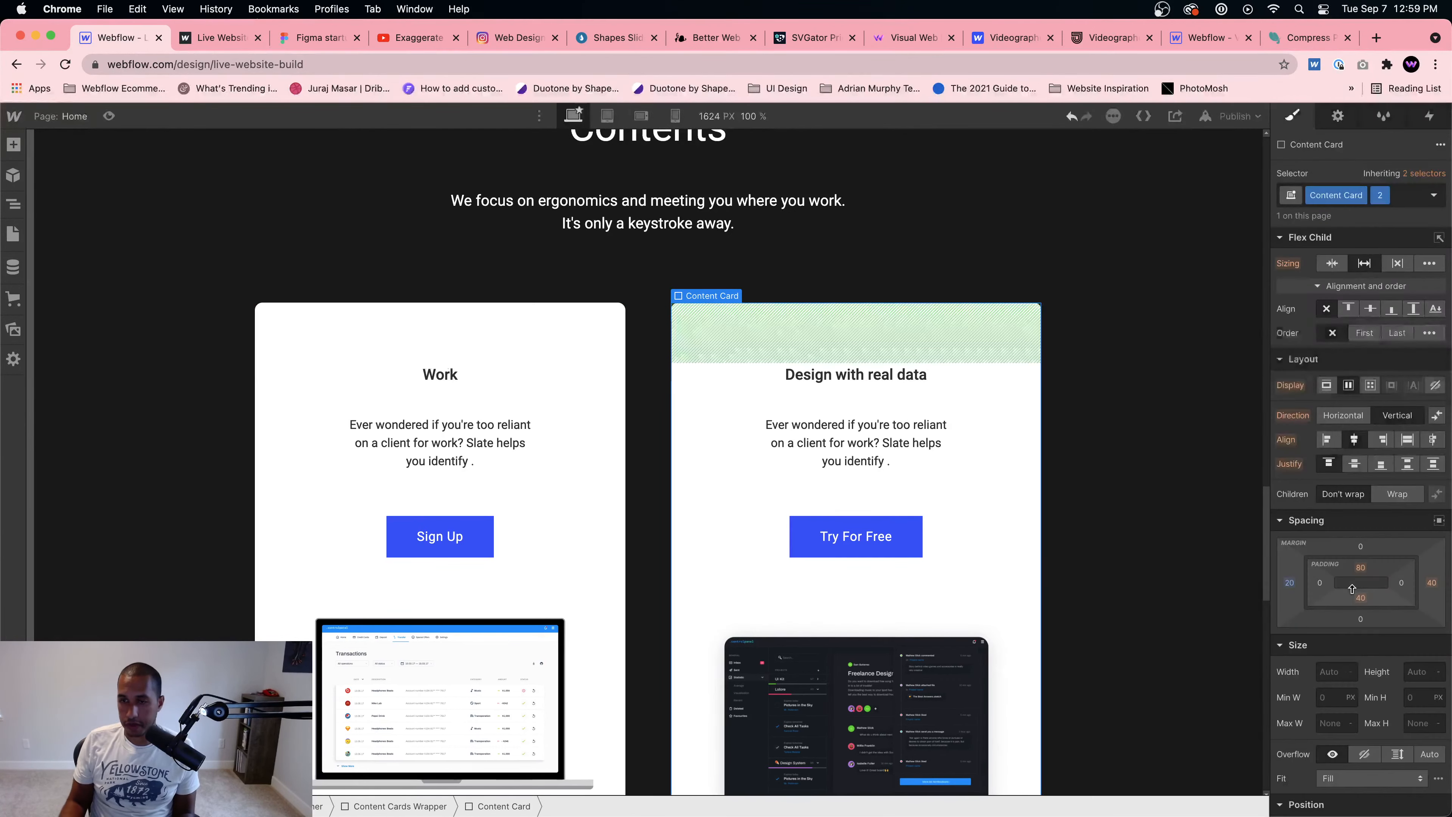
Step: Set the Work card's right margin to 20 px on the base Content Card class
left_click(584, 497)
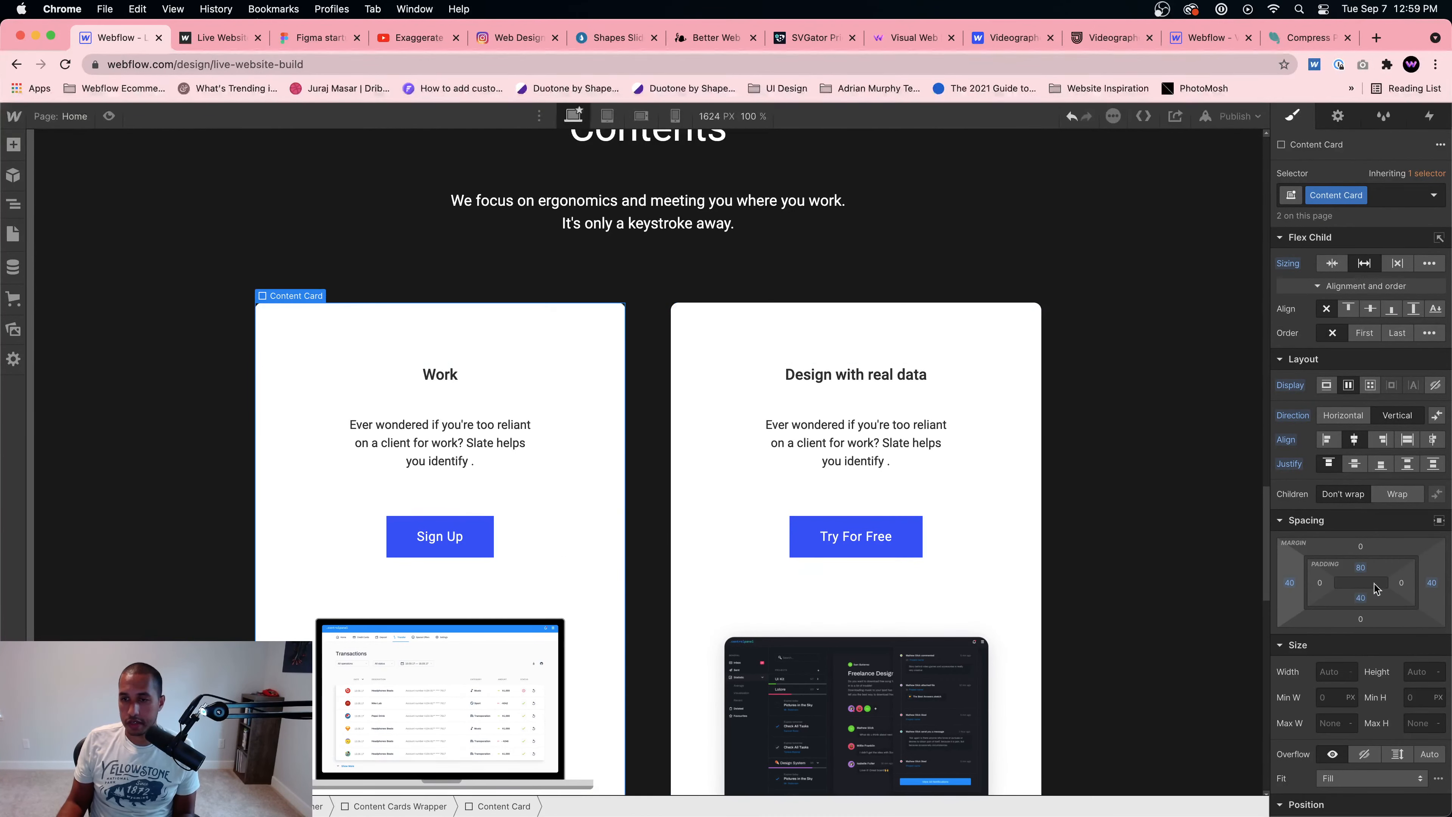
left_click(1432, 582)
key("Return")
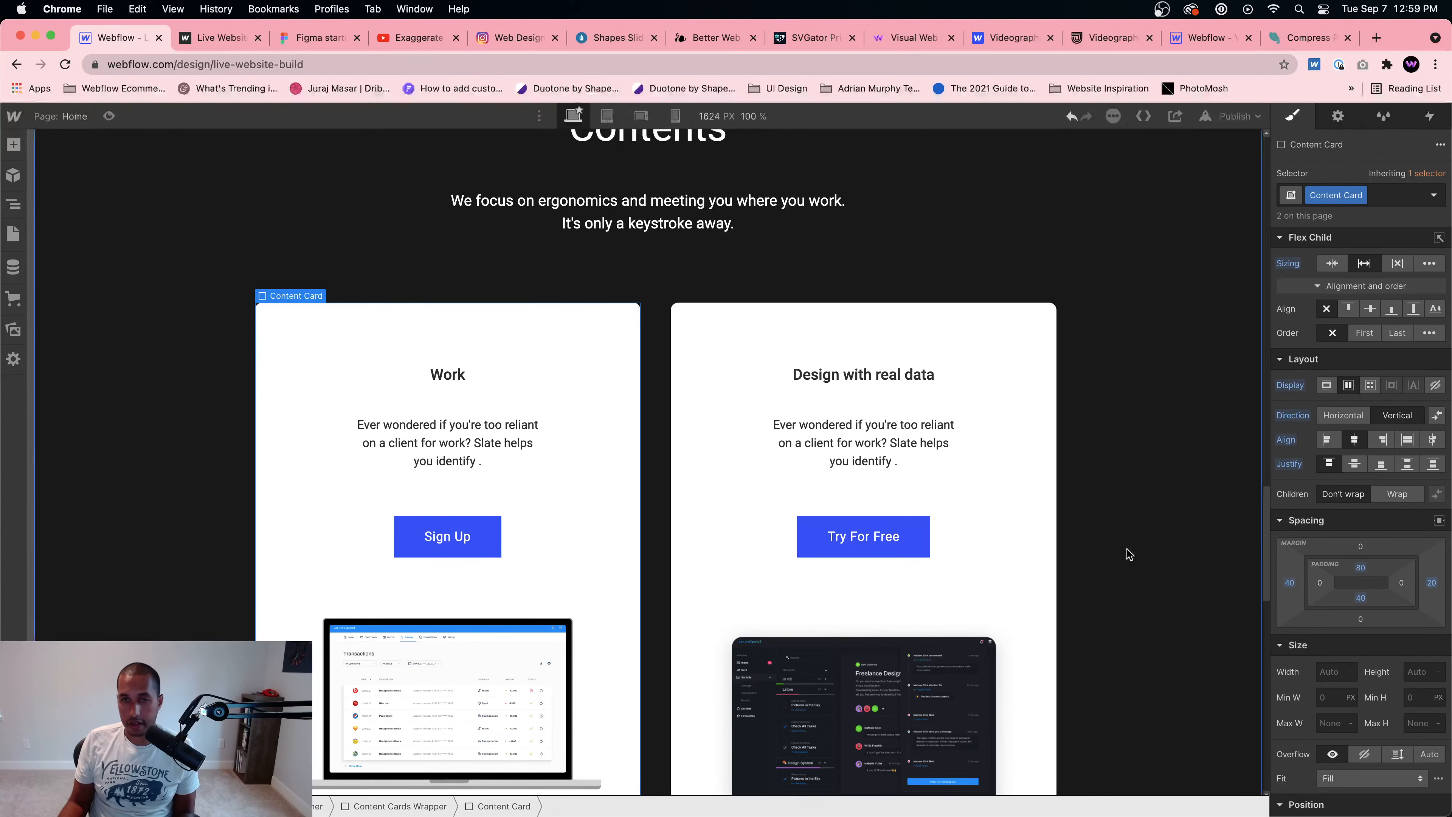
Step: Set the right margin of the "Design with real data" card's combo class to 40 px
left_click(1054, 482)
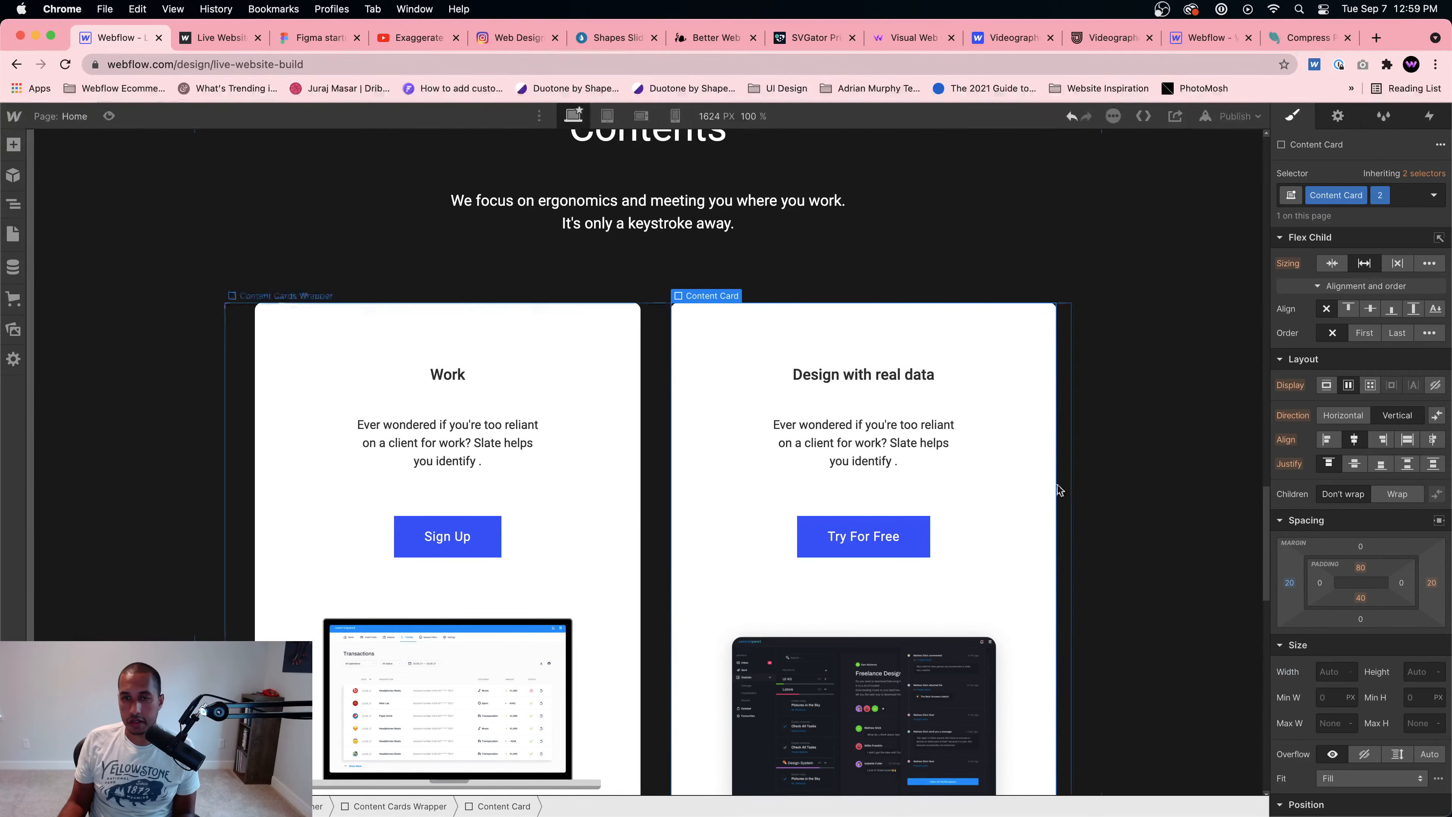
left_click(1430, 583)
type("40")
key("Return")
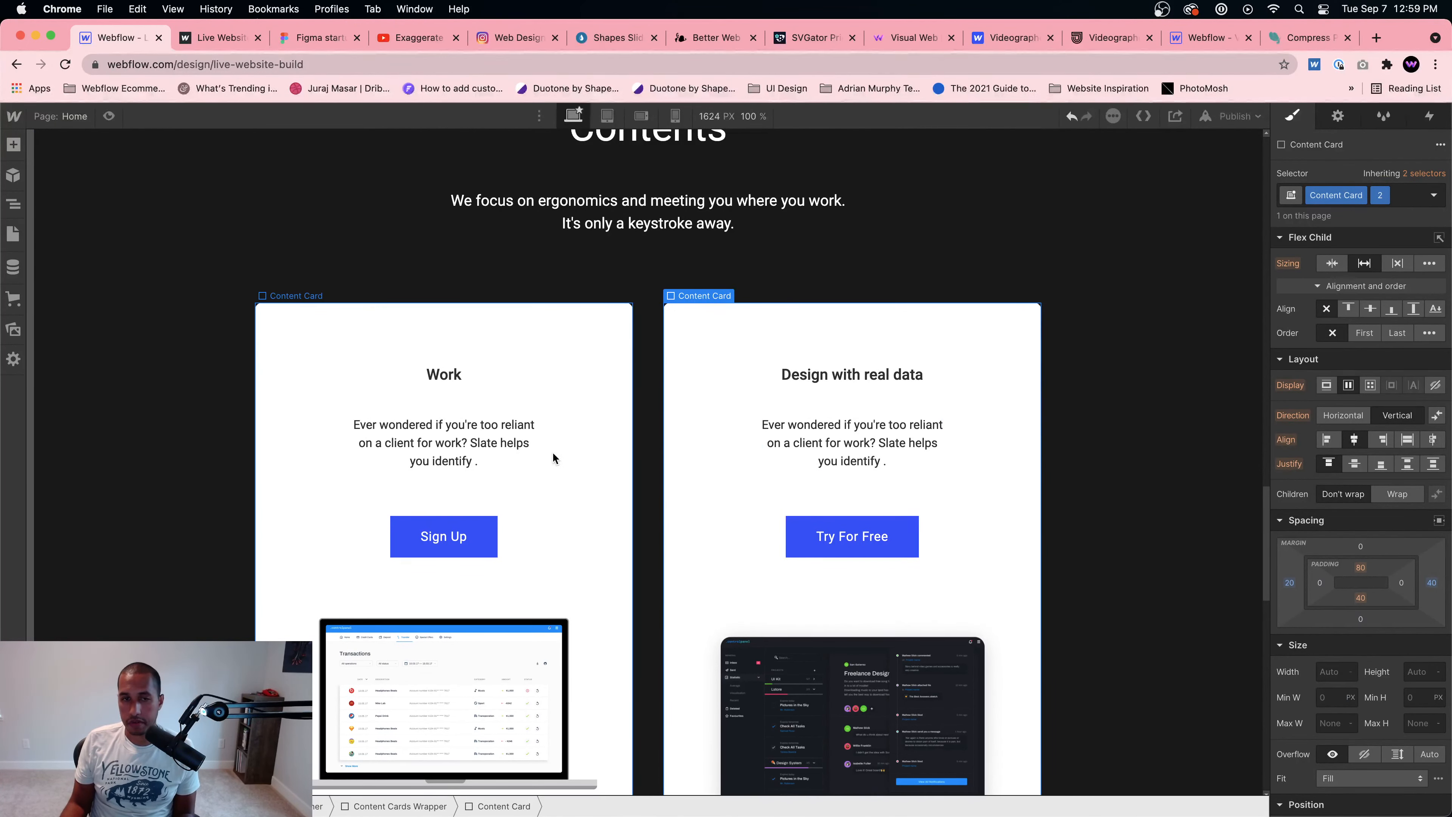
left_click(588, 454)
left_click(698, 455)
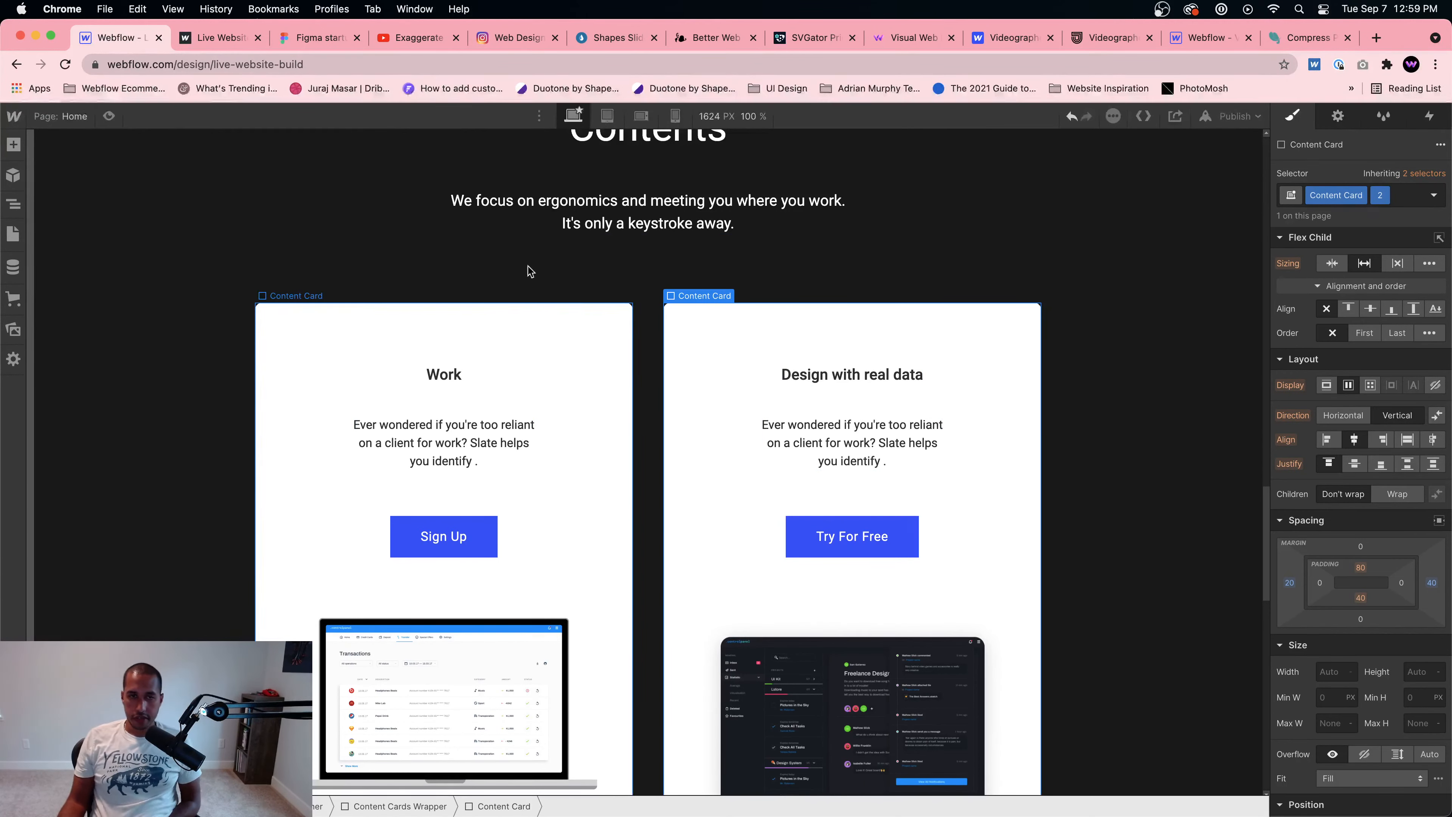
Step: At the tablet breakpoint, set the Content Cards Wrapper's flex direction to Vertical and select the Work card
left_click(659, 505)
left_click(606, 116)
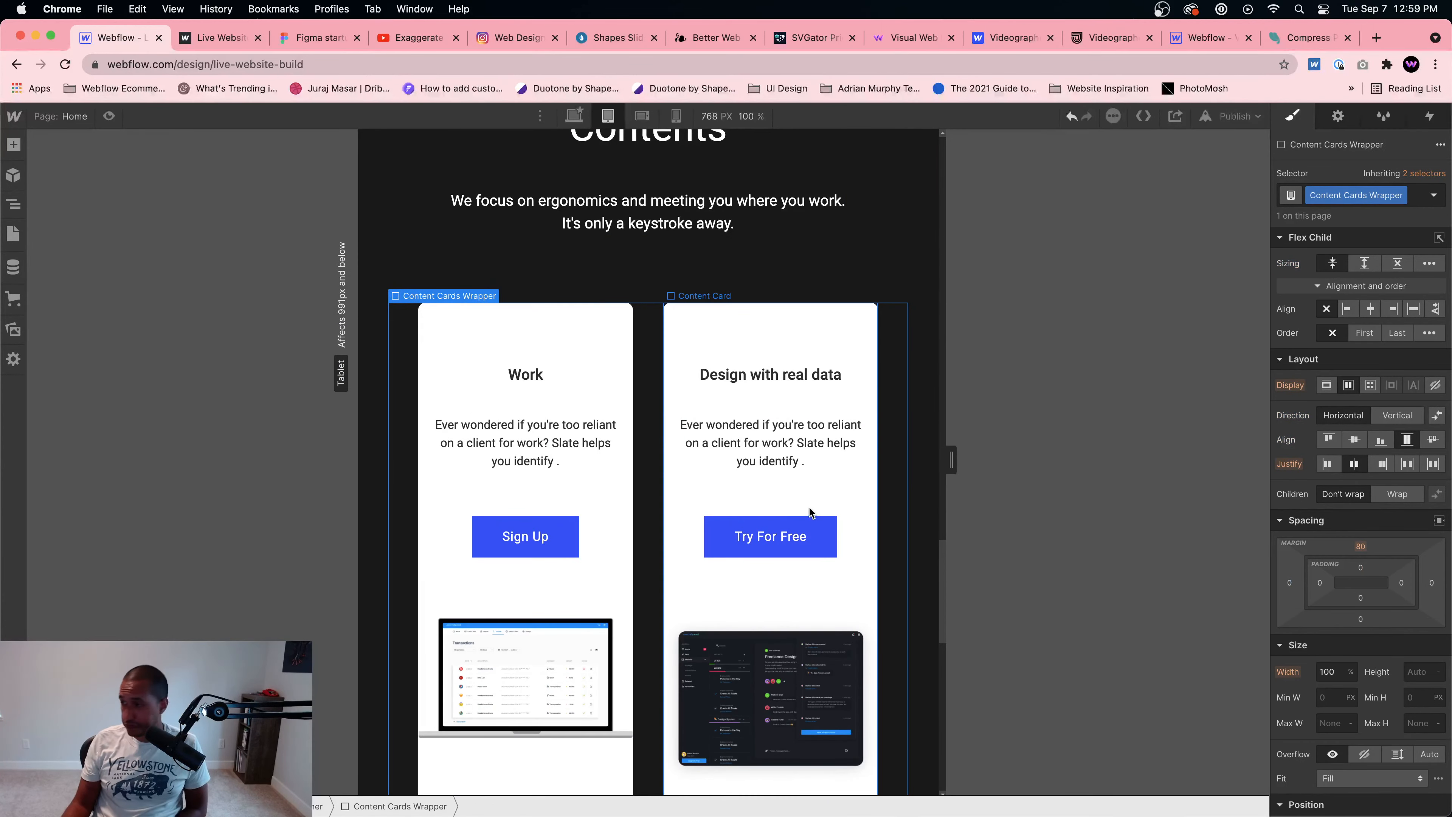
scroll(790, 499, "down", 1)
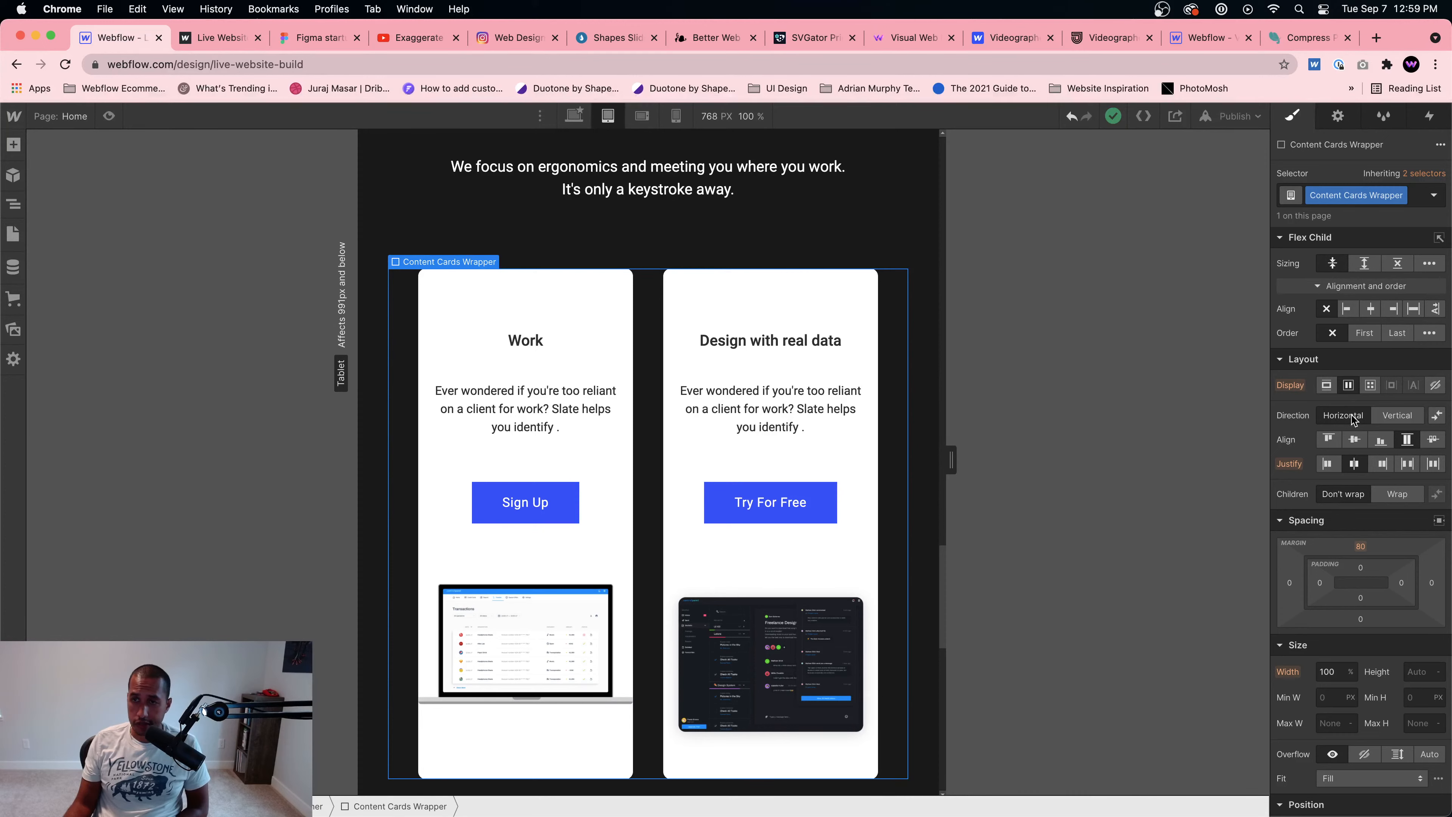
left_click(1398, 417)
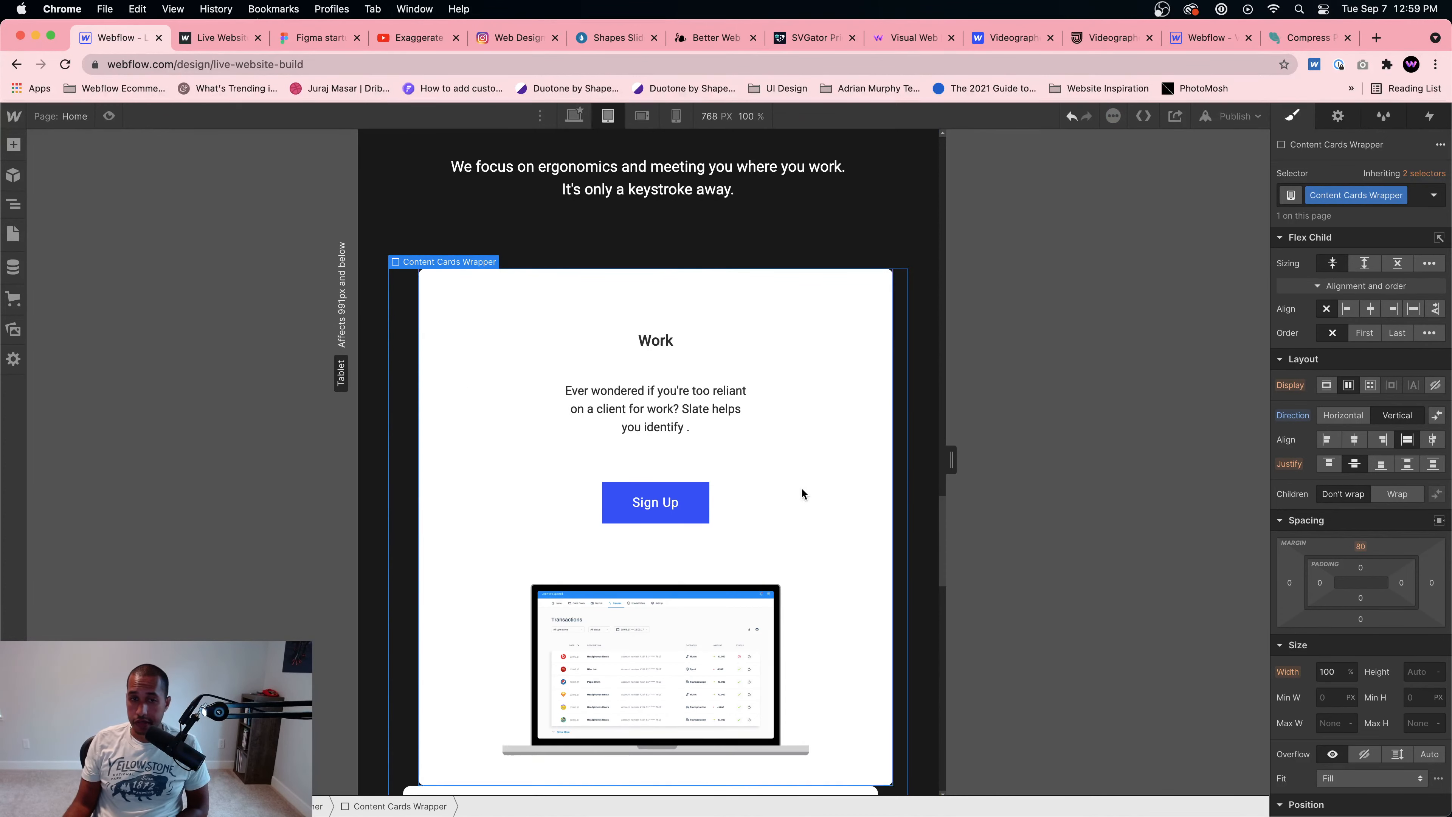
scroll(799, 490, "down", 3)
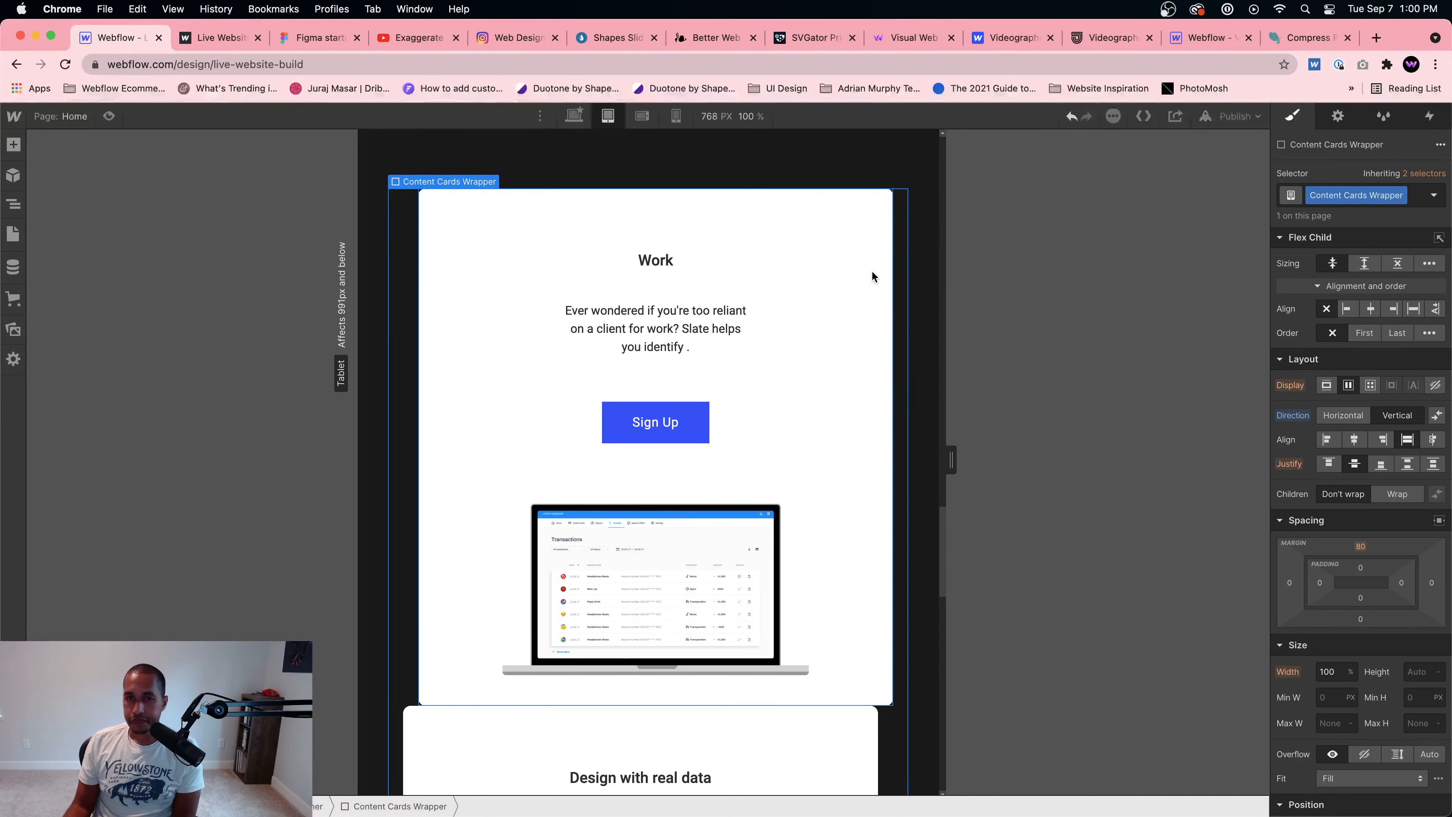
left_click(852, 288)
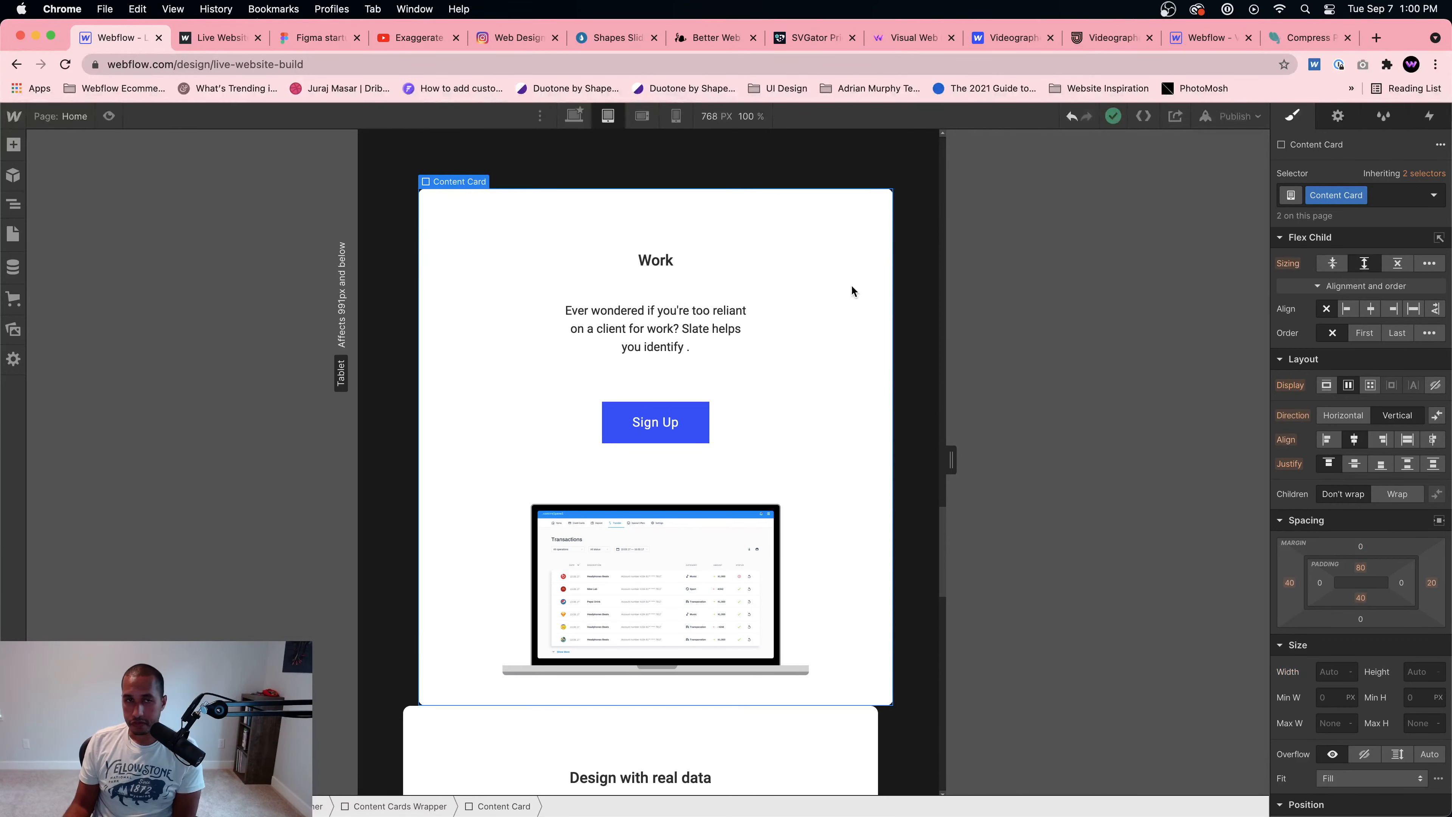
Step: Set the Work card's left and right margins to 0 at the tablet breakpoint
left_click(1289, 584)
type("0")
key("Return")
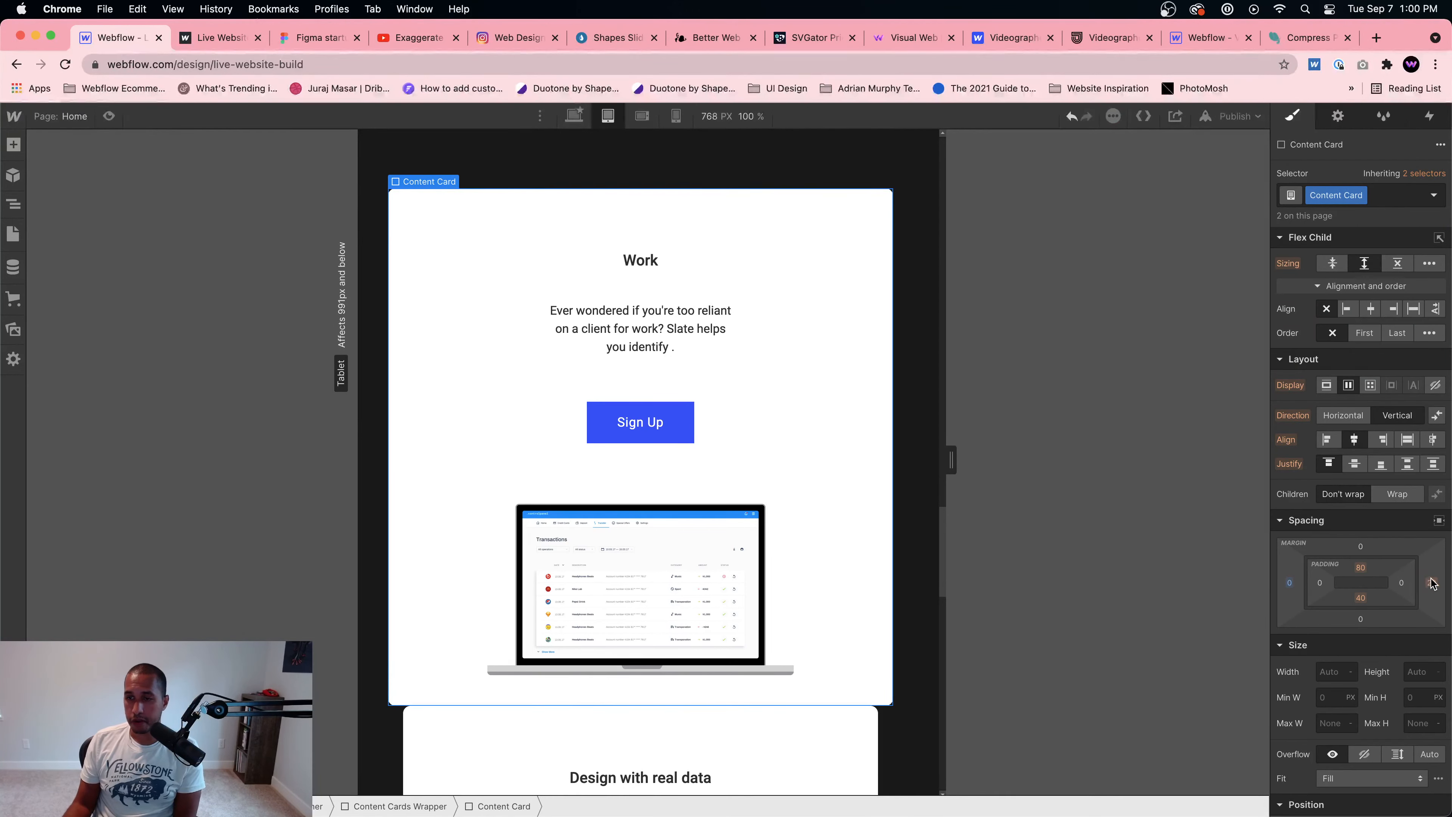
left_click(1430, 582)
type("0")
key("Return")
scroll(915, 600, "down", 3)
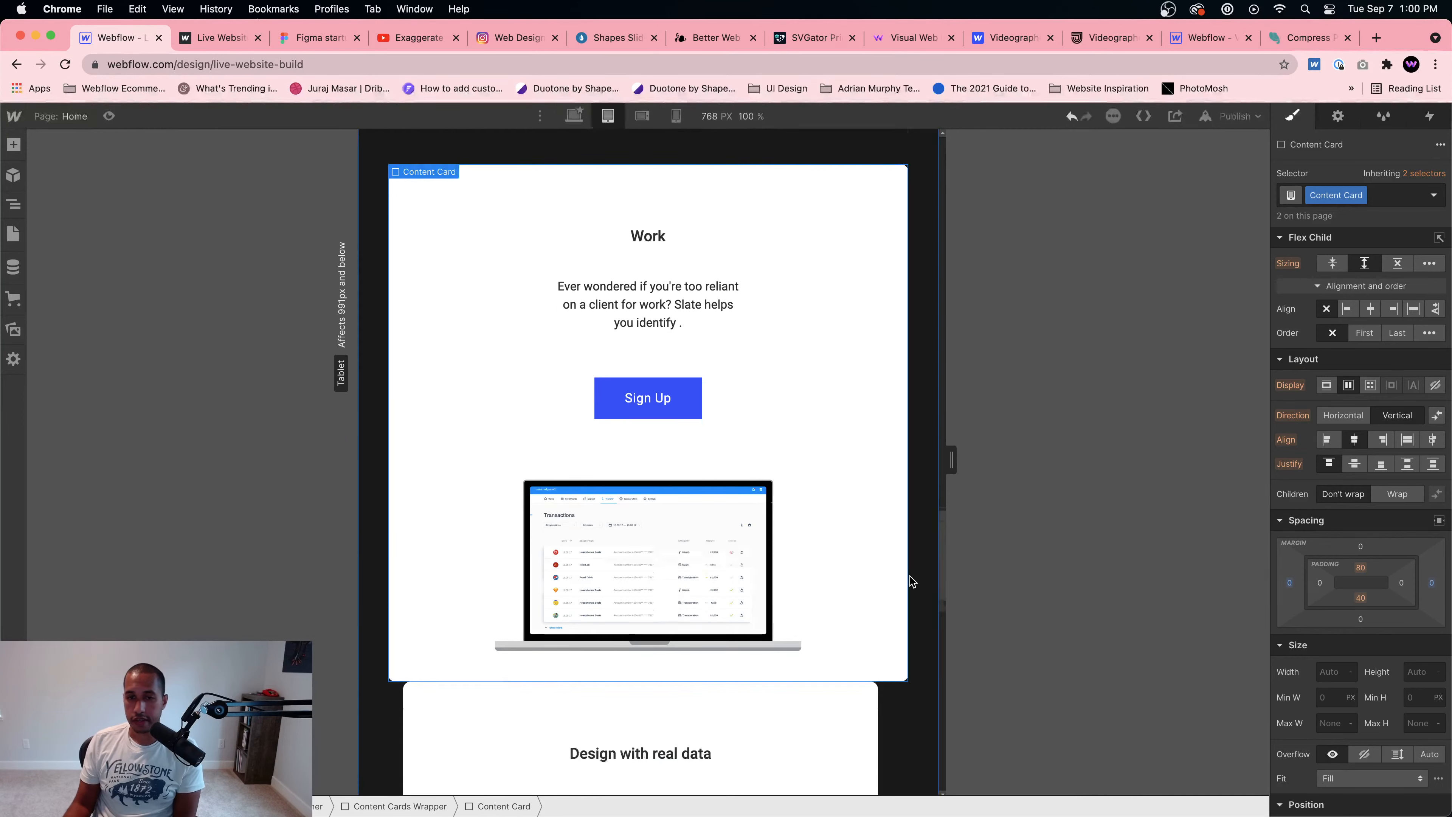
Step: Set the left and right margins of the "Design with real data" card to 0 at the tablet breakpoint
left_click(854, 646)
left_click(1292, 584)
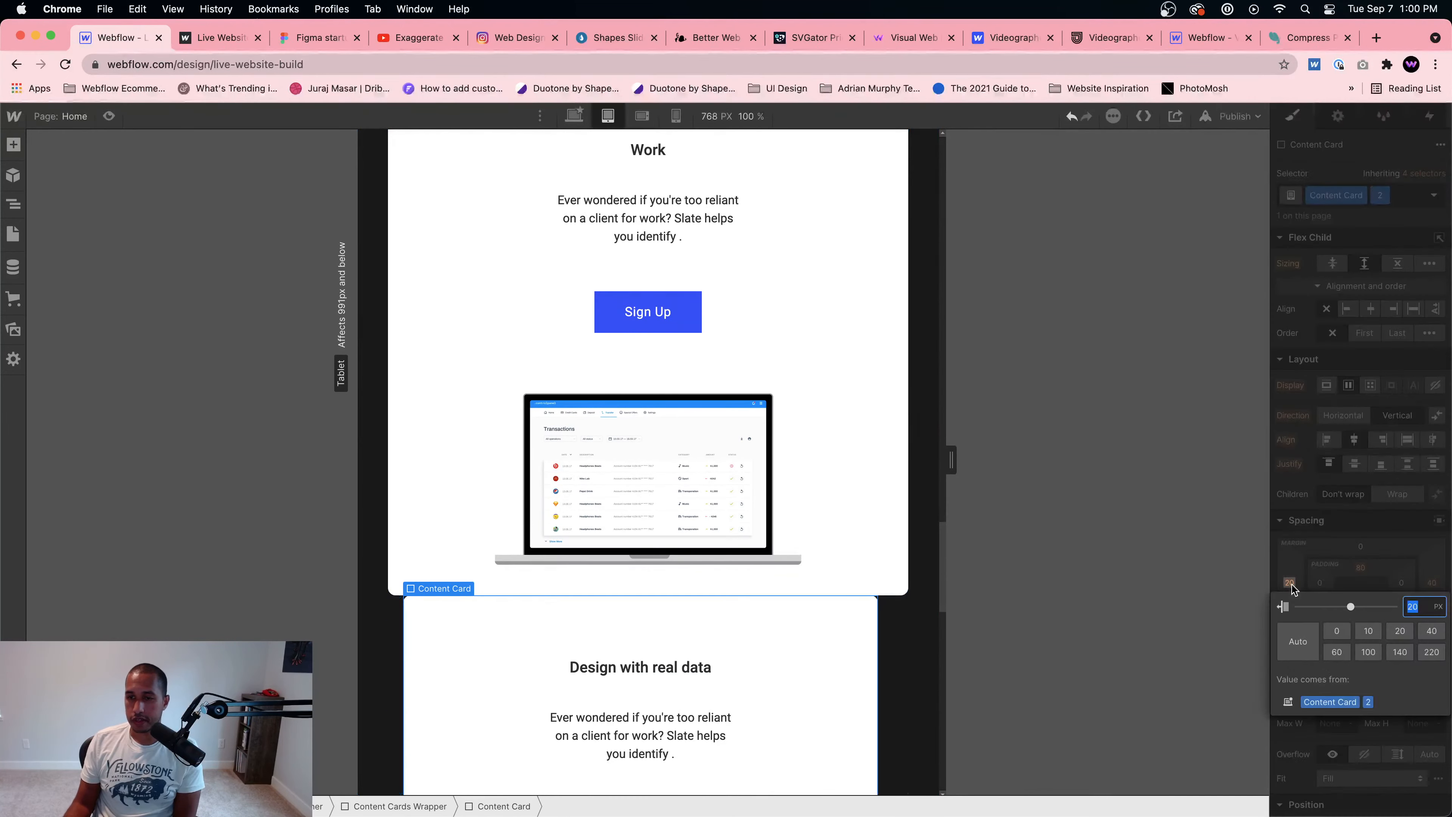
type("0")
key("Return")
left_click(1431, 583)
type("0")
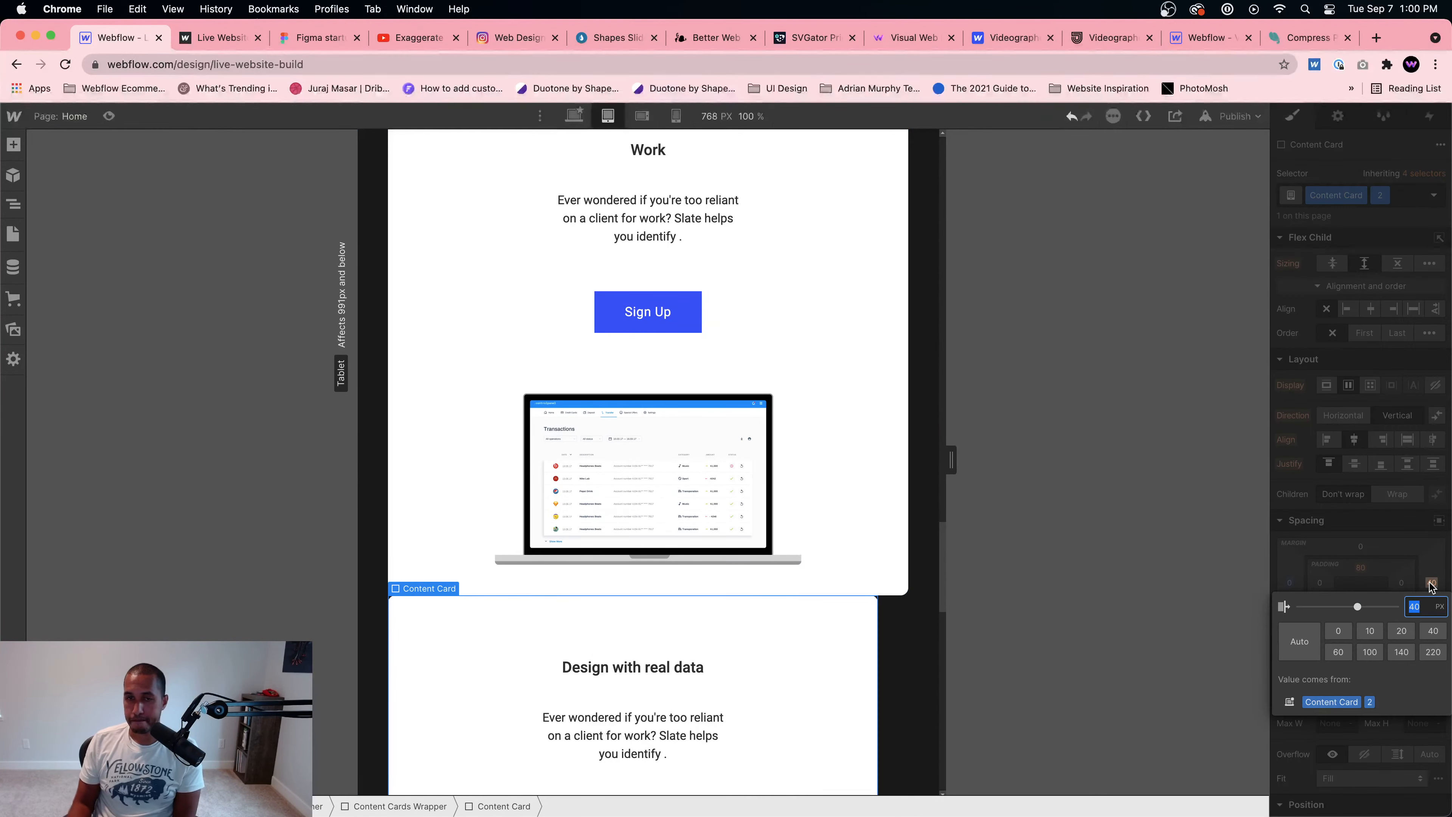
key("Return")
scroll(837, 465, "up", 8)
scroll(836, 466, "down", 9)
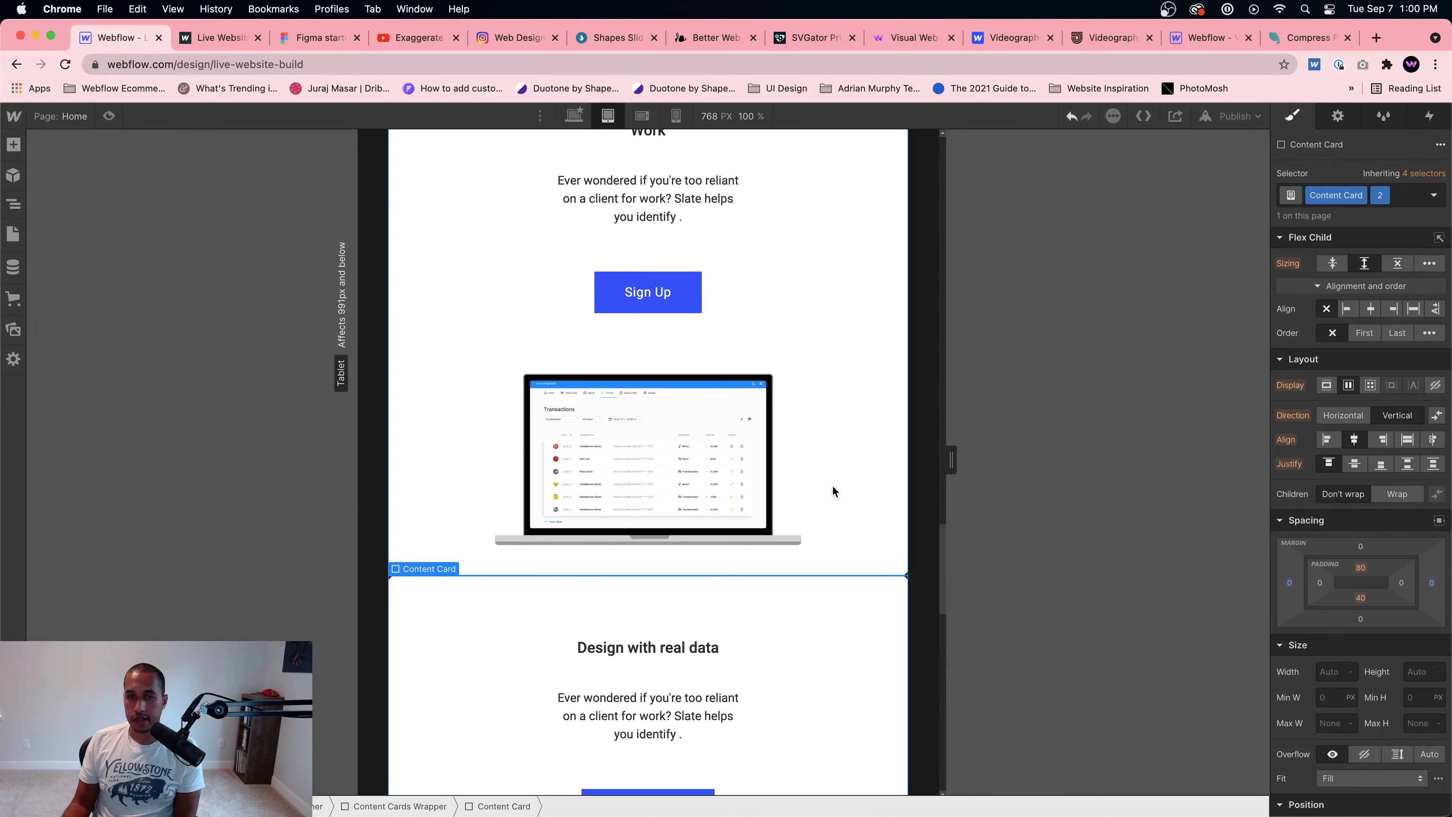
Step: Give the Work card a bottom margin of 40 px at the tablet breakpoint
scroll(833, 484, "up", 2)
left_click(816, 376)
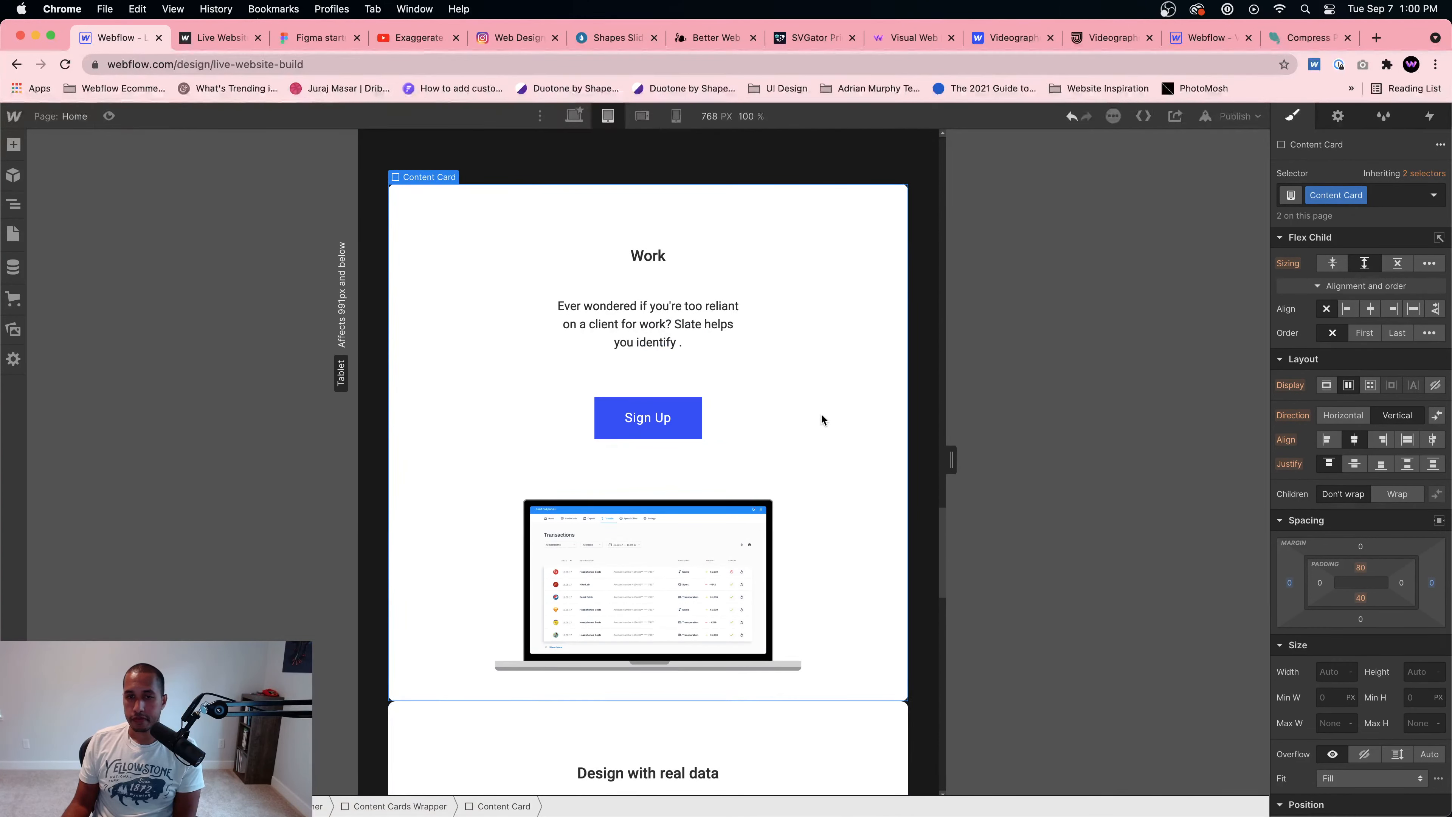
left_click_drag(1362, 623, 1362, 650)
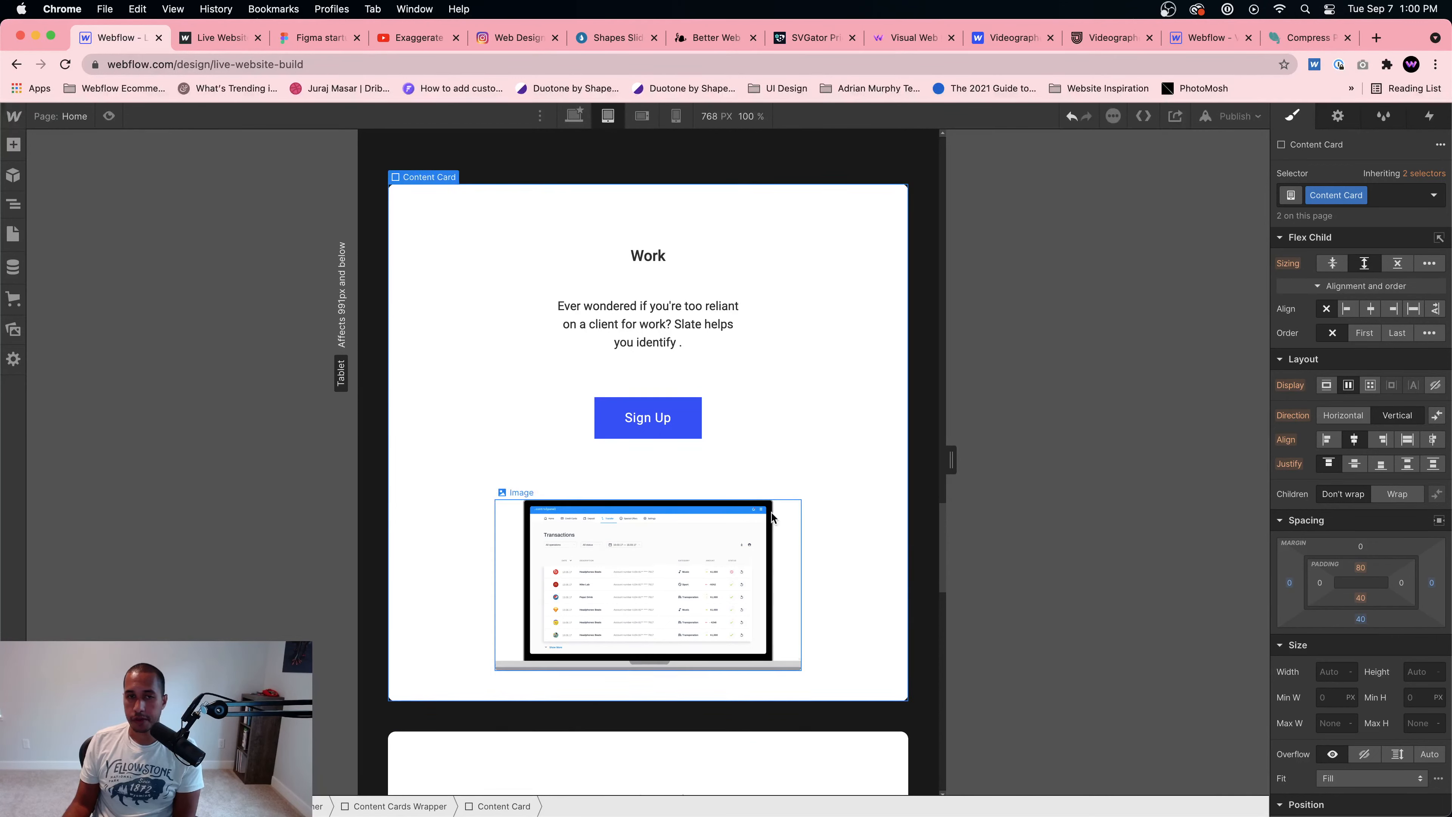
scroll(838, 509, "down", 3)
scroll(858, 486, "up", 6)
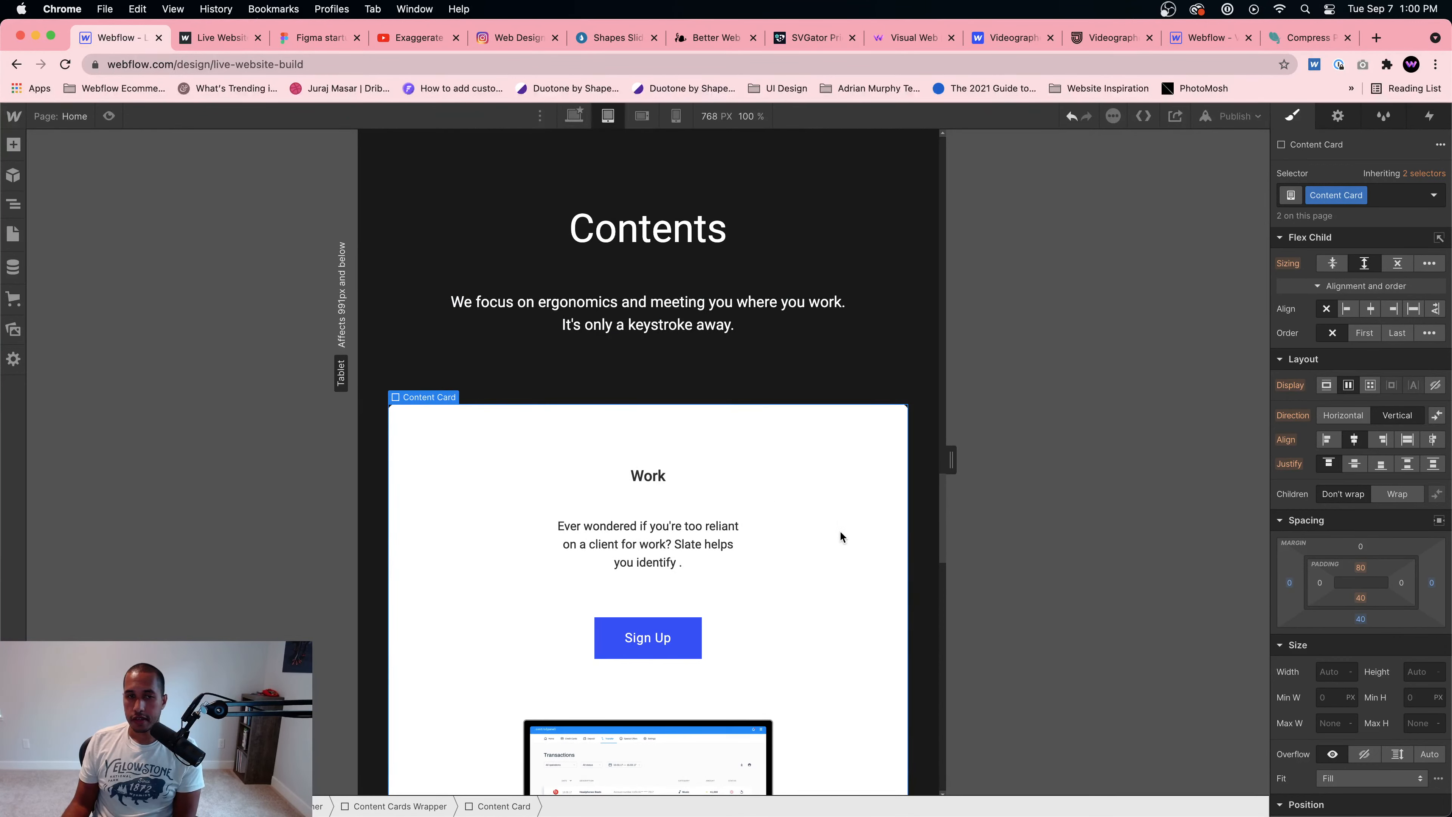
Step: Set the Work card's left and right margins together to 40 px at the tablet breakpoint
scroll(1292, 578, "down", 5)
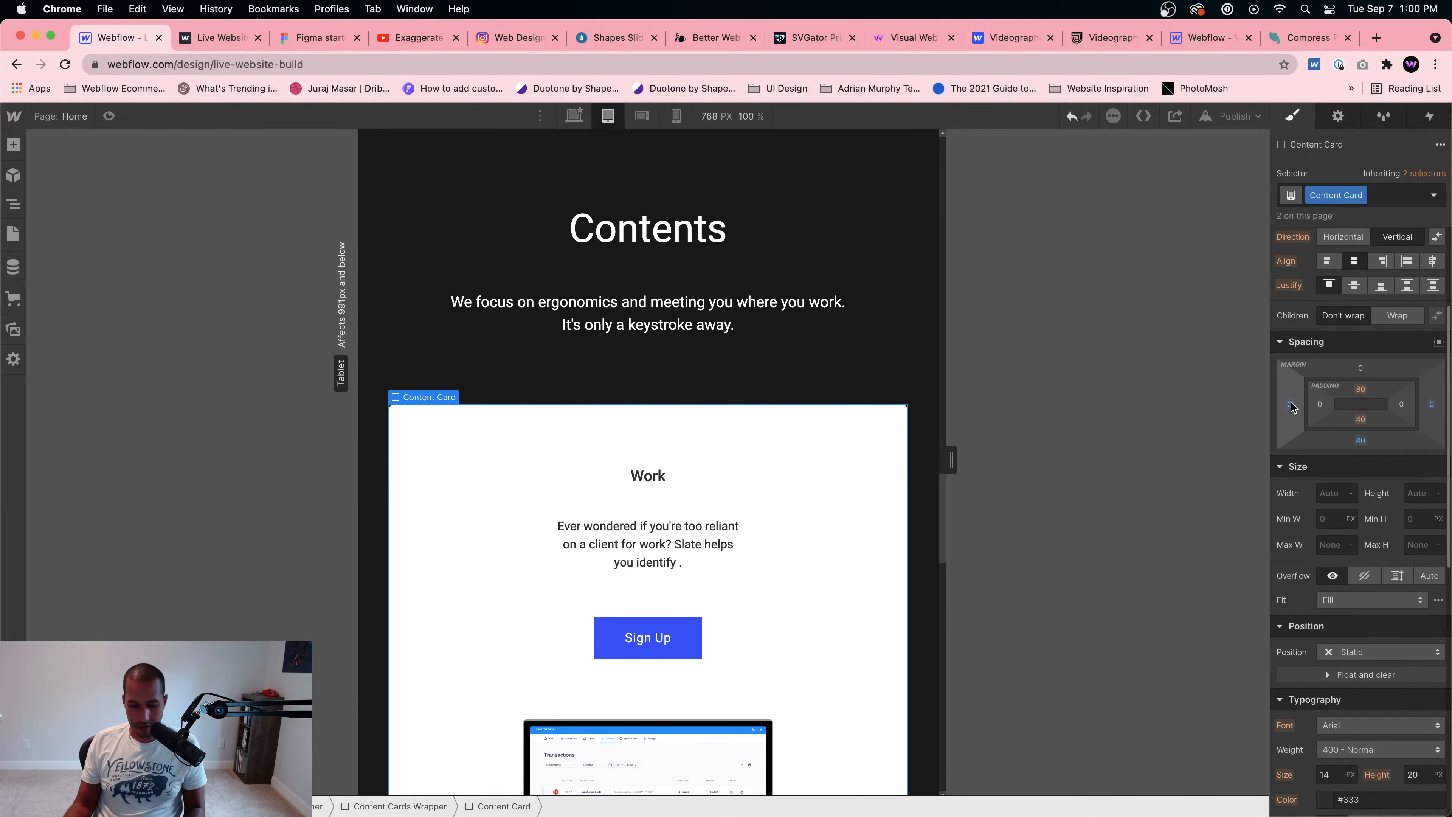
left_click_drag(1291, 406, 1259, 415)
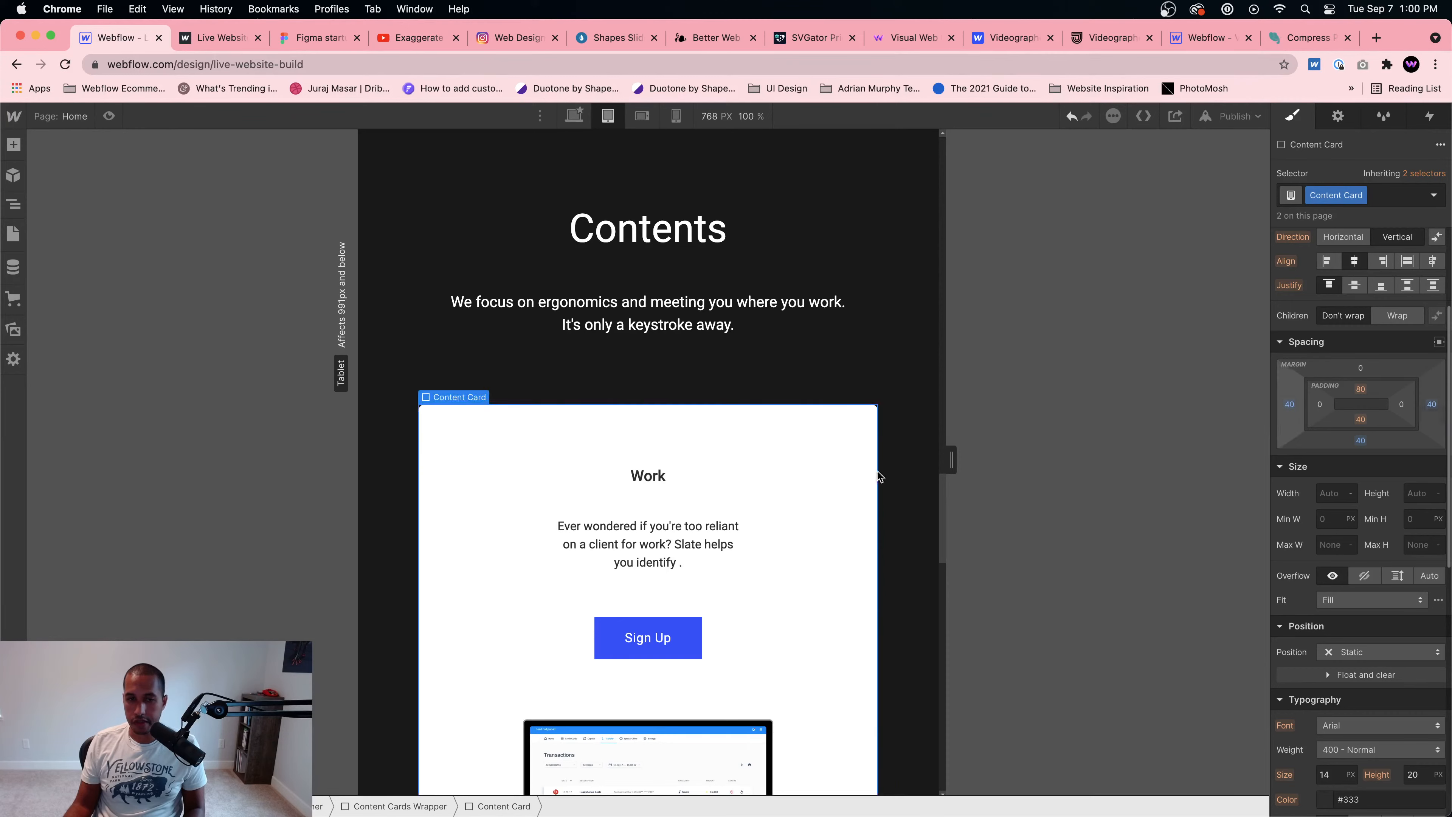
scroll(651, 509, "down", 8)
scroll(651, 509, "up", 5)
scroll(658, 509, "down", 5)
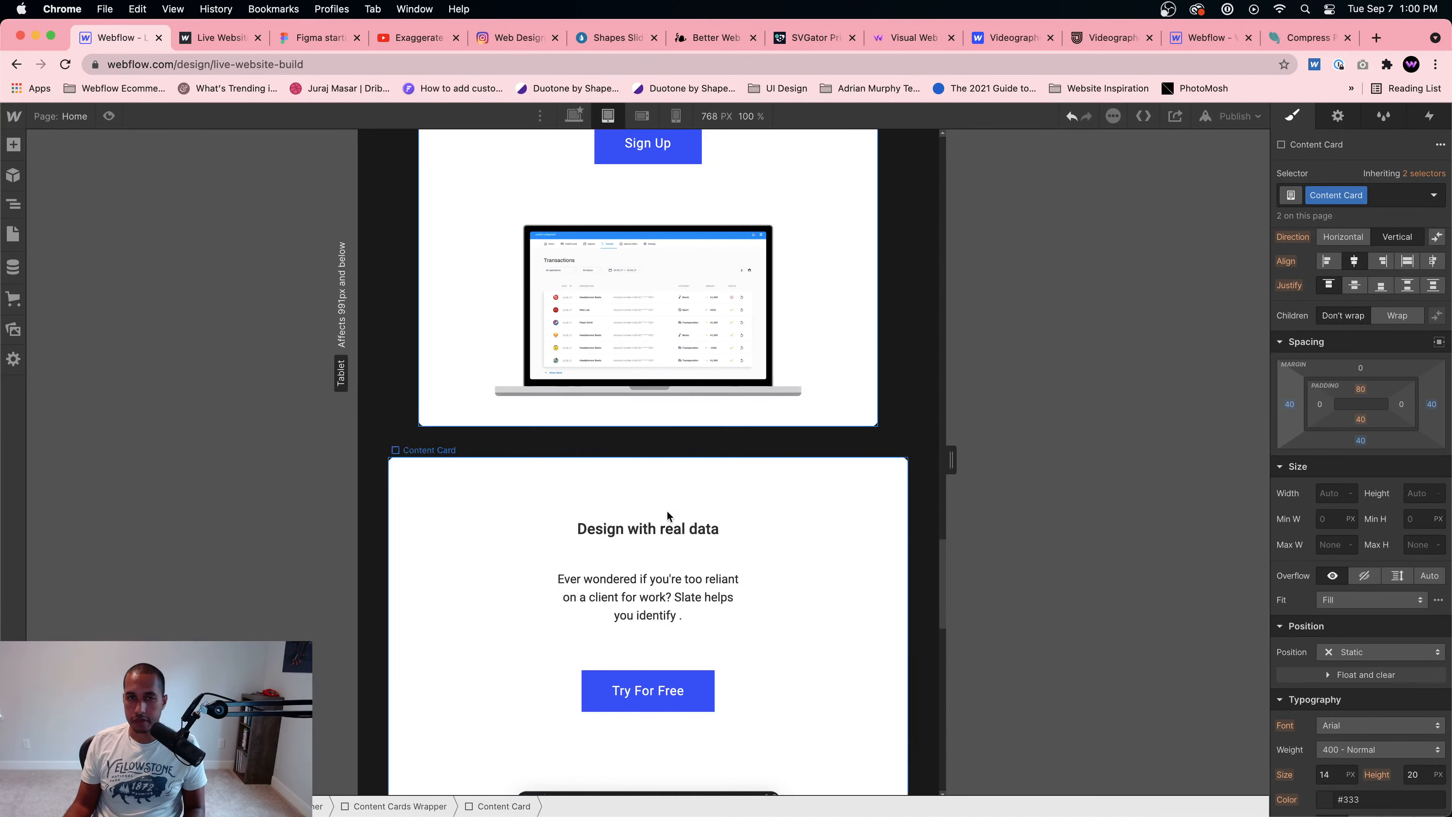
Step: Set the "Design with real data" card's left and right margins to 40 px on tablet and compare the desktop and tablet layouts
left_click(666, 503)
left_click_drag(1288, 404, 1259, 412)
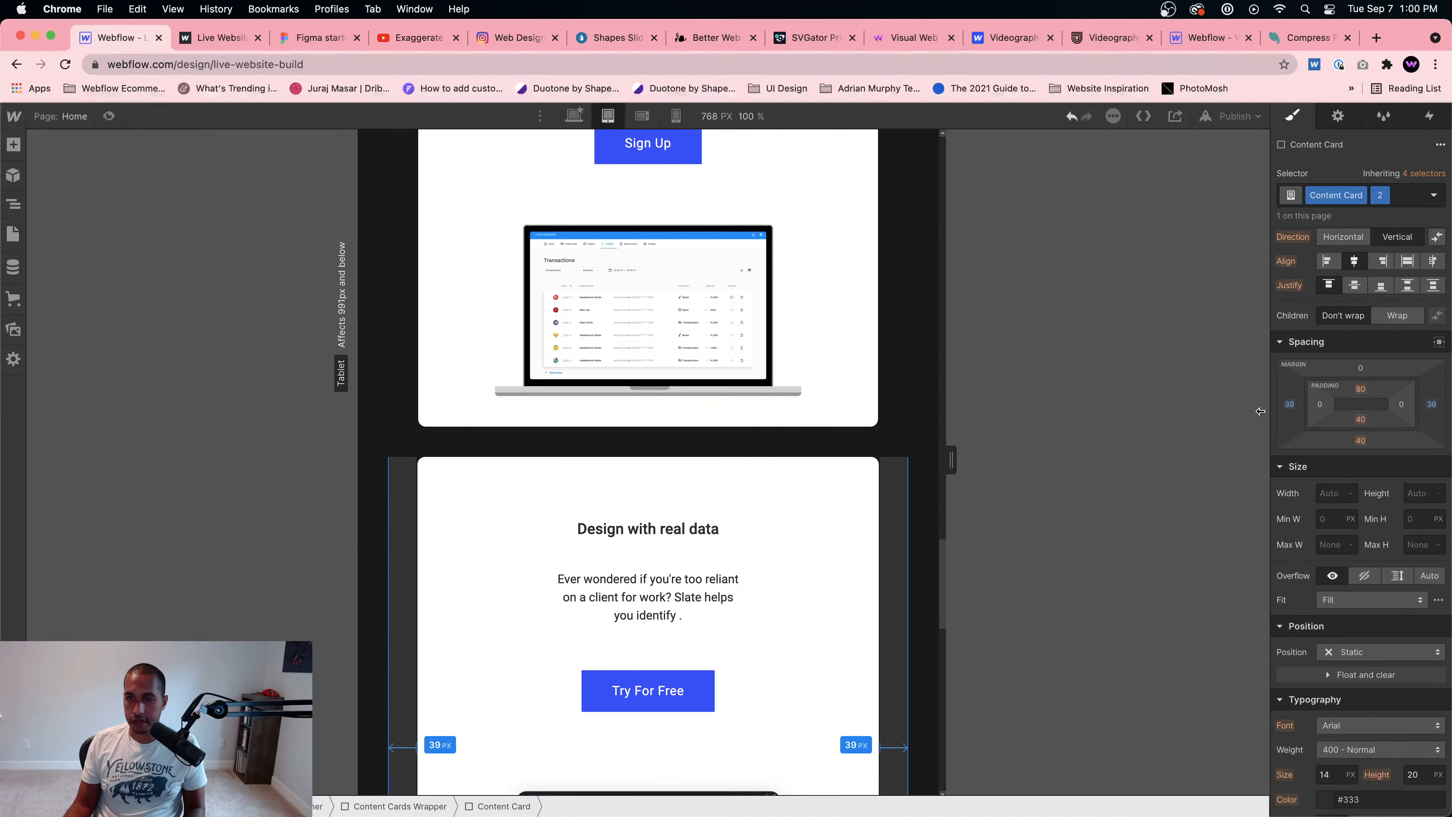
scroll(677, 503, "down", 12)
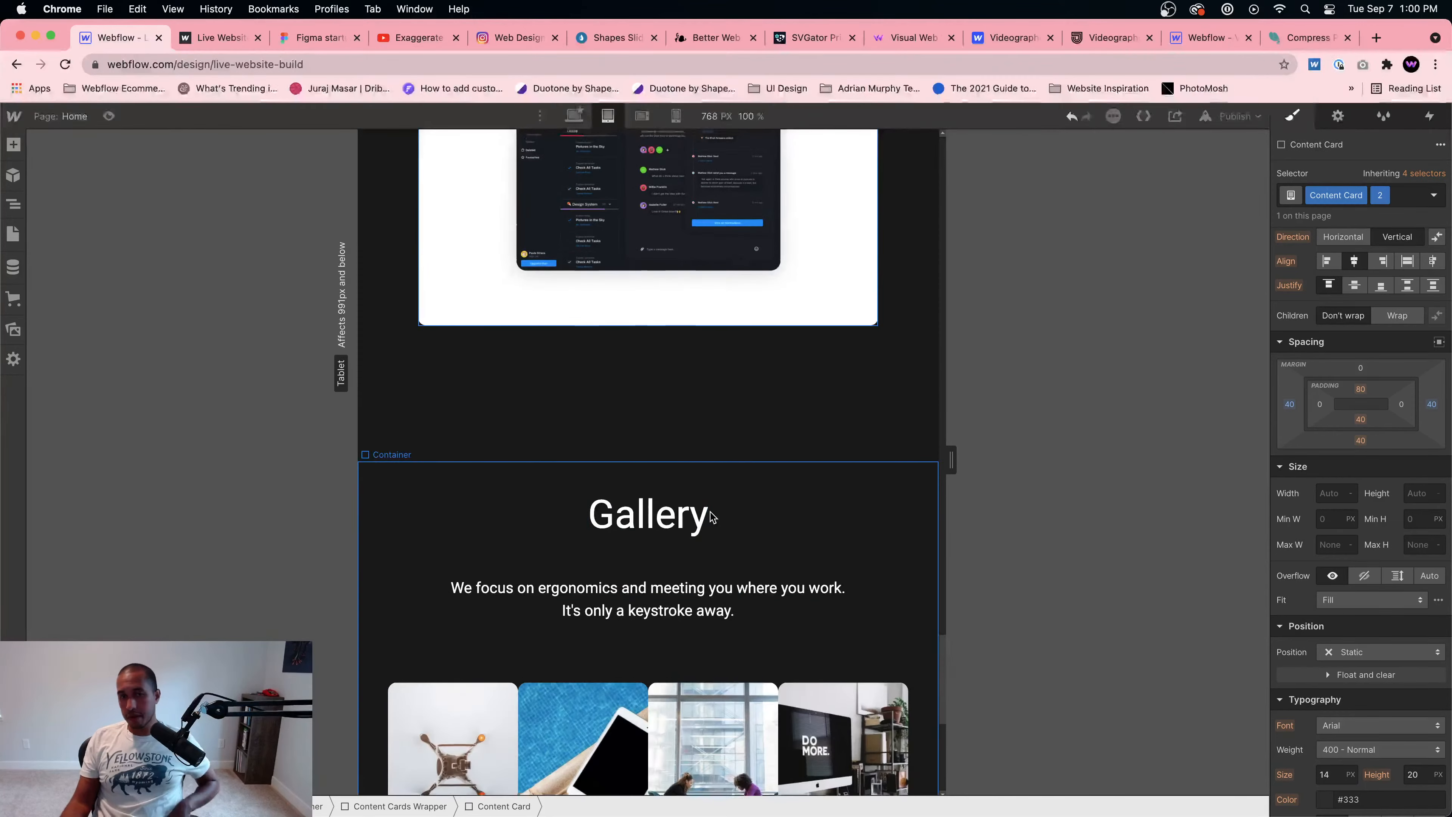
scroll(712, 515, "up", 11)
left_click(573, 118)
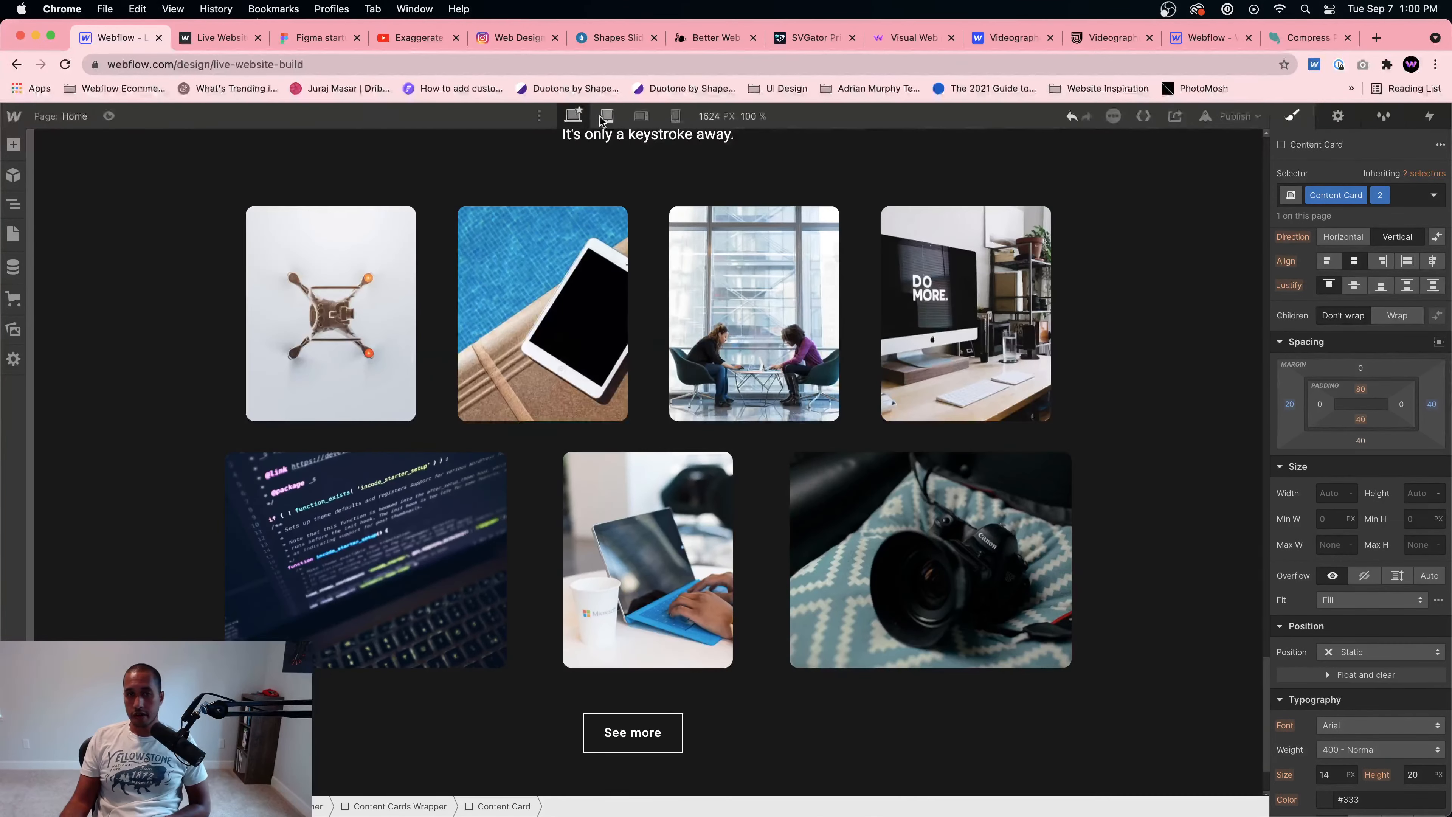
left_click(608, 117)
scroll(688, 280, "up", 13)
scroll(690, 287, "up", 10)
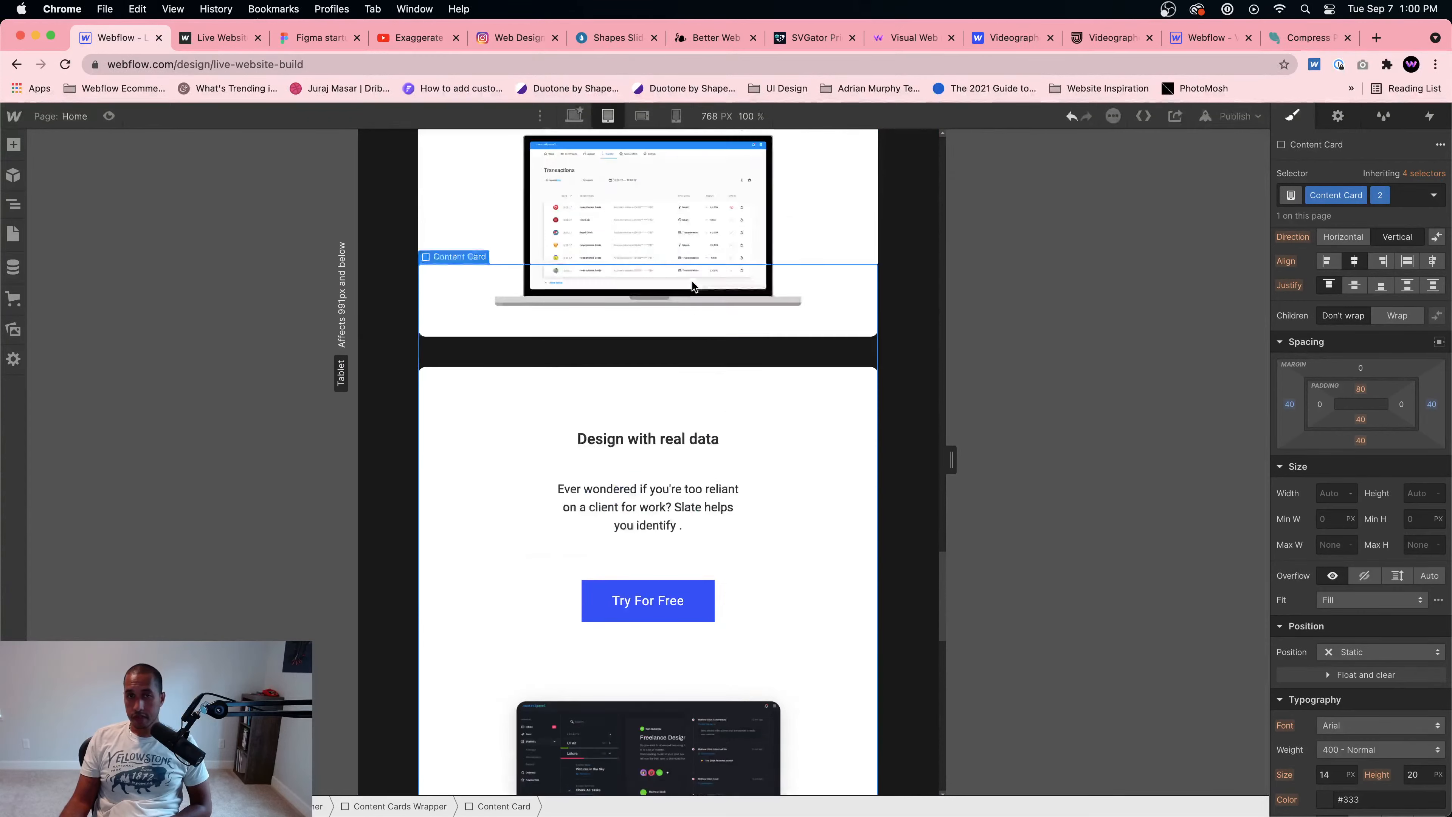
Step: At the mobile landscape breakpoint, set the width of the Work card's laptop image to 80%
left_click(641, 118)
scroll(707, 291, "down", 6)
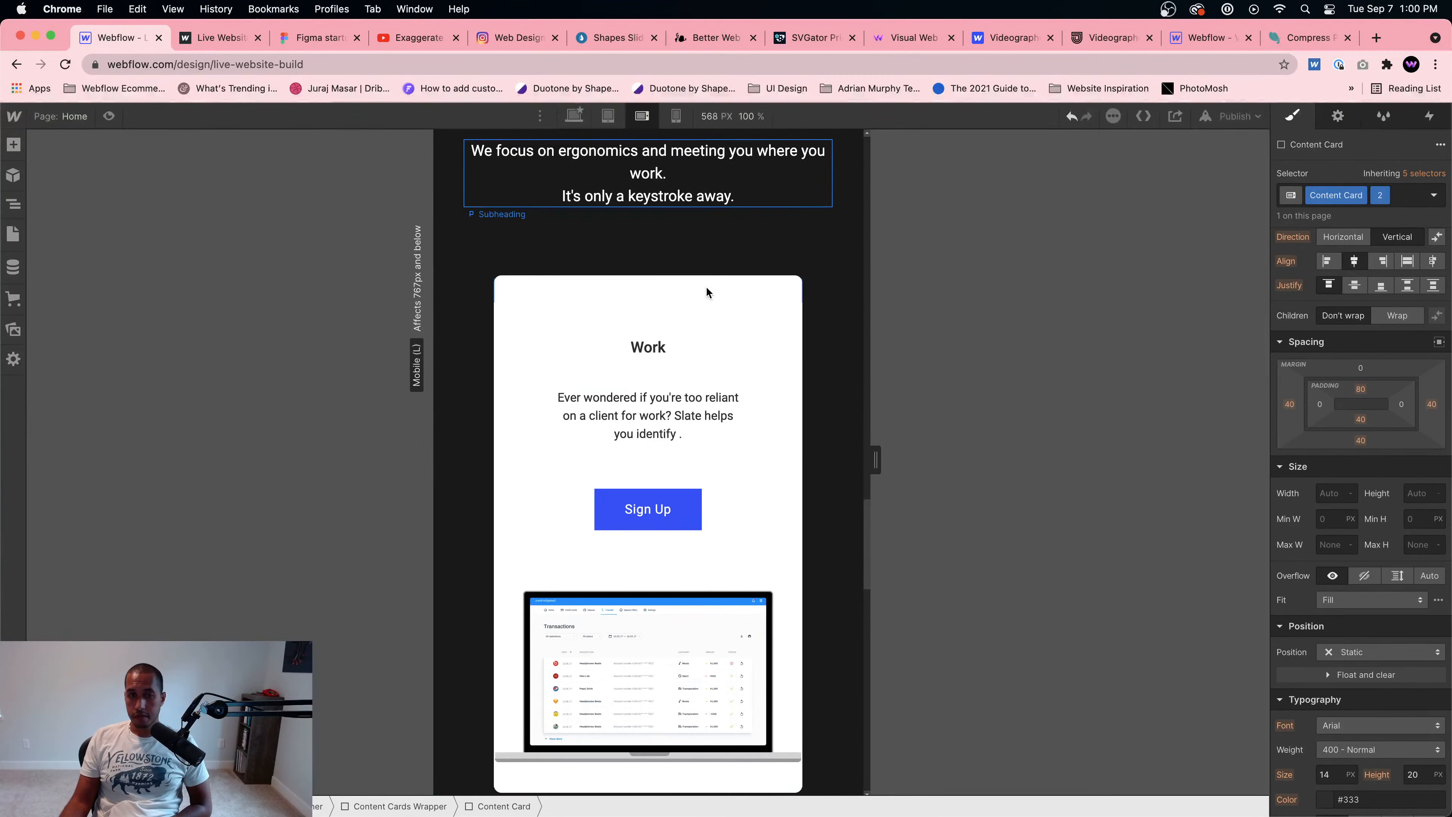
left_click(724, 462)
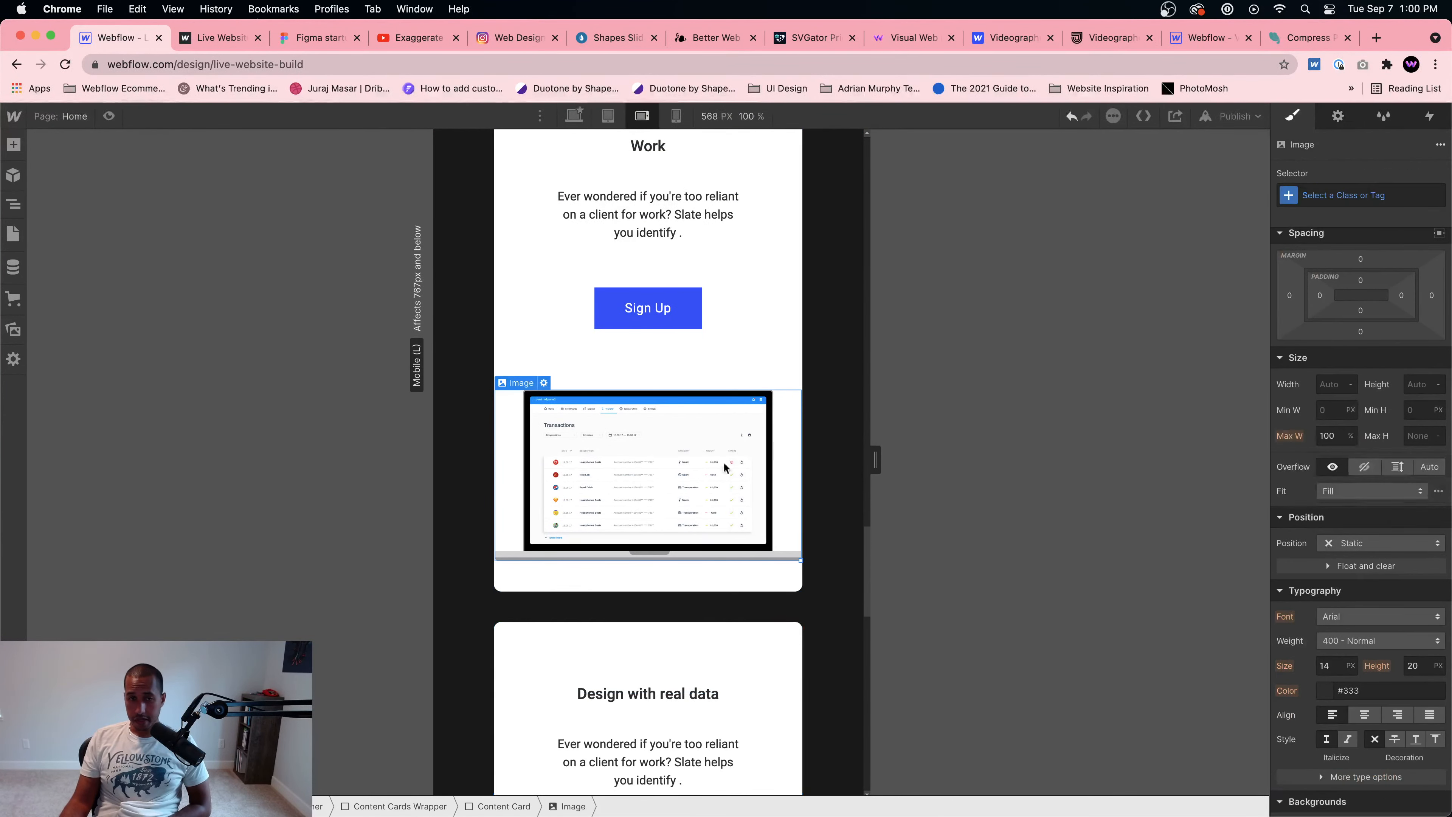
scroll(670, 395, "up", 2)
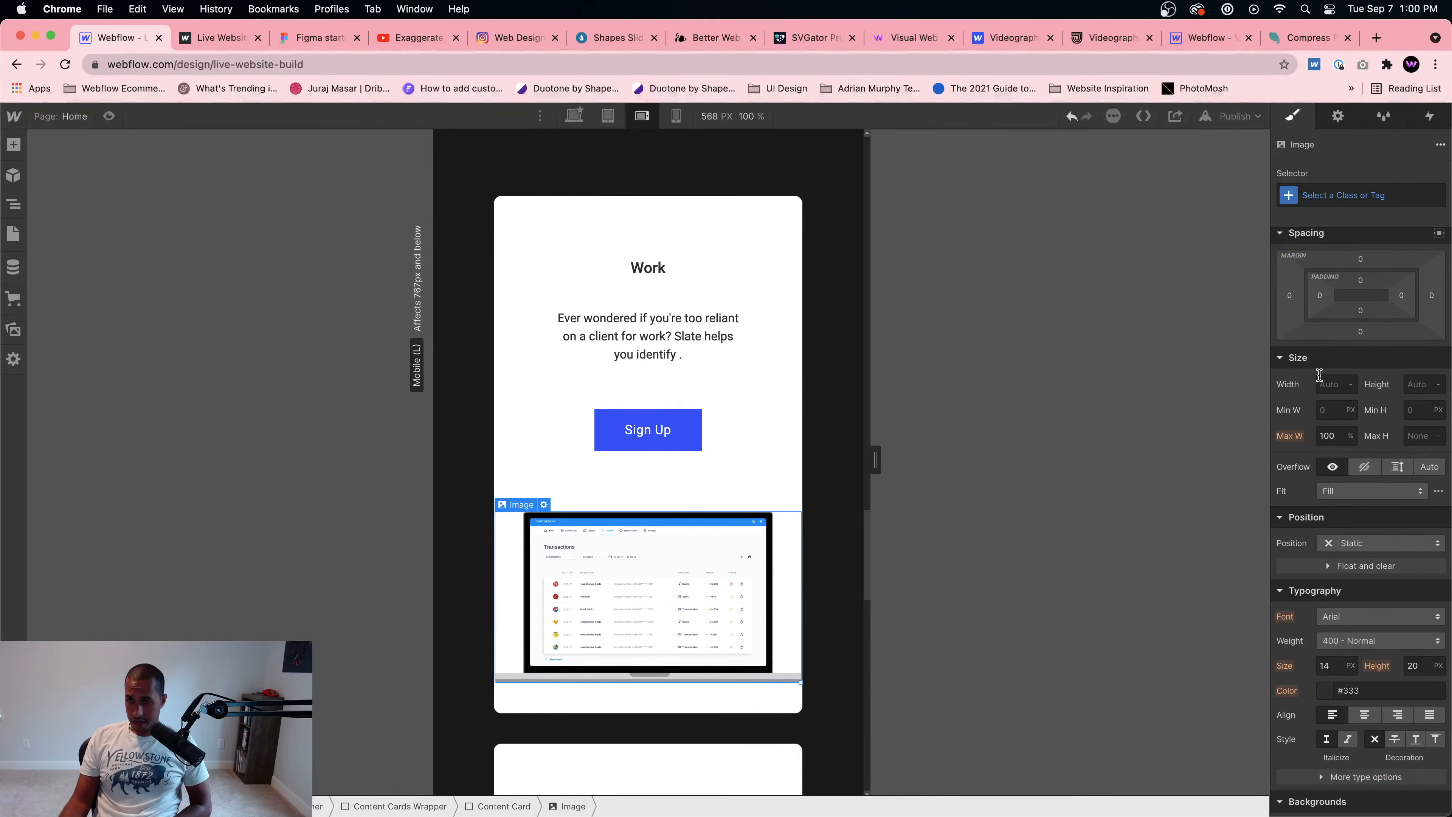
type("80")
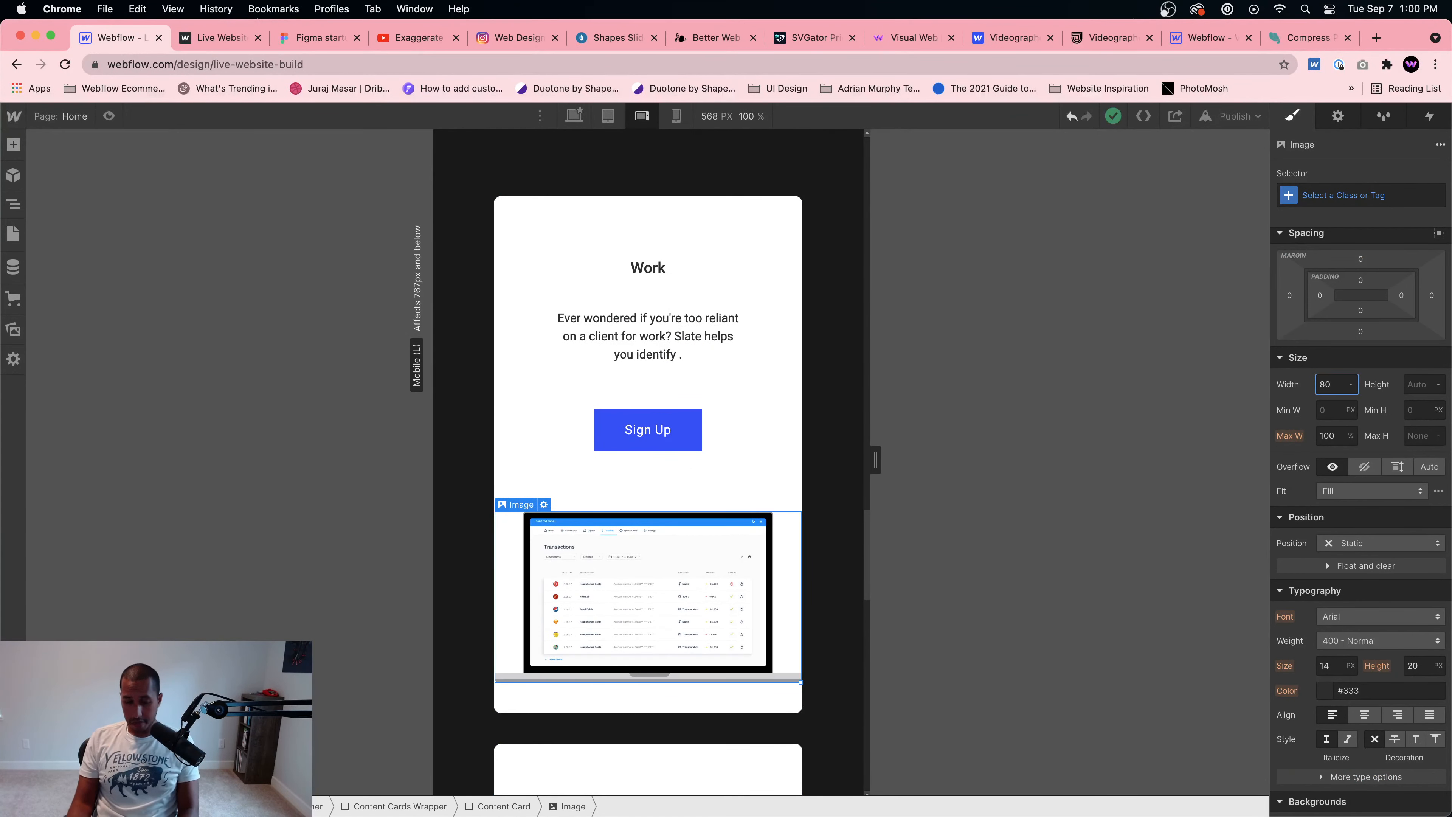
type("%")
Step: Rename the class of the Work card's laptop image to Content Card Image
scroll(645, 551, "down", 8)
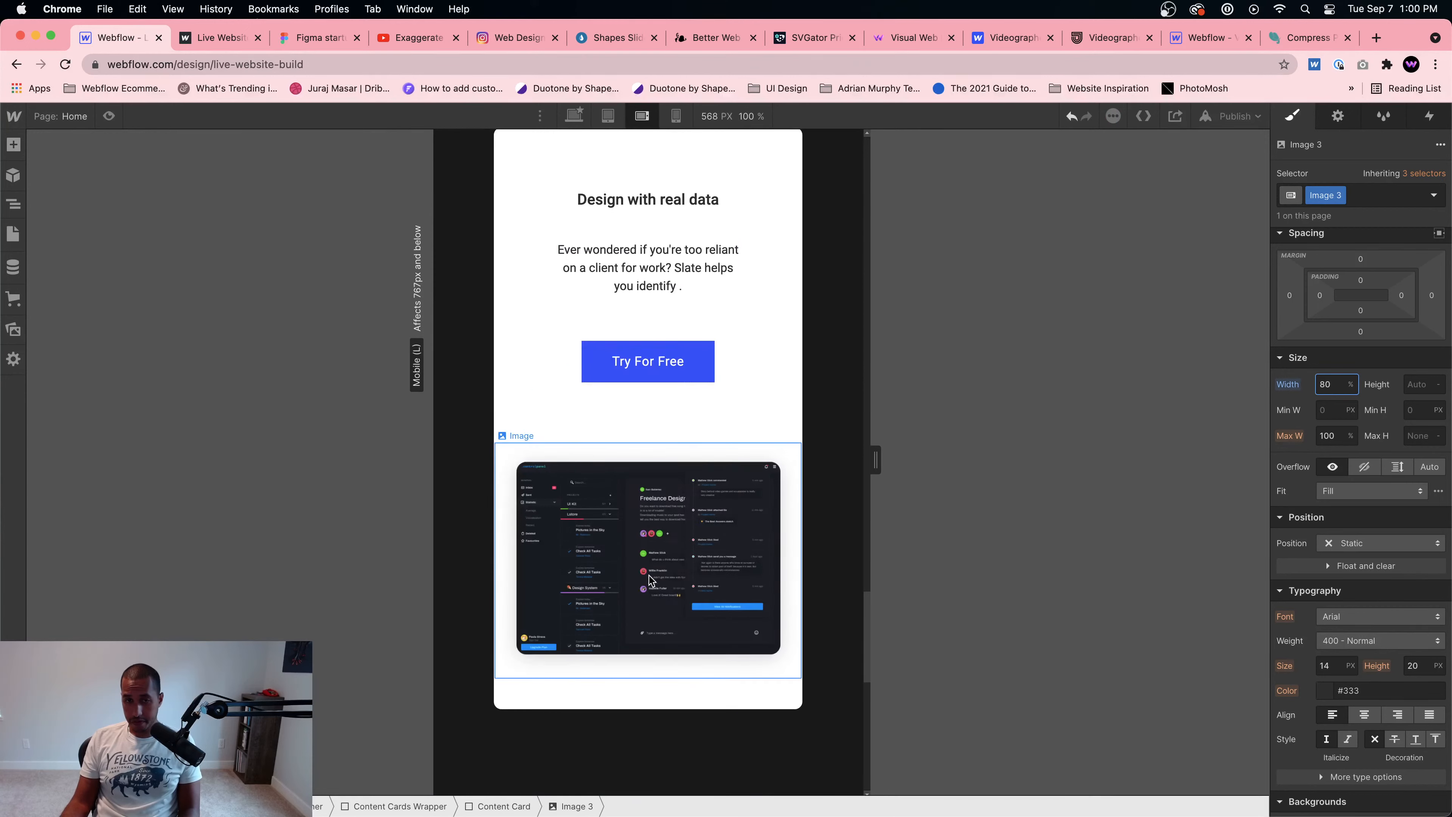
left_click(648, 572)
scroll(663, 284, "up", 5)
left_click(698, 298)
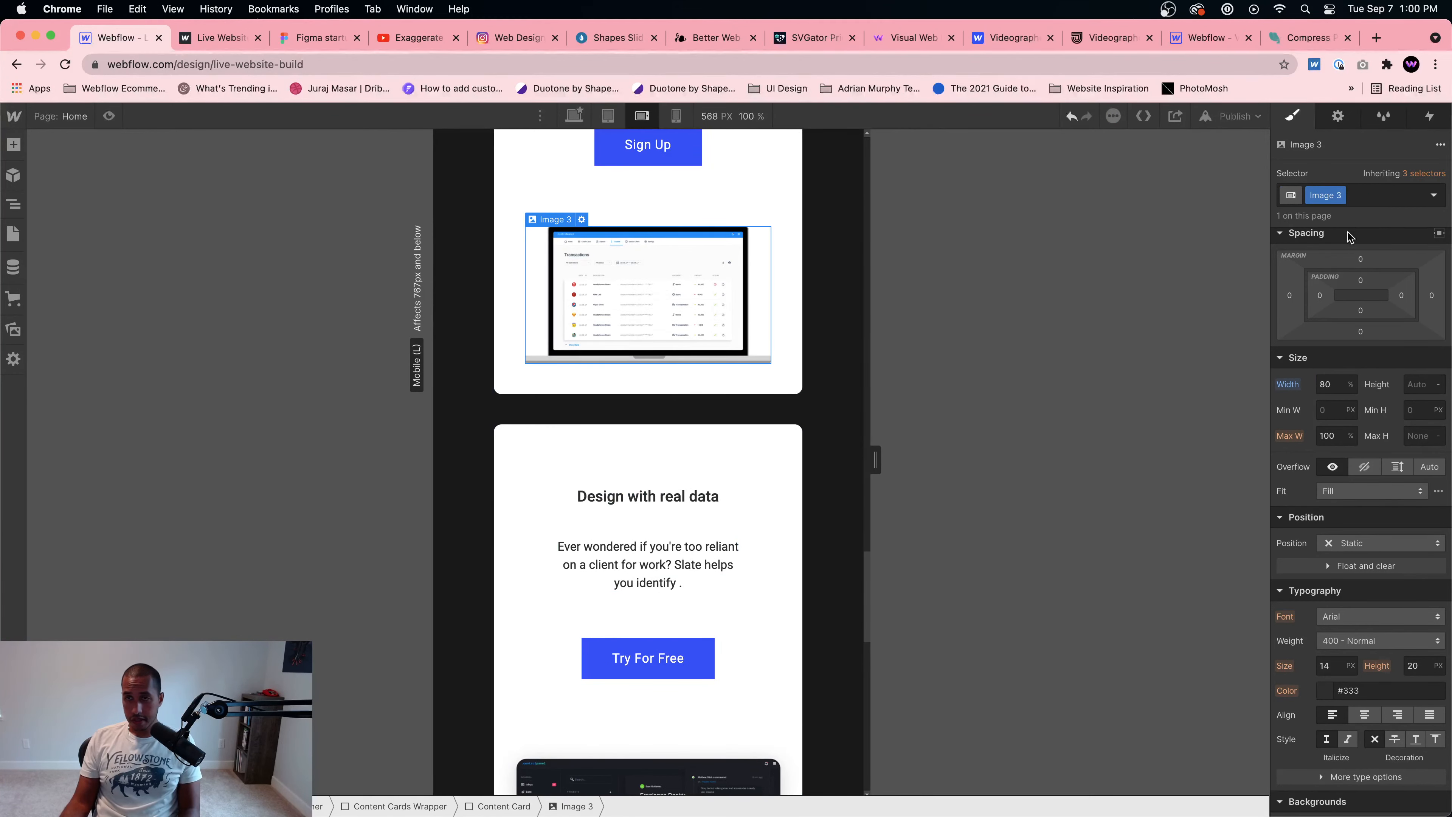
type("Car")
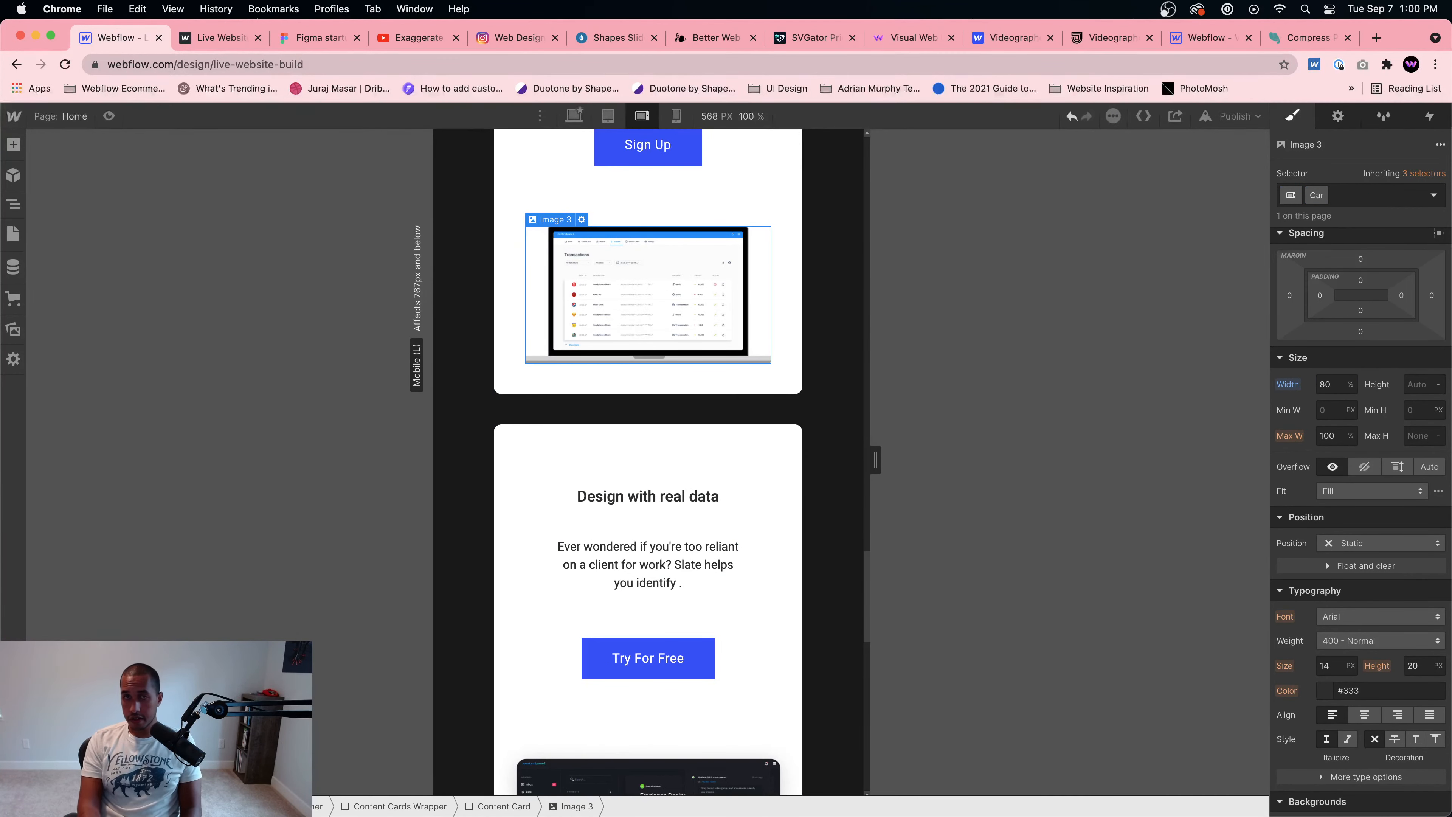
type("tent Card")
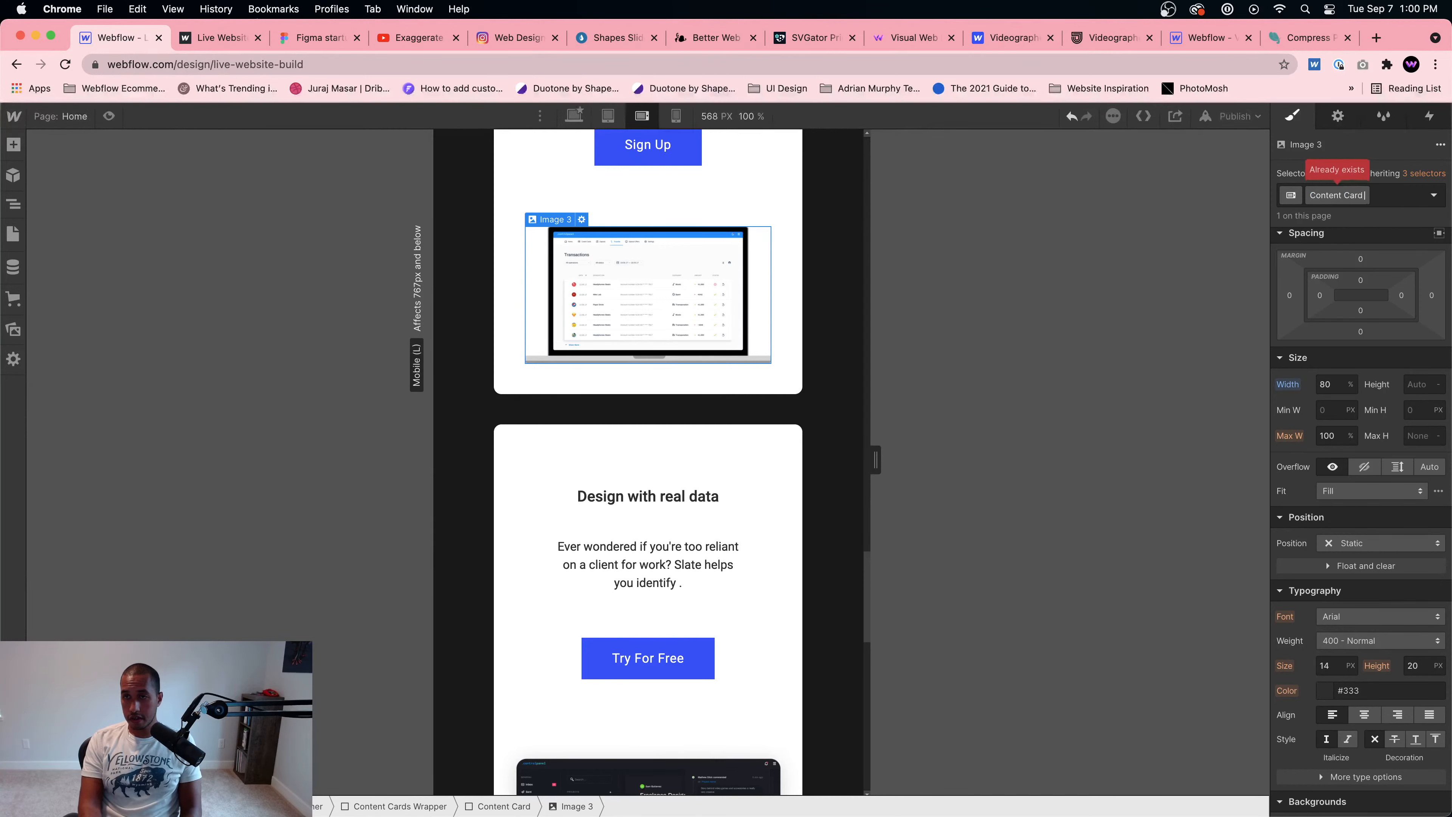
type(" Image")
key("Return")
Step: Apply the existing Content Card Image class to the image in the "Design with real data" card
scroll(845, 659, "down", 5)
left_click(648, 572)
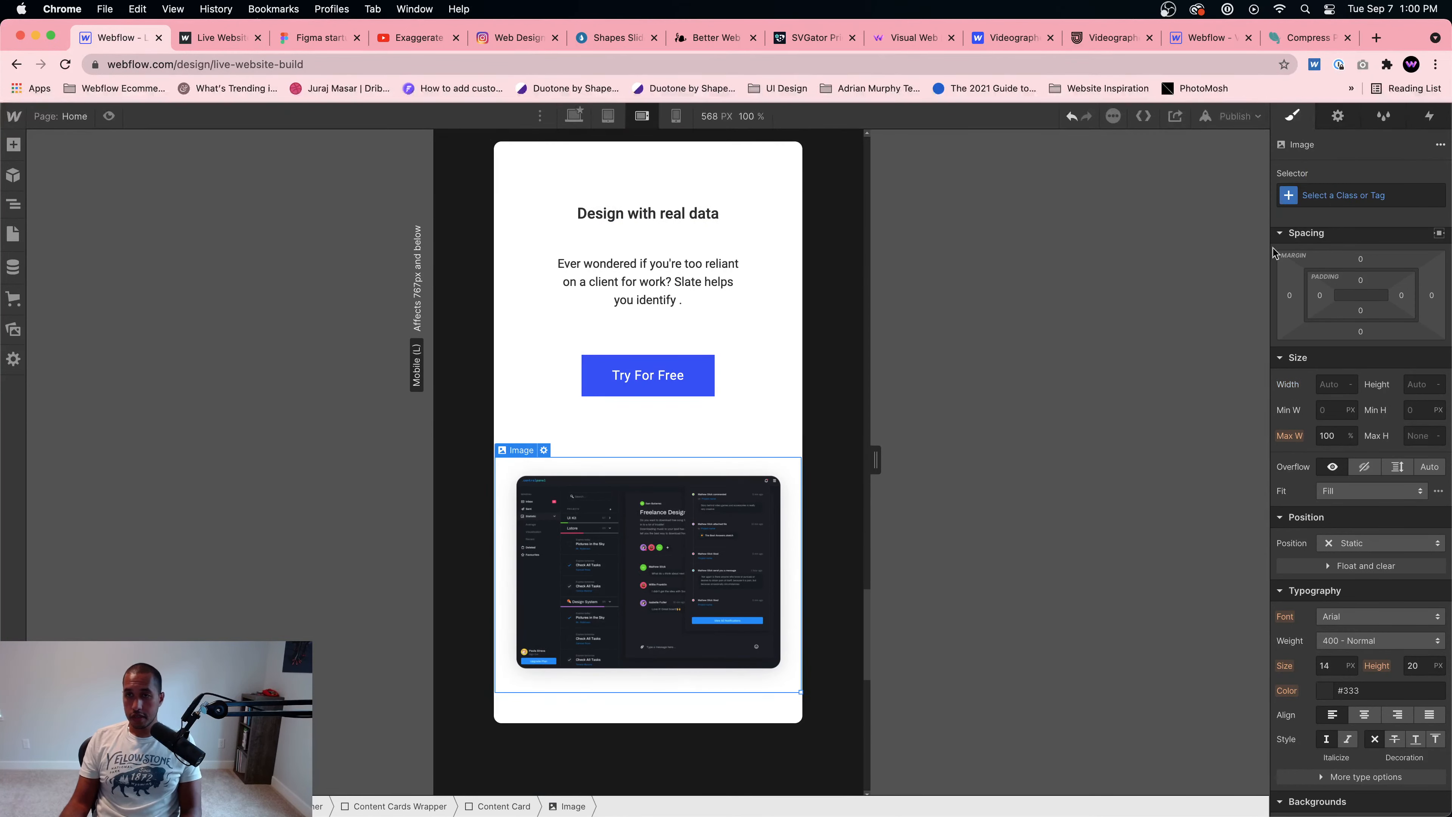
left_click(1365, 195)
type("Content Card Image")
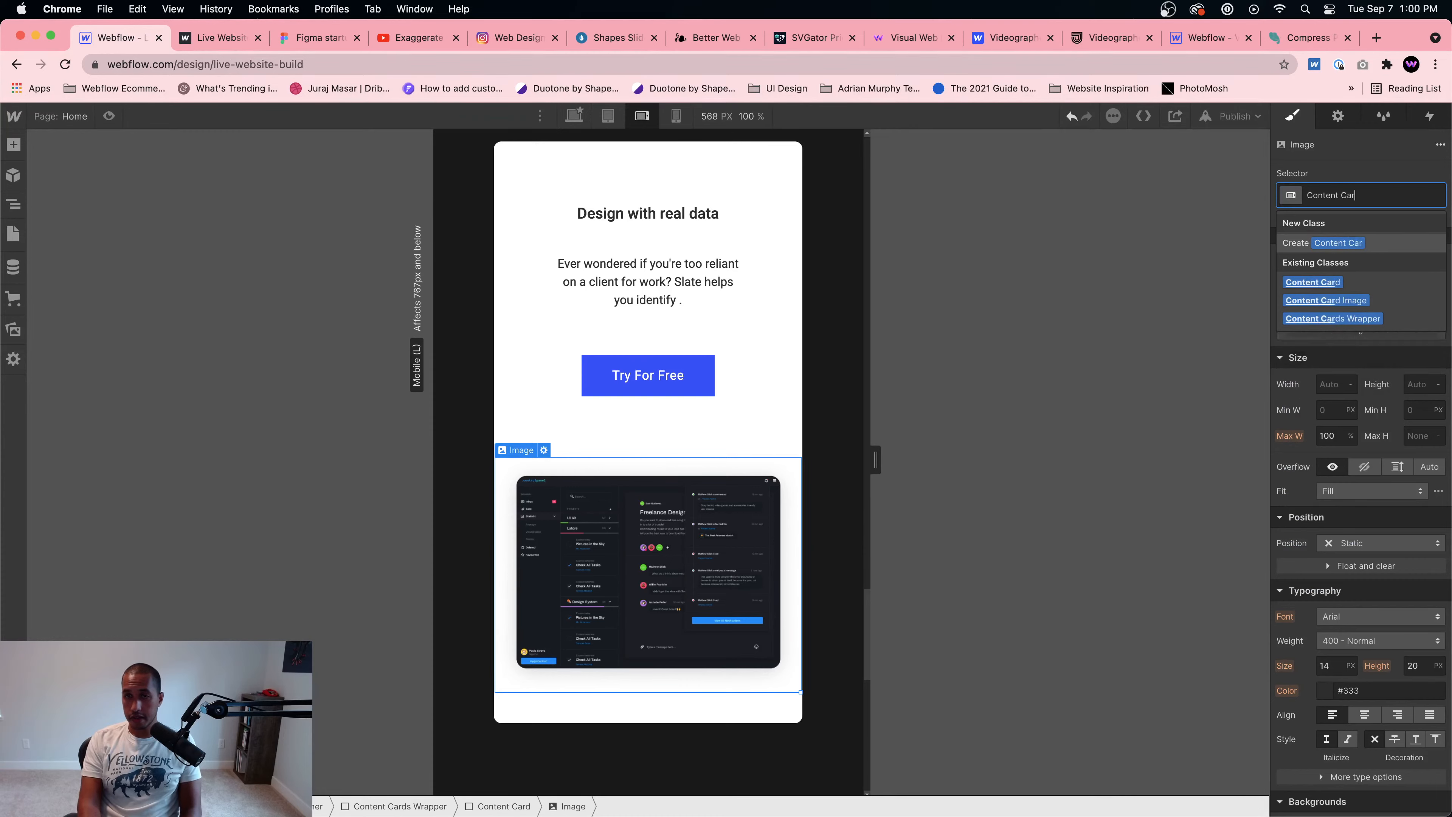
key("Return")
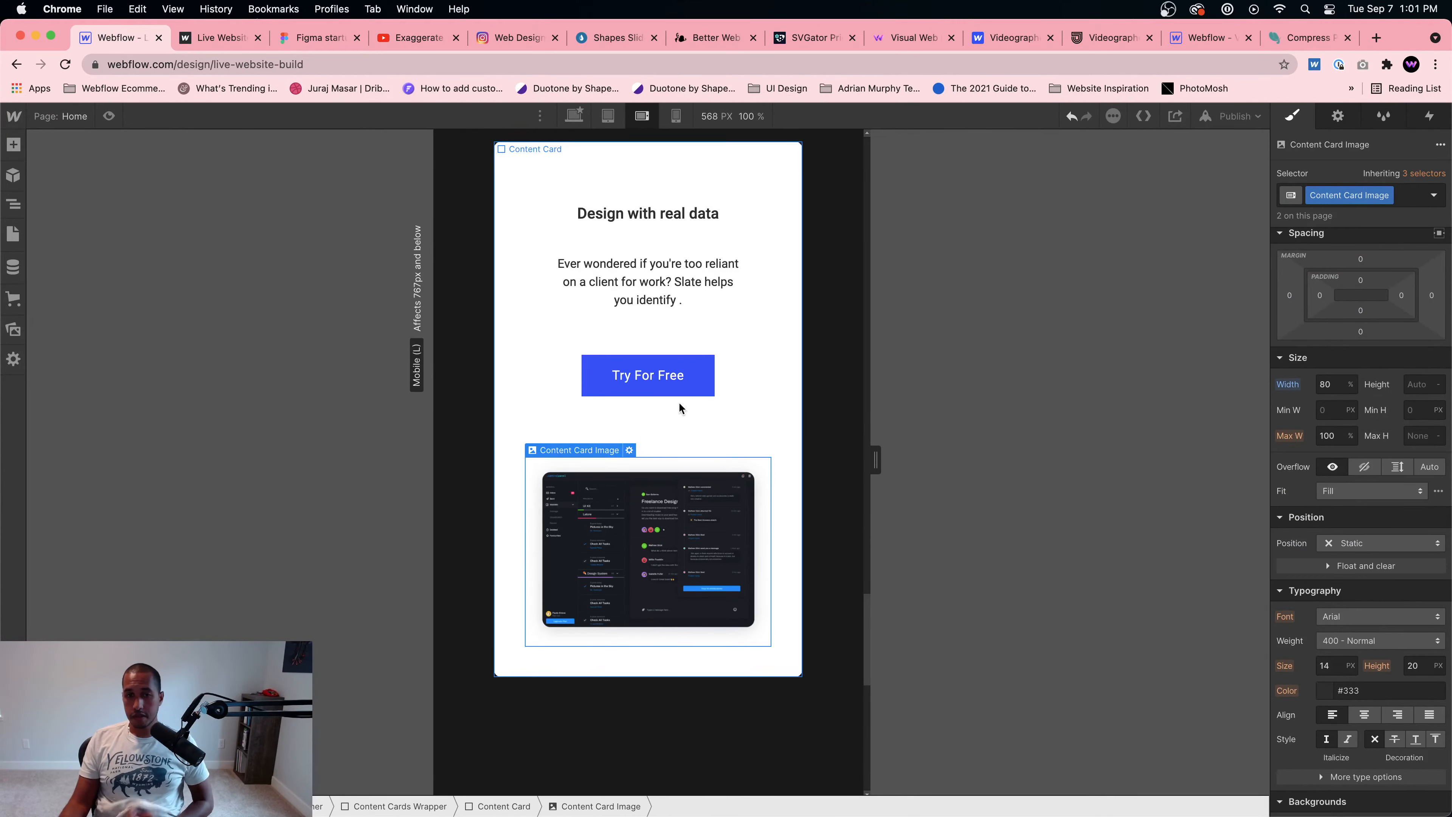
scroll(663, 395, "up", 8)
scroll(680, 366, "down", 3)
scroll(680, 369, "down", 6)
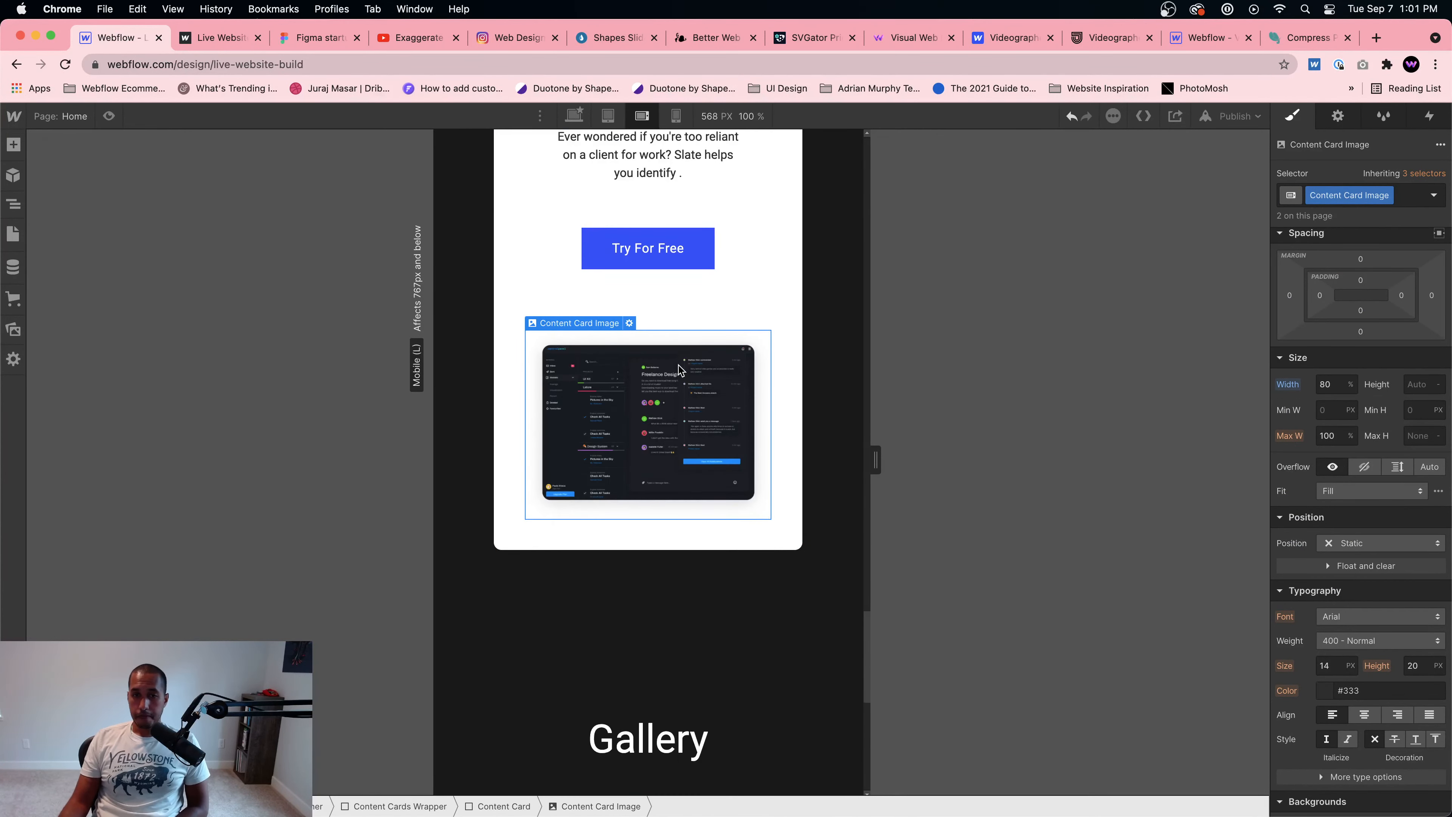
Step: At the mobile portrait breakpoint, set the Work card's left and right margins to 0
left_click(675, 115)
scroll(673, 269, "up", 10)
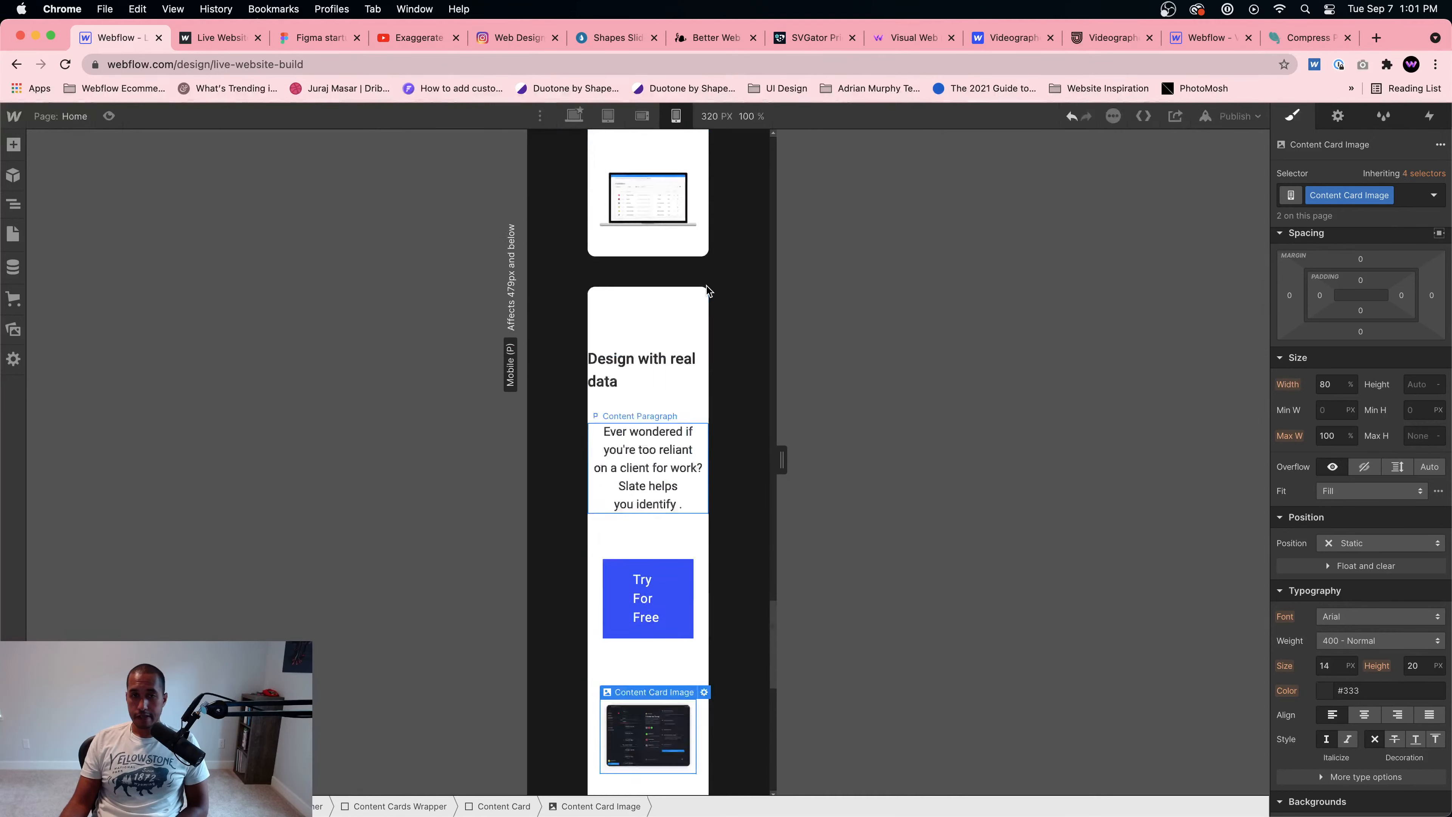
scroll(669, 343, "up", 8)
left_click(660, 483)
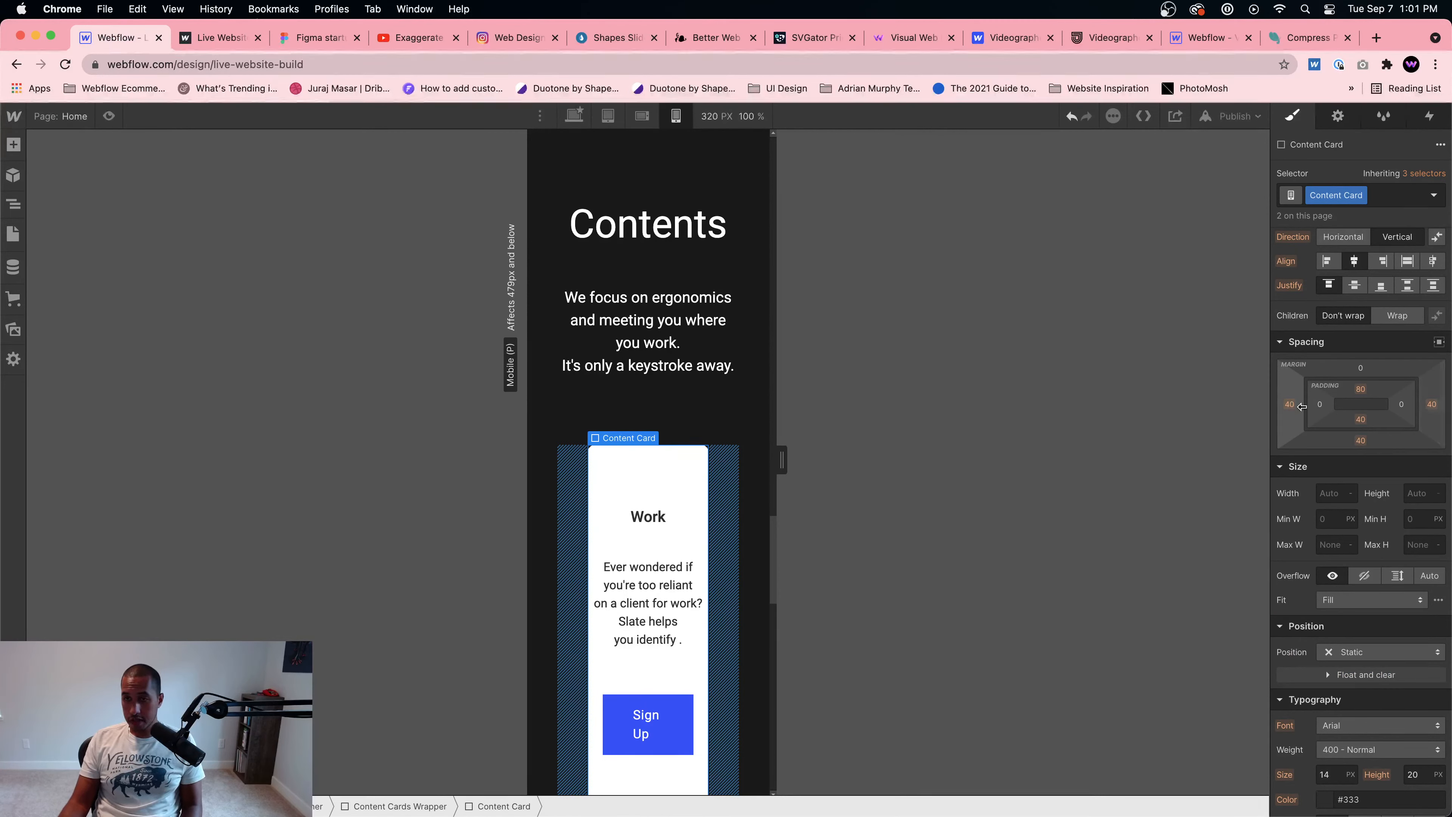
left_click(1289, 405)
type("0")
key("Return")
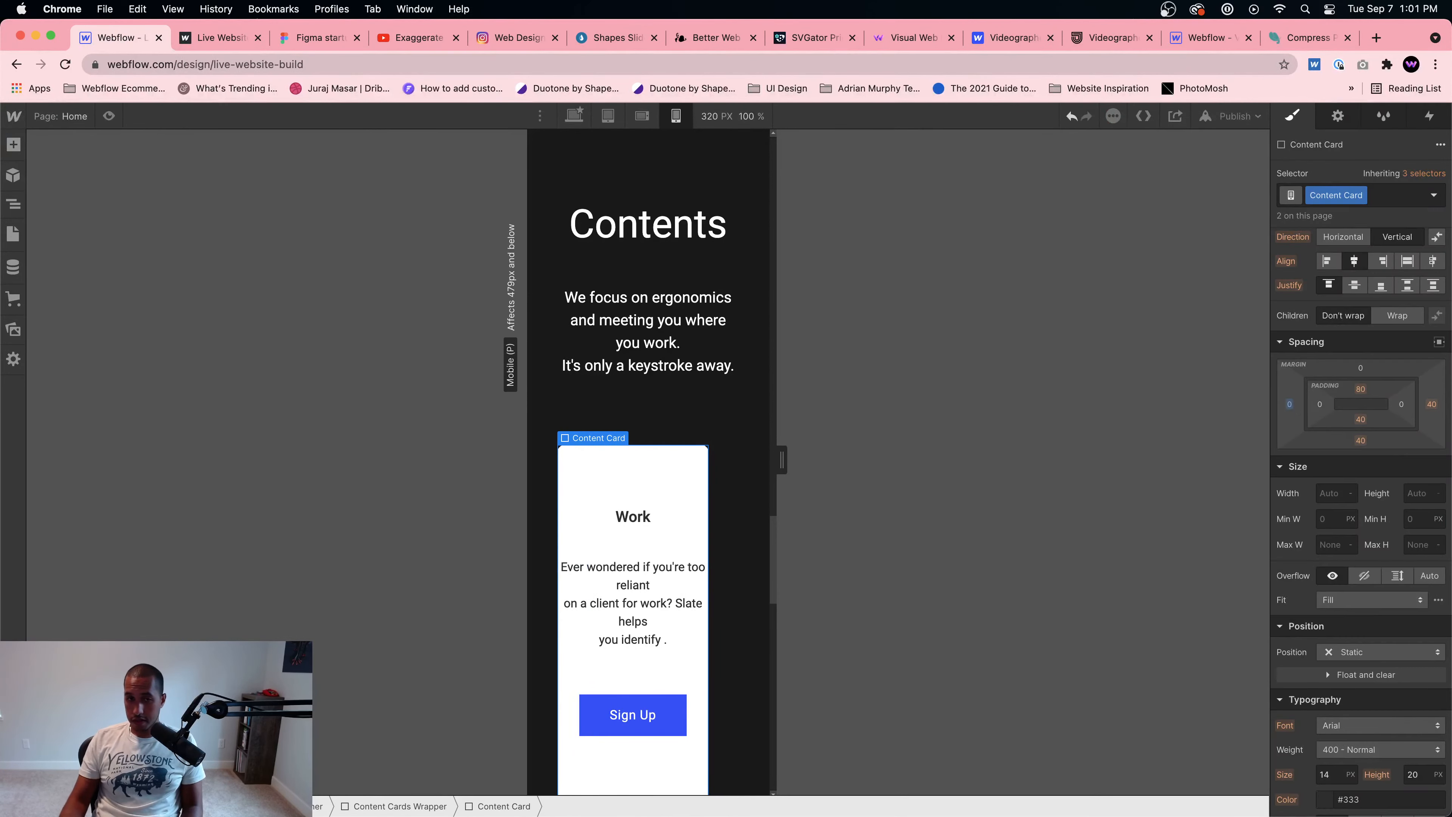
left_click(1431, 405)
type("0")
key("Return")
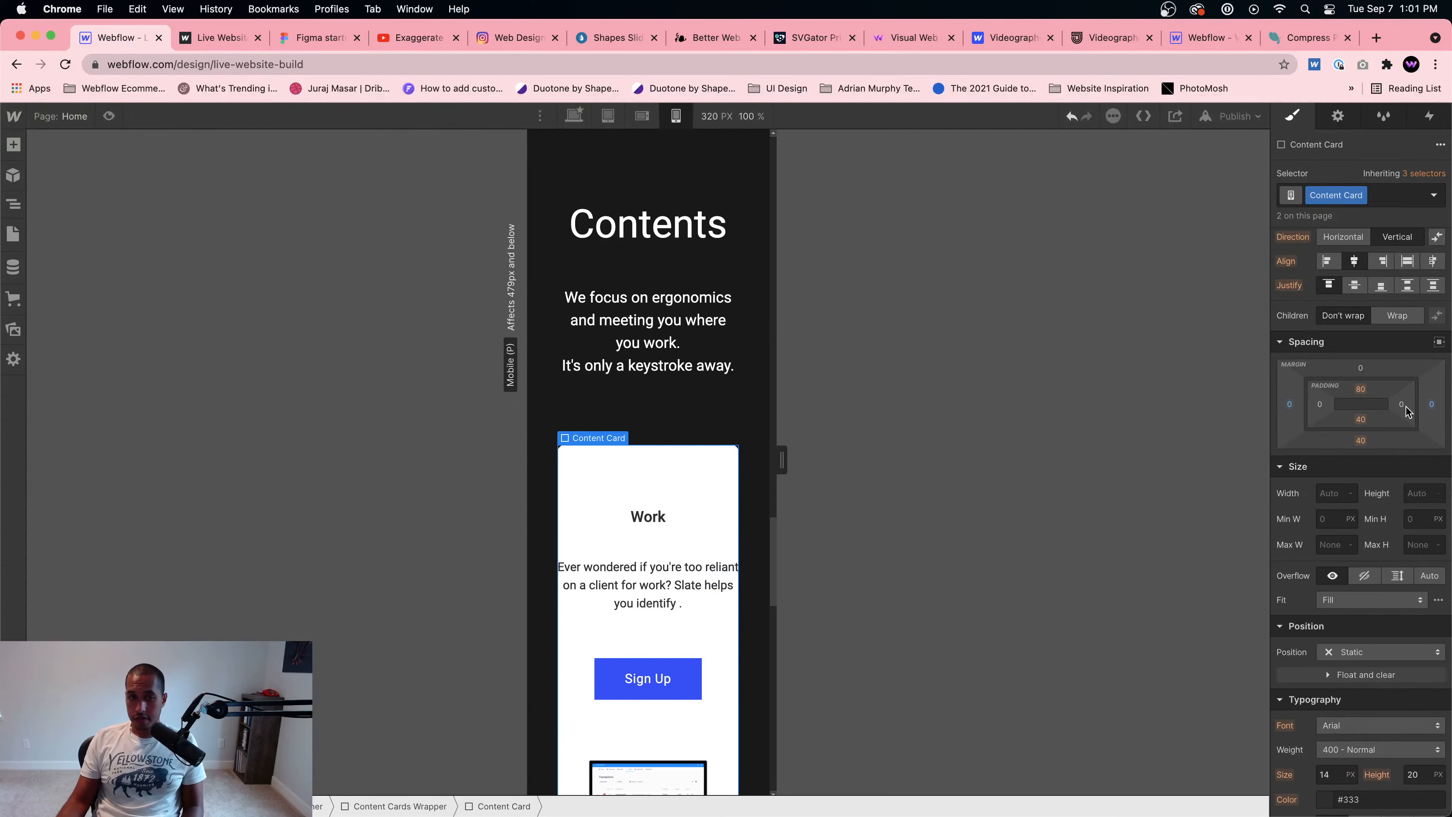
Step: Set the left and right padding of the Contents section's Container to 20 px at the mobile portrait breakpoint
left_click(684, 419)
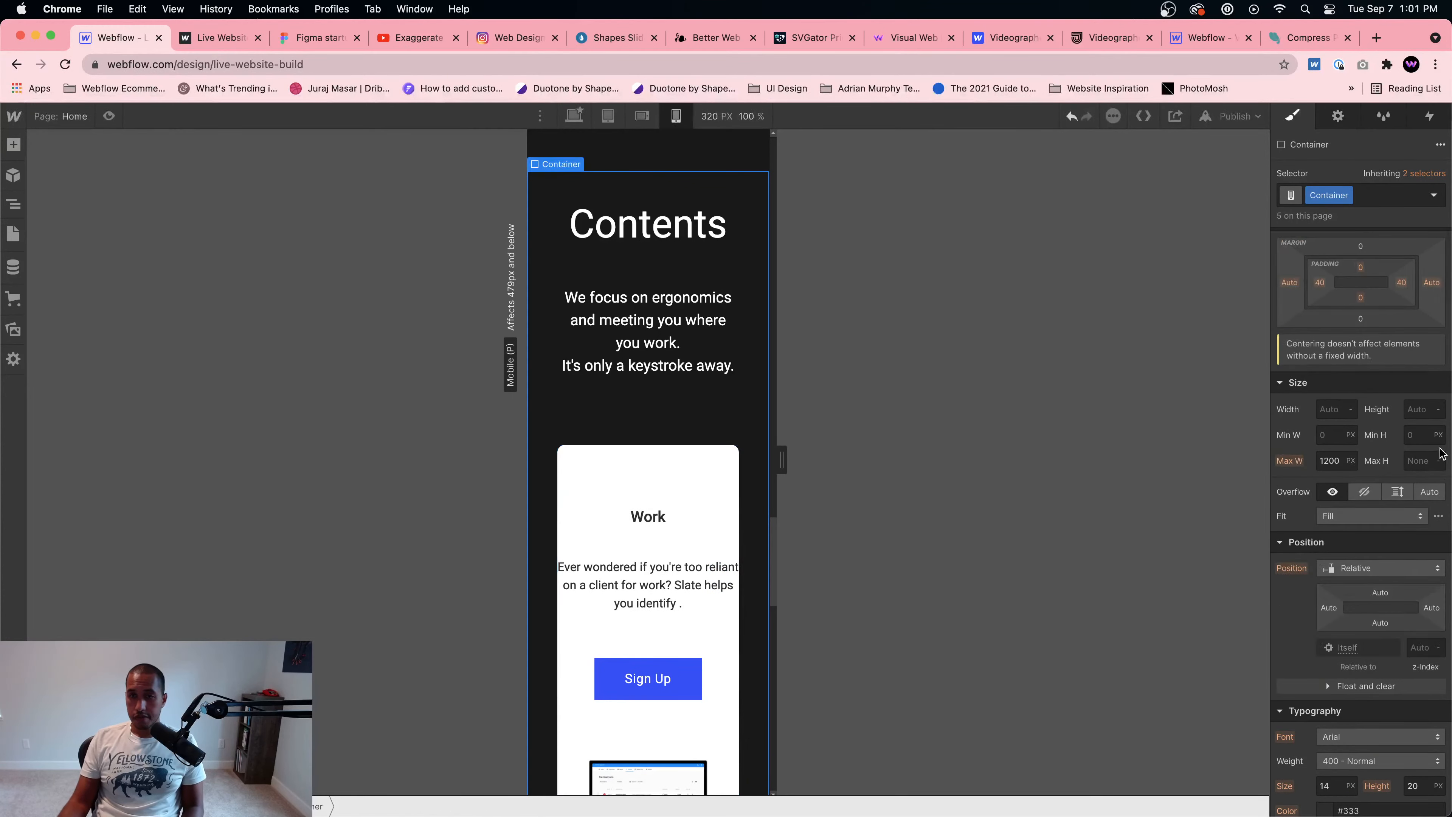
left_click(1318, 282)
type("20")
key("Return")
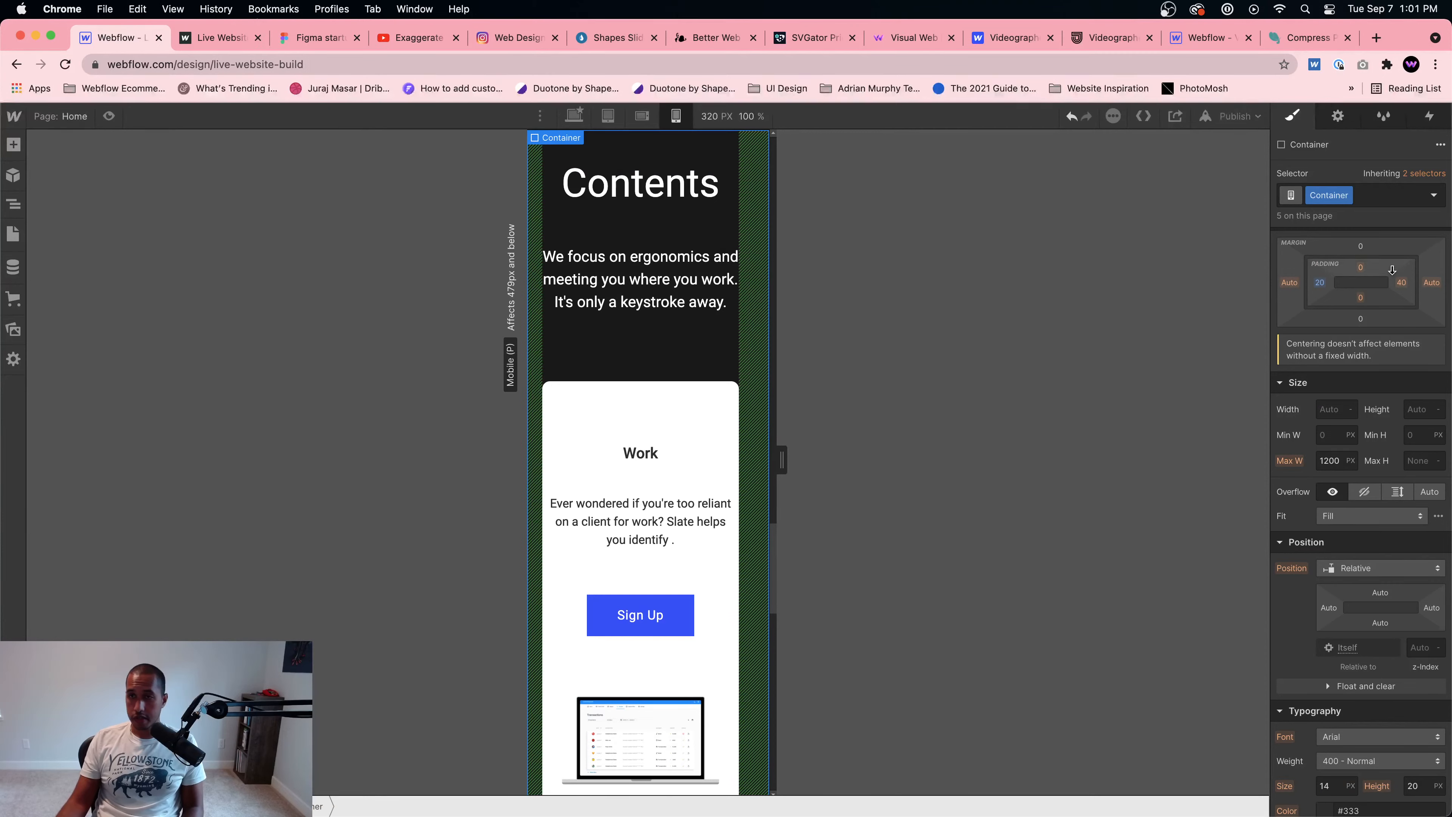
left_click(1400, 283)
type("20")
key("Return")
scroll(674, 415, "up", 5)
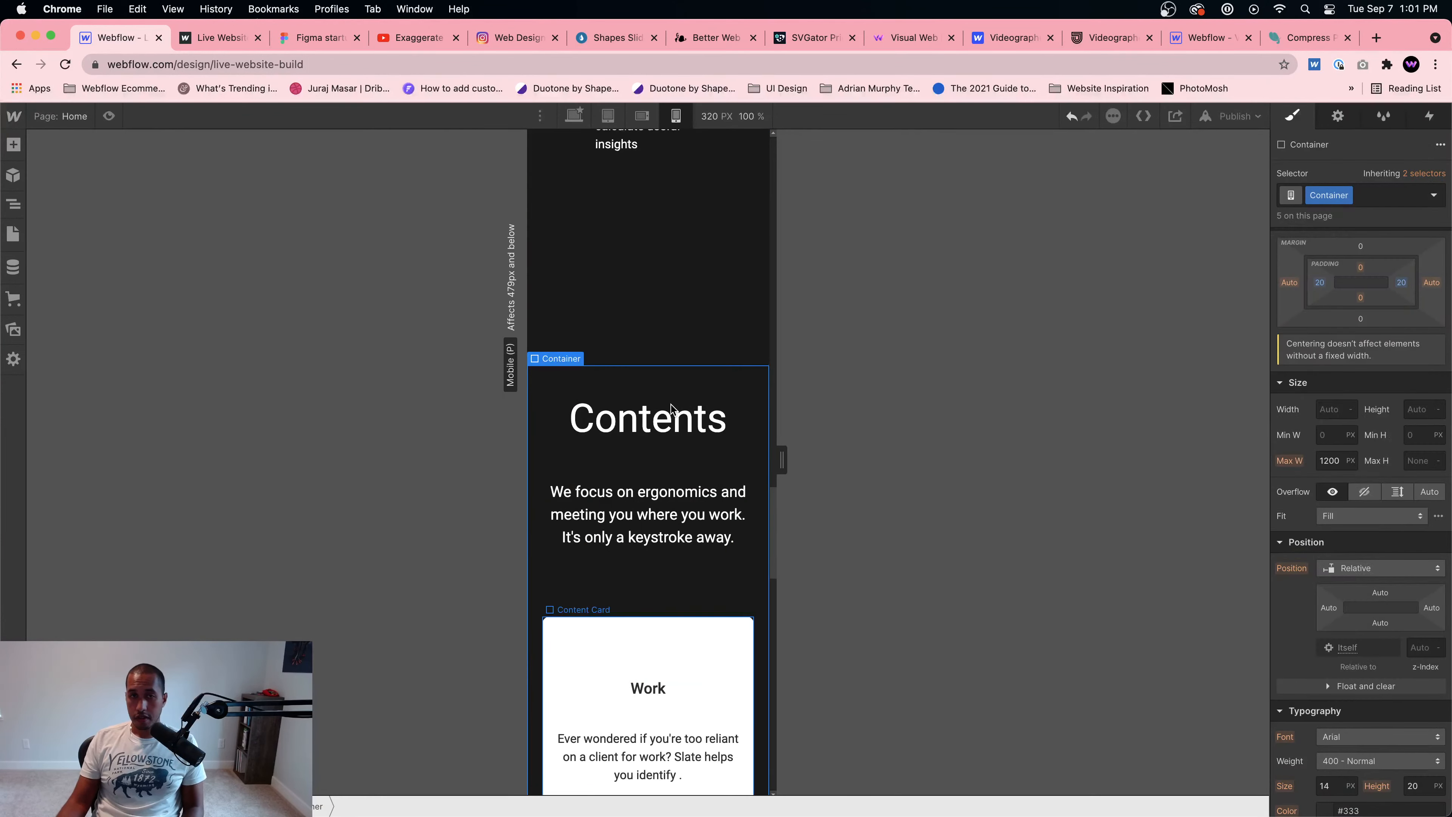
scroll(714, 497, "down", 1)
scroll(714, 495, "down", 5)
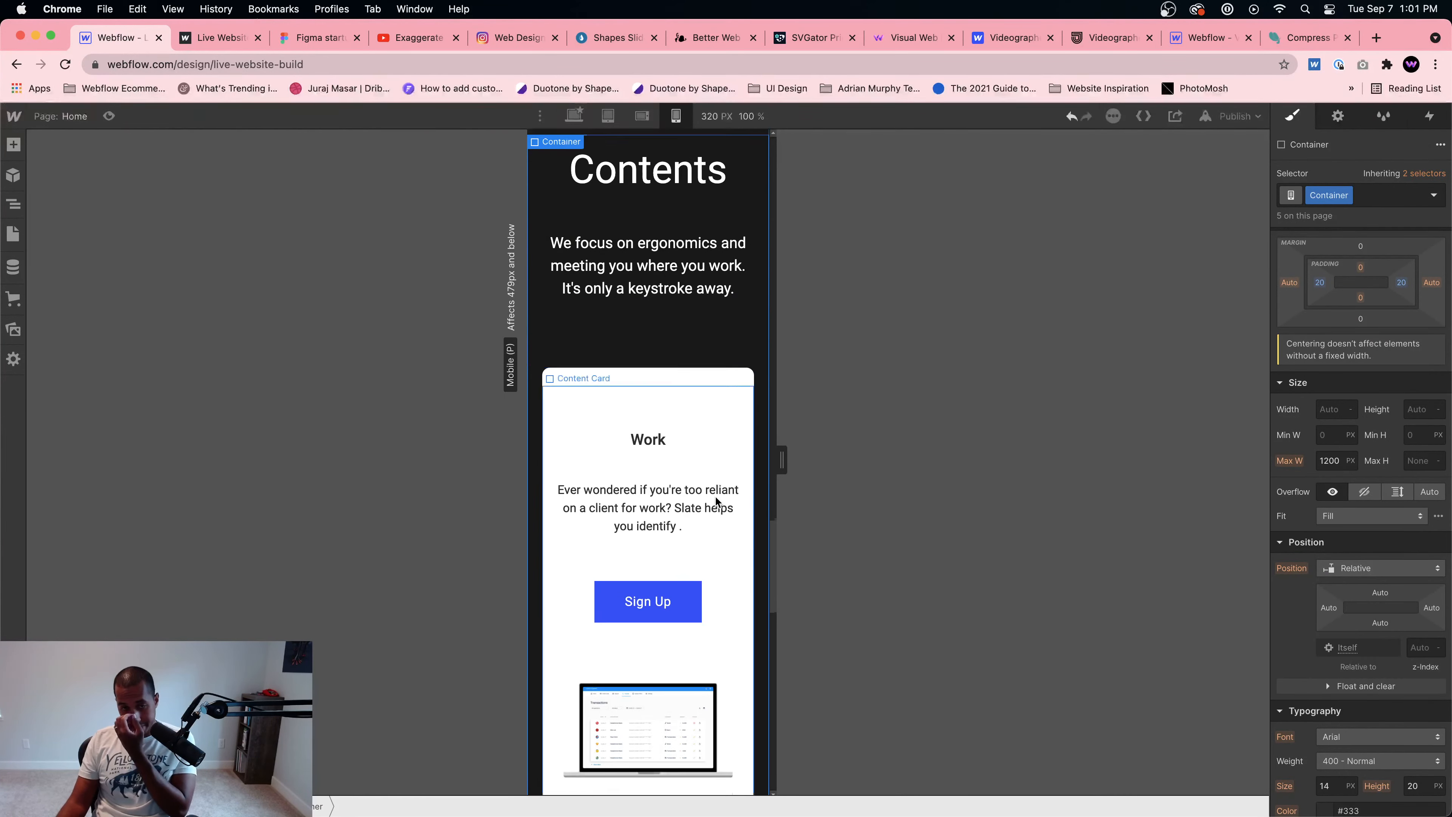
Step: Set the left and right margins of the "Design with real data" card to 0 at the mobile portrait breakpoint
scroll(766, 552, "down", 8)
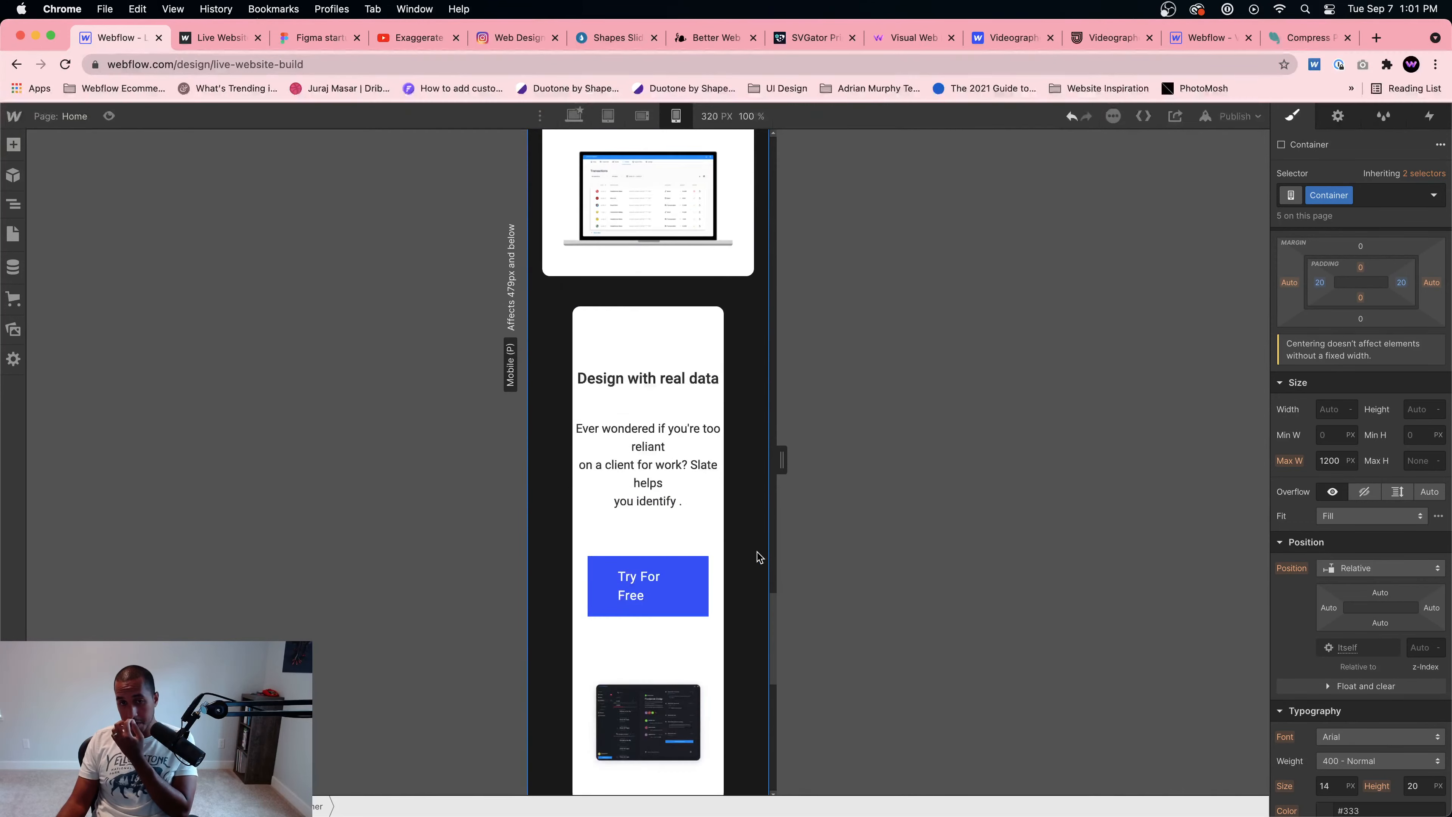
left_click(694, 507)
left_click(1289, 404)
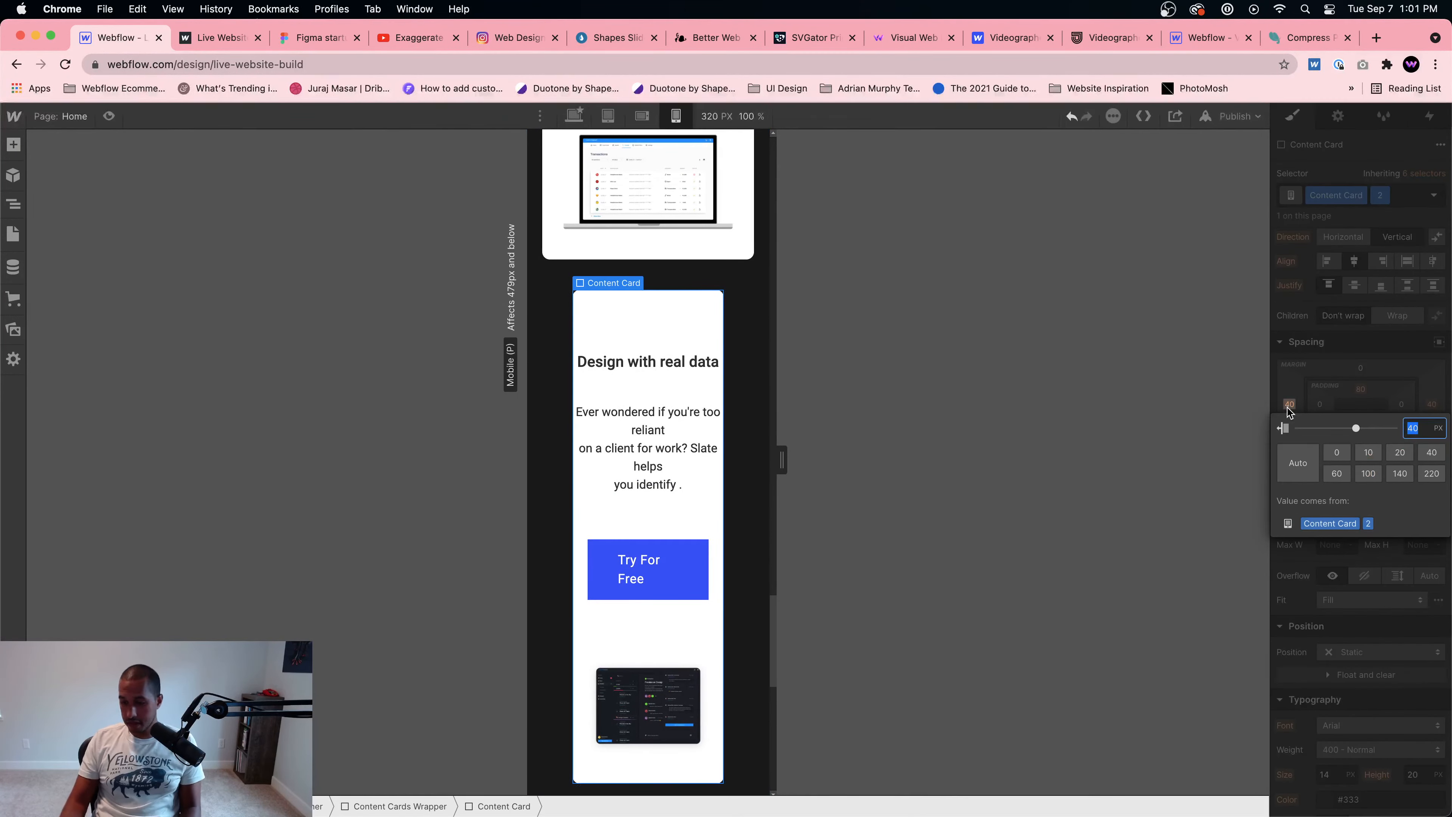
type("0")
key("Return")
left_click_drag(1426, 401, 1431, 402)
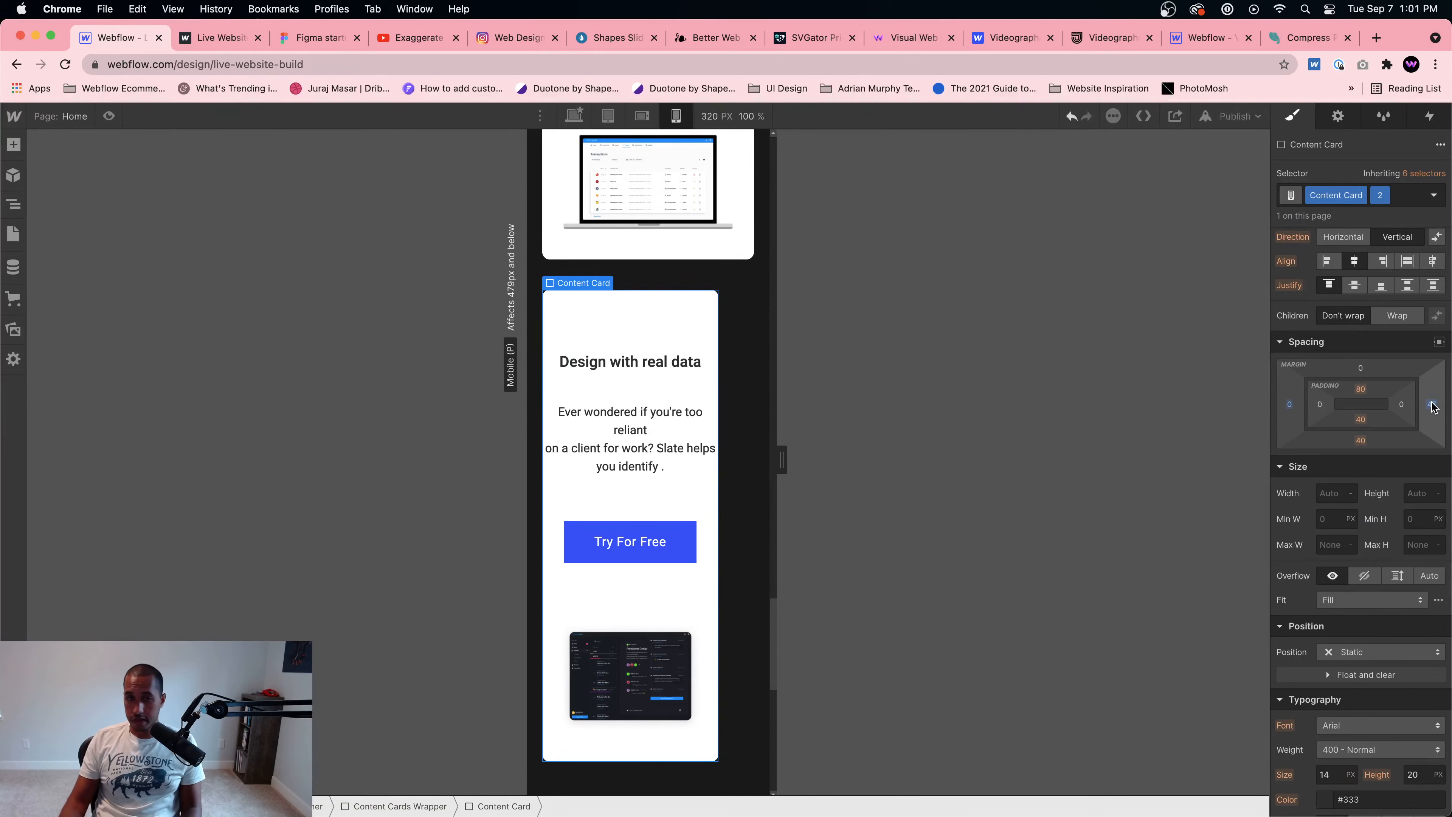
key("Return")
left_click(1431, 403)
type("0")
key("Return")
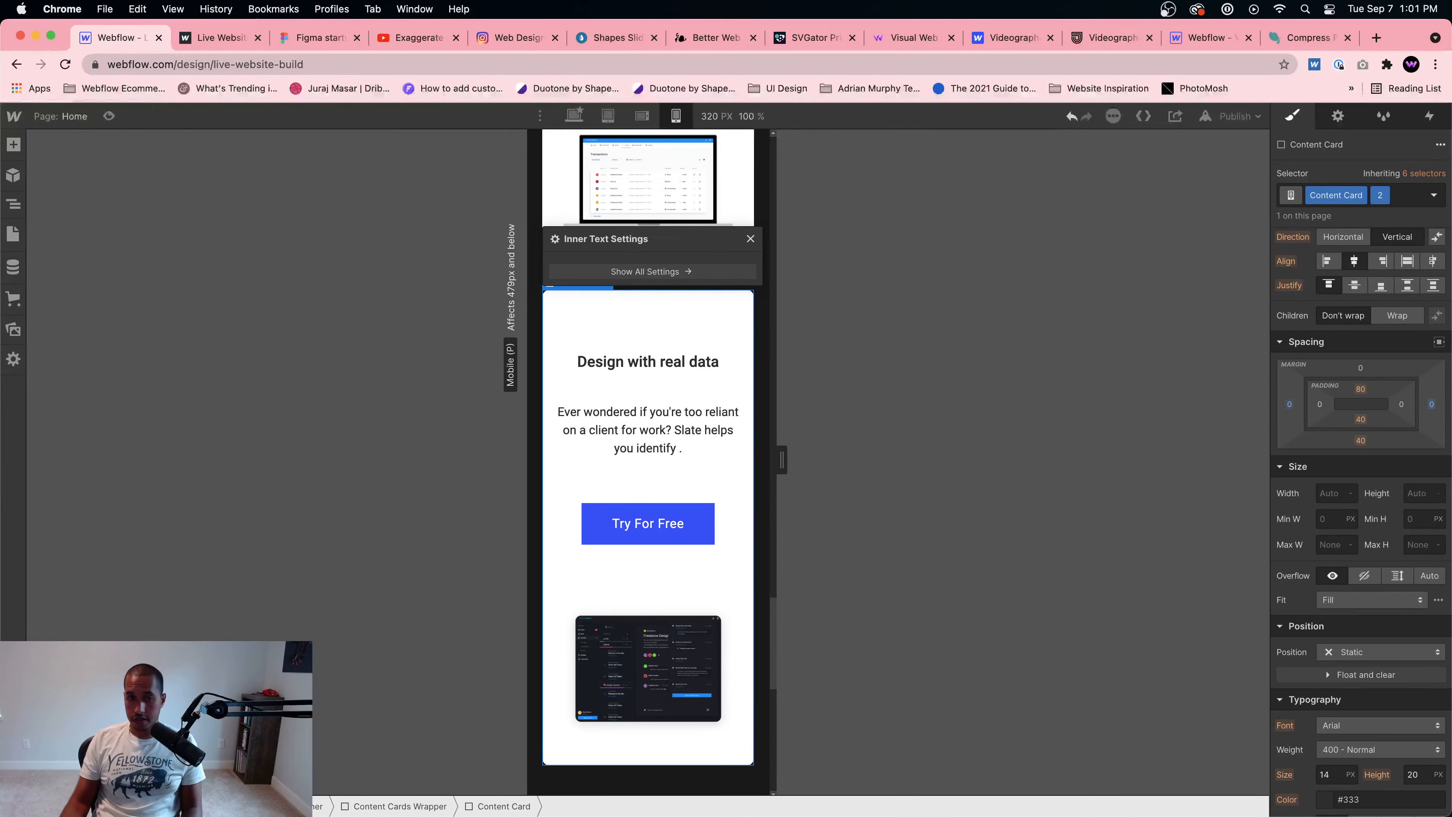
Step: Review the Contents cards and the Gallery section on mobile portrait, and switch to the tablet breakpoint
scroll(679, 499, "down", 2)
scroll(680, 497, "up", 6)
left_click(685, 326)
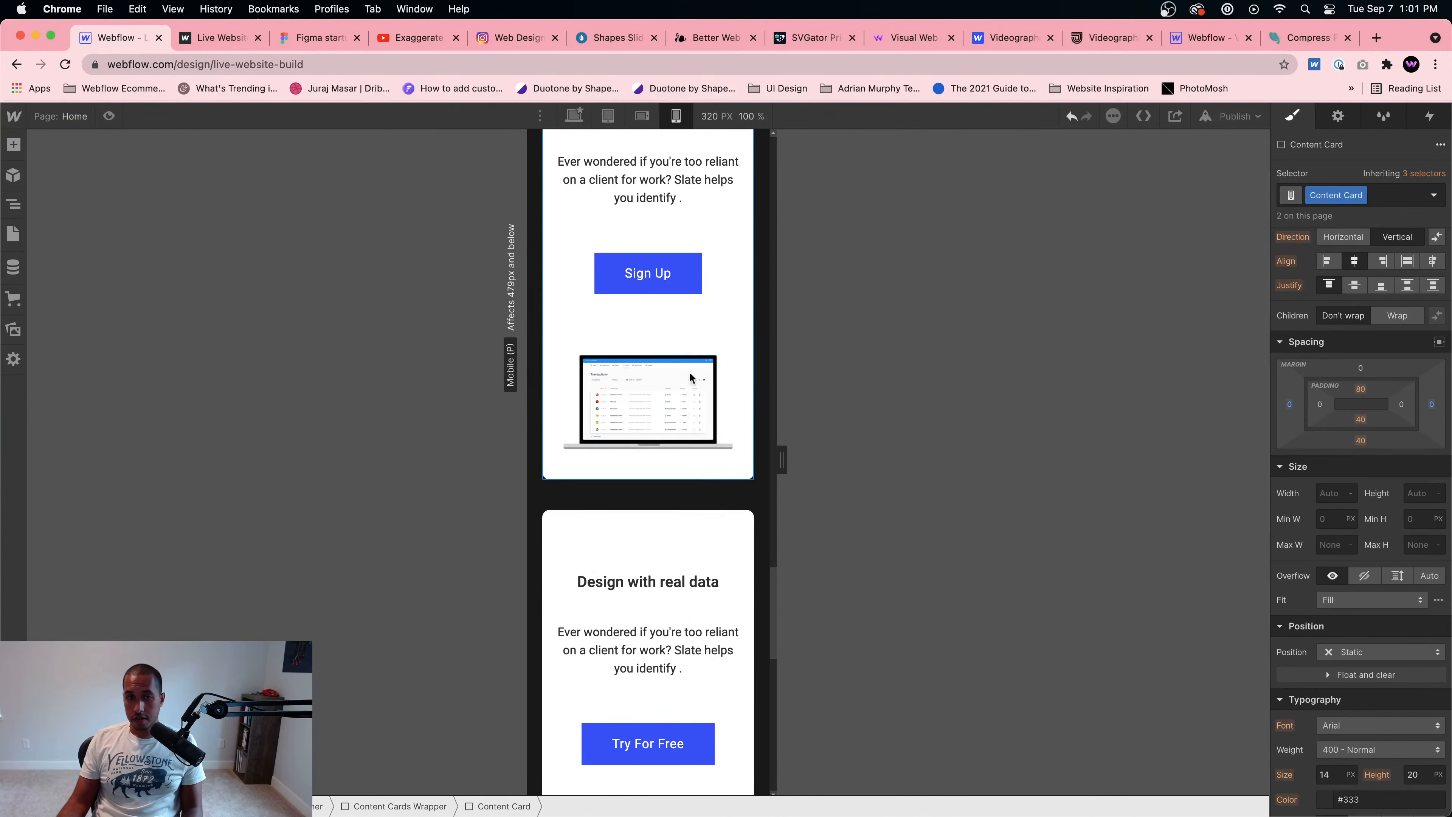
scroll(692, 379, "up", 2)
scroll(707, 475, "up", 2)
scroll(720, 517, "down", 15)
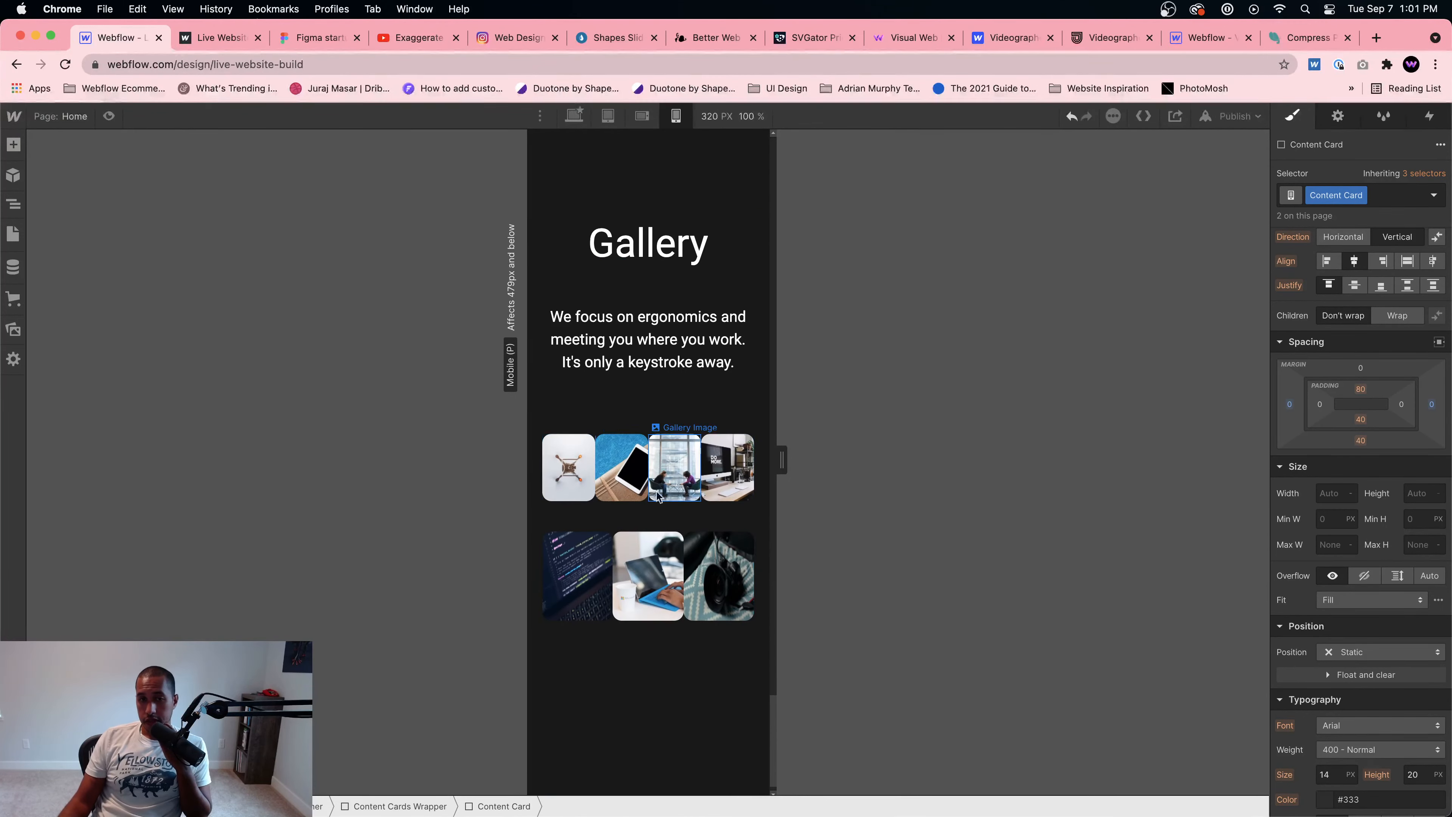
left_click(607, 116)
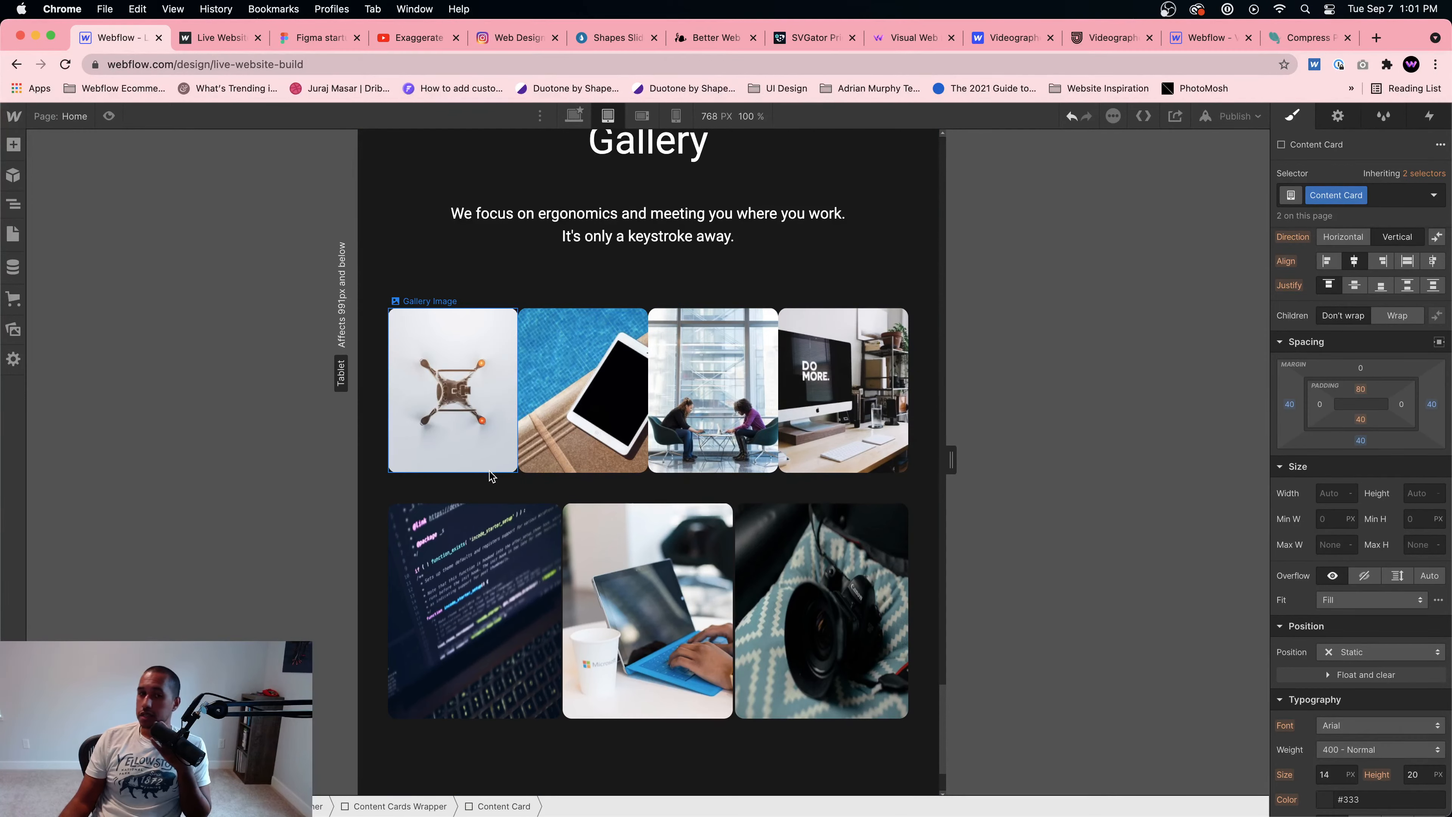
left_click(524, 466)
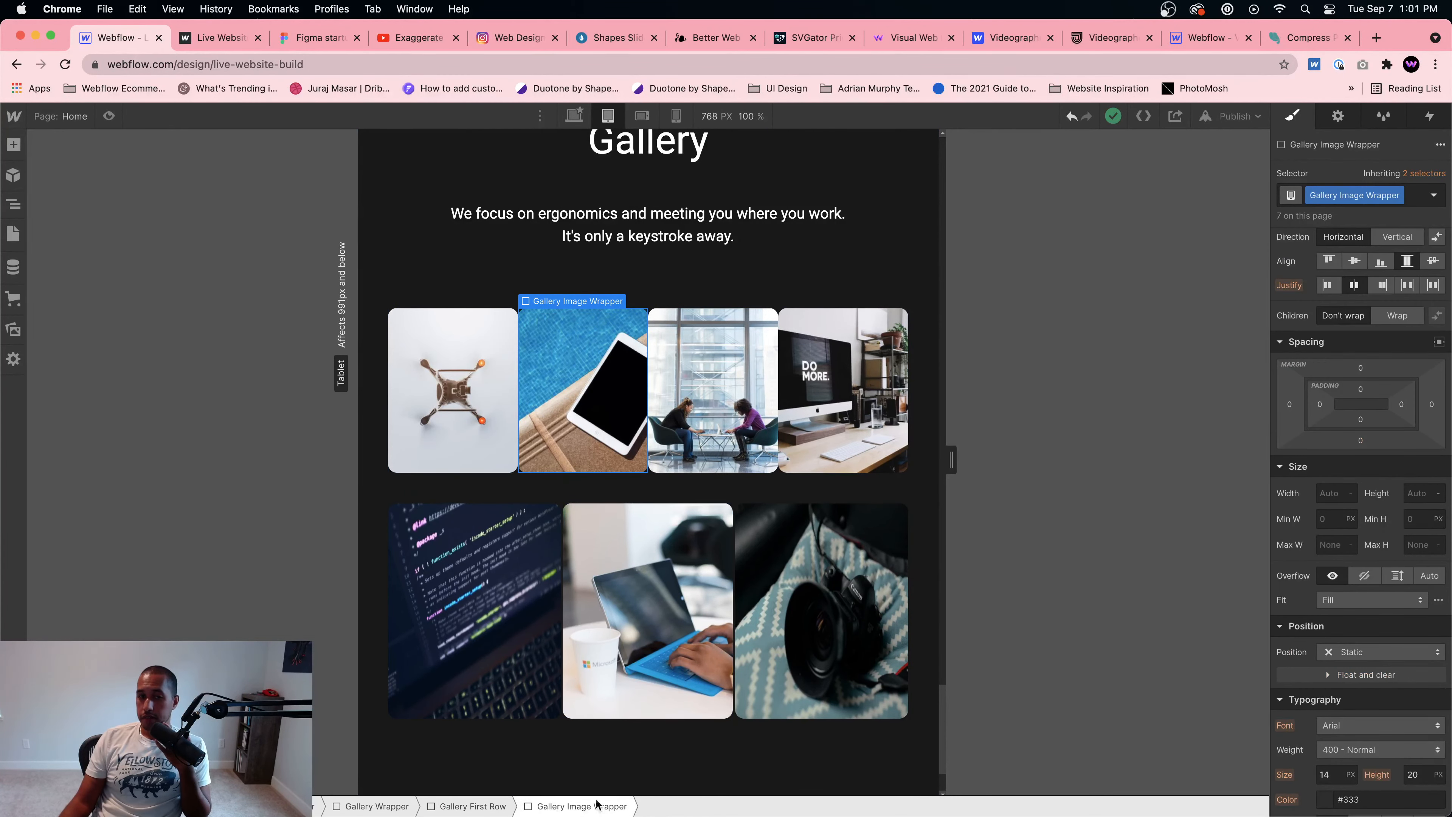
left_click(573, 807)
left_click(1390, 315)
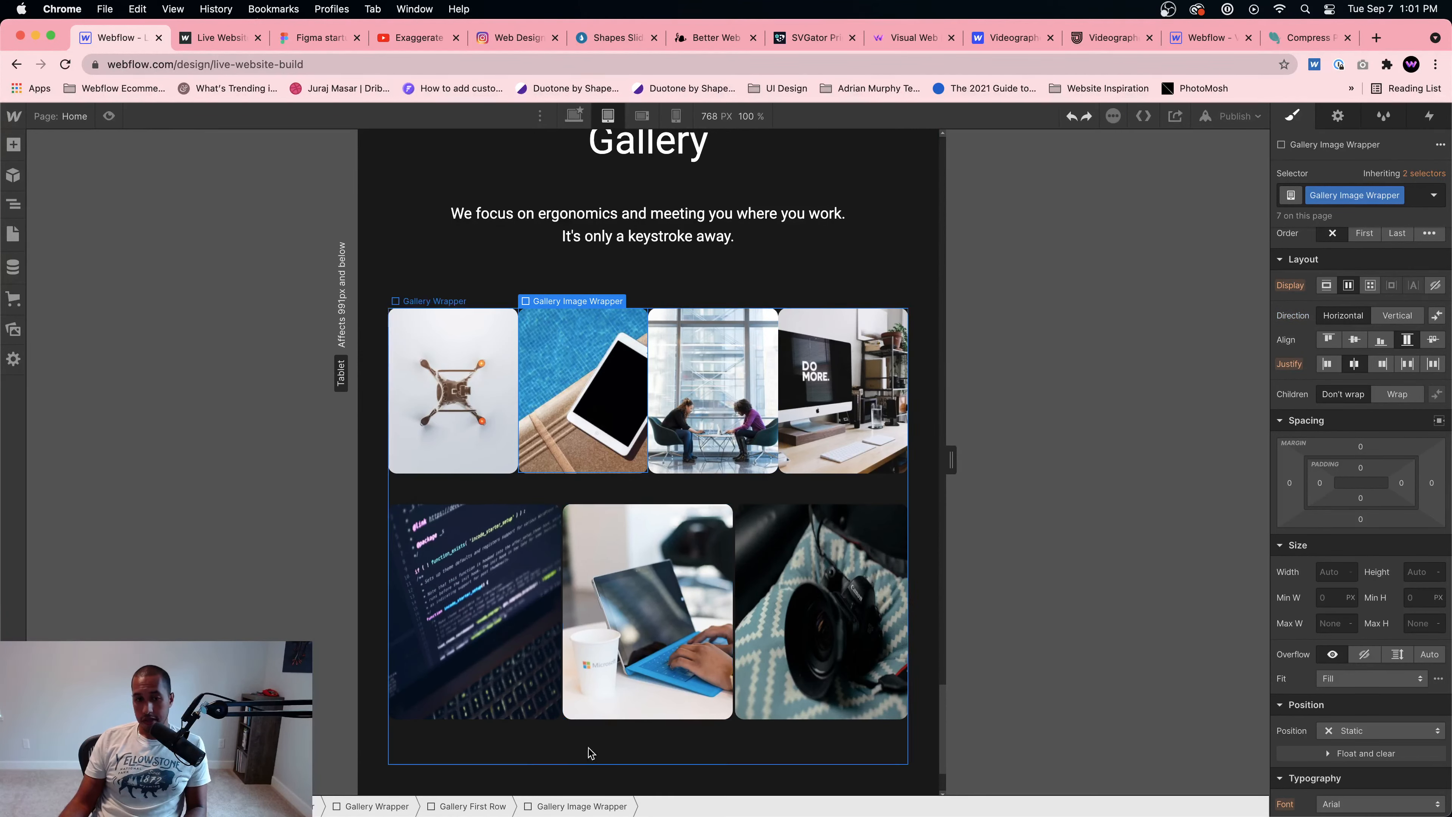
Step: Set the Gallery First Row's direction to vertical at the tablet breakpoint and let its children wrap
left_click(466, 806)
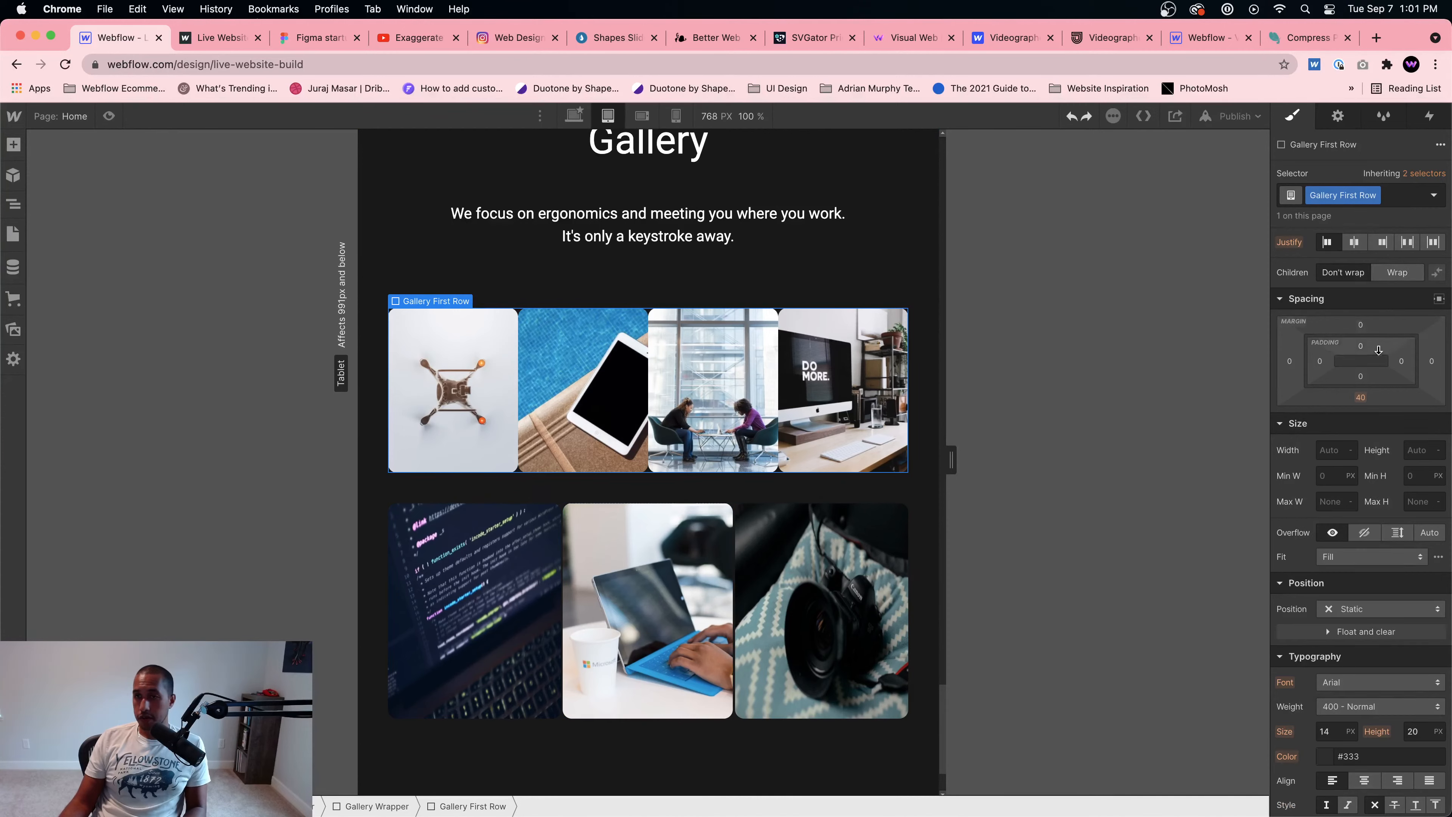
scroll(1378, 350, "up", 3)
left_click(1397, 294)
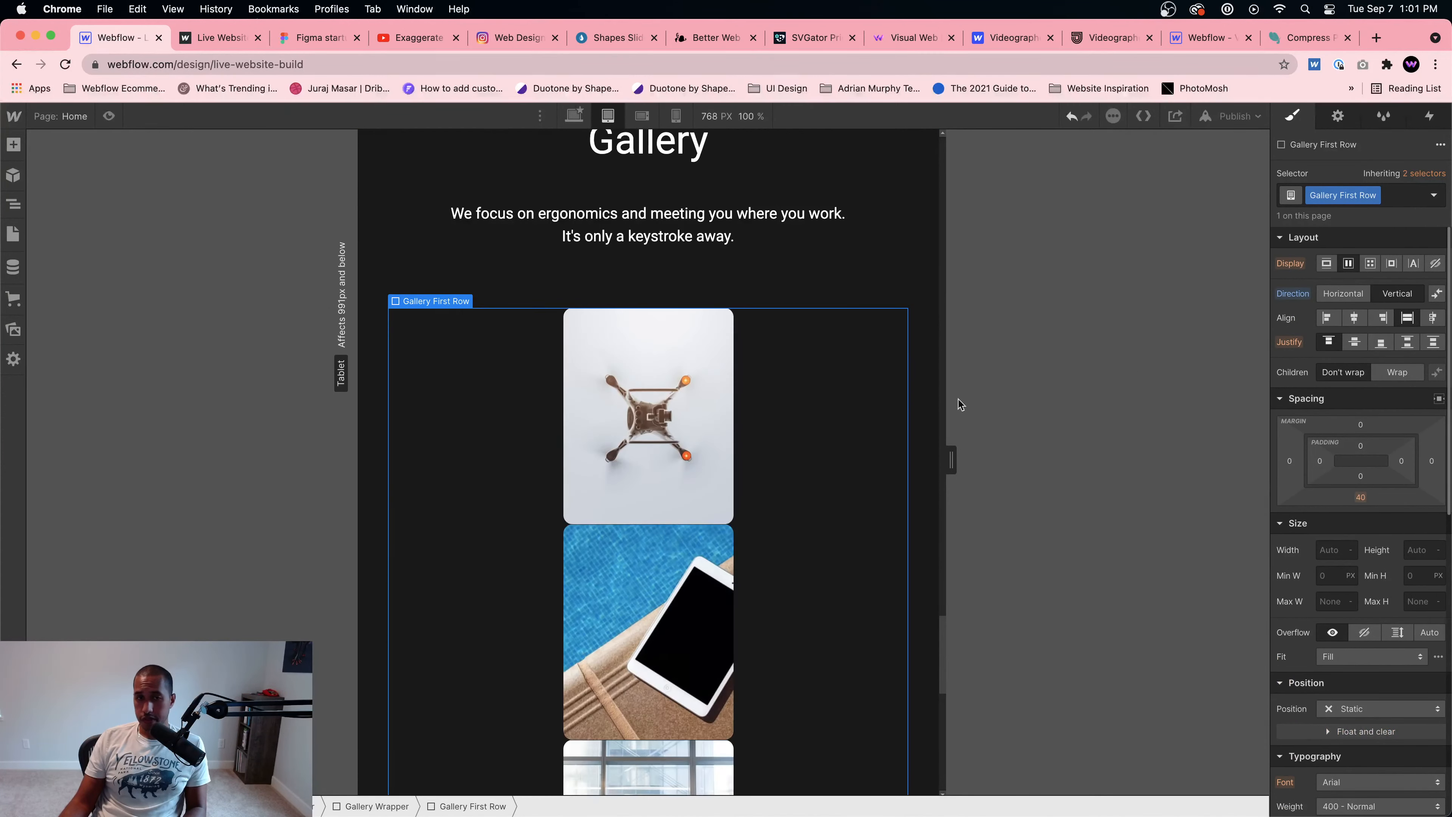
scroll(782, 423, "down", 1)
scroll(779, 413, "down", 3)
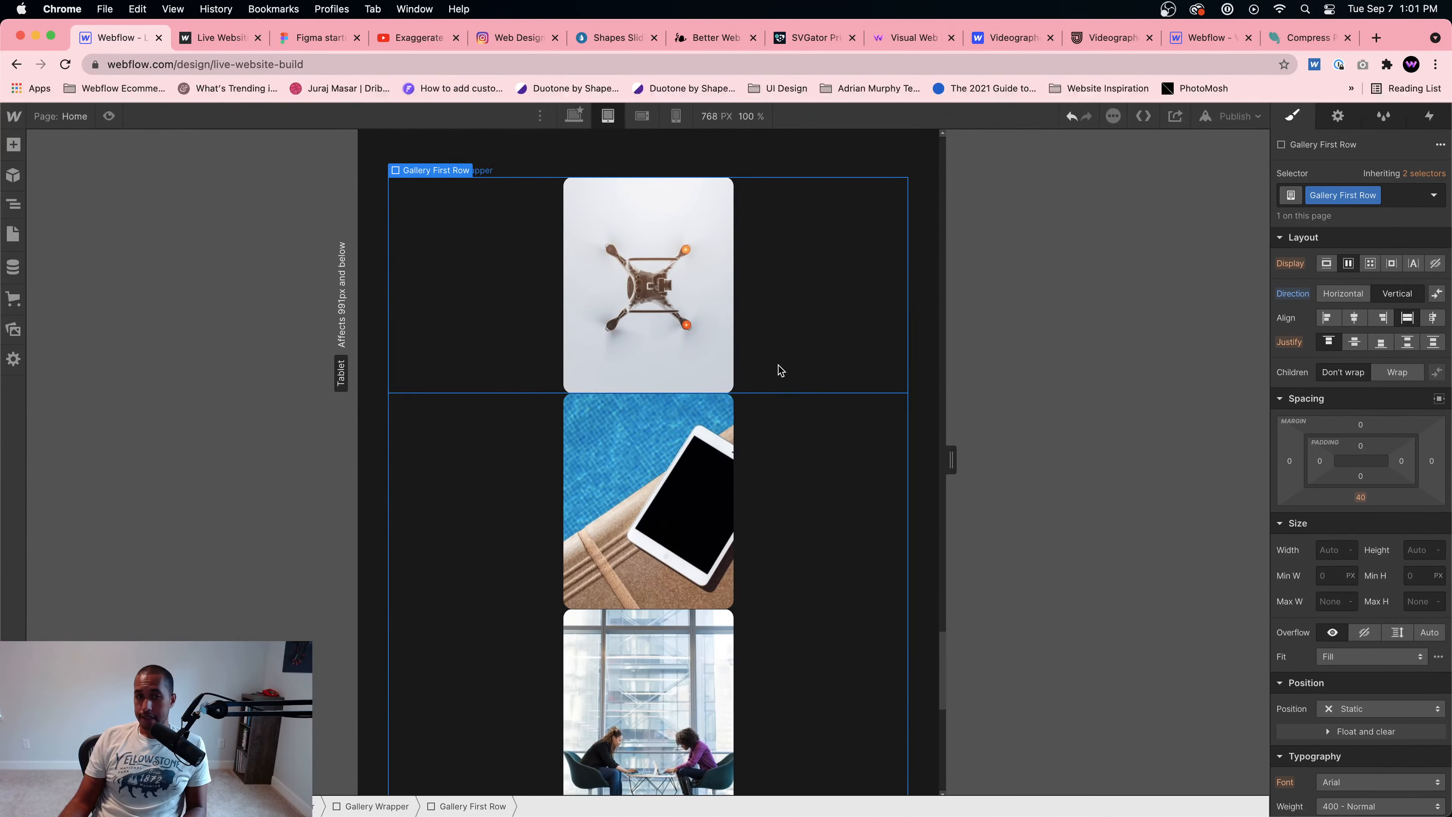
left_click(1400, 373)
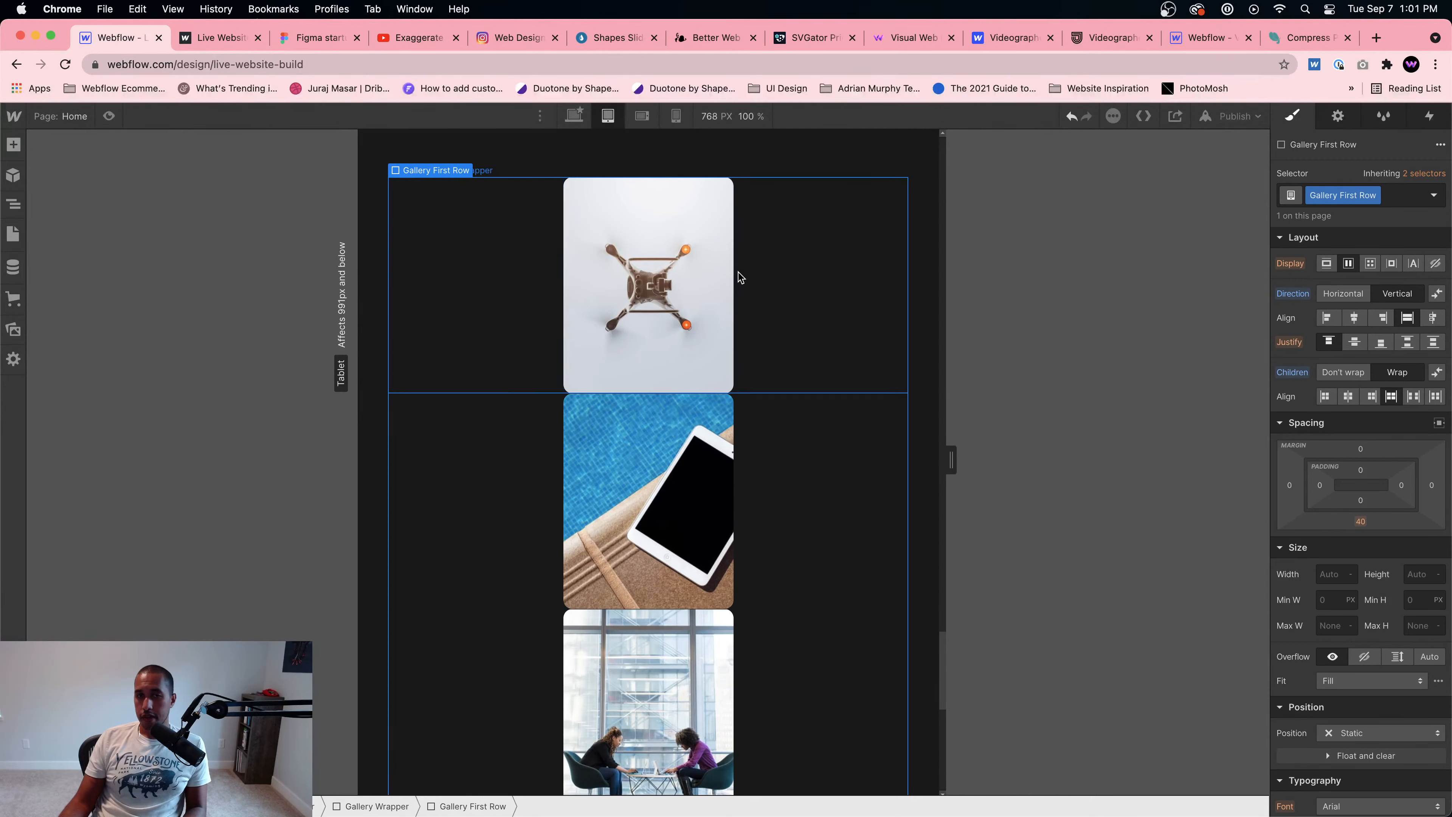
Step: Set the Gallery Image Wrapper's width to 50% at the tablet breakpoint, and try 45% as an alternative
left_click(783, 279)
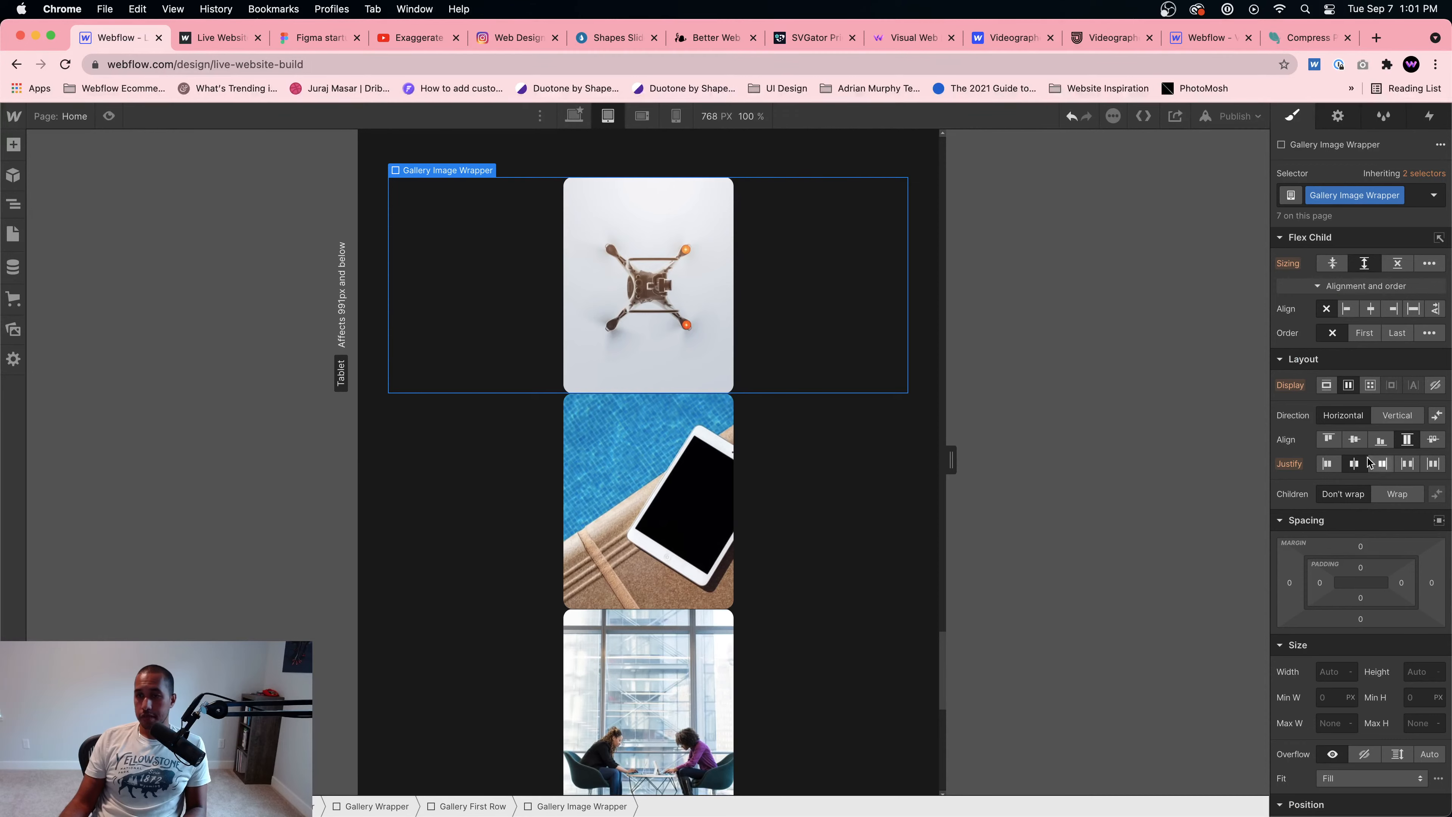
left_click(1330, 672)
type("50%")
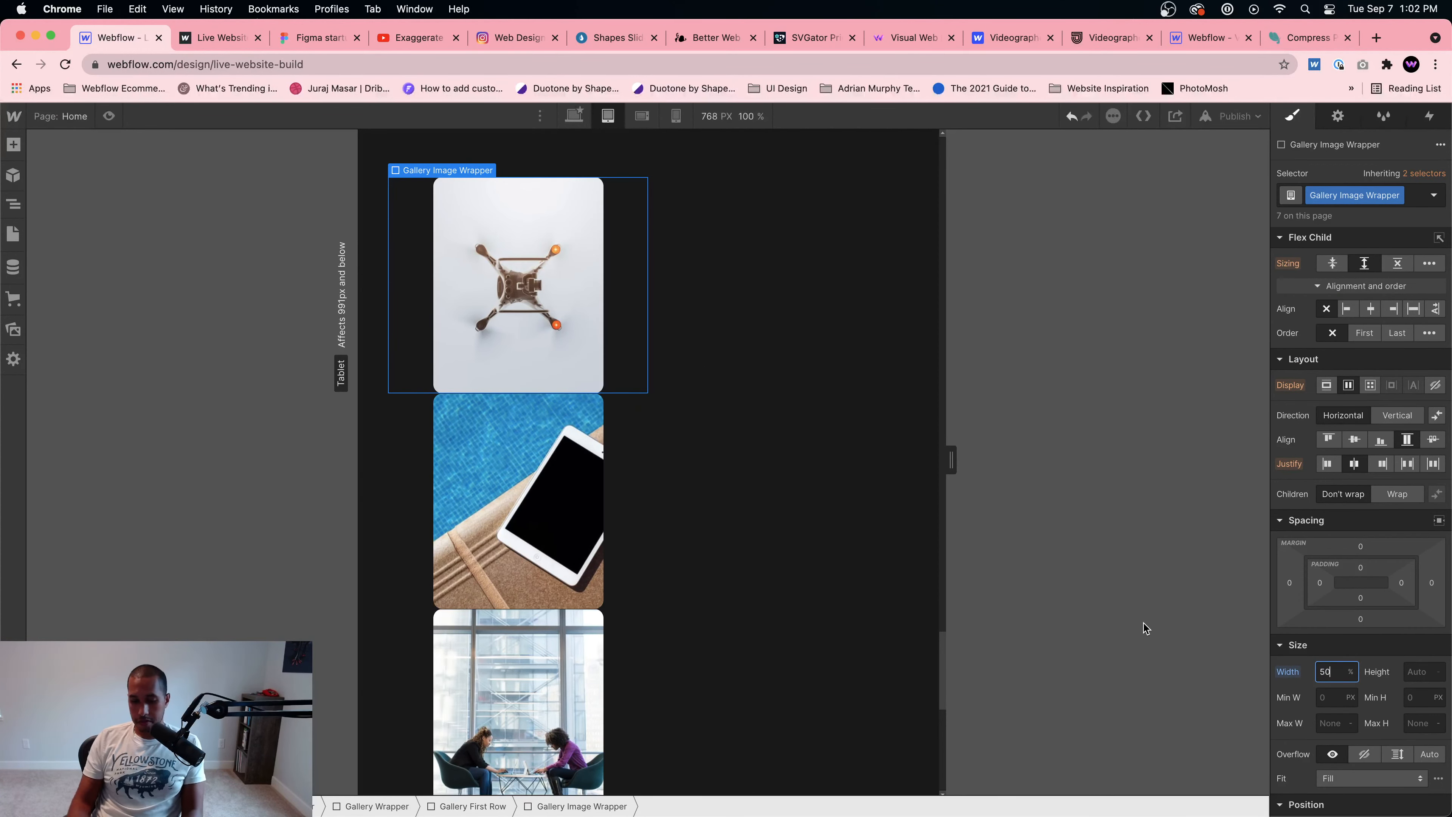
key("BackSpace")
type("45")
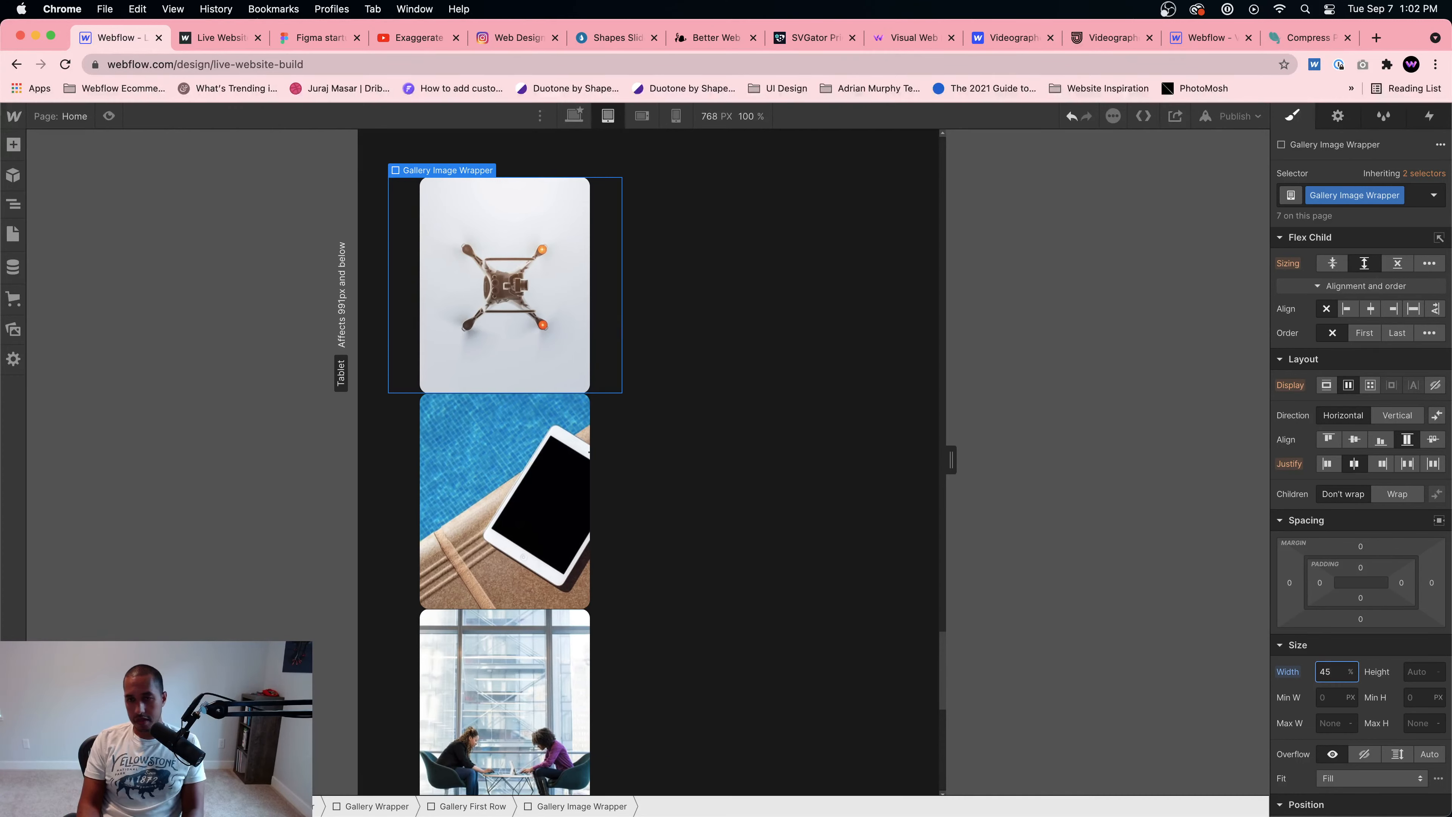
Step: Change the Gallery First Row's direction to horizontal, keeping its children wrapped
left_click(707, 426)
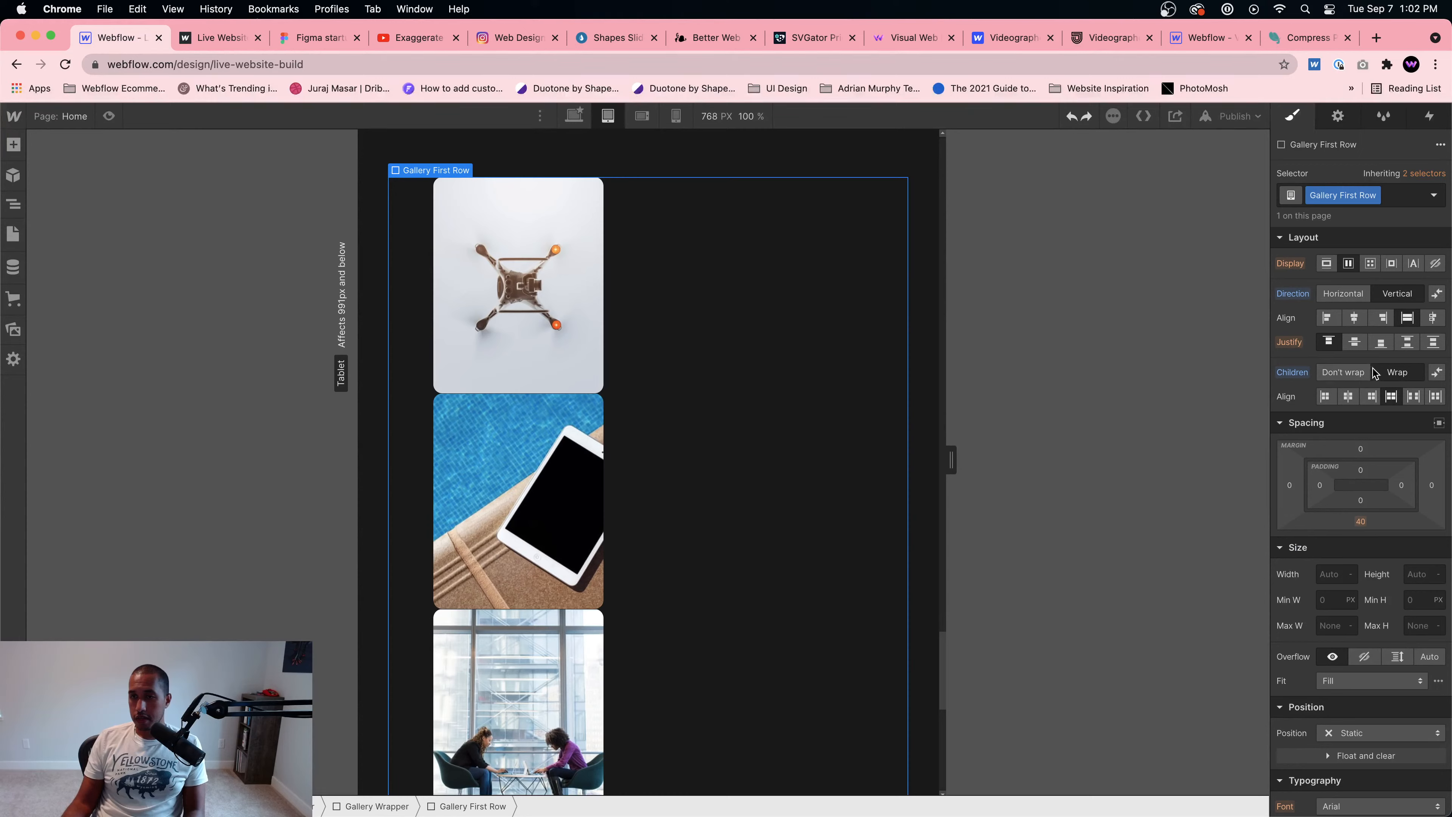
left_click(1343, 294)
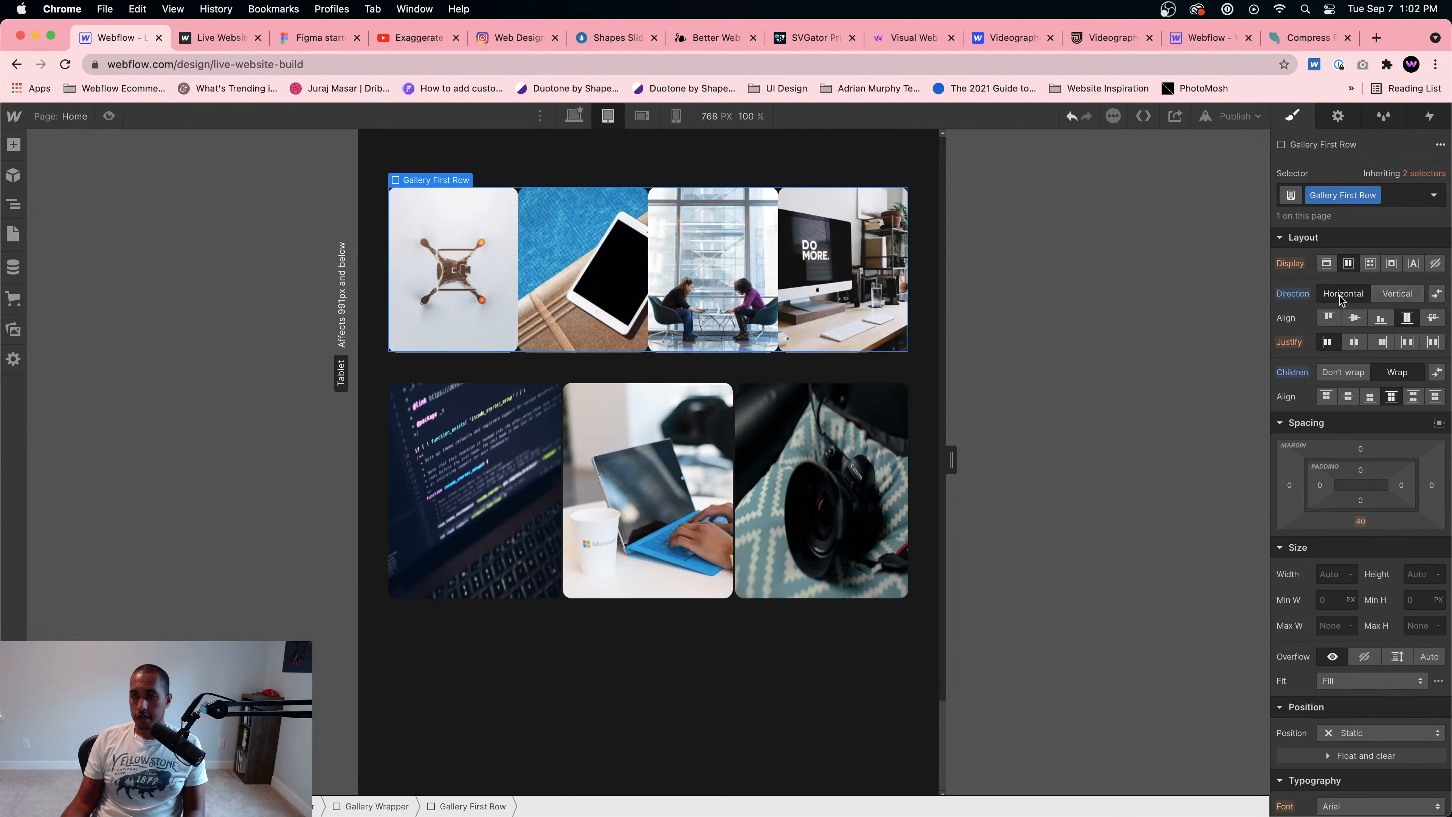
left_click(482, 263)
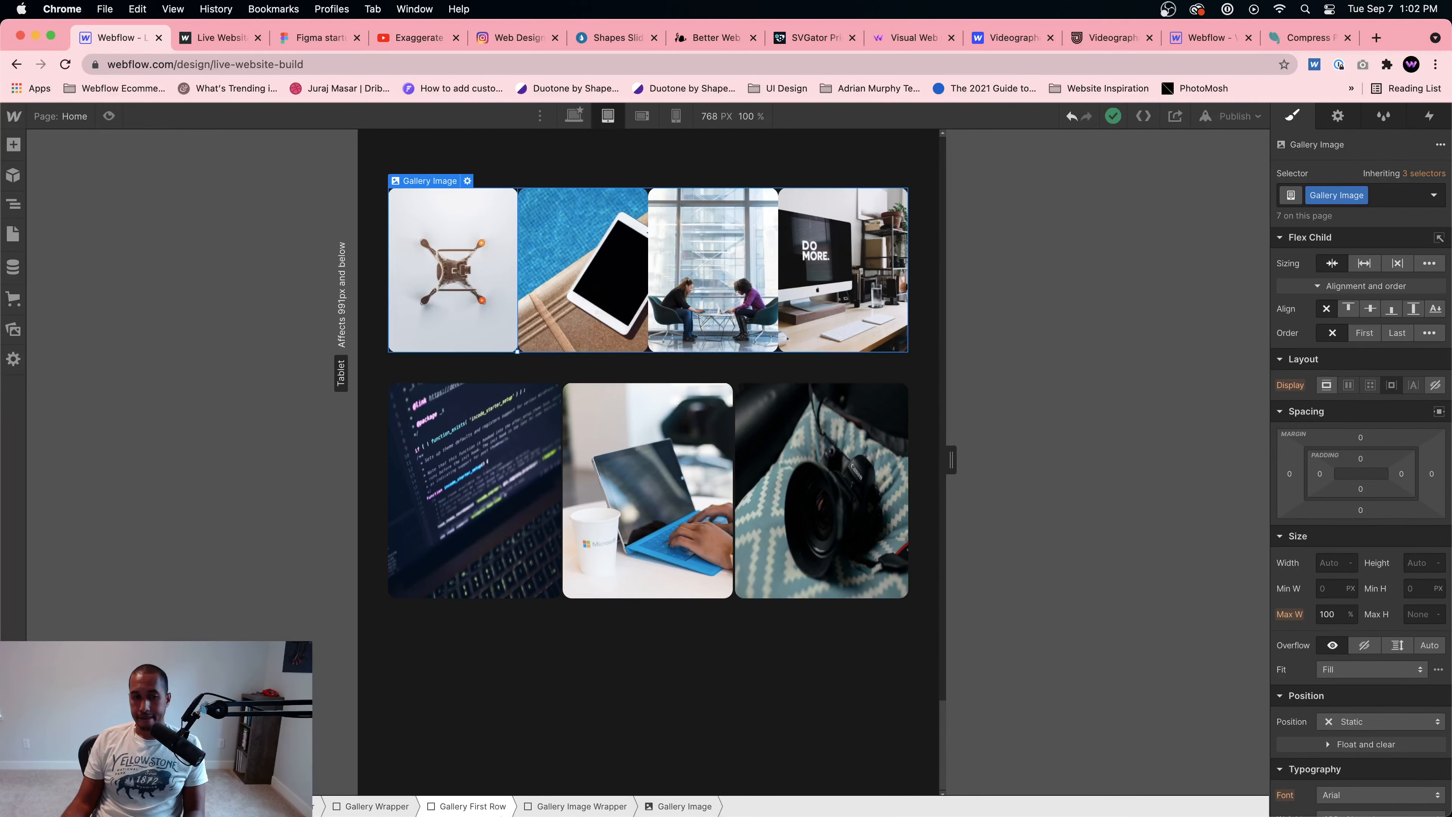
left_click(484, 809)
Step: Set the Gallery Image Wrapper's flex child sizing to shrink if needed instead of grow
left_click(440, 280)
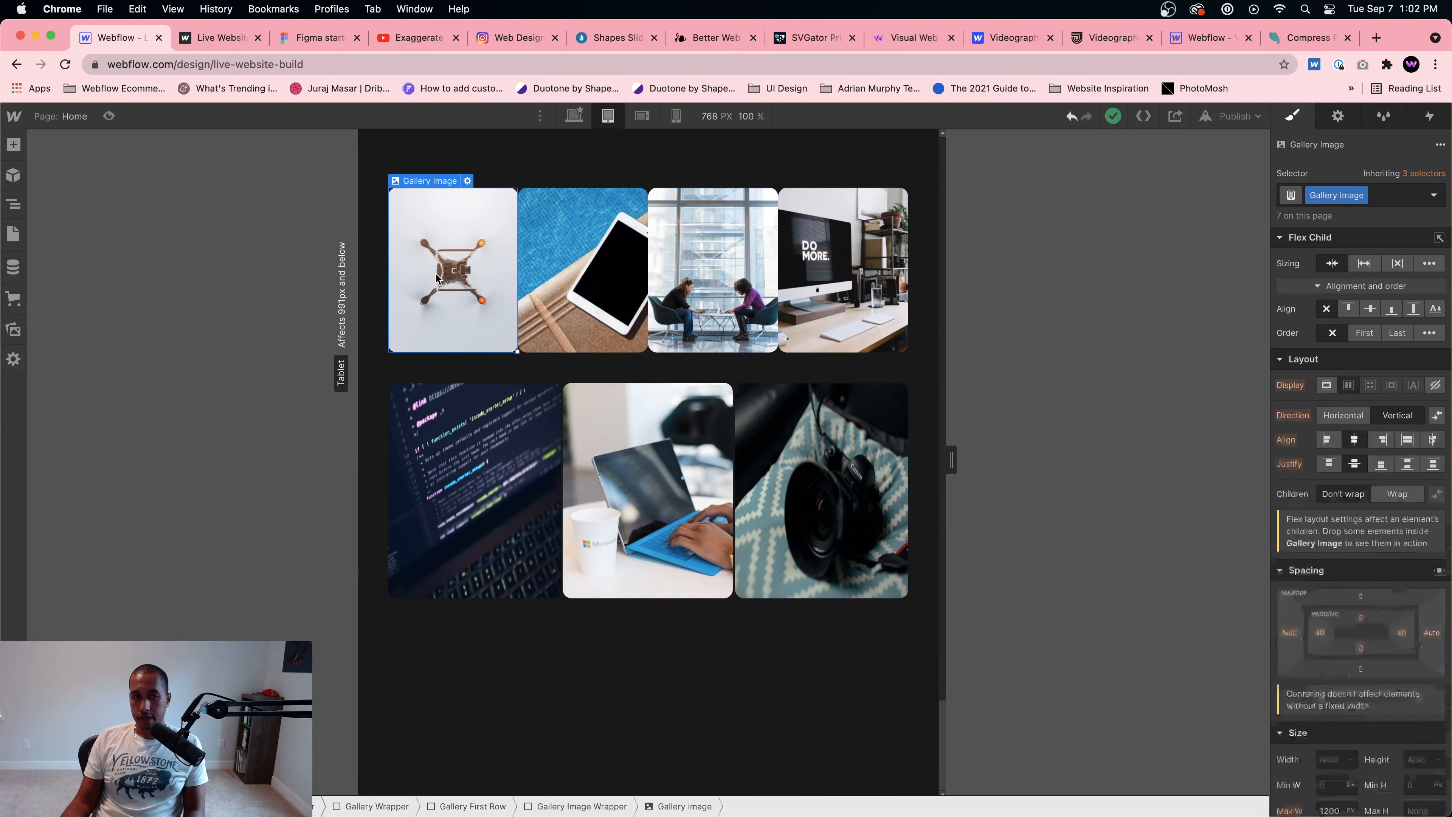
left_click(604, 807)
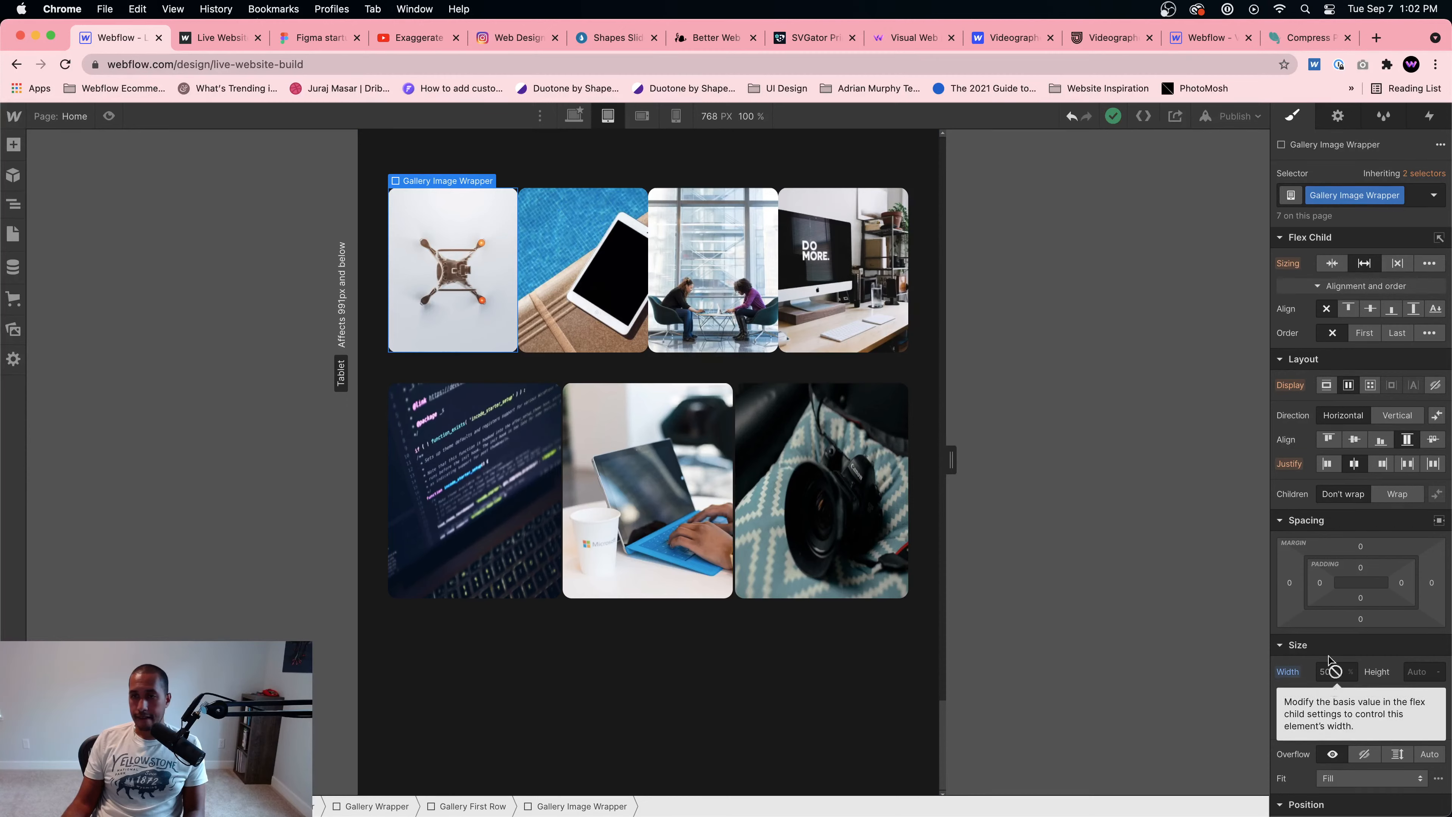
left_click(1331, 263)
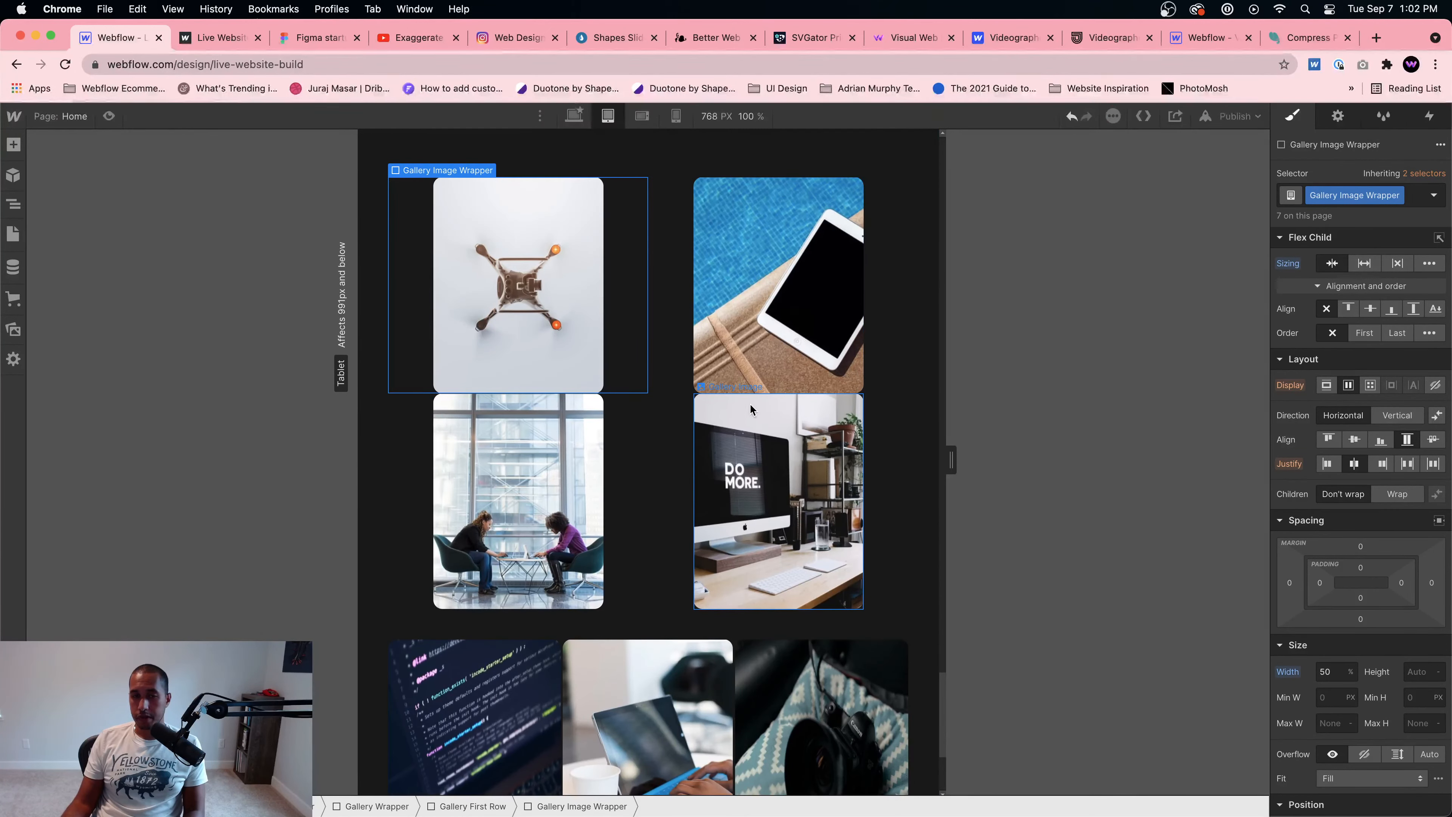
Step: Give the Gallery Image Wrapper a 40 px bottom margin at the tablet breakpoint and check the spacing between the image rows
left_click(666, 311)
left_click(640, 313)
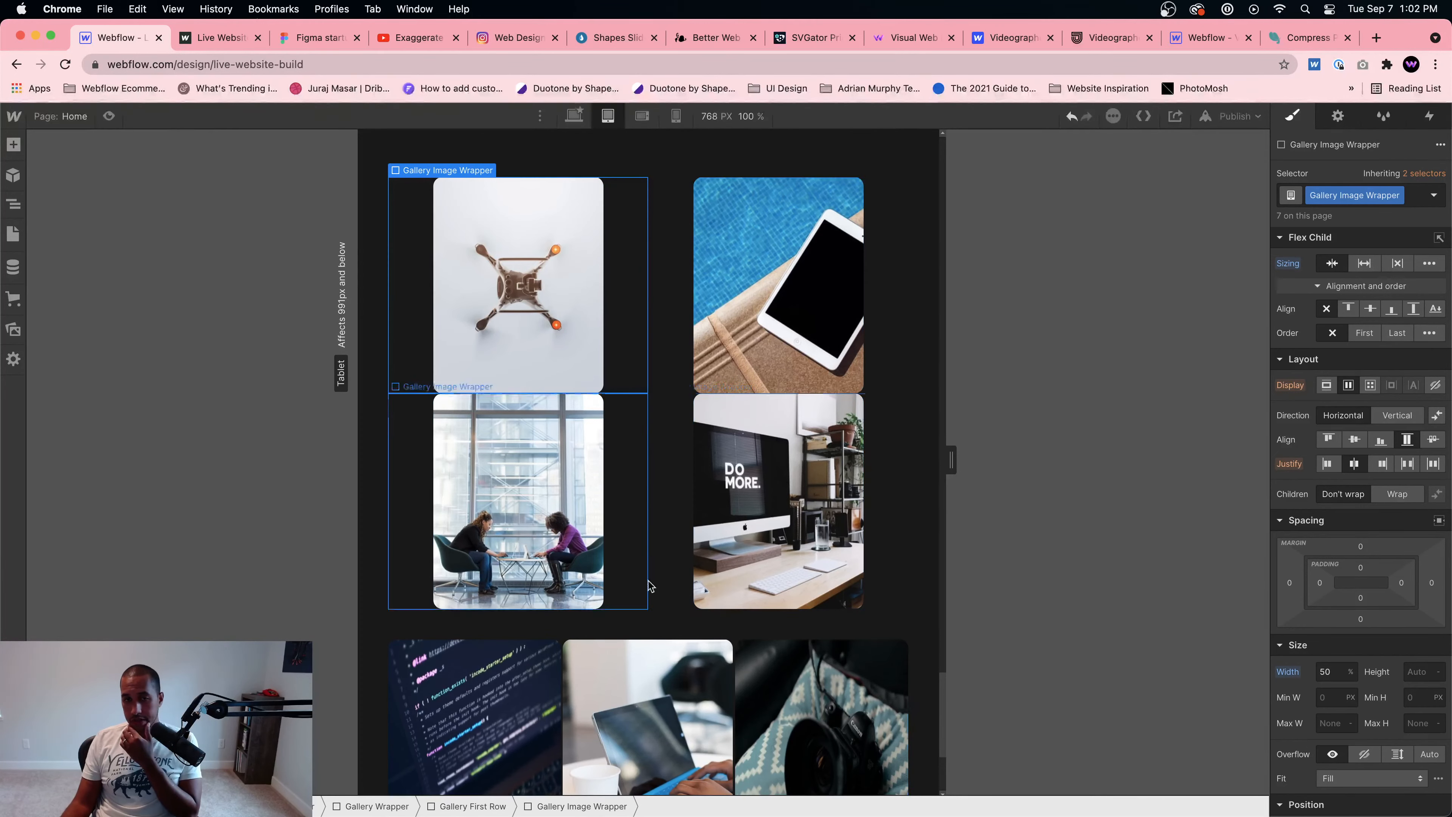
left_click(669, 523)
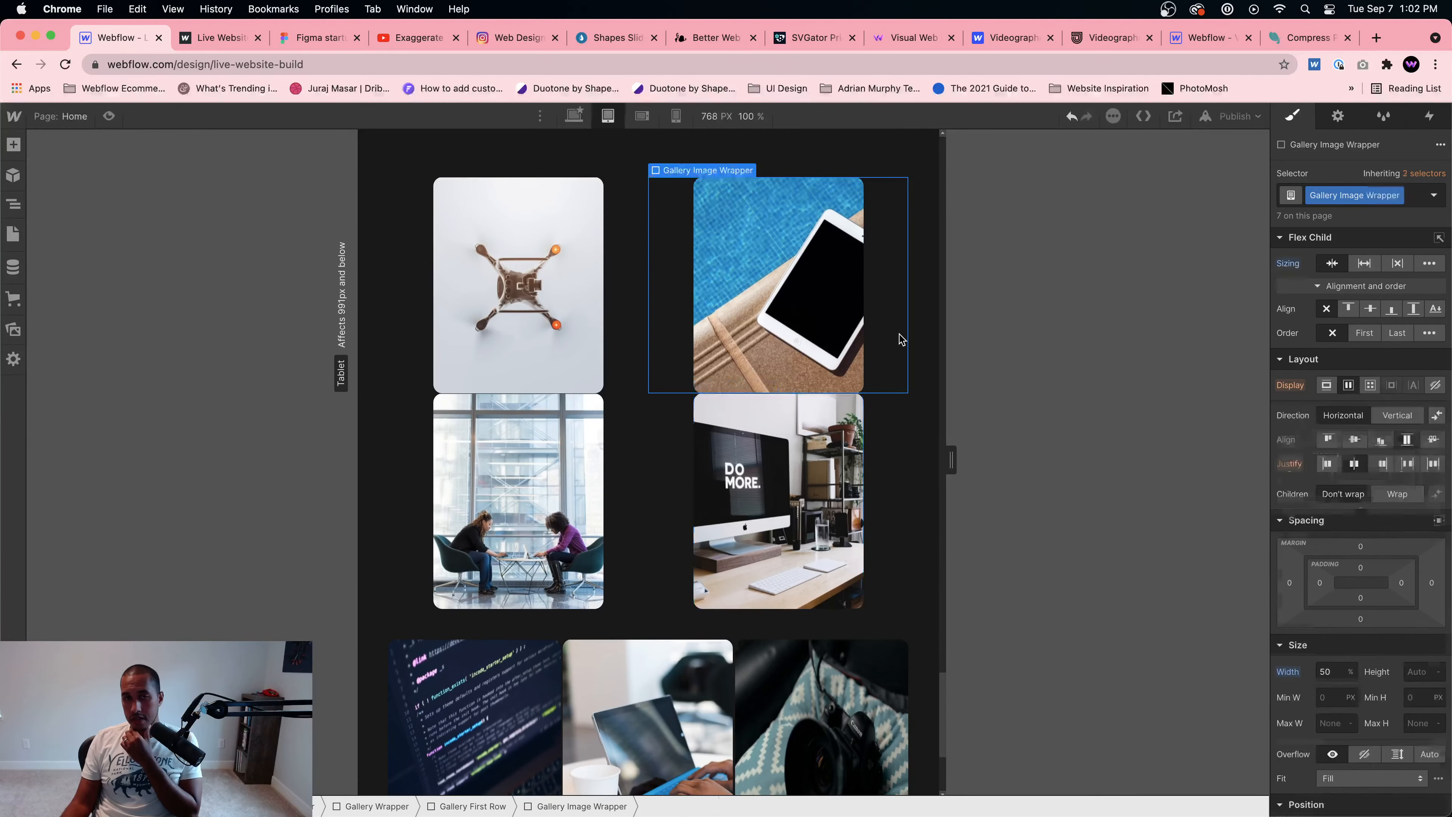
left_click(639, 424)
left_click(622, 340)
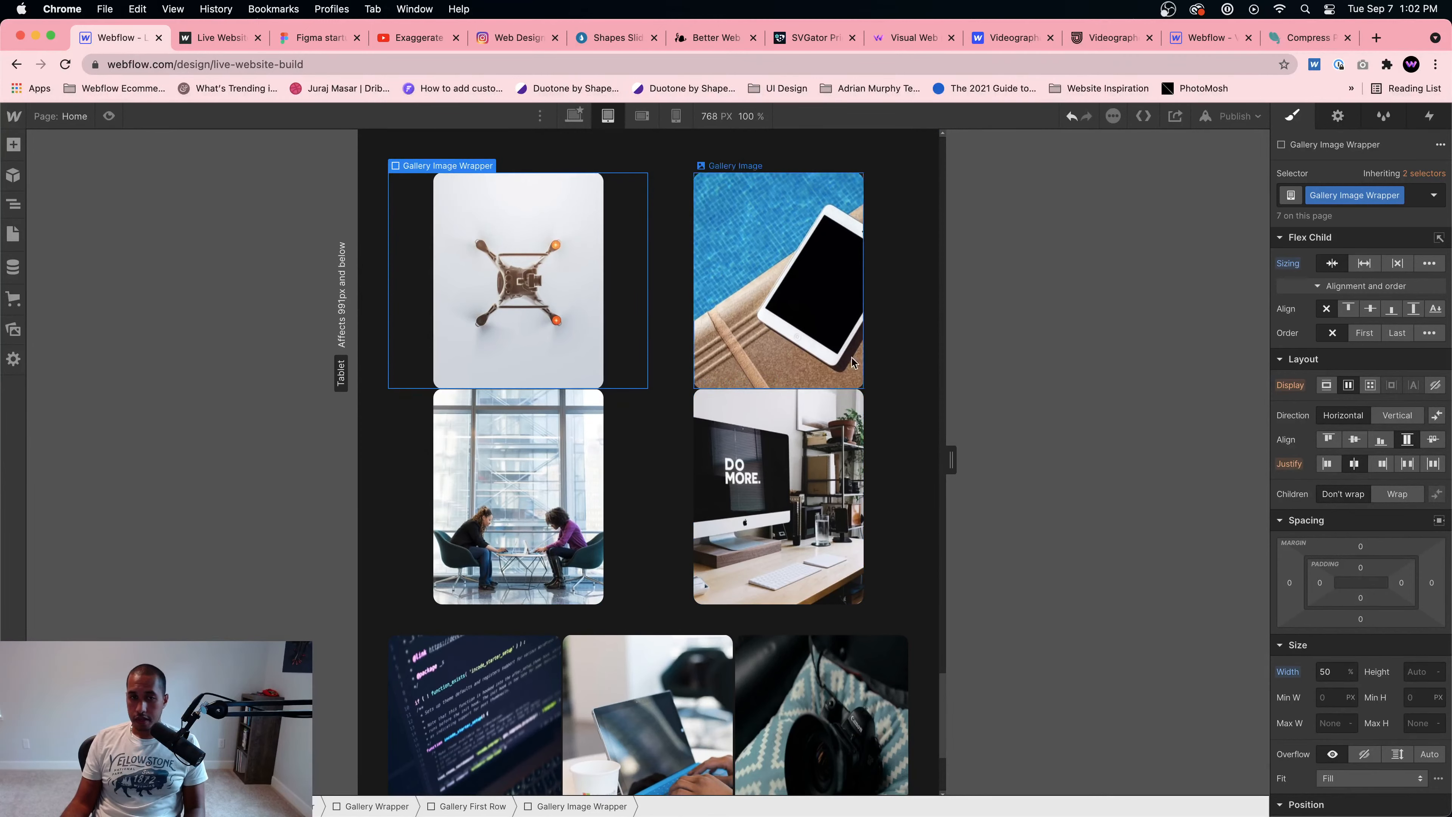
left_click_drag(1359, 621, 1358, 649)
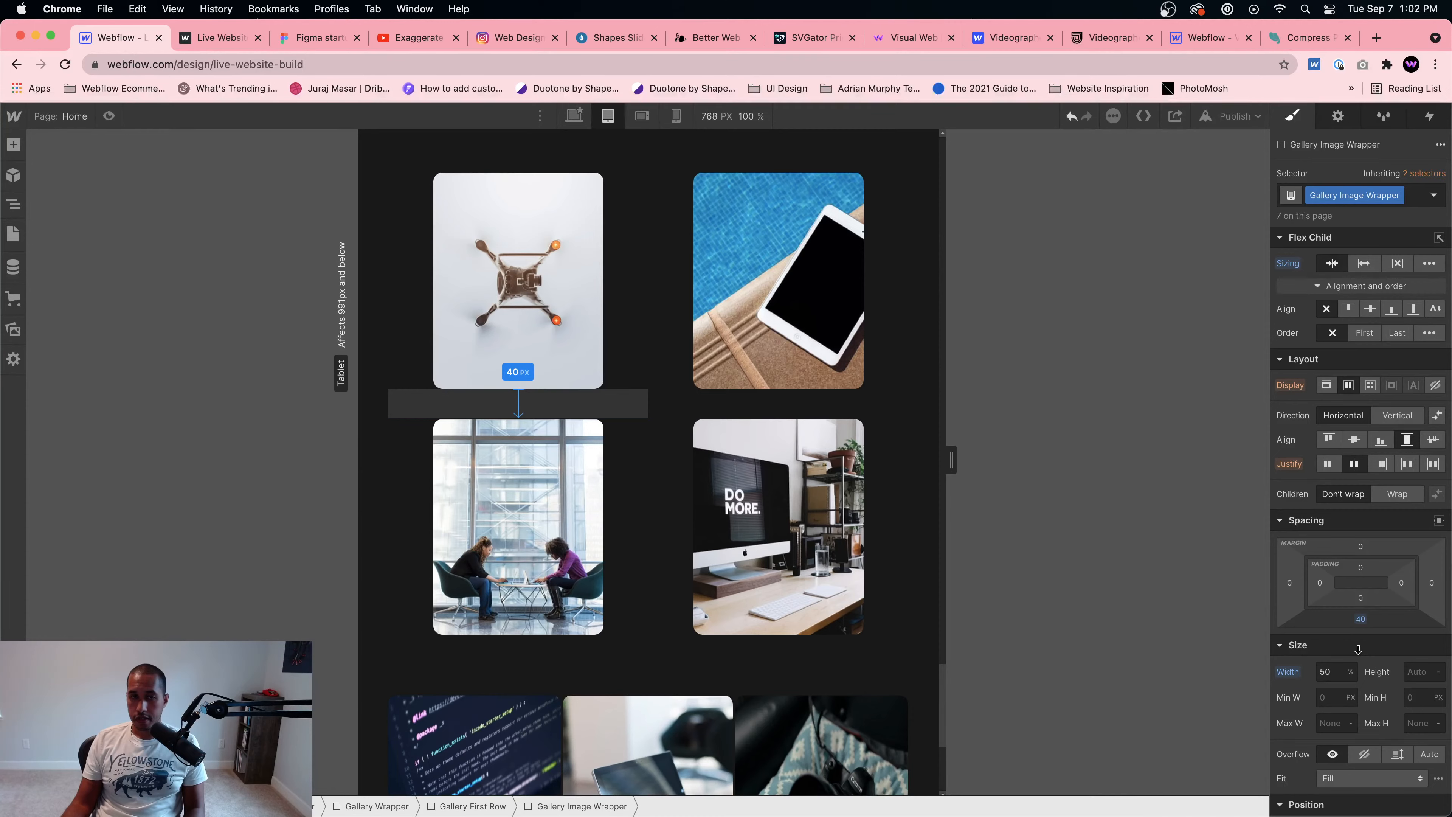
left_click(851, 532)
scroll(809, 449, "up", 7)
scroll(736, 393, "down", 5)
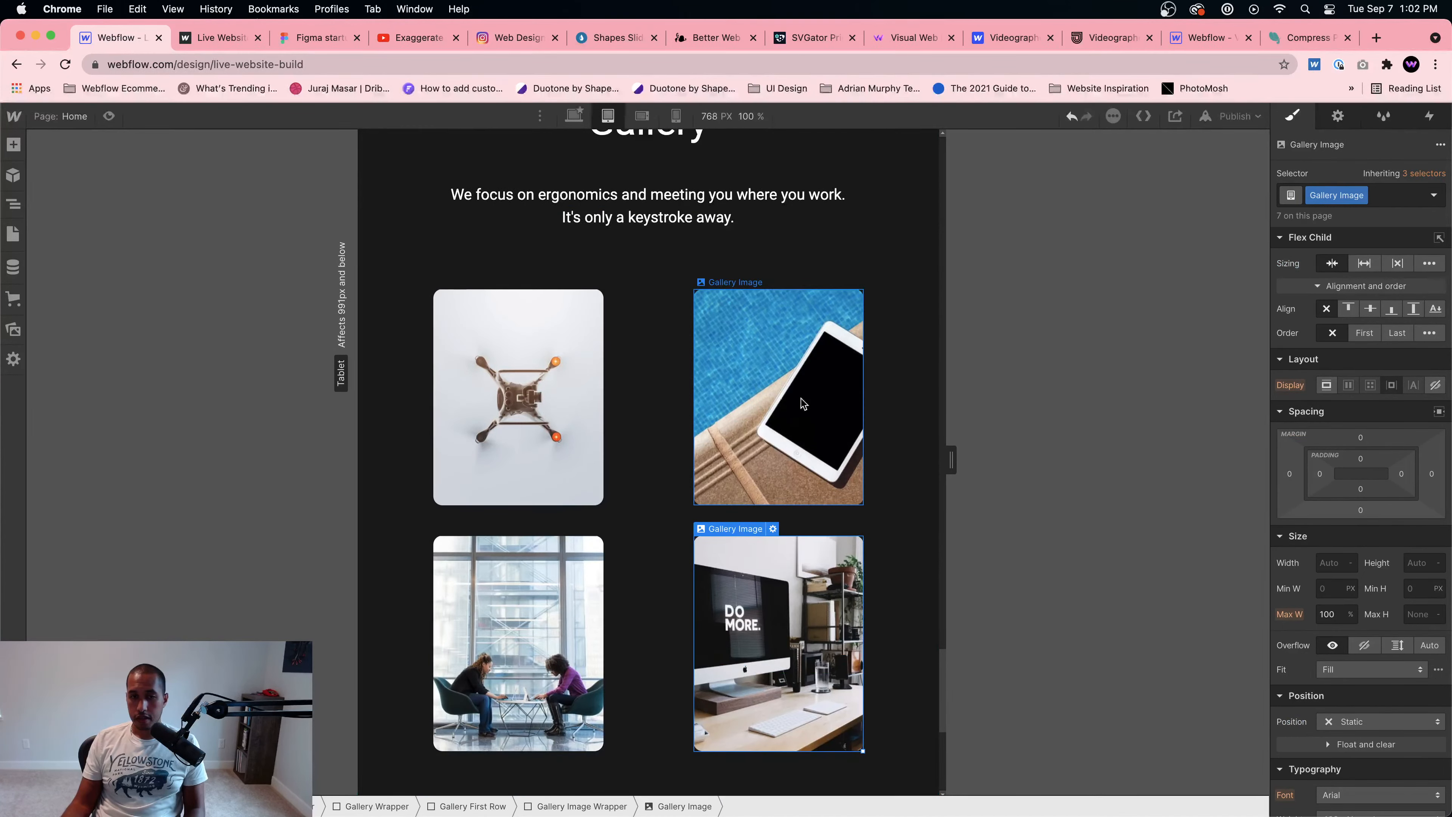
Step: Set the Gallery Second Row's direction to vertical with centered alignment at the tablet breakpoint, and review the gallery layout
scroll(748, 447, "down", 2)
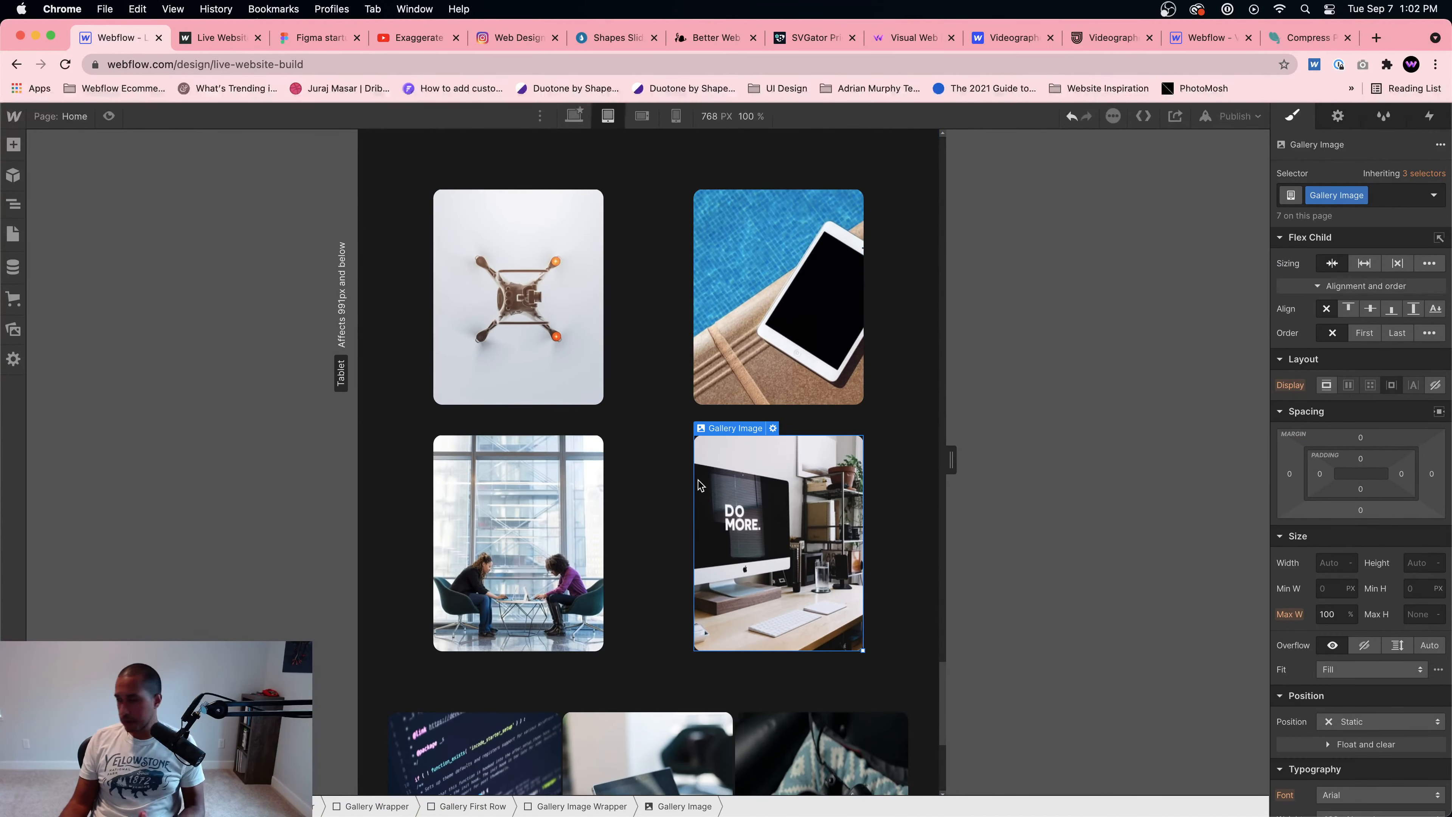
scroll(696, 549, "down", 5)
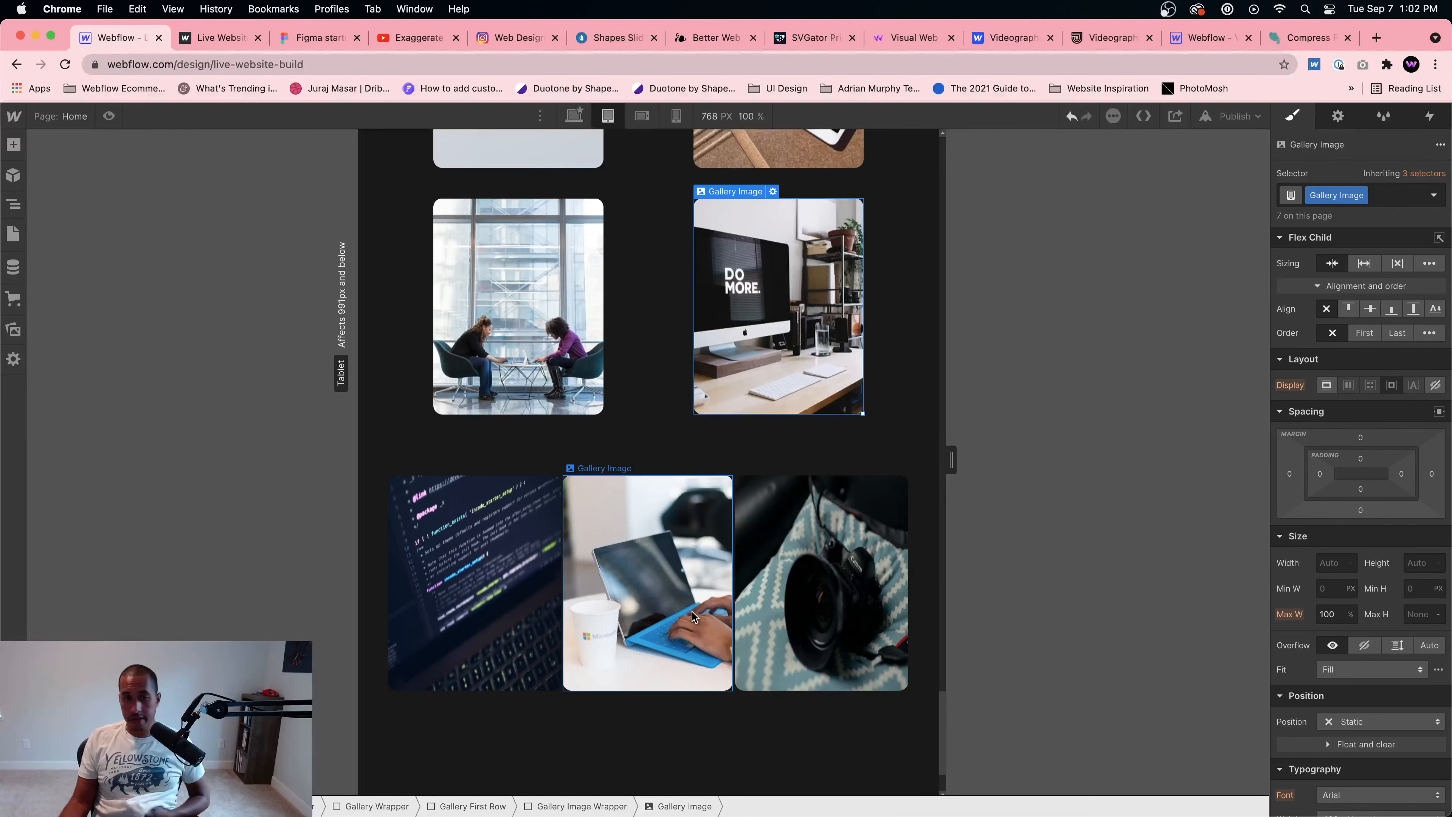
left_click(554, 579)
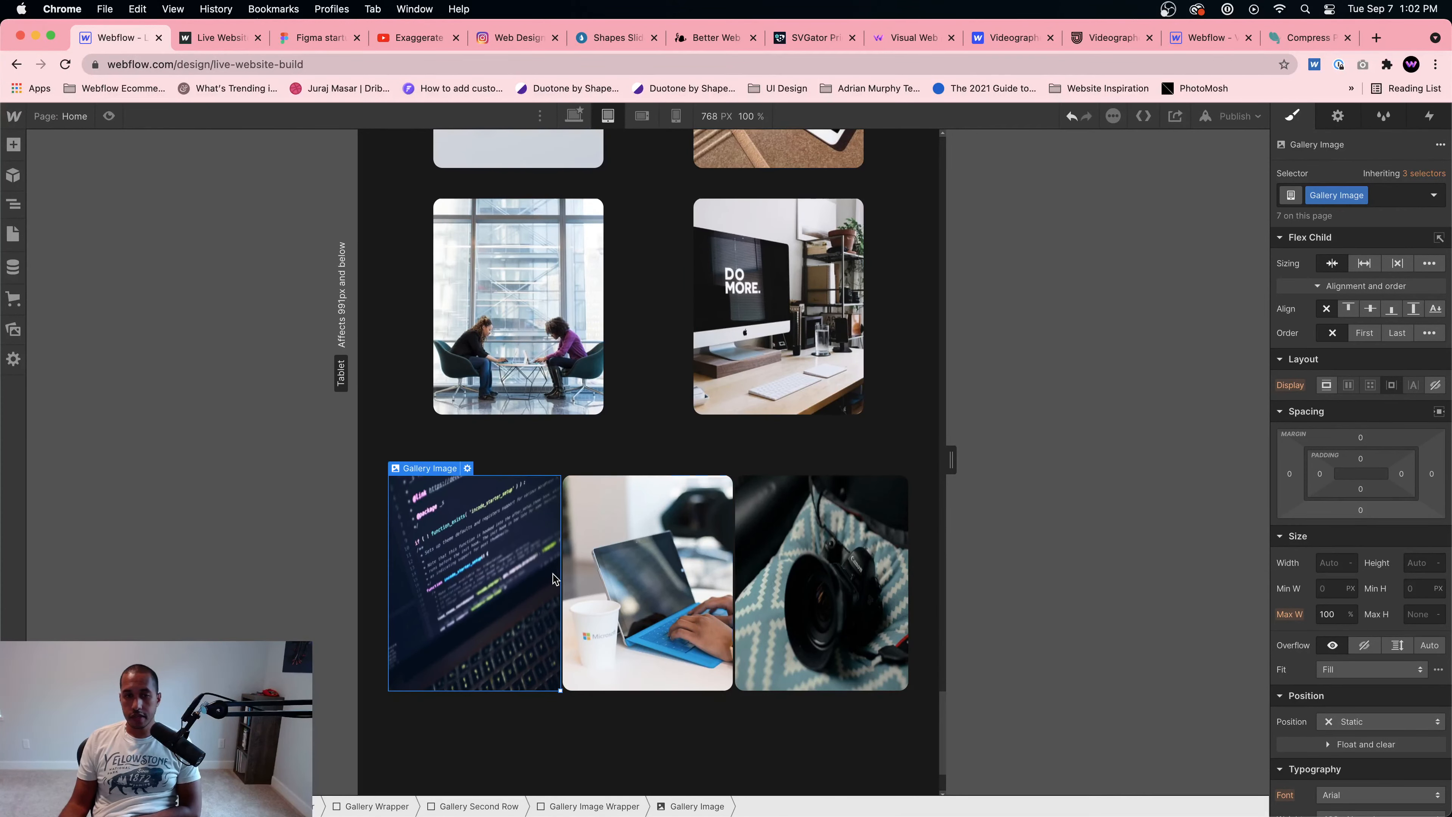
scroll(553, 579, "down", 2)
left_click(566, 806)
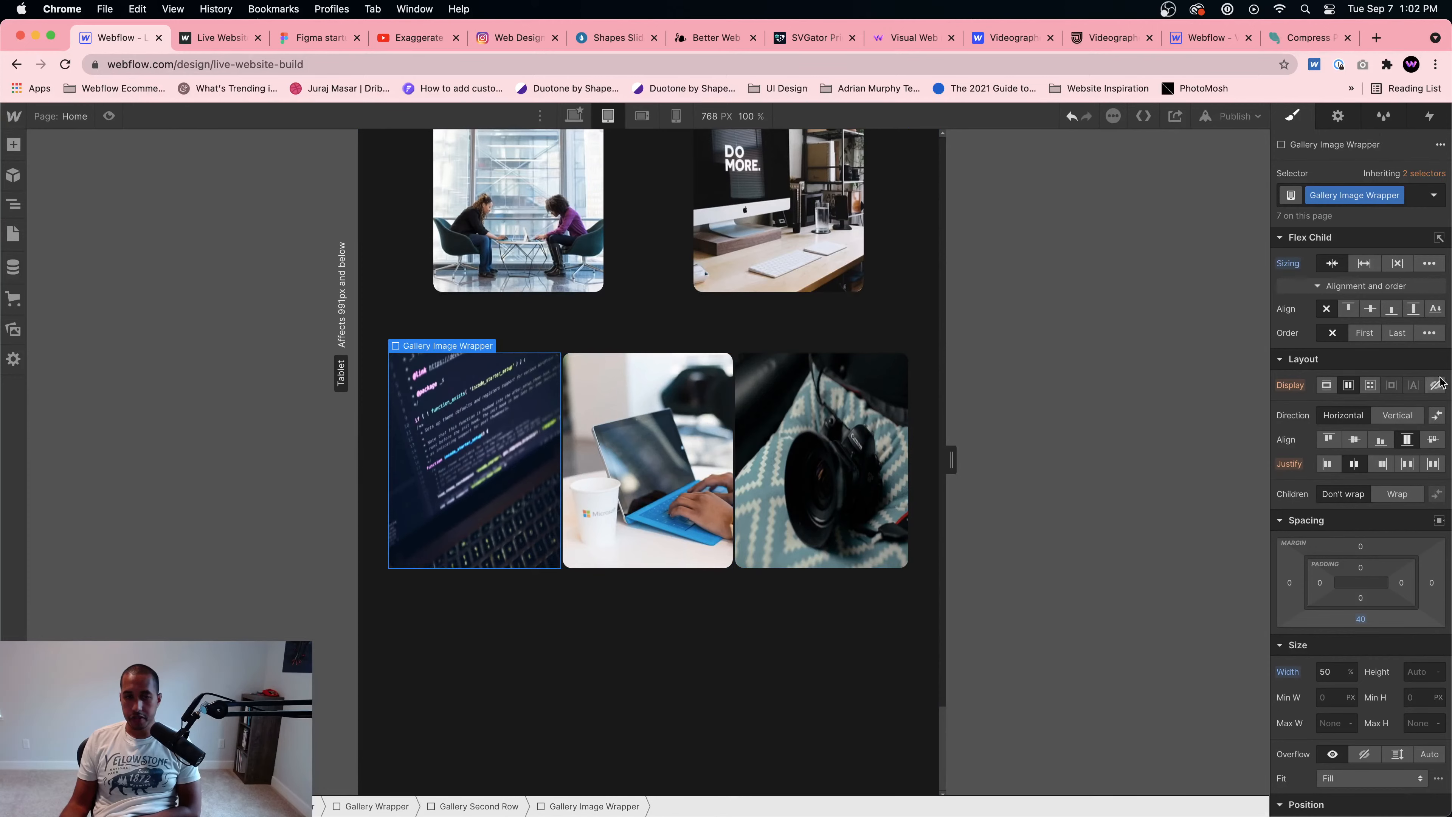
left_click(1412, 210)
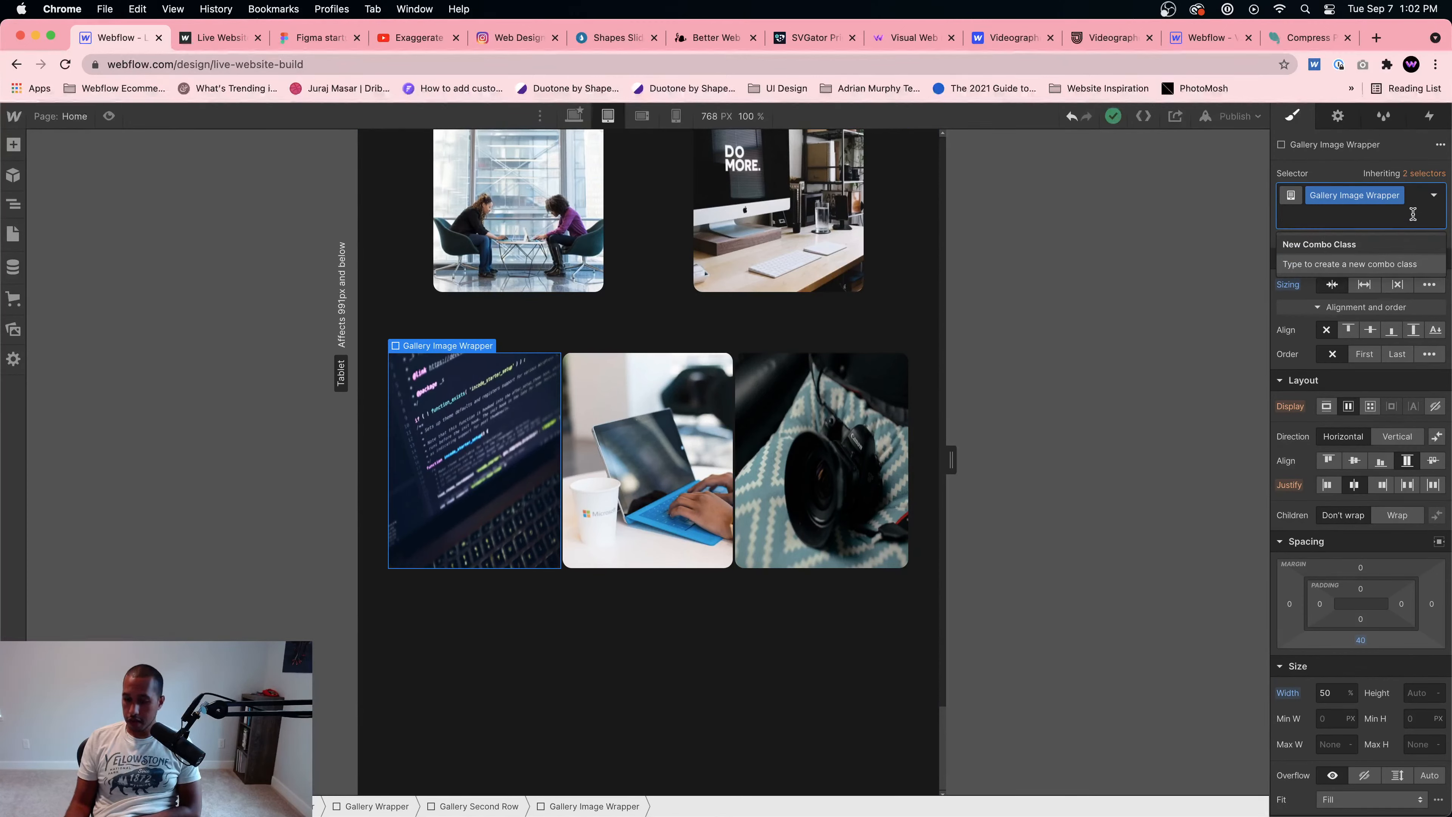
left_click(489, 805)
left_click(1386, 295)
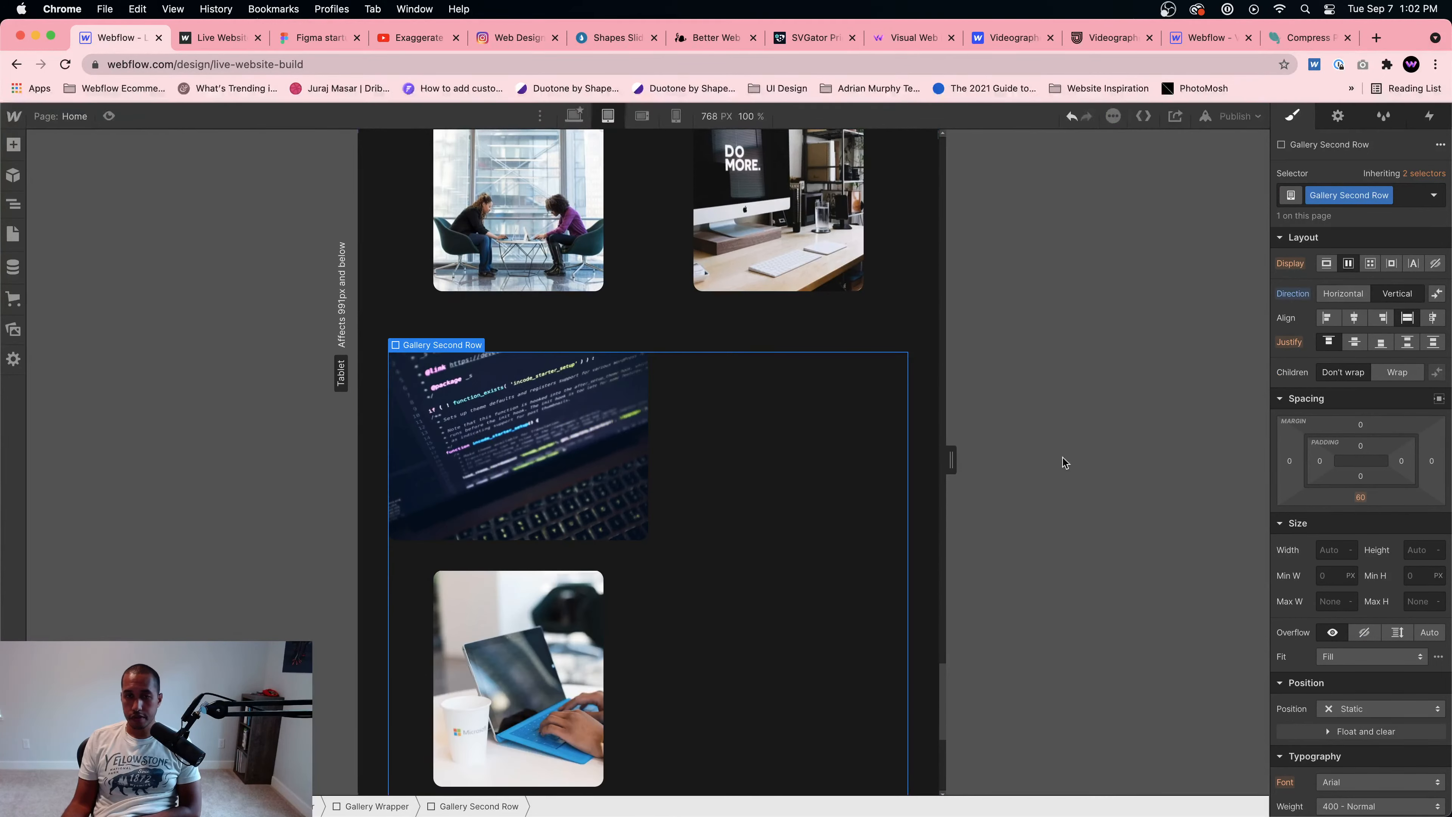
left_click(1354, 318)
scroll(875, 485, "down", 5)
scroll(875, 485, "up", 10)
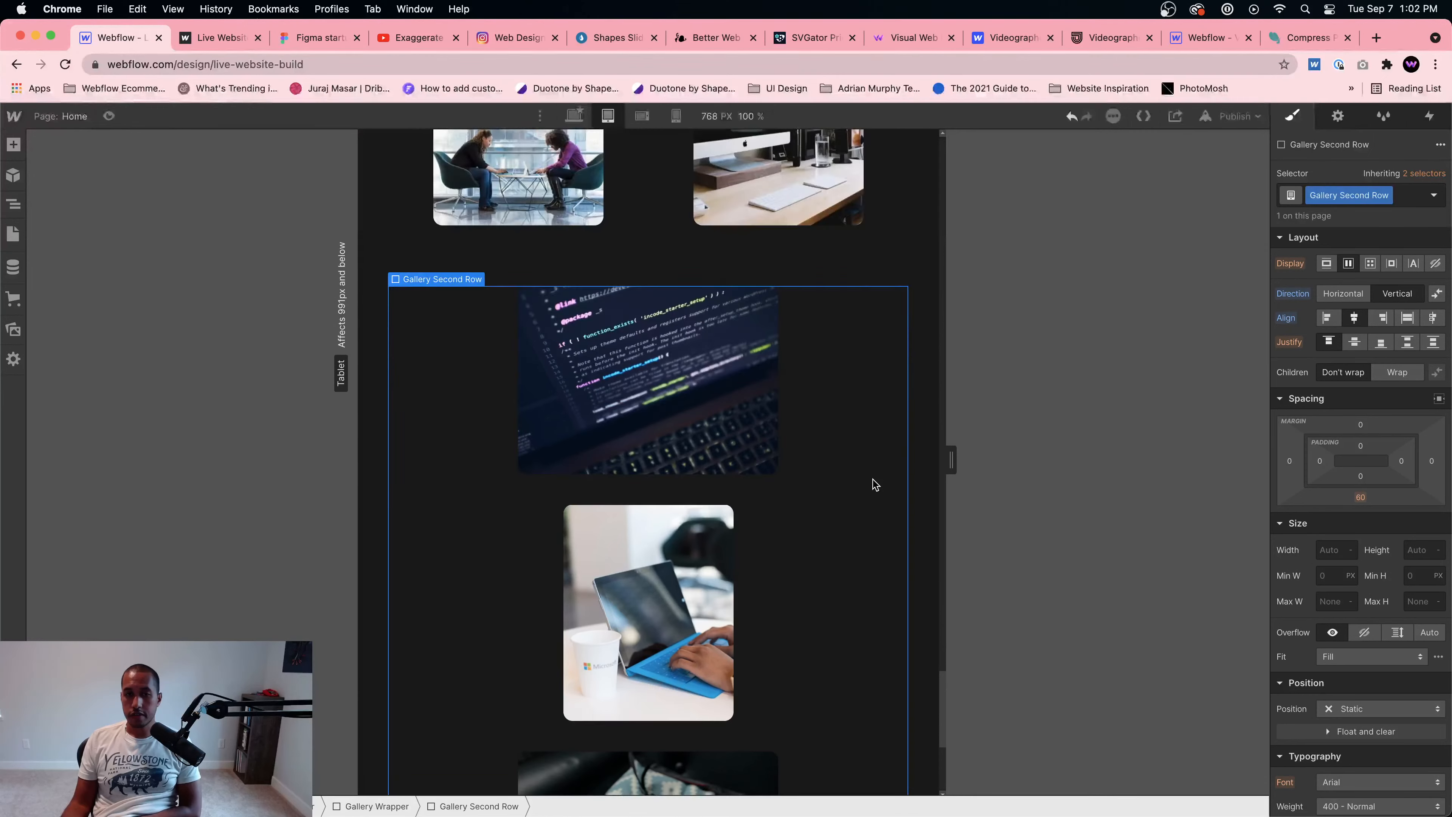
scroll(875, 485, "up", 2)
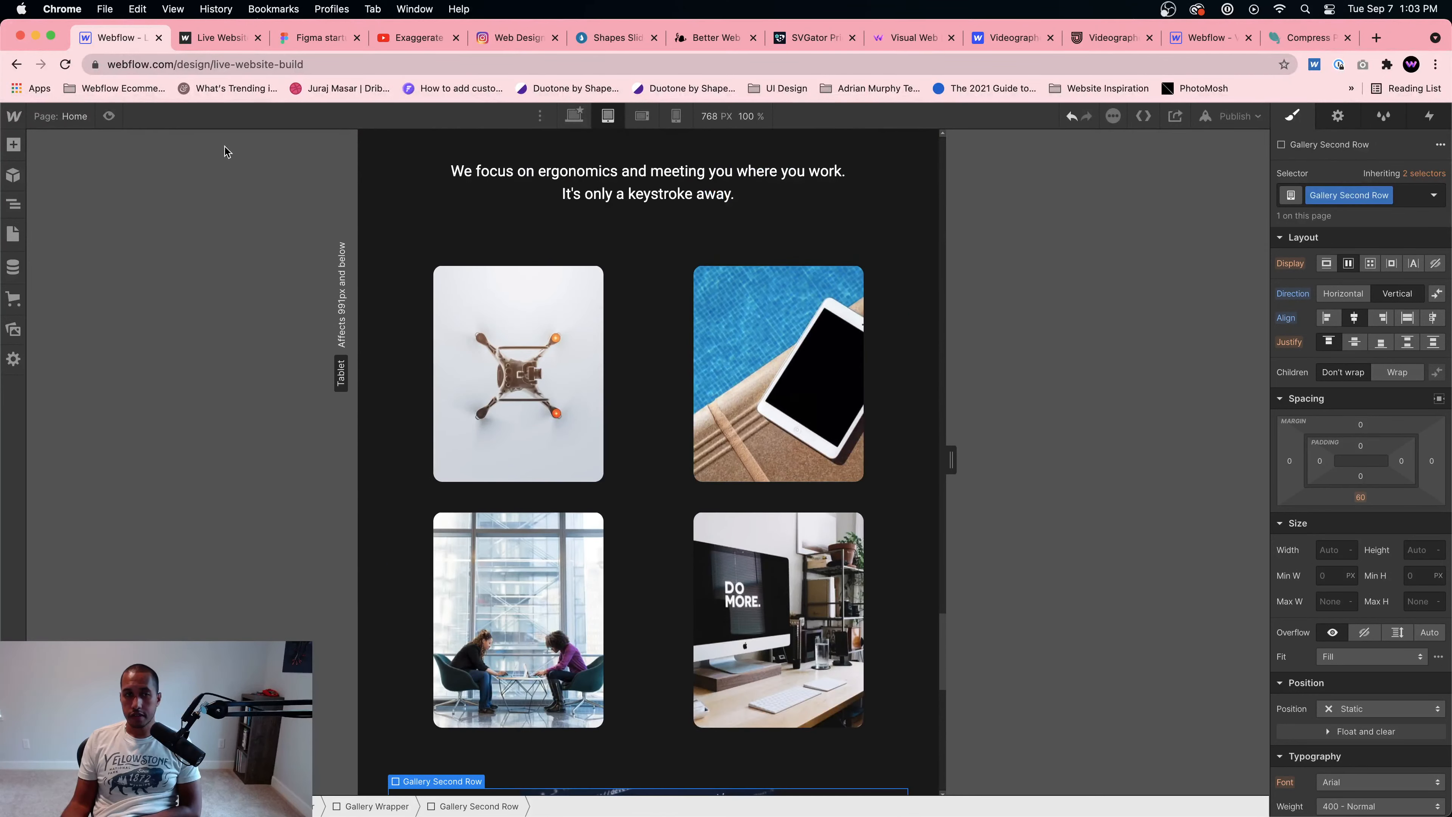
Step: Preview the page at the tablet breakpoint and examine the arrangement and spacing of both Gallery rows
left_click(108, 116)
scroll(732, 412, "up", 5)
scroll(733, 412, "down", 15)
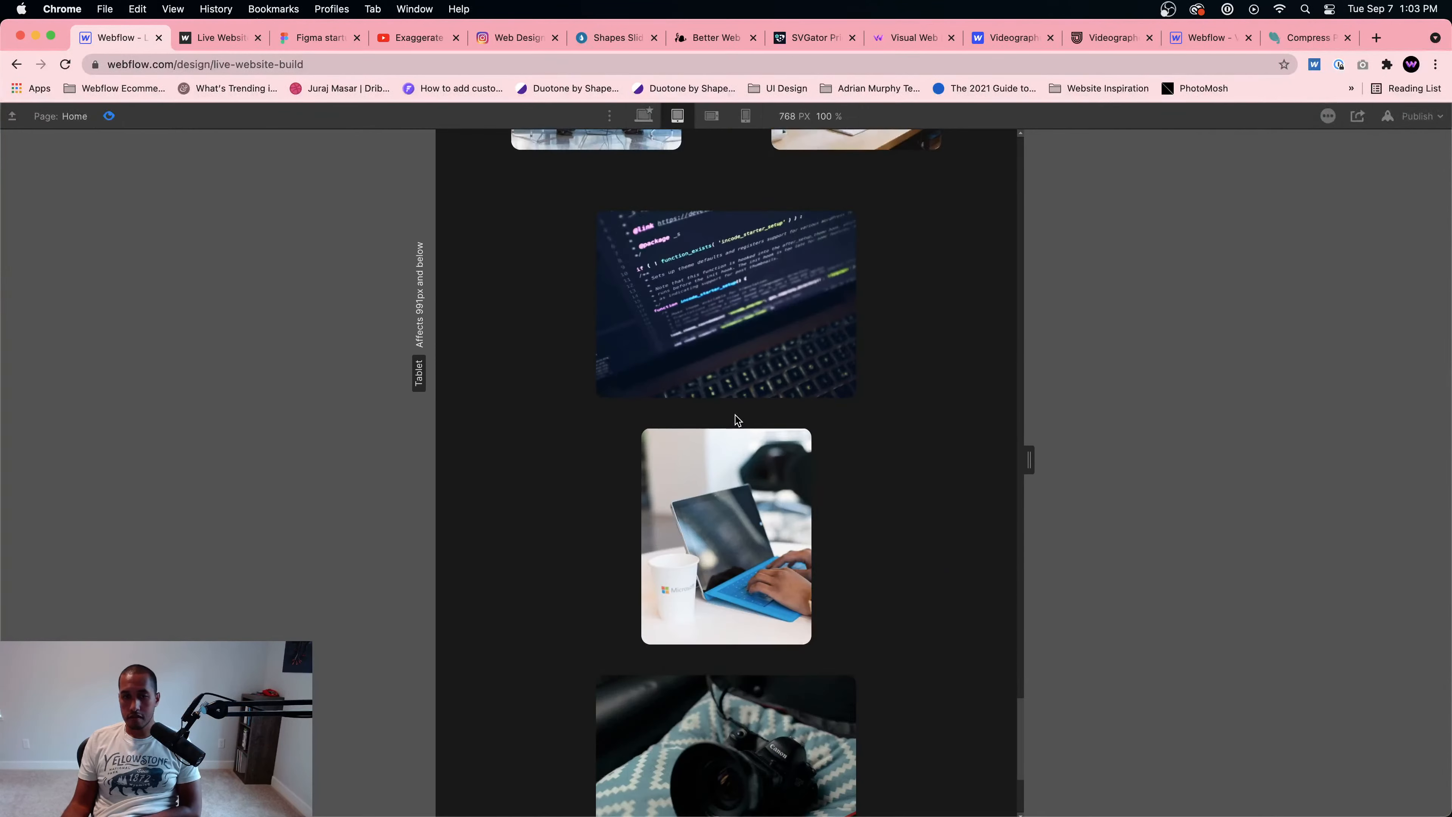
scroll(673, 444, "down", 6)
scroll(841, 591, "up", 10)
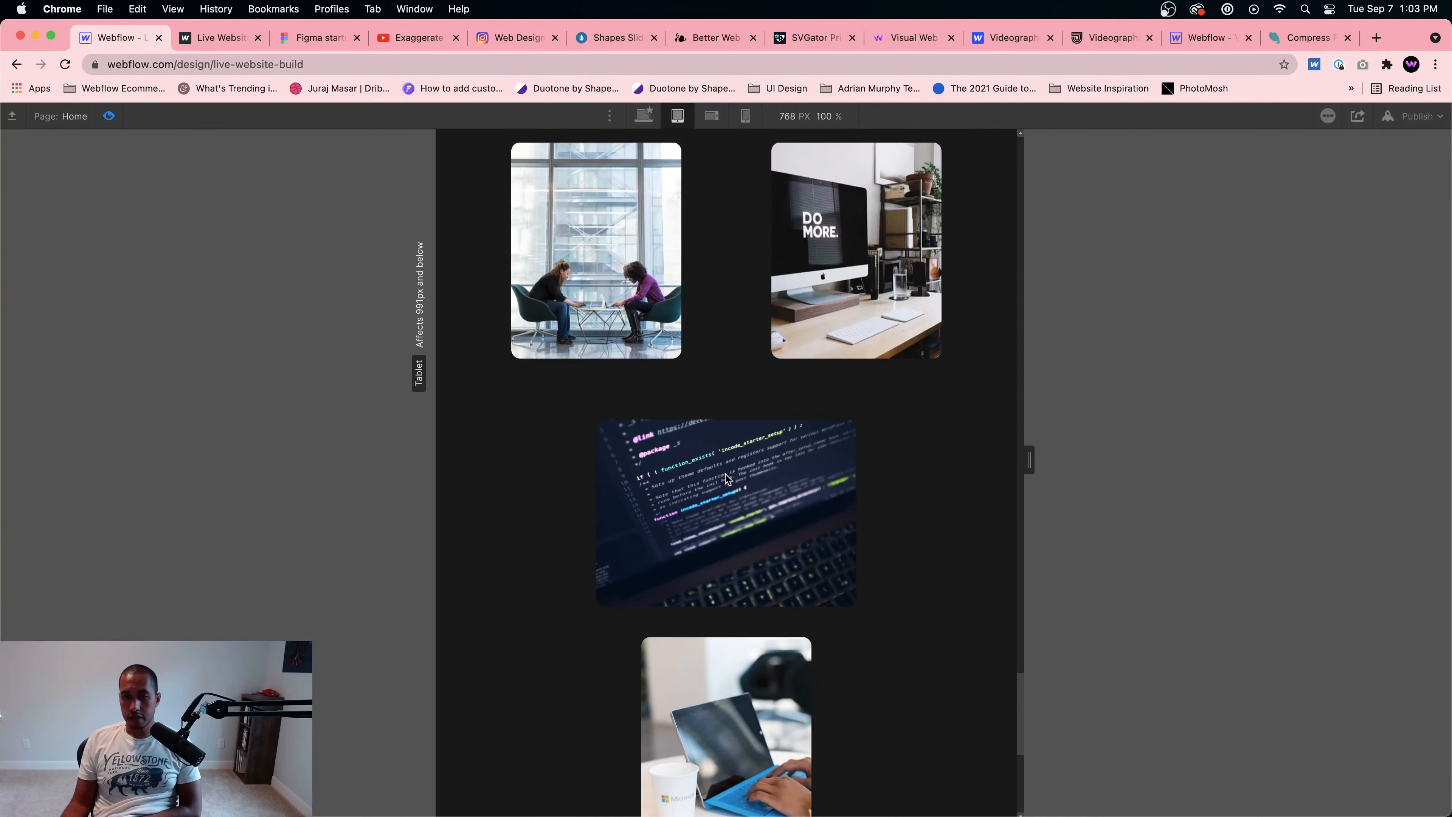
scroll(841, 591, "up", 10)
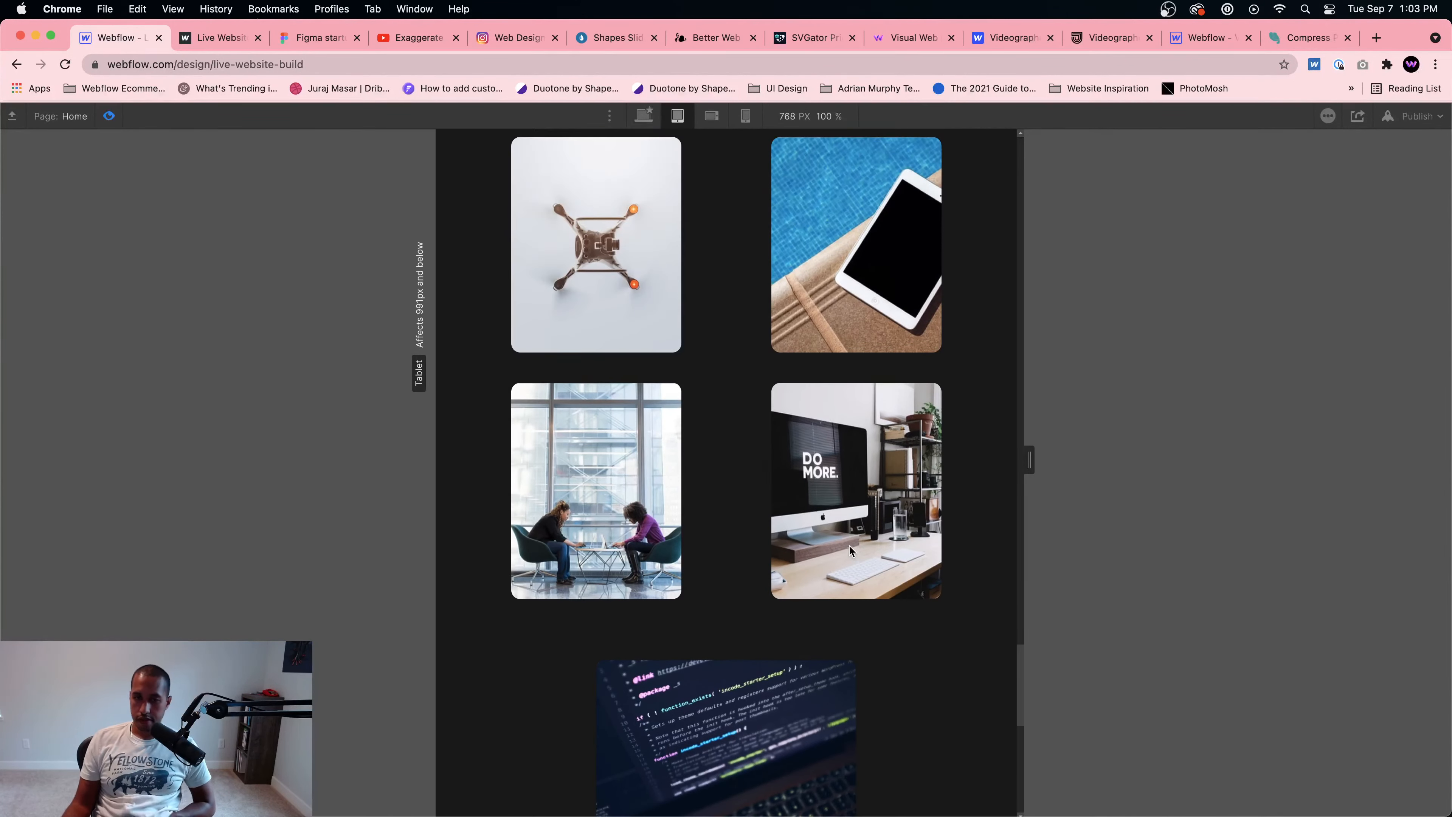
scroll(850, 552, "down", 12)
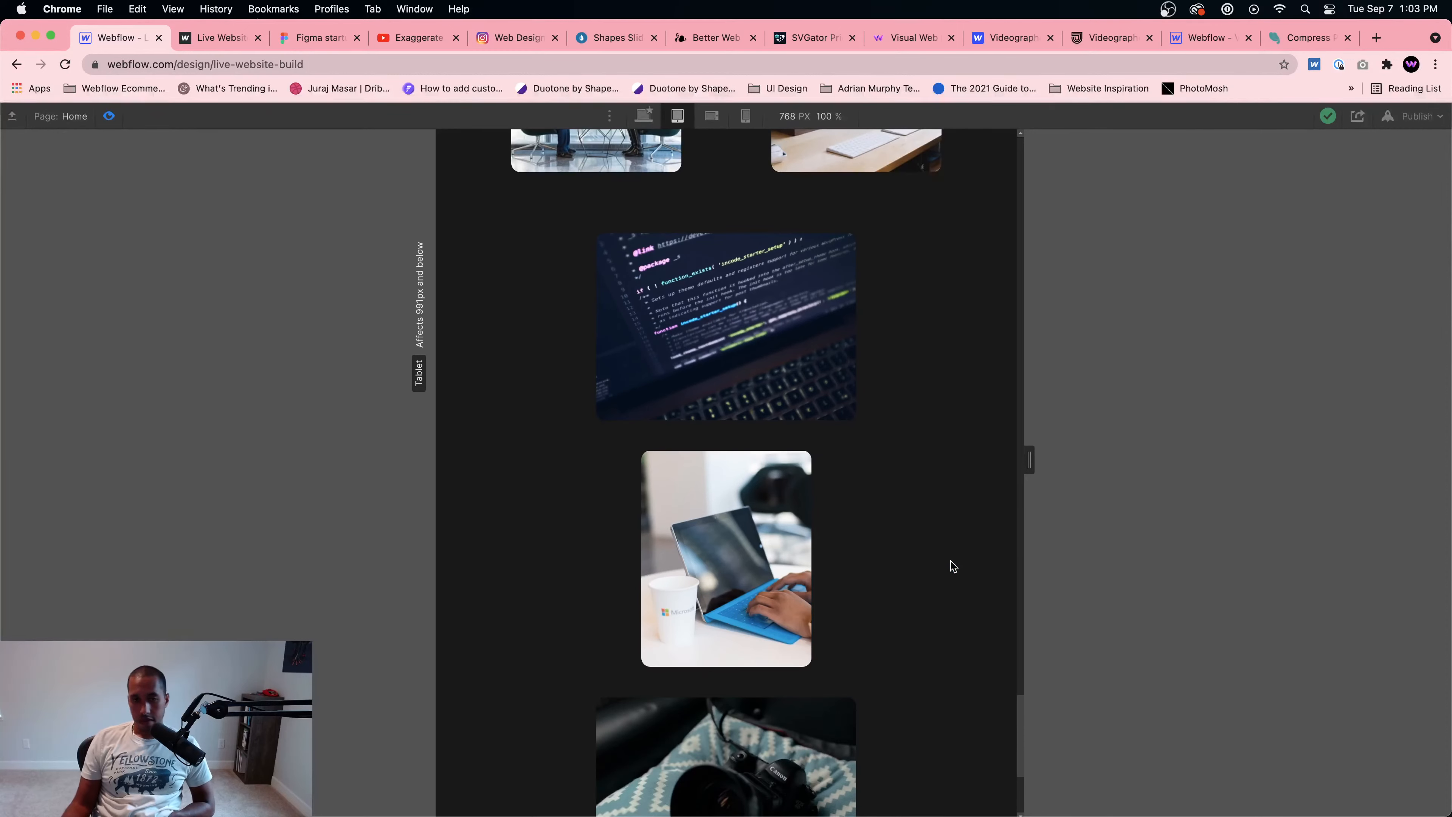
scroll(802, 560, "up", 20)
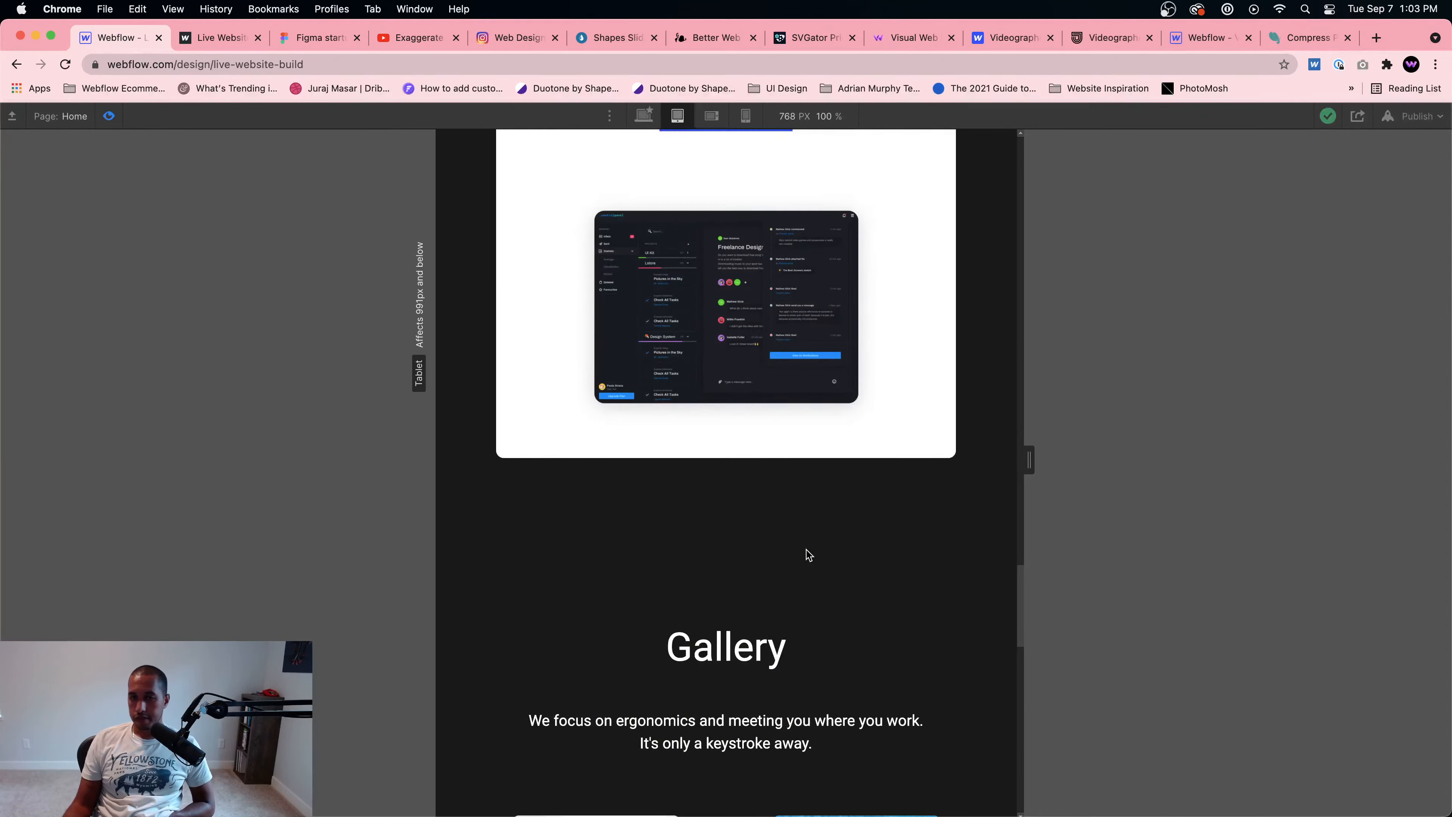
scroll(719, 234, "down", 5)
Step: Compare the previewed Gallery layout at the mobile landscape and mobile portrait breakpoints, checking how the image rows stack and space out
key("shift+3")
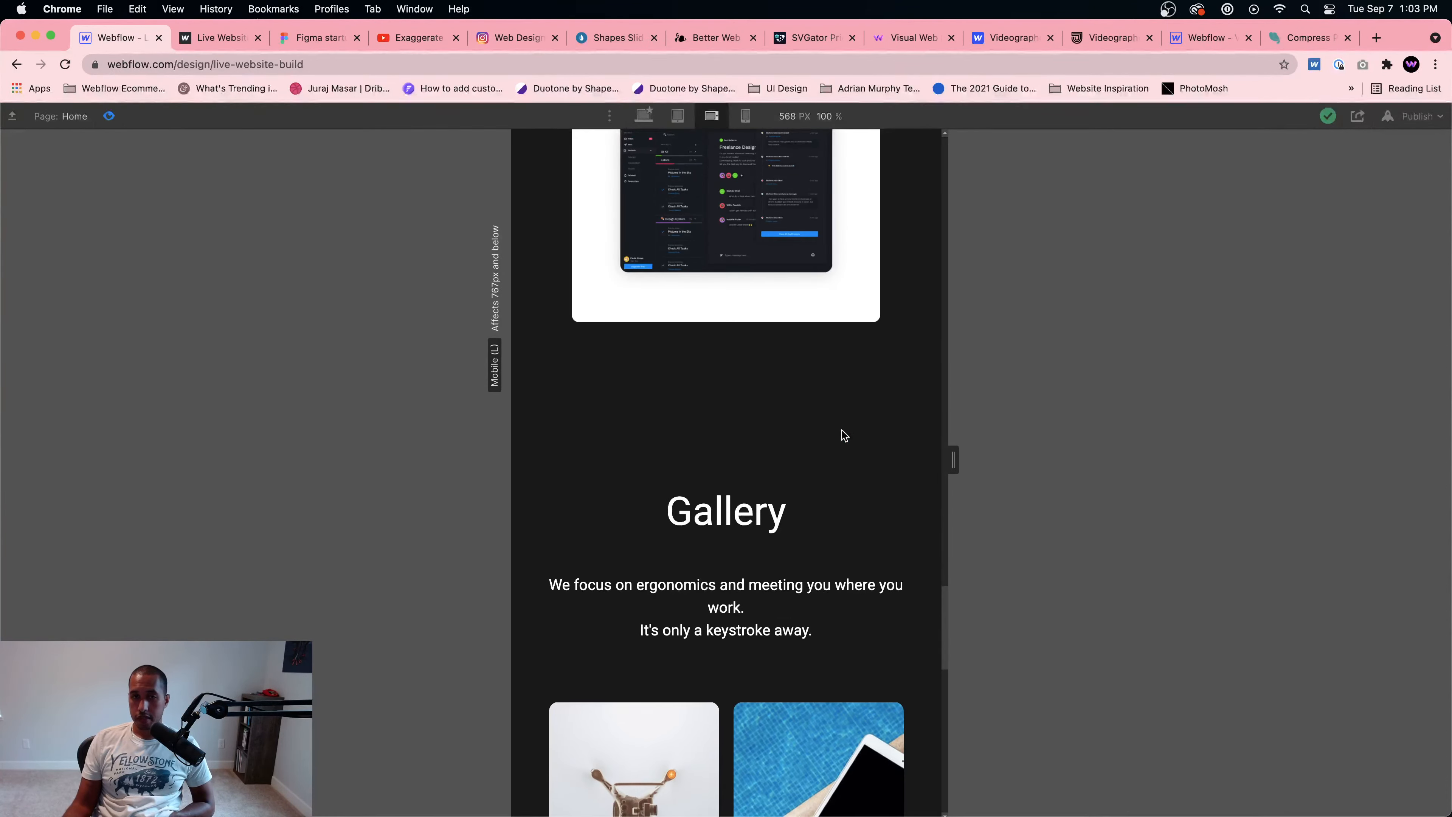
scroll(839, 435, "down", 10)
scroll(840, 455, "down", 8)
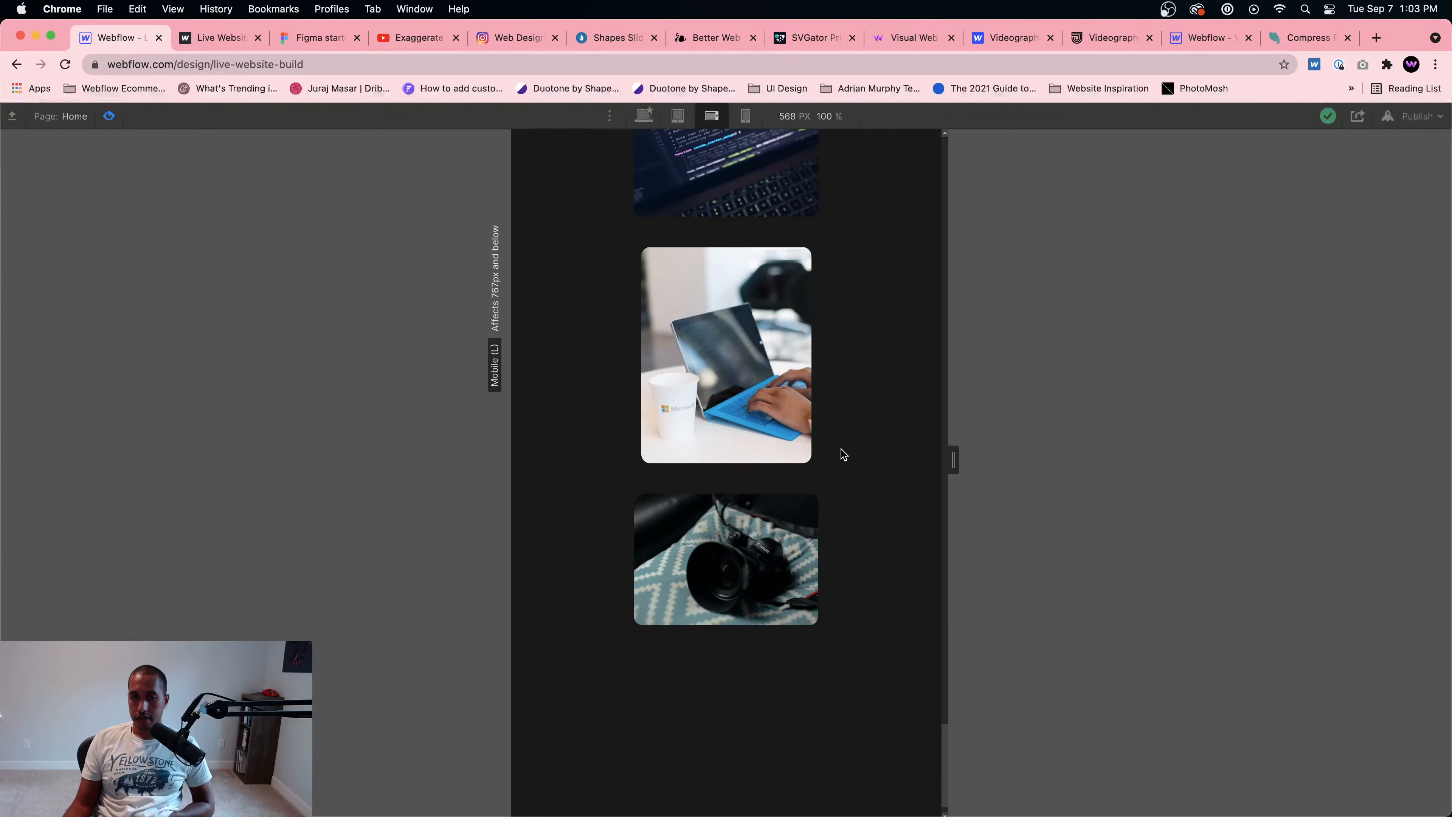
scroll(840, 450, "up", 6)
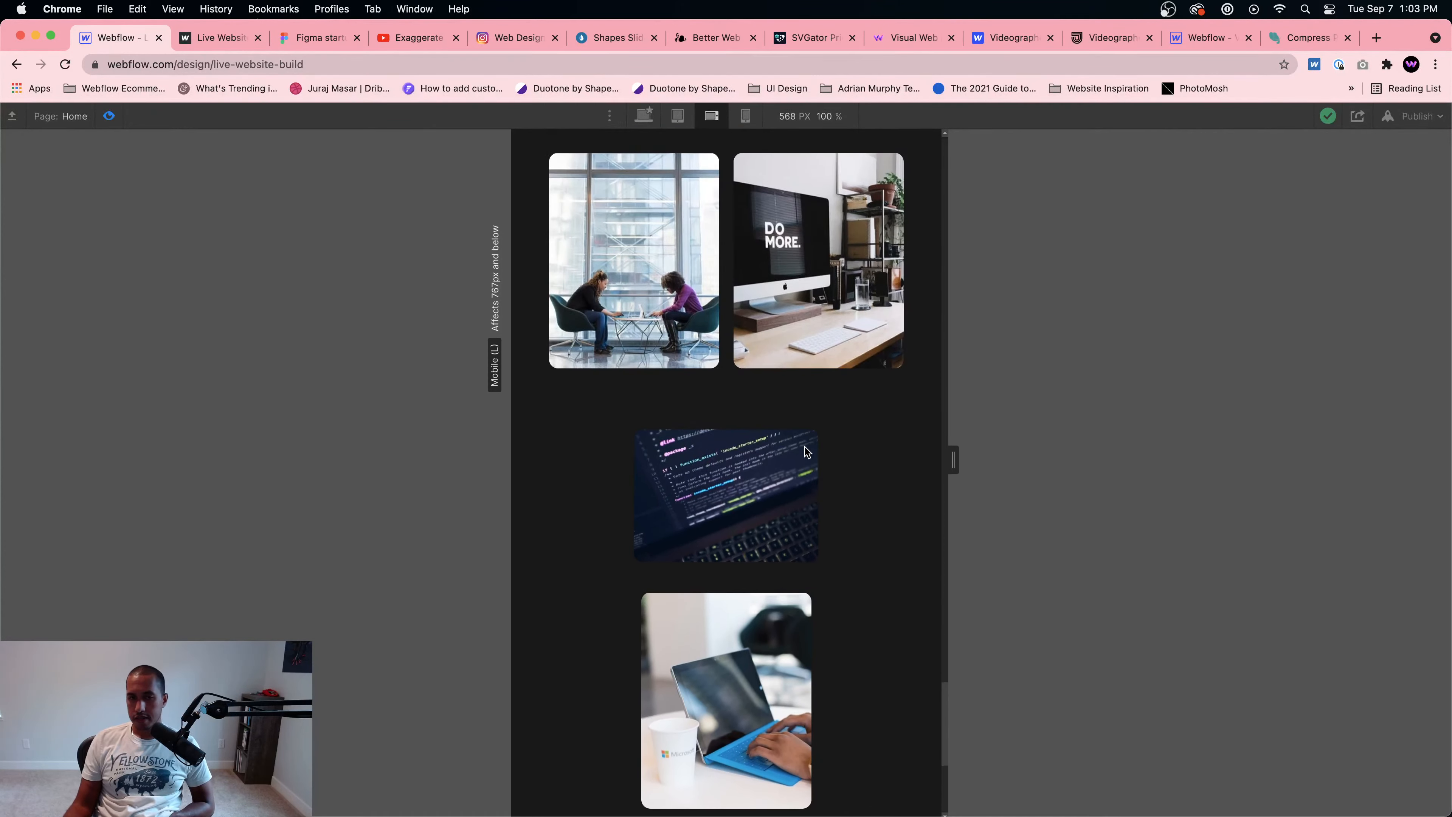
scroll(856, 460, "down", 7)
scroll(858, 461, "up", 8)
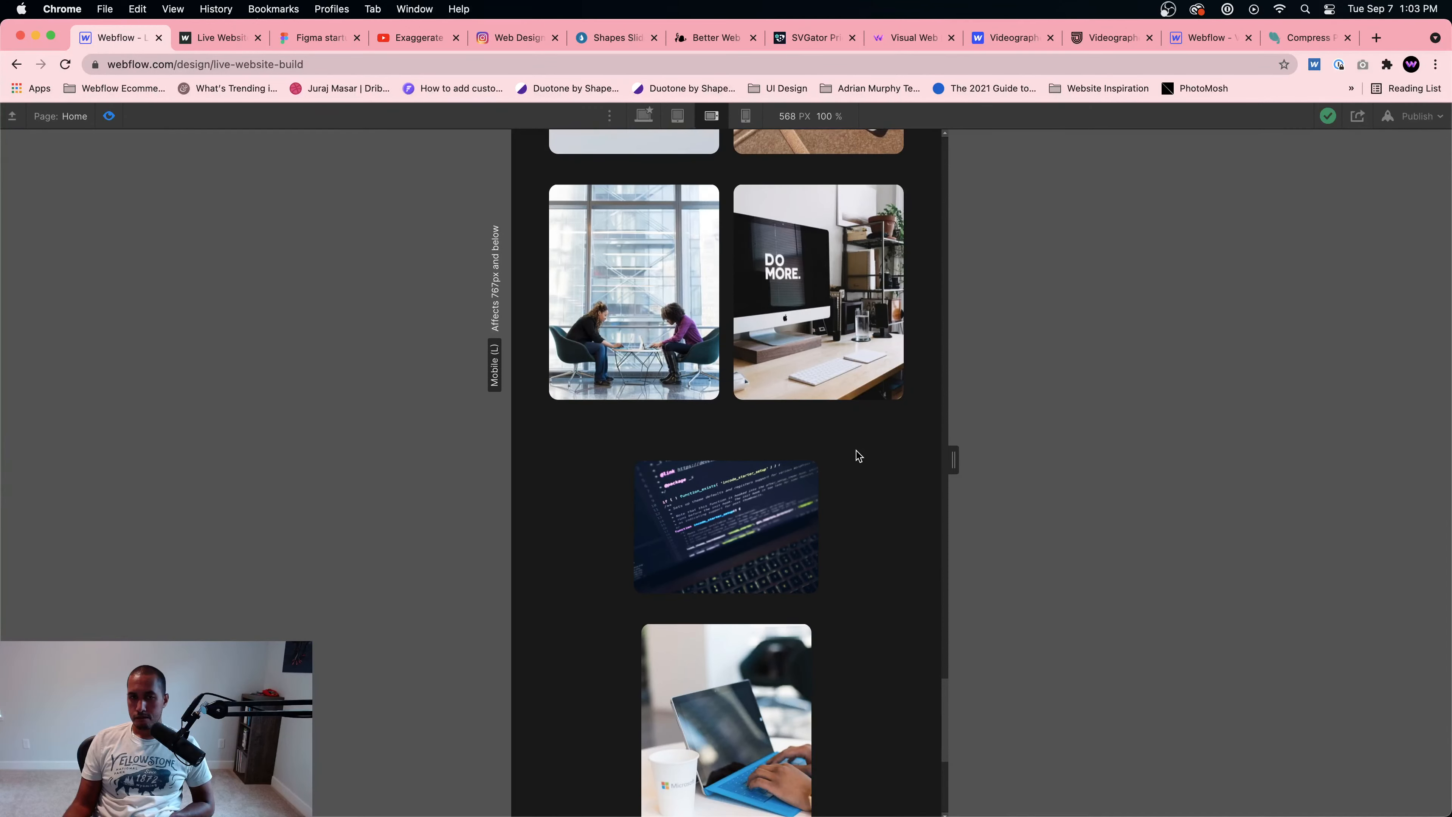
scroll(857, 453, "up", 8)
left_click(746, 115)
scroll(842, 349, "down", 10)
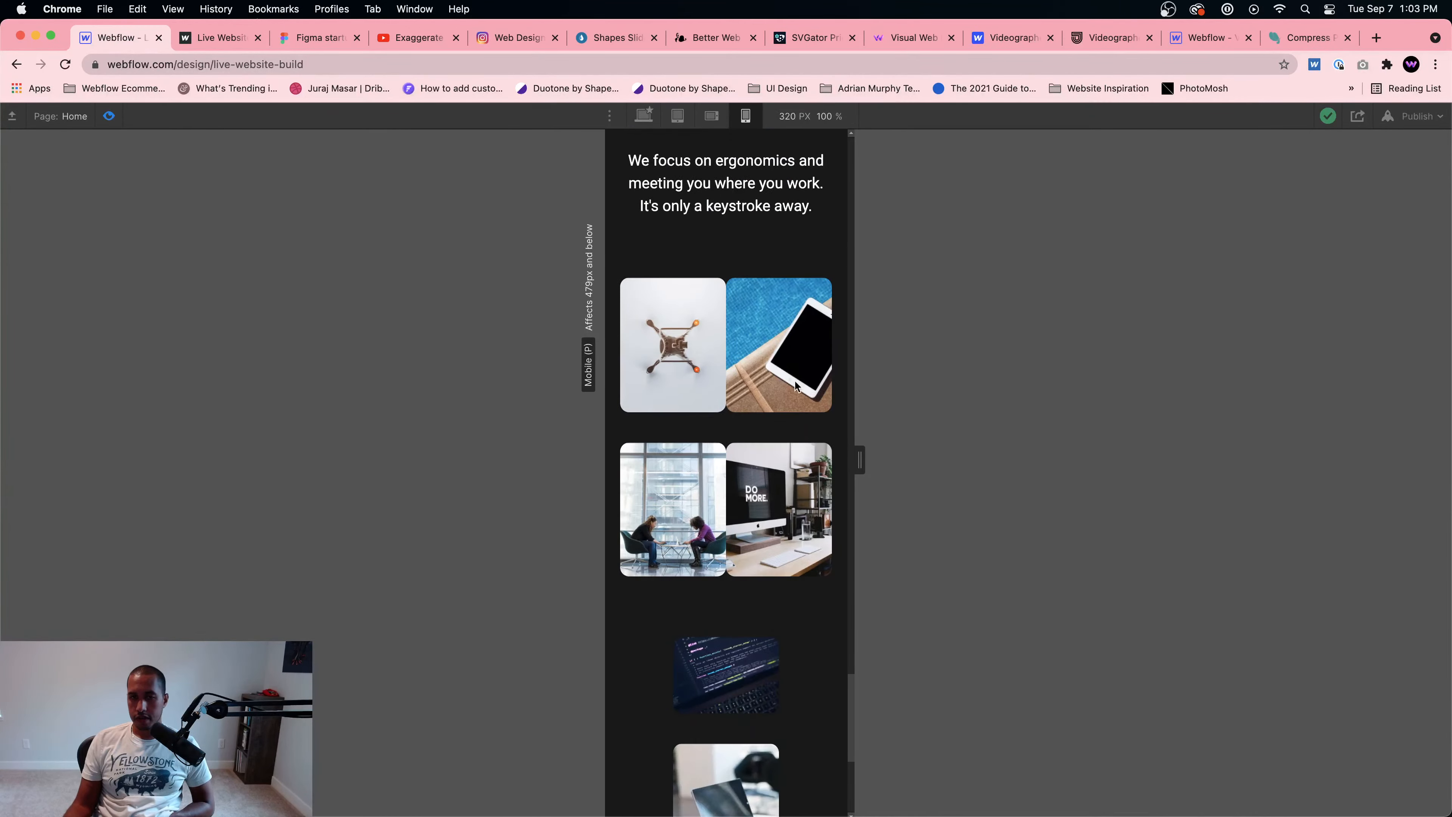
scroll(767, 362, "up", 10)
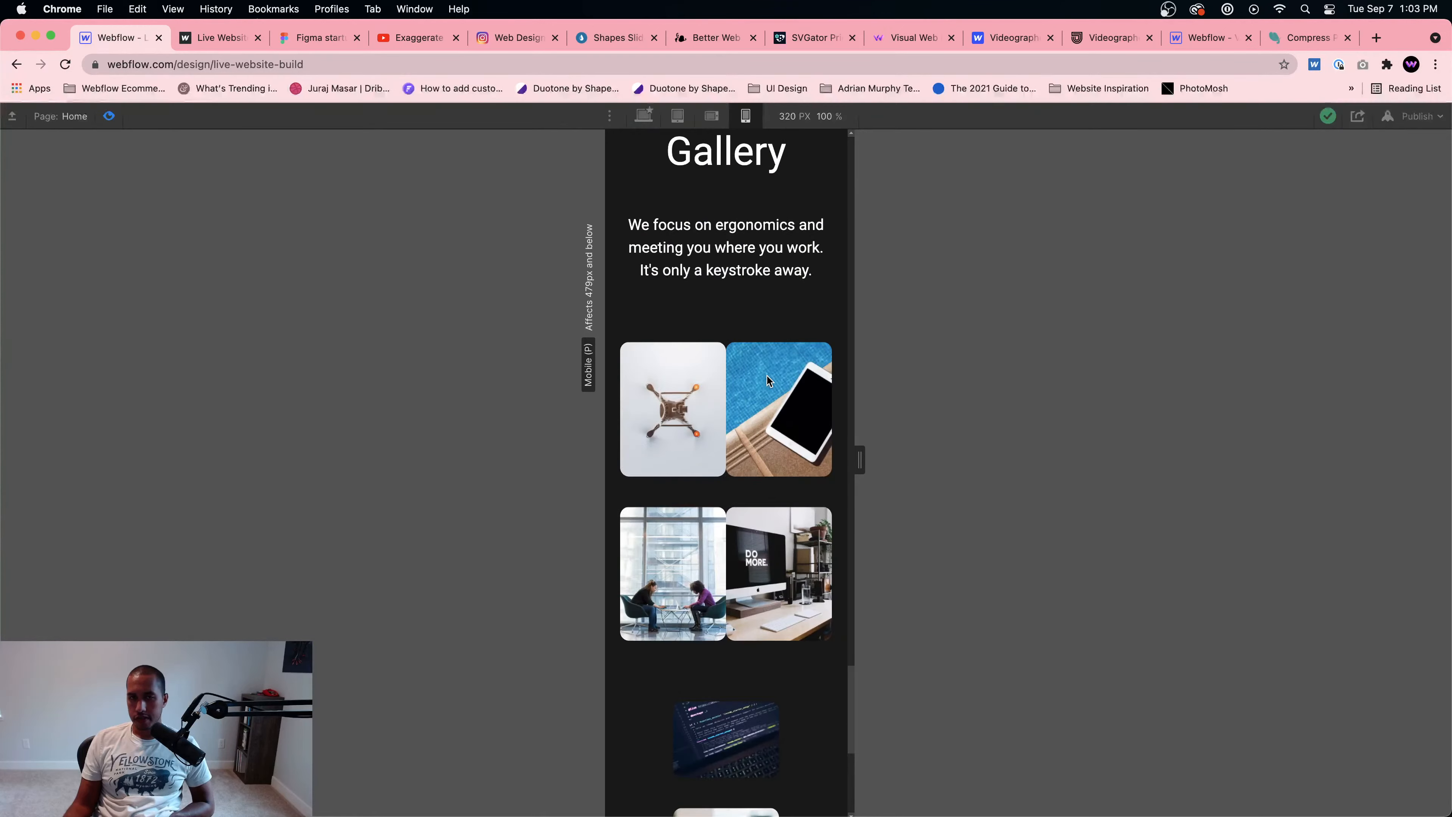
left_click(714, 116)
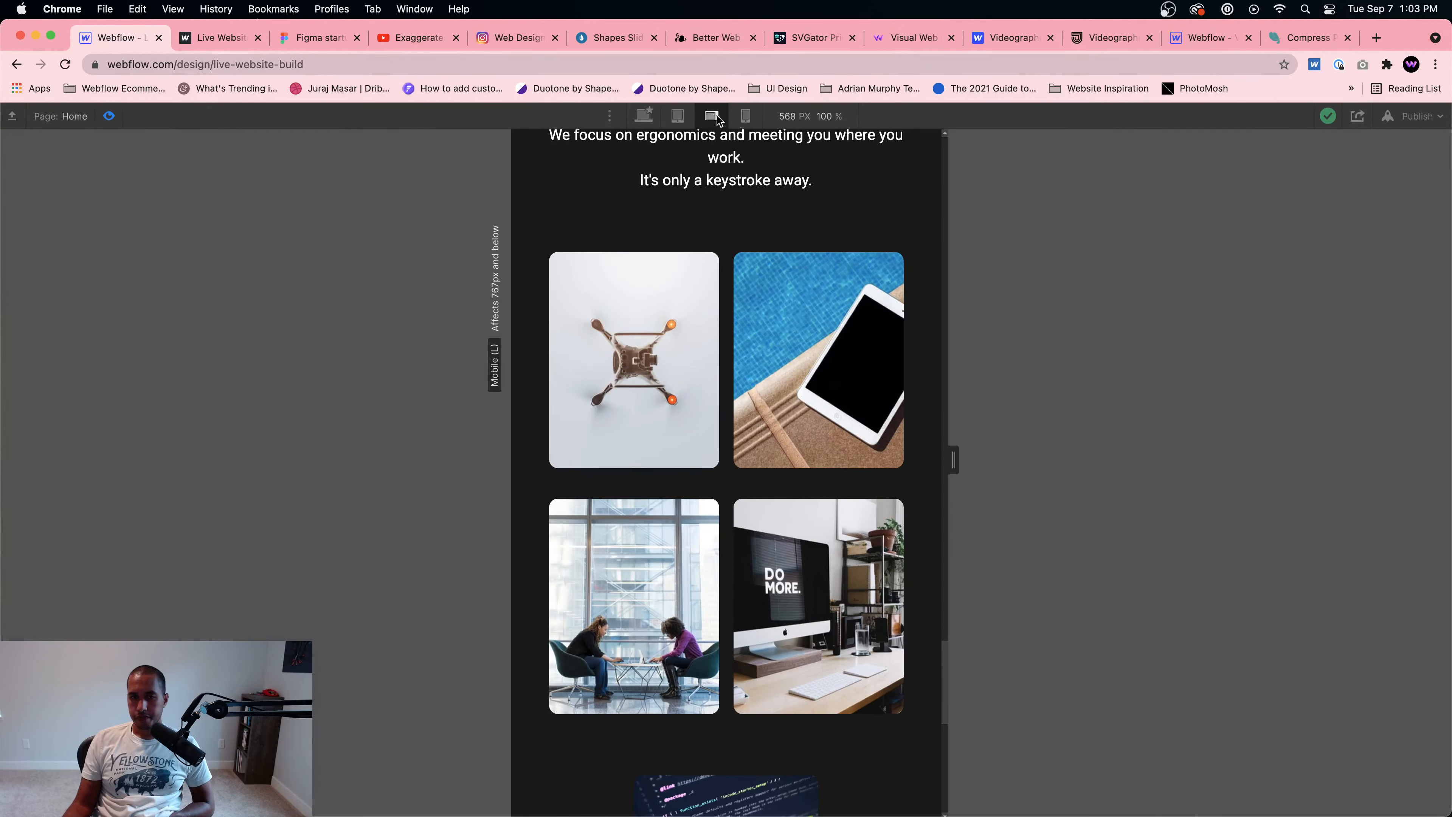
left_click(745, 116)
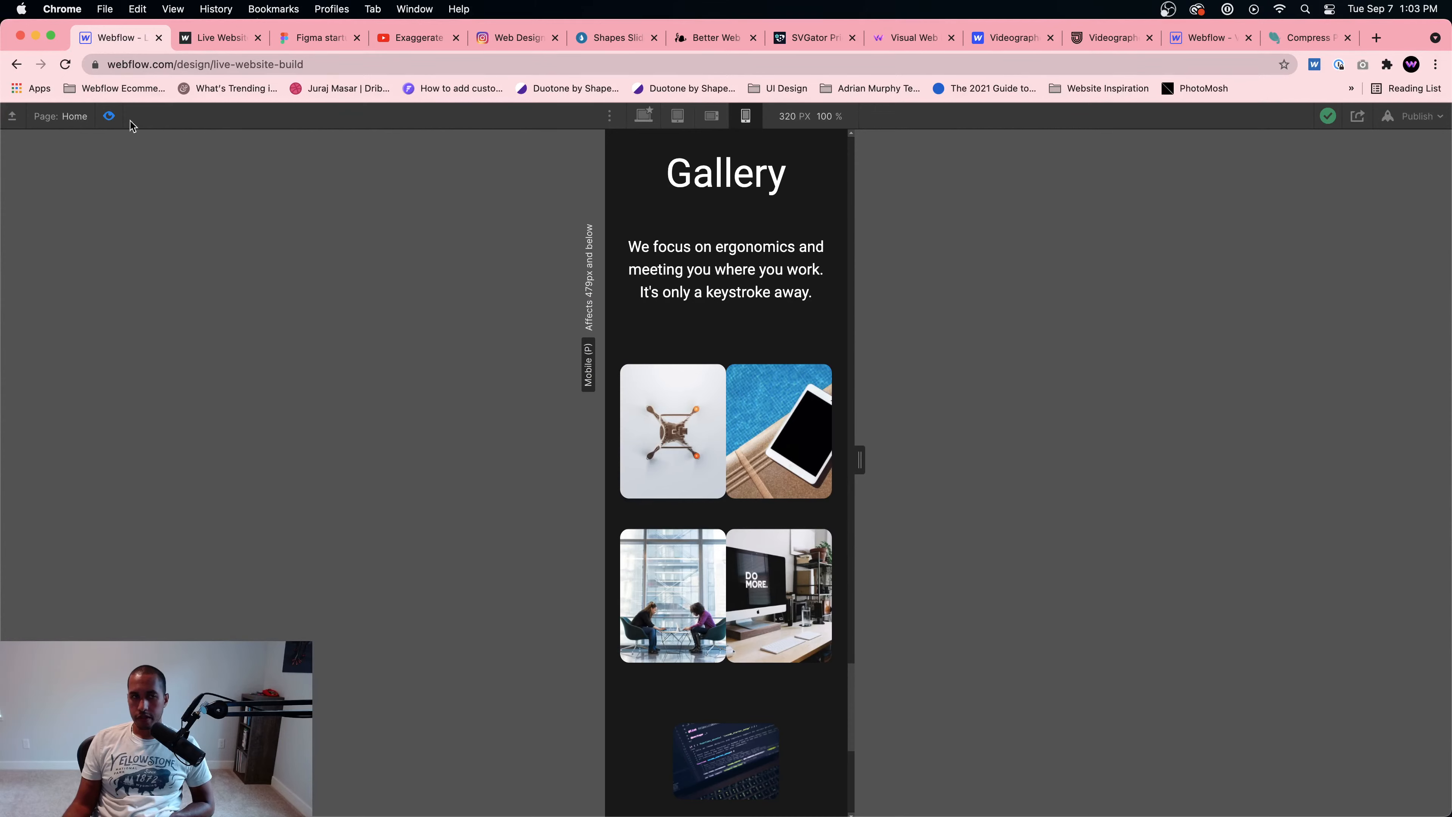
Step: Set the Gallery First Row to a vertical, centered layout without wrapping at the mobile portrait breakpoint
left_click(116, 117)
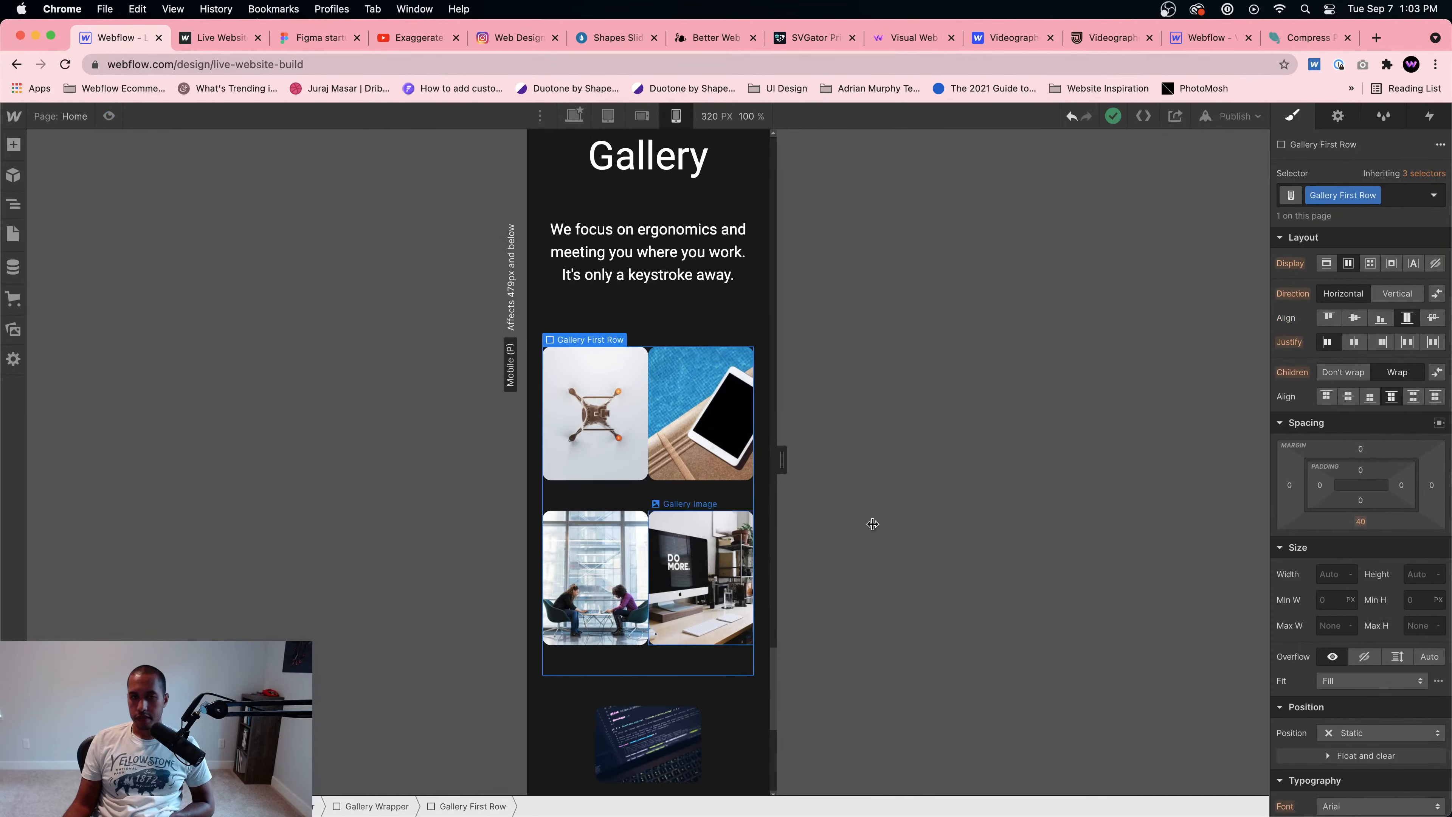
left_click(1348, 376)
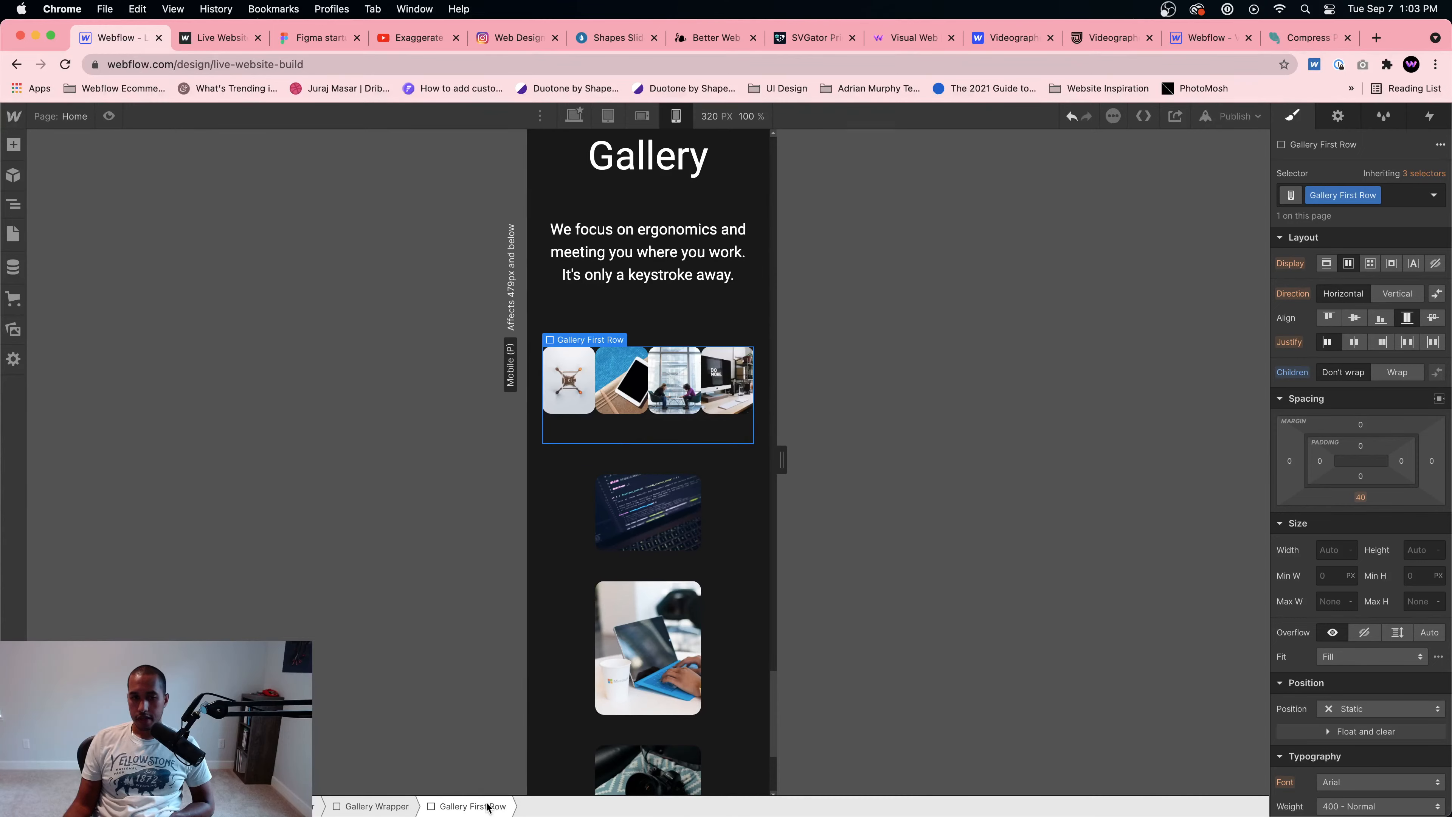
left_click(1399, 293)
left_click(1358, 324)
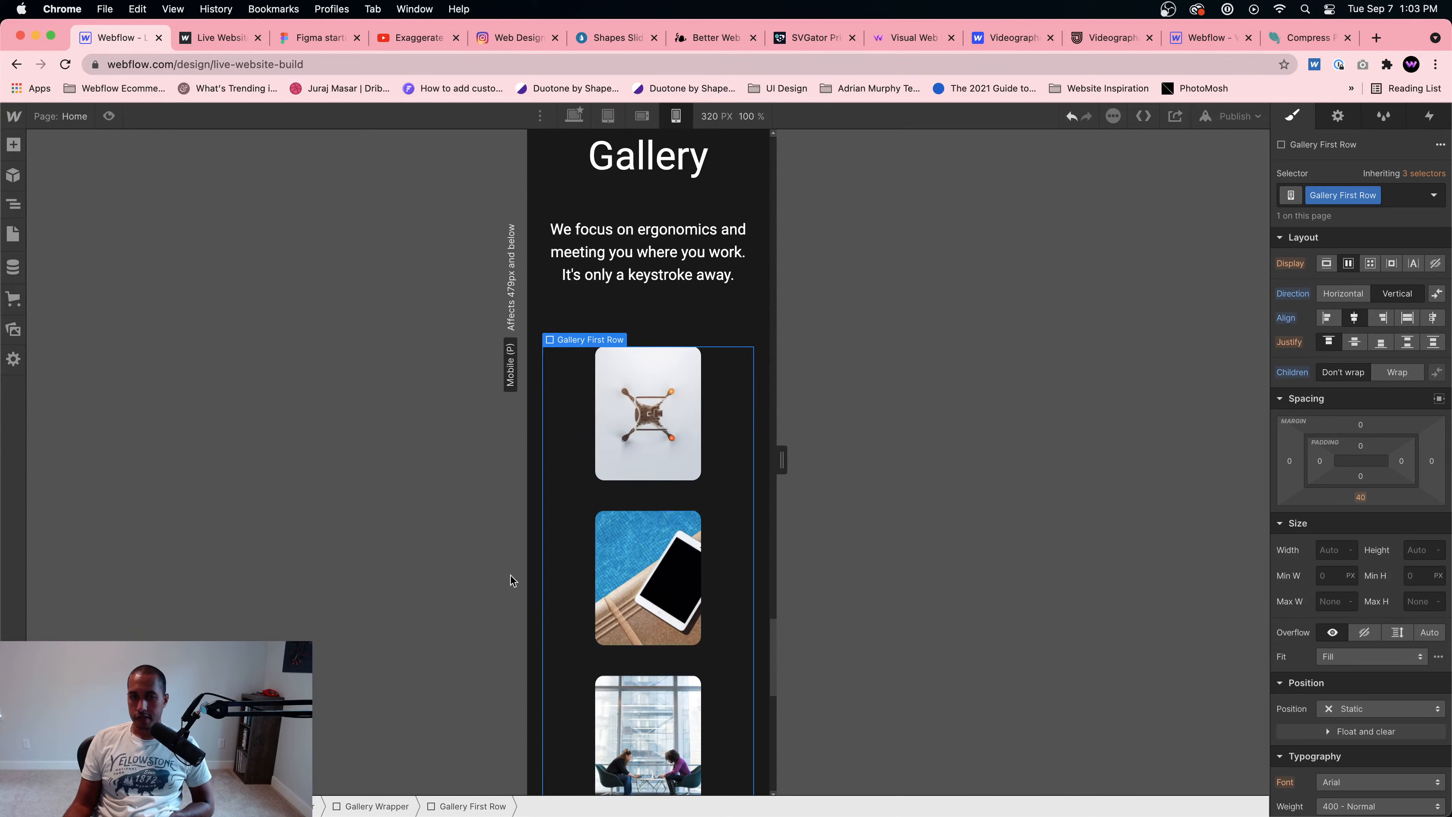
scroll(572, 560, "down", 10)
scroll(654, 521, "up", 10)
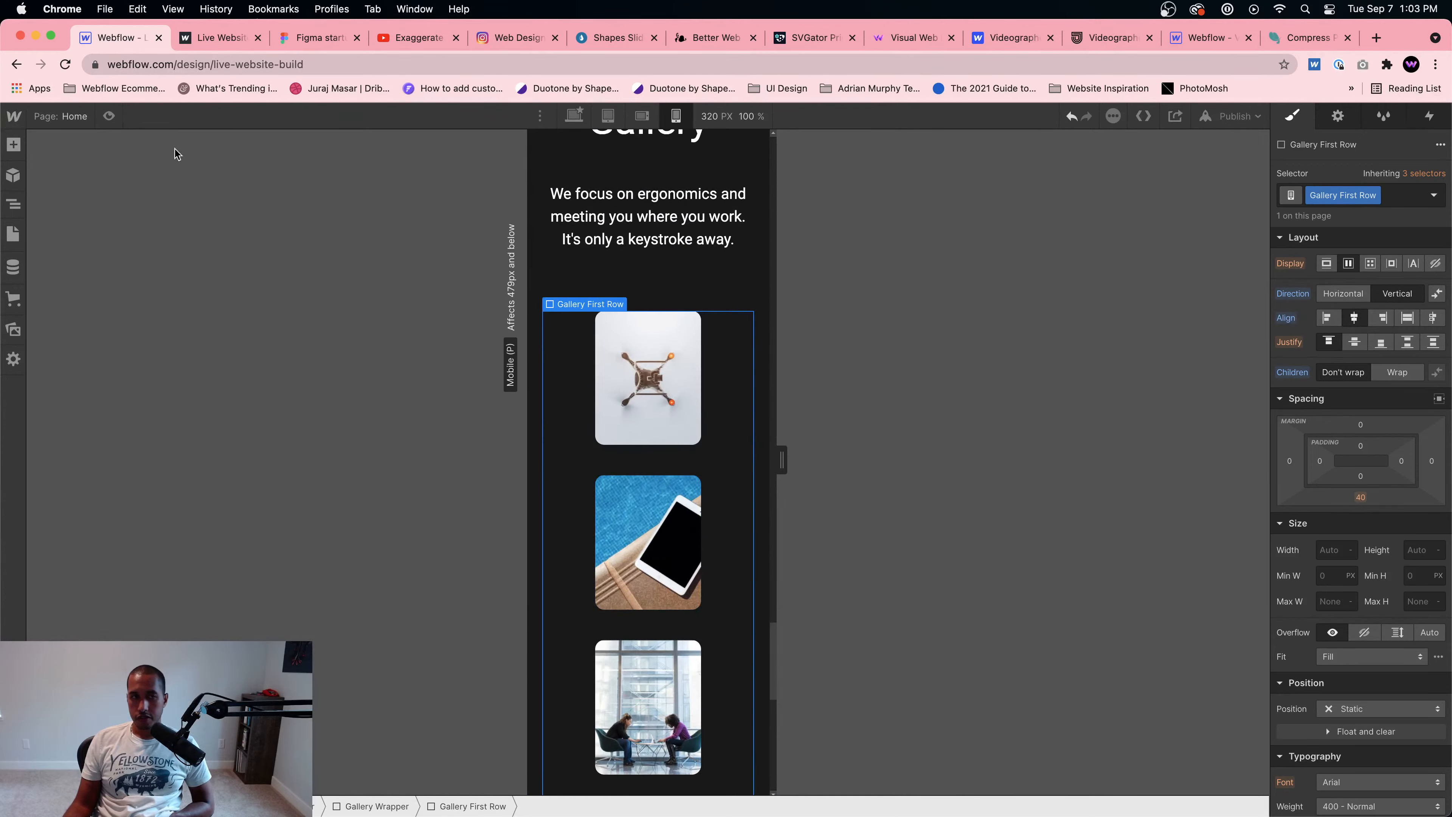
Step: Preview the stacked Gallery images at mobile portrait, examining their size and spacing, and return to editing
left_click(109, 116)
scroll(767, 360, "up", 4)
scroll(780, 366, "down", 1)
scroll(781, 365, "down", 10)
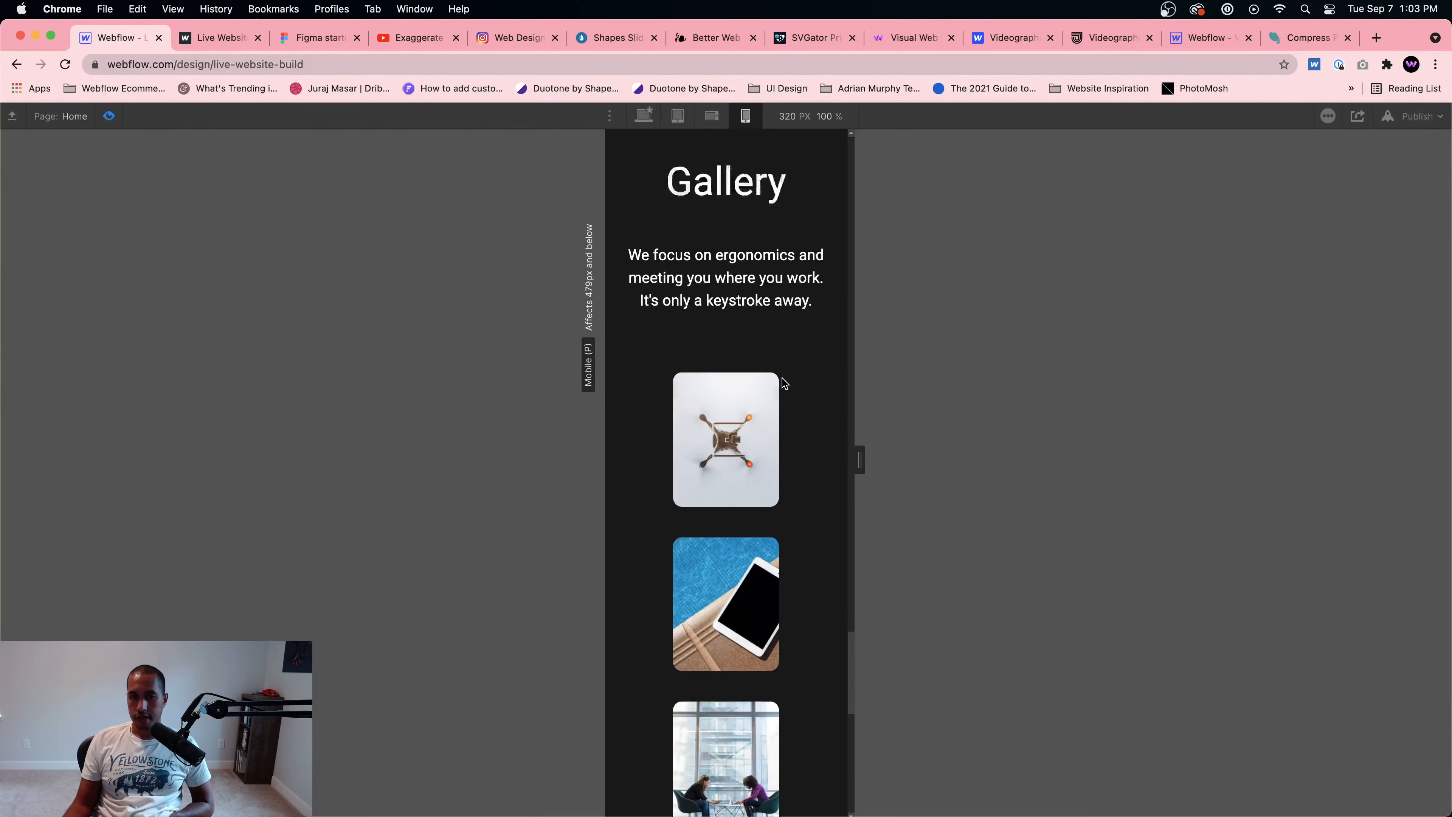
scroll(782, 378, "up", 2)
scroll(781, 378, "up", 5)
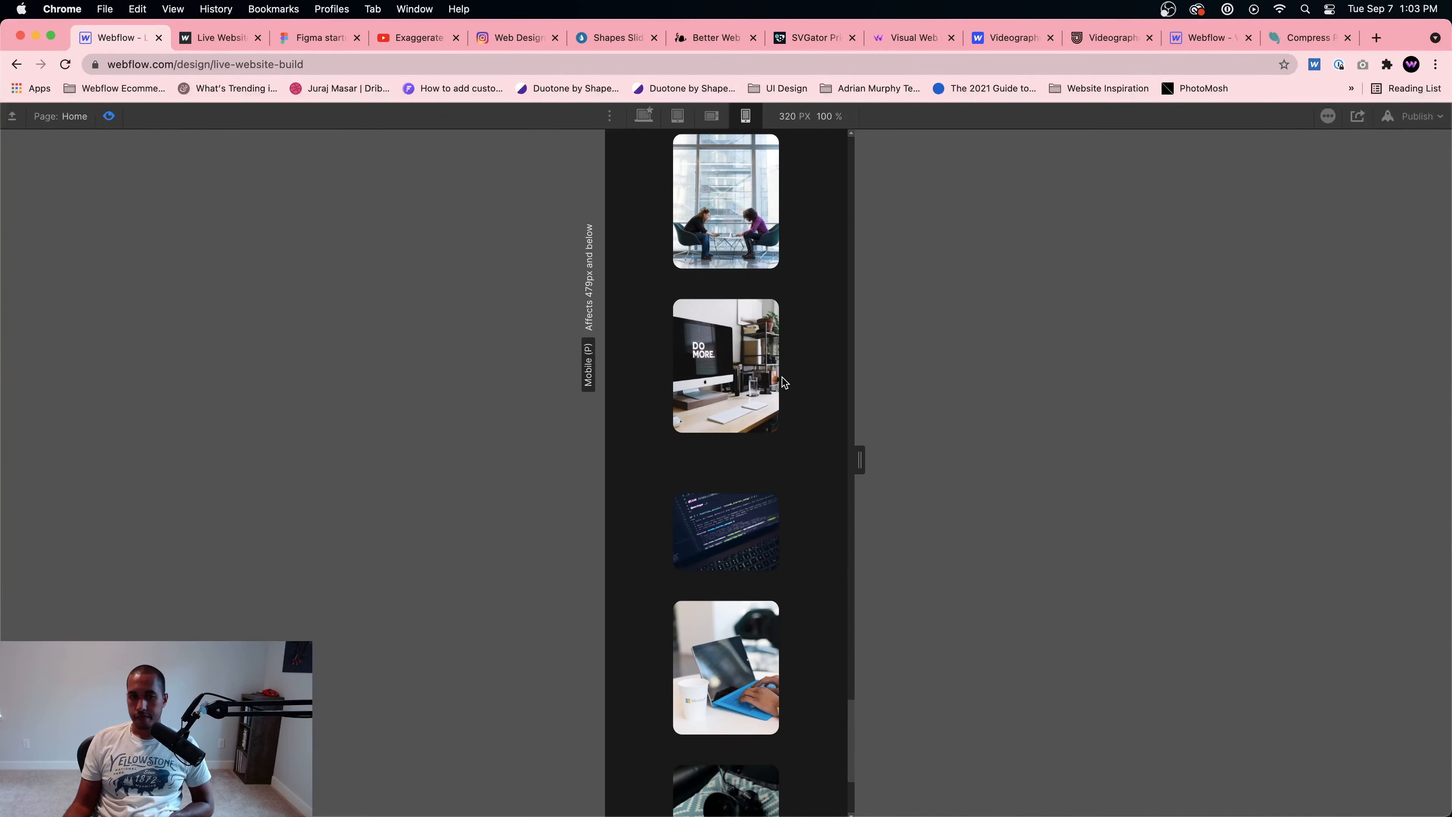
left_click(108, 117)
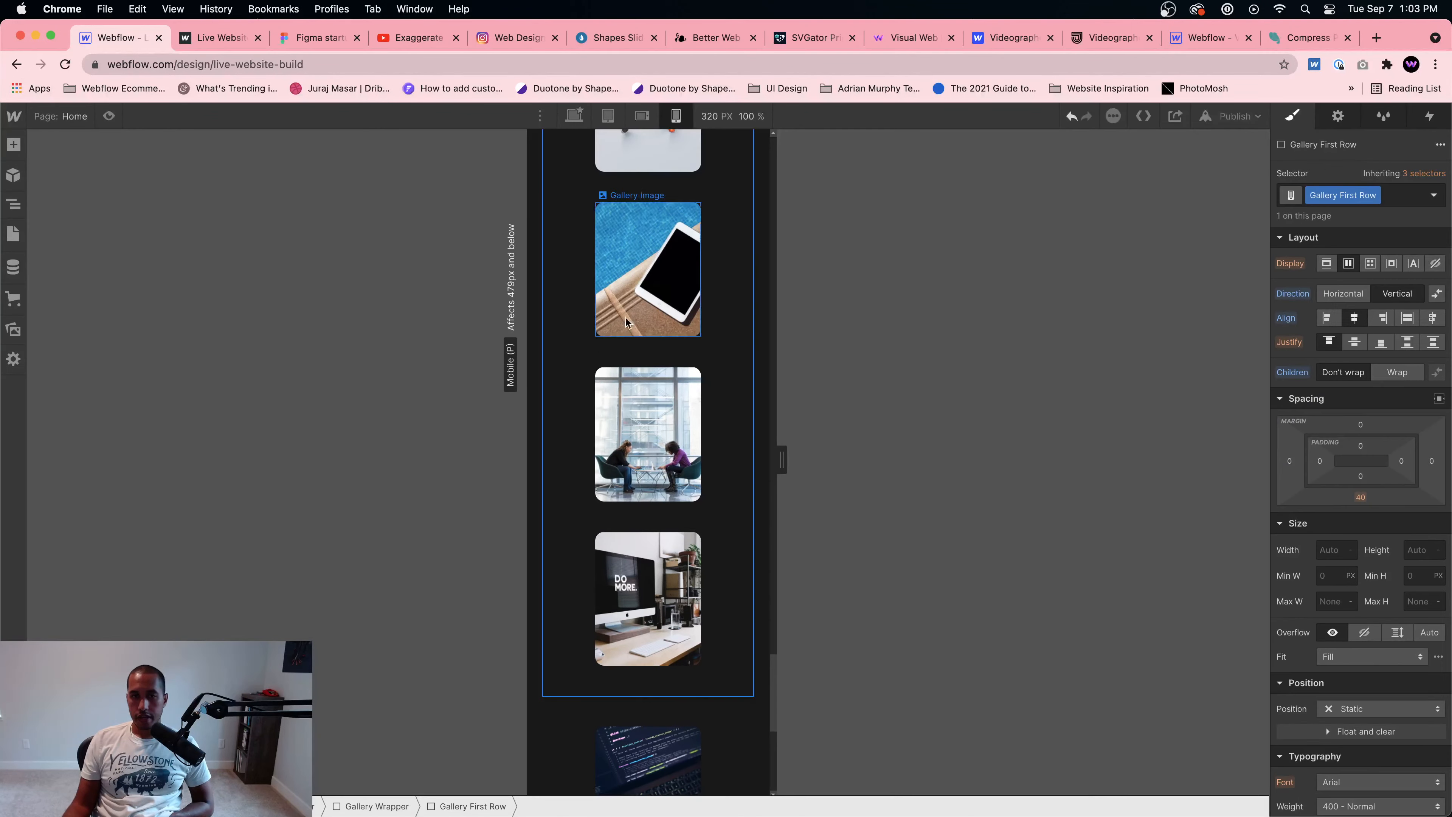
Step: Inspect the mobile portrait style settings of the second row's Gallery Image Wrapper, the Gallery Second Row and the Gallery Wrapper
scroll(679, 534, "down", 5)
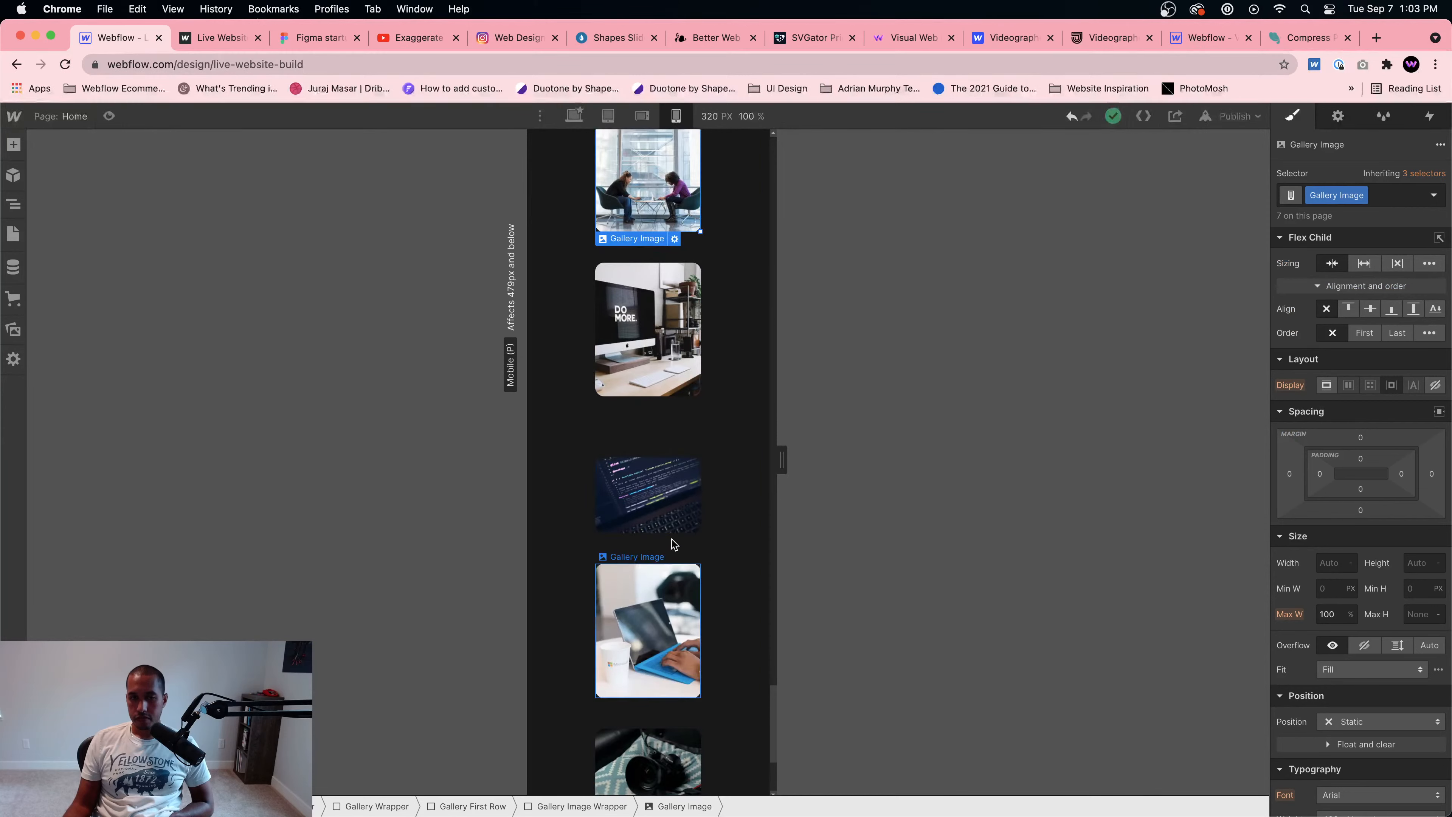
left_click(692, 517)
left_click(591, 806)
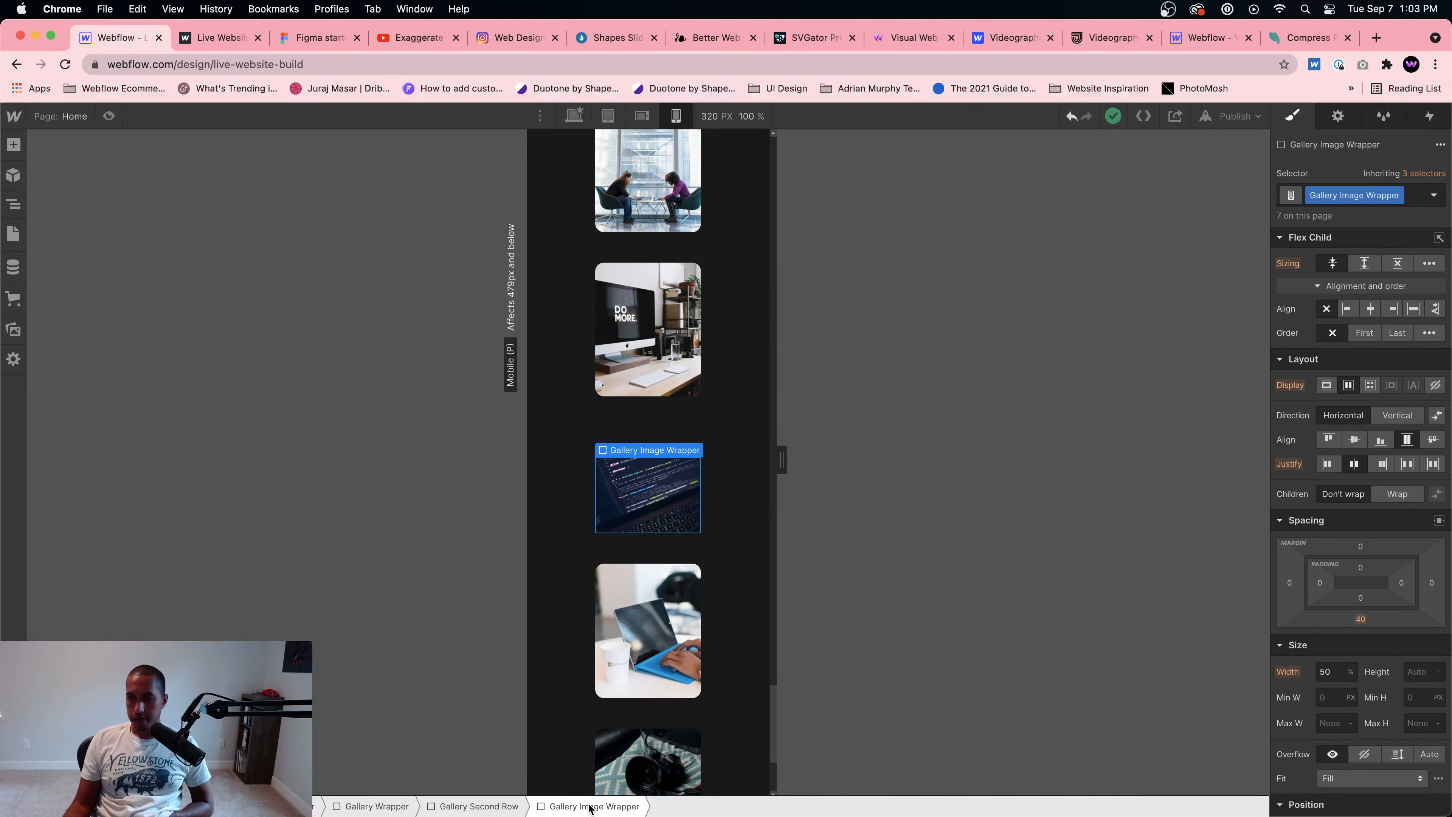
left_click(512, 806)
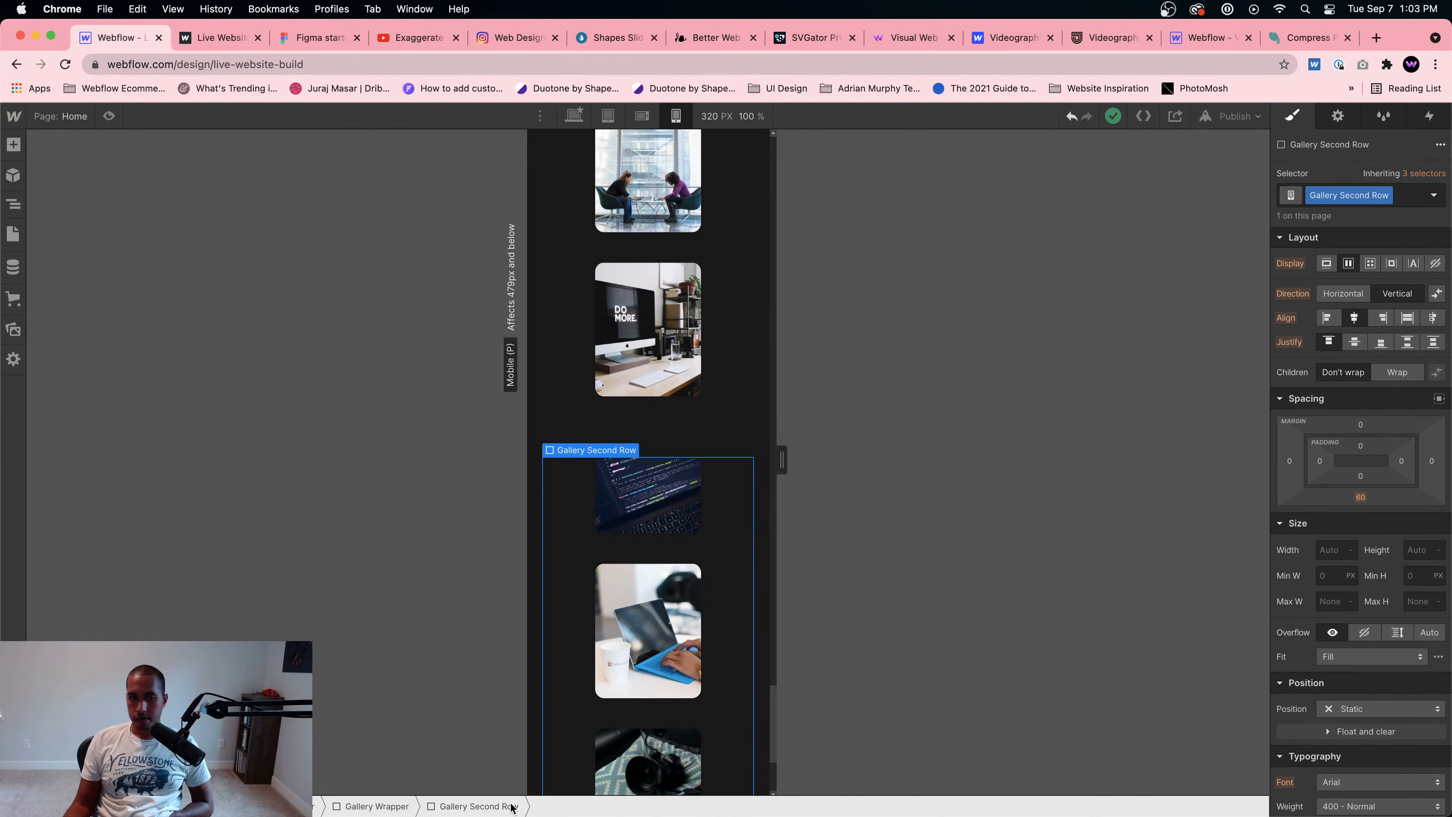
left_click(378, 809)
scroll(583, 589, "up", 8)
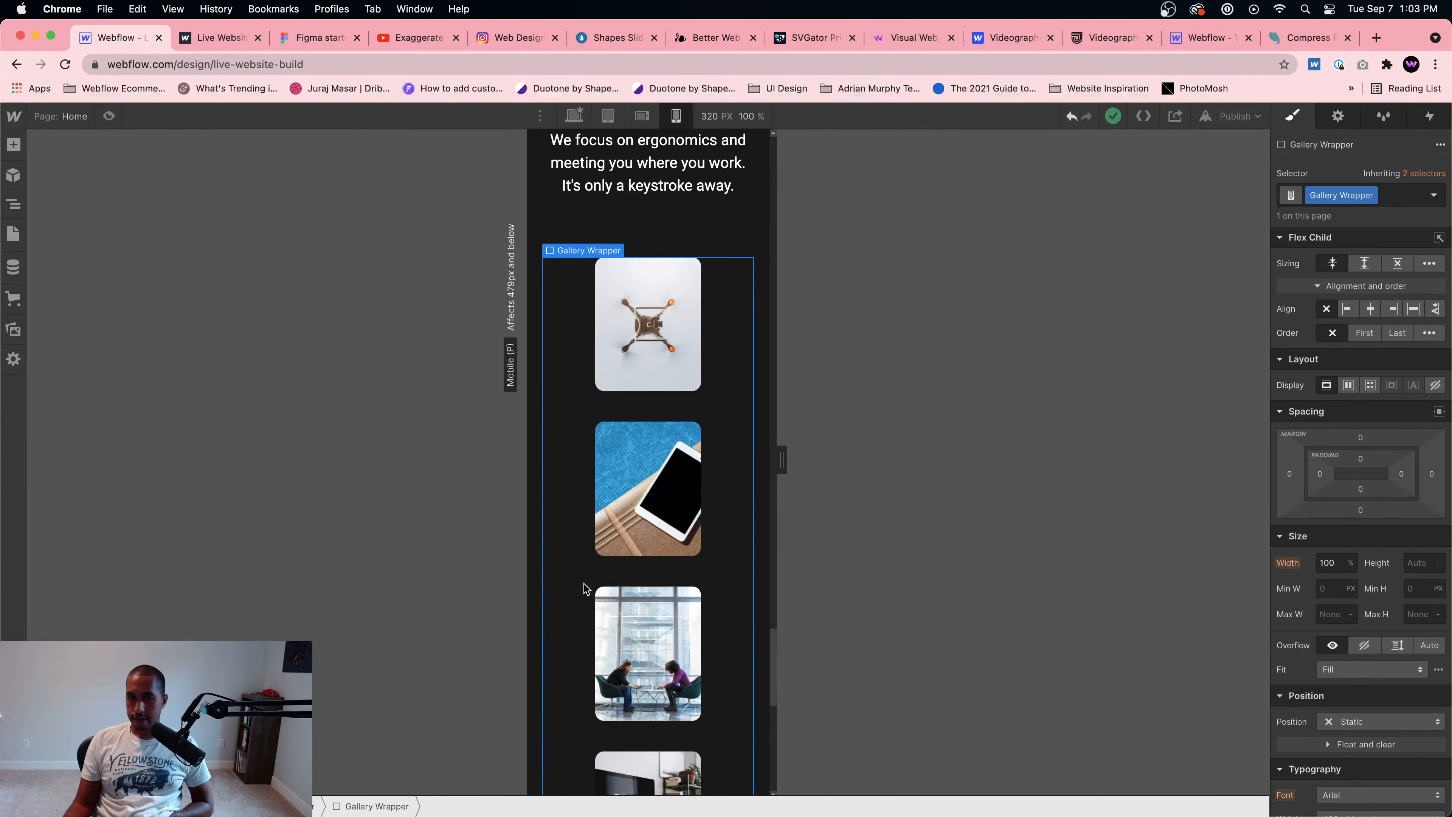
Step: Set the Gallery Image Wrapper's width to 100% at the mobile portrait breakpoint and review the stacked images
left_click(483, 806)
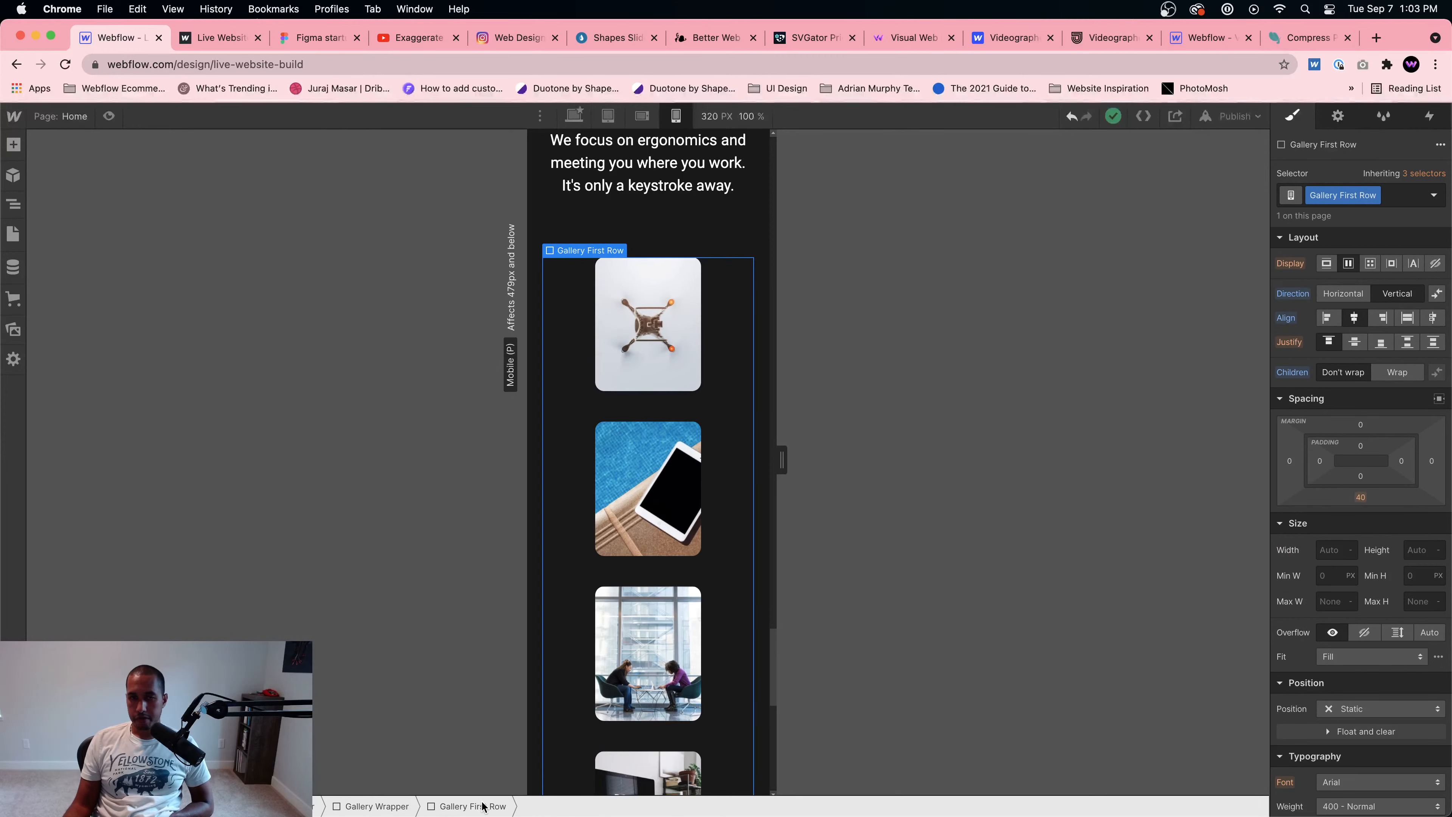
left_click(644, 340)
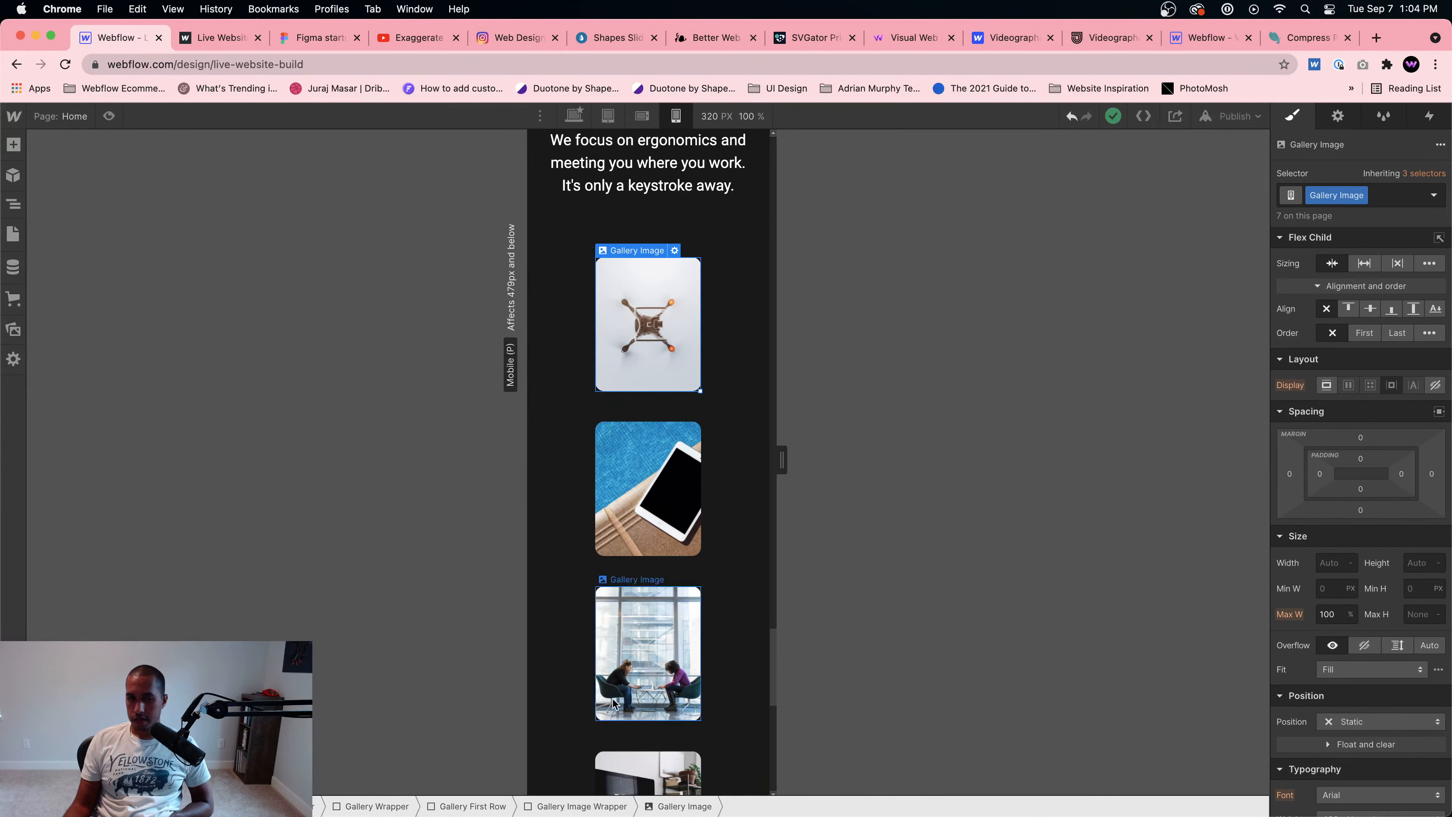
left_click(582, 807)
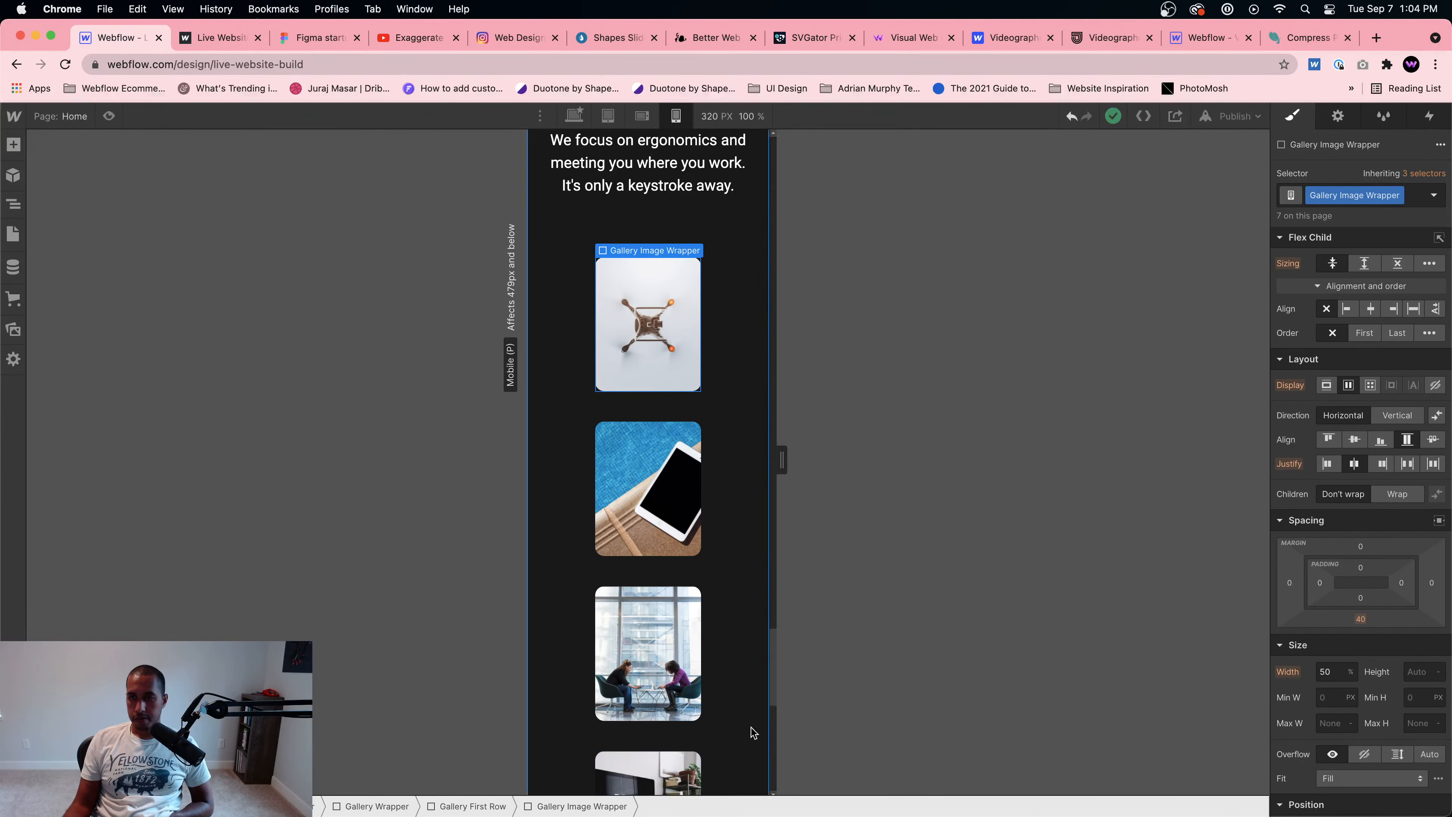
left_click(1336, 673)
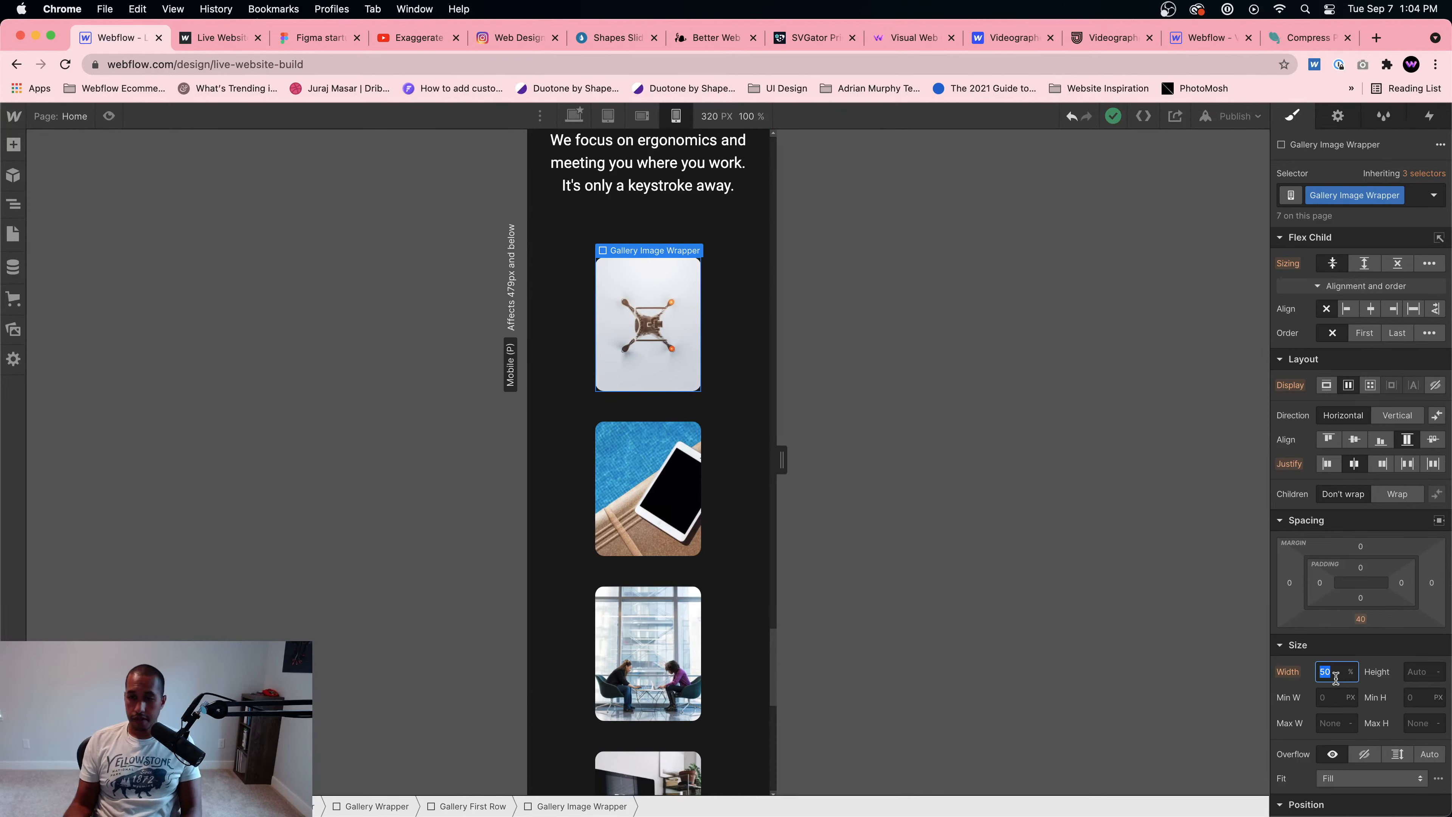
type("100")
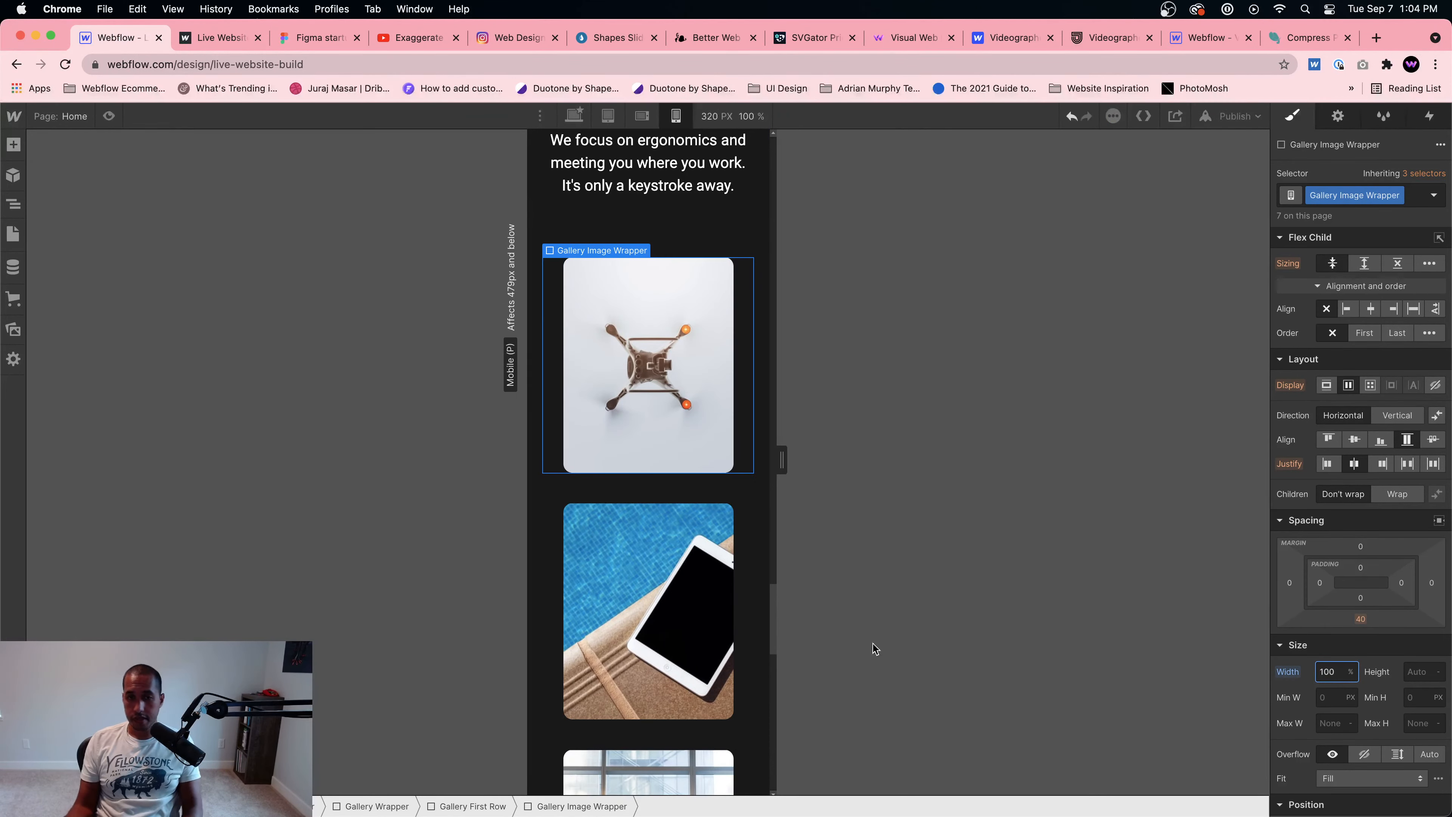
scroll(694, 521, "down", 3)
scroll(694, 521, "down", 10)
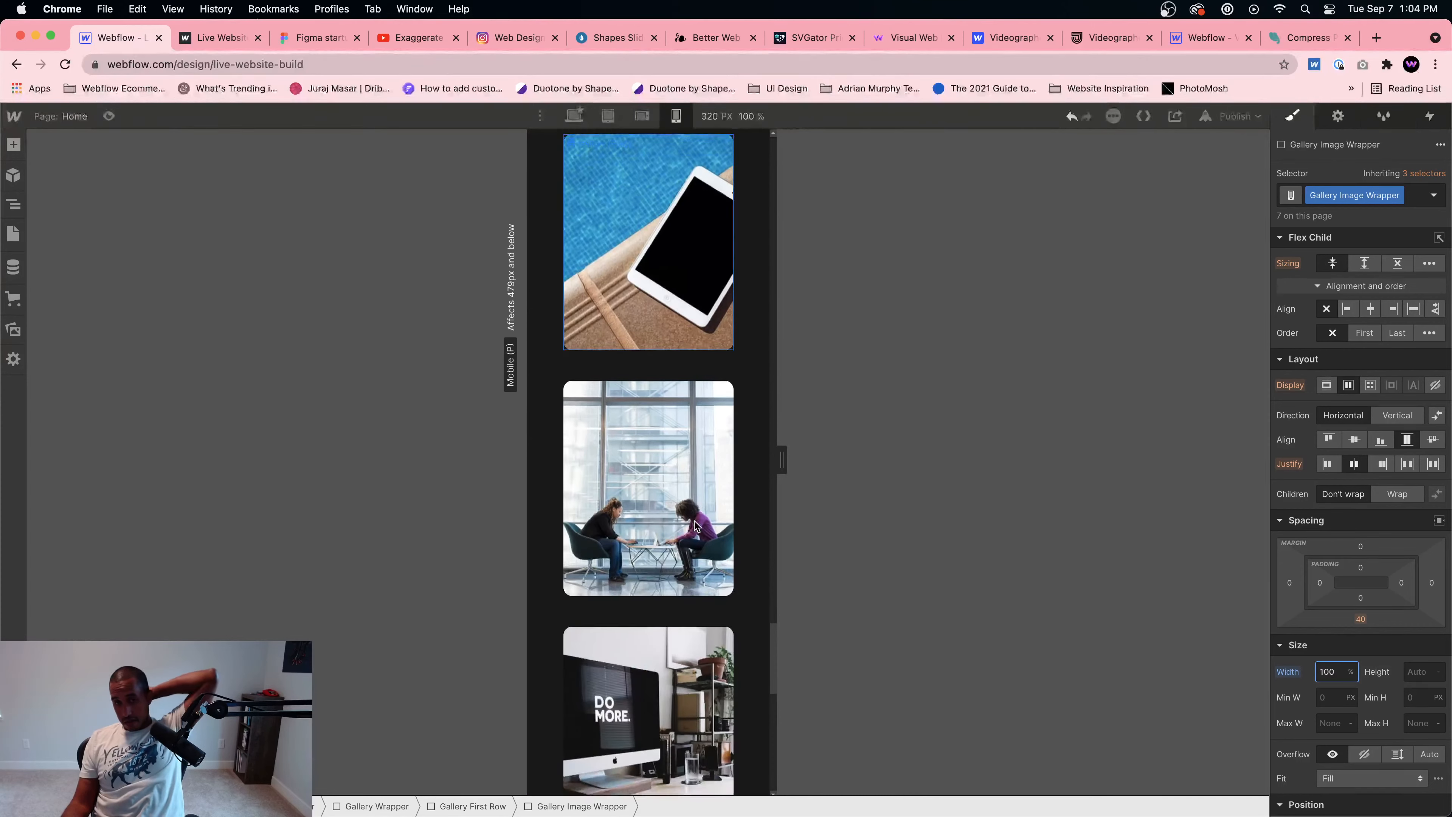
scroll(695, 524, "up", 15)
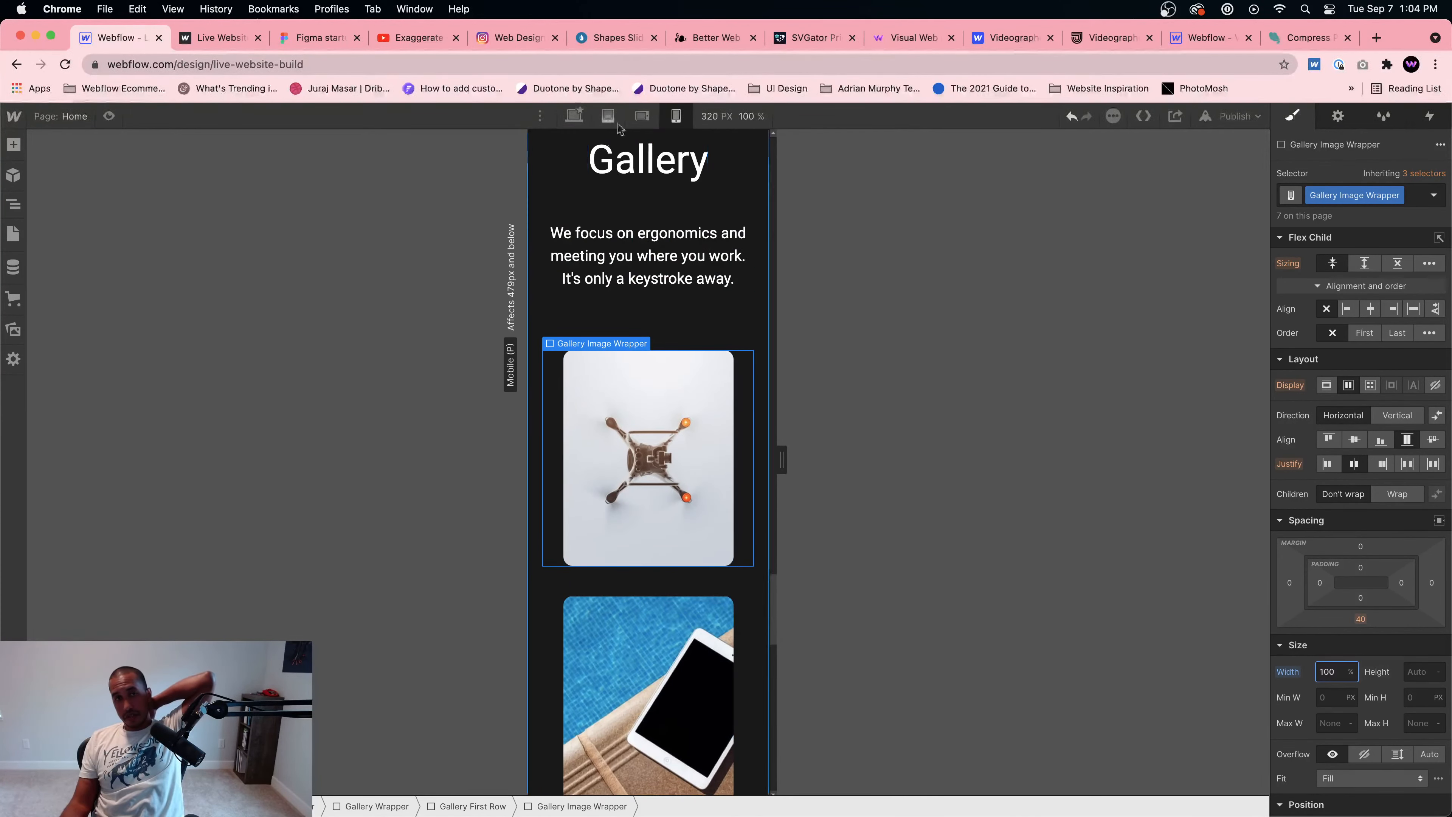
Step: Check the Gallery layout at the mobile landscape, tablet and desktop breakpoints, and look back over the desktop page up to the Contents section
left_click(642, 115)
scroll(758, 433, "down", 6)
scroll(756, 432, "down", 5)
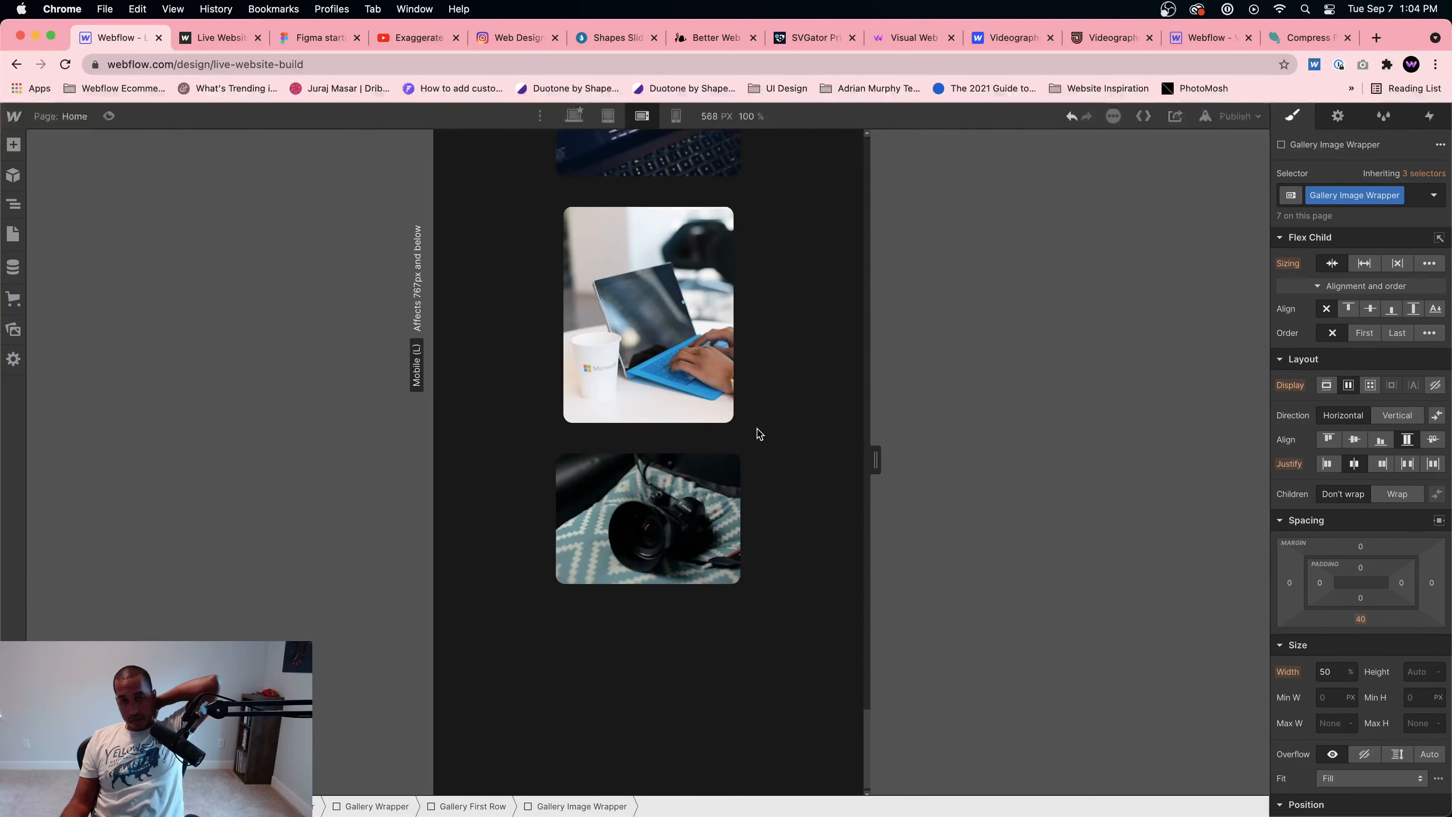
scroll(755, 432, "up", 6)
left_click(607, 116)
scroll(697, 343, "down", 4)
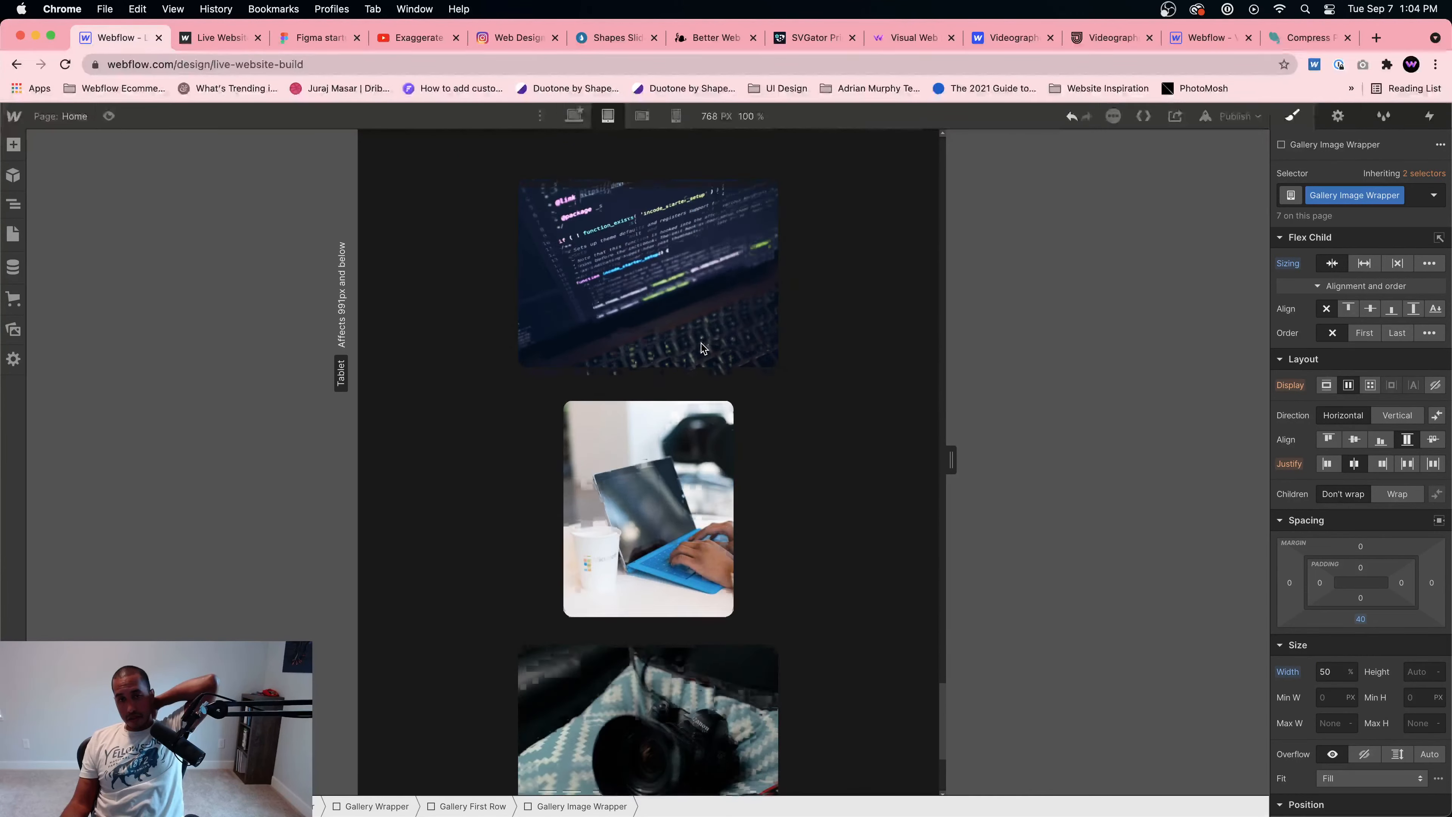
scroll(703, 347, "up", 6)
left_click(574, 116)
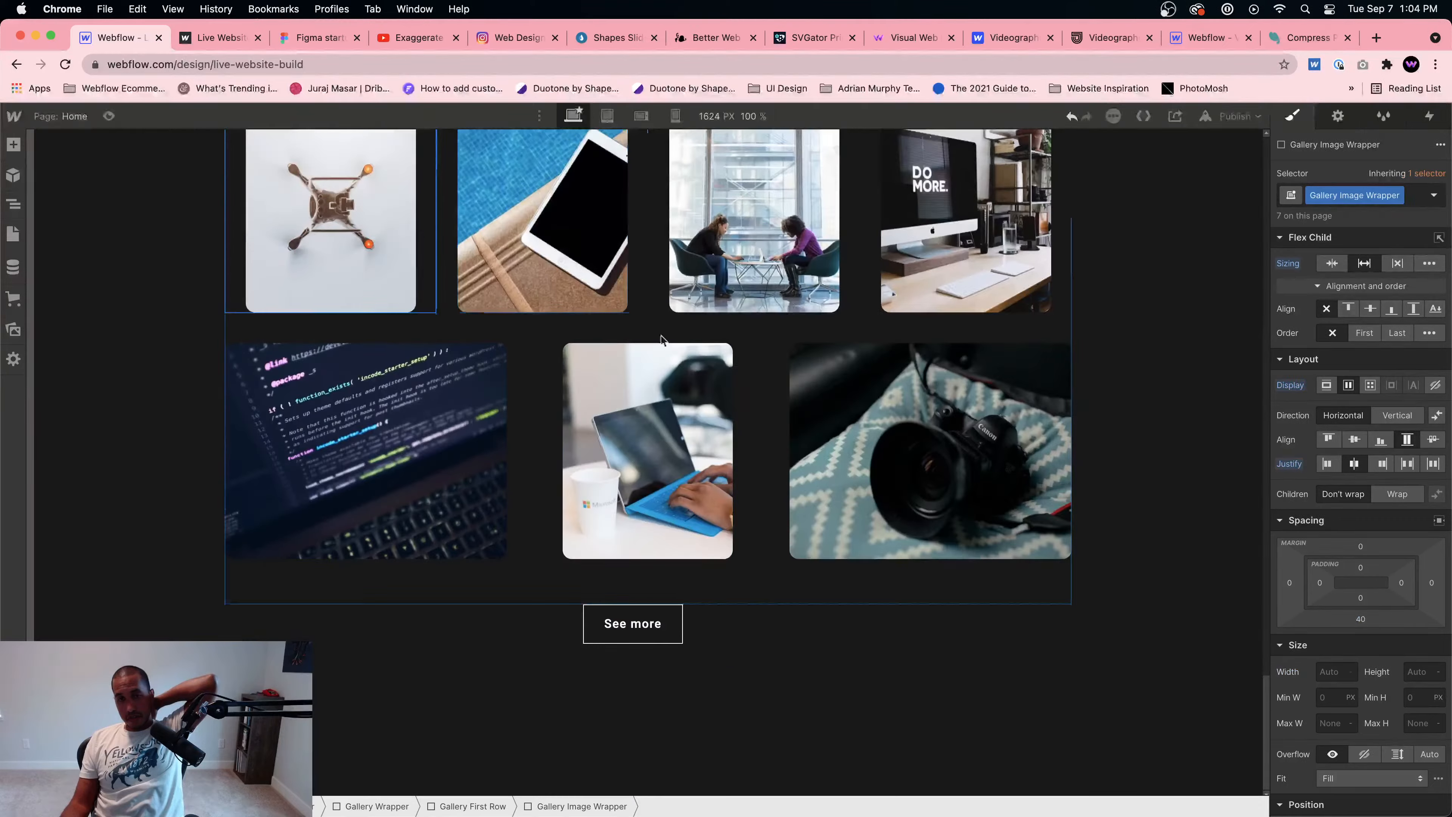
scroll(671, 354, "up", 10)
scroll(671, 351, "up", 6)
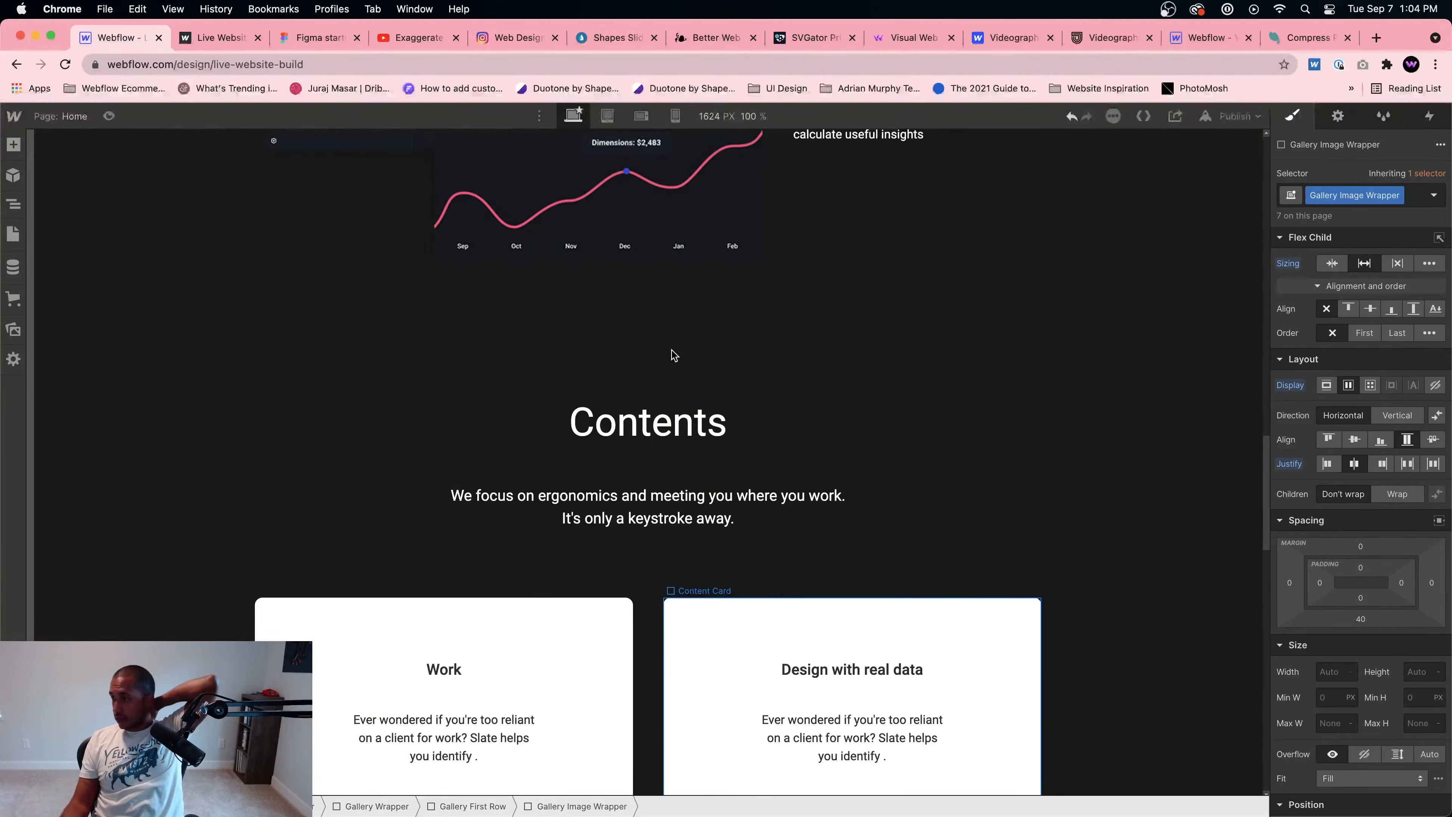
Step: Review the desktop page around the Features and Gallery sections, and examine the mobile landscape layout from Contents up to the hero
scroll(711, 402, "up", 5)
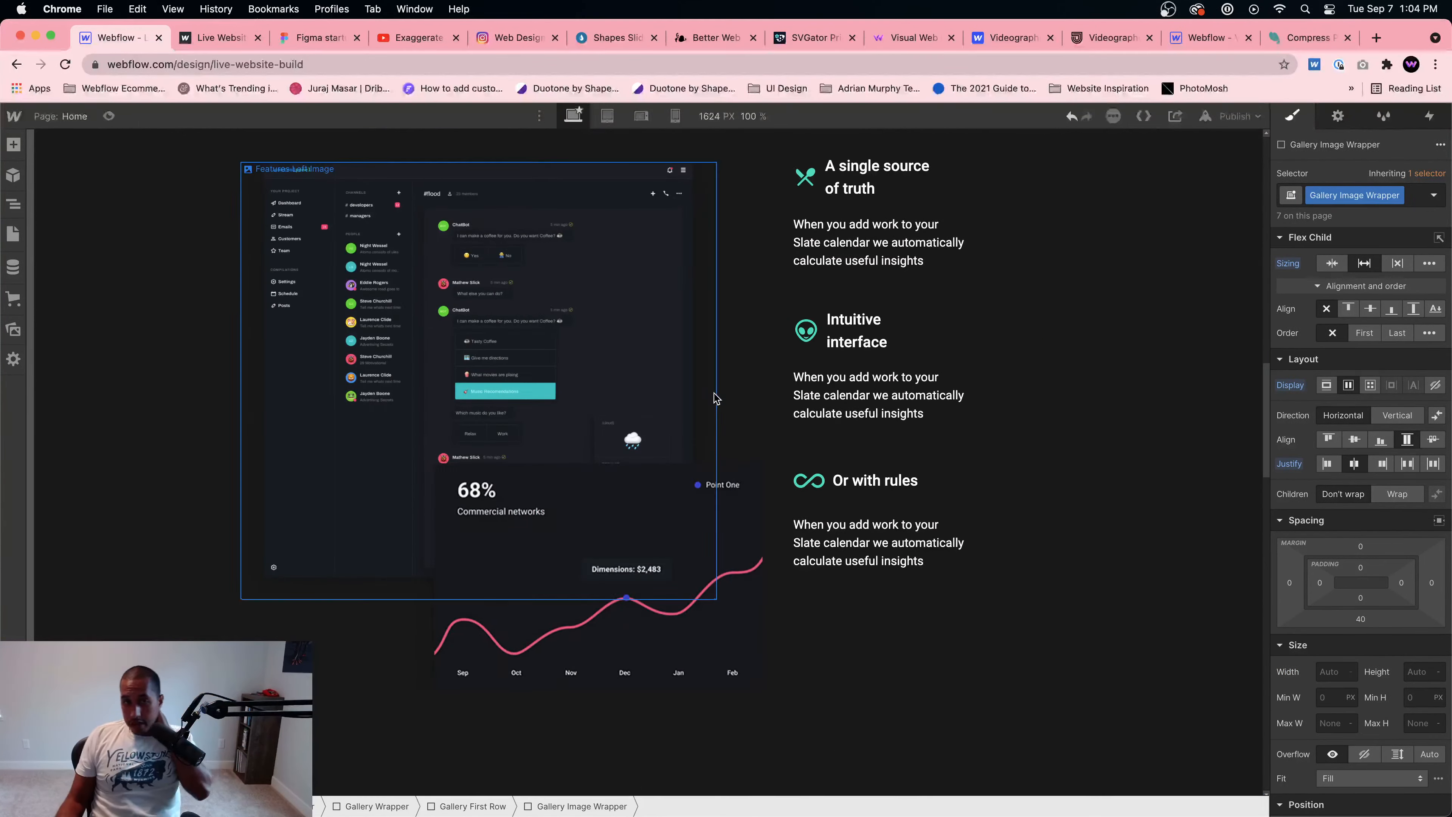
scroll(709, 406, "down", 20)
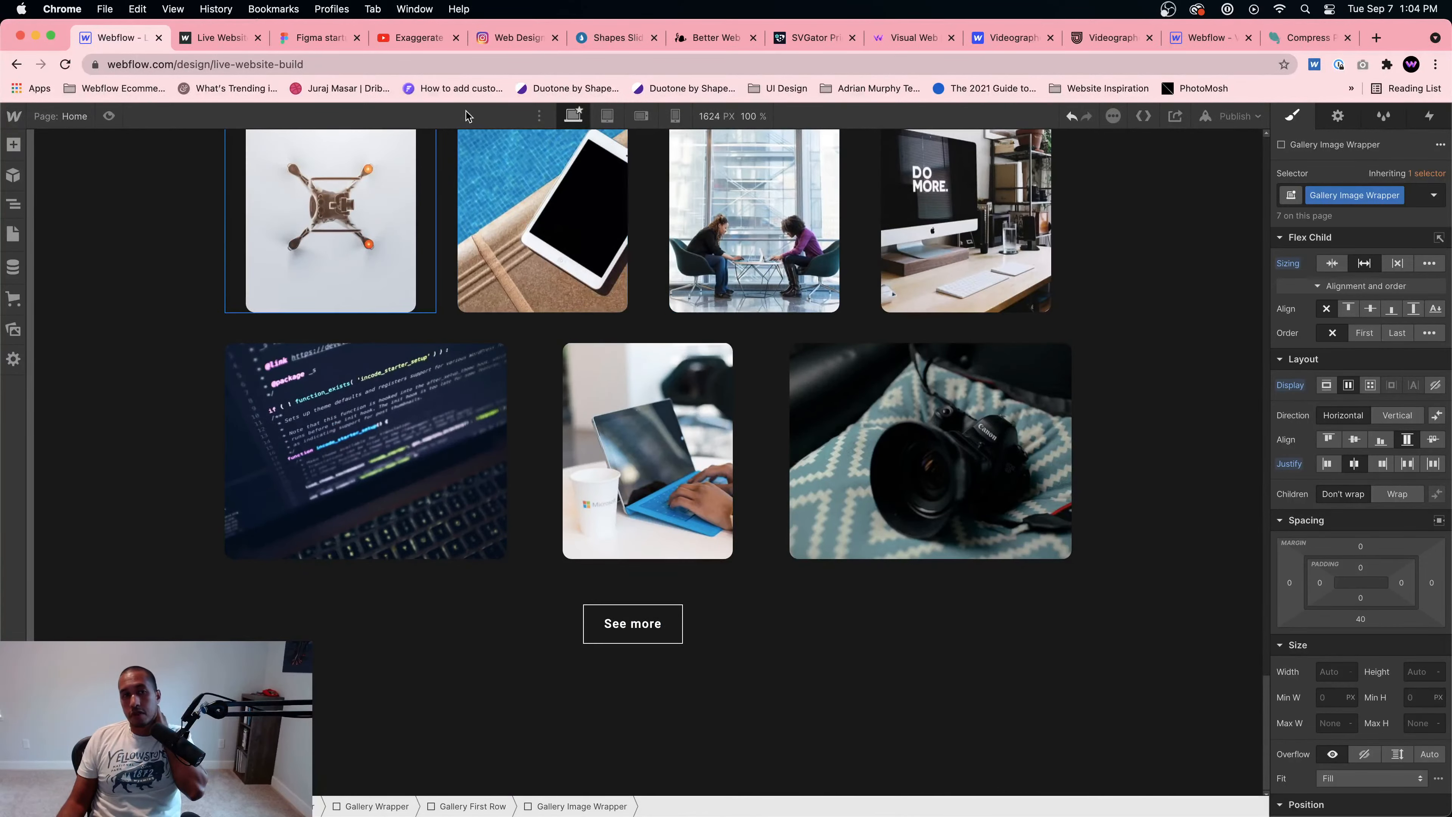
scroll(699, 404, "up", 8)
left_click(638, 117)
left_click(641, 116)
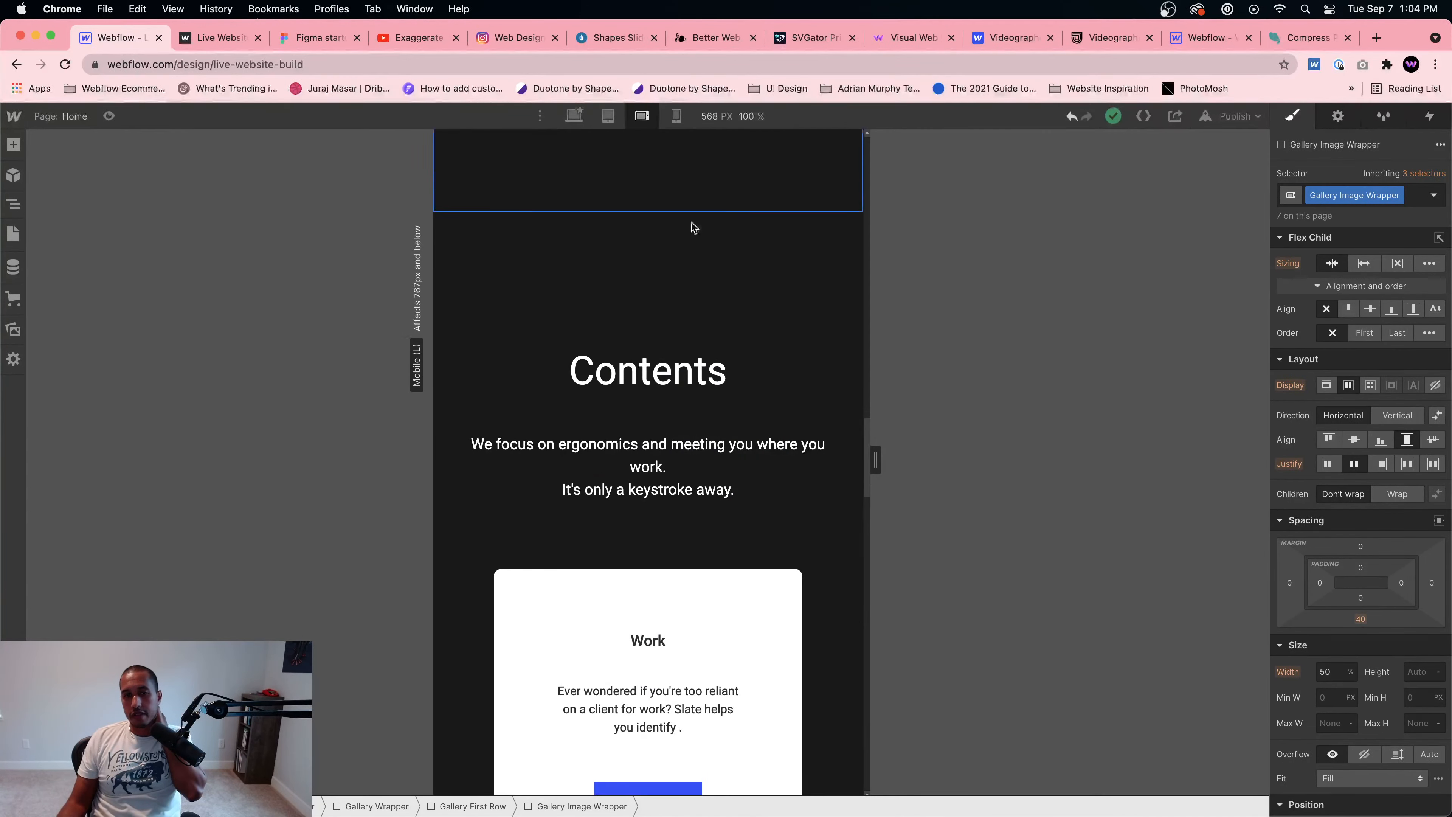
scroll(695, 297, "up", 15)
scroll(703, 303, "up", 10)
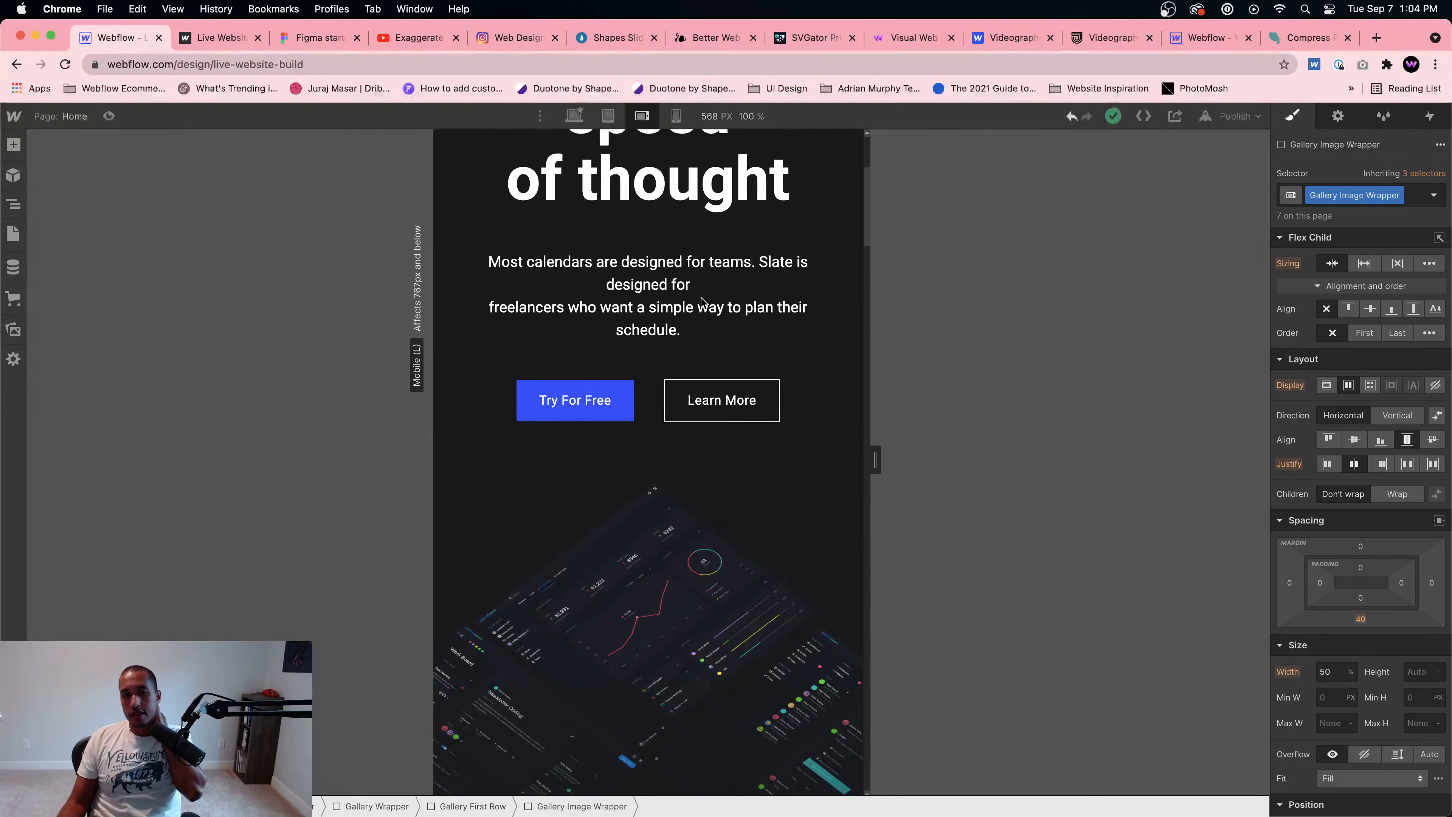
Step: Examine the tablet layout from the hero down to the Gallery, and return to the Features section at the desktop breakpoint
left_click(608, 116)
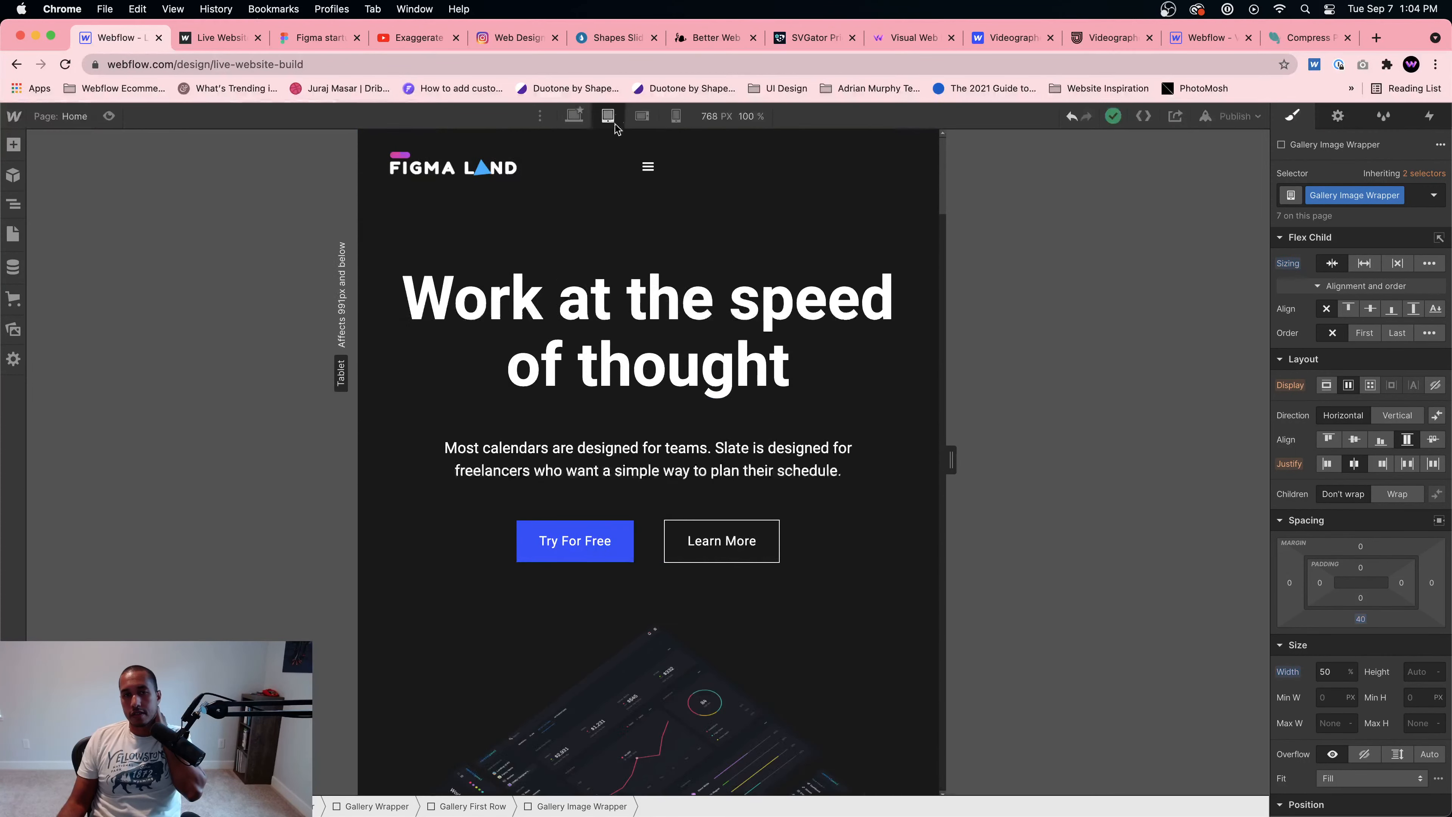
scroll(679, 309, "down", 3)
scroll(679, 309, "down", 2)
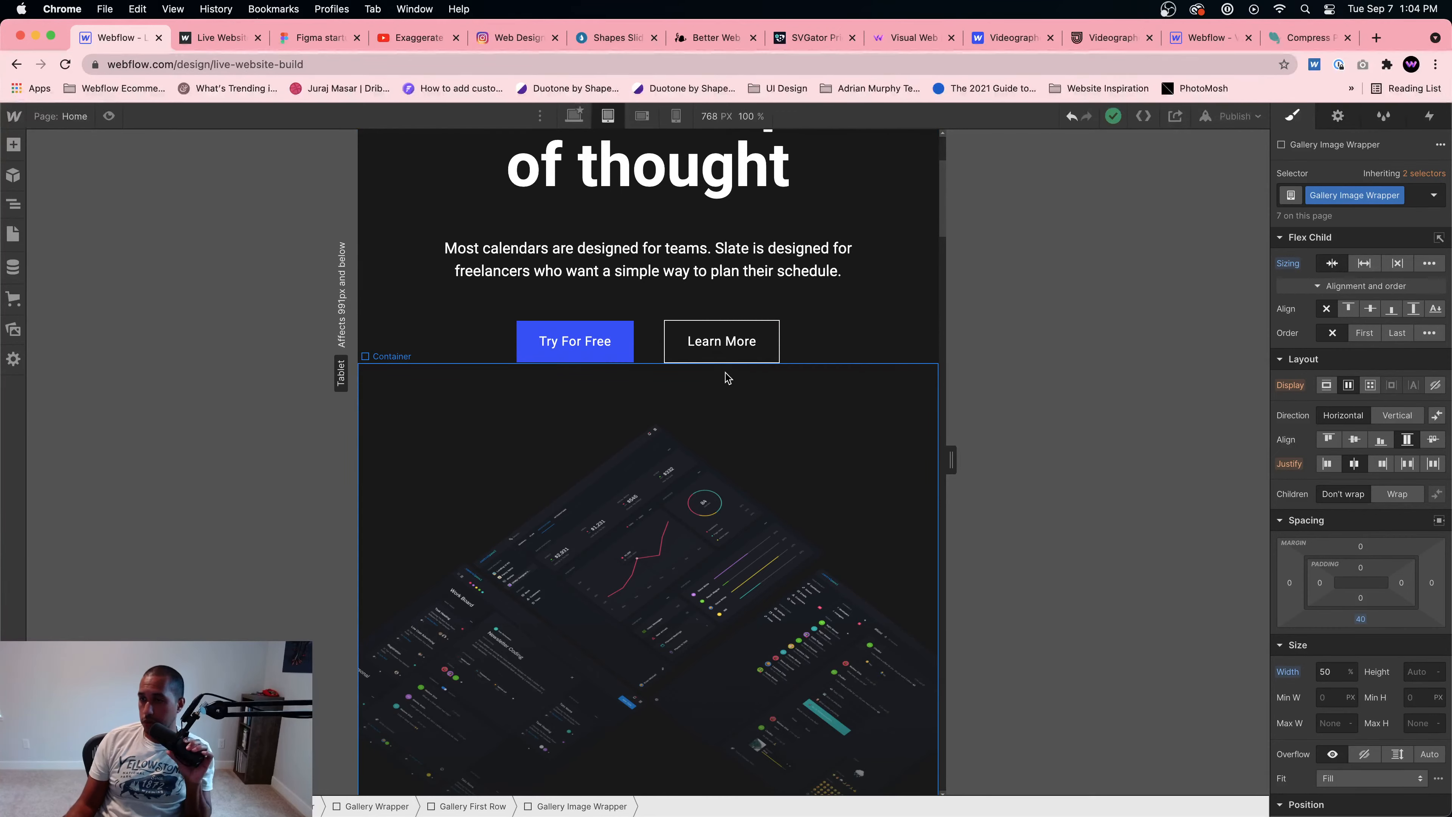
scroll(735, 409, "down", 5)
scroll(737, 432, "down", 20)
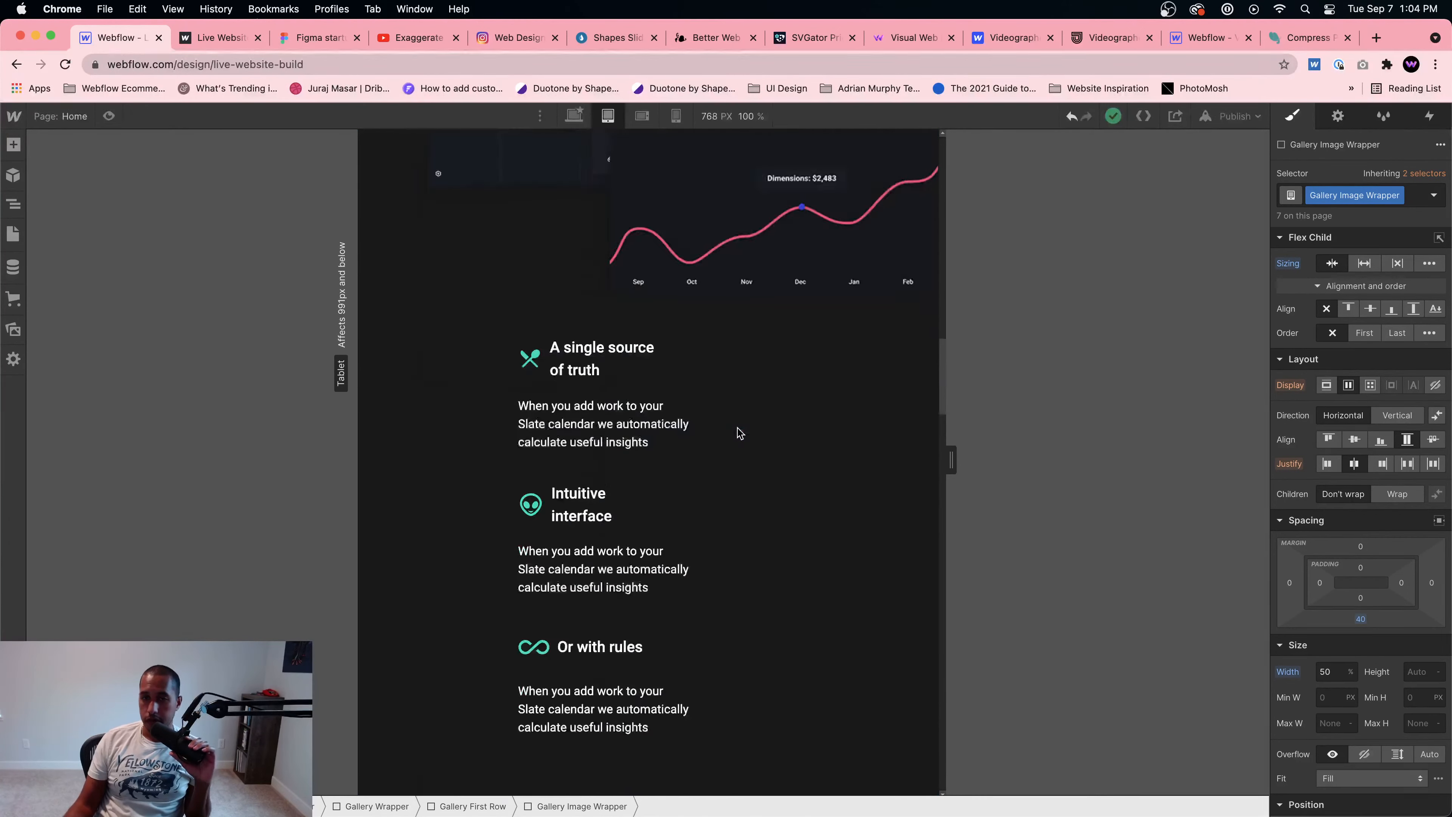
scroll(740, 433, "down", 7)
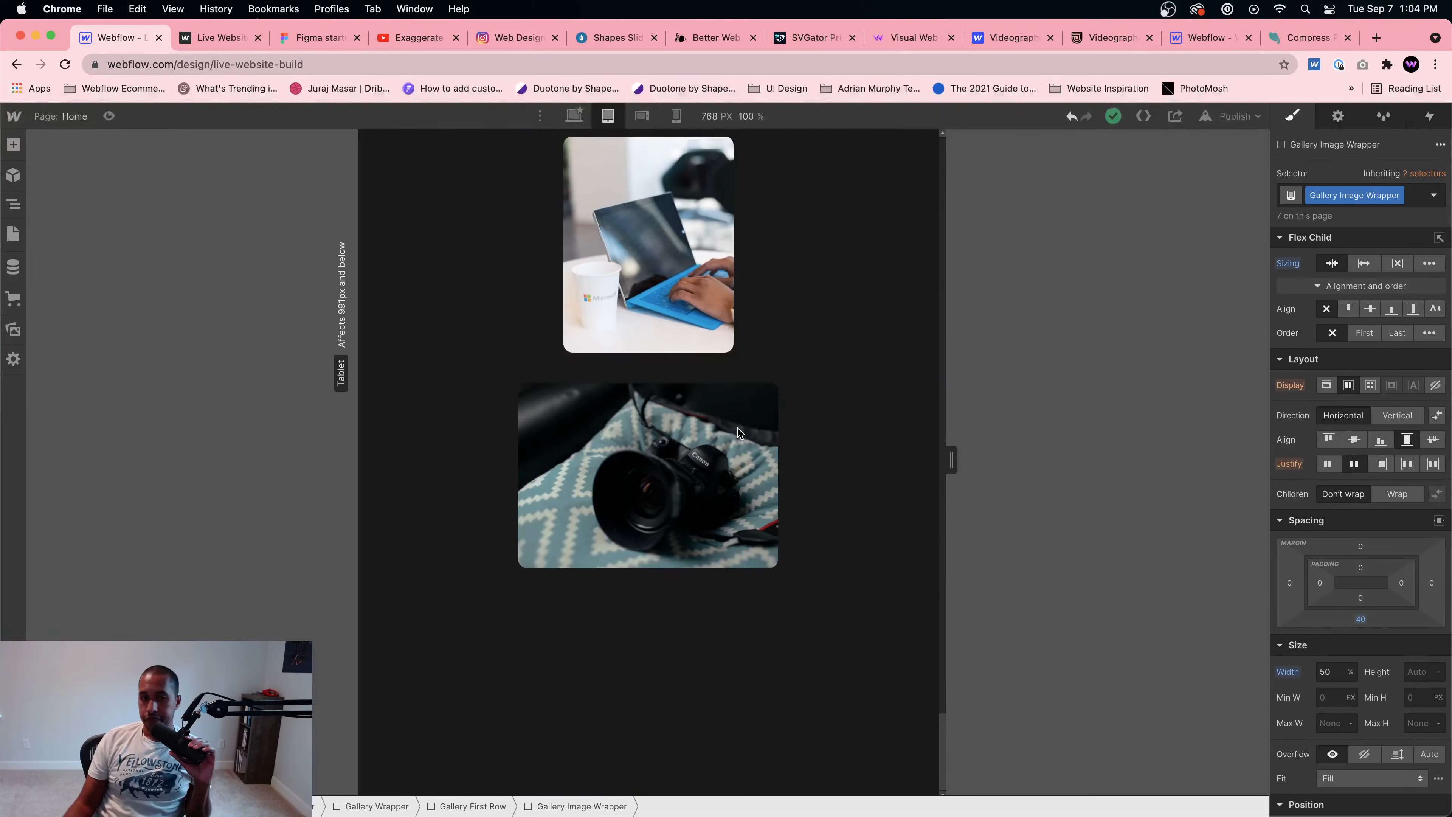
left_click(574, 117)
scroll(633, 383, "up", 14)
scroll(632, 379, "up", 10)
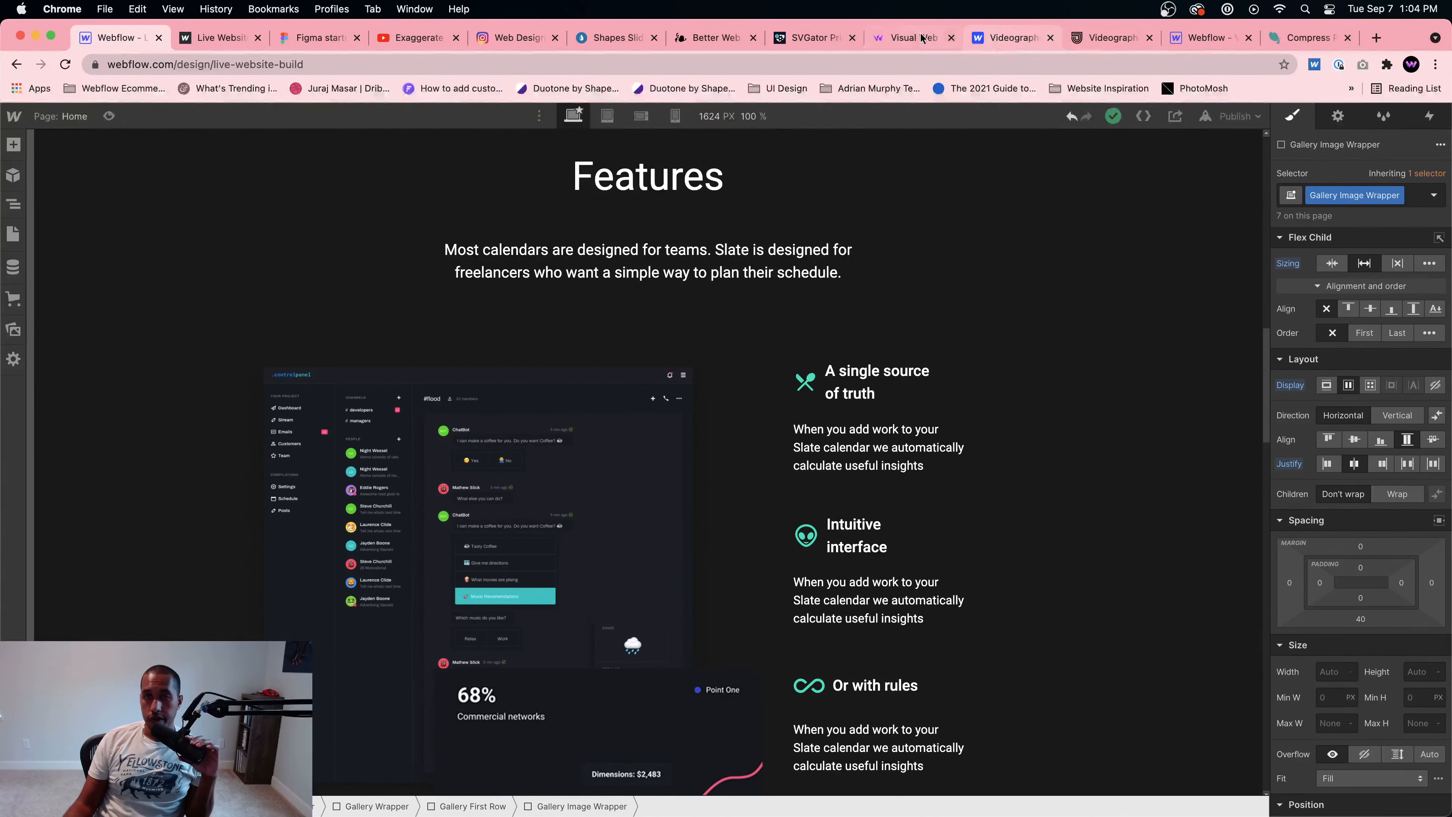
Step: Look at the SVGator pricing page and step through the slides of two Shapes Slideshow demos, including the circular-mask version
left_click(809, 38)
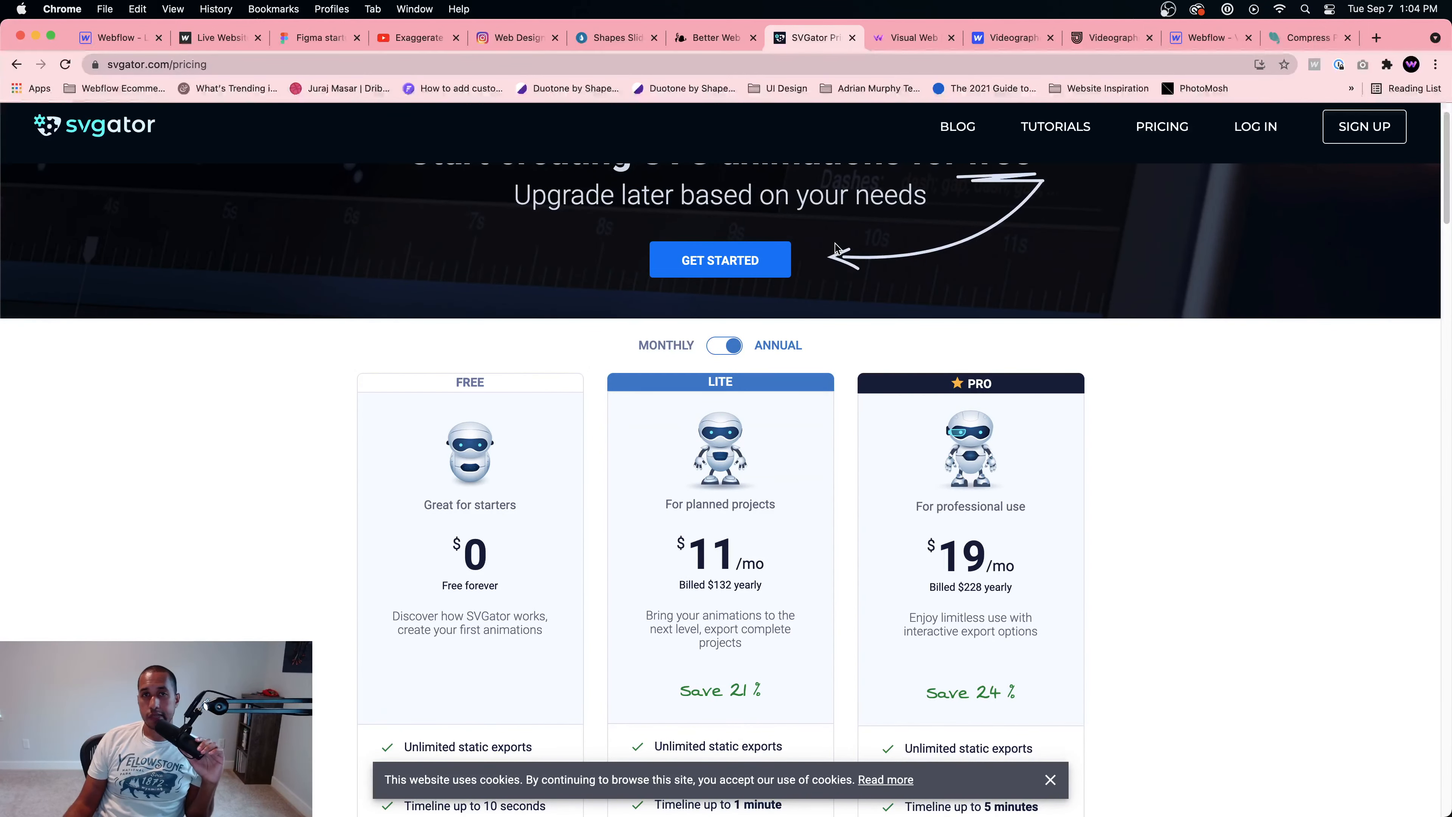
left_click(629, 38)
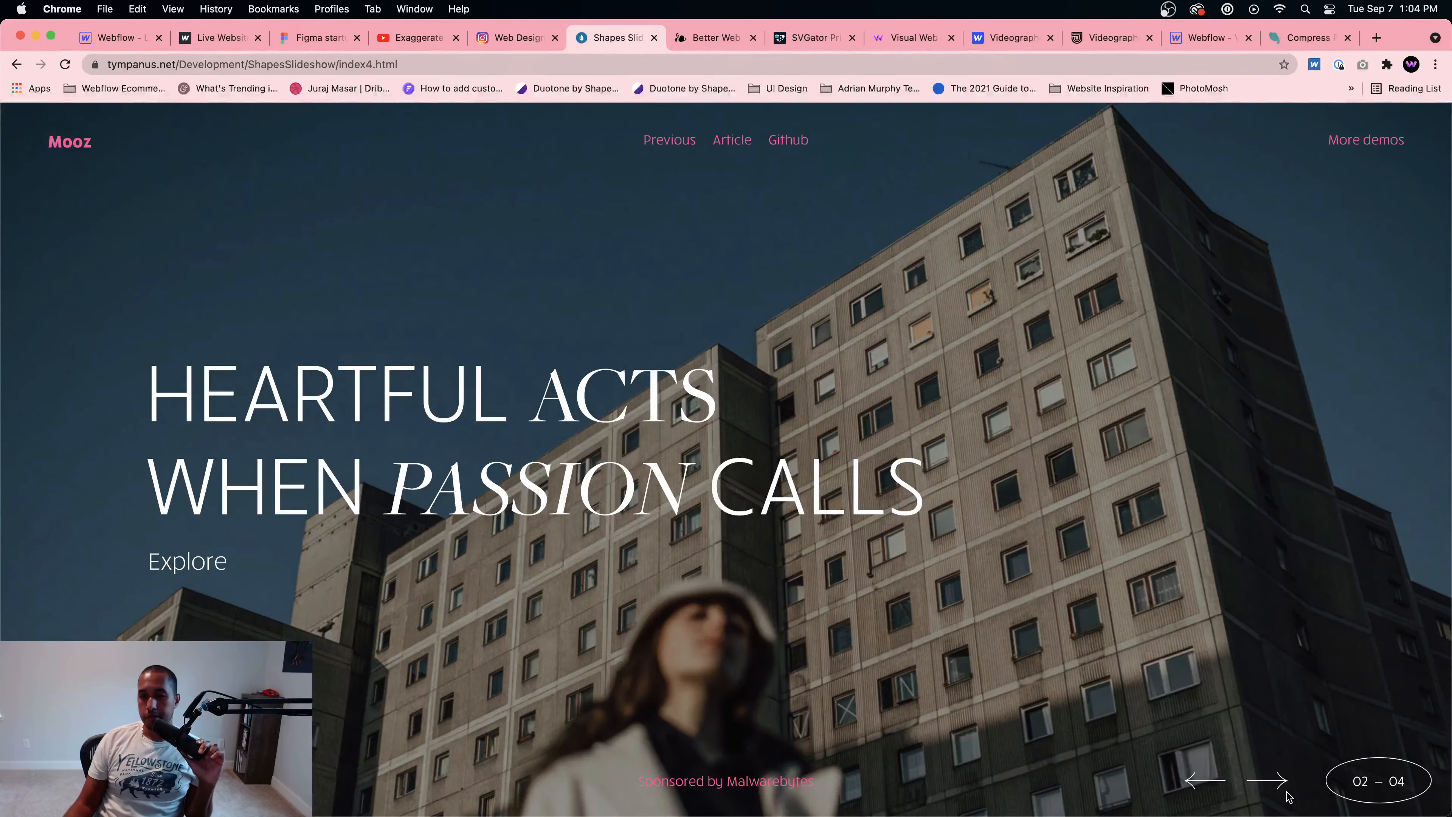
left_click(1277, 782)
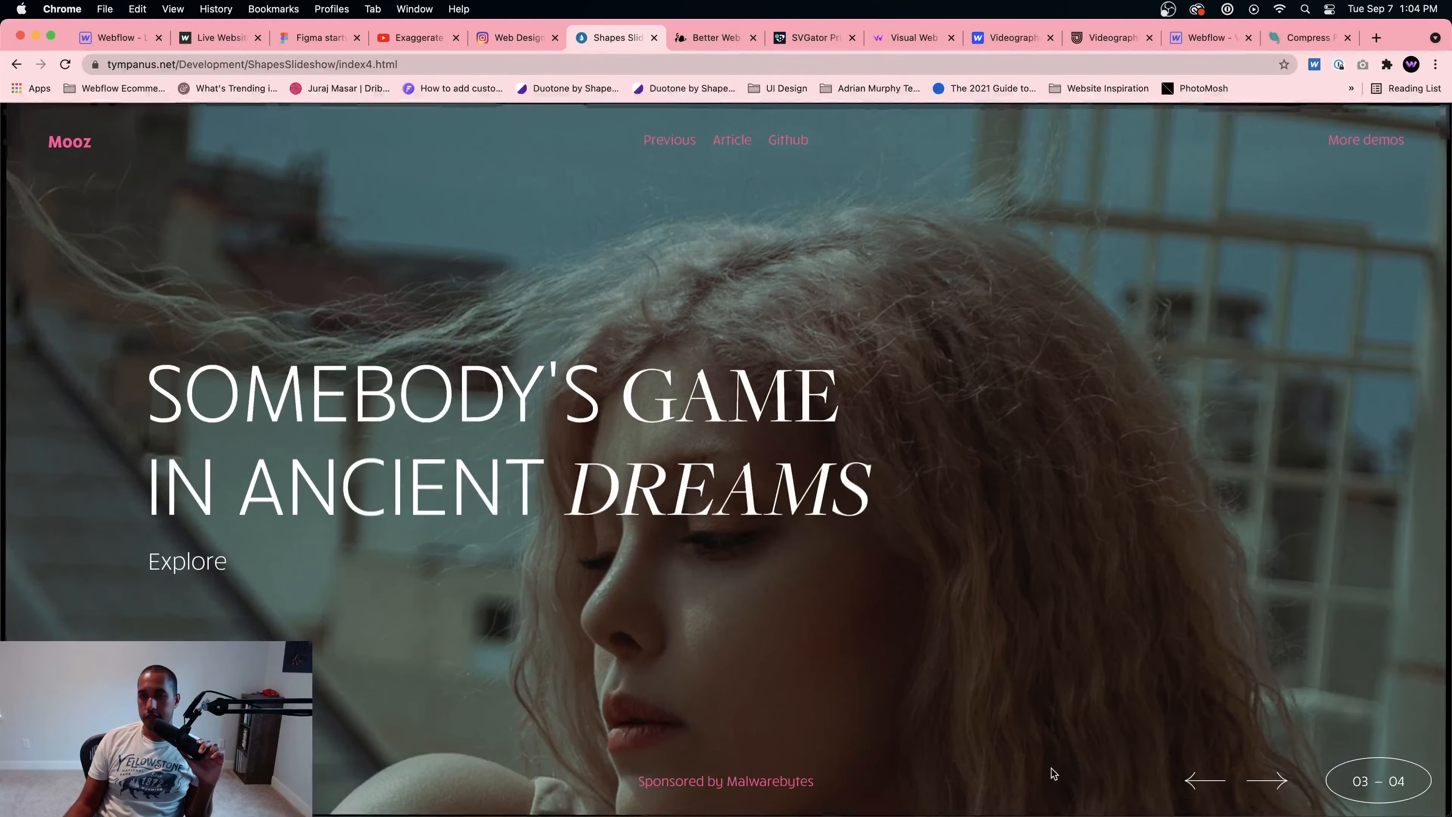
left_click(52, 781)
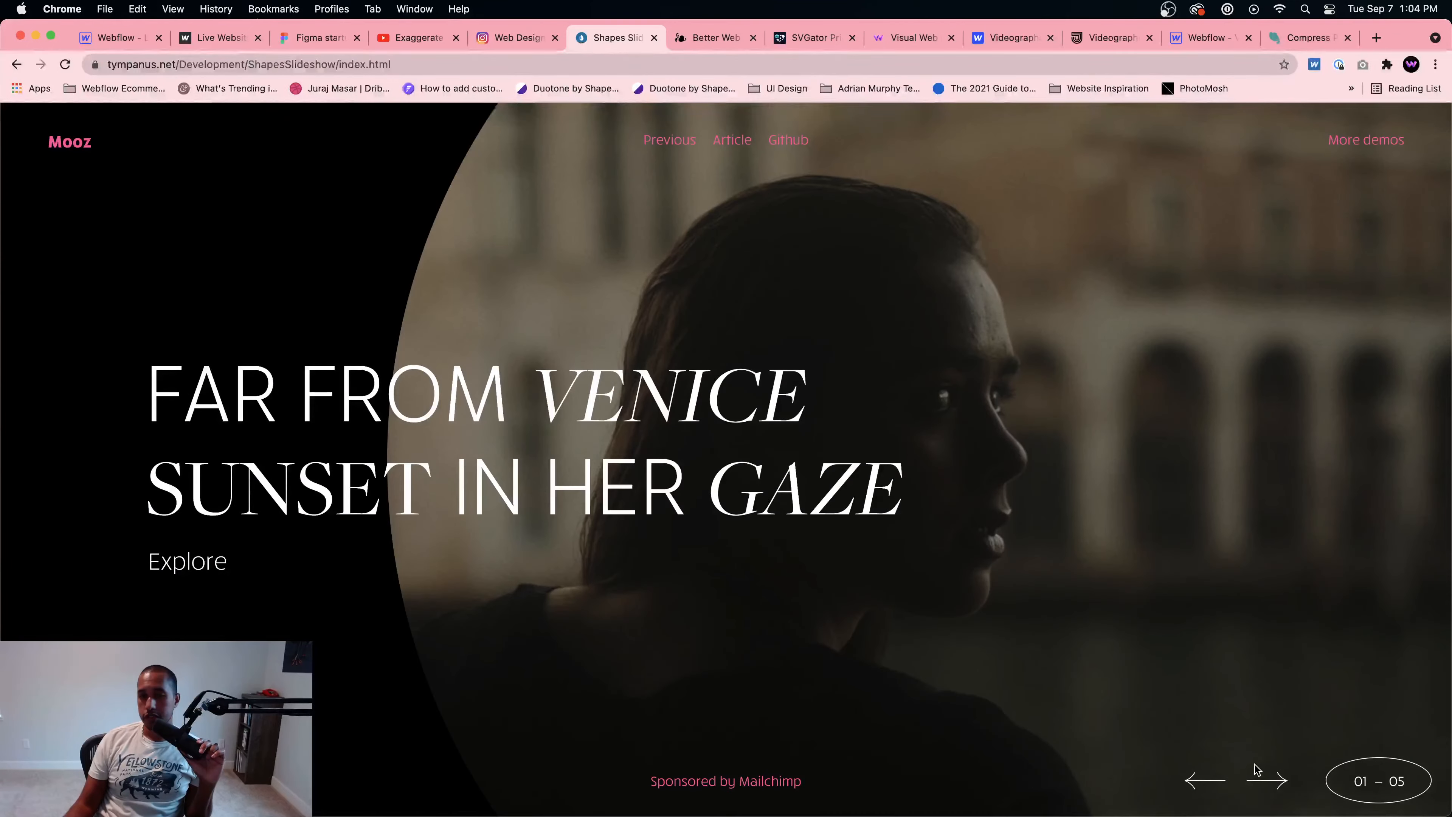
left_click(1270, 783)
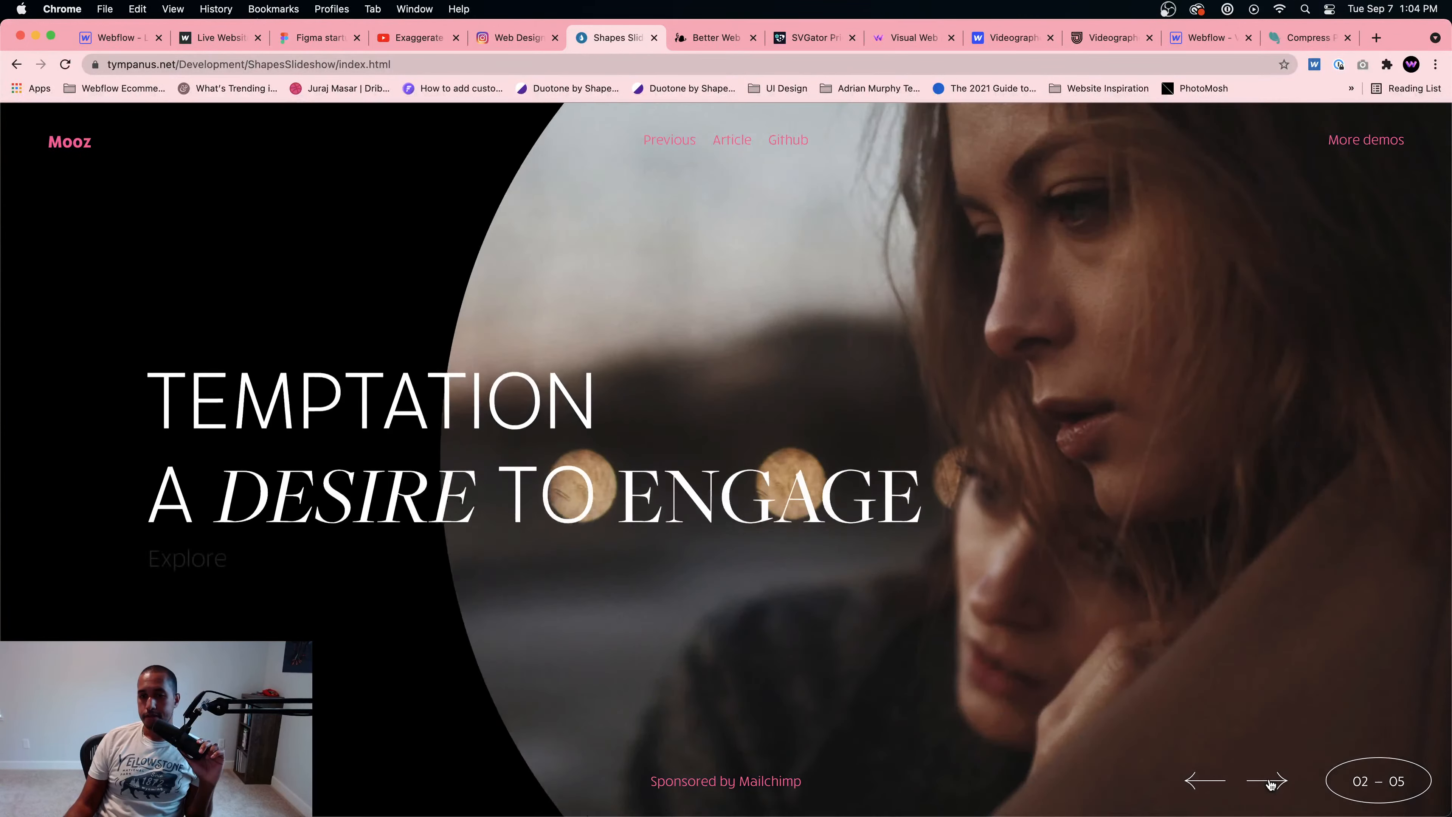
left_click(1270, 783)
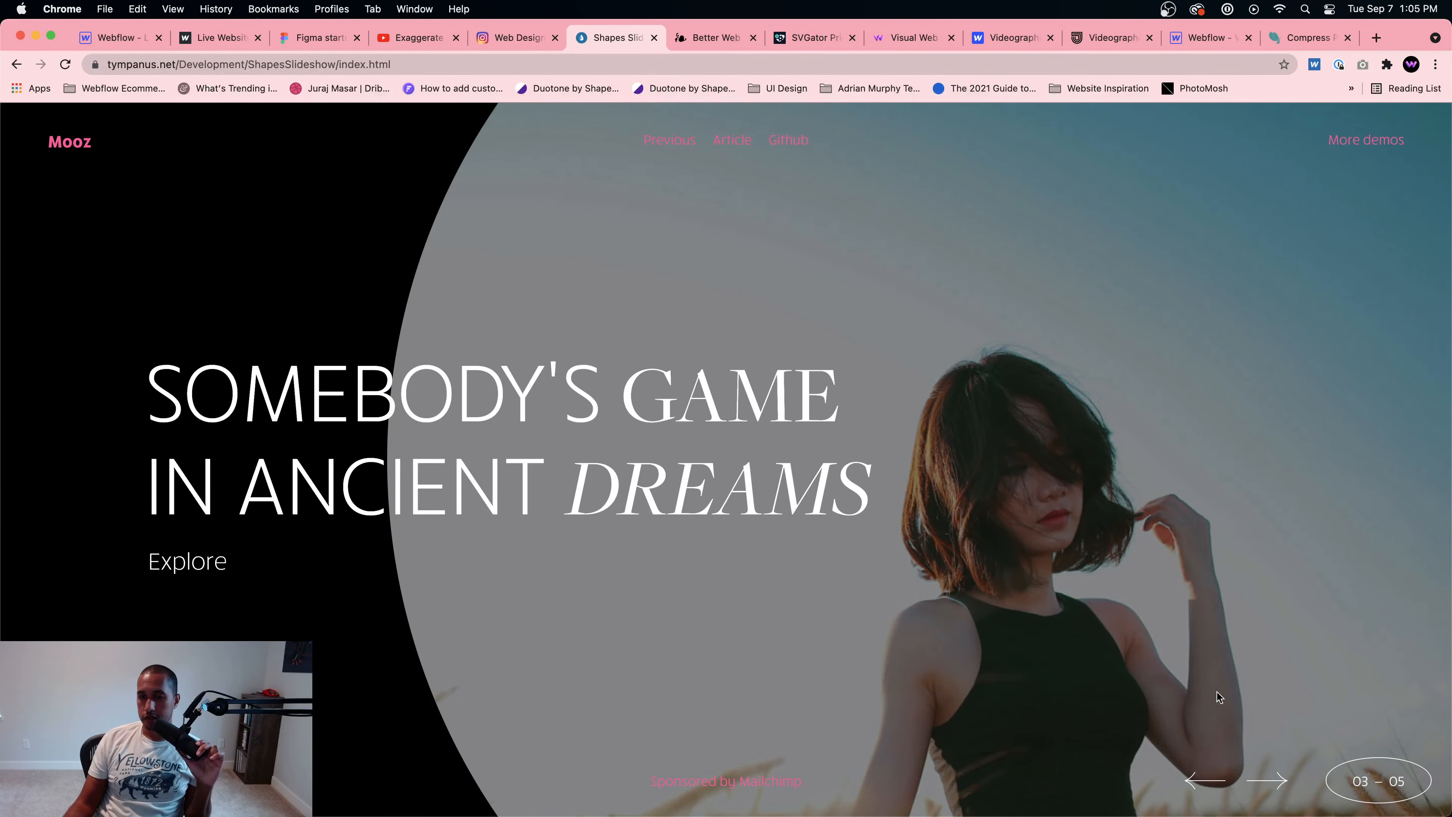
left_click(1280, 781)
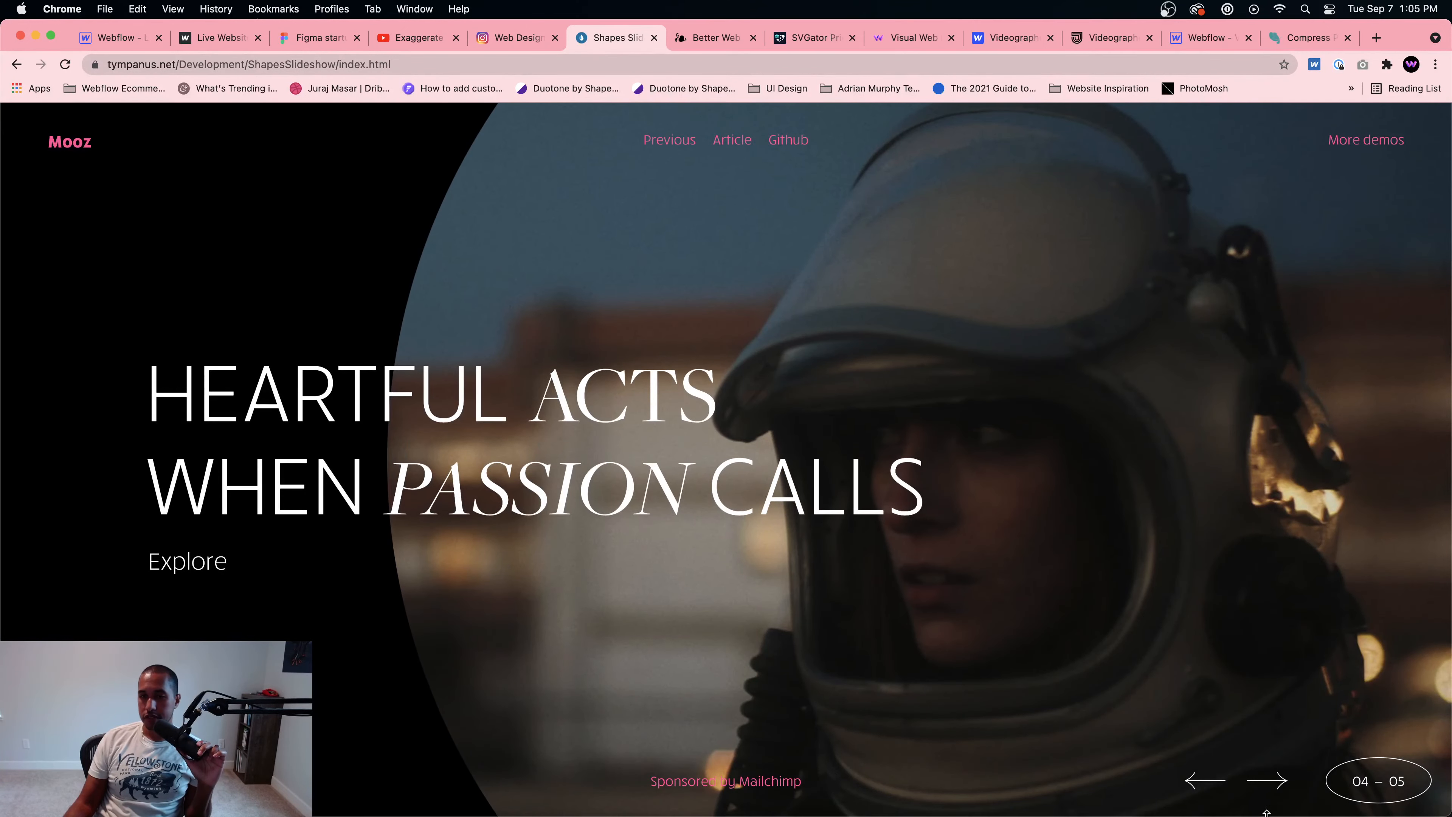
left_click(1276, 793)
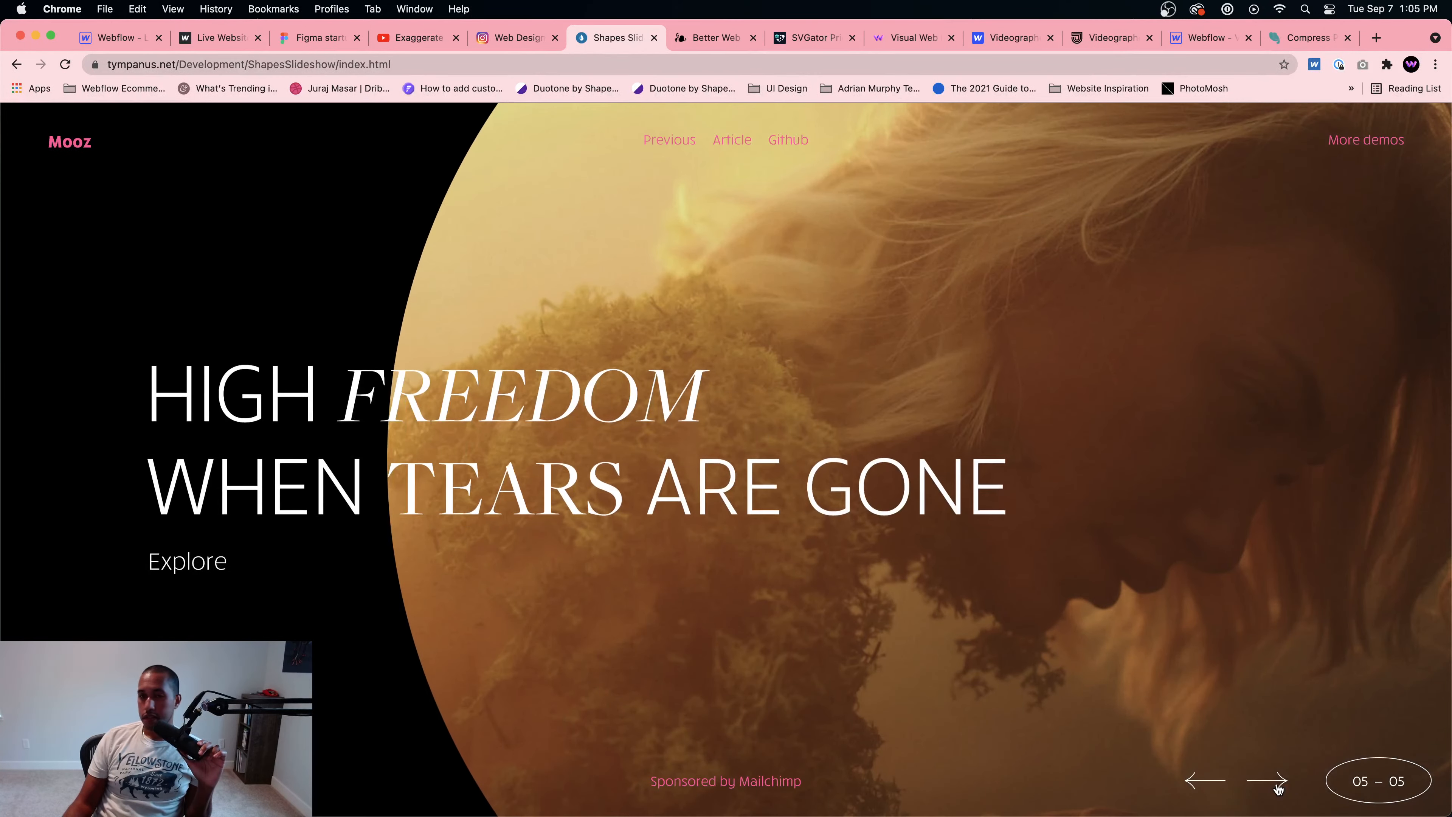
left_click(1278, 788)
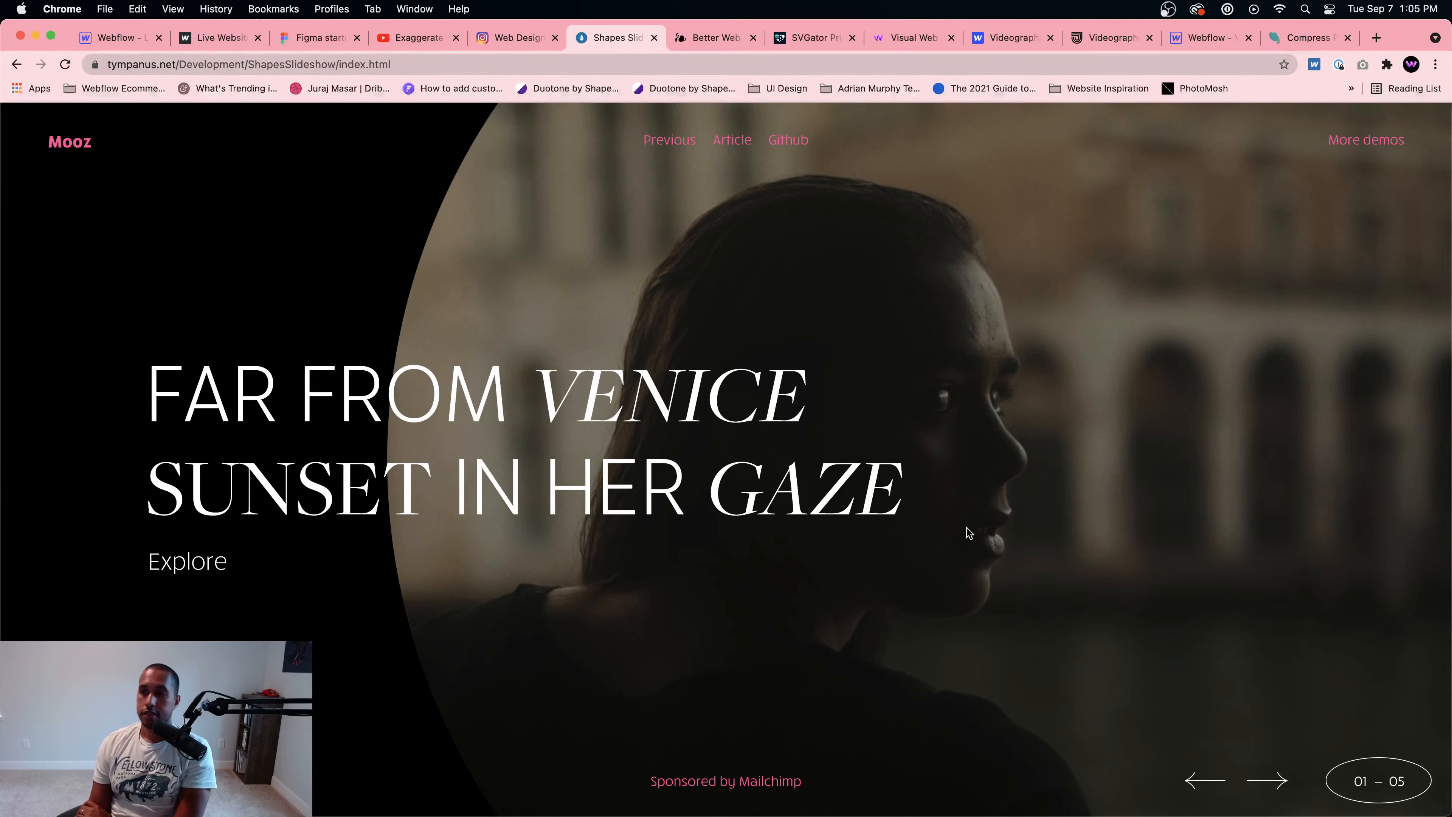
Step: Go back to the Webflow build and switch to the Figma startup design showing the OpenType feature partner section
left_click(109, 38)
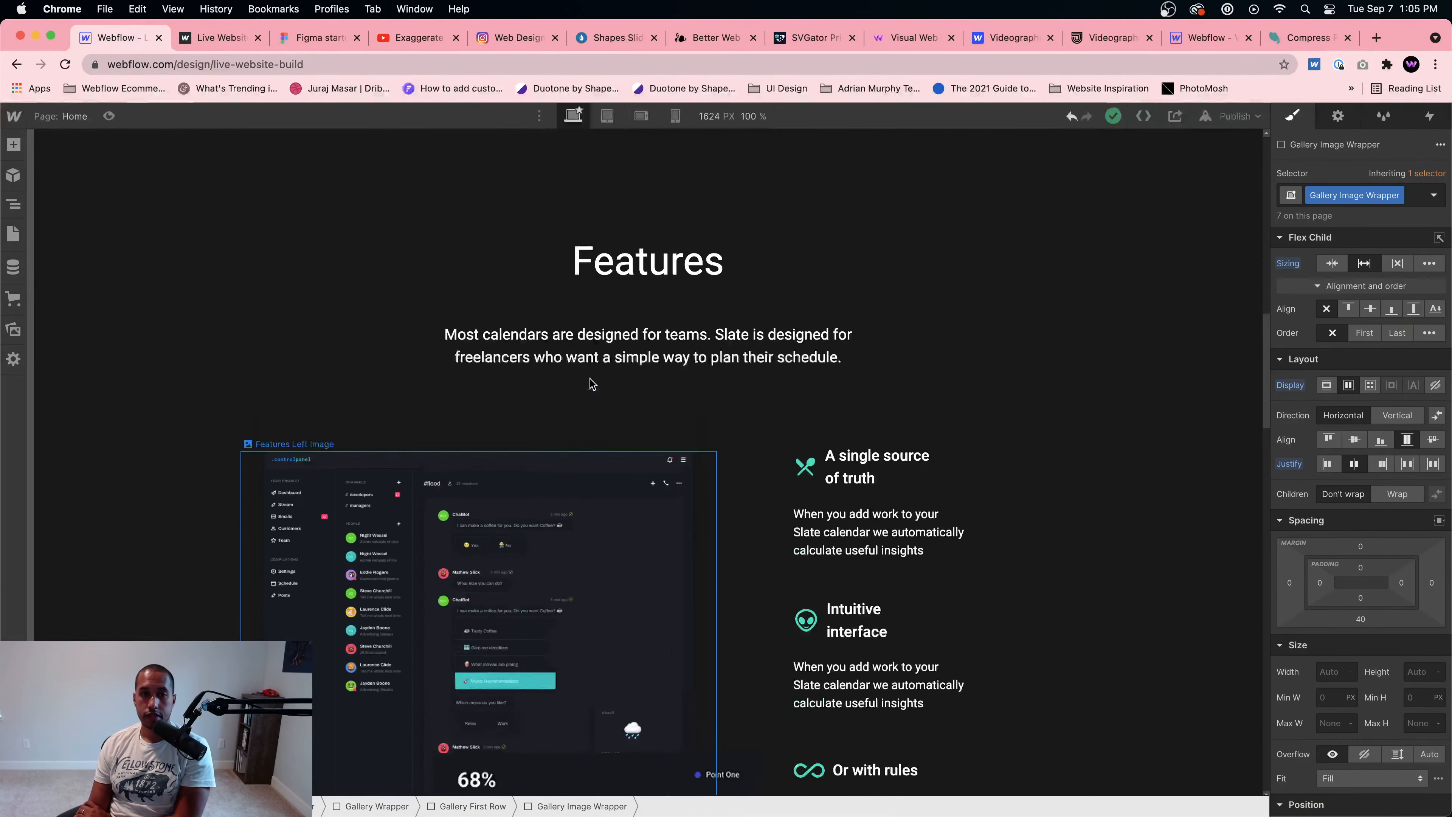
left_click(308, 40)
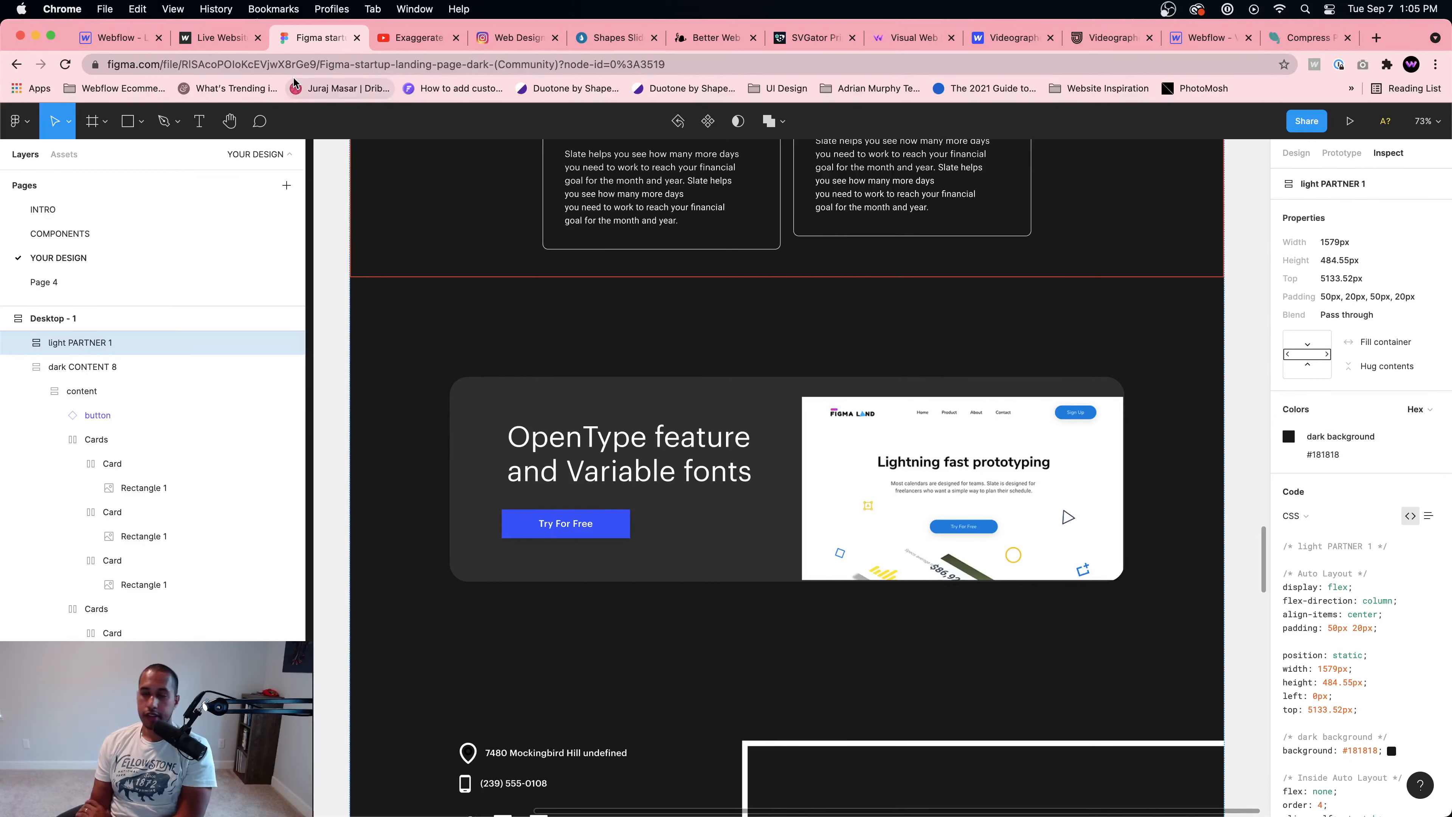